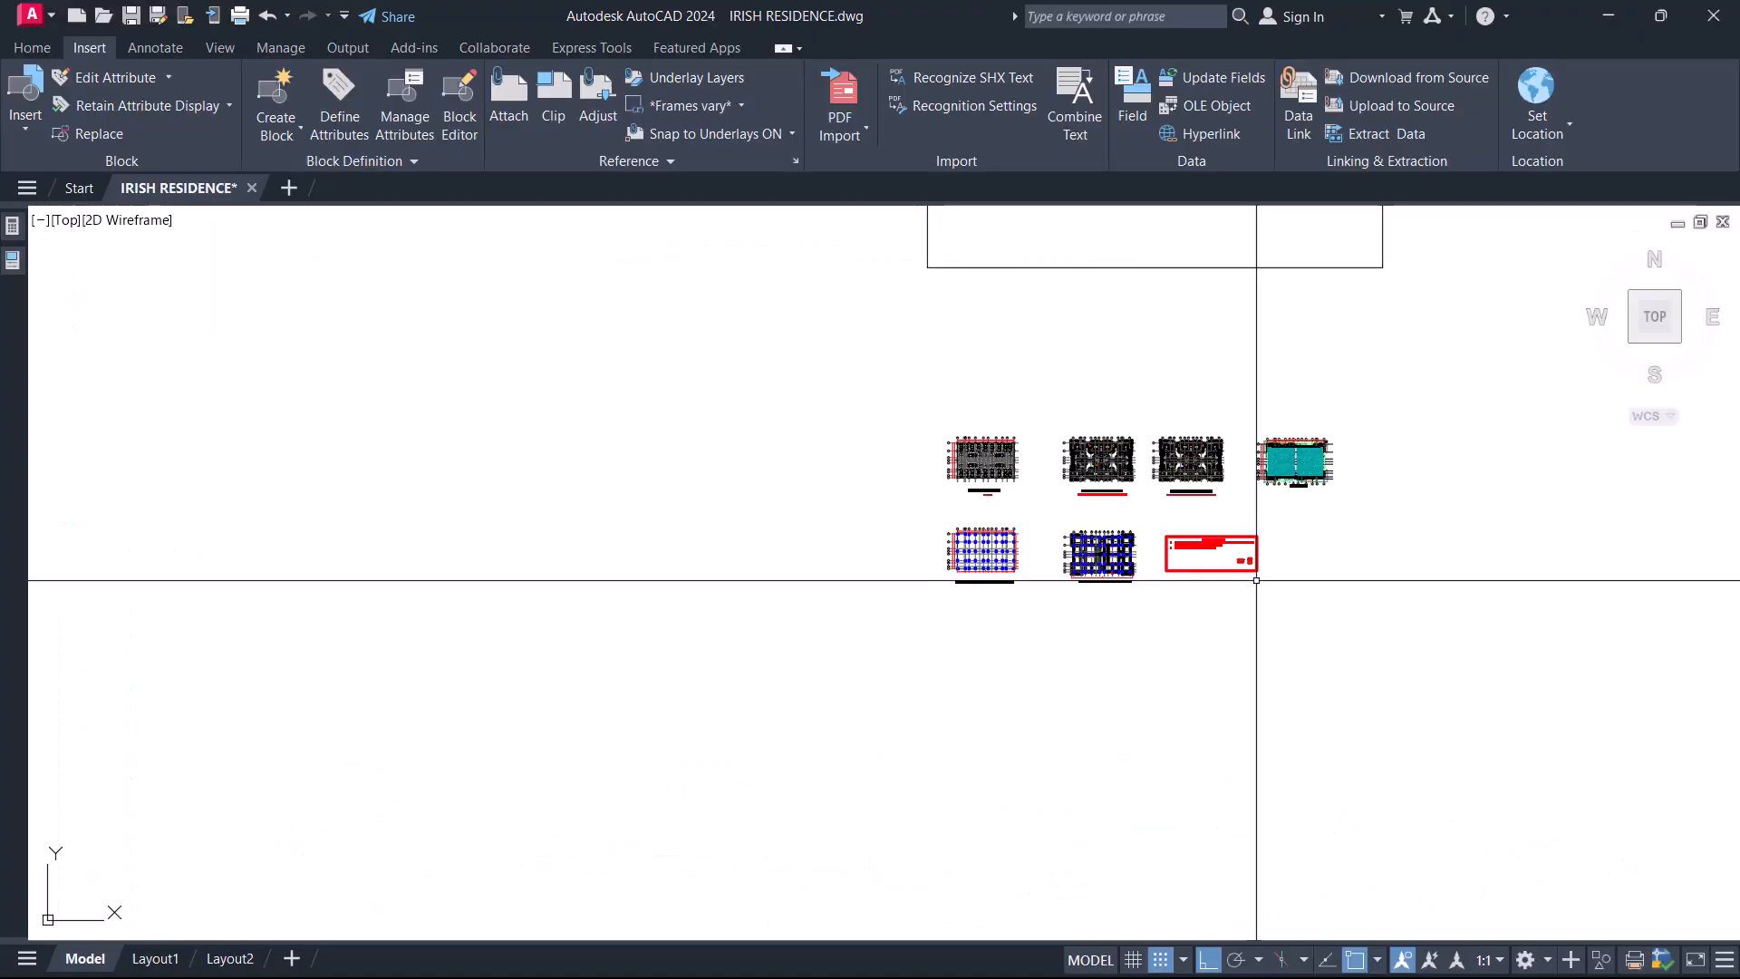
- Examine the ground, first/fourth and second/third floor plans of the Irish Residence drawing
scroll(1149, 533, "up", 10)
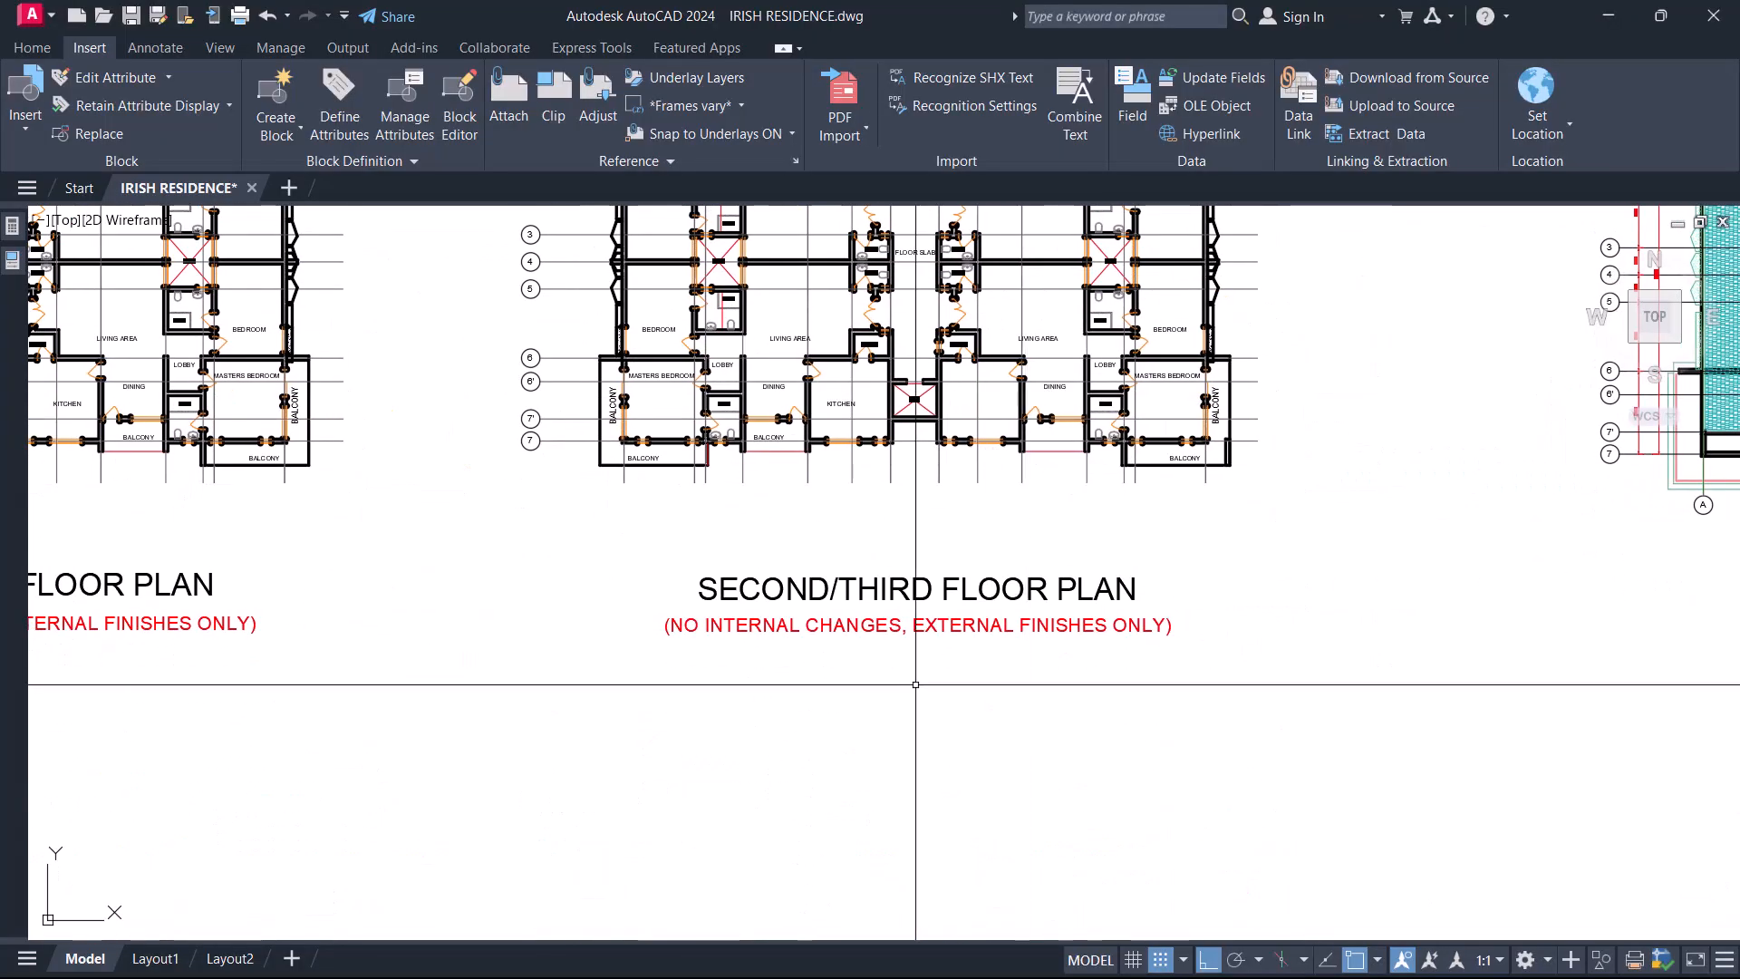
scroll(1044, 690, "down", 8)
scroll(678, 523, "up", 6)
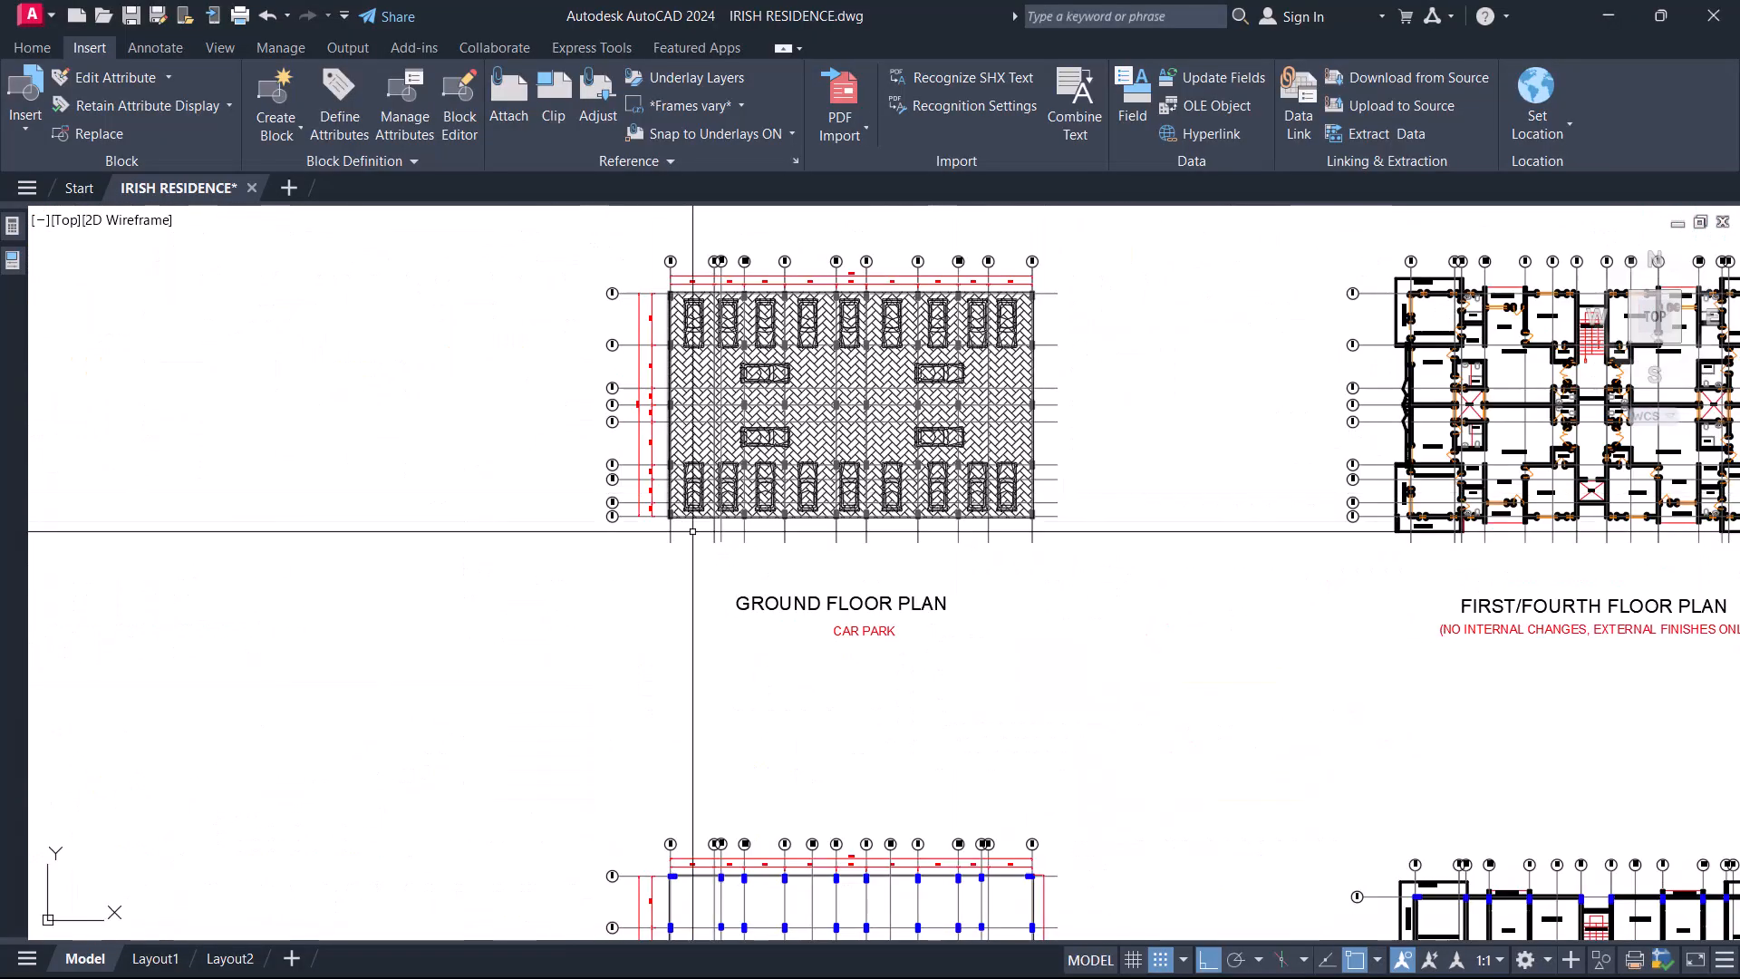
scroll(1012, 459, "down", 8)
scroll(1088, 544, "up", 8)
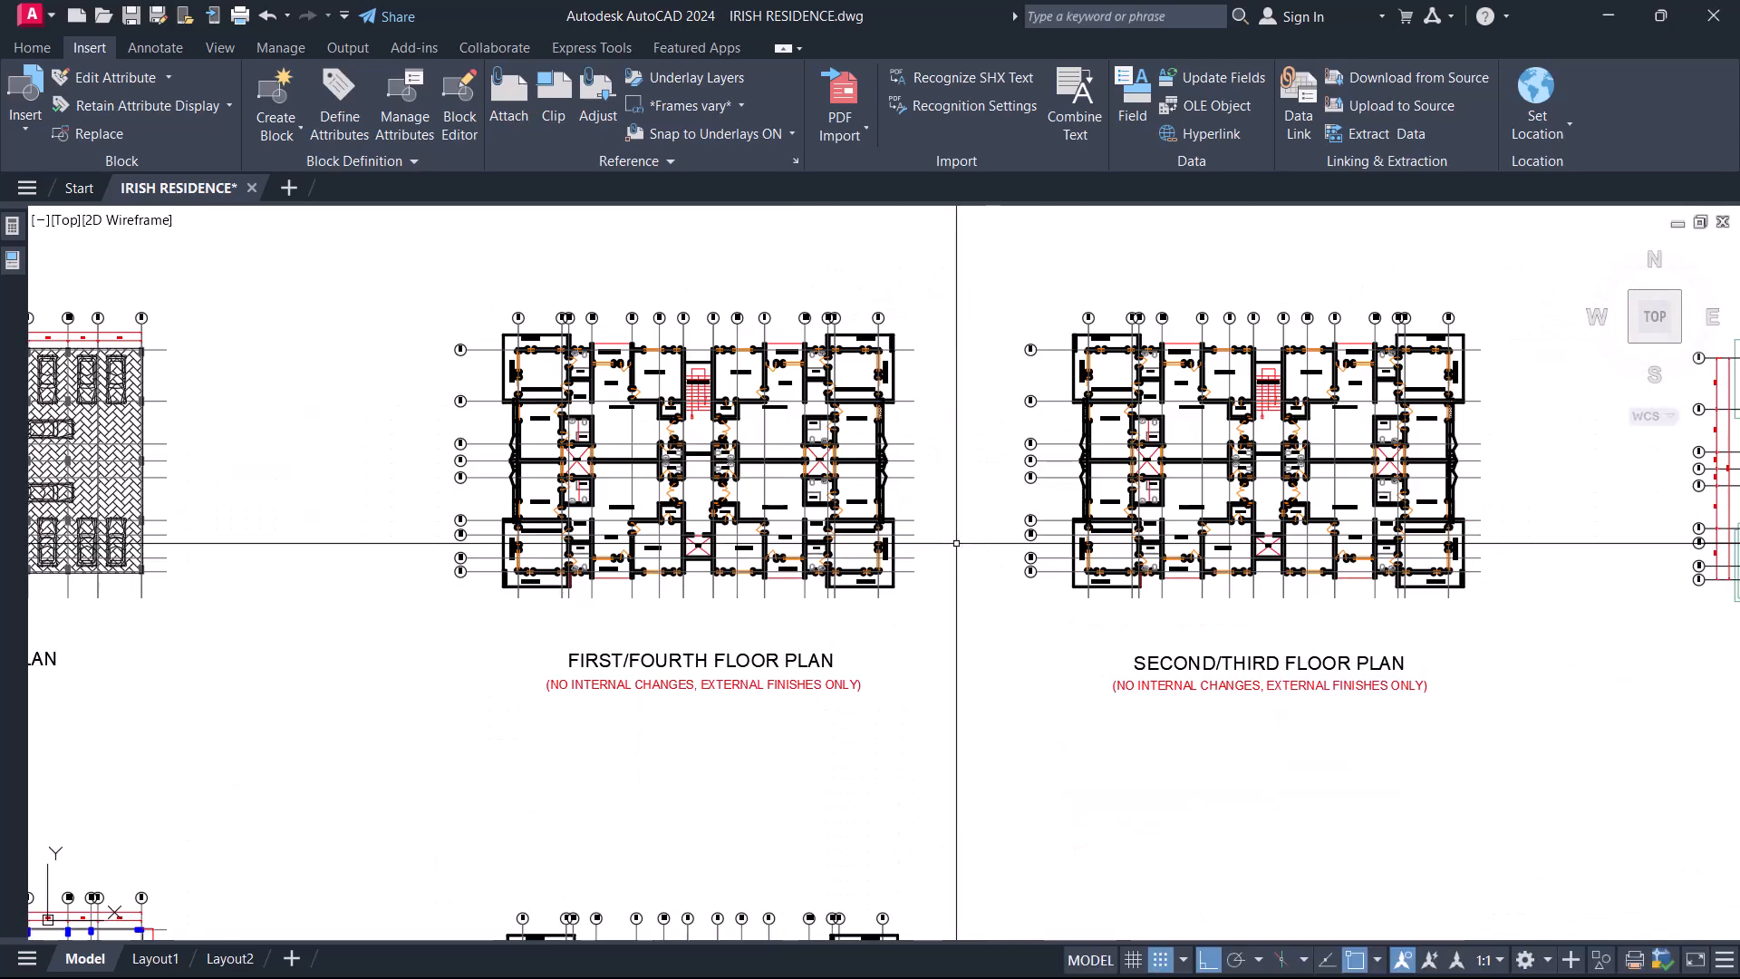
mouse_move(1050, 646)
middle_mouse_down()
mouse_move(846, 619)
mouse_move(926, 601)
middle_mouse_up()
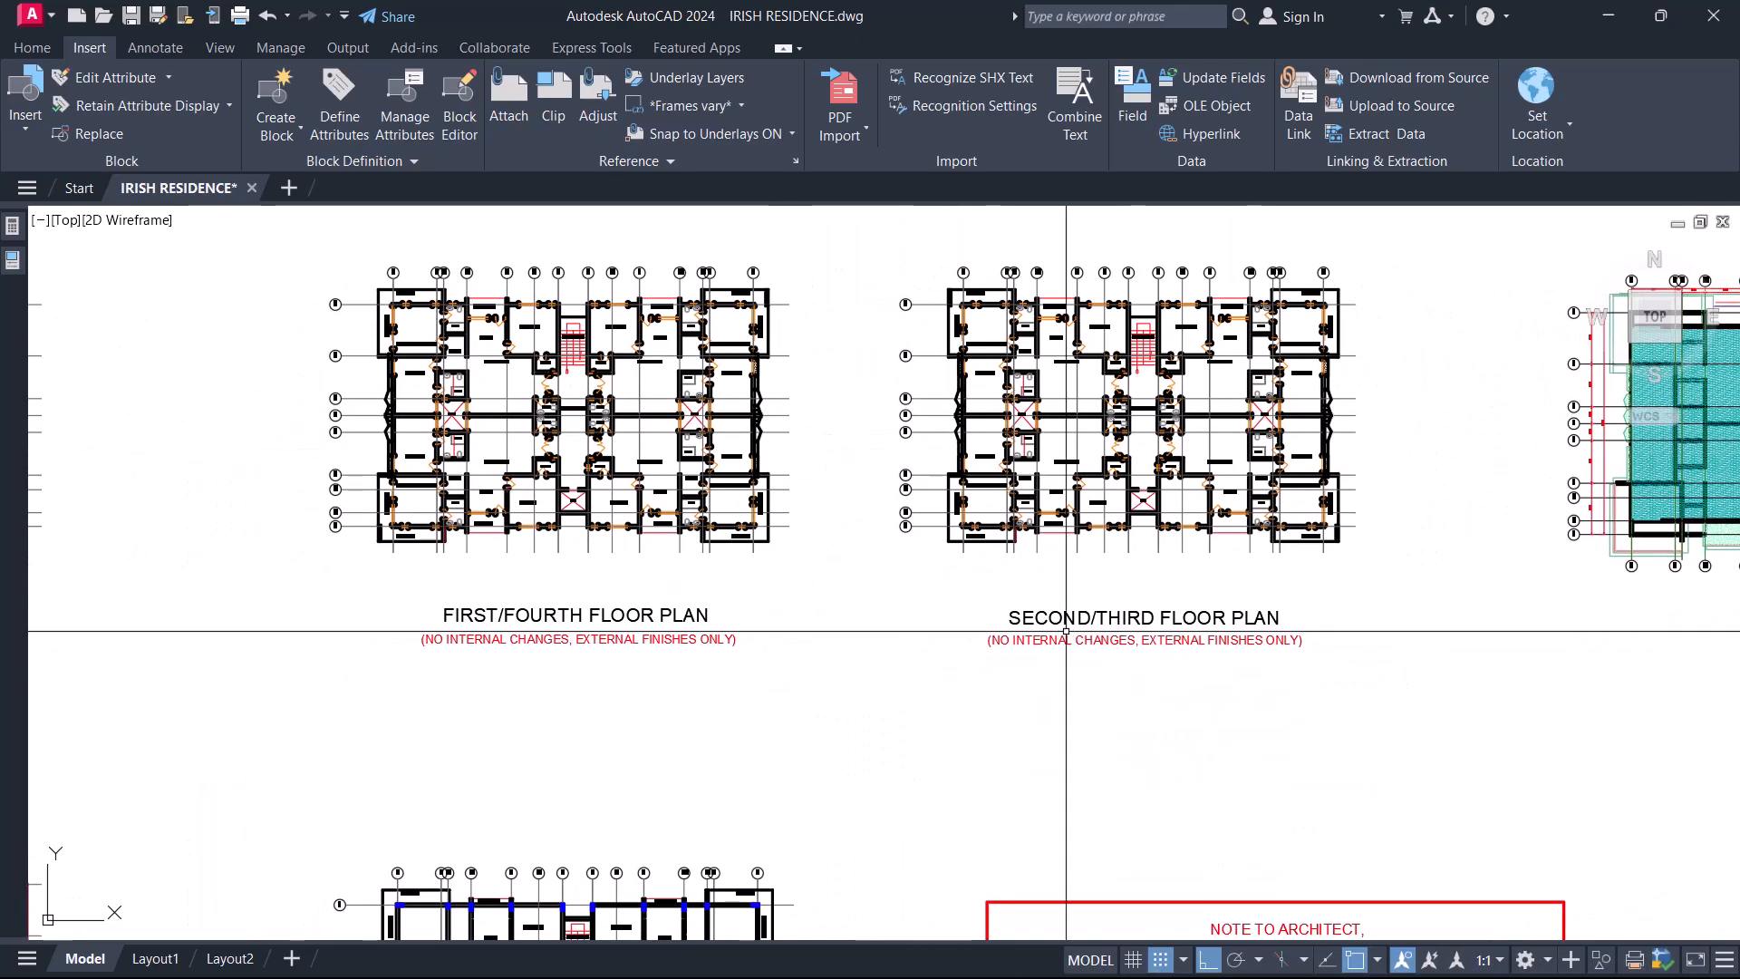
scroll(986, 589, "down", 6)
scroll(532, 571, "up", 8)
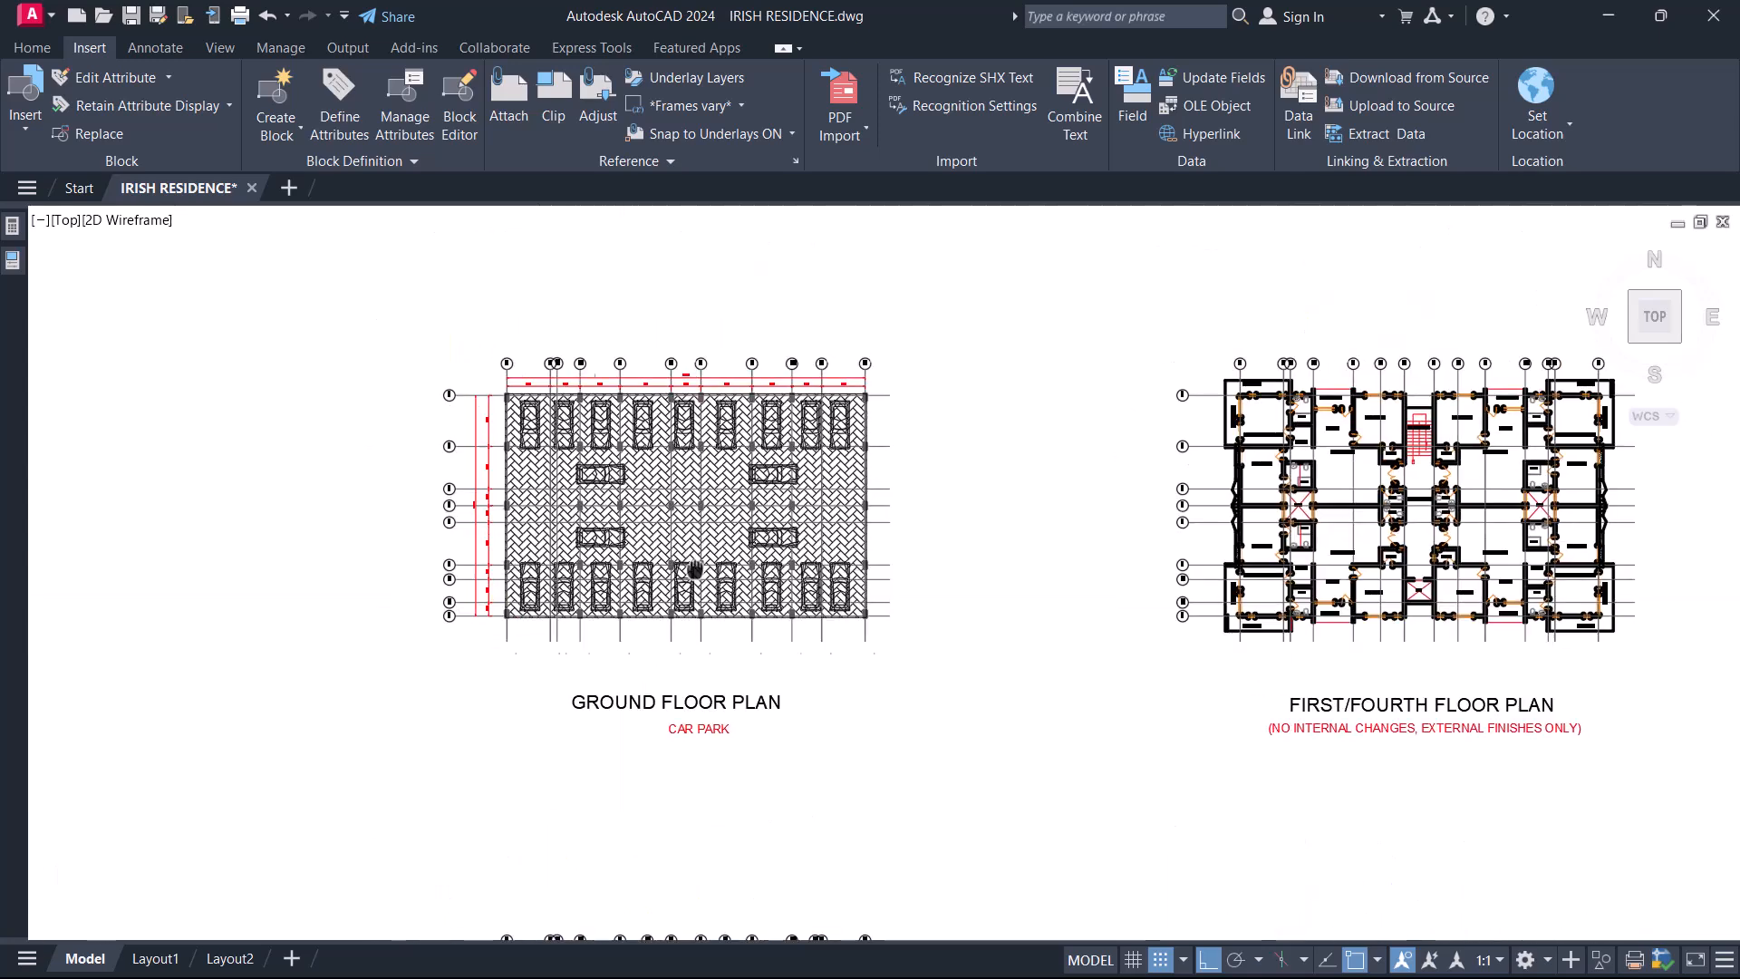
mouse_move(1266, 700)
middle_mouse_down()
mouse_move(986, 614)
mouse_move(647, 585)
middle_mouse_up()
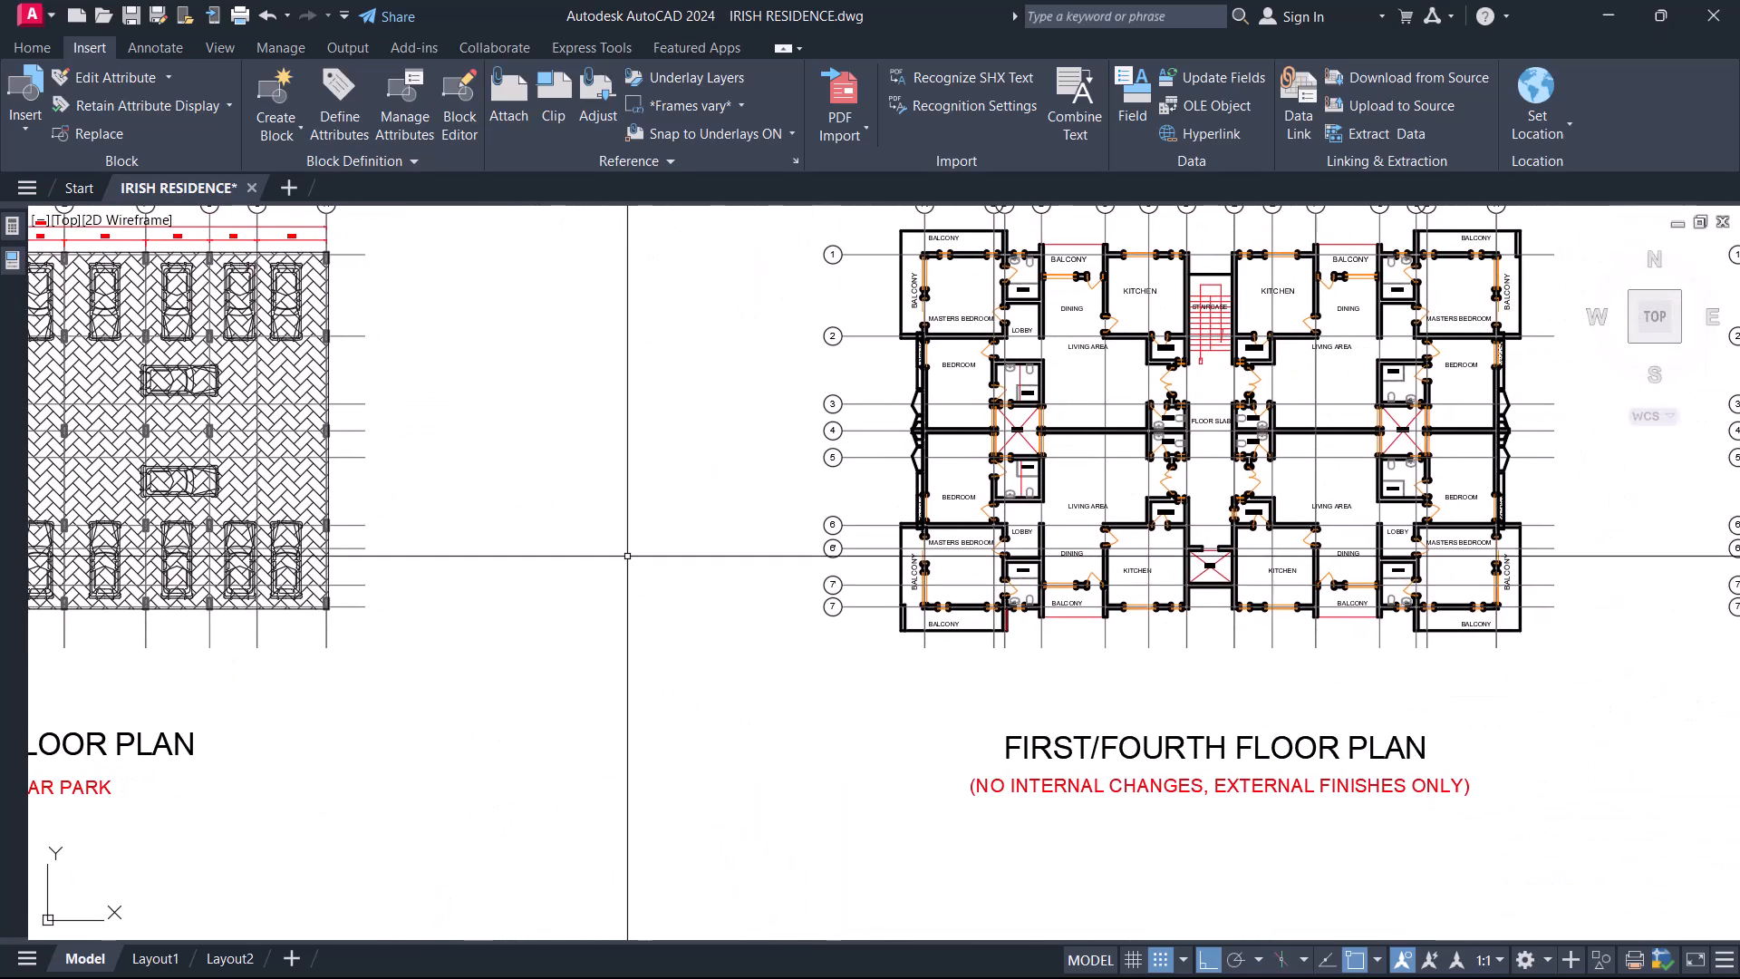
middle_click_drag(420, 585, 871, 538)
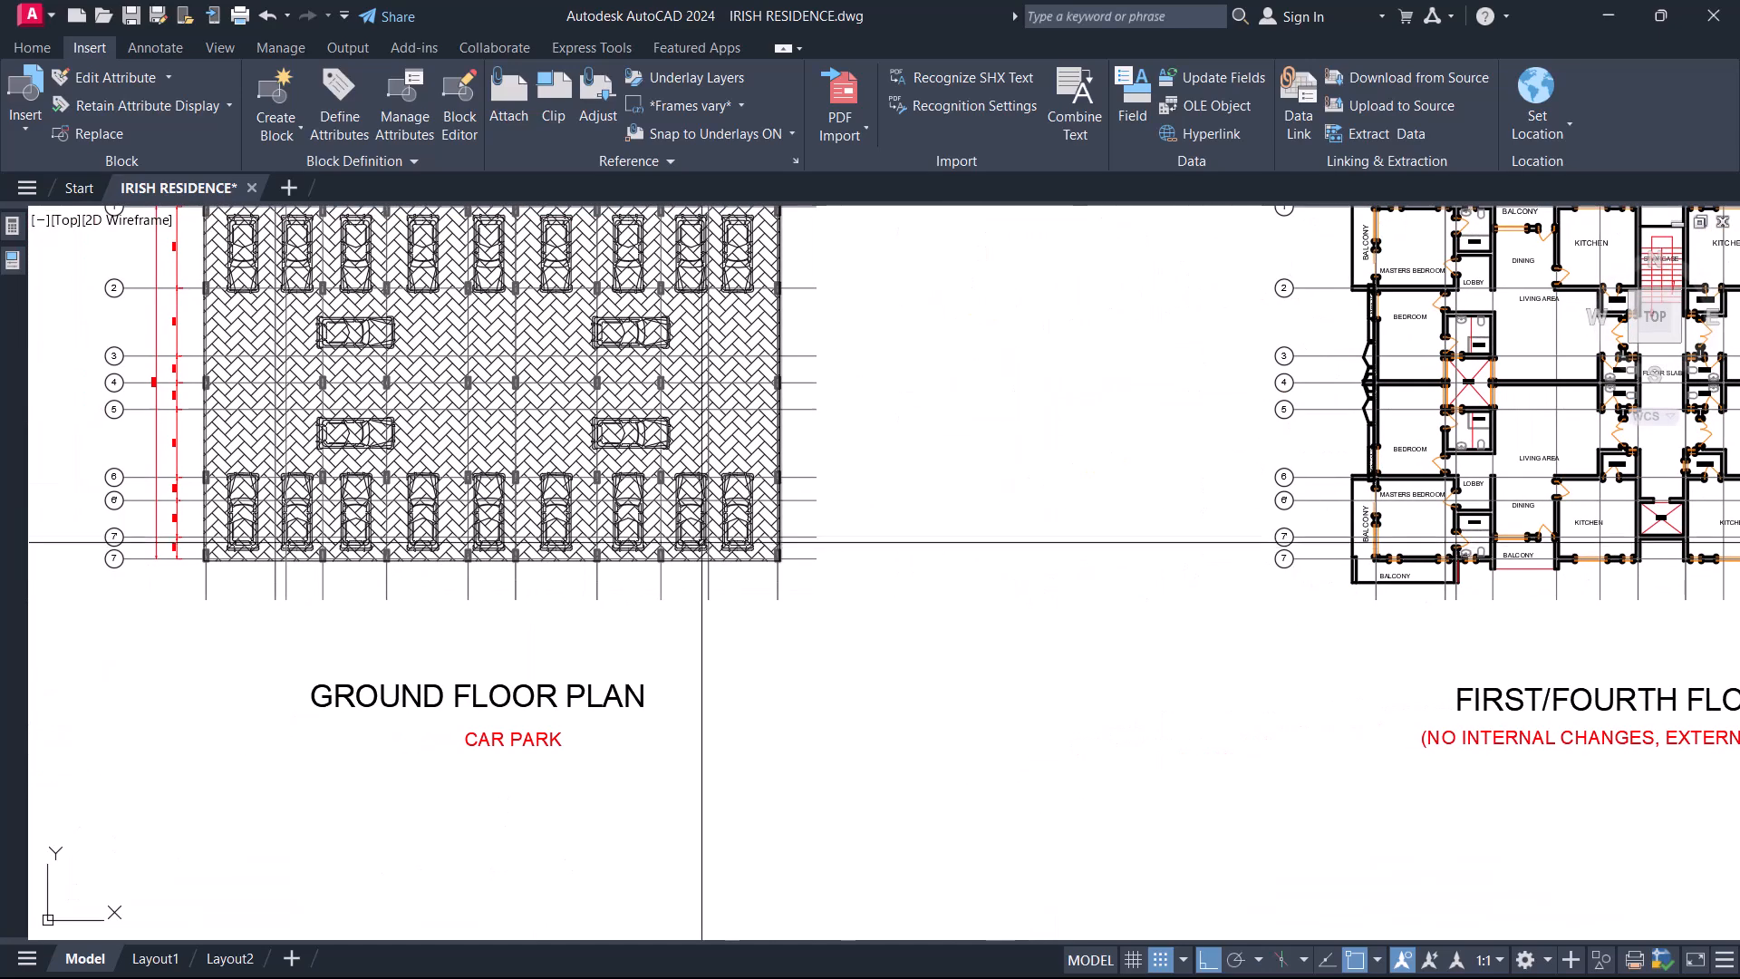
middle_click_drag(553, 417, 514, 507)
scroll(505, 462, "down", 2)
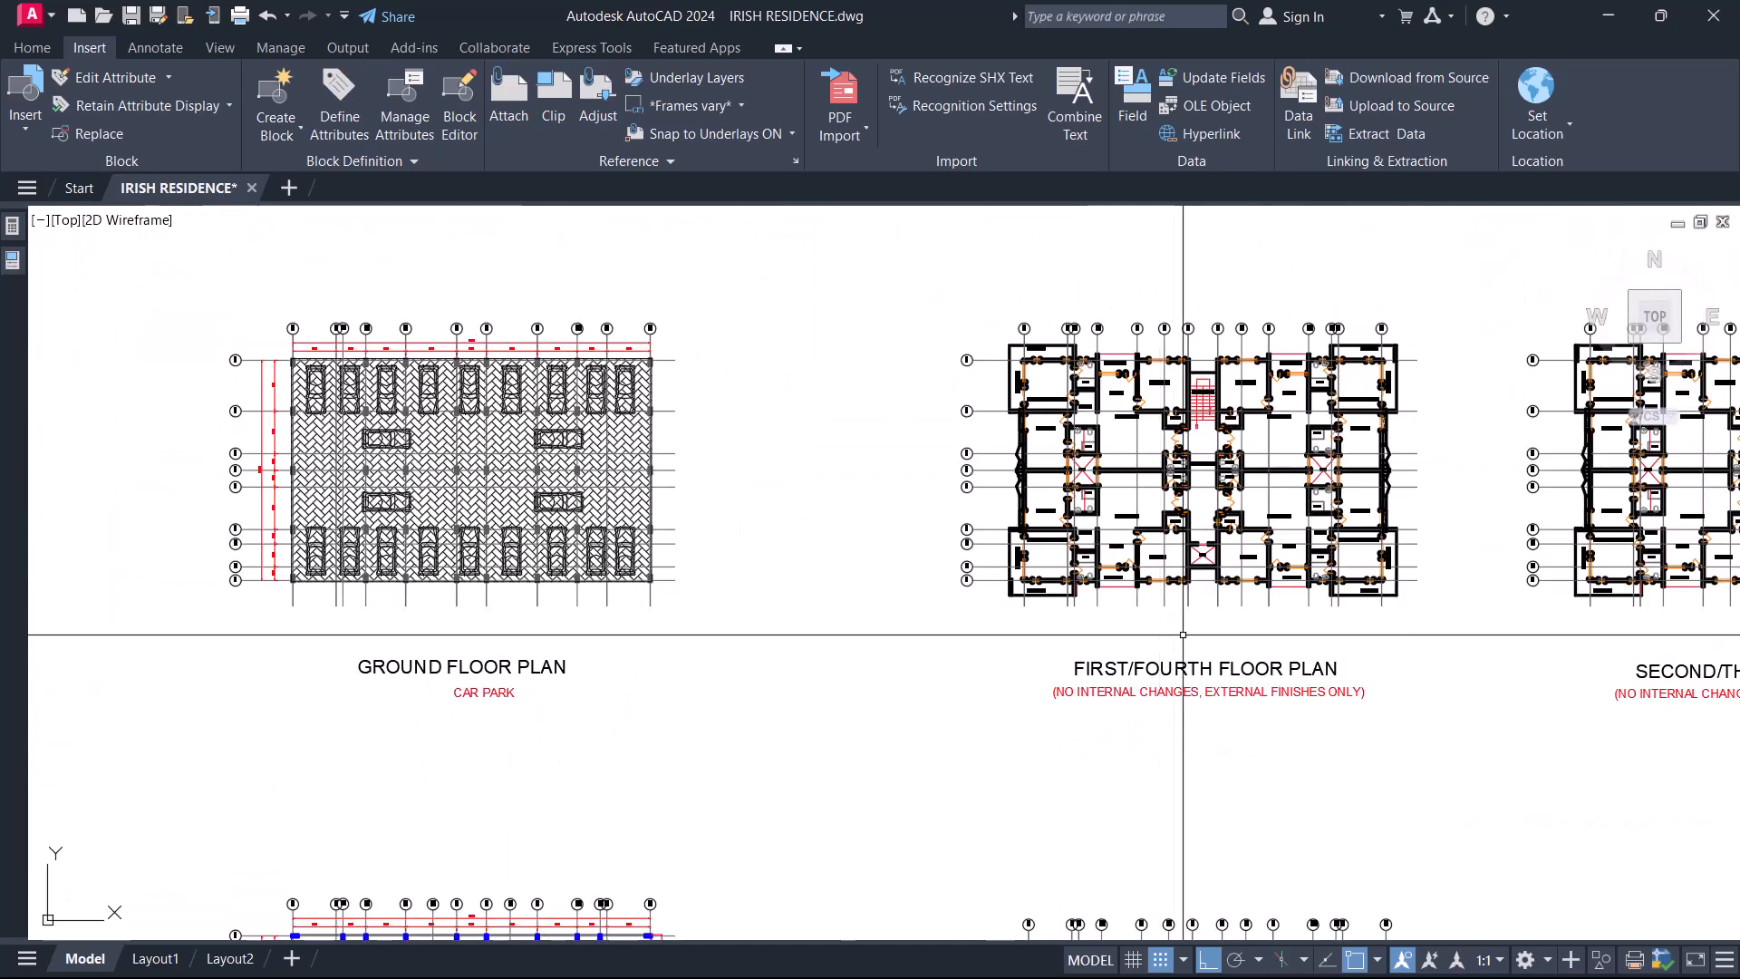
scroll(1186, 634, "up", 2)
scroll(1186, 711, "down", 2)
middle_click_drag(1425, 738, 795, 703)
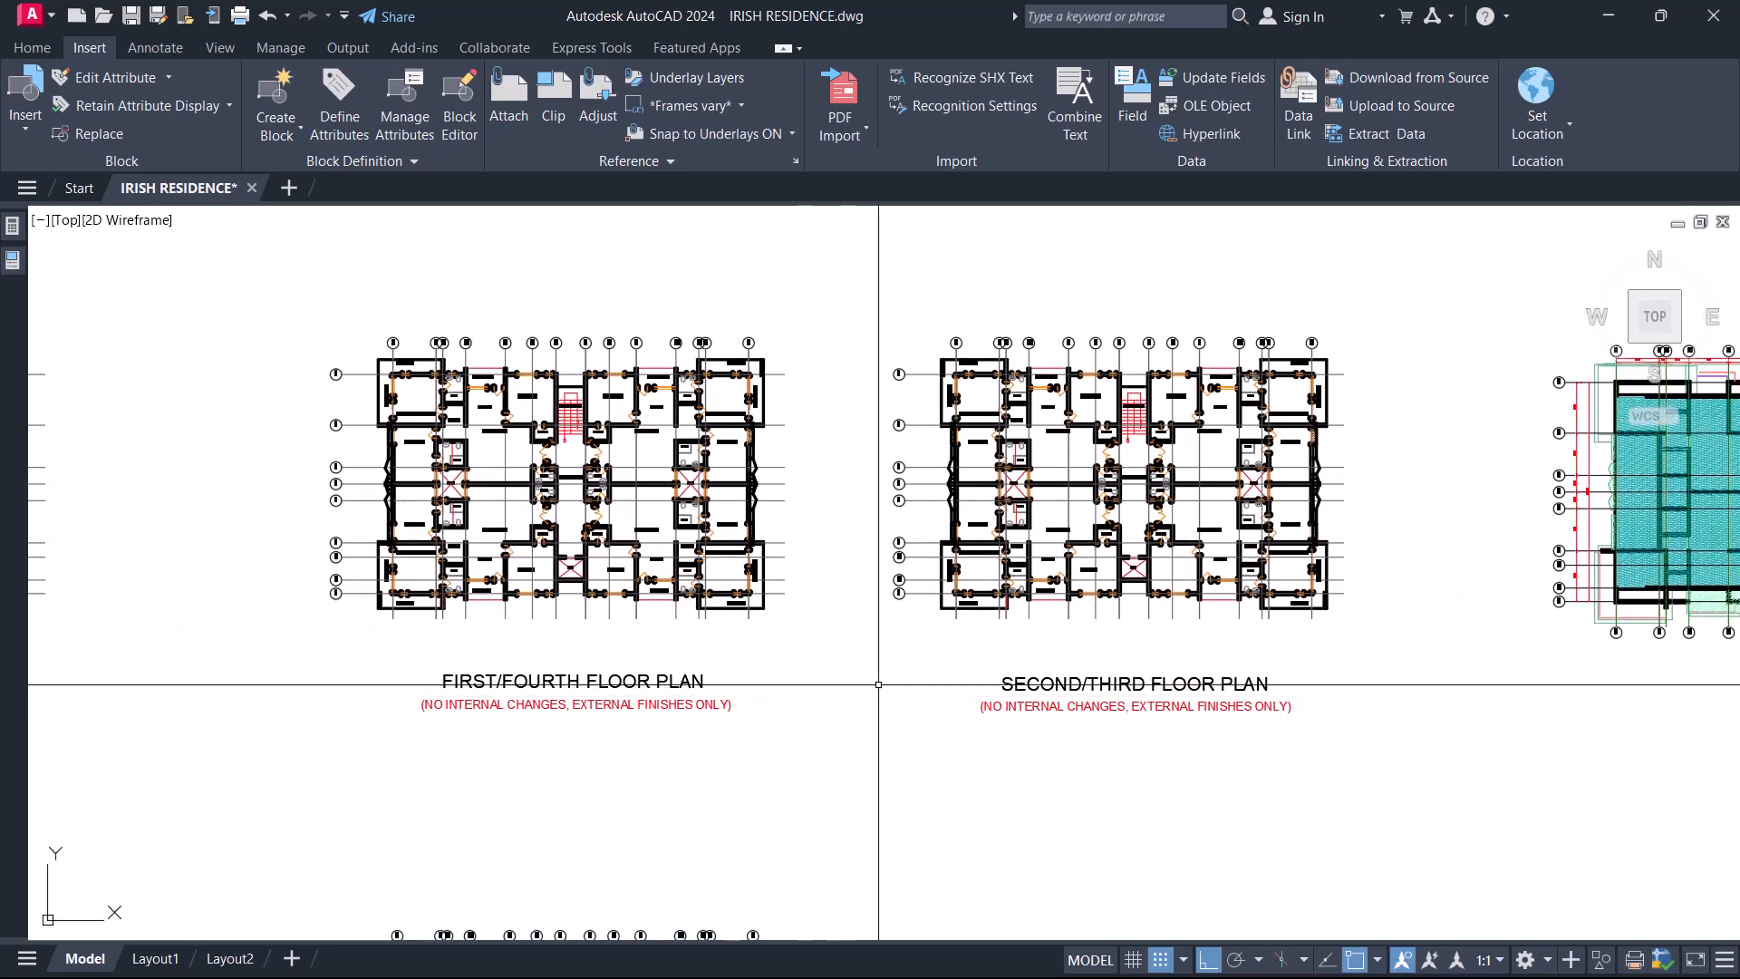
scroll(1079, 625, "up", 5)
scroll(1289, 635, "down", 5)
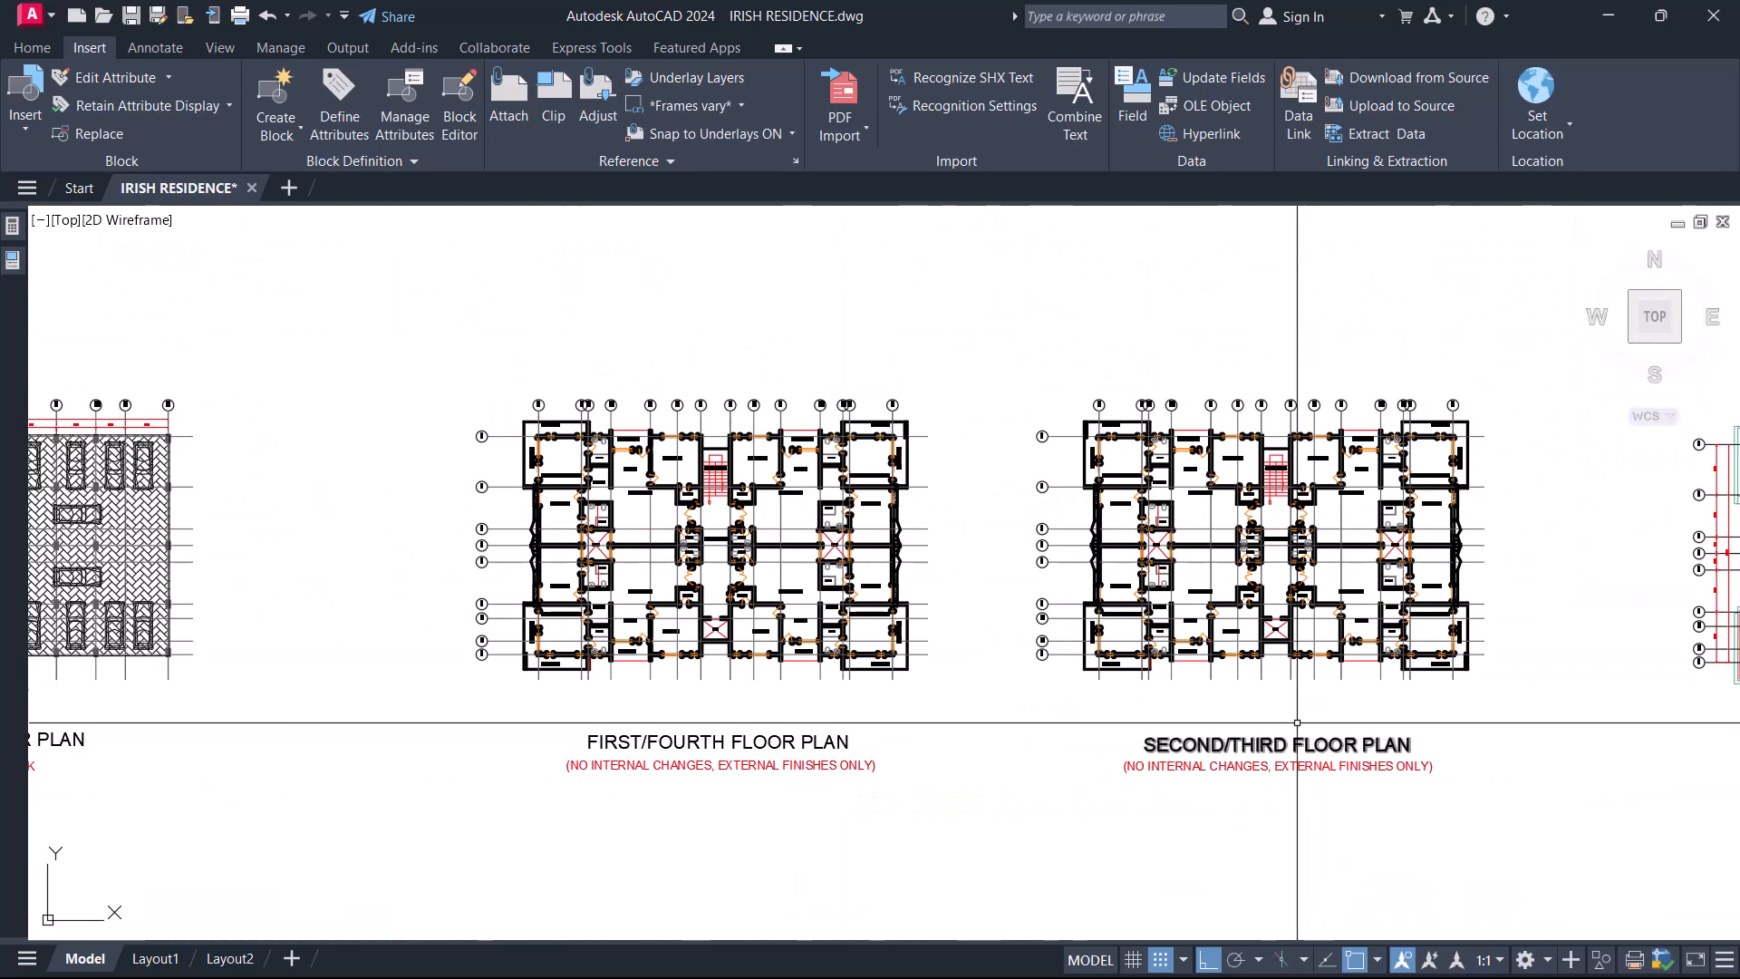
mouse_move(1100, 585)
middle_mouse_down()
mouse_move(1031, 518)
mouse_move(1076, 506)
middle_mouse_up()
scroll(1054, 503, "down", 3)
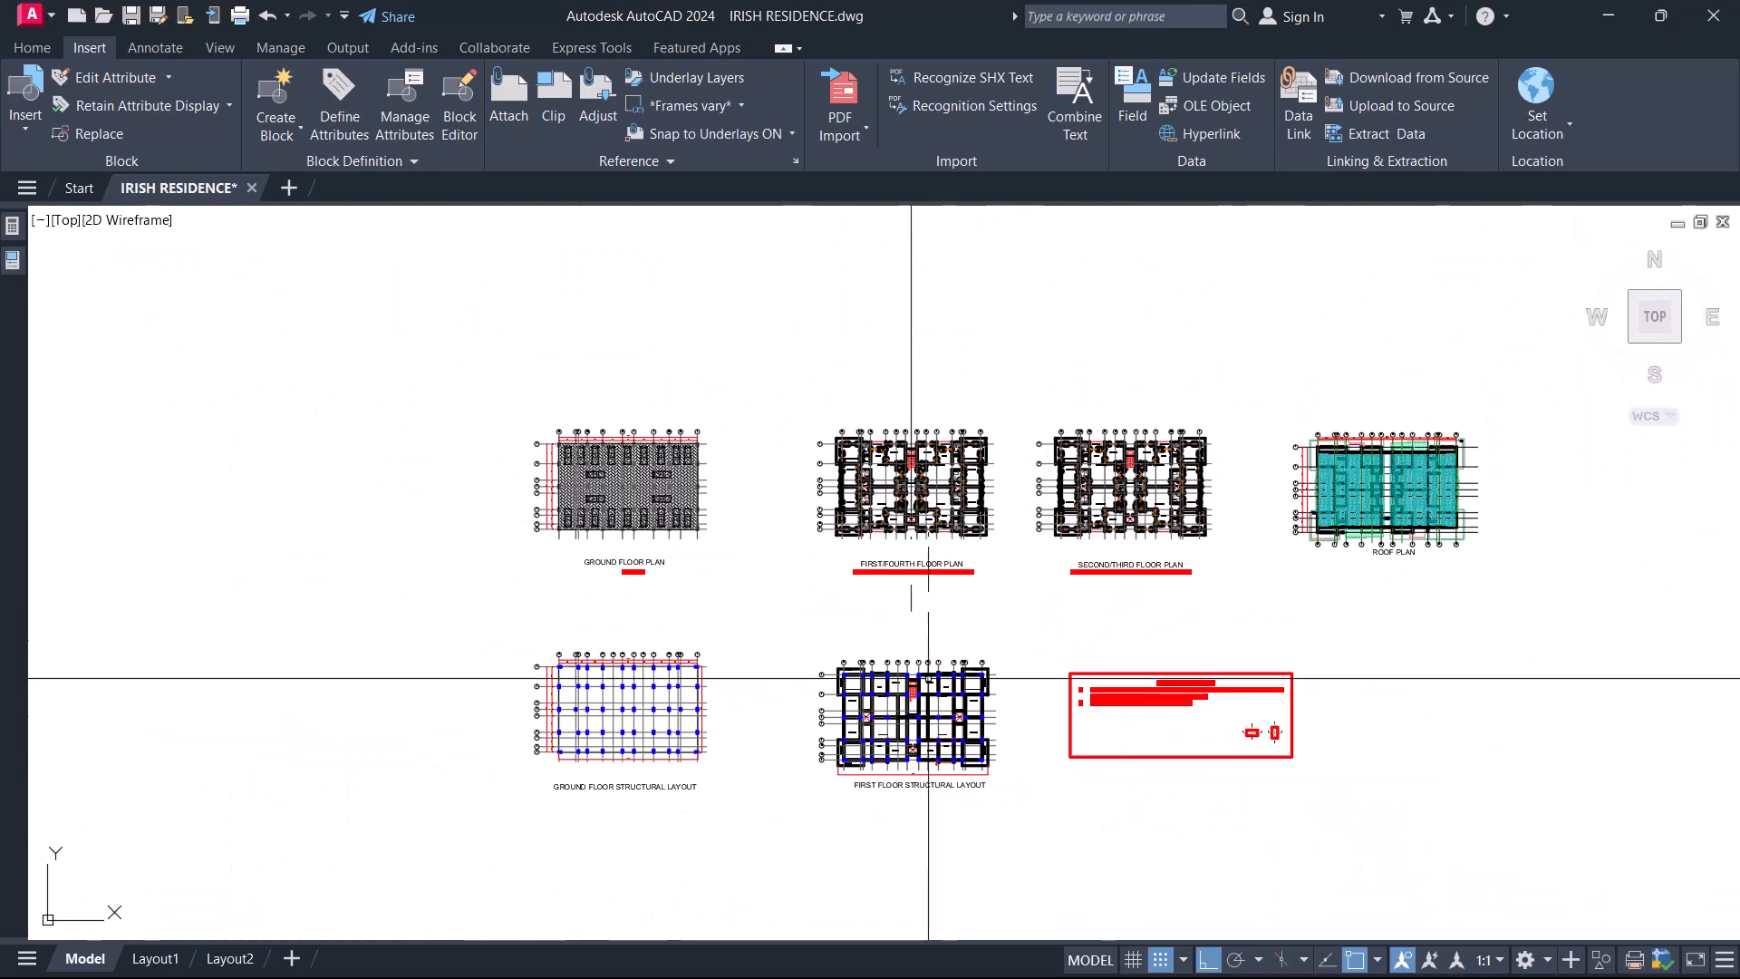
- Examine the ground floor structural layout, including its gridlines and column positions
scroll(632, 793, "up", 3)
middle_click_drag(1166, 734, 756, 695)
scroll(770, 472, "down", 2)
scroll(505, 466, "up", 2)
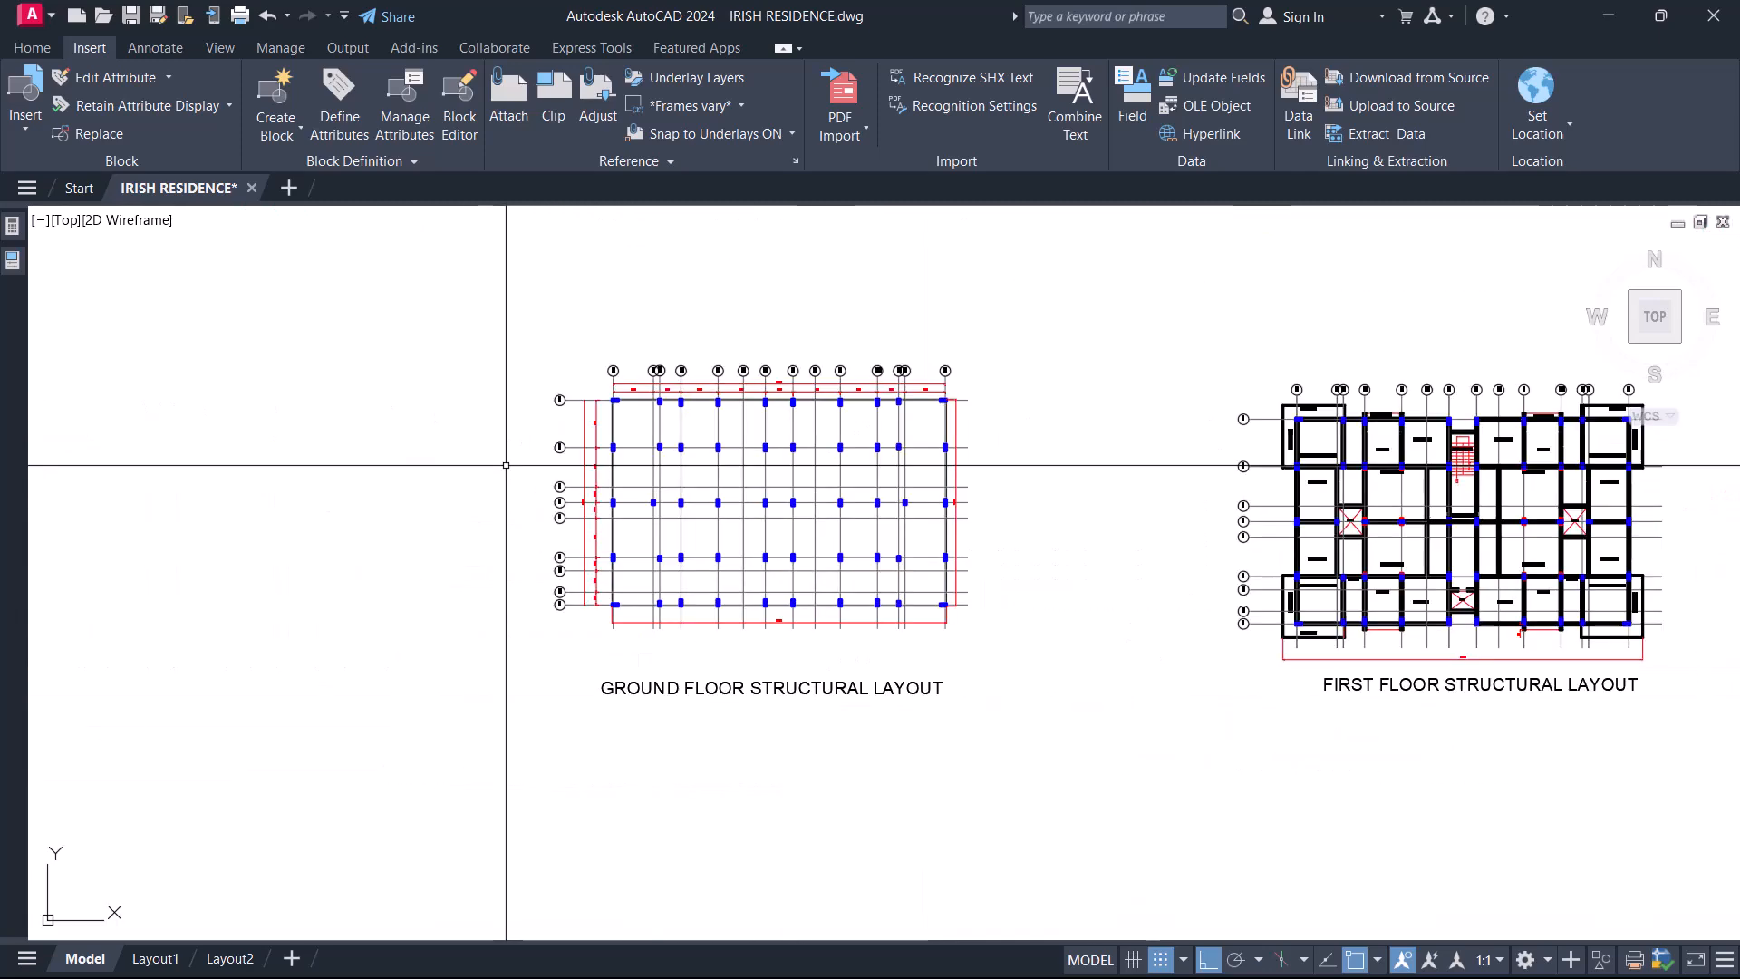
scroll(522, 463, "up", 2)
middle_click_drag(958, 671, 932, 703)
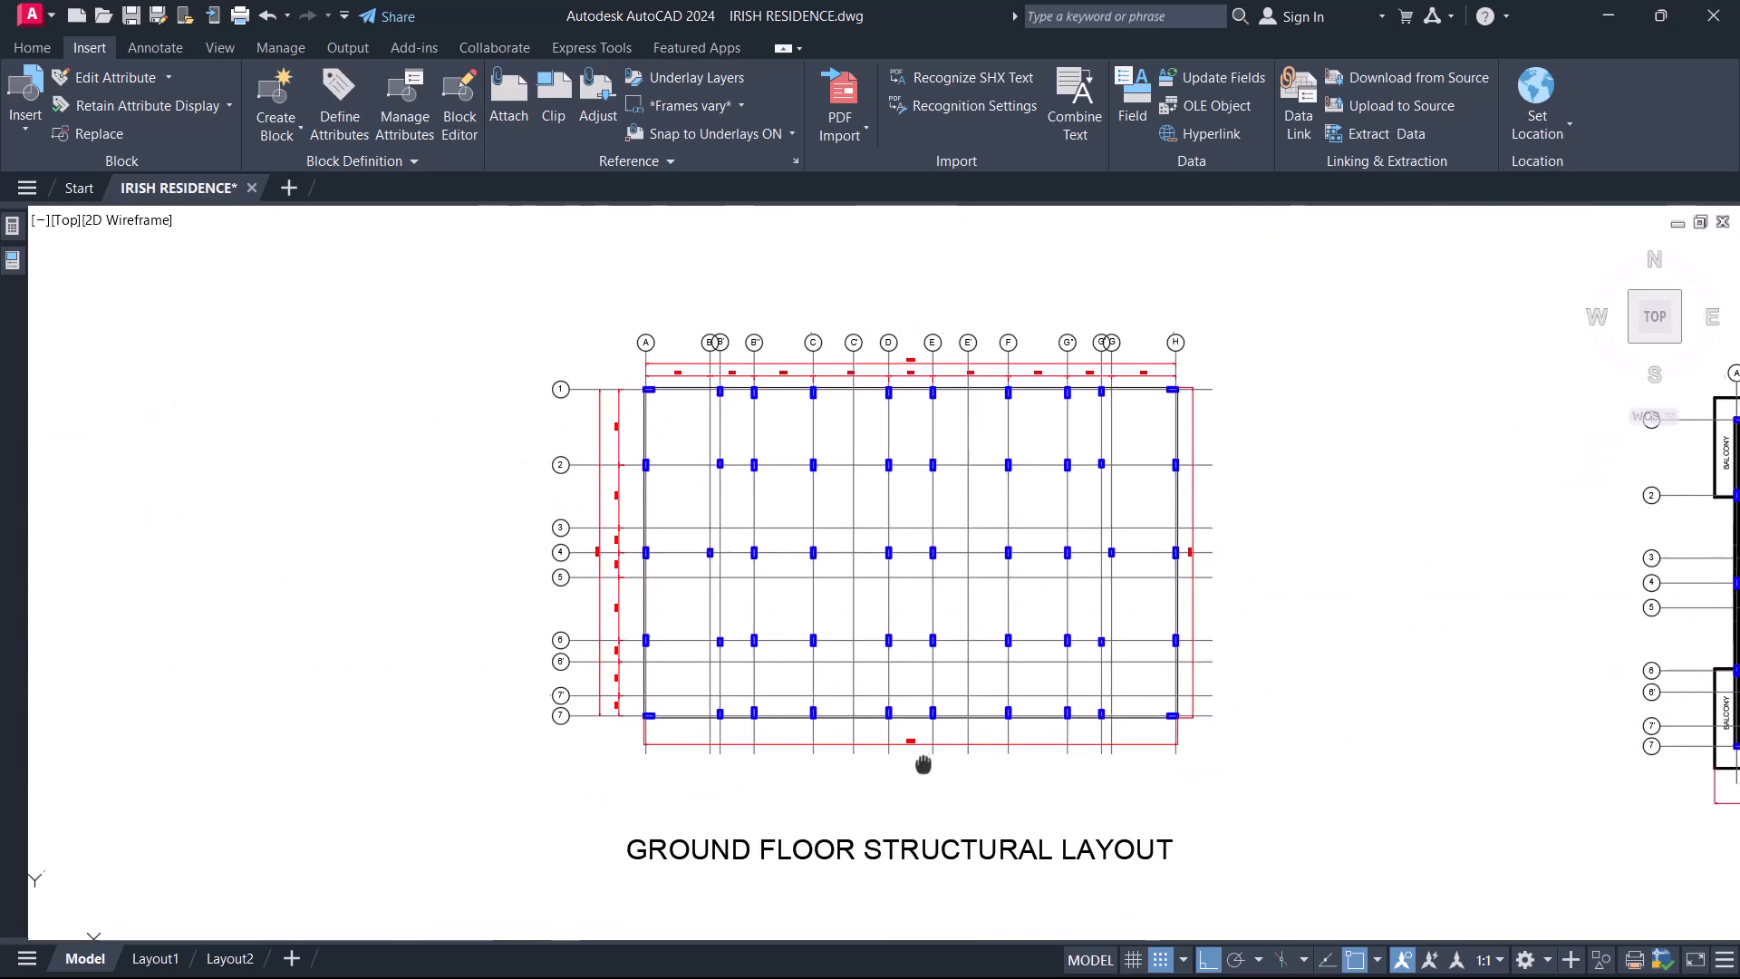
middle_click_drag(808, 486, 751, 553)
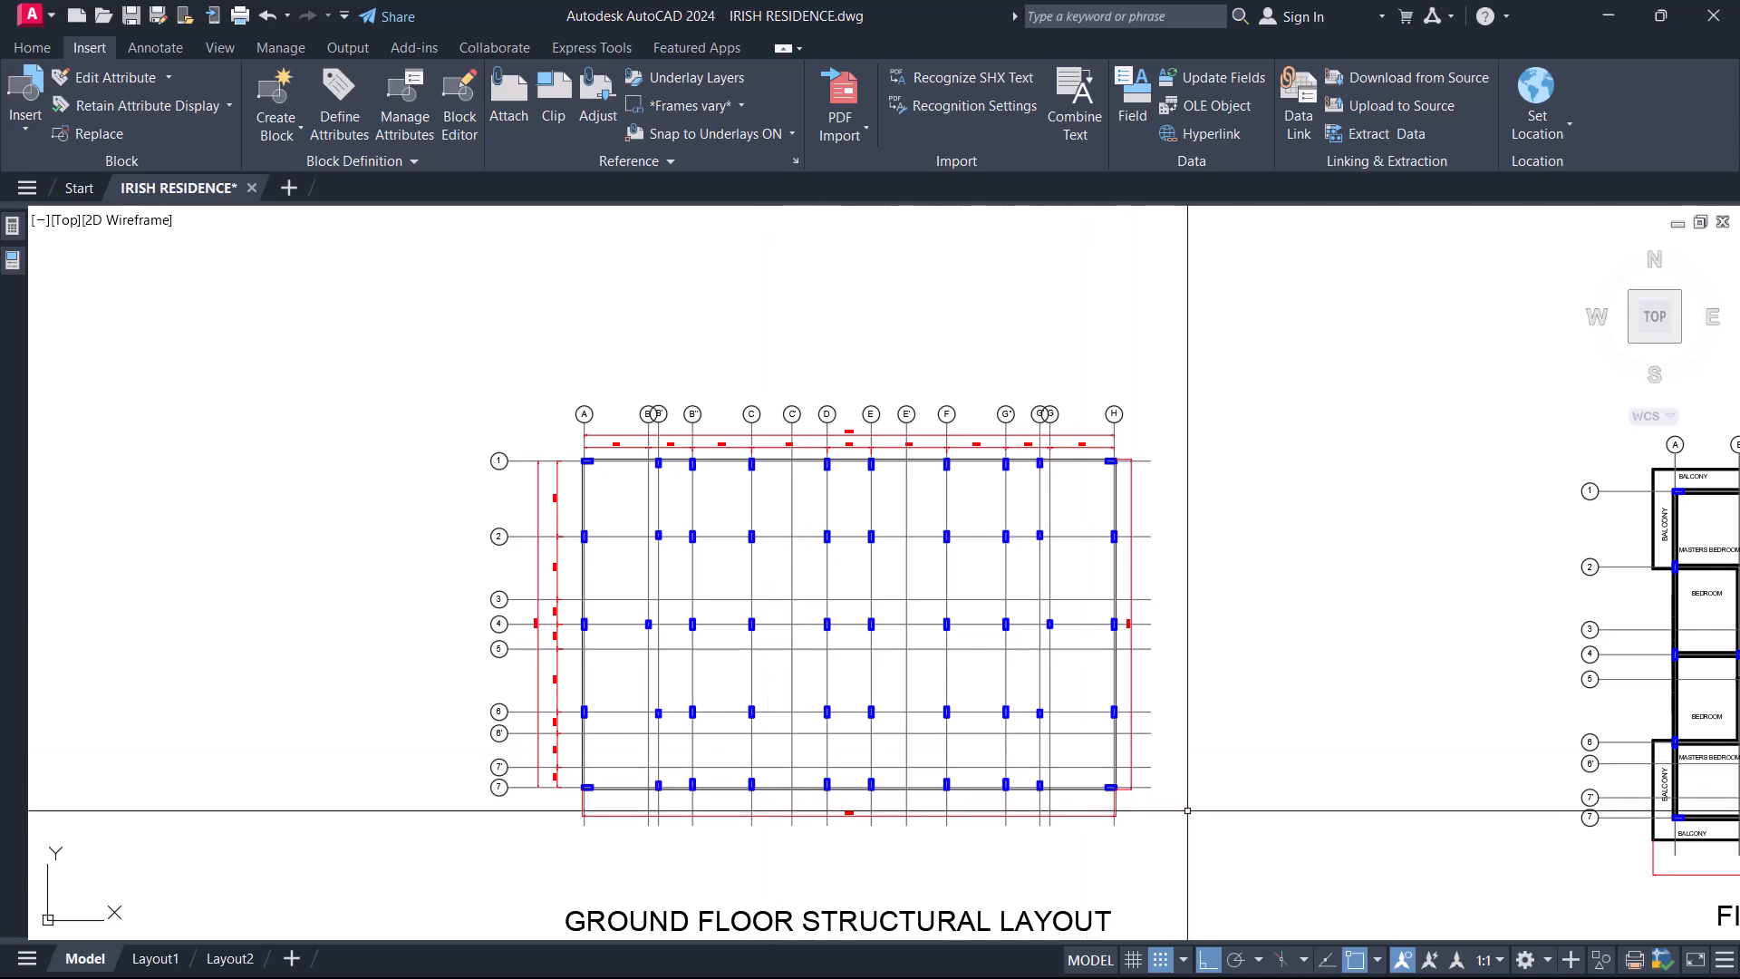
mouse_move(1188, 811)
middle_mouse_down()
mouse_move(575, 736)
mouse_move(1138, 769)
mouse_move(878, 746)
middle_mouse_up()
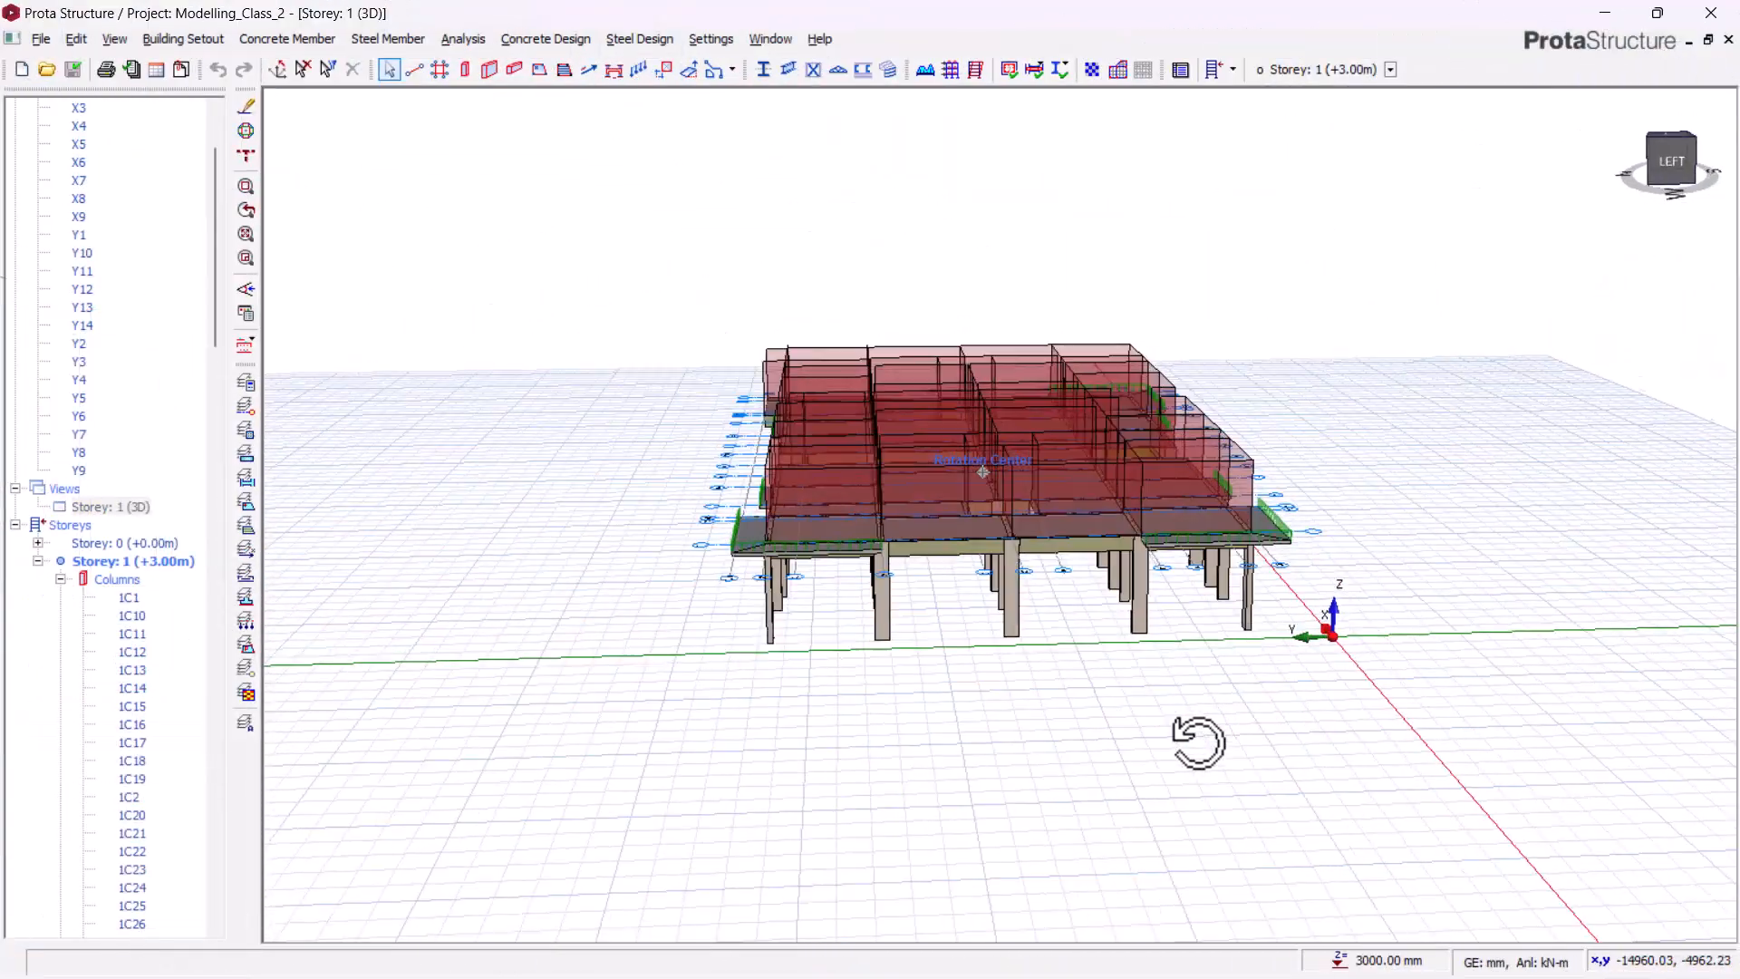
- Switch to ProtaStructure and examine the 3D models of the first storey and the full multi-storey frame from several angles
left_click_drag(1196, 746, 1097, 775)
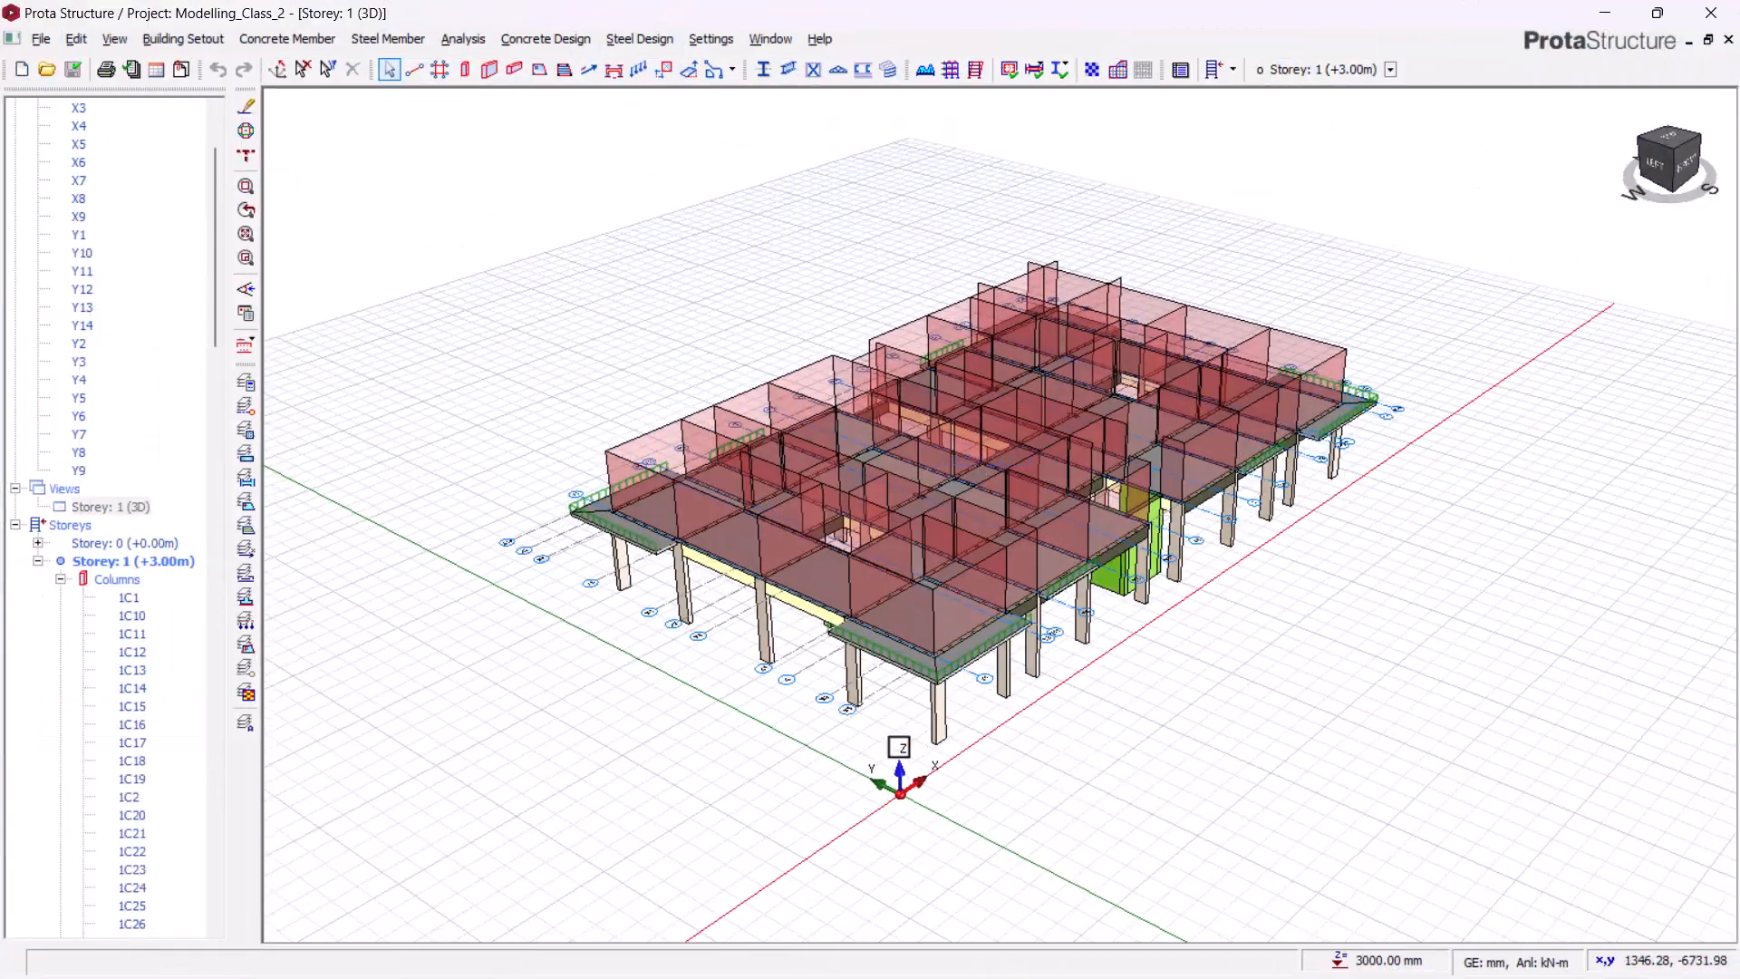
scroll(902, 747, "up", 3)
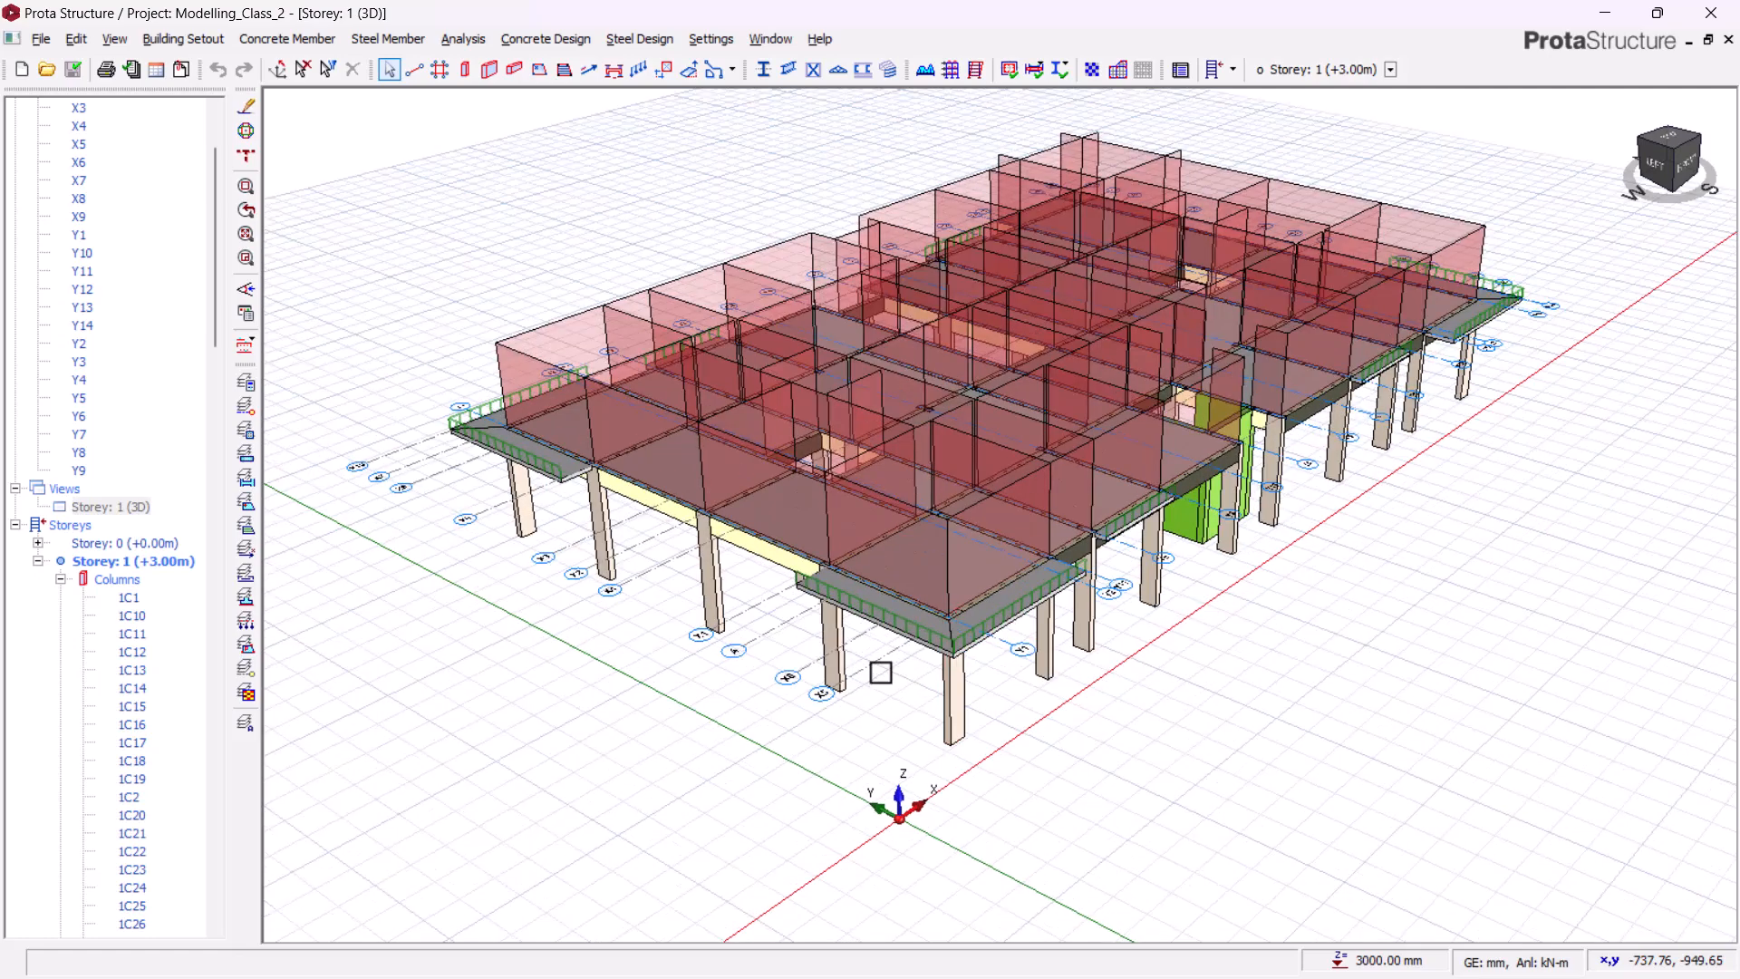
scroll(880, 672, "up", 2)
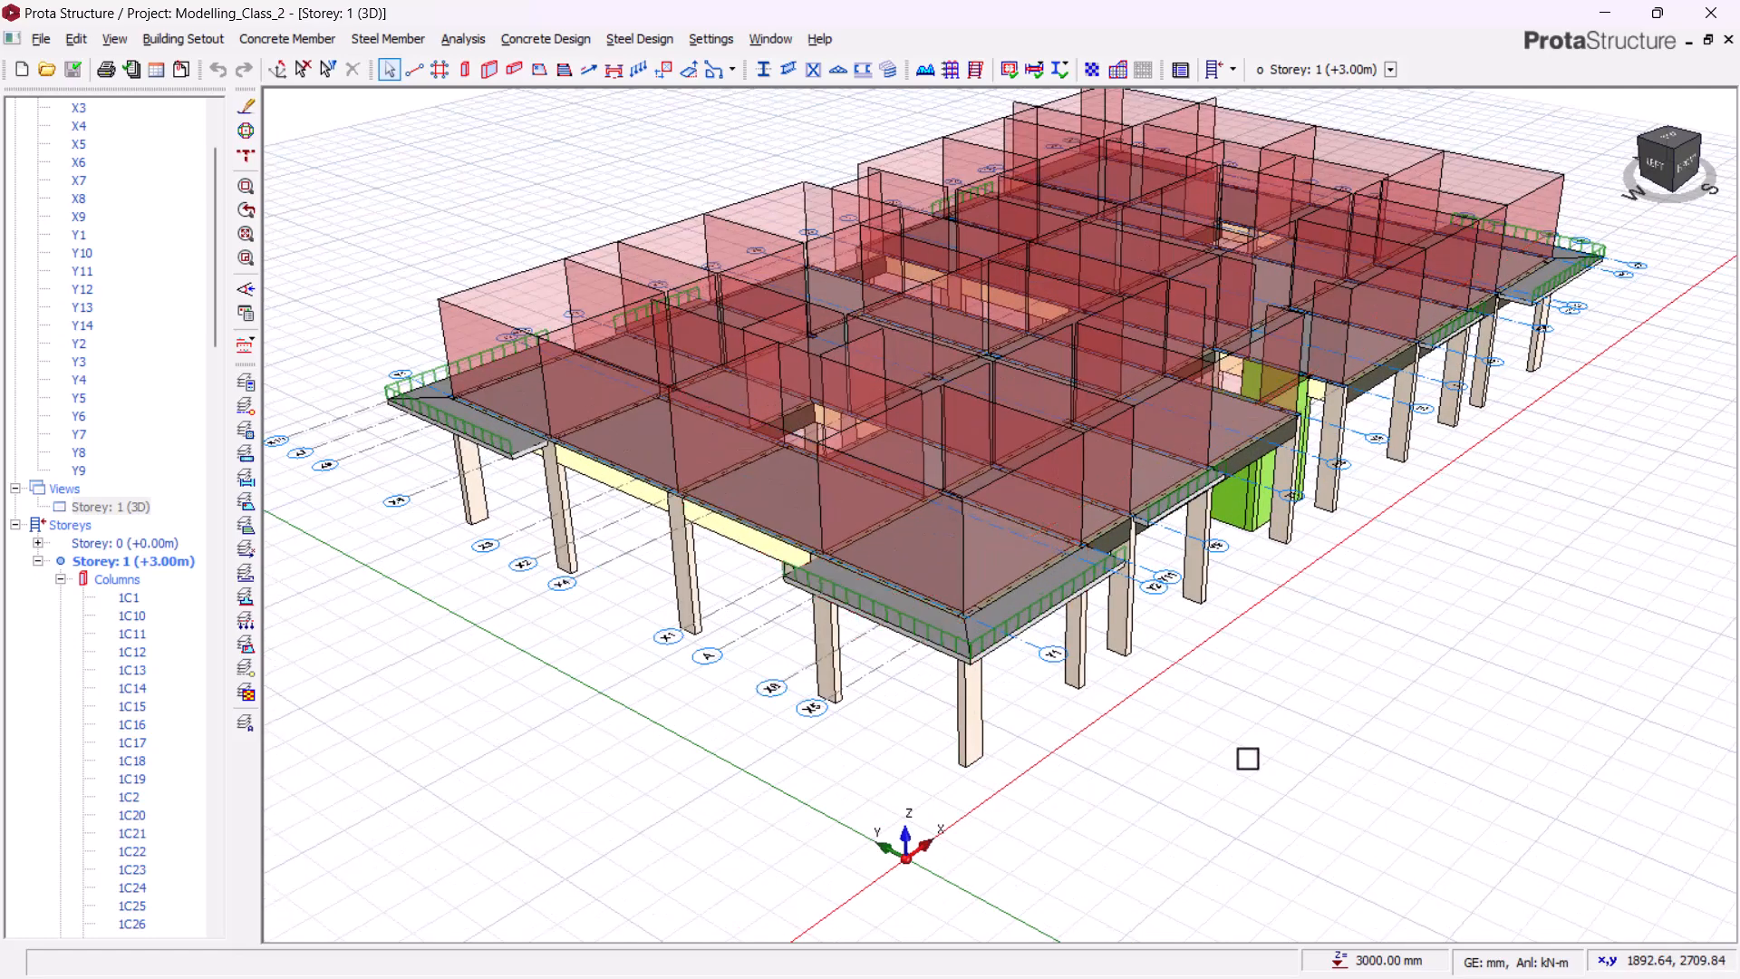
scroll(1290, 773, "down", 2)
left_click_drag(1325, 778, 1269, 800)
scroll(1016, 593, "up", 1)
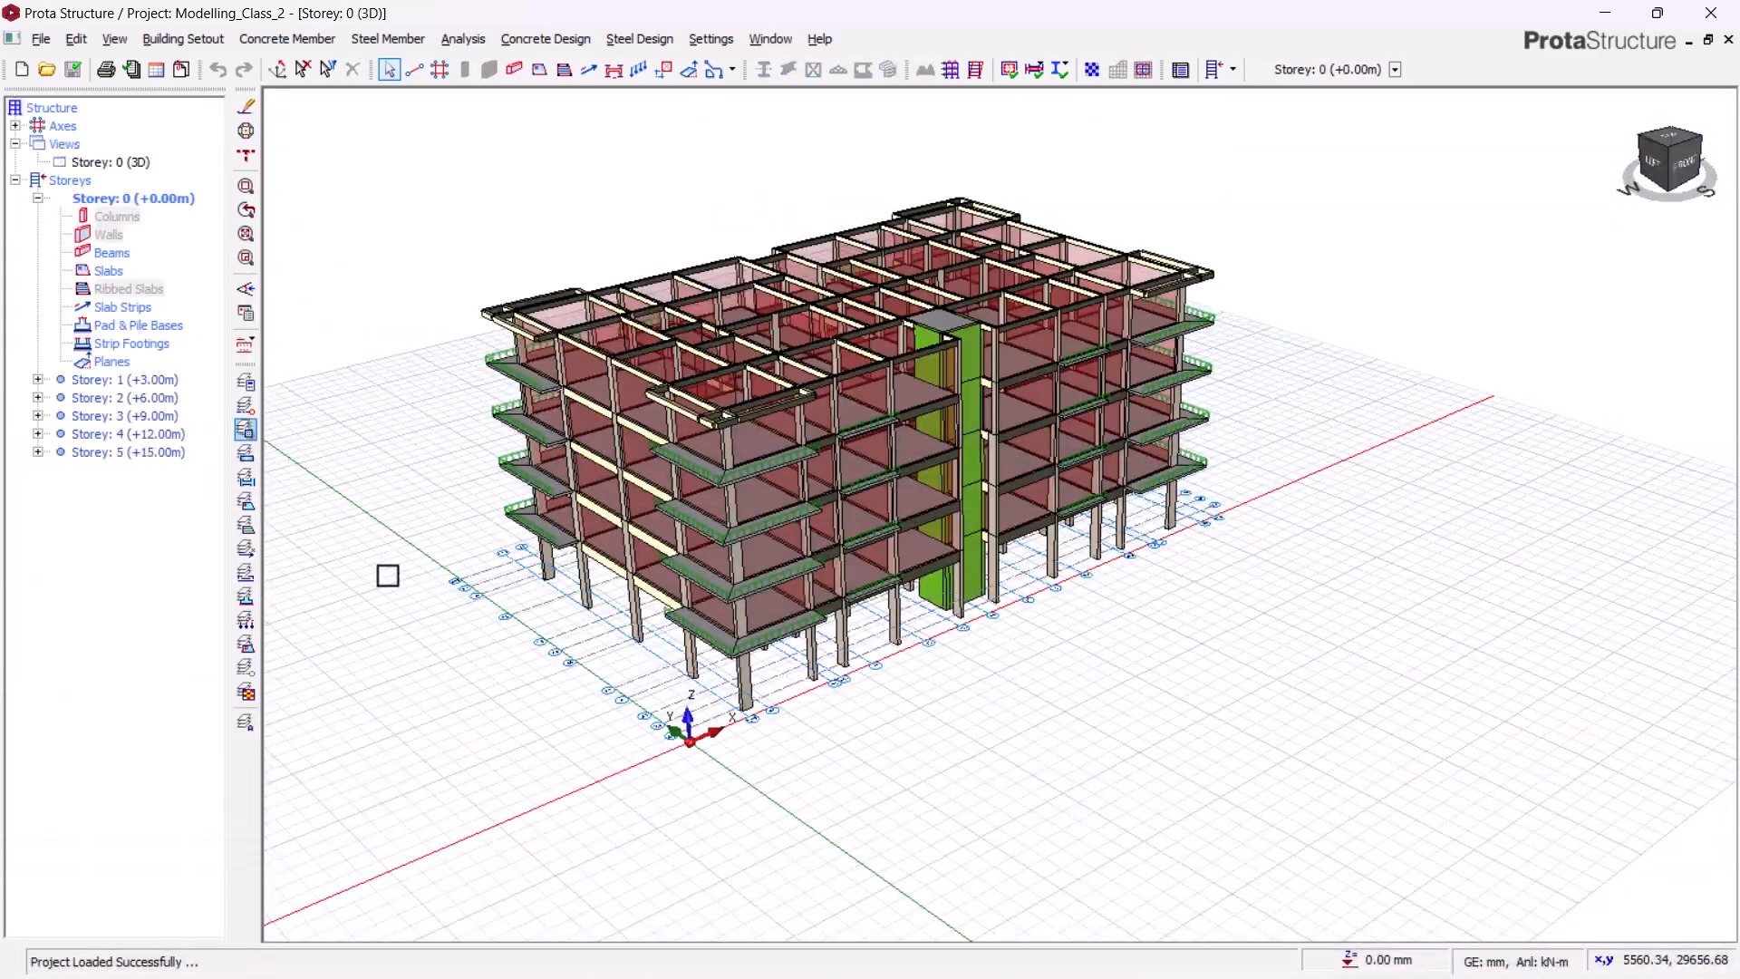
left_click_drag(556, 684, 437, 671)
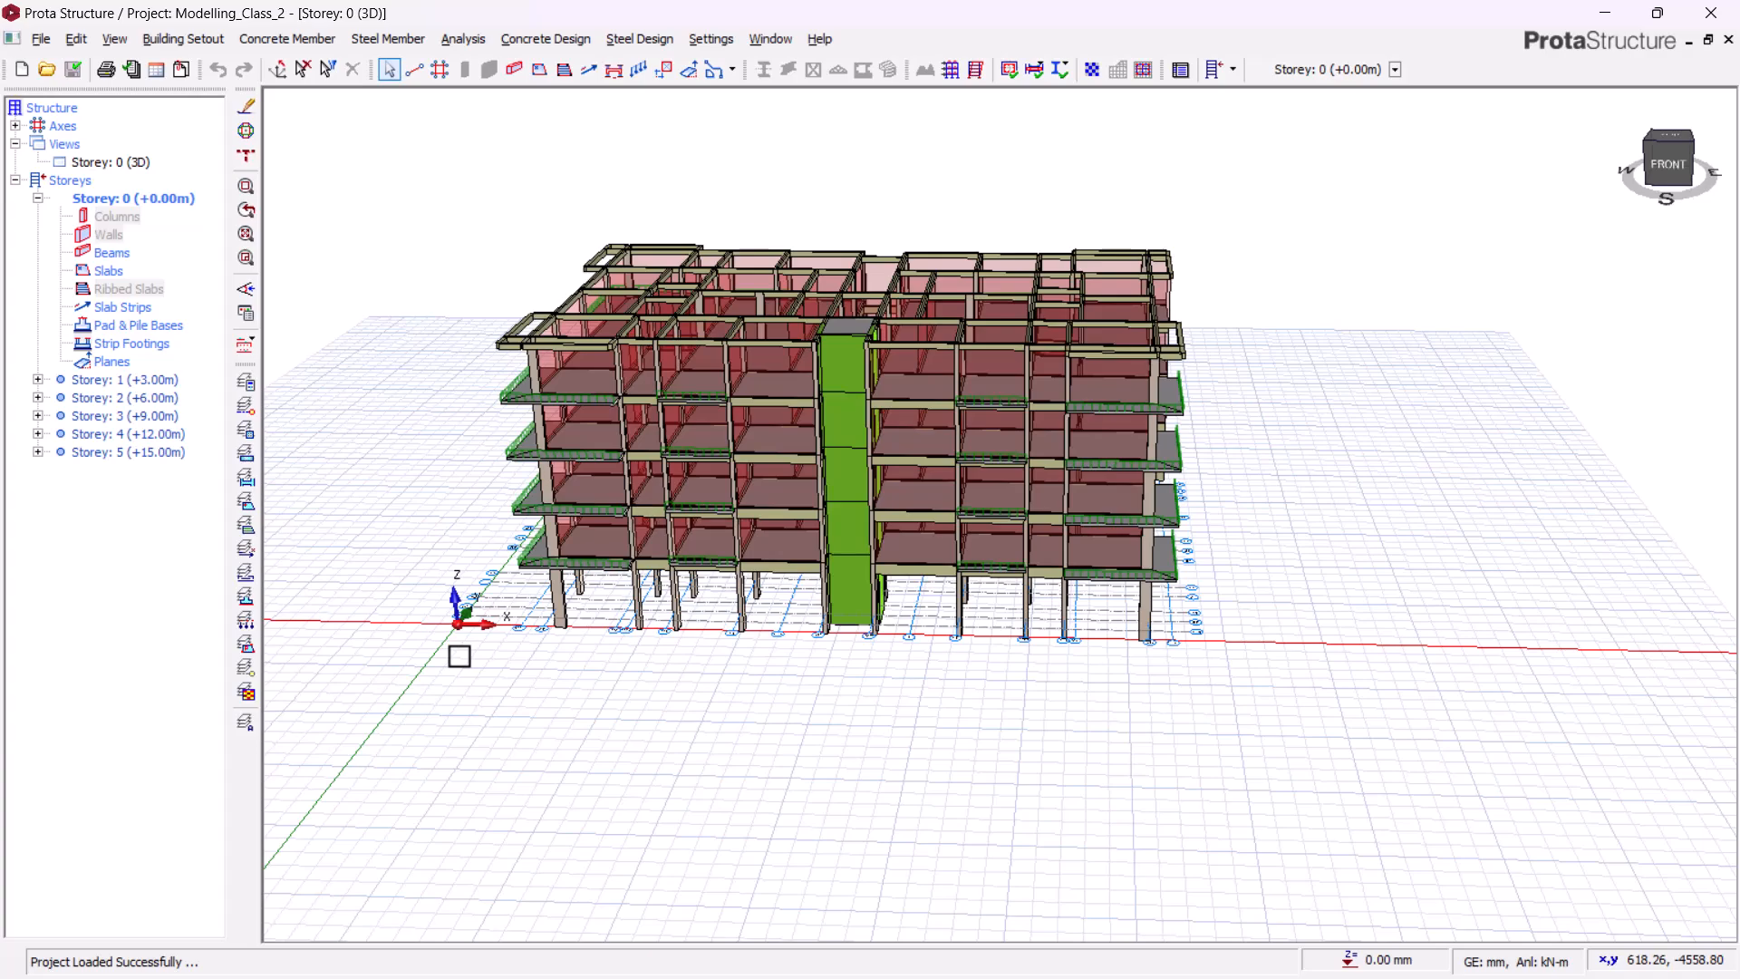
left_click_drag(895, 672, 1013, 664)
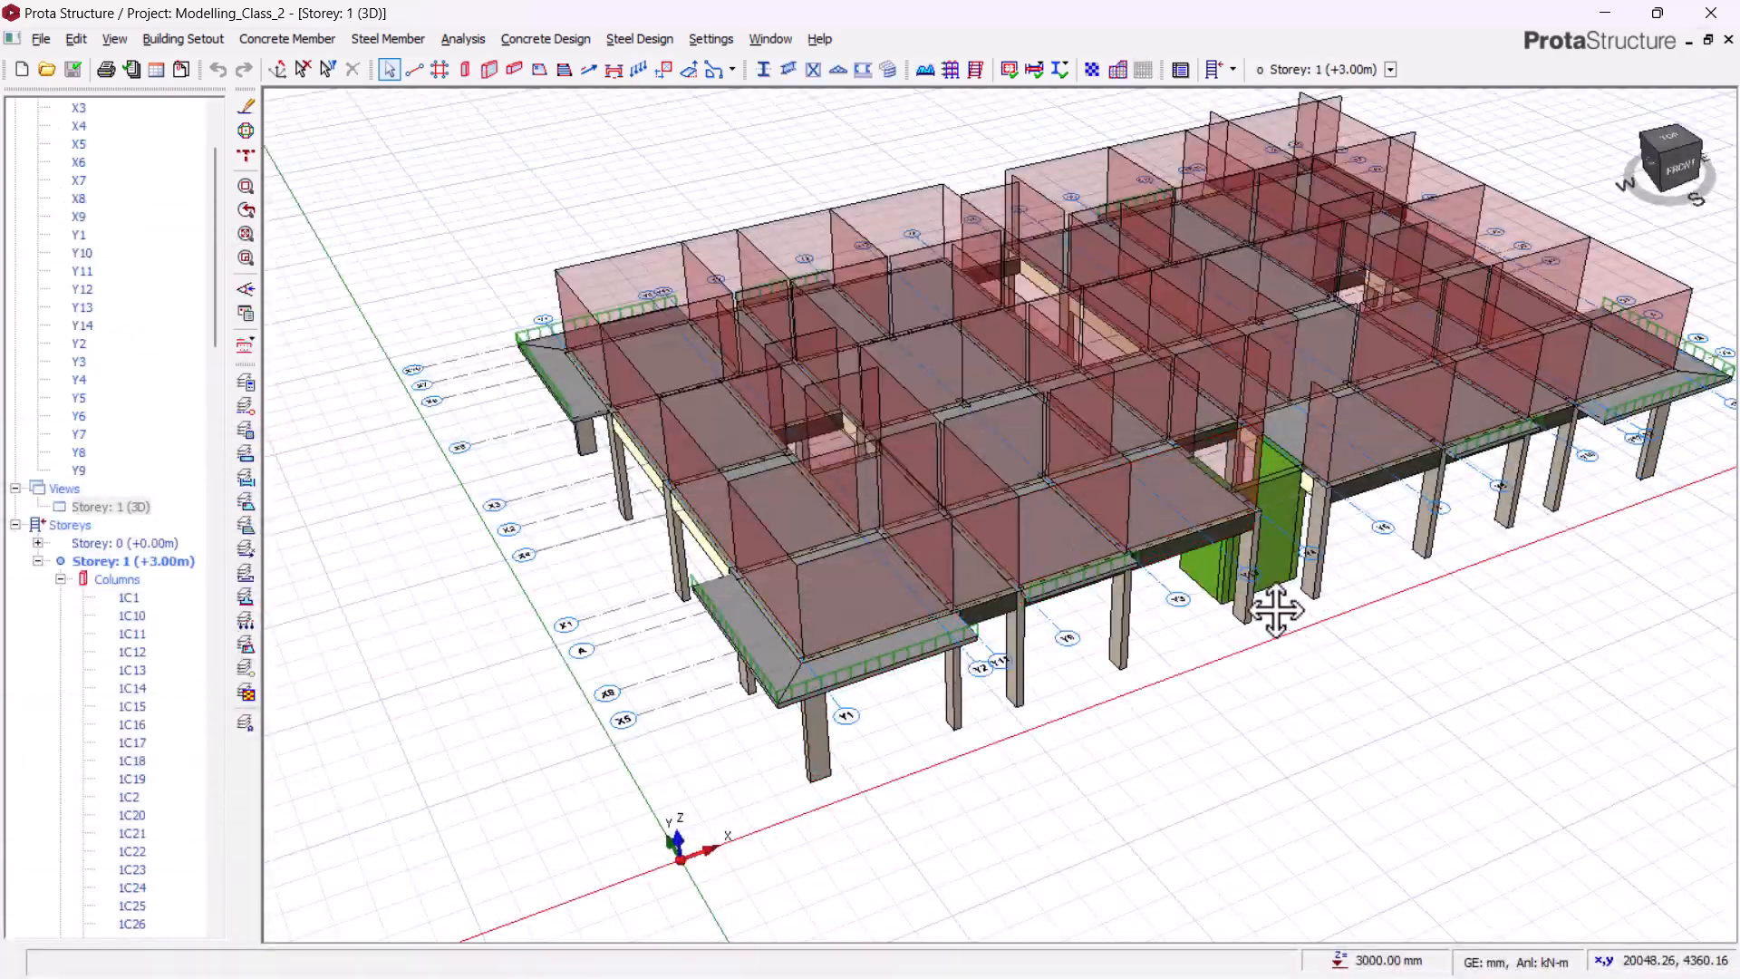
middle_click_drag(1306, 602, 1214, 615)
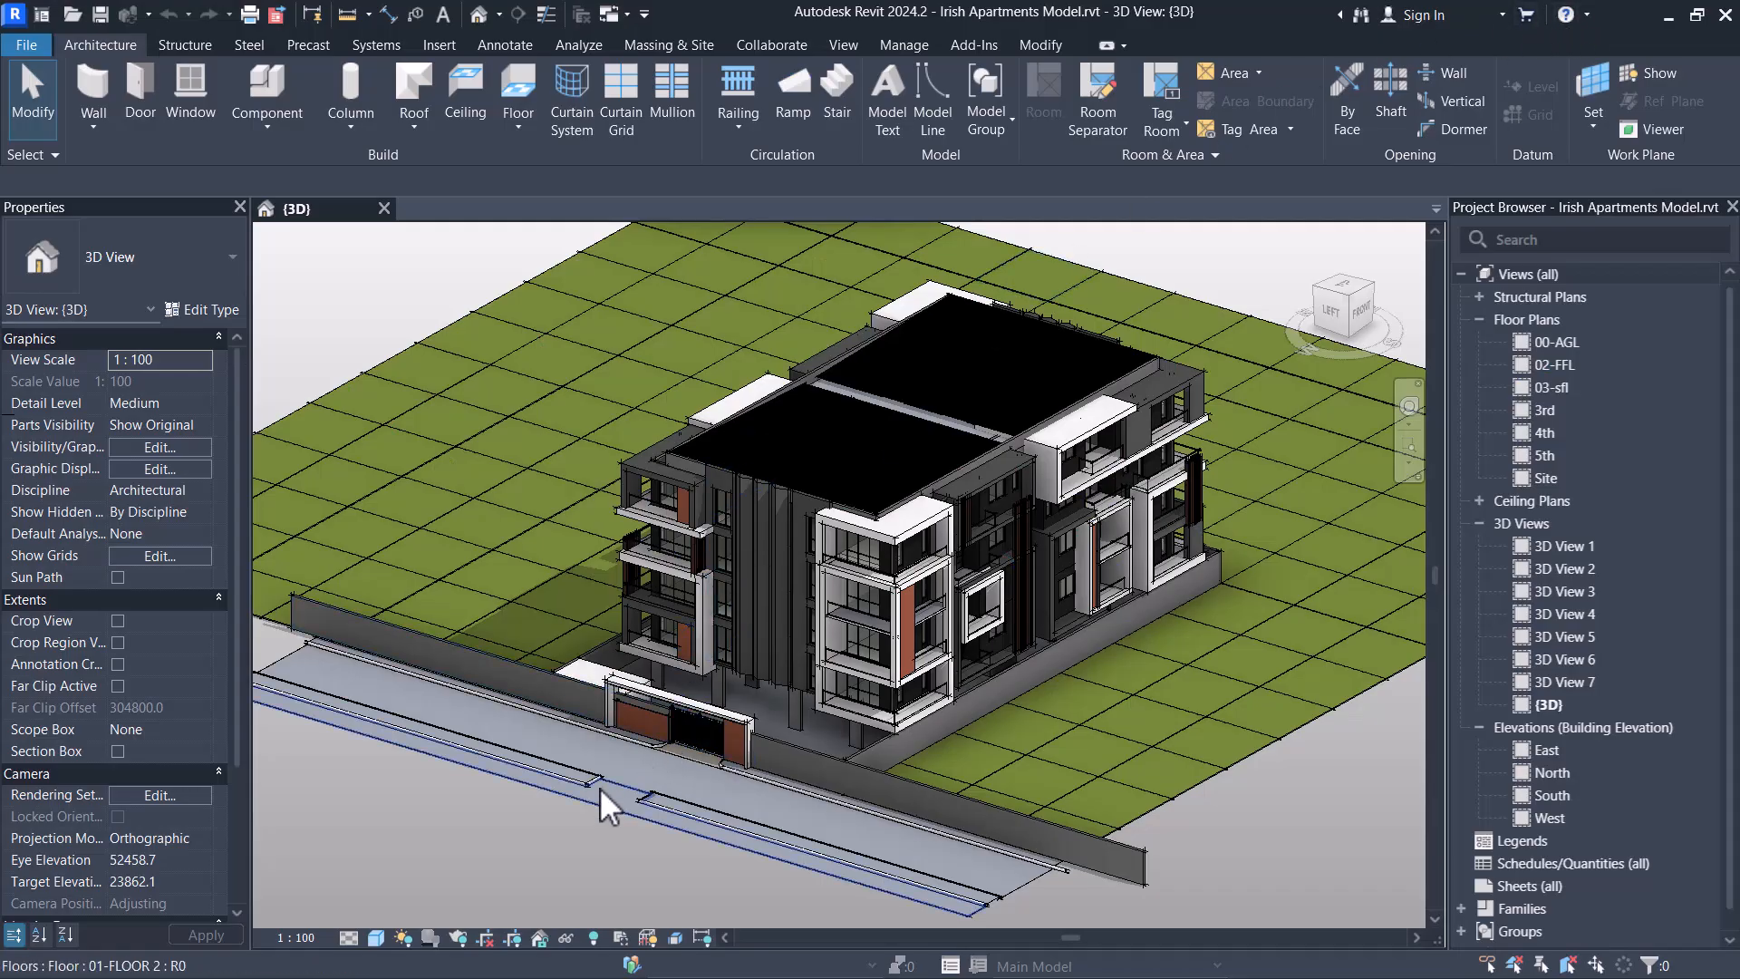
- Switch to Revit and examine the apartment building's facades, balconies and ground-level columns in the 3D view
middle_click_drag(600, 787, 885, 828, "shift")
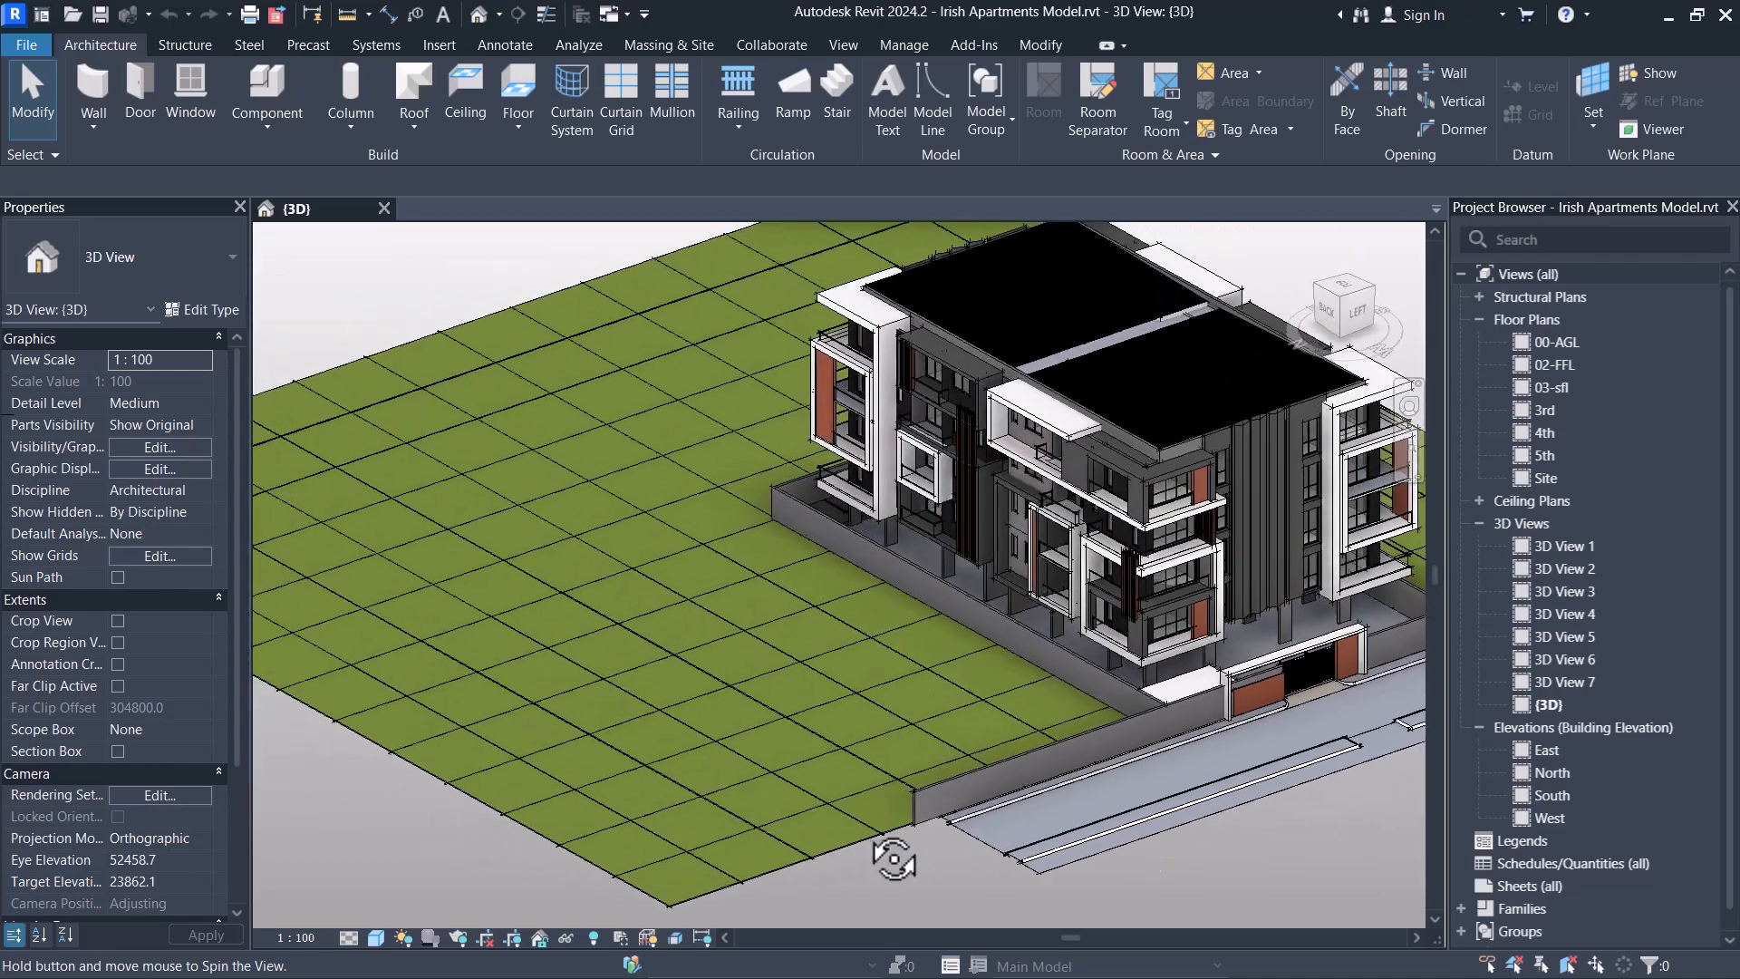
scroll(1170, 739, "up", 2)
scroll(979, 725, "down", 2)
middle_click_drag(835, 758, 914, 736, "shift")
scroll(1036, 573, "up", 2)
scroll(1036, 569, "up", 1)
middle_click_drag(1084, 660, 972, 786)
scroll(943, 753, "up", 2)
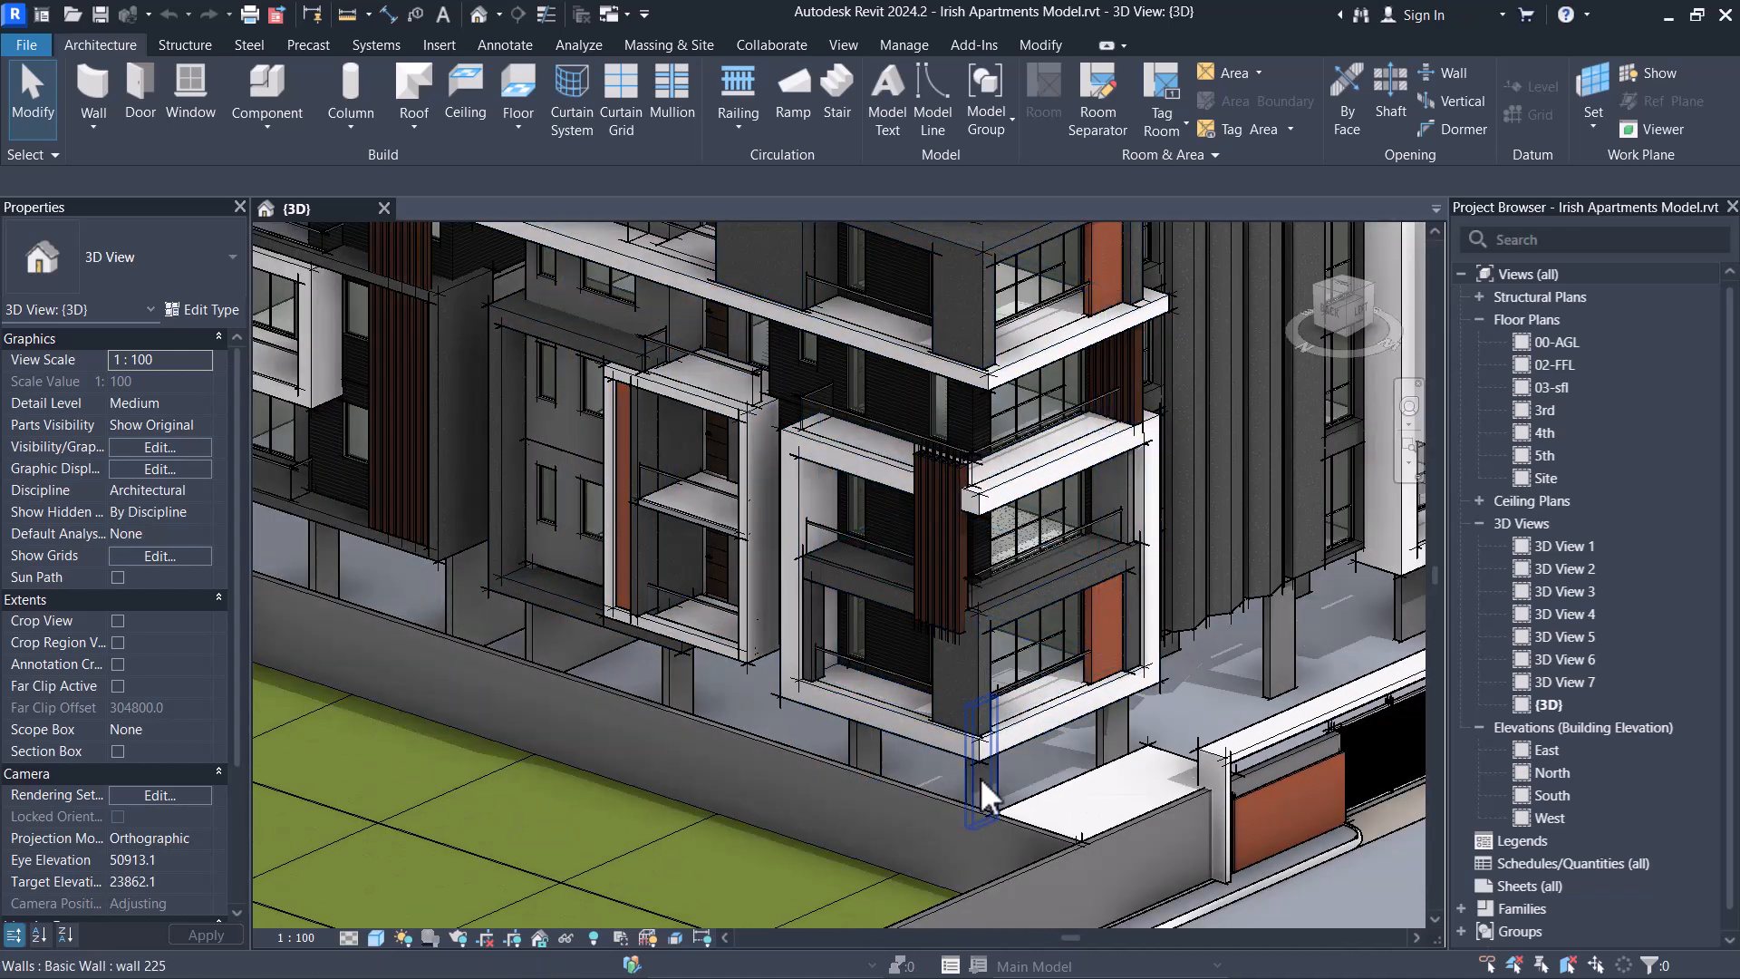
scroll(988, 673, "down", 2)
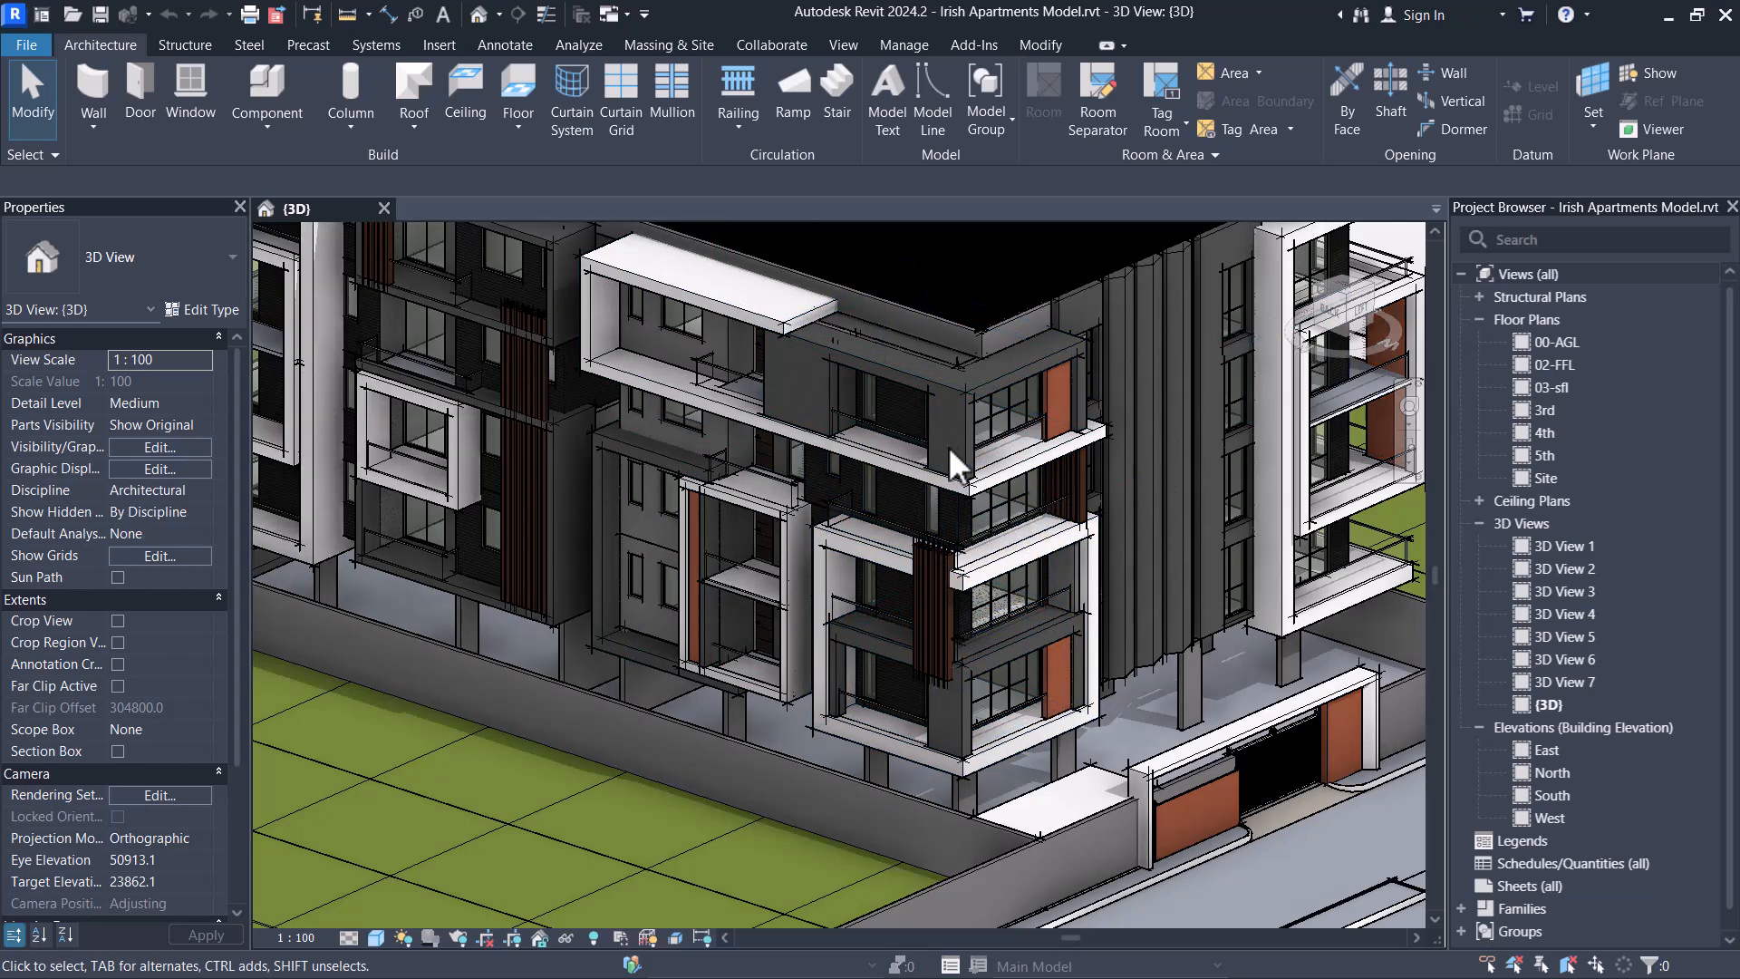
scroll(1024, 596, "down", 2)
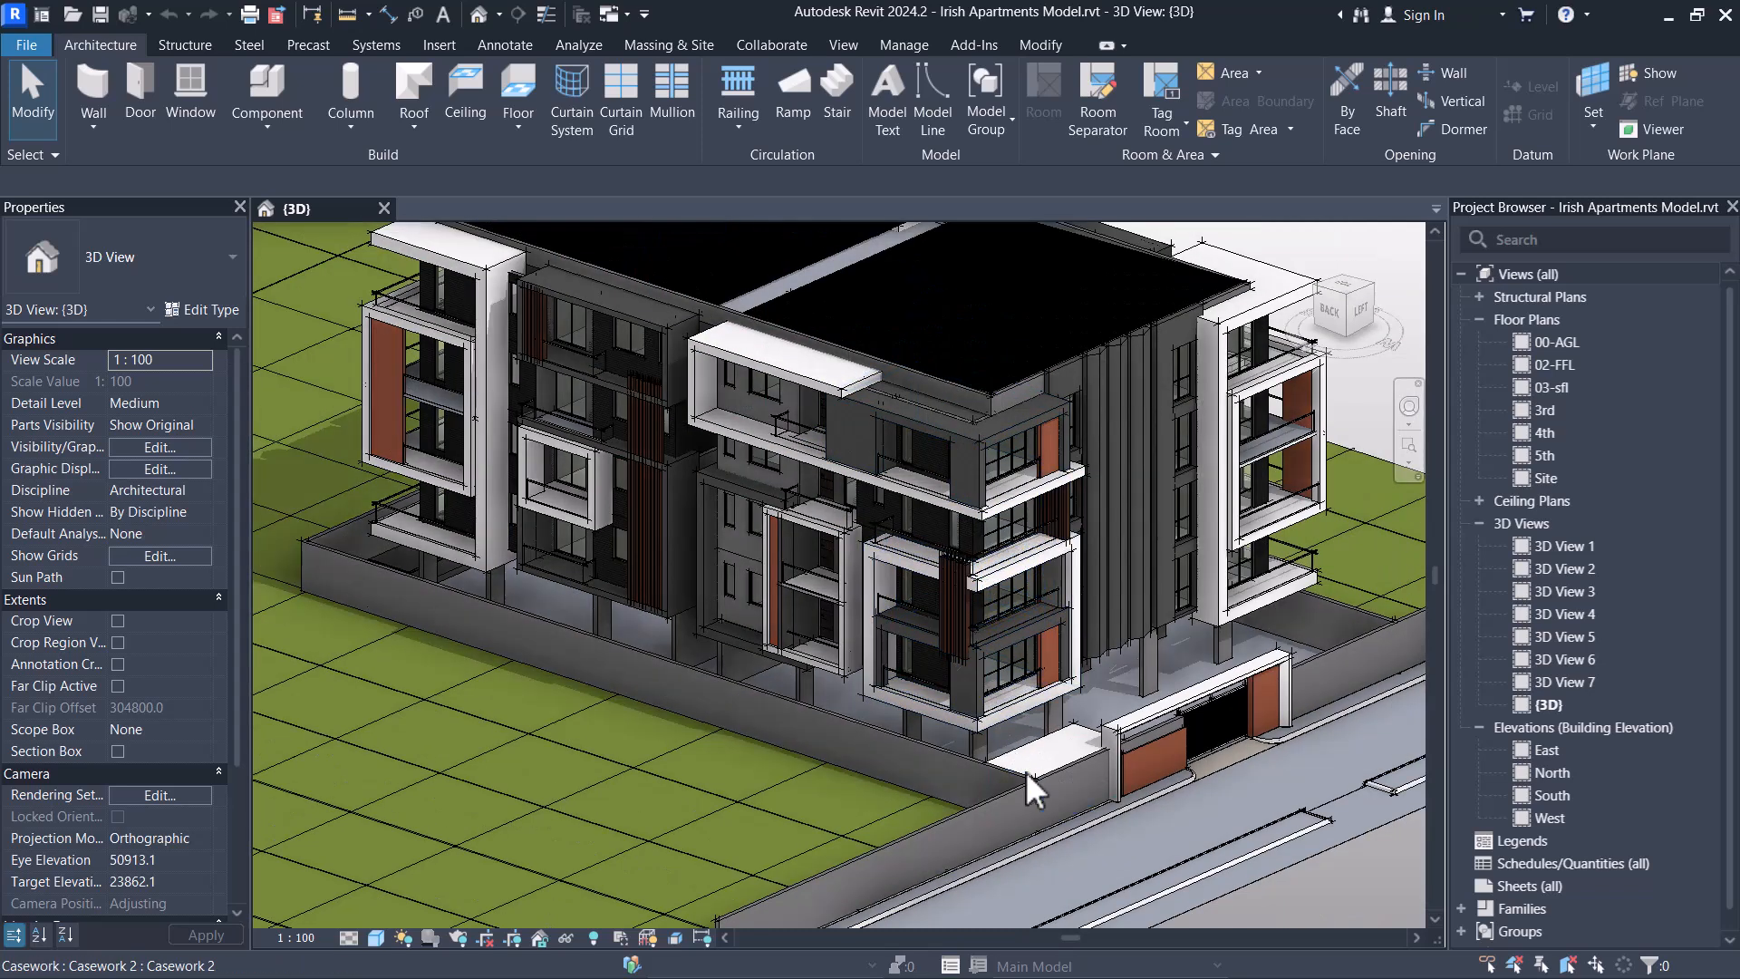
middle_click_drag(1103, 765, 1152, 799, "shift")
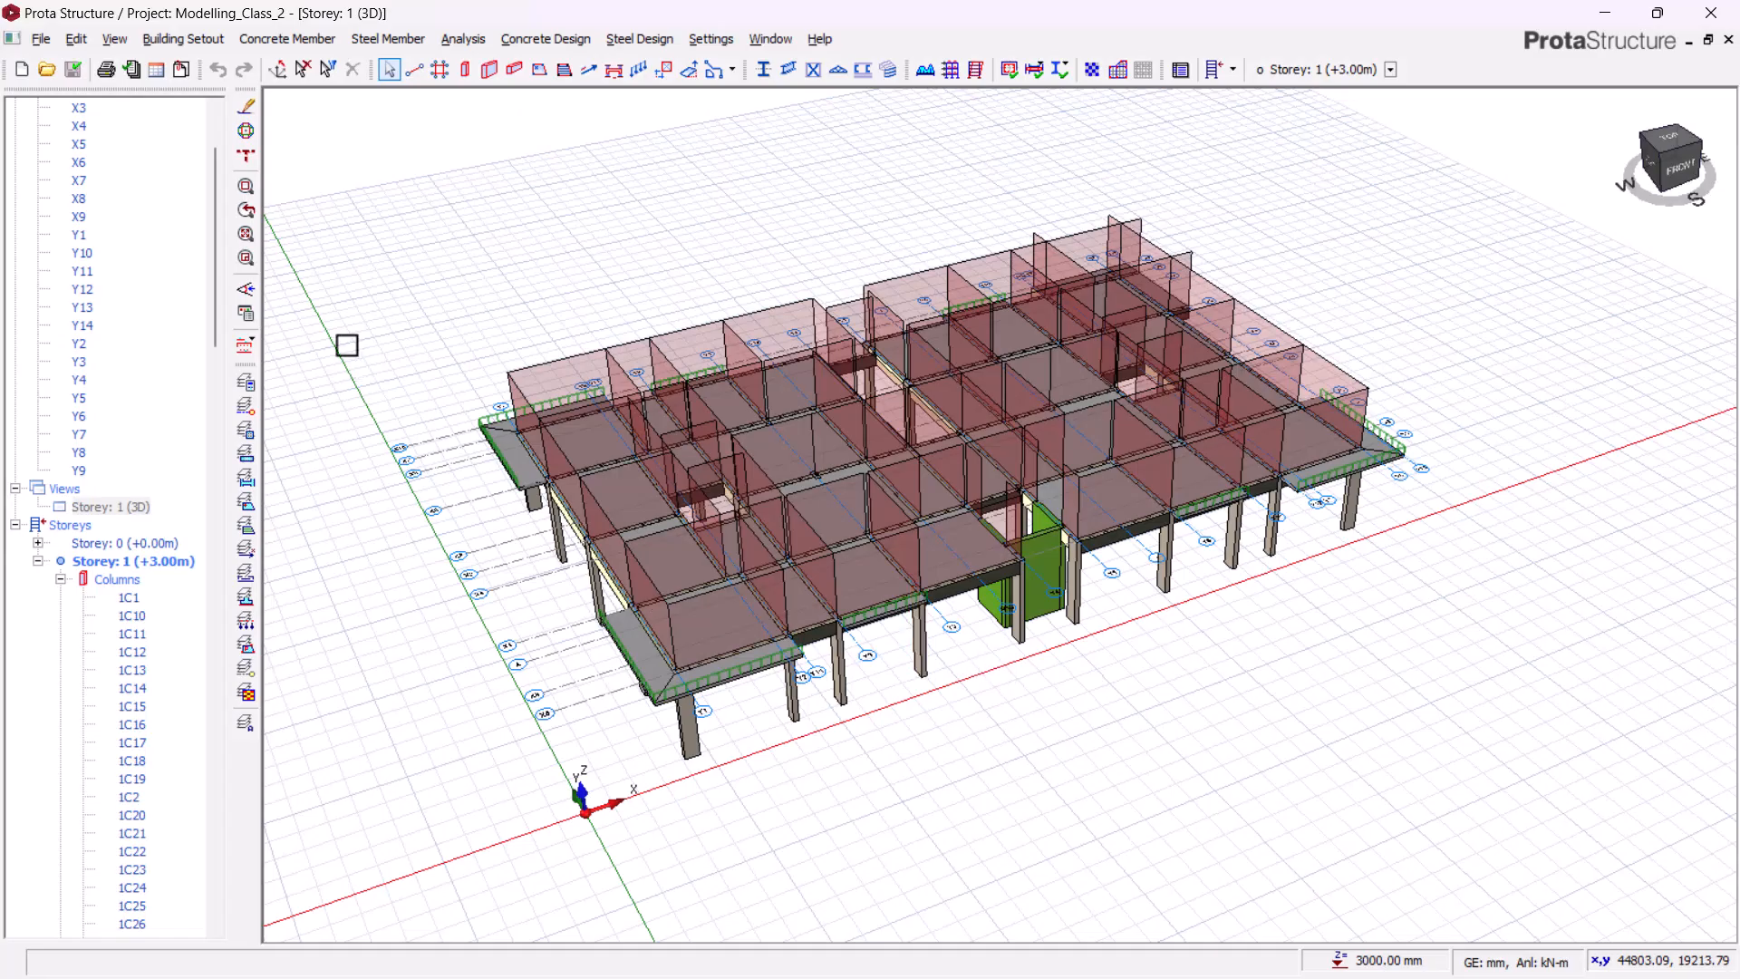
- Switch back to ProtaStructure and display Storey 1 in plan view
scroll(107, 292, "up", 3)
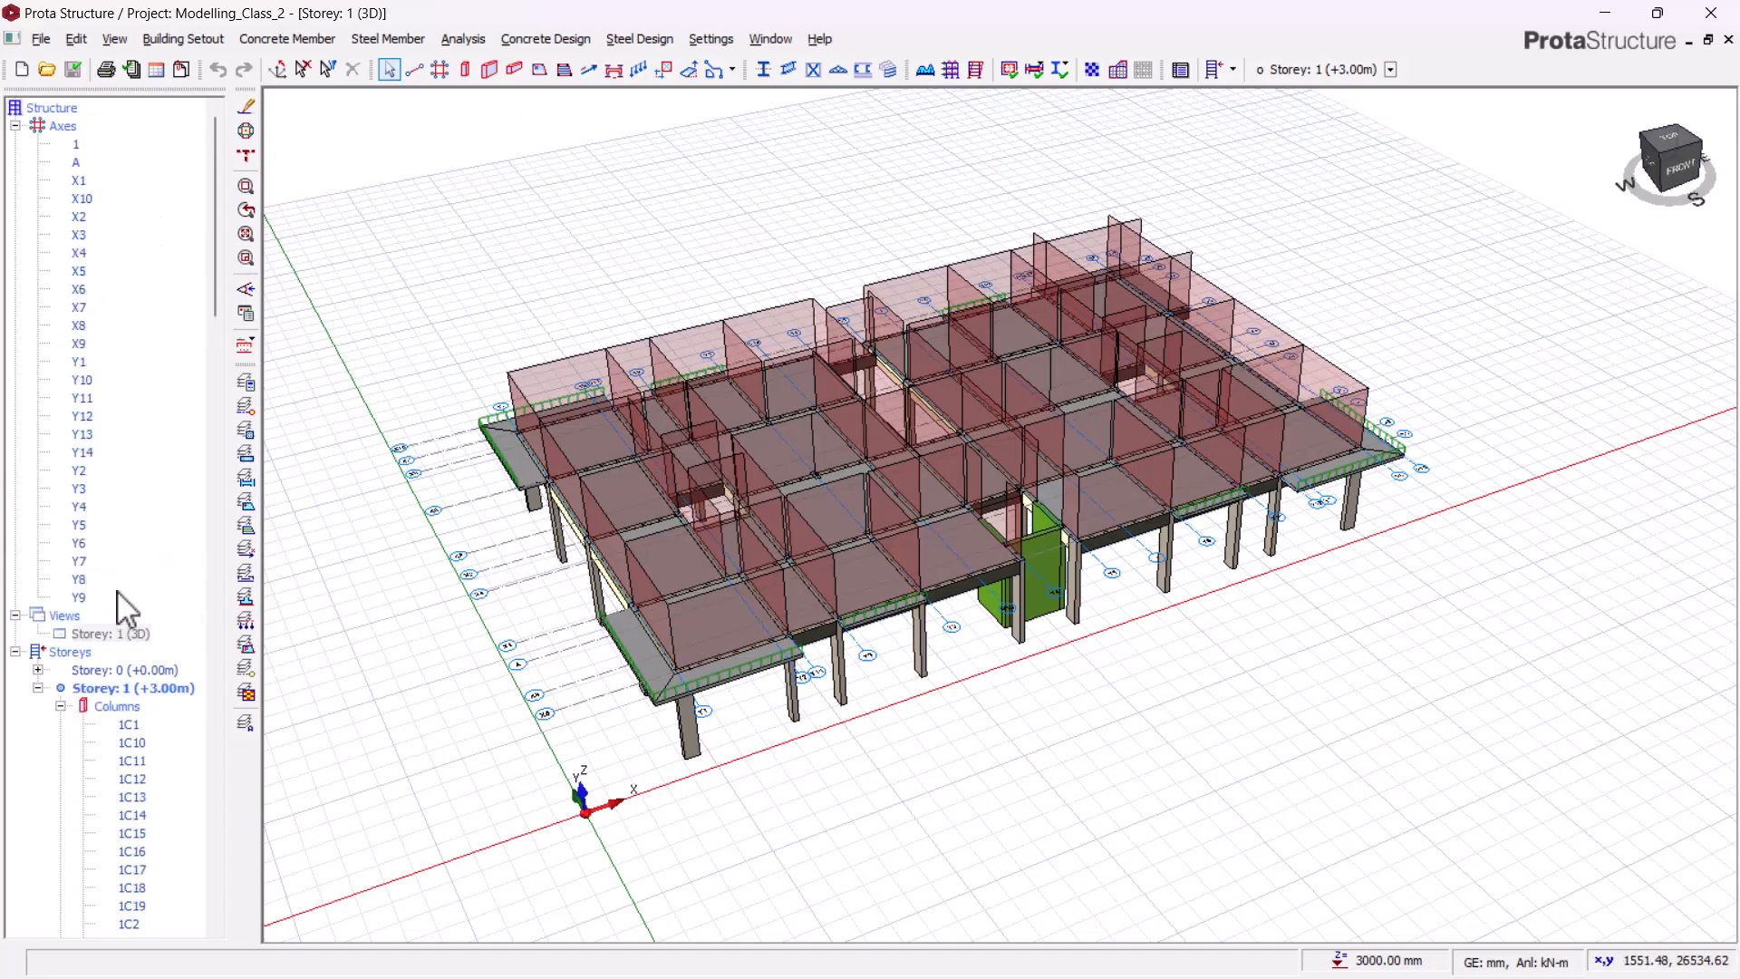
left_click(145, 642)
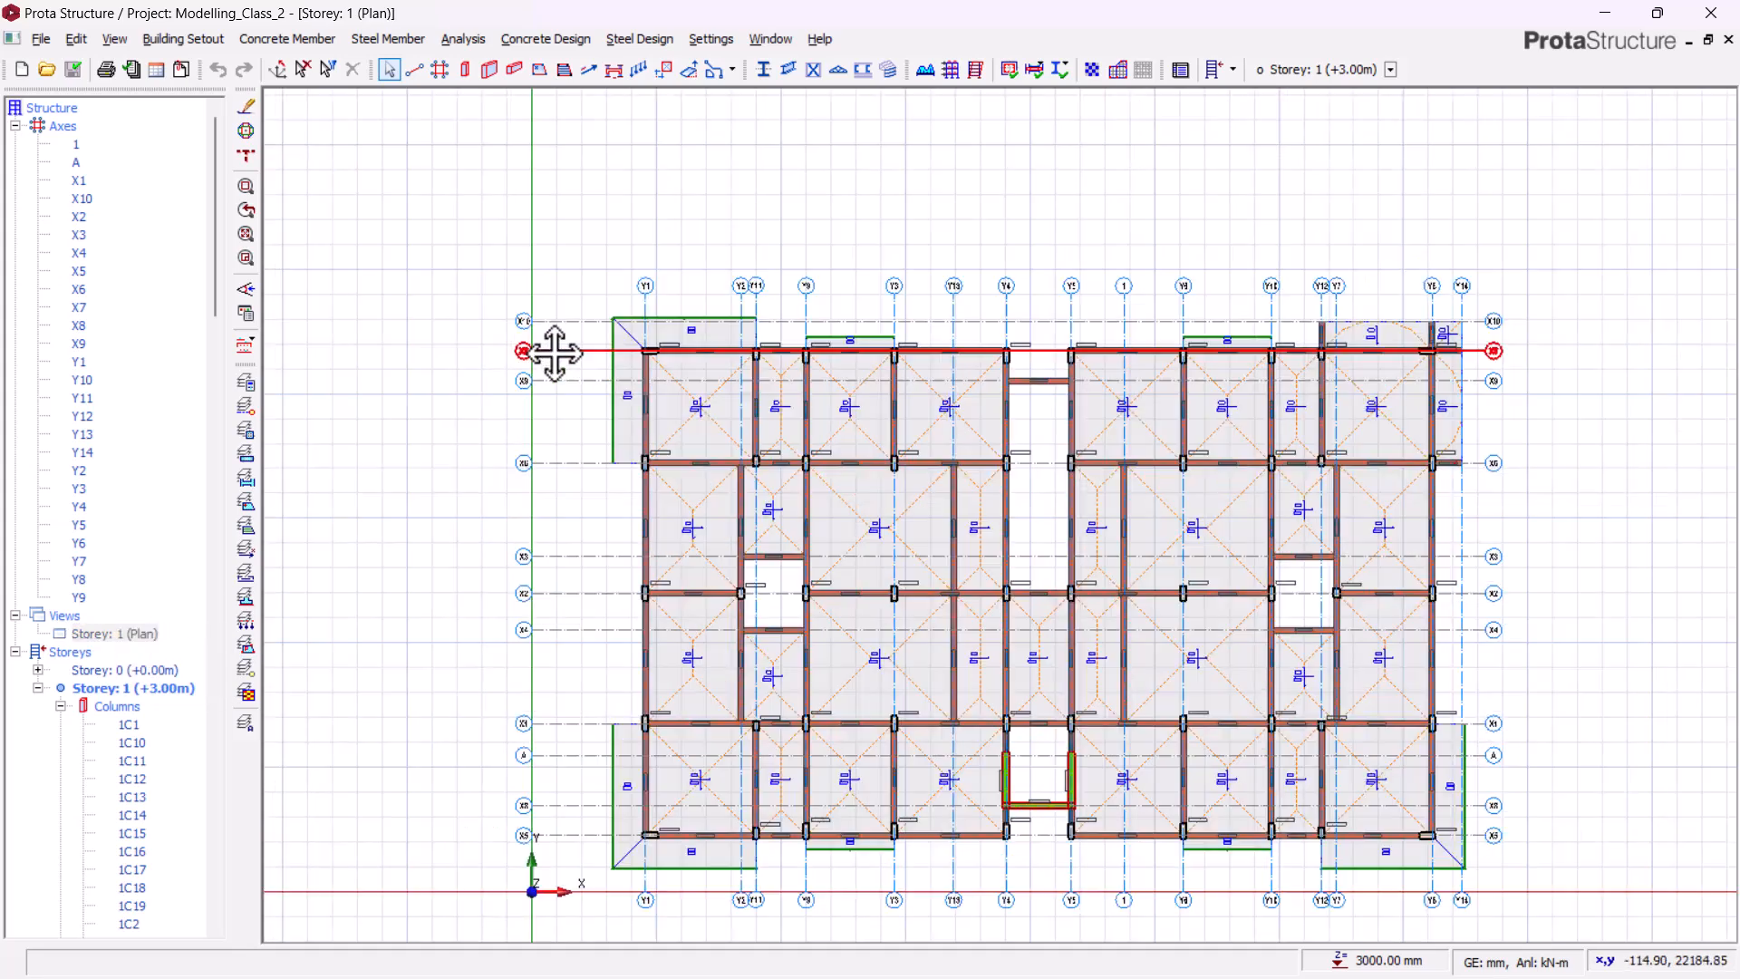
middle_click_drag(556, 241, 705, 406)
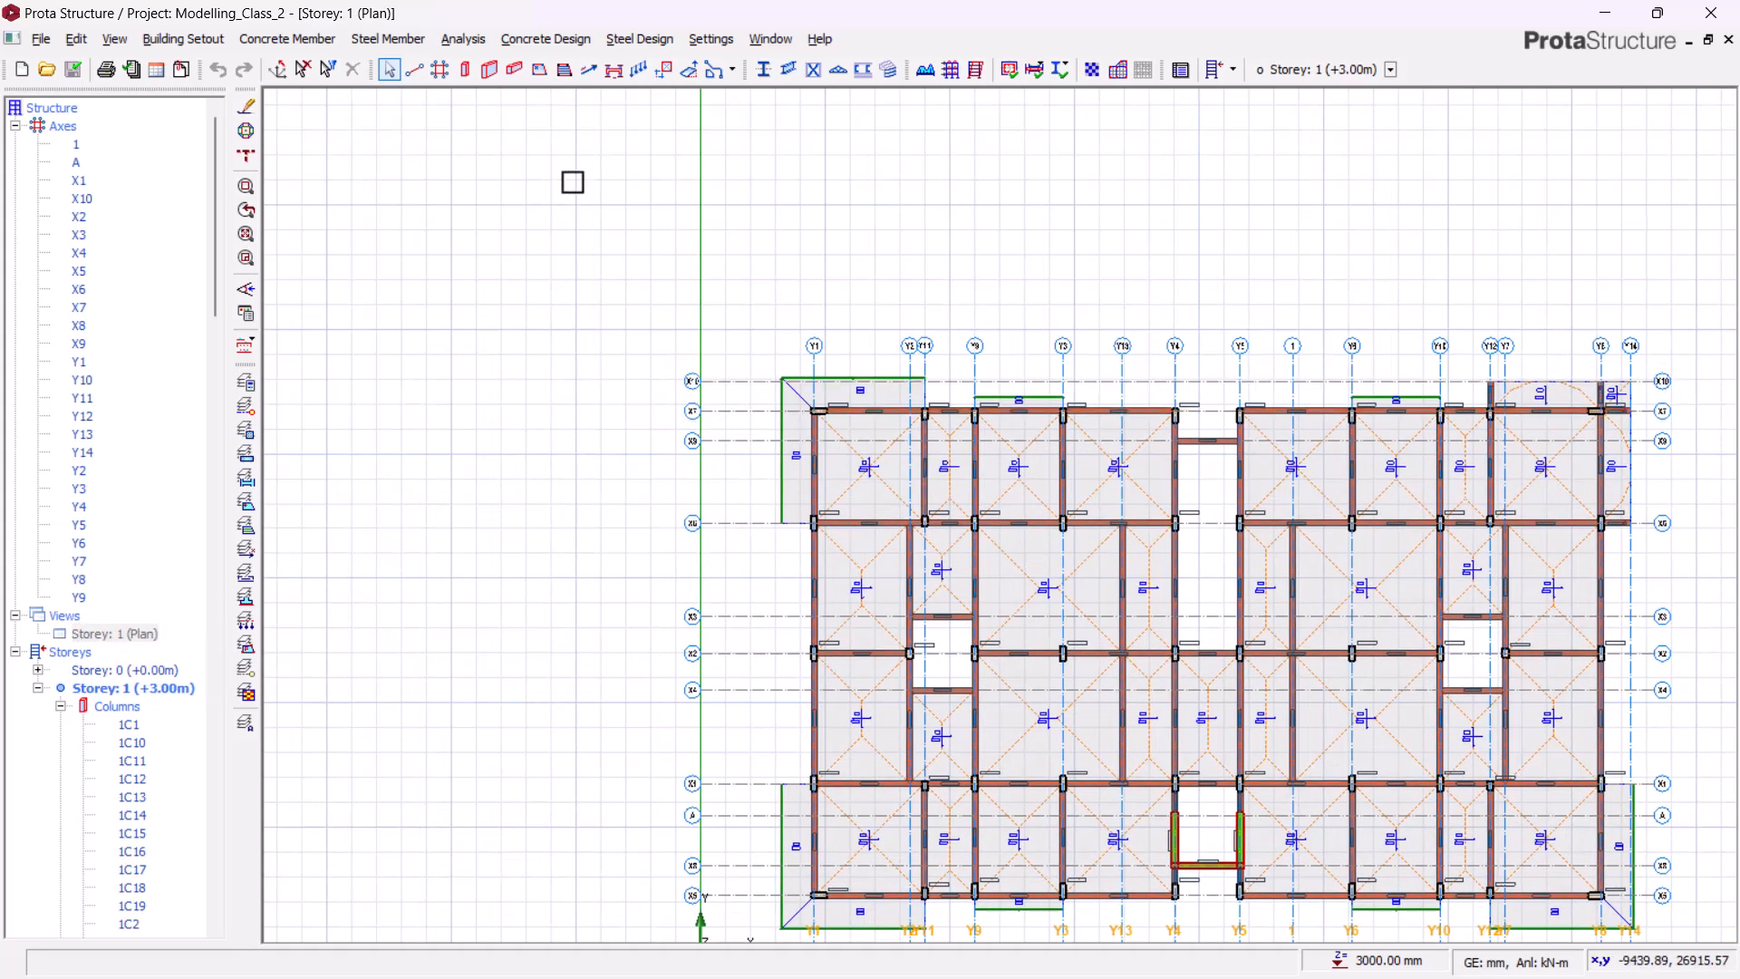
- Add storeys to the top of the building by setting the total number of storeys to 5
left_click(180, 39)
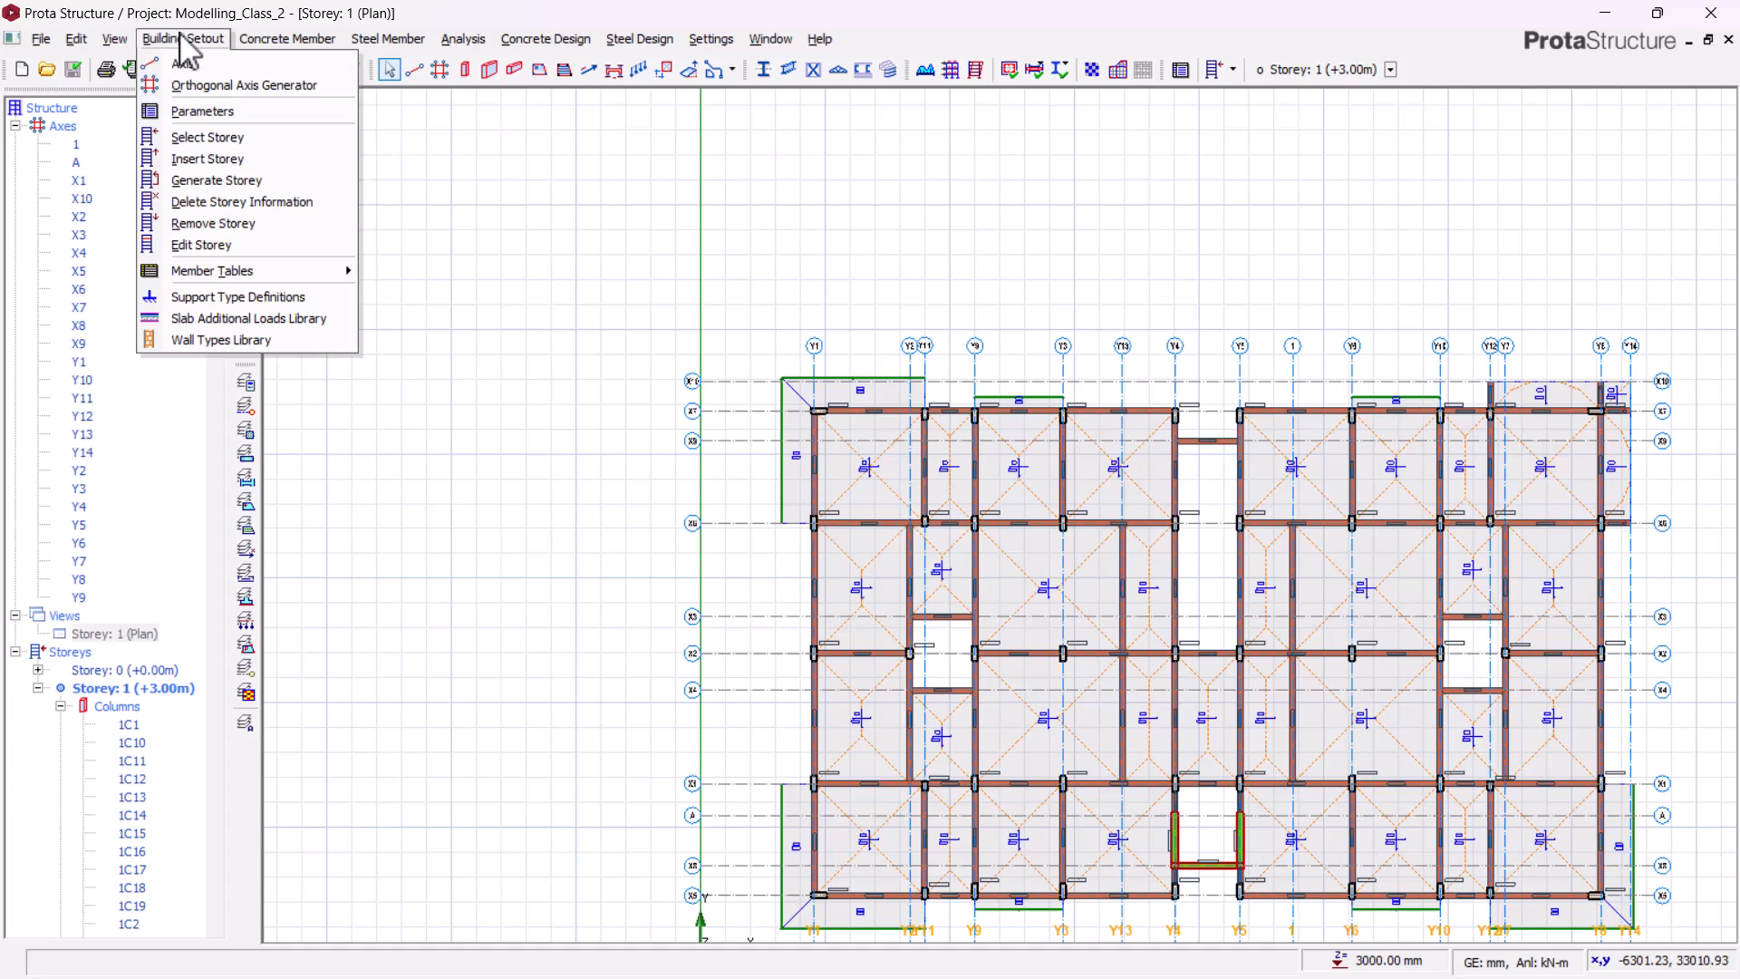
left_click(207, 160)
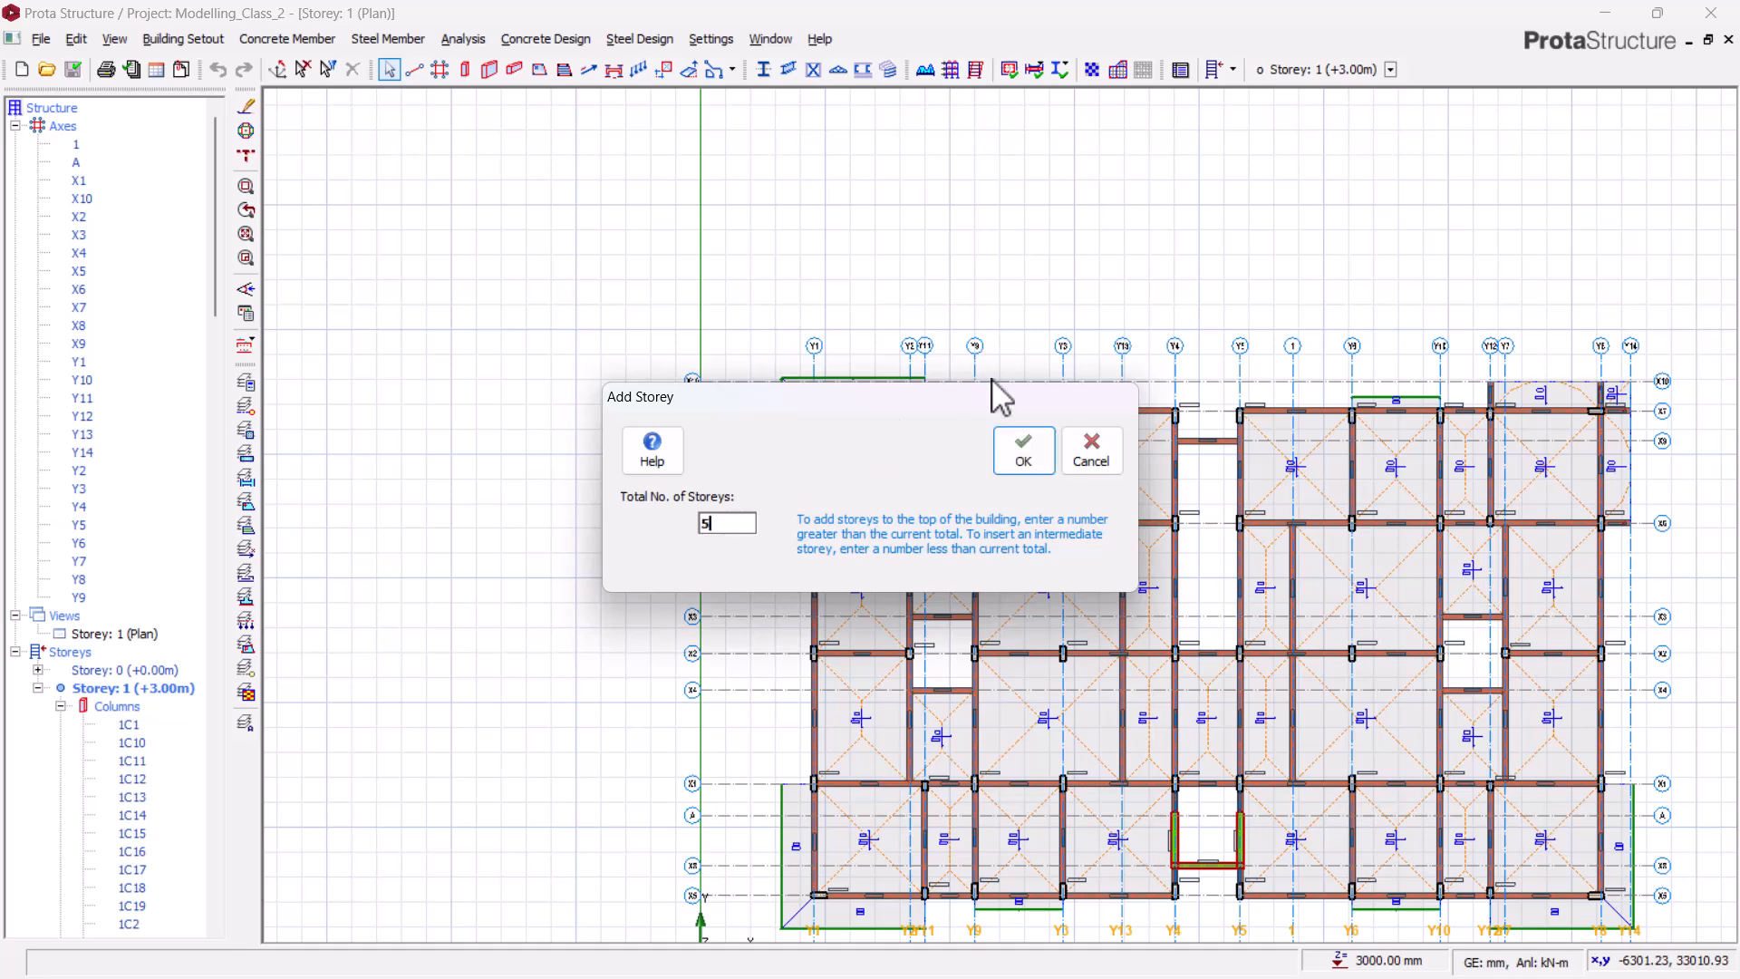
left_click(1024, 451)
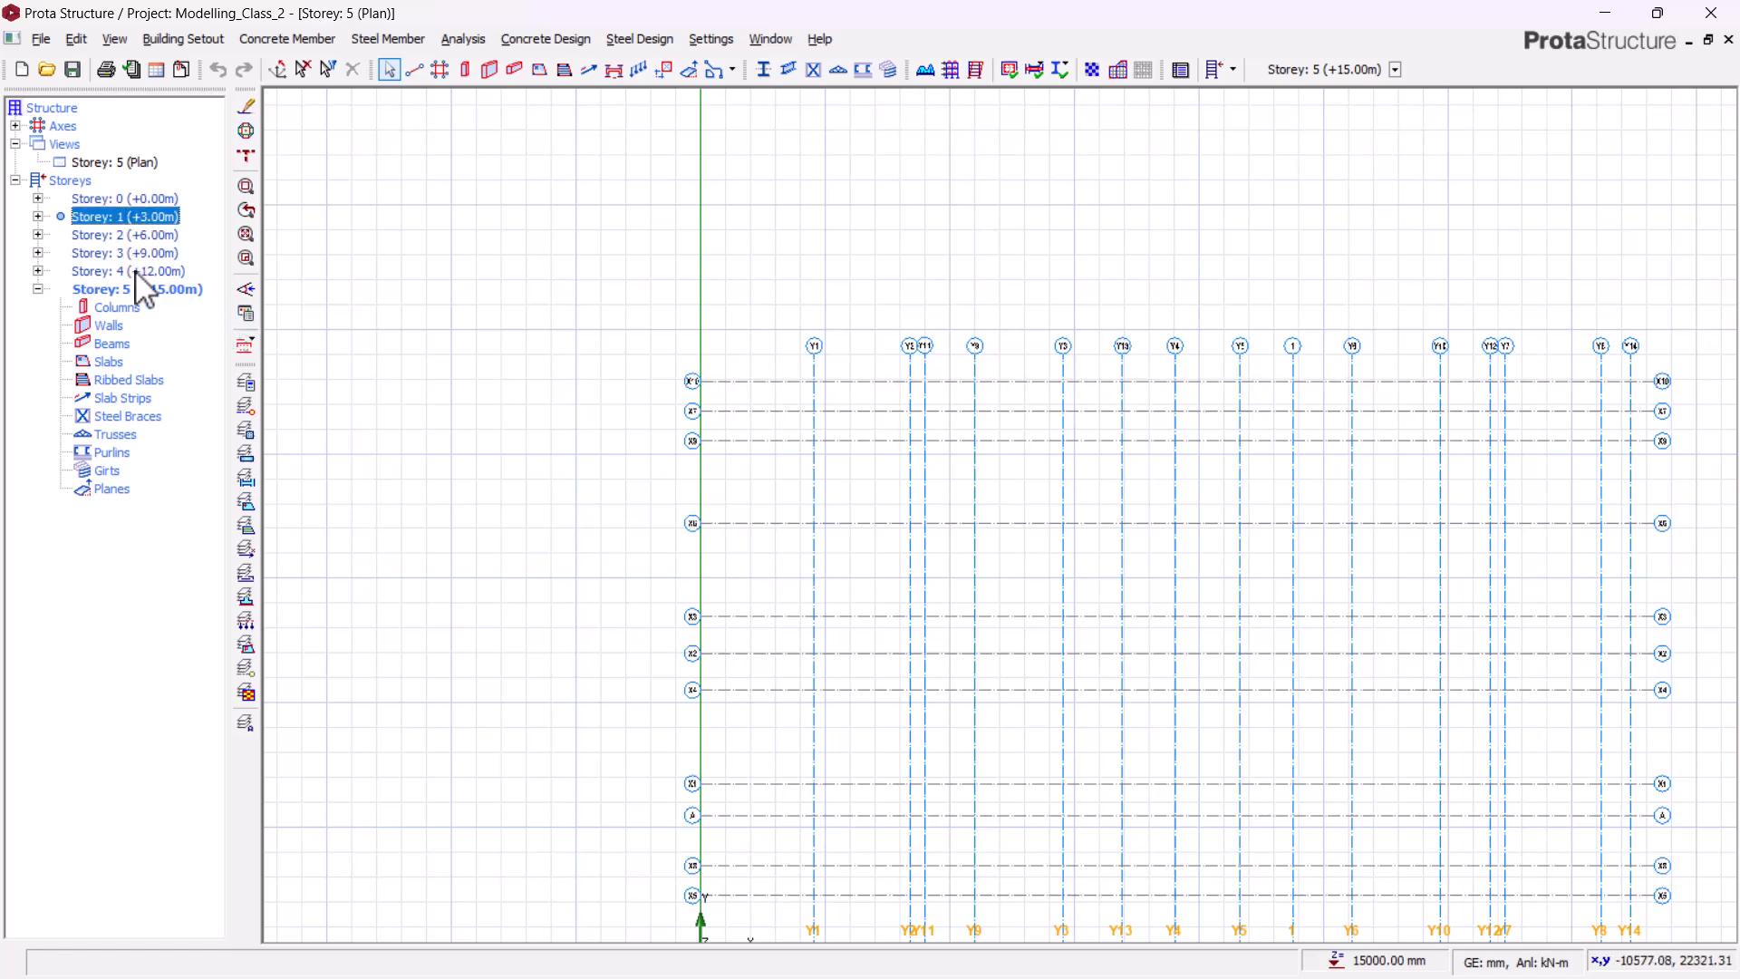
- Open the plan of Storey 0 (+0.00m)
double_click(127, 200)
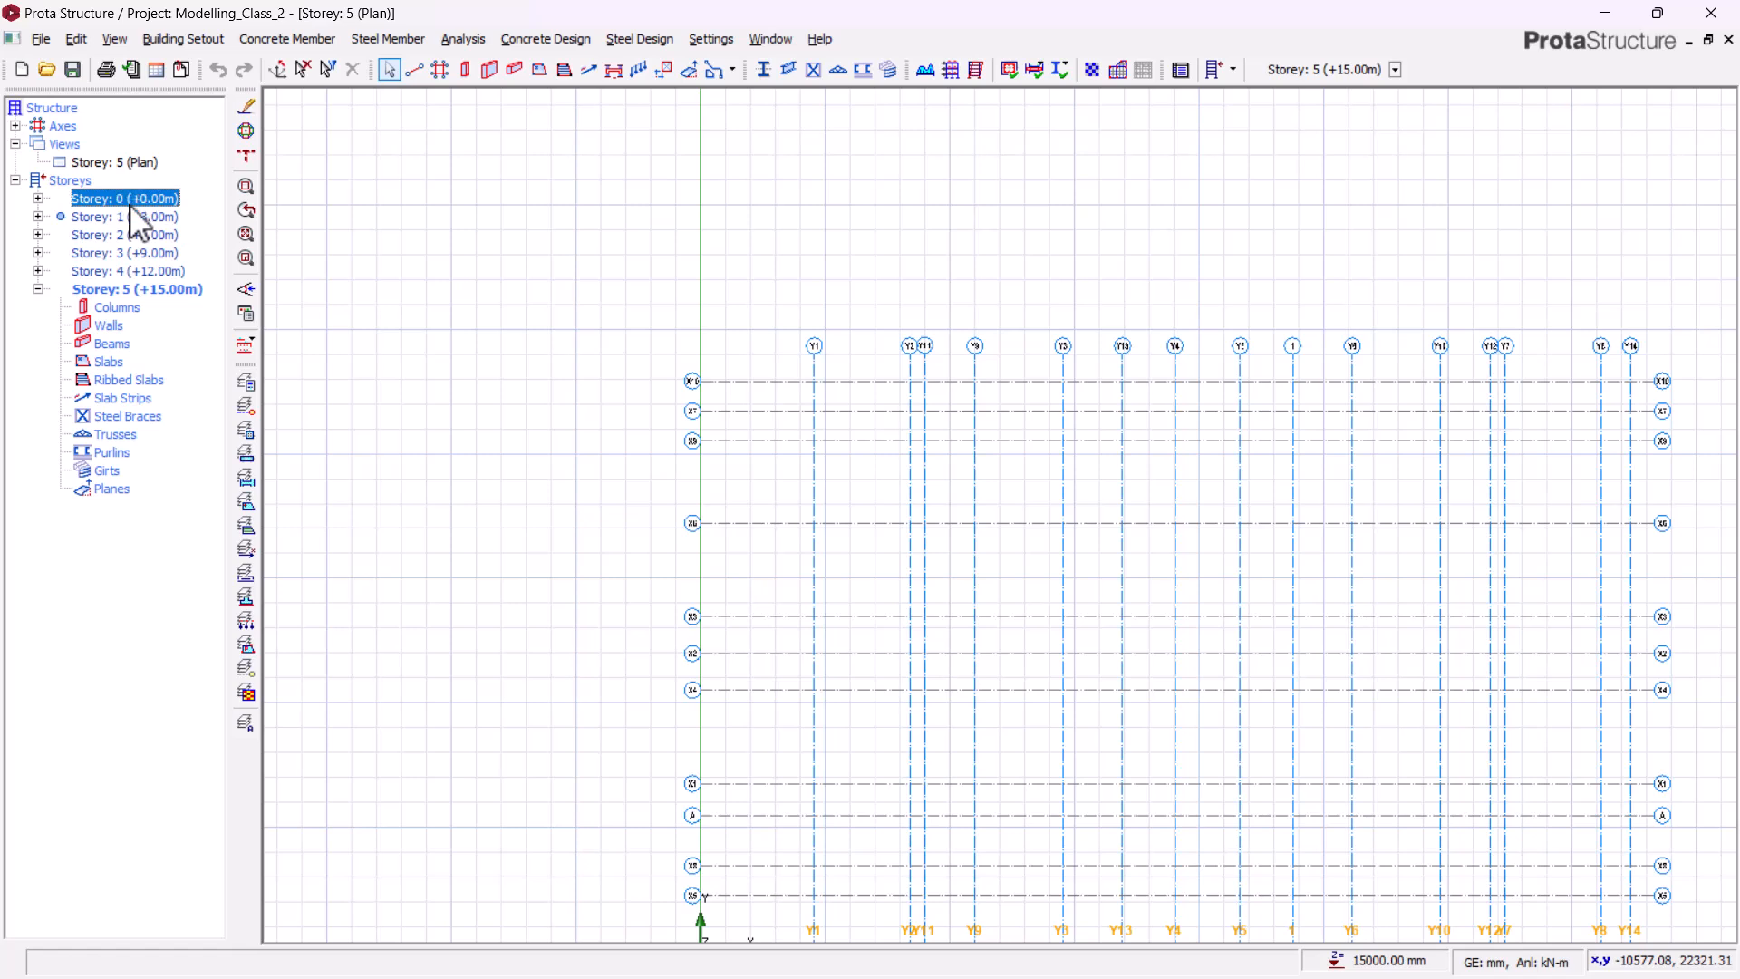
left_click(246, 233)
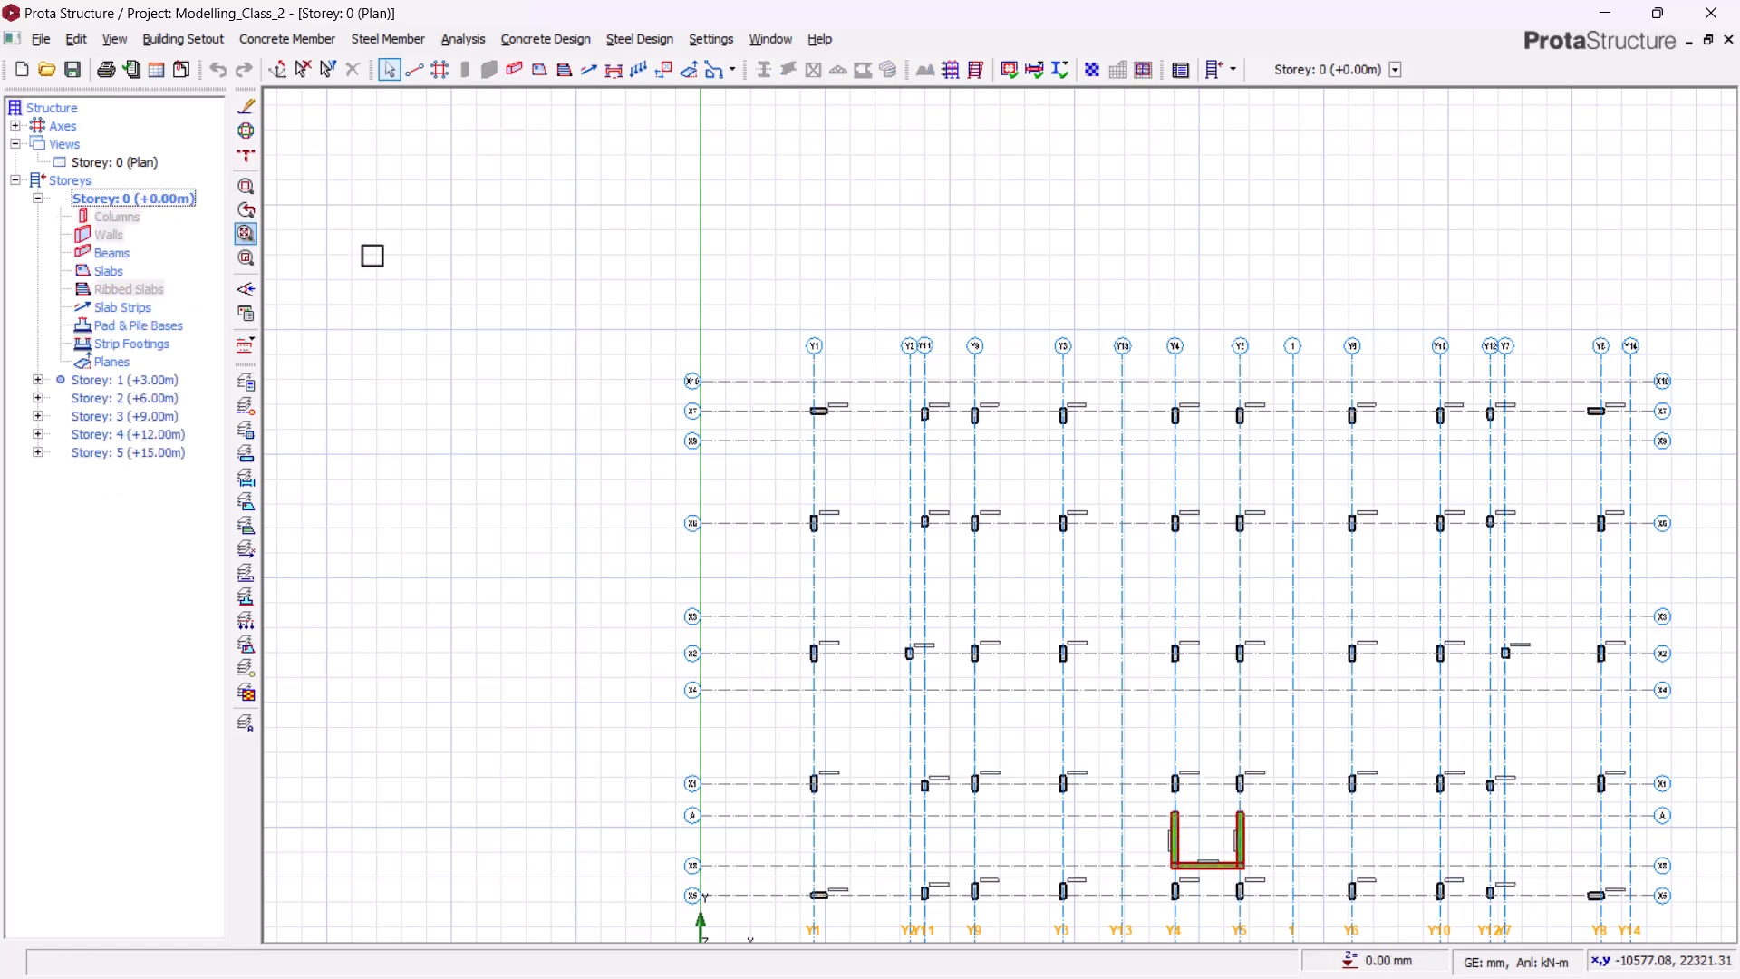
- Open the plan of Storey 1 (+3.00m), followed by the plan of Storey 2 (+6.00m)
double_click(141, 381)
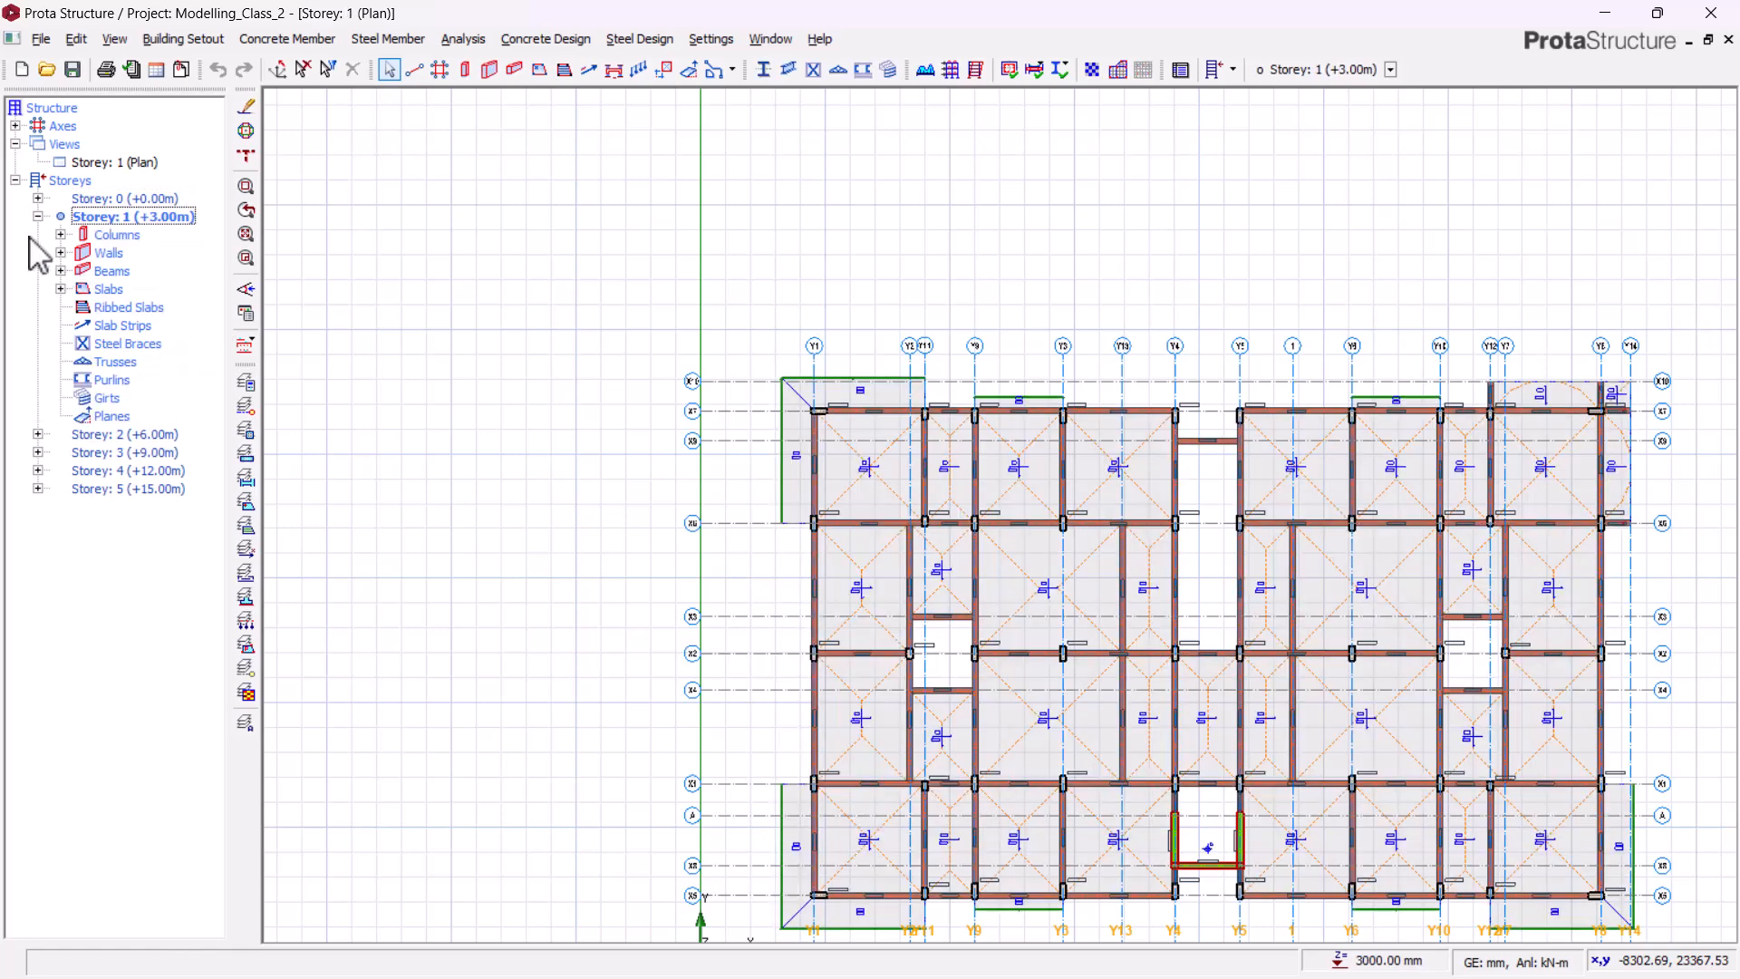
double_click(116, 437)
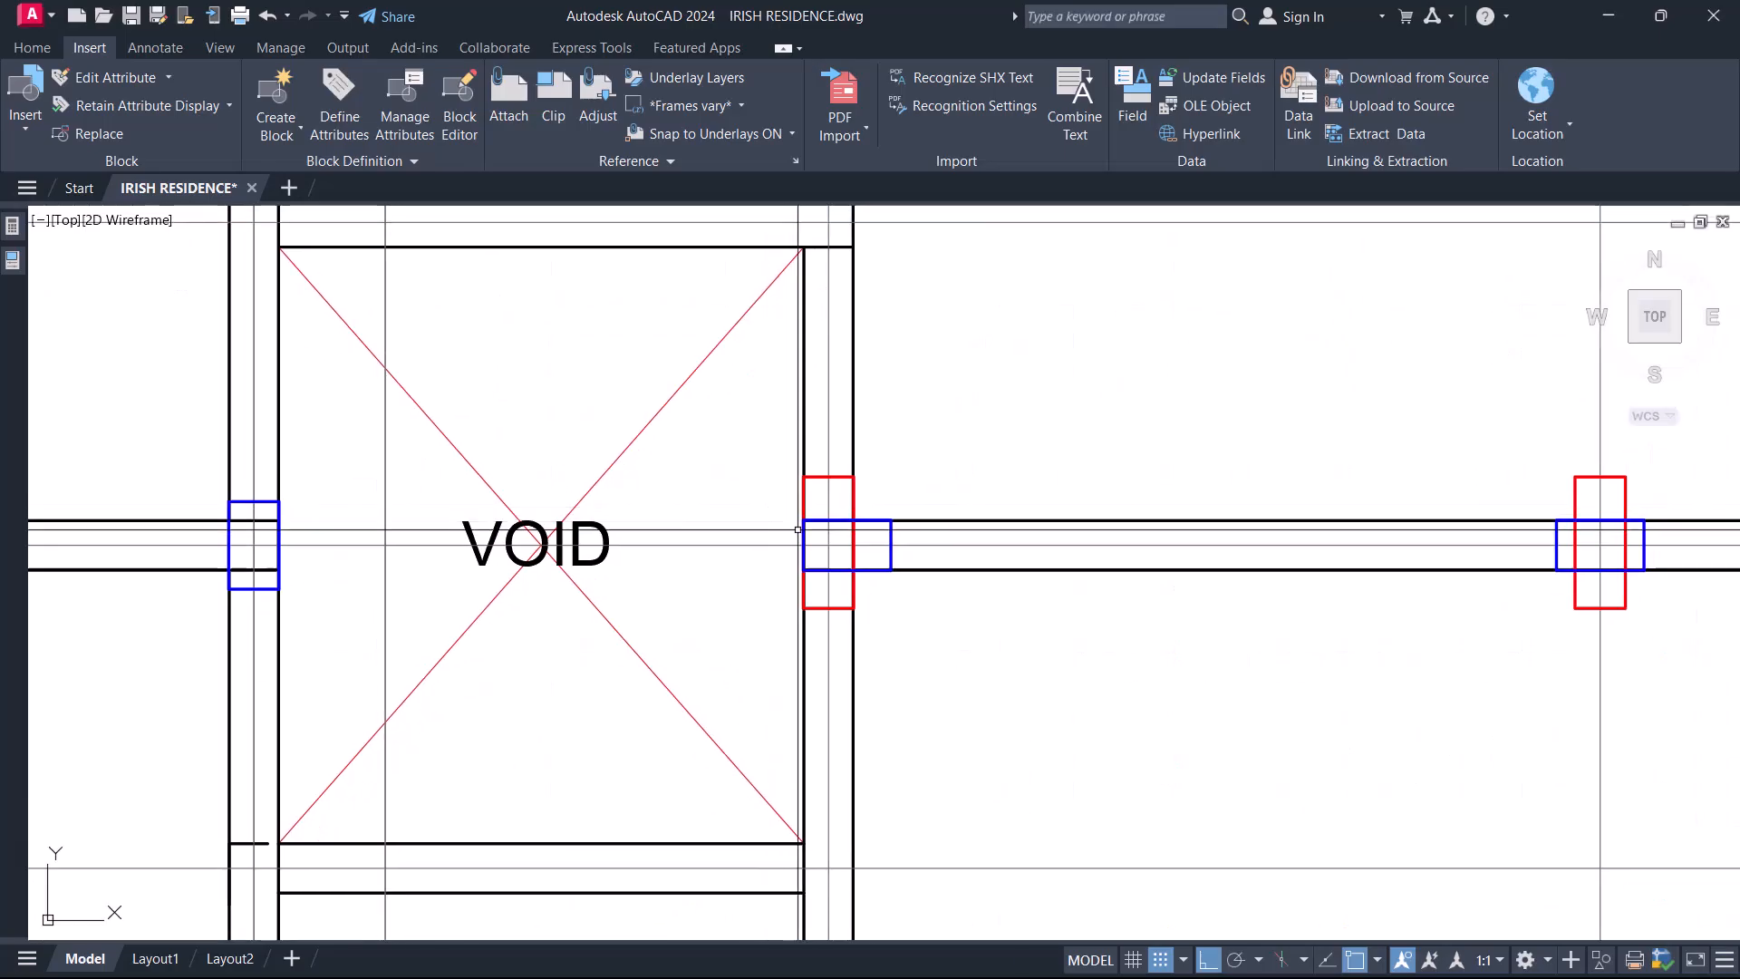
- Switch to AutoCAD and examine the overlapping red and blue columns beside the void on gridline 4
scroll(785, 480, "up", 3)
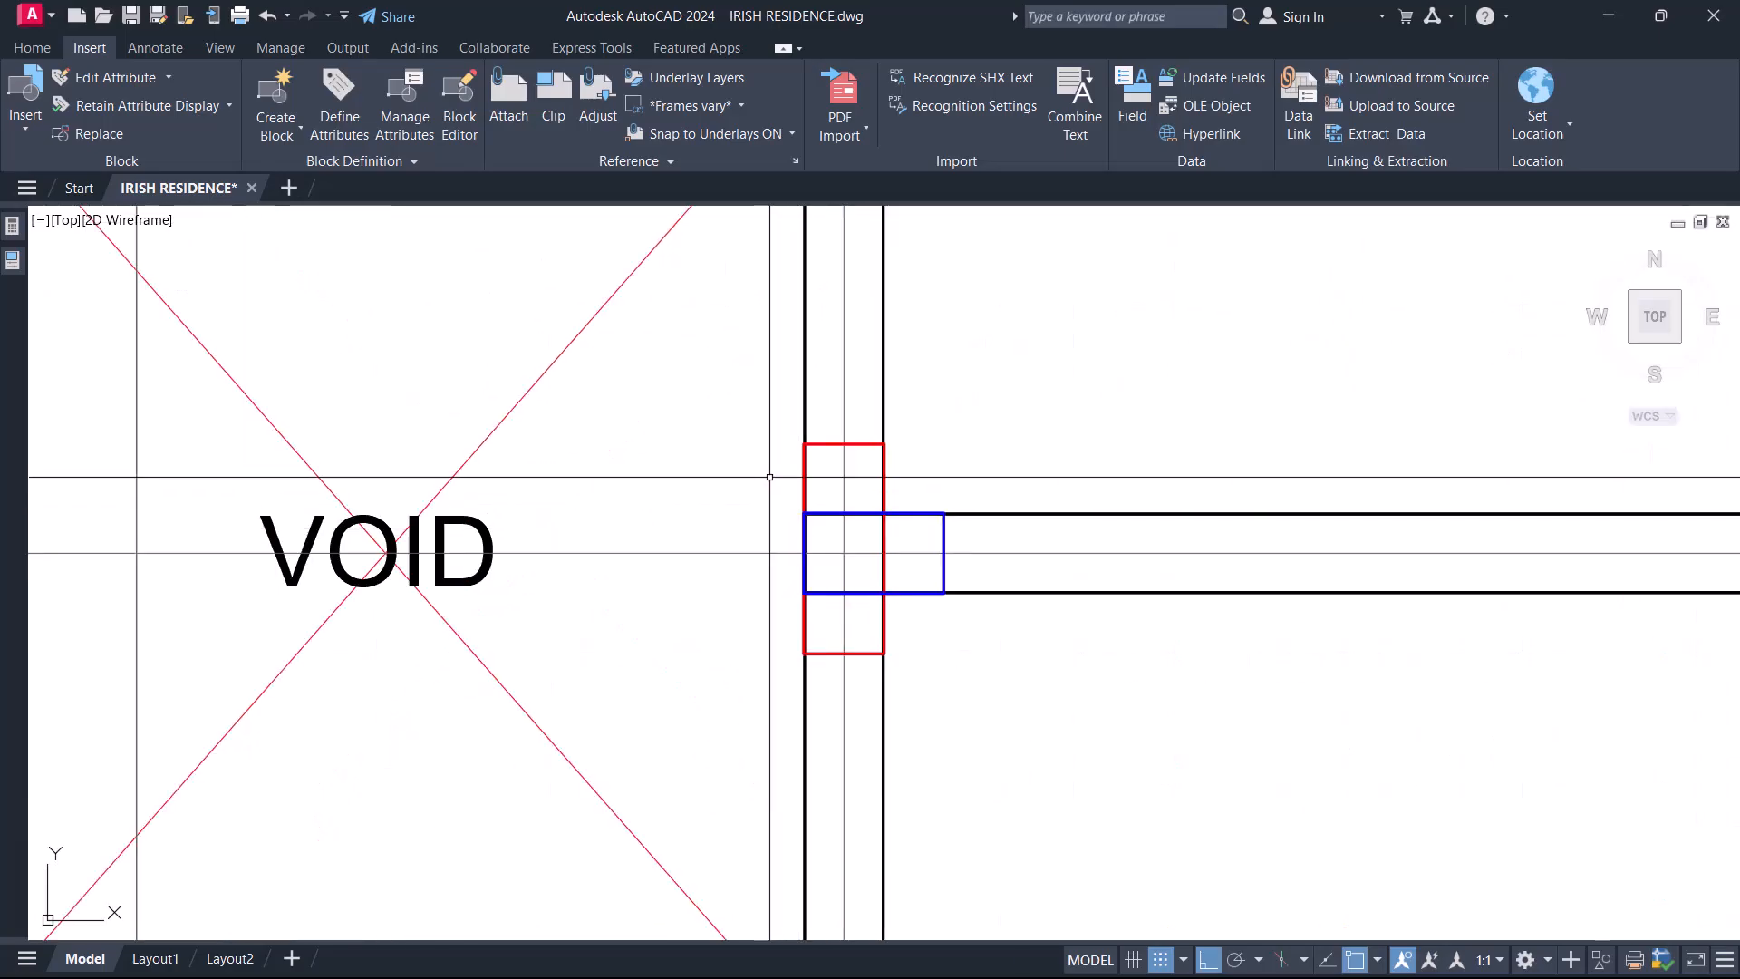
mouse_move(779, 547)
middle_mouse_down()
mouse_move(835, 565)
mouse_move(851, 591)
middle_mouse_up()
scroll(971, 414, "down", 3)
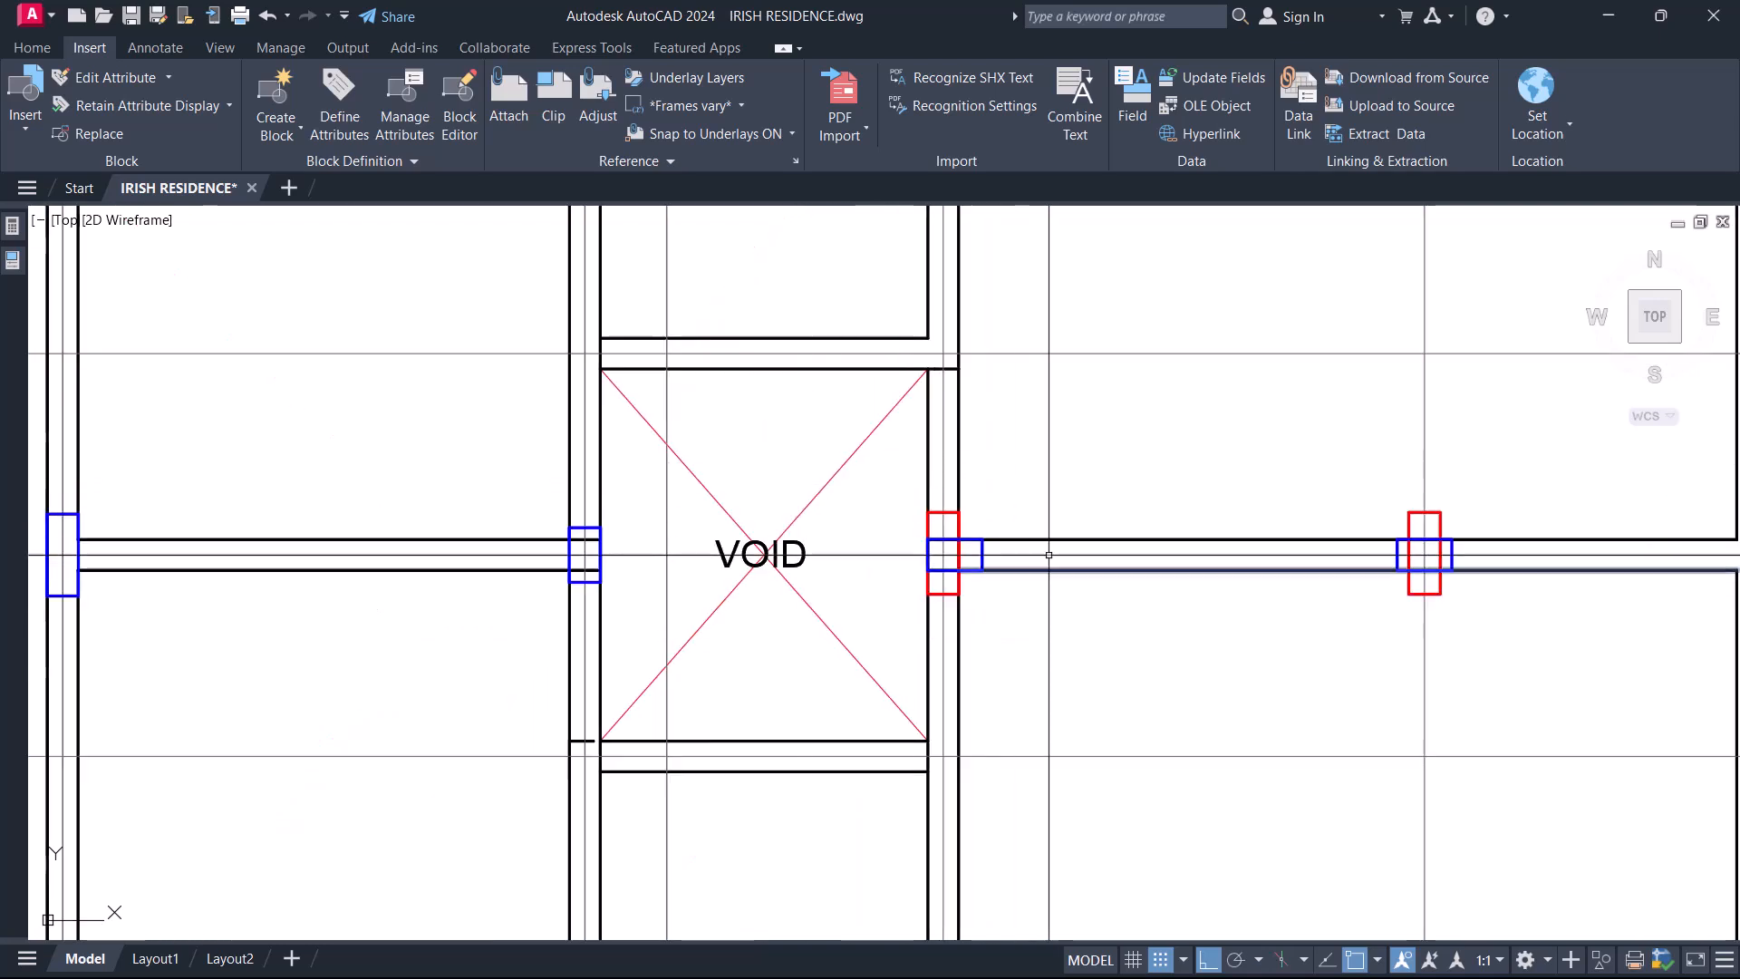
scroll(1002, 544, "up", 5)
middle_click_drag(868, 682, 932, 547)
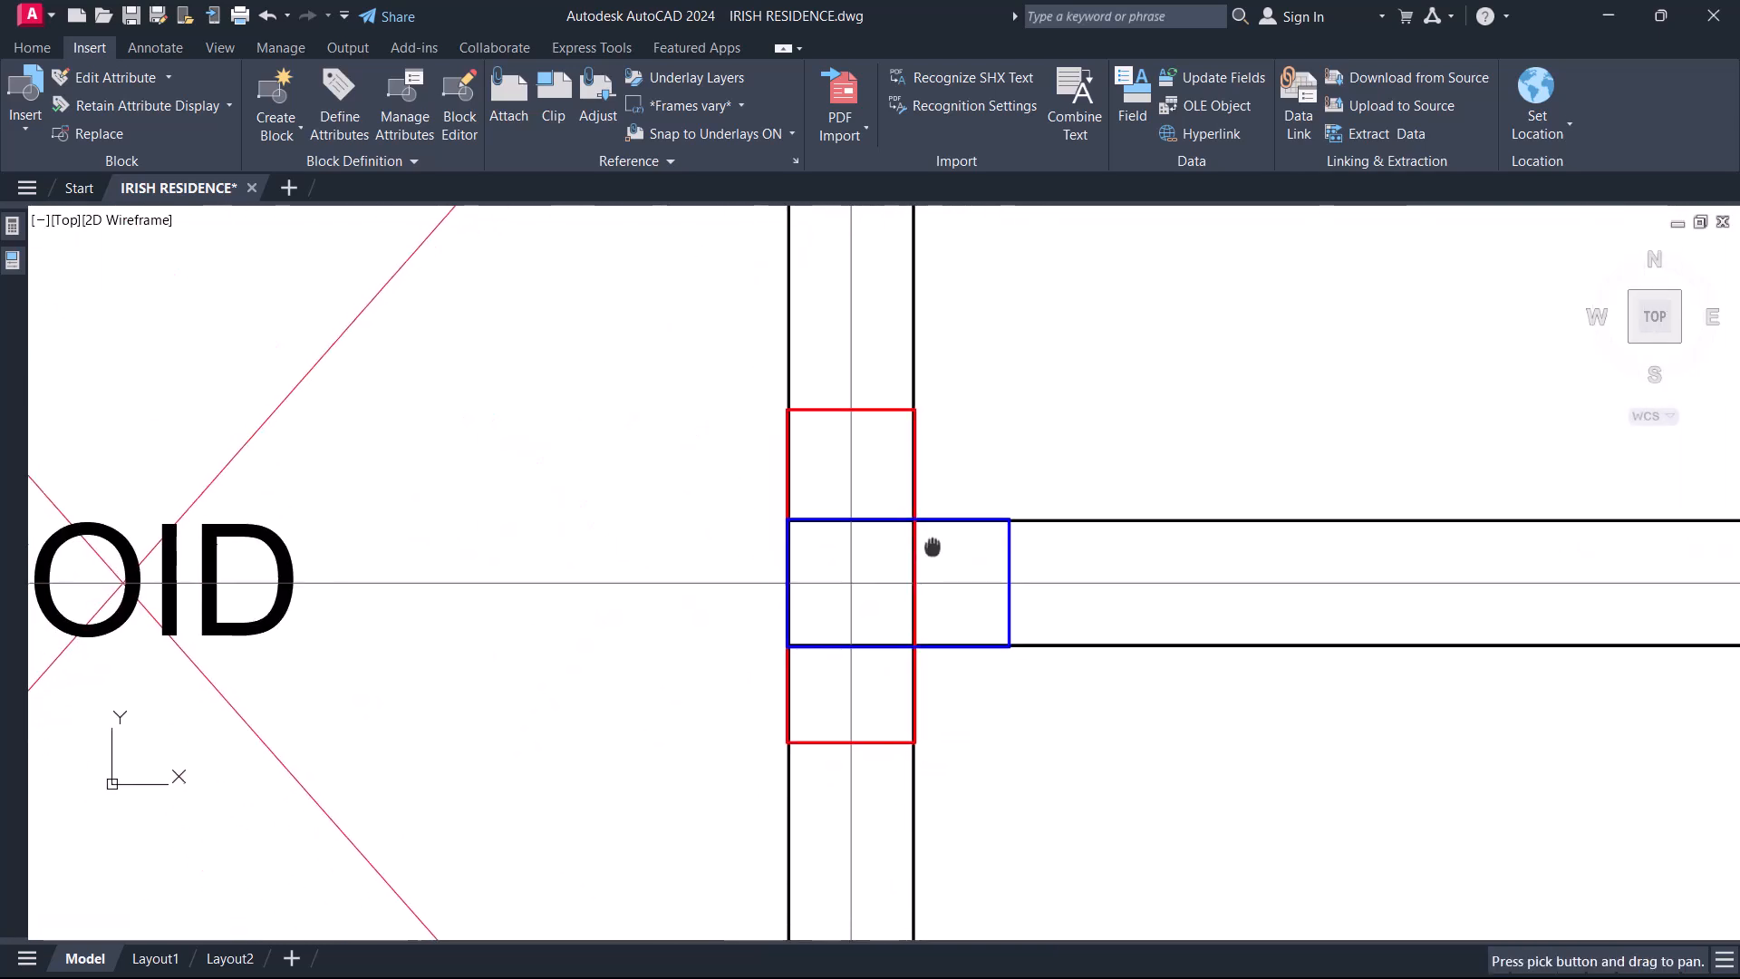
left_click(679, 474)
left_click(1033, 691)
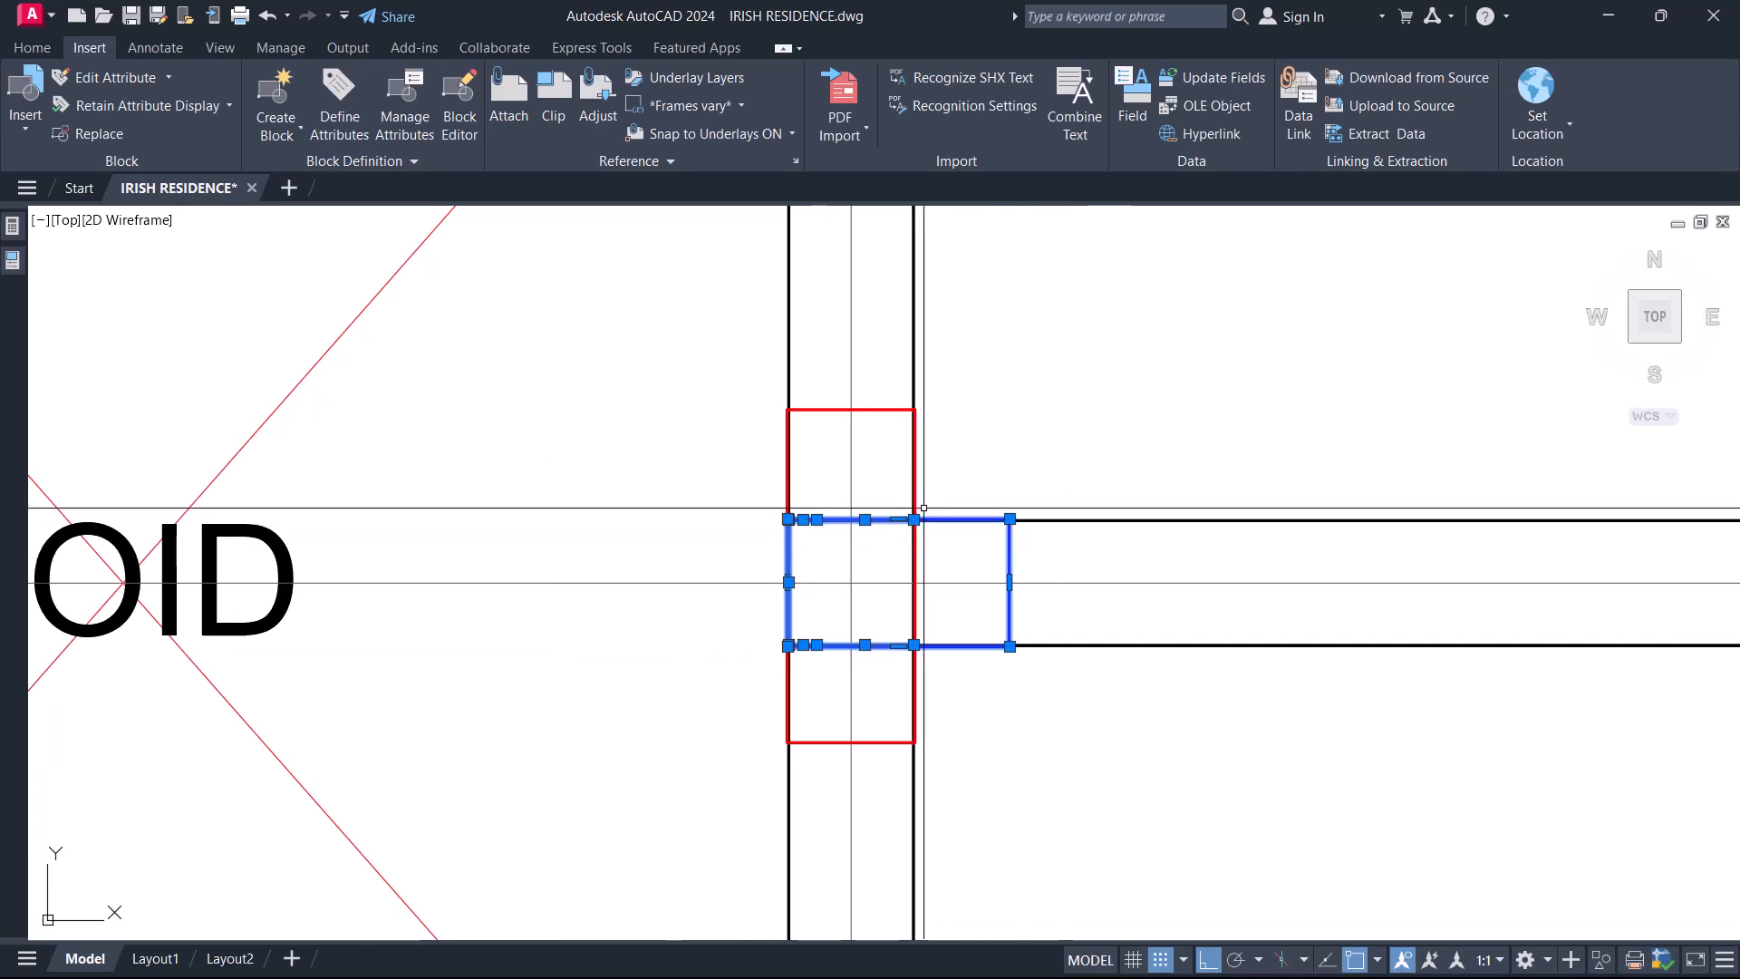
key("Escape")
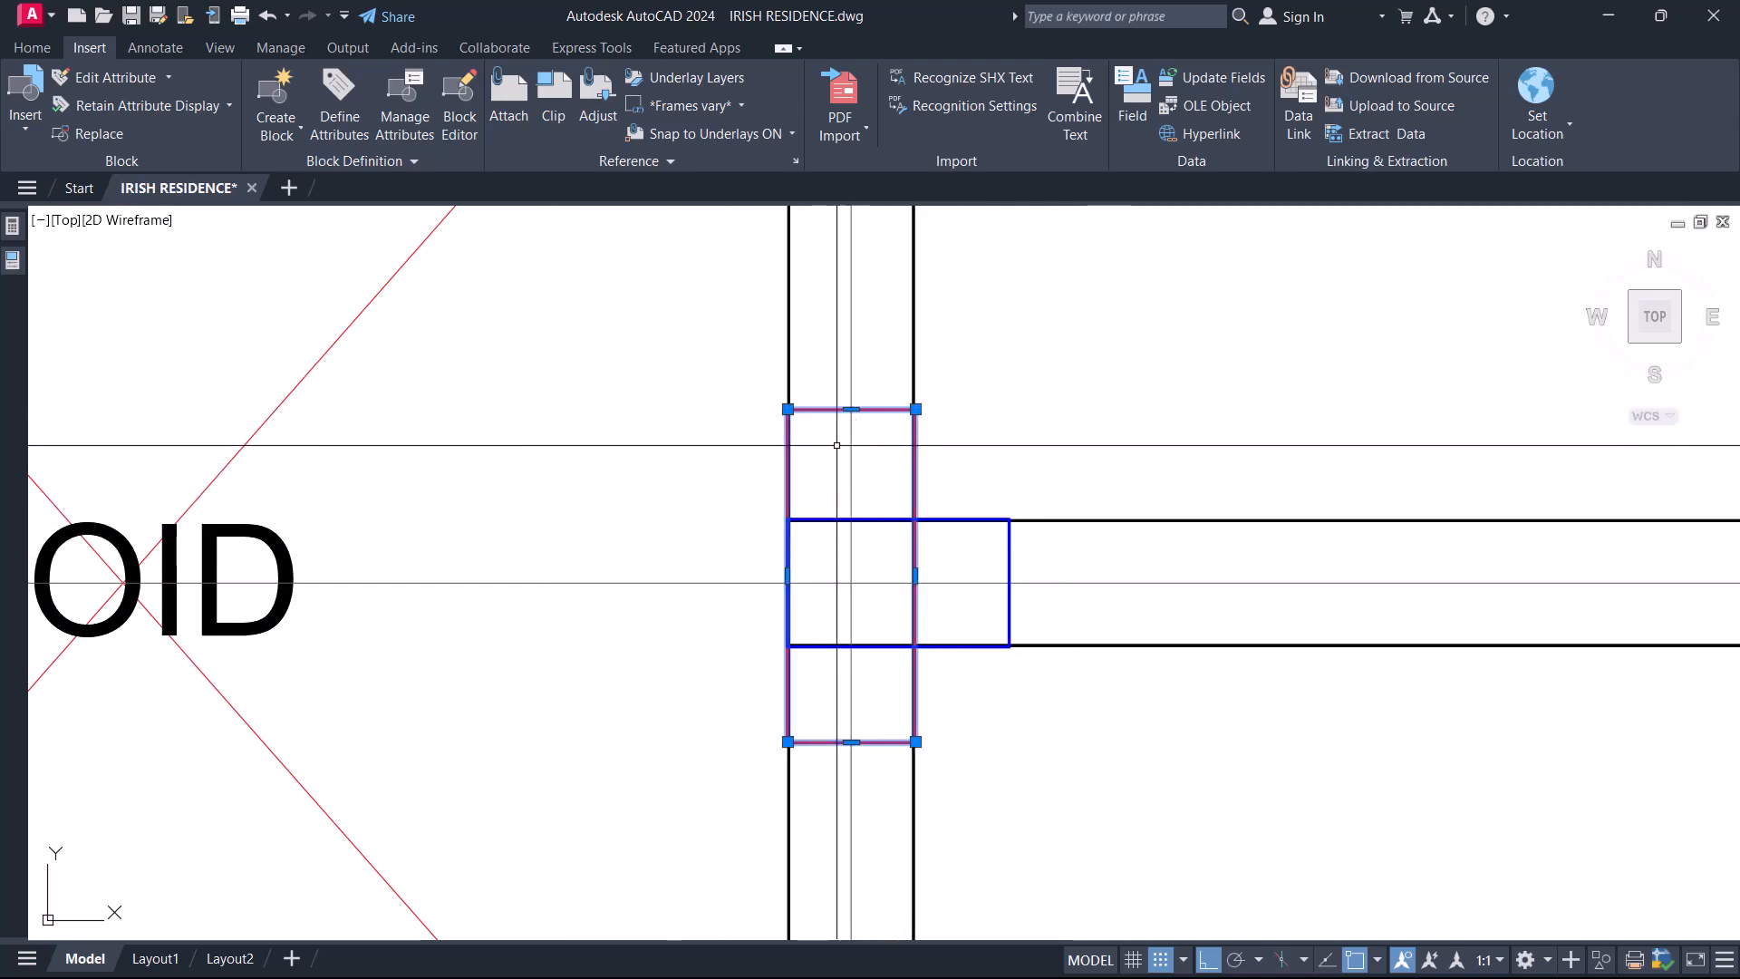
- Start copying the red column beside the void, using the intersection of gridlines 3 and B'' as the base point
left_click(891, 410)
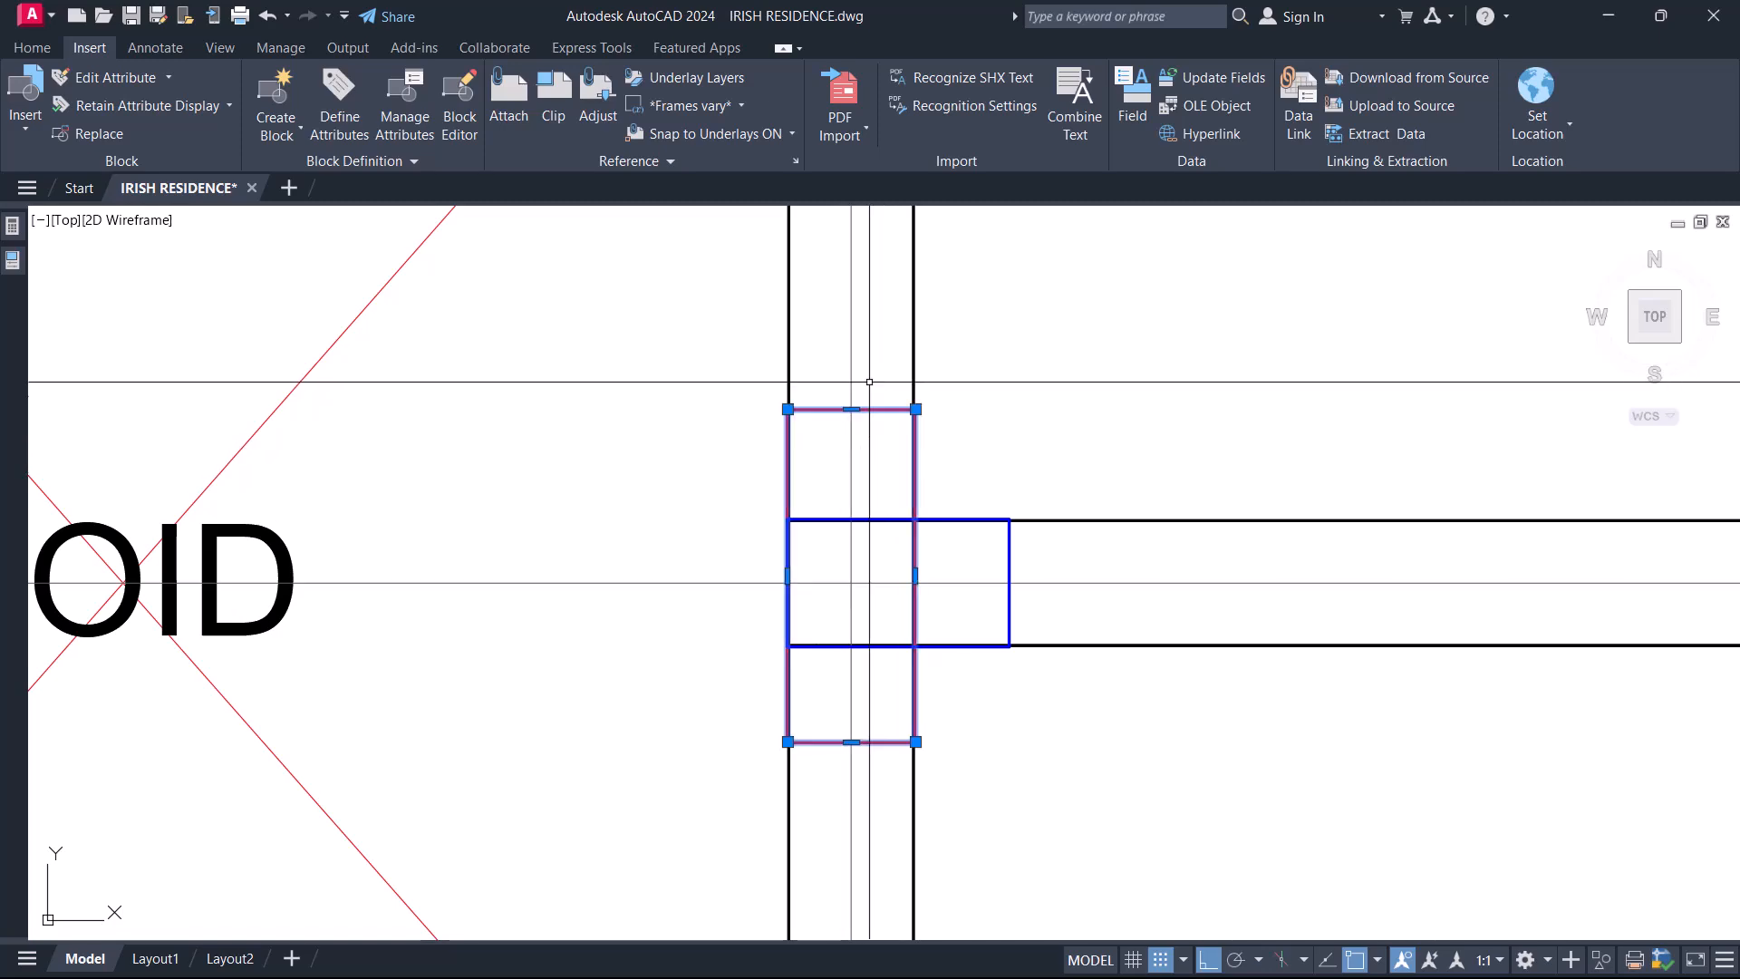
scroll(846, 547, "down", 4)
right_click(948, 544)
left_click(1029, 622)
scroll(1086, 629, "down", 4)
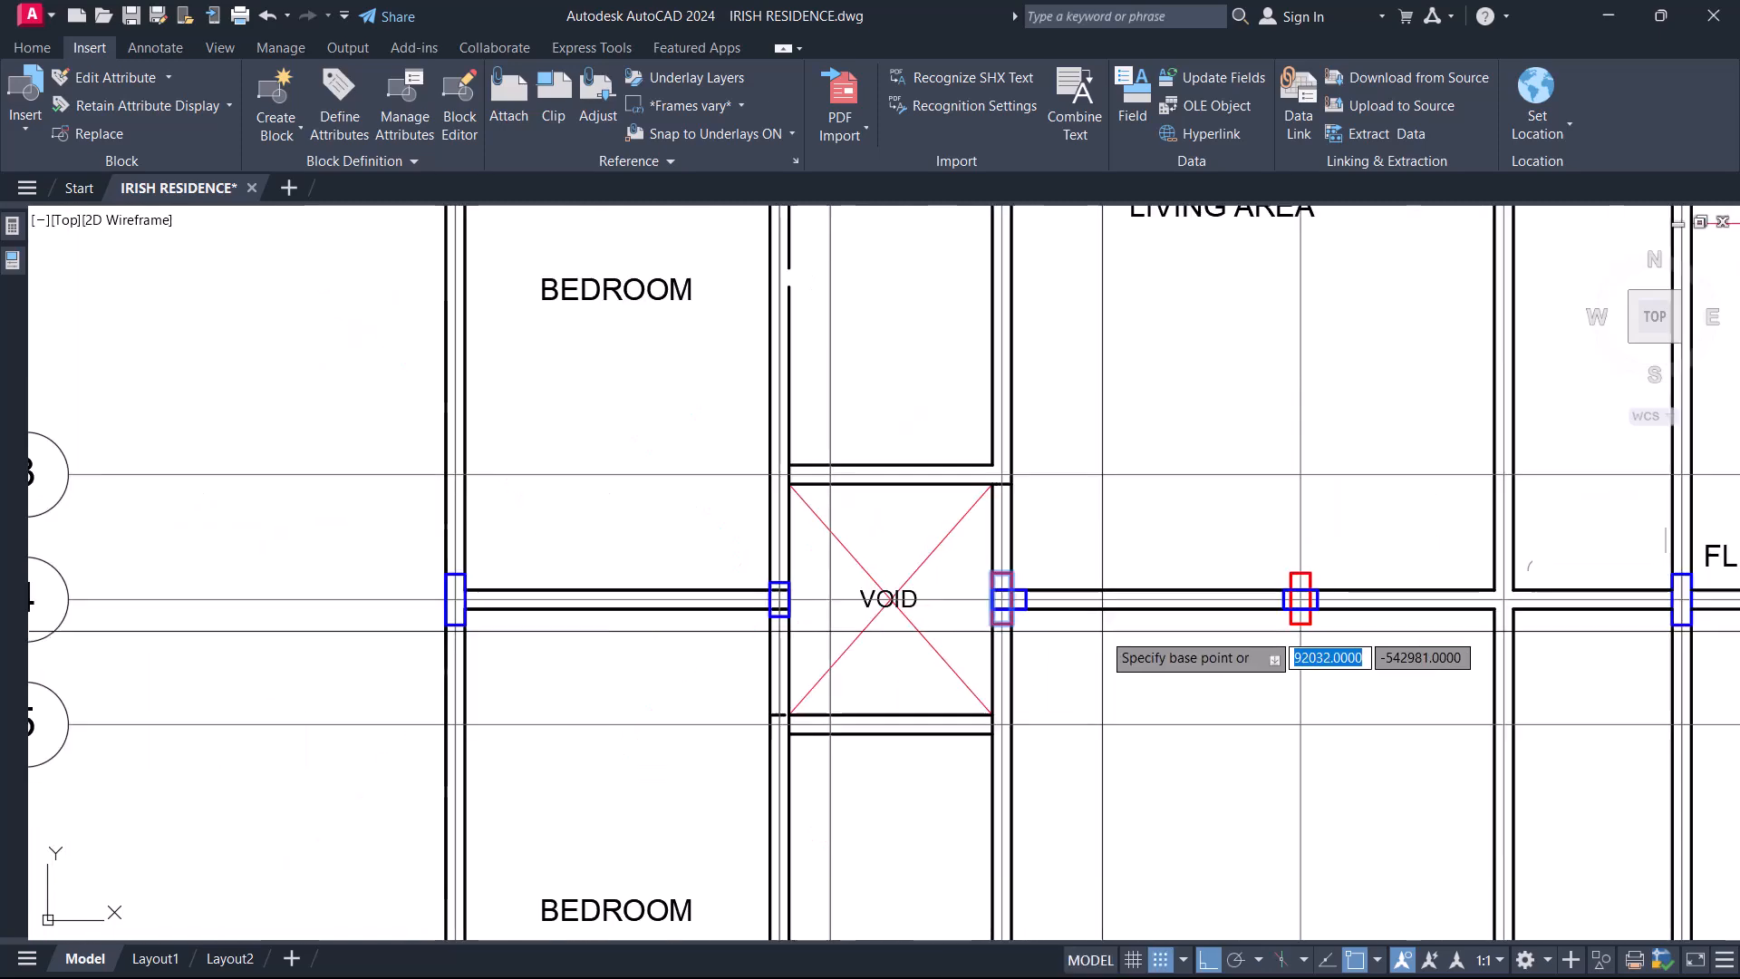
scroll(997, 617, "up", 6)
scroll(1020, 626, "down", 4)
scroll(1020, 626, "down", 4)
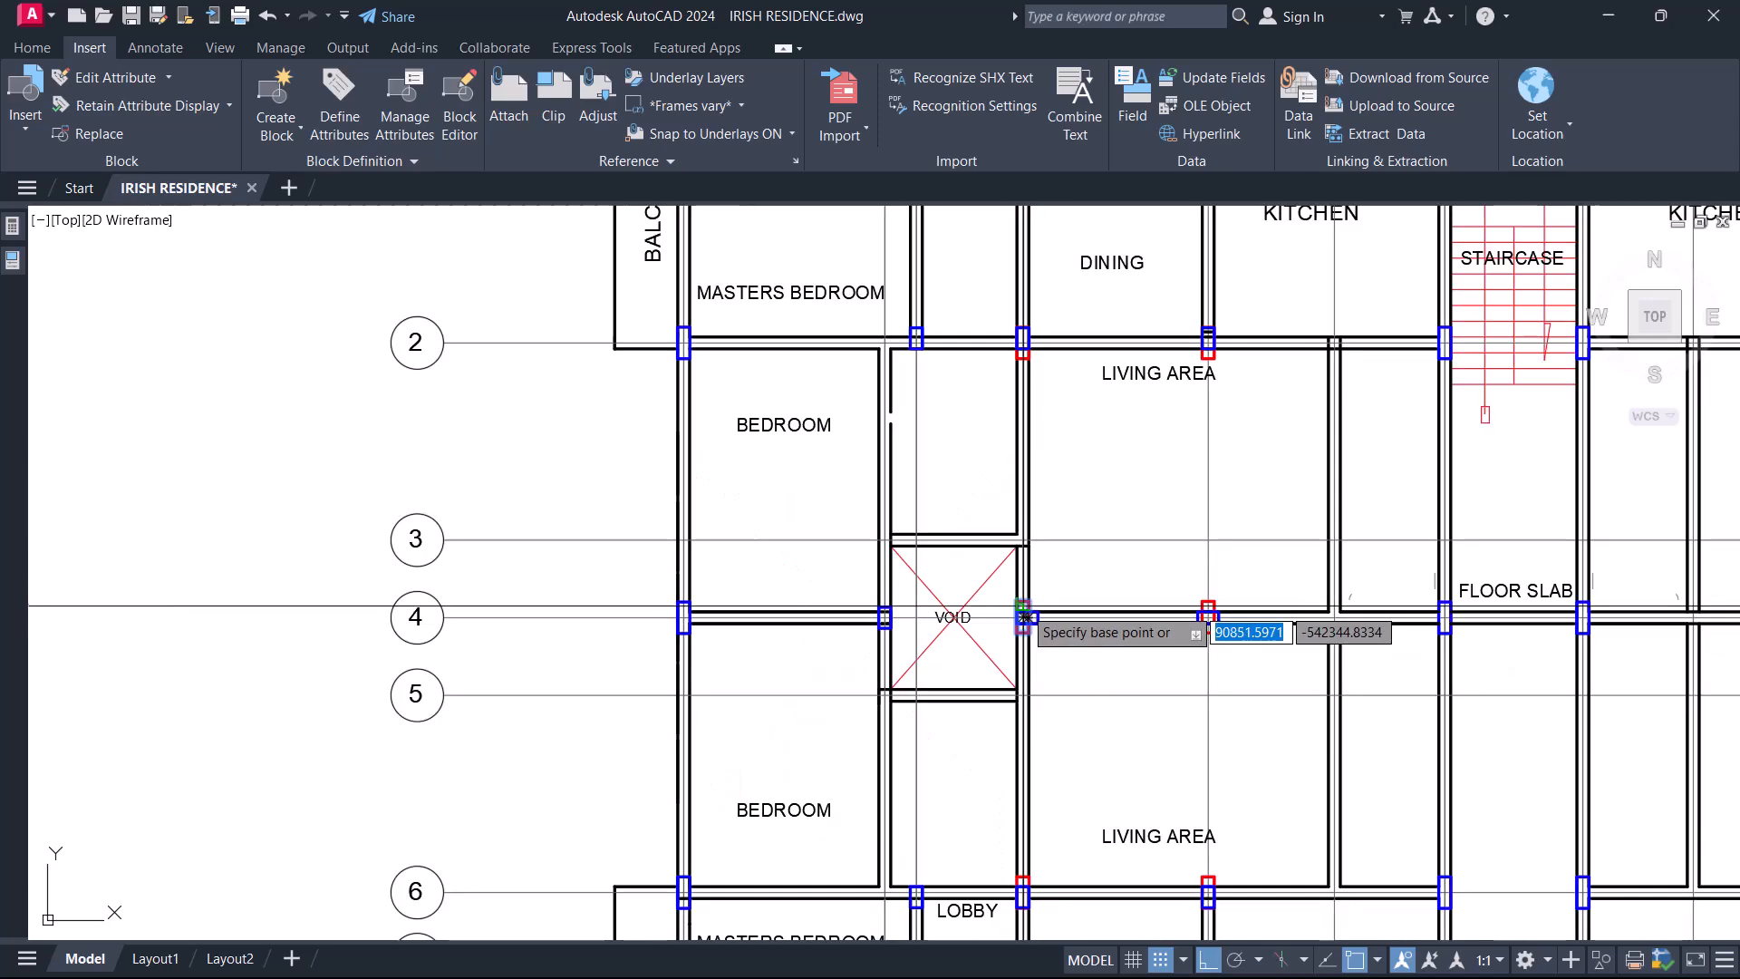
scroll(925, 630, "down", 5)
scroll(1163, 704, "up", 6)
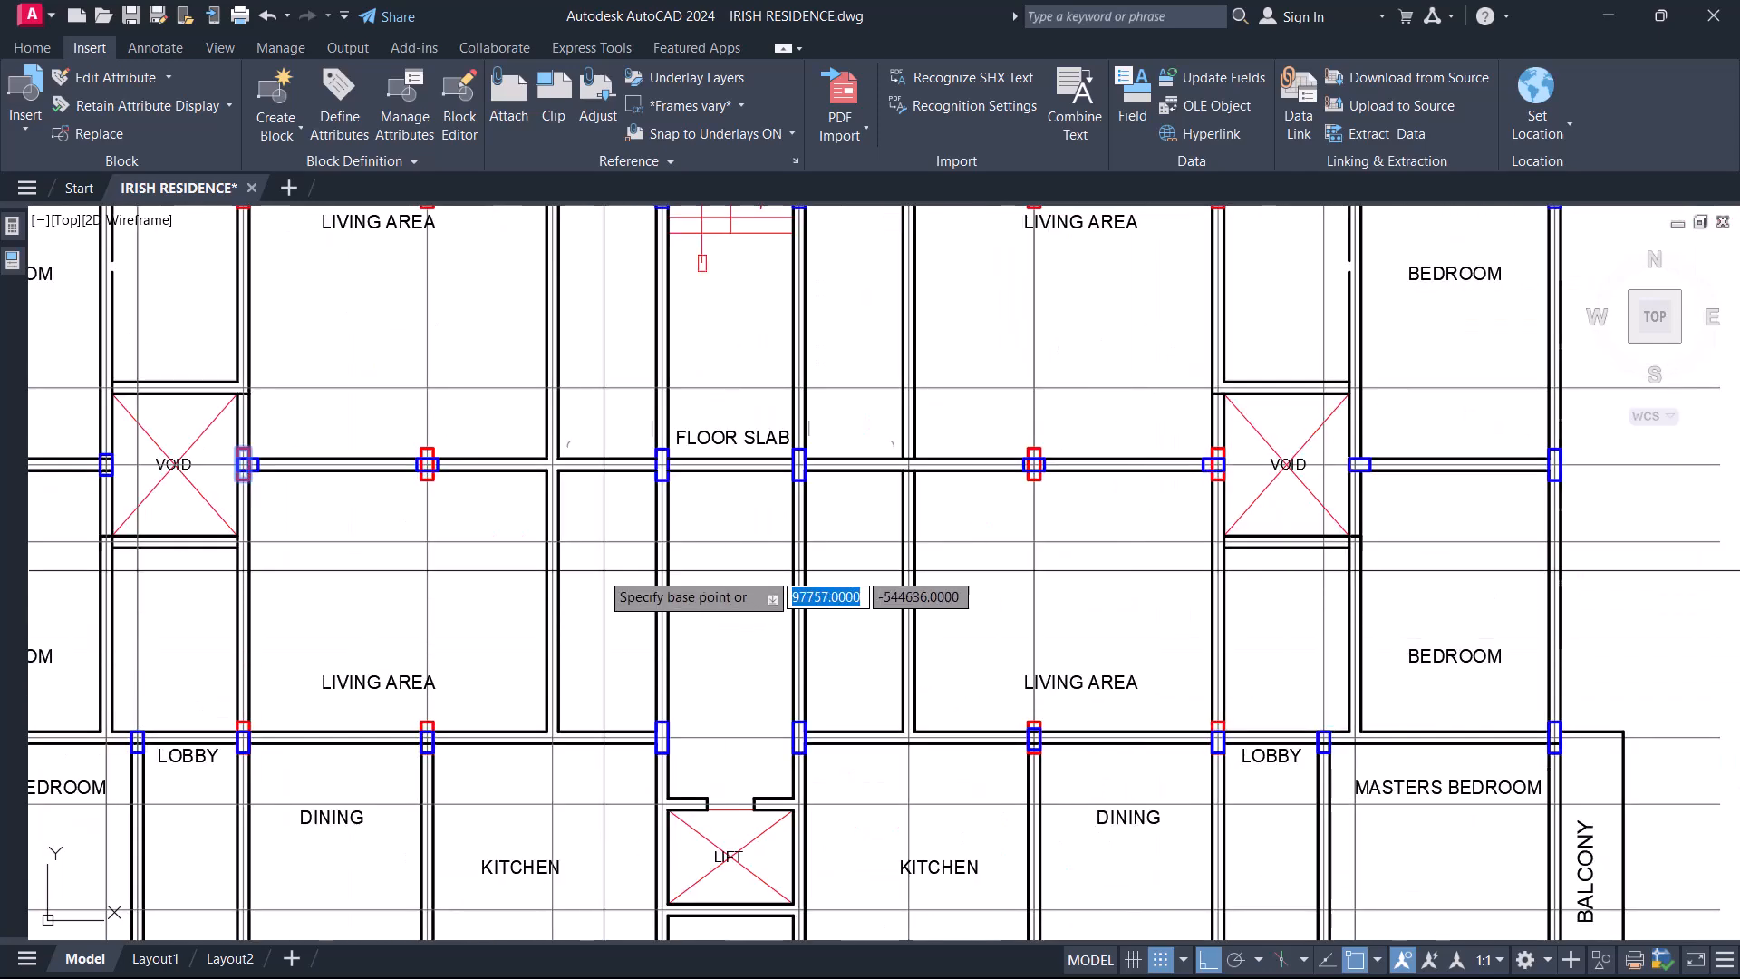
middle_click_drag(758, 572, 1042, 719)
middle_click_drag(698, 700, 995, 717)
middle_click_drag(629, 642, 830, 656)
middle_click_drag(631, 588, 579, 639)
scroll(484, 606, "up", 2)
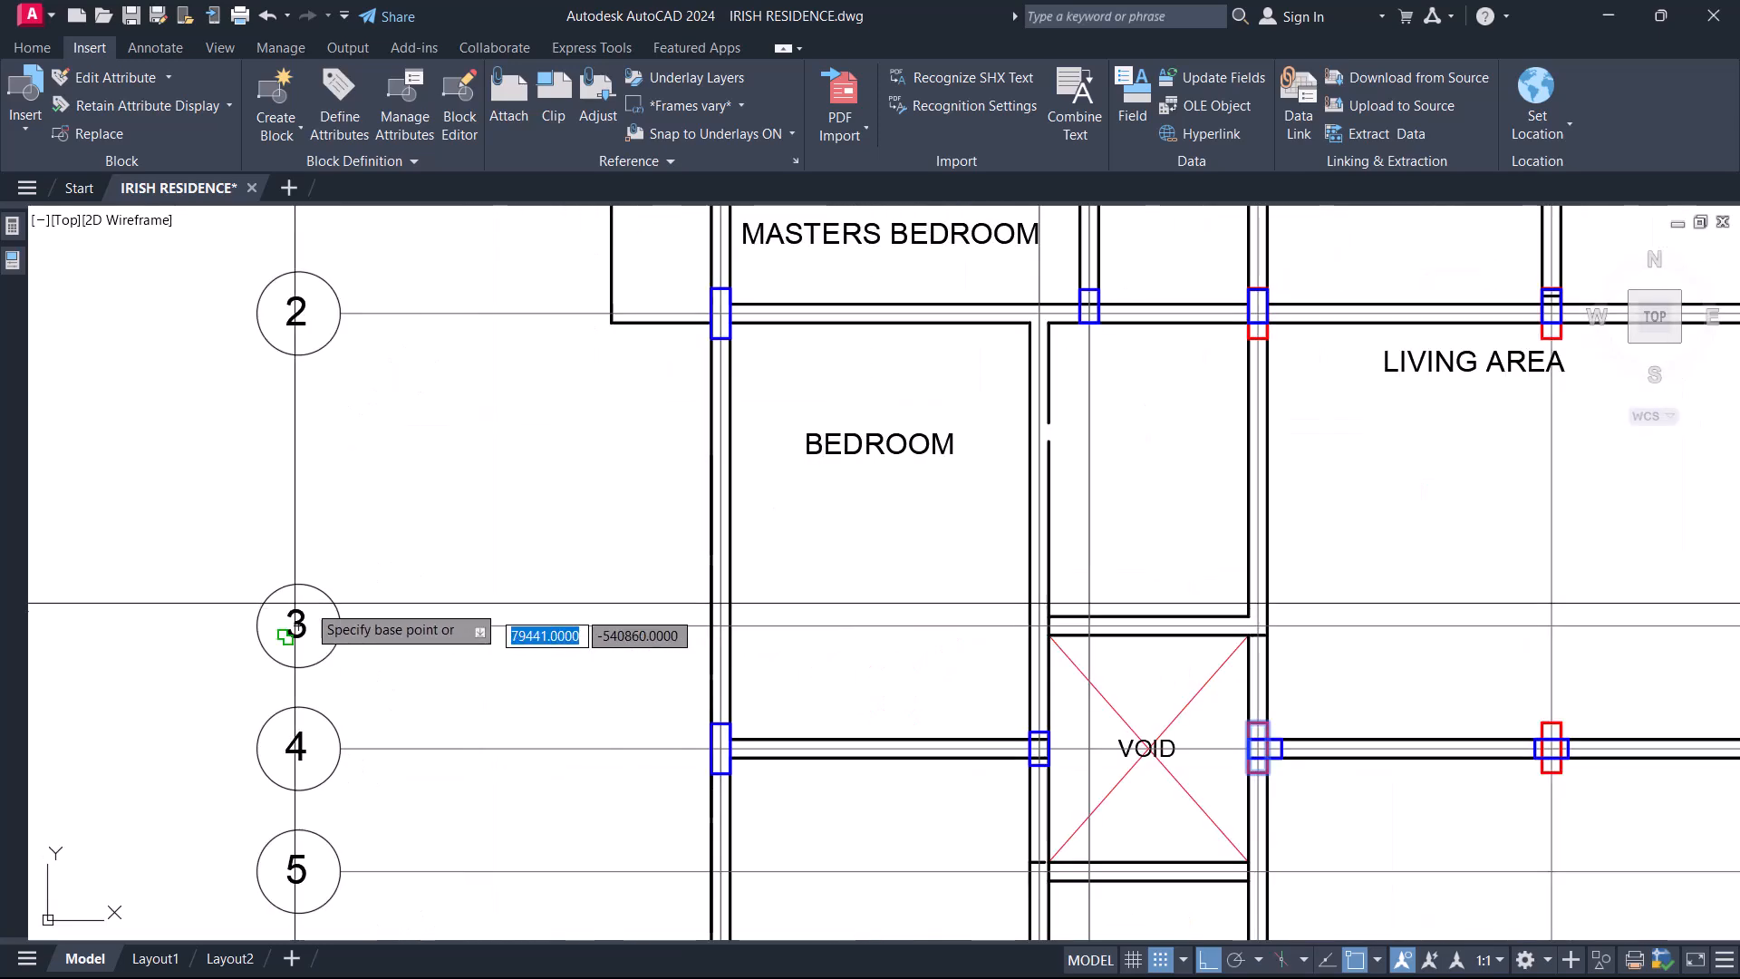
middle_click_drag(1057, 599, 921, 765)
scroll(936, 765, "down", 2)
middle_click_drag(970, 381, 925, 461)
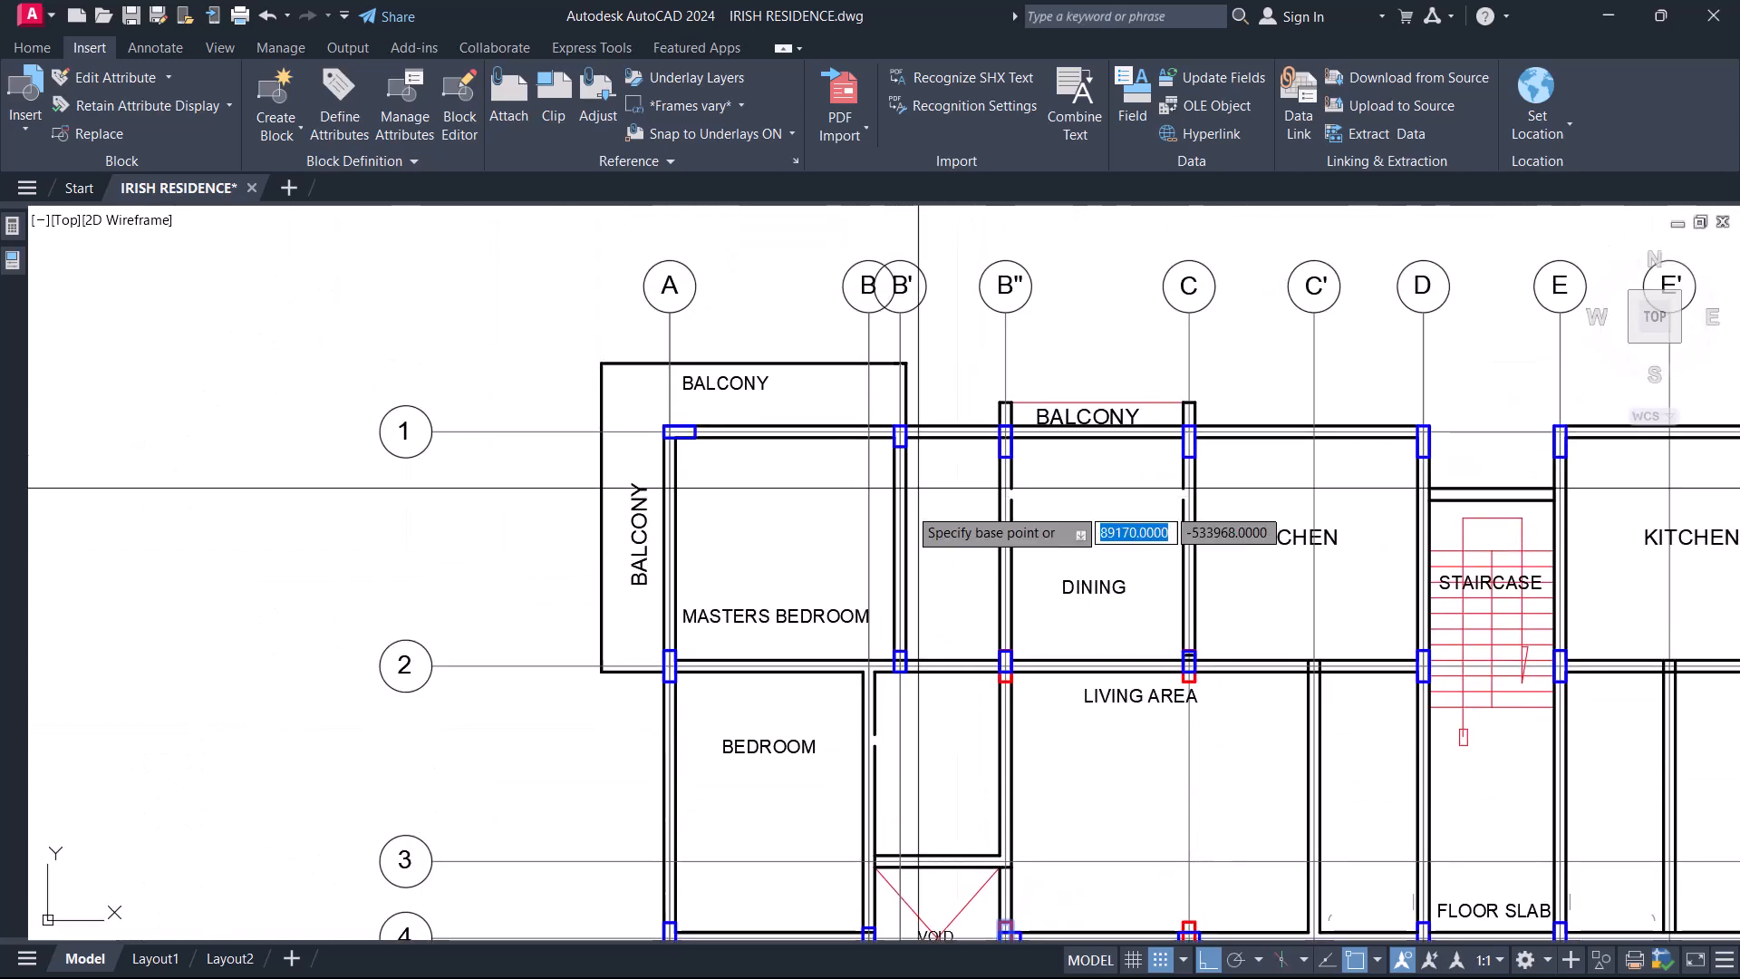
scroll(1030, 484, "down", 2)
scroll(1018, 688, "up", 4)
scroll(1018, 777, "up", 5)
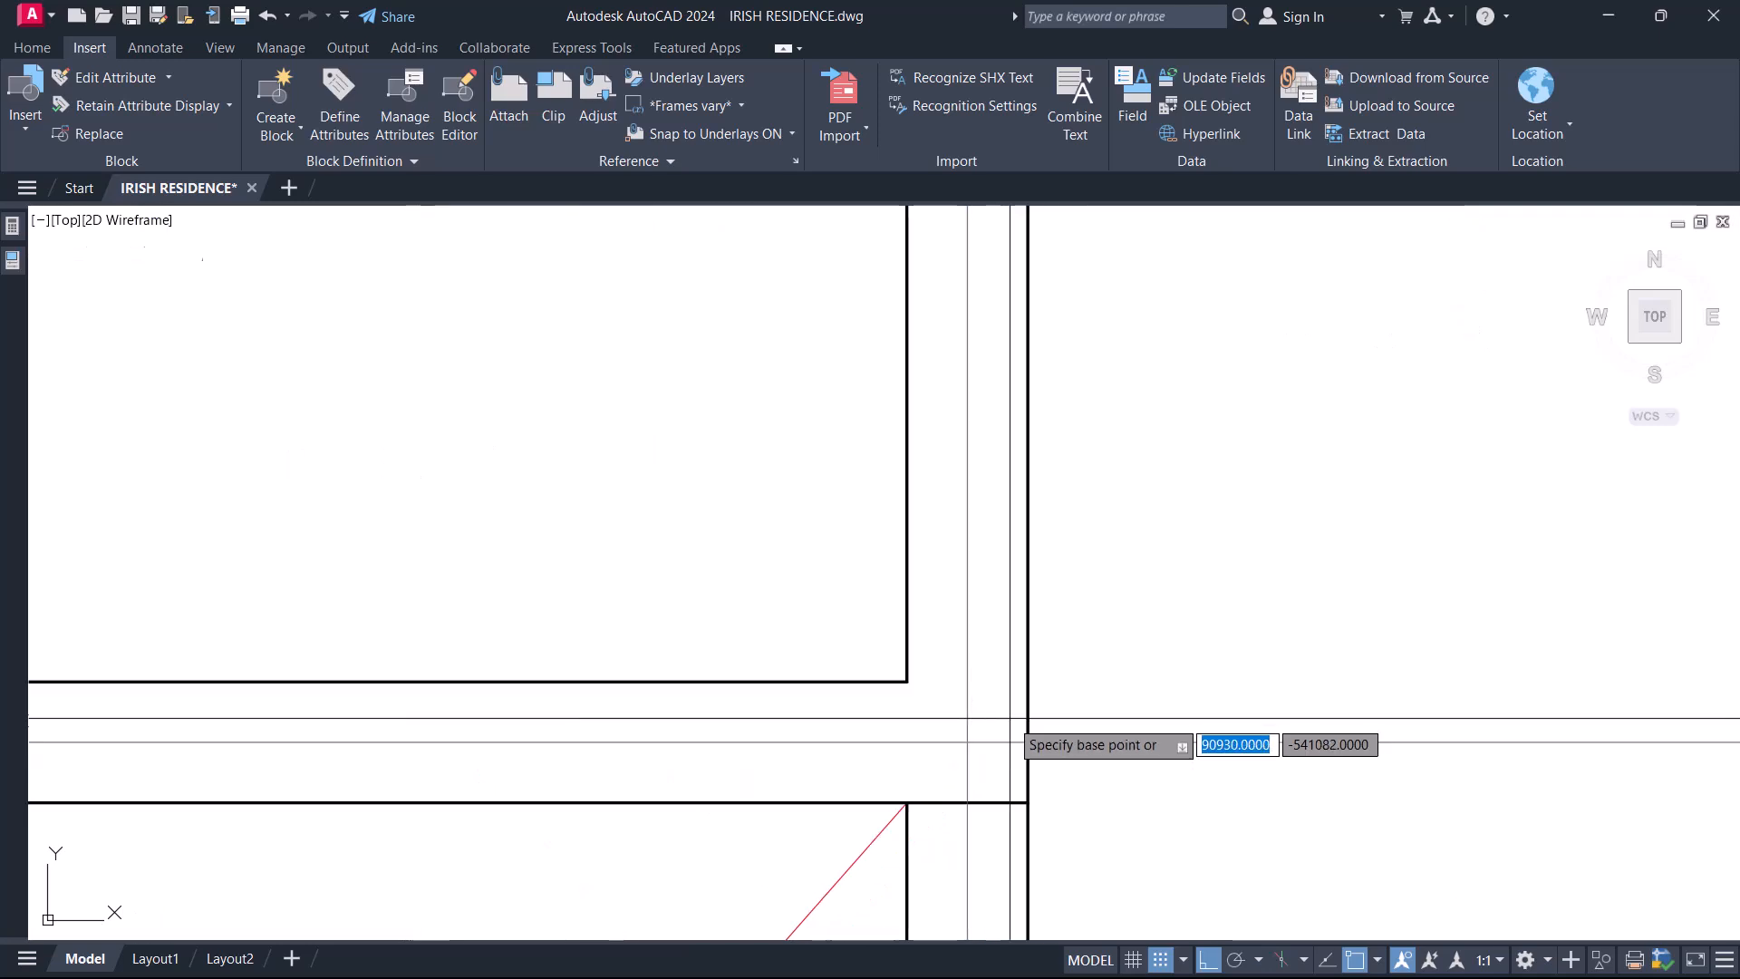
left_click(967, 742)
- Place the red column copy in the plan with doors and windows, using the matching gridline intersection above the void
scroll(1100, 488, "down", 15)
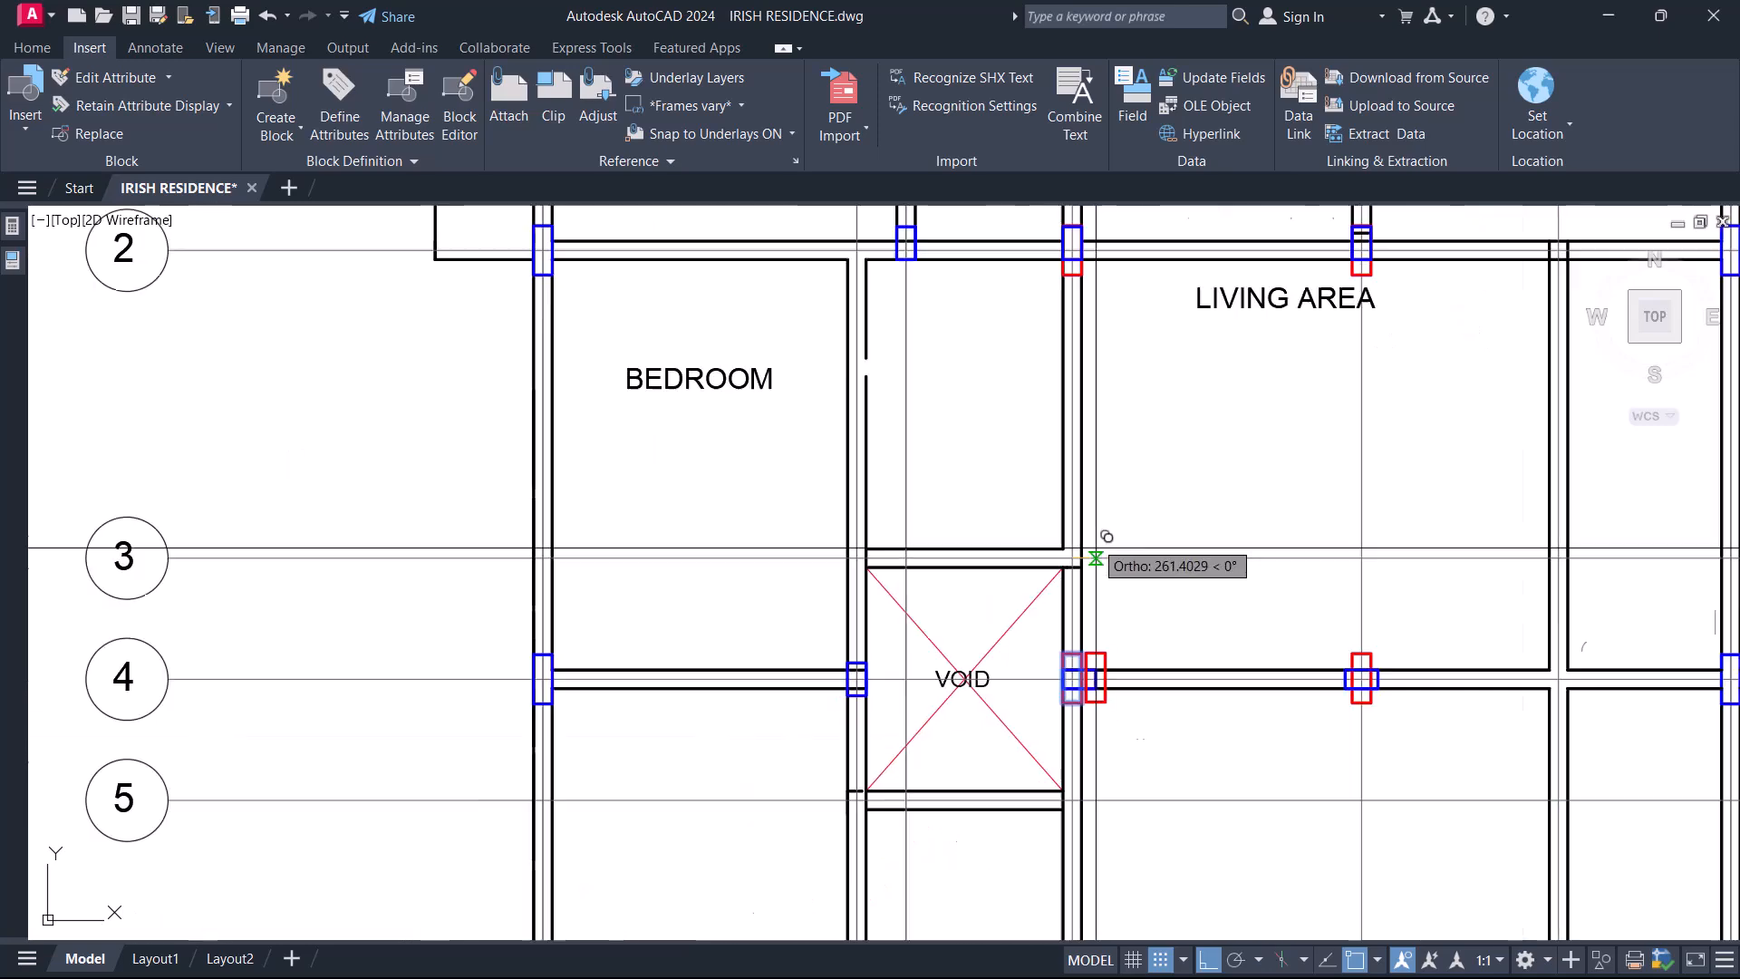
scroll(1096, 438, "up", 5)
scroll(1096, 438, "up", 7)
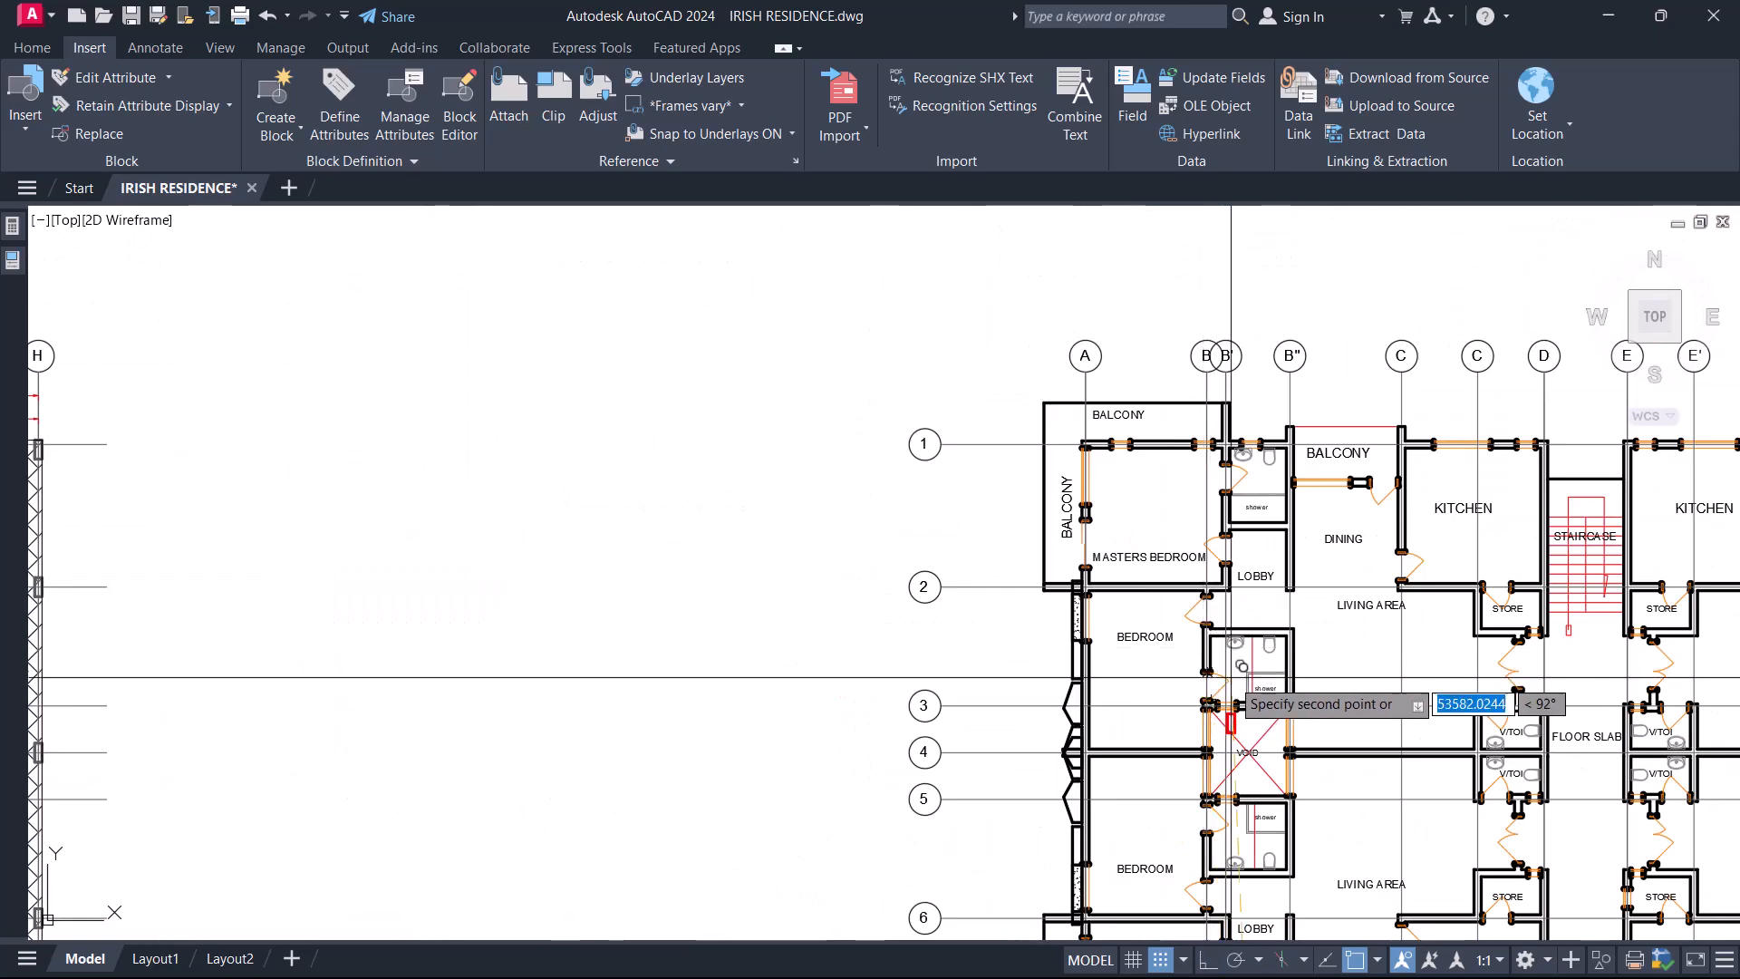
scroll(1170, 639, "up", 4)
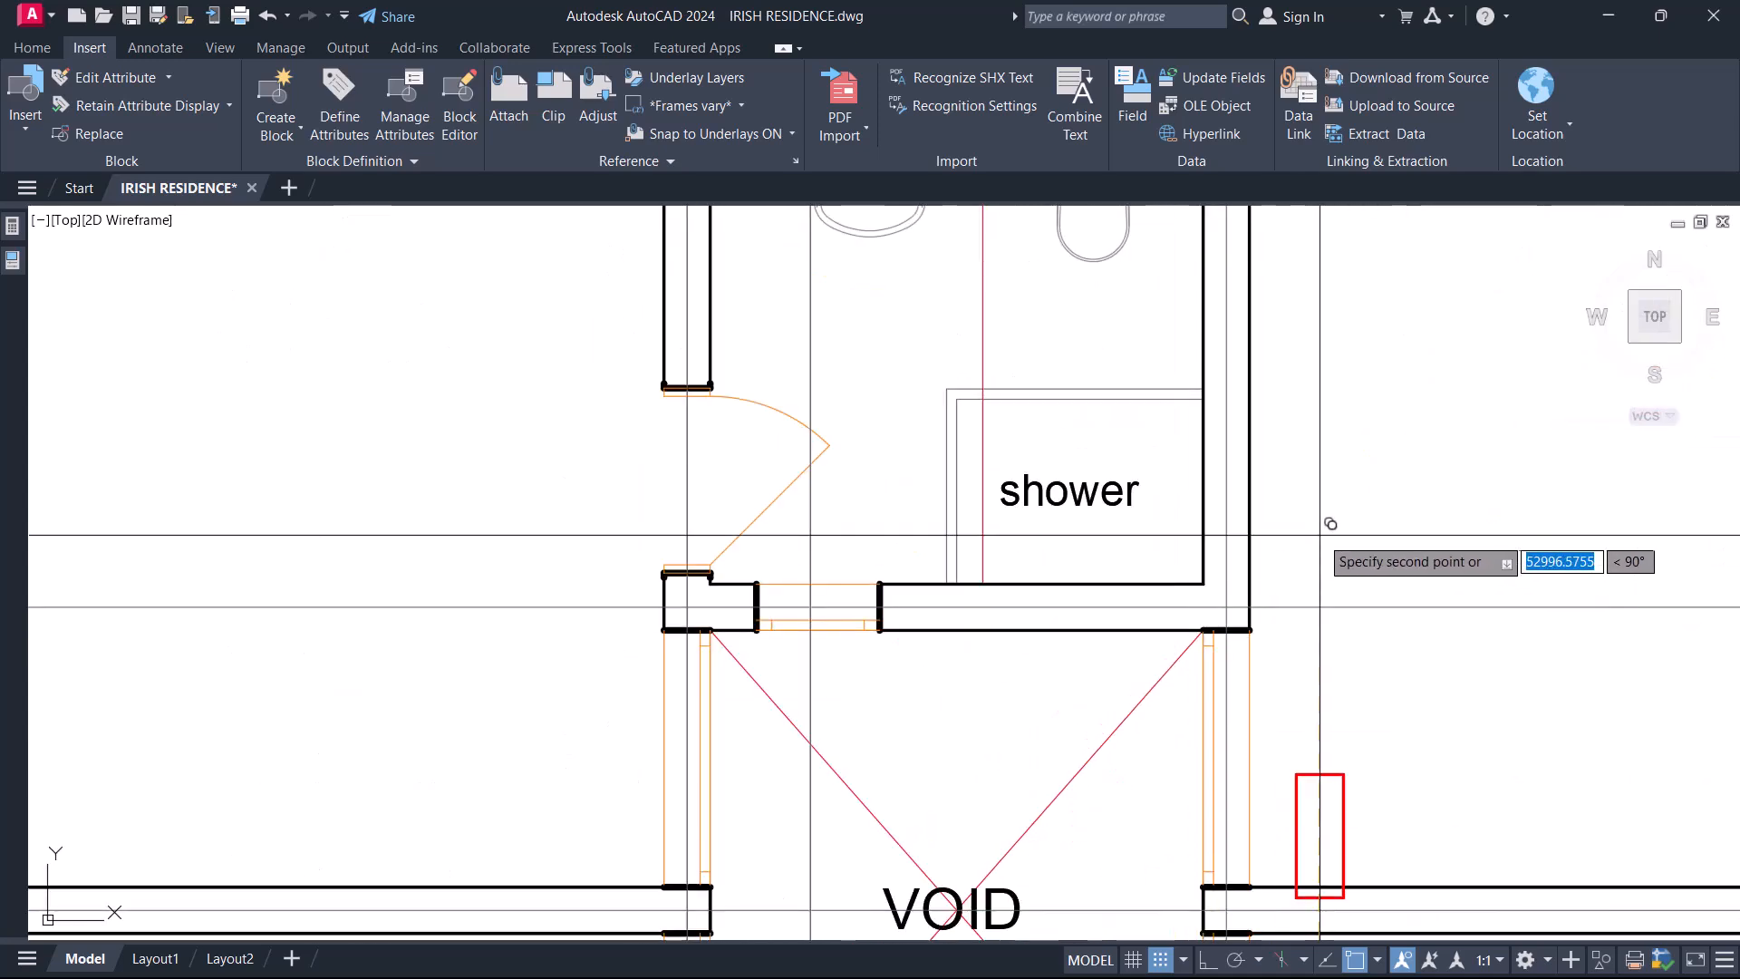
scroll(1115, 397, "down", 6)
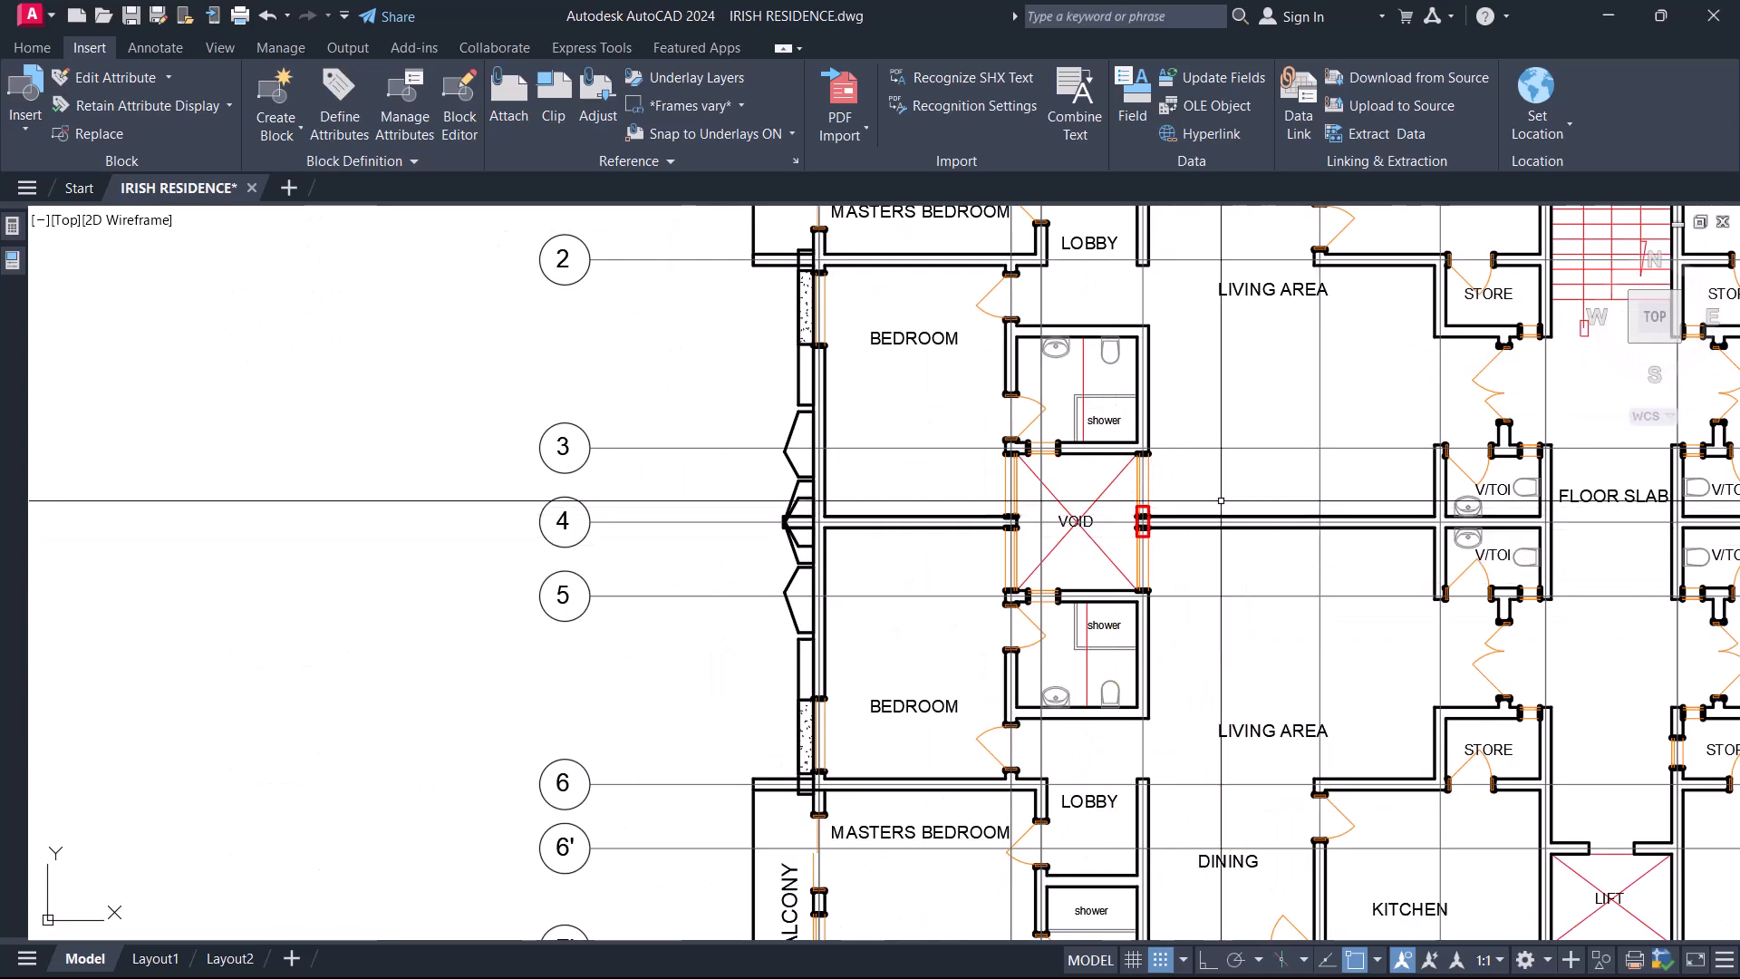
- Examine how the copied red column overlaps the window and wall lines beside the void
scroll(1169, 521, "up", 4)
scroll(1178, 580, "up", 4)
middle_click_drag(999, 411, 1066, 643)
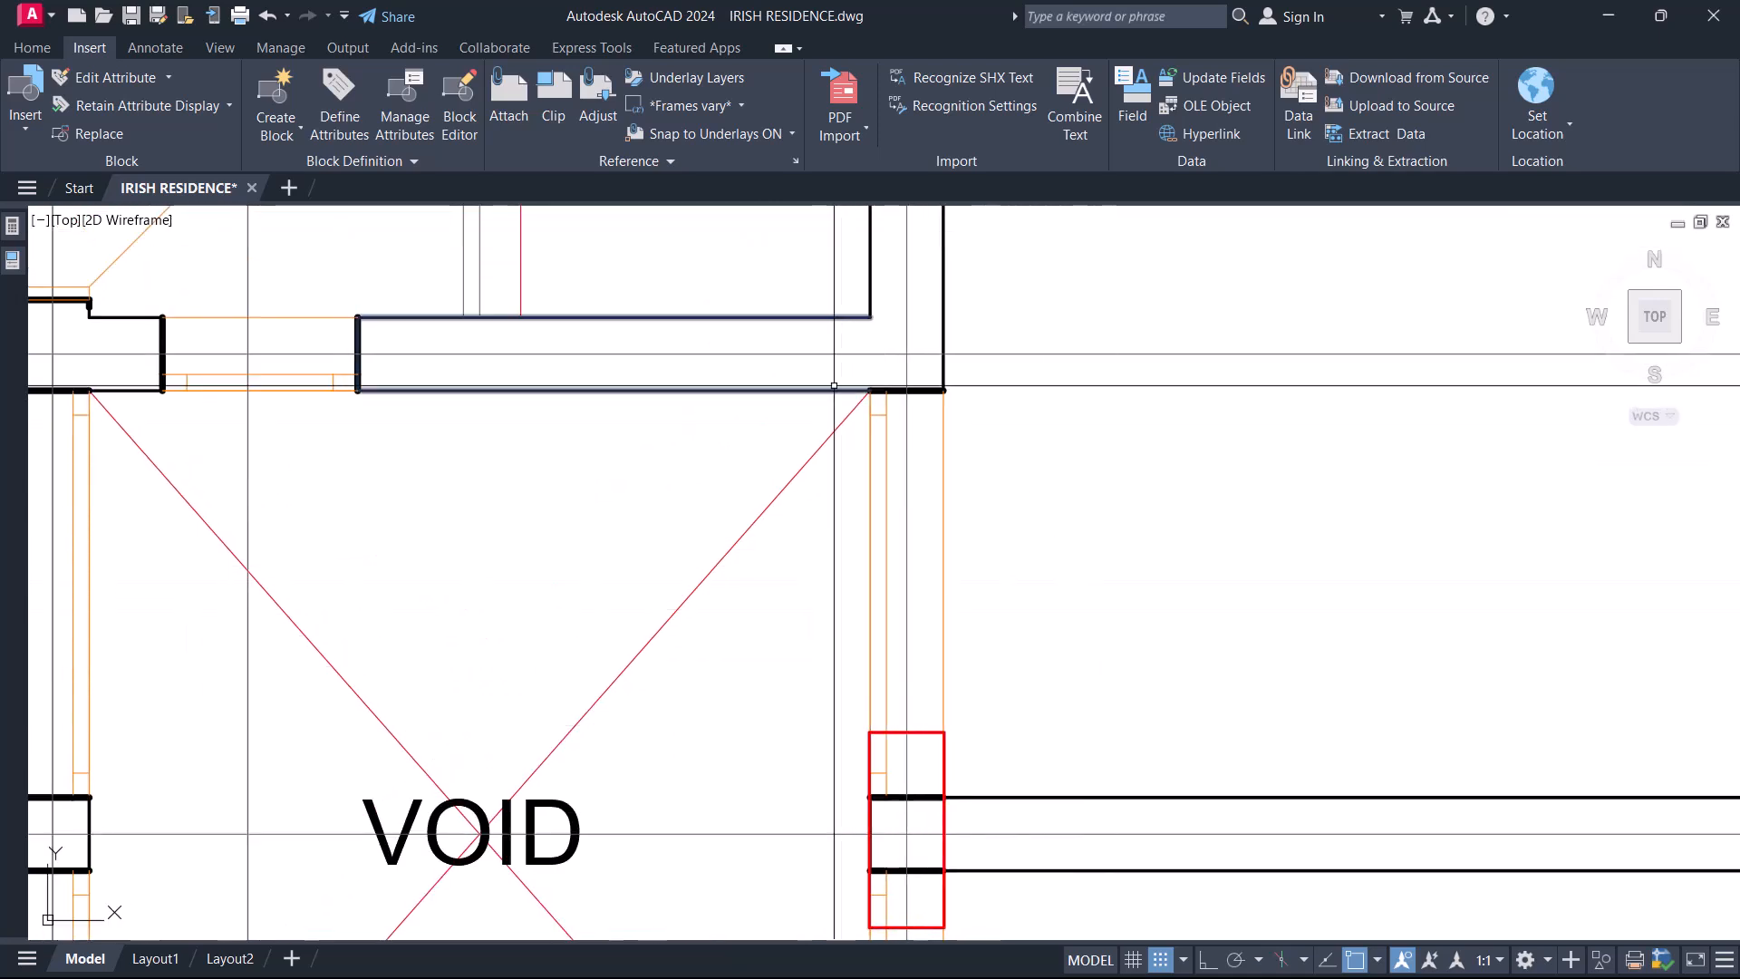
left_click(814, 363)
left_click(1008, 814)
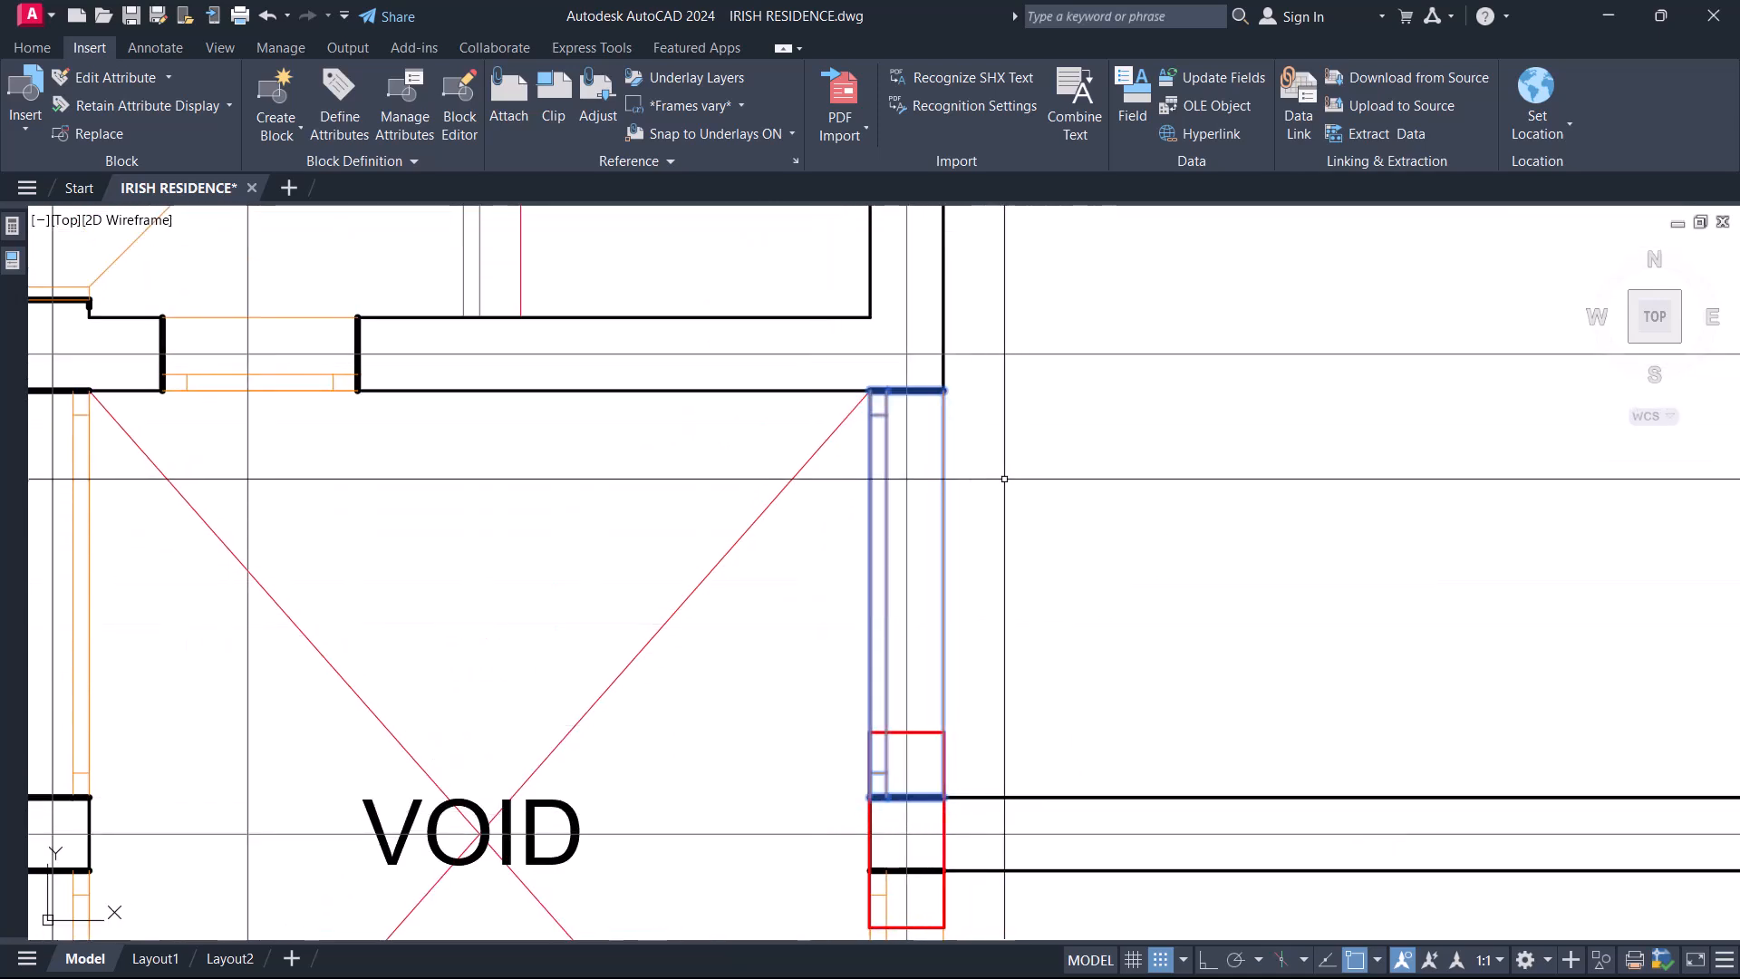
key("Escape")
scroll(1009, 516, "down", 3)
scroll(953, 625, "up", 3)
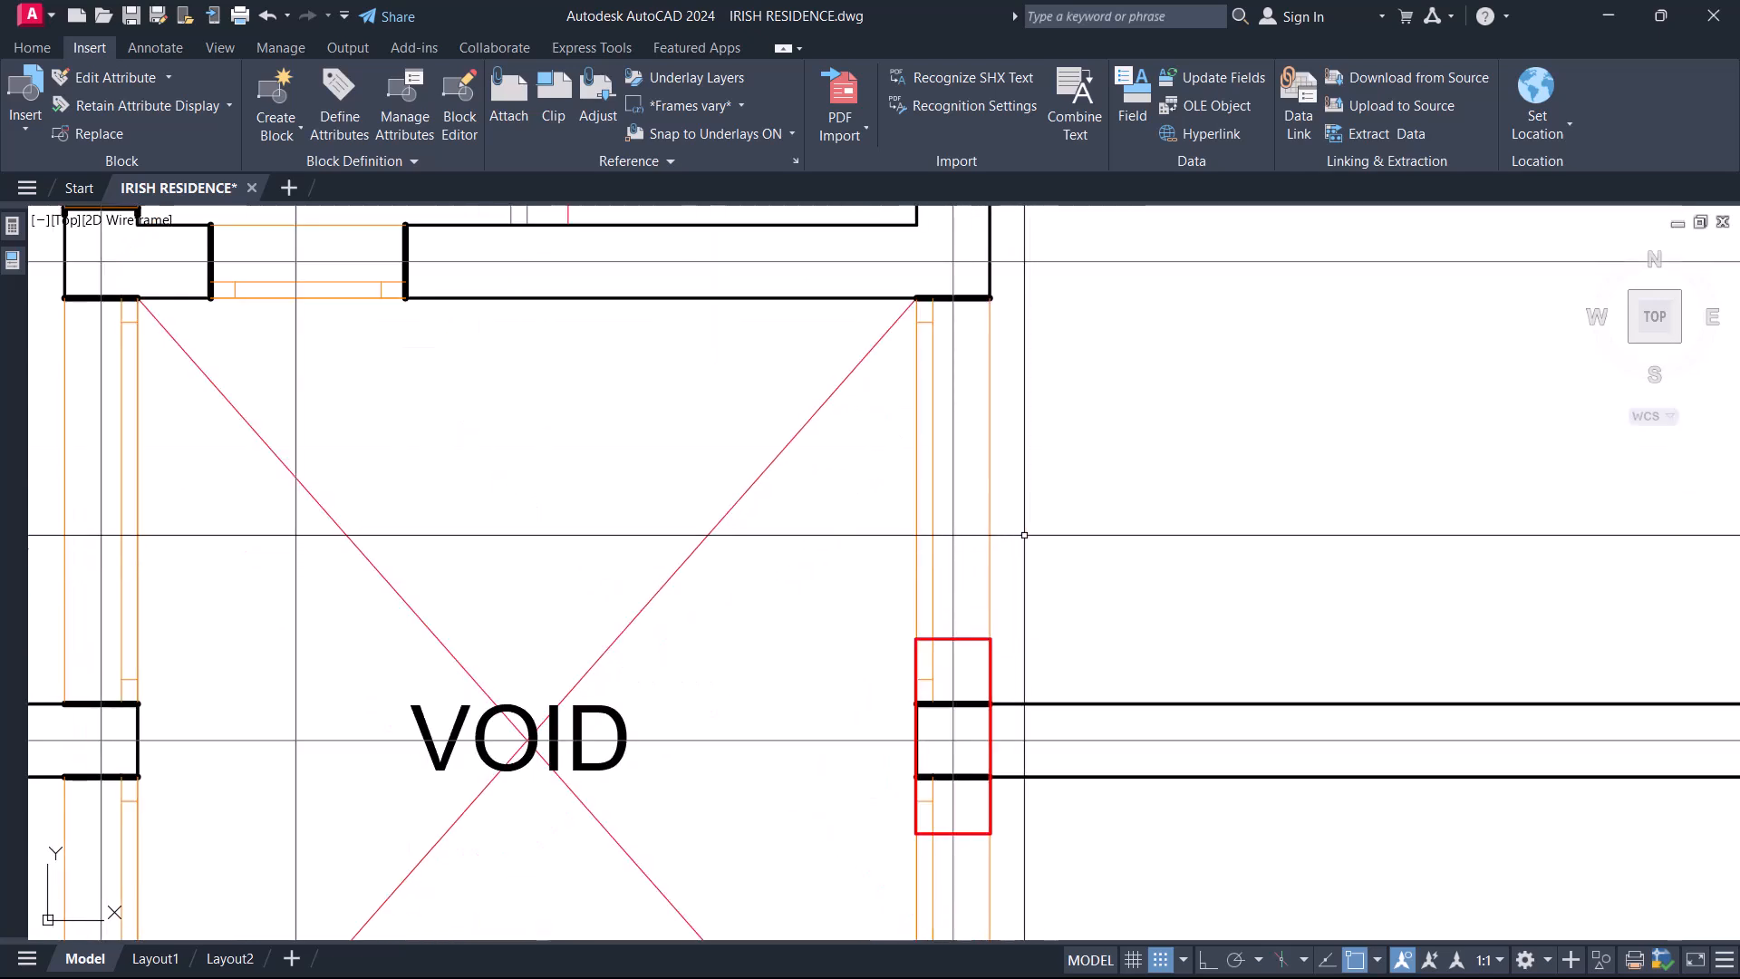
left_click(855, 622)
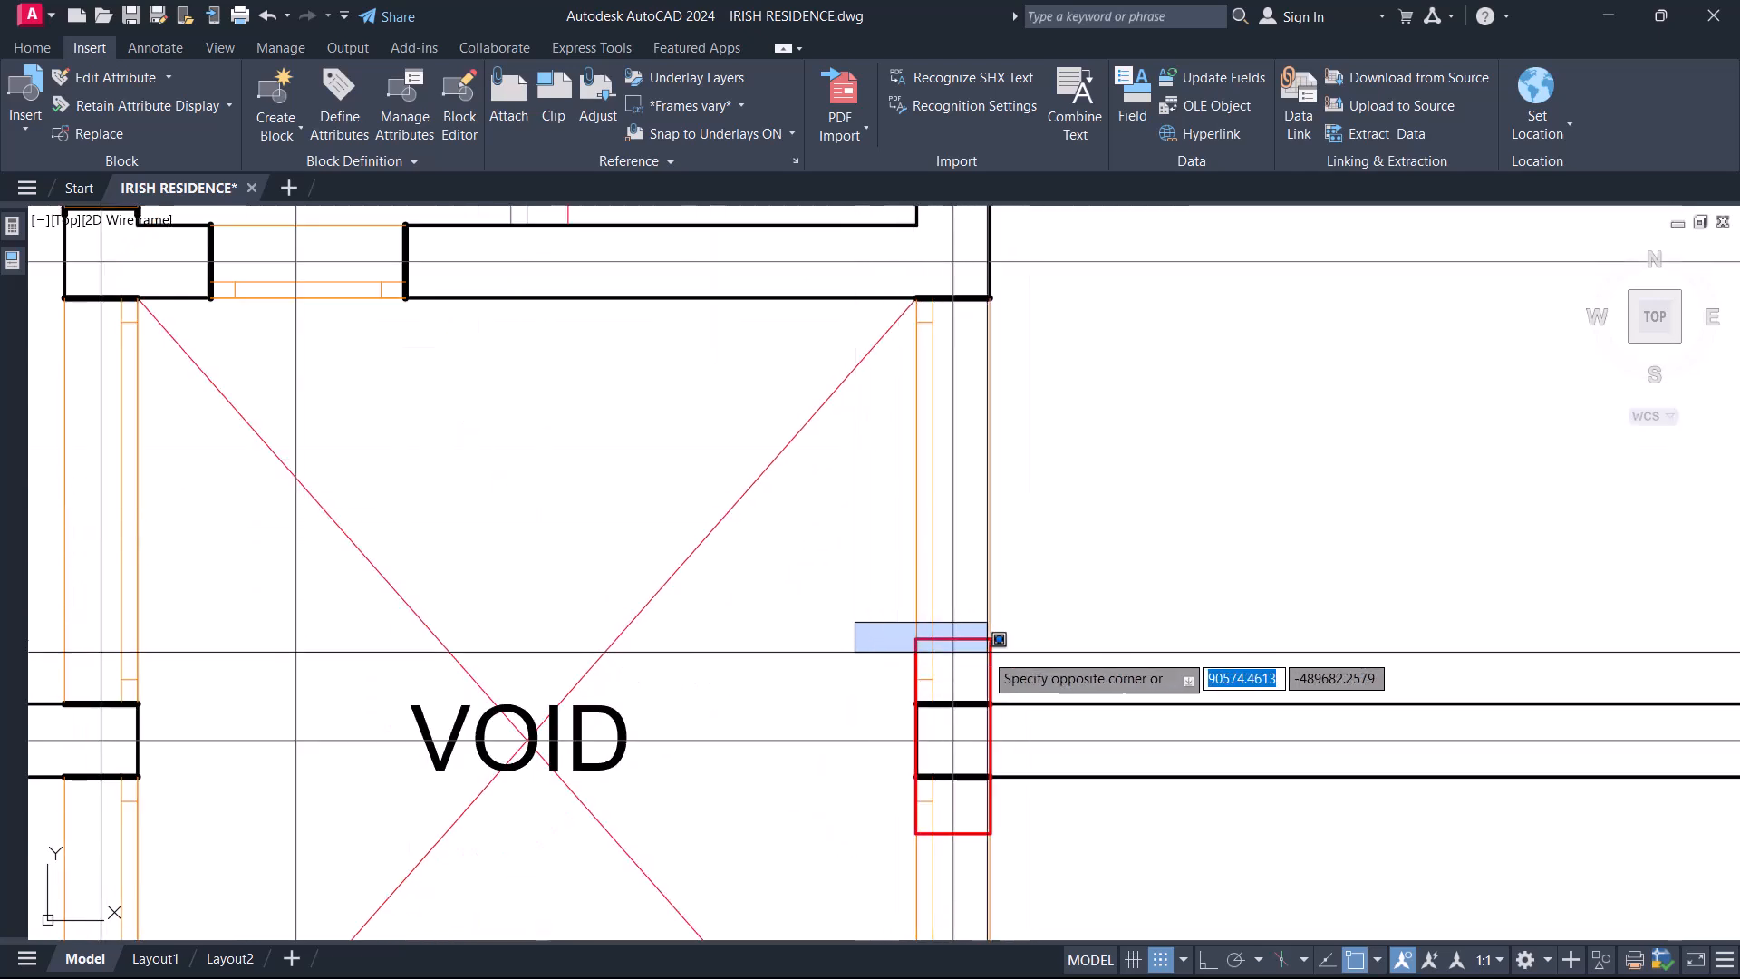
left_click(1047, 641)
scroll(985, 521, "down", 2)
scroll(966, 677, "up", 4)
scroll(966, 678, "up", 2)
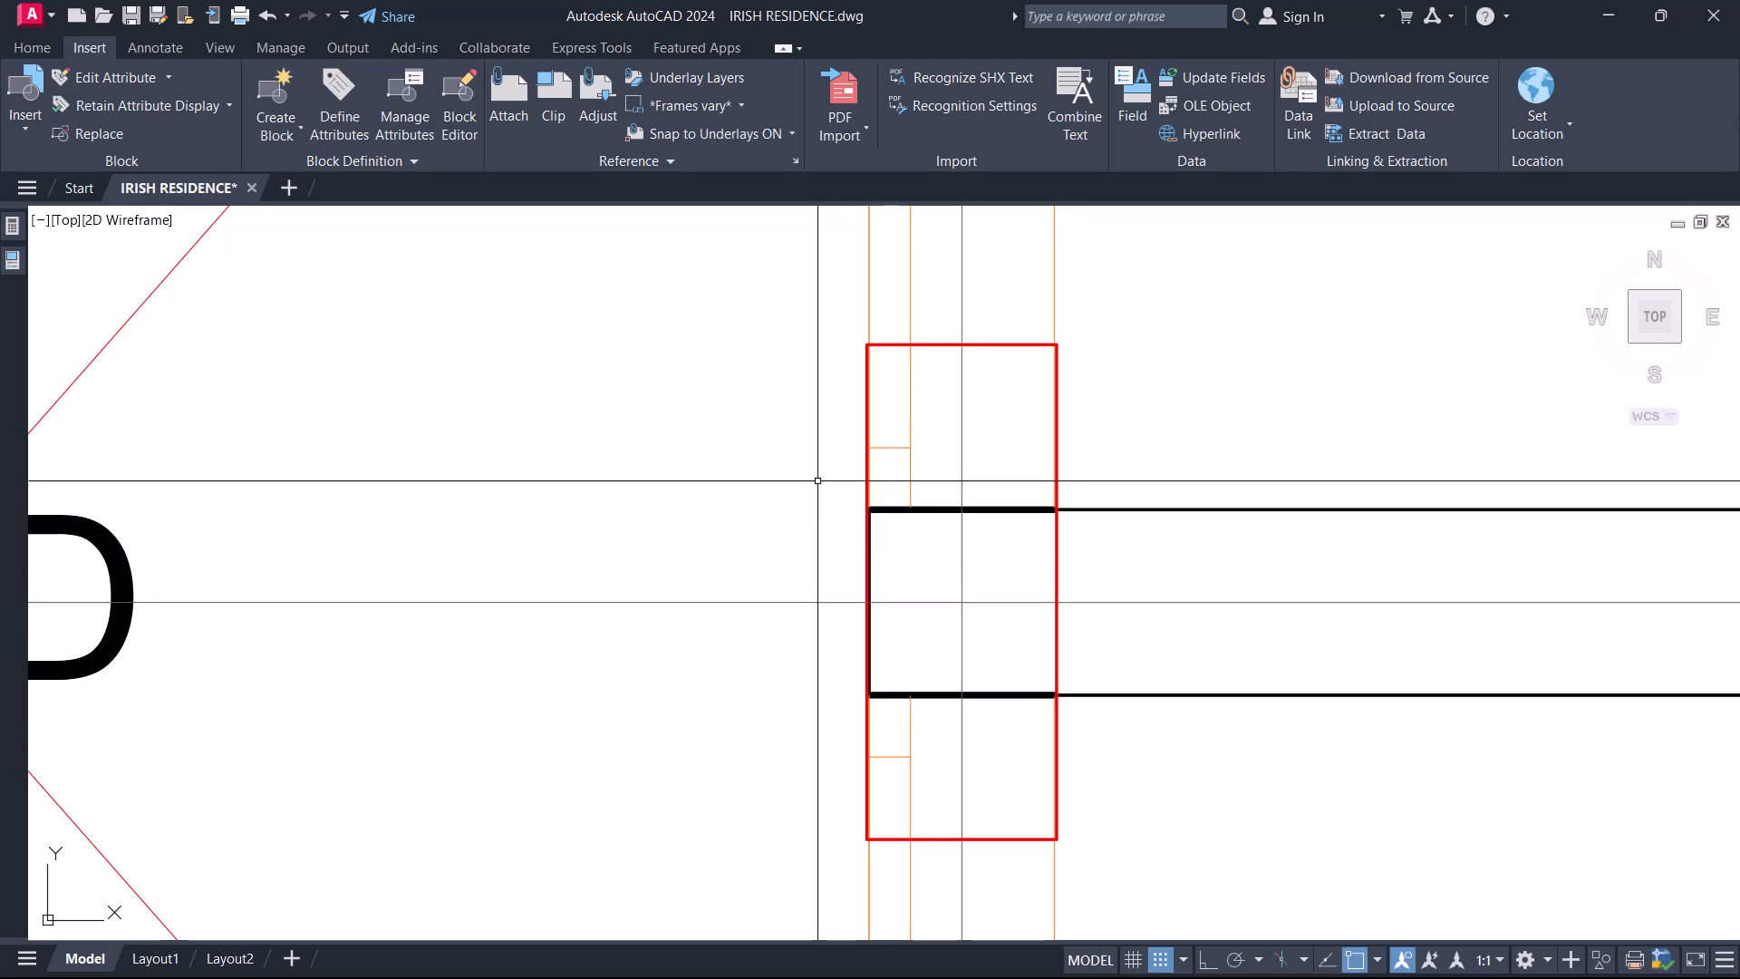
left_click(815, 483)
left_click(1080, 700)
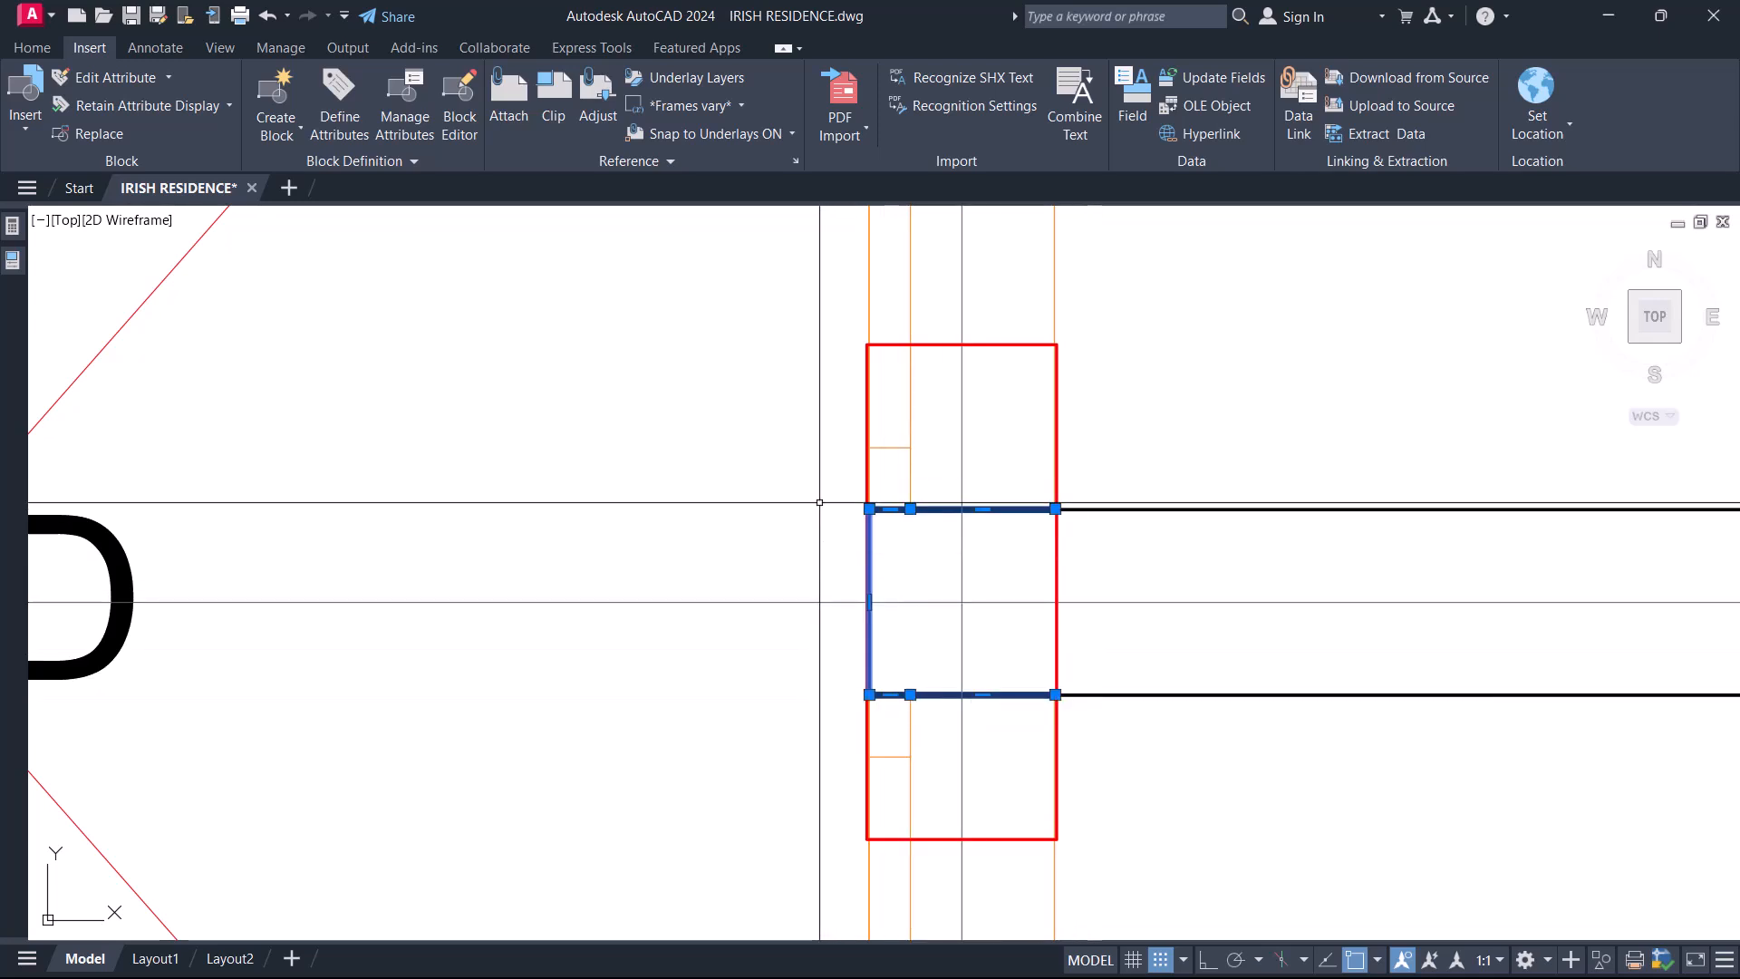
scroll(911, 466, "down", 6)
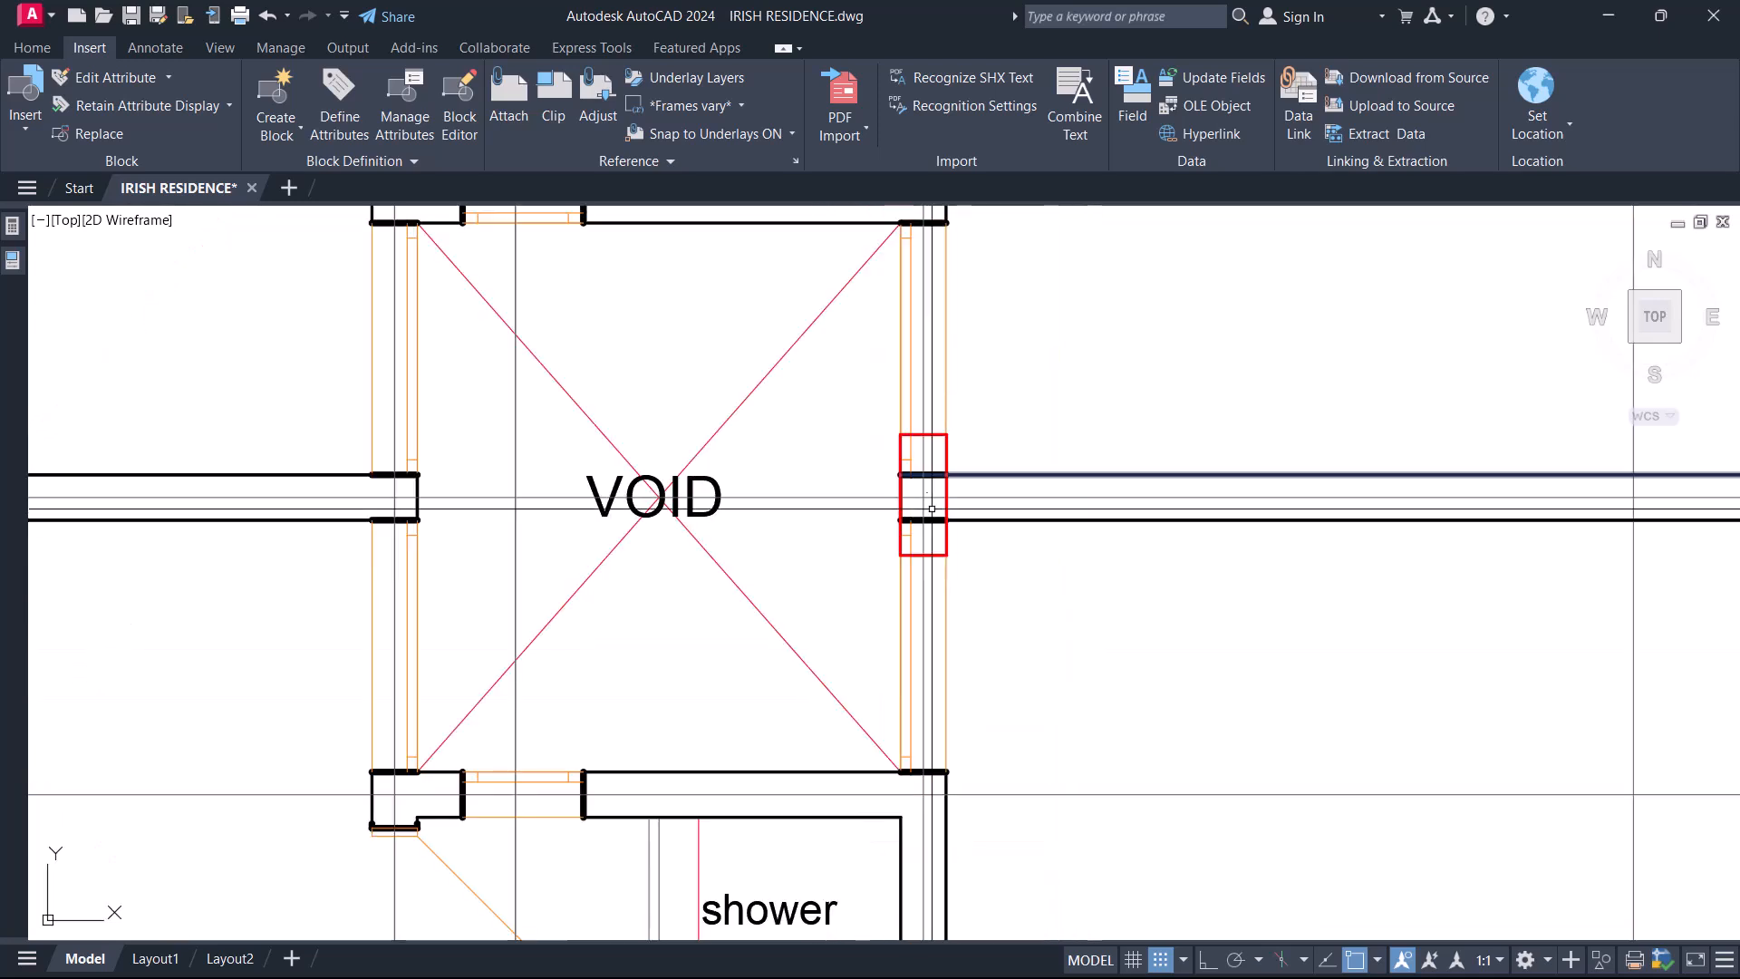
- Rotate the copied red column so its long side runs along the wall on gridline 4
scroll(919, 480, "up", 2)
middle_click_drag(919, 481, 1135, 599)
left_click(1172, 633)
type("ro")
key("Return")
left_click(1143, 621)
scroll(1122, 843, "up", 4)
key("Escape")
- Move the rotated column along gridline 4 so its short edge aligns with the wall end at the void
type("m")
key("space")
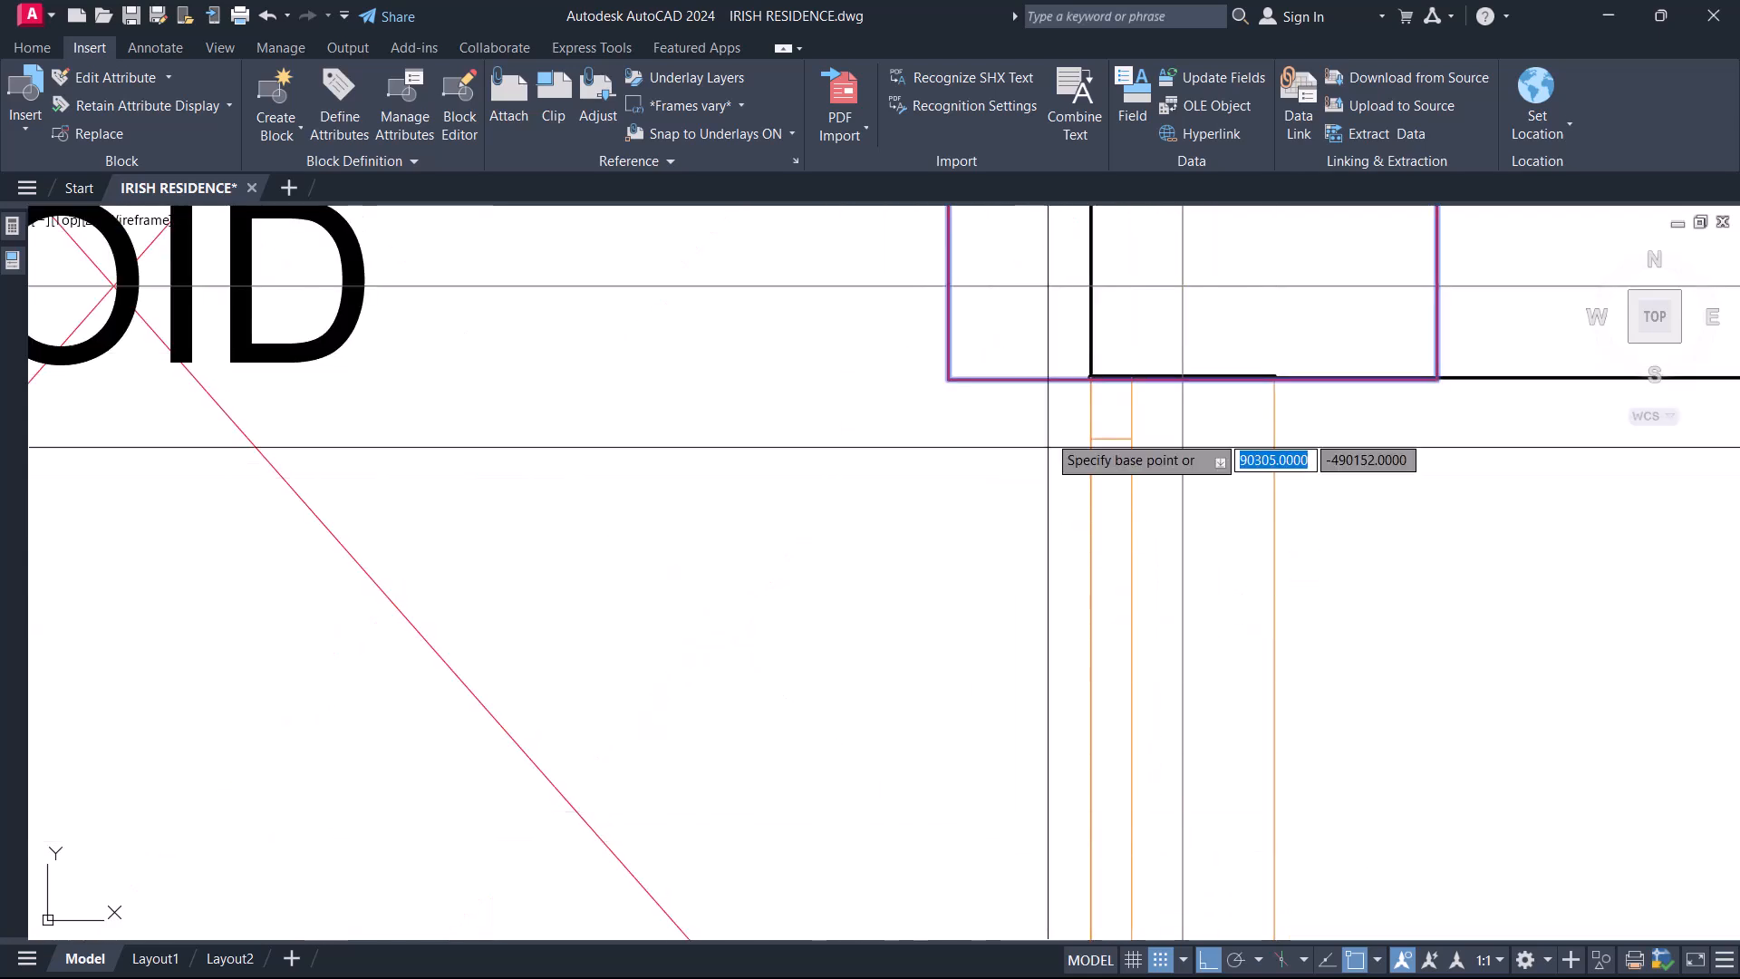
middle_click_drag(1045, 285, 953, 617)
left_click(858, 617)
left_click(1000, 617)
scroll(1067, 626, "down", 3)
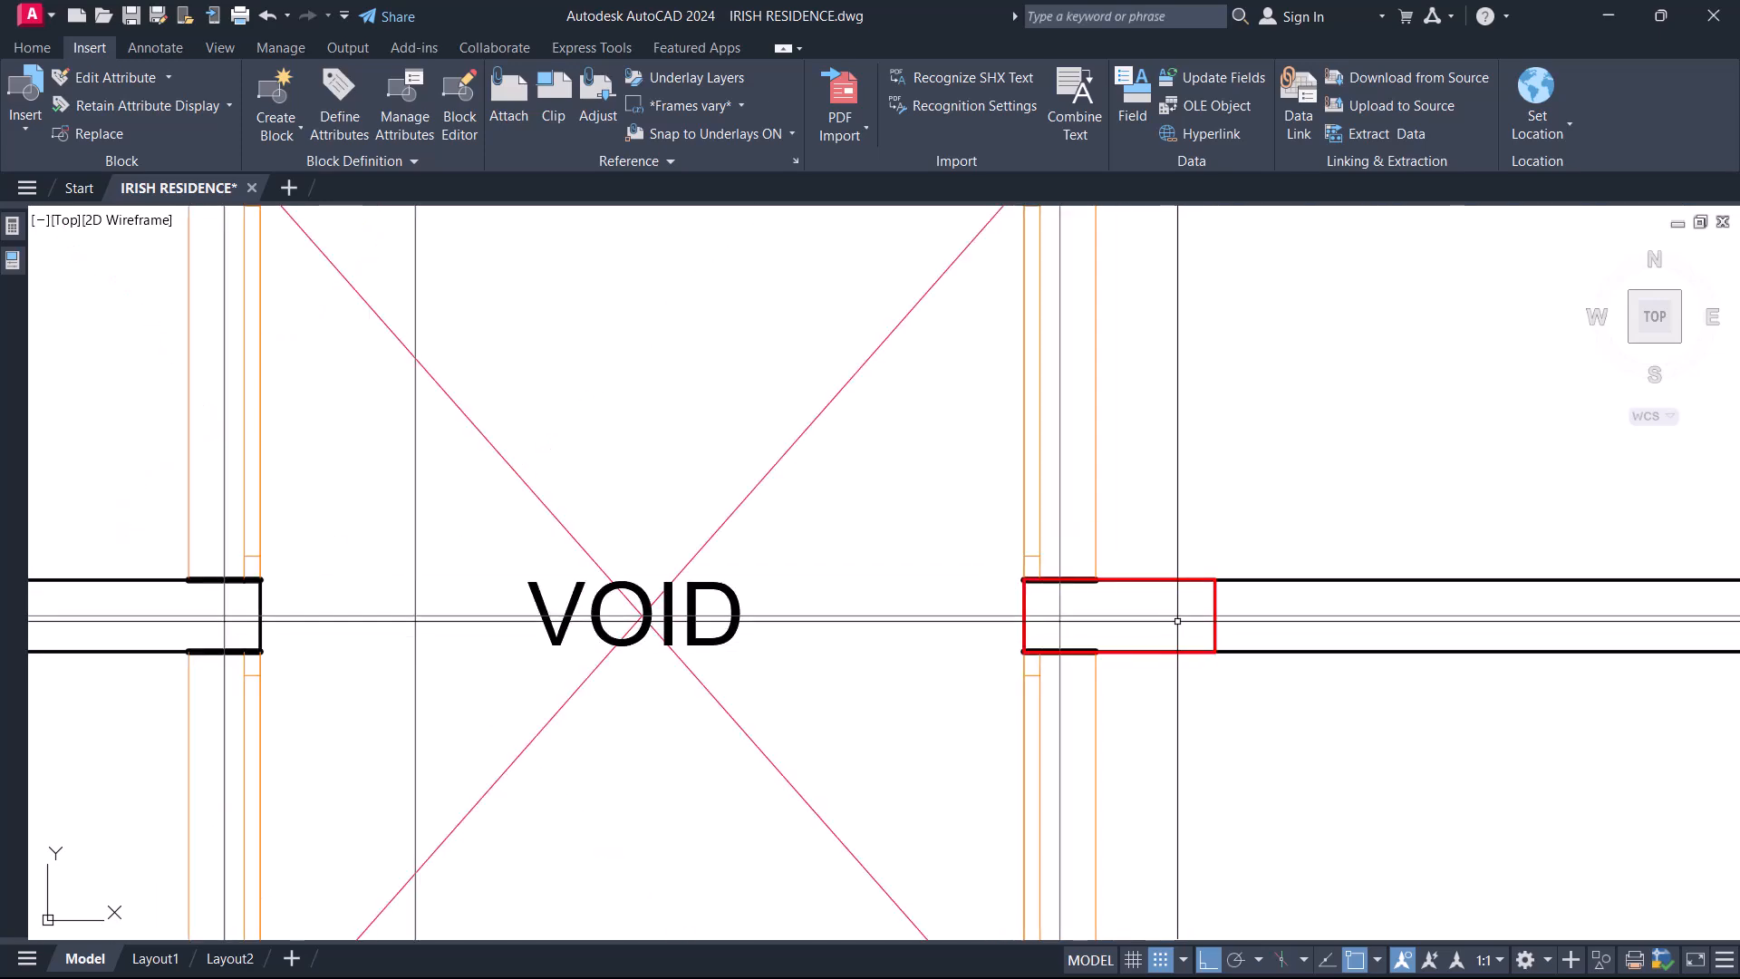
- Examine the horizontal red column's fit within the wall and the surrounding rooms next to the void
scroll(1178, 621, "down", 2)
middle_click_drag(1178, 621, 1002, 654)
scroll(1004, 632, "up", 2)
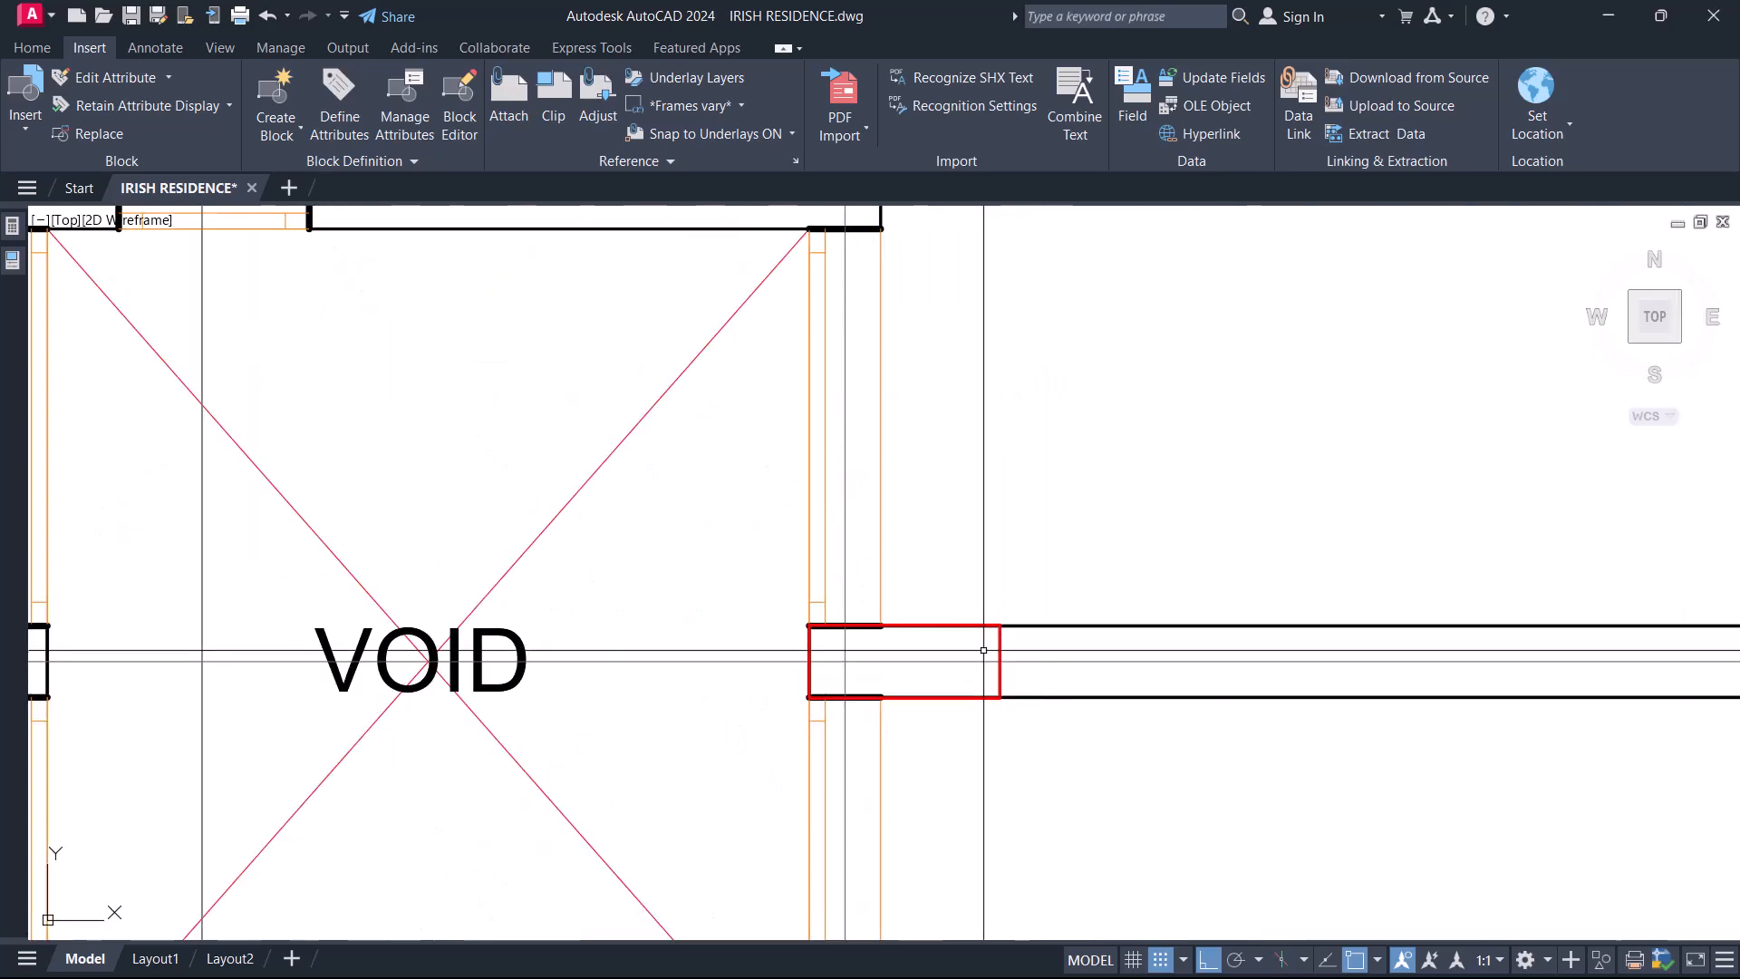
scroll(983, 650, "down", 4)
scroll(1168, 598, "up", 6)
left_click(1168, 598)
left_click(1033, 590)
key("Escape")
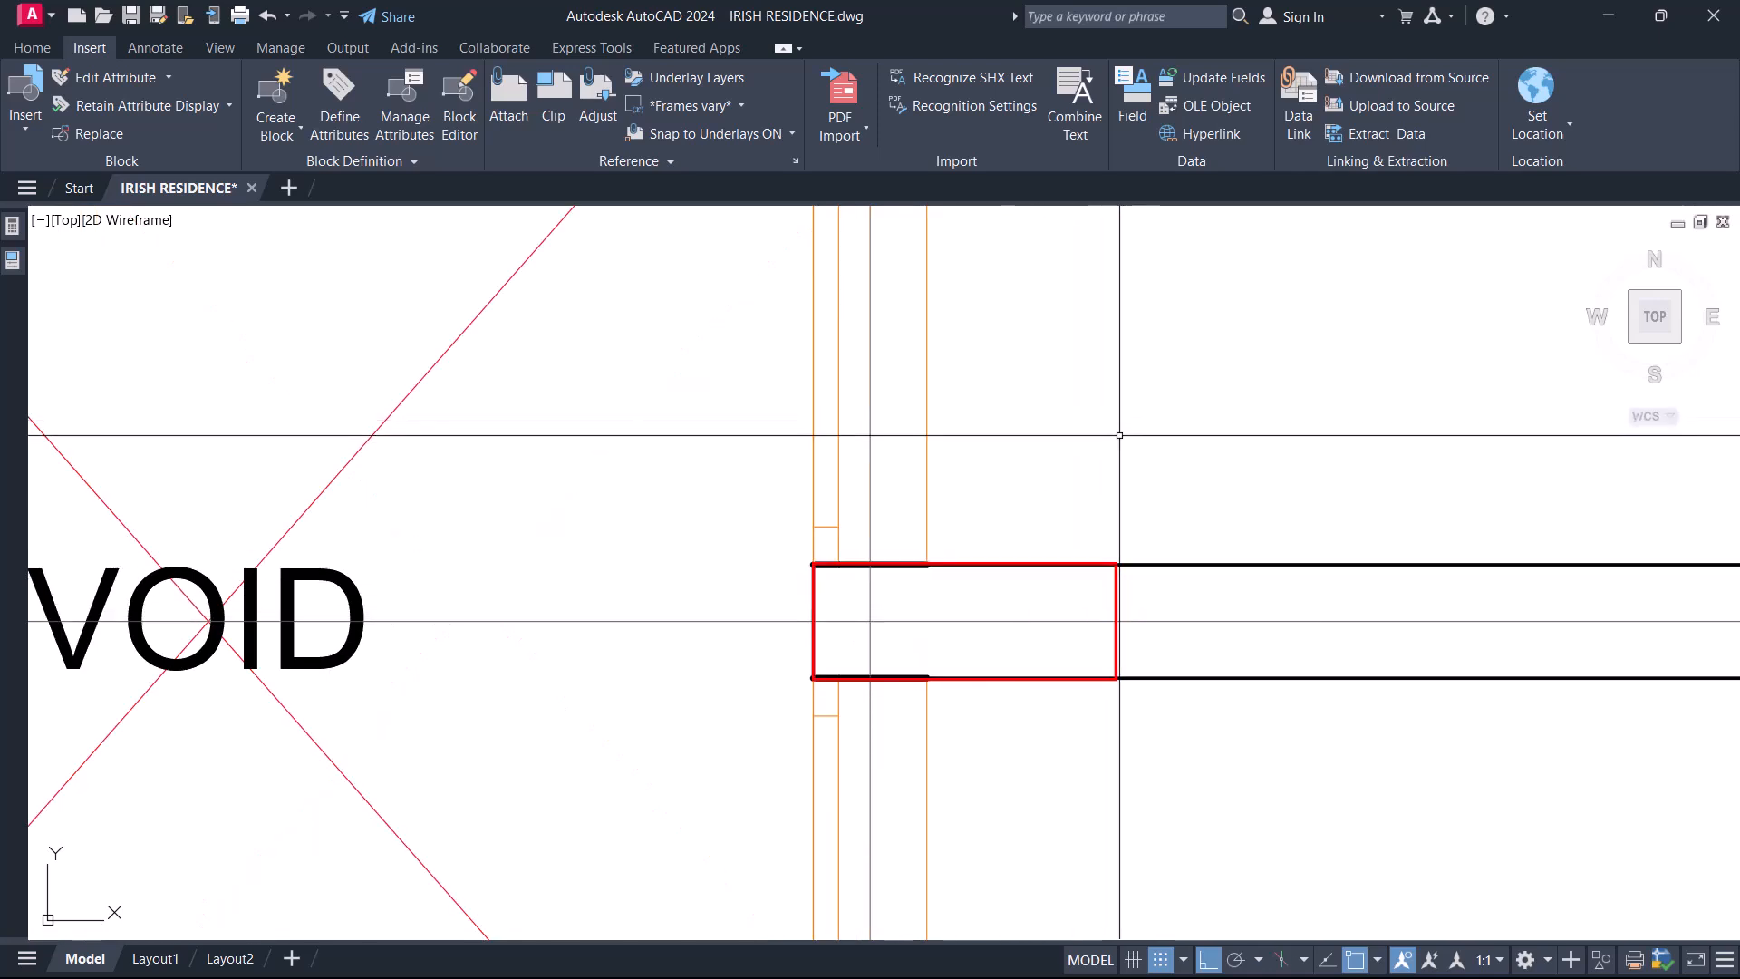
scroll(1125, 459, "down", 3)
scroll(1028, 655, "down", 2)
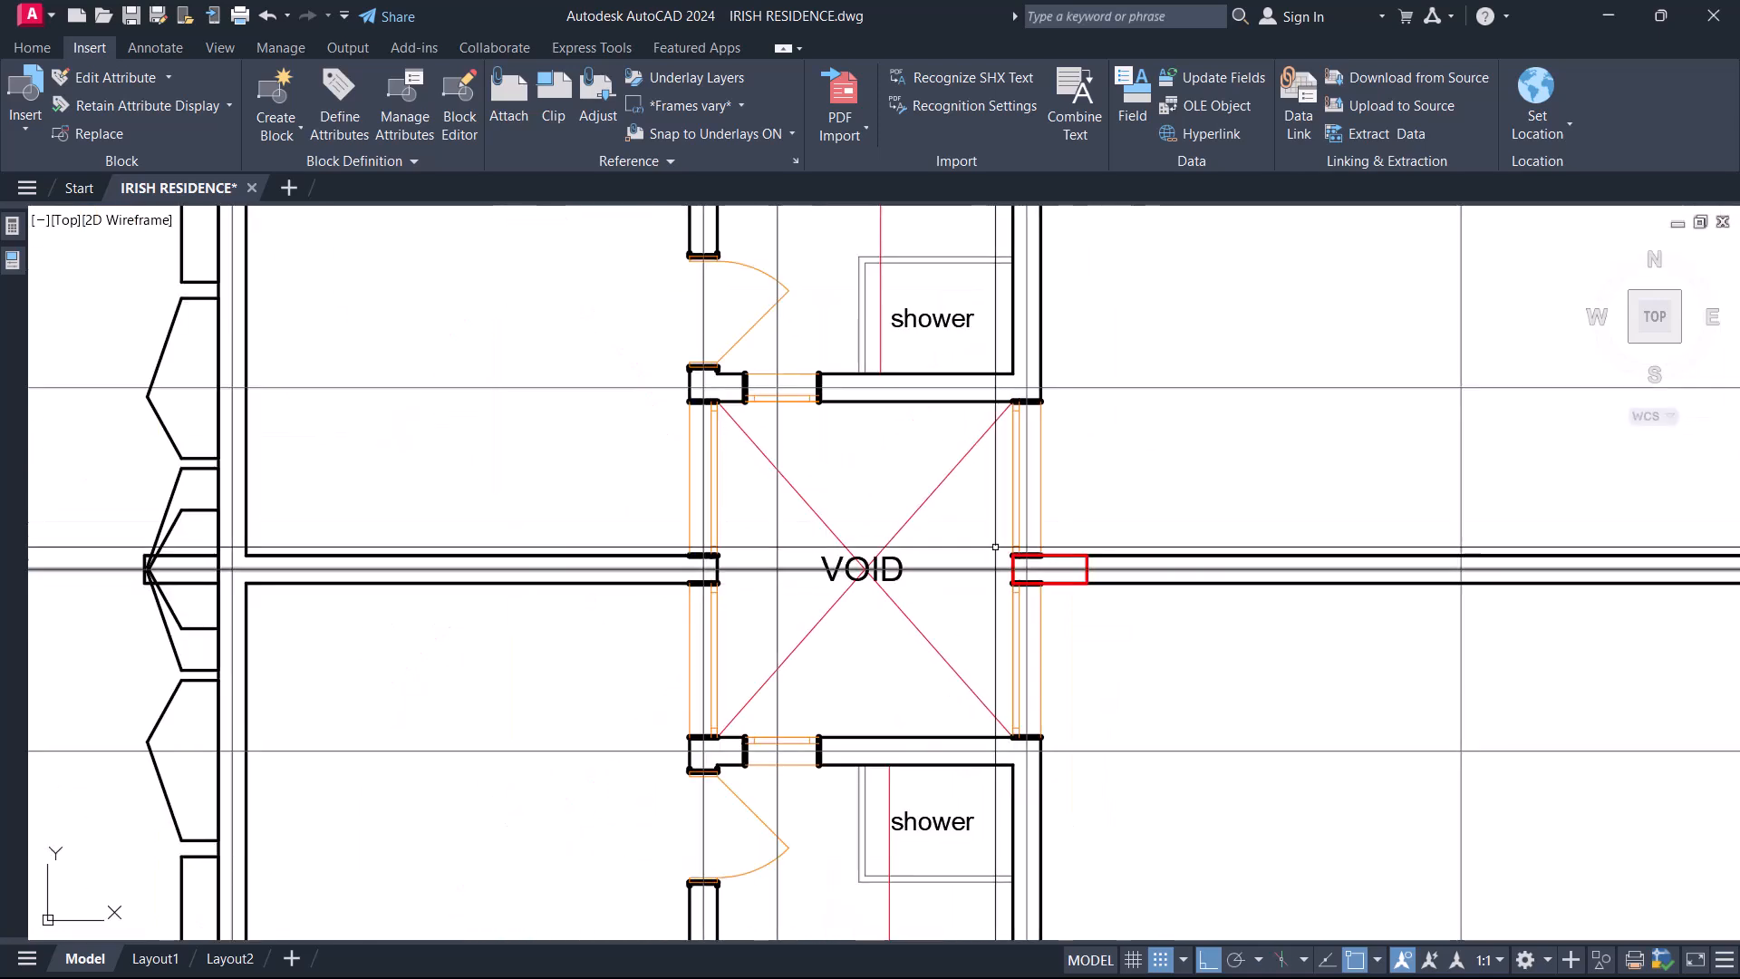
middle_click_drag(913, 583, 904, 621)
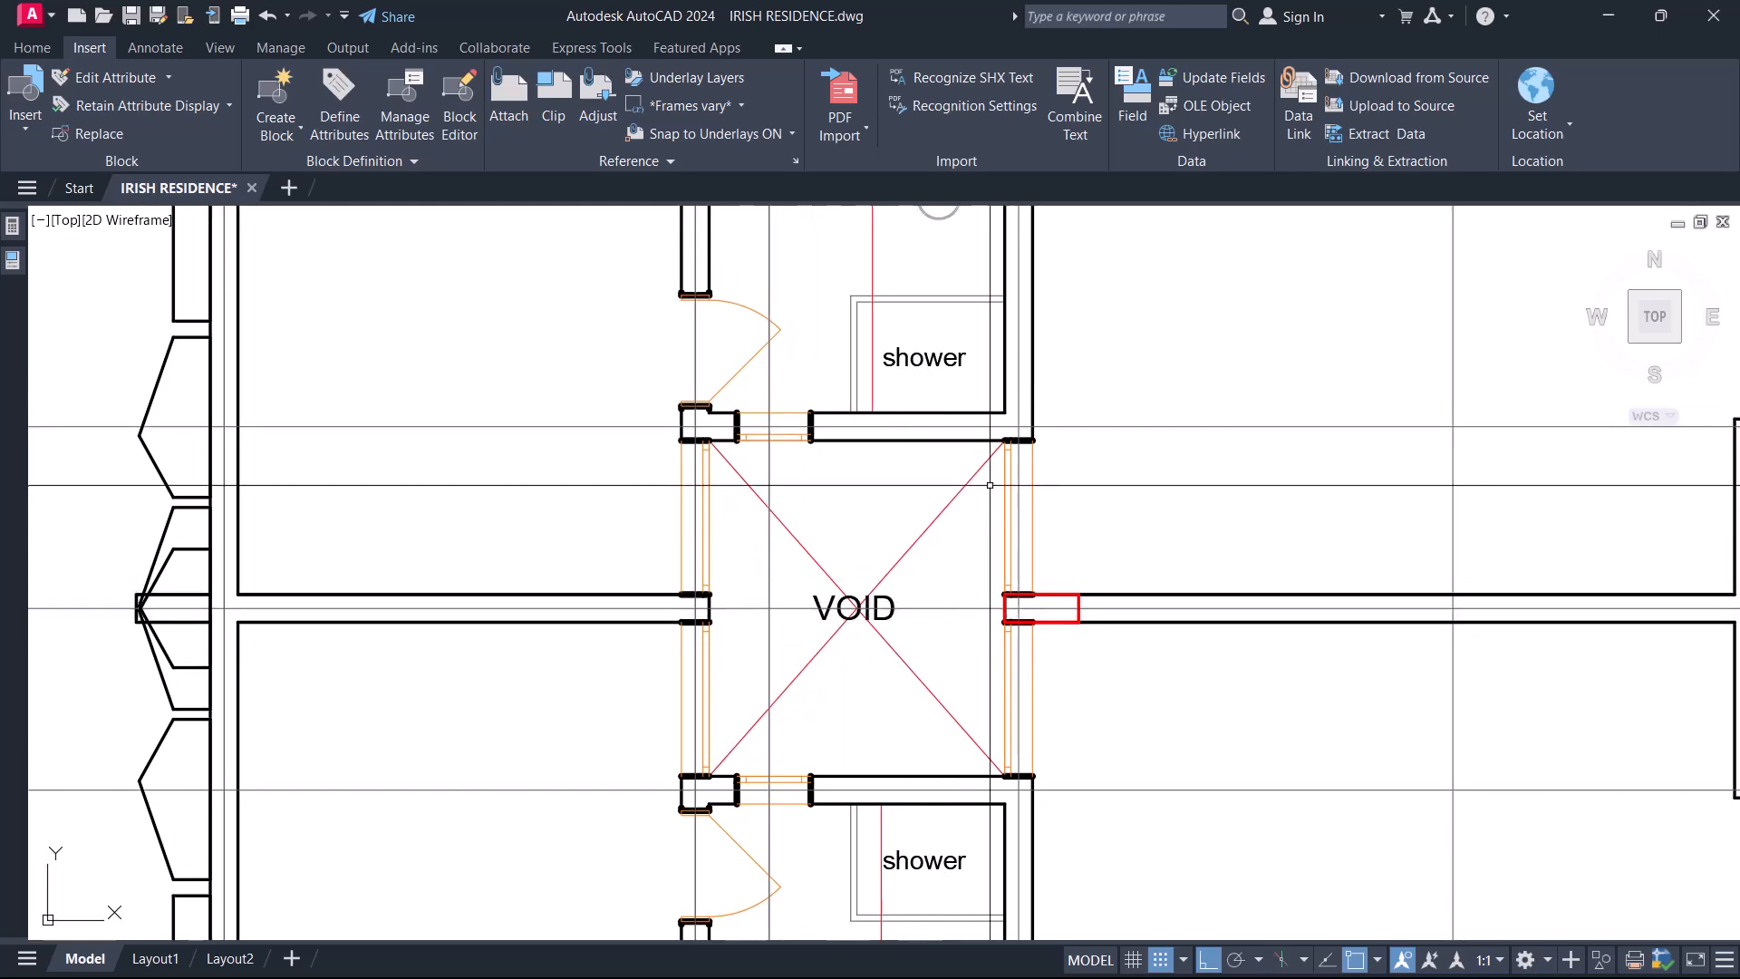
scroll(915, 601, "down", 4)
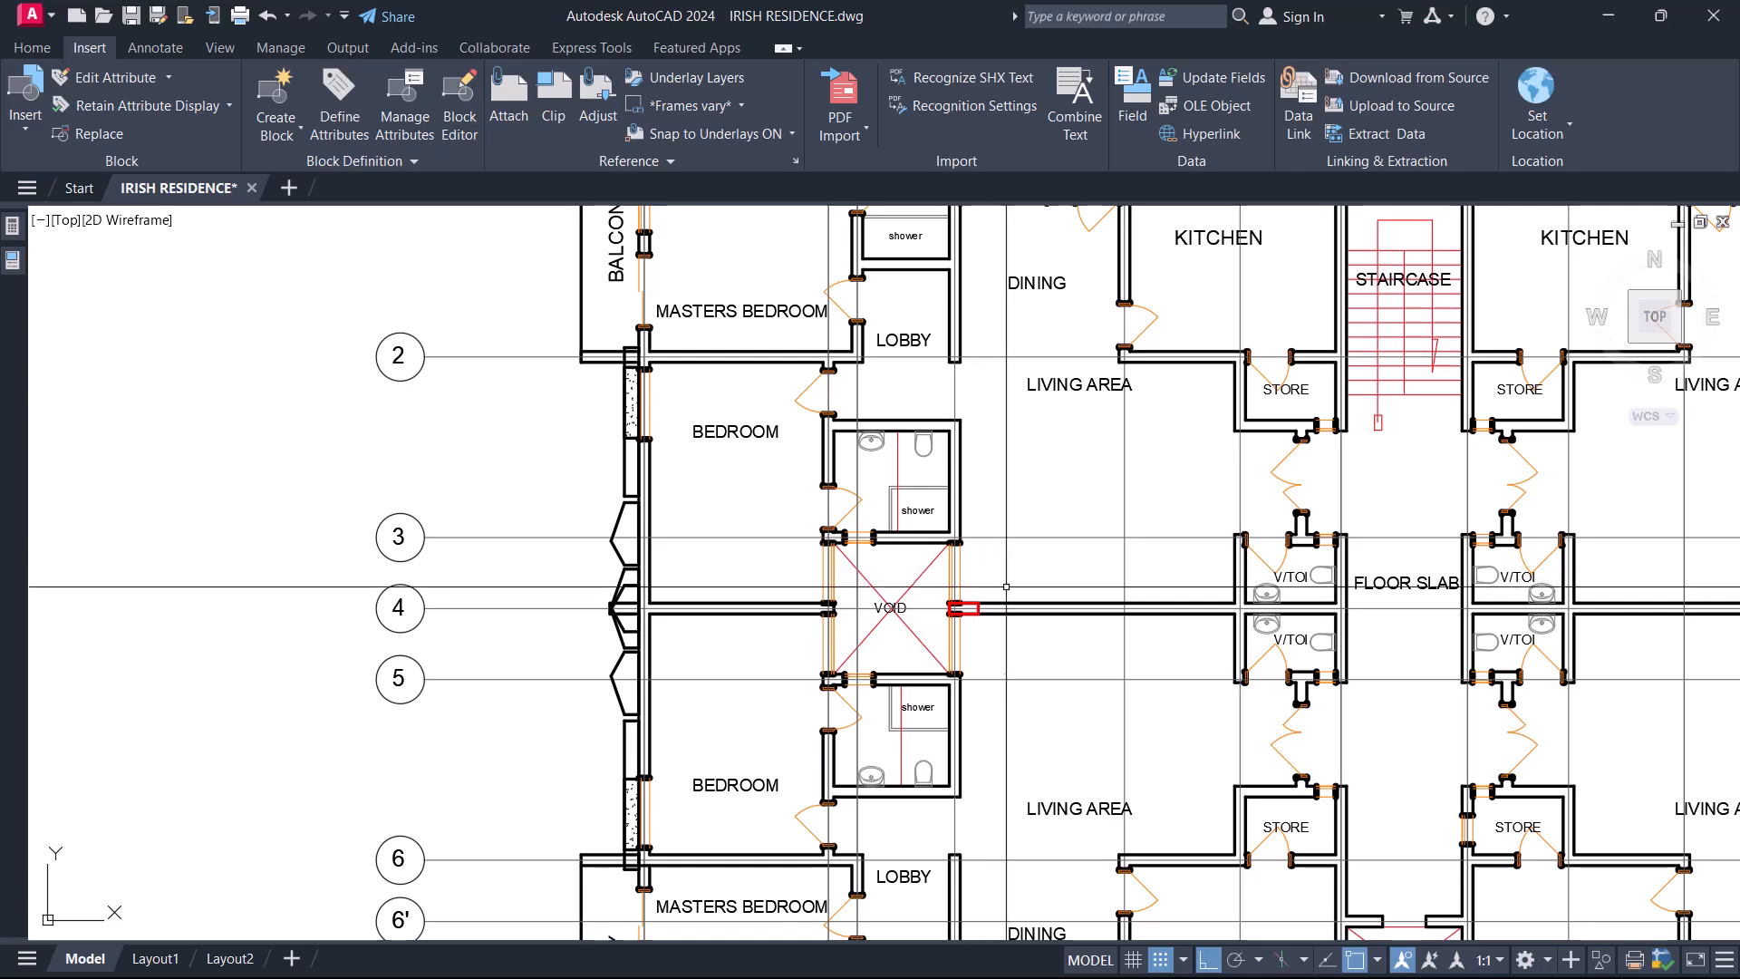
scroll(983, 610, "down", 4)
- Rotate the red column back to vertical about the gridline intersection beside the void
scroll(1017, 532, "up", 6)
scroll(1016, 532, "up", 6)
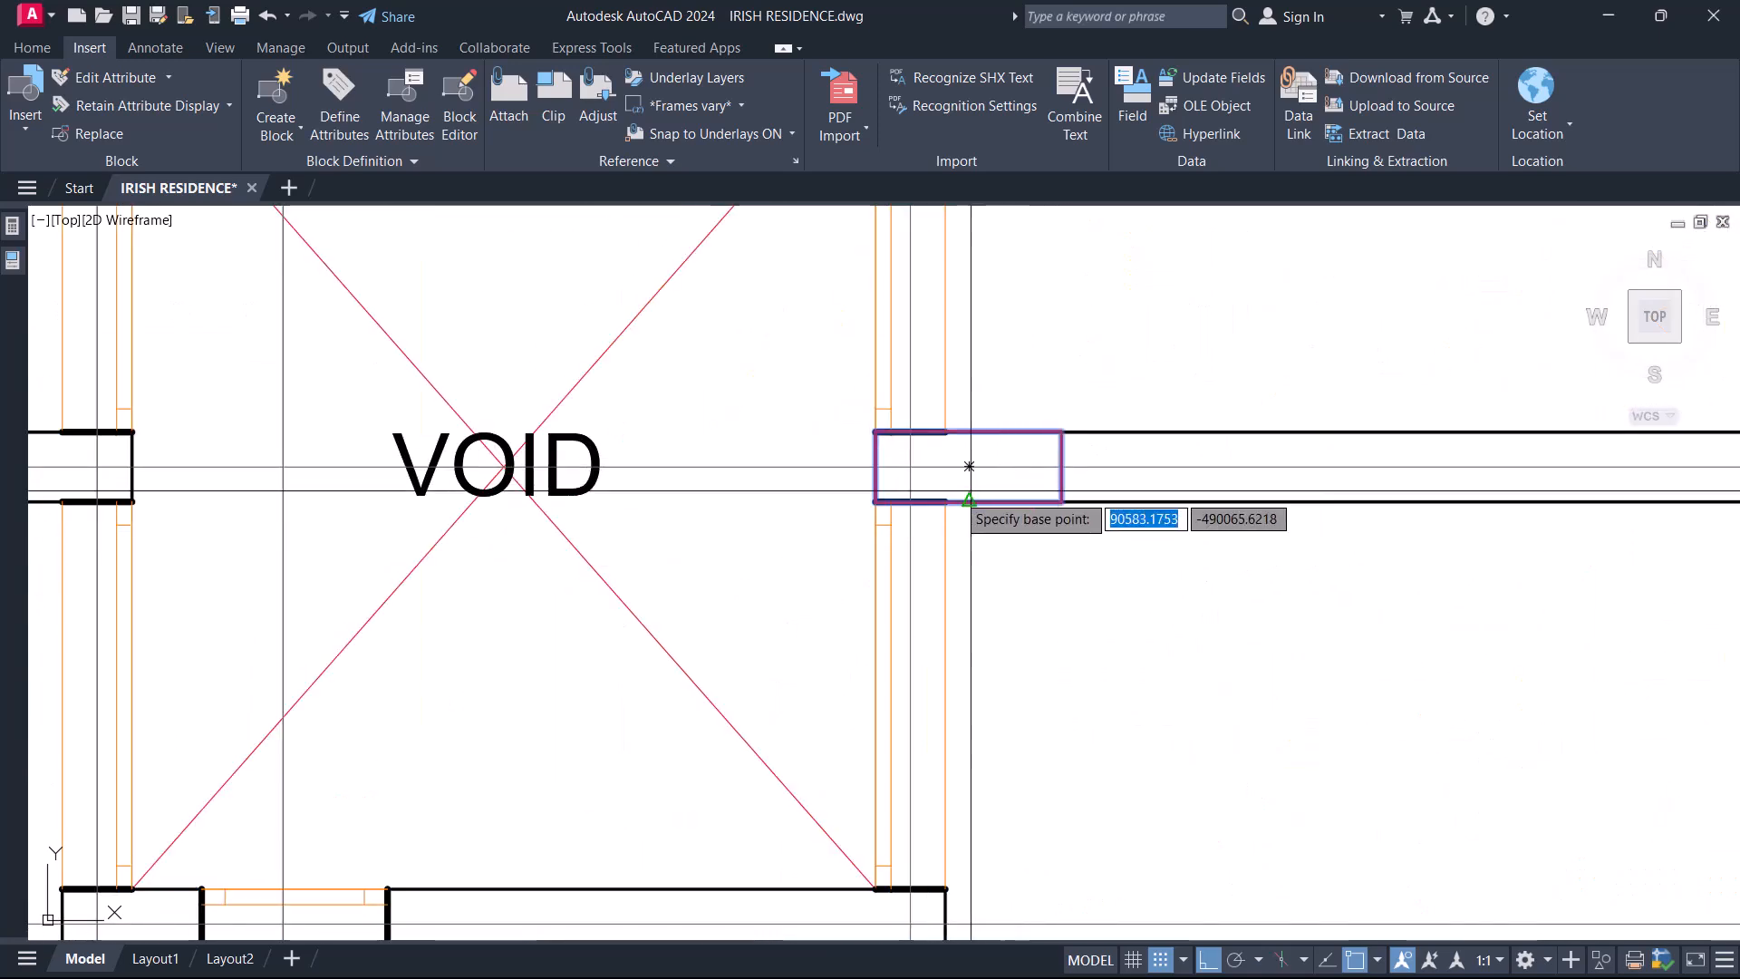
left_click(918, 467)
left_click(1025, 326)
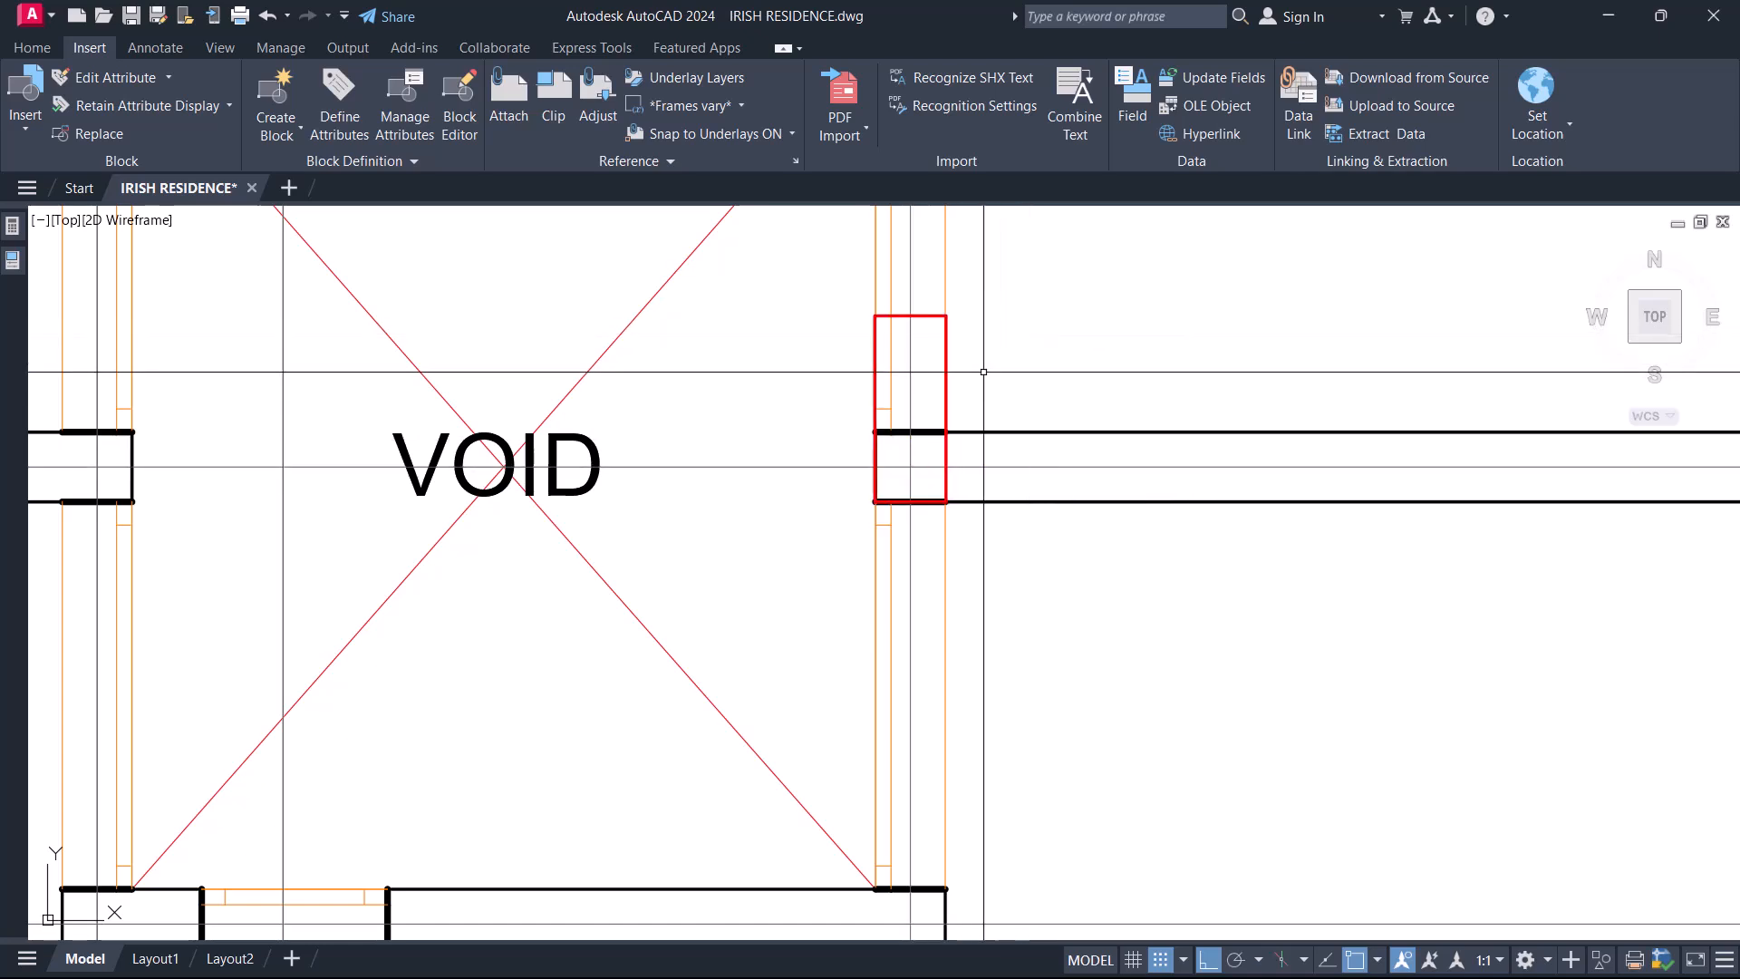
- Move the vertical red column by its centre so it sits centred on gridline 4 at the void's wall end
left_click(932, 316)
key("m")
key("Return")
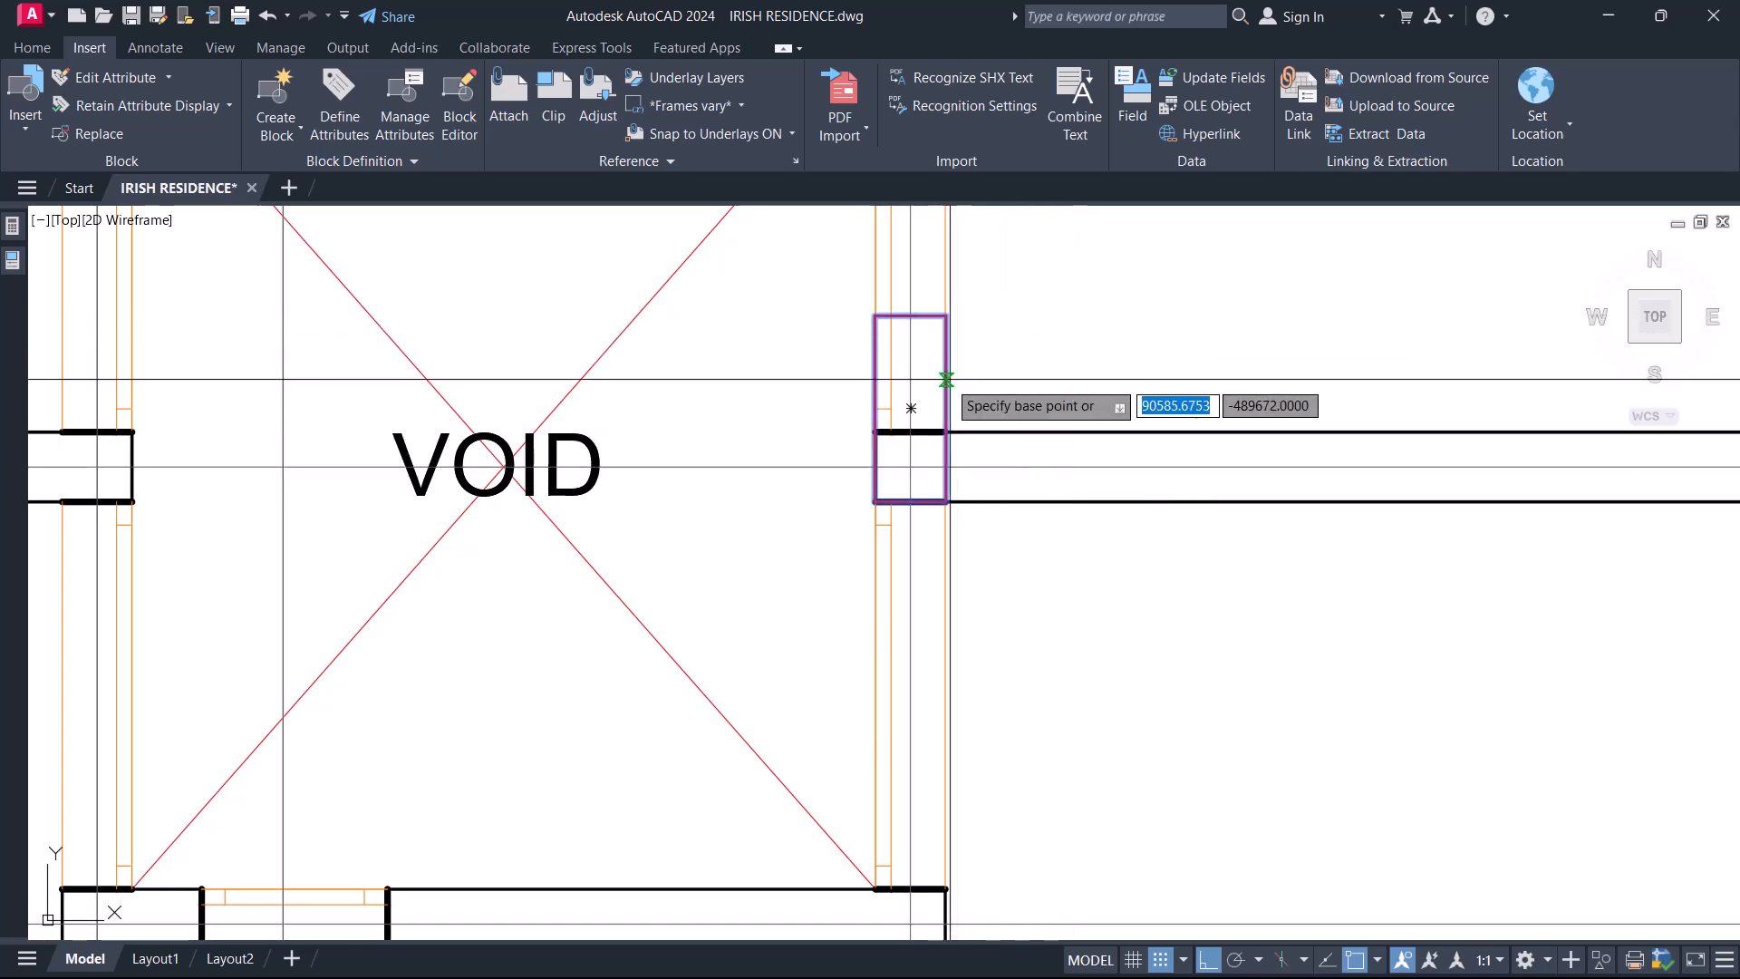
left_click(911, 404)
left_click(930, 448)
scroll(1055, 543, "down", 5)
middle_click_drag(1031, 498, 1062, 620)
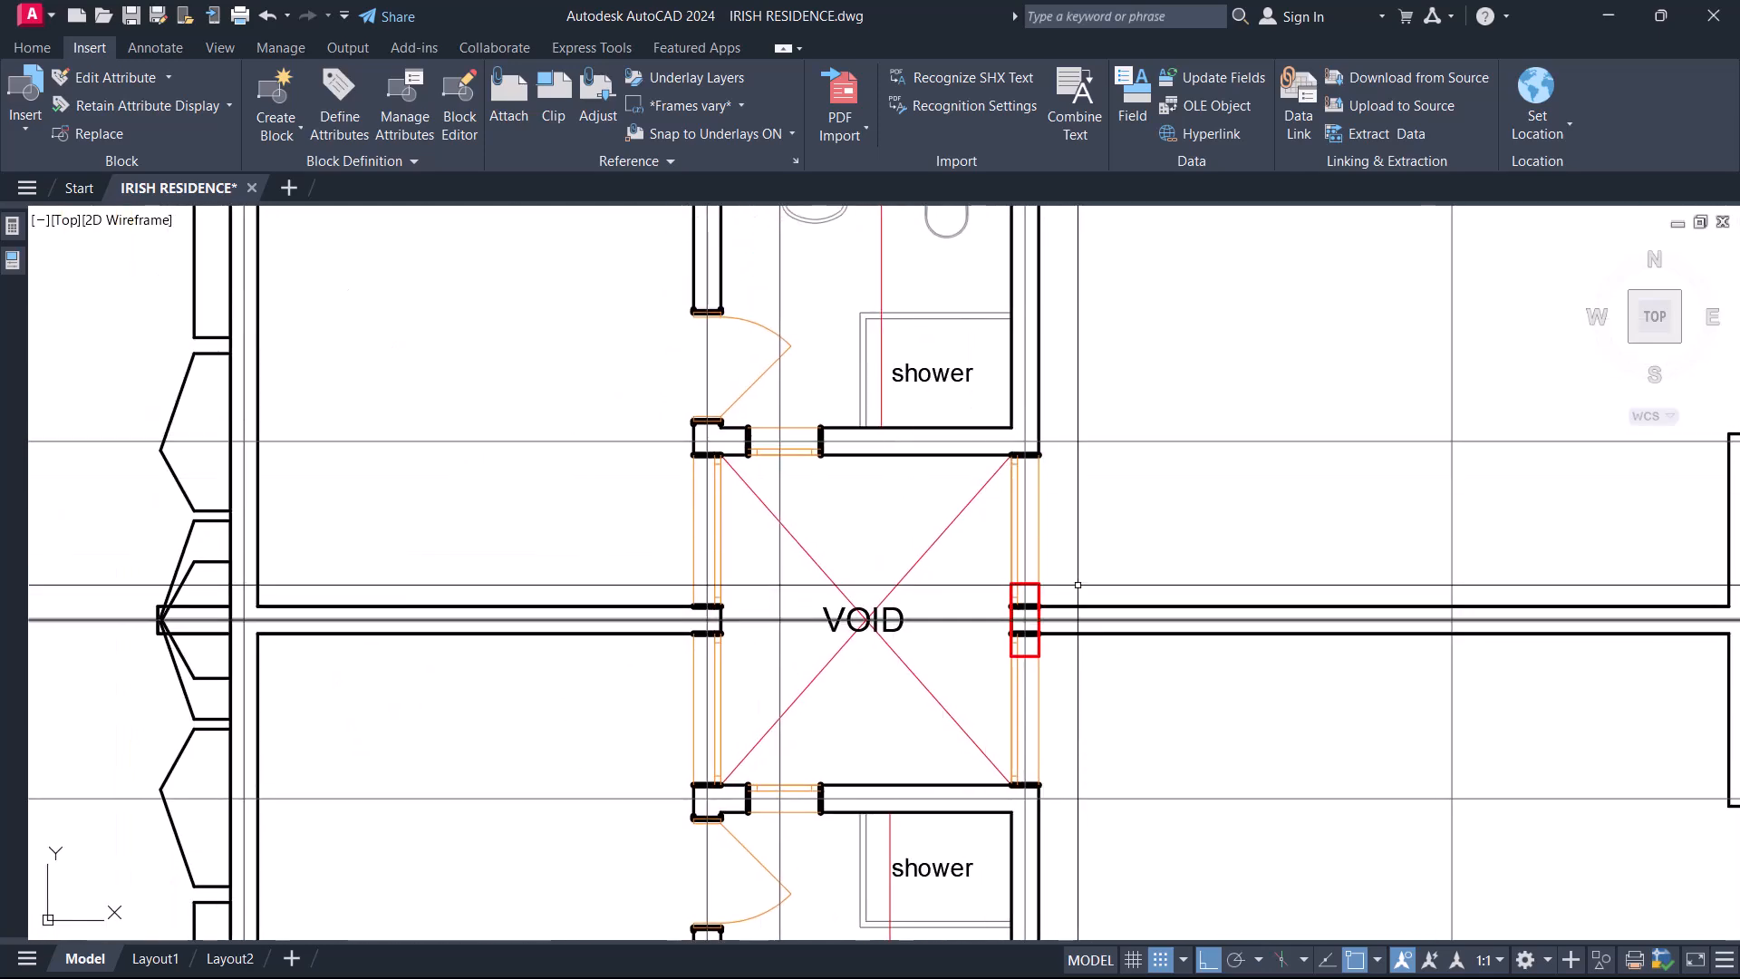
- Examine how the centred vertical red column fits the window openings and walls beside the void
scroll(1070, 564, "up", 2)
scroll(961, 541, "down", 4)
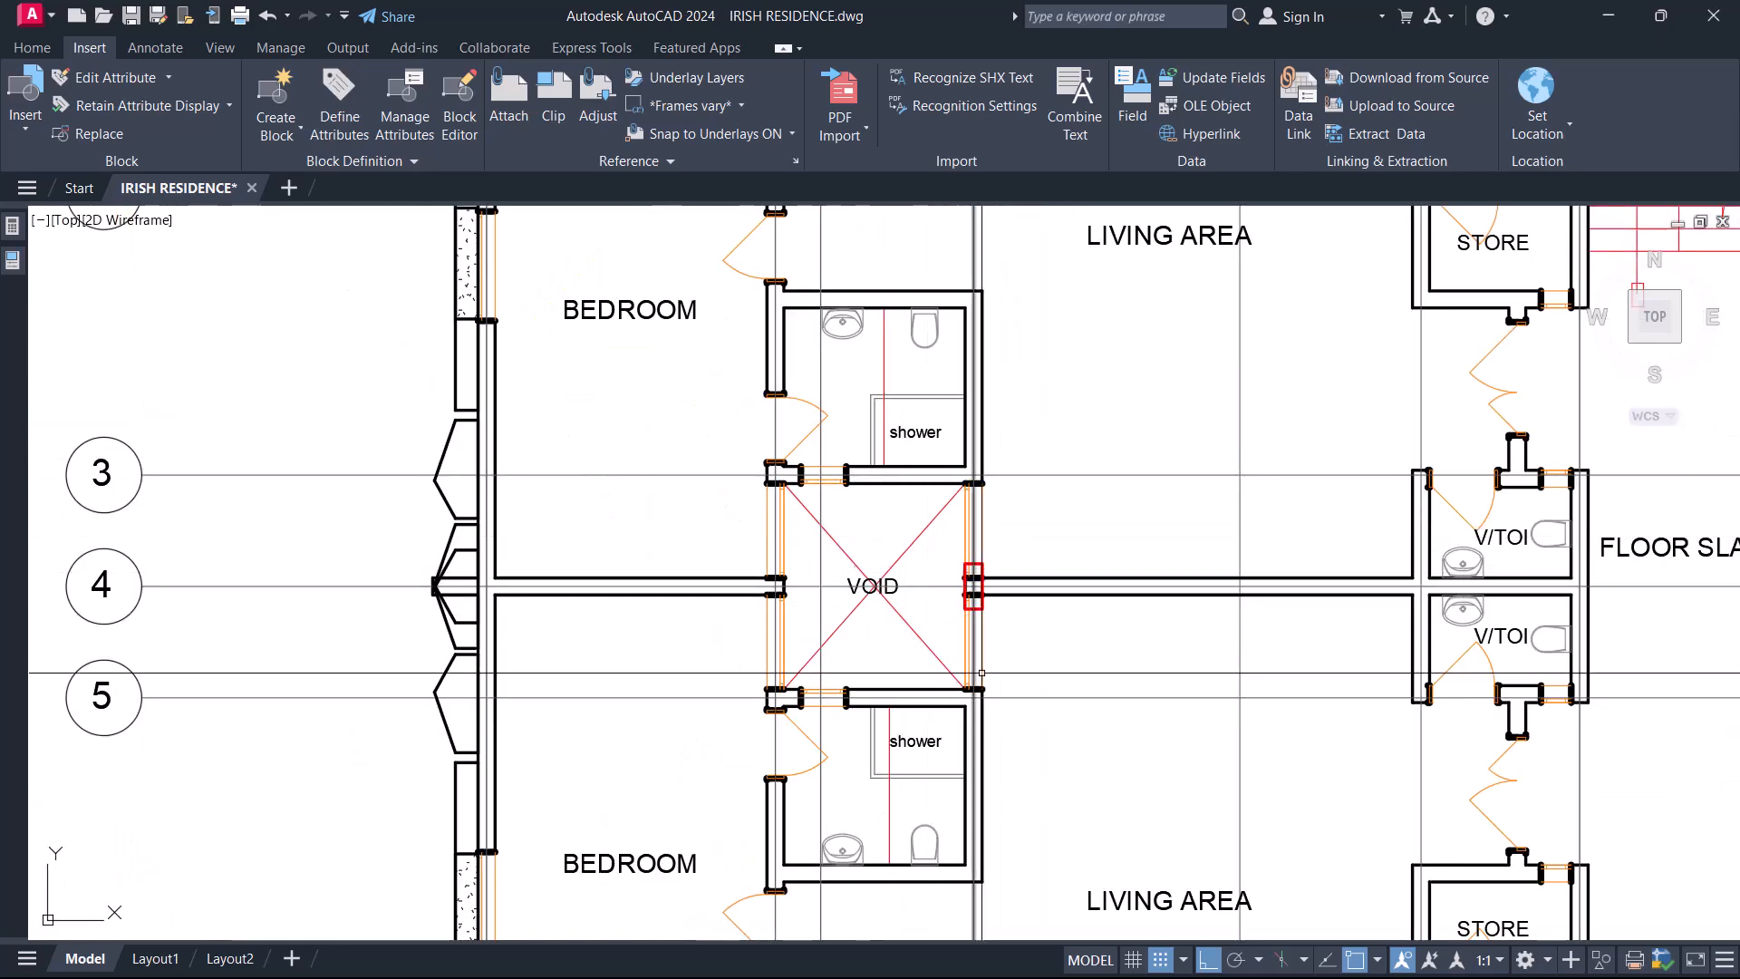
scroll(1079, 707, "up", 4)
middle_click_drag(735, 429, 902, 572)
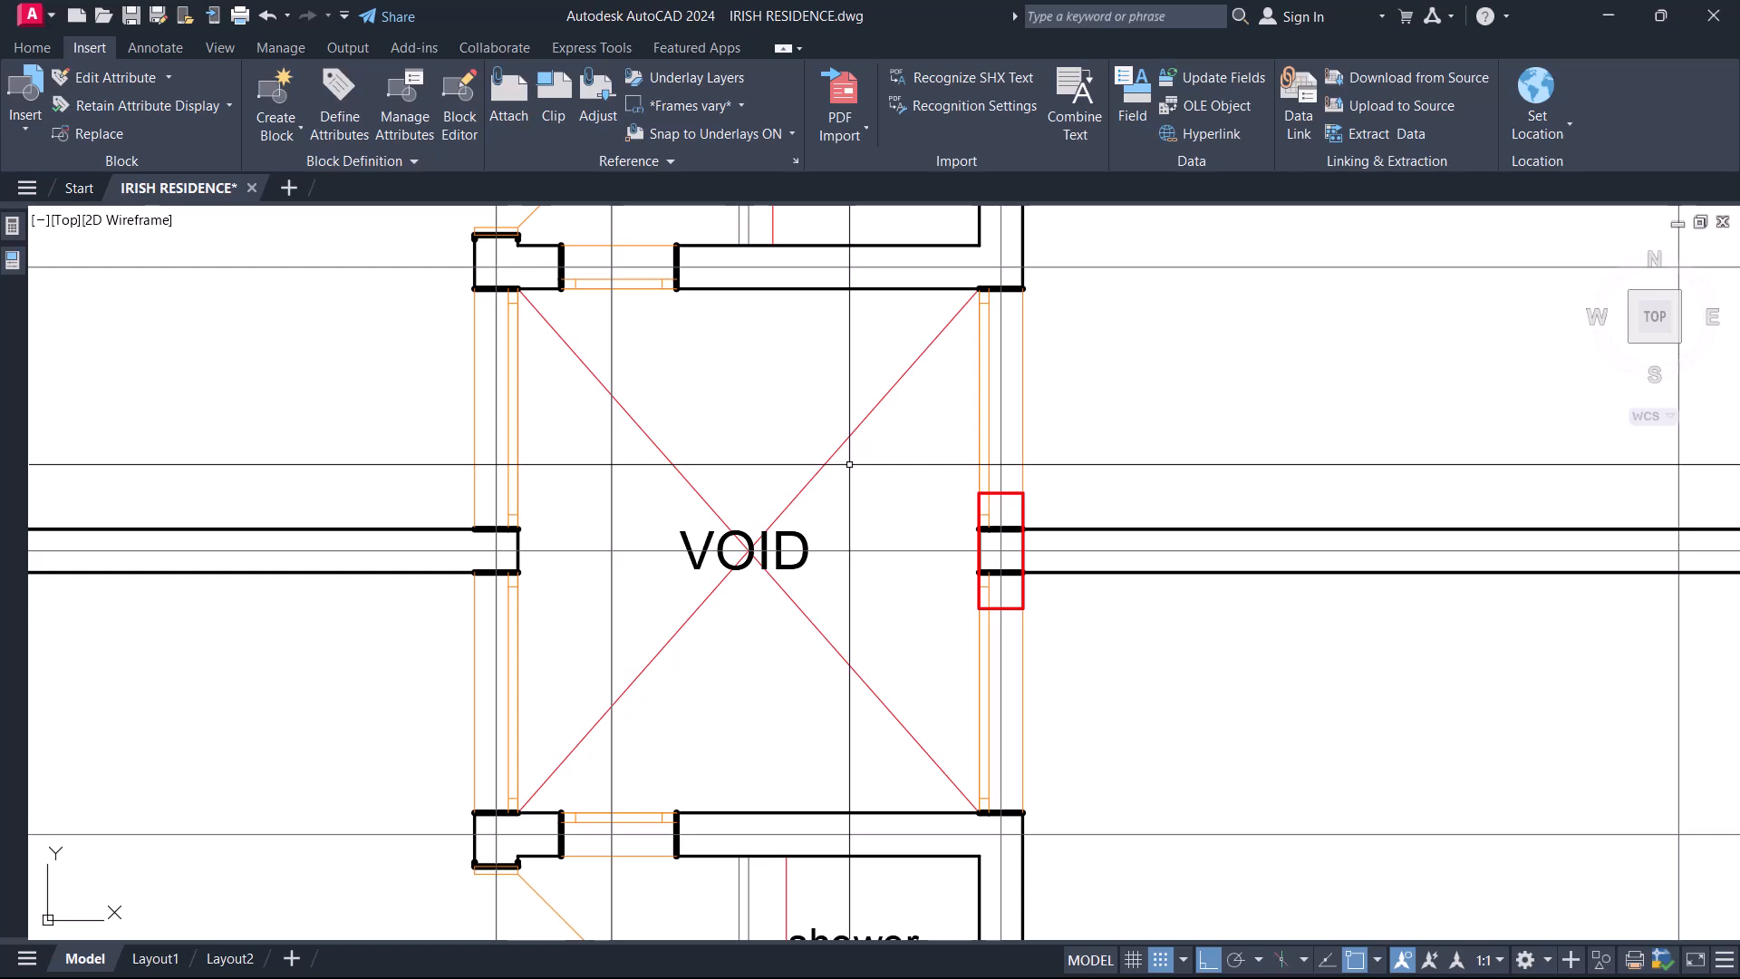
scroll(849, 463, "up", 4)
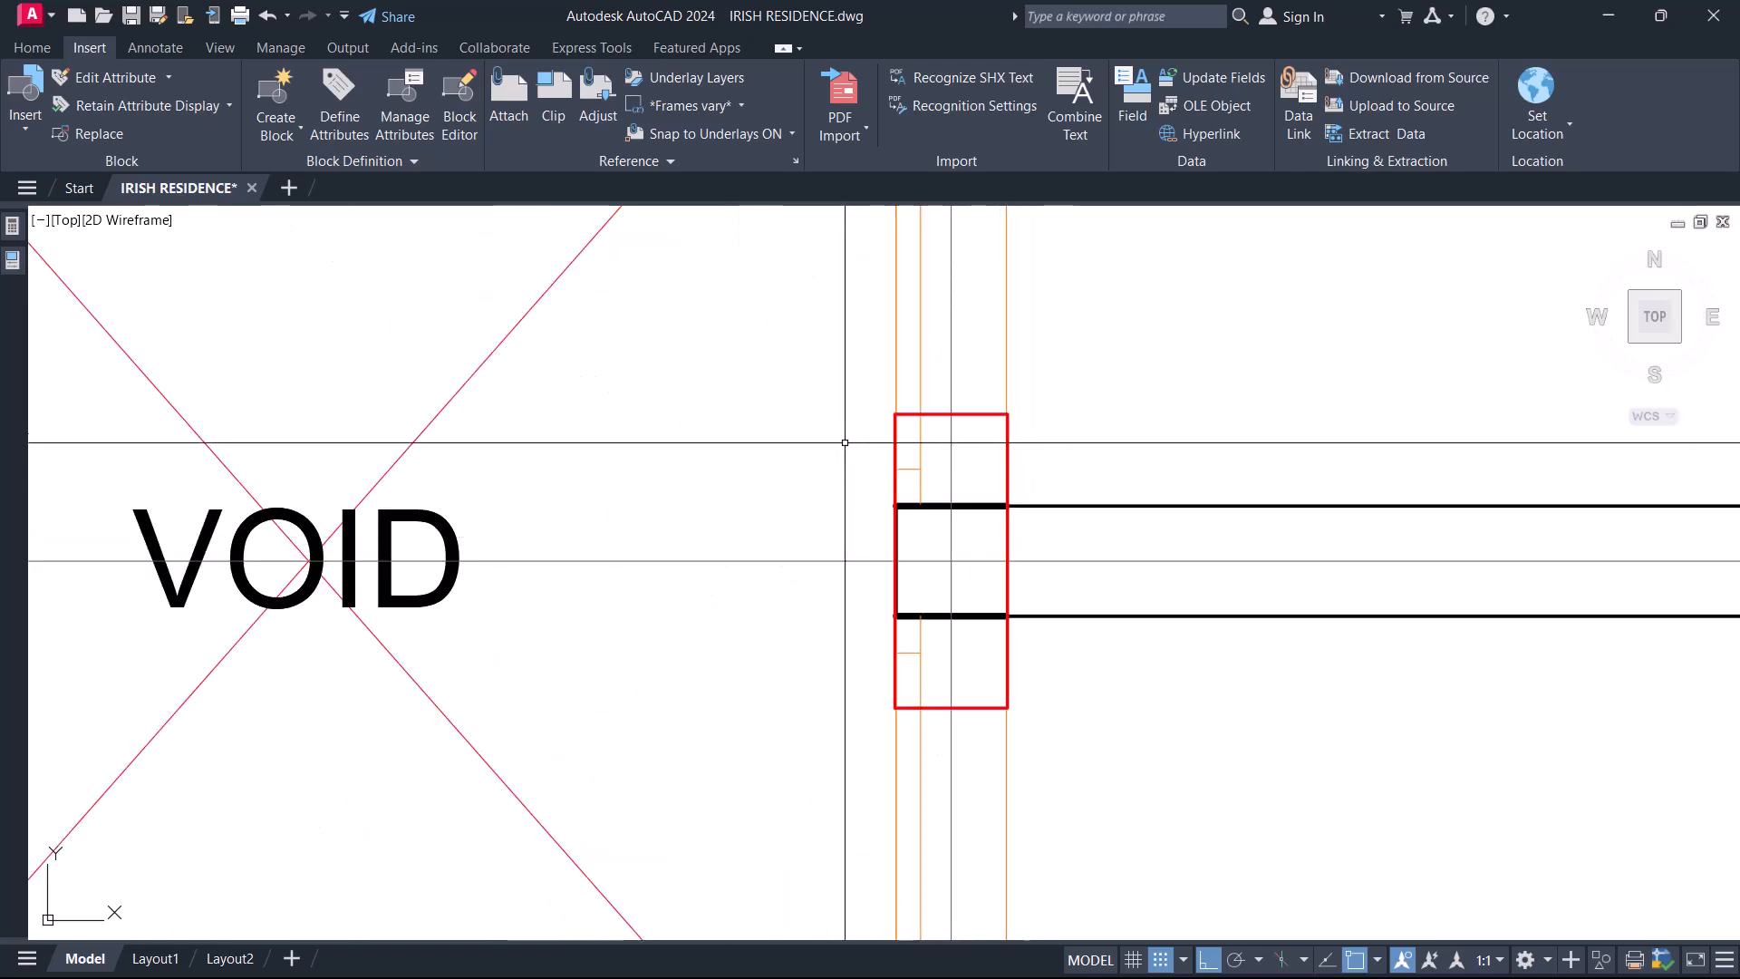
scroll(858, 516, "down", 4)
scroll(859, 516, "down", 4)
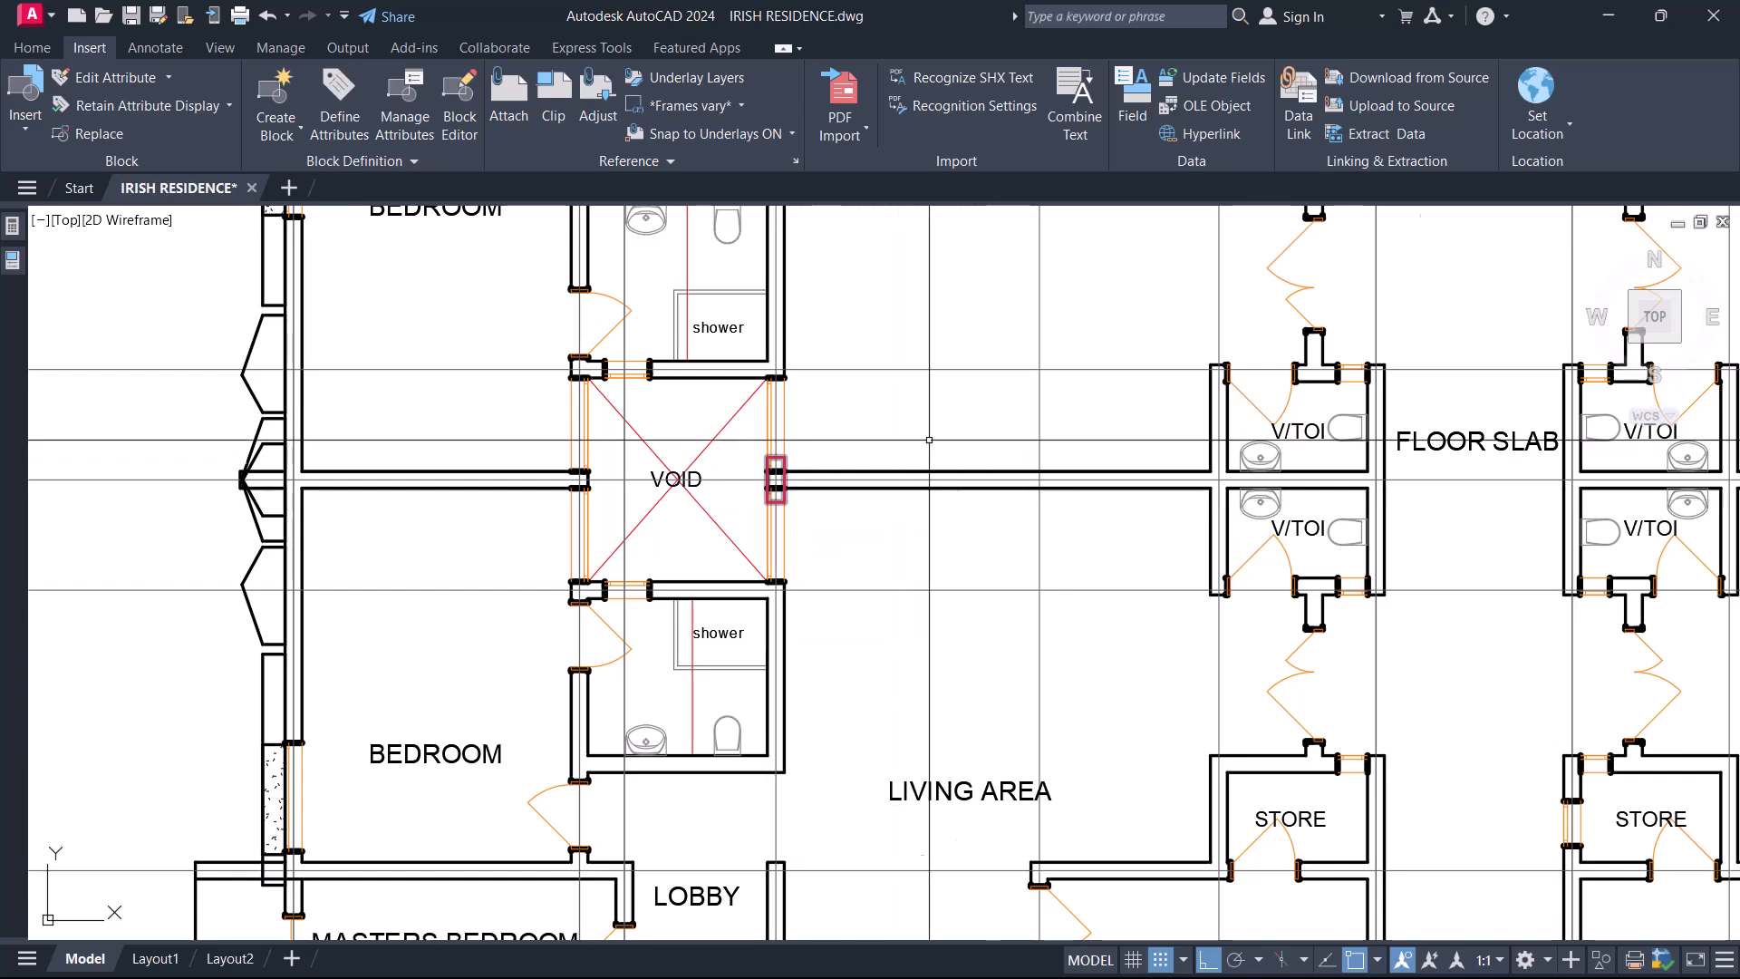
- Locate the column orientation sketches in the note to the architect and examine the vertical column with its axes
scroll(894, 544, "down", 10)
scroll(1256, 739, "up", 10)
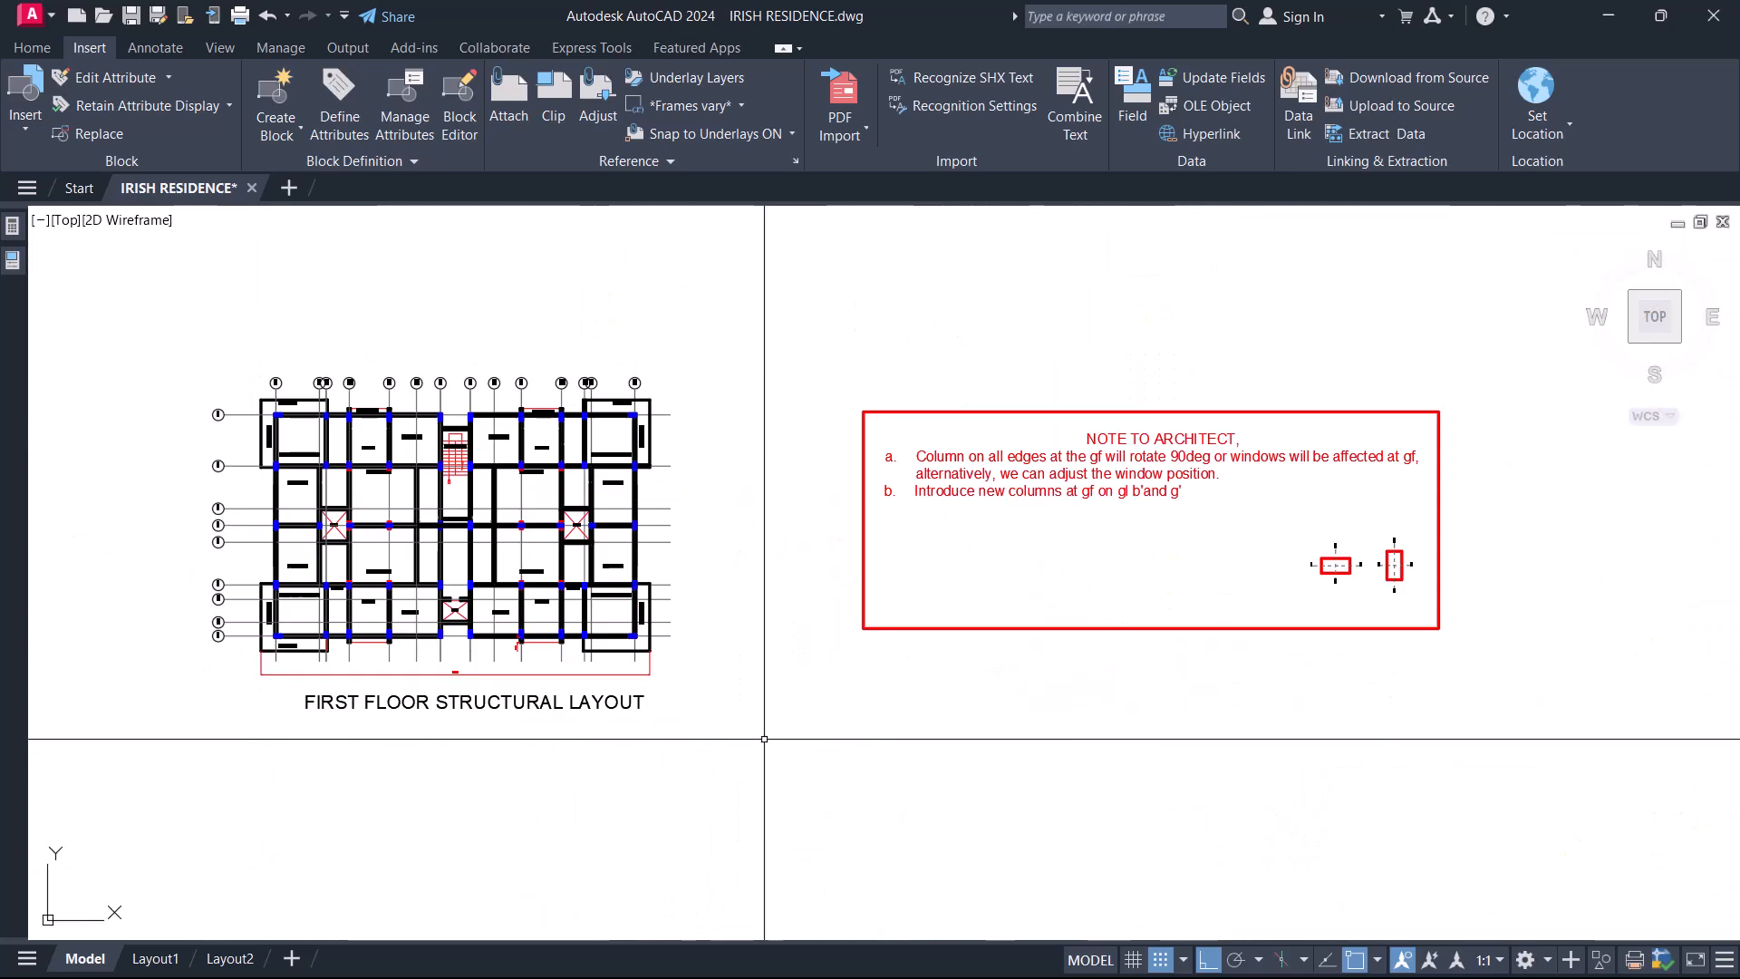
middle_click_drag(853, 466, 835, 629)
scroll(803, 625, "up", 2)
scroll(1068, 704, "up", 2)
mouse_move(1068, 703)
middle_mouse_down()
mouse_move(894, 649)
mouse_move(861, 692)
middle_mouse_up()
key("Escape")
scroll(832, 572, "down", 4)
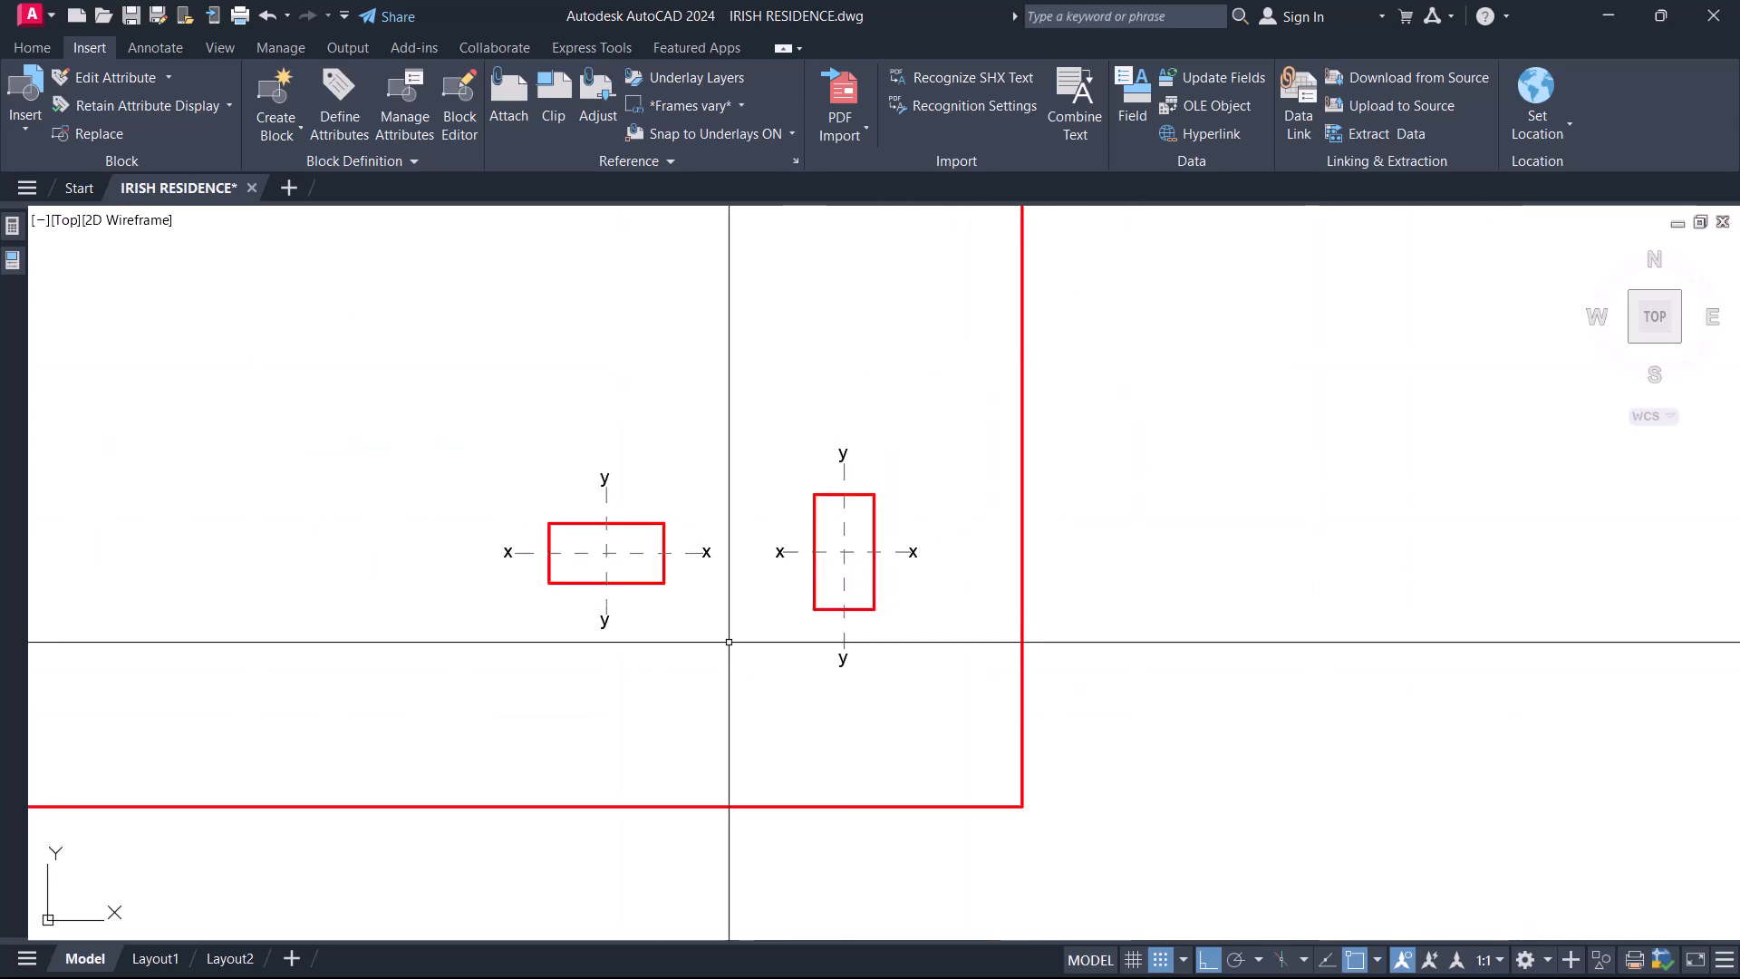
scroll(798, 555, "up", 4)
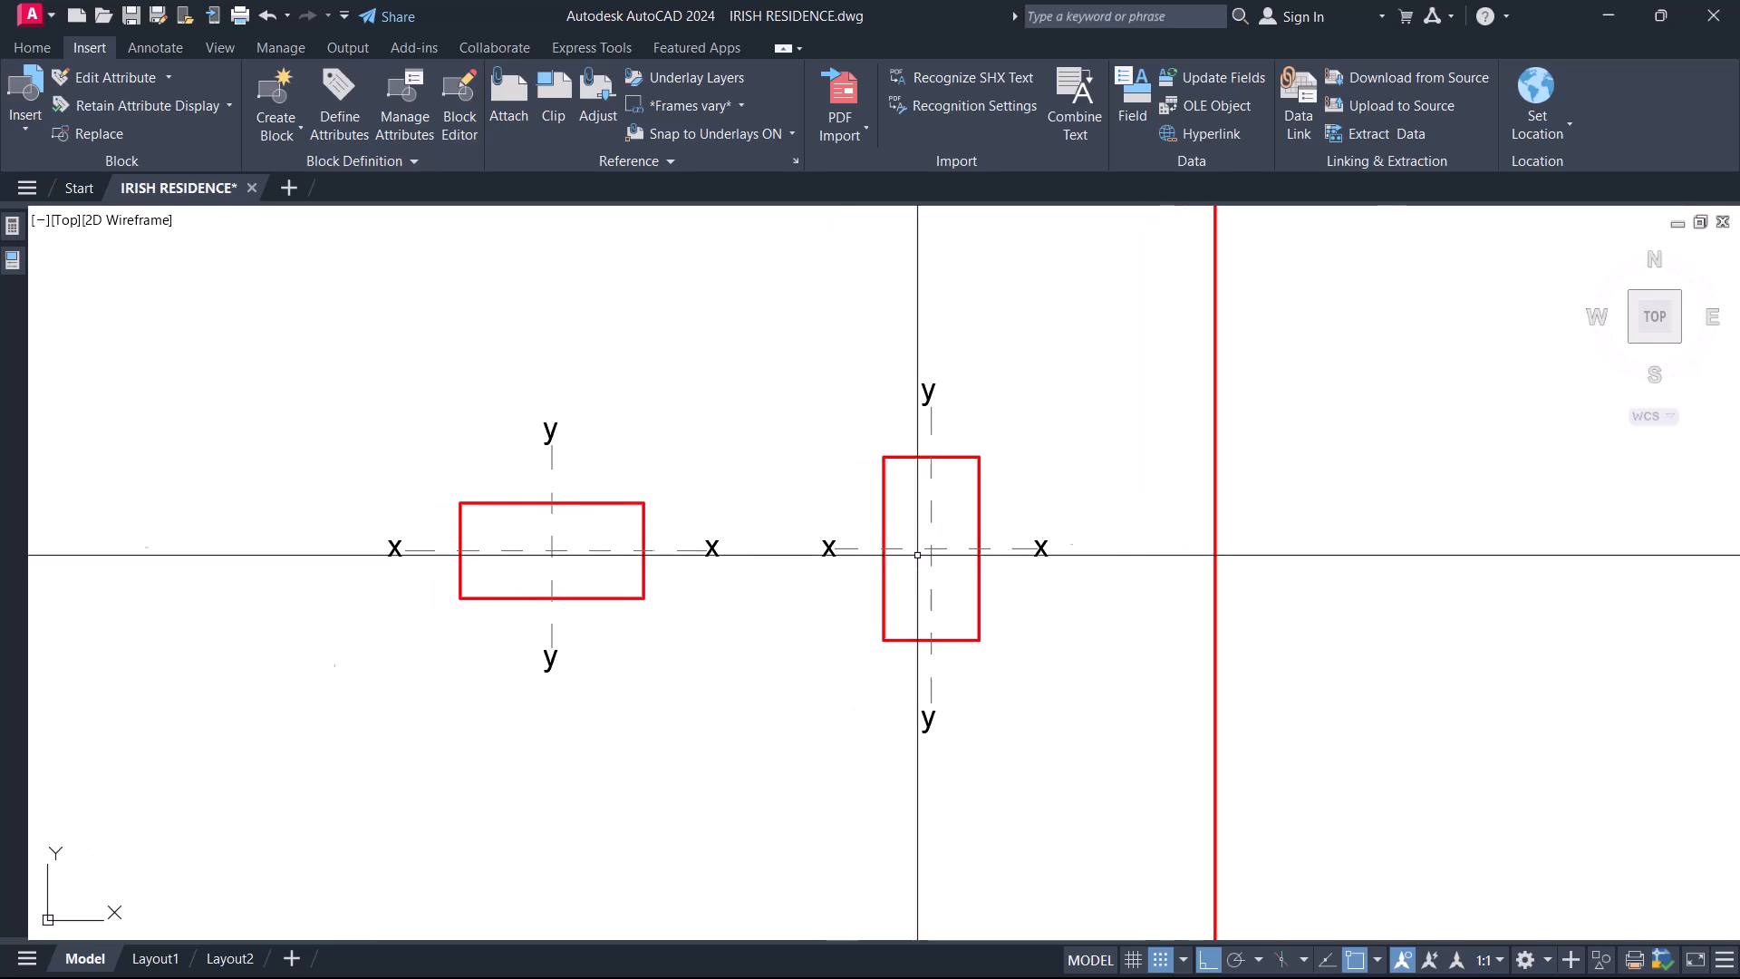
middle_click_drag(913, 393, 1055, 422)
left_click(830, 259)
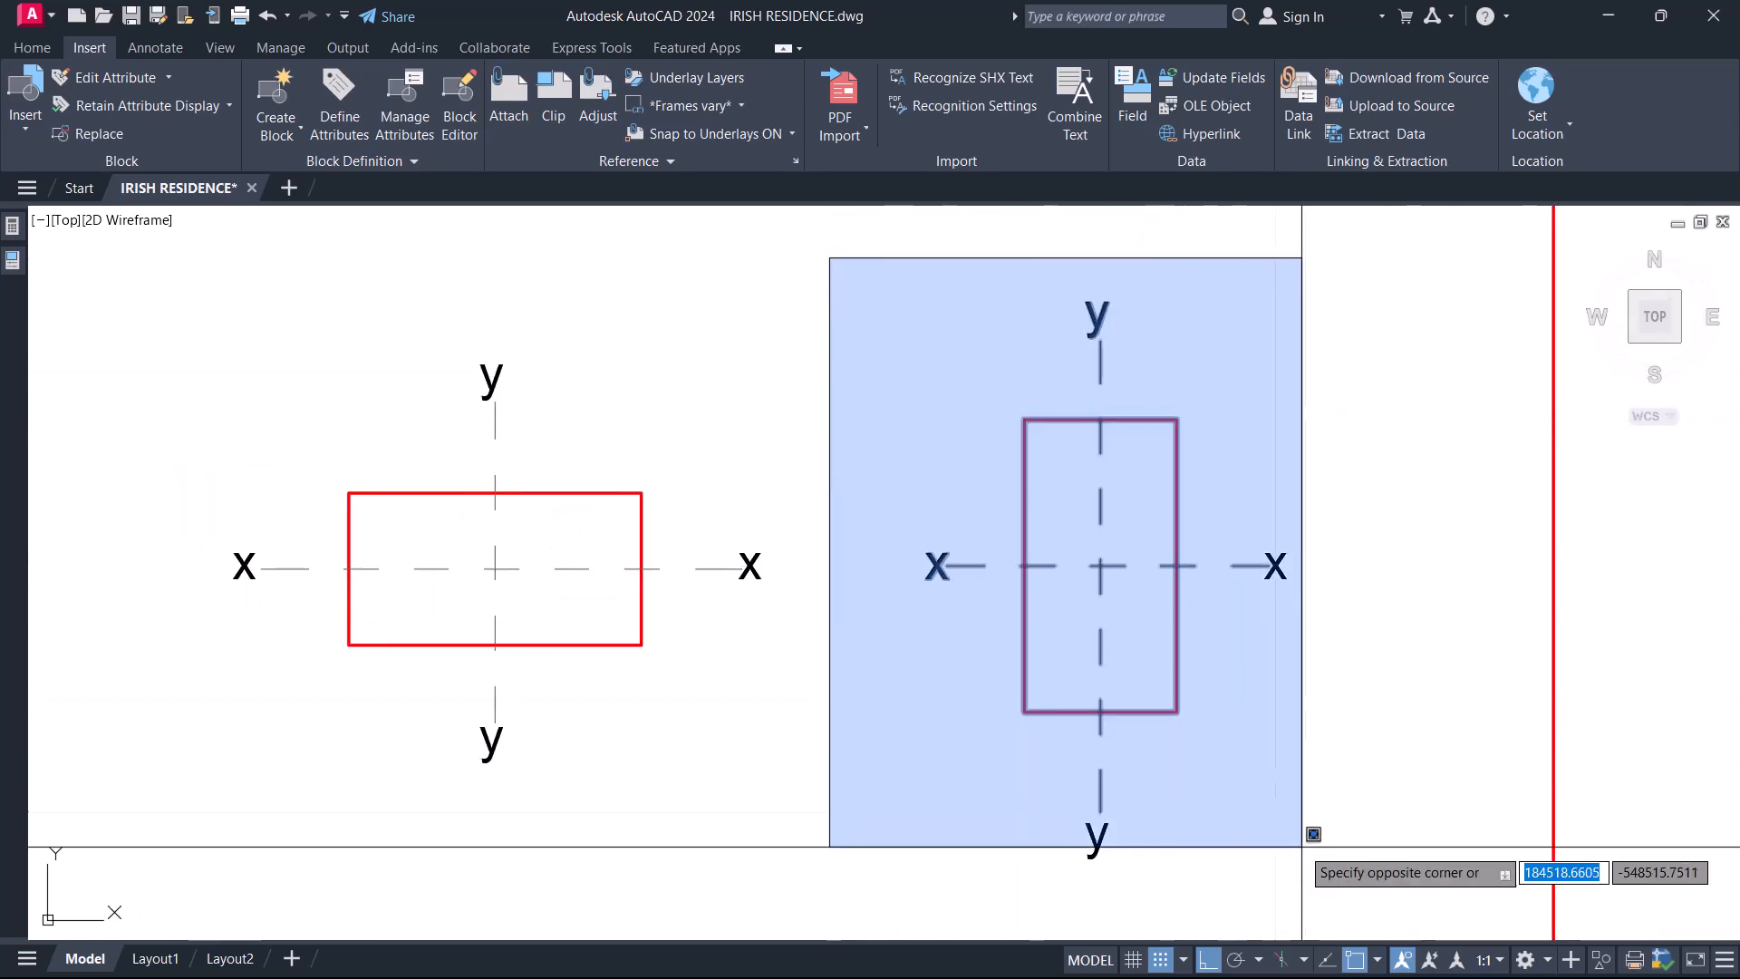
left_click(1323, 916)
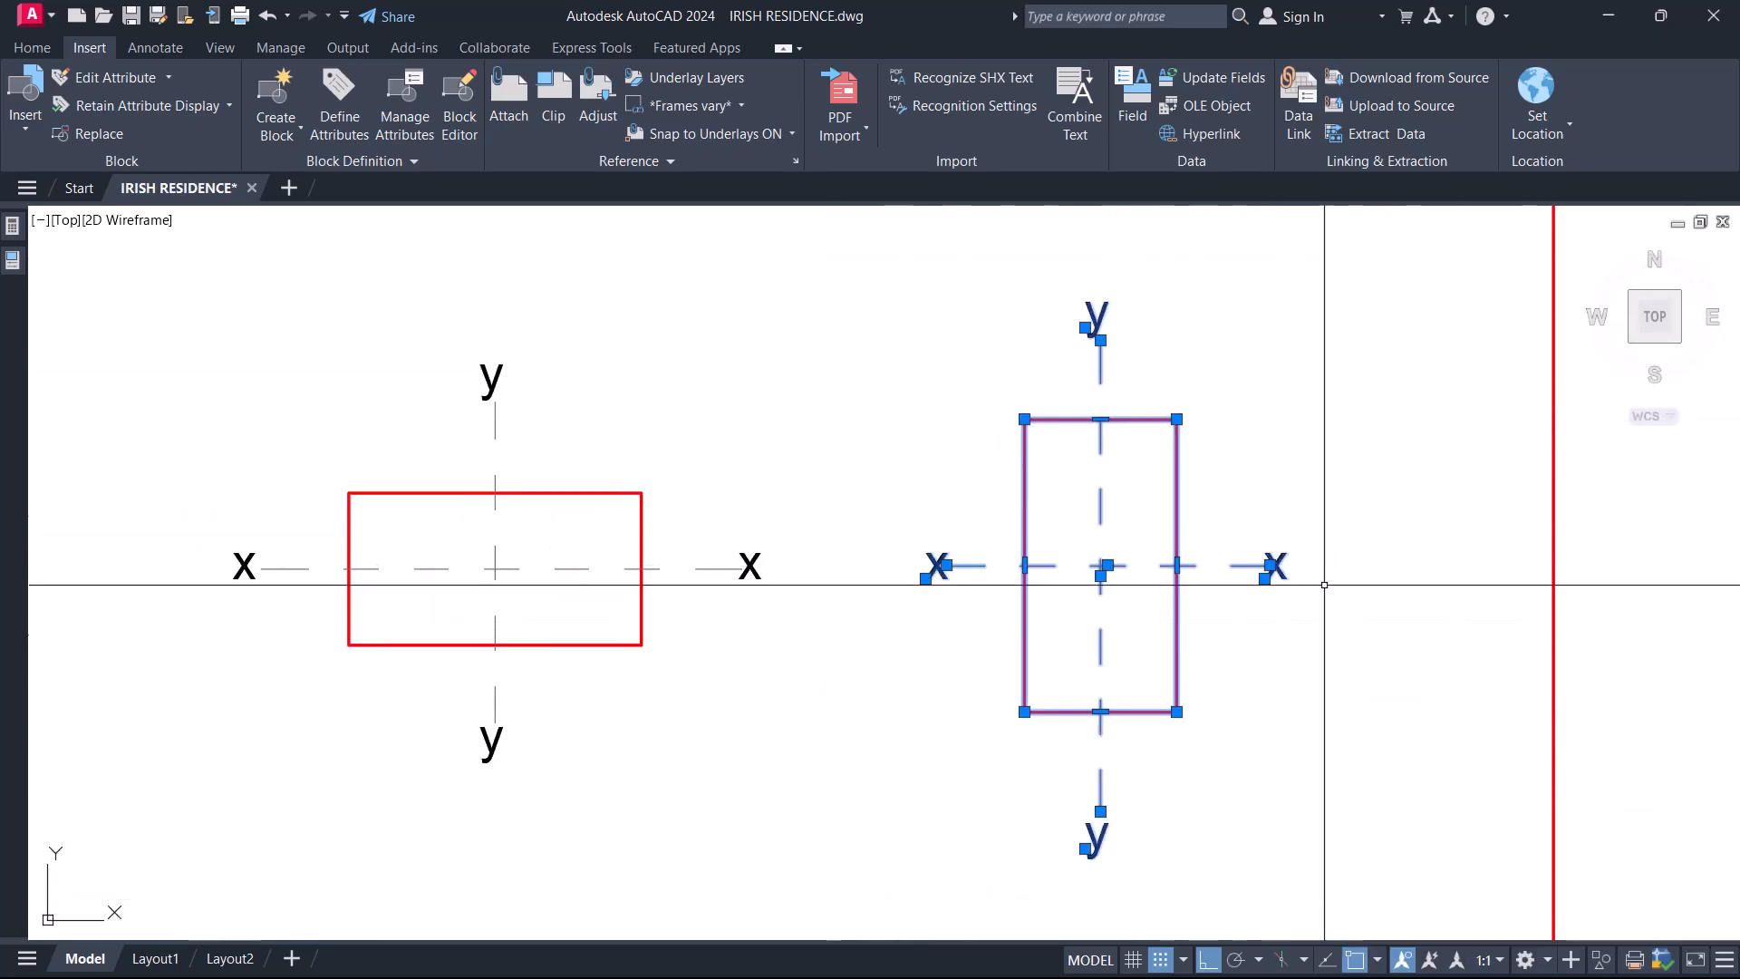
key("Escape")
- Compare the horizontal and vertical column sketches with respect to their x and y axes
middle_click_drag(163, 358, 455, 358)
left_click(455, 272)
left_click(1193, 834)
middle_click_drag(1270, 728, 965, 669)
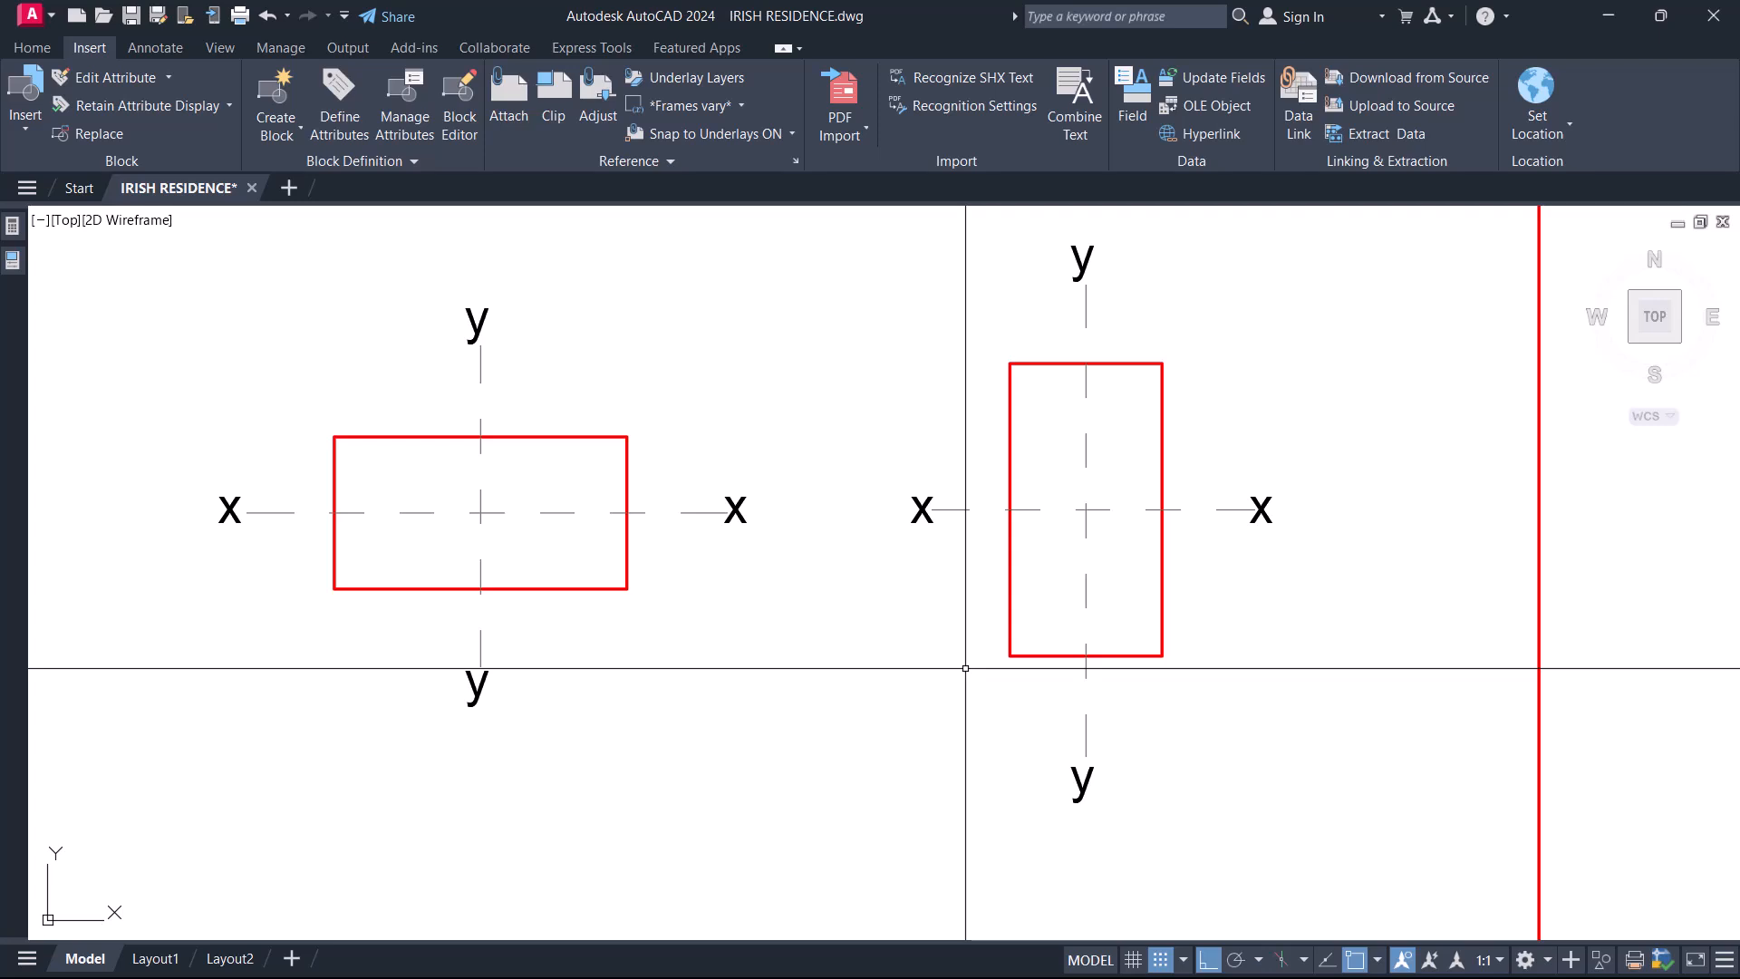
middle_click_drag(965, 668, 695, 730)
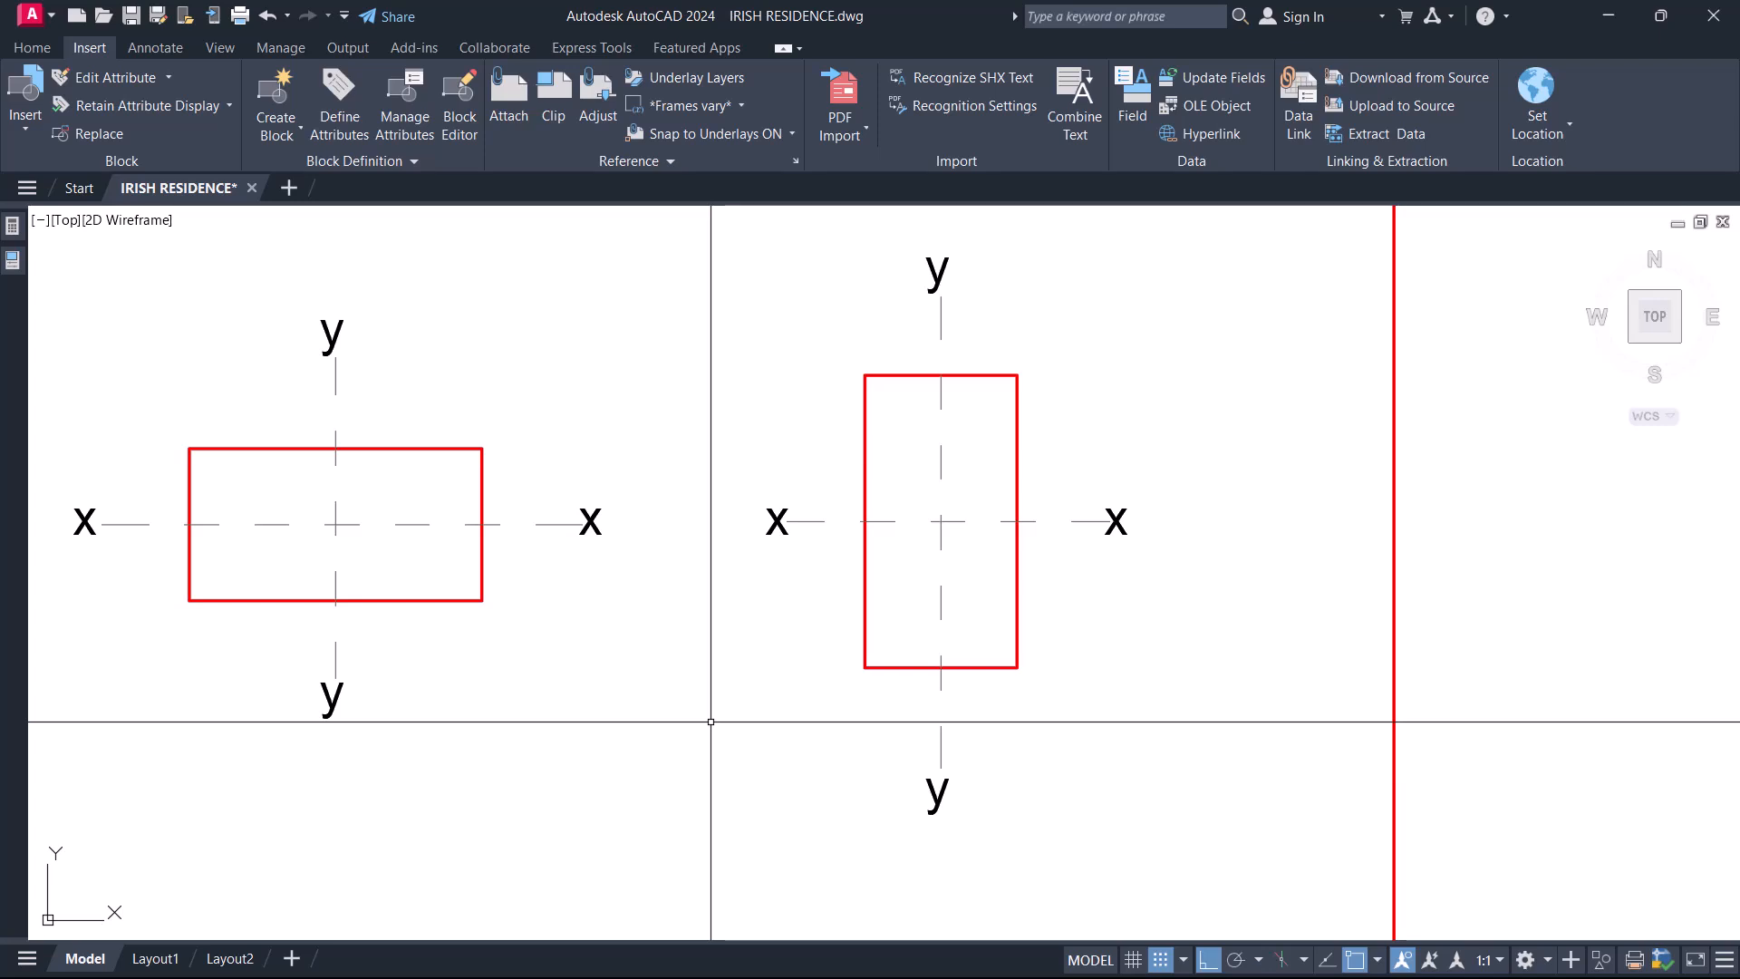
middle_click_drag(844, 698, 787, 706)
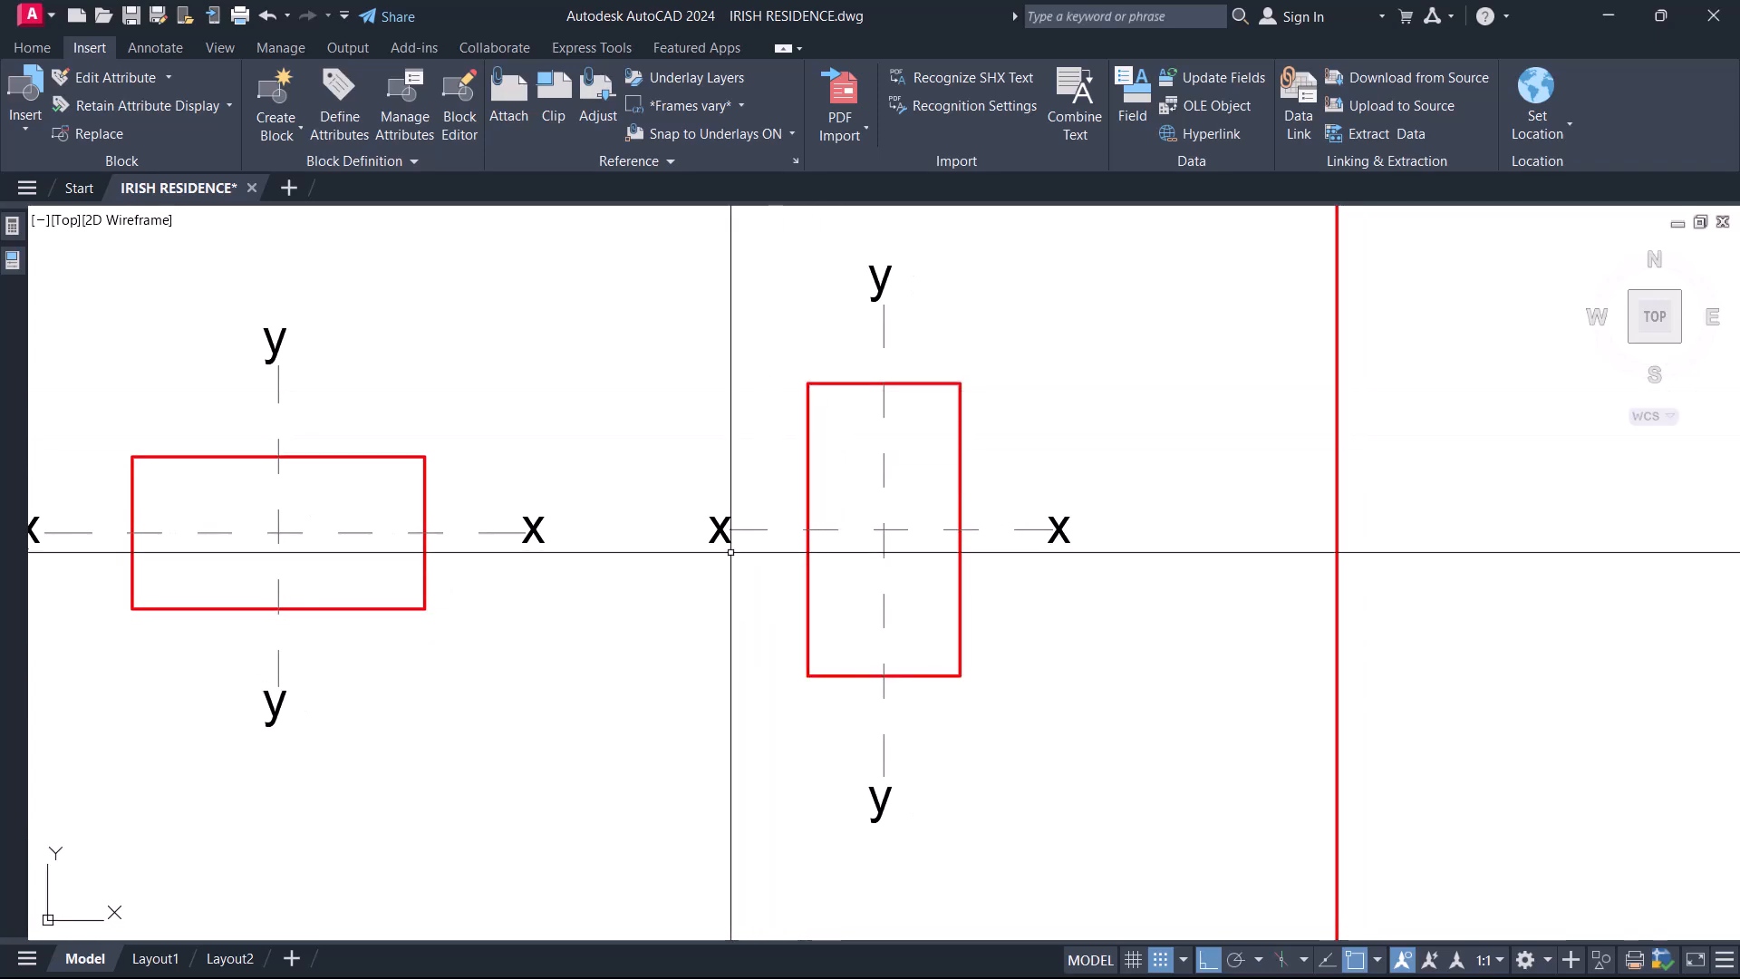
scroll(1145, 518, "down", 2)
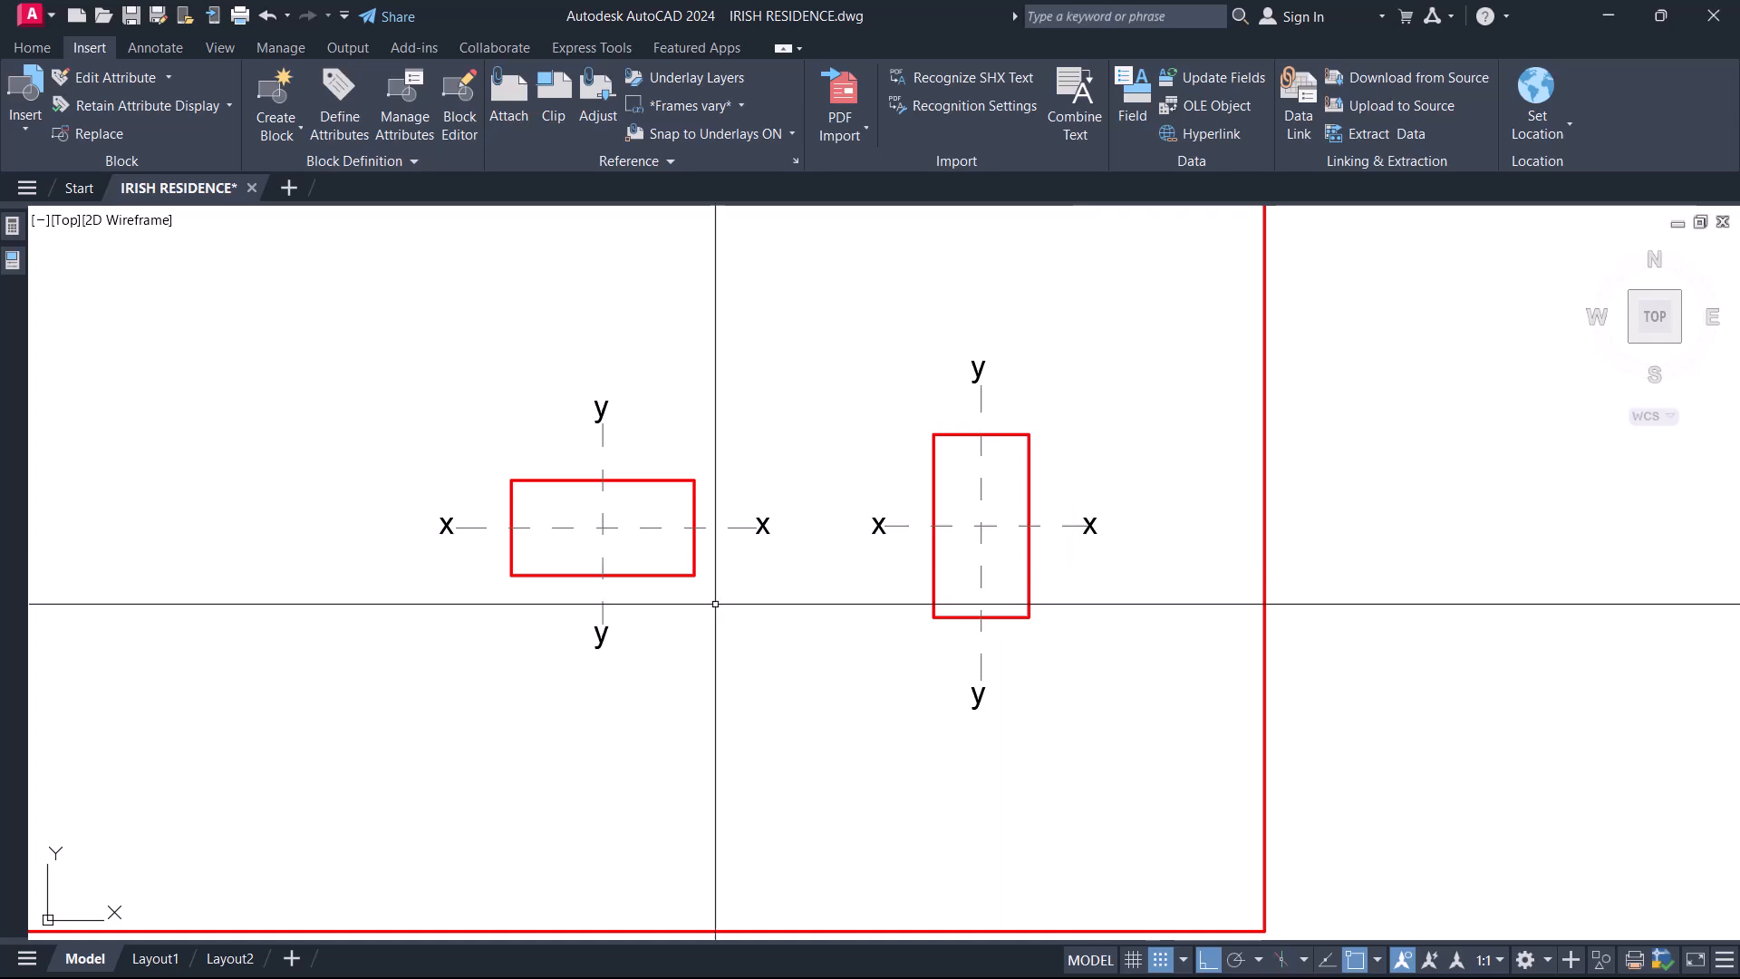
scroll(633, 562, "up", 4)
scroll(796, 368, "down", 2)
left_click(785, 277)
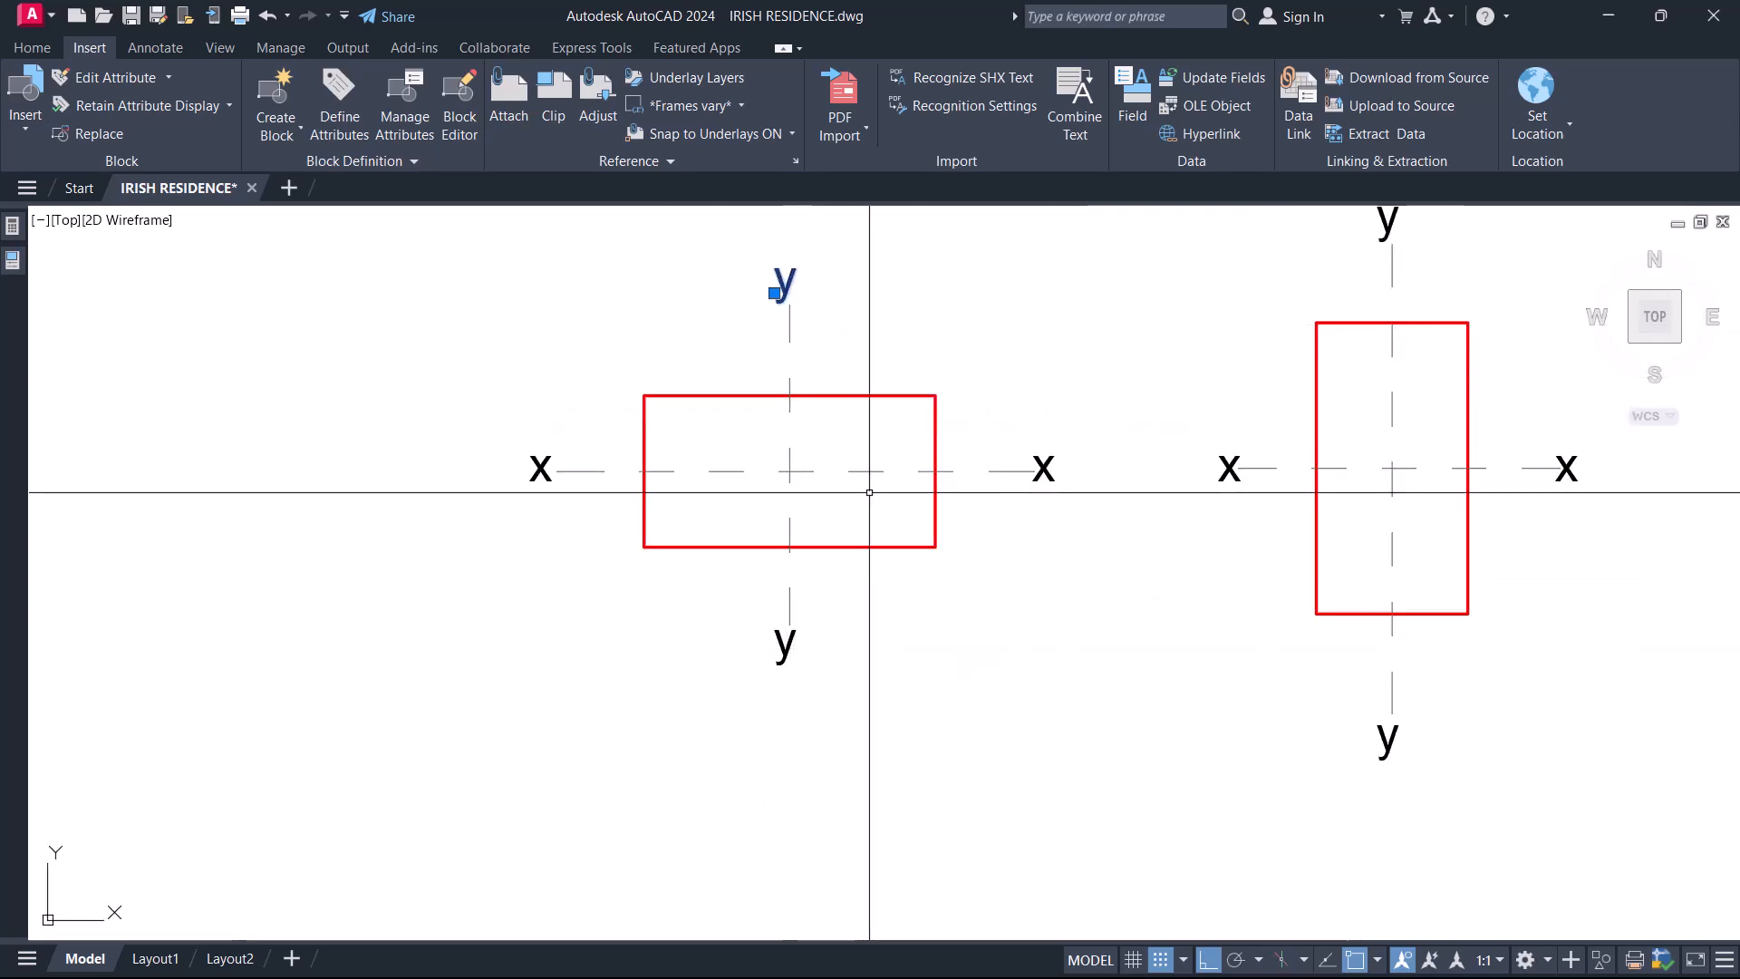
scroll(951, 466, "down", 4)
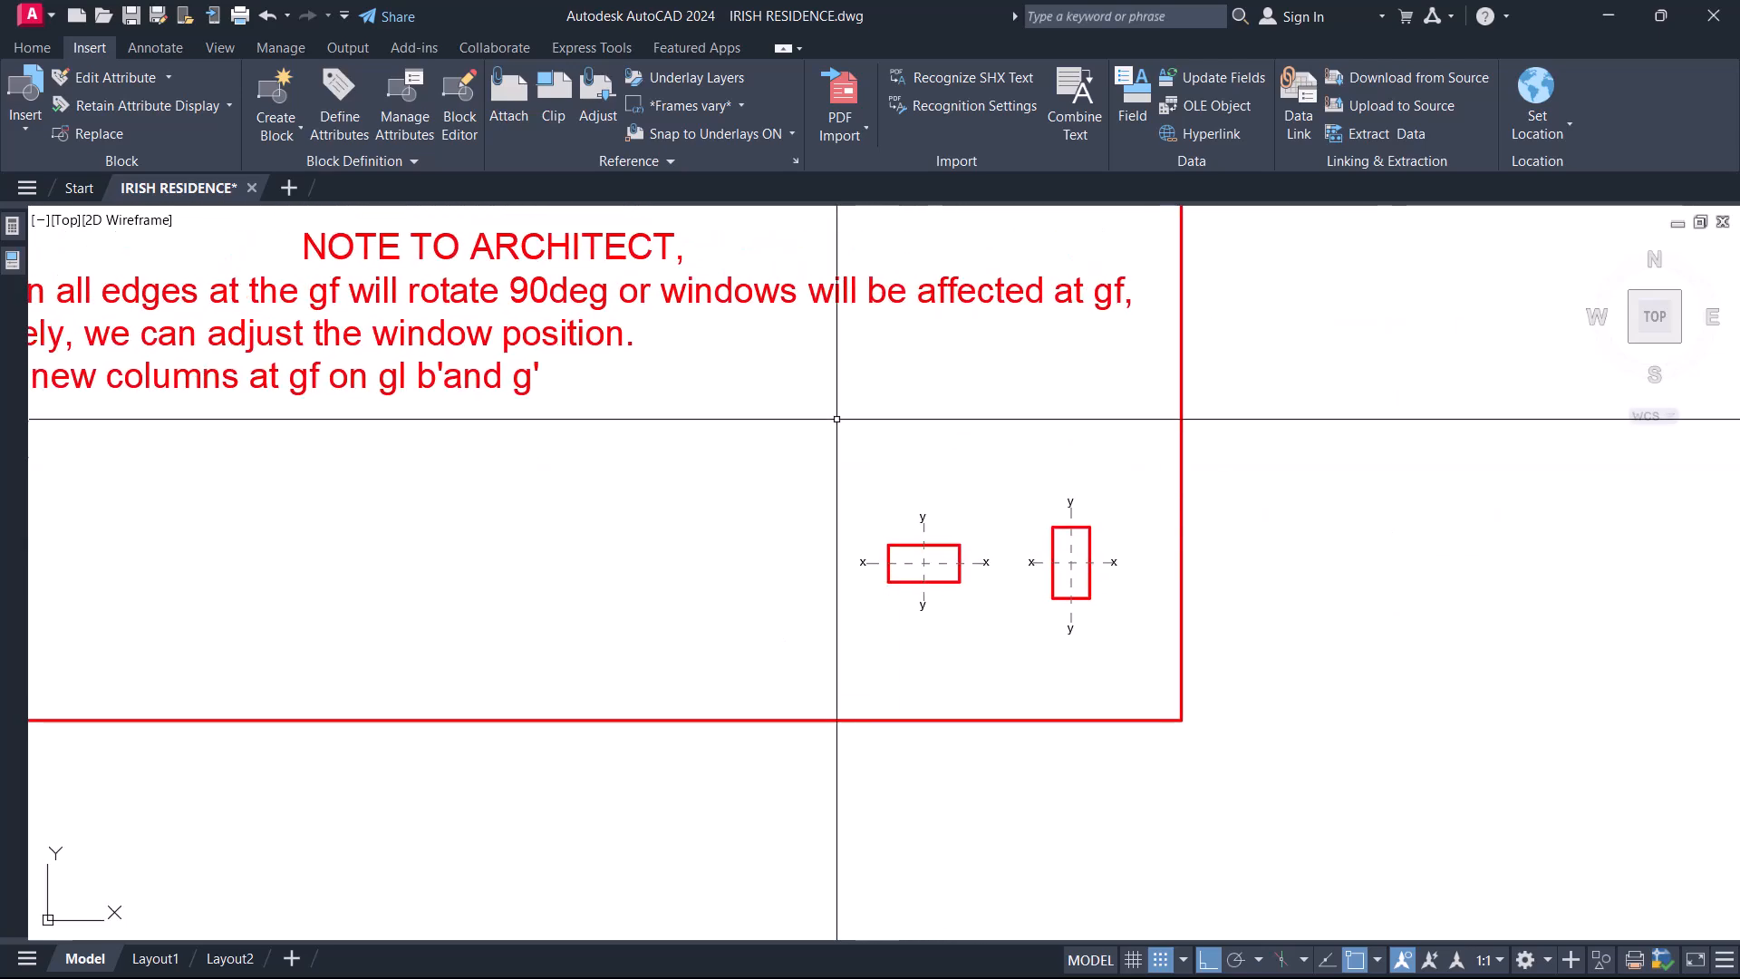
scroll(911, 526, "up", 4)
scroll(1101, 593, "down", 6)
scroll(1105, 597, "up", 6)
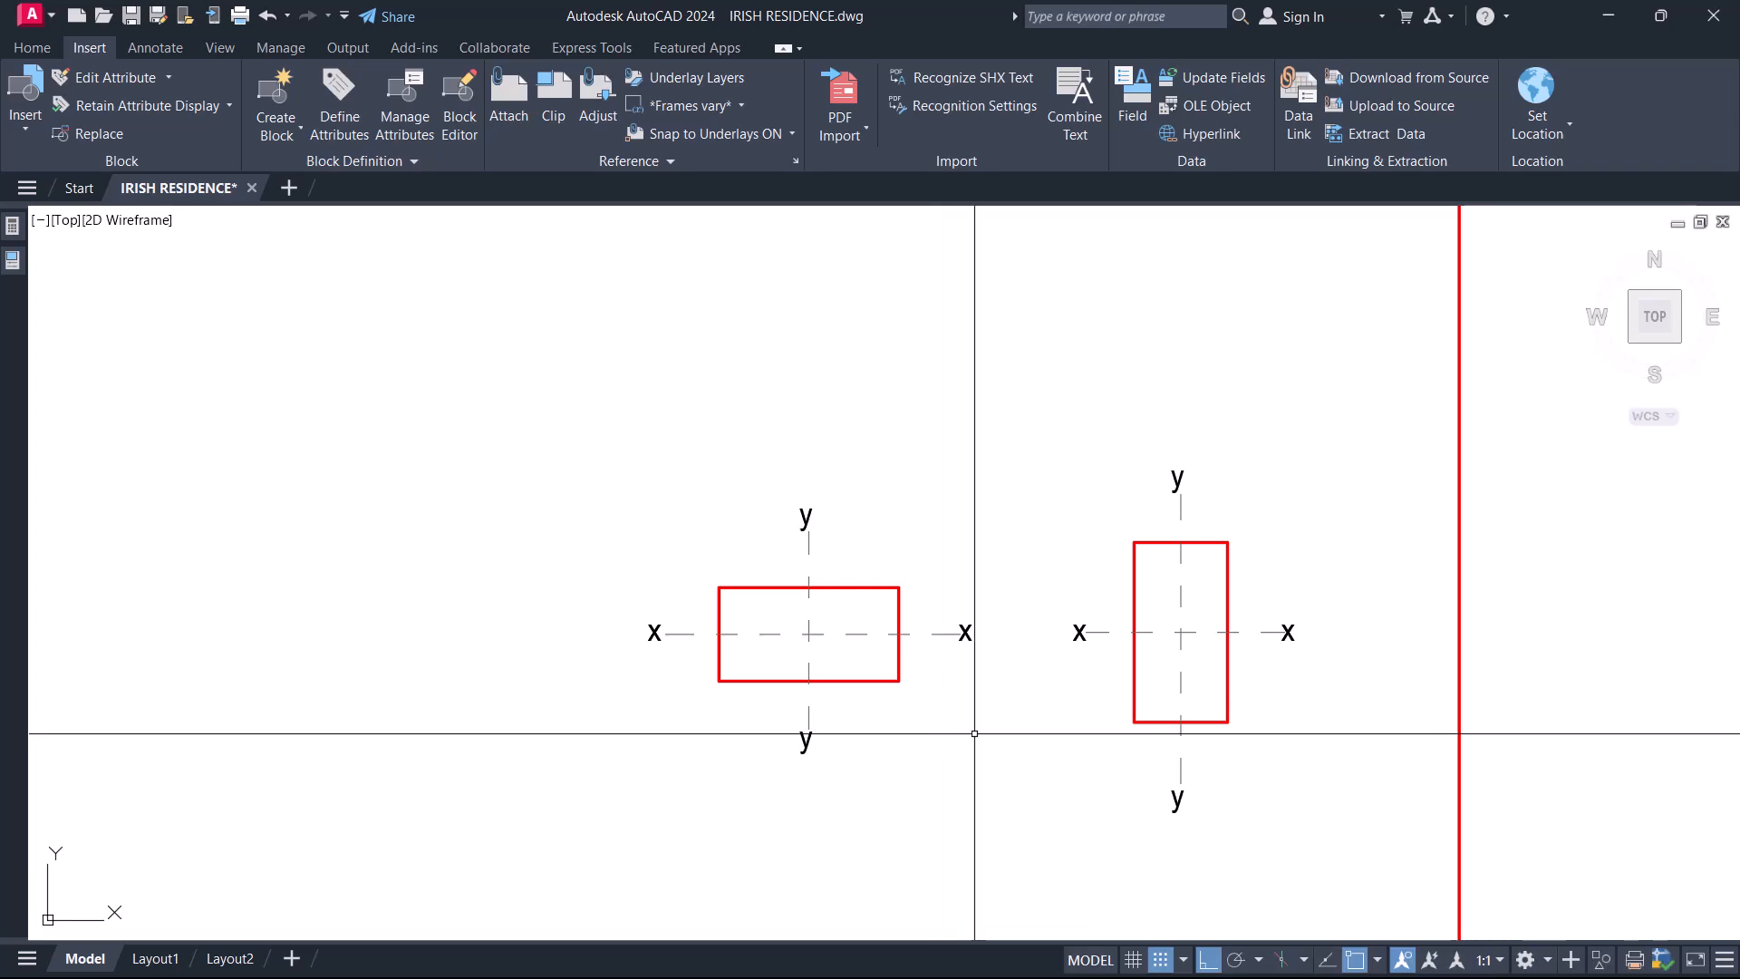
- Examine the overlapping blue and red columns beside the void on gridline 4 in the structural layout
scroll(1270, 652, "down", 8)
scroll(998, 645, "up", 9)
middle_click_drag(1111, 509, 1011, 548)
scroll(981, 589, "up", 10)
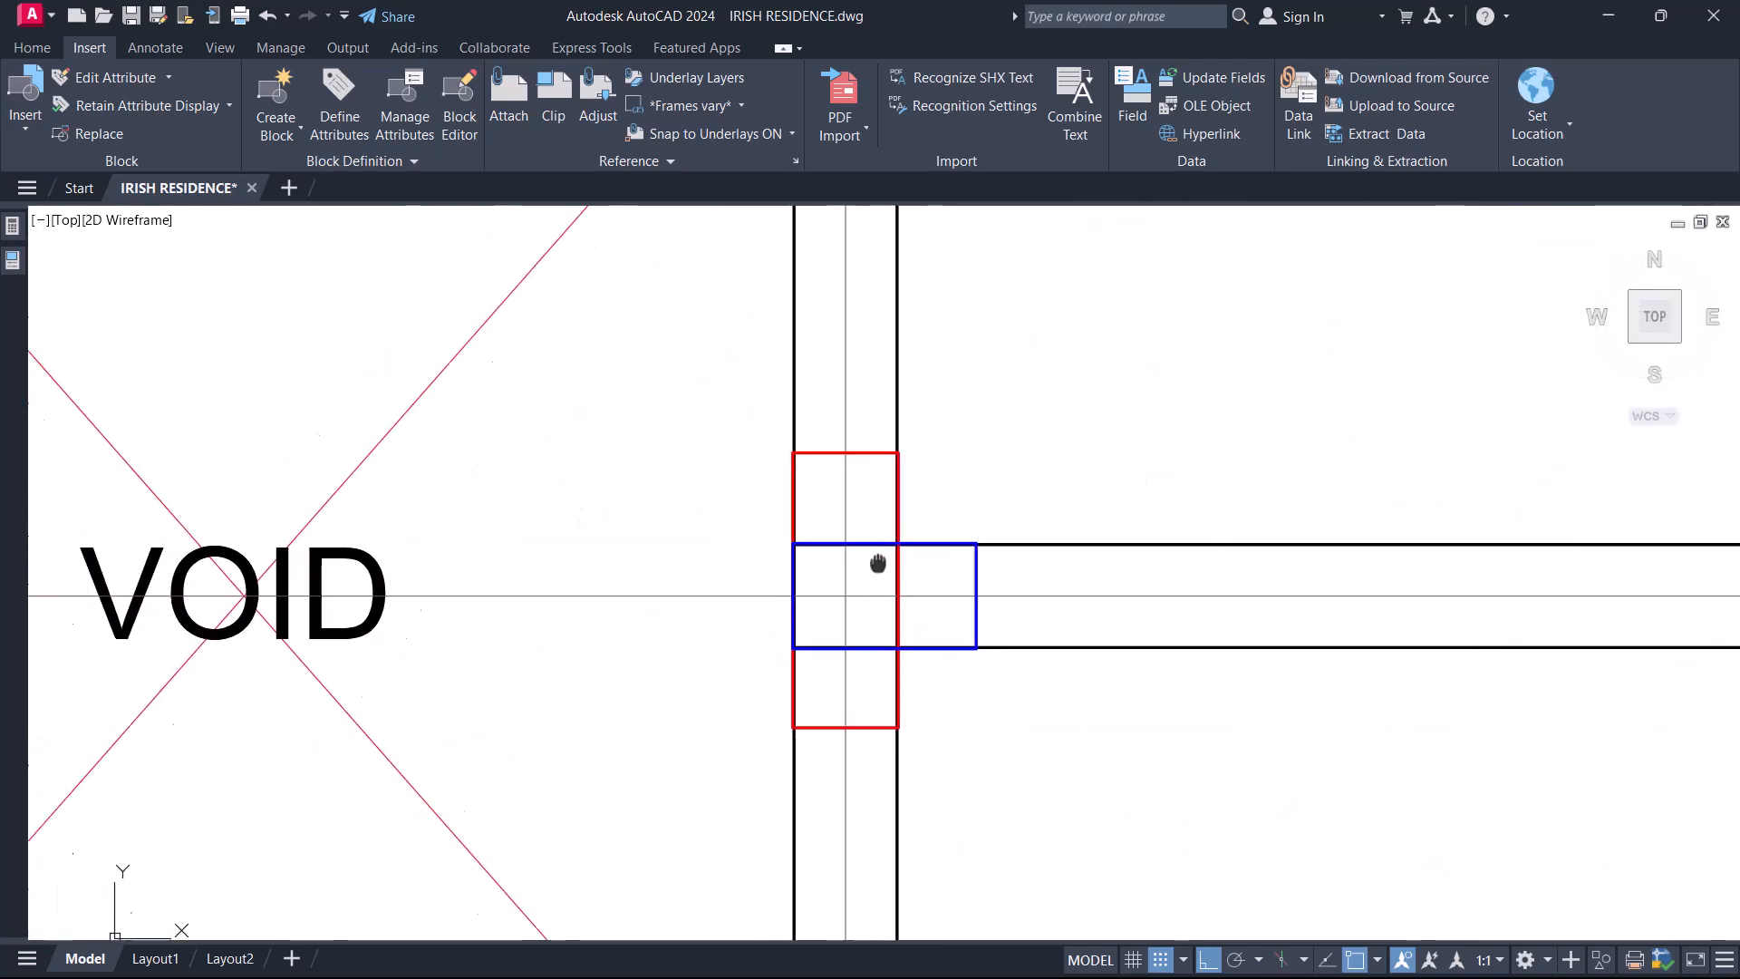
left_click(1016, 578)
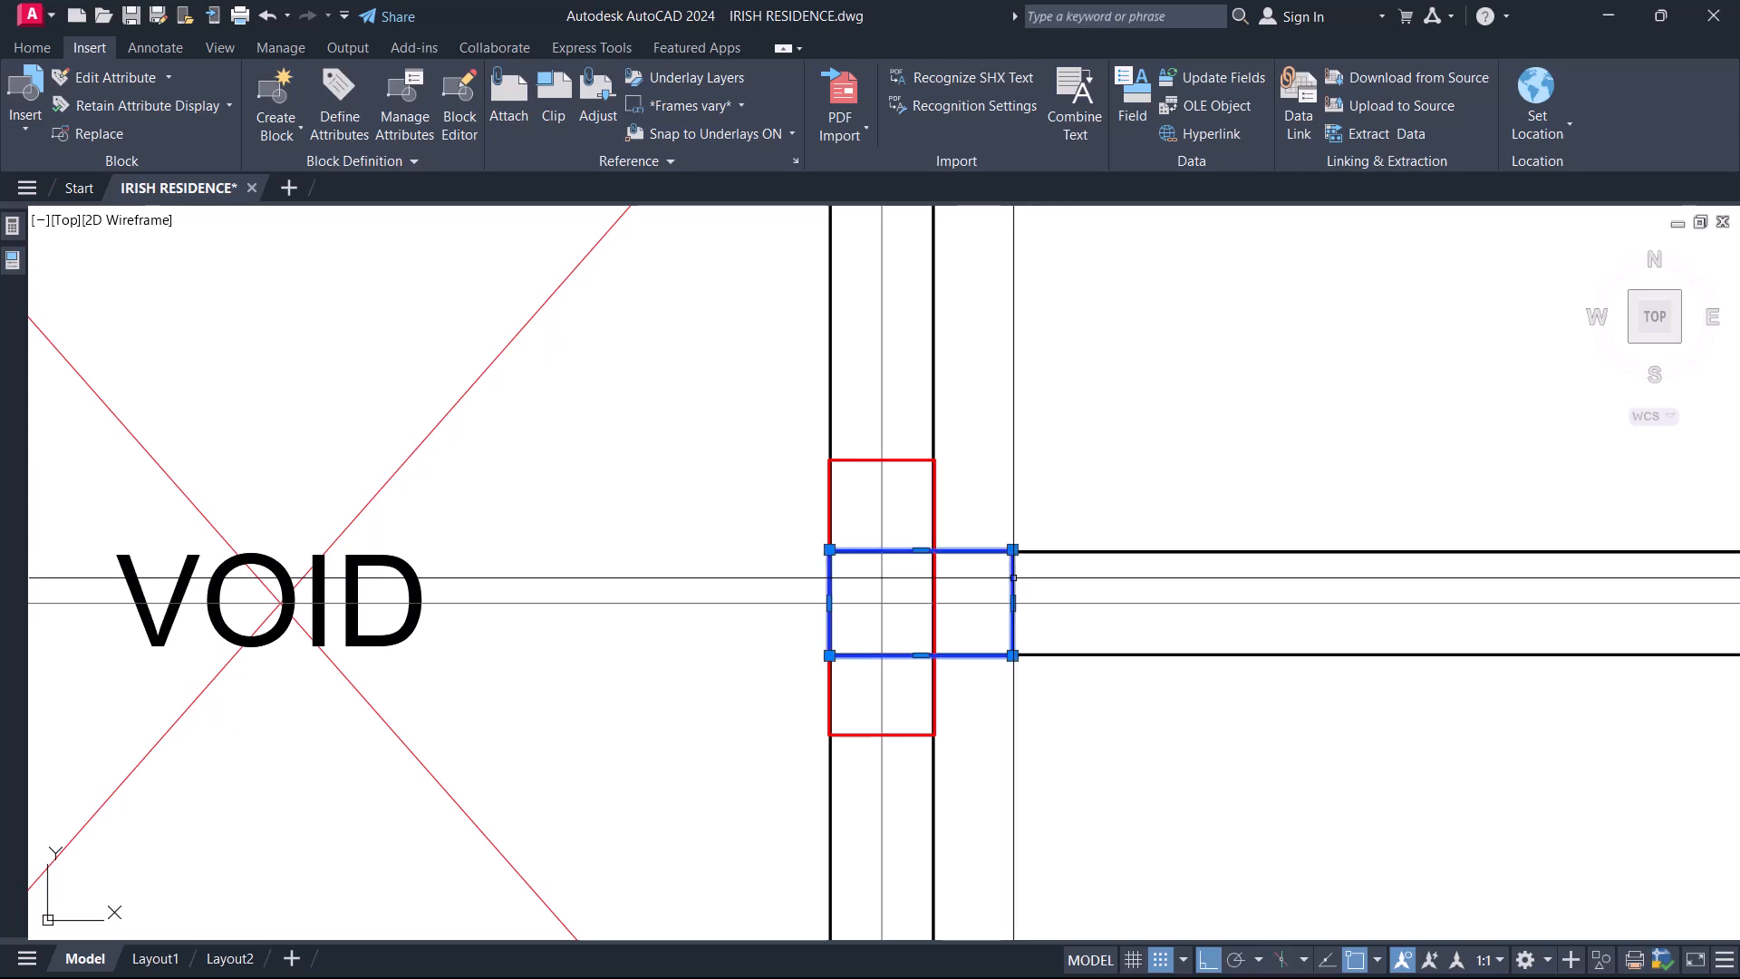
middle_click_drag(1096, 656, 1081, 673)
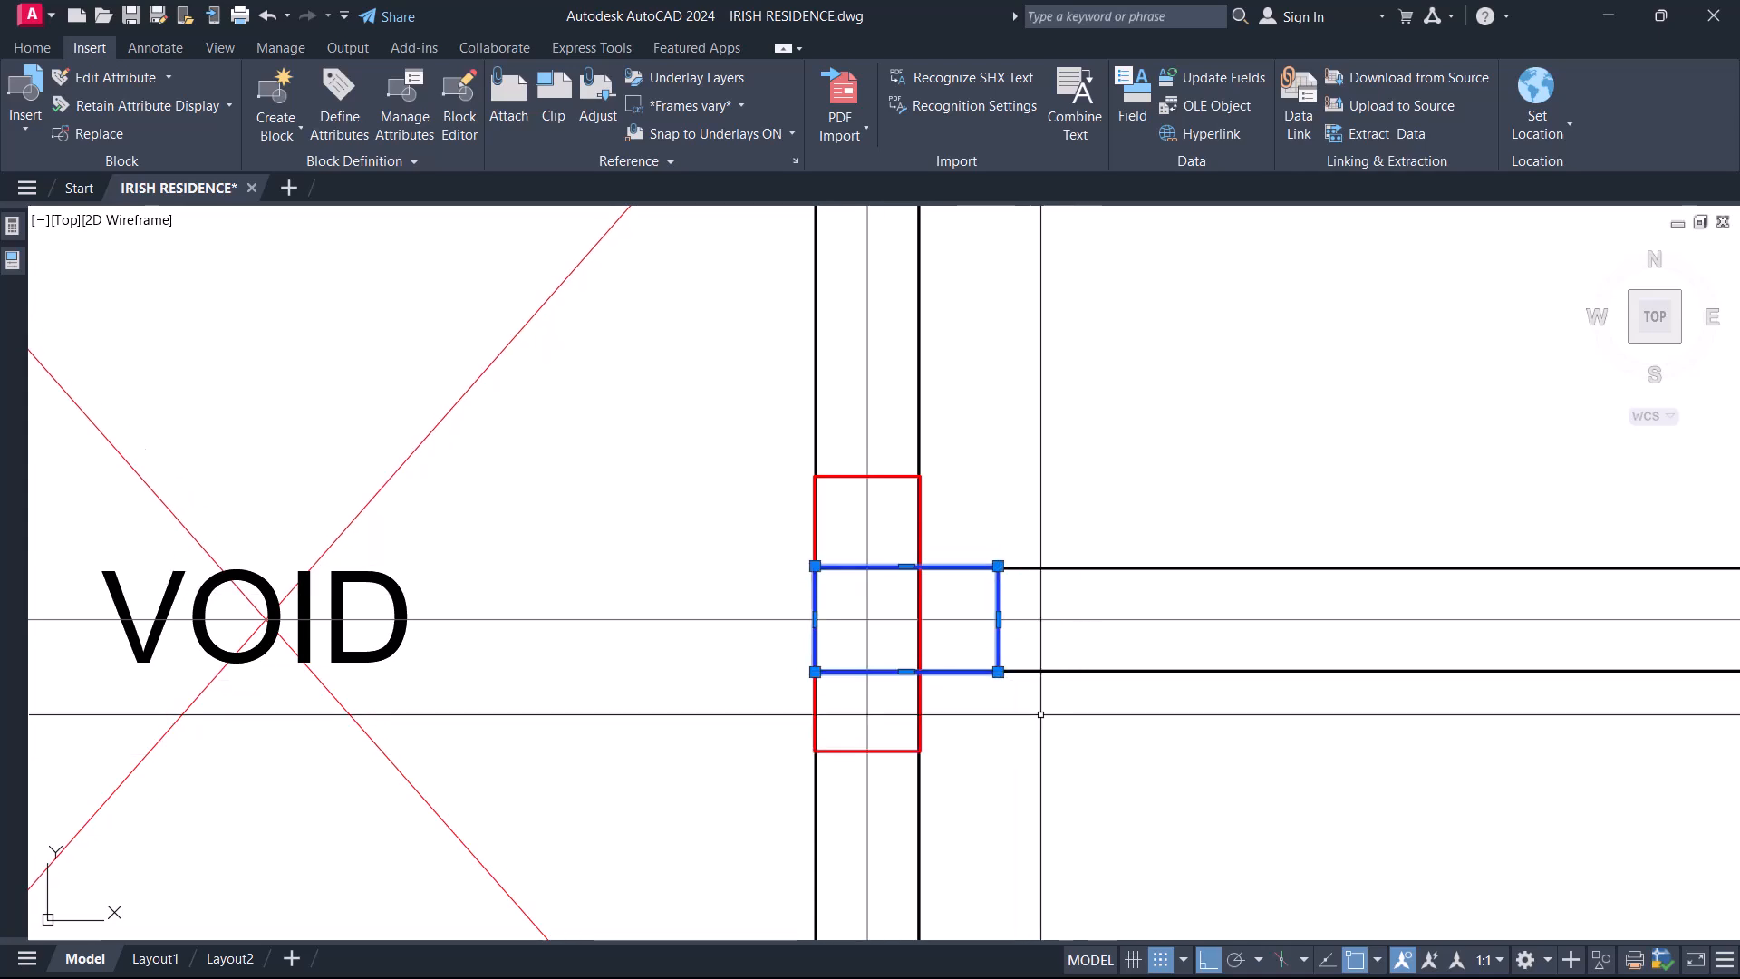
key("Escape")
- Rotate the red column beside the void in the structural layout about the gridline intersection to lie along gridline 4
left_click(890, 477)
key("space")
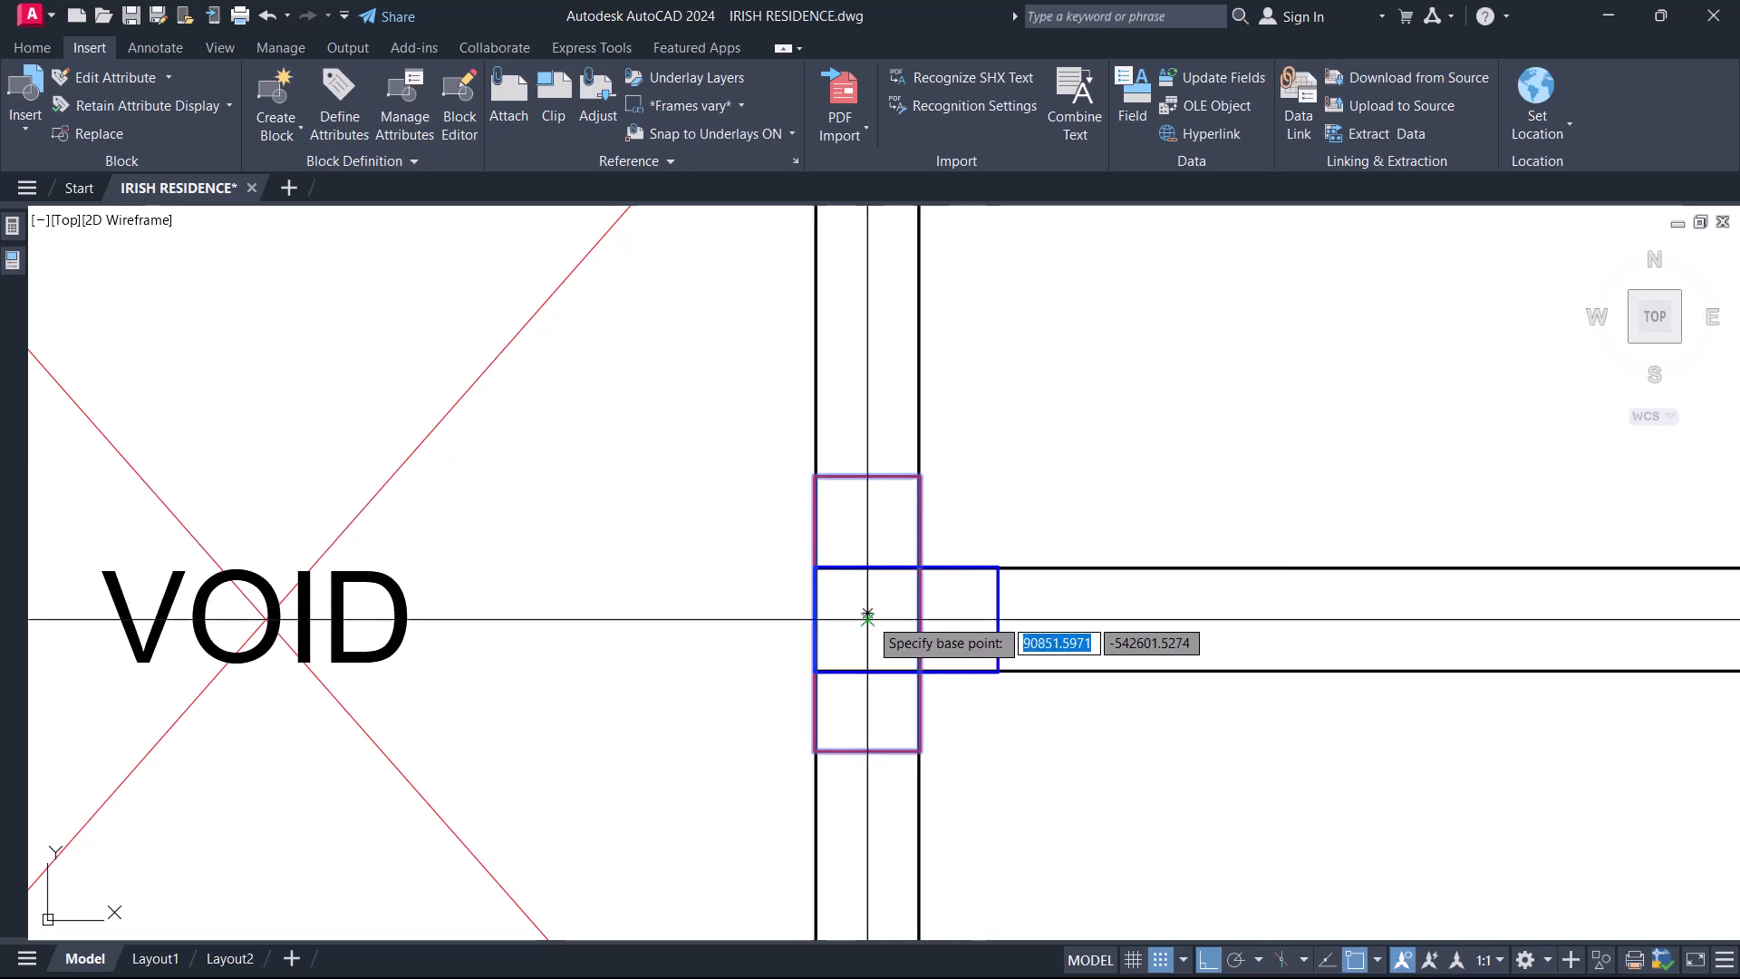
left_click(867, 619)
left_click(962, 811)
- Move the rotated red column along gridline 4 so its short edge aligns with the blue column's edge at the void
left_click(757, 623)
left_click(665, 629)
key("Return")
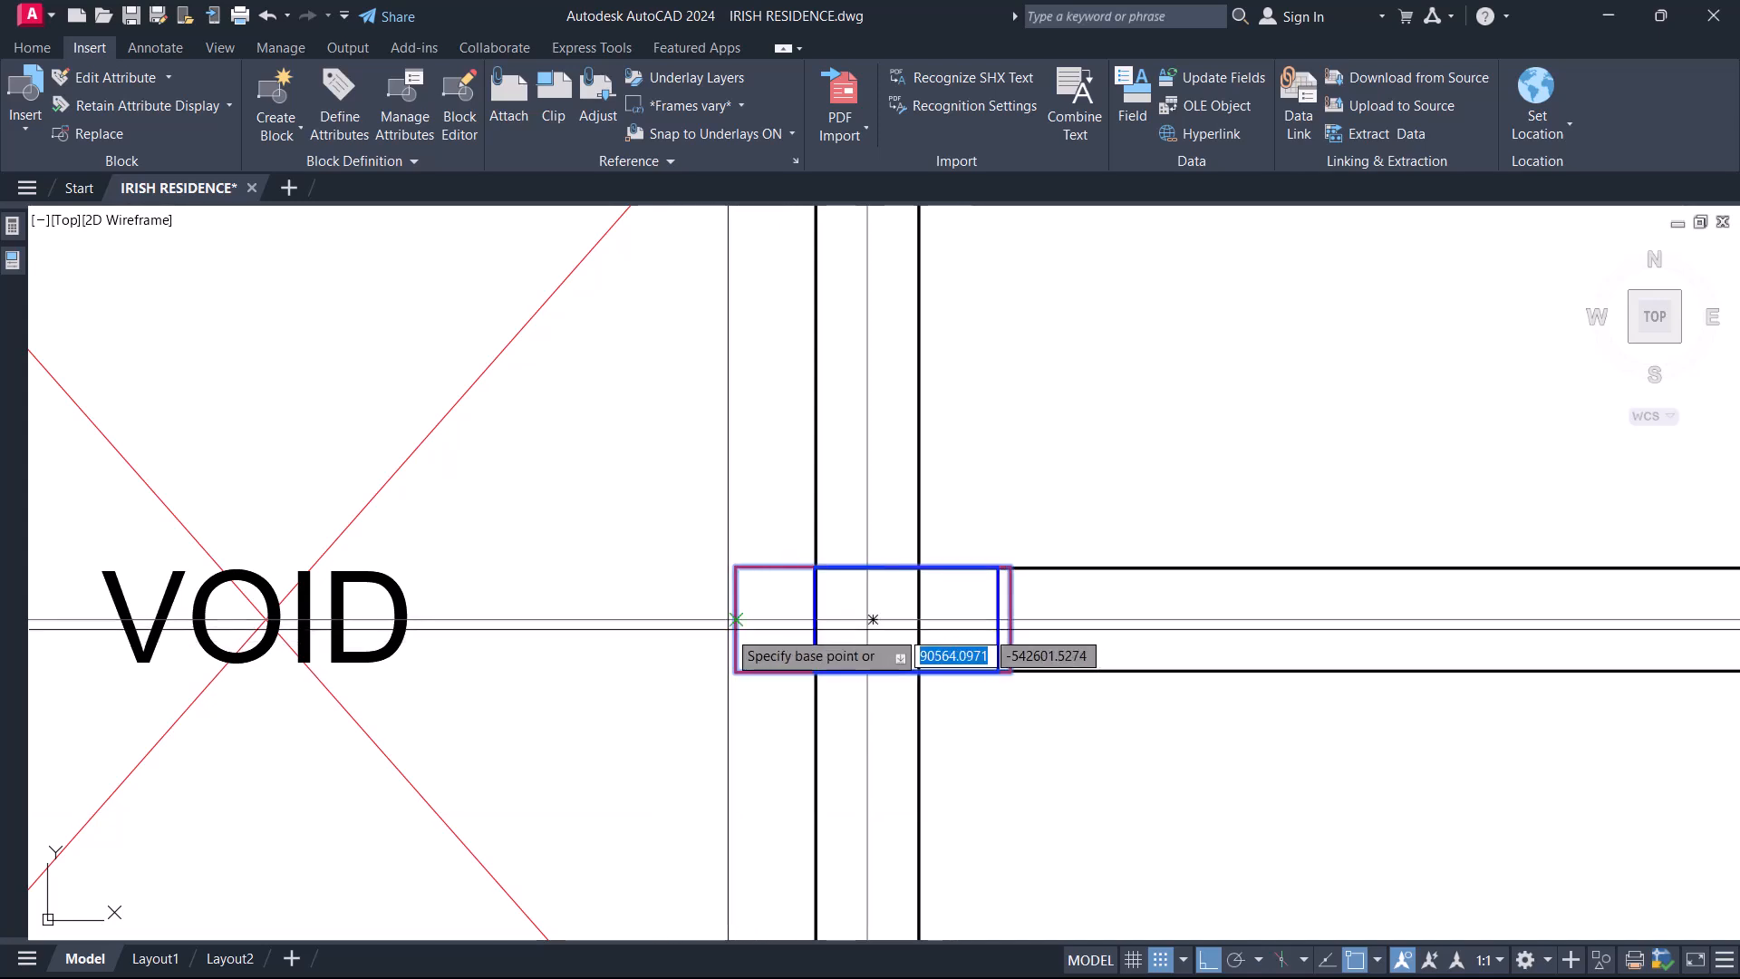
left_click(736, 619)
left_click(815, 620)
scroll(1087, 612, "down", 4)
scroll(1074, 616, "up", 8)
left_click(1056, 556)
scroll(1062, 568, "down", 4)
key("Escape")
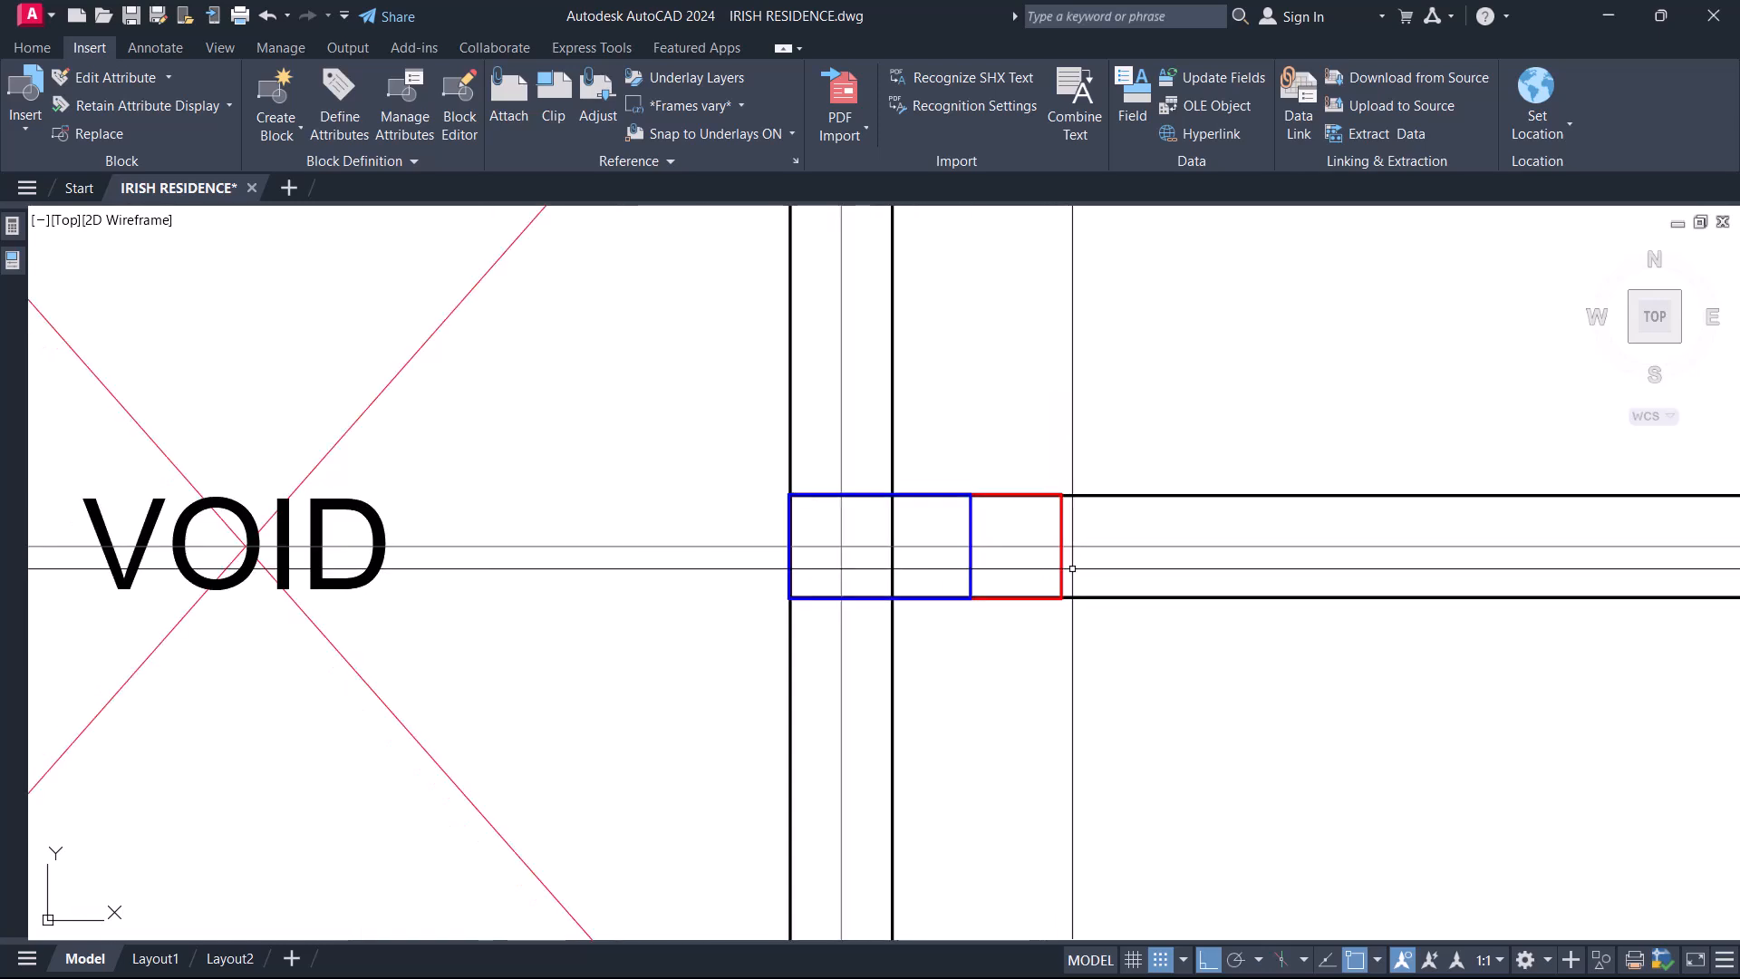
- Examine the columns along gridline 4 in the structural layout, focusing on the red and blue pair between the living areas
scroll(1072, 569, "down", 4)
middle_click_drag(1069, 566, 983, 595)
scroll(983, 596, "down", 8)
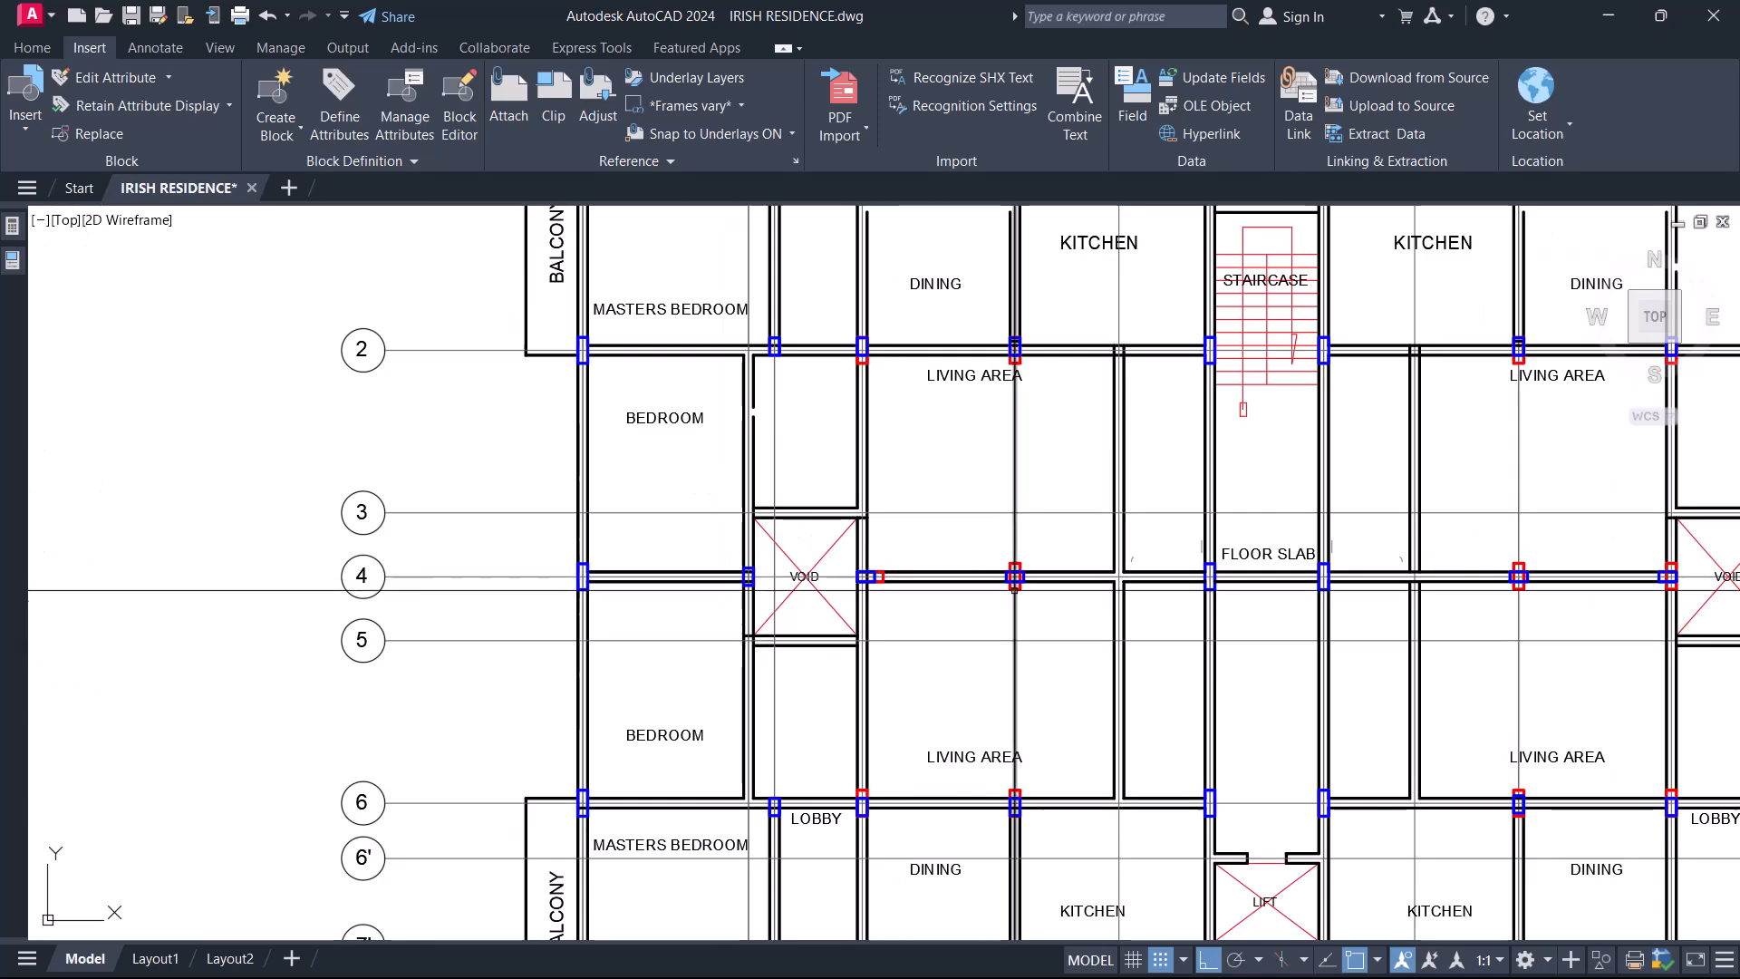
scroll(996, 555, "up", 12)
left_click(1174, 421)
left_click(1102, 442)
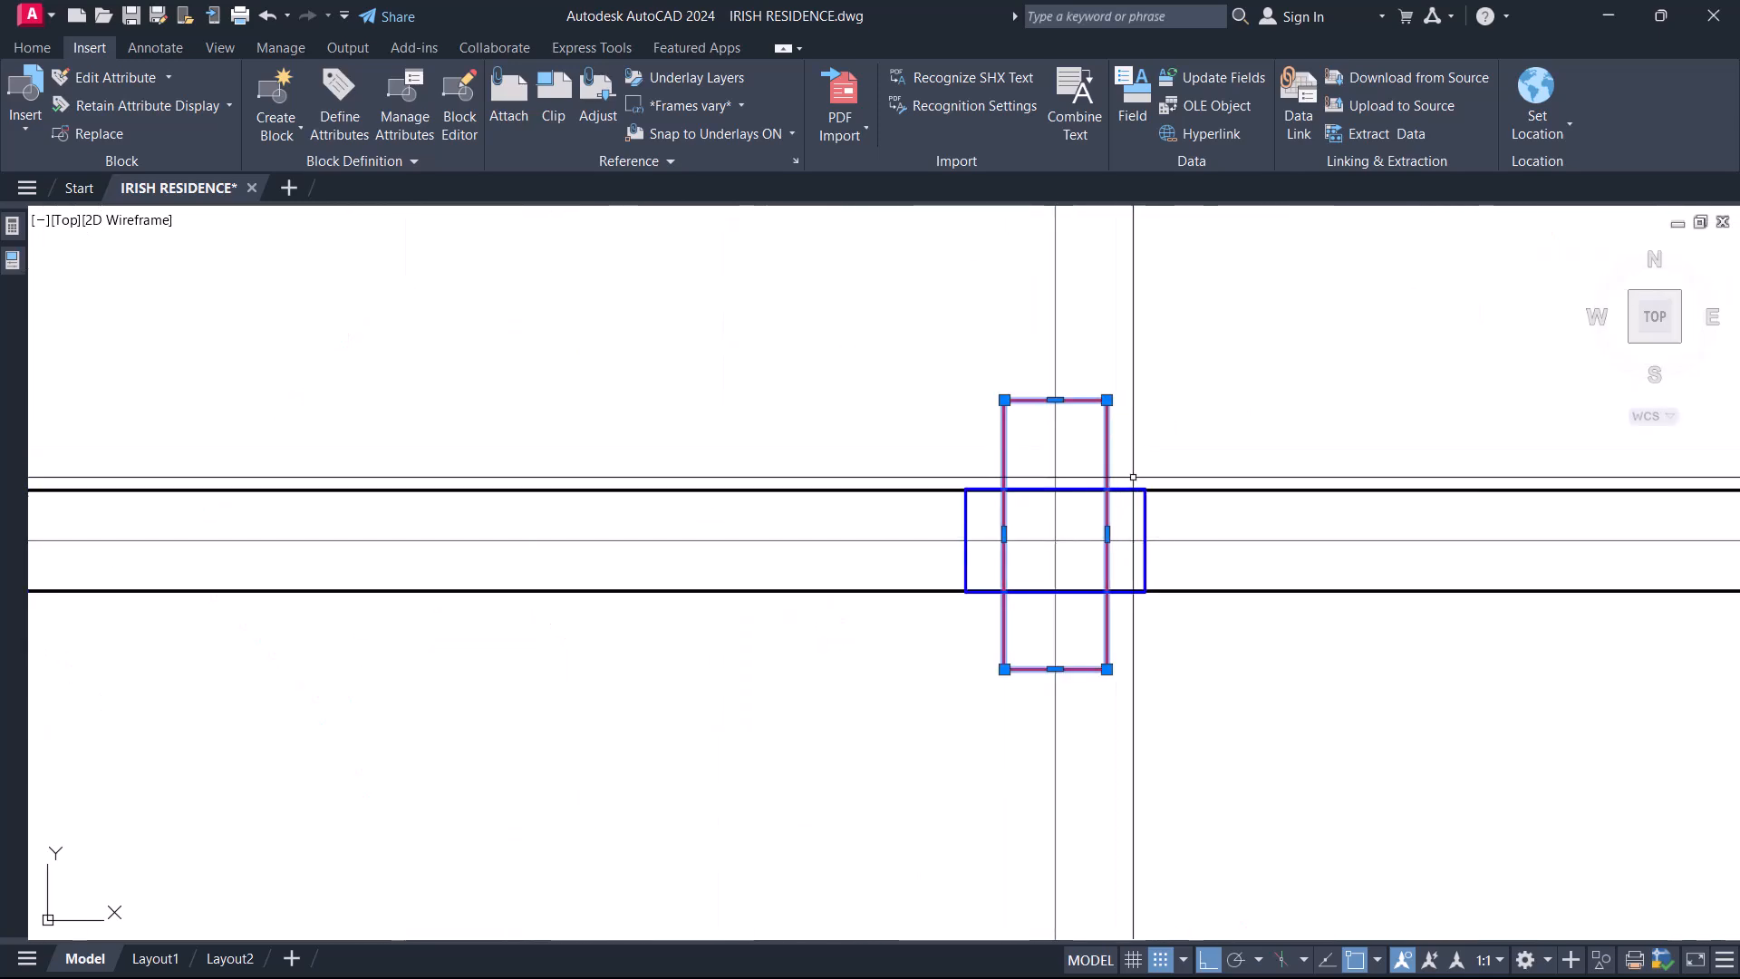
scroll(1018, 733, "down", 10)
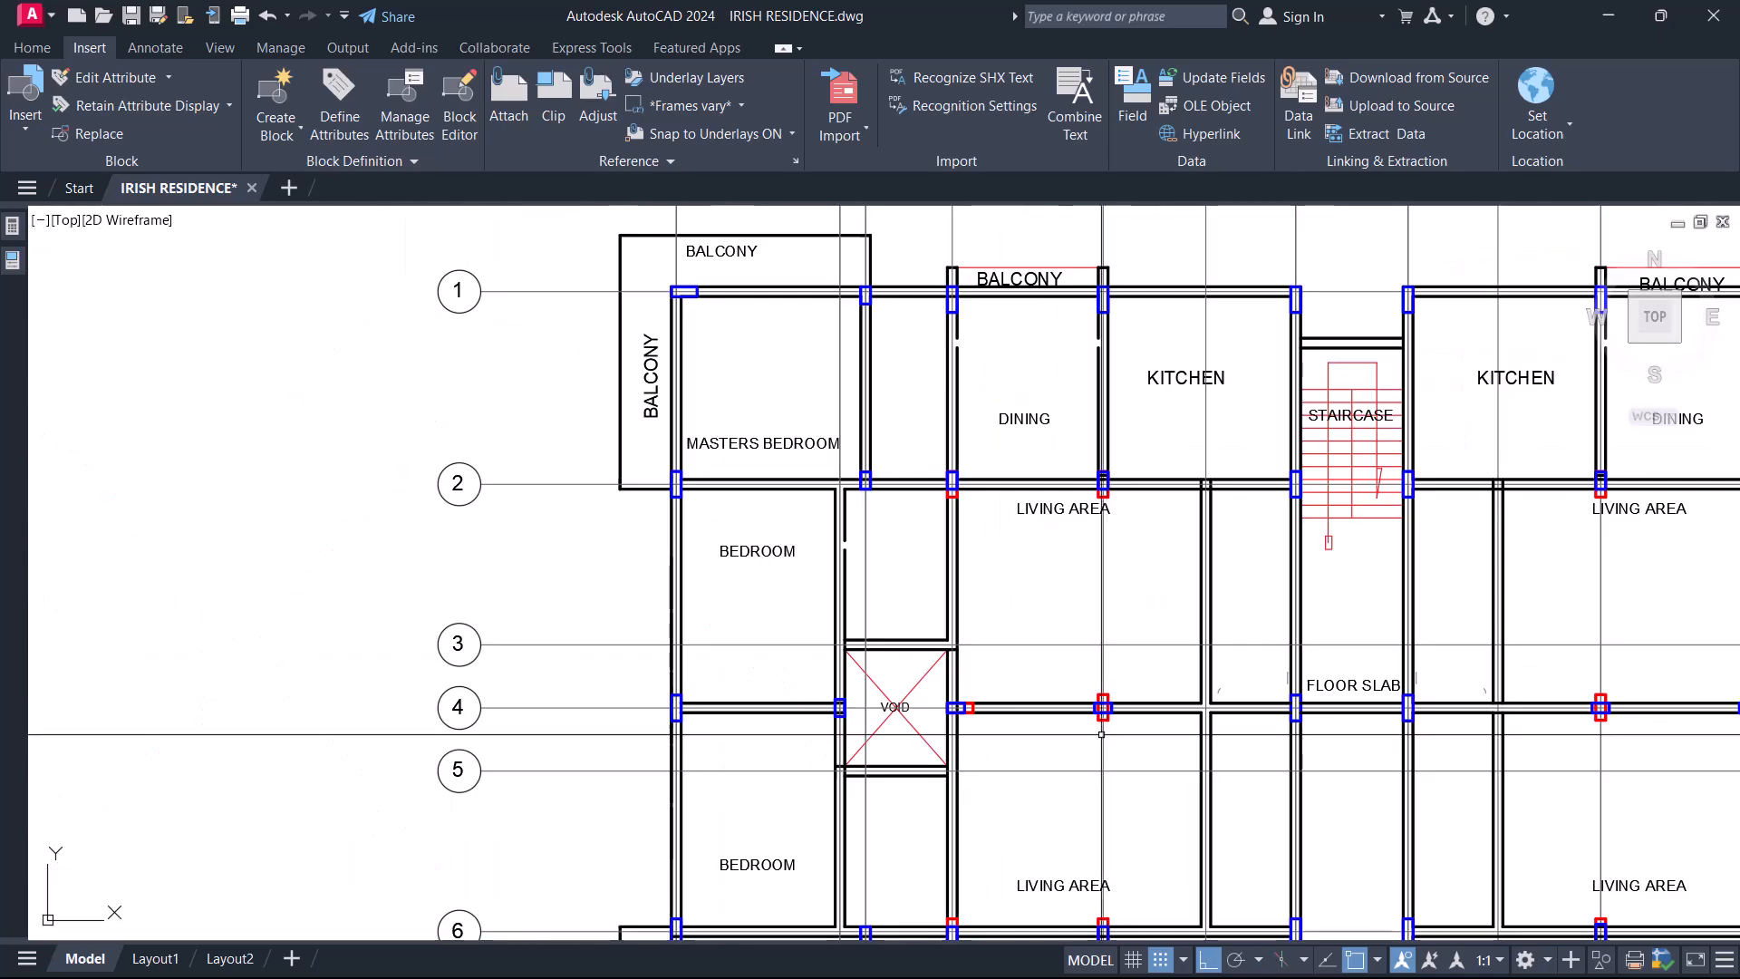
scroll(1095, 769, "up", 4)
scroll(1095, 769, "up", 6)
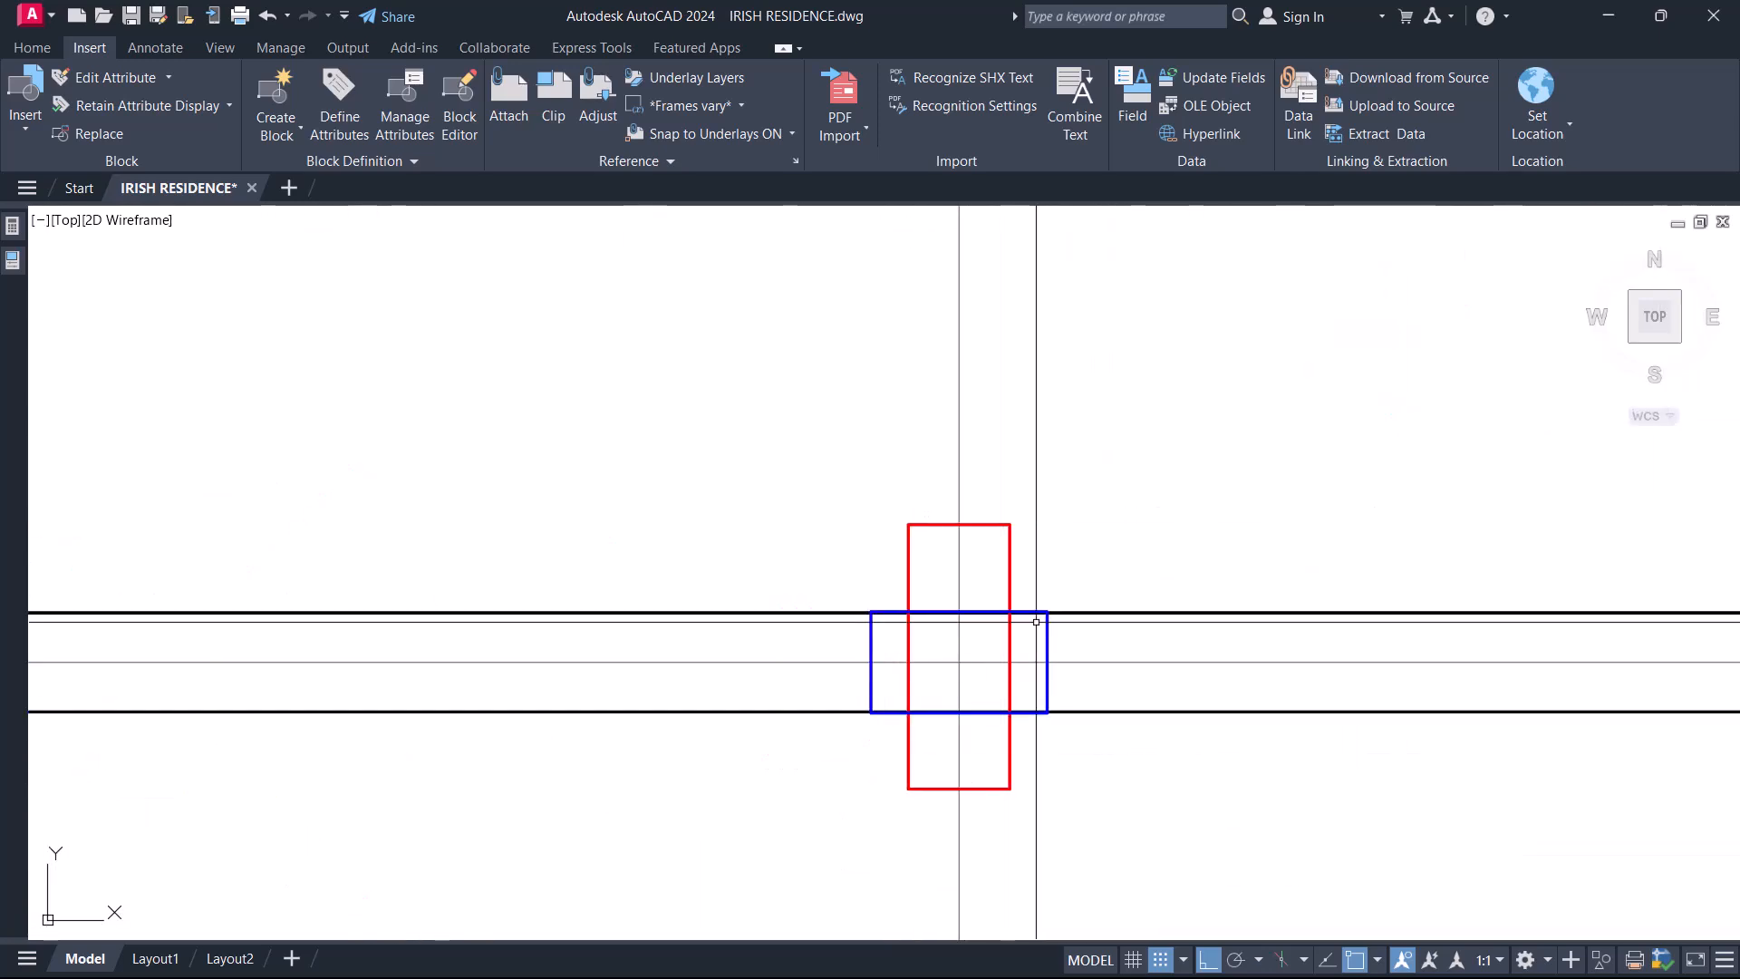
scroll(1153, 665, "down", 10)
scroll(1153, 664, "up", 8)
- Copy the vertical red column between the living areas from the structural layout to the matching gridline 4 intersection on the architectural plan
left_click(1093, 537)
left_click(1071, 530)
right_click(1189, 462)
left_click(1243, 590)
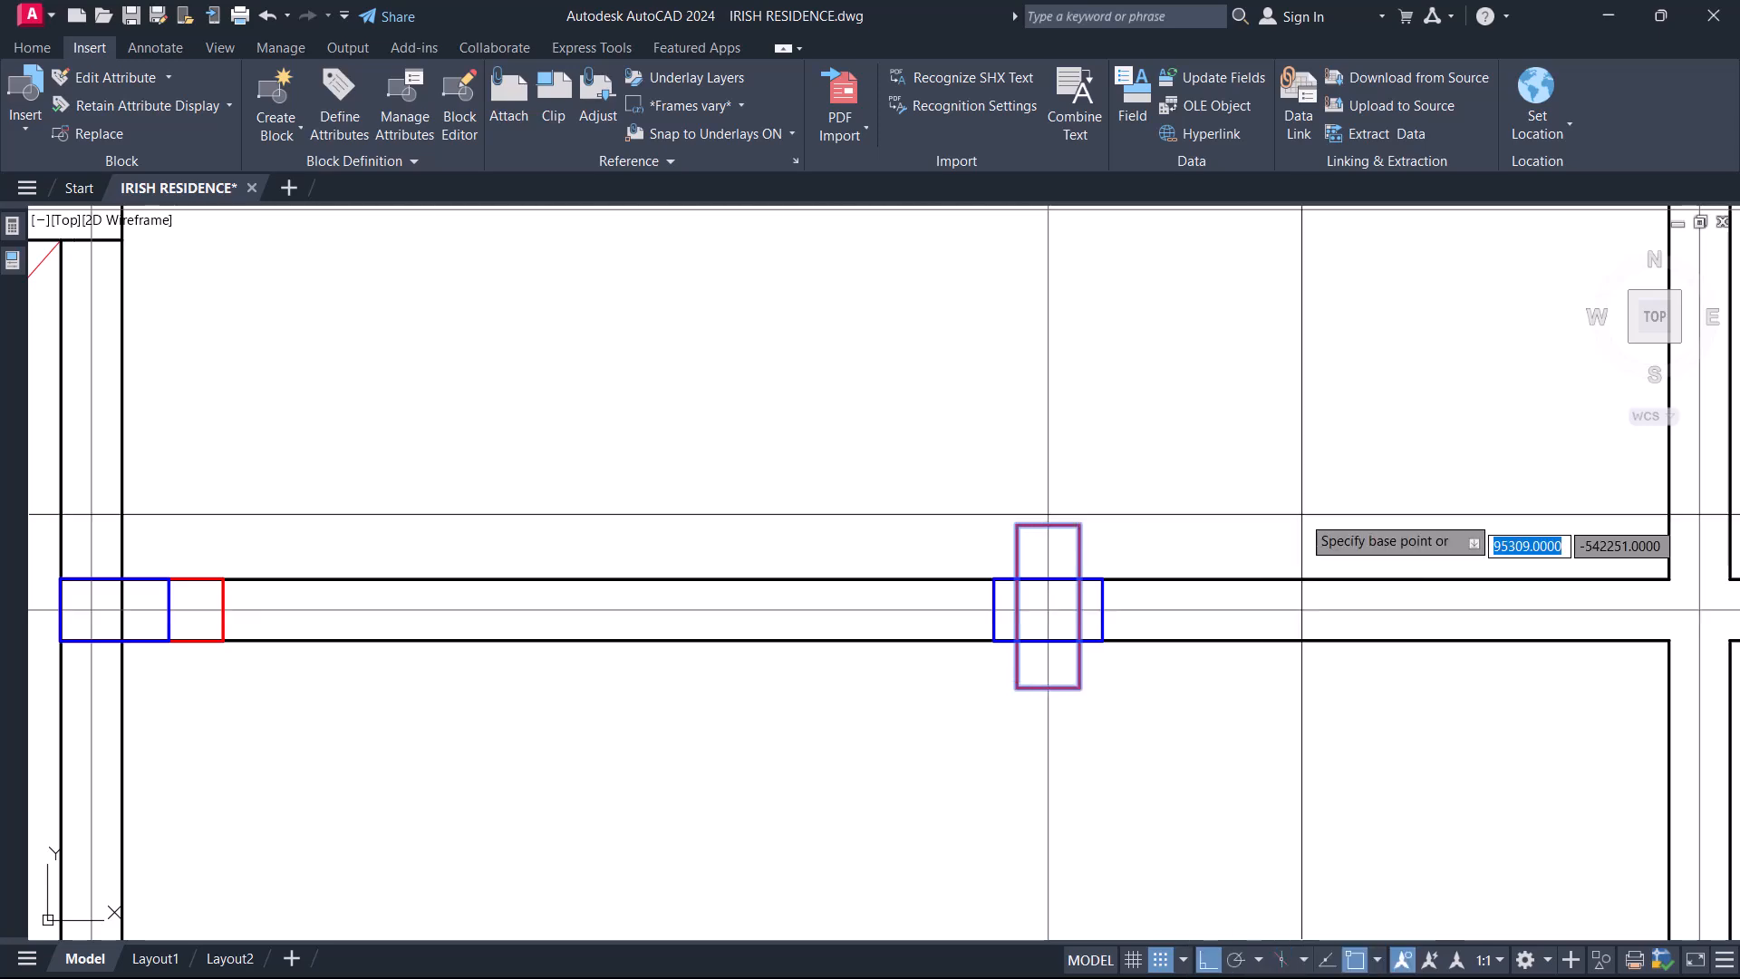
scroll(1042, 584, "up", 4)
left_click(1039, 647)
scroll(1052, 649, "down", 12)
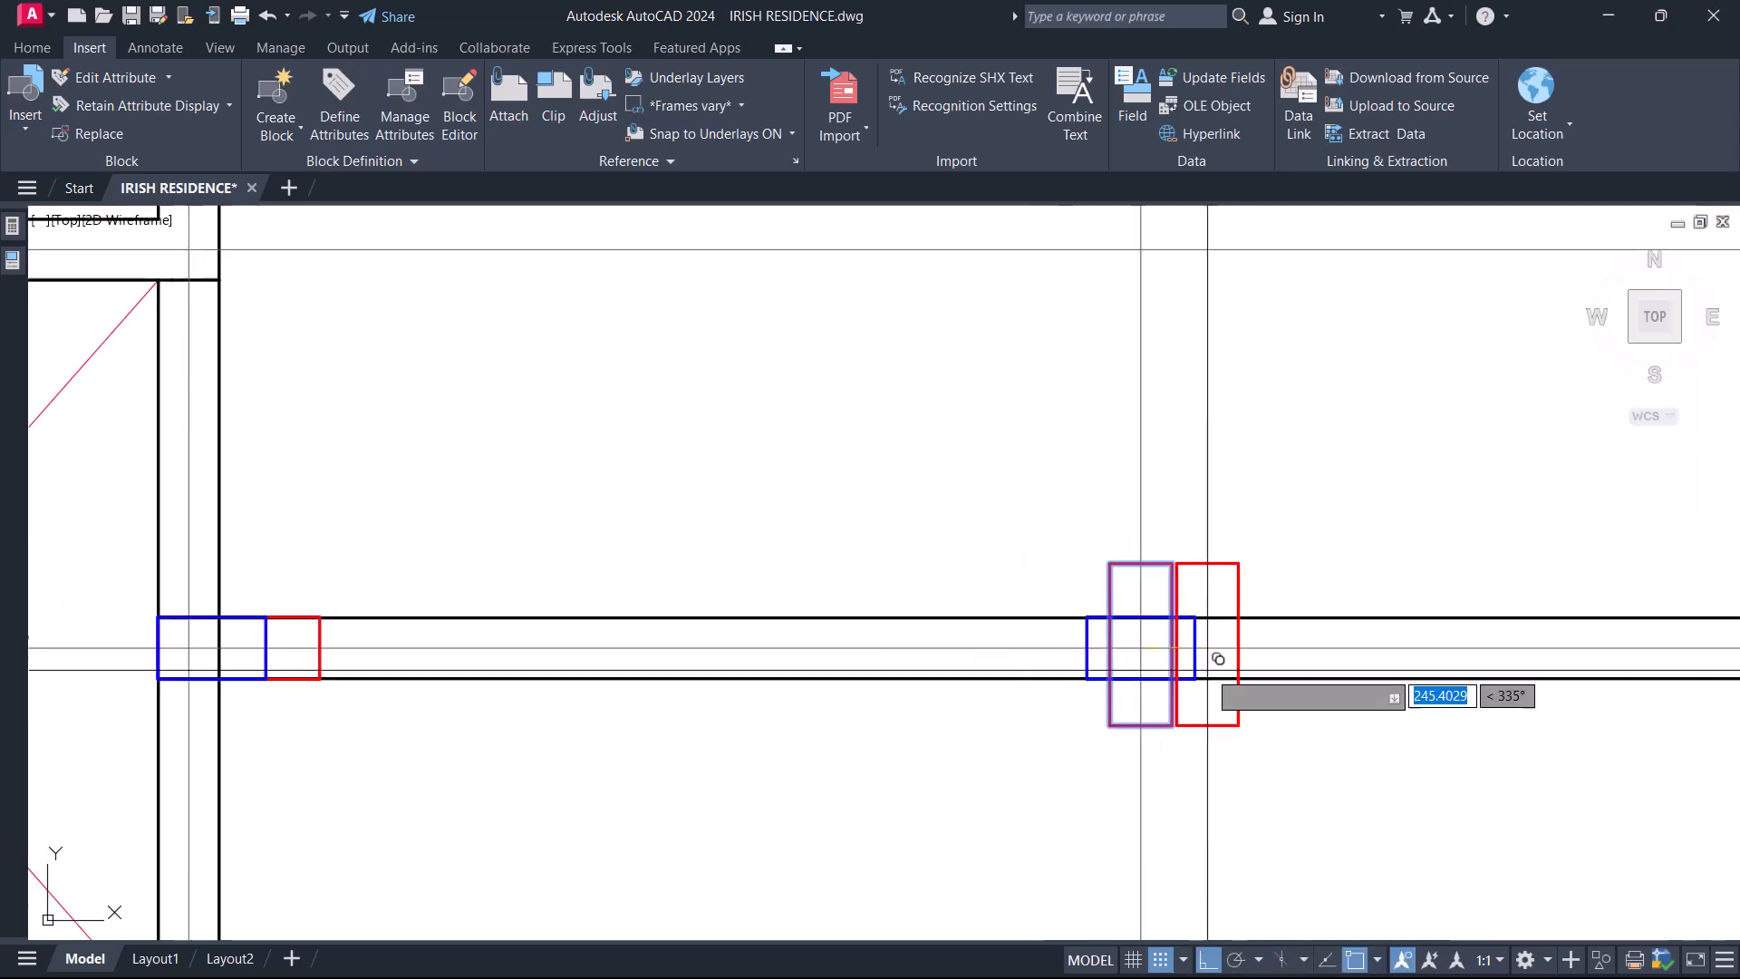
scroll(1190, 716, "down", 3)
scroll(1188, 694, "up", 10)
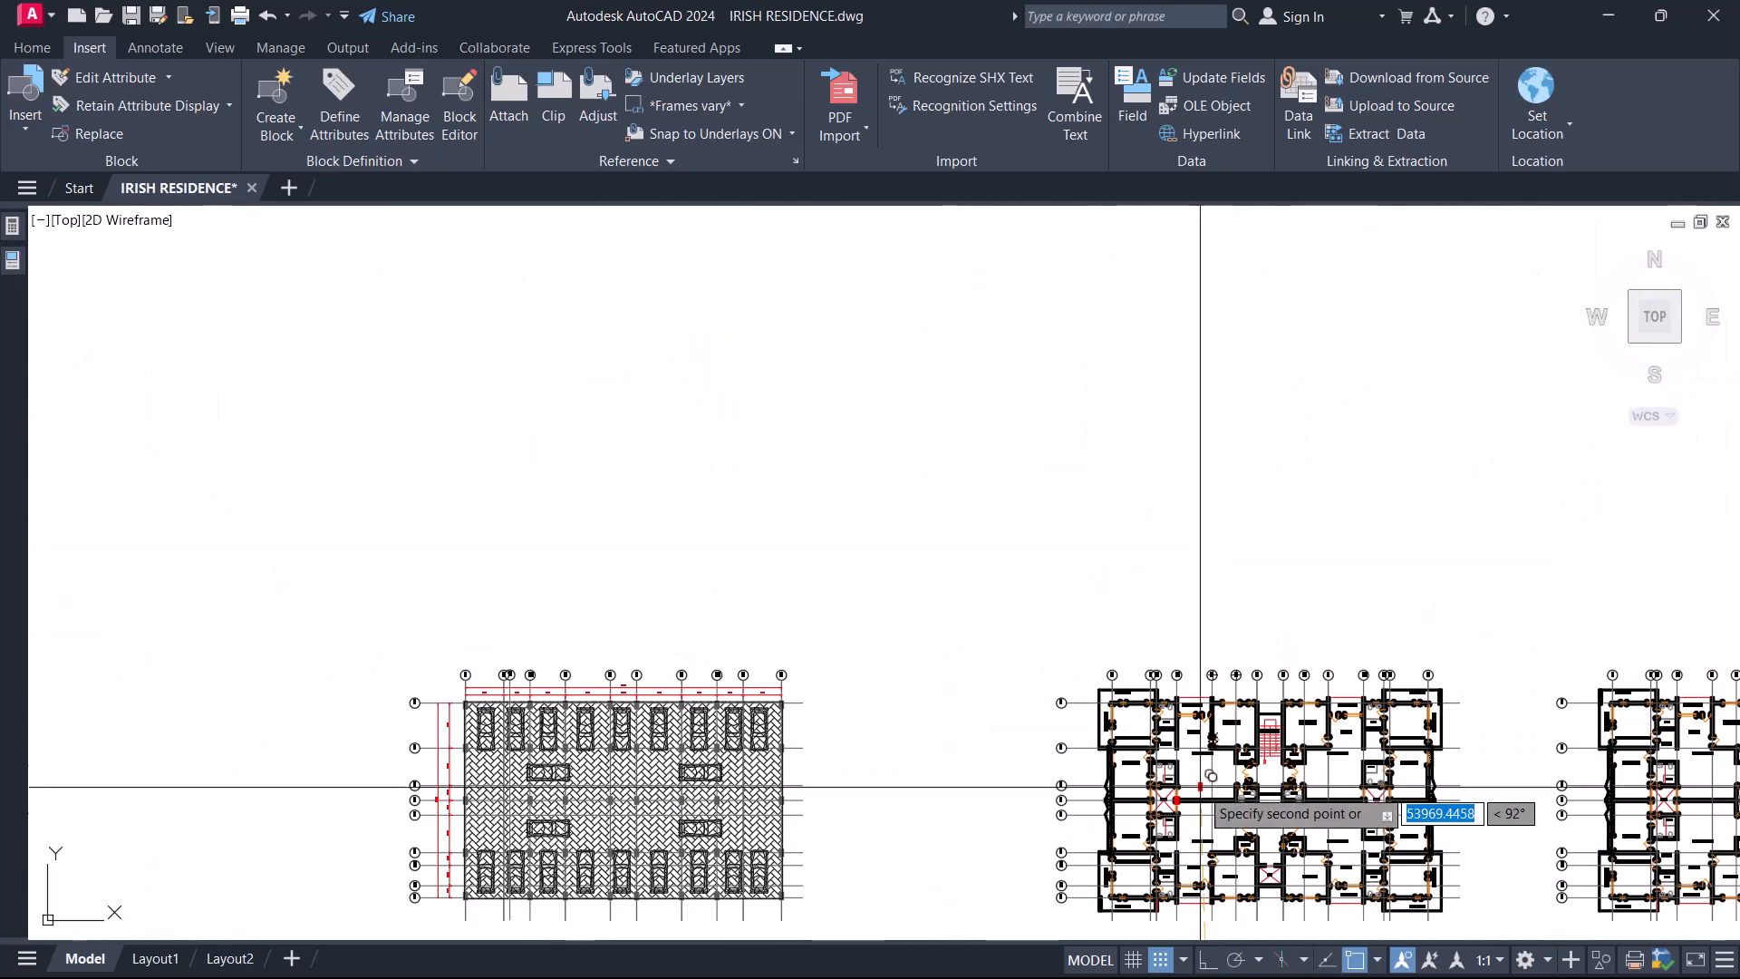
scroll(997, 580, "up", 5)
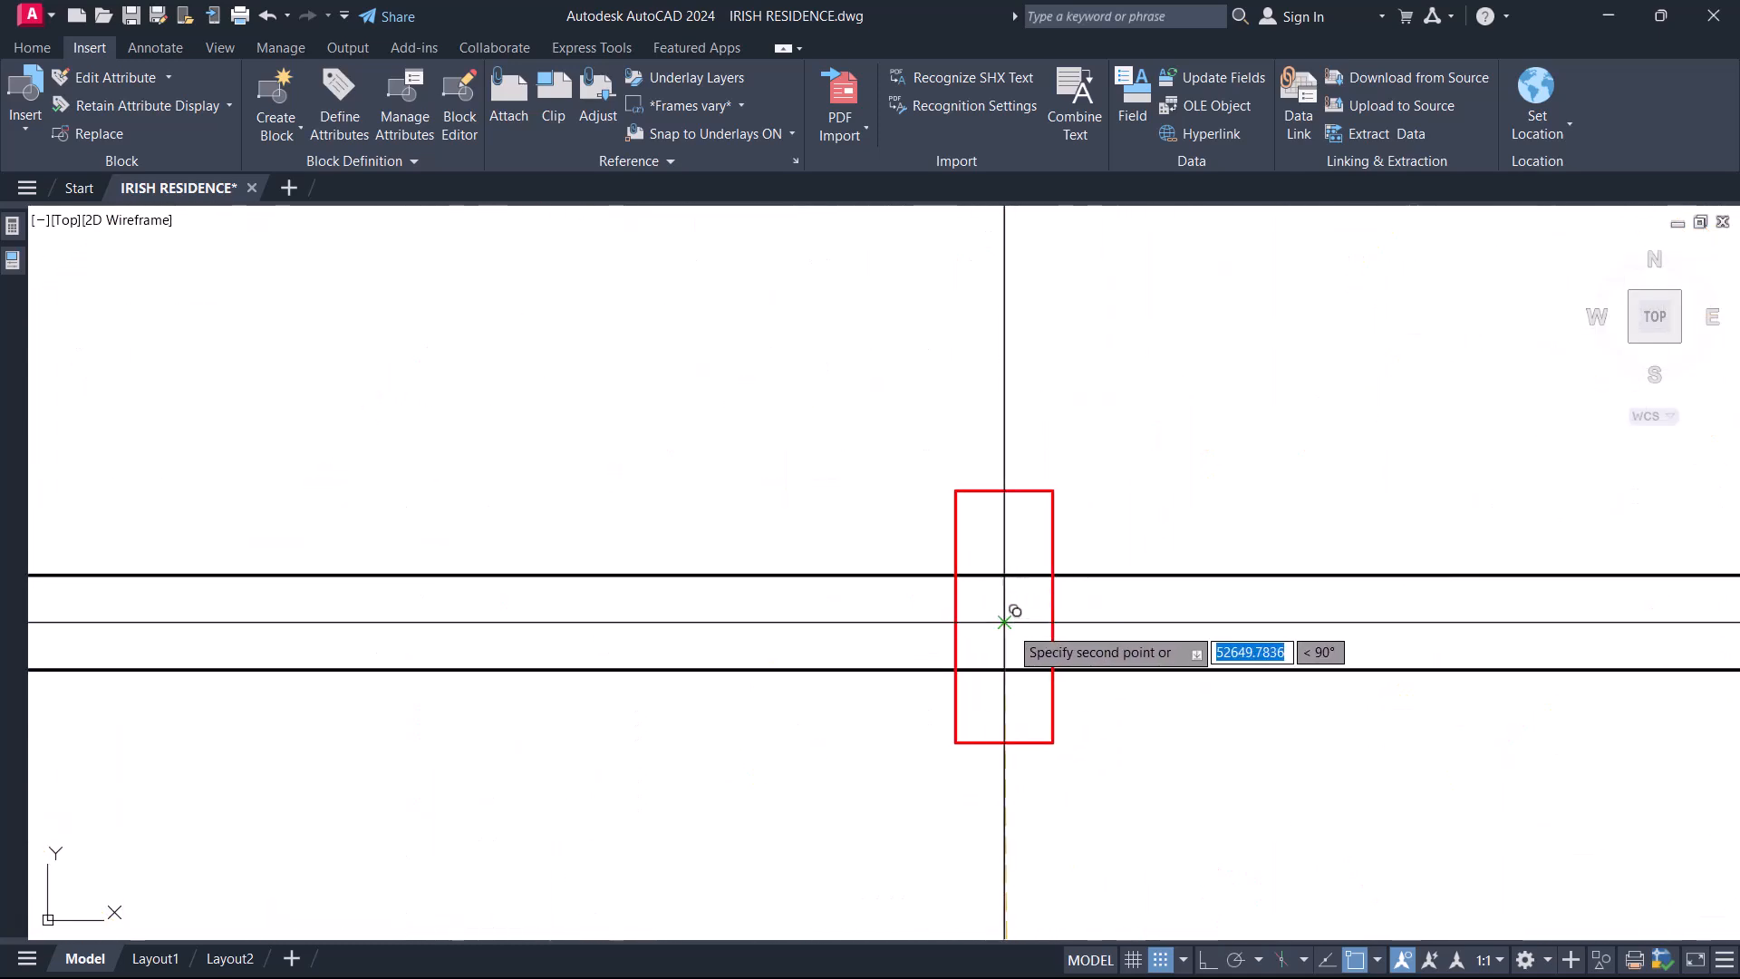
scroll(902, 557, "down", 5)
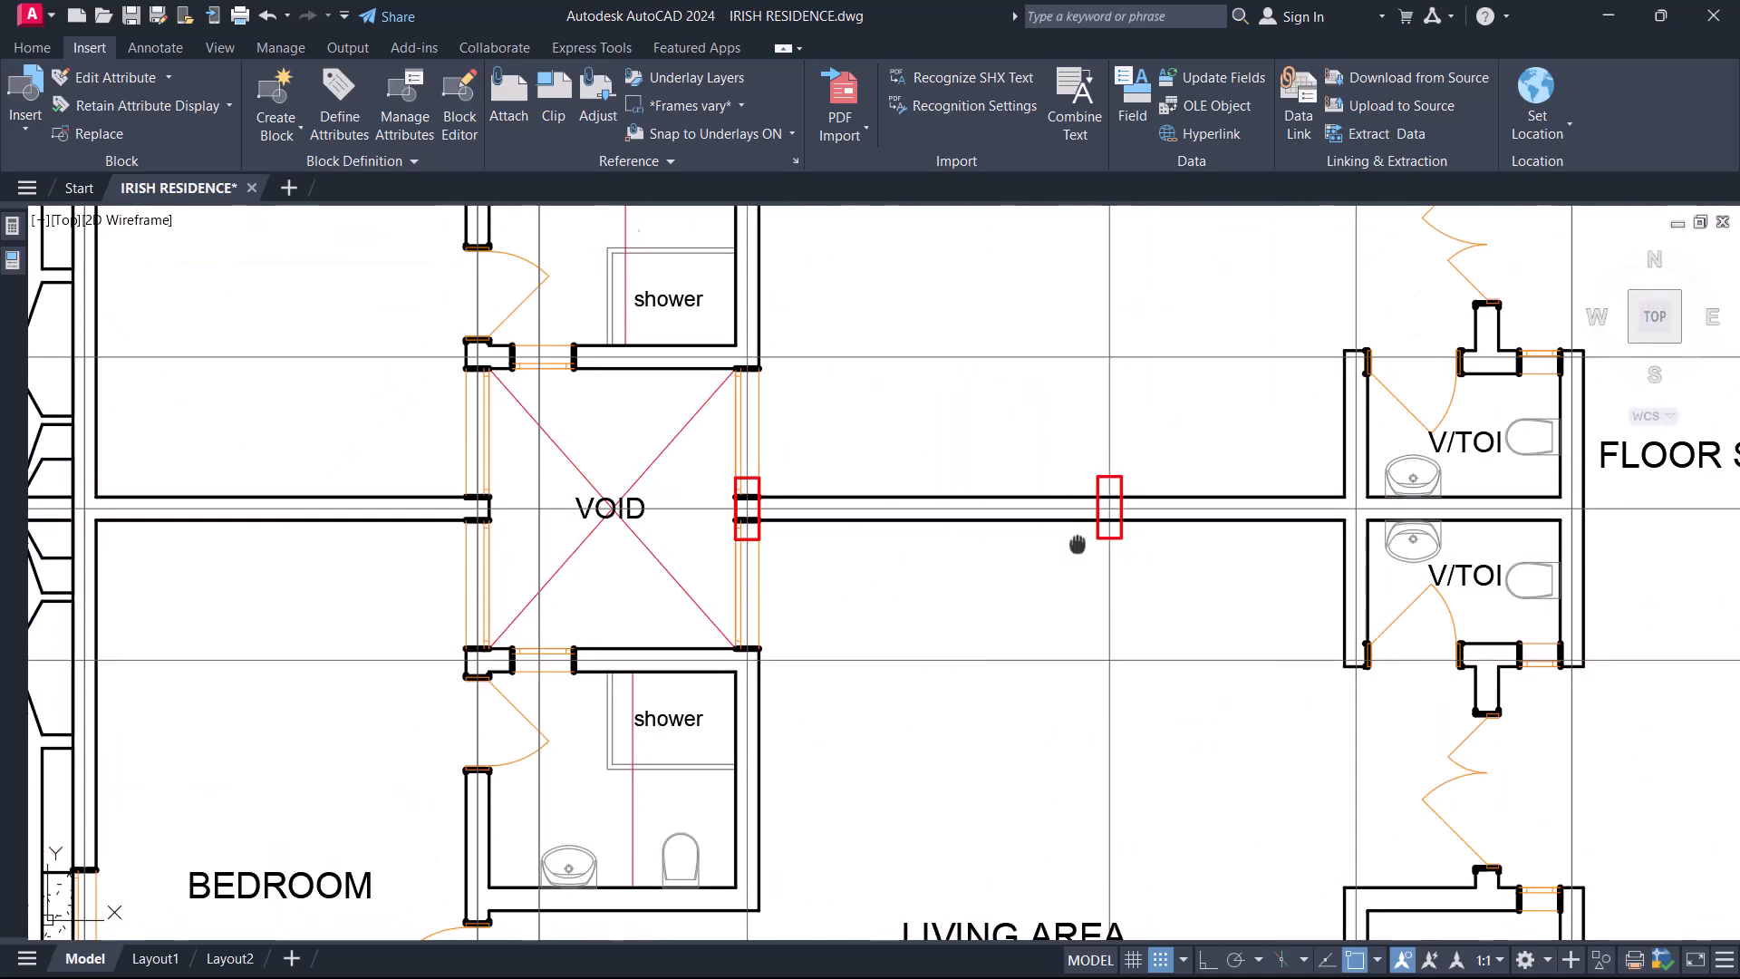
scroll(1078, 543, "up", 6)
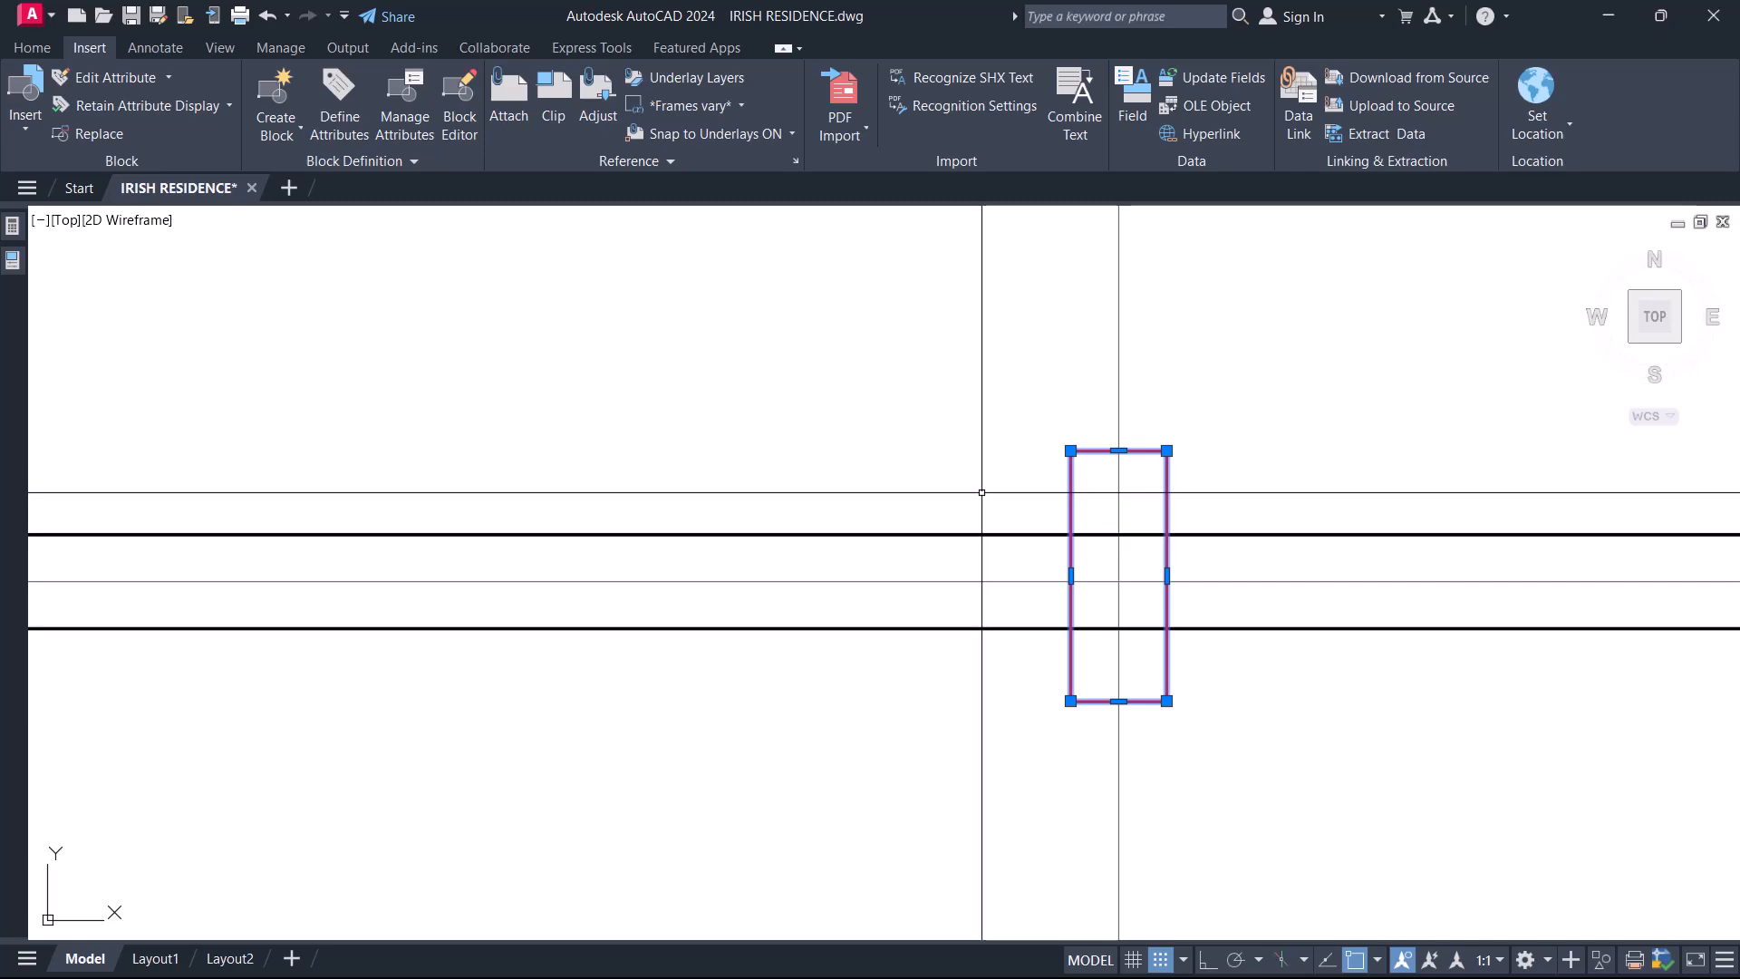
scroll(982, 492, "down", 5)
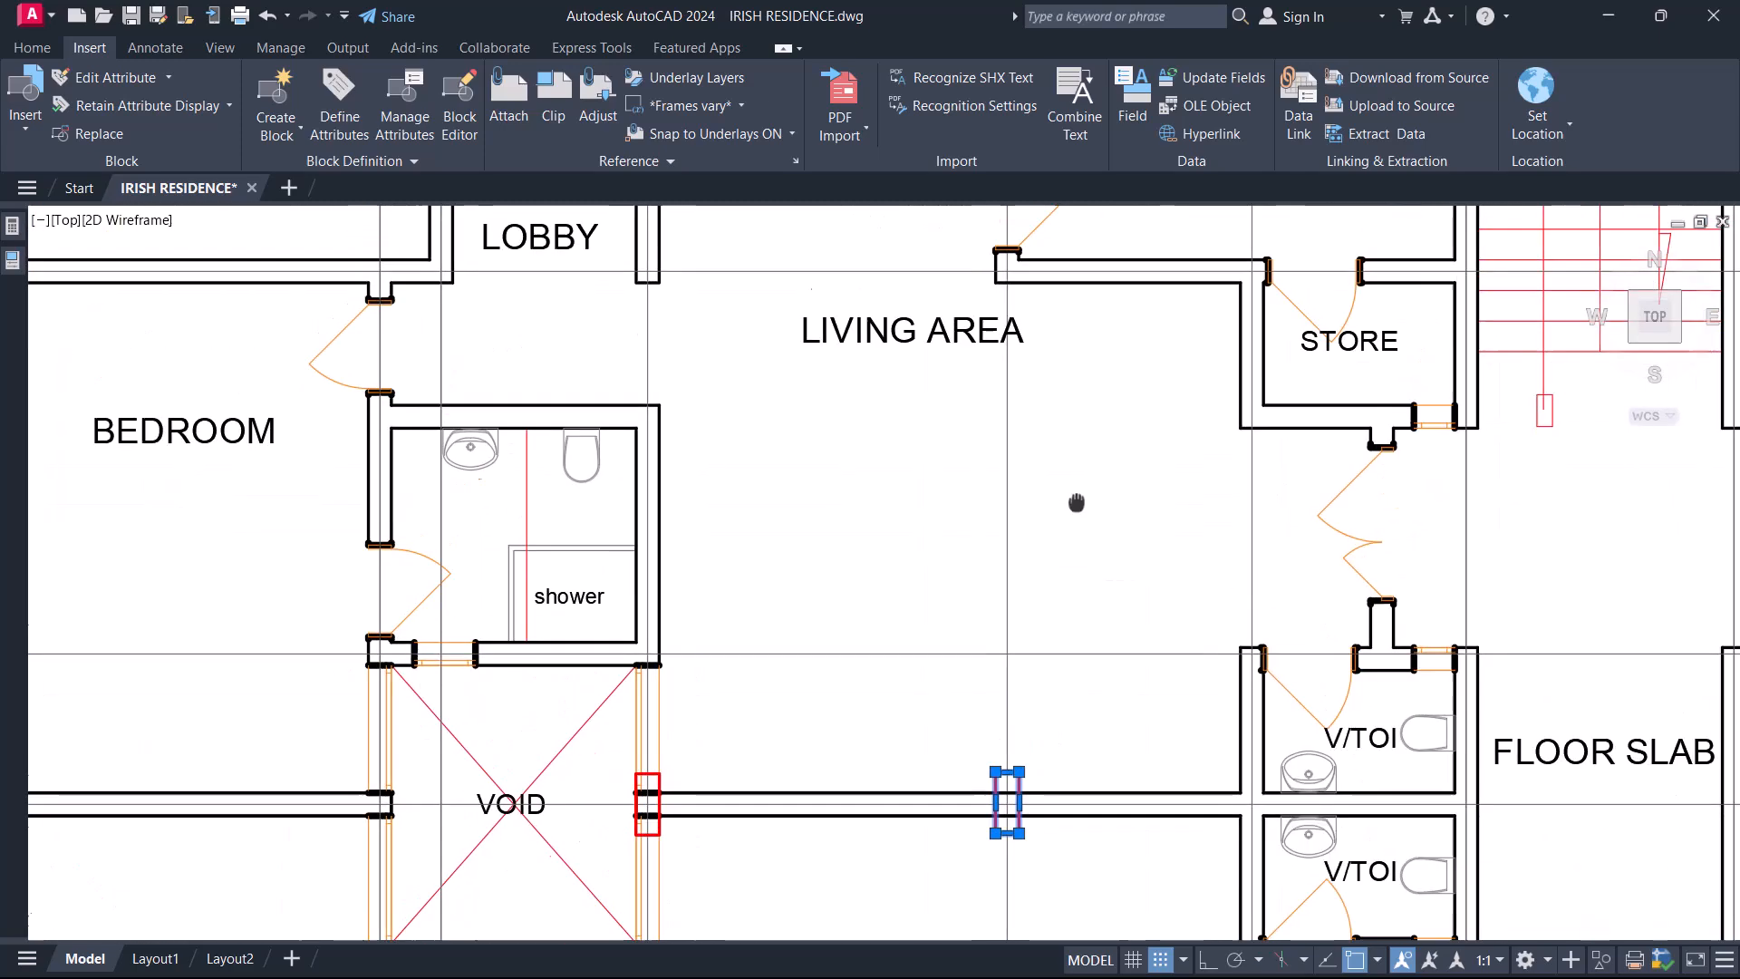
- Draw a horizontal column-sized rectangle below the wall, beside the vertical red column on the architectural plan
scroll(916, 508, "down", 4)
scroll(1025, 467, "up", 4)
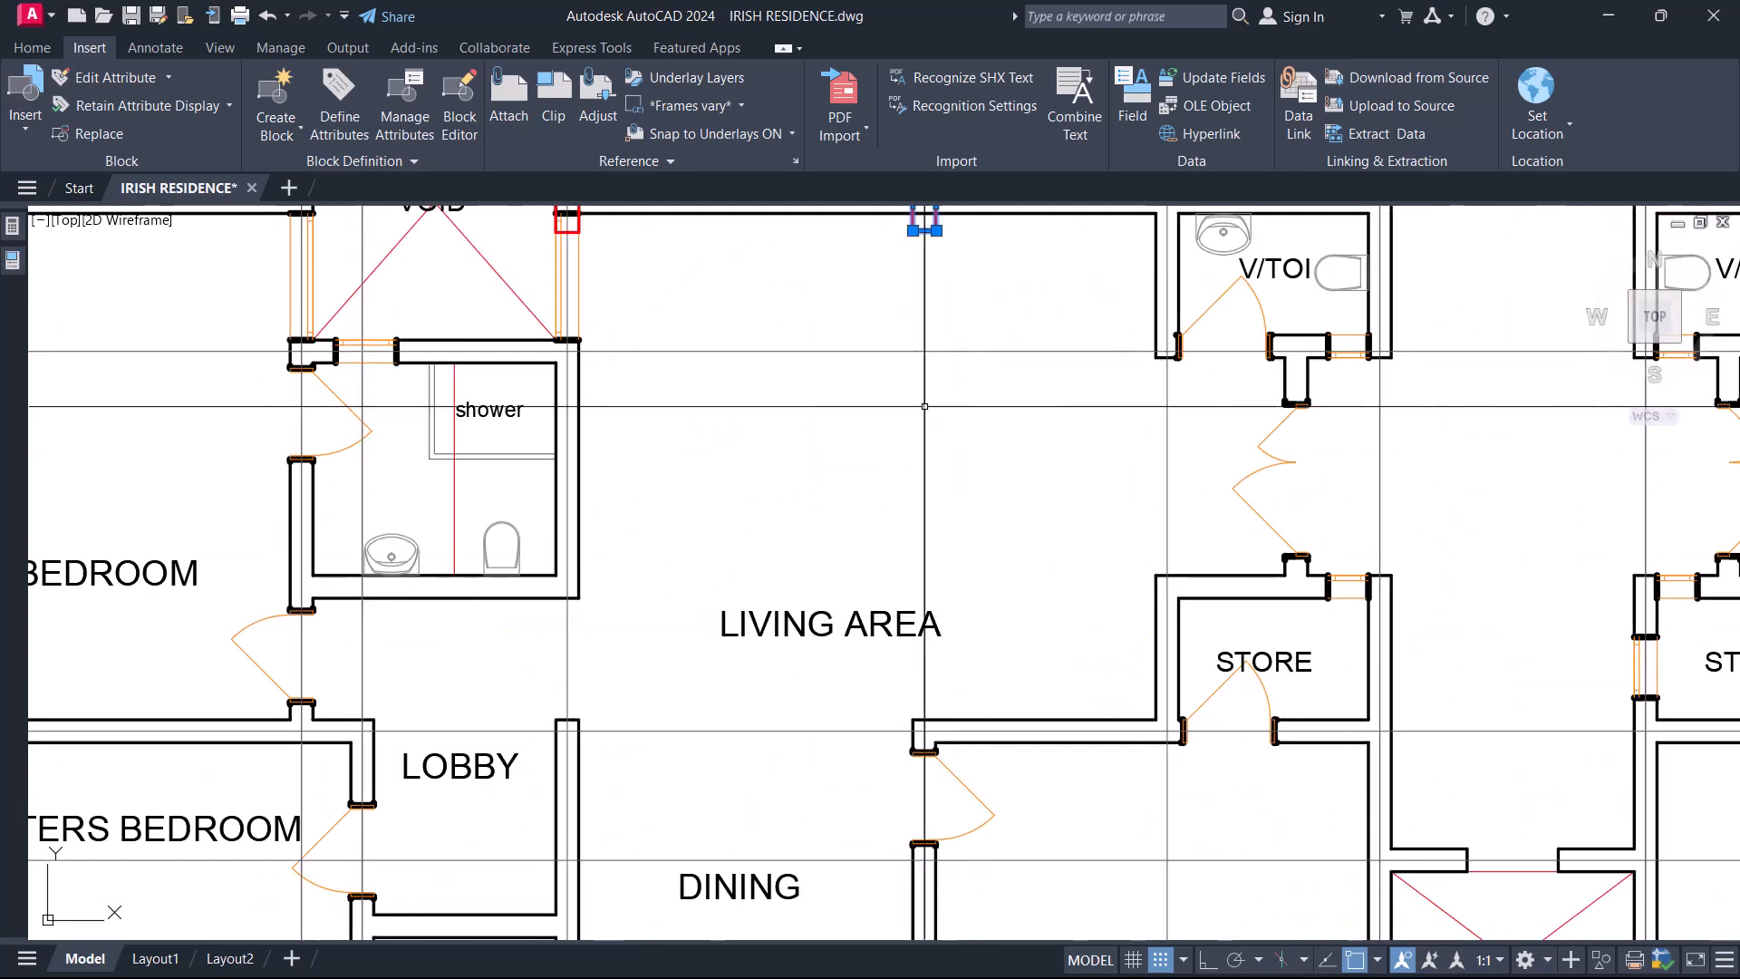
scroll(1025, 467, "up", 6)
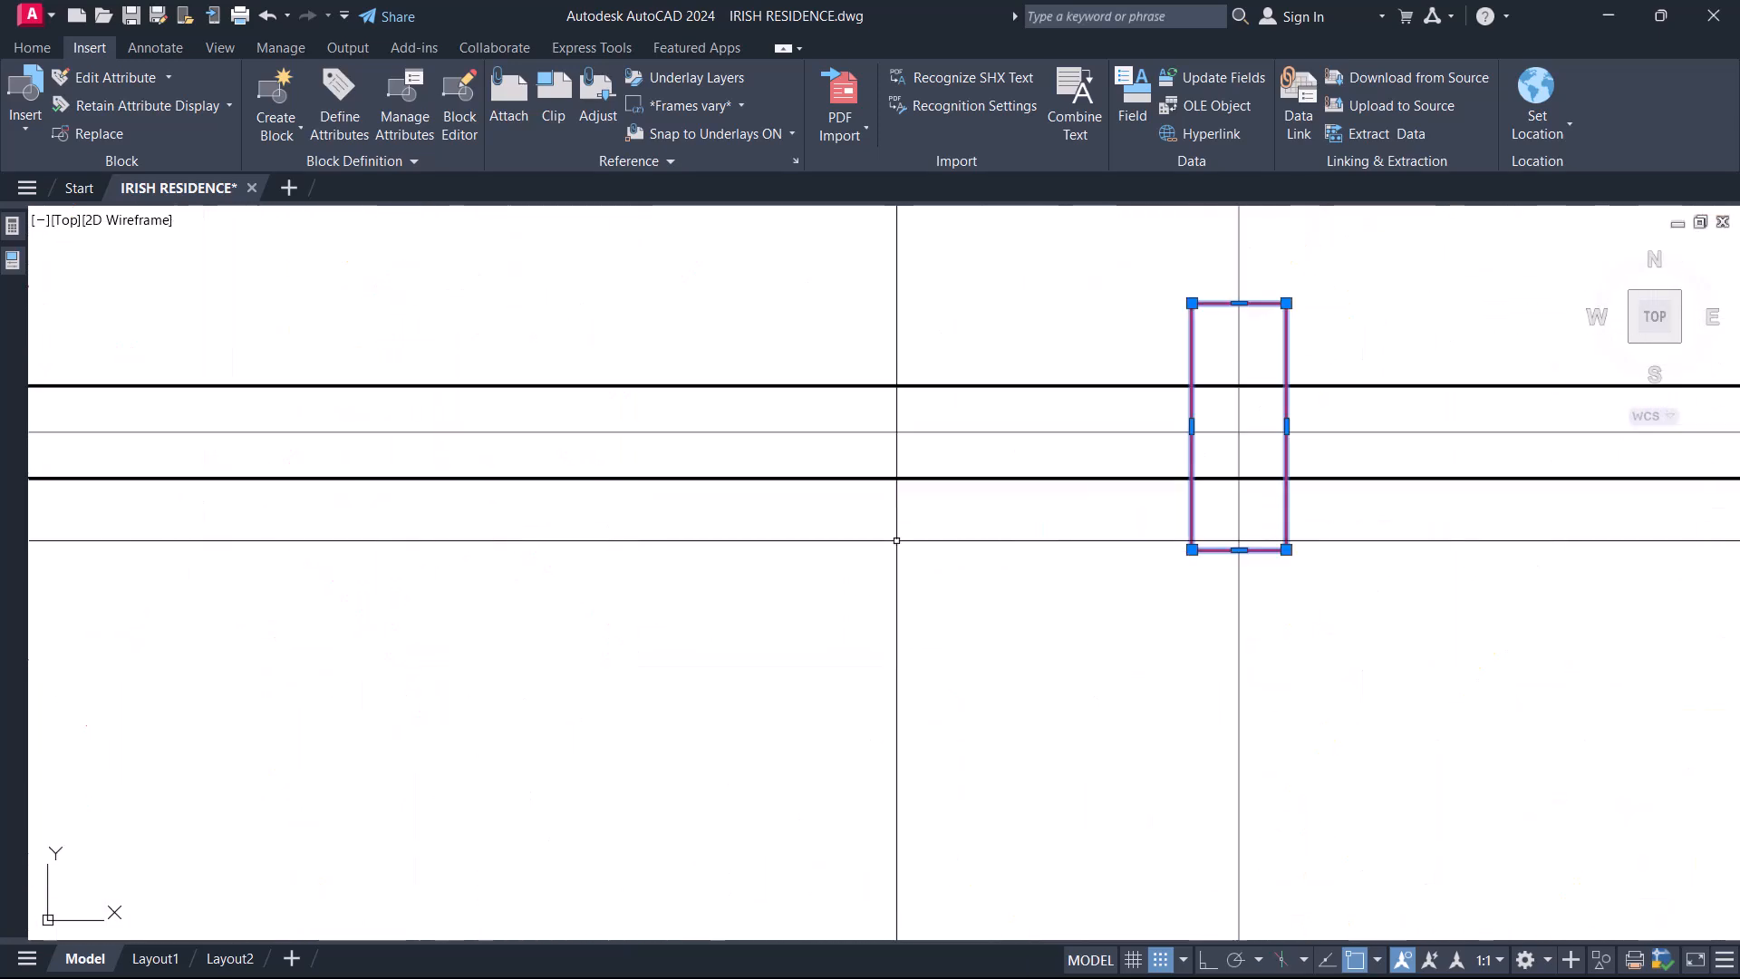
type("e")
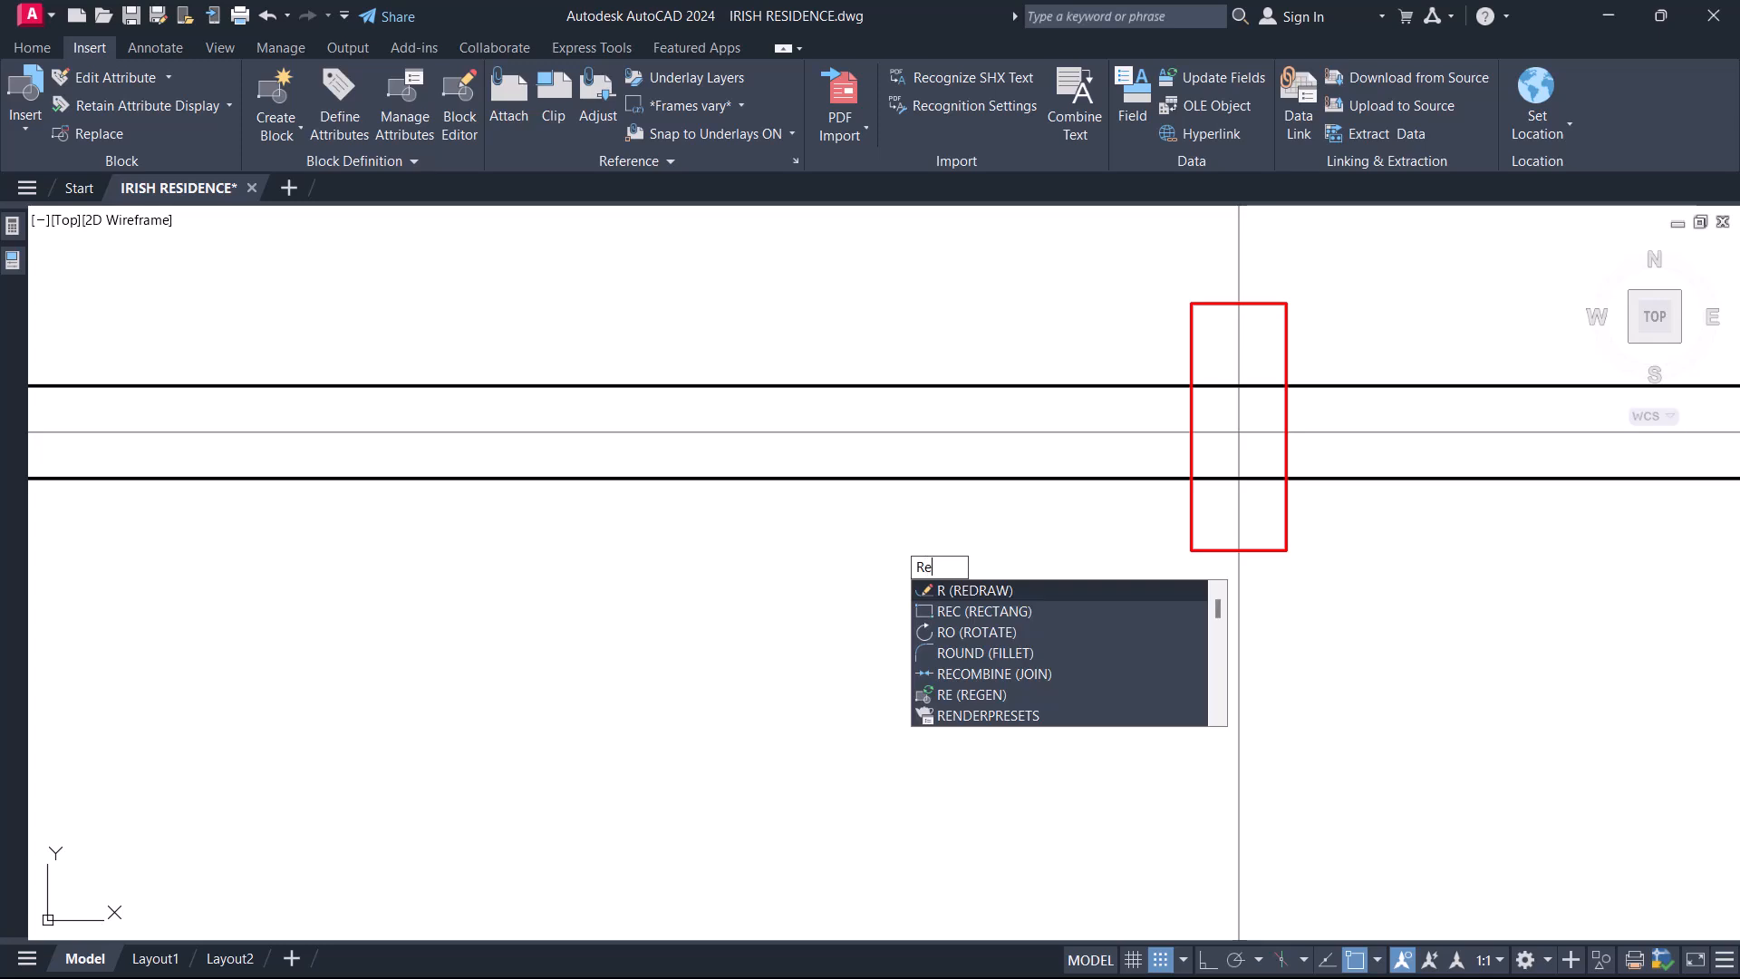
key("Return")
left_click(900, 661)
left_click(1094, 574)
- Move the horizontal rectangle from its centre onto the gridline intersection at the centre of the vertical red column
left_click(1057, 547)
left_click(1004, 608)
type("m")
key("Return")
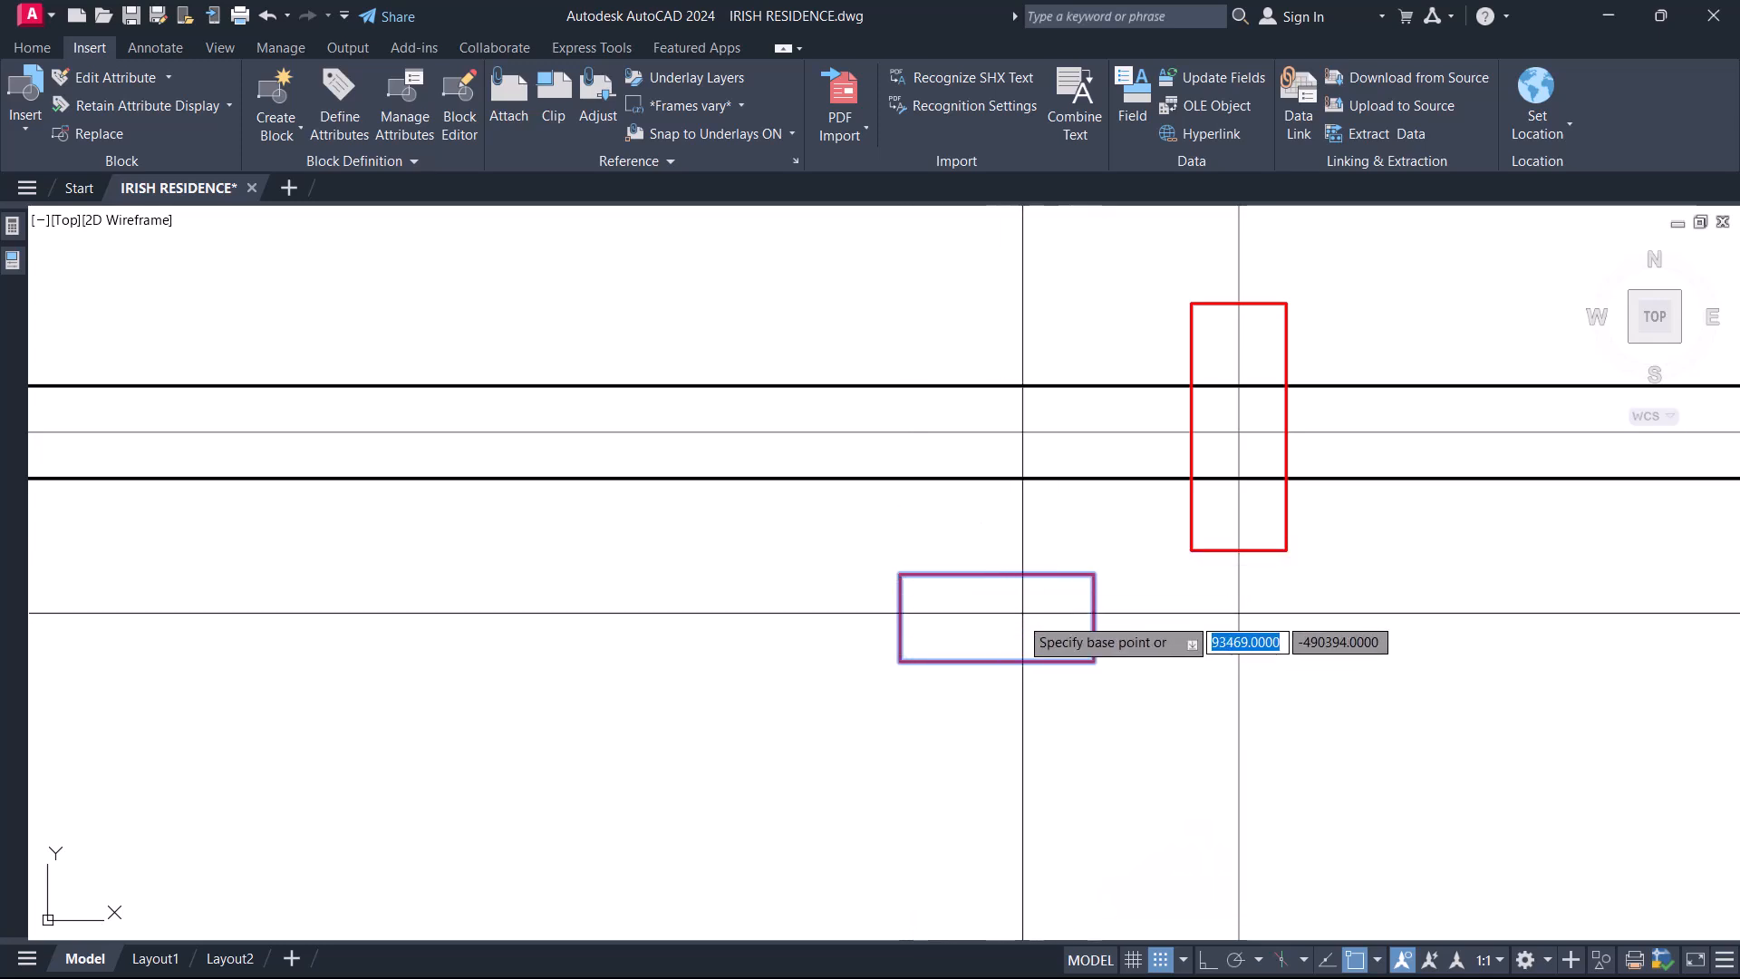
left_click(998, 617)
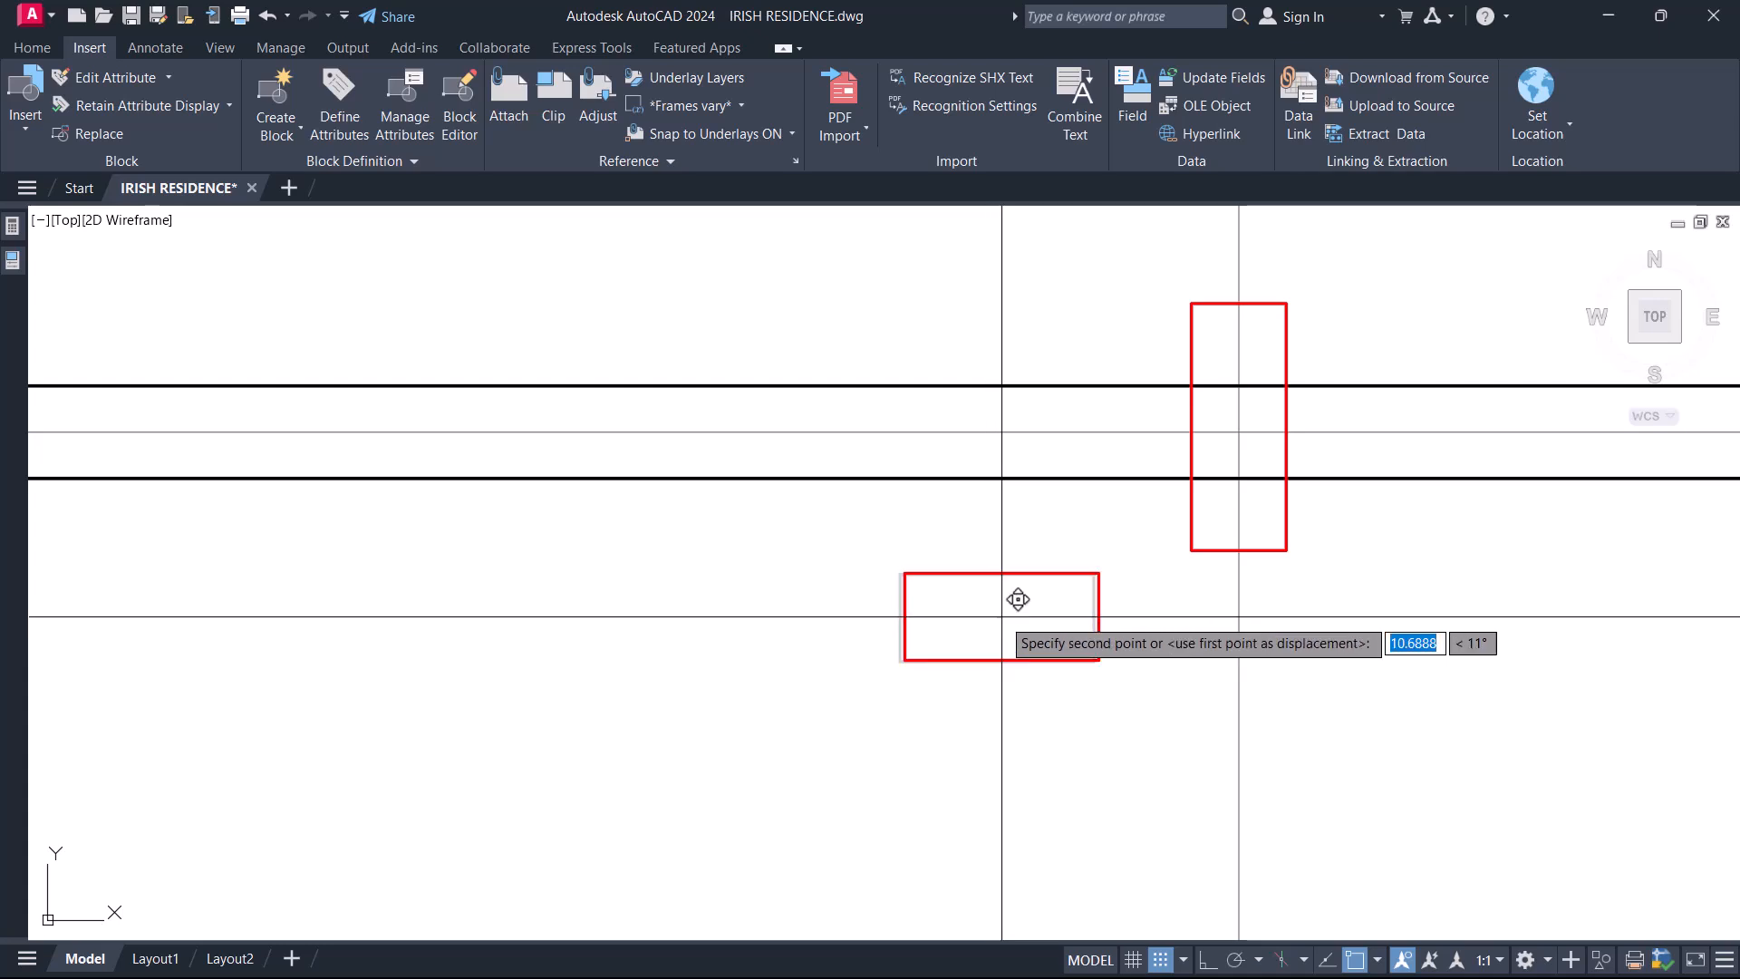
left_click(1239, 433)
- Delete the horizontal rectangle that crosses the vertical red column
scroll(1372, 563, "up", 5)
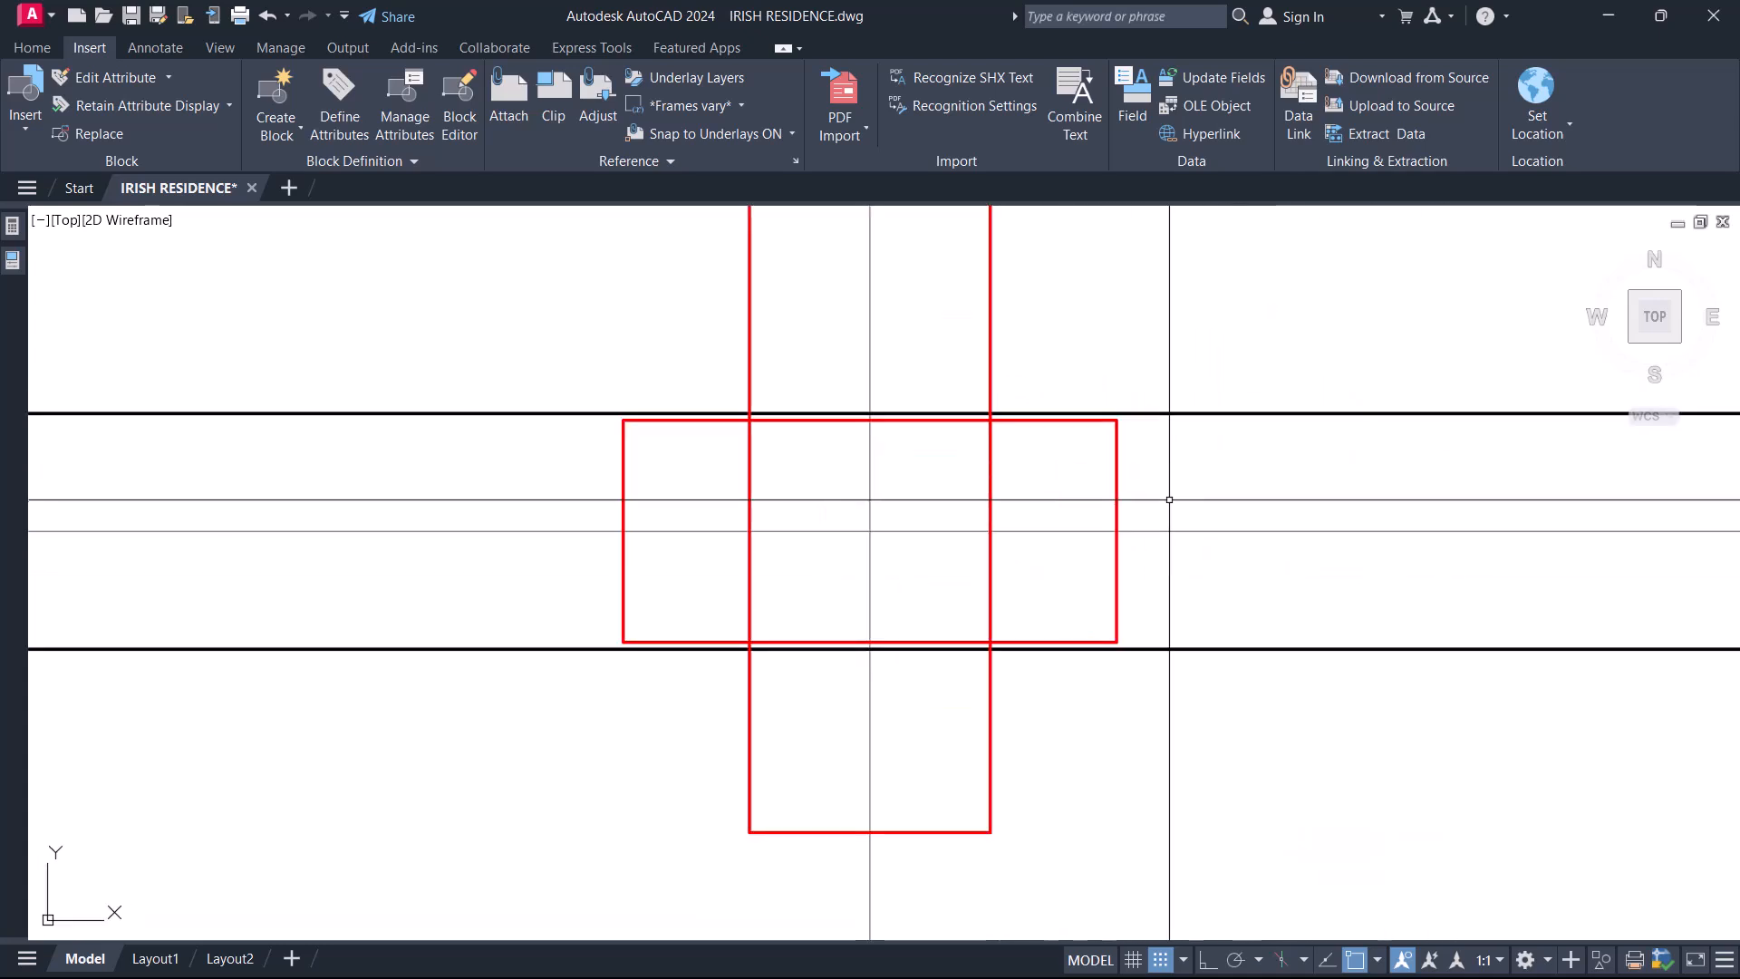
left_click(1123, 488)
left_click(1088, 494)
key("Delete")
- Rotate the remaining vertical red column about its gridline intersection with ortho mode so that it lies along the wall
scroll(1088, 498, "down", 4)
left_click(1107, 466)
left_click(1052, 453)
type("o")
key("Return")
left_click(1011, 538)
key("F8")
left_click(1037, 812)
scroll(1000, 492, "down", 5)
scroll(981, 504, "up", 5)
scroll(934, 475, "up", 2)
left_click(1109, 477)
type("m")
key("Return")
left_click(1108, 549)
key("Escape")
scroll(1150, 523, "down", 6)
mouse_move(1167, 499)
middle_mouse_down()
mouse_move(1100, 603)
mouse_move(1072, 611)
middle_mouse_up()
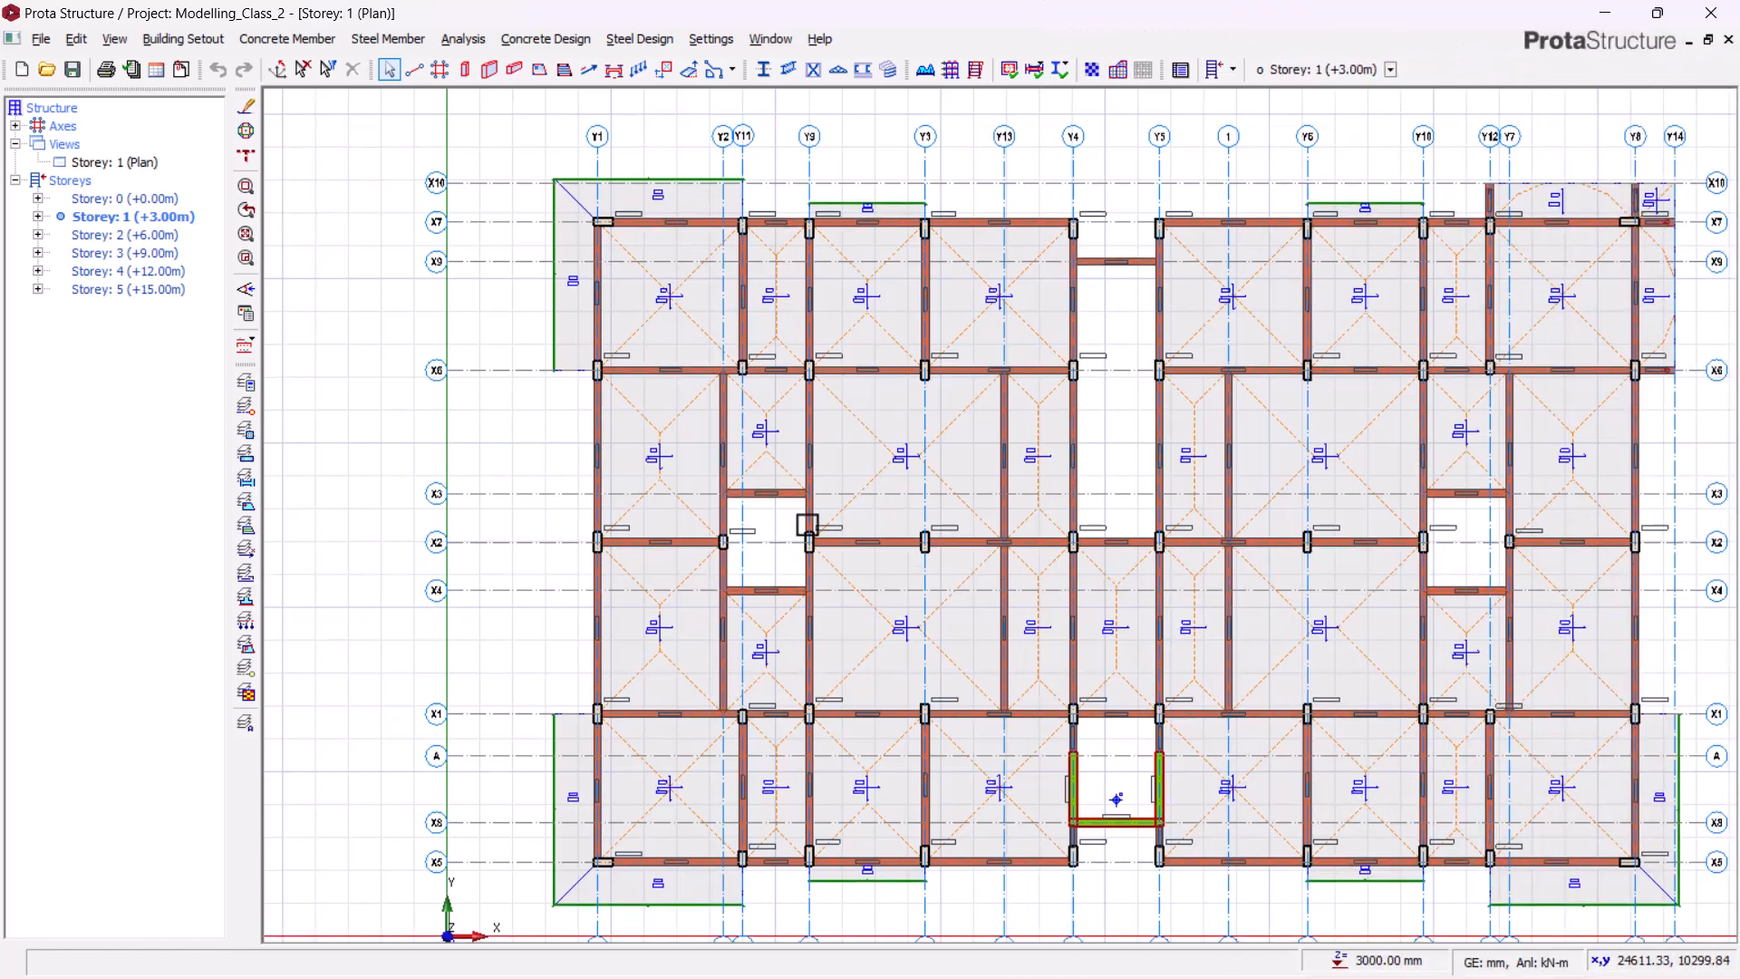
- Switch to ProtaStructure and examine the orientation of columns 1C29 and 1C22 along axis X2 in the Storey 1 plan
scroll(808, 524, "up", 8)
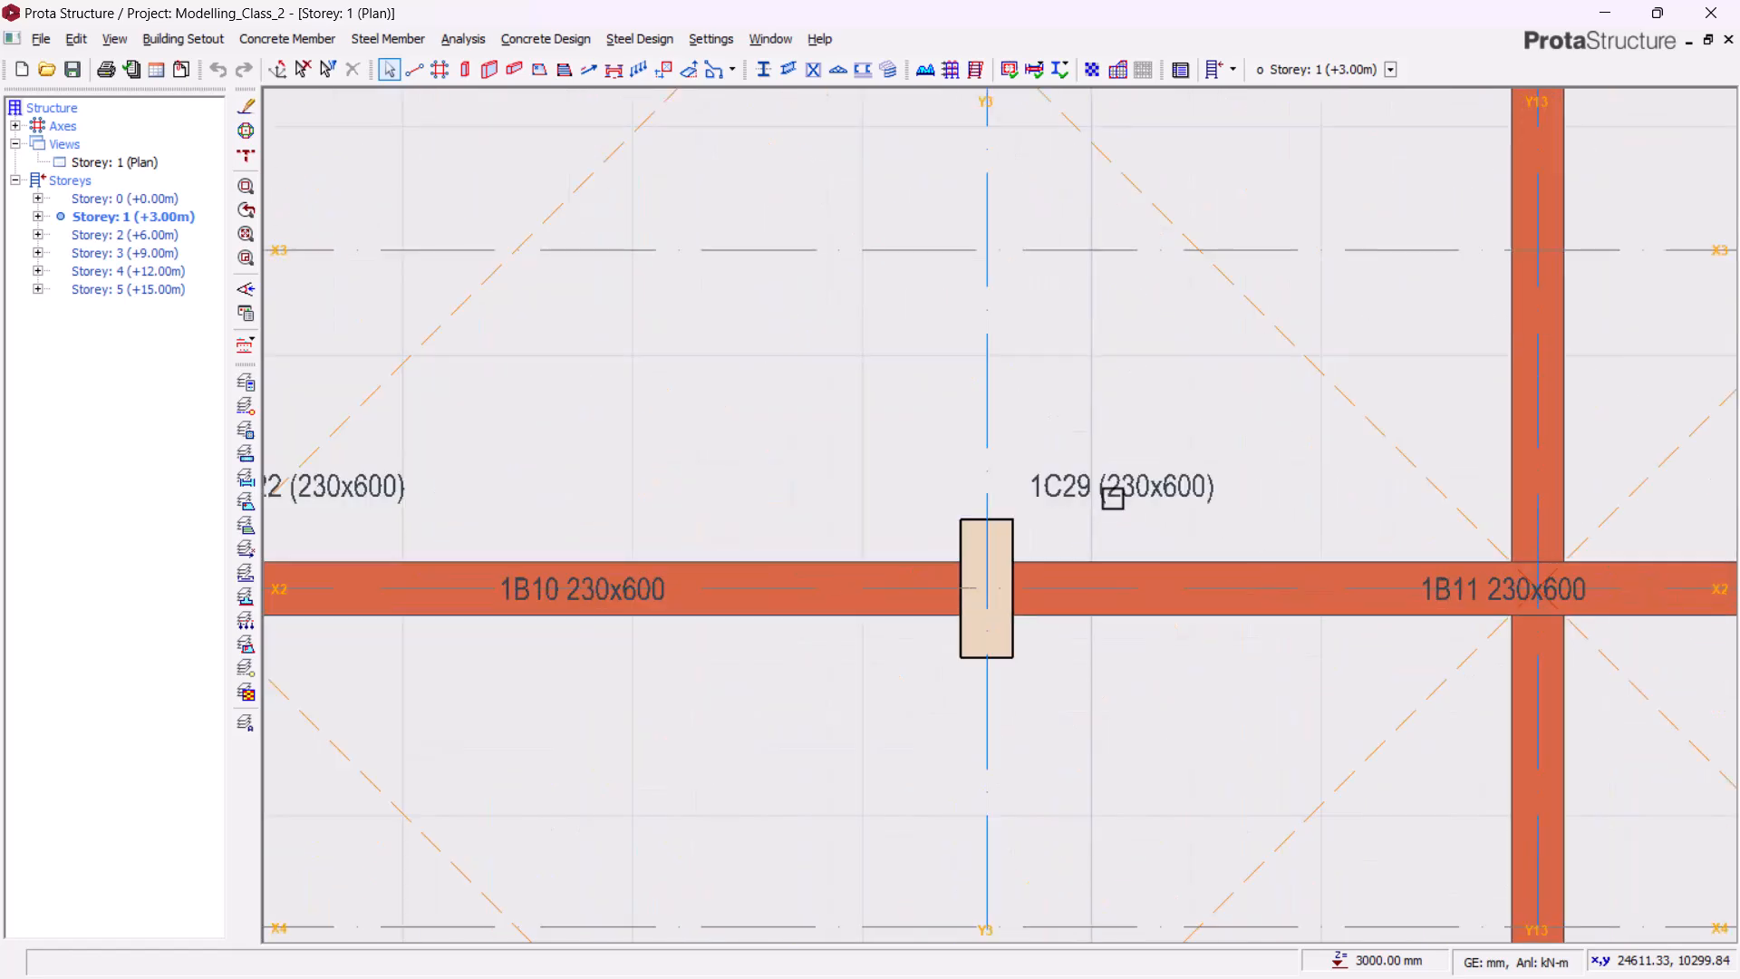
left_click(1119, 485)
scroll(1173, 681, "down", 5)
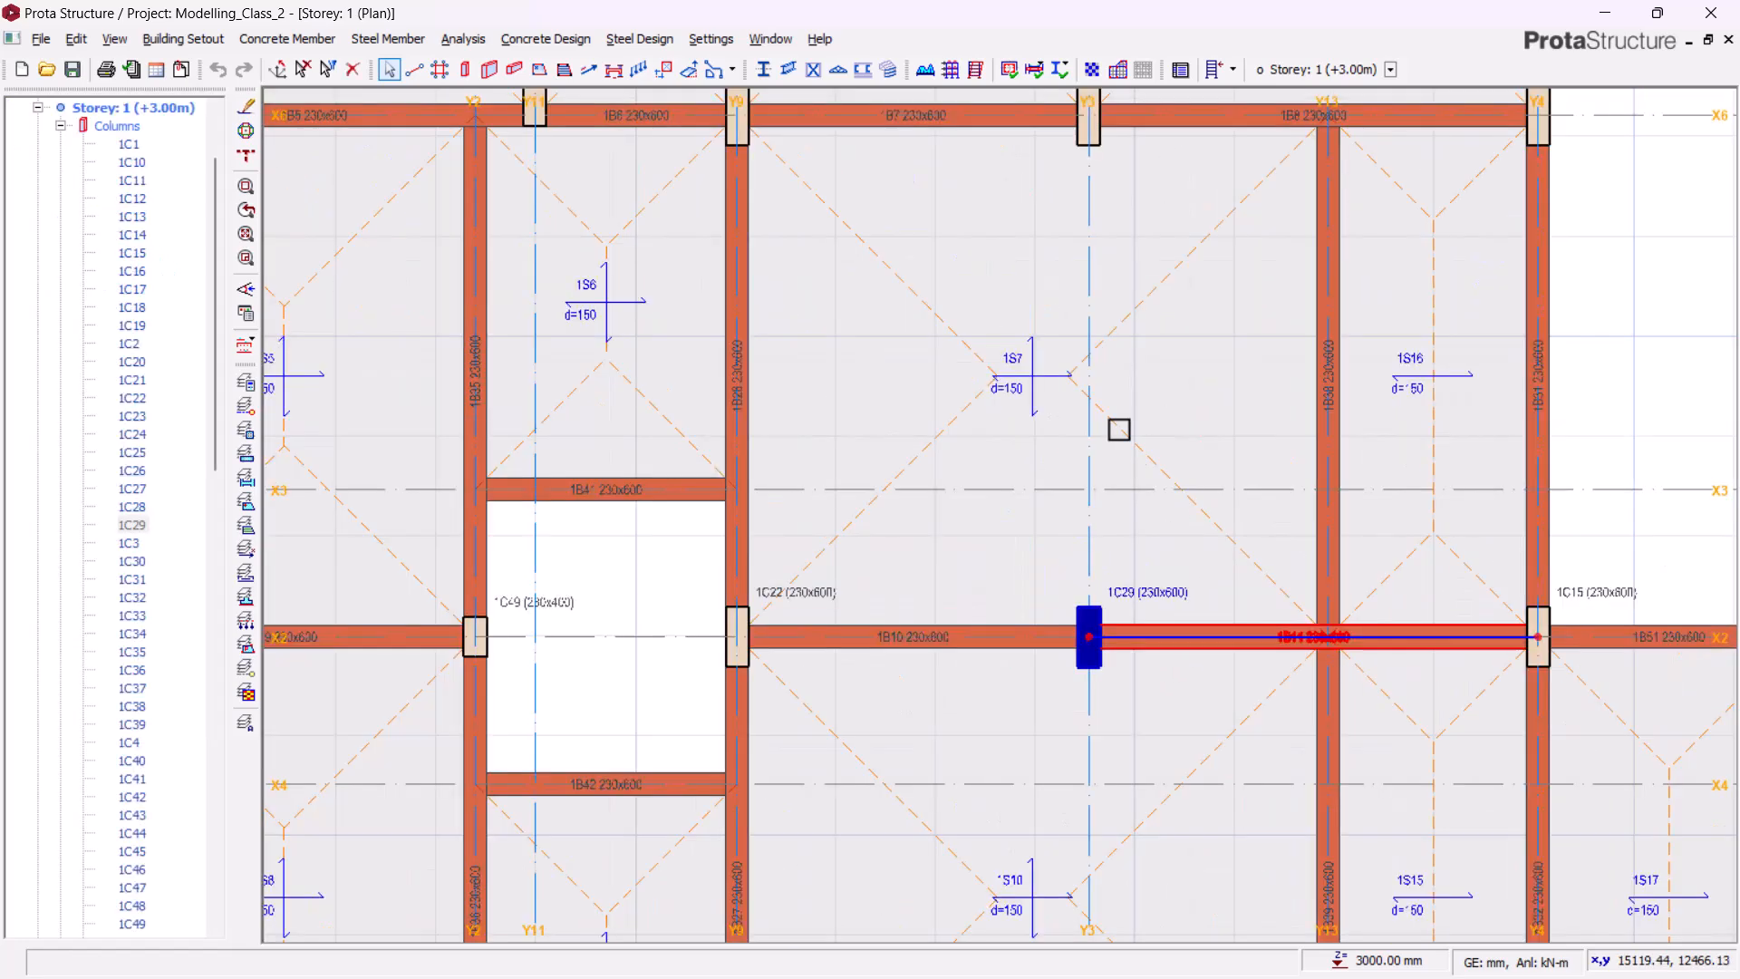
scroll(889, 656, "up", 4)
left_click(881, 583)
scroll(669, 549, "up", 3)
left_click_drag(666, 374, 924, 636)
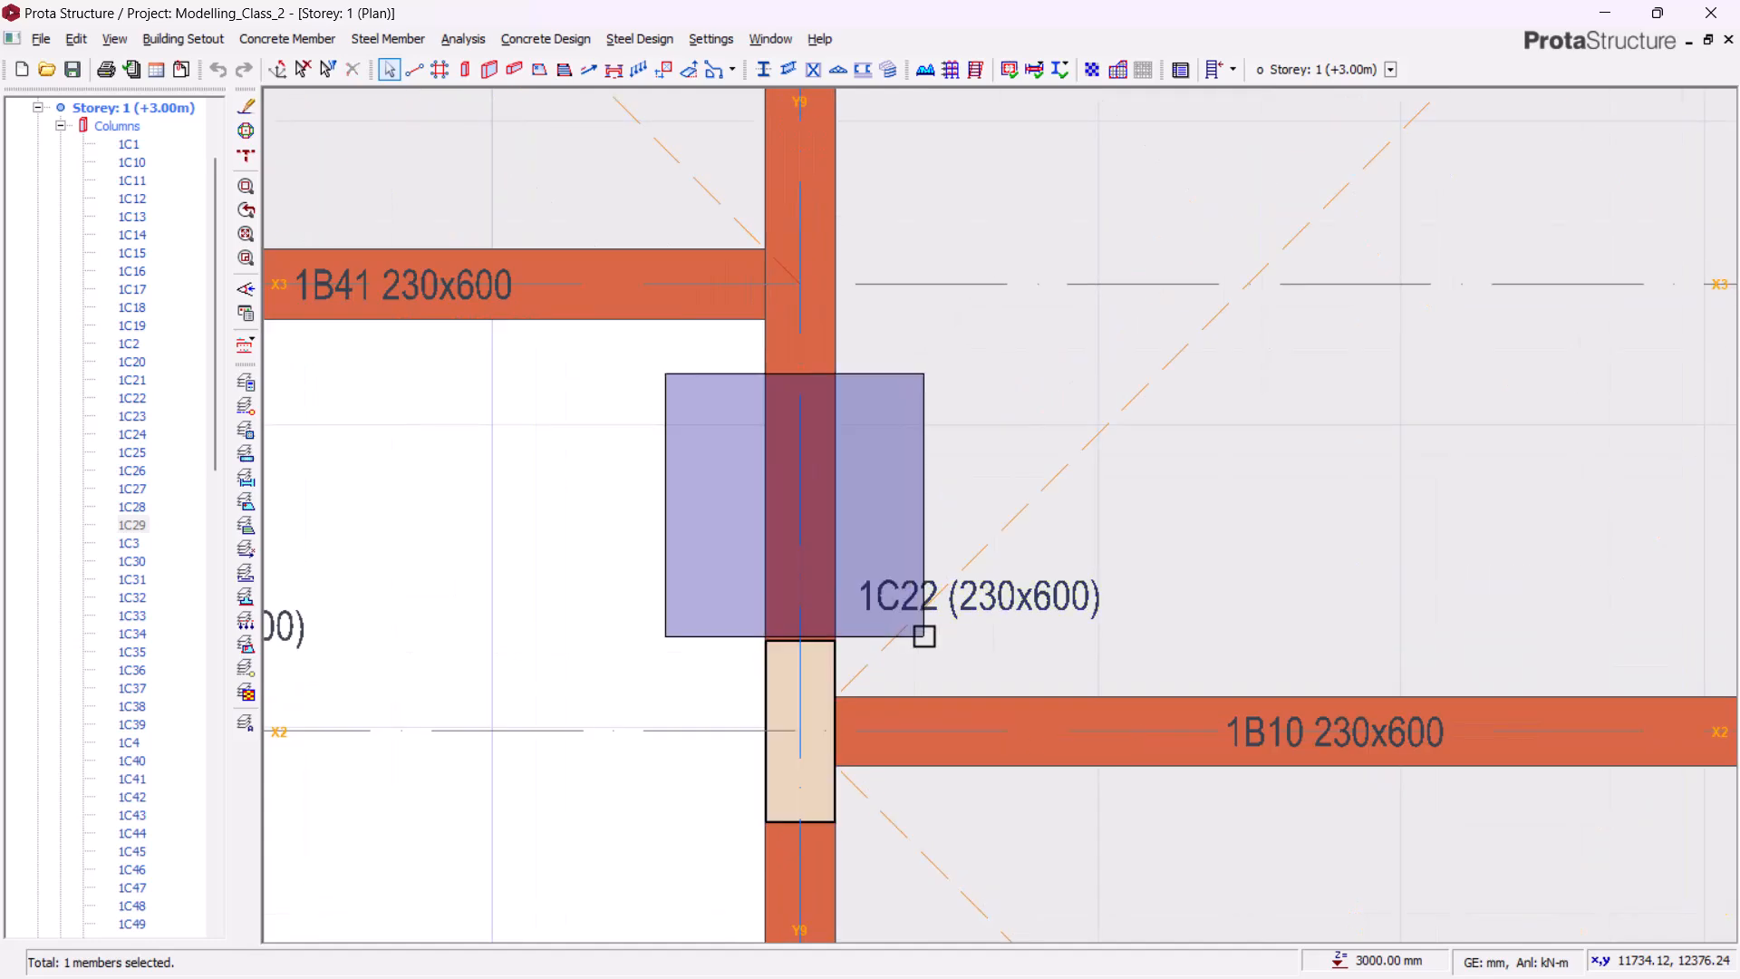
scroll(837, 569, "down", 3)
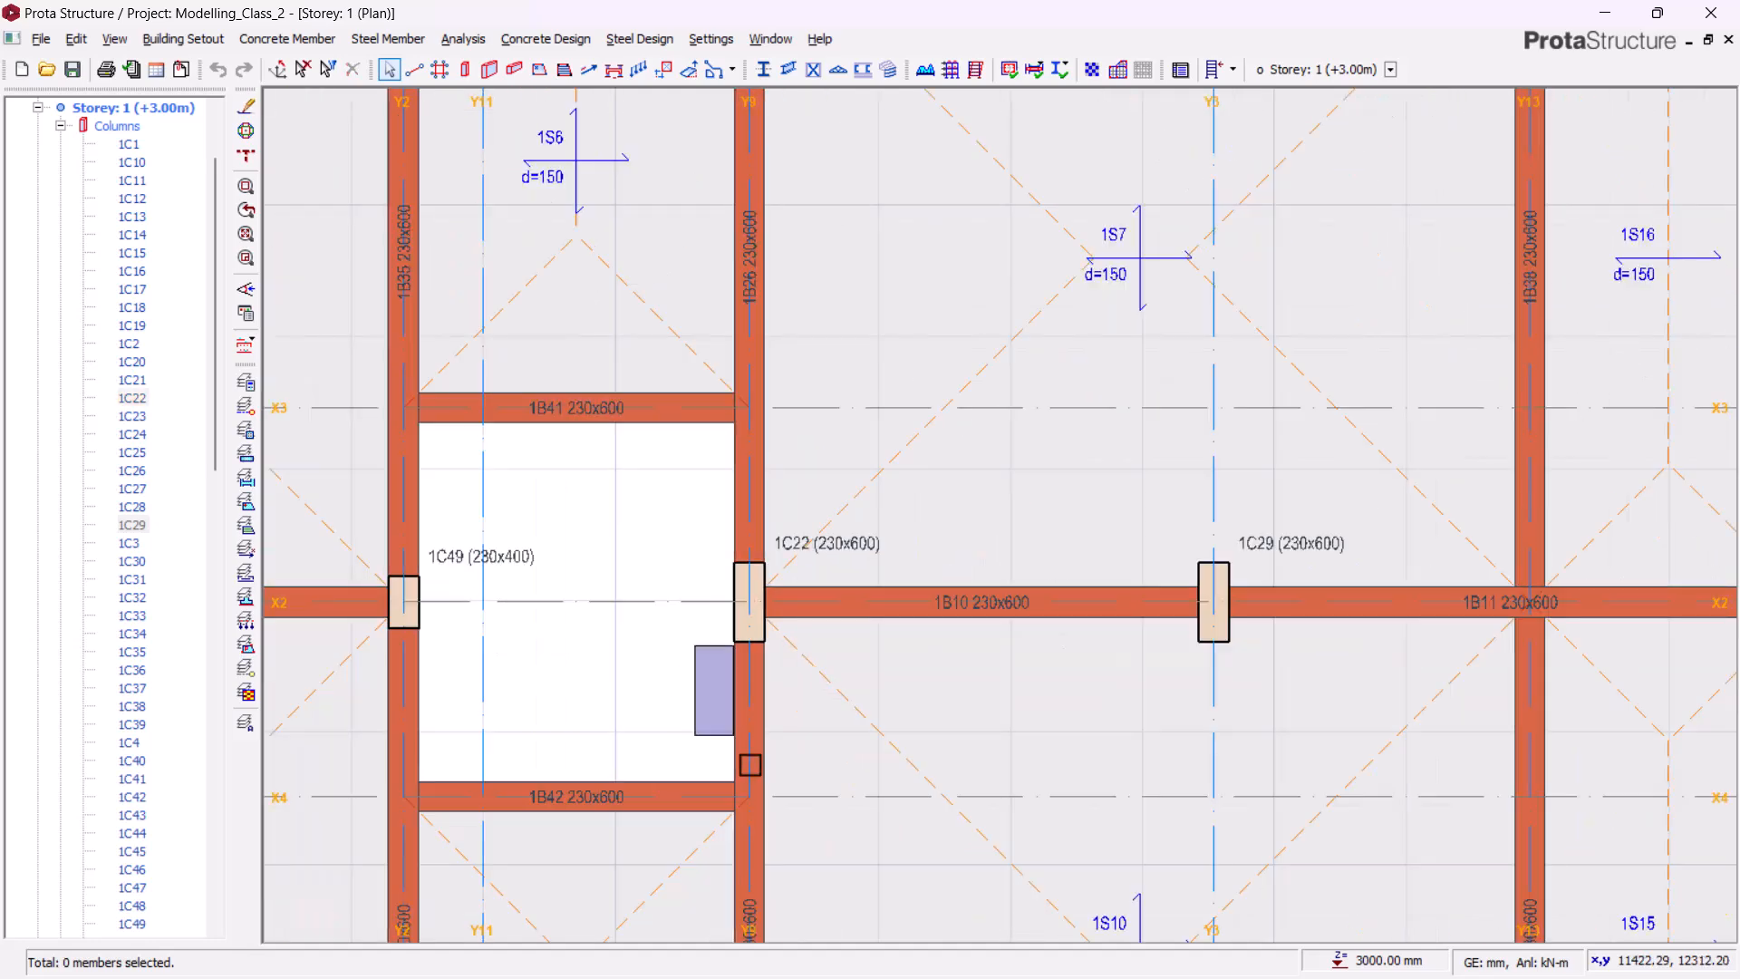
left_click_drag(816, 781, 787, 770)
- Examine columns 1C49 and 1C22 on either side of the void on axis X2, including the section data of 1C22
middle_click_drag(570, 566, 876, 607)
scroll(1001, 497, "up", 3)
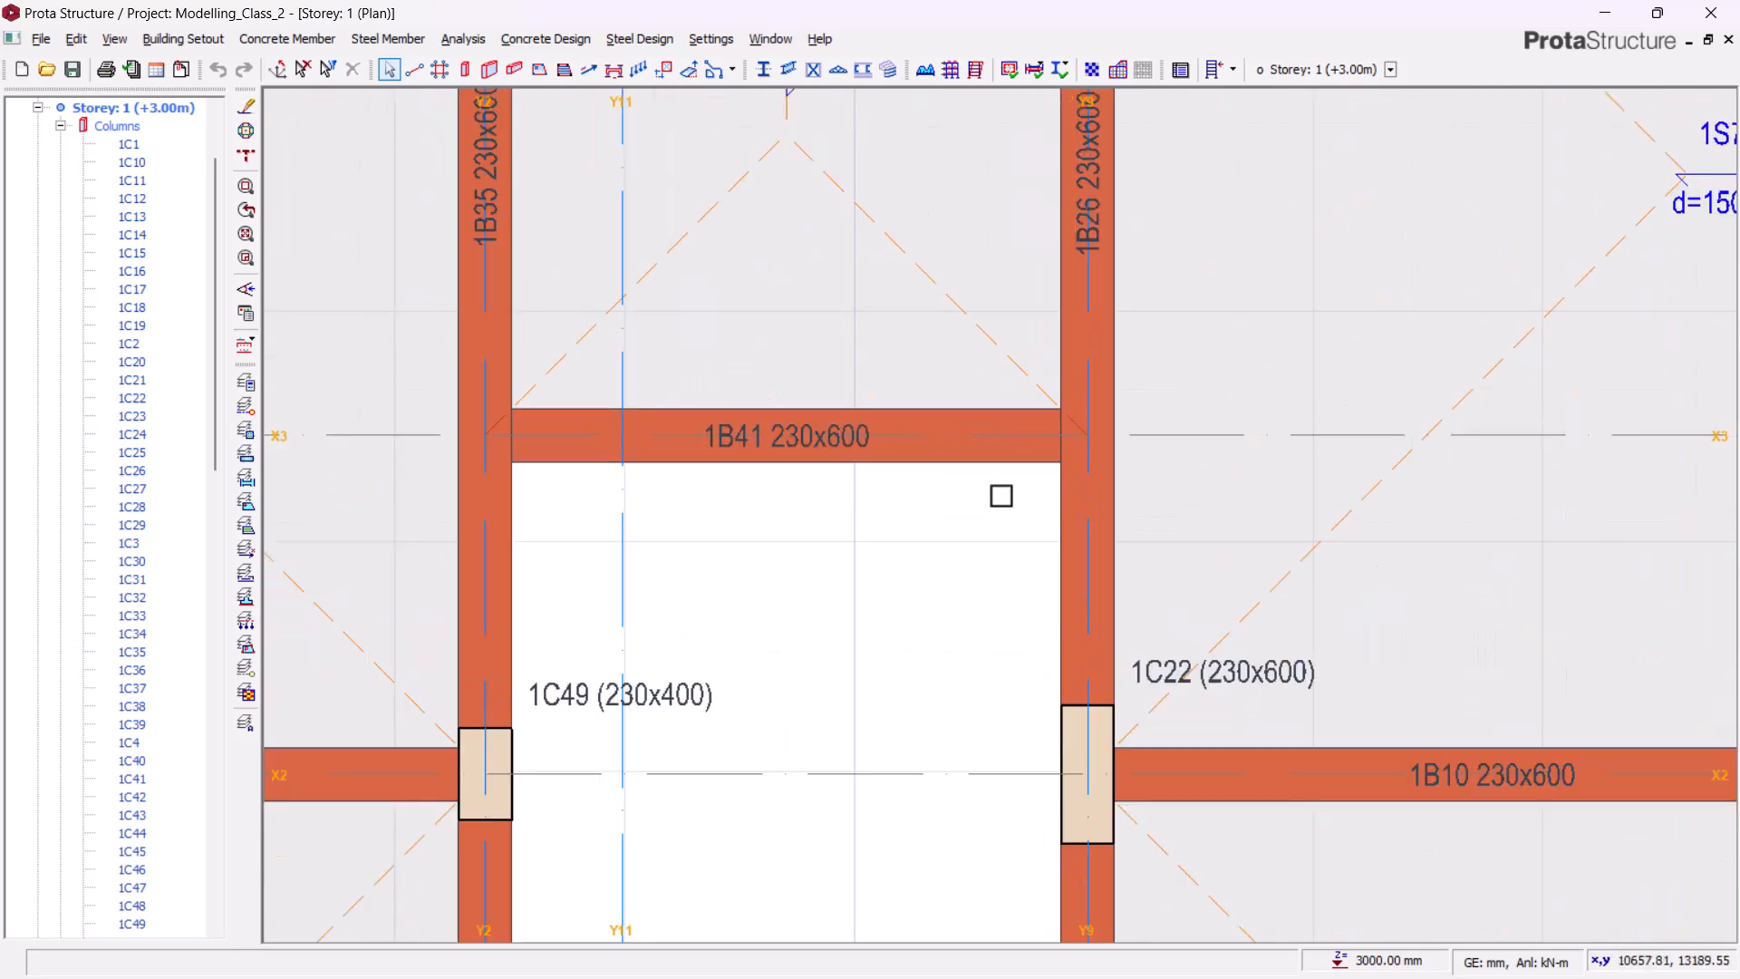
scroll(1094, 627, "down", 3)
scroll(982, 493, "up", 2)
left_click_drag(984, 735, 1064, 850)
scroll(894, 684, "down", 5)
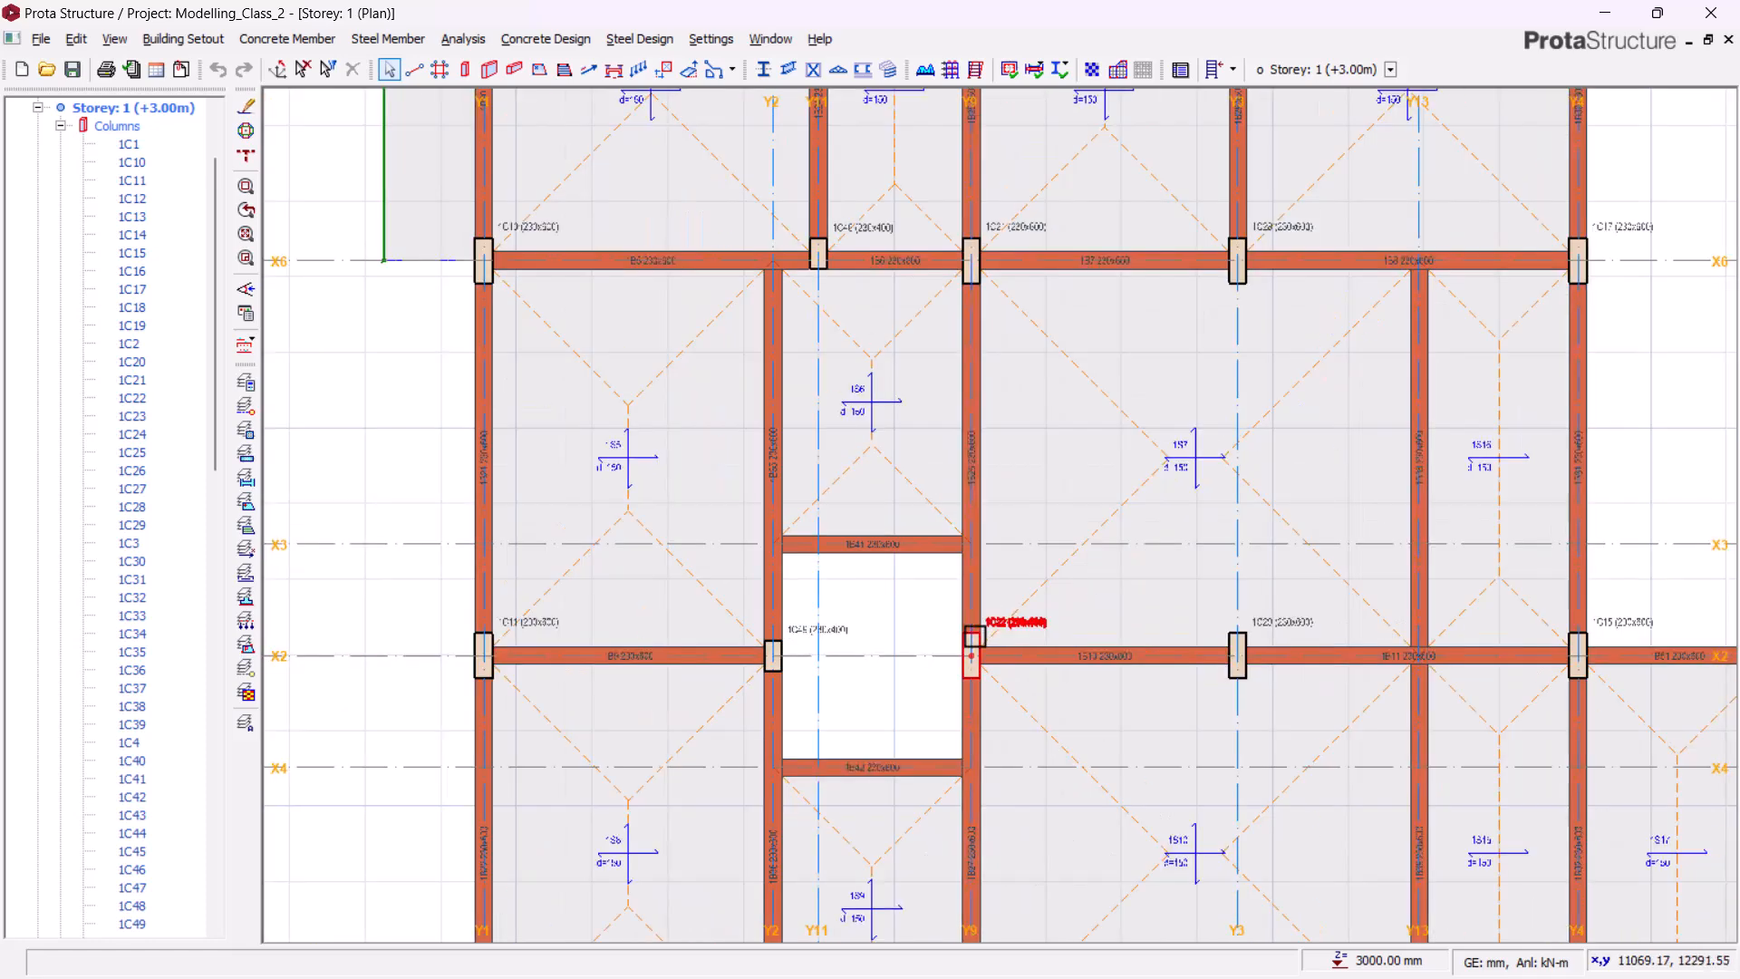
mouse_move(975, 635)
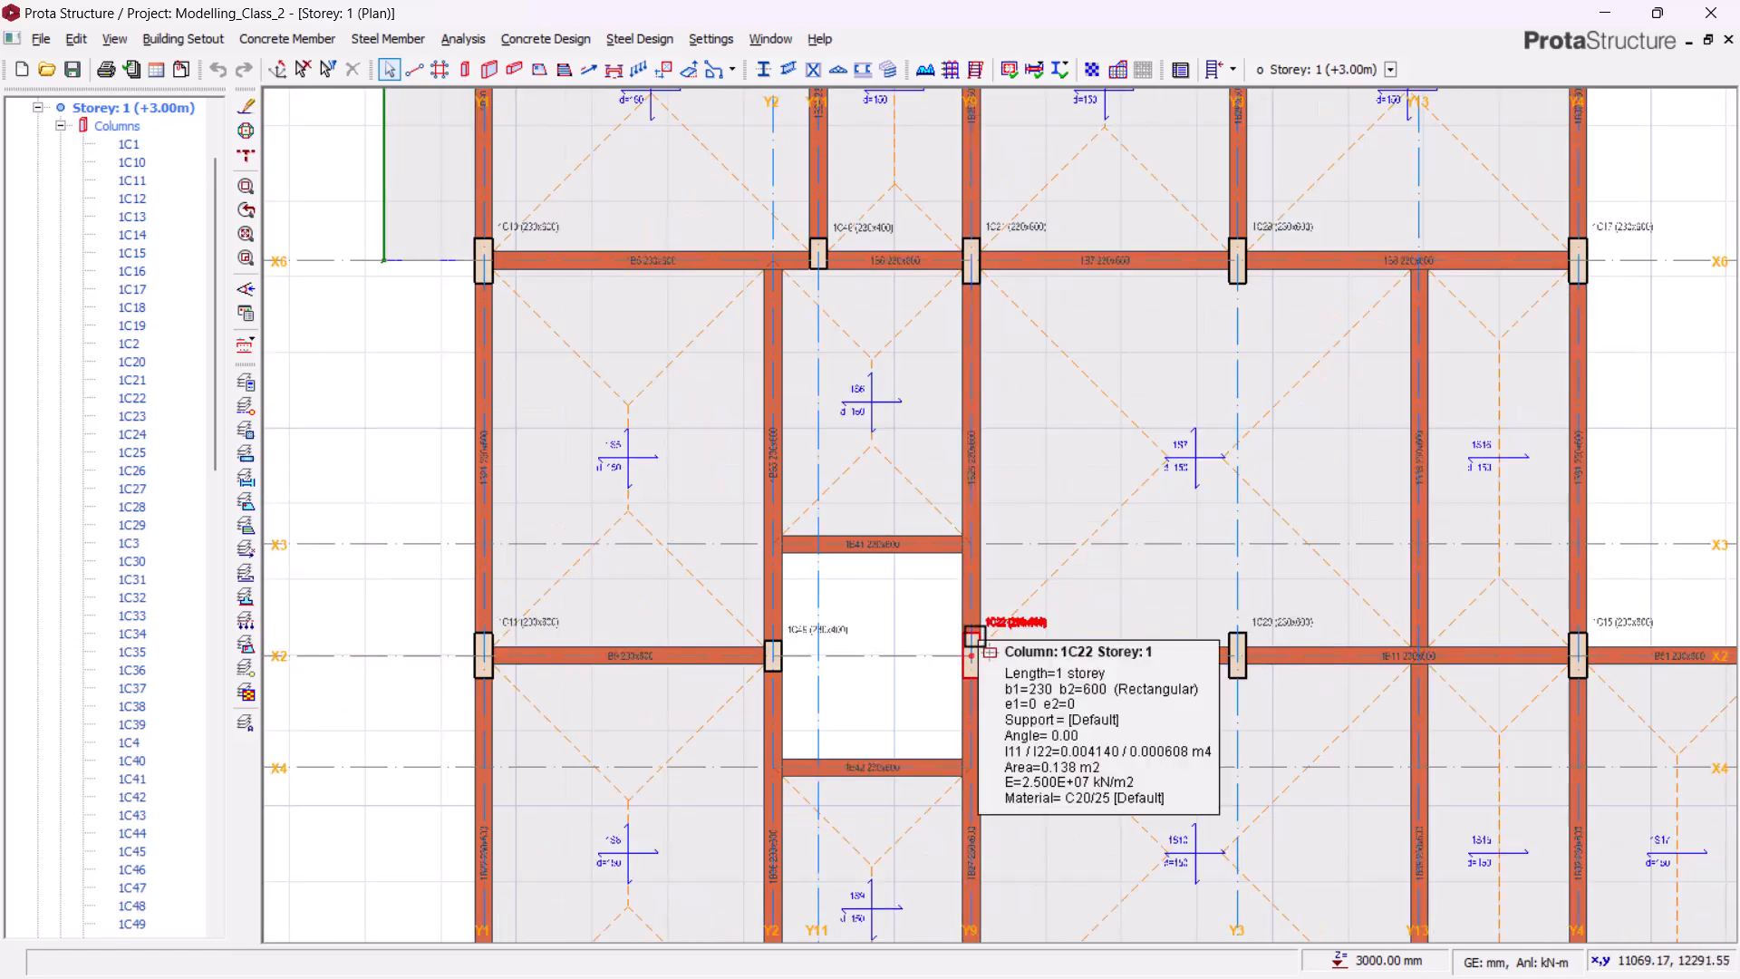
scroll(963, 417, "down", 1)
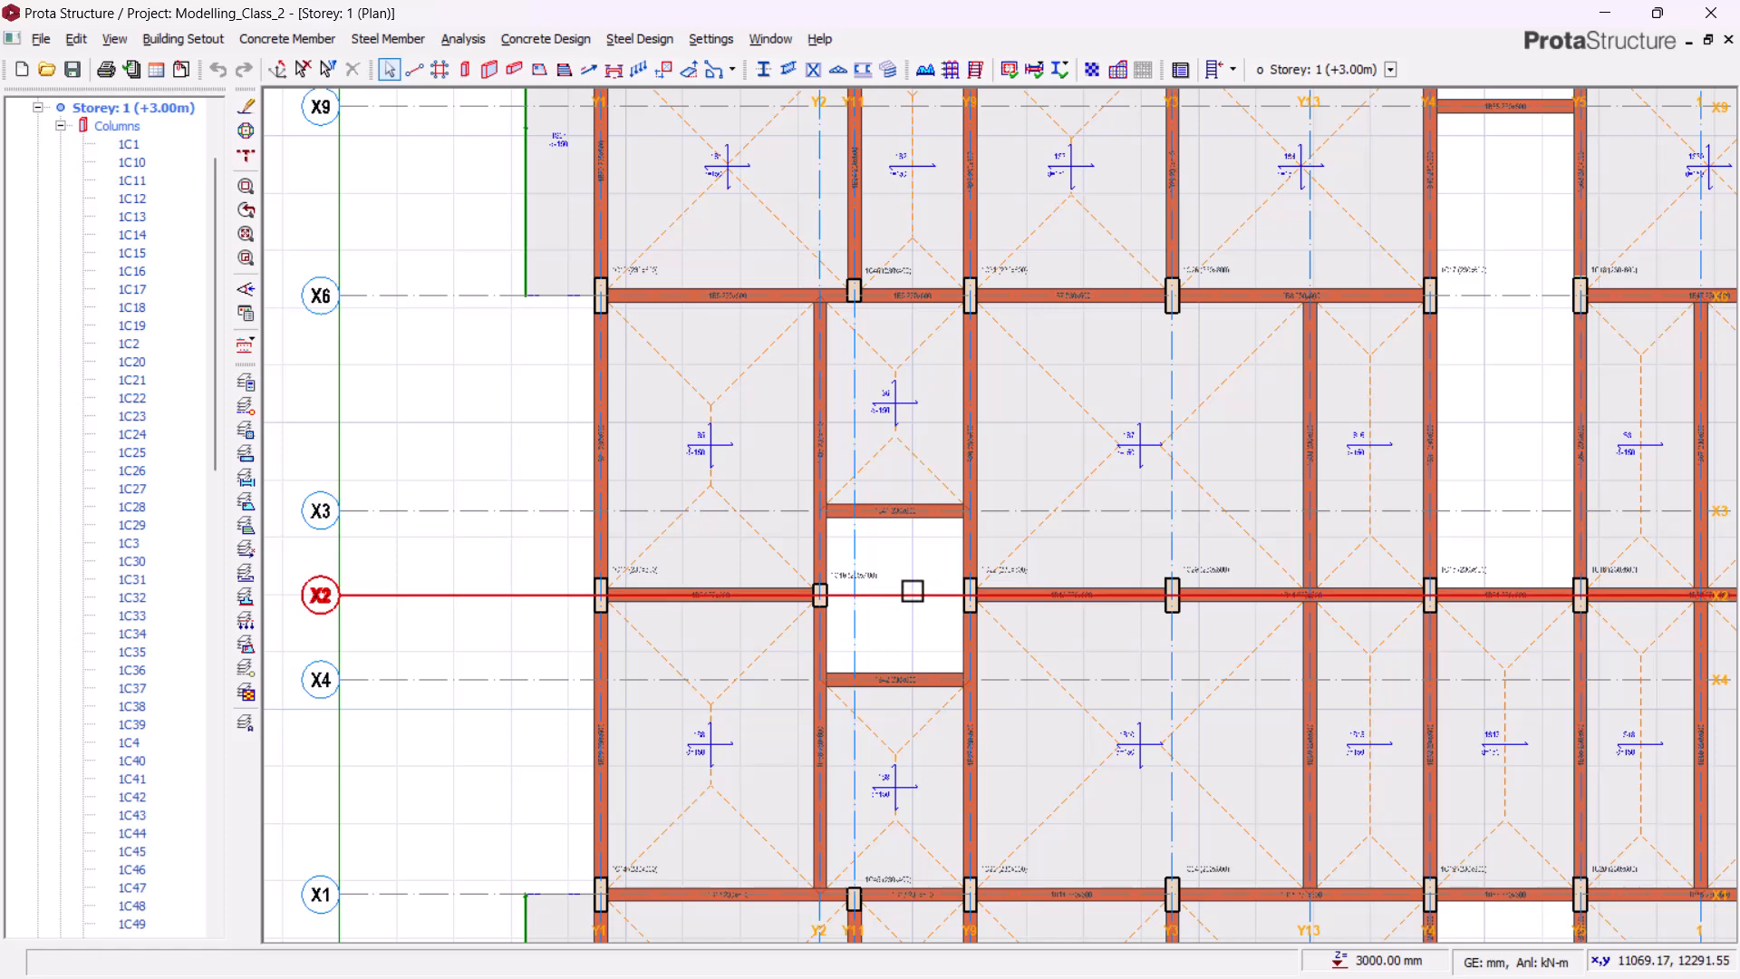
middle_click_drag(908, 573, 900, 601)
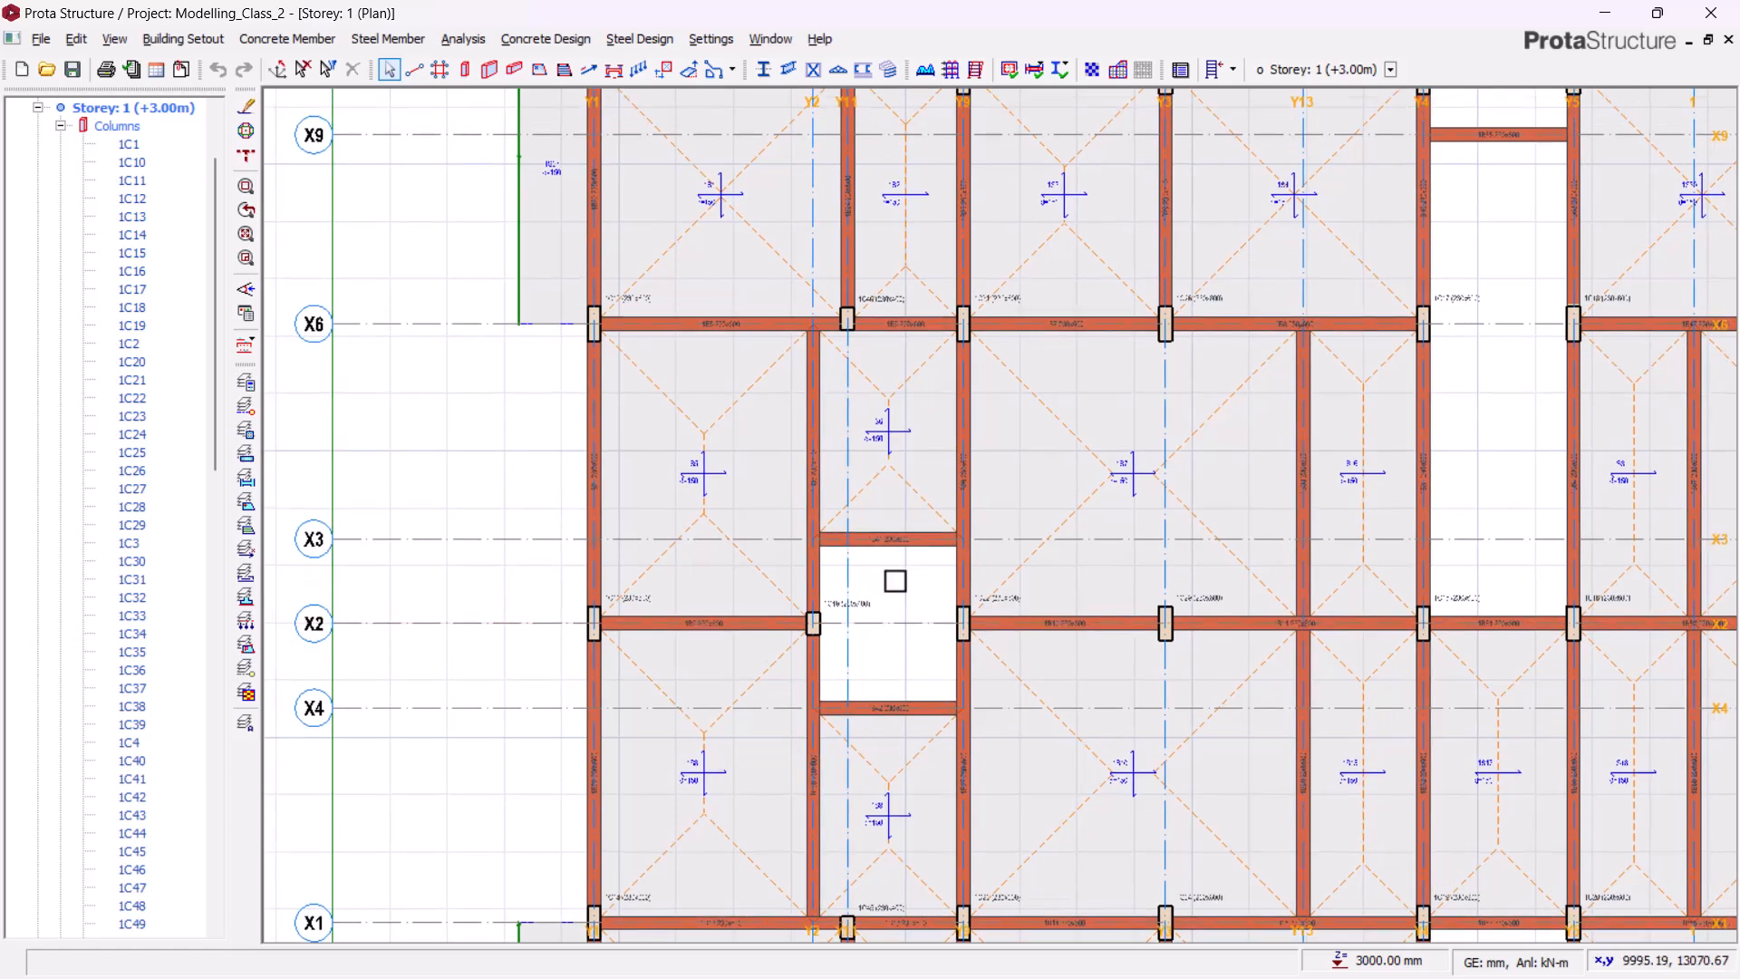
- Examine columns 1C1 and 1C5 at the two ends of axis Y9 and their place in the overall Storey 1 layout
scroll(897, 581, "down", 3)
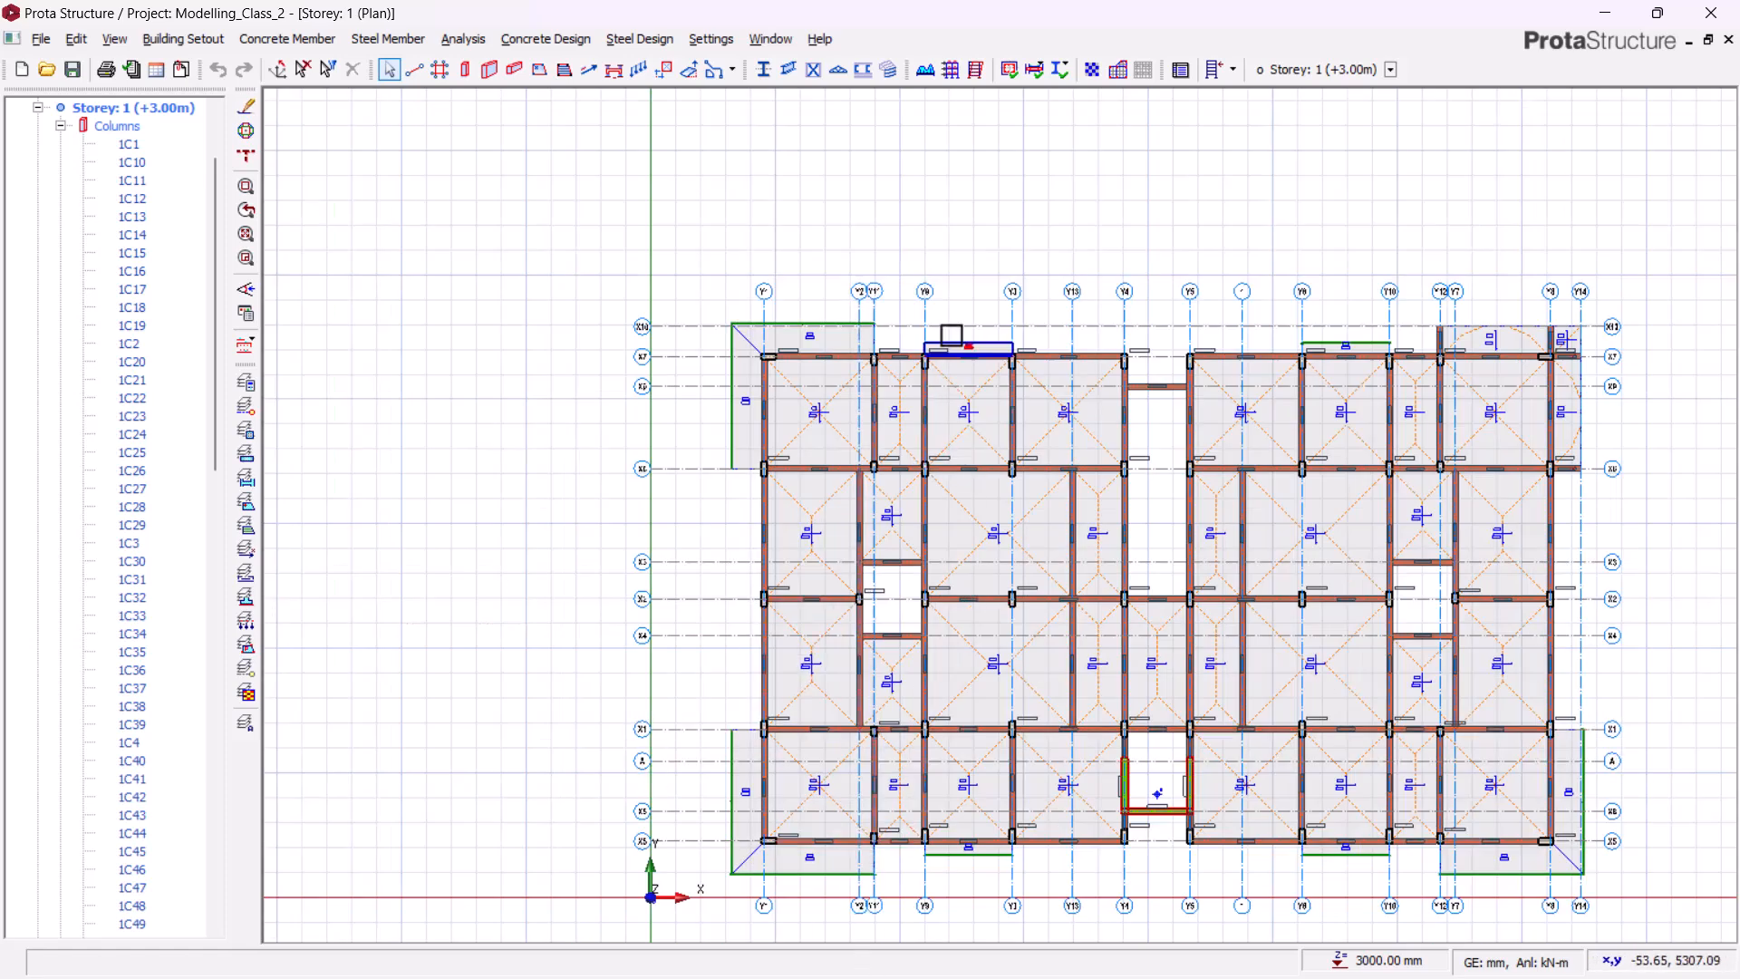
scroll(951, 334, "up", 3)
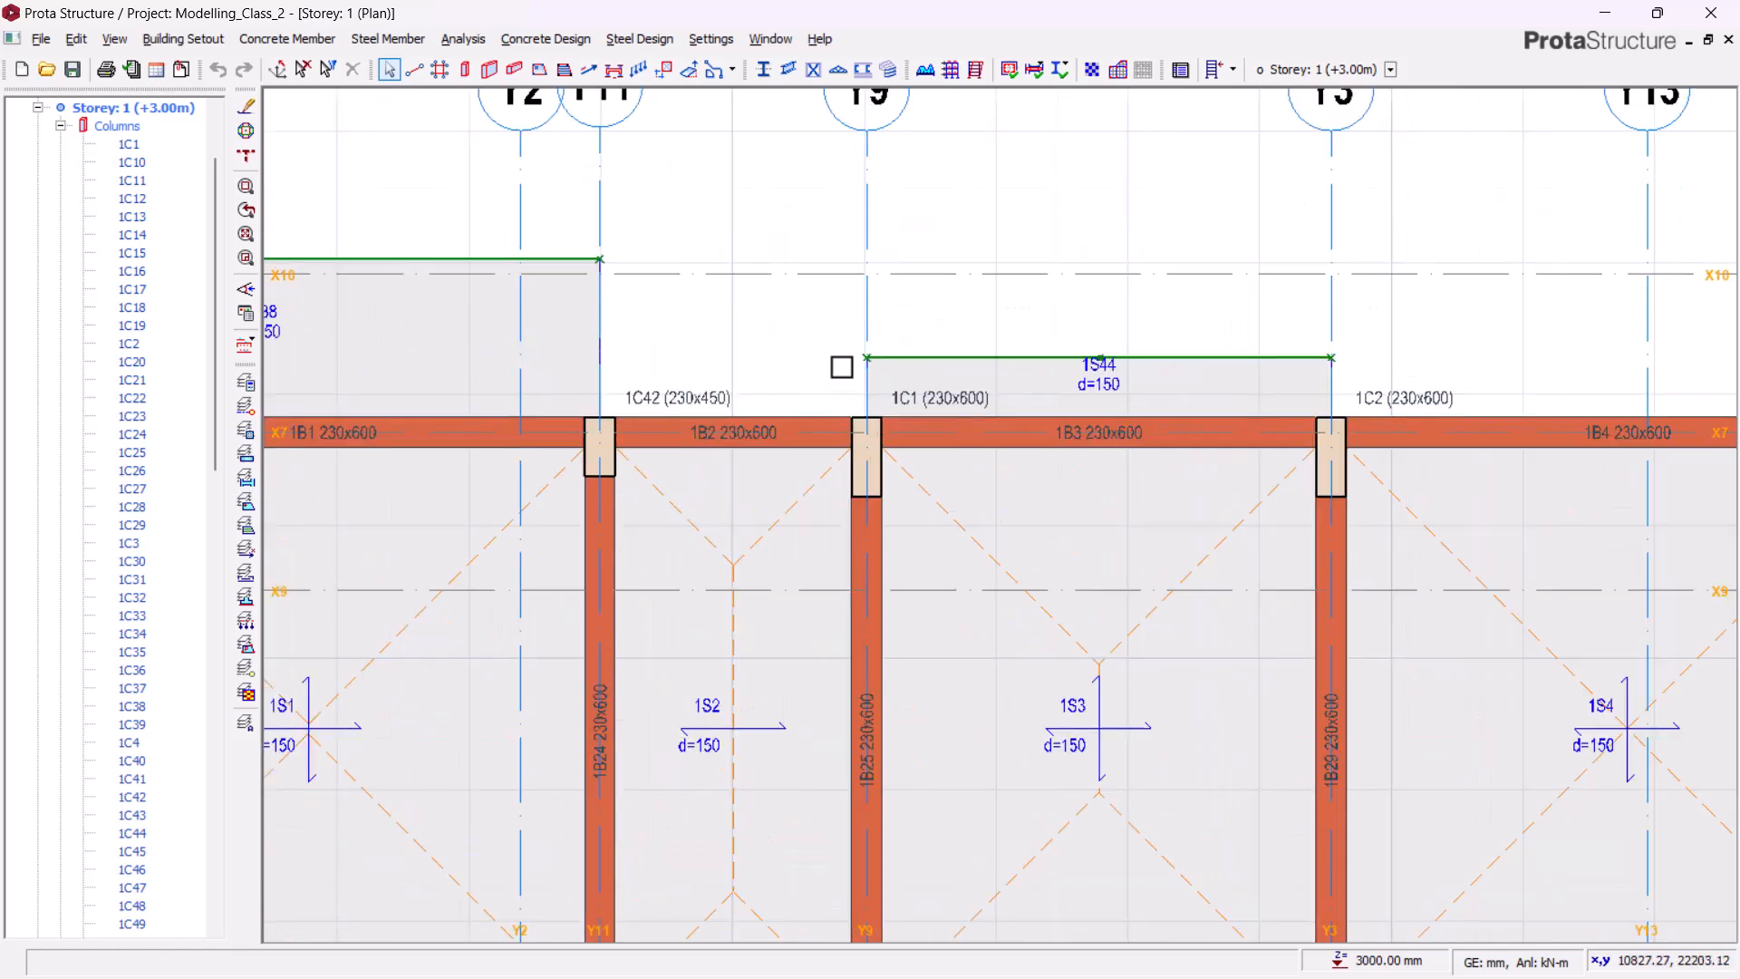
scroll(845, 386, "up", 2)
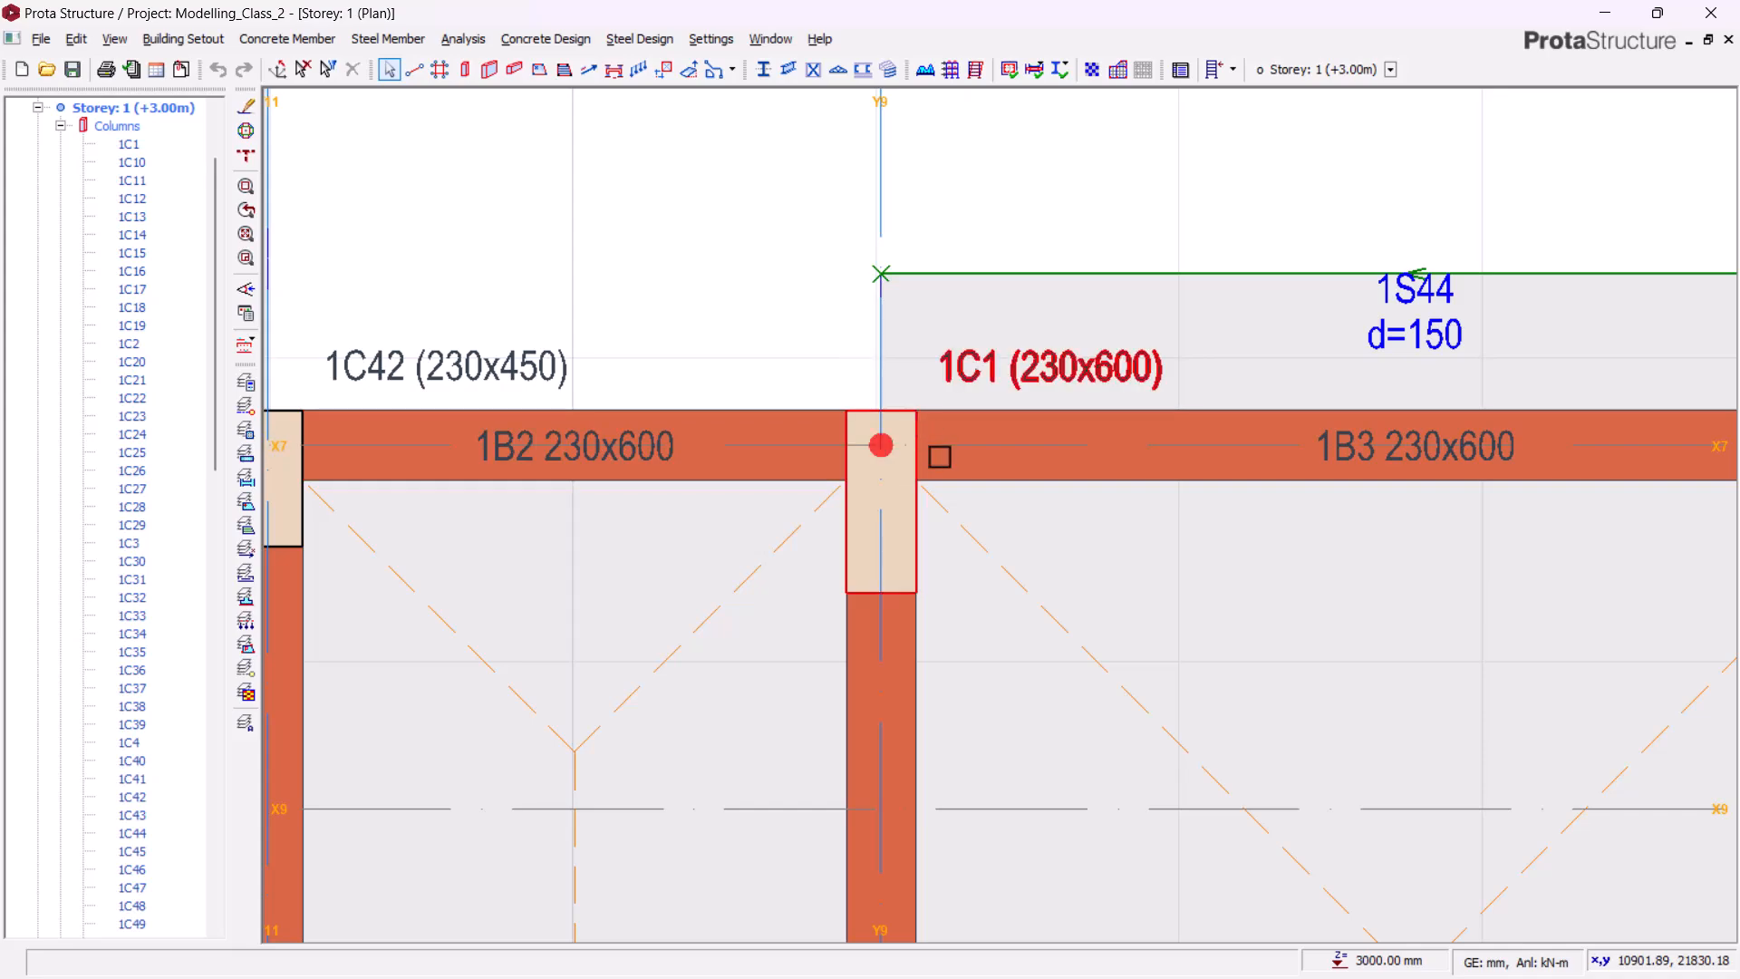
scroll(794, 203, "down", 2)
scroll(797, 204, "down", 4)
middle_click_drag(874, 664, 873, 368)
scroll(798, 826, "up", 1)
scroll(811, 766, "up", 8)
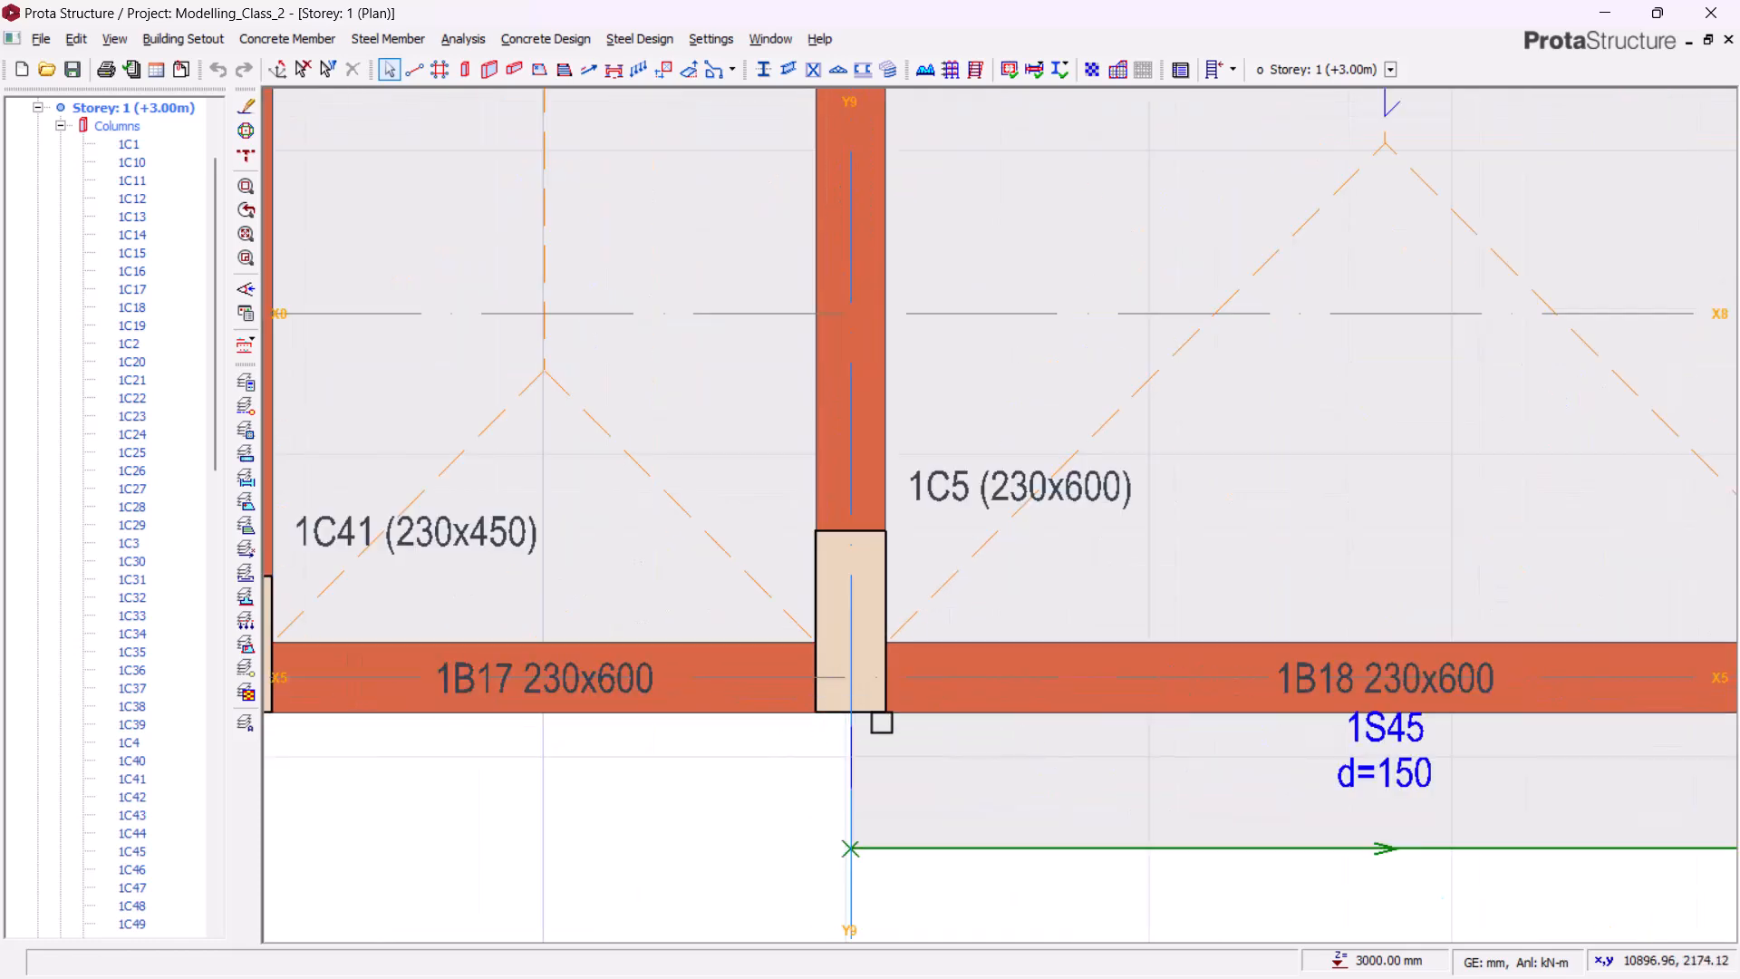
scroll(886, 795, "down", 3)
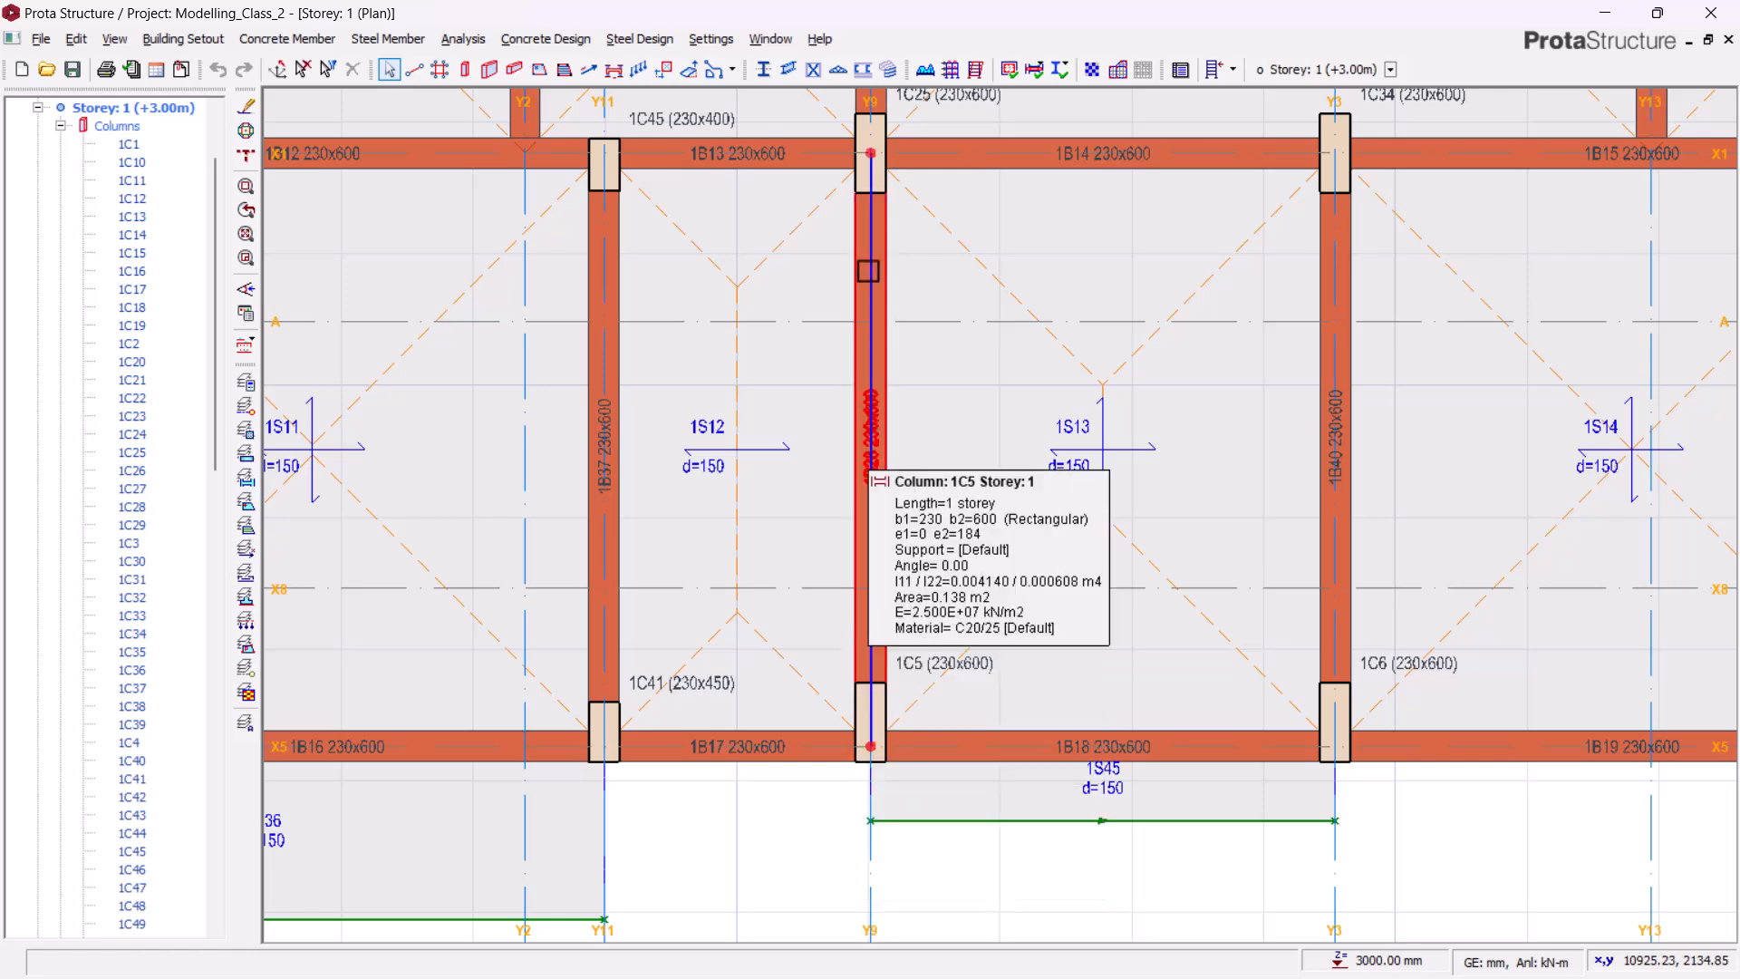
scroll(979, 602, "down", 5)
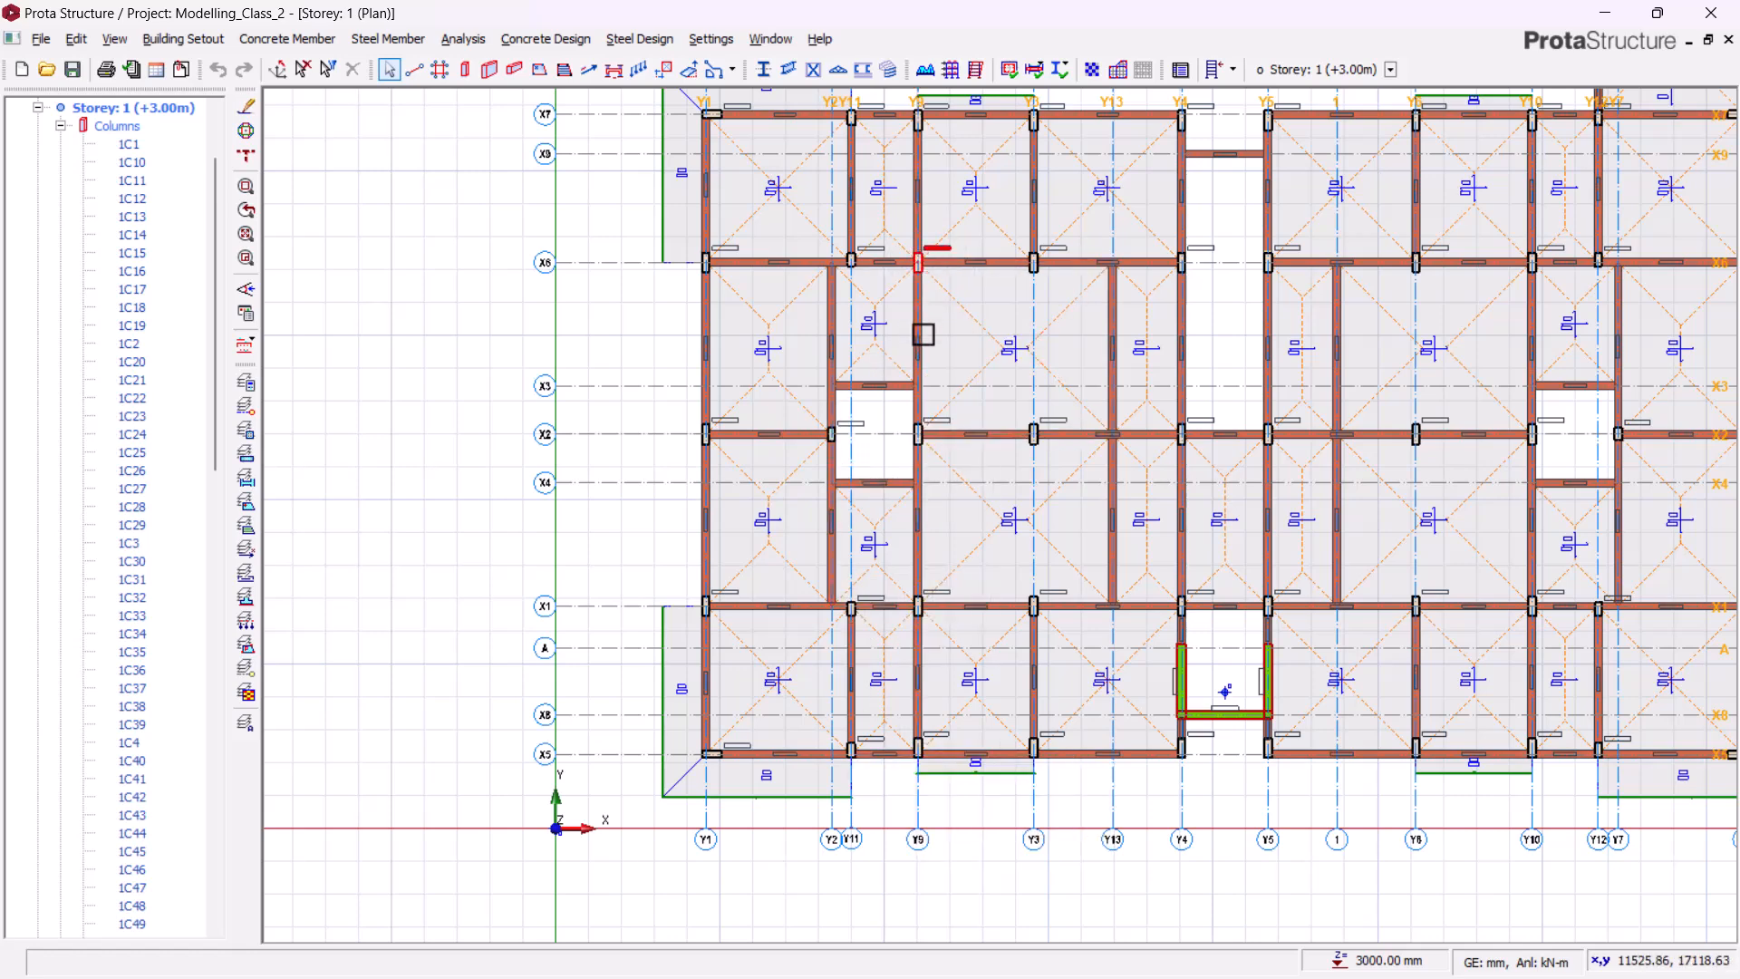
scroll(940, 498, "up", 1)
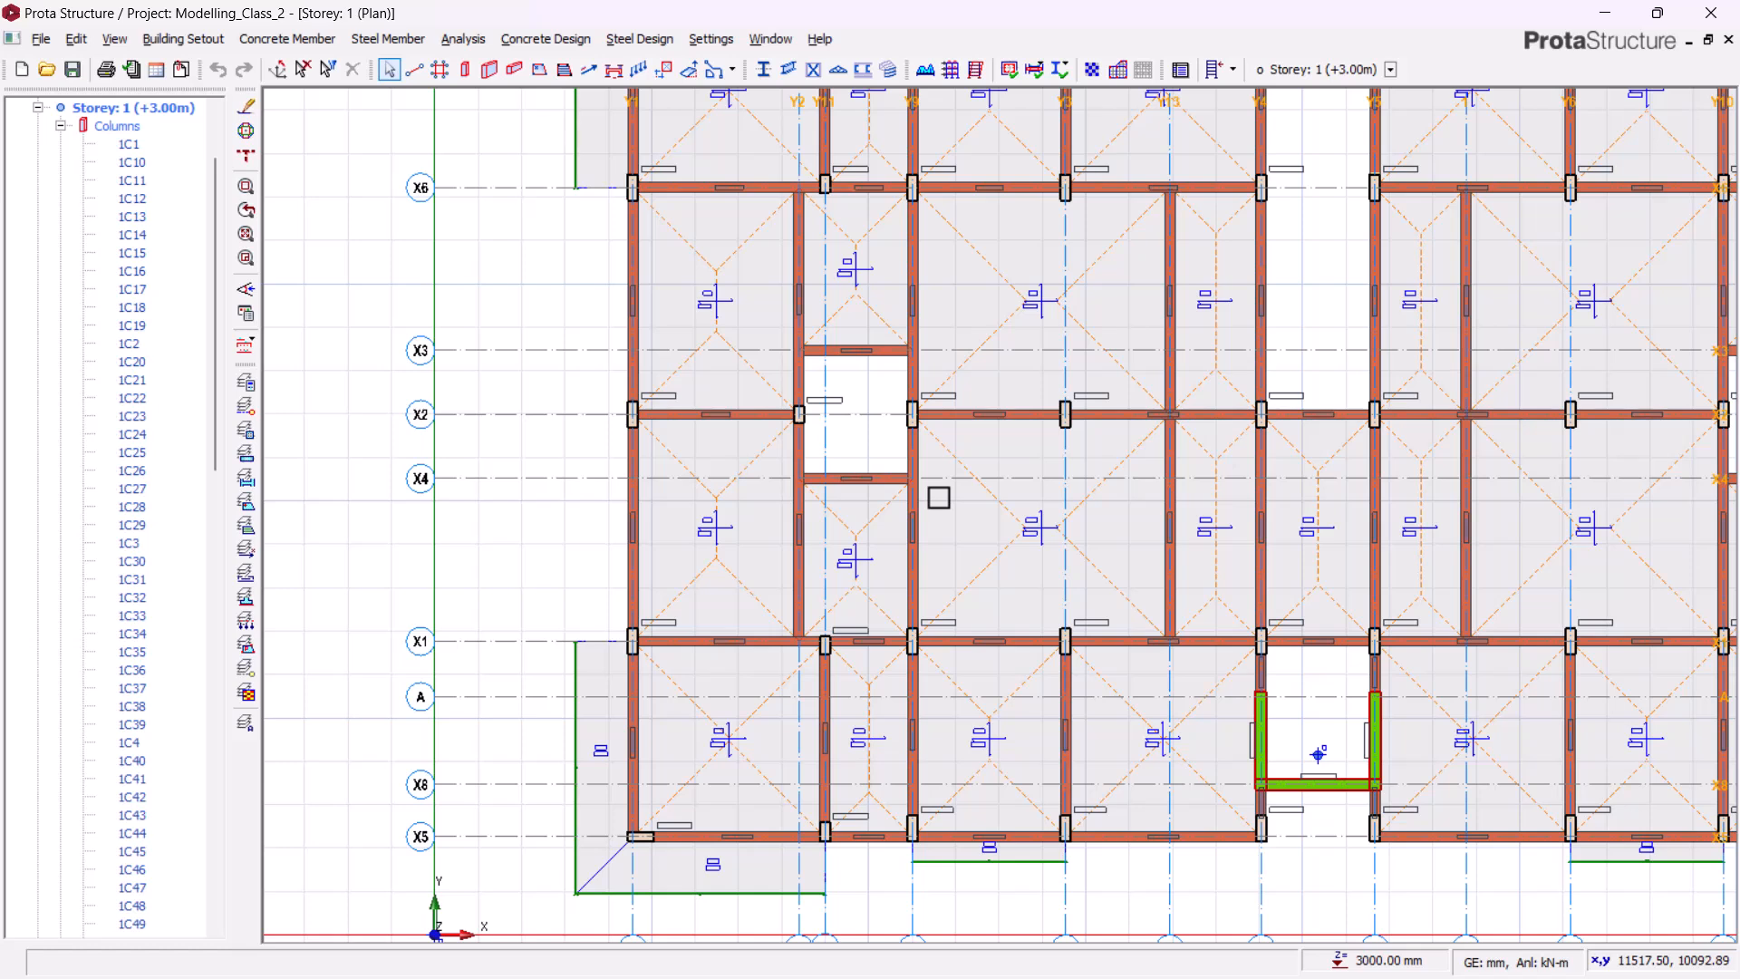
scroll(893, 469, "down", 2)
middle_click_drag(880, 474, 870, 565)
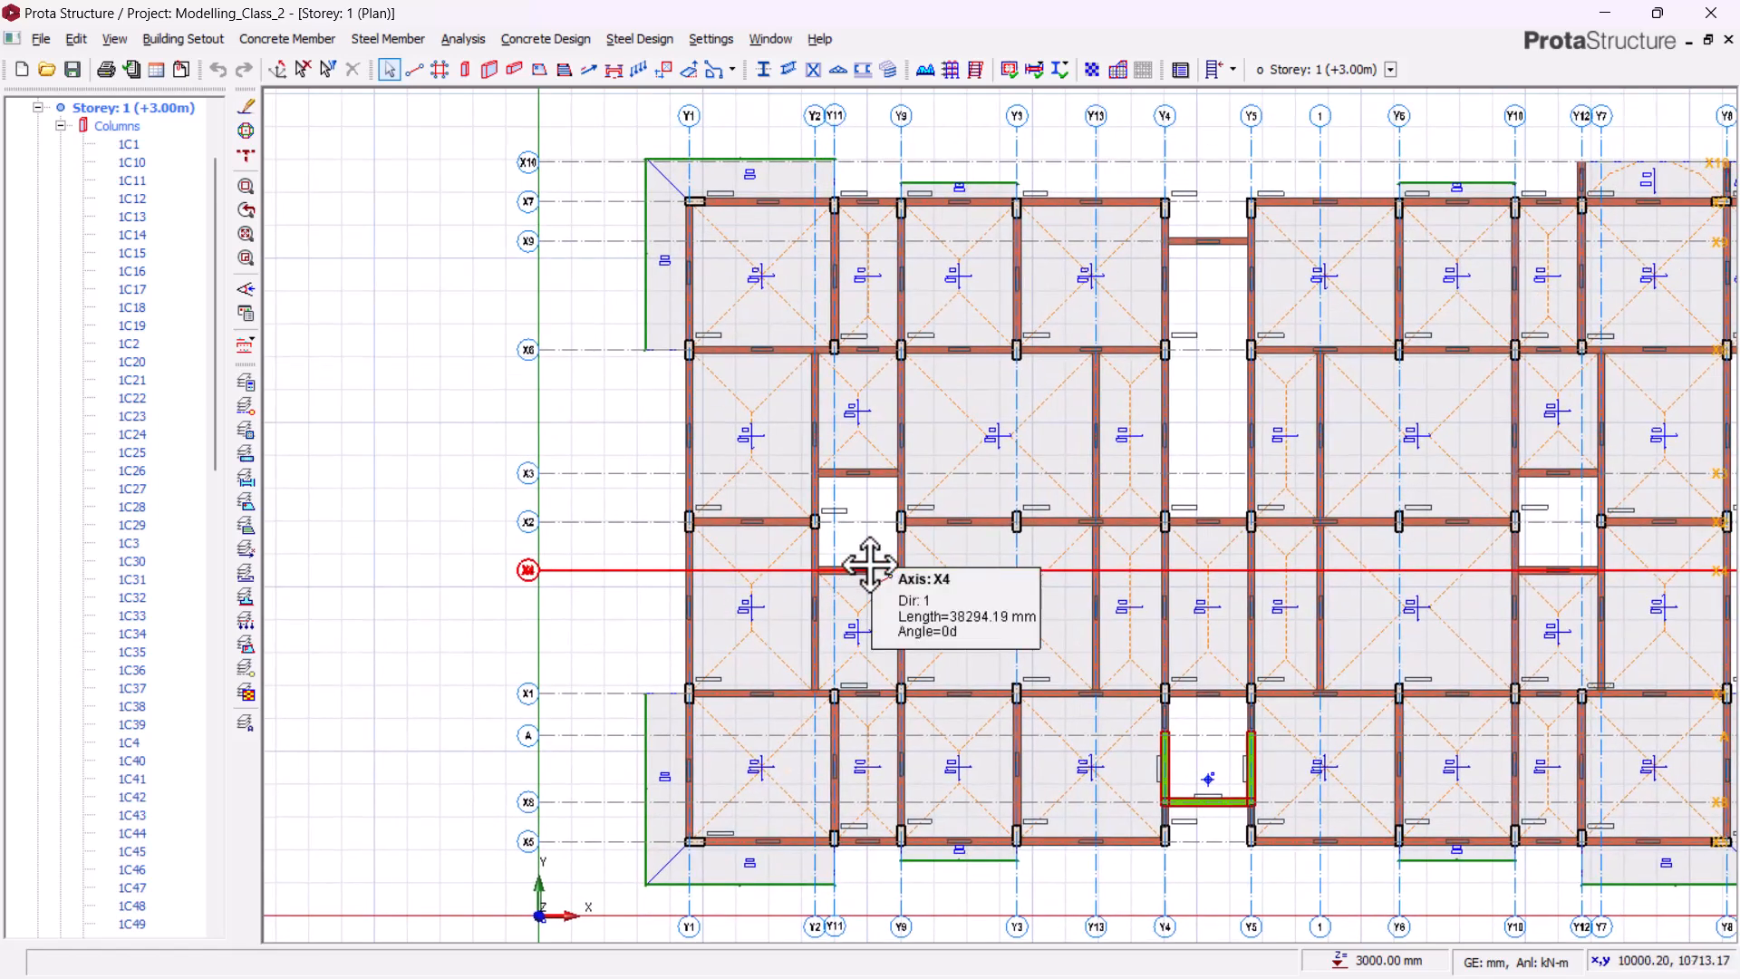
- Reorient column 1C22 beside the void by setting its section to b1 600 mm and b2 230 mm and updating it
scroll(909, 474, "up", 4)
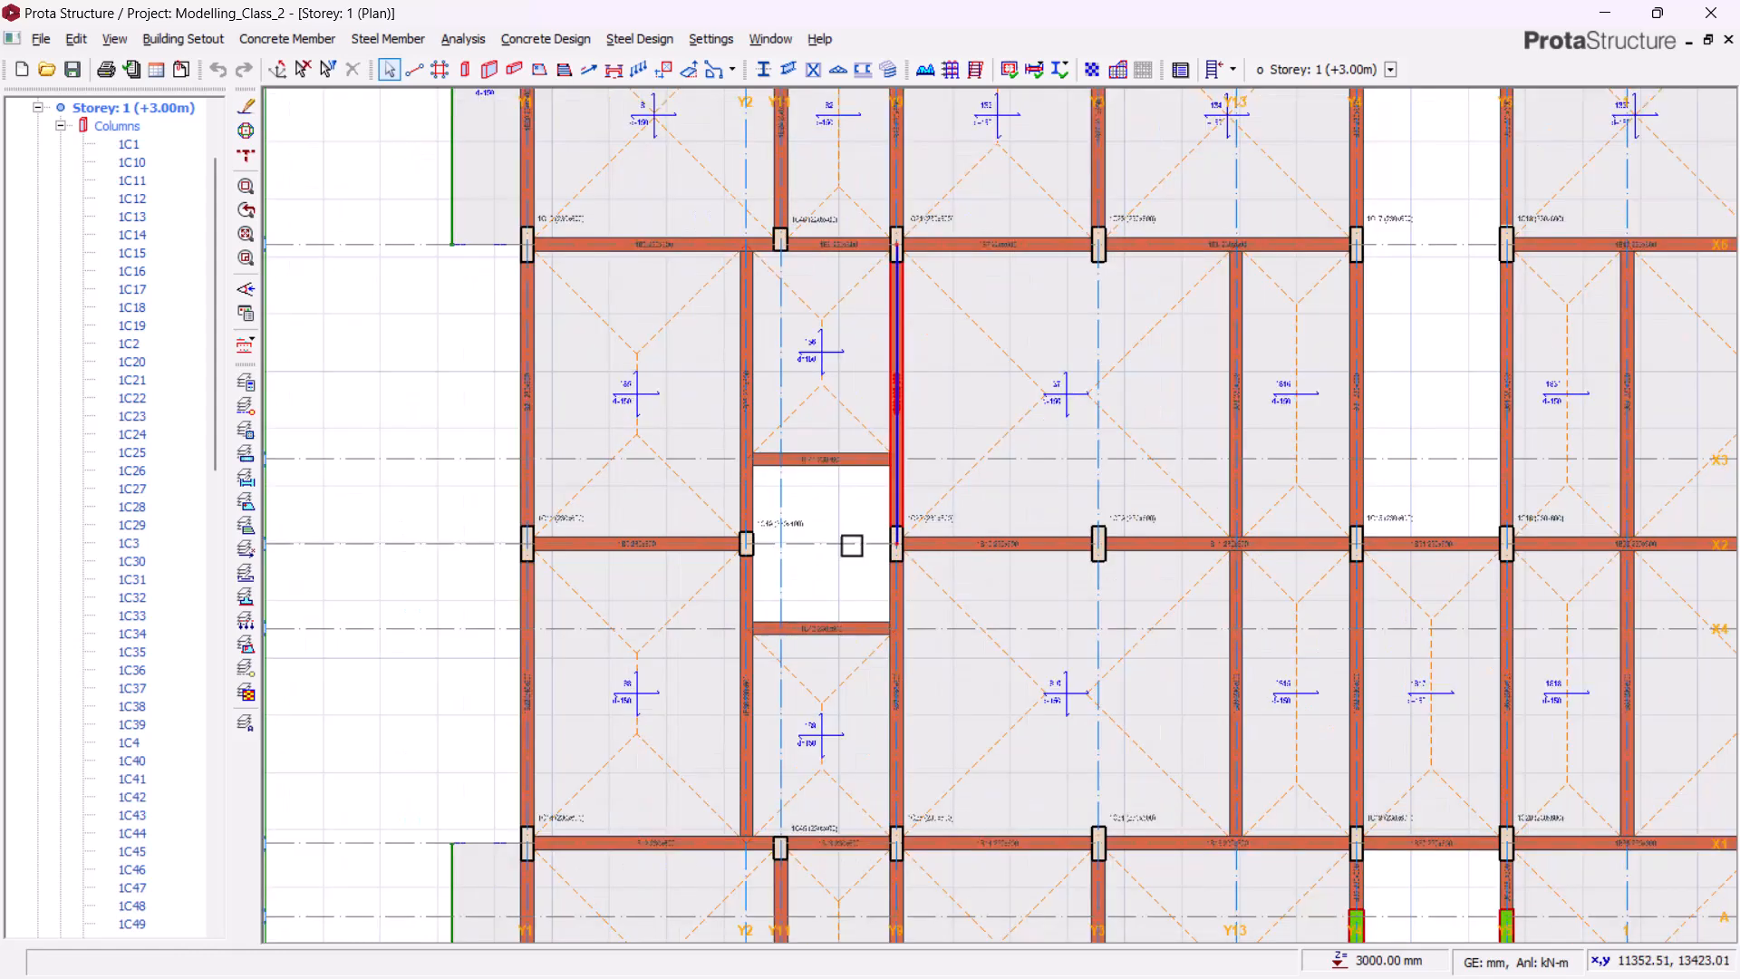
scroll(843, 516, "up", 1)
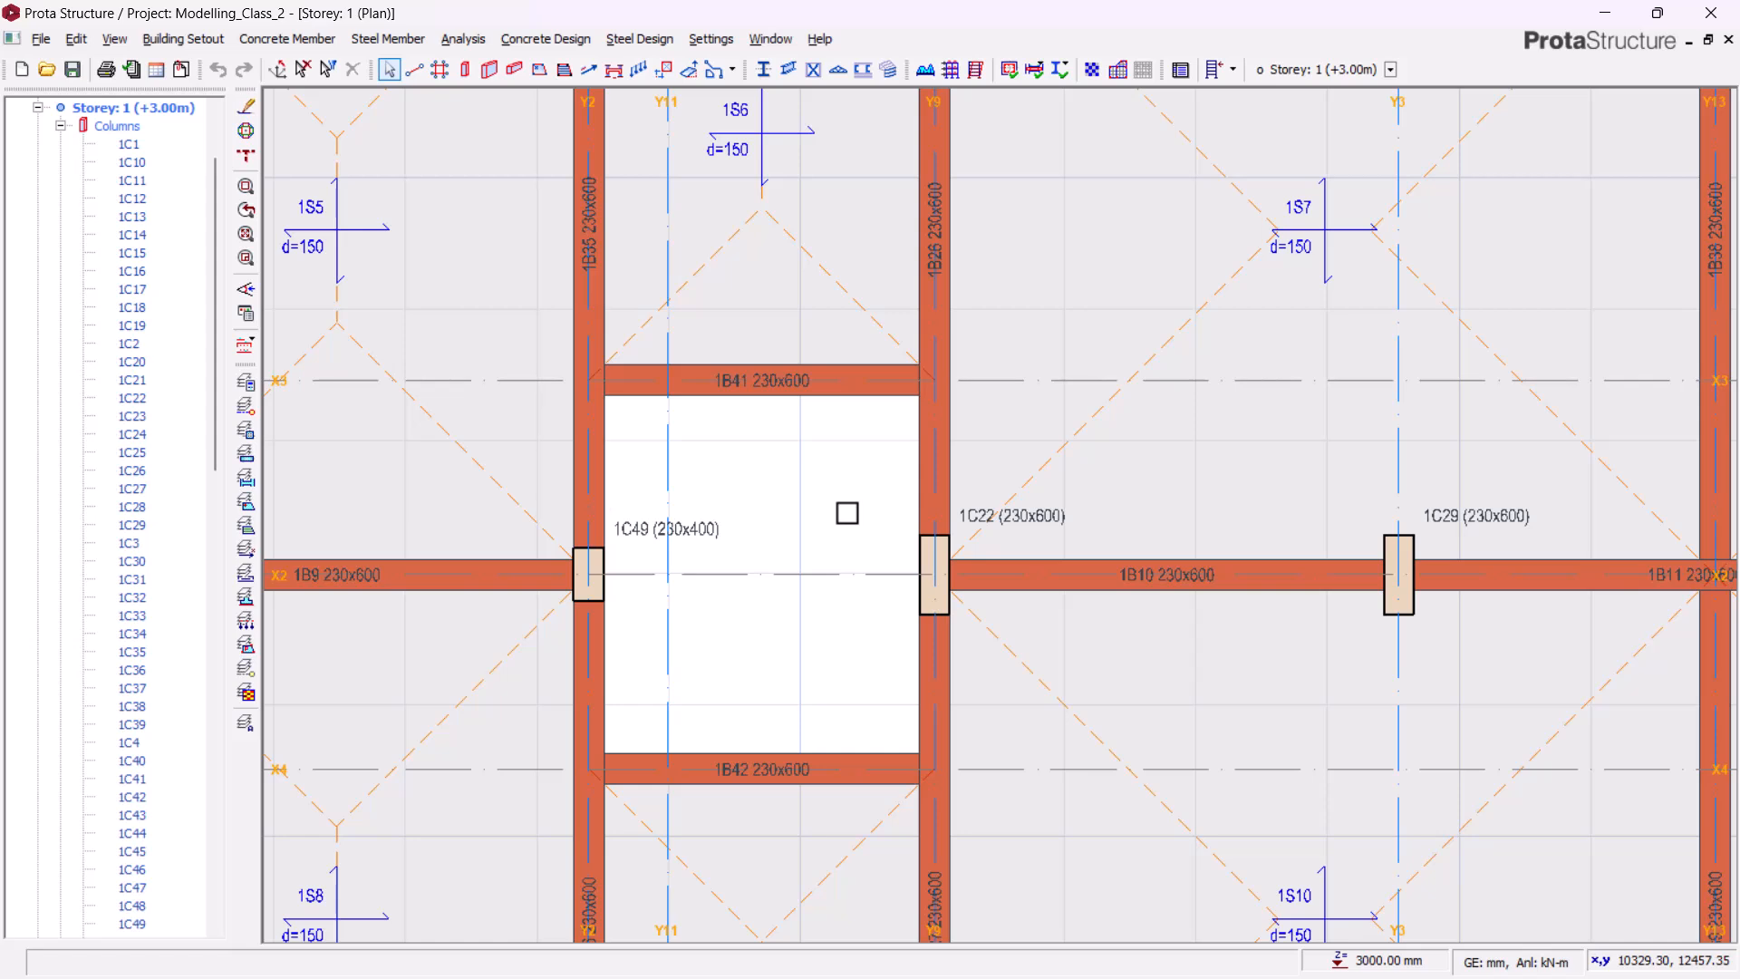
scroll(997, 518, "up", 2)
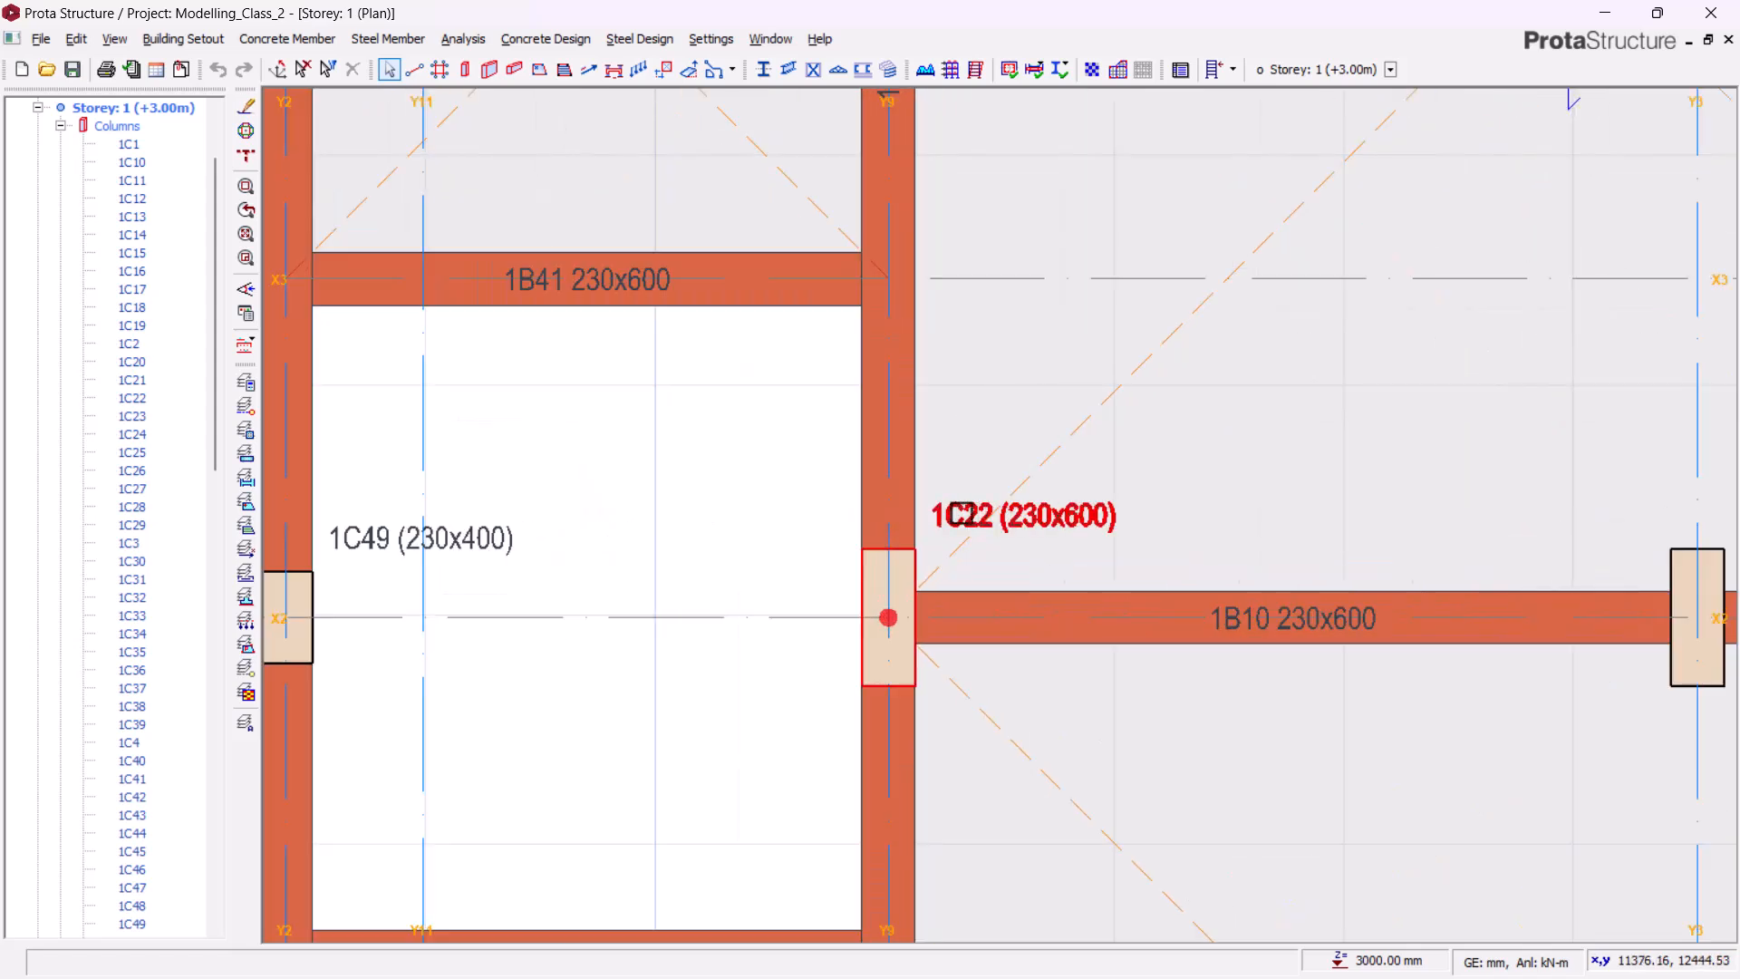
left_click(964, 515)
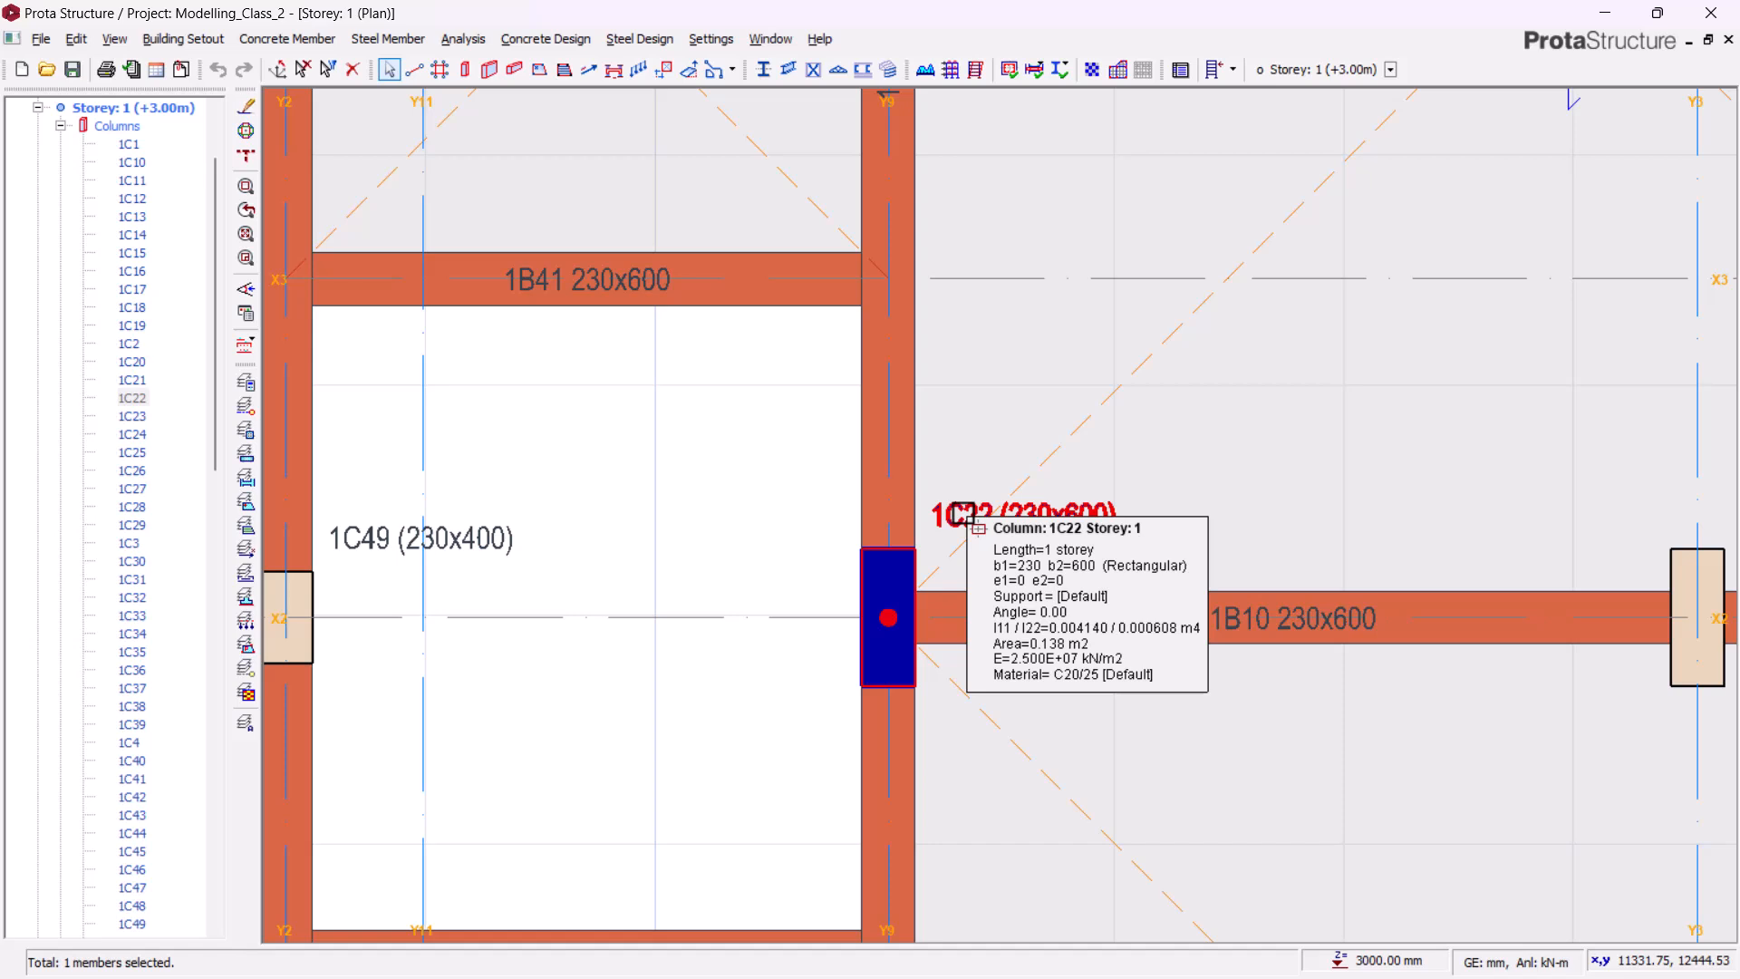
right_click(671, 401)
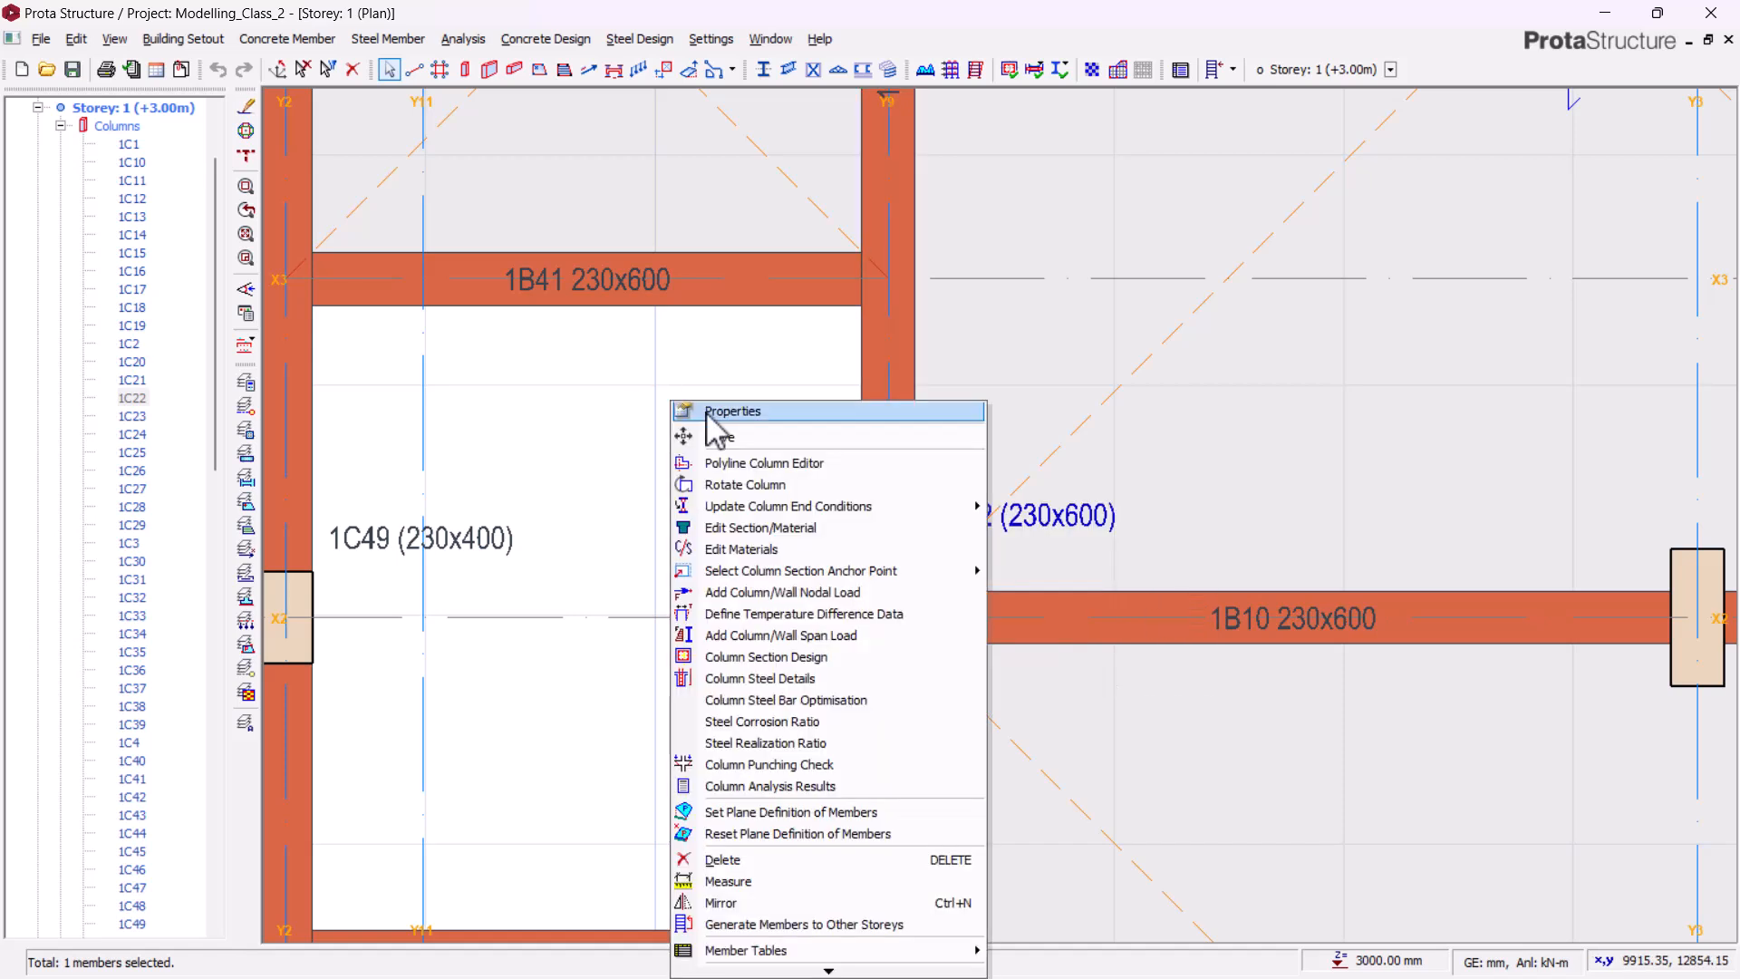
left_click(725, 412)
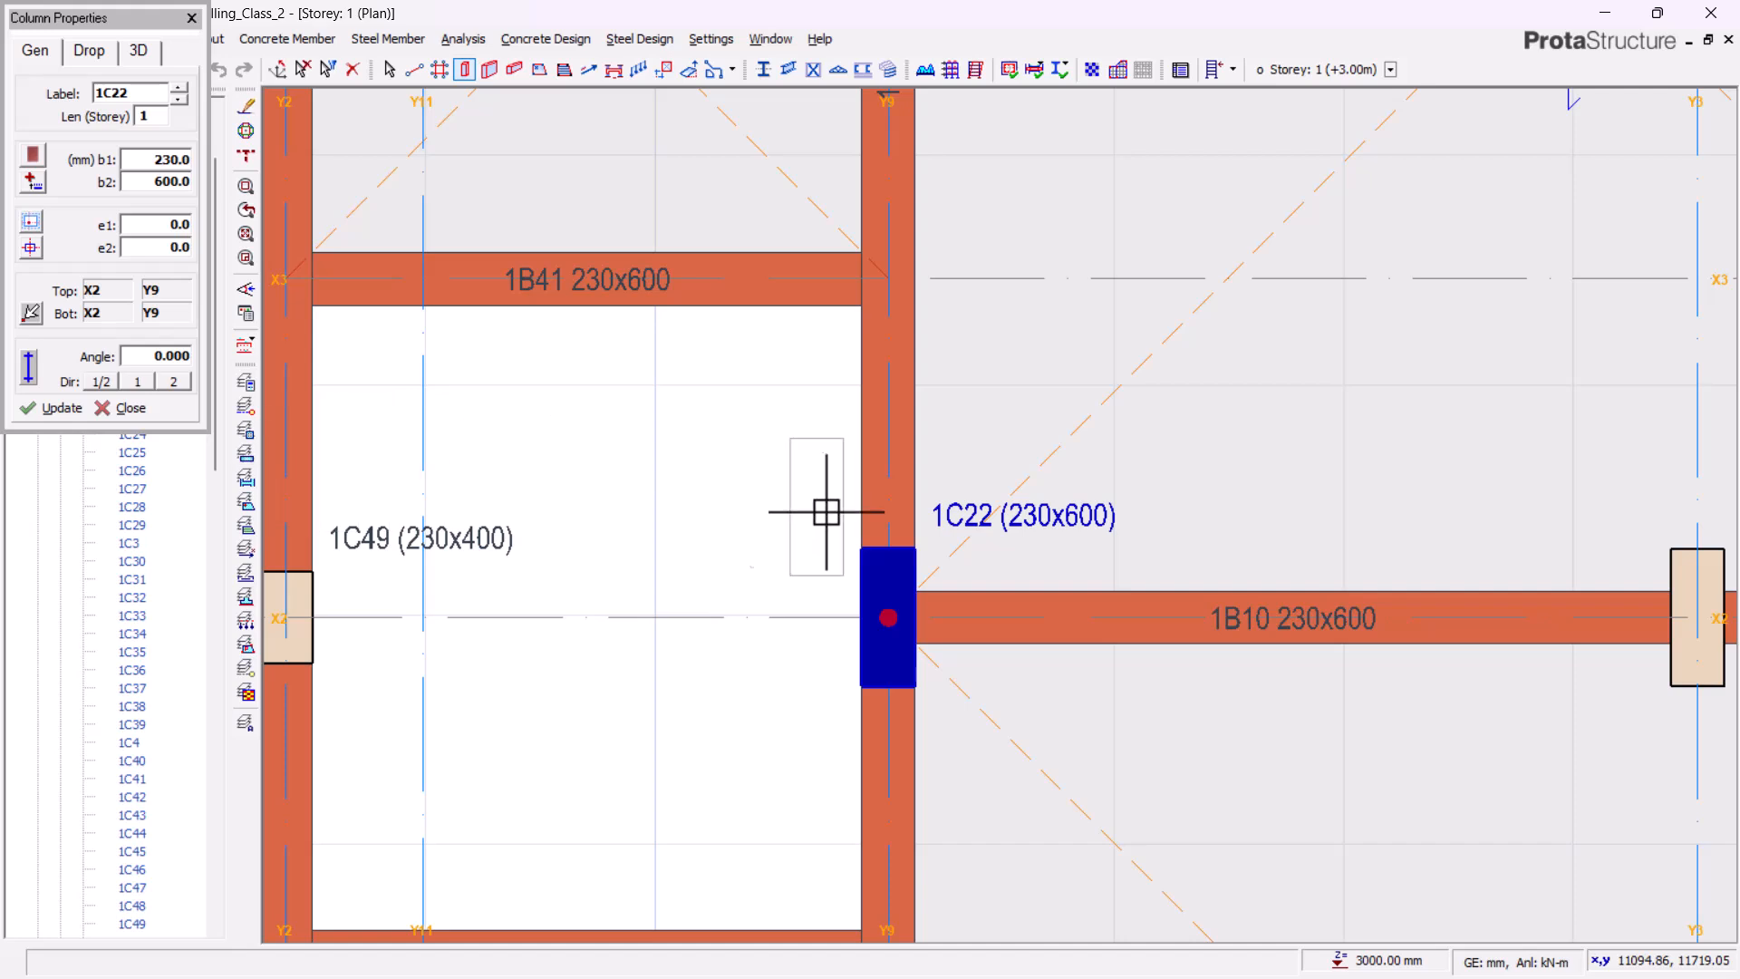
scroll(1032, 526, "down", 1)
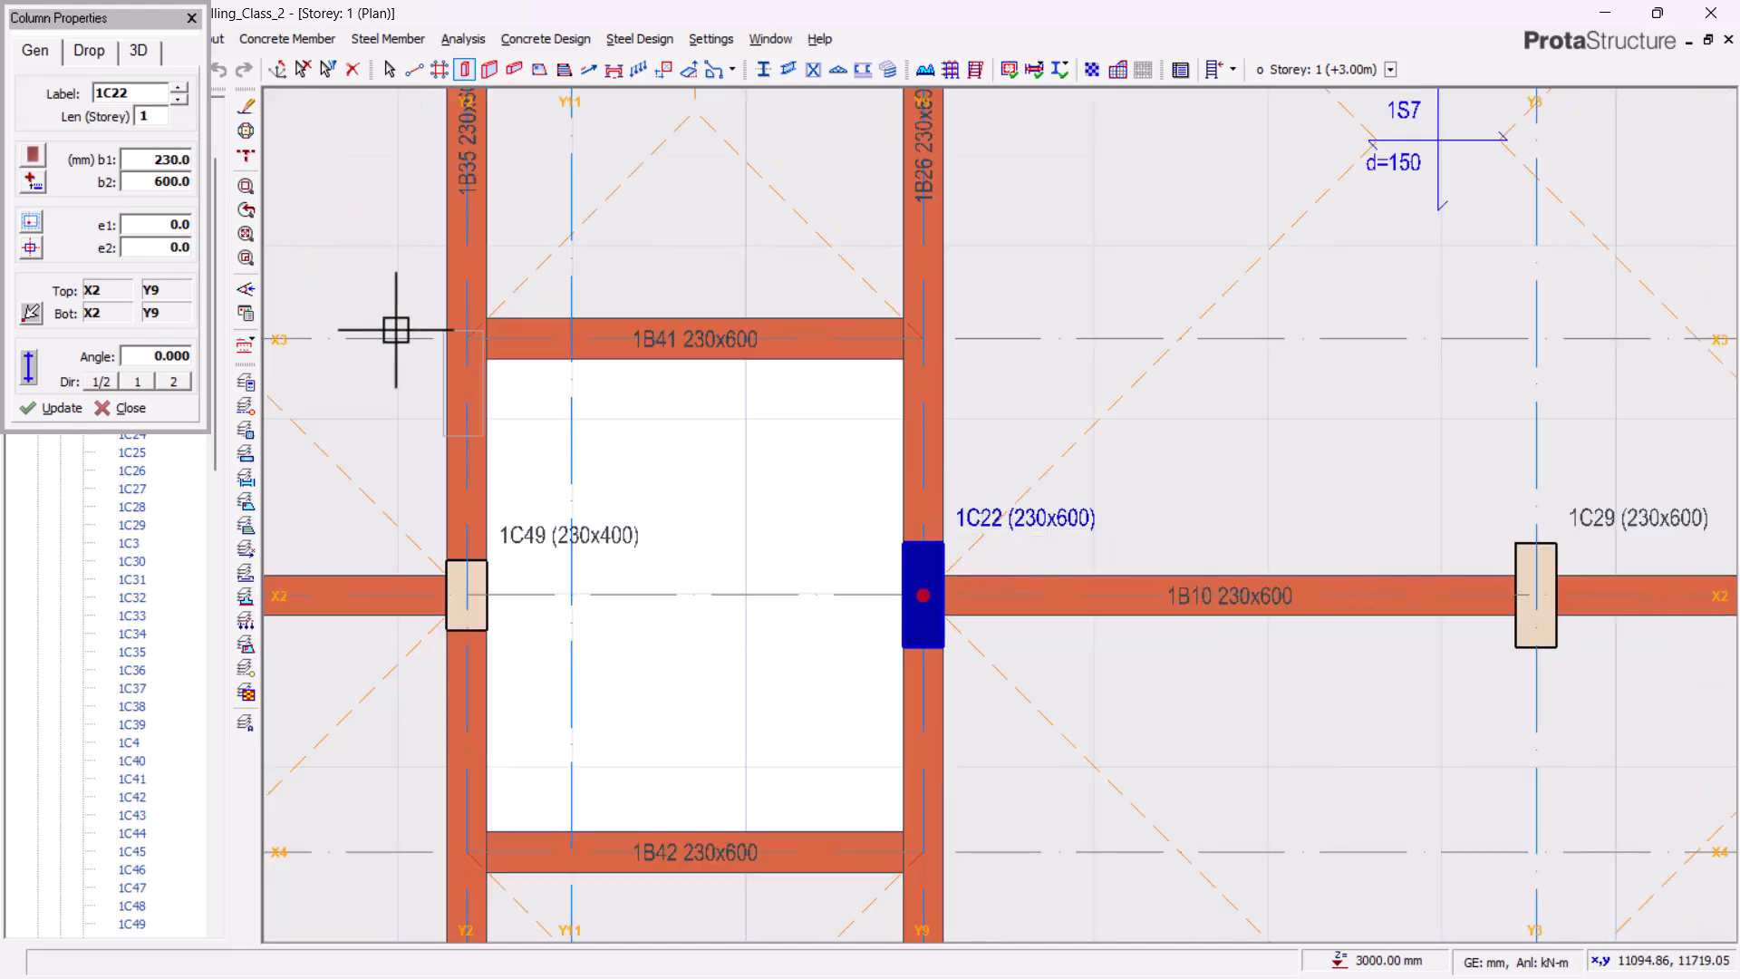
double_click(154, 163)
double_click(180, 182)
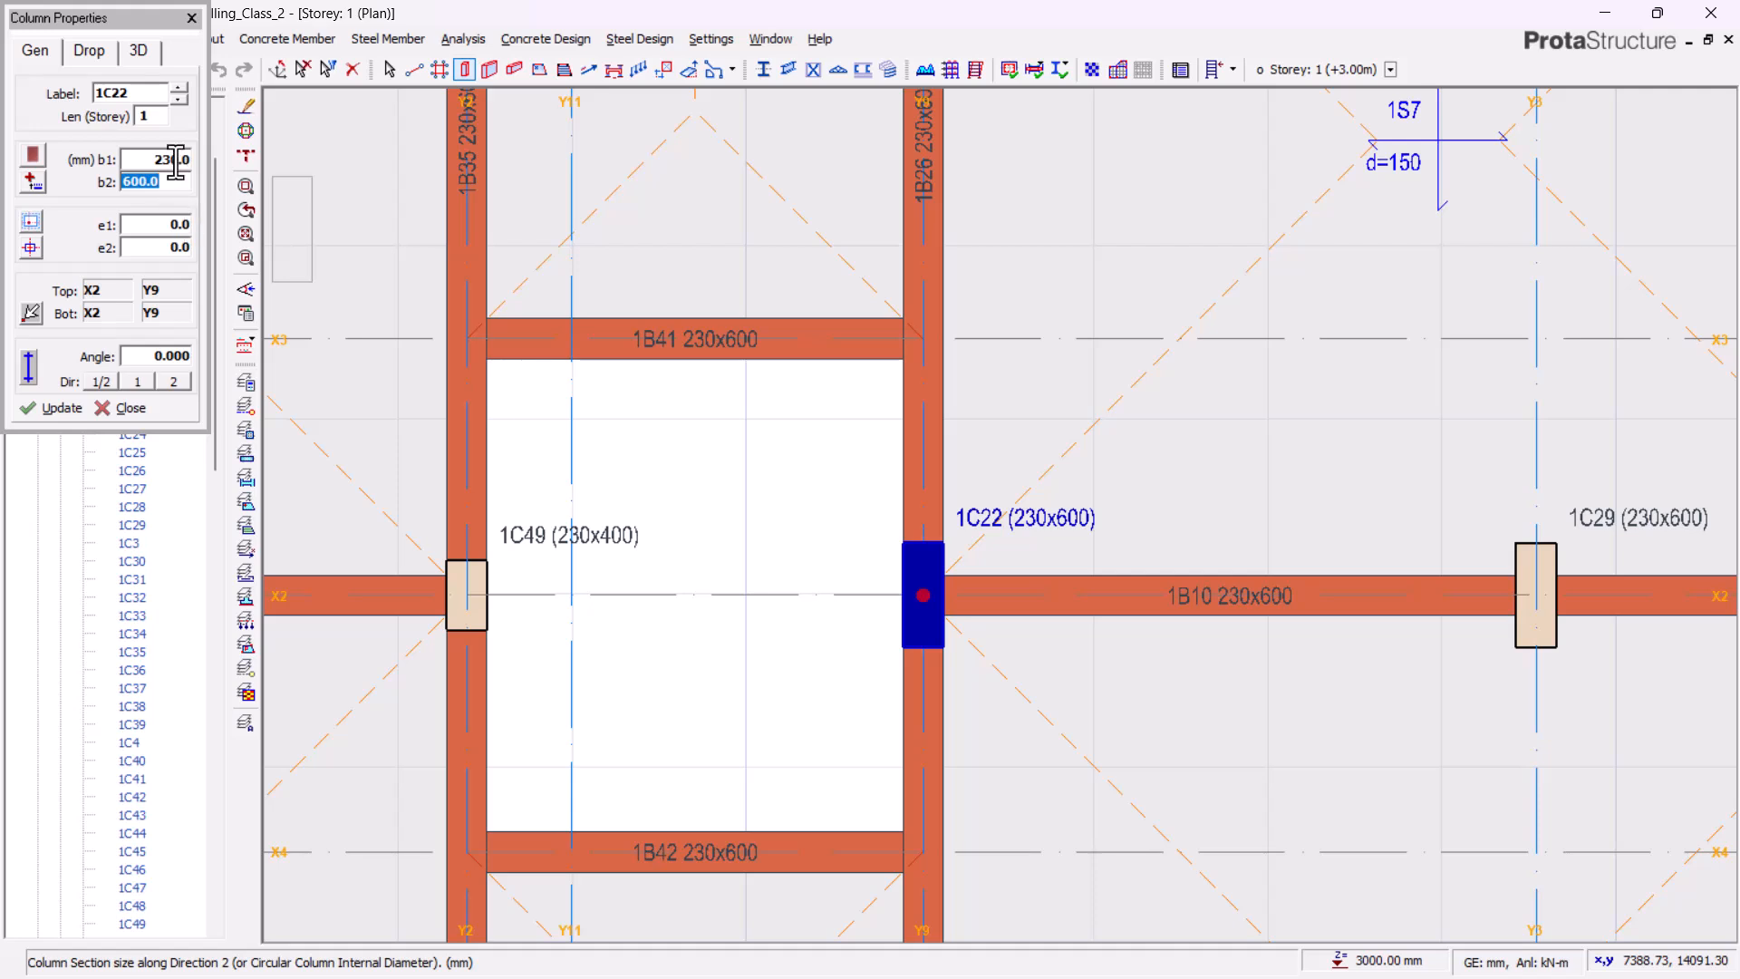
double_click(175, 161)
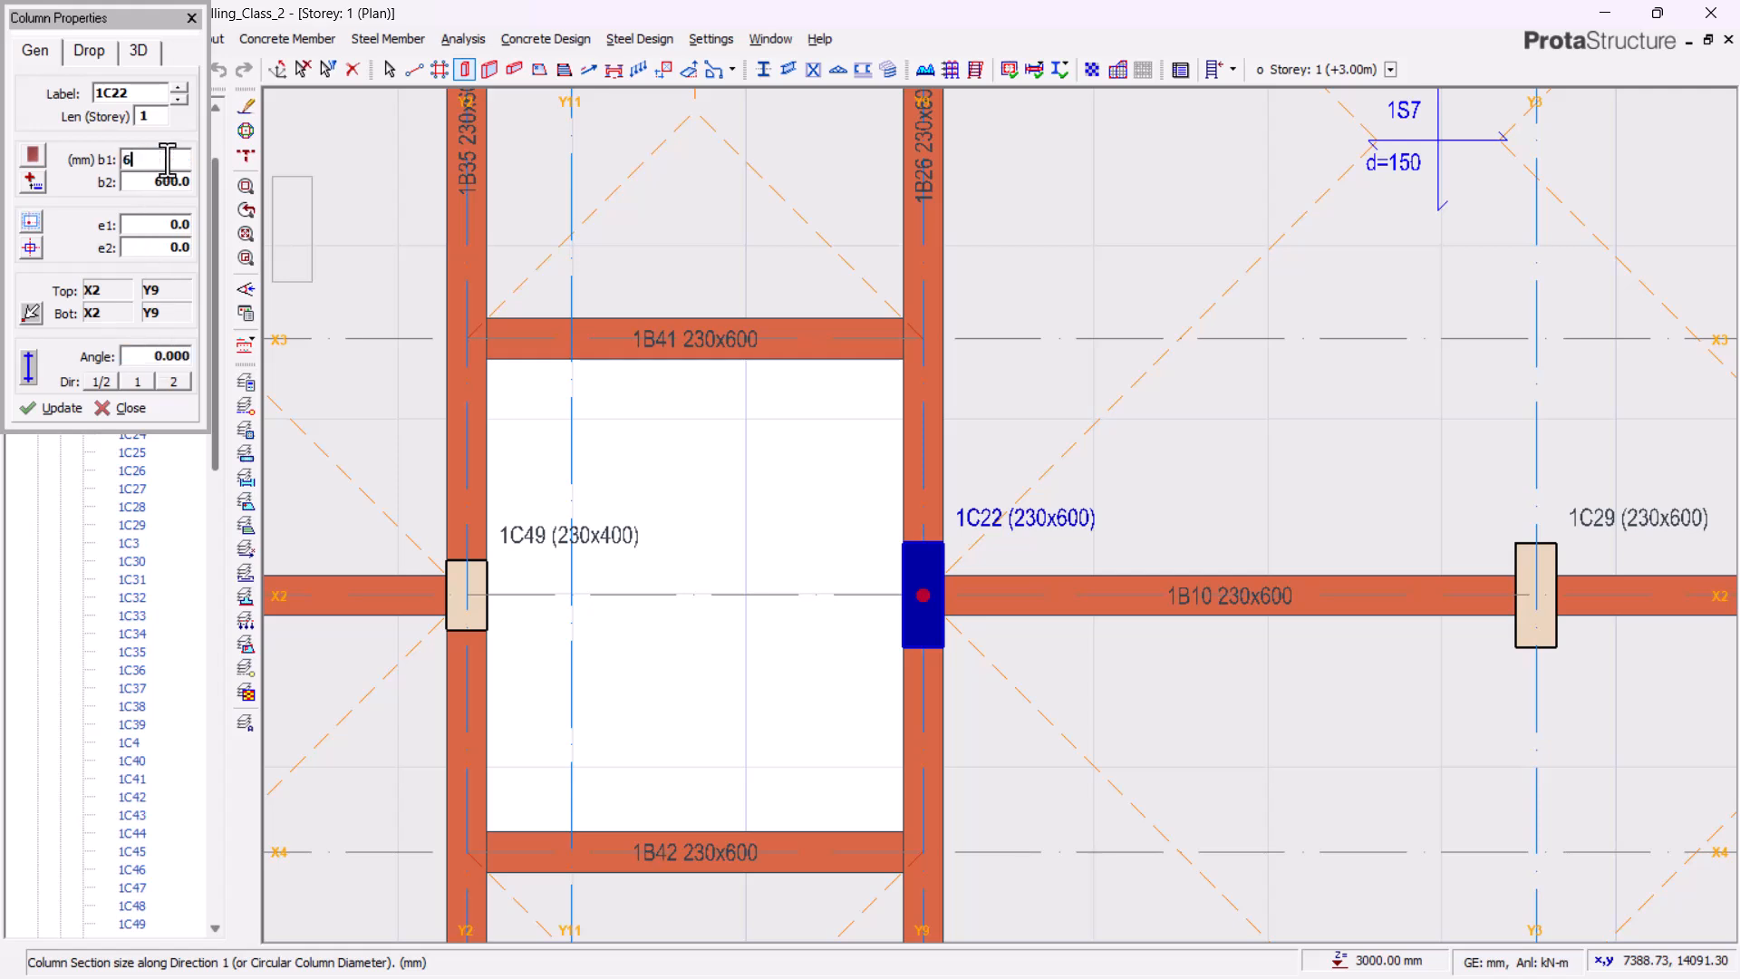
key("Tab")
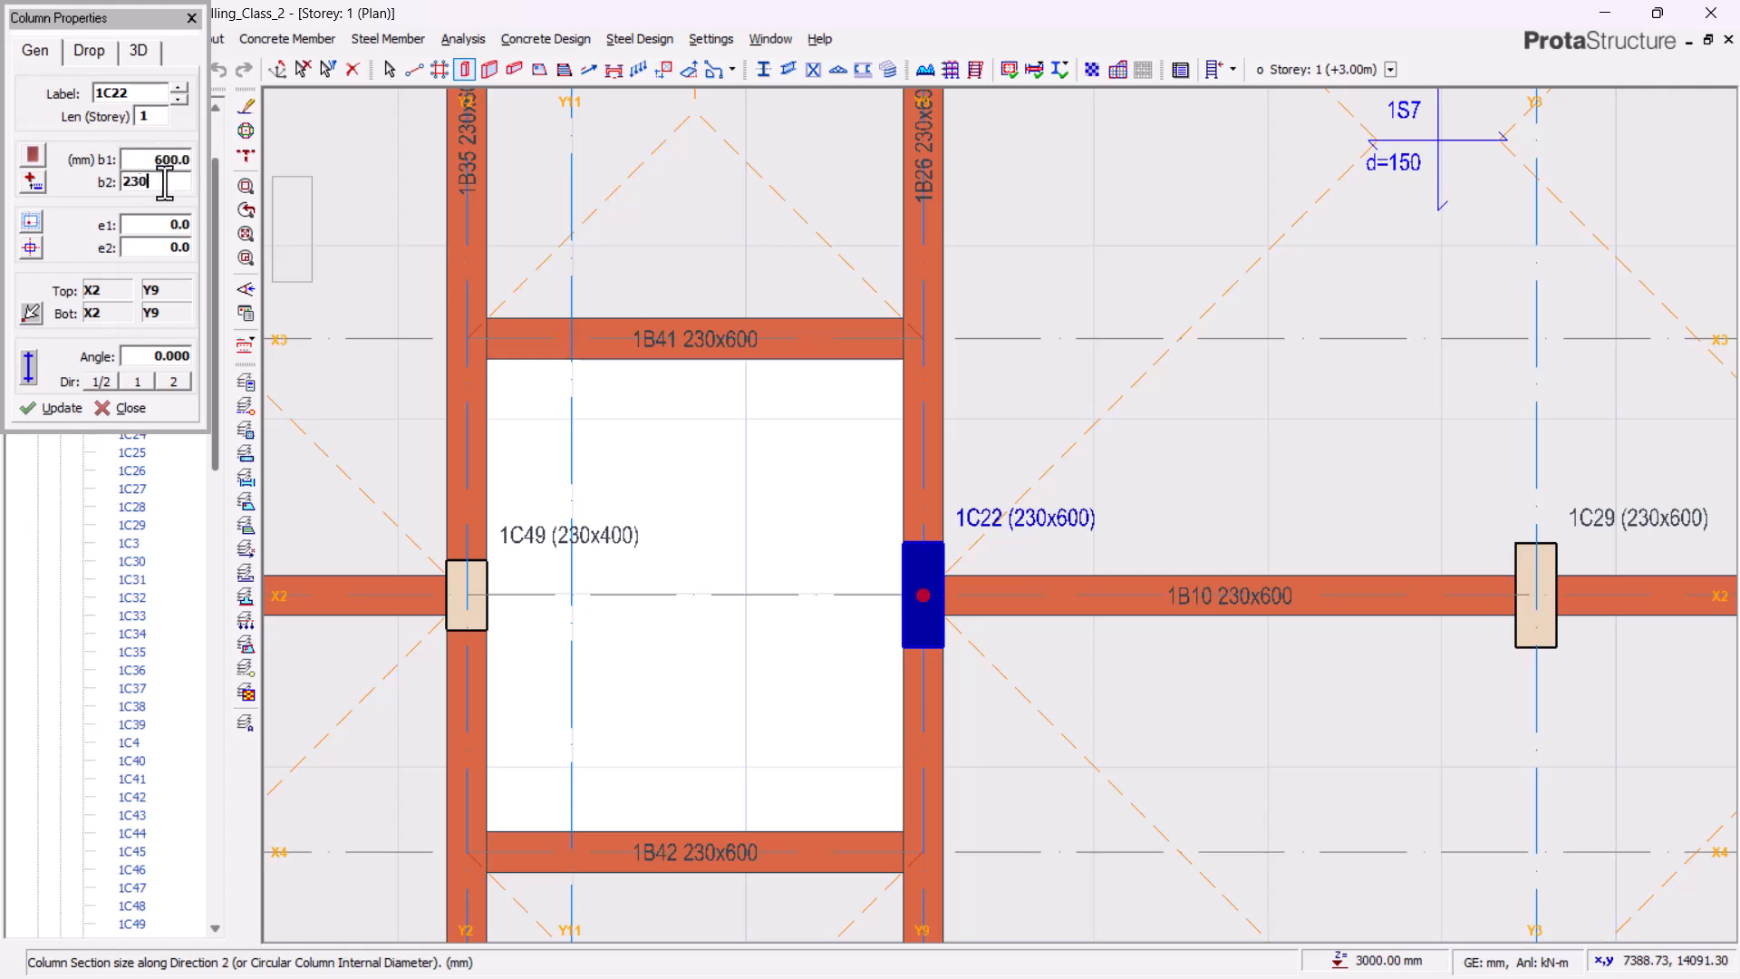
left_click(63, 408)
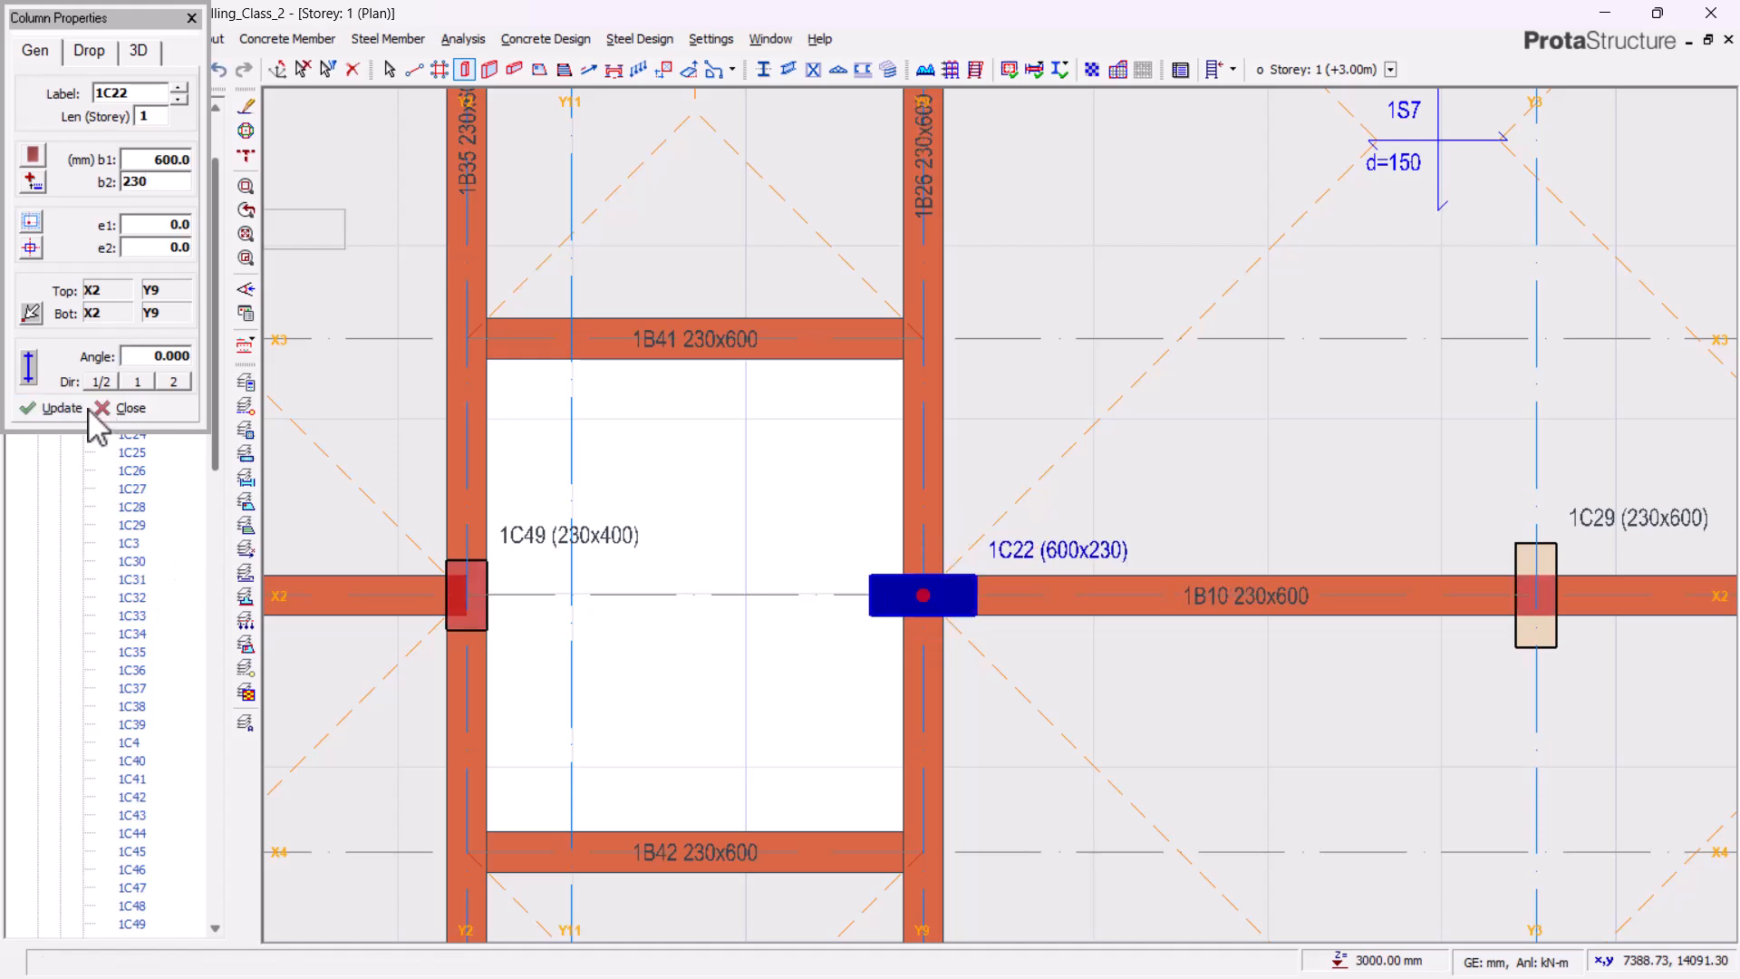
- Close the column properties, examine how 1C22 projects past the beam on axis Y9, and select the column
key("Escape")
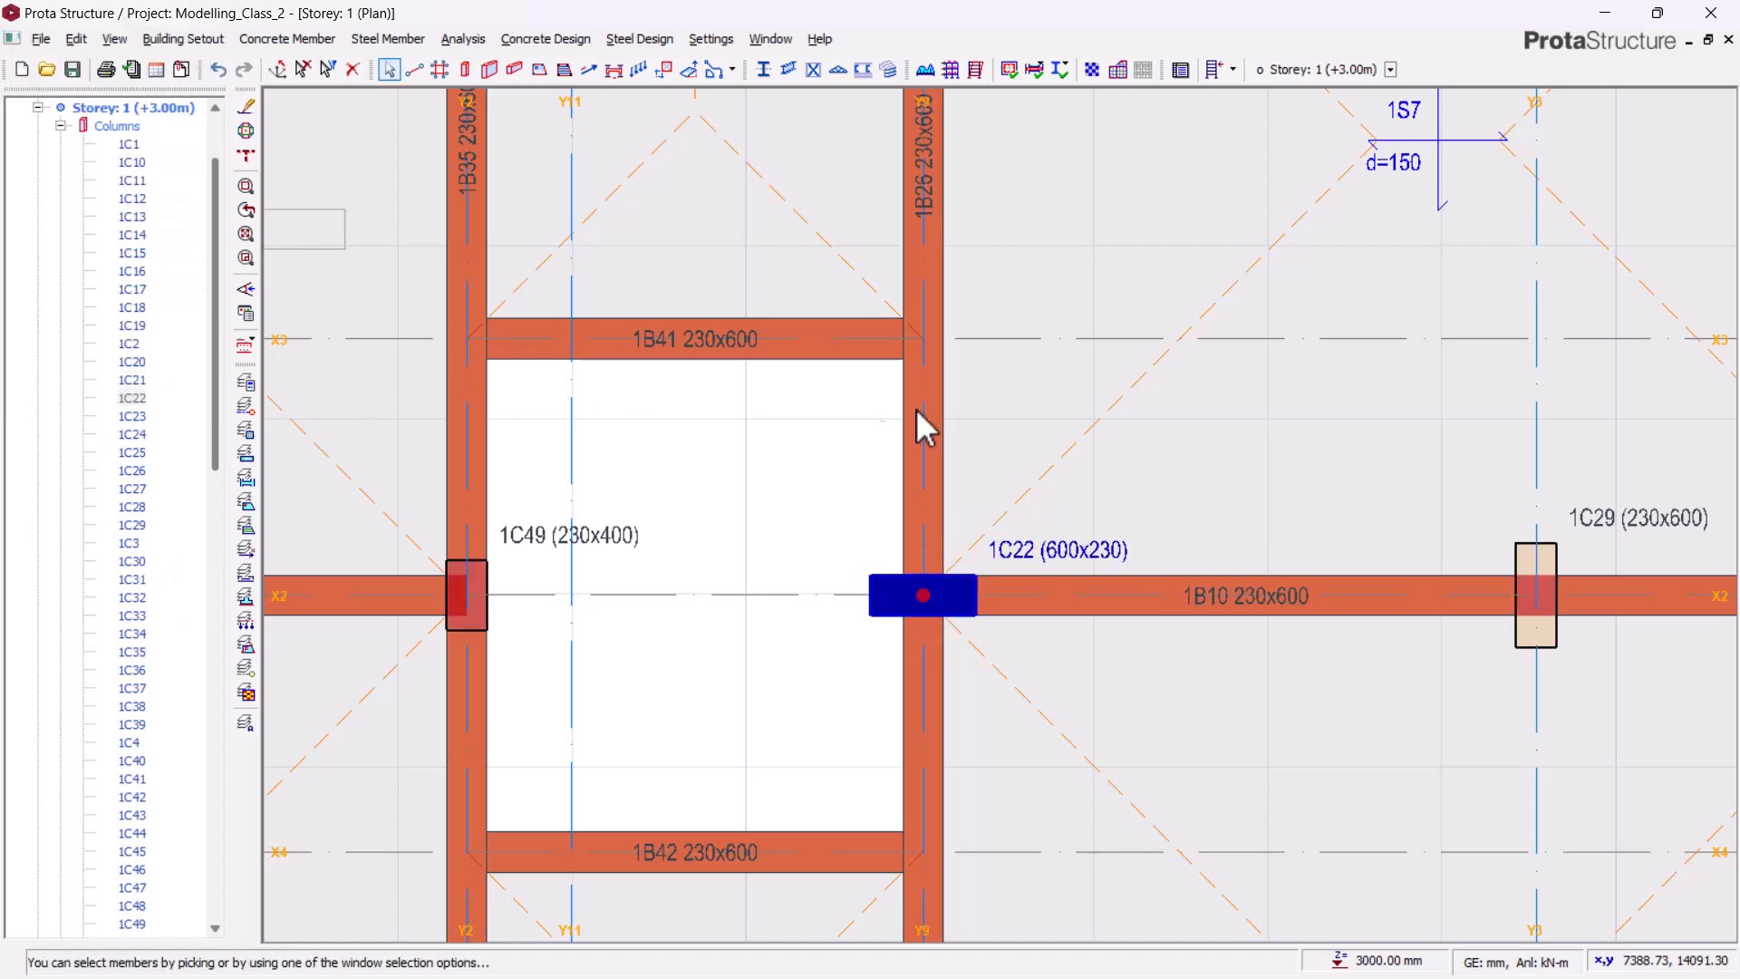
scroll(895, 641, "up", 2)
key("Escape")
scroll(862, 555, "up", 1)
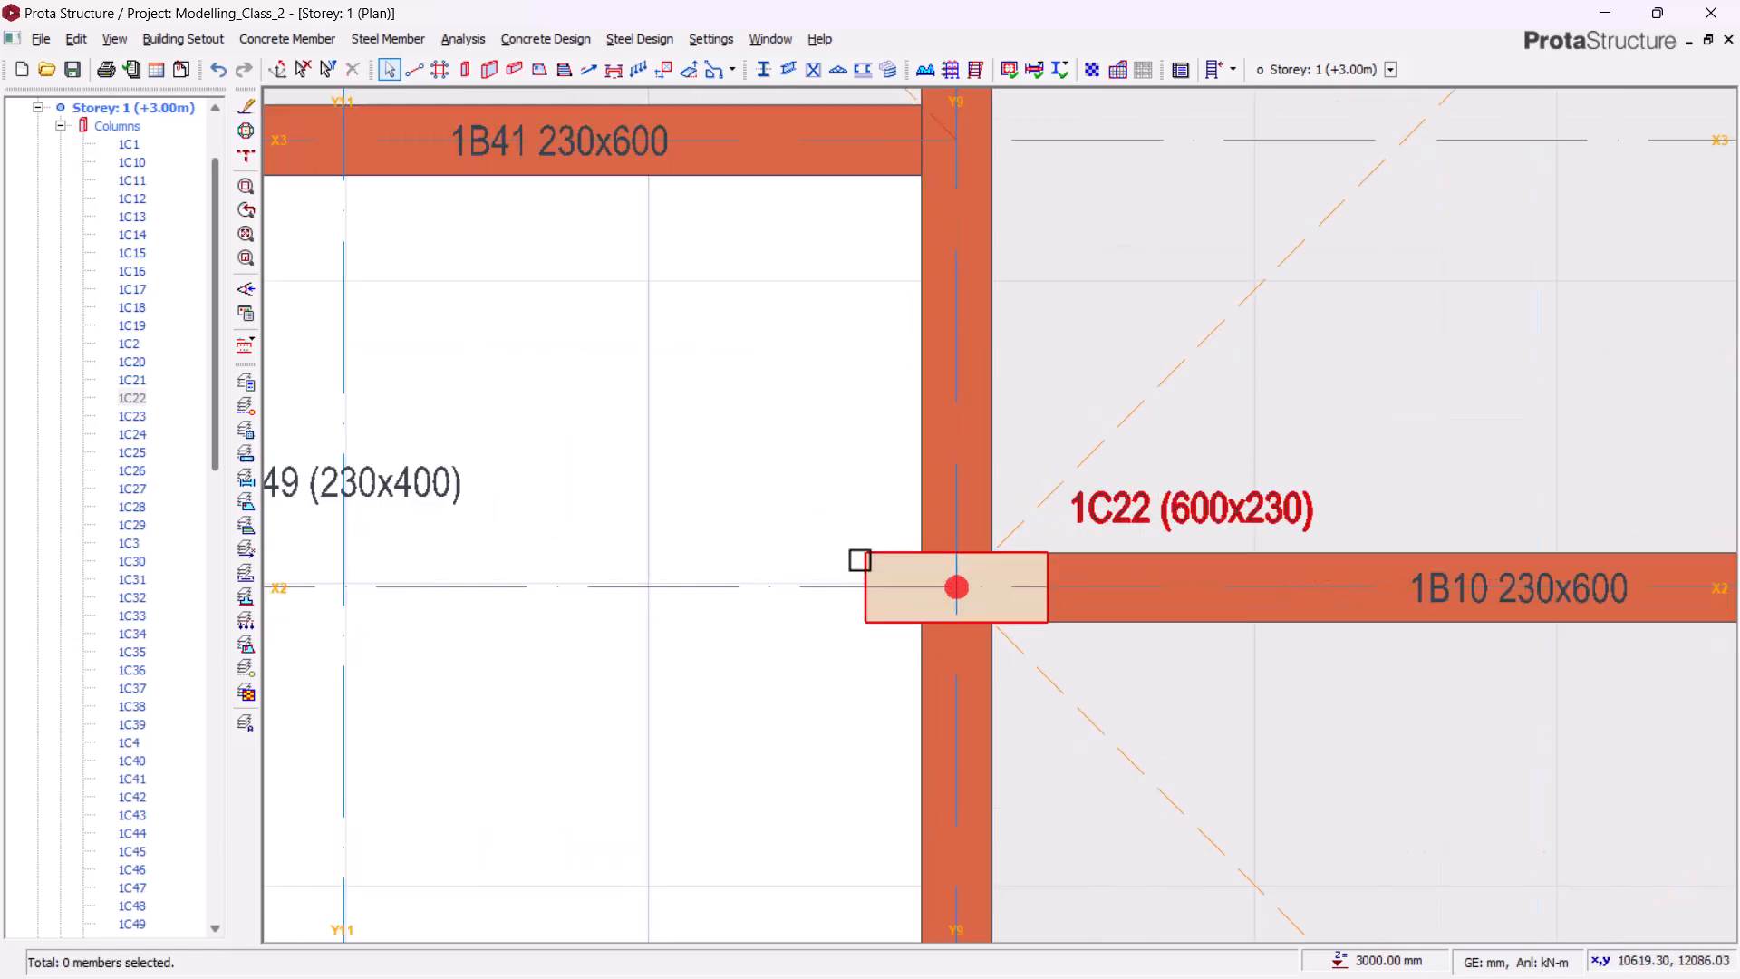
middle_click_drag(901, 657, 888, 753)
scroll(884, 642, "up", 1)
left_click(876, 649)
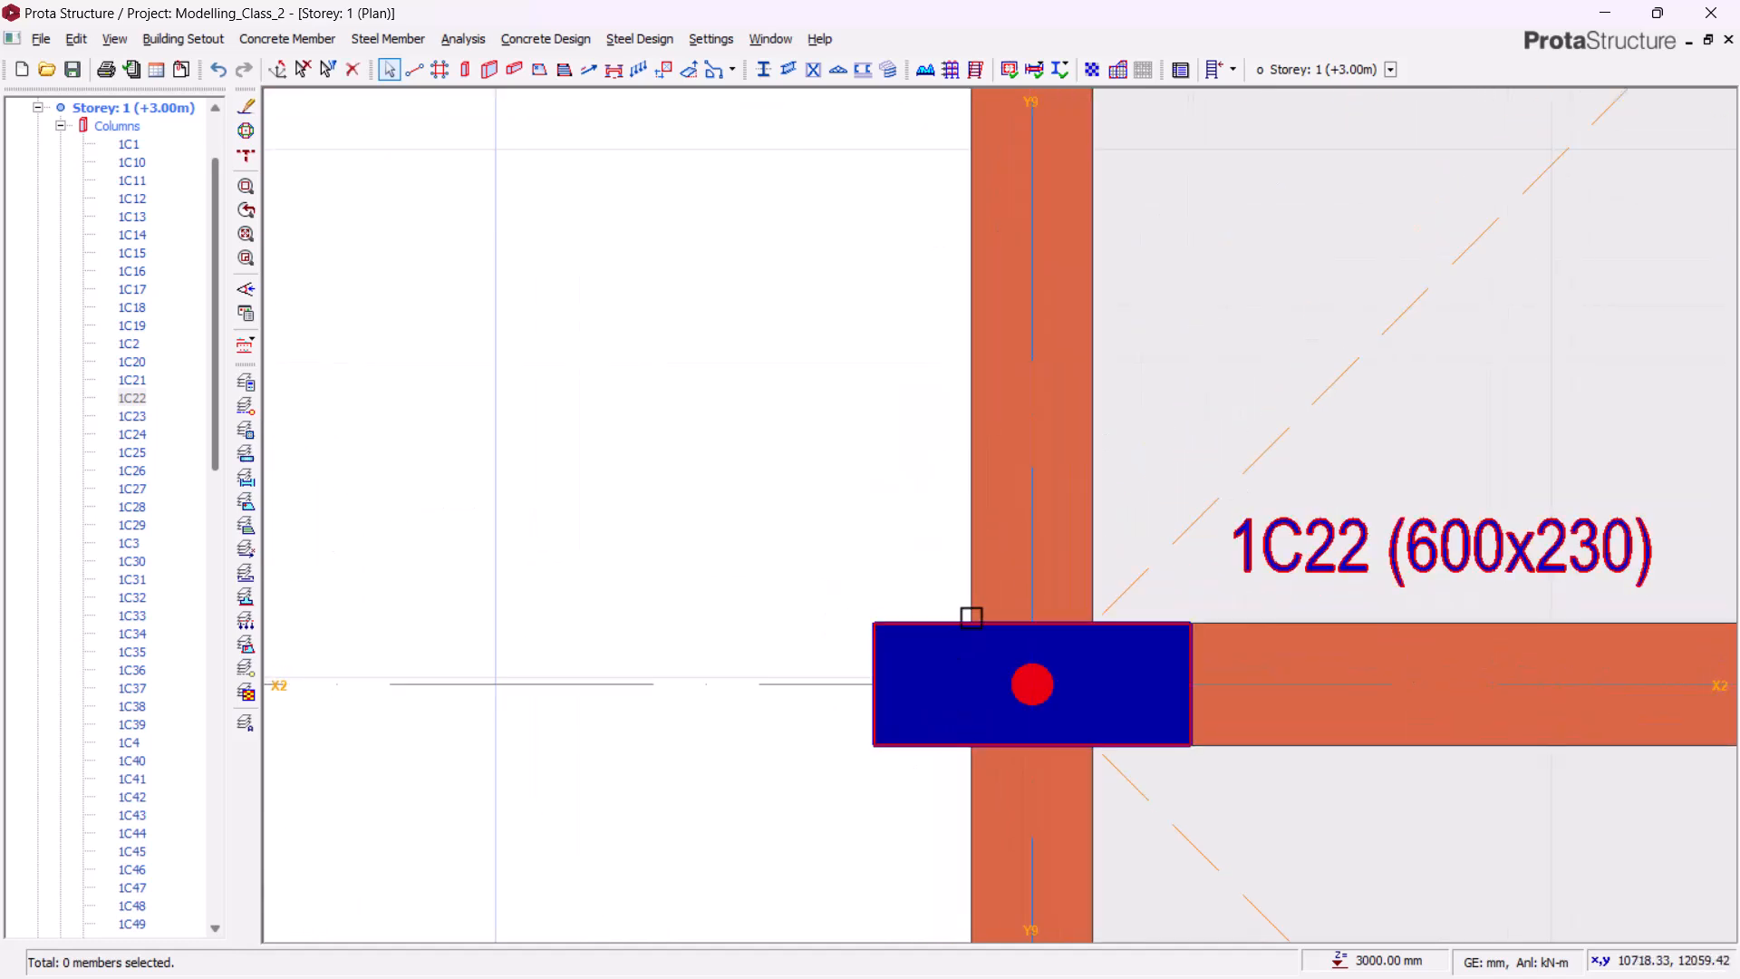
- Examine 1C22 against the other columns on axis Y9 in the overall Storey 1 plan and around the void
scroll(979, 598, "down", 5)
scroll(981, 600, "down", 2)
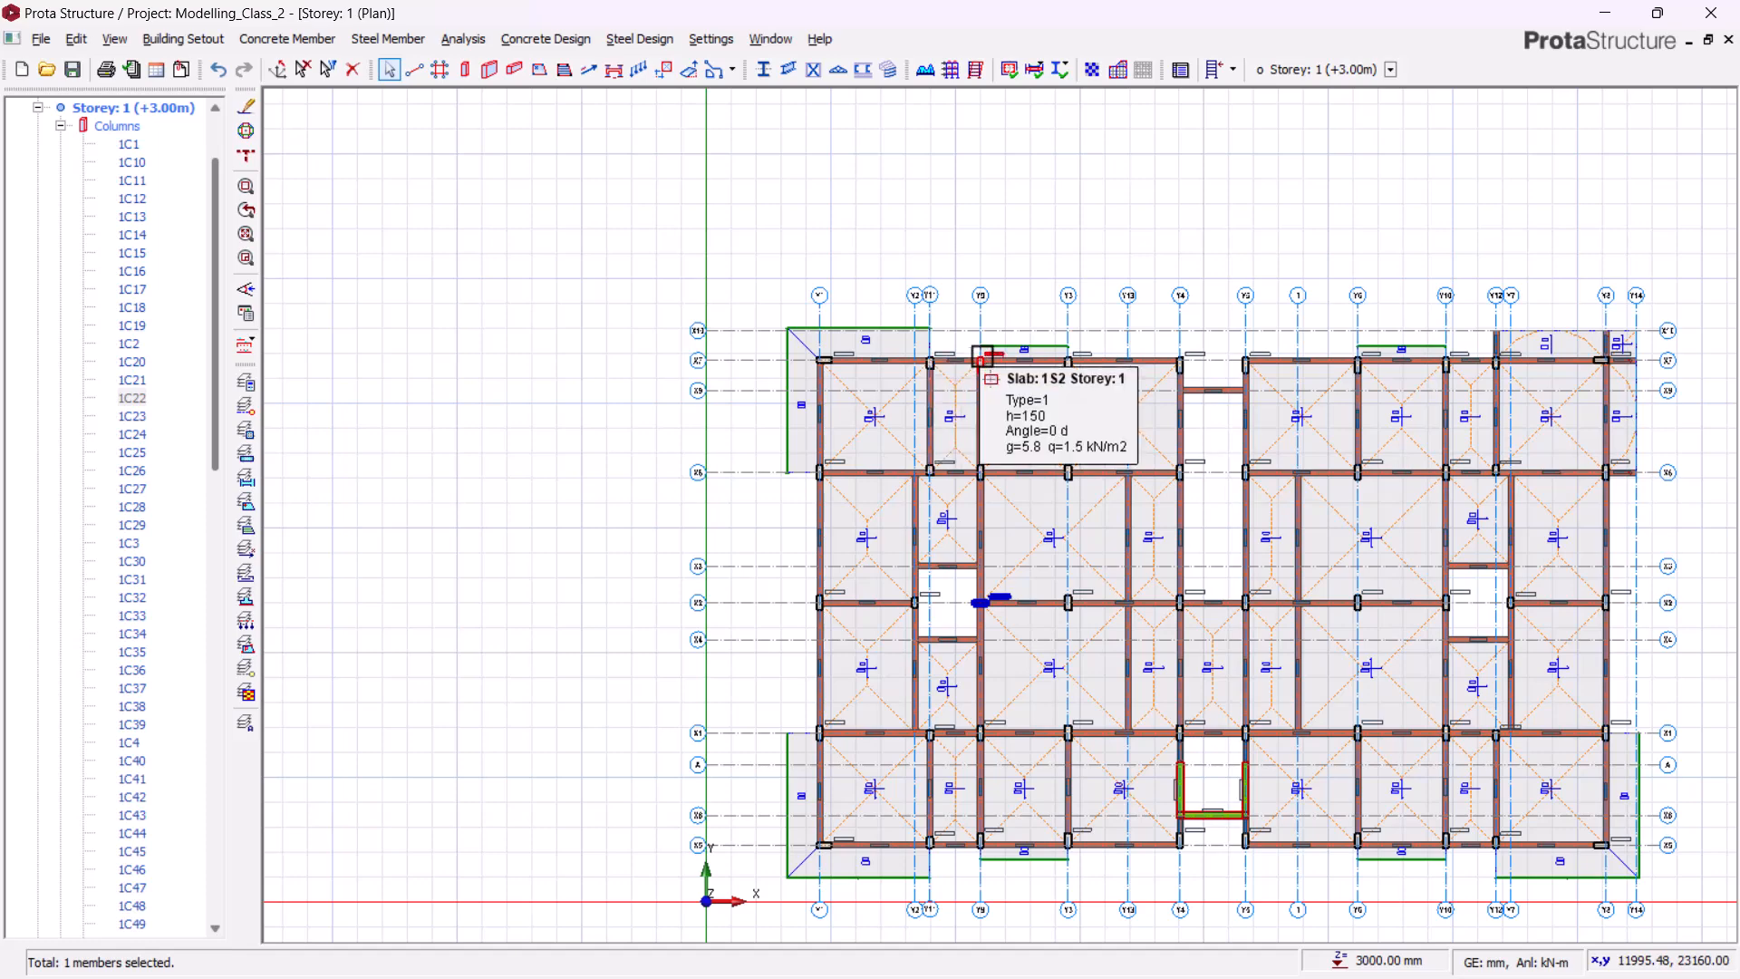
scroll(993, 793, "up", 3)
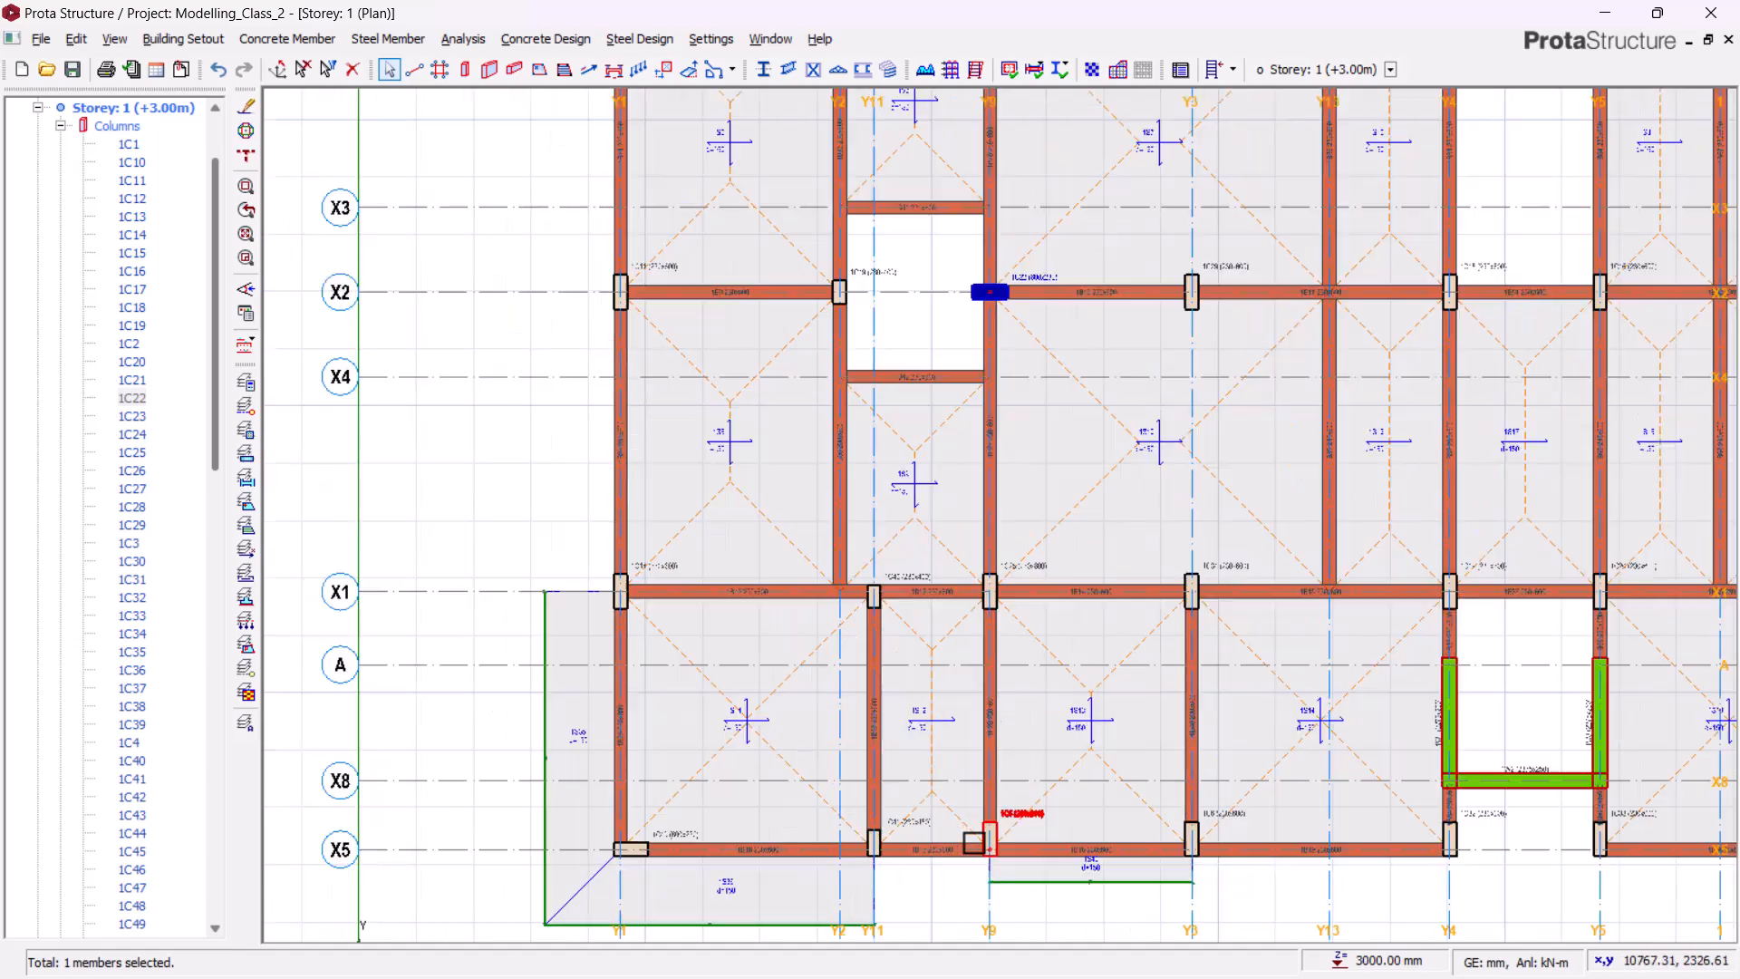
scroll(989, 840, "up", 1)
middle_click_drag(959, 245, 813, 751)
scroll(896, 342, "up", 3)
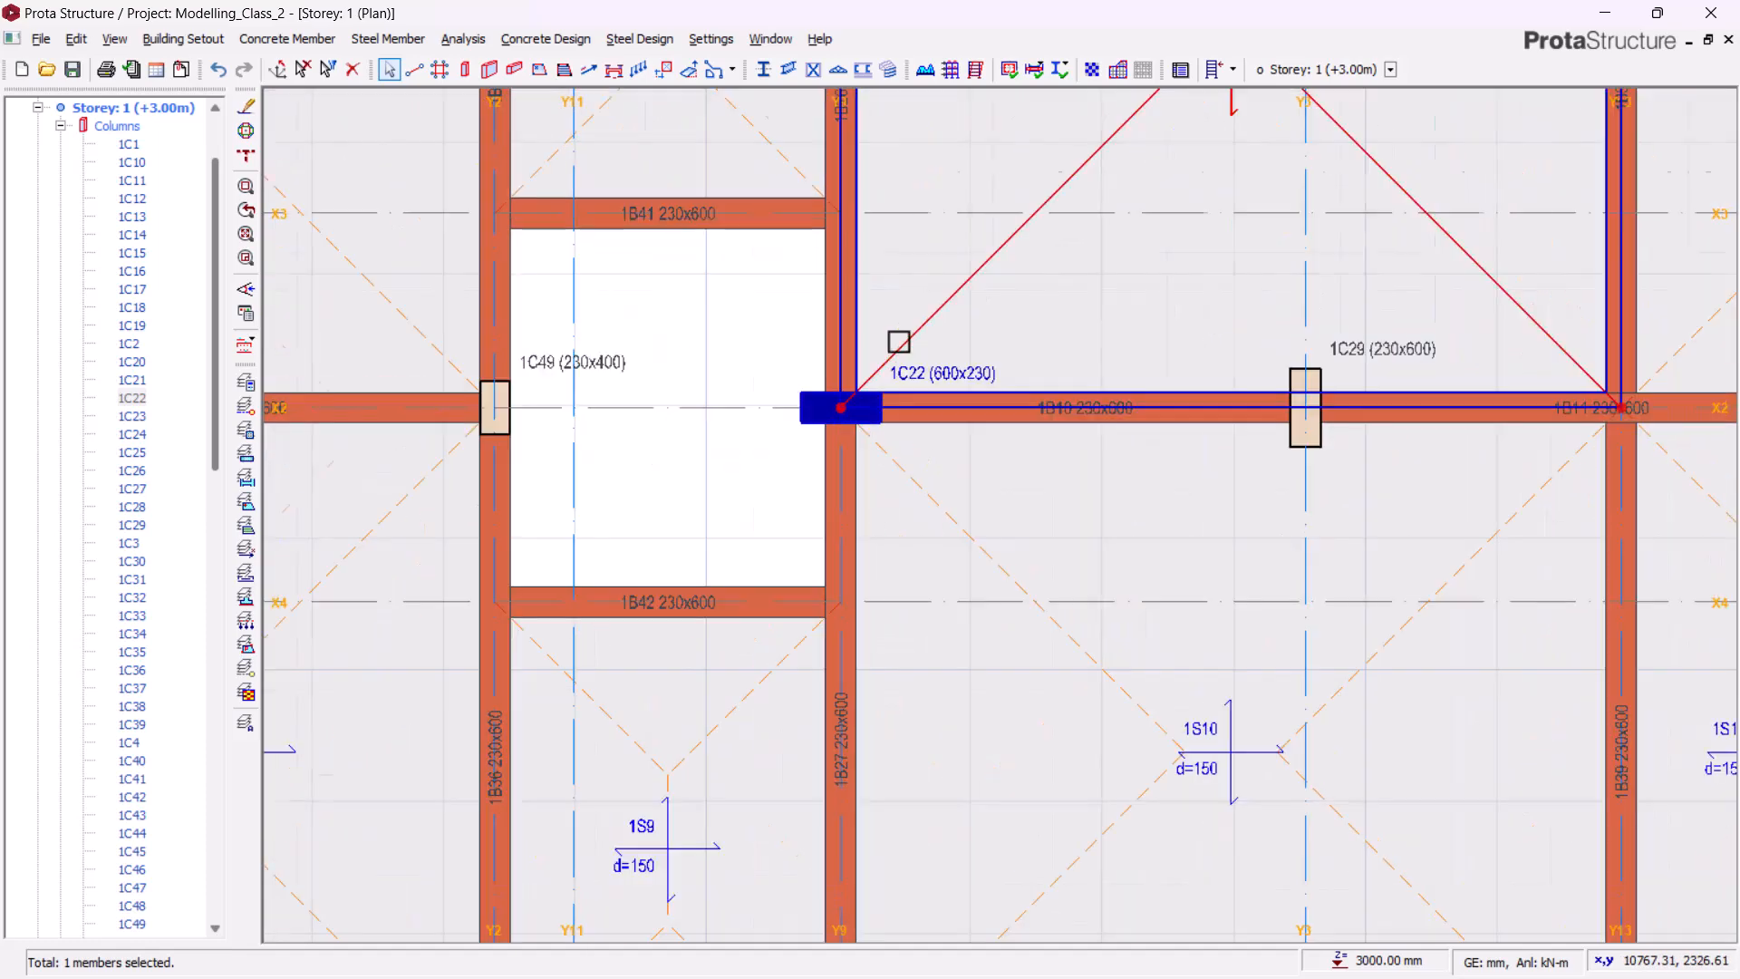
scroll(637, 435, "up", 1)
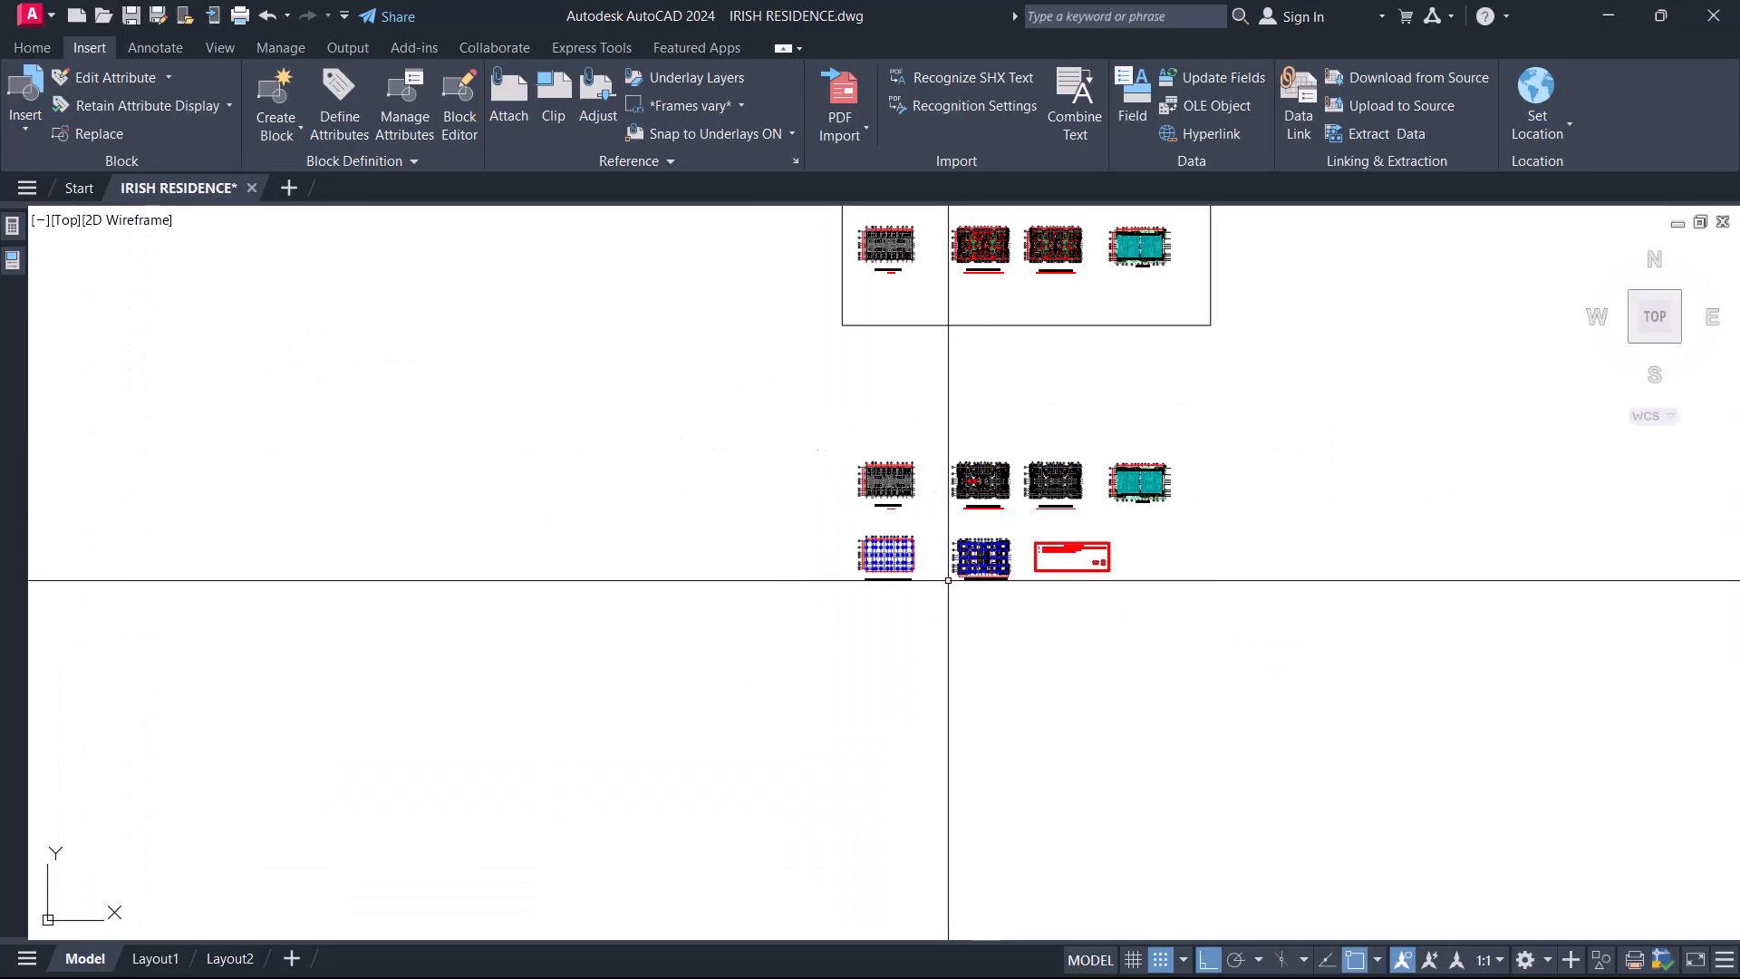
- Switch to AutoCAD and move the red column outline beside the void on the First Floor Structural Layout from its centre to the grid intersection
scroll(1032, 622, "up", 10)
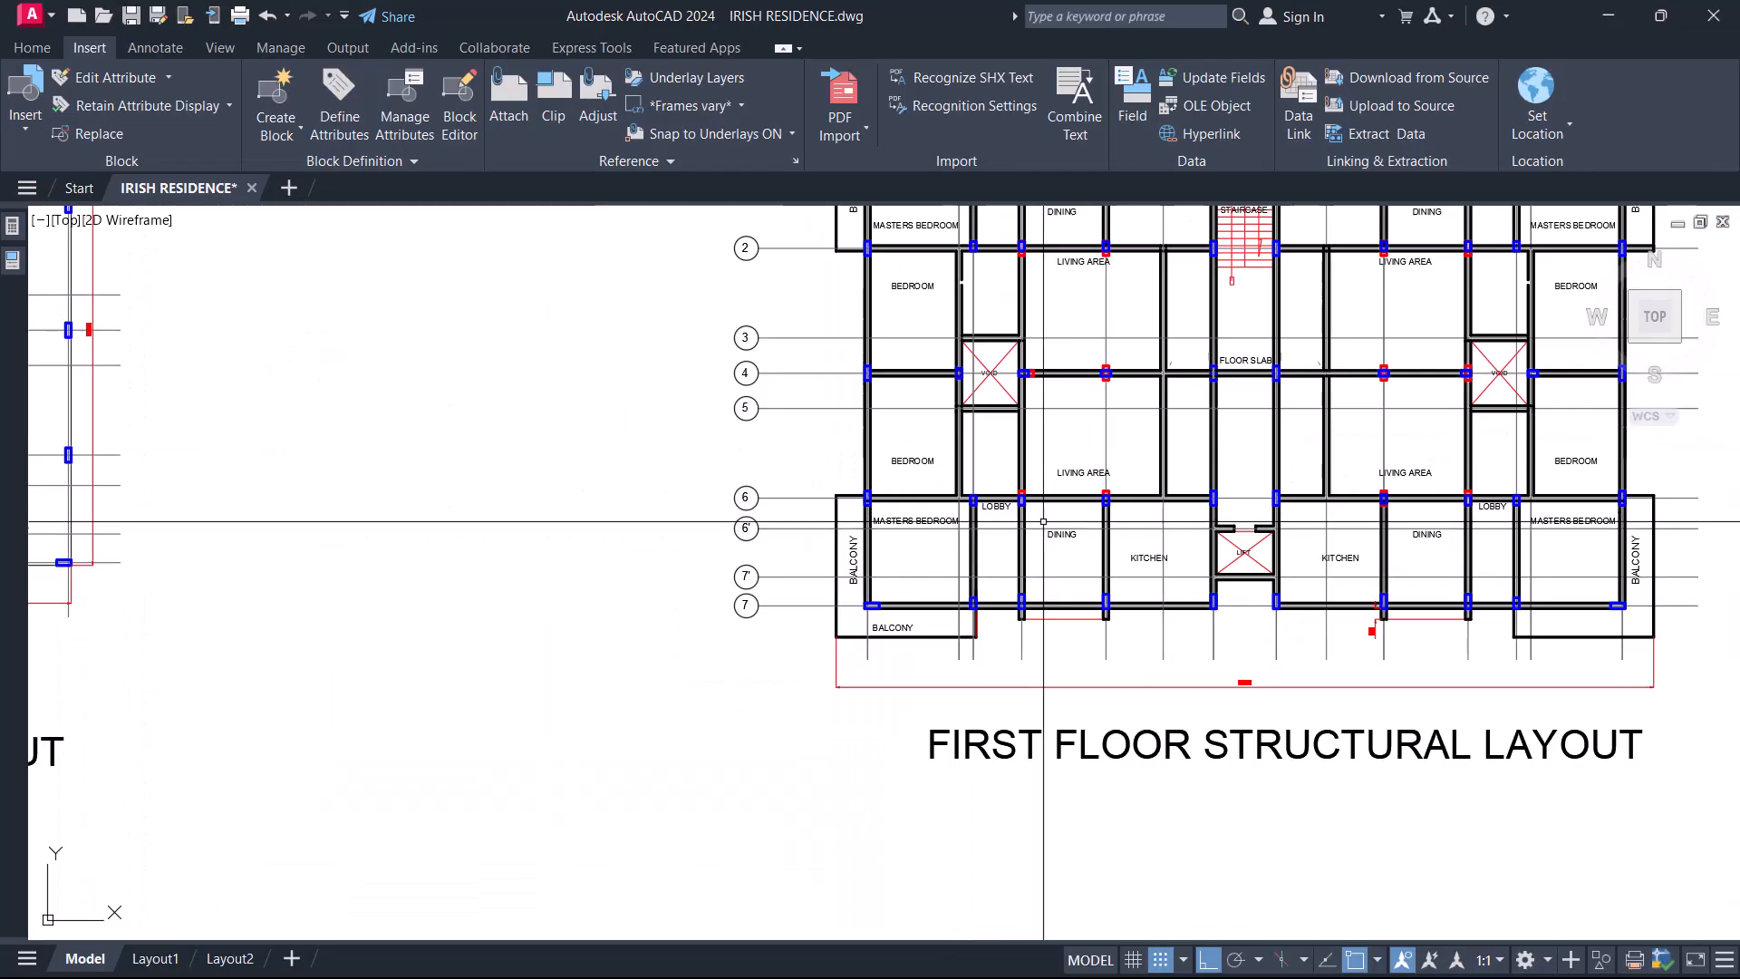
scroll(855, 590, "up", 8)
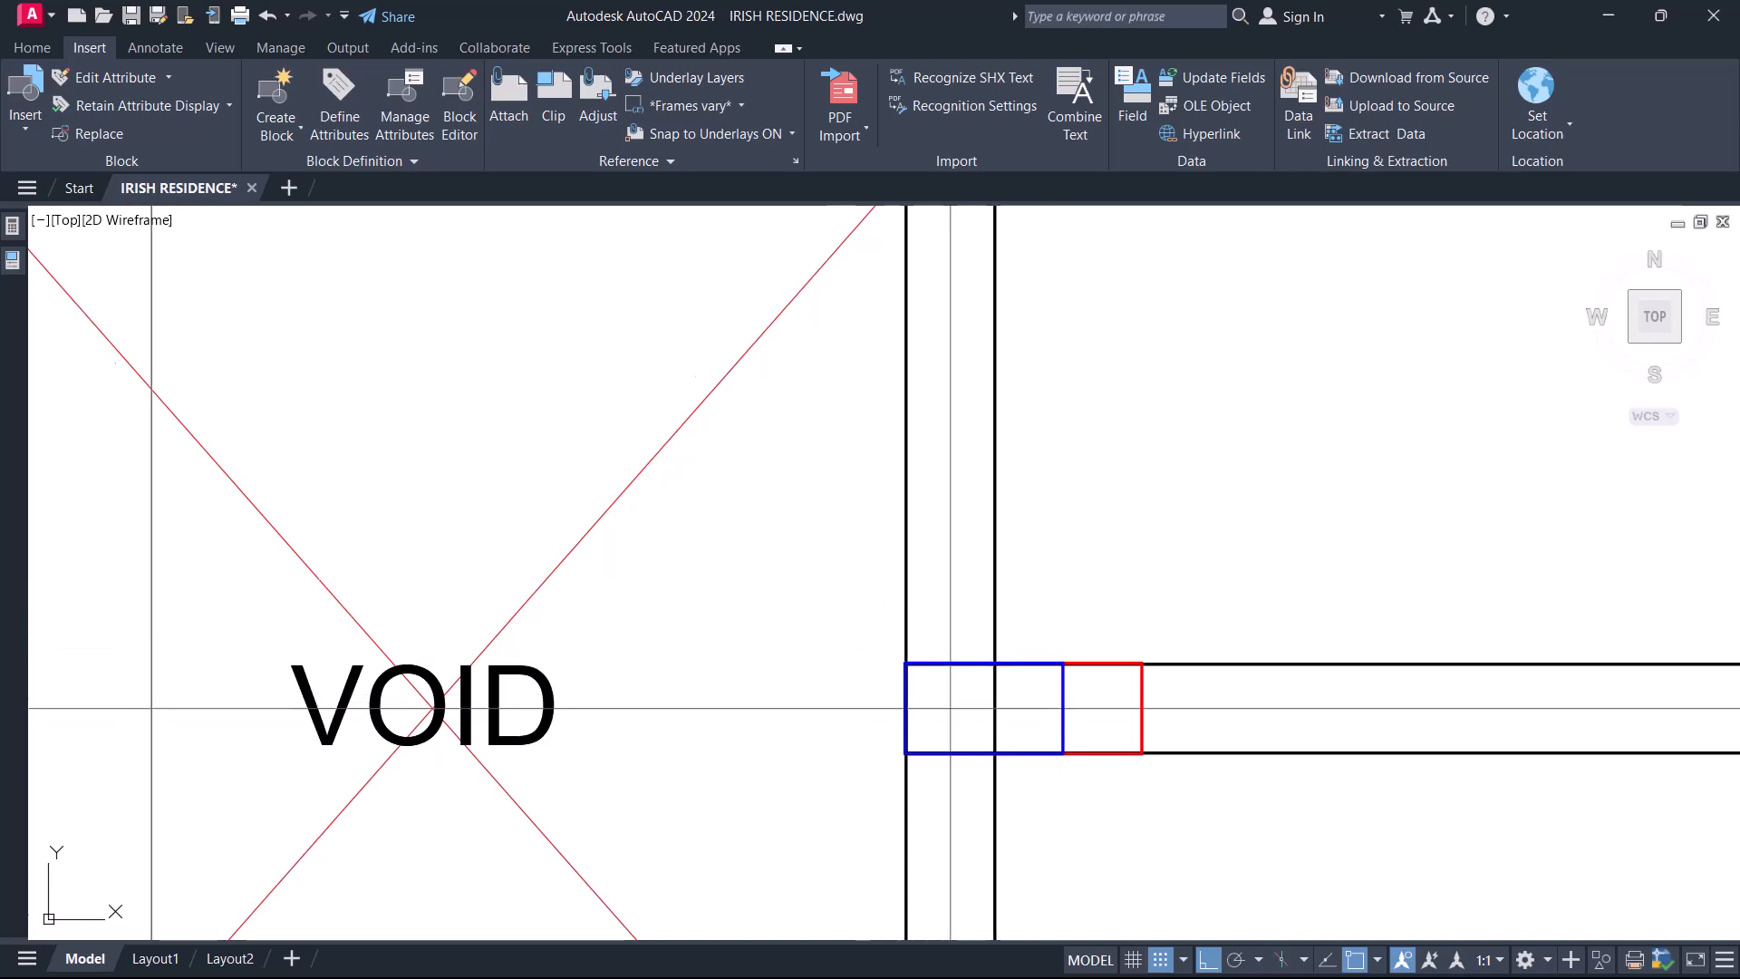
scroll(808, 634, "up", 2)
left_click(898, 653)
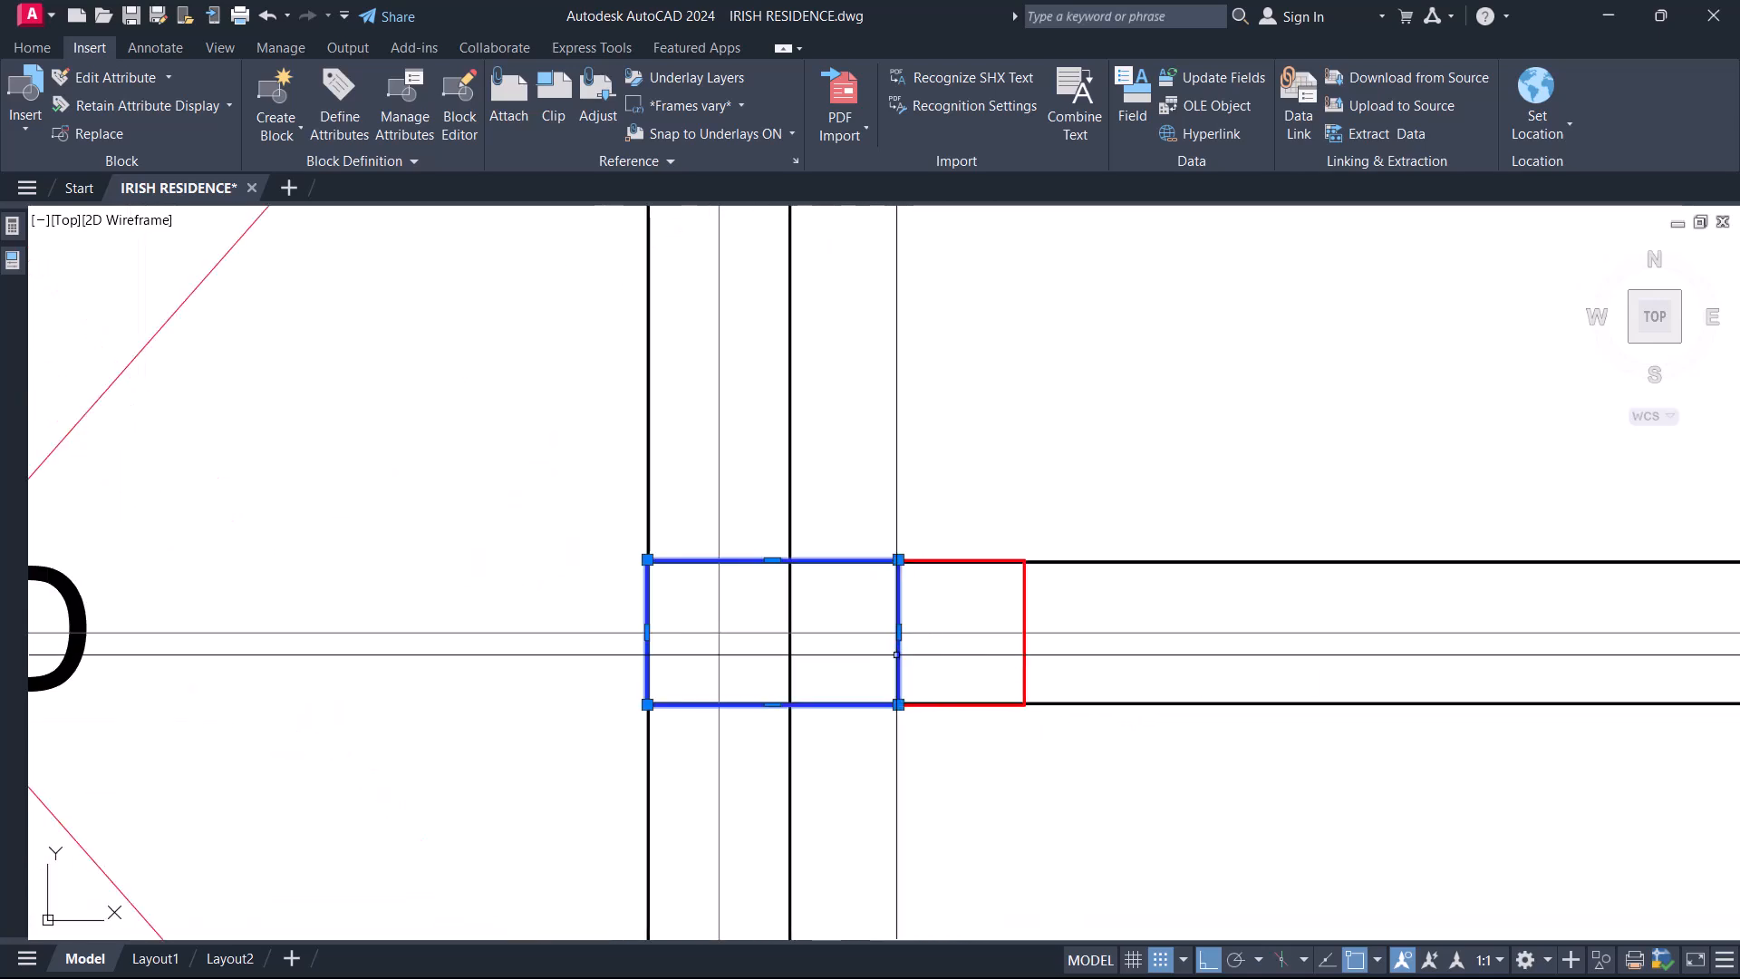
left_click(1025, 615)
key("Escape")
left_click(1024, 614)
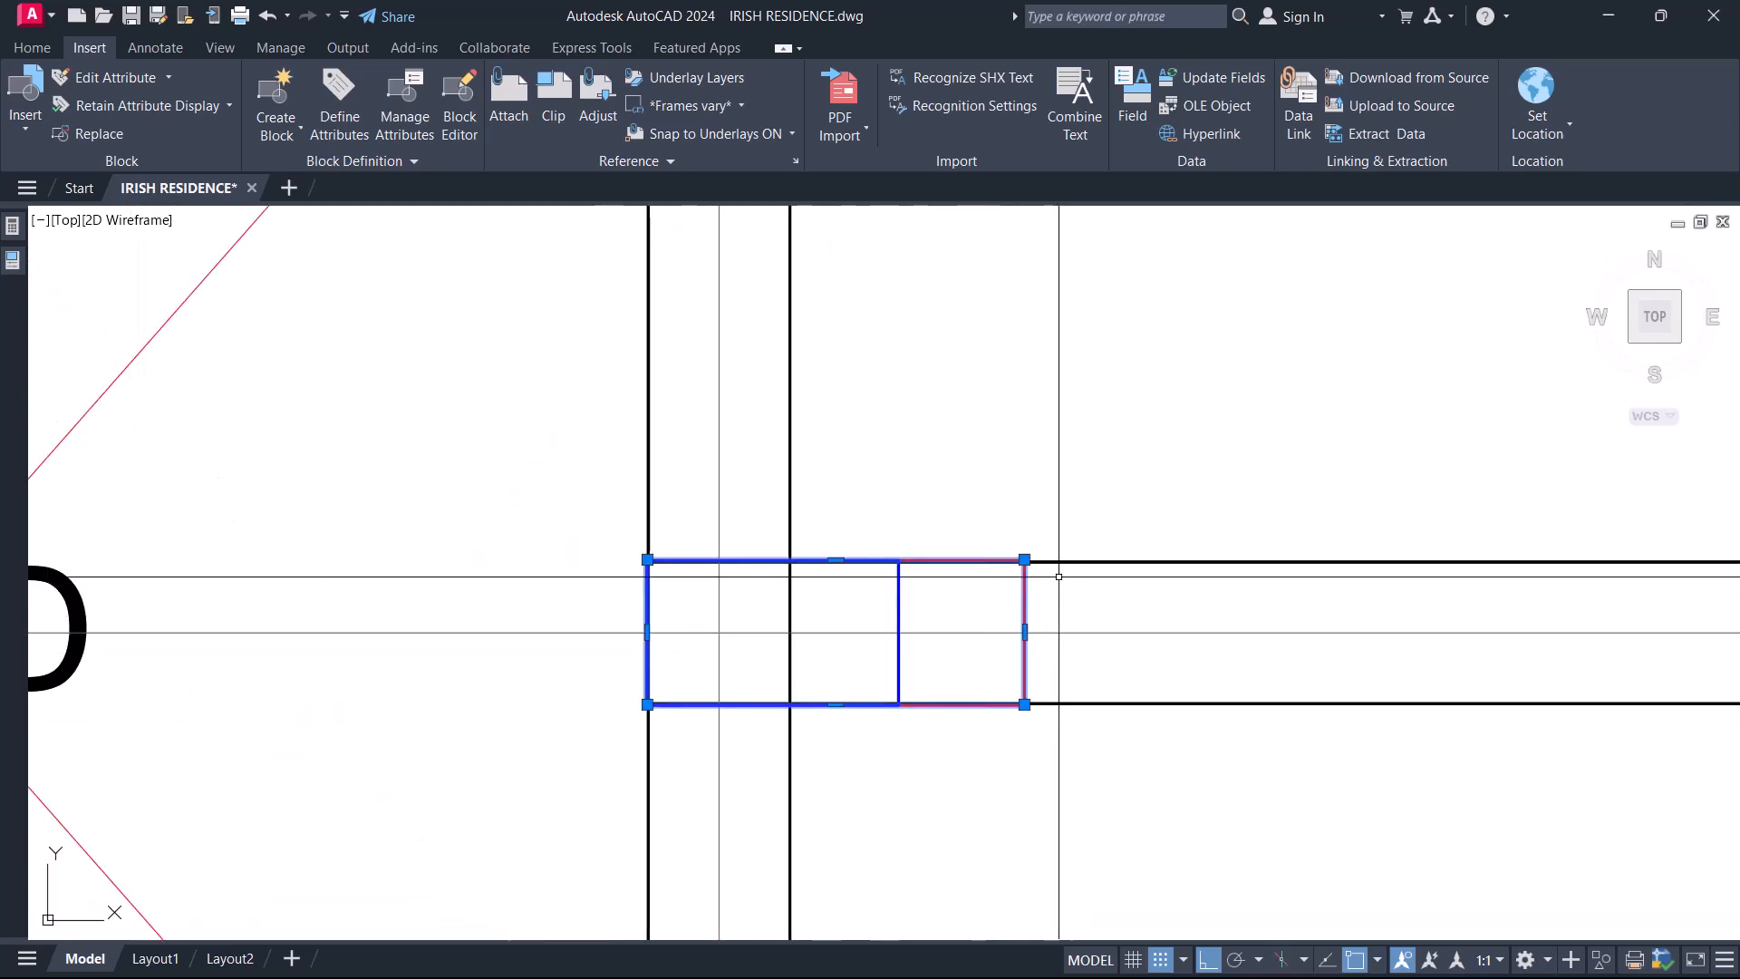
type("m")
key("space")
left_click(835, 630)
left_click(719, 632)
middle_click_drag(651, 746, 862, 690)
type("dli")
key("space")
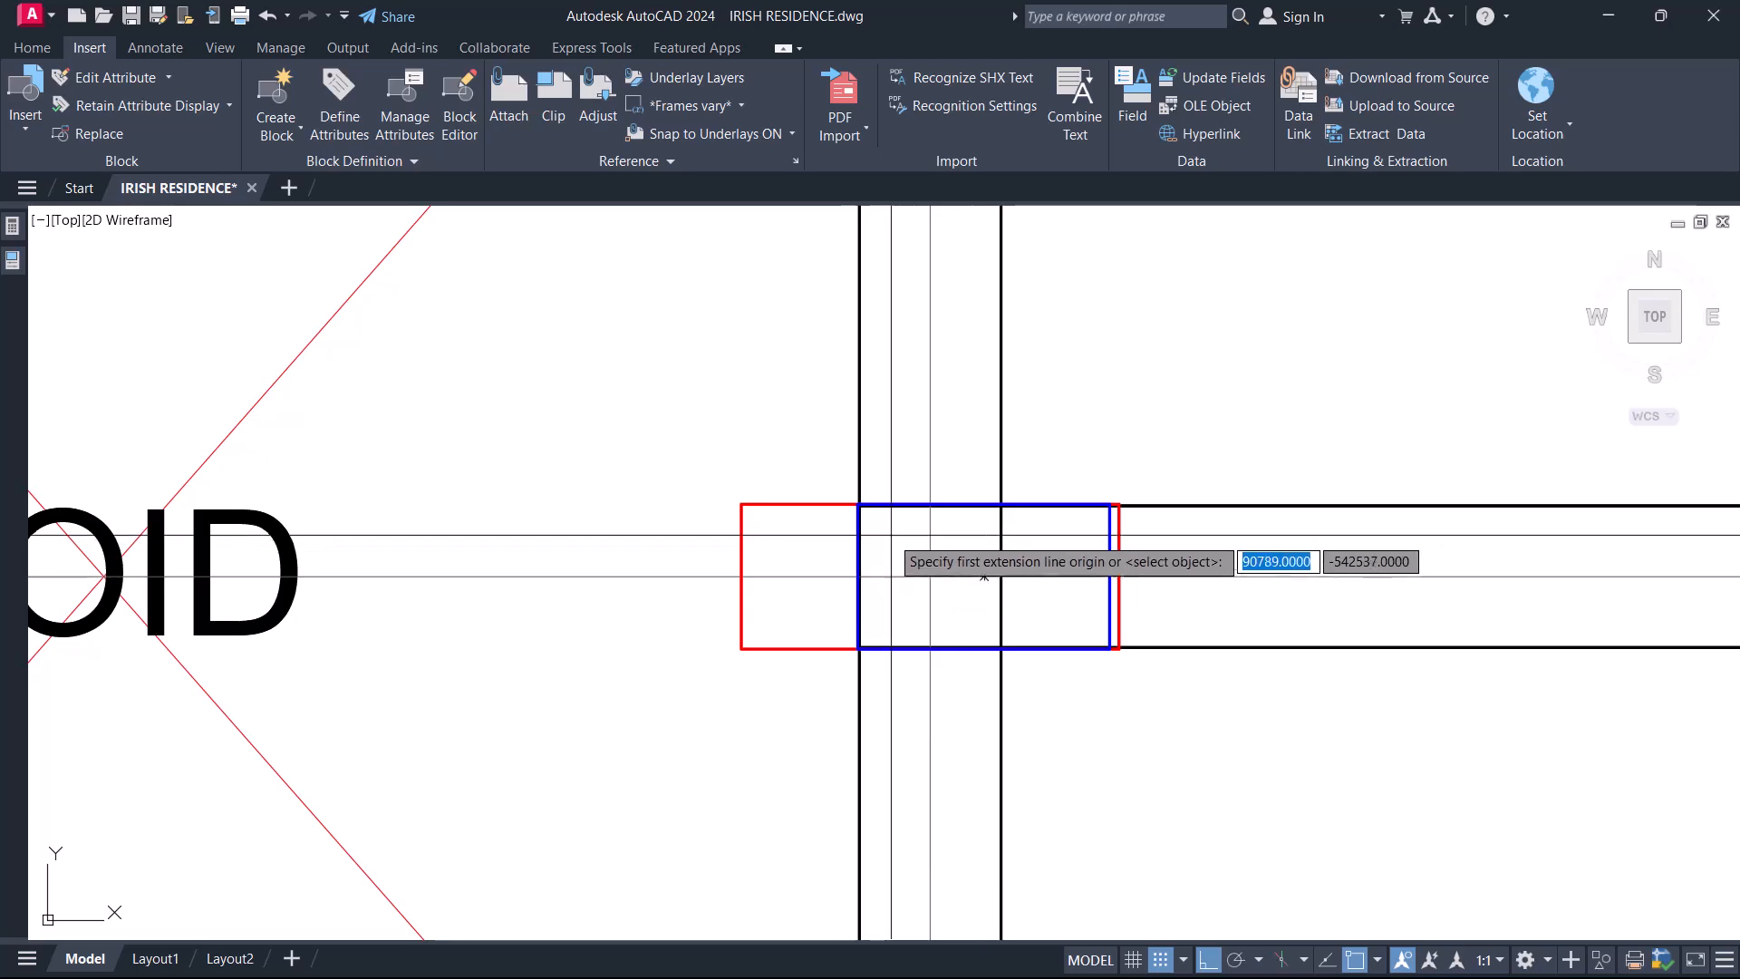
key("Escape")
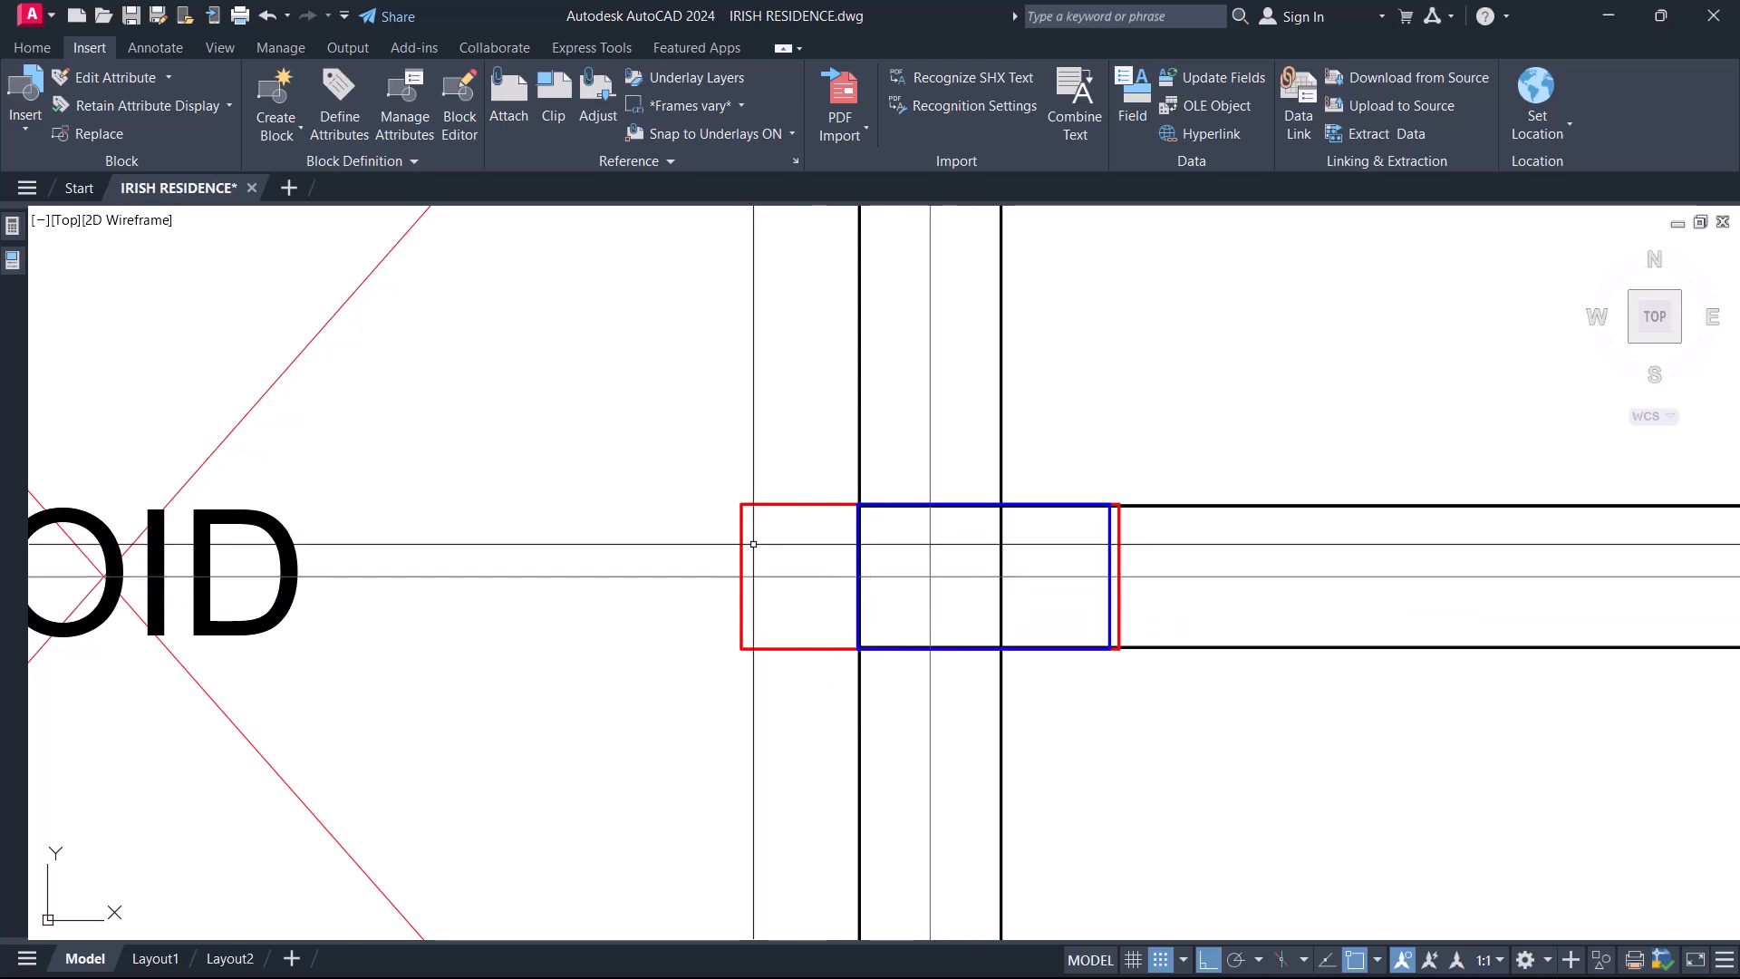
type("d")
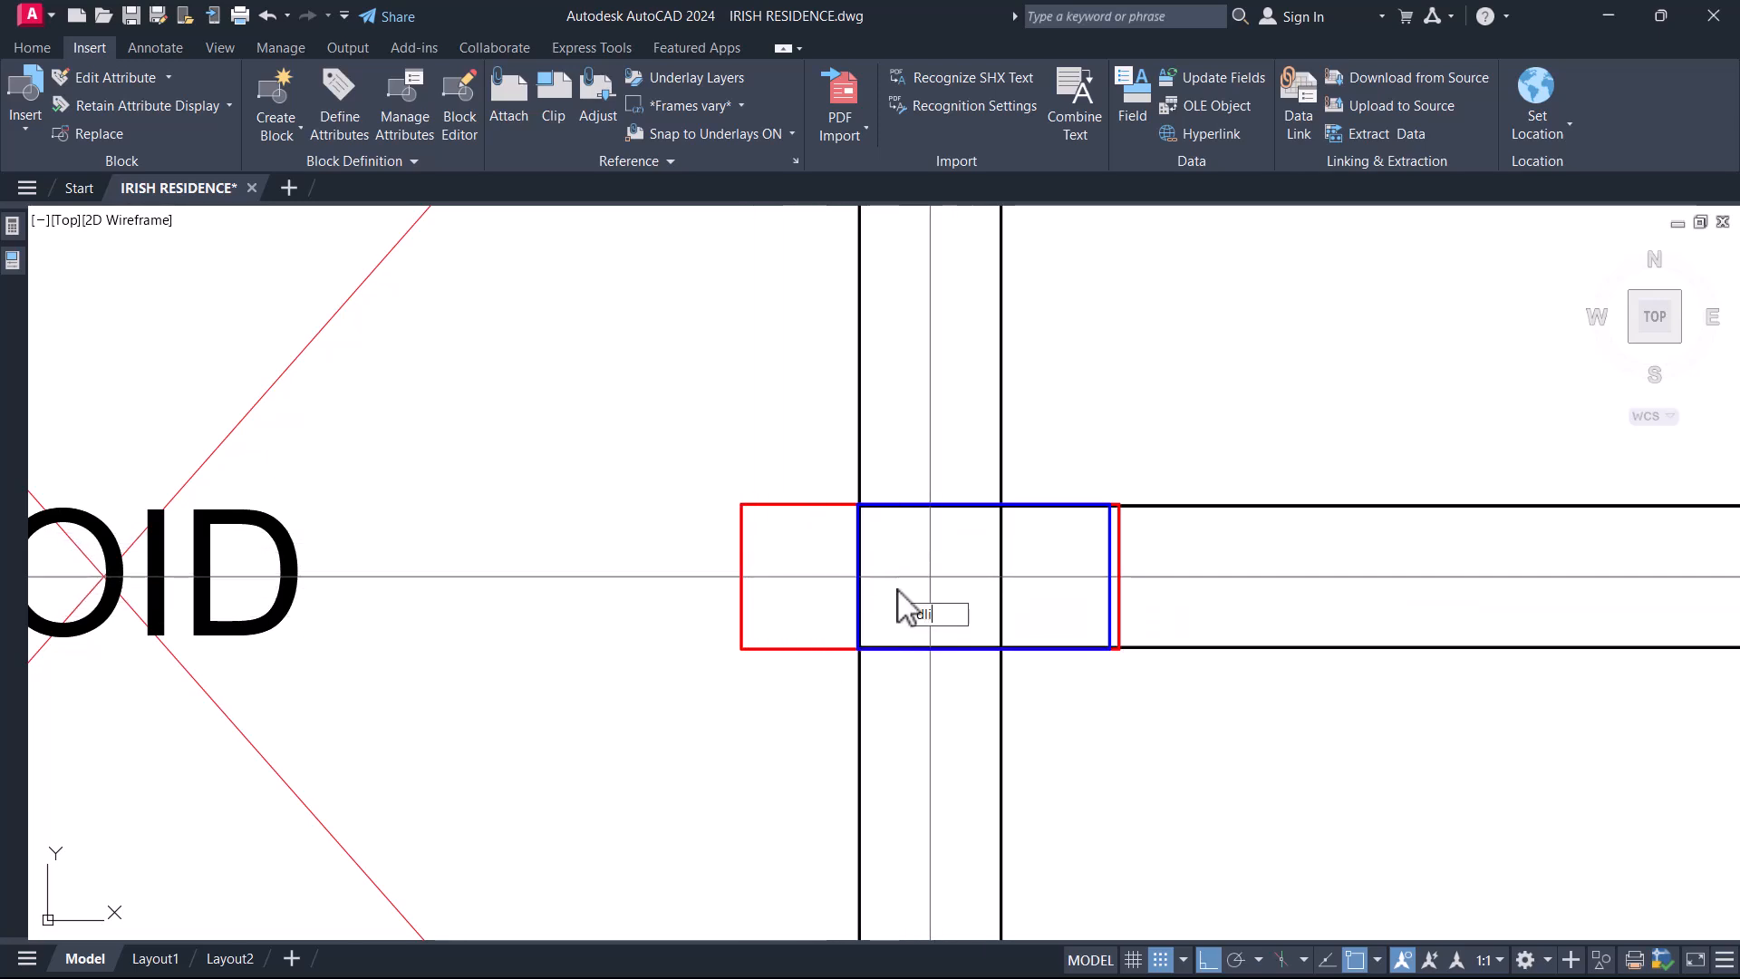
type("li")
key("space")
left_click(930, 576)
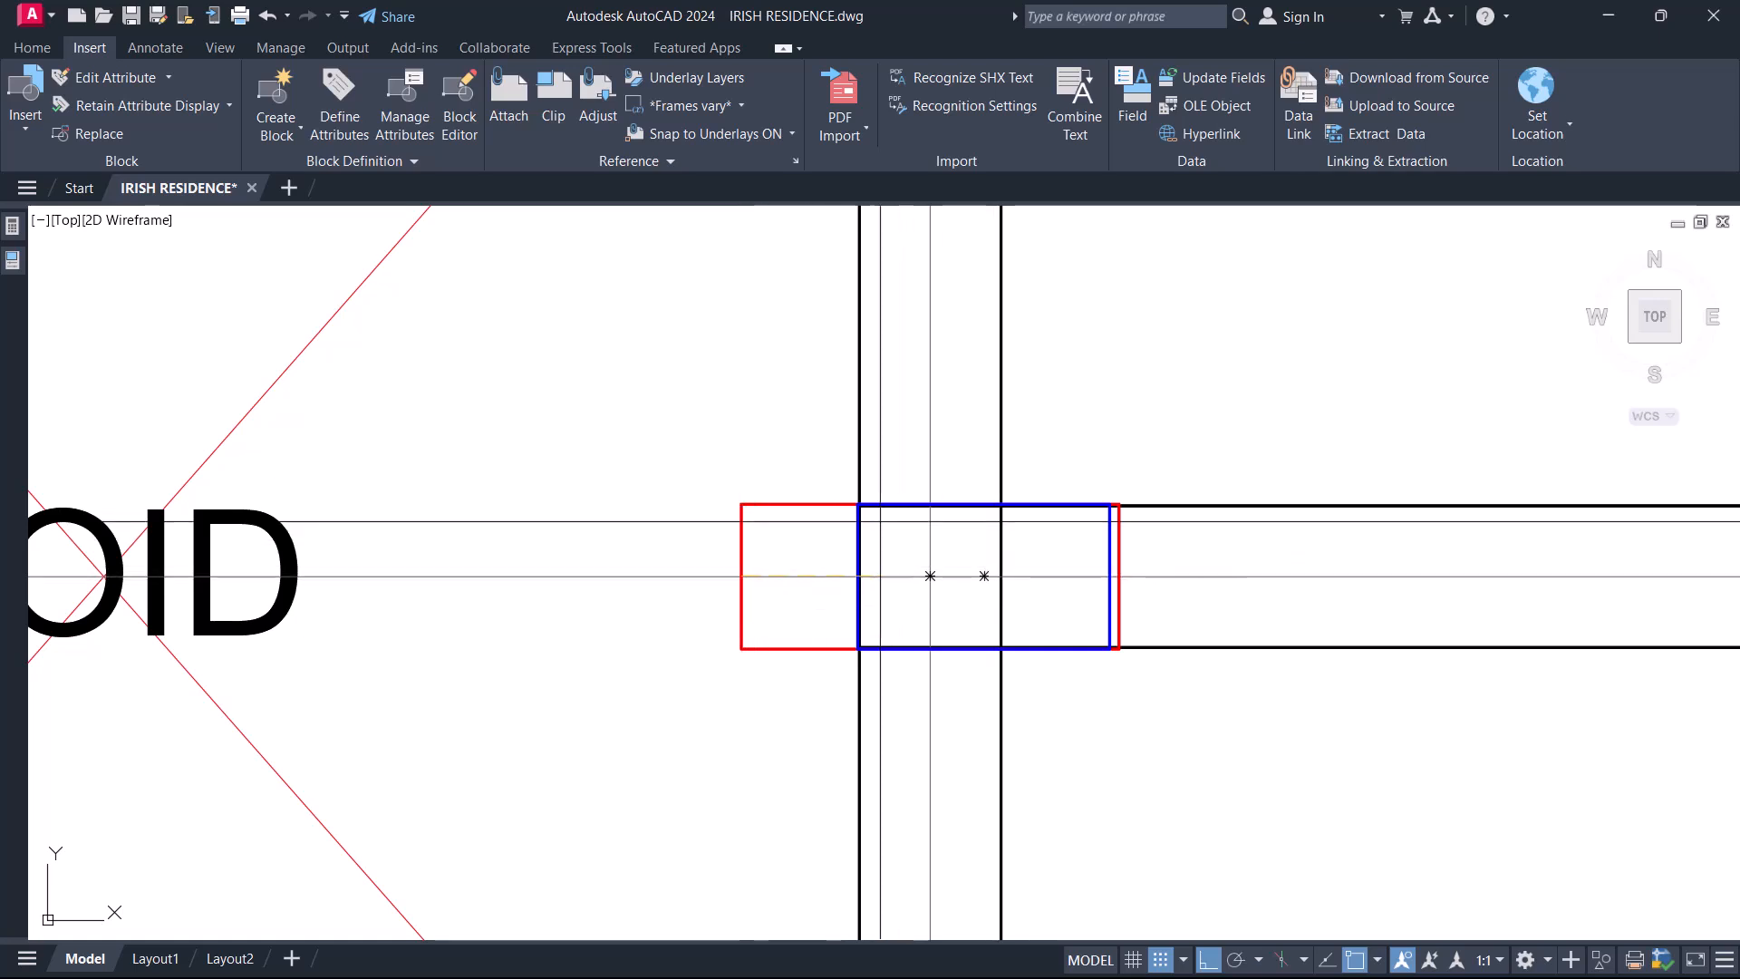
scroll(884, 521, "up", 4)
left_click(816, 451)
scroll(521, 567, "down", 4)
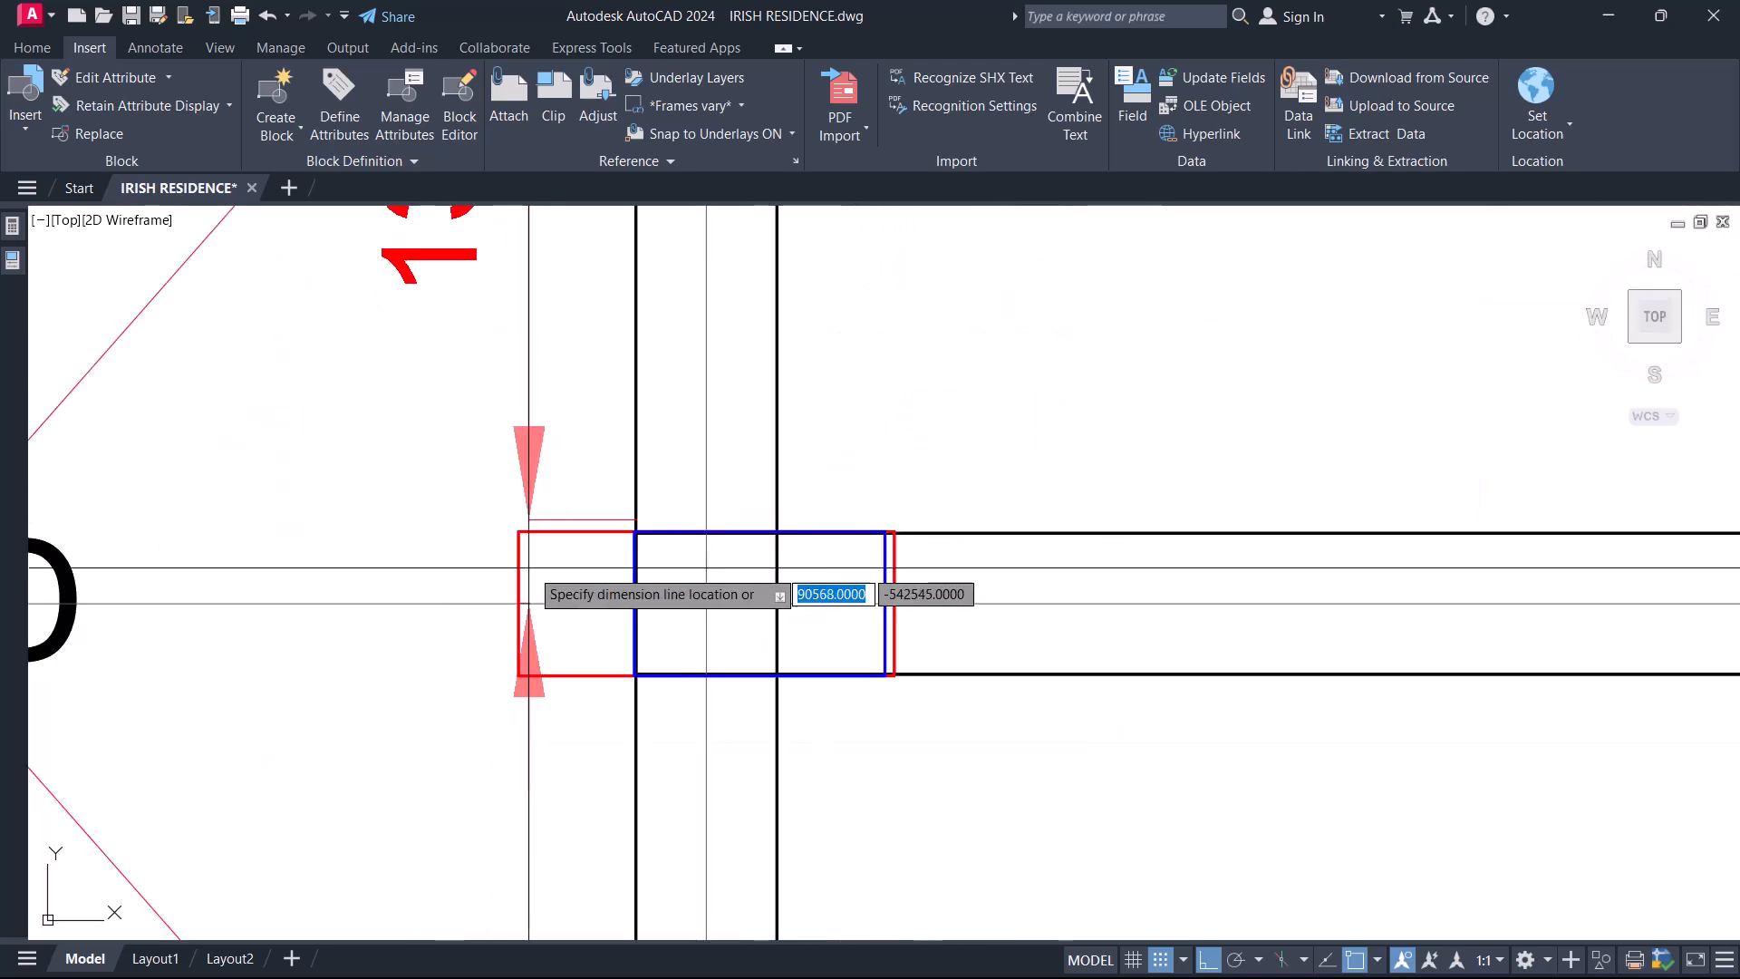
middle_click_drag(544, 342, 622, 613)
key("Escape")
scroll(674, 542, "down", 4)
scroll(659, 761, "up", 6)
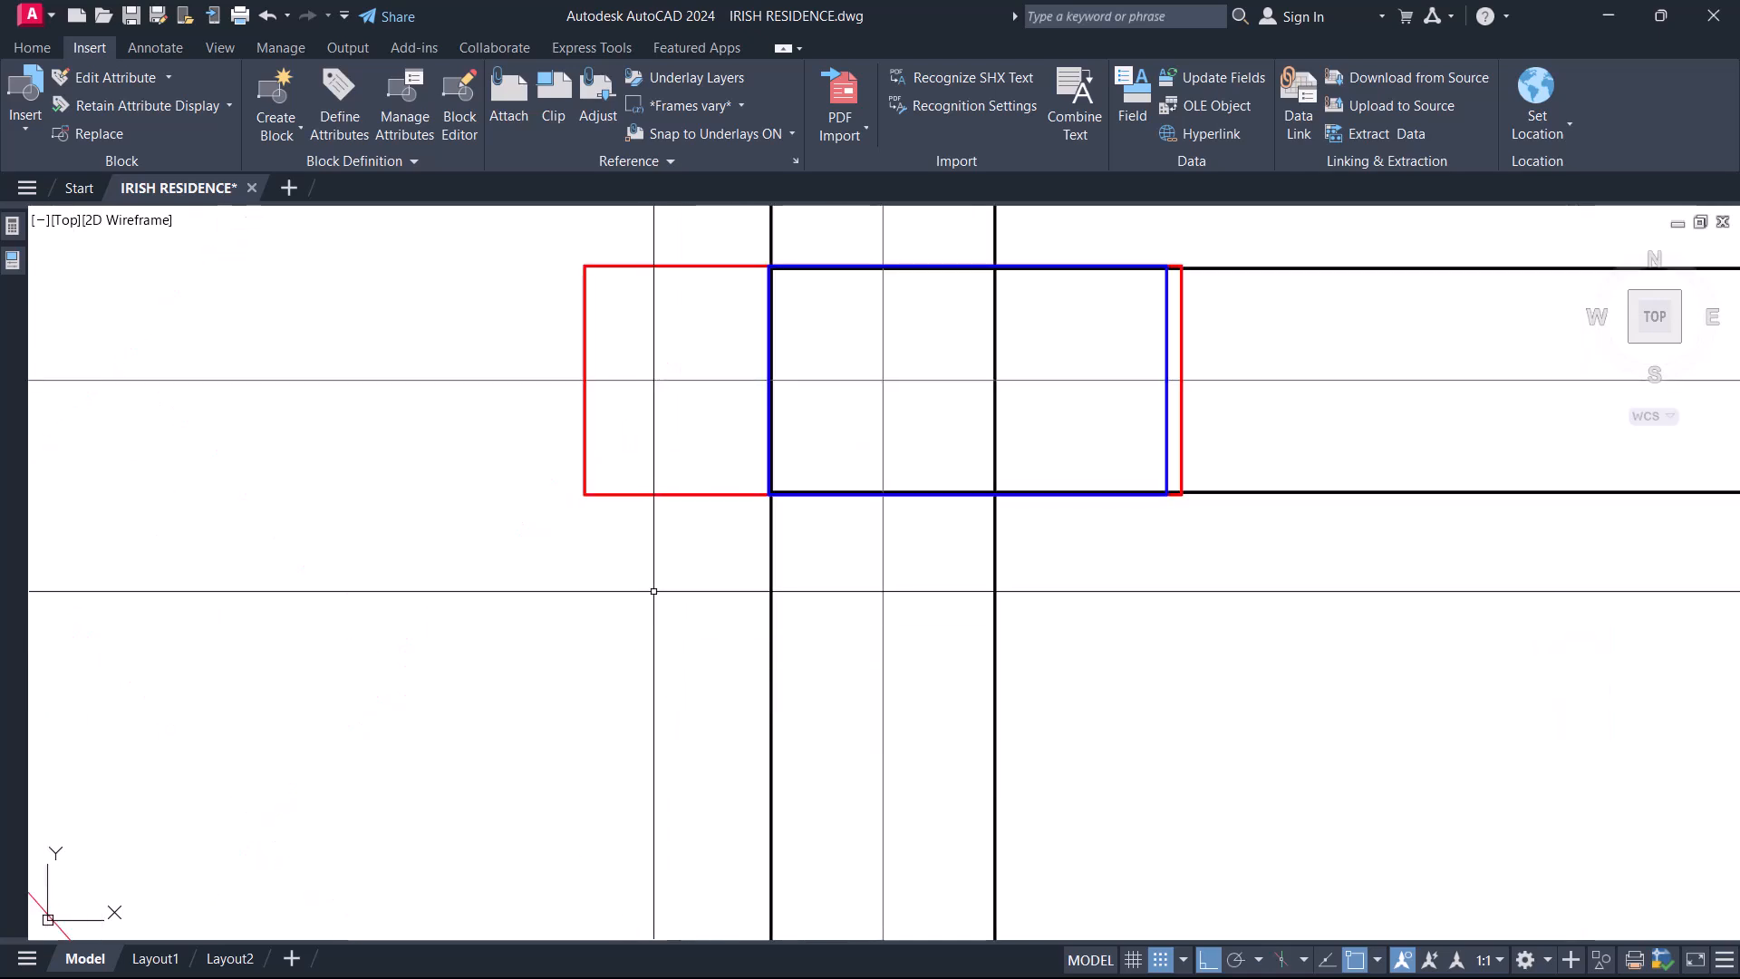
scroll(657, 562, "up", 2)
key("space")
left_click(537, 367)
scroll(836, 372, "up", 4)
left_click(836, 387)
scroll(830, 435, "down", 5)
key("Escape")
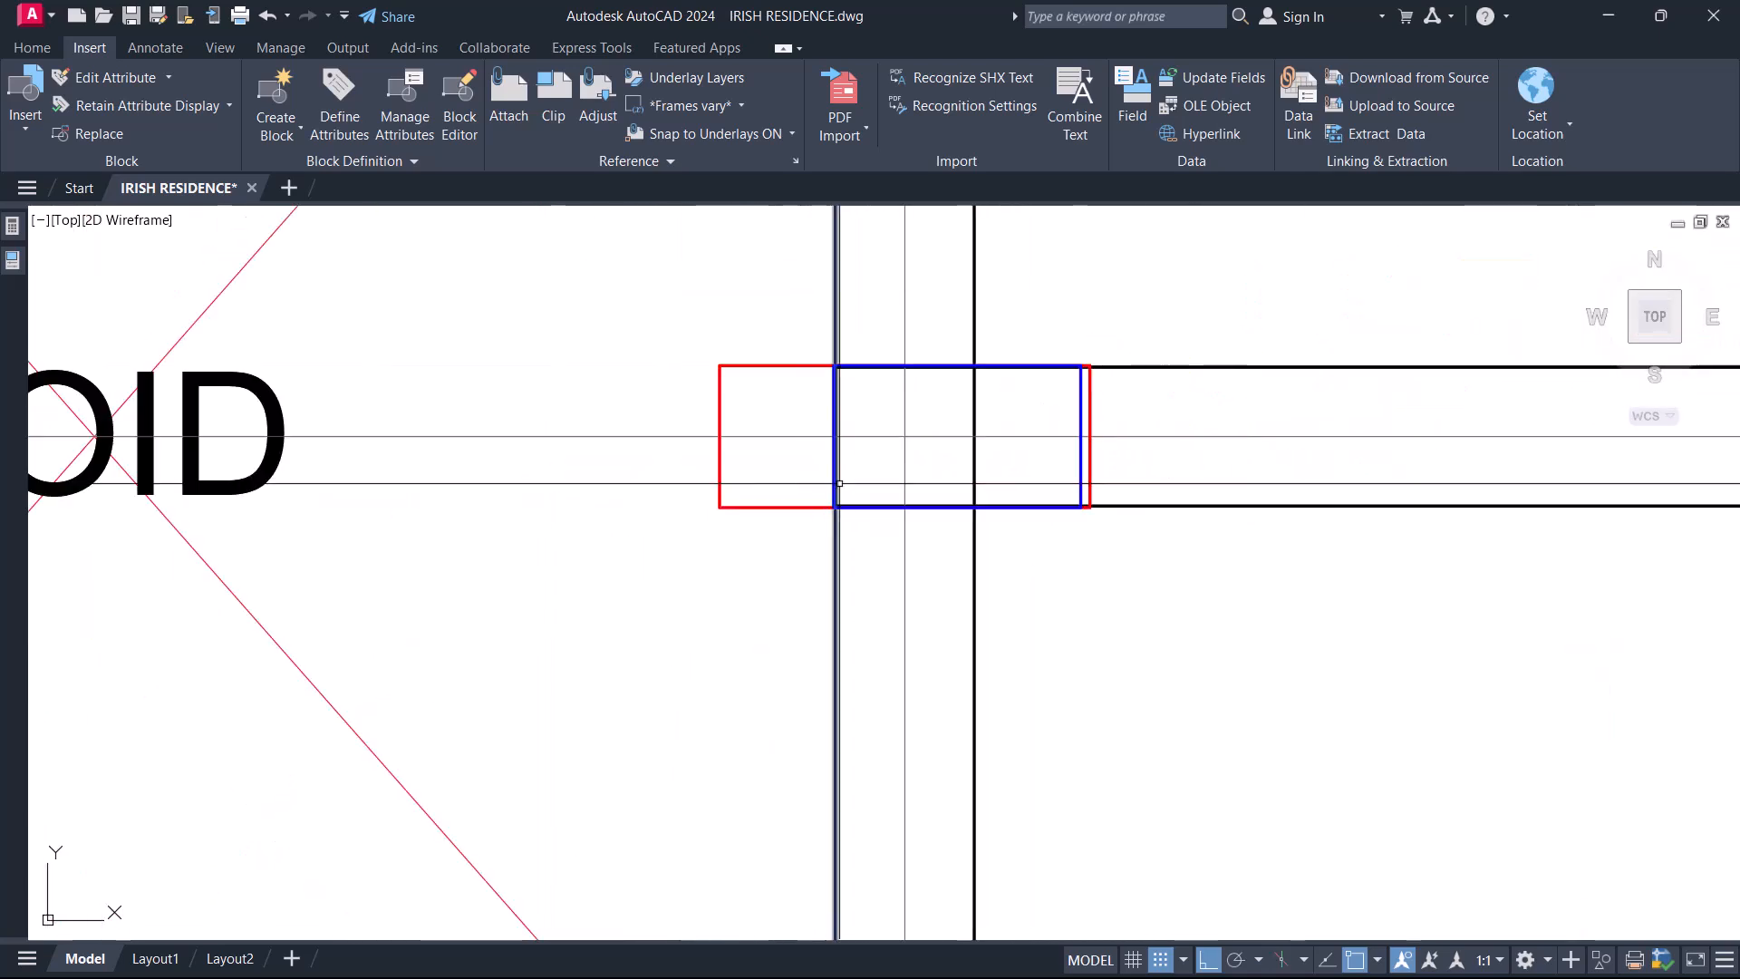
- Dimension the horizontal offset from the red column outline's void-side edge to the blue column outline's void-side edge
scroll(842, 481, "up", 5)
middle_click_drag(835, 396, 925, 666)
middle_click_drag(1064, 667, 876, 676)
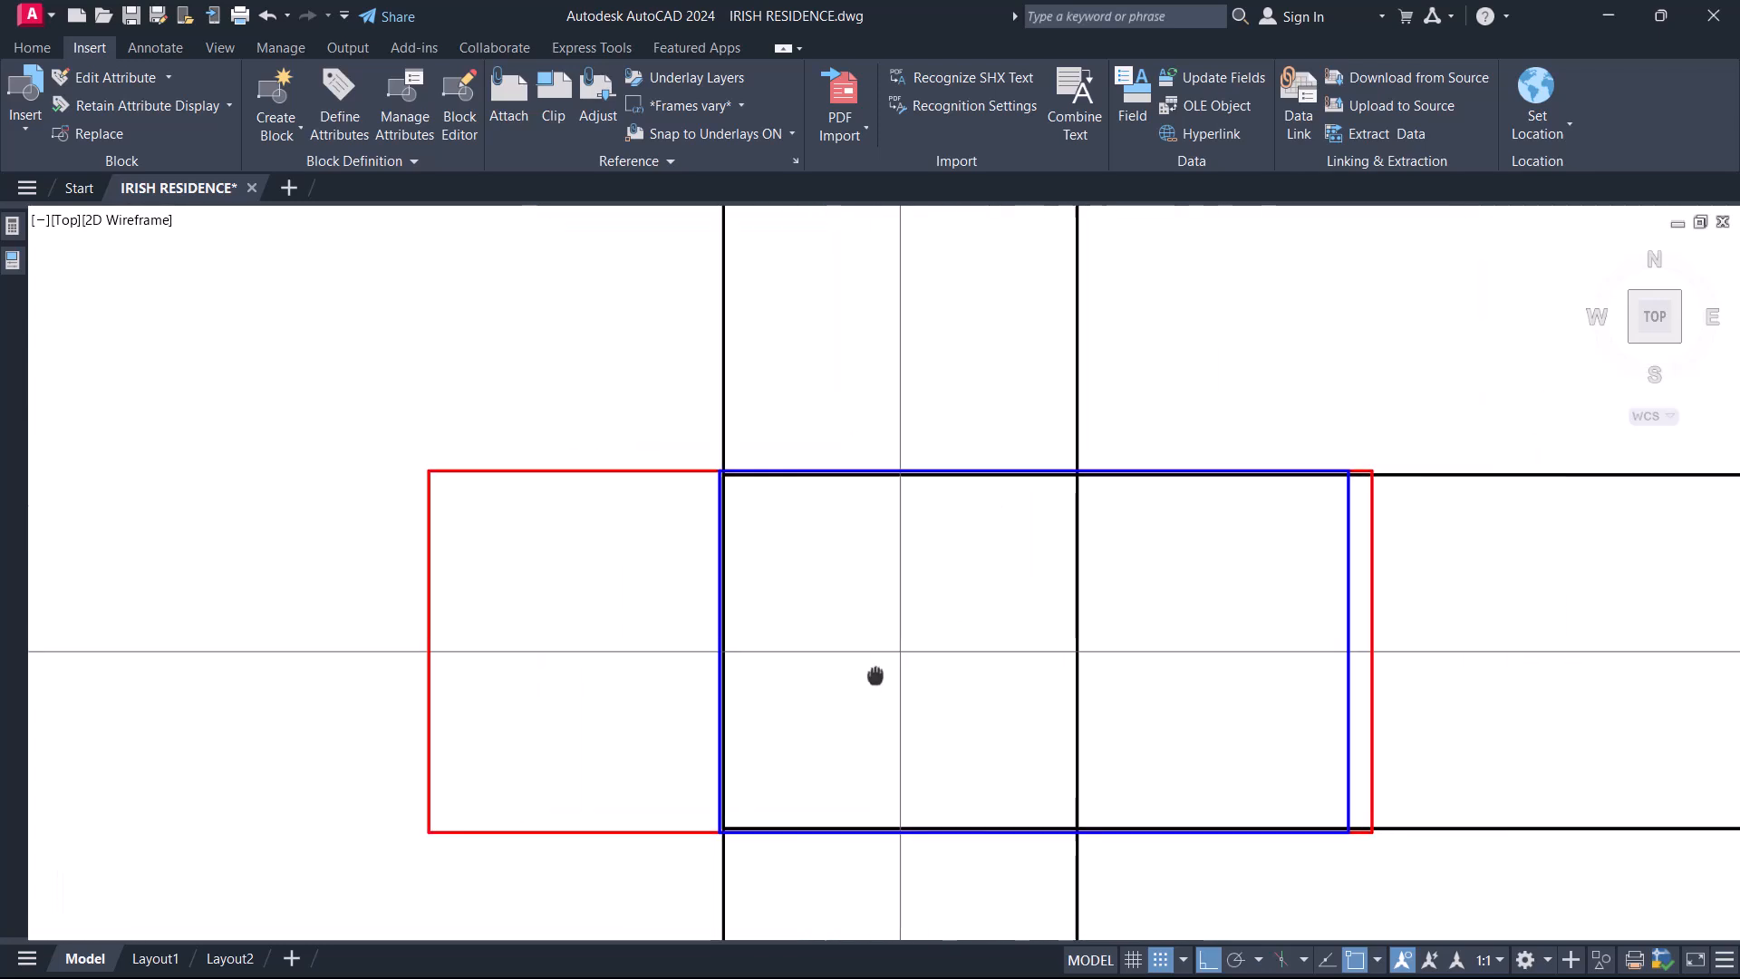
scroll(509, 517, "up", 4)
key("space")
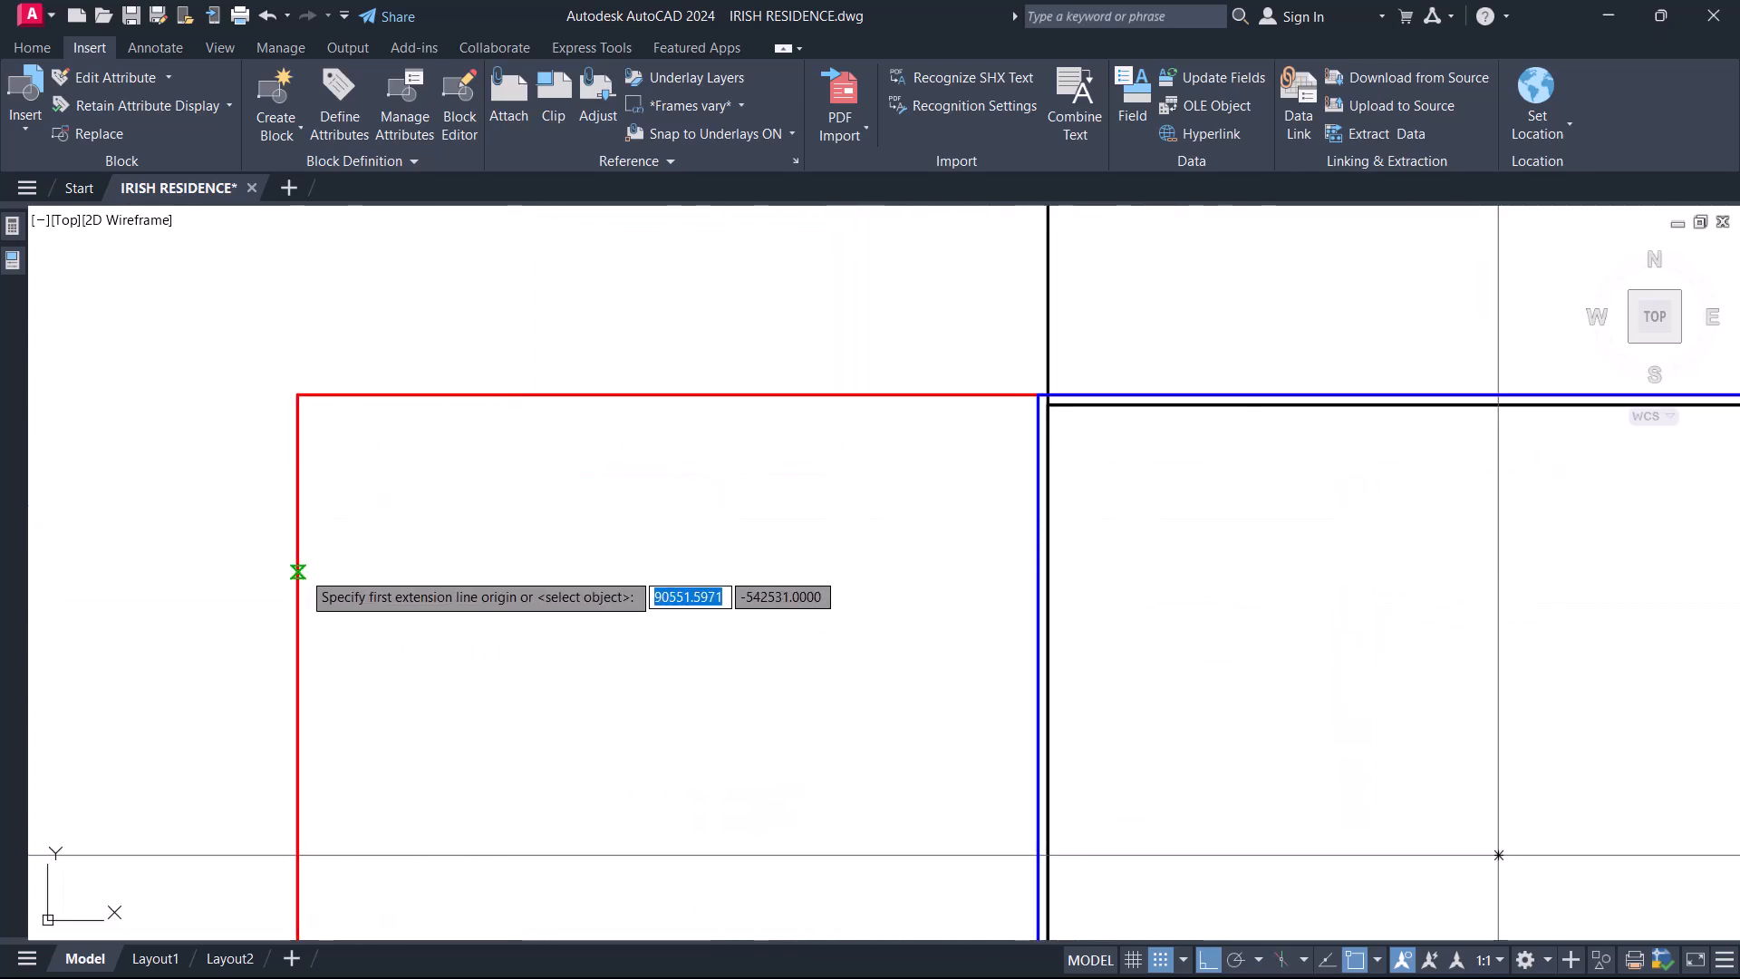
left_click(297, 571)
scroll(907, 580, "up", 3)
left_click(1143, 556)
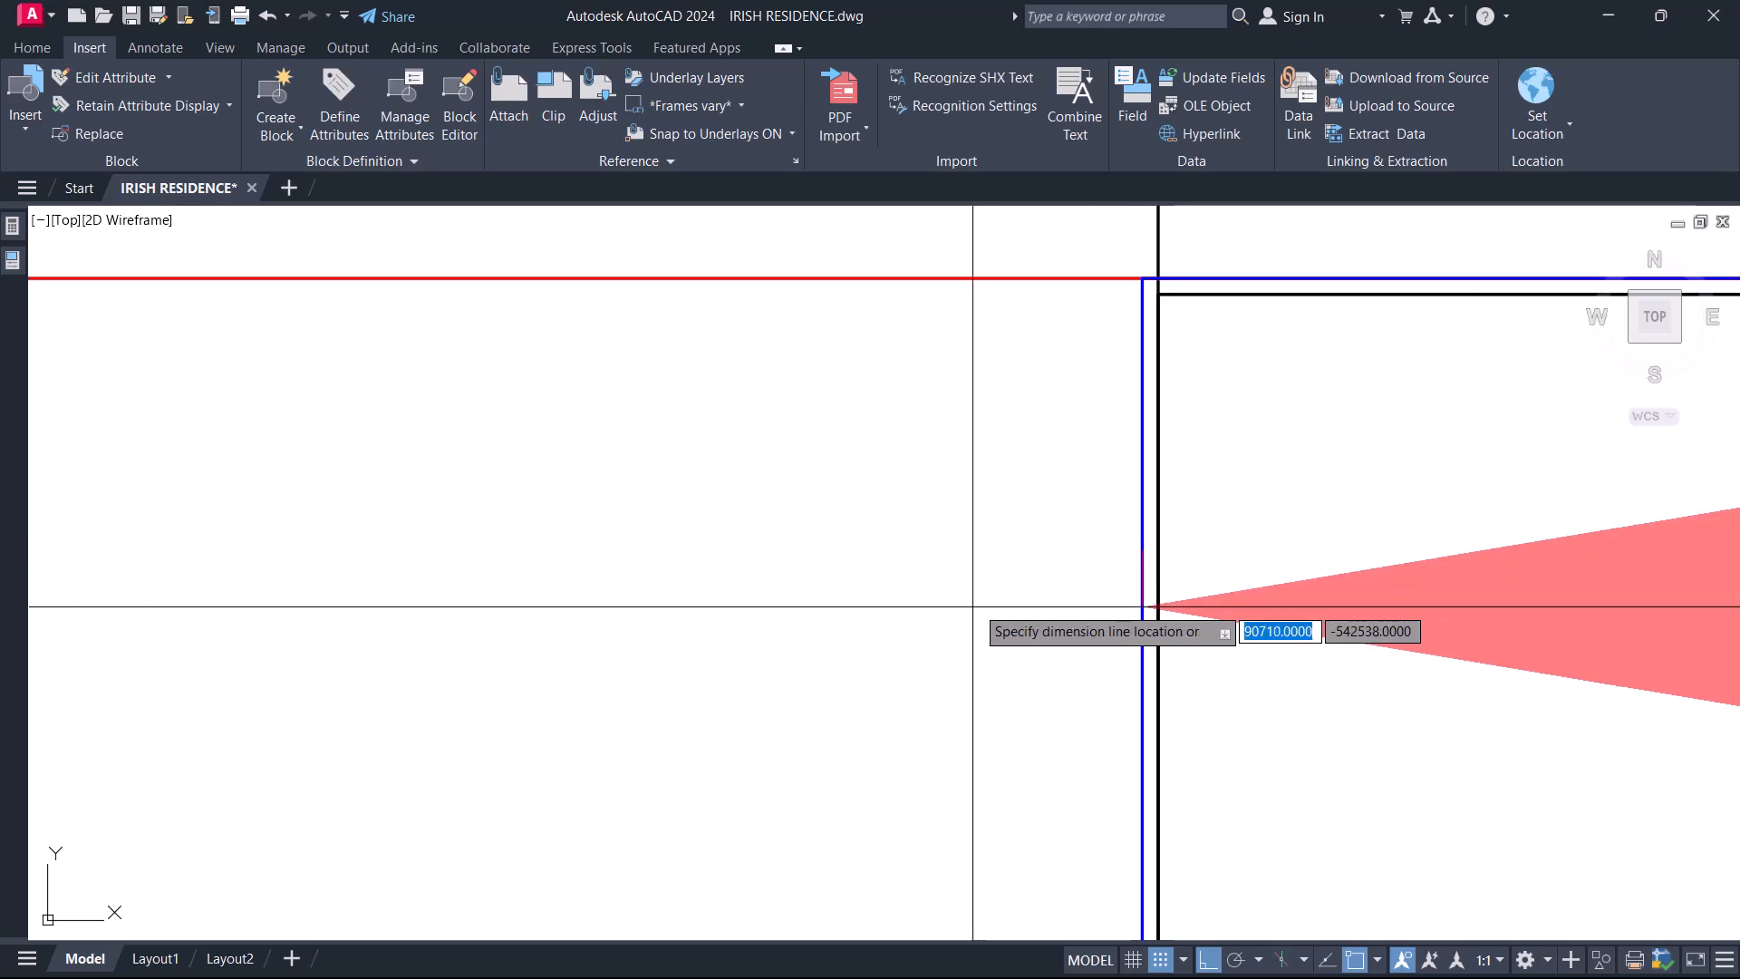
scroll(973, 606, "down", 4)
left_click(947, 611)
scroll(936, 598, "up", 3)
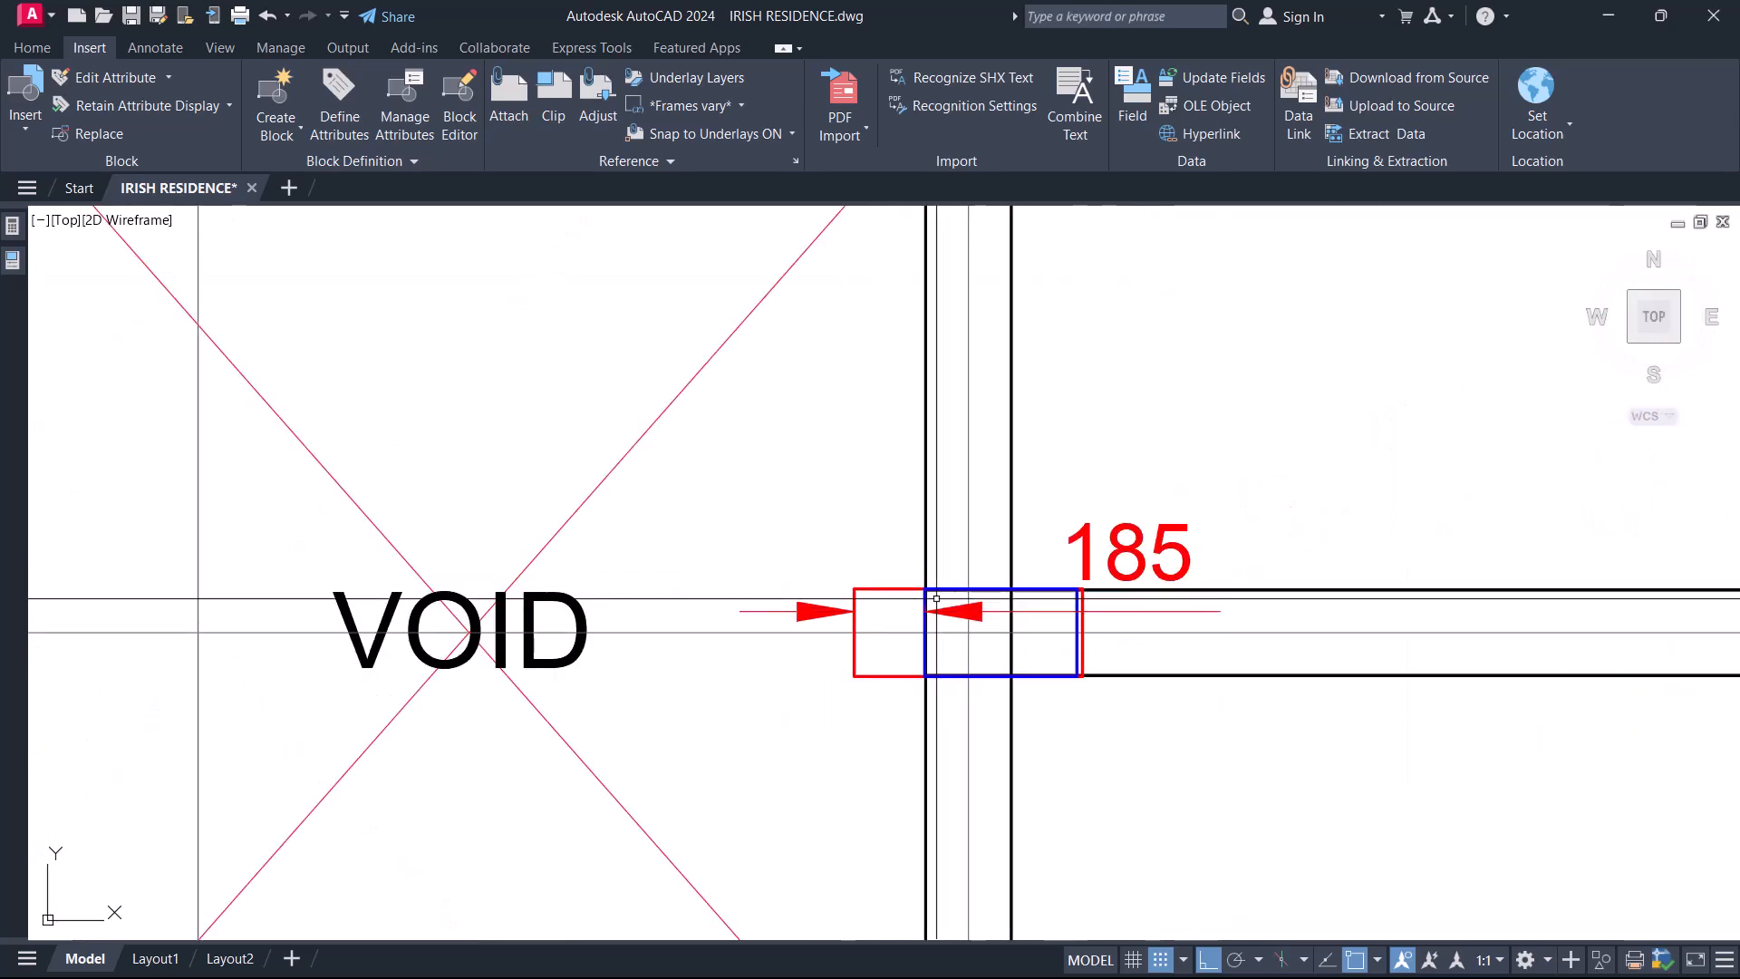
- Switch to ProtaStructure, set column 1C22's e1 eccentricity to 185 mm, update it and close its properties
left_click(1596, 8)
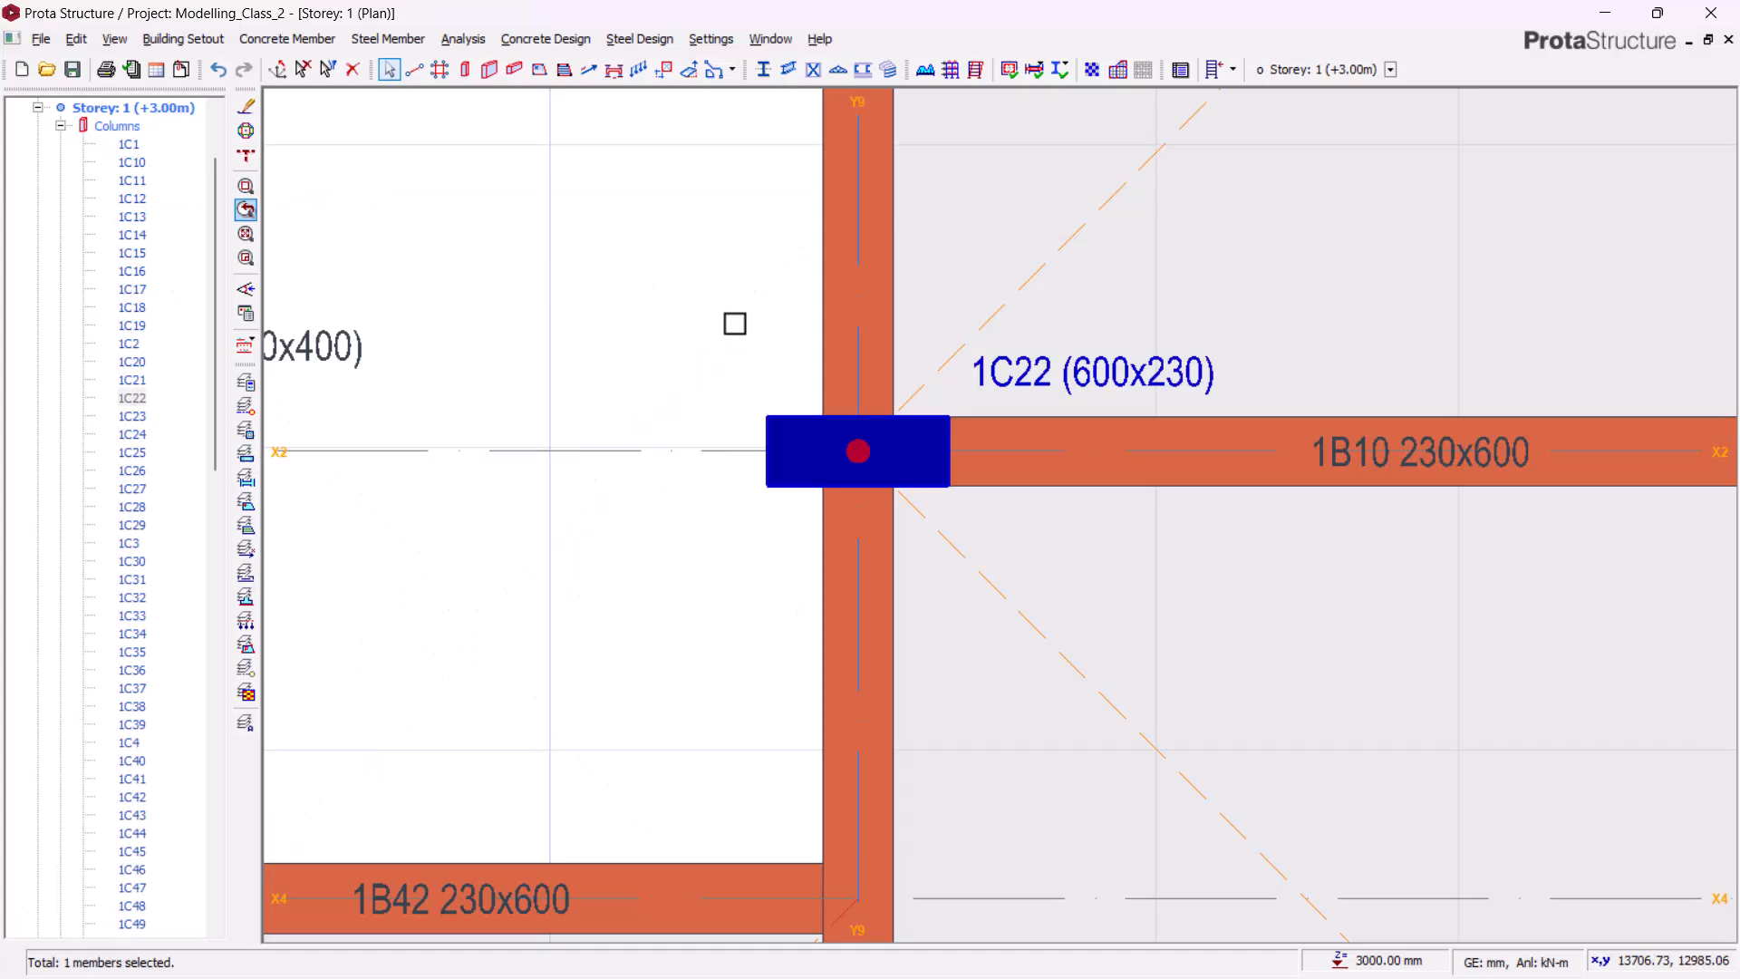
right_click(648, 281)
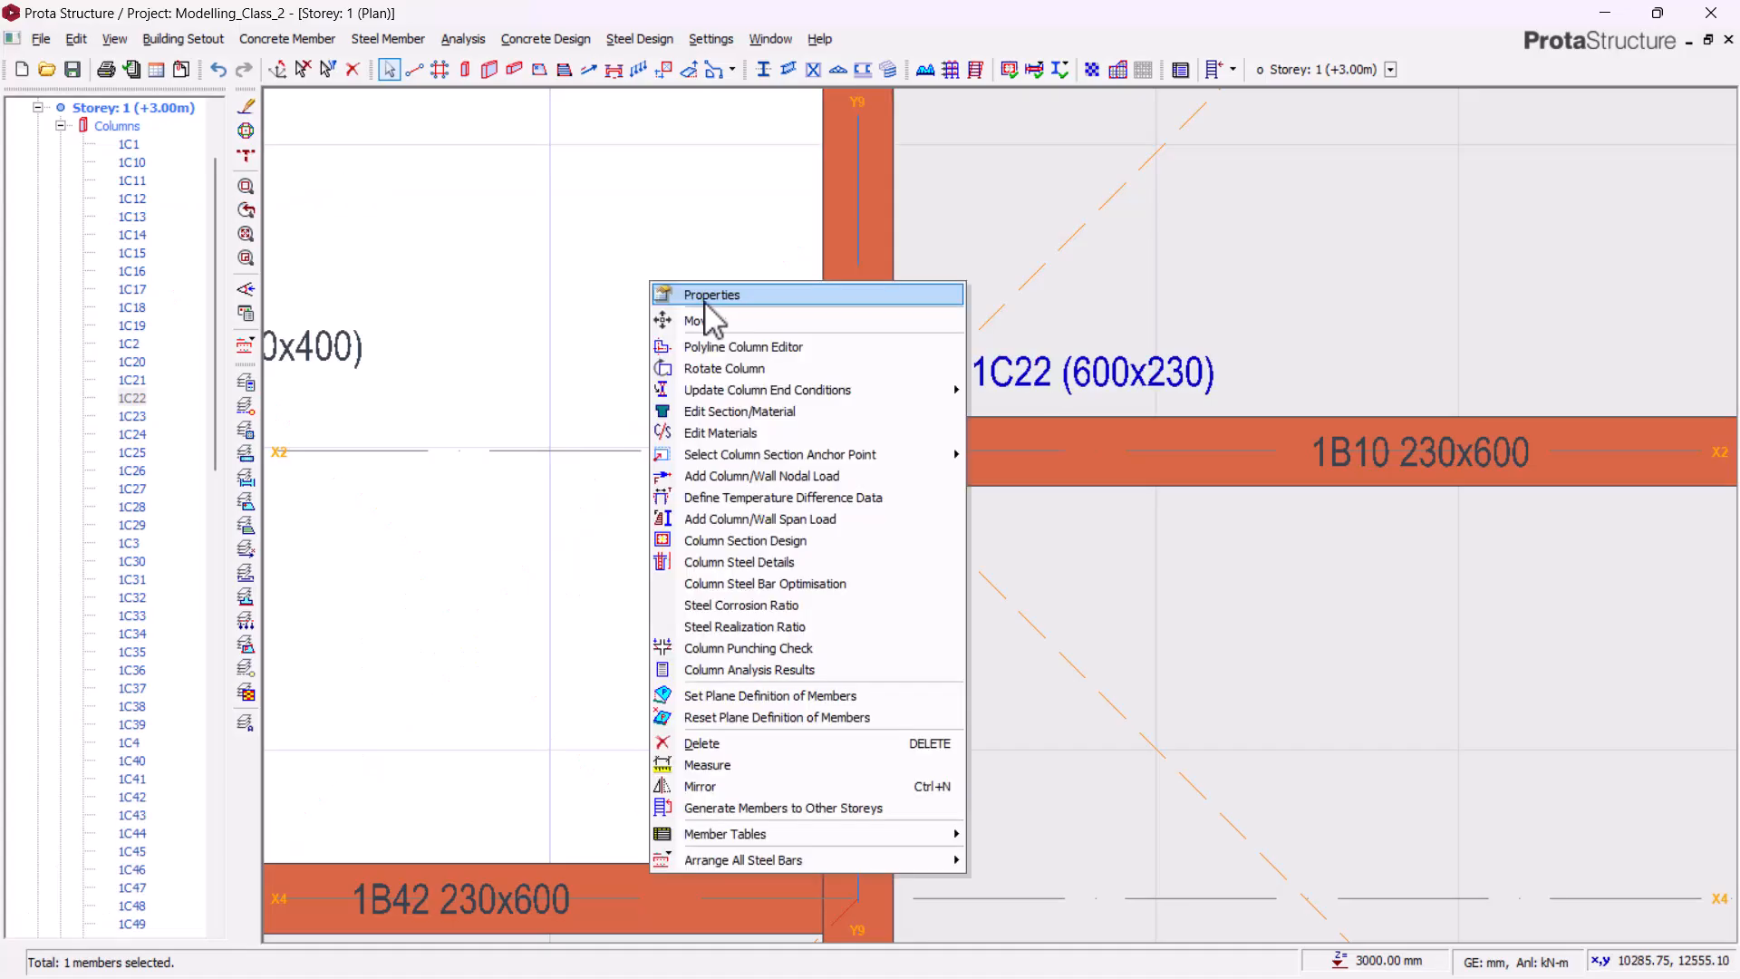
left_click(712, 295)
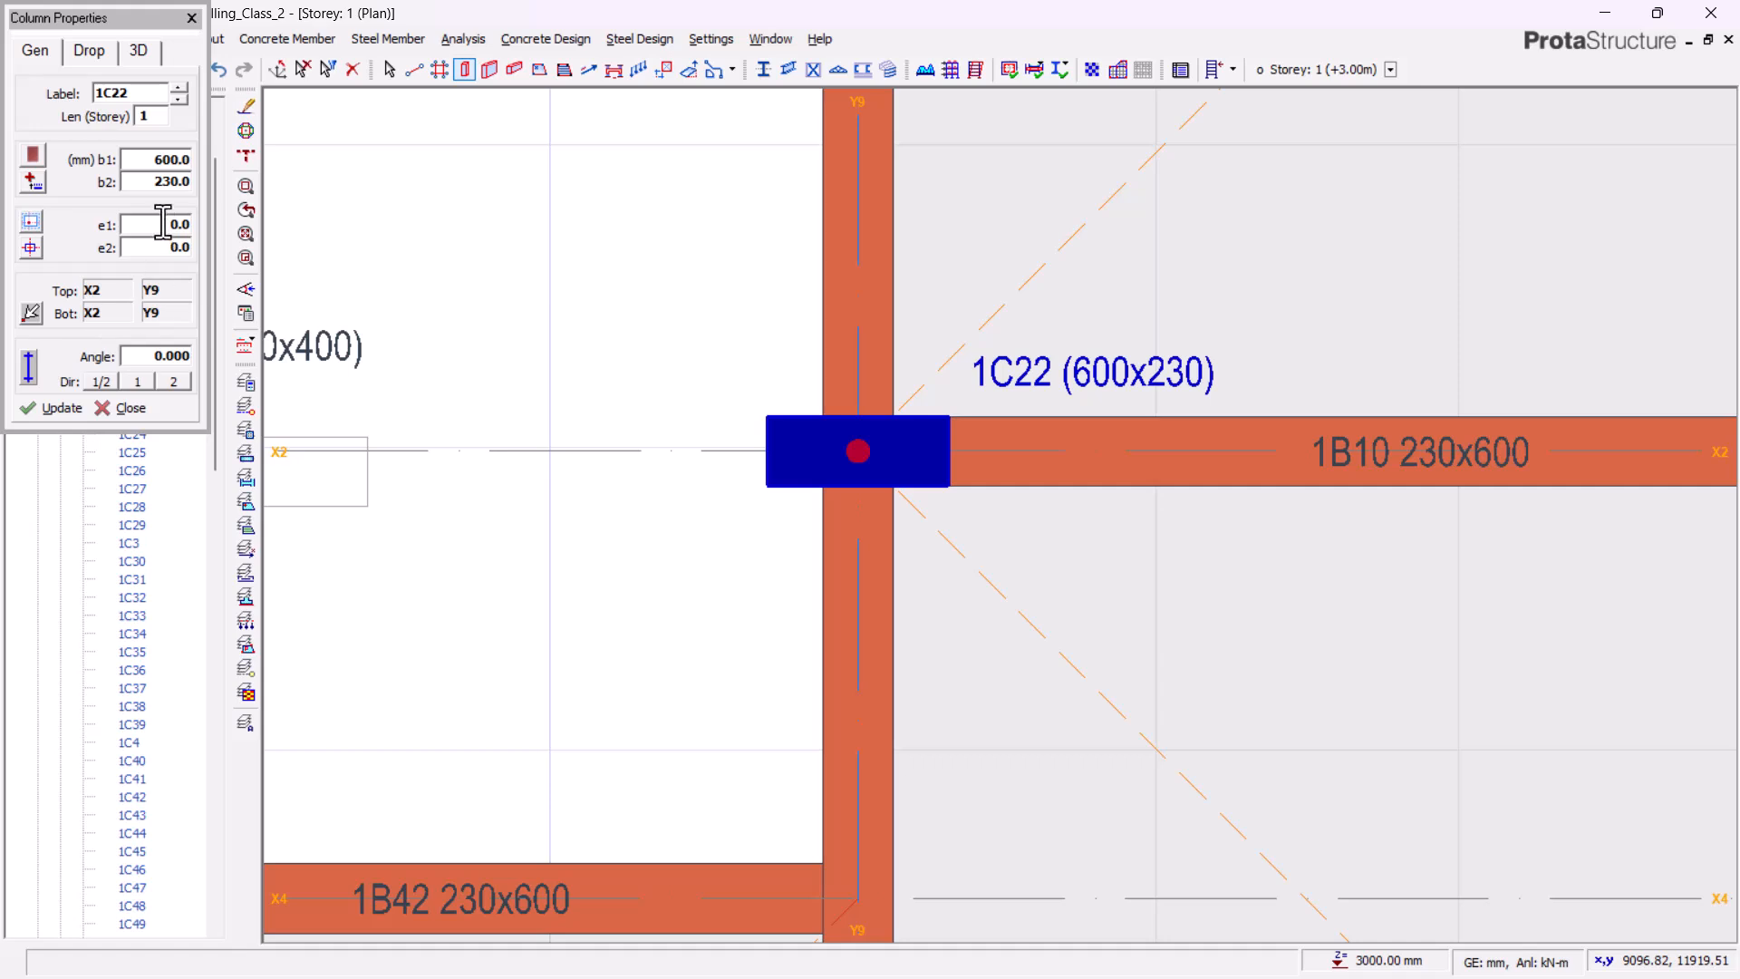
left_click(159, 226)
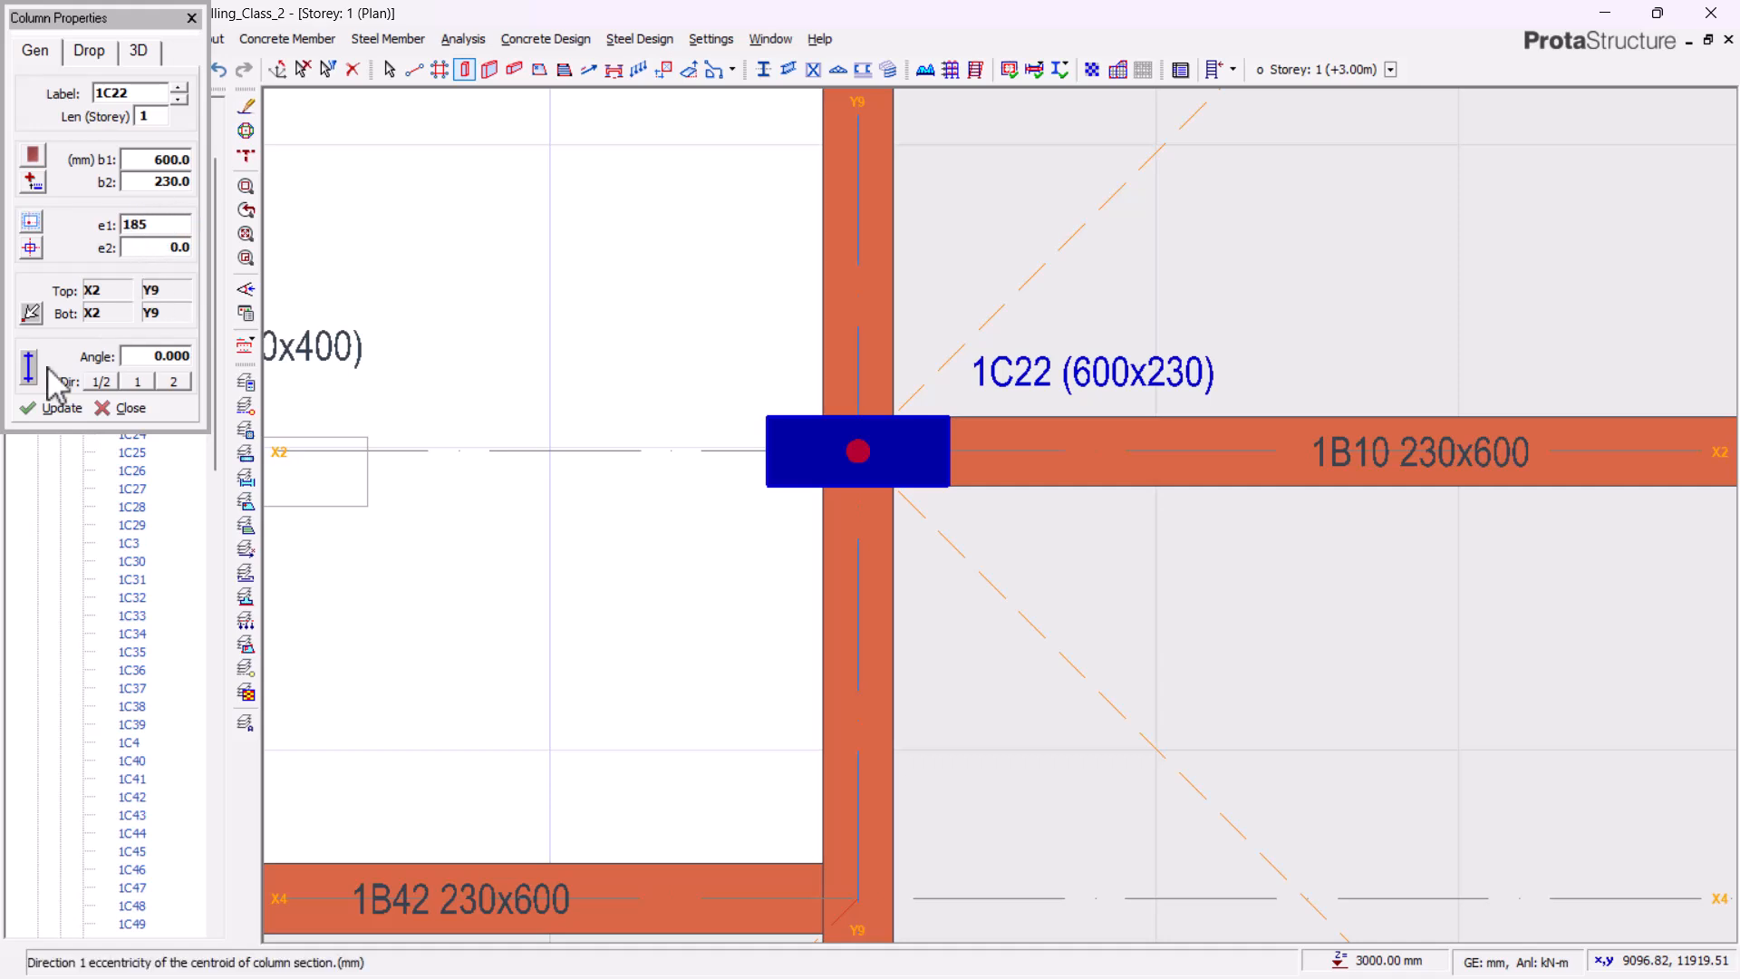
left_click(53, 409)
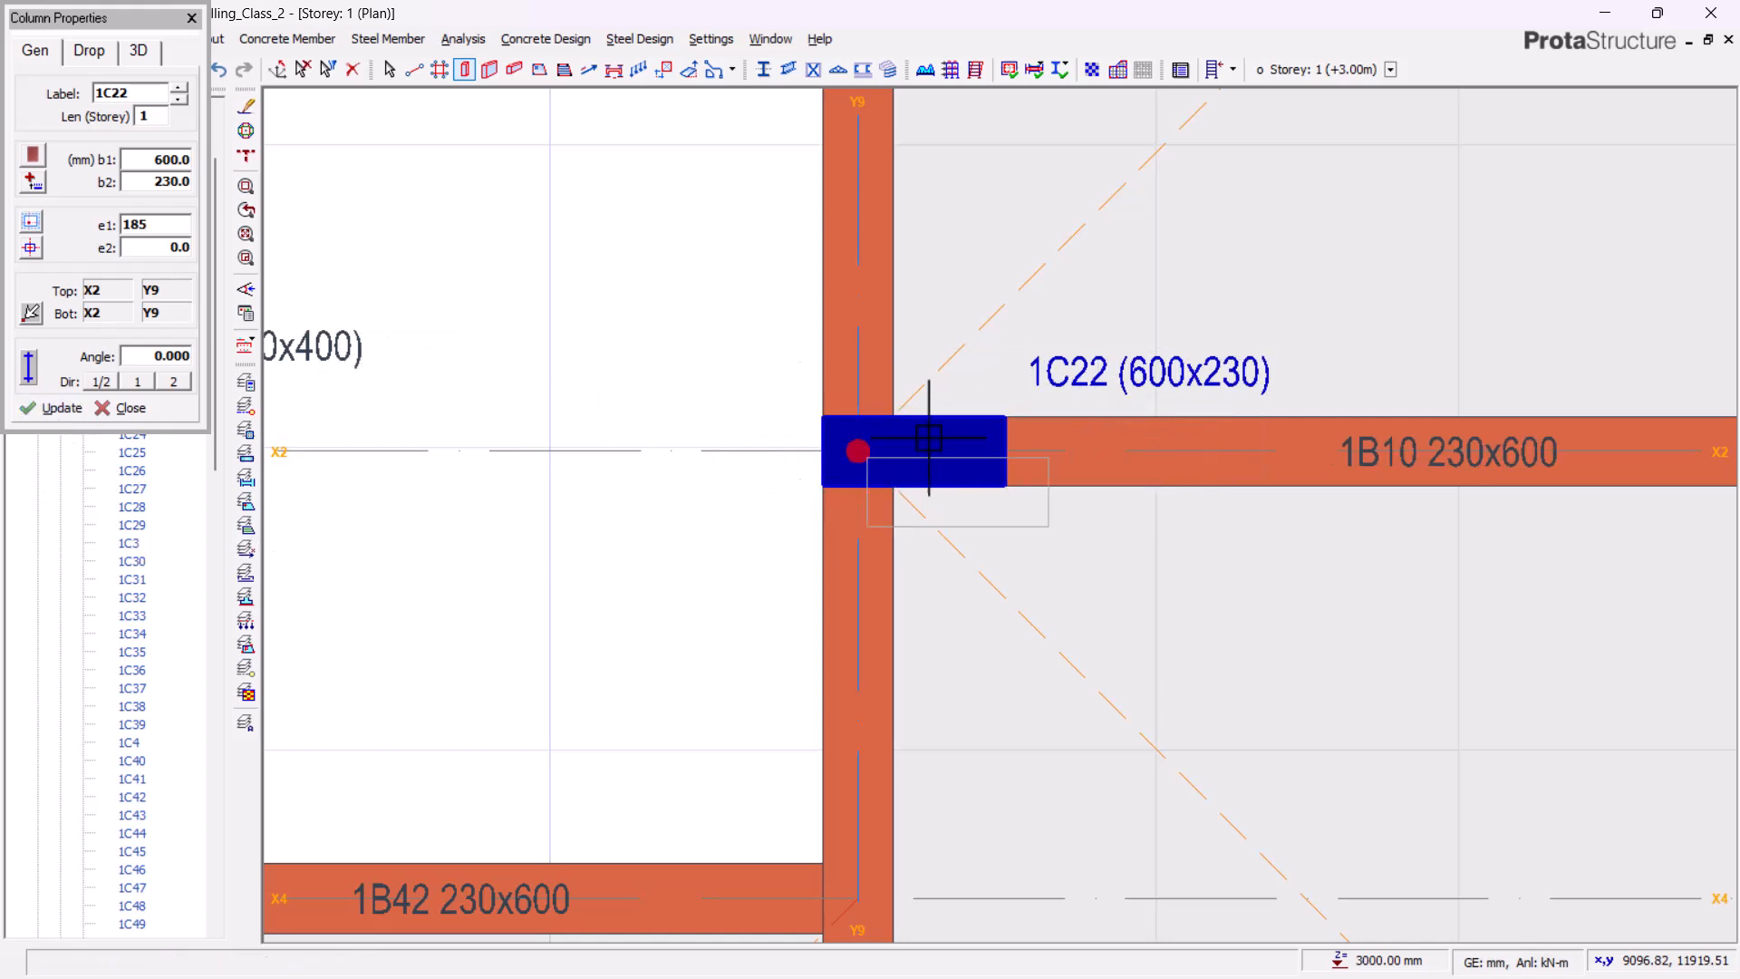
scroll(807, 421, "up", 1)
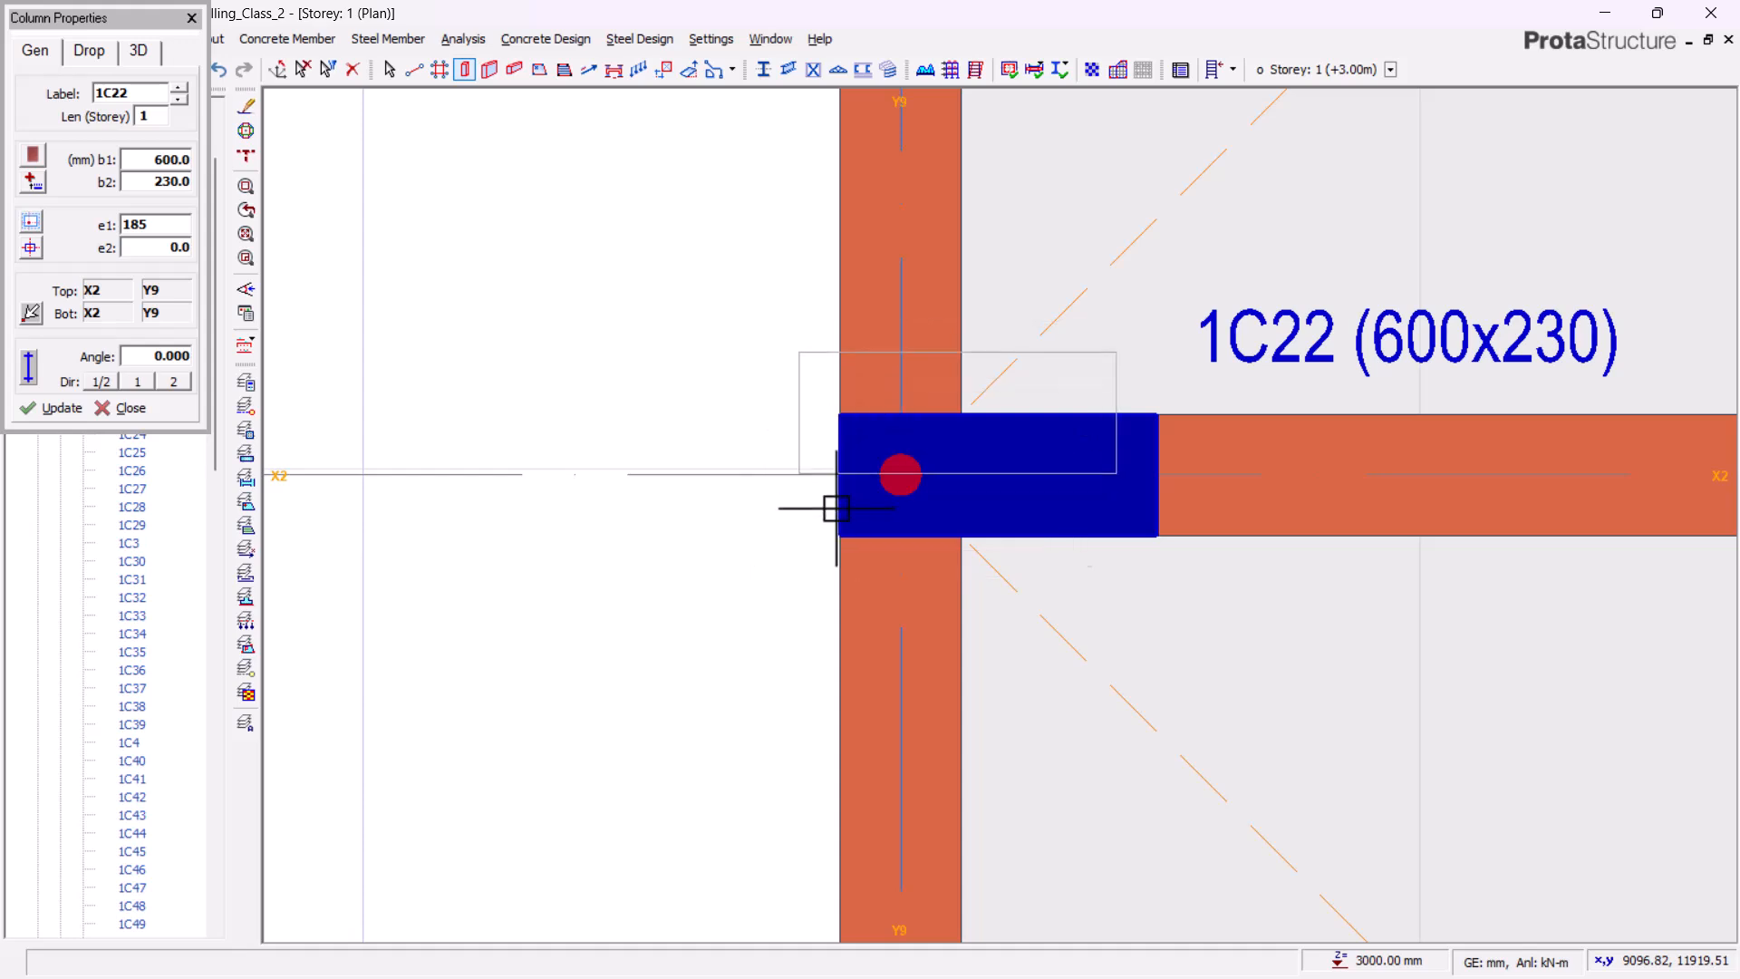
left_click(112, 407)
- Set the section of column 1C23, at the intersection of axes X2 and Y10, to b1 600 mm and b2 230 mm
scroll(839, 362, "down", 6)
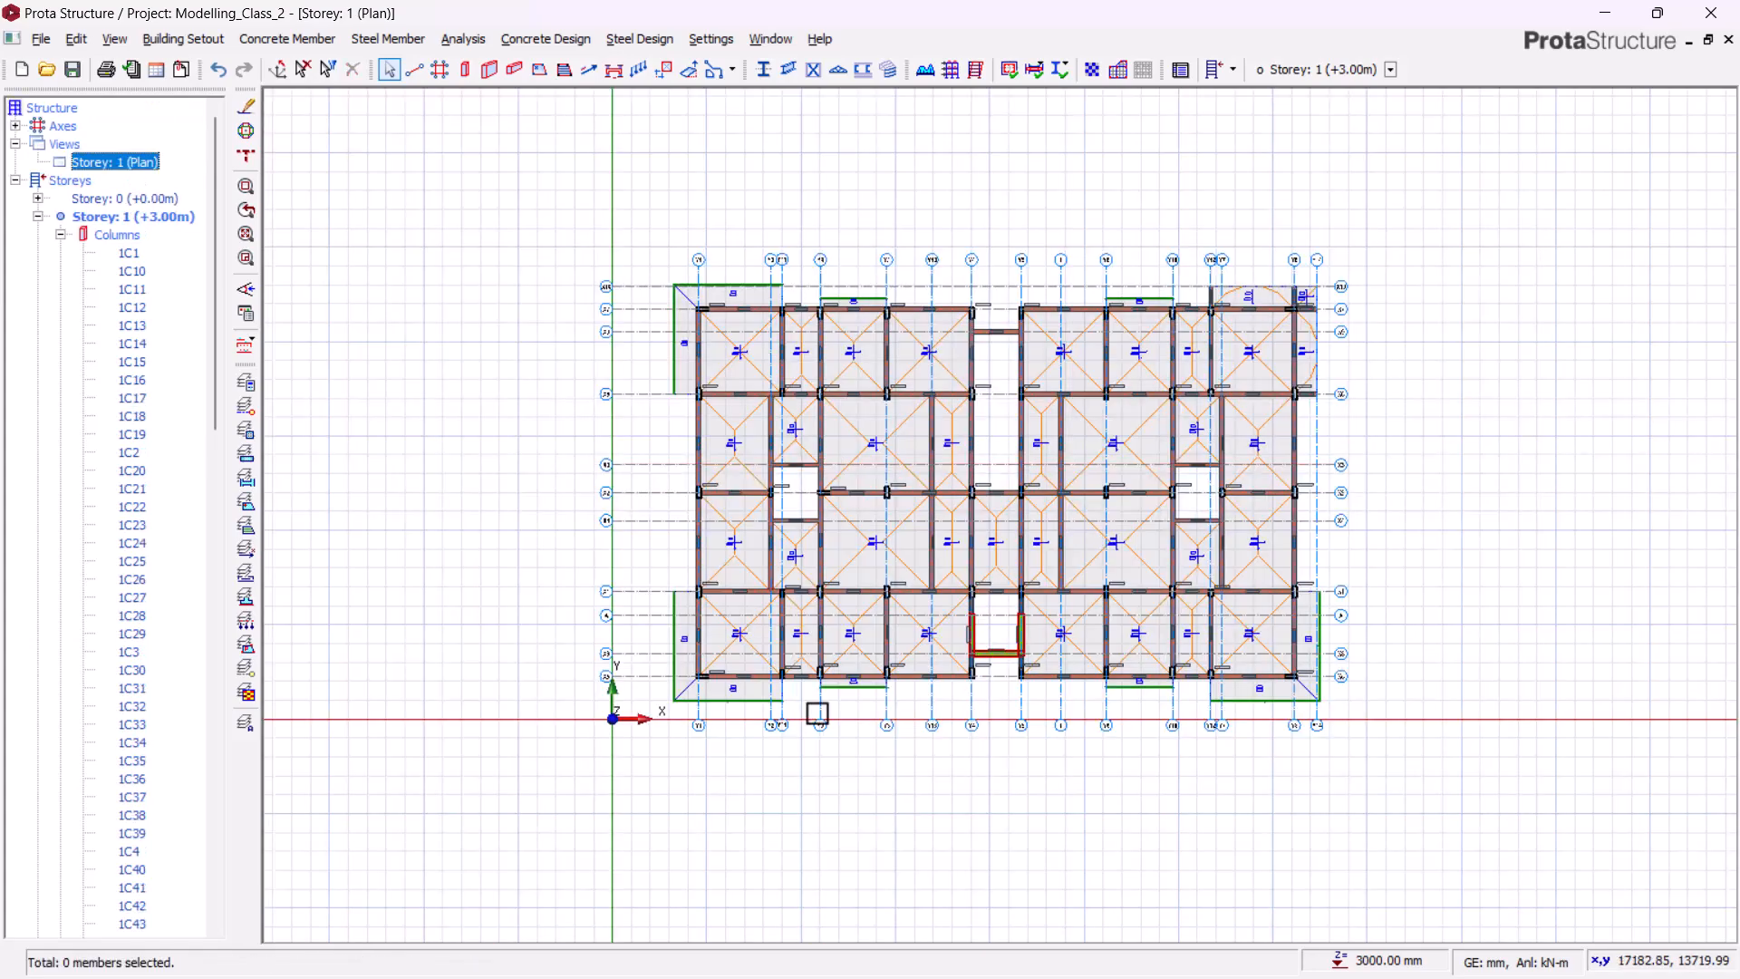
scroll(905, 481, "up", 8)
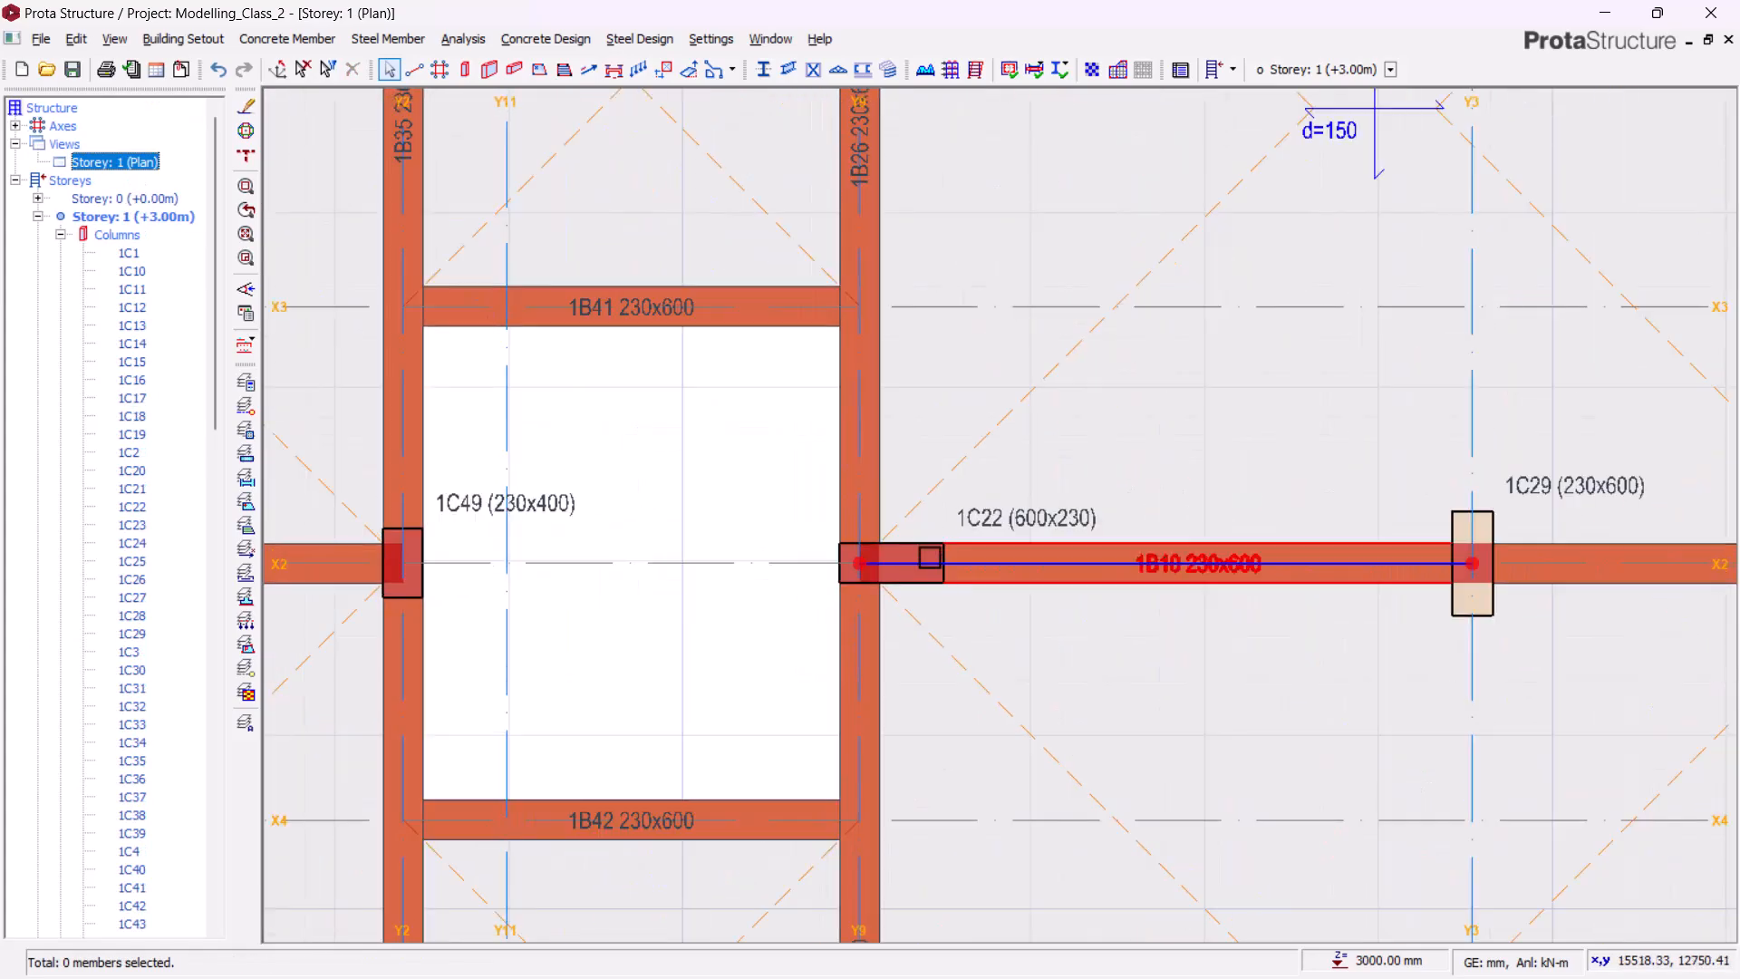
scroll(682, 551, "down", 3)
middle_click_drag(1282, 595, 580, 594)
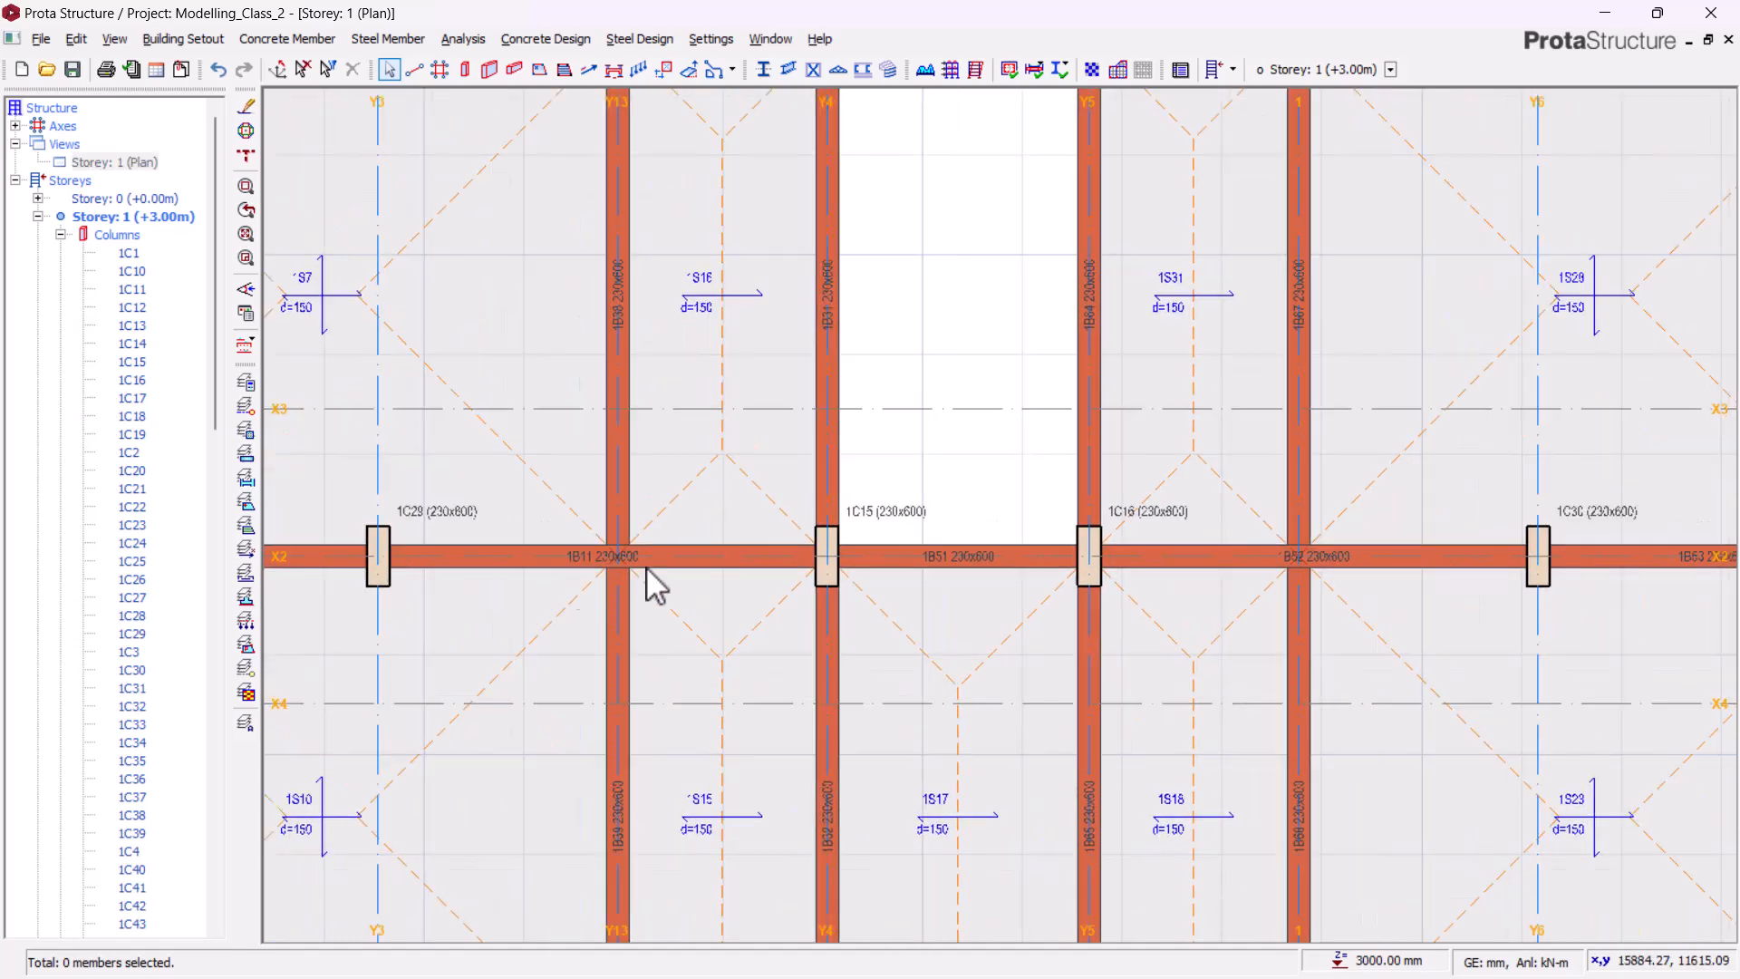
middle_click_drag(1084, 617, 789, 682)
scroll(794, 614, "down", 2)
middle_click_drag(1502, 664, 804, 687)
scroll(691, 614, "up", 5)
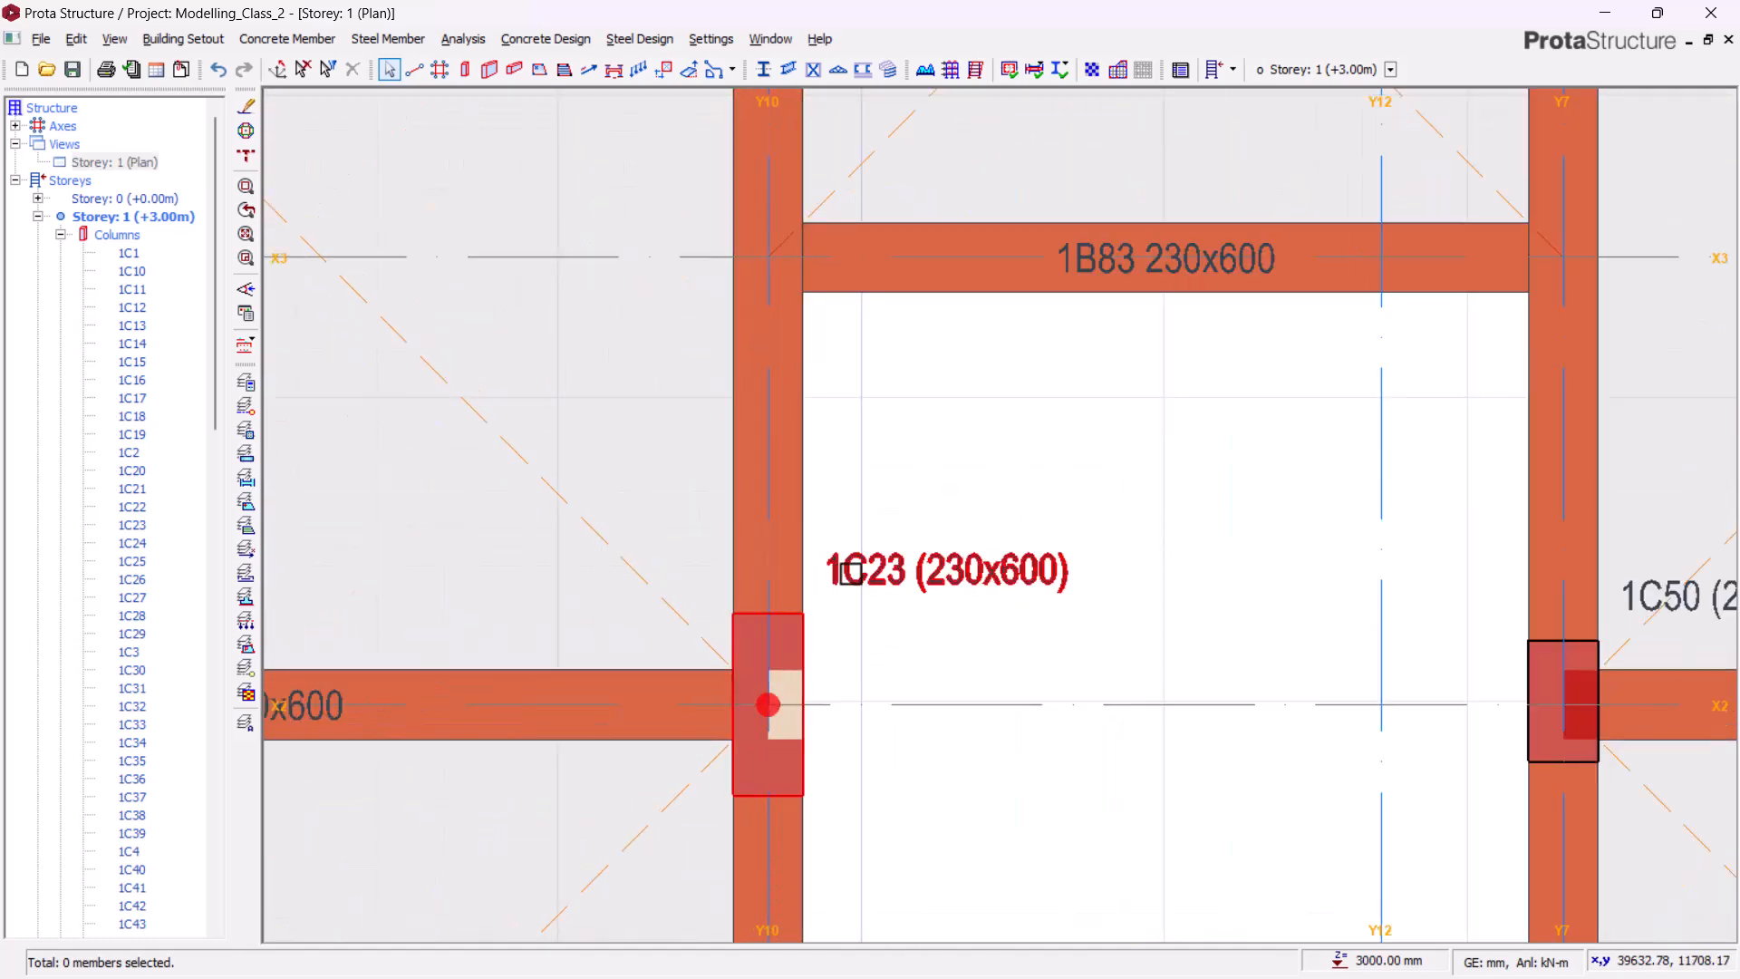
left_click(861, 572)
right_click(882, 555)
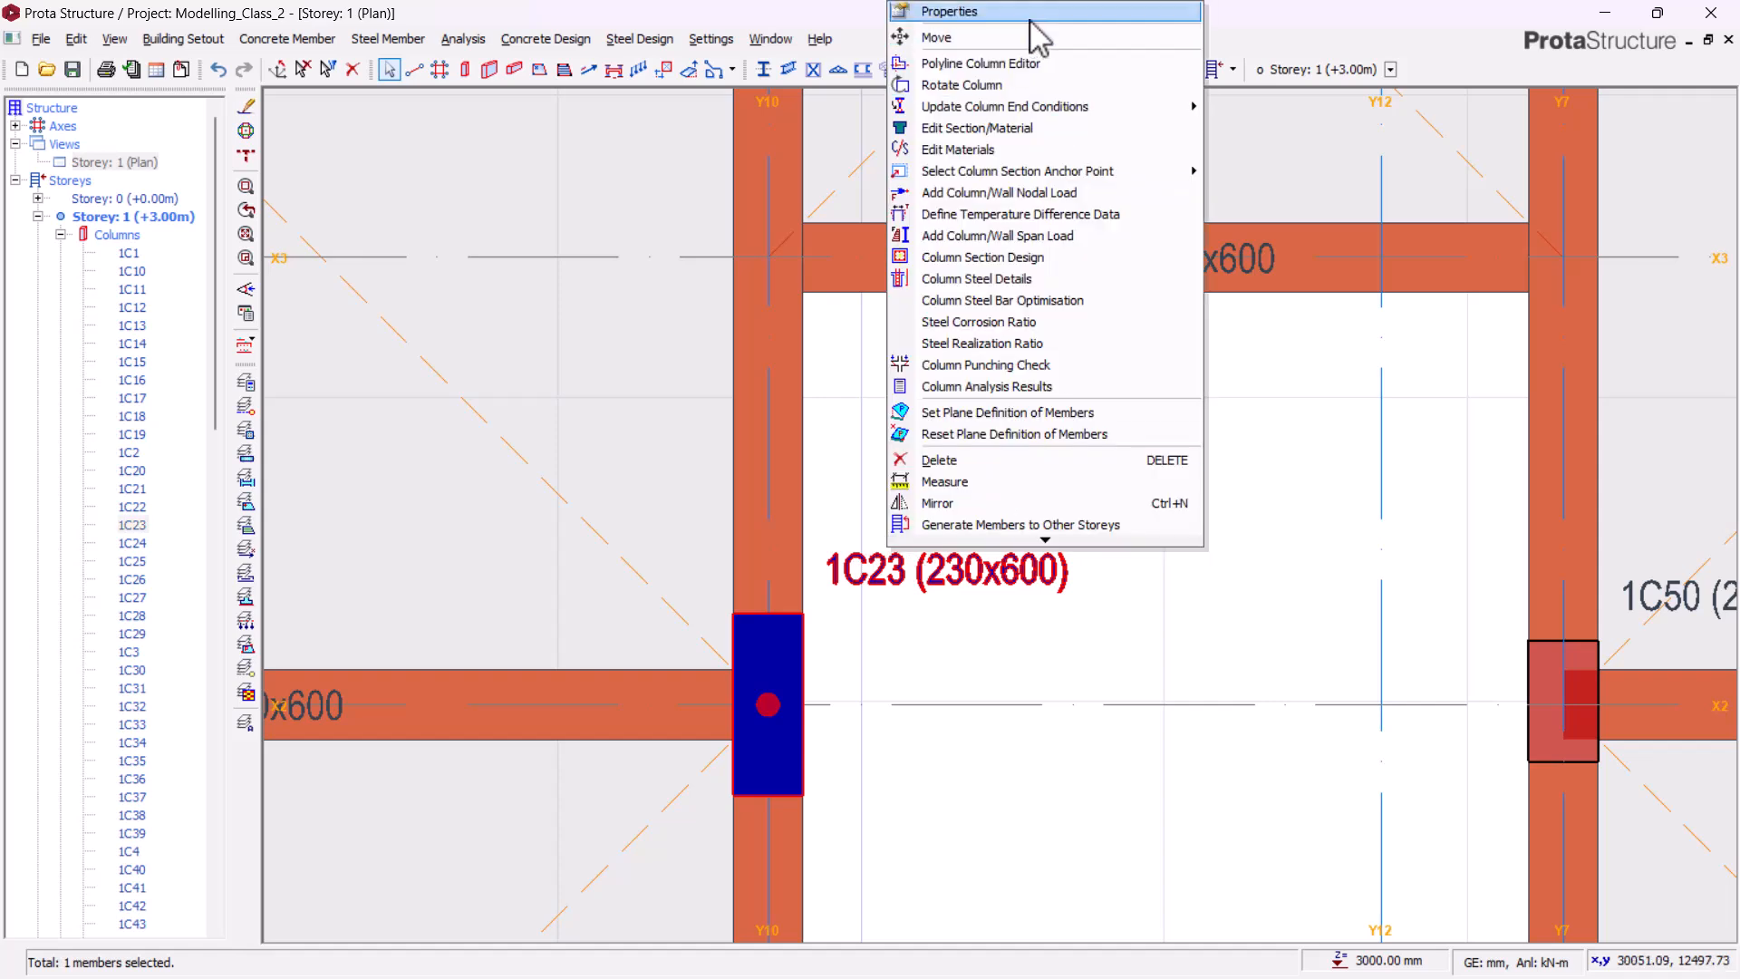
left_click(961, 13)
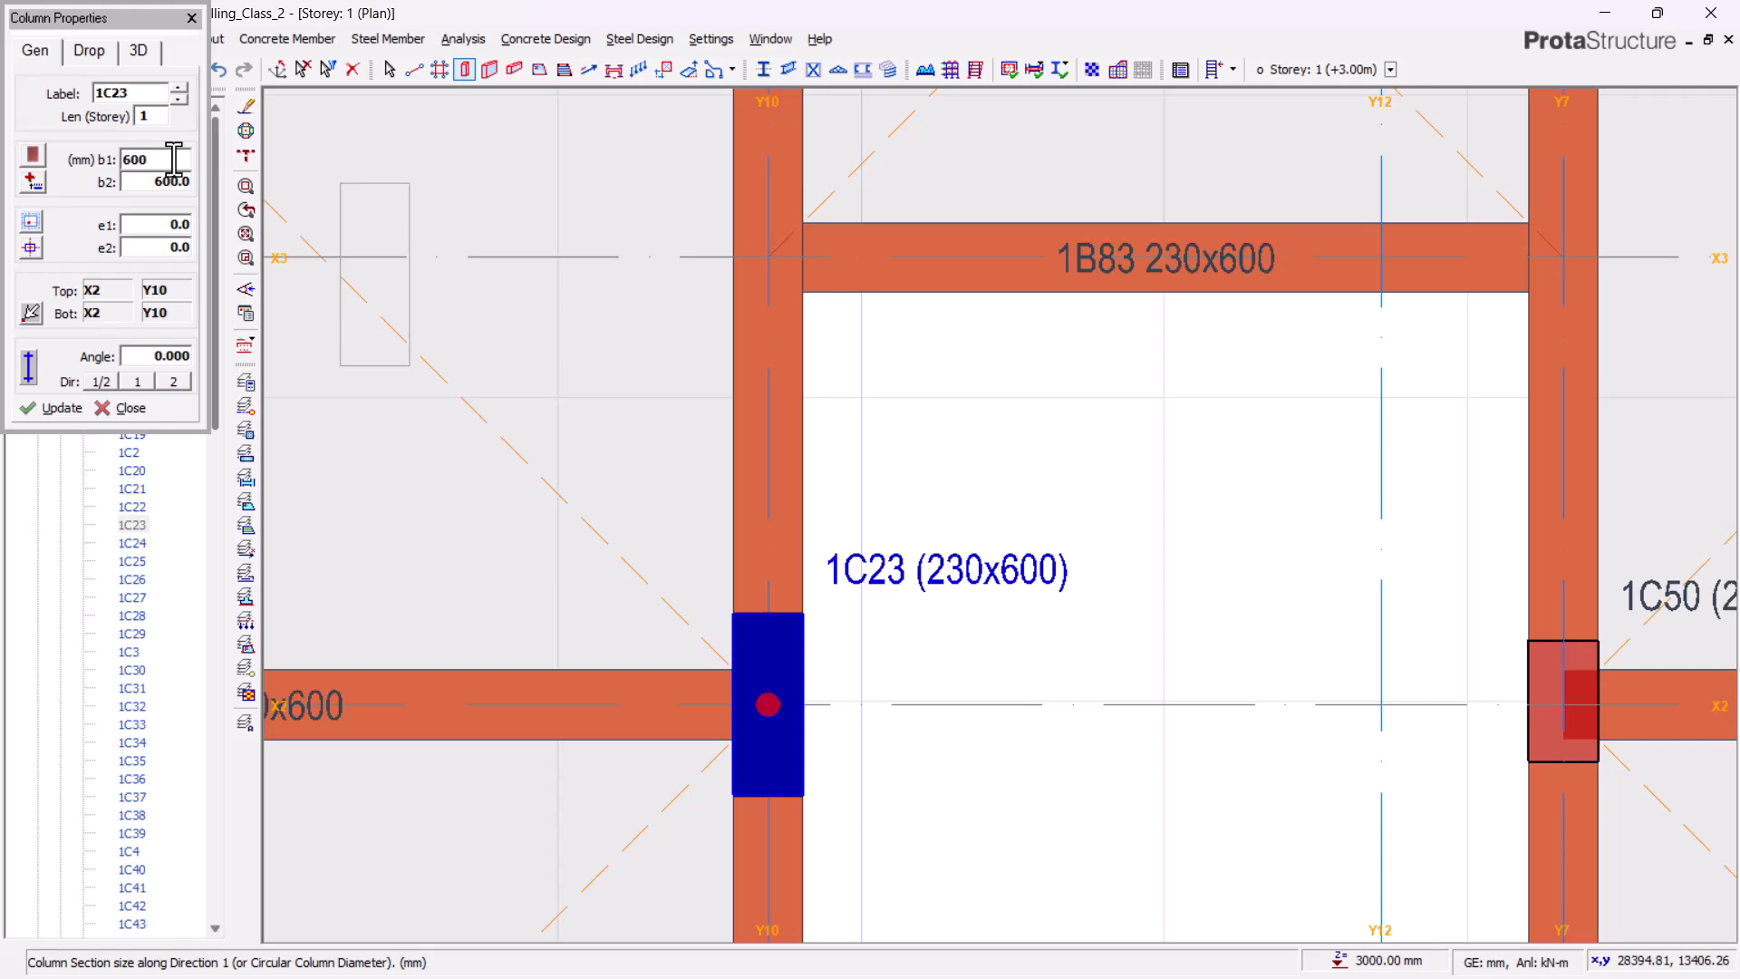
key("Tab")
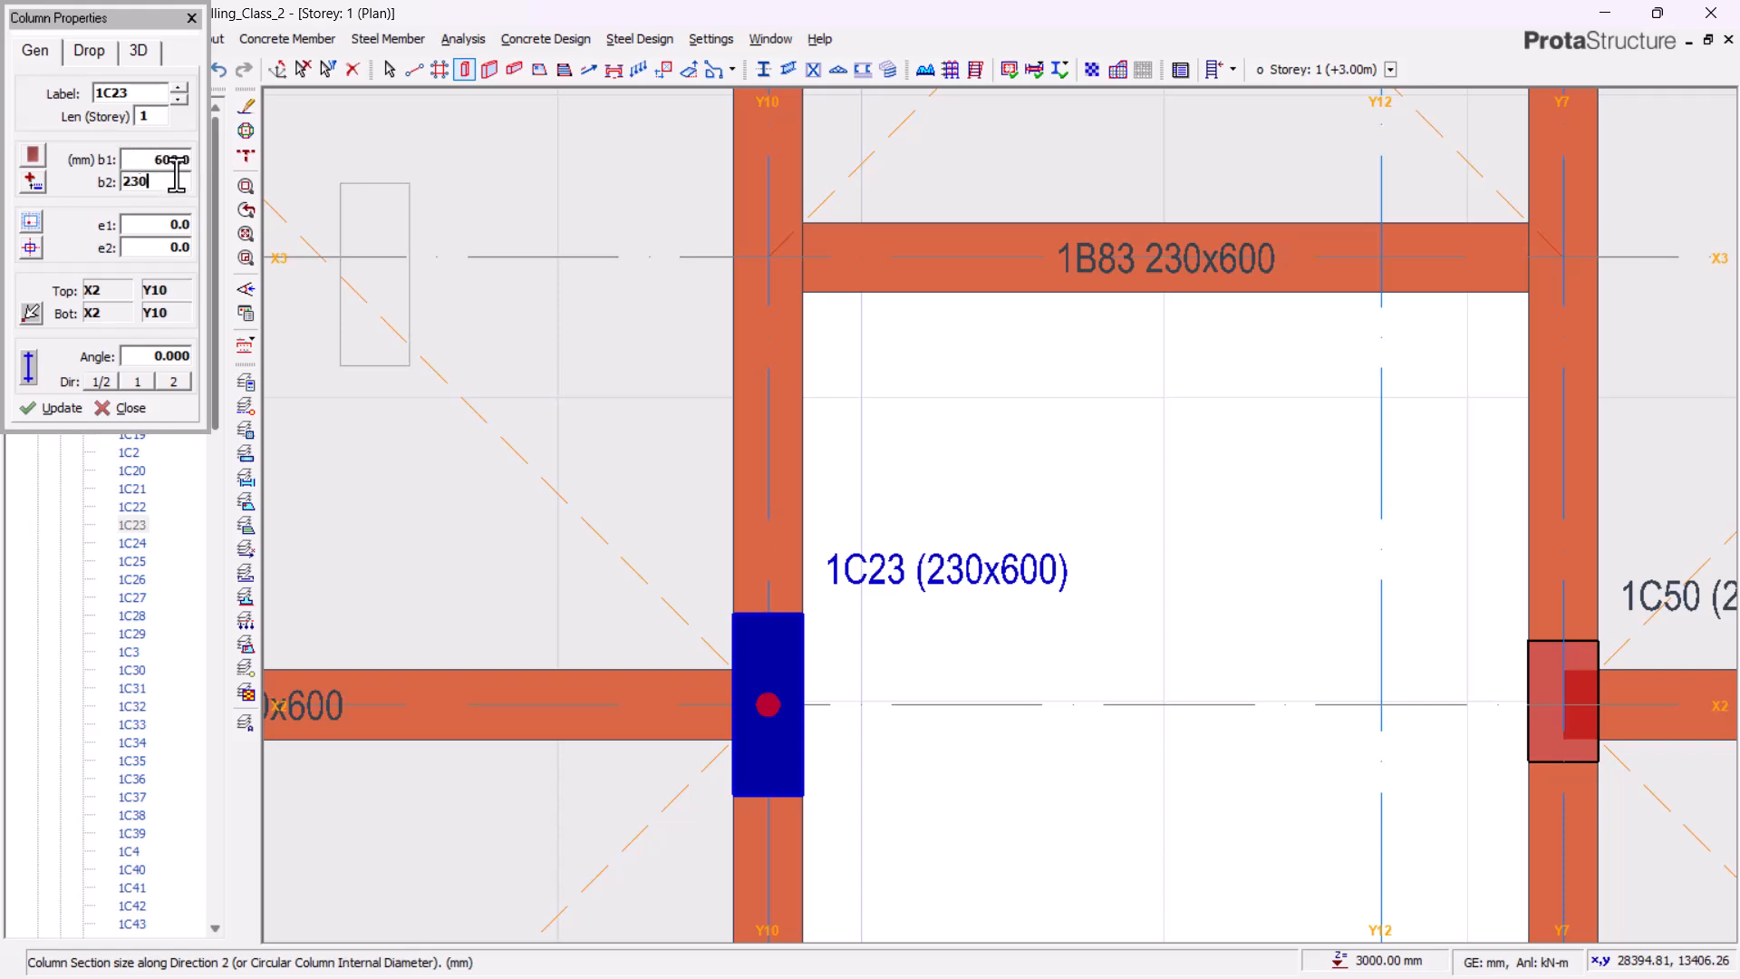
key("Tab")
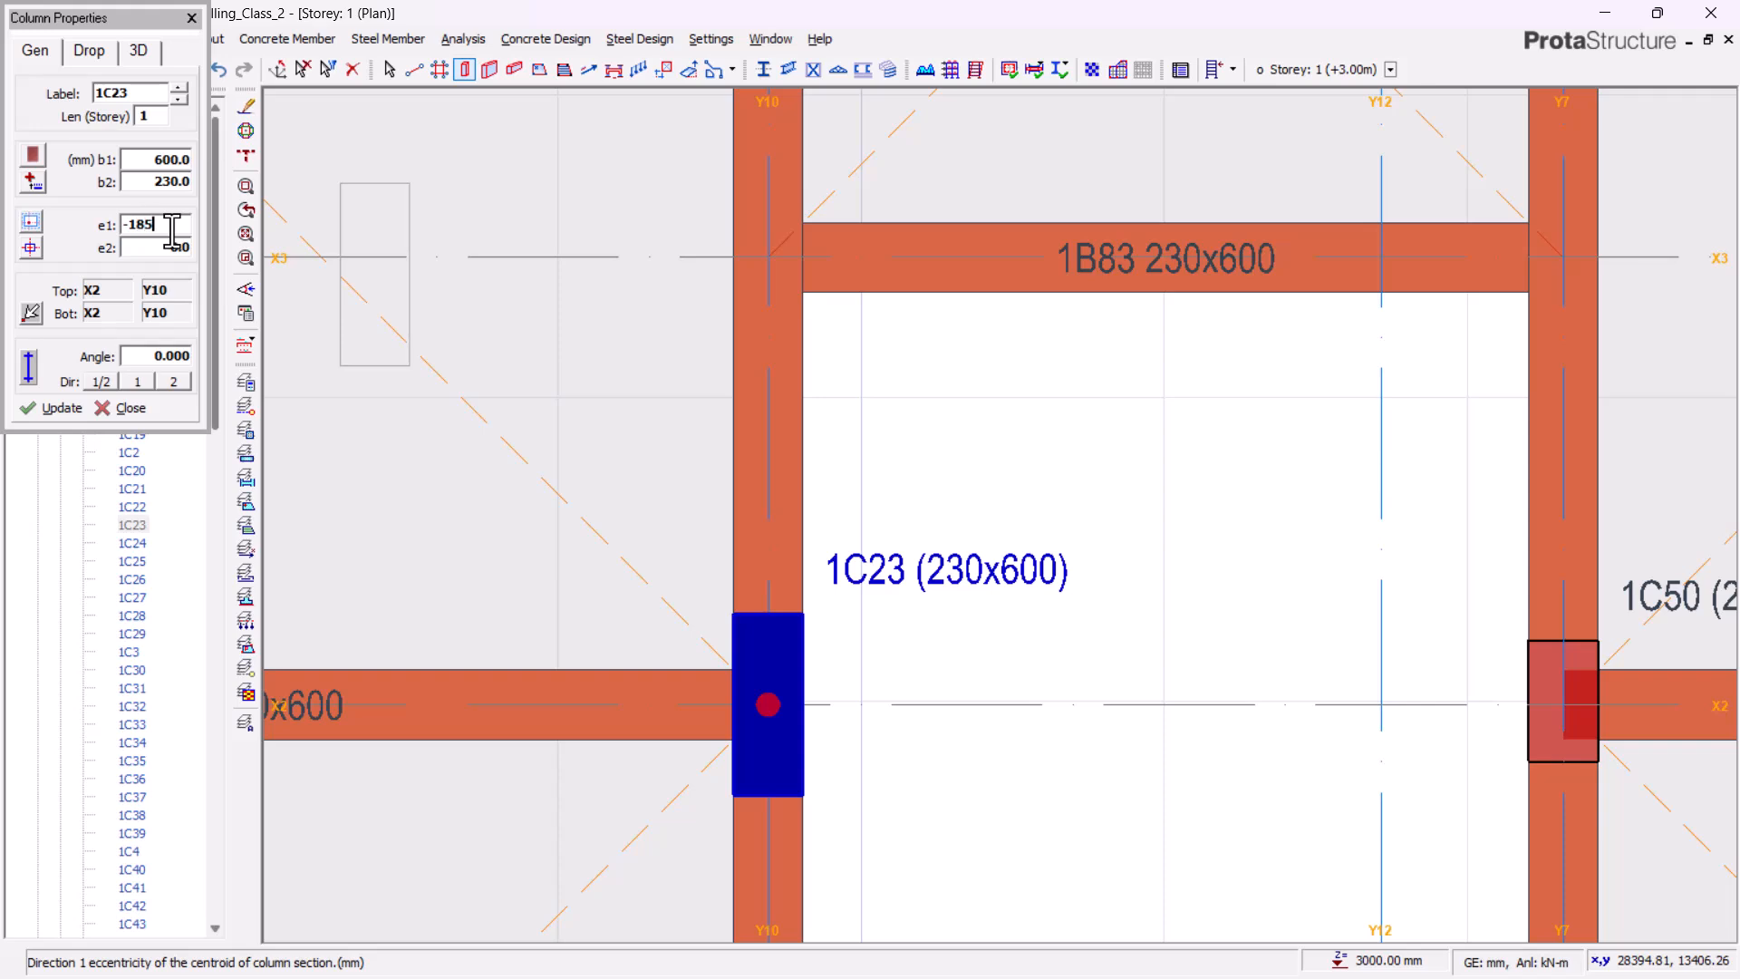
- Set column 1C23's e1 eccentricity to -185 mm, update the column and close its properties
right_click(171, 230)
left_click(151, 239)
left_click_drag(162, 234, 116, 234)
key("Tab")
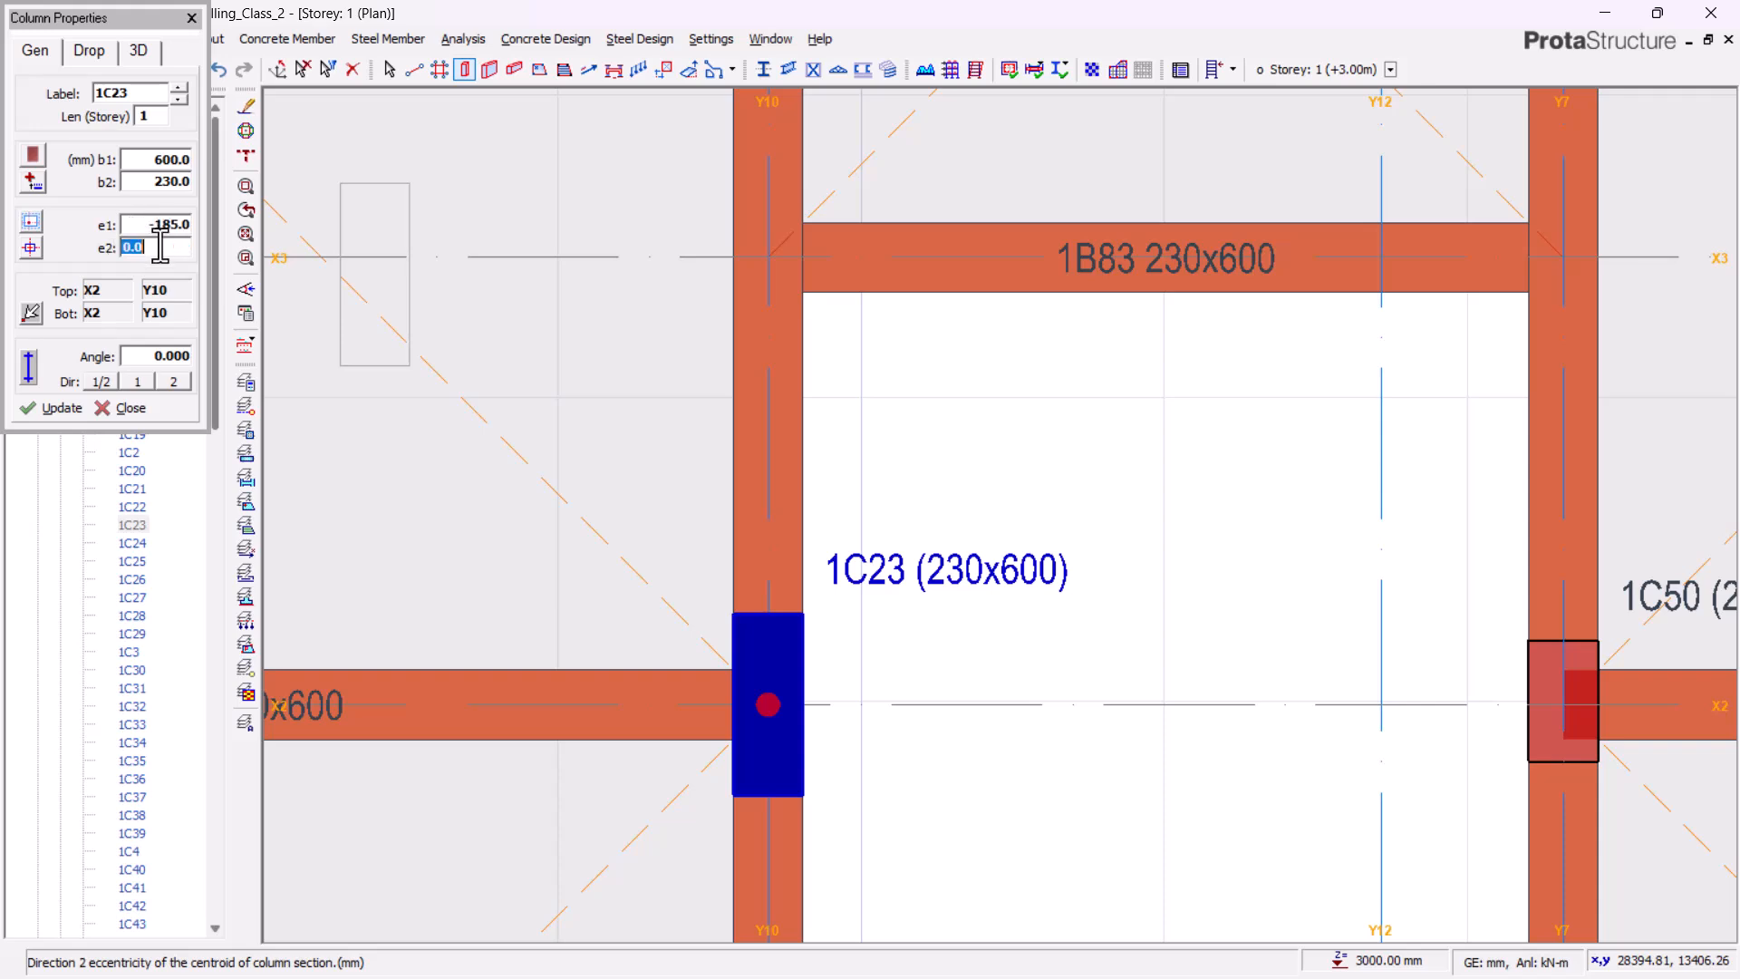
left_click(70, 410)
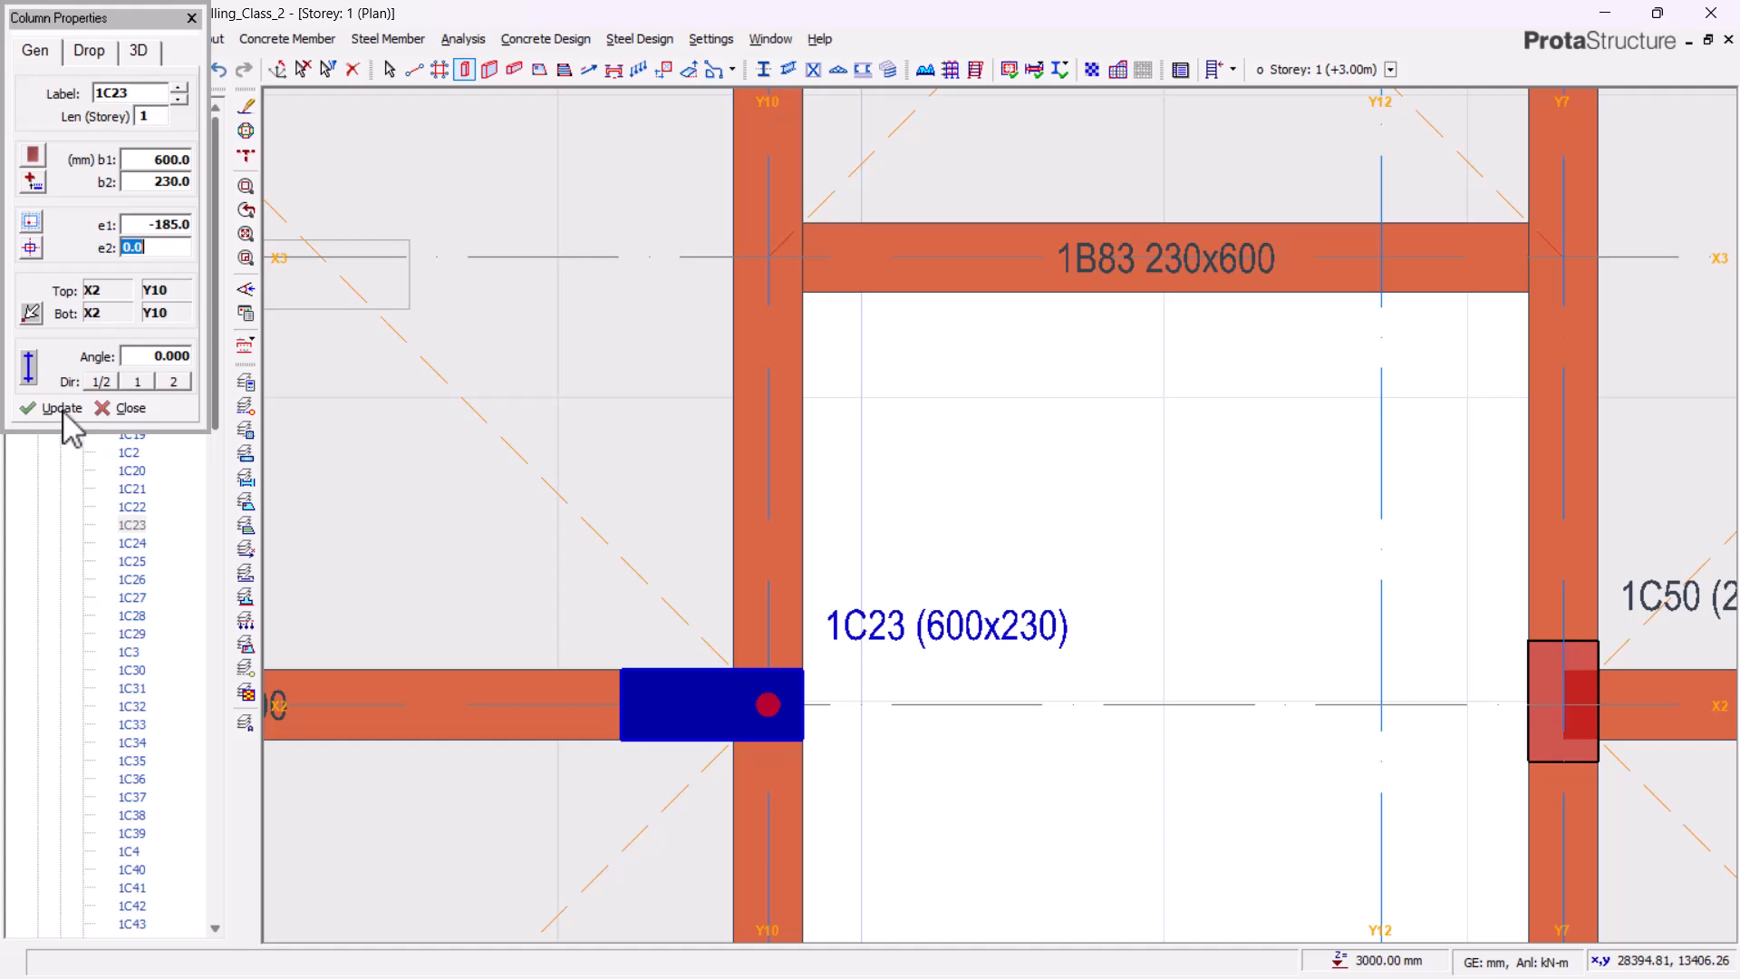
left_click(129, 408)
- Set the angle of column 1C29, at the intersection of axes X2 and Y3, to 90, update it and close its properties
scroll(1302, 574, "down", 5)
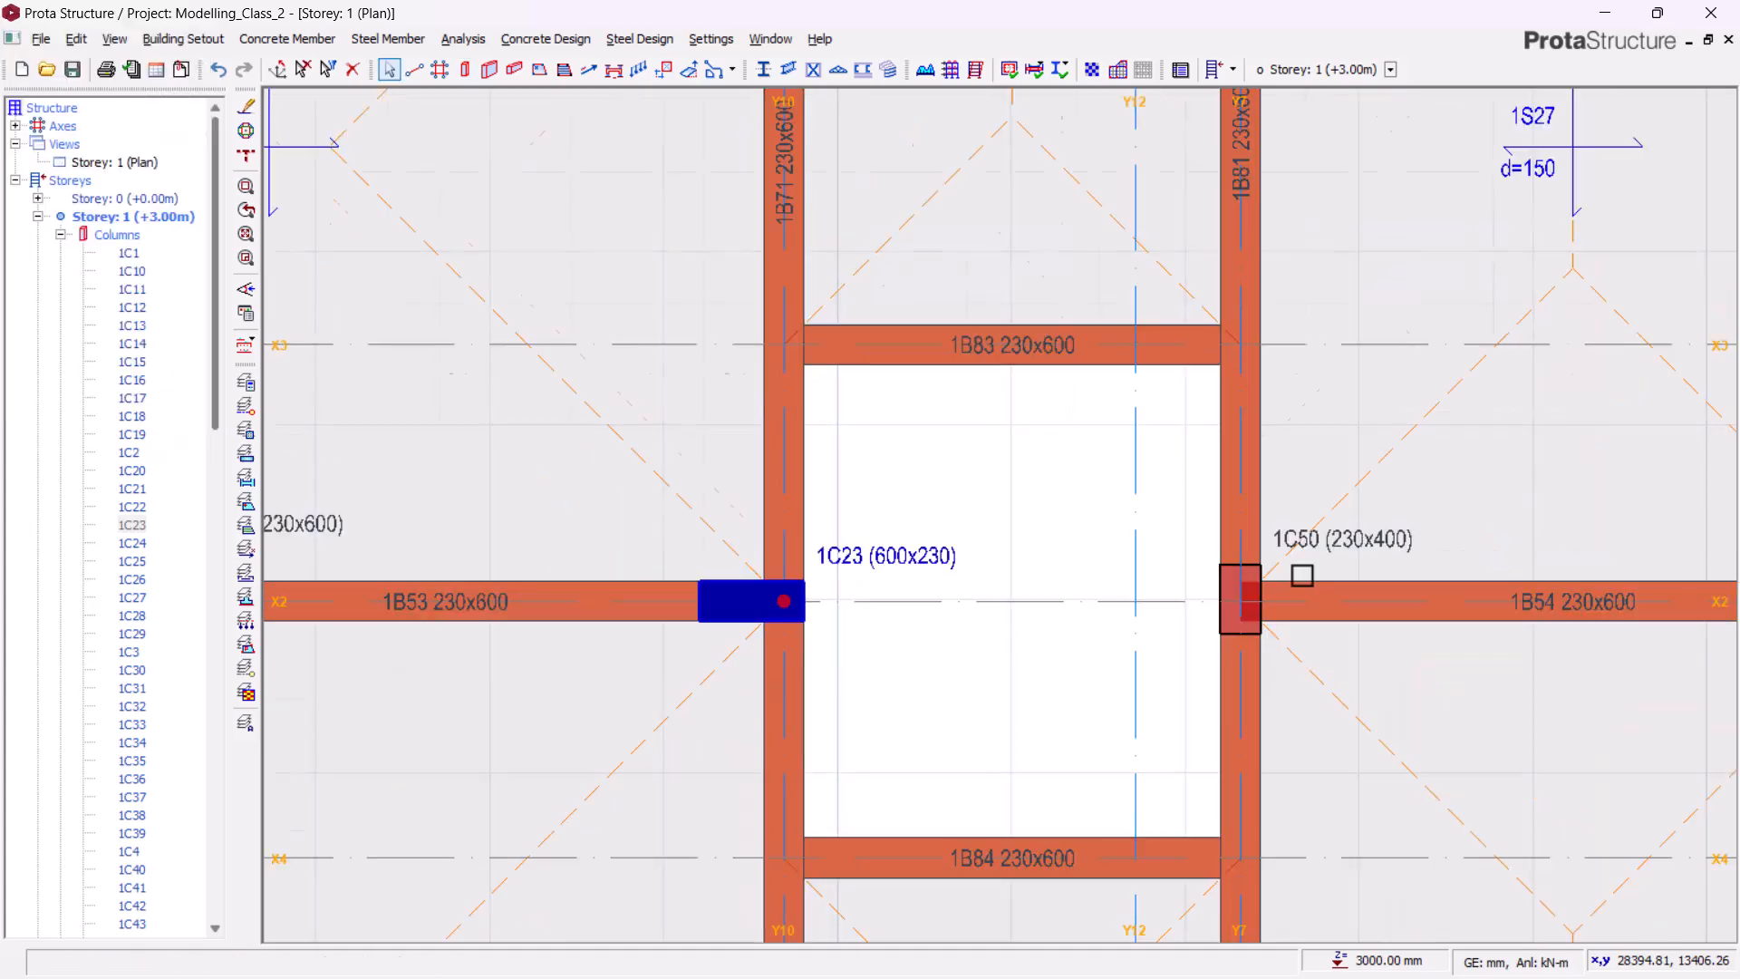
scroll(1309, 574, "down", 5)
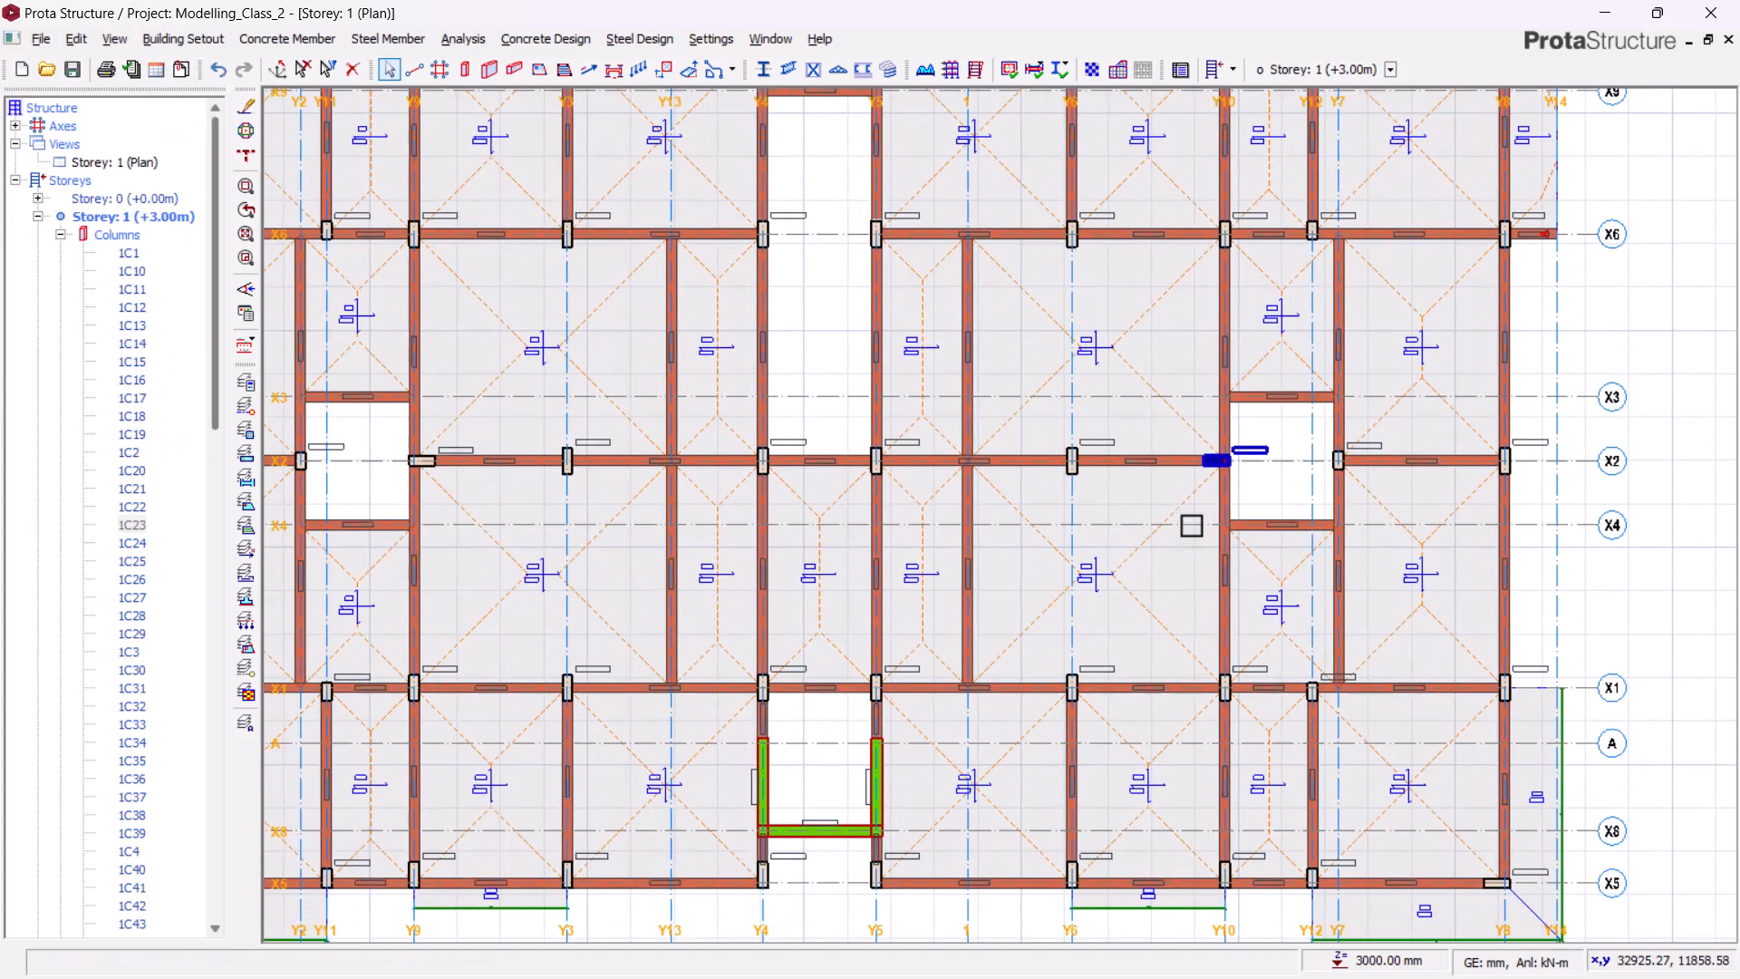
middle_click_drag(638, 615, 1115, 494)
scroll(948, 294, "up", 3)
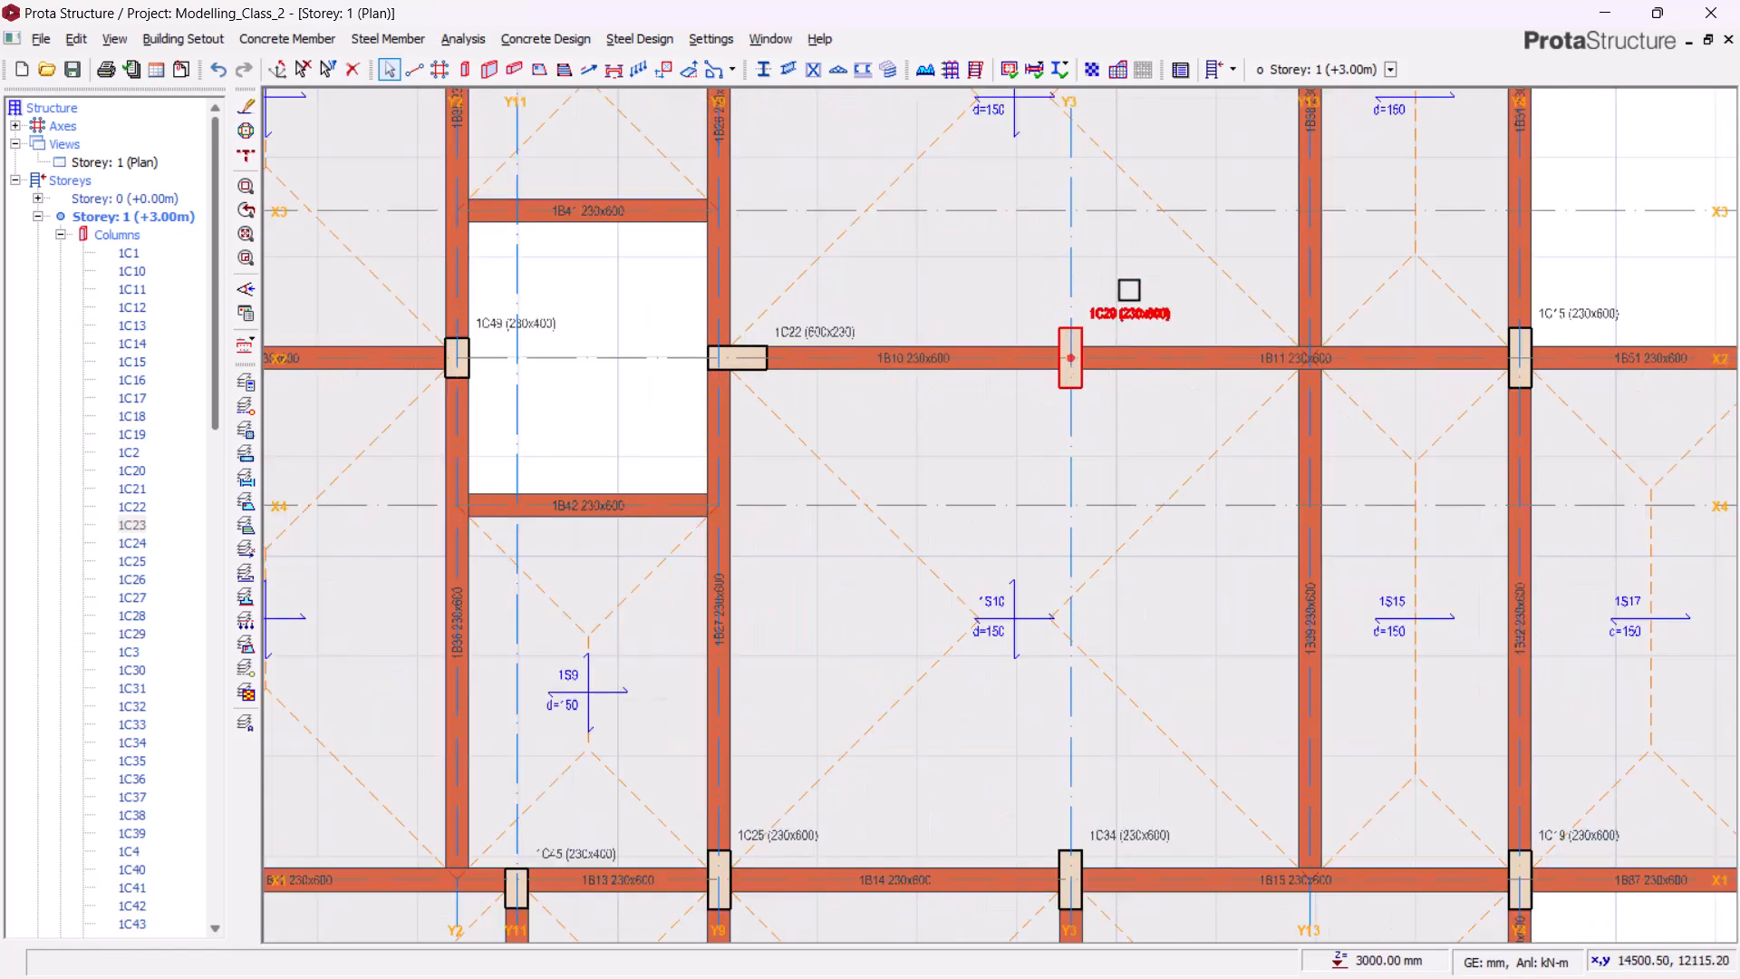
scroll(1129, 290, "up", 1)
left_click(1129, 365)
scroll(971, 614, "down", 3)
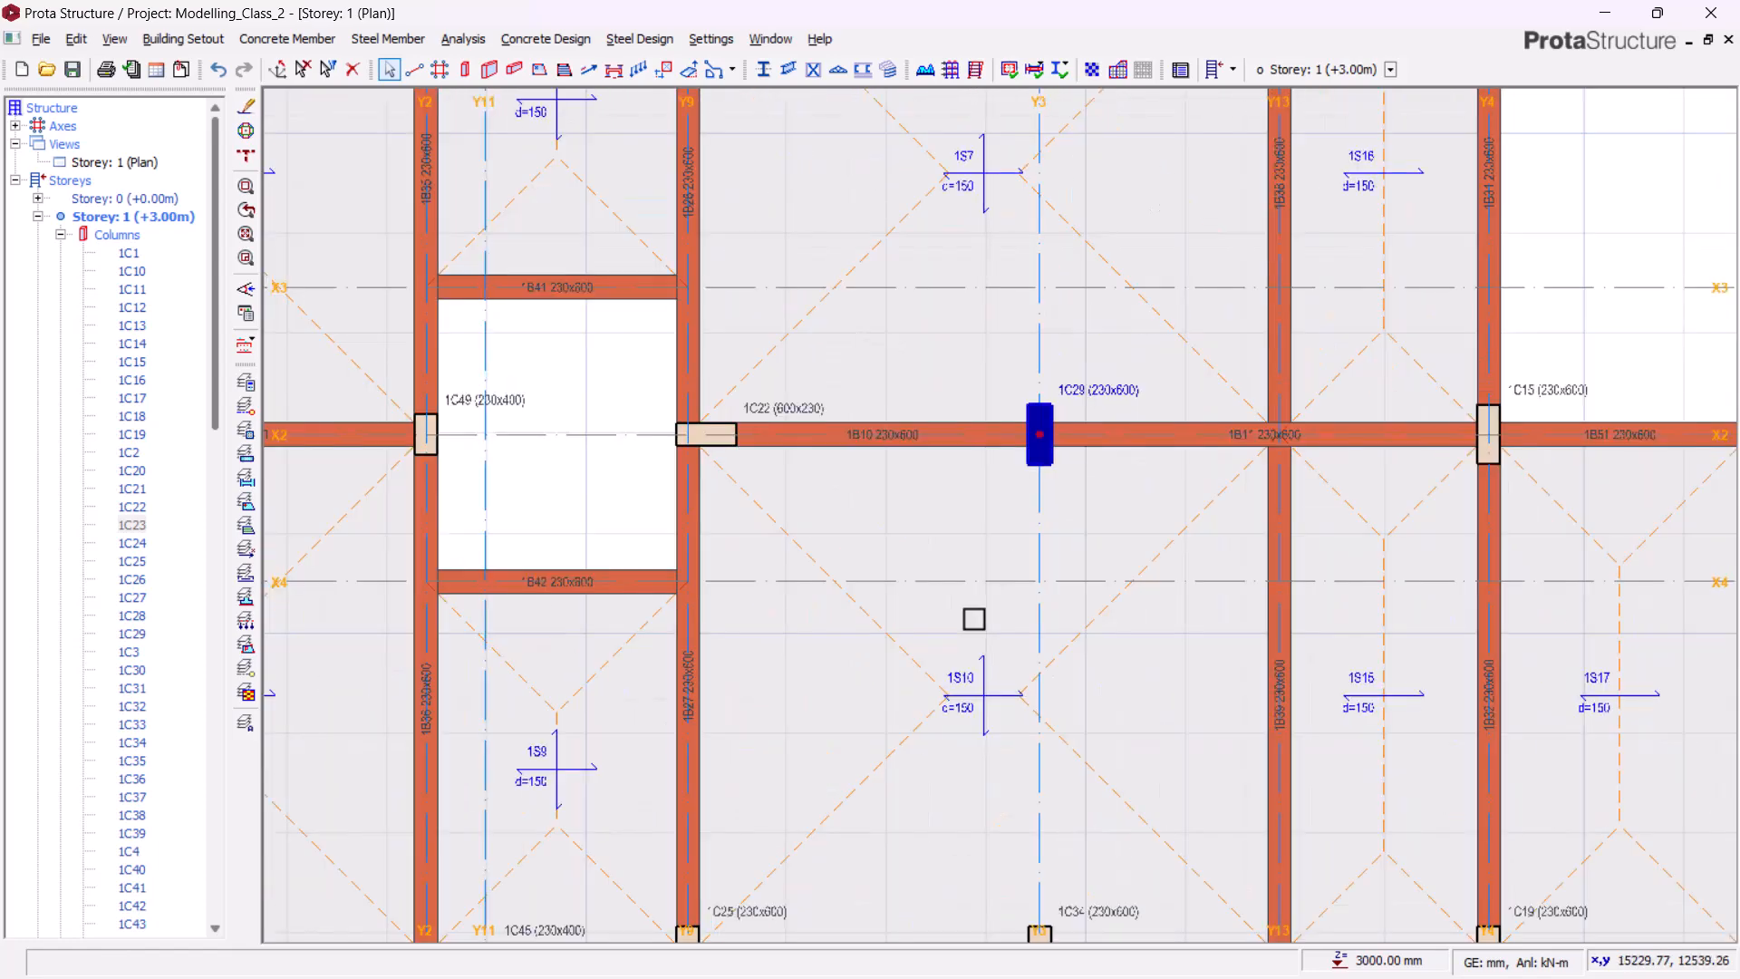
right_click(709, 446)
left_click(745, 456)
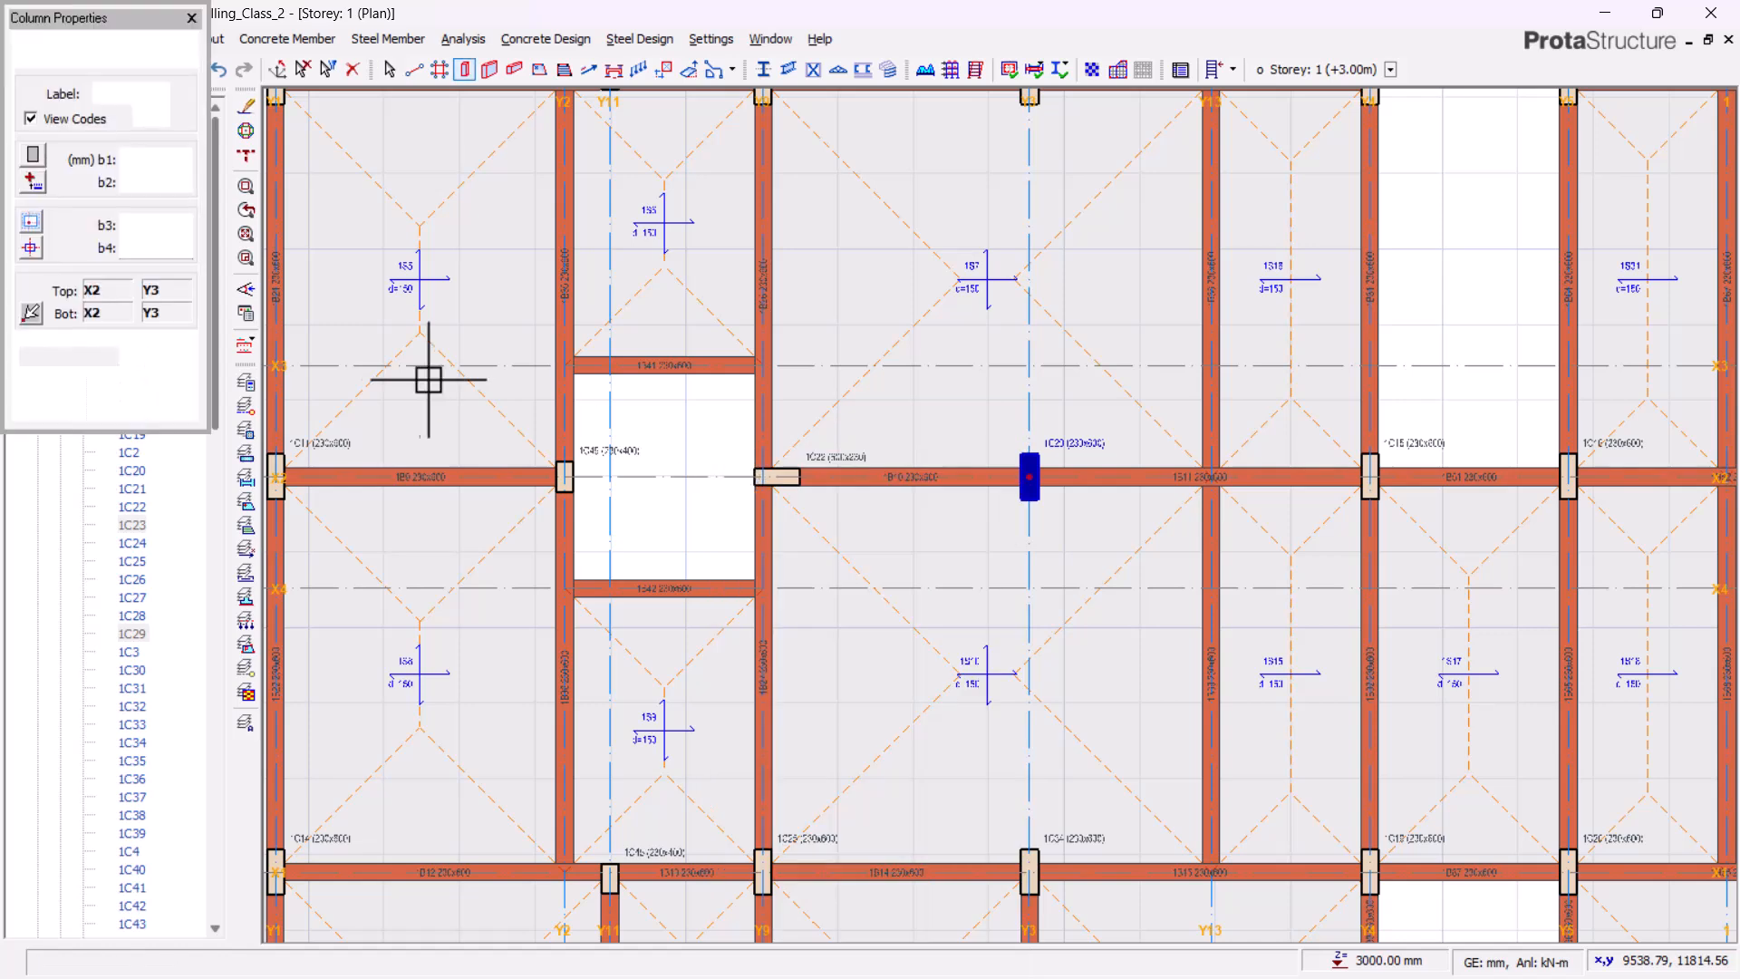
left_click(173, 356)
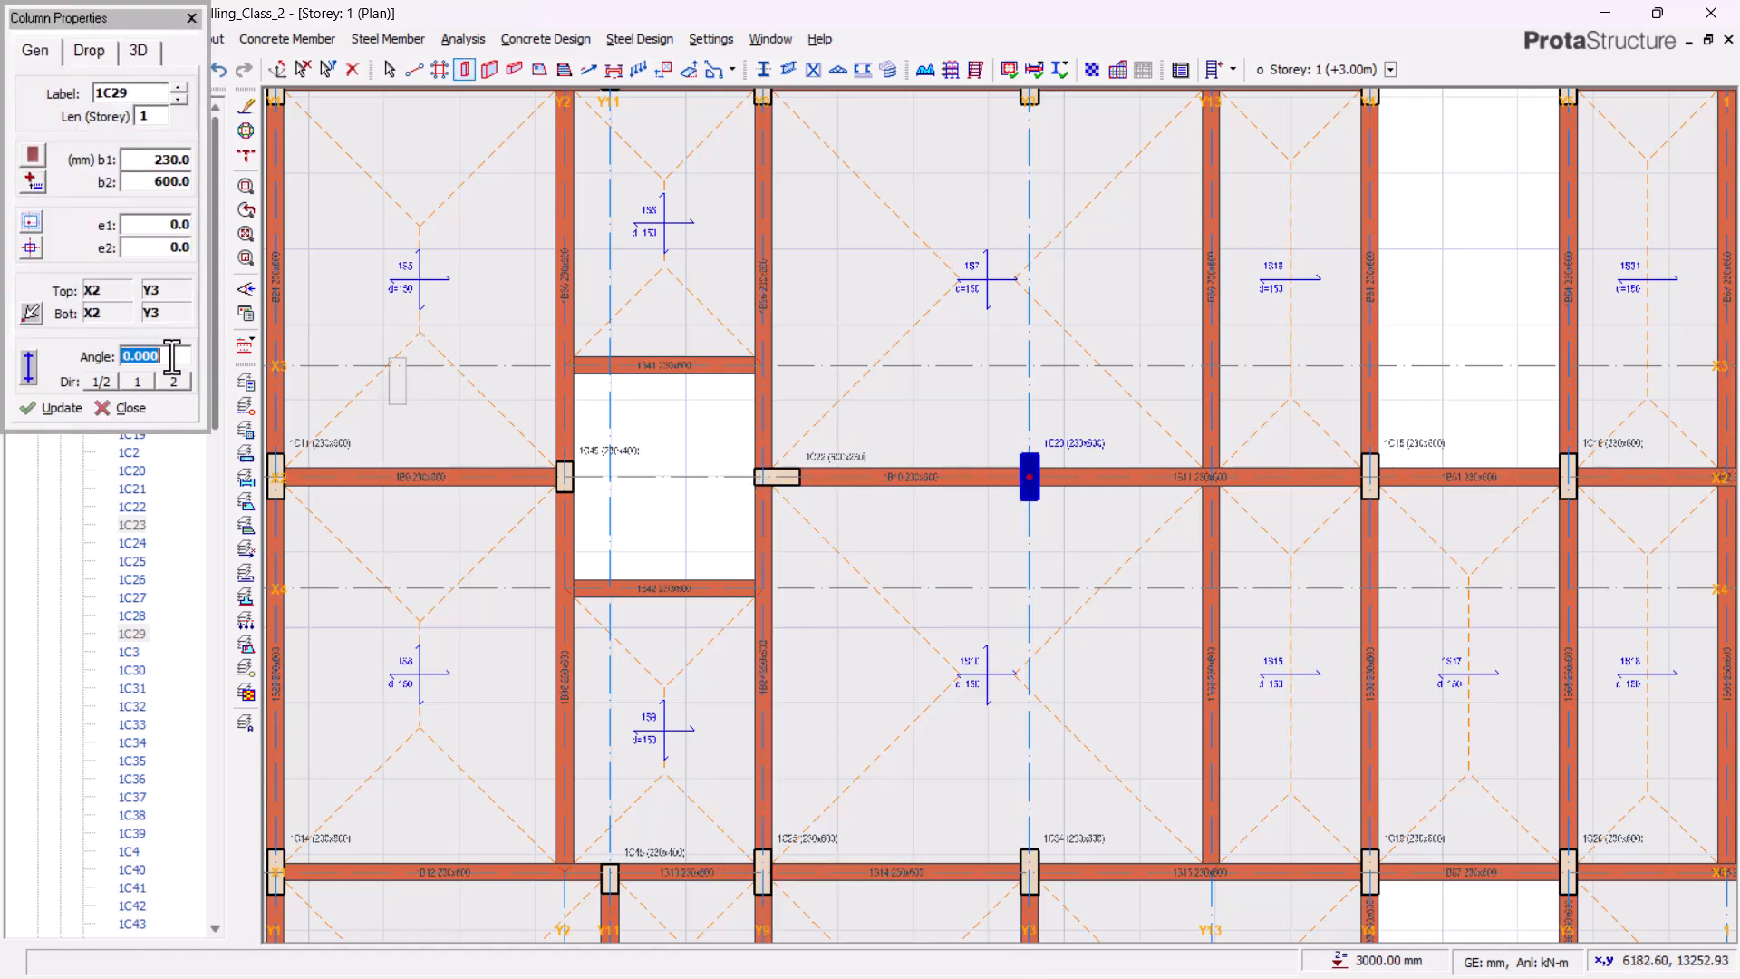
left_click(155, 160)
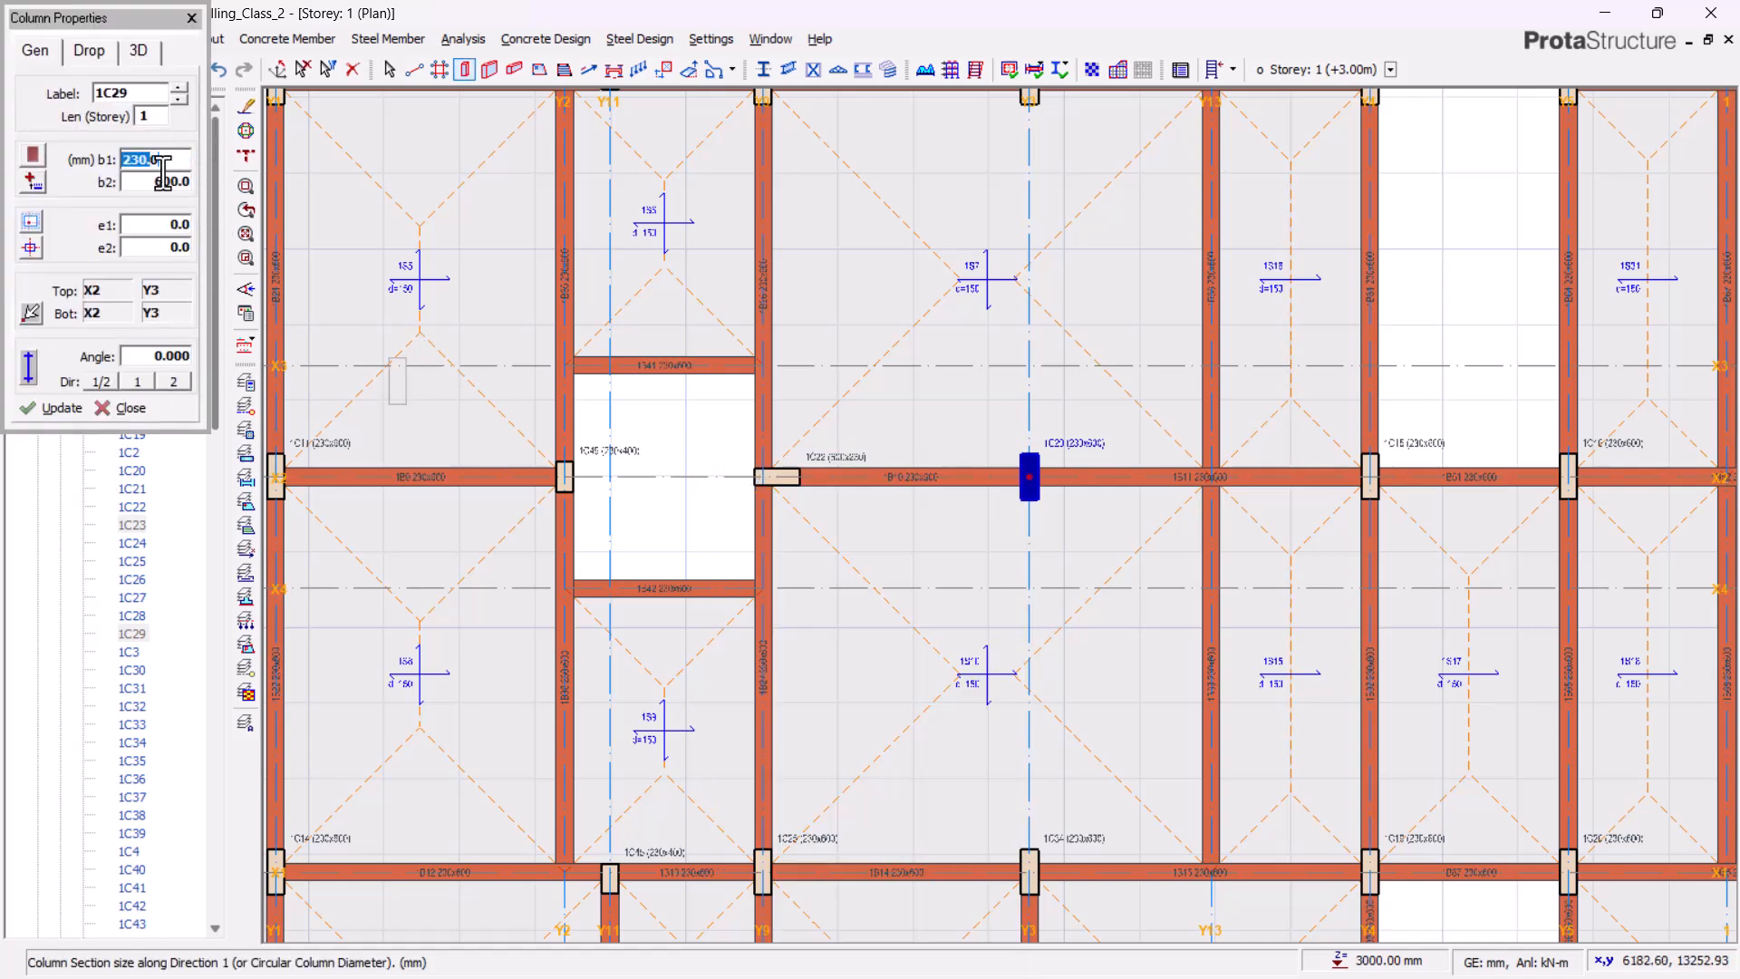
left_click(155, 355)
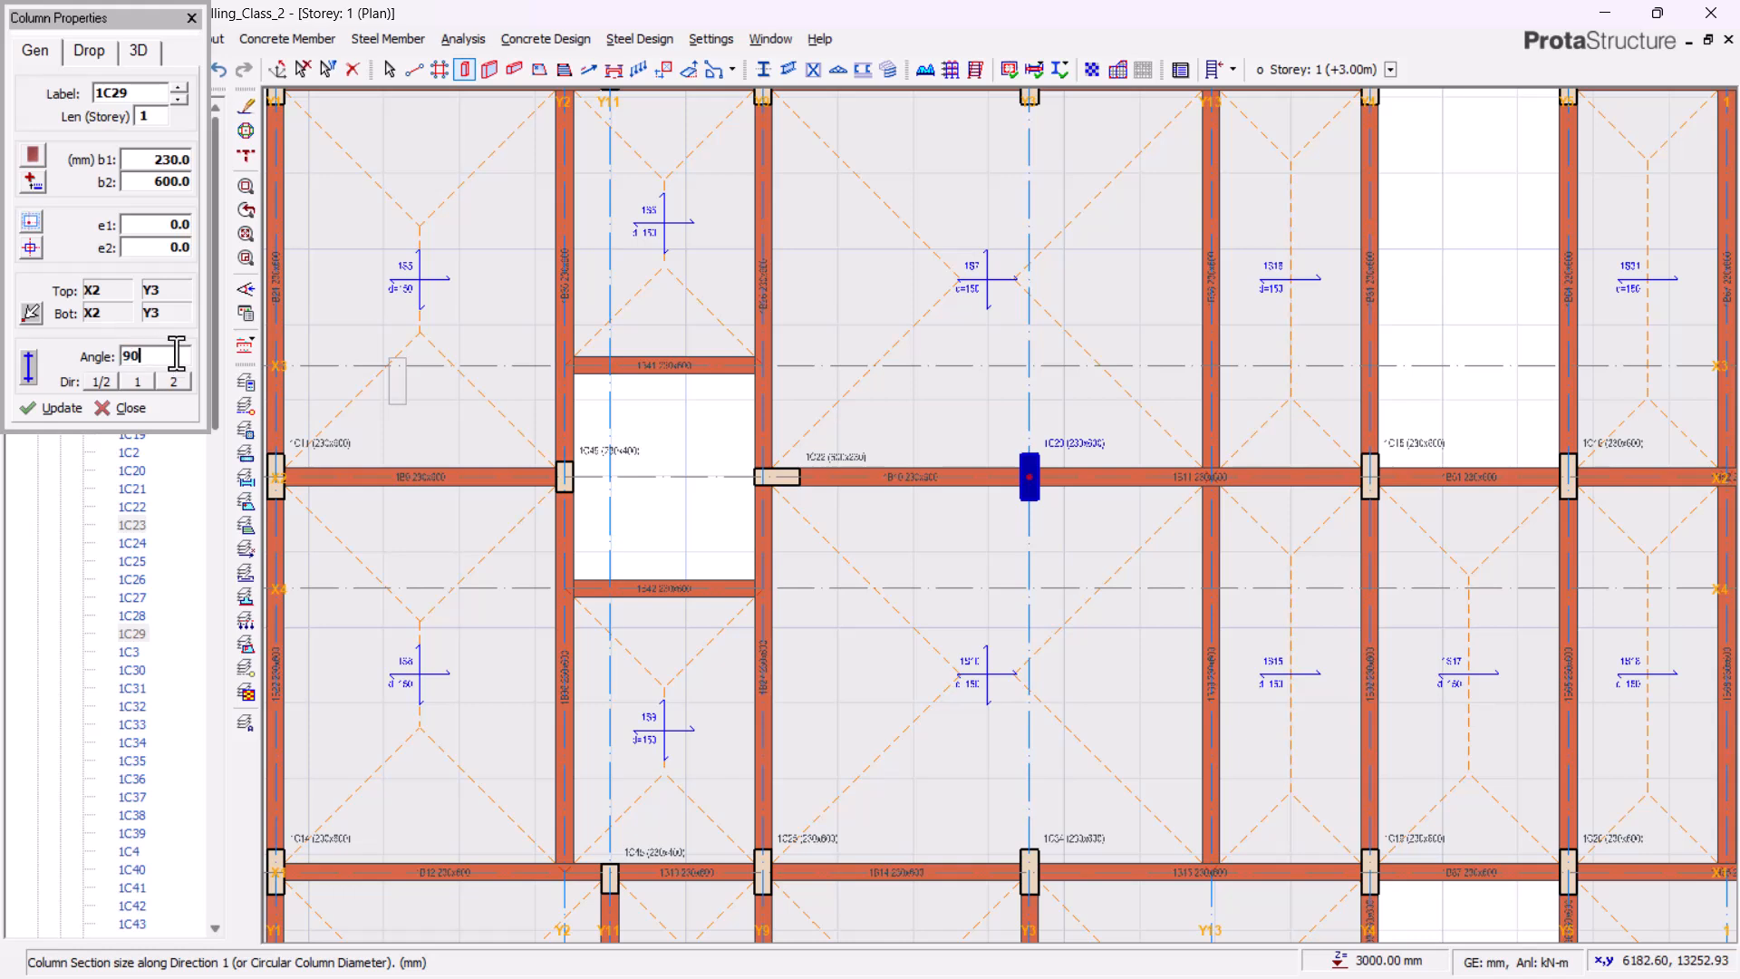
left_click(61, 409)
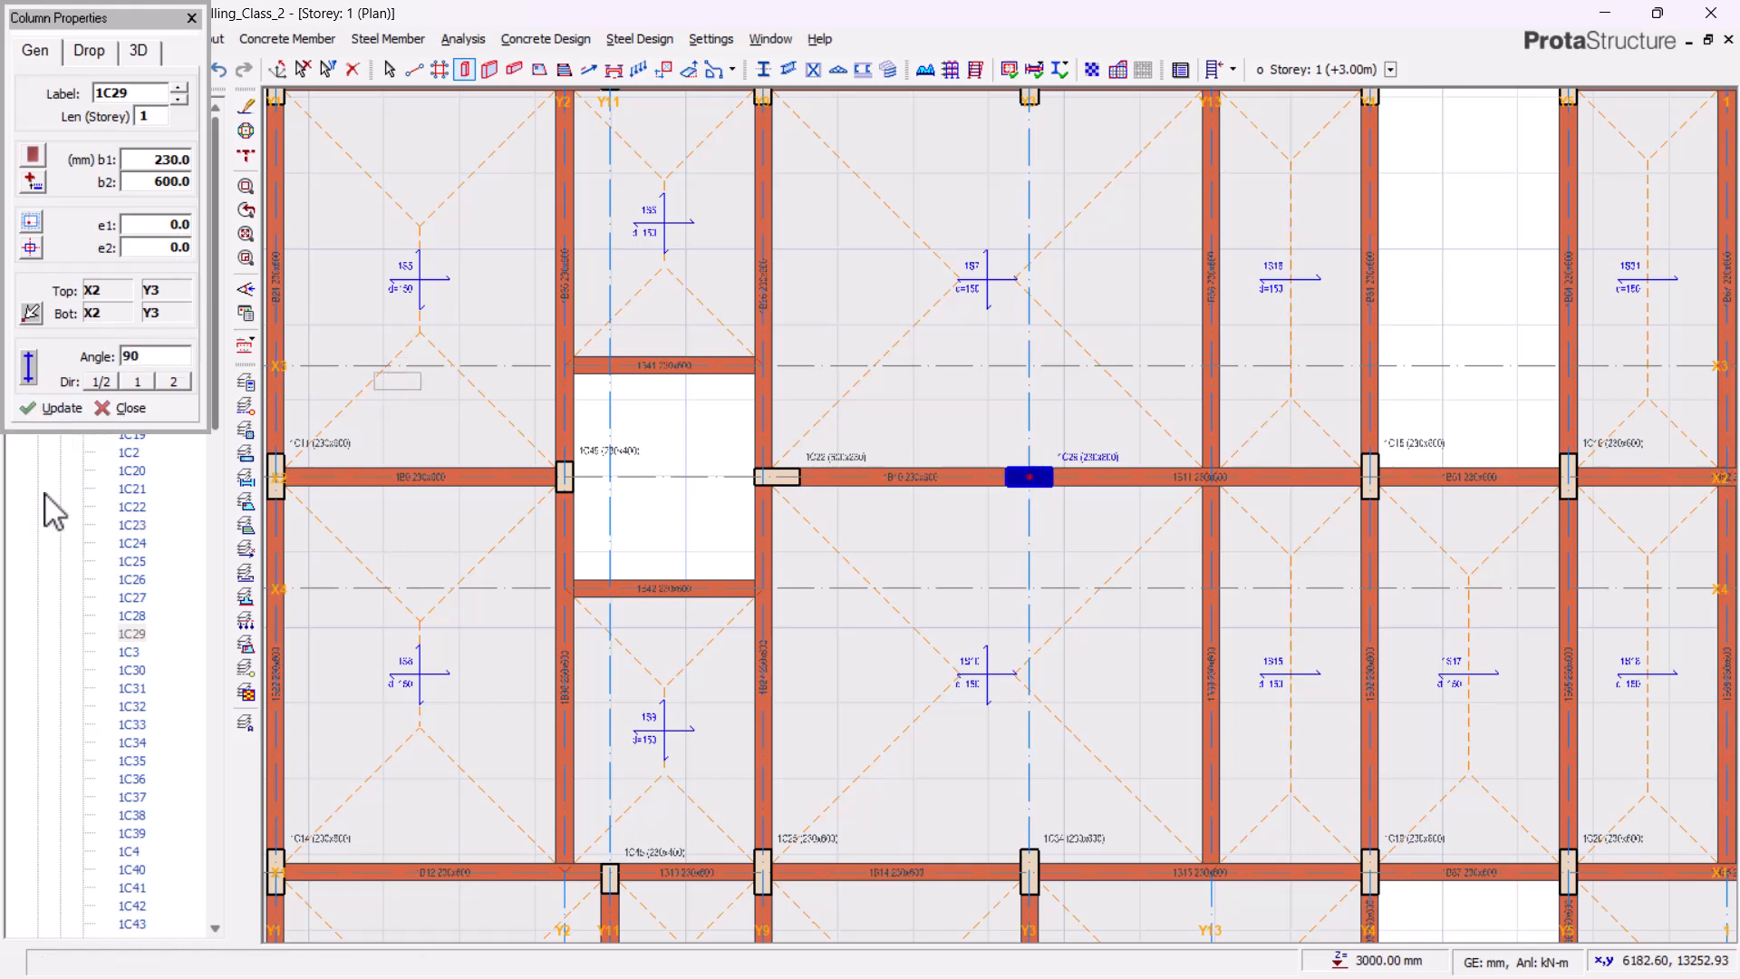
key("Escape")
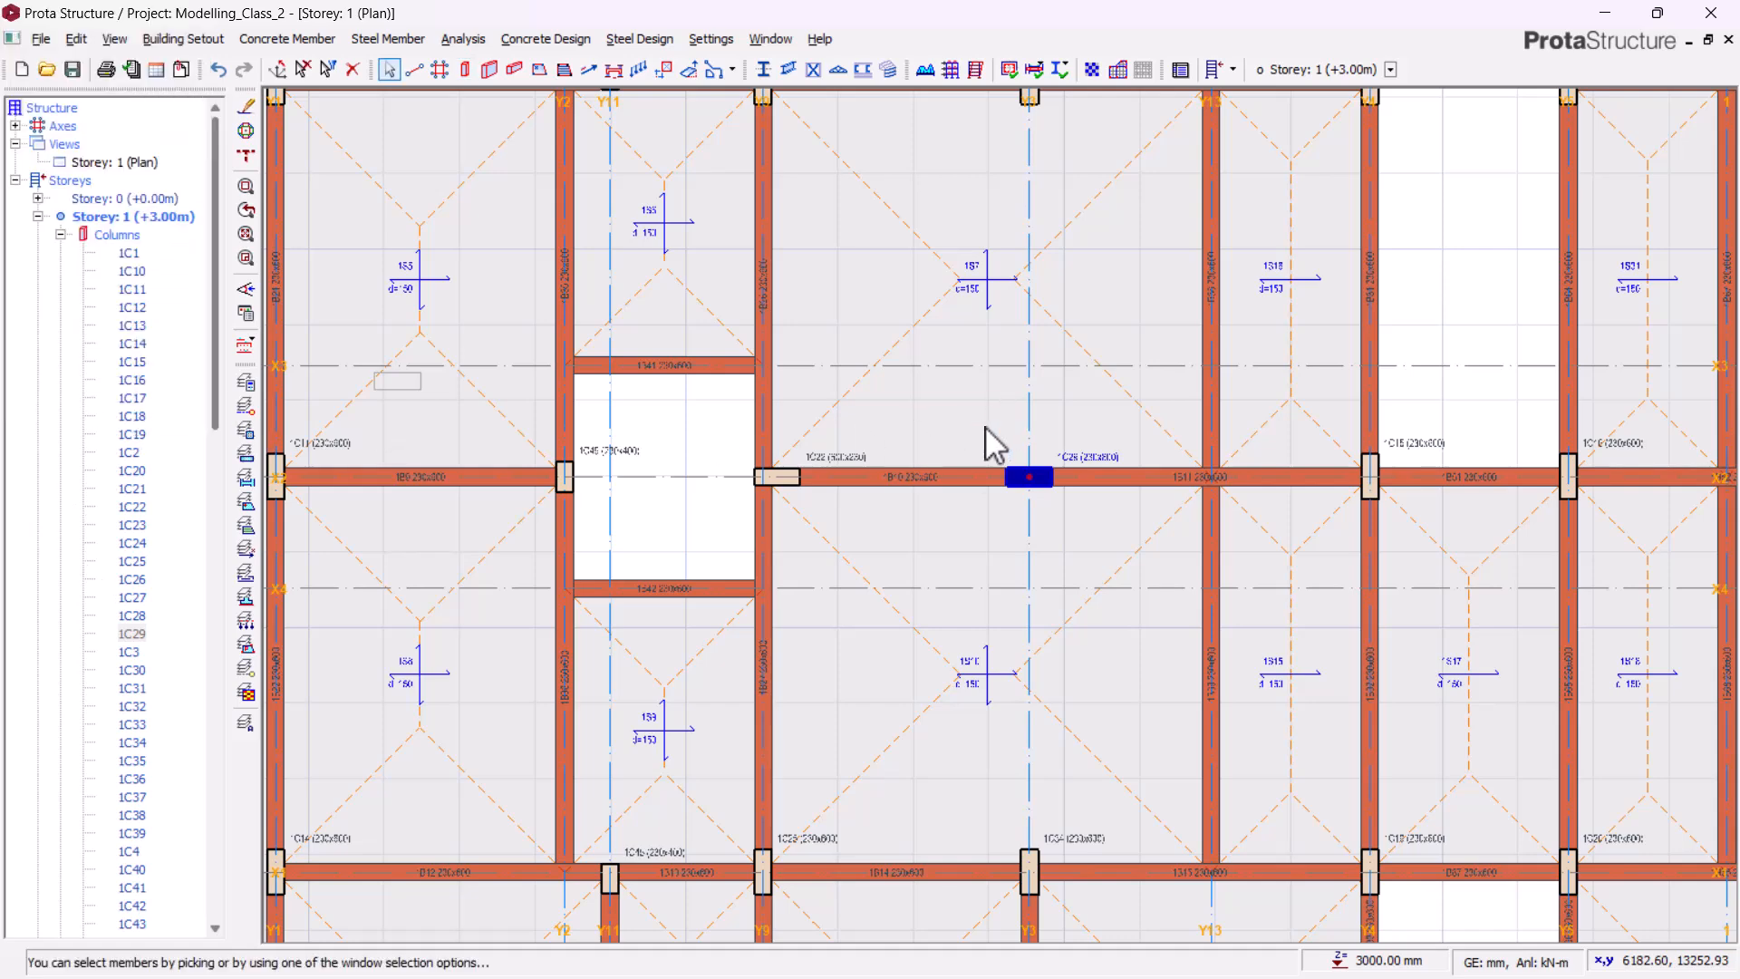
- Set the angle of column 1C30, at the intersection of axes X2 and Y6, to 90, update it and close its properties
scroll(924, 637, "down", 1)
middle_click_drag(1076, 605, 874, 484)
scroll(942, 519, "down", 3)
middle_click_drag(992, 562, 683, 624)
scroll(786, 611, "up", 2)
scroll(718, 656, "up", 2)
middle_click_drag(579, 555, 1035, 775)
middle_click_drag(1210, 617, 877, 678)
scroll(1127, 498, "up", 5)
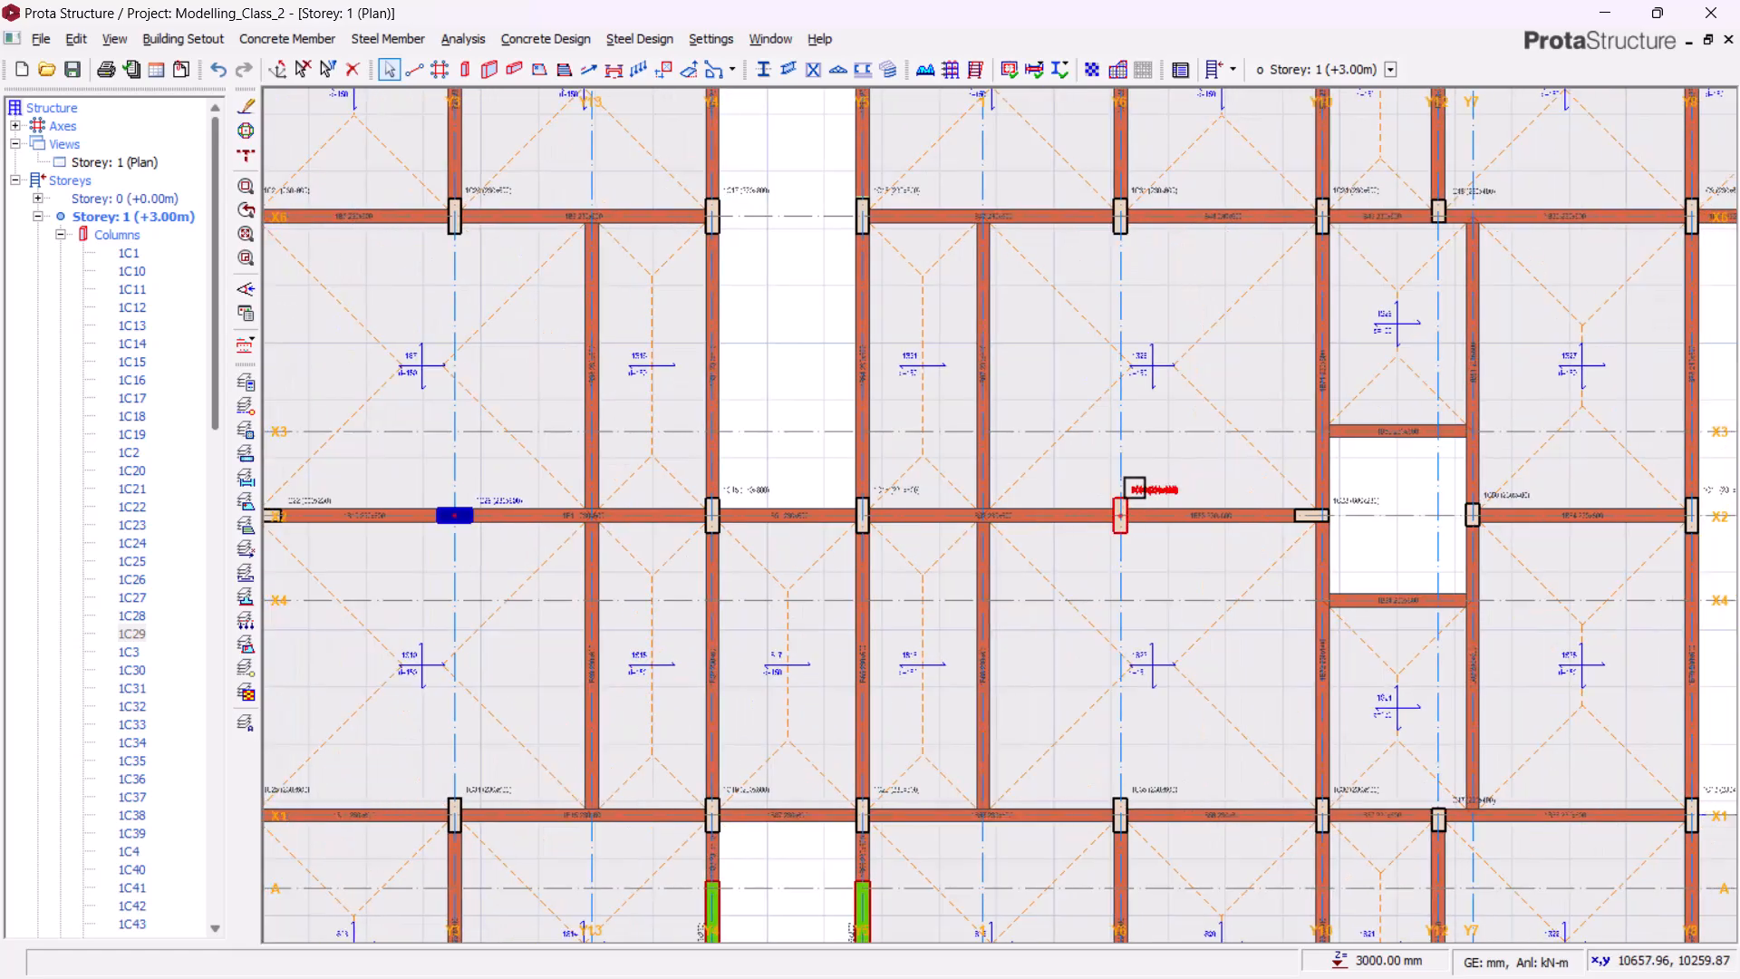
left_click(1197, 494)
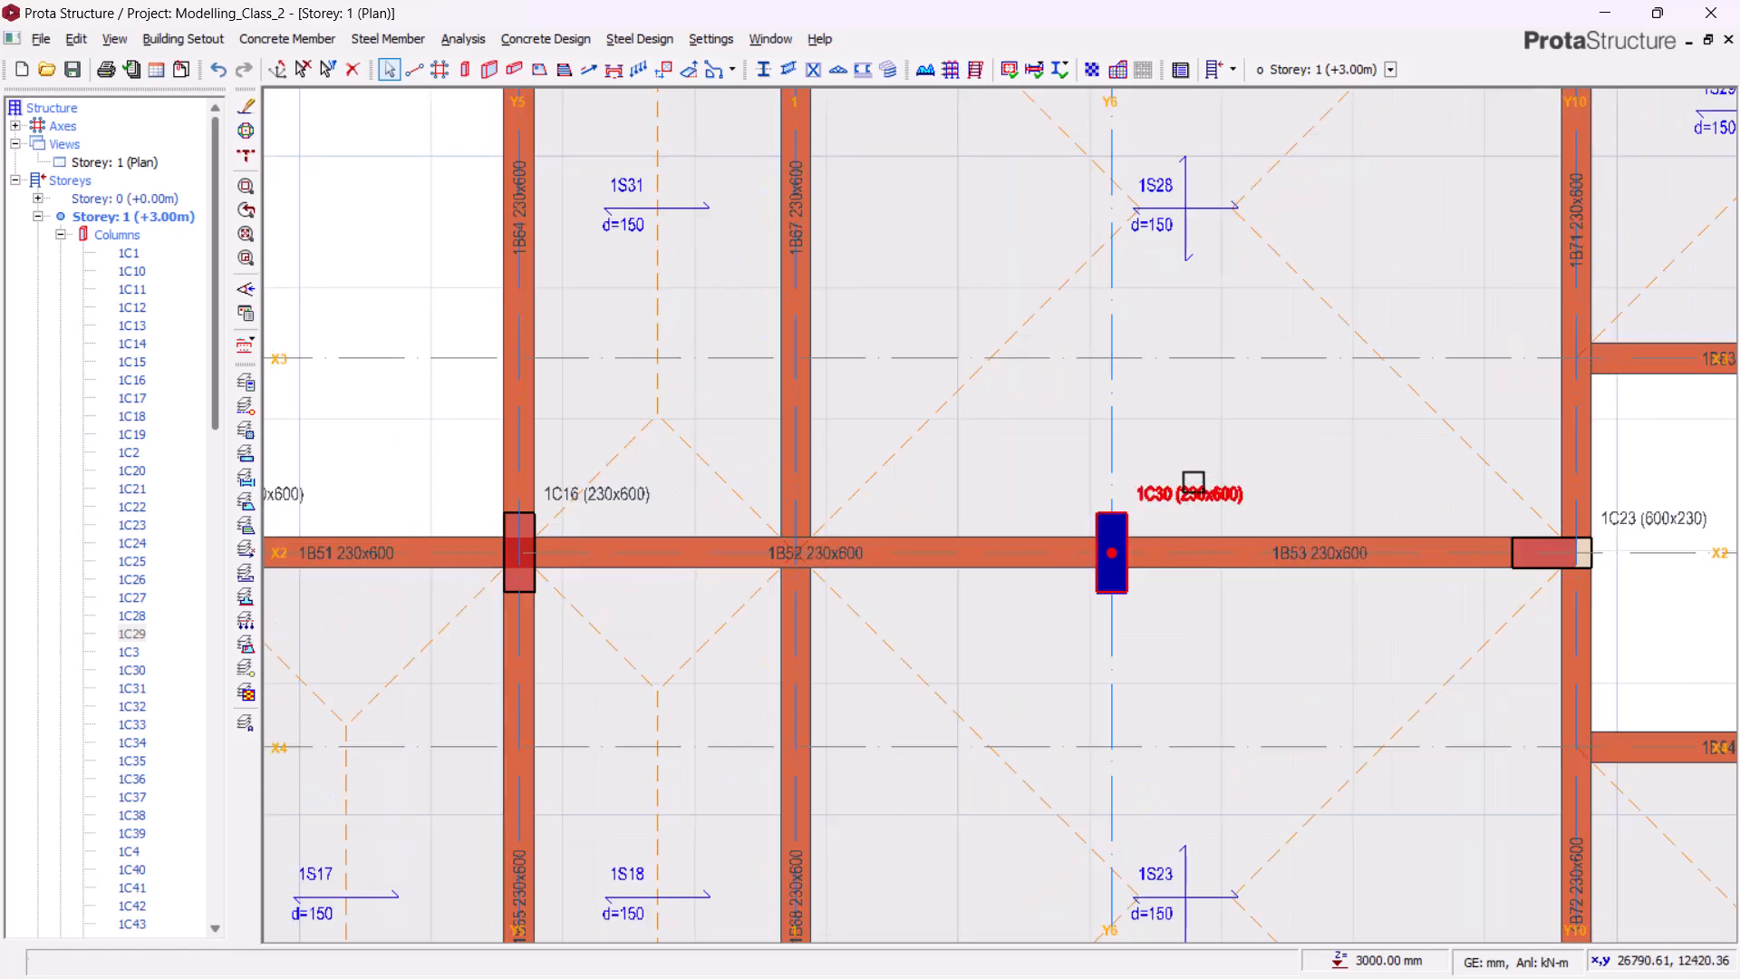
right_click(1194, 481)
left_click(1247, 494)
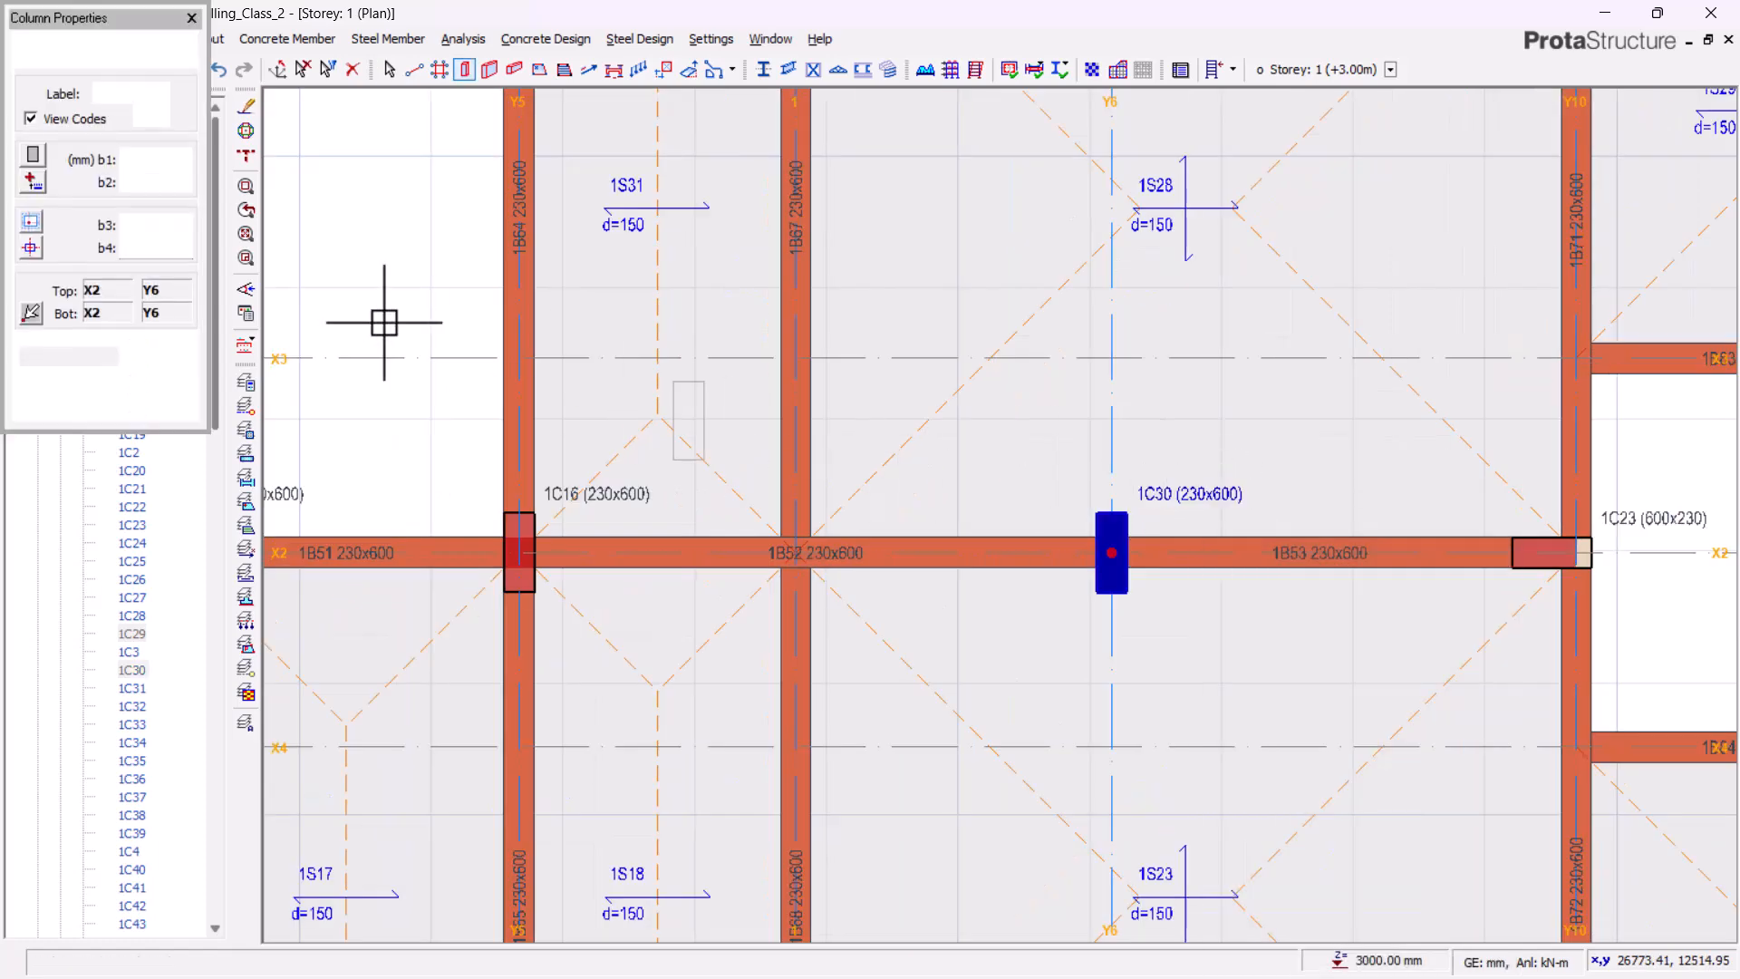
double_click(167, 224)
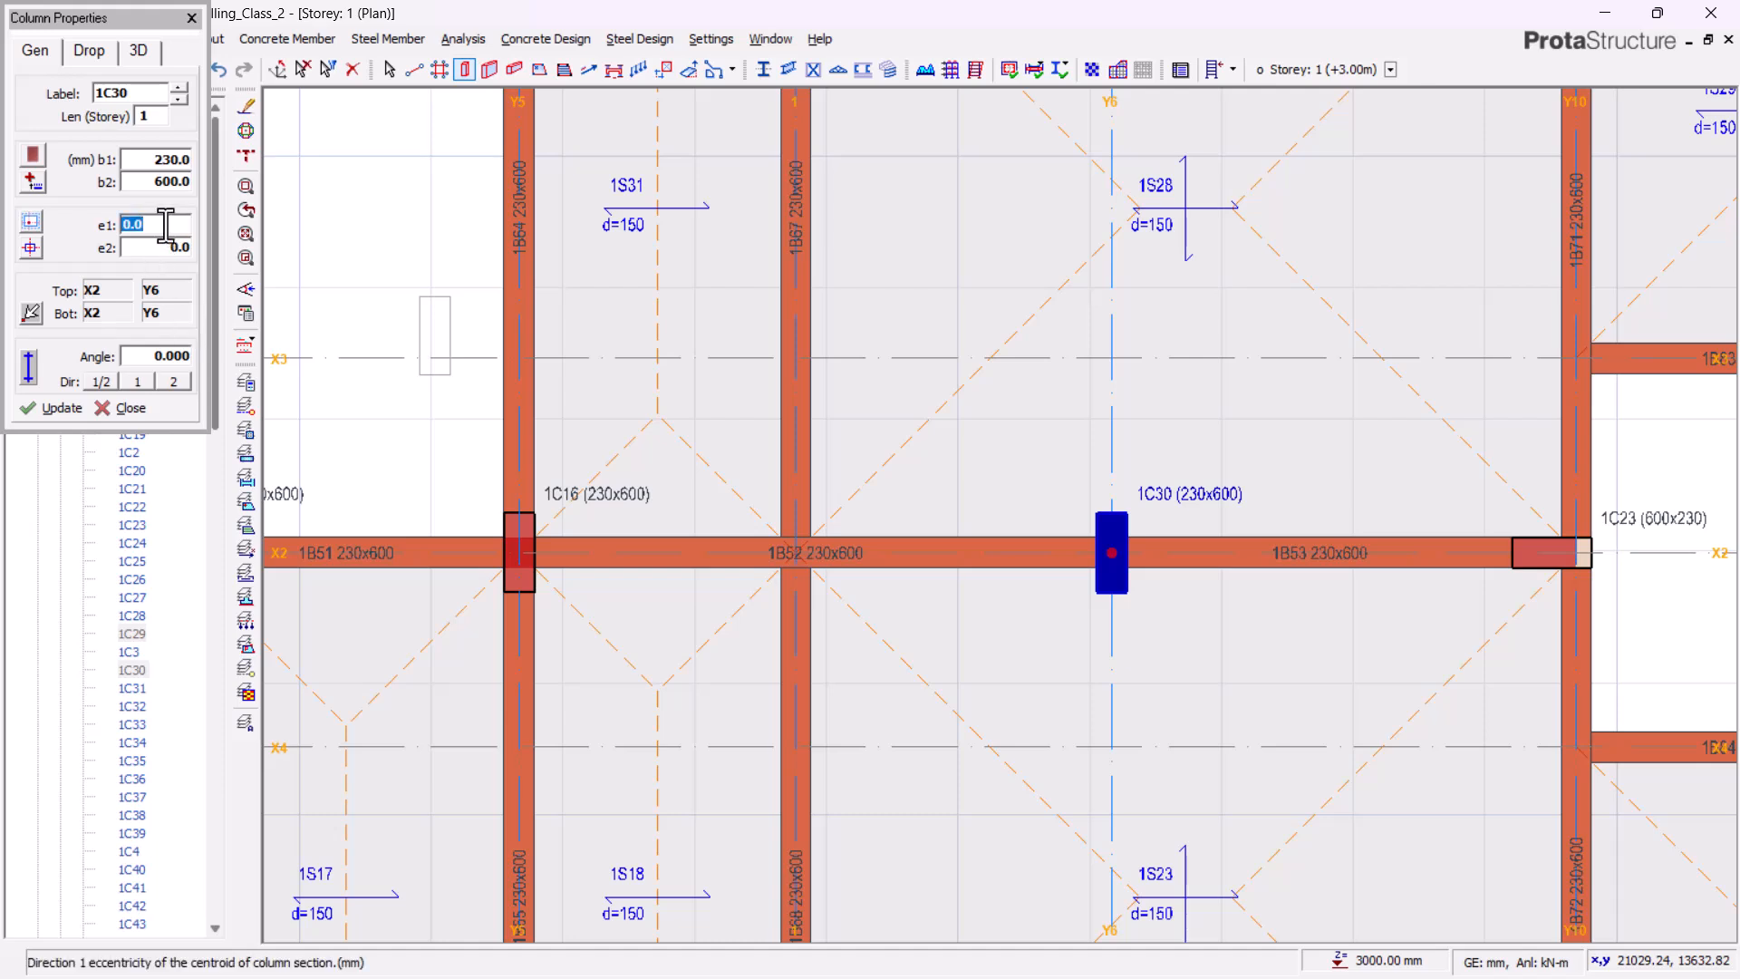
double_click(175, 355)
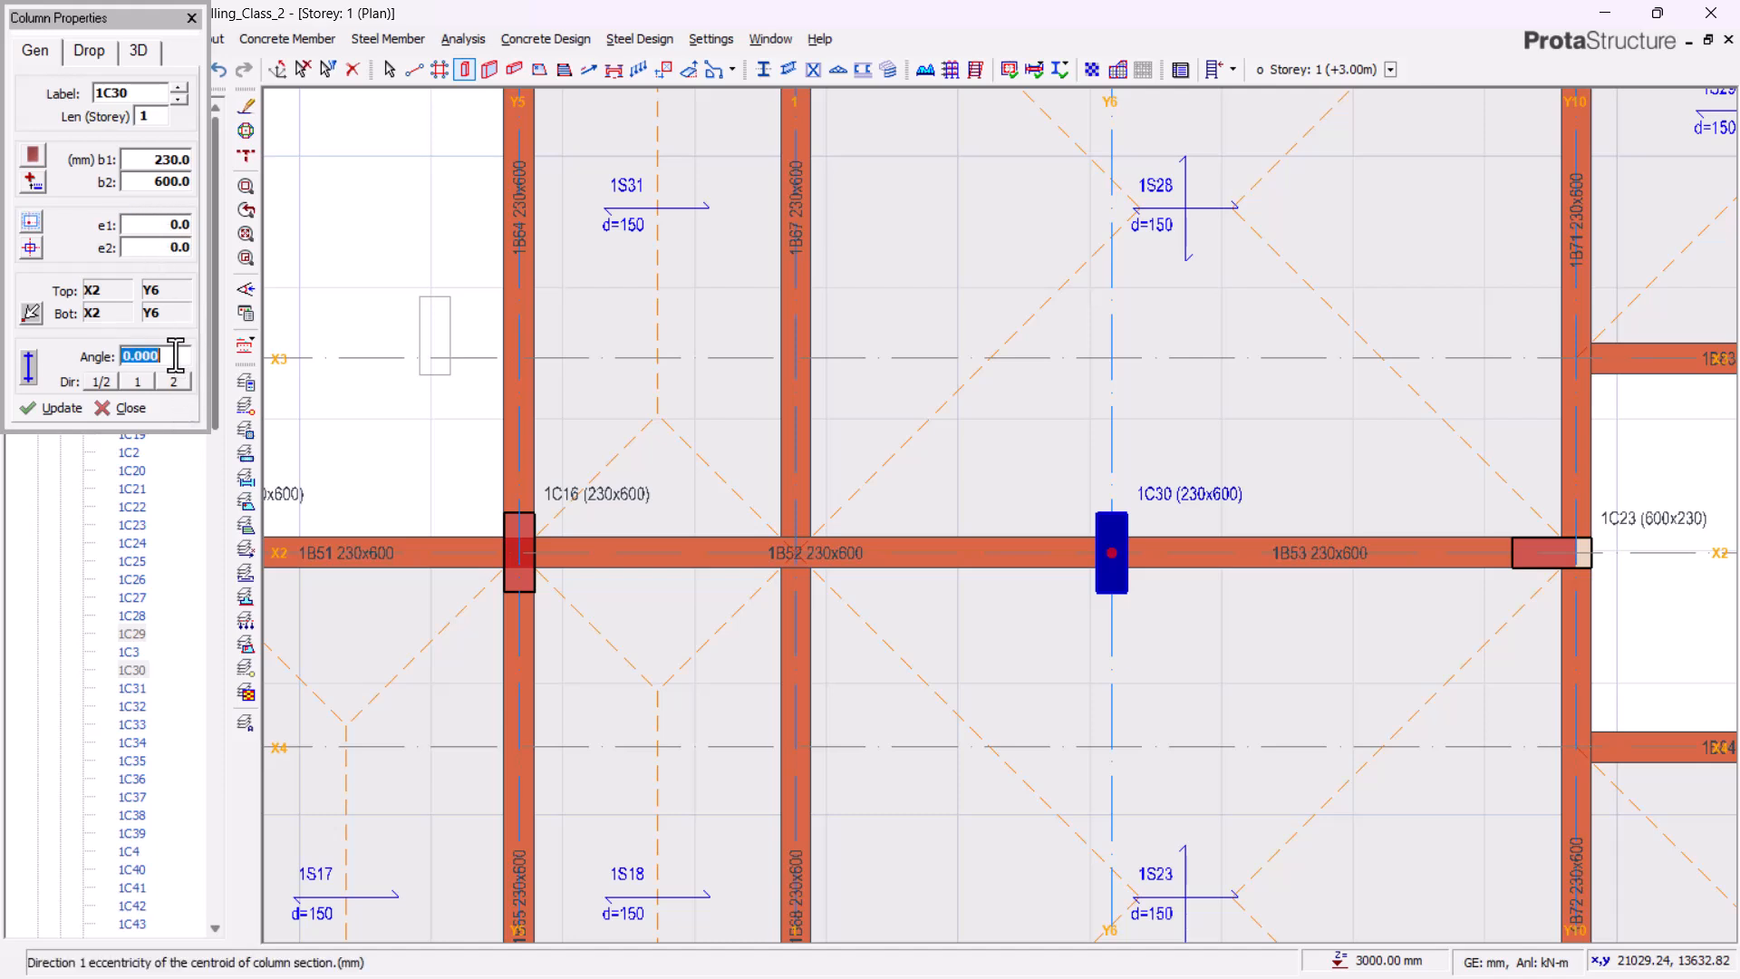
left_click(63, 408)
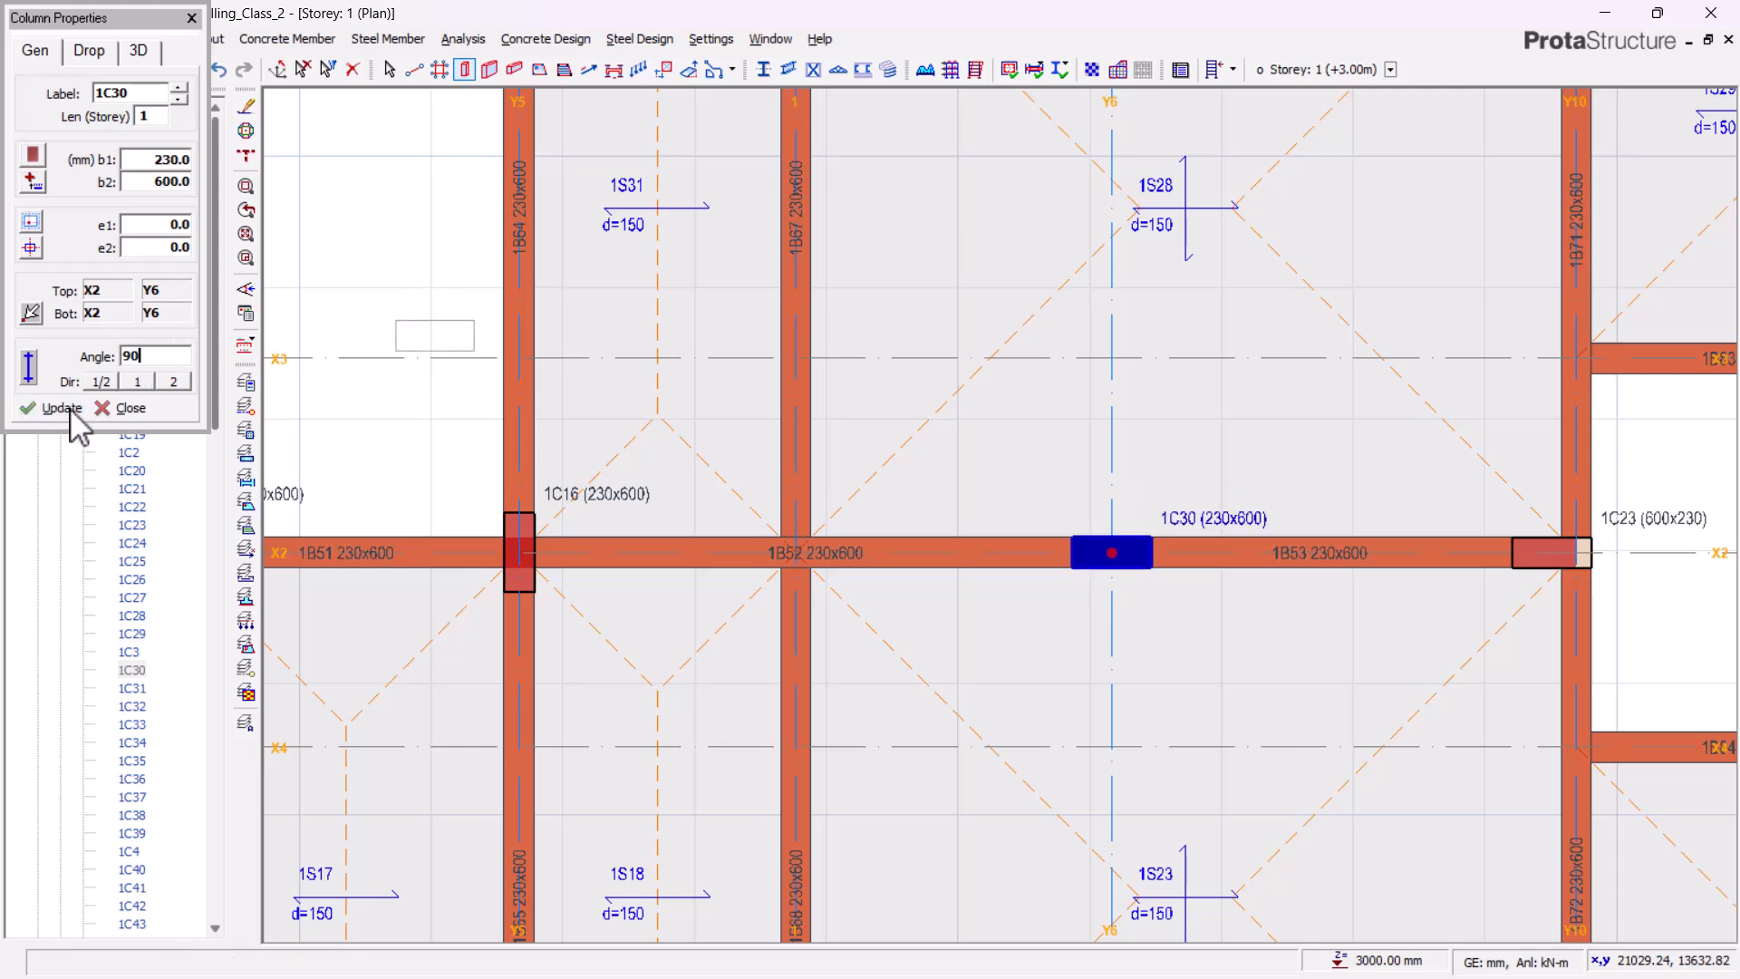
left_click(127, 408)
- Switch the Storey 1 view from plan to 3D
scroll(1034, 395, "down", 5)
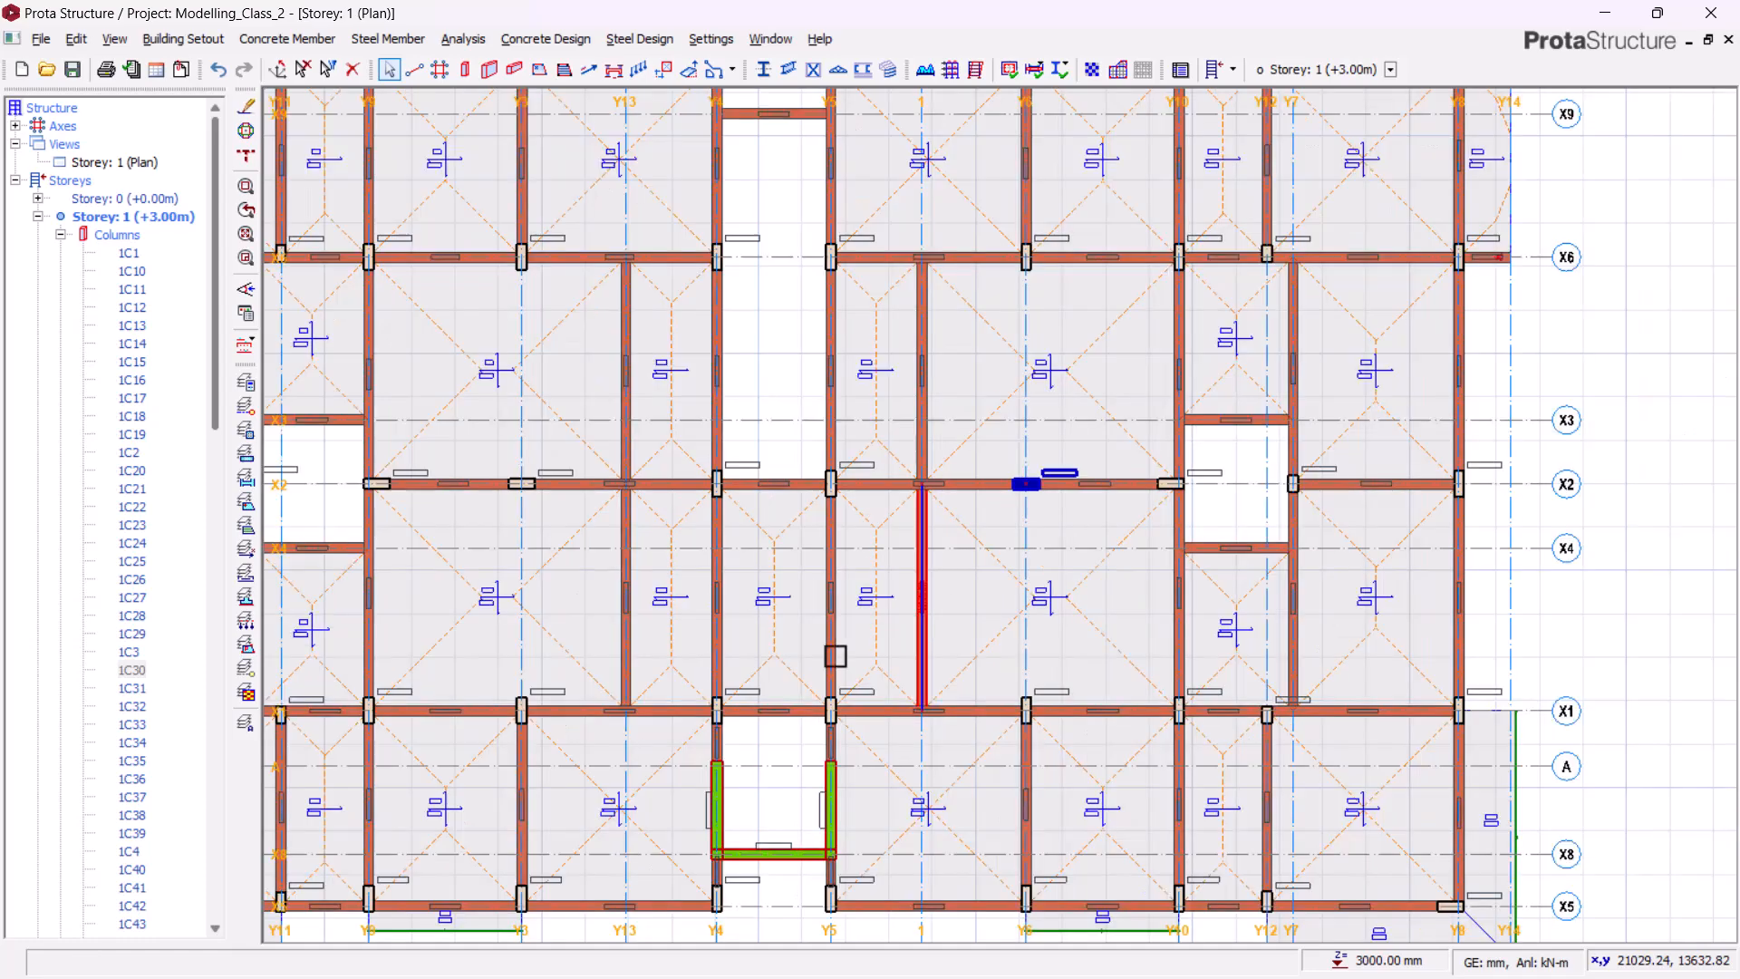
scroll(1043, 512, "up", 2)
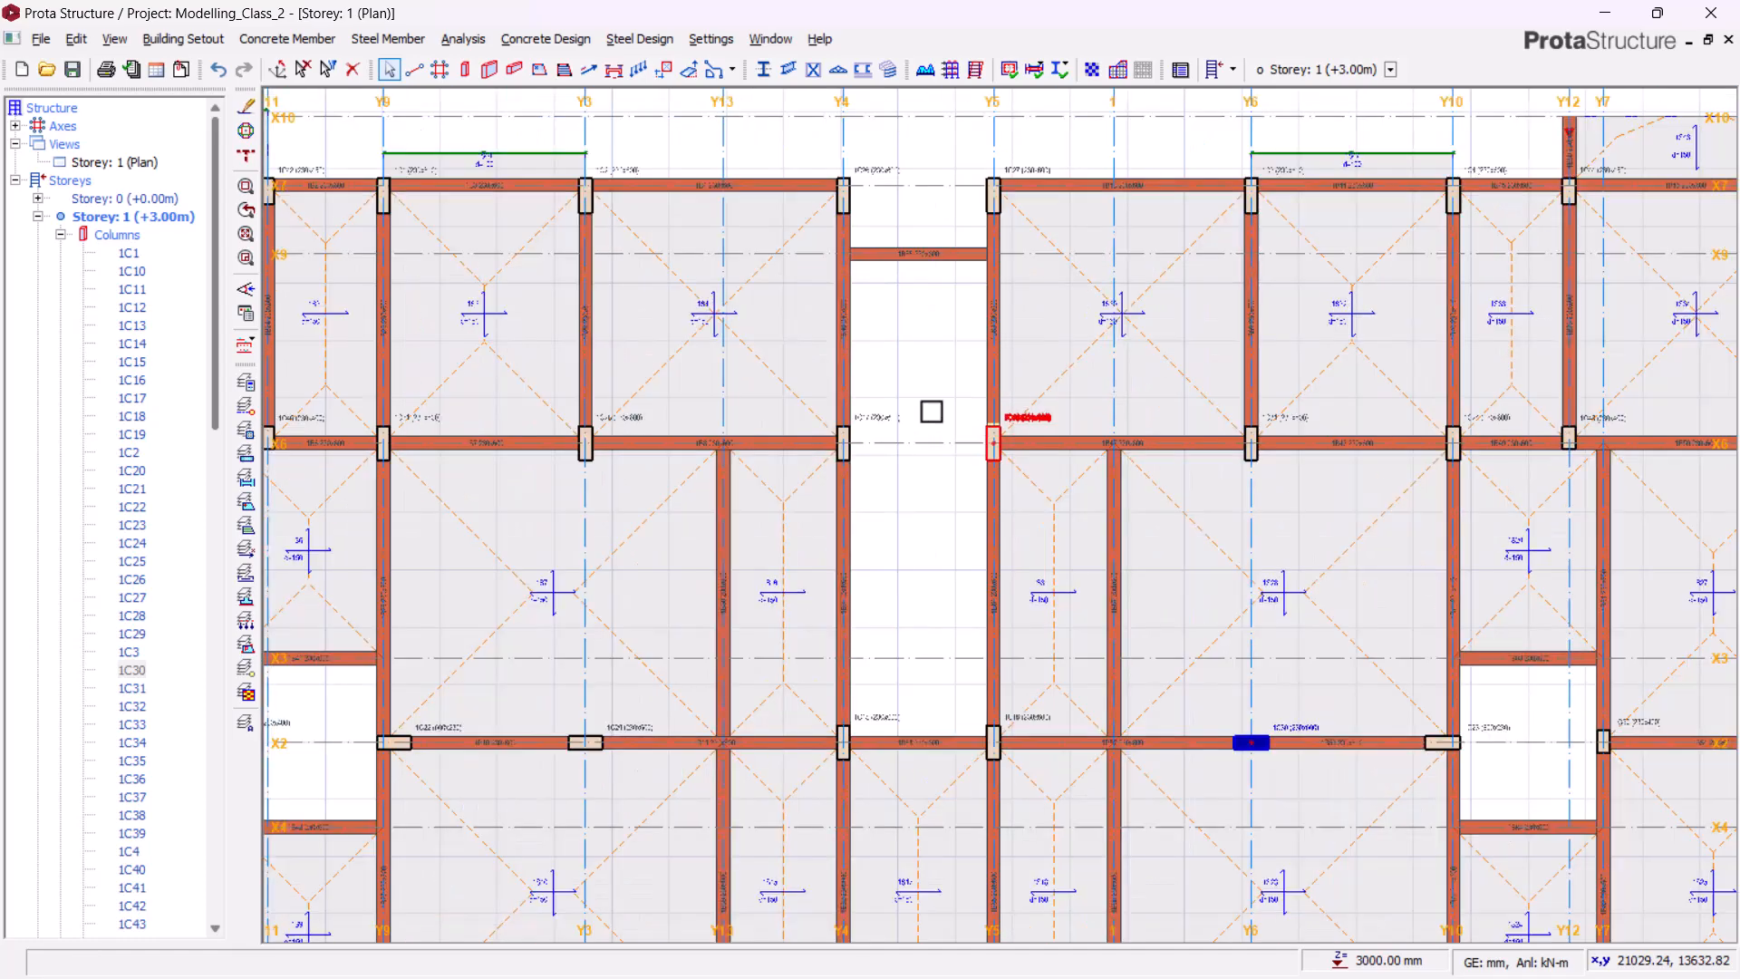
left_click(128, 163)
right_click(128, 164)
left_click(170, 194)
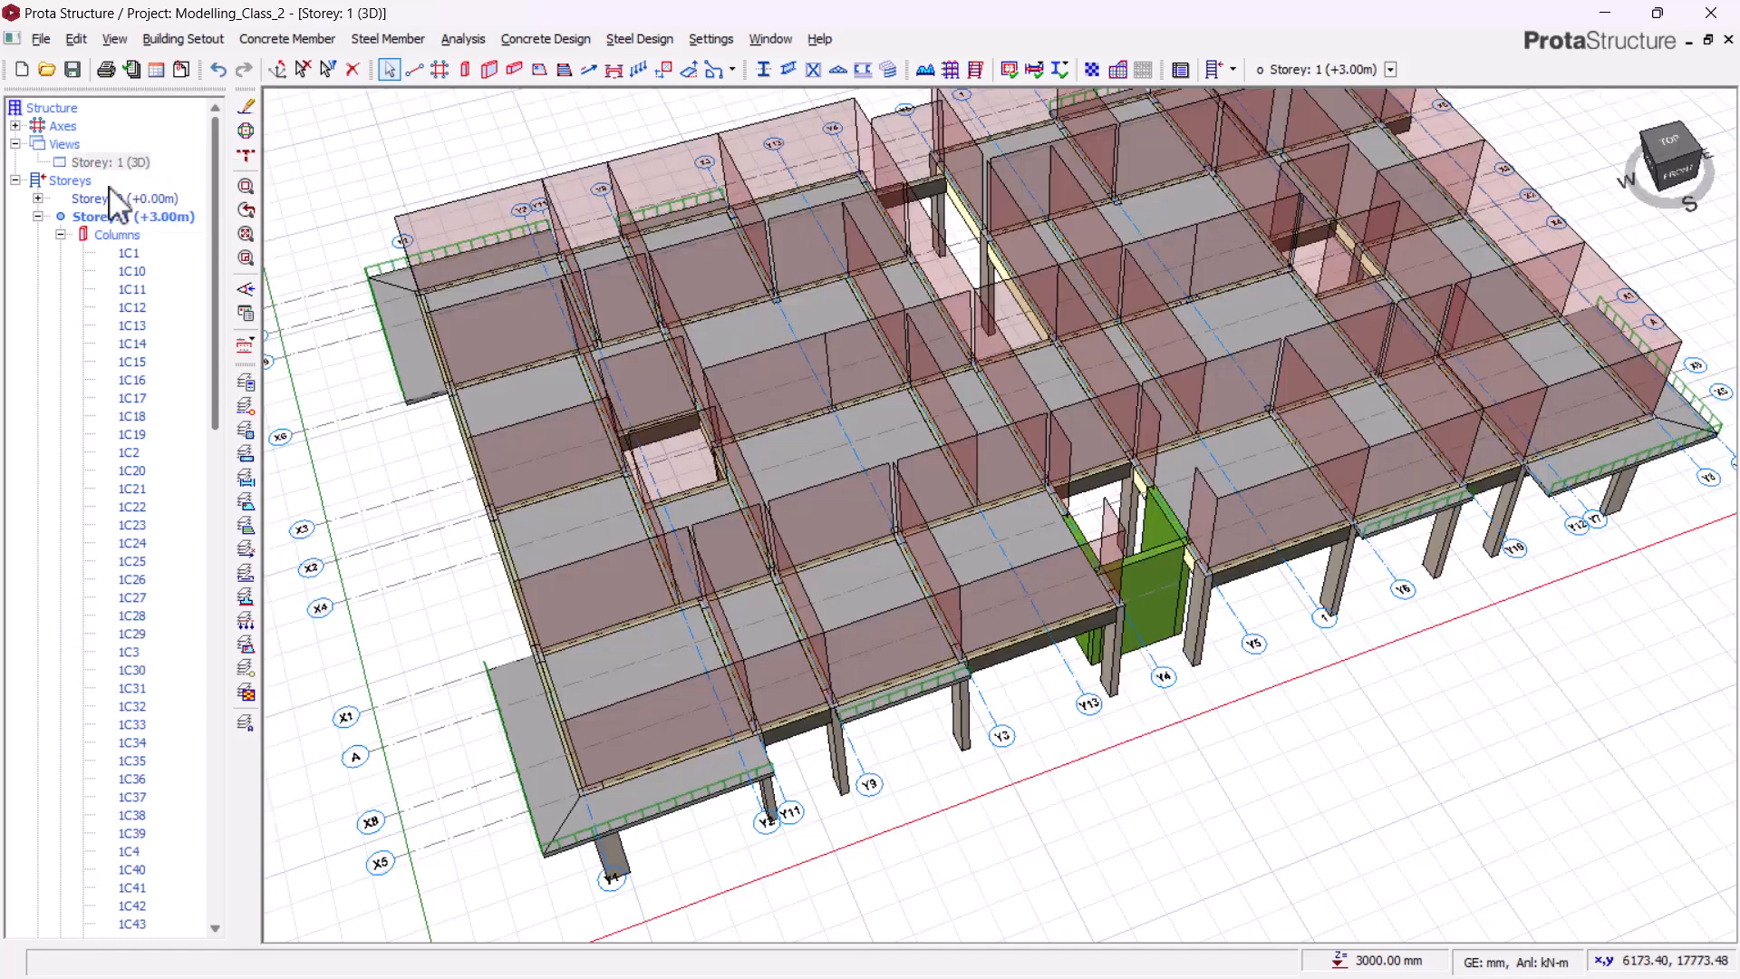
scroll(821, 458, "up", 2)
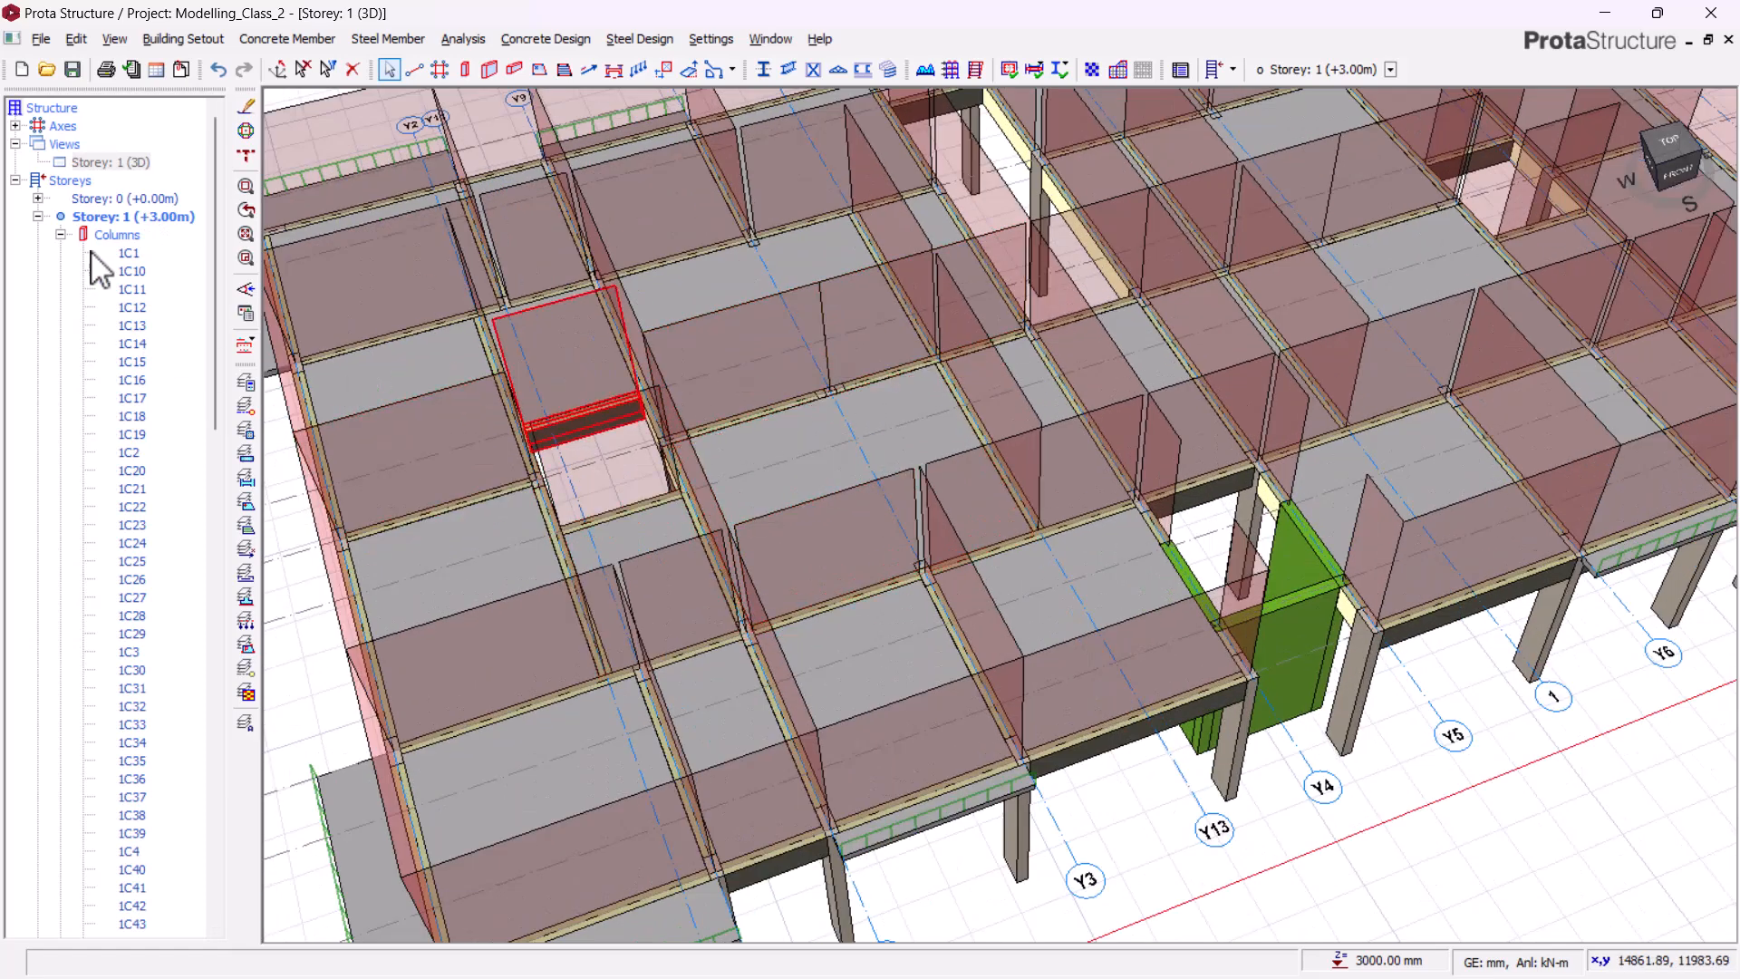
- Delete the wall loads from all Storey 1 beams, 1B1 through 1B91, and clear the selection
left_click(61, 236)
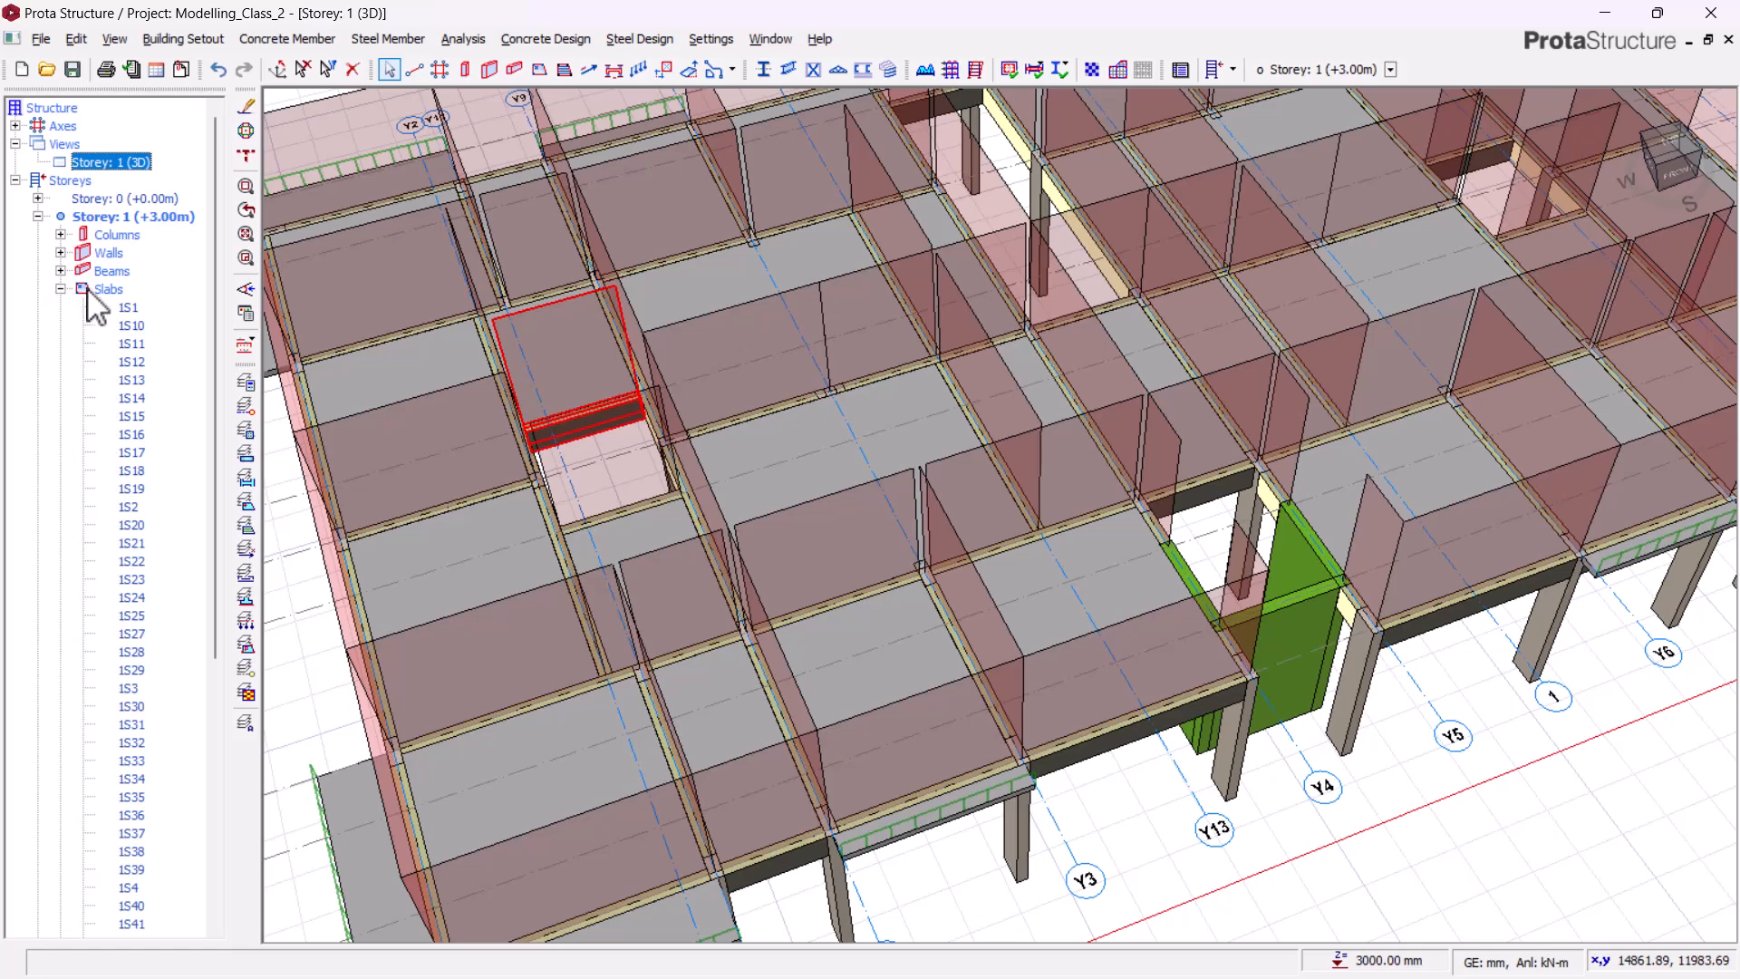
left_click(62, 289)
left_click(59, 271)
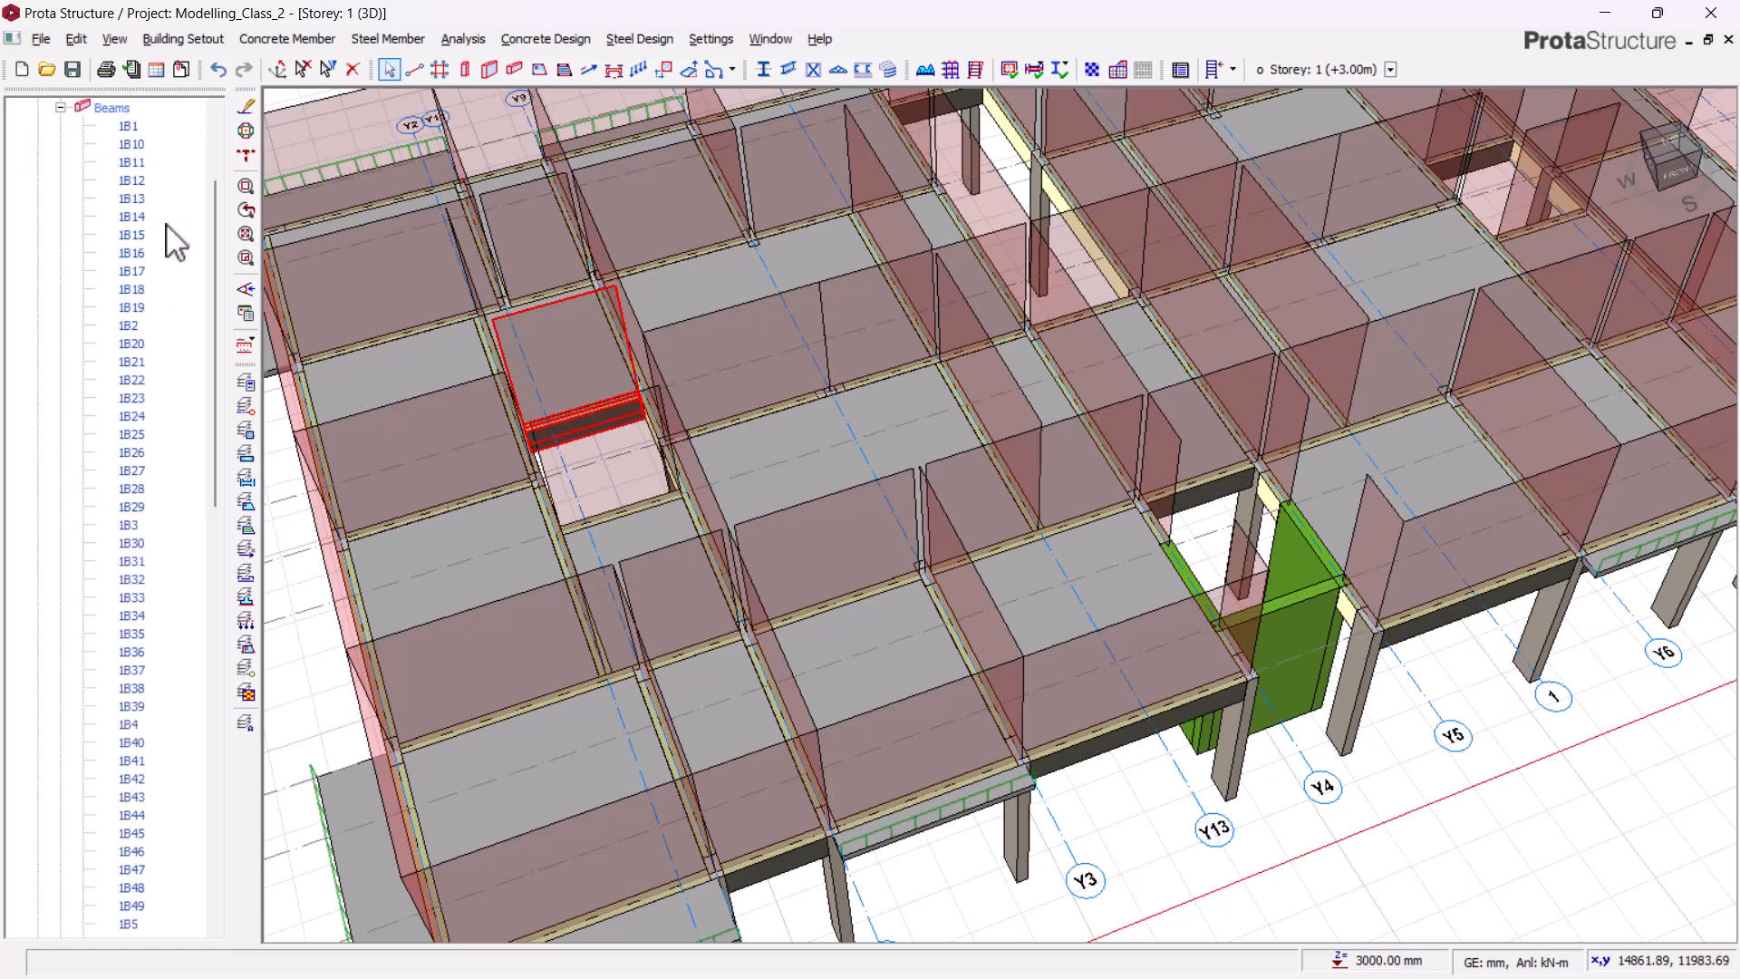
left_click(129, 125)
scroll(172, 290, "down", 1)
scroll(168, 288, "down", 15)
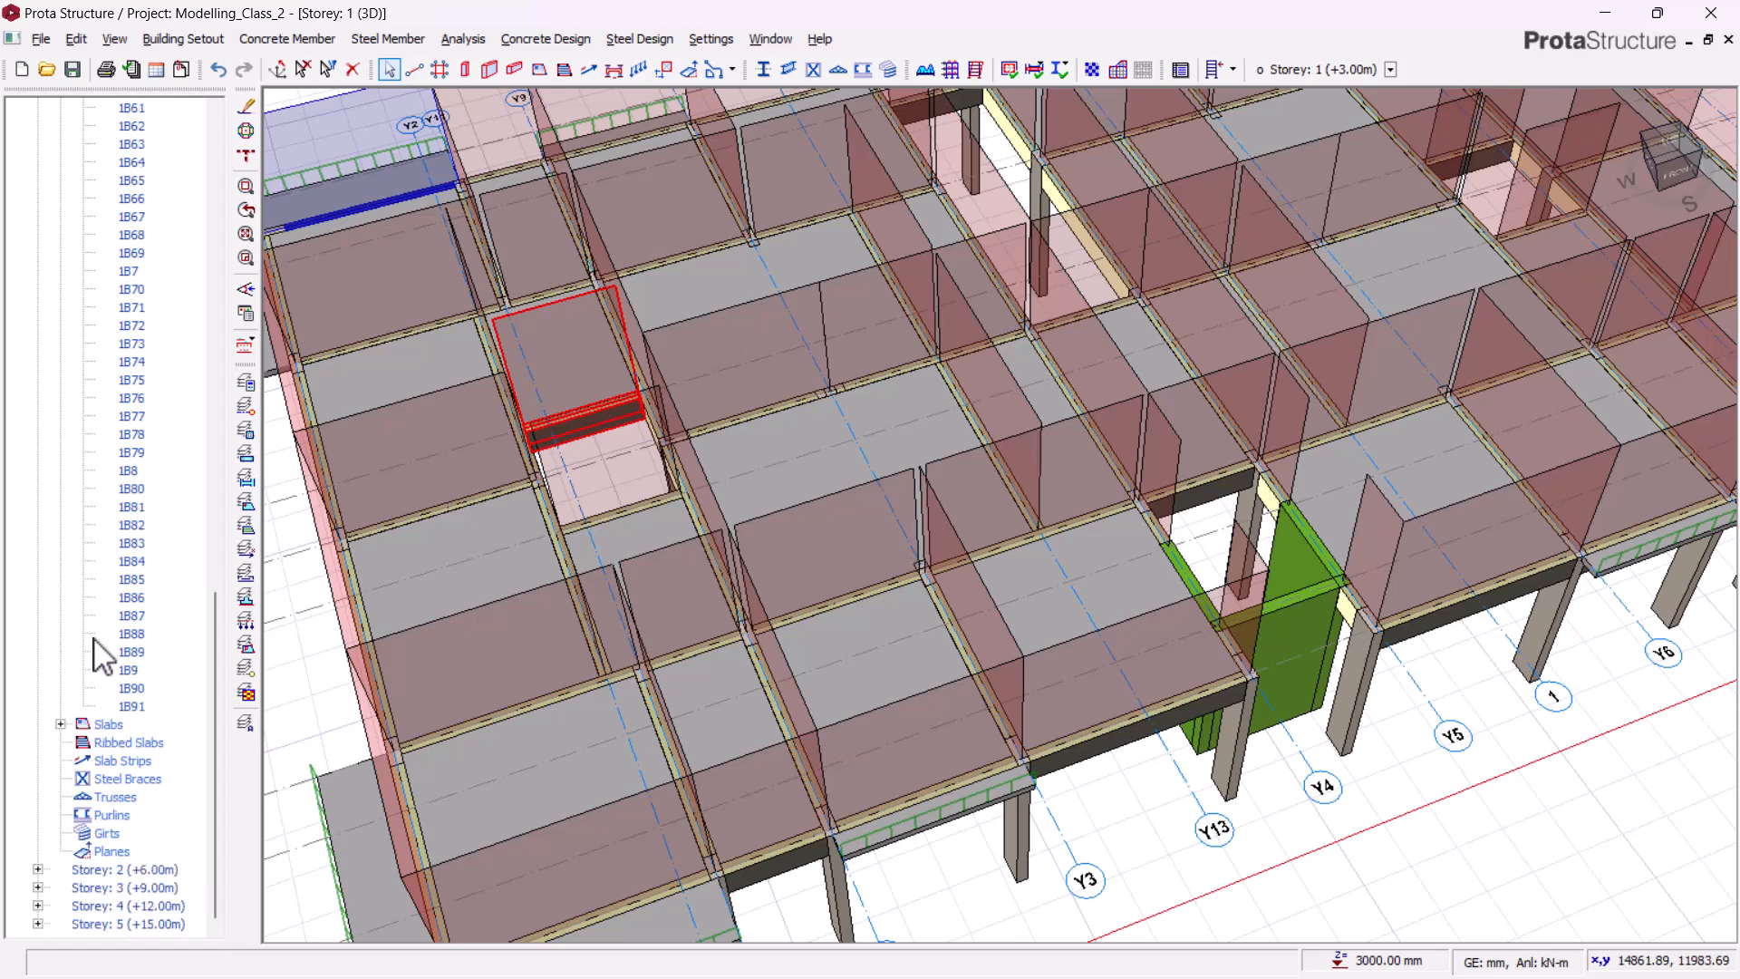
left_click(130, 707, "shift")
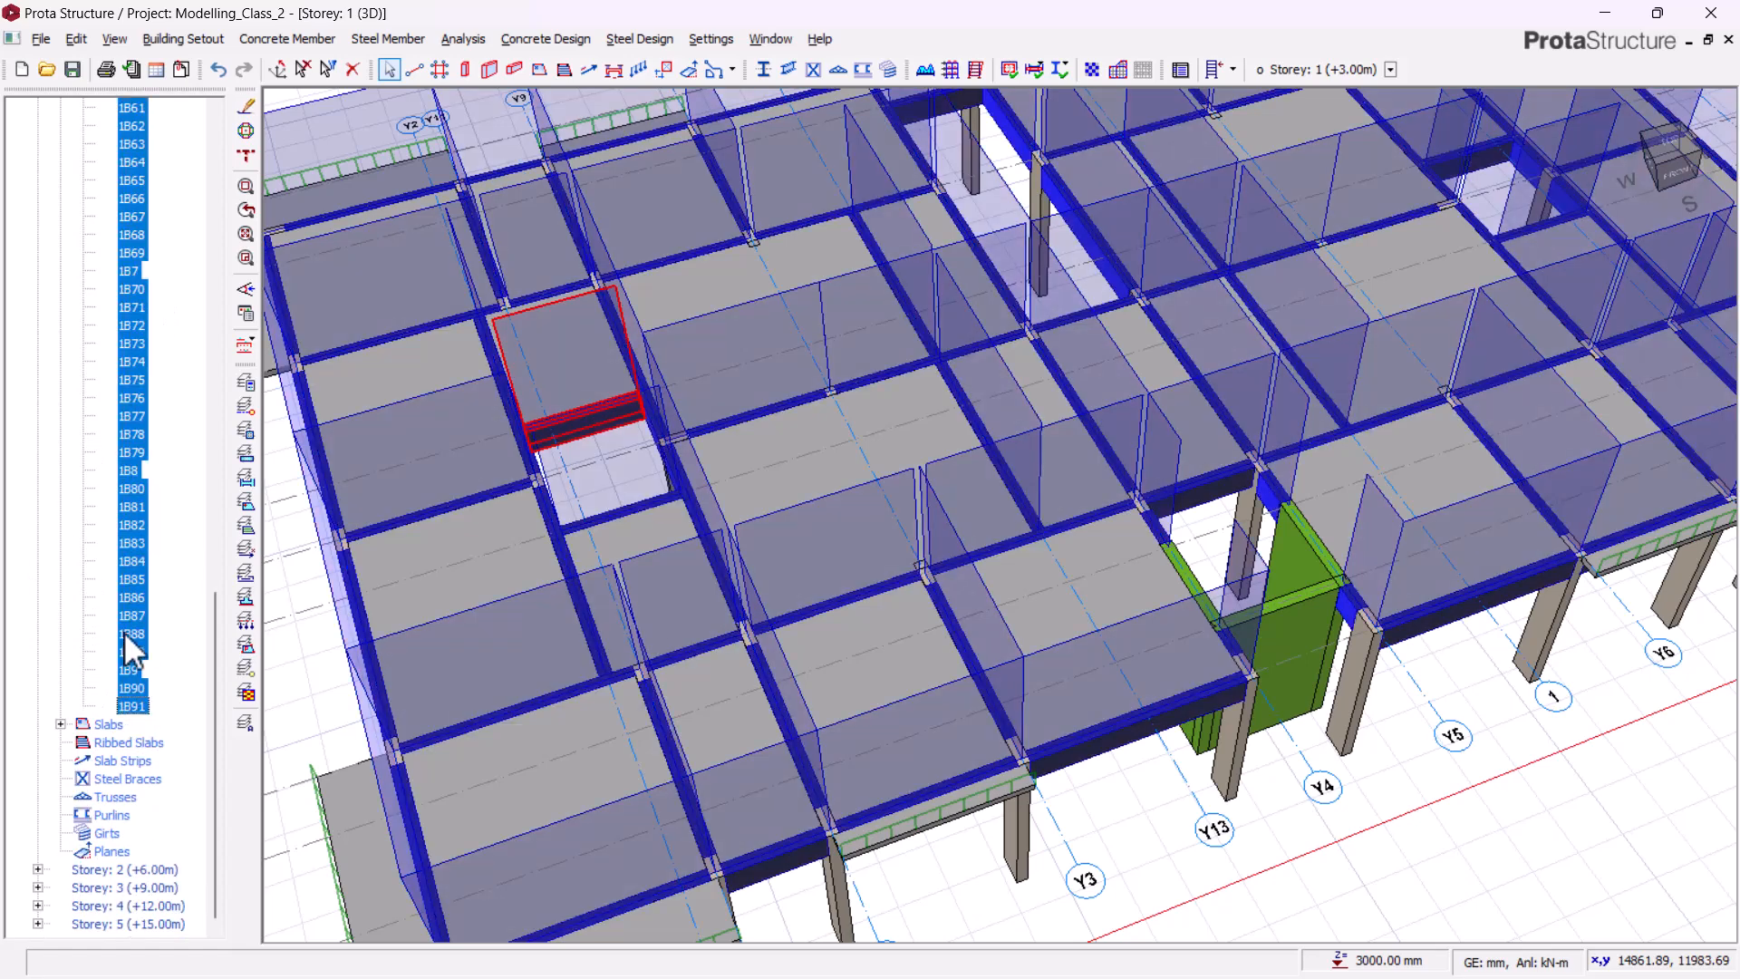
right_click(129, 369)
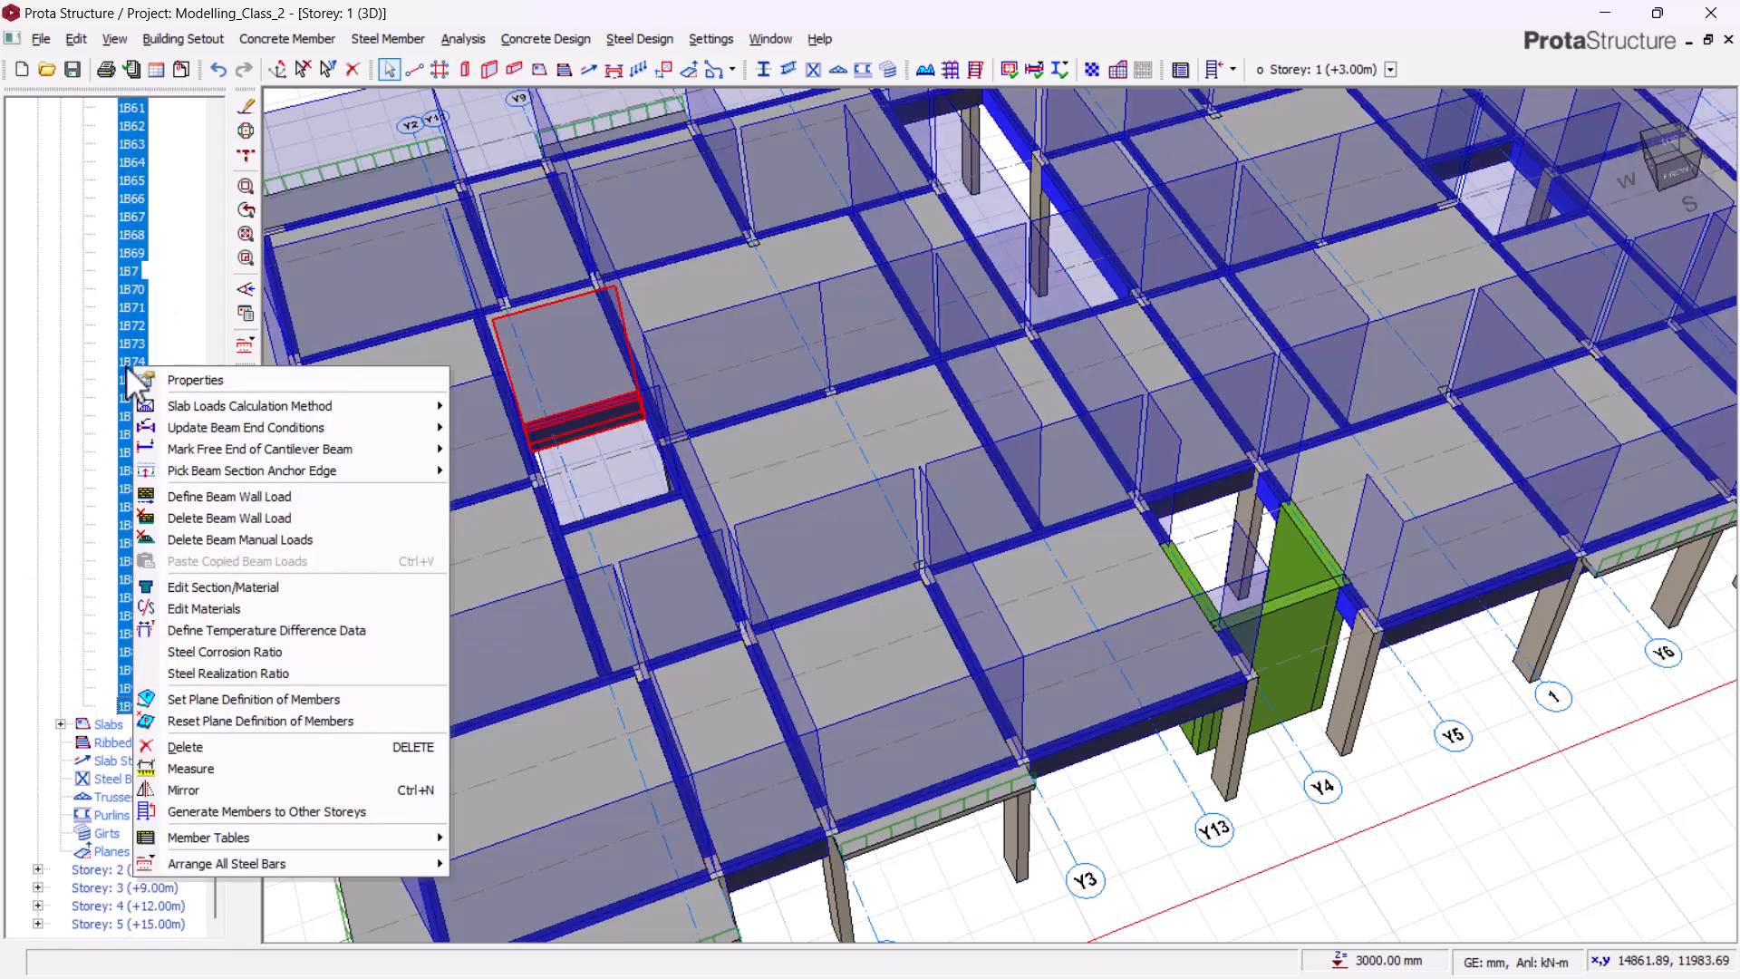
left_click(216, 519)
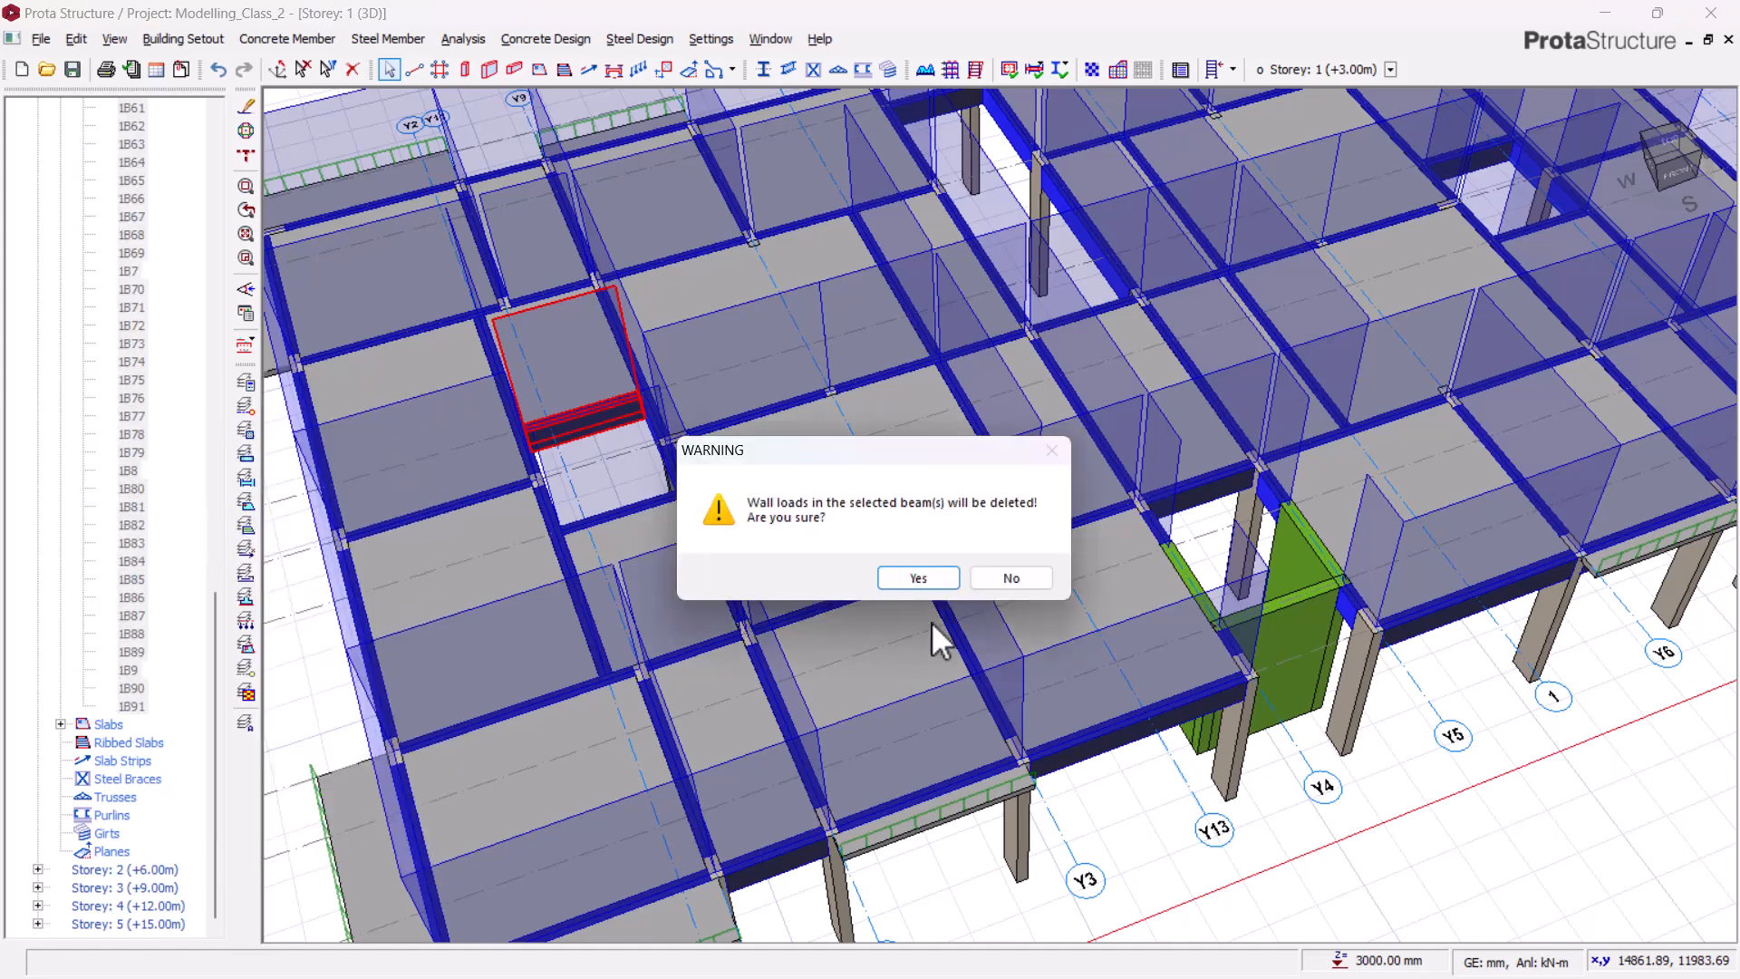
left_click(919, 578)
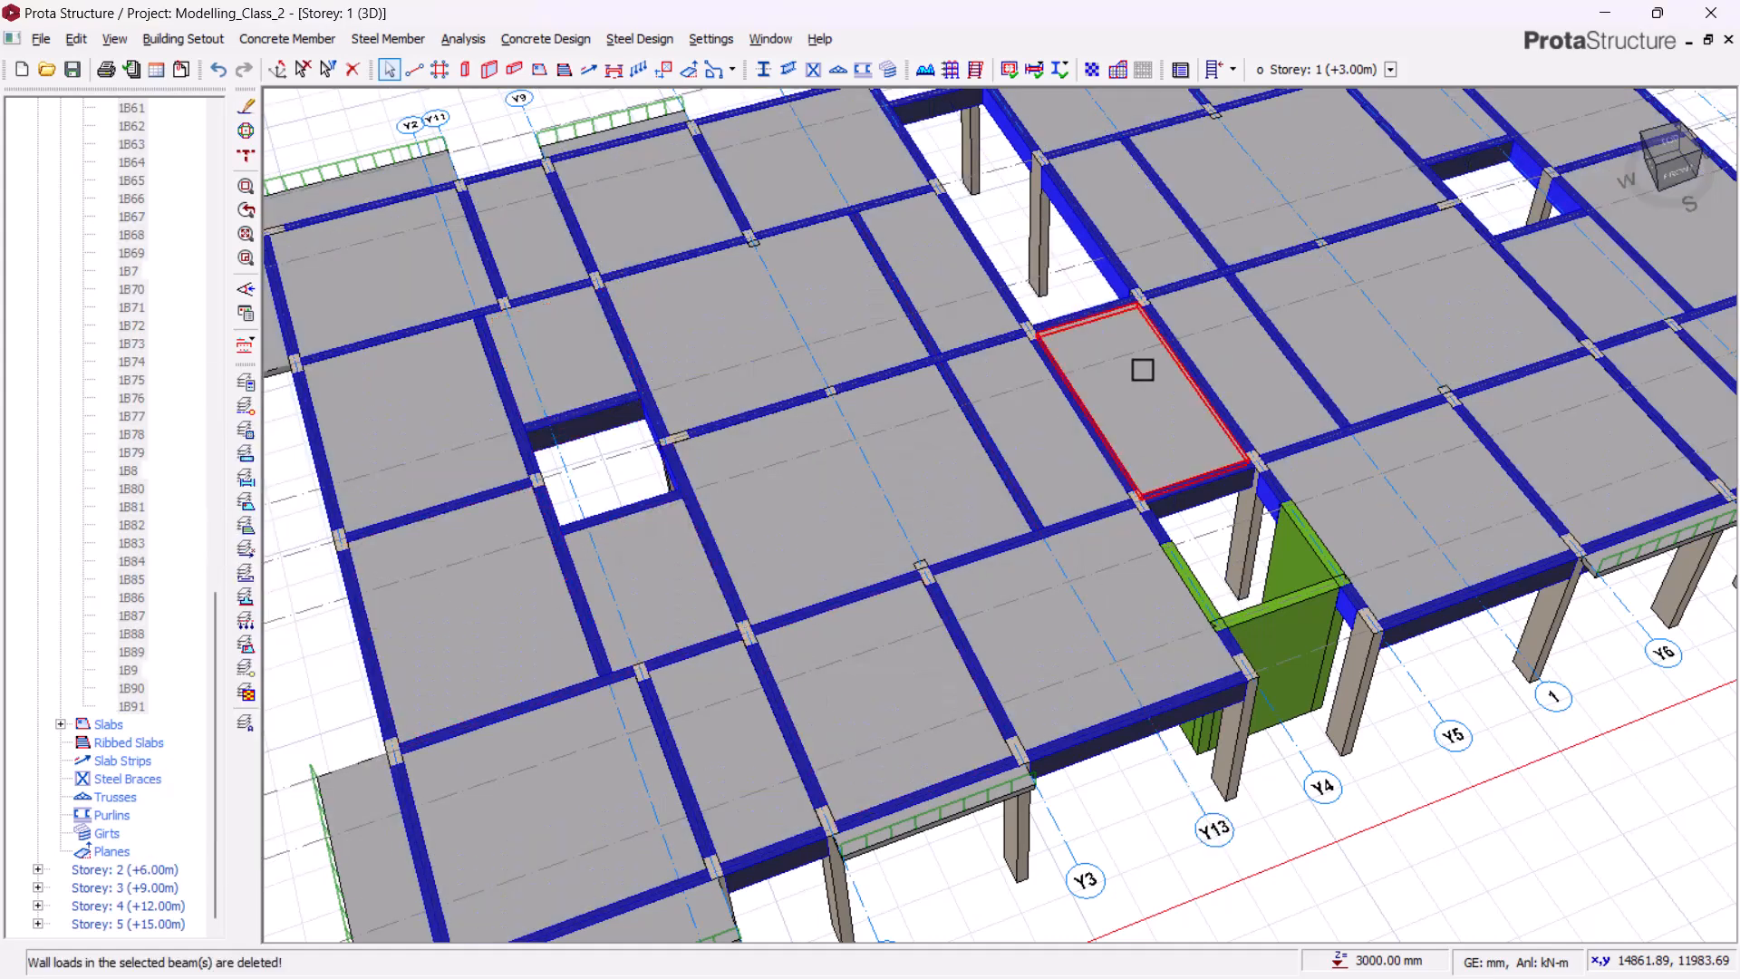
scroll(1257, 711, "down", 2)
left_click(1340, 750)
- Examine the orientation of columns 1C22 and 1C29 along axis X2 in the 3D and plan views of Storey 1
scroll(1340, 749, "up", 2)
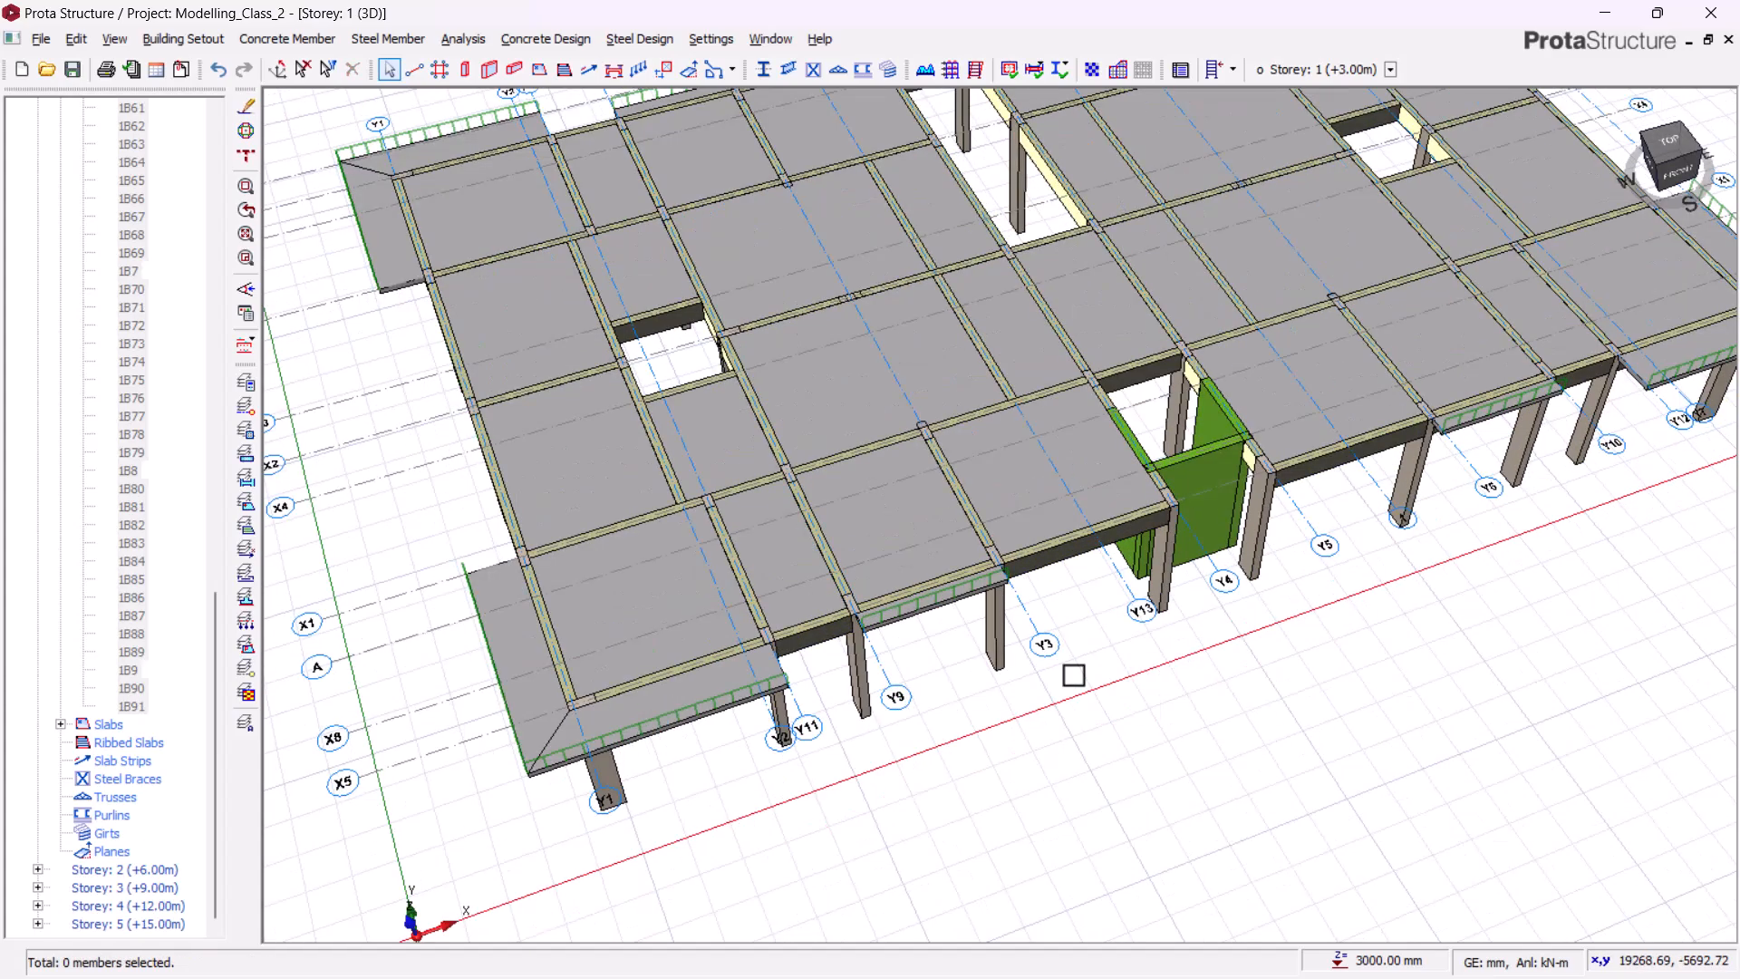
scroll(994, 418, "up", 6)
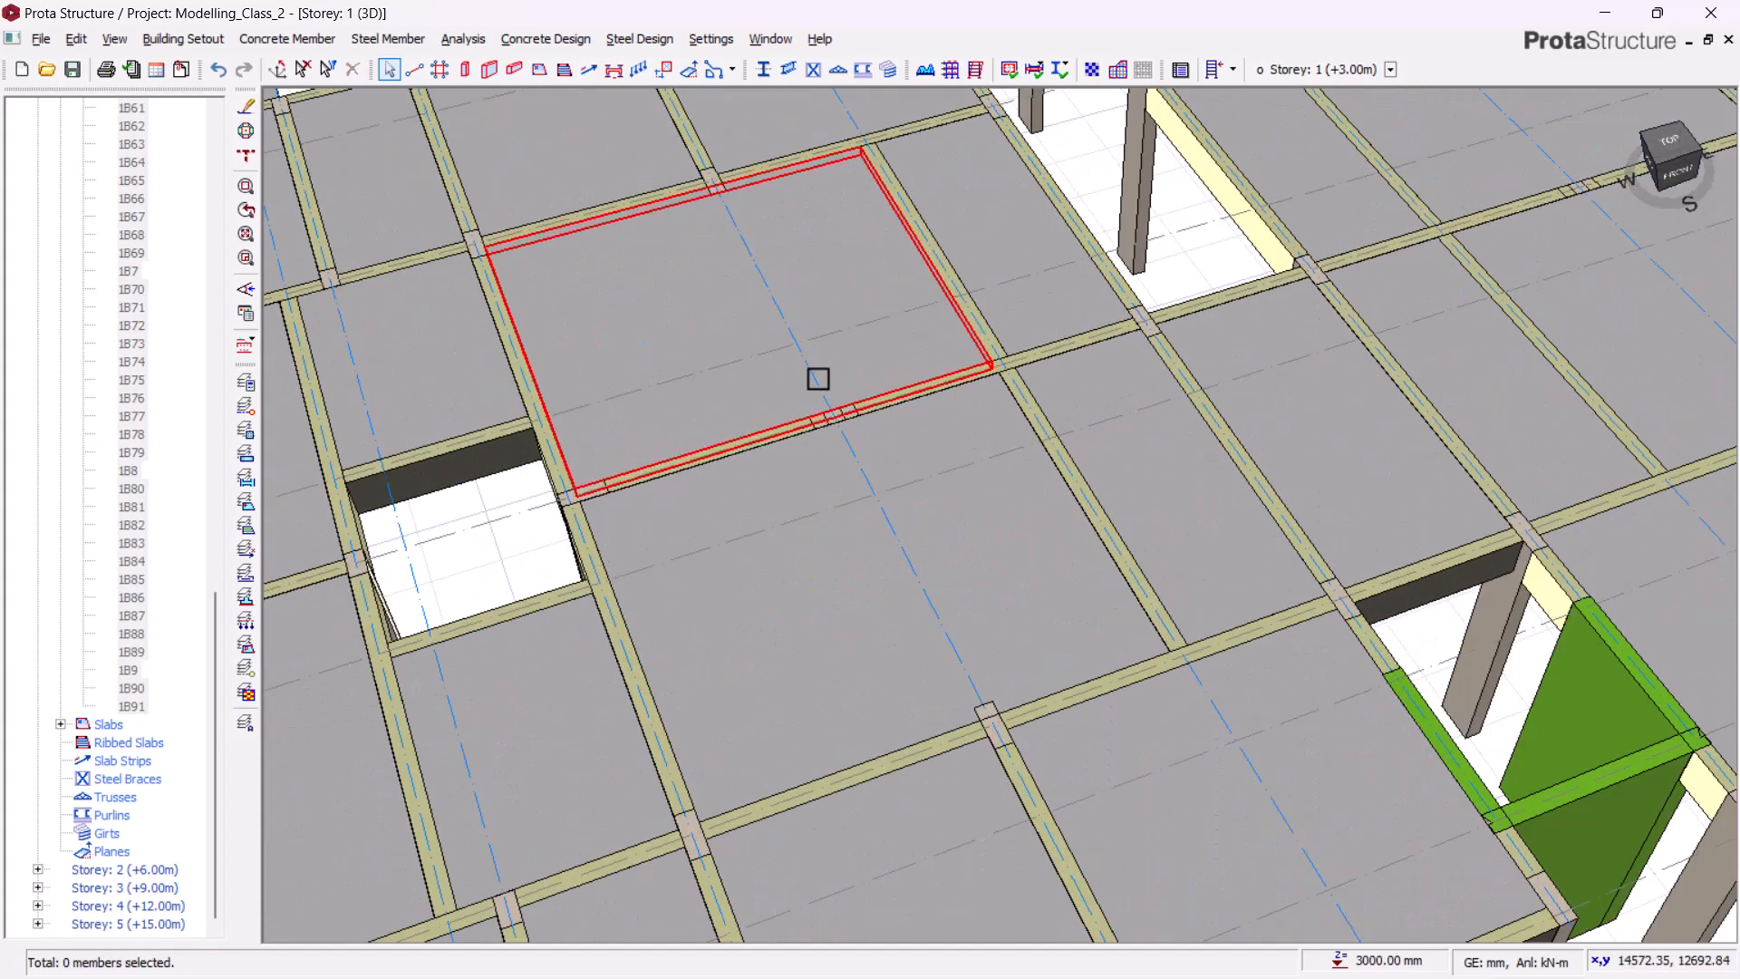
scroll(830, 396, "up", 3)
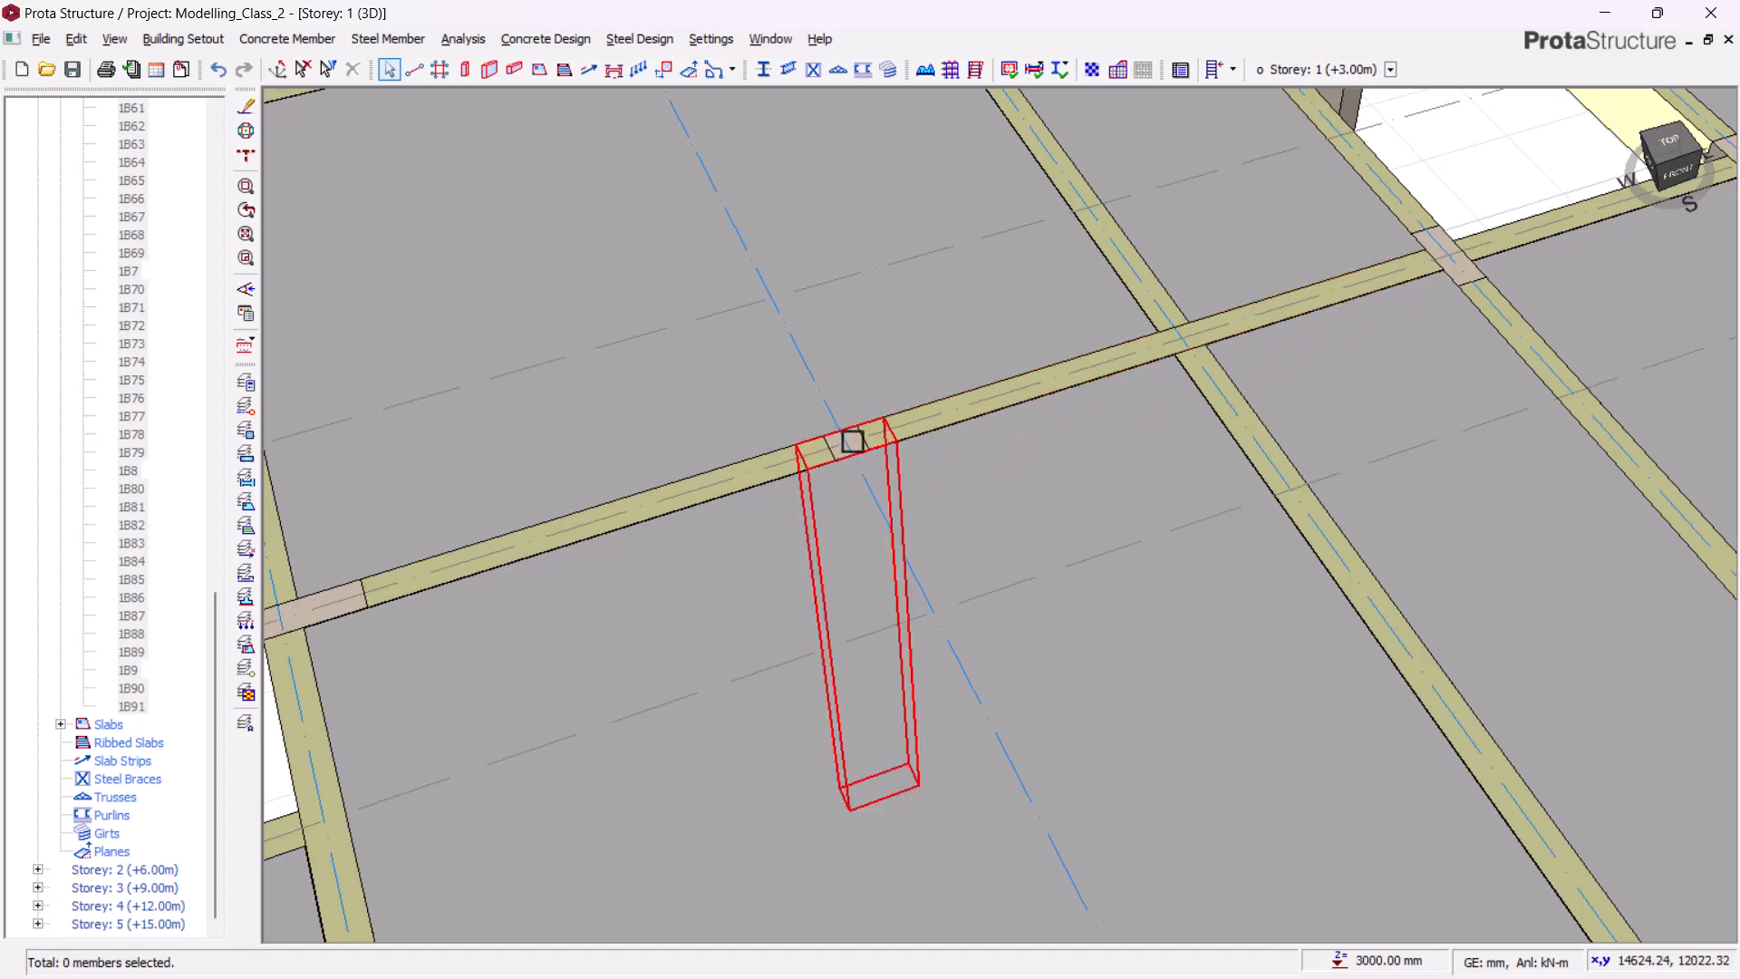
scroll(929, 435, "down", 5)
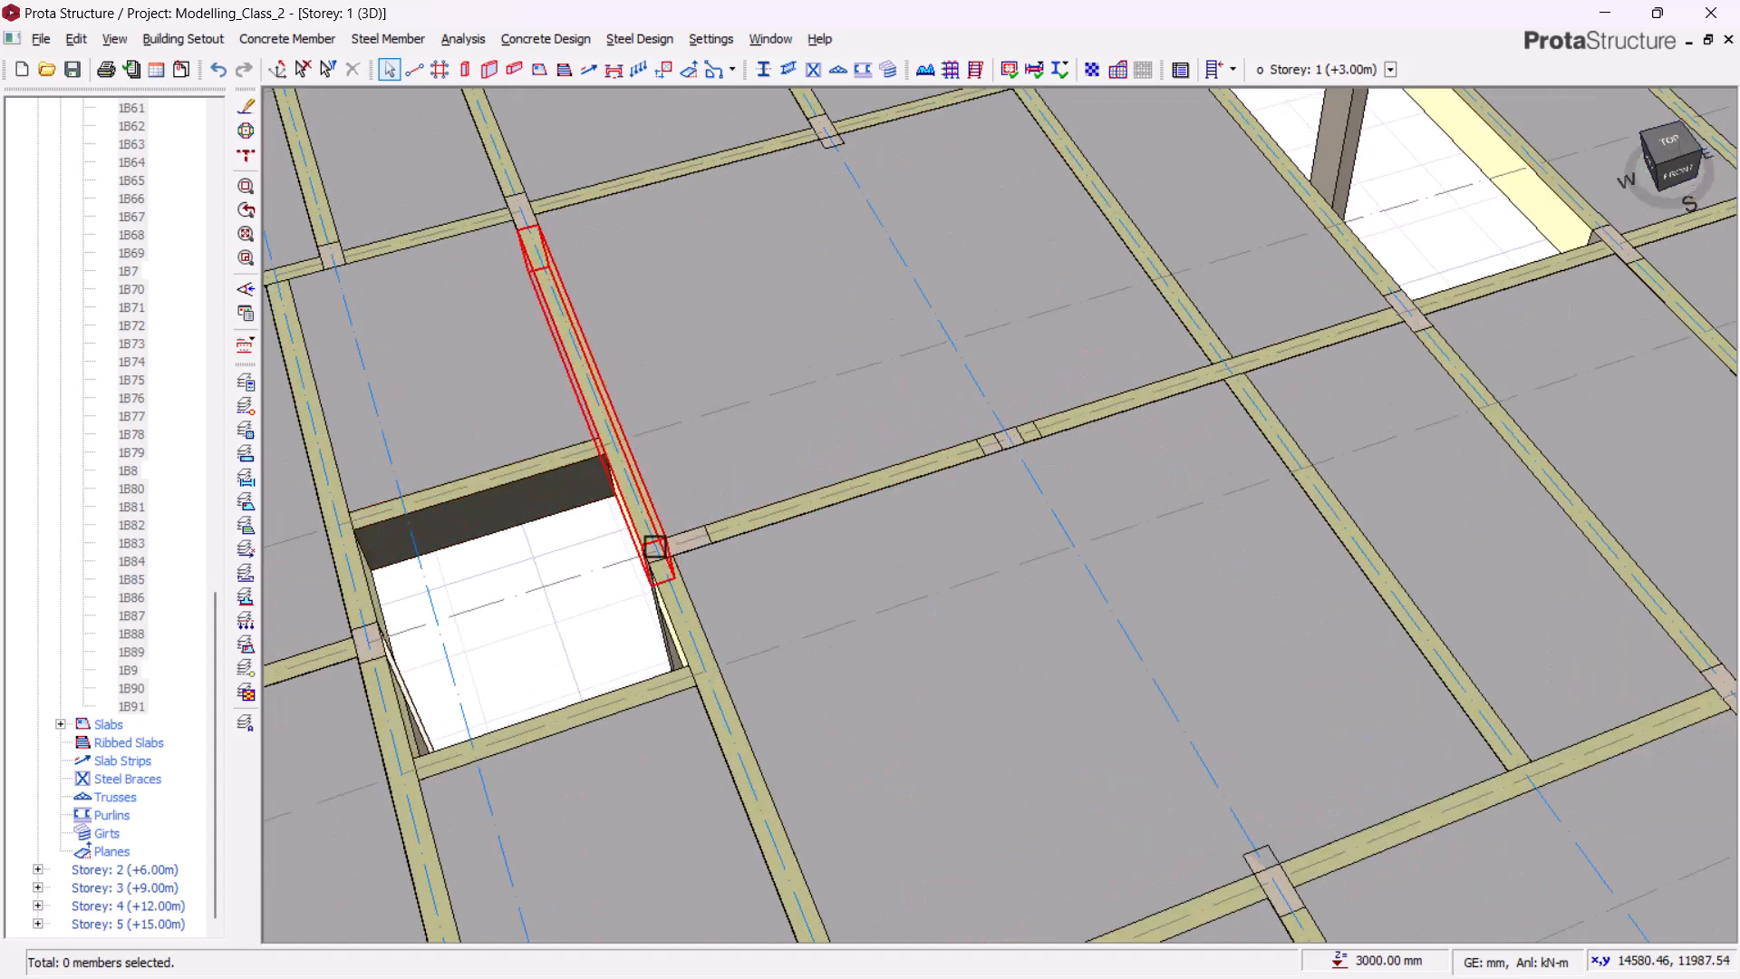
scroll(757, 544, "down", 2)
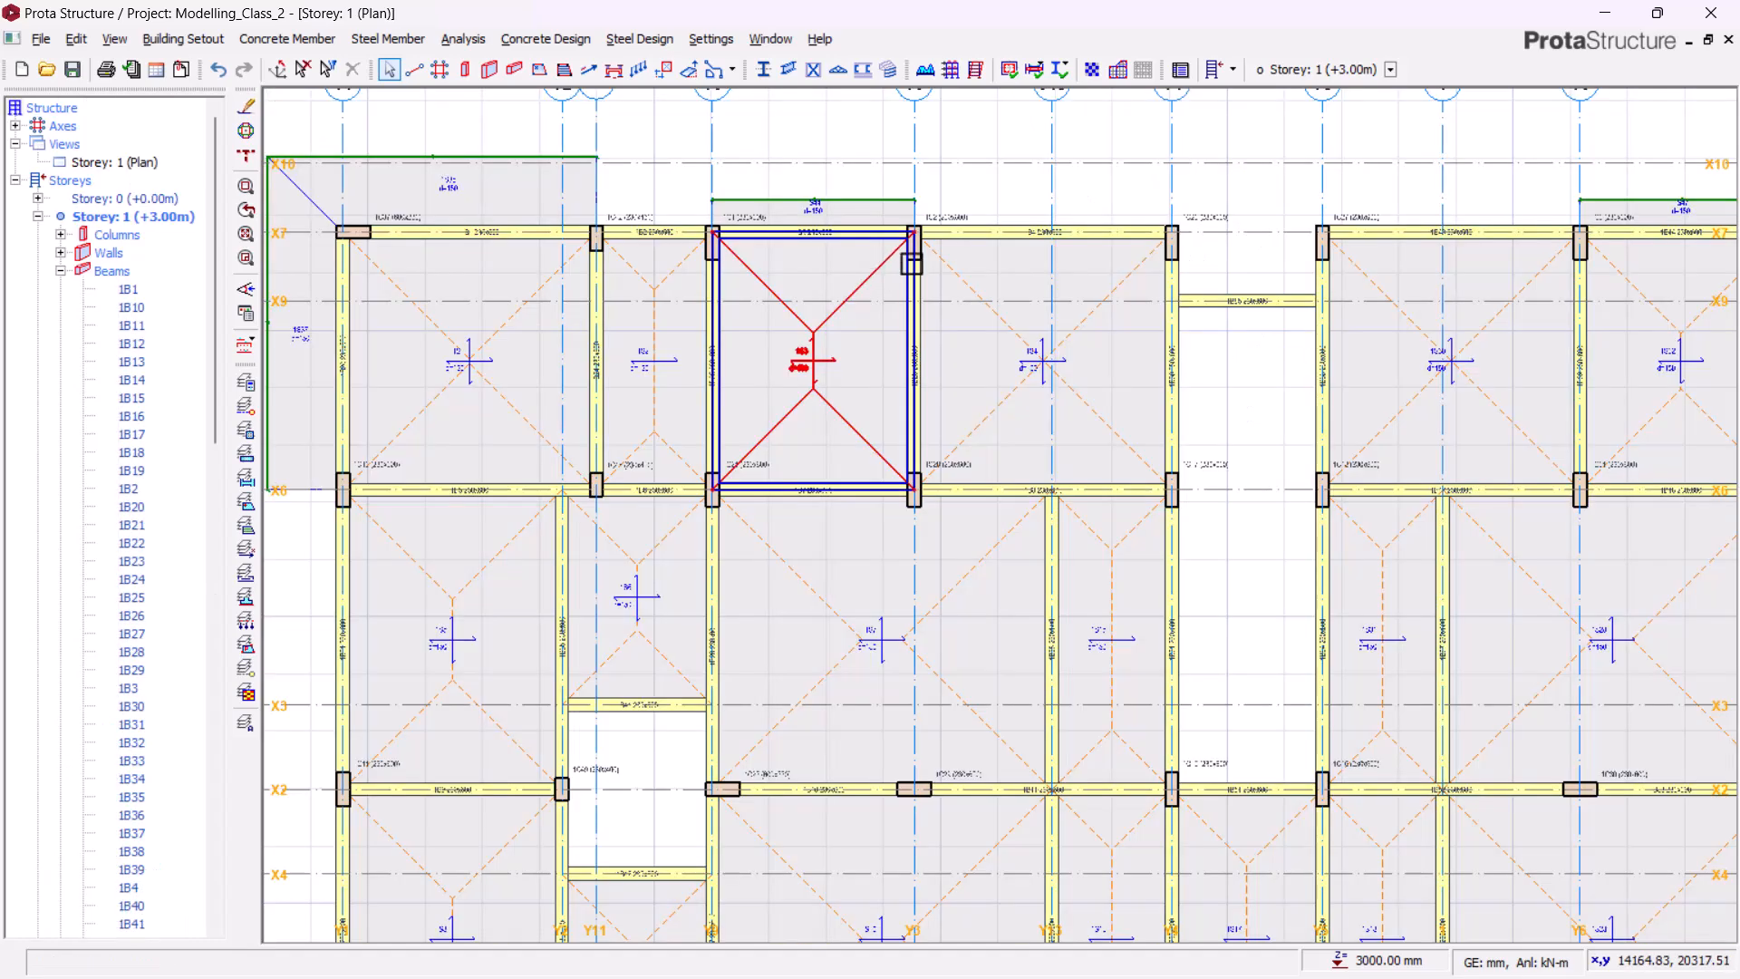
scroll(929, 231, "down", 3)
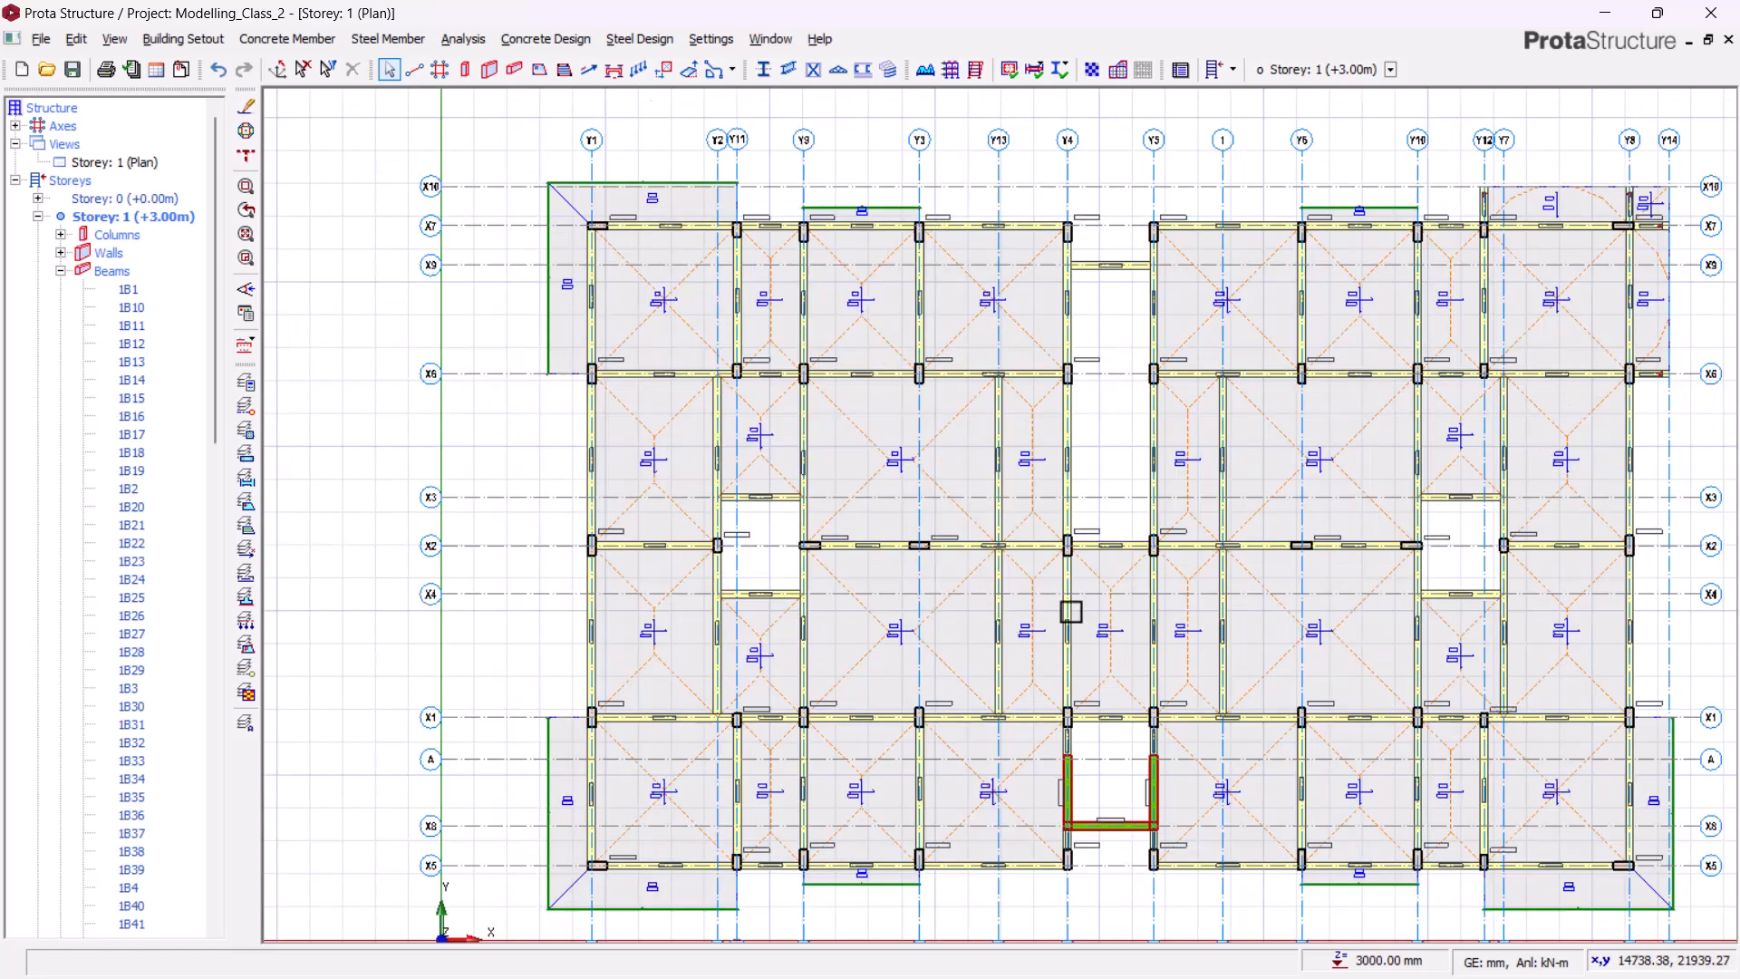
scroll(938, 526, "up", 5)
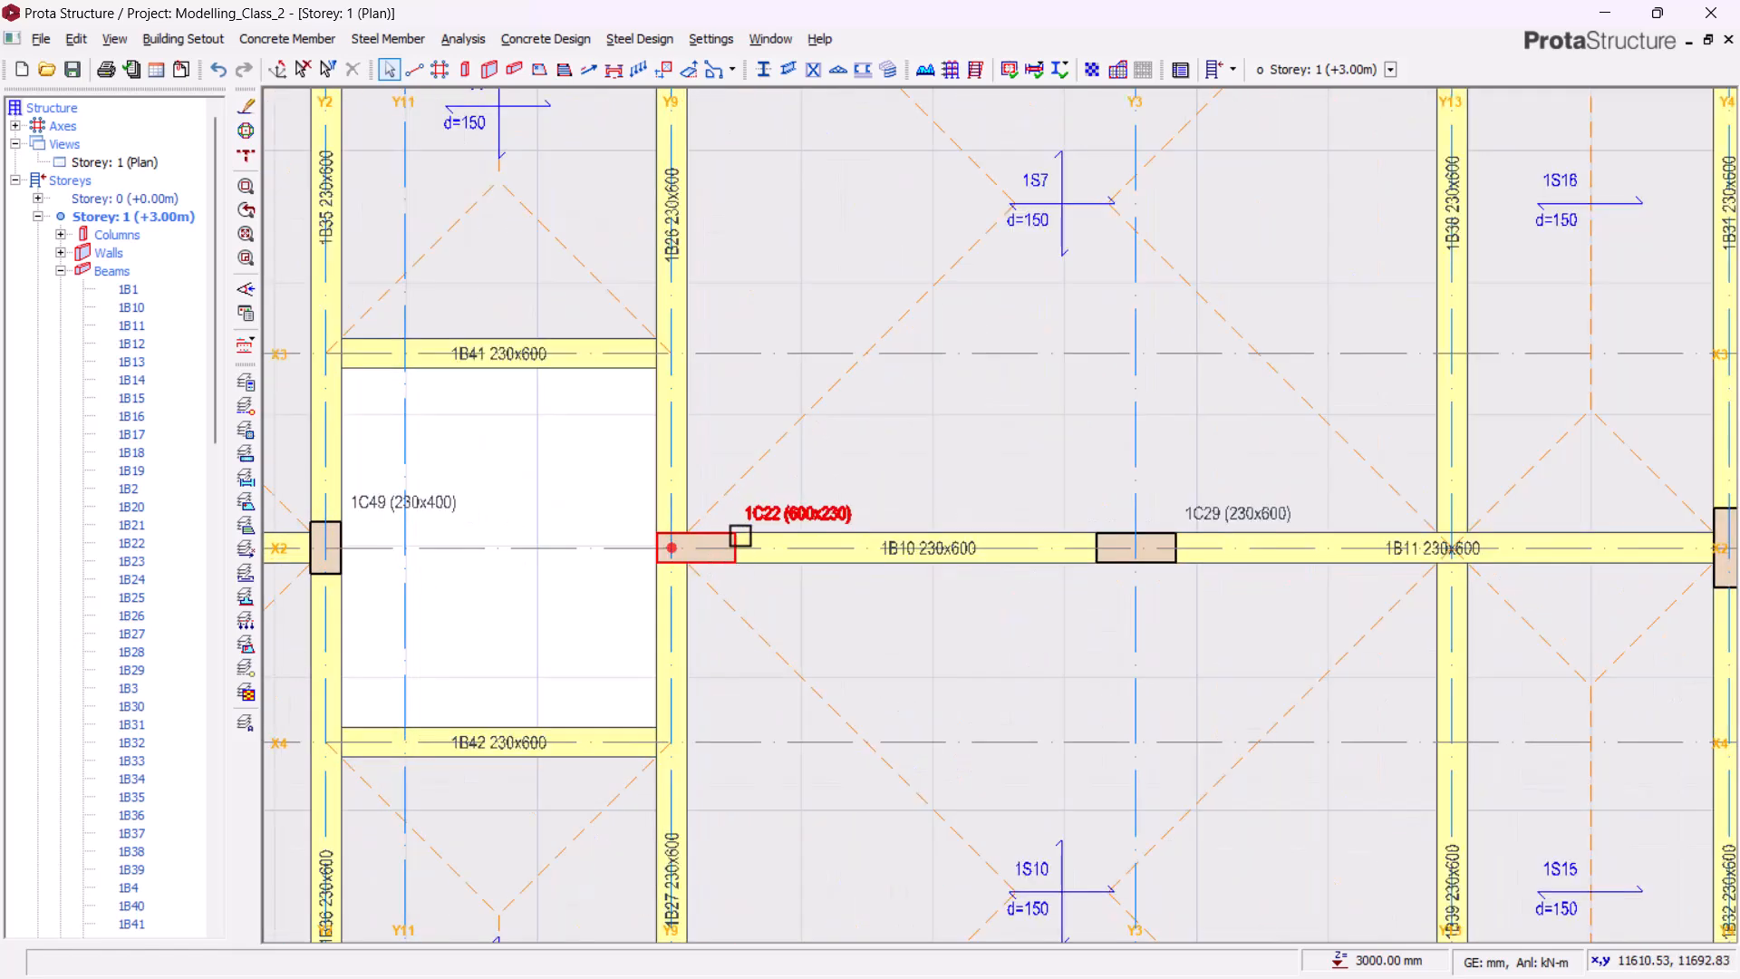
right_click(794, 508)
left_click(475, 432)
left_click(575, 511)
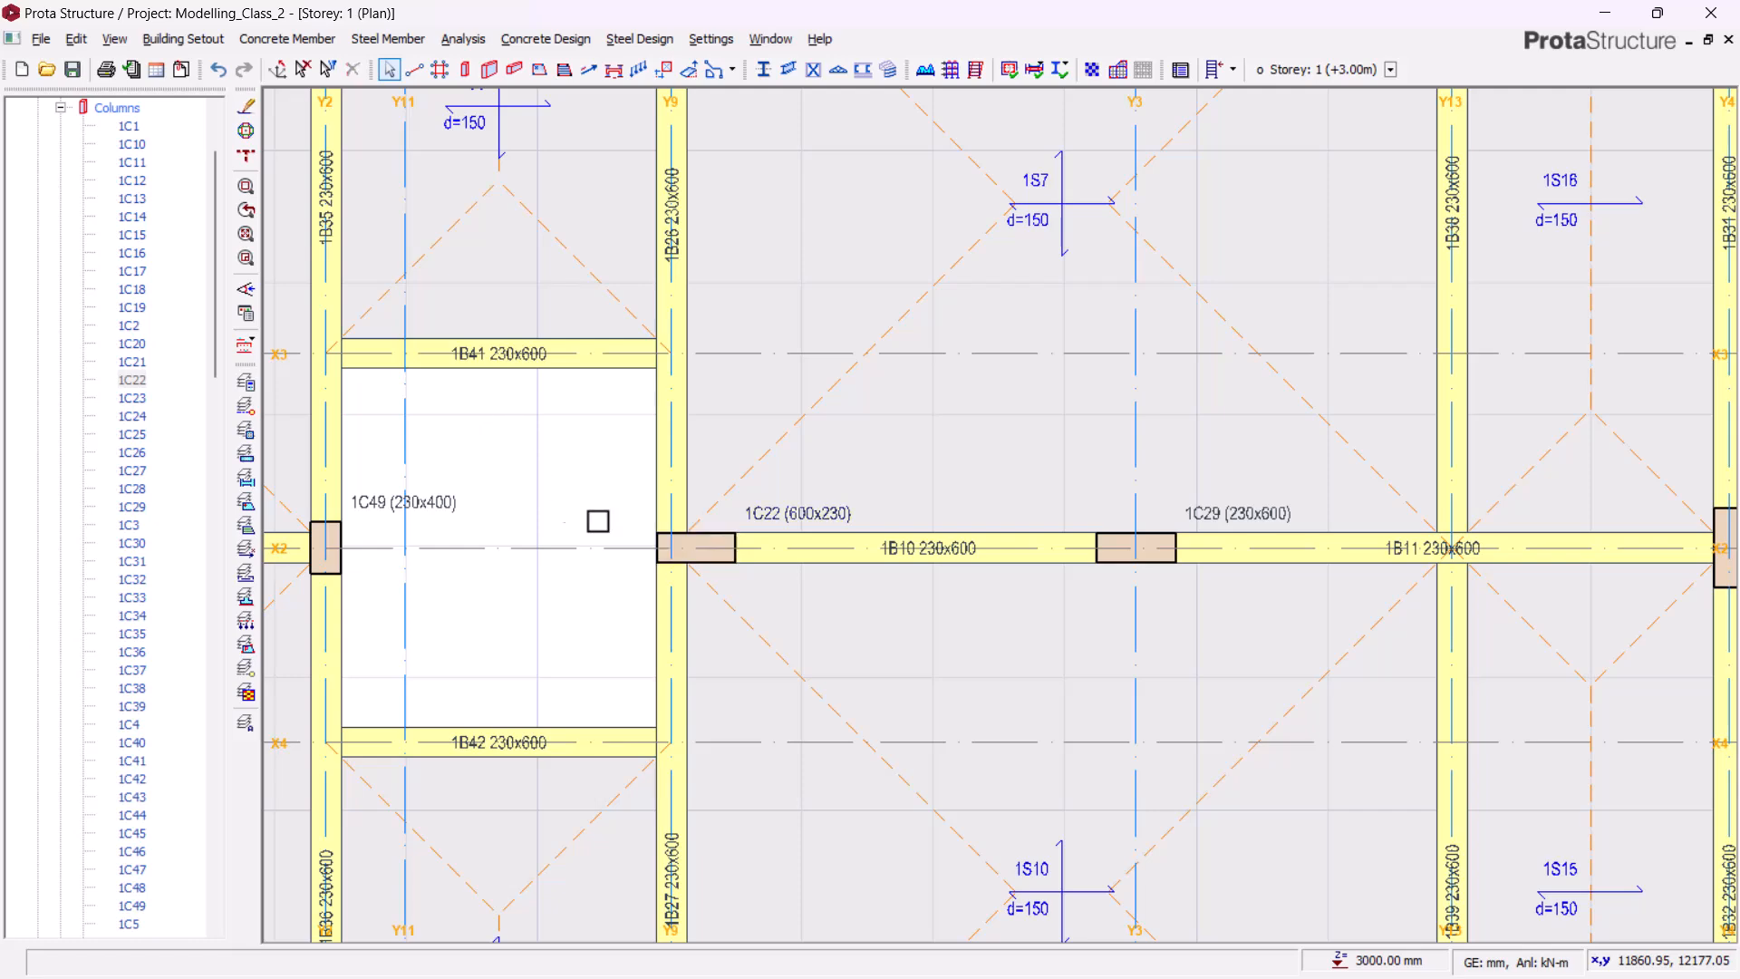
scroll(765, 731, "down", 4)
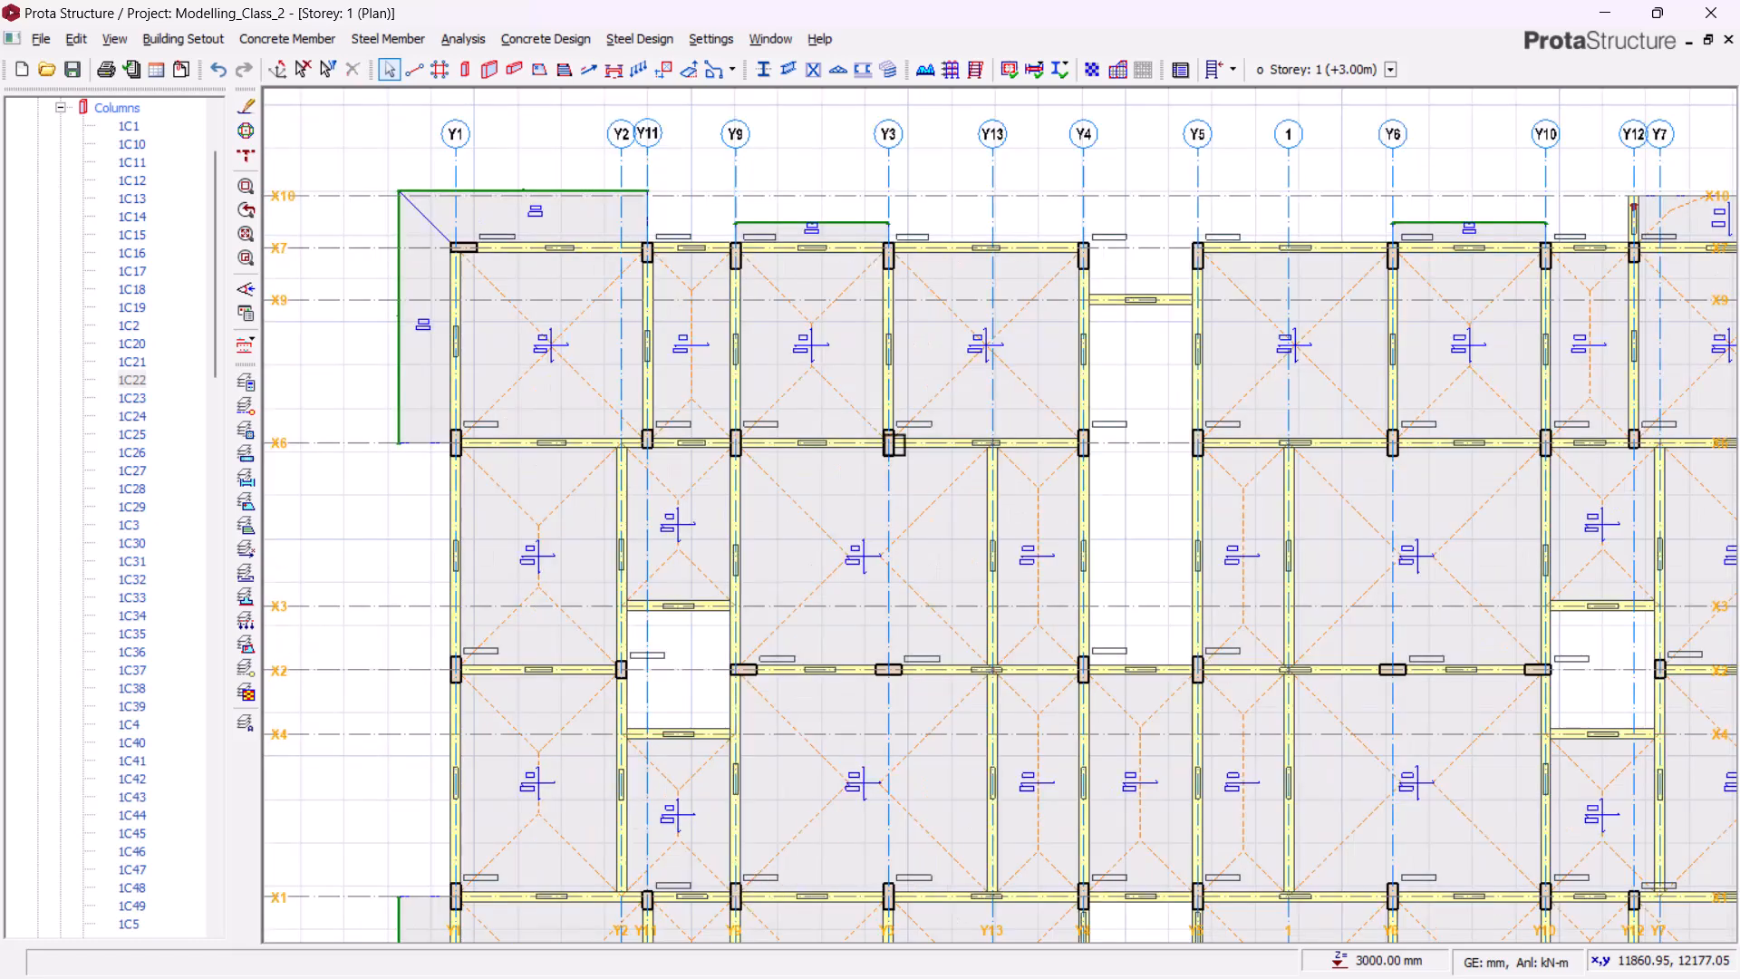
- Examine column 1C28 at axes X6 and Y3 and its neighbouring columns and beams in the Storey 1 plan
scroll(893, 444, "up", 4)
scroll(894, 444, "up", 5)
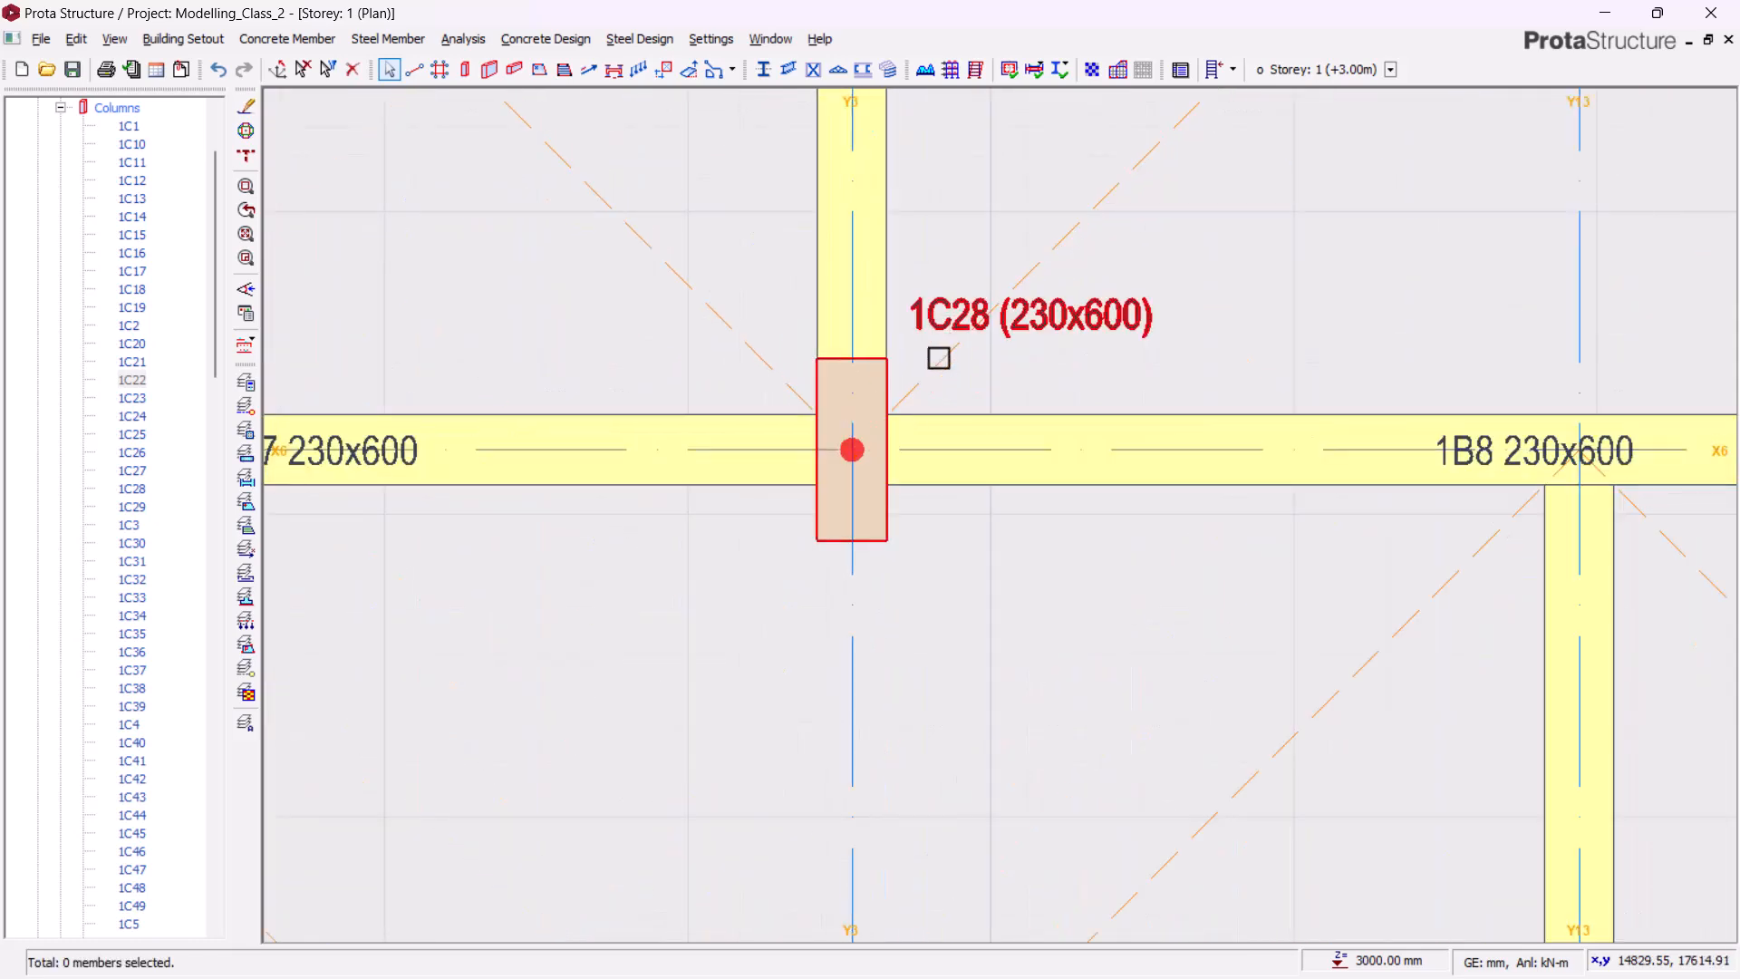
scroll(1003, 478, "down", 3)
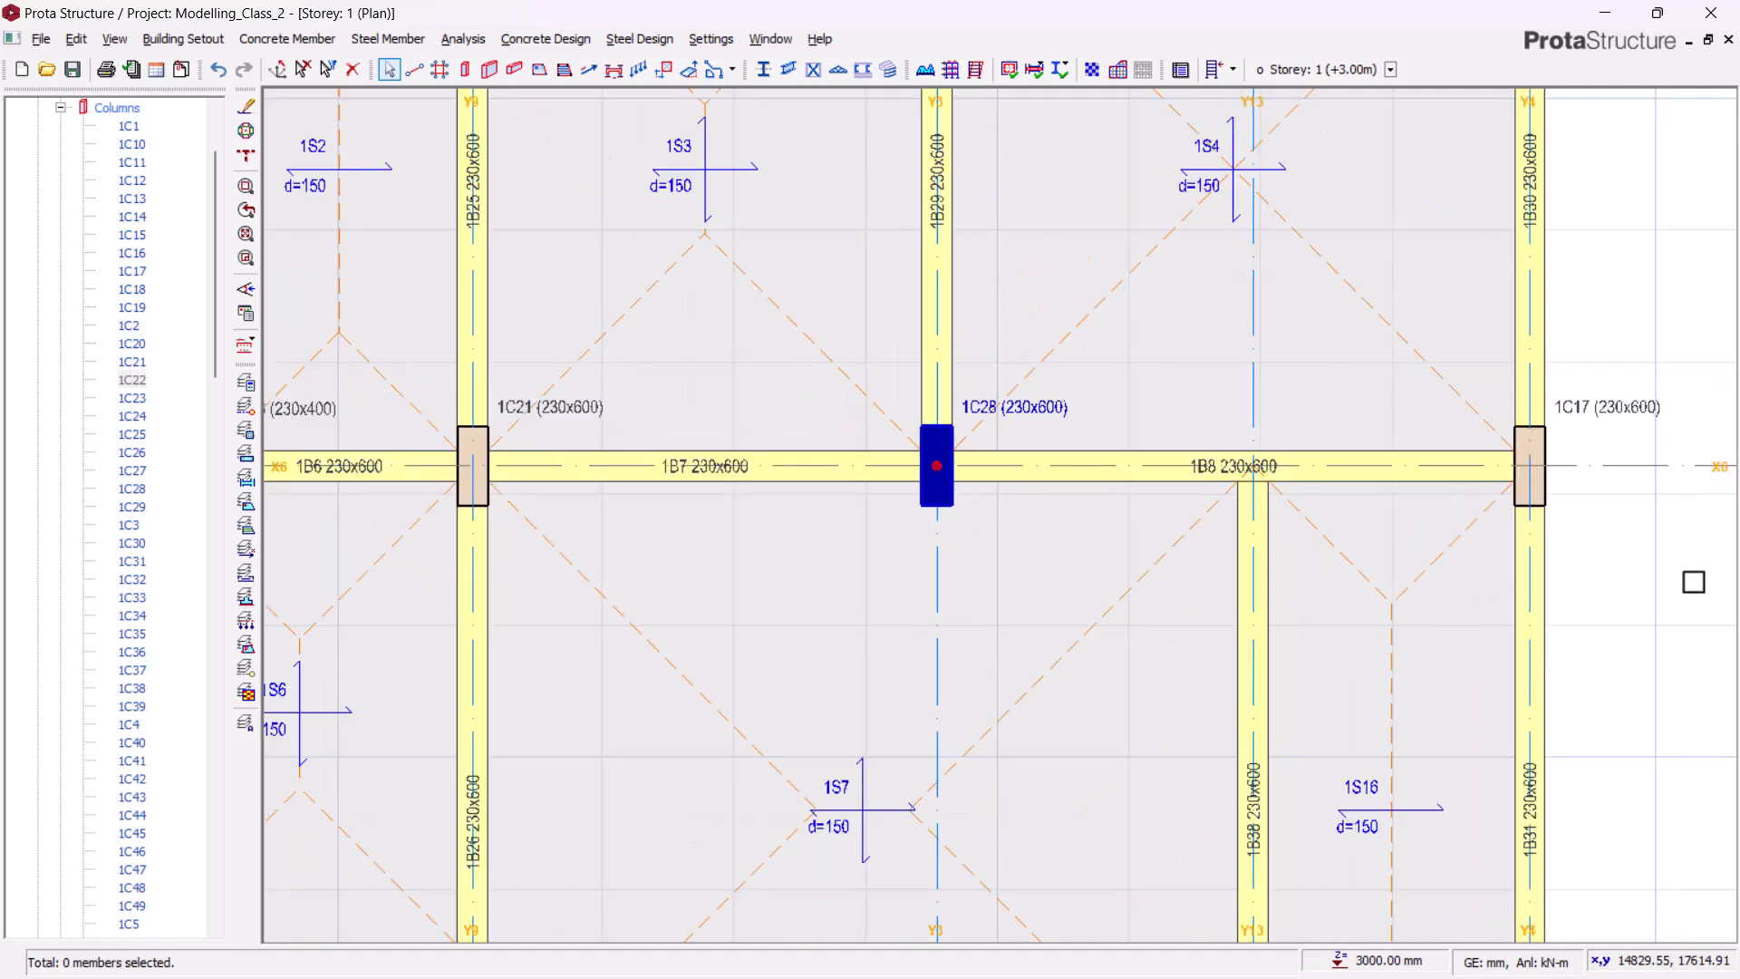
scroll(1026, 427, "up", 4)
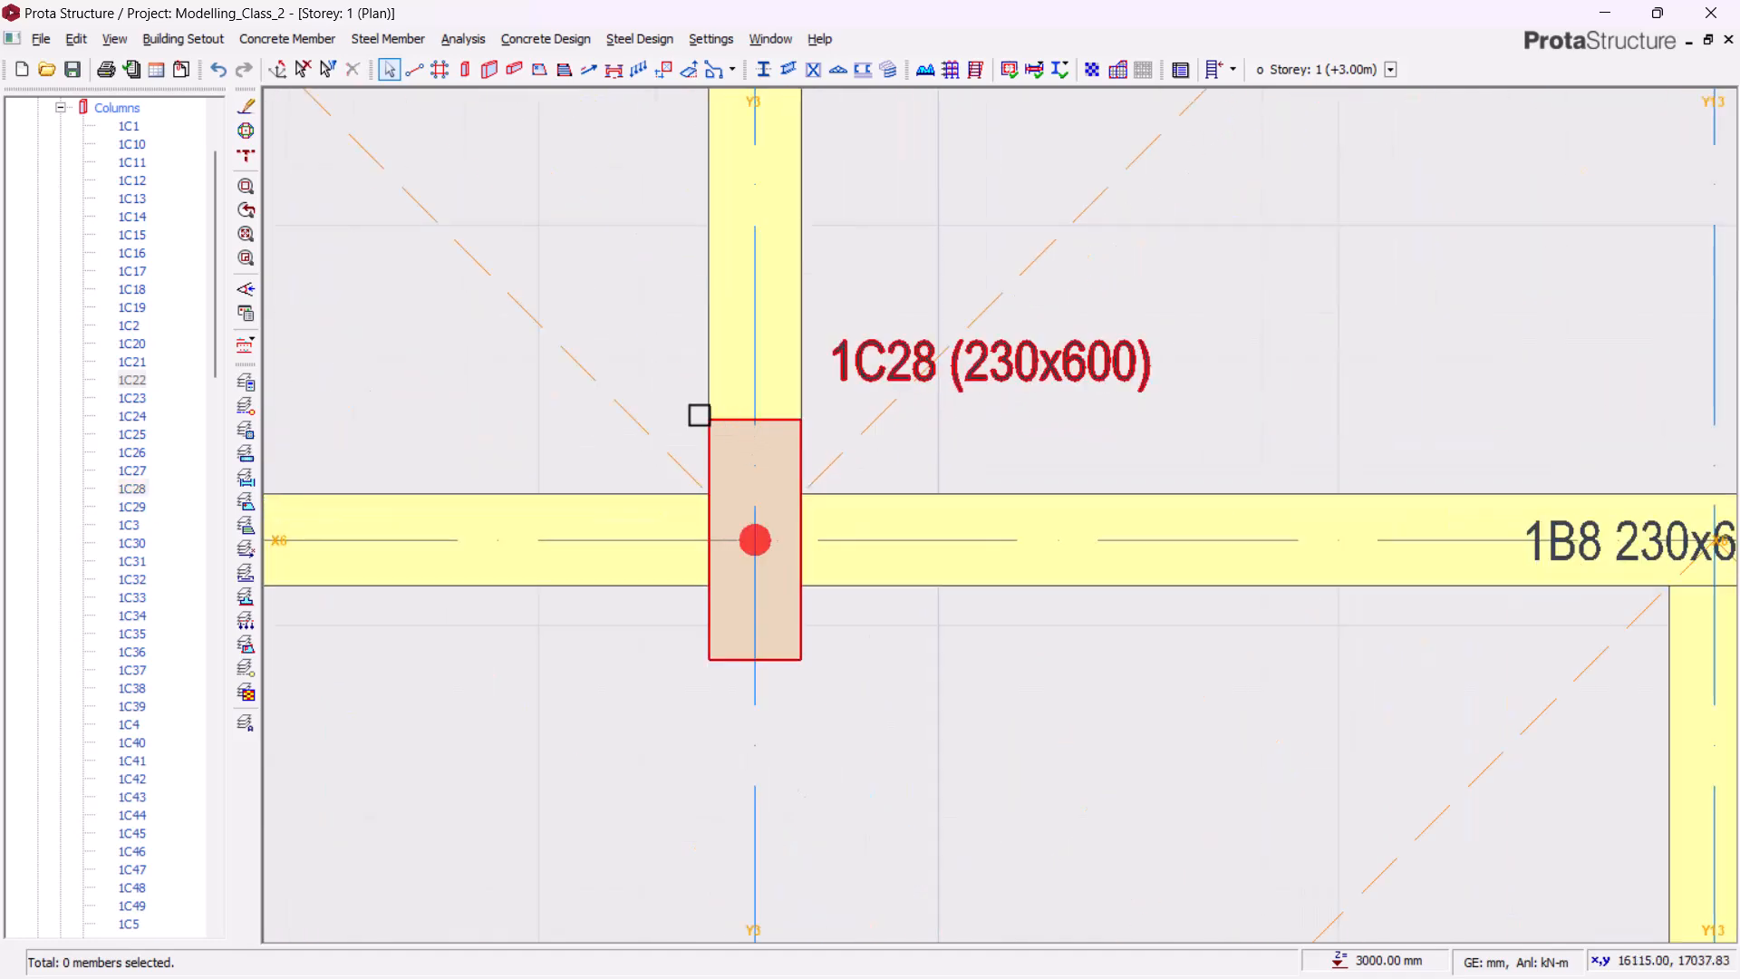
left_click_drag(680, 393, 812, 585)
scroll(970, 314, "down", 5)
left_click(582, 432)
scroll(125, 241, "up", 3)
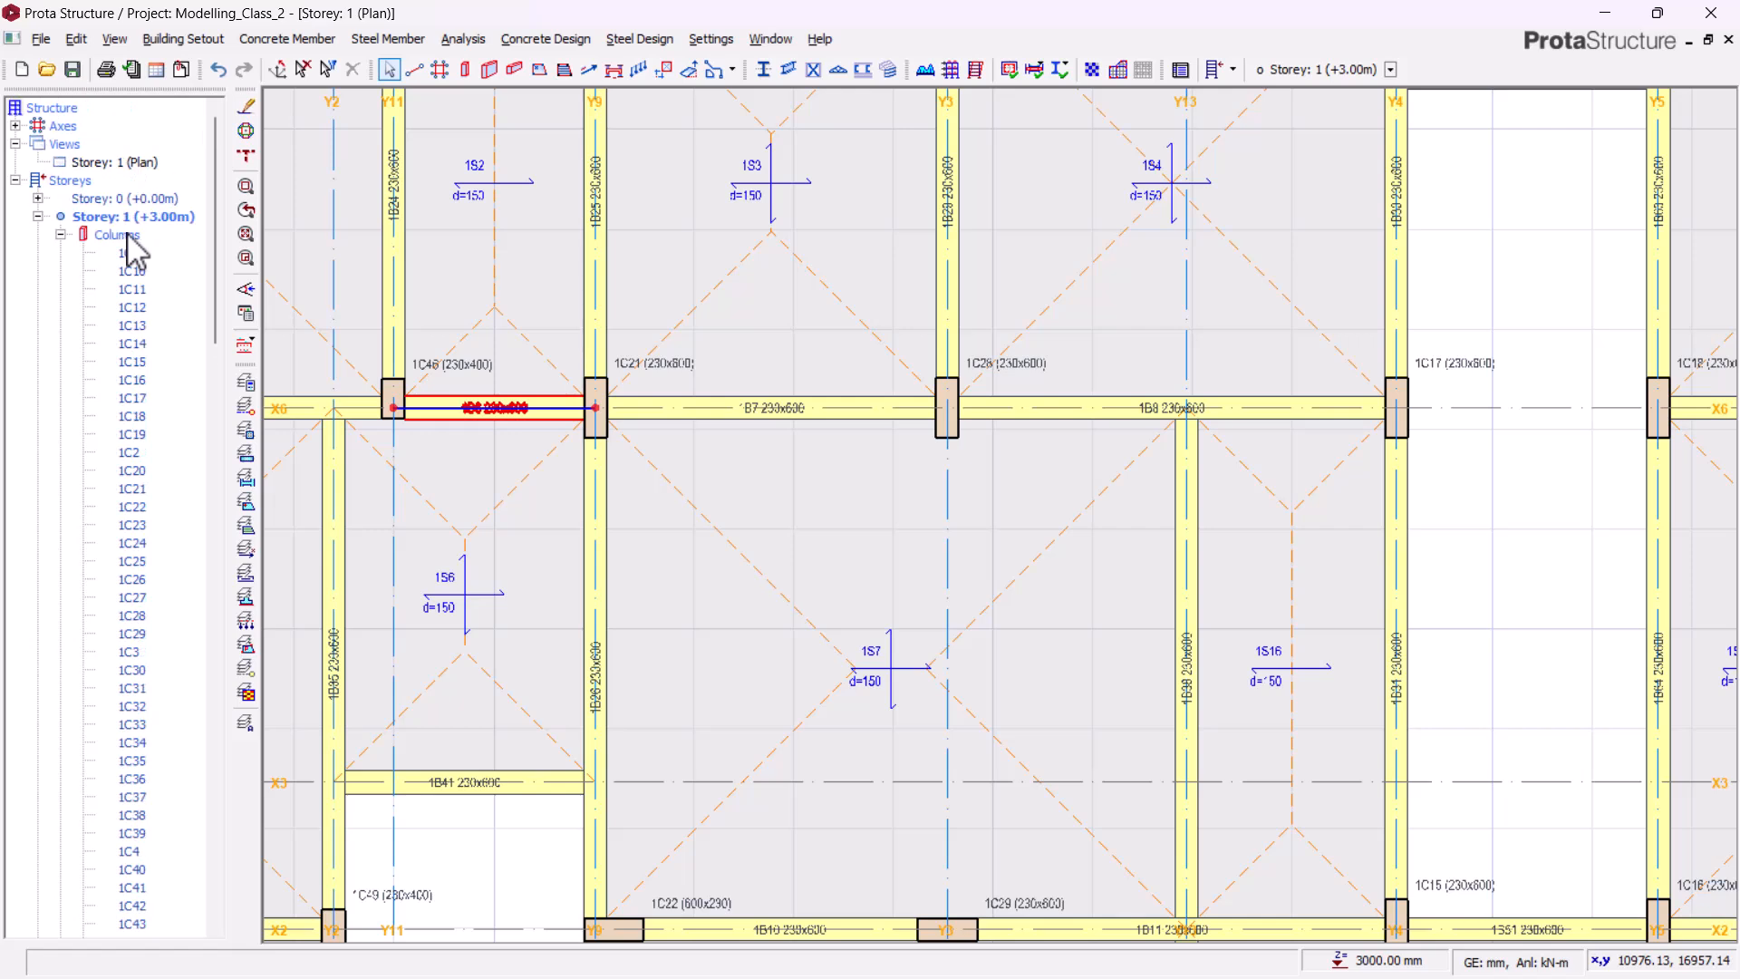
left_click(60, 234)
left_click(644, 266)
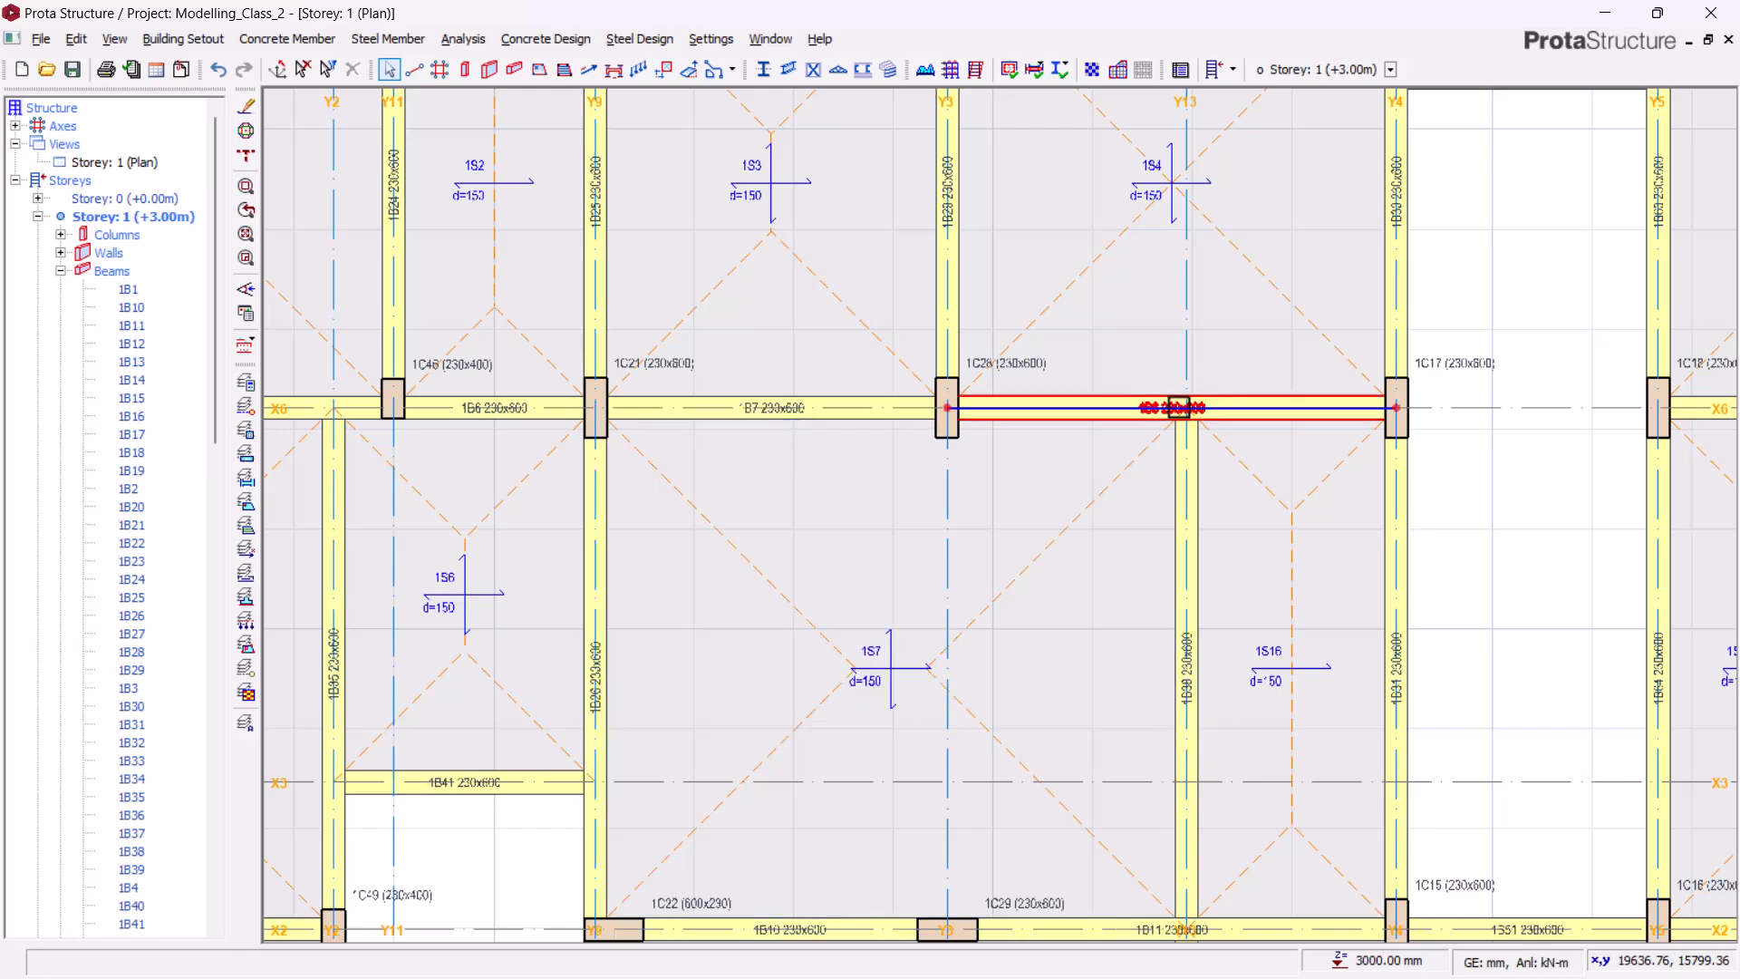
scroll(1150, 429, "down", 3)
scroll(1098, 380, "up", 2)
scroll(1099, 381, "up", 1)
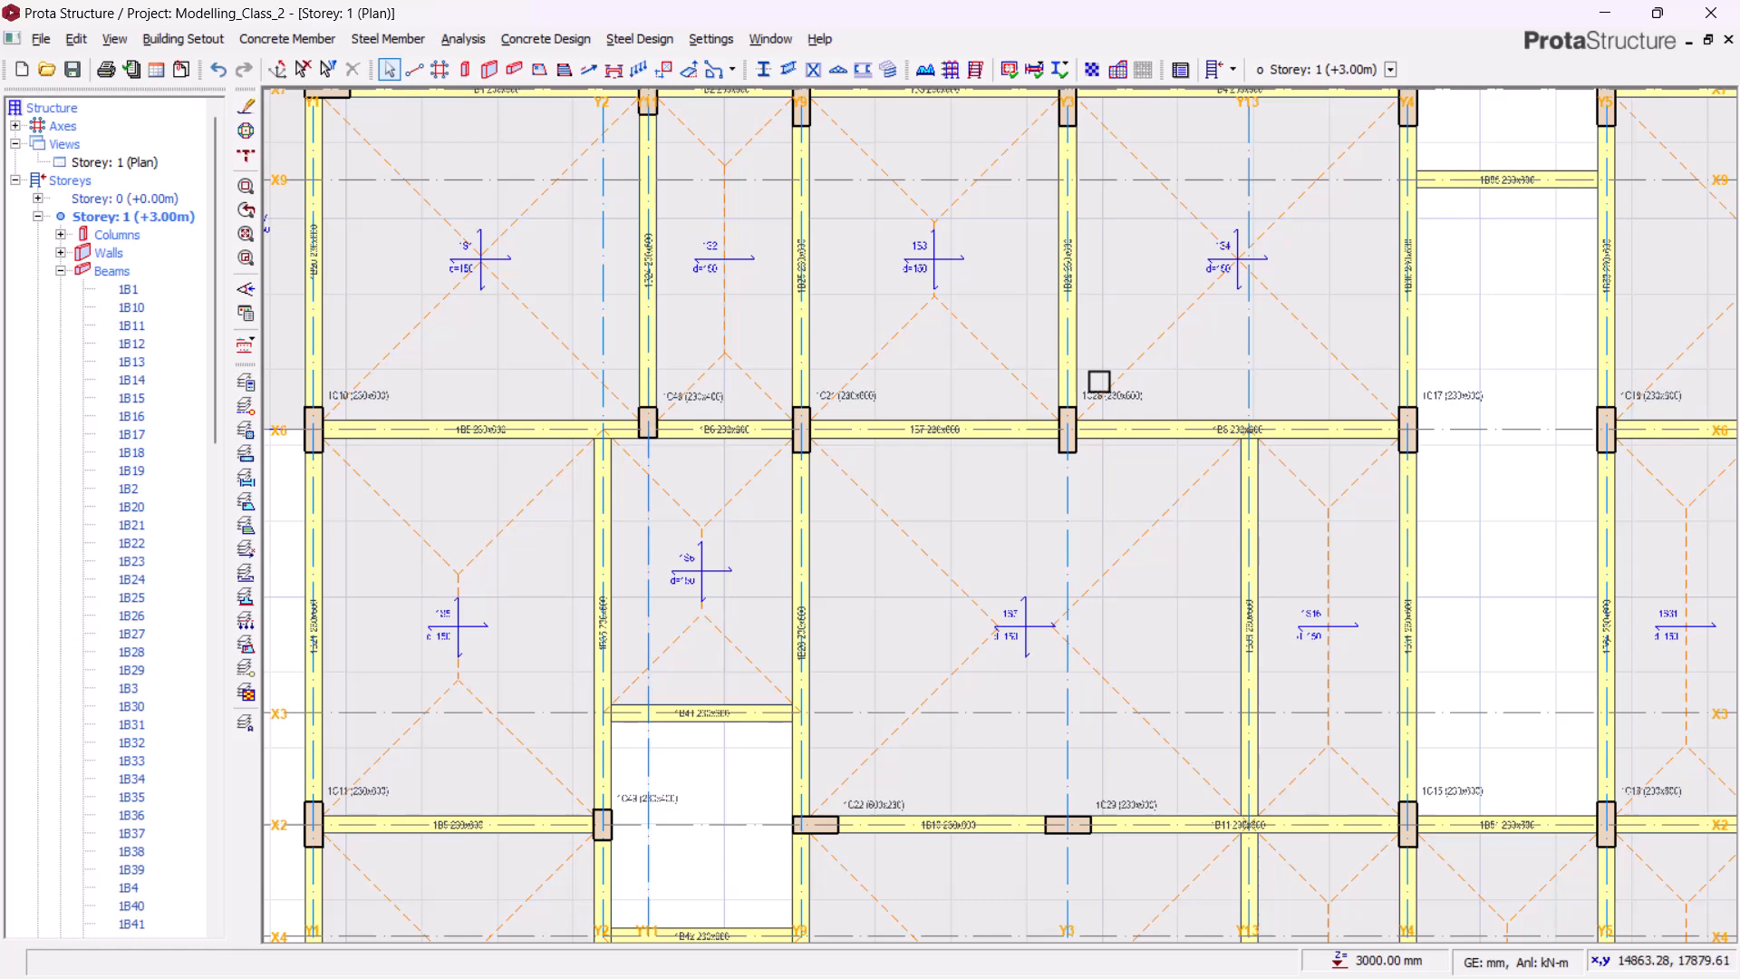
scroll(1101, 382, "up", 2)
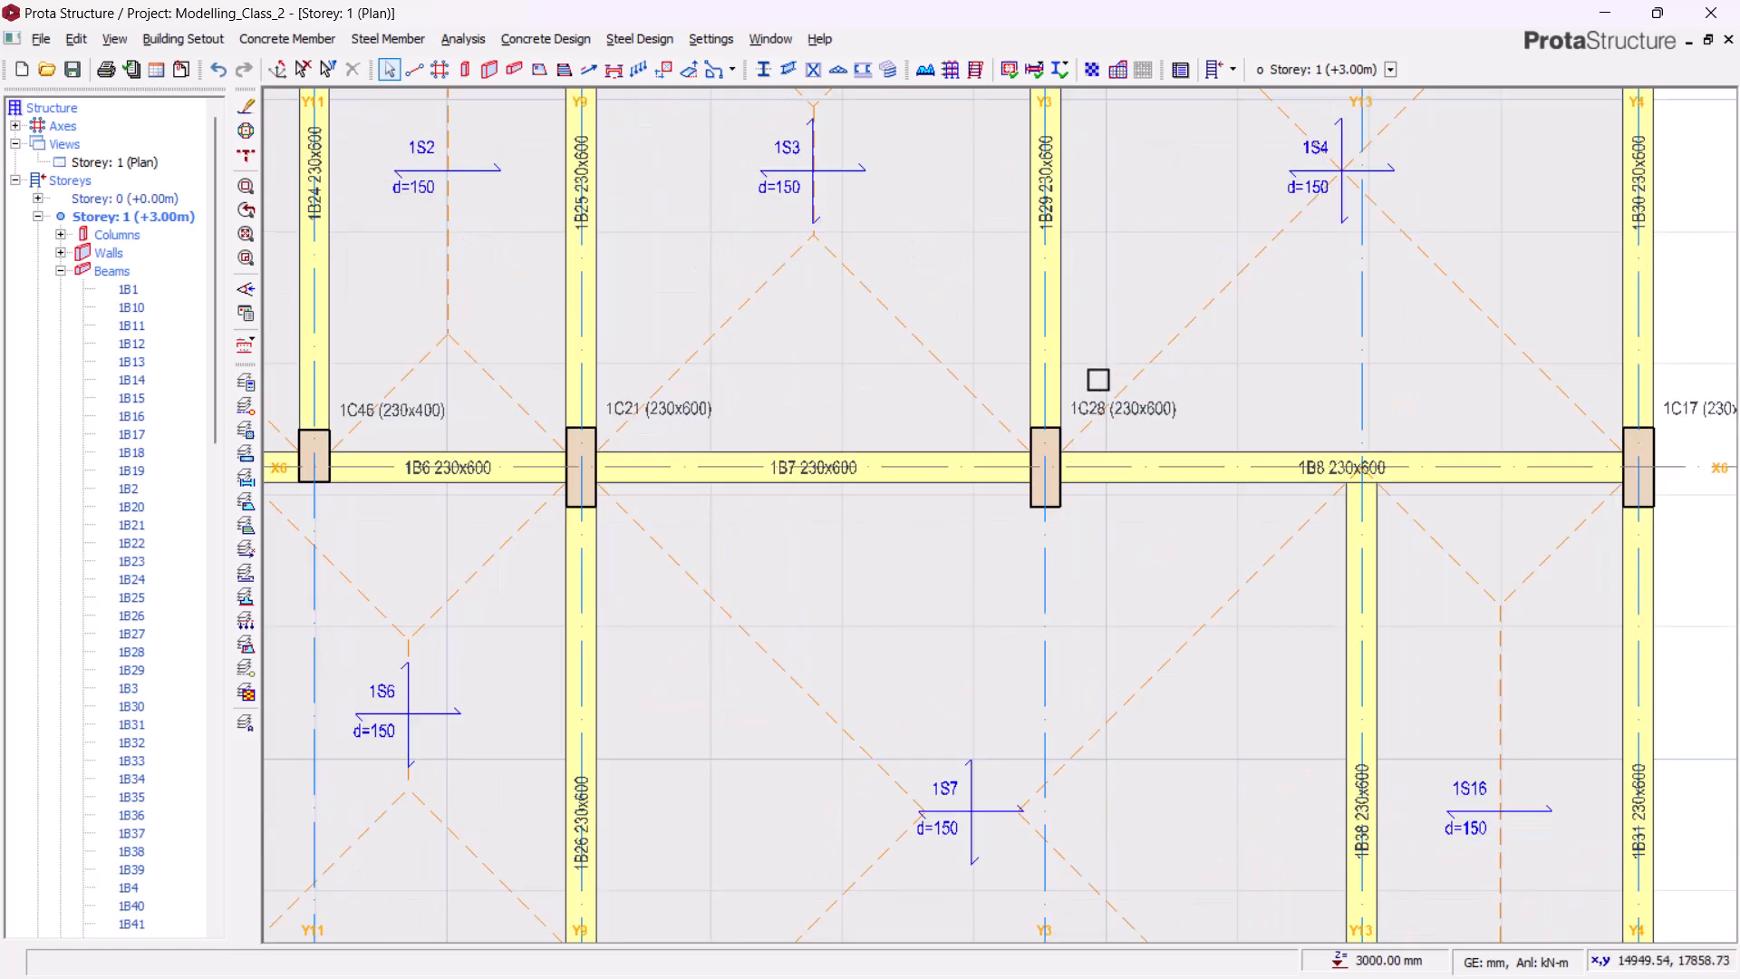
scroll(1107, 383, "down", 2)
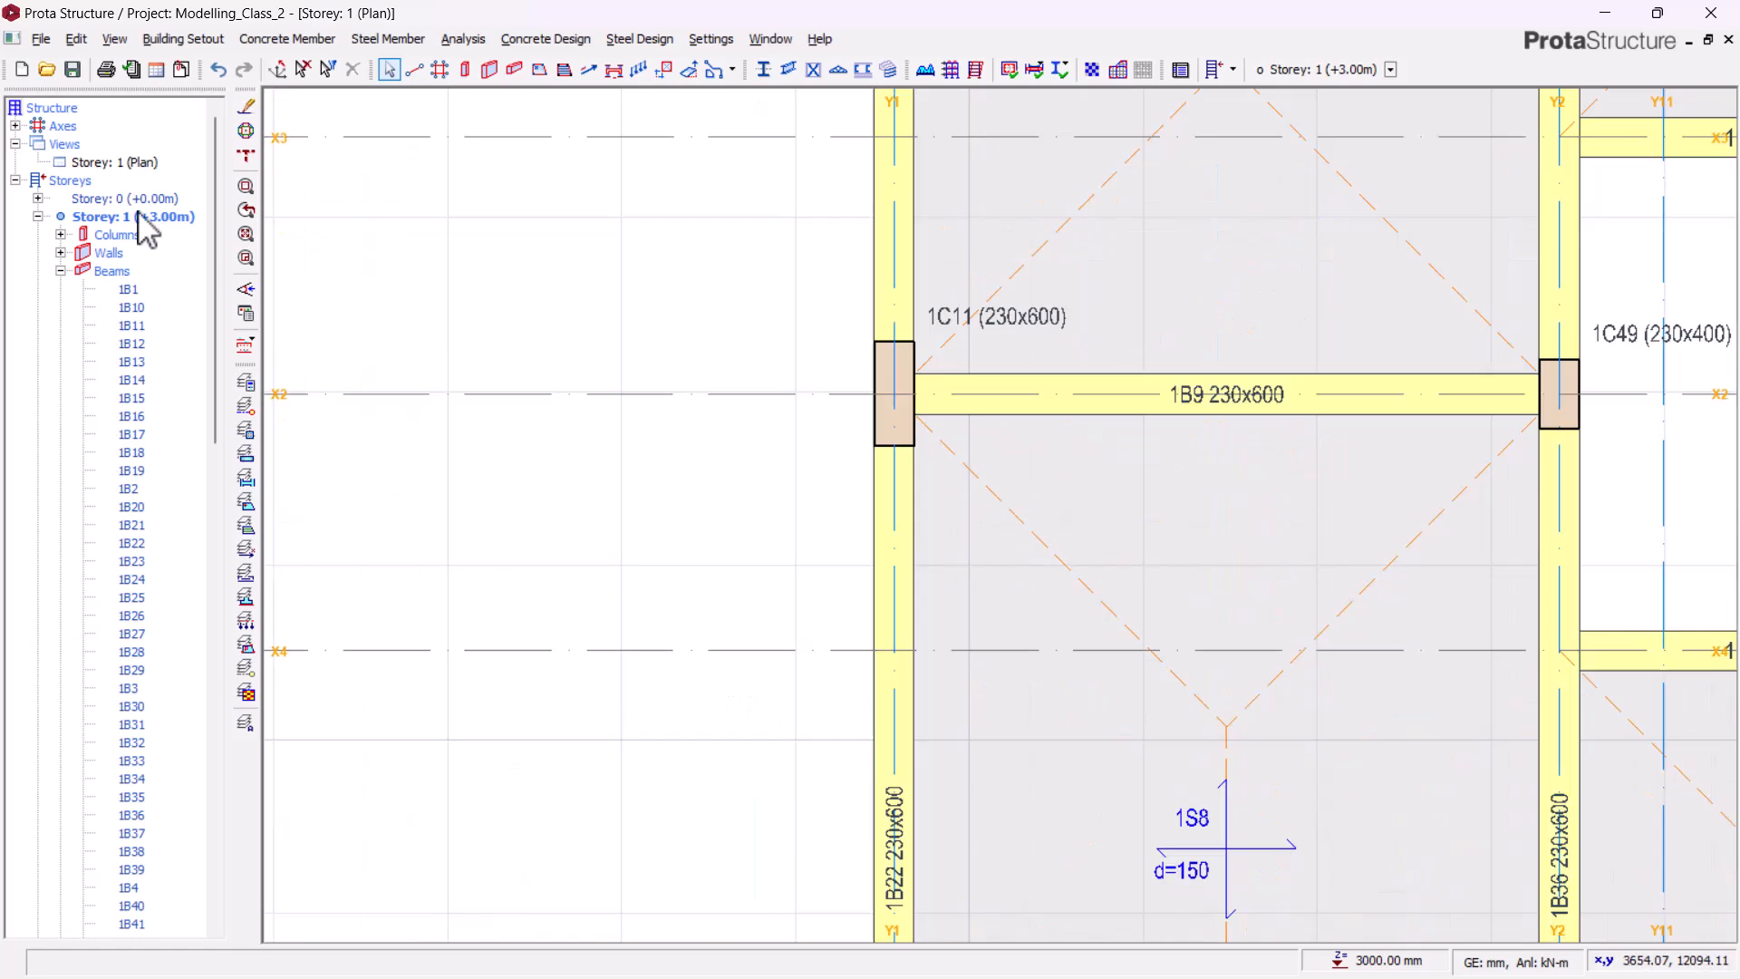
- Collapse the Storey 1 members in the structure tree and switch the Storey 1 plan view to 3D
left_click(148, 157)
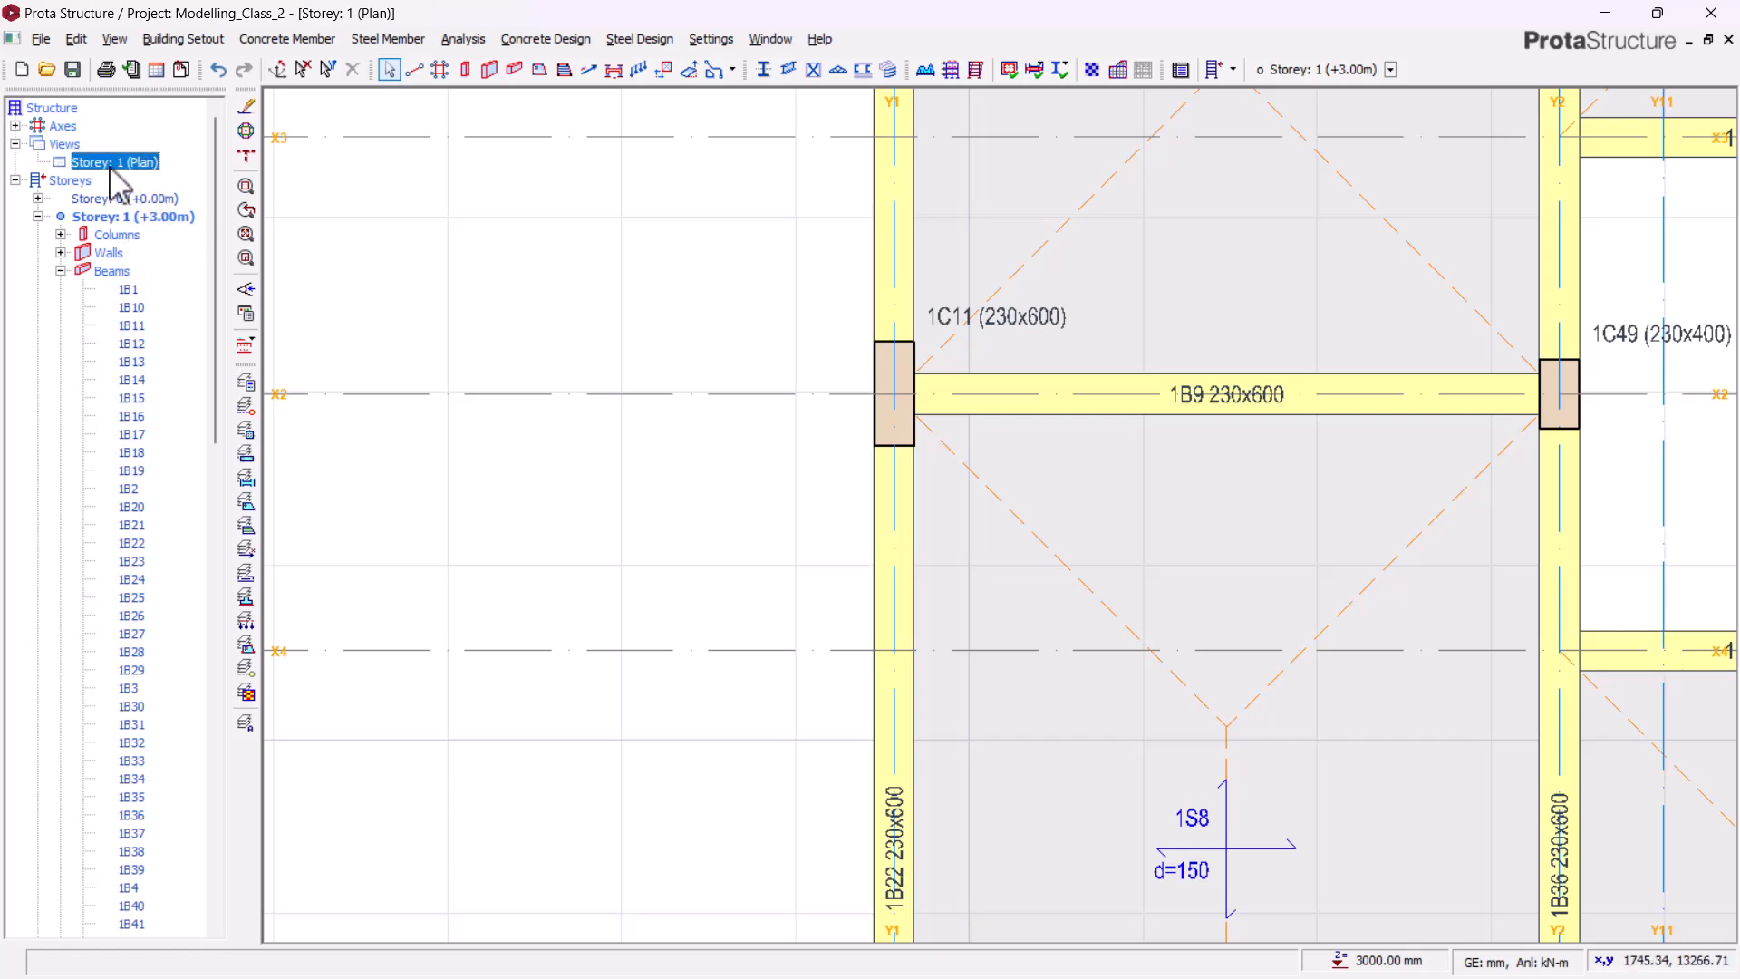
double_click(122, 217)
scroll(595, 303, "down", 5)
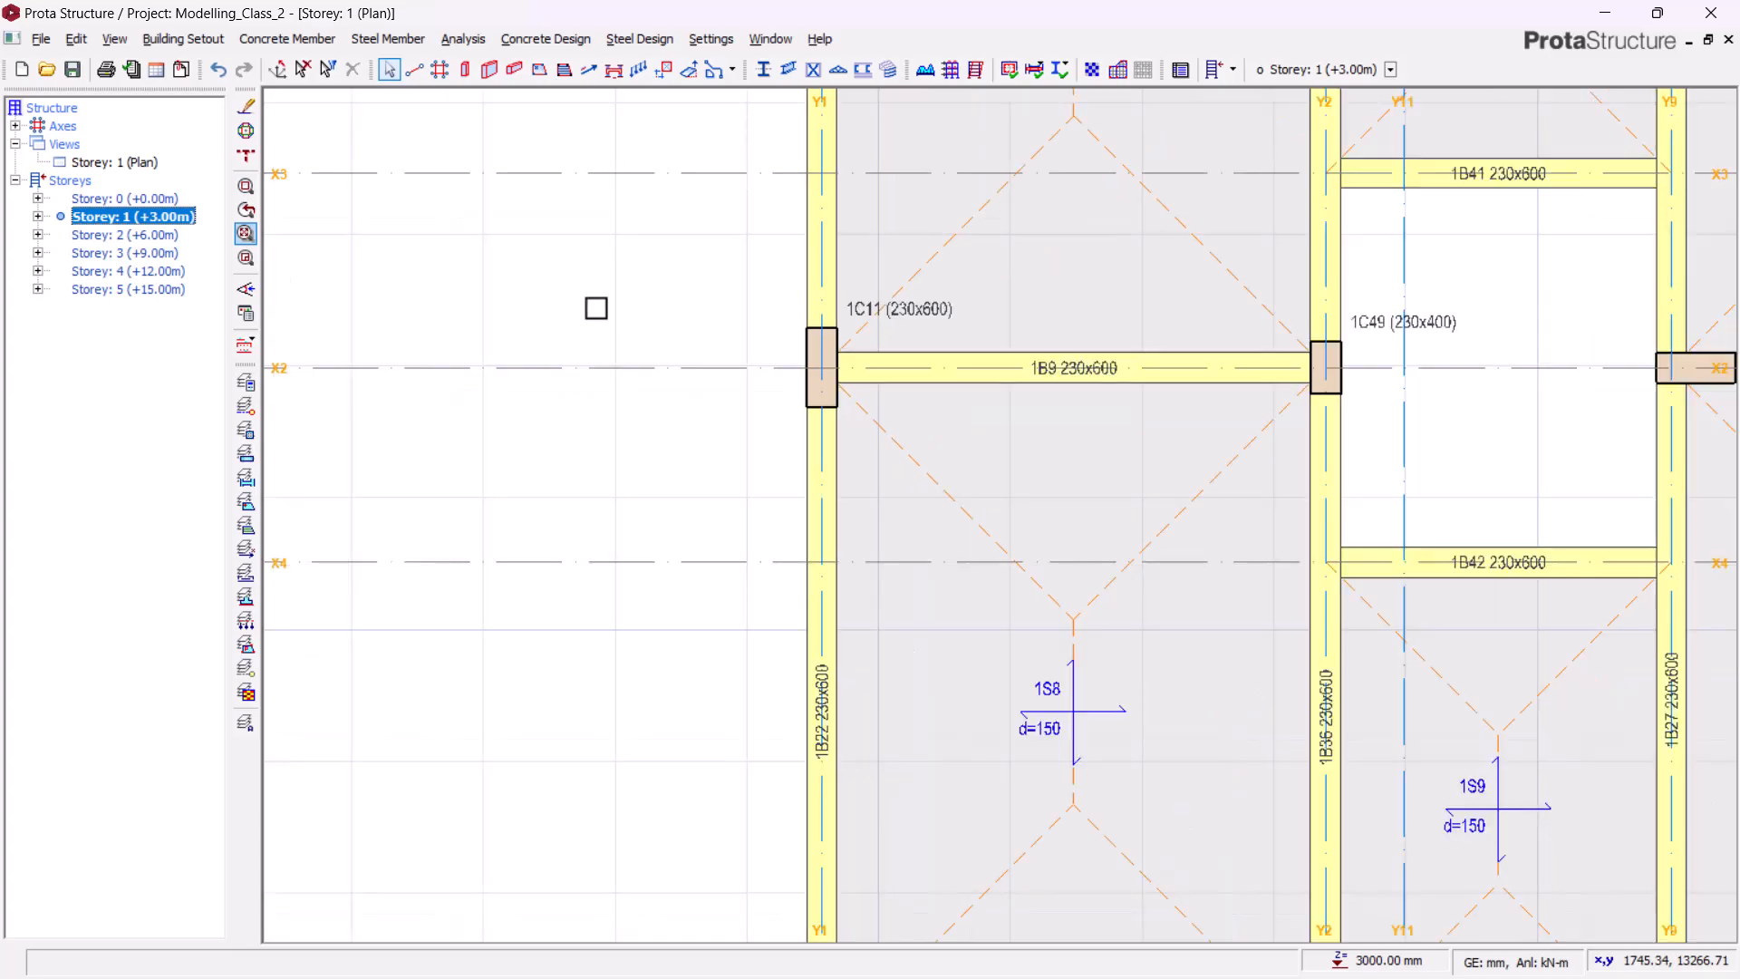
left_click(115, 162)
right_click(127, 163)
left_click(152, 198)
scroll(555, 332, "down", 3)
middle_click_drag(577, 478, 876, 552)
middle_click_drag(799, 498, 792, 367)
middle_click_drag(1242, 692, 1065, 685)
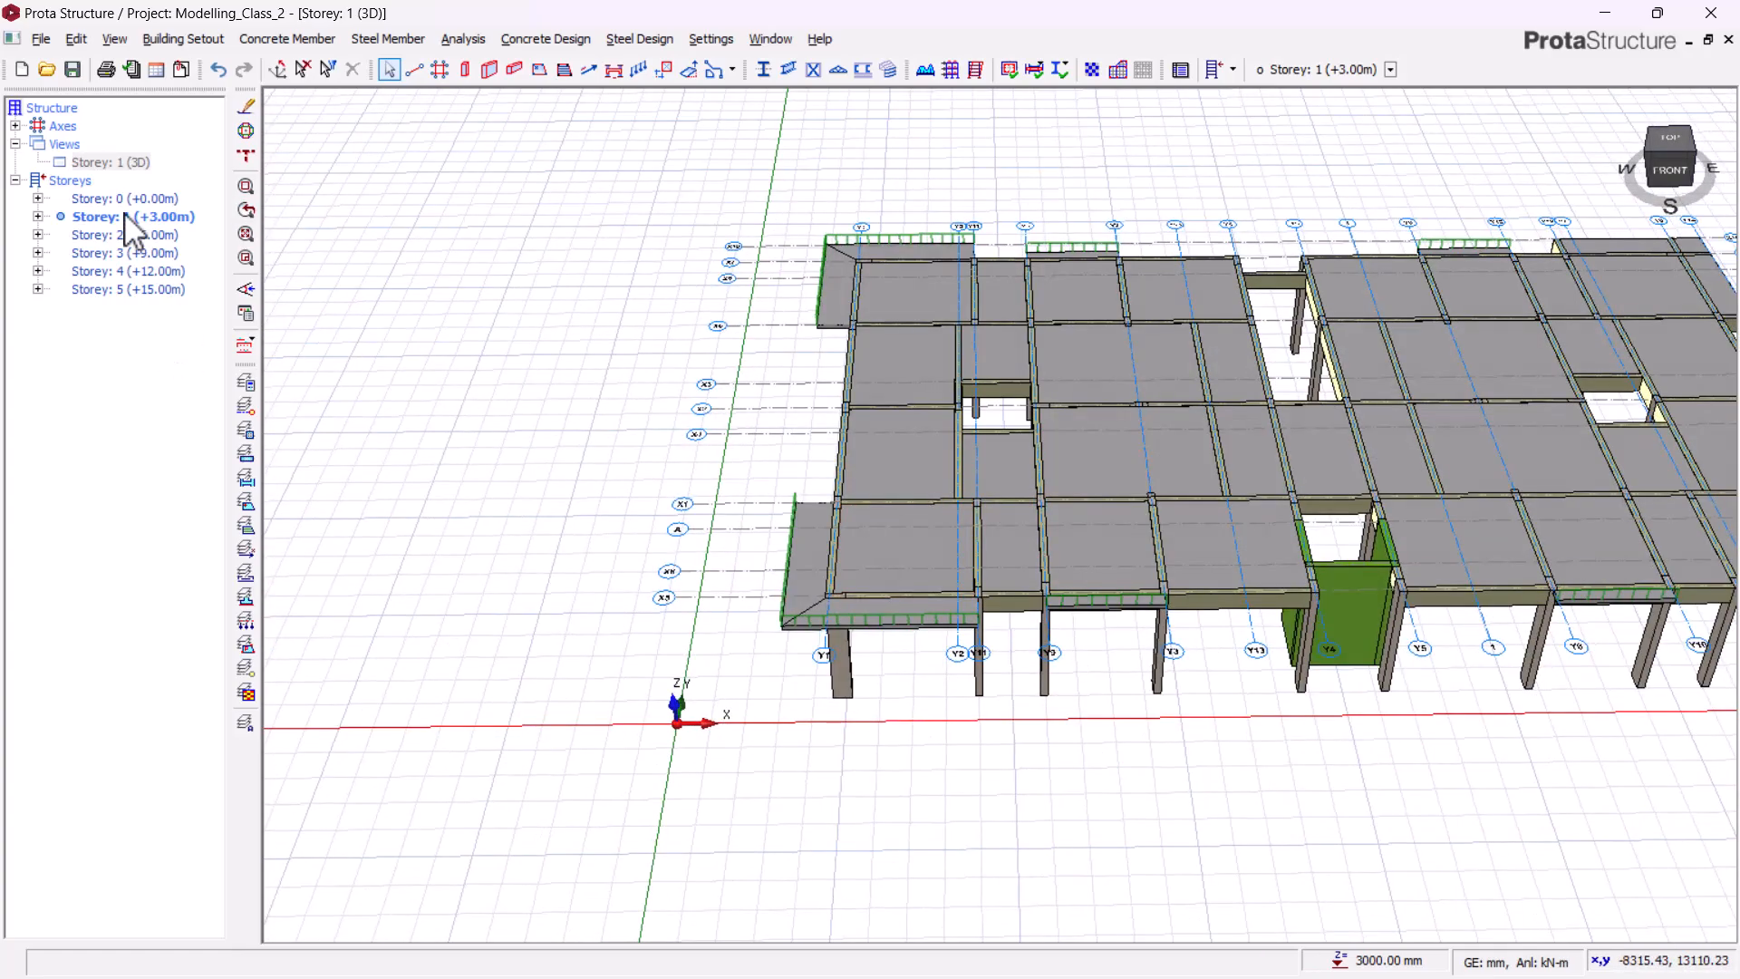
- Generate Storey 2 (+6.00m) from source Storey 1 (+3.00m) with all member types included, and close the storey generator
left_click(175, 38)
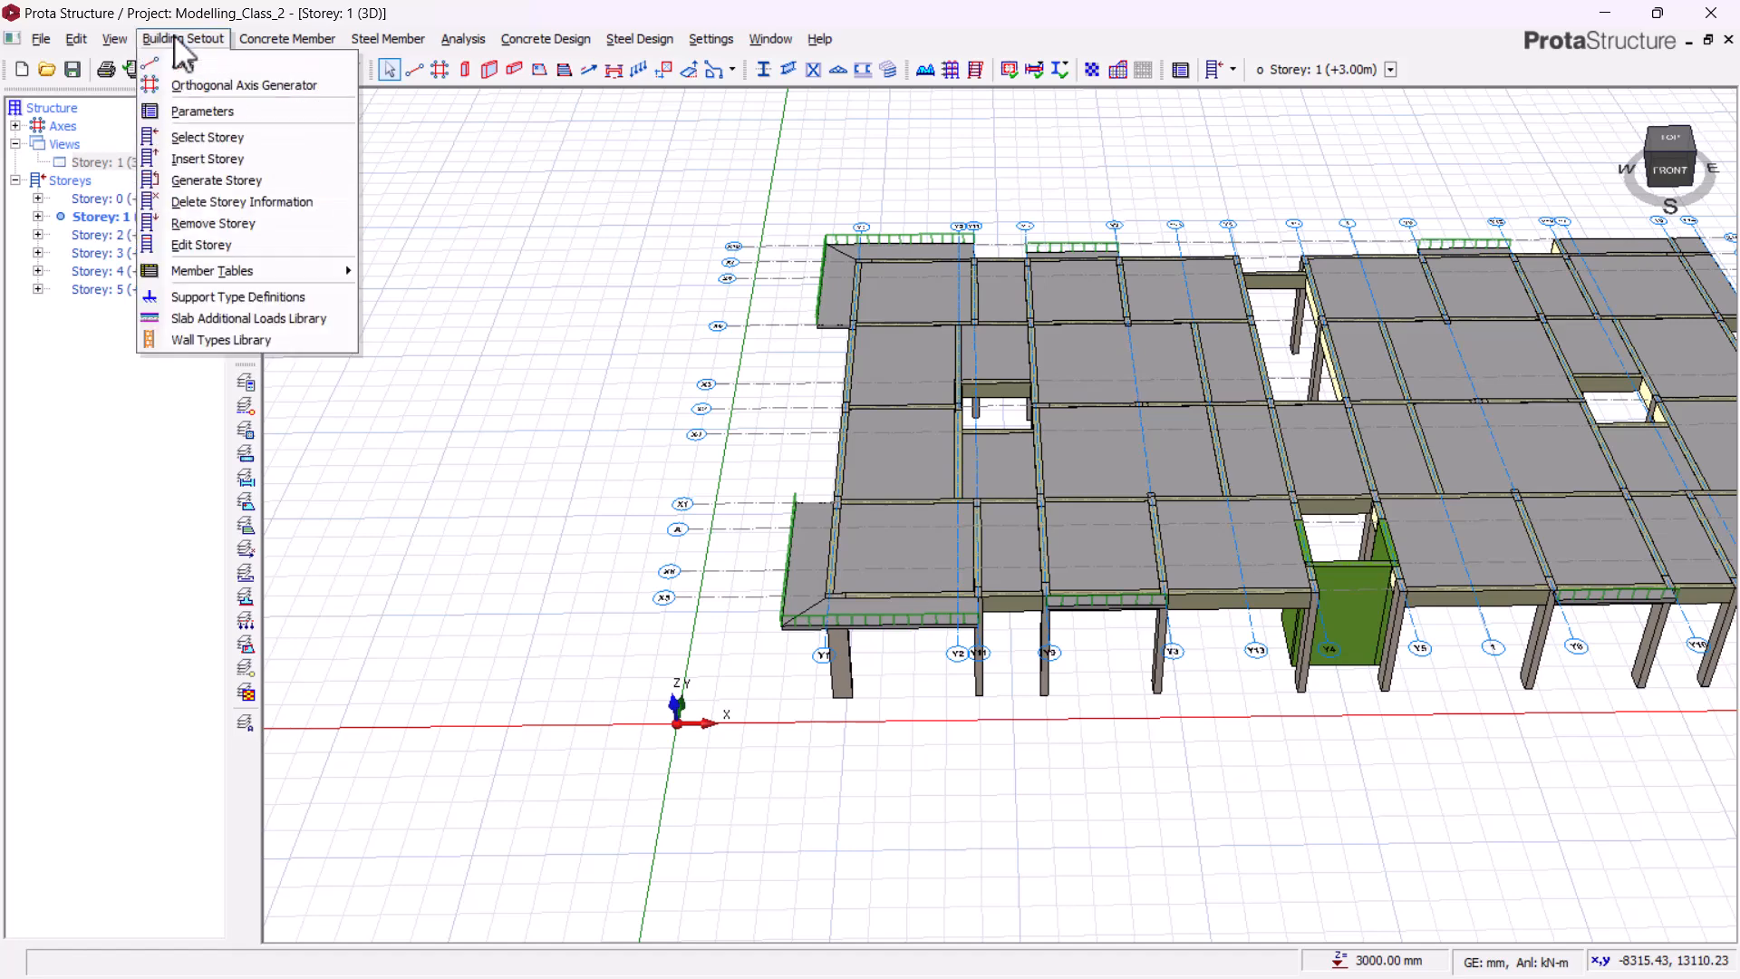
left_click(191, 179)
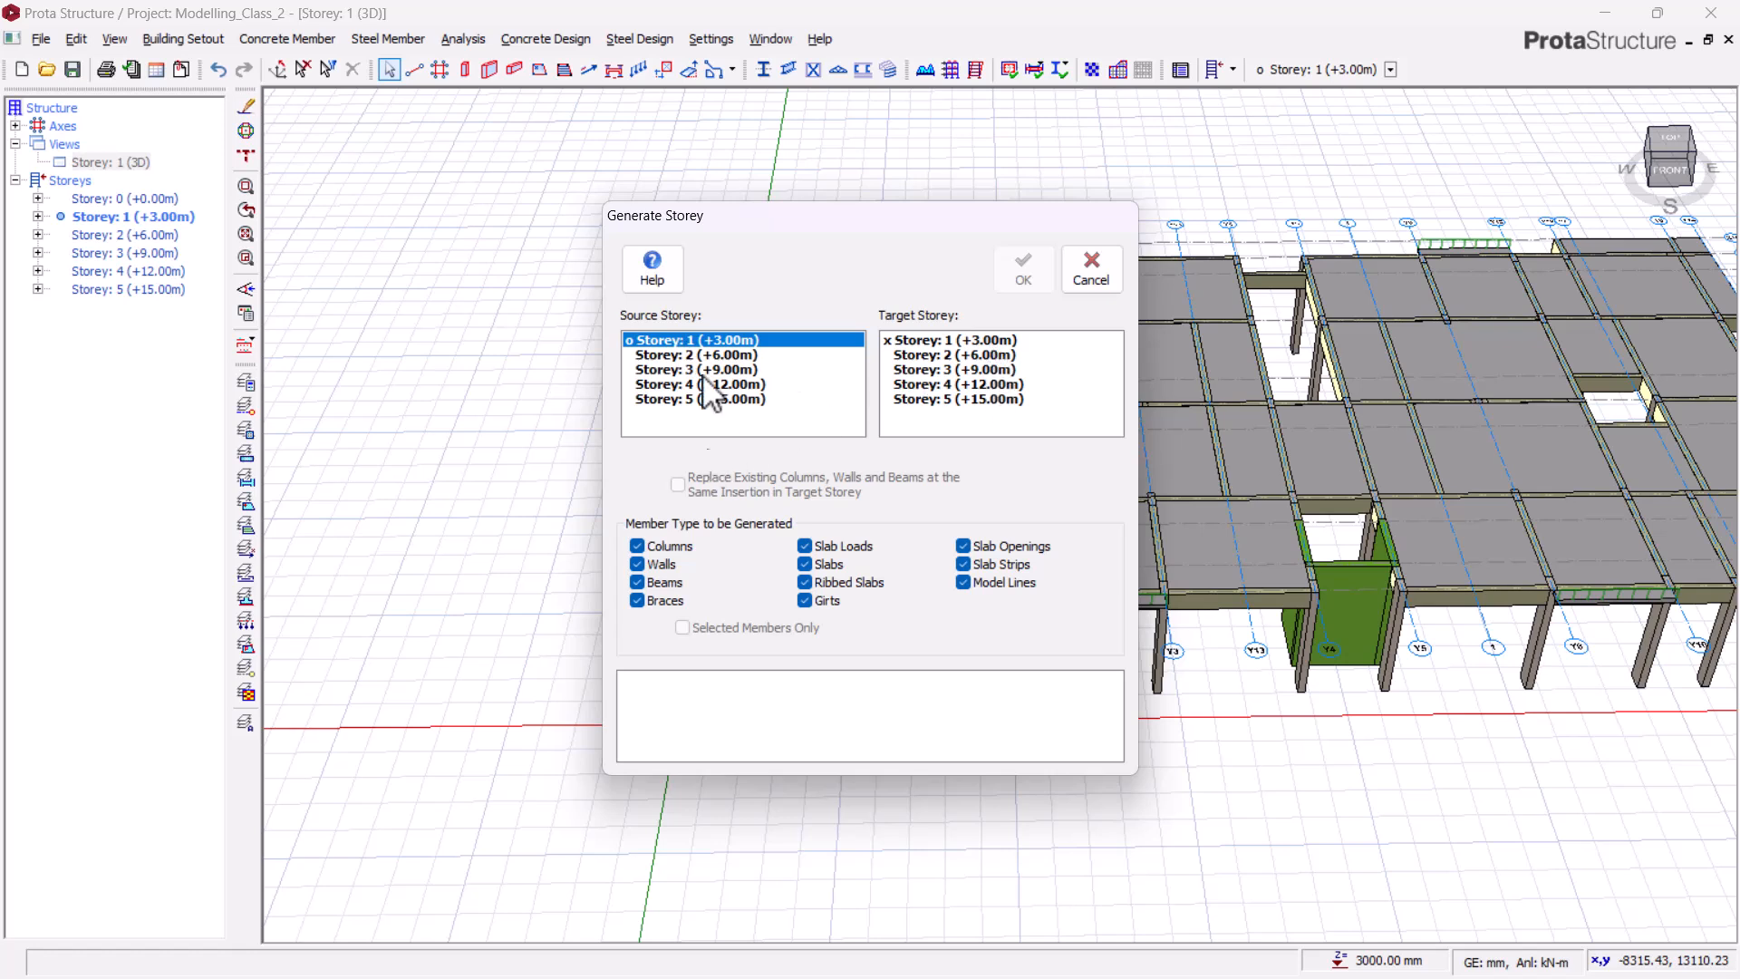
left_click(959, 354)
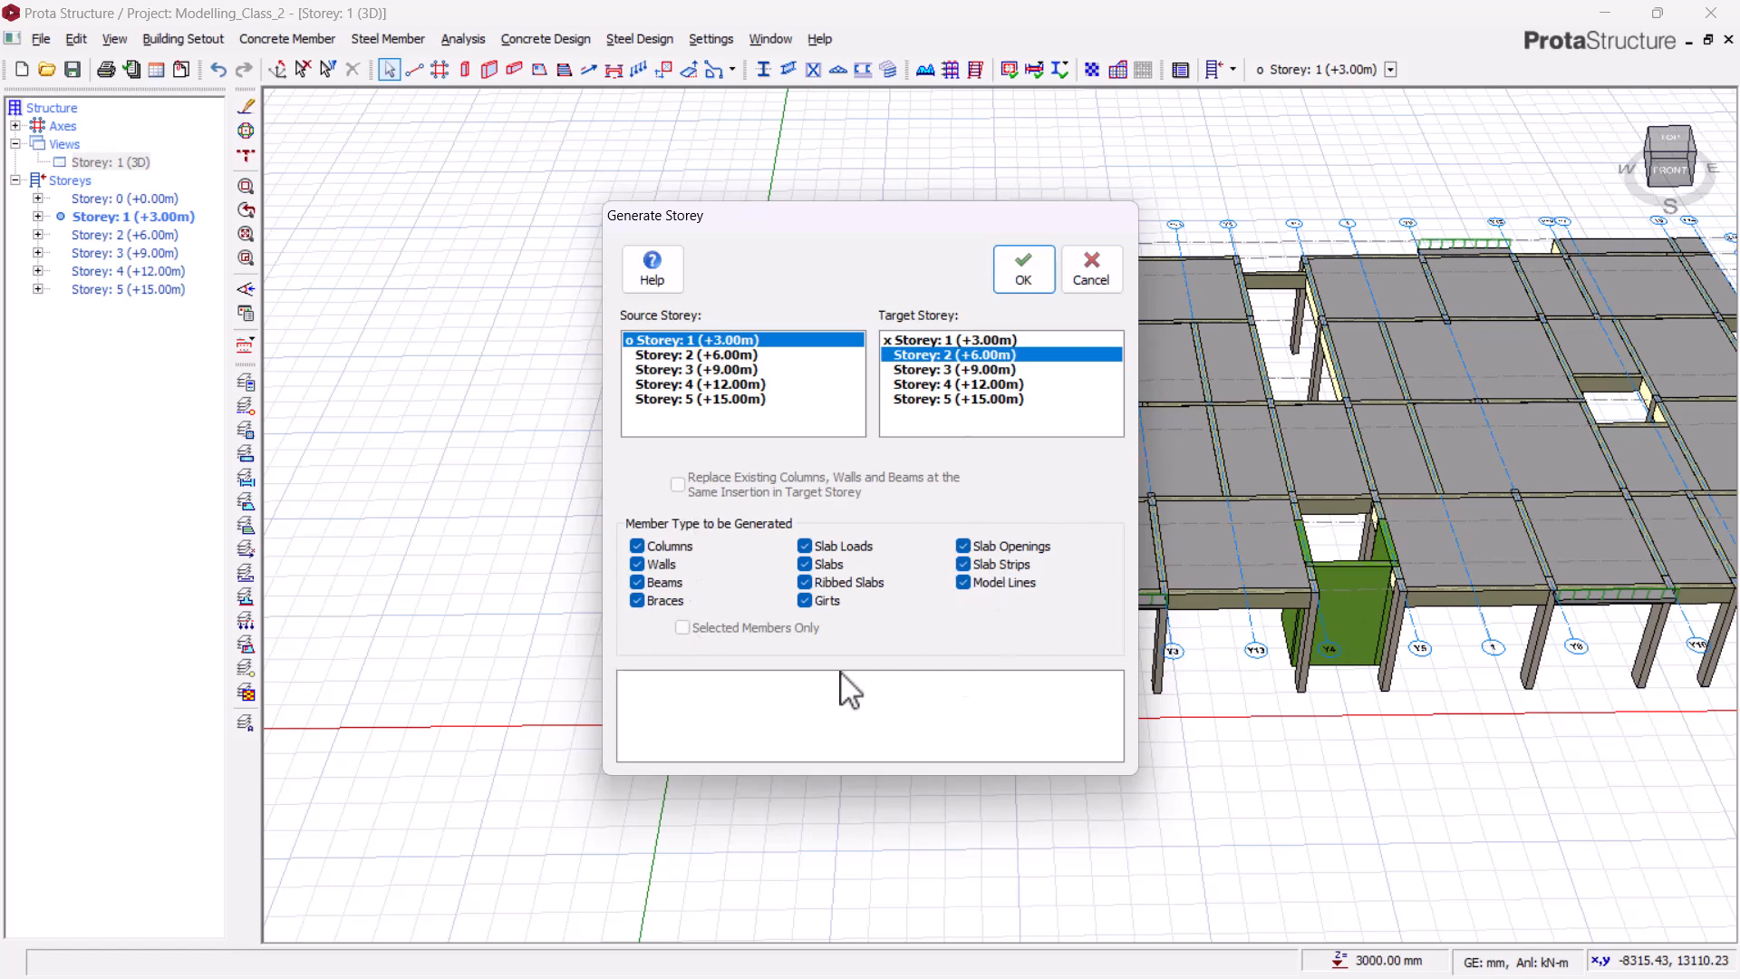
left_click(1025, 272)
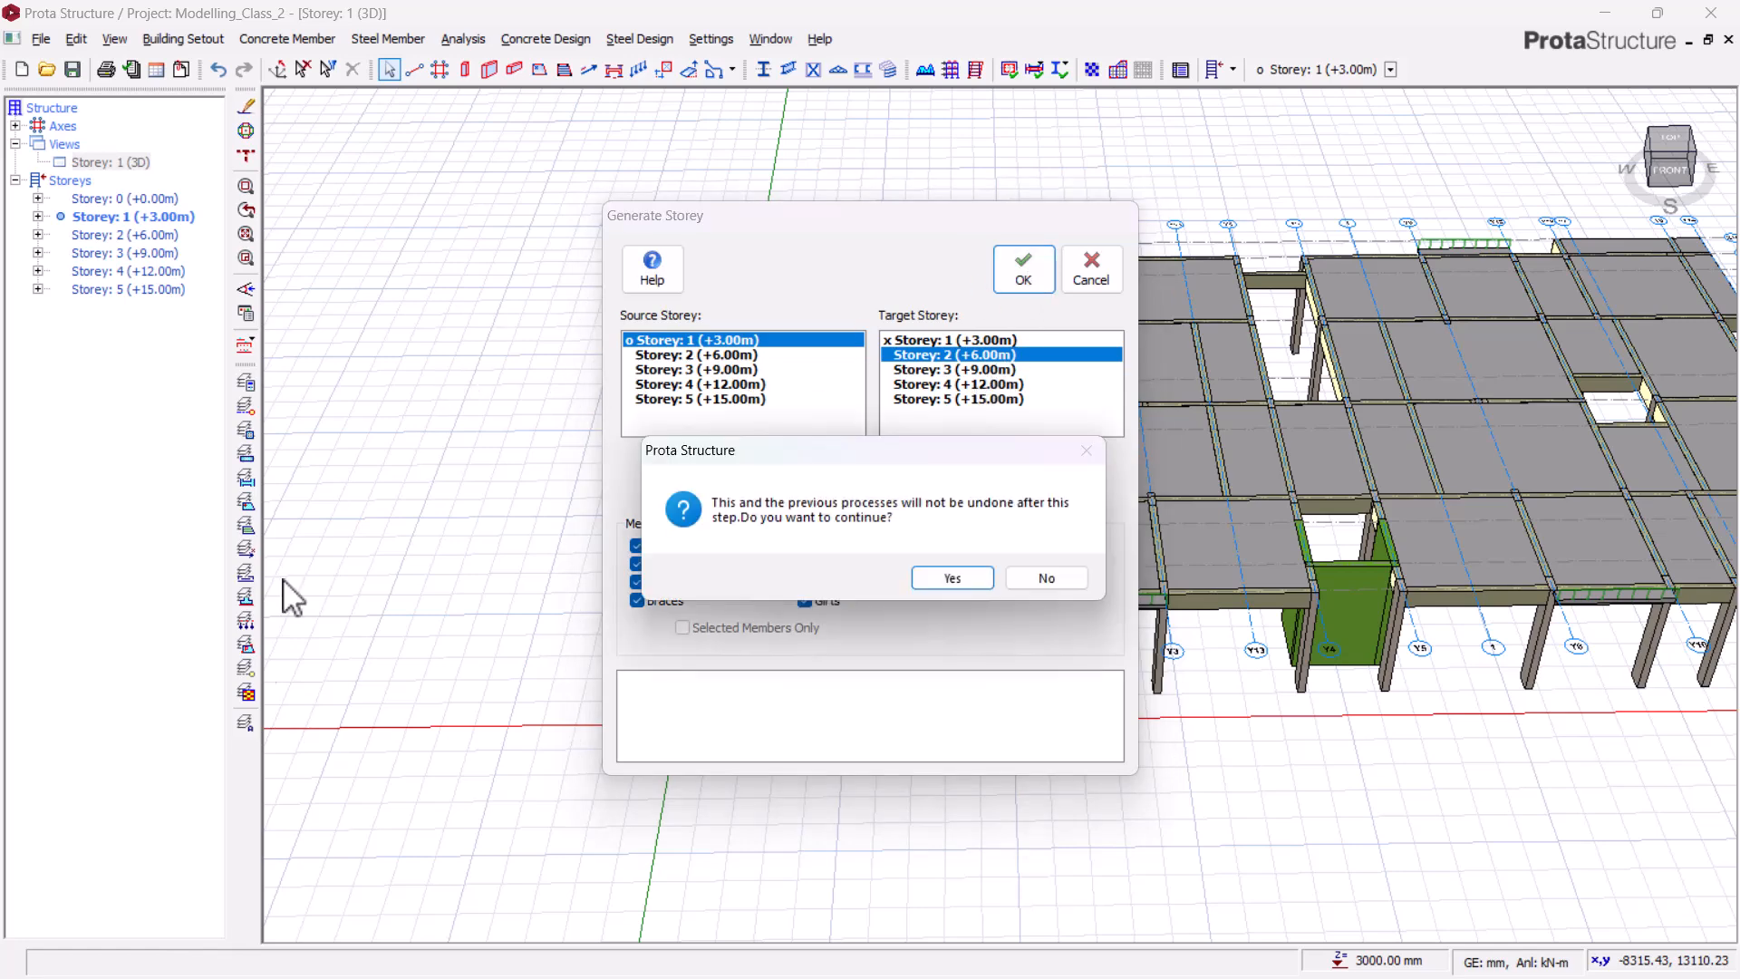
left_click(953, 579)
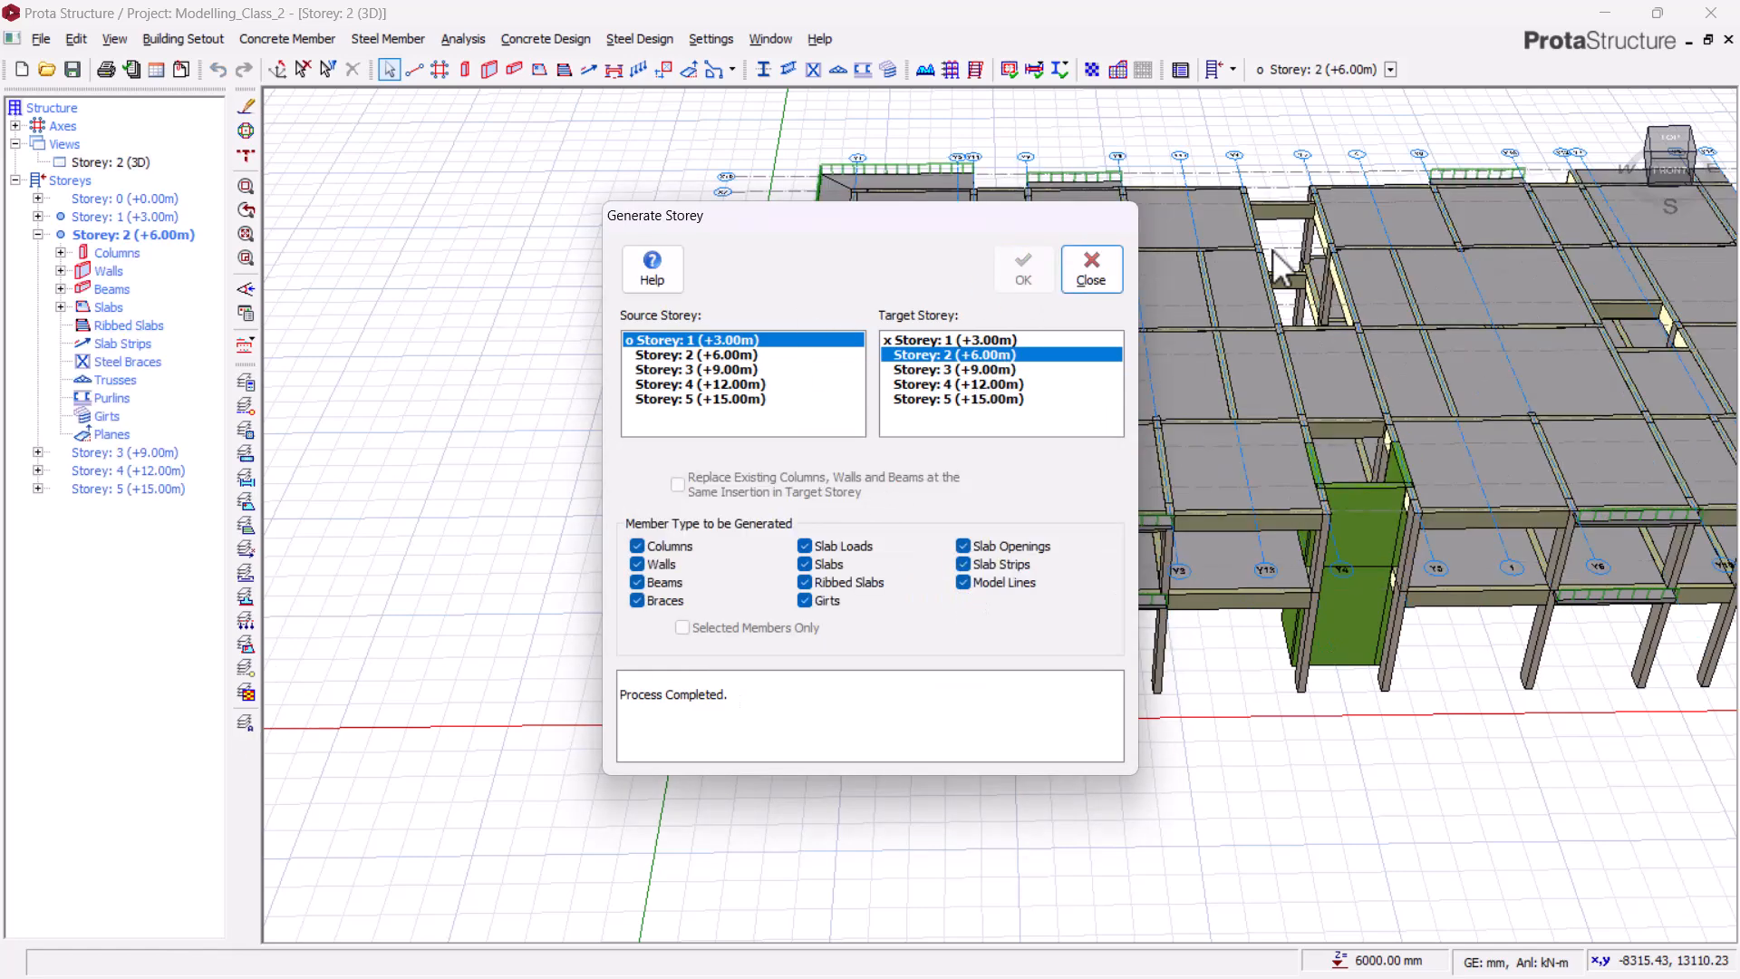
left_click(1092, 269)
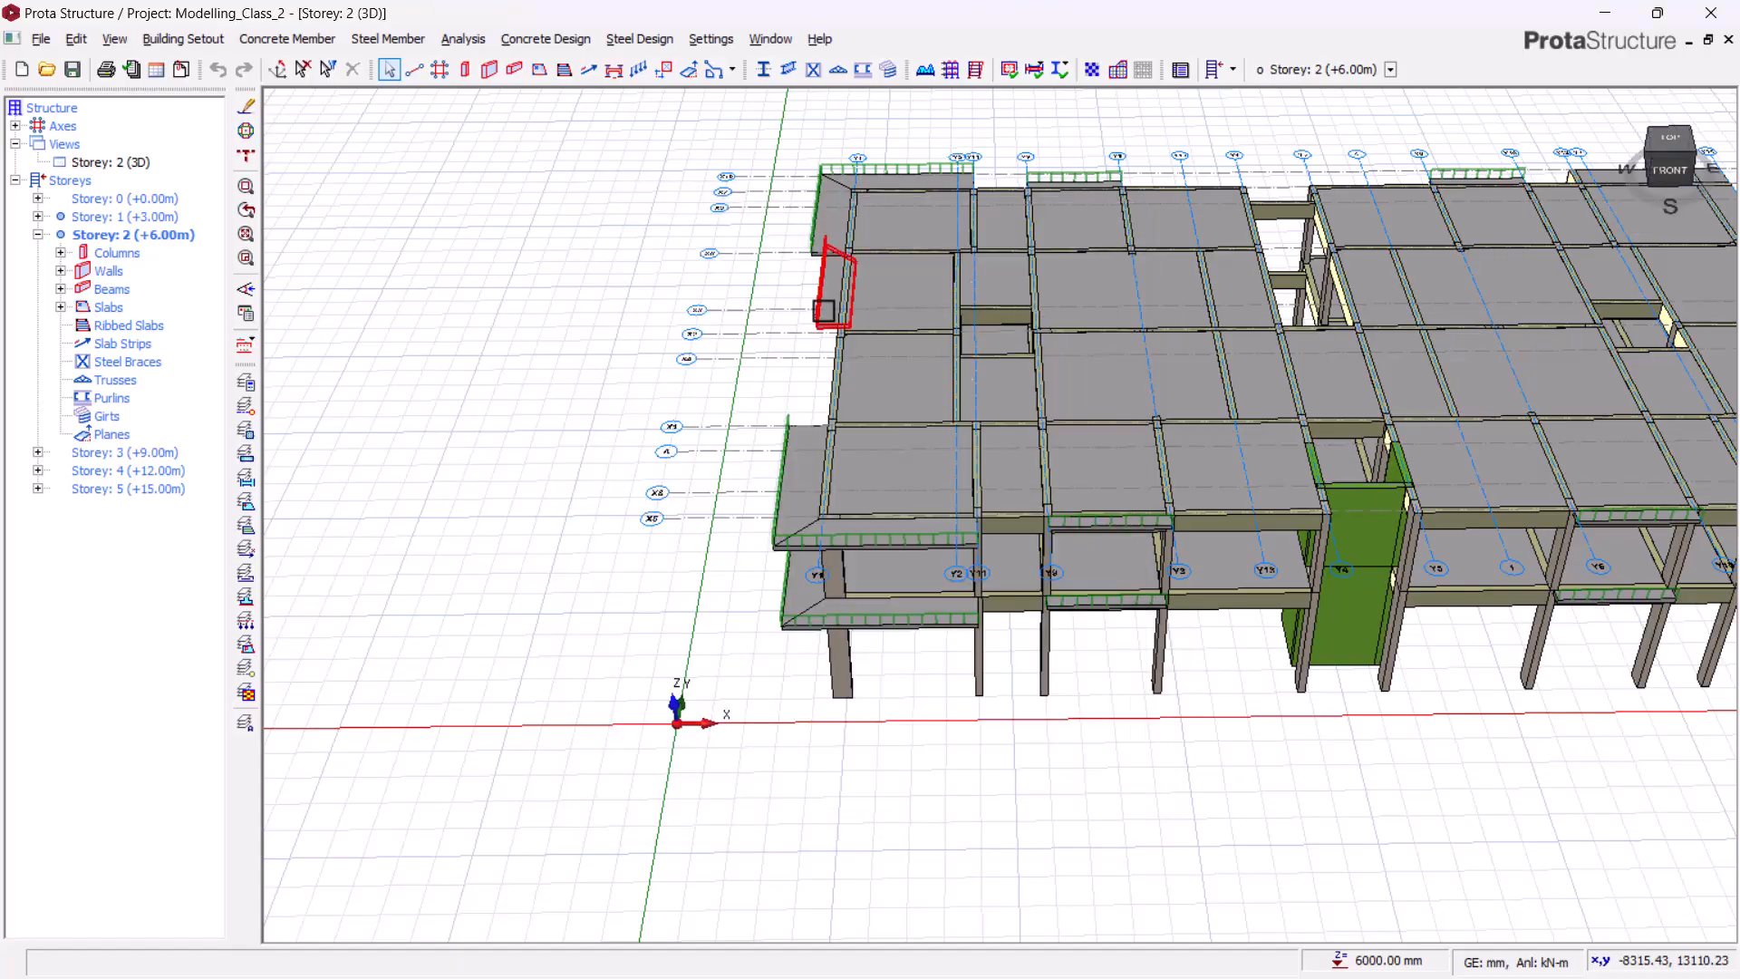
scroll(839, 750, "down", 3)
middle_click_drag(840, 750, 964, 754)
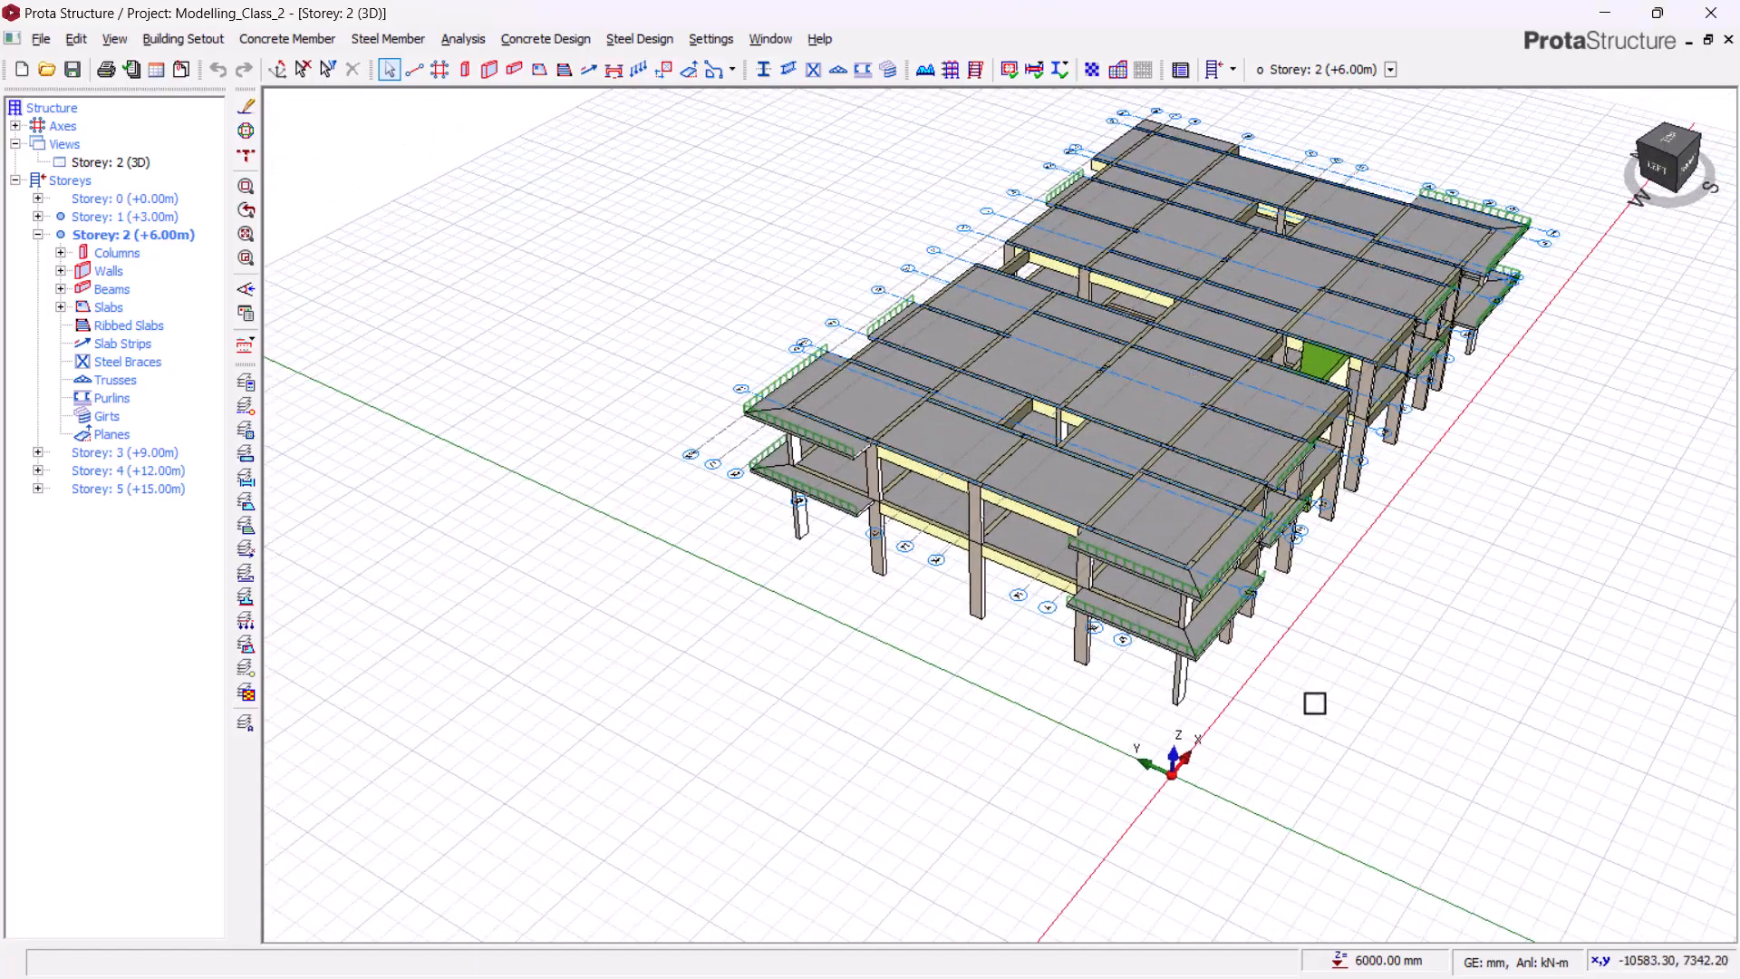
scroll(1315, 704, "up", 3)
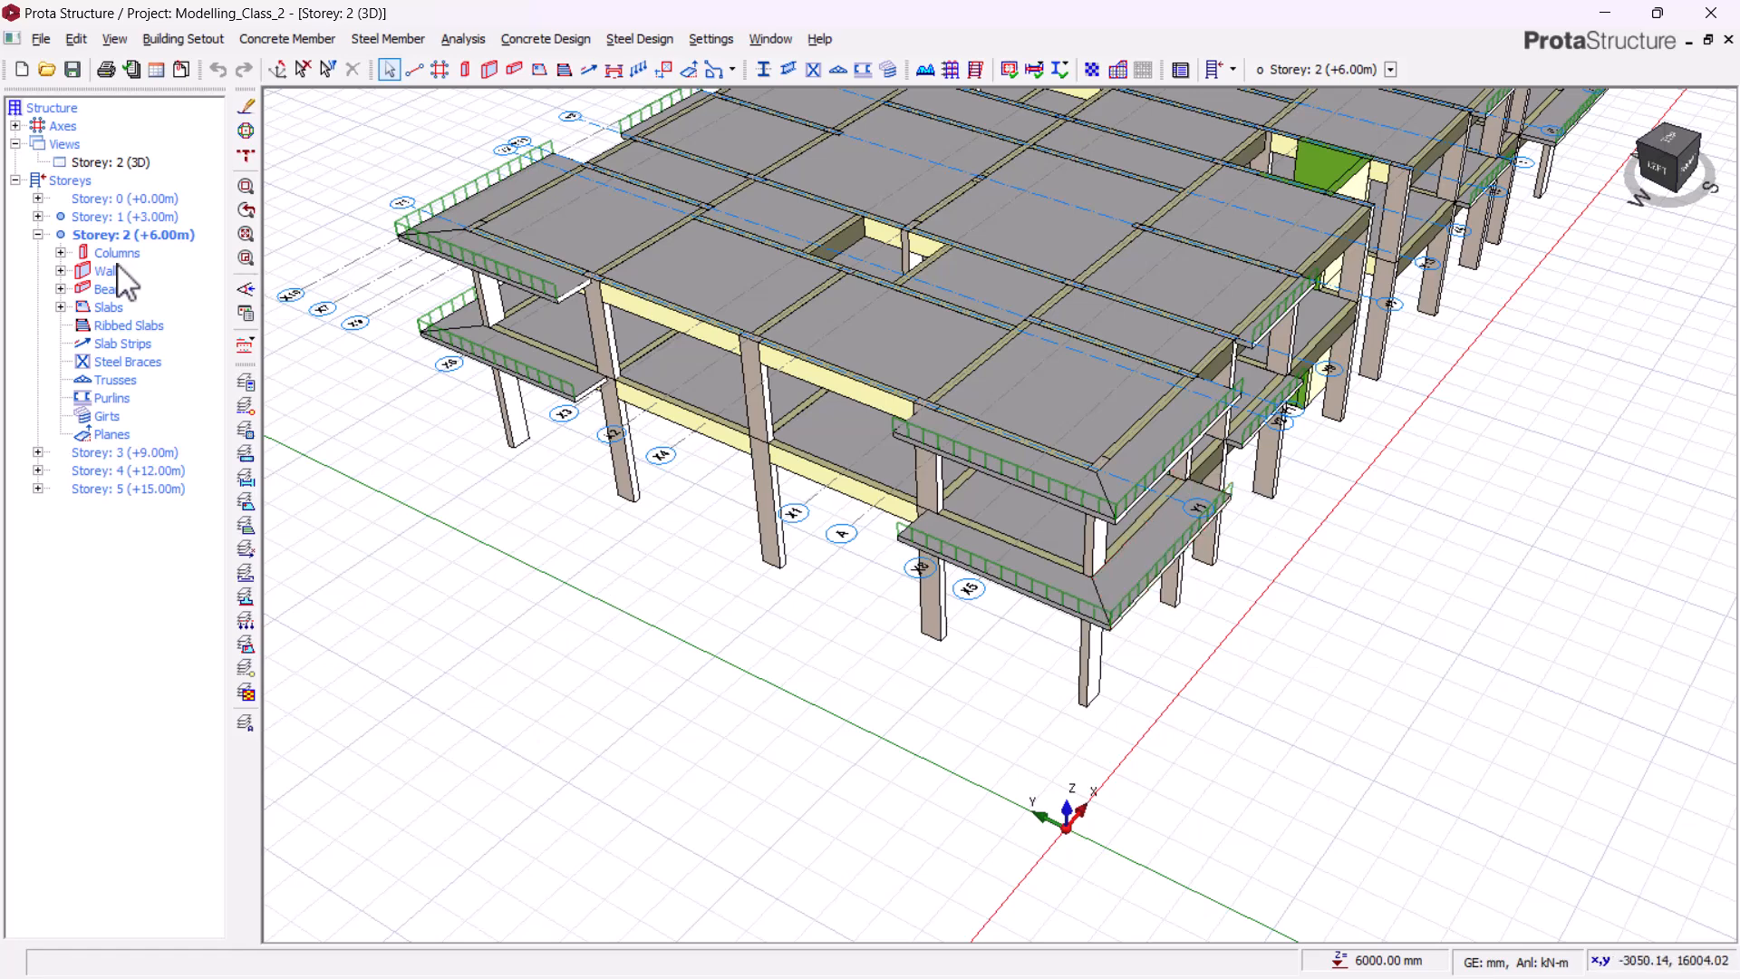
- Collapse the Storey 2 members in the structure tree and switch the Storey 2 3D view to plan
left_click(118, 237)
right_click(123, 238)
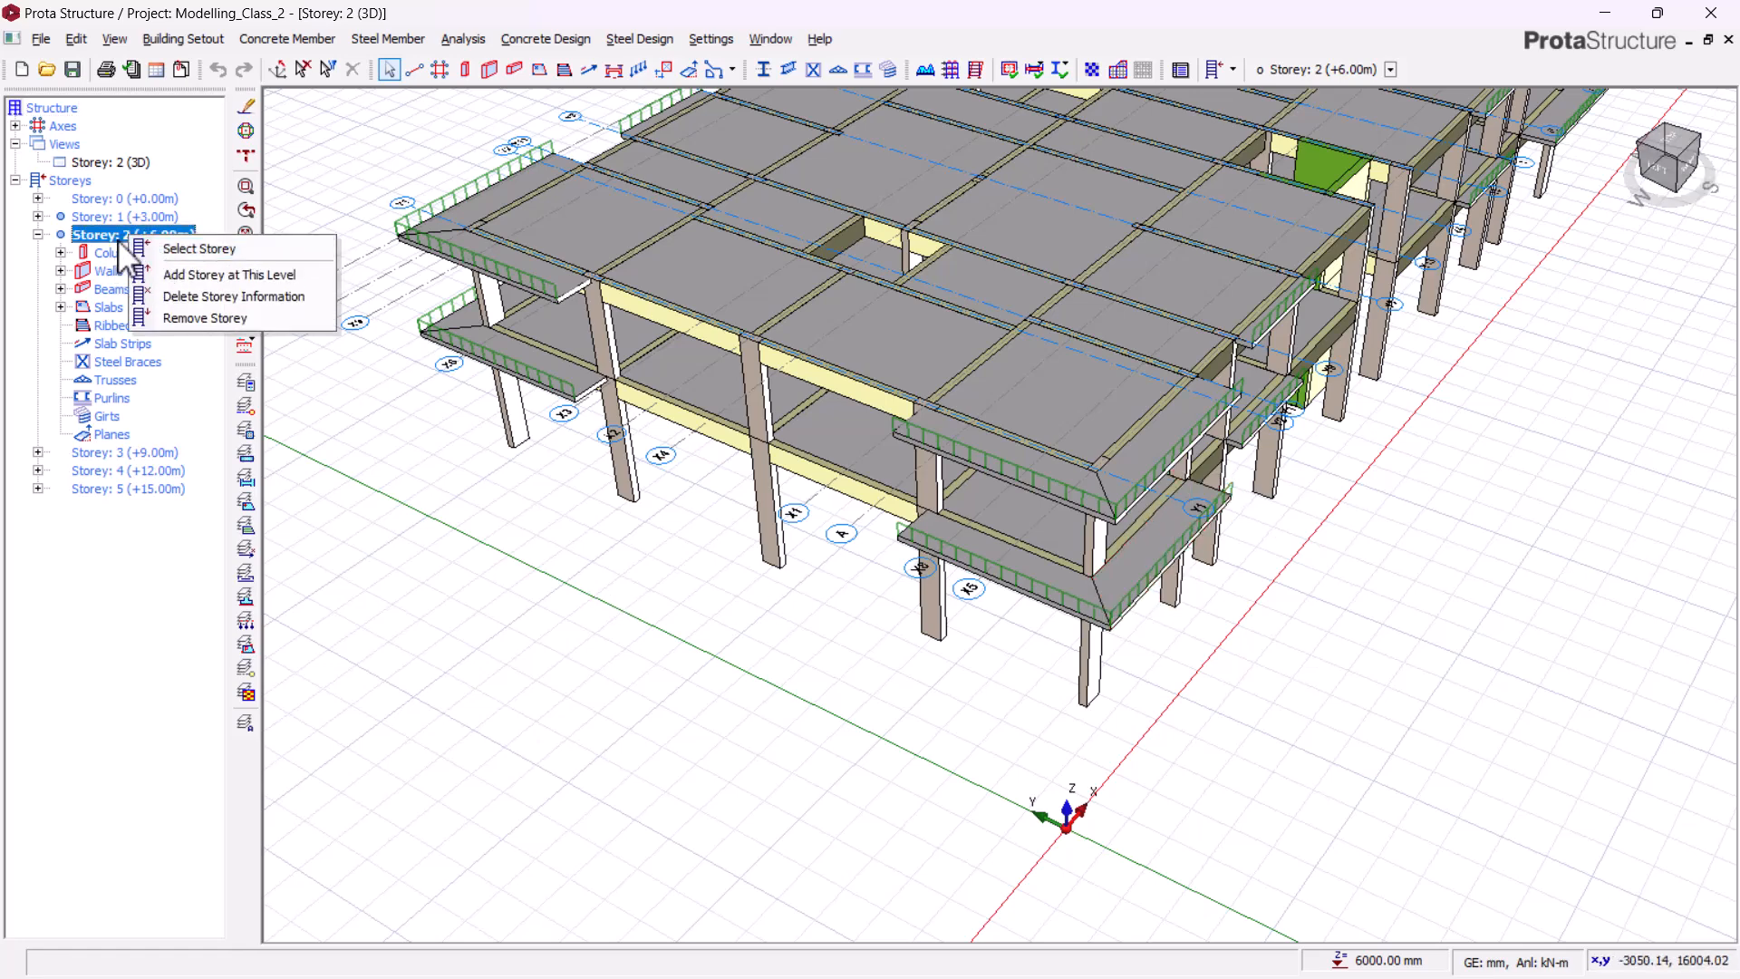
left_click(109, 233)
double_click(147, 235)
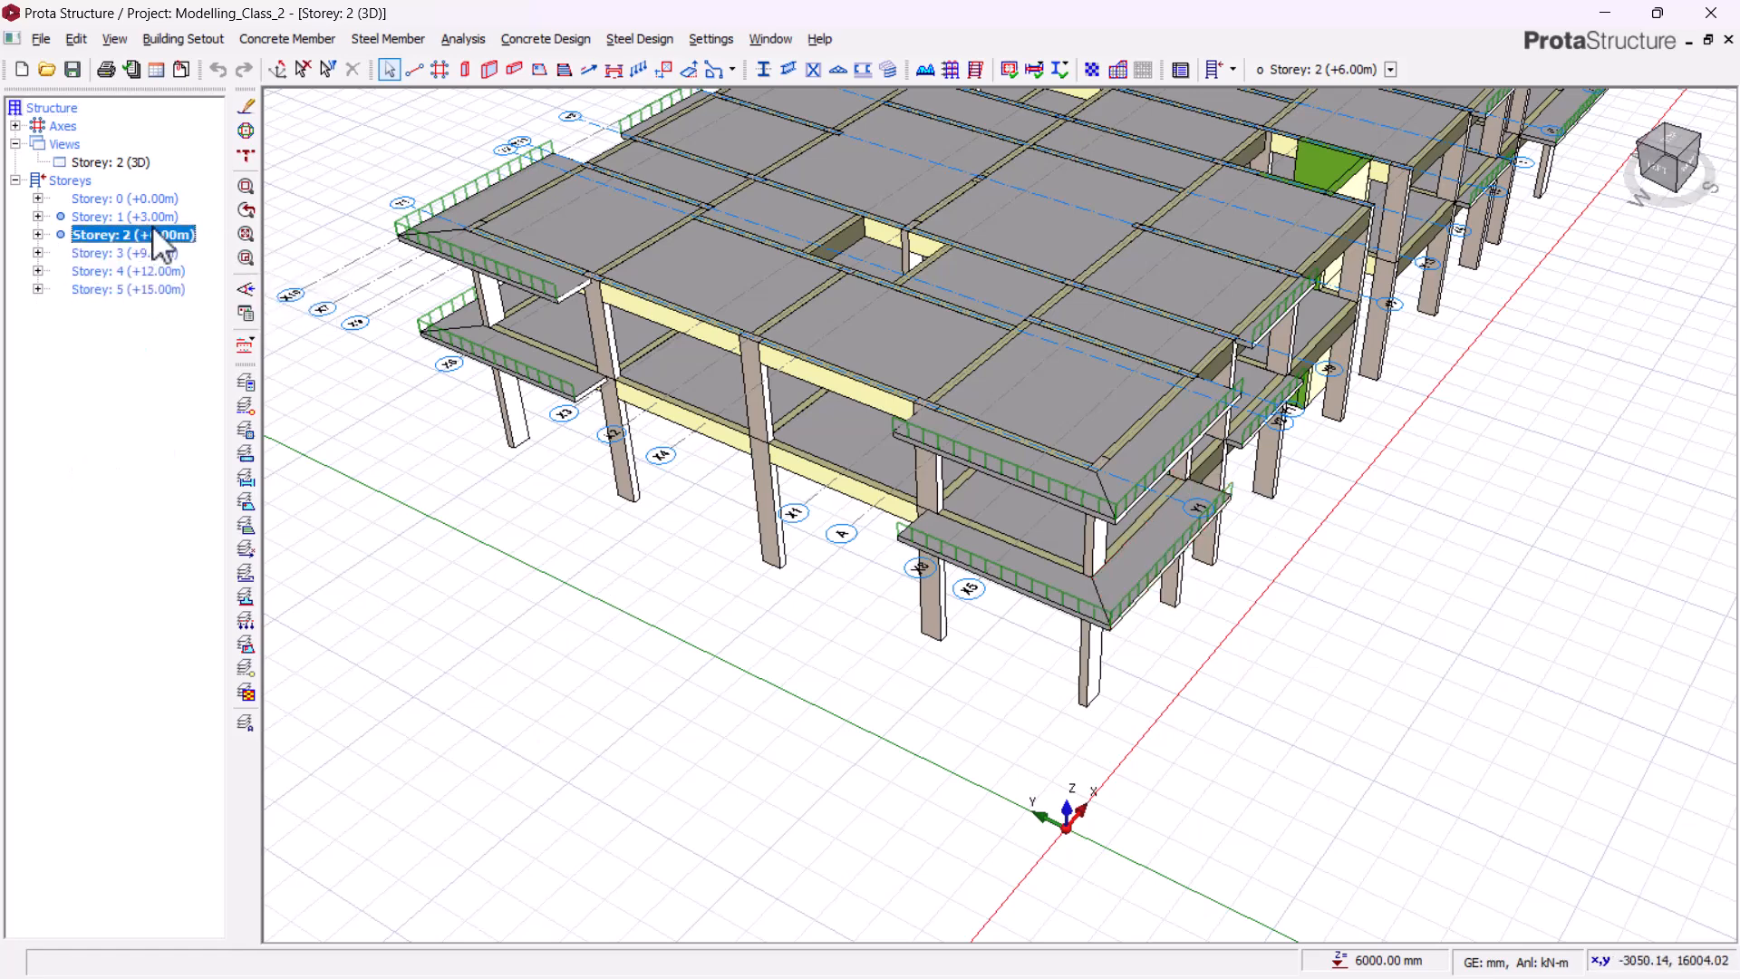
left_click(135, 164)
left_click(246, 155)
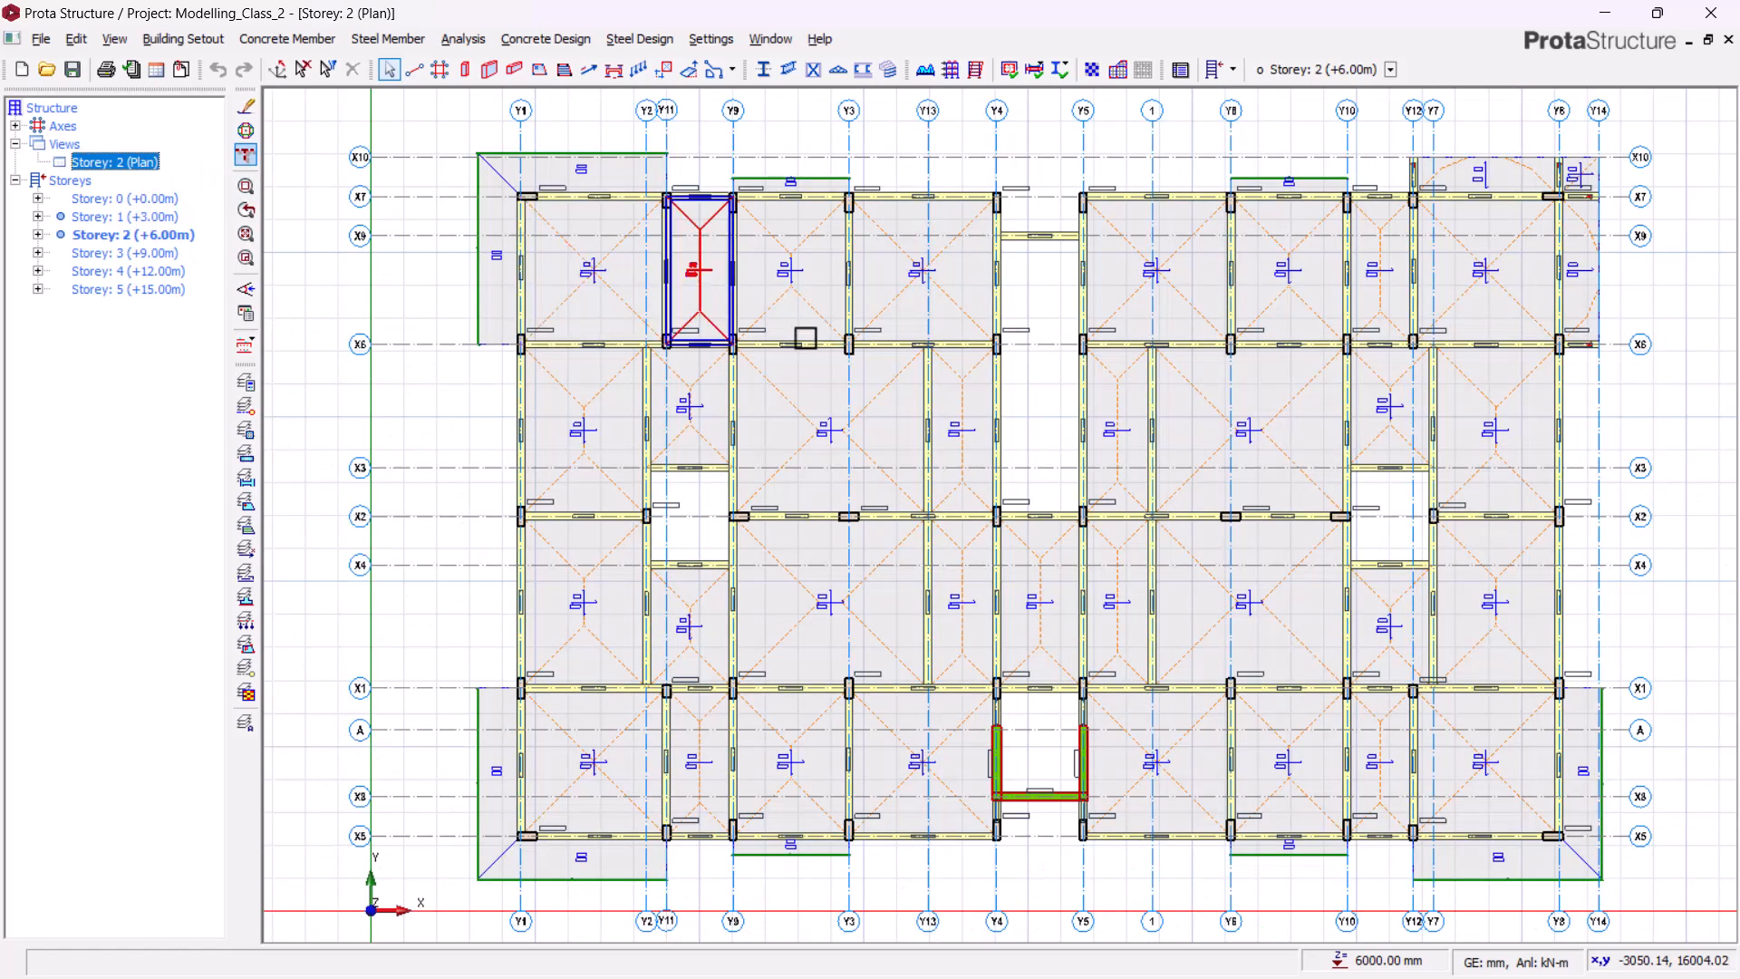
- Examine column 2C28 at axes X6 and Y3 and the surrounding column layout in the Storey 2 plan
scroll(798, 340, "down", 2)
middle_click_drag(1019, 743, 1067, 680)
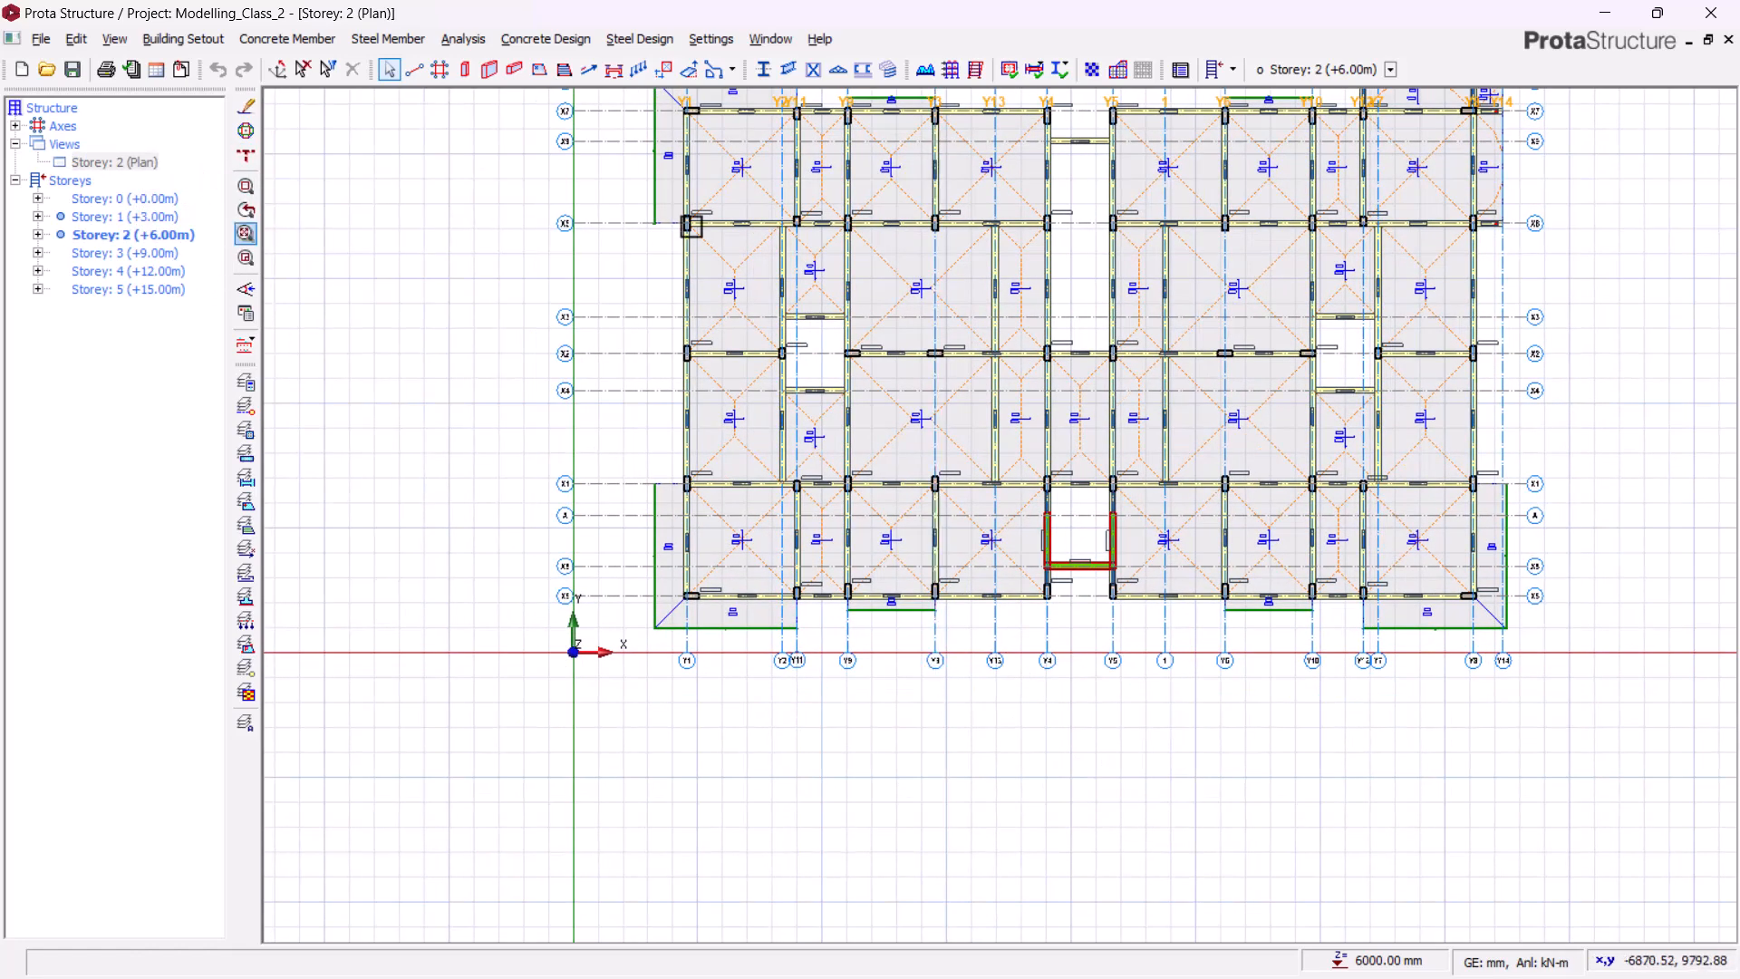
scroll(701, 221, "up", 3)
middle_click_drag(945, 292, 594, 433)
middle_click_drag(932, 586, 873, 594)
scroll(712, 362, "up", 3)
scroll(697, 362, "up", 4)
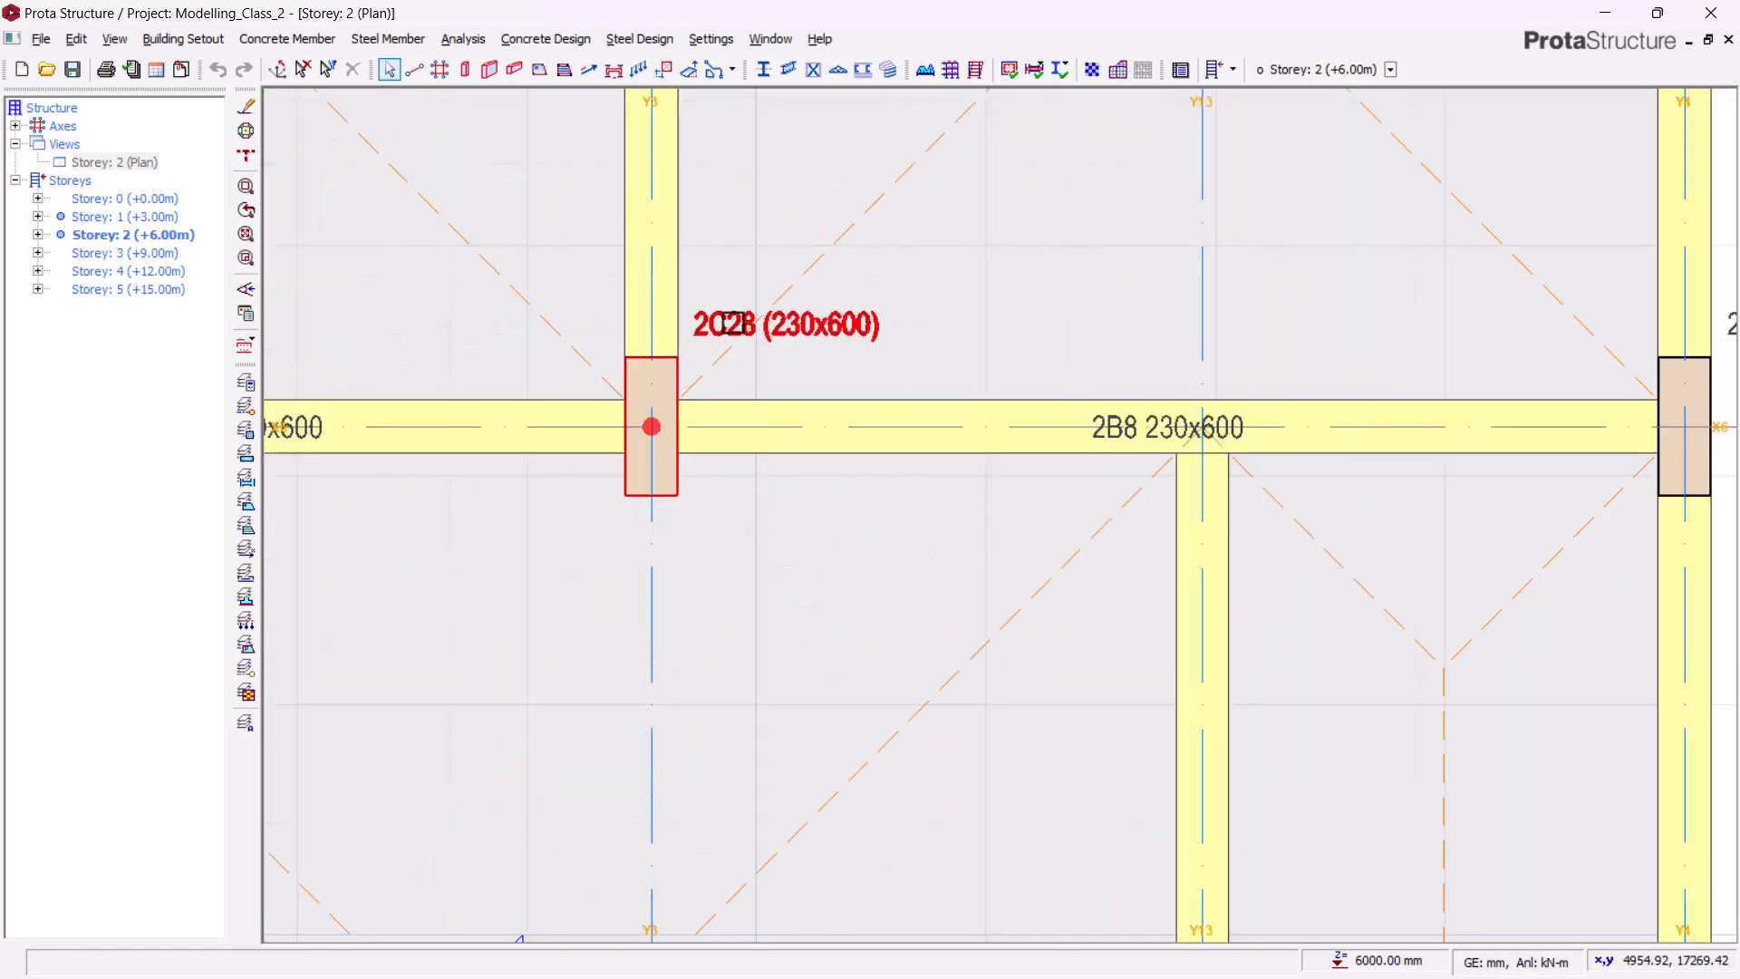
scroll(734, 322, "down", 3)
scroll(816, 408, "down", 2)
scroll(1027, 758, "down", 2)
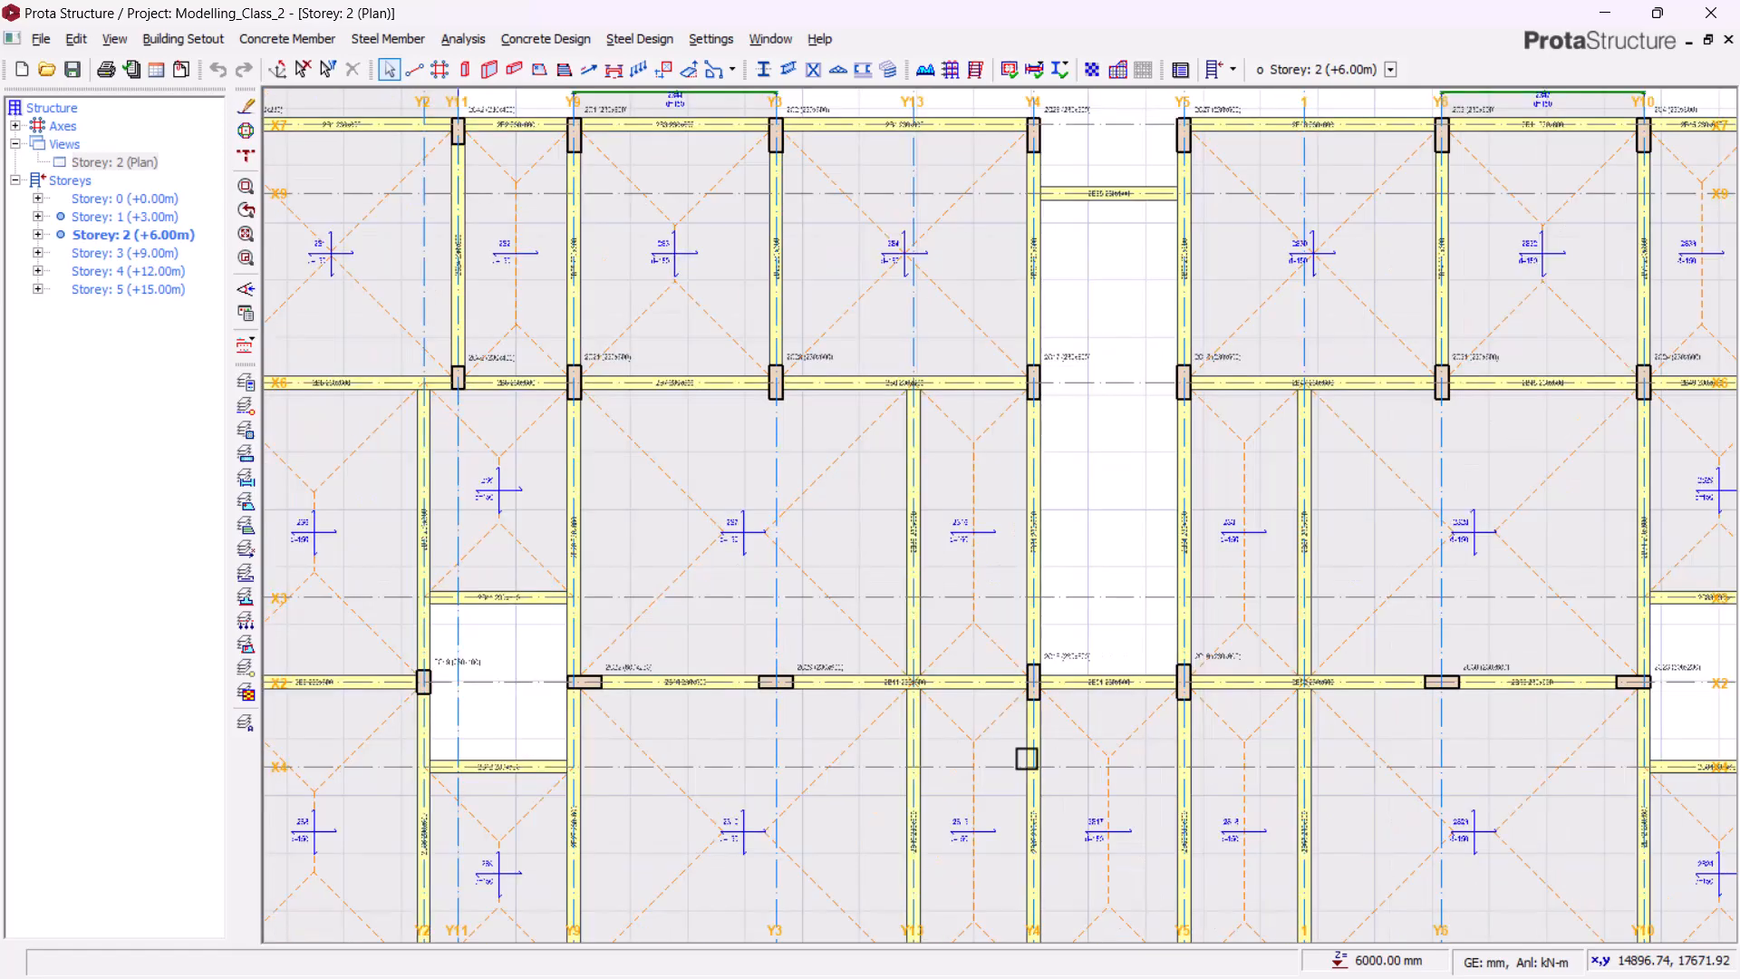
middle_click_drag(1151, 849, 954, 657)
scroll(780, 629, "down", 2)
middle_click_drag(719, 765, 940, 578)
middle_click_drag(795, 620, 831, 659)
middle_click_drag(702, 444, 624, 633)
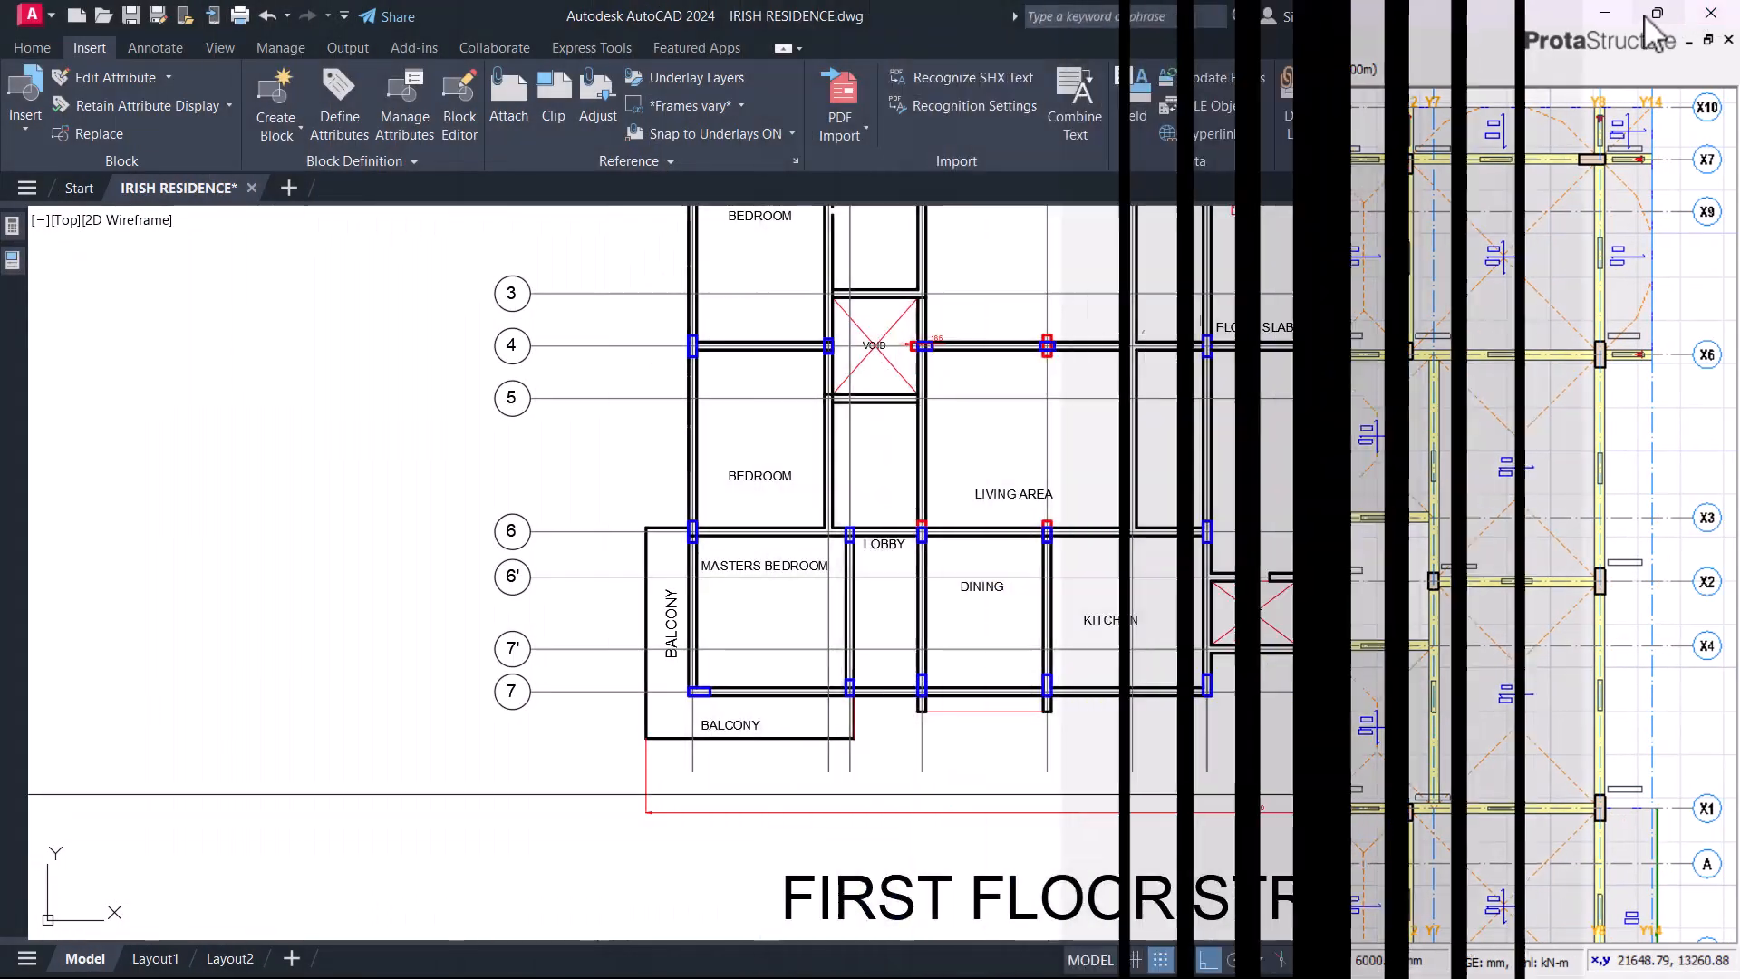
- Switch to AutoCAD and compare the red and blue column outlines on axis 6 around the dining room of the first floor layout
middle_click_drag(1238, 898, 1129, 795)
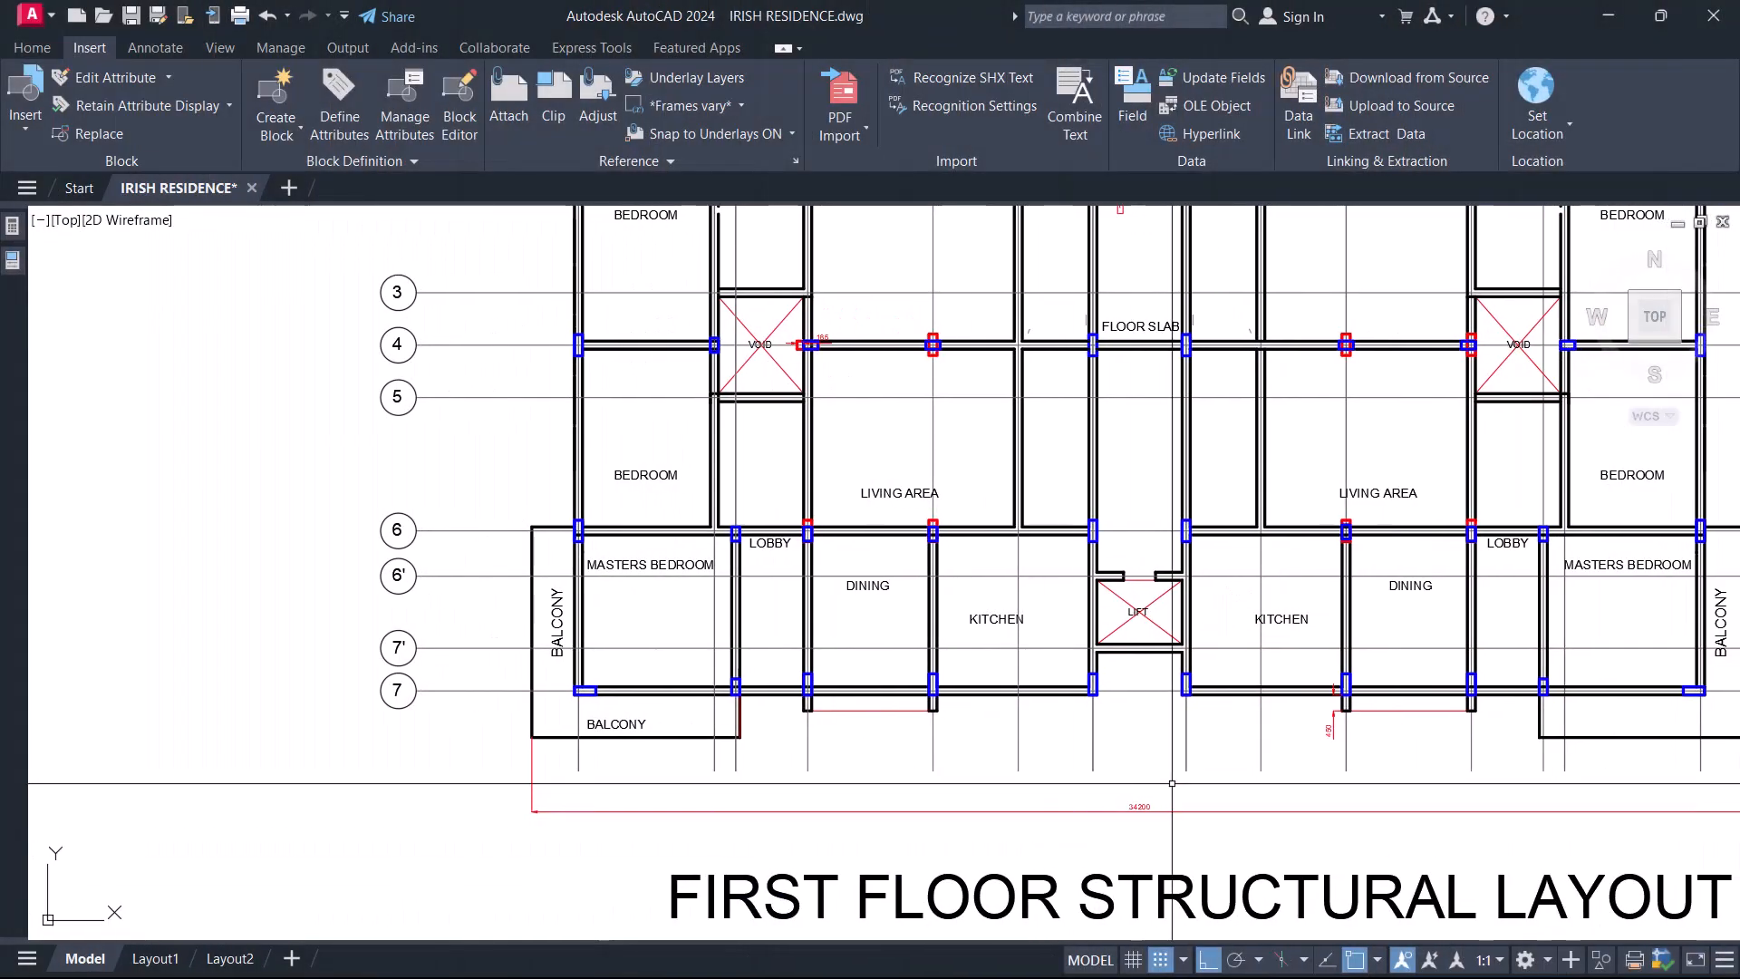
scroll(854, 747, "up", 4)
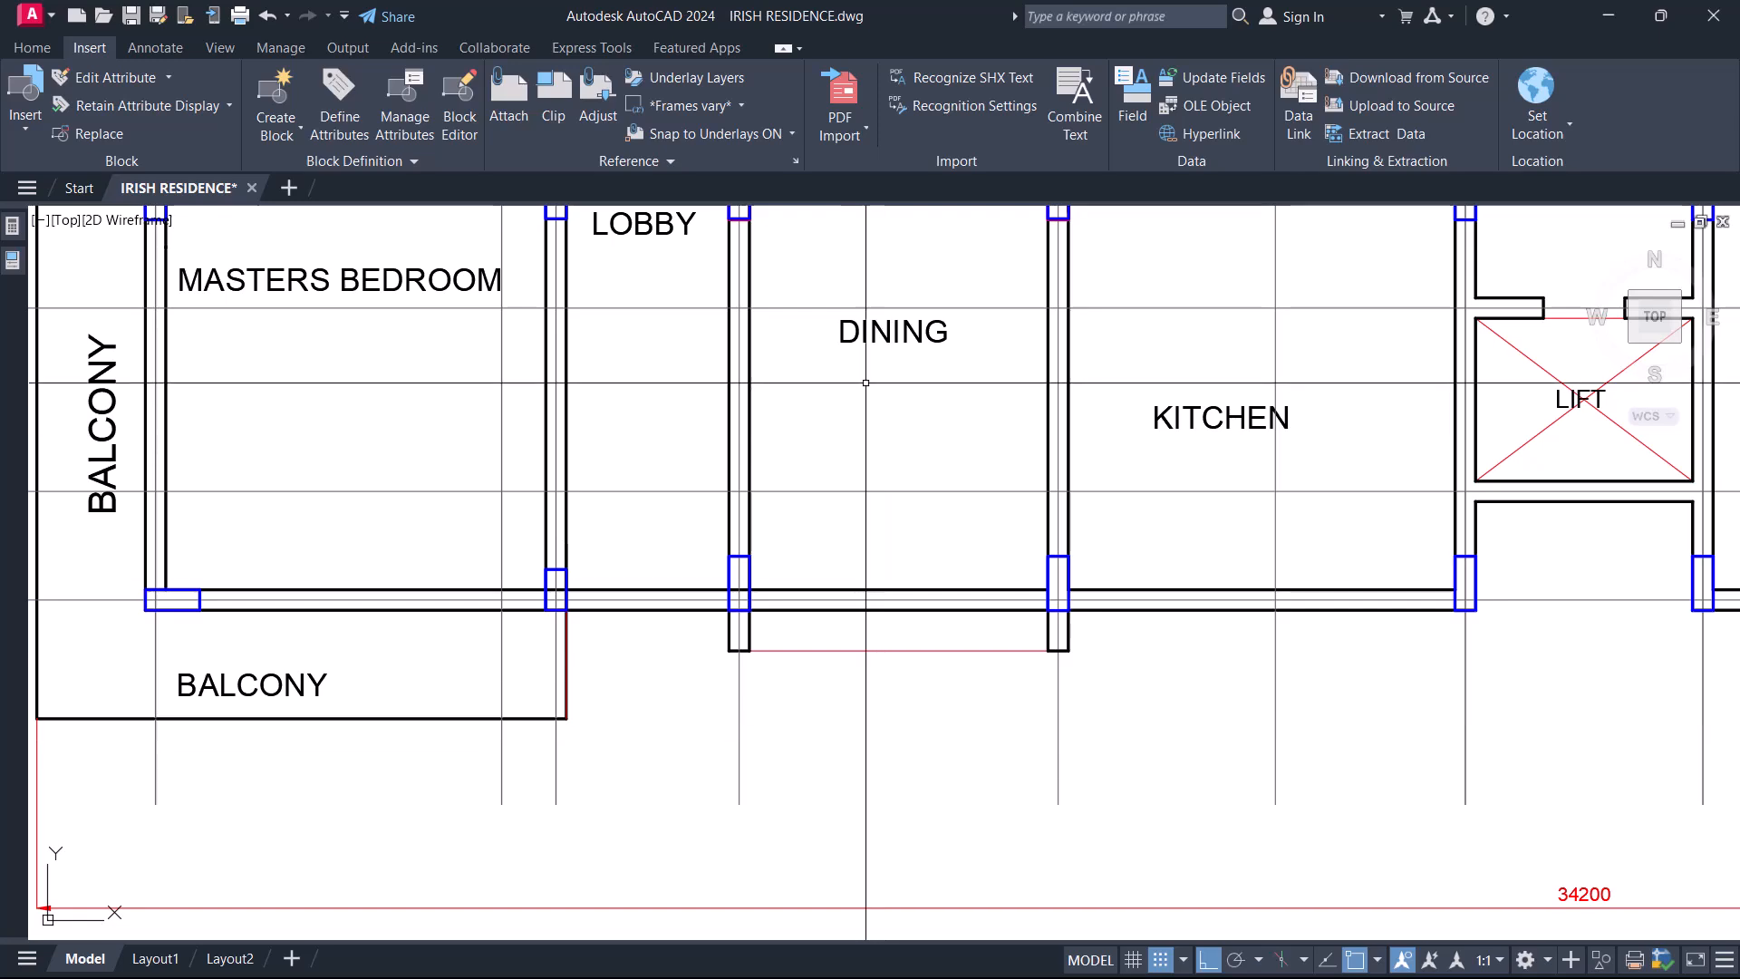
middle_click_drag(866, 363, 871, 587)
scroll(832, 311, "up", 2)
scroll(696, 433, "up", 4)
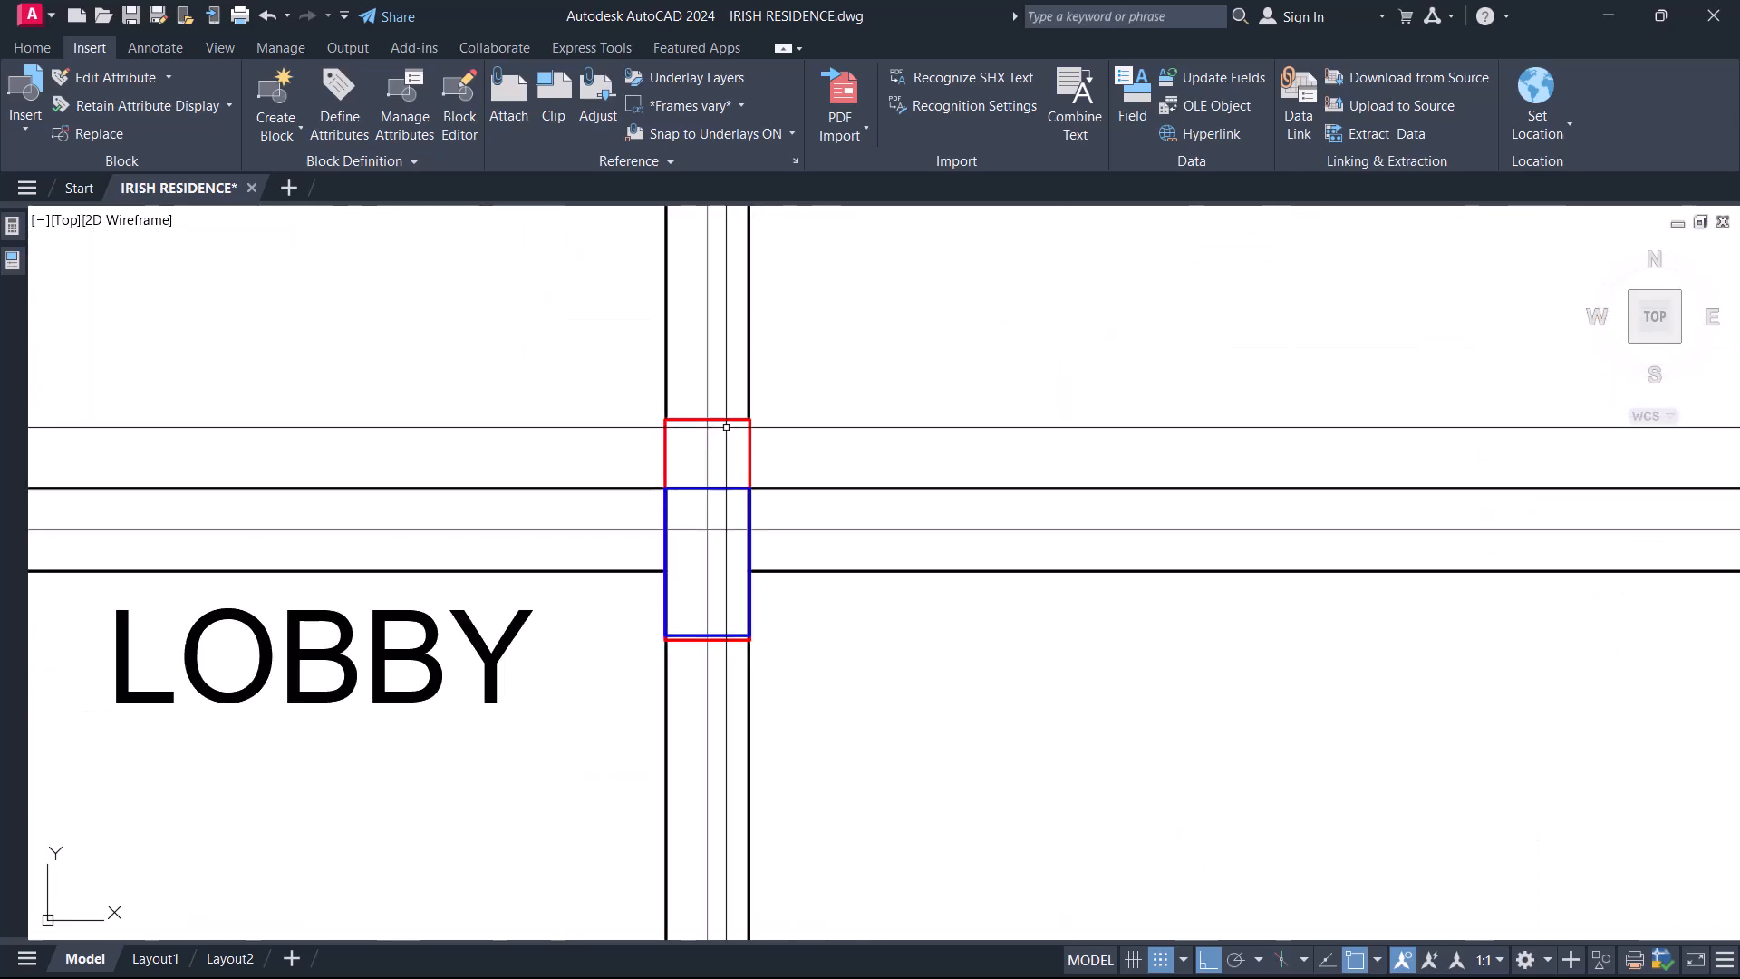
left_click(750, 435)
scroll(947, 365, "down", 4)
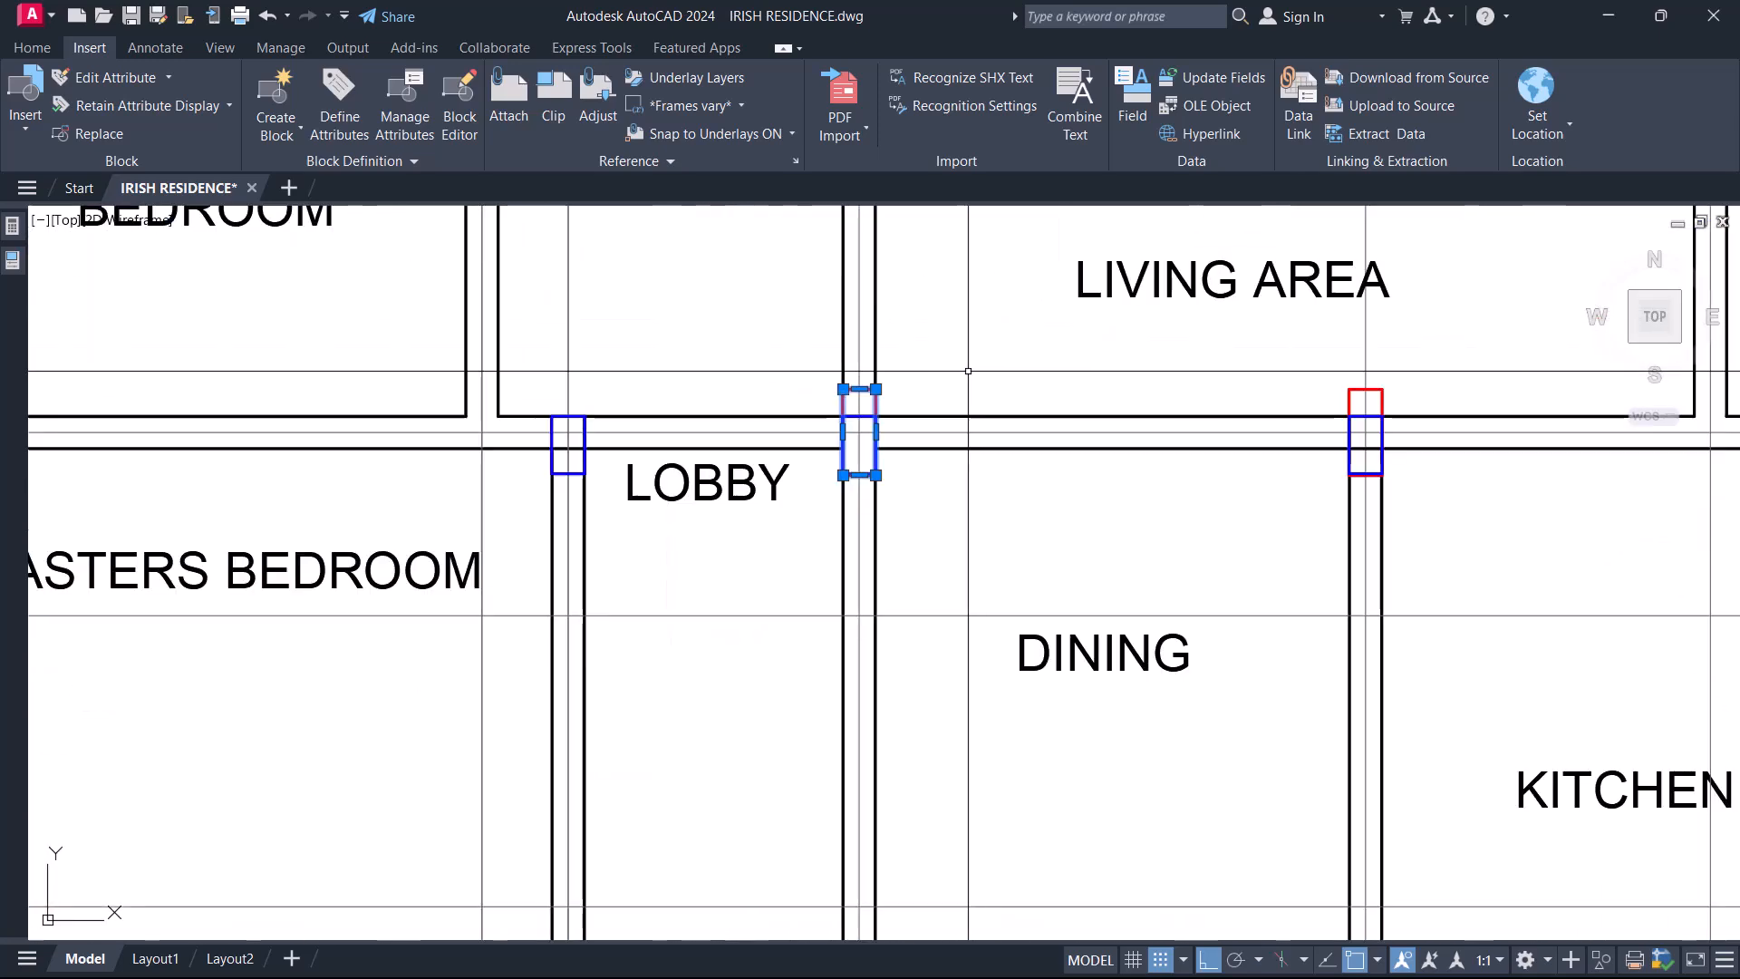
scroll(842, 411, "up", 6)
left_click(793, 356)
left_click(1066, 656)
key("Escape")
- Check the red and blue outlines of the remaining columns along axis 6 of the first floor layout
scroll(848, 364, "up", 4)
left_click(826, 371)
scroll(821, 386, "down", 4)
left_click(1112, 653)
scroll(963, 601, "down", 8)
middle_click_drag(1562, 666, 1454, 681)
scroll(1051, 614, "up", 6)
scroll(355, 548, "down", 2)
key("Escape")
middle_click_drag(1138, 516, 909, 585)
scroll(884, 556, "up", 4)
left_click(913, 537)
left_click(769, 591)
scroll(1052, 635, "down", 8)
scroll(950, 651, "down", 6)
key("Escape")
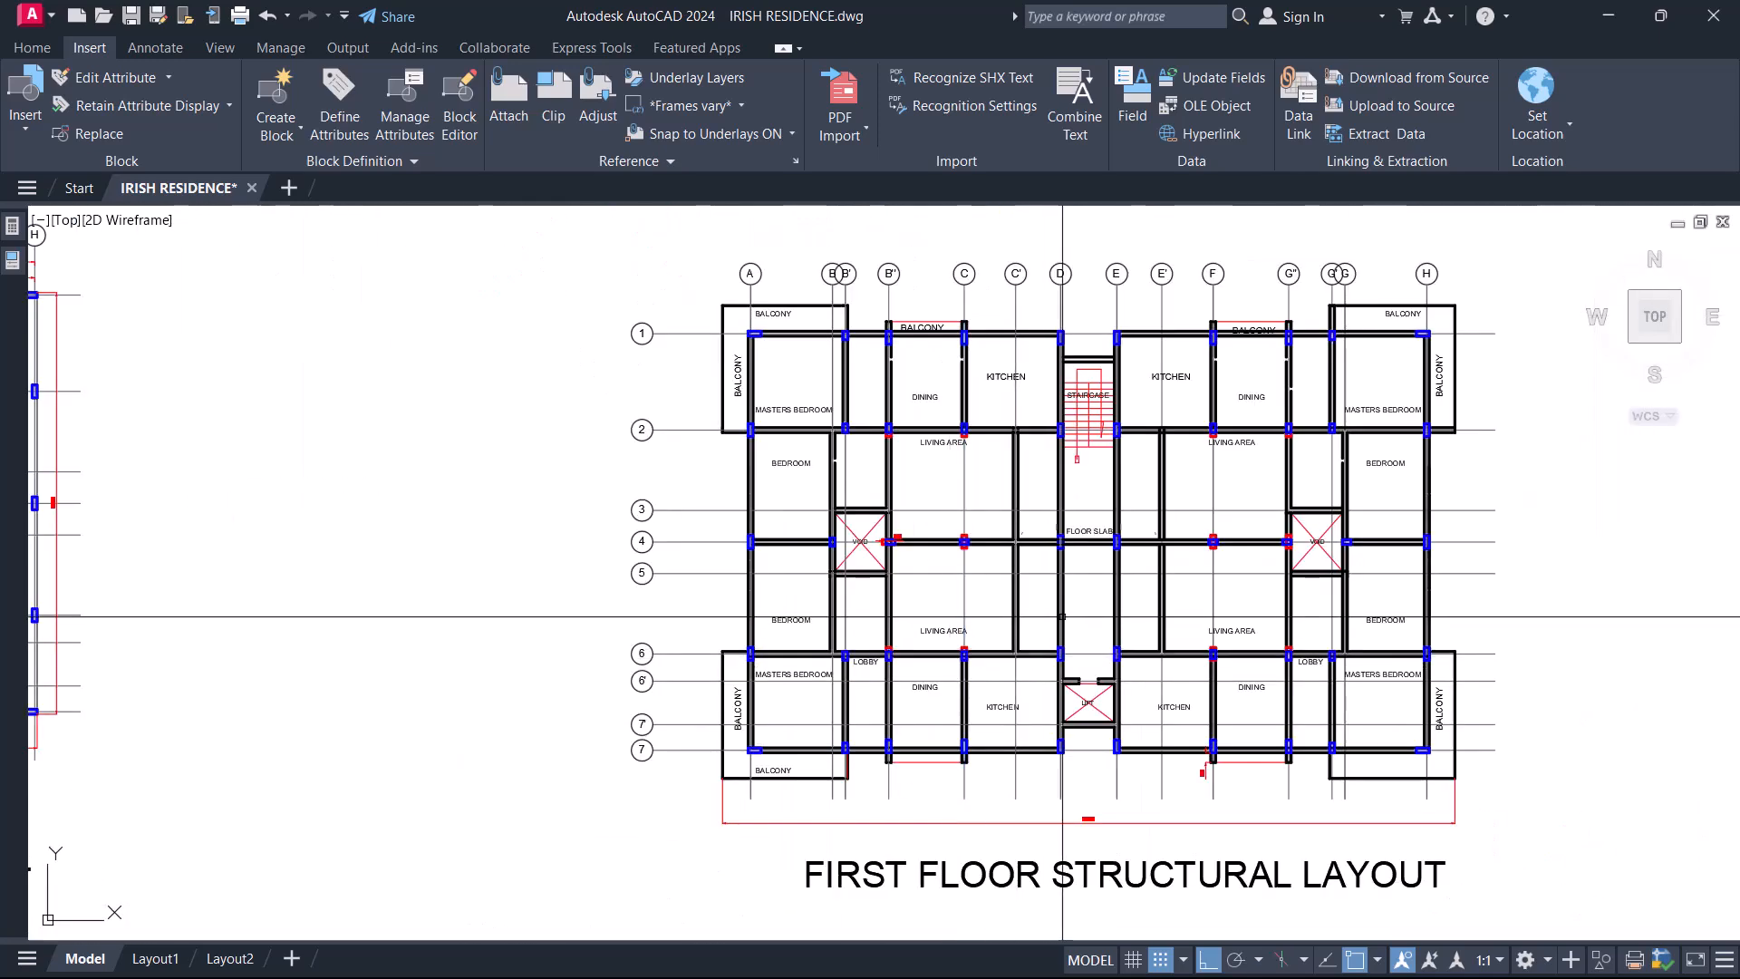
- Compare the red and blue column outlines along axis 2 beside the living area of the first floor layout
scroll(966, 467, "up", 8)
middle_click_drag(898, 258, 998, 517)
scroll(999, 518, "up", 4)
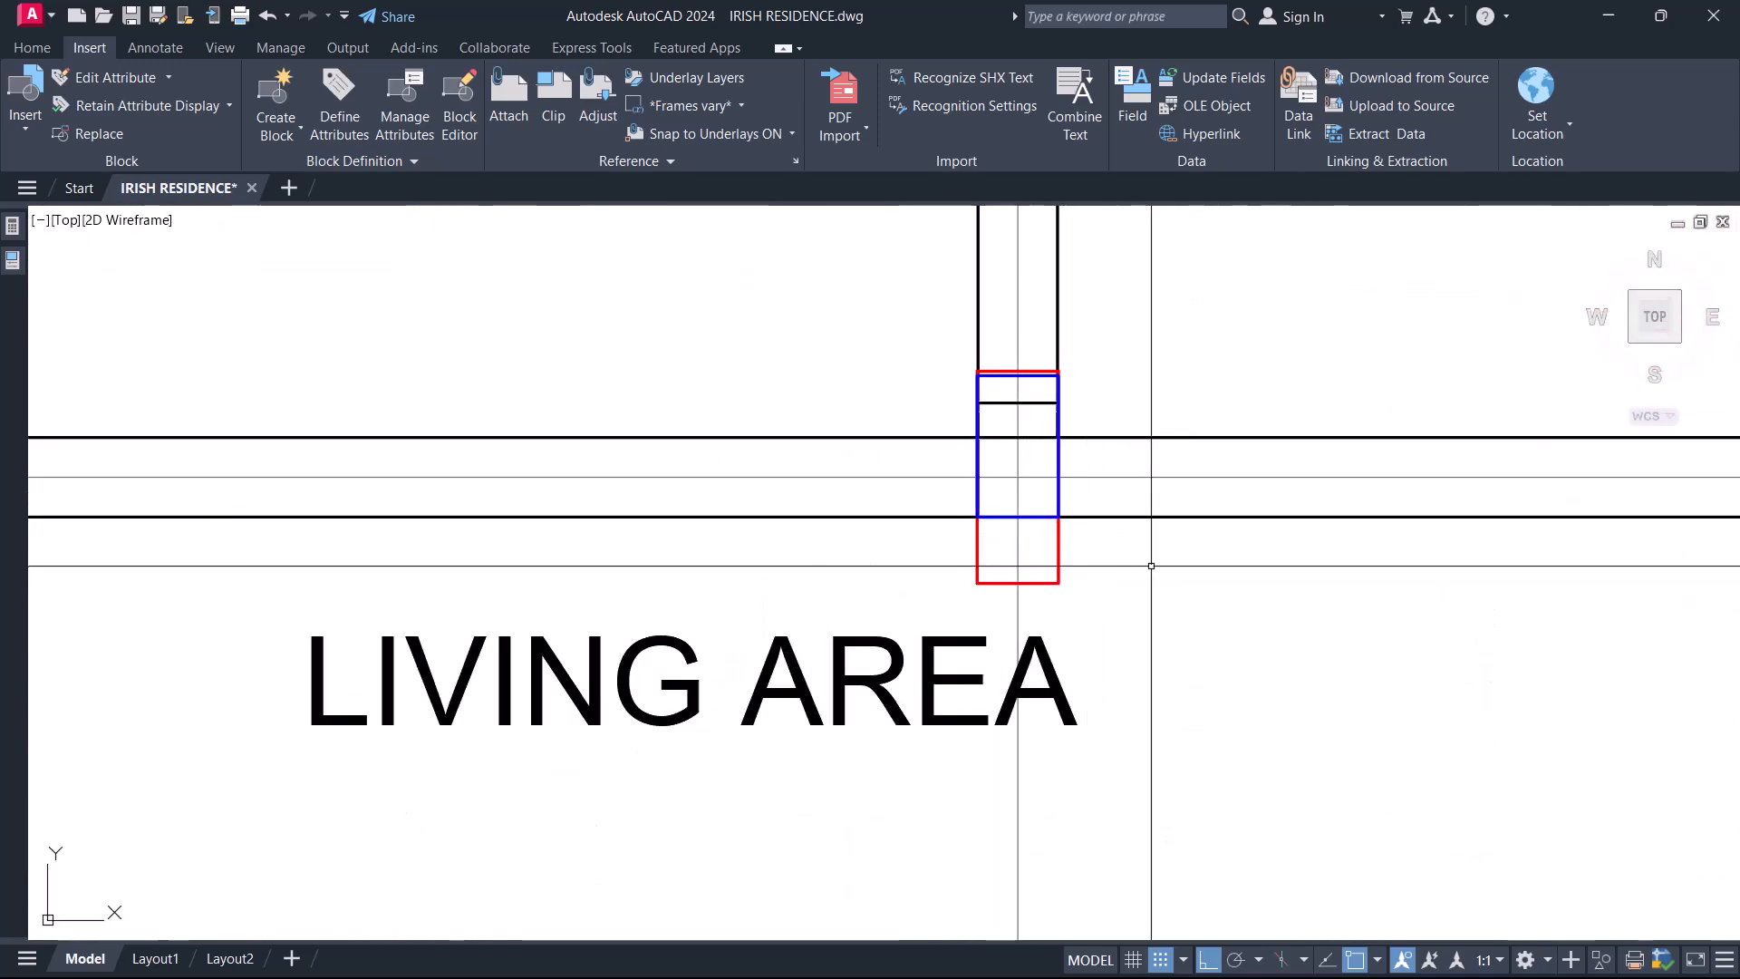
left_click(1058, 539)
scroll(1205, 542, "down", 4)
scroll(657, 565, "up", 8)
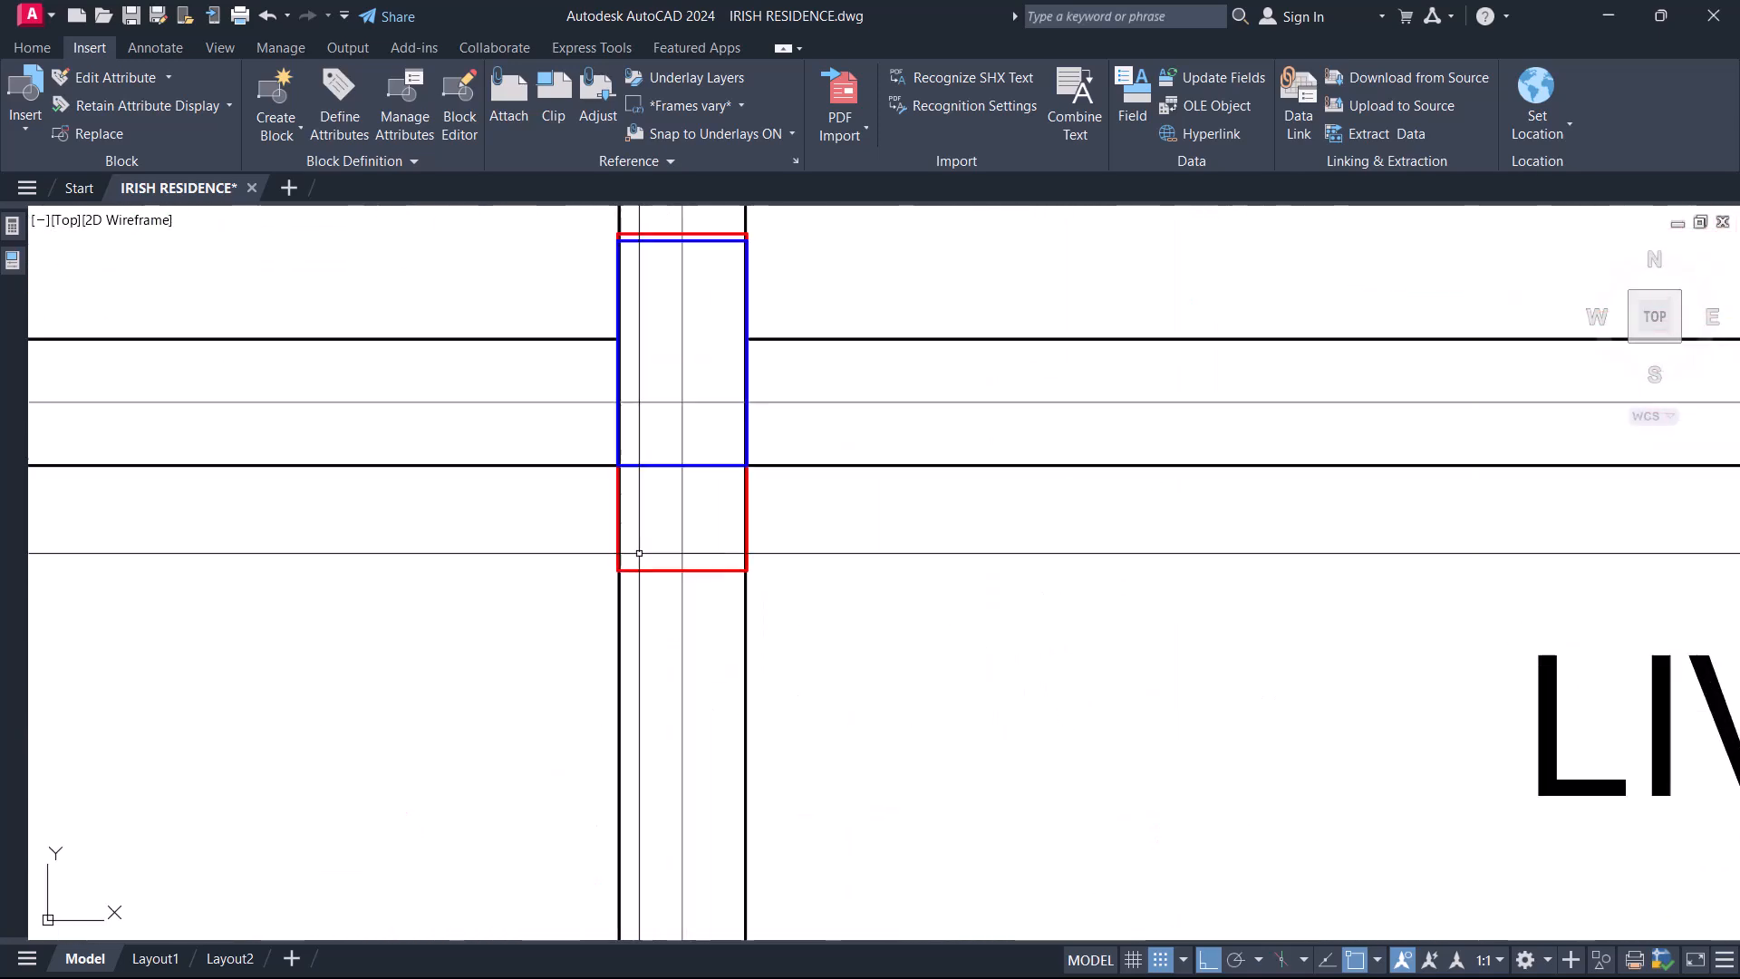
left_click(707, 551)
left_click(672, 389)
scroll(1069, 461, "down", 6)
scroll(1069, 460, "down", 8)
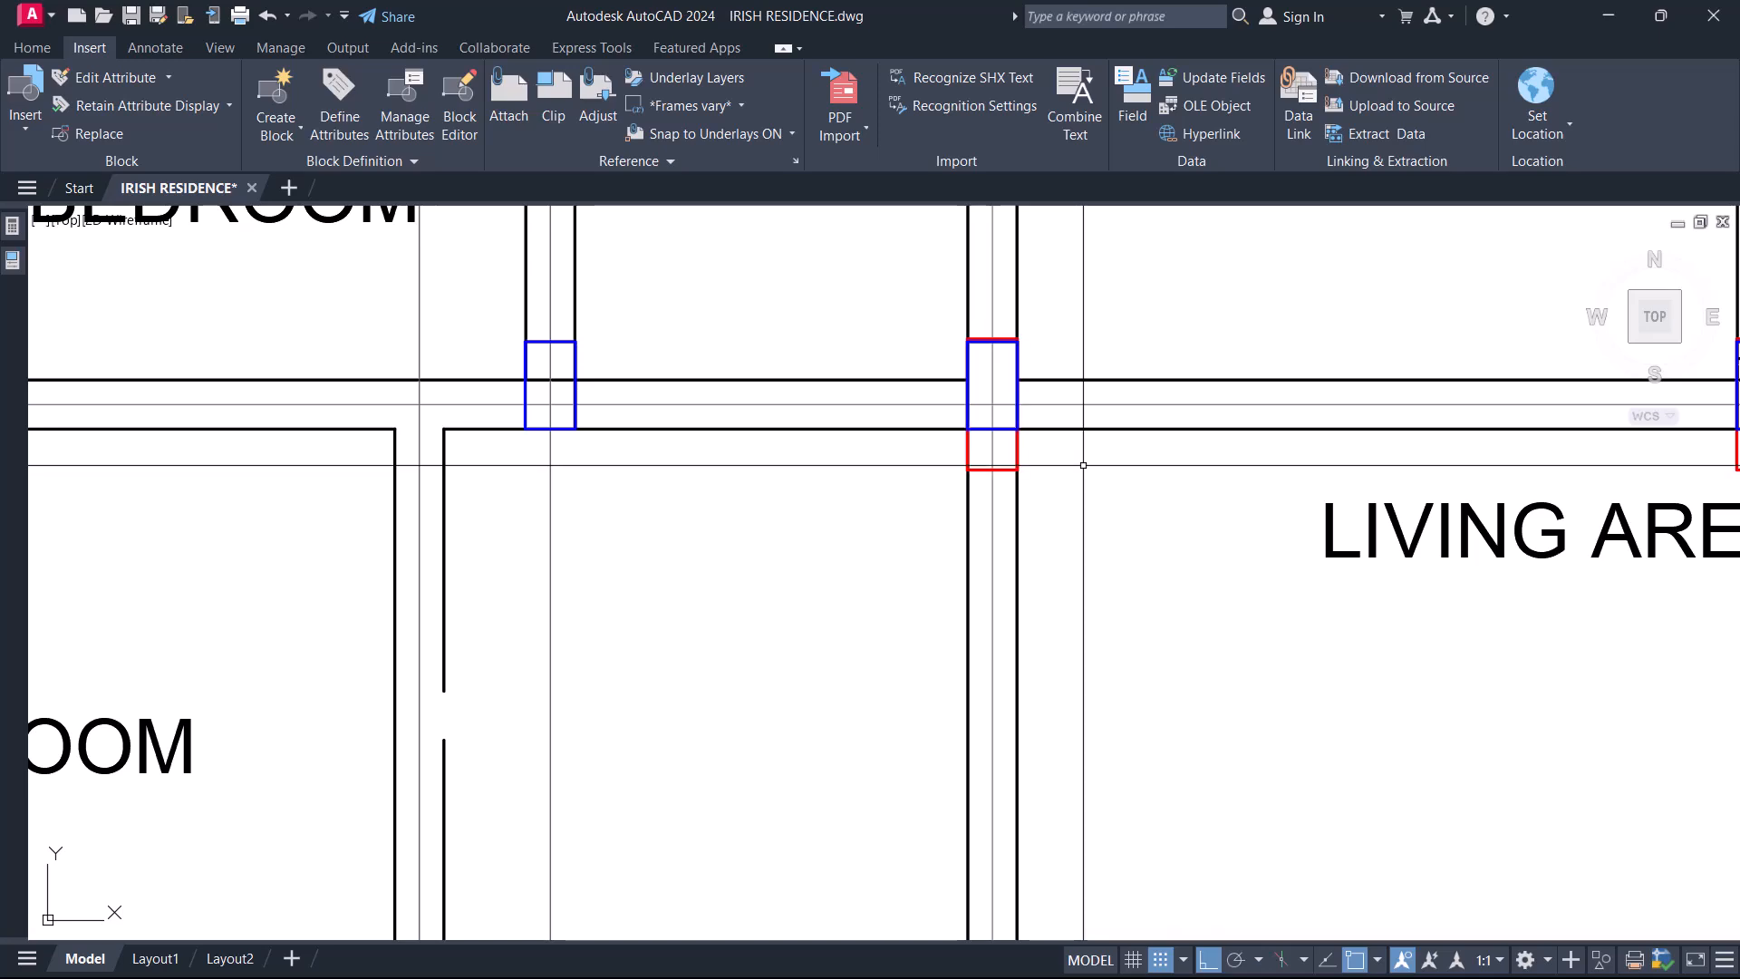
key("Escape")
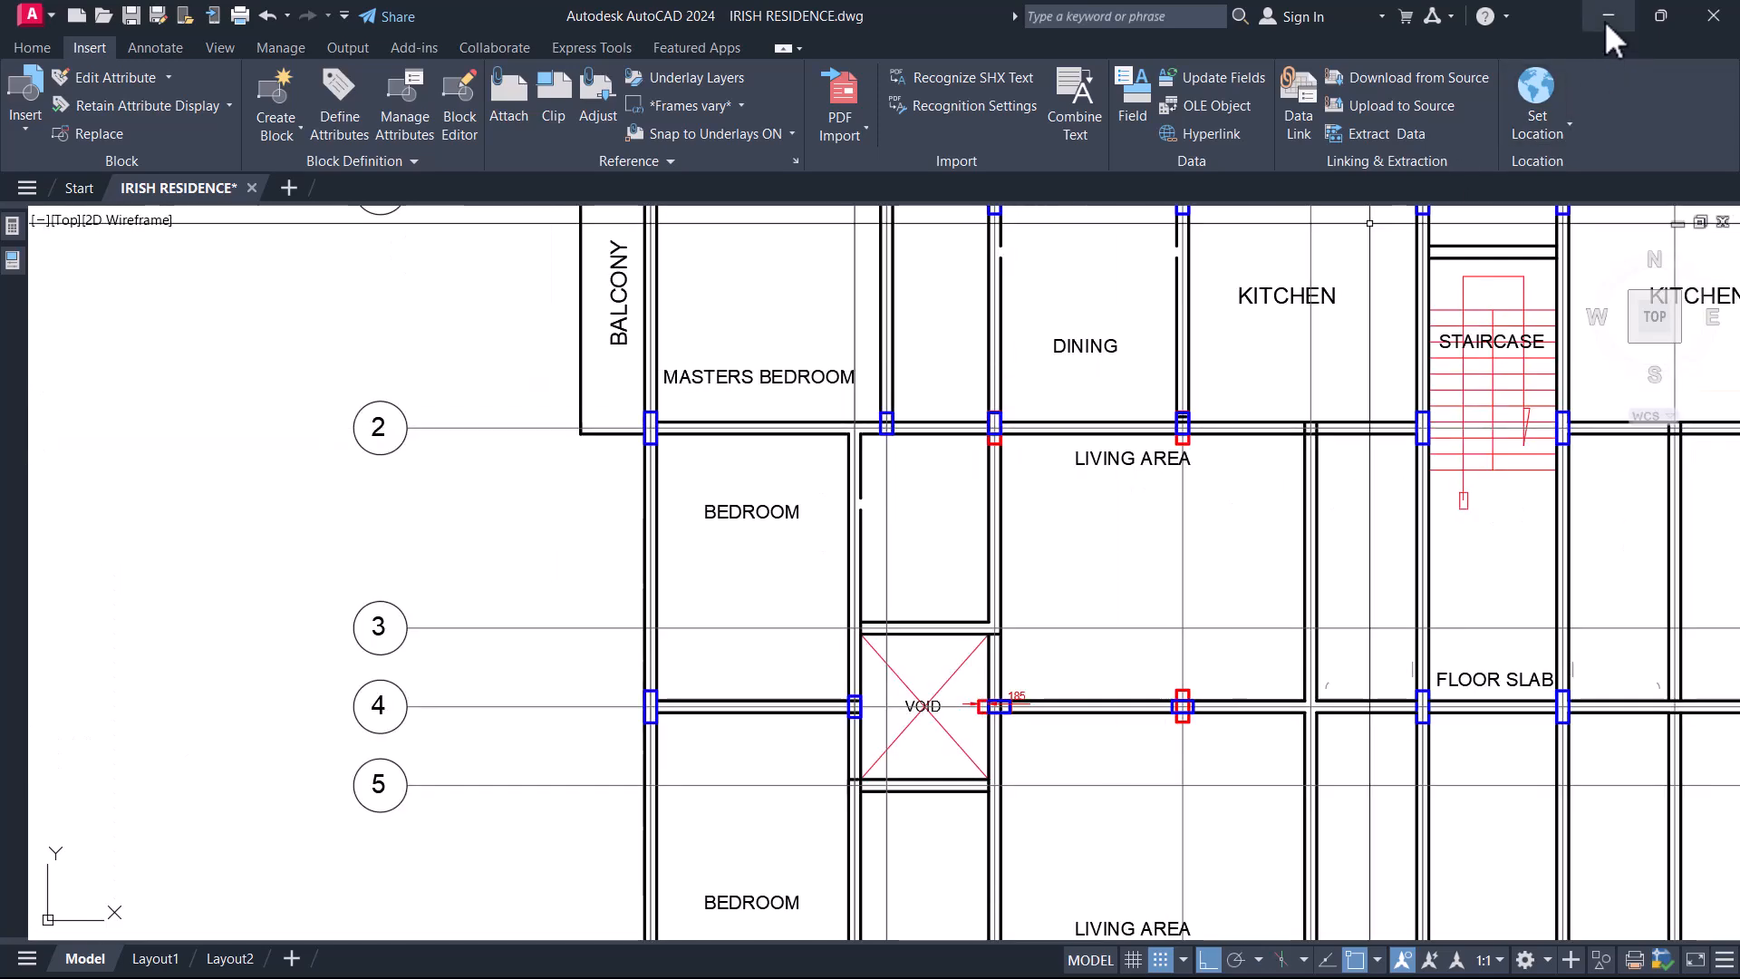
- Switch back to ProtaStructure and set the b2 dimension of Storey 2 column 2C28 at axes X6 and Y3 to 450 mm
left_click(1608, 27)
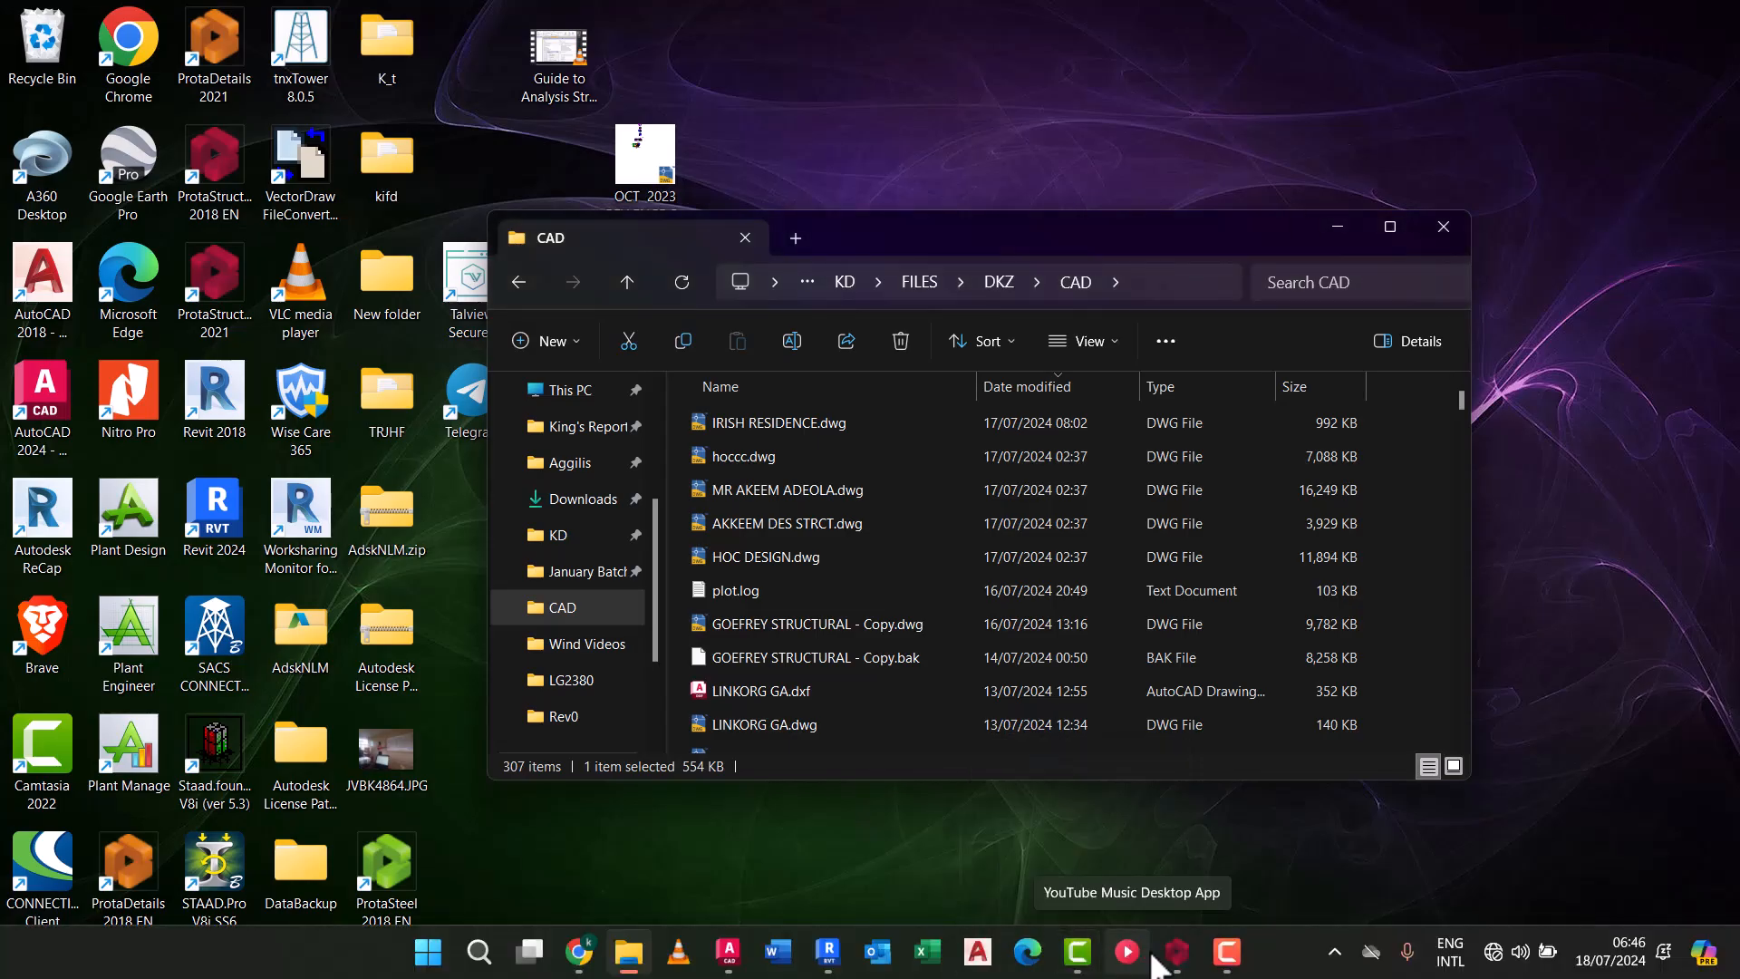
left_click(1160, 961)
scroll(903, 357, "up", 3)
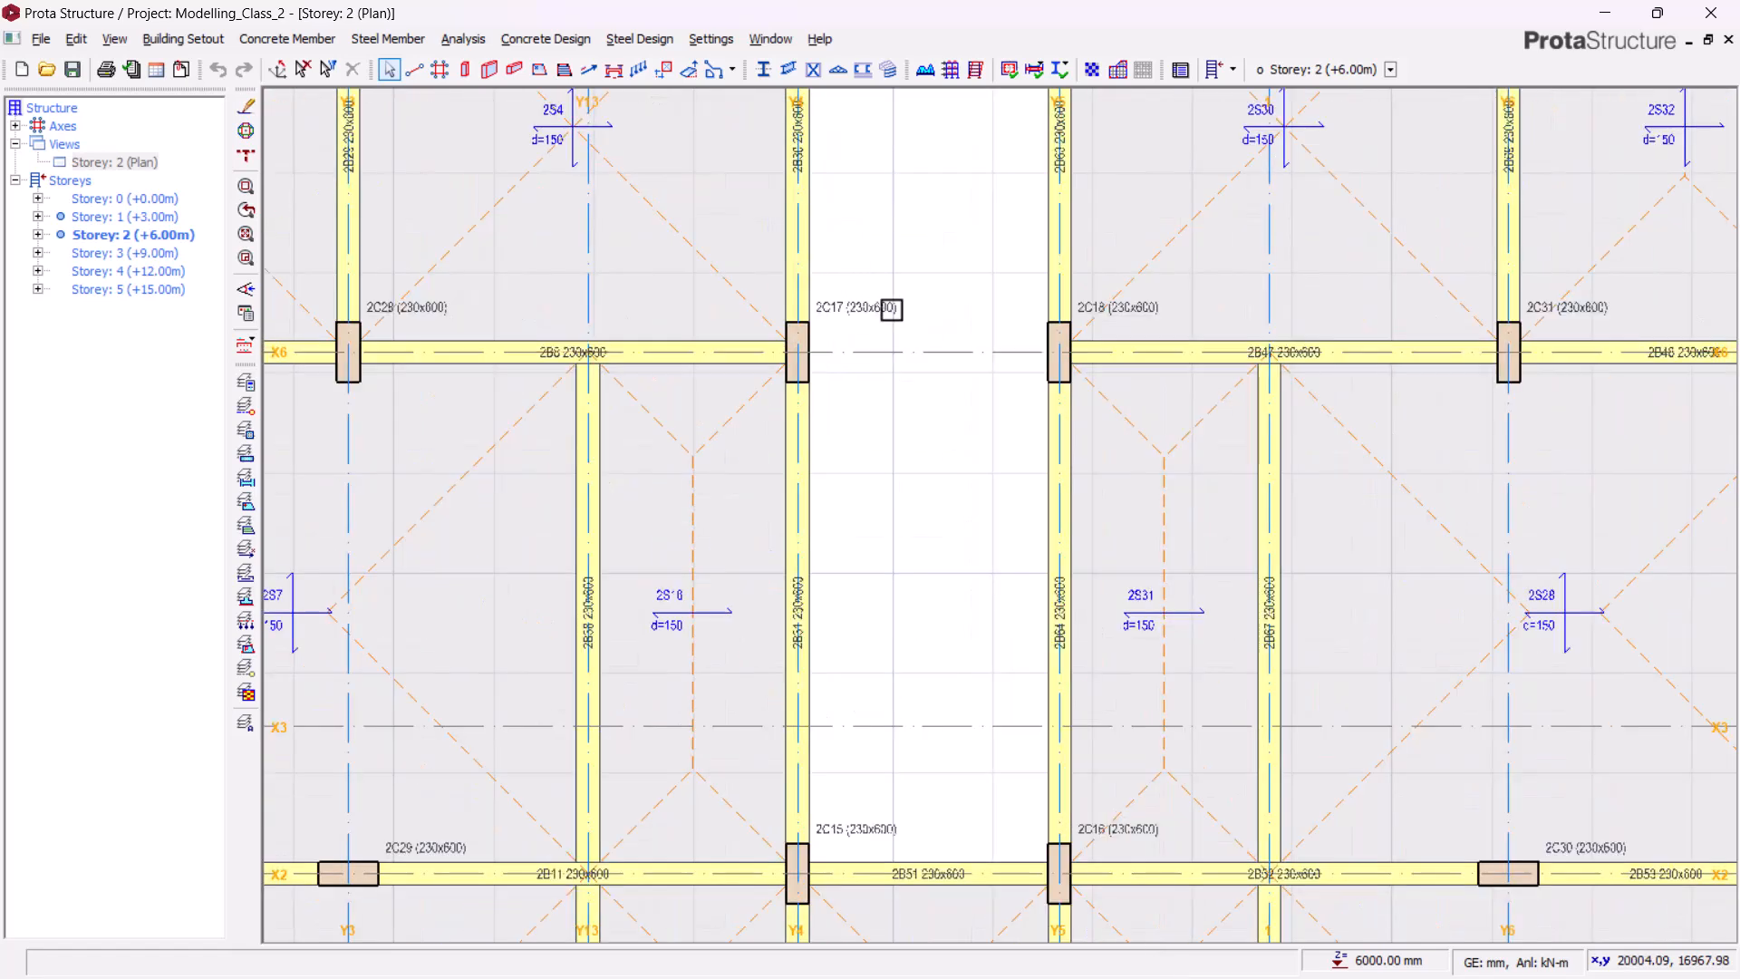
scroll(887, 298, "down", 1)
scroll(521, 404, "up", 1)
middle_click_drag(758, 322, 758, 429)
scroll(699, 389, "down", 1)
scroll(843, 295, "up", 2)
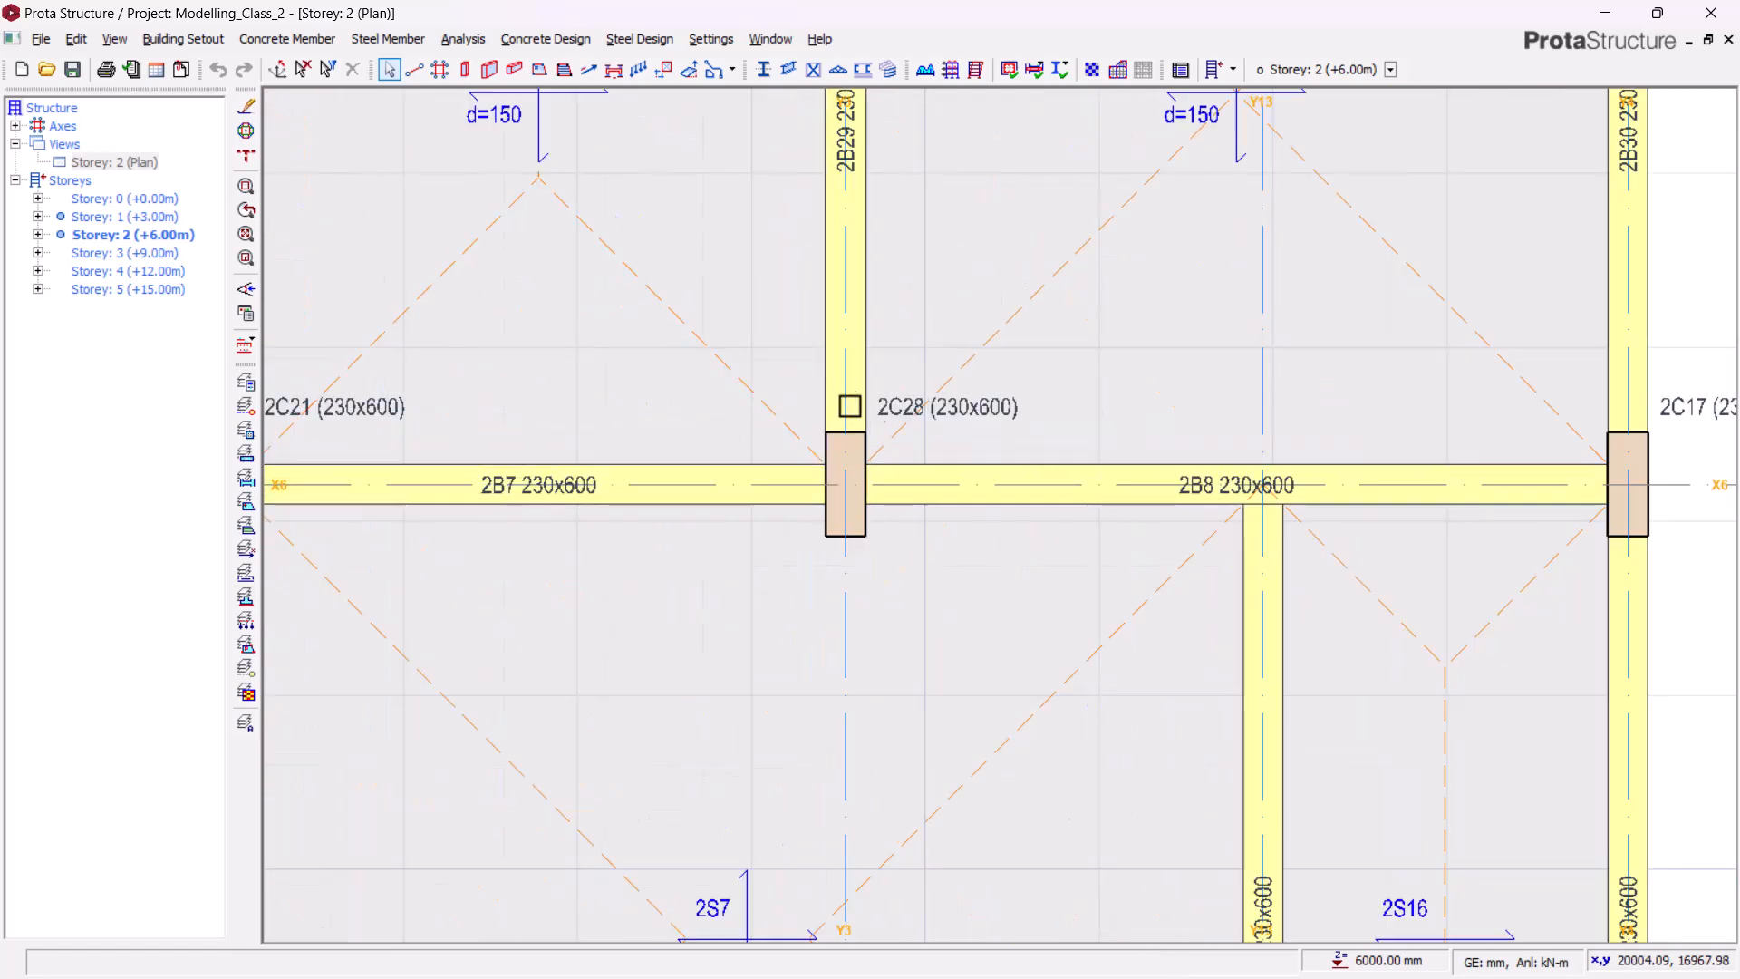
scroll(929, 420, "up", 1)
left_click(922, 414)
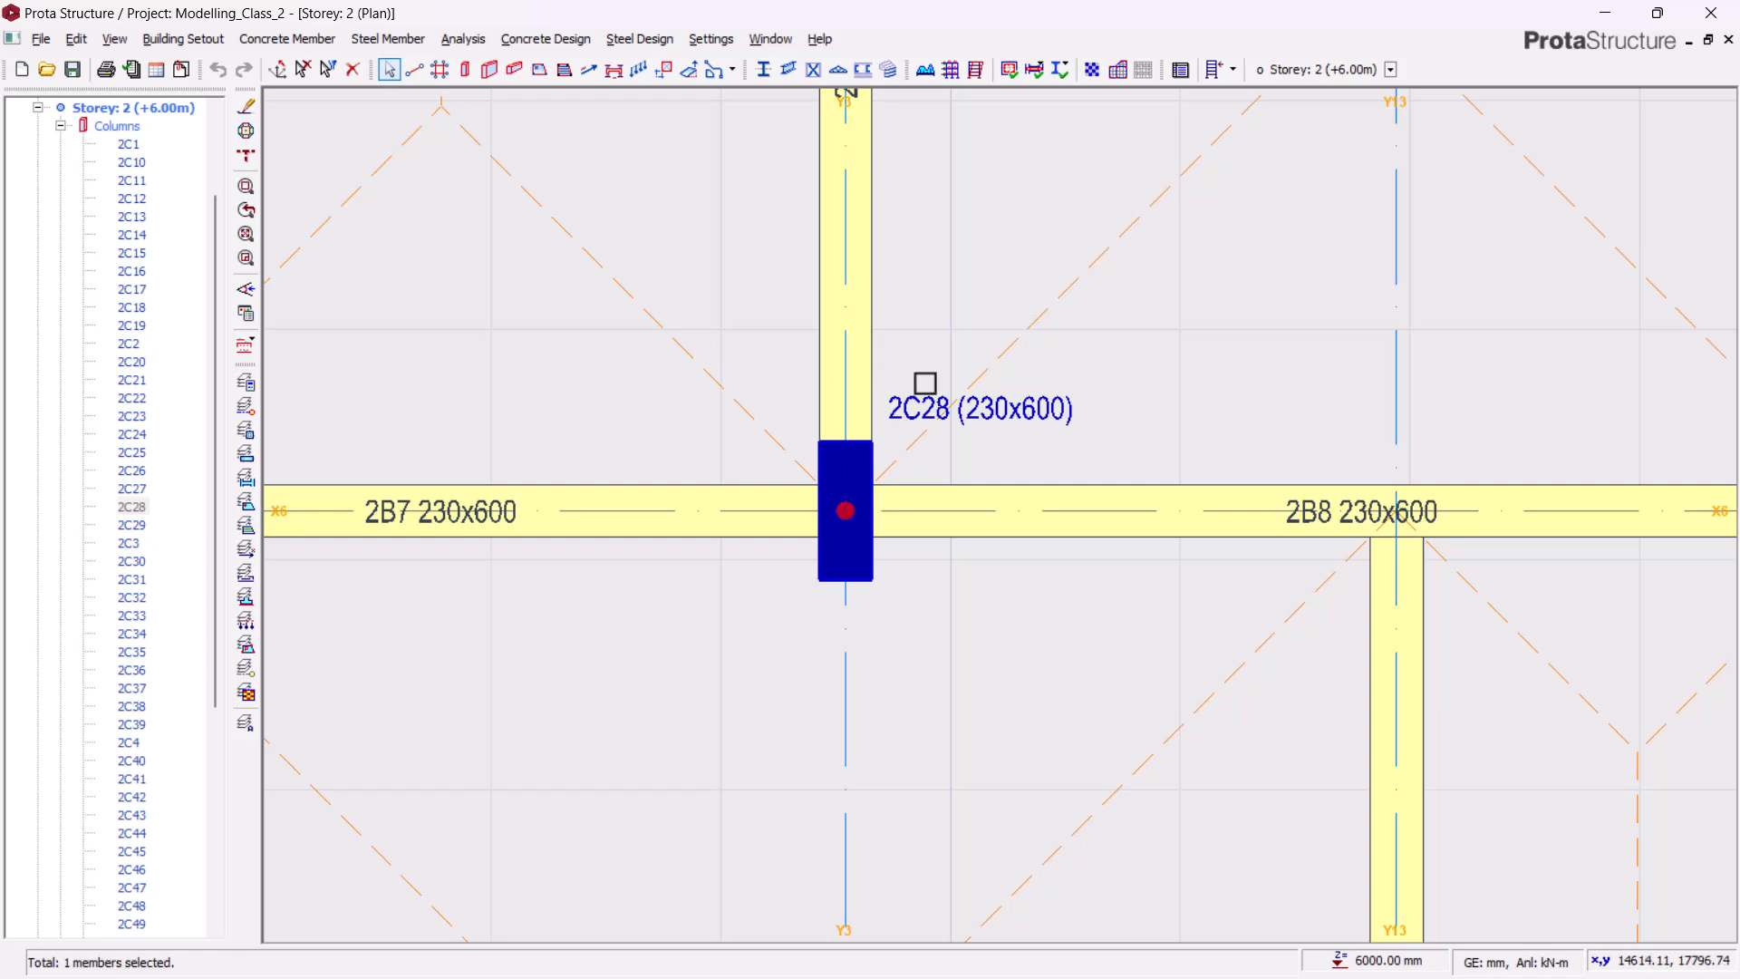
right_click(937, 412)
left_click(961, 427)
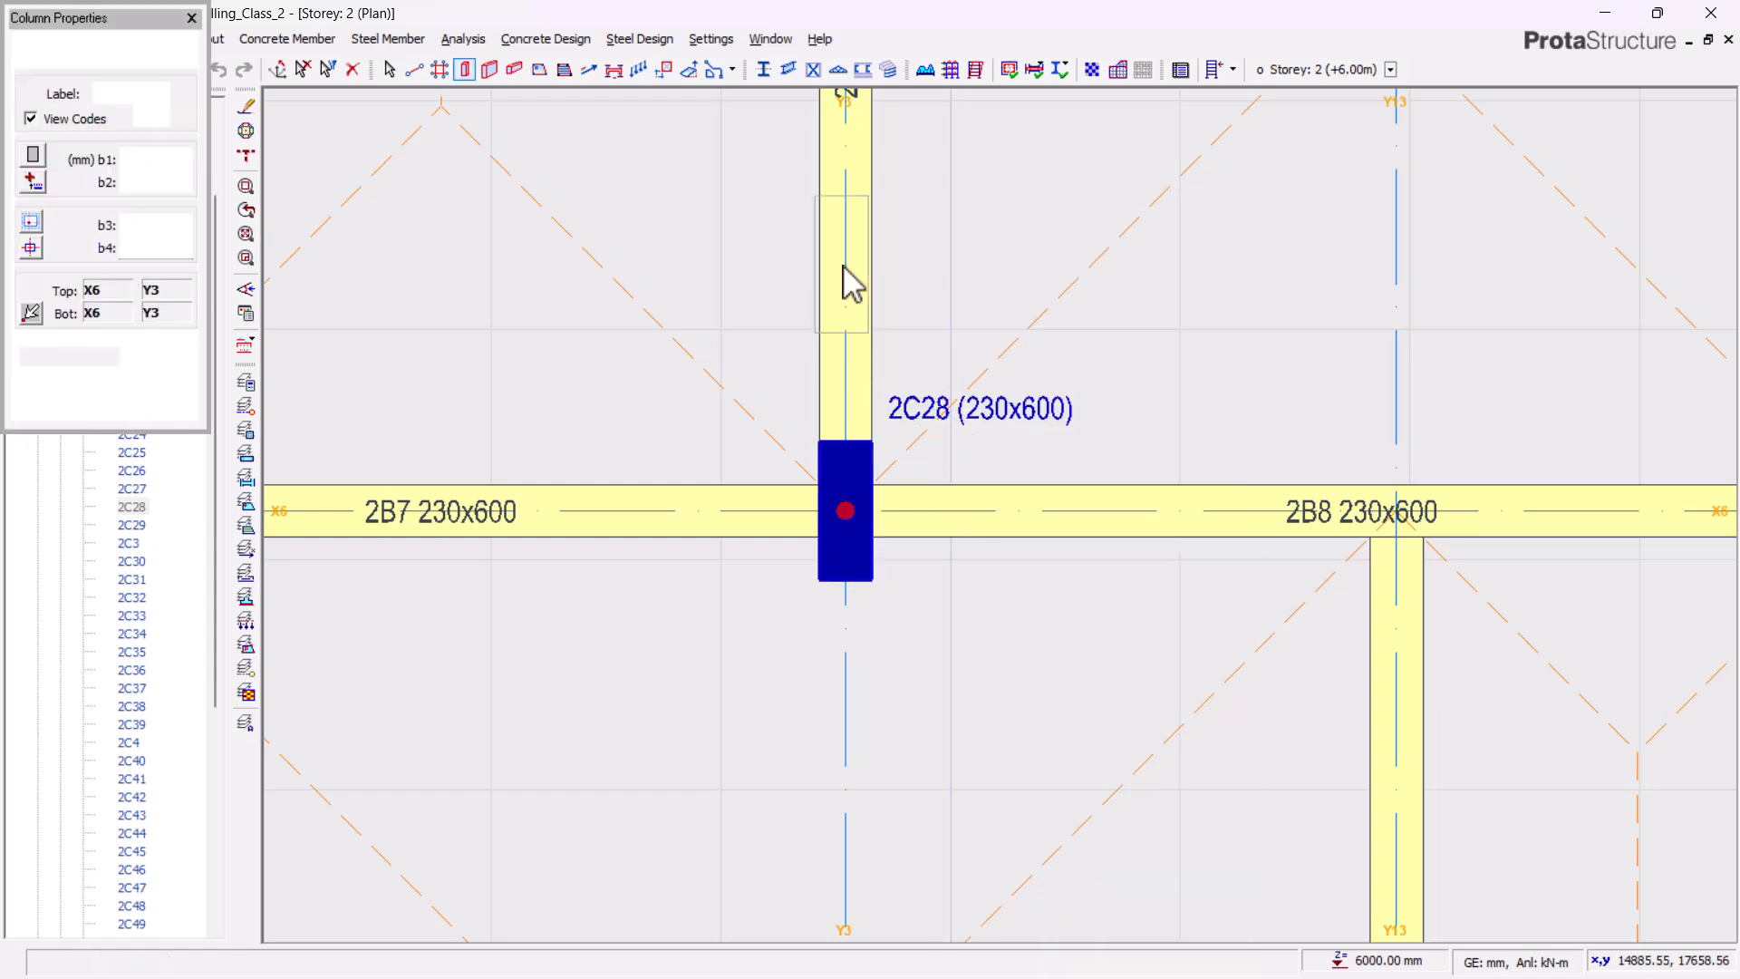
double_click(174, 181)
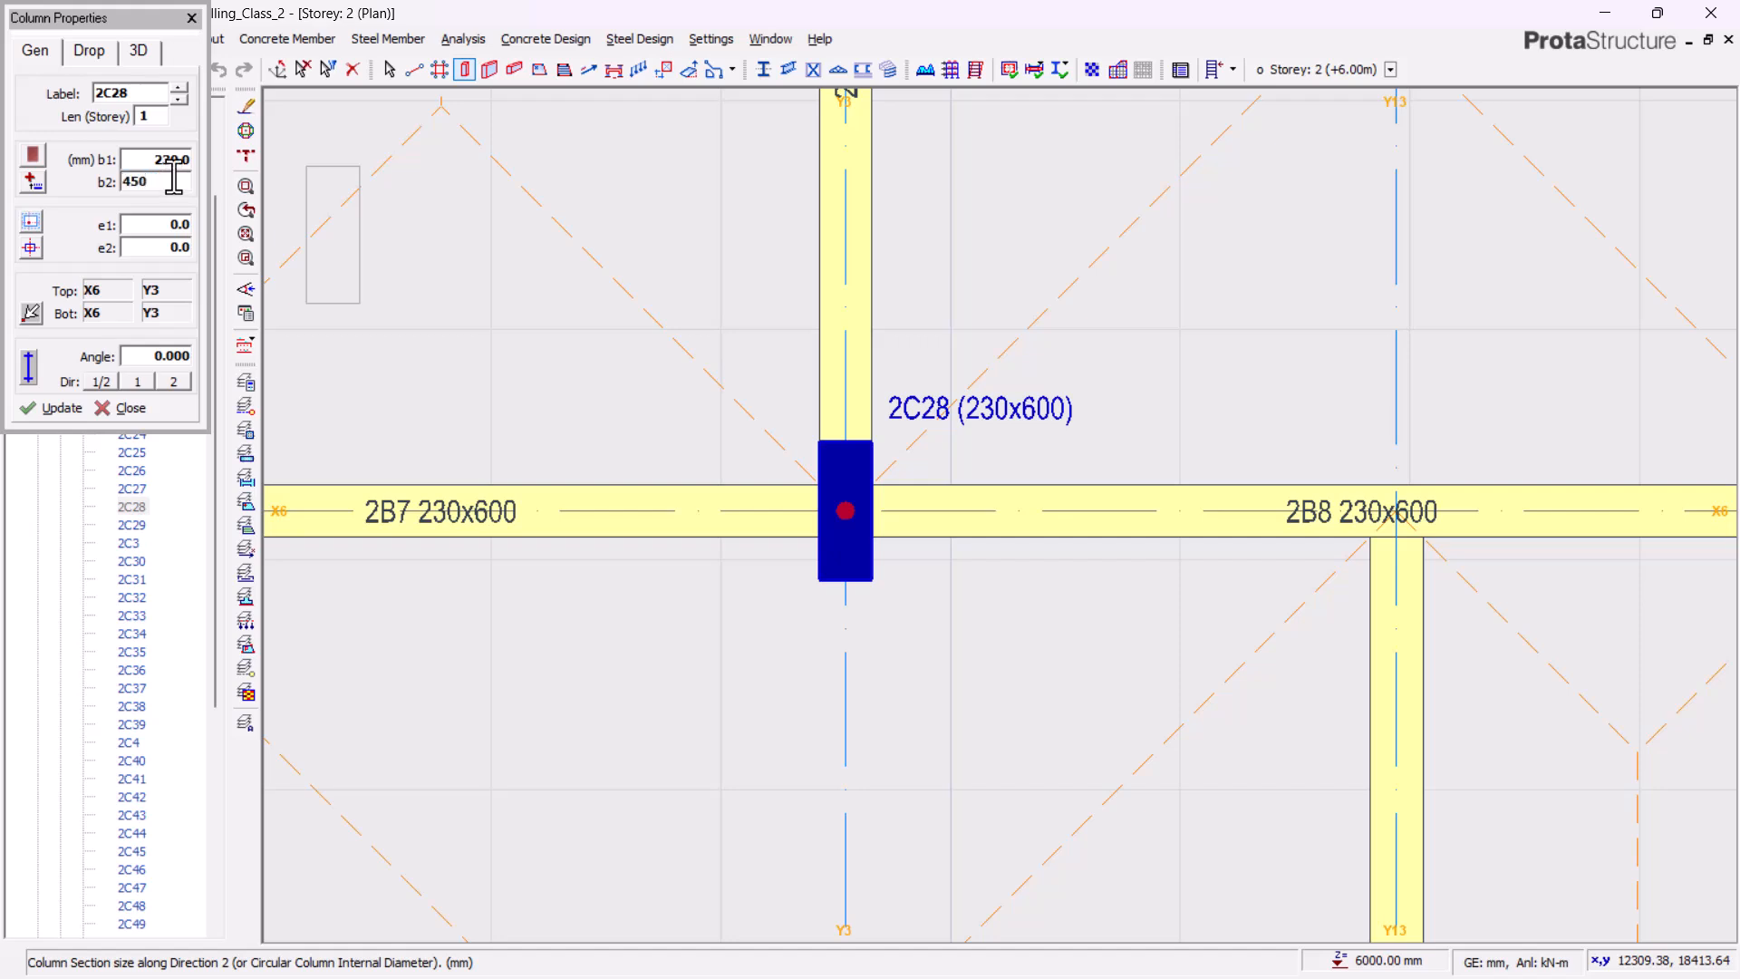
left_click(69, 414)
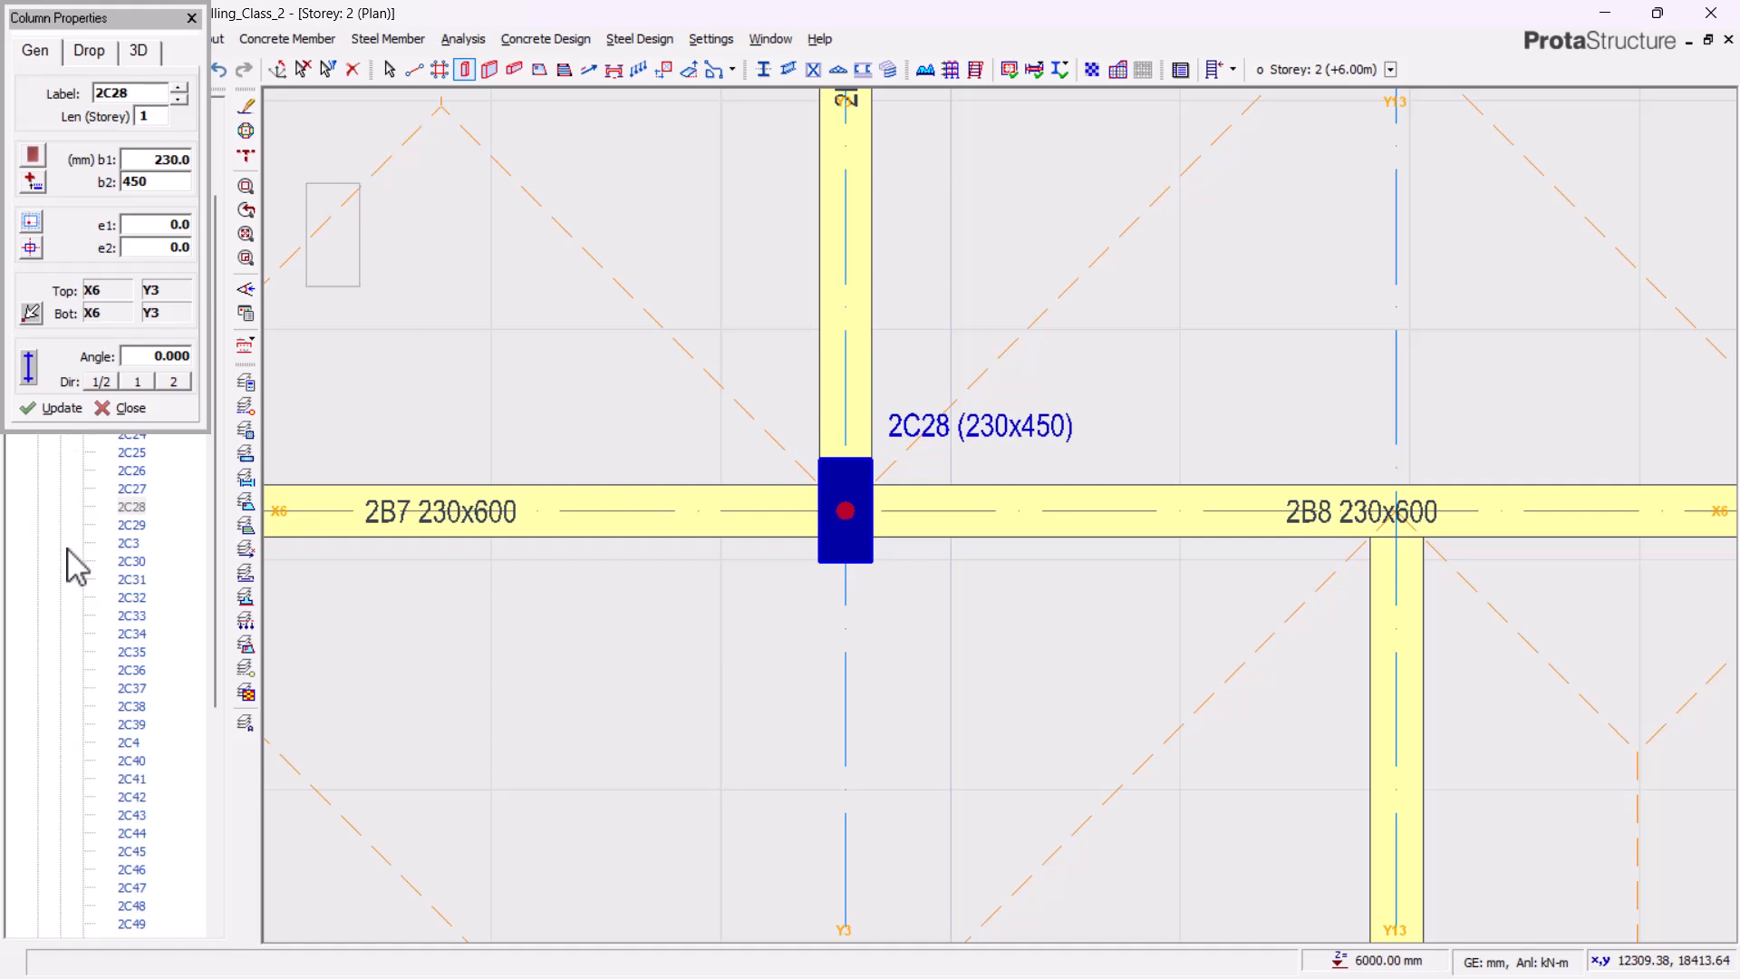
left_click(127, 410)
scroll(1178, 450, "down", 2)
scroll(834, 536, "up", 3)
scroll(834, 536, "up", 1)
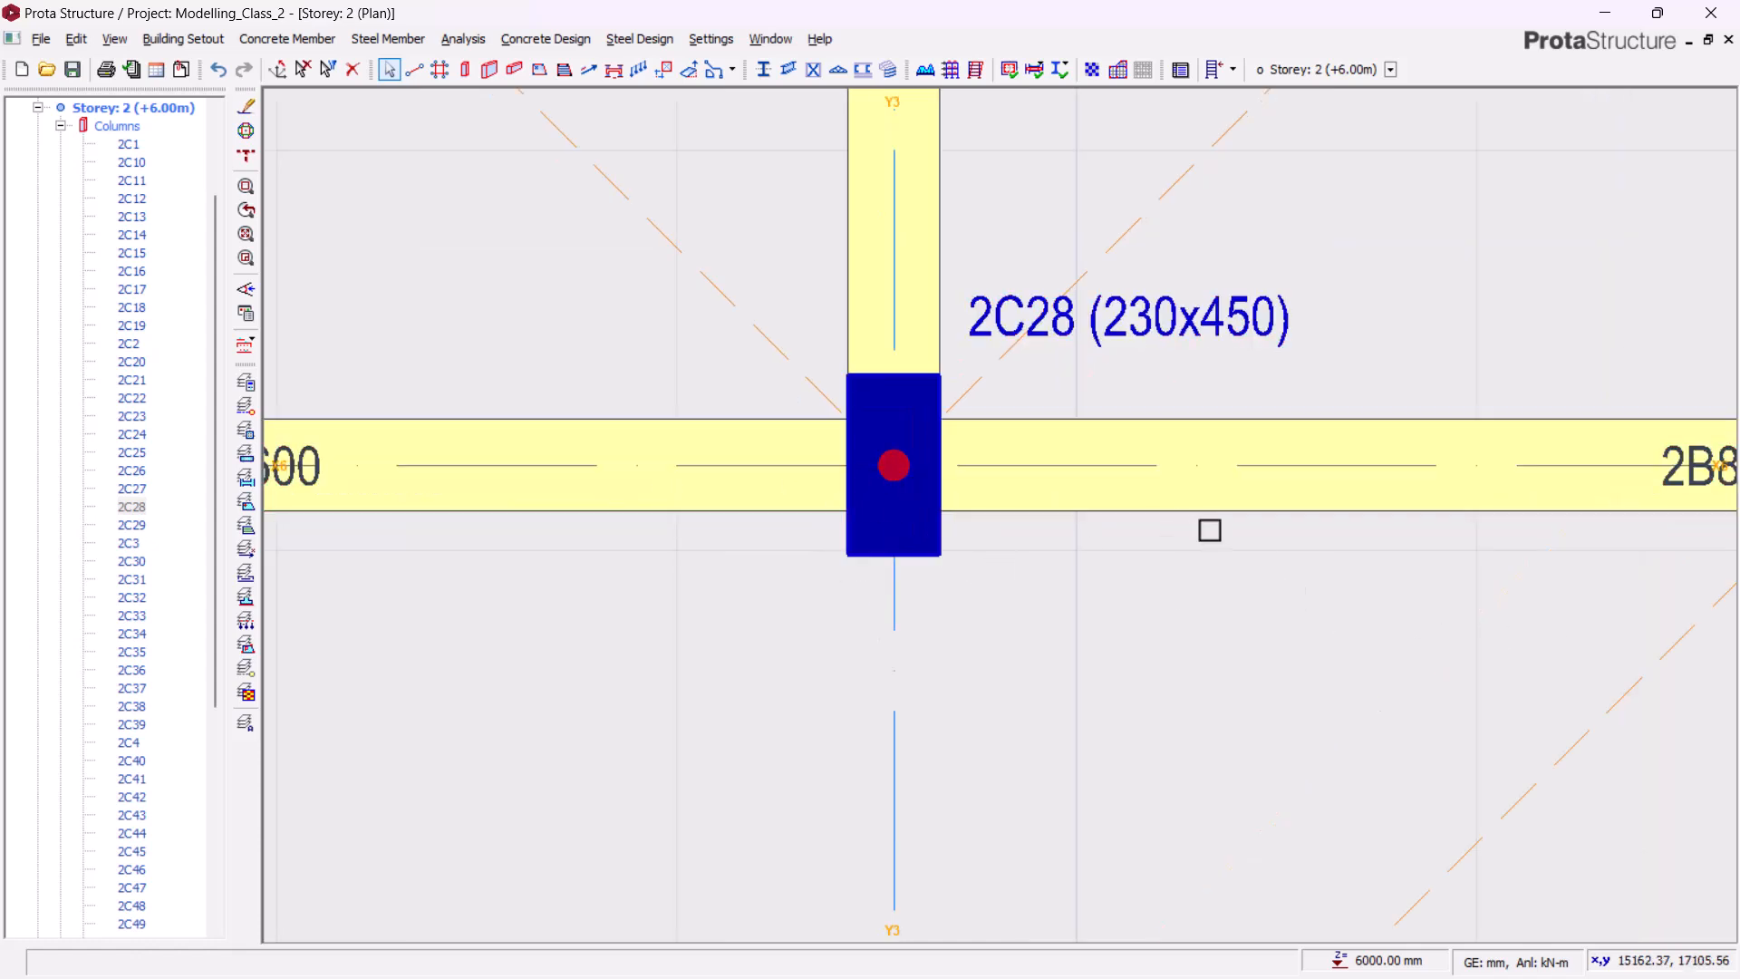
scroll(937, 524, "down", 1)
scroll(933, 521, "up", 1)
right_click(919, 515)
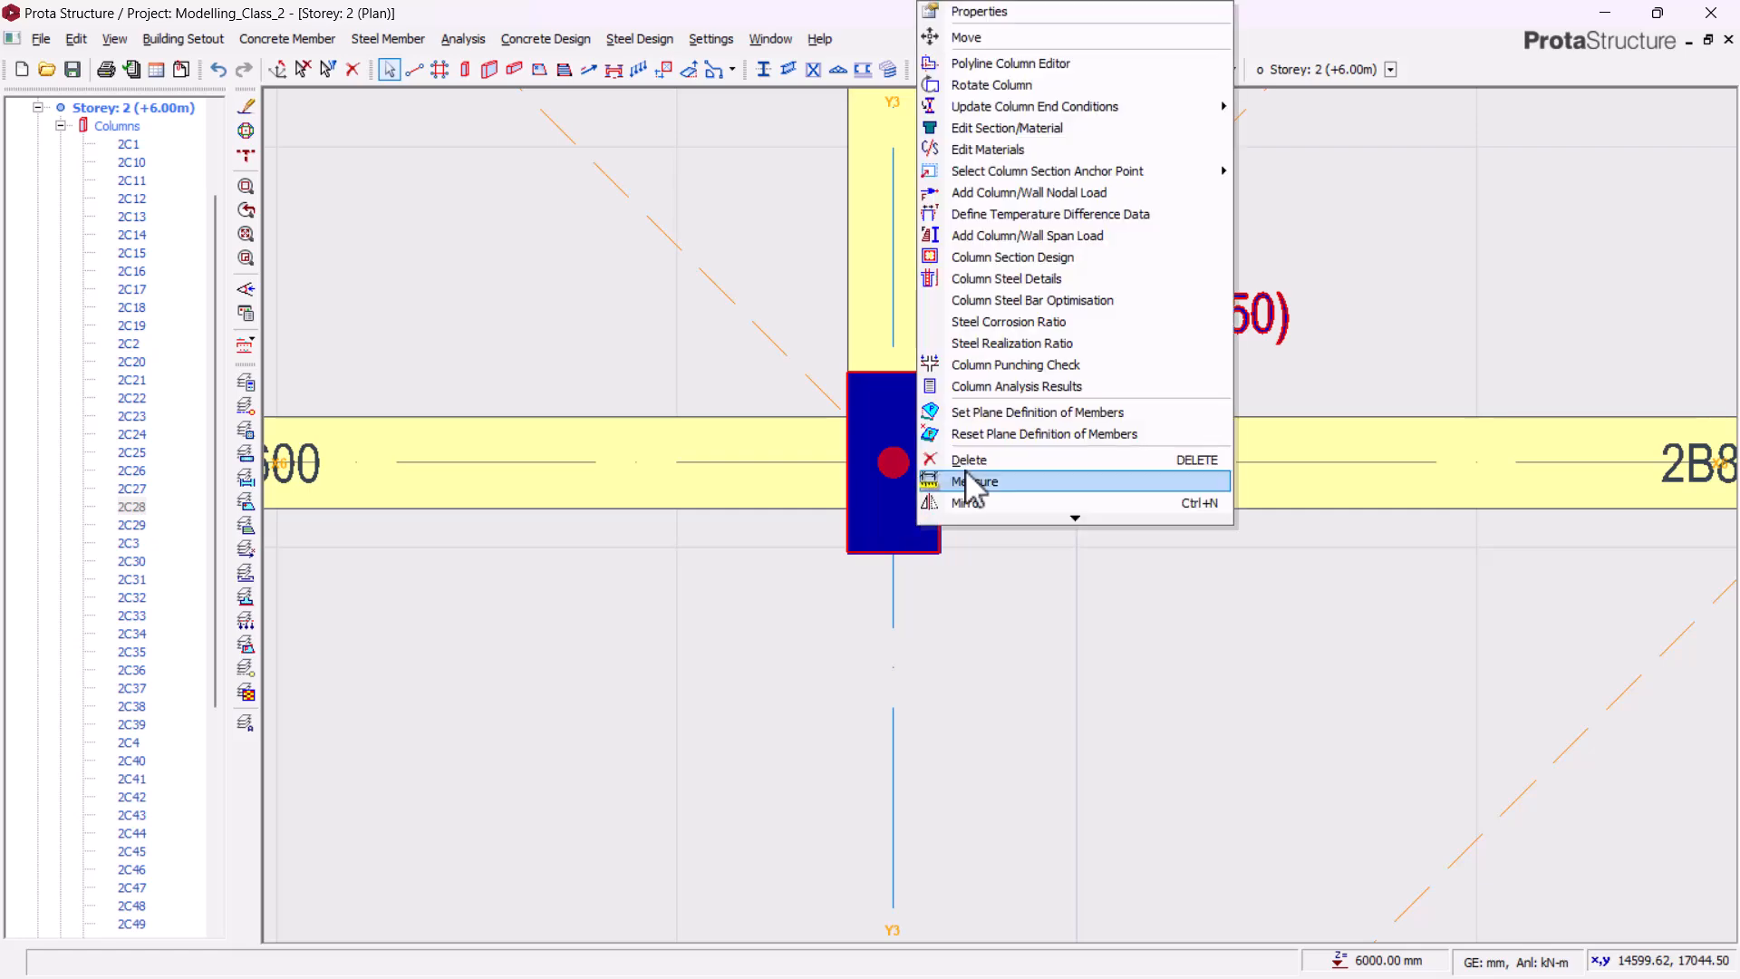
left_click(1466, 109)
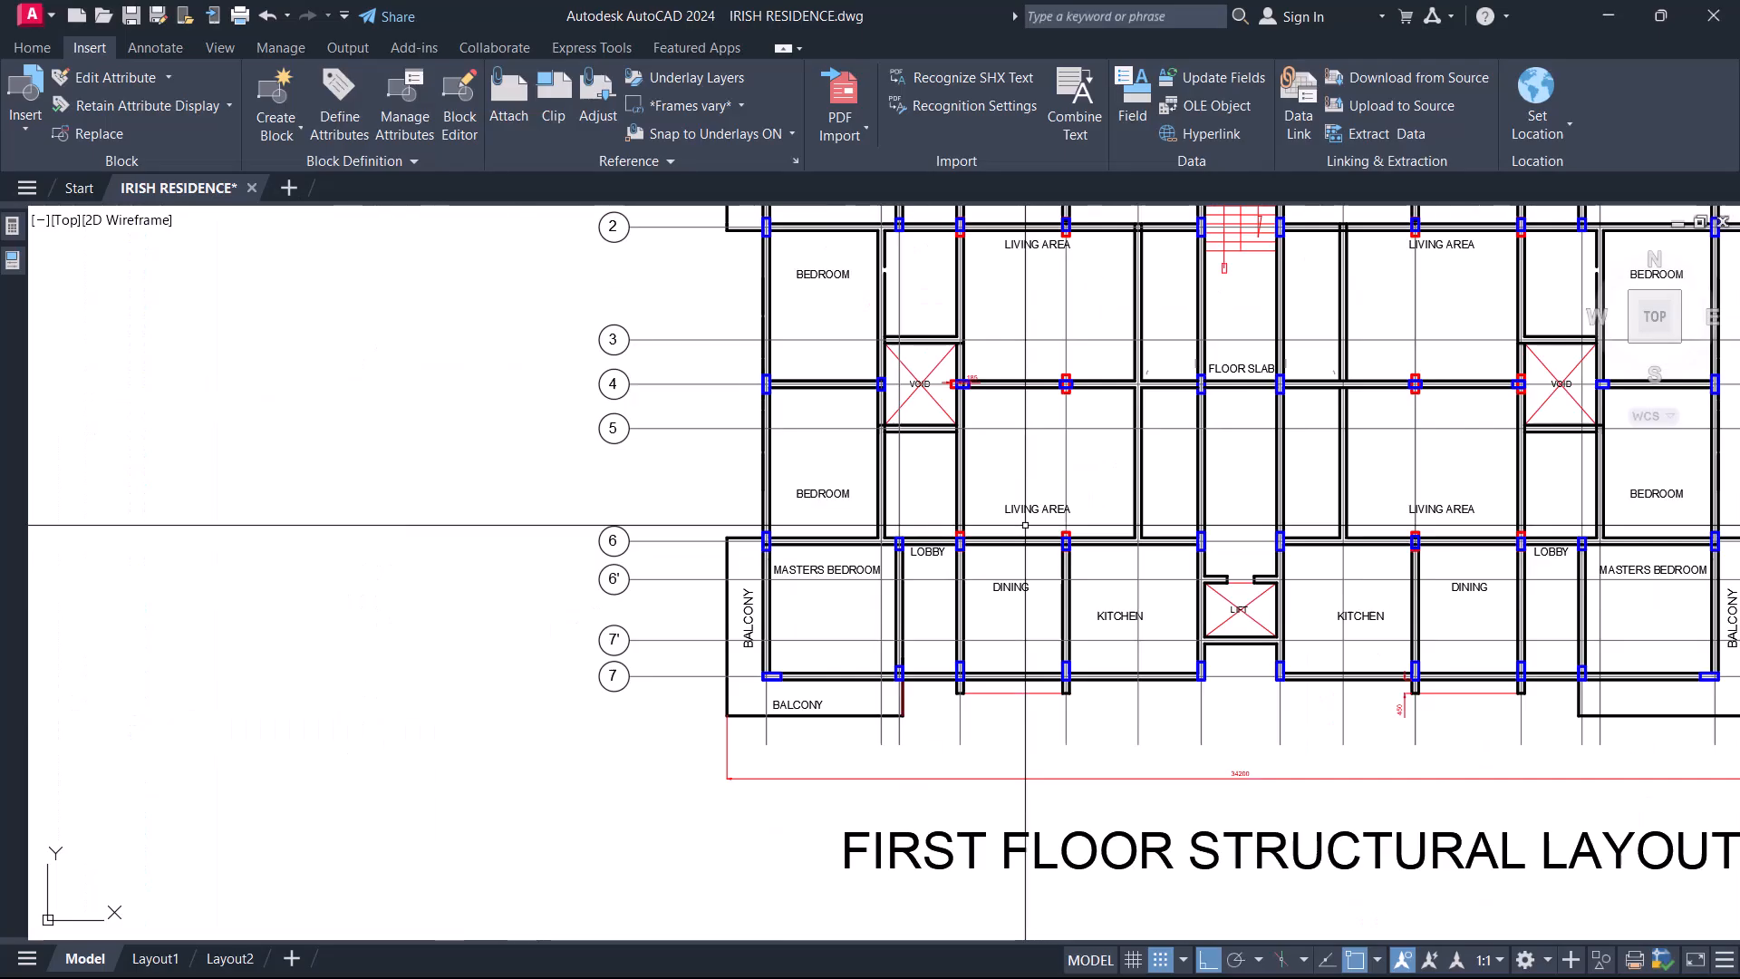
- In the AutoCAD first floor layout, measure from axis 6 to the upper edge of the dining-kitchen column's blue outline with a temporary linear dimension, then delete it
scroll(906, 525, "down", 3)
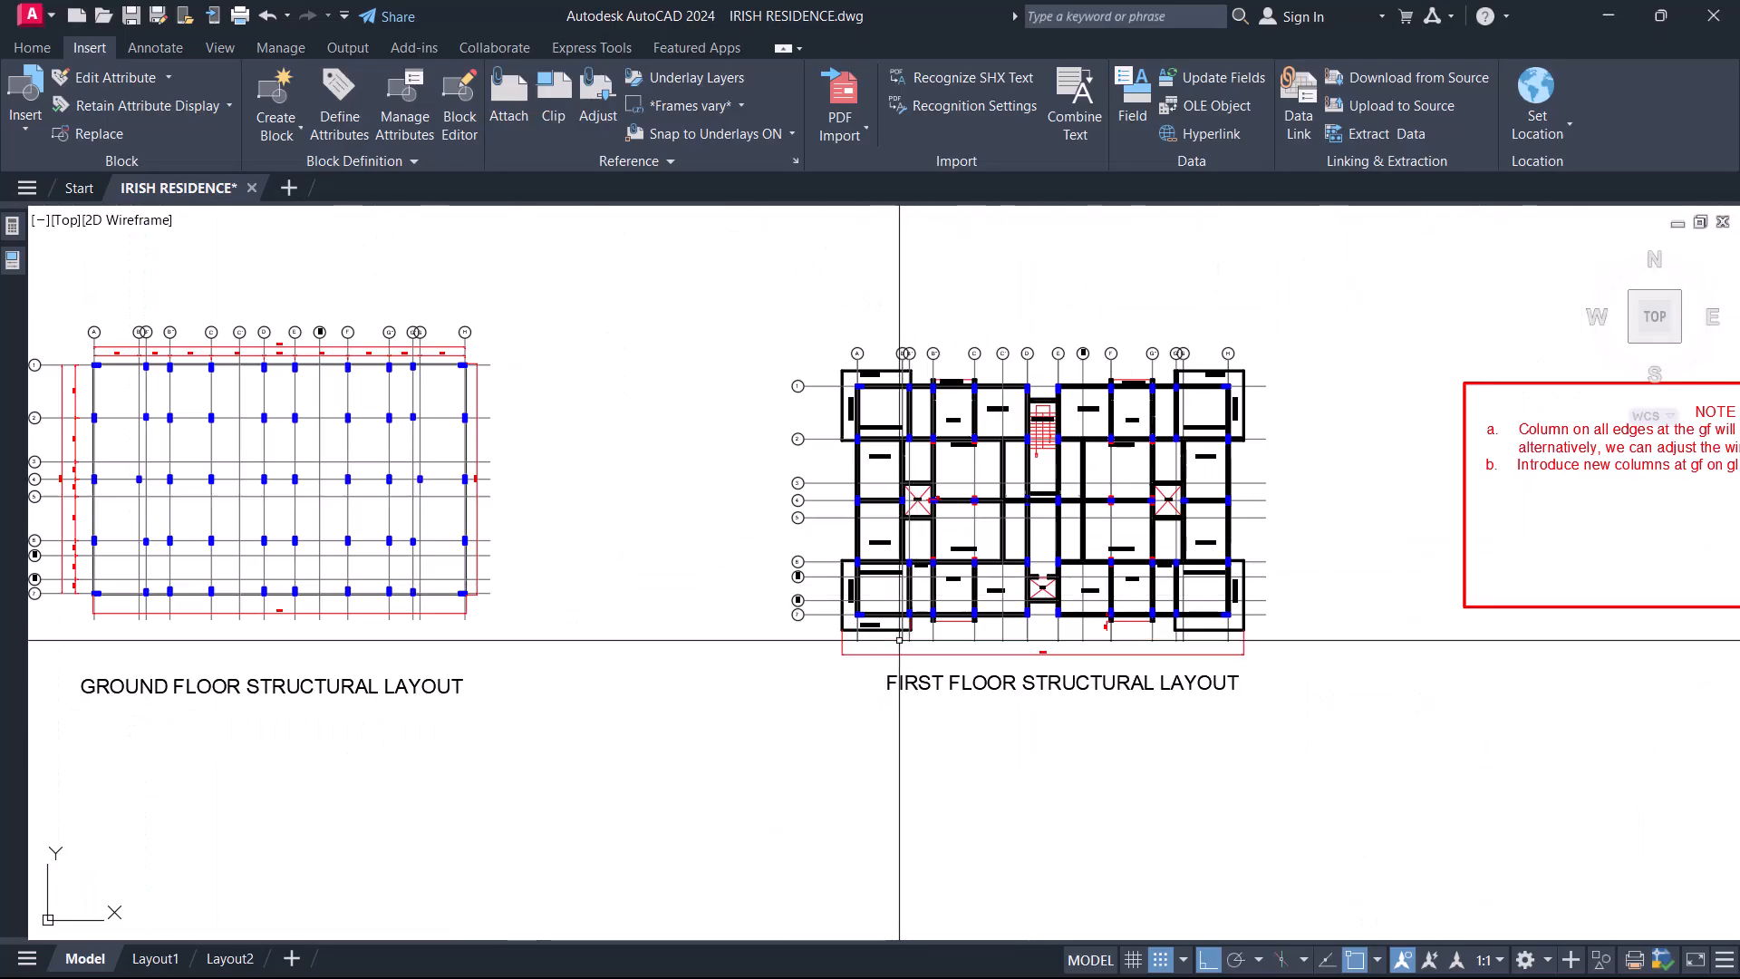
scroll(995, 361, "up", 6)
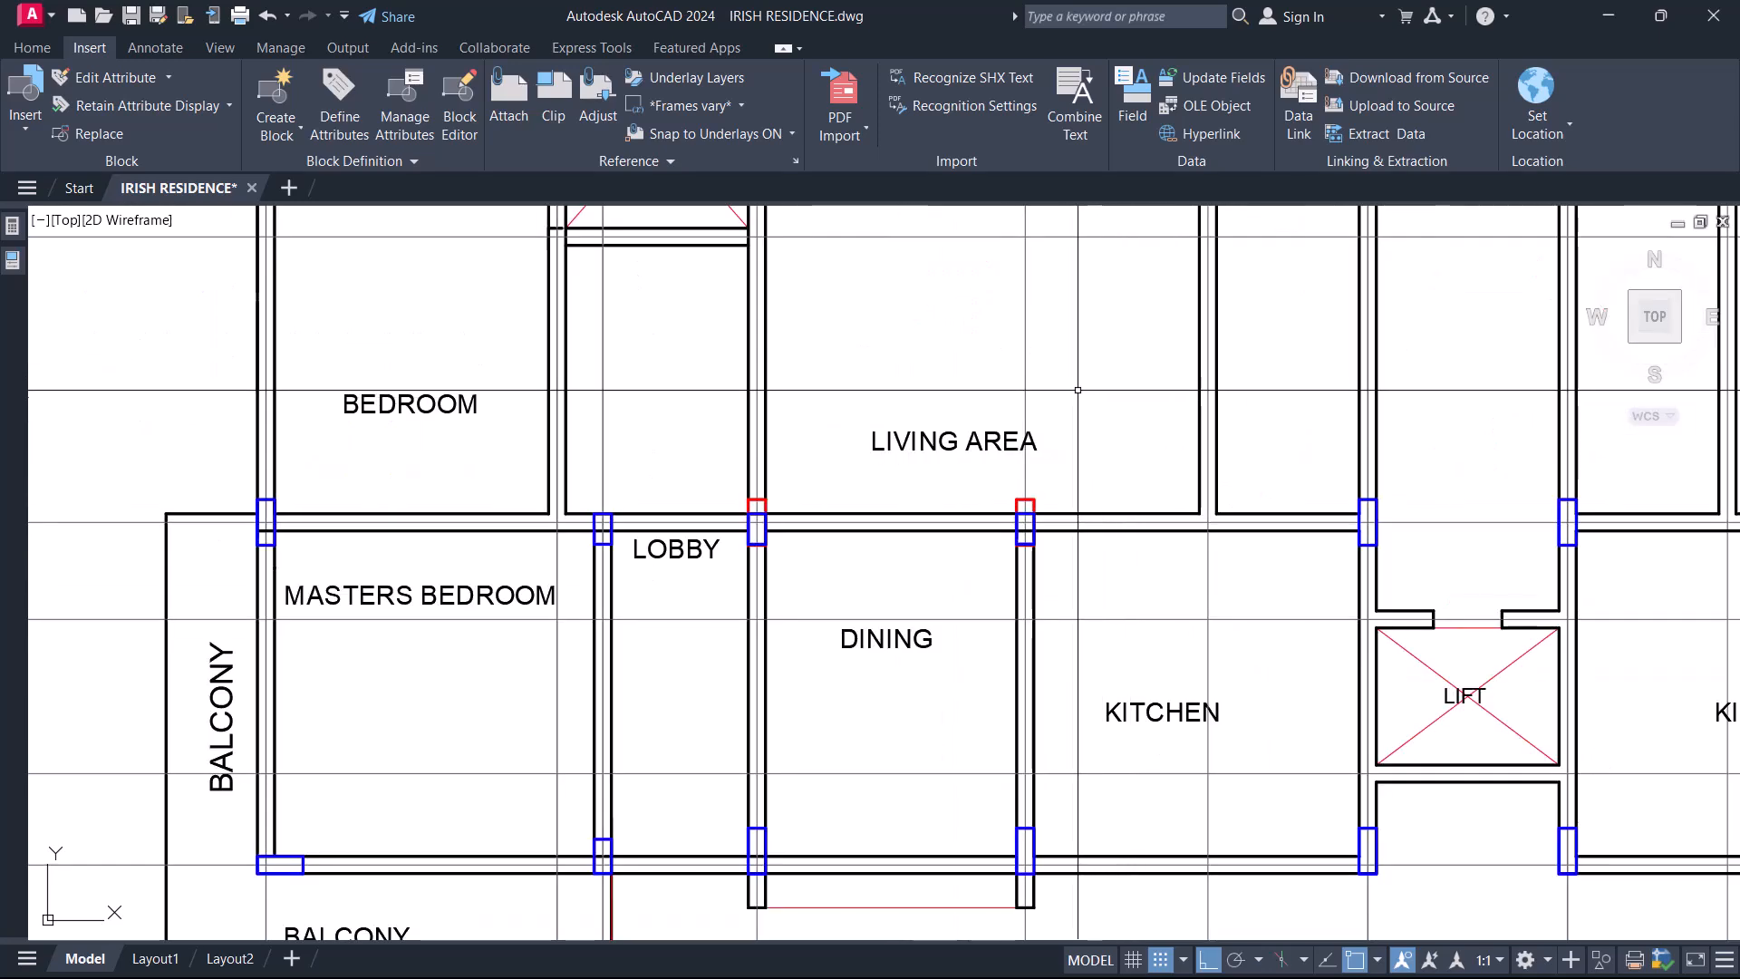
scroll(1038, 493, "up", 4)
type("dli")
key("Return")
scroll(1102, 507, "down", 2)
scroll(1110, 689, "up", 6)
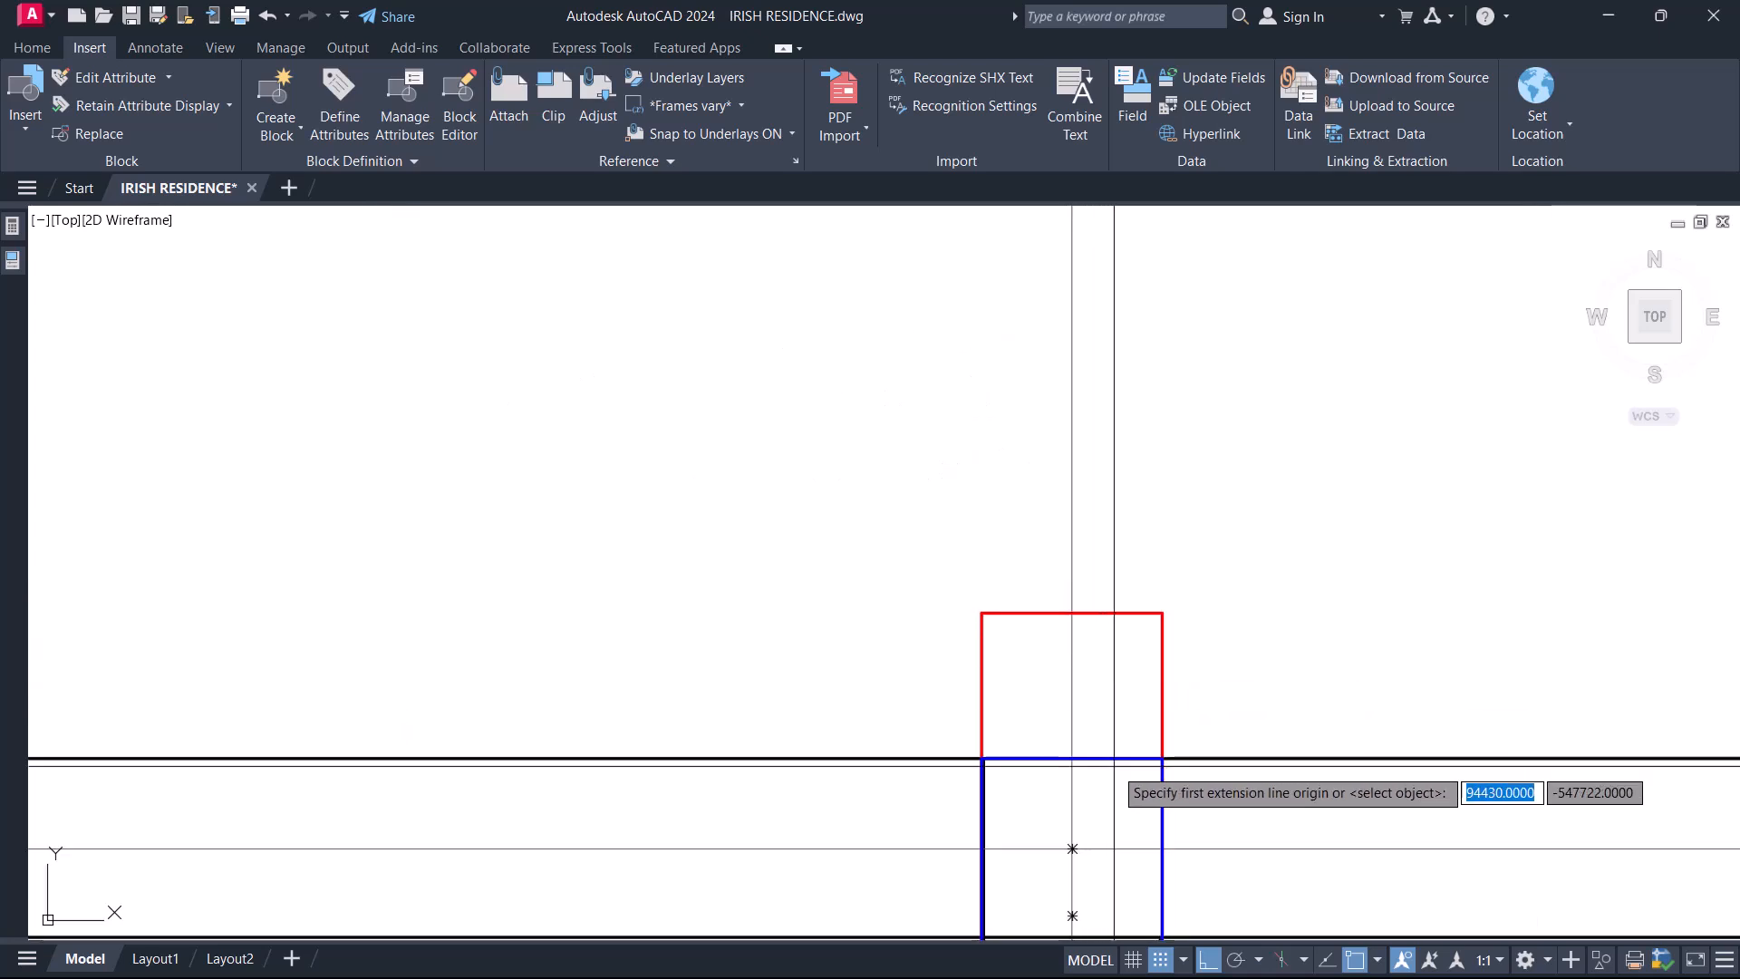
left_click(1114, 848)
scroll(1114, 843, "up", 4)
left_click(1115, 693)
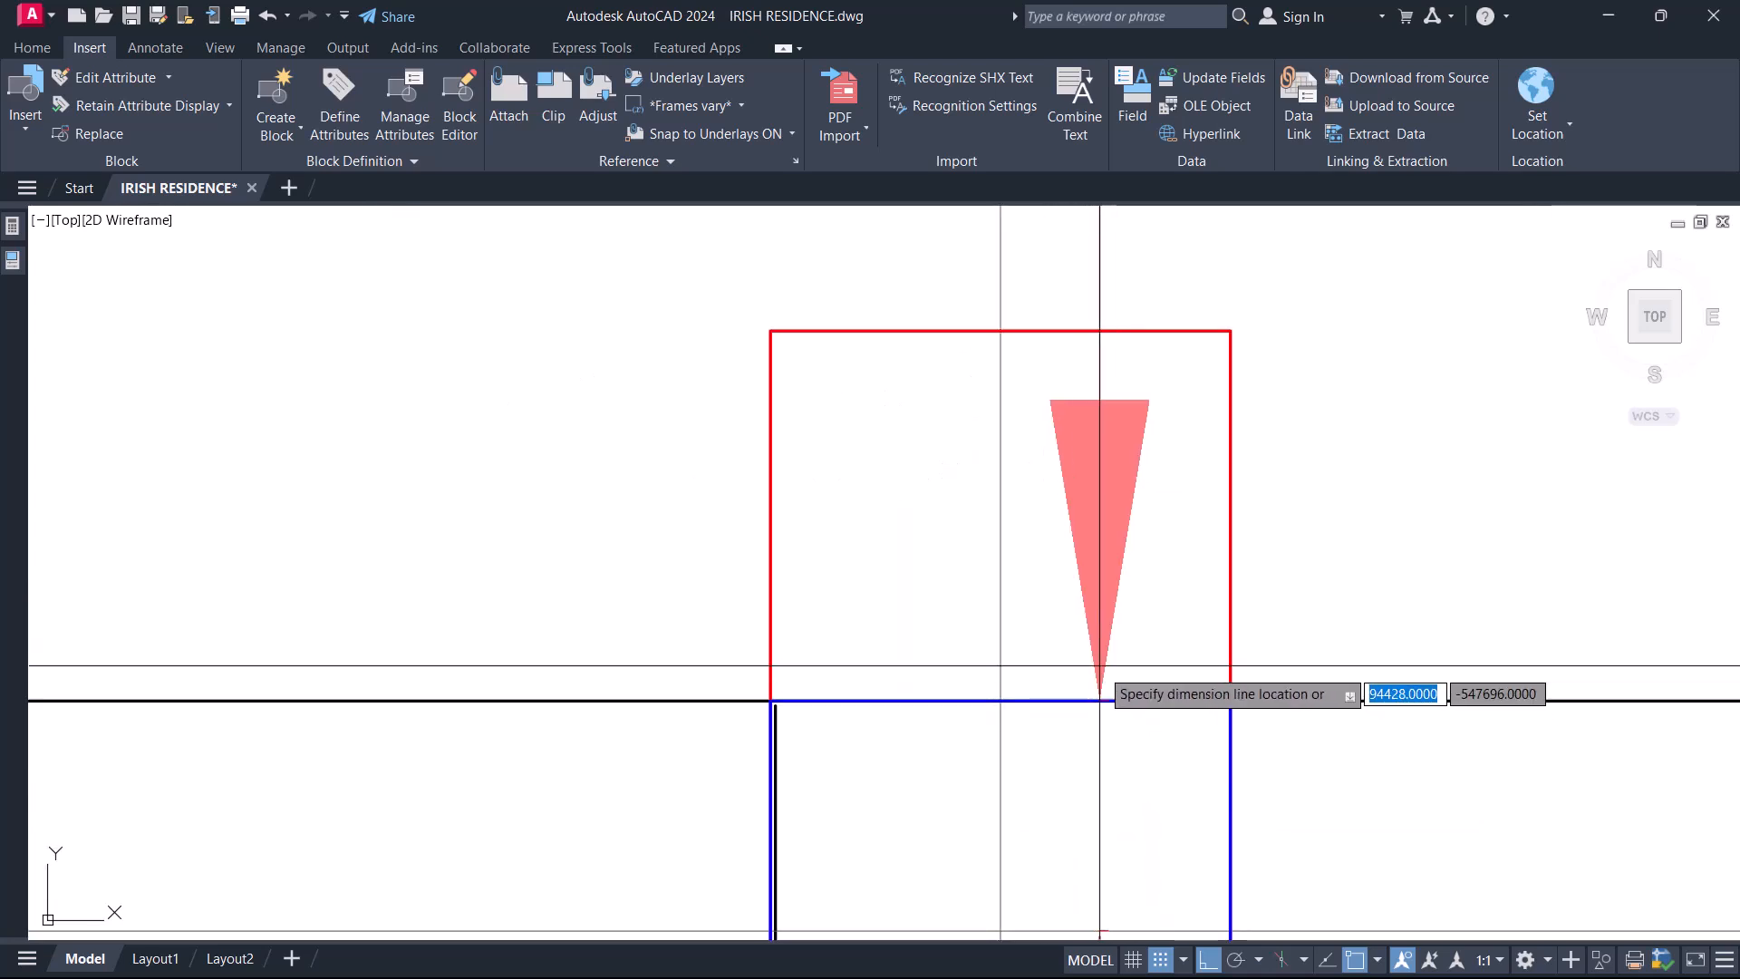
scroll(1107, 711, "down", 5)
scroll(1079, 730, "down", 1)
scroll(1234, 705, "up", 5)
left_click(1206, 798)
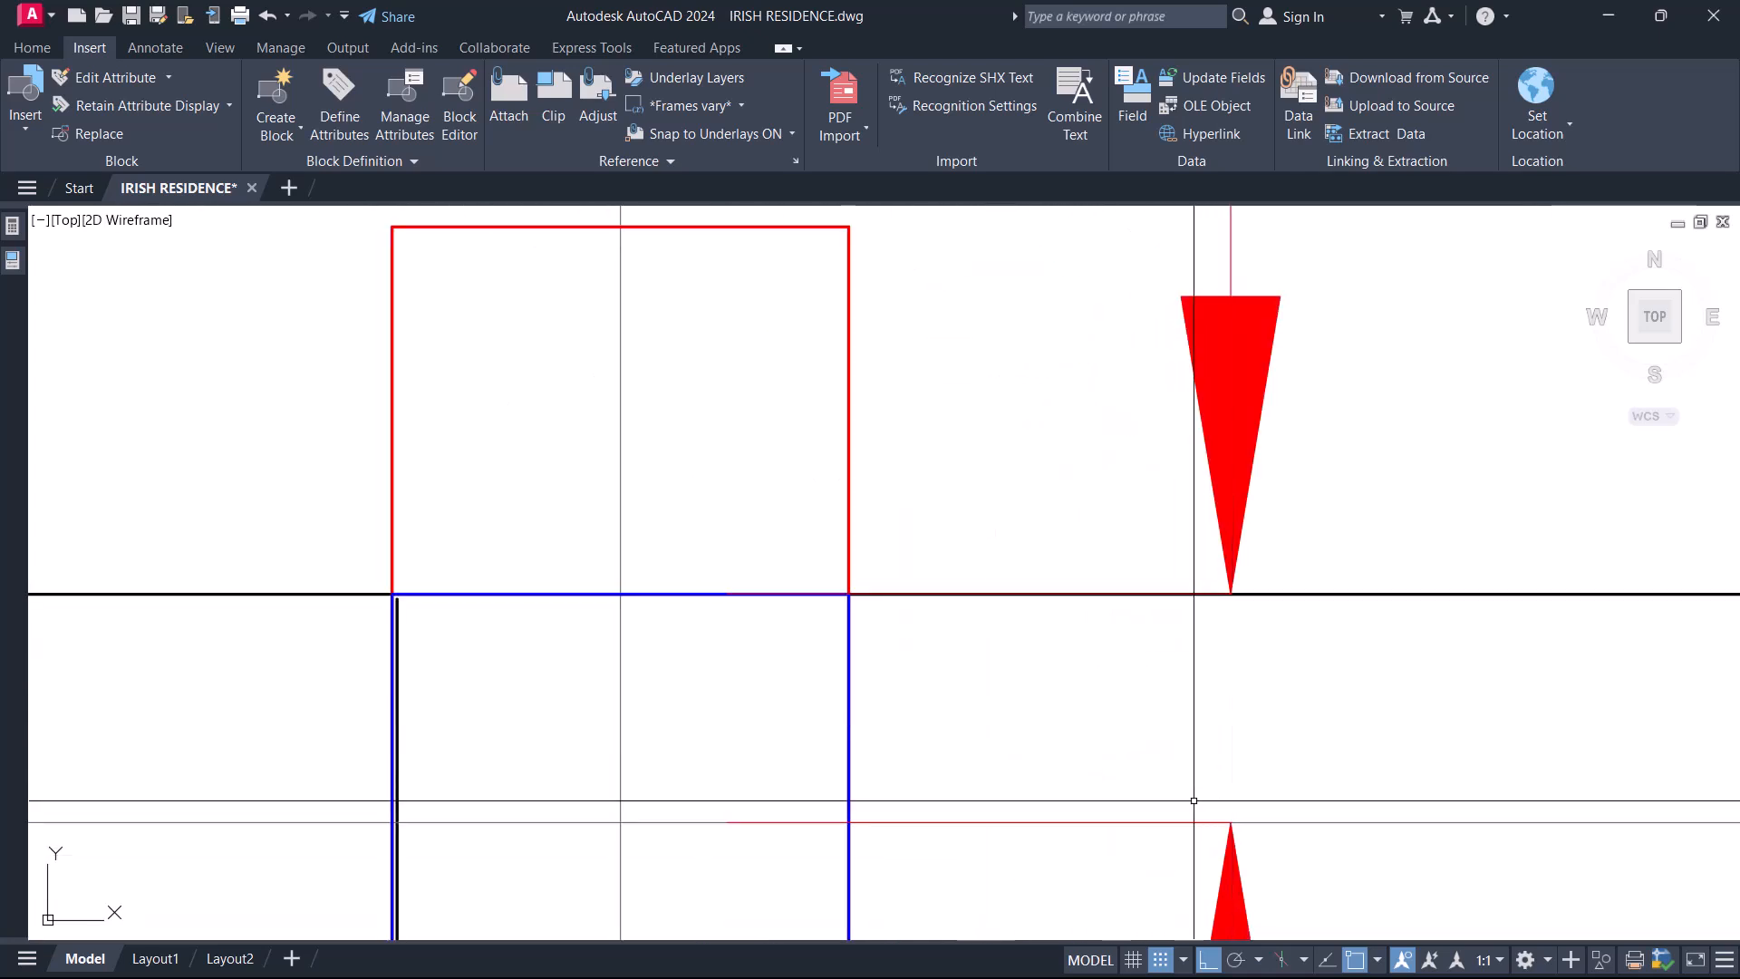
scroll(1202, 799, "down", 5)
left_click(1150, 535)
key("Delete")
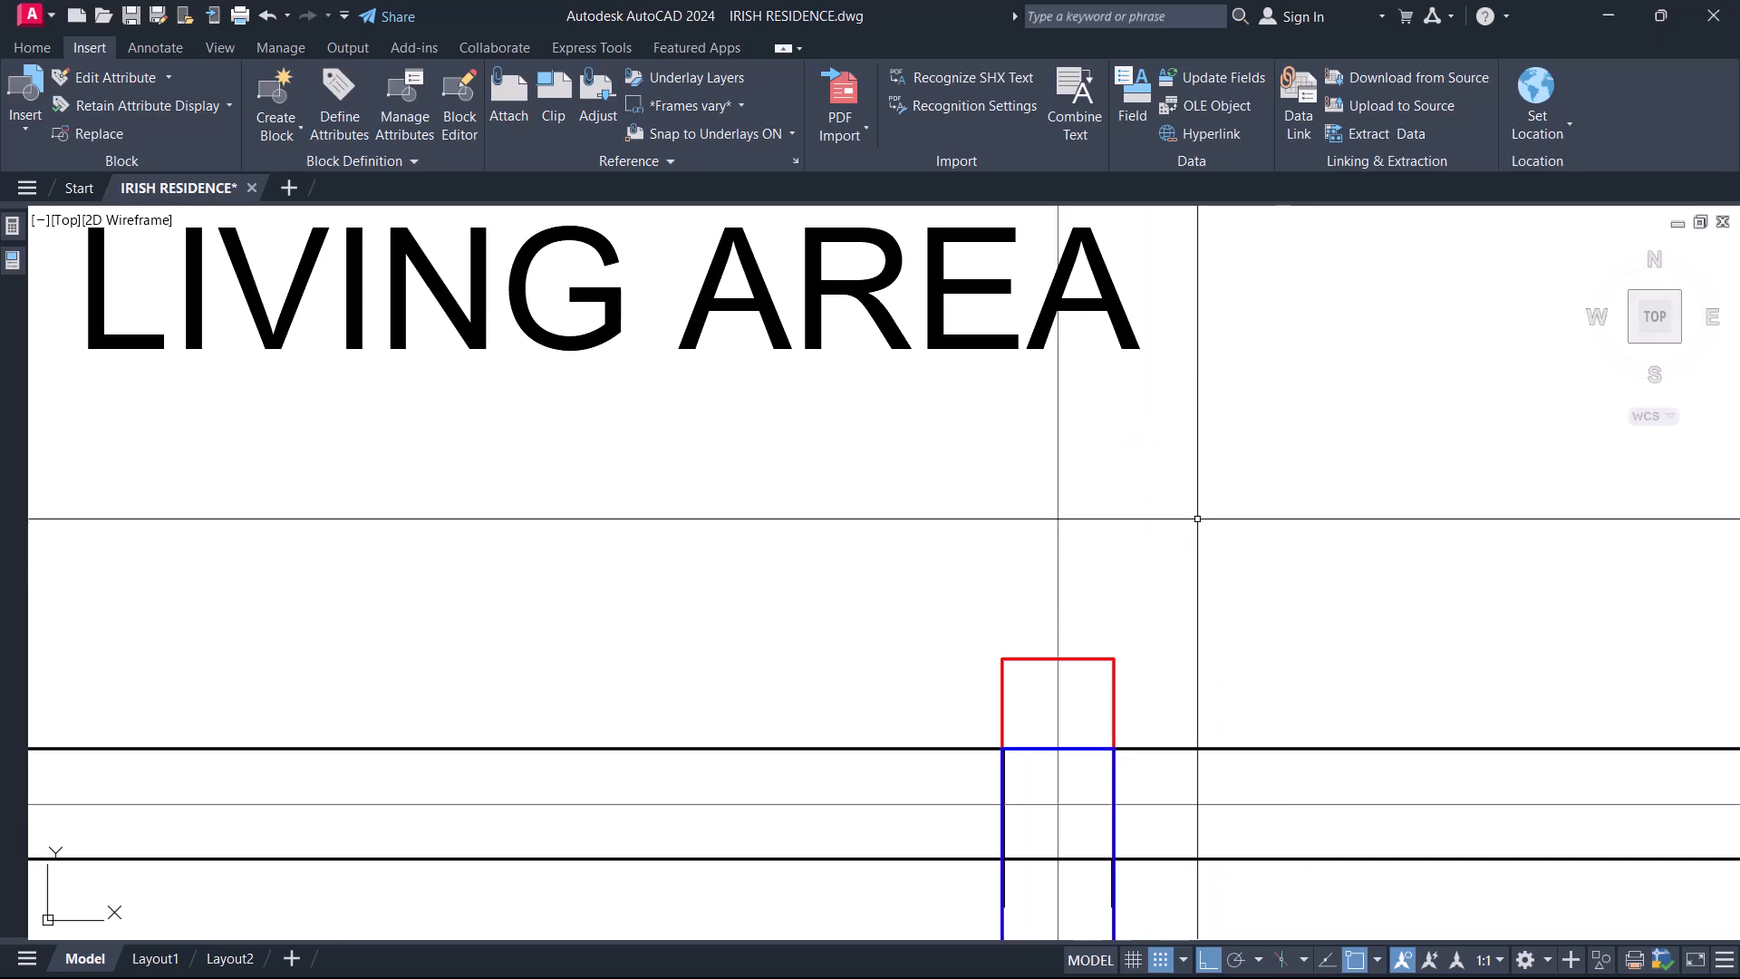
- Switch back to ProtaStructure and set the e2 eccentricity of Storey 2 column 2C28 at axes X6 and Y3 to 115 mm
scroll(1196, 517, "down", 5)
left_click(1608, 18)
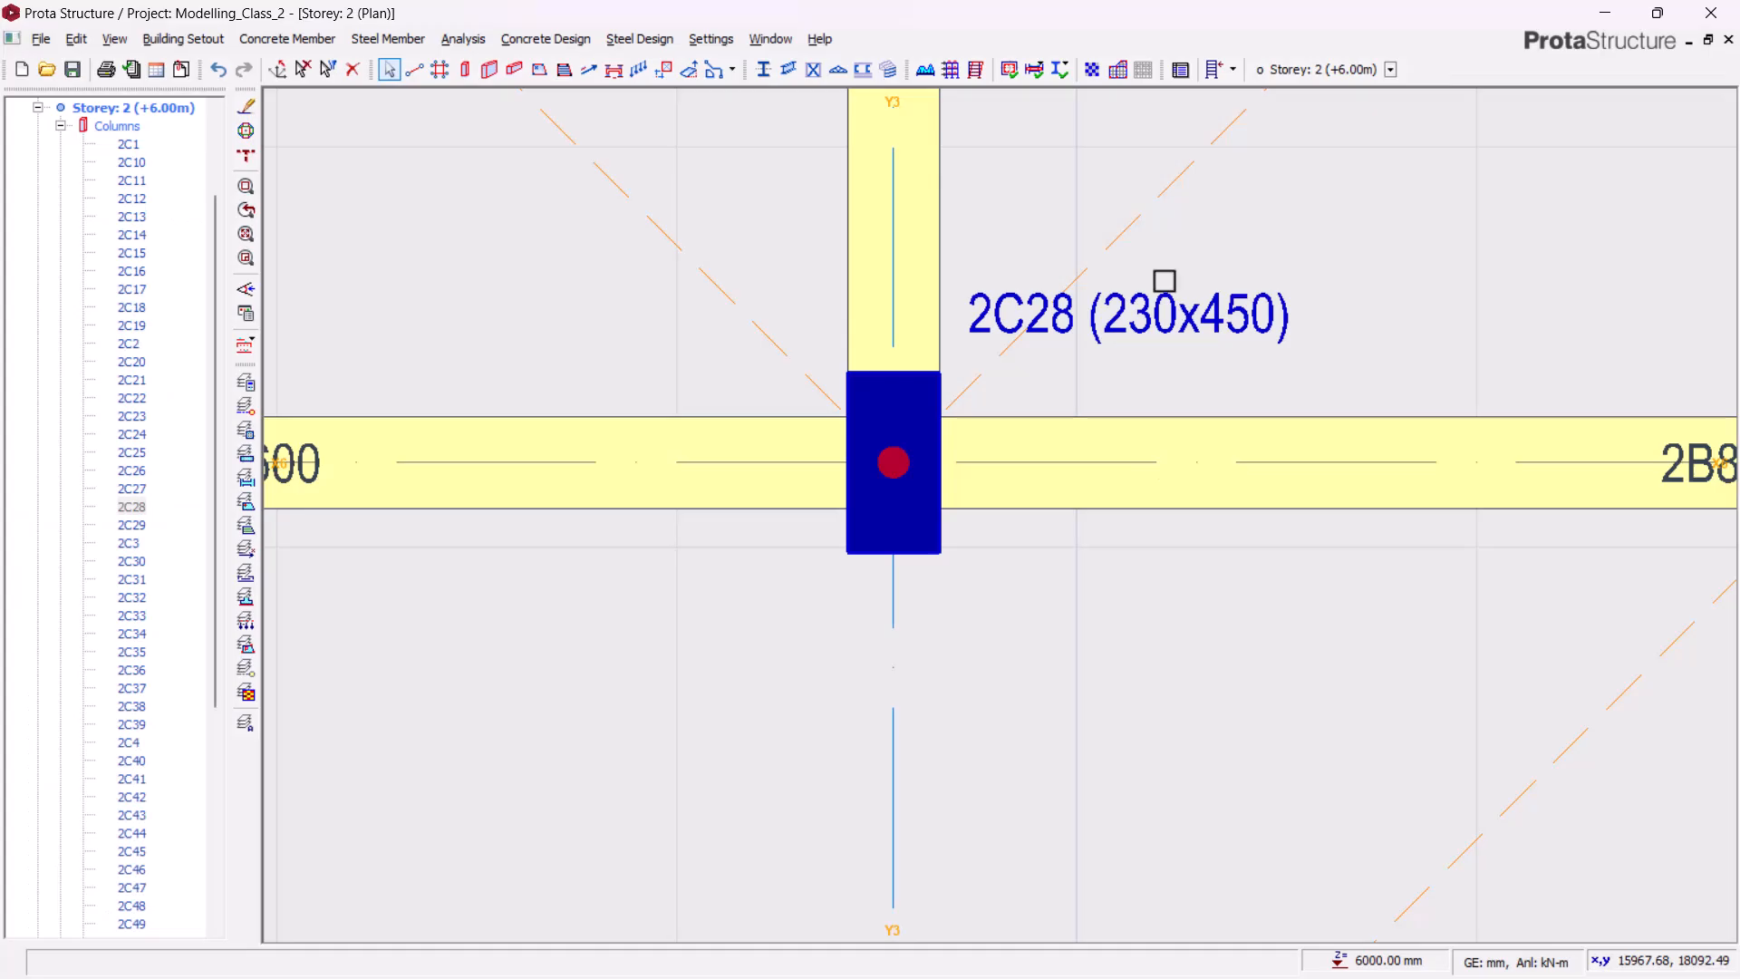
scroll(1124, 486, "down", 2)
scroll(1056, 420, "up", 1)
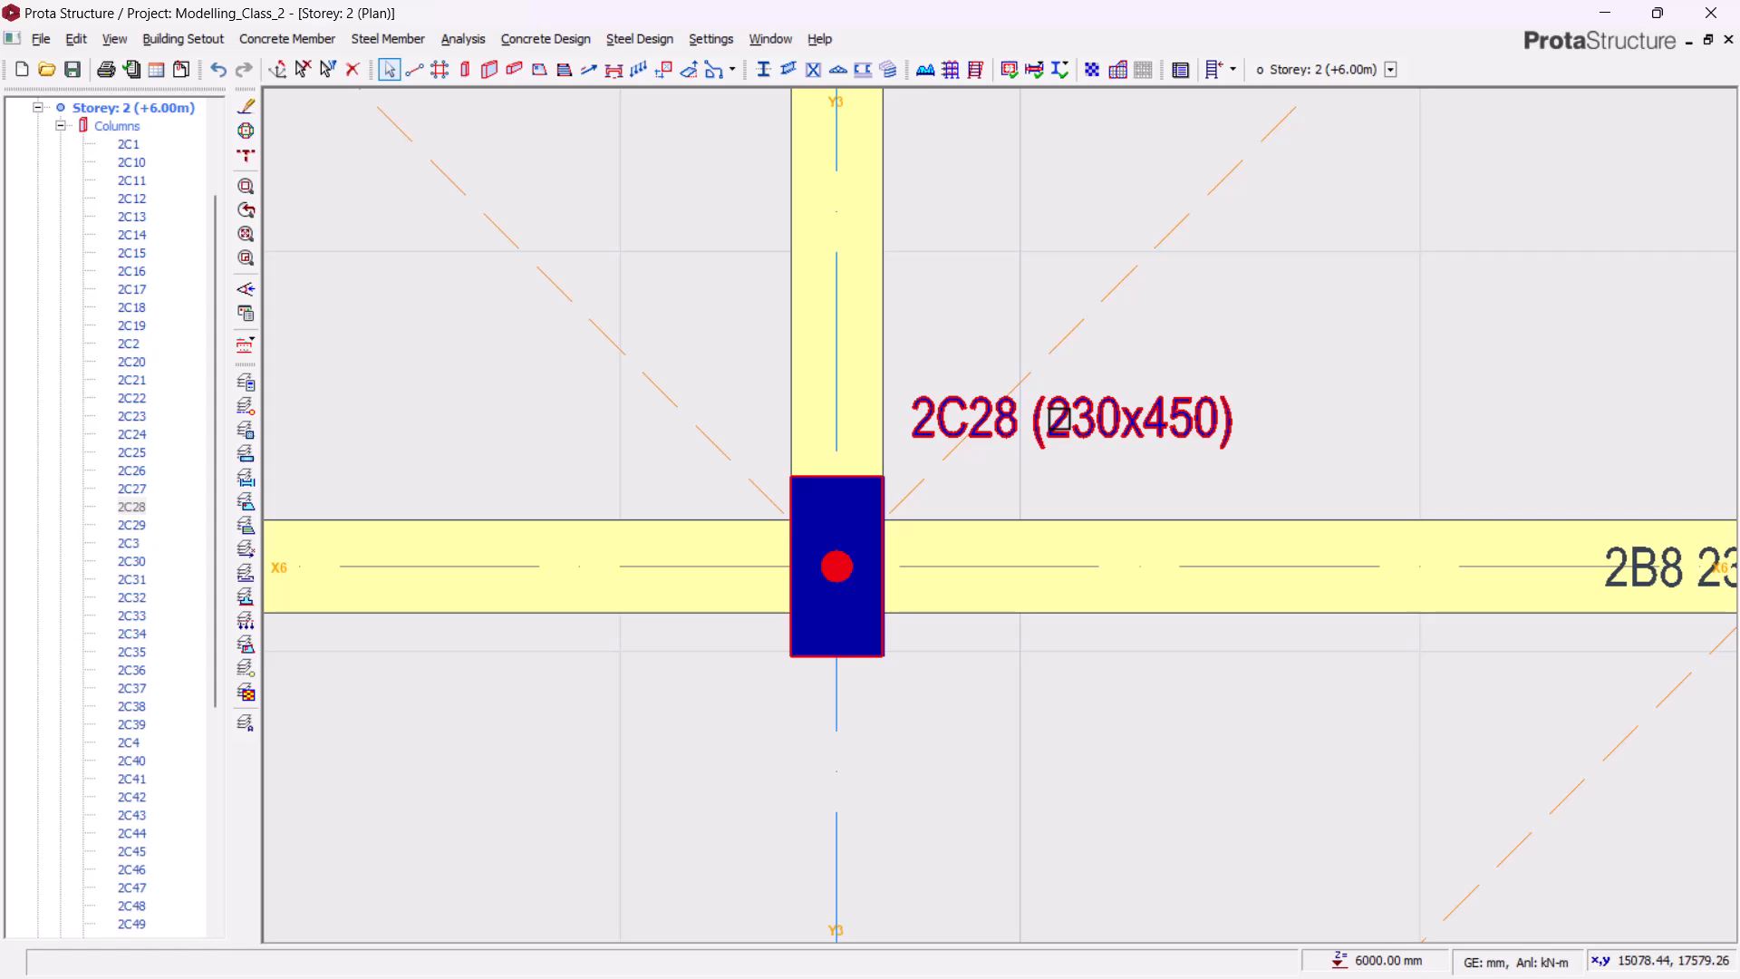
right_click(1066, 417)
left_click(1124, 430)
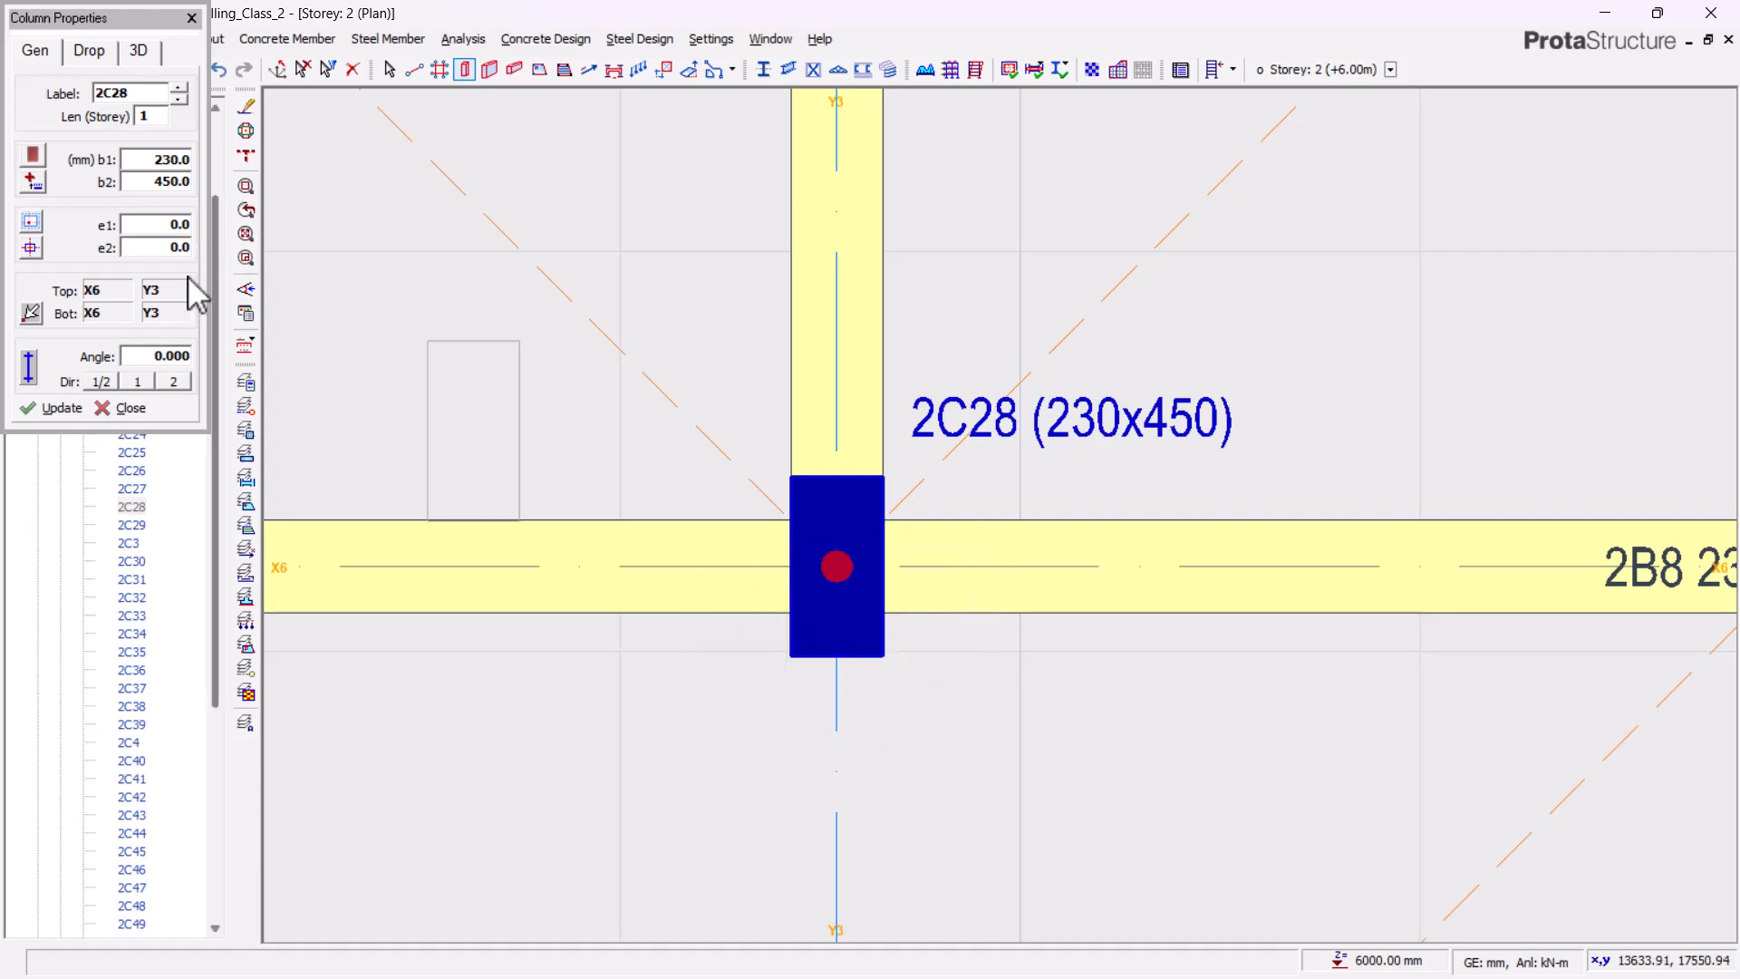
left_click(175, 250)
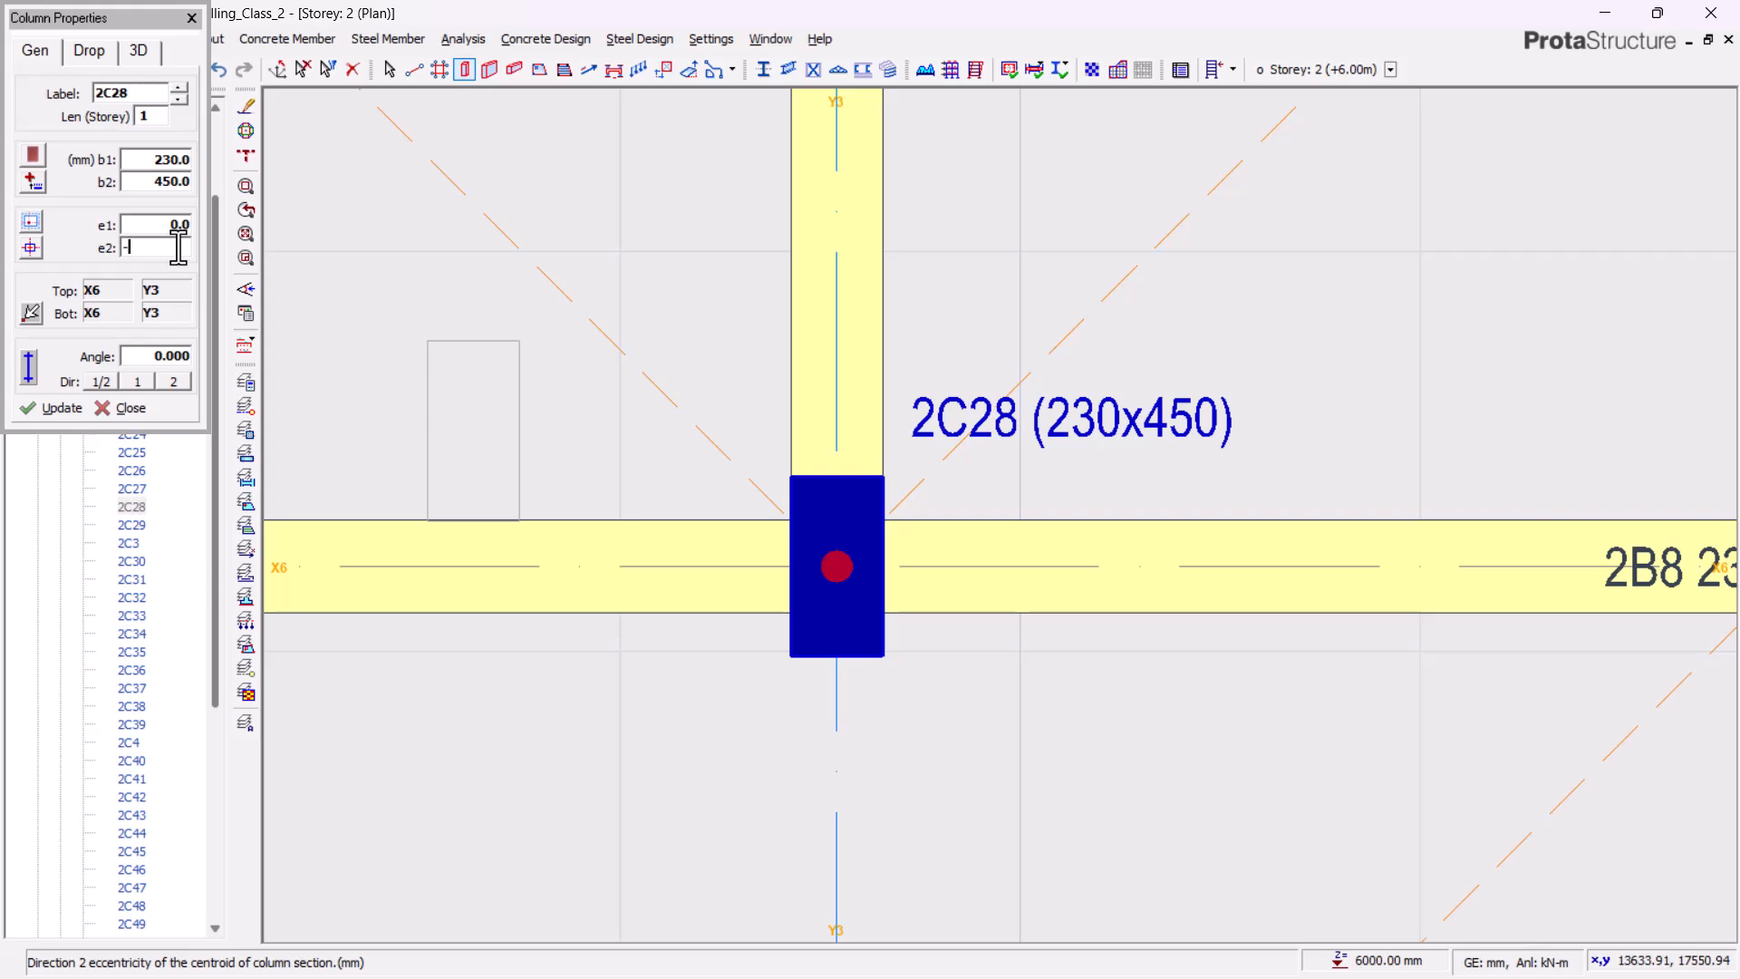
left_click(64, 412)
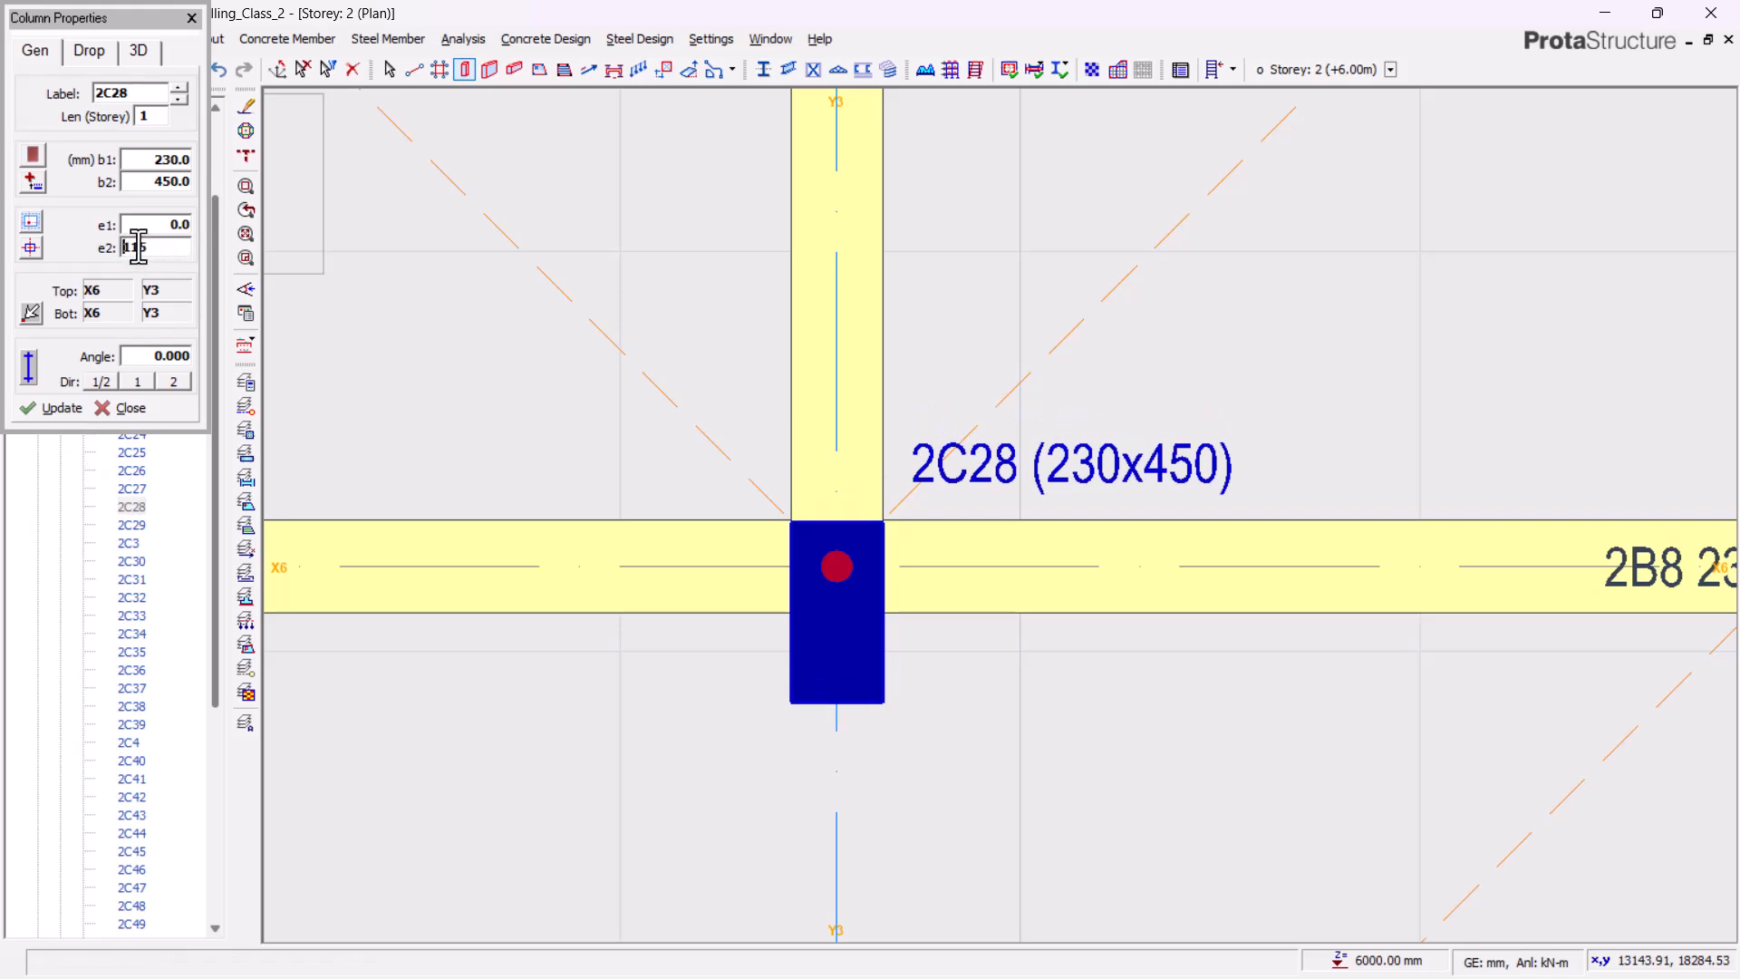
left_click(78, 413)
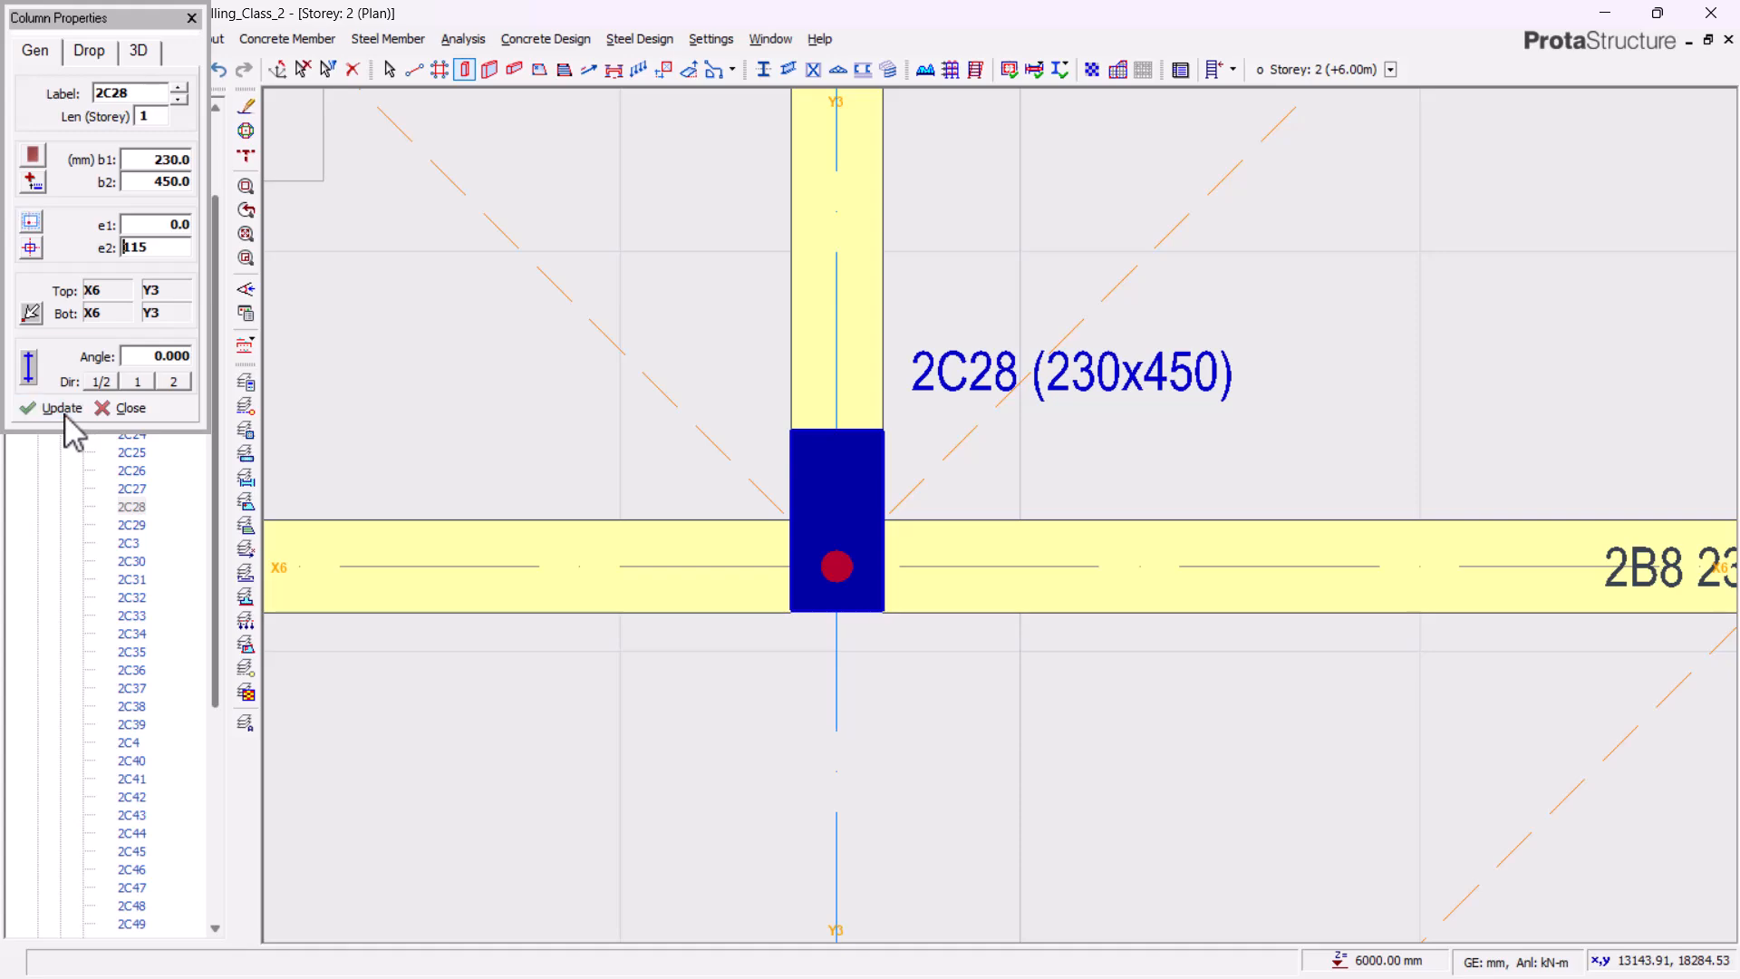
left_click(124, 408)
- Set the b2 dimension of Storey 2 column 2C34 at axes X1 and Y3 to 450 mm
scroll(1018, 311, "down", 2)
scroll(1018, 311, "down", 4)
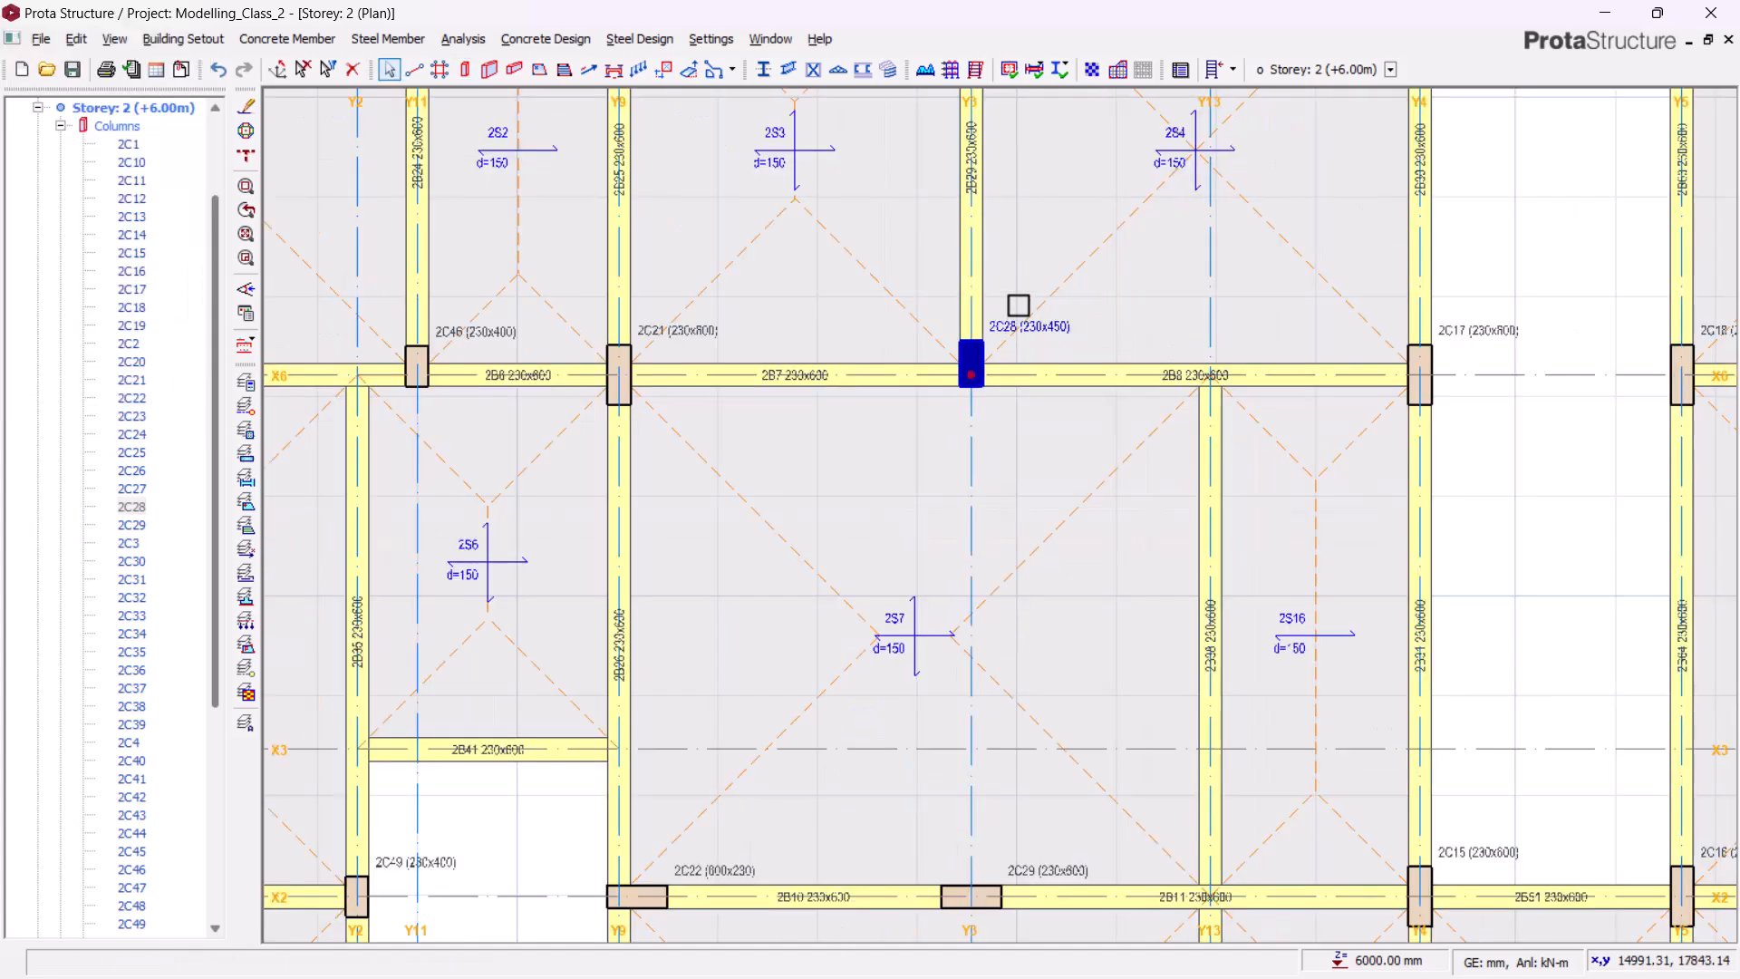
left_click(983, 424)
scroll(992, 794, "down", 1)
scroll(991, 793, "up", 6)
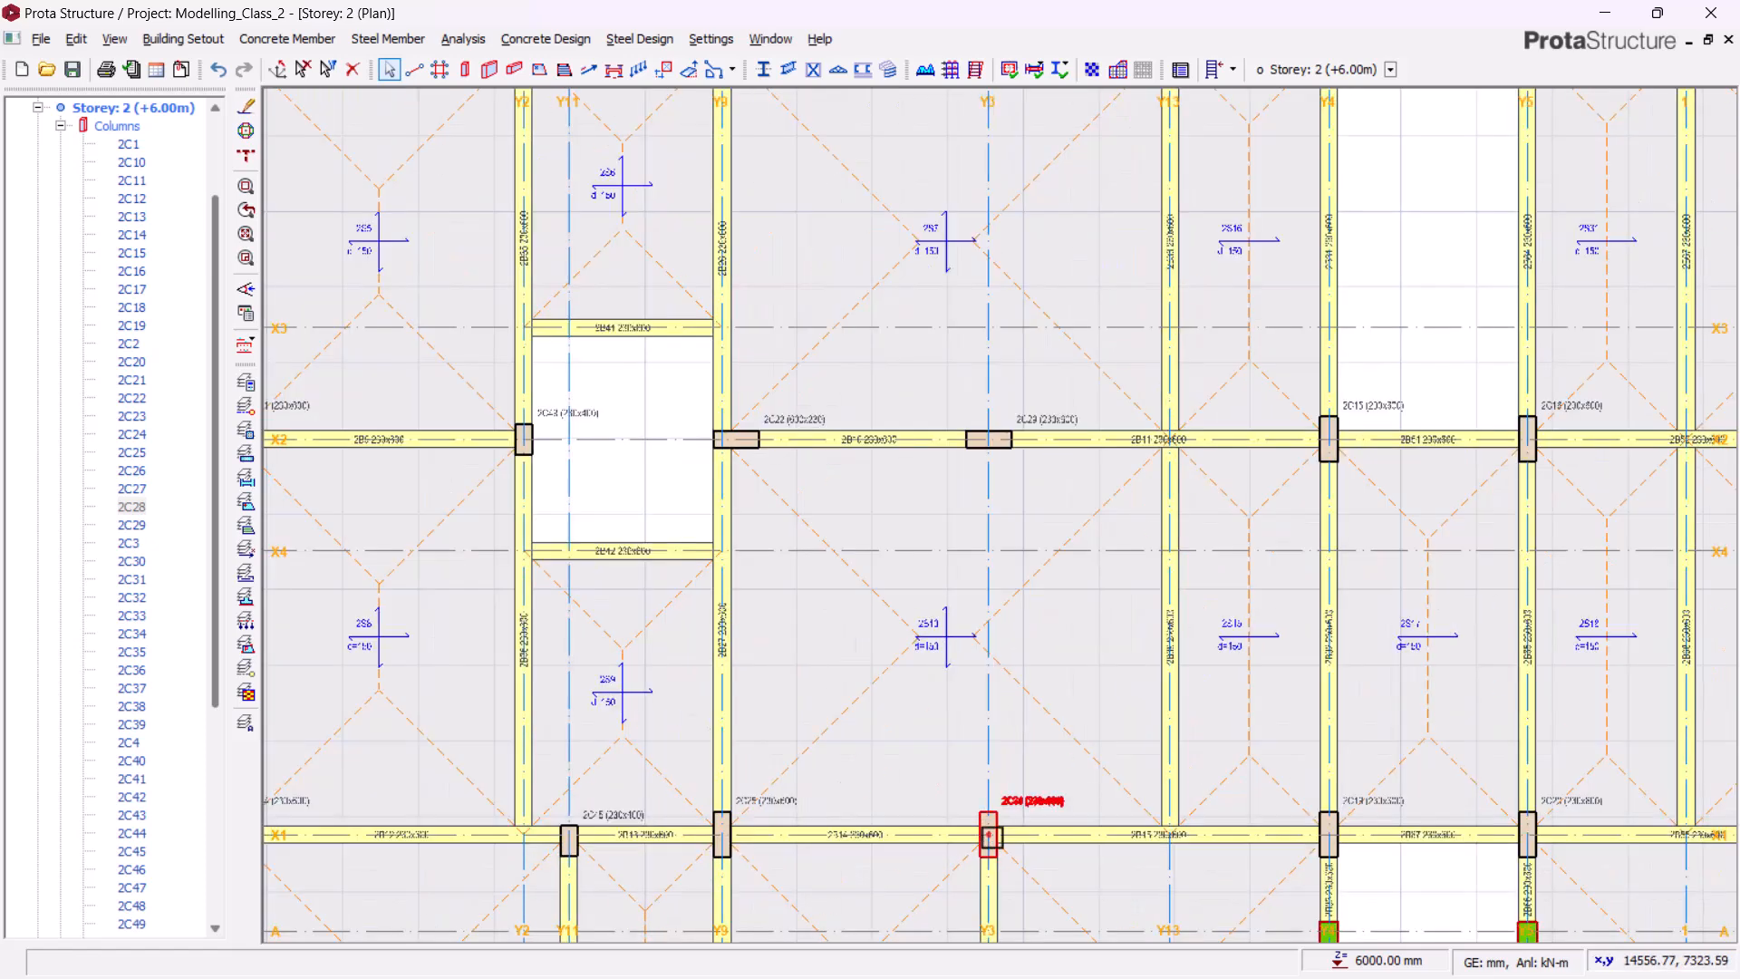
left_click(1056, 759)
scroll(1057, 760, "up", 3)
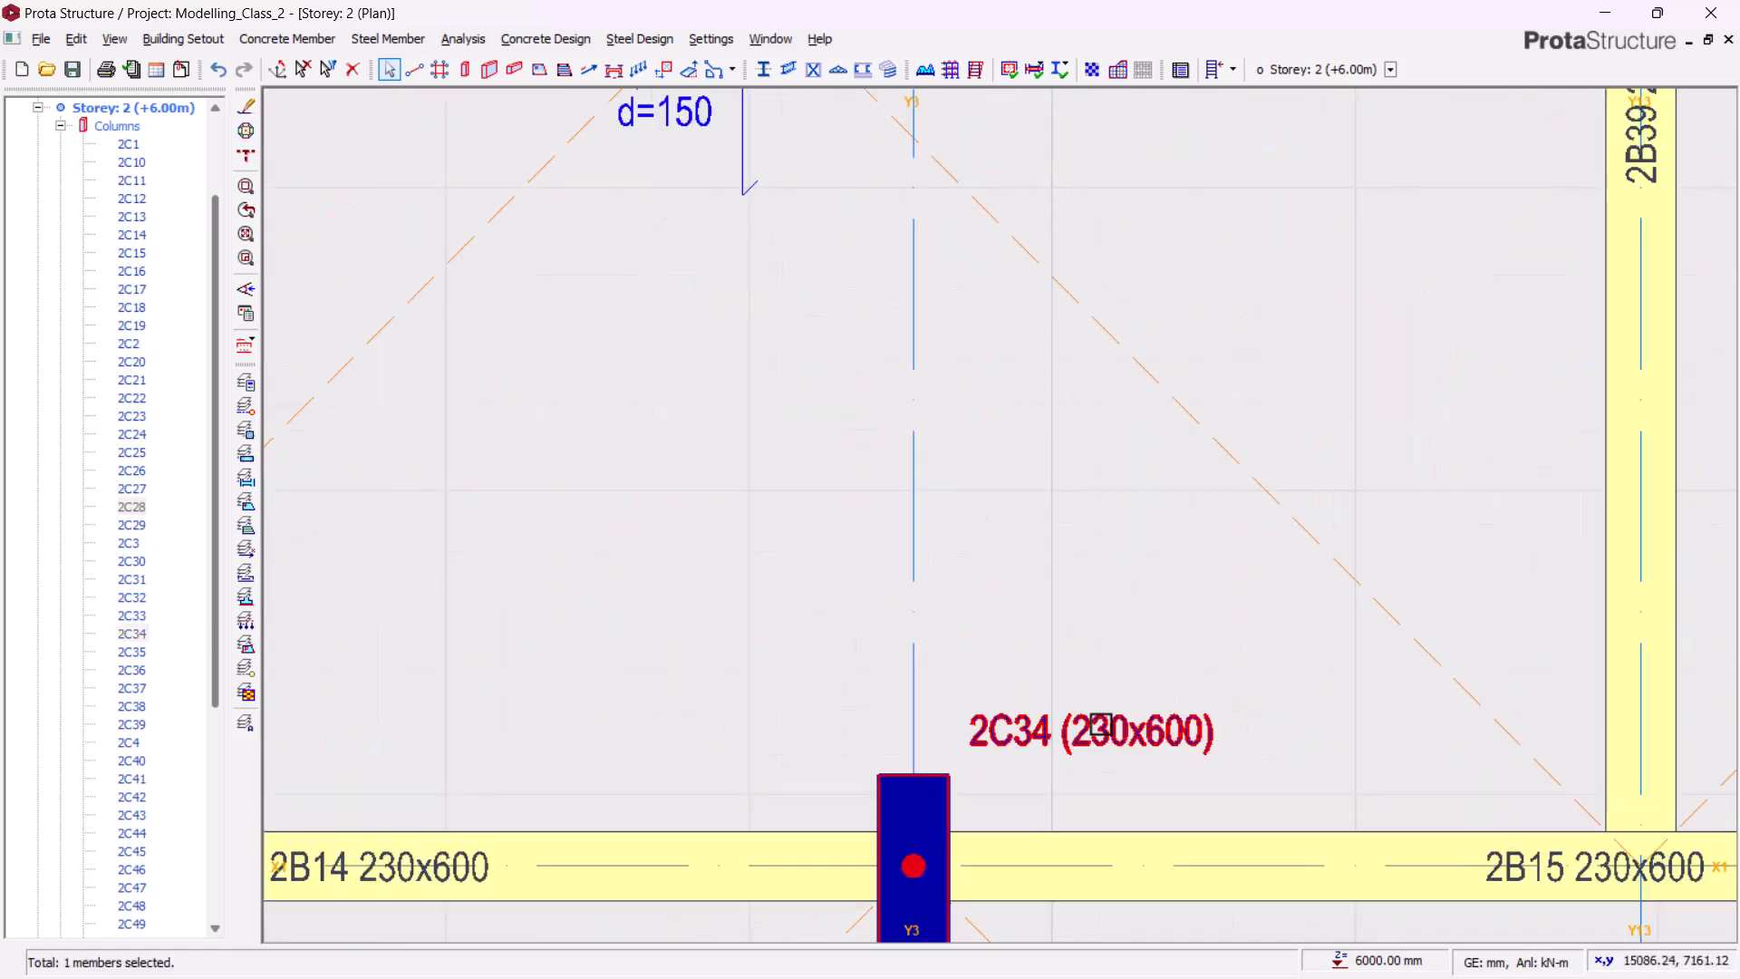
right_click(1108, 739)
left_click(1169, 145)
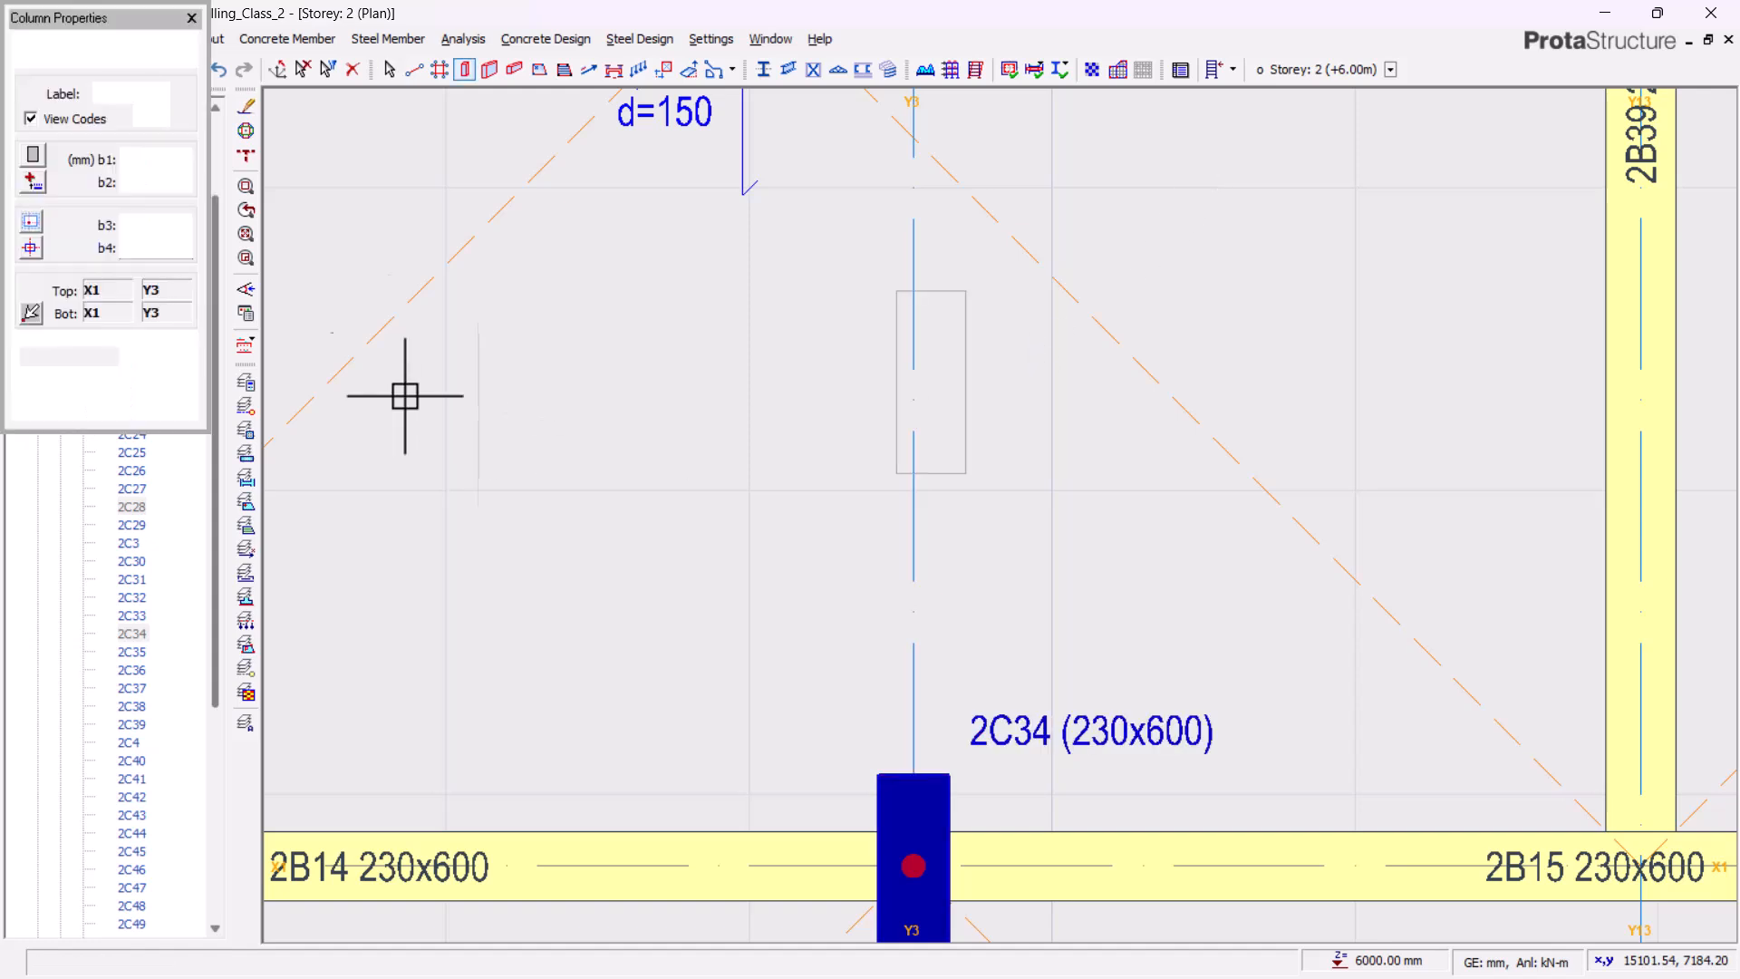
left_click(174, 248)
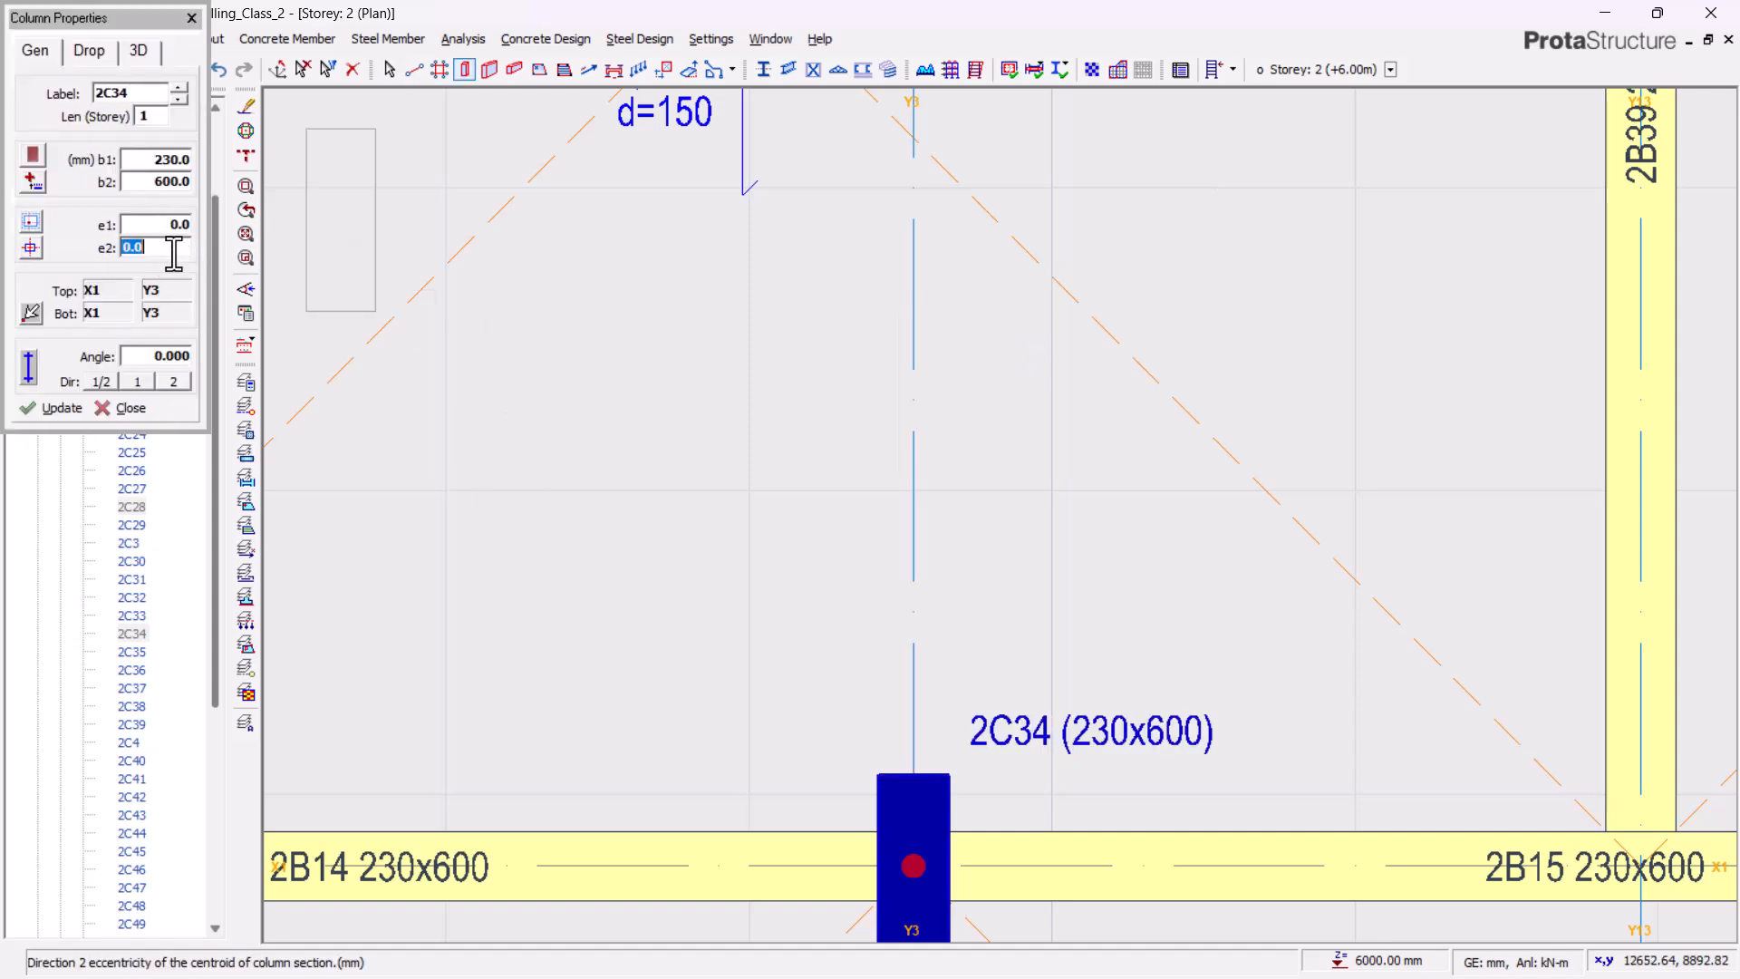
left_click(134, 185)
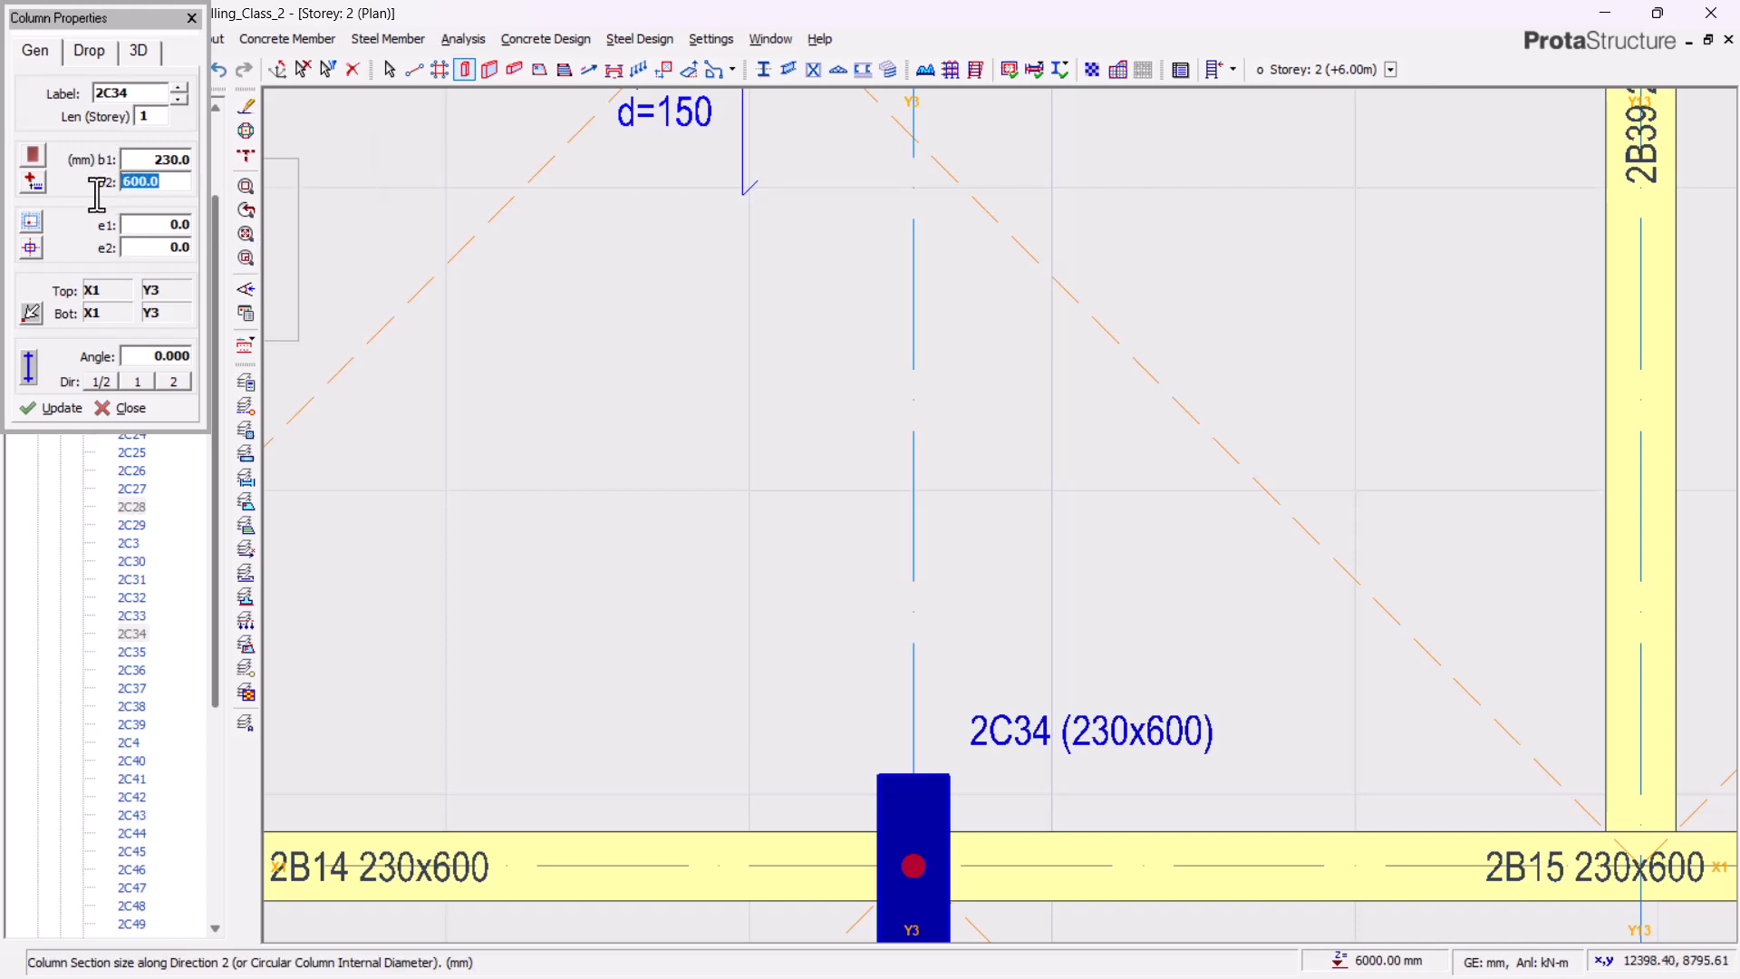
left_click(61, 409)
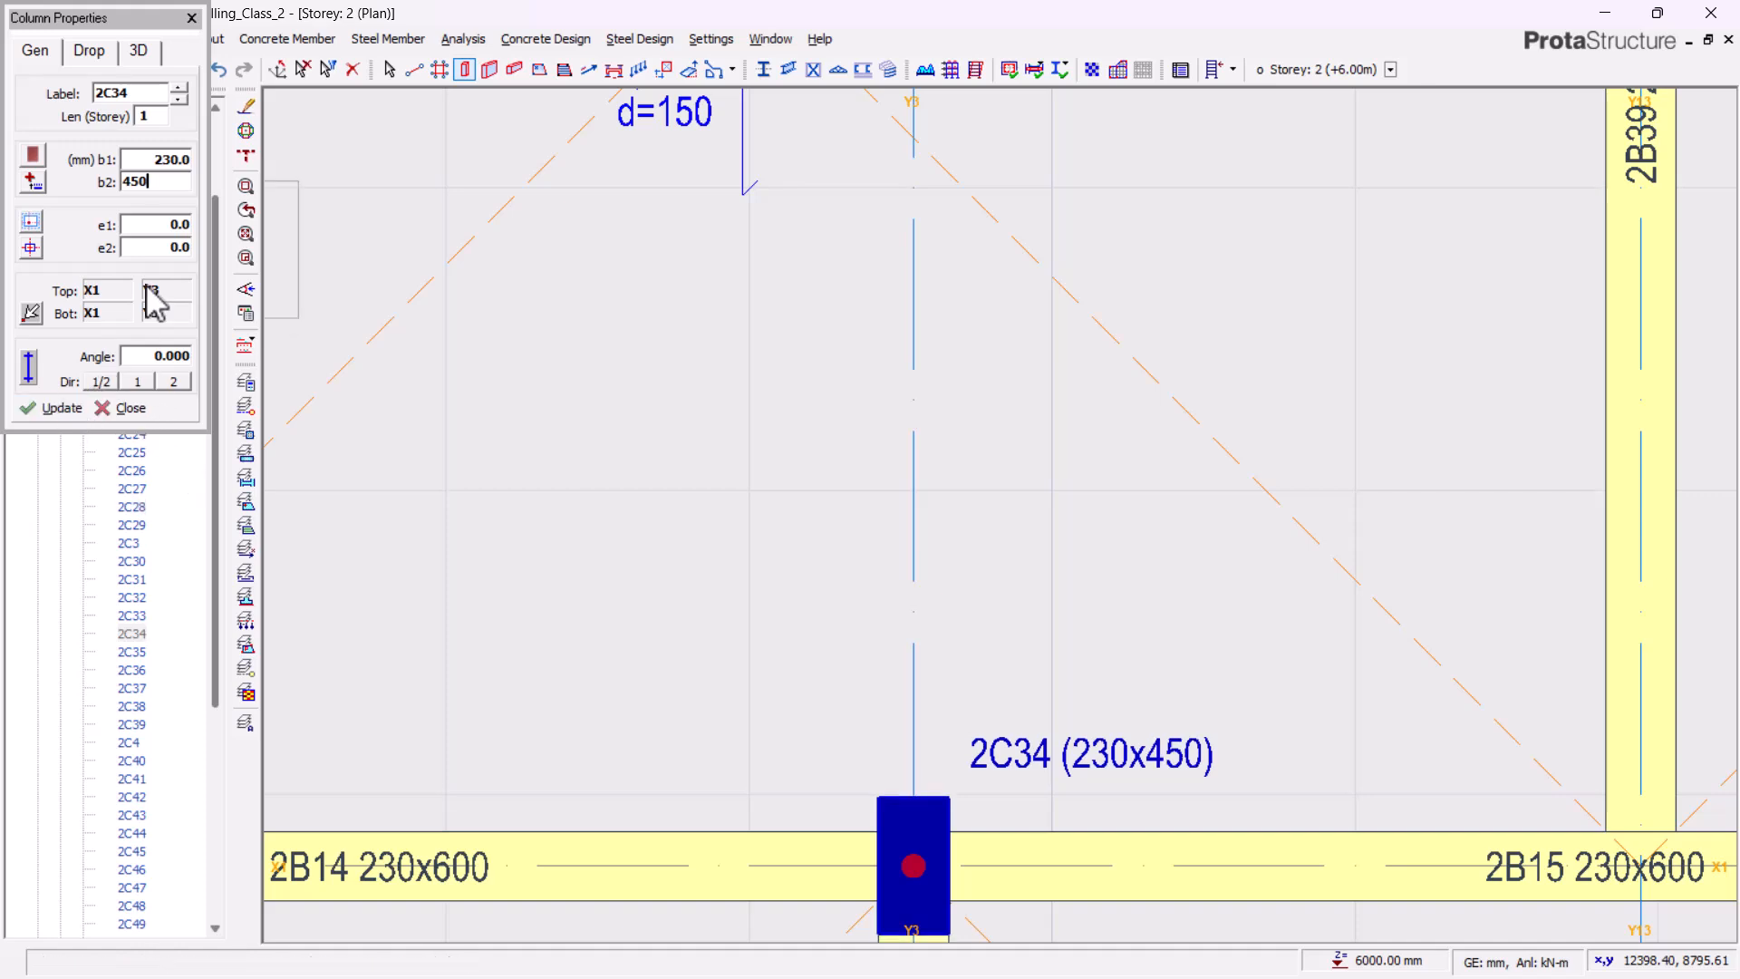
- Set the e2 eccentricity of column 2C34 to -115 mm and close its properties
left_click(168, 252)
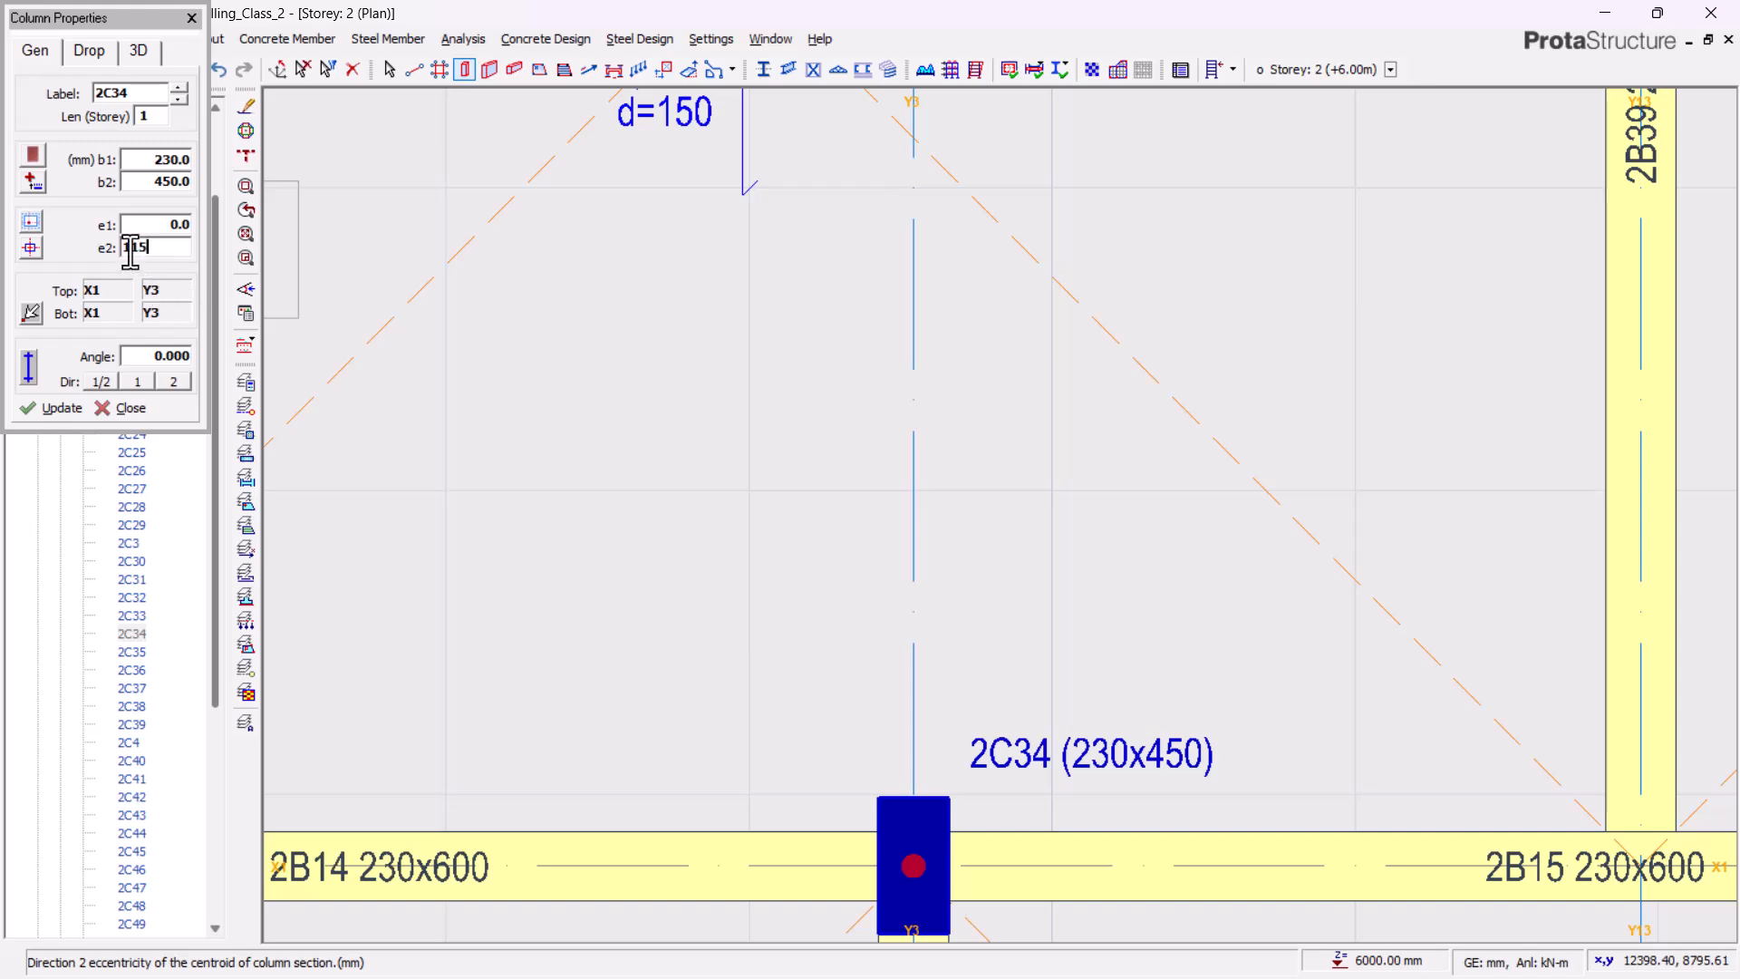
type("-115")
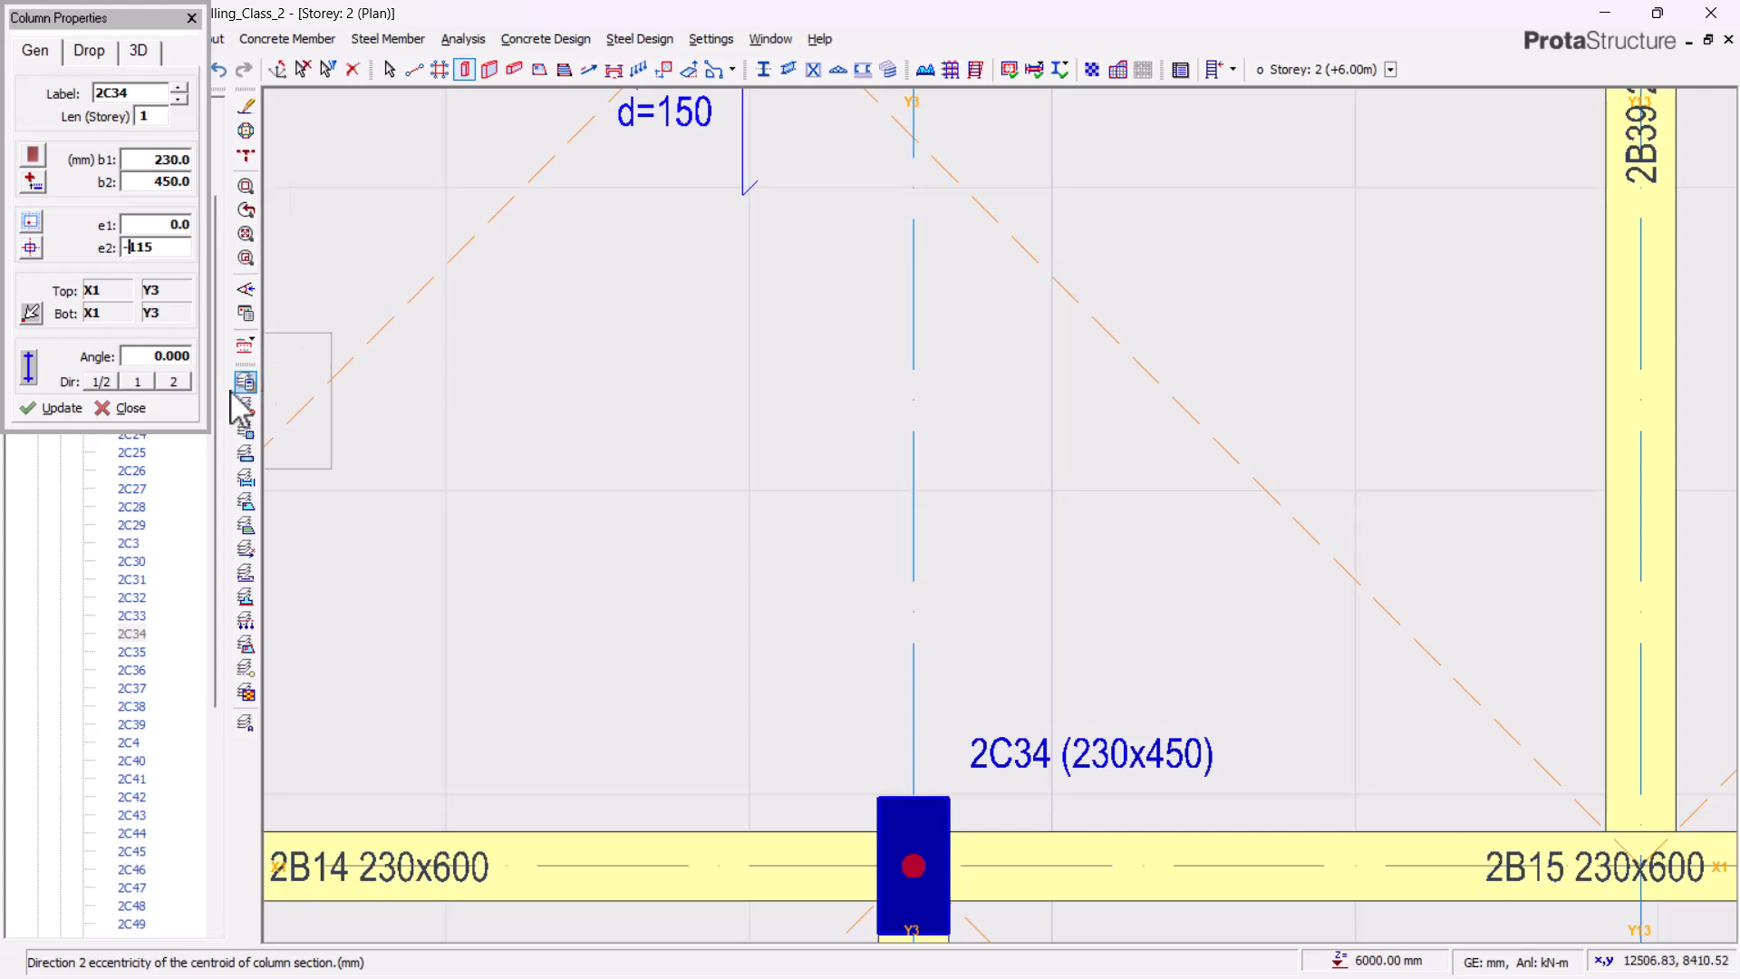
left_click(55, 408)
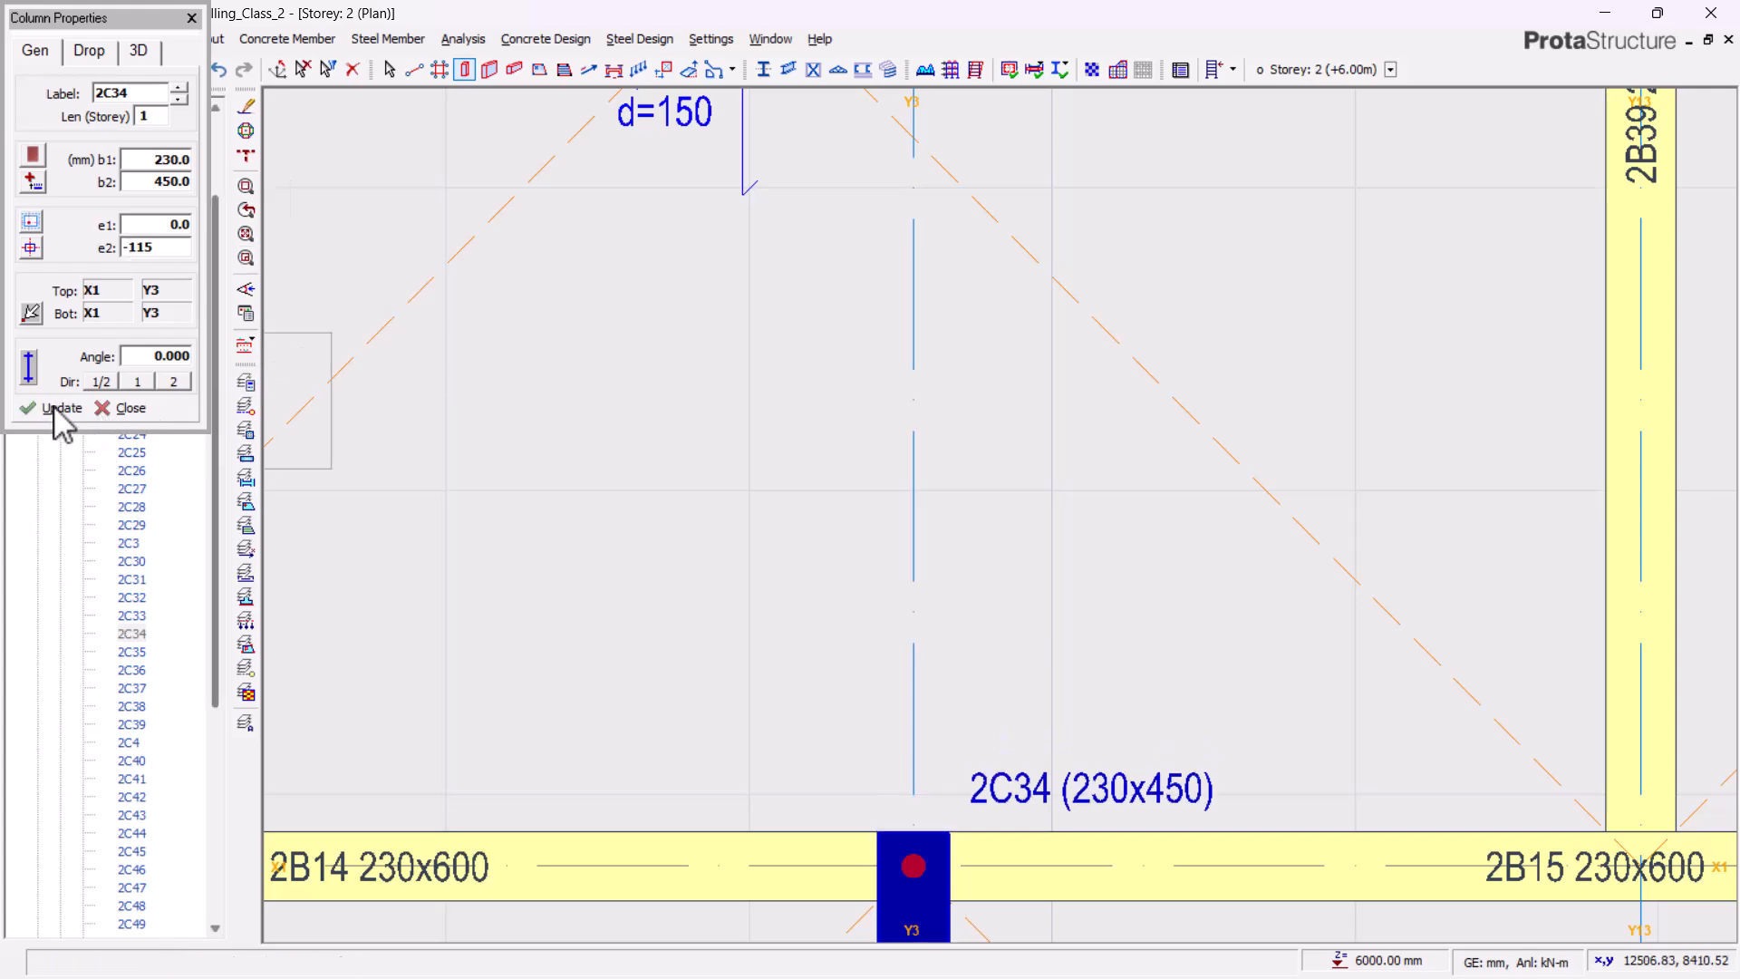
left_click(125, 408)
- Set the b2 dimension of Storey 2 column 2C35 at axes X1 and Y6 to 450 mm
scroll(1024, 500, "down", 4)
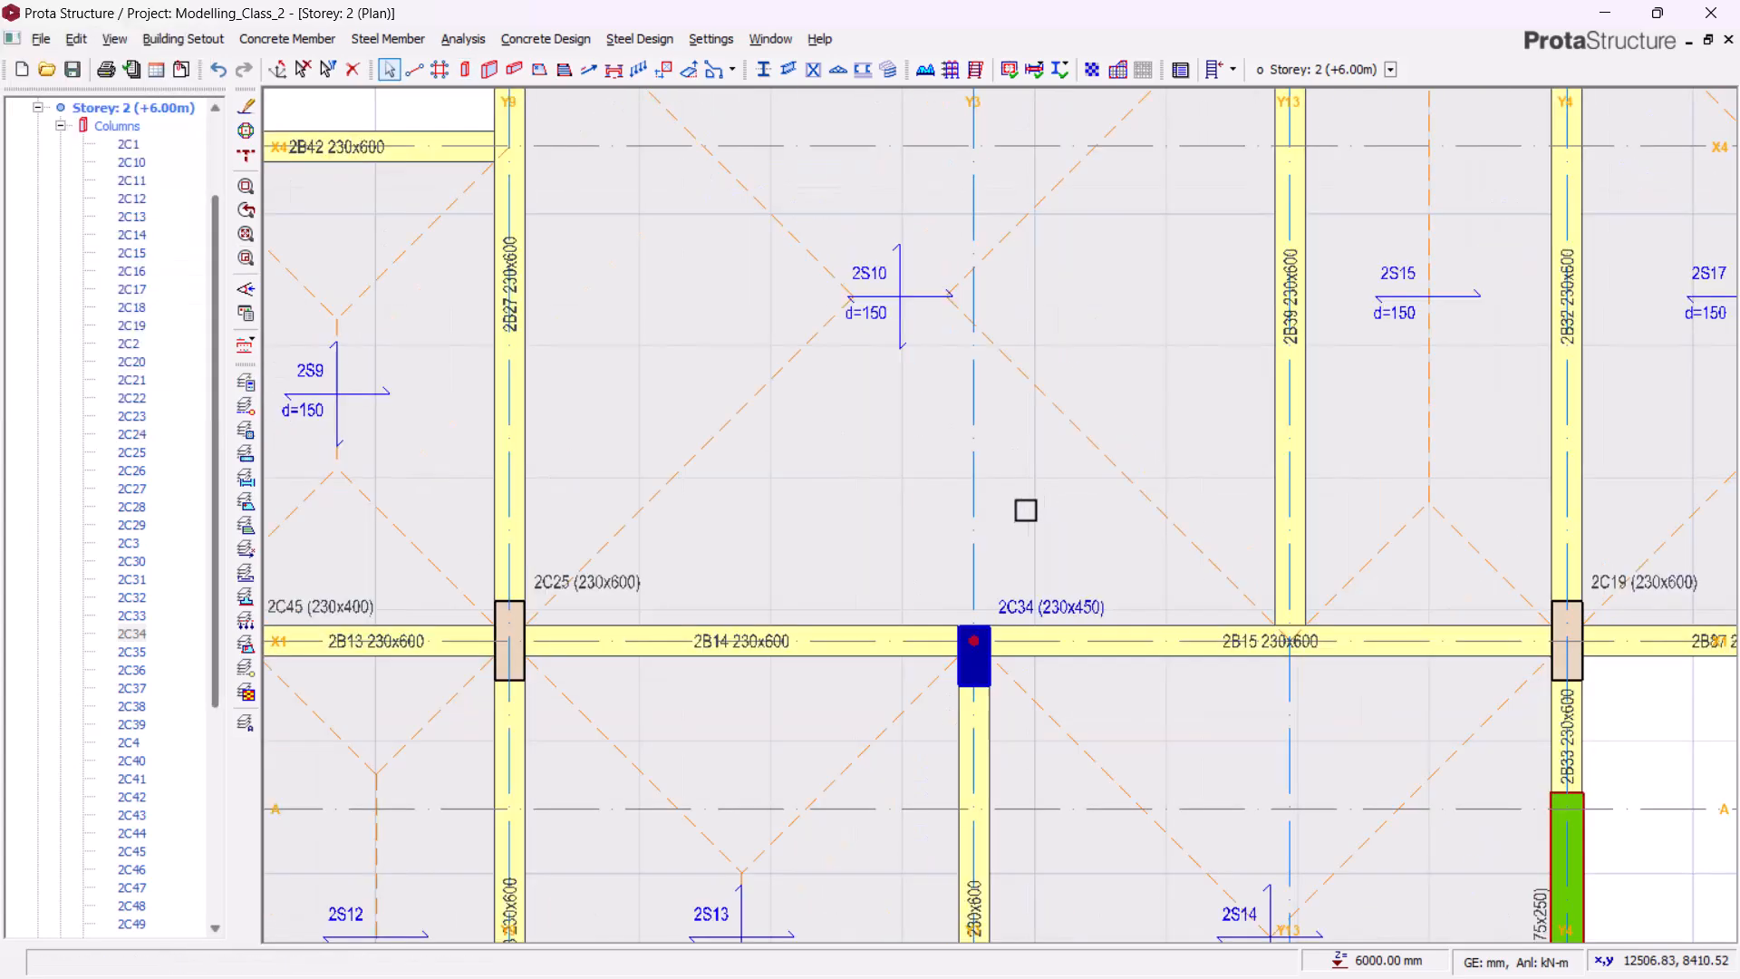
middle_click_drag(730, 281, 977, 422)
scroll(925, 397, "down", 3)
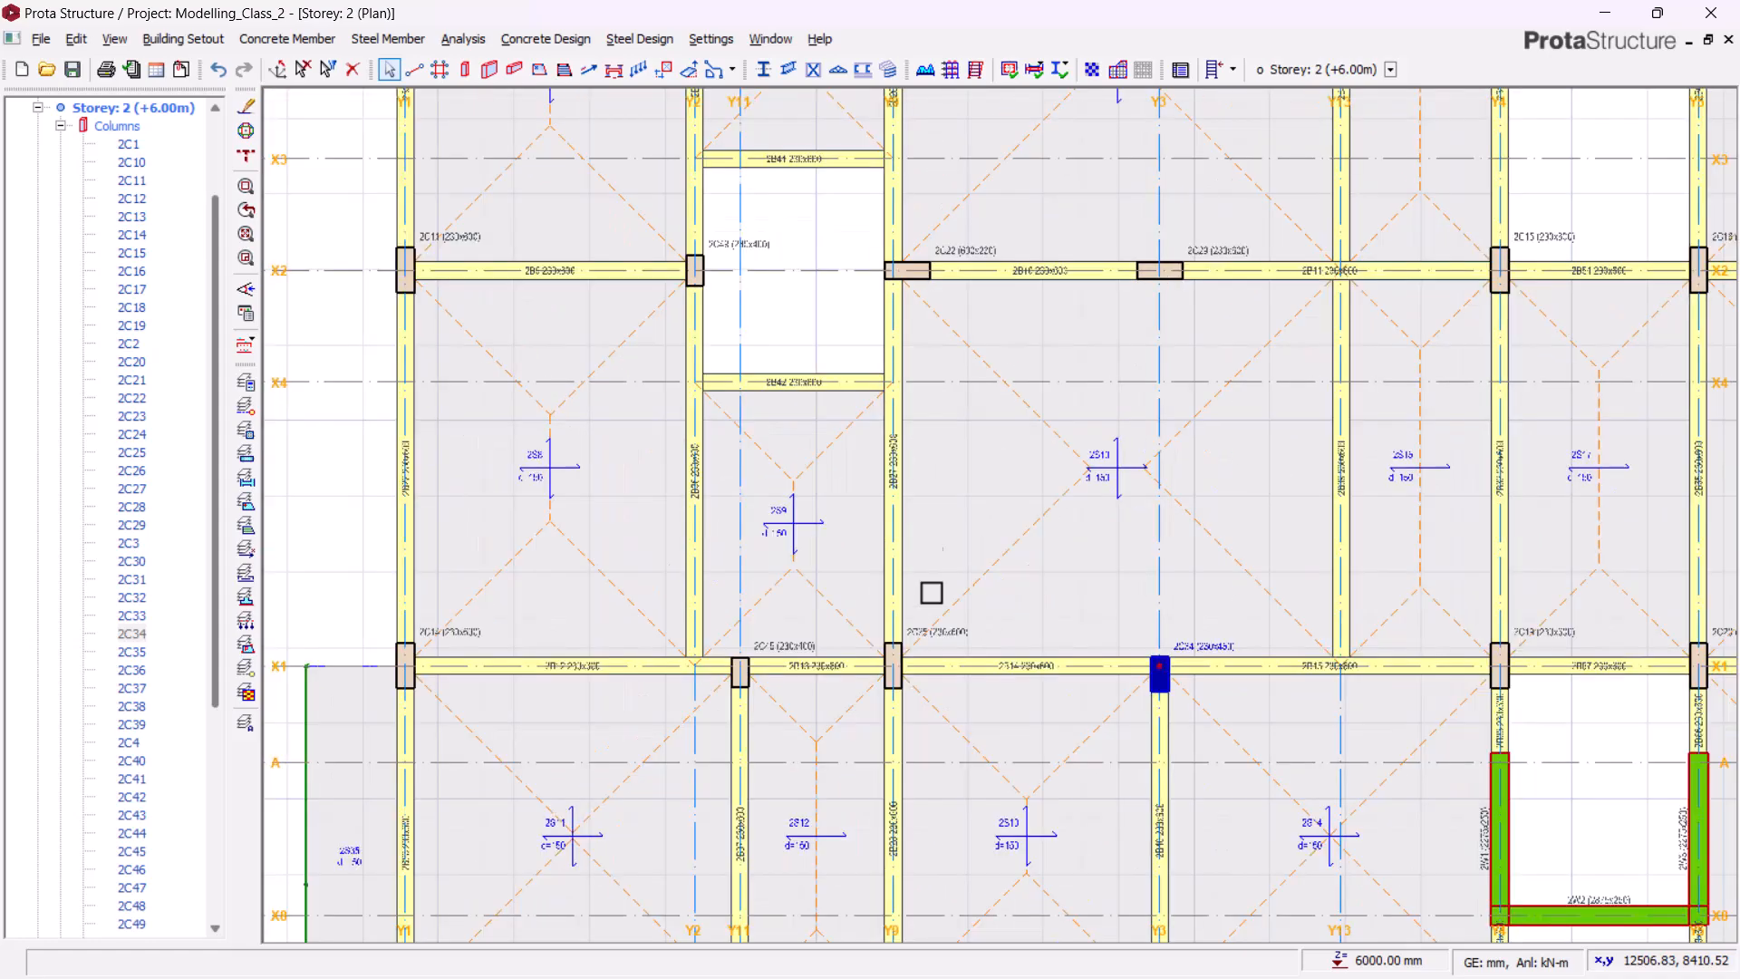
scroll(911, 691, "up", 3)
middle_click_drag(976, 594, 814, 633)
scroll(853, 583, "down", 2)
middle_click_drag(1632, 462, 843, 630)
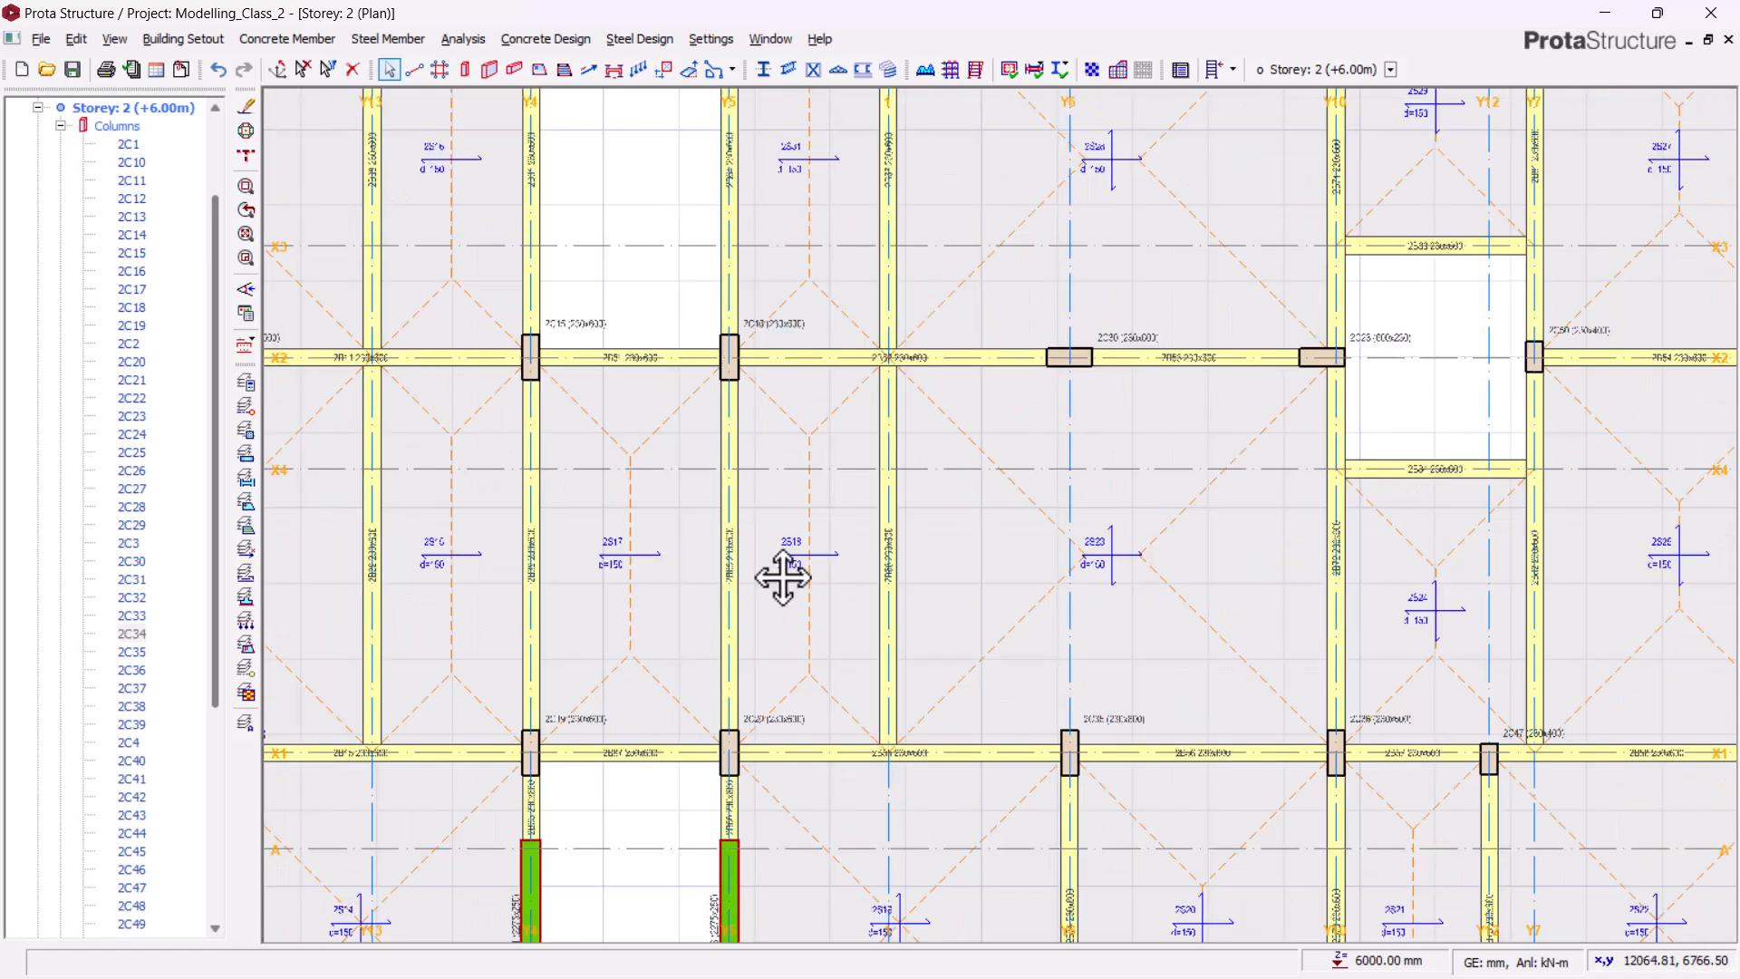
middle_click_drag(1118, 639, 807, 577)
middle_click_drag(1058, 637, 815, 636)
middle_click_drag(475, 668, 886, 641)
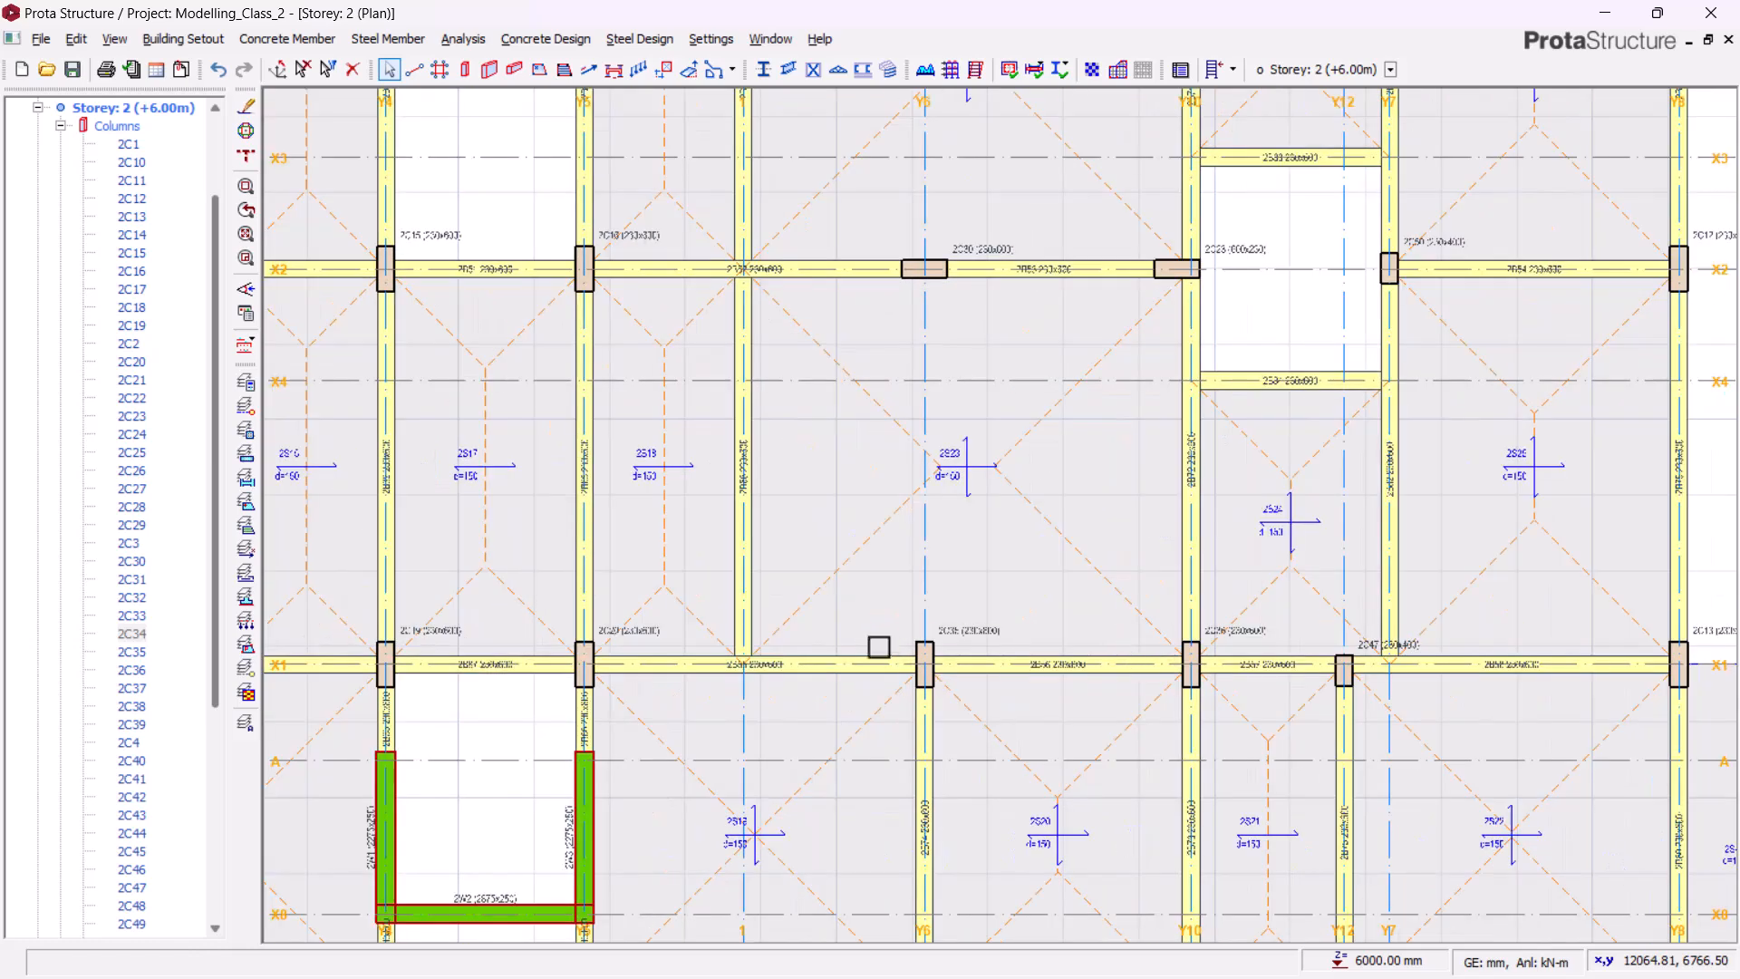
scroll(891, 643, "up", 3)
scroll(979, 651, "up", 2)
left_click(1056, 585)
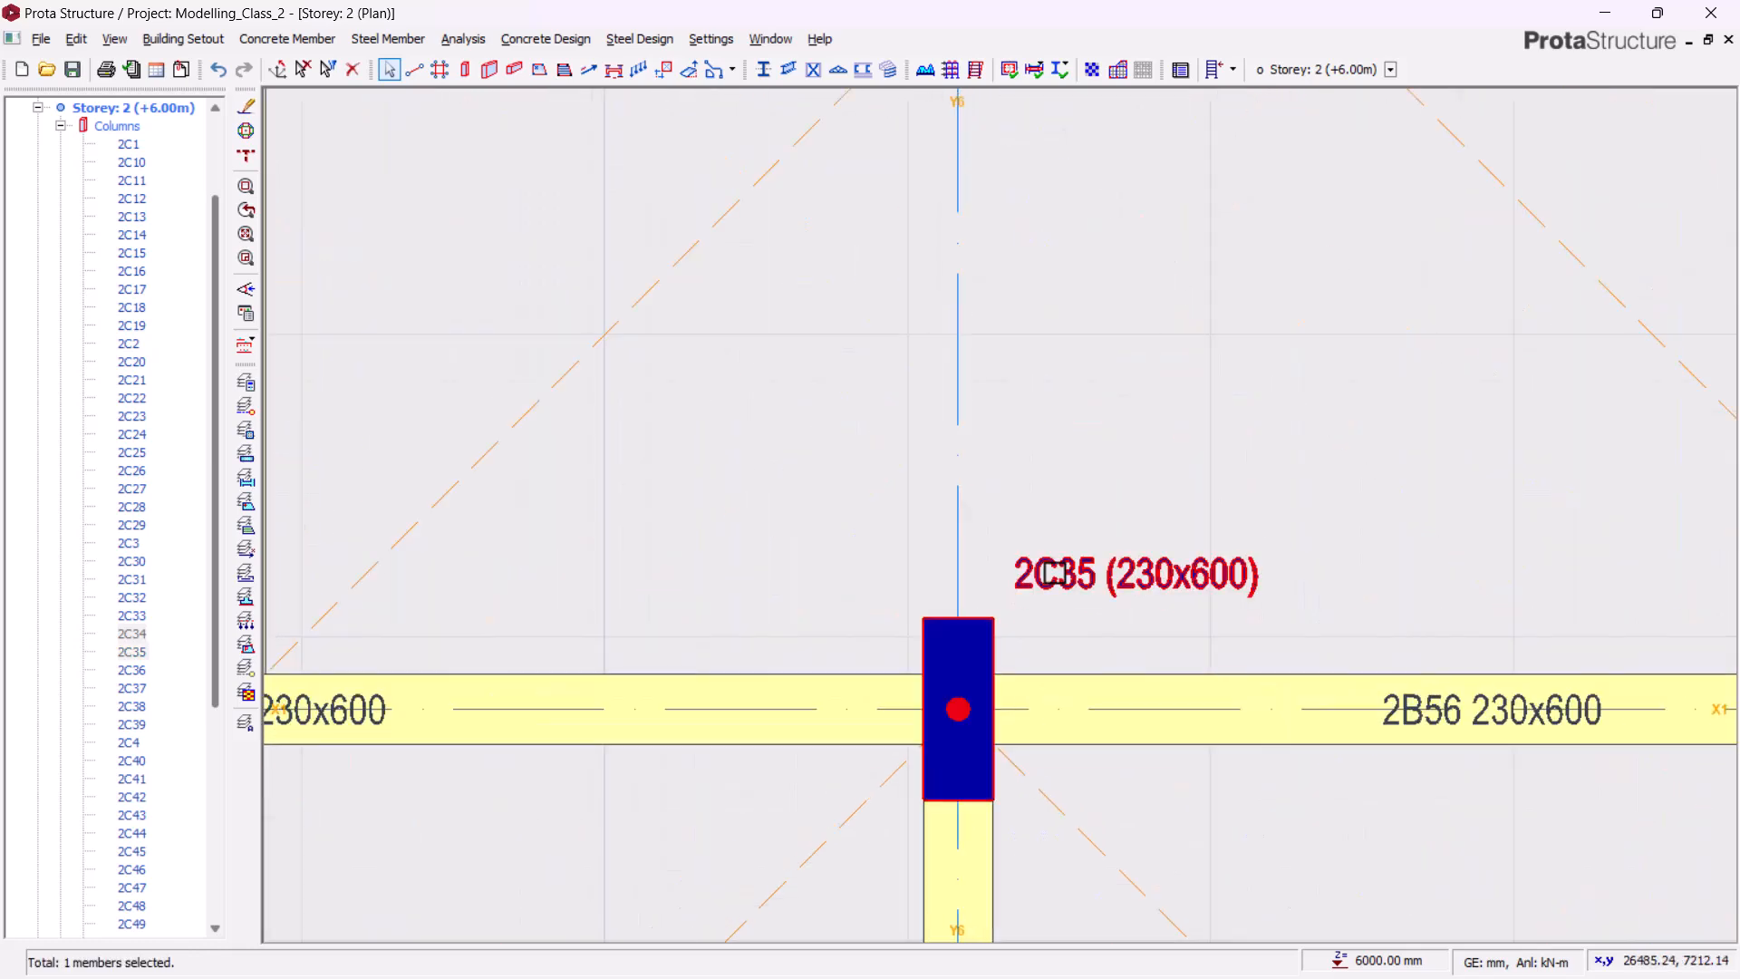
right_click(1063, 573)
left_click(1187, 12)
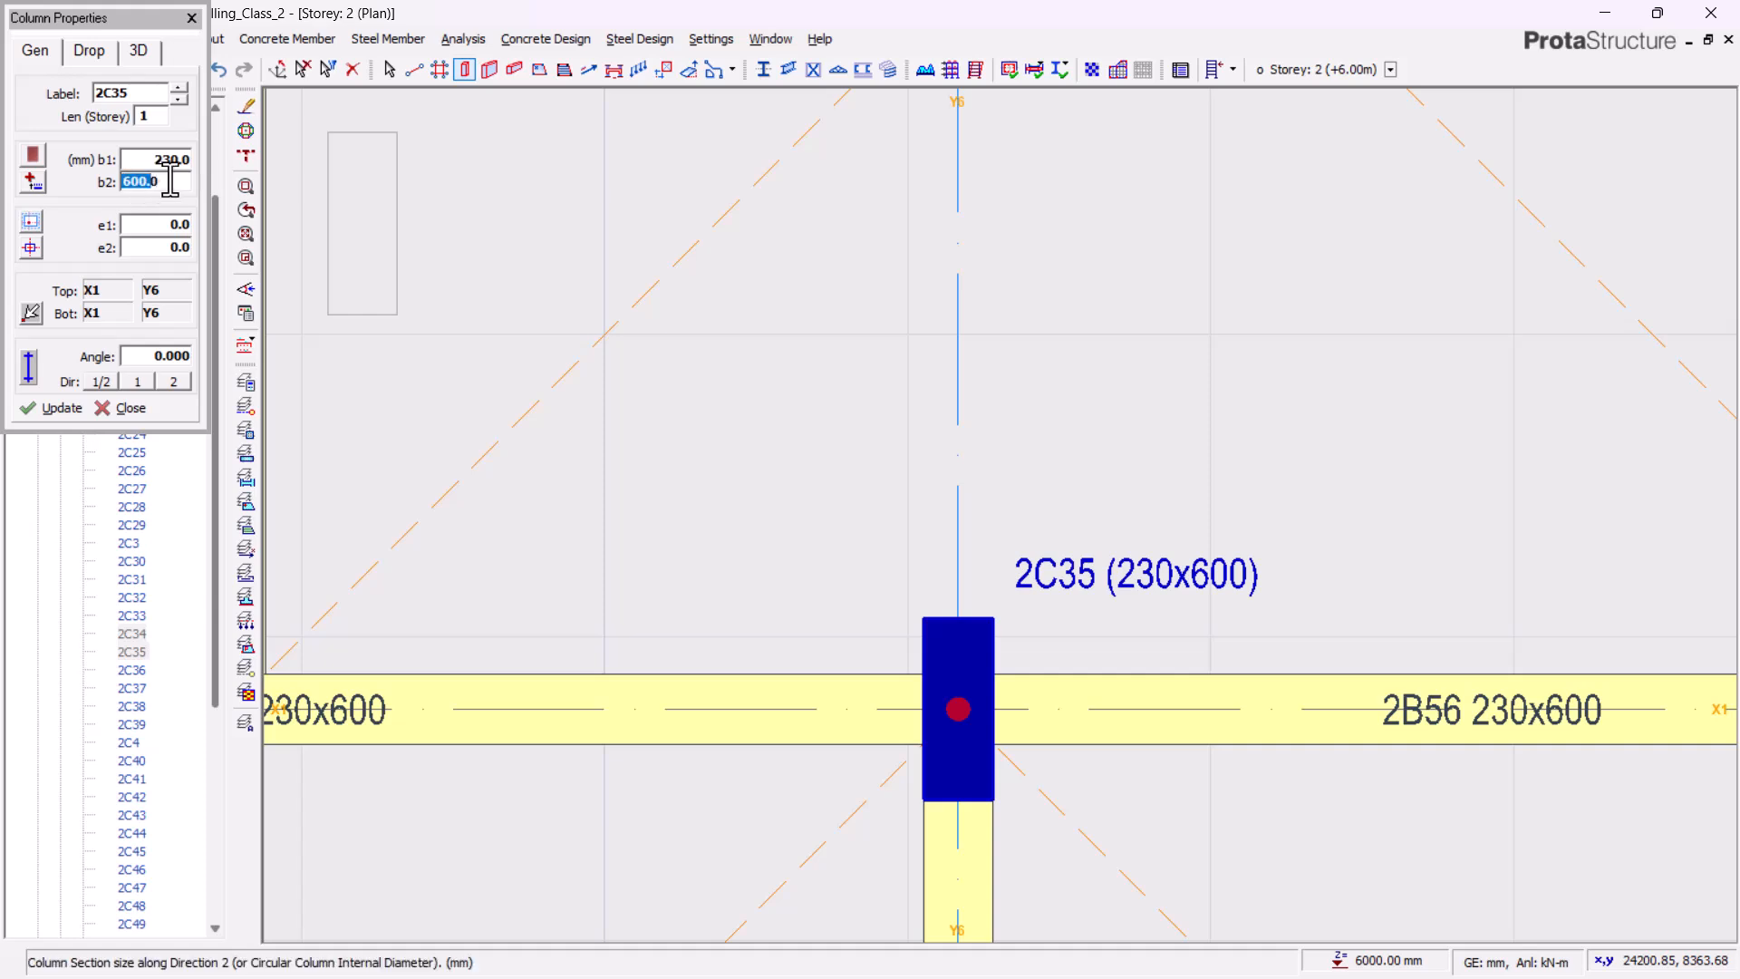
left_click(61, 409)
- Set the e2 eccentricity of column 2C35 to -115 mm and close its properties
left_click(173, 248)
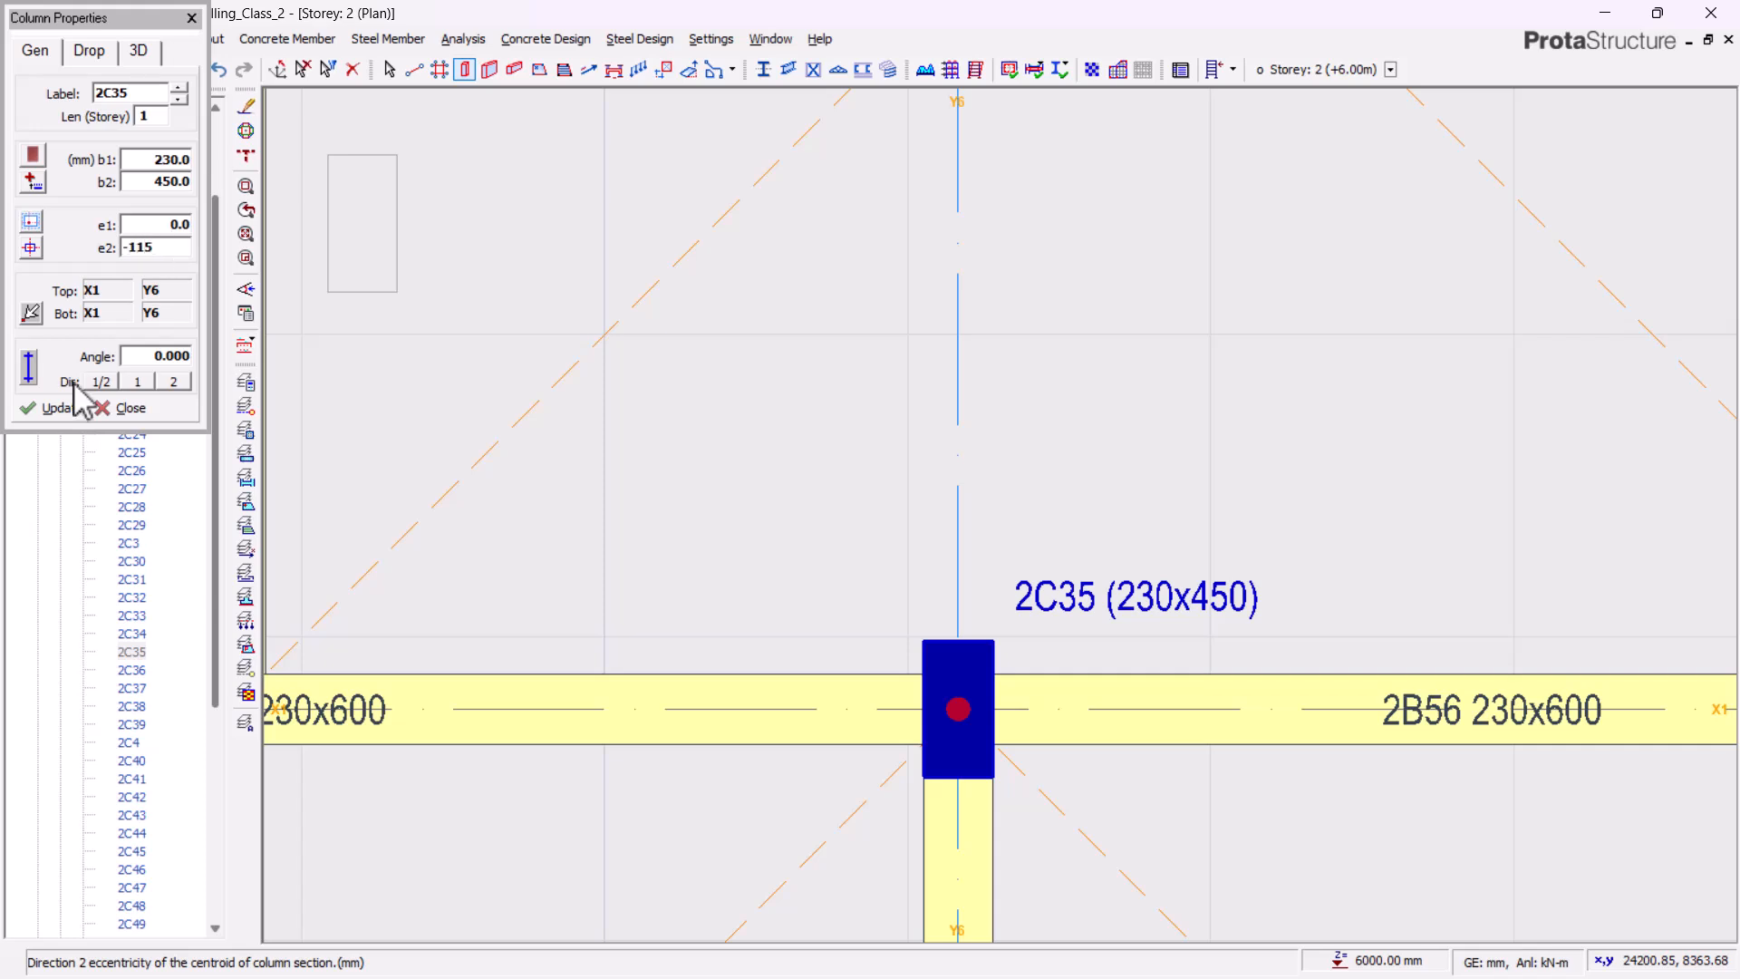
left_click(61, 409)
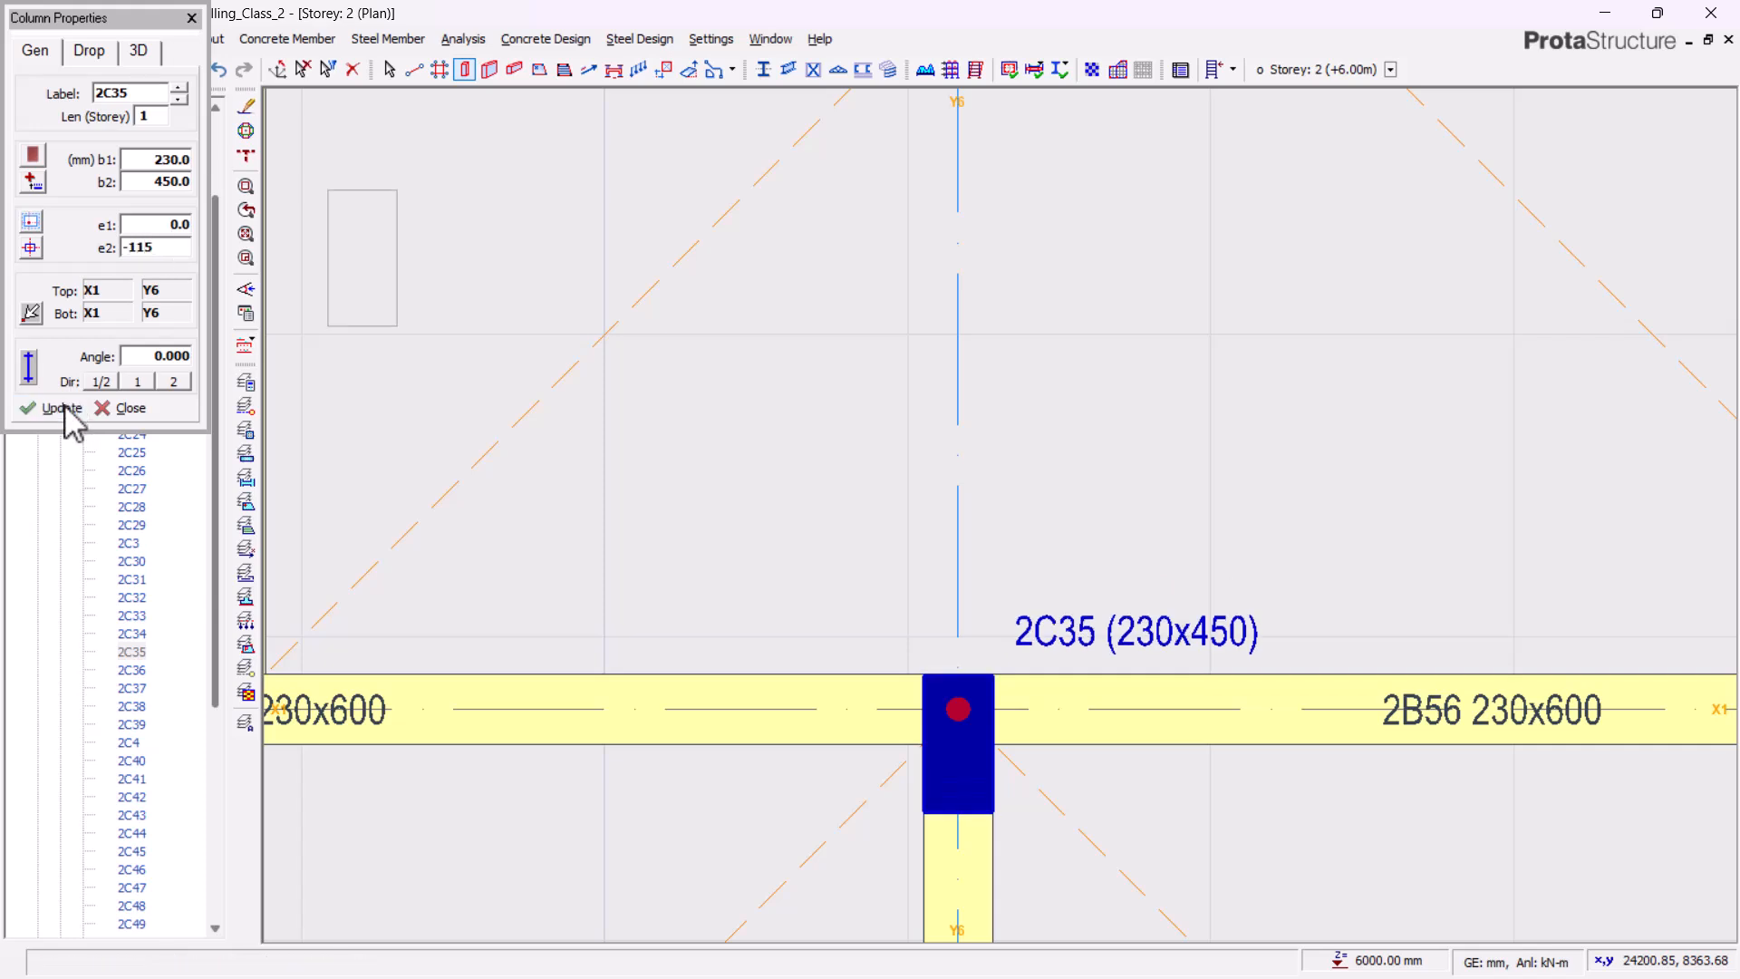
left_click(119, 409)
- Set Storey 2 column 2C31 at axes X6 and Y6 to a b2 dimension of 450 mm and an e2 eccentricity of 115 mm
scroll(734, 742, "down", 6)
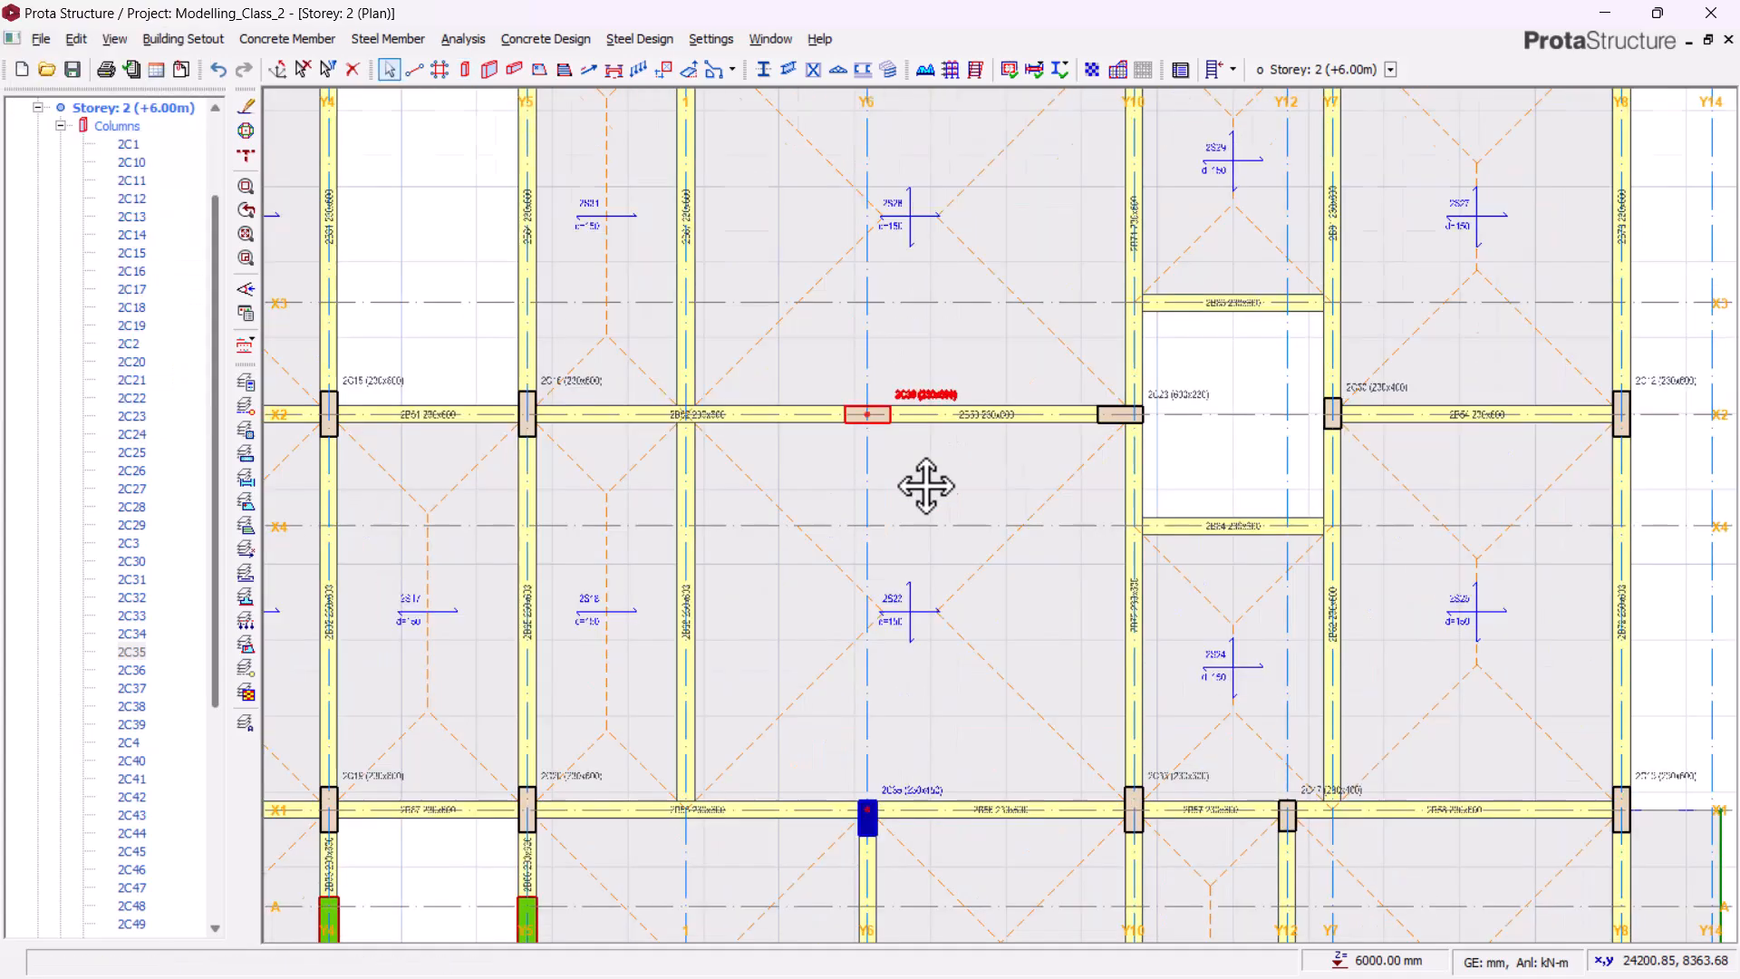
middle_click_drag(925, 486, 895, 642)
scroll(917, 317, "up", 5)
left_click(915, 310)
right_click(918, 321)
left_click(916, 322)
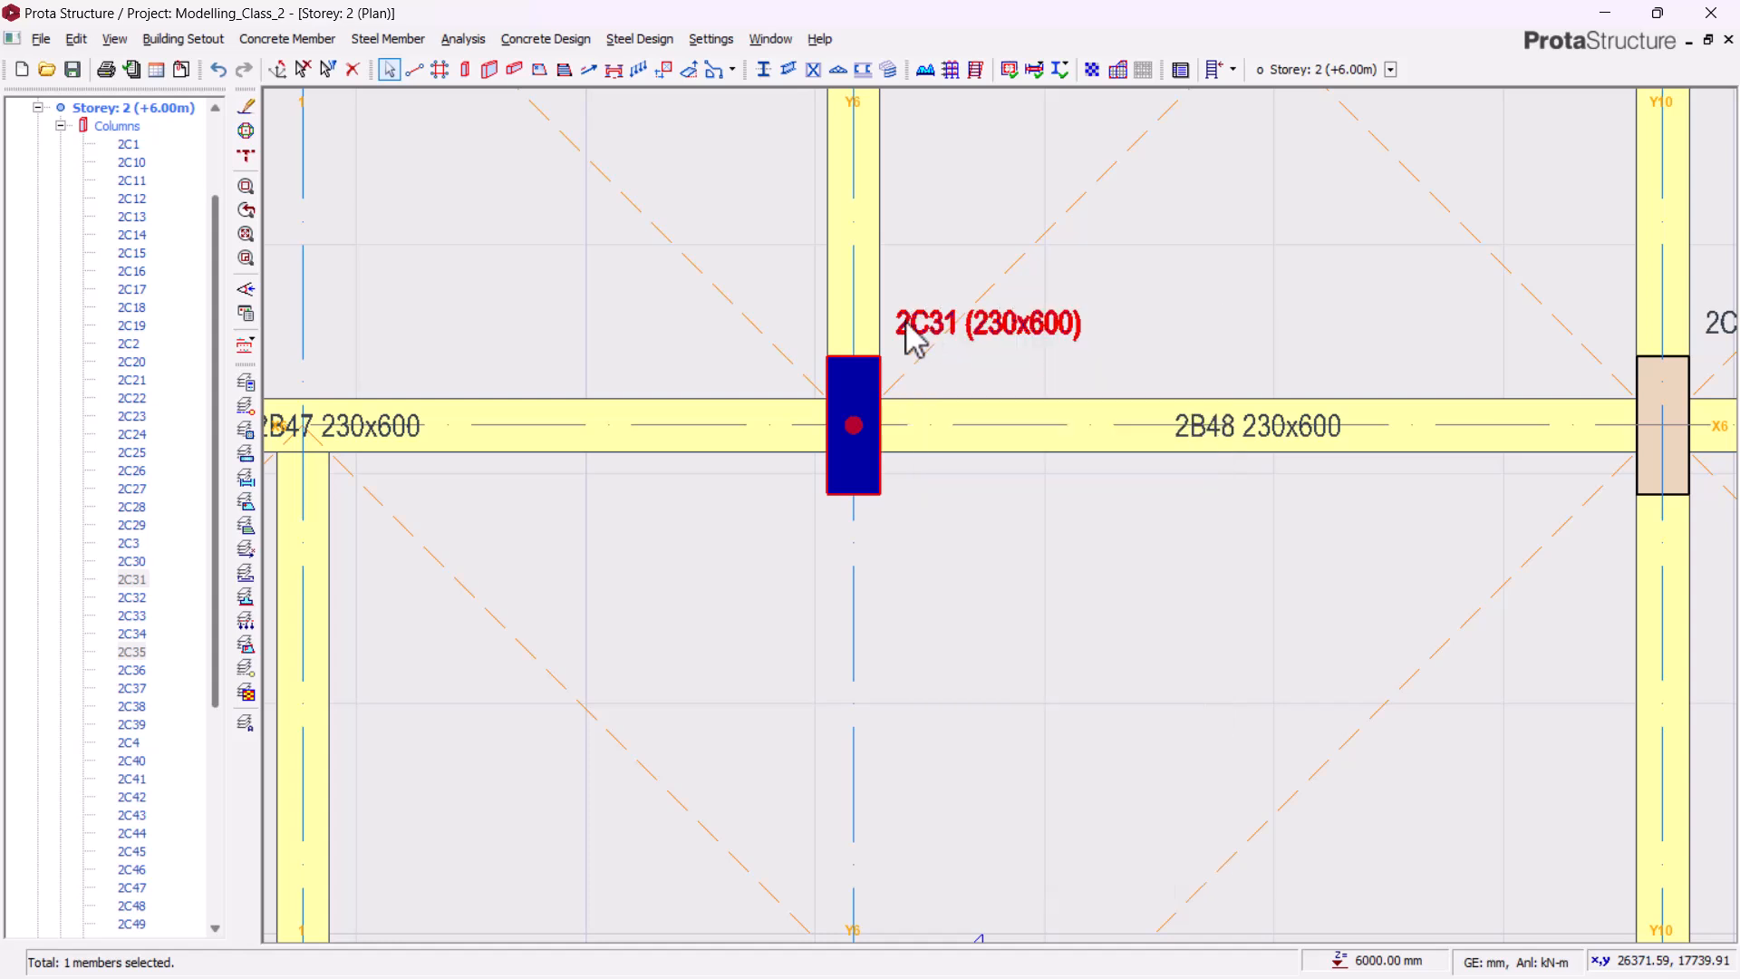
left_click(184, 180)
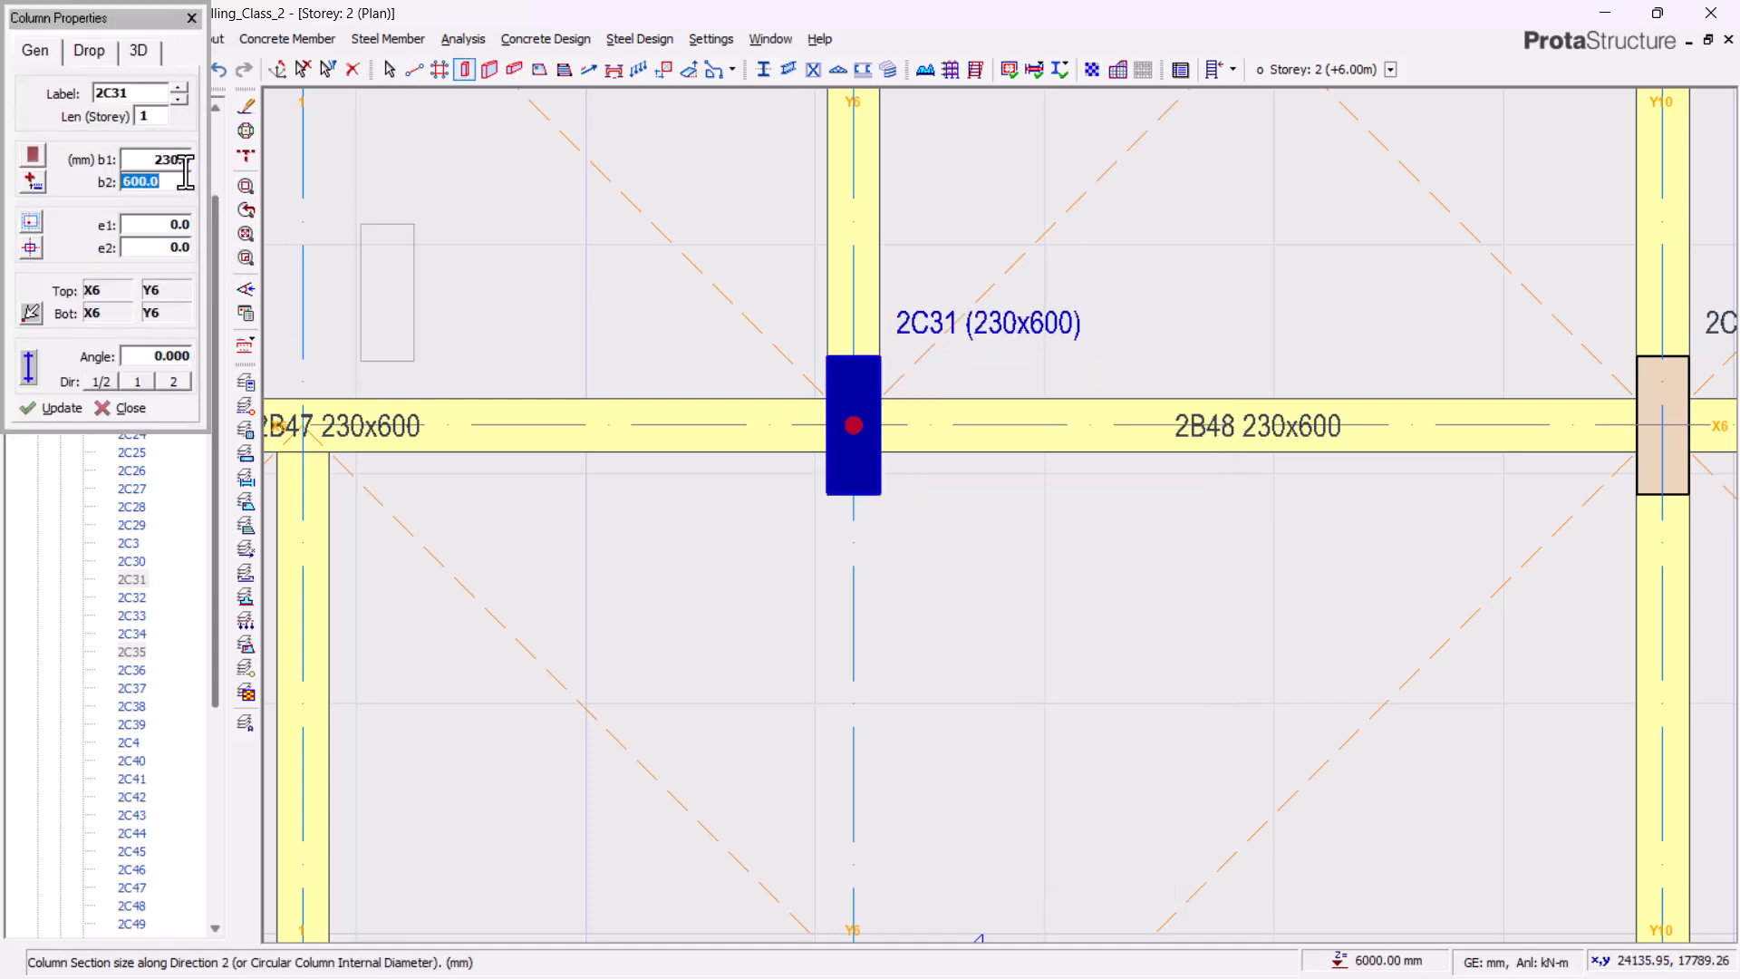
left_click(185, 247)
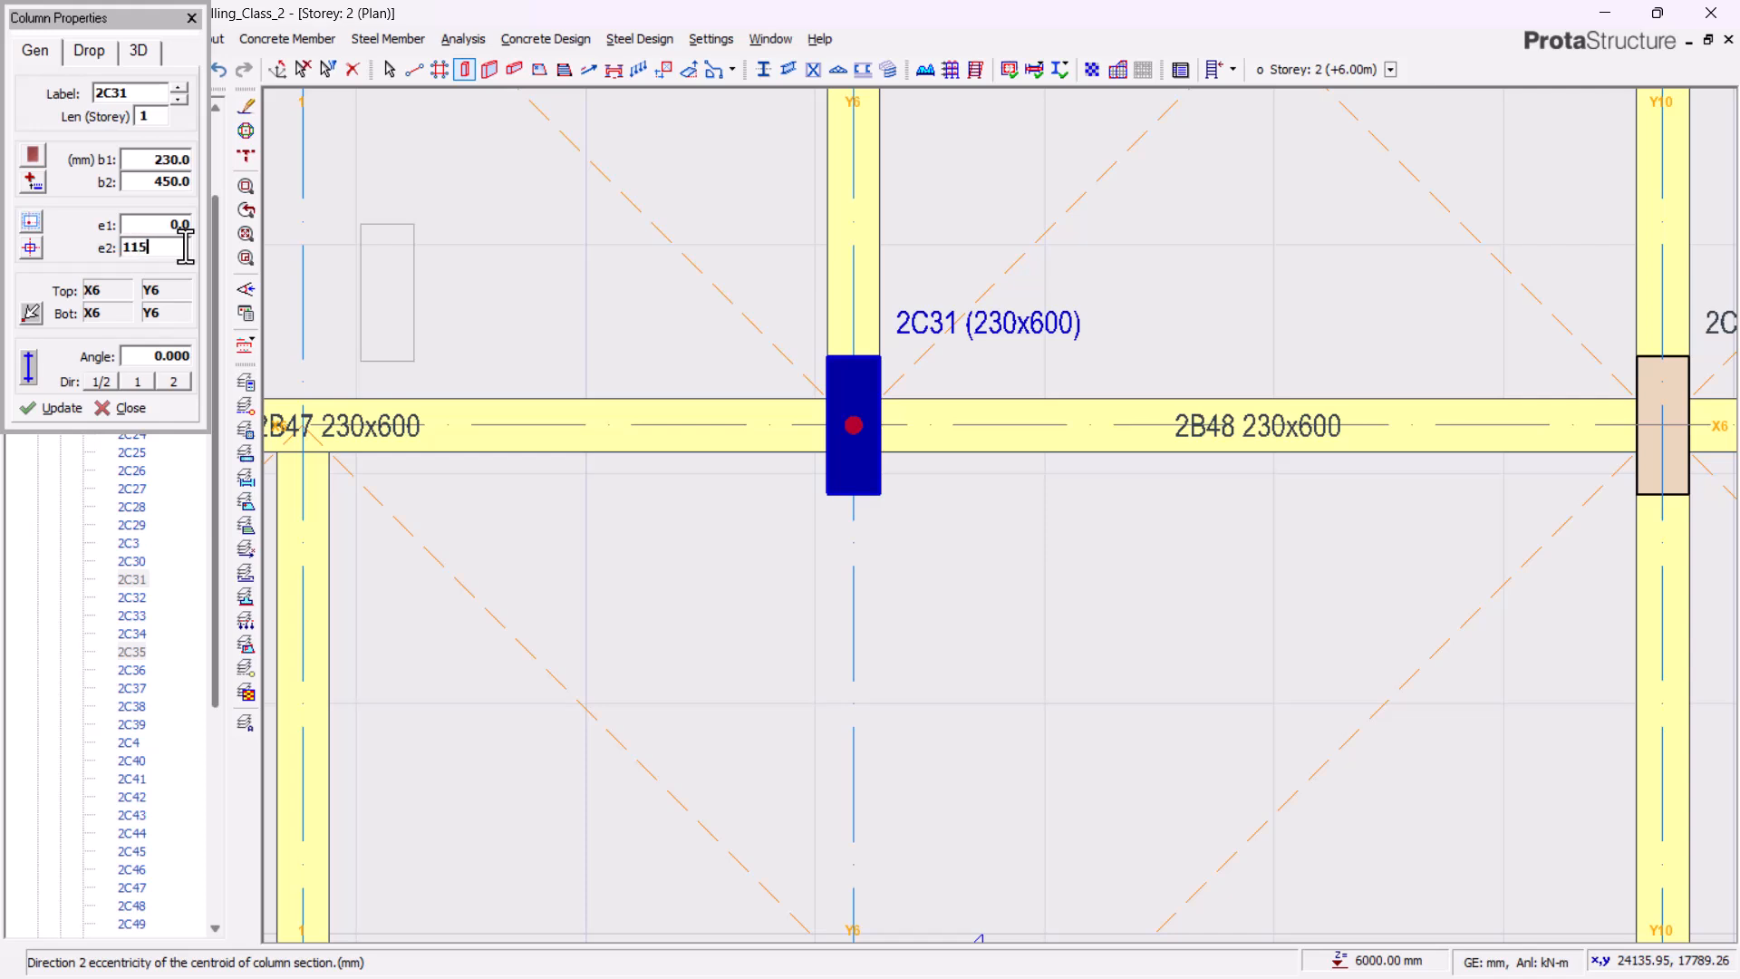
left_click(74, 409)
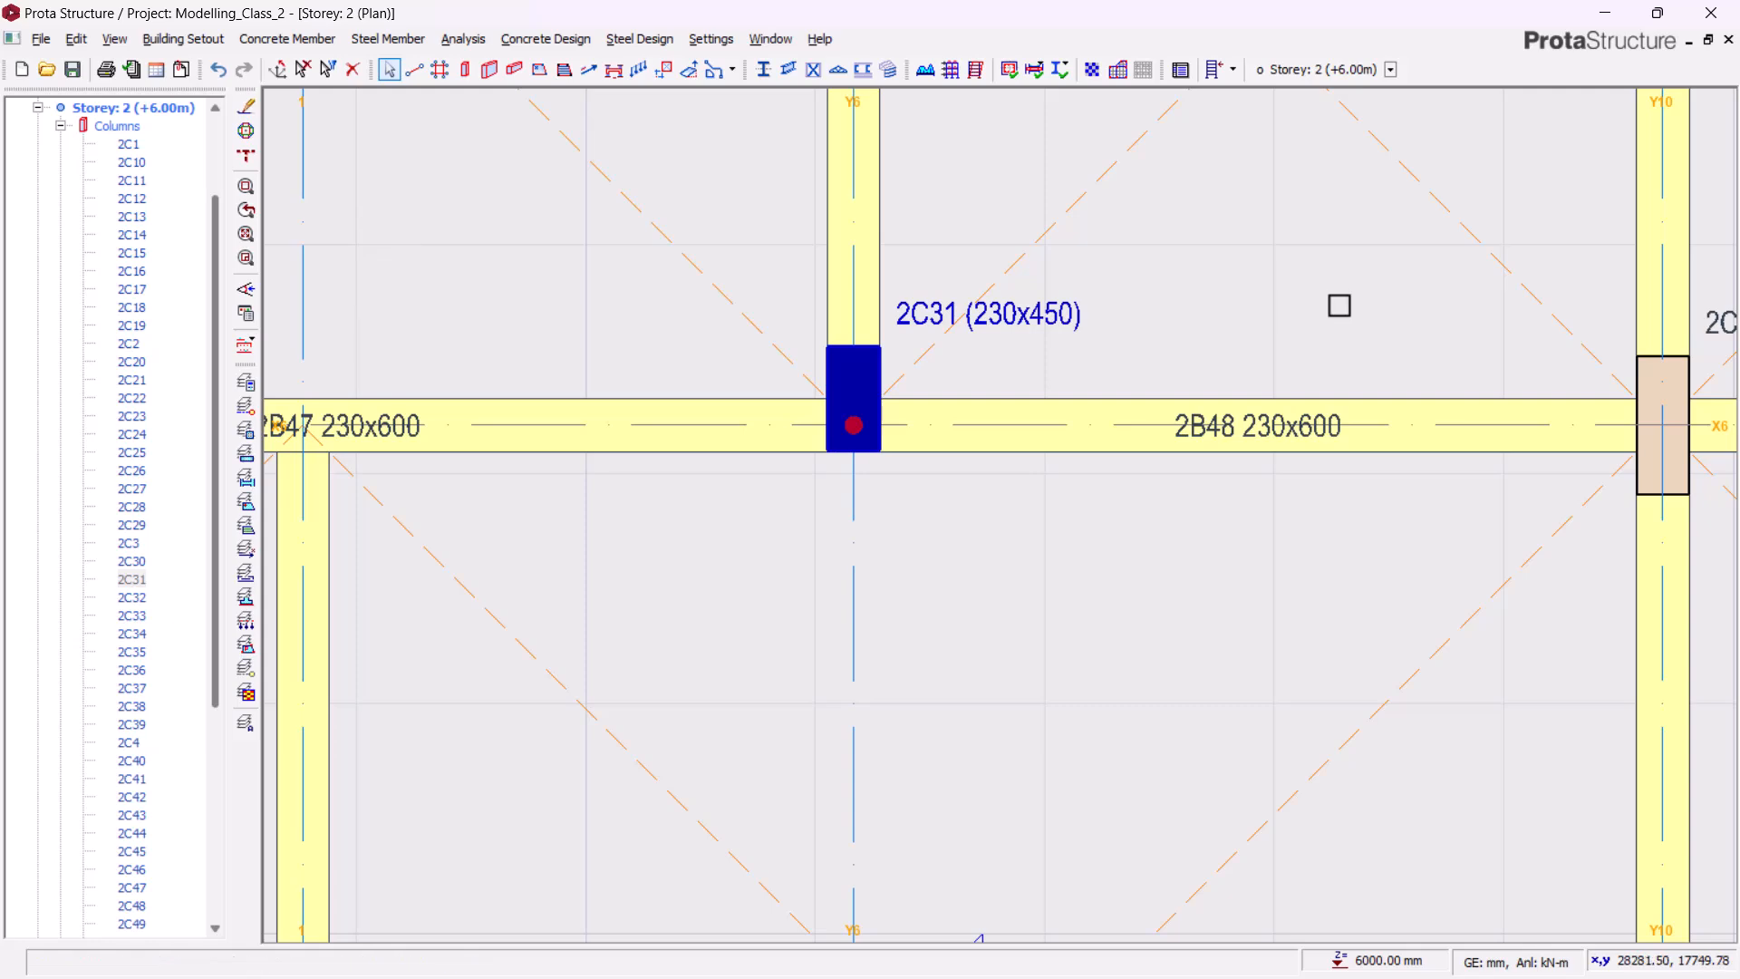
- Switch the Storey 2 plan view to 3D and examine the columns, slabs and balconies of the two modelled storeys
scroll(1332, 301, "down", 4)
scroll(1163, 362, "down", 2)
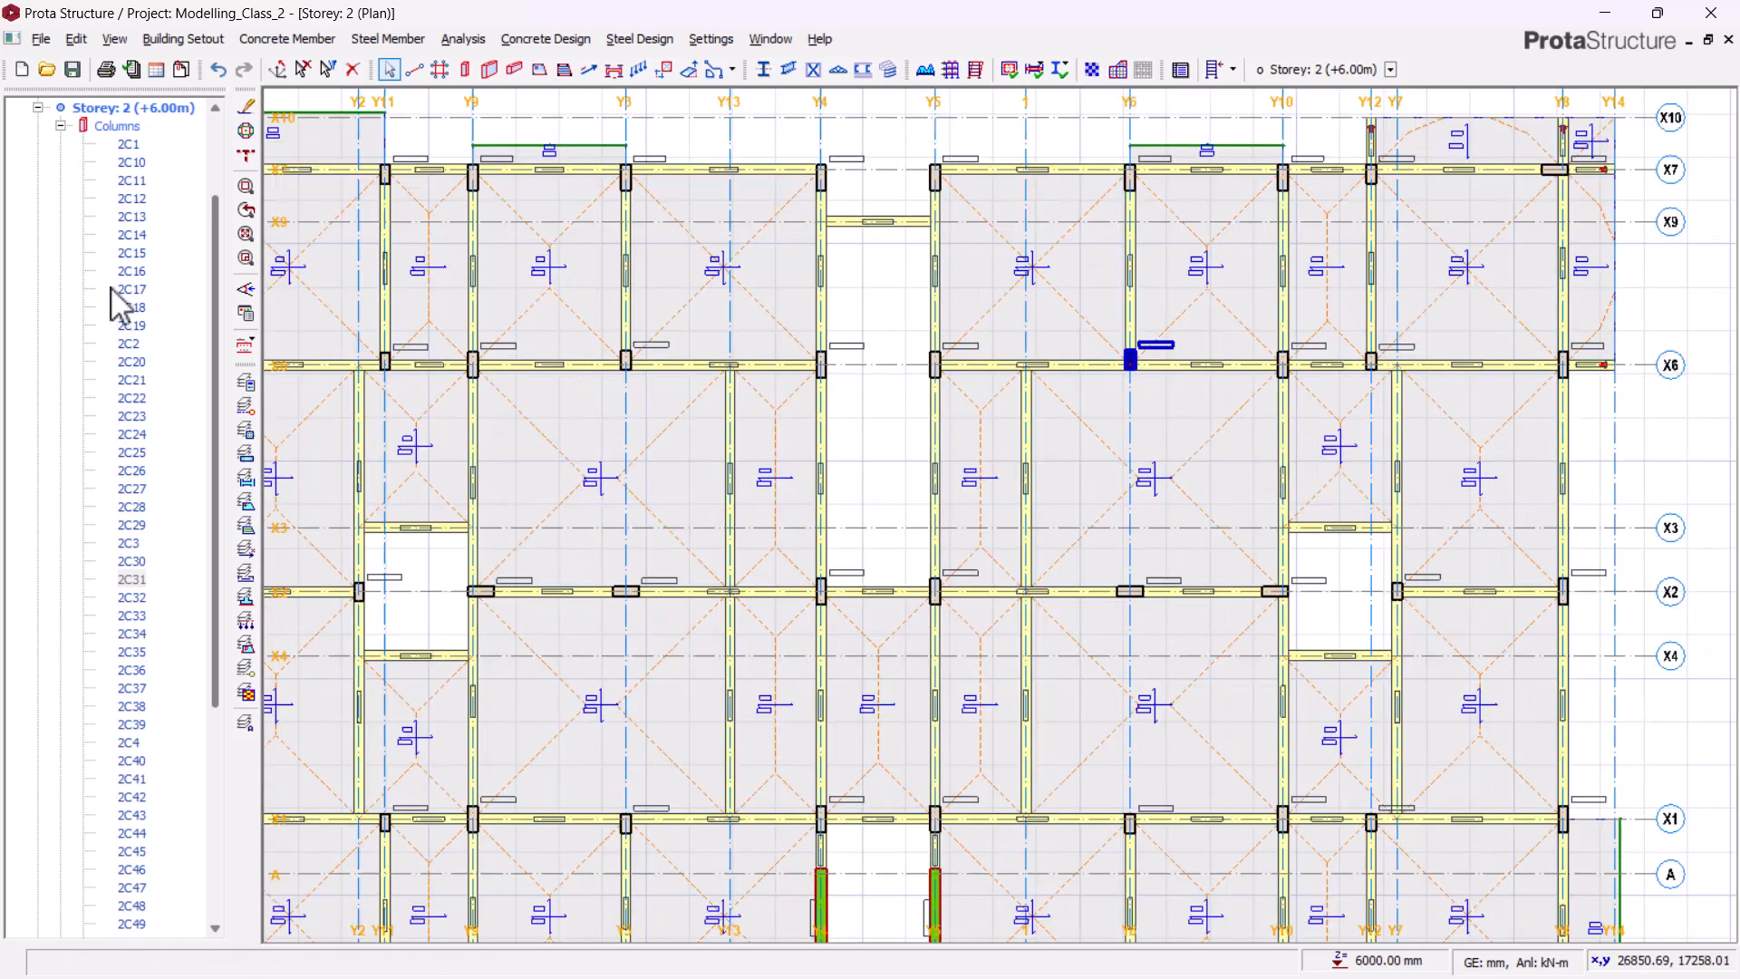
left_click(60, 126)
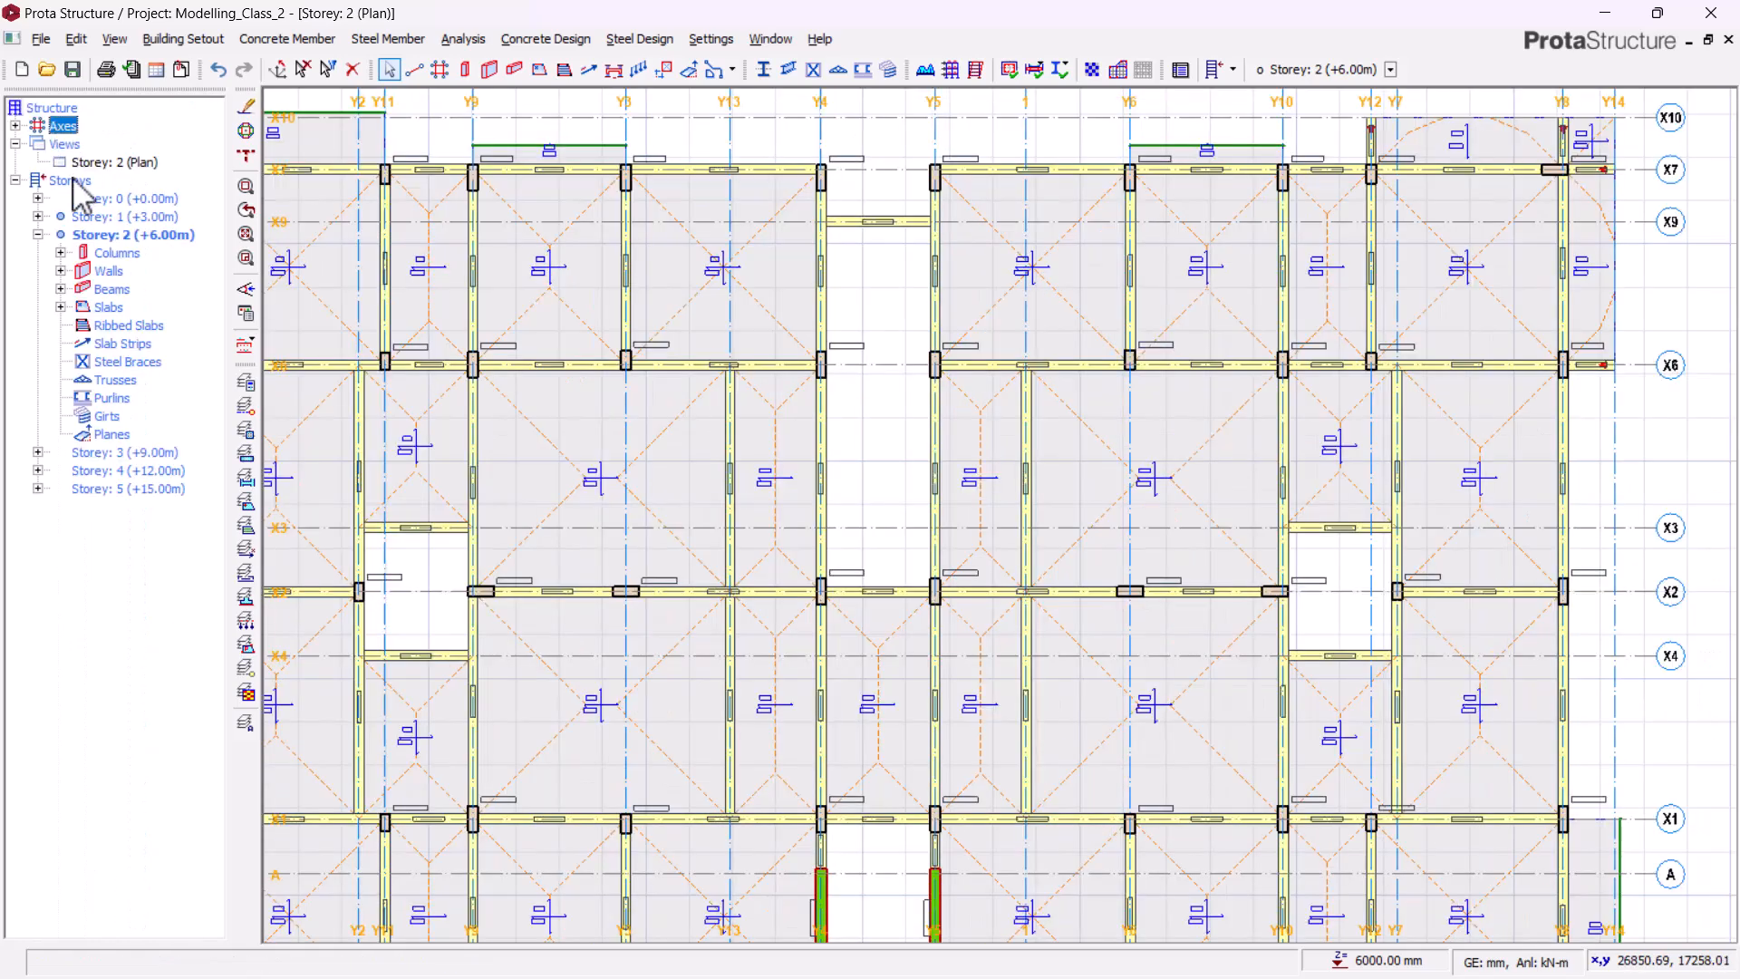
right_click(118, 216)
left_click(98, 236)
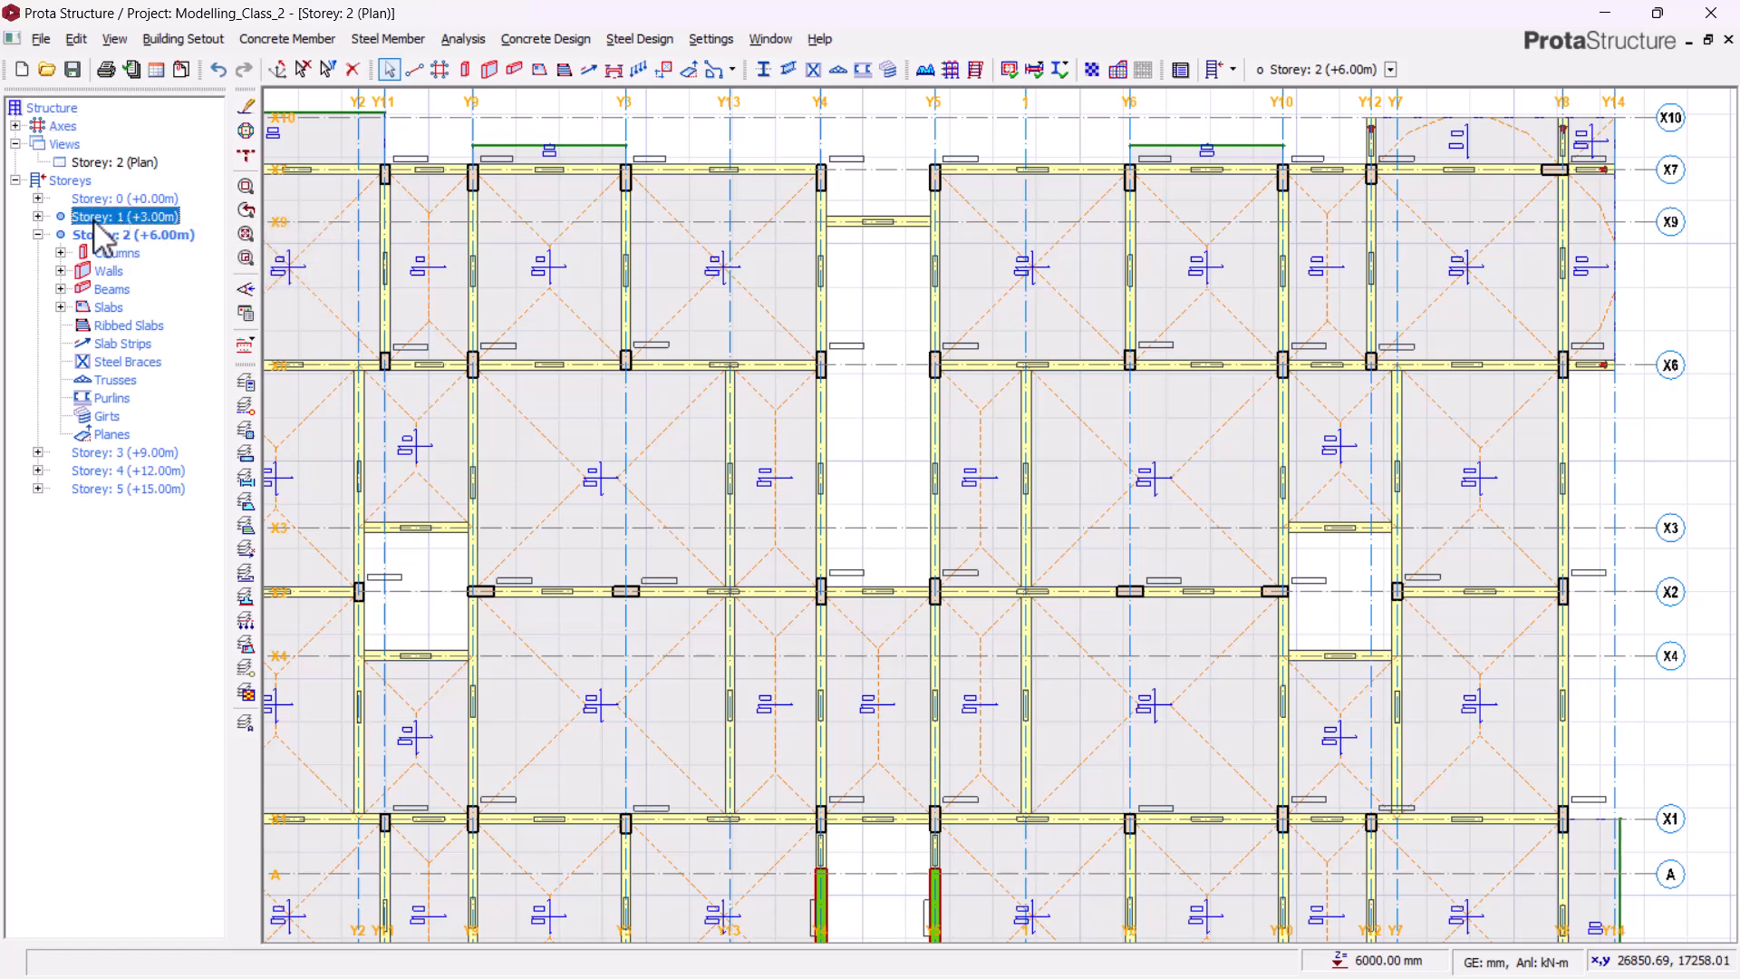
left_click(98, 235)
right_click(100, 238)
right_click(127, 163)
left_click(177, 191)
mouse_move(678, 569)
middle_mouse_down()
mouse_move(769, 590)
mouse_move(831, 683)
mouse_move(979, 560)
mouse_move(926, 583)
mouse_move(816, 334)
mouse_move(861, 584)
middle_mouse_up()
scroll(862, 656, "up", 4)
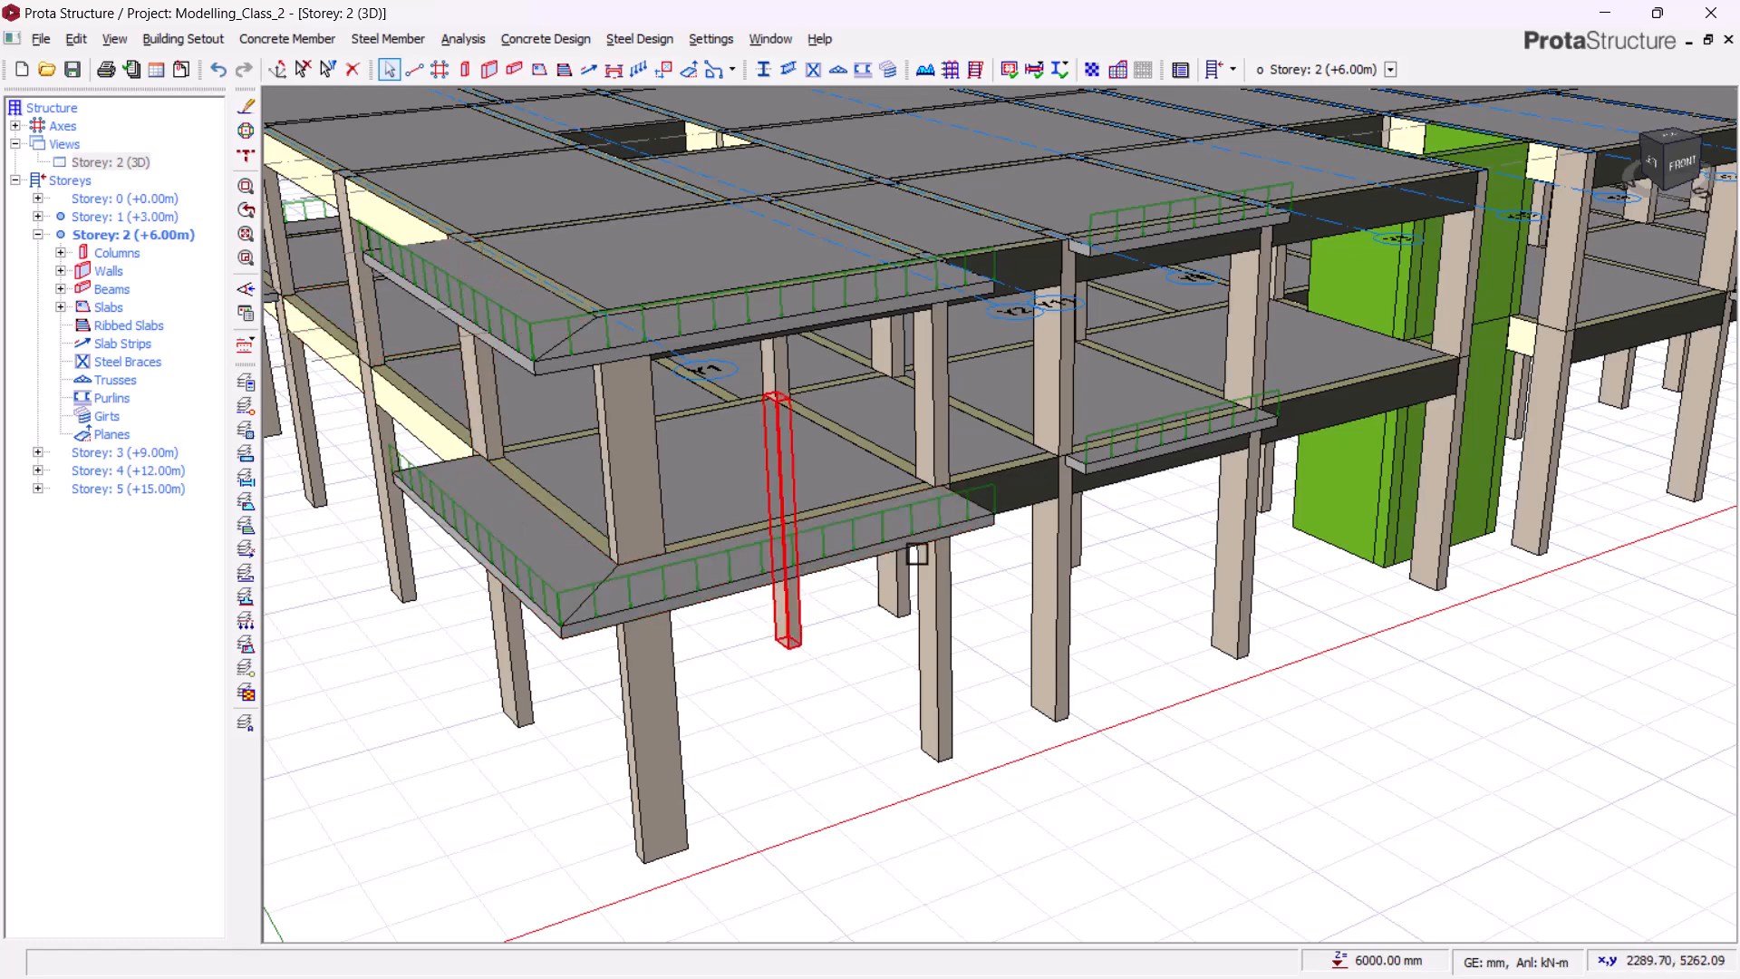
middle_click_drag(1506, 362, 1535, 501)
middle_click_drag(695, 320, 719, 377, "shift")
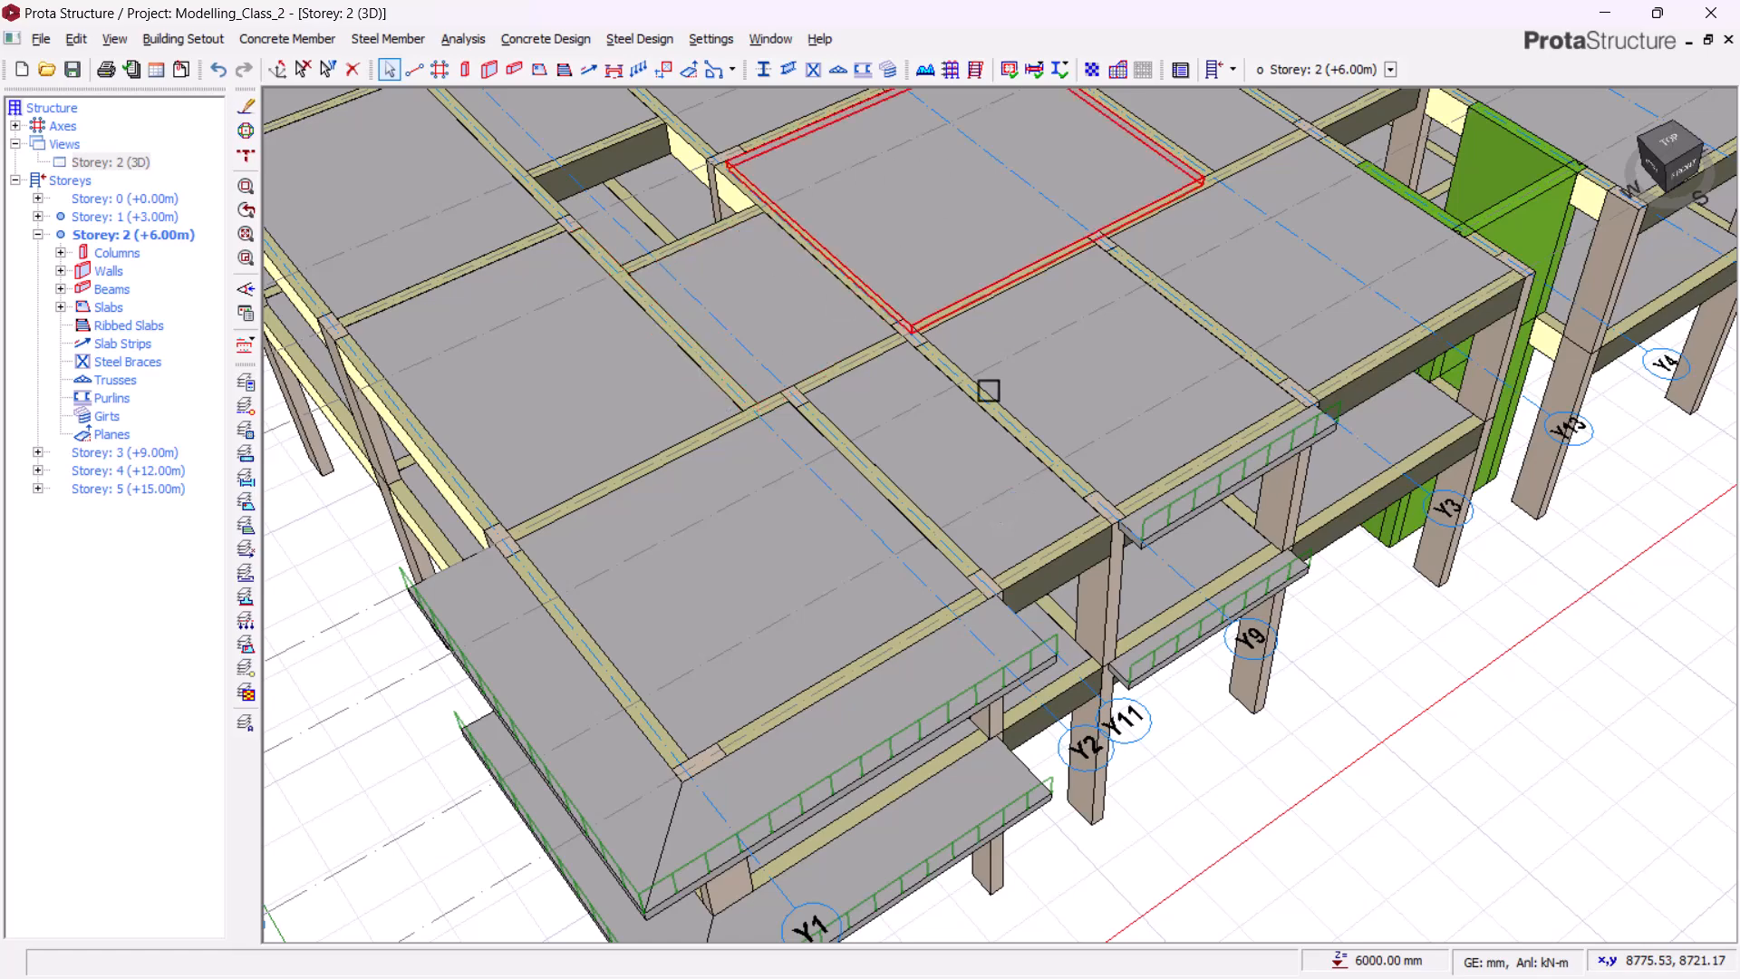
scroll(886, 313, "down", 3)
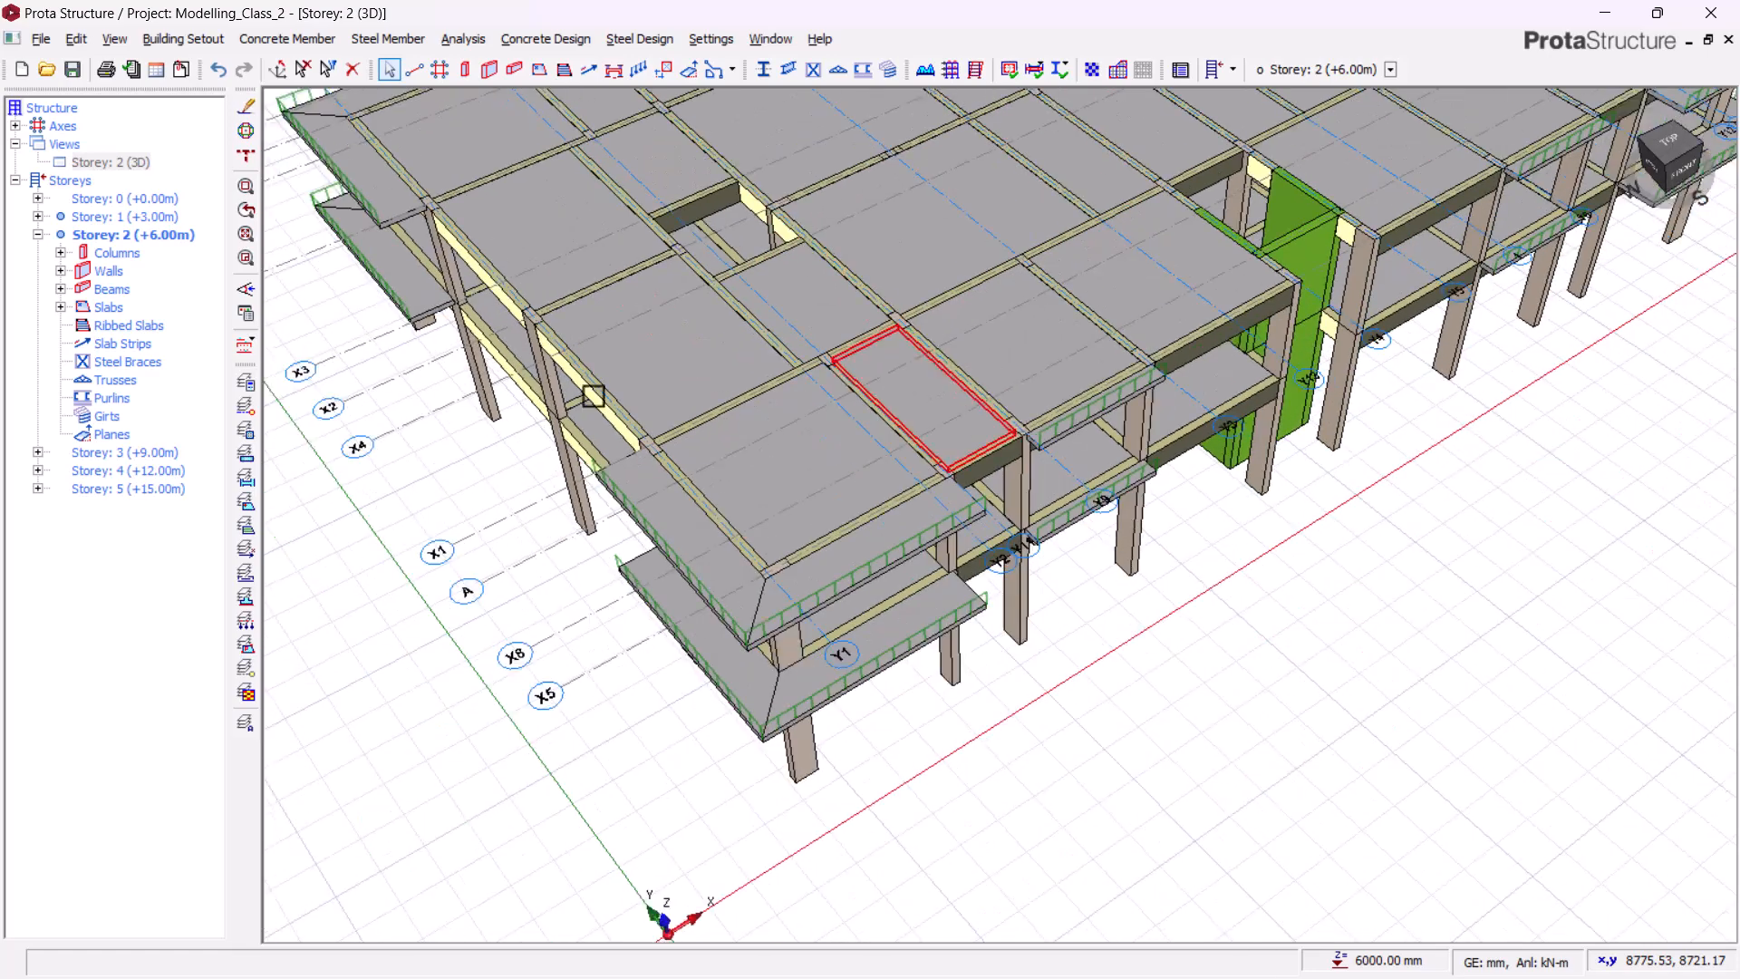
- Switch the Storey 2 view from 3D back to plan and look over the whole floor layout
right_click(148, 166)
left_click(192, 171)
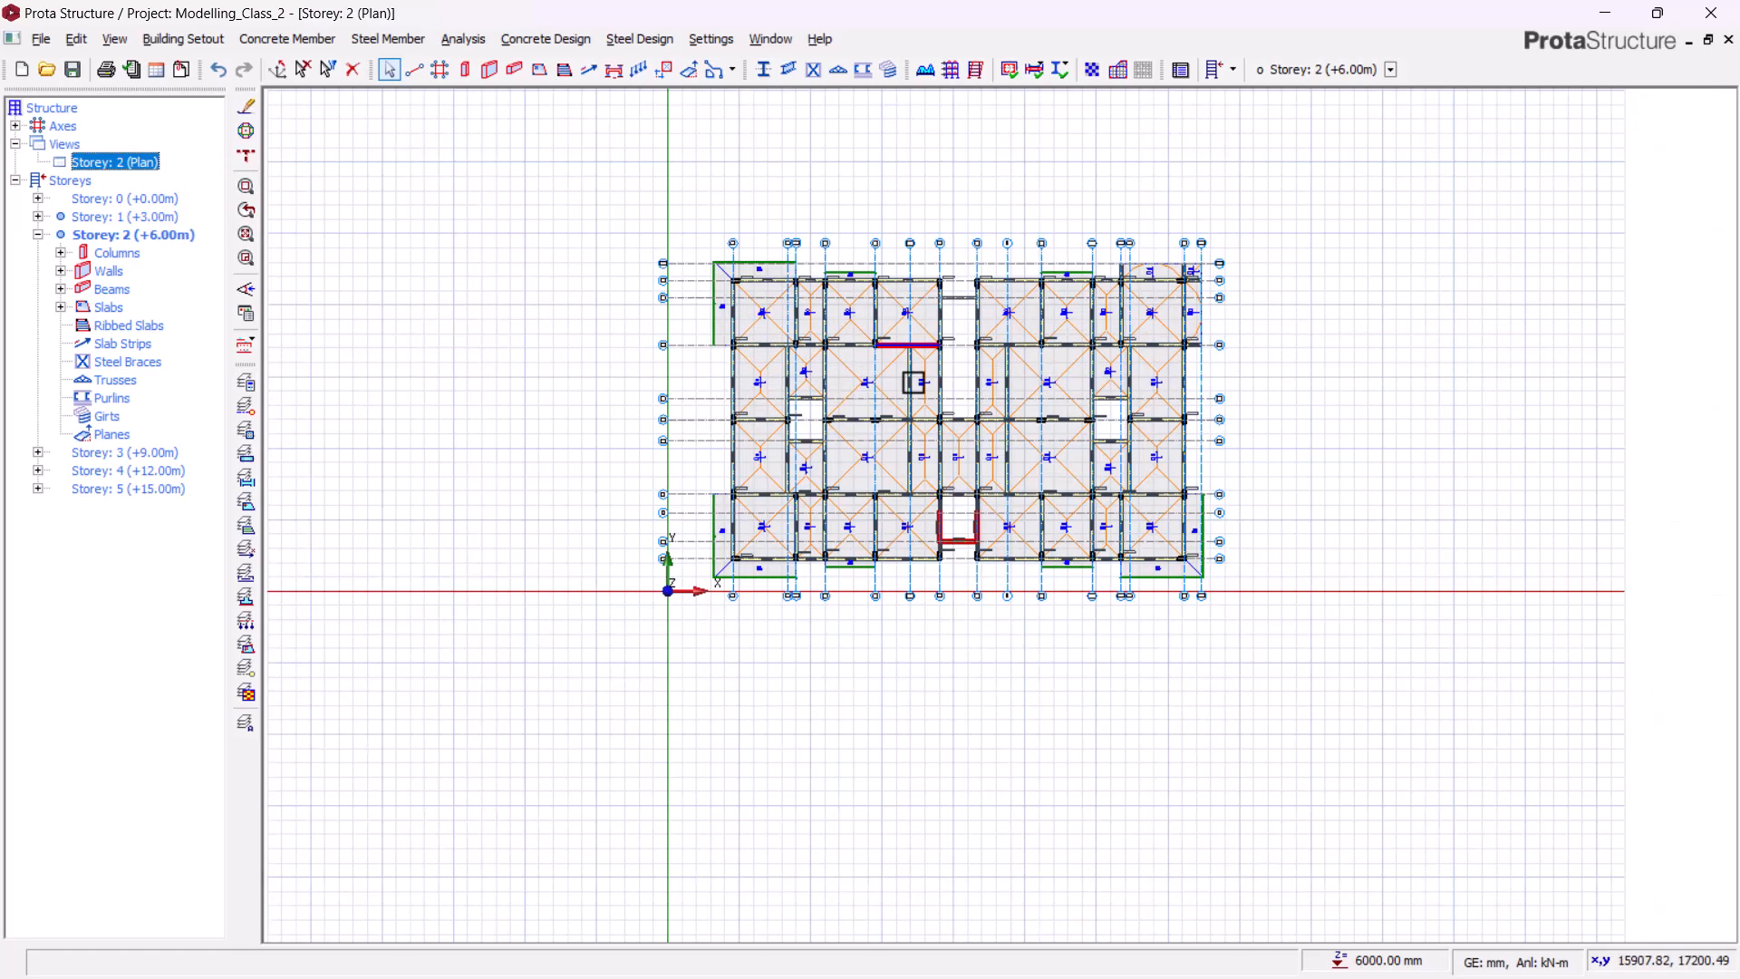
middle_click_drag(1019, 604, 587, 526)
scroll(456, 319, "up", 1)
middle_click_drag(540, 377, 1010, 484)
scroll(1224, 443, "up", 1)
scroll(864, 528, "up", 1)
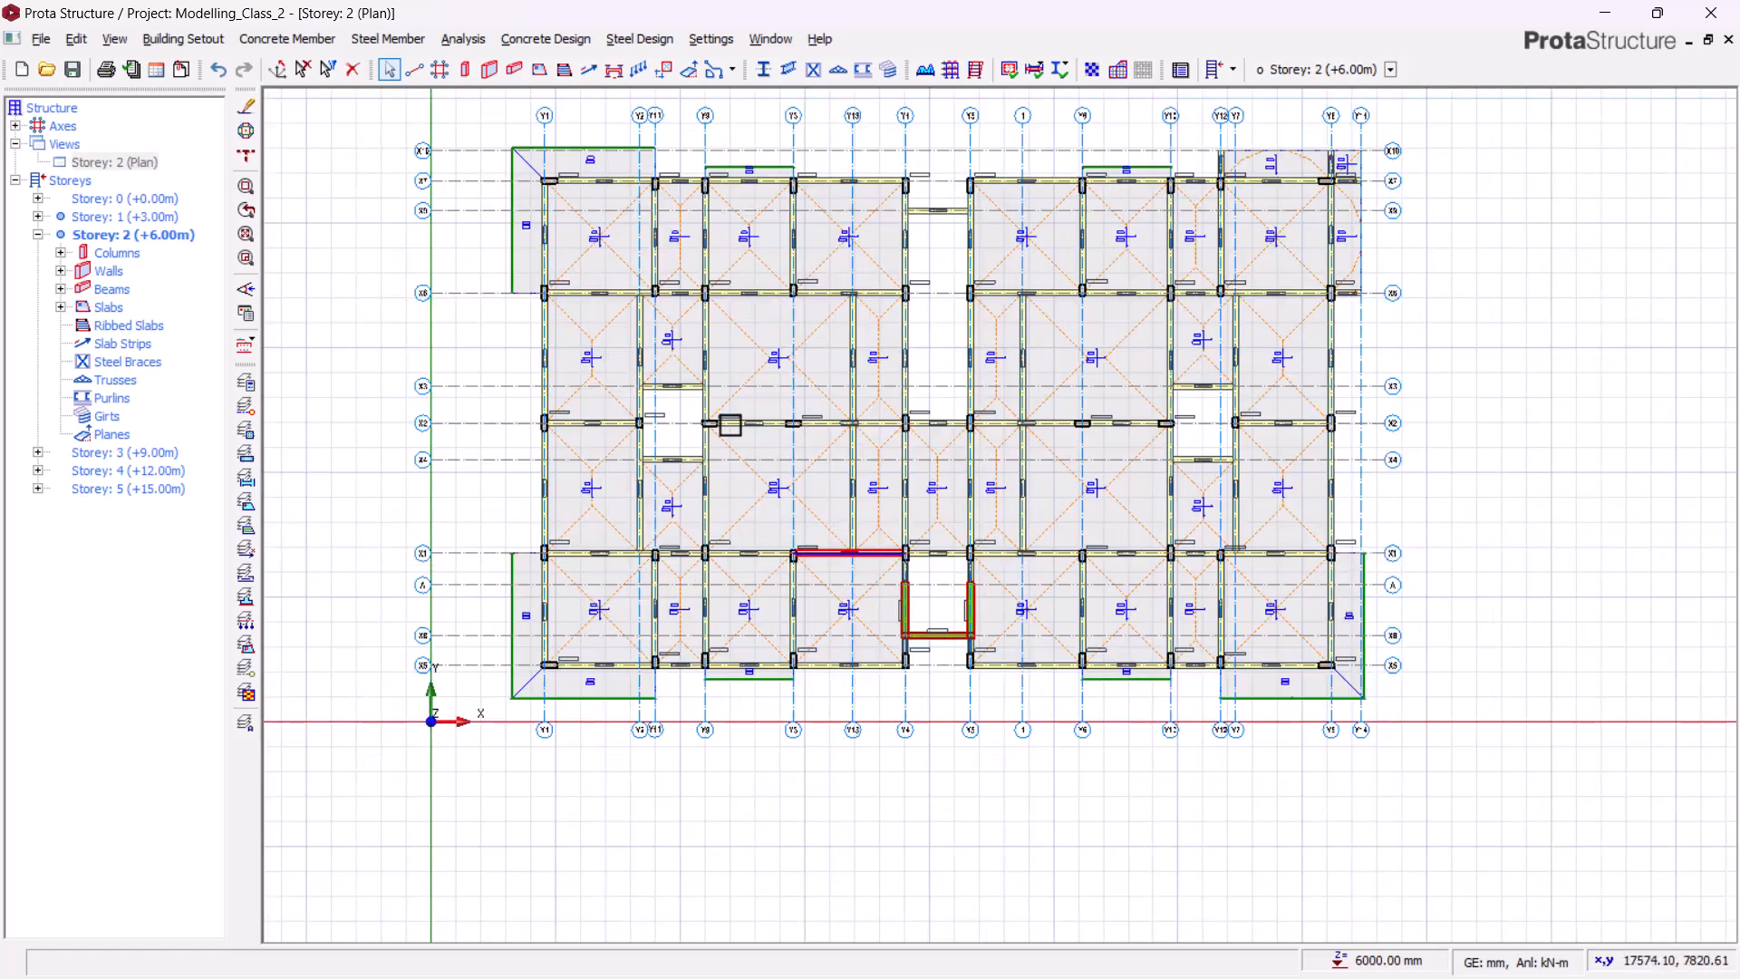
middle_click_drag(755, 402, 773, 443)
middle_click_drag(899, 653, 722, 632)
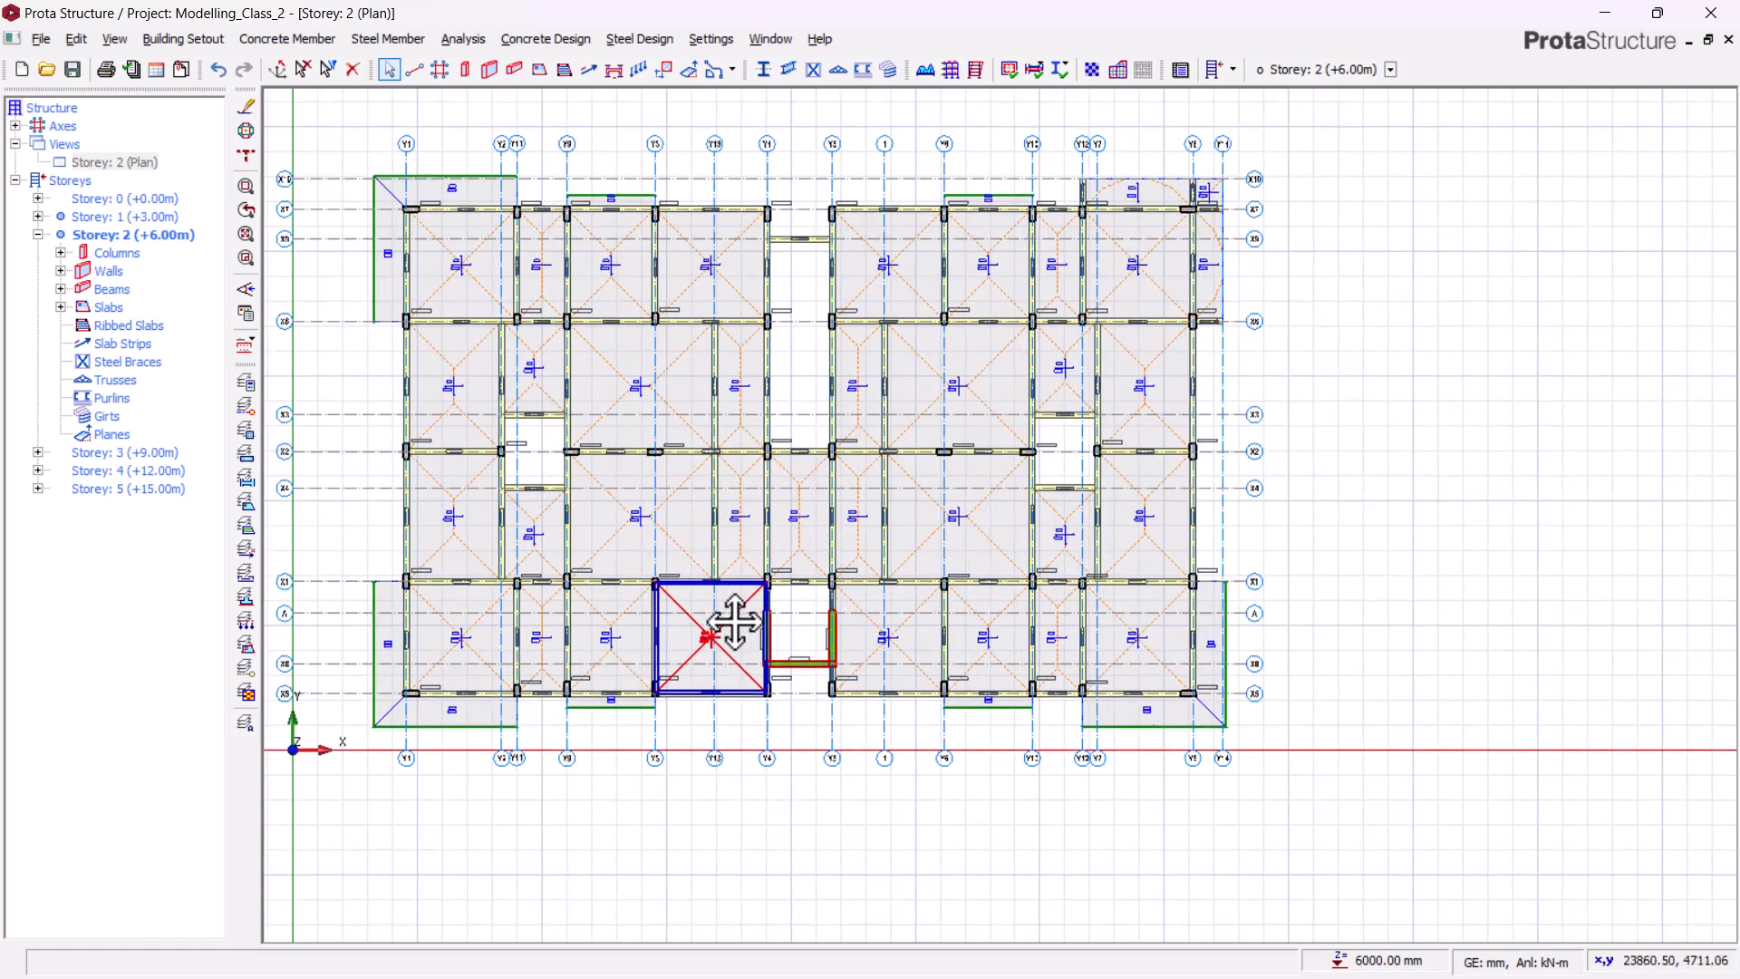
middle_click_drag(545, 583, 801, 499)
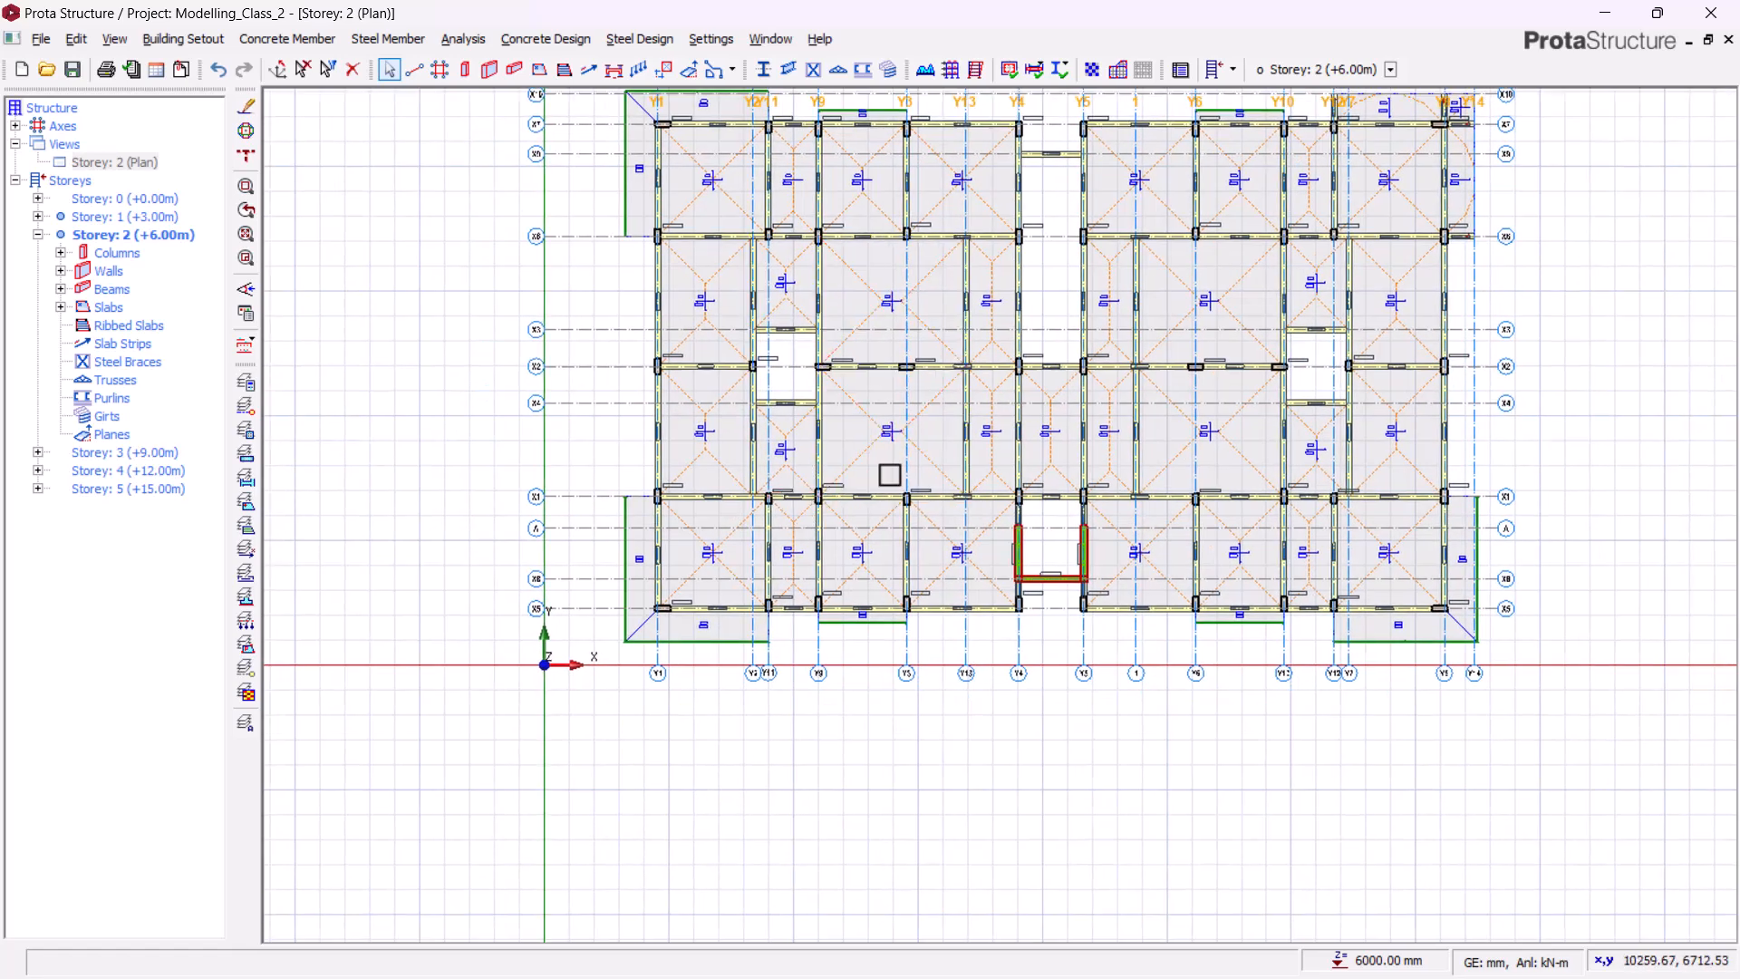
middle_click_drag(967, 529, 843, 537)
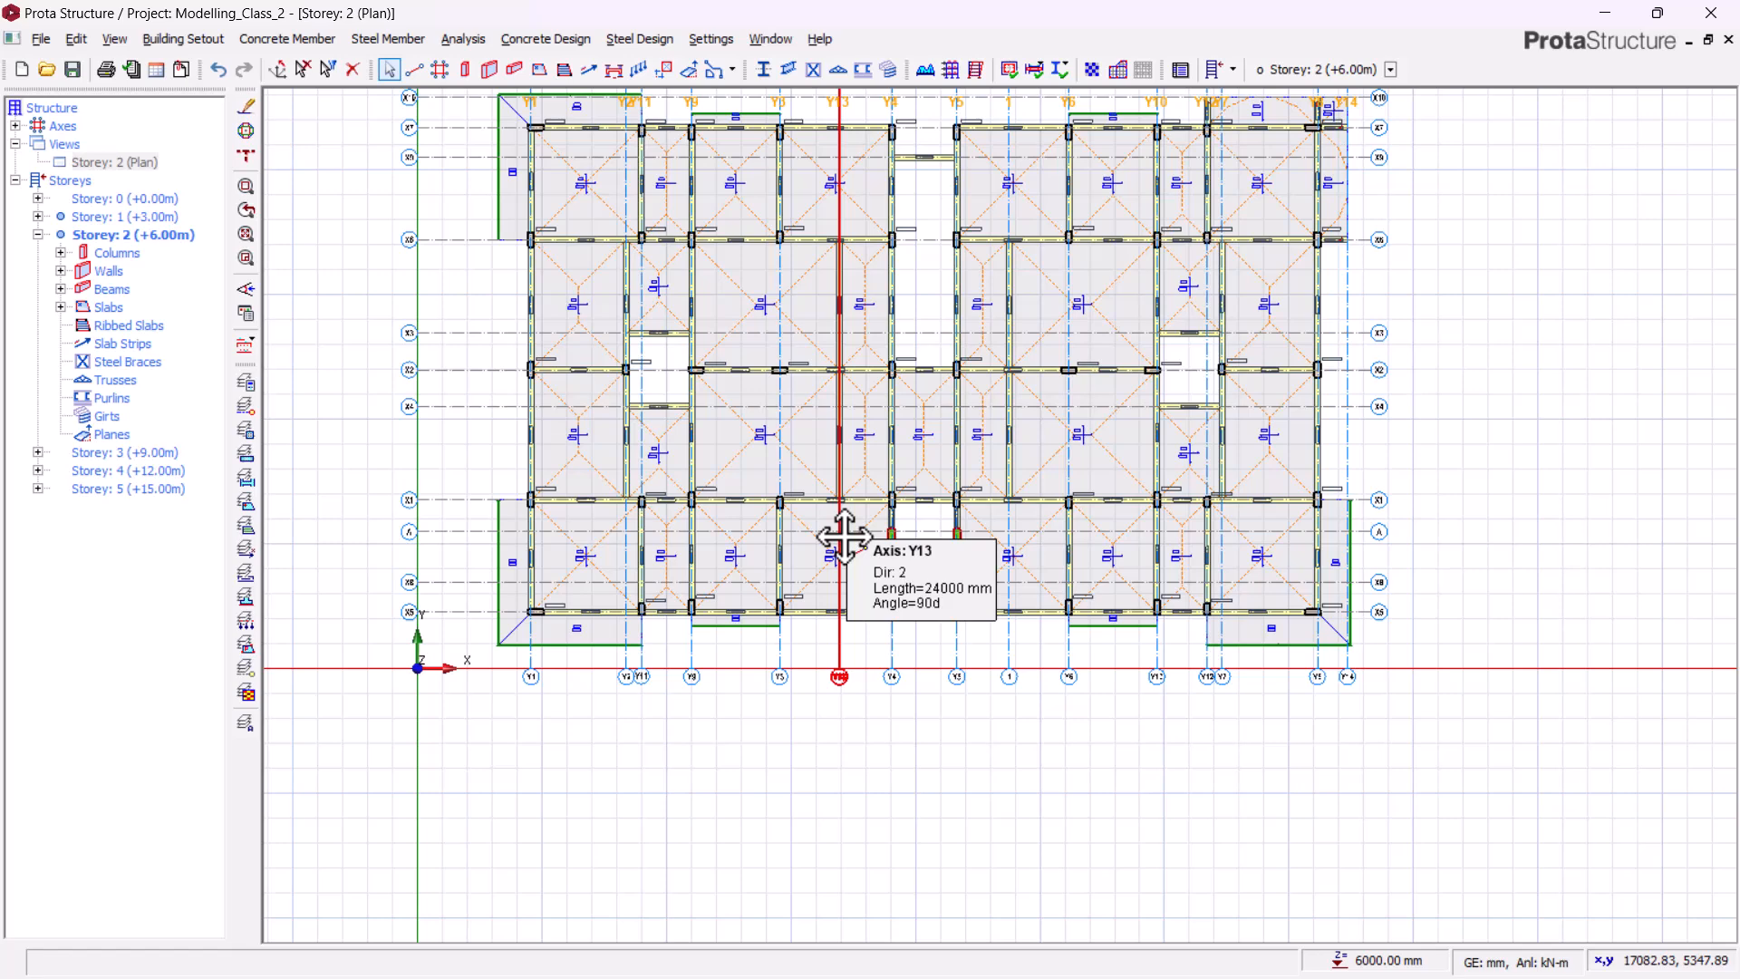
- Check the Storey 3 plan for existing members and return to the Storey 2 plan
double_click(122, 453)
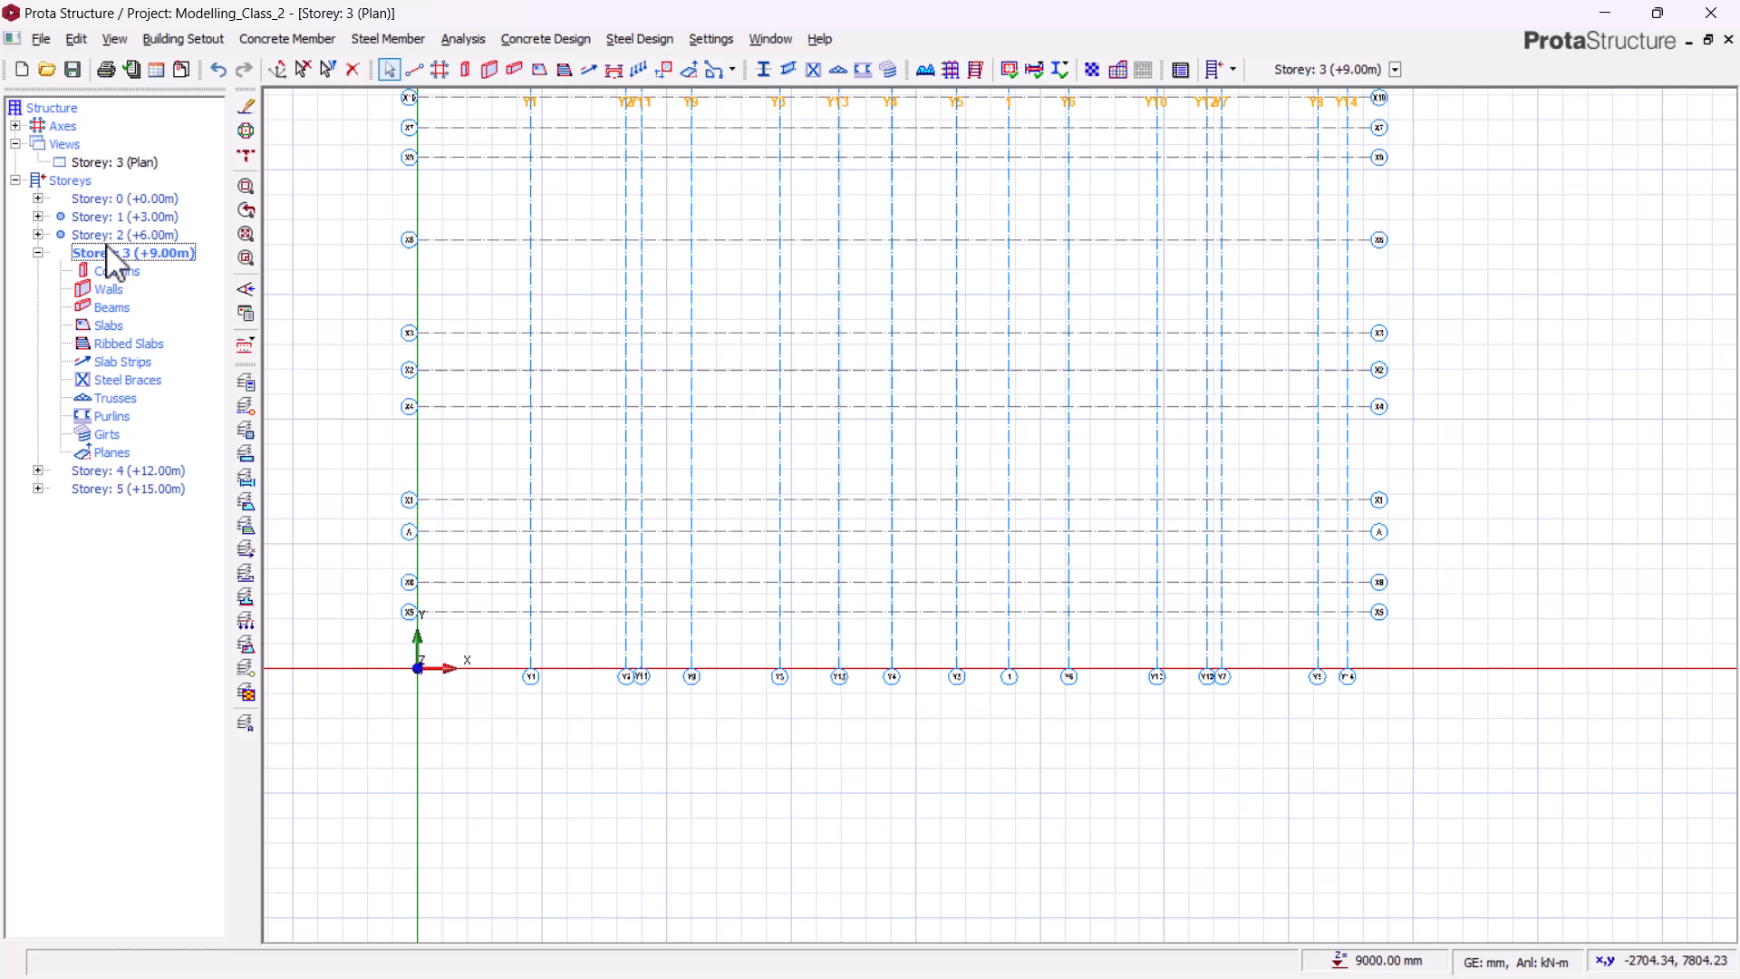
double_click(138, 235)
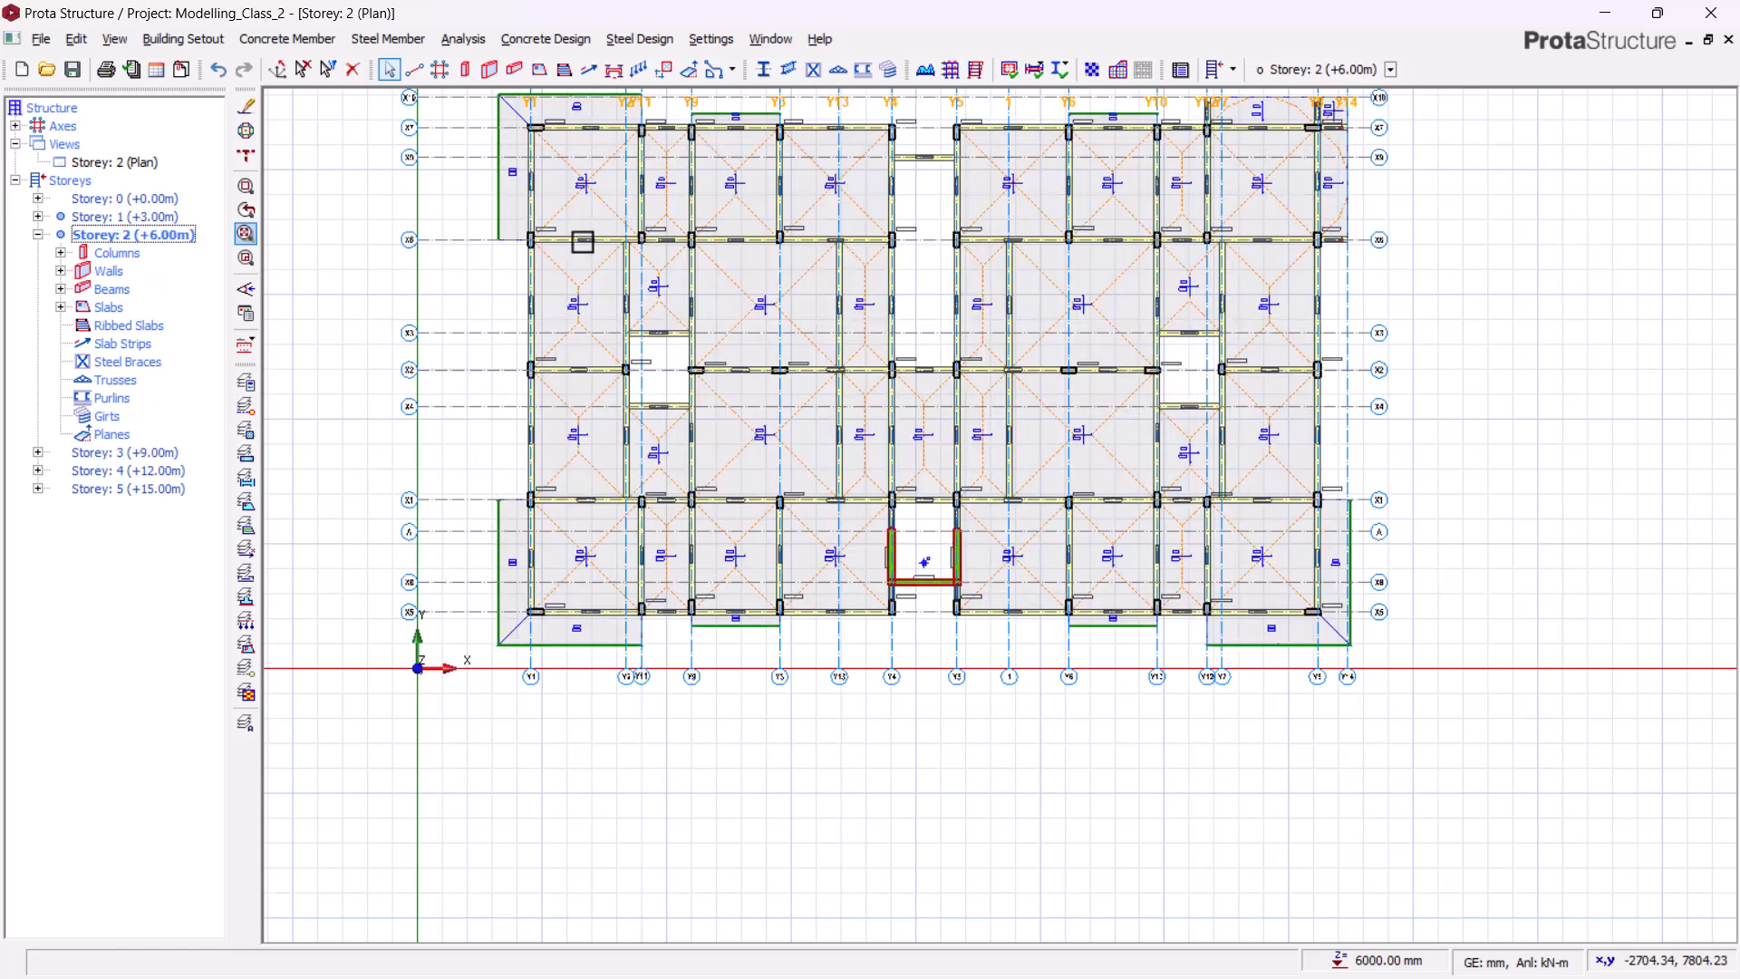
scroll(986, 589, "up", 2)
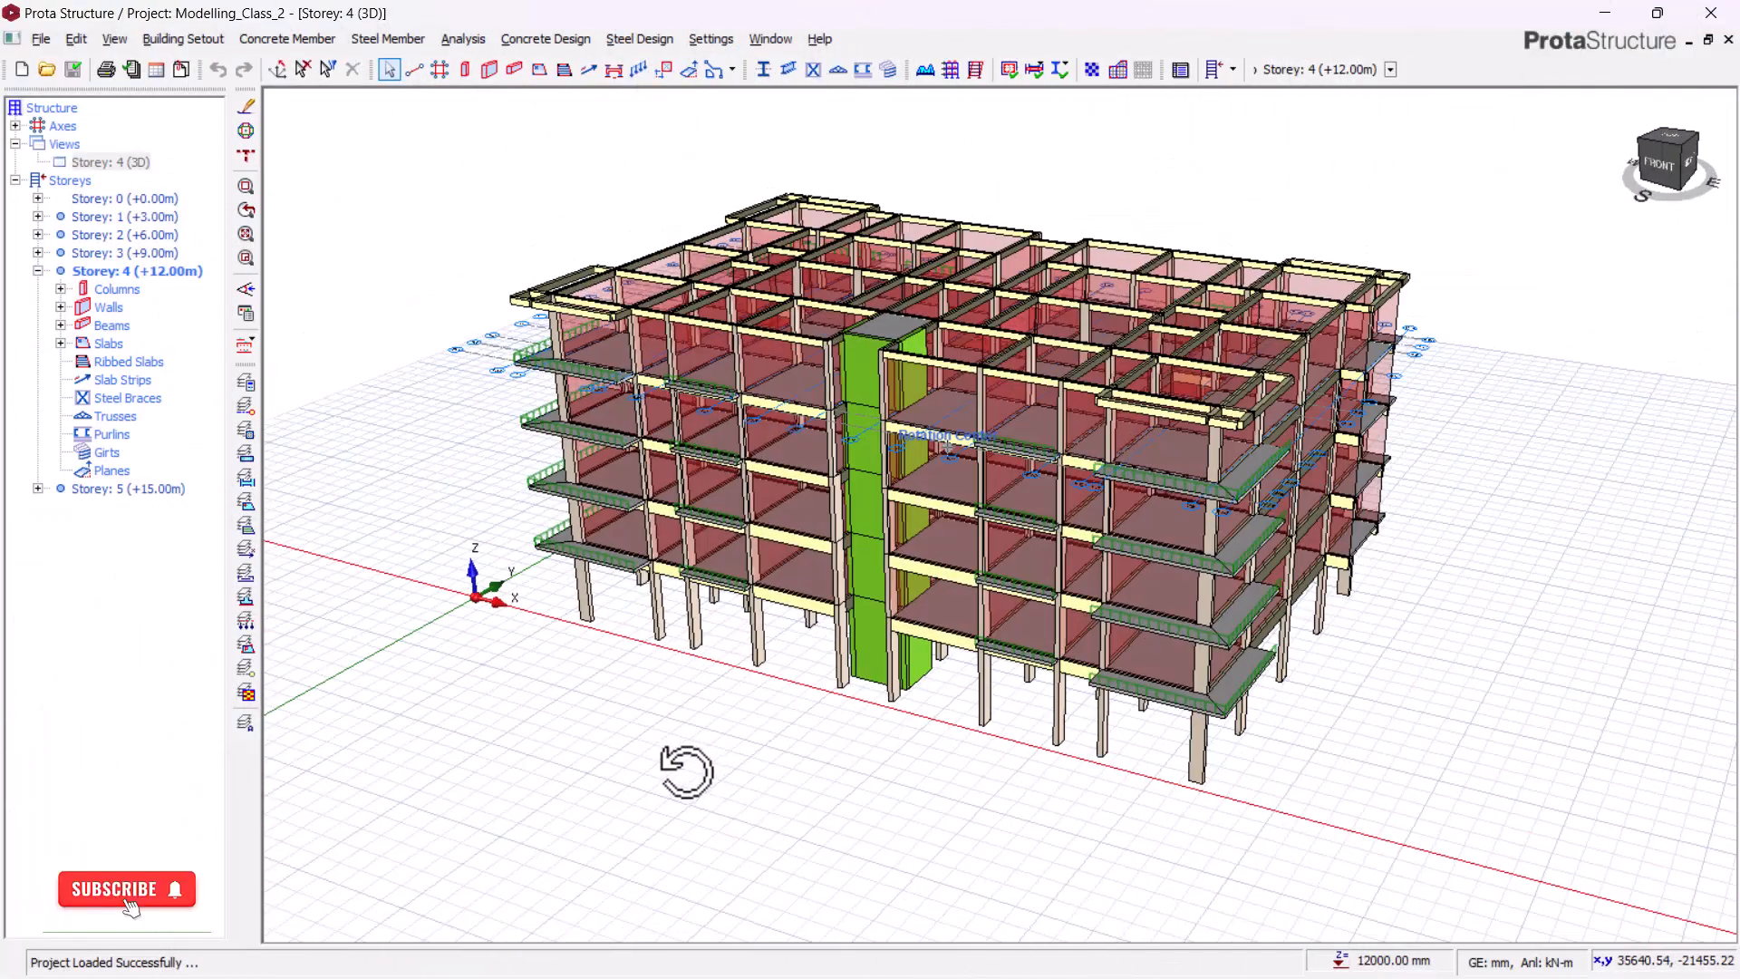
- Examine the completed multi-storey 3D model from all sides, including its columns, balconies, roof beams and core walls
middle_click_drag(686, 771, 868, 782)
middle_click_drag(706, 743, 740, 743)
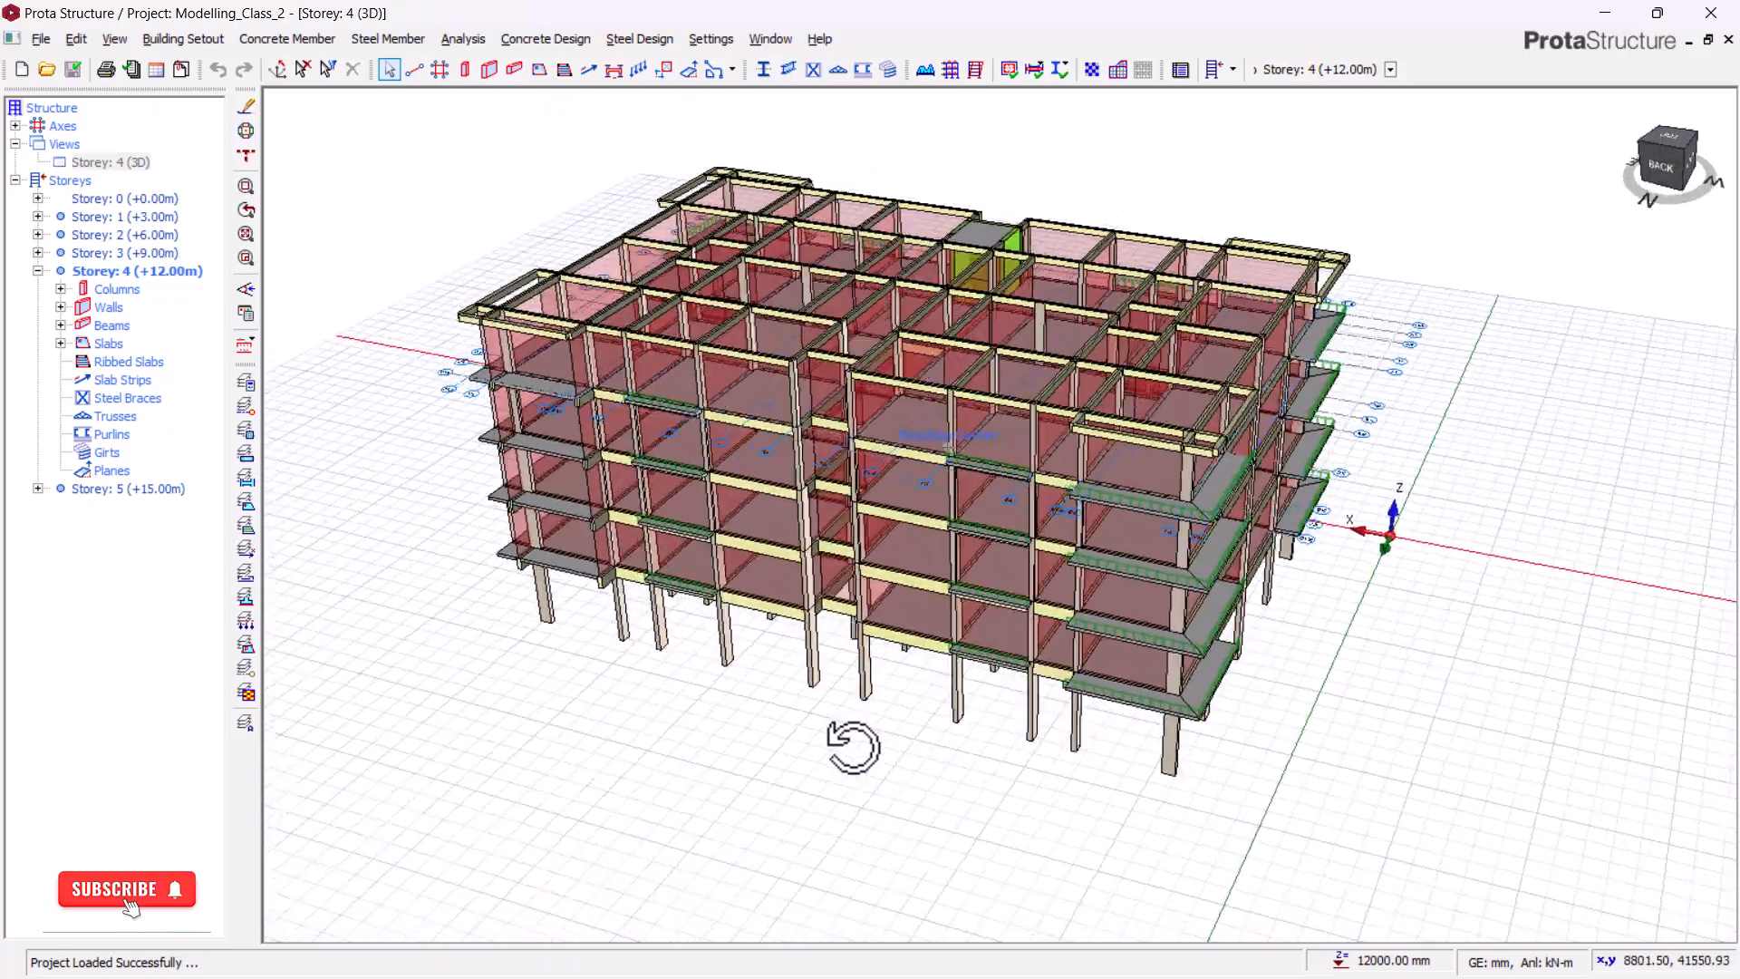
middle_click_drag(737, 718, 1053, 712)
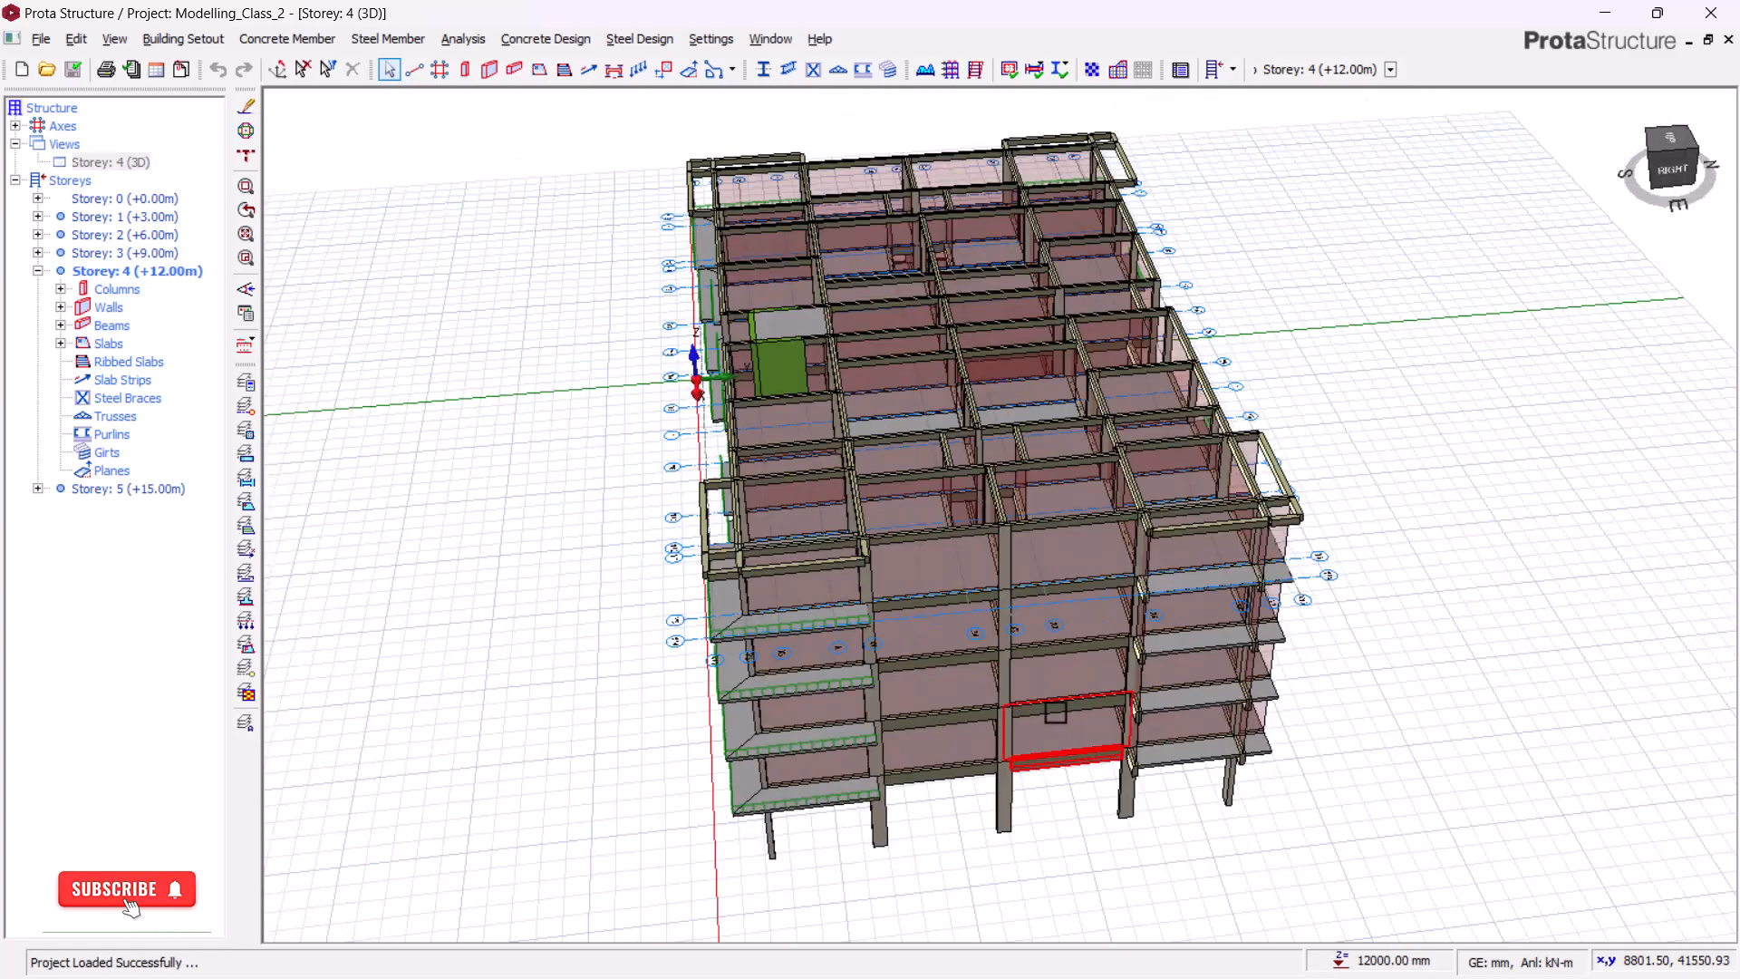
middle_click_drag(792, 727, 980, 702)
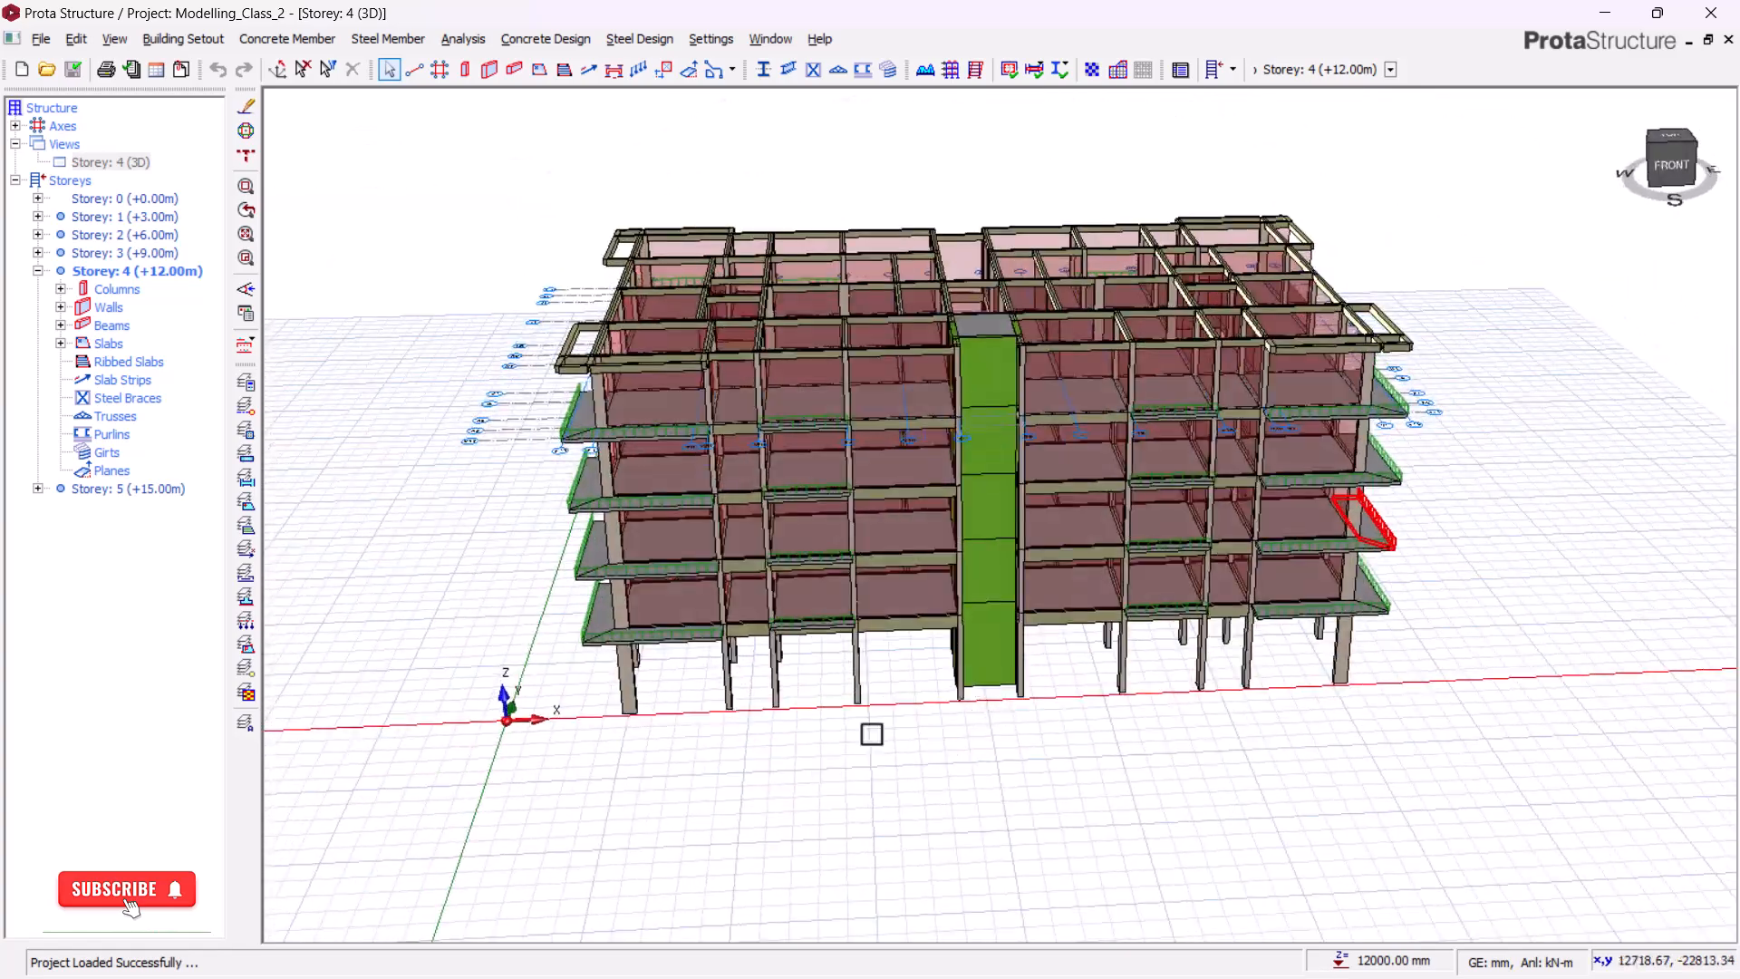
scroll(850, 736, "up", 5)
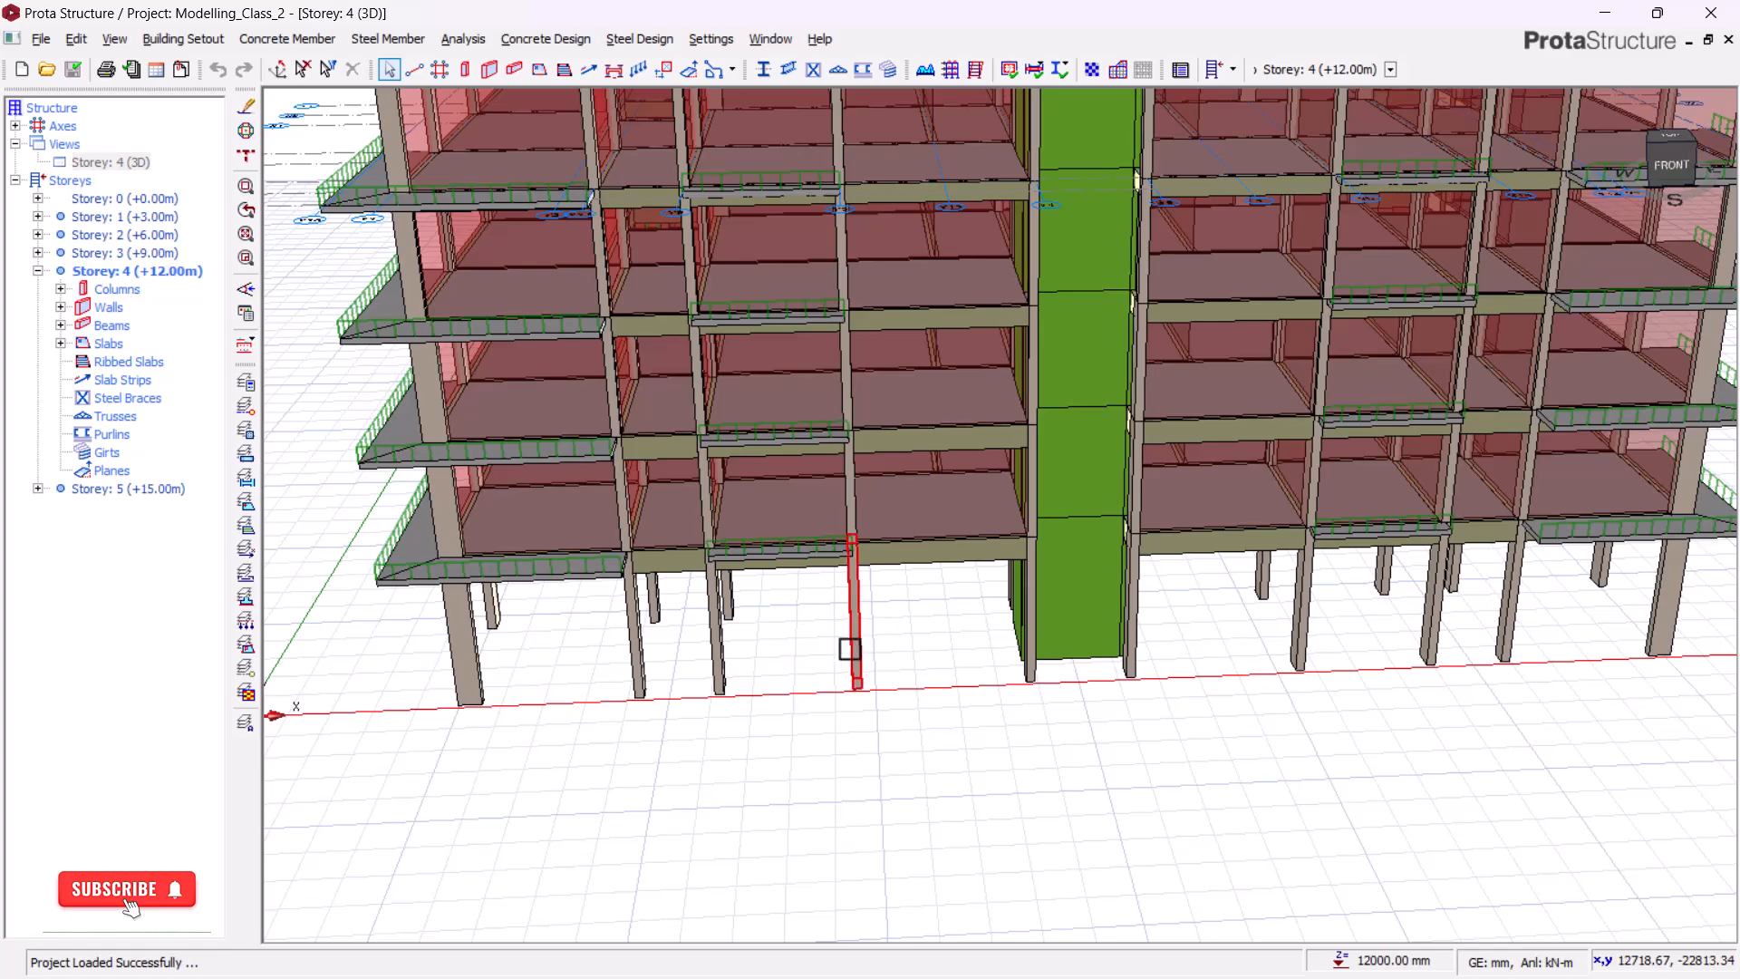
scroll(849, 646, "down", 6)
middle_click_drag(869, 726, 995, 728)
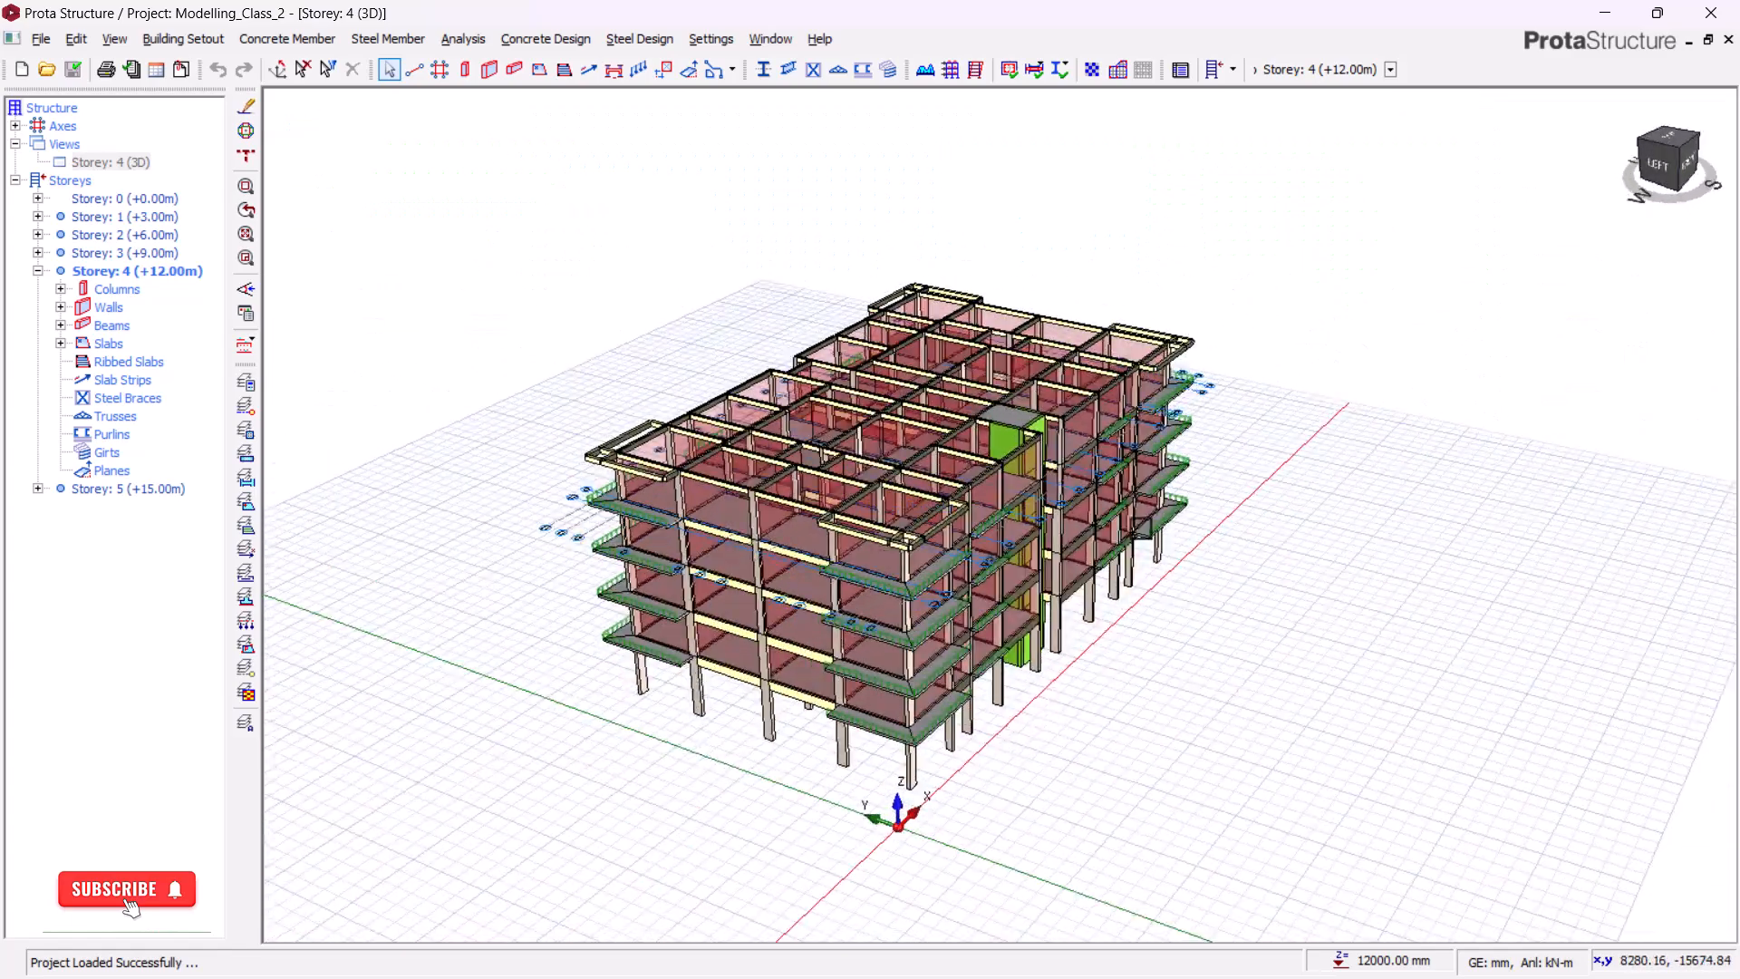
scroll(1221, 438, "up", 2)
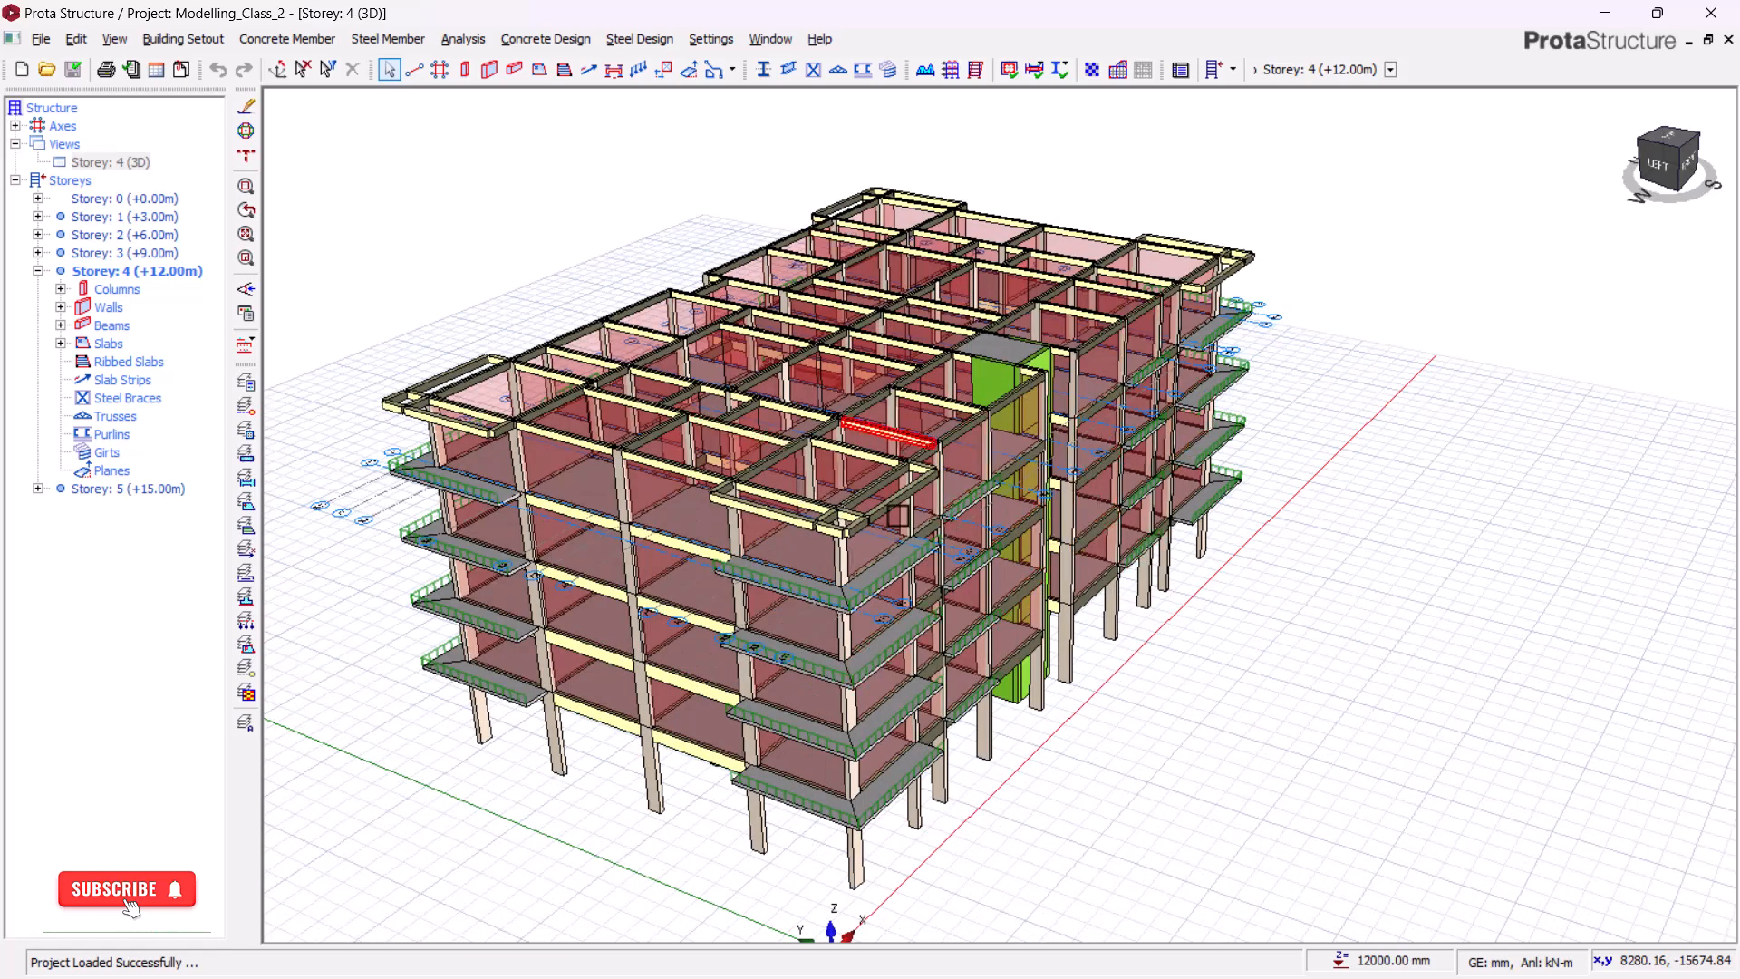
middle_click_drag(781, 577, 1035, 419)
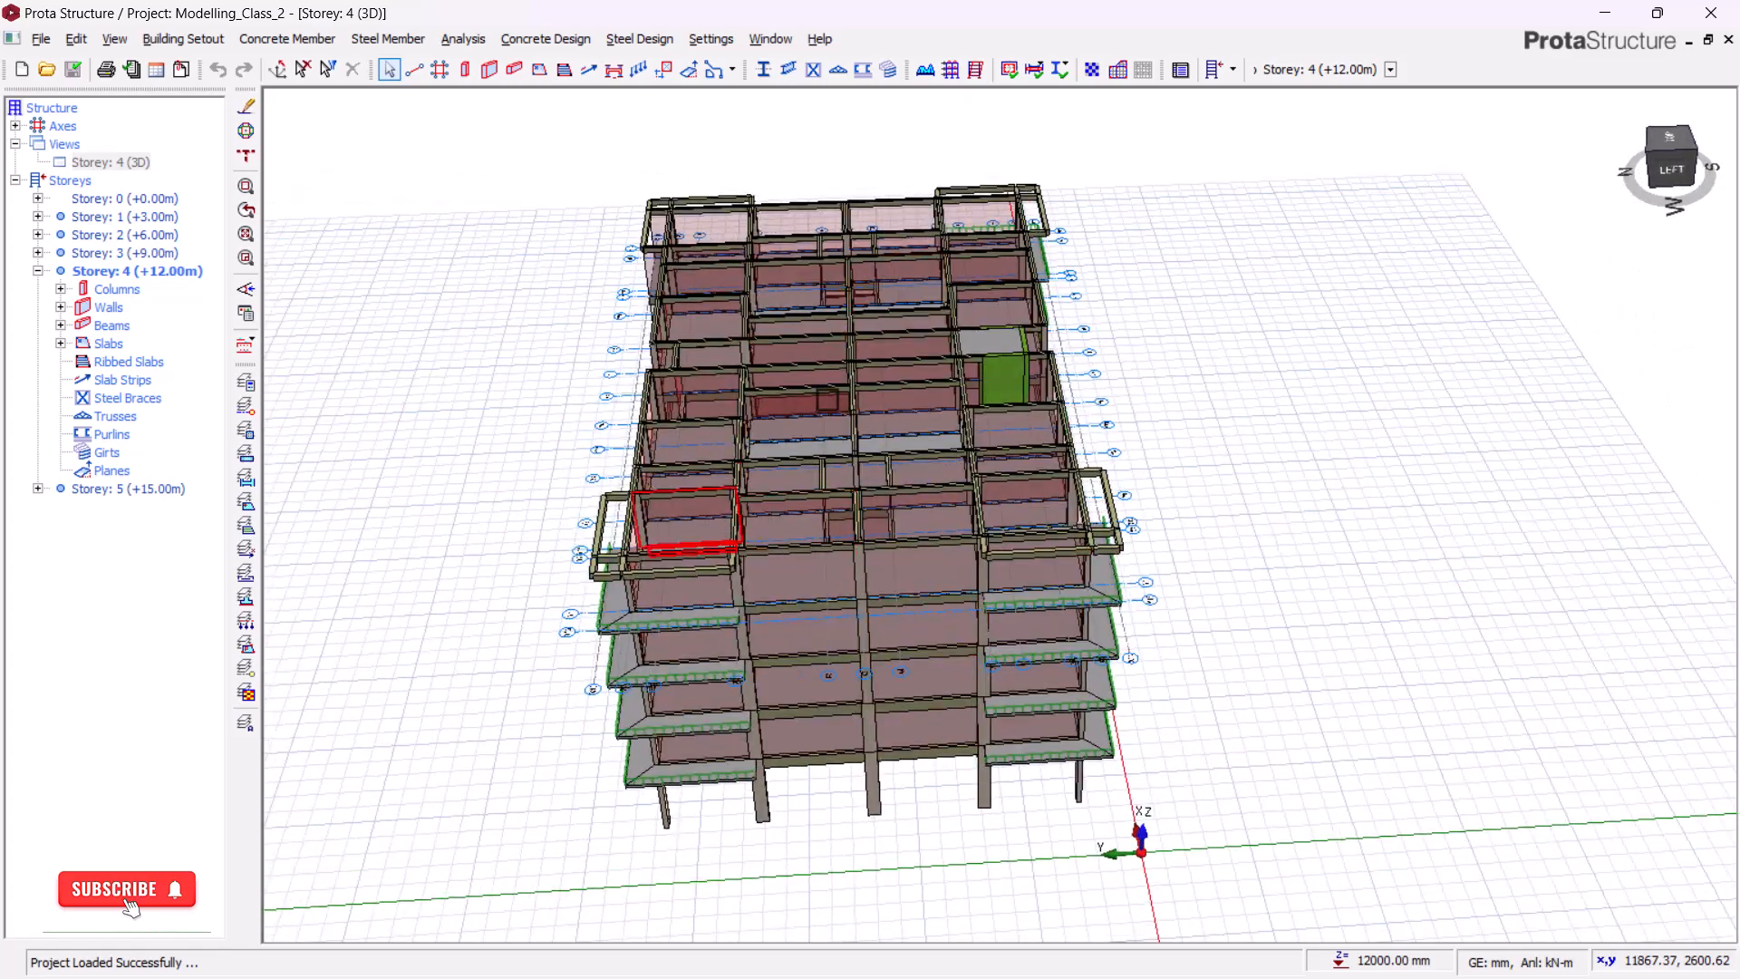
scroll(588, 581, "up", 3)
middle_click_drag(575, 611, 603, 611)
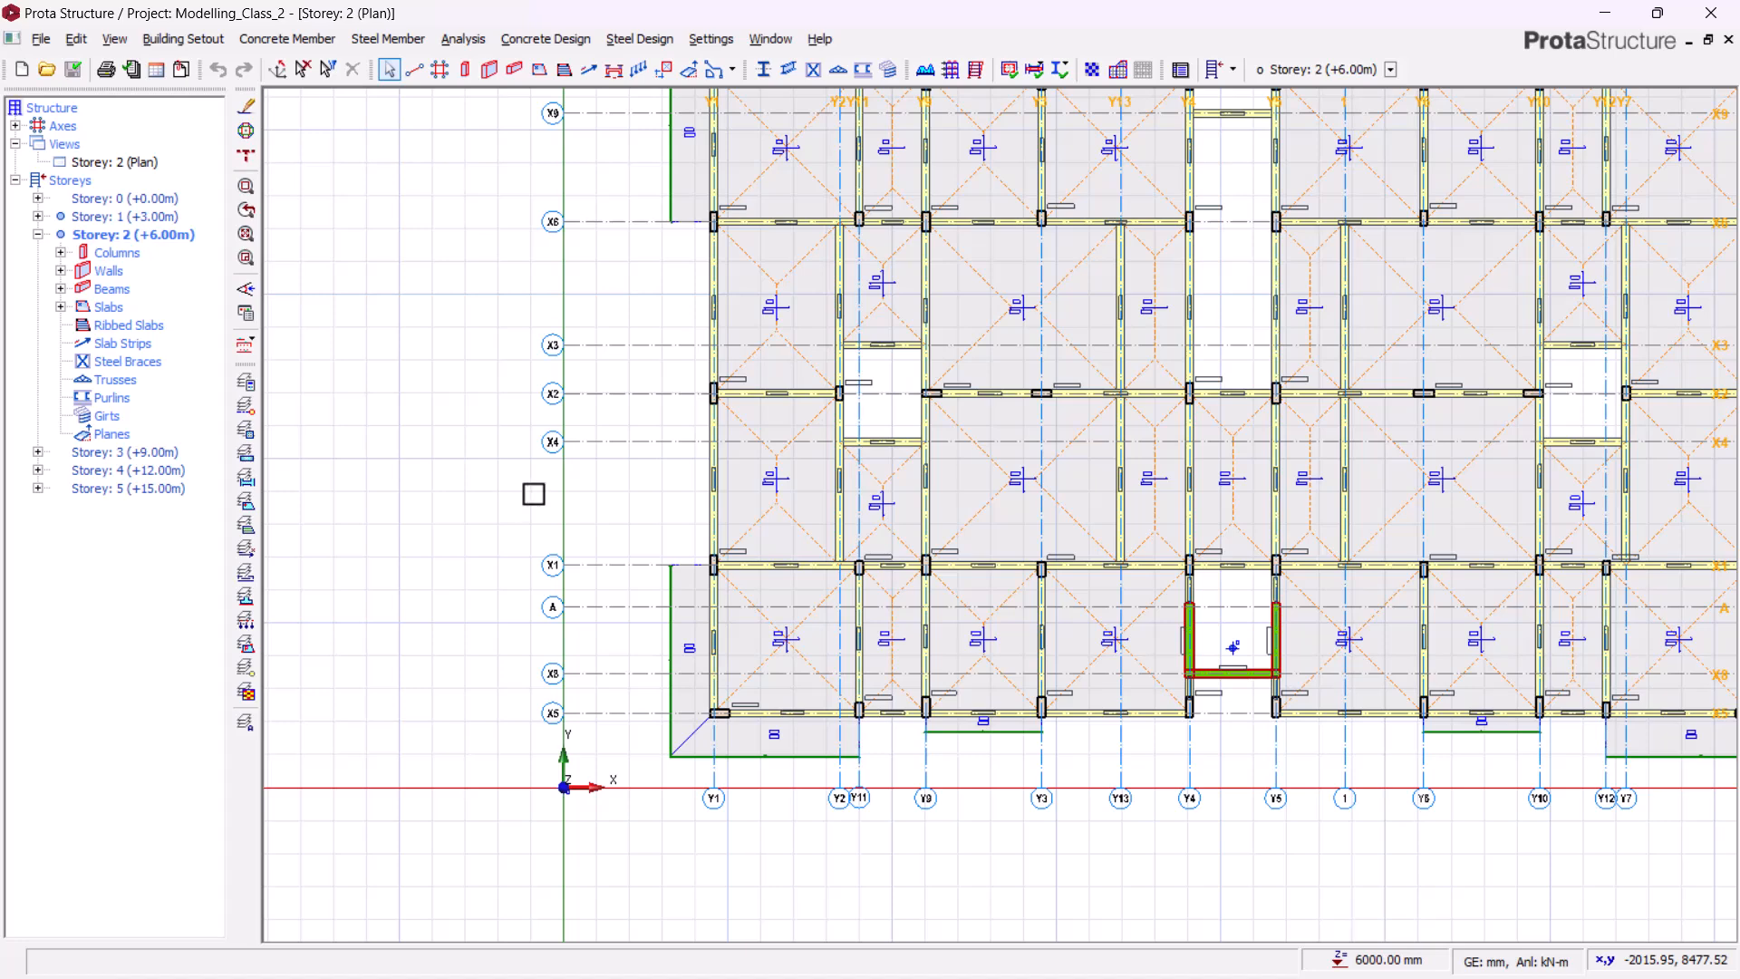
- Generate Storey 3 (+9.00m) from source Storey 2 (+6.00m) with all member types included, and close the Generate Storey dialog
scroll(426, 490, "down", 2)
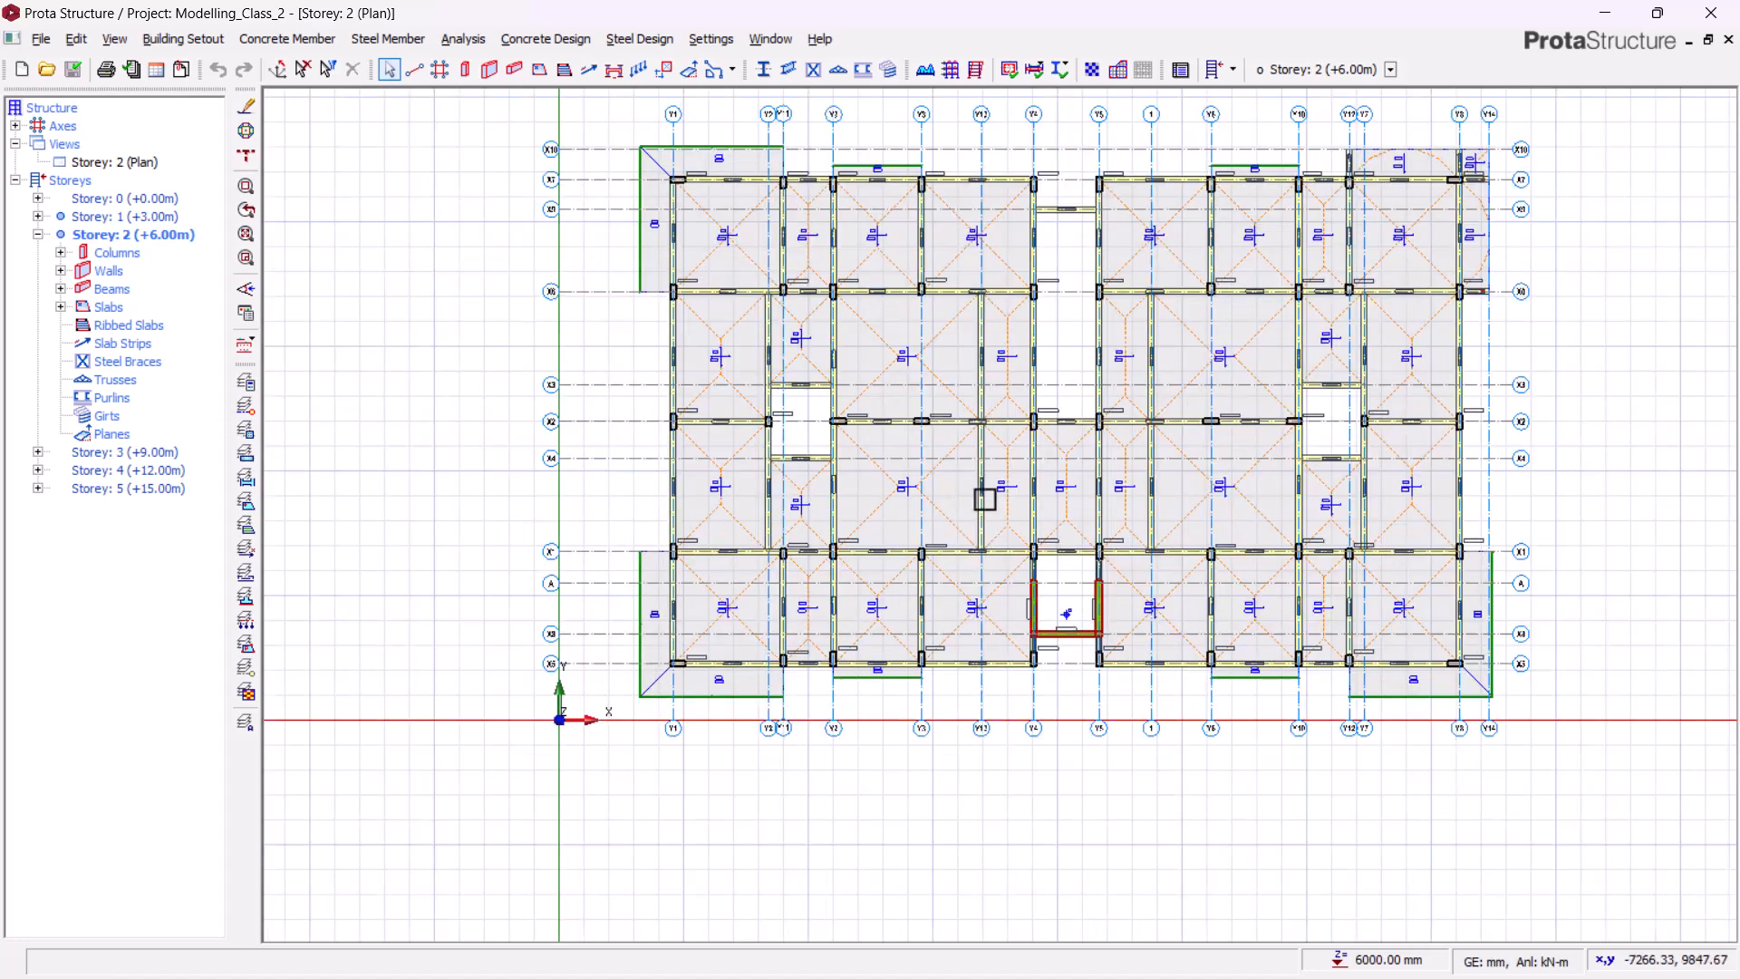
middle_click_drag(1154, 532, 1068, 588)
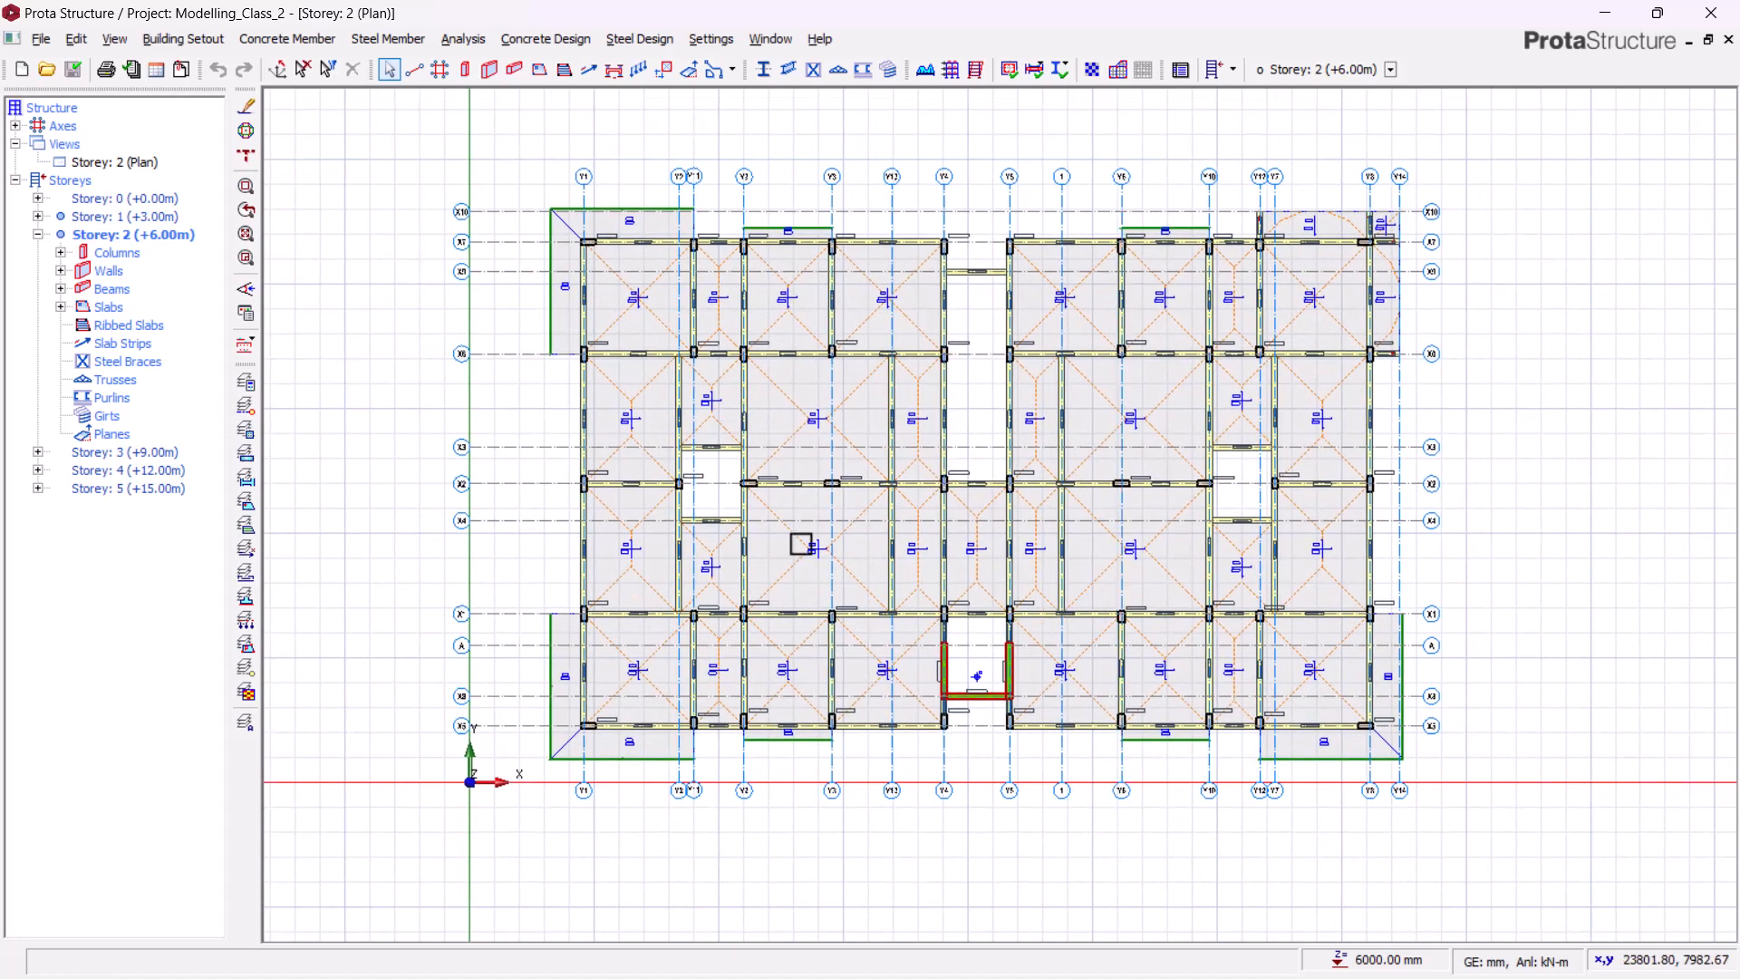
scroll(777, 534, "up", 2)
middle_click_drag(862, 454, 761, 588)
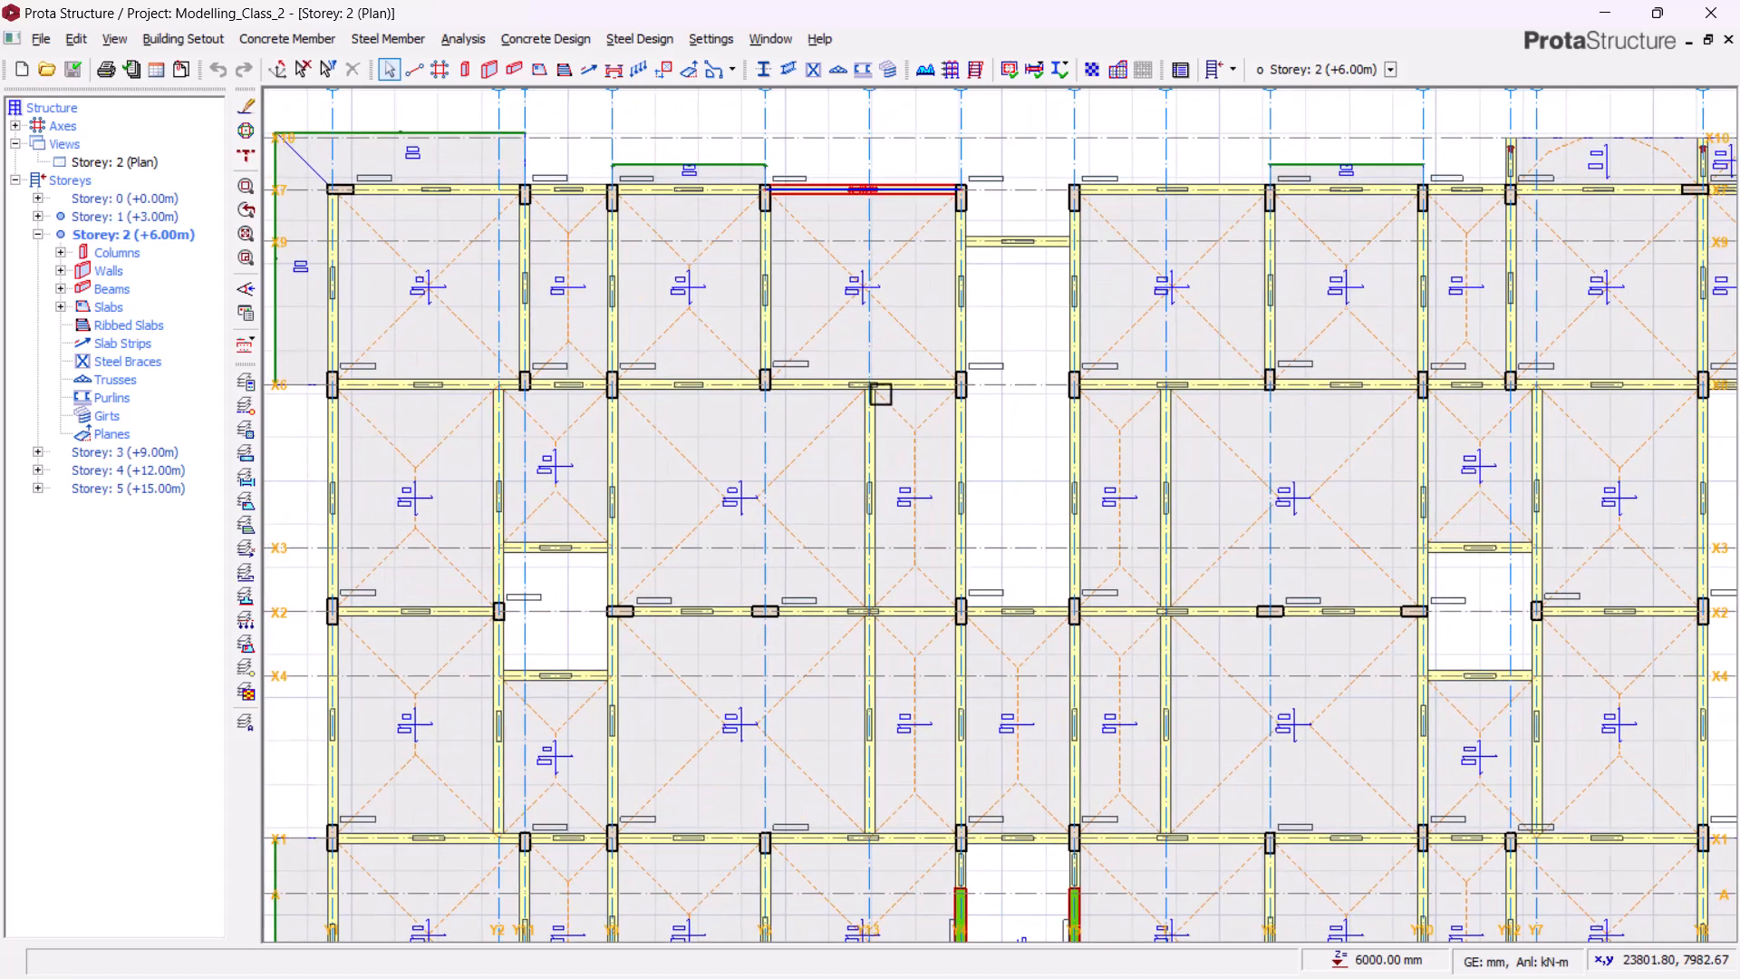
scroll(937, 253, "down", 1)
middle_click_drag(641, 602, 728, 552)
mouse_move(1060, 430)
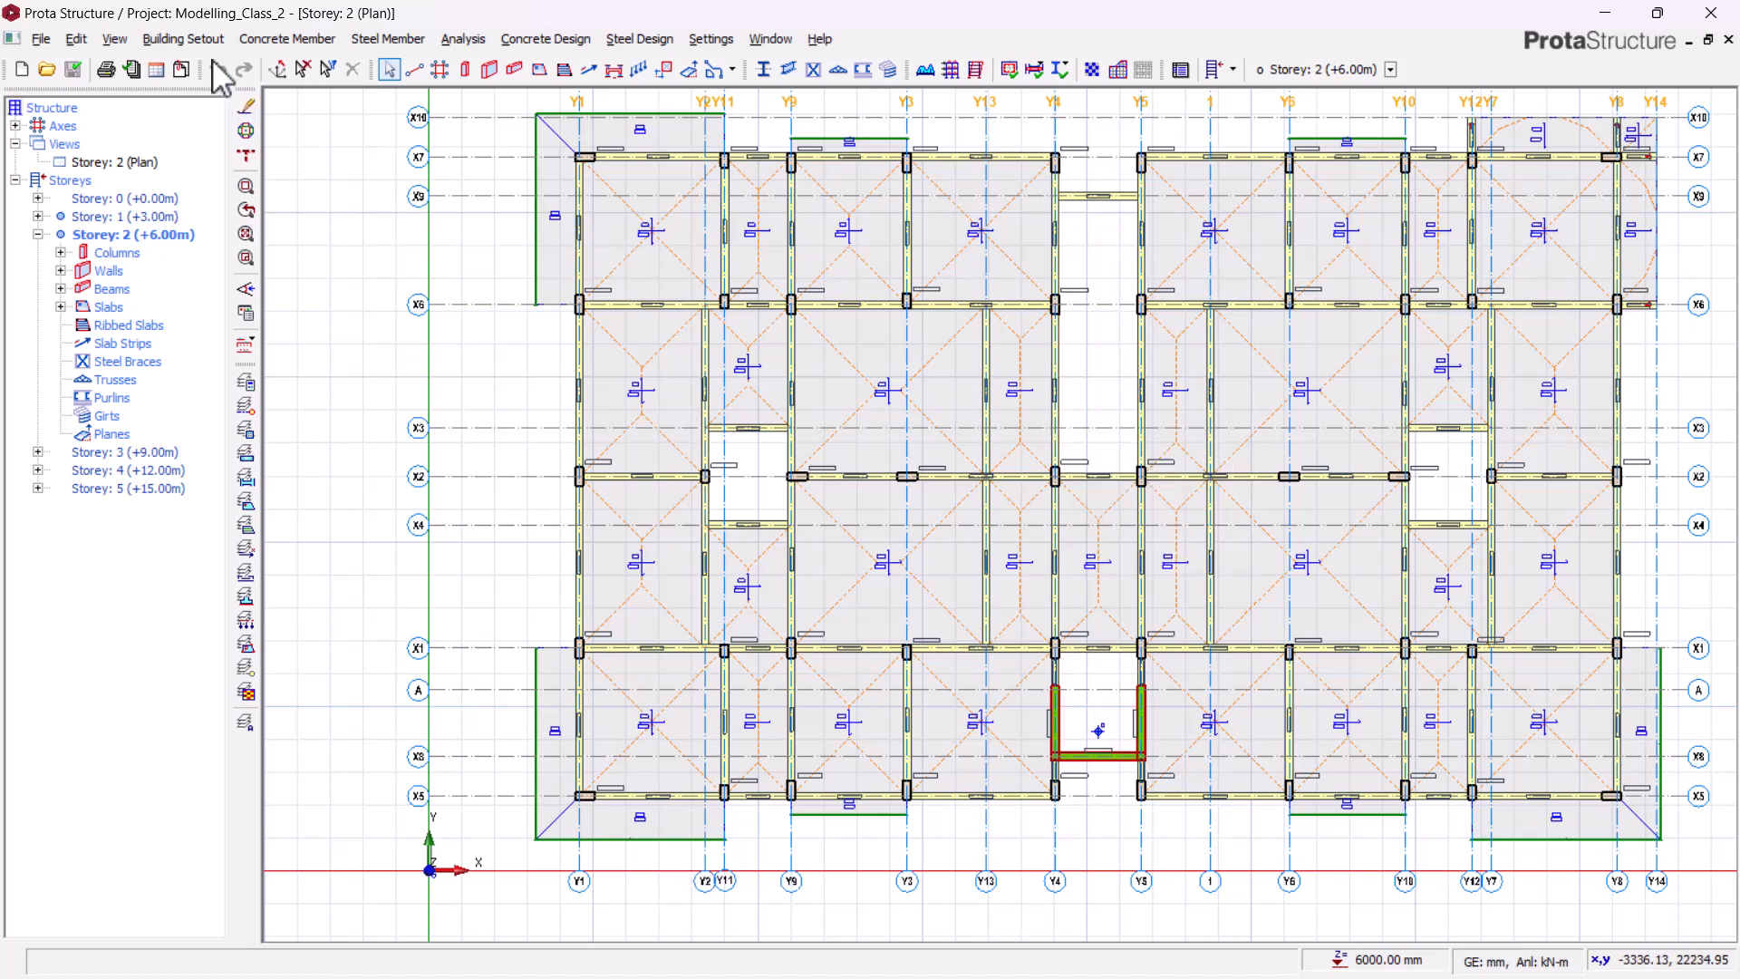
left_click(183, 39)
left_click(216, 180)
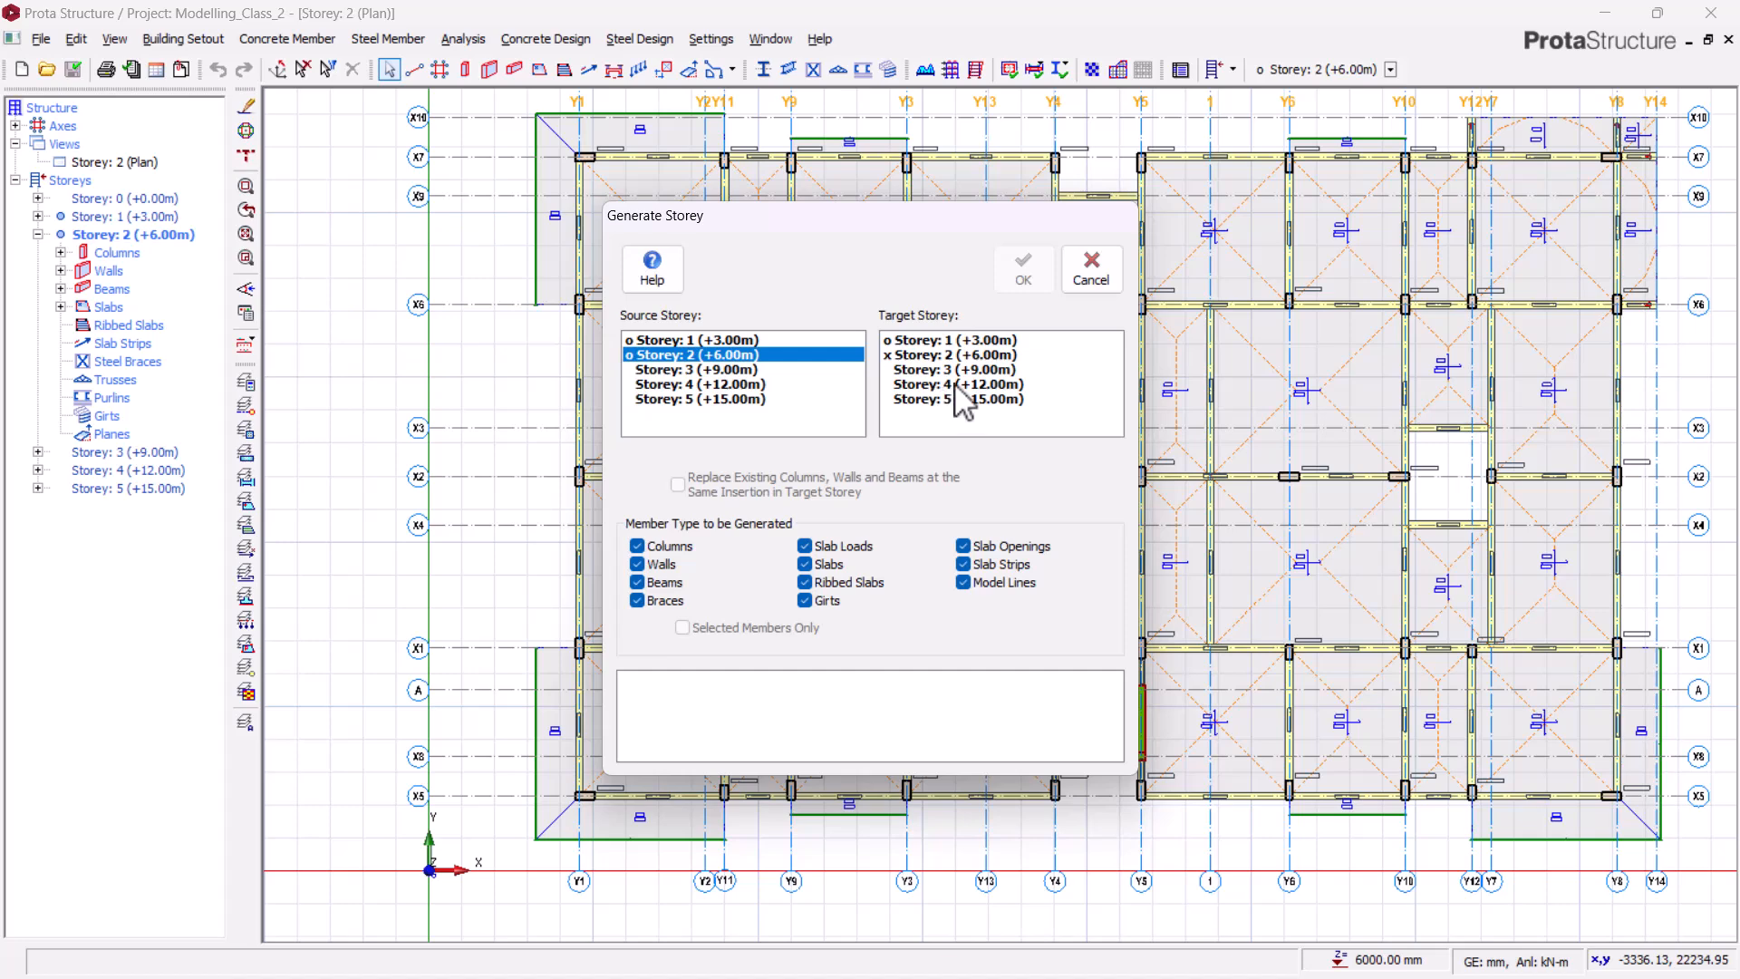
left_click(916, 369)
left_click(1023, 270)
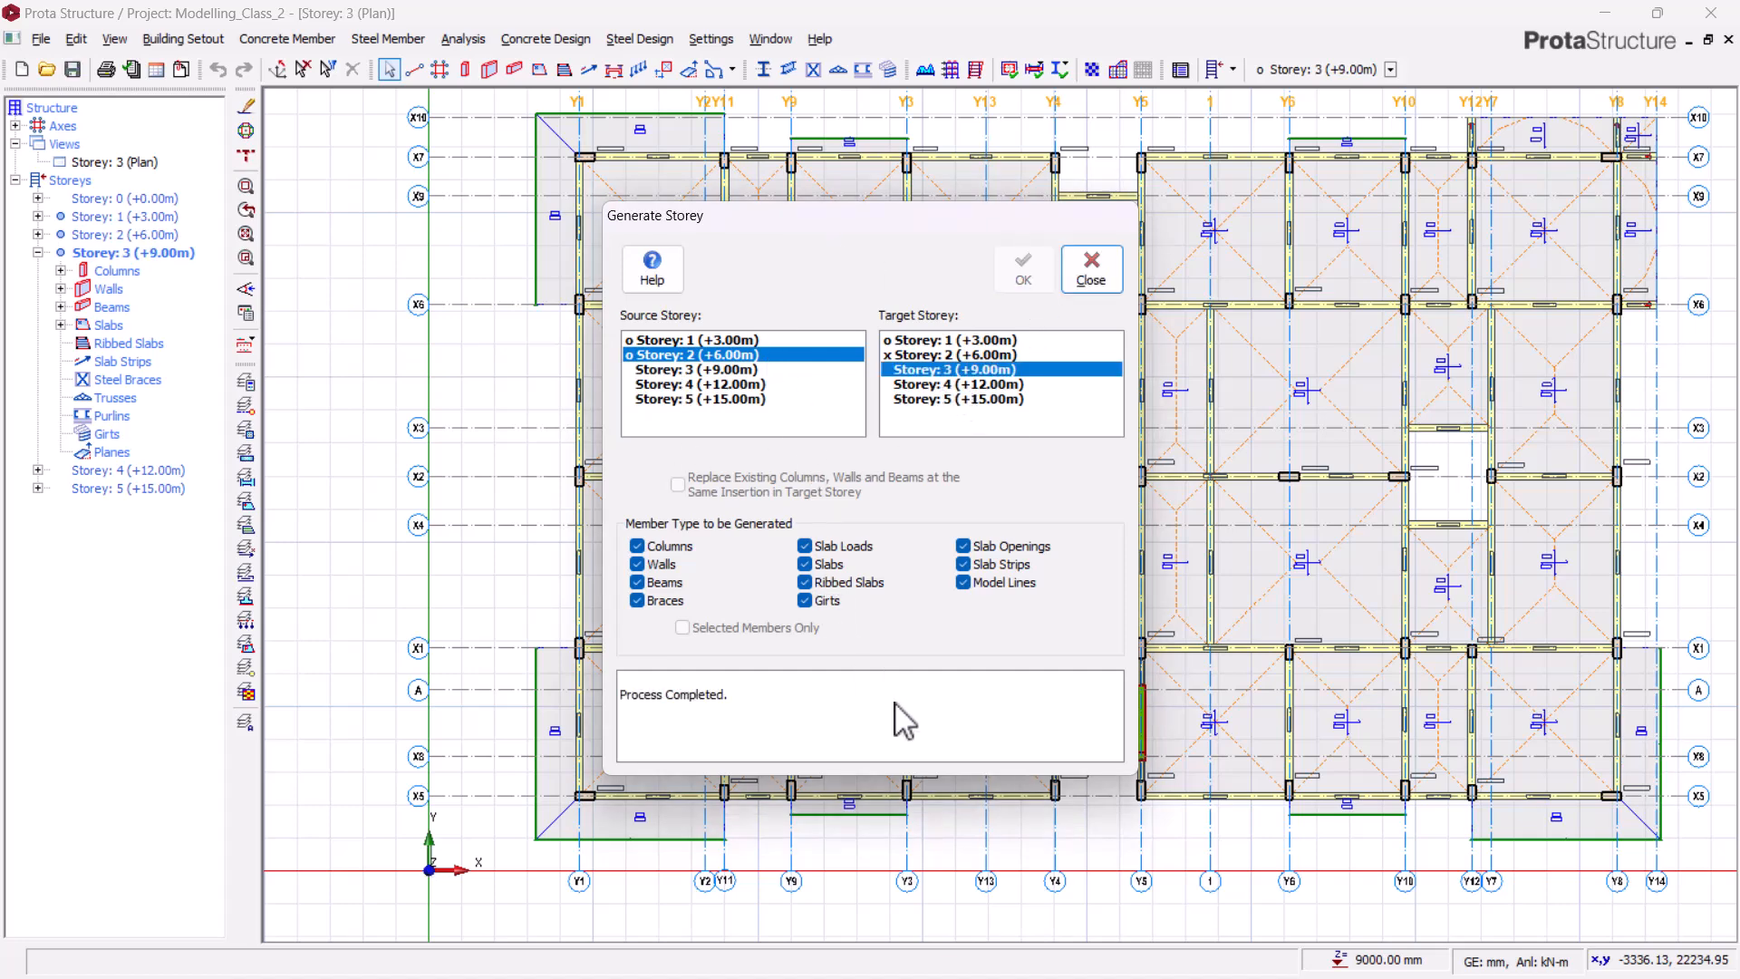
left_click(1093, 271)
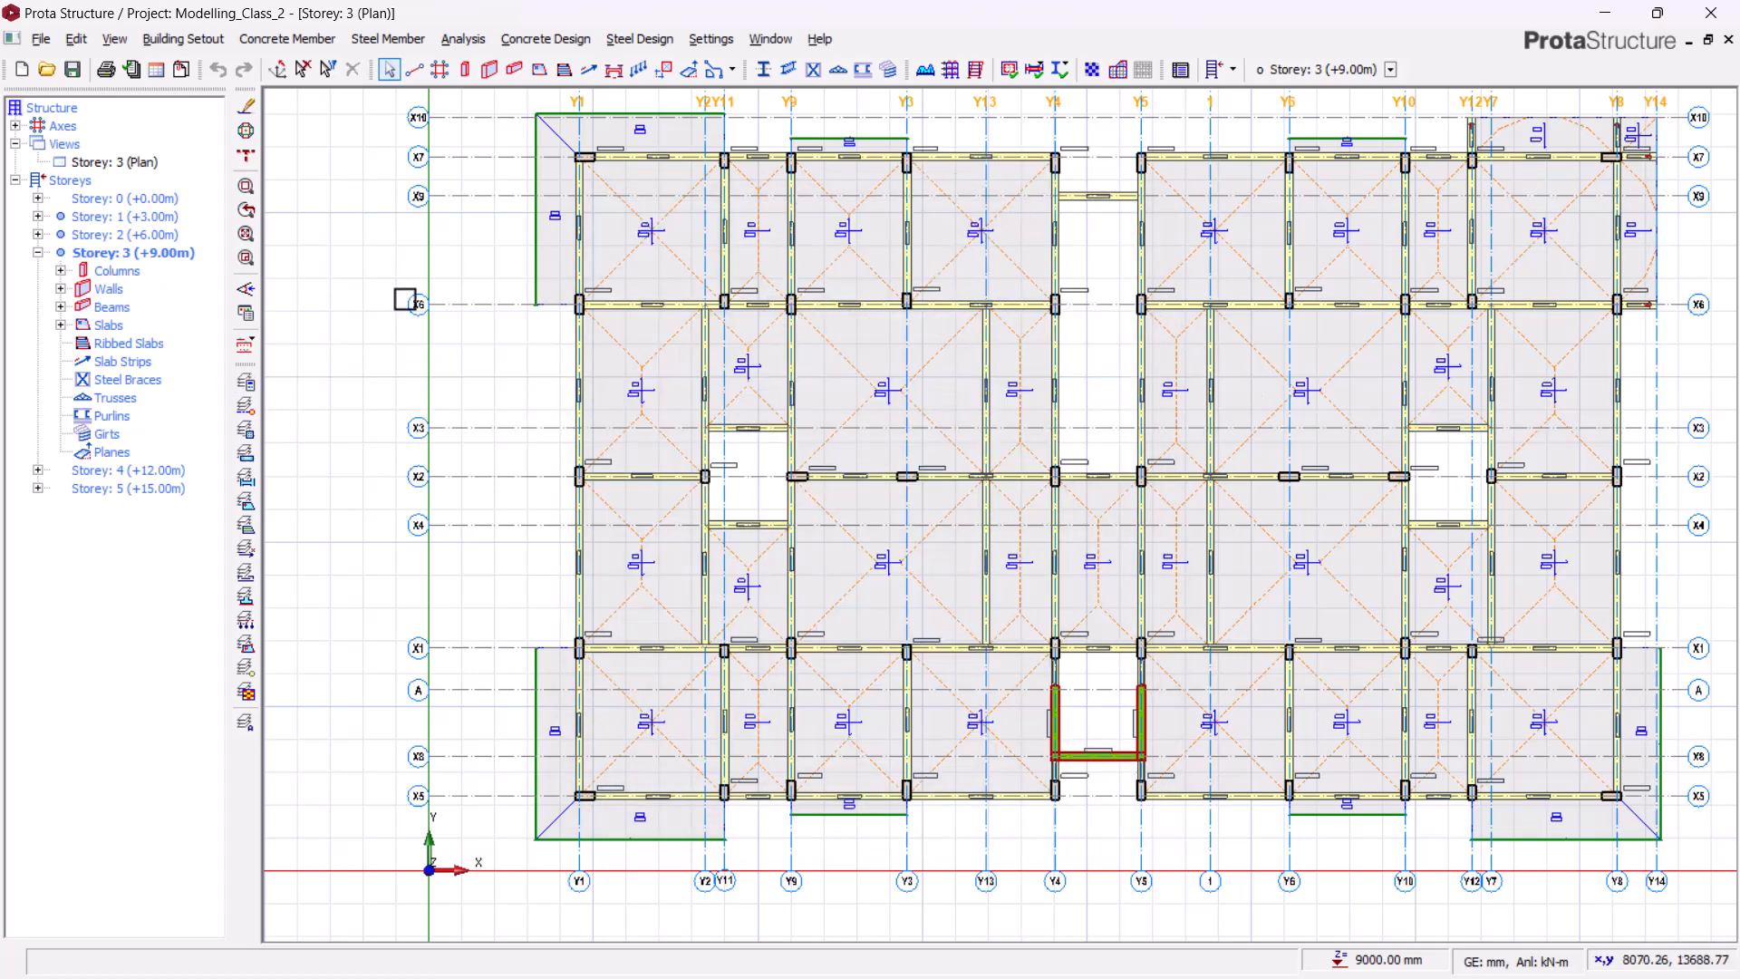
- Examine the Storey 3 plan around axes Y3 to Y6, checking the column sizes along axes X2, X6 and X7
double_click(169, 254)
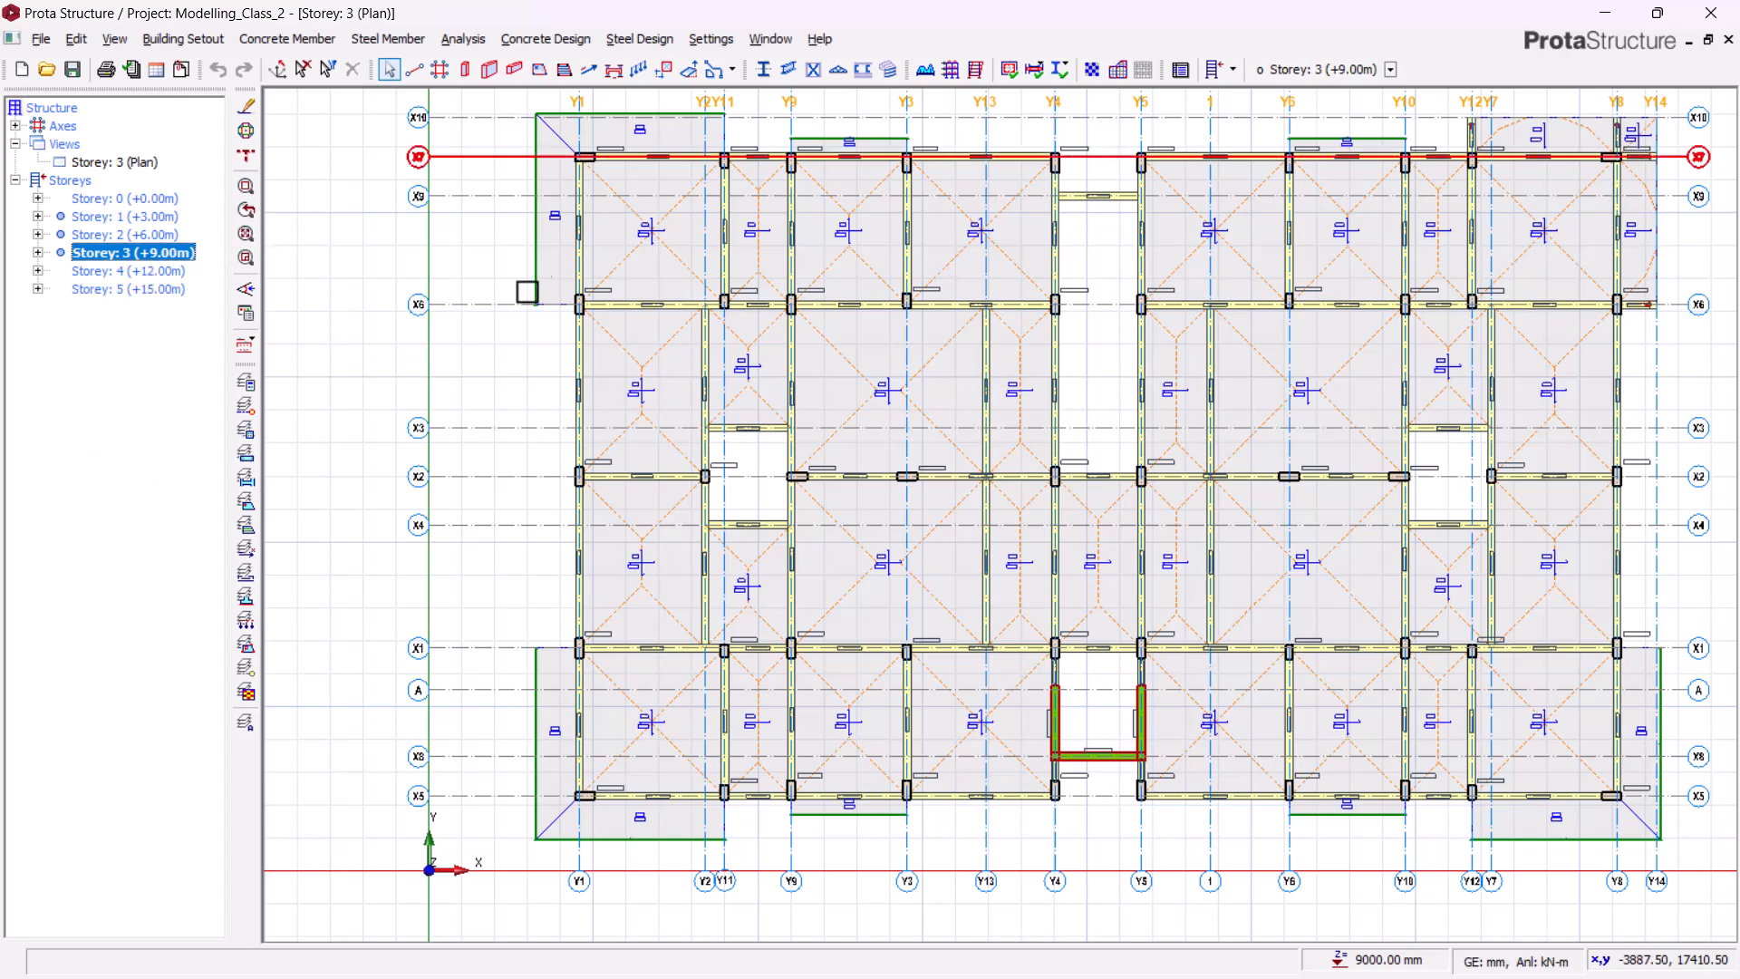
scroll(657, 308, "down", 3)
middle_click_drag(1057, 690, 1224, 599)
scroll(939, 342, "up", 4)
middle_click_drag(1042, 233, 928, 429)
middle_click_drag(1066, 350, 714, 338)
middle_click_drag(735, 442, 1094, 539)
scroll(1070, 471, "up", 2)
scroll(1079, 449, "up", 4)
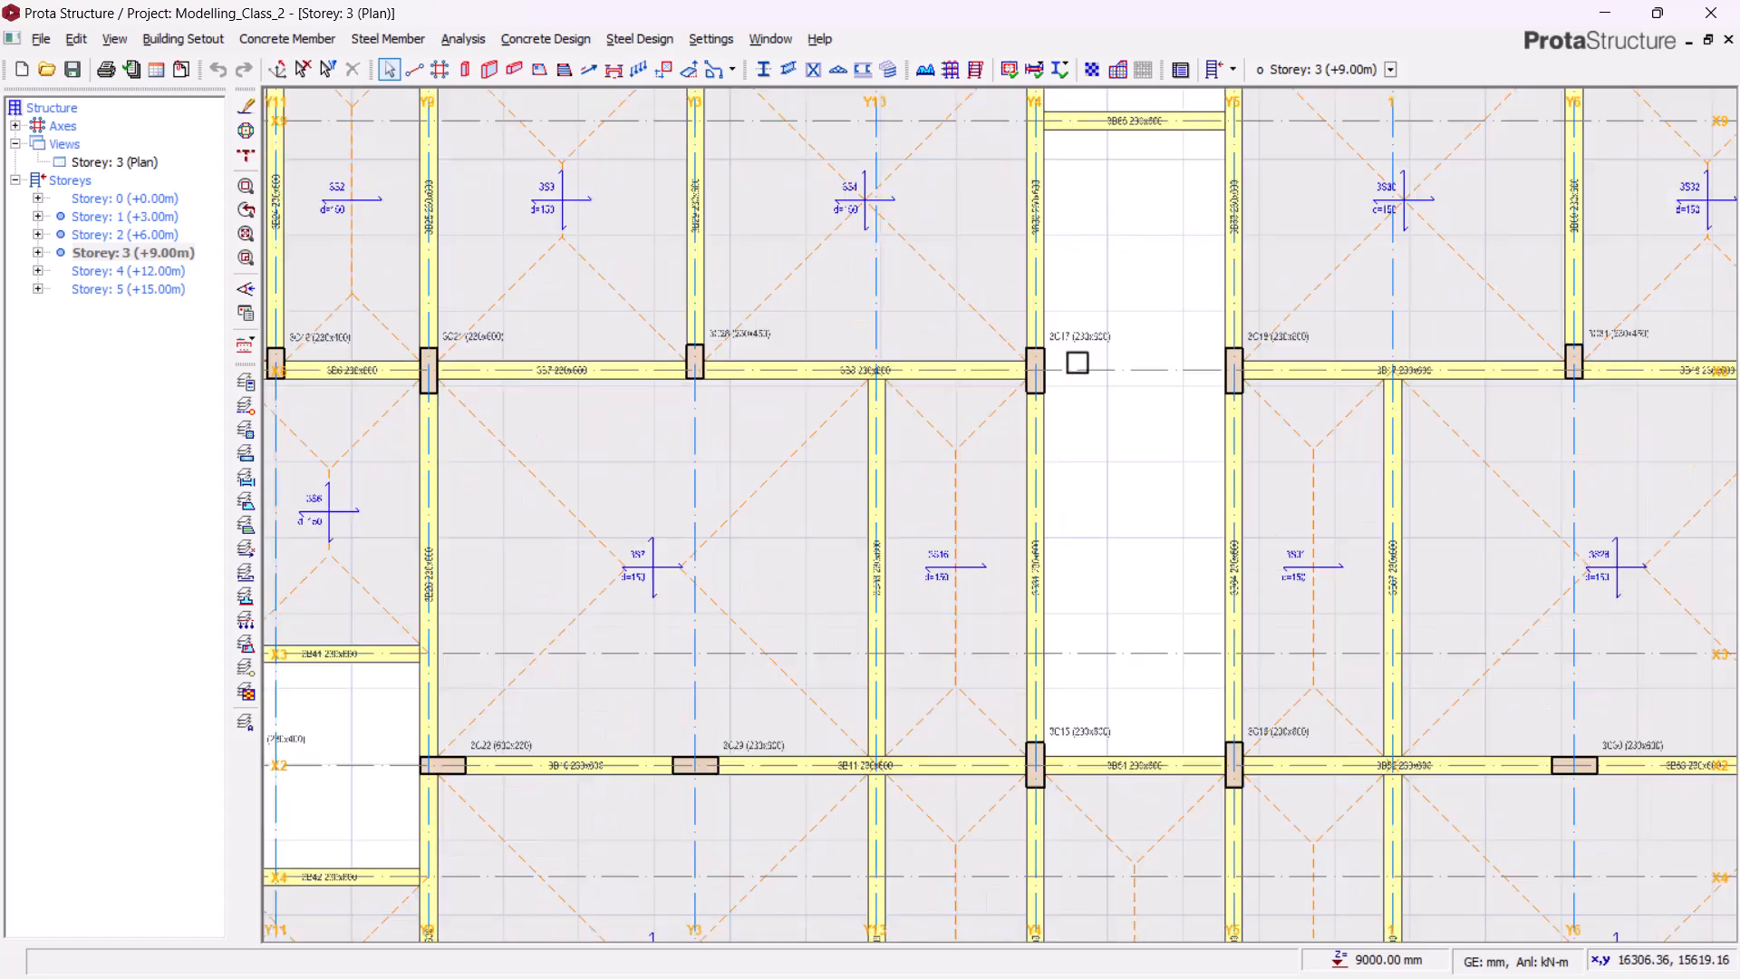
middle_click_drag(1057, 284, 1113, 520)
scroll(1113, 436, "down", 2)
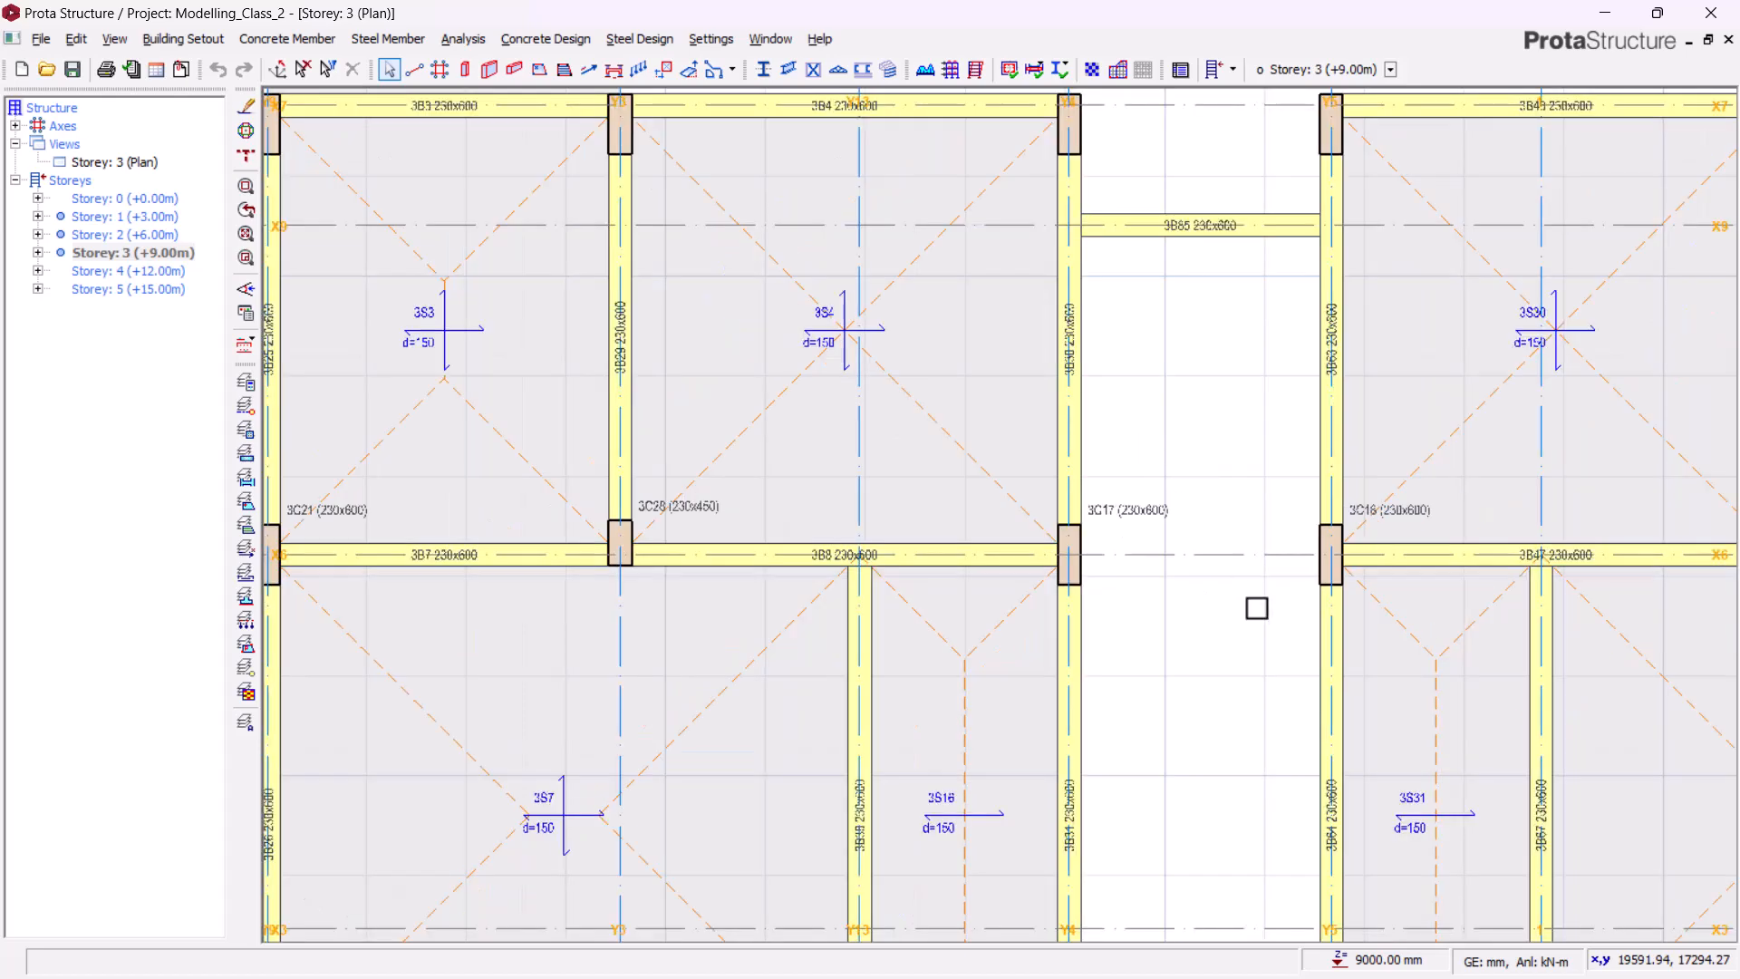
scroll(1182, 470, "down", 1)
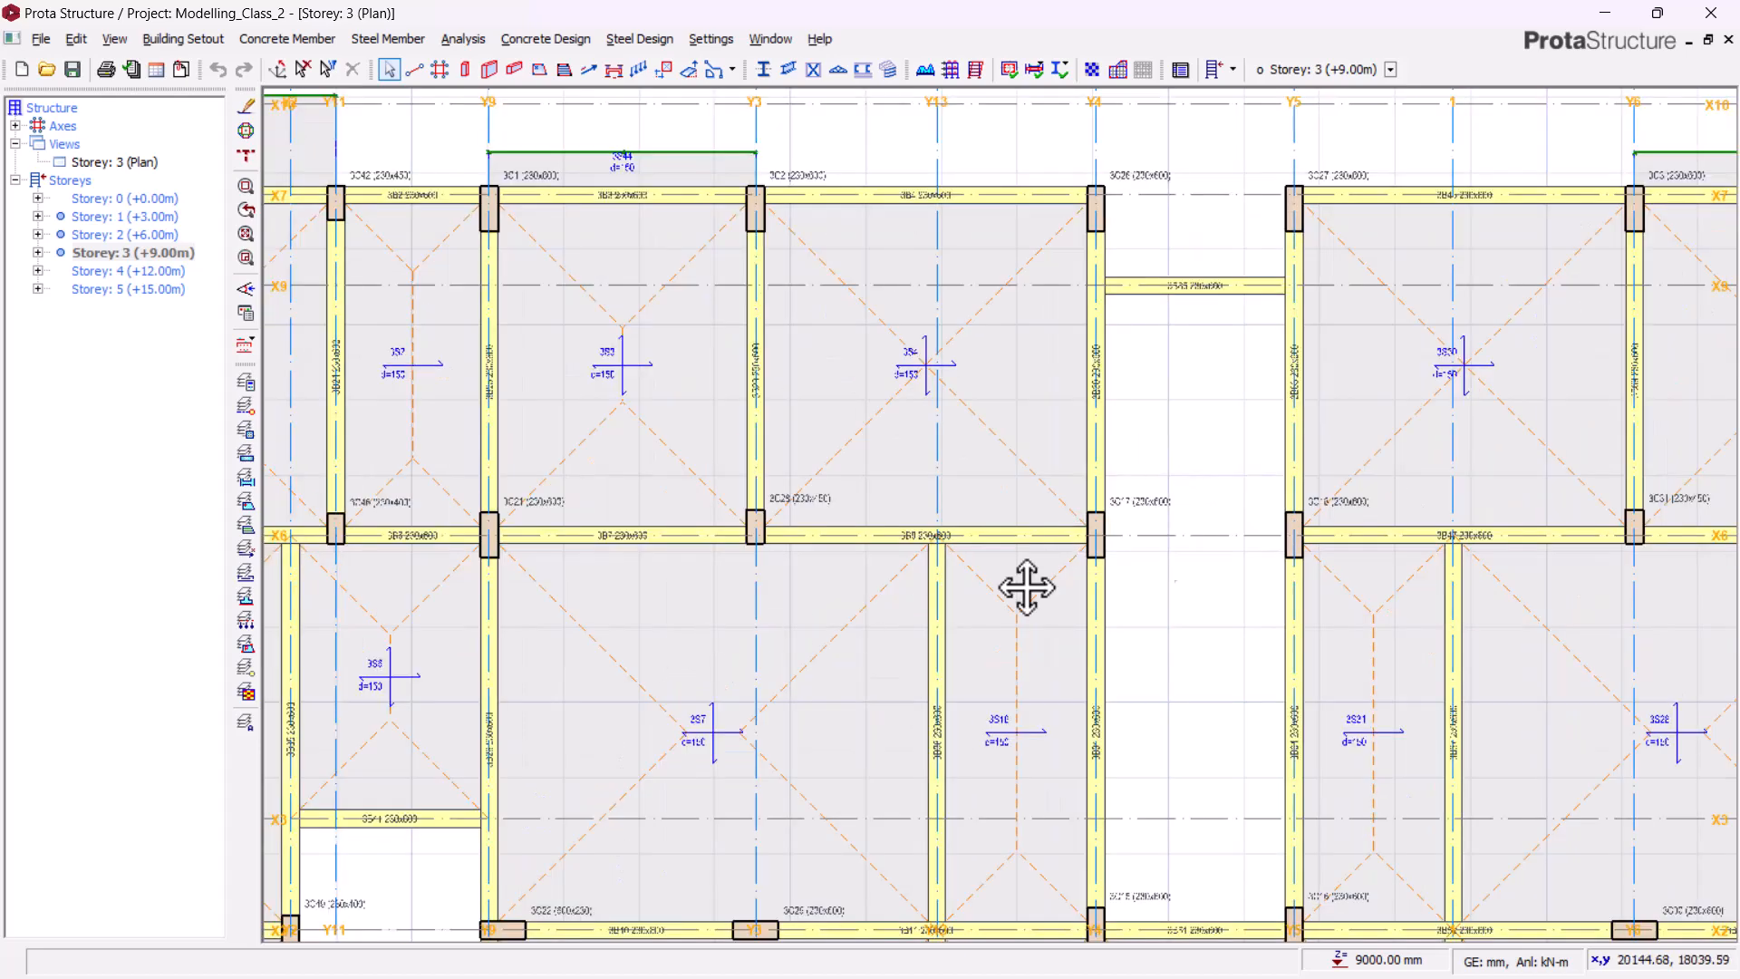
- Inspect the Storey 3 corner bay around column 3C37 at axes X7 and Y1, and review the whole plan
middle_click_drag(578, 659, 1131, 547)
middle_click_drag(890, 432, 976, 582)
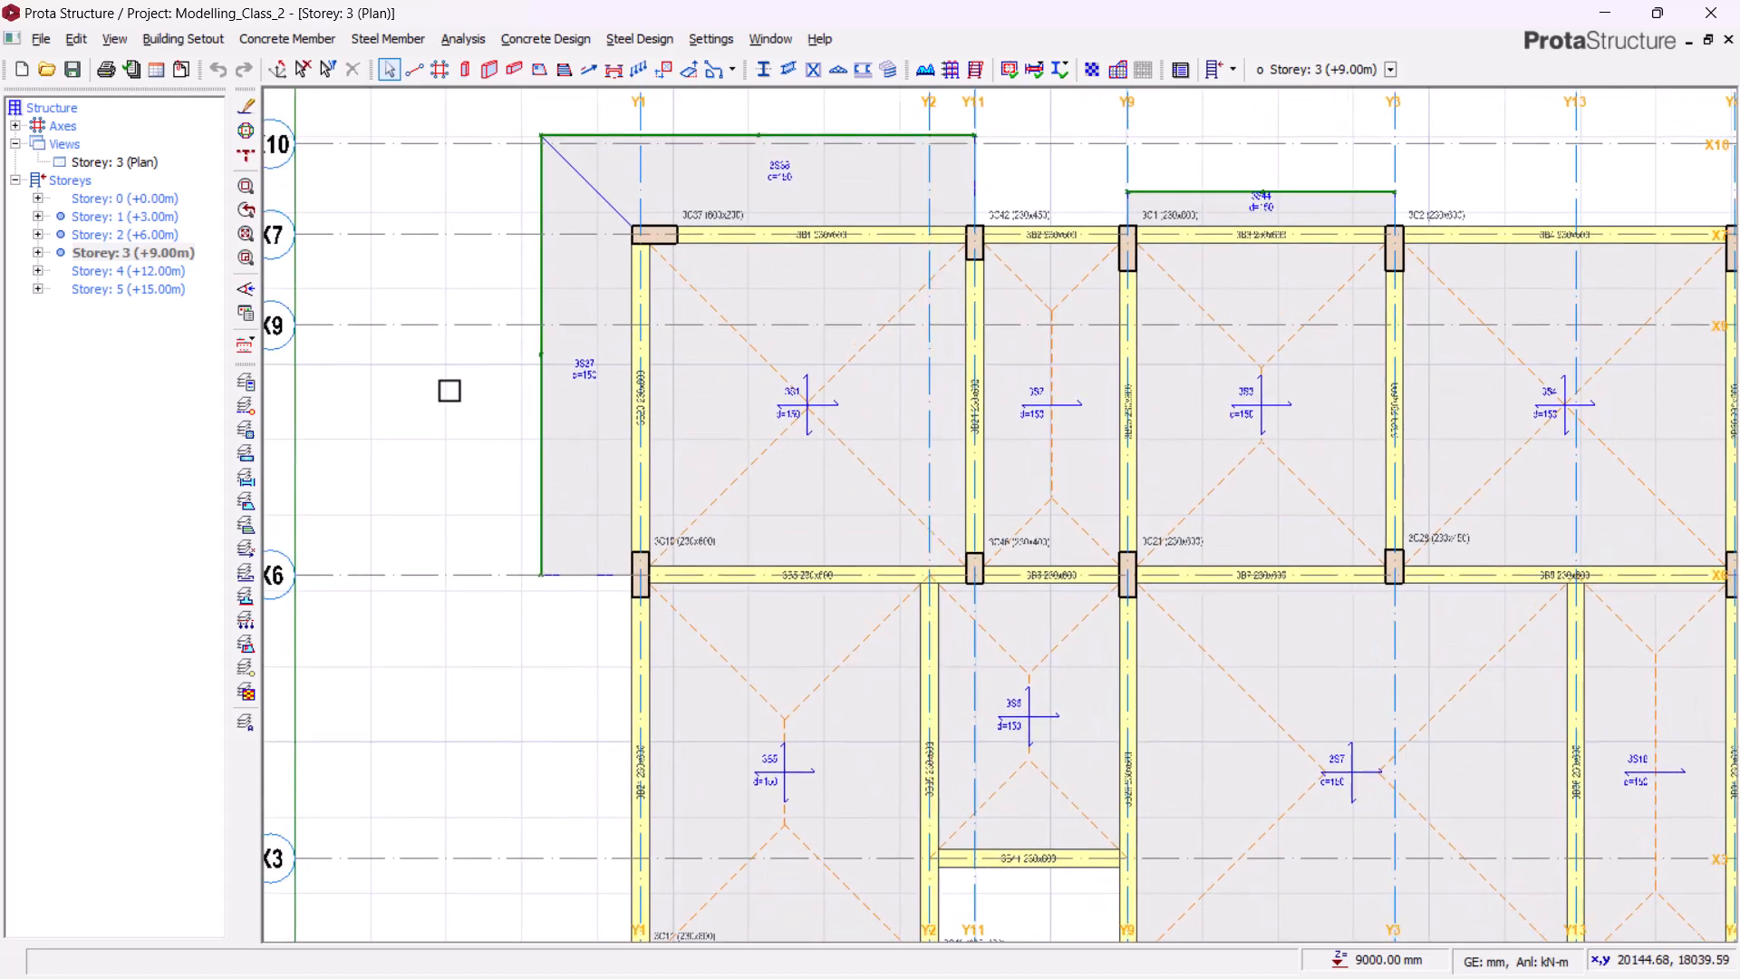
middle_click_drag(450, 391, 489, 374)
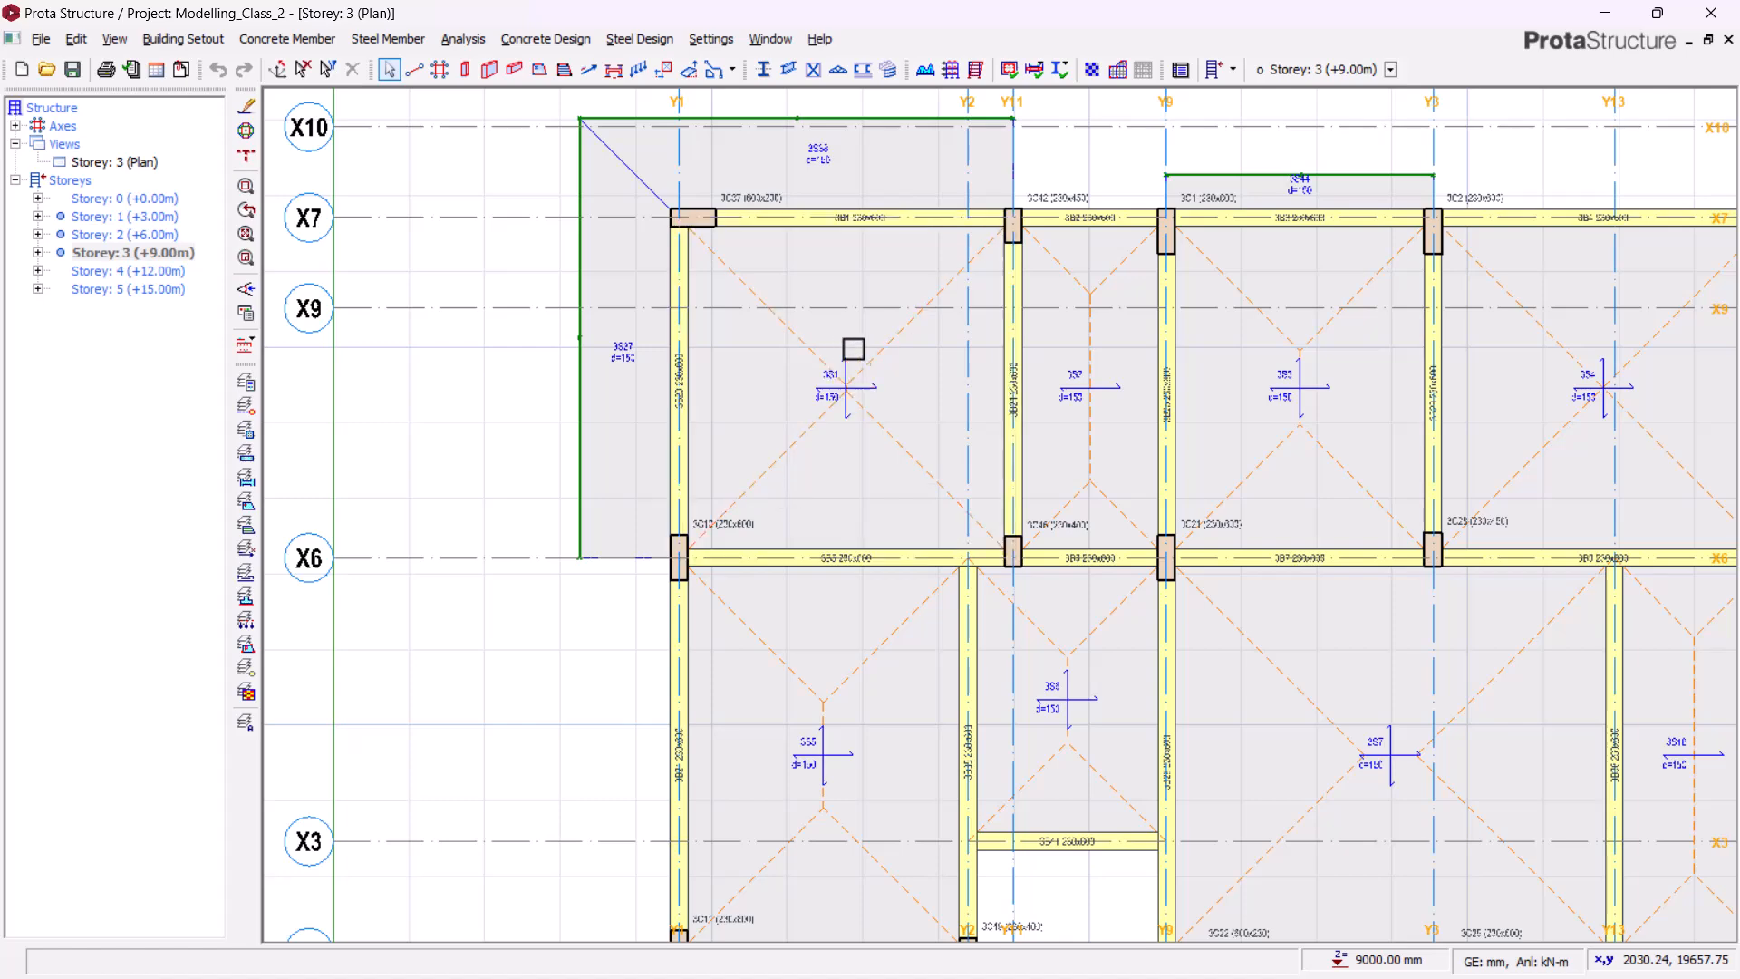
middle_click_drag(851, 350, 909, 406)
scroll(751, 283, "up", 2)
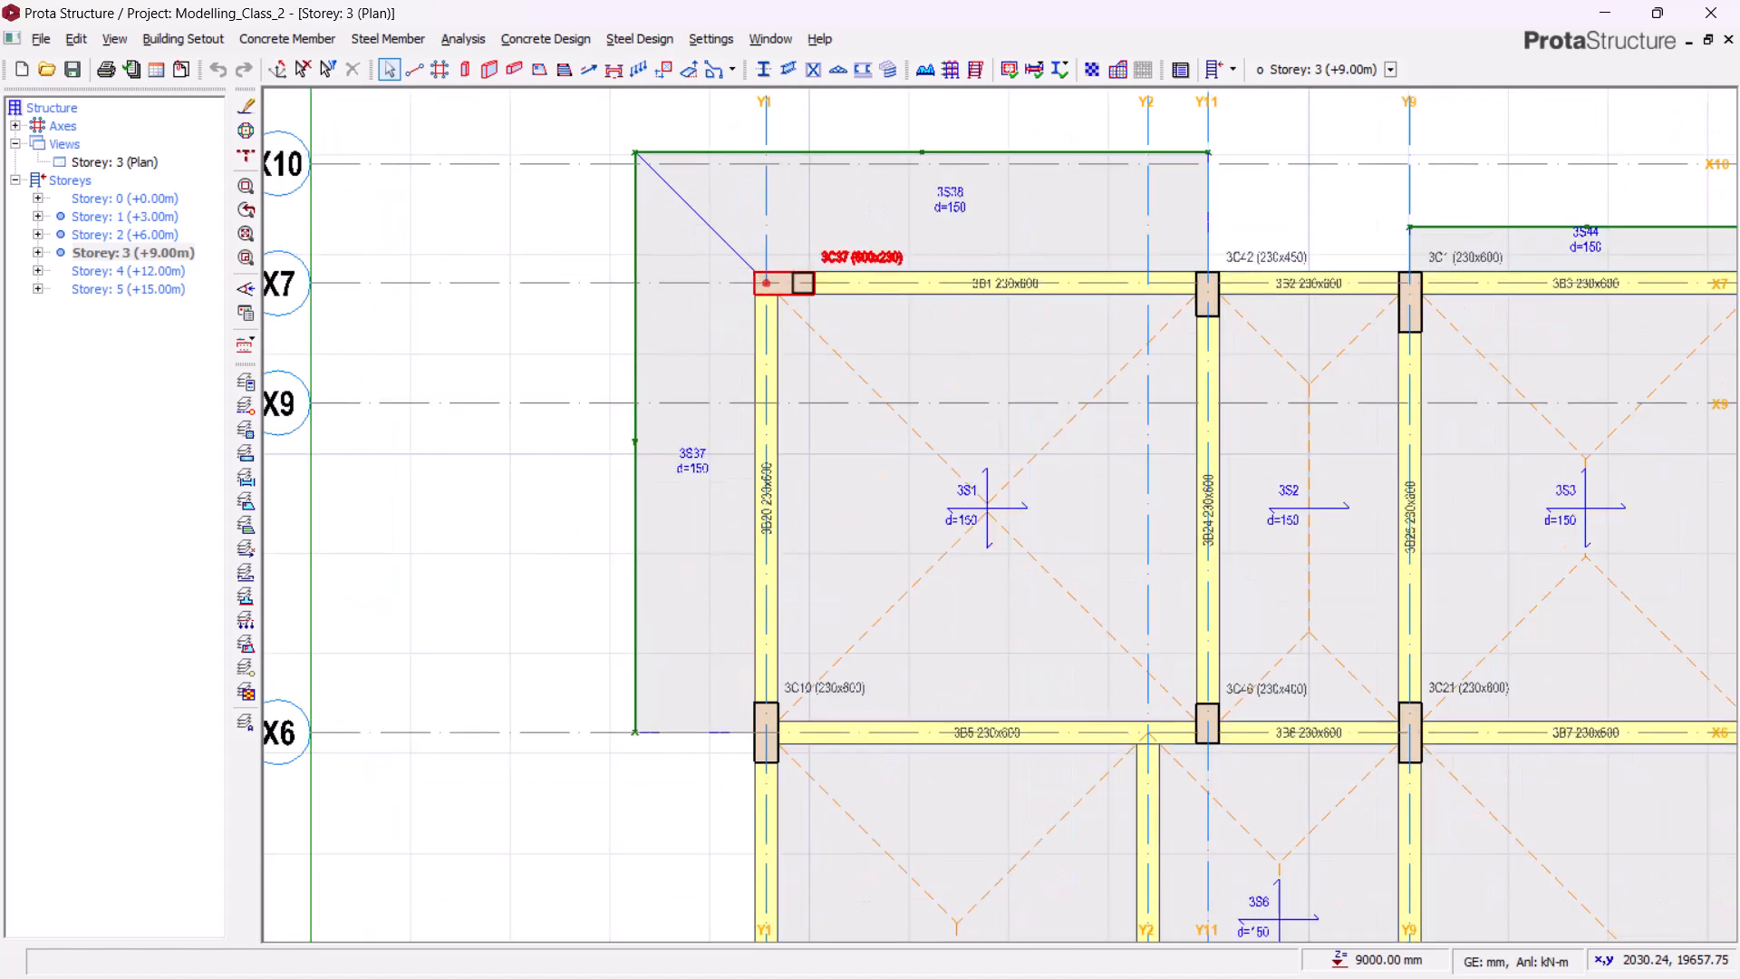
scroll(807, 270, "up", 2)
scroll(753, 289, "down", 3)
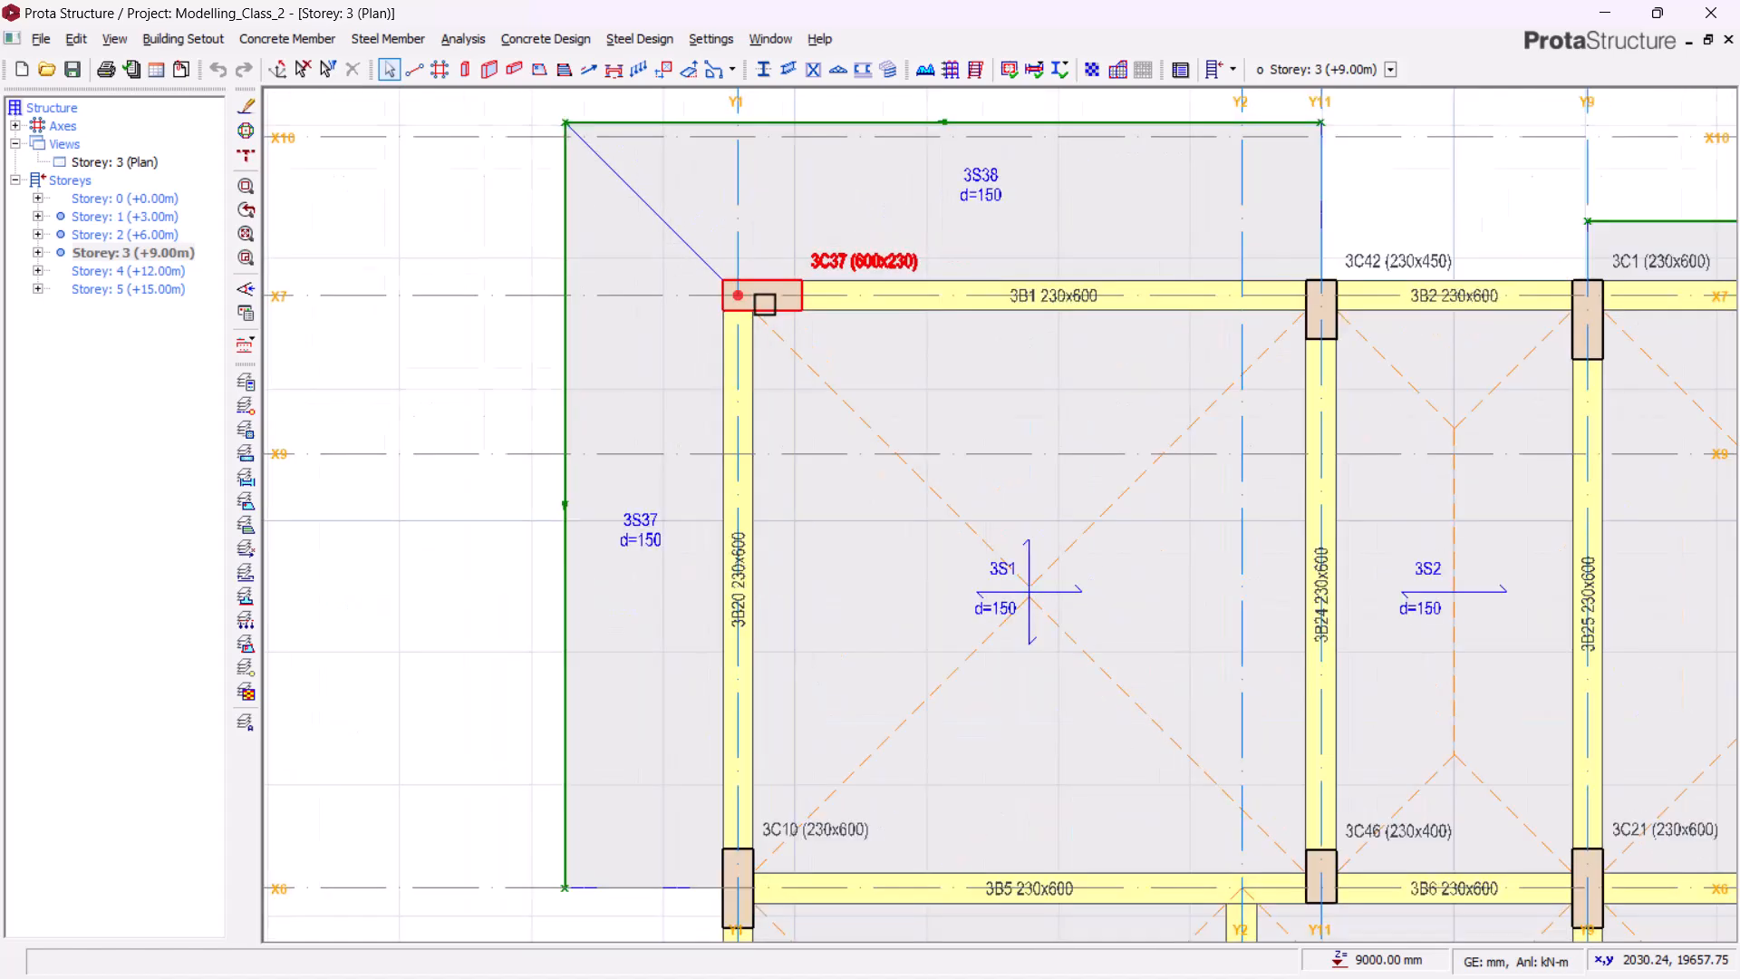
scroll(796, 273, "down", 4)
middle_click_drag(883, 614, 840, 396)
scroll(713, 732, "down", 1)
middle_click_drag(1092, 753, 923, 753)
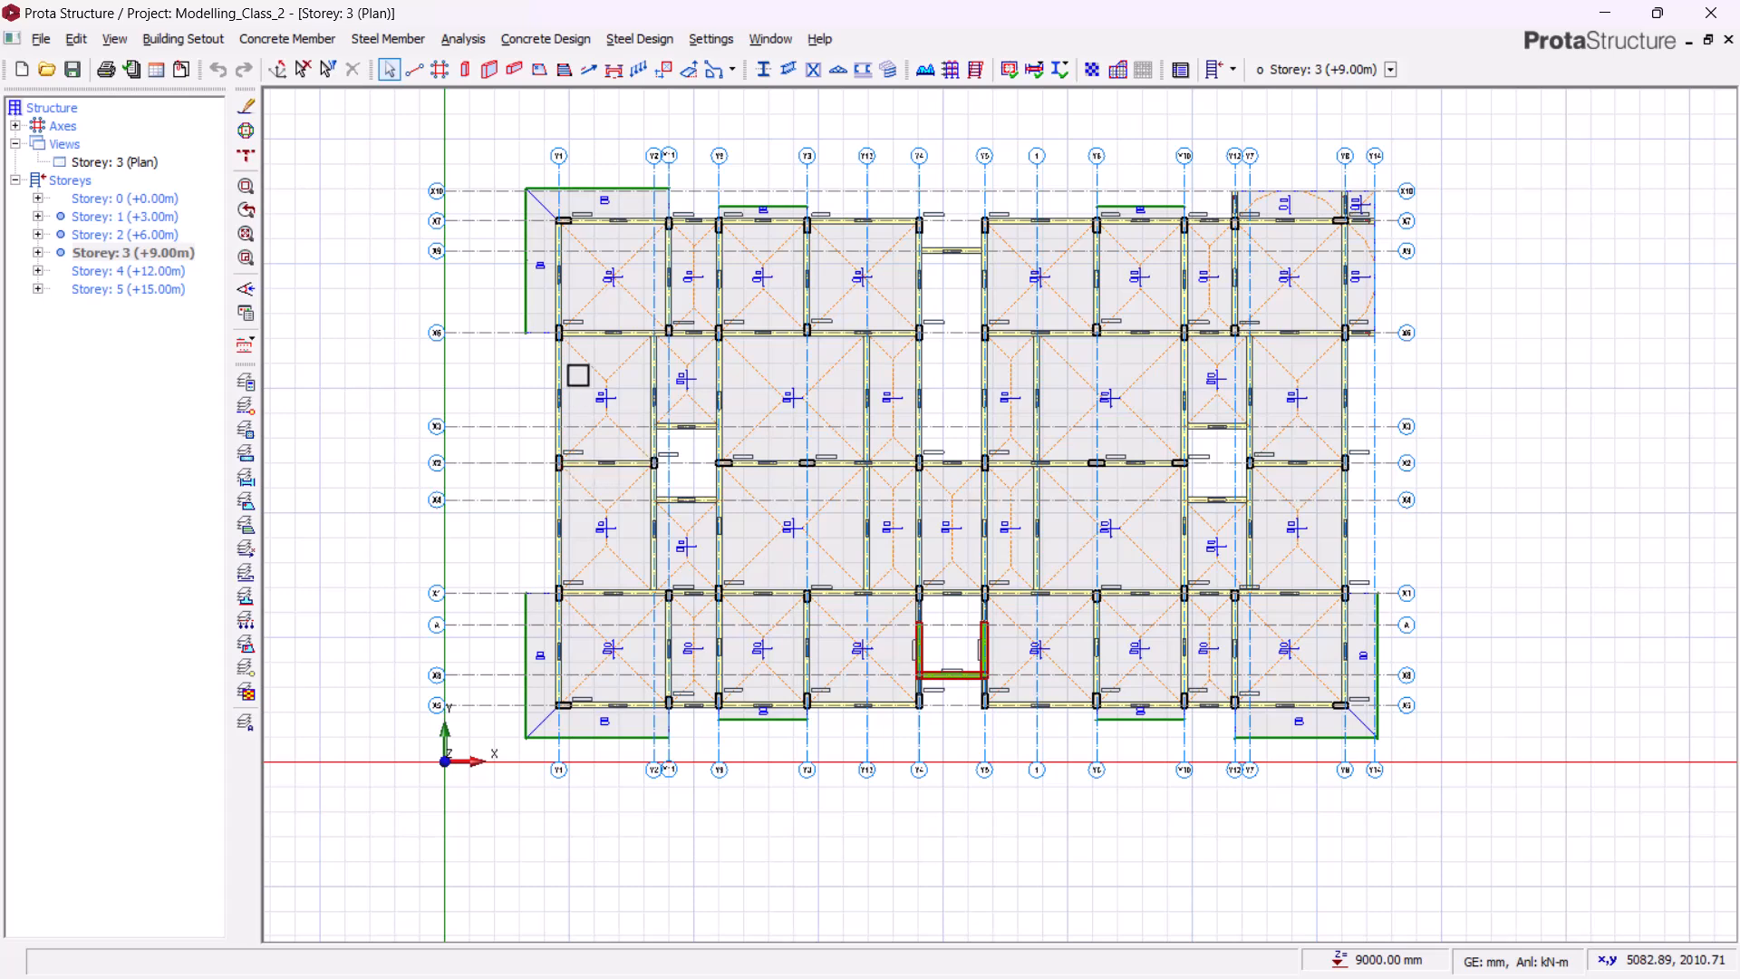
- Examine the Storey 3 column sizes along axis Y1 and its neighbouring axes, from X7 down to X1
scroll(580, 371, "up", 2)
middle_click_drag(762, 292, 772, 455)
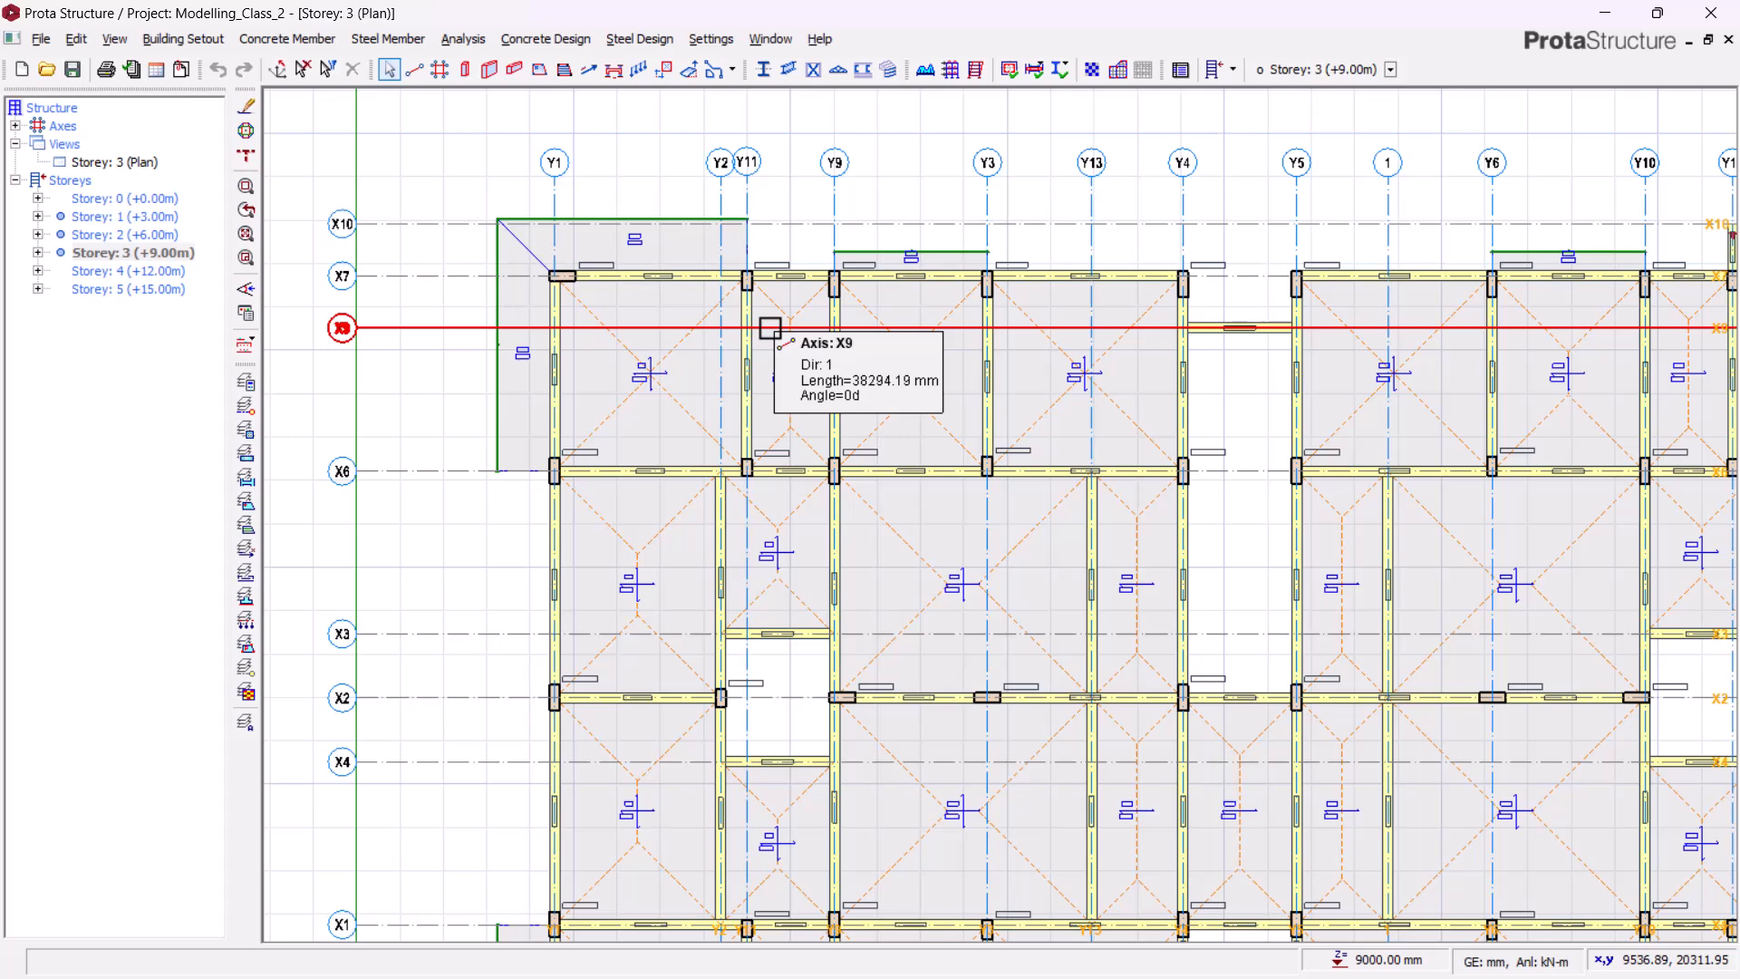
scroll(571, 473, "up", 6)
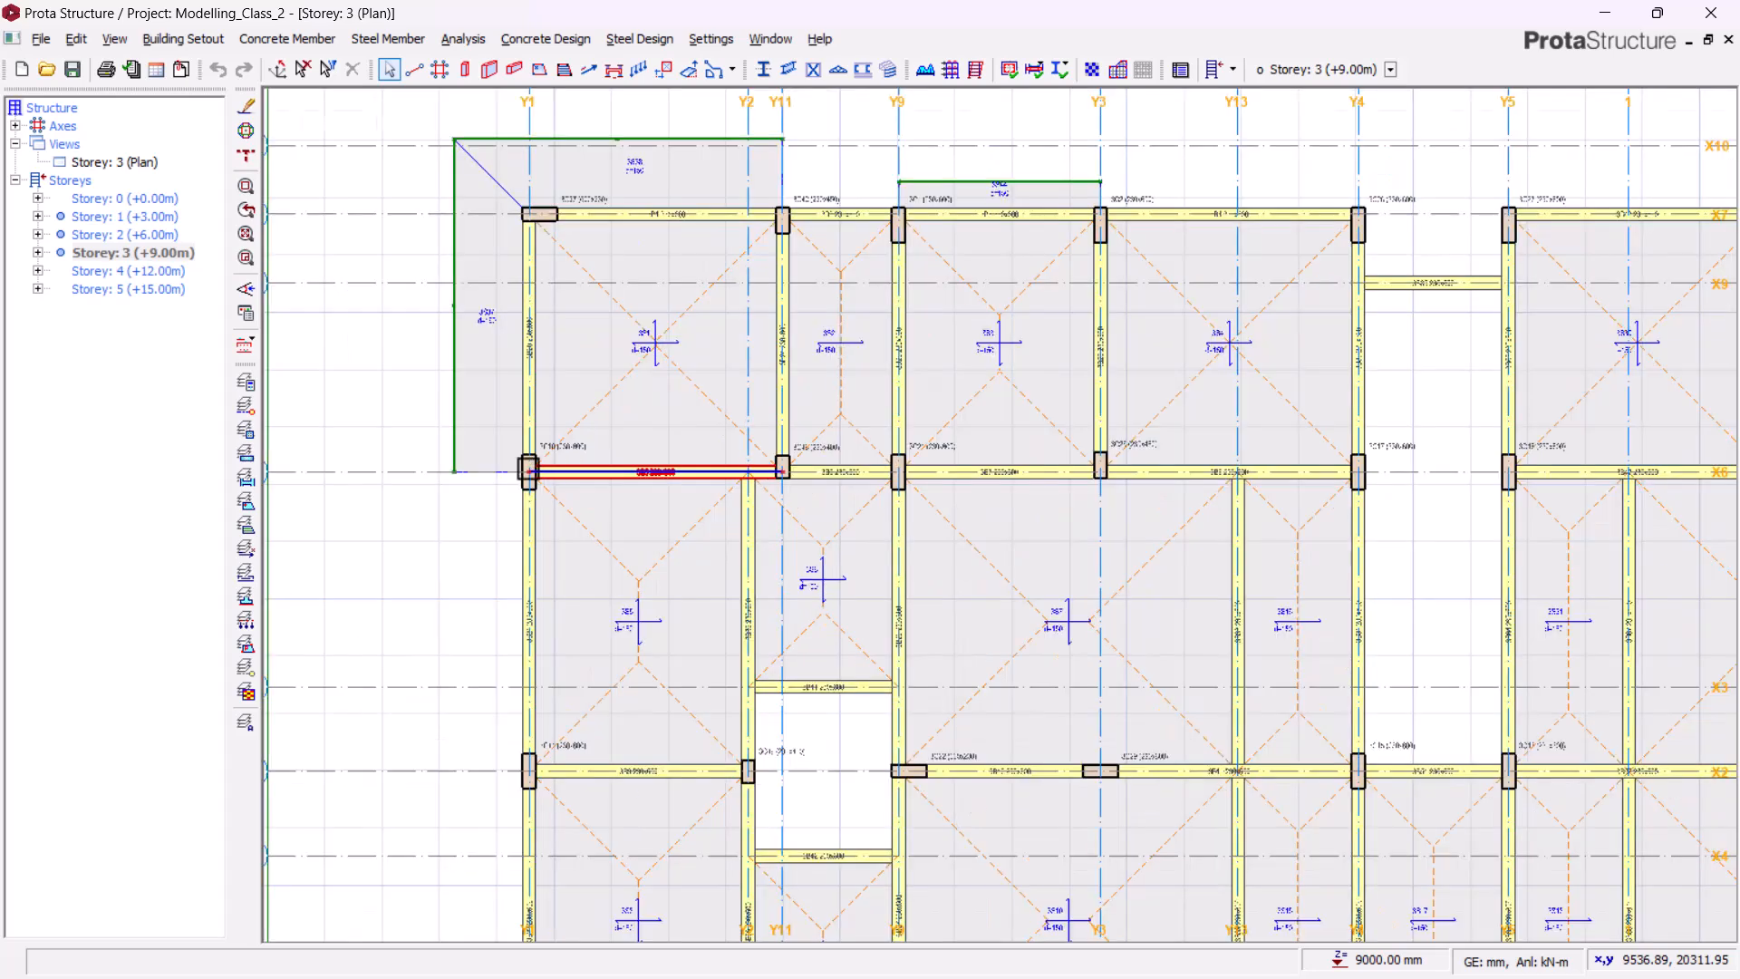
scroll(918, 558, "down", 3)
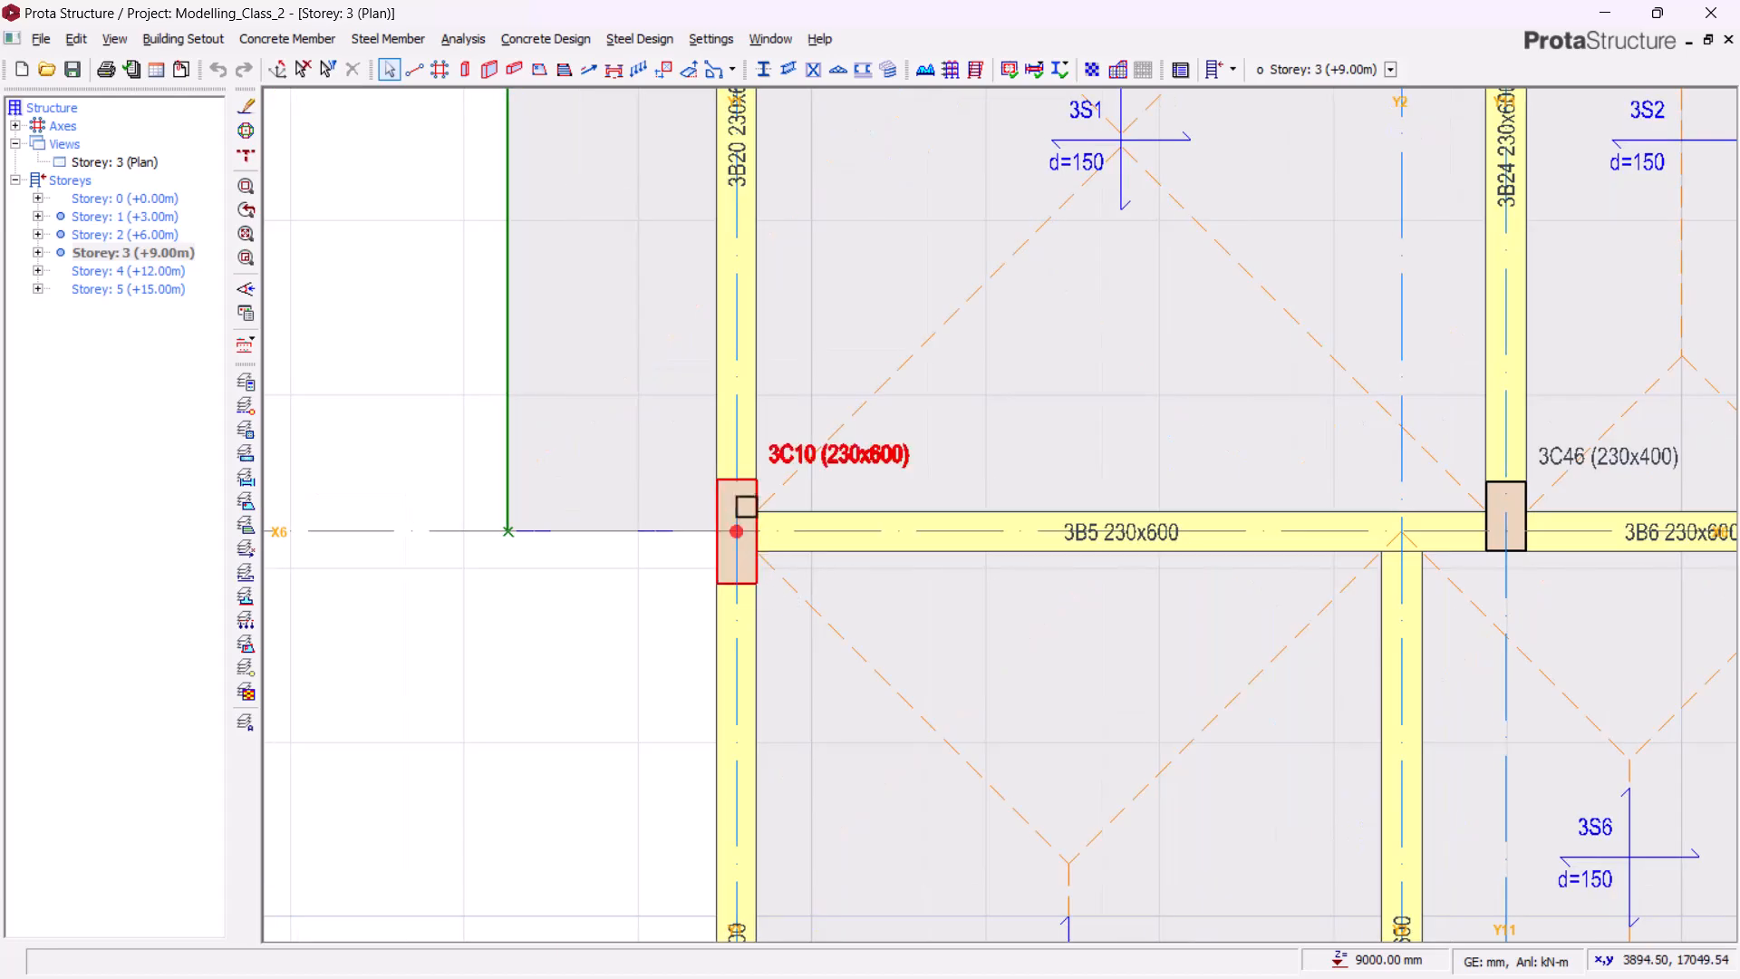
scroll(862, 379, "down", 1)
middle_click_drag(904, 633, 917, 288)
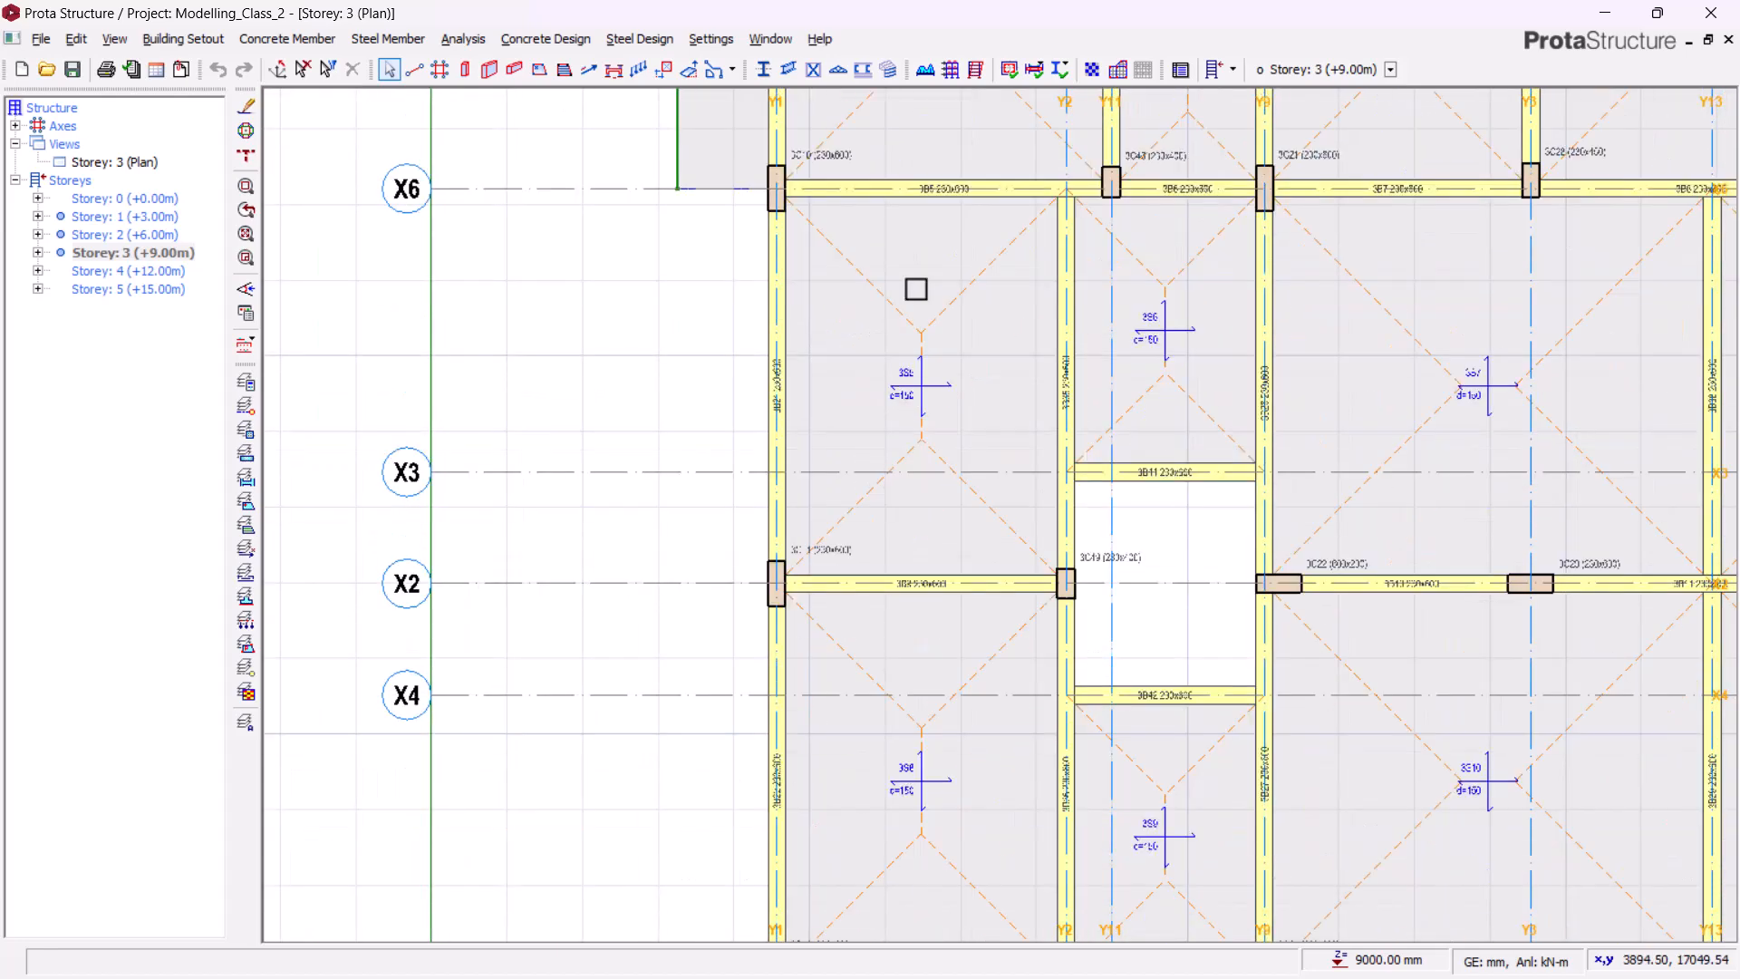
scroll(921, 474, "down", 2)
scroll(808, 749, "up", 4)
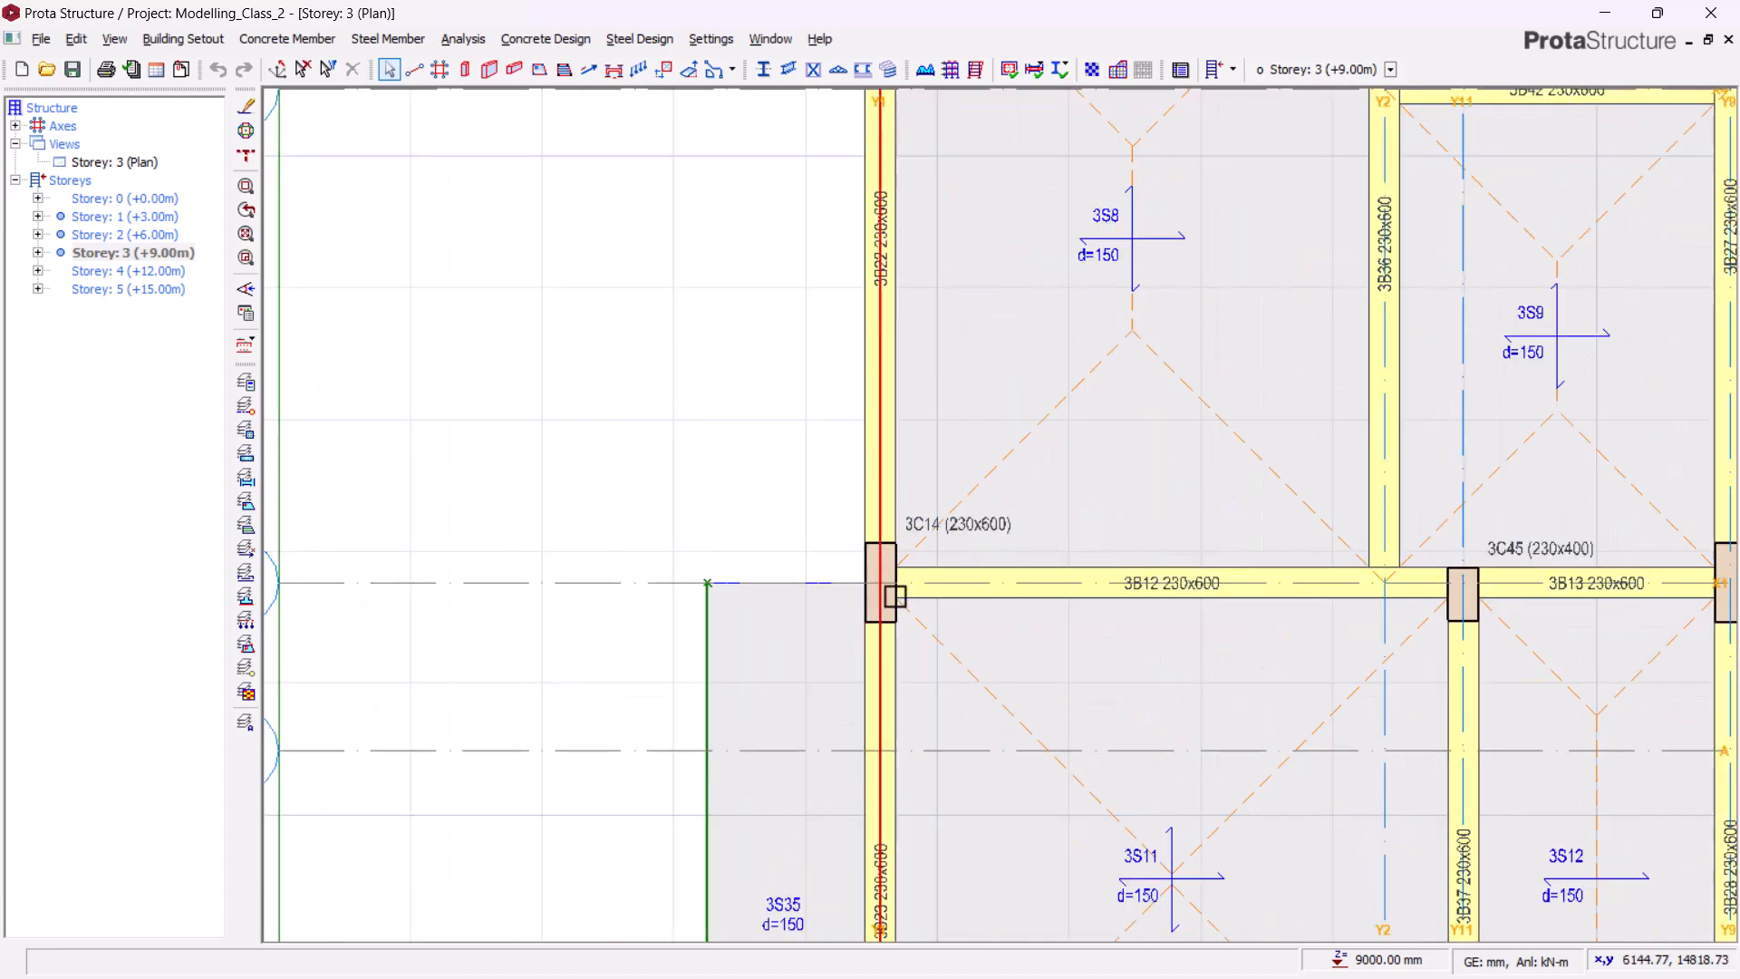
scroll(813, 537, "down", 2)
scroll(813, 537, "down", 3)
middle_click_drag(923, 433, 857, 569)
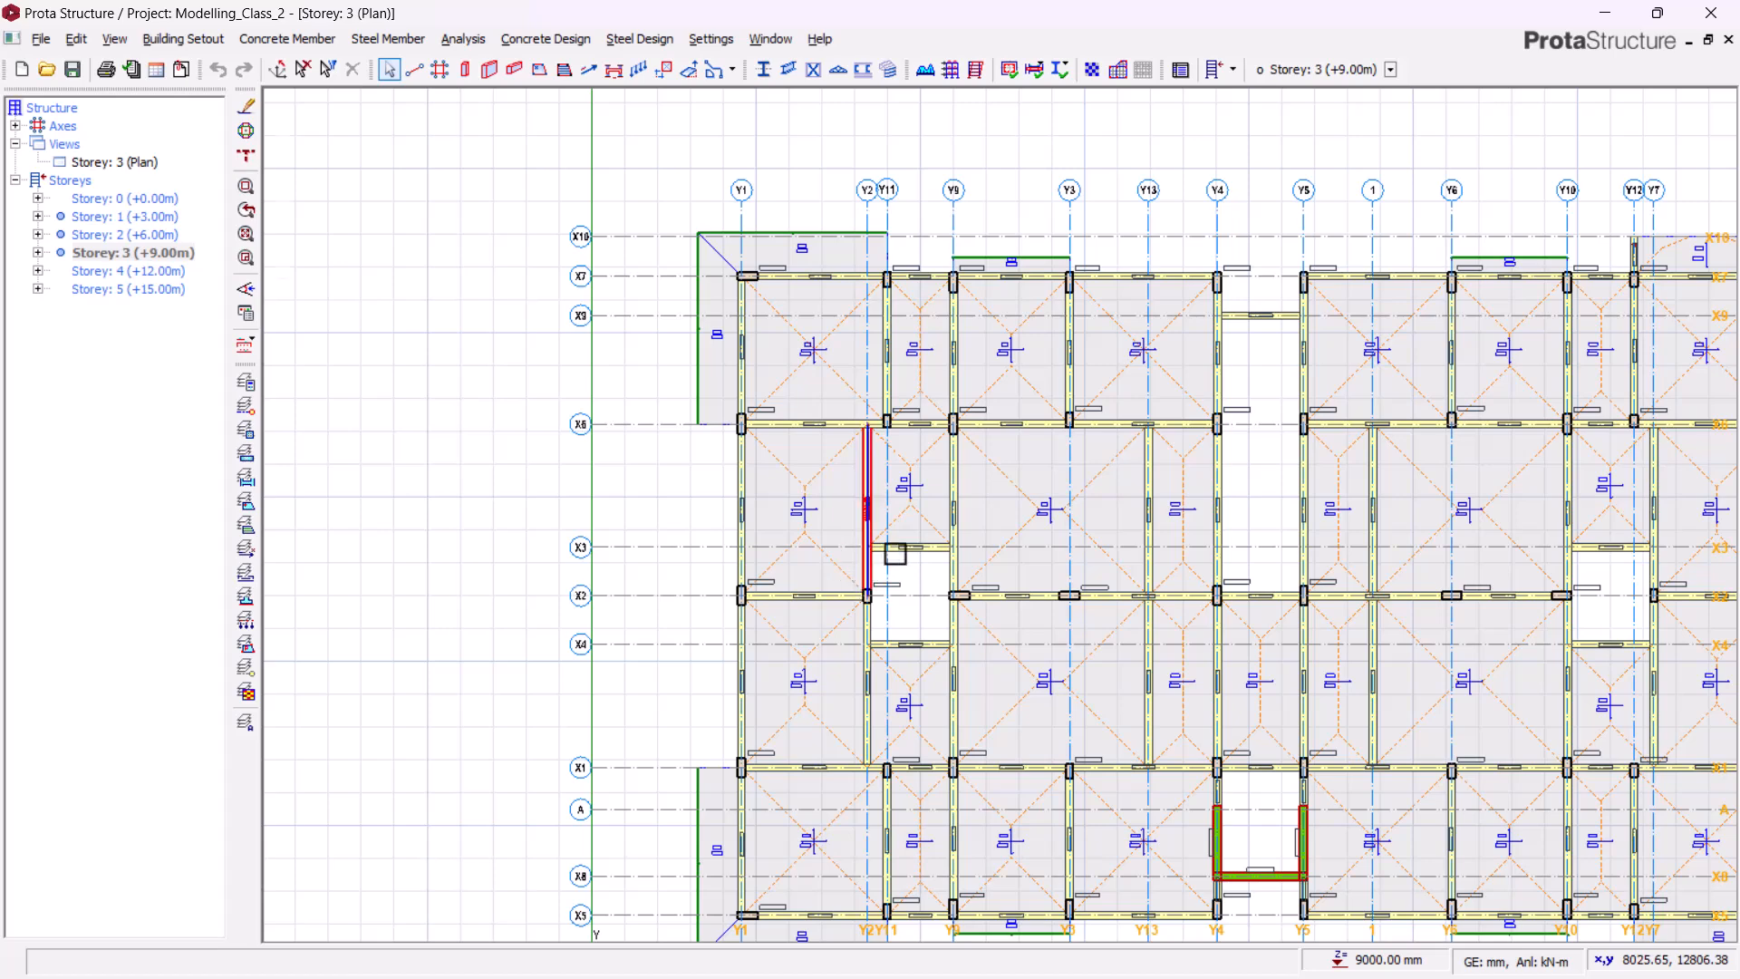
- Set the b2 dimension of column 3C15 at axes X2 and Y4 to 450 mm and close its properties
scroll(1263, 486, "up", 6)
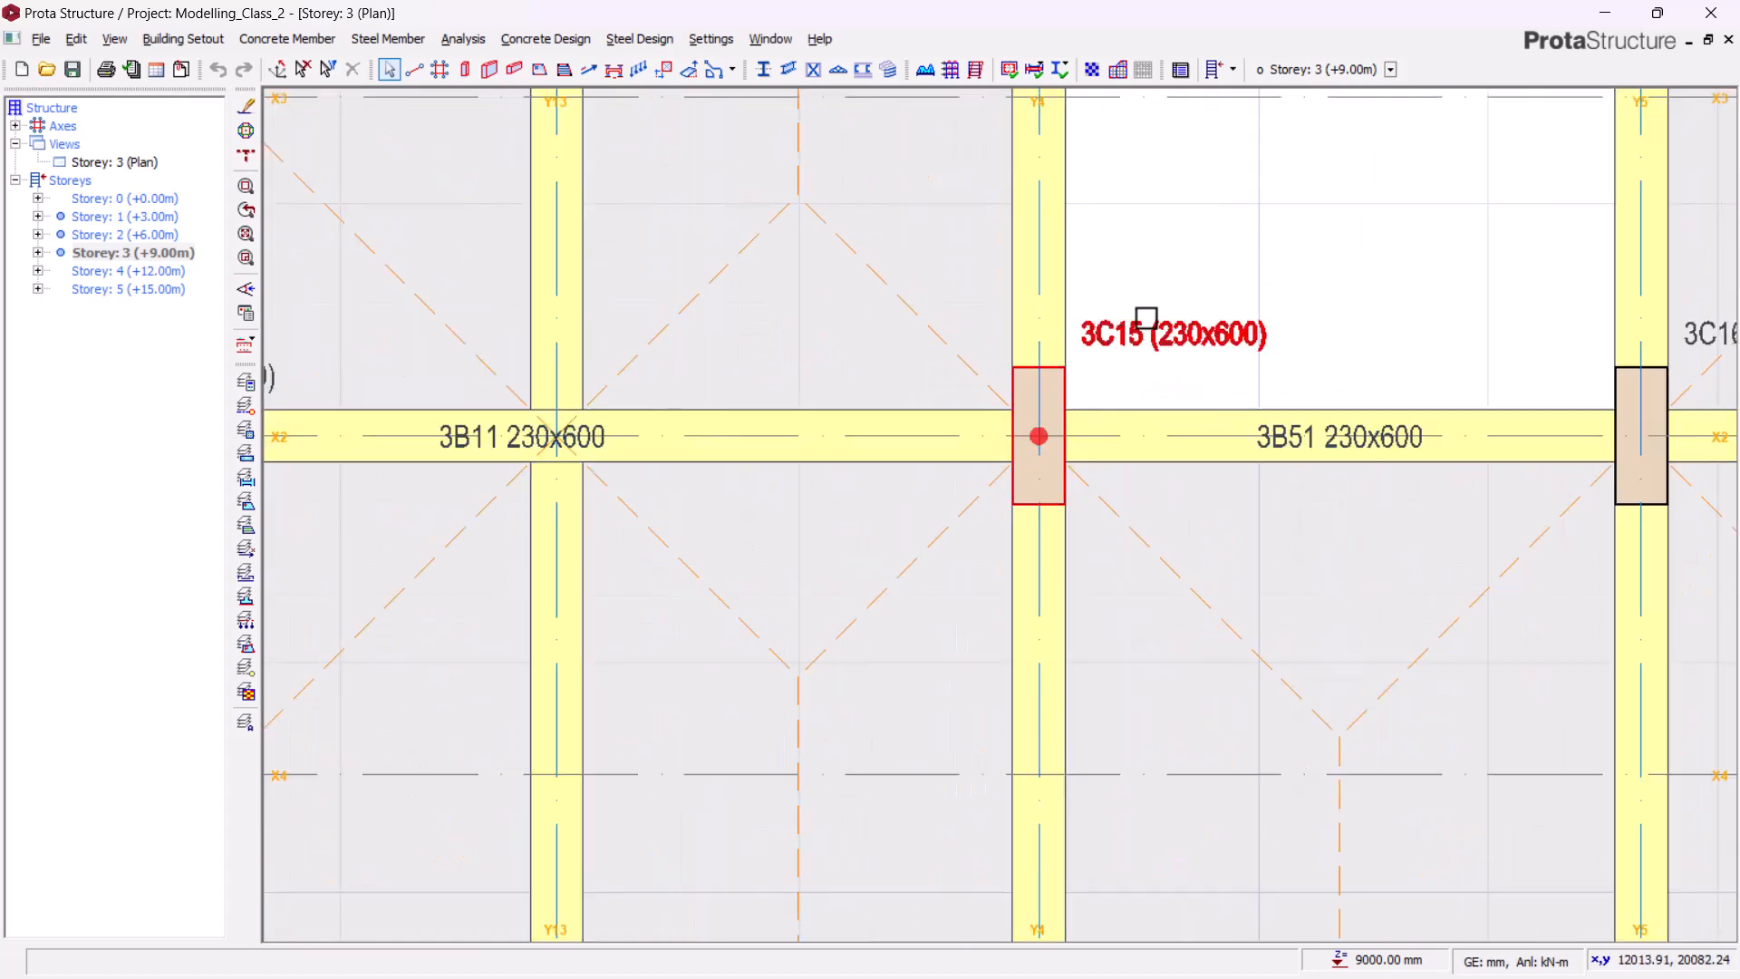
left_click(1140, 334)
right_click(1152, 254)
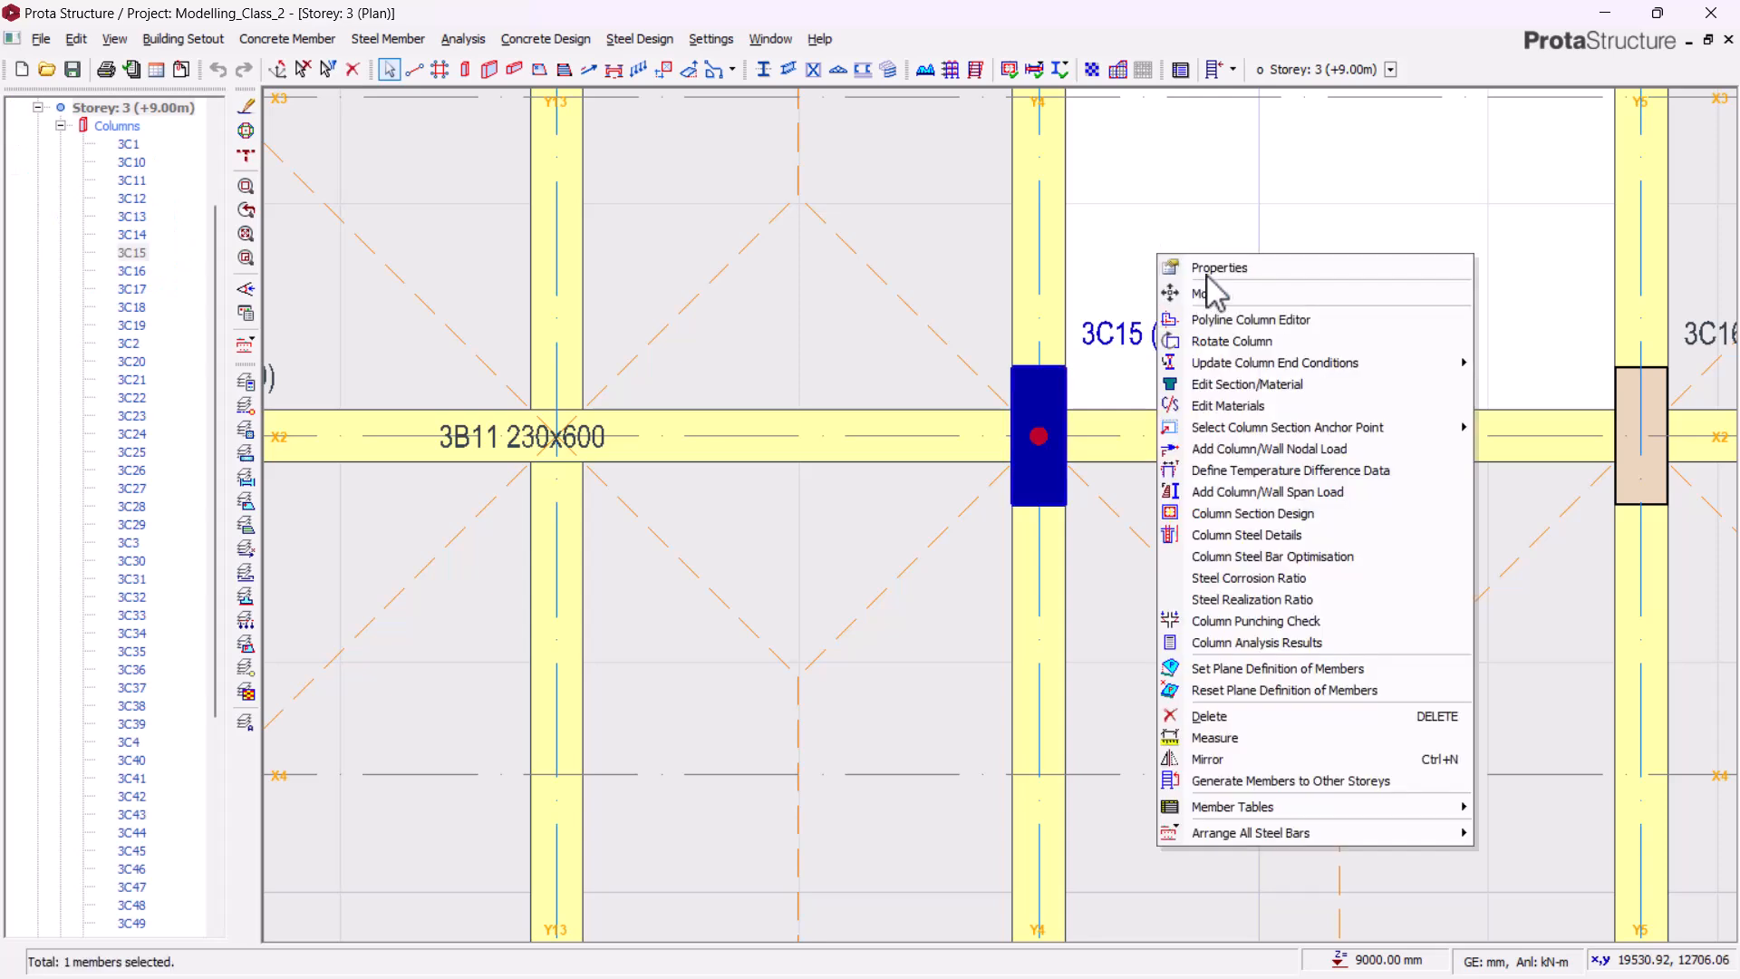
left_click(1206, 265)
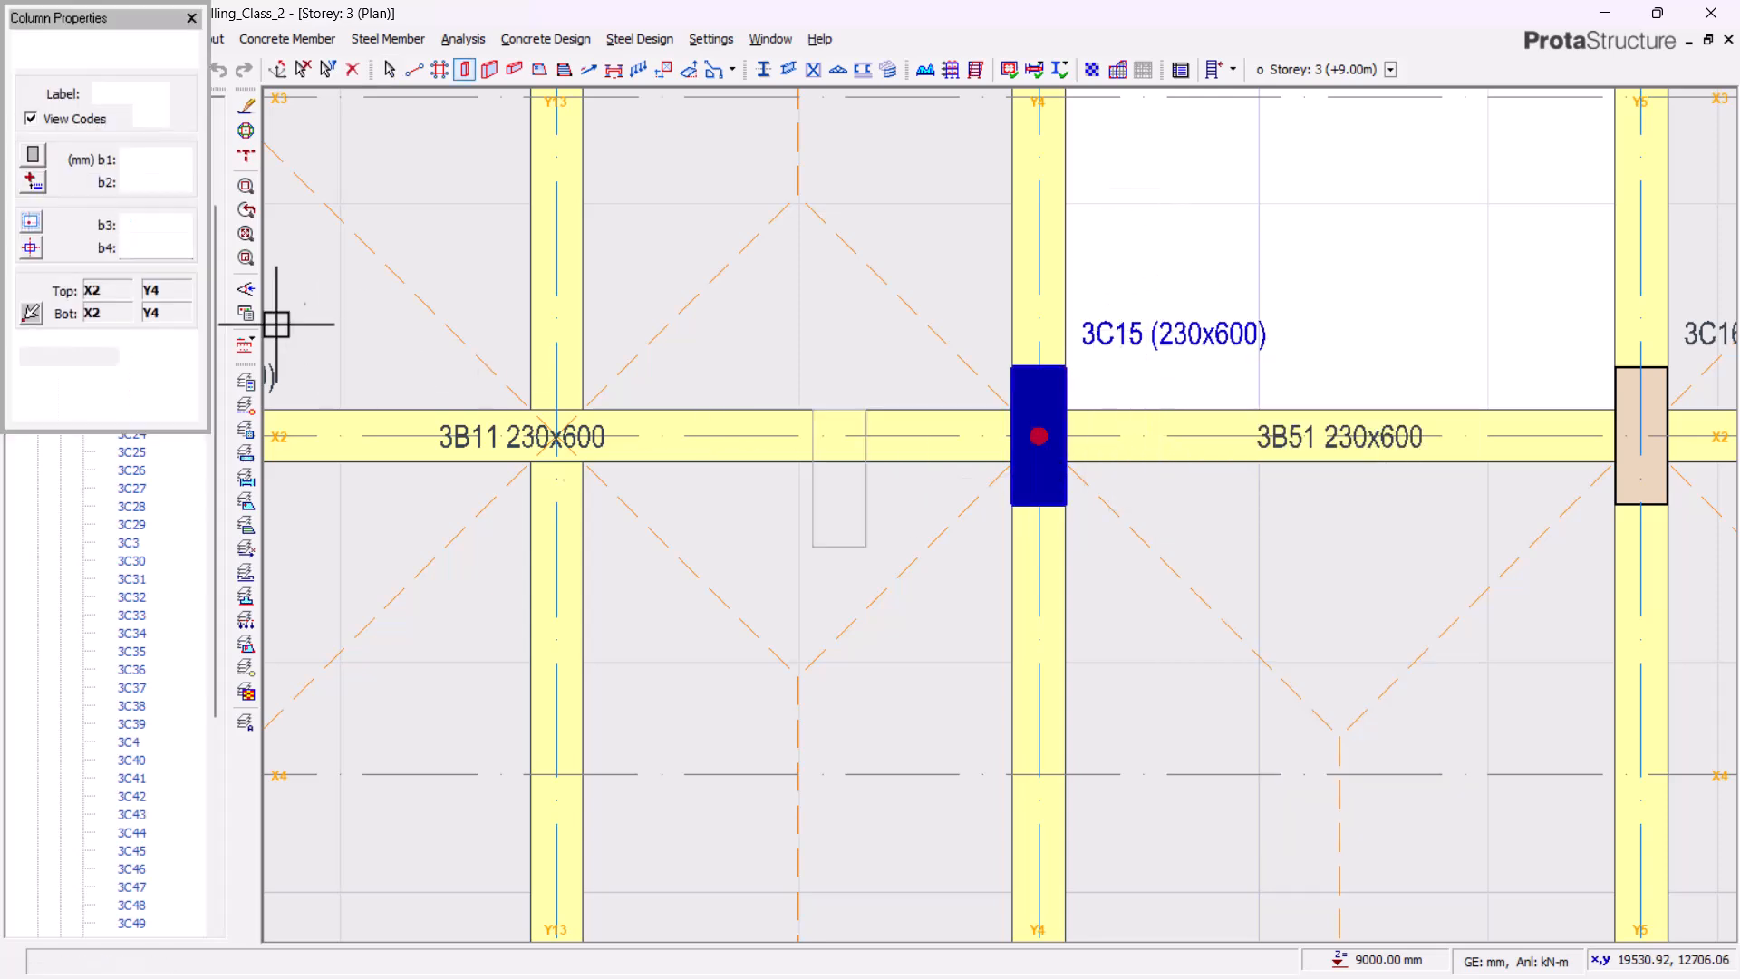
double_click(173, 182)
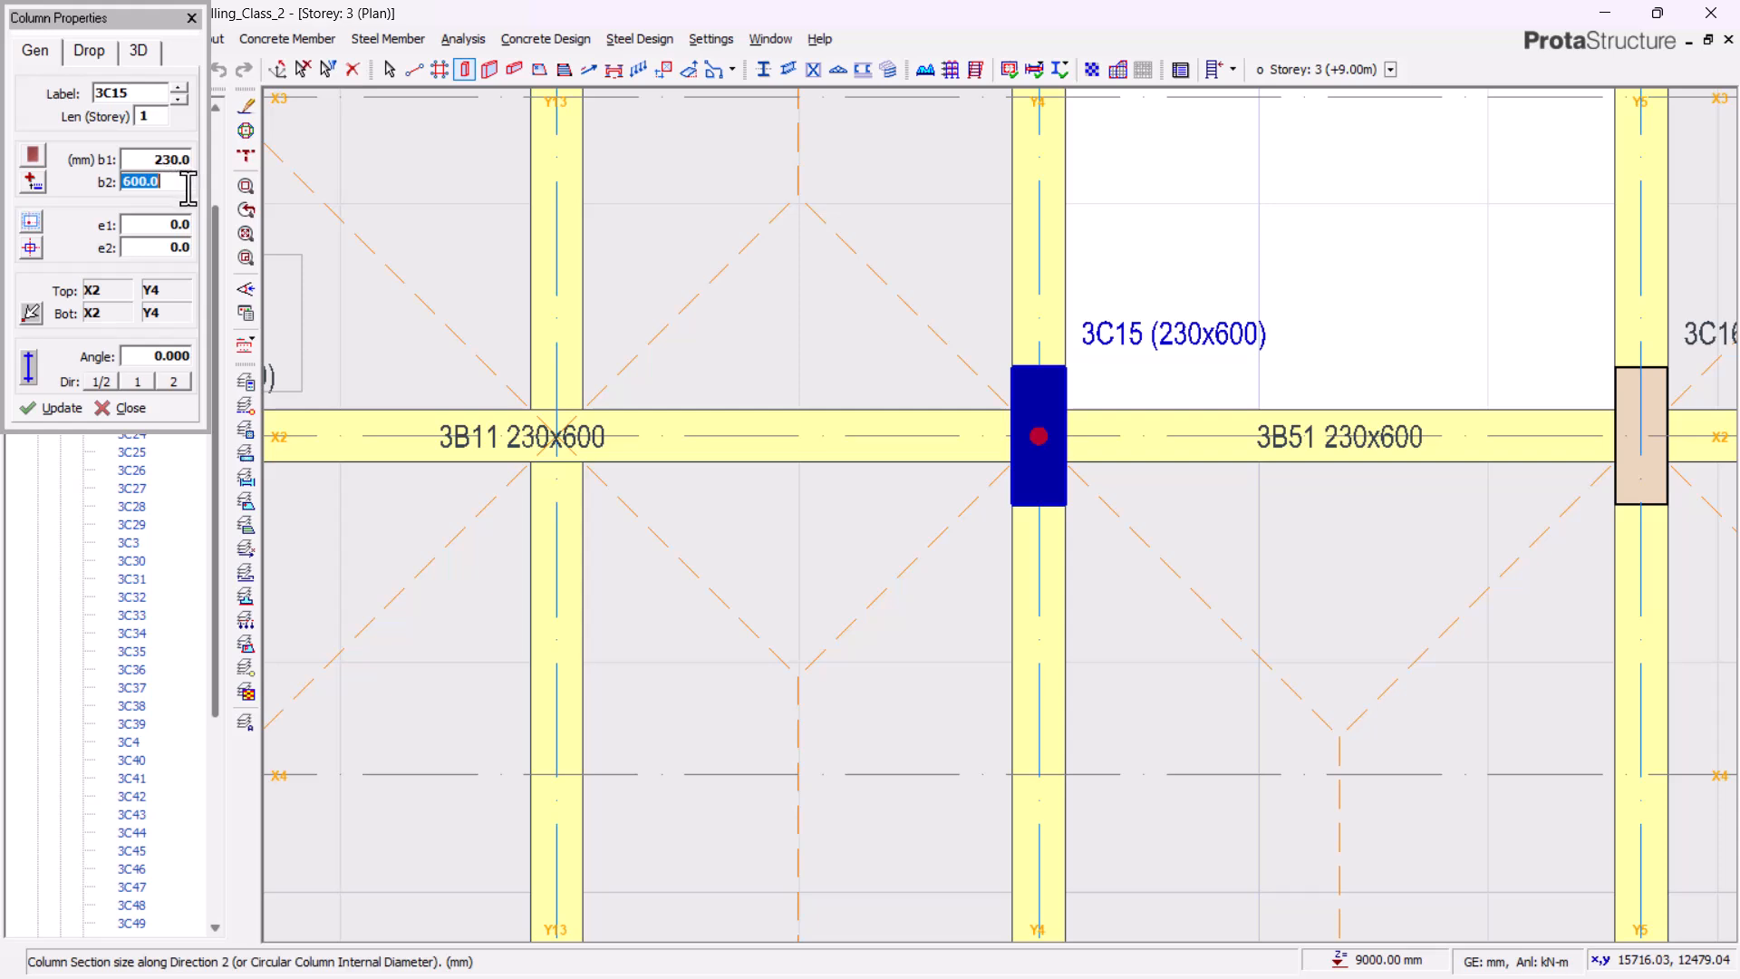
type("450")
left_click(60, 408)
left_click(120, 408)
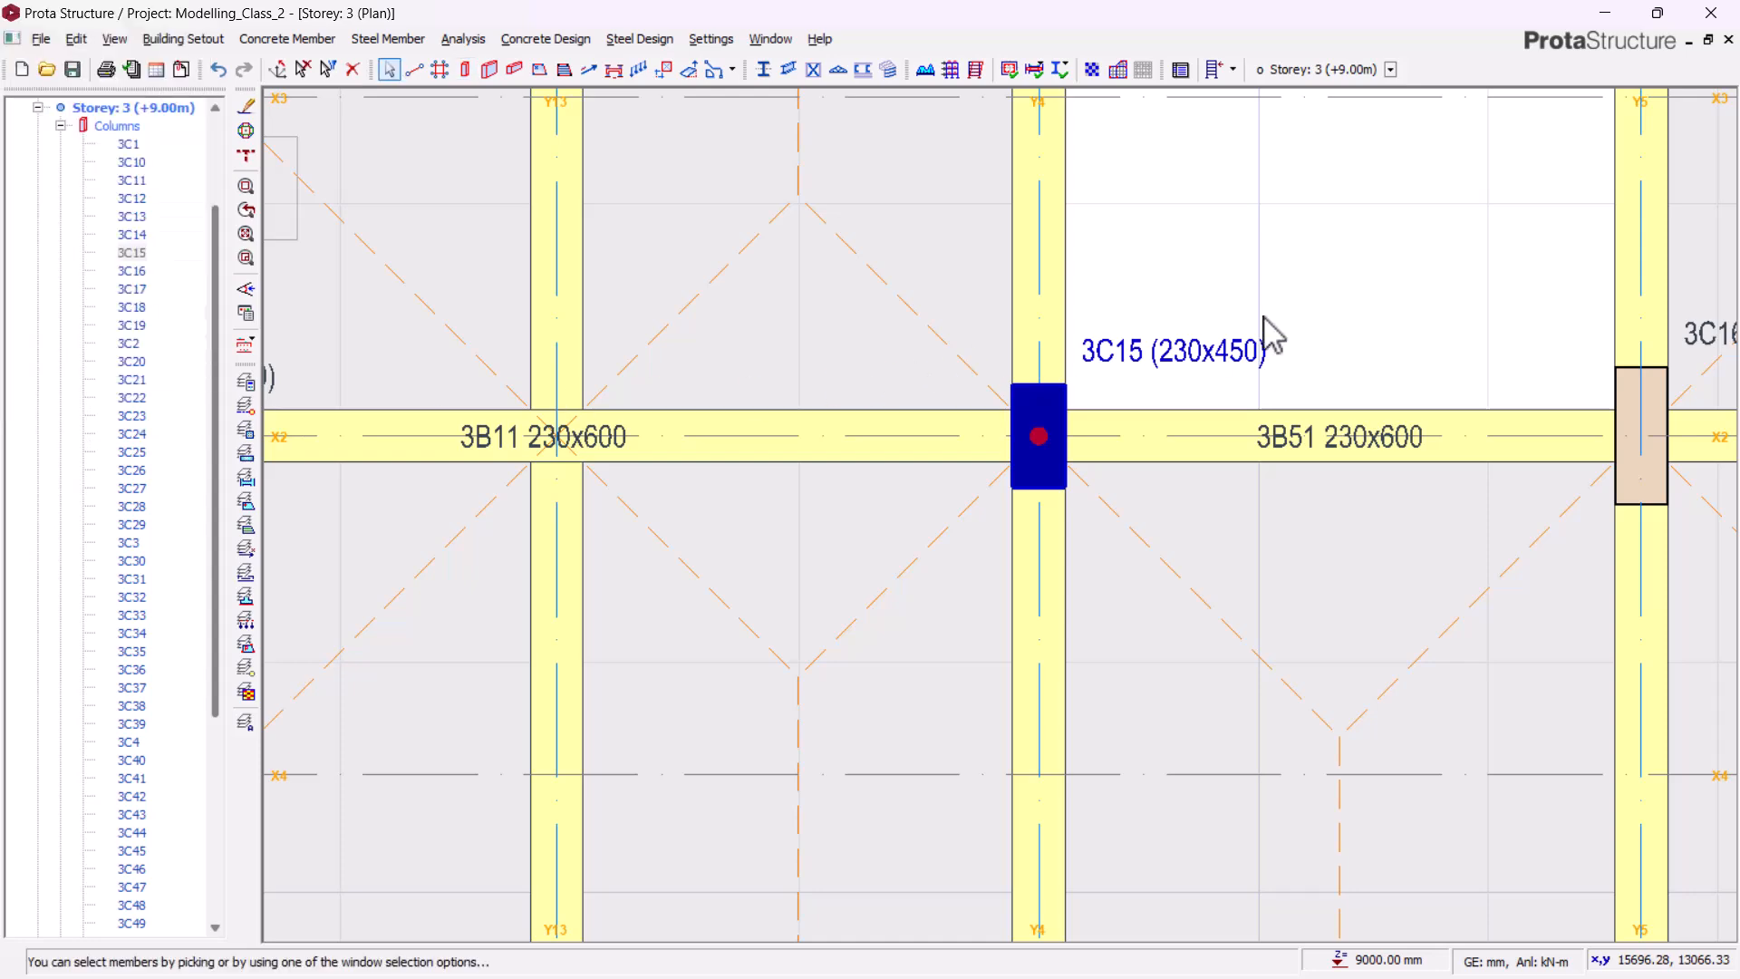
- Set the b2 dimension of column 3C16 at axes X2 and Y5 to 450 mm and close its properties
scroll(1266, 334, "down", 3)
scroll(1107, 563, "up", 2)
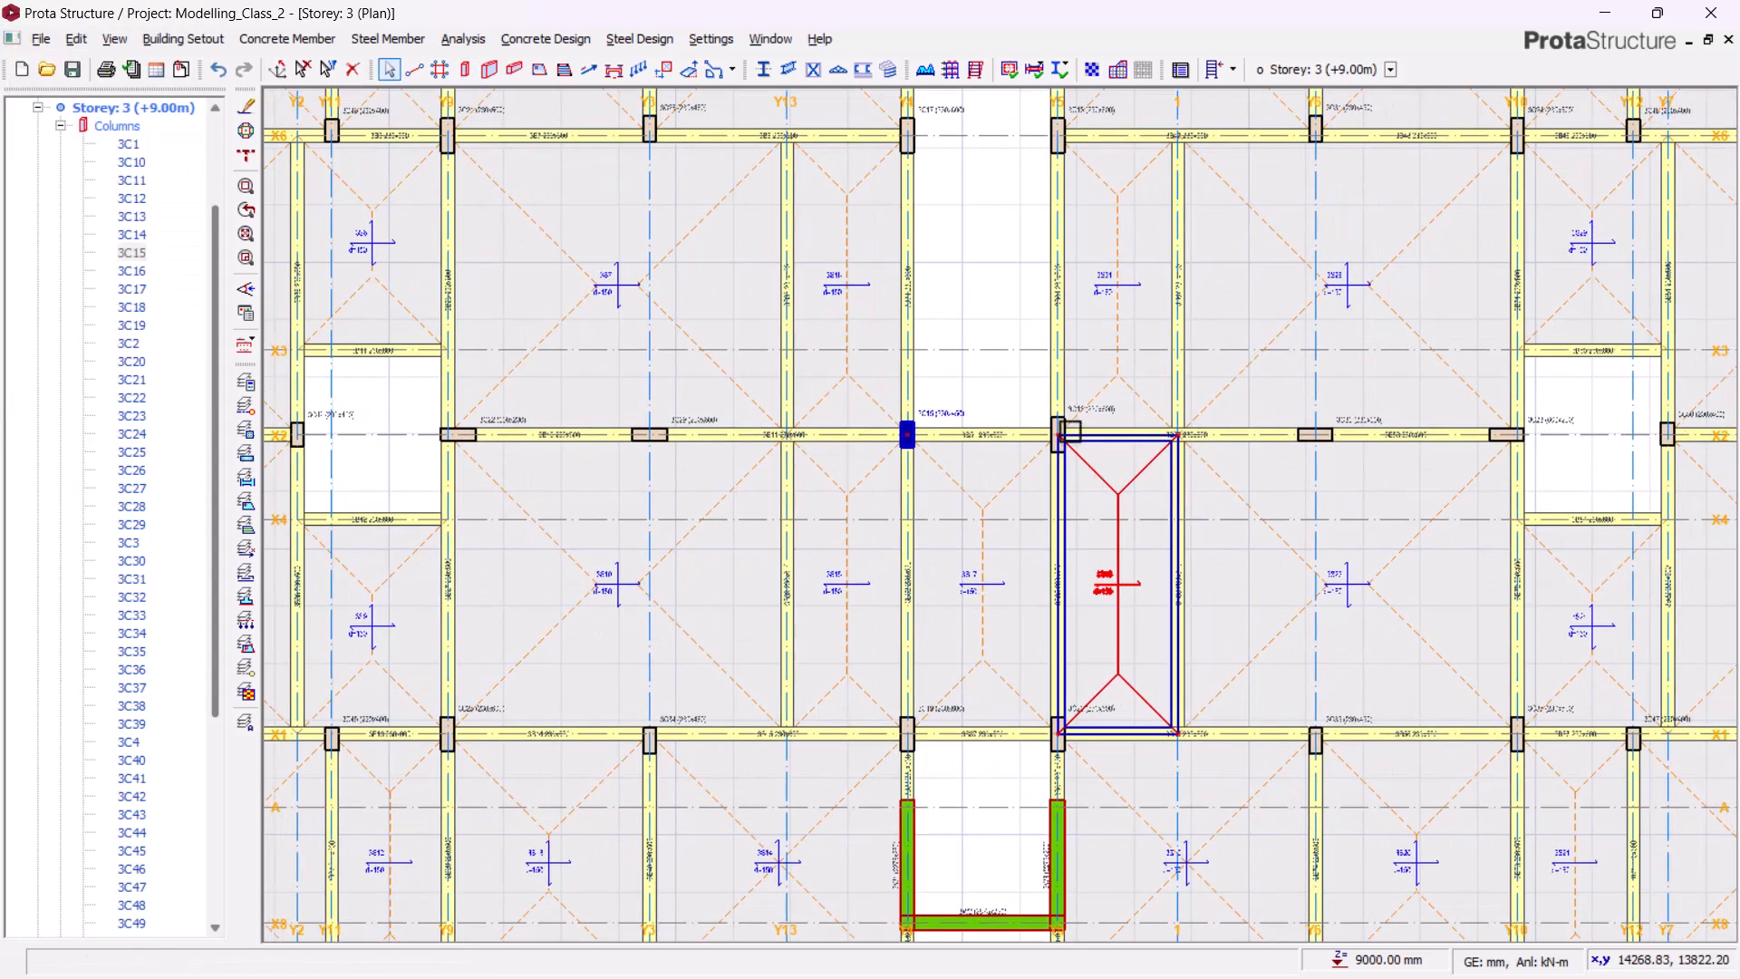
scroll(1136, 396, "up", 2)
left_click(1142, 402)
right_click(931, 333)
left_click(965, 350)
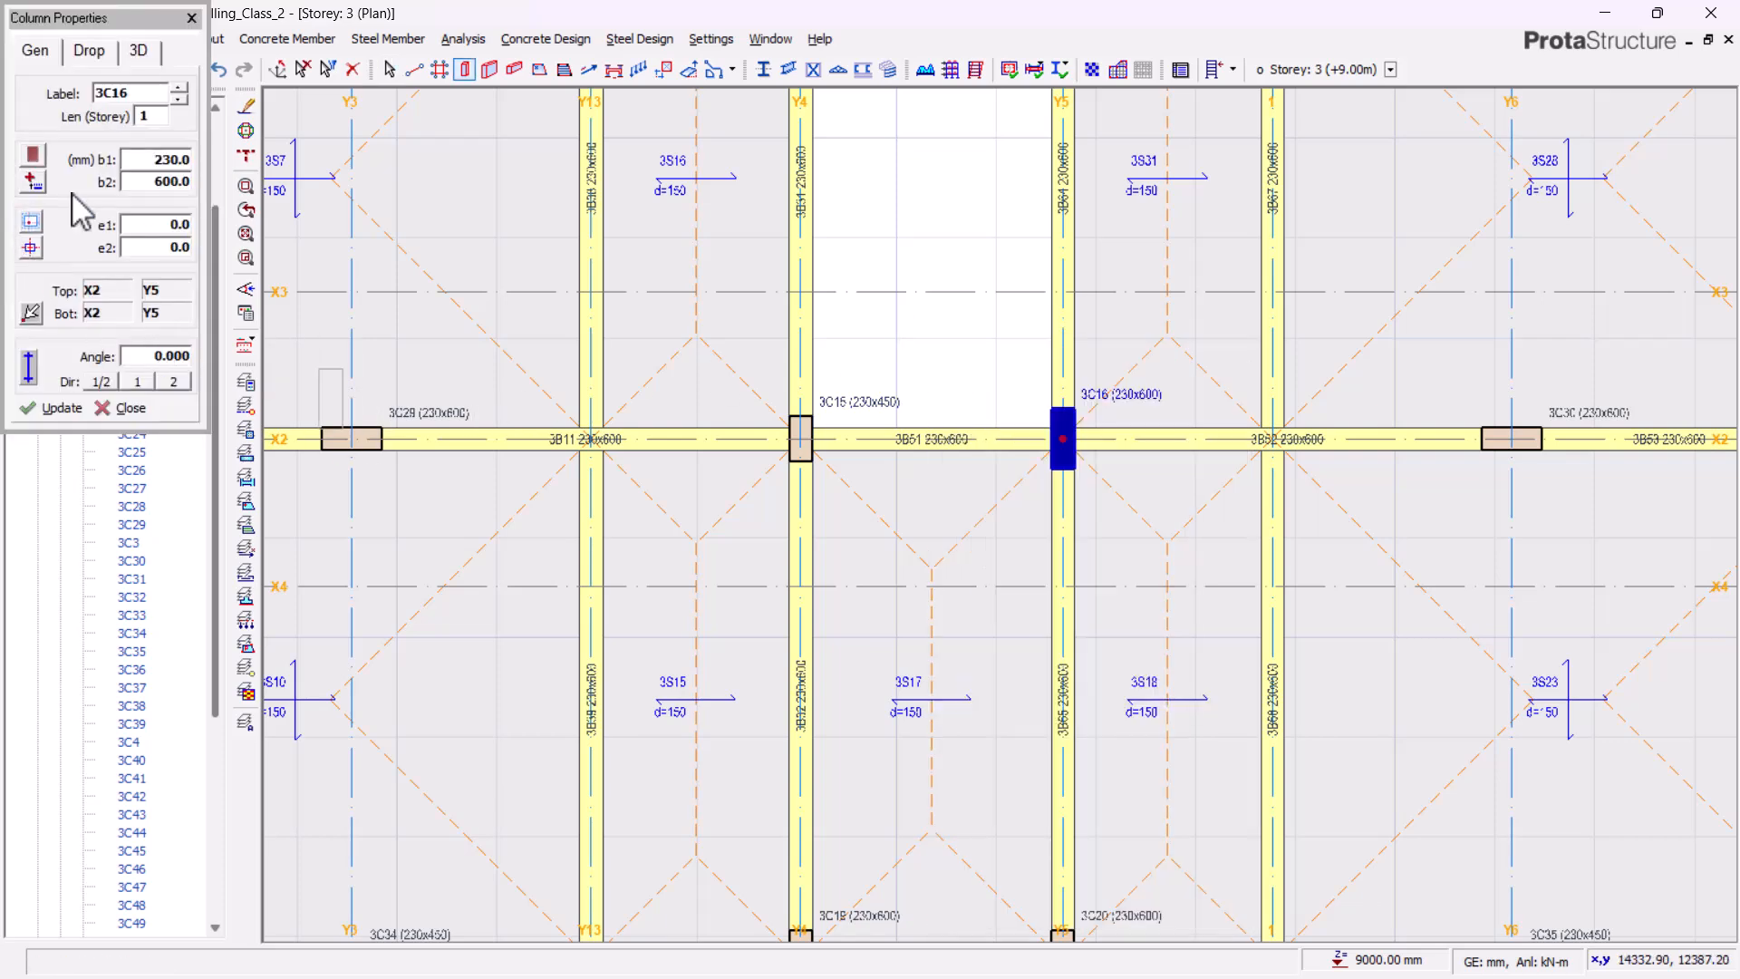
double_click(160, 182)
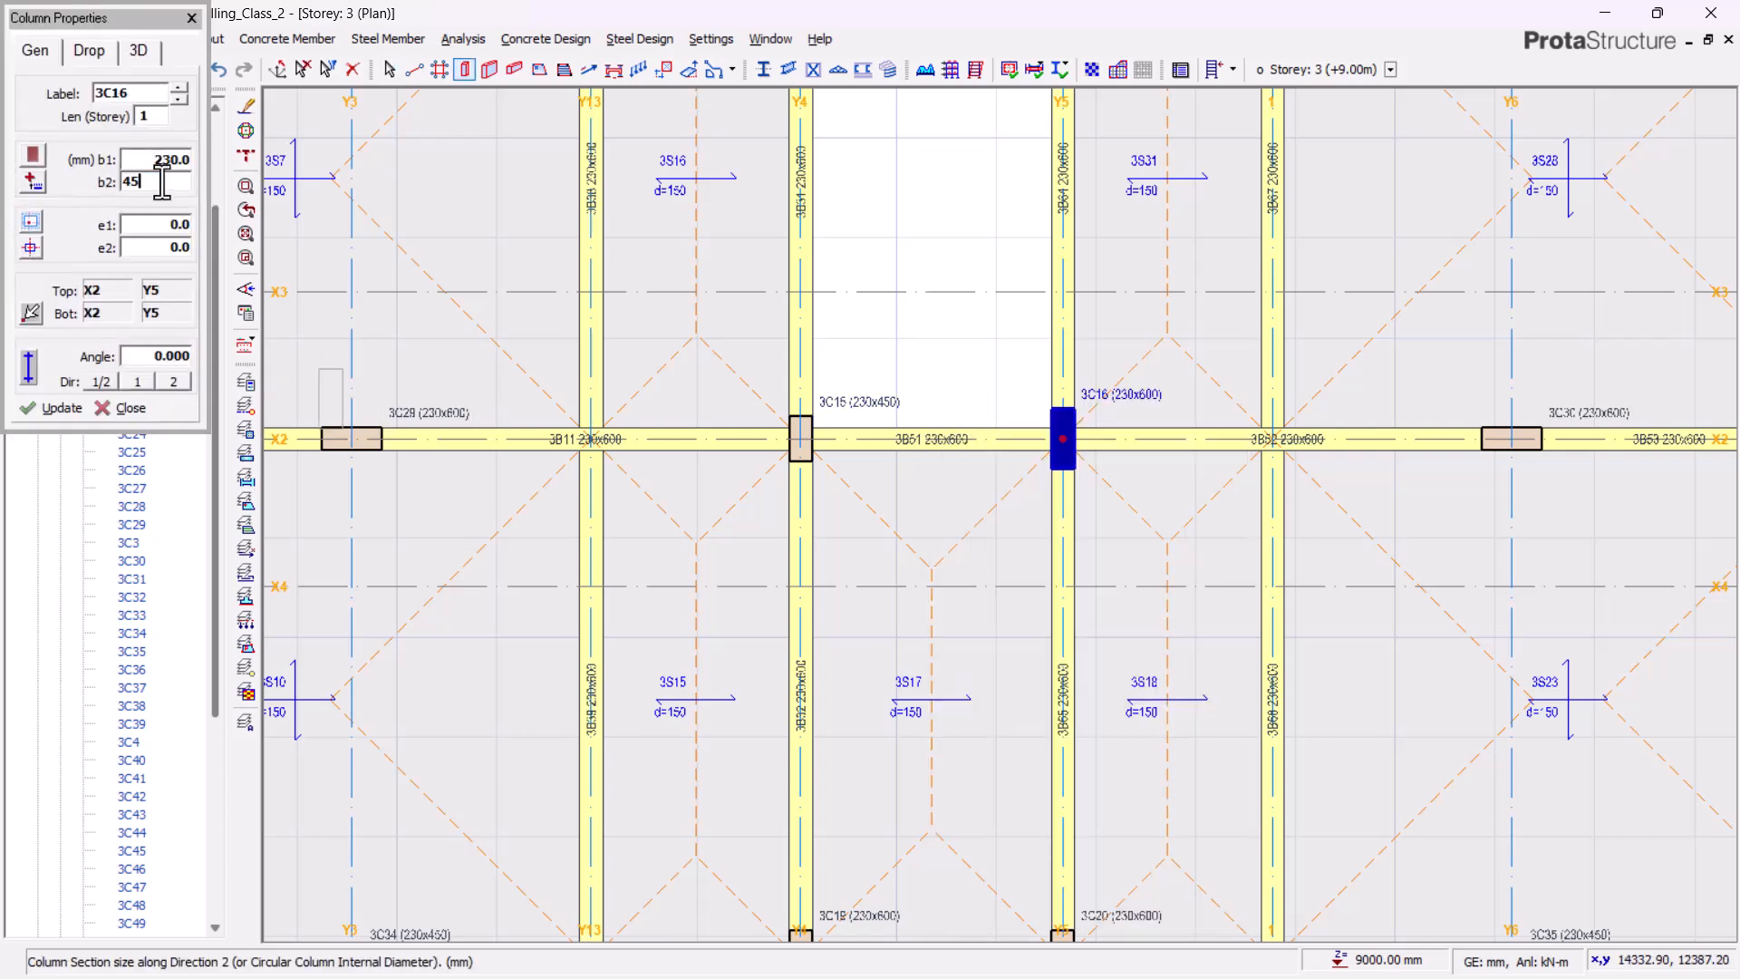
left_click(62, 408)
left_click(125, 408)
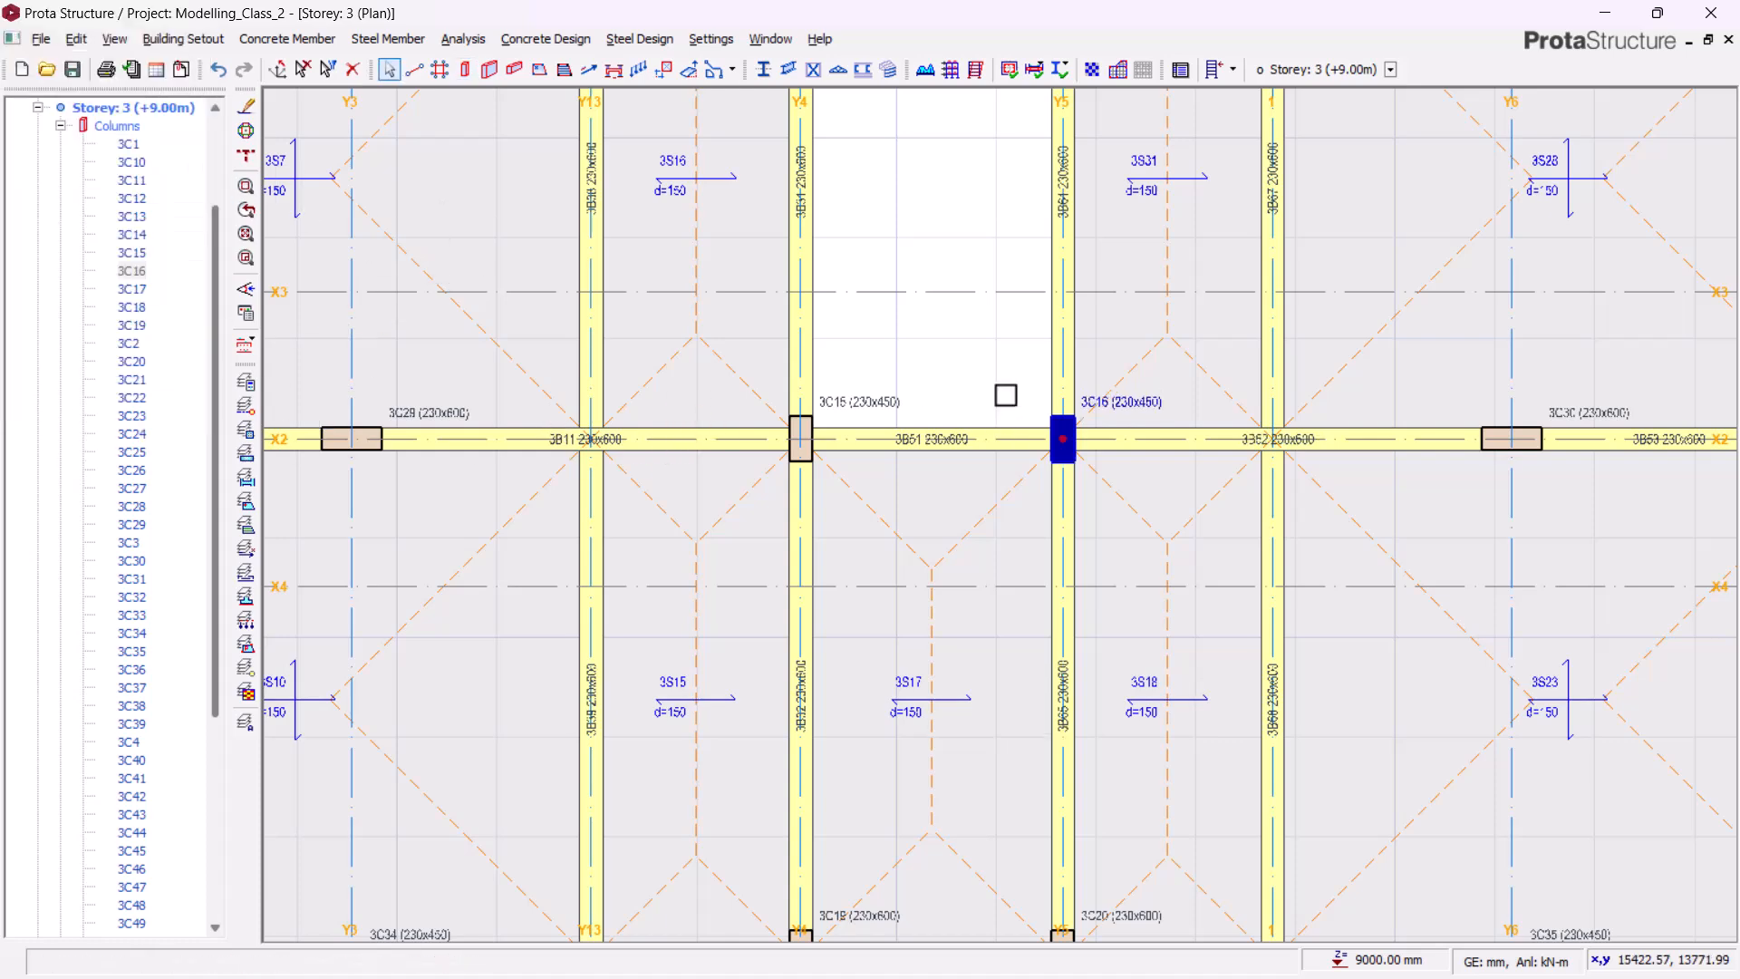
scroll(1005, 395, "down", 3)
middle_click_drag(809, 693, 998, 602)
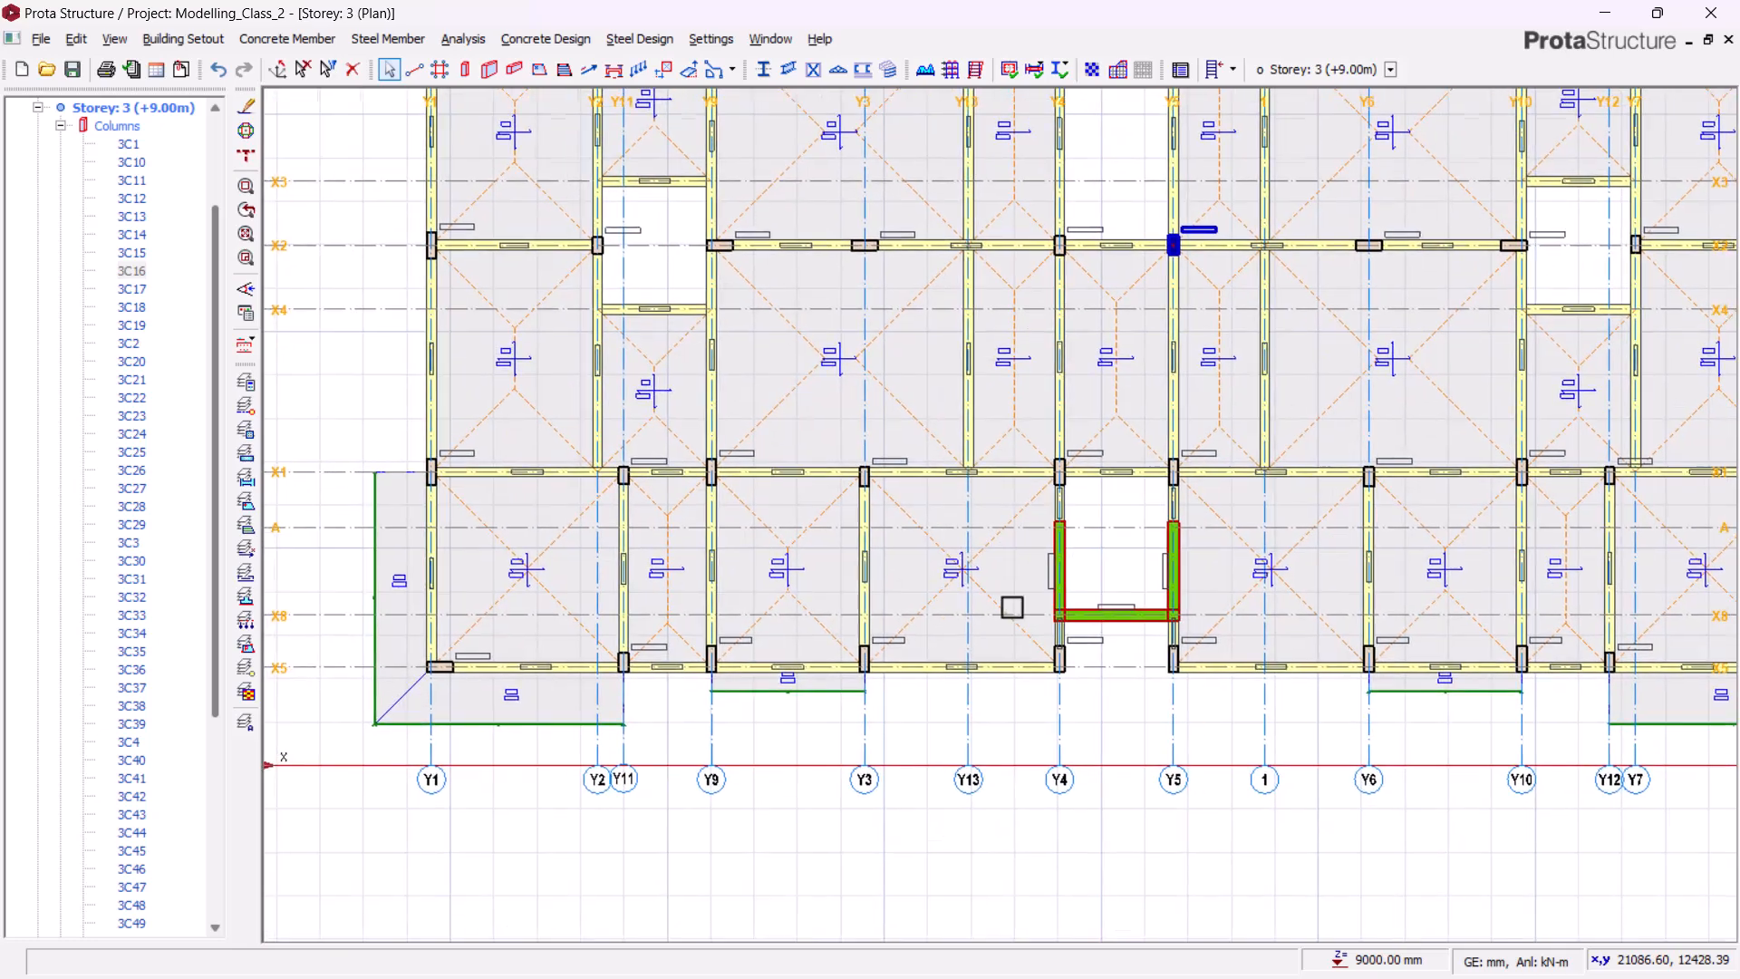
scroll(1106, 525, "up", 5)
scroll(965, 430, "up", 2)
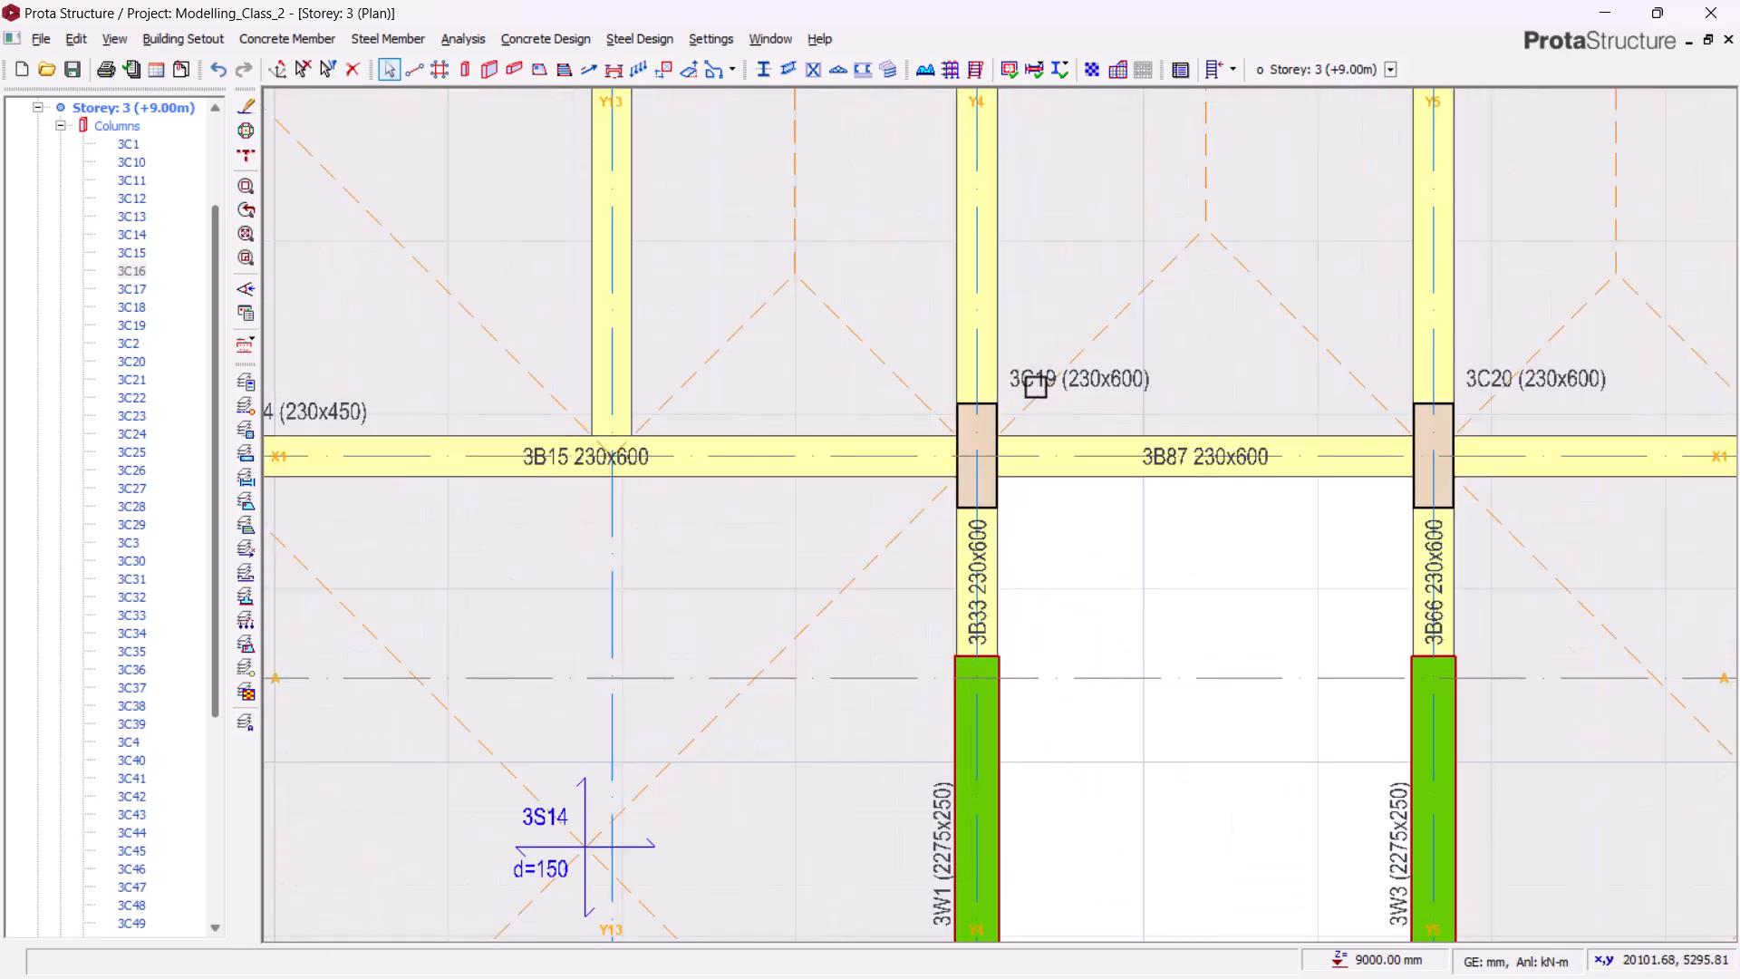
left_click(1056, 388)
right_click(1061, 388)
left_click(1110, 400)
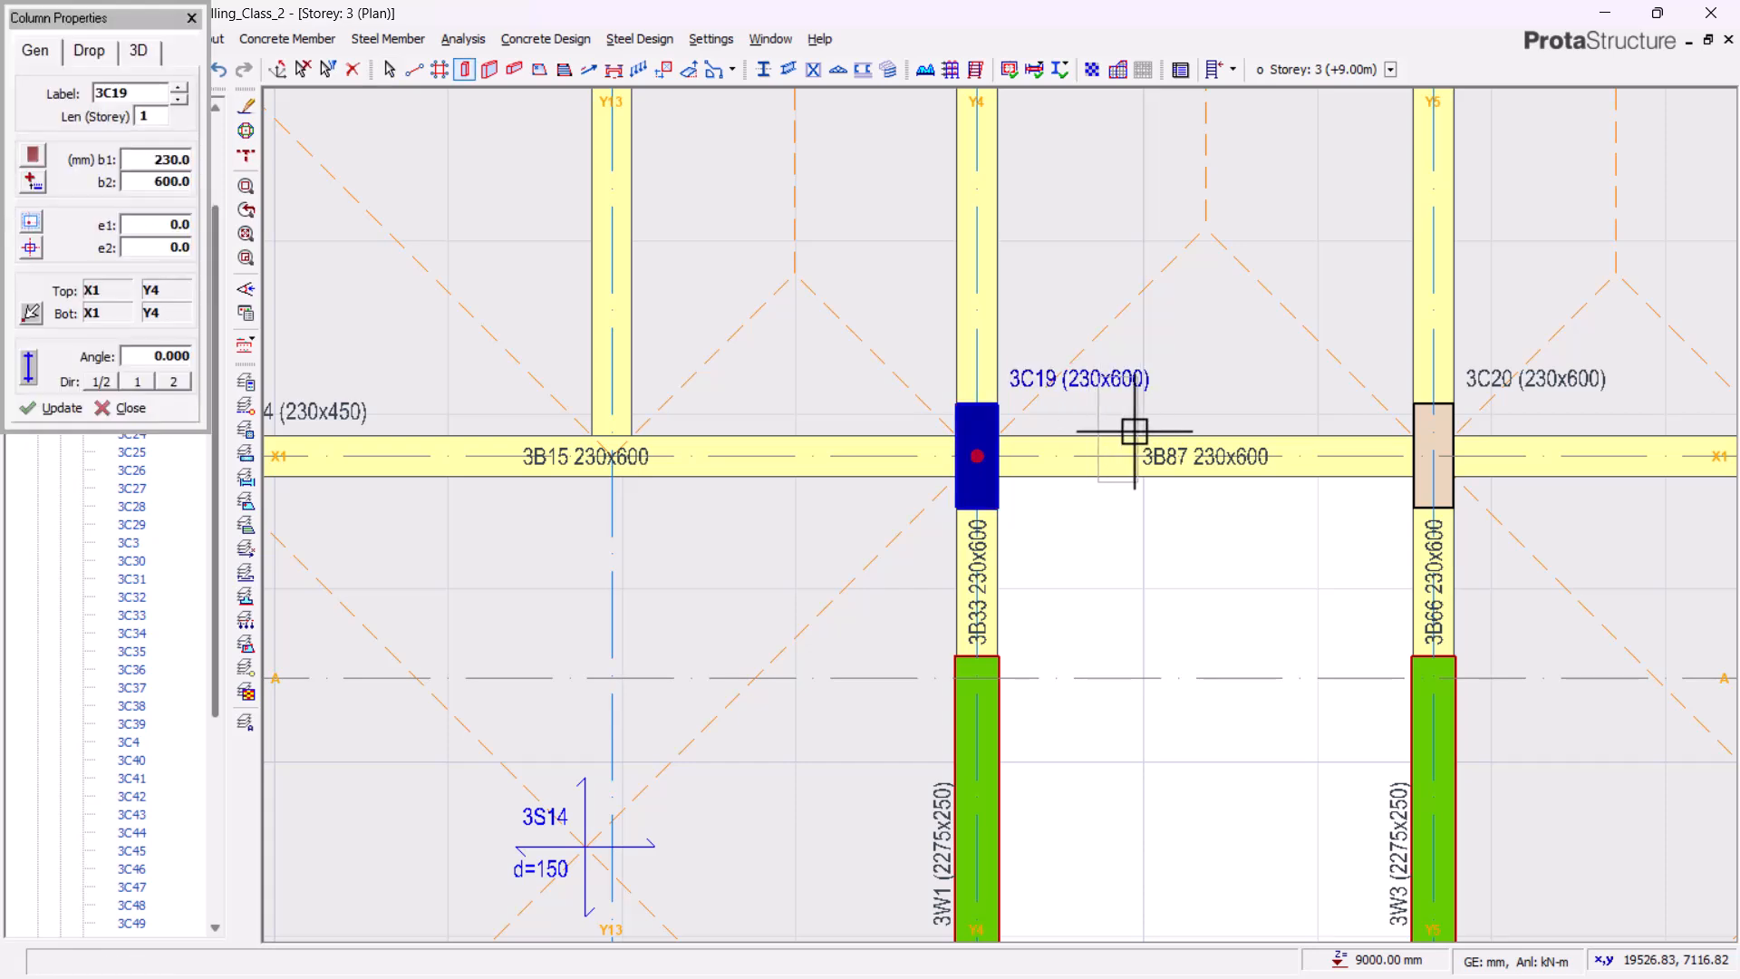
key("Escape")
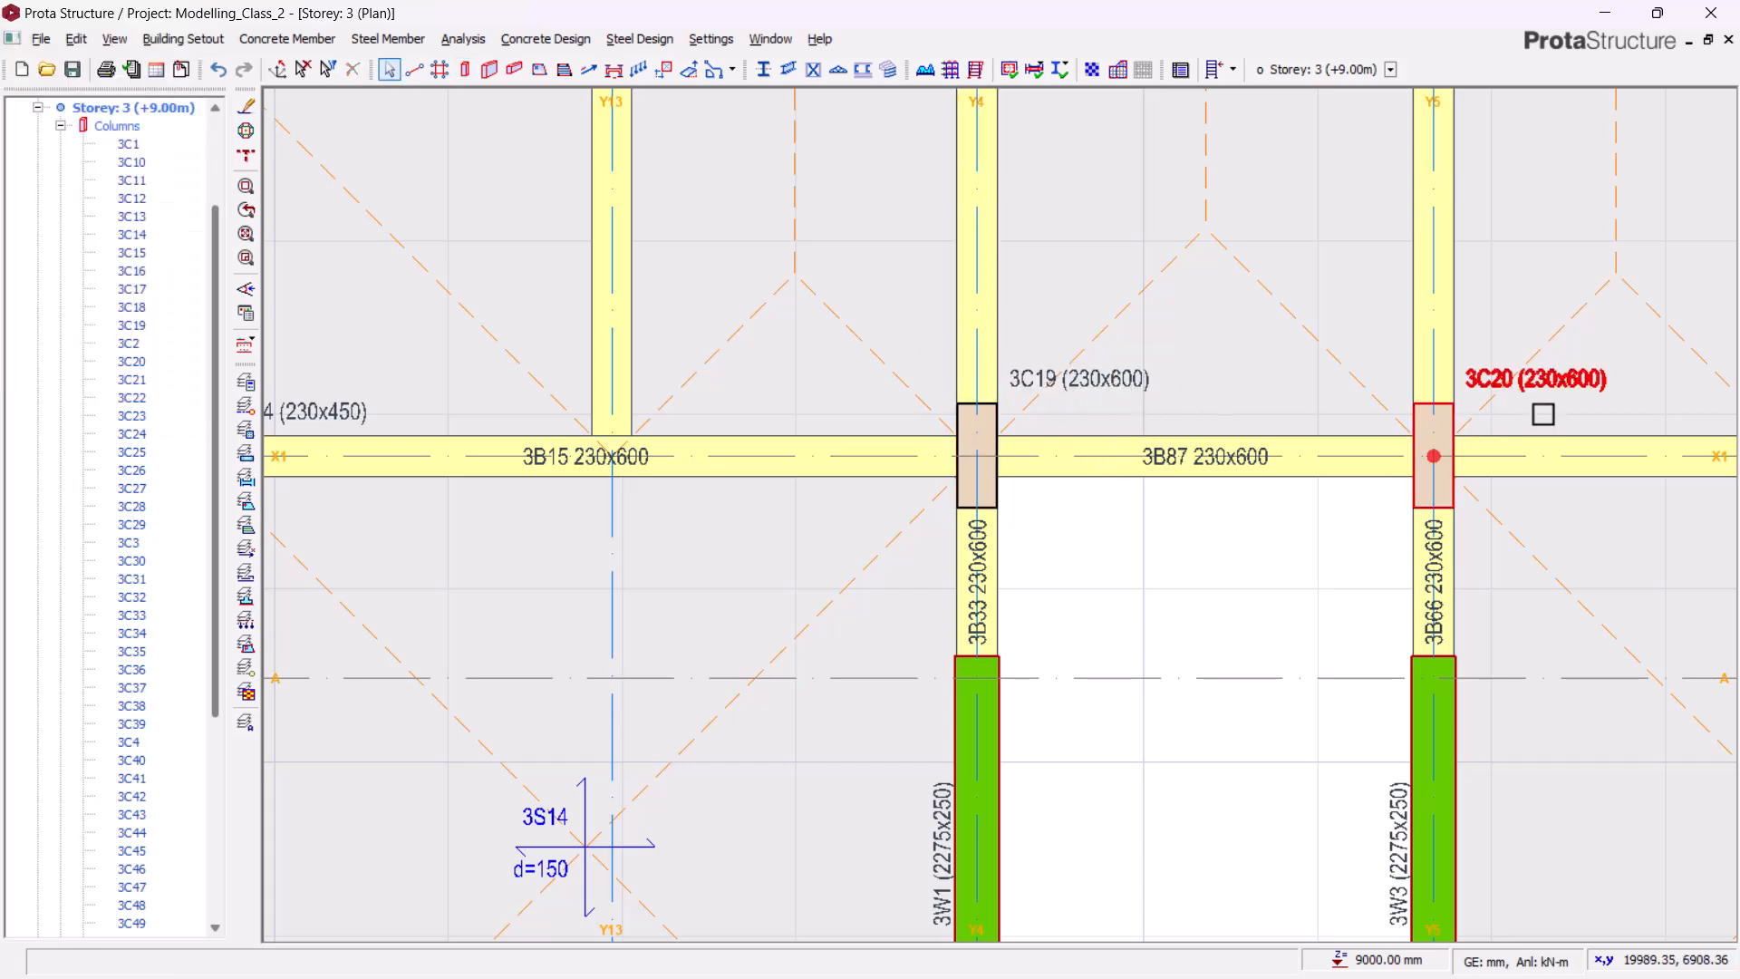
- Set b2 to 450 mm for columns 3C19 and 3C20 together in the Column Table, close it and clear the selection
left_click(977, 456)
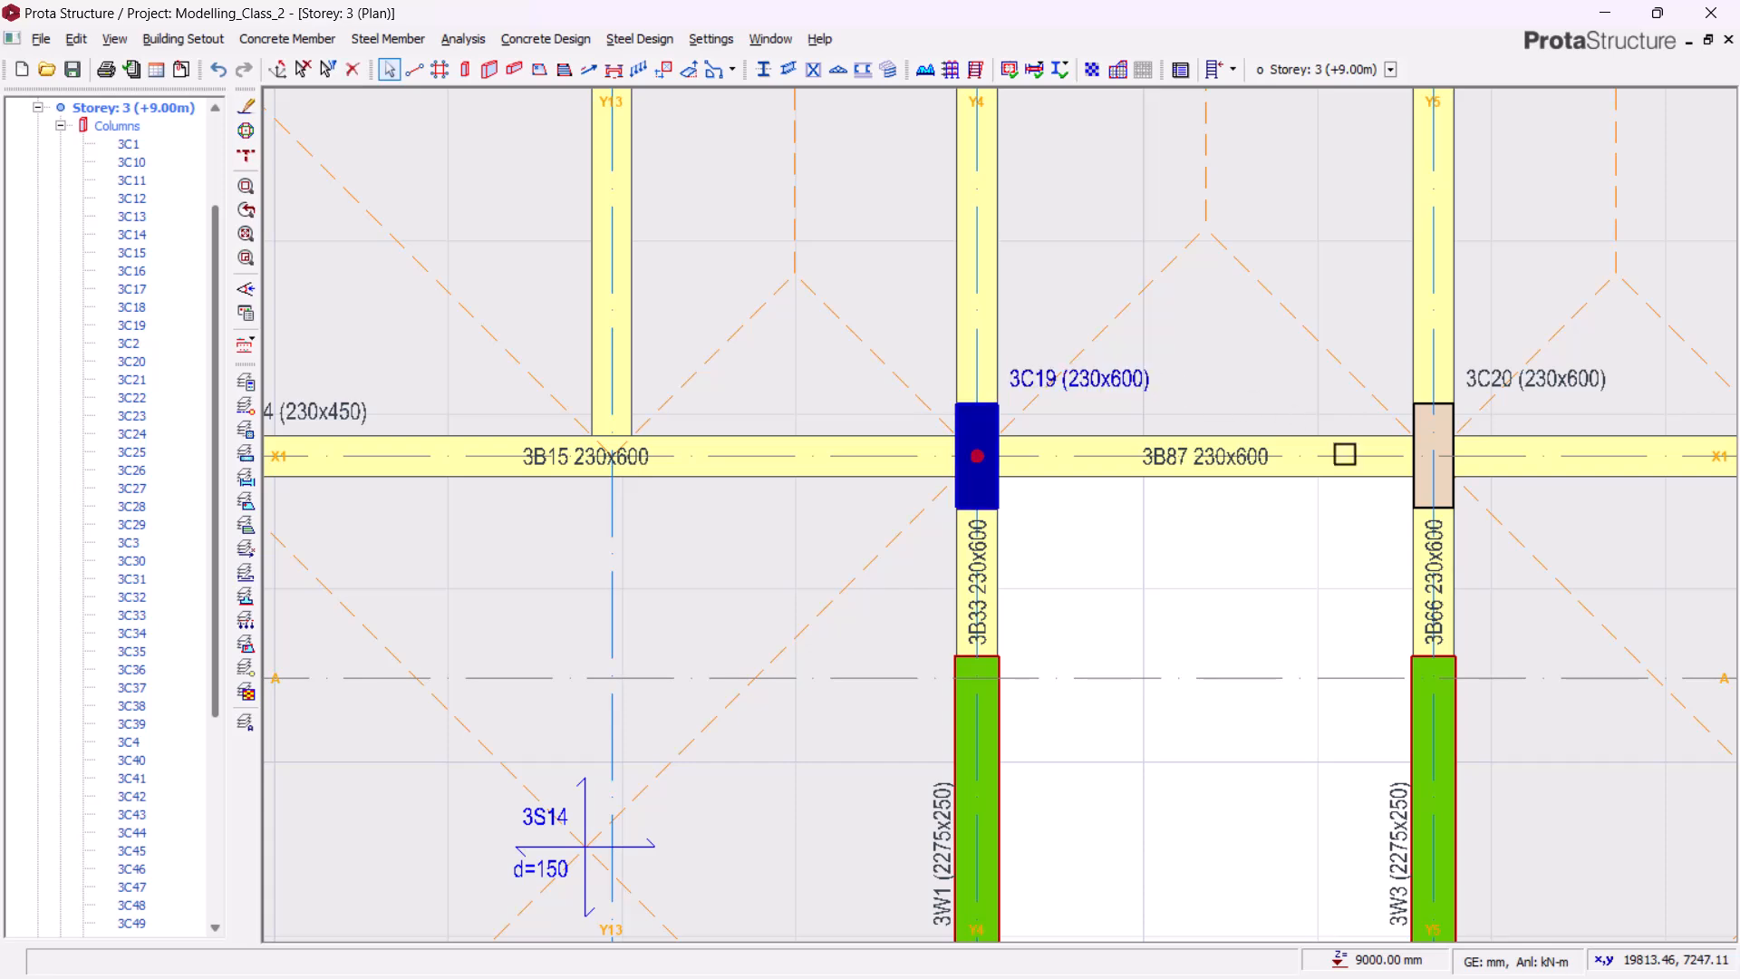
left_click(1531, 376)
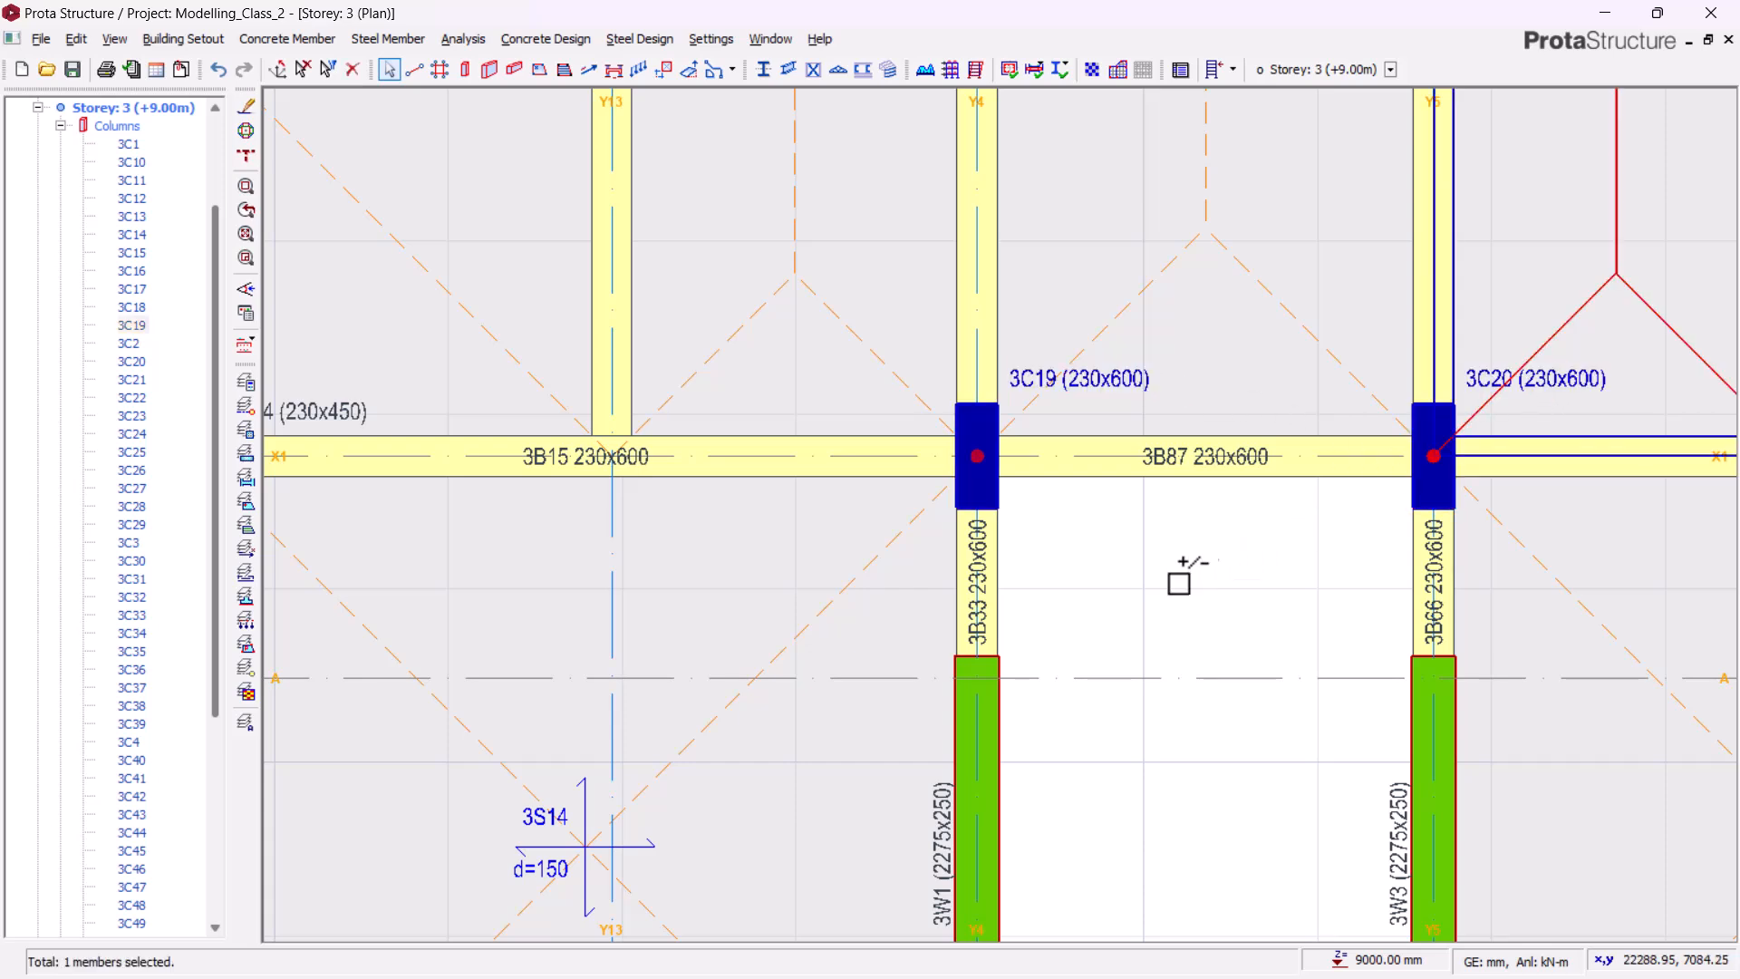
right_click(1179, 588)
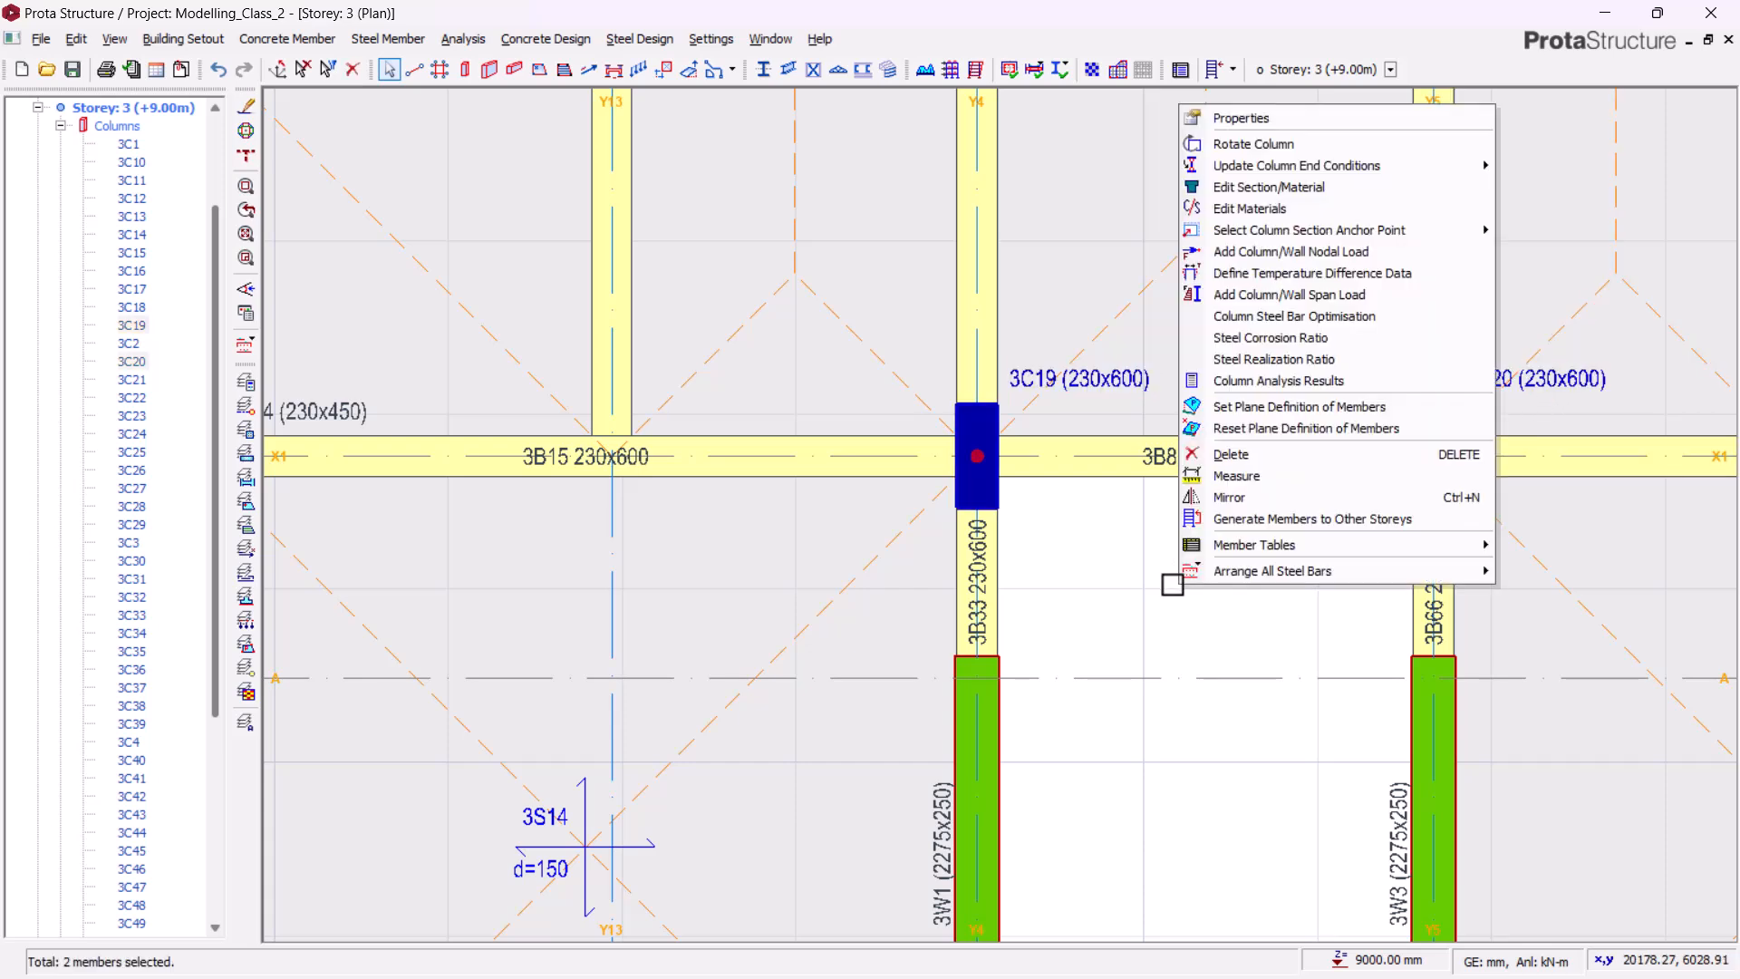
left_click(1245, 120)
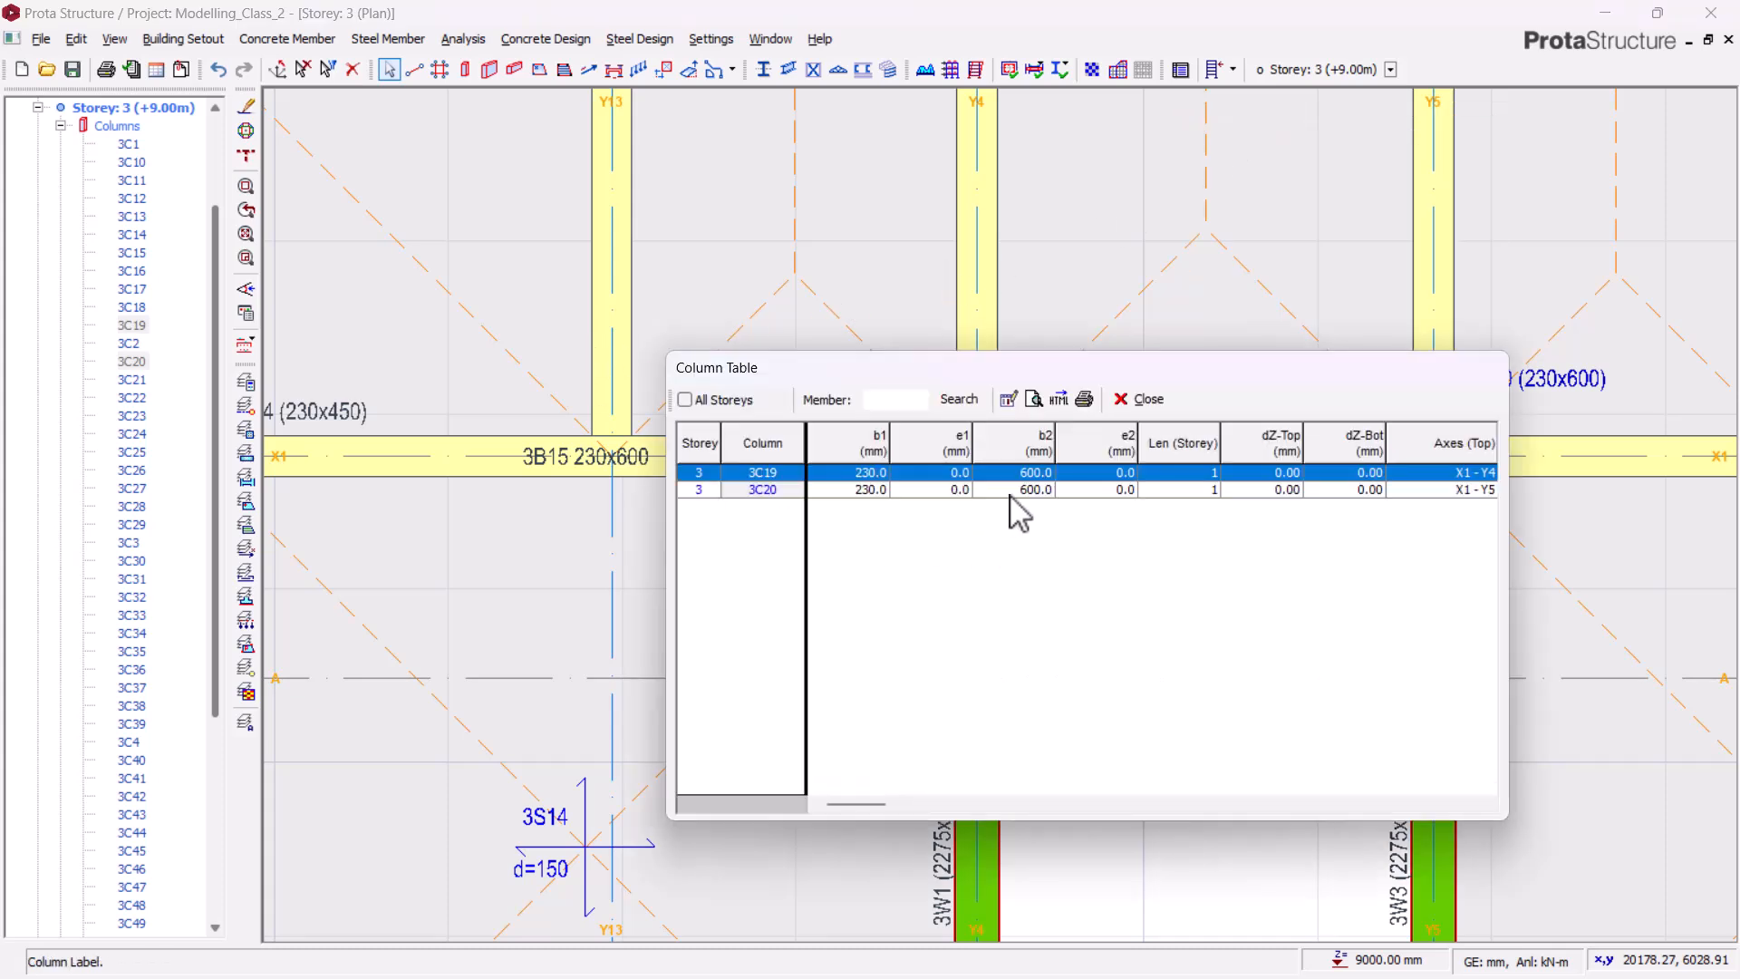
left_click(1034, 446)
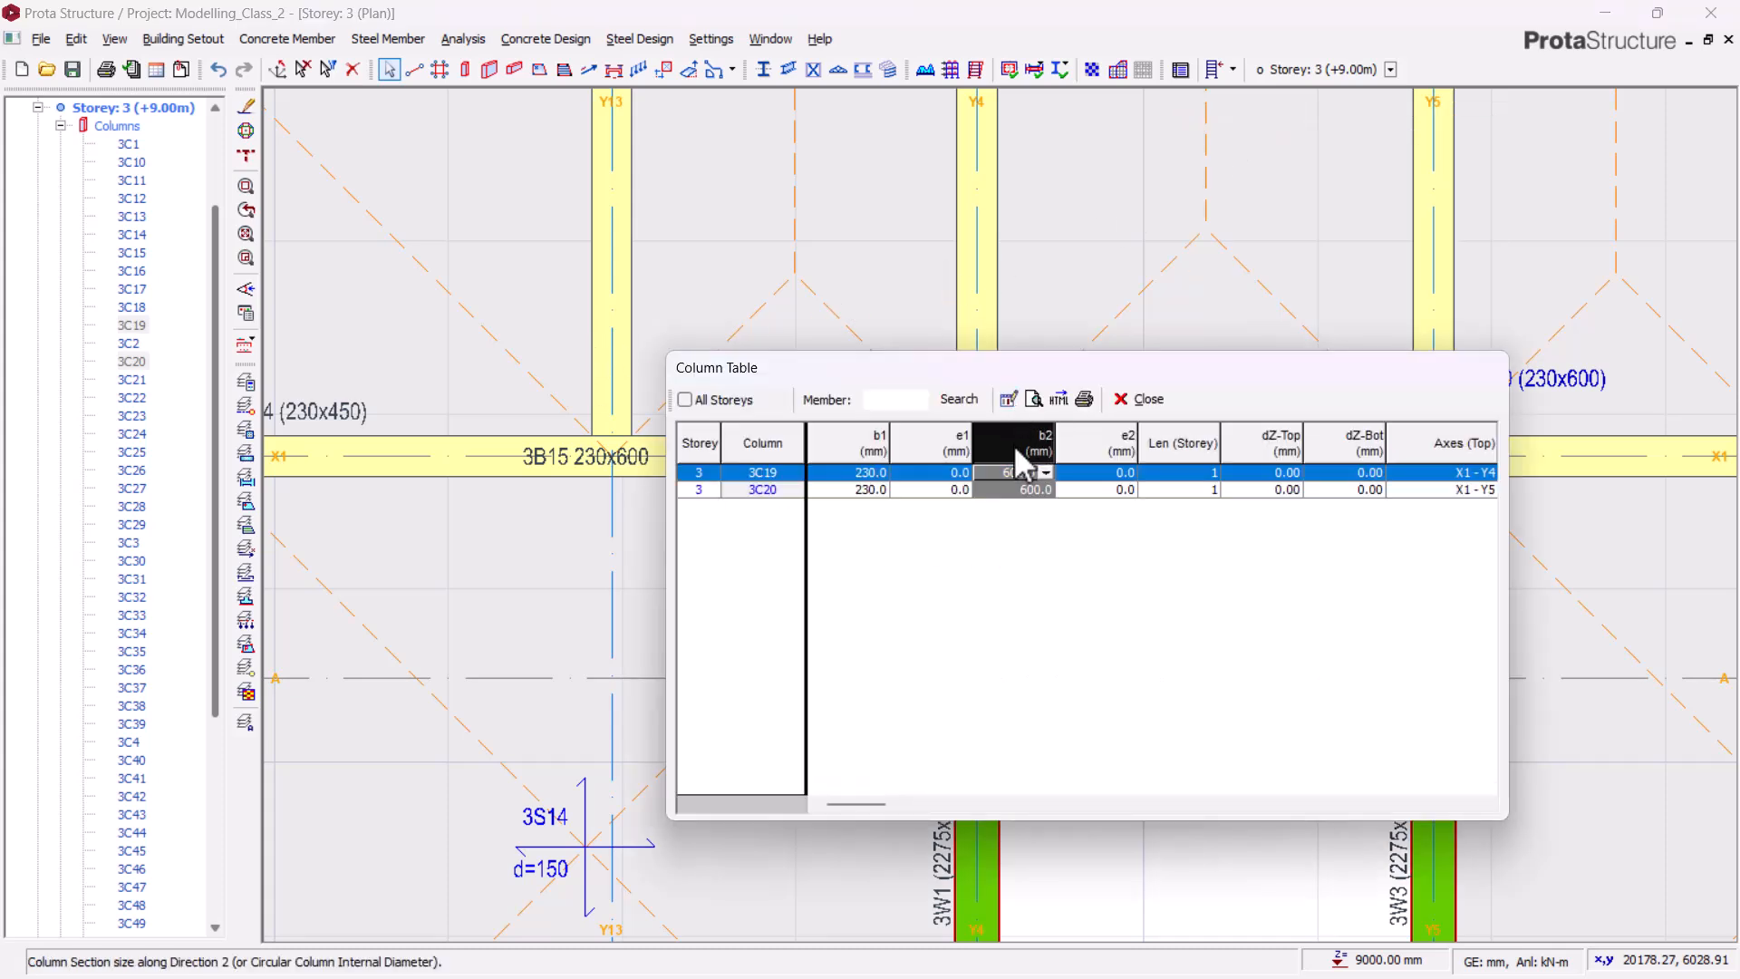
left_click(1016, 449)
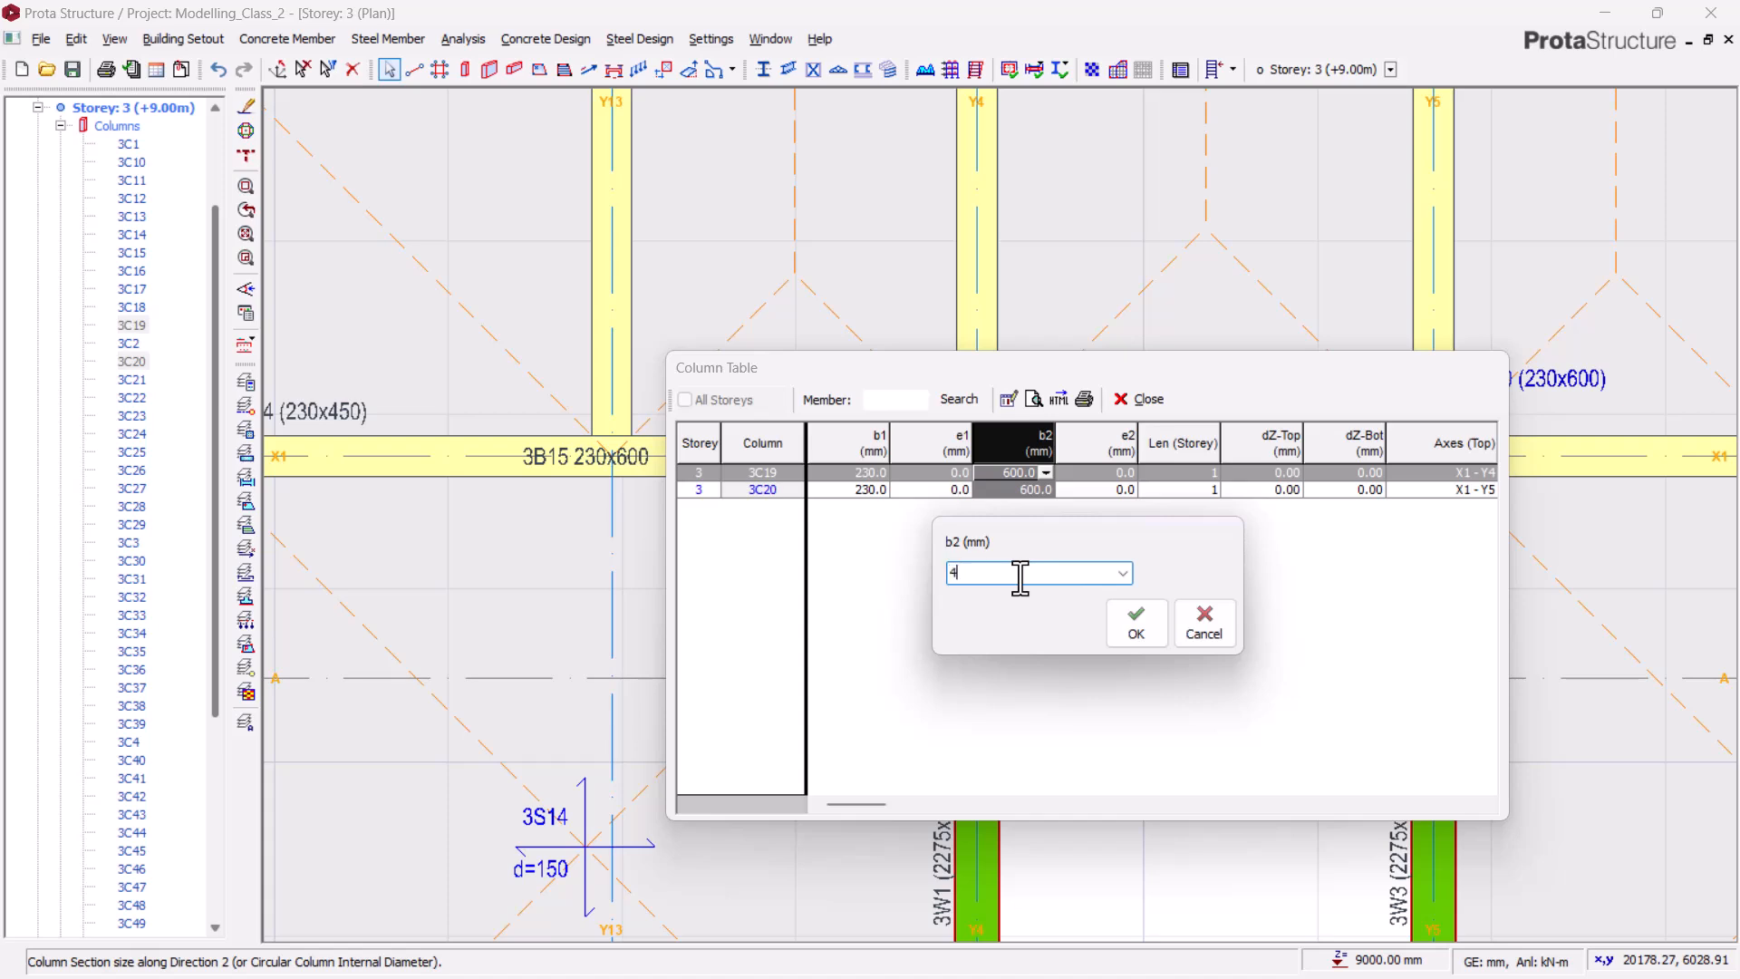
left_click(1137, 625)
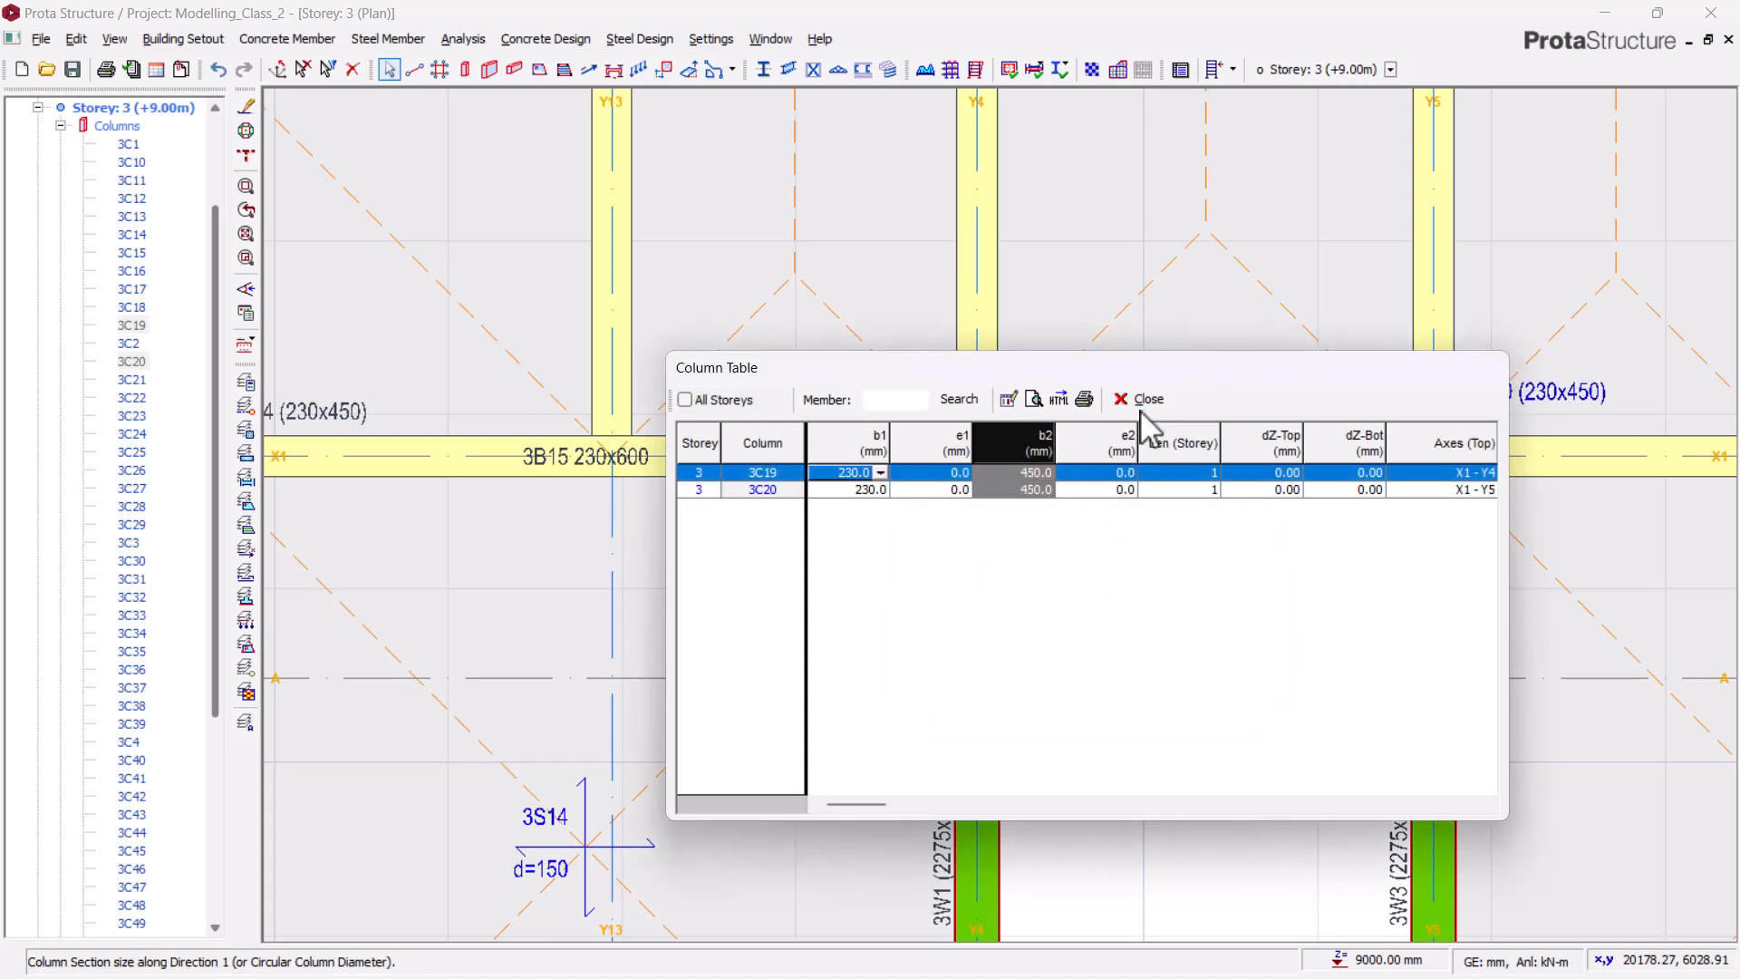
left_click(1141, 399)
left_click(1238, 552)
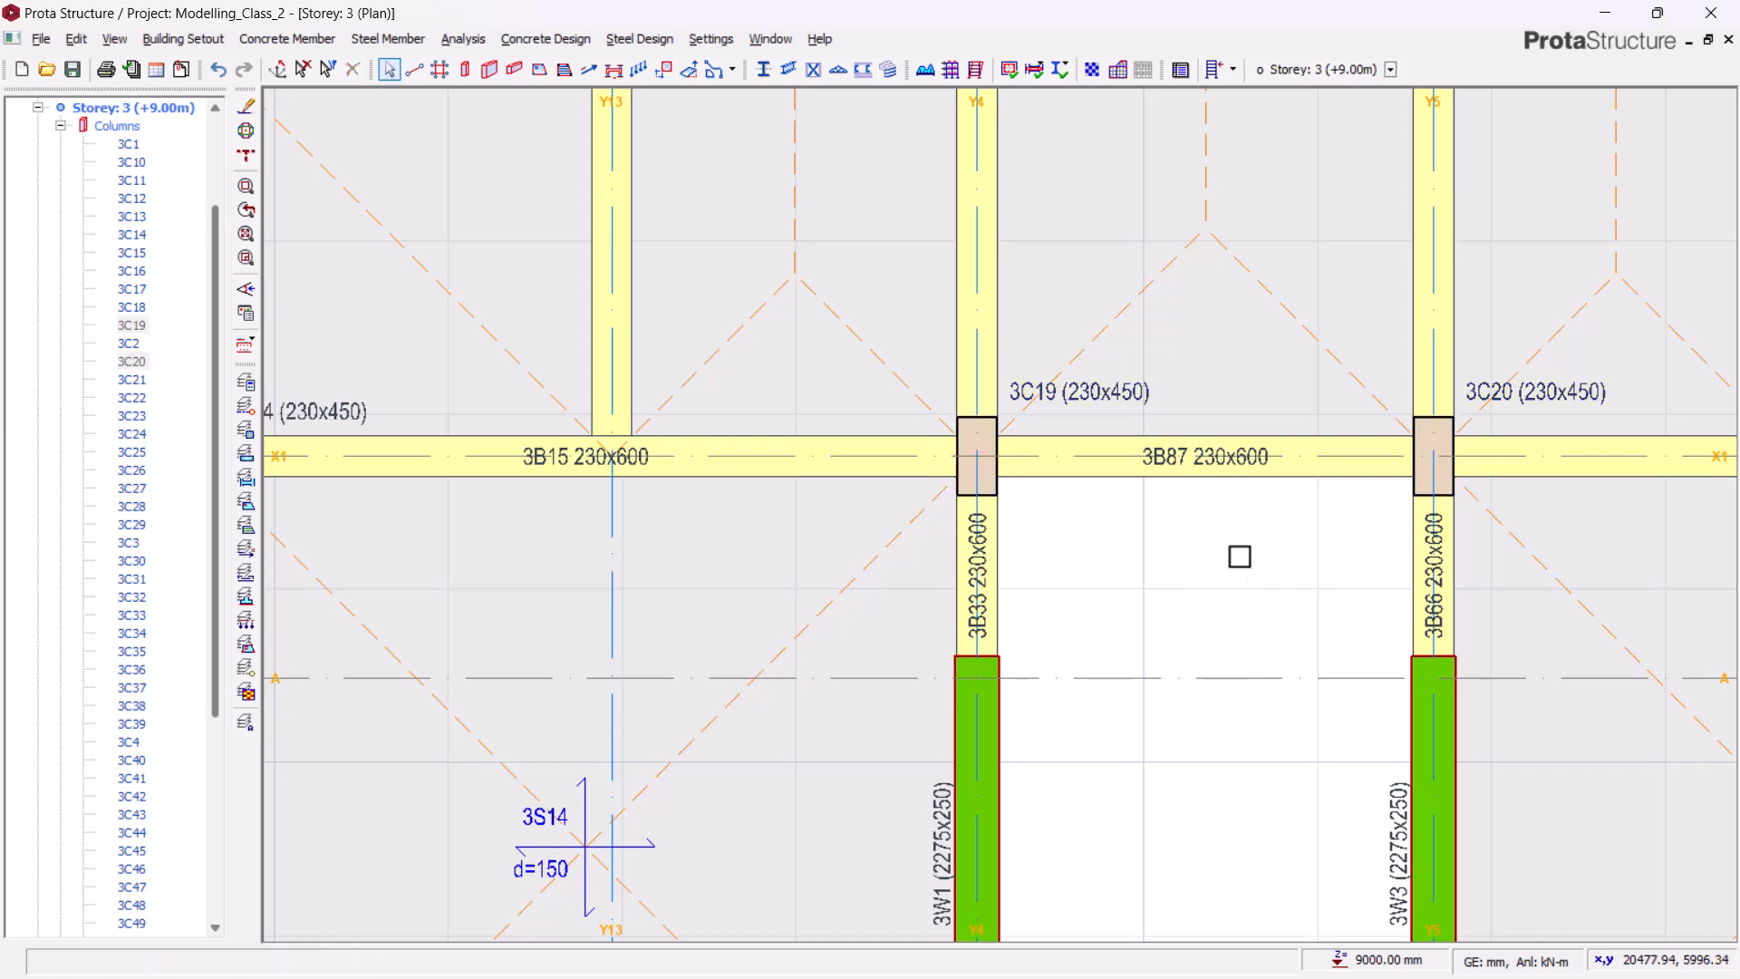
- Select columns 3C5 and 3C6 on axis X5 at axes Y9 and Y3
scroll(1236, 553, "down", 5)
middle_click_drag(1173, 788, 1258, 734)
scroll(1247, 664, "up", 5)
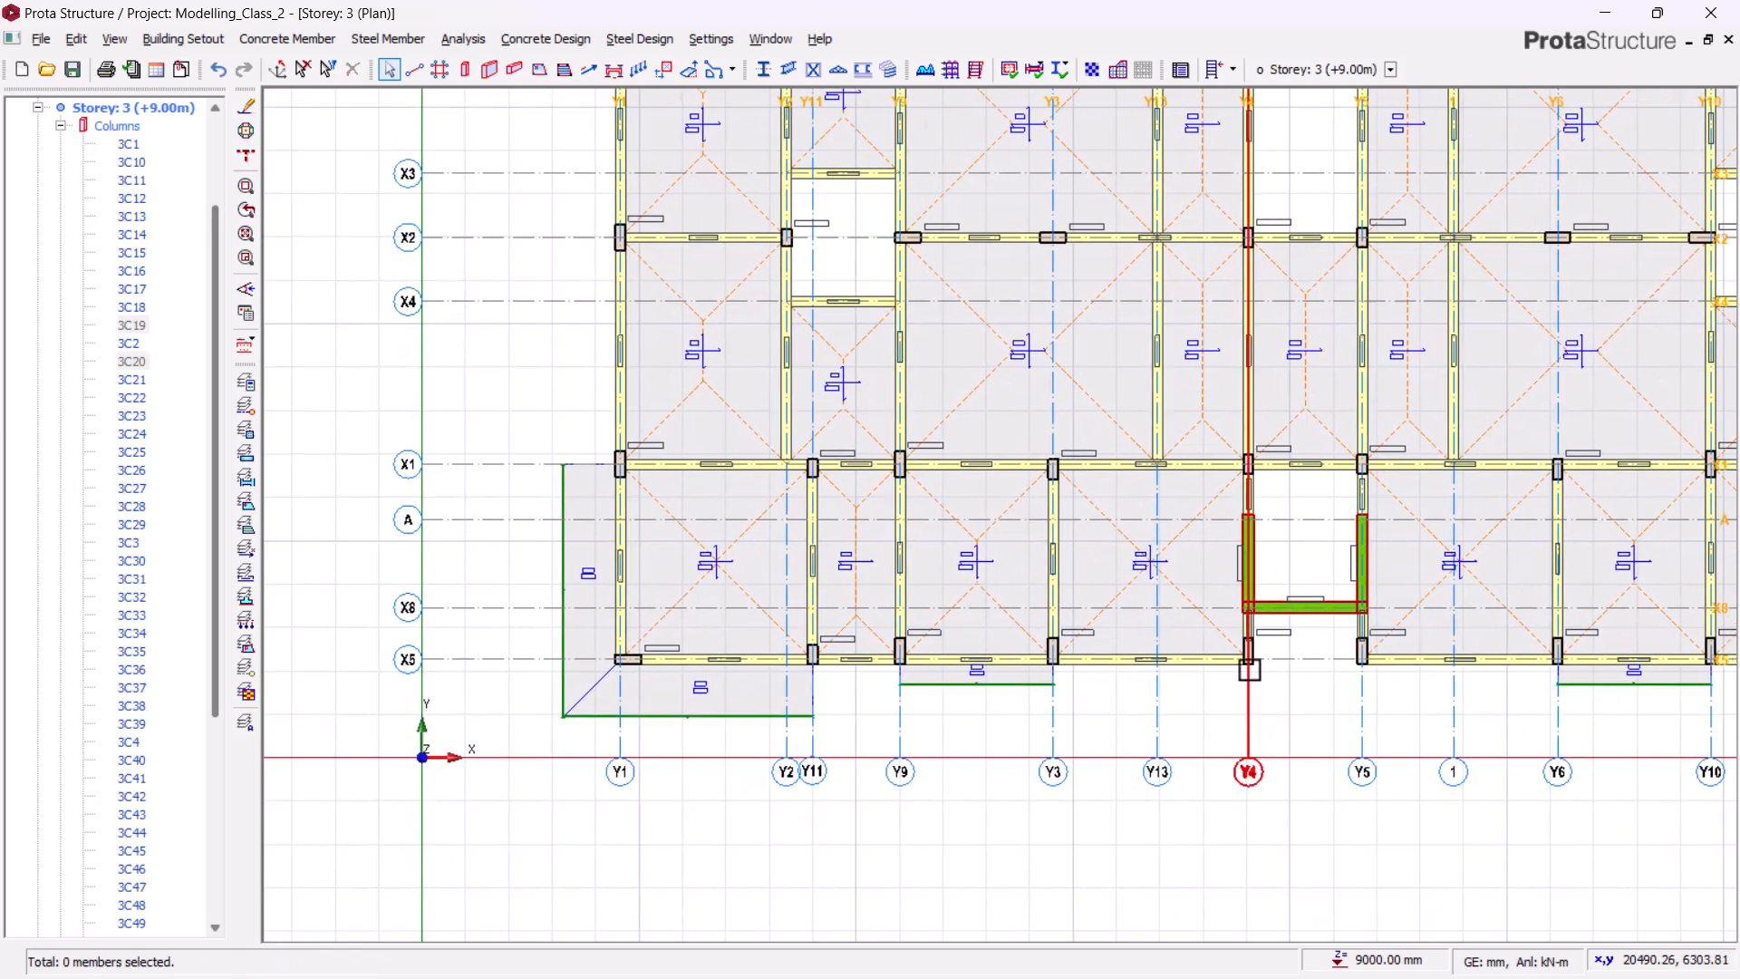
middle_click_drag(937, 676, 1236, 711)
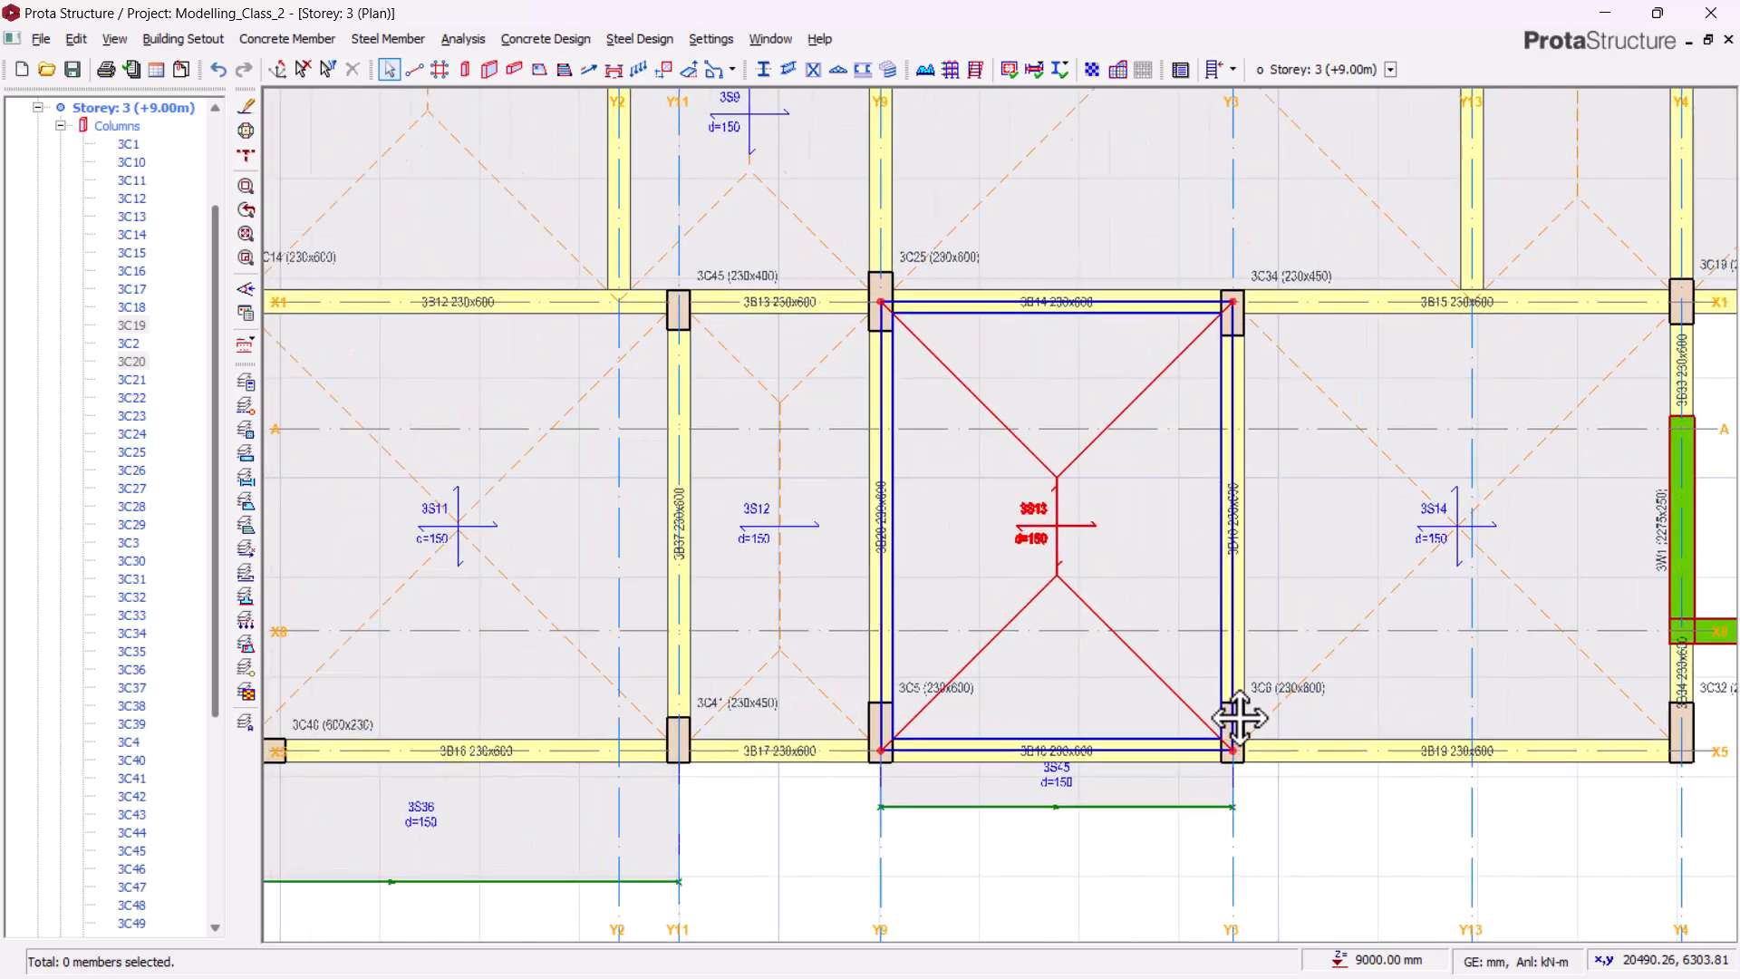
middle_click_drag(879, 691, 1057, 832)
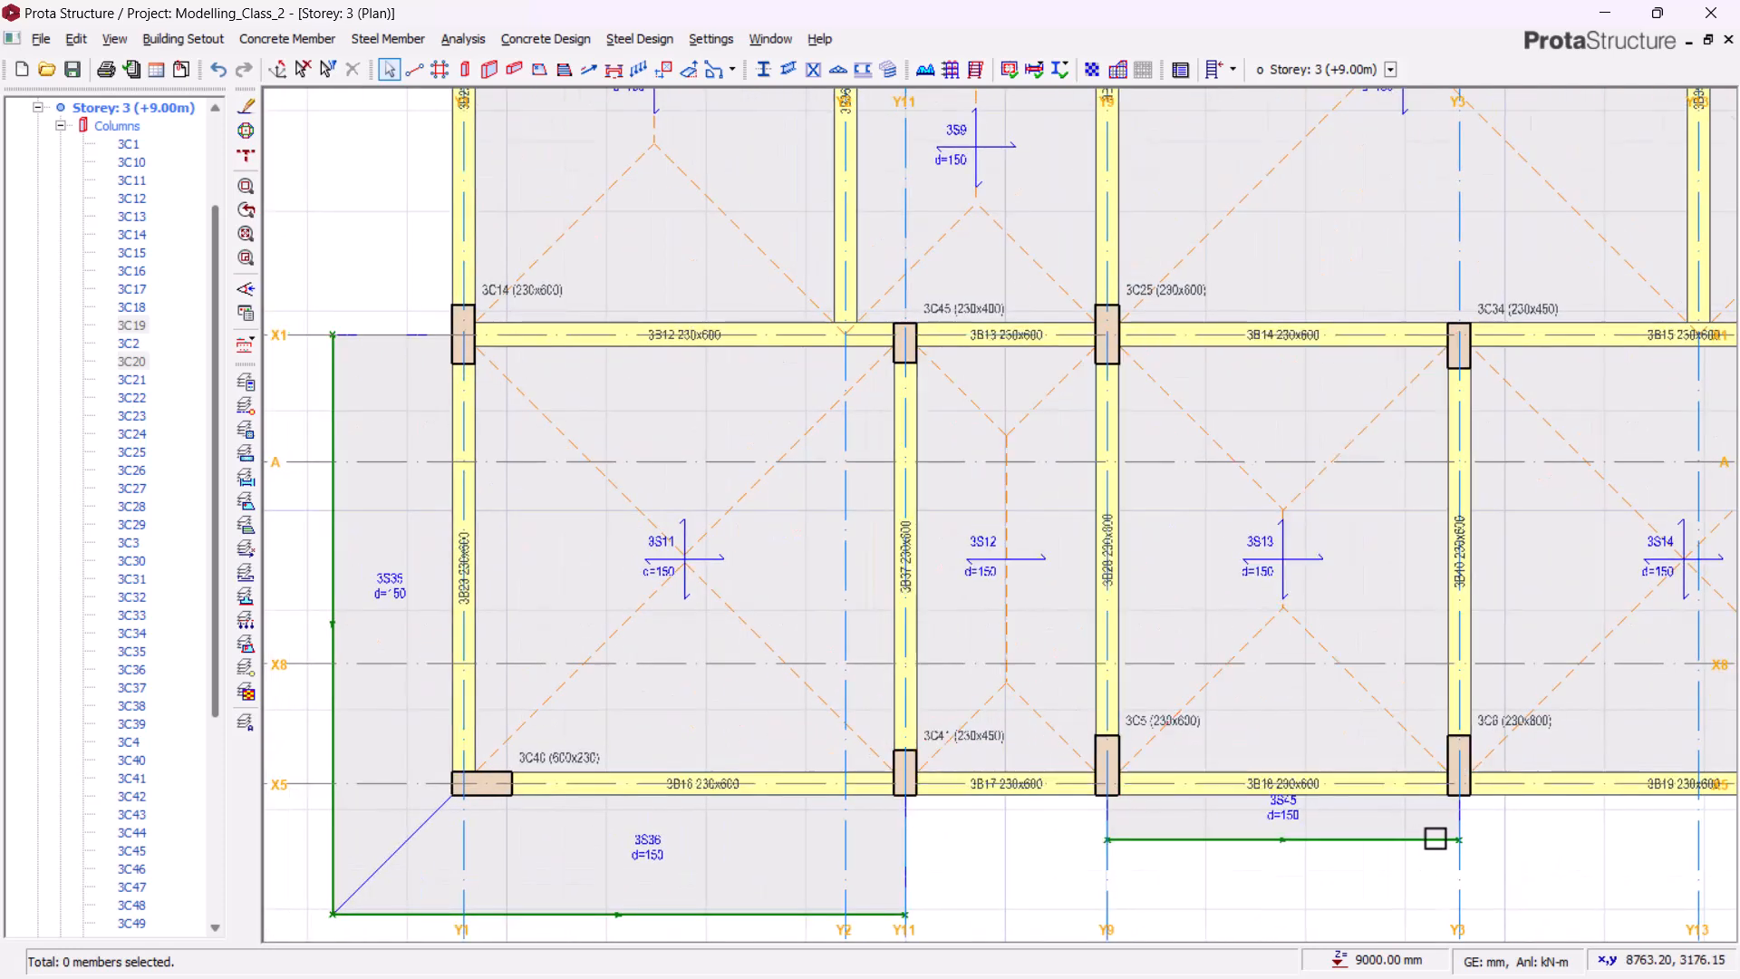
scroll(1441, 835, "up", 3)
middle_click_drag(1387, 774, 1423, 707)
middle_click_drag(1358, 805, 1215, 765)
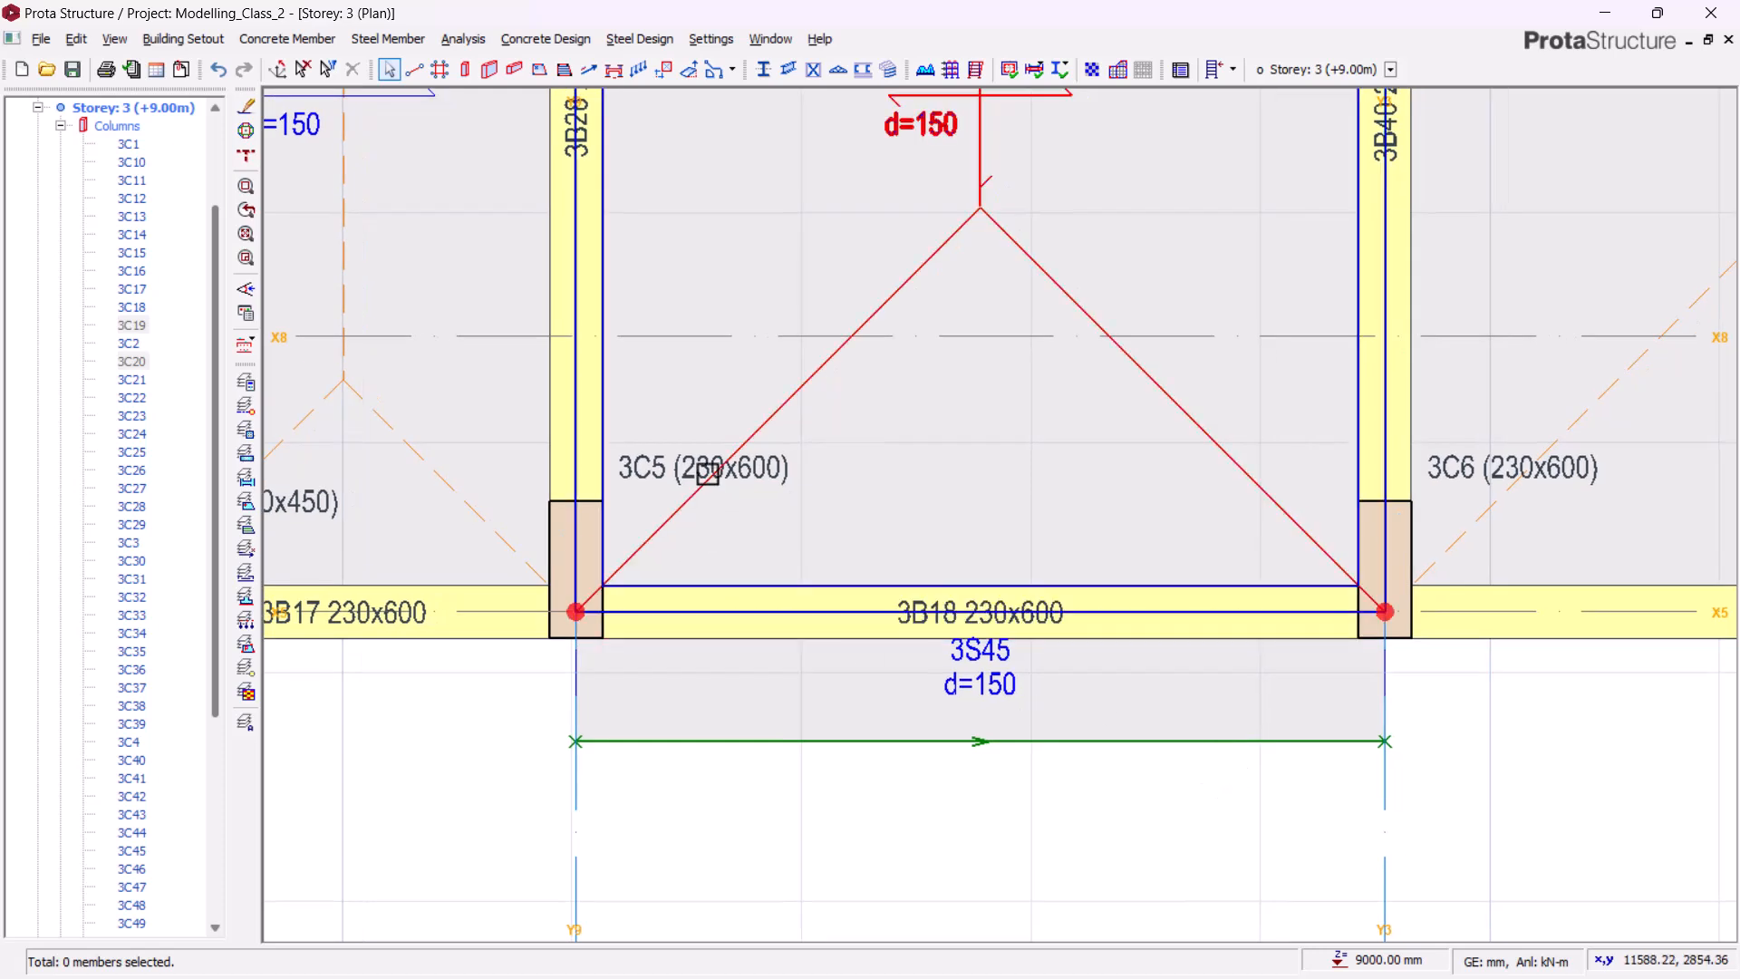
left_click(632, 470)
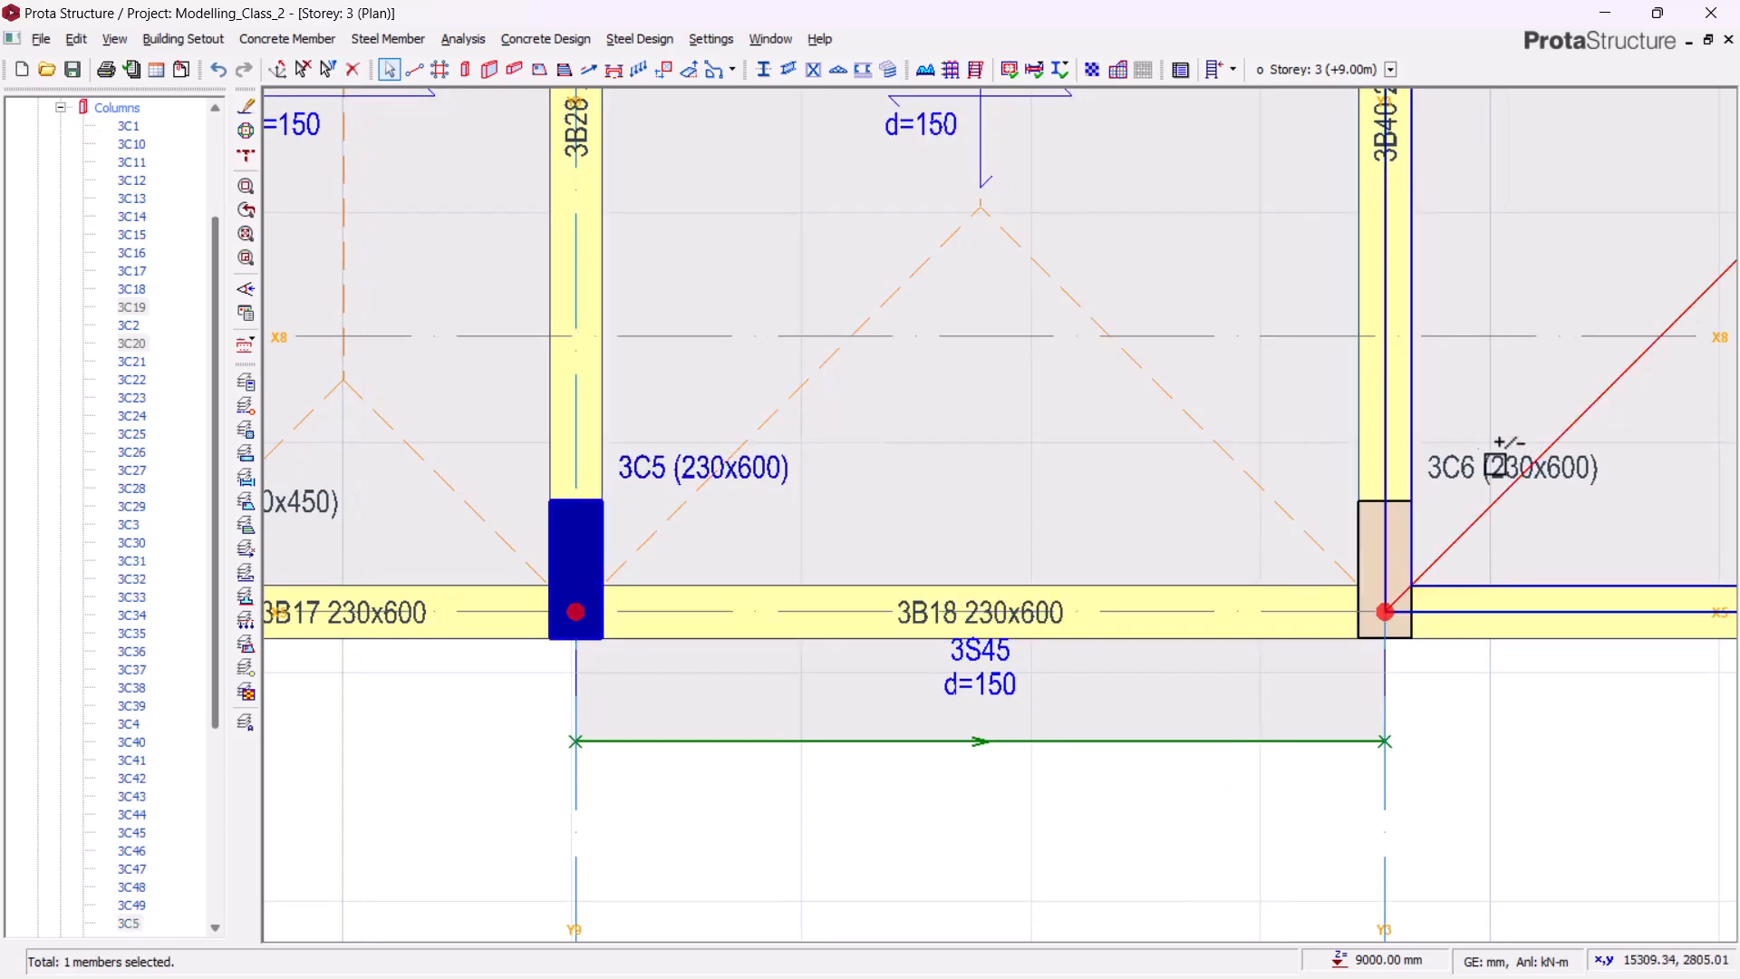
- Add columns 3C1 and 3C2 on axis X7 at axes Y9 and Y3 to the selection
scroll(998, 590, "down", 6)
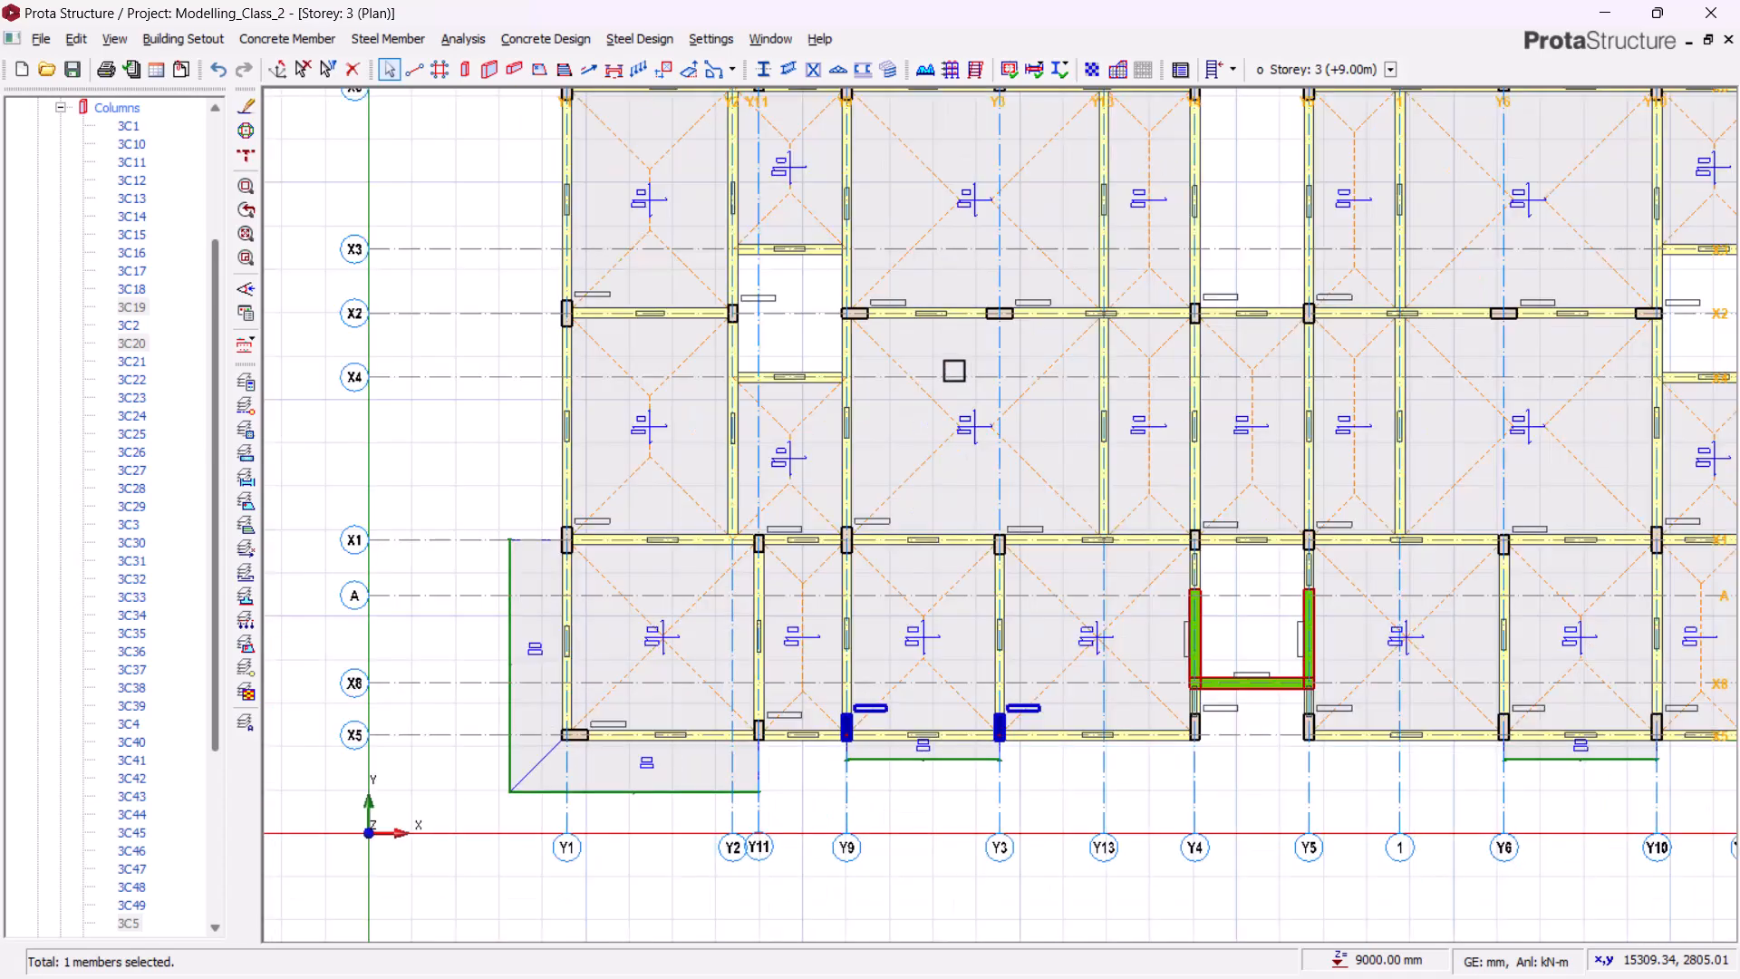
middle_click_drag(952, 362, 913, 800)
middle_click_drag(924, 451, 917, 579)
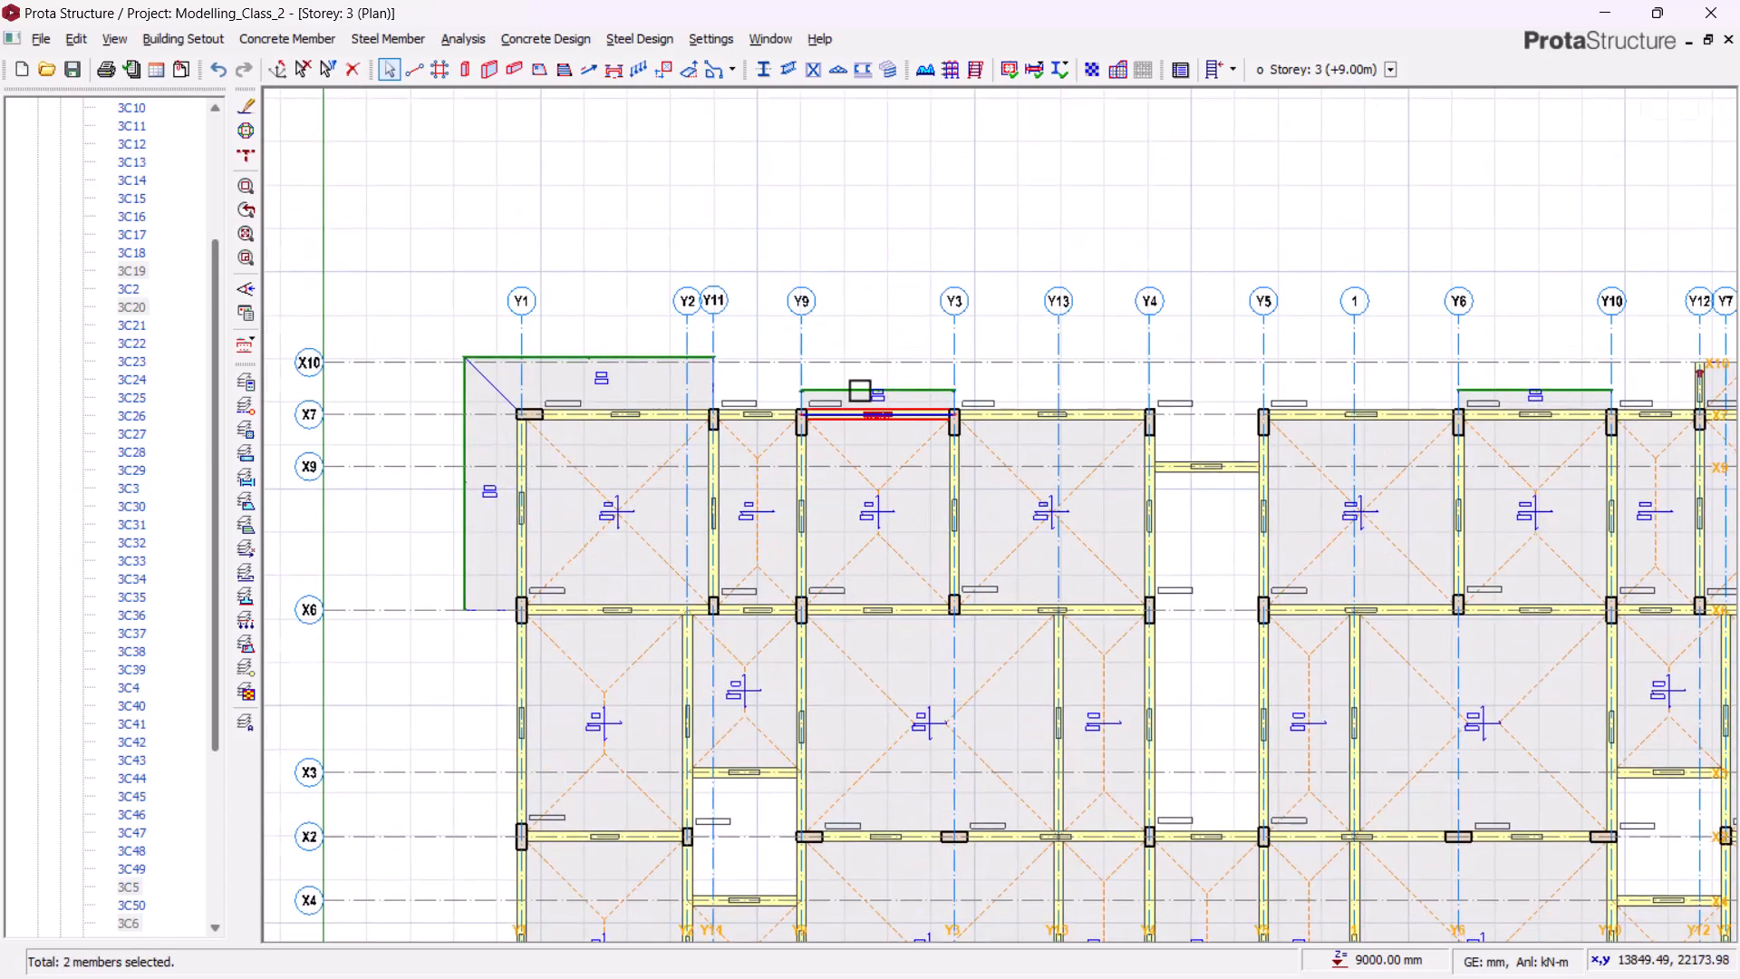
scroll(857, 388, "up", 5)
left_click(785, 444)
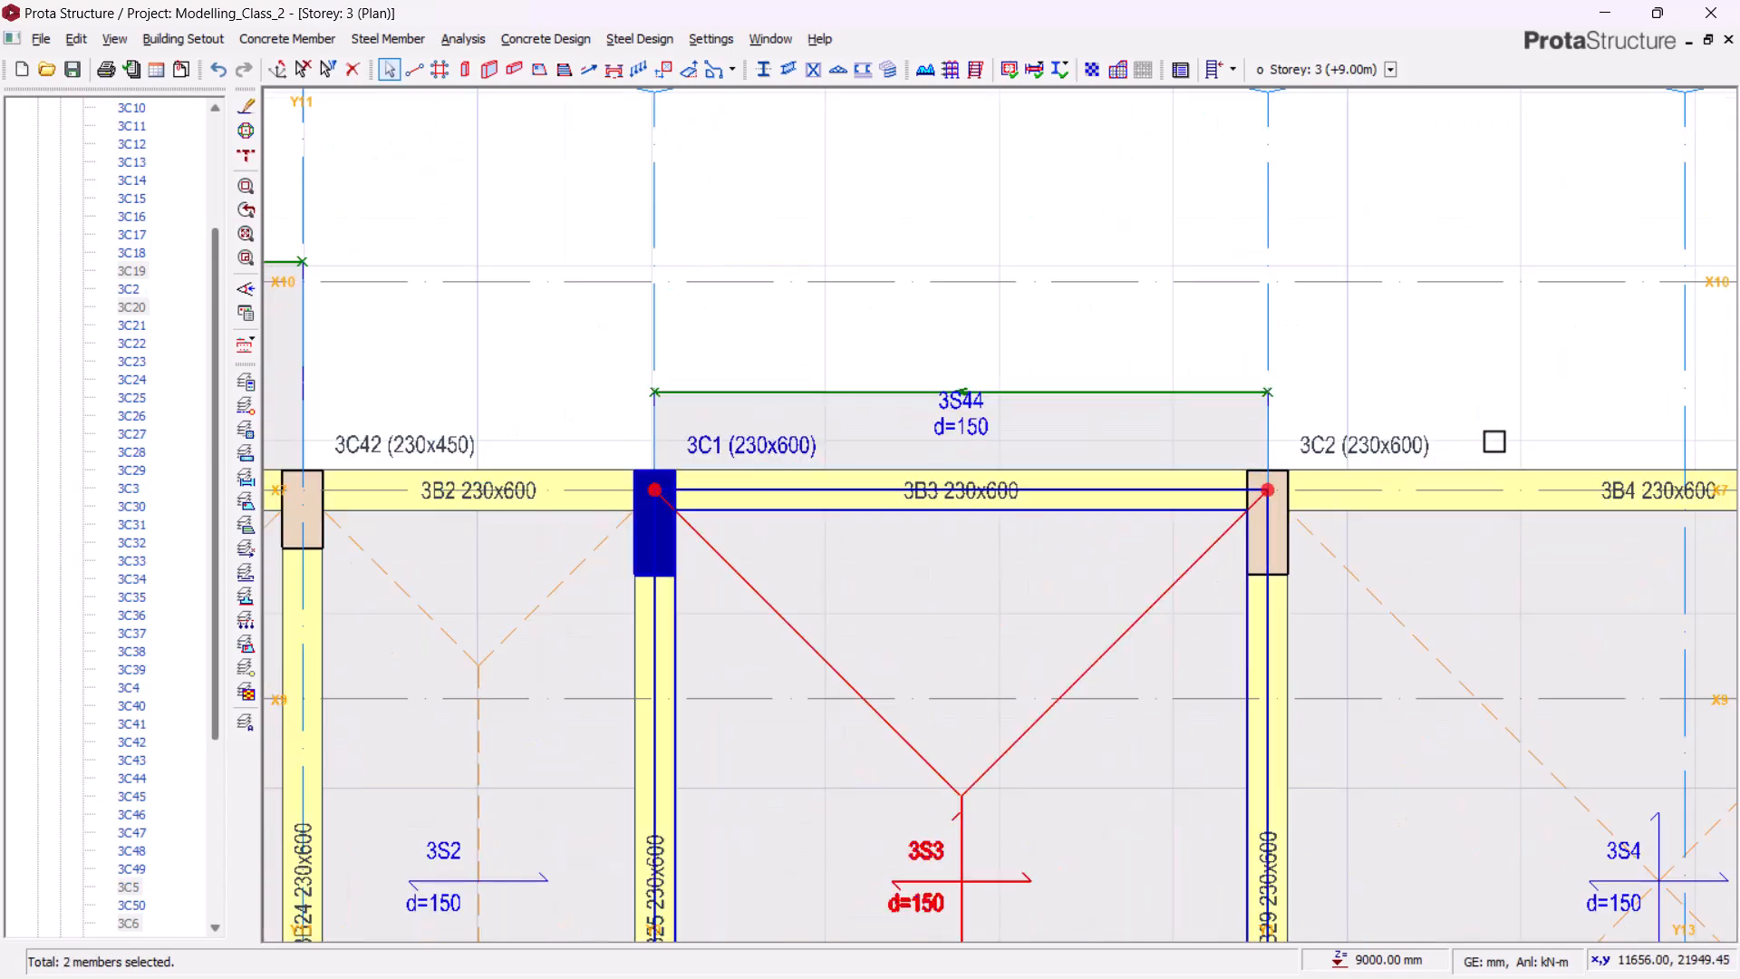
left_click(1422, 438)
- Add columns 3C4 and 3C3 on axis X7 at axes Y10 and Y6 to the selection
scroll(994, 377, "down", 3)
scroll(589, 475, "down", 3)
middle_click_drag(1452, 584, 1041, 562)
scroll(1037, 397, "up", 1)
scroll(1049, 443, "up", 3)
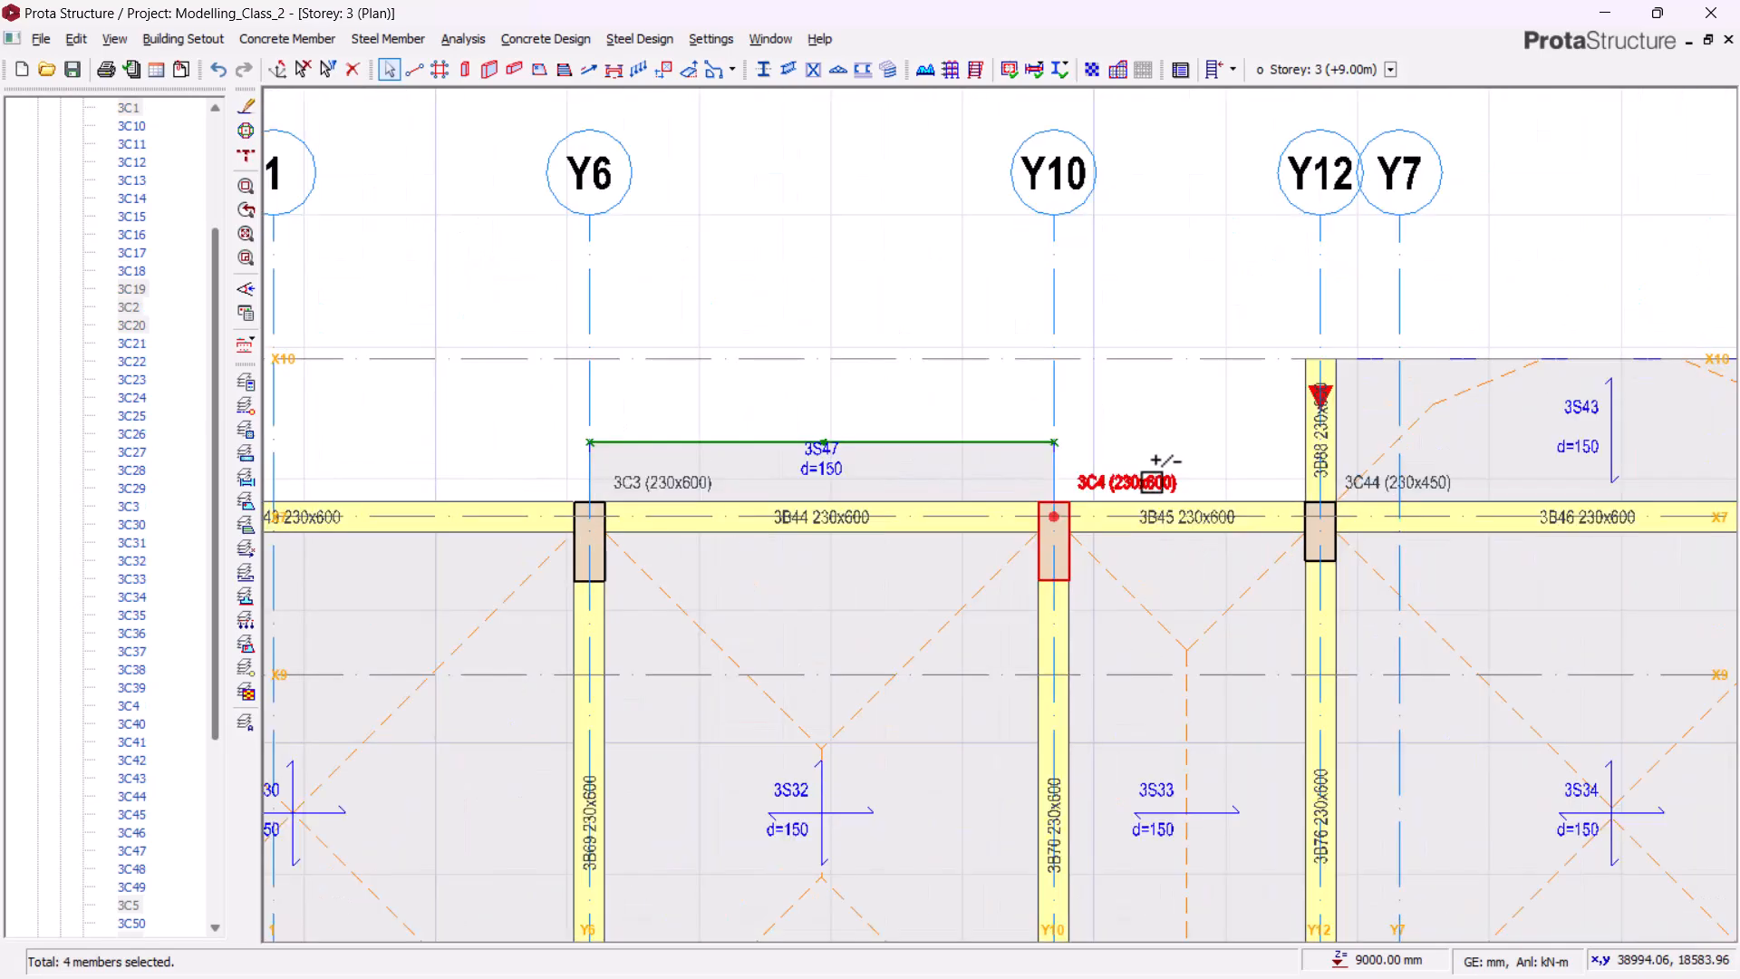
left_click(1146, 480)
scroll(557, 421, "up", 1)
left_click(666, 494)
- Add columns 3C8 and 3C7 on axis X5 at axes Y10 and Y6 to the selection
scroll(848, 265, "down", 4)
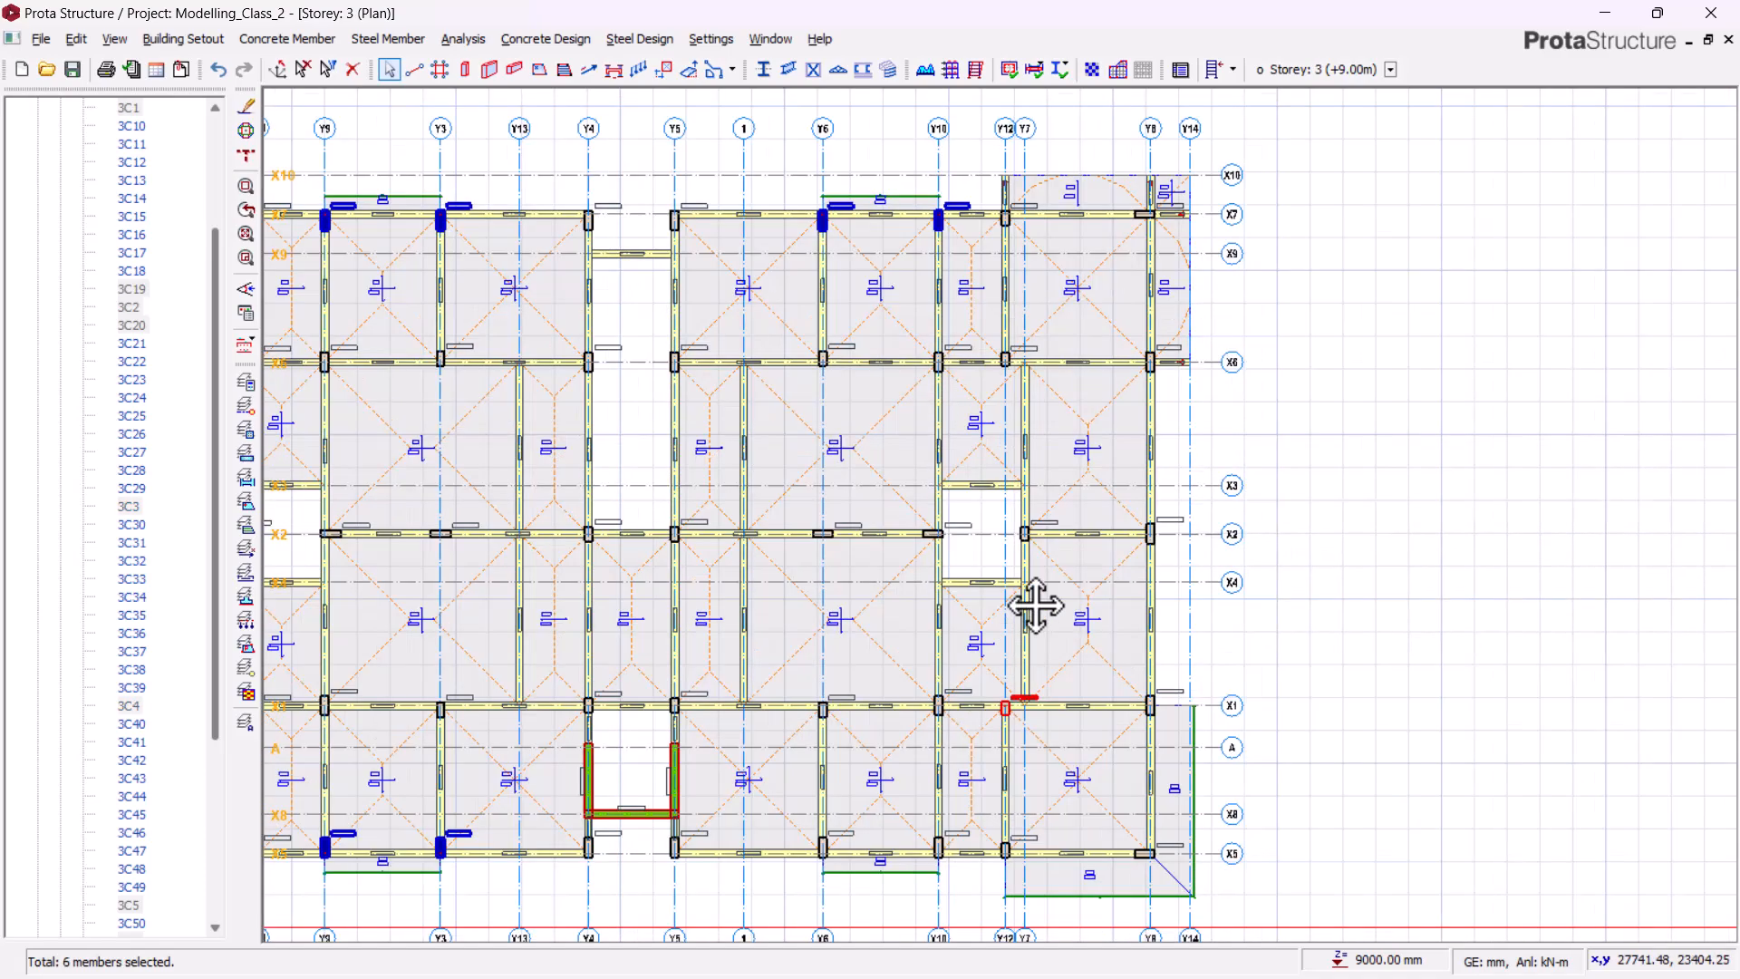
left_click(1034, 625)
scroll(1029, 694, "up", 6)
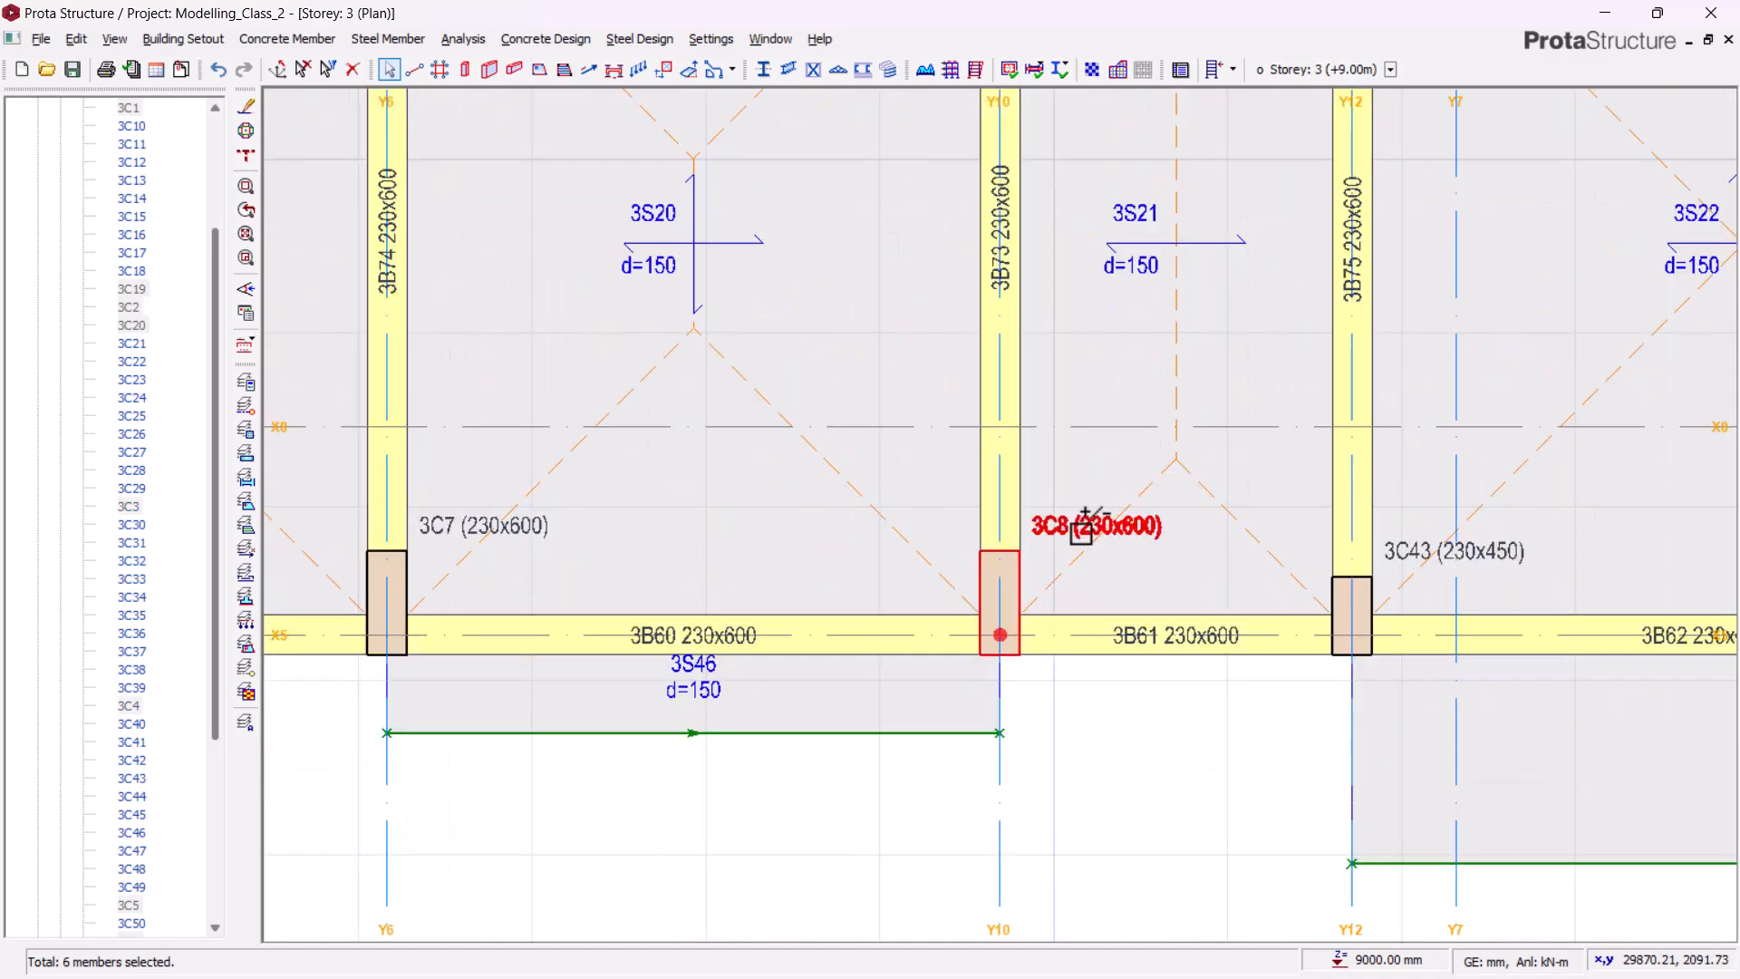
left_click(1081, 531)
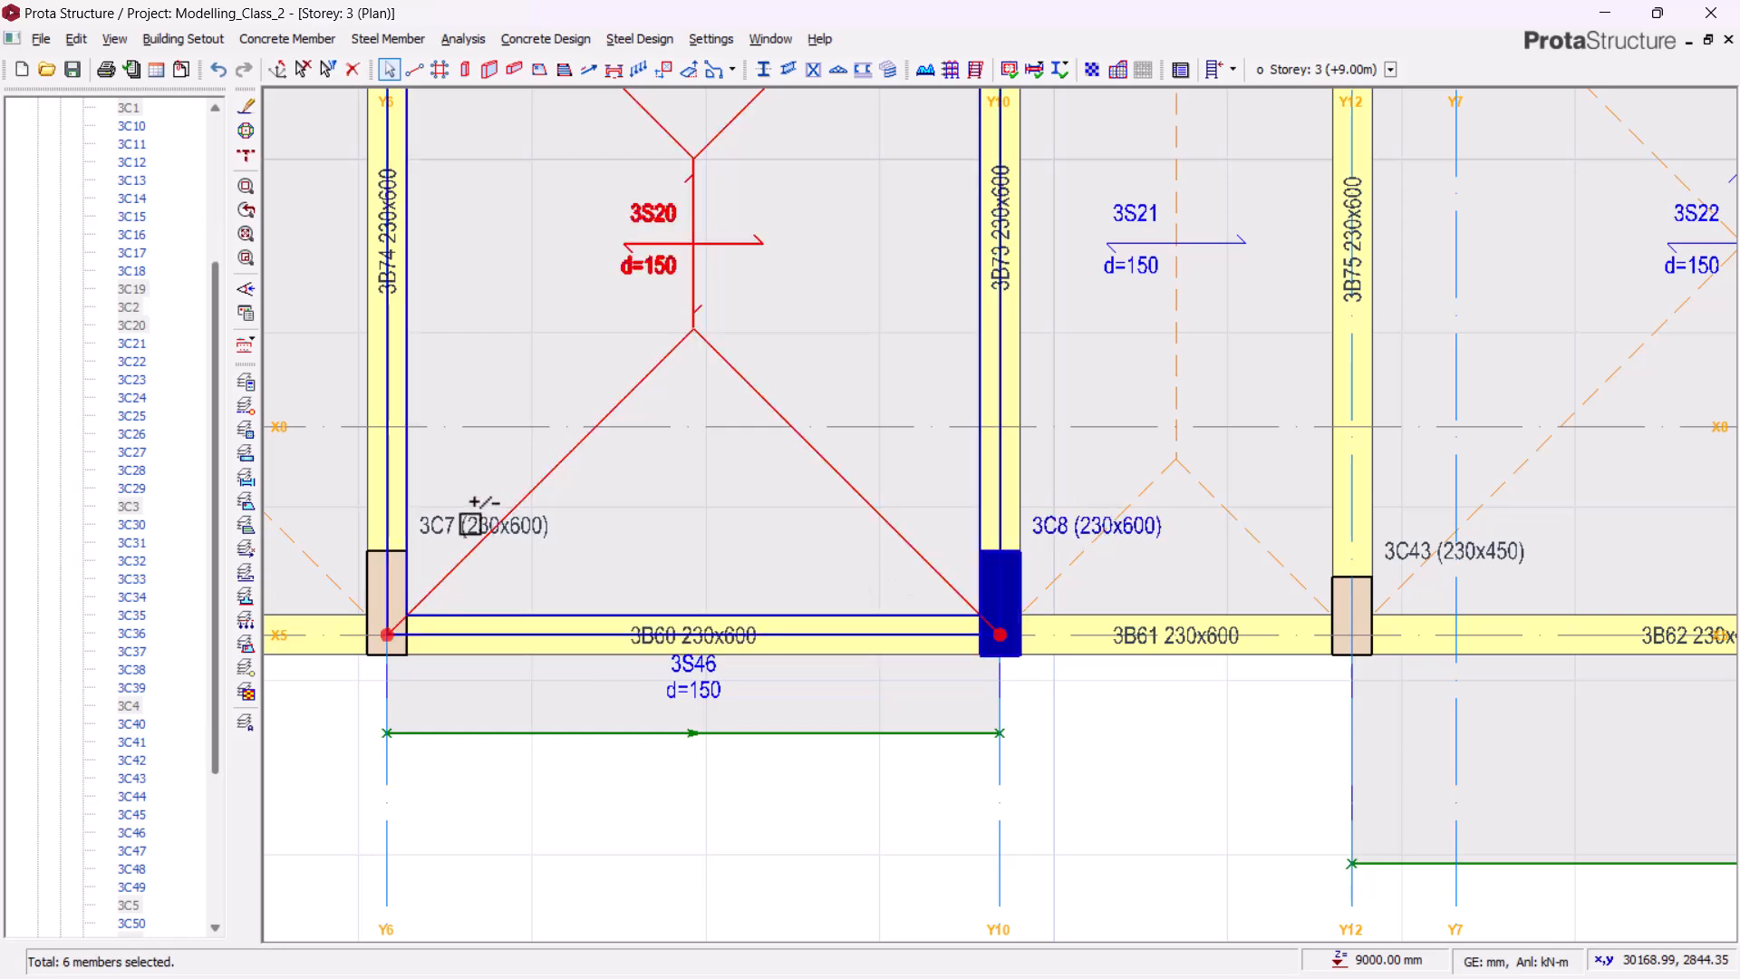
left_click(512, 527)
- Set b2 to 450 mm for columns 3C1 to 3C8 together in the Column Table and close it
right_click(519, 530)
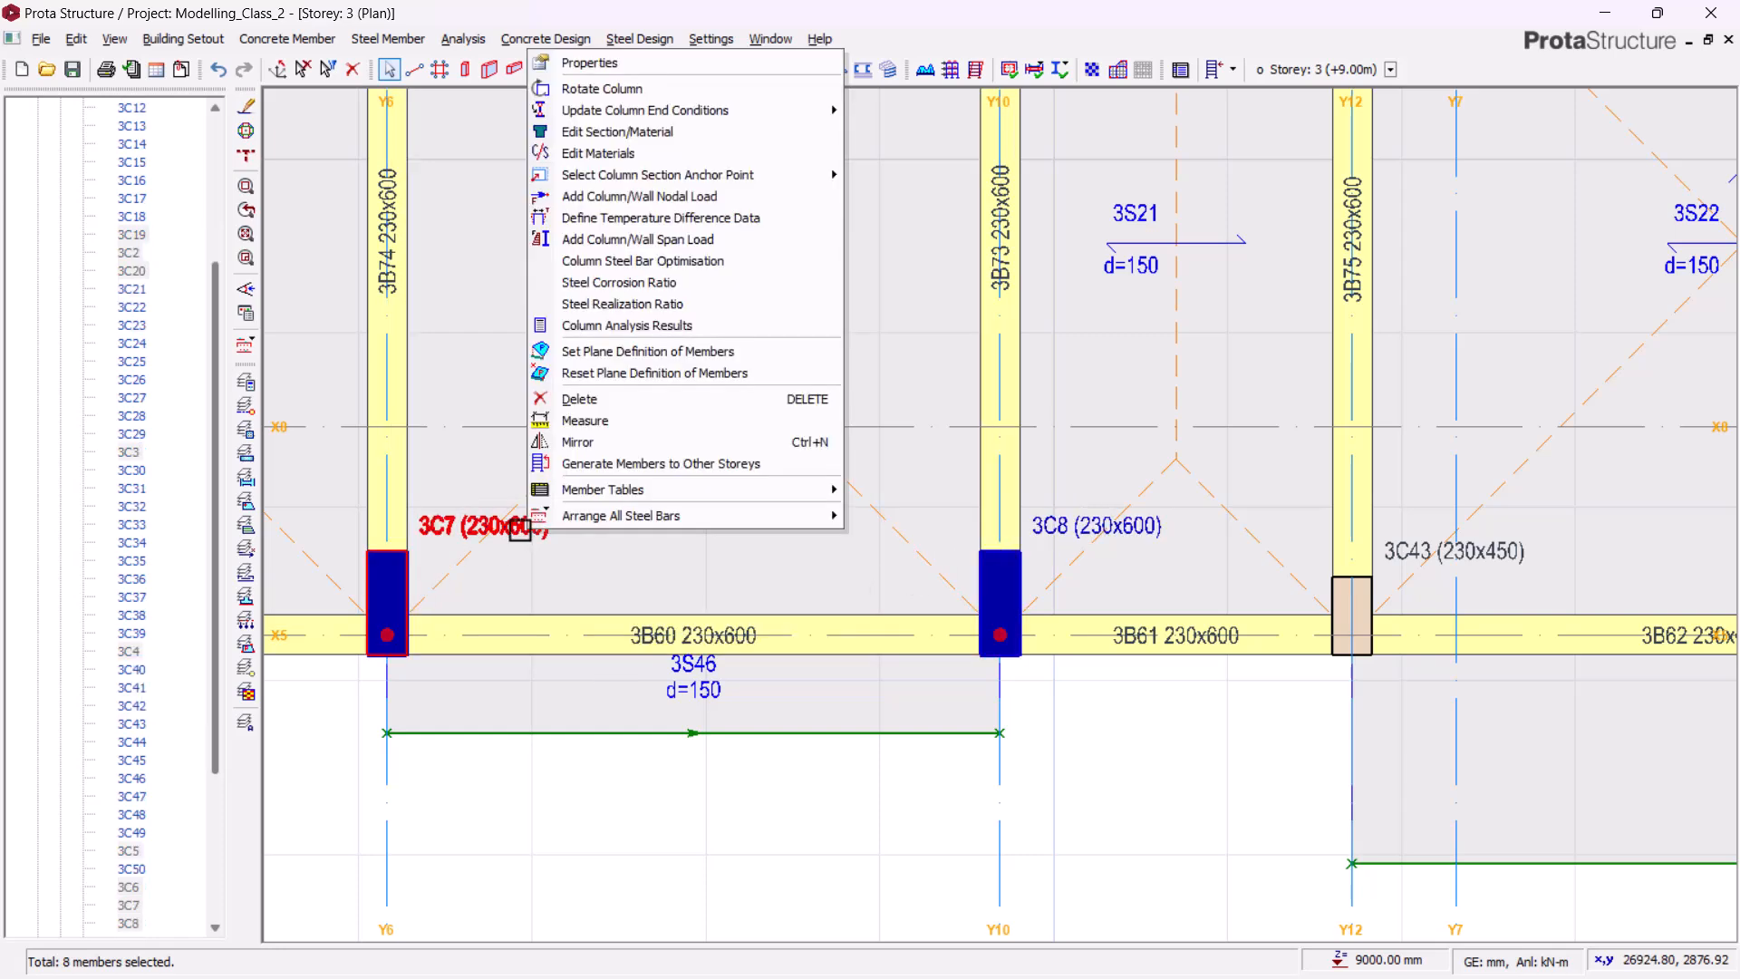
left_click(607, 66)
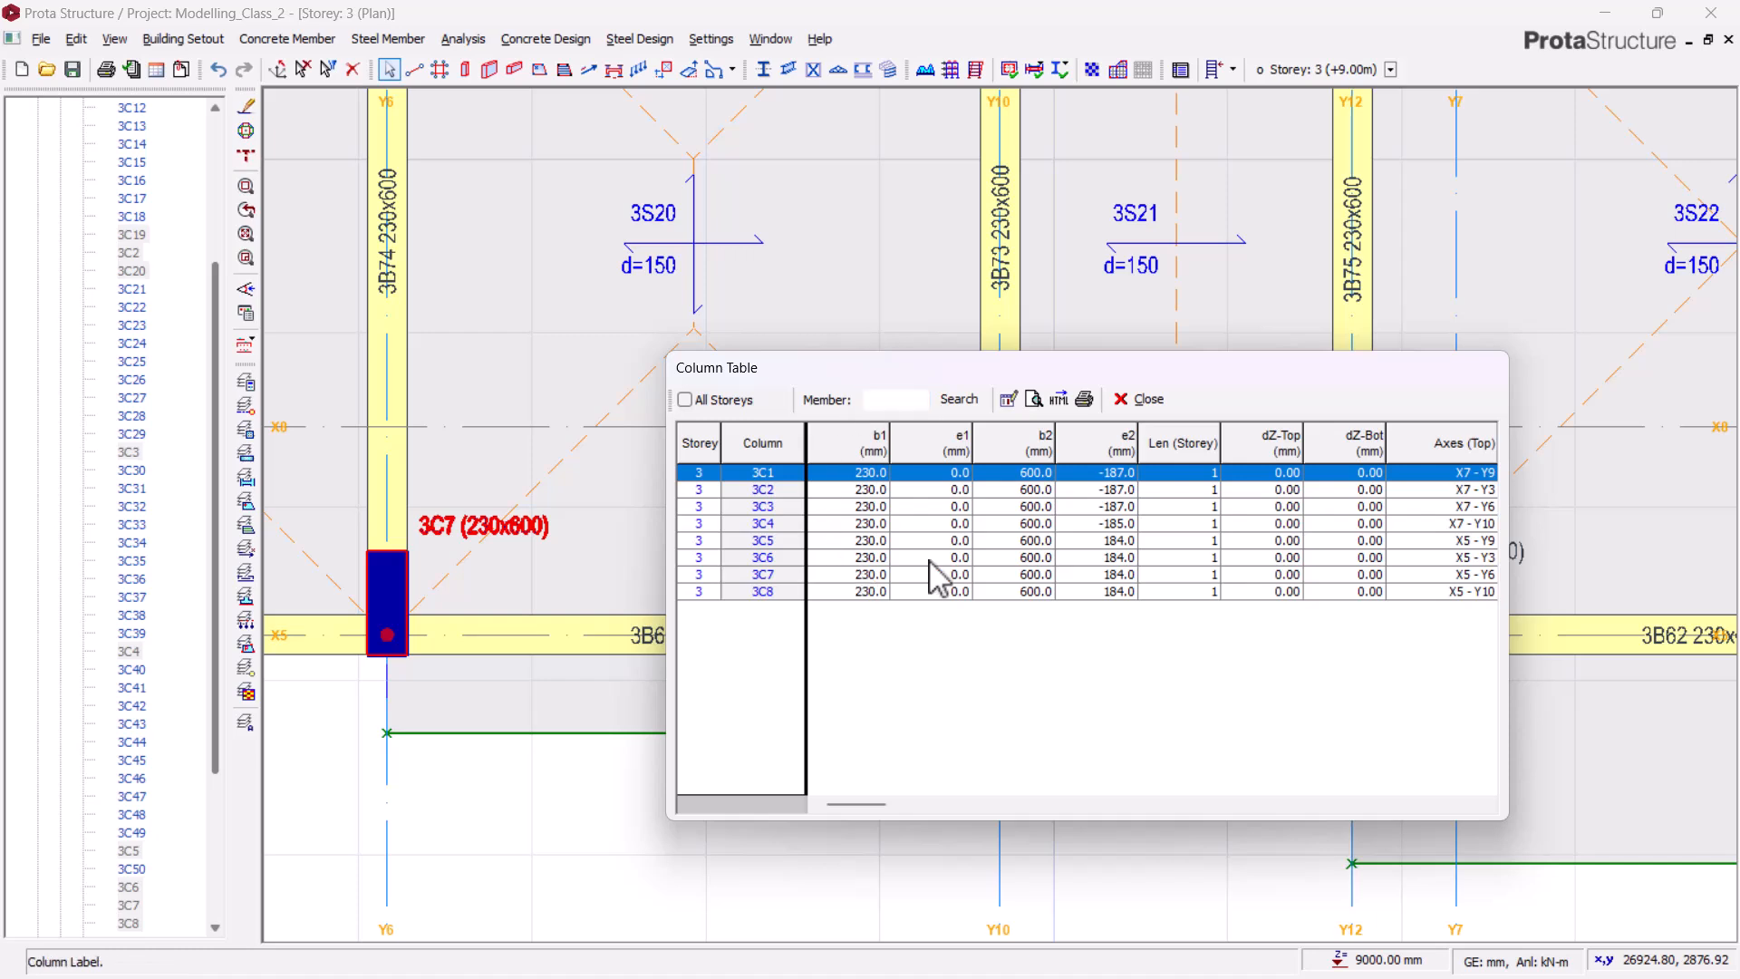
left_click(1038, 441)
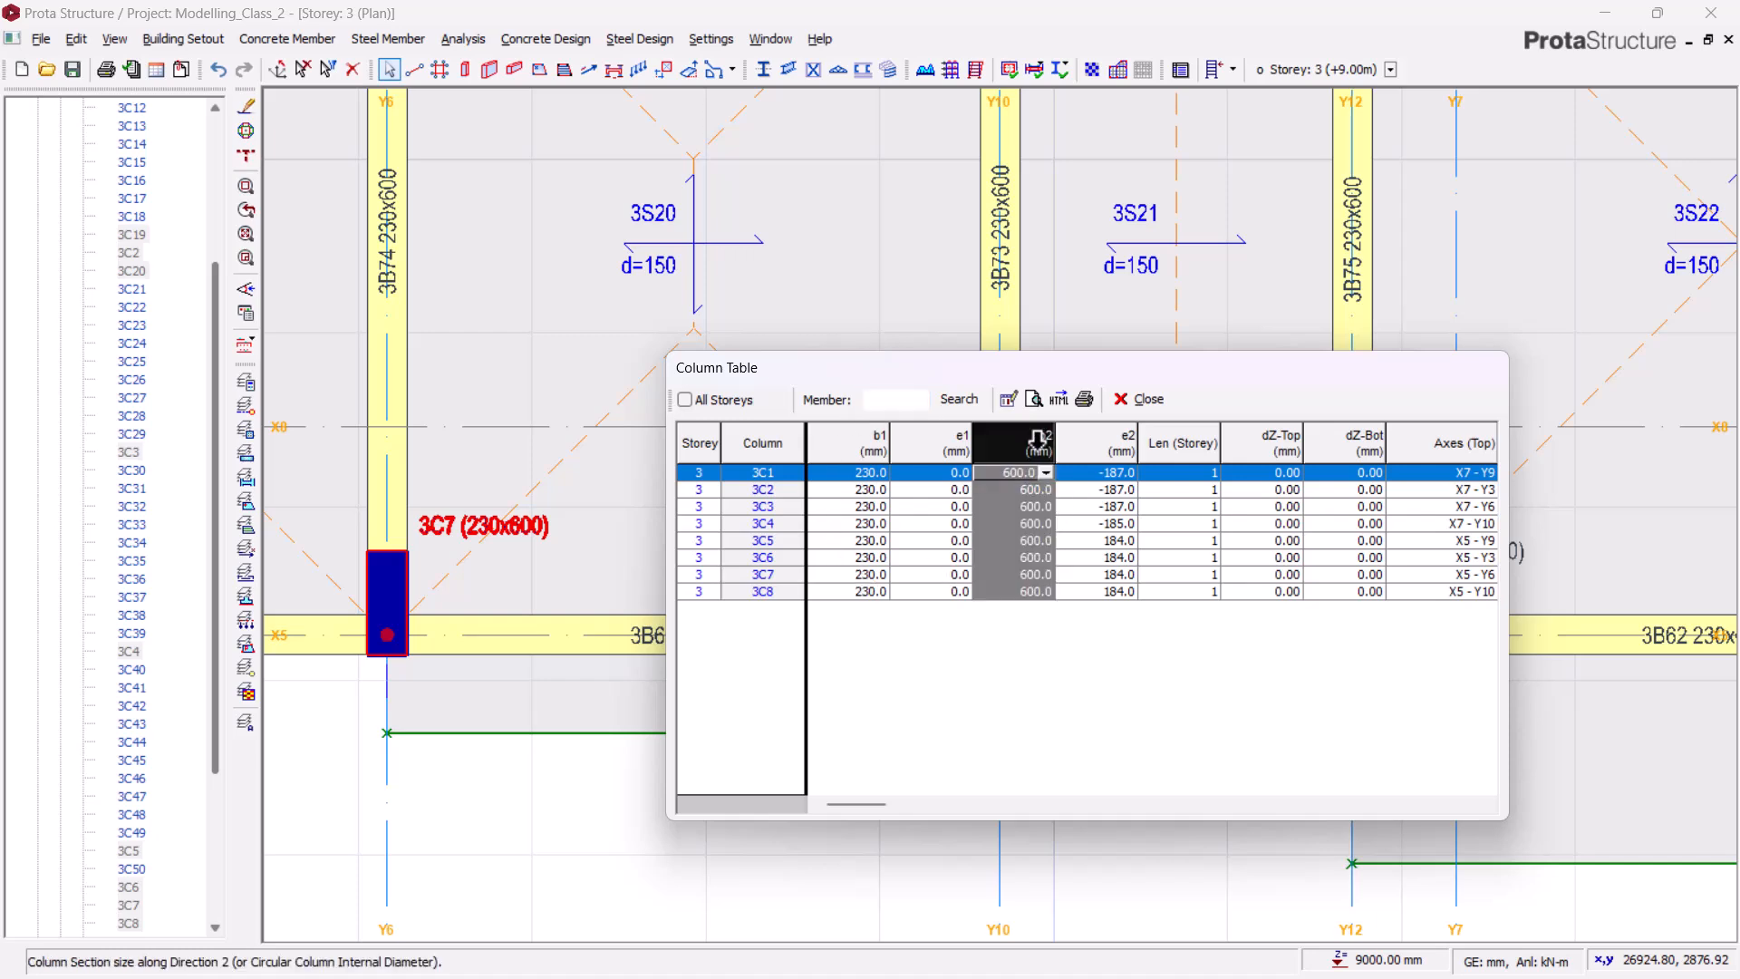
left_click(1006, 403)
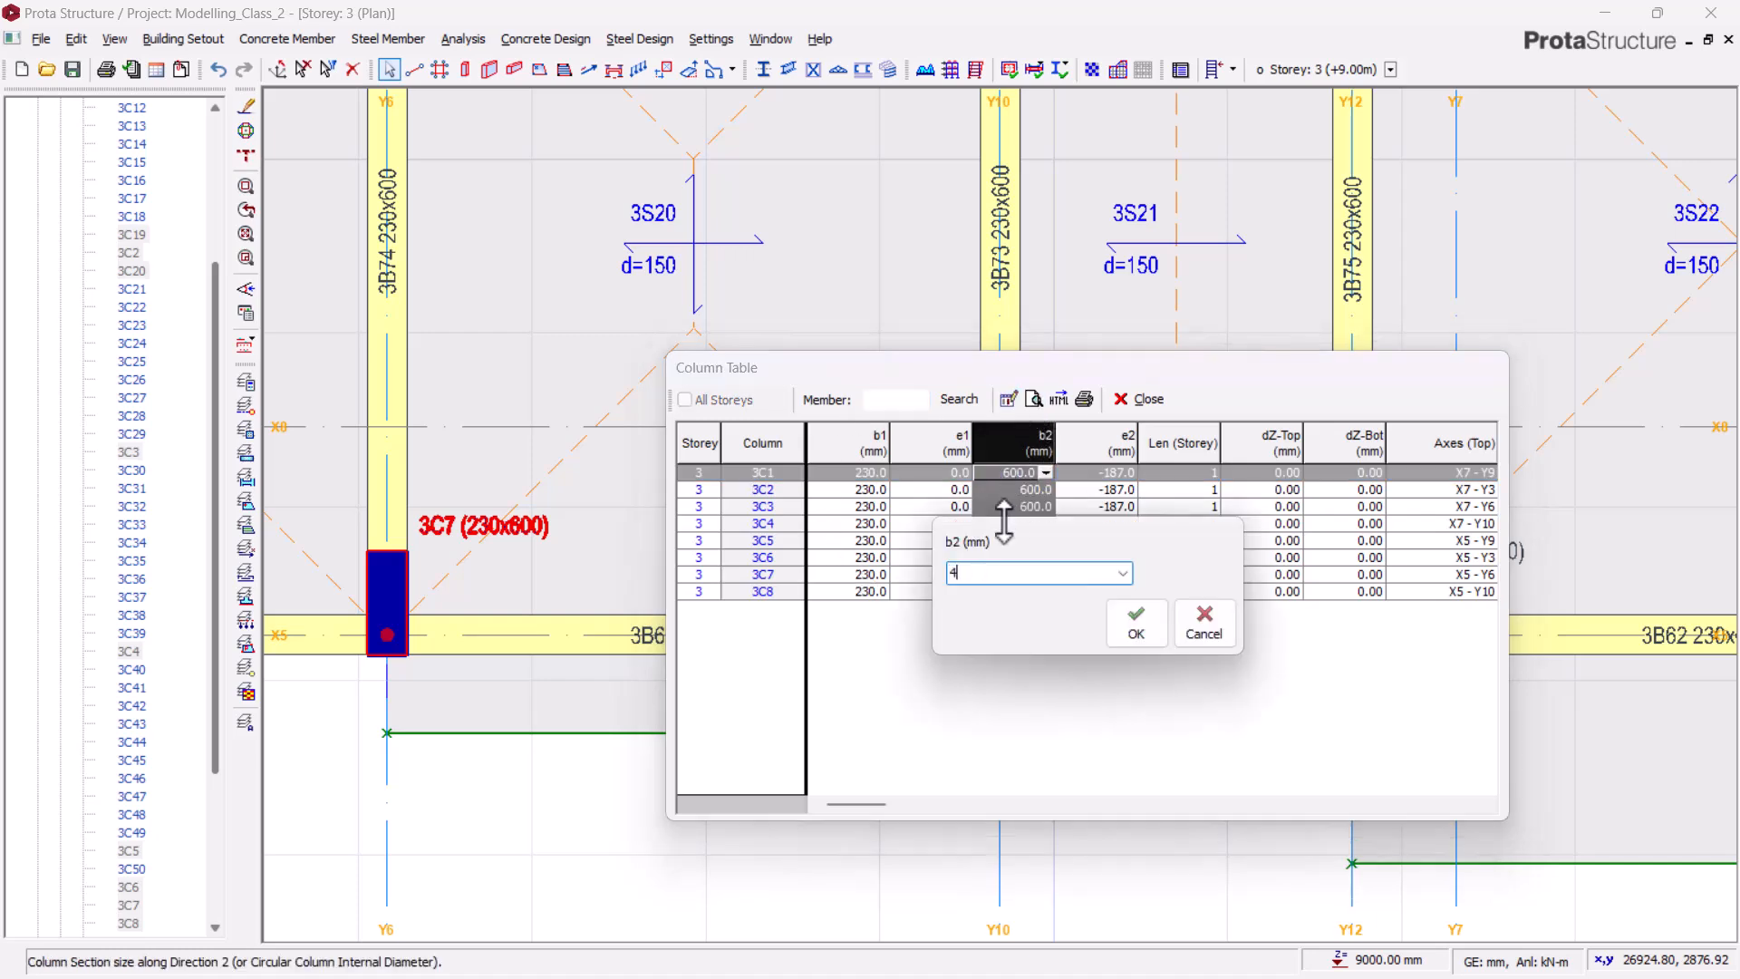
left_click(1136, 626)
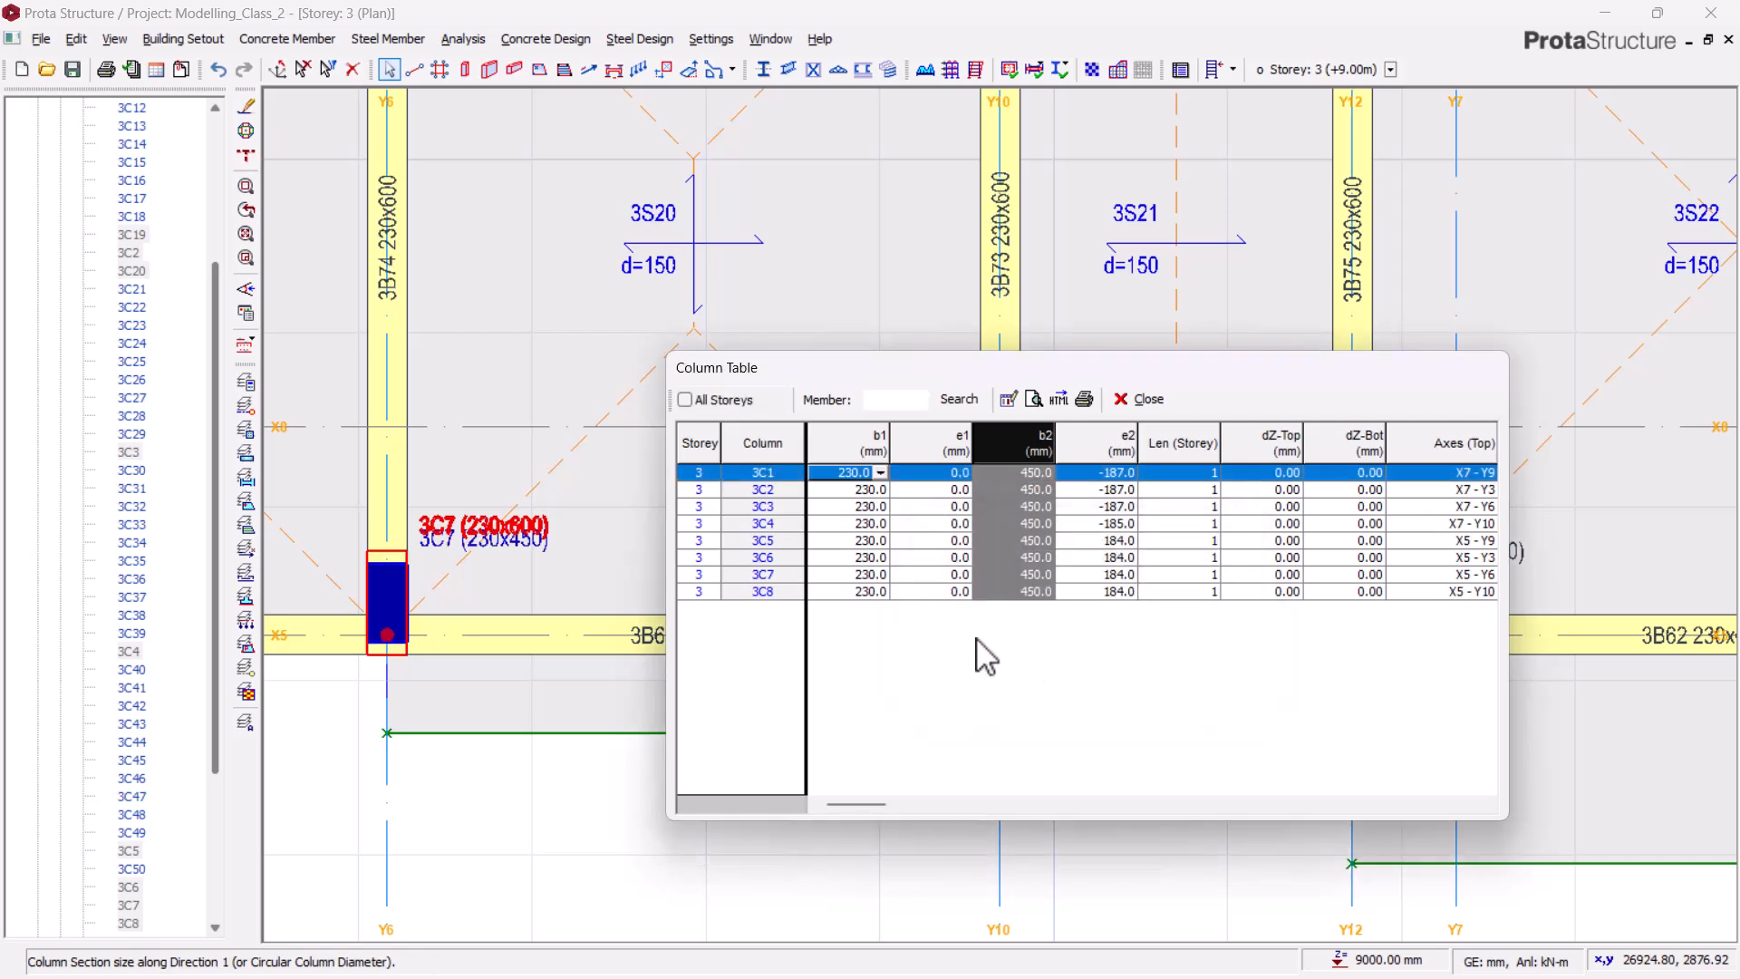
left_click(1139, 399)
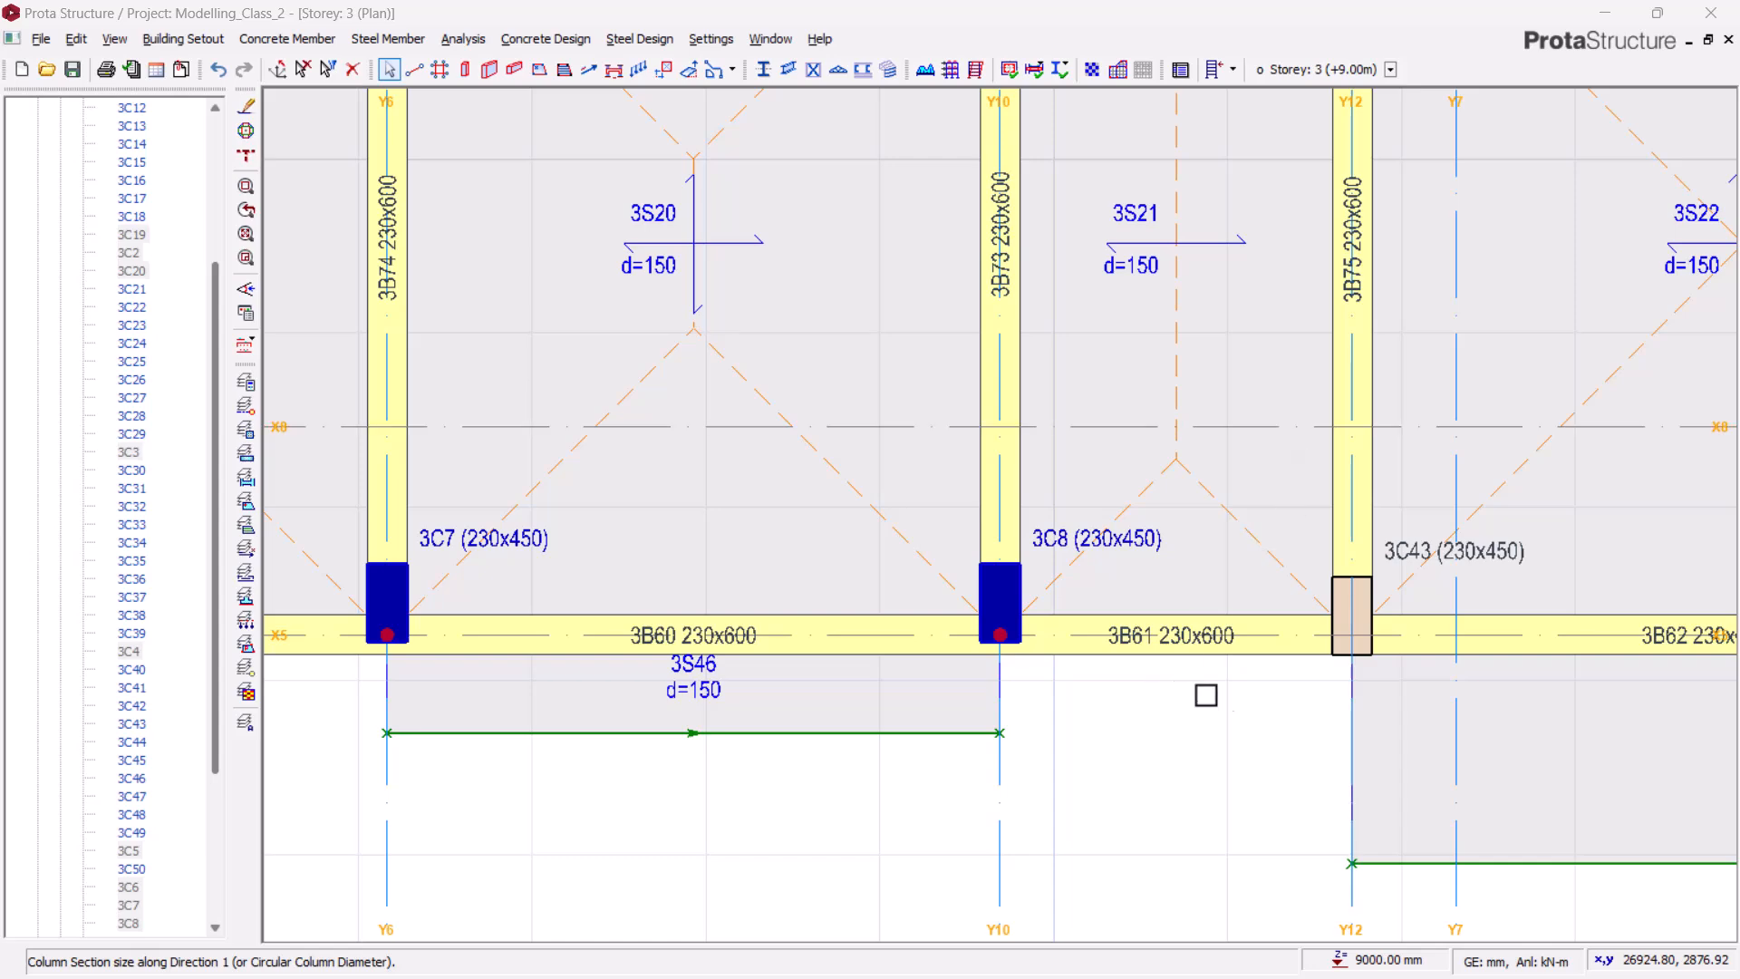
- Select only column 3C7 at axes X5 and Y6 and open its properties
scroll(1195, 700, "down", 3)
middle_click_drag(1069, 744, 1213, 740)
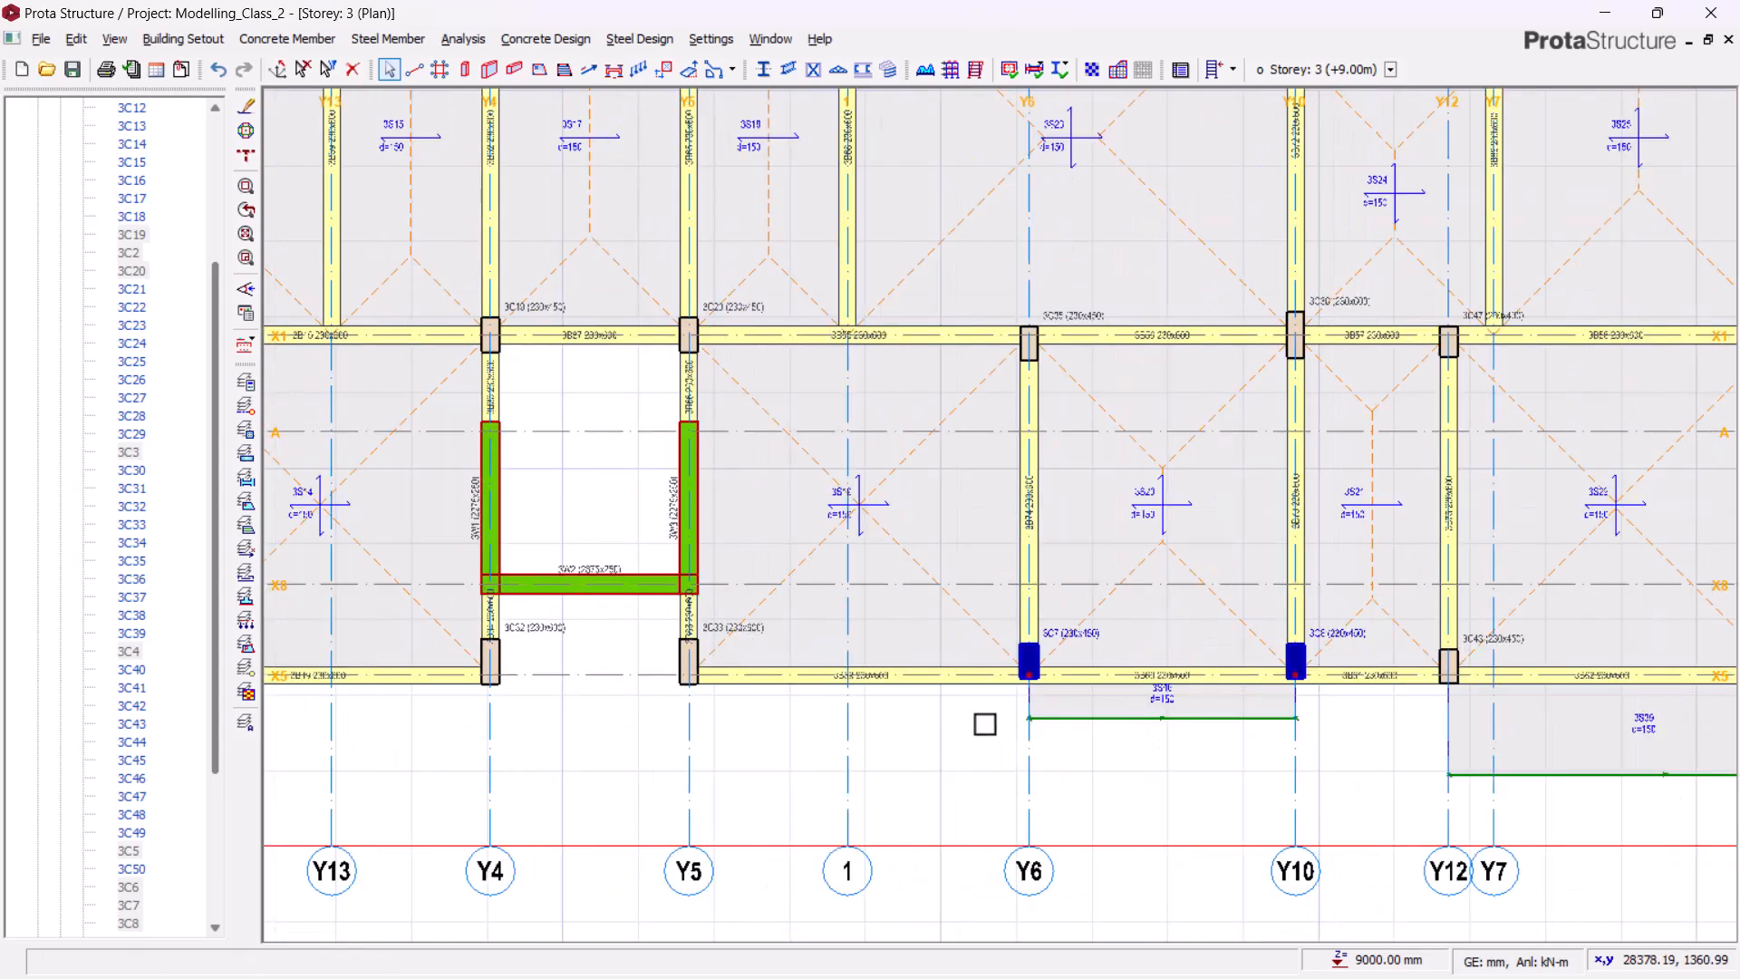
scroll(984, 728, "up", 4)
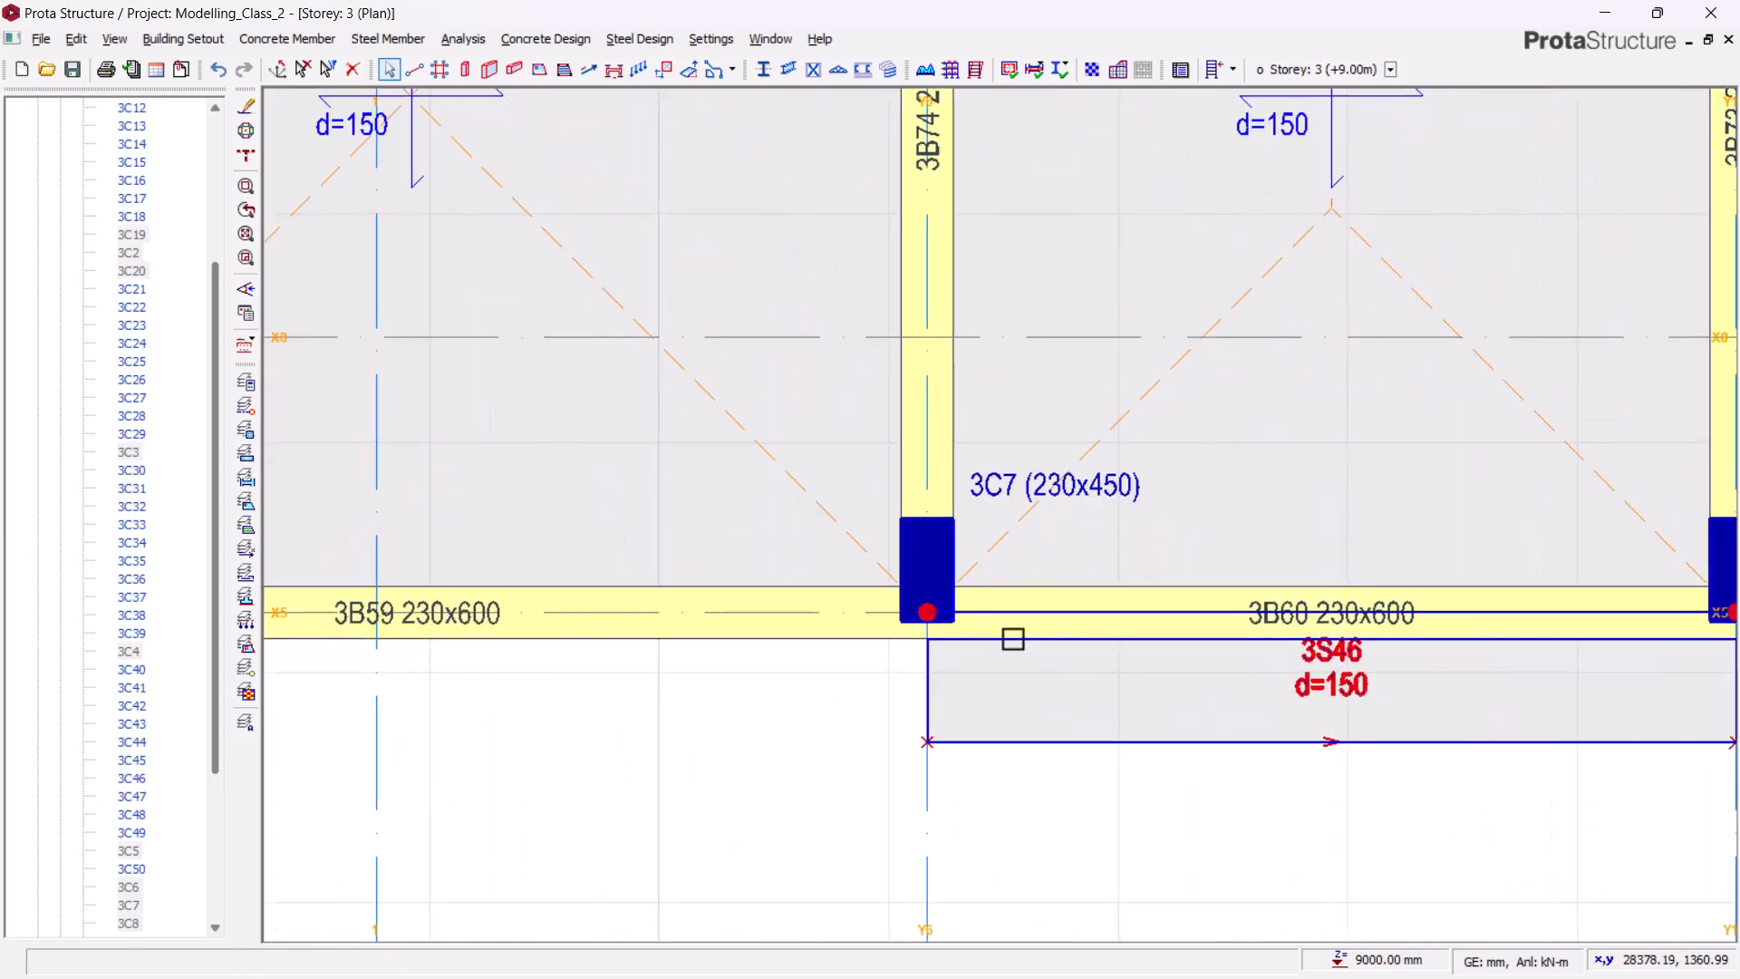
scroll(835, 622, "up", 3)
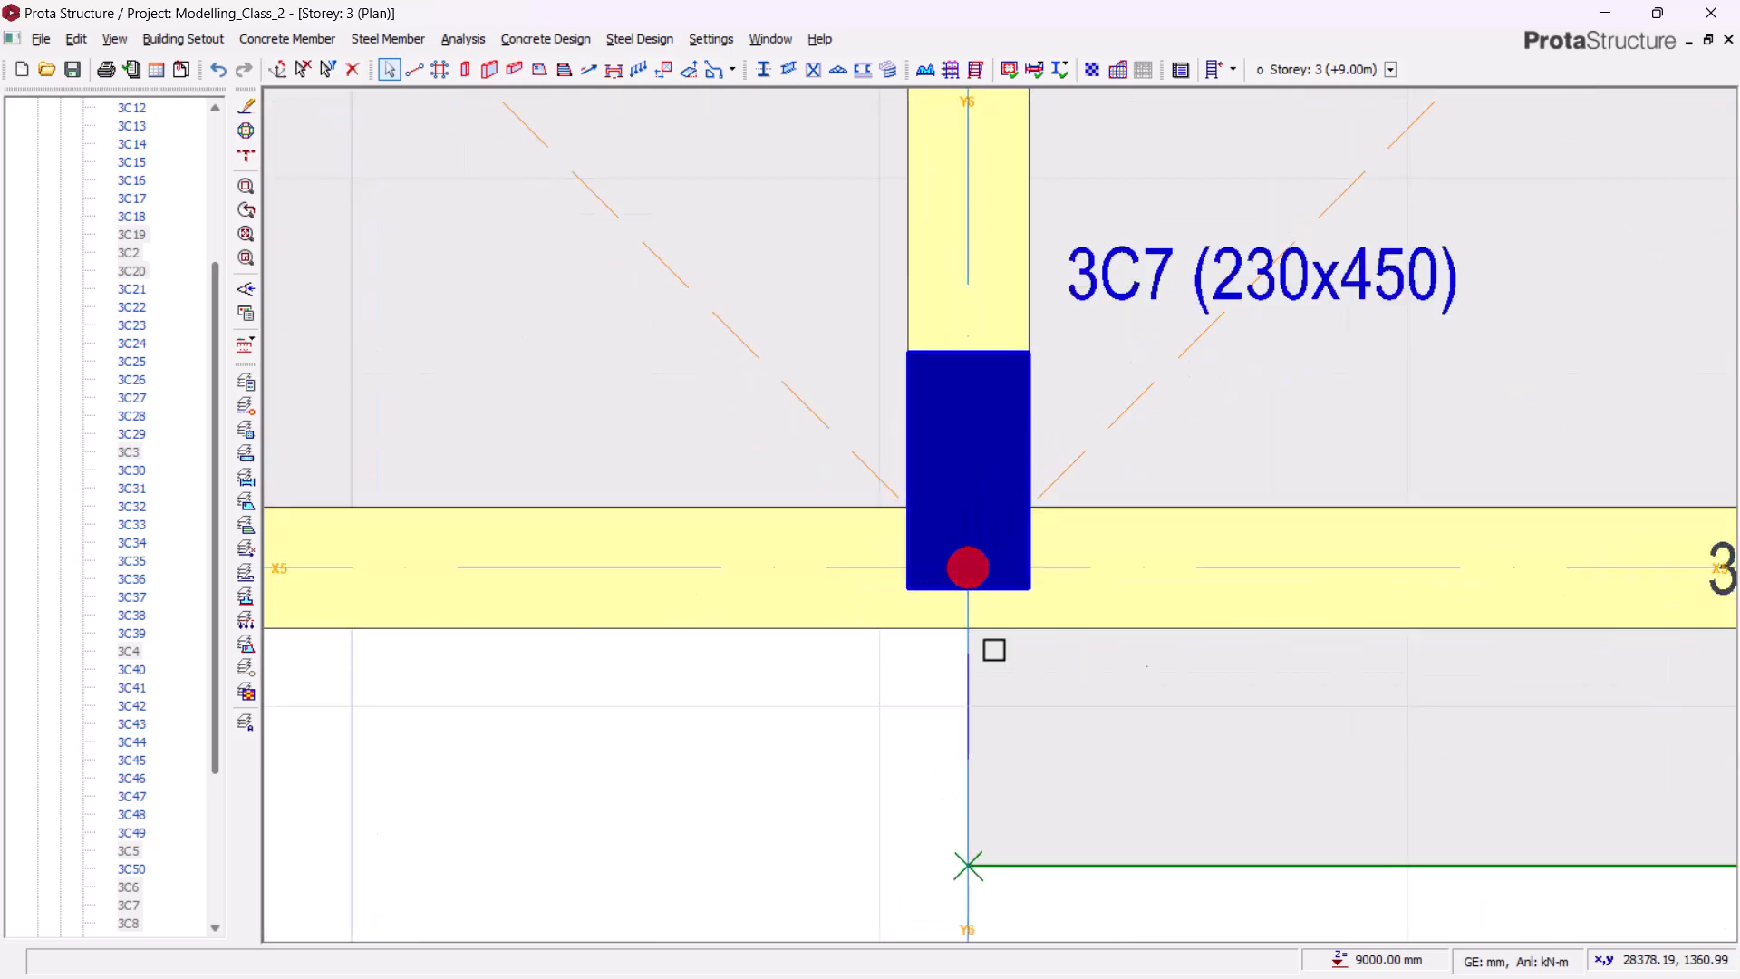
left_click(1104, 288)
scroll(766, 532, "down", 1)
scroll(783, 541, "down", 3)
right_click(947, 449)
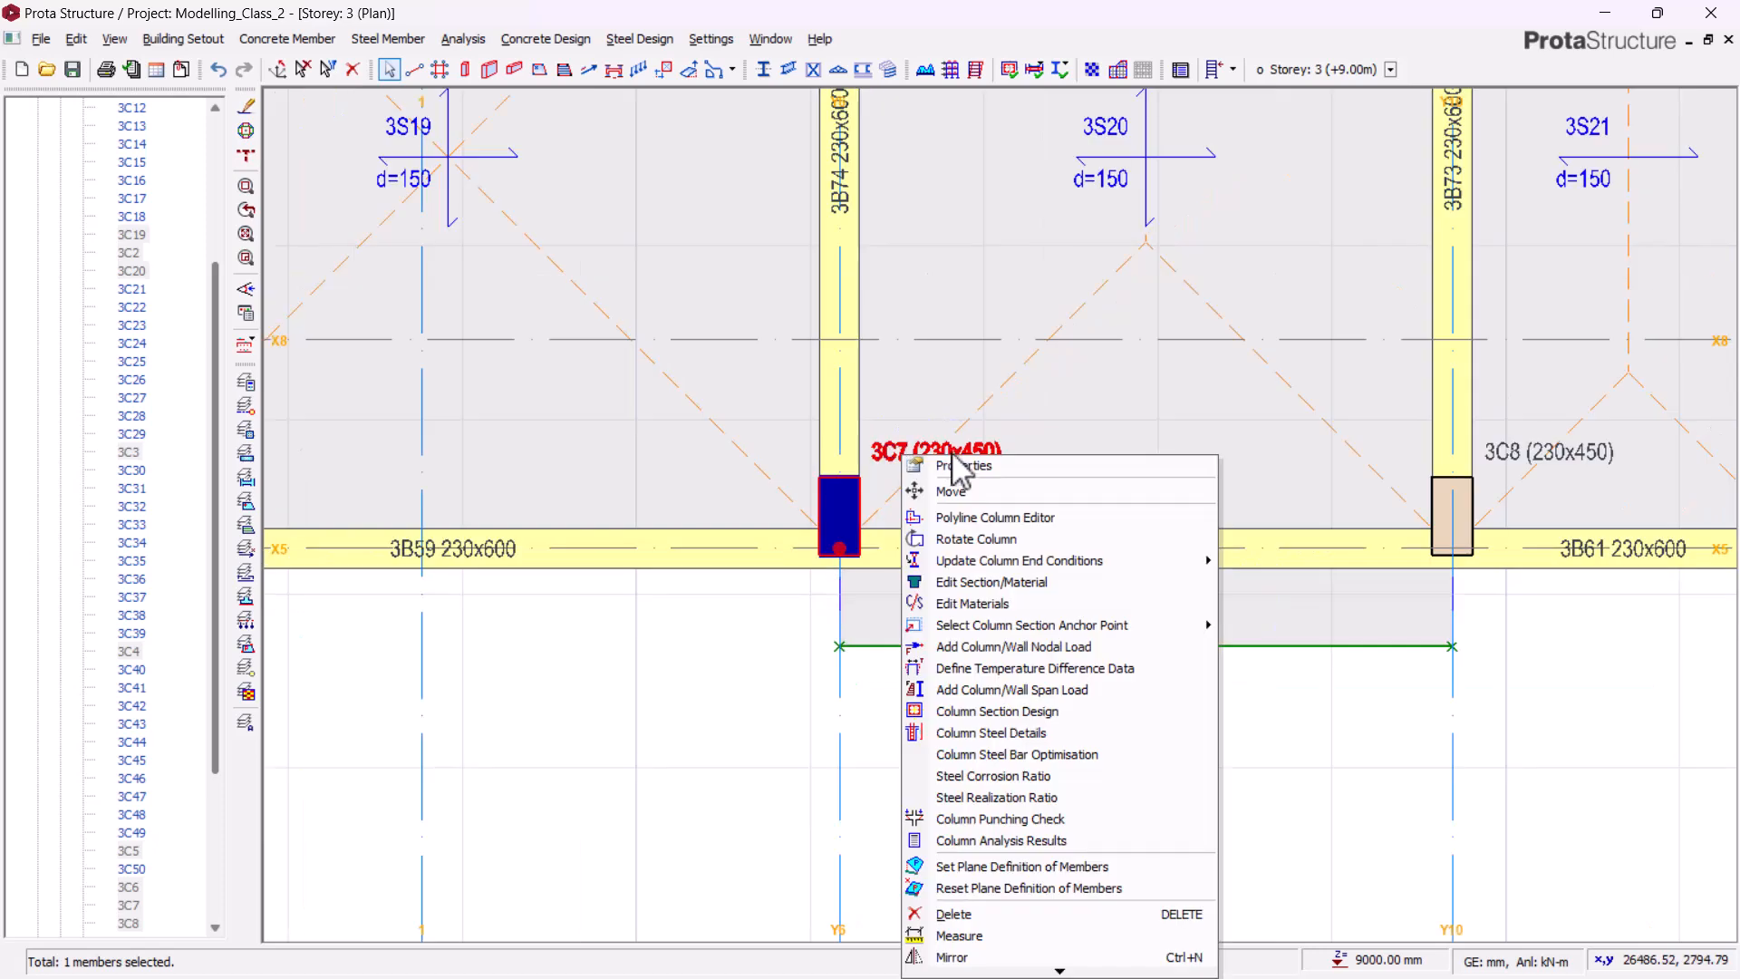
left_click(960, 467)
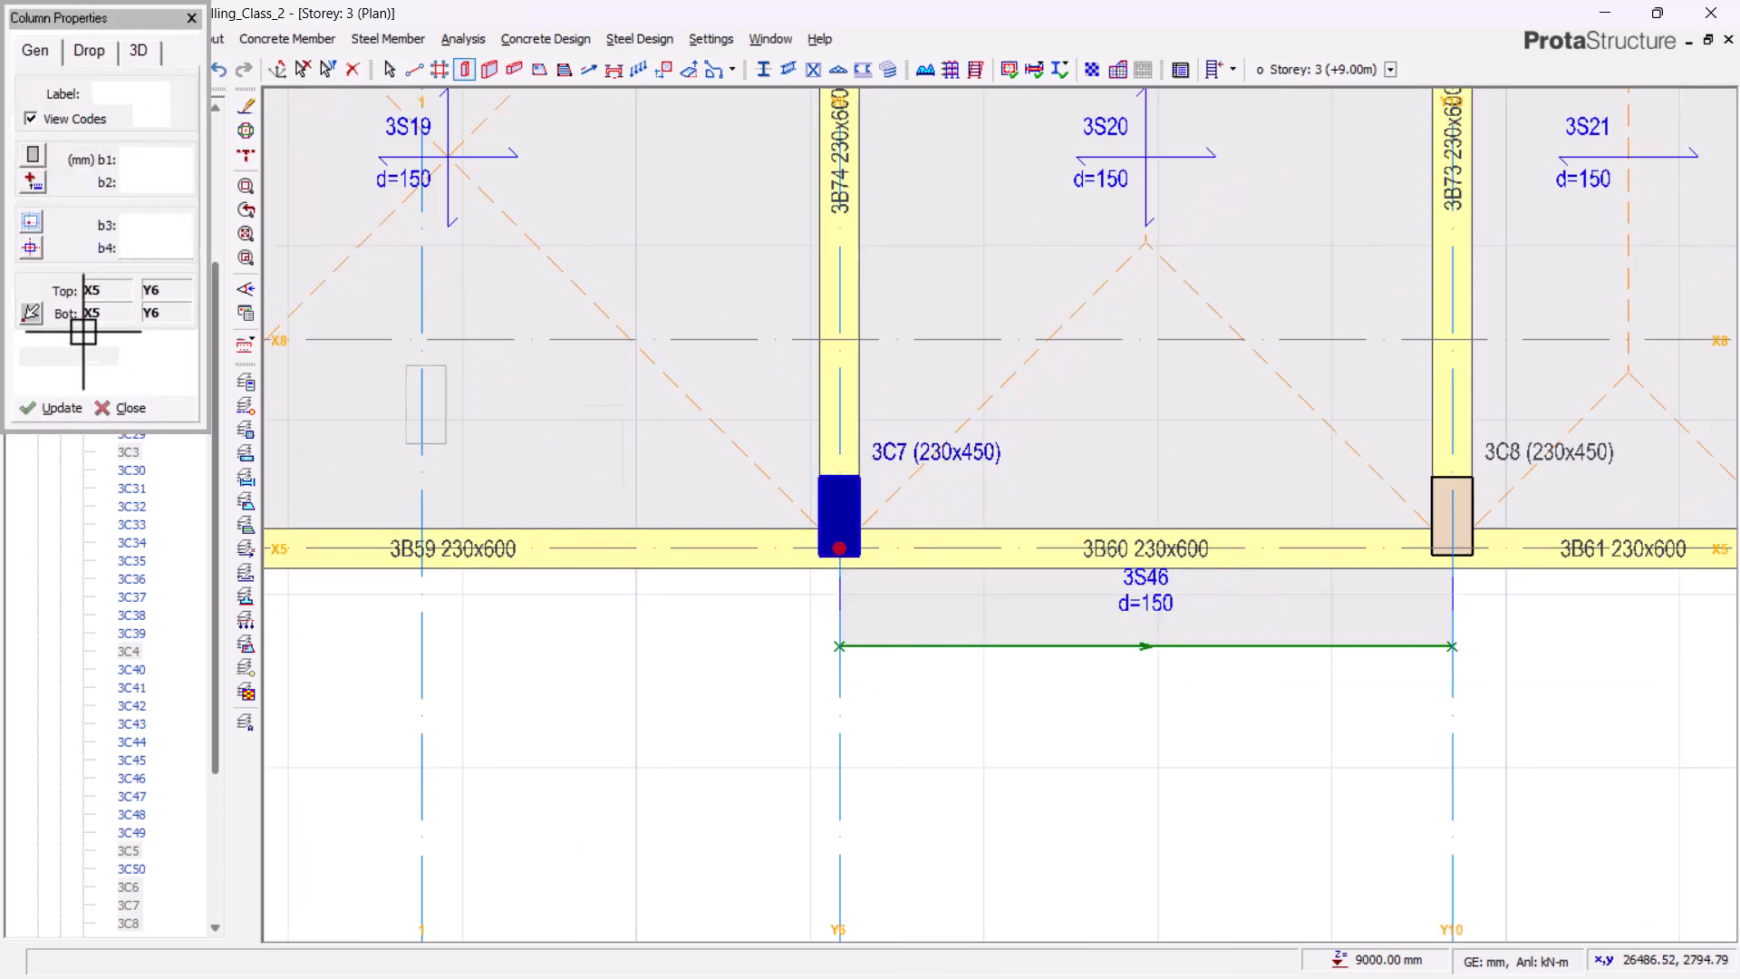
- Set the e2 eccentricity of column 3C7 to 115 mm, update it and close its properties
double_click(169, 254)
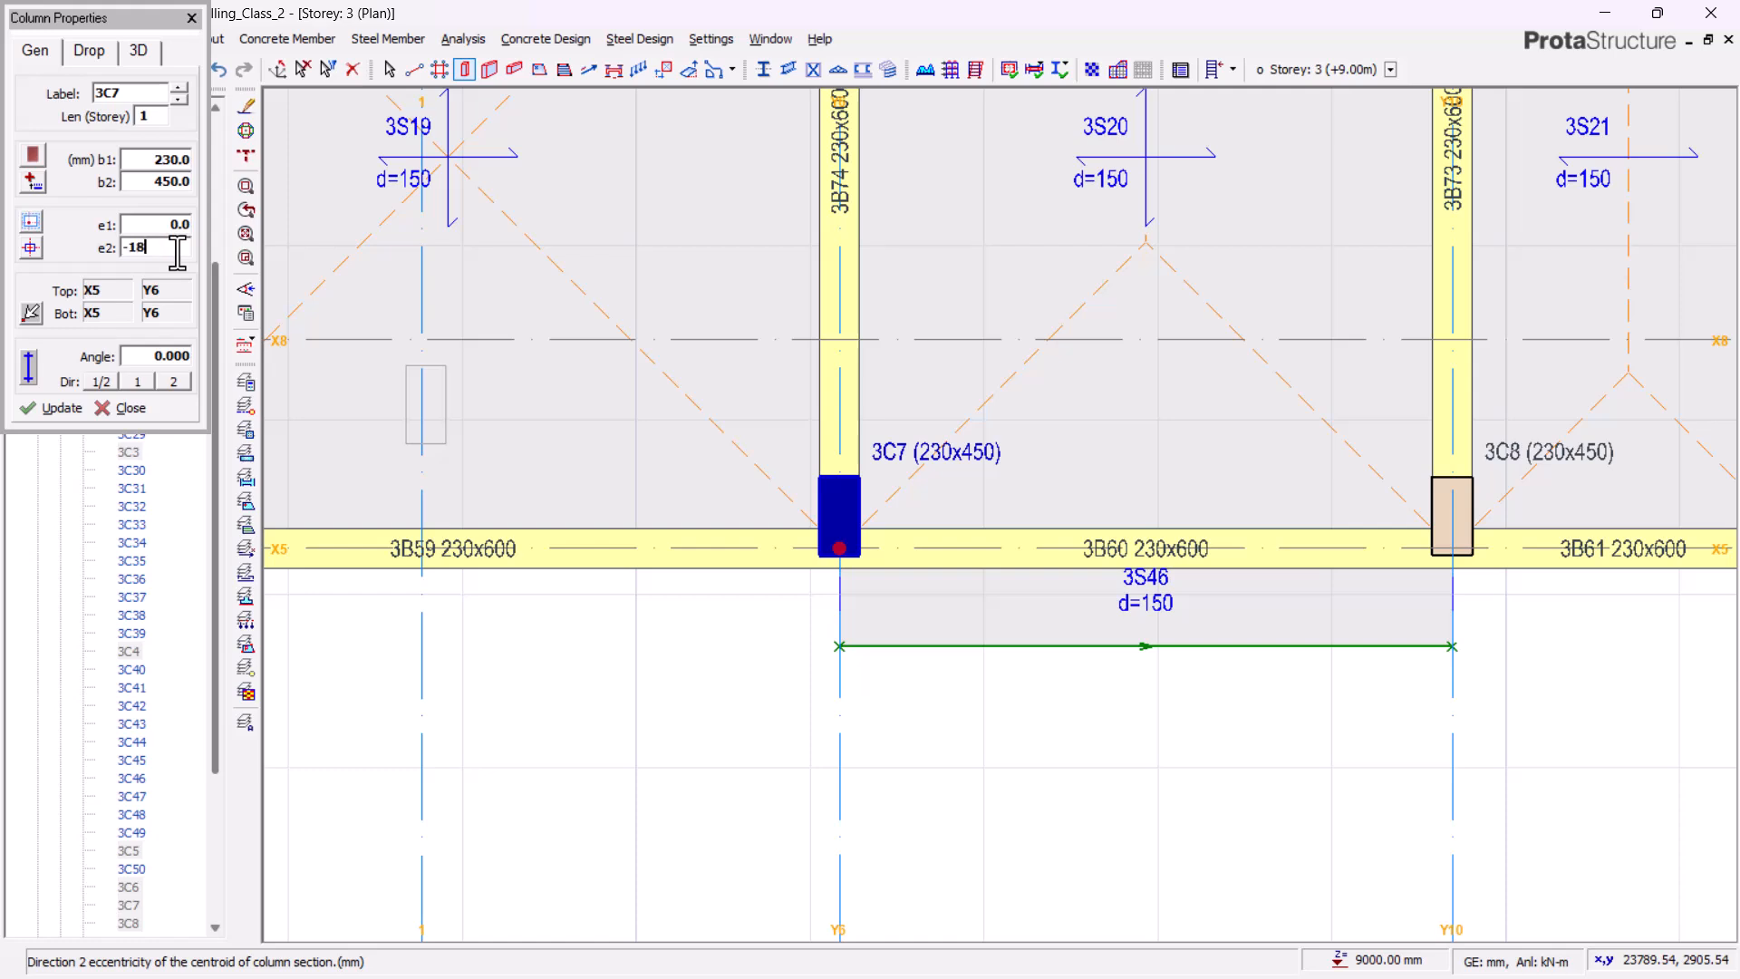
left_click(52, 413)
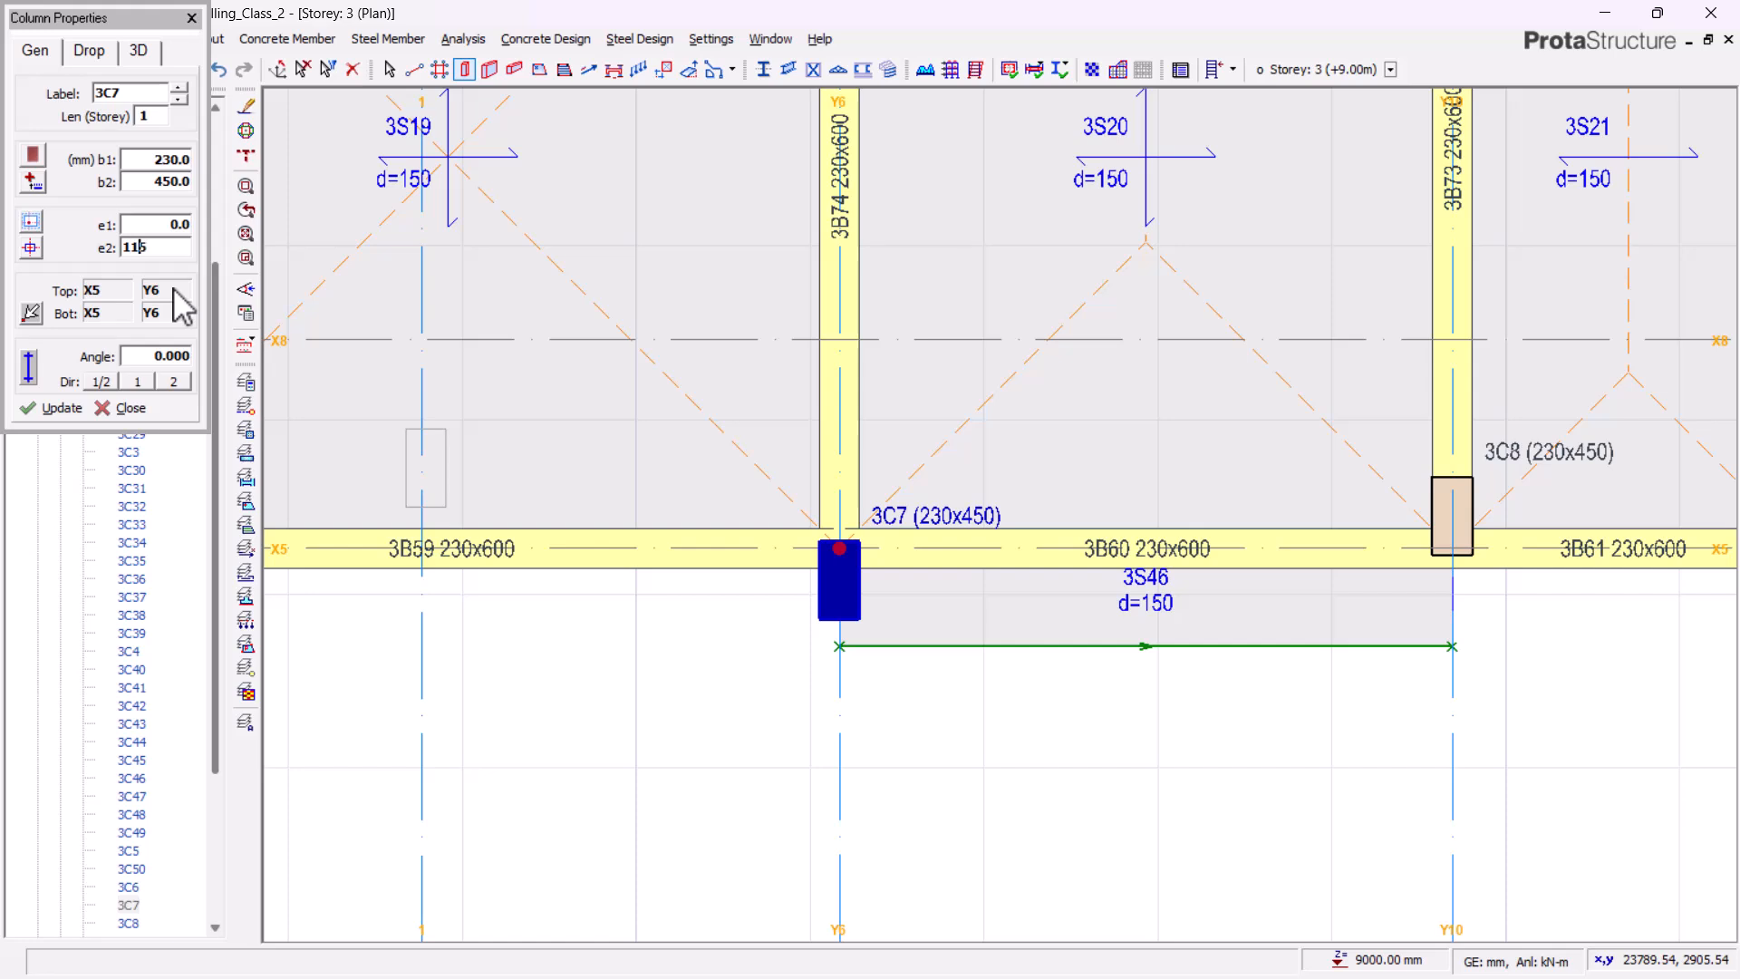
left_click(62, 409)
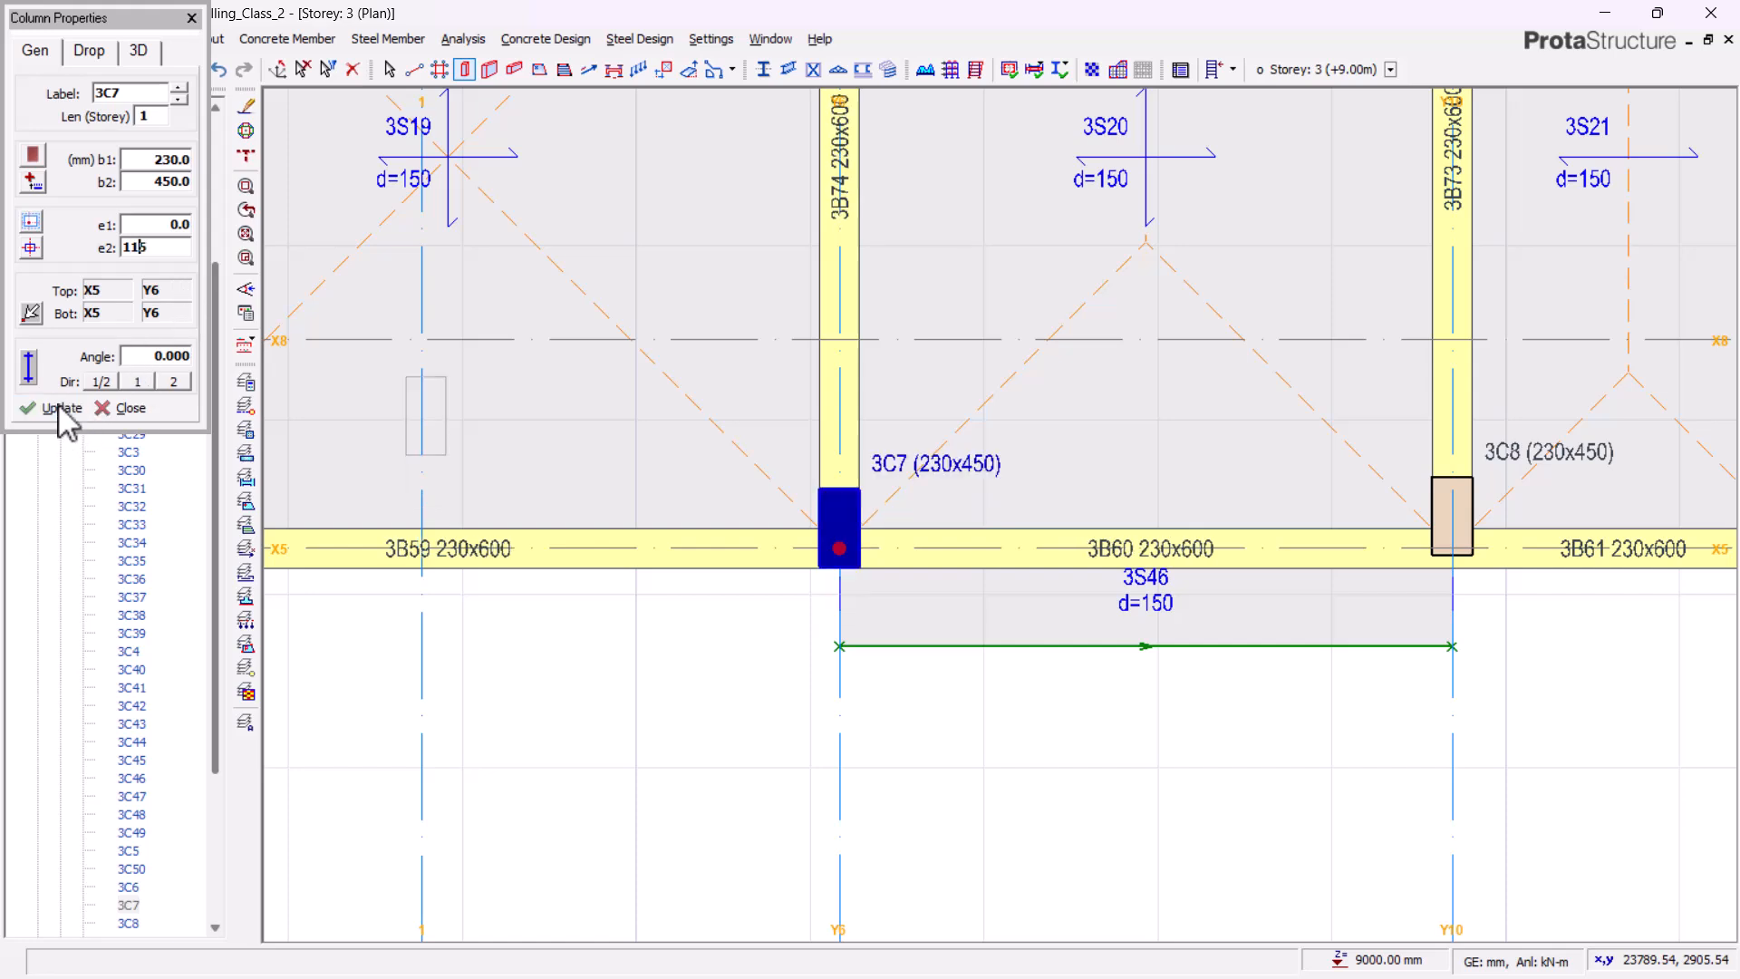
left_click(127, 408)
middle_click_drag(1370, 606, 856, 637)
left_click(1022, 486)
right_click(1023, 486)
left_click(610, 726)
left_click(610, 726)
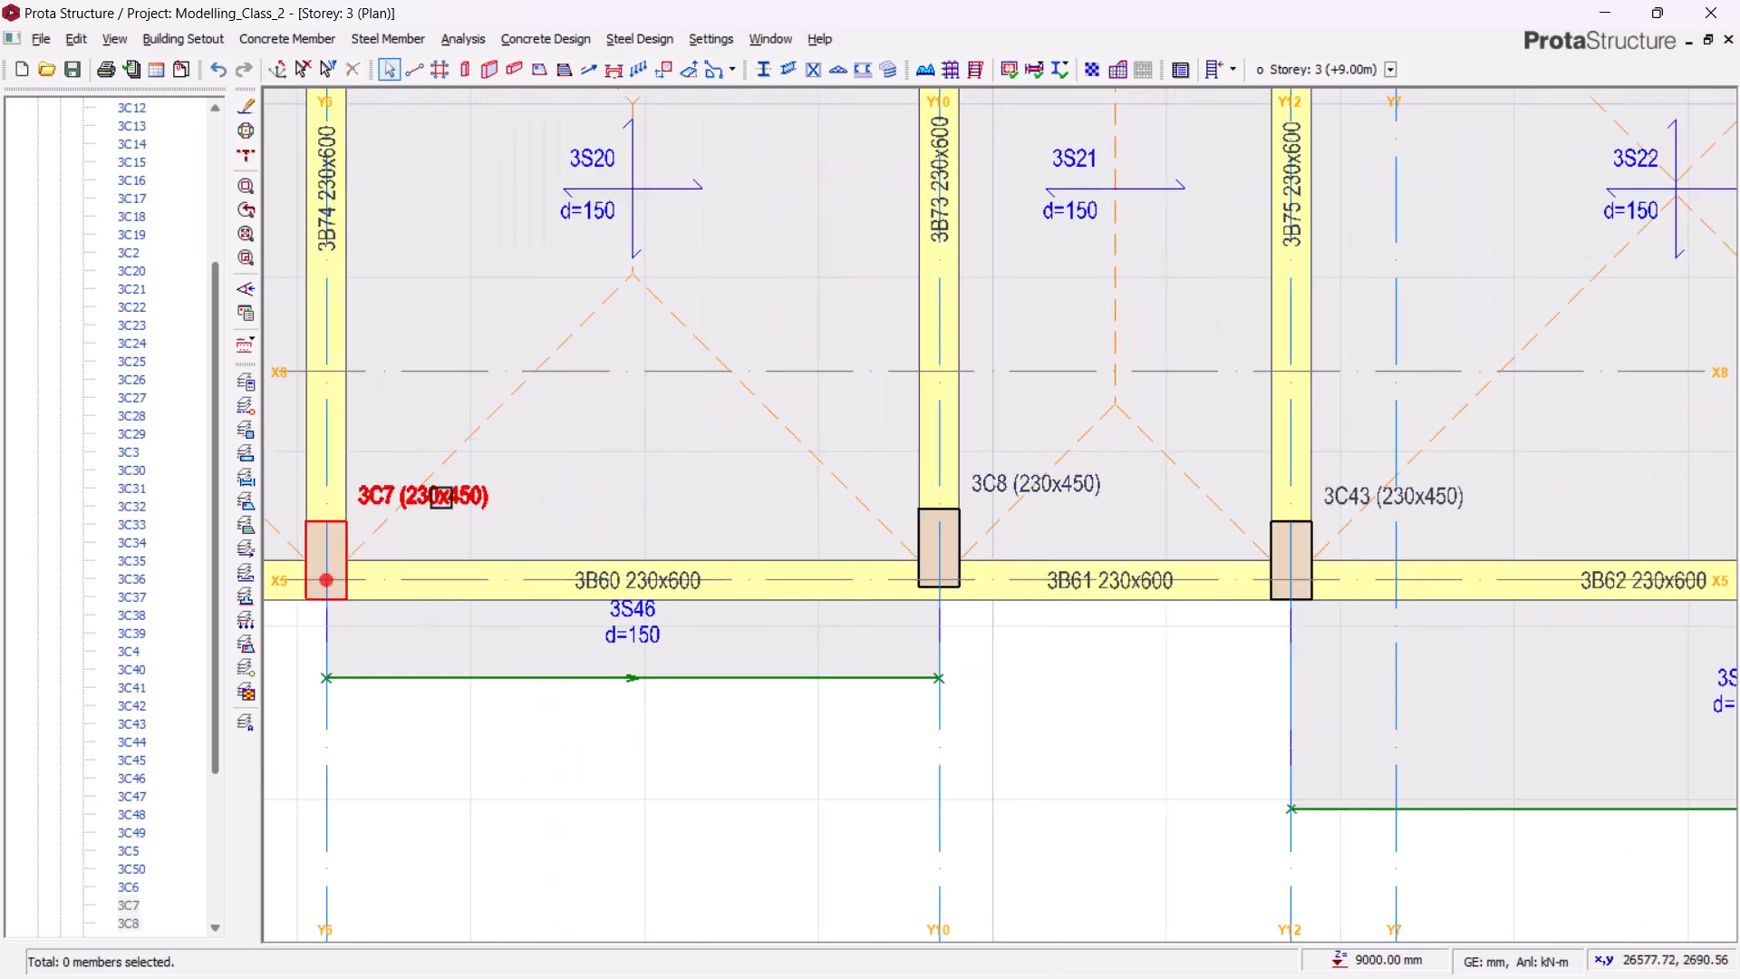
- Select columns 3C5, 3C6, 3C7 and 3C8 together on axis X5
left_click(492, 511)
left_click(1071, 486)
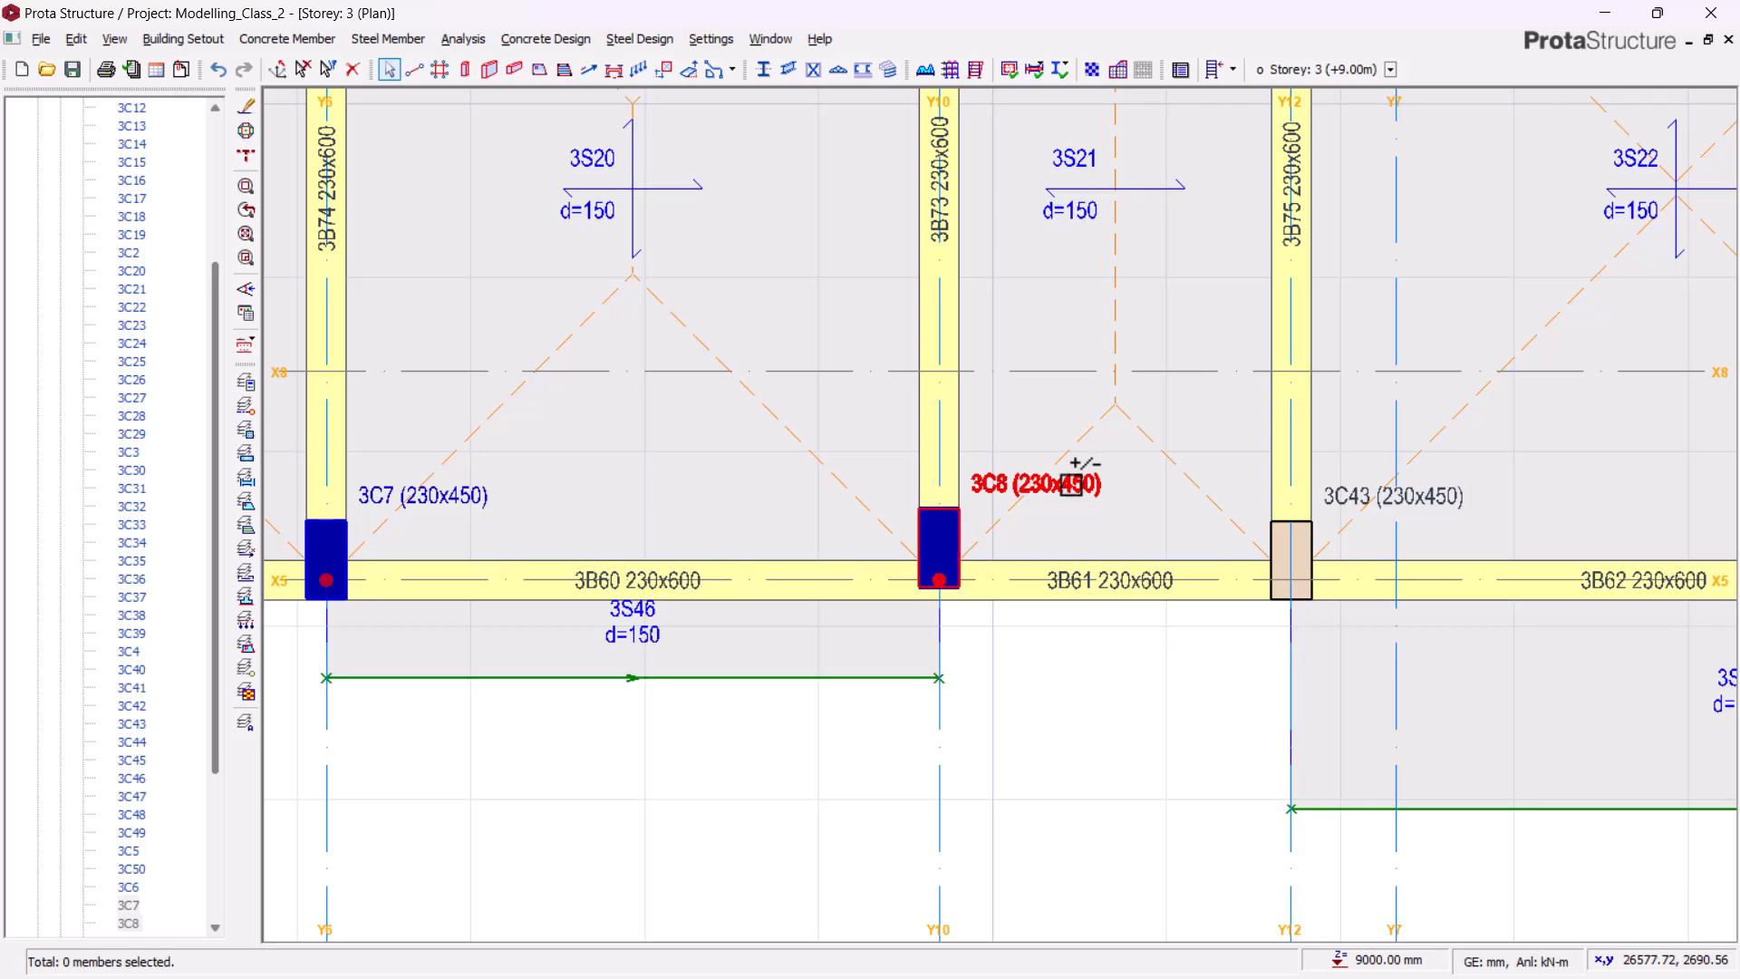
scroll(1305, 580, "down", 6)
middle_click_drag(934, 675, 1282, 656)
middle_click_drag(706, 654, 1067, 652)
scroll(788, 524, "up", 6)
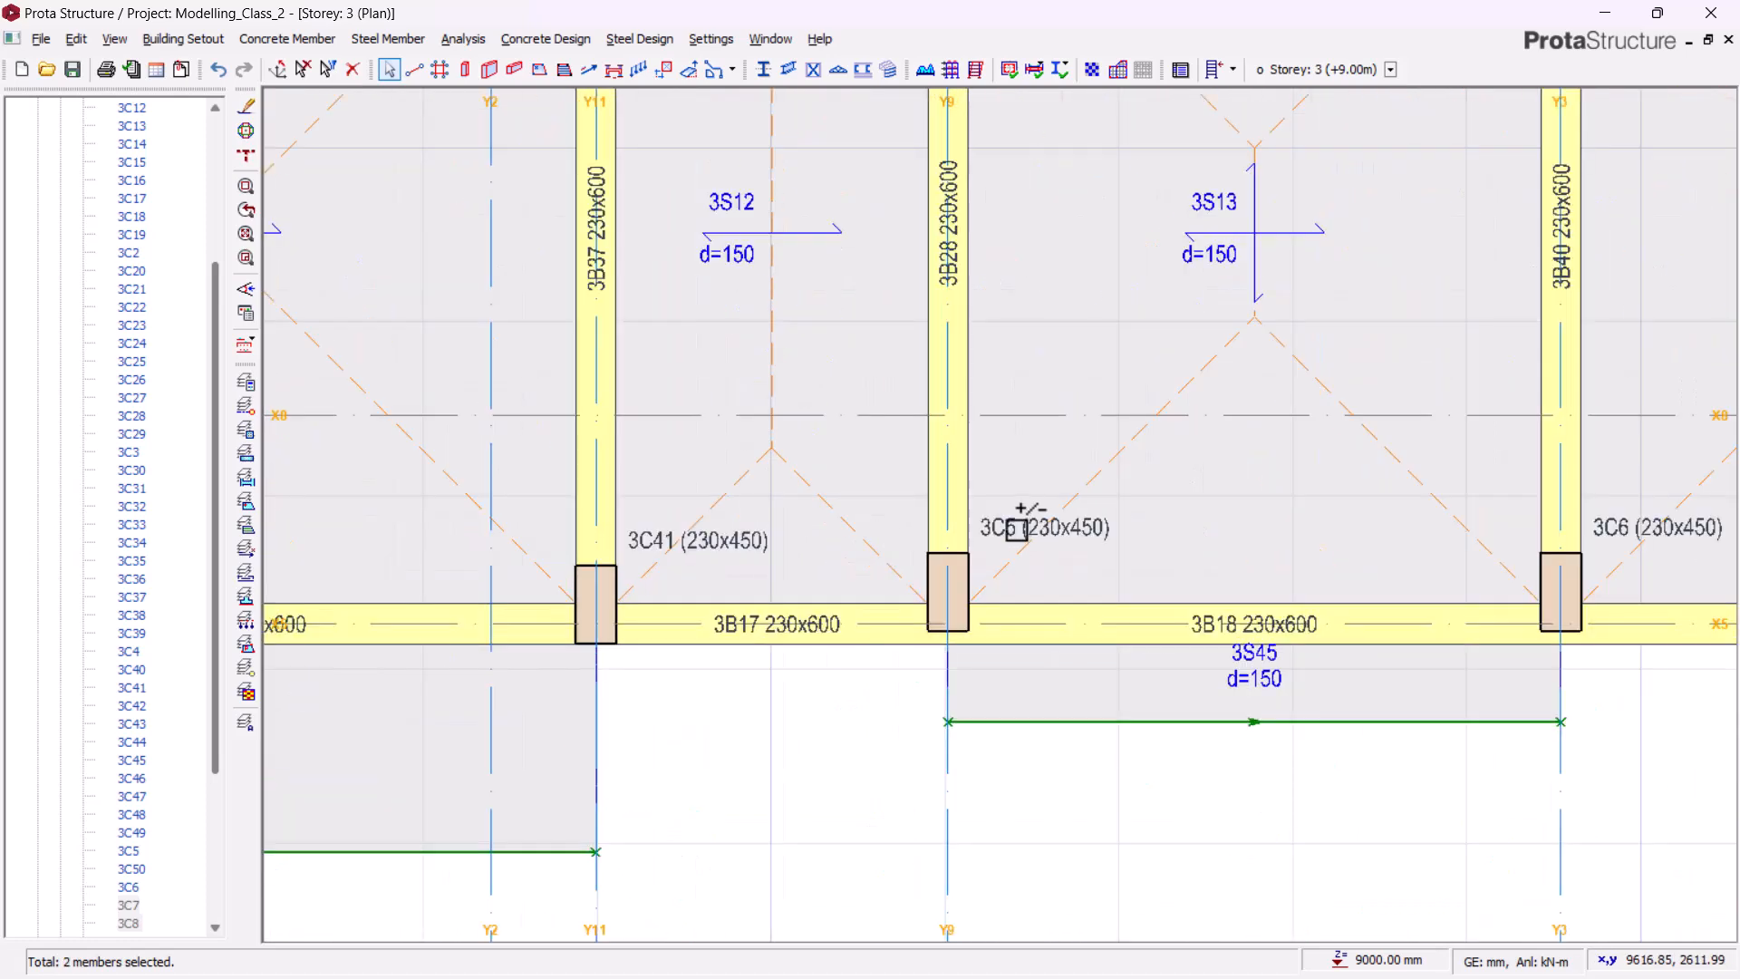
left_click(1017, 528)
scroll(797, 612, "down", 3)
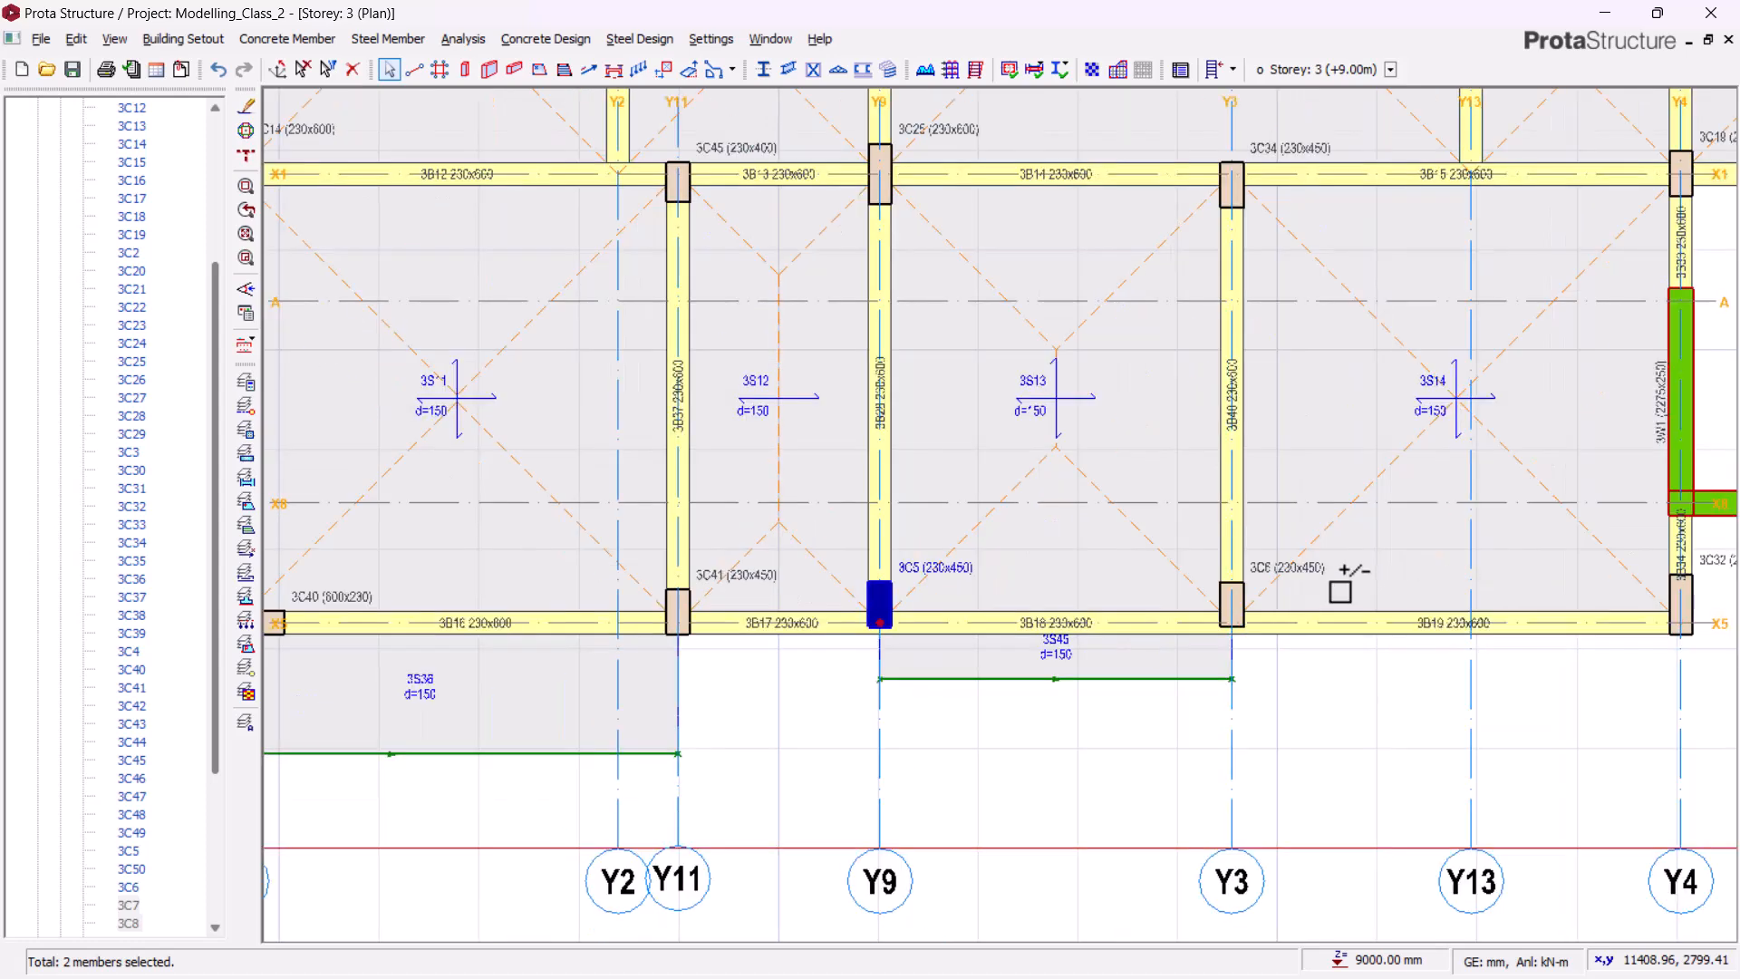
- Set e2 to 115 mm for columns 3C5, 3C6, 3C7 and 3C8 together in the Column Table and close it
right_click(1313, 572)
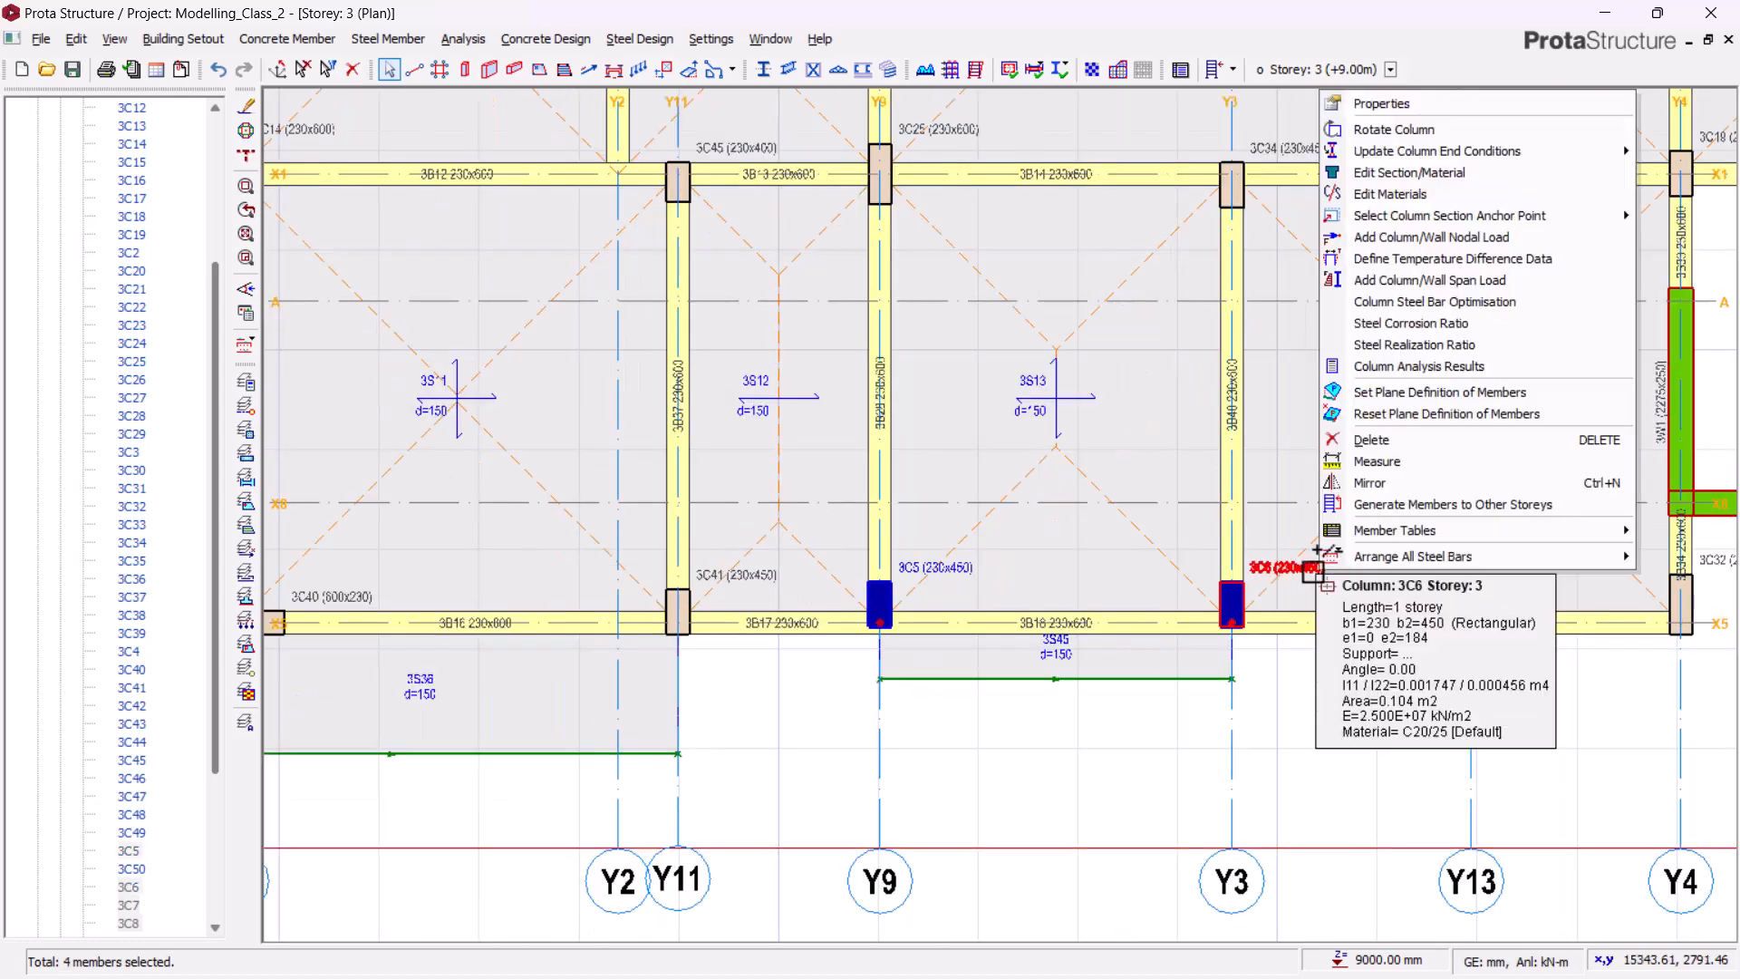
left_click(1397, 105)
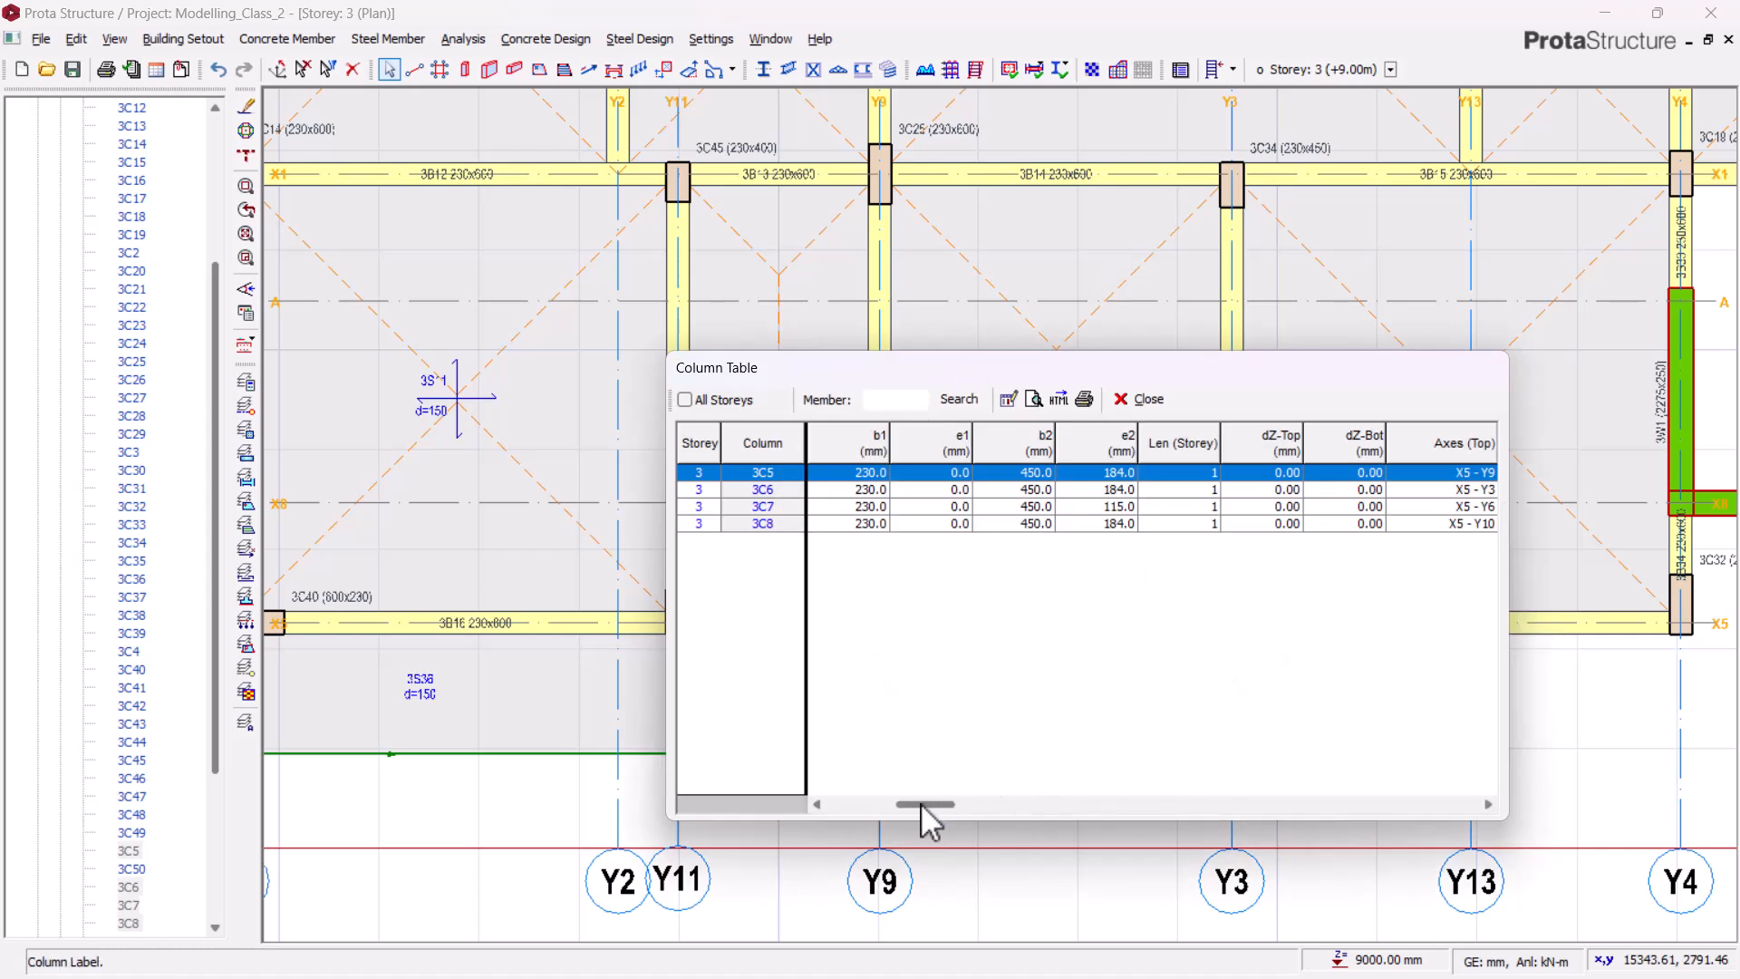
left_click_drag(921, 804, 928, 804)
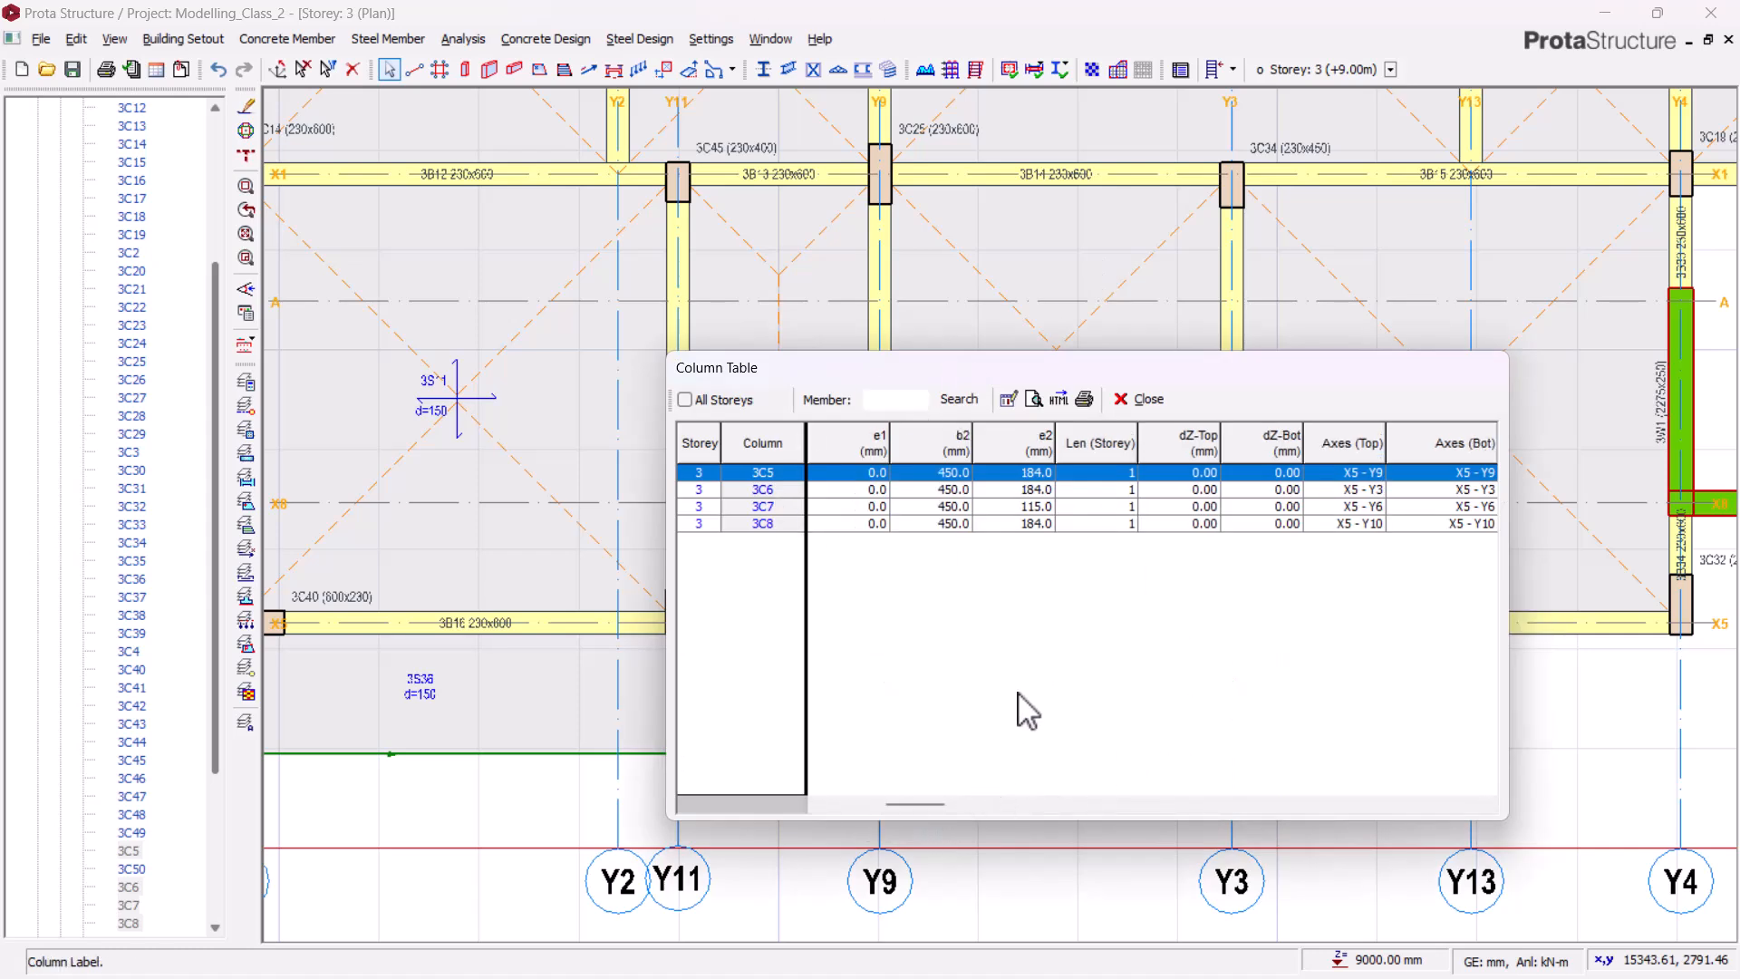
left_click(1037, 446)
left_click(1007, 399)
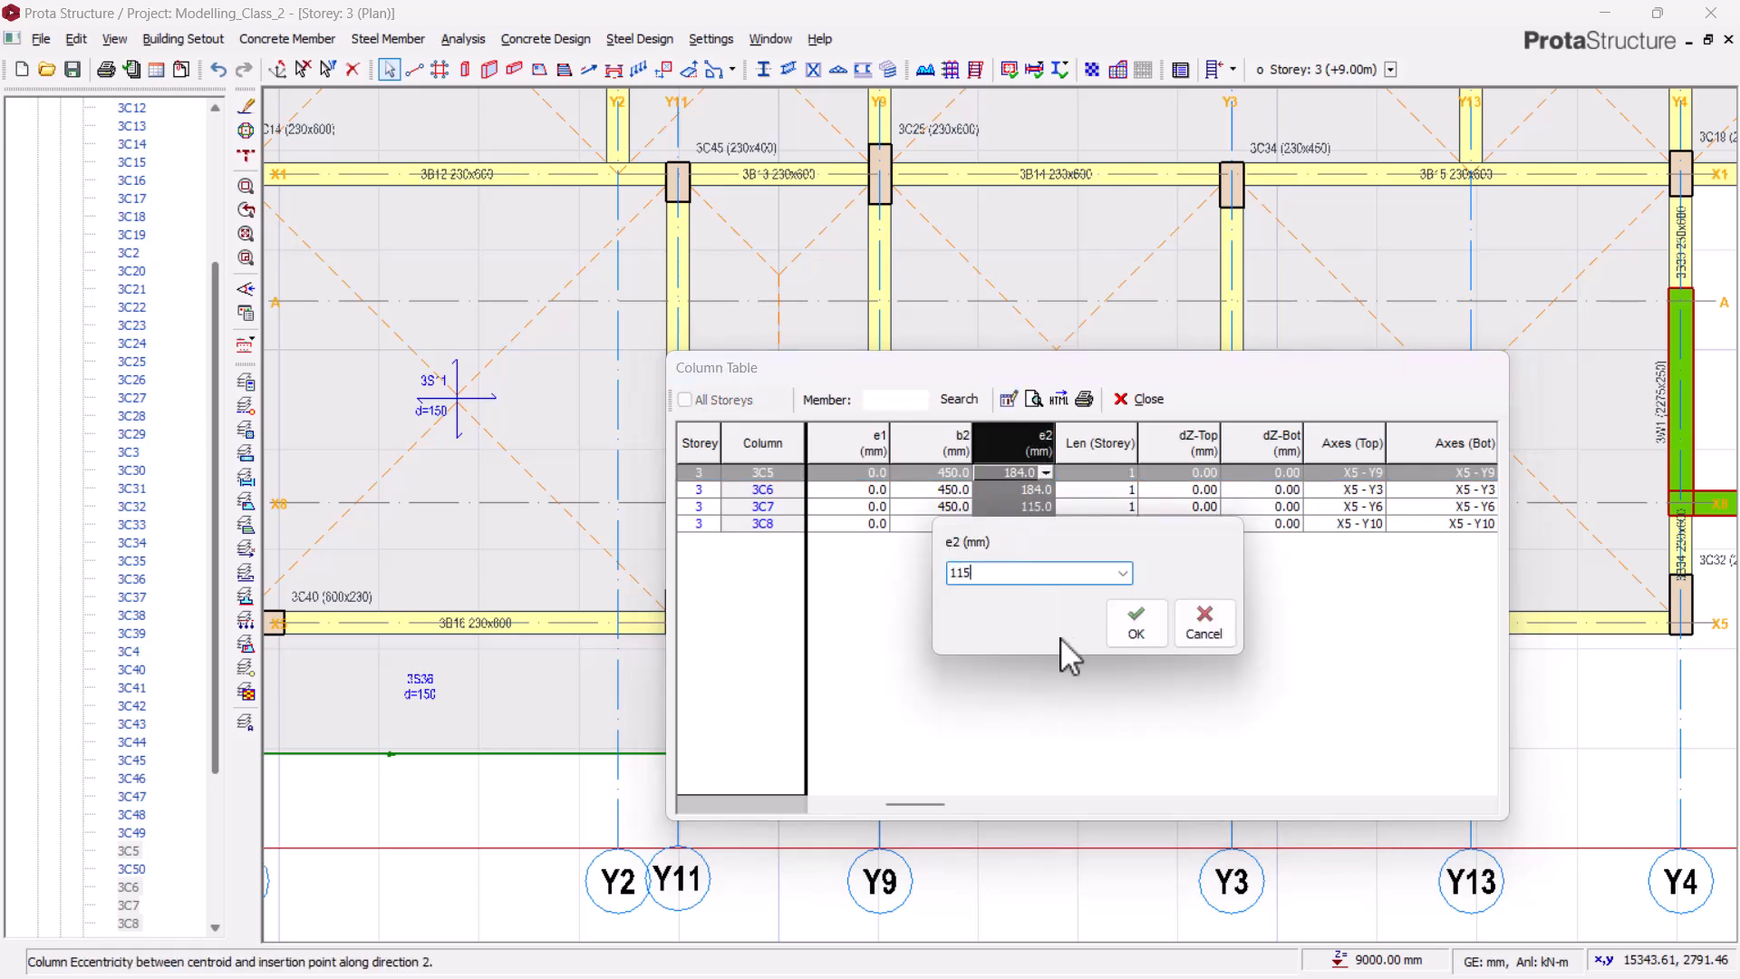
left_click(1139, 625)
left_click(1144, 399)
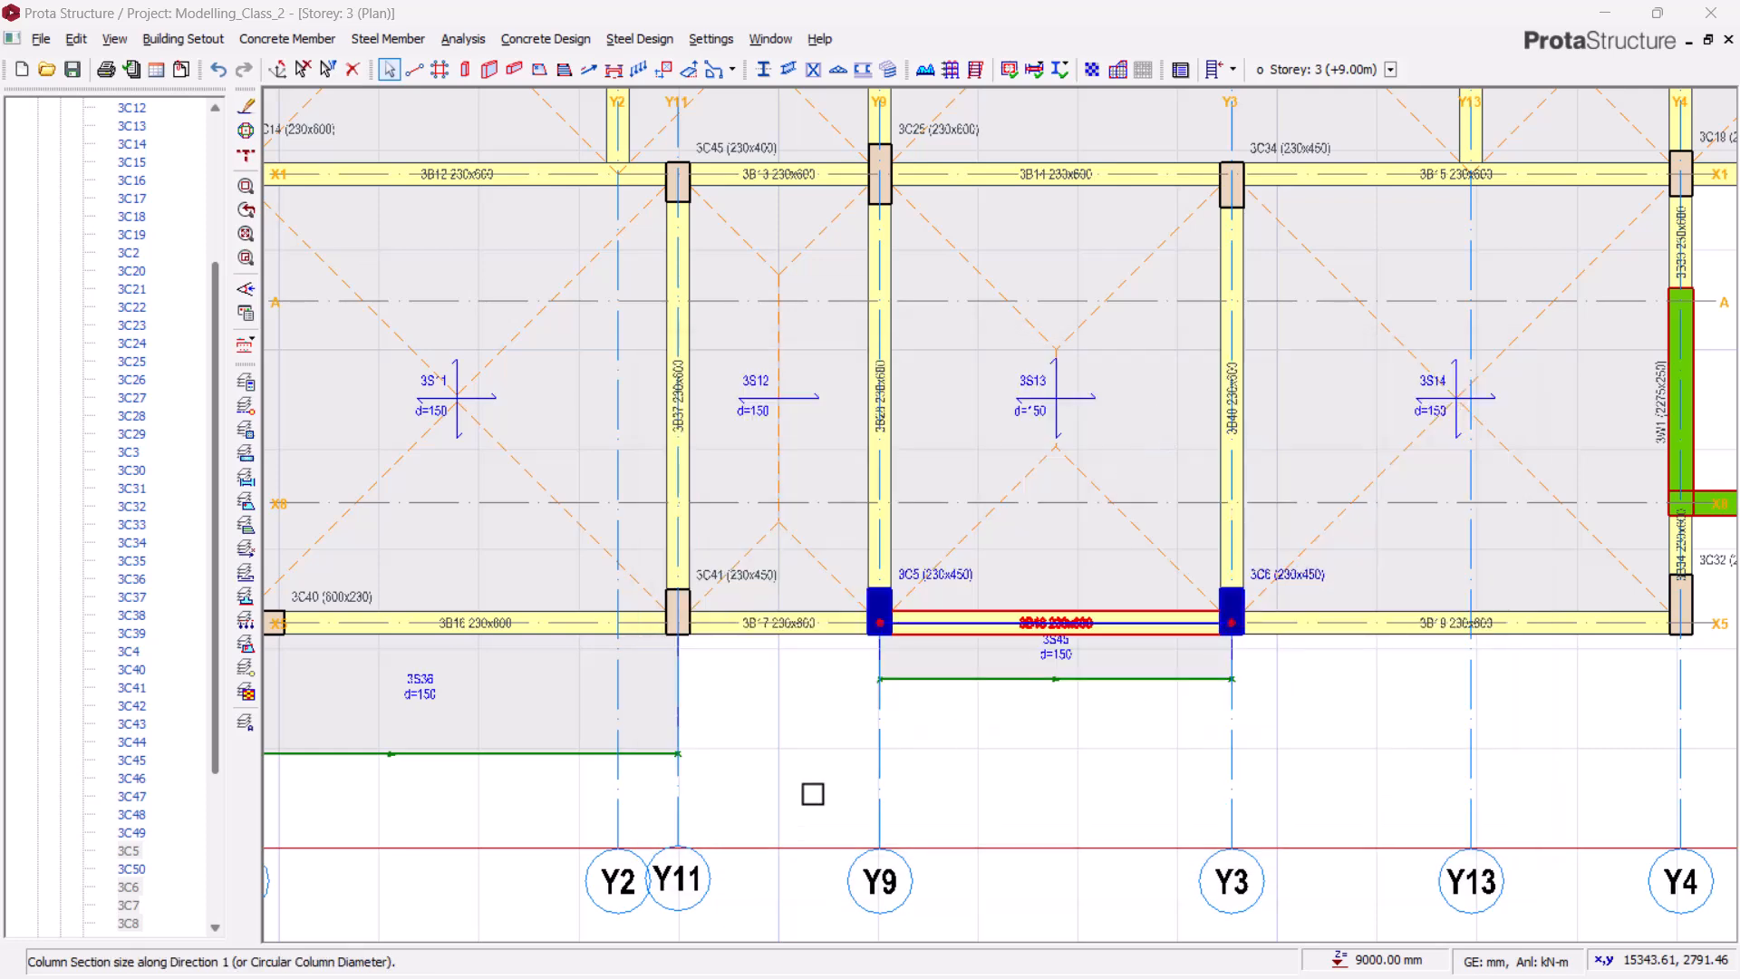
- Select columns 3C2 and 3C1 on axis X7 at axes Y3 and Y9
scroll(938, 653, "up", 2)
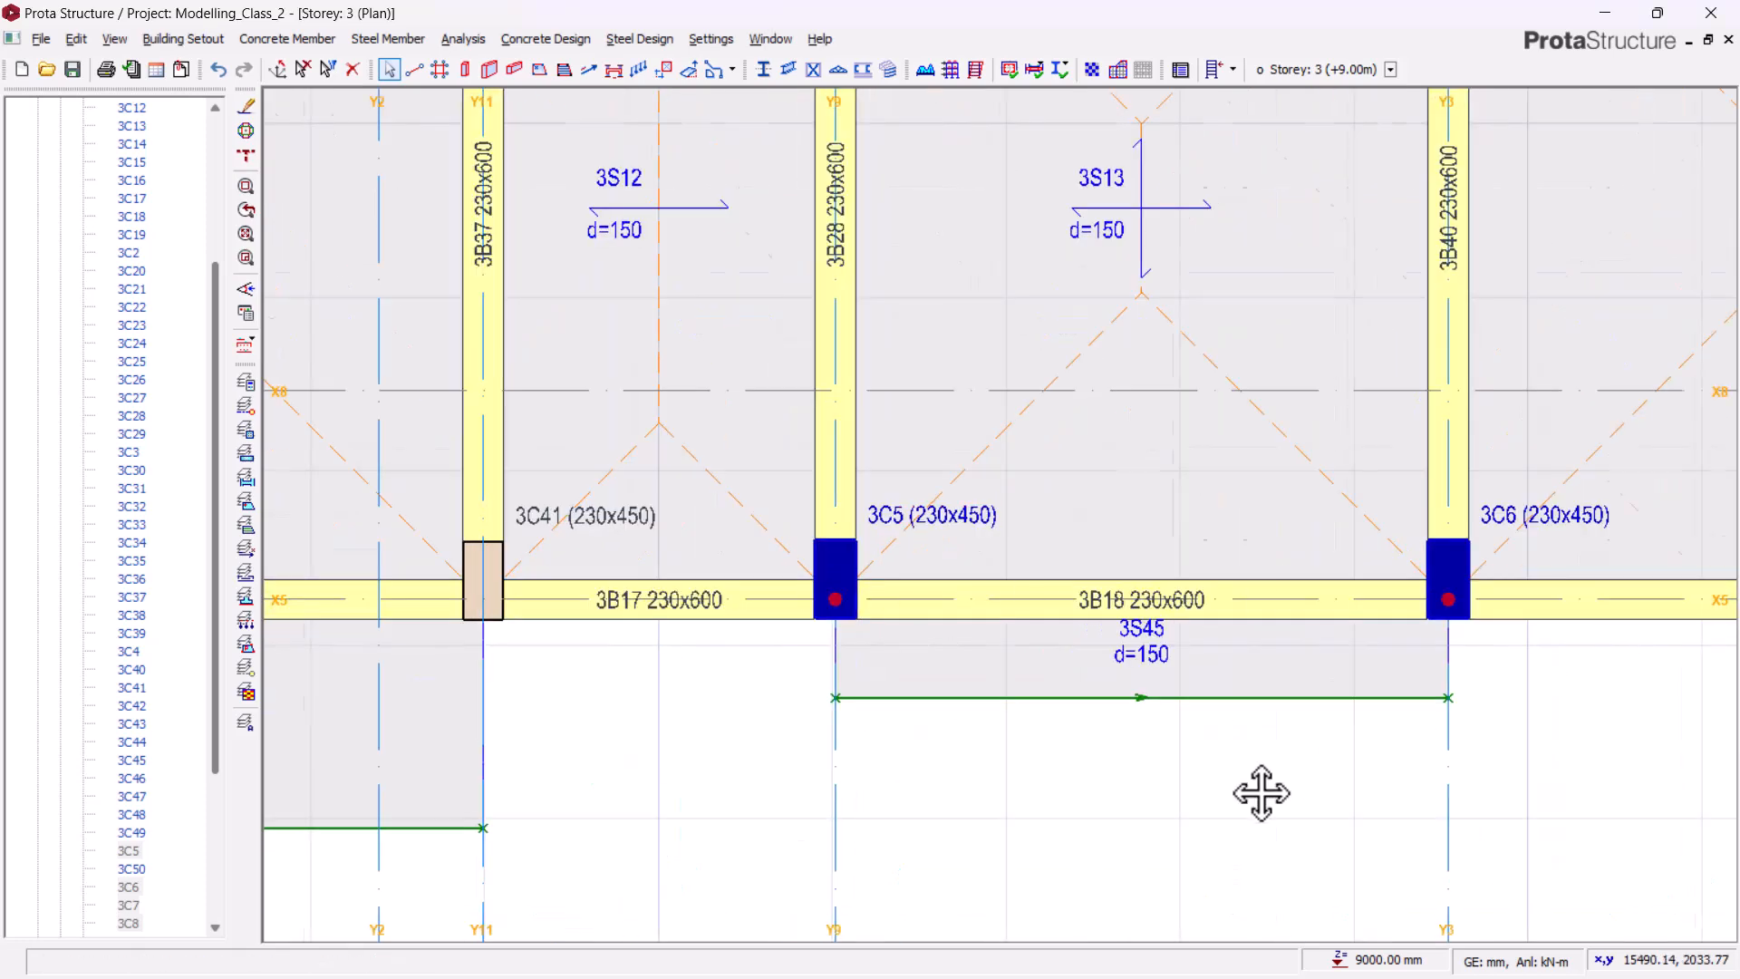
scroll(1279, 815, "down", 3)
scroll(1248, 851, "down", 1)
middle_click_drag(1182, 423, 1037, 942)
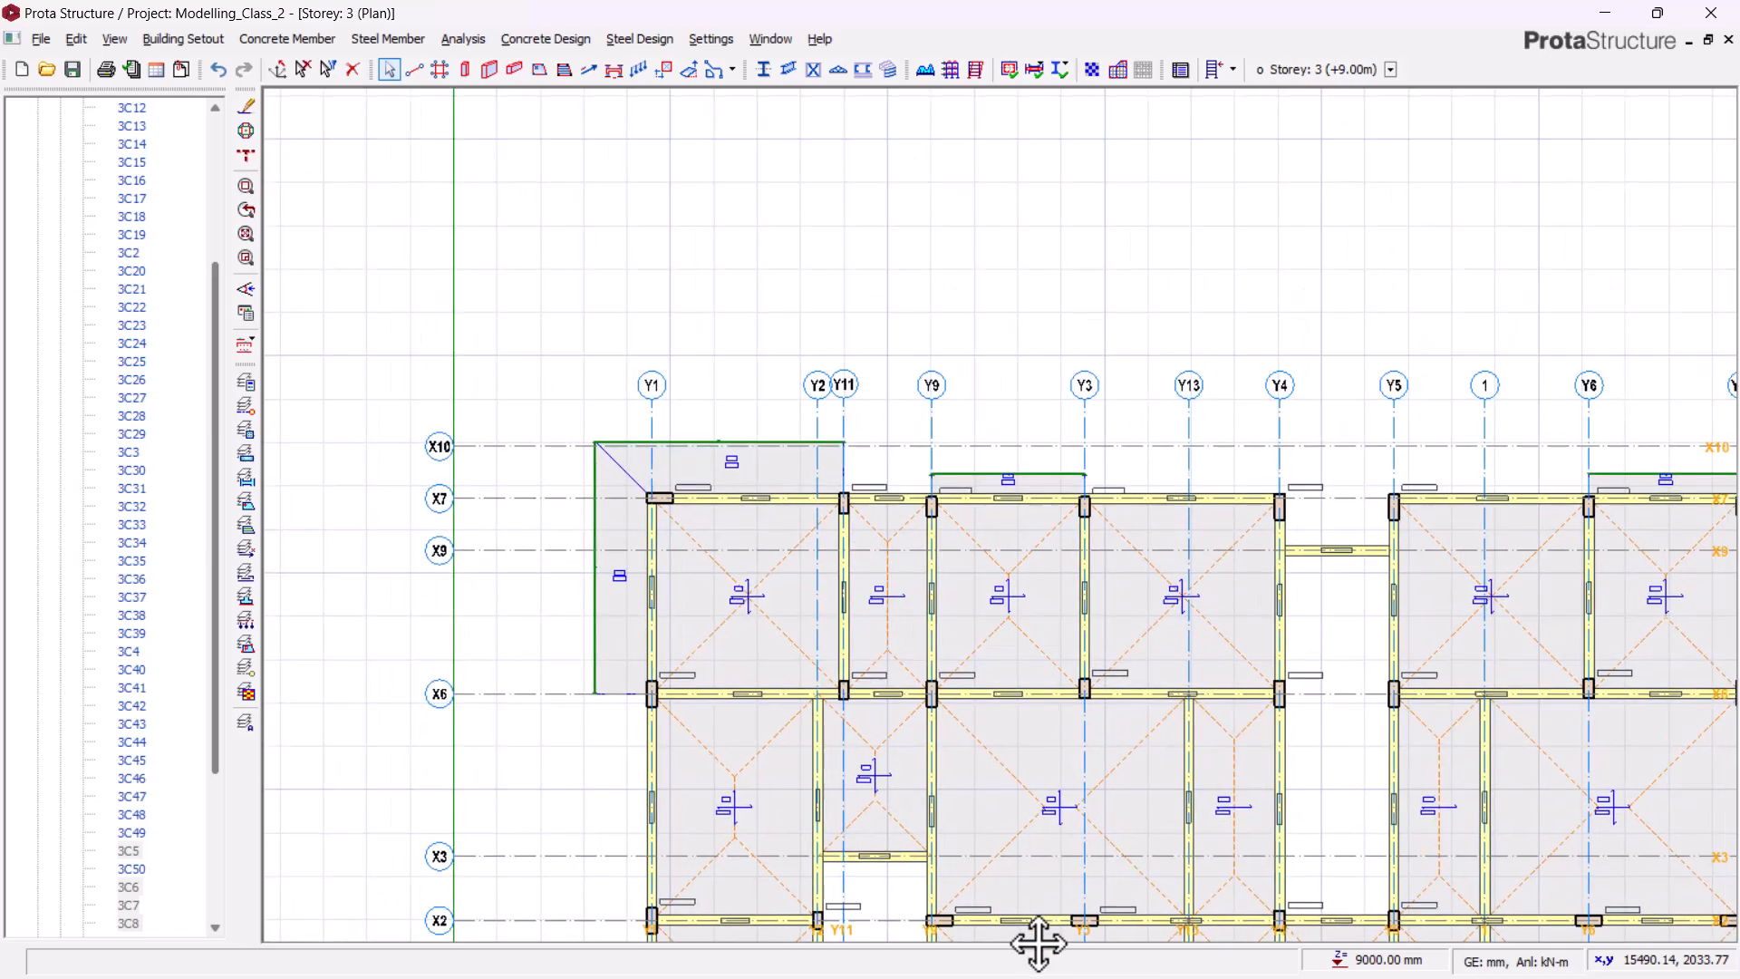
scroll(1134, 470, "up", 1)
scroll(1386, 571, "up", 1)
scroll(933, 497, "up", 3)
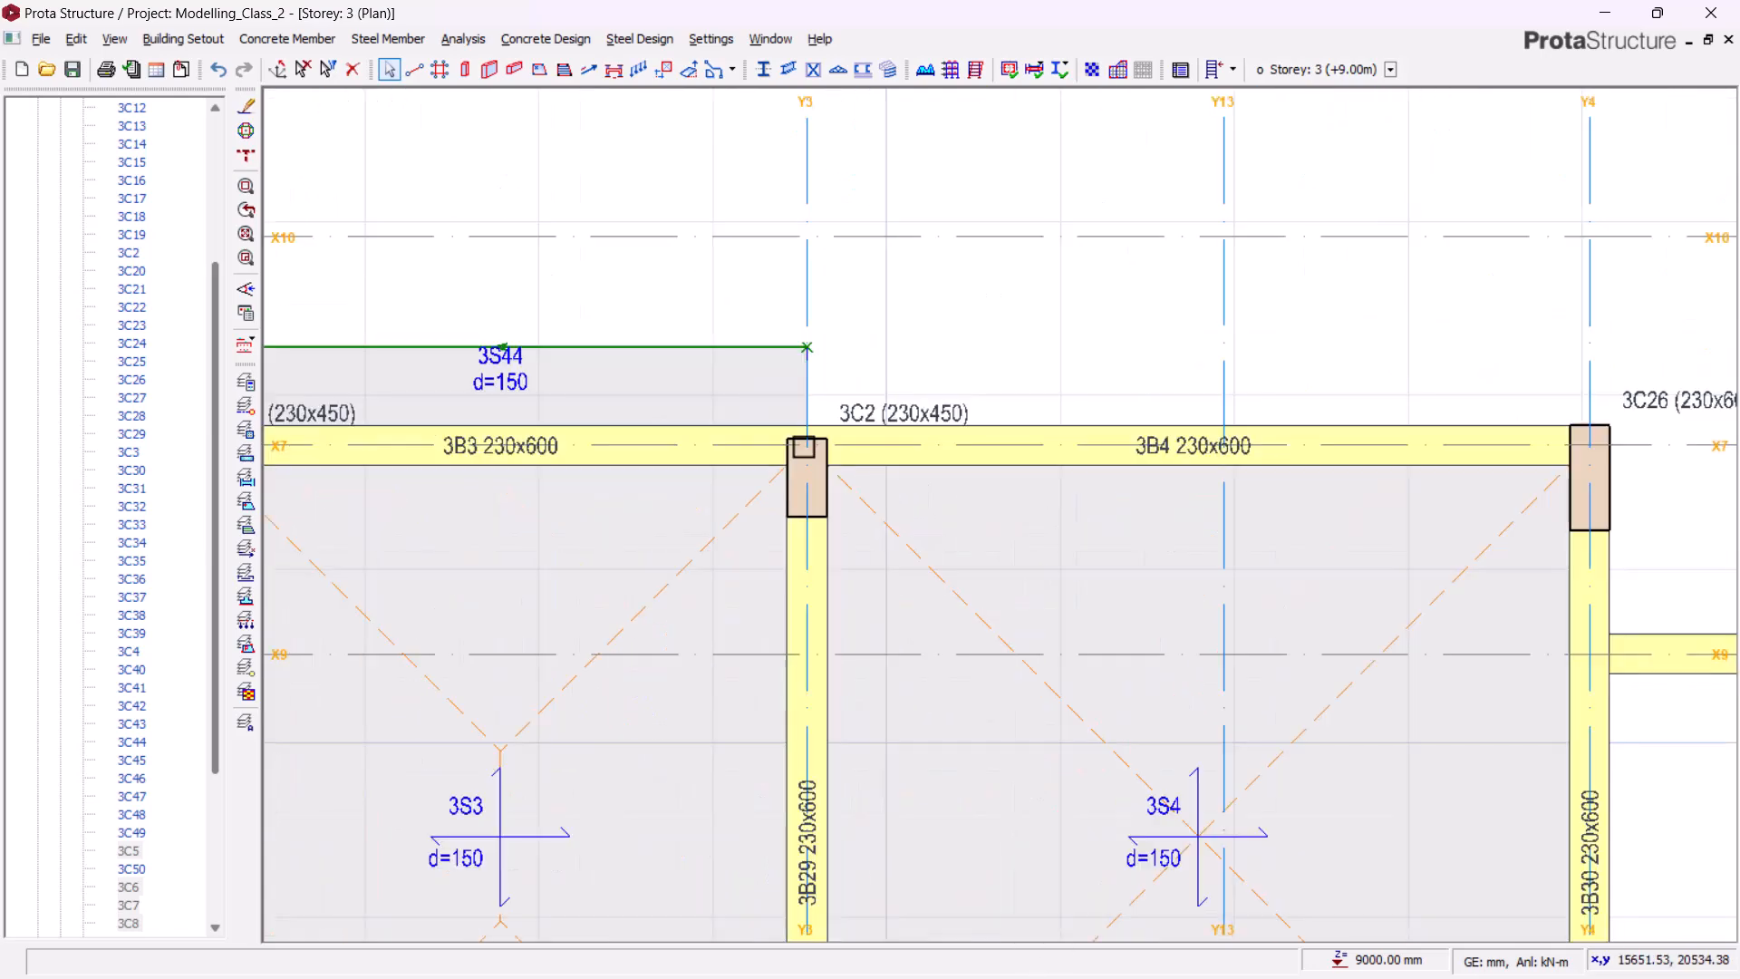
left_click(1219, 438)
scroll(1324, 451, "down", 3)
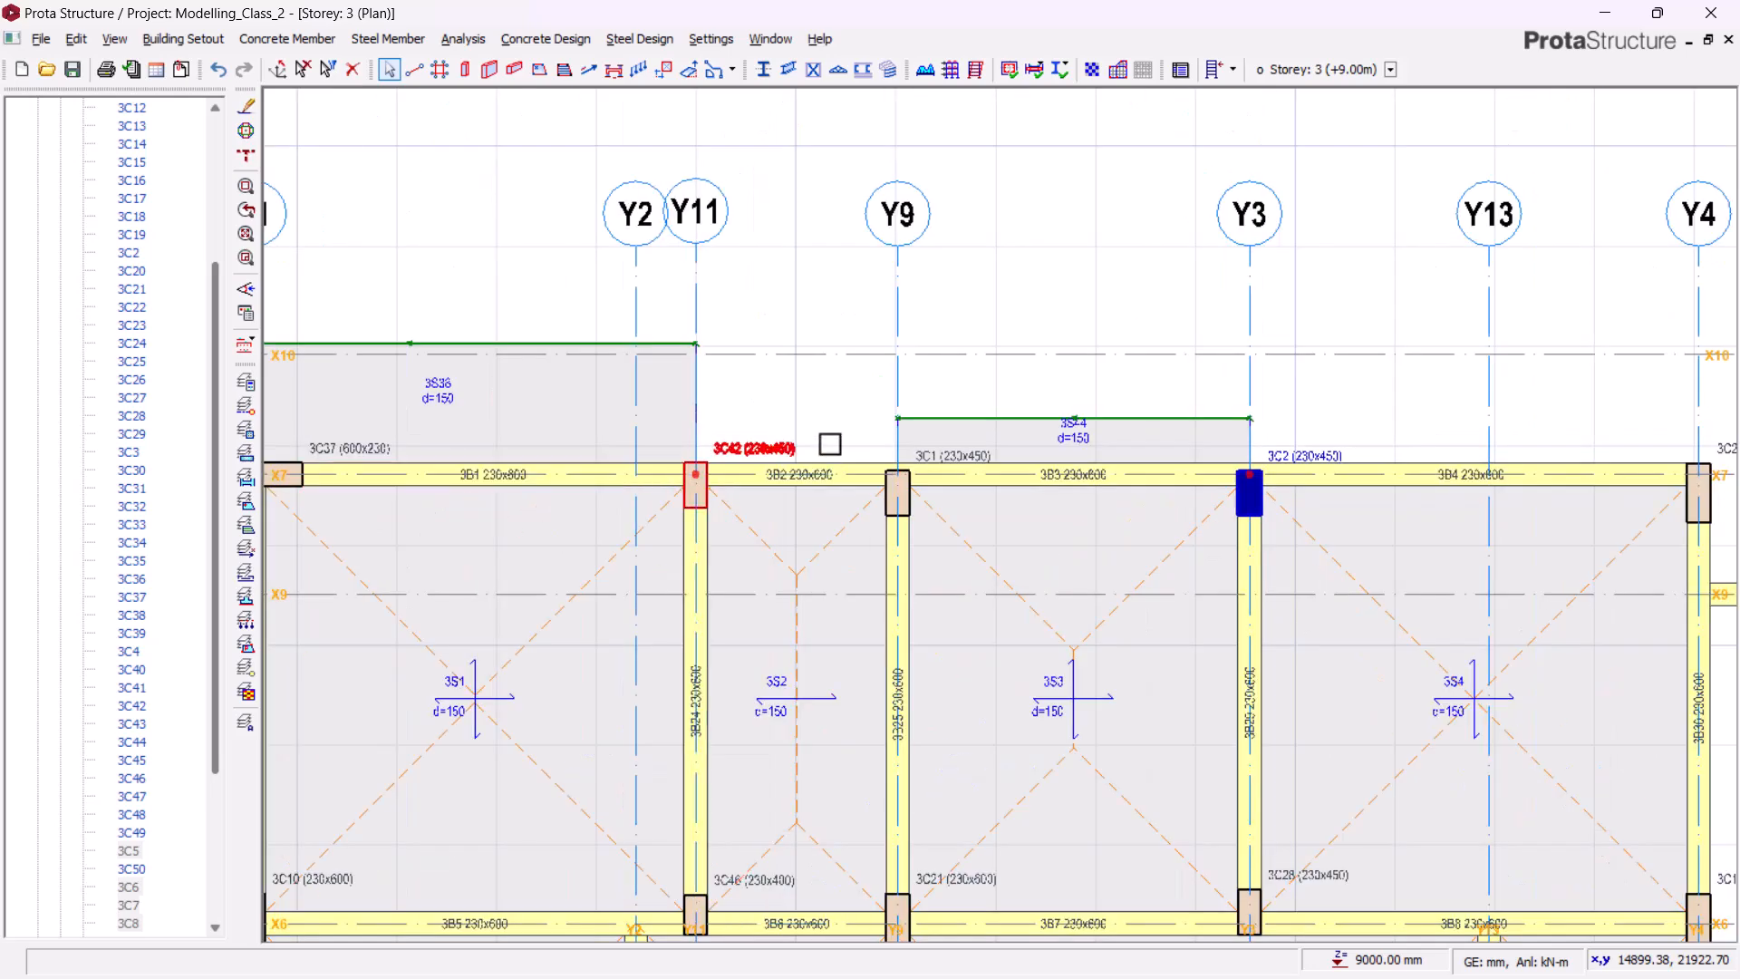
scroll(832, 439, "up", 1)
left_click(998, 450, "ctrl")
scroll(780, 549, "down", 3)
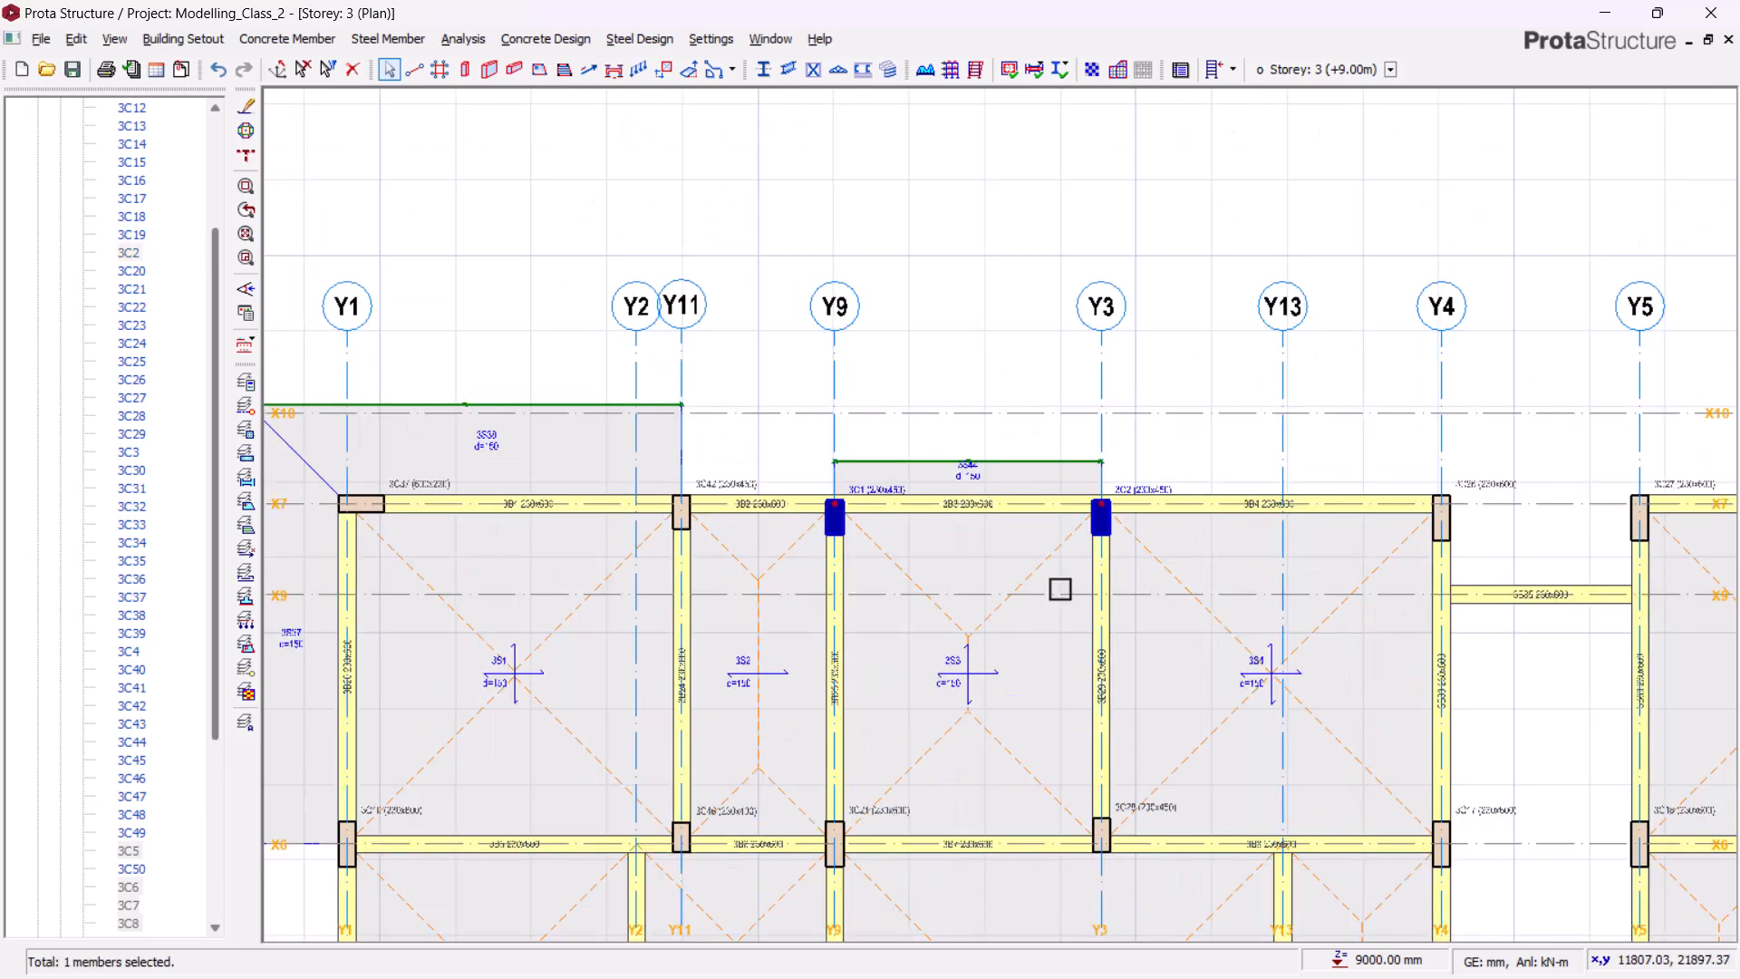
- Add column 3C3 at axes X7 and Y6 to the selection and open the Column Table for the selected columns
middle_click_drag(1428, 548, 1088, 657)
scroll(1150, 642, "up", 1)
middle_click_drag(1406, 666, 996, 635)
scroll(1061, 582, "up", 4)
left_click(995, 544, "ctrl")
right_click(951, 319)
left_click(1022, 331)
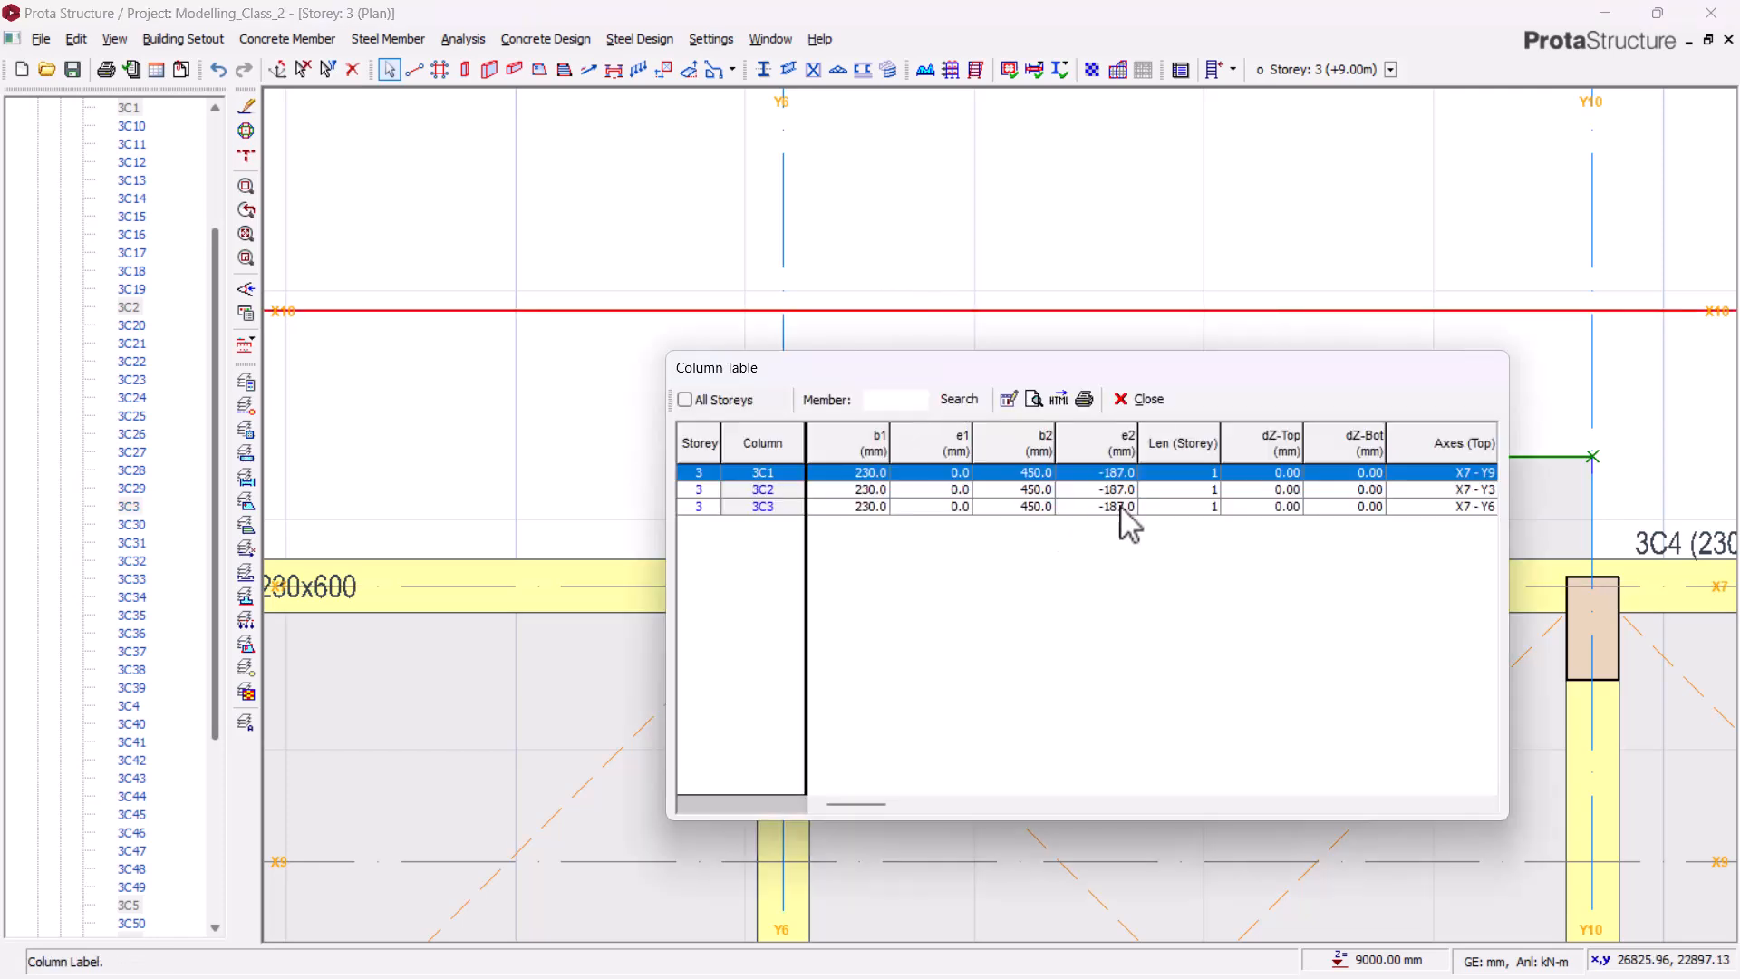
- Change the e2 eccentricity of columns 3C1, 3C2 and 3C3 together in the column table
left_click(1120, 439)
left_click(1008, 399)
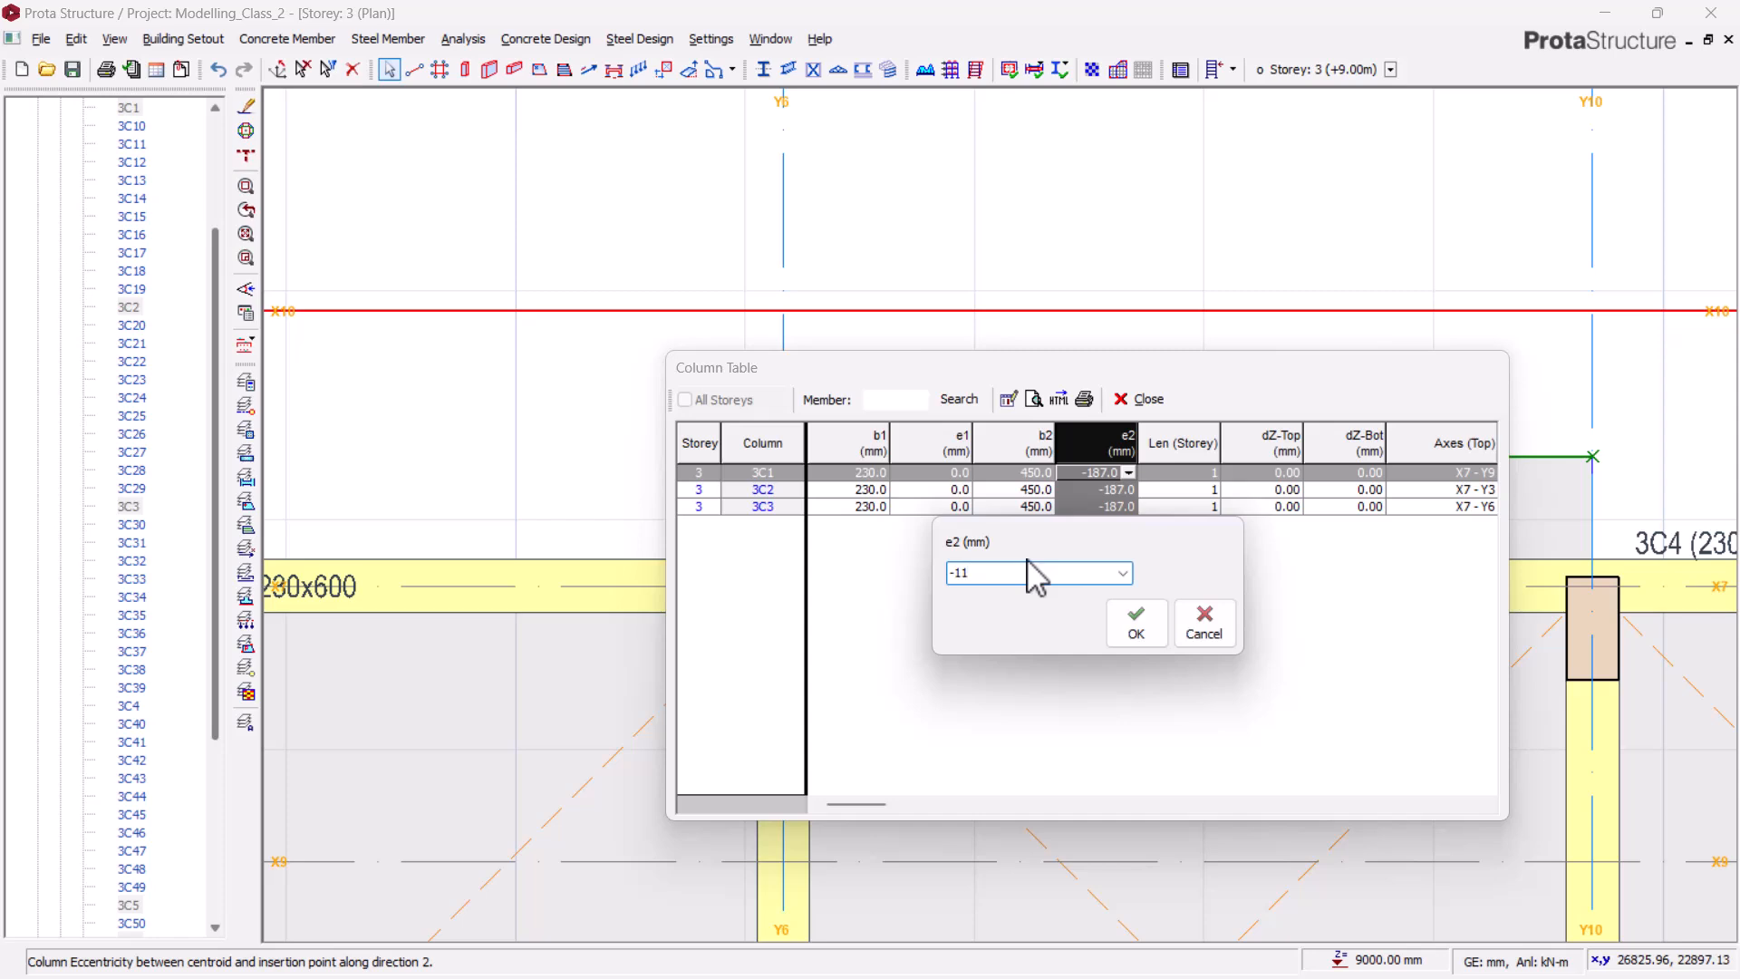
left_click(1135, 626)
left_click(1139, 399)
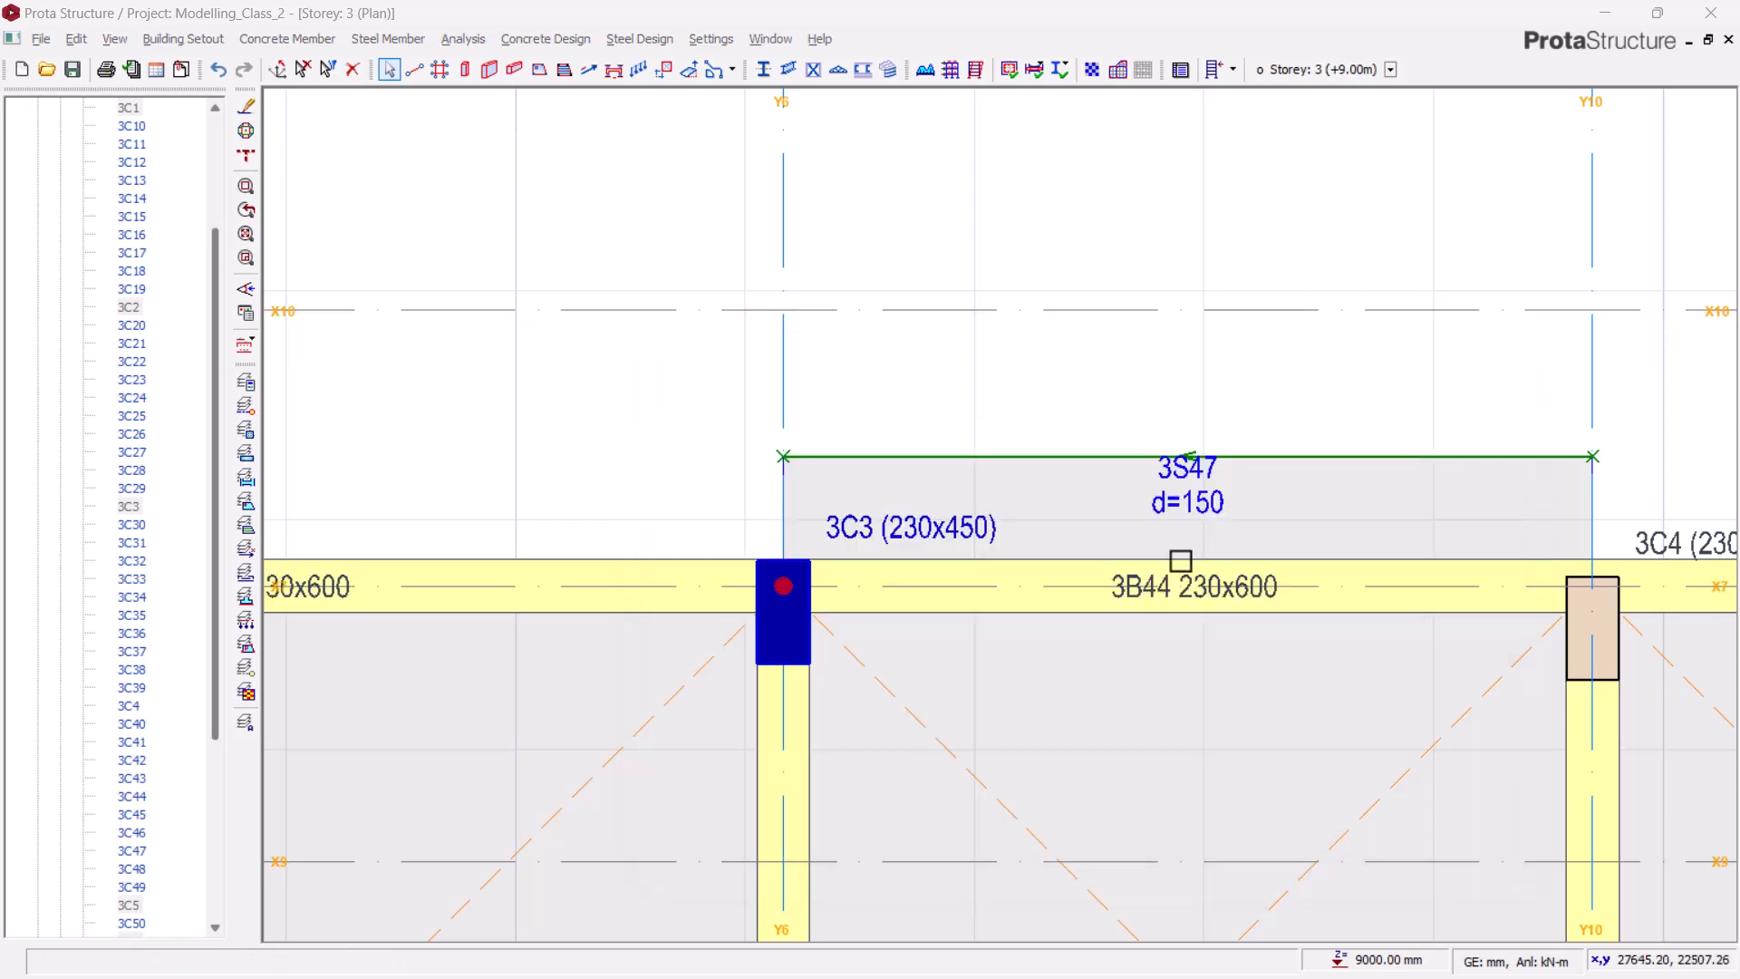
- Set the e2 eccentricity of column 3C4 at X7-Y10 to -115 mm and update the column
middle_click_drag(1356, 680, 307, 516)
scroll(553, 274, "up", 3)
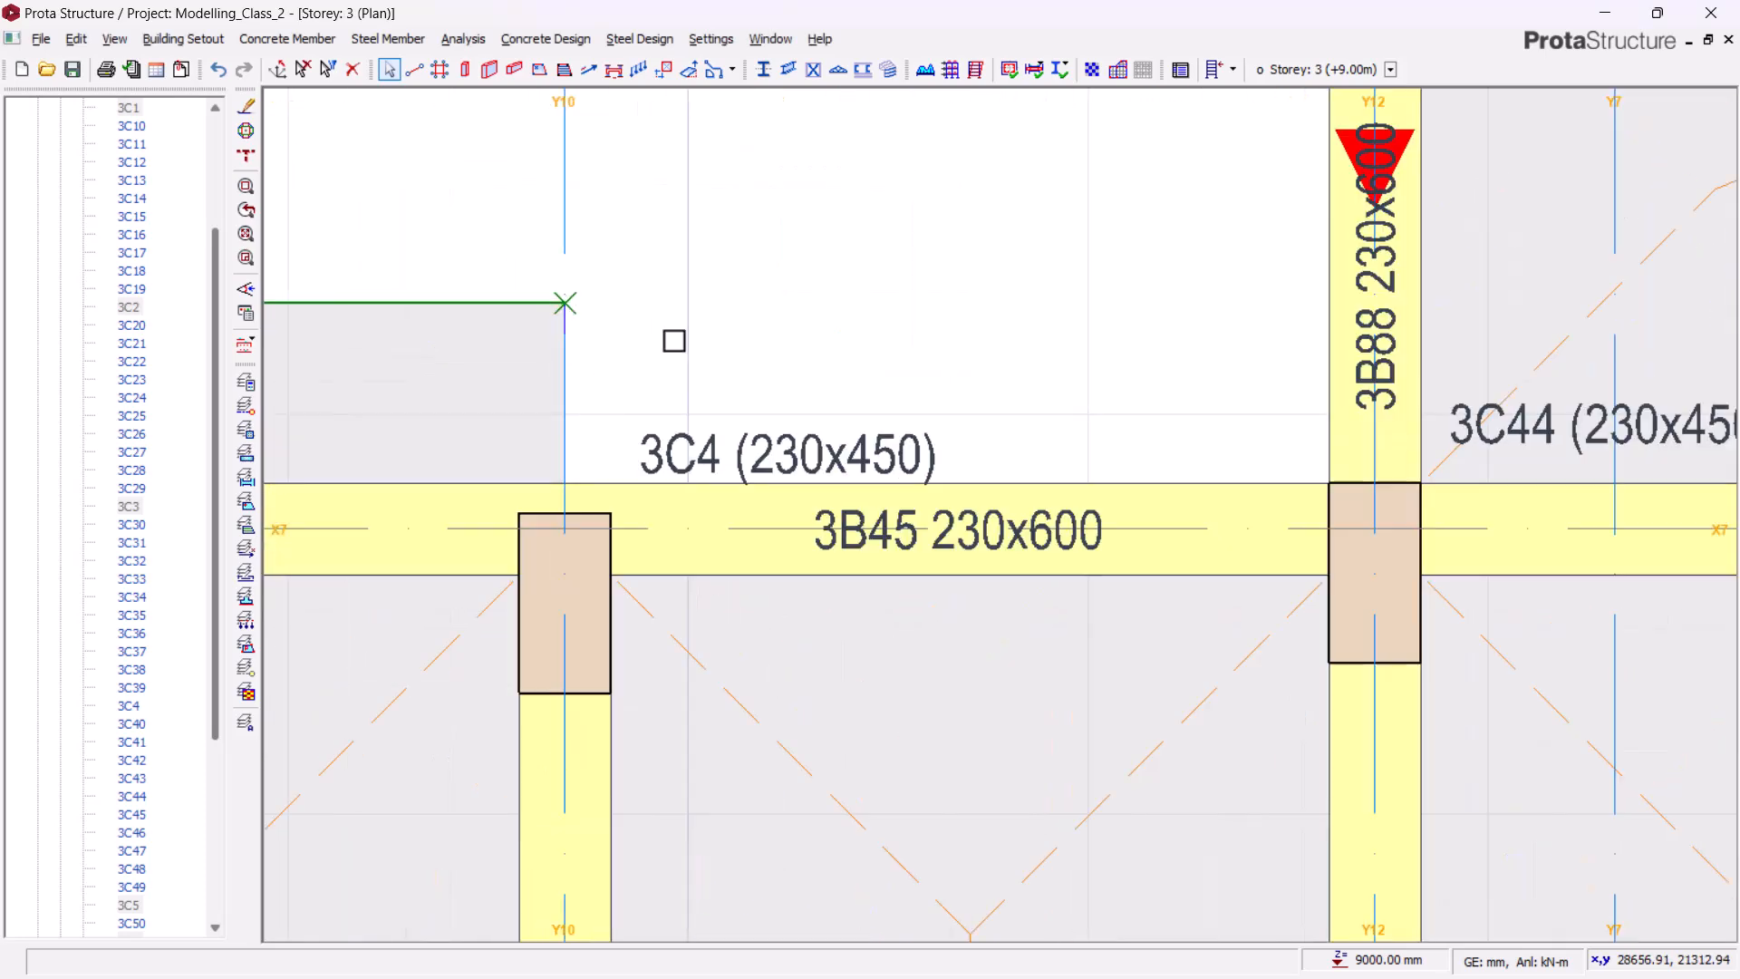
left_click(720, 494)
right_click(863, 313)
left_click(877, 324)
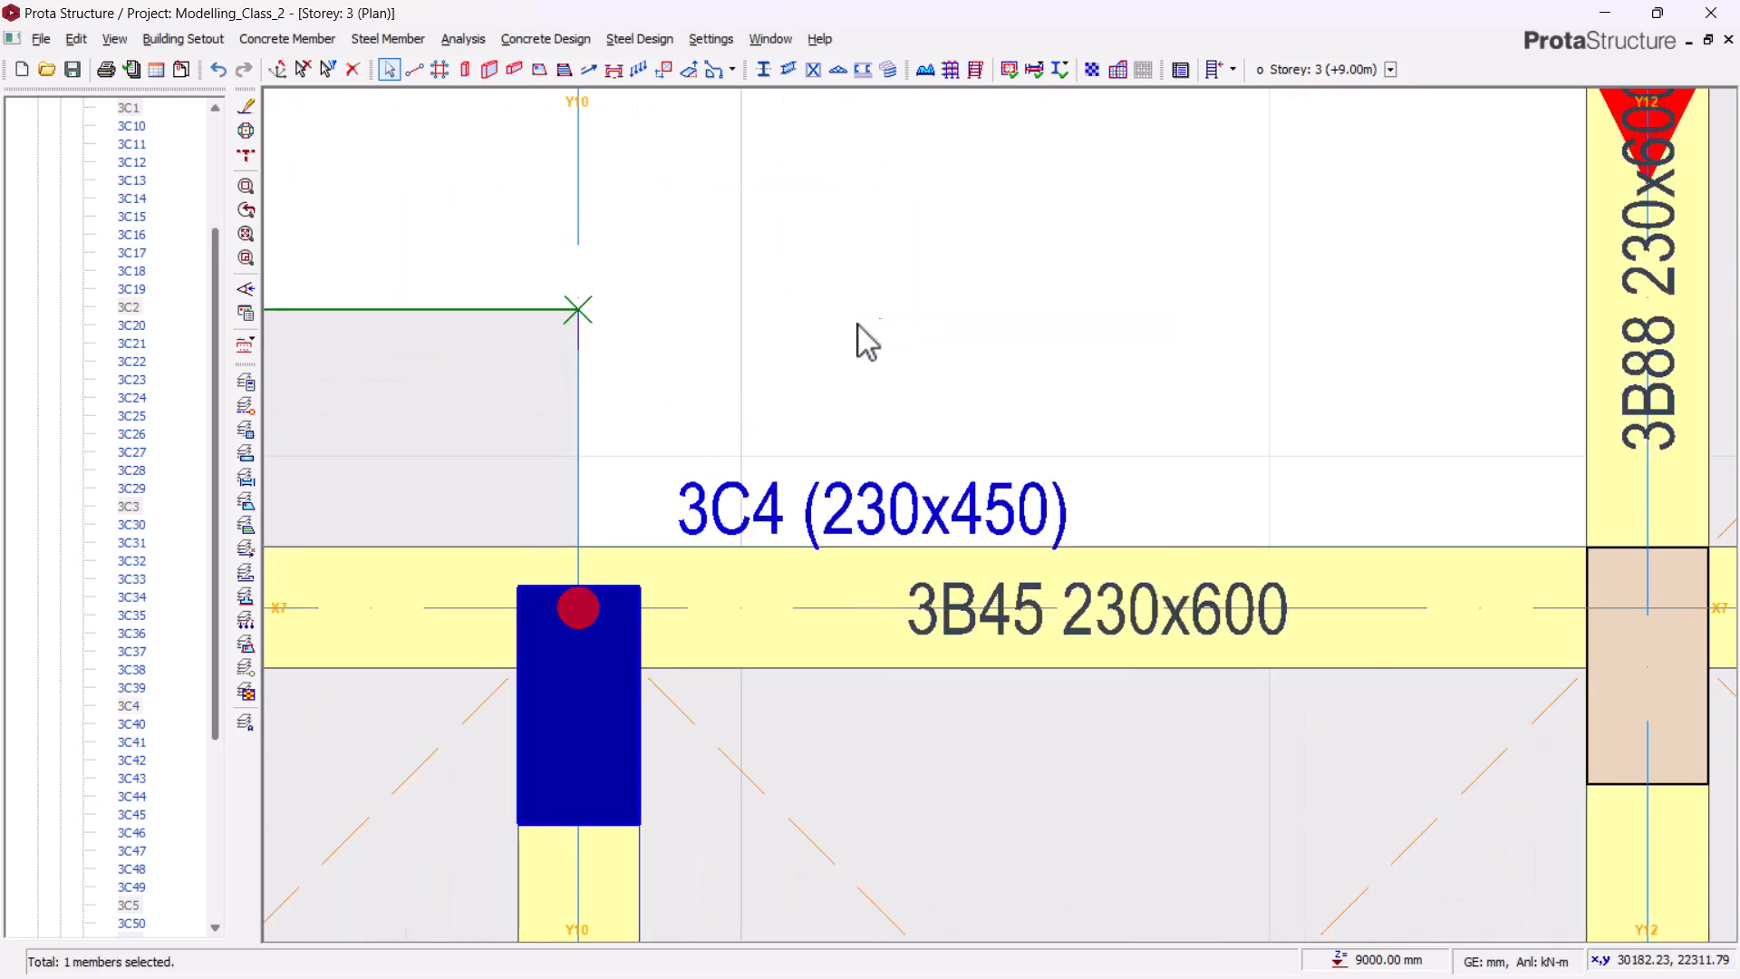
double_click(158, 246)
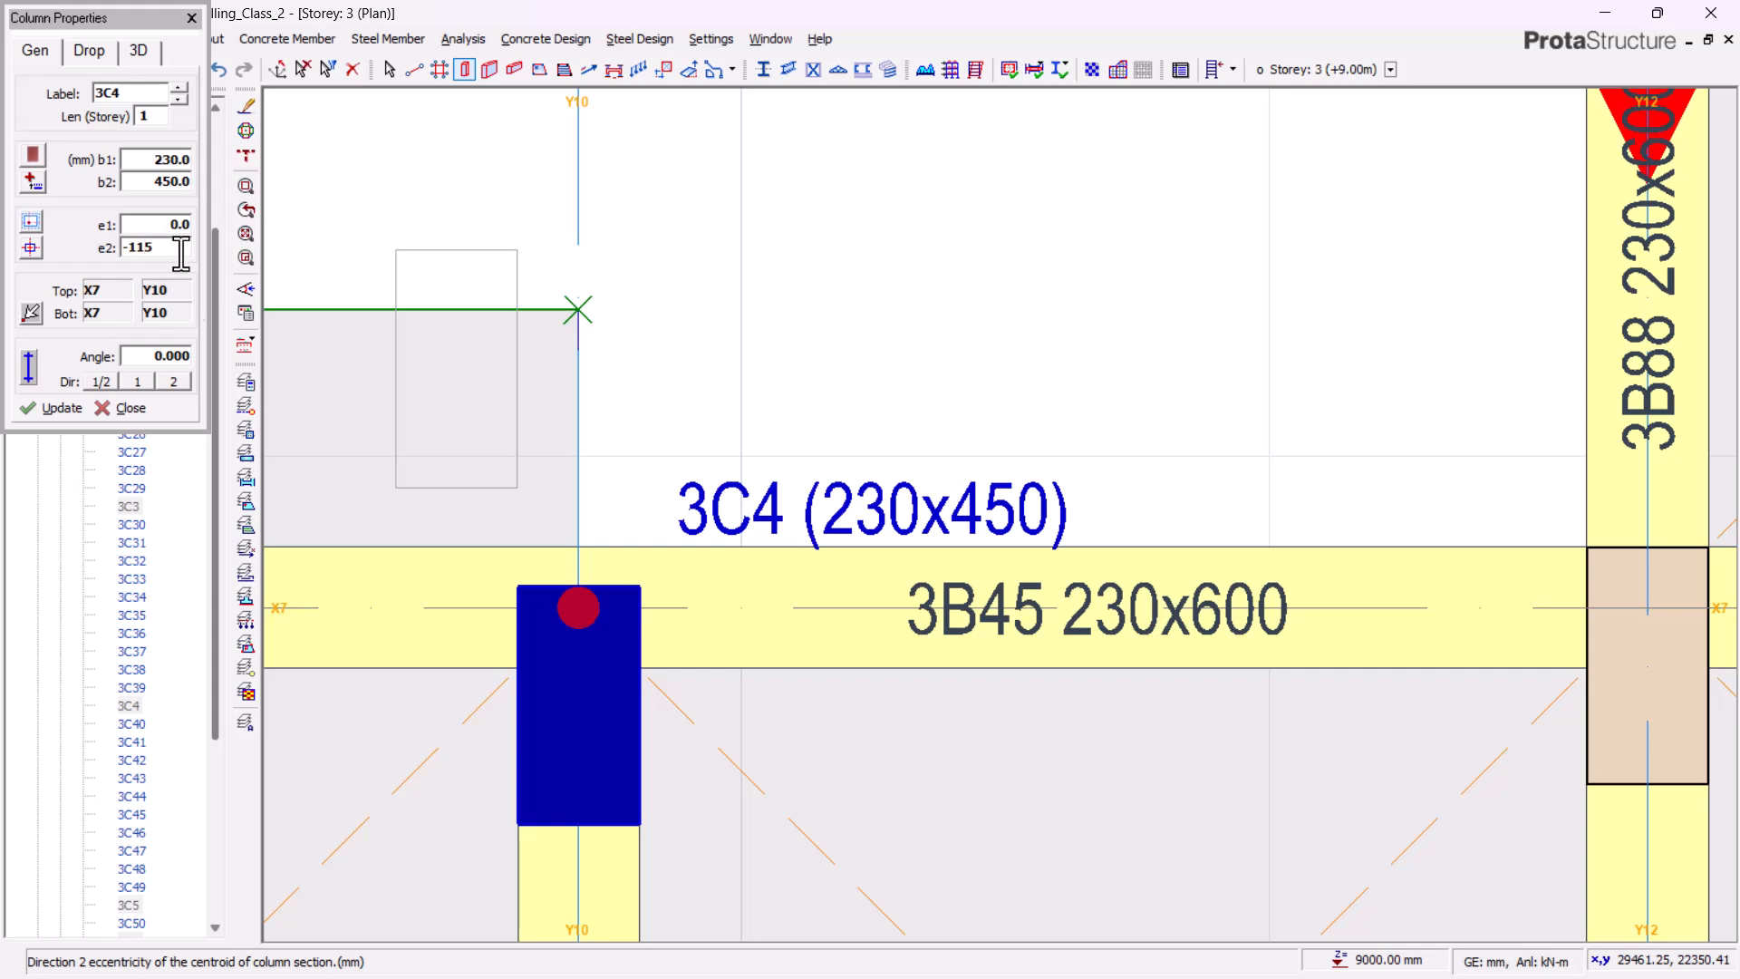
left_click(46, 413)
left_click(125, 411)
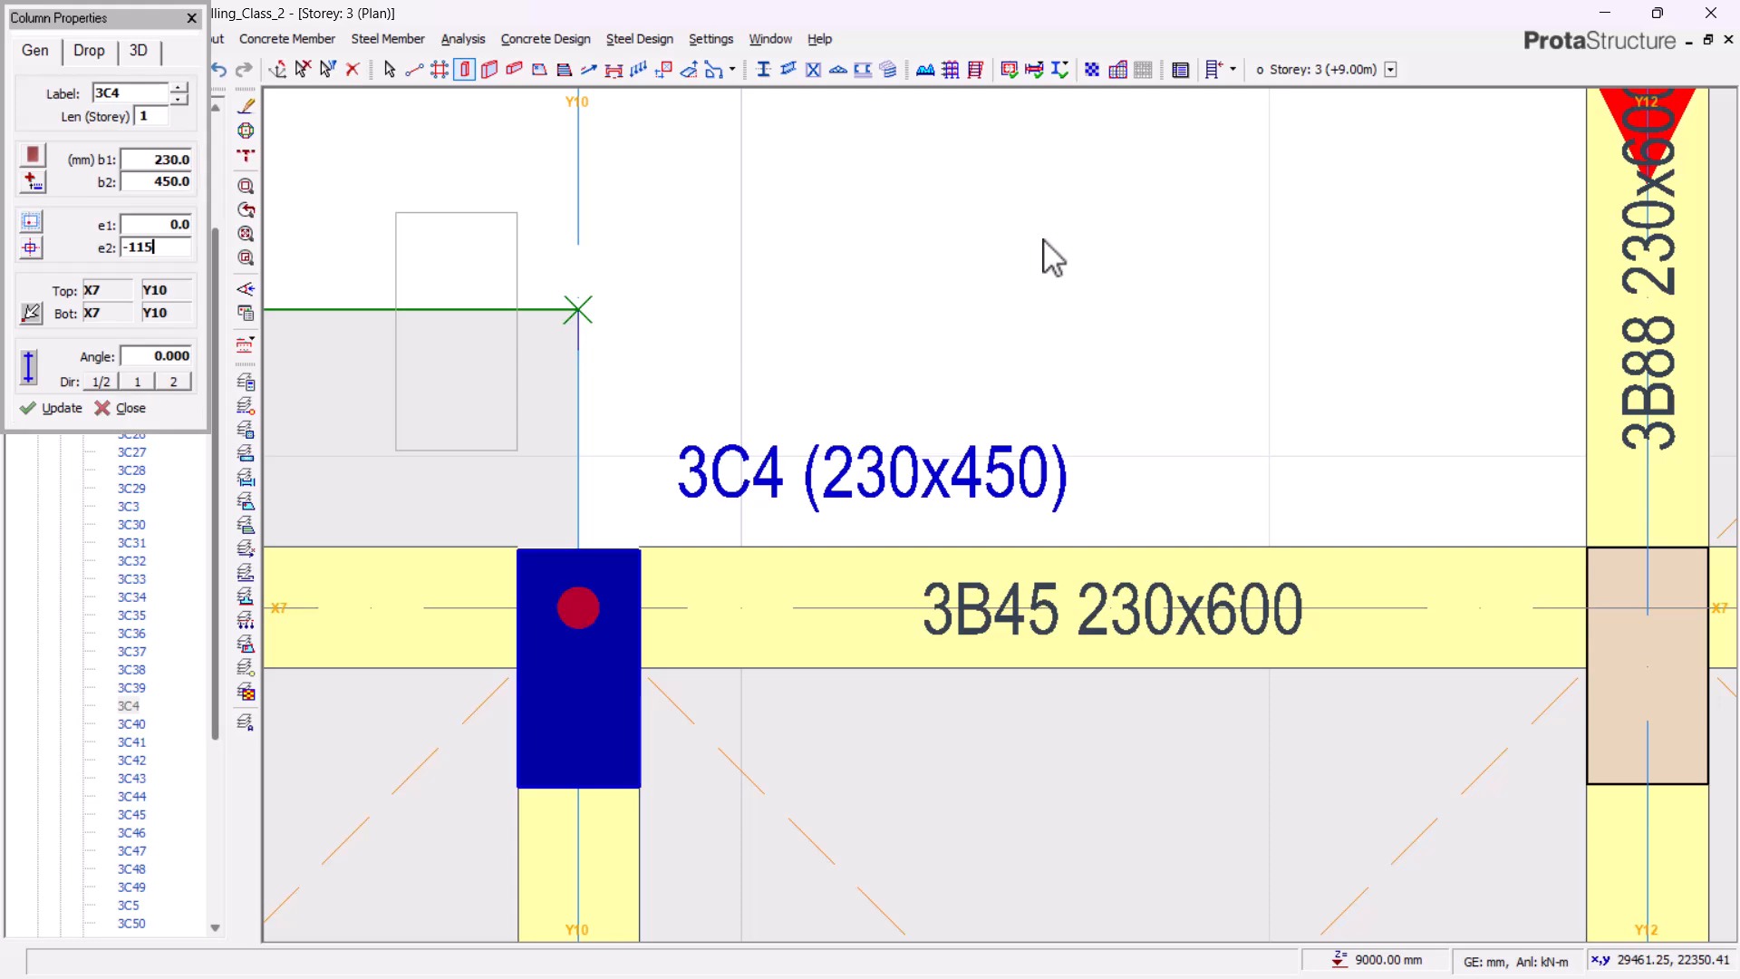
- Review the storey 3 column sizes and positions along axes X7 and X6 across the plan
scroll(1041, 252, "down", 4)
scroll(1069, 253, "down", 5)
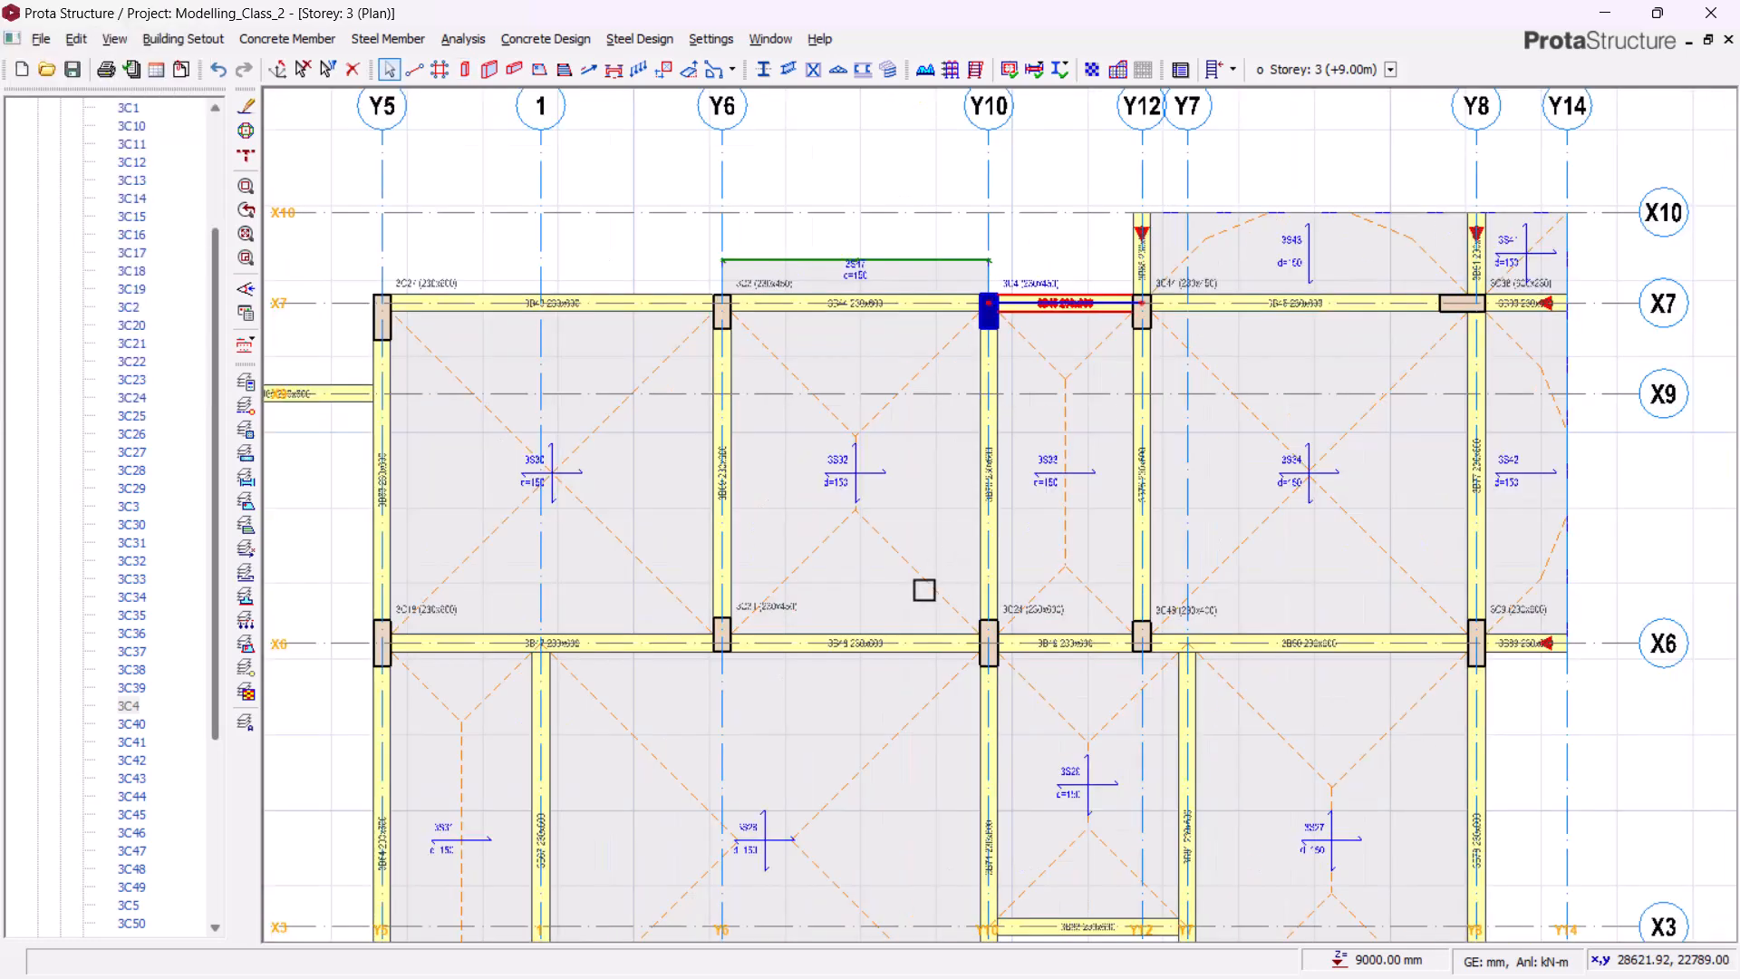
middle_click_drag(790, 632, 1077, 492)
mouse_move(1270, 568)
middle_mouse_down()
mouse_move(1325, 505)
mouse_move(1384, 482)
middle_mouse_up()
middle_click_drag(780, 616, 1032, 544)
middle_click_drag(605, 566, 848, 557)
scroll(852, 545, "down", 2)
middle_click_drag(823, 664, 1003, 671)
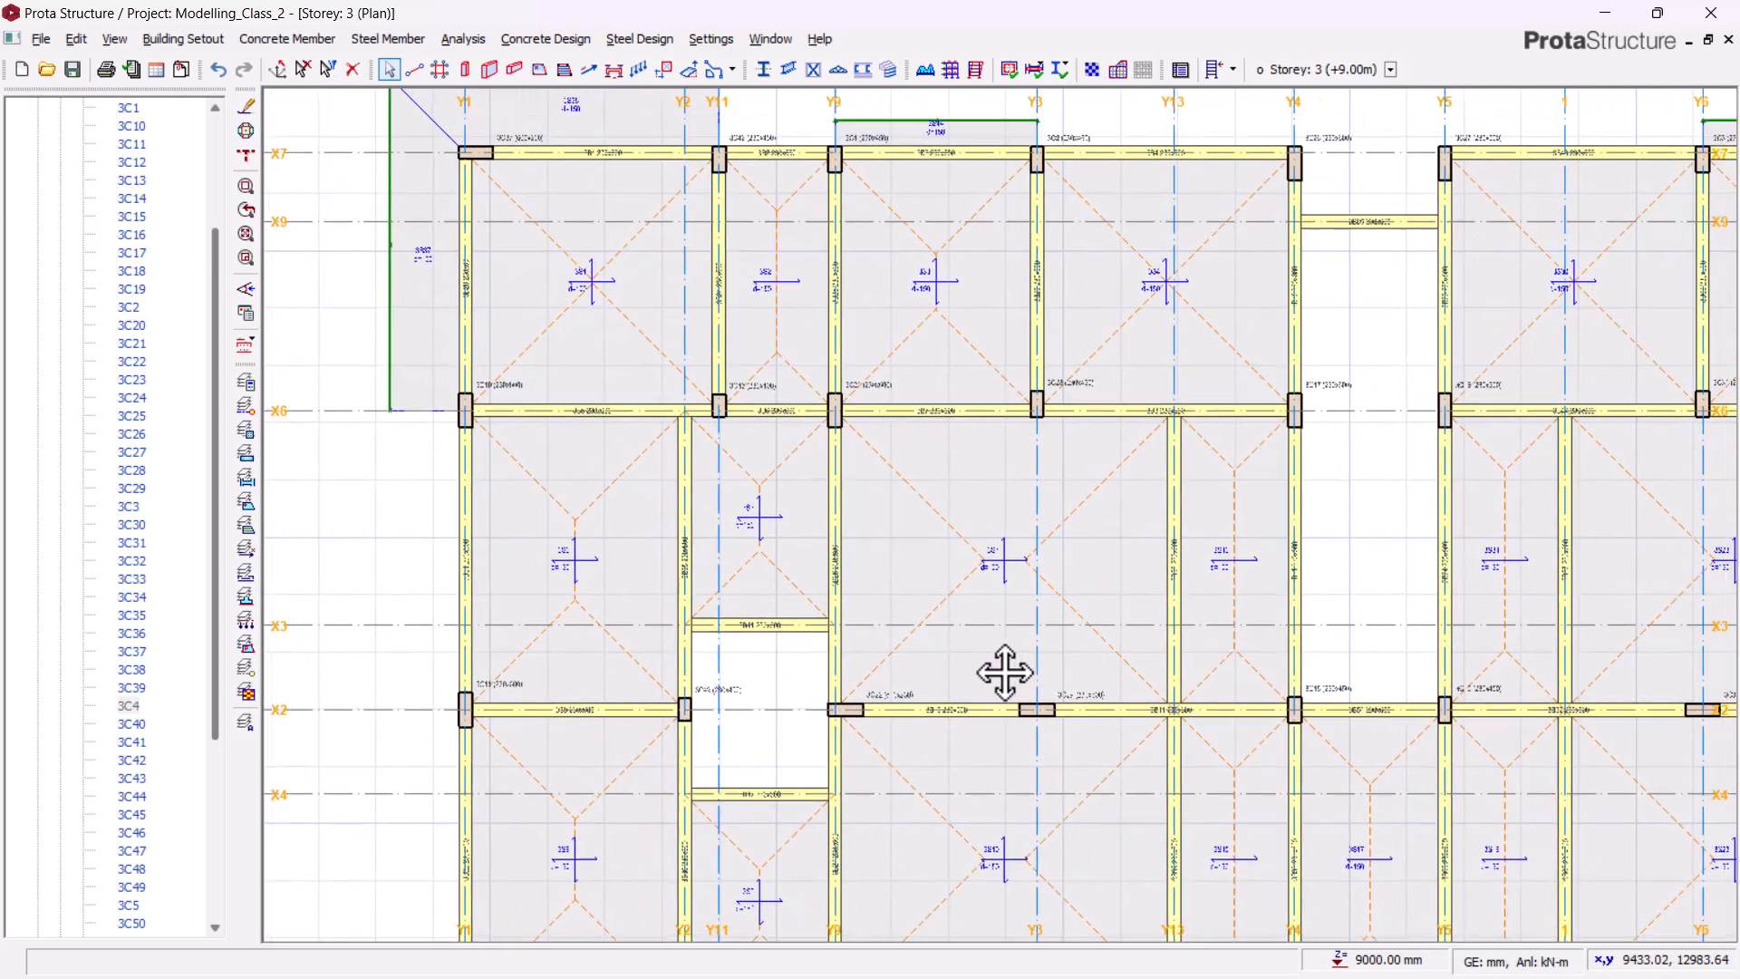
scroll(765, 495, "up", 2)
scroll(1006, 457, "up", 1)
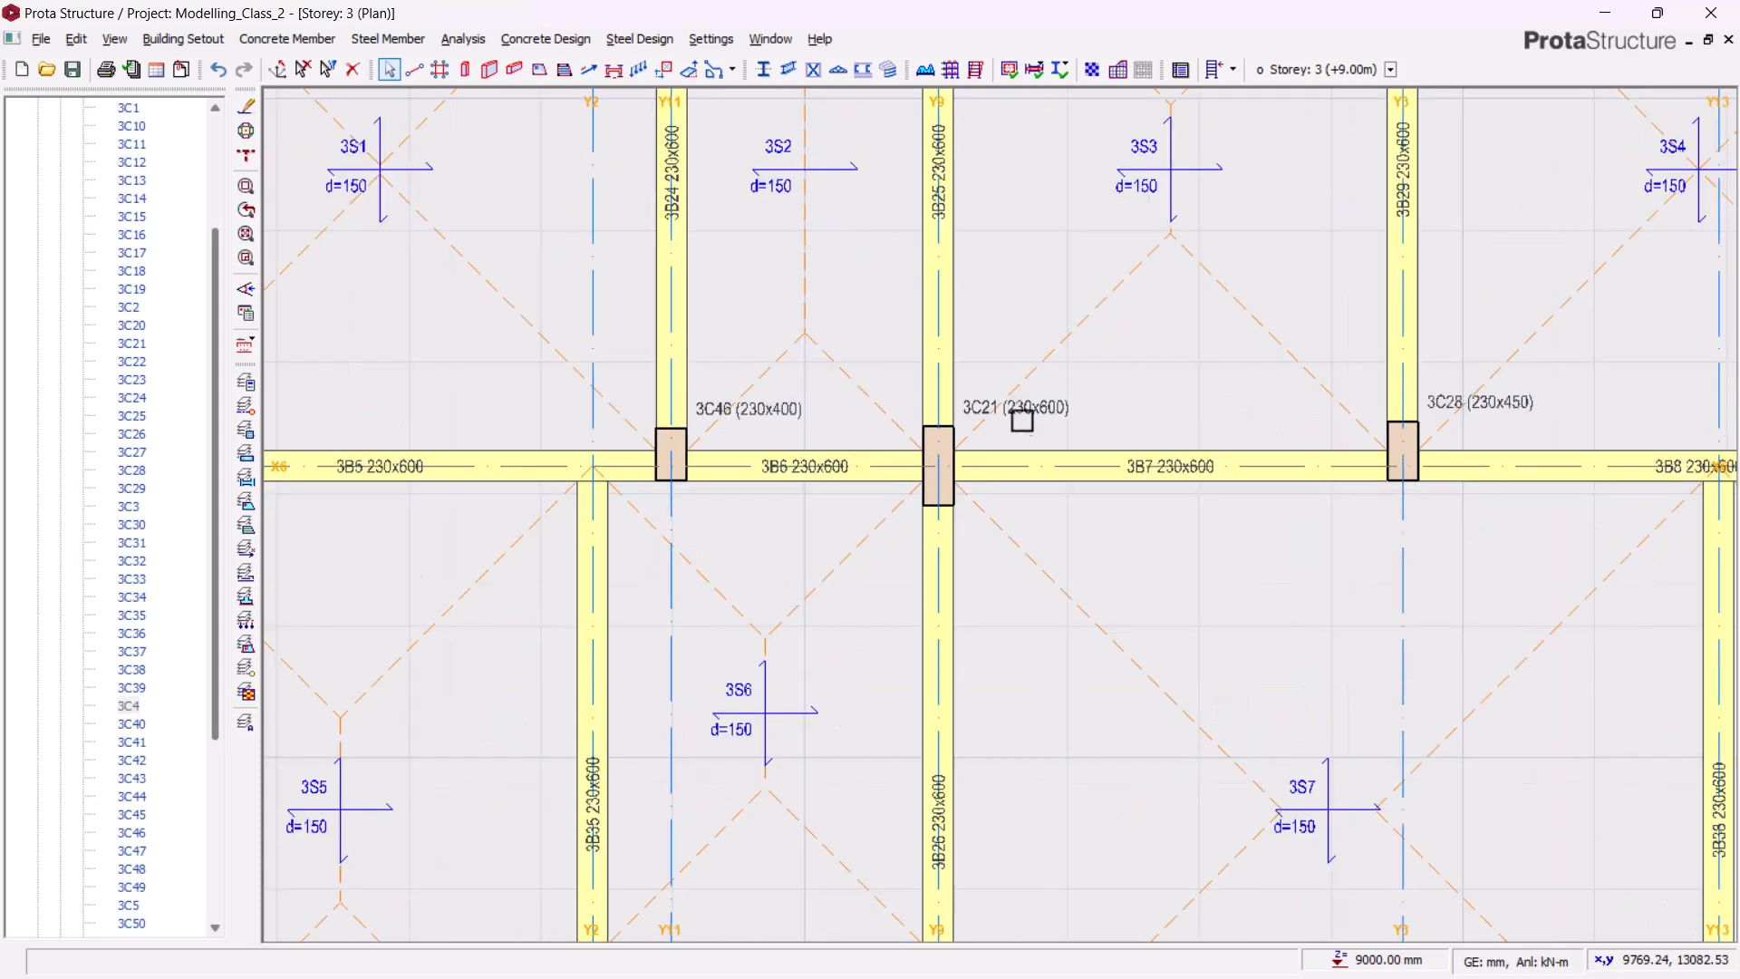
- Set the b2 section size of columns 3C21, 3C17, 3C18 and 3C24 along axis X6 to 450 mm
left_click(939, 469)
scroll(824, 473, "down", 2)
scroll(1359, 580, "down", 1)
middle_click_drag(1374, 585, 1135, 555)
scroll(1300, 473, "up", 1)
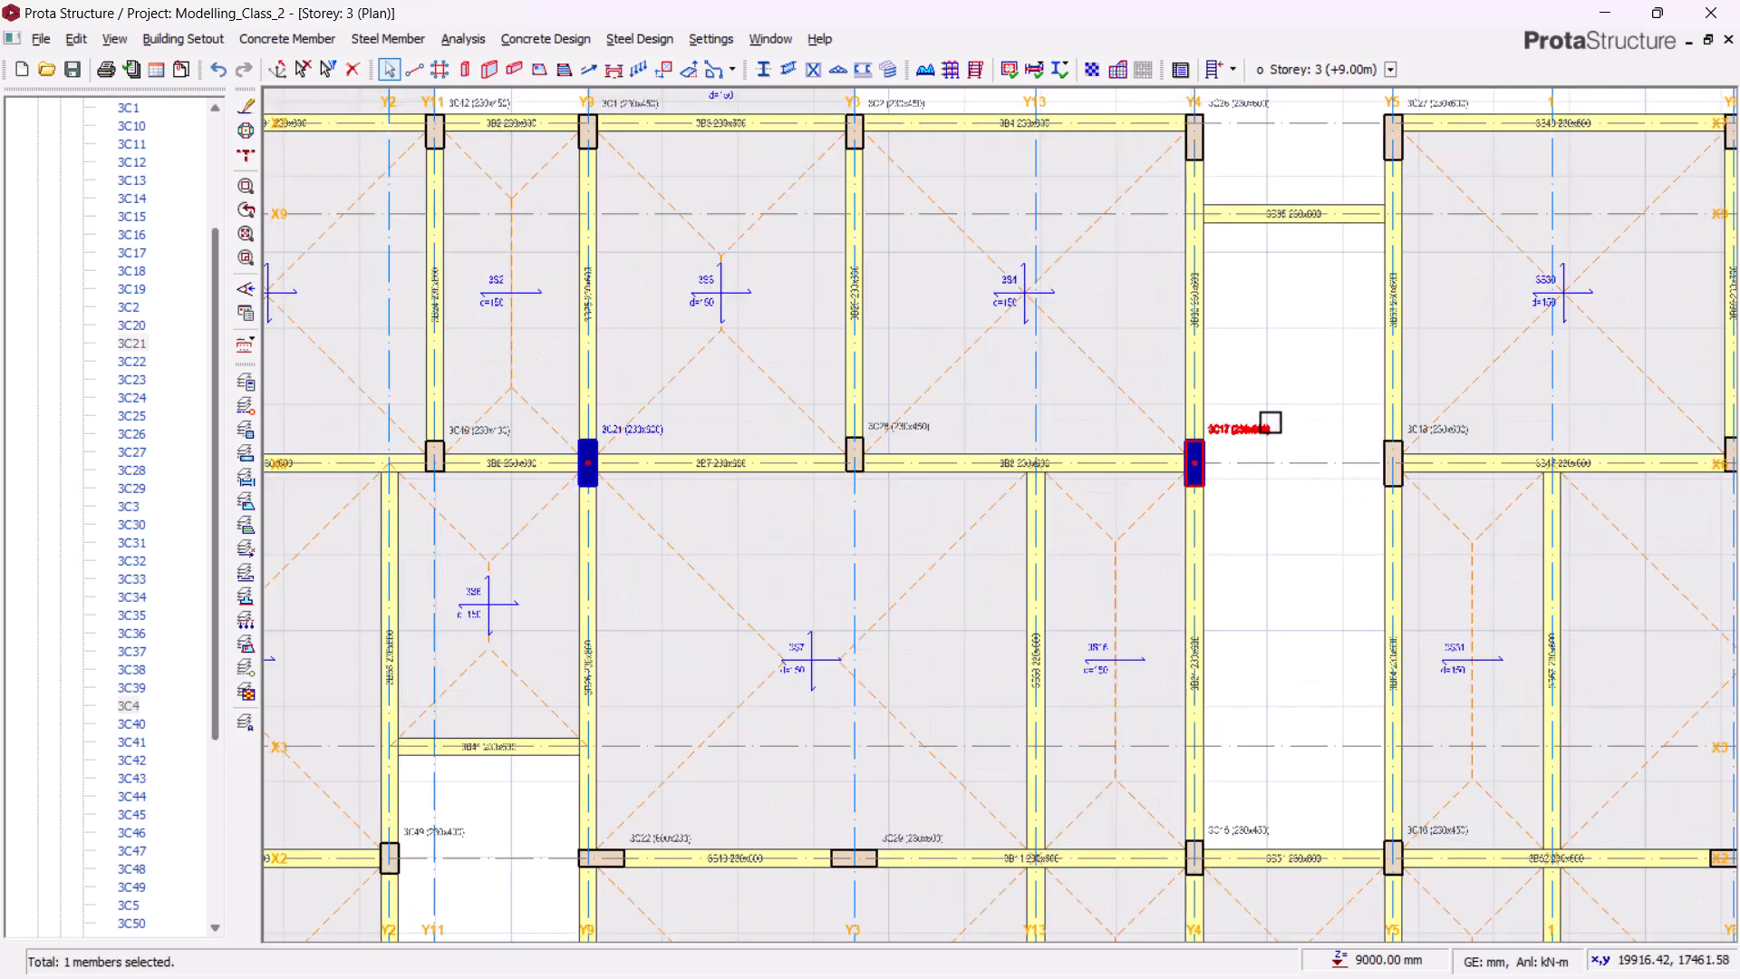
left_click(1269, 424)
scroll(1251, 635, "down", 1)
middle_click_drag(1239, 711, 1047, 609)
middle_click_drag(1123, 505, 960, 593)
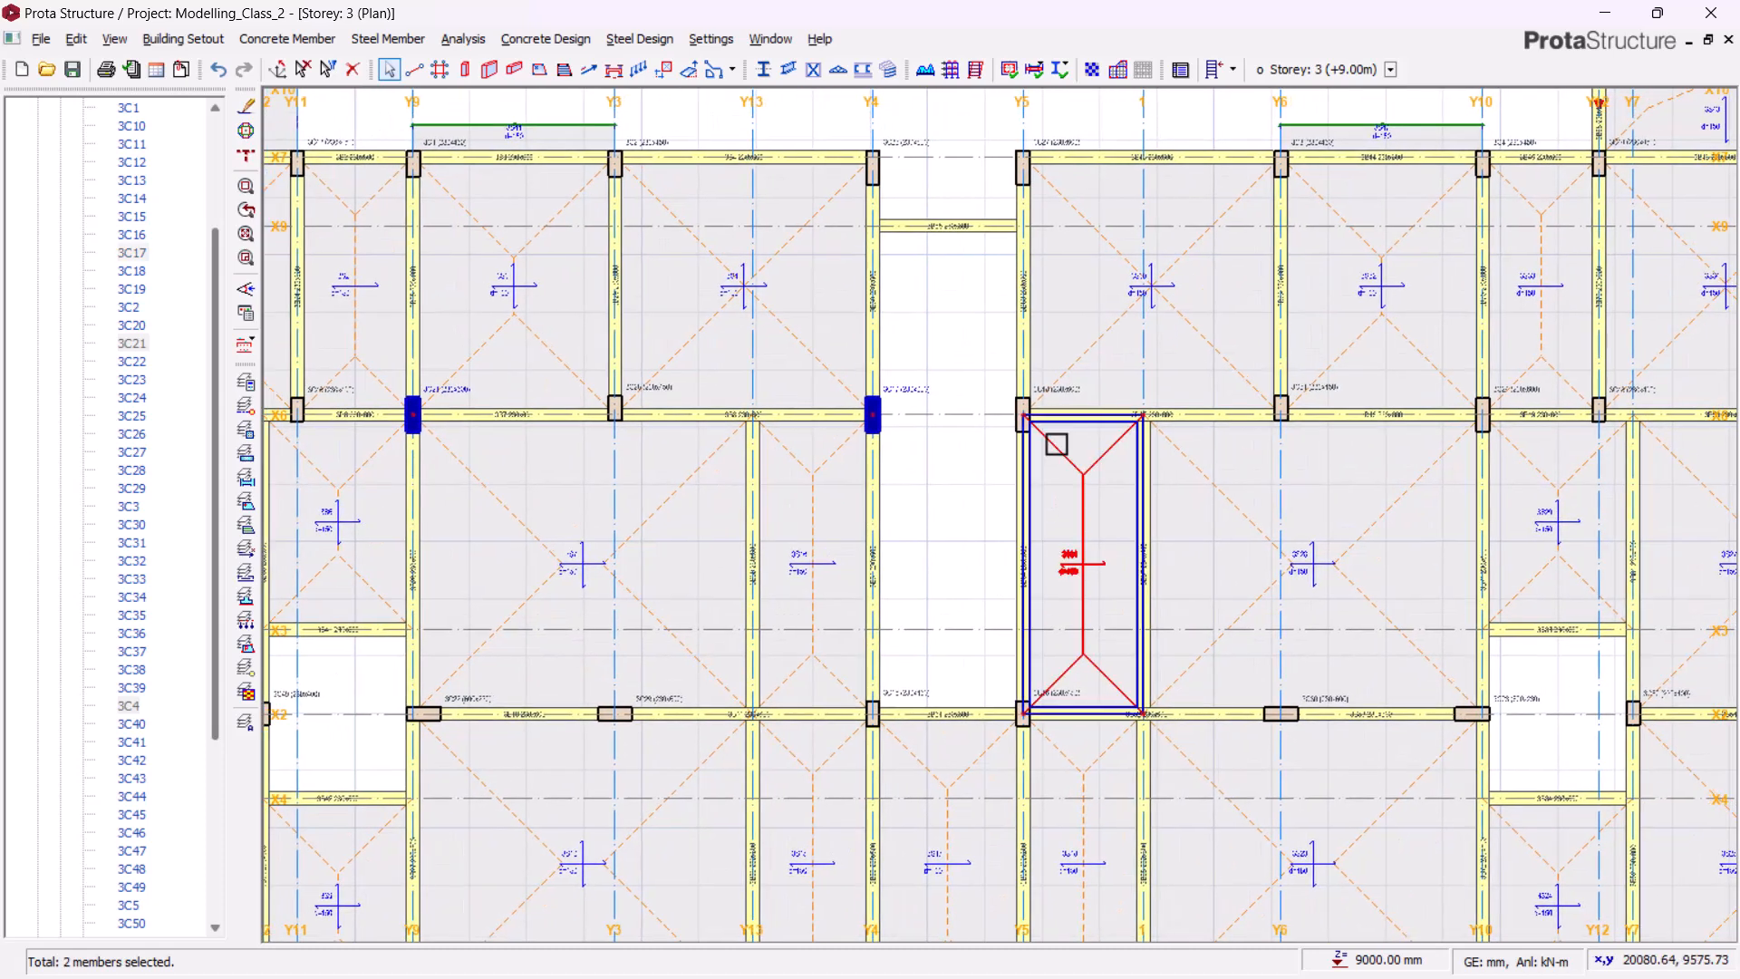
scroll(1057, 444, "up", 1)
left_click(1014, 405)
scroll(1081, 432, "down", 1)
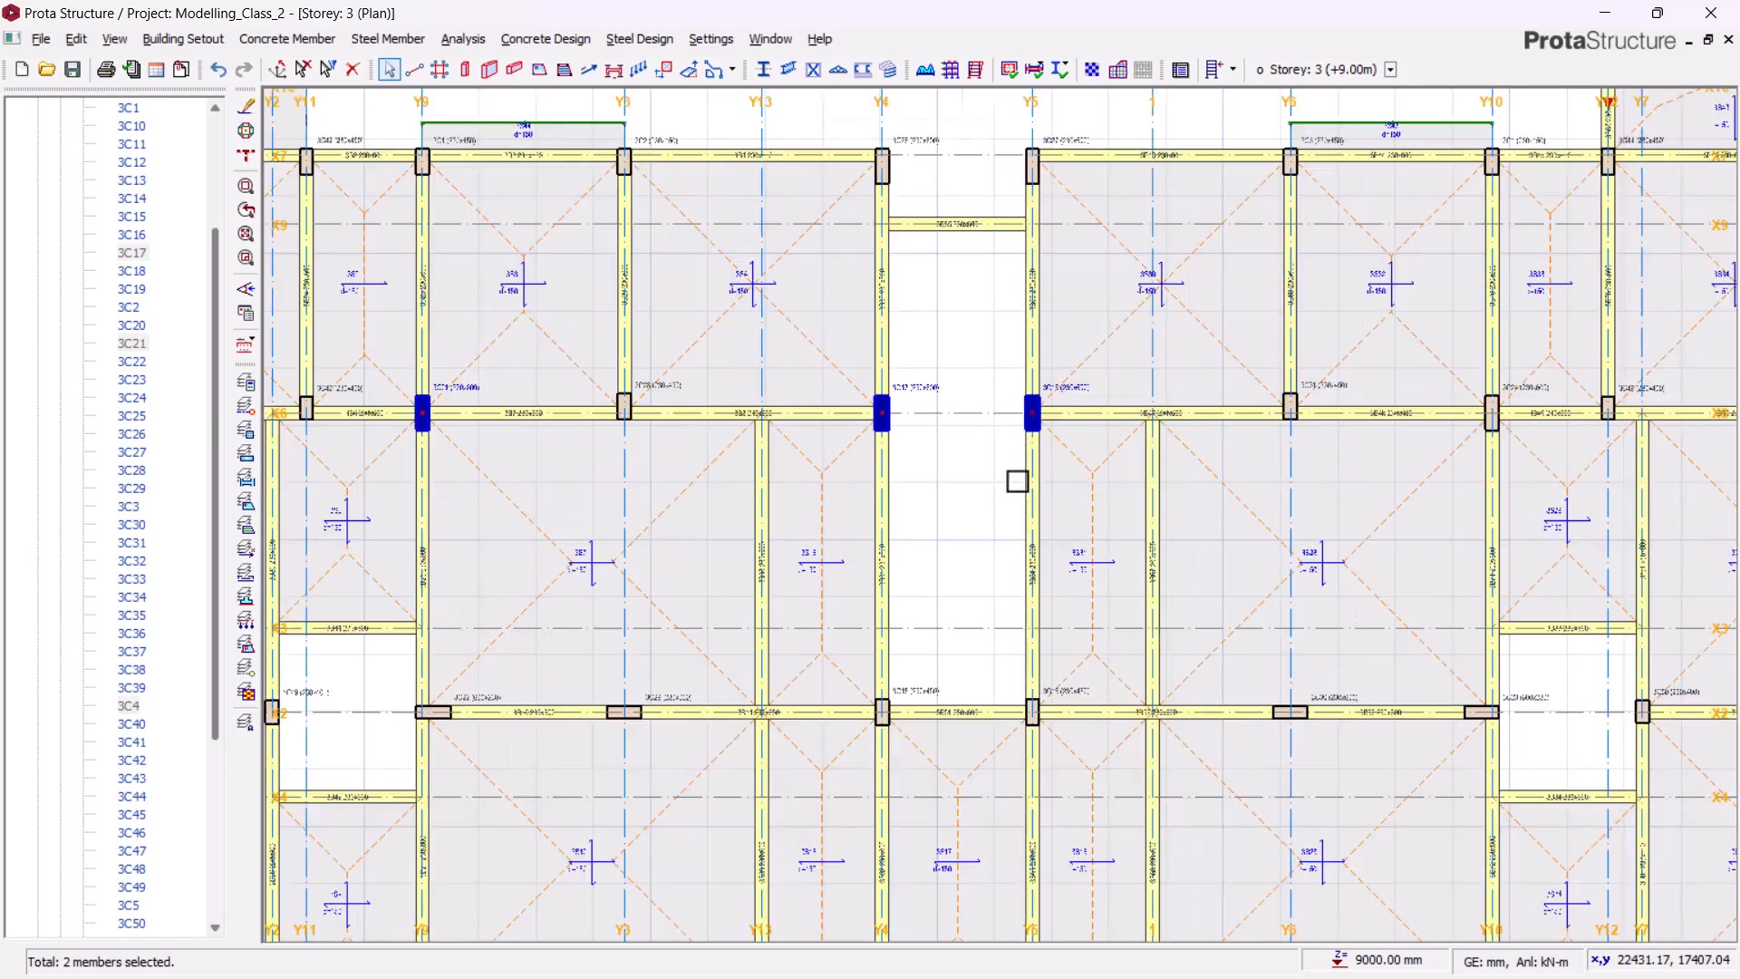
scroll(1532, 390, "up", 2)
left_click(1545, 384)
right_click(559, 284)
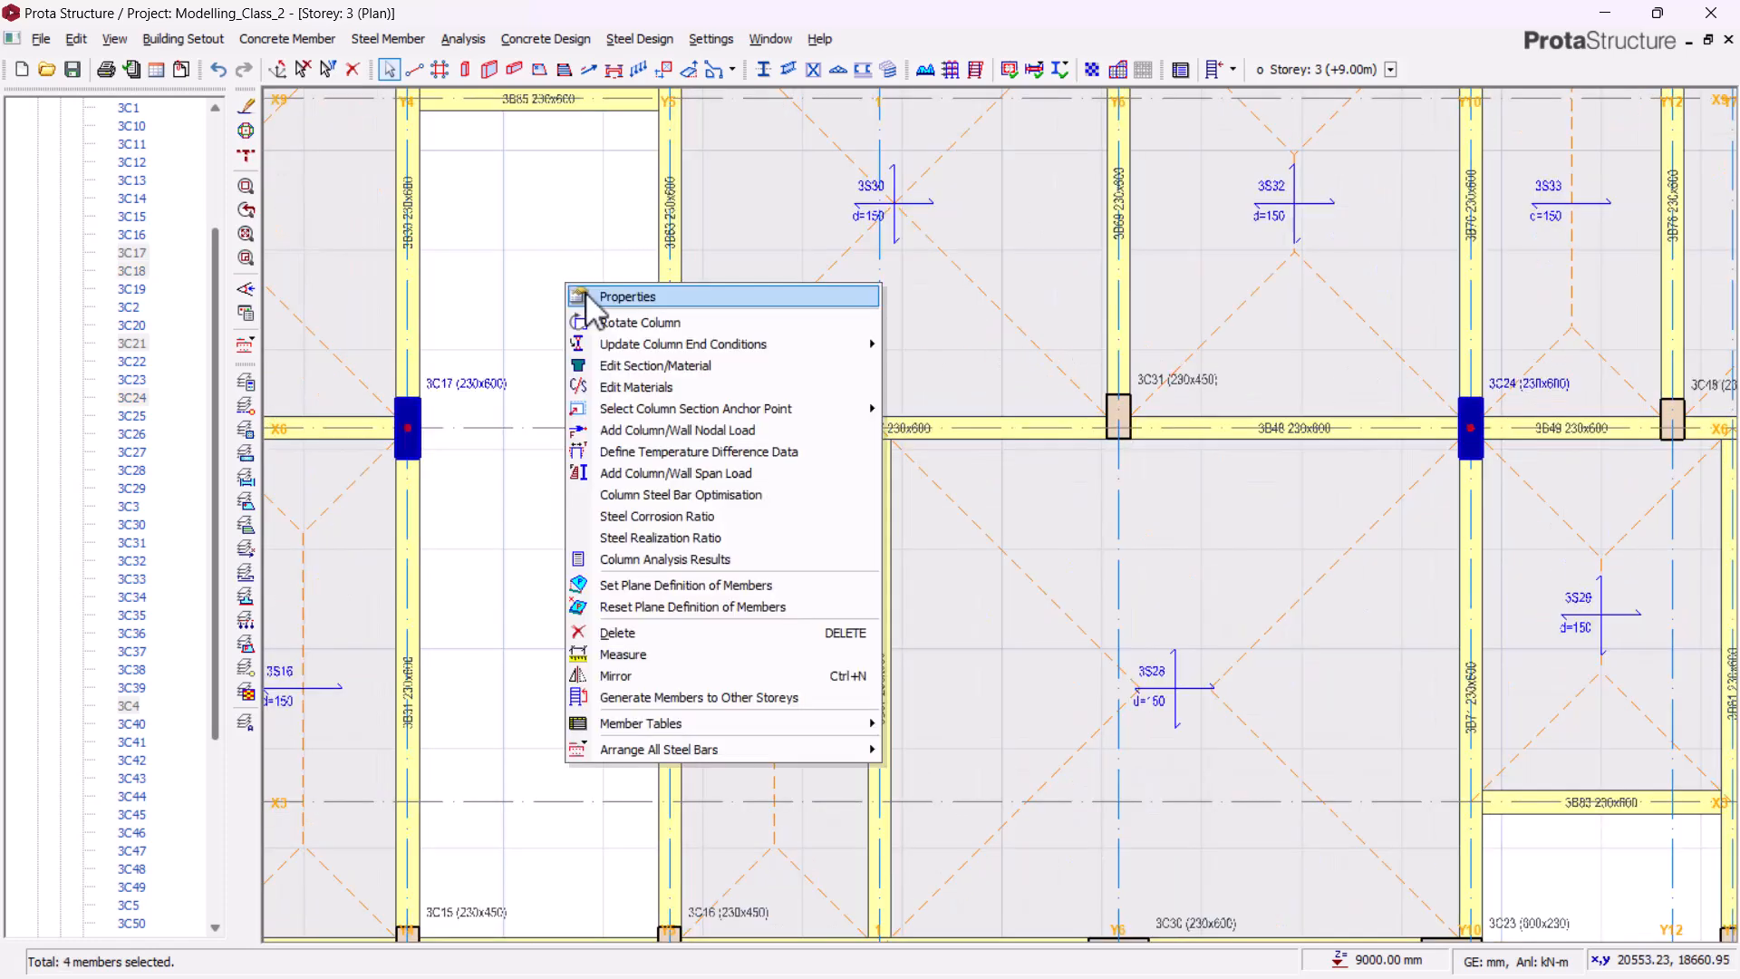
left_click(587, 292)
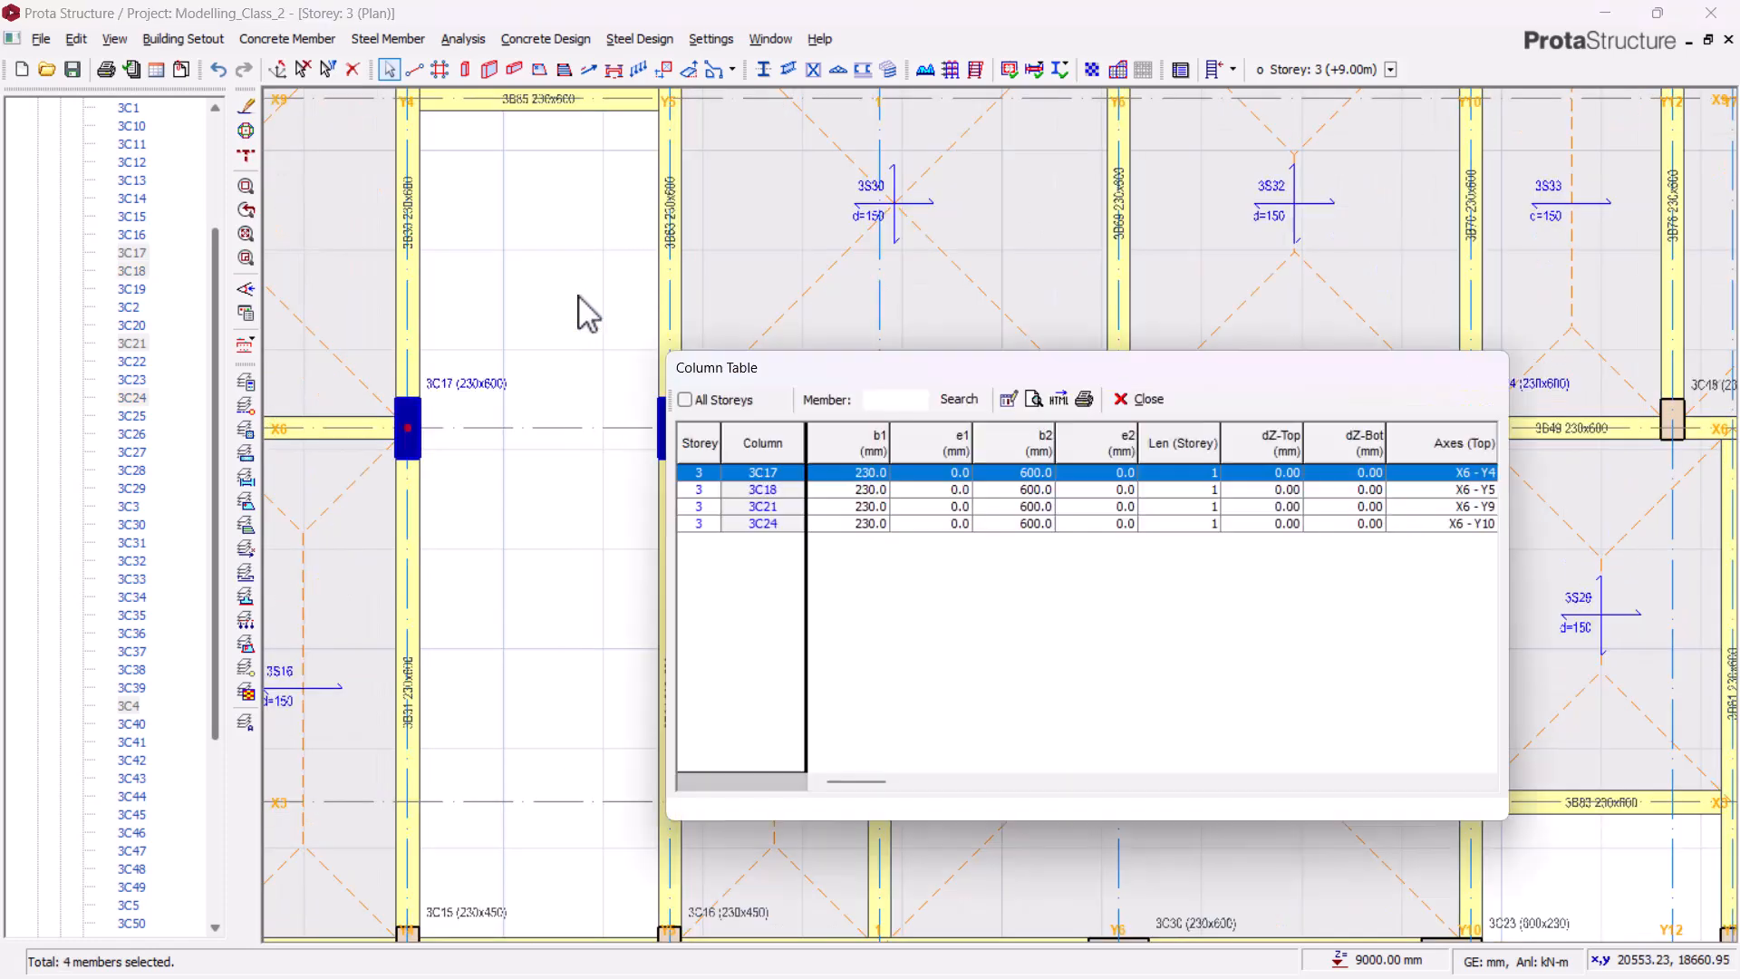
left_click(1033, 459)
left_click(1006, 400)
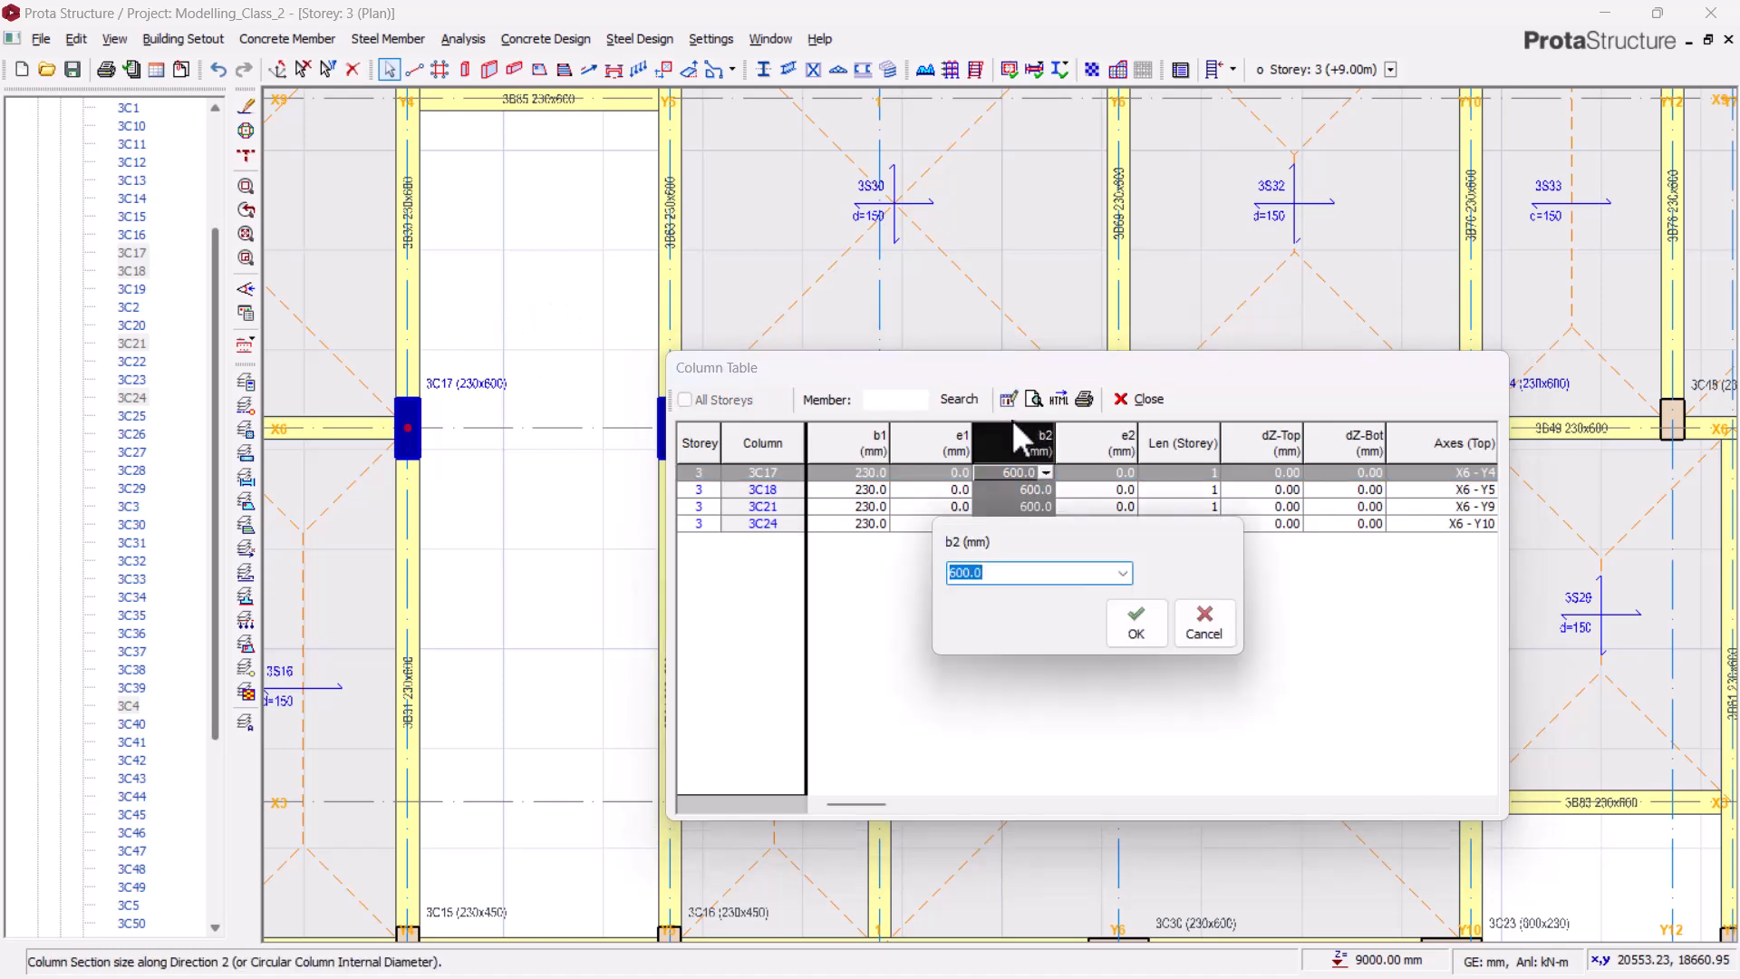
type("450")
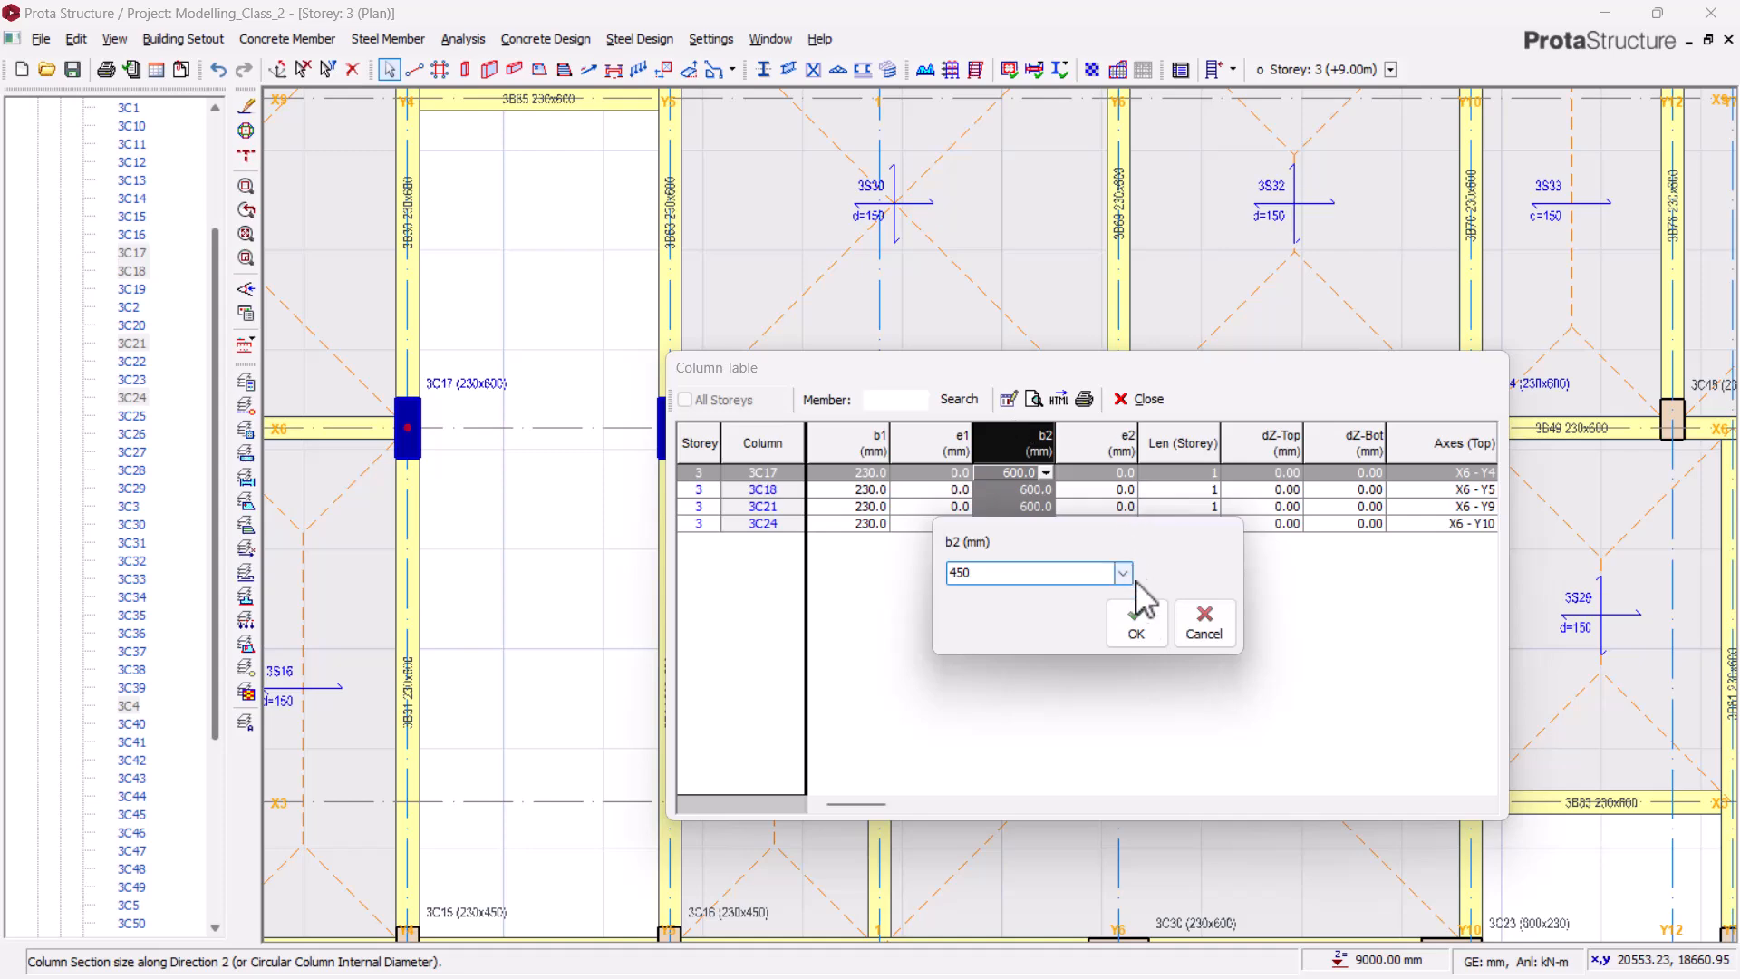
left_click(1137, 626)
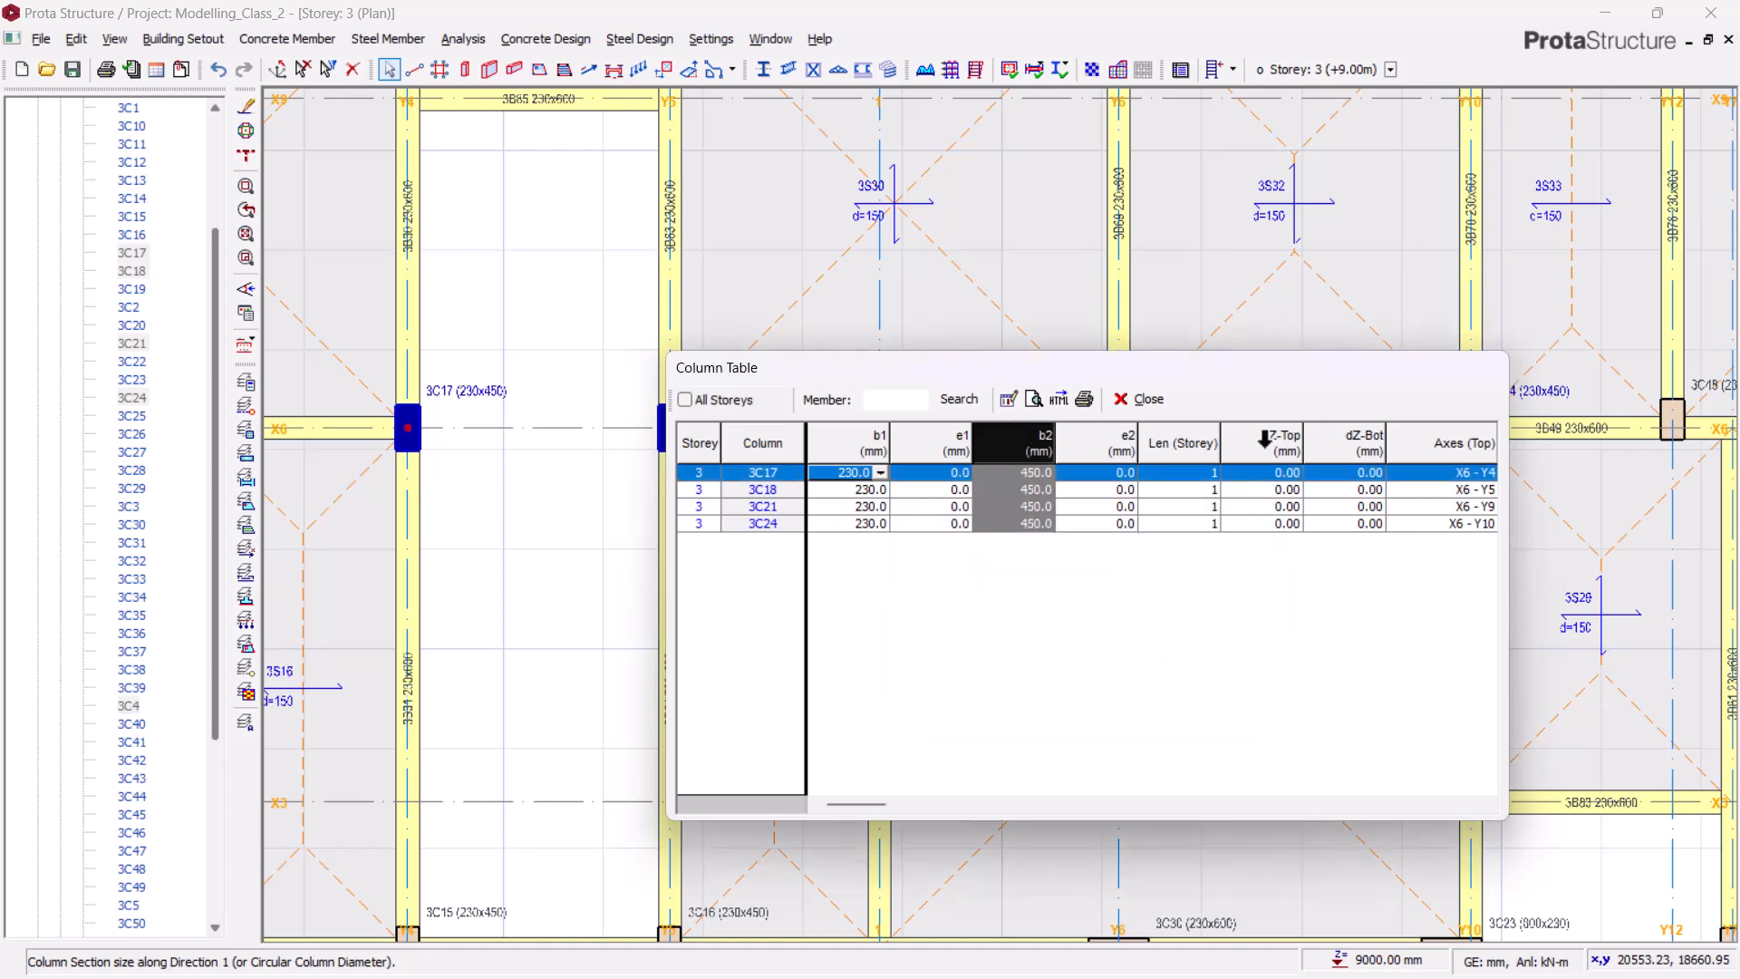
left_click(1151, 400)
- Set the b2 section size of columns 3C25 and 3C36 along axis X1 to 450 mm
scroll(956, 443, "down", 4)
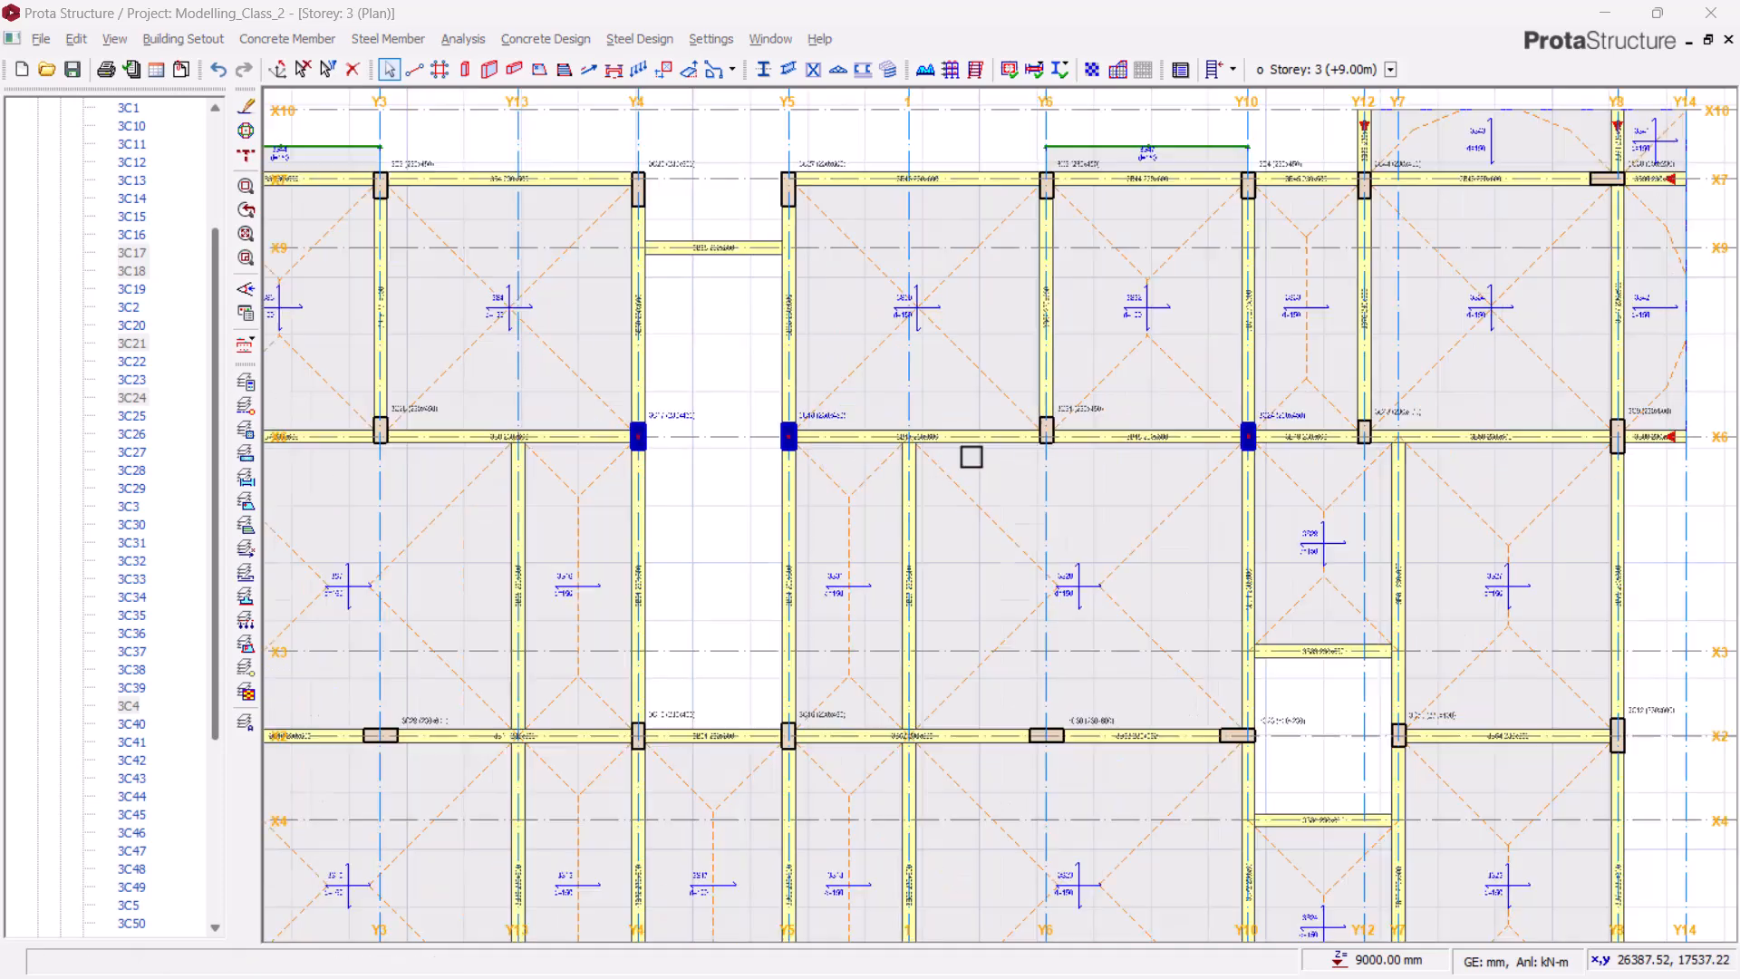
middle_click_drag(1131, 792, 1233, 556)
middle_click_drag(888, 660, 1123, 571)
middle_click_drag(799, 544, 963, 563)
middle_click_drag(1146, 629, 1108, 566)
scroll(874, 562, "up", 4)
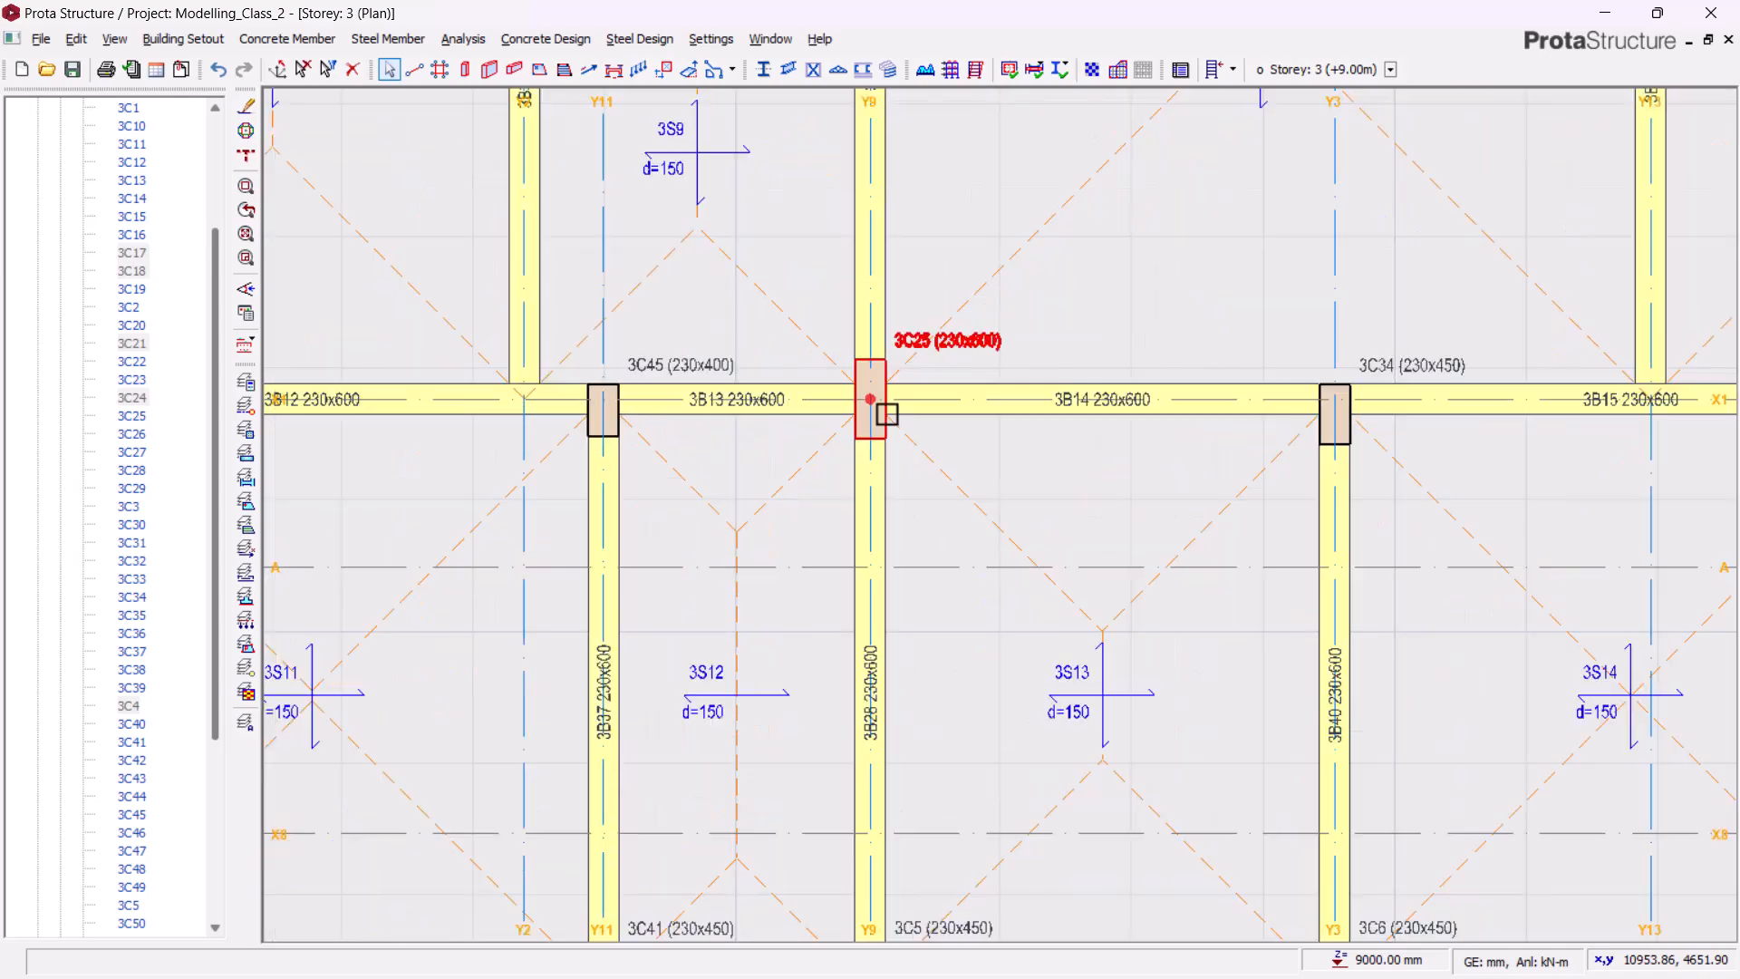
left_click(872, 399)
scroll(652, 503, "down", 4)
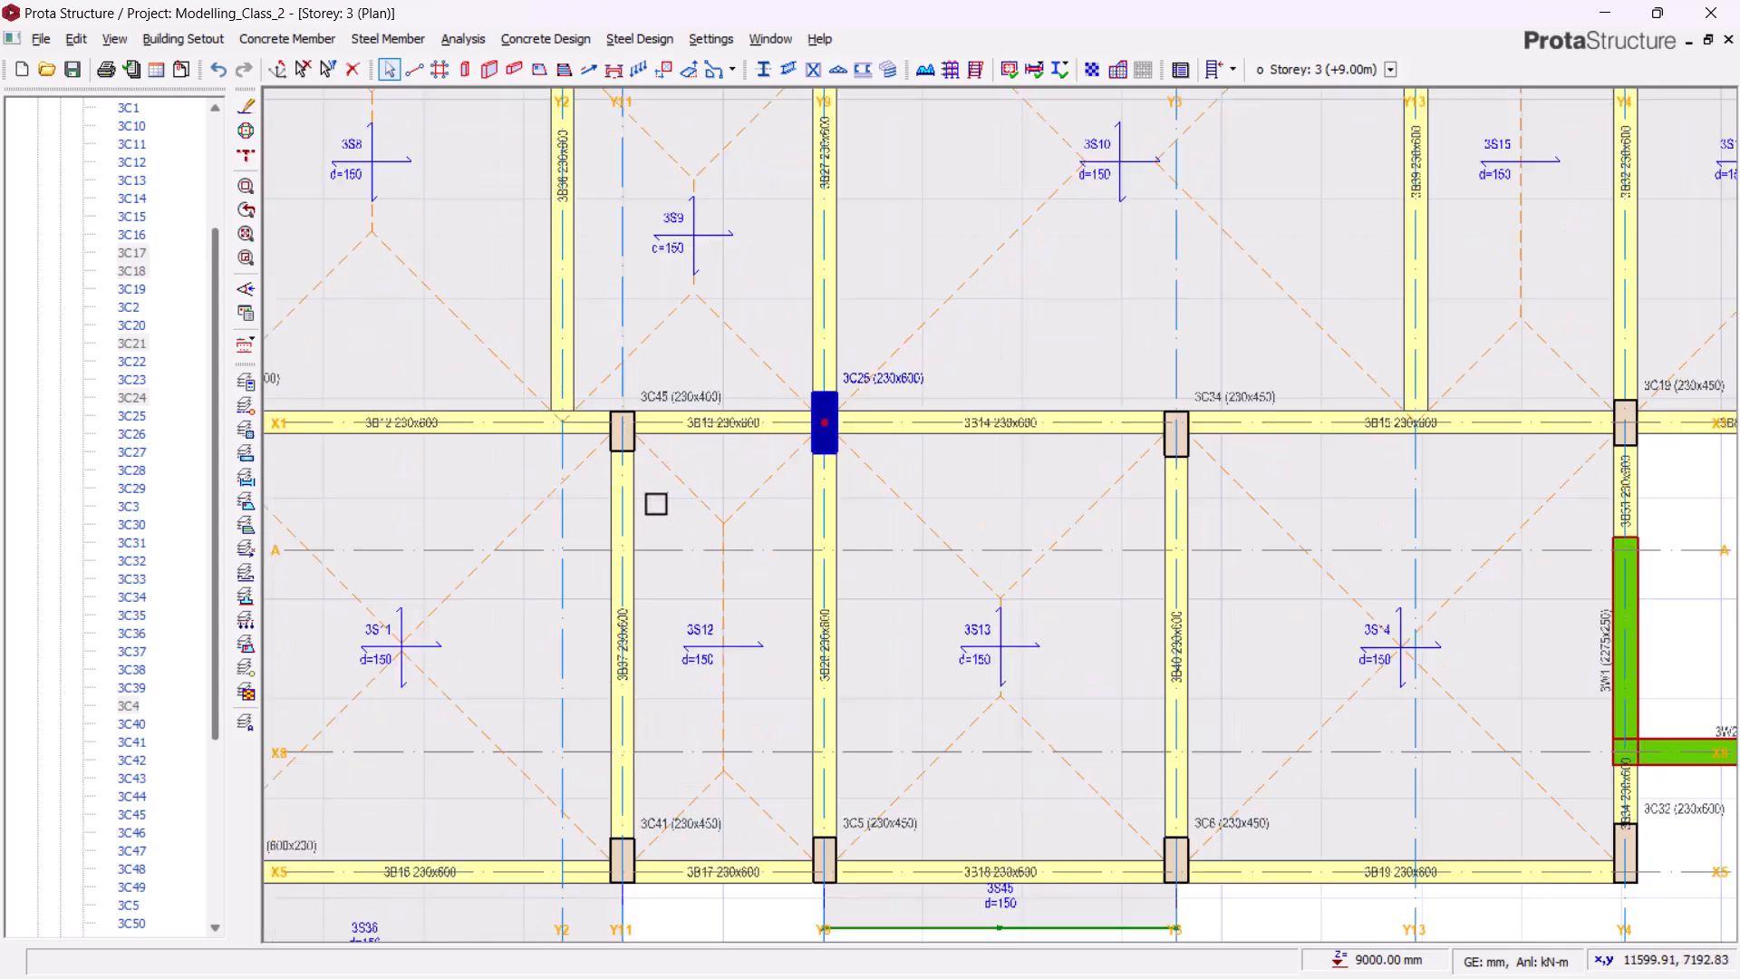
scroll(640, 513, "down", 3)
scroll(1160, 489, "up", 6)
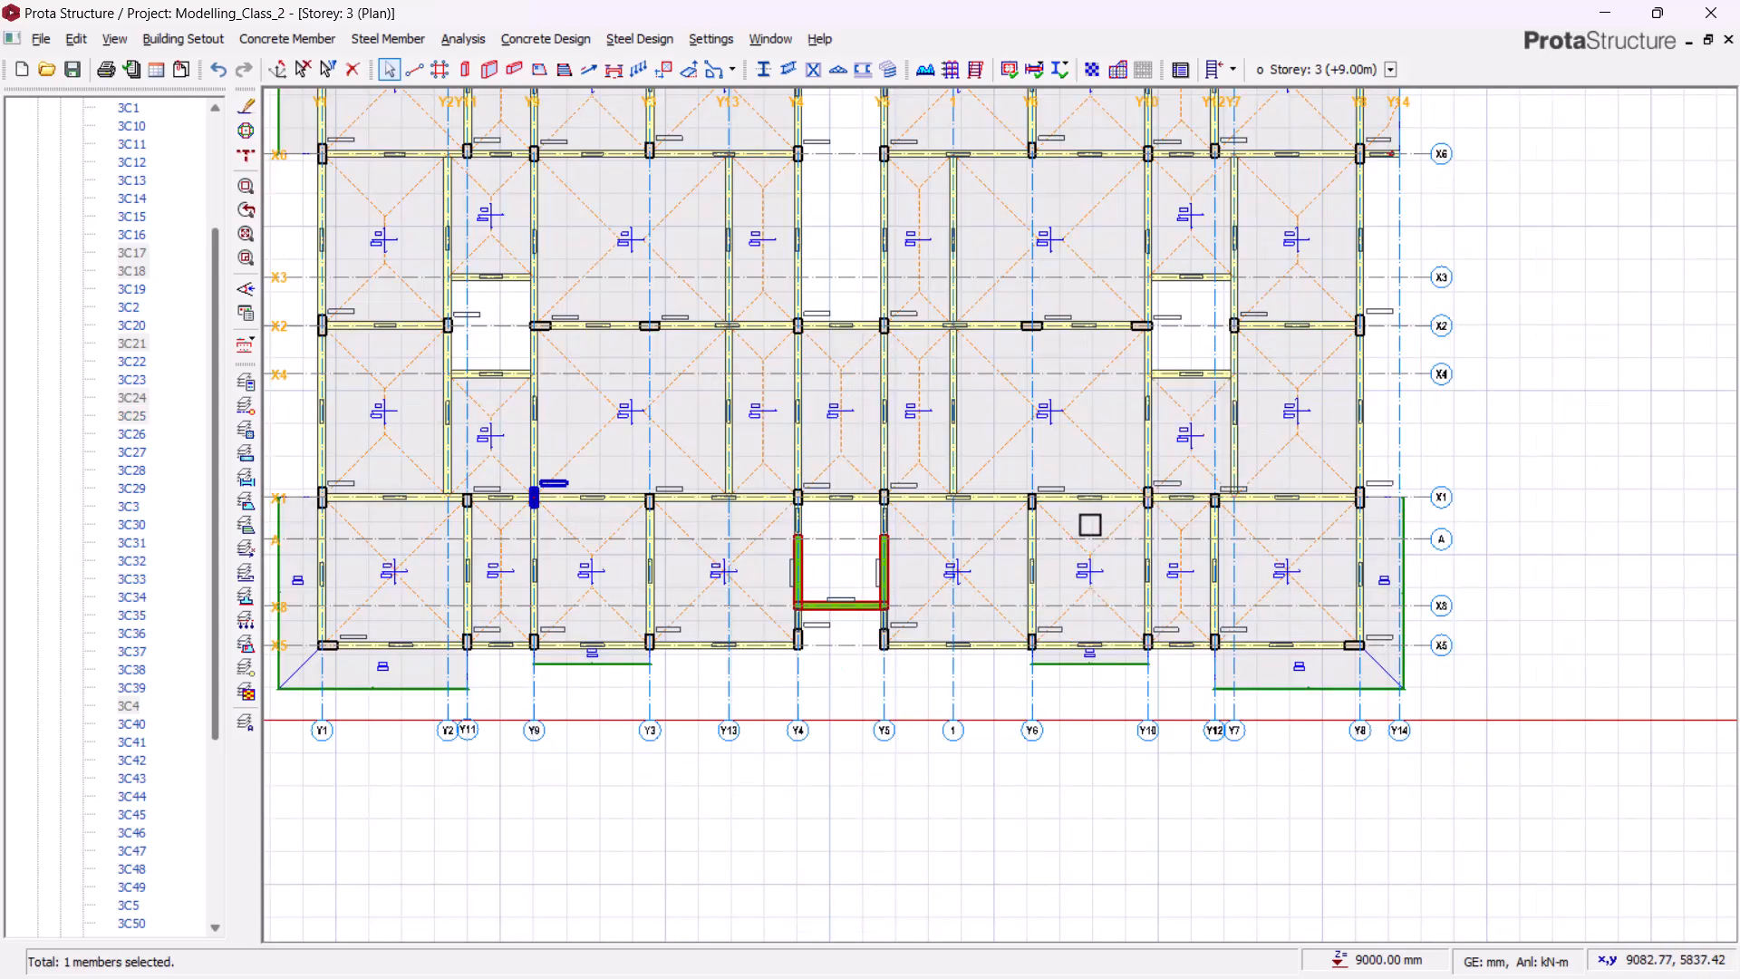
scroll(1155, 501, "up", 3)
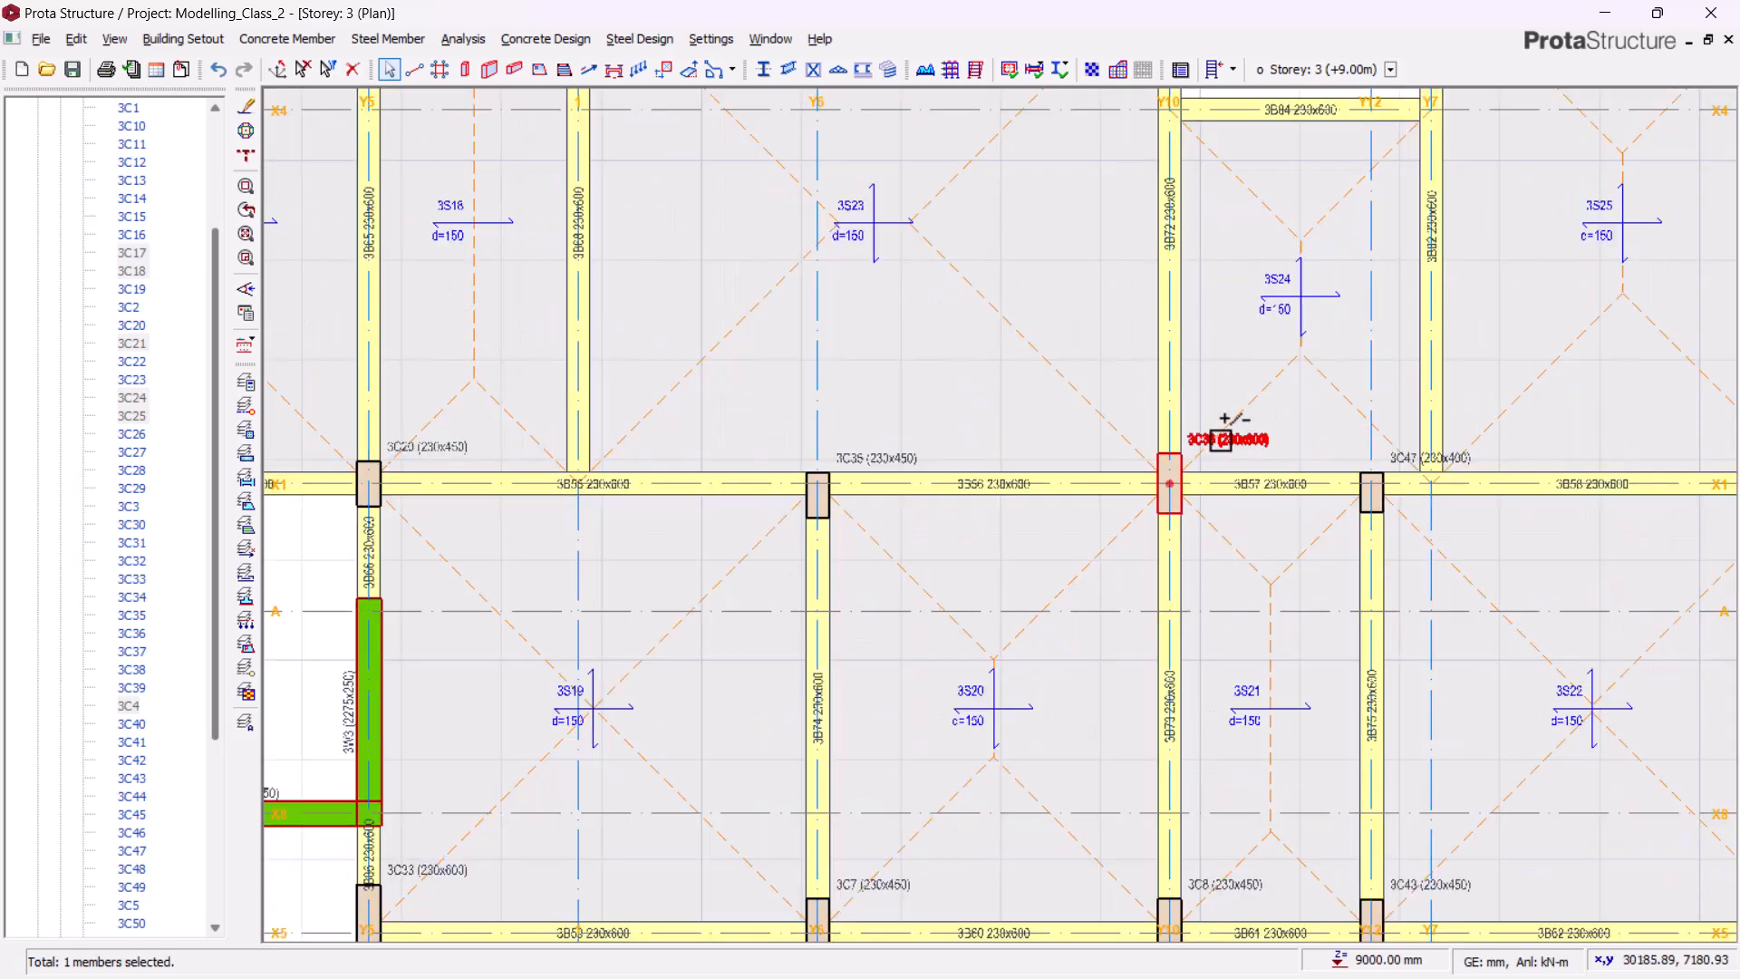
left_click(1221, 441)
right_click(1219, 438)
left_click(1226, 456)
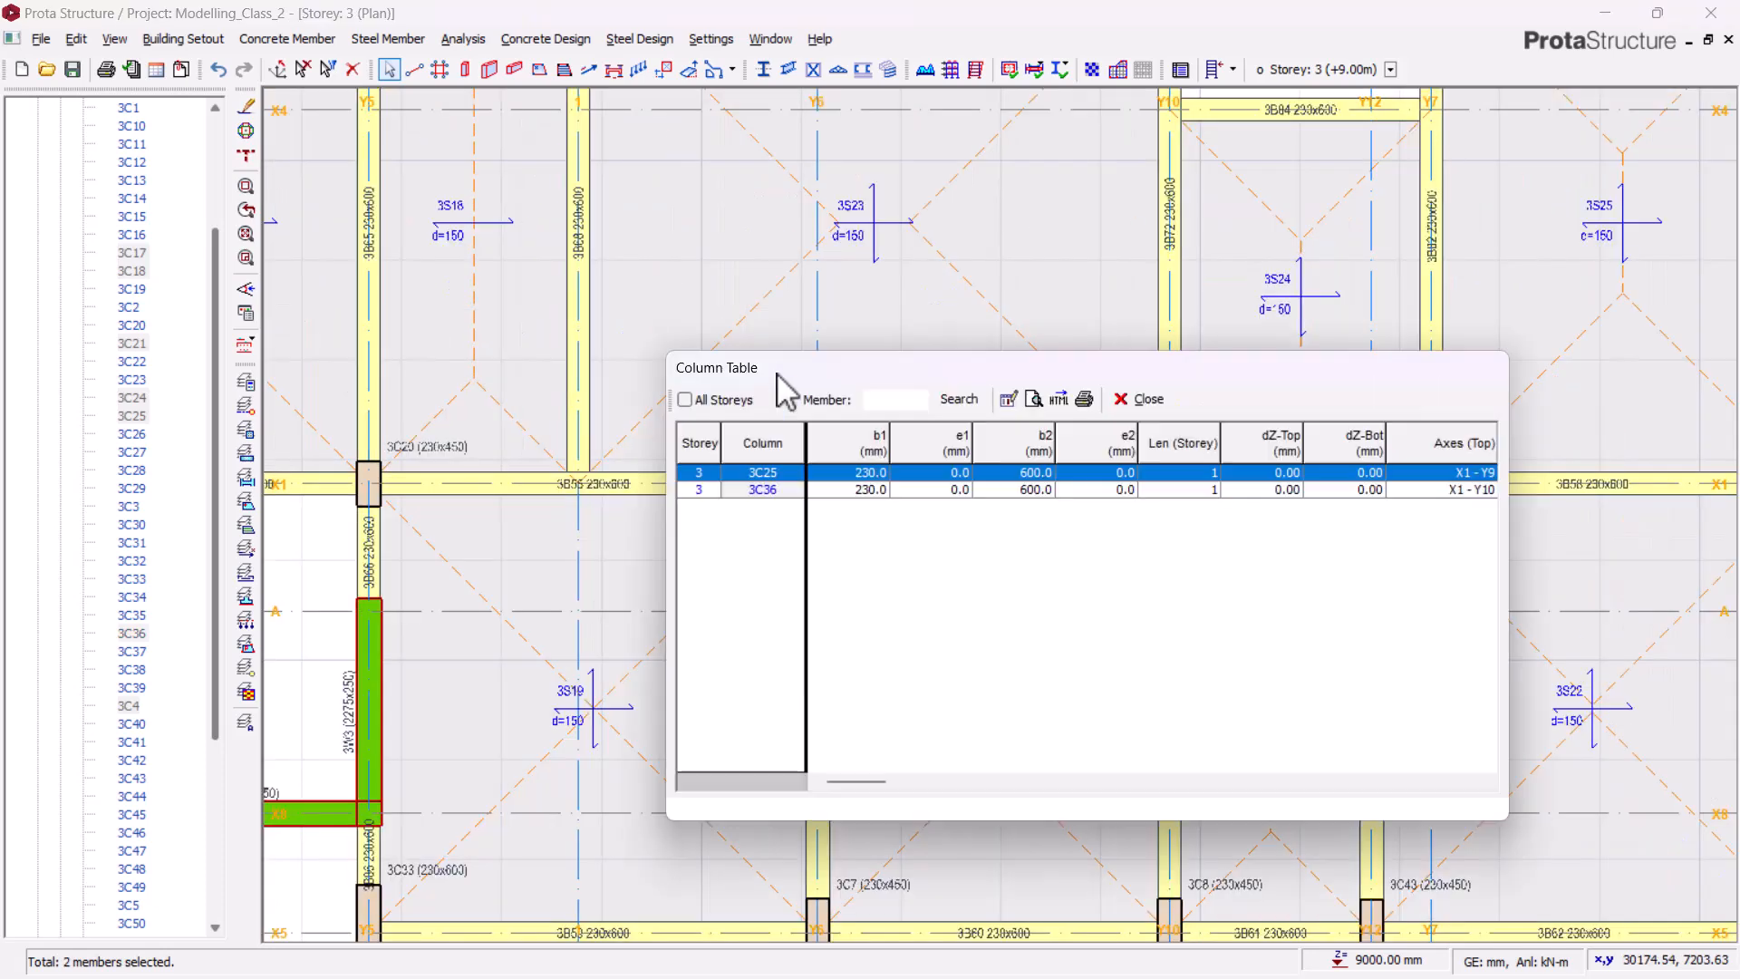
left_click(1035, 454)
left_click(1008, 400)
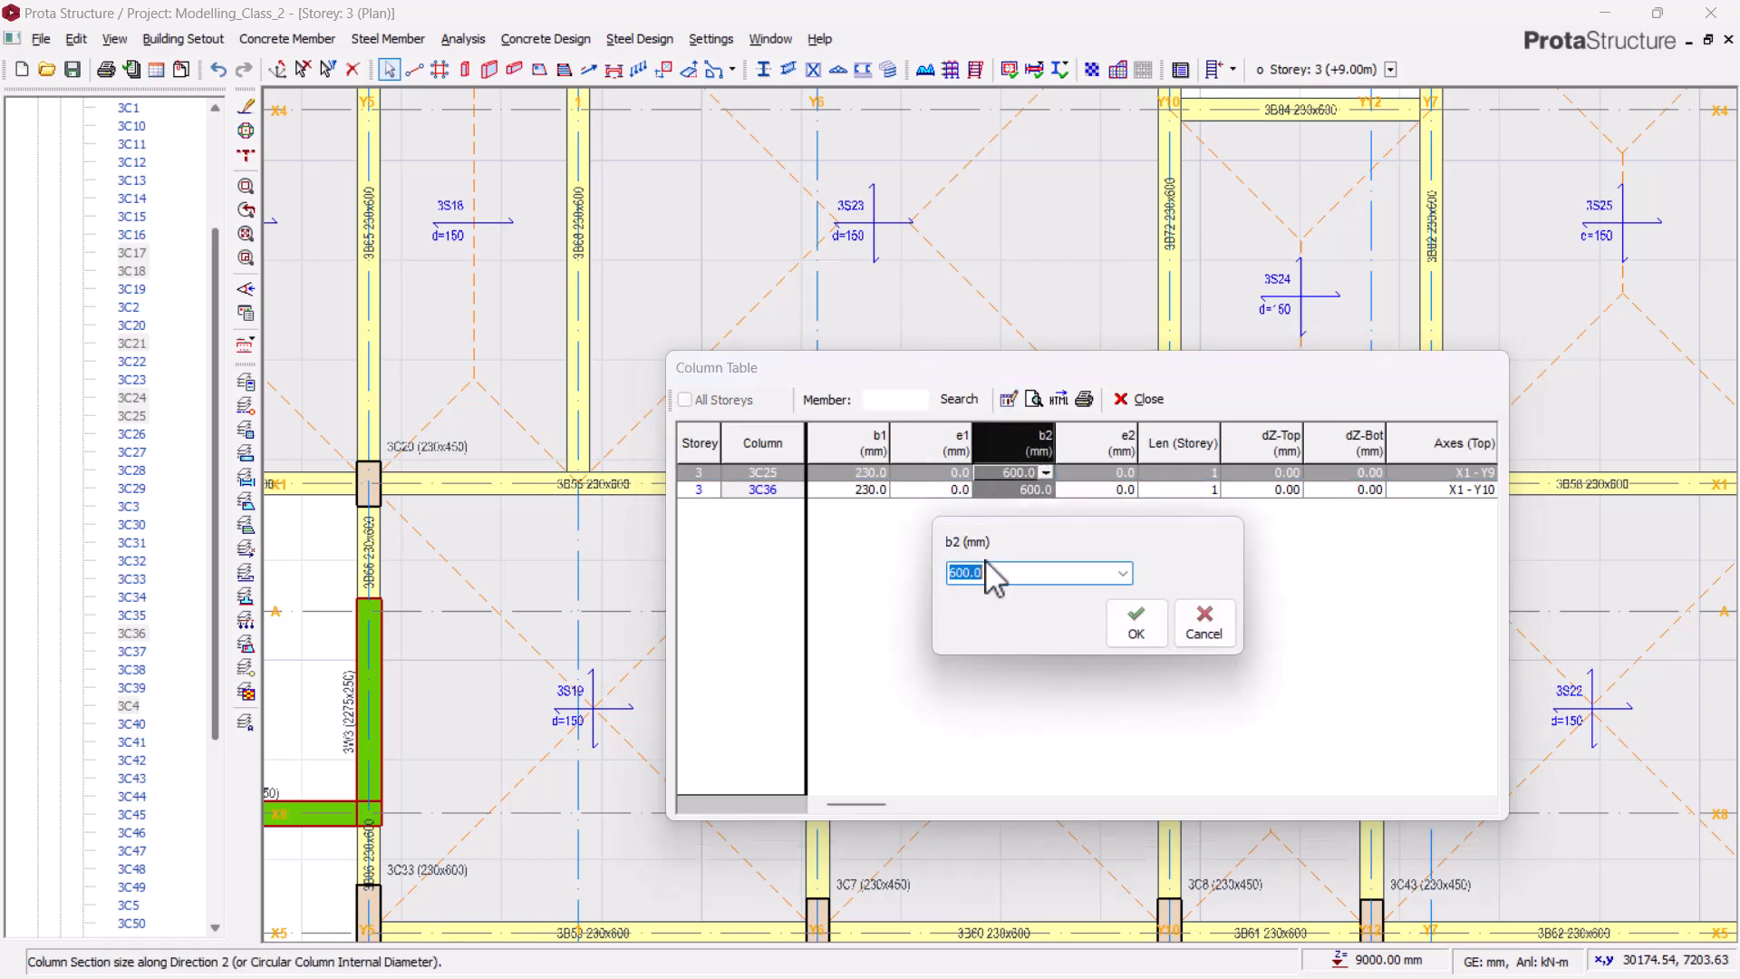
left_click(1136, 624)
left_click(1138, 399)
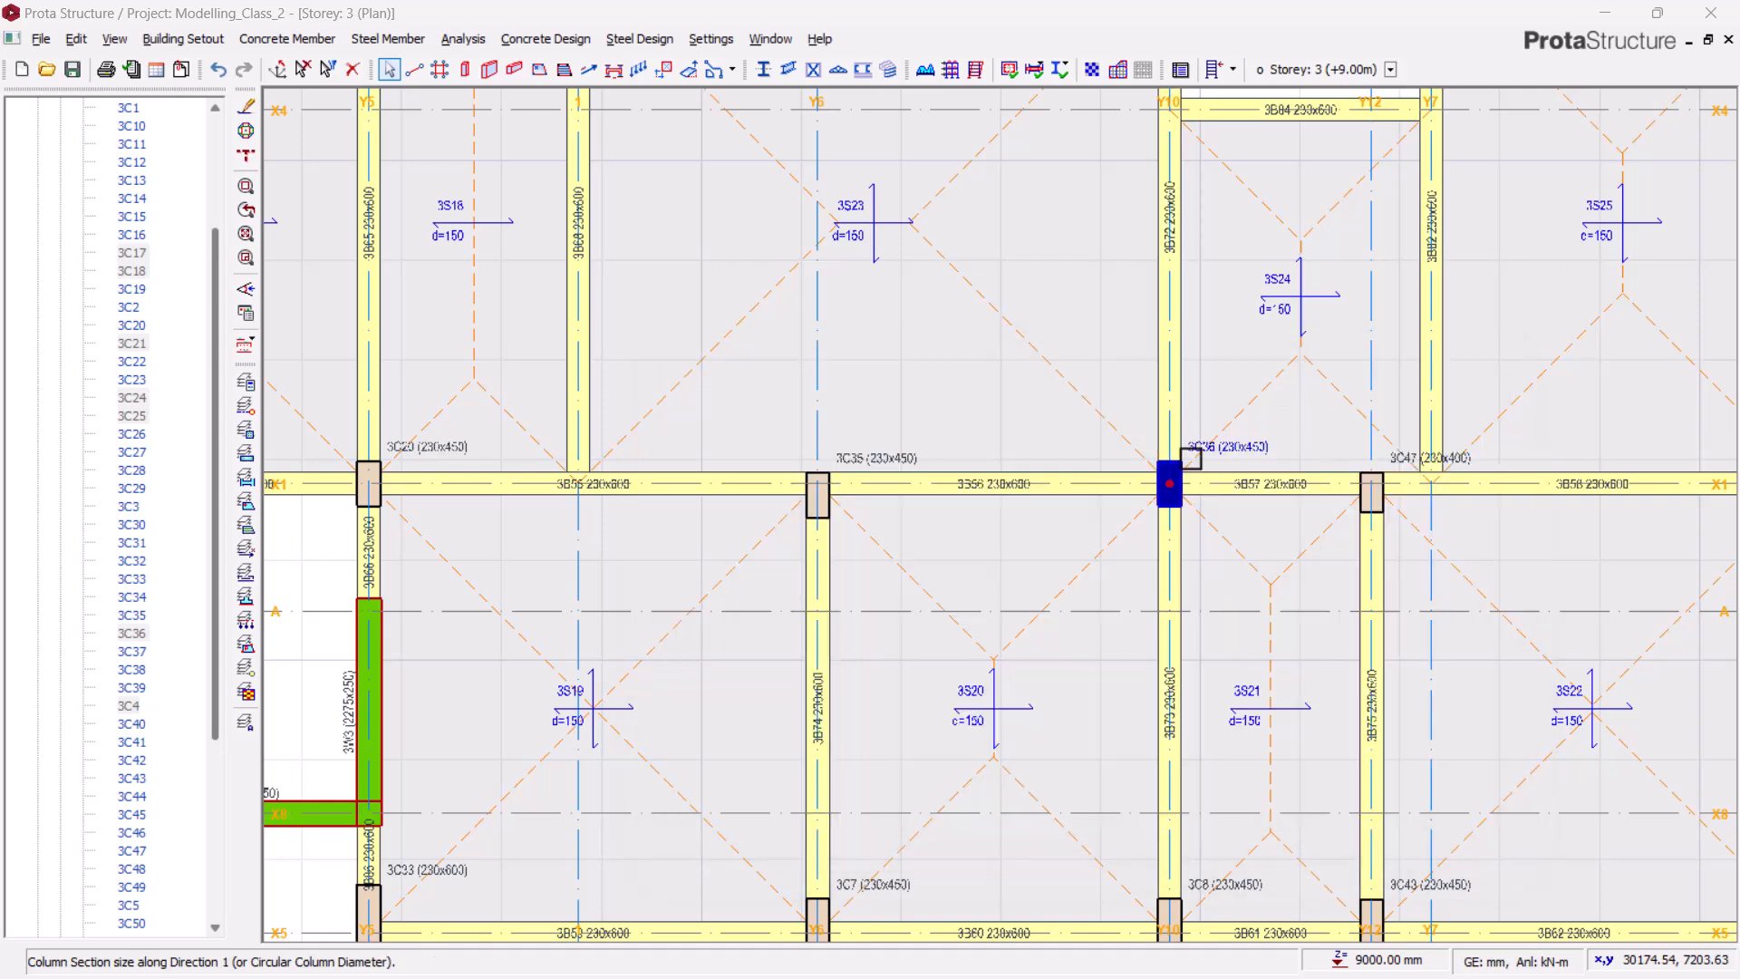
- Select column 3C20 on axis X1 at Y5, above shear wall 3W3
scroll(1169, 499, "up", 3)
middle_click_drag(829, 595, 1445, 580)
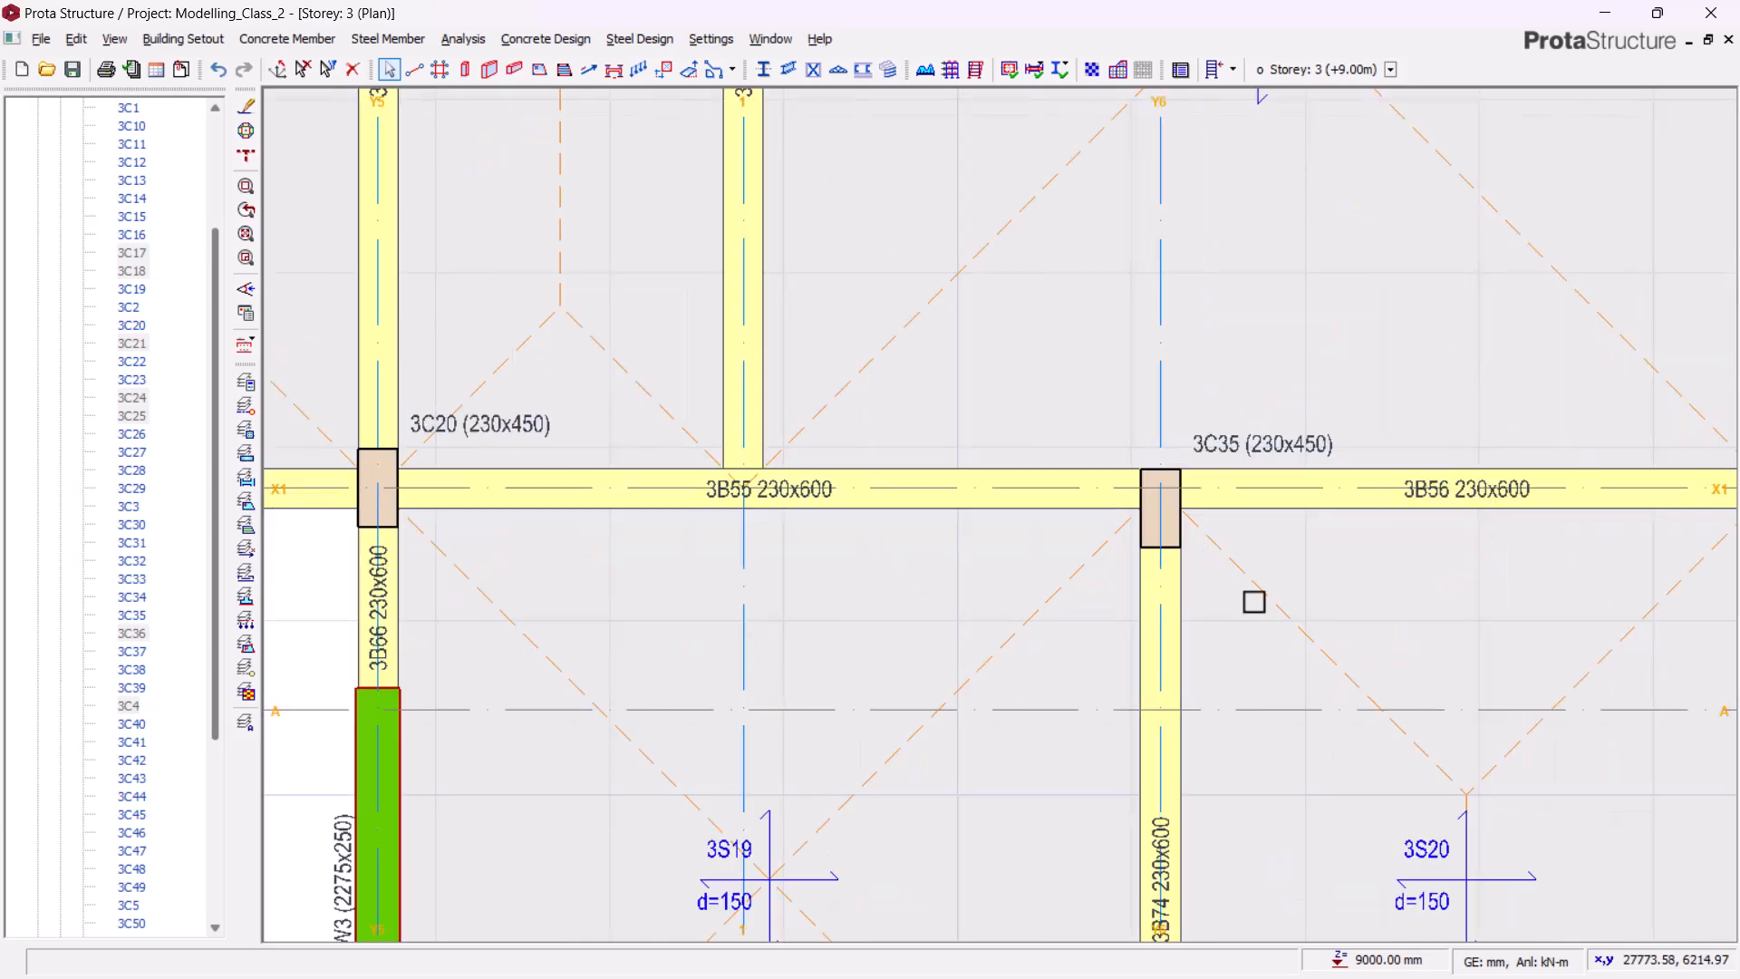
scroll(1334, 621, "down", 5)
scroll(1218, 587, "up", 3)
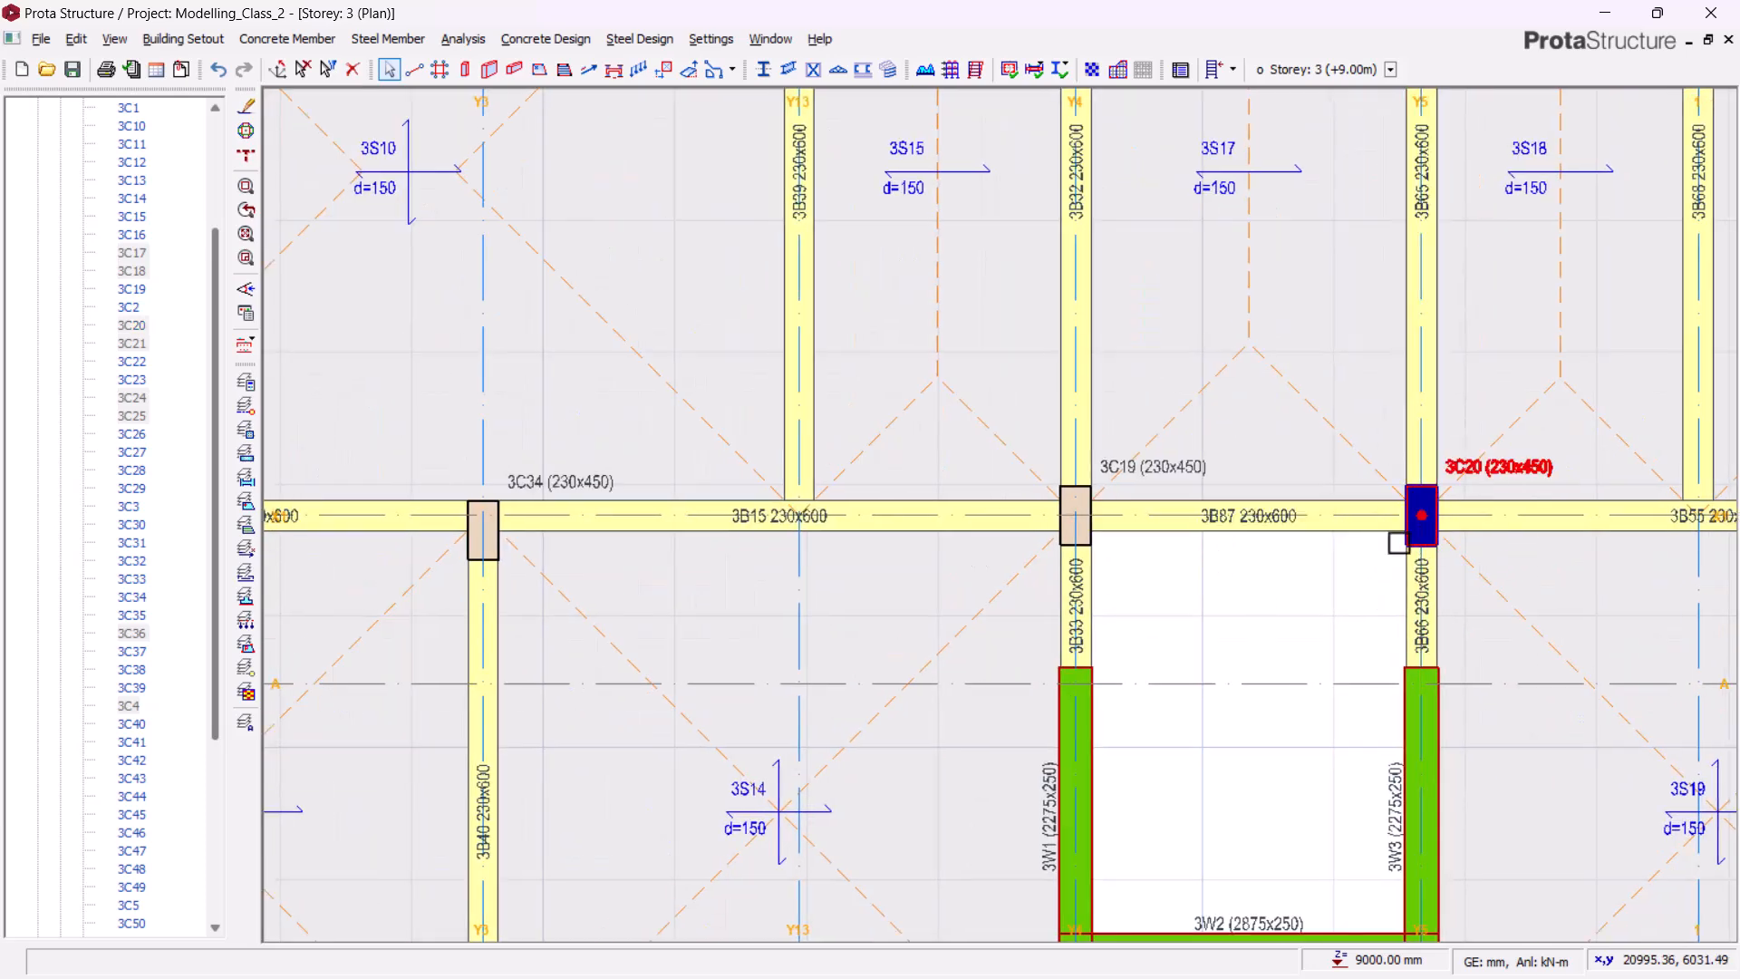
middle_click_drag(1085, 615, 1253, 604)
middle_click_drag(1190, 537, 938, 517)
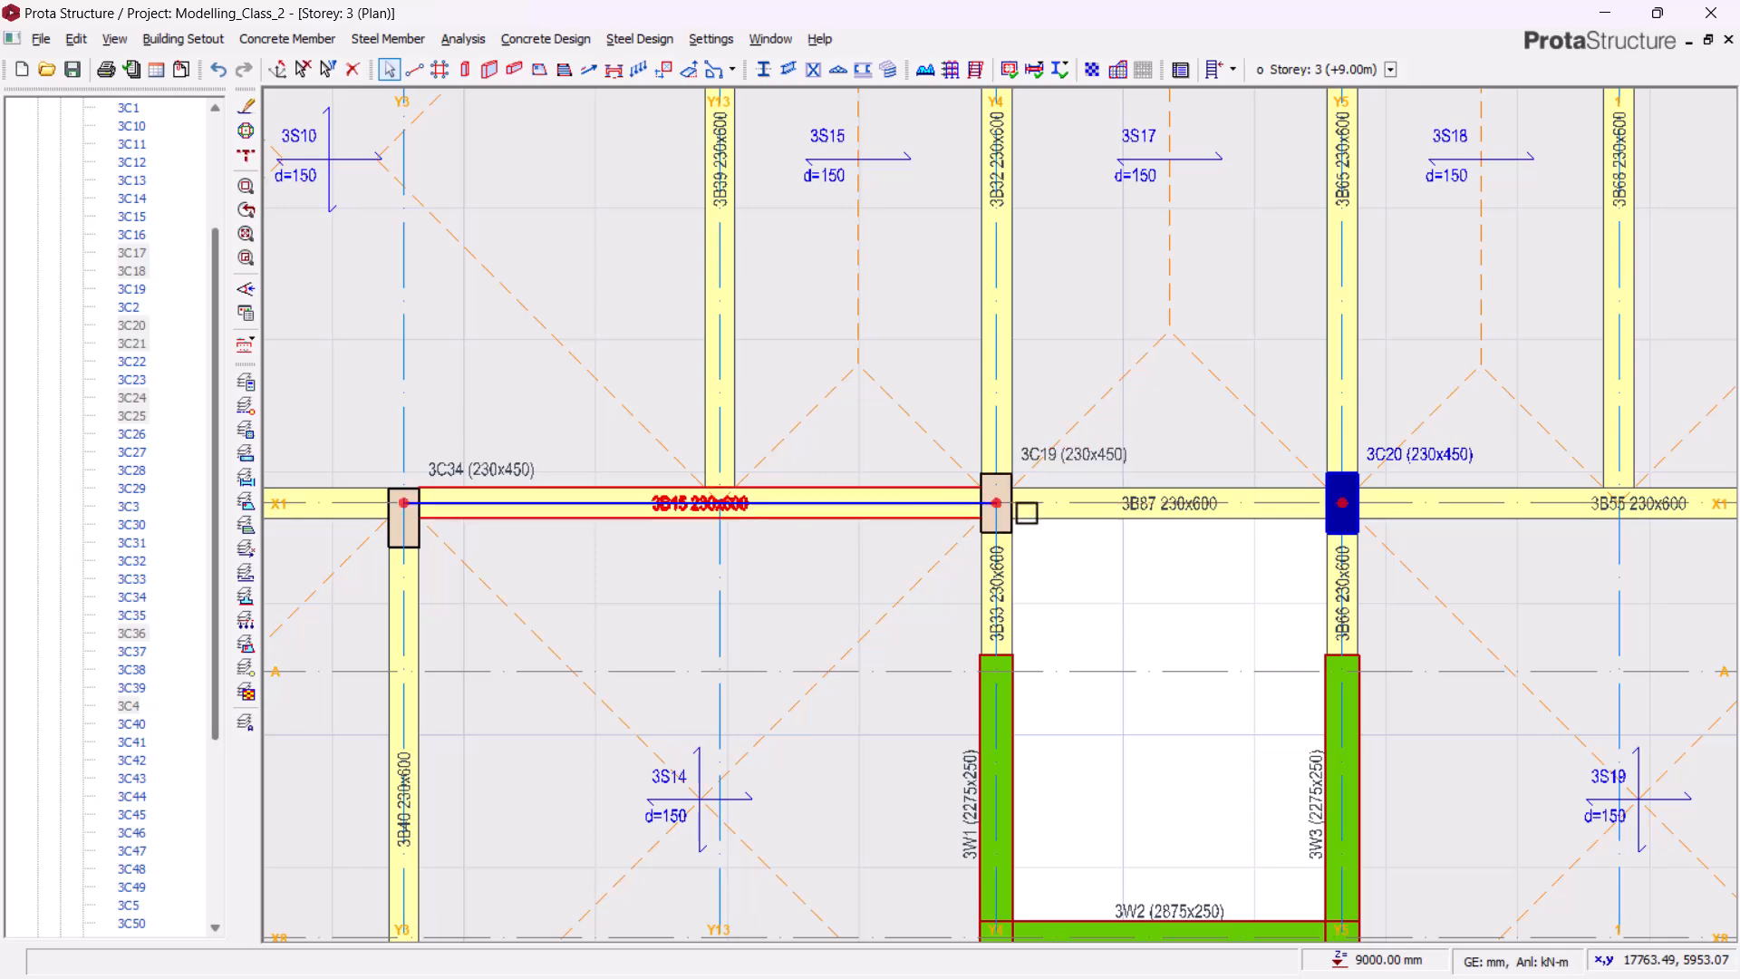
- Examine how column 3C34 at X1-Y3 aligns with beams 3B14 and 3B15 compared with neighbouring columns
scroll(649, 602, "down", 3)
scroll(839, 555, "up", 2)
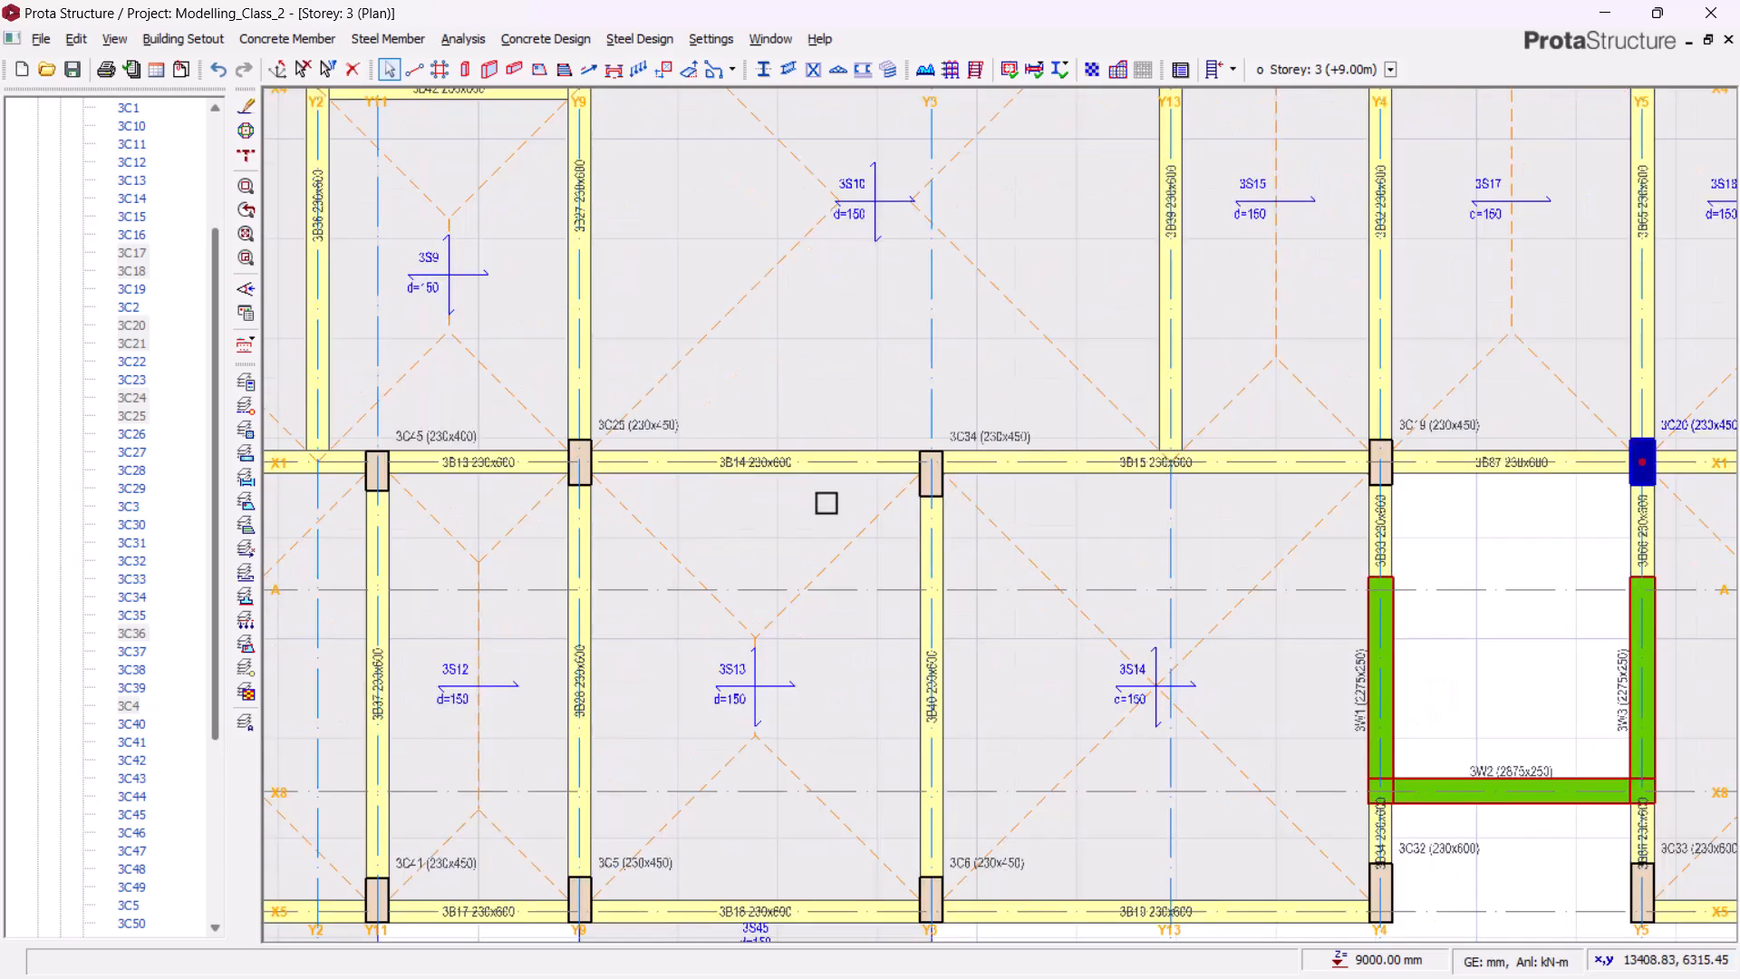
scroll(942, 434, "up", 5)
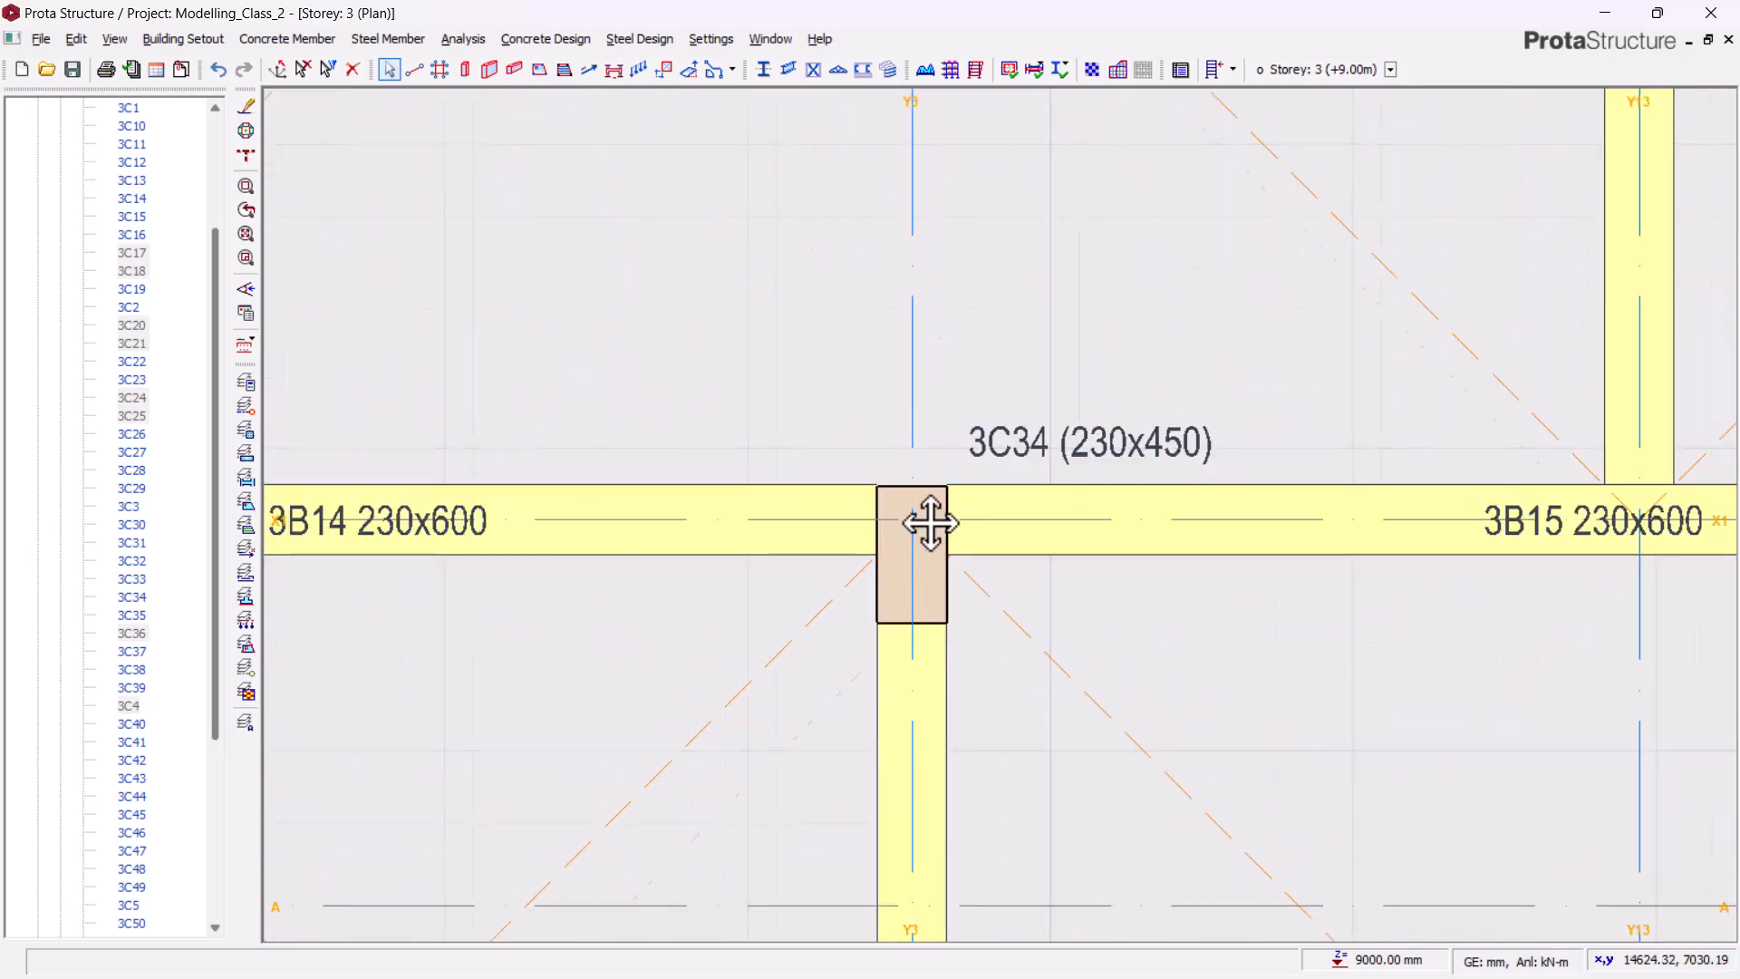
middle_click_drag(919, 482, 966, 619)
scroll(894, 622, "up", 1)
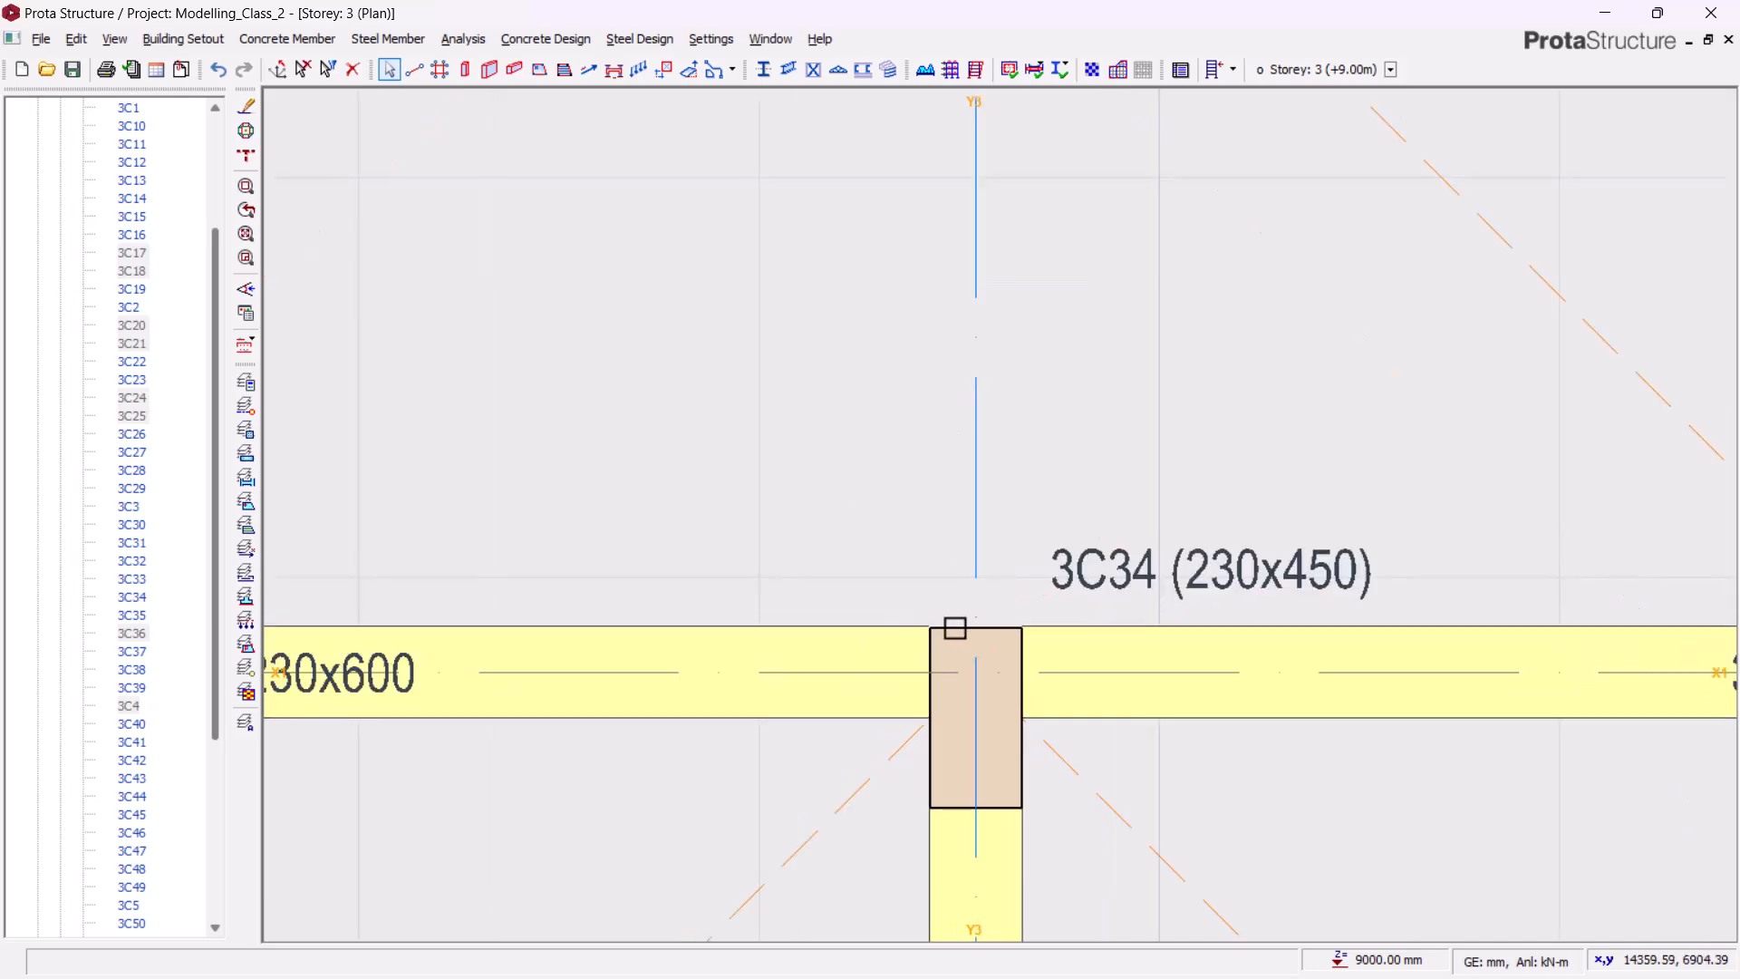
scroll(1018, 719, "down", 4)
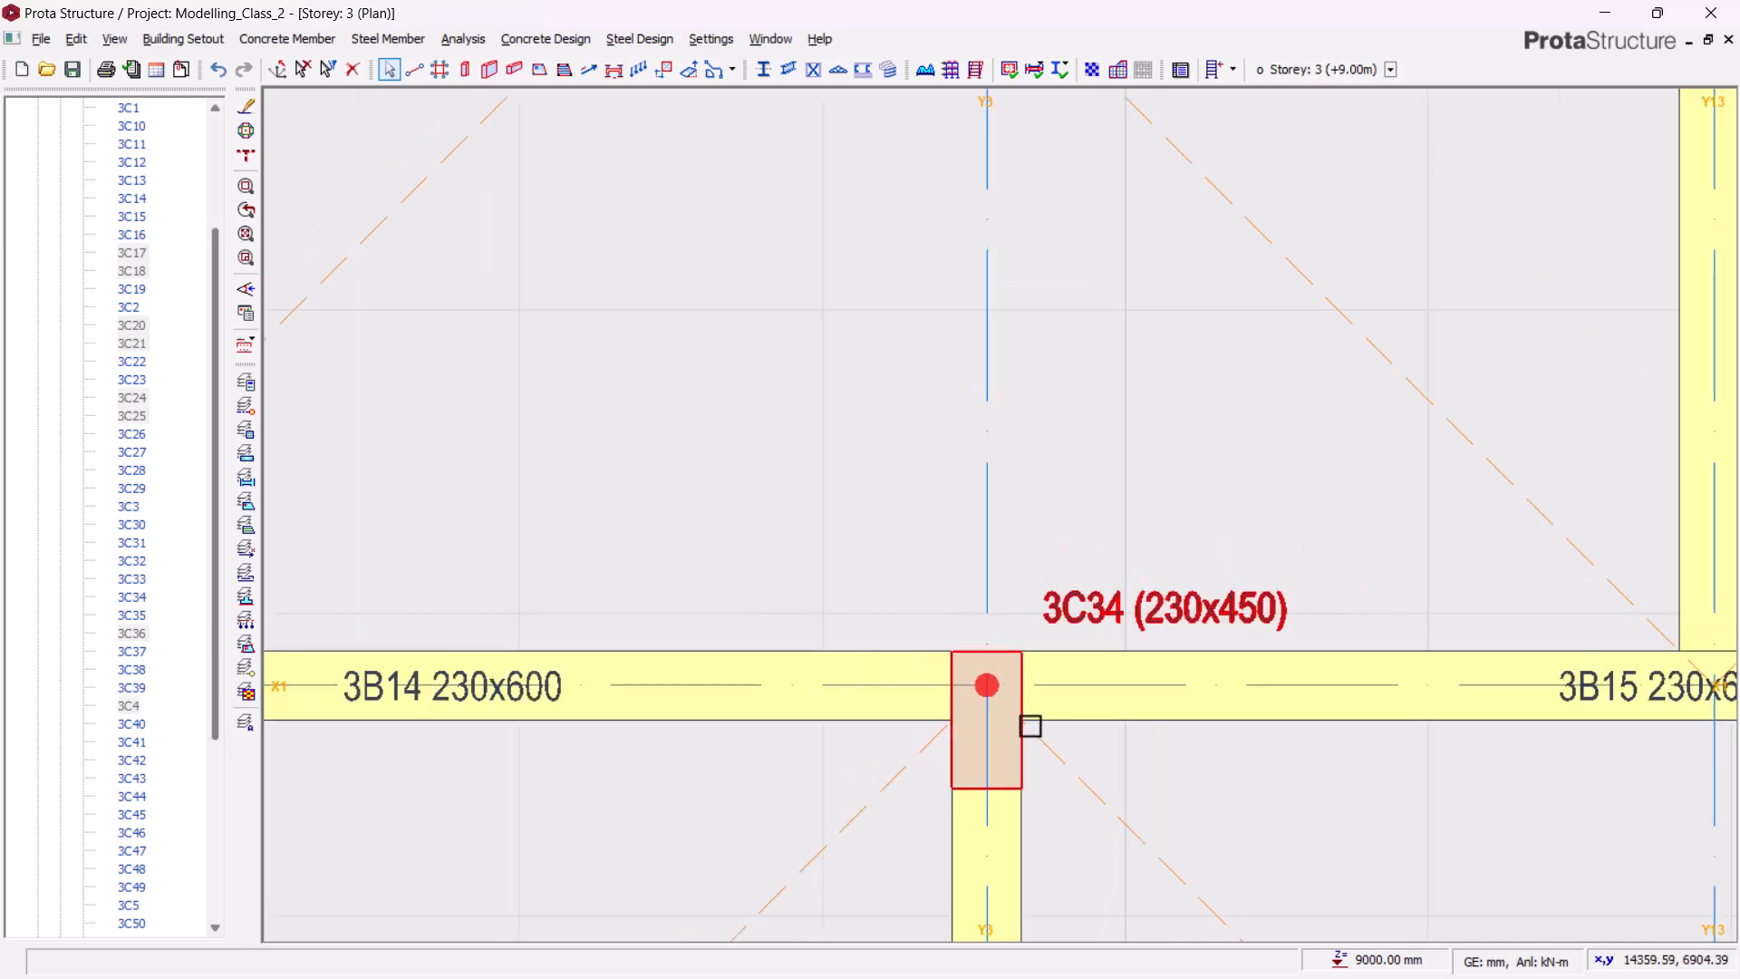
scroll(1002, 719, "up", 4)
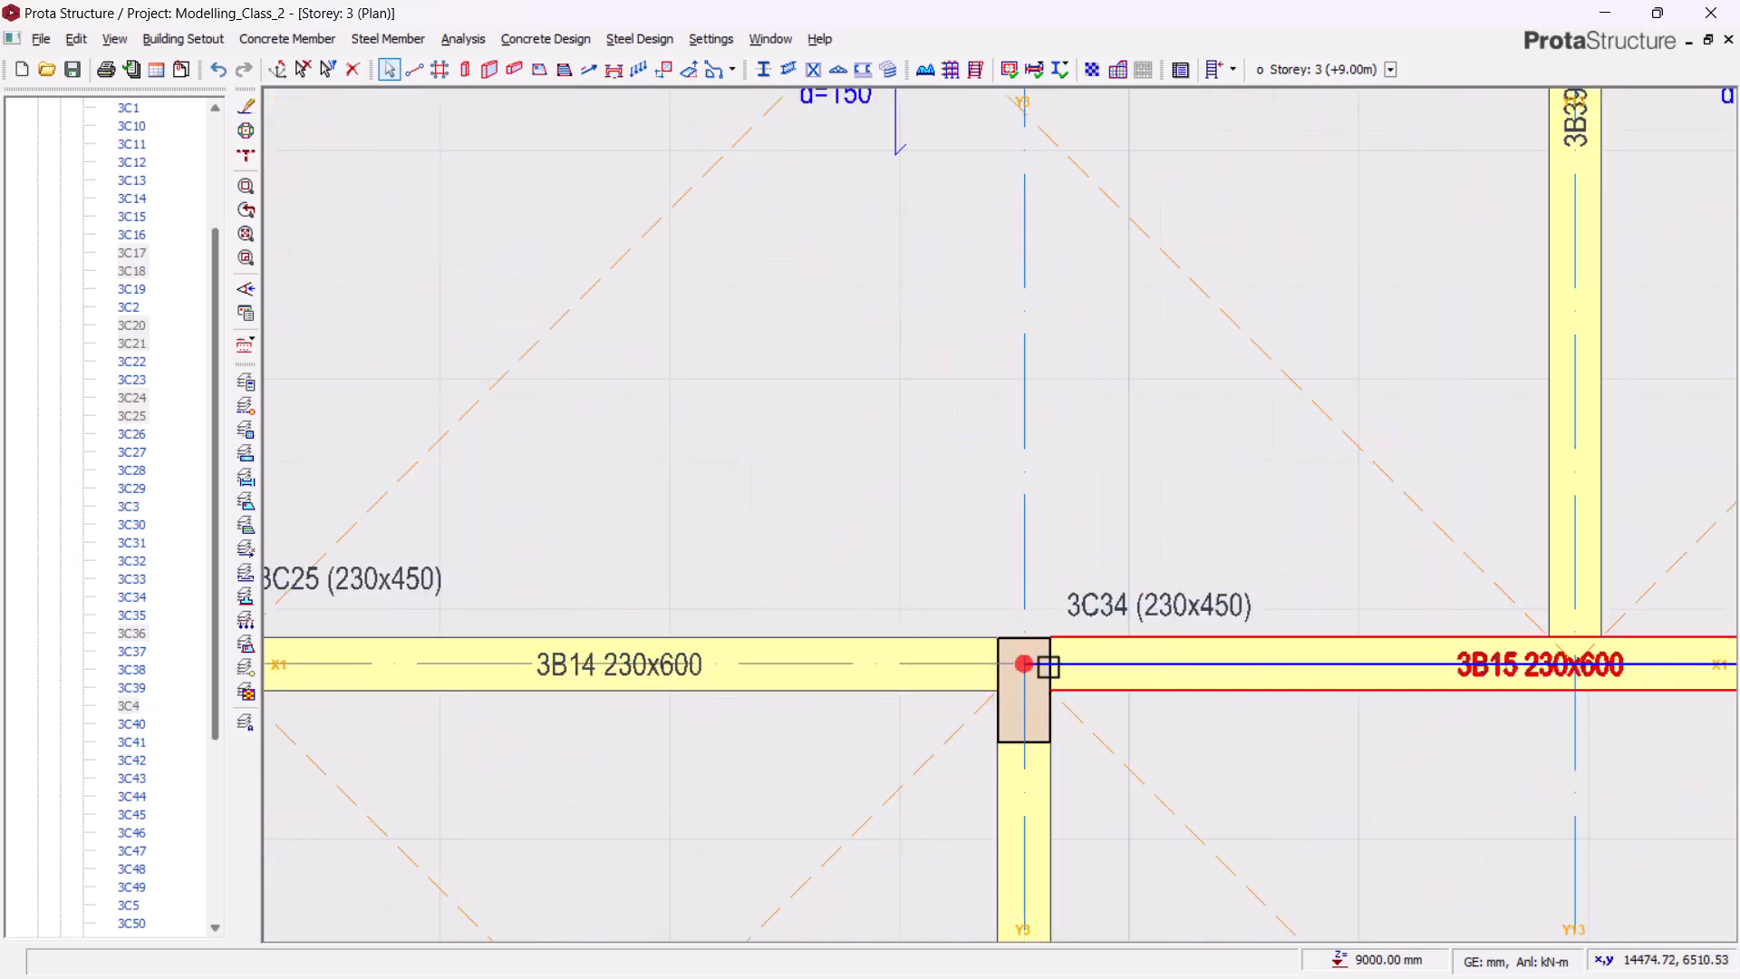
scroll(1034, 645, "down", 5)
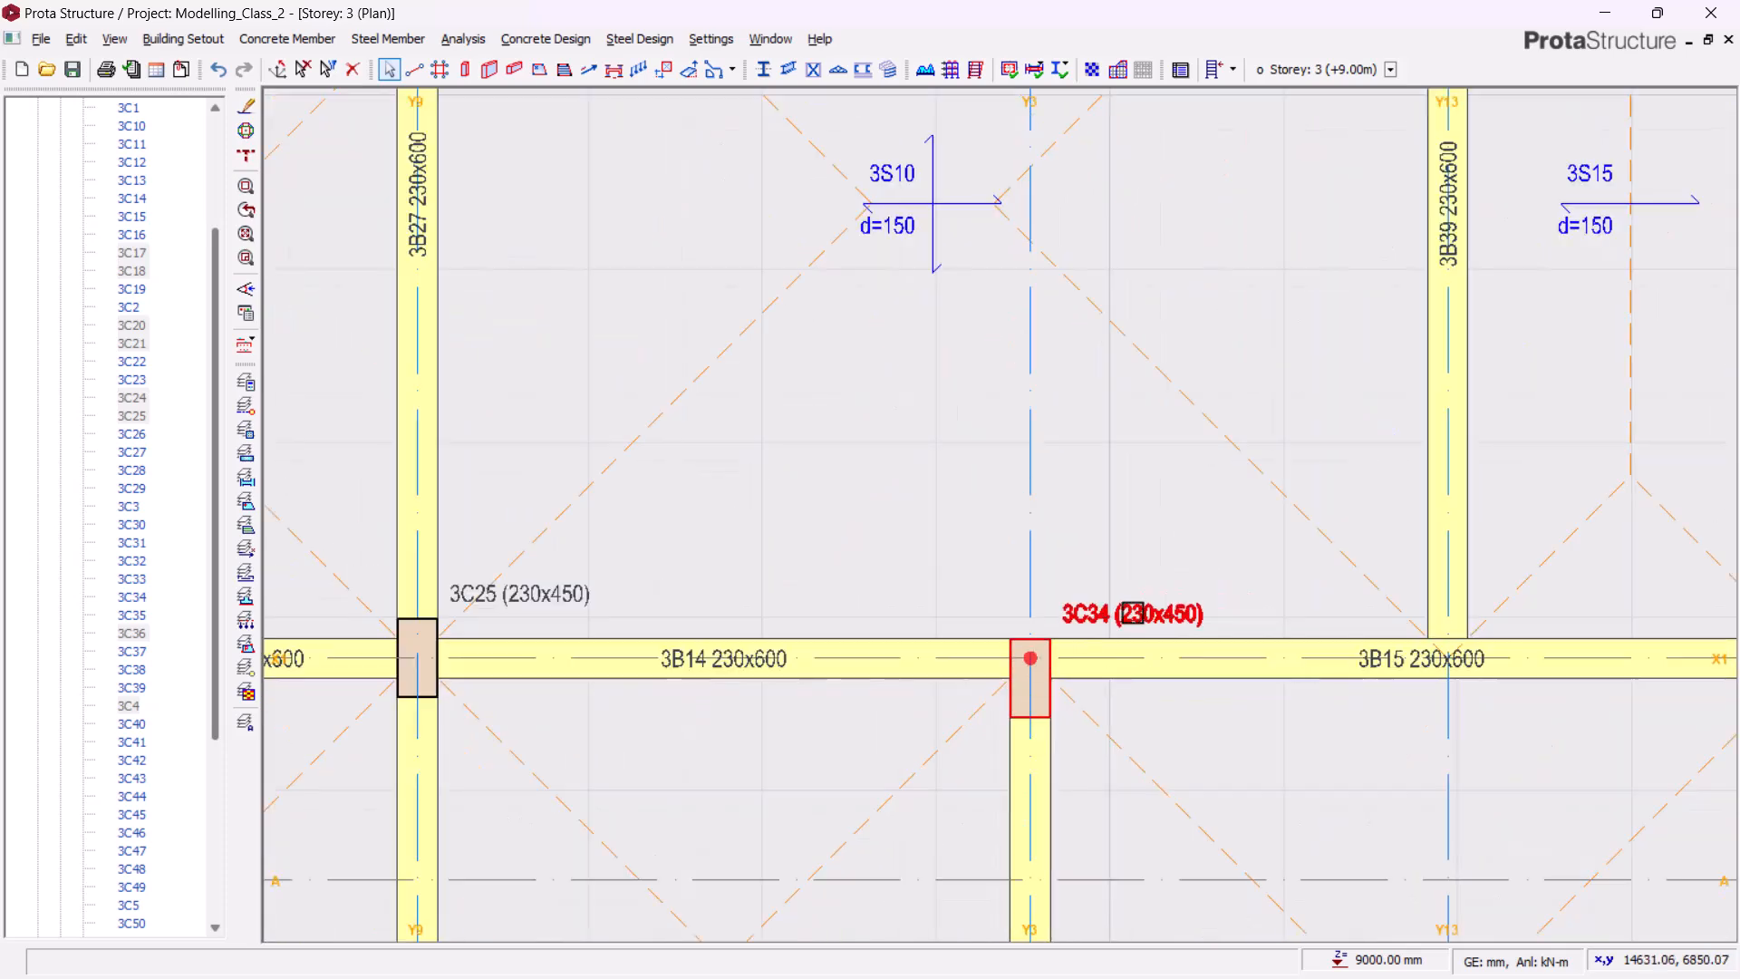
scroll(1378, 639, "up", 2)
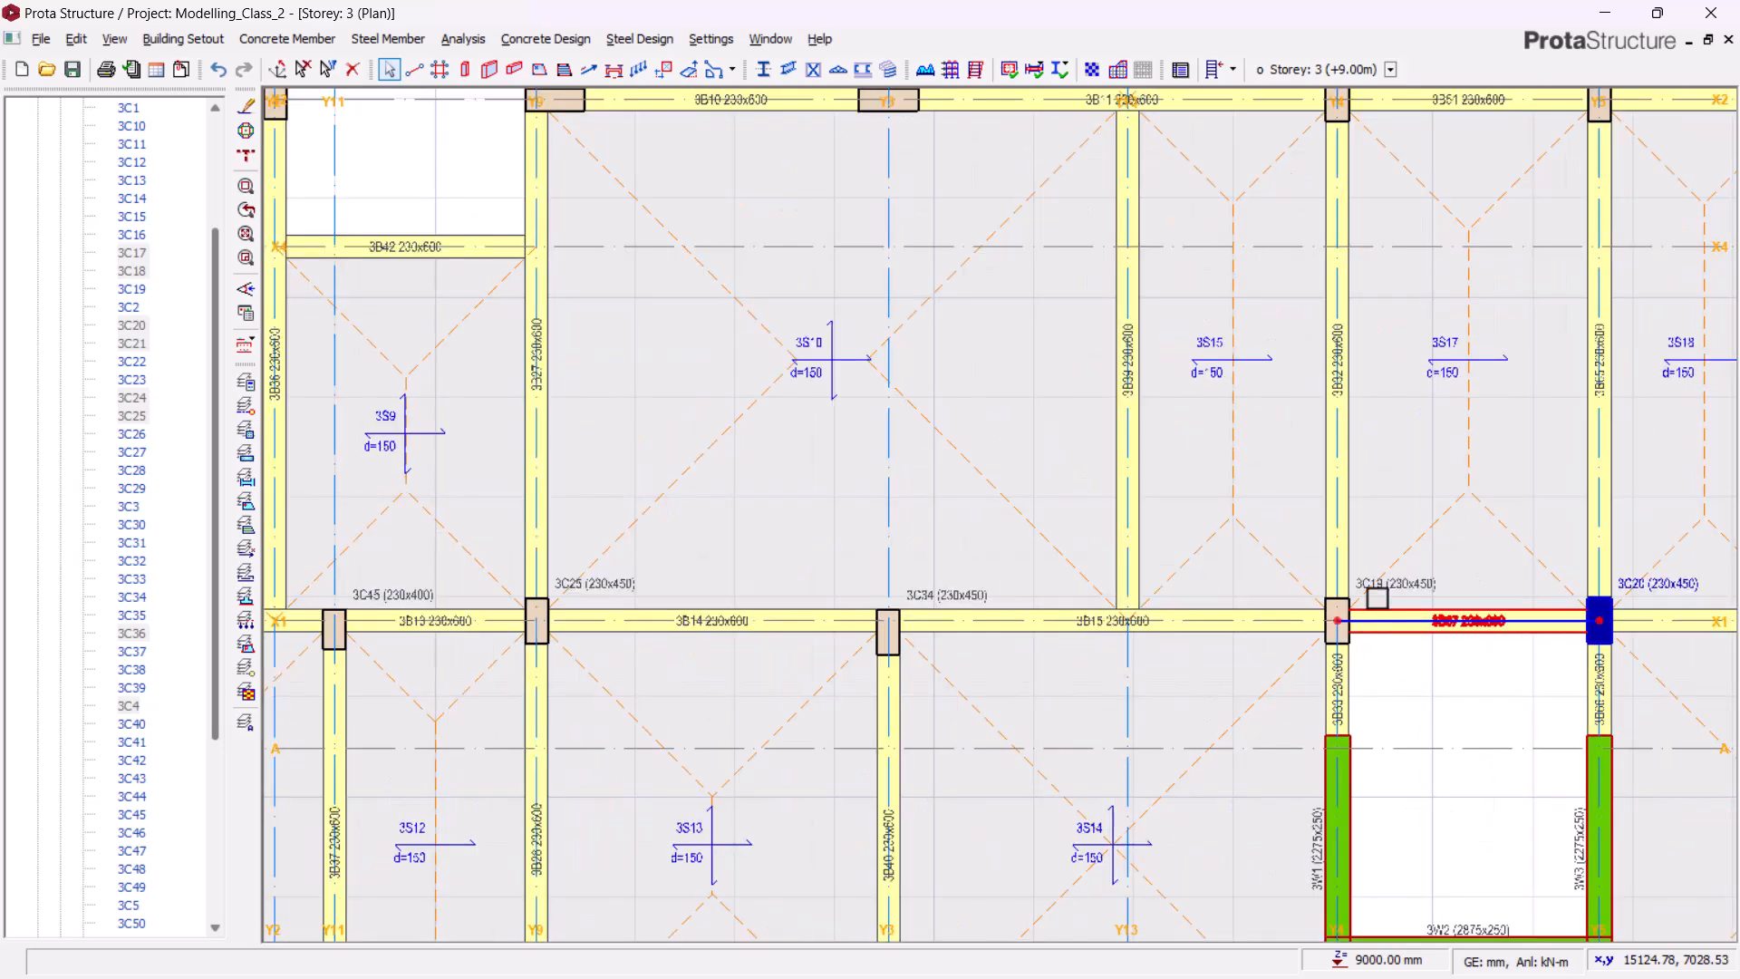
- Save the project with the updated storey 3 column sizes
scroll(1412, 694, "down", 2)
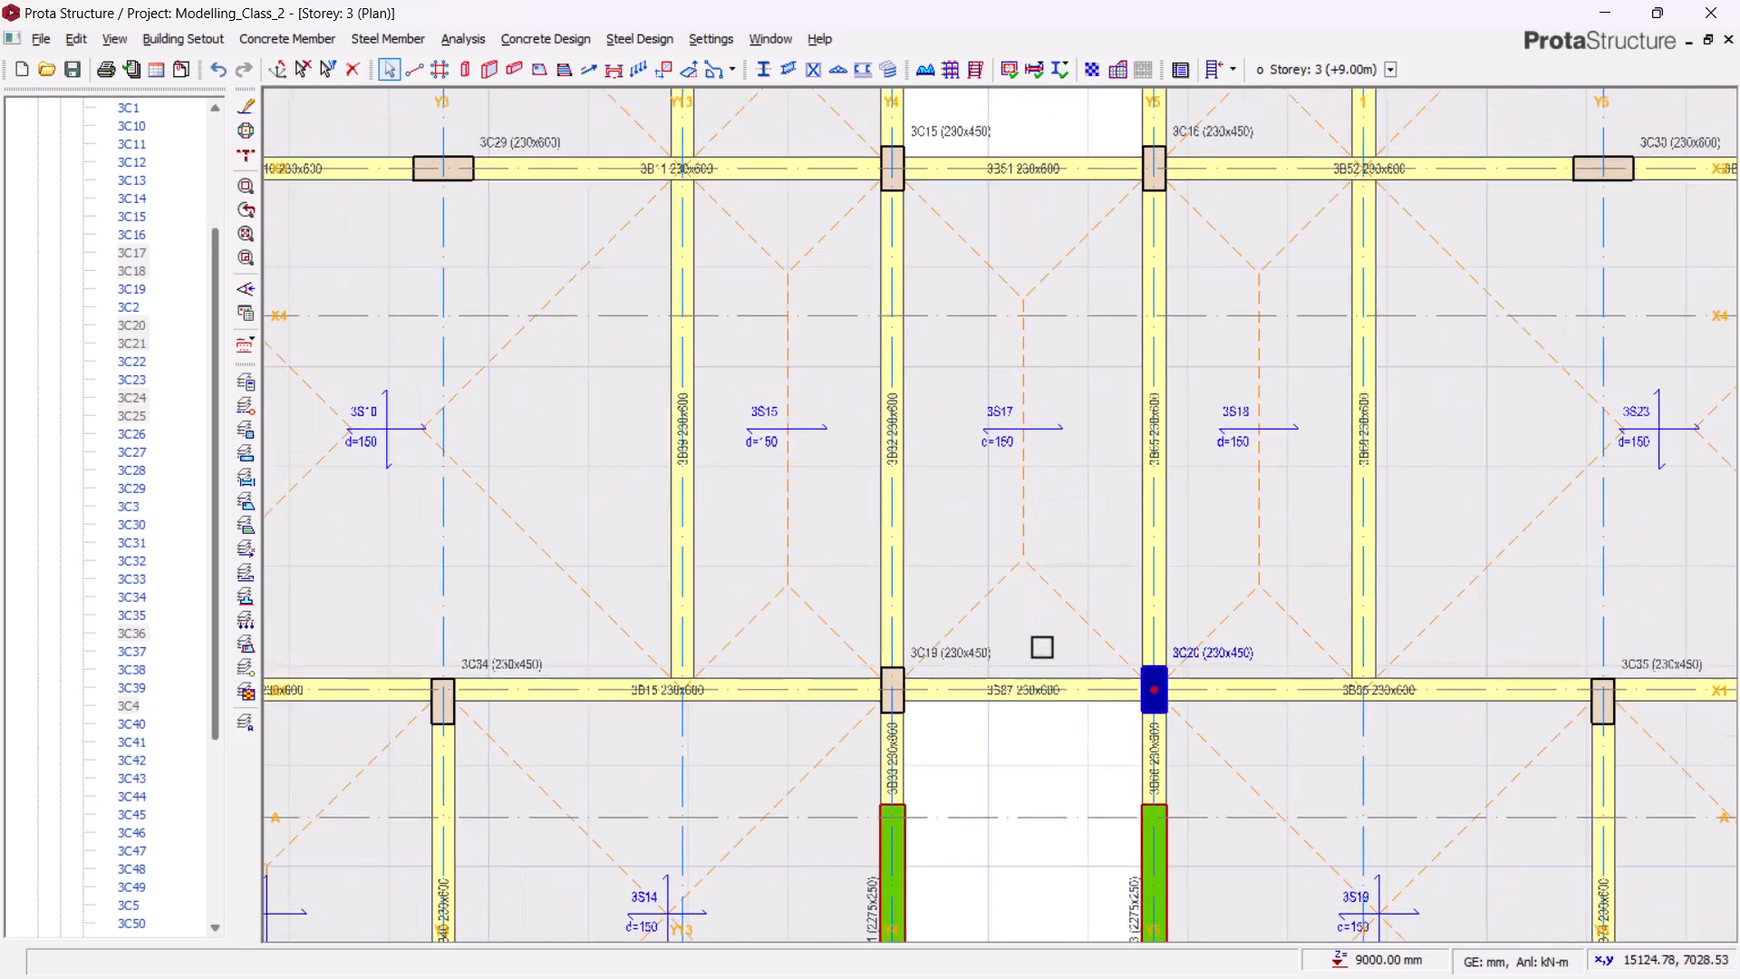
scroll(1042, 653, "down", 3)
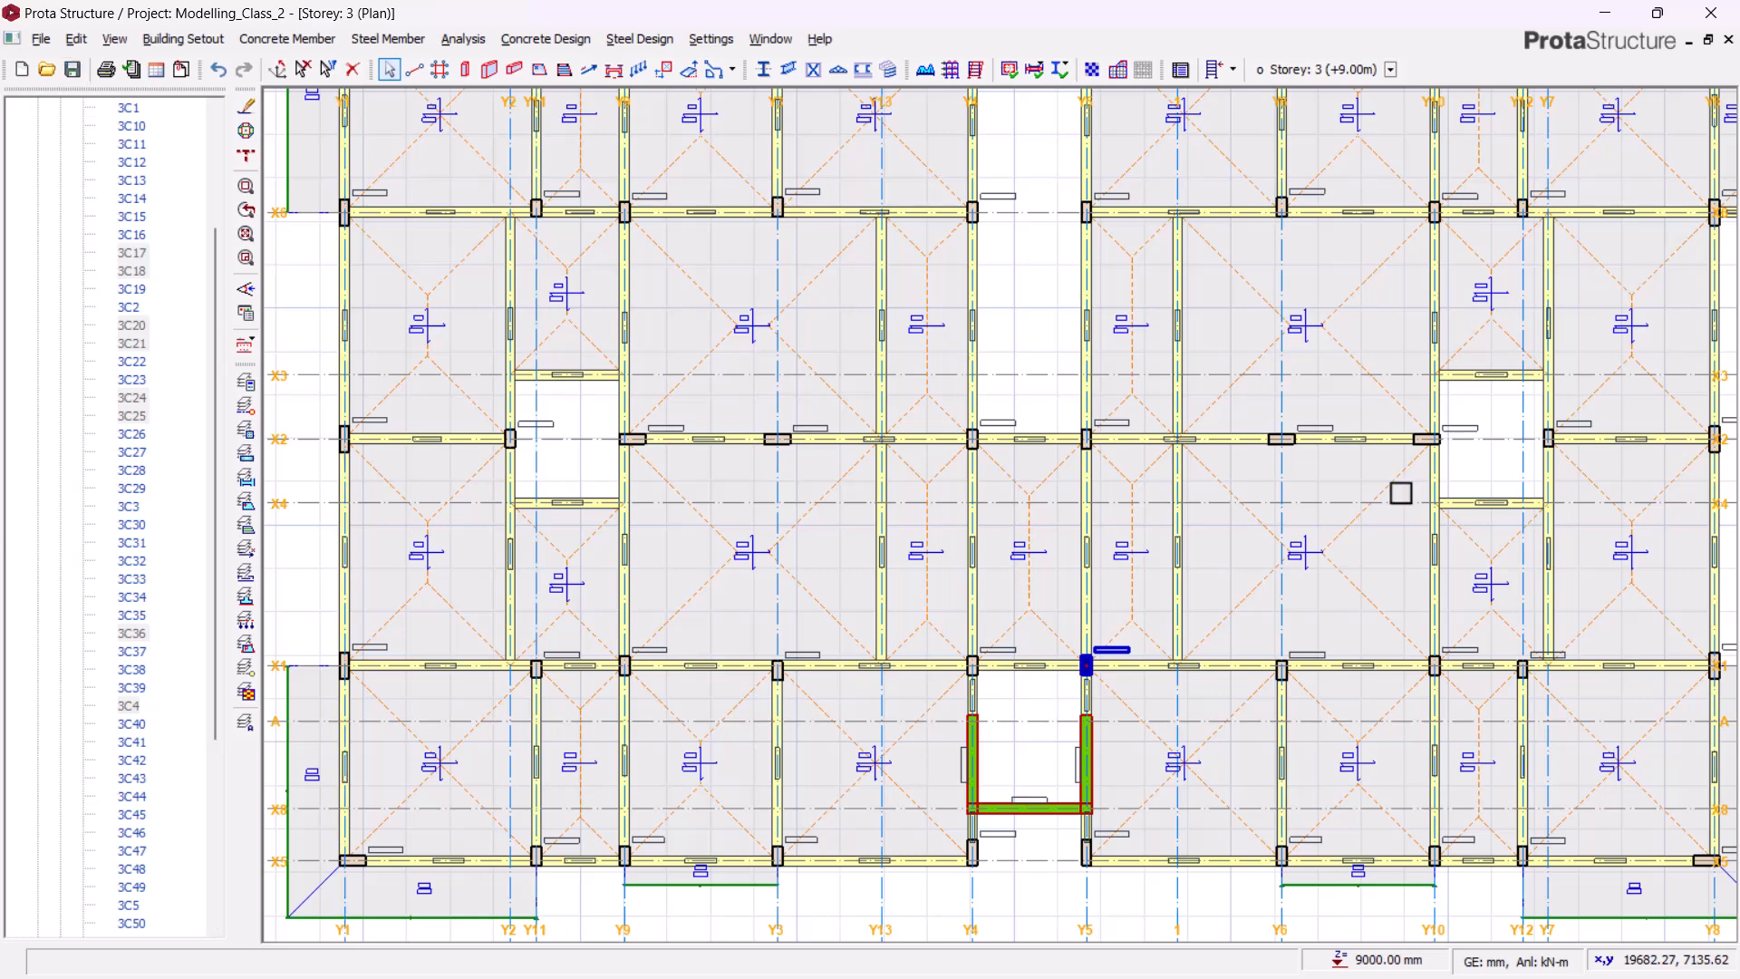
left_click(72, 69)
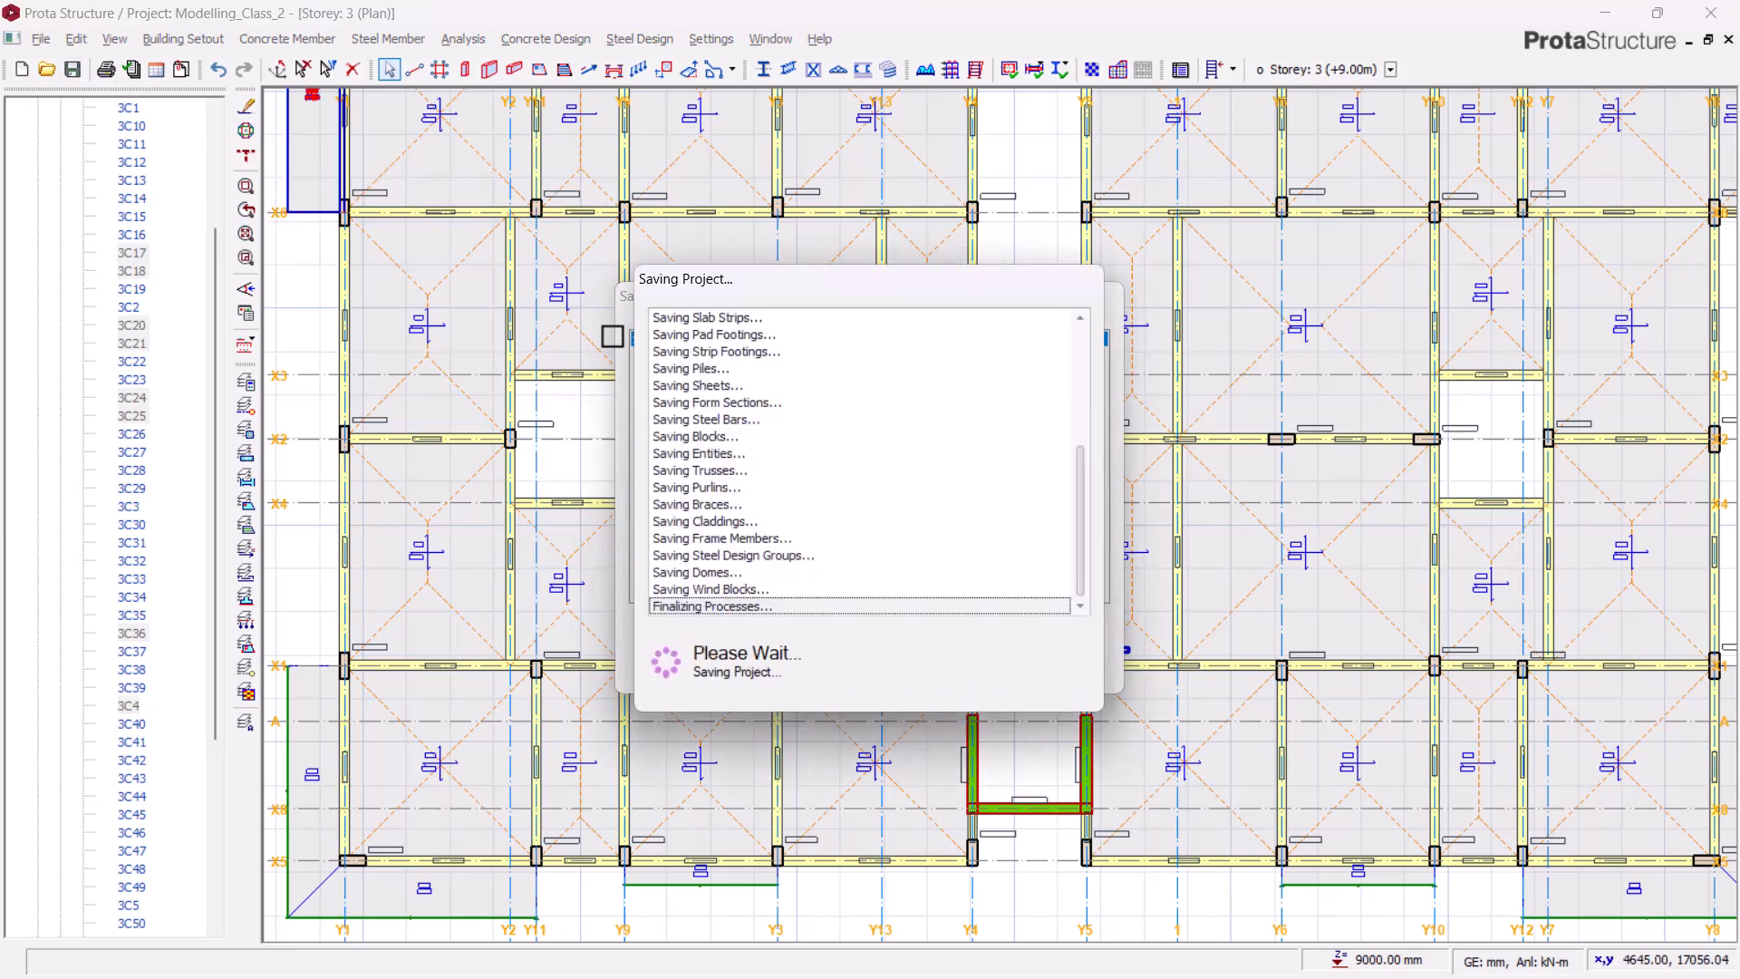
- Set the b2 section size of columns 3C29 and 3C30 along axis X2 to 450 mm
scroll(684, 692, "up", 5)
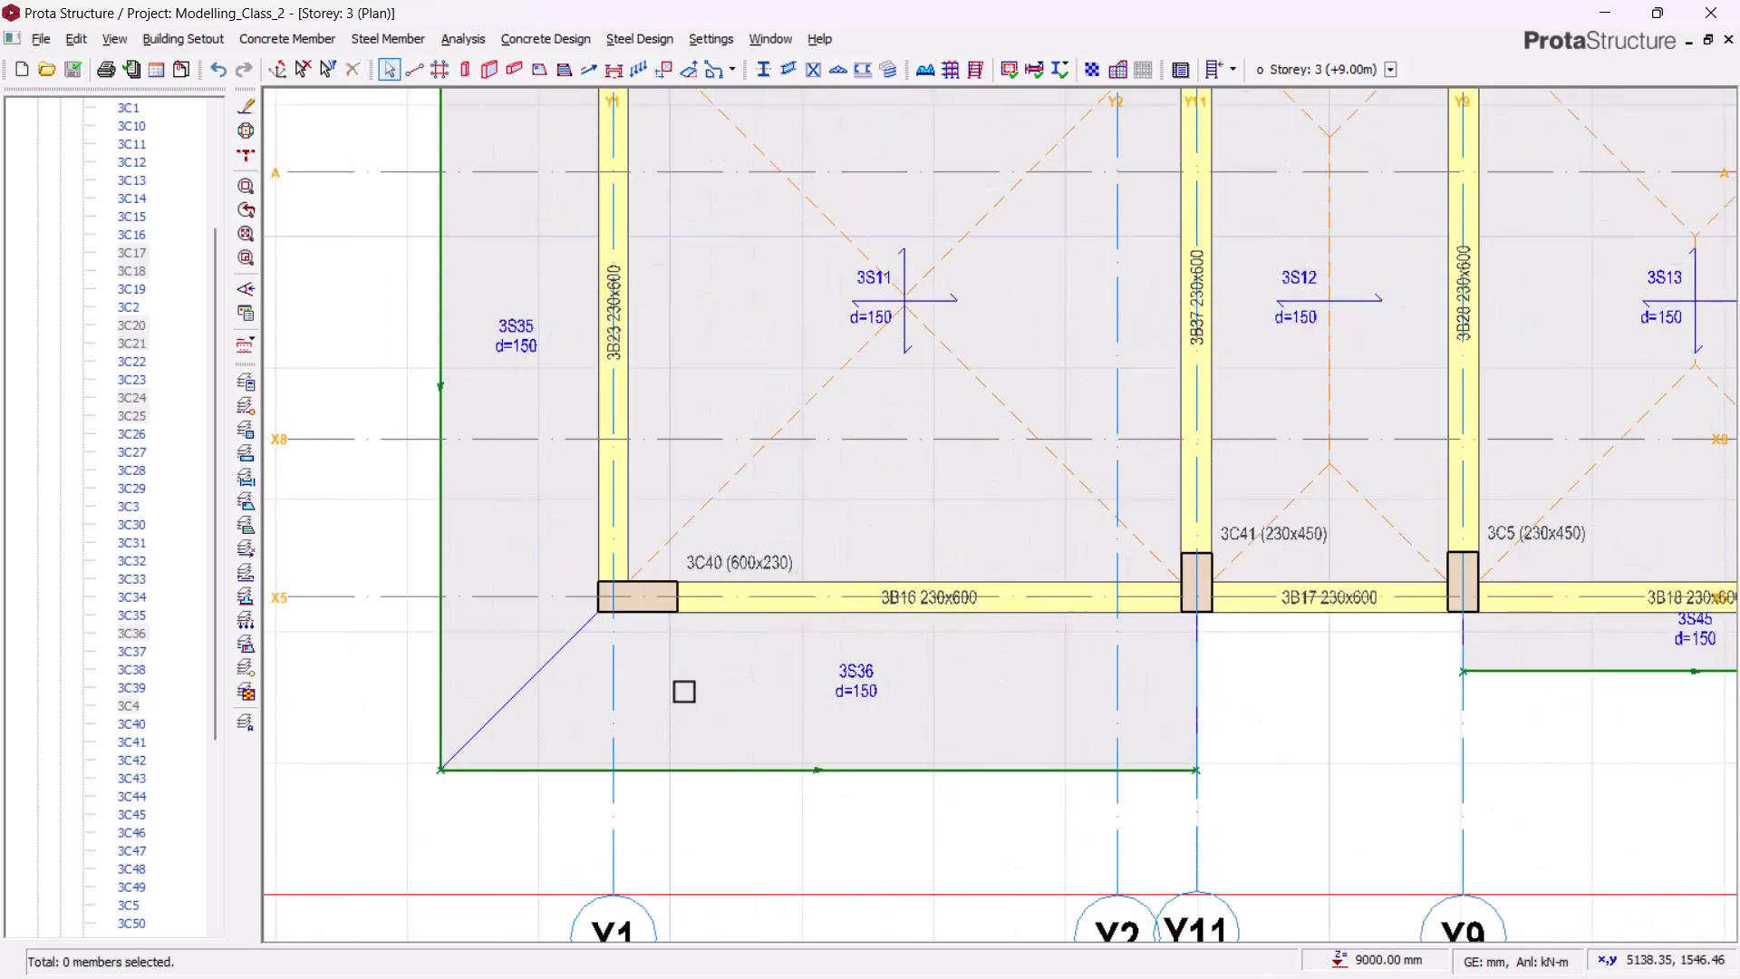
scroll(824, 628, "down", 6)
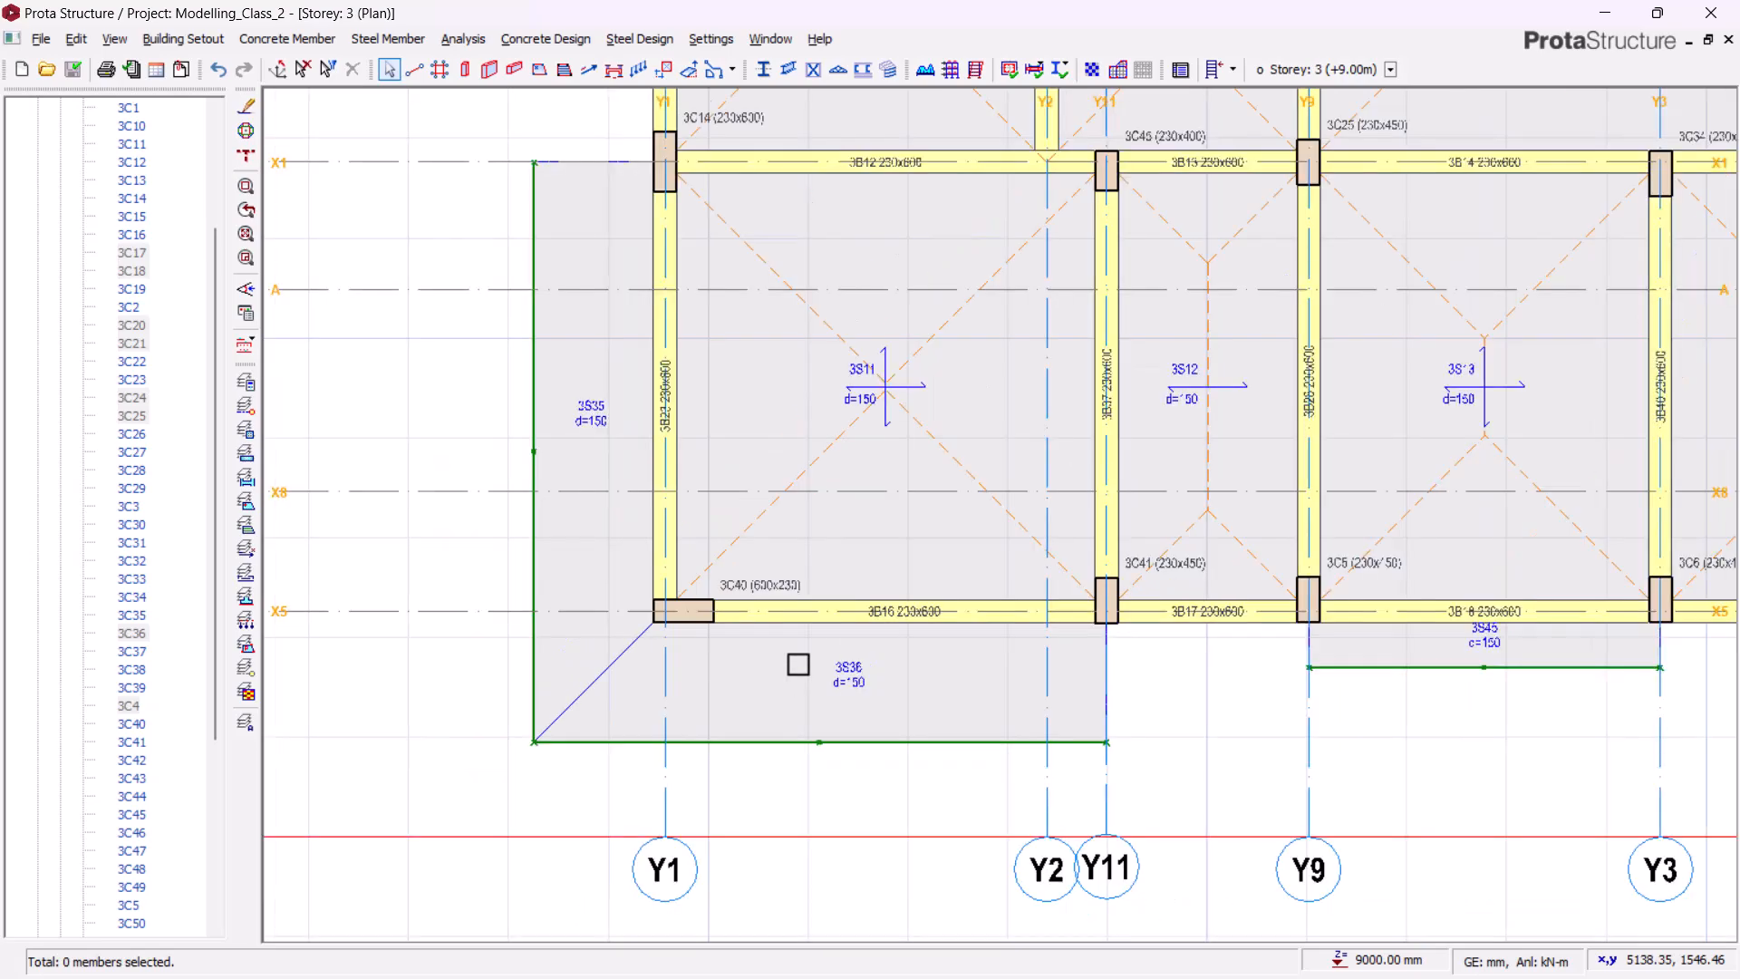
scroll(1030, 396, "up", 4)
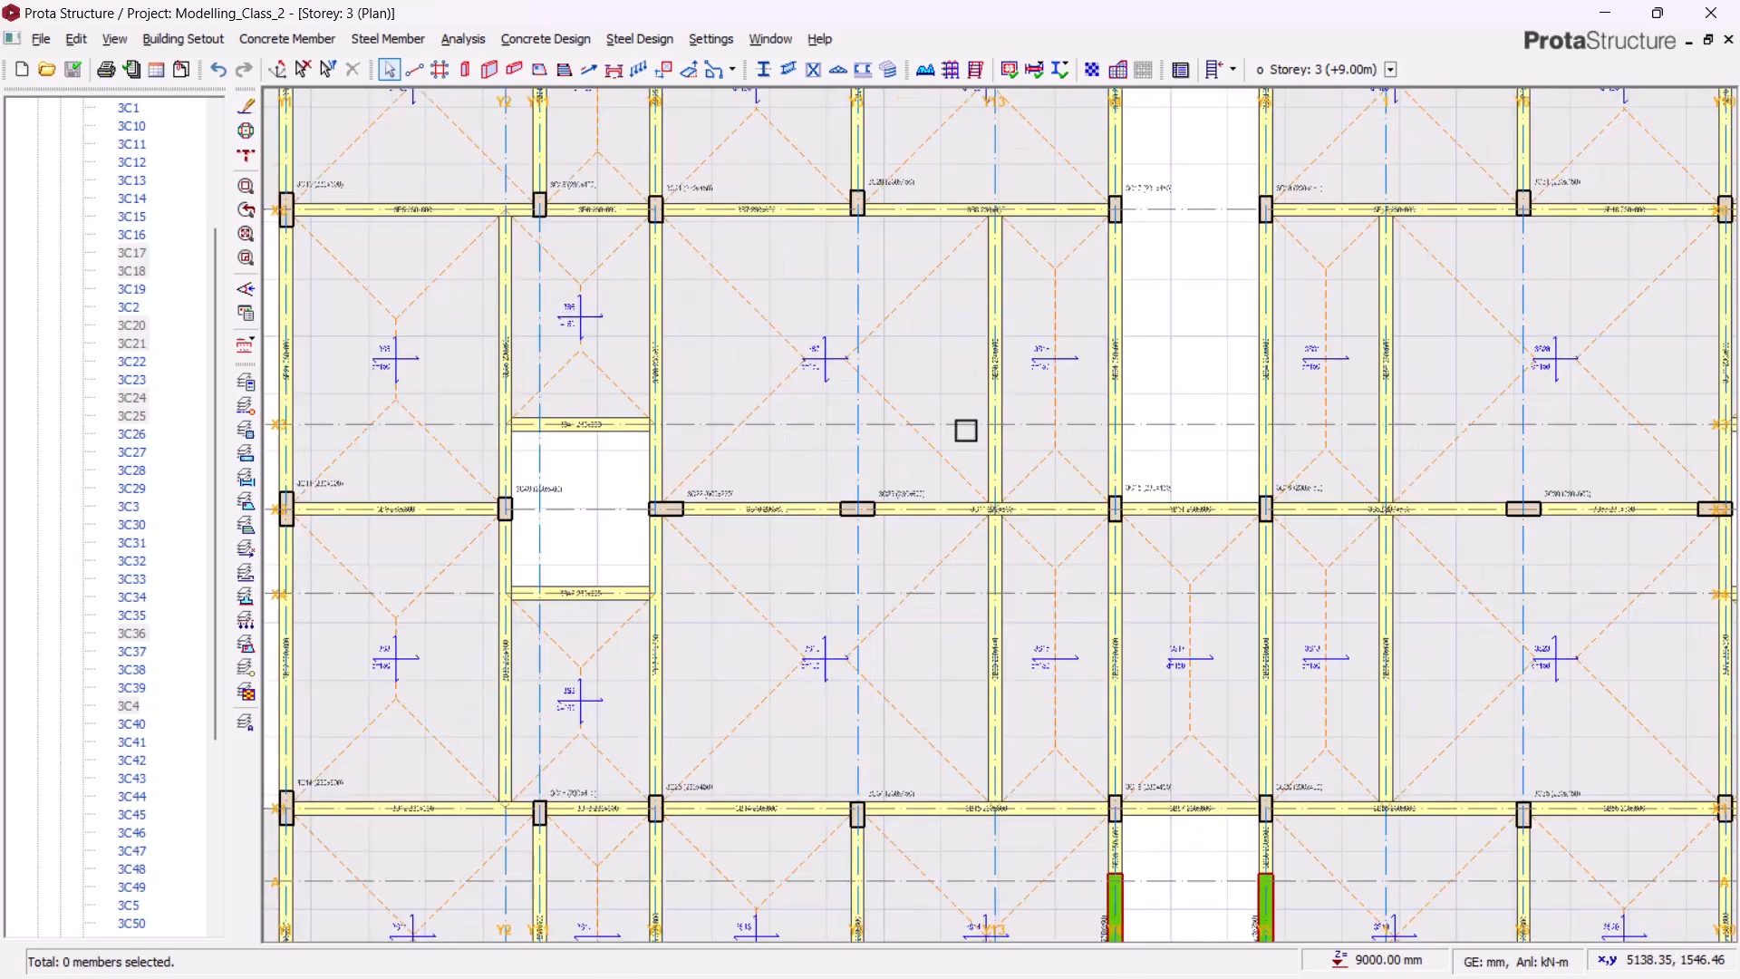
scroll(905, 602, "up", 2)
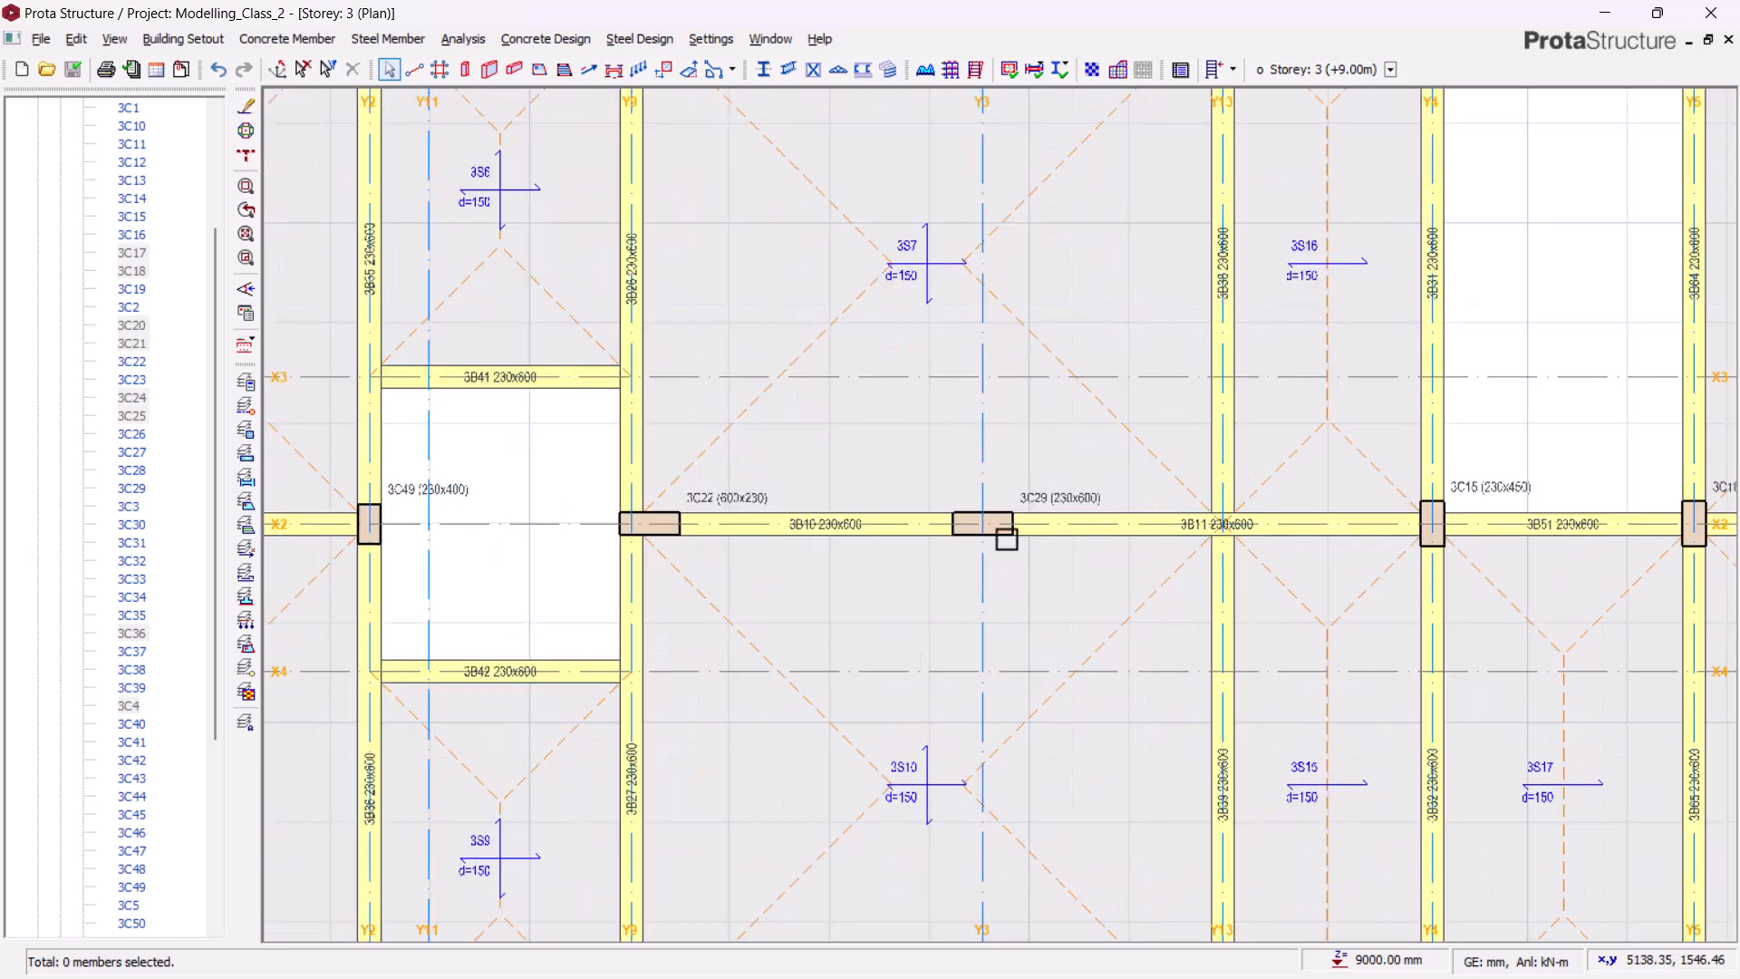
scroll(1052, 500, "up", 1)
left_click(1064, 494)
scroll(797, 634, "down", 3)
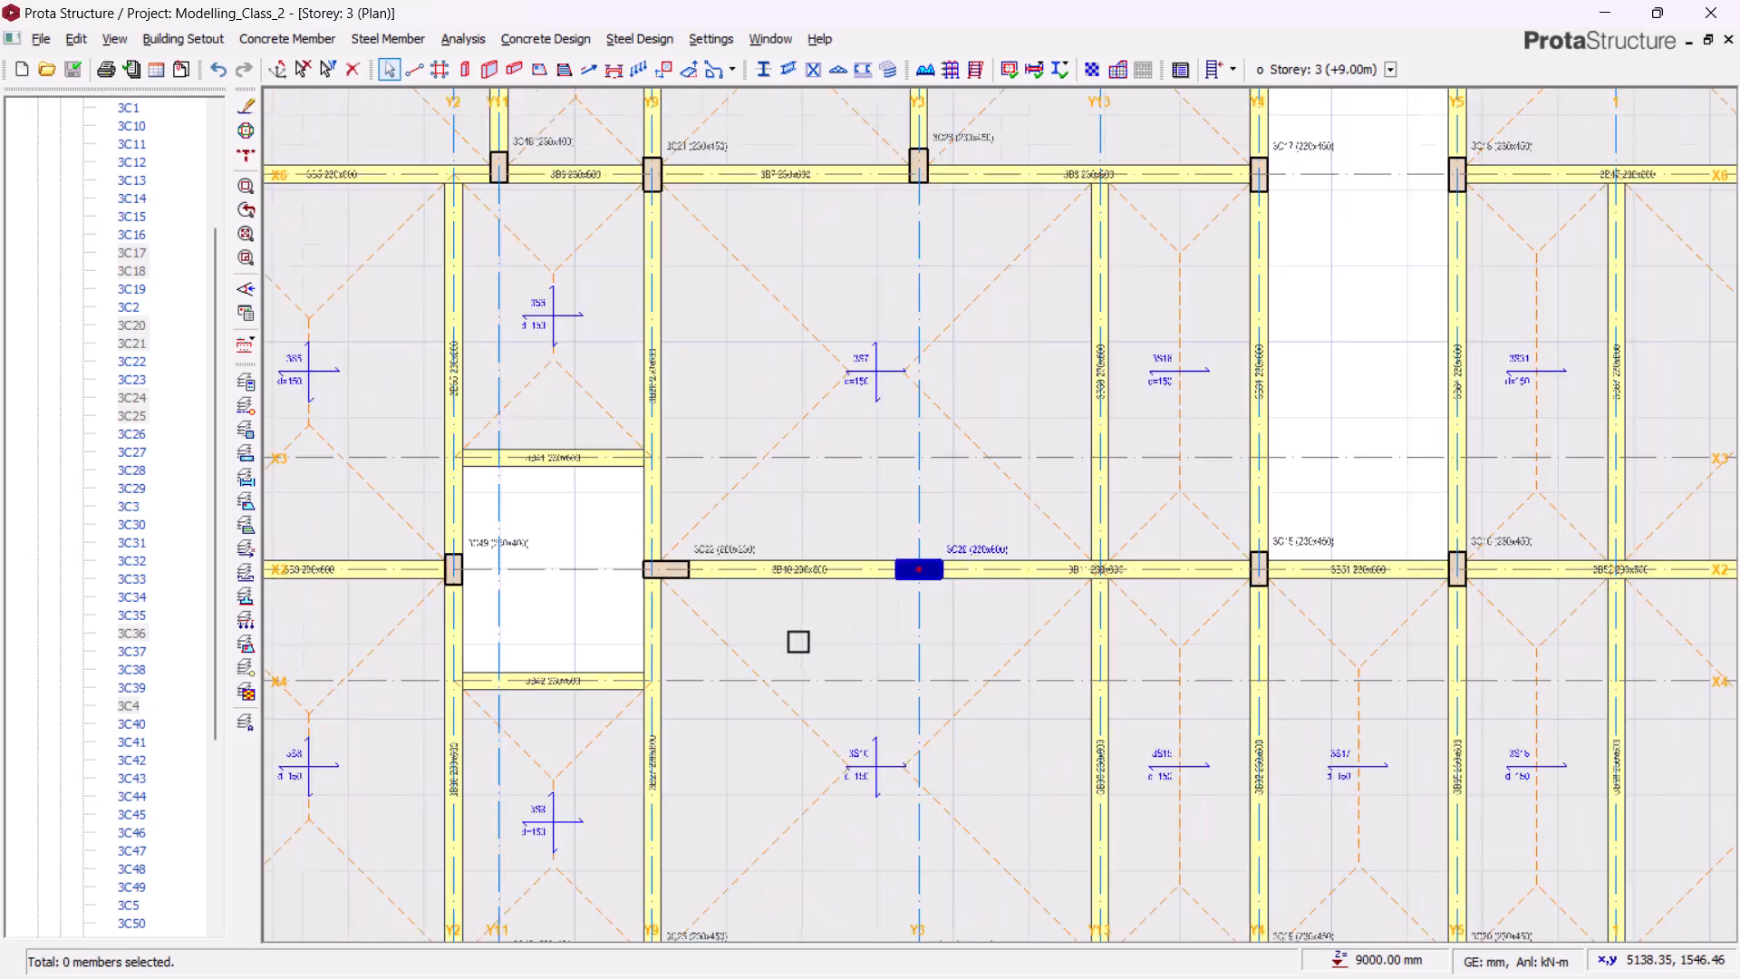
scroll(1467, 603, "up", 3)
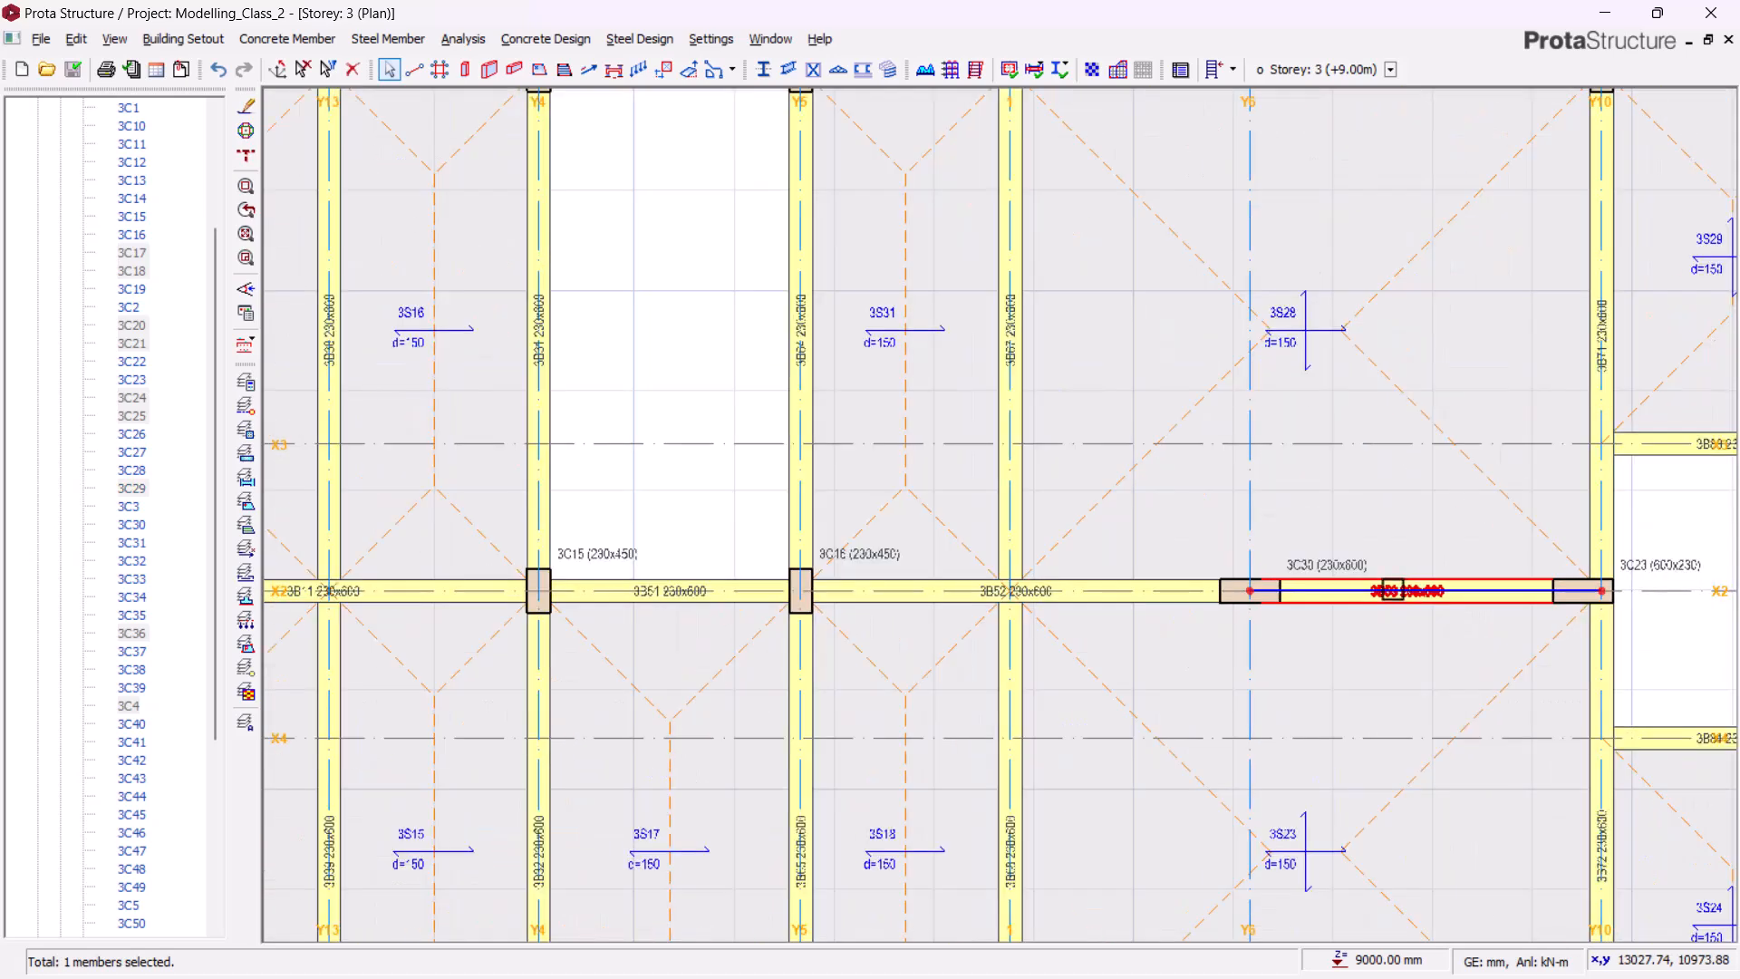
left_click(1329, 569)
right_click(1335, 569)
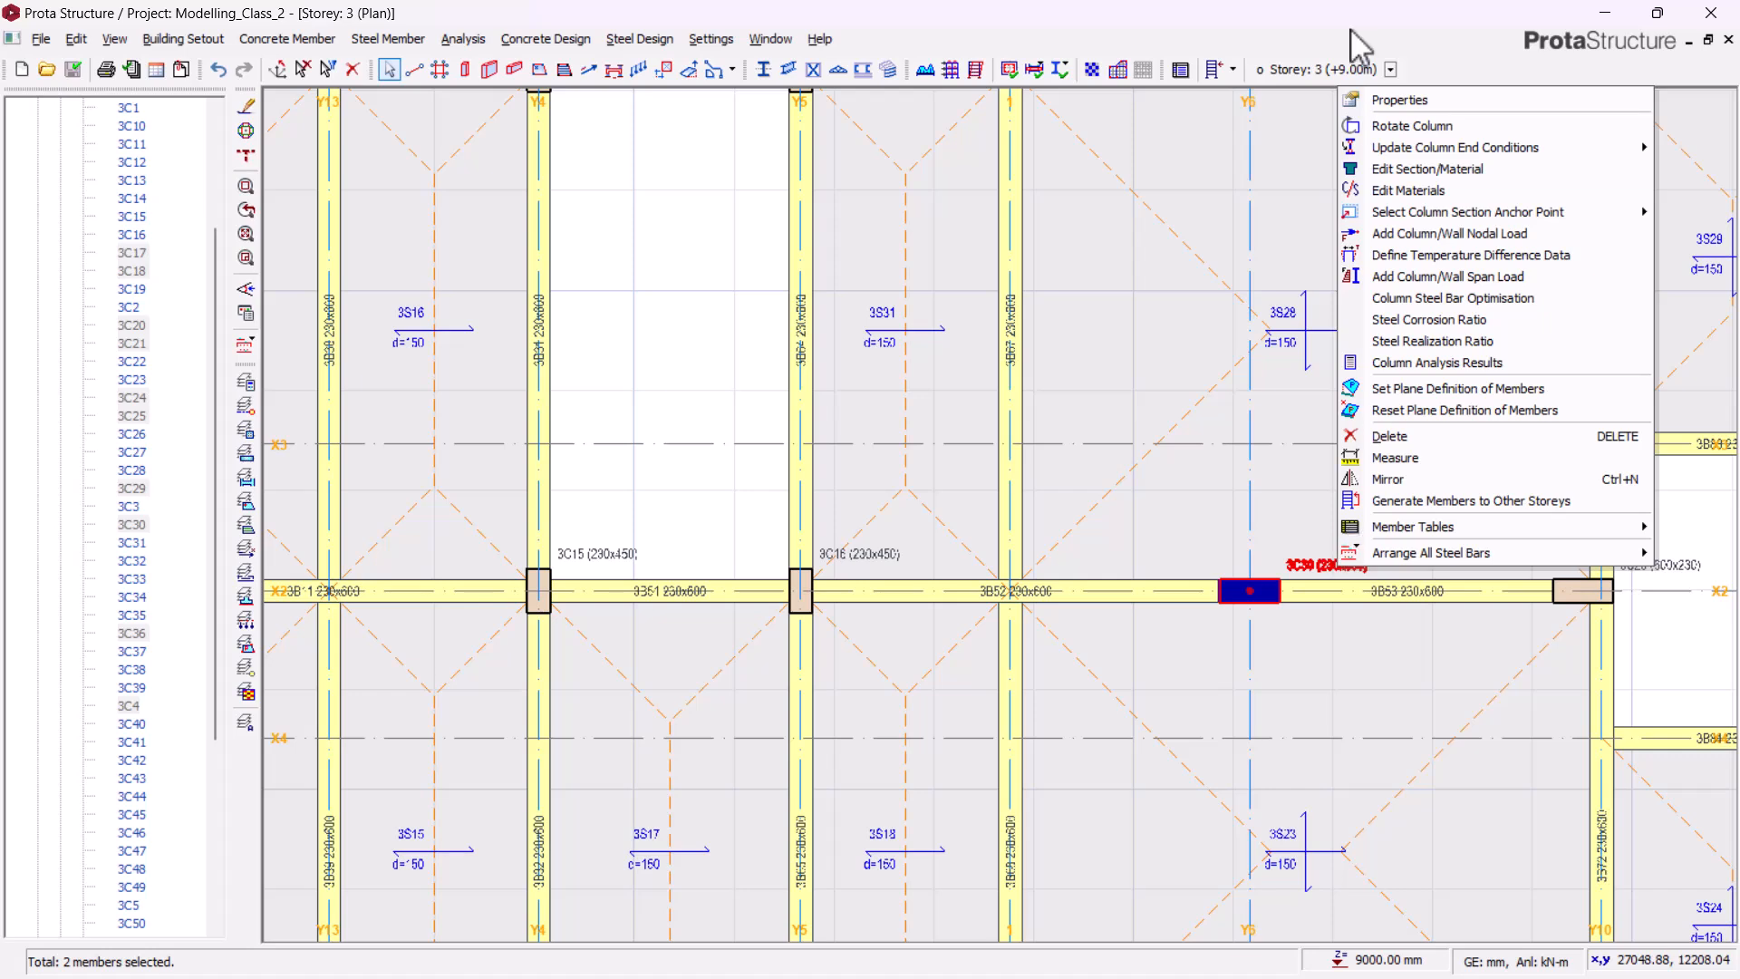
left_click(1394, 98)
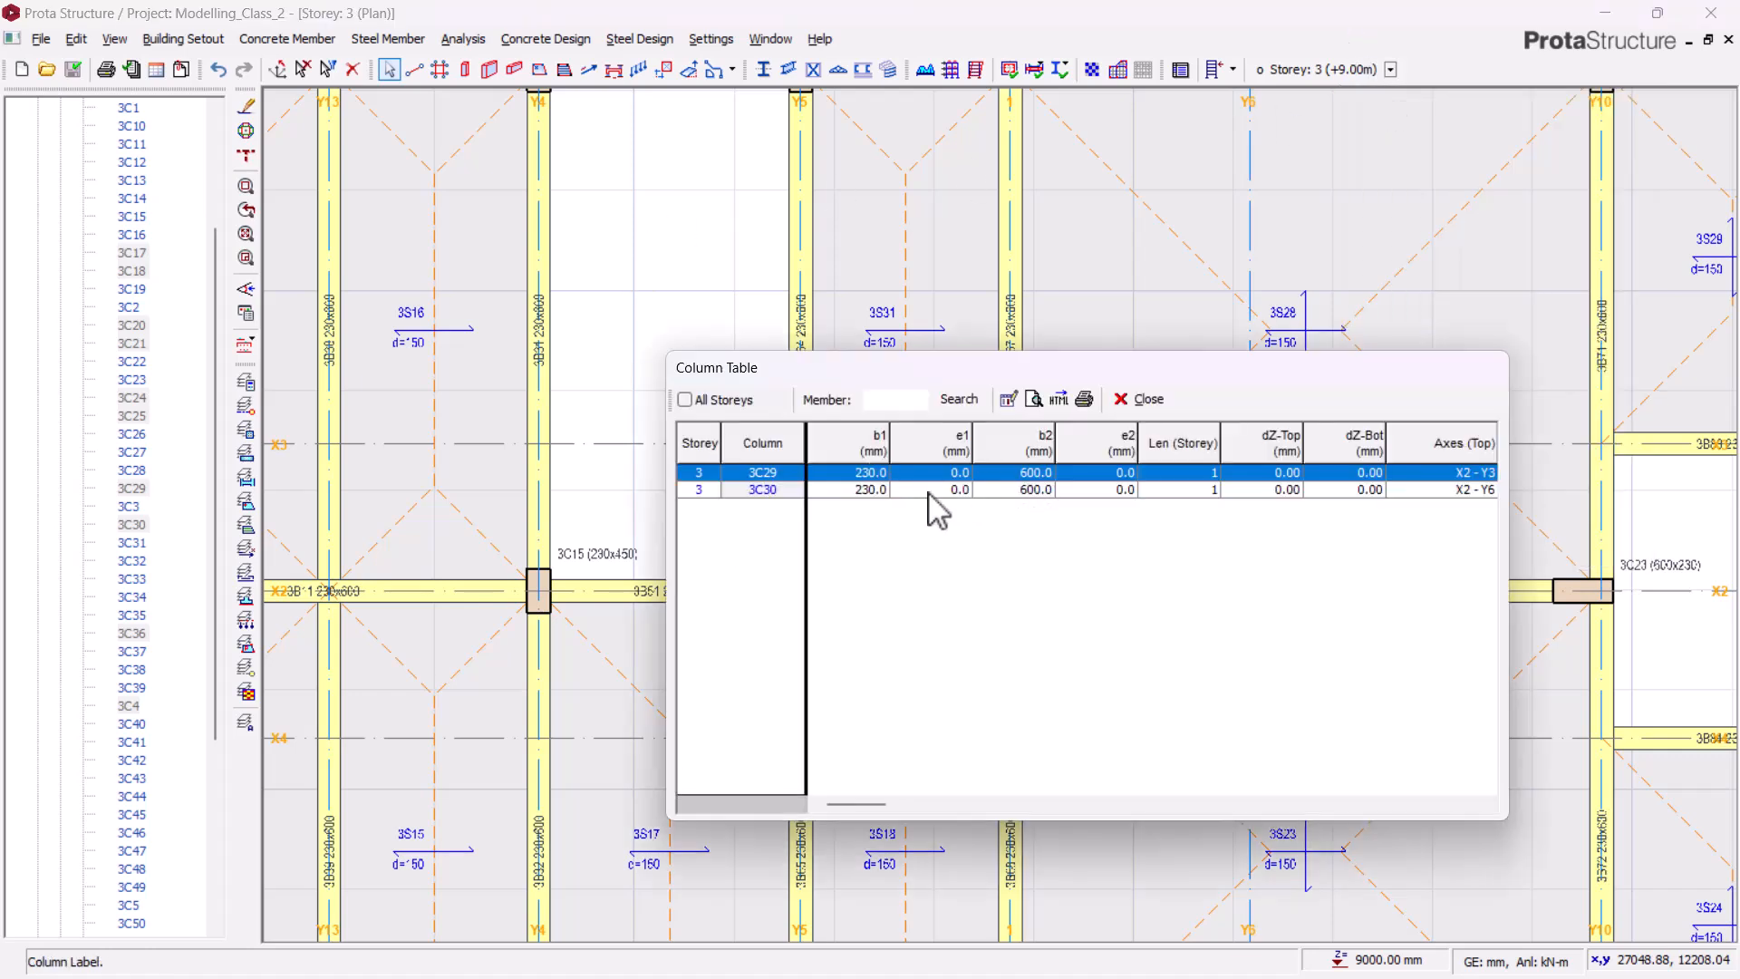
left_click(1042, 450)
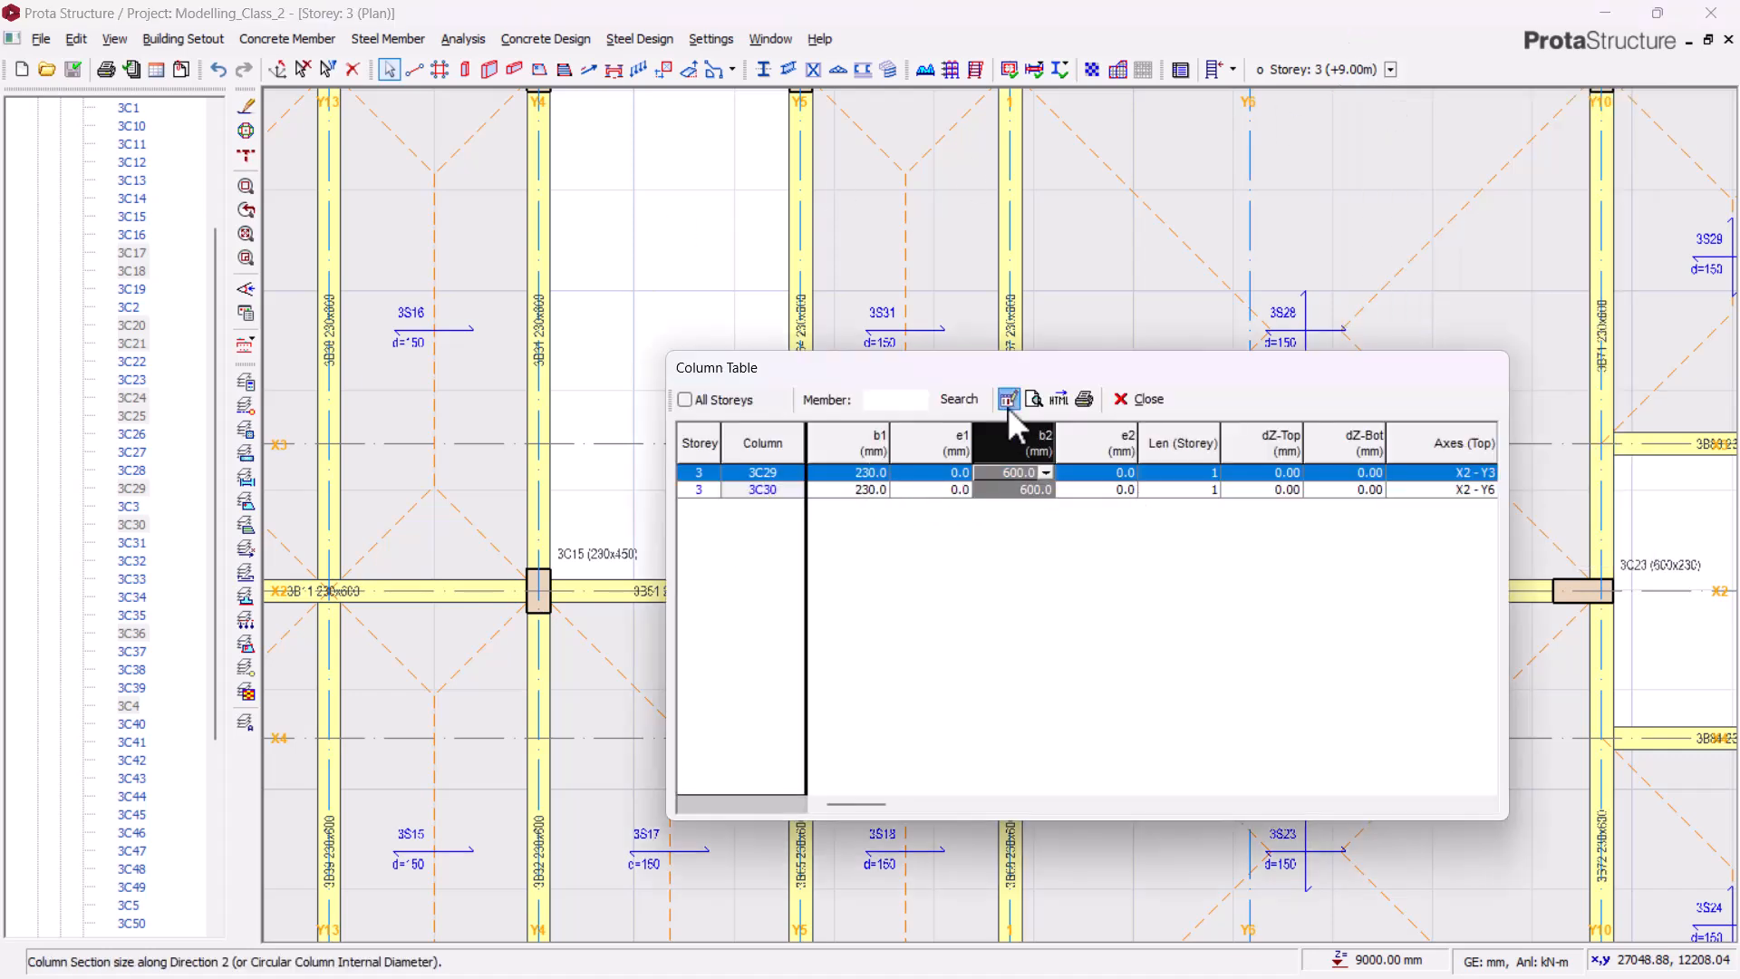
left_click(1009, 407)
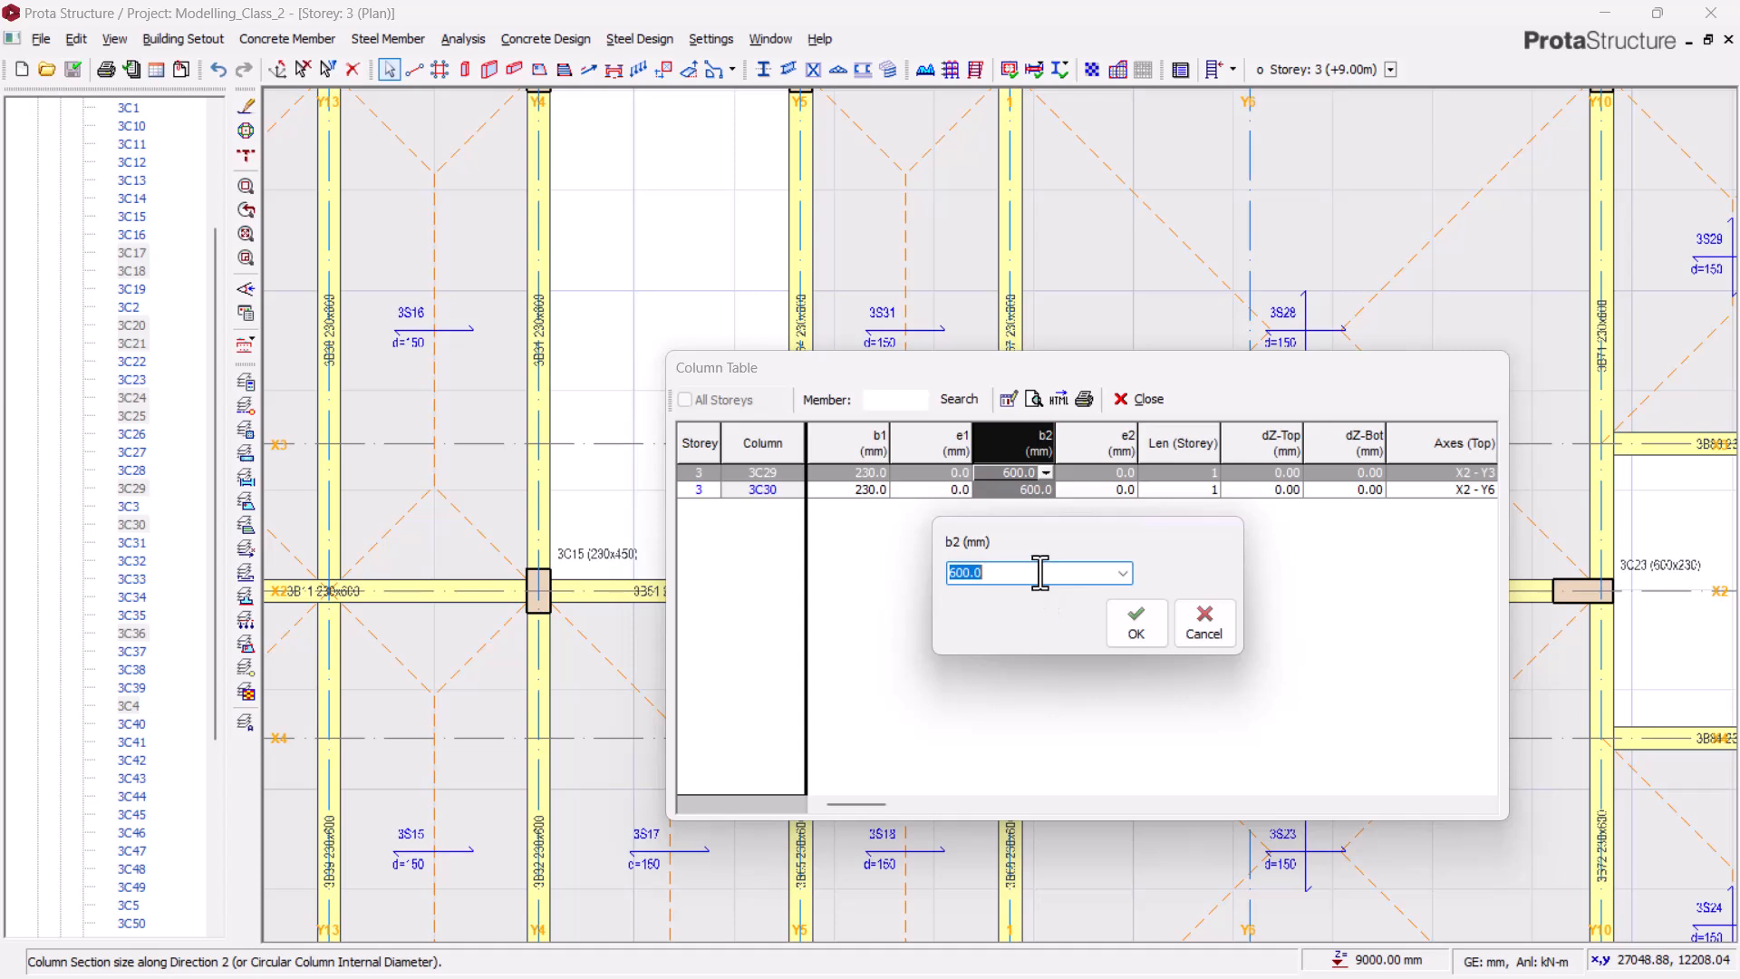
left_click(1143, 628)
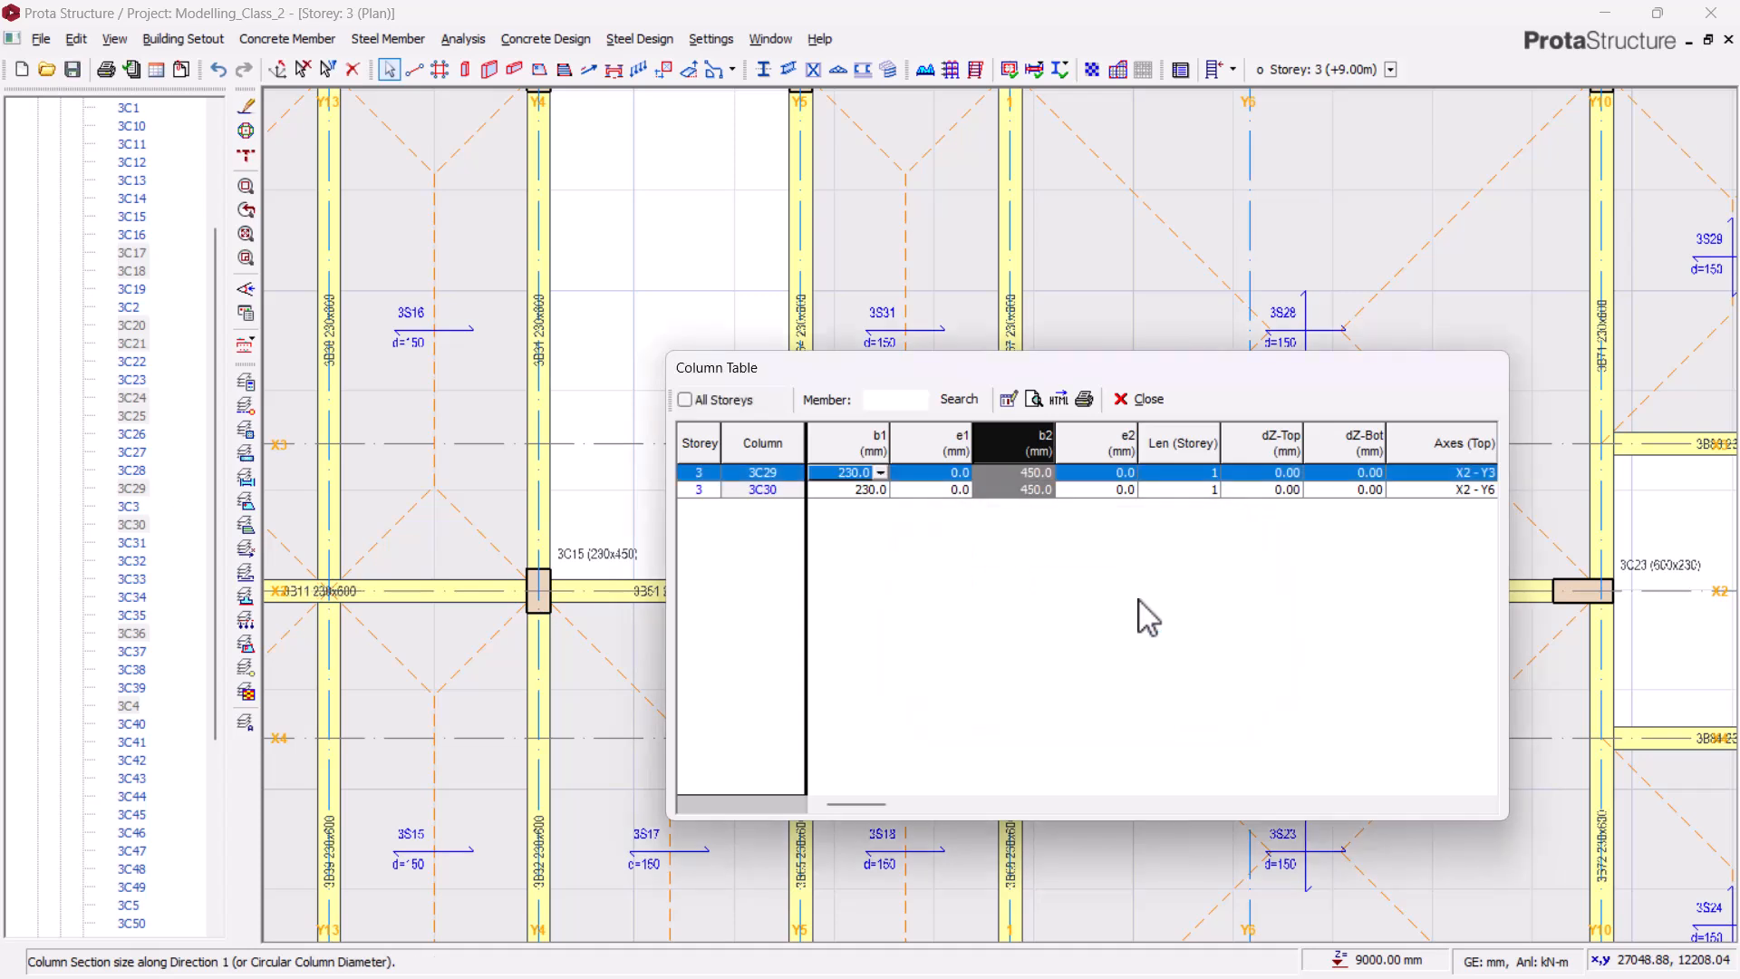
left_click(1144, 398)
- Set the b1 section size of column 3C23 at X2-Y10 to 450 mm
scroll(1149, 445, "down", 5)
scroll(1133, 494, "up", 5)
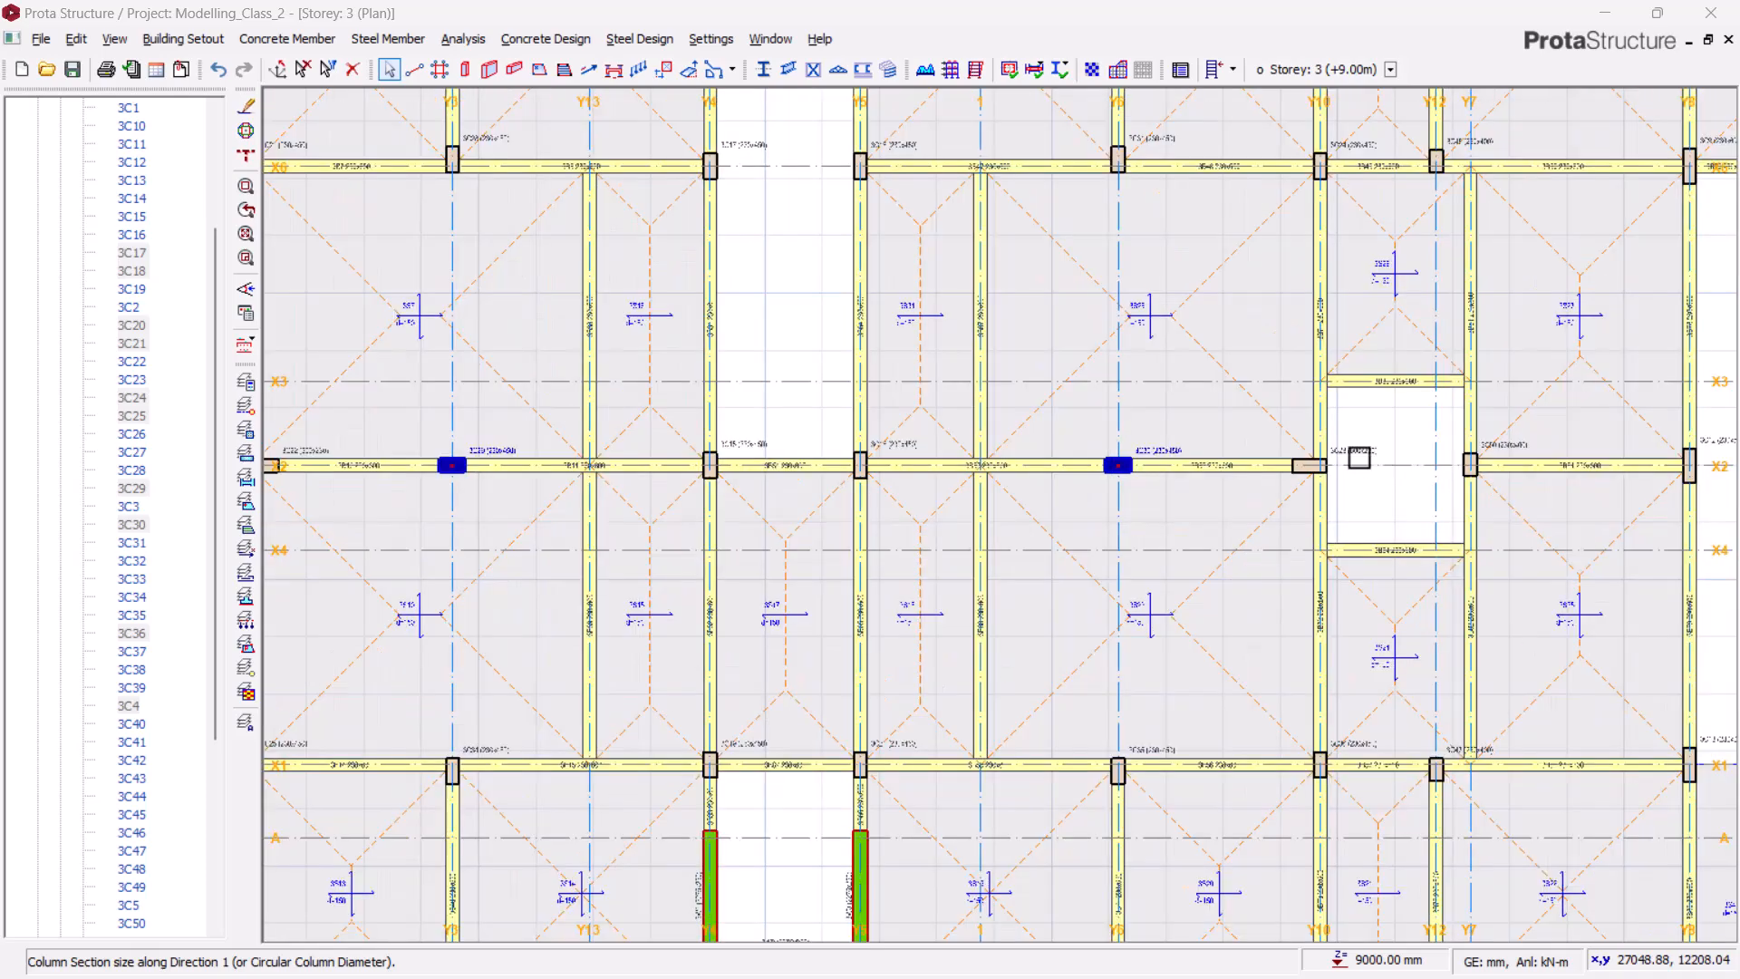
scroll(1328, 439, "up", 2)
right_click(1275, 327)
left_click(1344, 332)
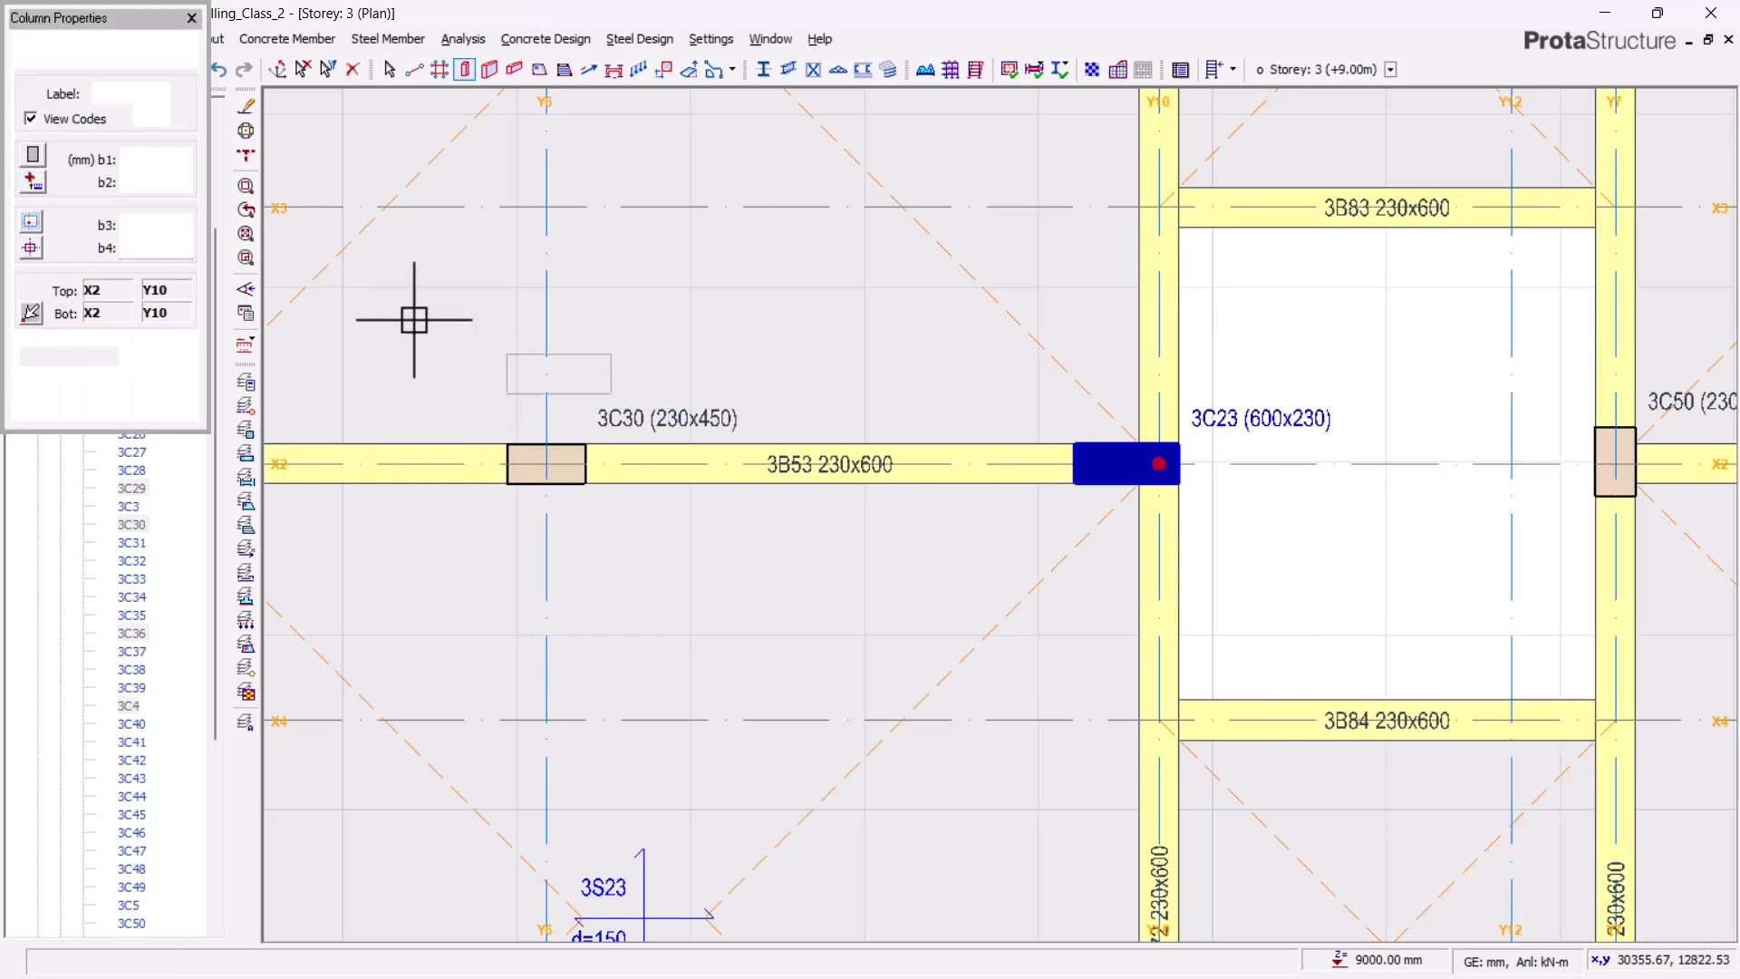
double_click(173, 159)
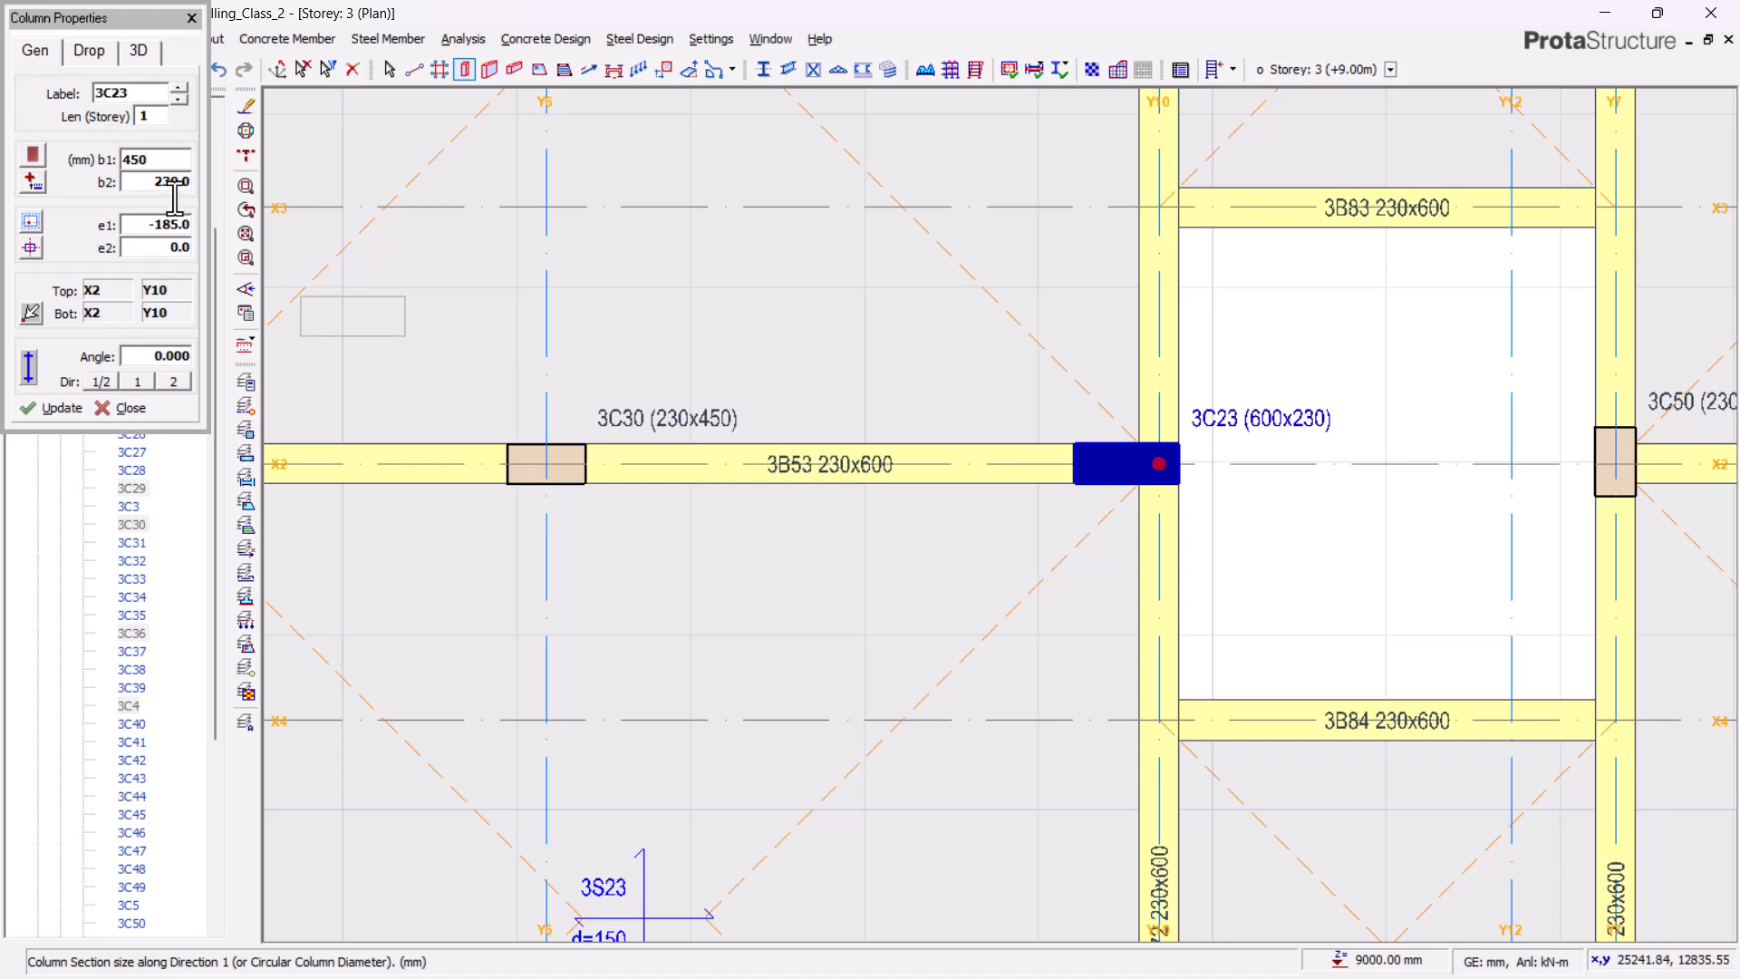
left_click(45, 409)
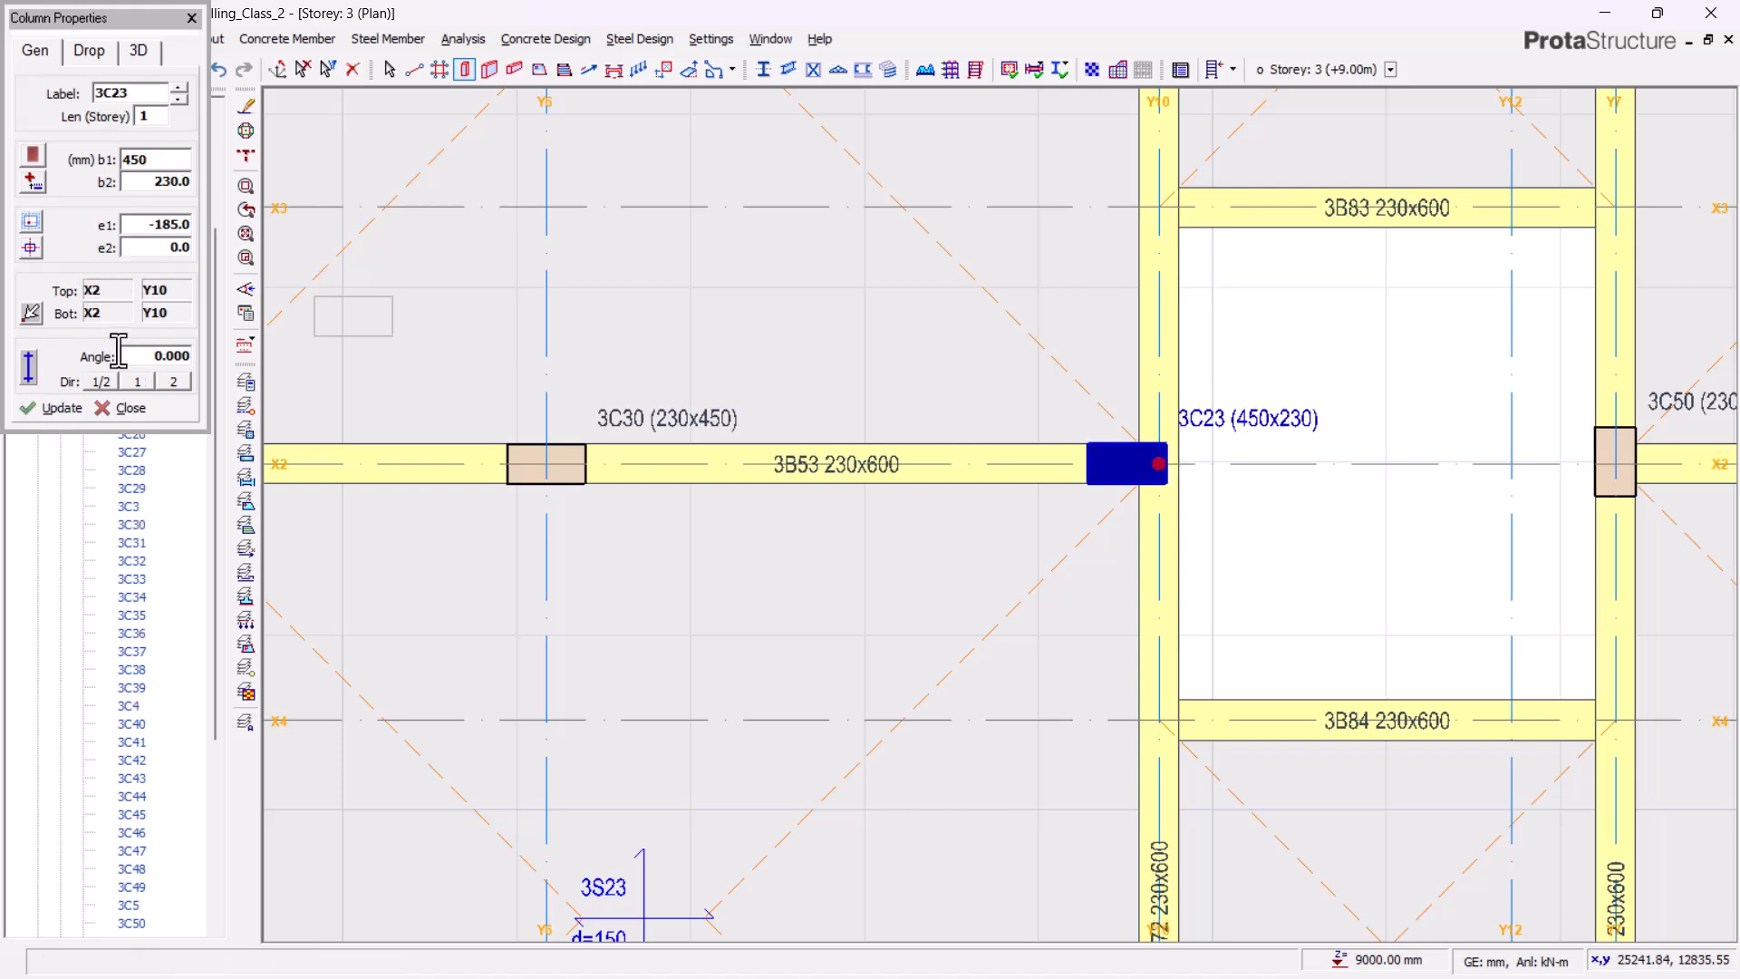
- Set the e1 eccentricity of column 3C23 to -115 mm and finish editing its properties
double_click(172, 224)
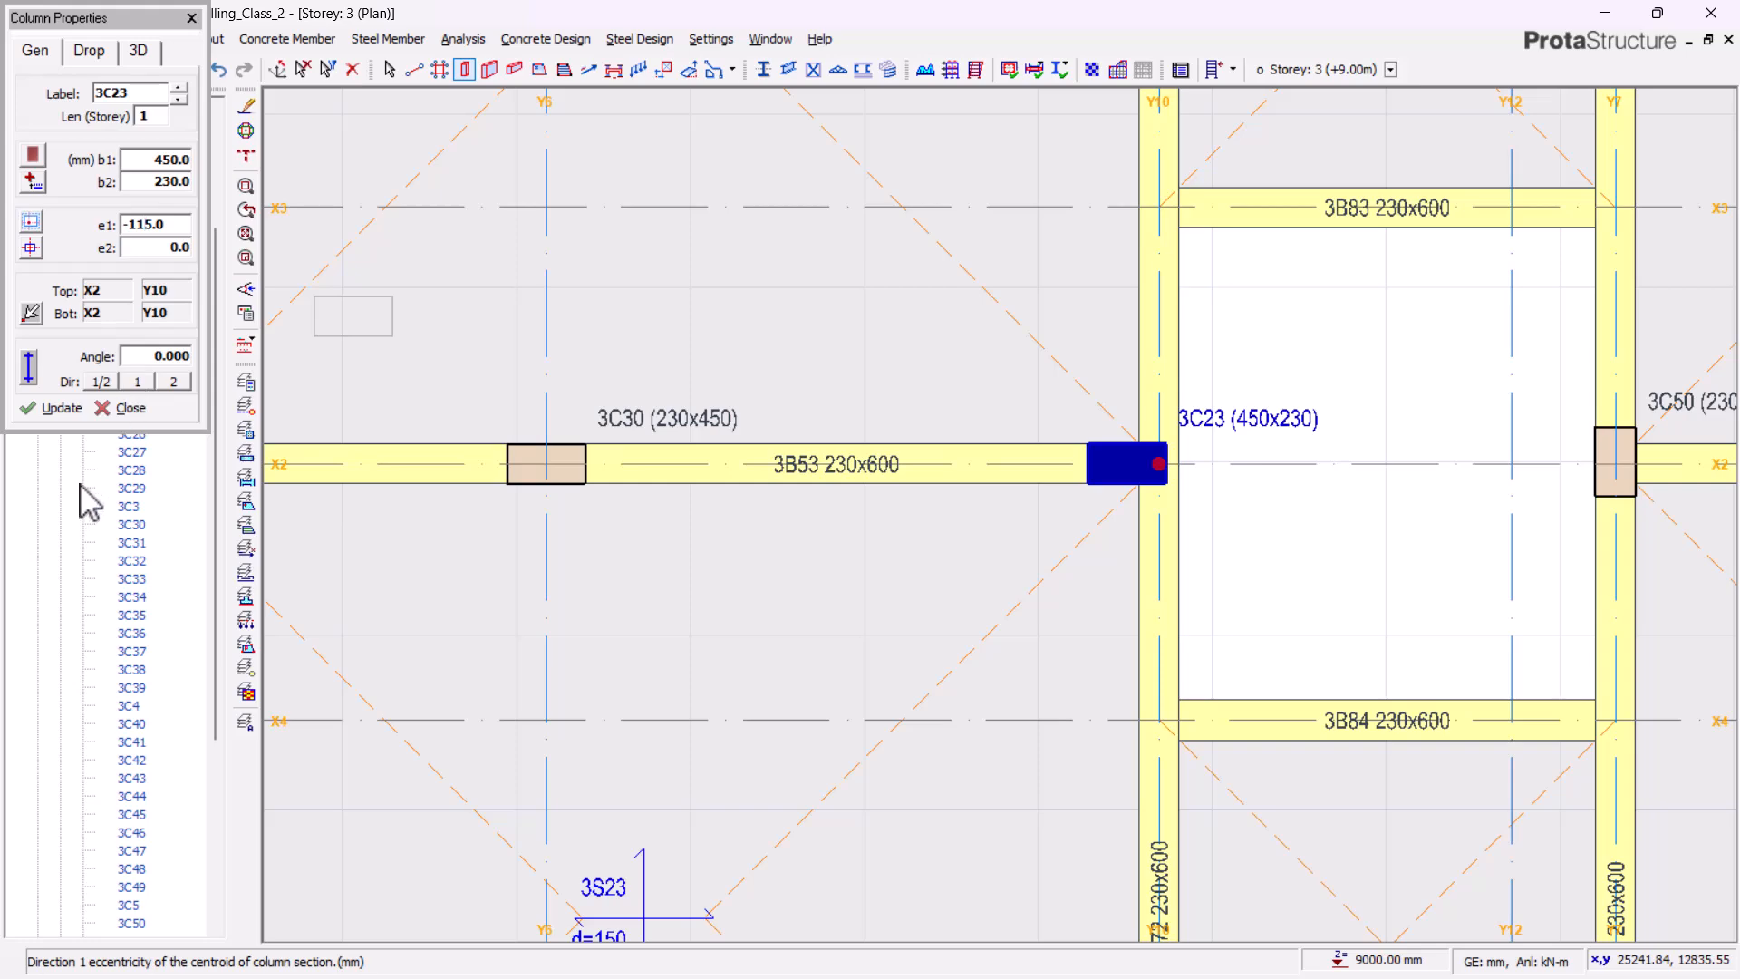
left_click(62, 409)
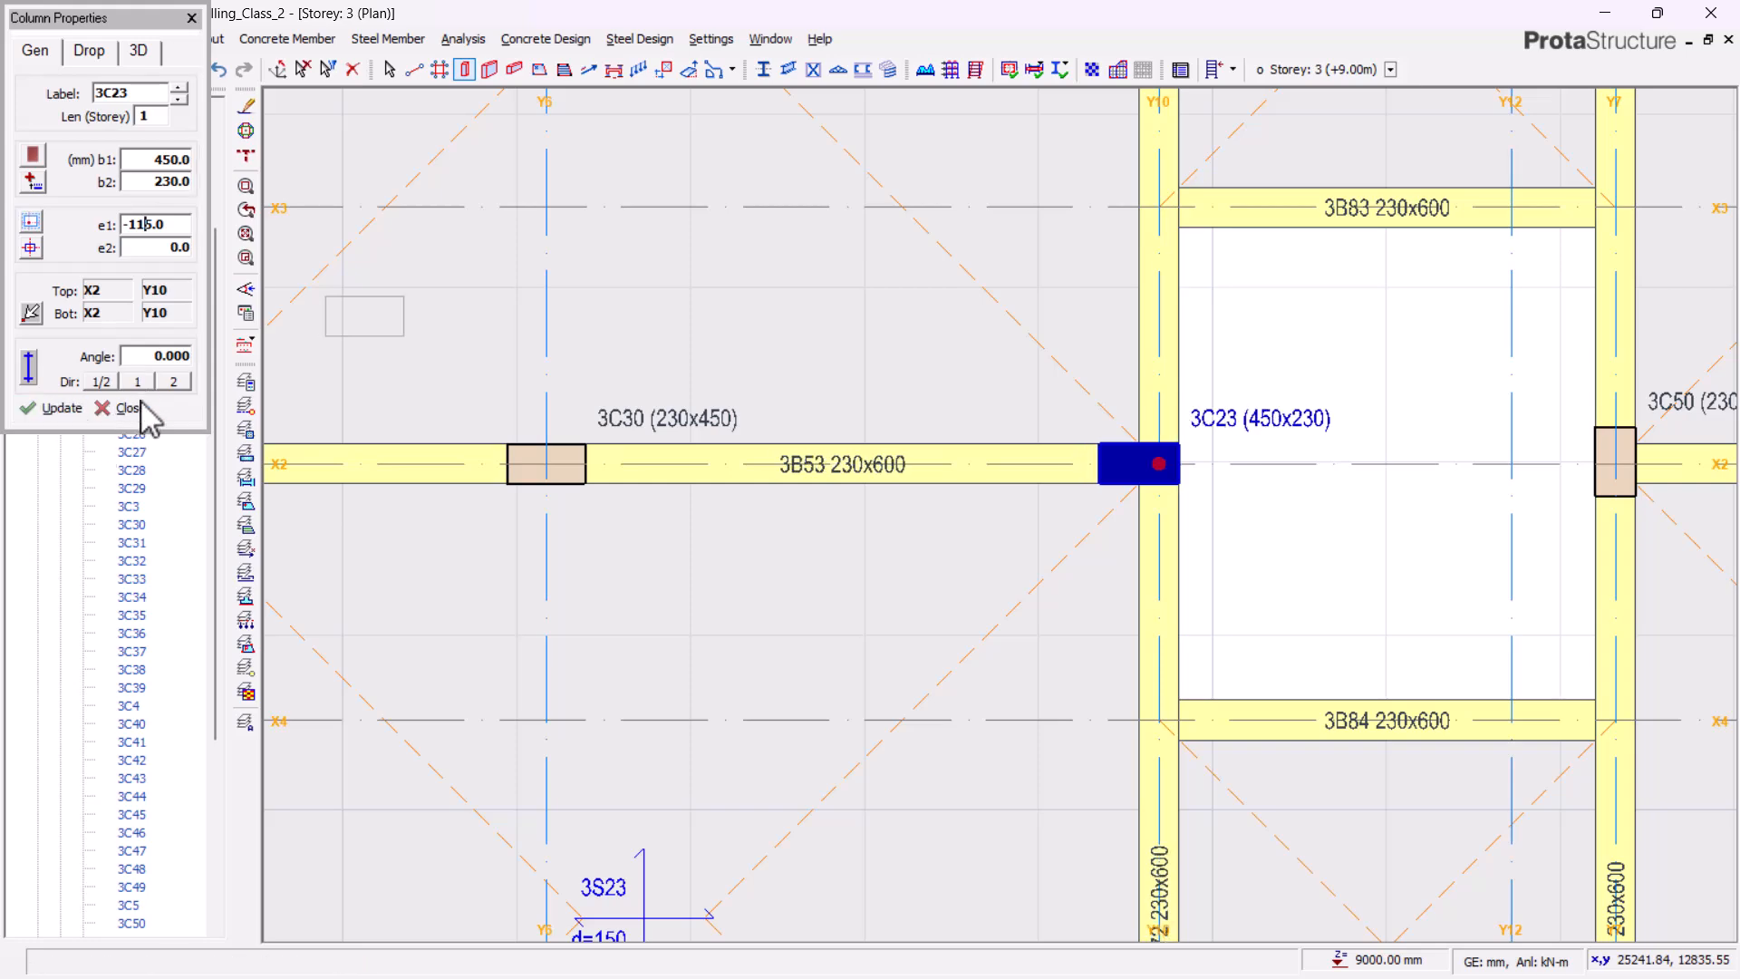
left_click(136, 408)
- Set the e1 eccentricity of column 3C22 at X2-Y9 to 115 mm
scroll(1269, 643, "down", 3)
middle_click_drag(974, 684, 1504, 643)
middle_click_drag(1096, 568, 1694, 575)
middle_click_drag(653, 520, 887, 524)
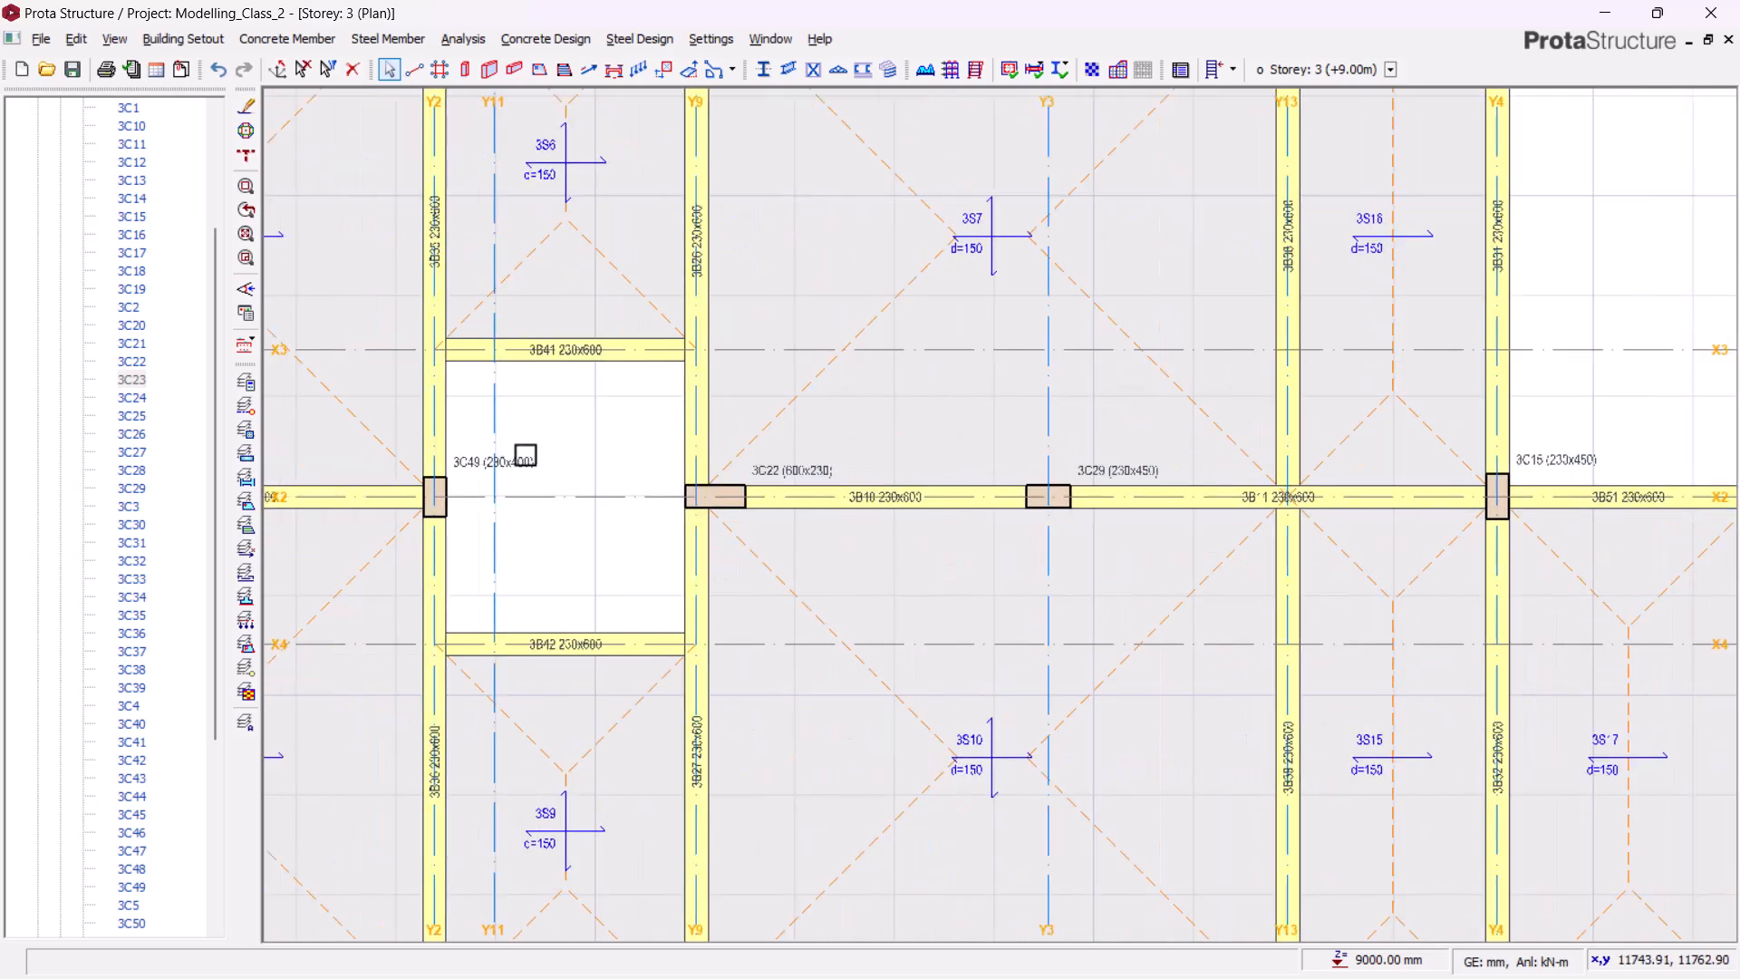
scroll(653, 465, "up", 2)
left_click(752, 521)
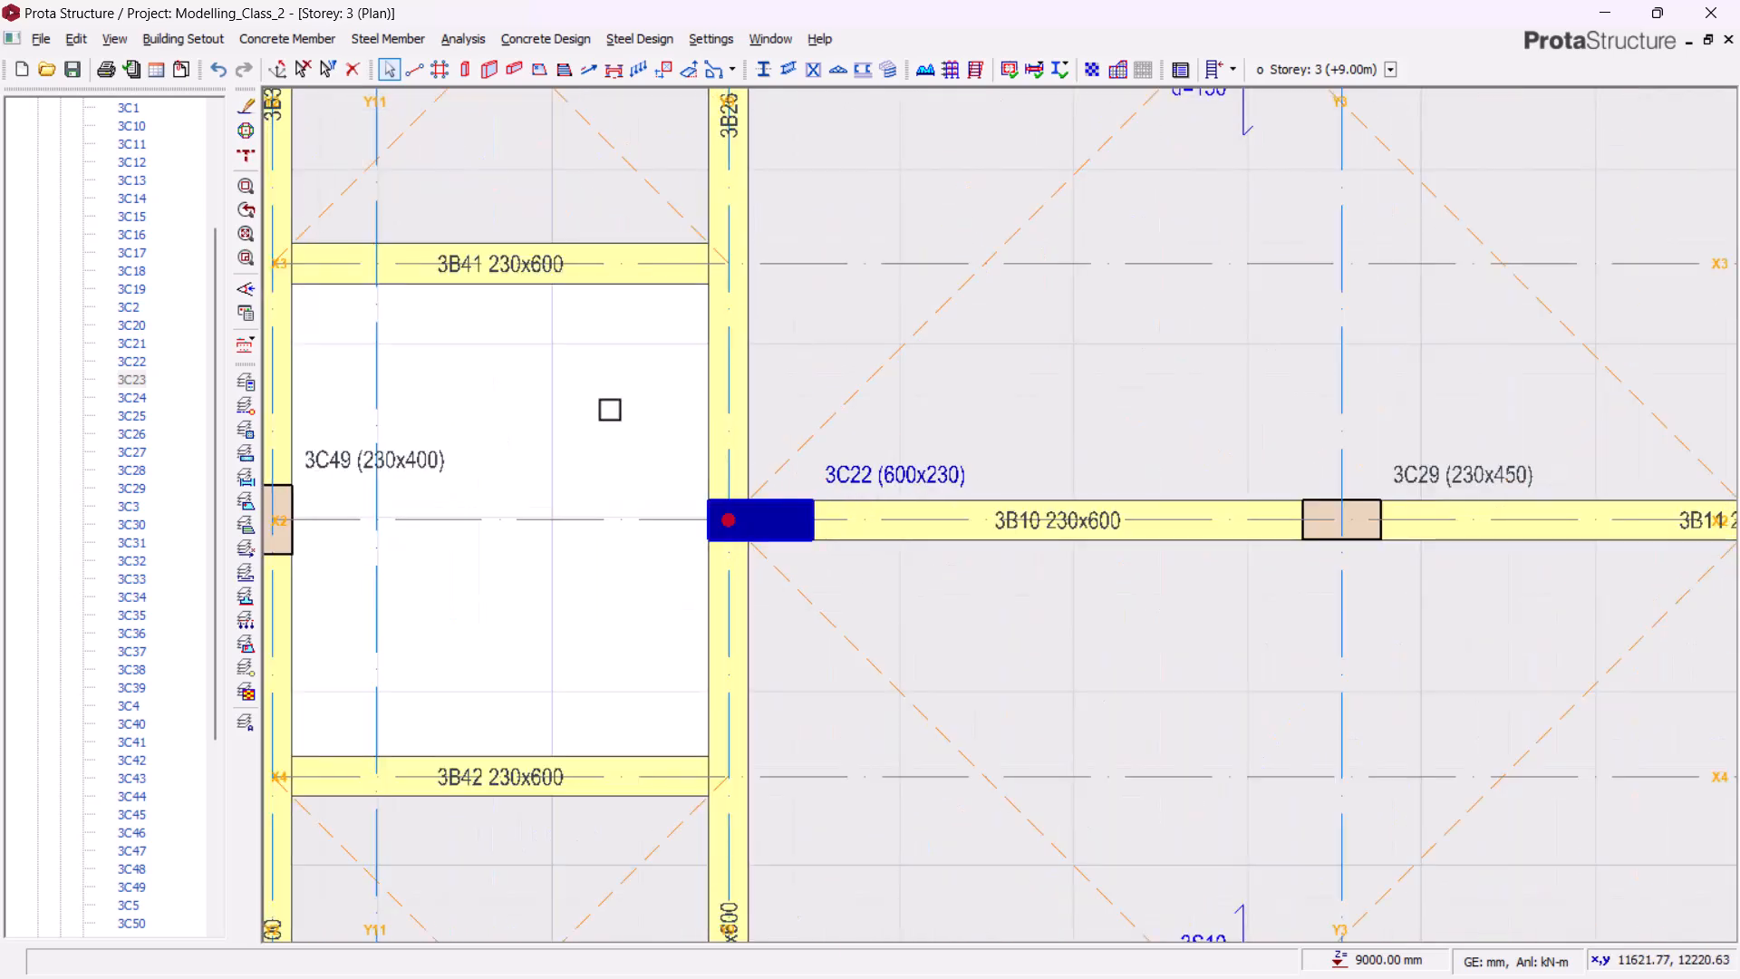
right_click(647, 422)
left_click(669, 433)
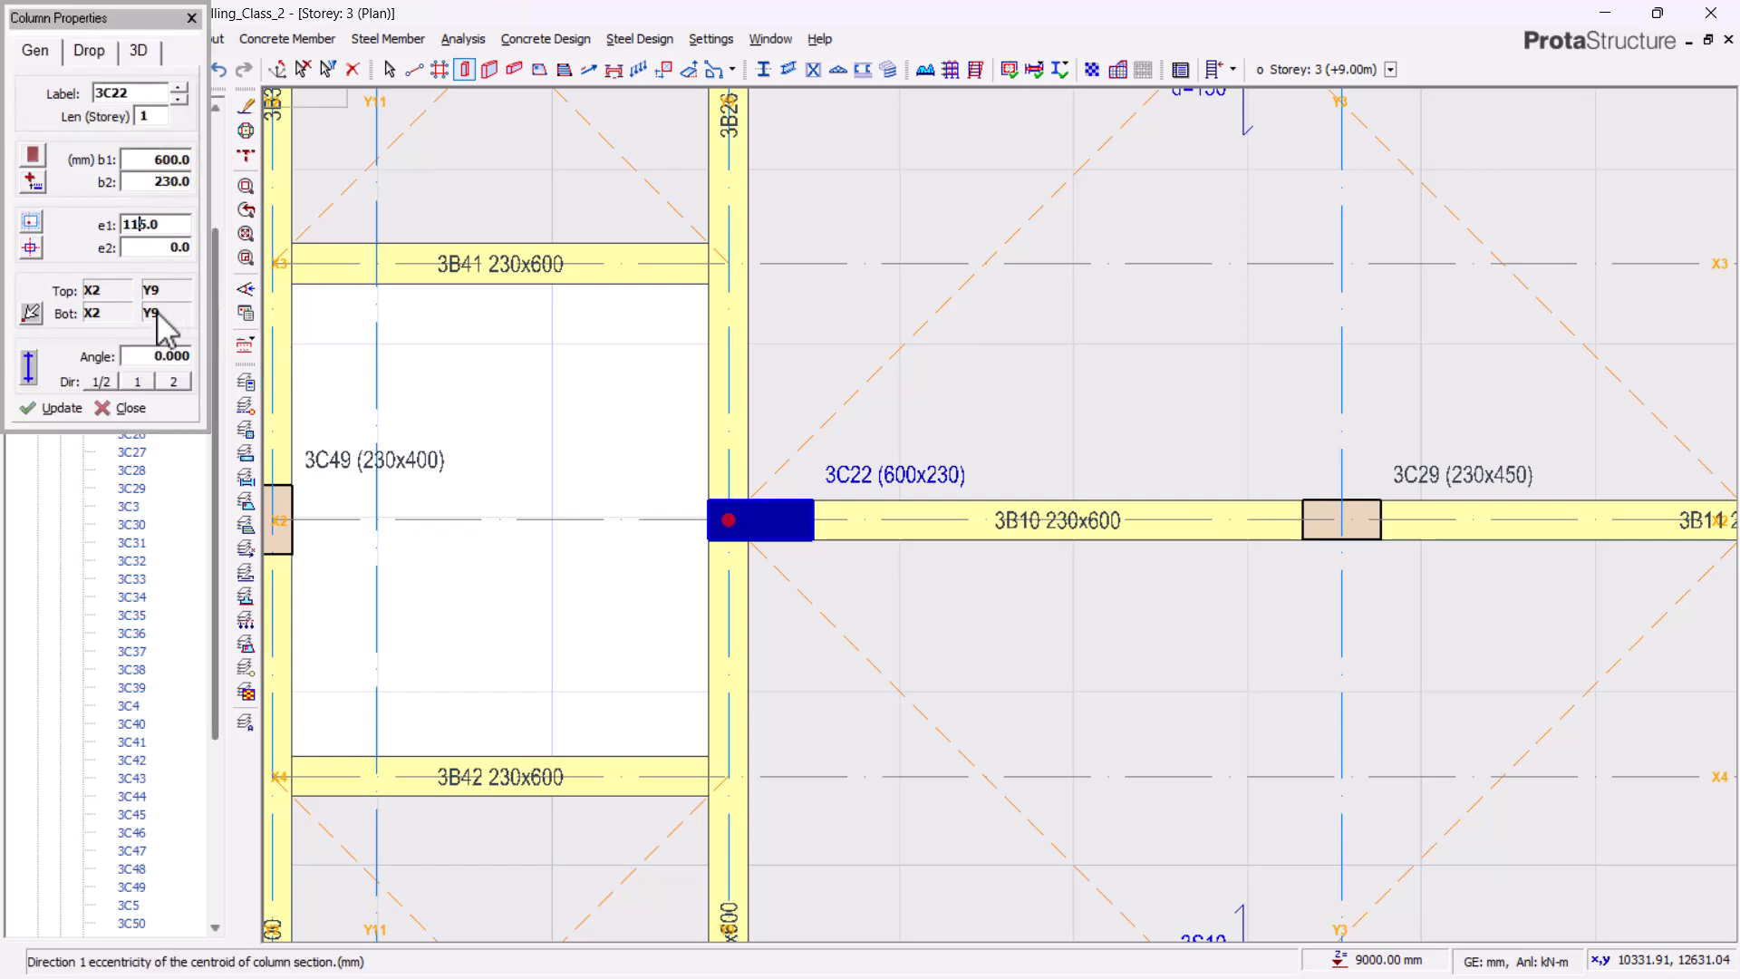
left_click(57, 414)
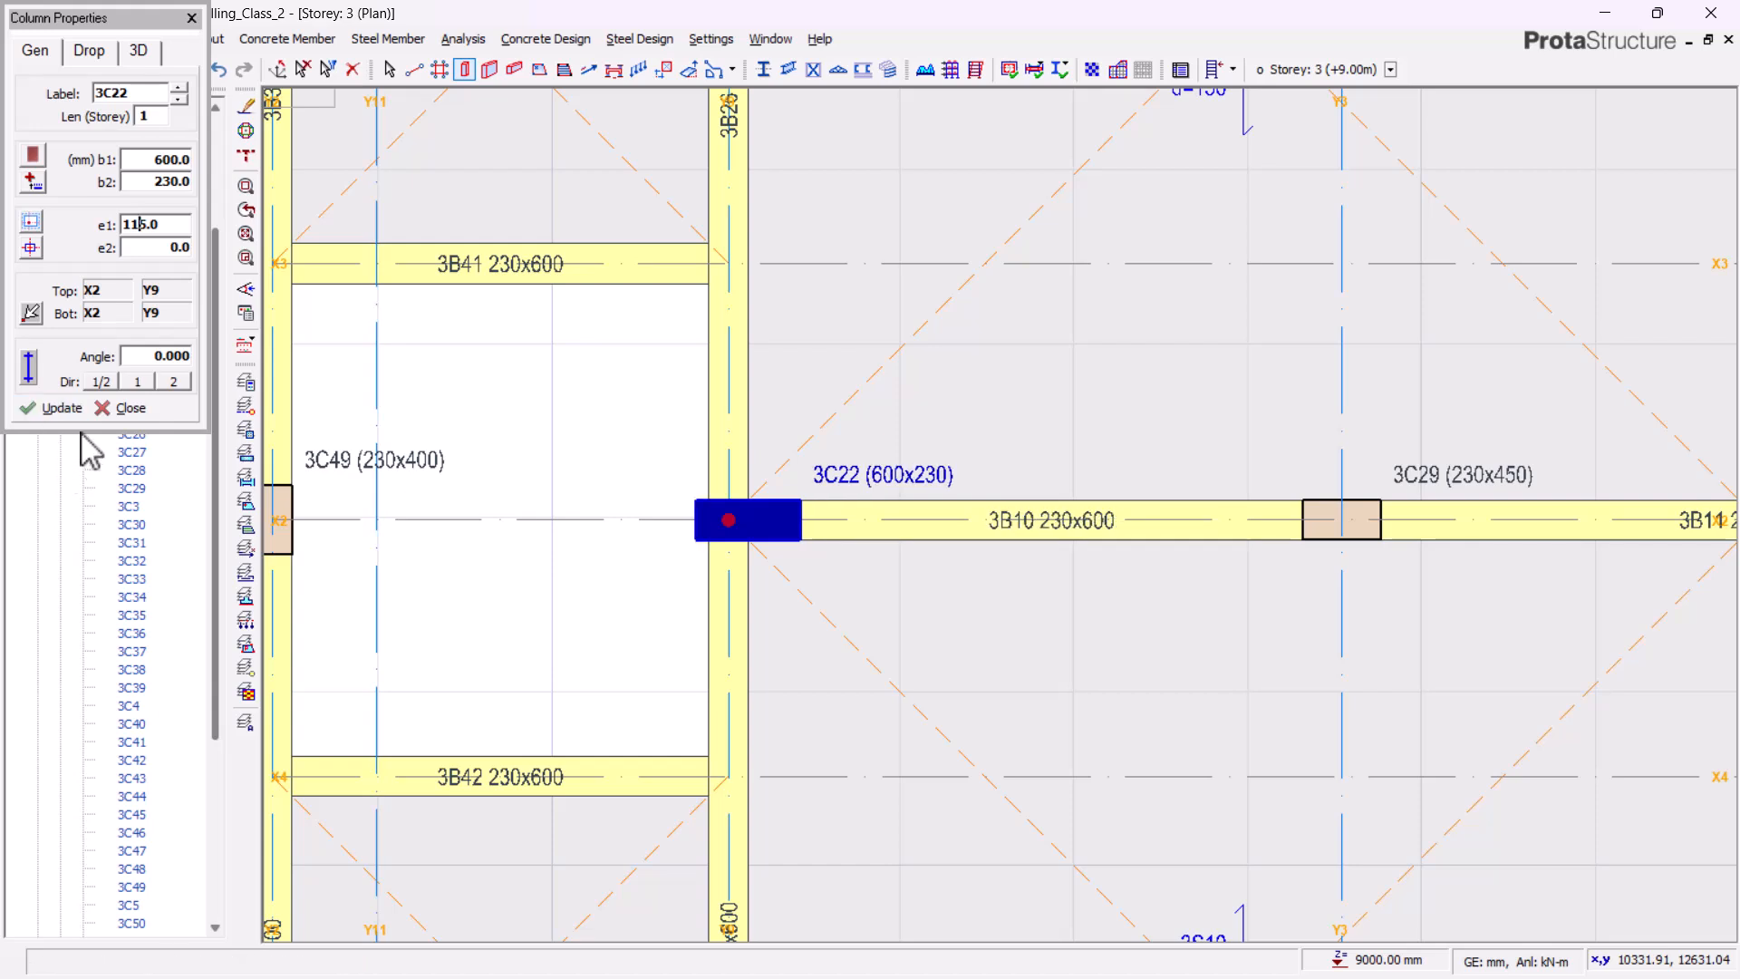
- Set the b1 section size of column 3C22 to 450 mm and finish editing its properties
left_click(176, 163)
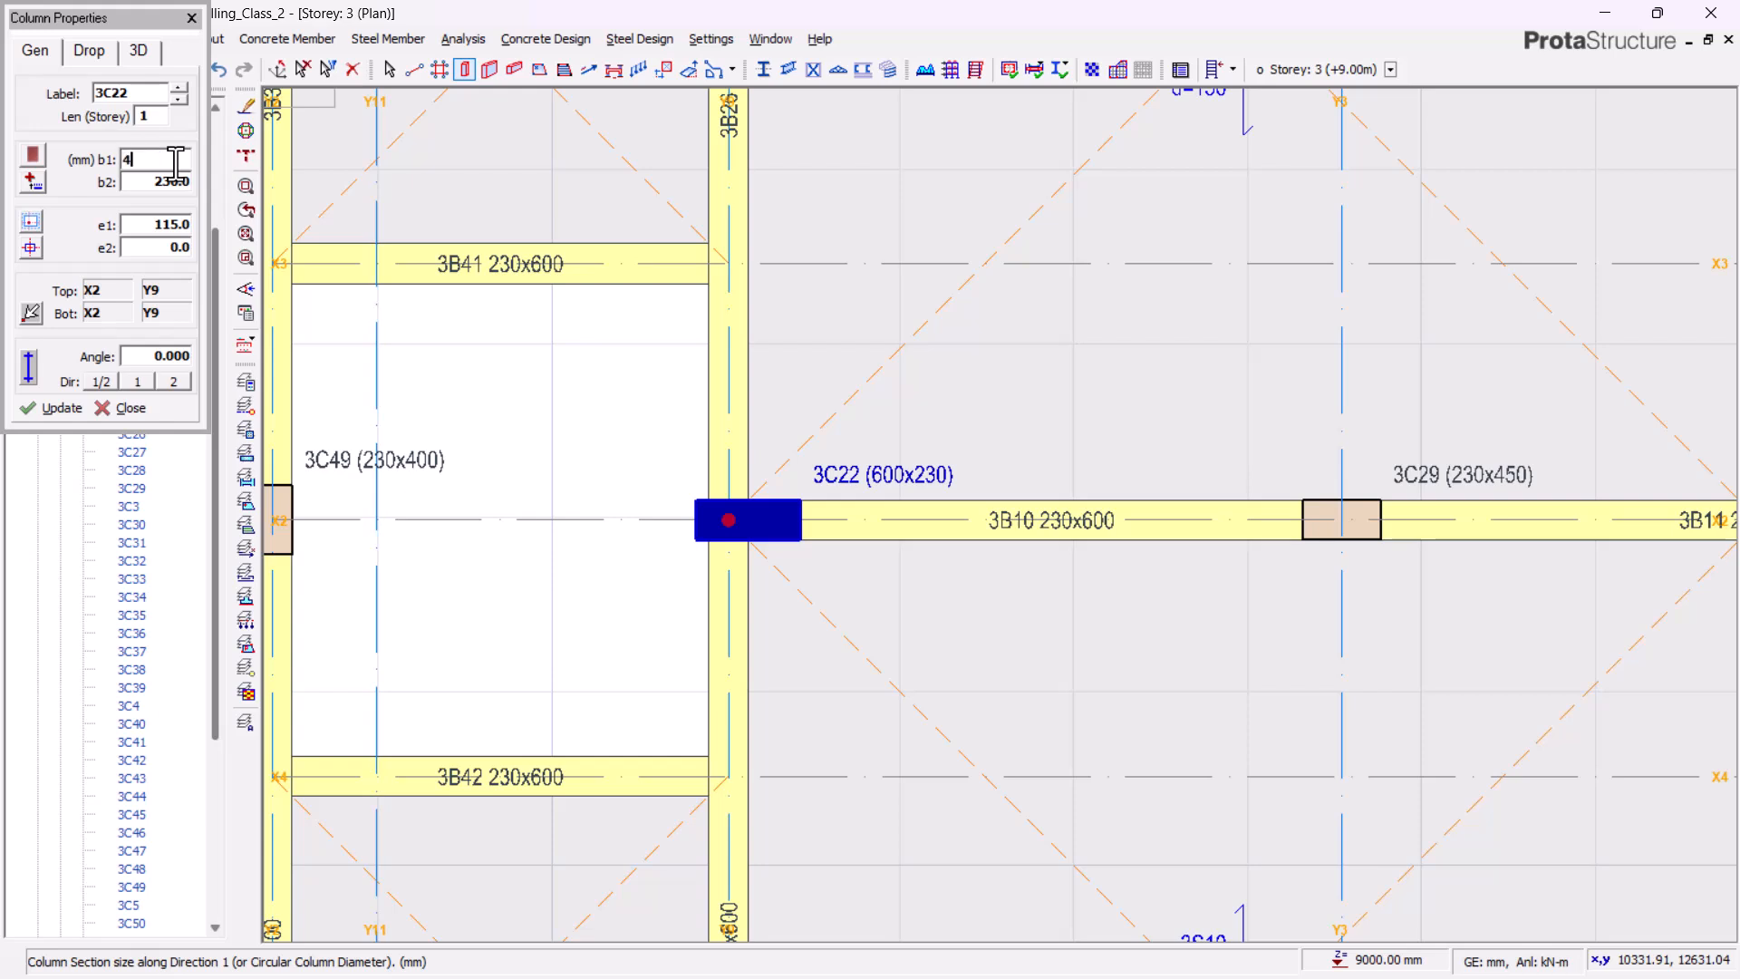
left_click(75, 416)
left_click(118, 409)
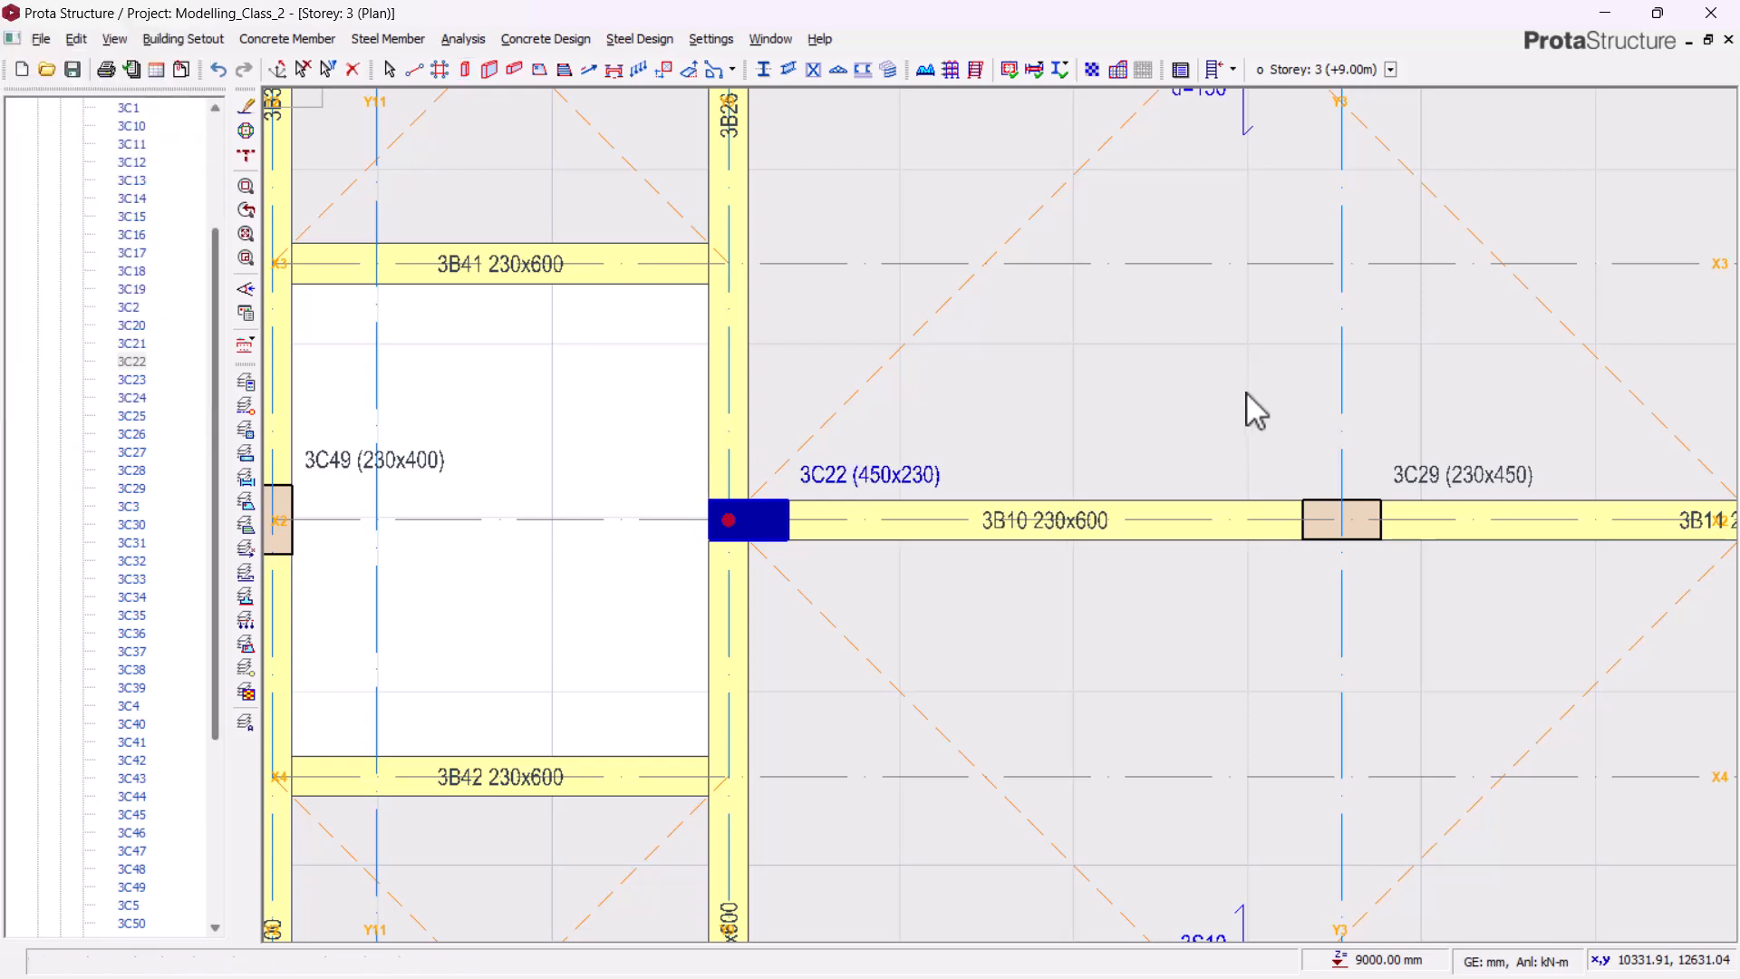
- Set the b2 section size of the outer columns 3C11 and 3C12 on axis X2, at Y1 and Y8, to 450 mm
scroll(1255, 436, "down", 6)
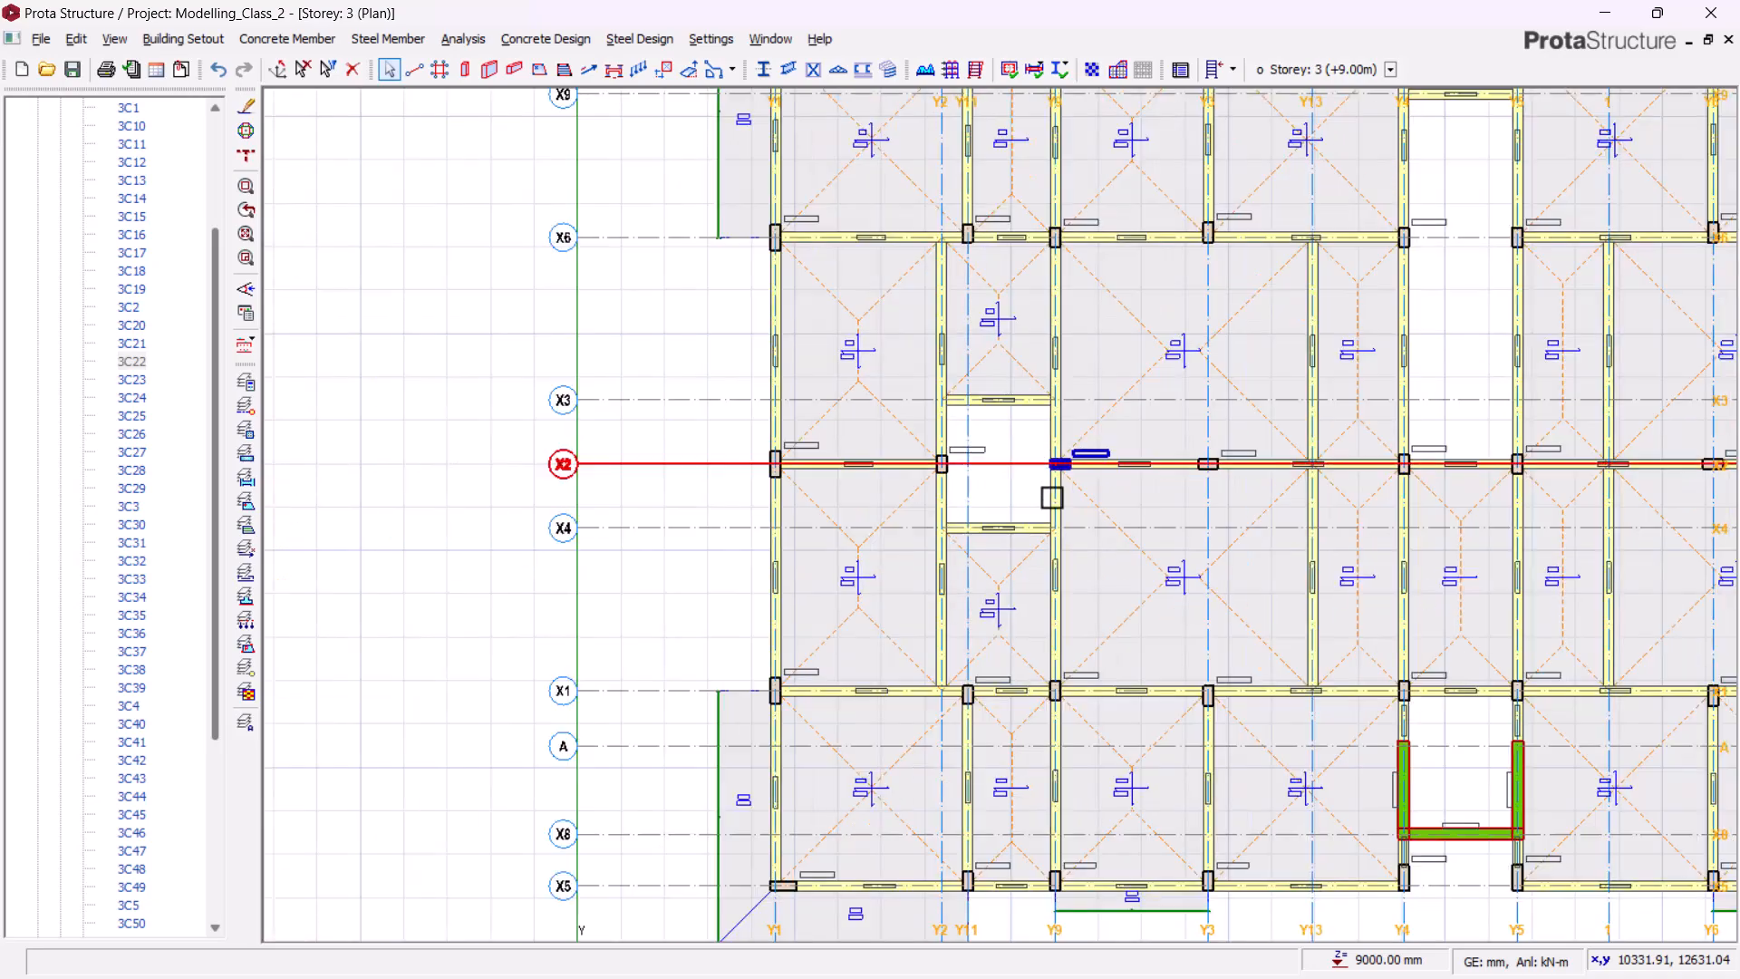
scroll(1040, 495, "down", 3)
middle_click_drag(1364, 590, 1026, 587)
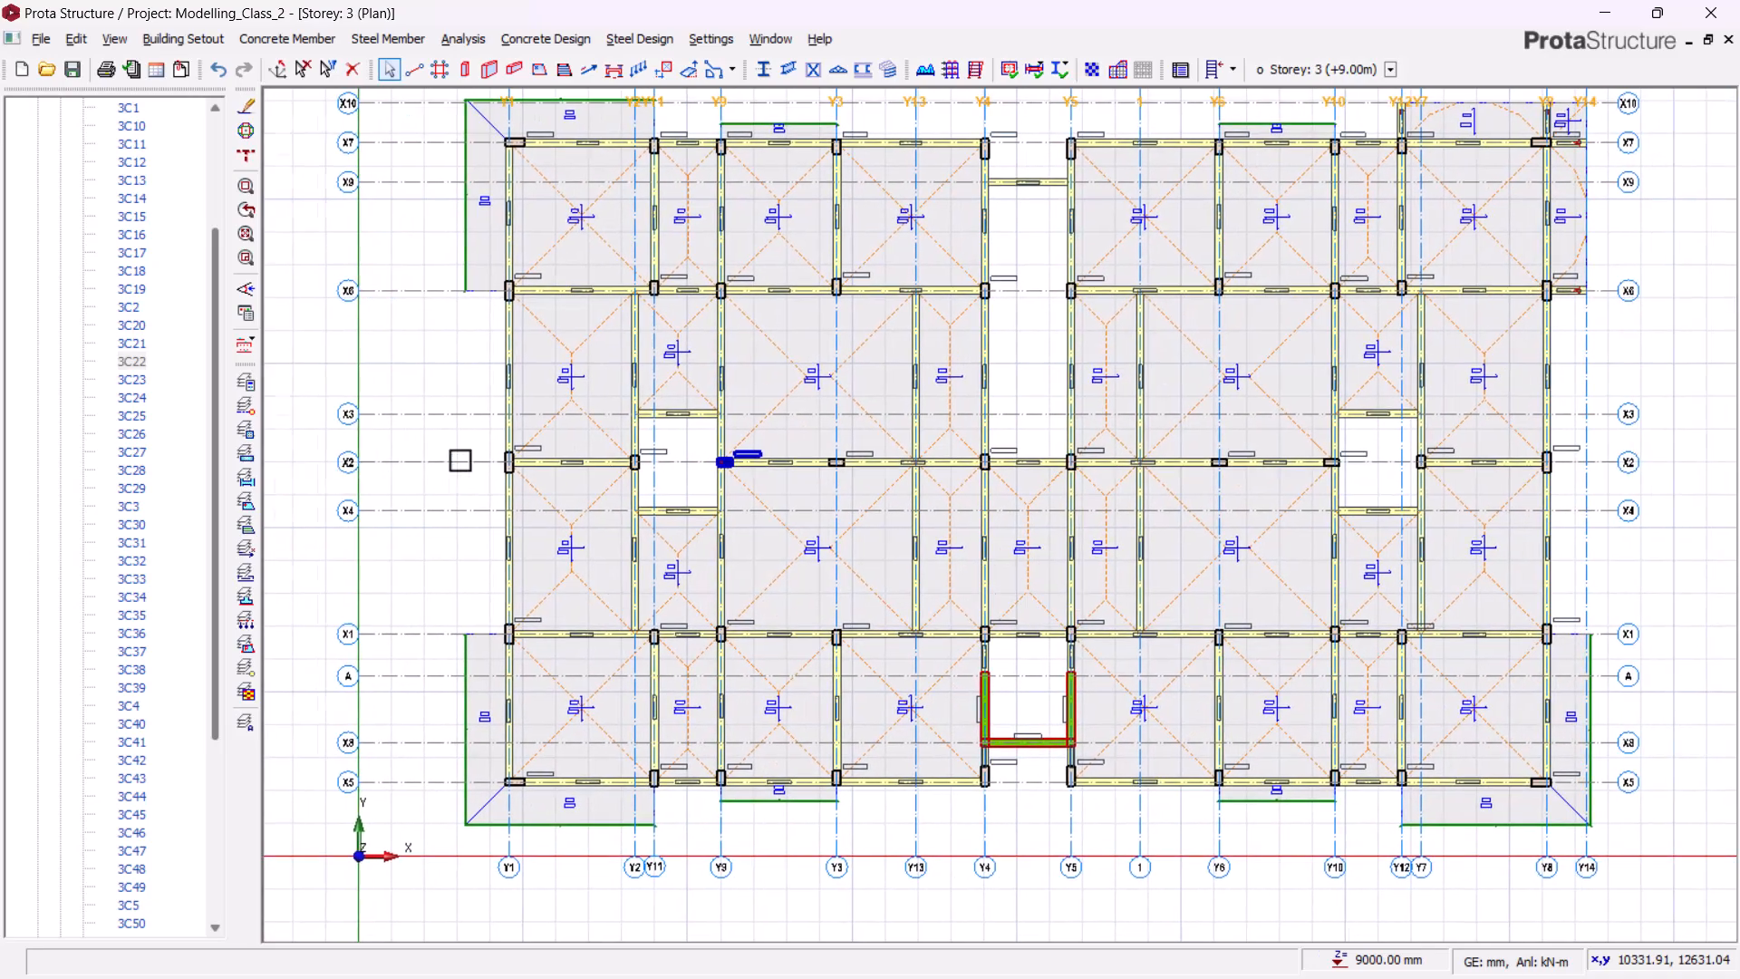
scroll(418, 463, "up", 5)
left_click(785, 429)
scroll(471, 603, "down", 5)
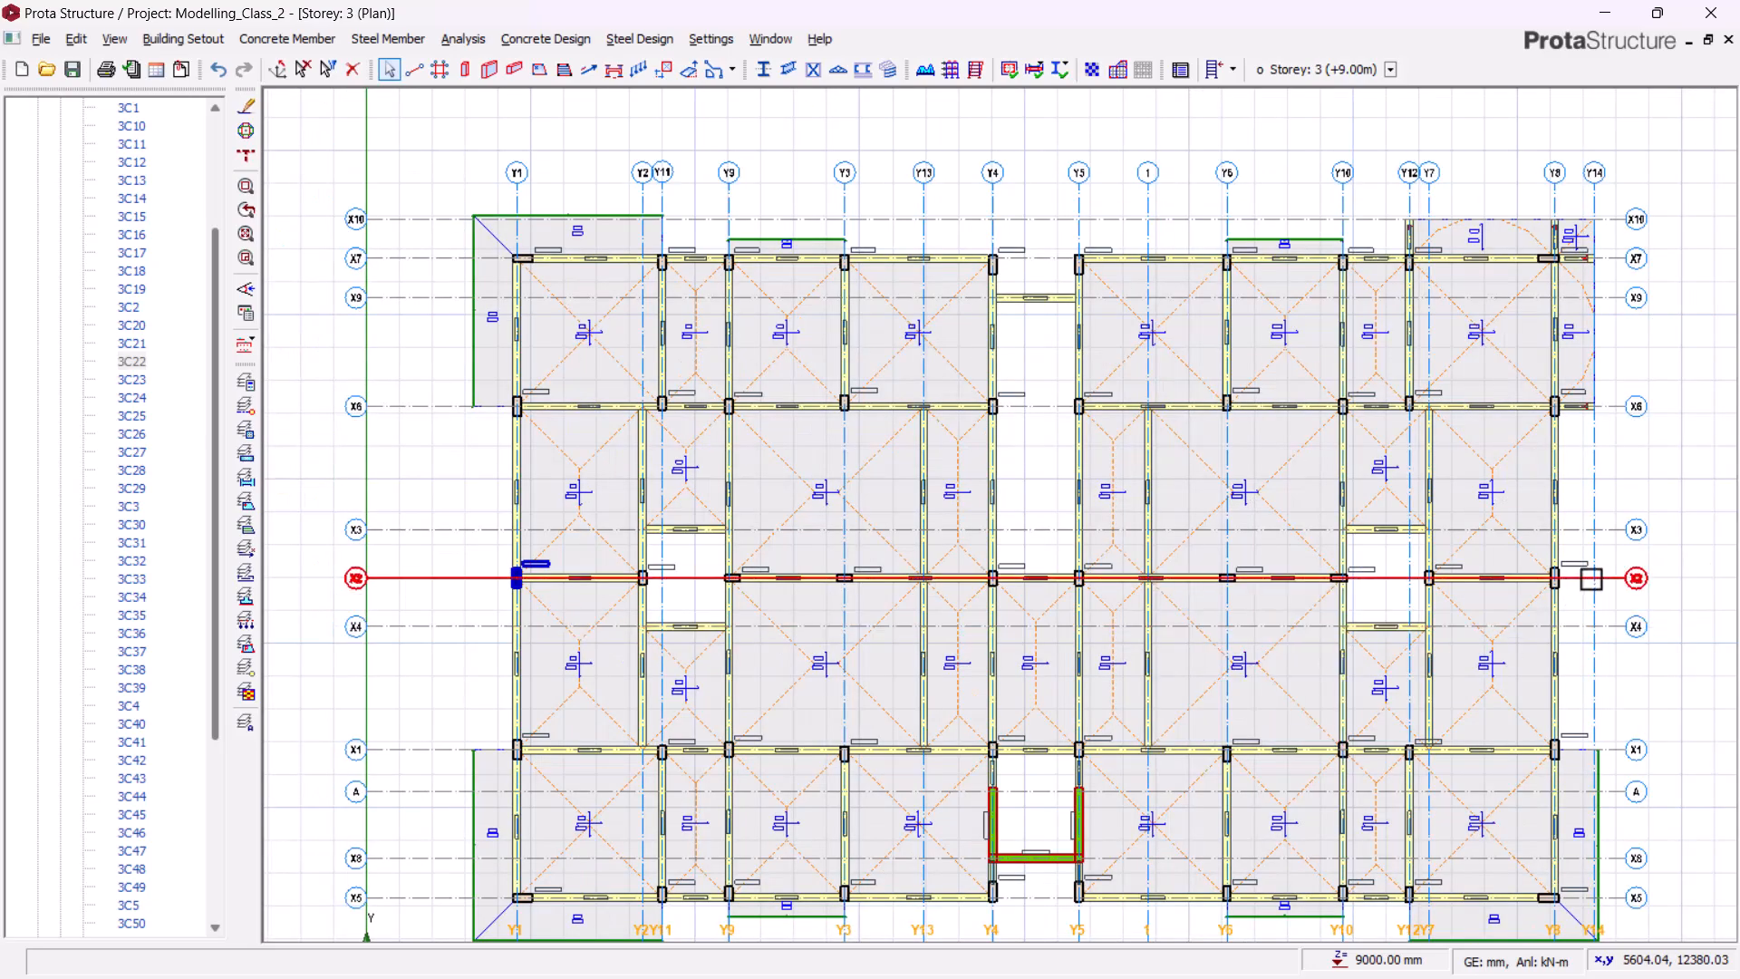
scroll(1593, 578, "up", 5)
left_click(1541, 499)
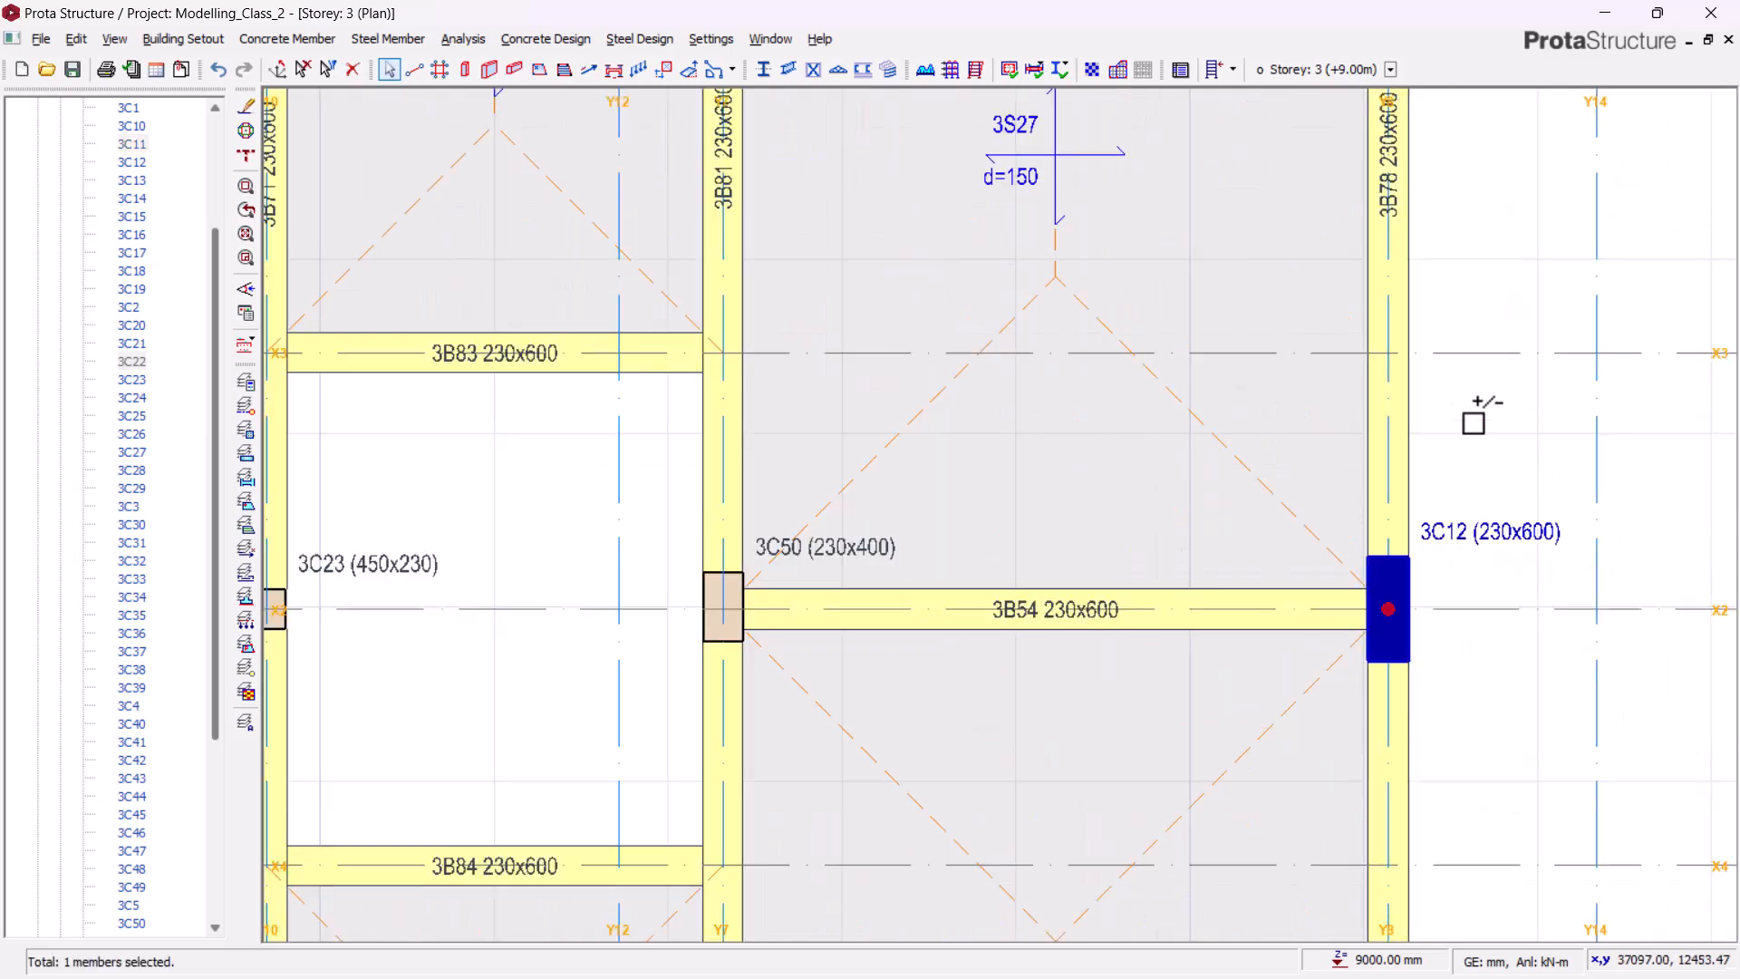
right_click(1474, 422)
left_click(1378, 350)
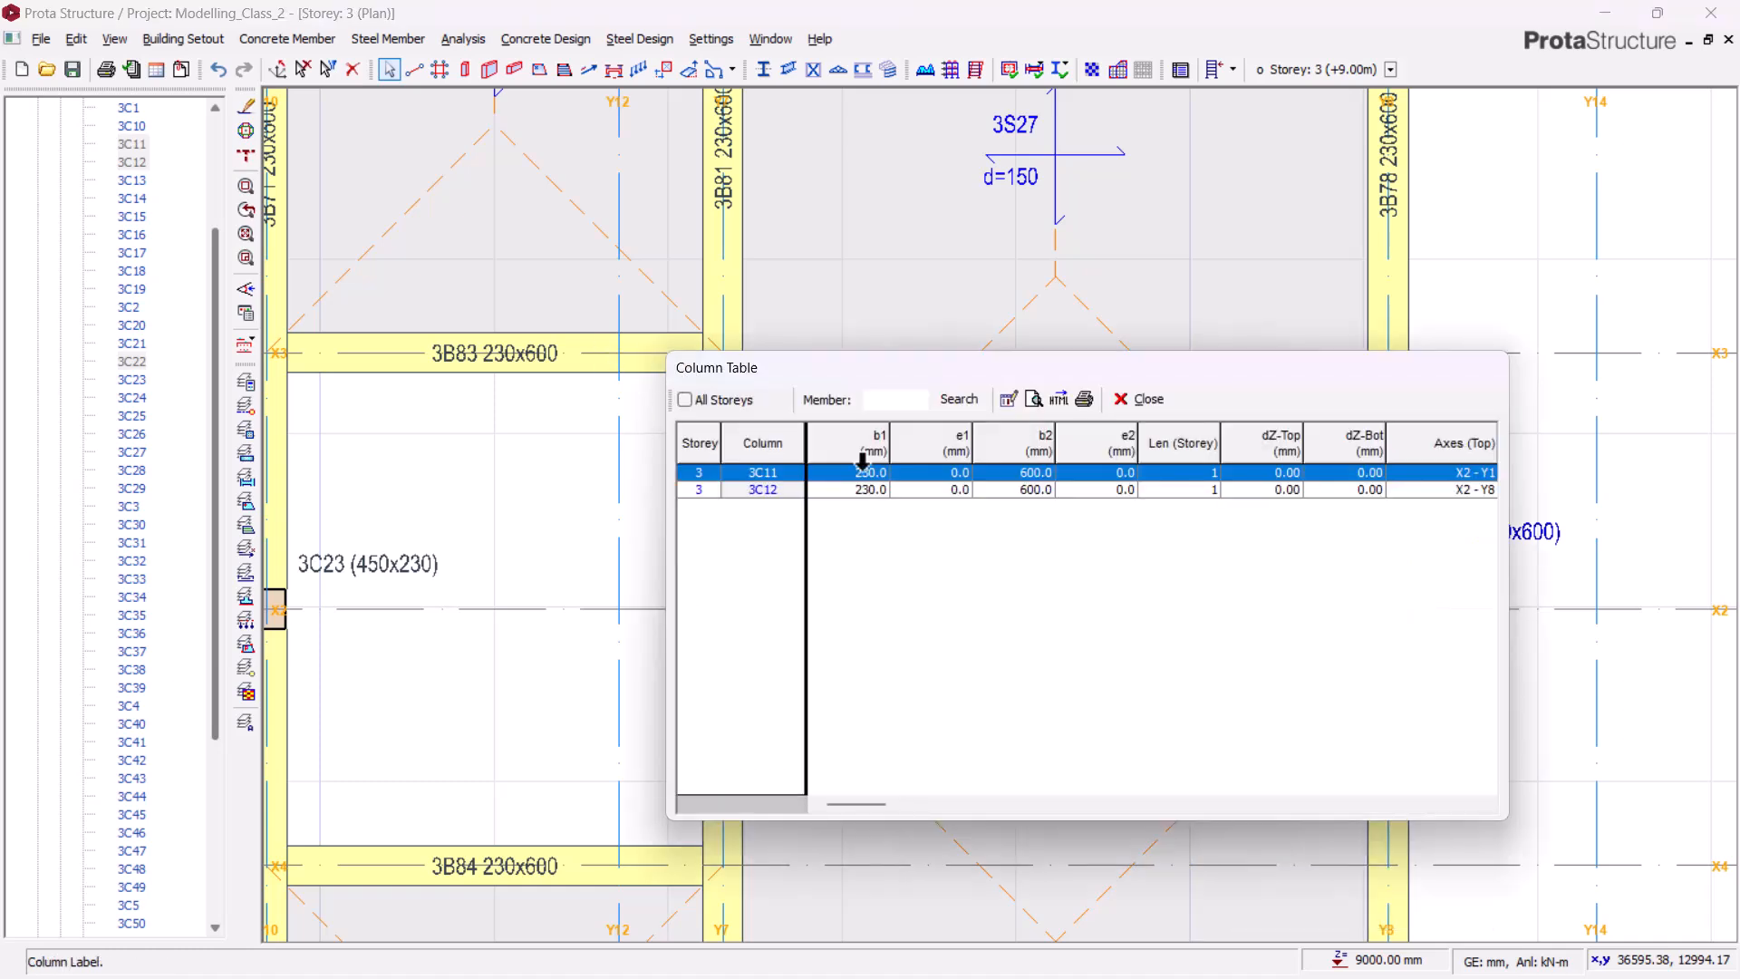
left_click(1039, 441)
left_click(1008, 400)
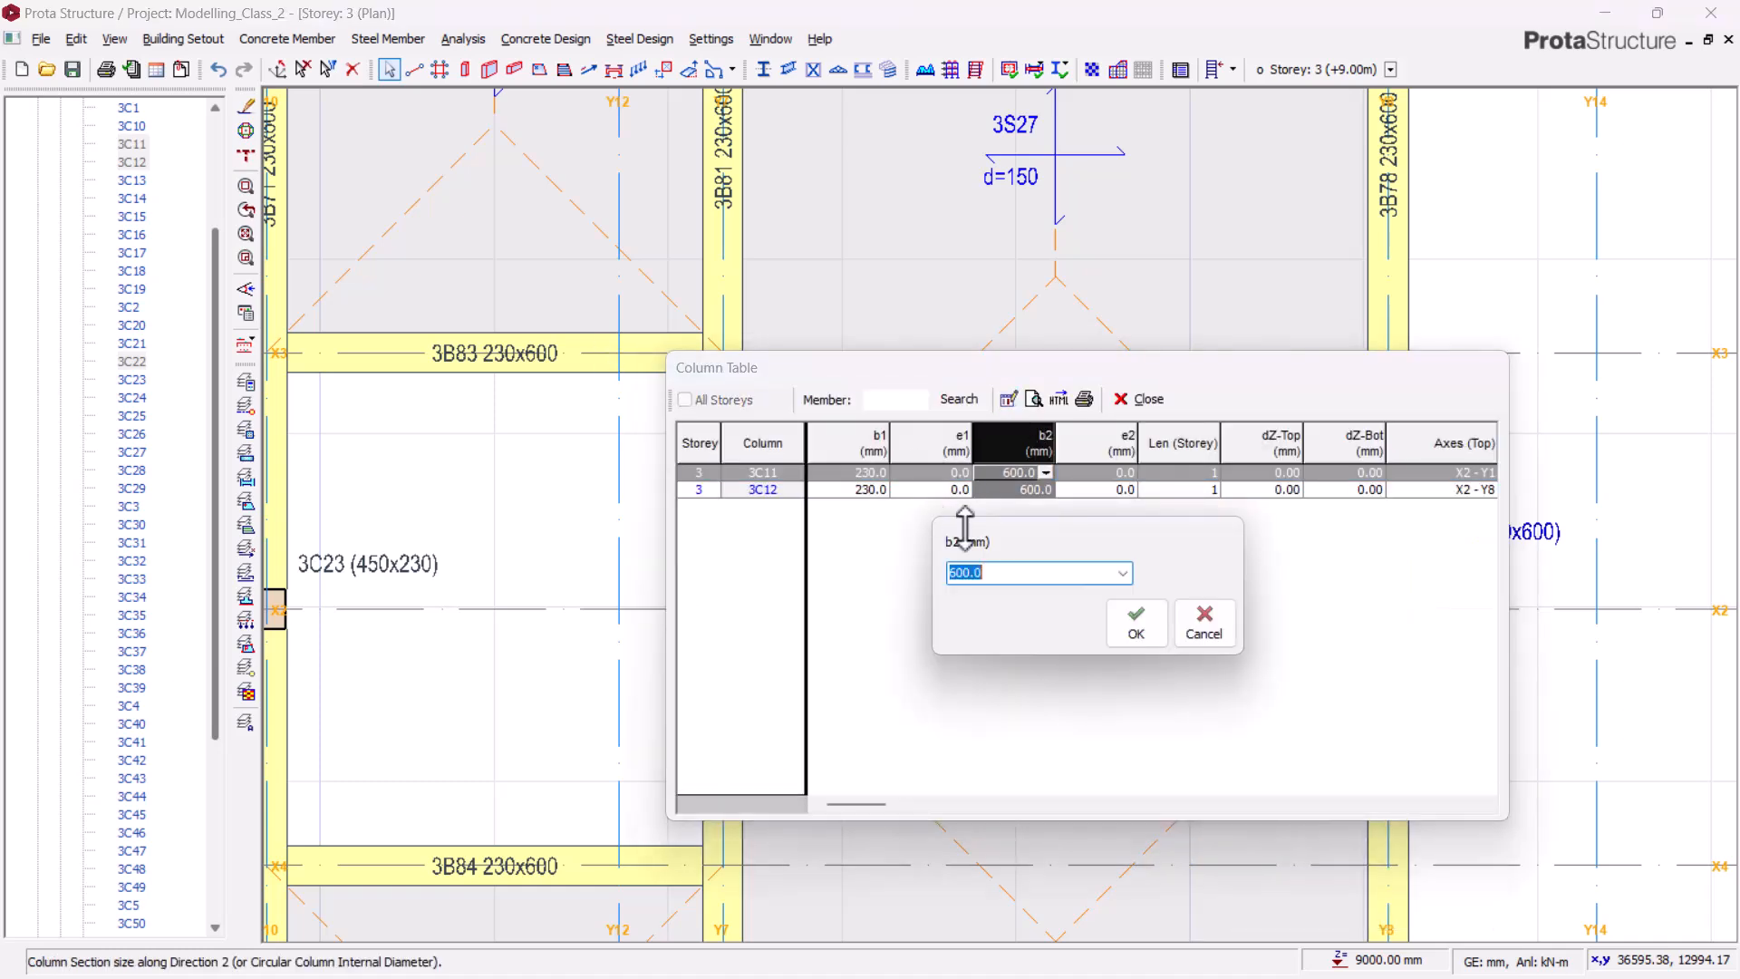
type("450")
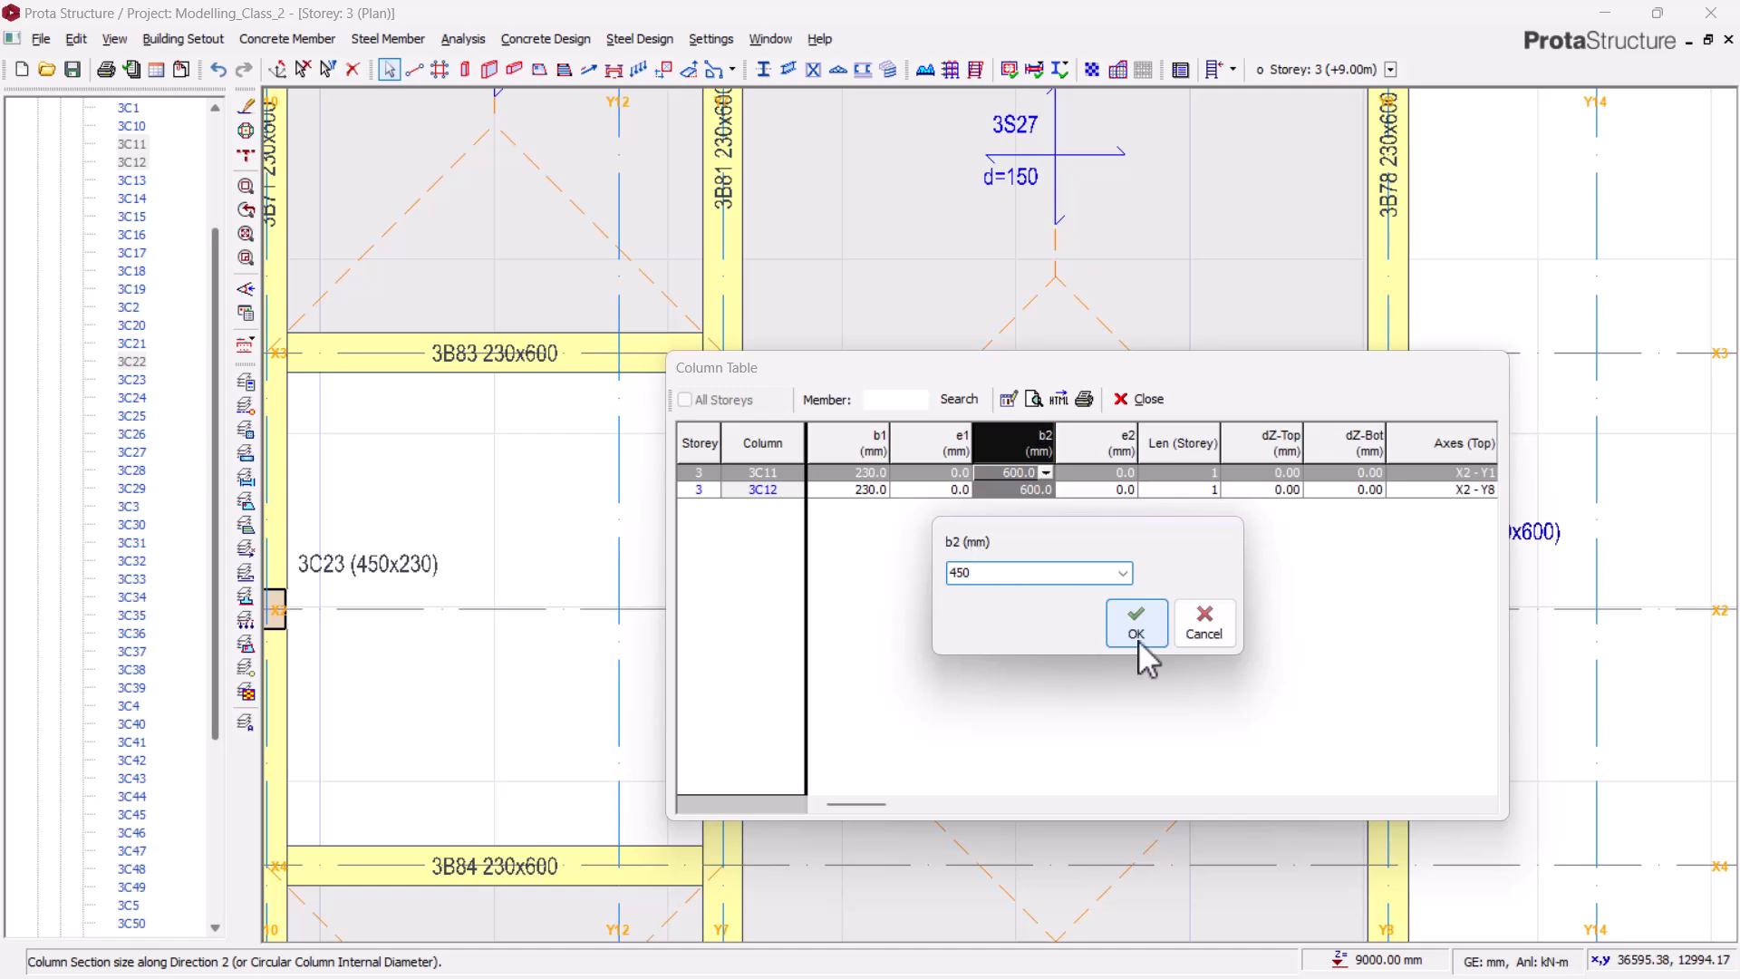
left_click(1135, 633)
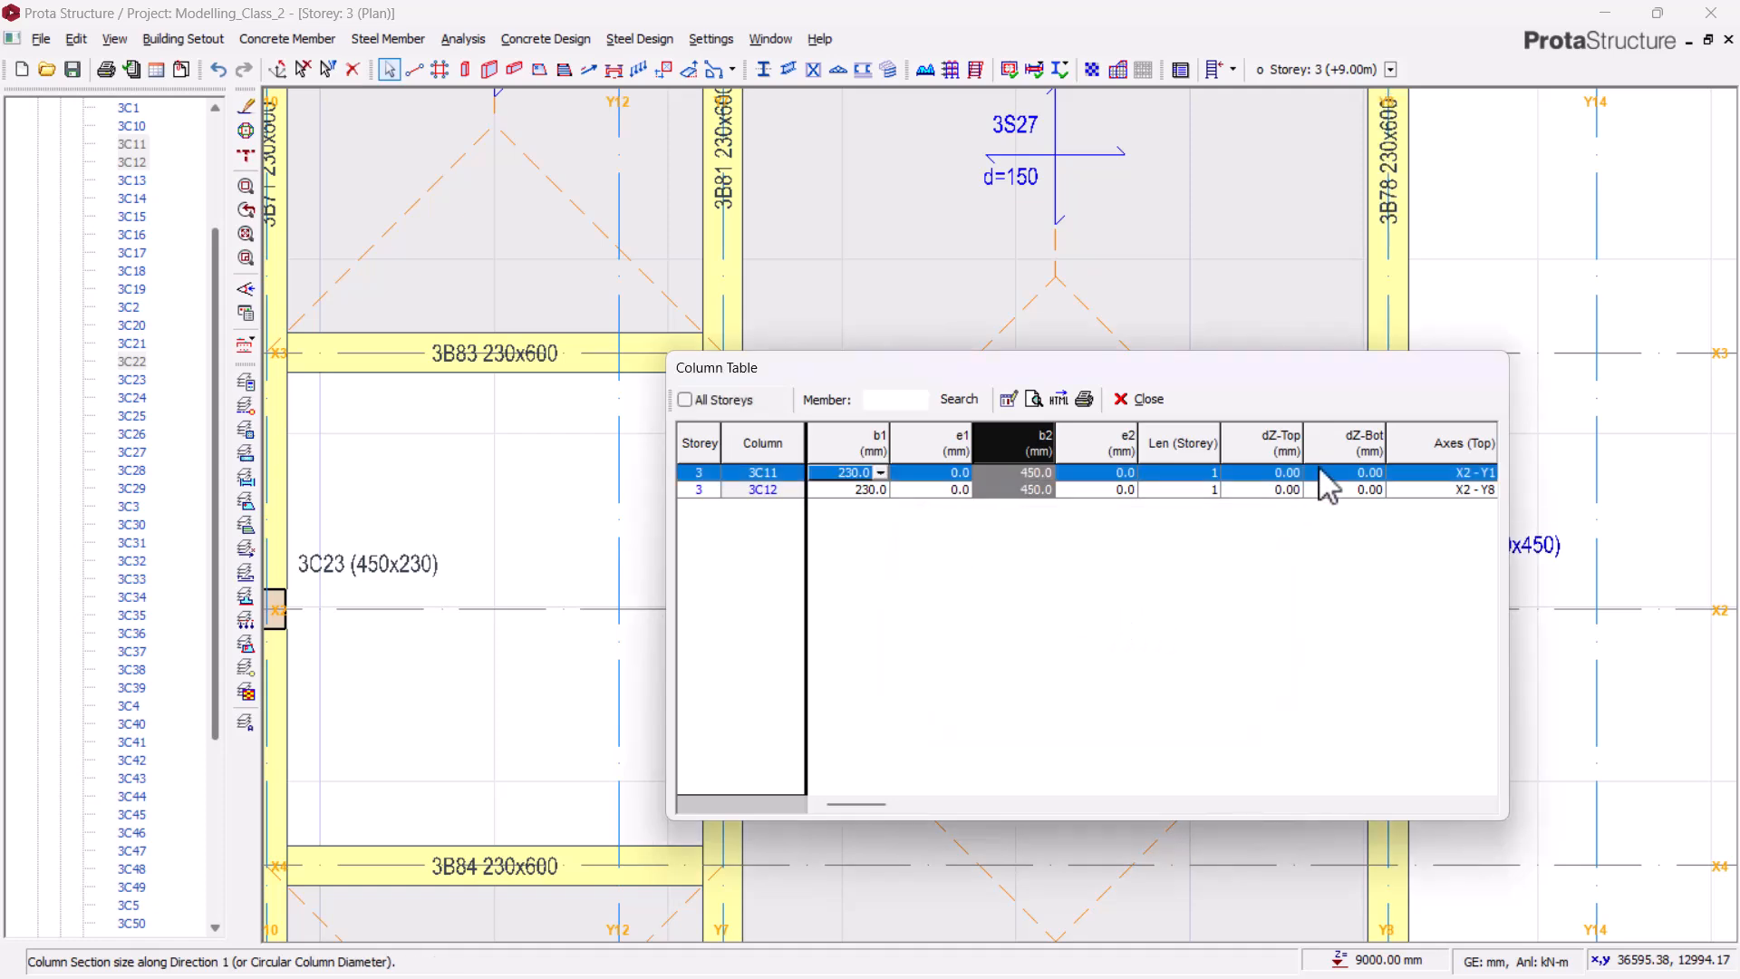
left_click(1142, 398)
scroll(1493, 352, "down", 6)
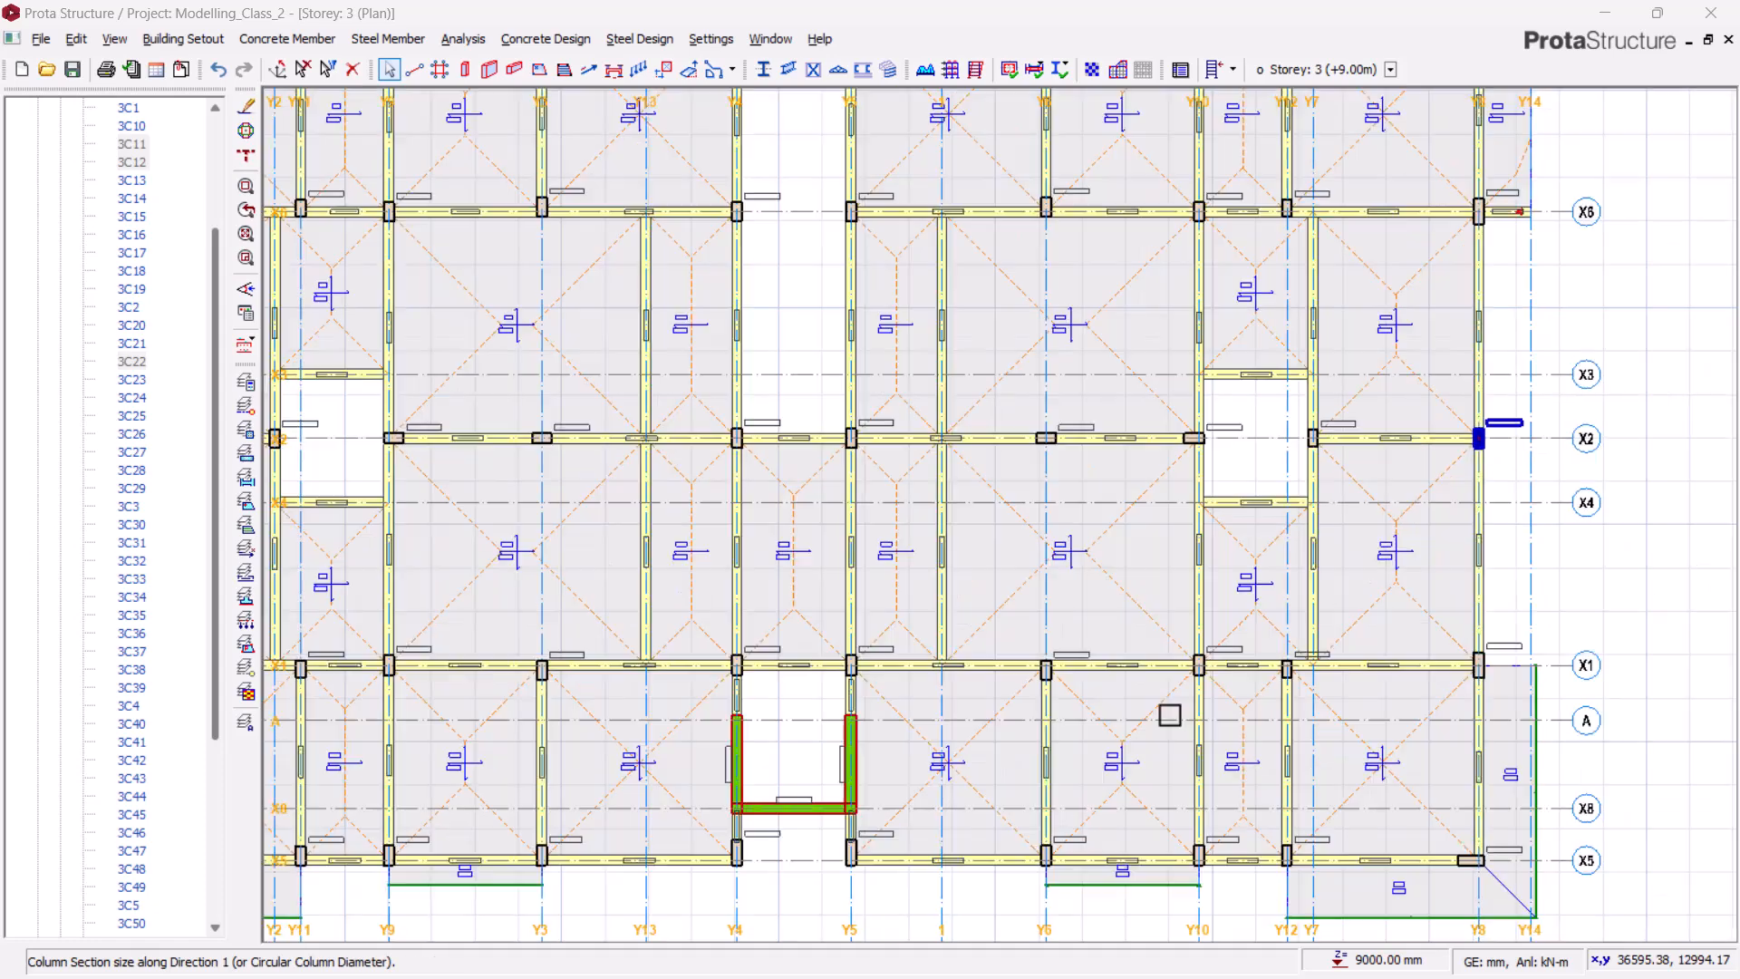
- Examine how the storey 3 columns on axis X7 sit against the beams, ending at column 3C26 on Y4
scroll(1055, 598, "up", 3)
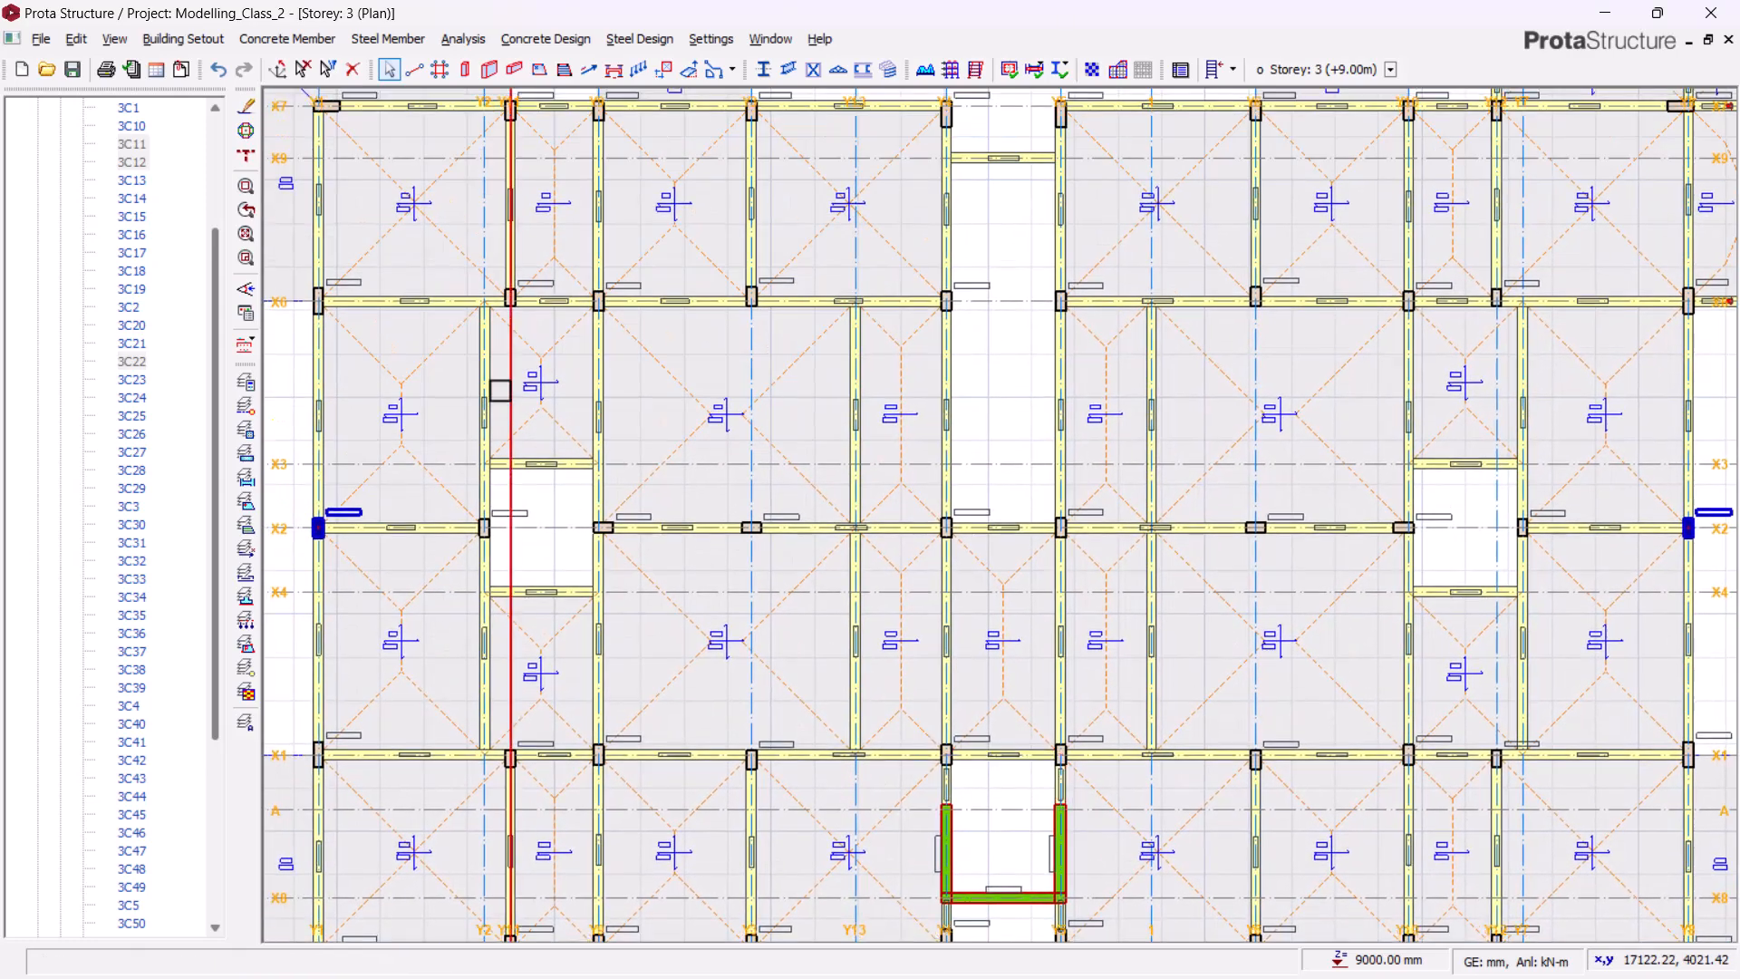
middle_click_drag(483, 224, 828, 485)
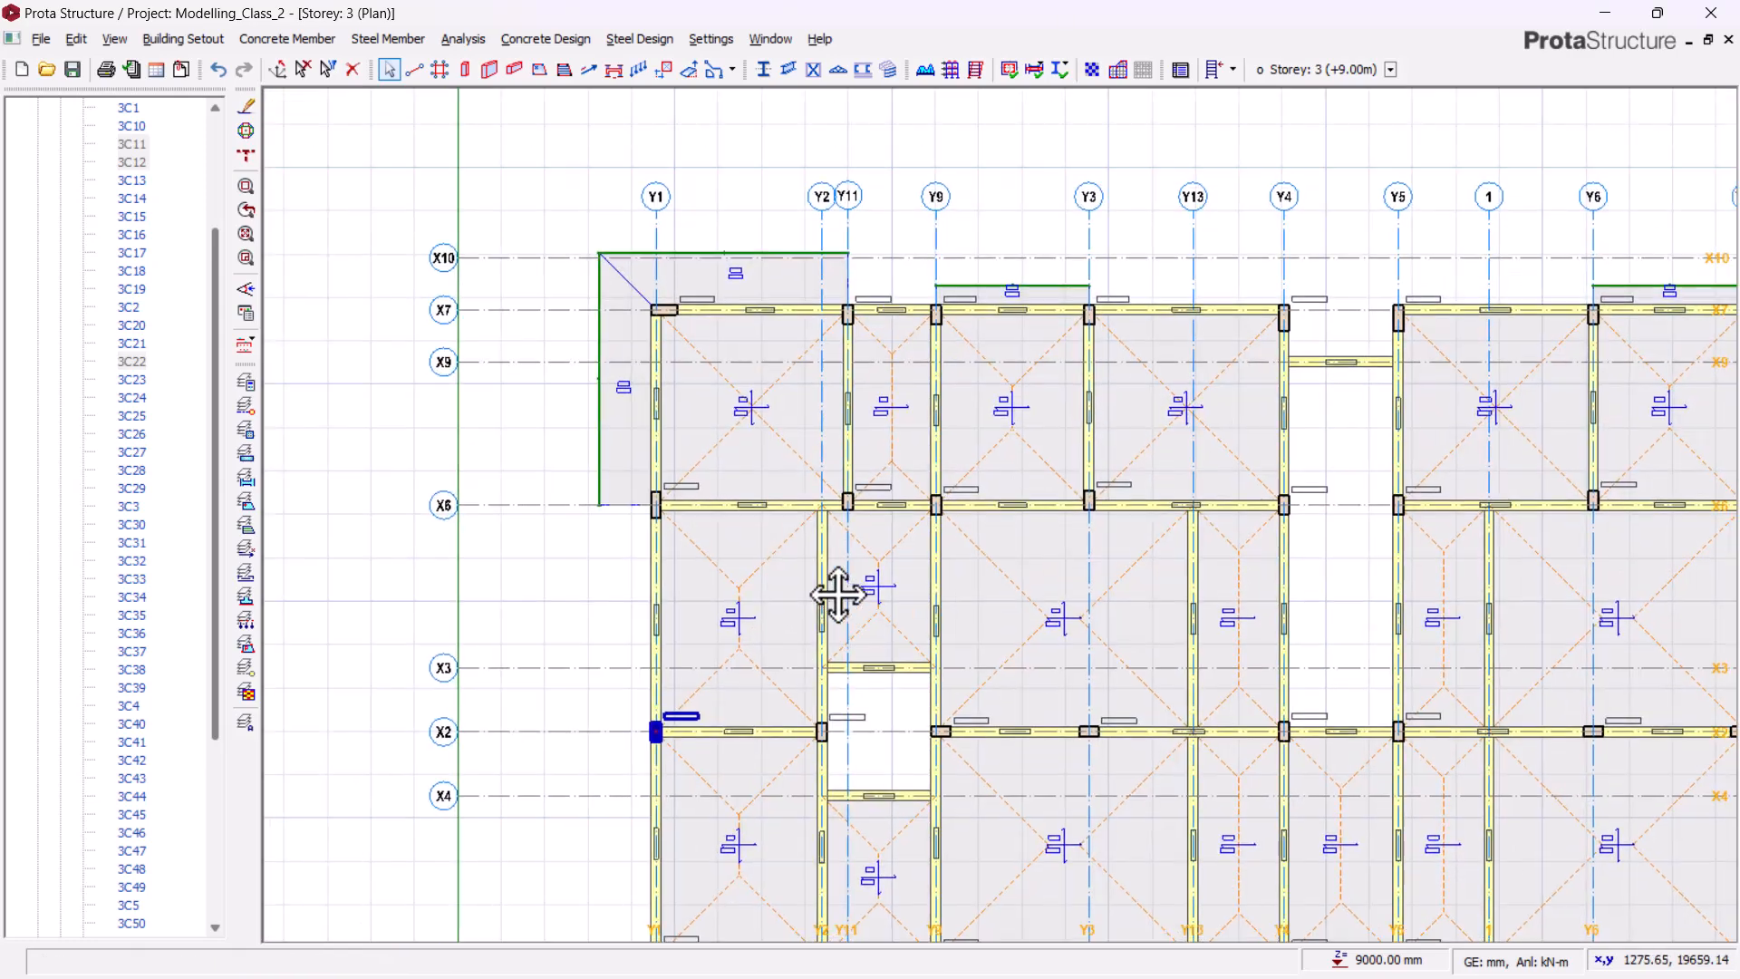
scroll(864, 331, "up", 2)
middle_click_drag(918, 319, 781, 358)
scroll(1000, 345, "up", 2)
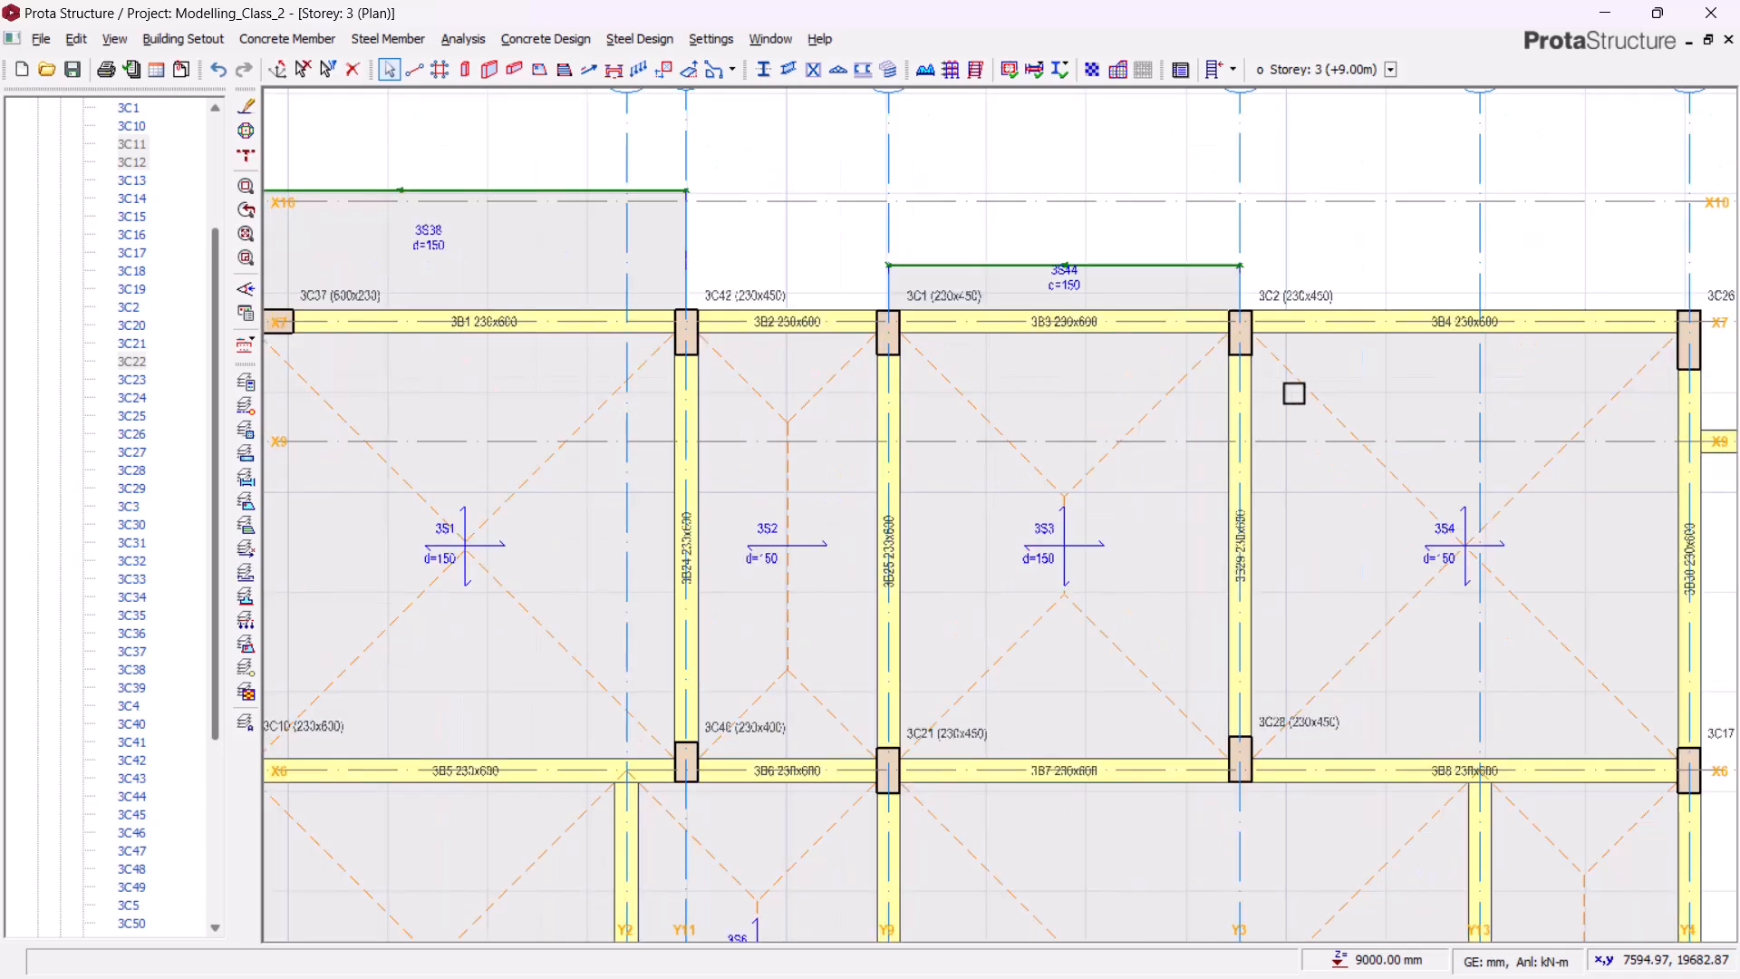
middle_click_drag(1301, 393, 1262, 404)
middle_click_drag(1722, 408, 854, 373)
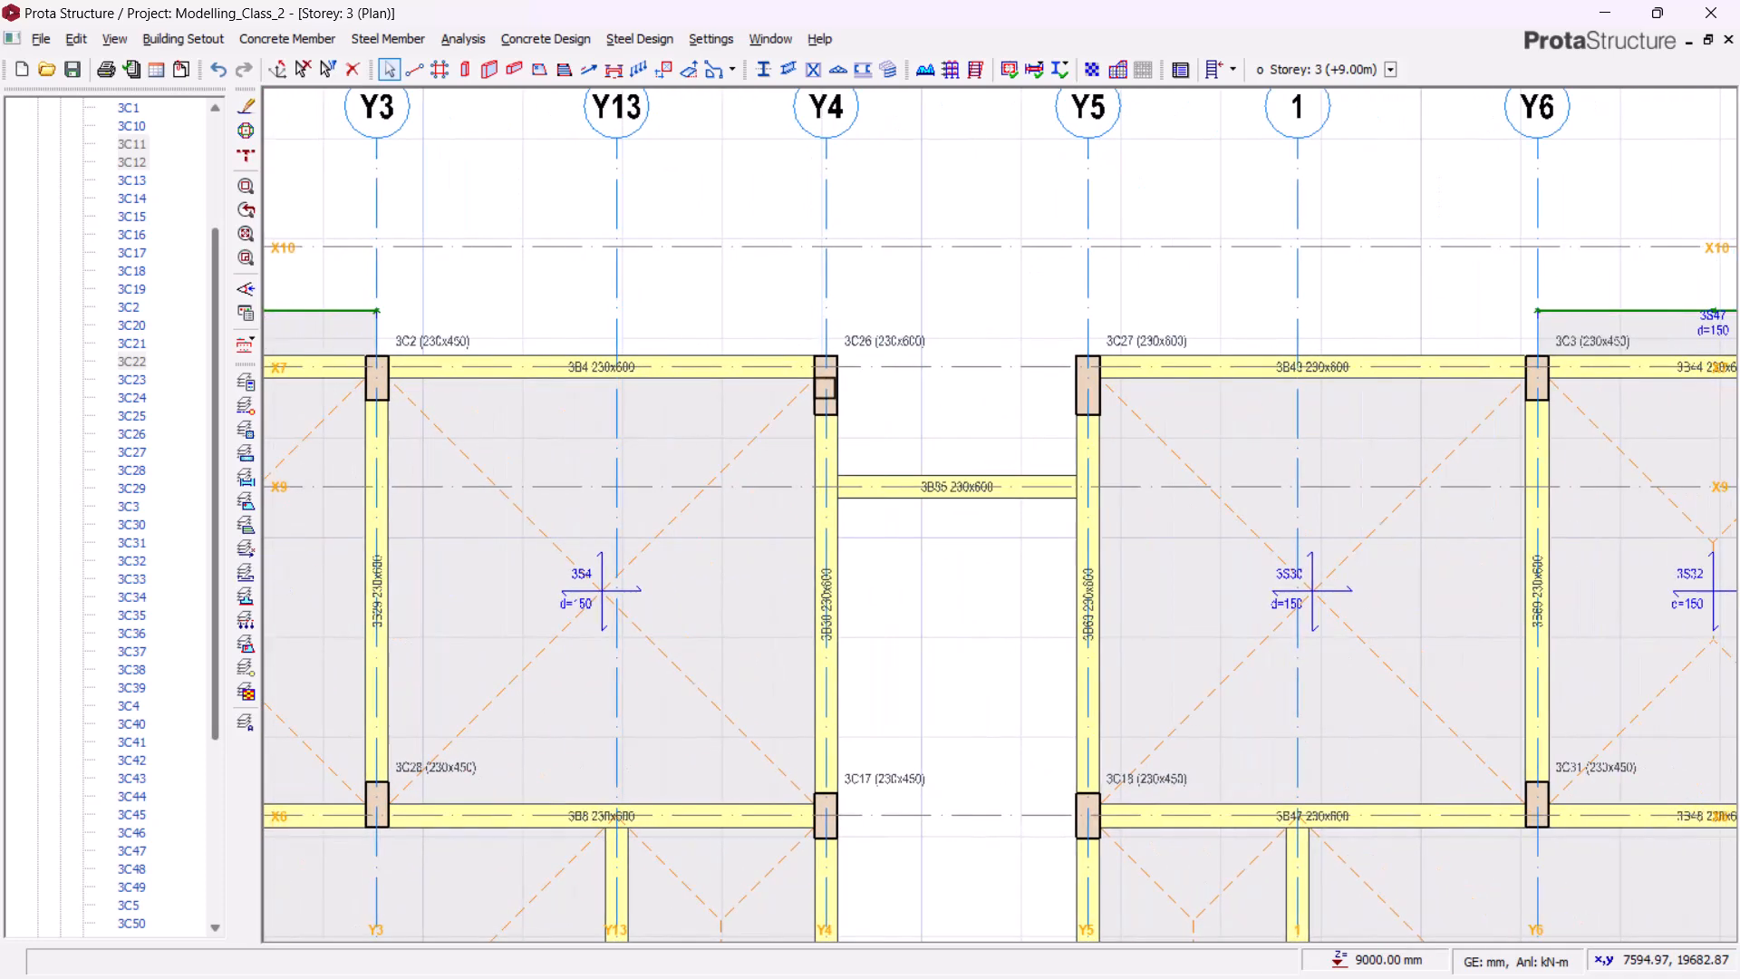
middle_click_drag(948, 454, 741, 451)
middle_click_drag(622, 371, 1021, 350)
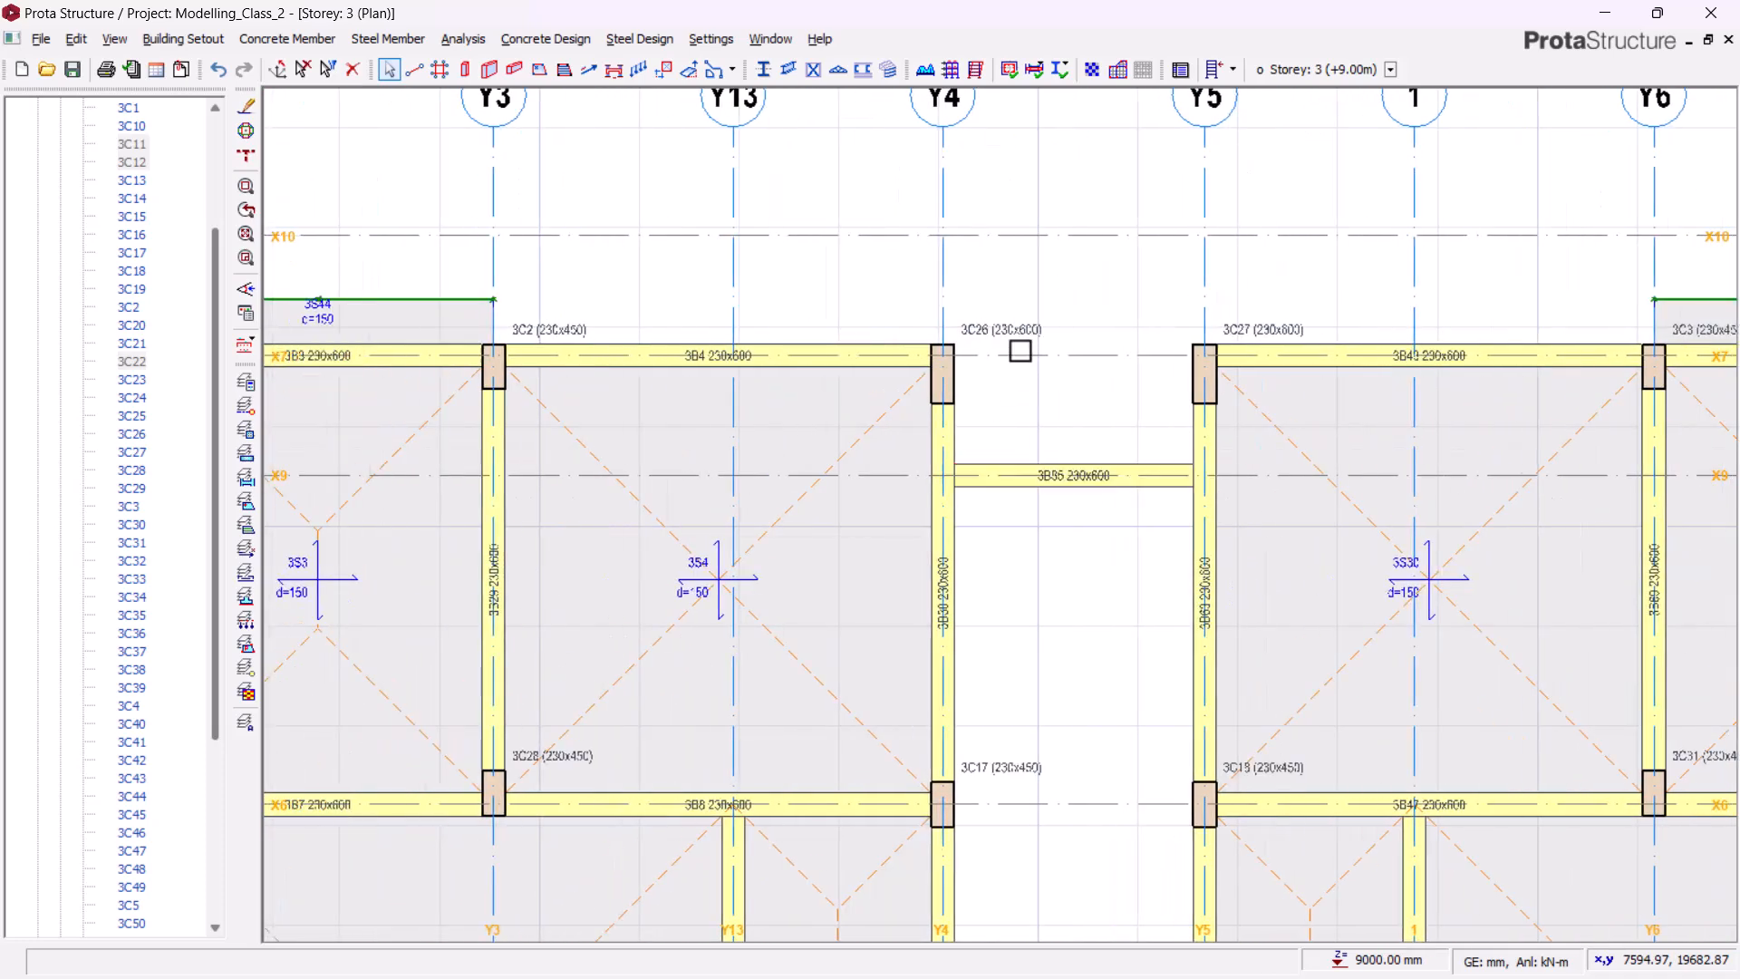
scroll(1015, 354, "up", 2)
middle_click_drag(955, 399, 1036, 571)
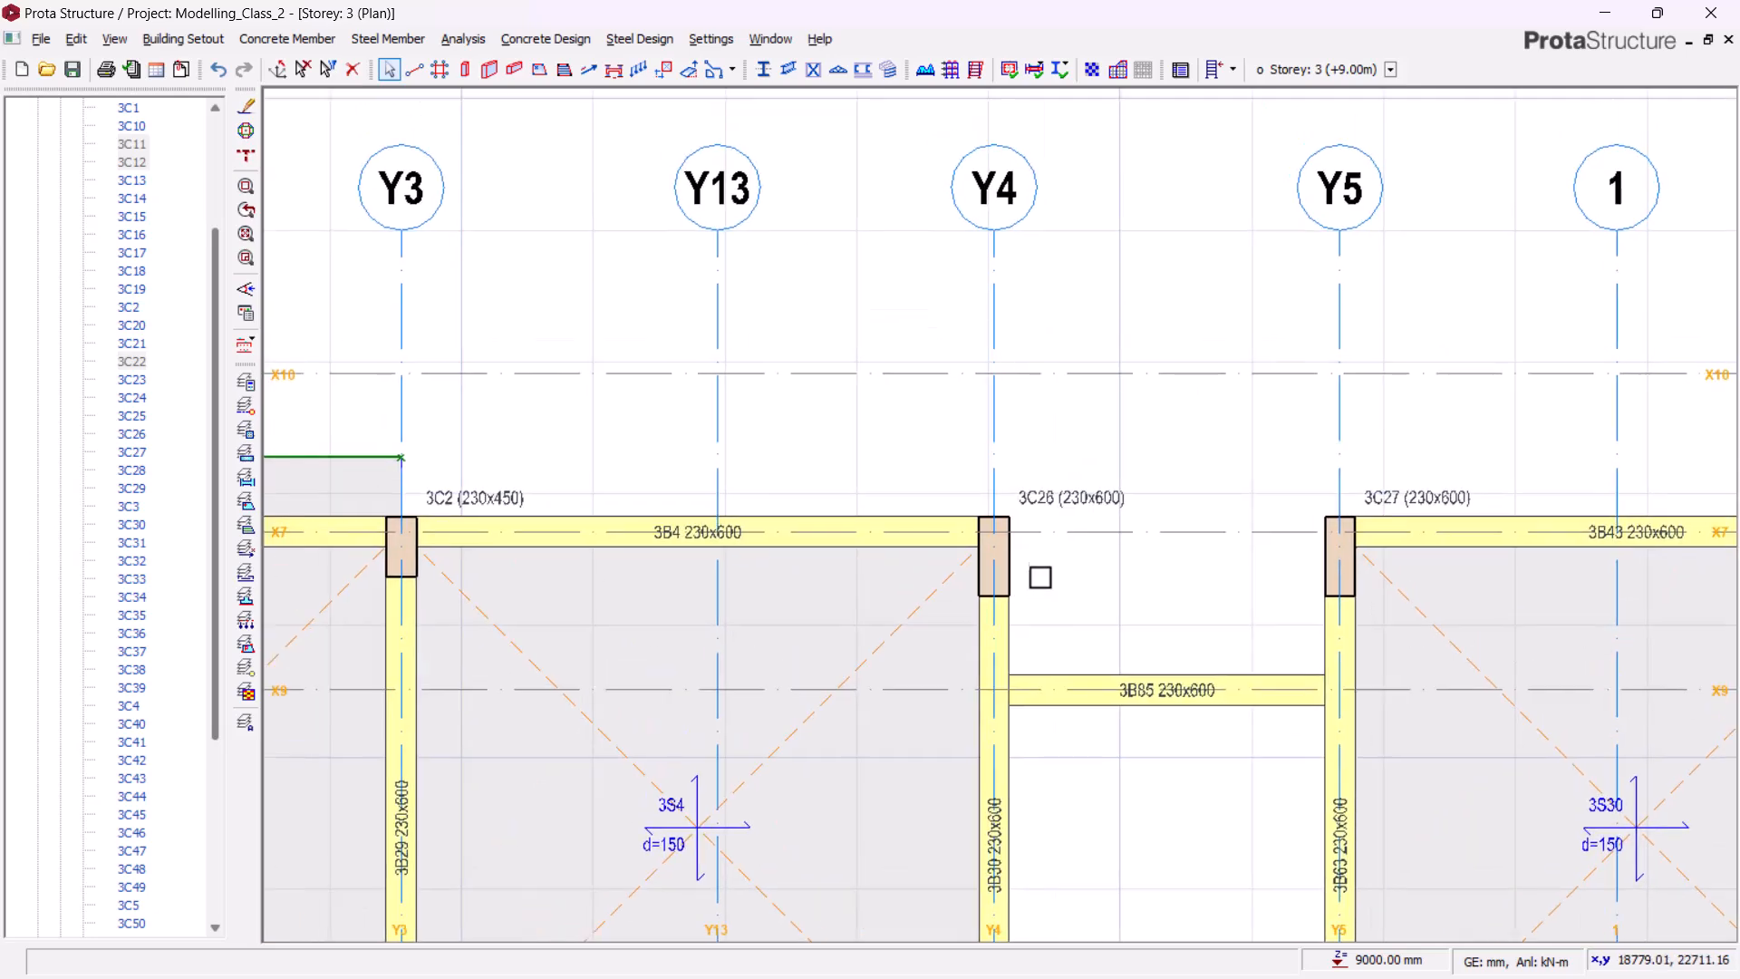
scroll(1041, 582, "up", 1)
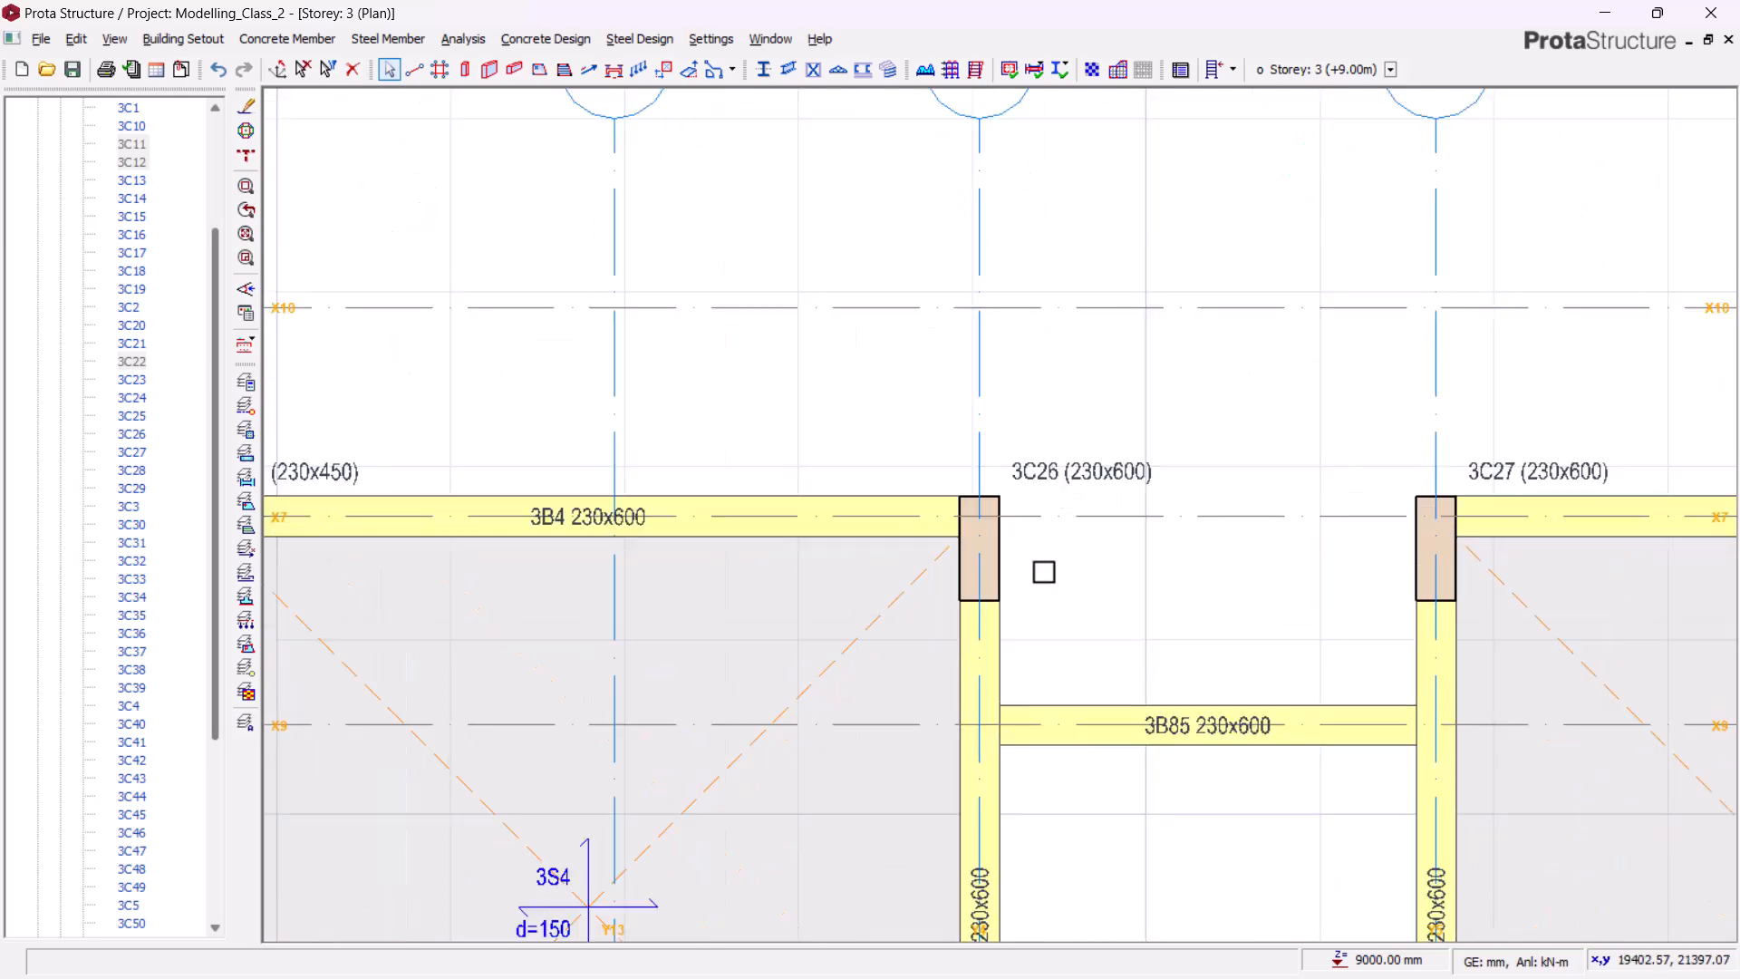
scroll(1137, 505, "down", 2)
middle_click_drag(869, 637, 1032, 582)
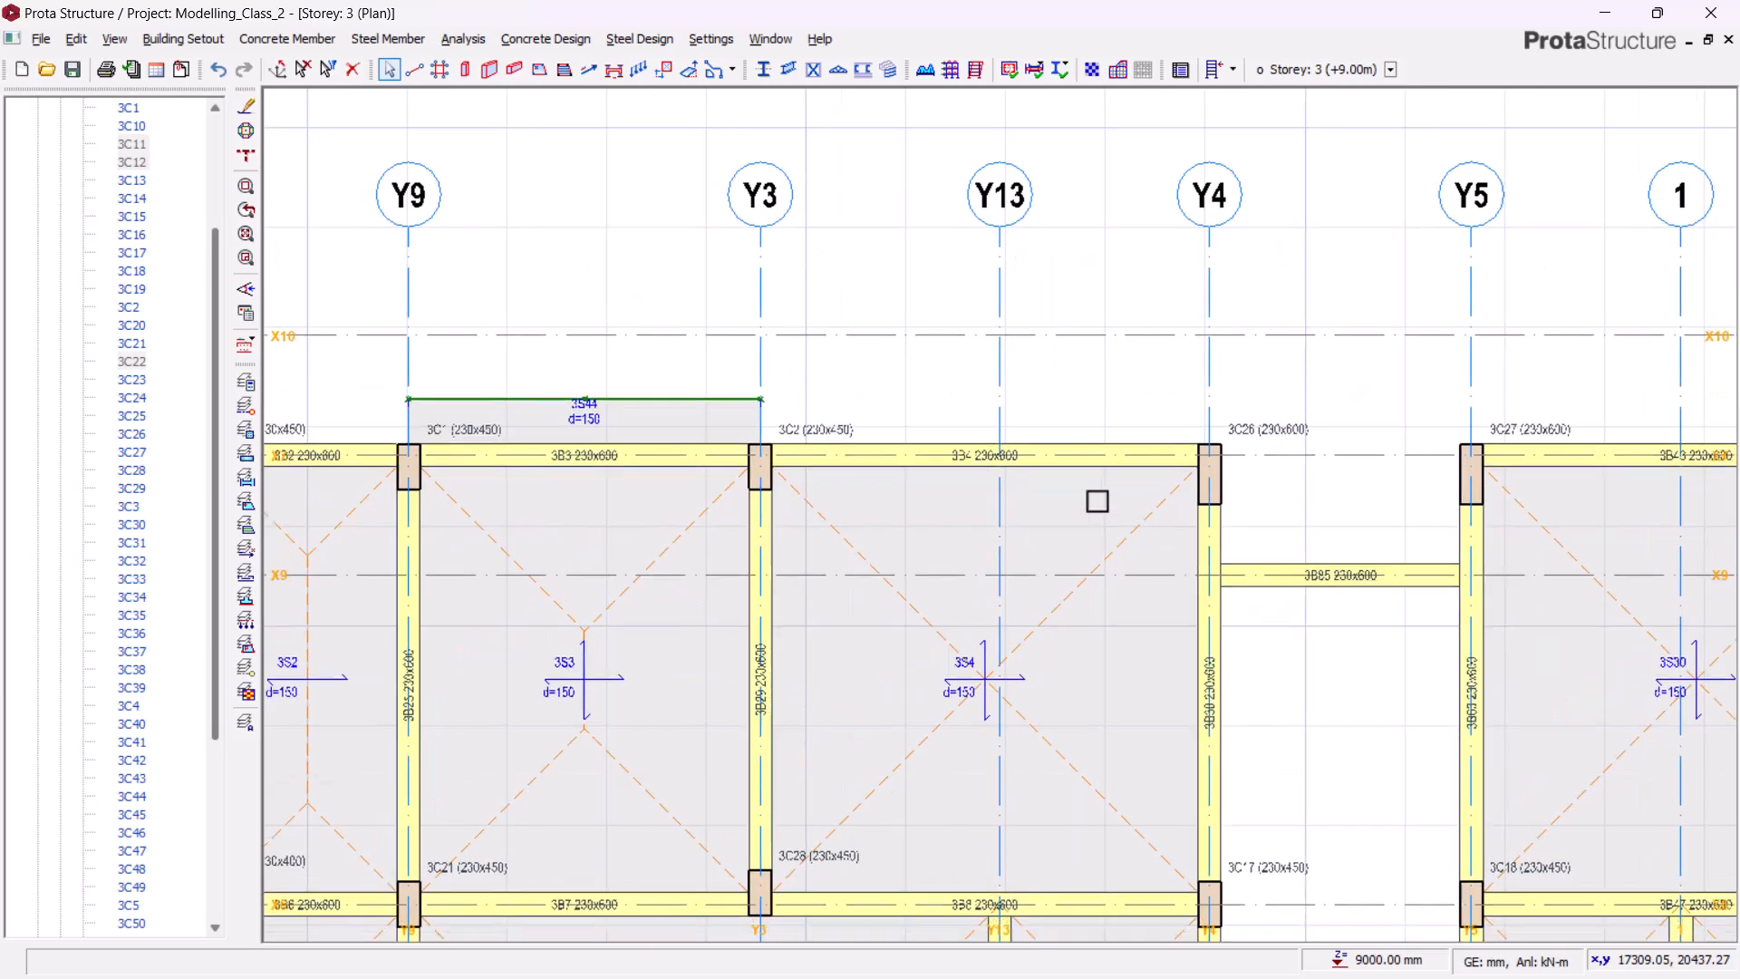
scroll(1048, 498, "up", 1)
scroll(792, 462, "up", 1)
middle_click_drag(1275, 586, 872, 509)
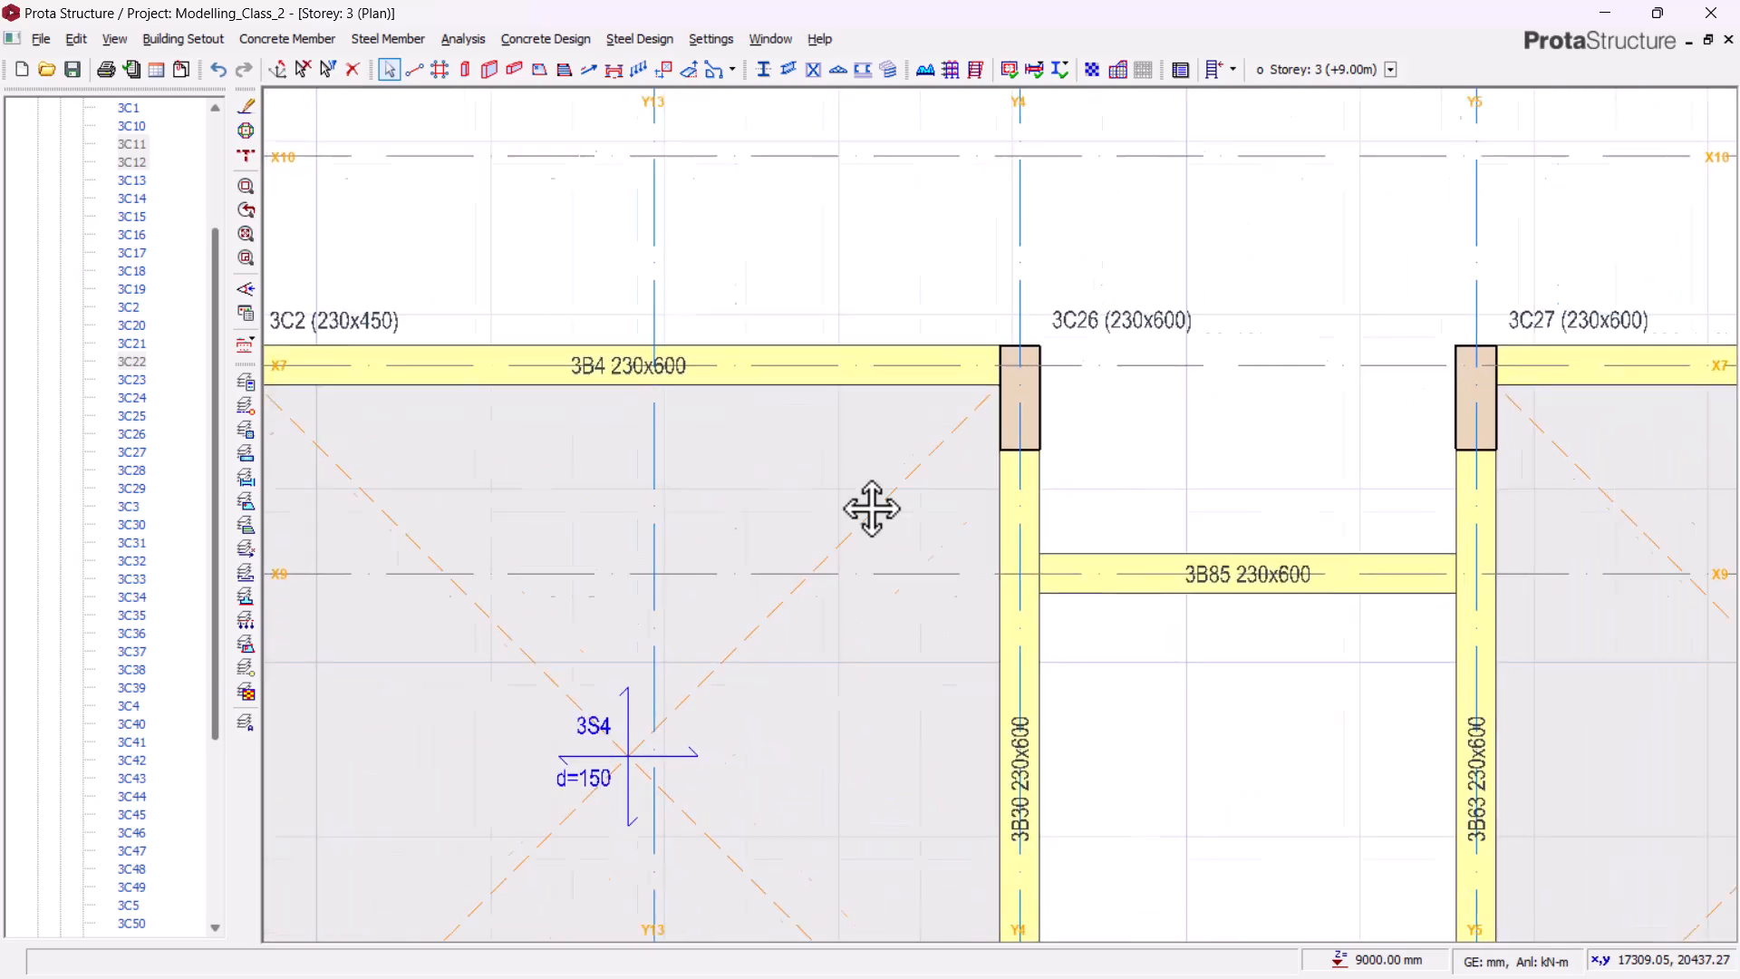
scroll(993, 324, "up", 2)
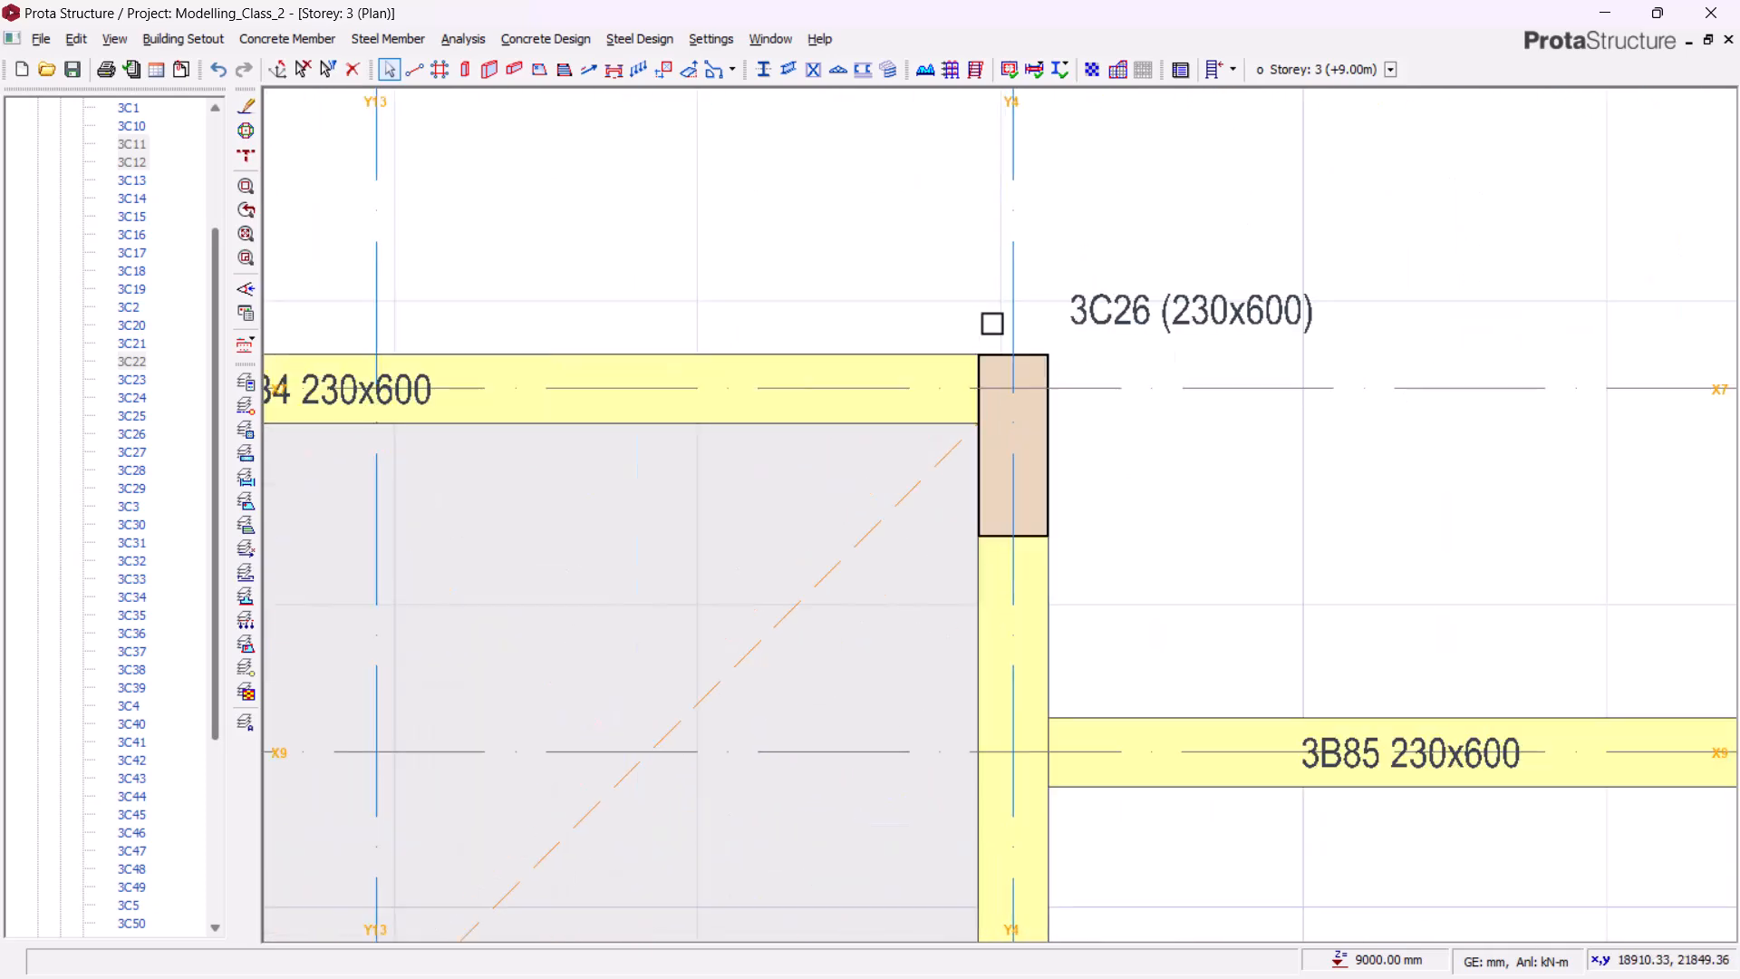
scroll(1139, 377, "up", 2)
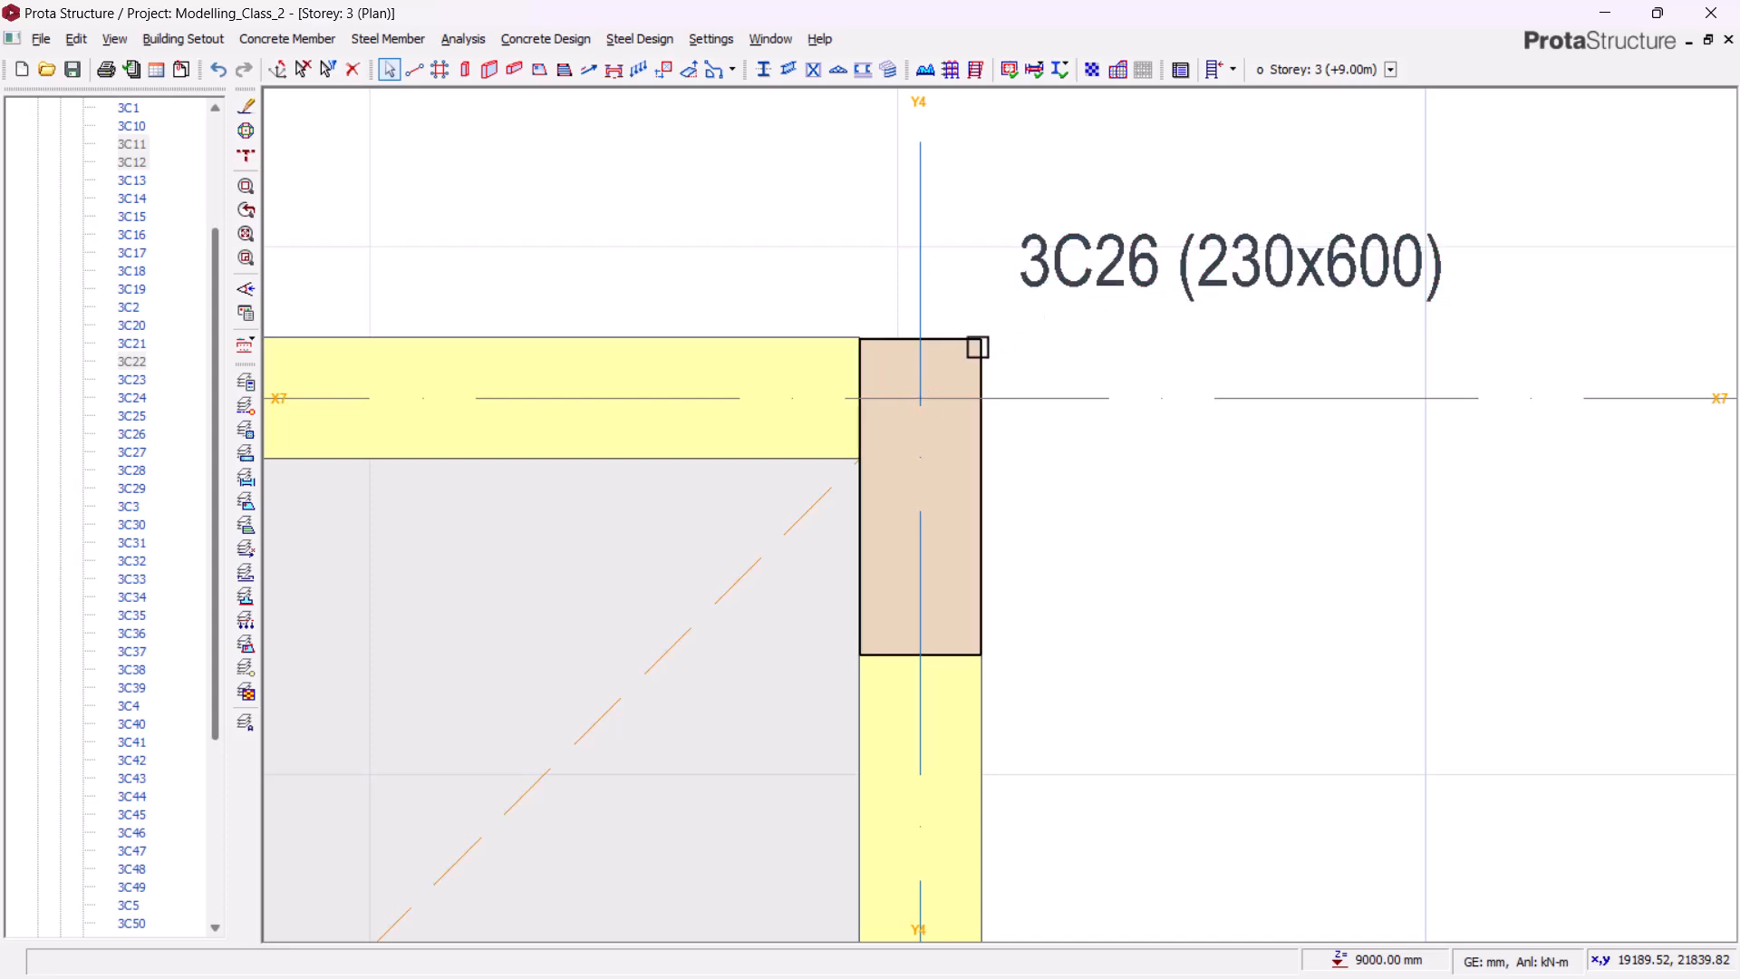
- Select column 3C26 at X7-Y4 and compare it with the columns on the opposite edge of the plan along X5
left_click(978, 346)
left_click(985, 341)
scroll(1027, 252, "down", 4)
scroll(1027, 246, "down", 6)
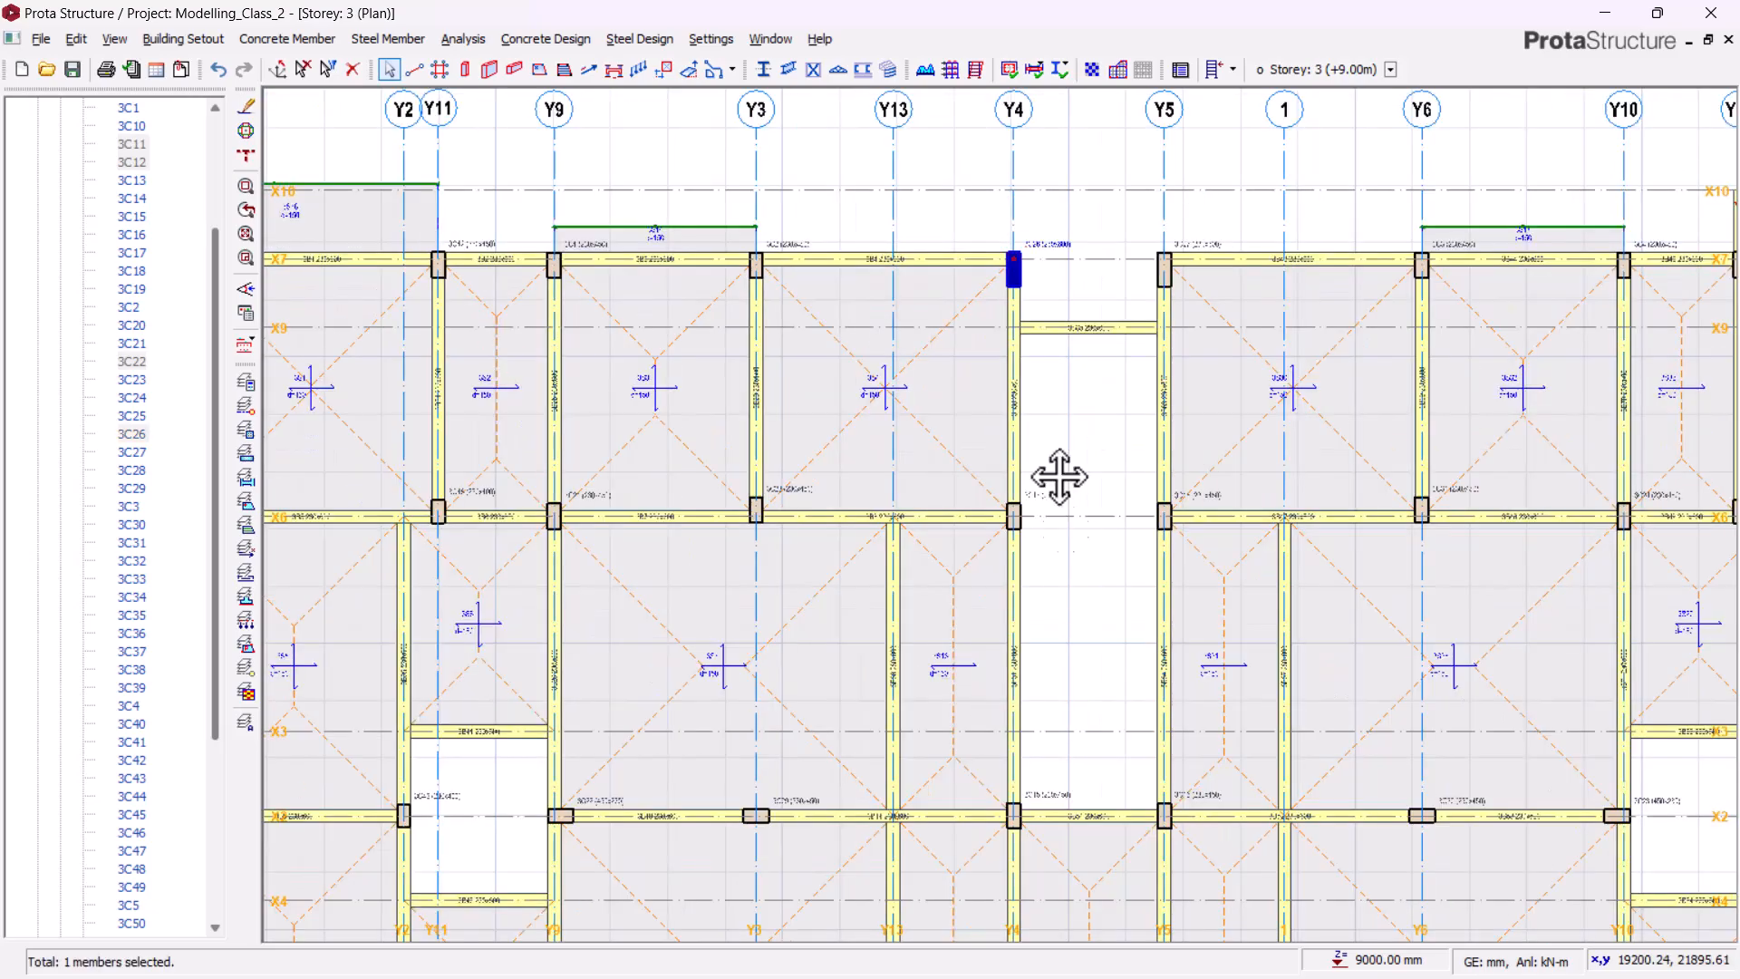
middle_click_drag(1066, 530, 1037, 229)
middle_click_drag(1062, 498, 1098, 232)
middle_click_drag(1020, 866, 1013, 760)
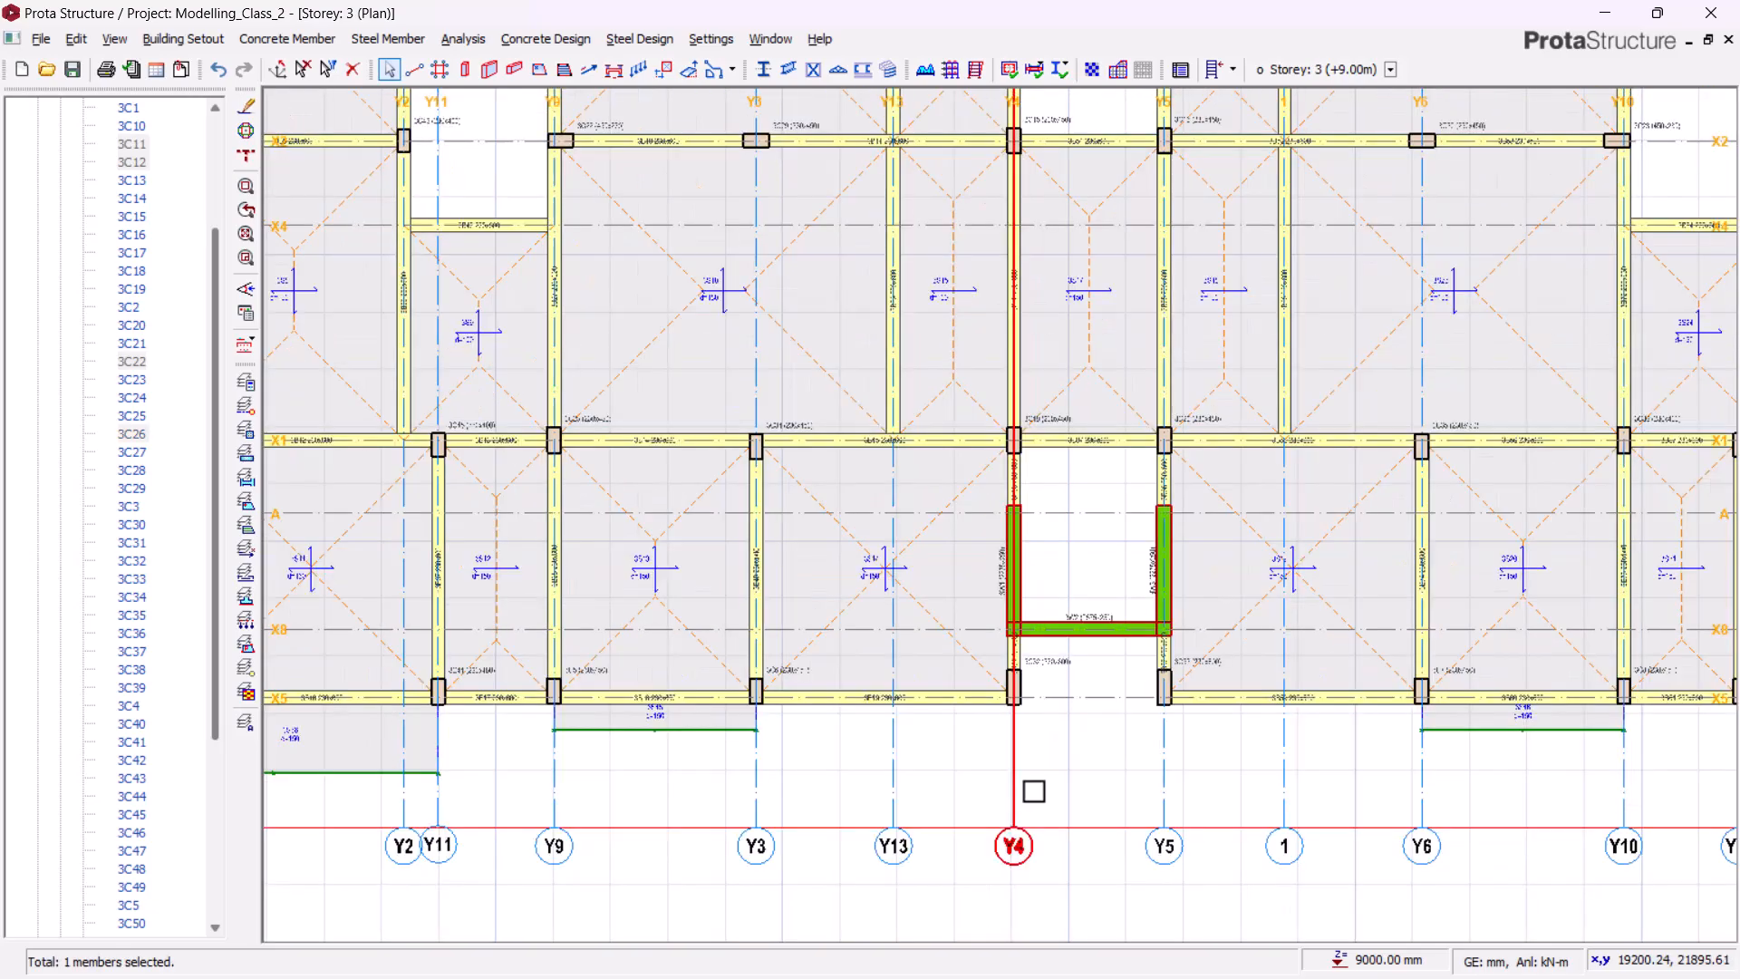
scroll(1034, 790, "up", 2)
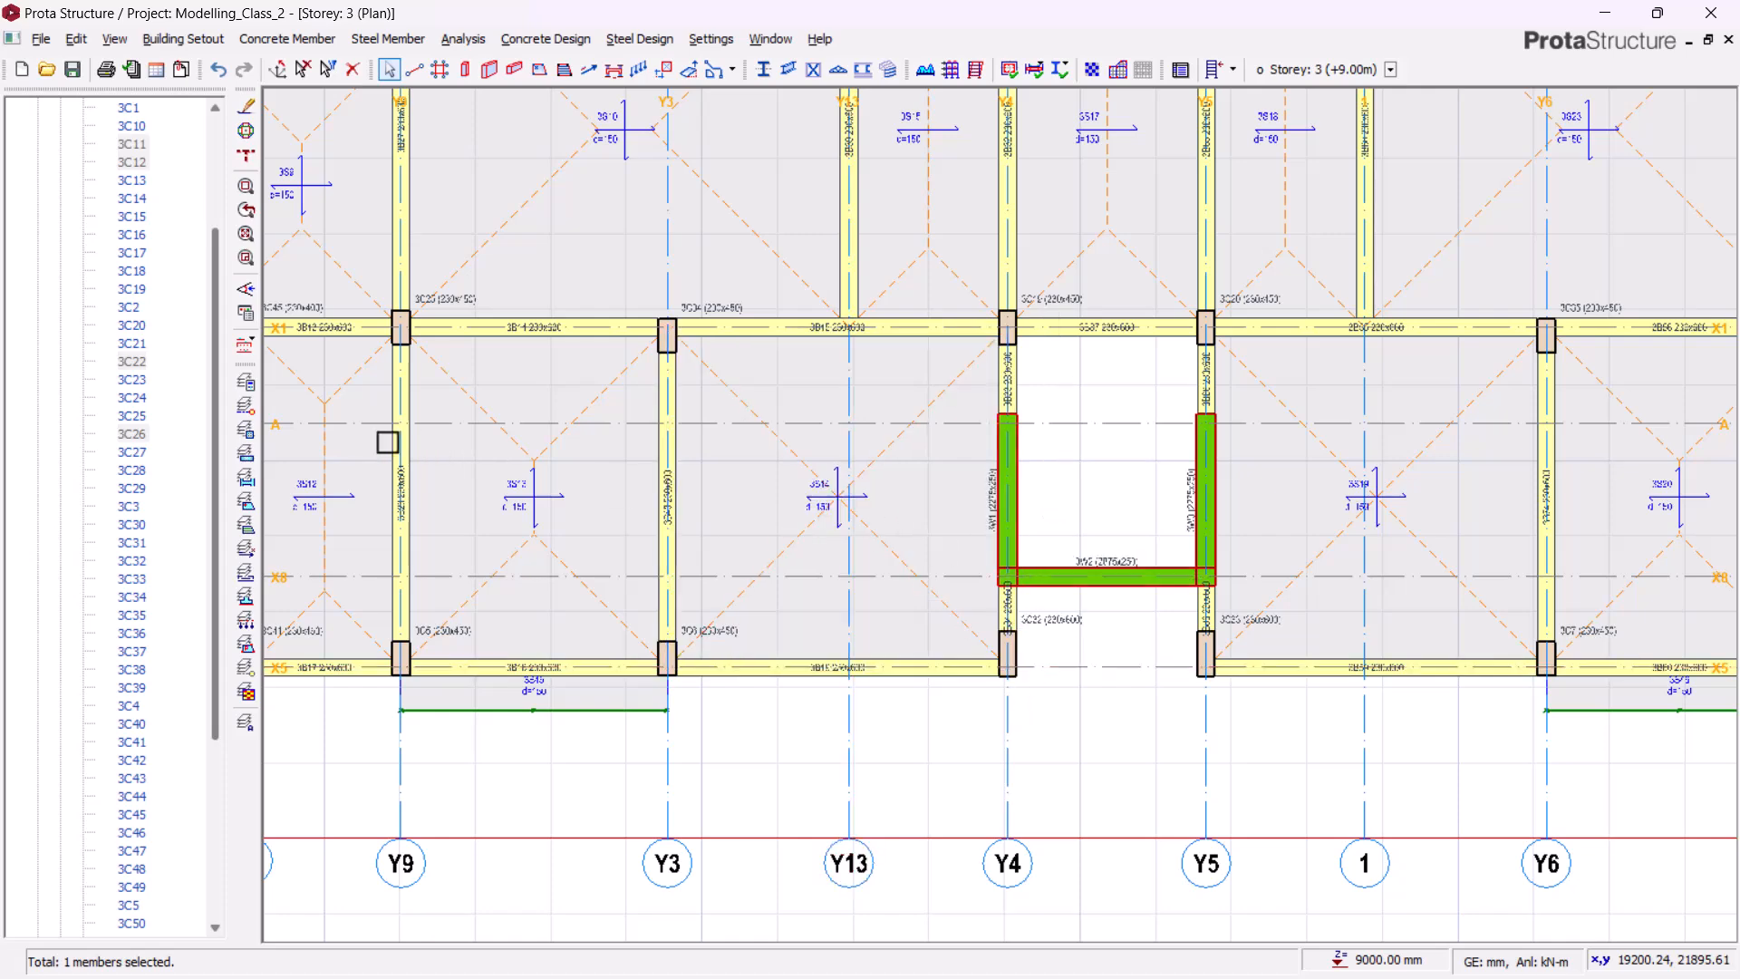
middle_click_drag(783, 465, 833, 691)
middle_click_drag(1005, 288, 982, 590)
middle_click_drag(1031, 443, 991, 663)
middle_click_drag(1032, 226, 997, 580)
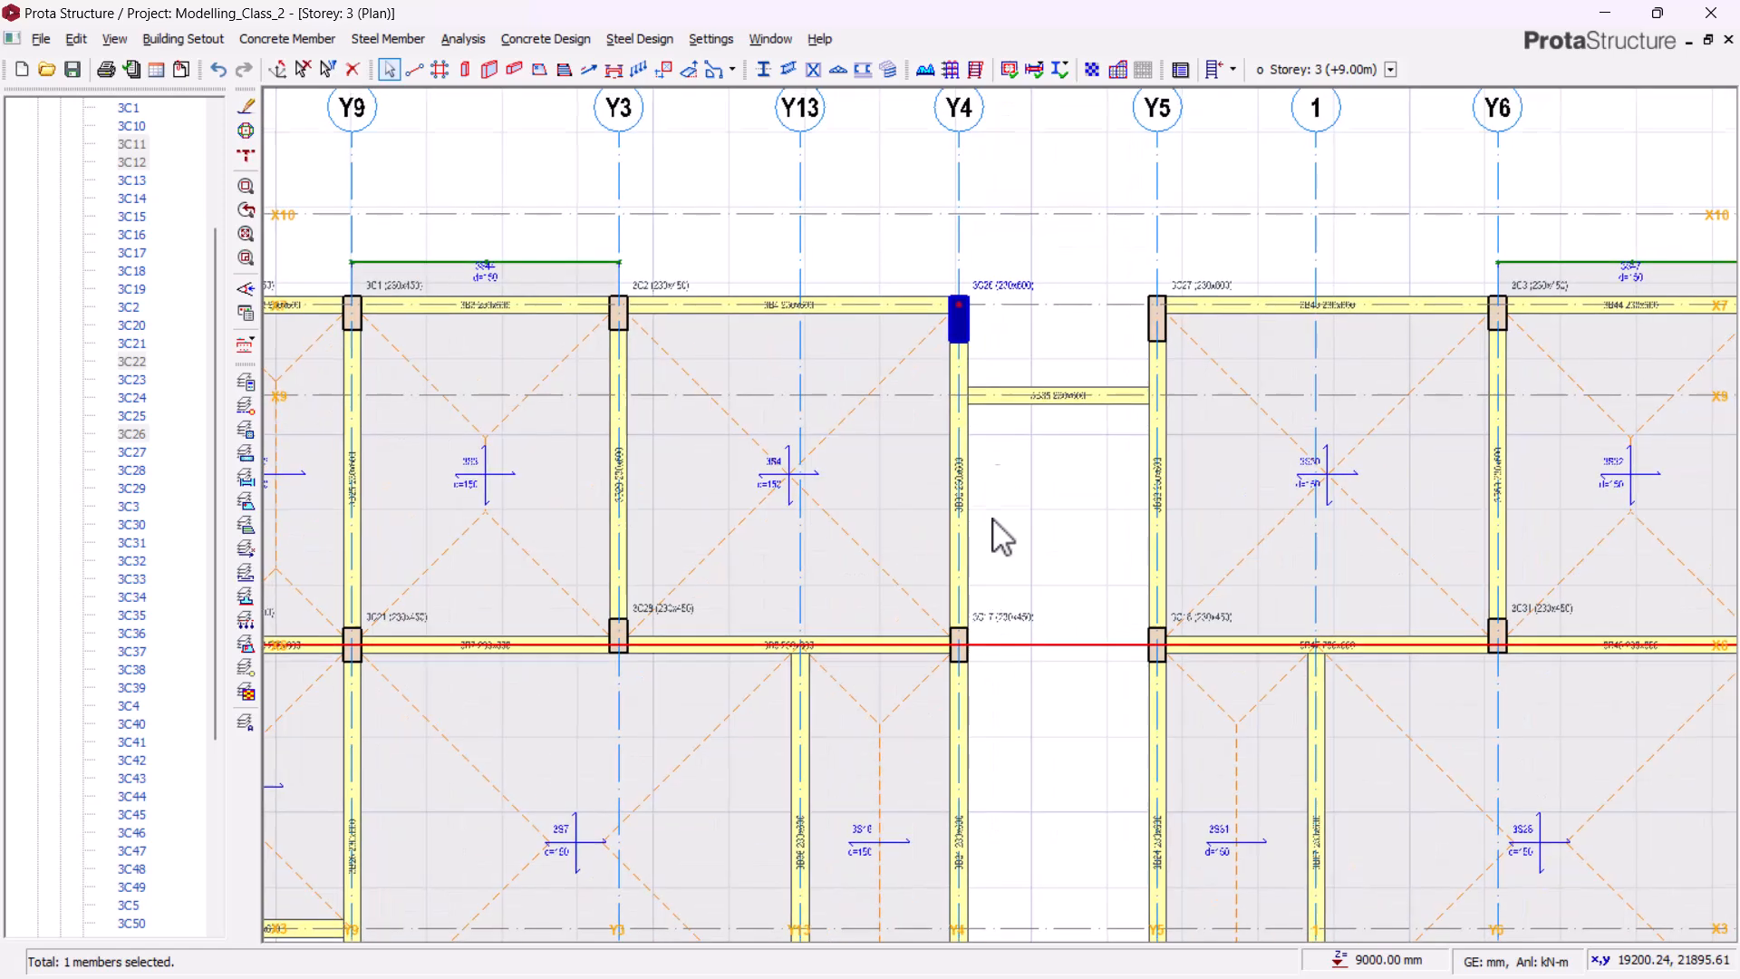
- Check the section size and eccentricities of column 3C26, look over the remaining storey 3 columns, and clear the selection
scroll(997, 336, "up", 4)
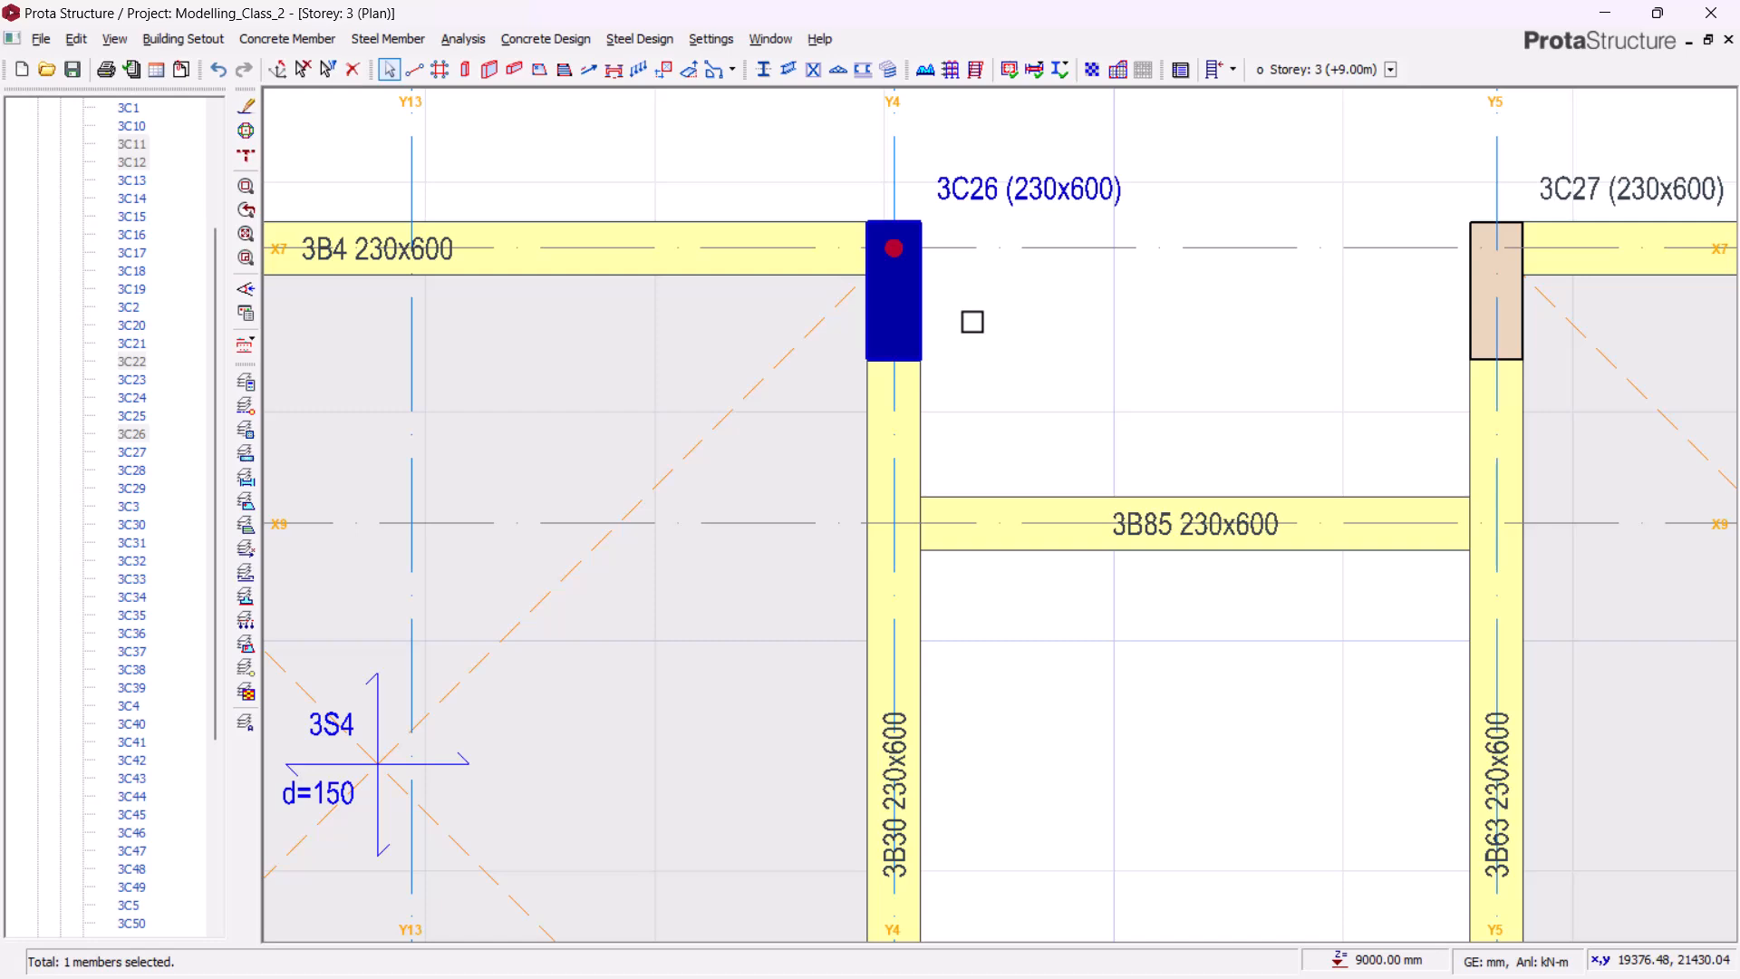
scroll(1068, 287, "down", 1)
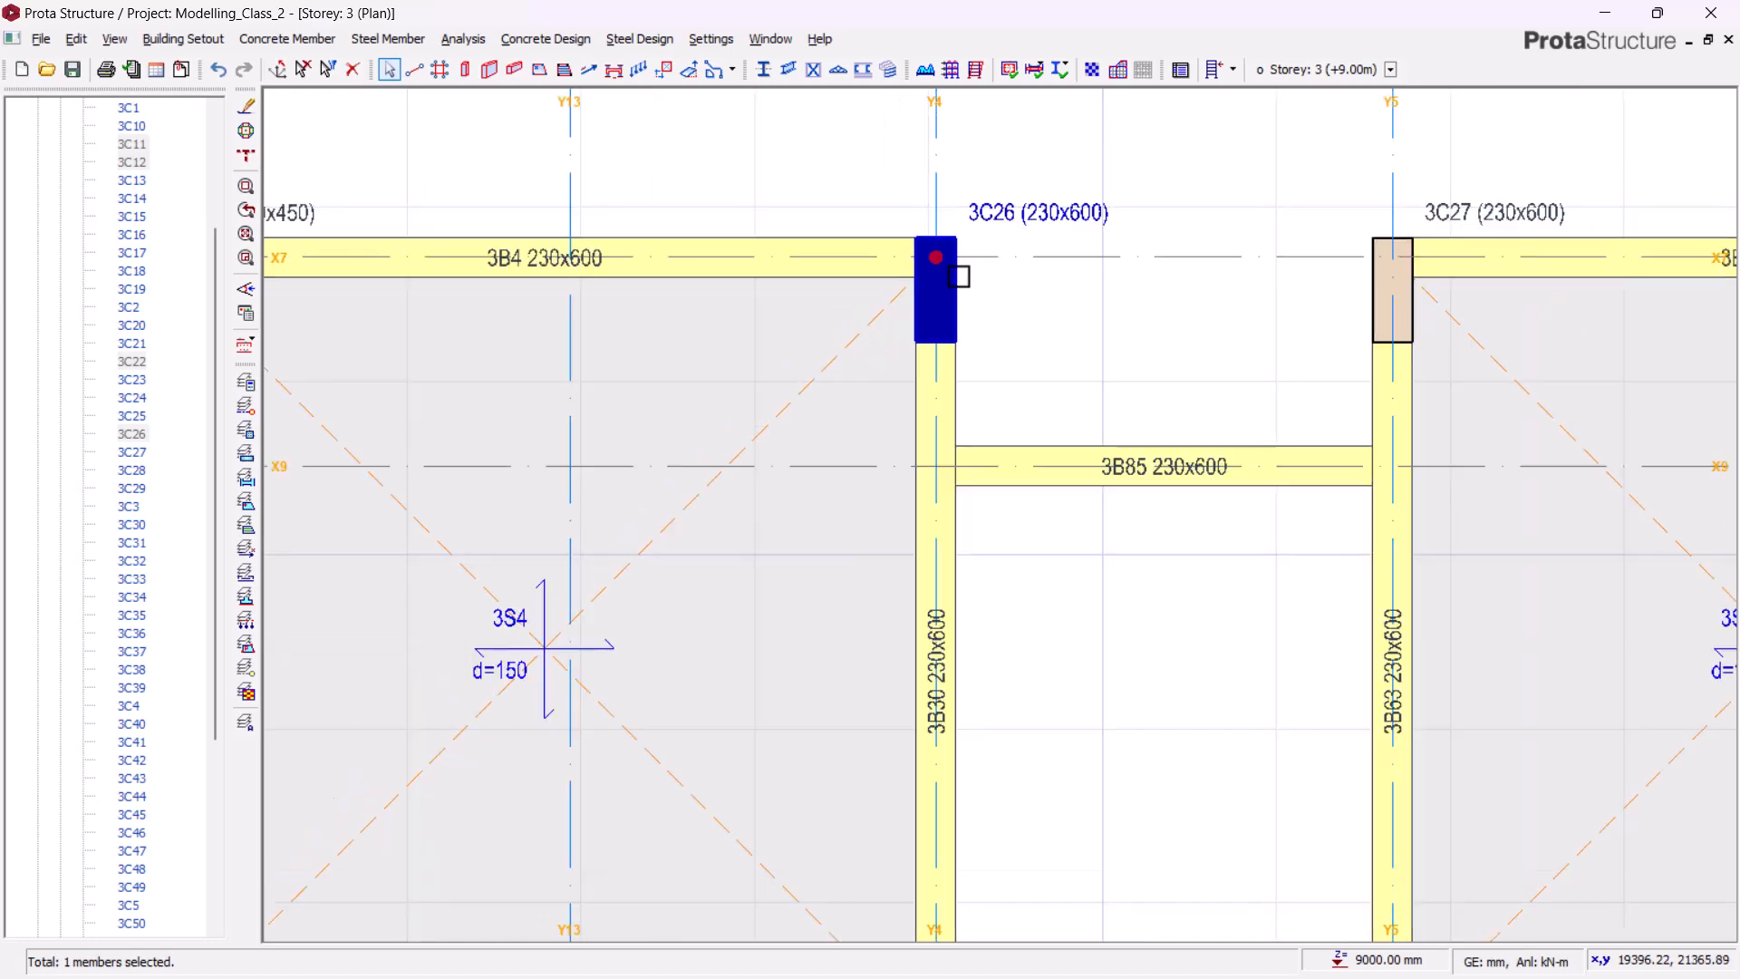
scroll(986, 218, "up", 2)
mouse_move(988, 218)
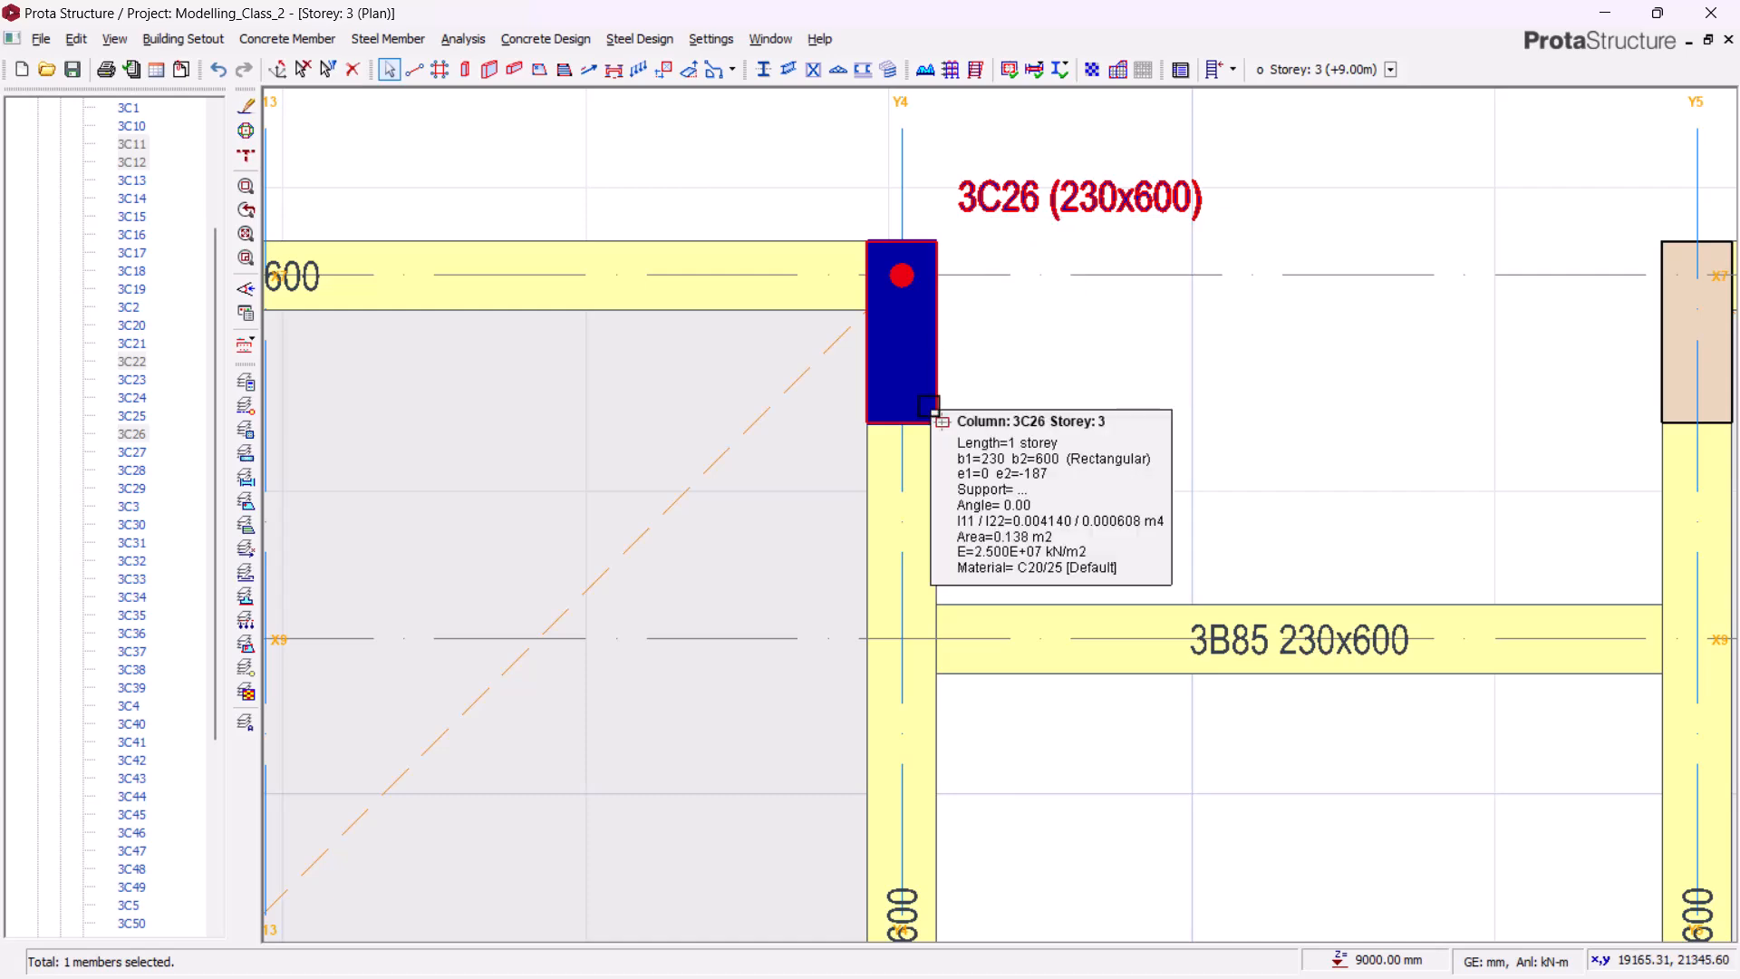
scroll(929, 405, "down", 3)
middle_click_drag(870, 532, 983, 524)
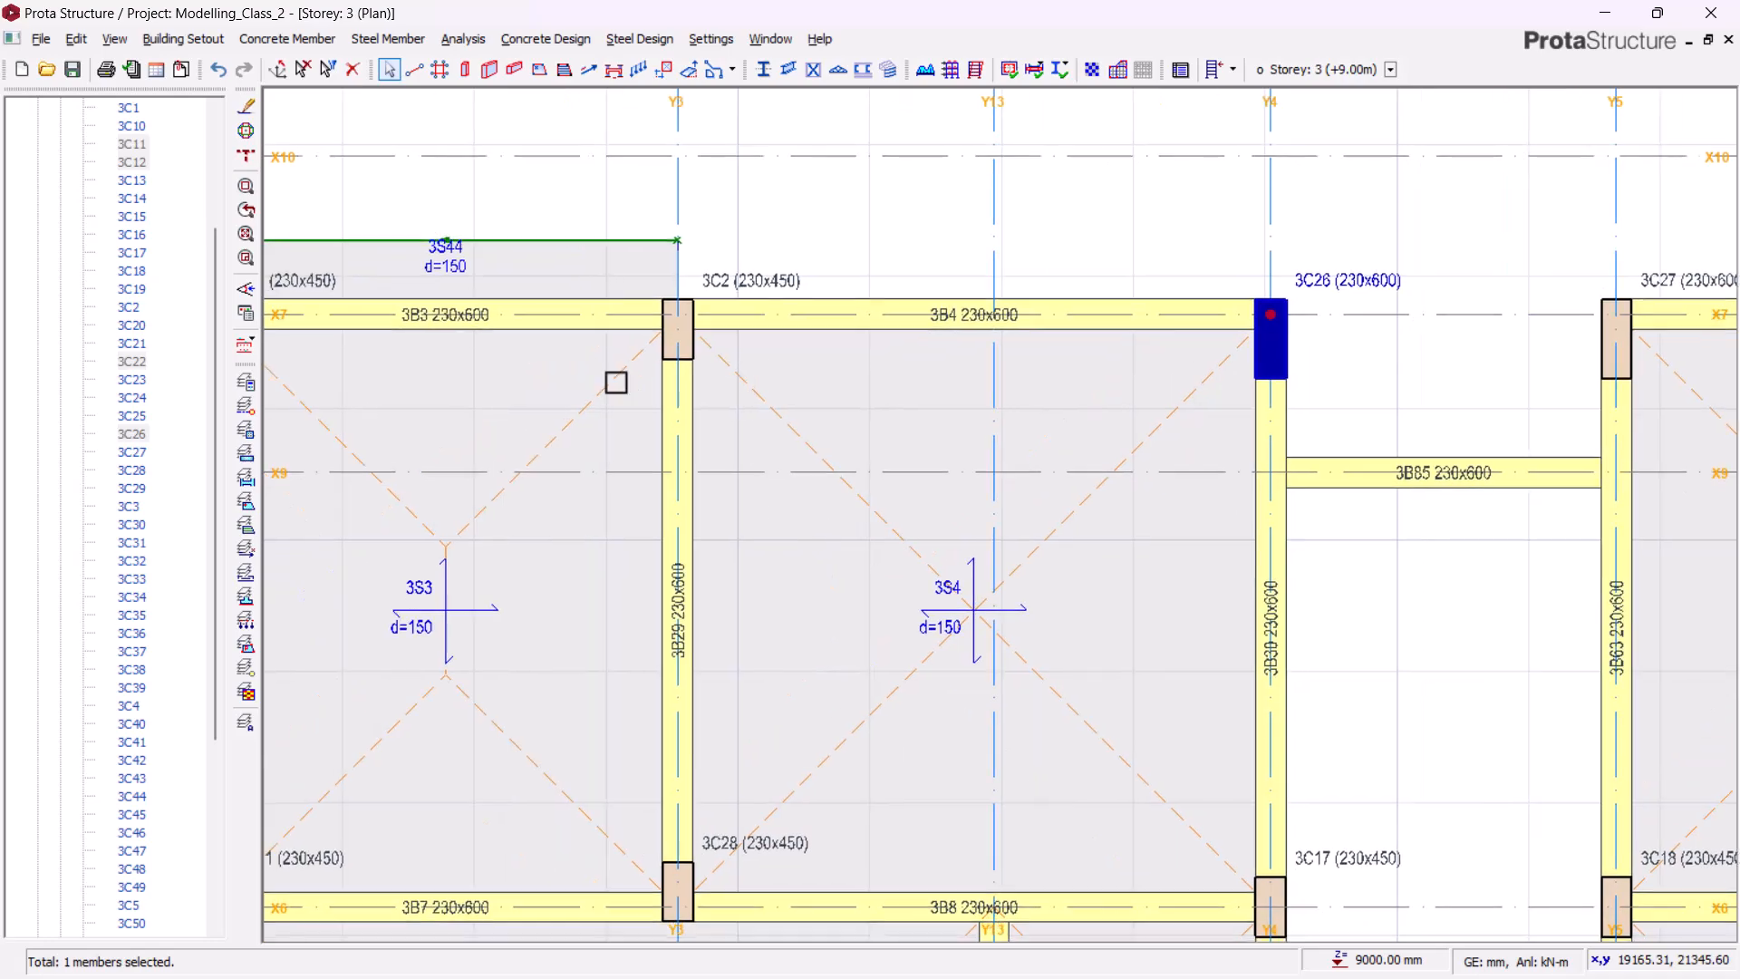
scroll(667, 286, "down", 4)
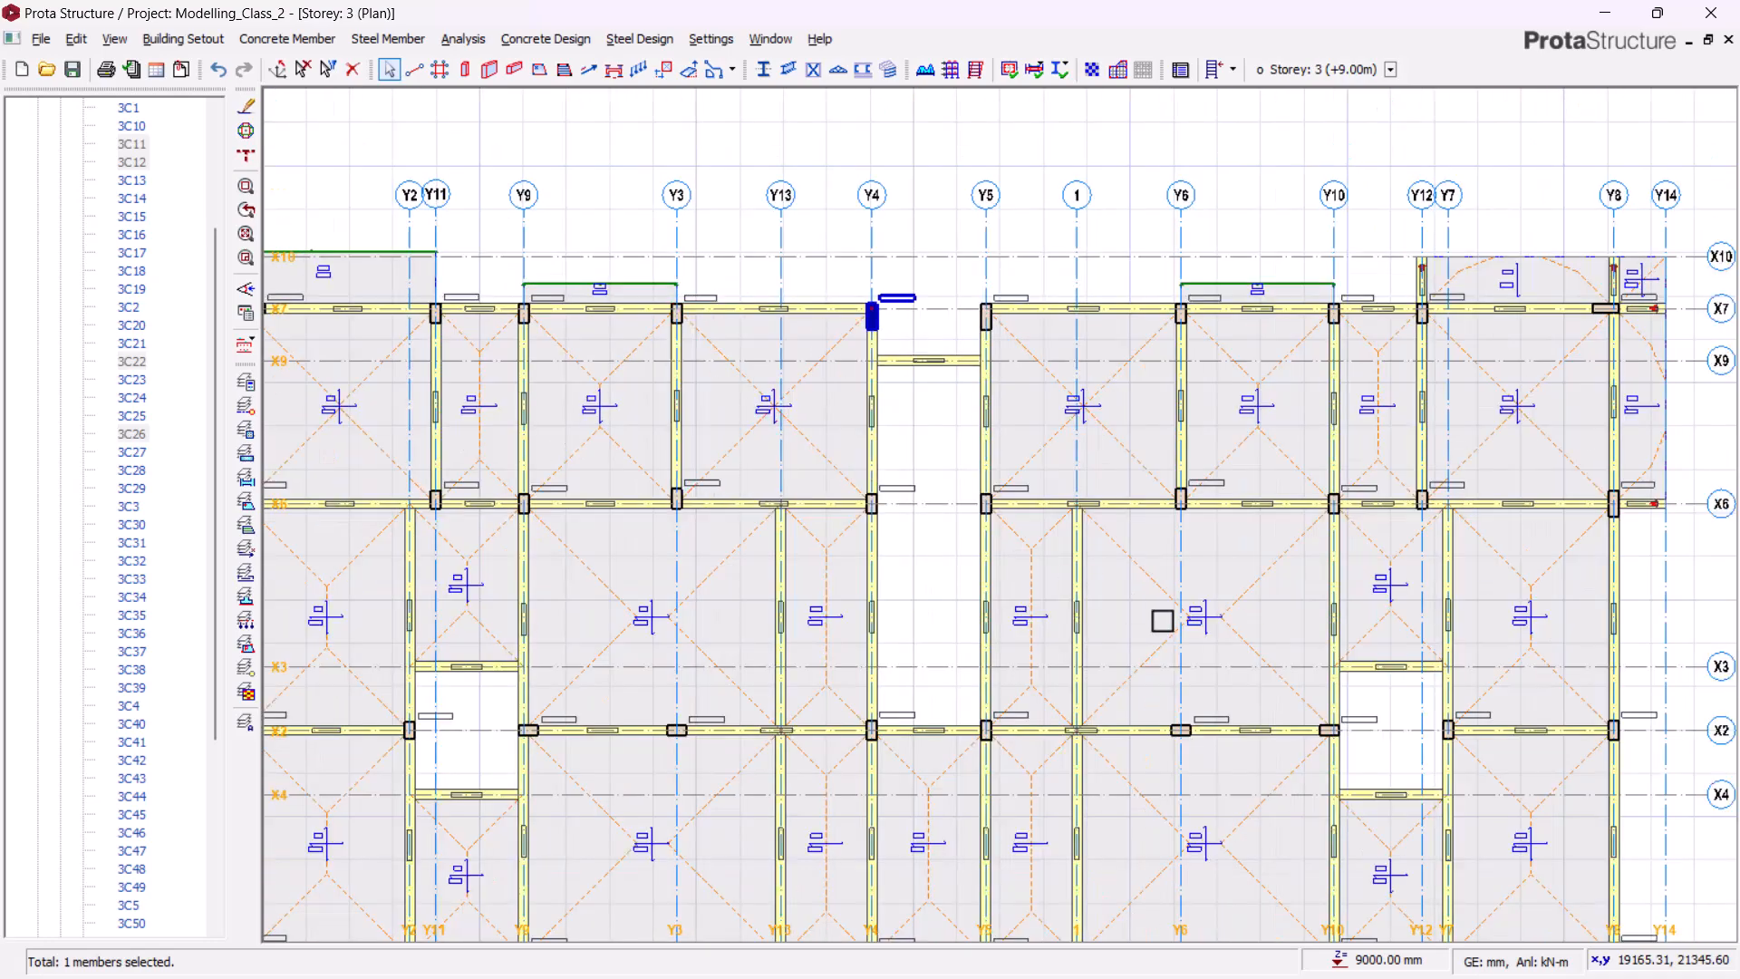
middle_click_drag(1131, 478, 994, 415)
middle_click_drag(777, 459, 1004, 481)
middle_click_drag(548, 545, 736, 496)
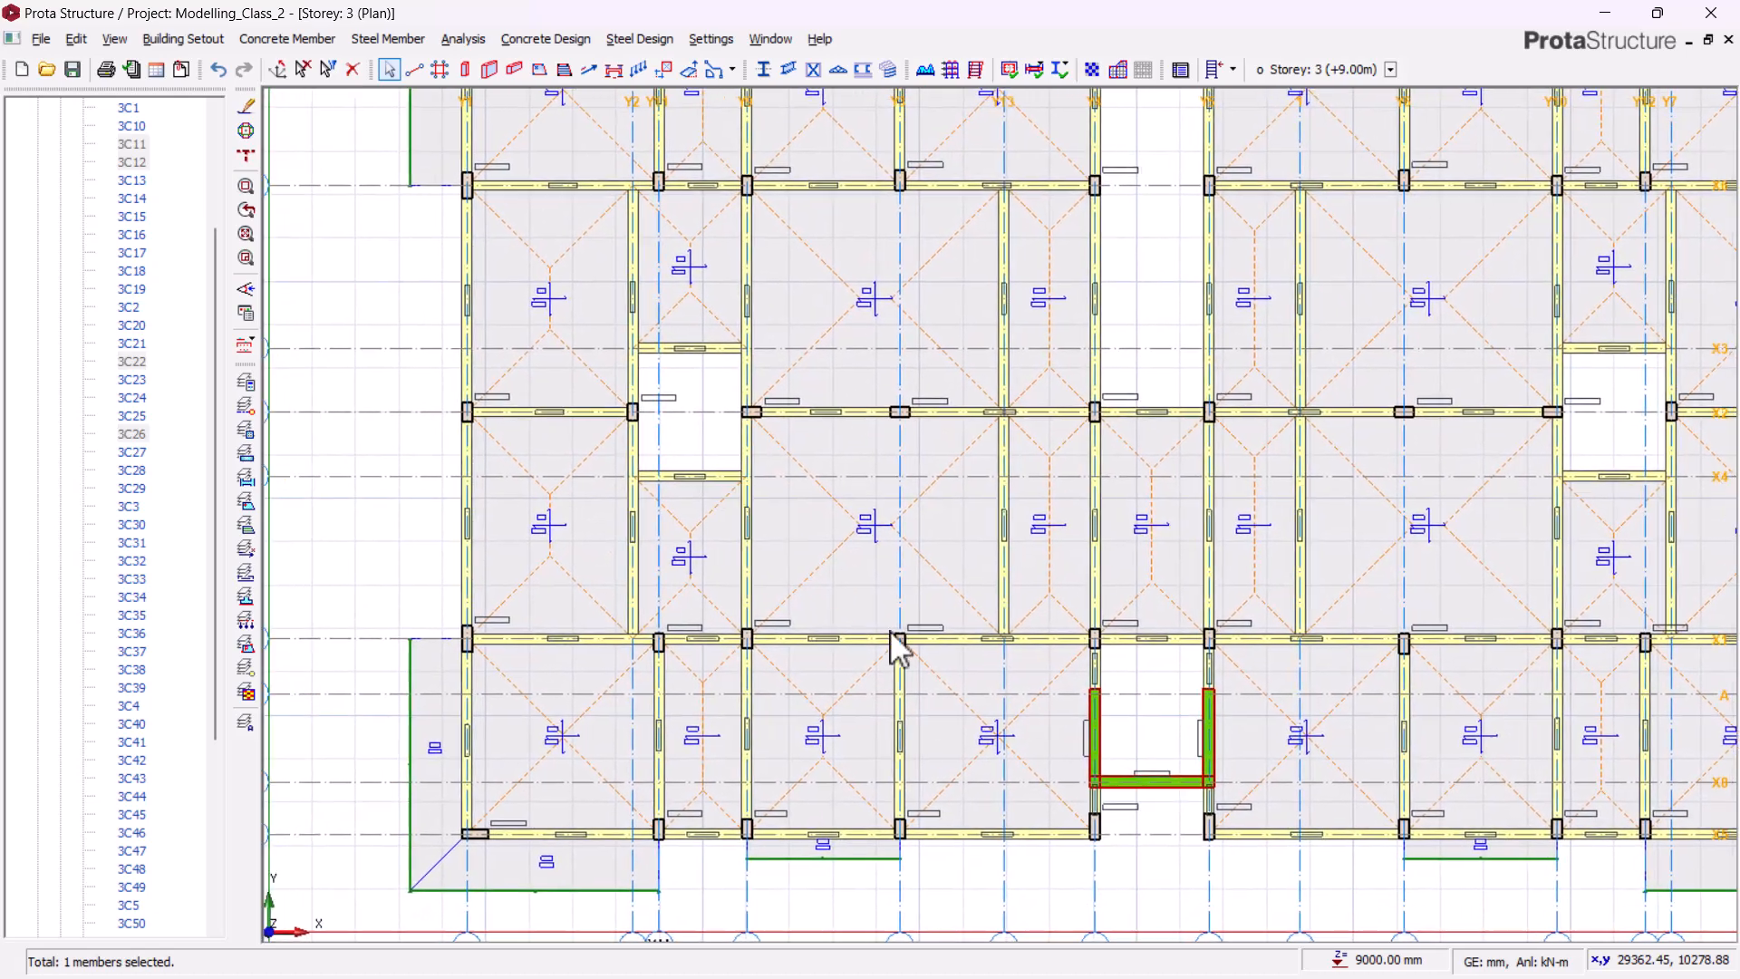
middle_click_drag(952, 758, 736, 692)
key("Escape")
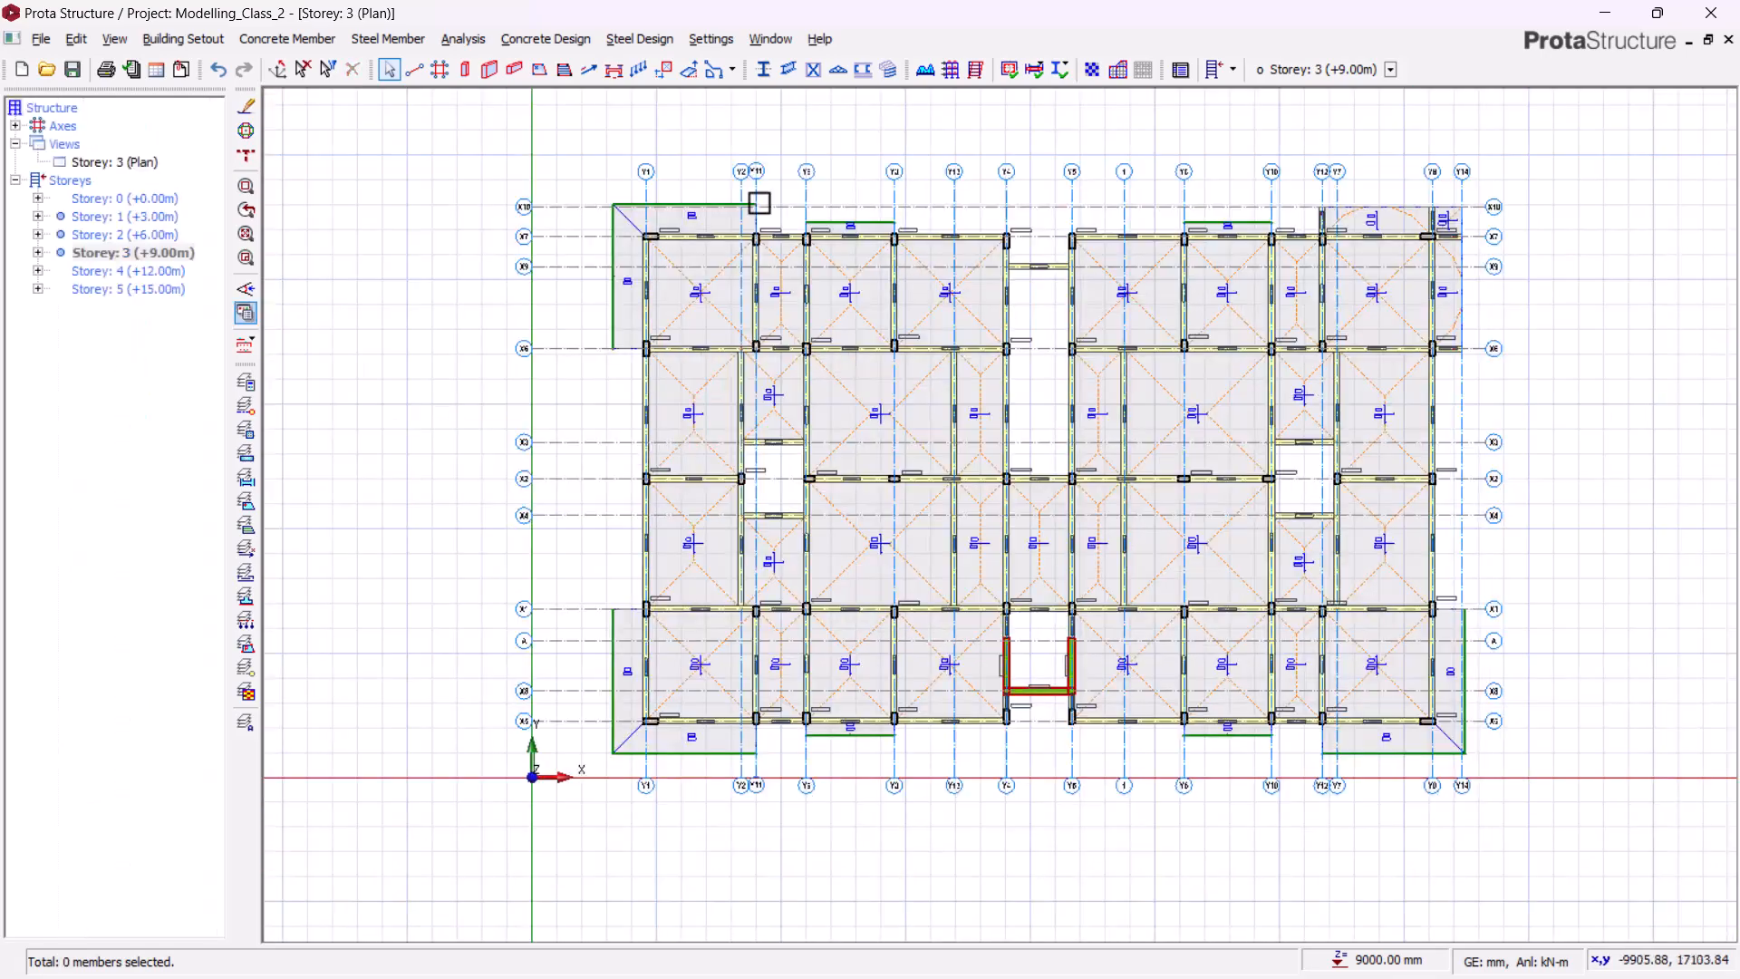
- Open the properties of beam 3B85 on axis X9 between Y4 and Y5 to check its section, and close them unchanged
scroll(894, 373, "up", 3)
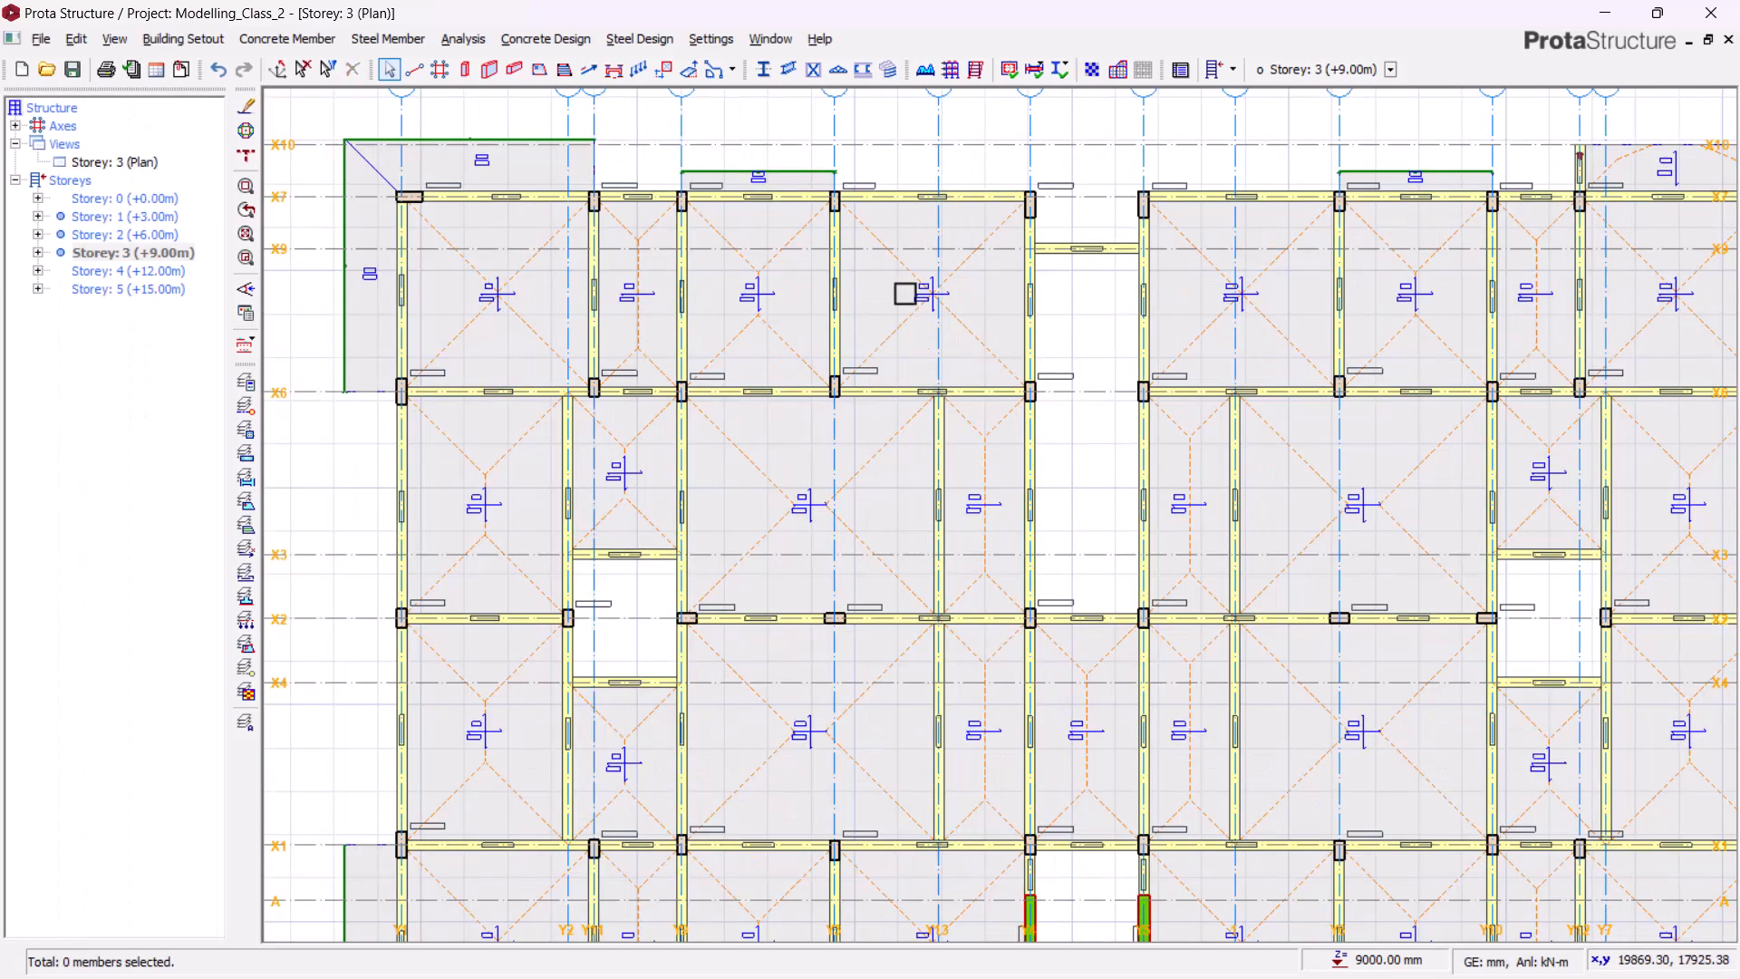
middle_click_drag(901, 286, 936, 388)
scroll(1144, 260, "up", 5)
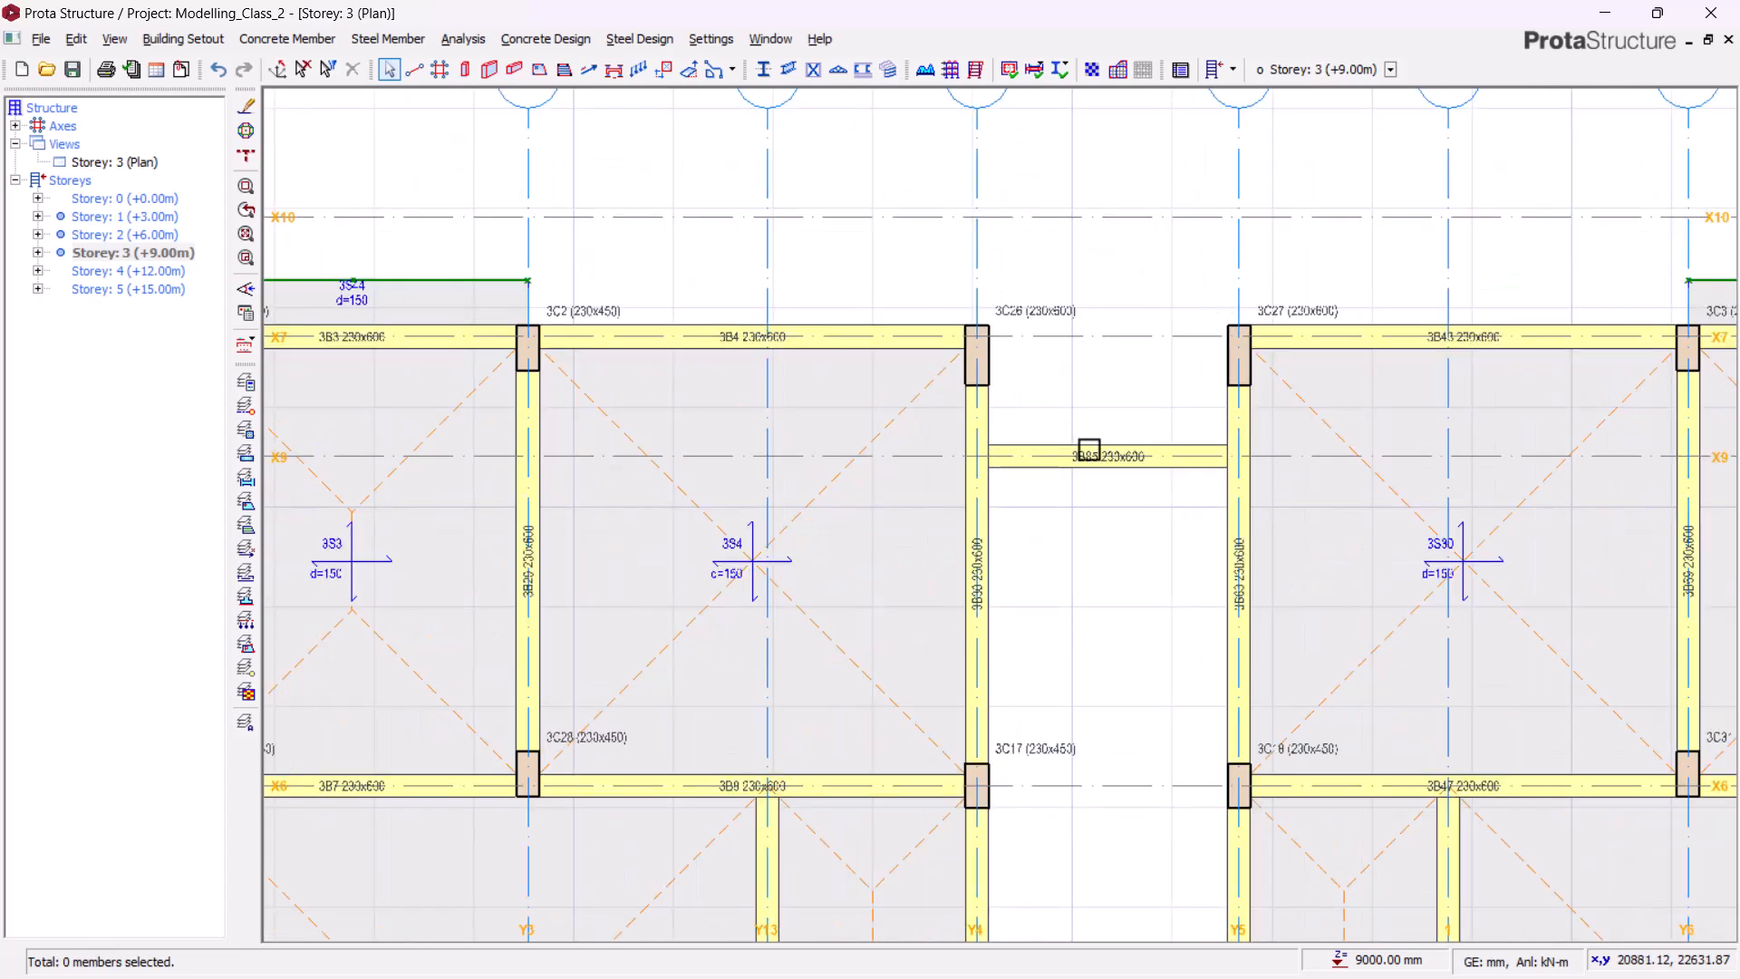
left_click(1089, 451)
right_click(1109, 346)
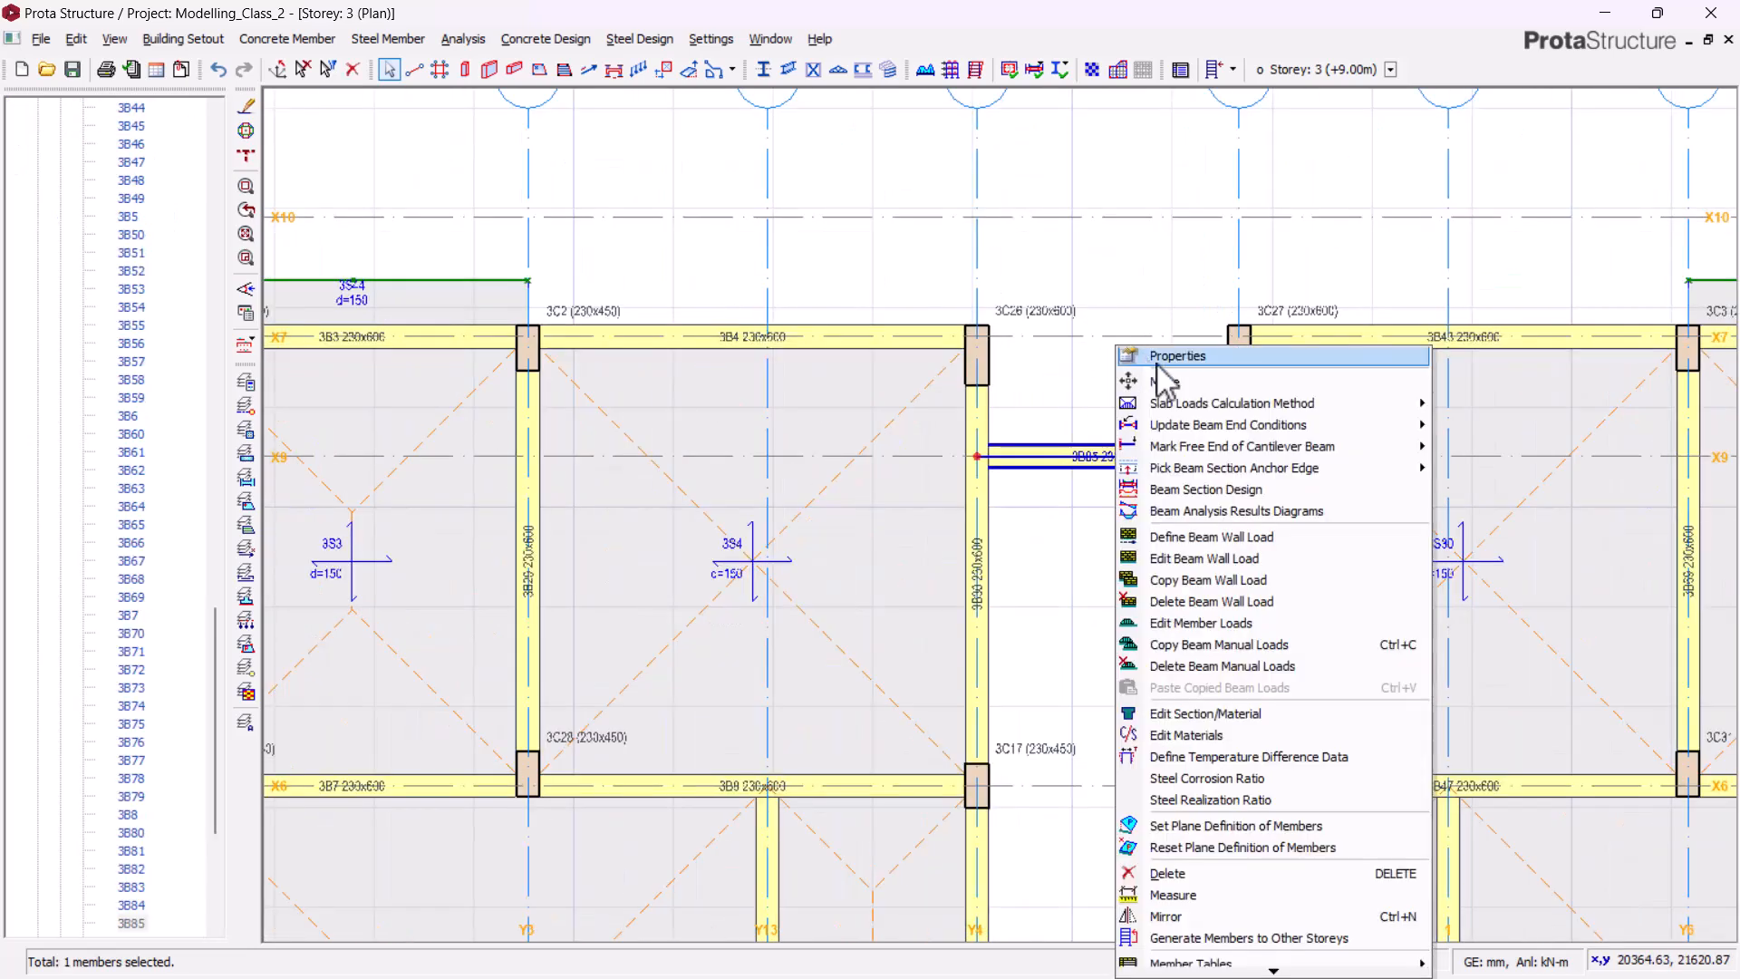
left_click(1157, 351)
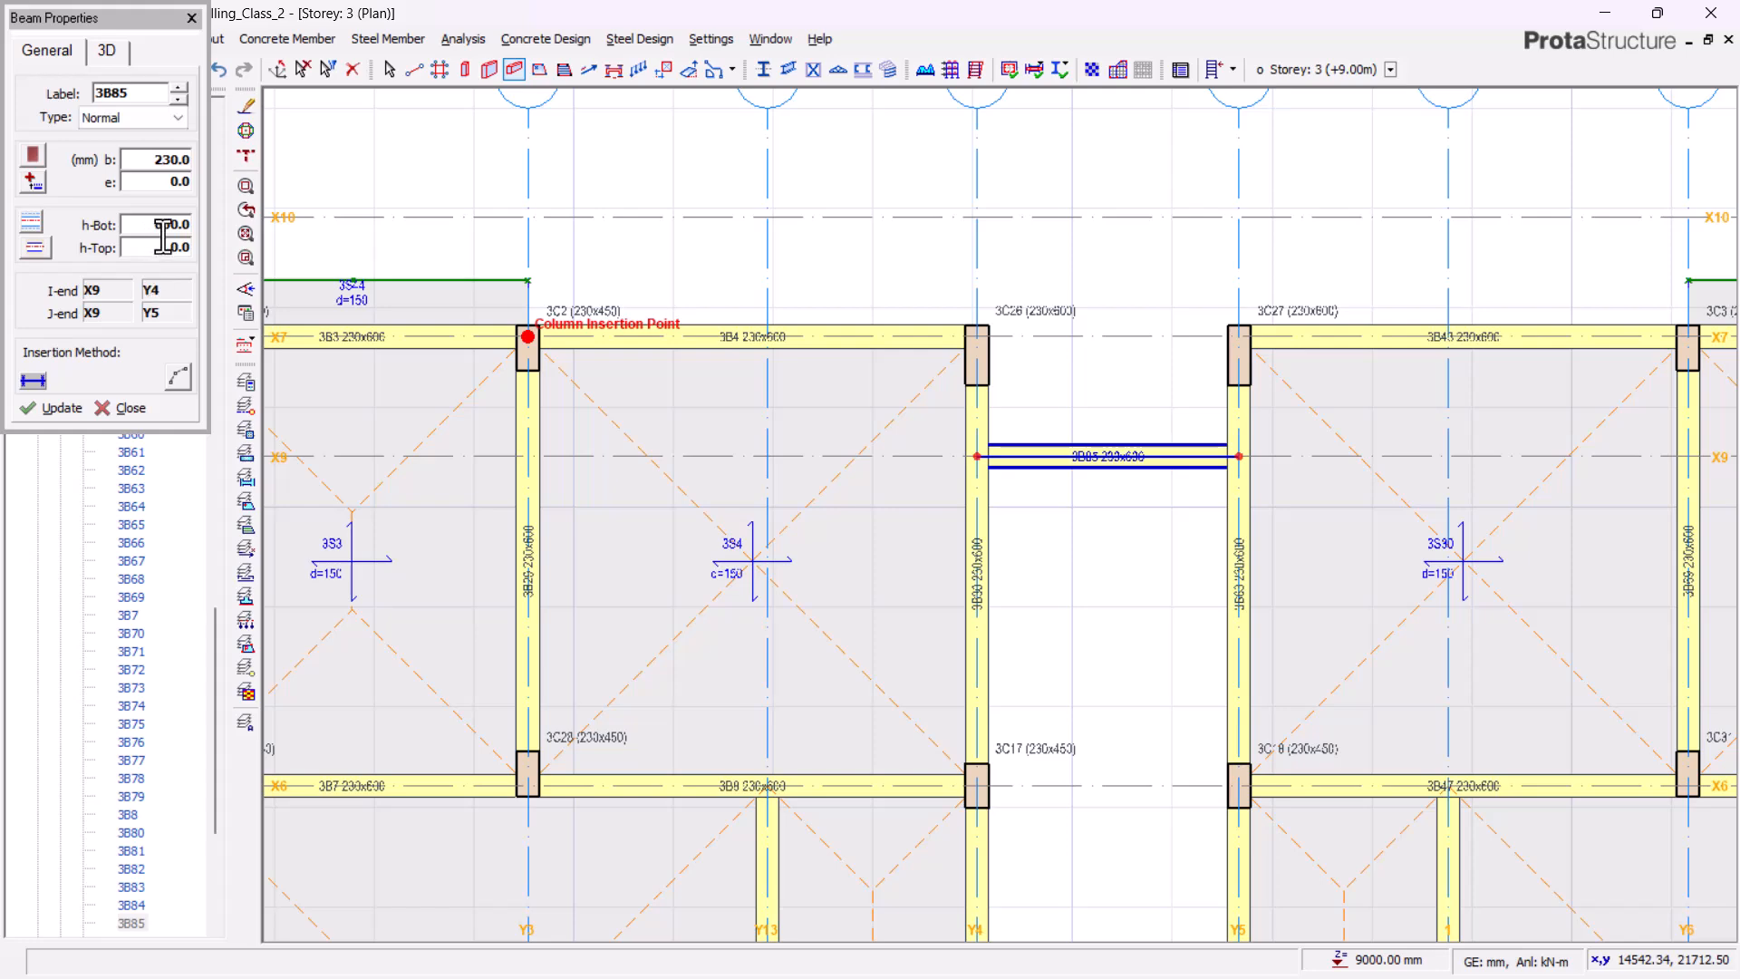
left_click(191, 18)
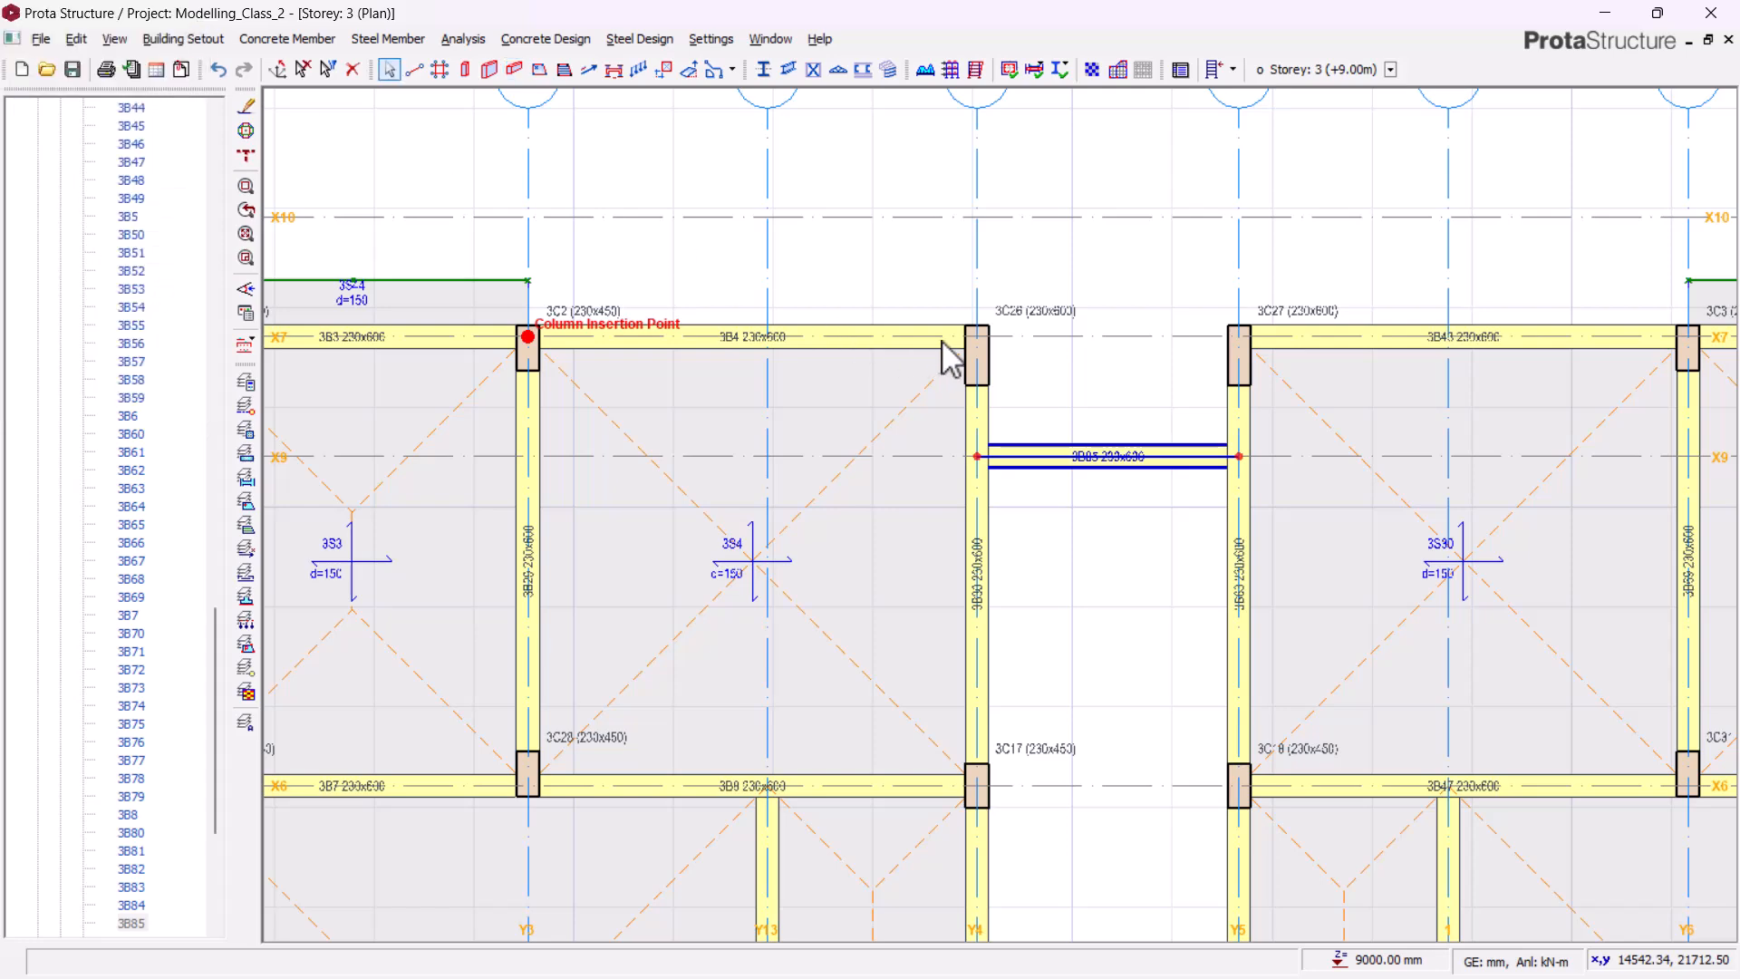
- Open the summary table of the storey 3 beams and review their section sizes
scroll(1088, 342, "down", 1)
scroll(1002, 439, "down", 2)
middle_click_drag(1050, 740, 1190, 410)
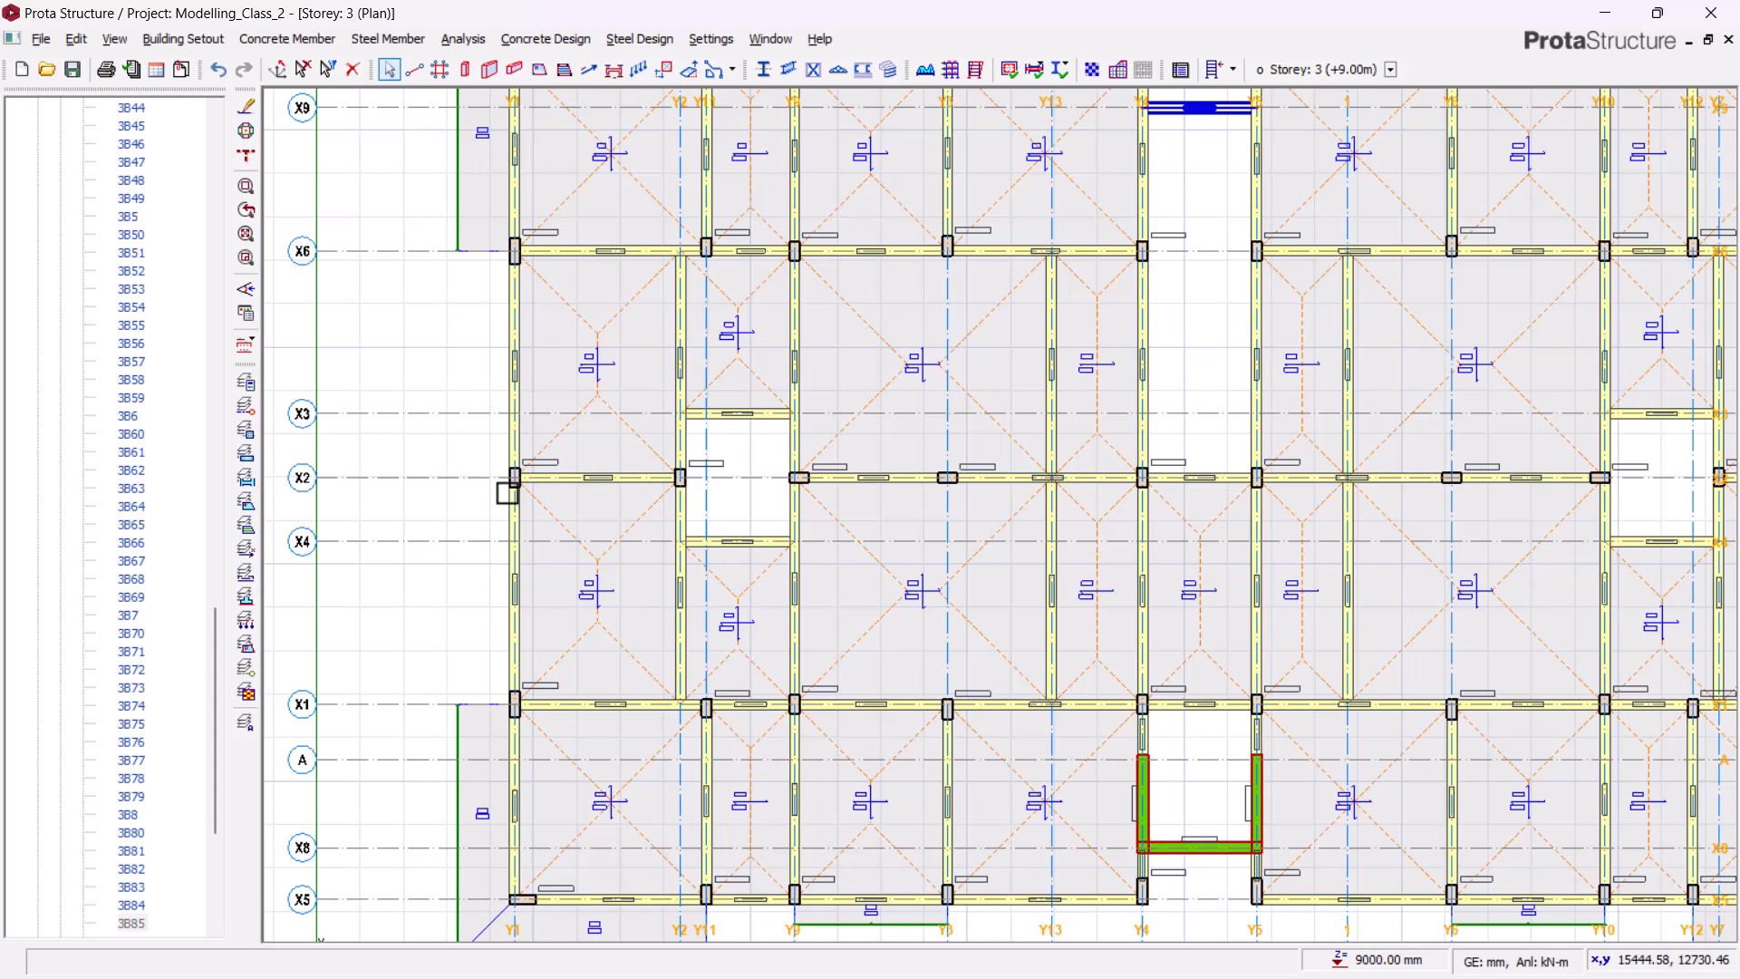
scroll(160, 326, "up", 15)
scroll(134, 272, "up", 4)
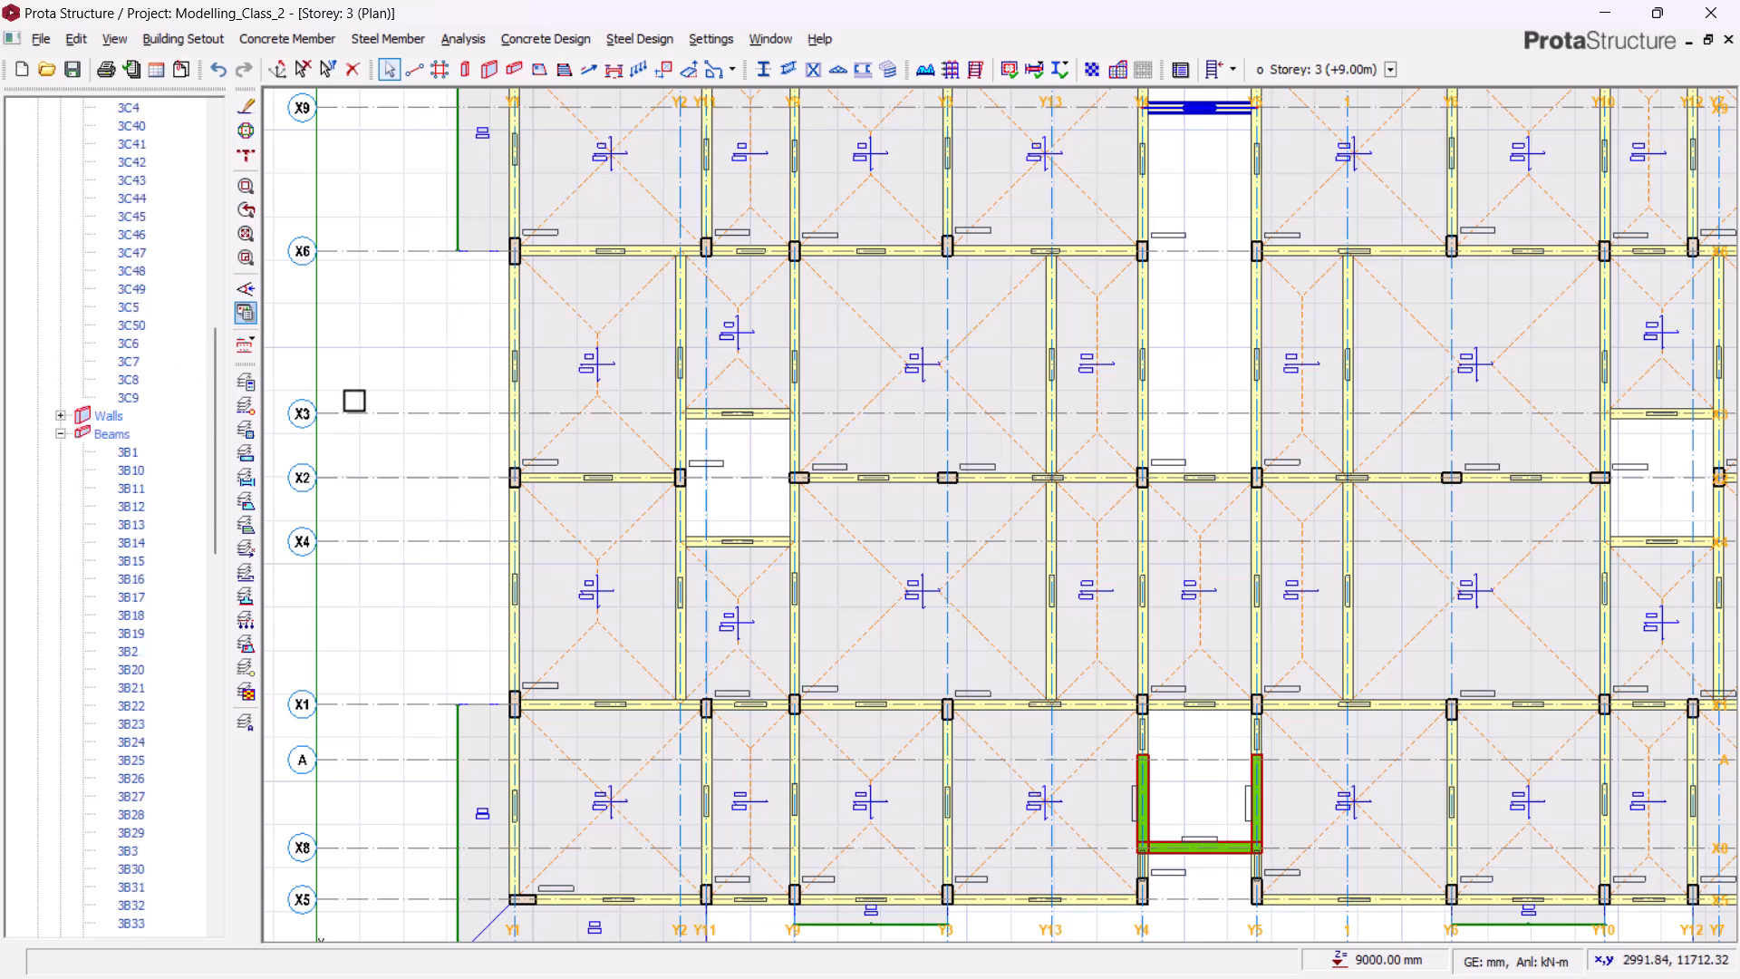
left_click(112, 435)
right_click(118, 438)
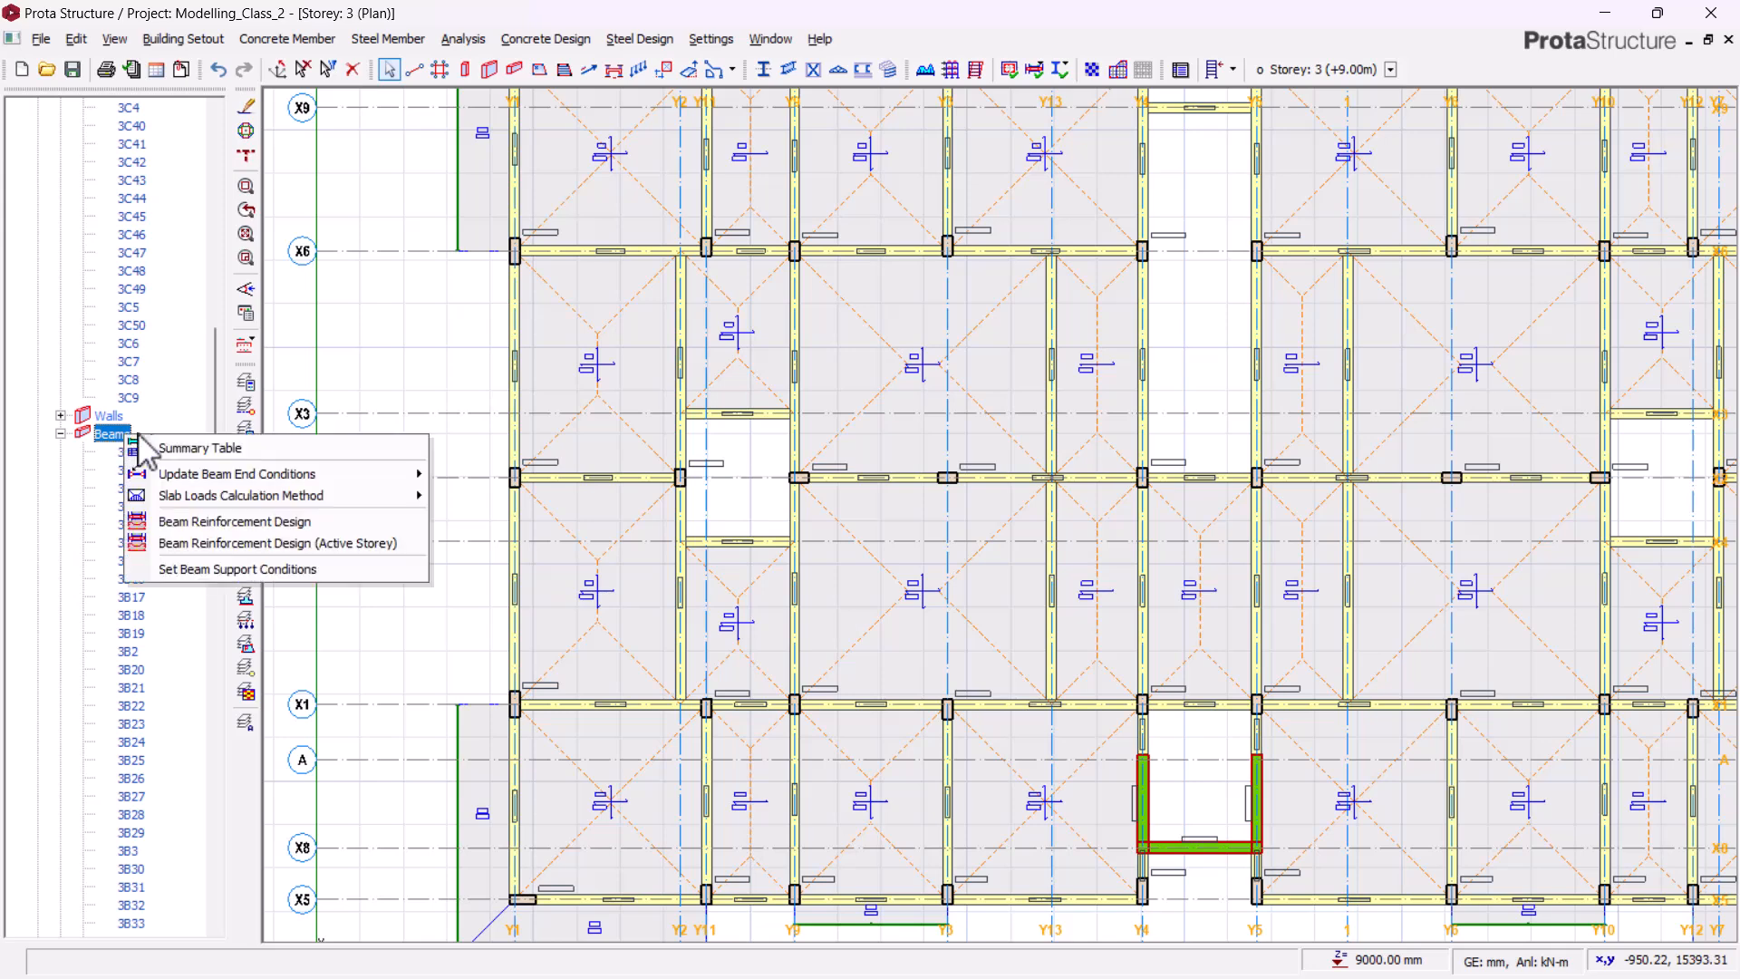
left_click(186, 447)
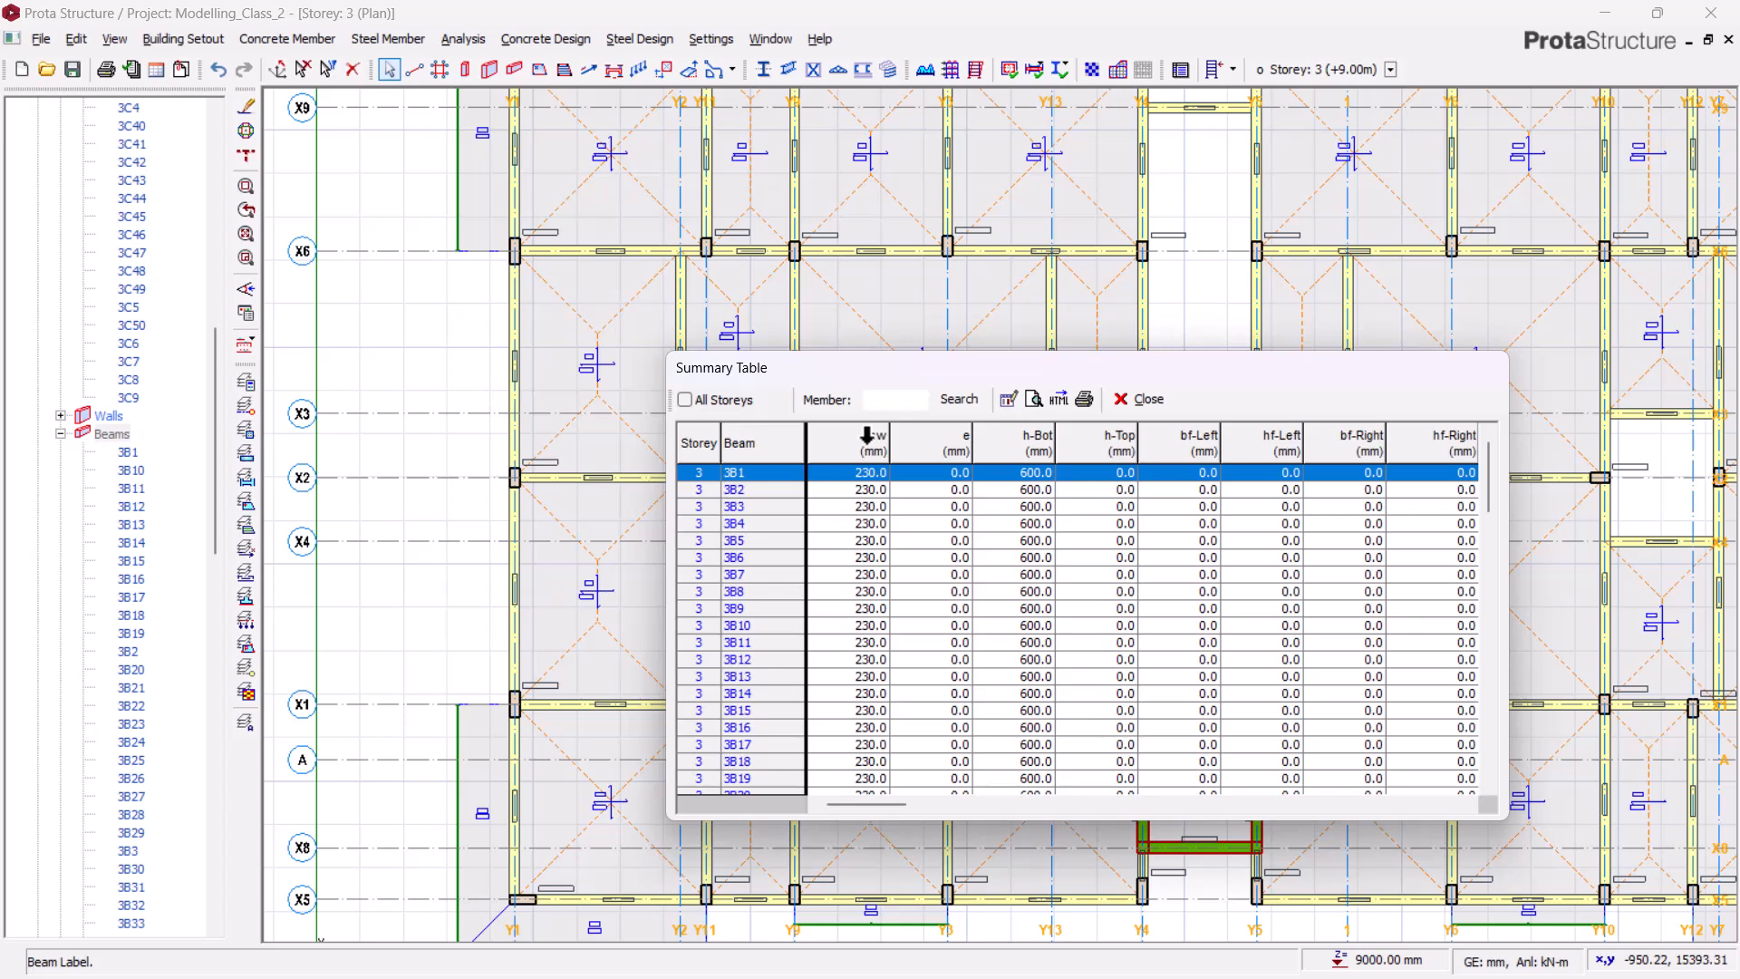
scroll(880, 707, "down", 1)
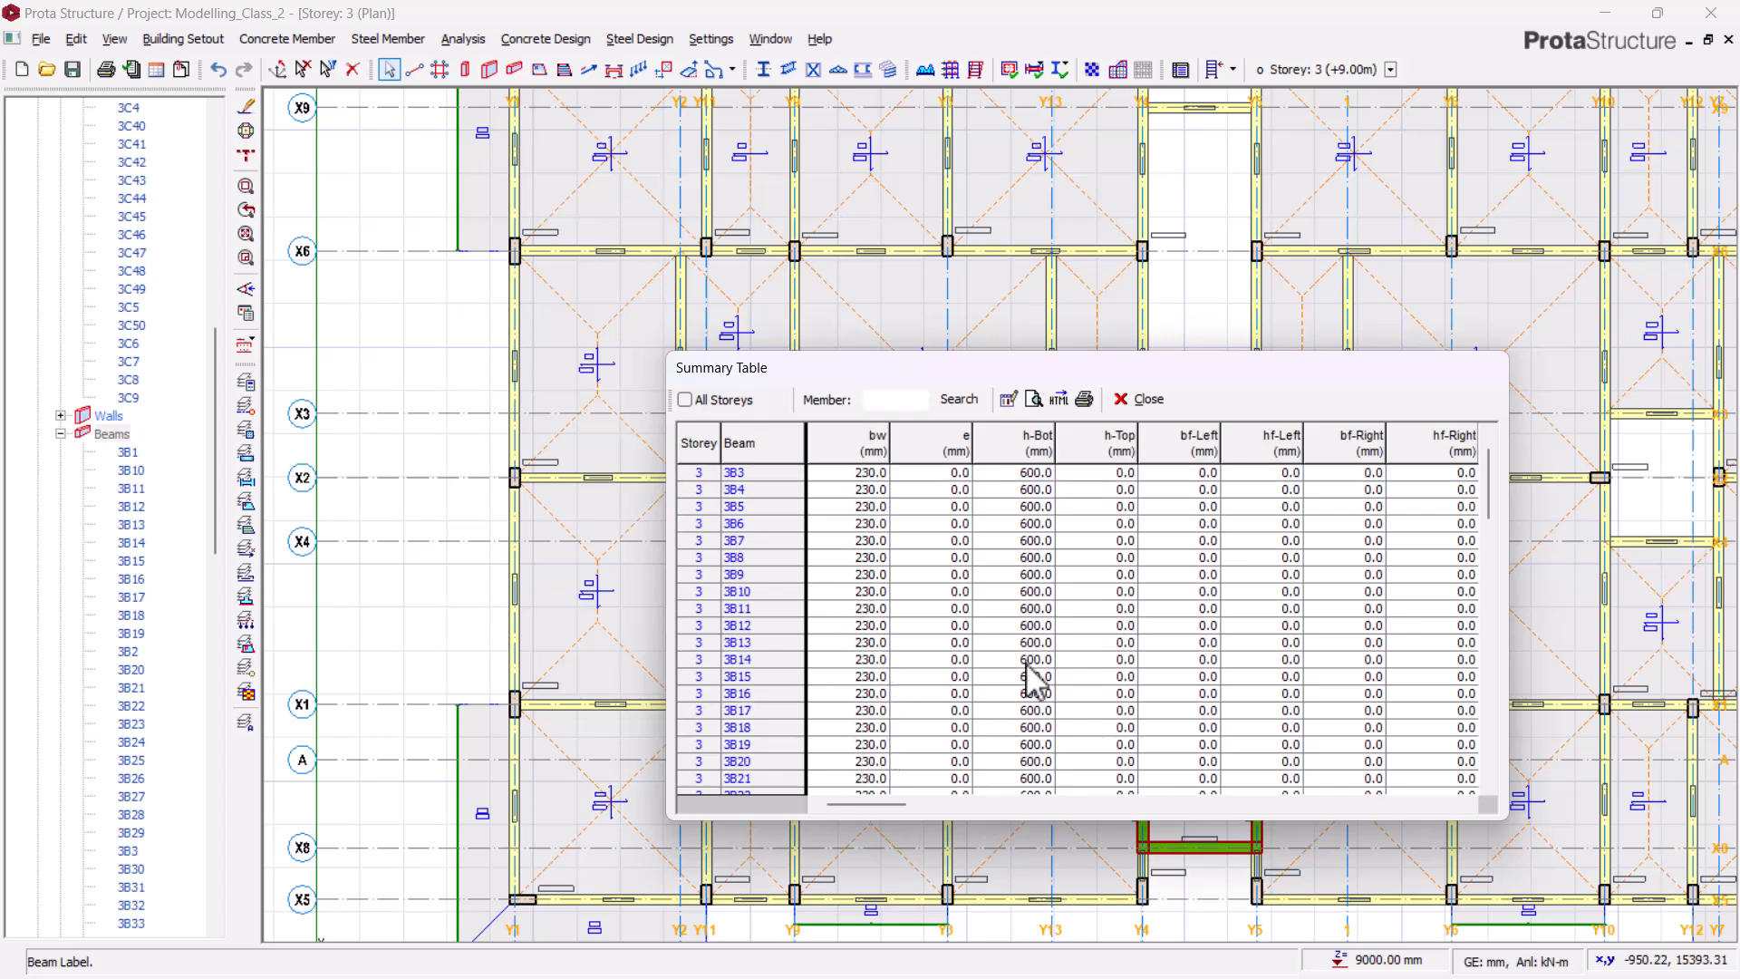
scroll(1104, 580, "up", 1)
- Set the h-Bot depth of all storey 3 beams to 500 mm in the summary table and close it
left_click(1038, 435)
left_click(1007, 400)
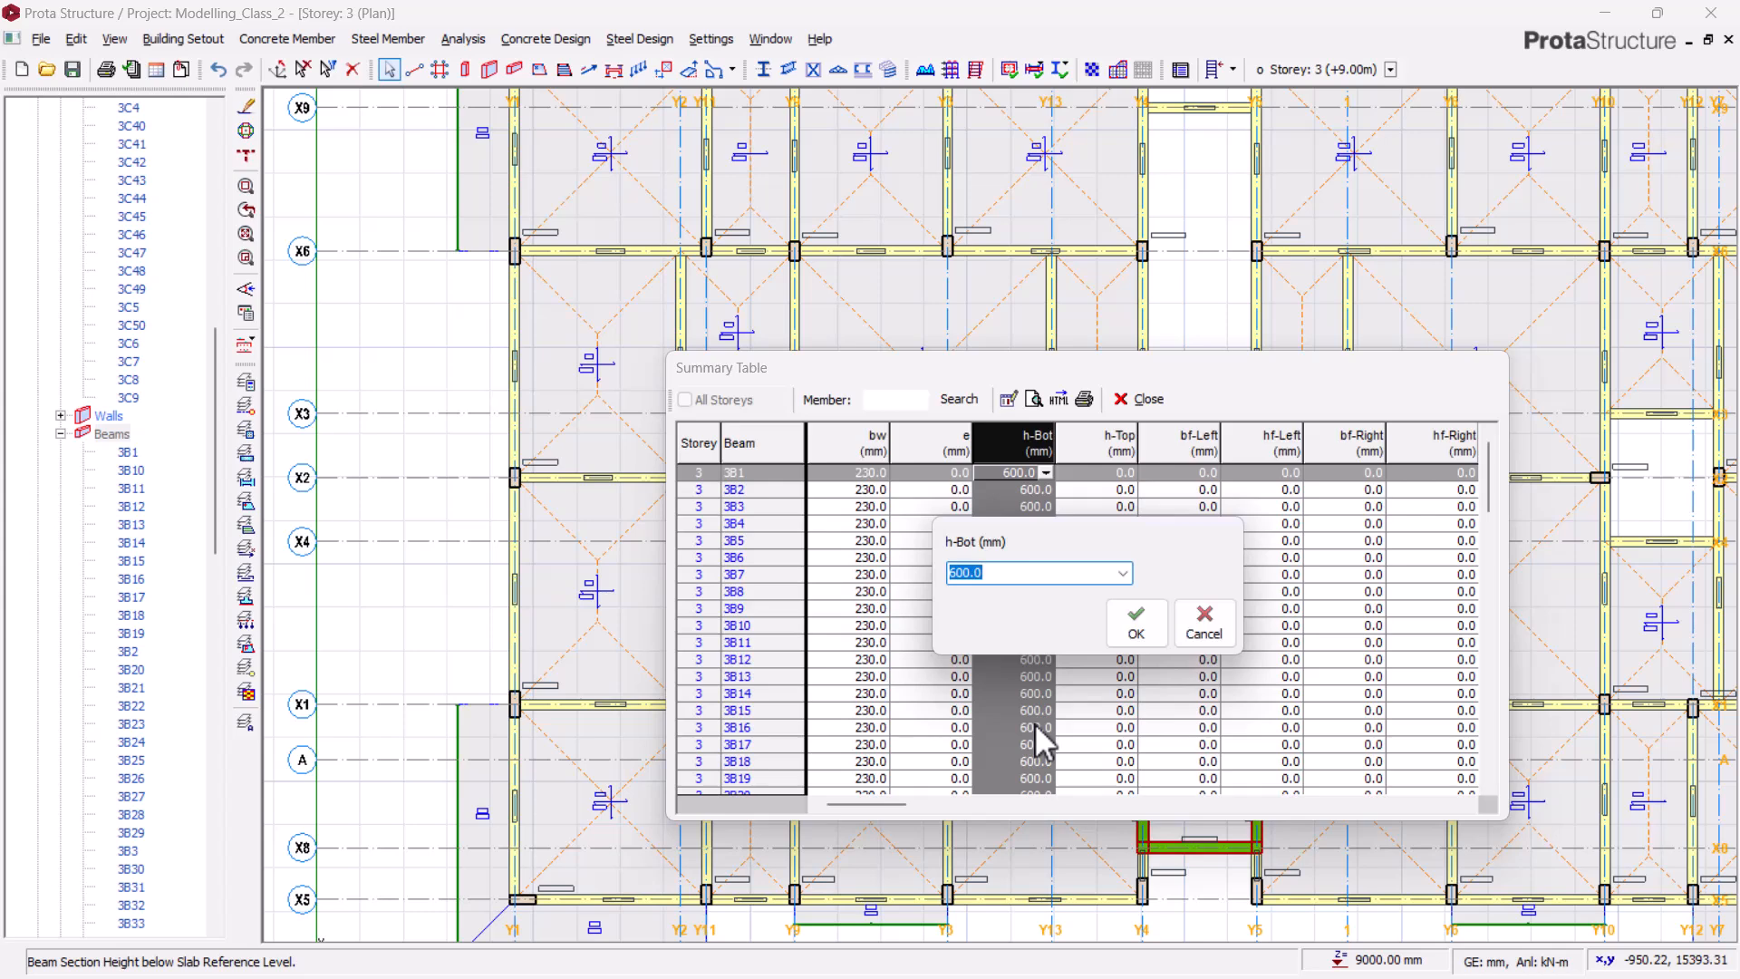
type("500")
left_click(1133, 634)
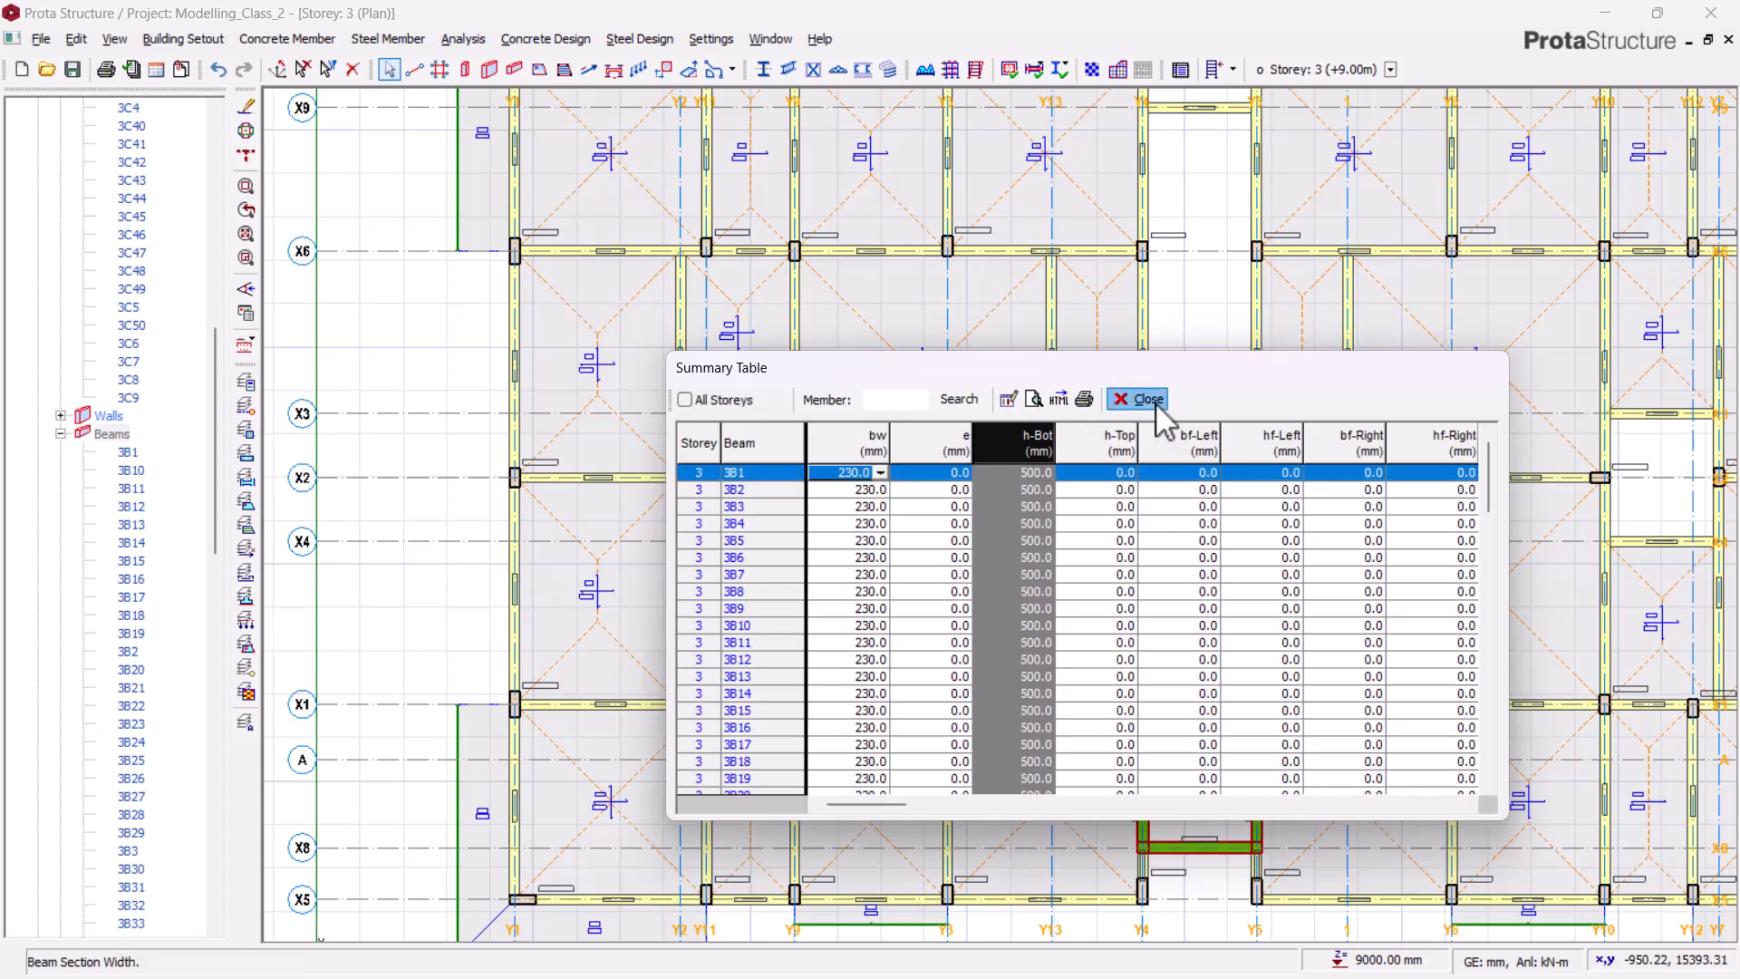
left_click(1144, 399)
scroll(1196, 316, "down", 3)
scroll(186, 367, "up", 3)
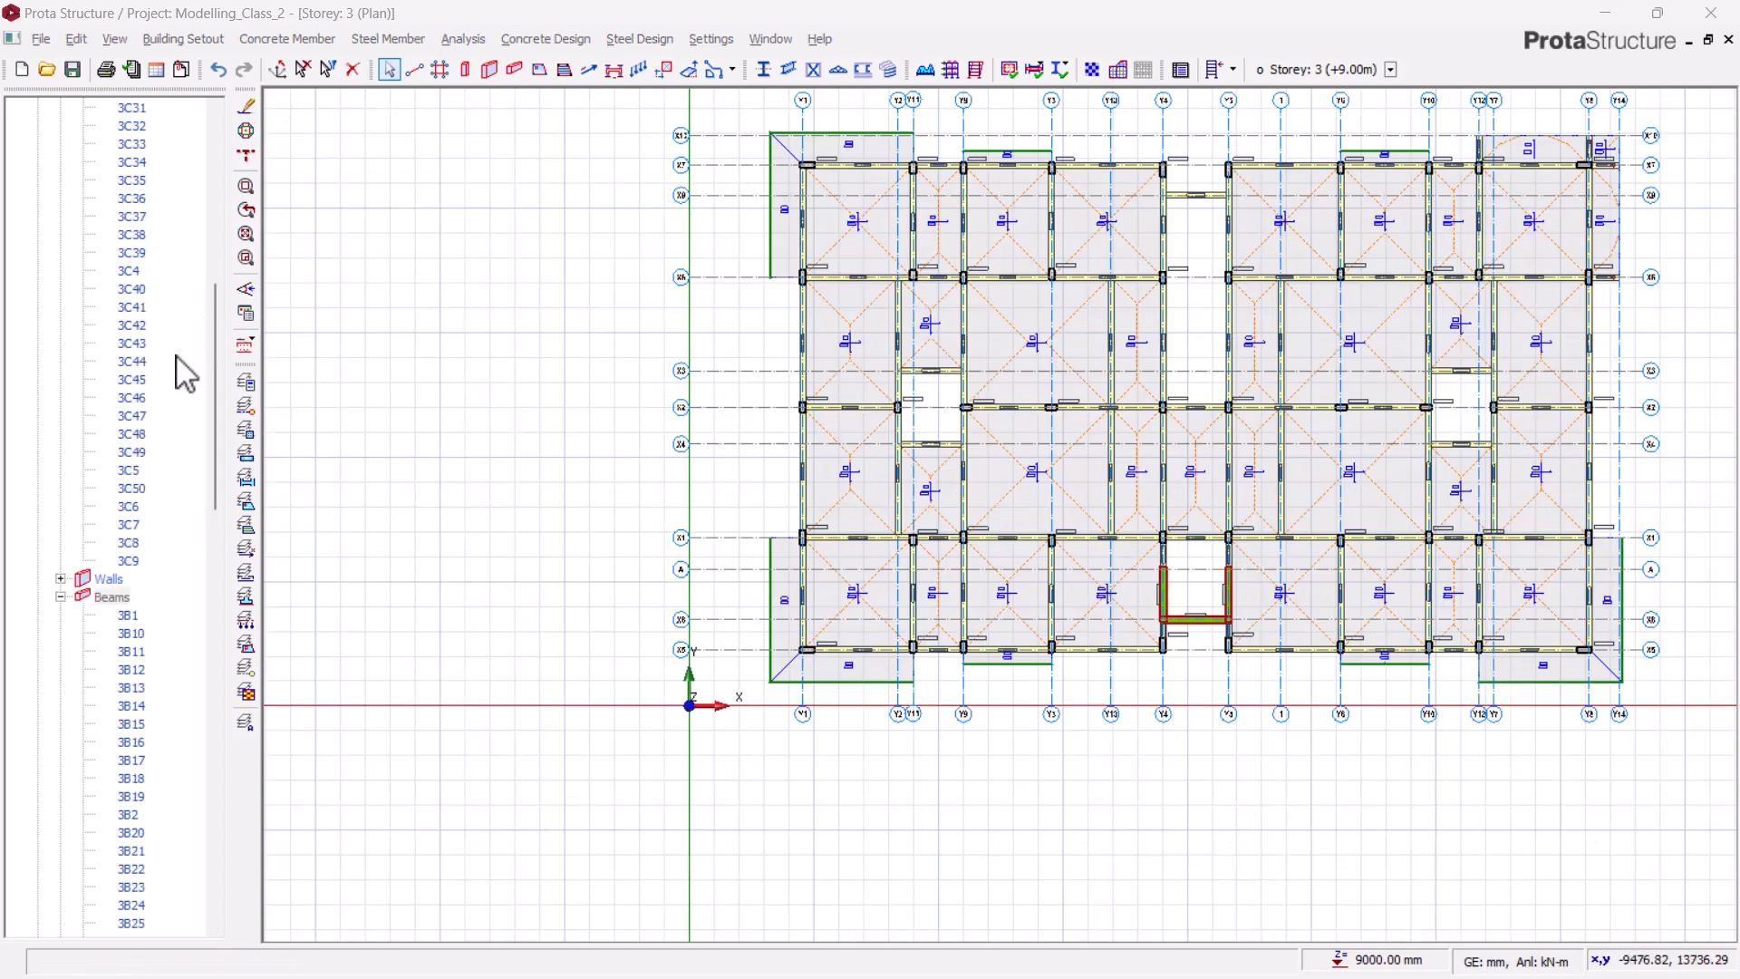
- Check the section label of beam 3B25 in the storey 3 plan and collapse the storey 3 member tree
scroll(909, 548, "up", 2)
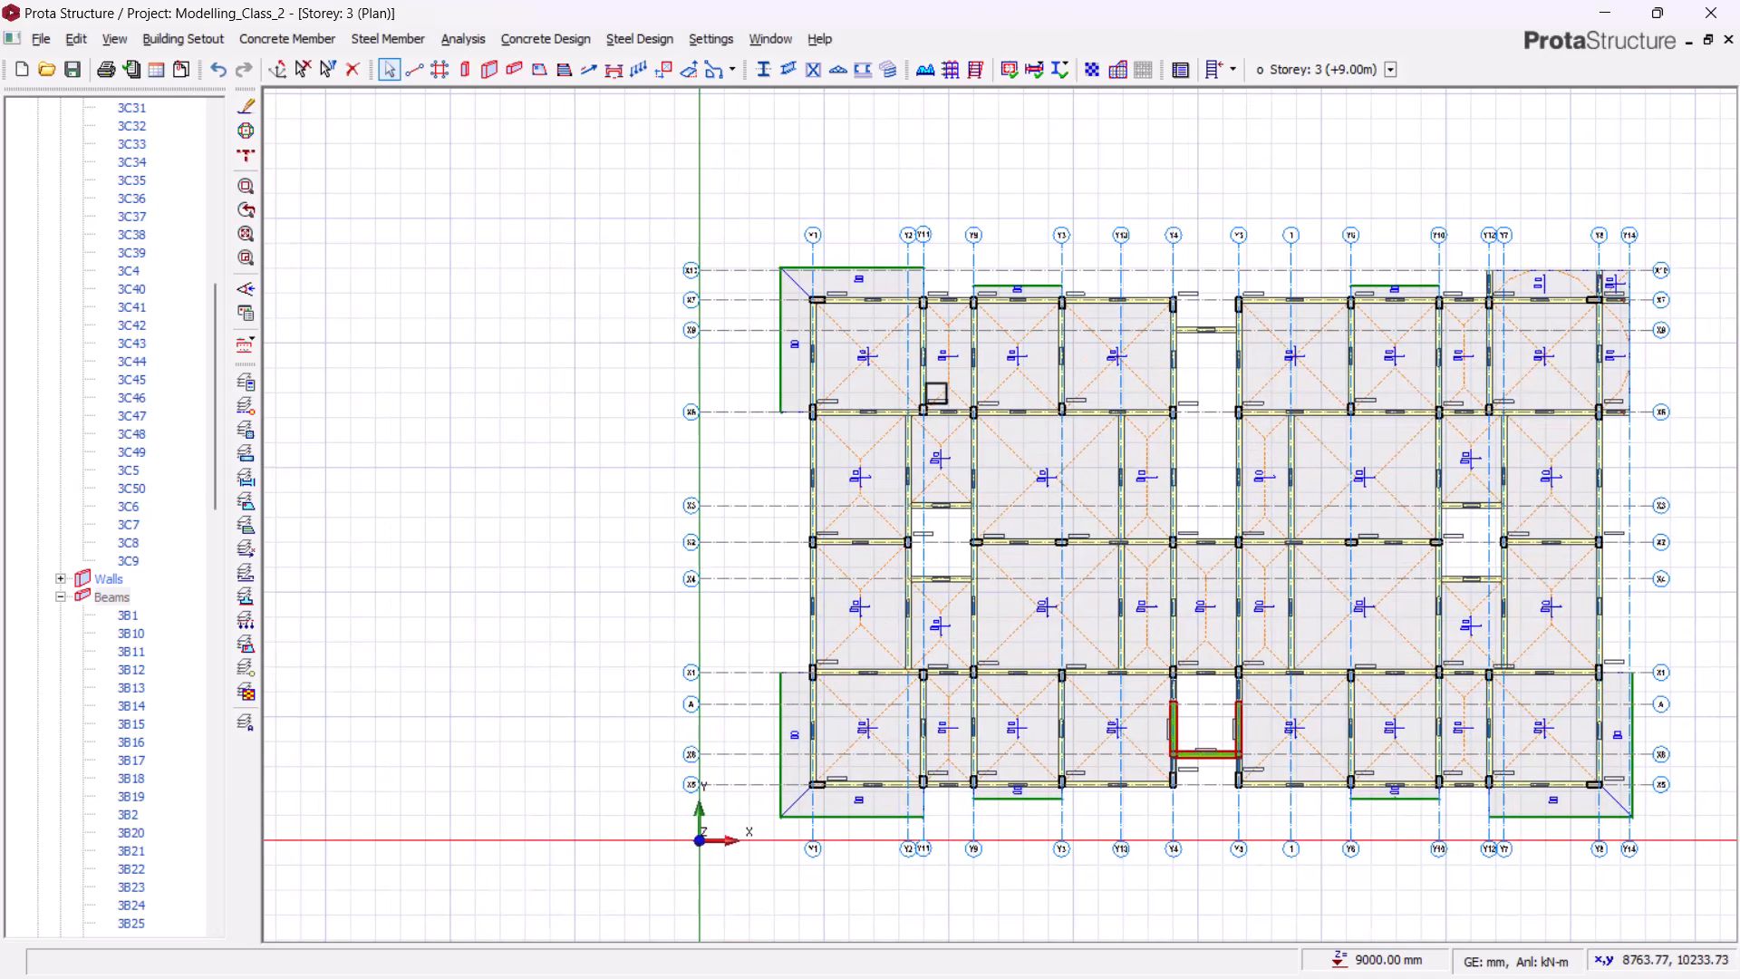
scroll(927, 345, "up", 8)
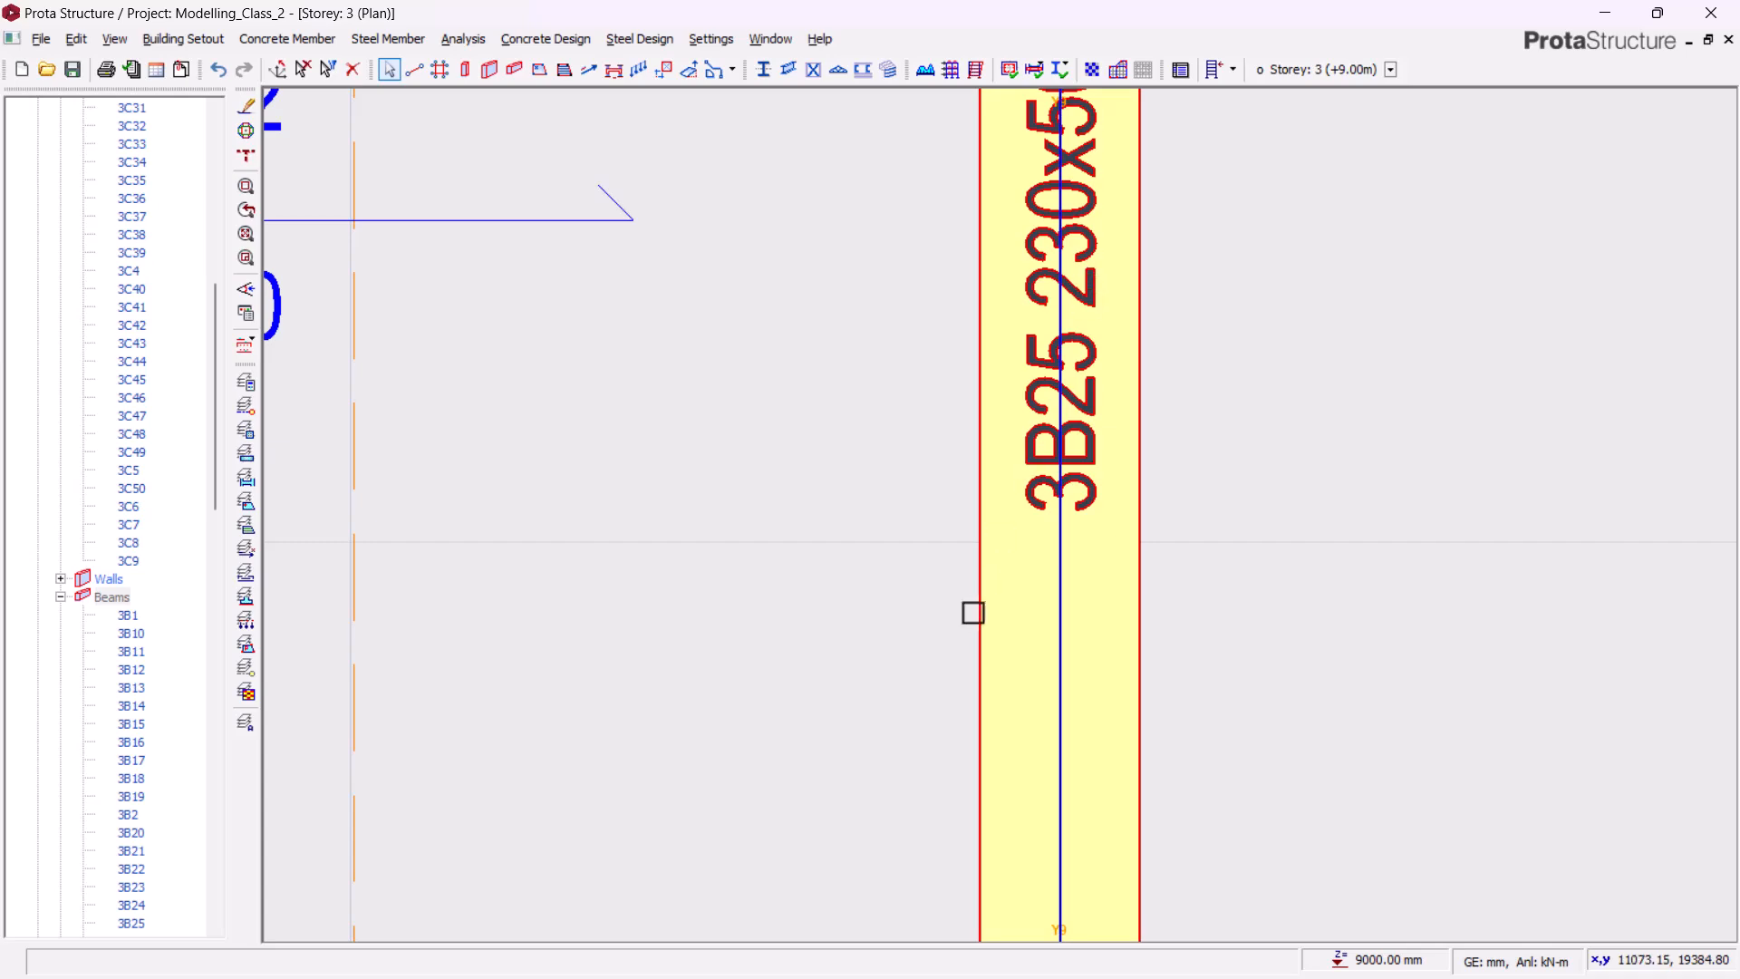
scroll(1058, 433, "down", 3)
scroll(1109, 372, "down", 3)
left_click(60, 598)
scroll(113, 472, "up", 15)
left_click(37, 252)
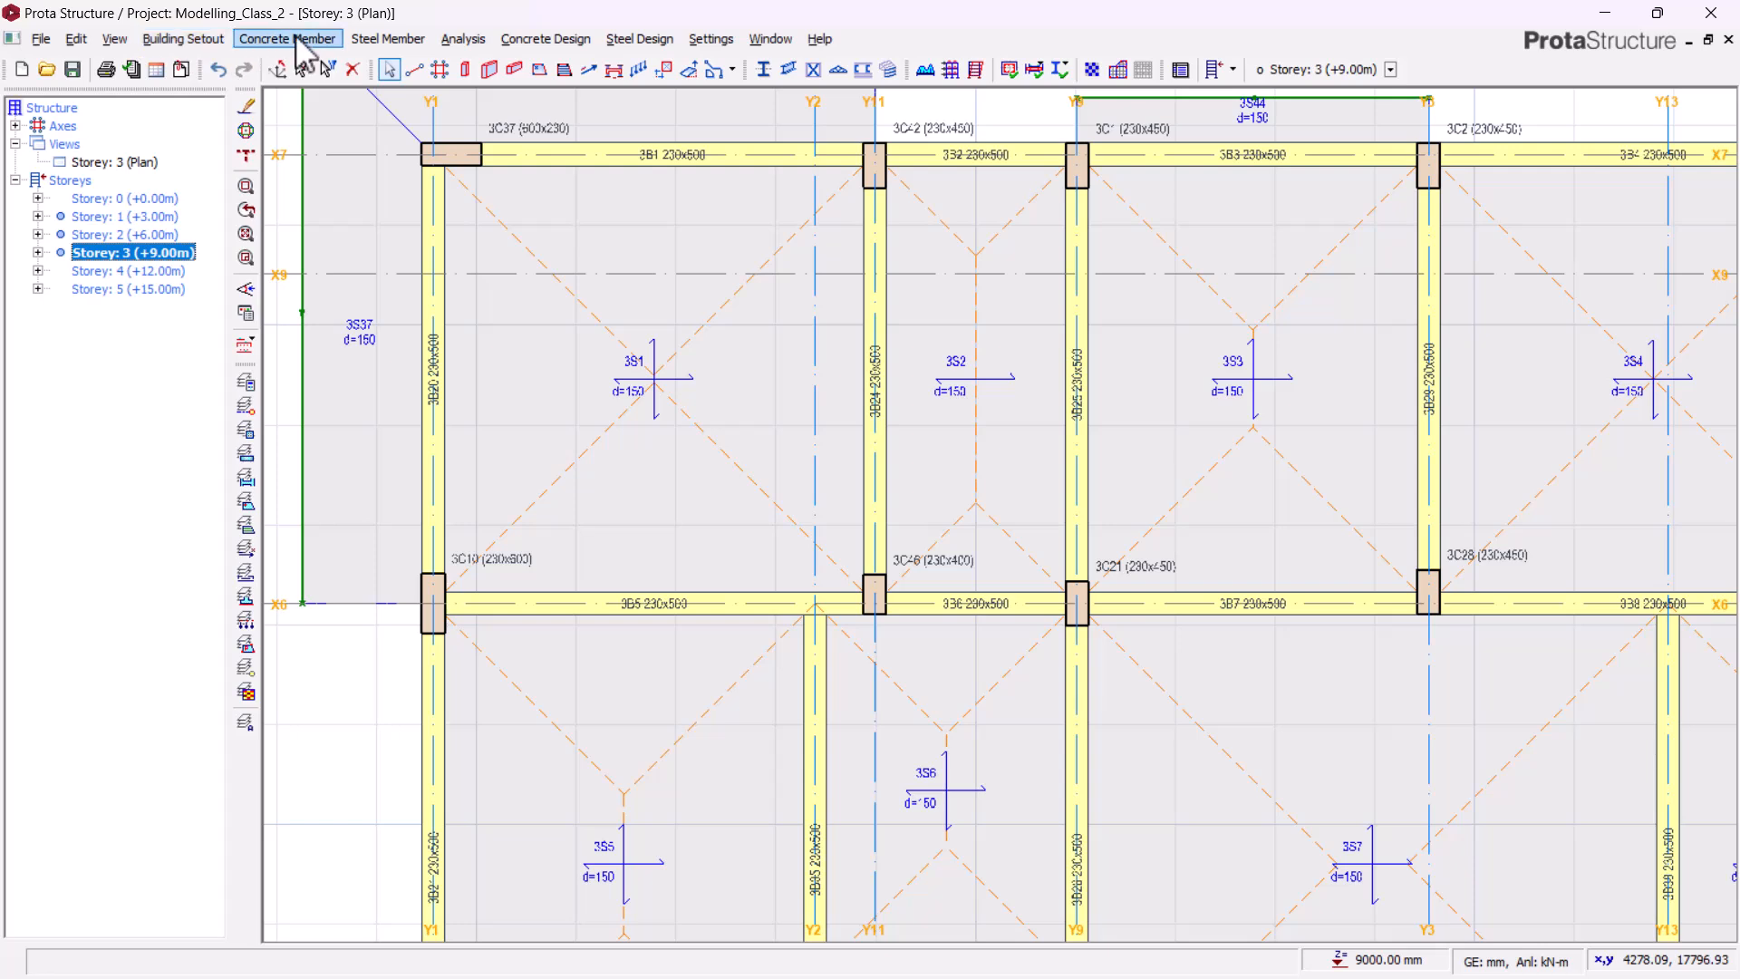
- Generate storey 4 (+12.00m) from storey 3 (+9.00m) with all member types included, and collapse its member tree
left_click(198, 40)
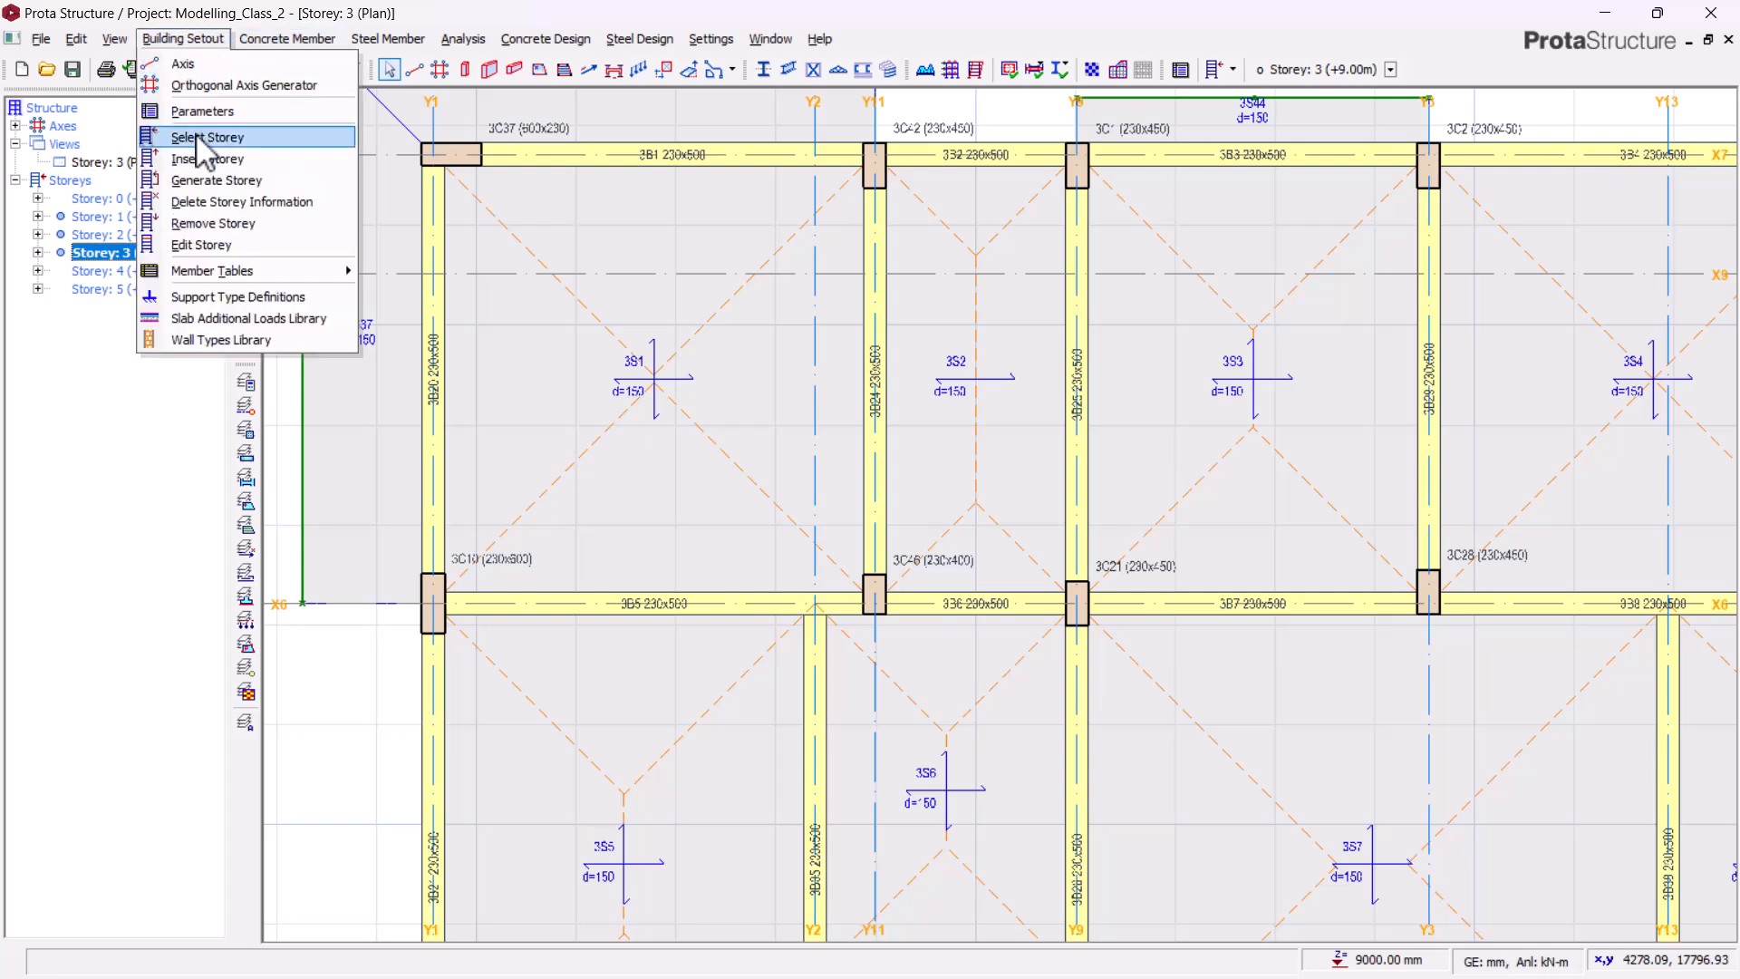
left_click(237, 181)
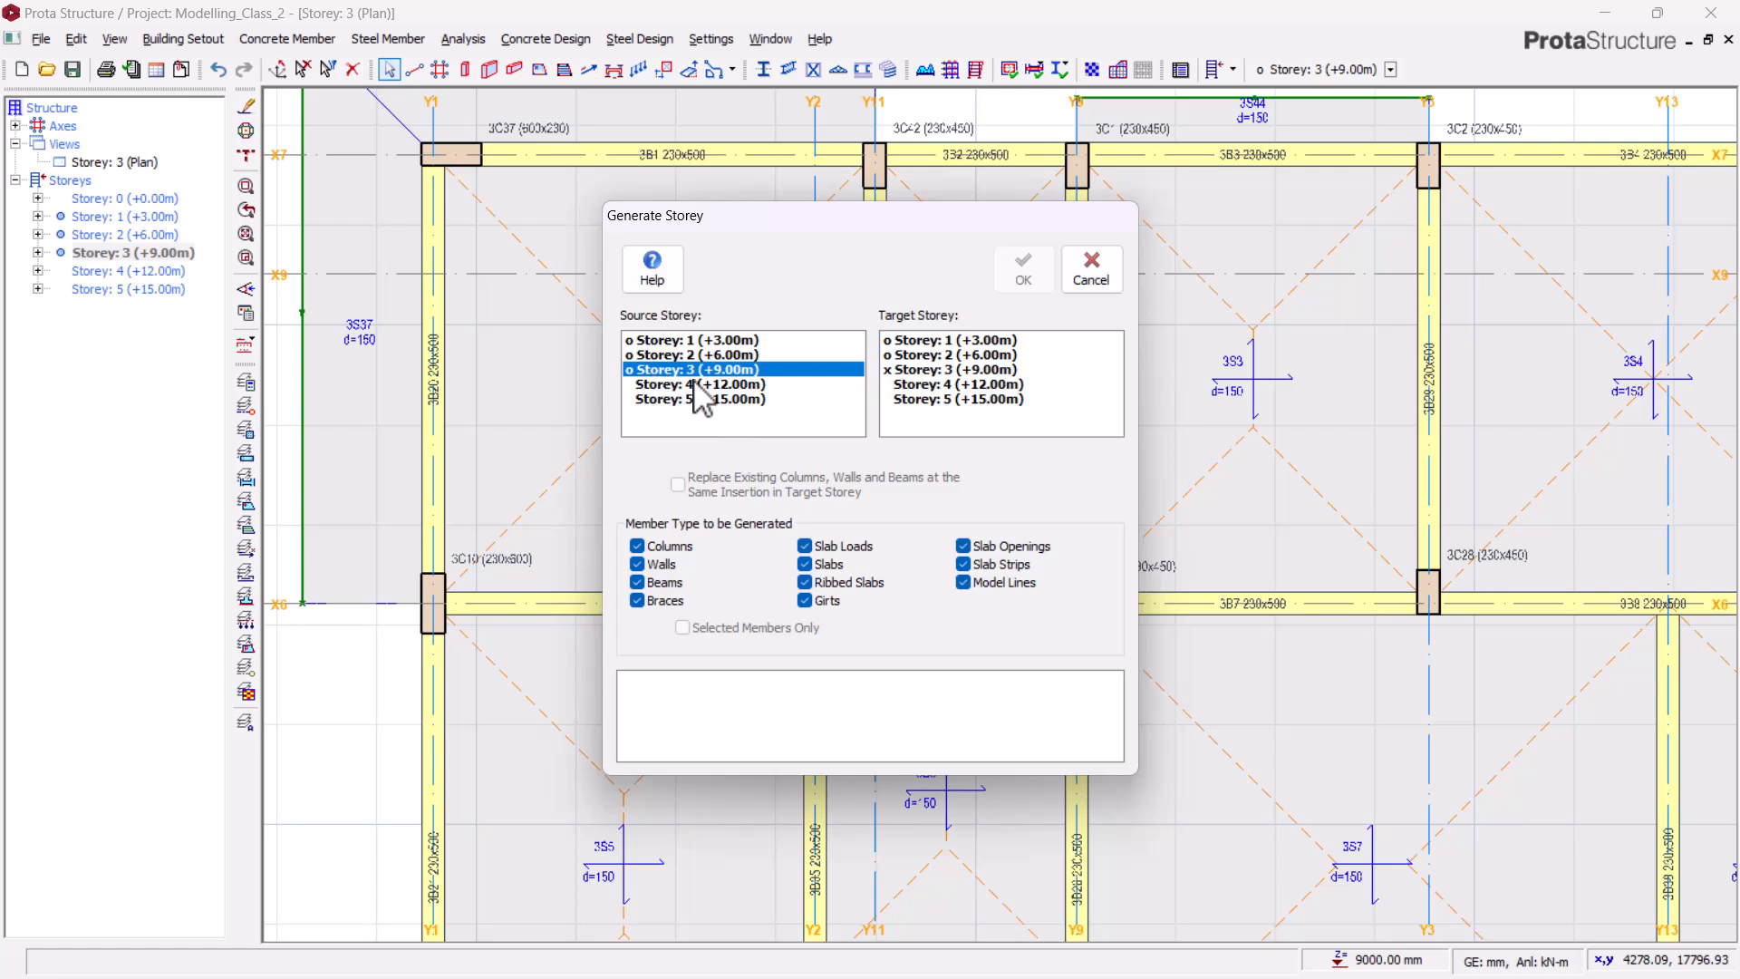
left_click(943, 386)
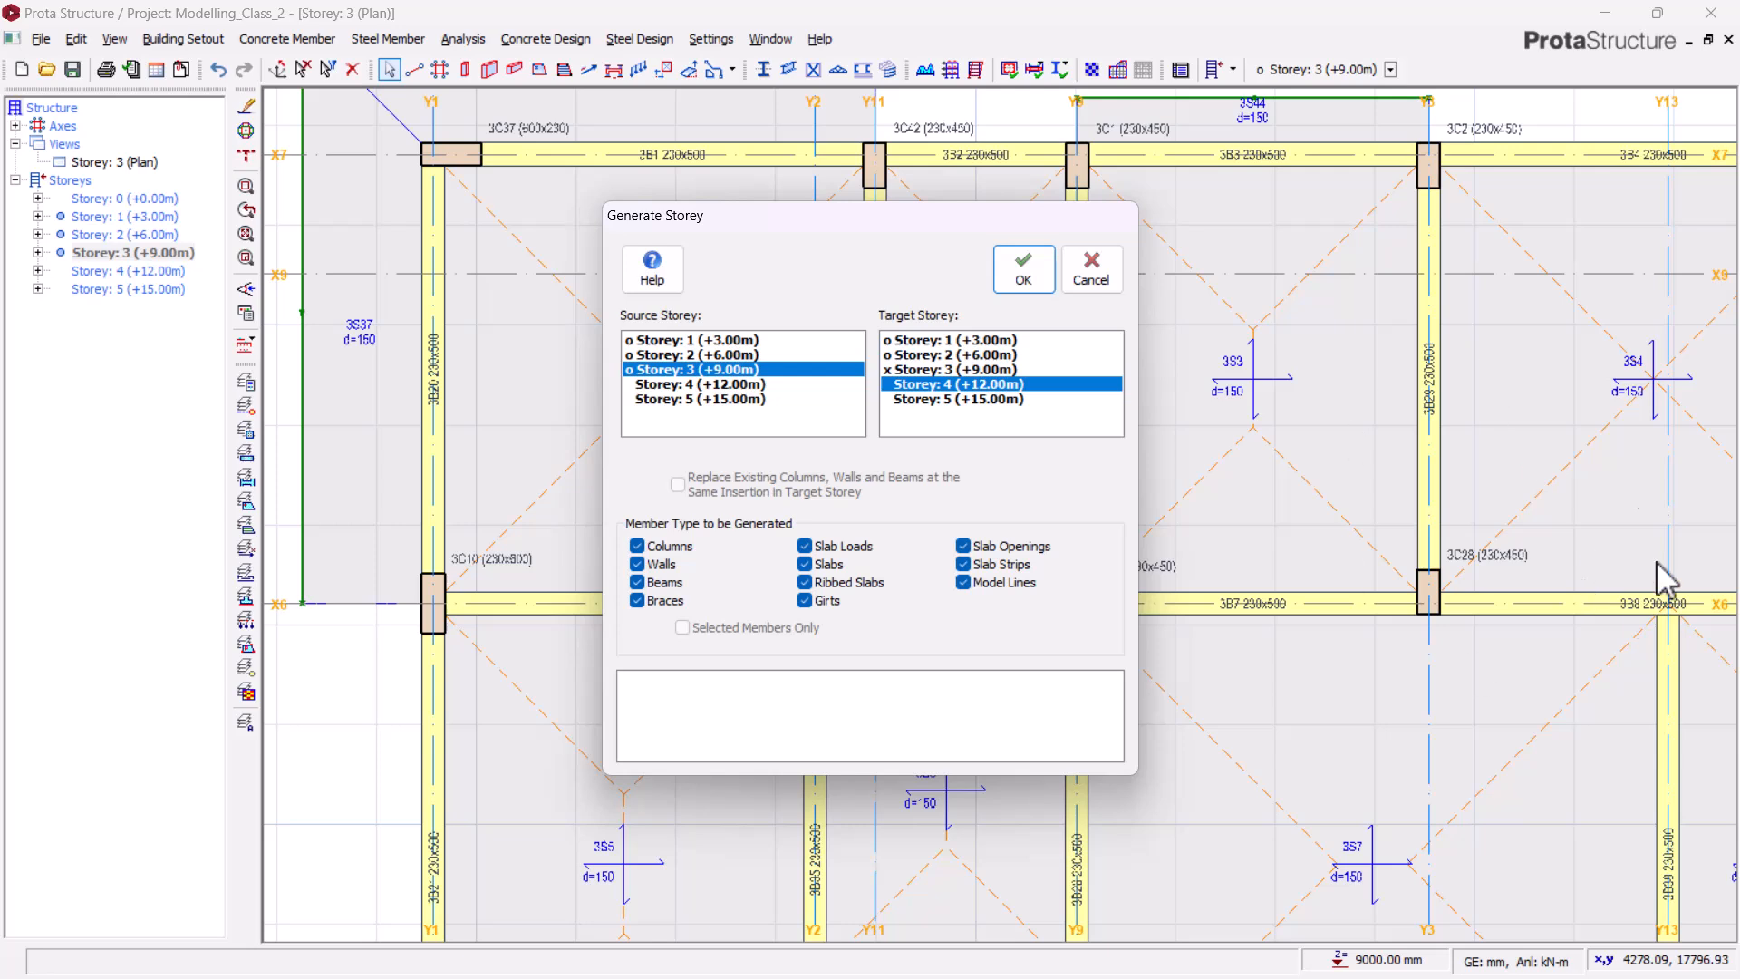
left_click(1057, 281)
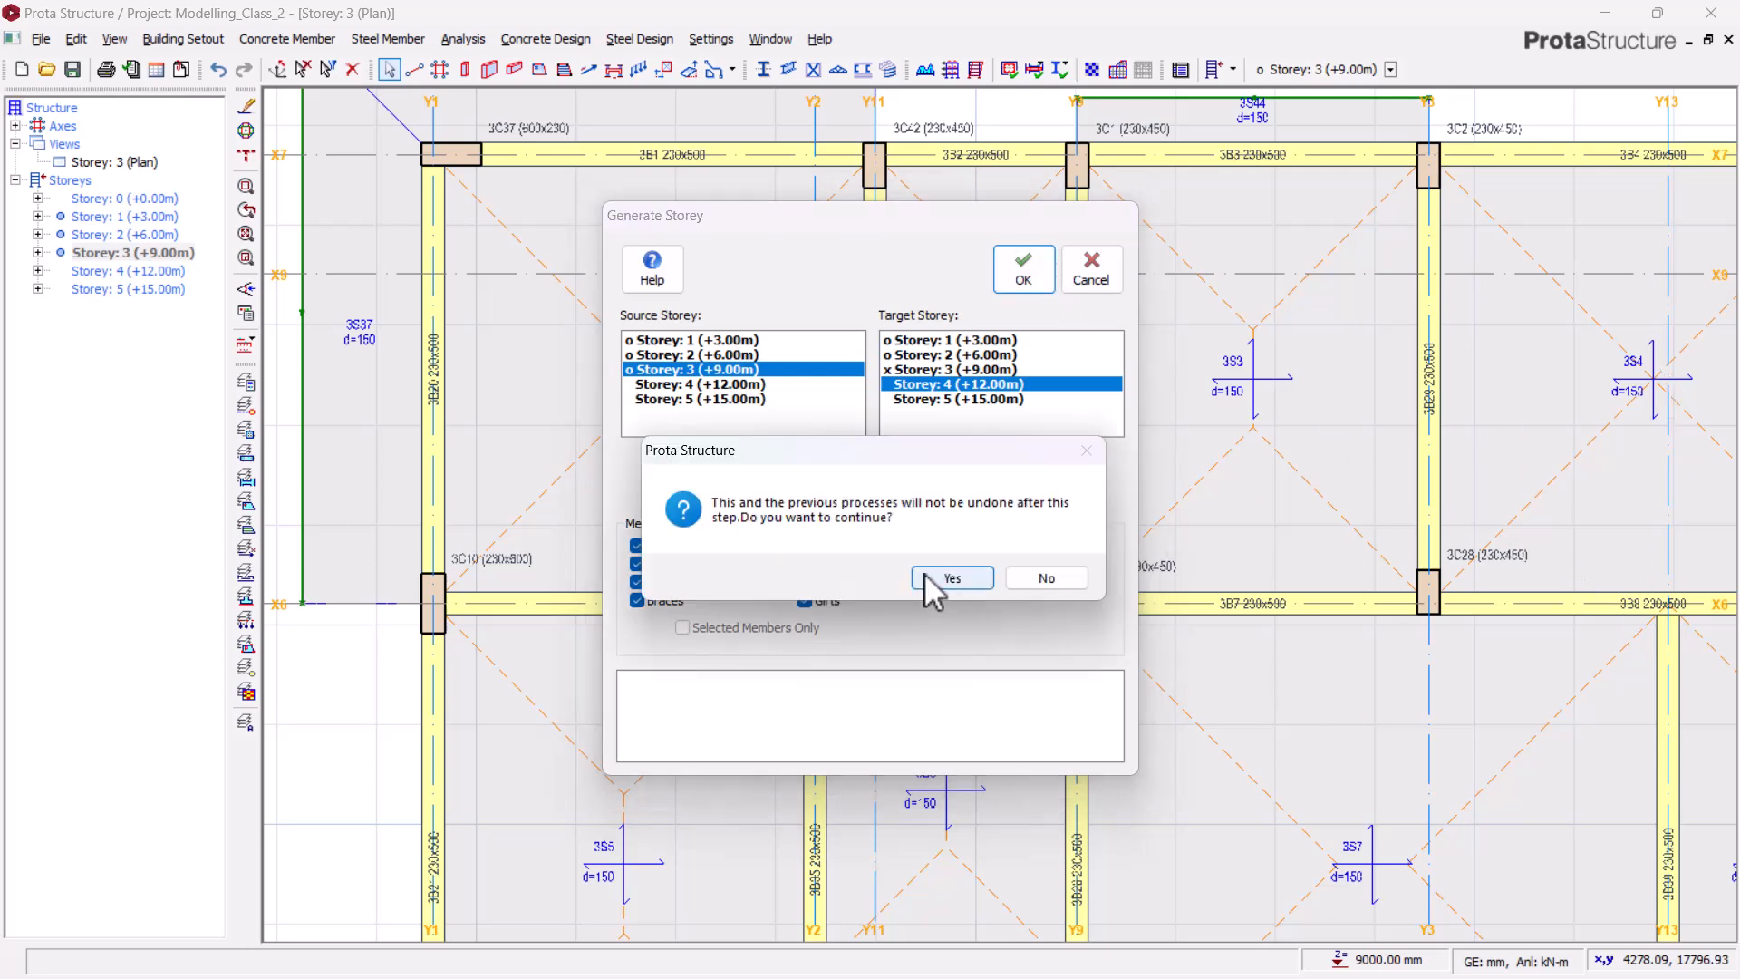
left_click(950, 577)
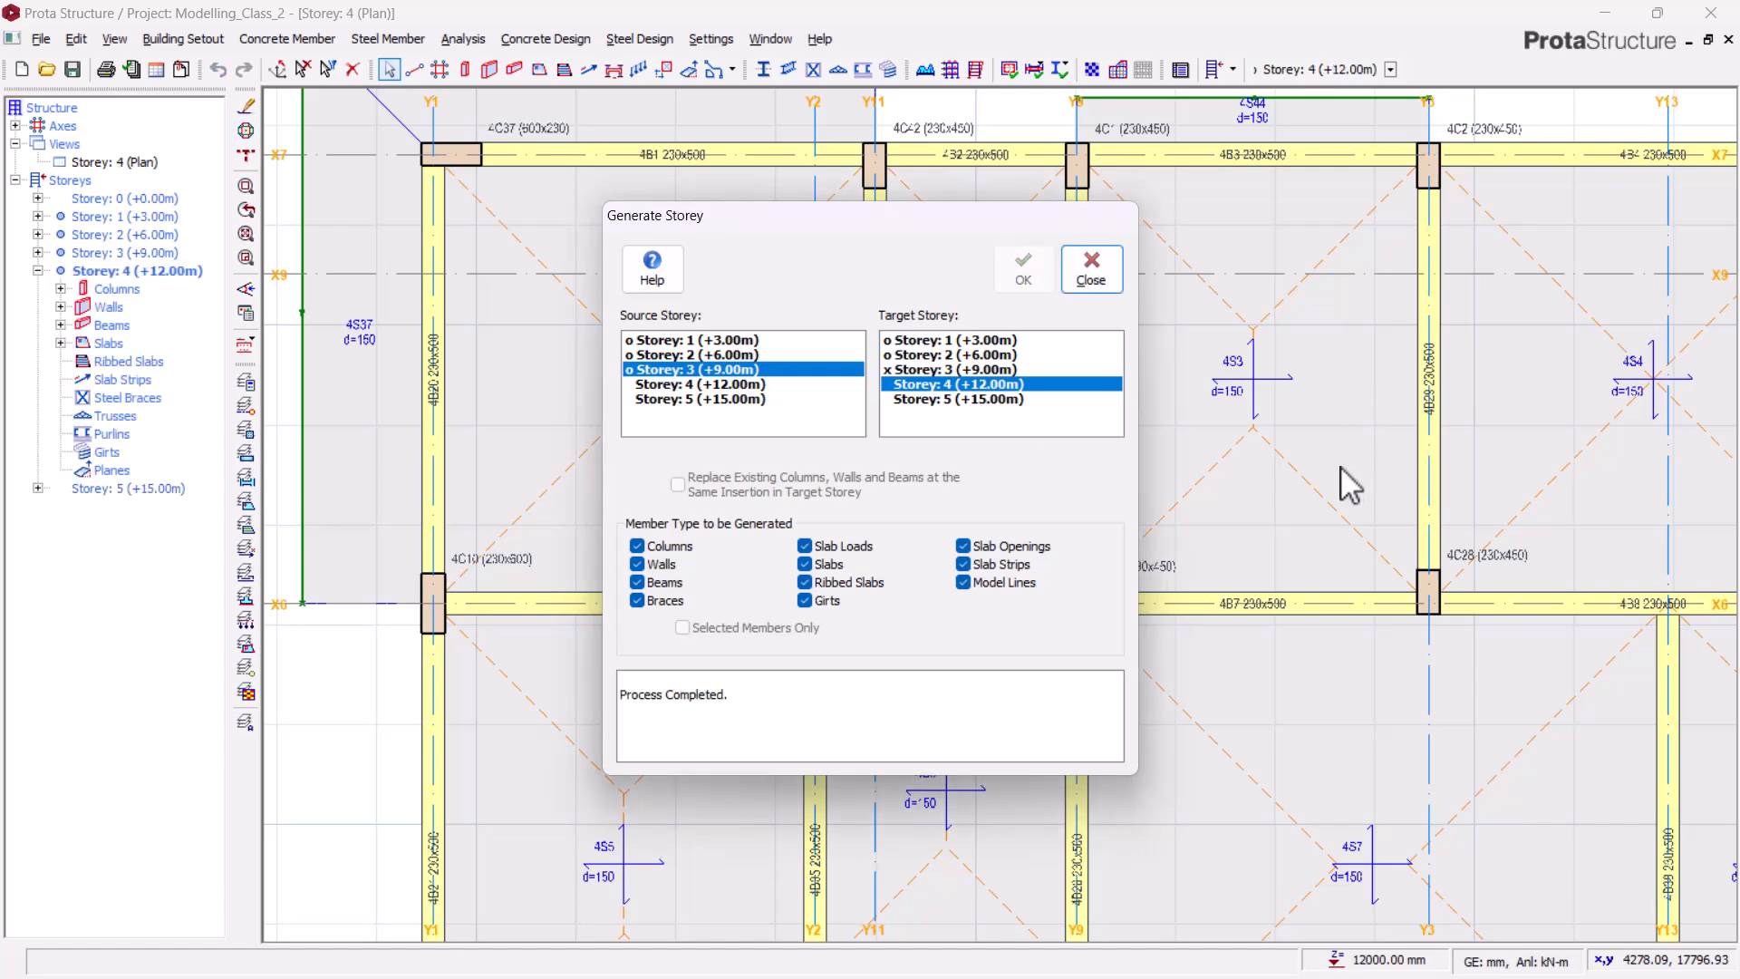
left_click(1091, 268)
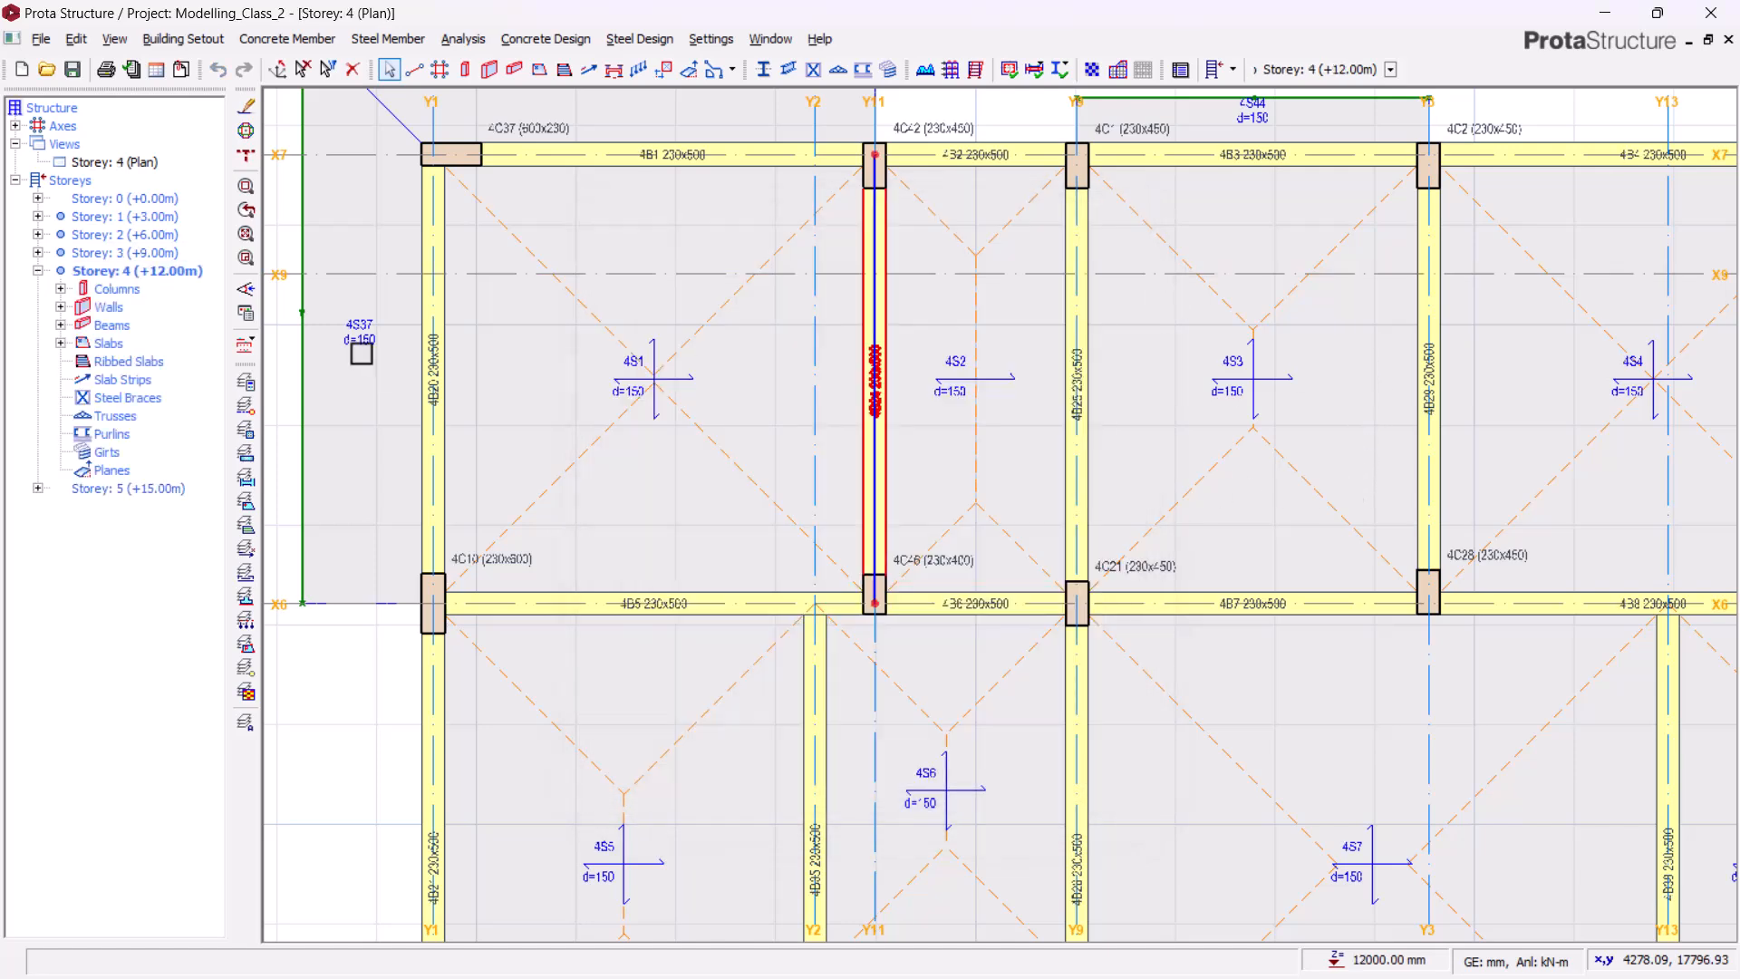
double_click(172, 272)
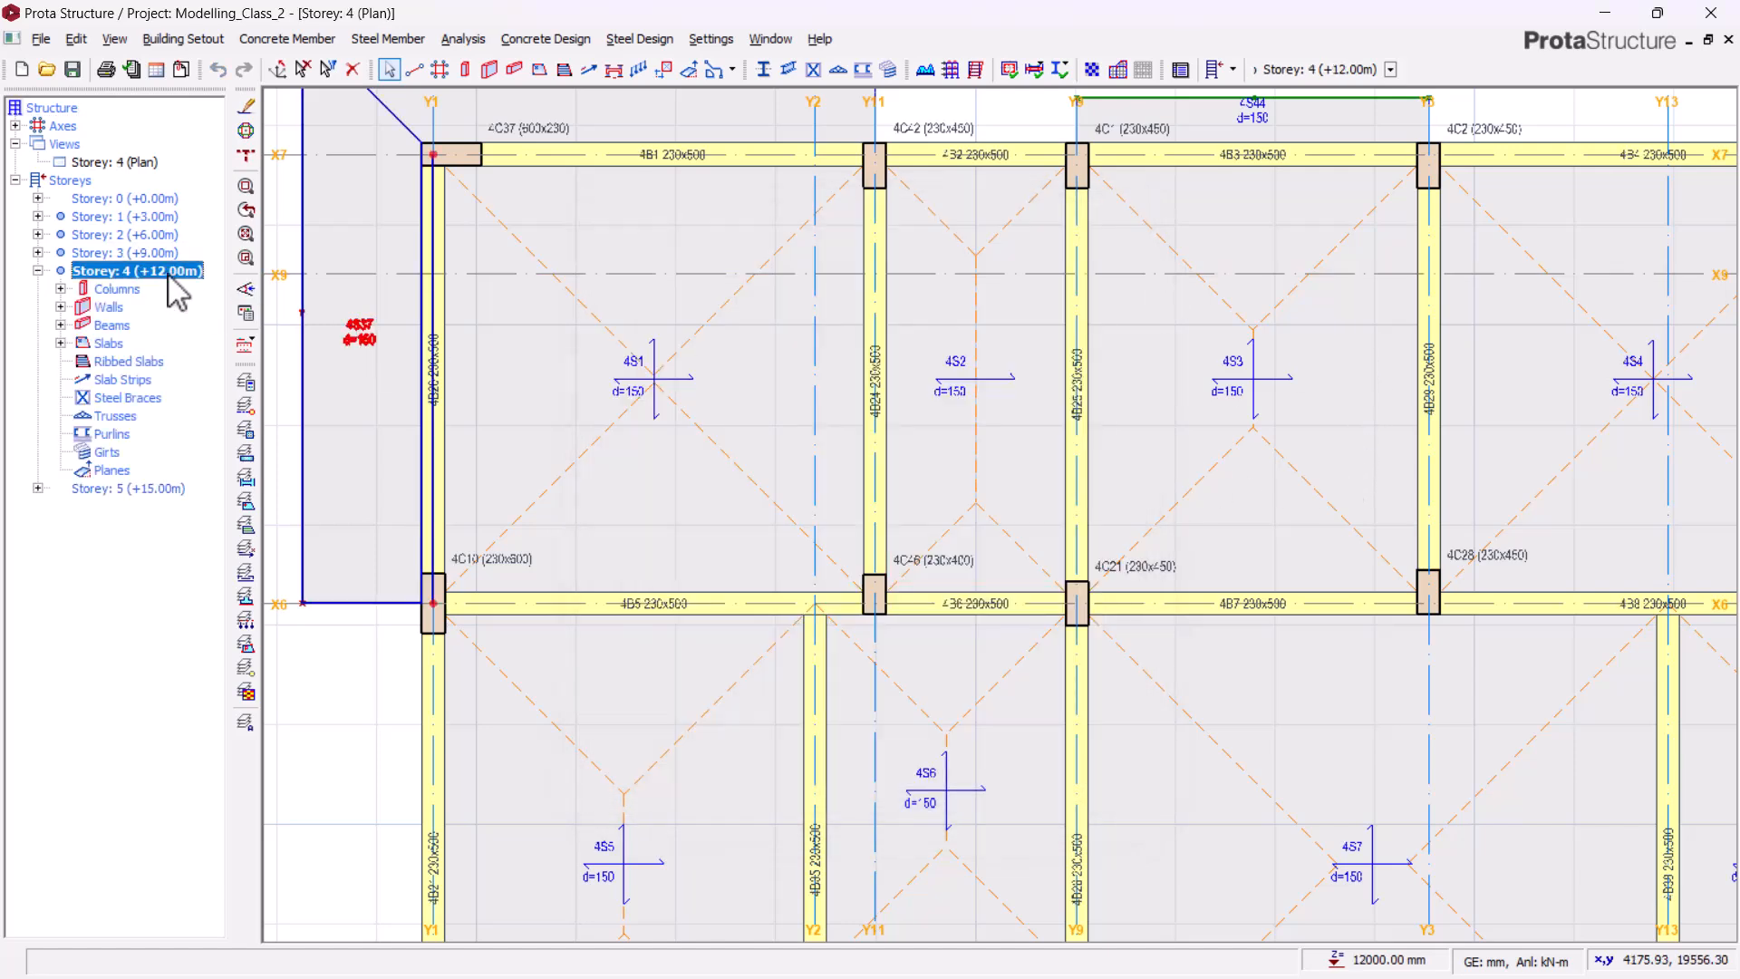
- Display the storey 4 model in 3D and examine the generated building from different angles
left_click(108, 169)
right_click(122, 166)
left_click(167, 206)
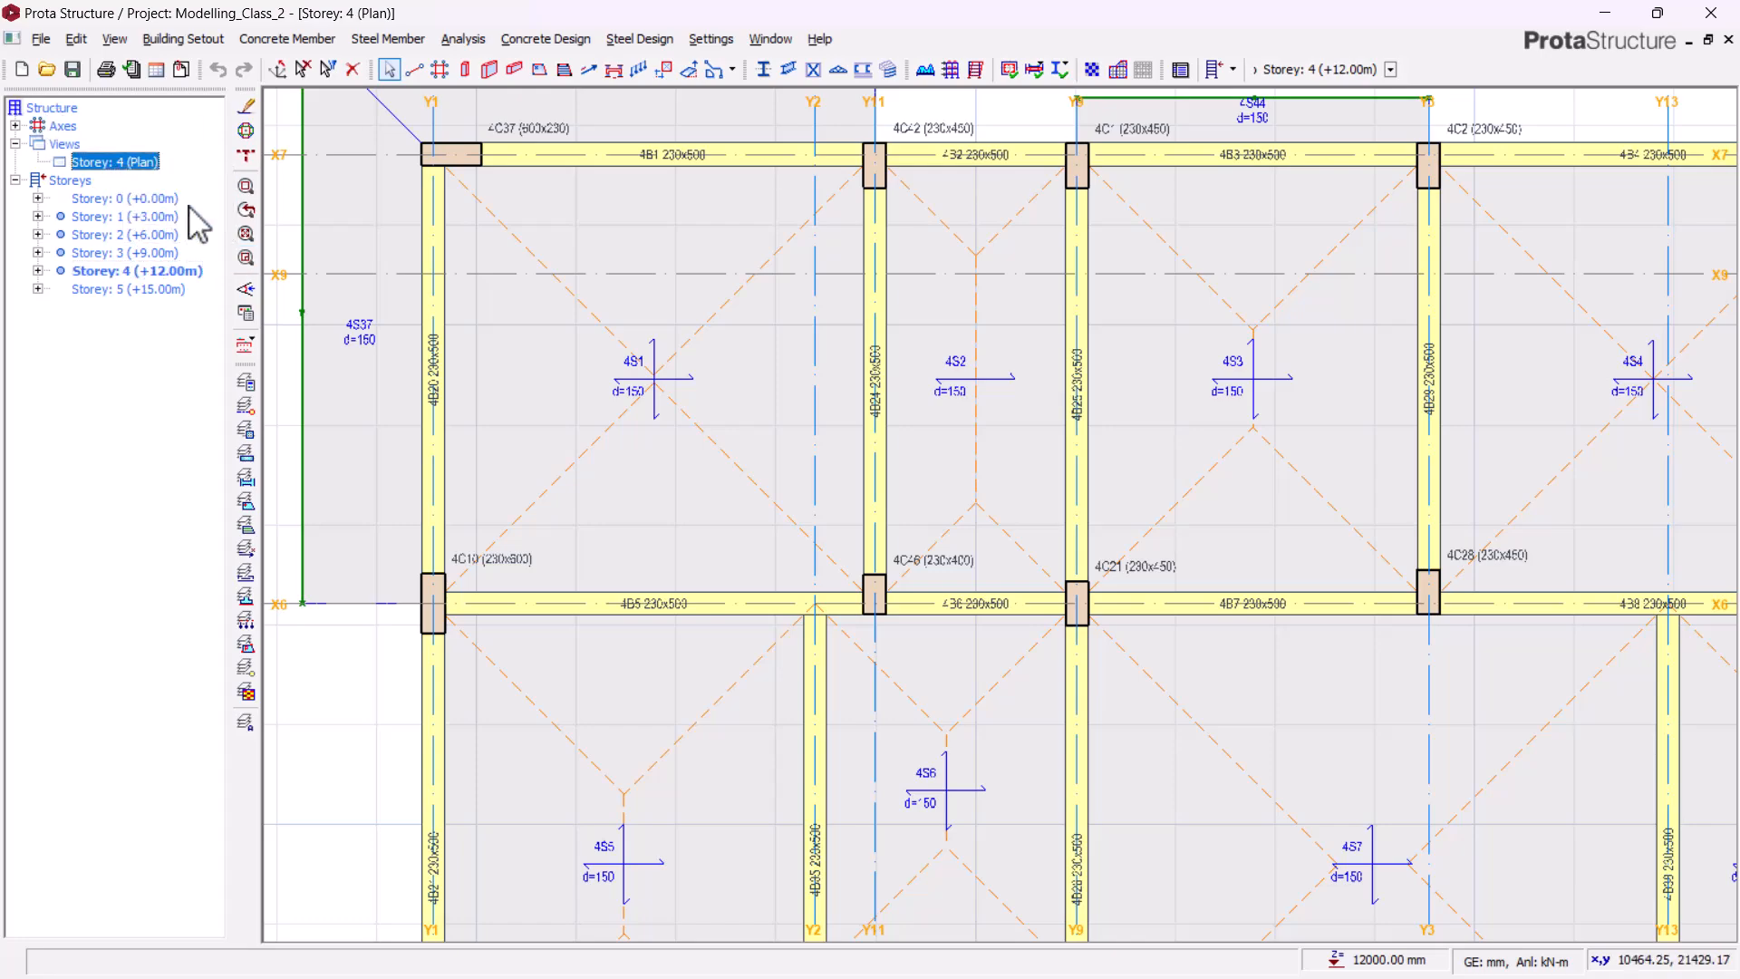
scroll(1058, 418, "down", 2)
left_click_drag(777, 668, 851, 715)
scroll(1060, 444, "up", 3)
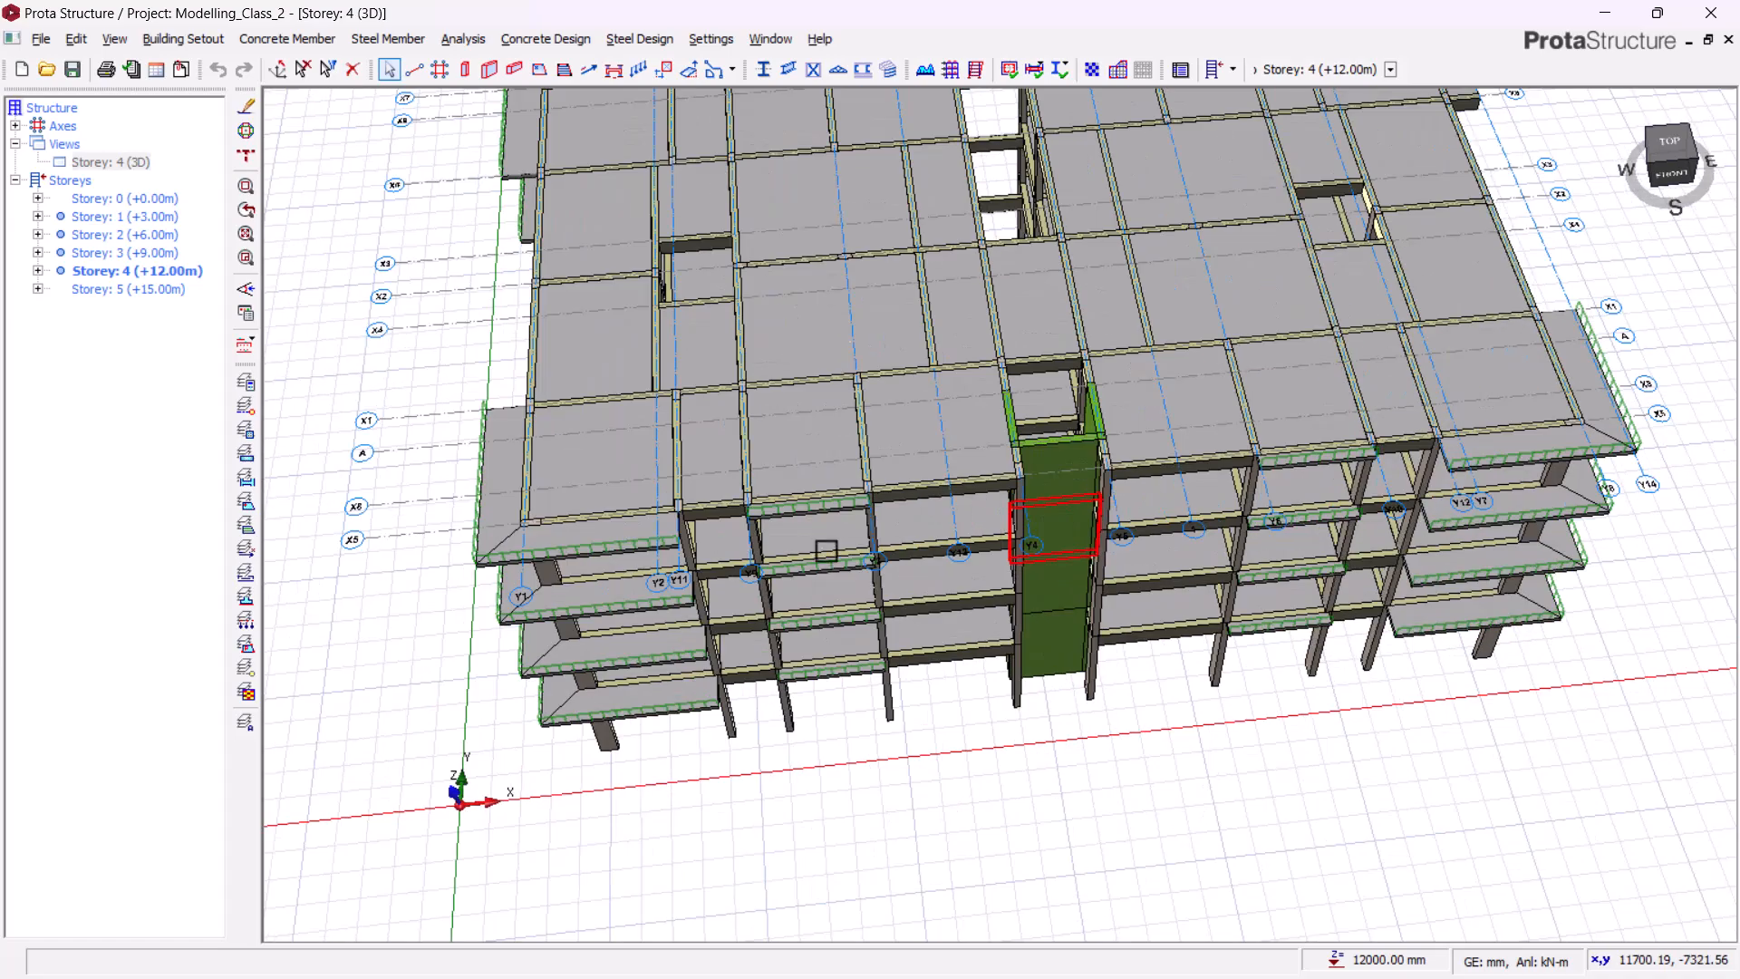
left_click_drag(843, 571, 970, 515)
- Return storey 4 to plan view and look over its framing along axis X7 between Y11 and Y6
right_click(120, 167)
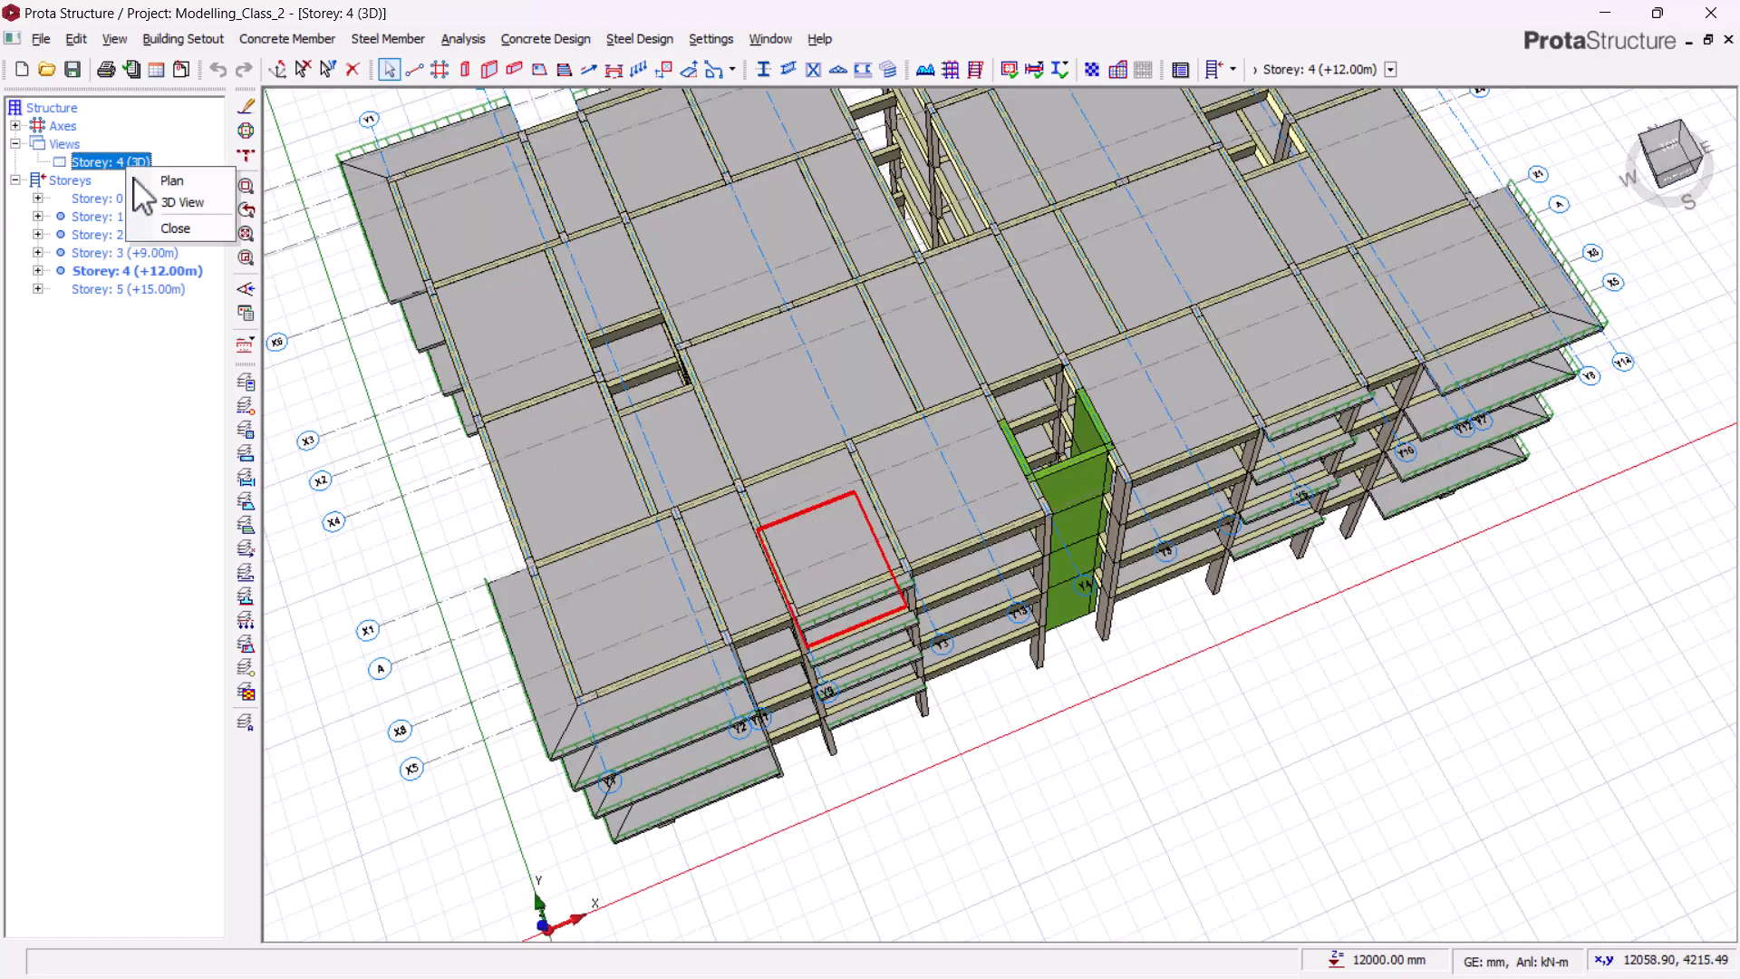
left_click(169, 182)
scroll(1057, 385, "down", 3)
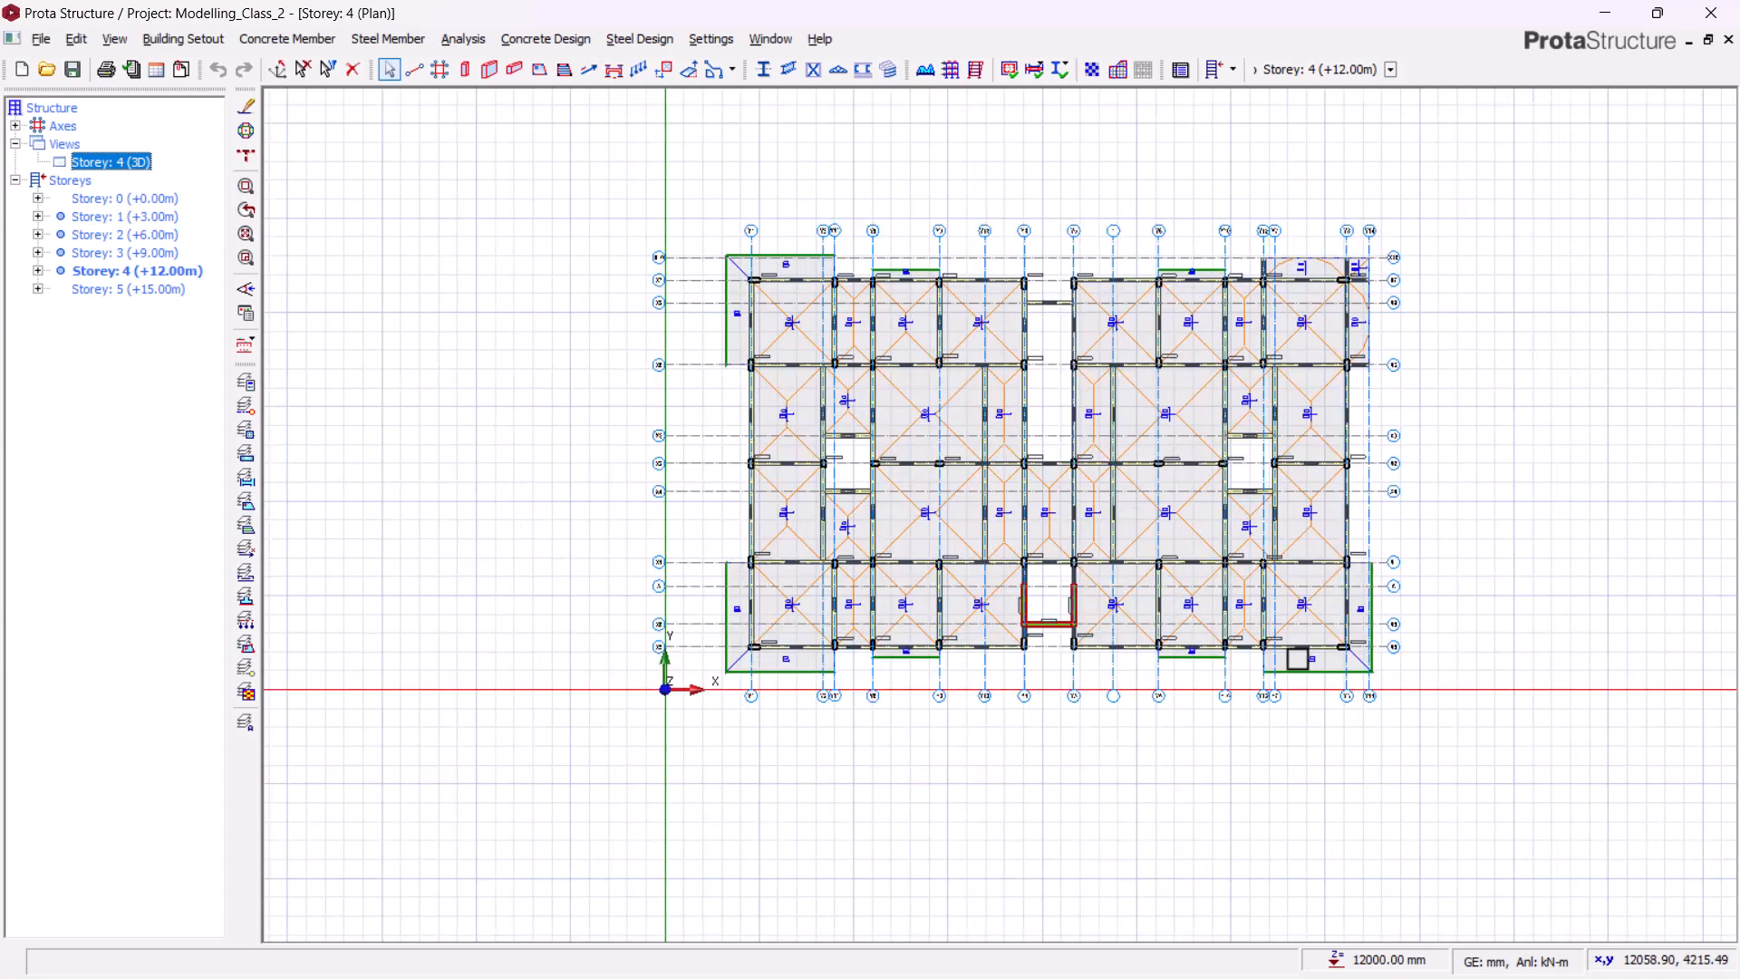
scroll(1049, 498, "up", 5)
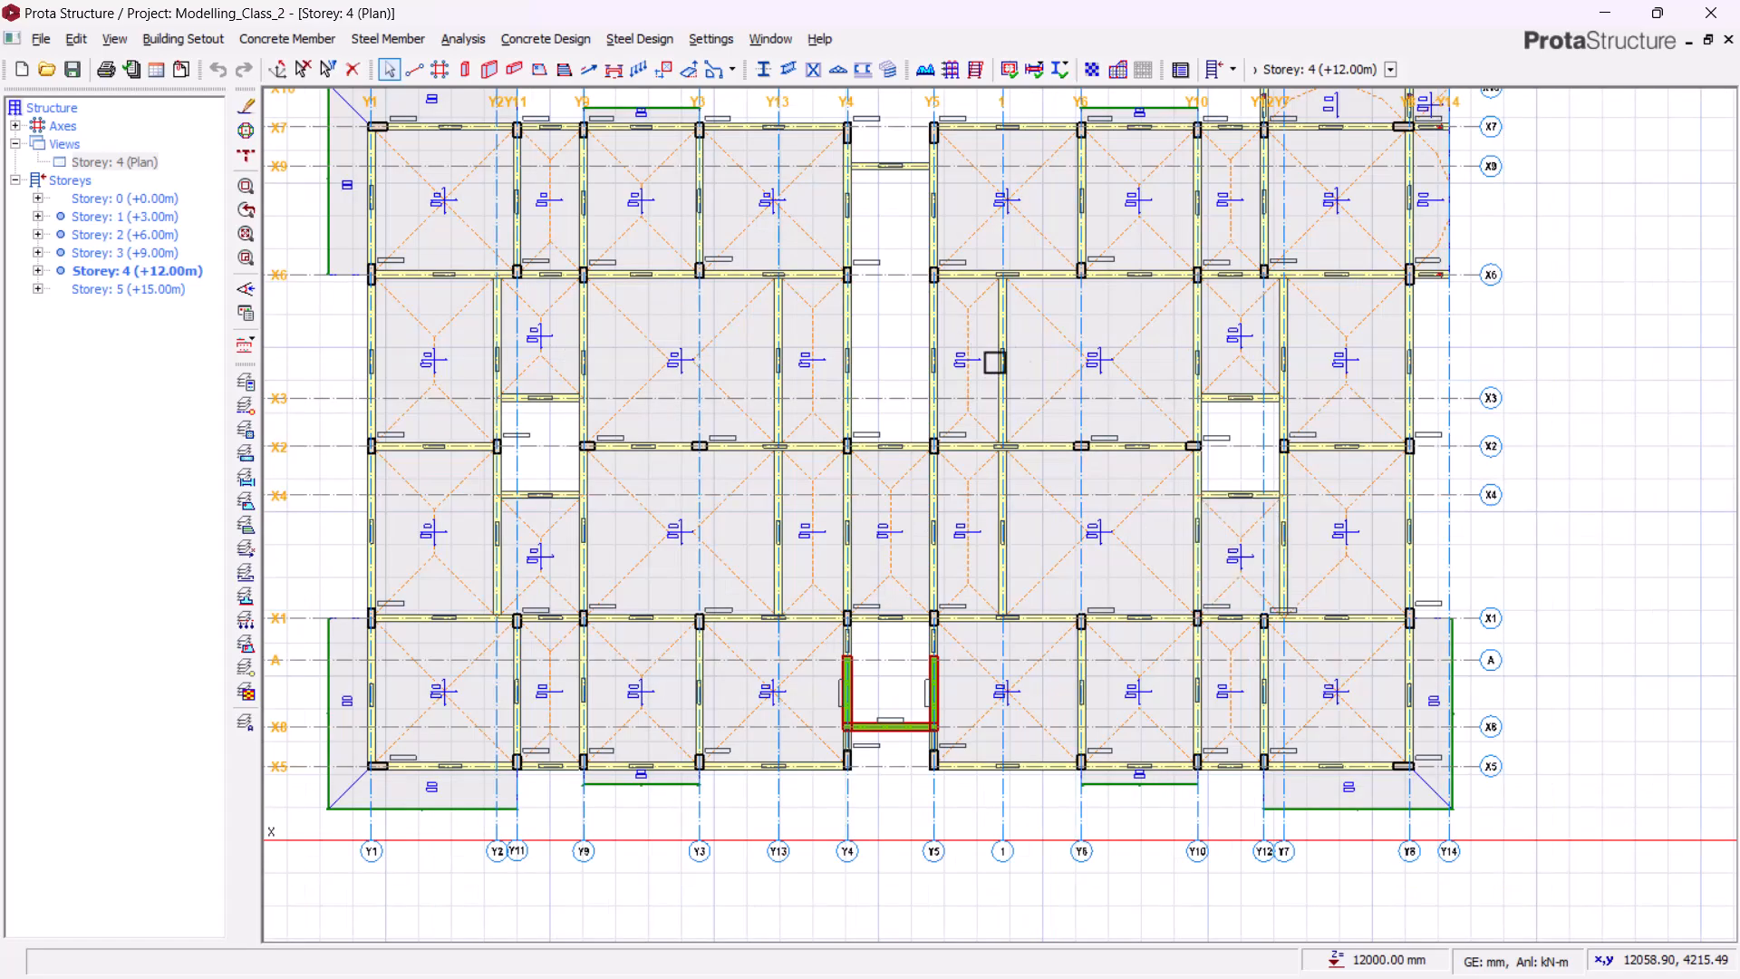
scroll(1179, 626, "down", 2)
scroll(1143, 460, "up", 3)
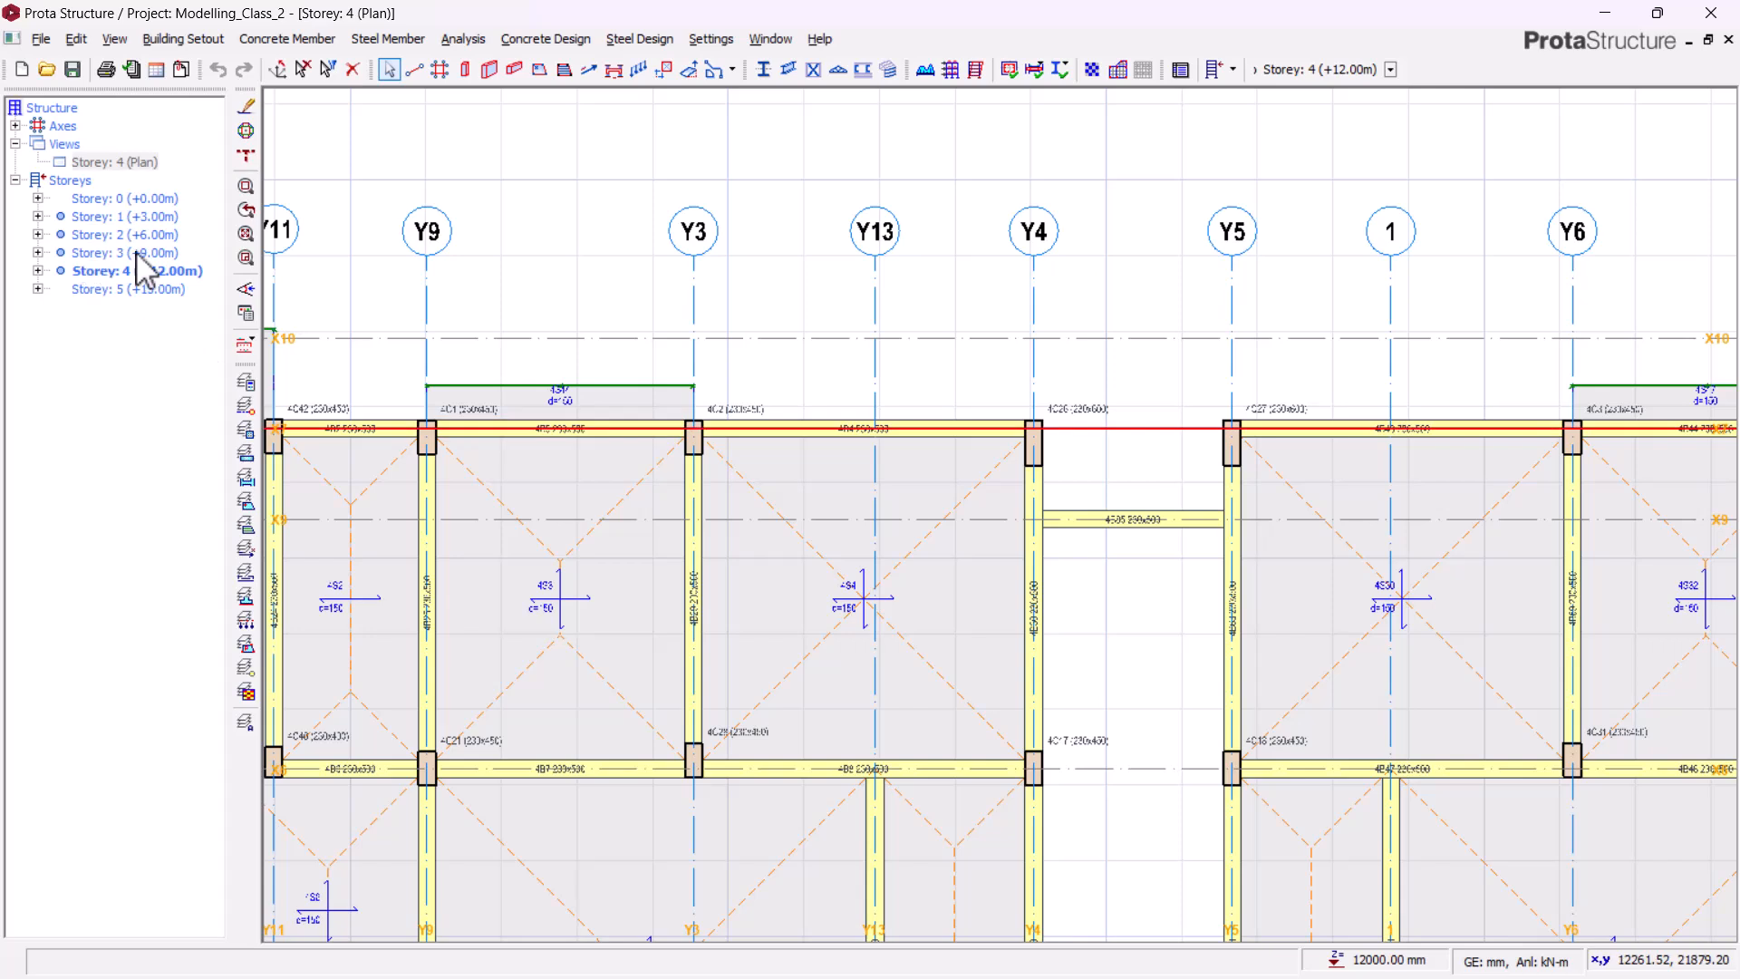
- Set the h-Bot depth of all storey 4 beams to 450 mm in the beam summary table and close it
left_click(37, 270)
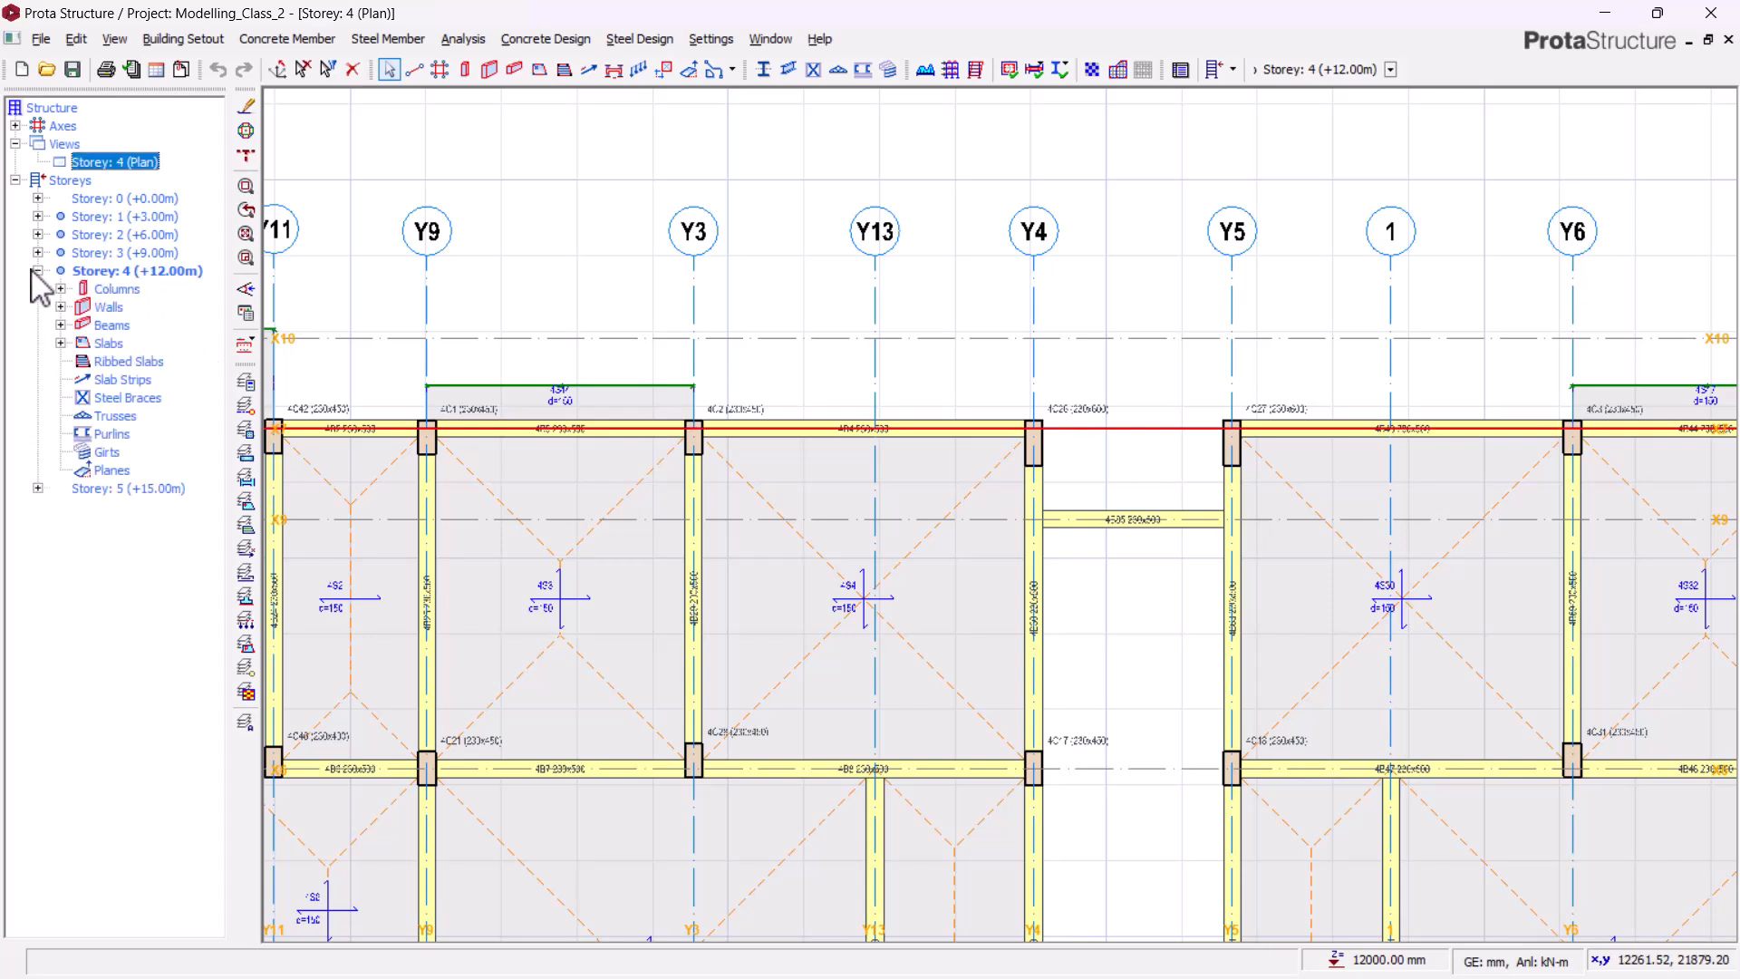
right_click(111, 328)
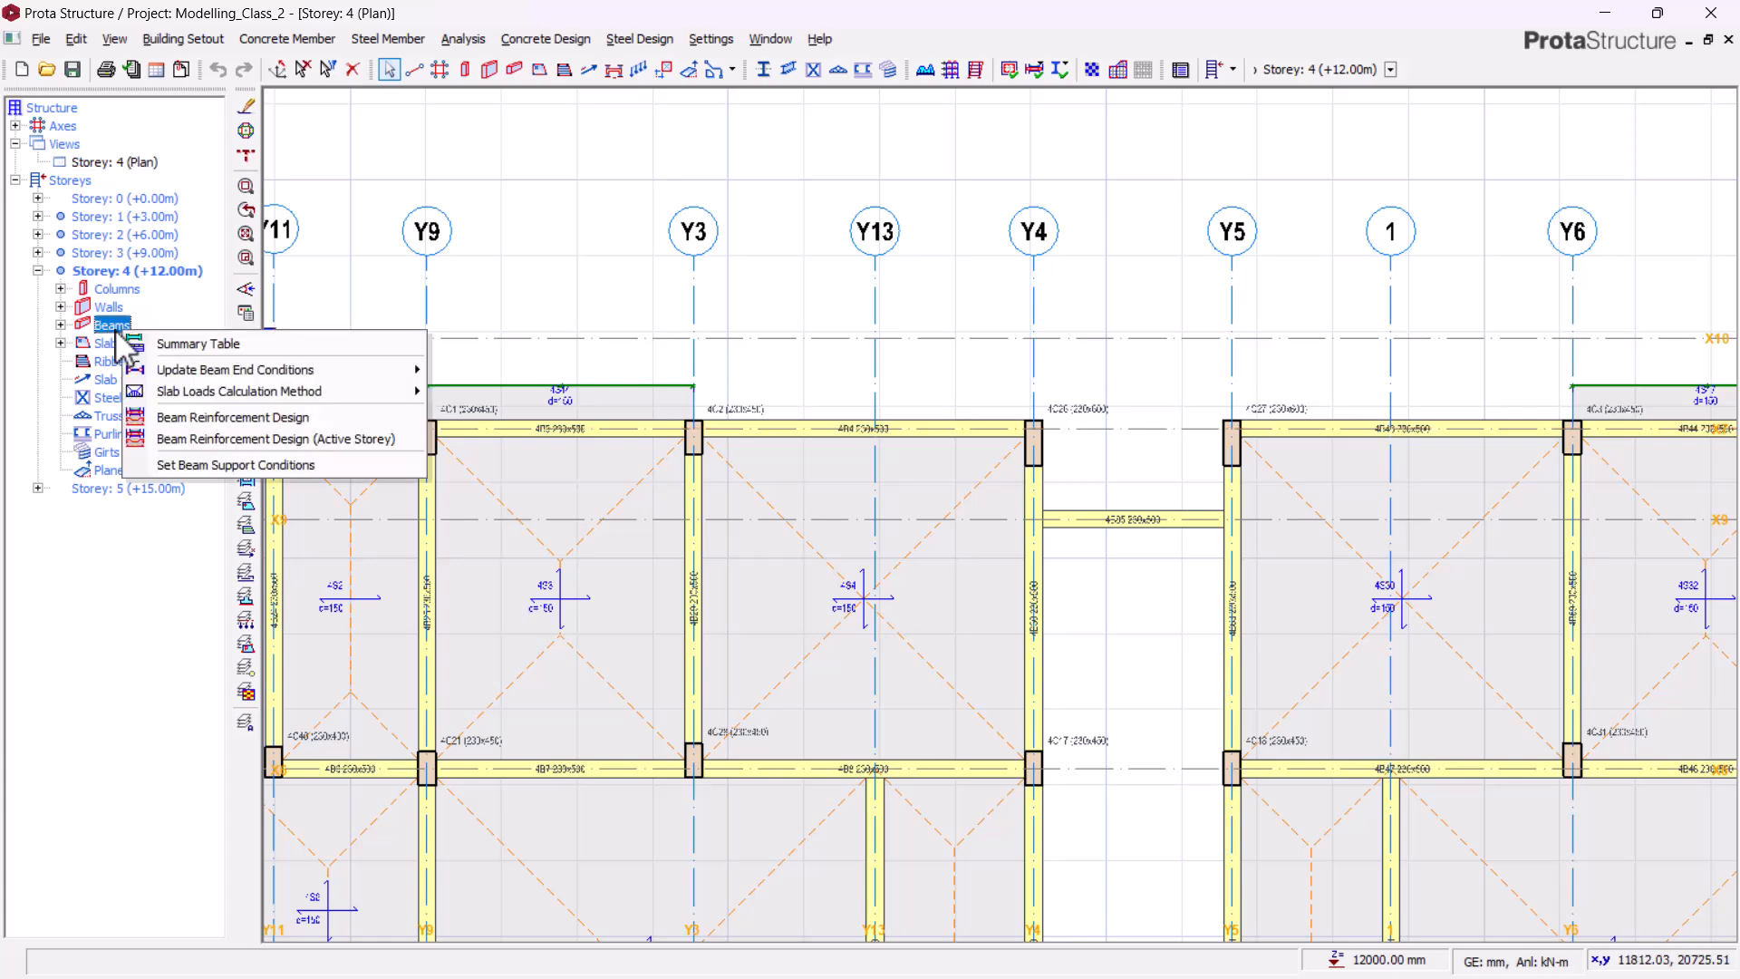
left_click(187, 345)
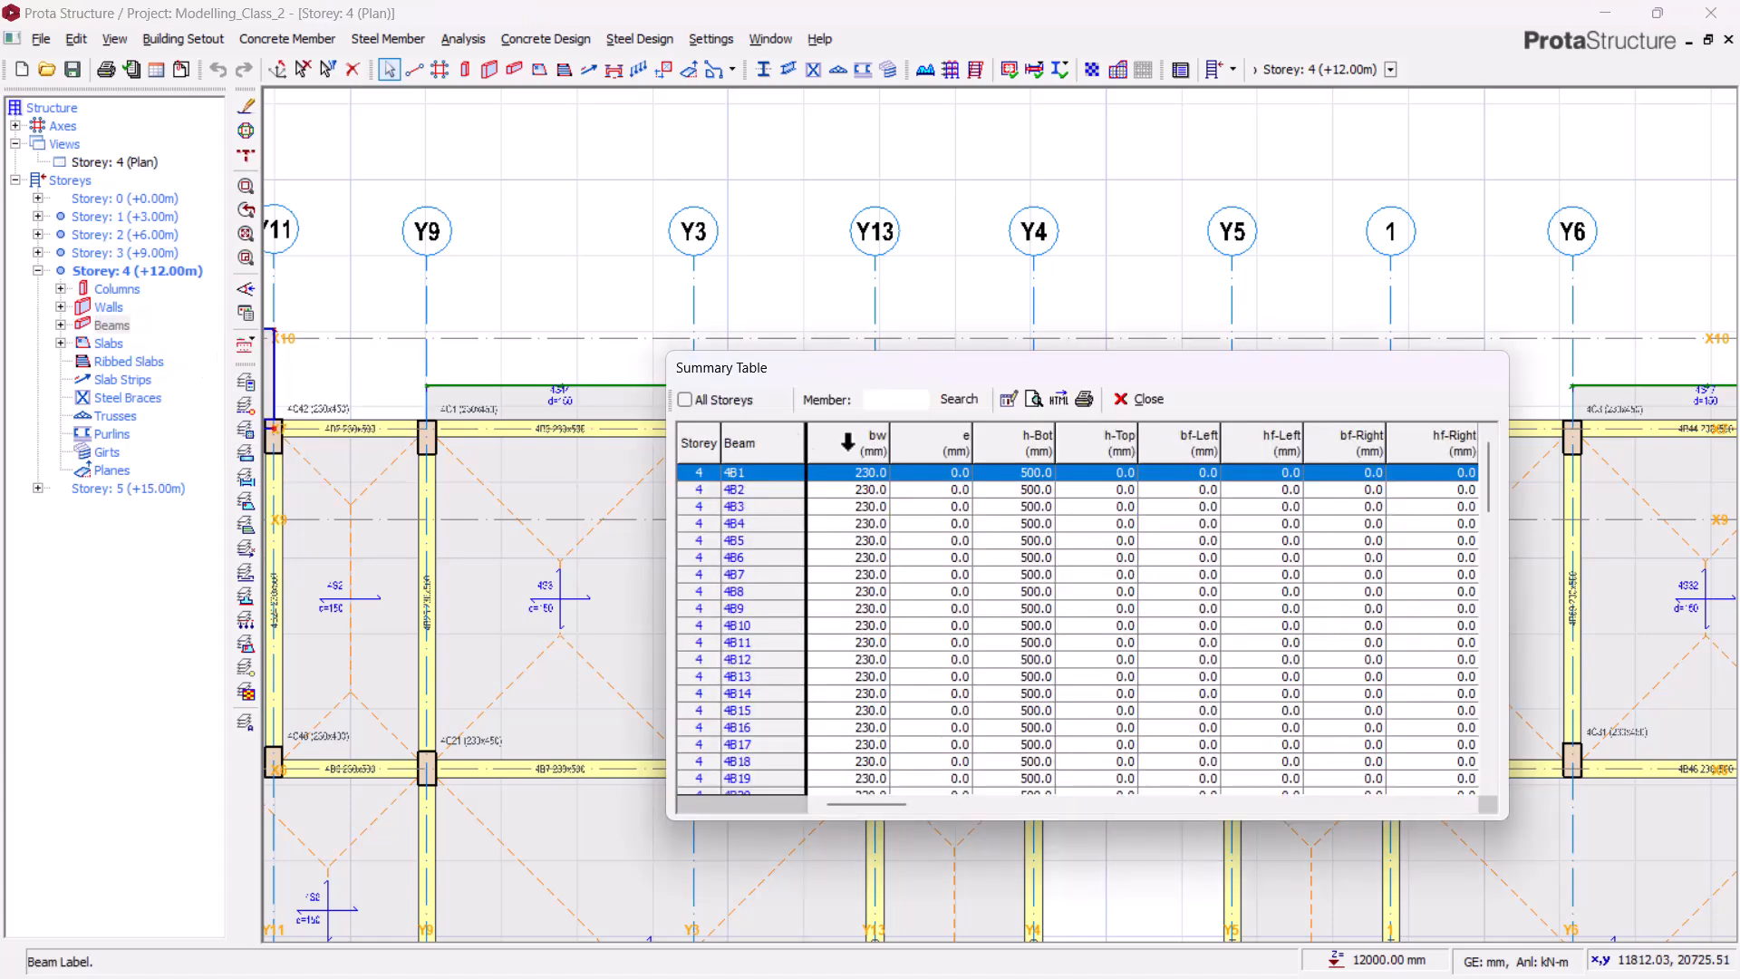
left_click(1032, 433)
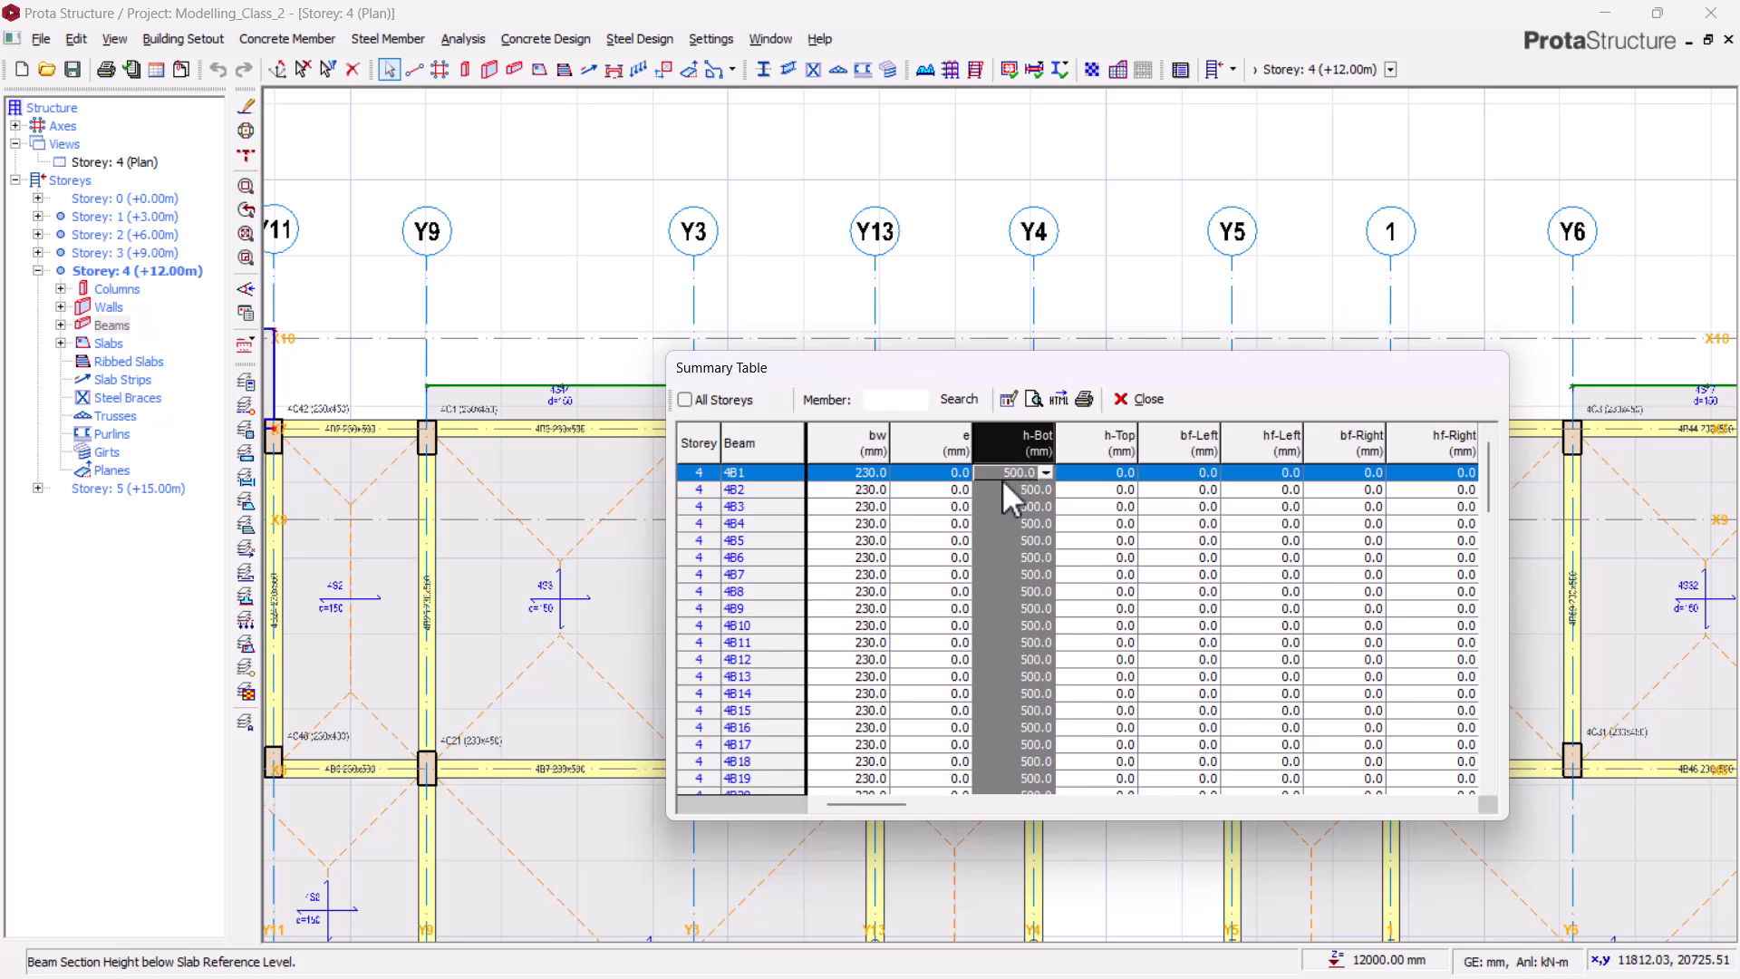
left_click(1006, 399)
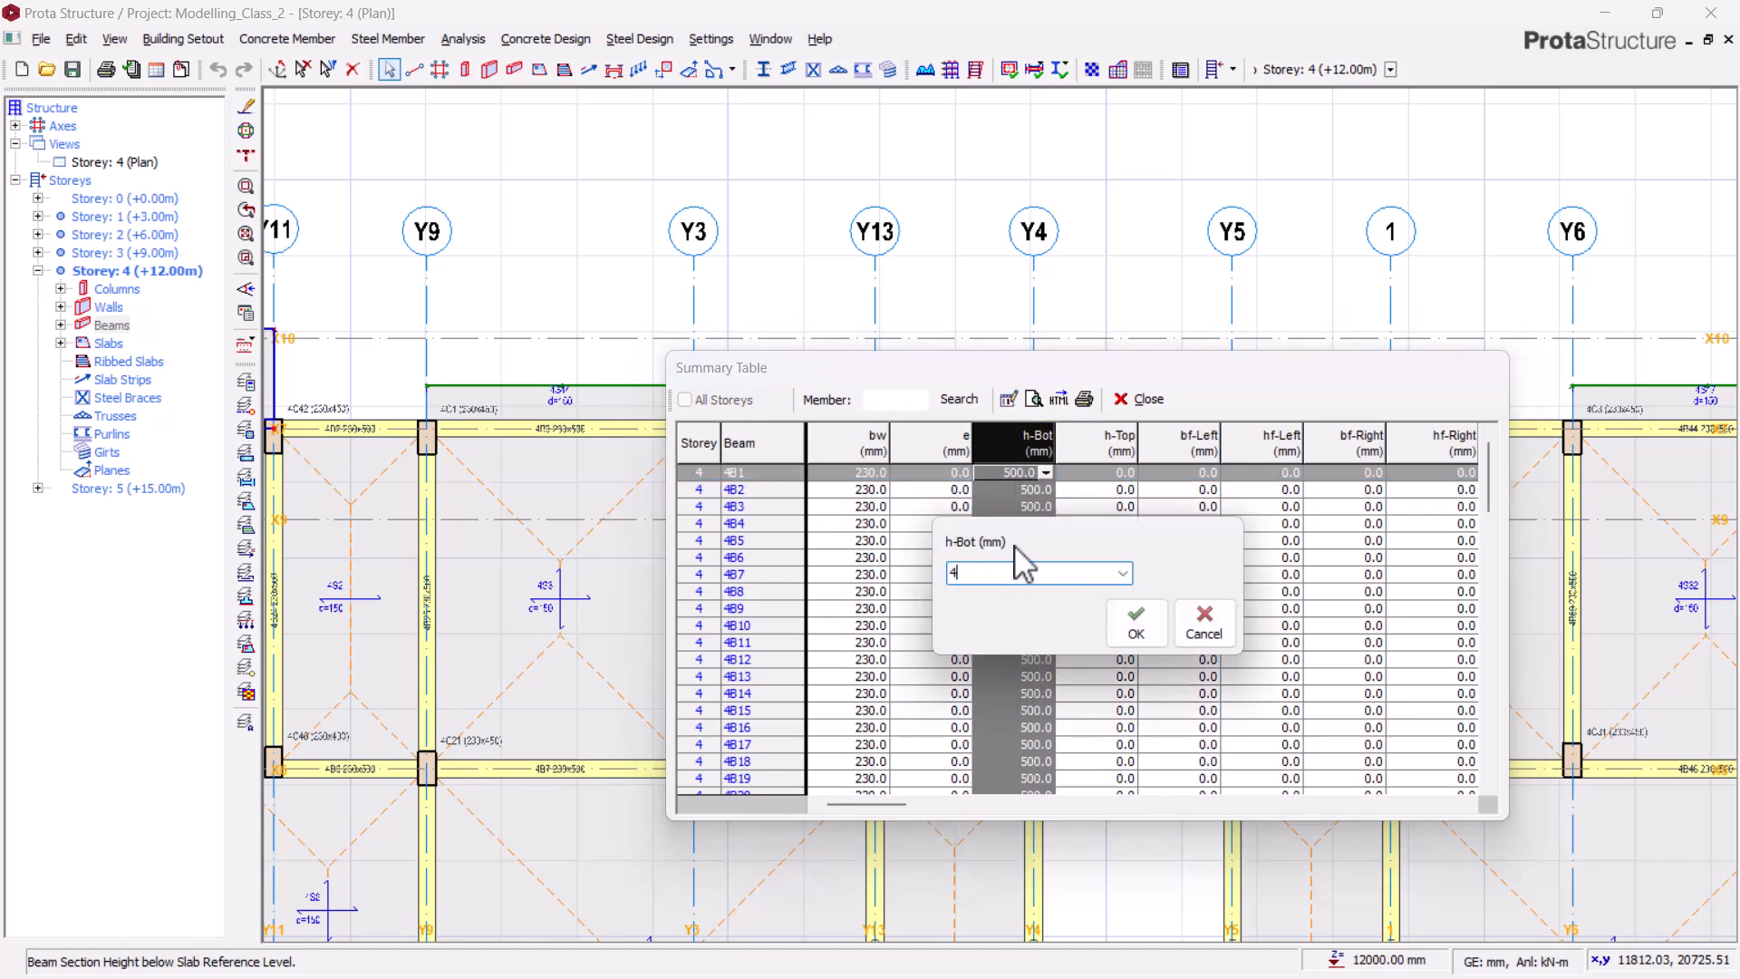
left_click(1133, 622)
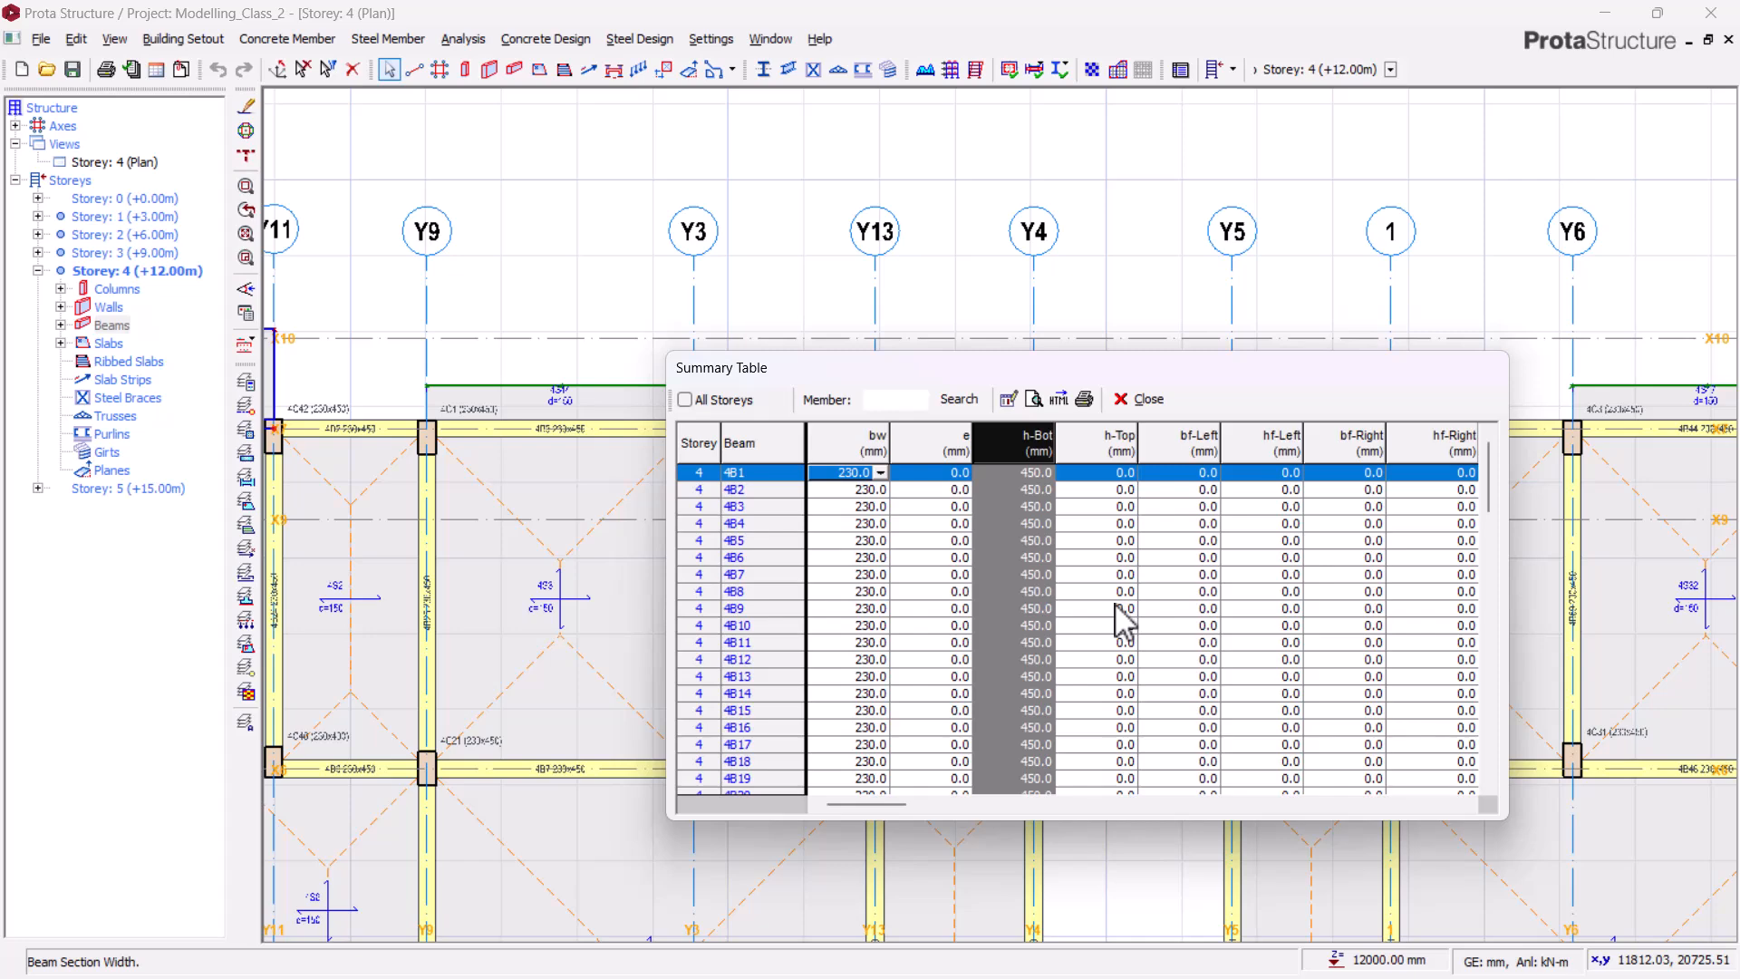
left_click(1139, 399)
- Check the storey 4 beam section labels around axes Y4 and Y5 and across the rest of the plan
scroll(1169, 151, "down", 1)
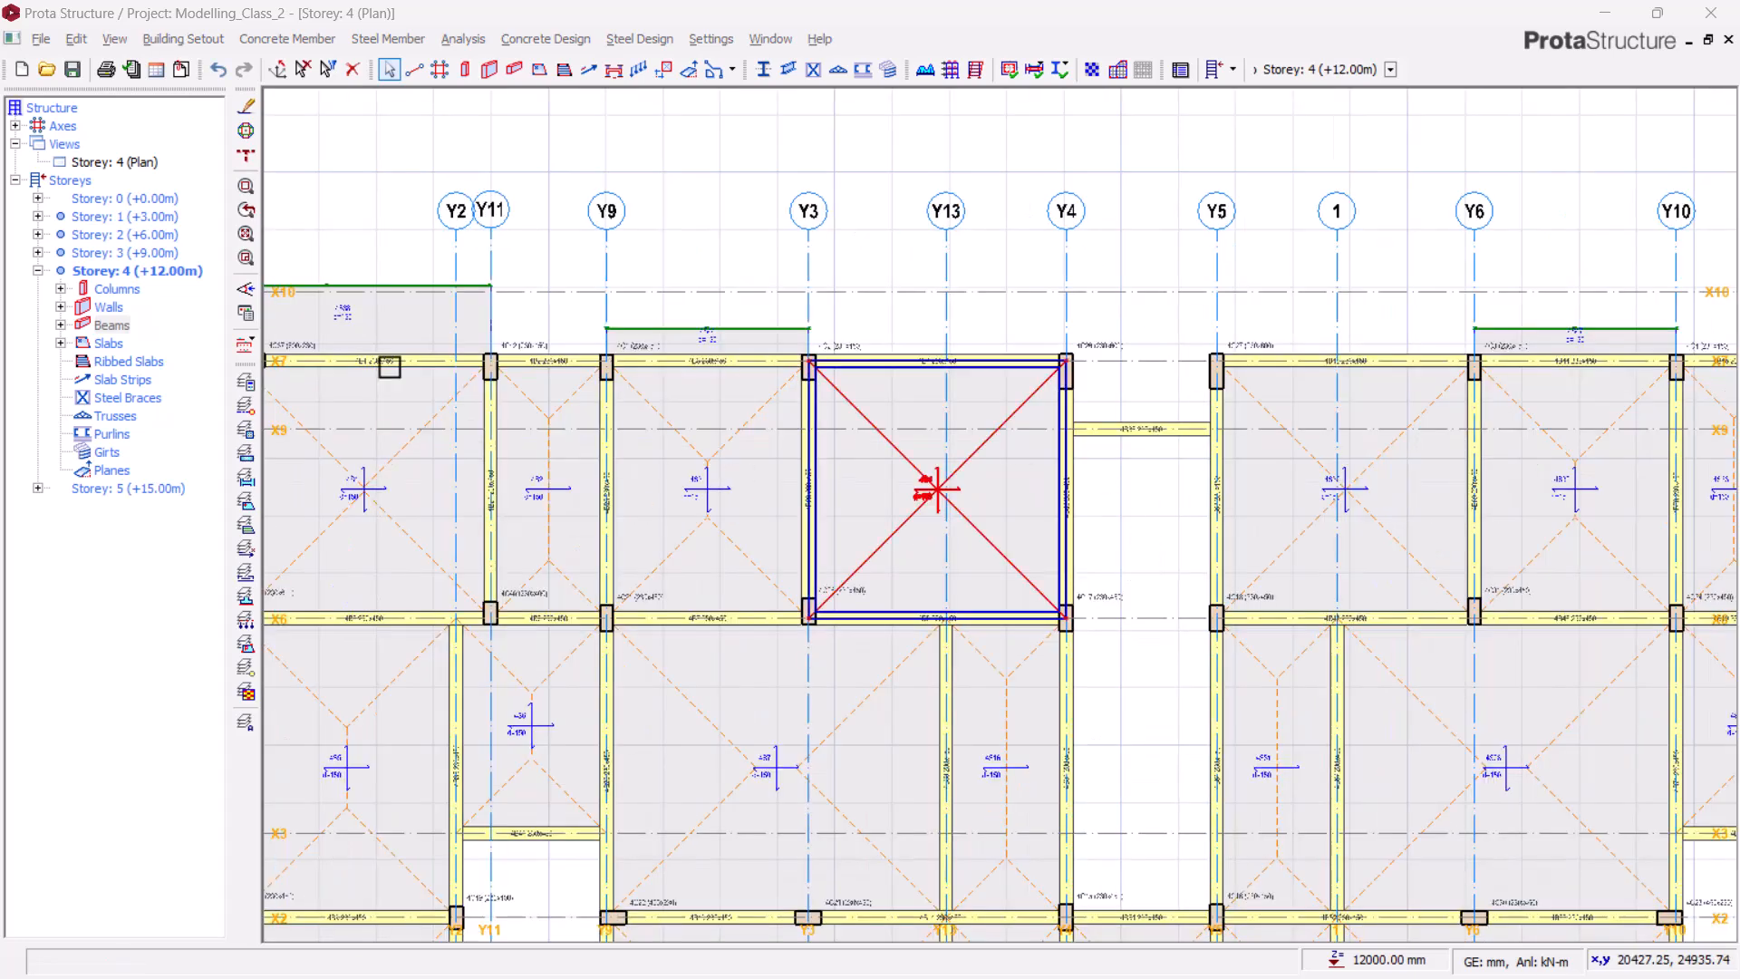
scroll(1122, 477, "up", 3)
scroll(1070, 506, "up", 4)
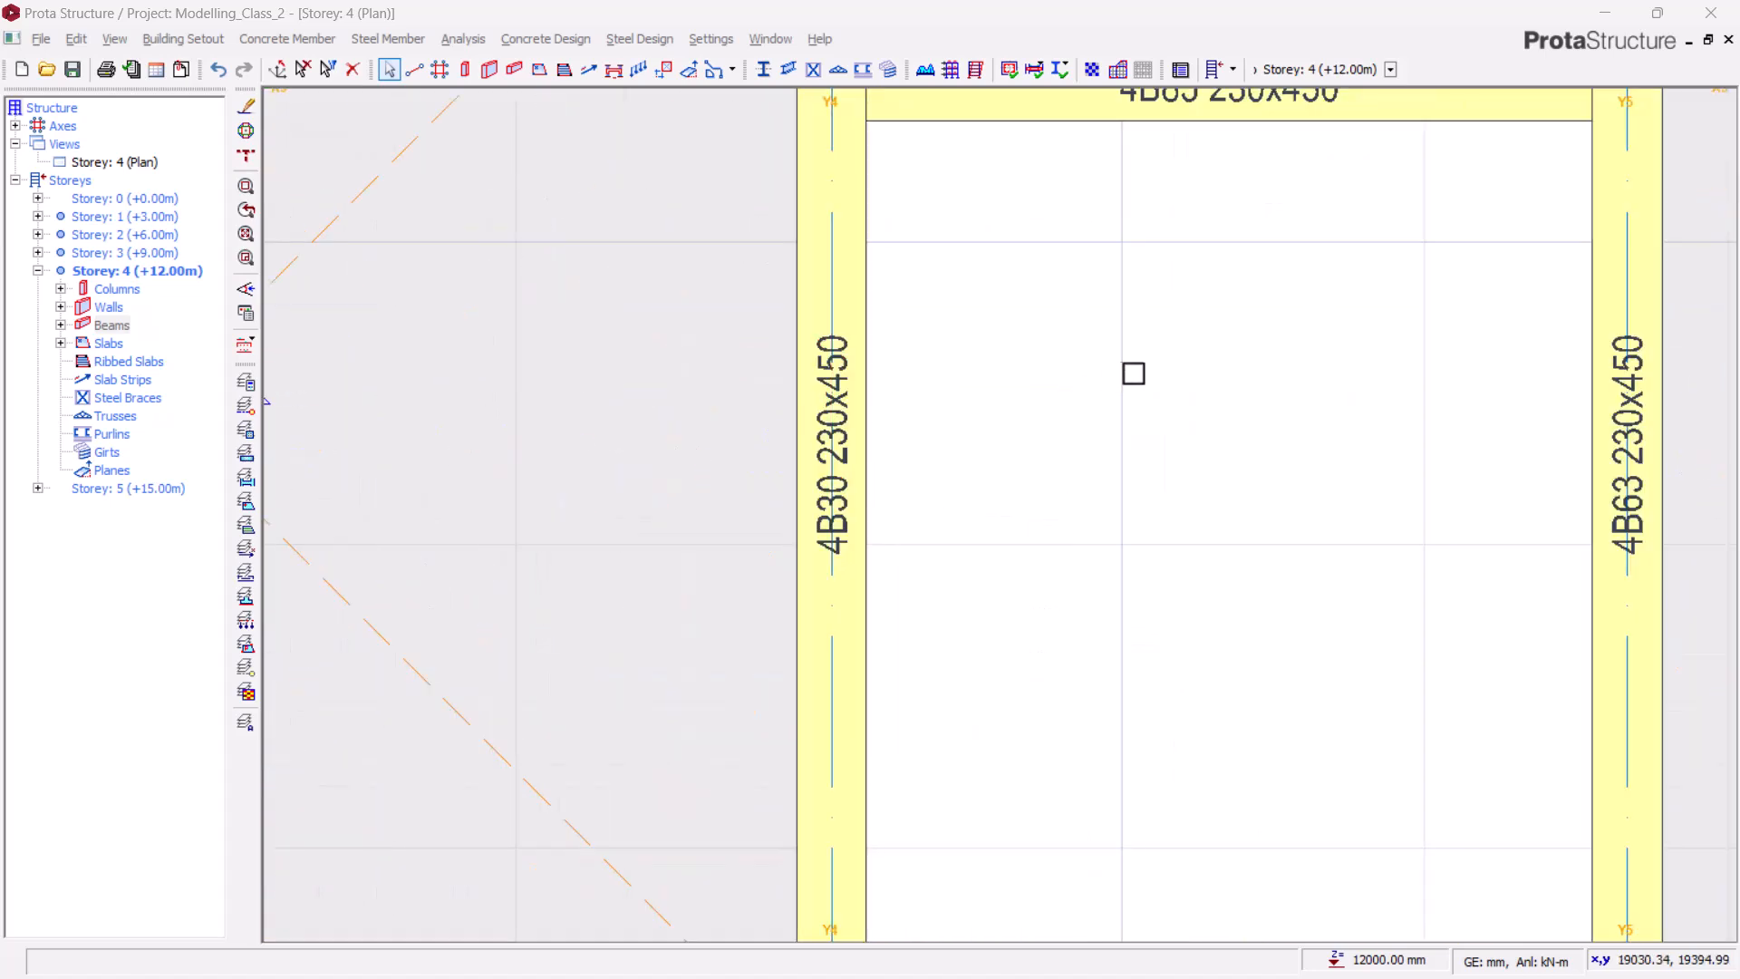
scroll(1184, 395, "down", 6)
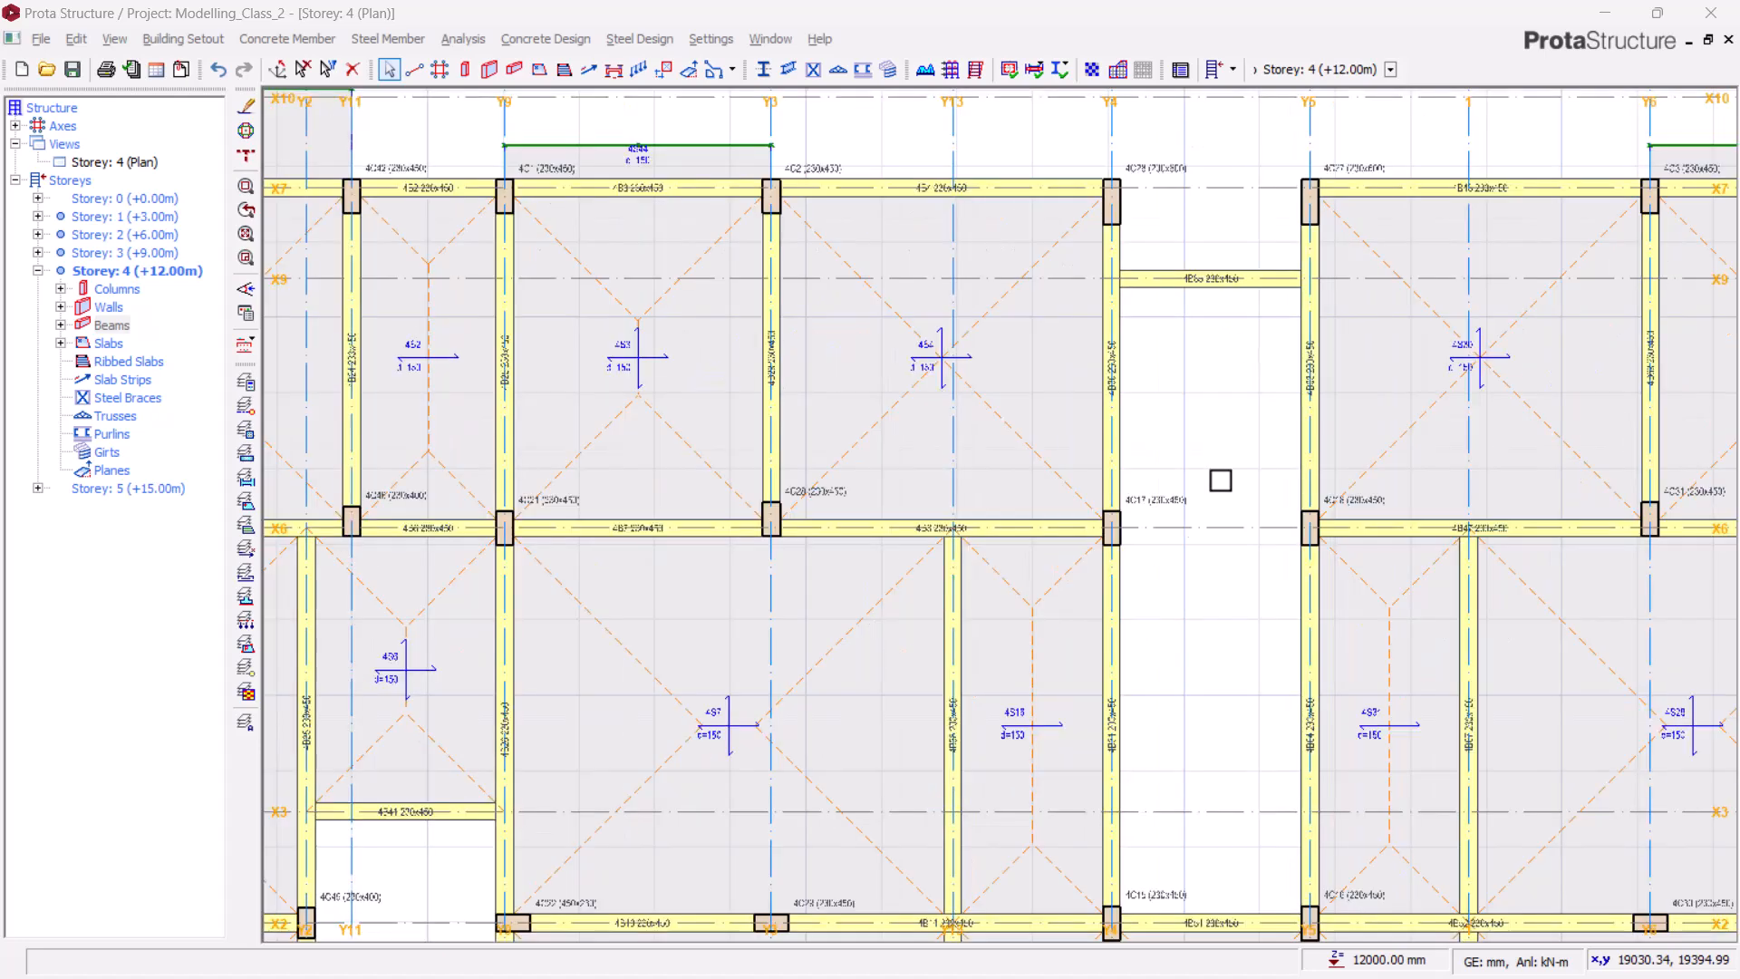
middle_click_drag(1244, 610, 1584, 452)
middle_click_drag(965, 503, 902, 713)
middle_click_drag(1354, 545, 1110, 509)
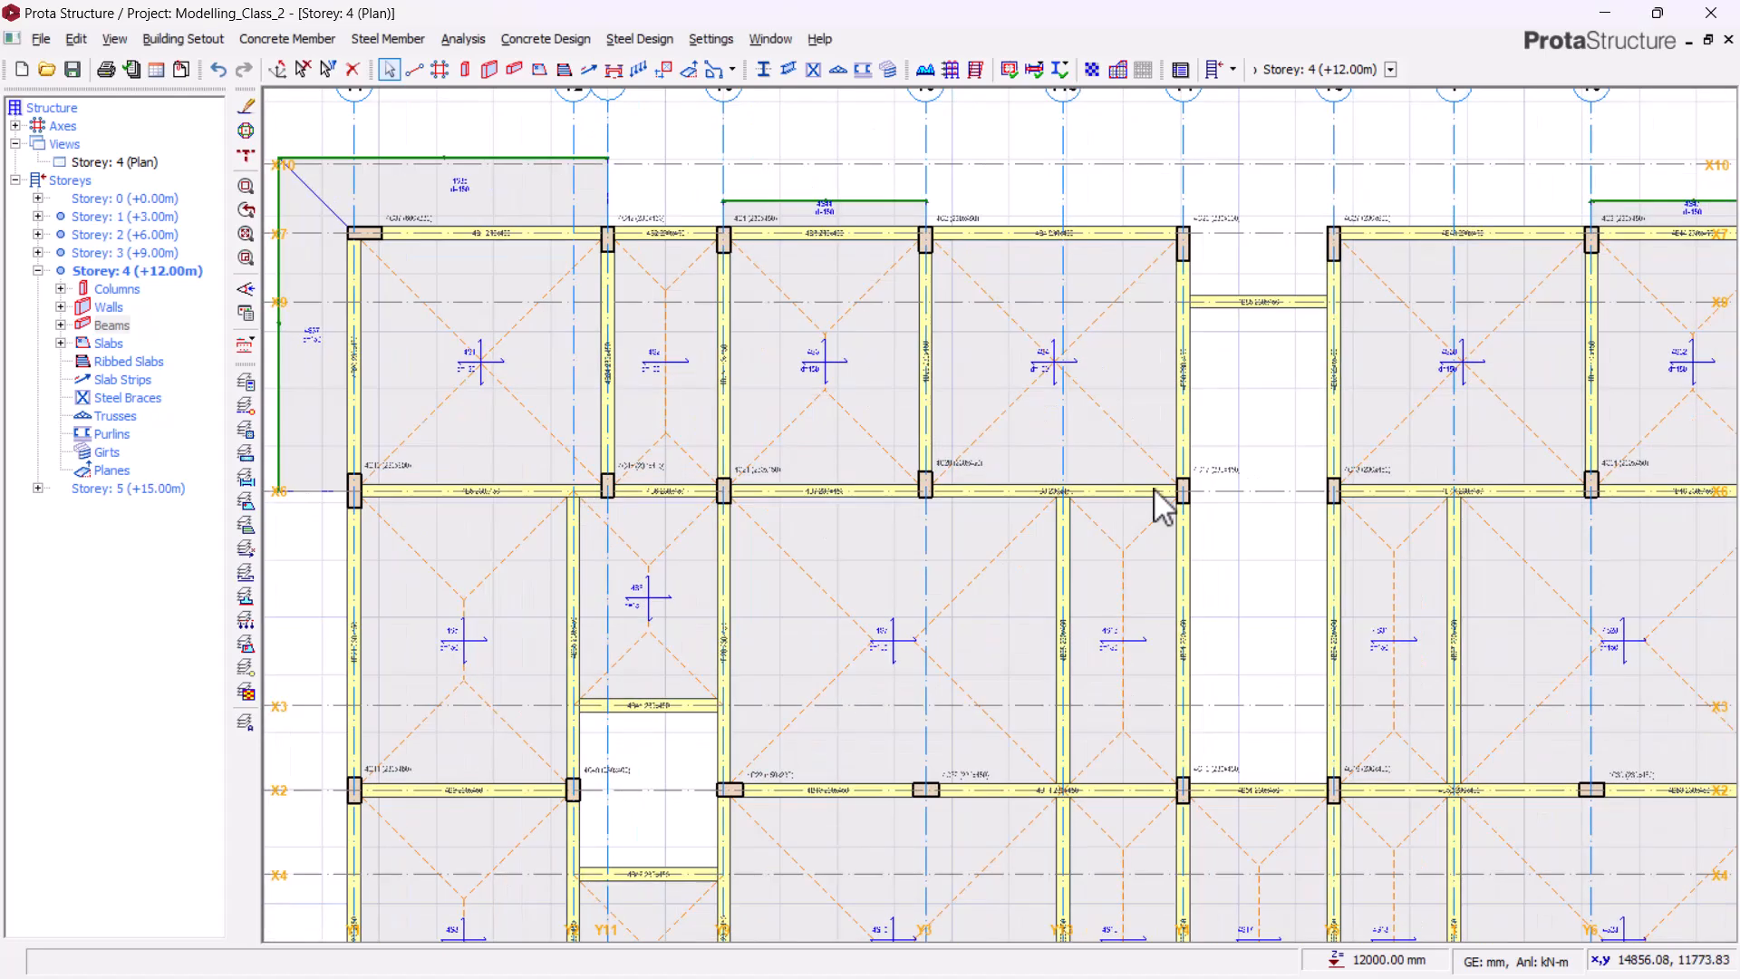
middle_click_drag(550, 552, 874, 280)
scroll(882, 291, "down", 1)
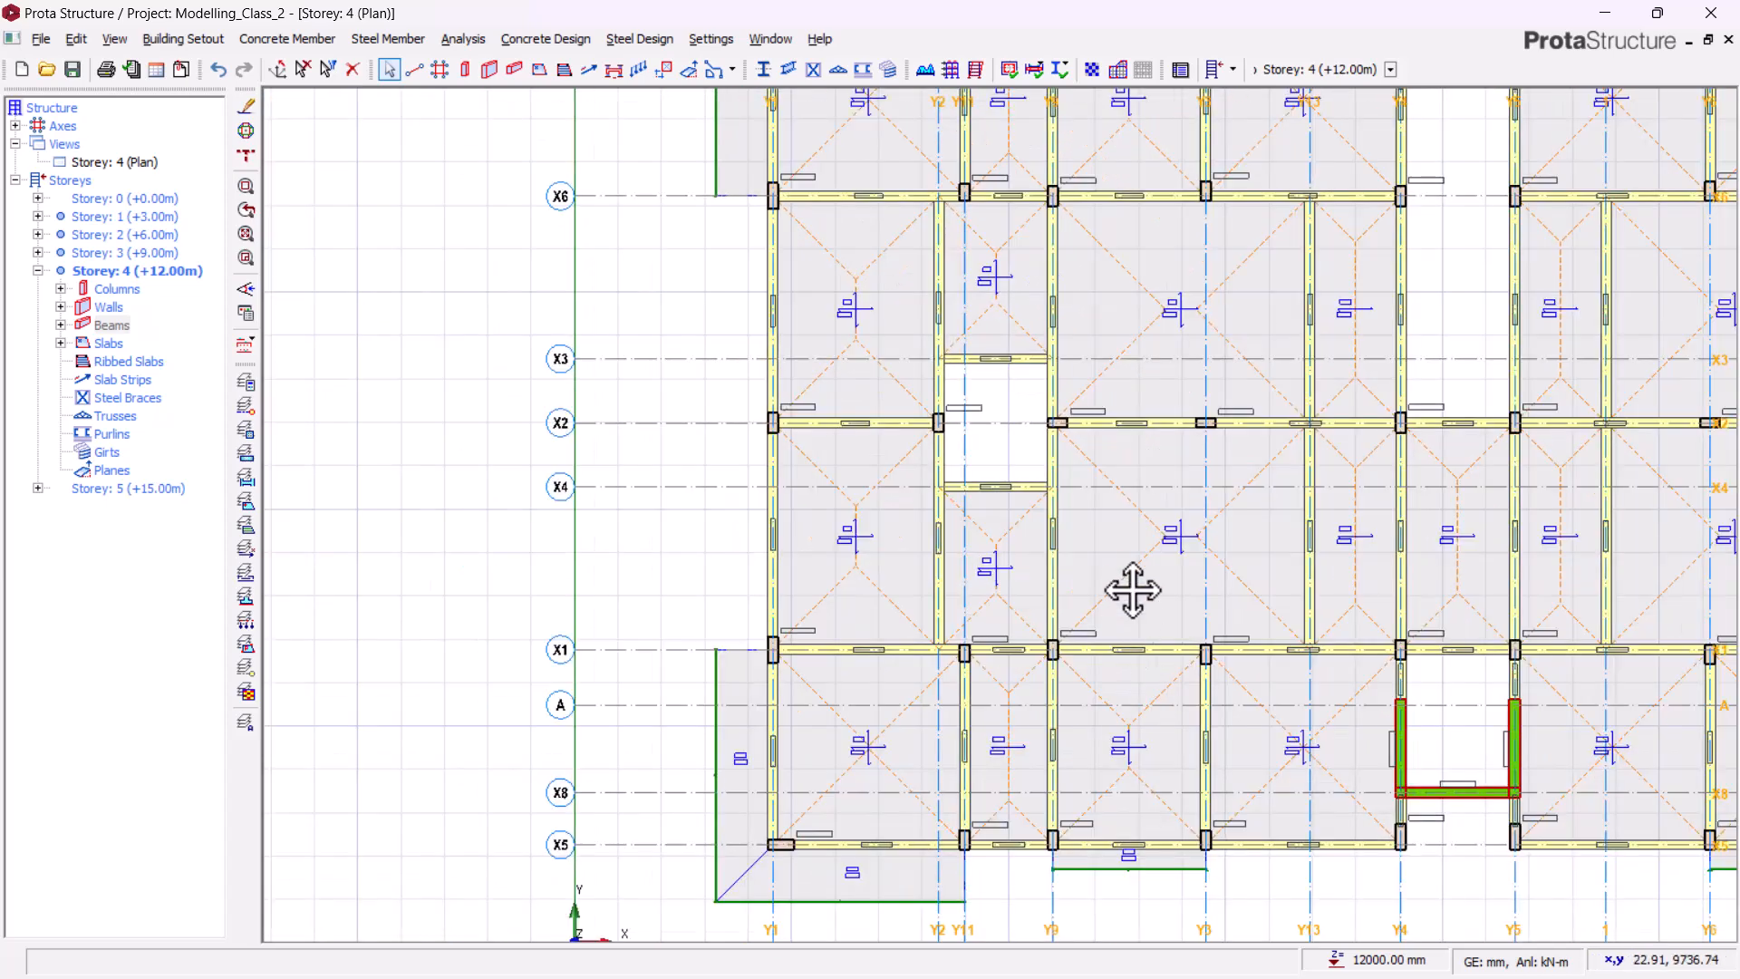
- Review the section sizes and placement of the storey 4 columns along axes X1 and X5, starting at column 4C14
middle_click_drag(1134, 804, 1142, 544)
scroll(703, 552, "up", 1)
scroll(759, 468, "up", 4)
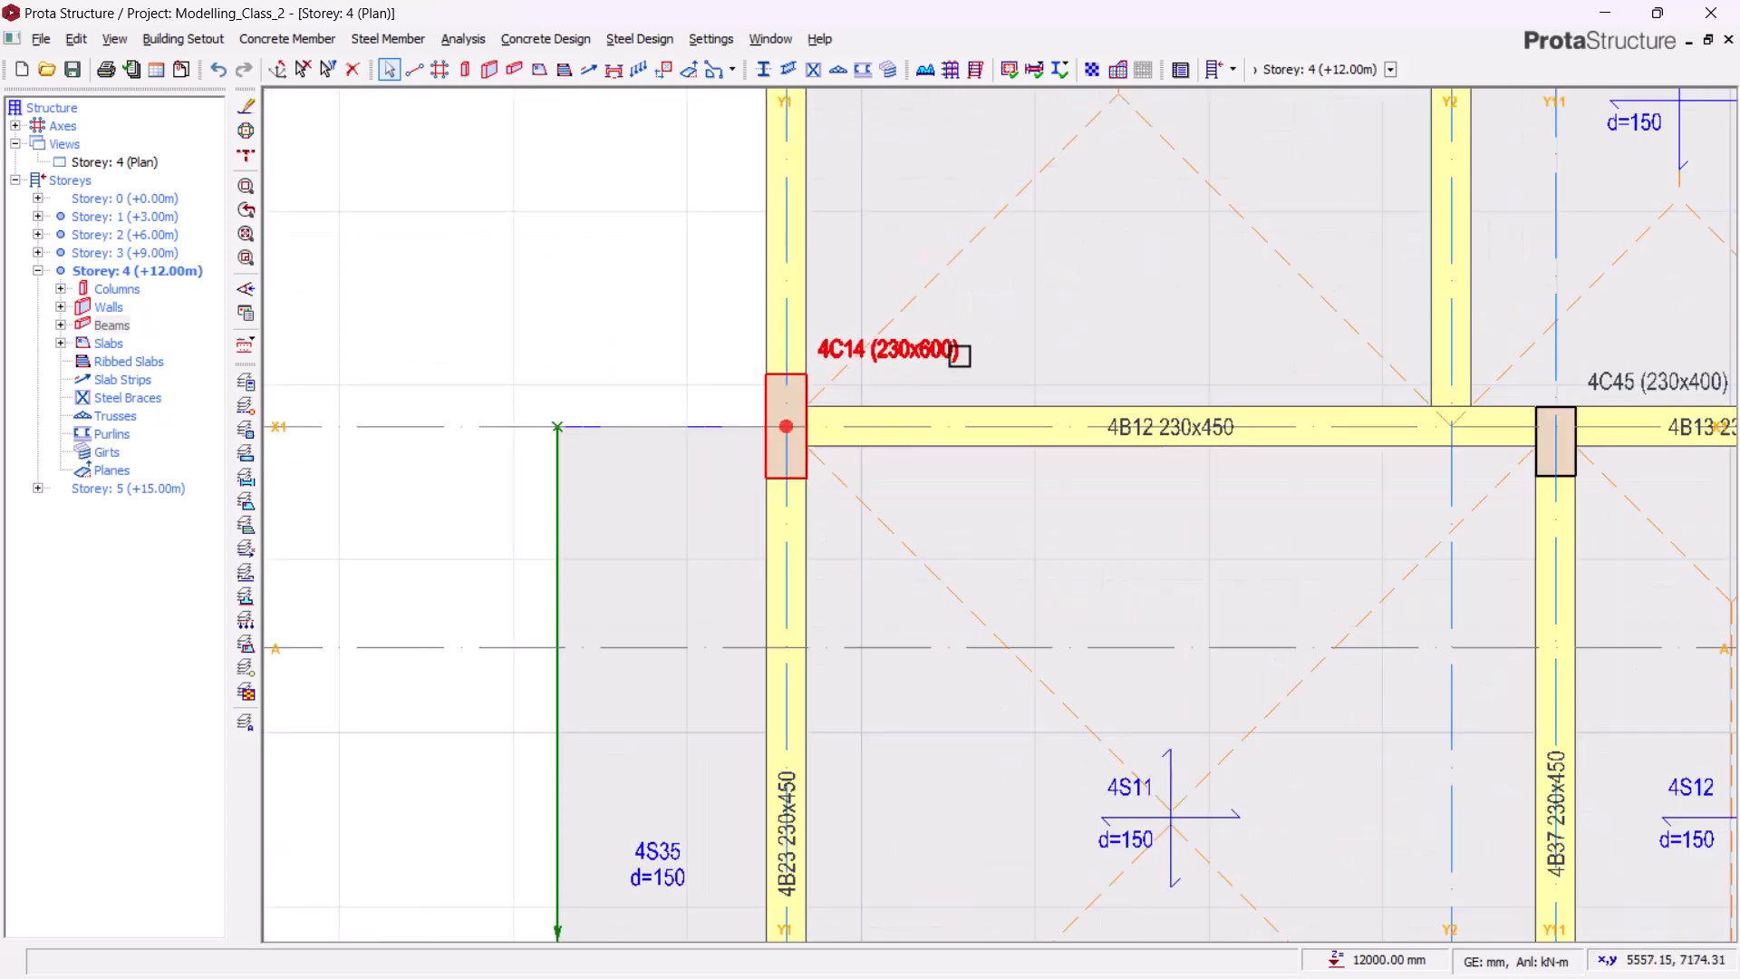
mouse_move(959, 355)
scroll(816, 359, "up", 2)
scroll(785, 420, "down", 4)
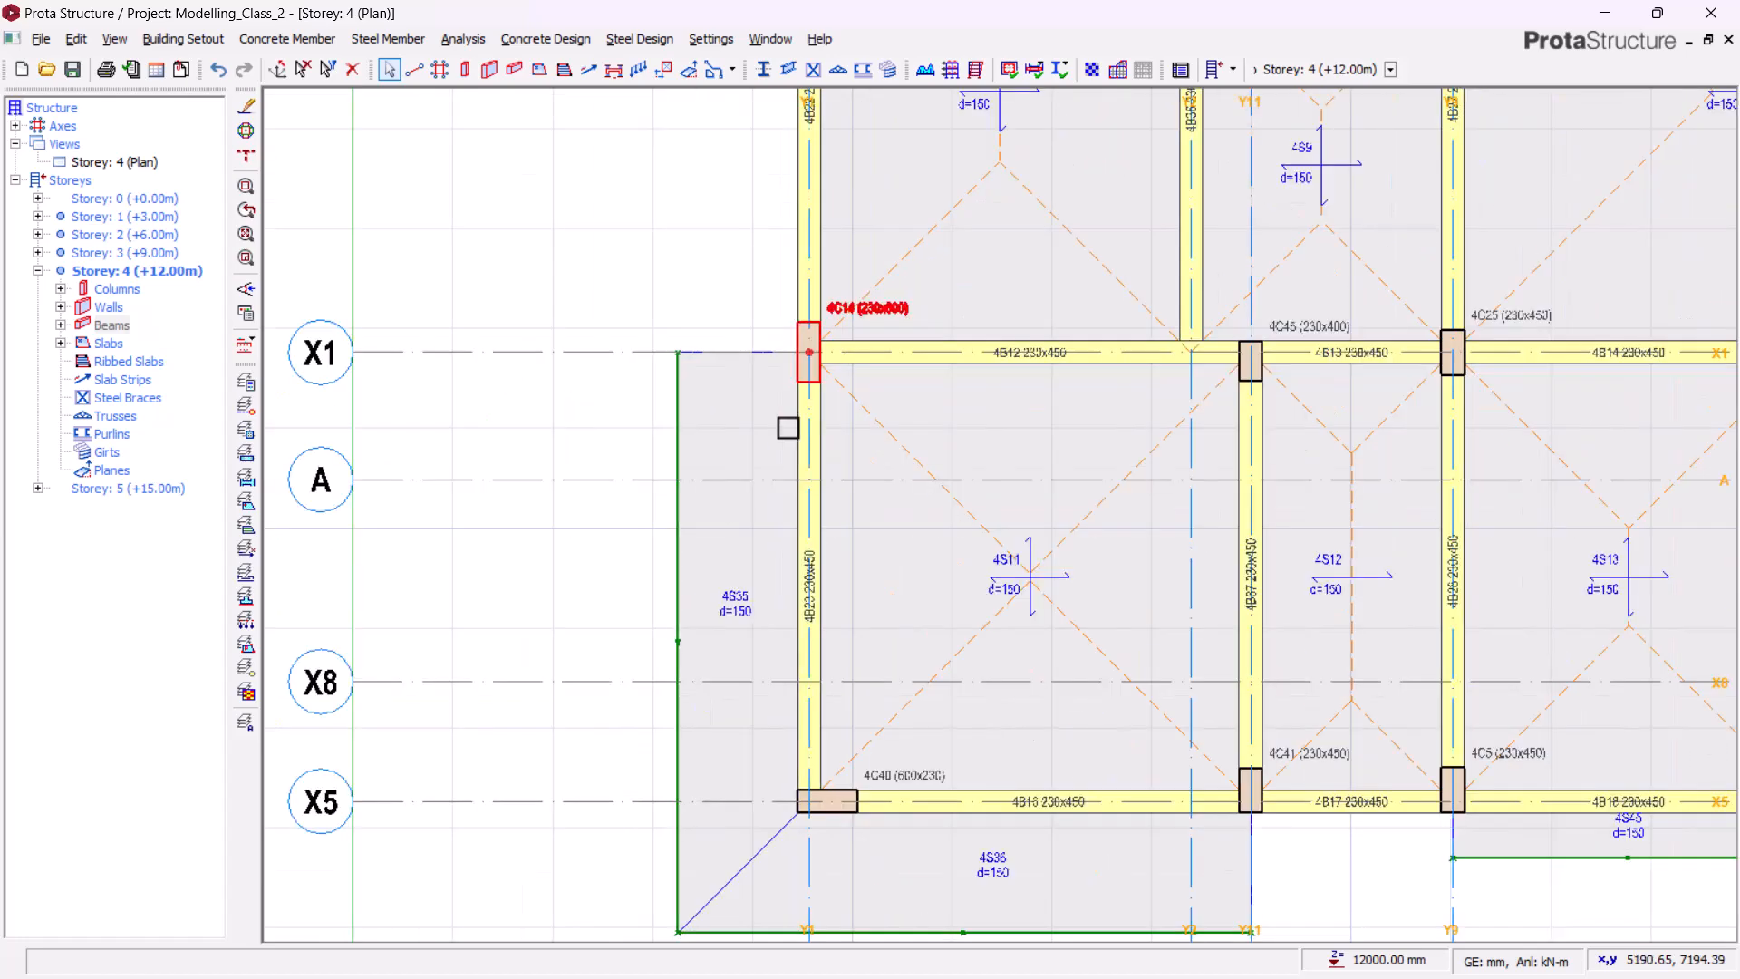
scroll(1265, 349, "up", 1)
scroll(1265, 349, "up", 2)
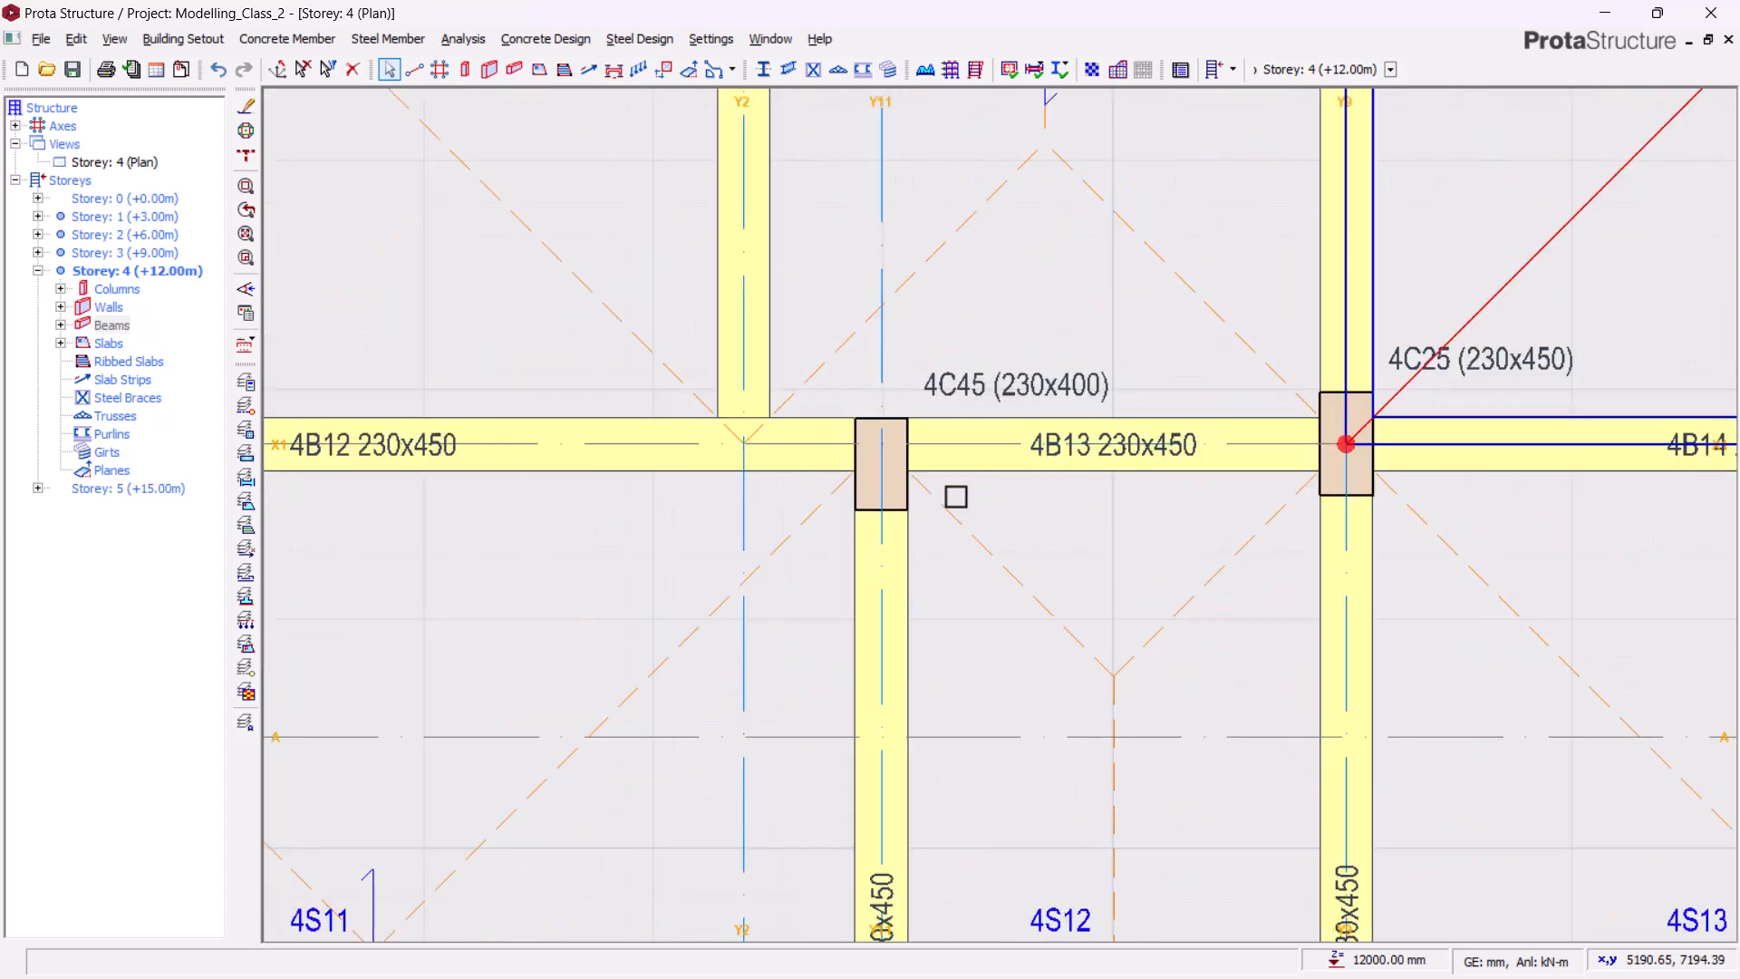
middle_click_drag(1037, 417, 832, 486)
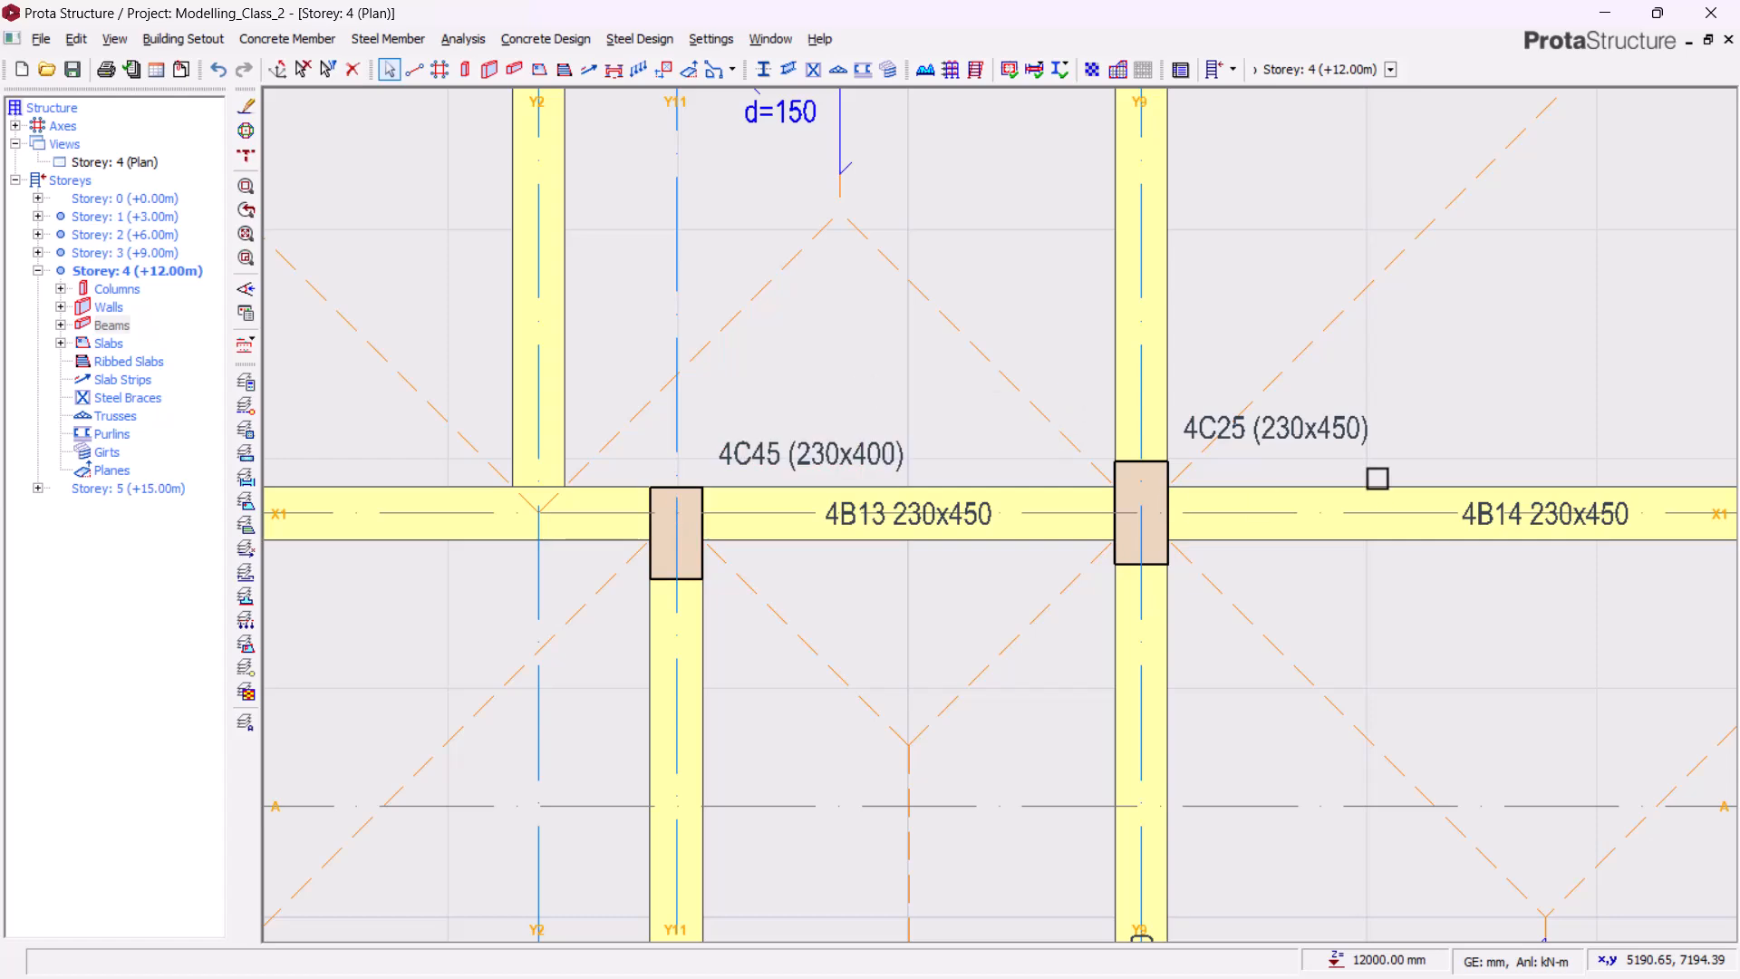
middle_click_drag(1375, 477, 1119, 513)
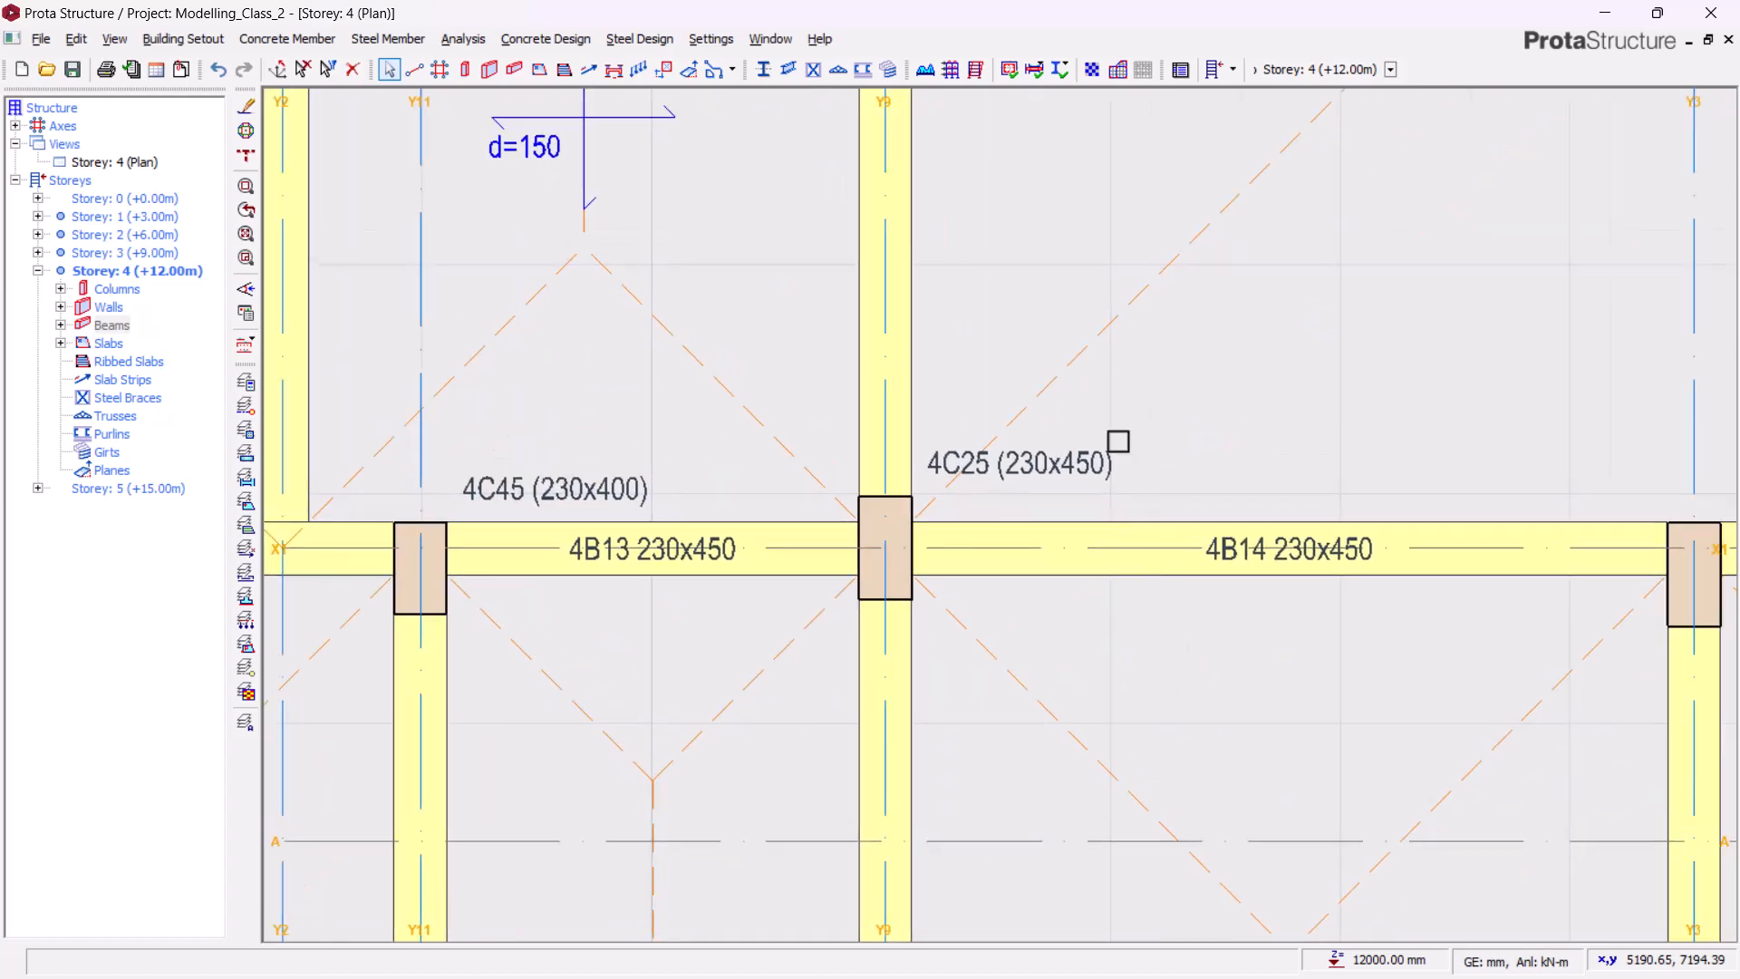
scroll(1147, 412, "down", 5)
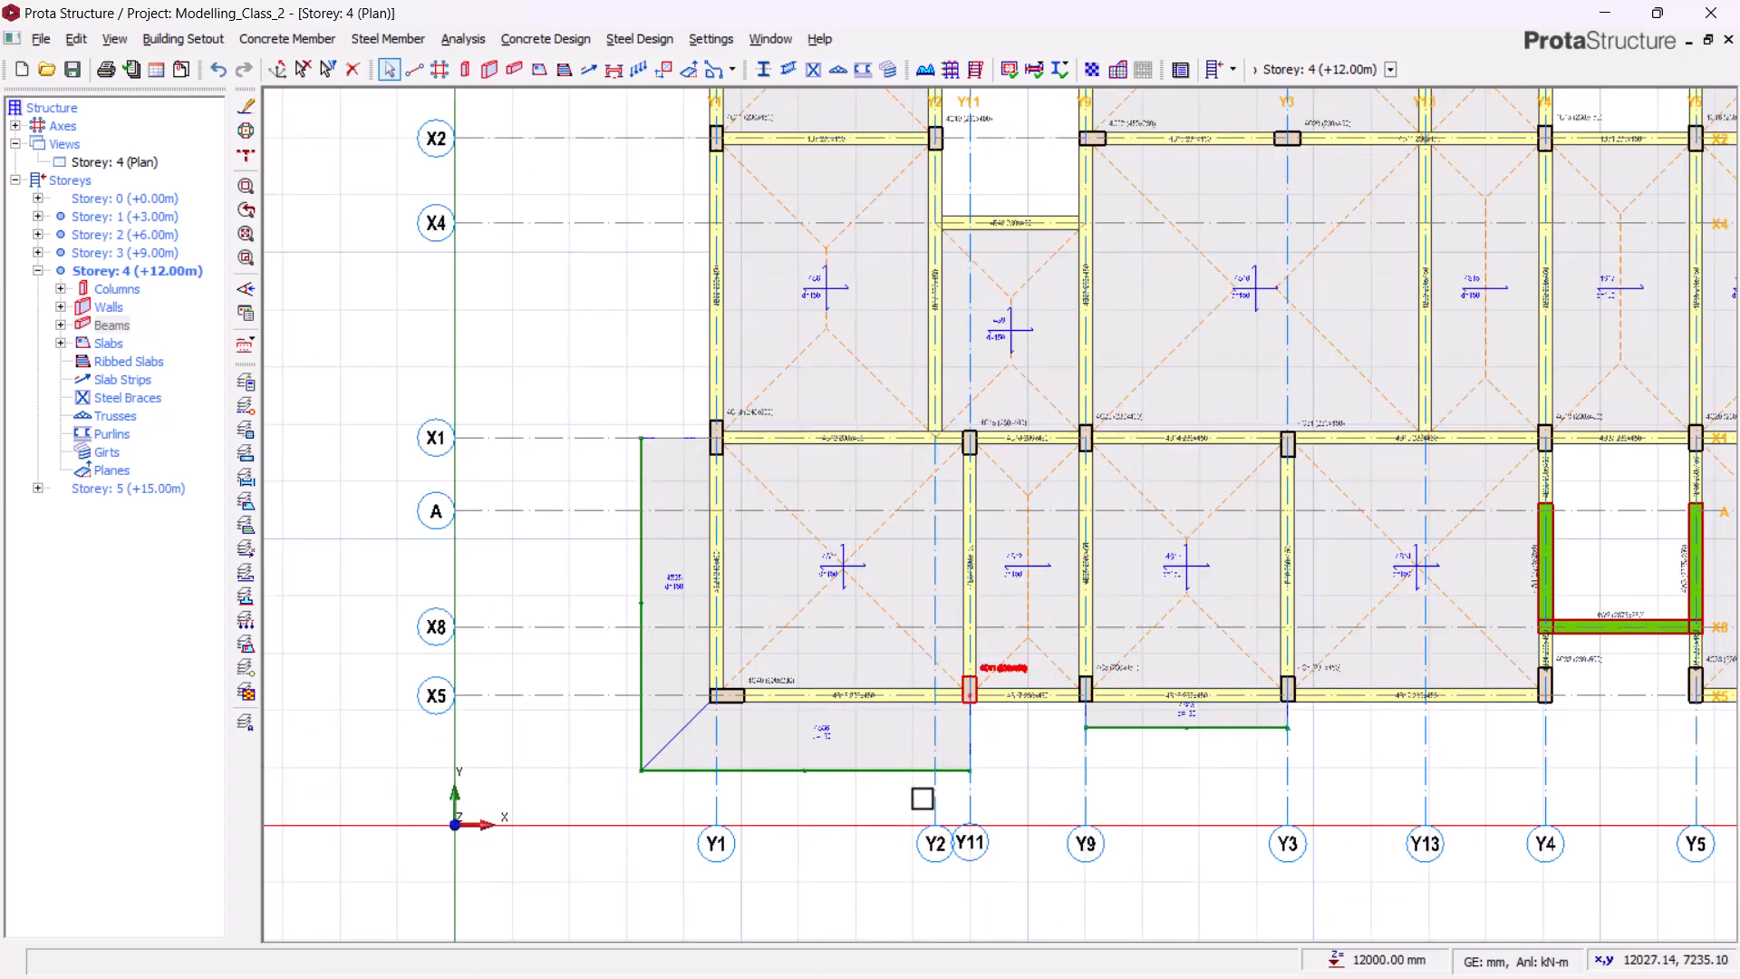
middle_click_drag(1030, 707, 736, 630)
scroll(1357, 641, "up", 2)
middle_click_drag(1393, 617, 1211, 672)
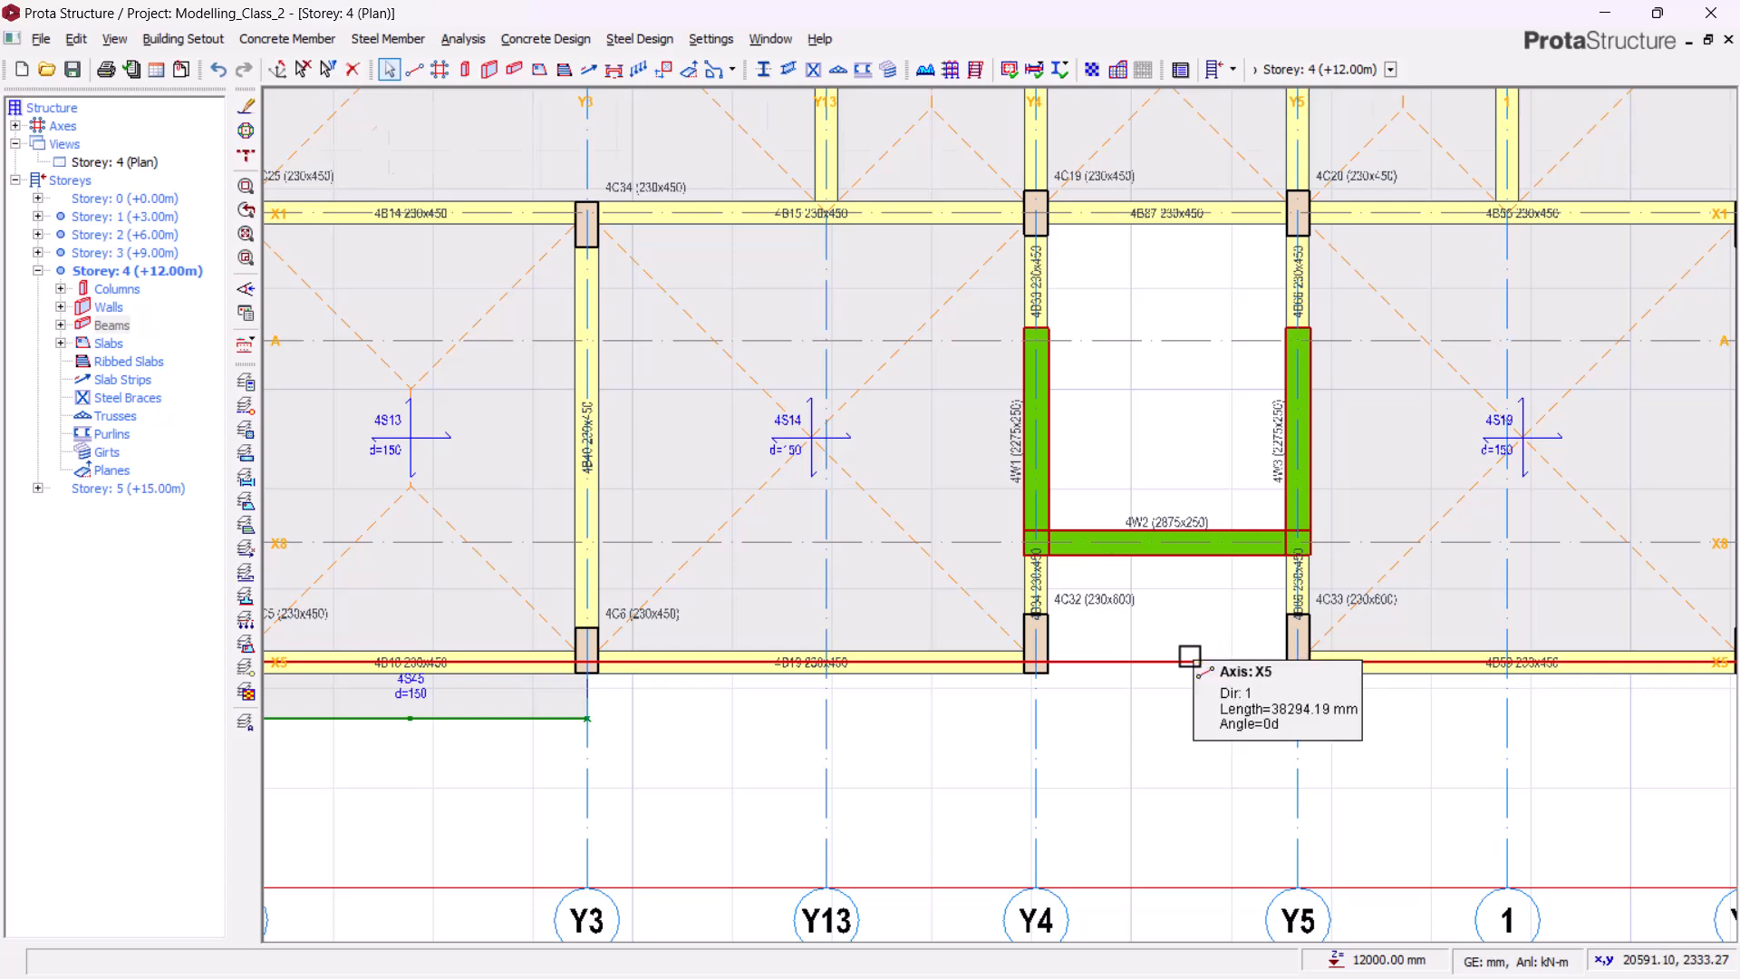
scroll(929, 722, "down", 3)
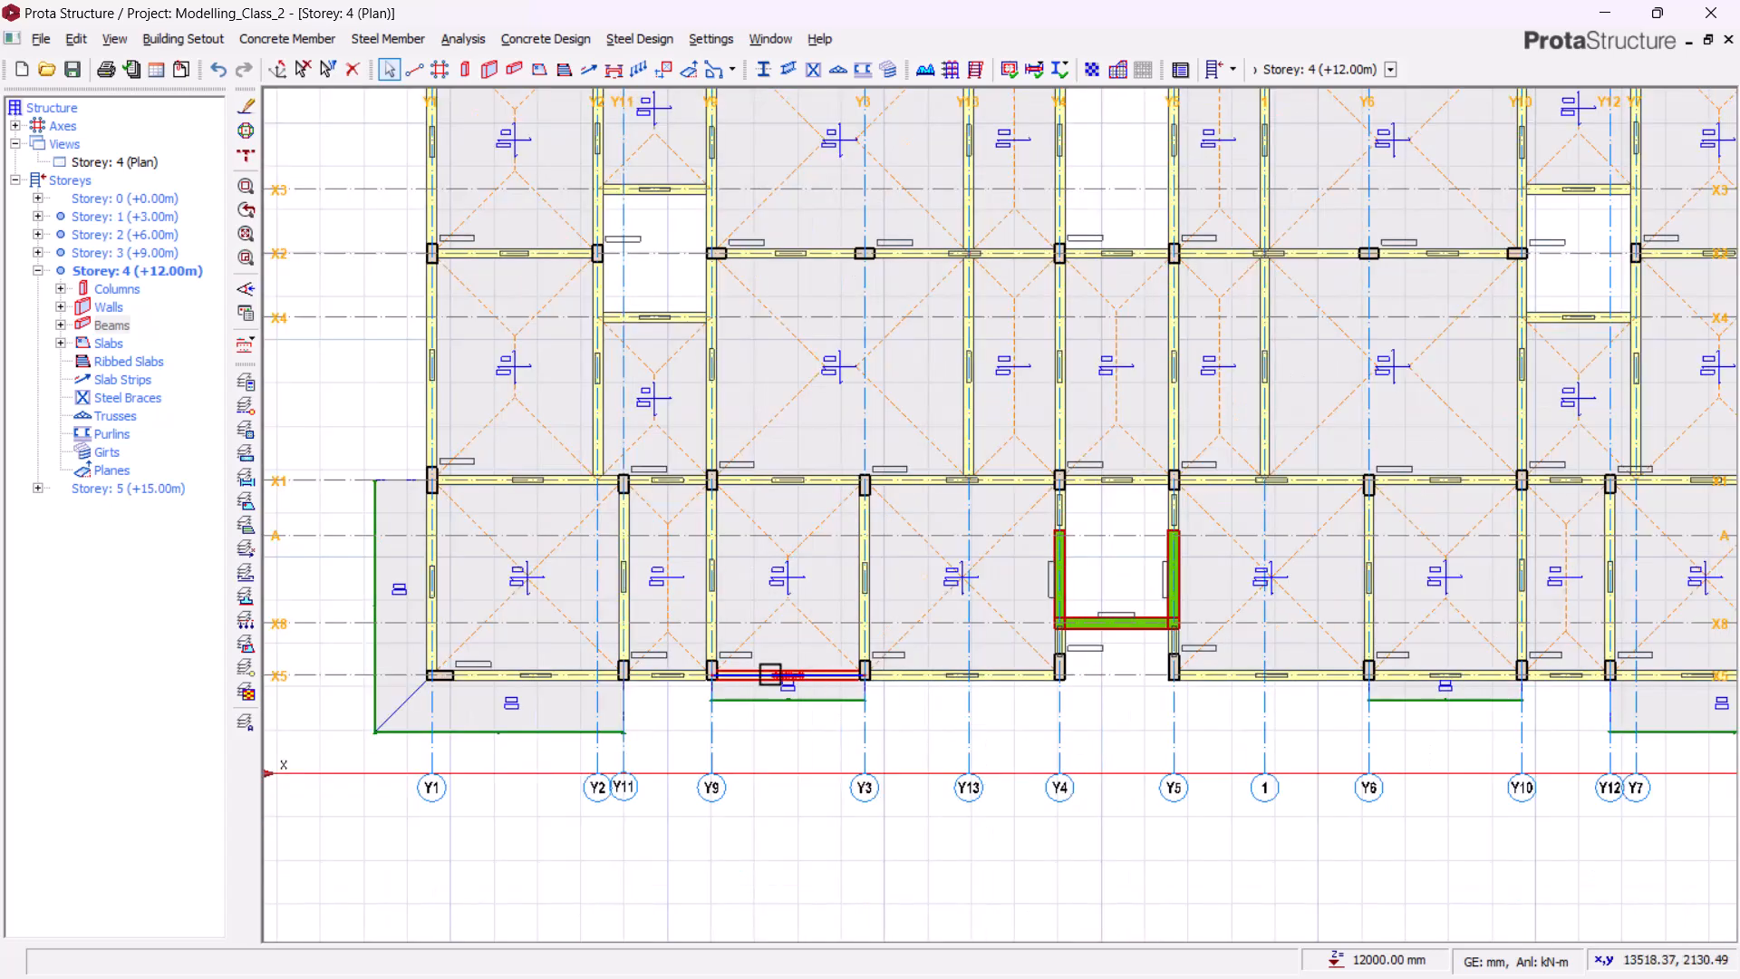
- Review the storey 4 column sizes around the walls between Y4 and Y5 and along axis X7 between Y11 and Y3
scroll(944, 700, "up", 3)
scroll(1050, 756, "down", 1)
scroll(1127, 692, "up", 1)
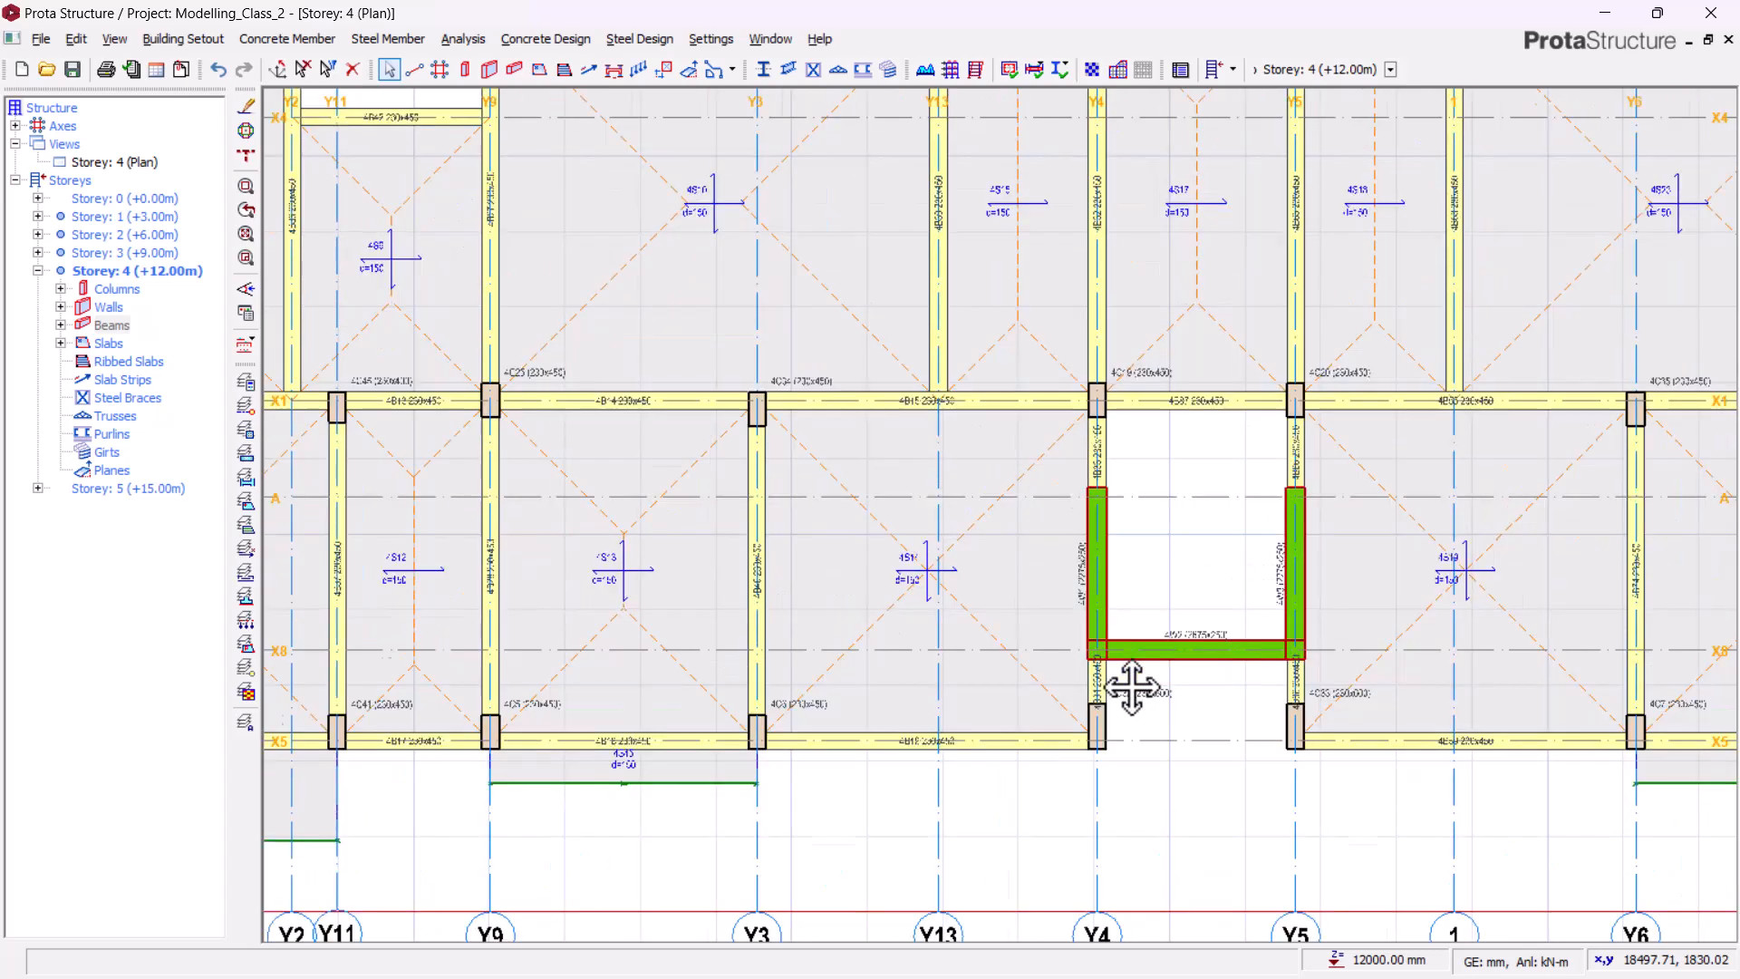
scroll(1196, 444, "down", 3)
middle_click_drag(1163, 541, 1427, 568)
middle_click_drag(1124, 613, 1113, 615)
middle_click_drag(876, 661, 1337, 811)
middle_click_drag(1094, 362, 1044, 618)
middle_click_drag(1034, 367, 806, 517)
scroll(907, 229, "up", 3)
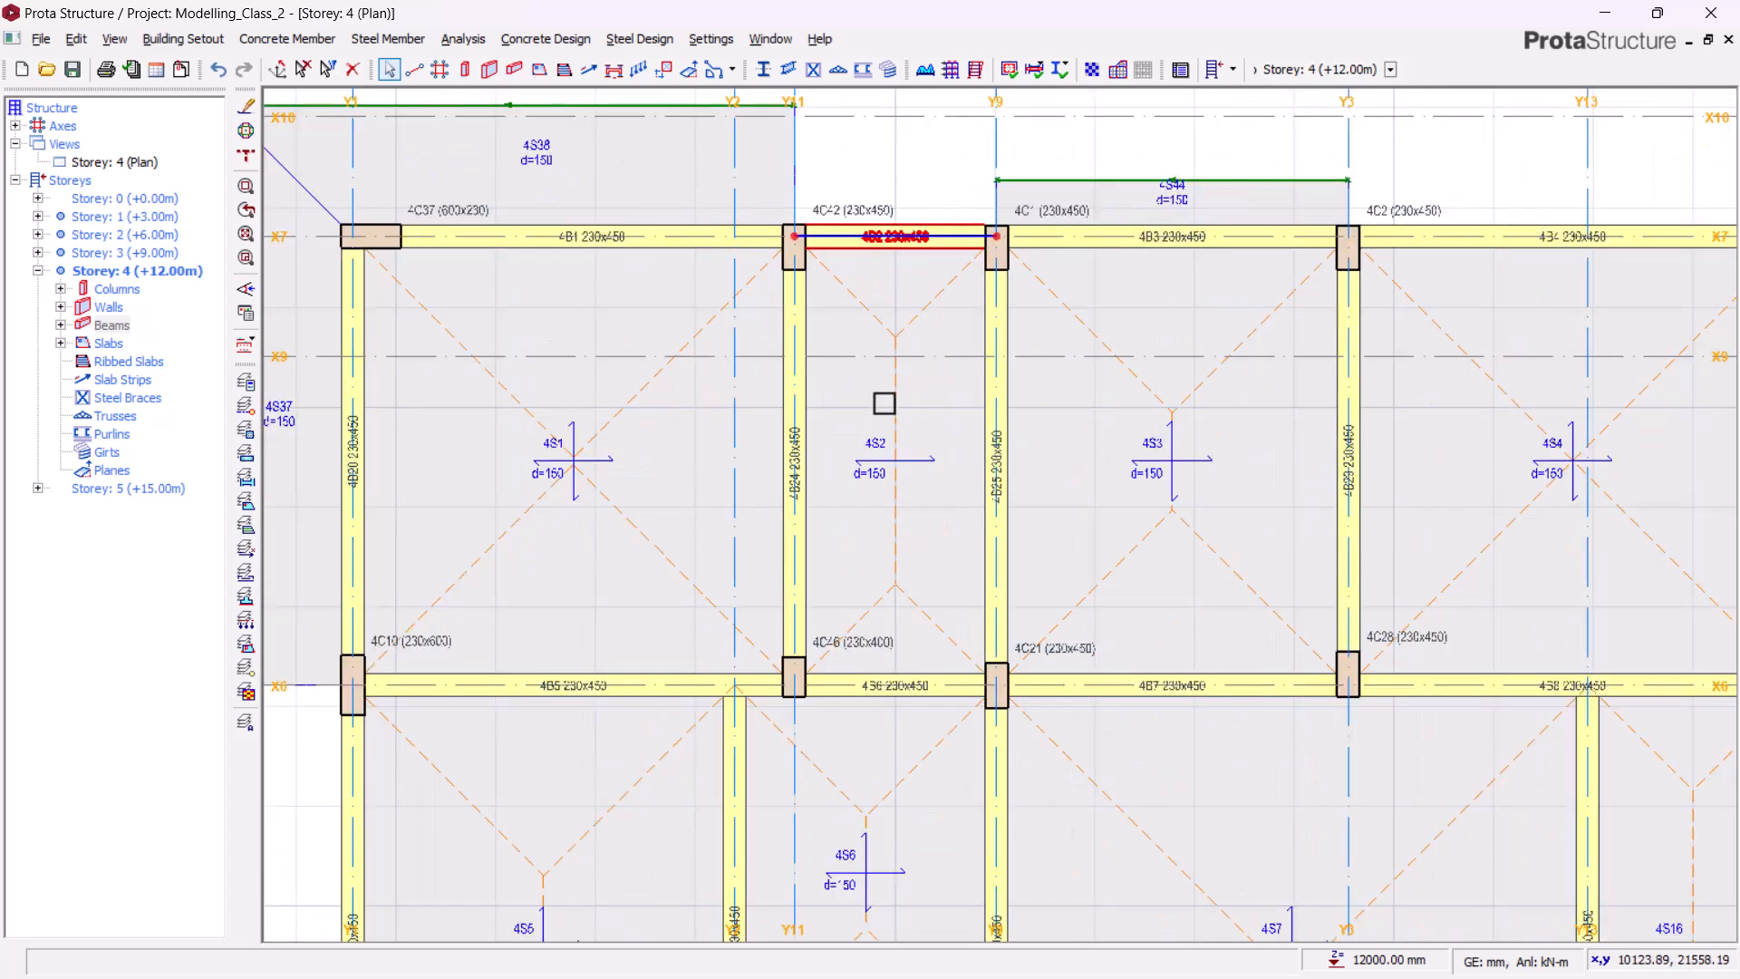
scroll(847, 260, "up", 3)
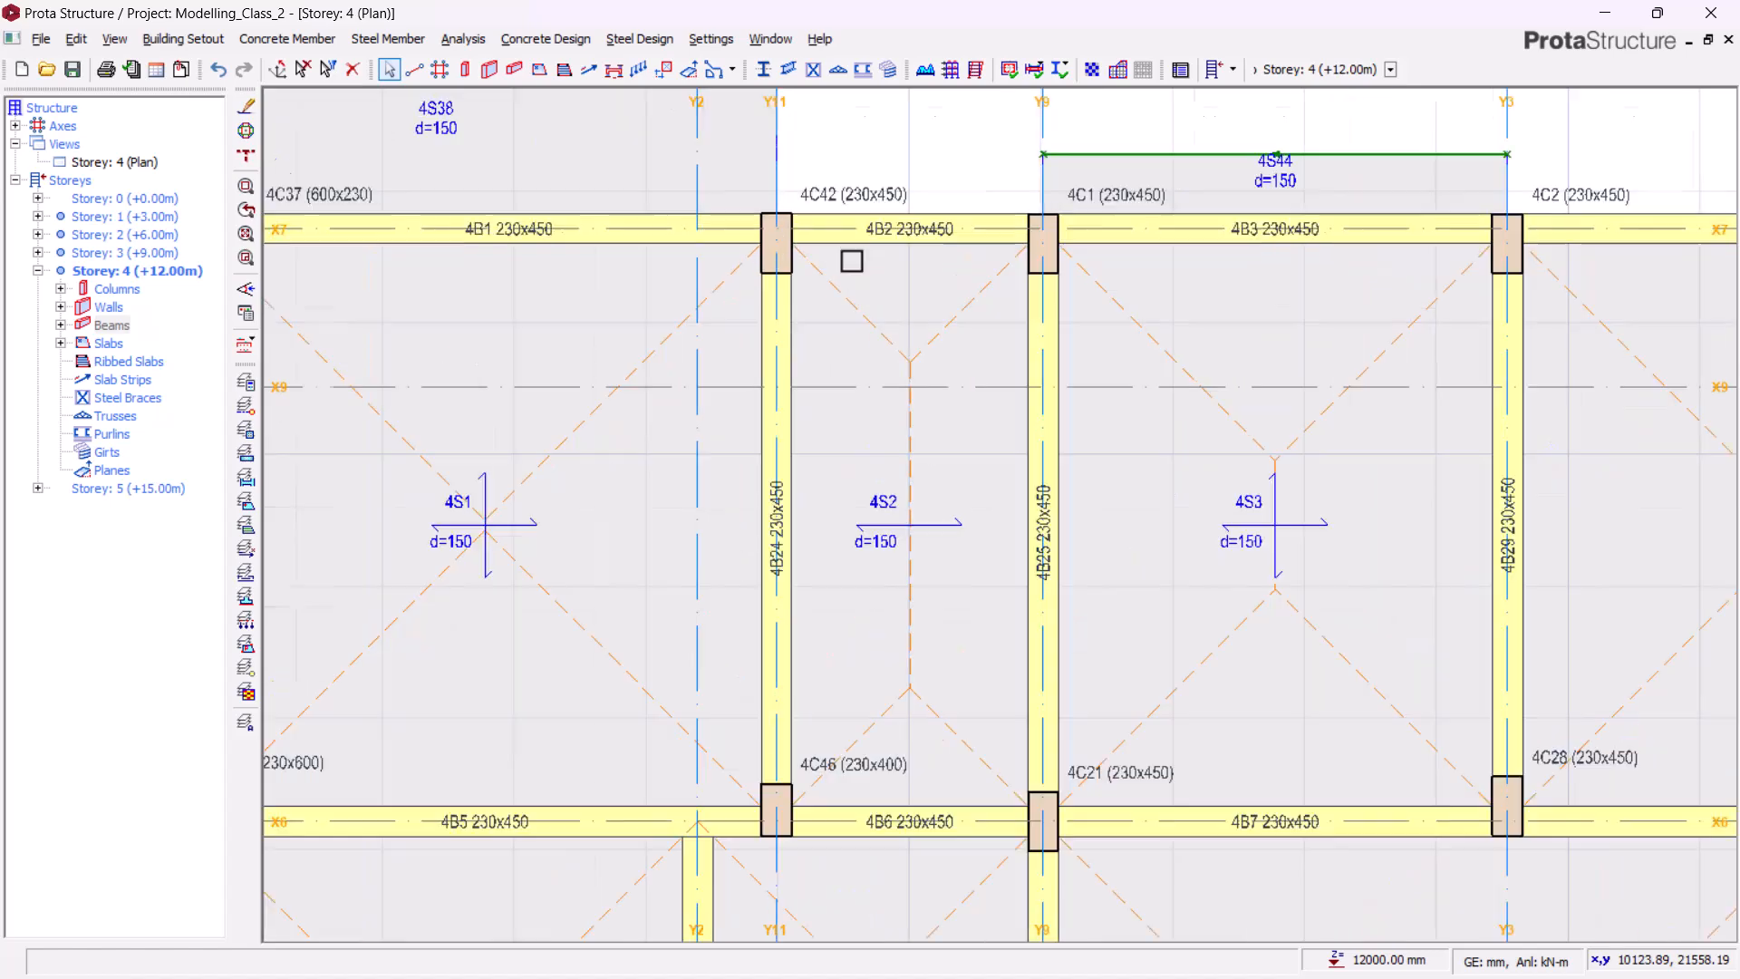
scroll(965, 263, "down", 3)
middle_click_drag(1008, 352, 862, 375)
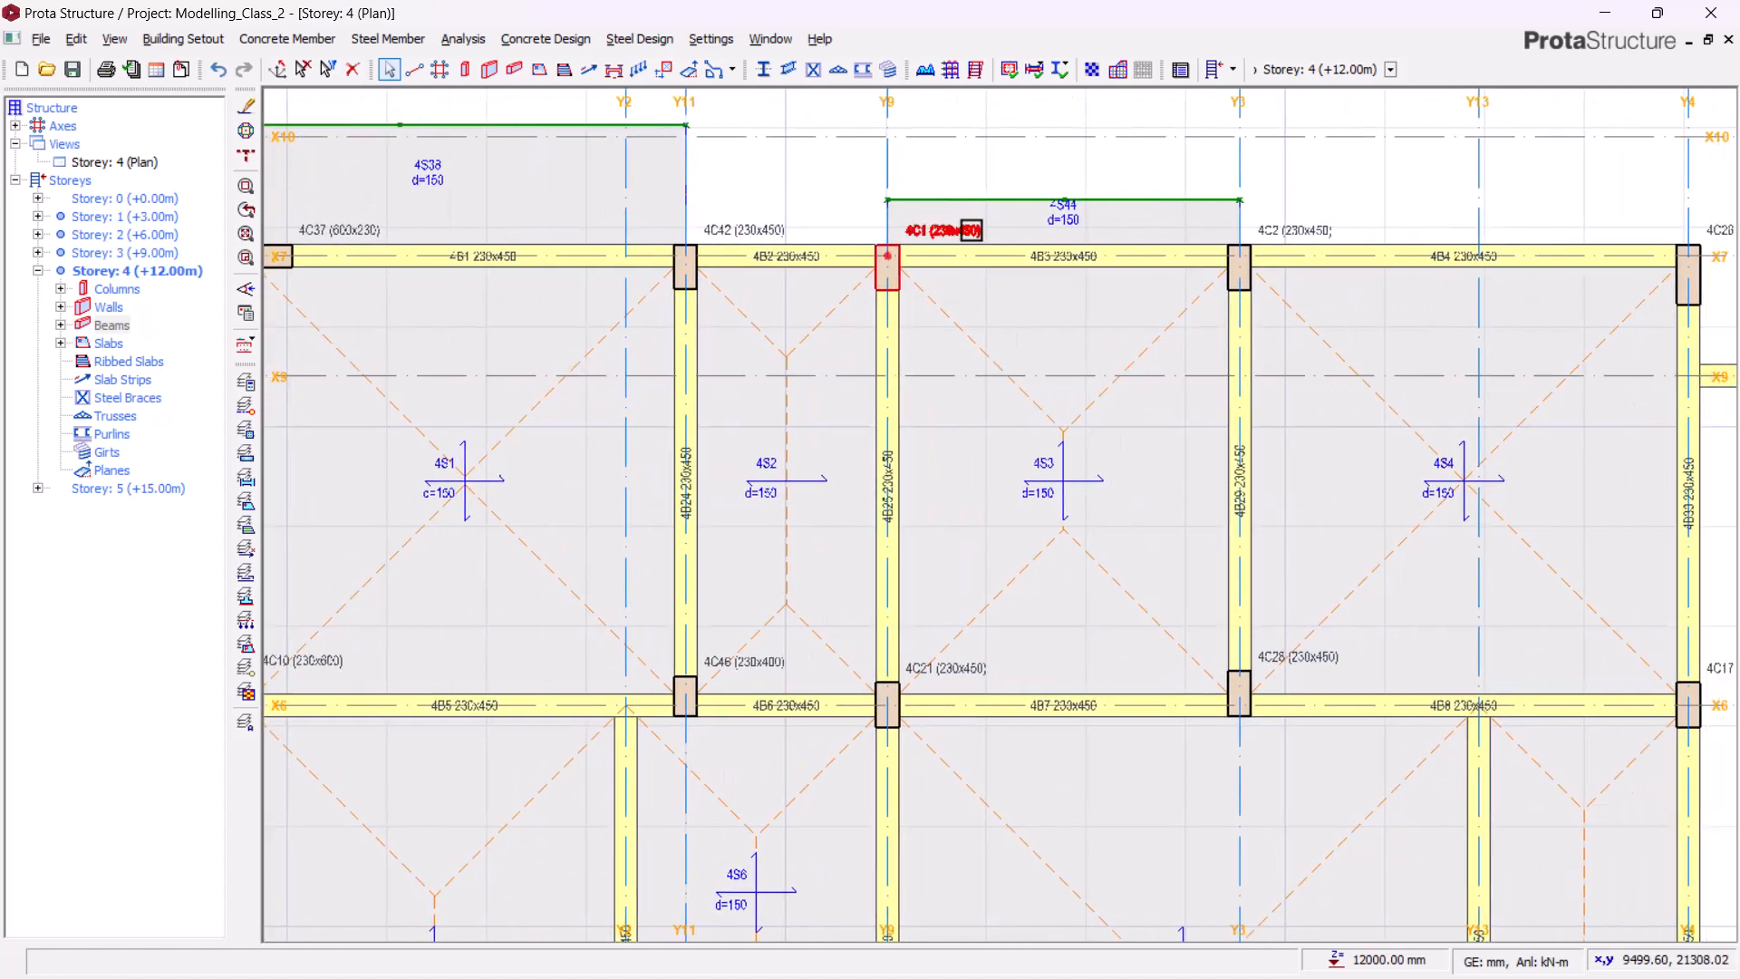
scroll(972, 228, "up", 2)
middle_click_drag(732, 296, 800, 322)
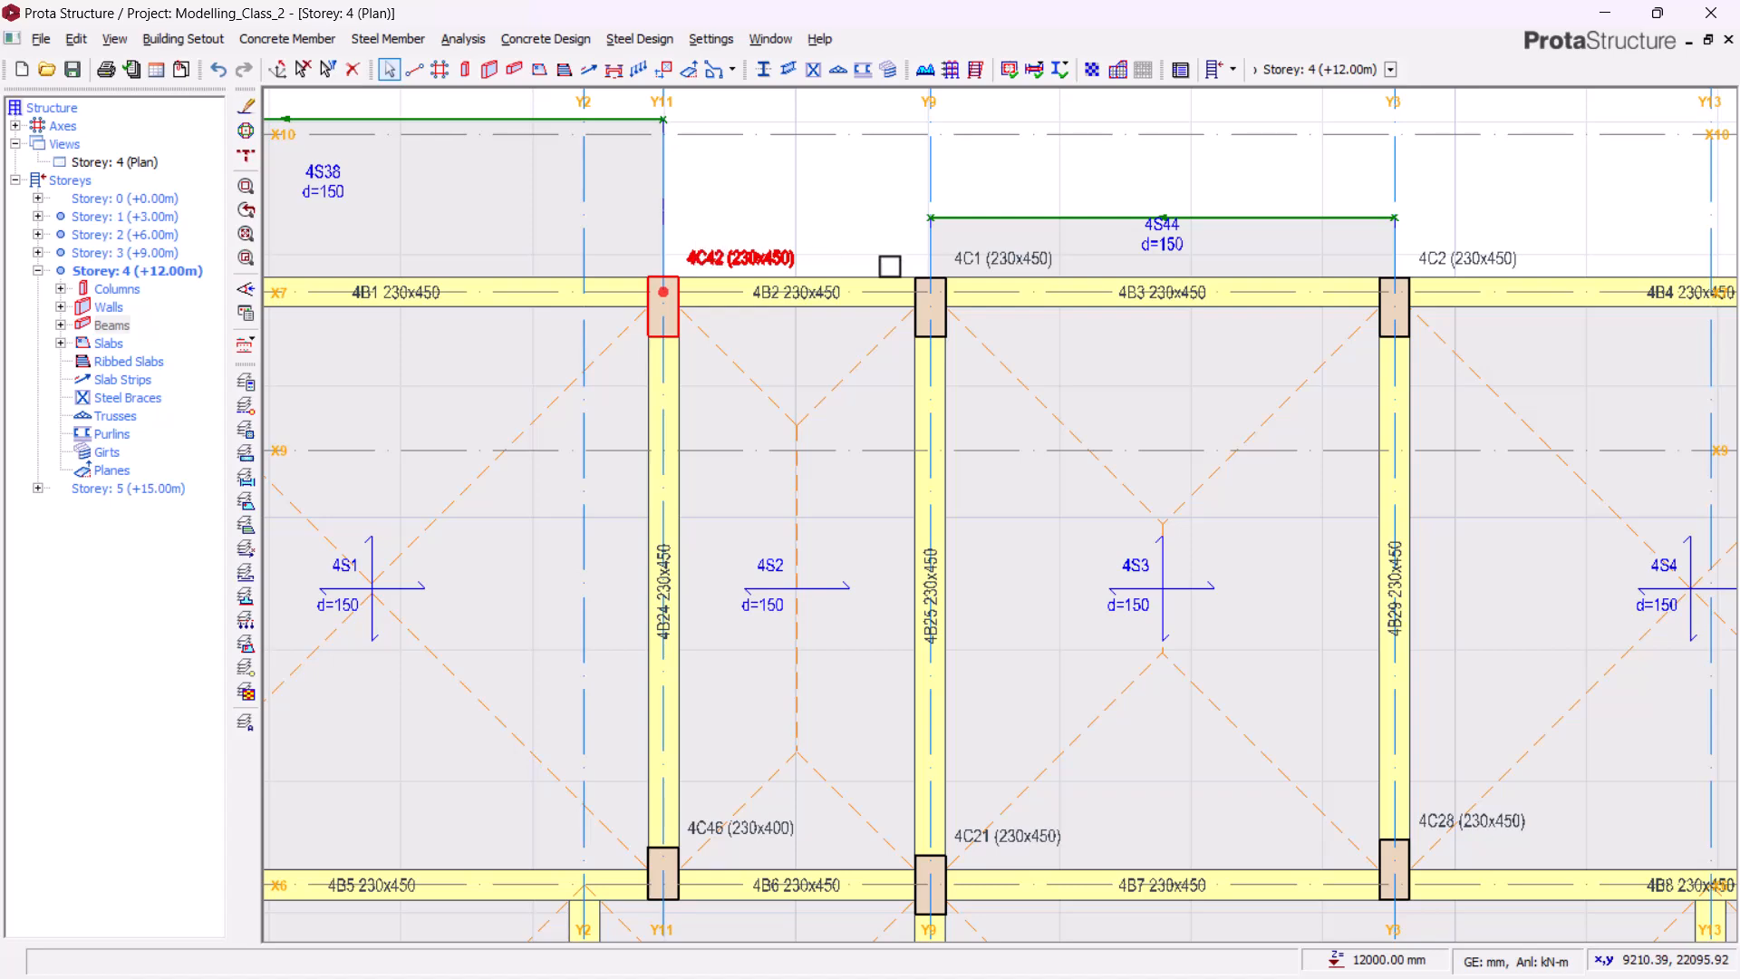
- Set b2 of storey 4 columns 4C1, 4C2, 4C3 and 4C4 on axis X7 to 300 mm in the column table and close it
scroll(1043, 263, "up", 2)
left_click(893, 291)
scroll(797, 338, "down", 3)
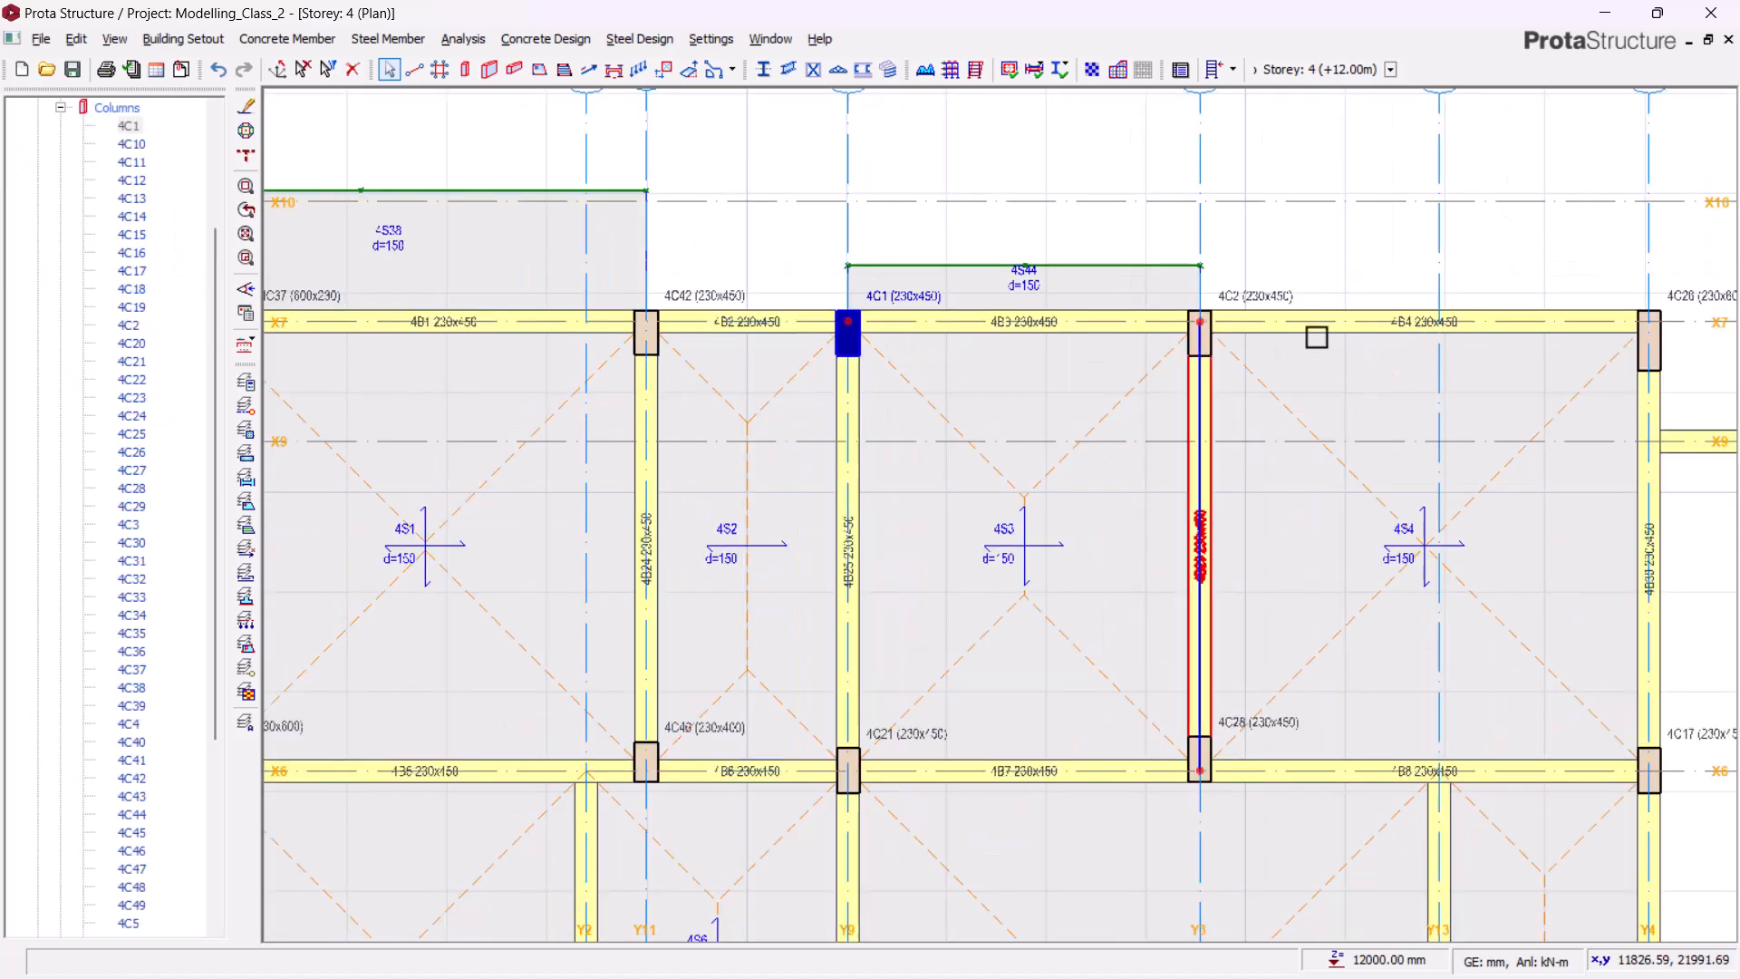
left_click(1202, 324)
scroll(724, 407, "down", 2)
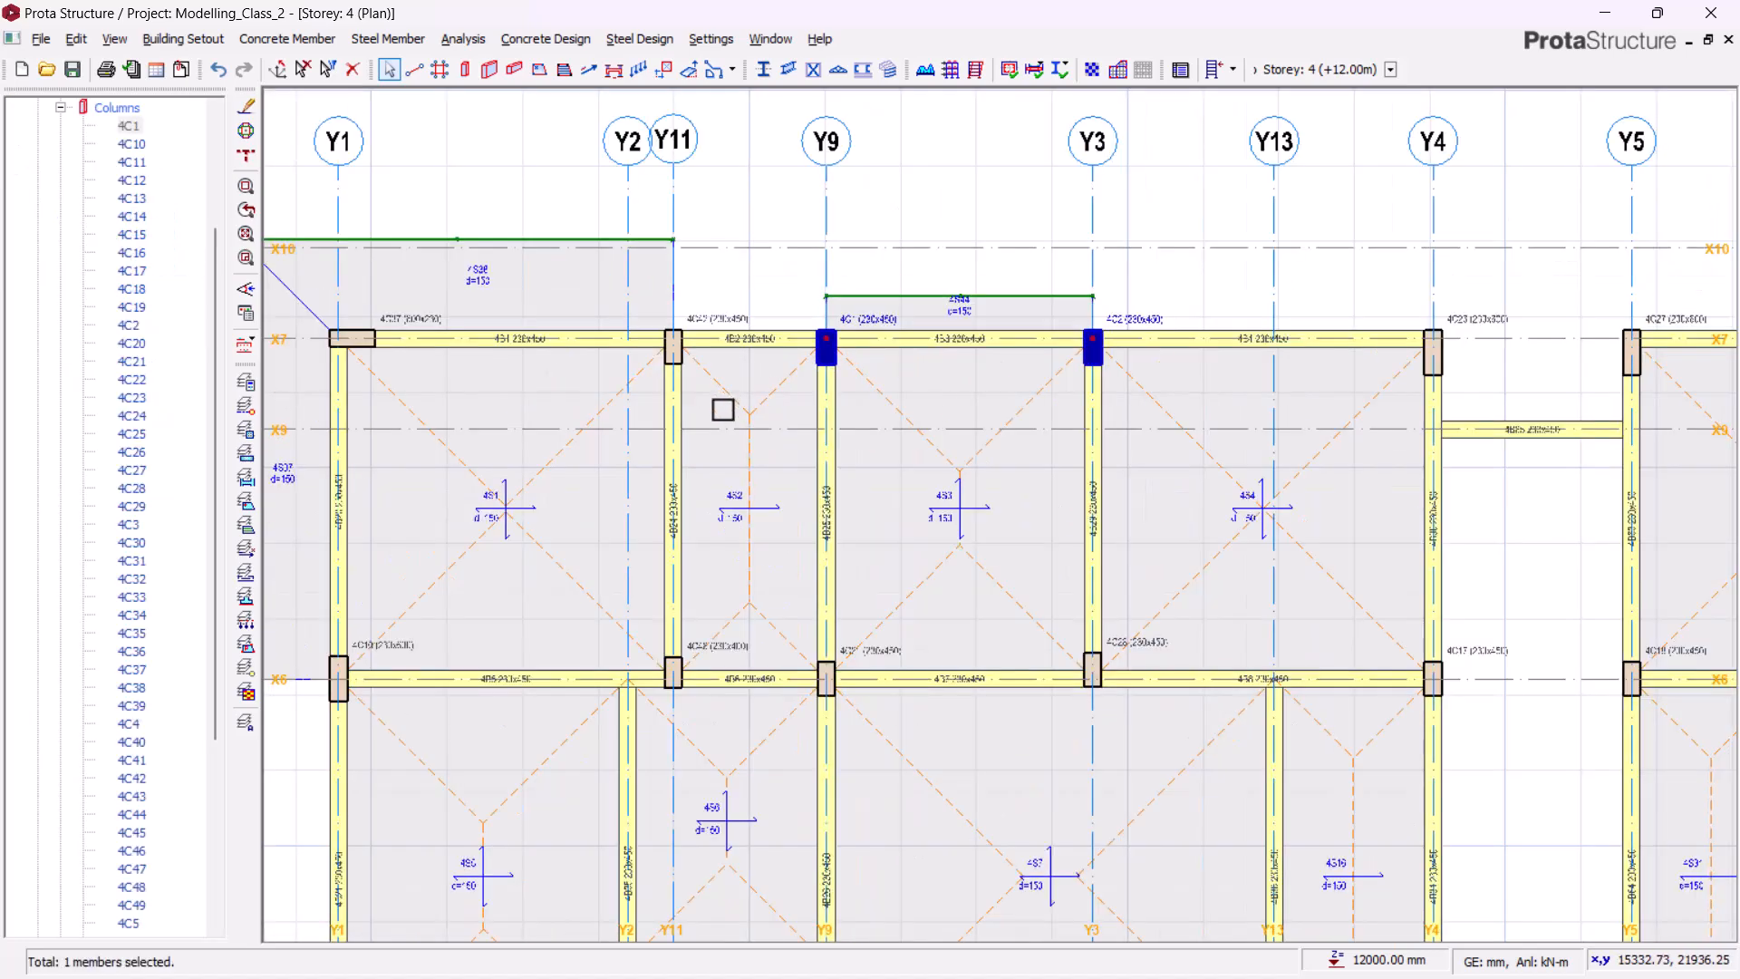
scroll(952, 417, "down", 4)
scroll(1306, 209, "up", 6)
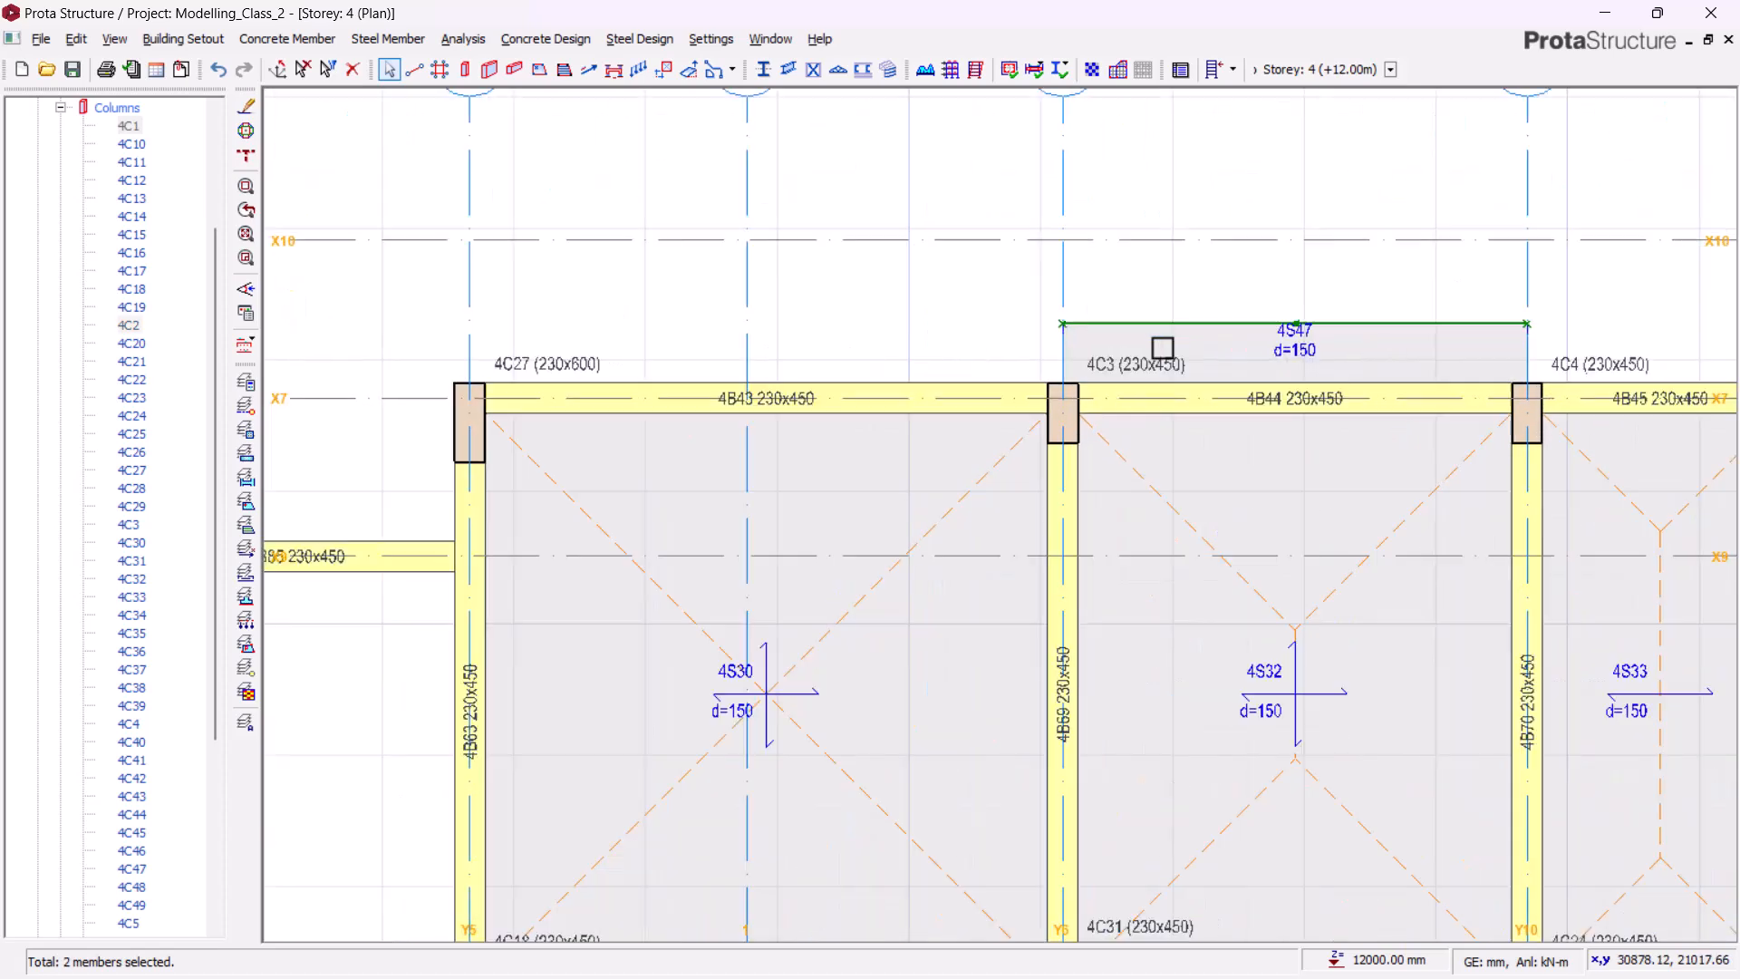
scroll(1165, 350, "up", 2)
left_click(988, 439)
scroll(800, 447, "down", 3)
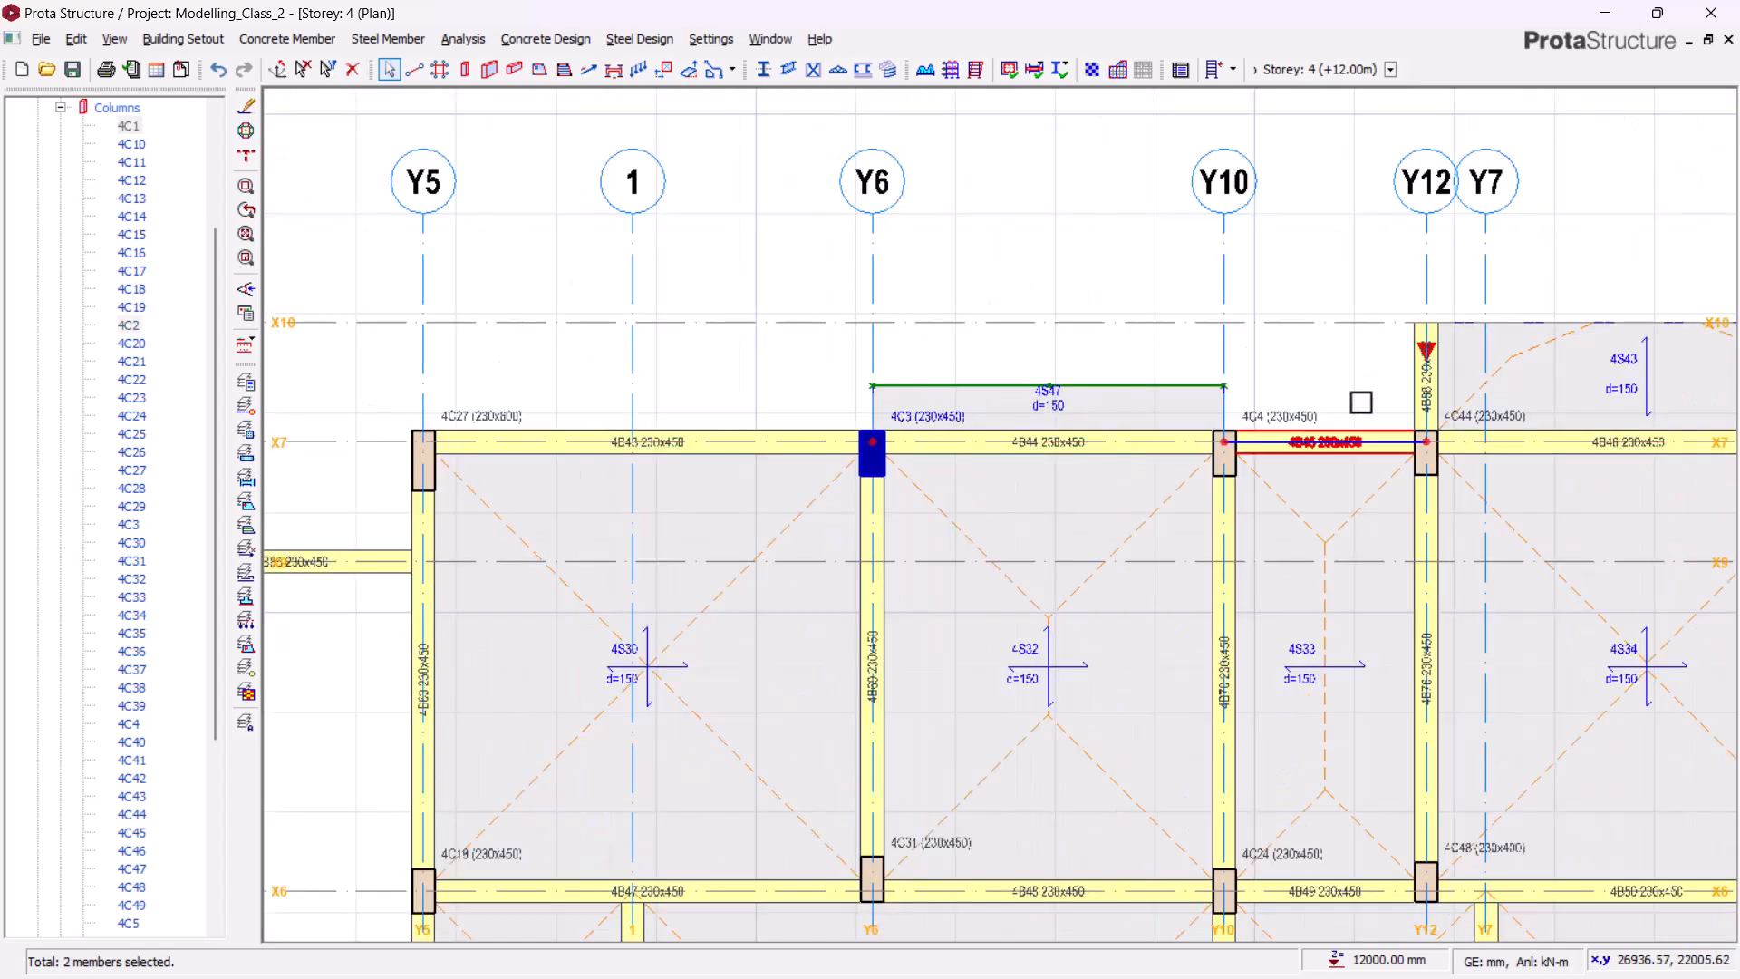
left_click(1225, 453)
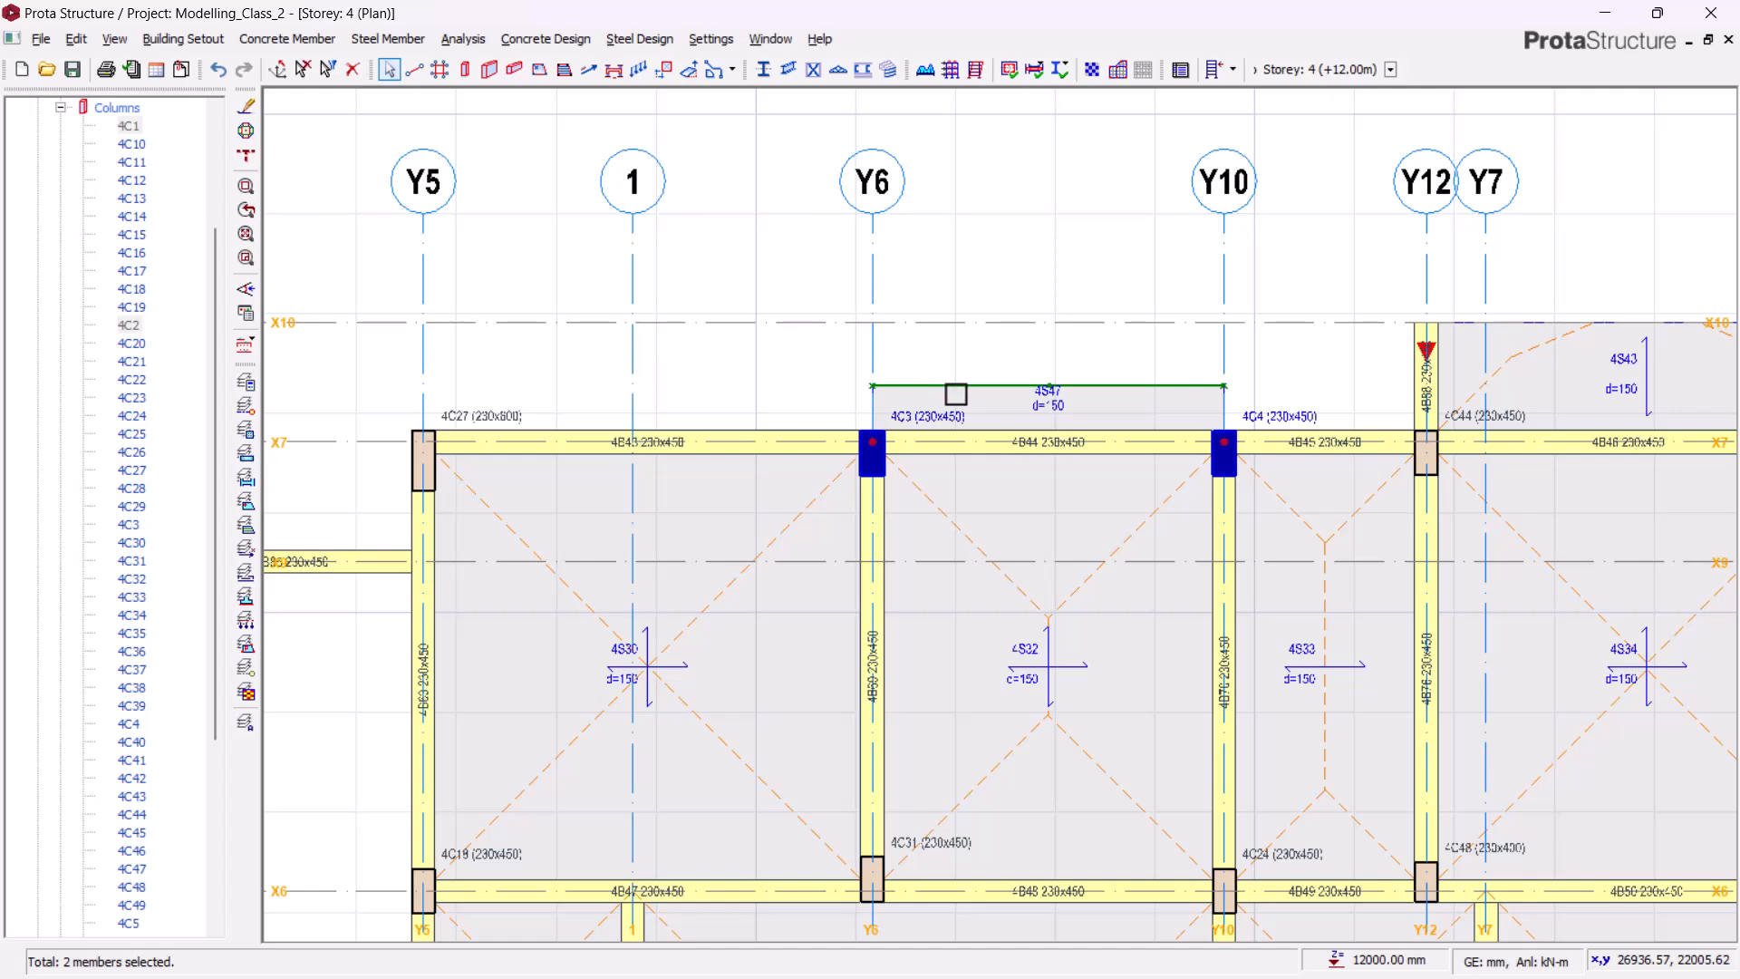
scroll(952, 392, "down", 3)
scroll(739, 408, "up", 3)
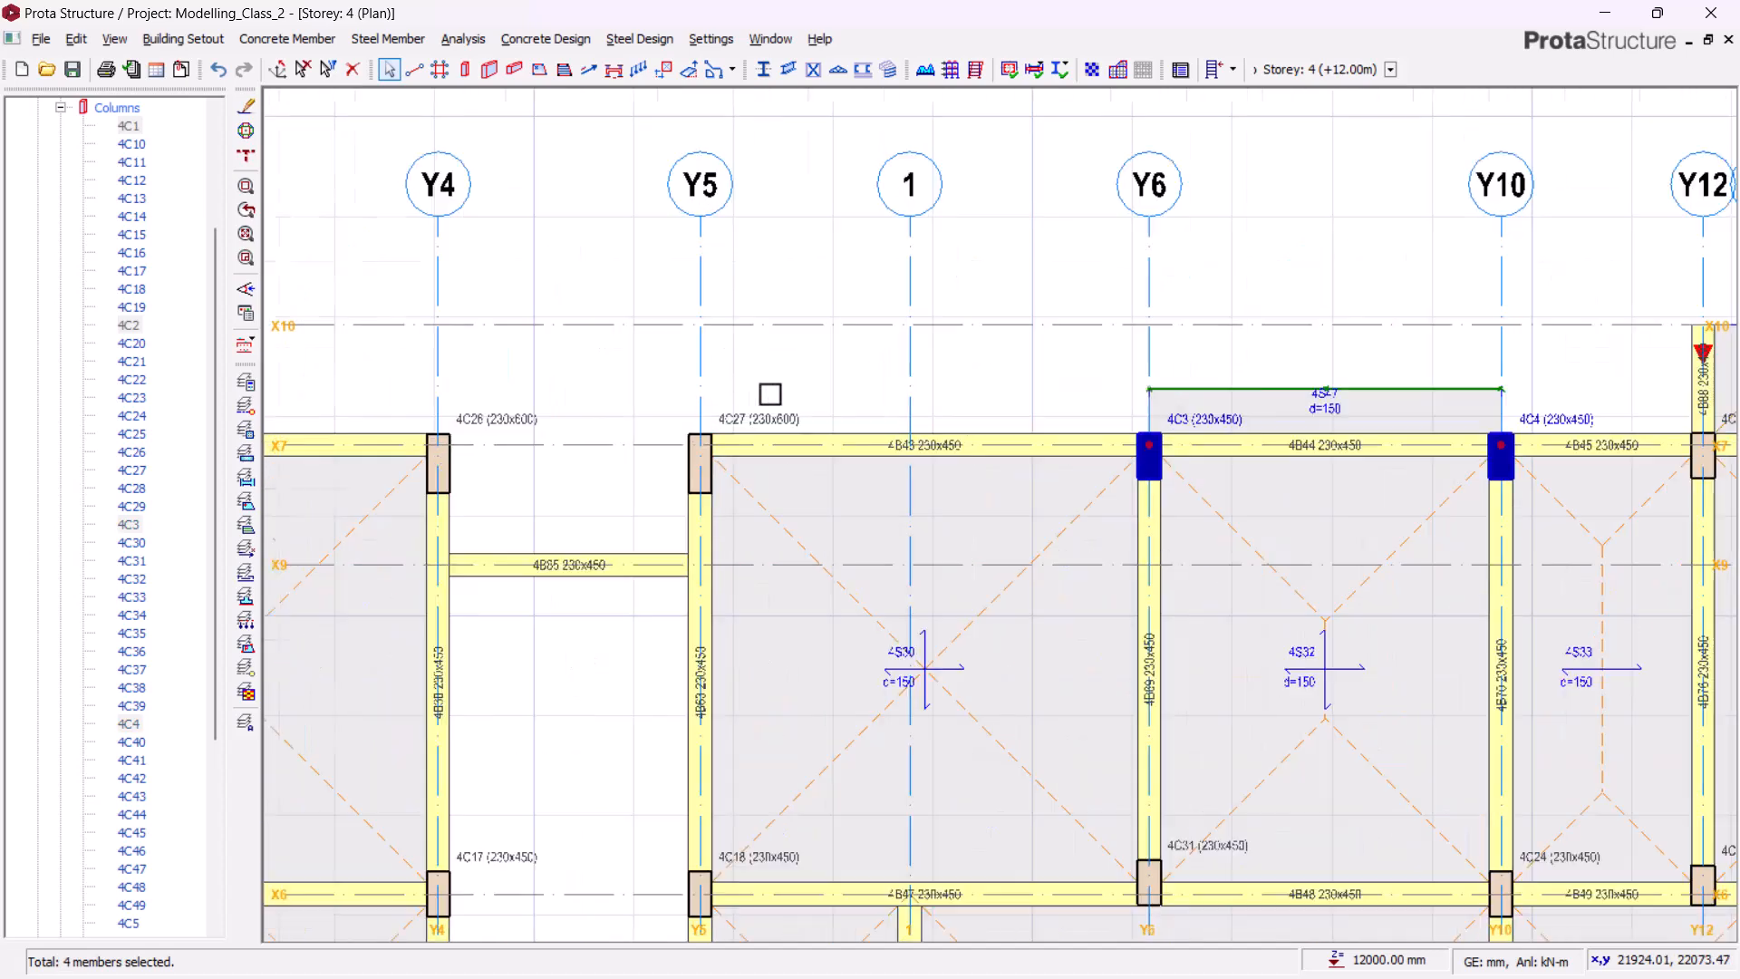
right_click(822, 363)
left_click(856, 377)
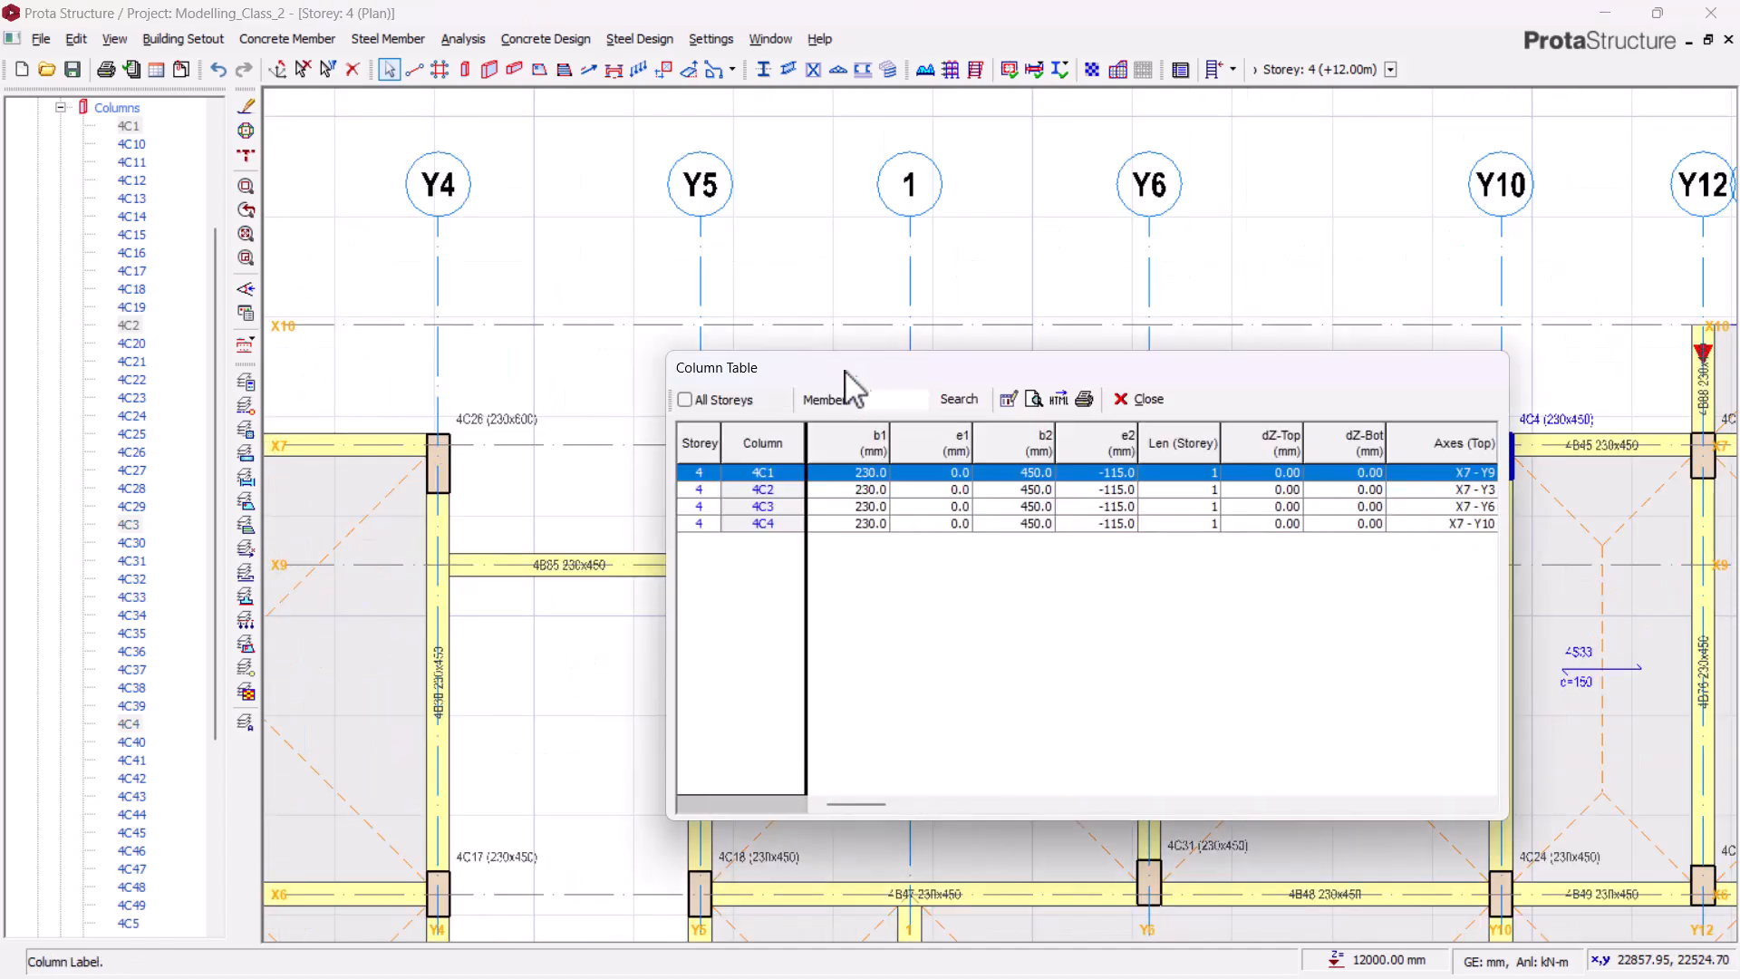
left_click(1028, 450)
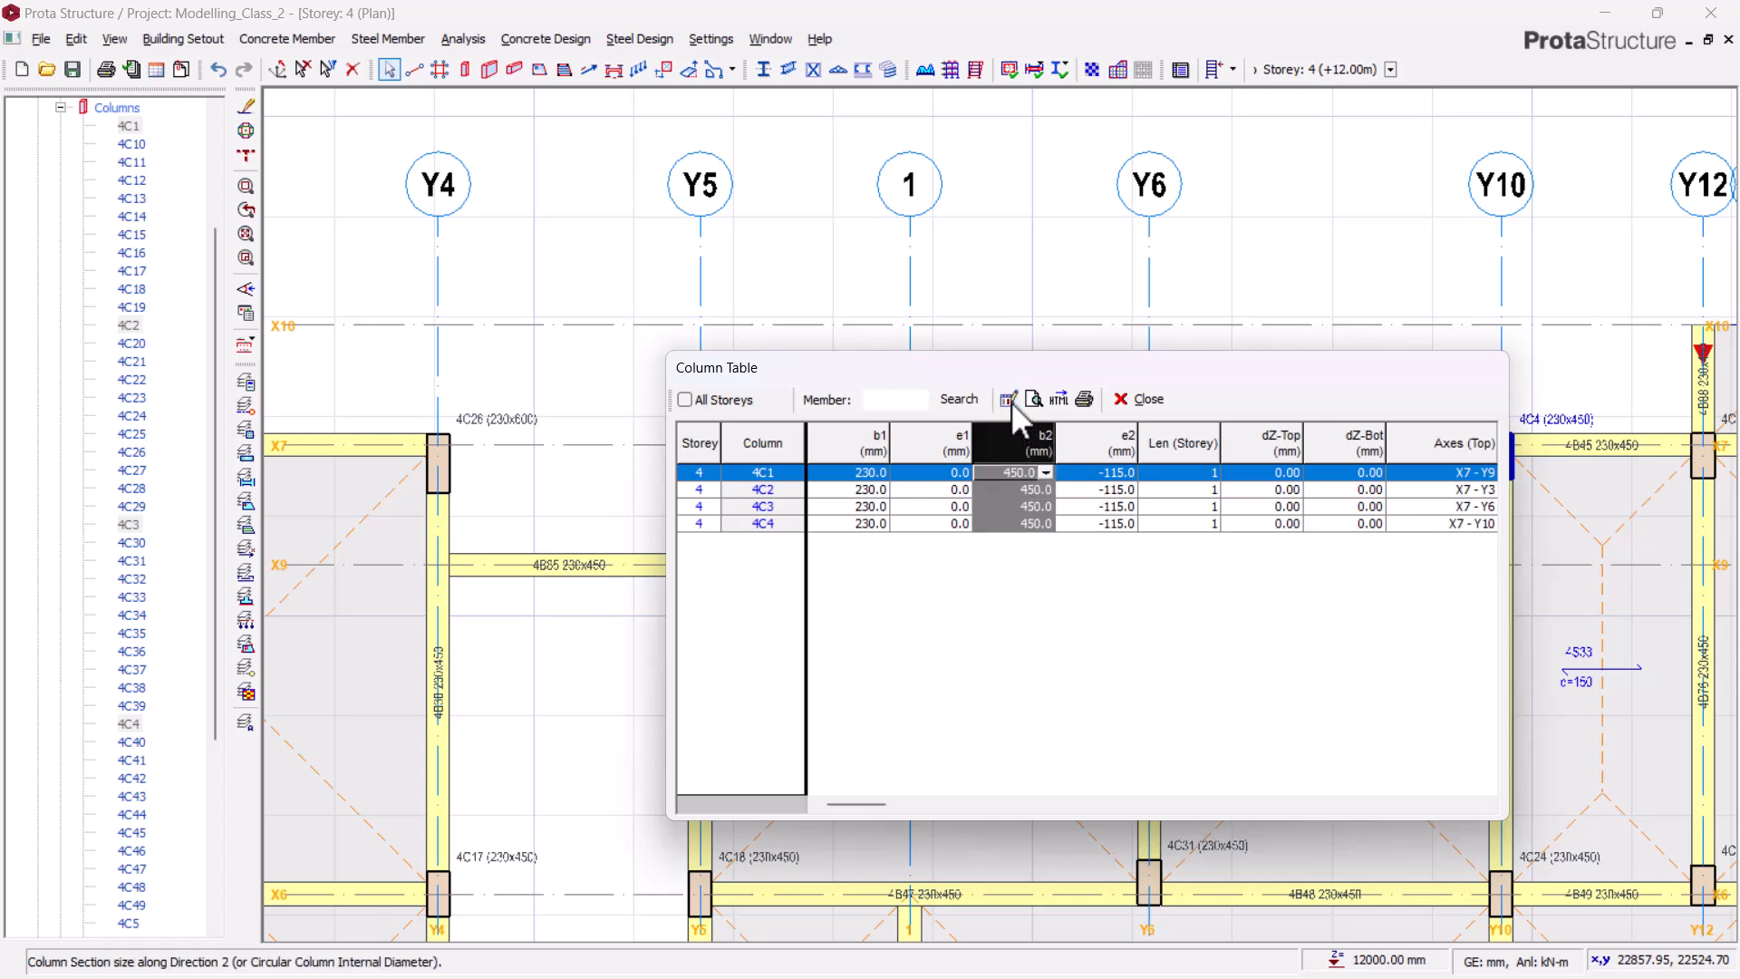
left_click(1011, 401)
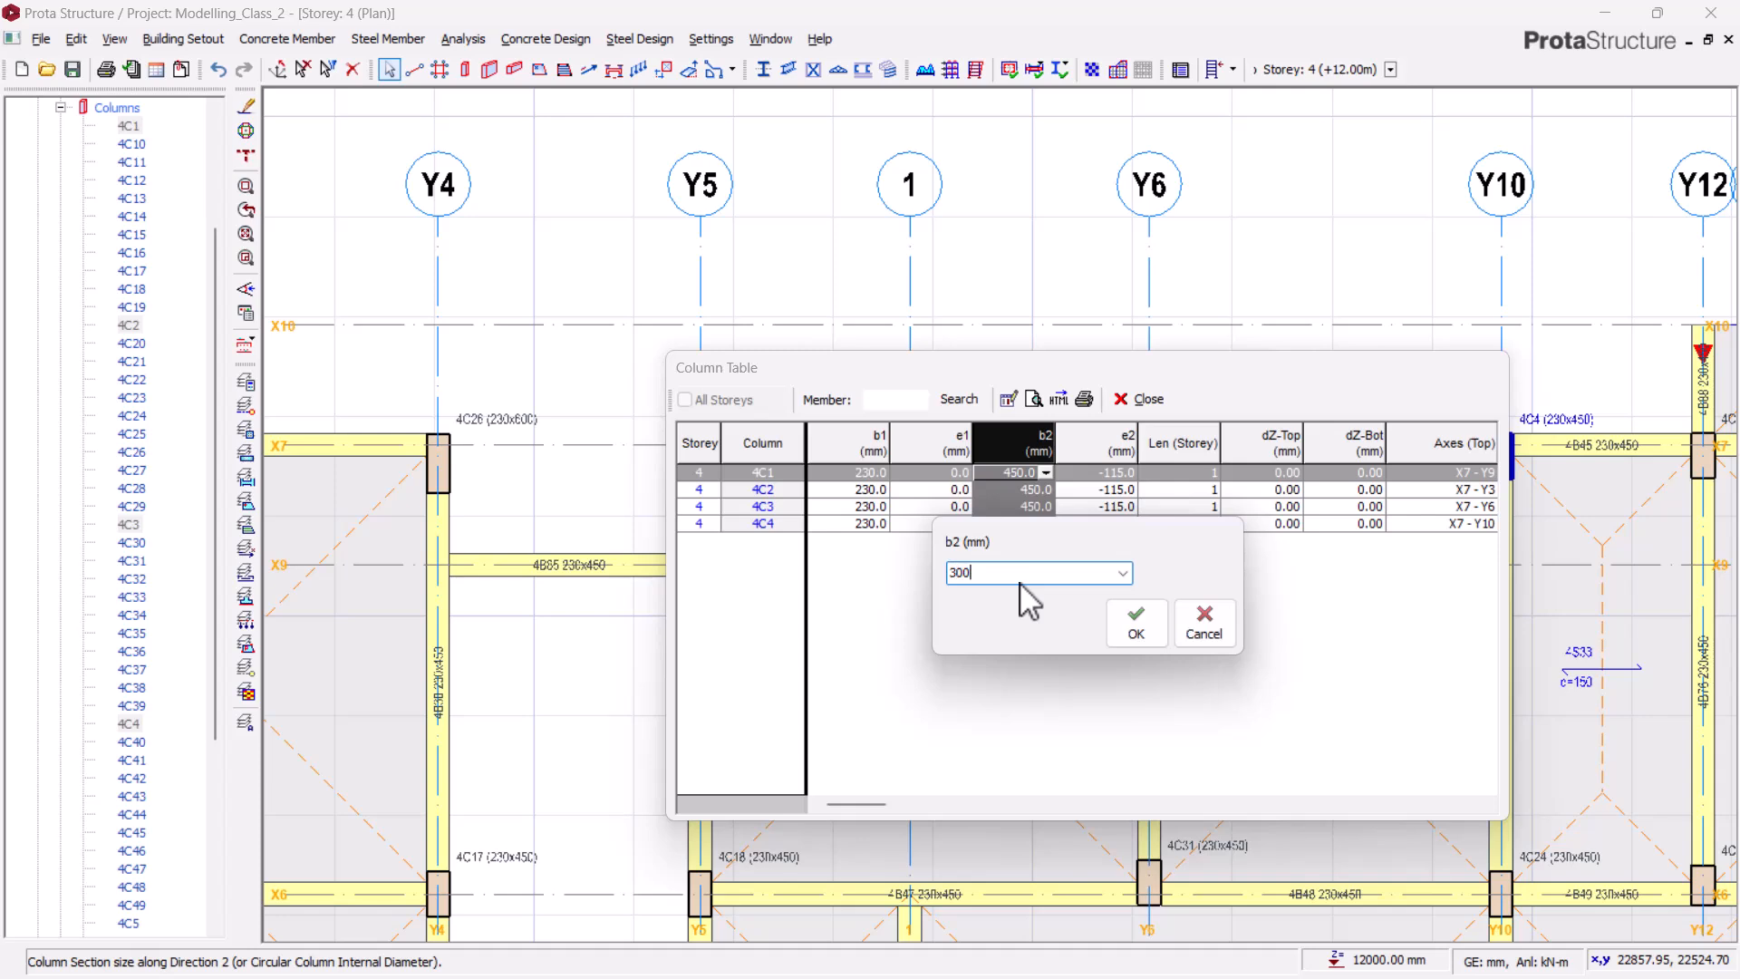
left_click(1160, 627)
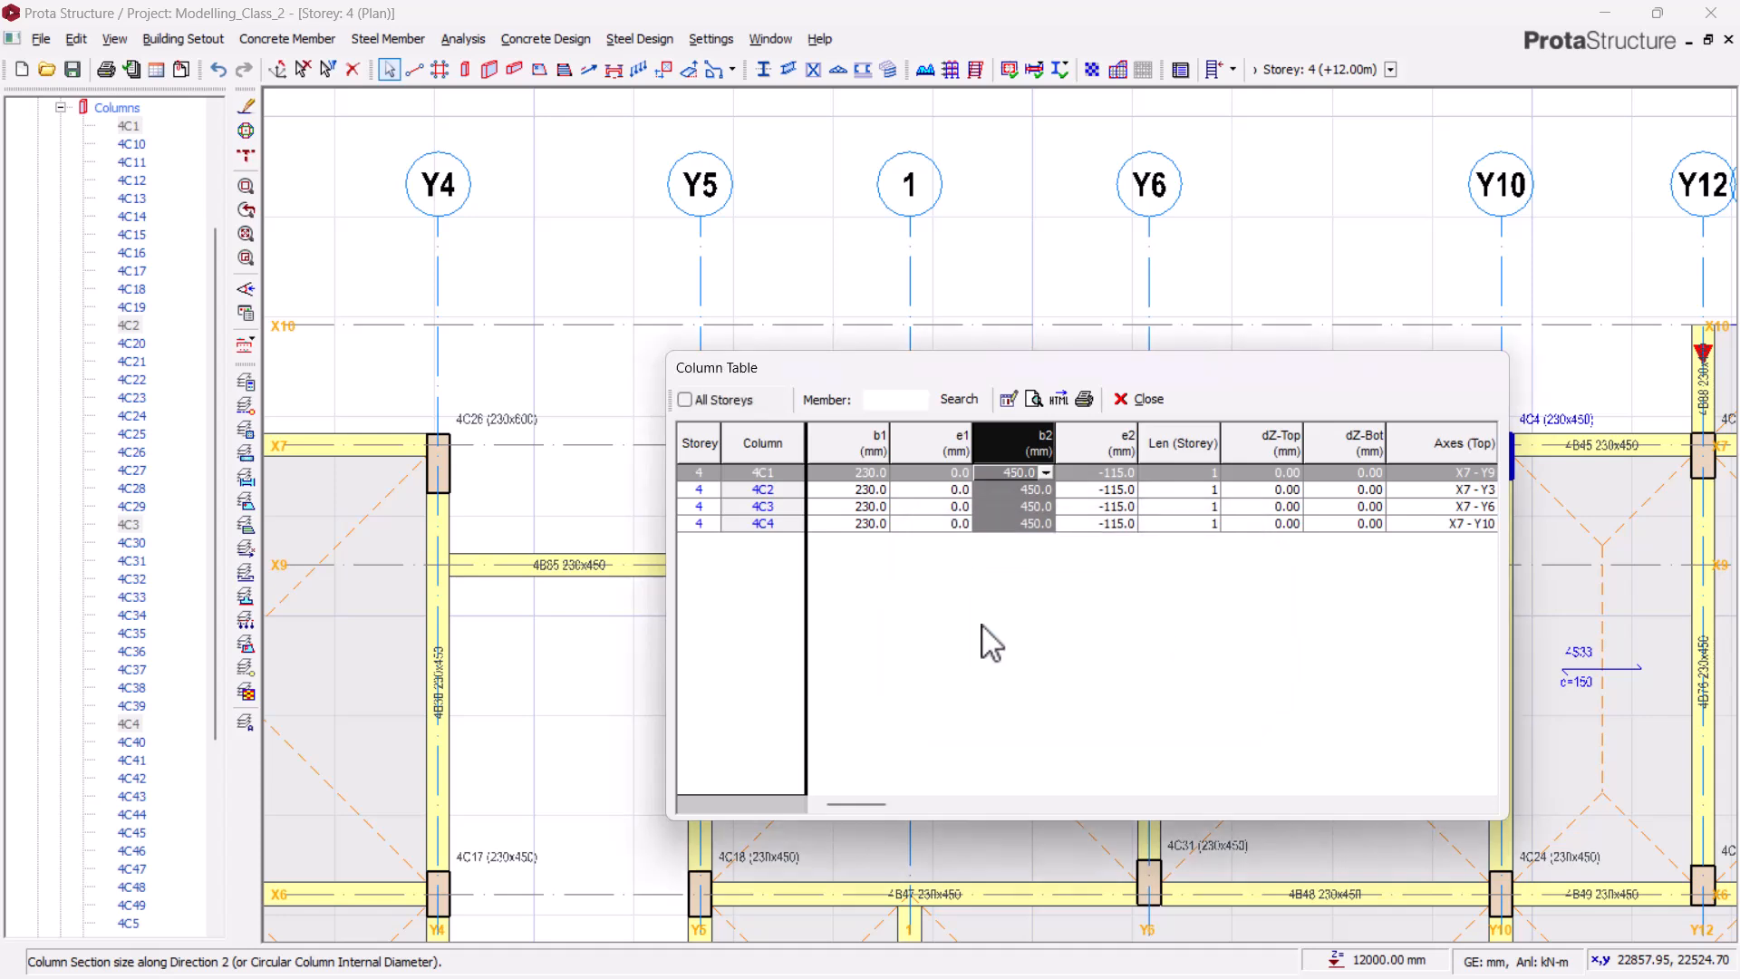
left_click(1144, 400)
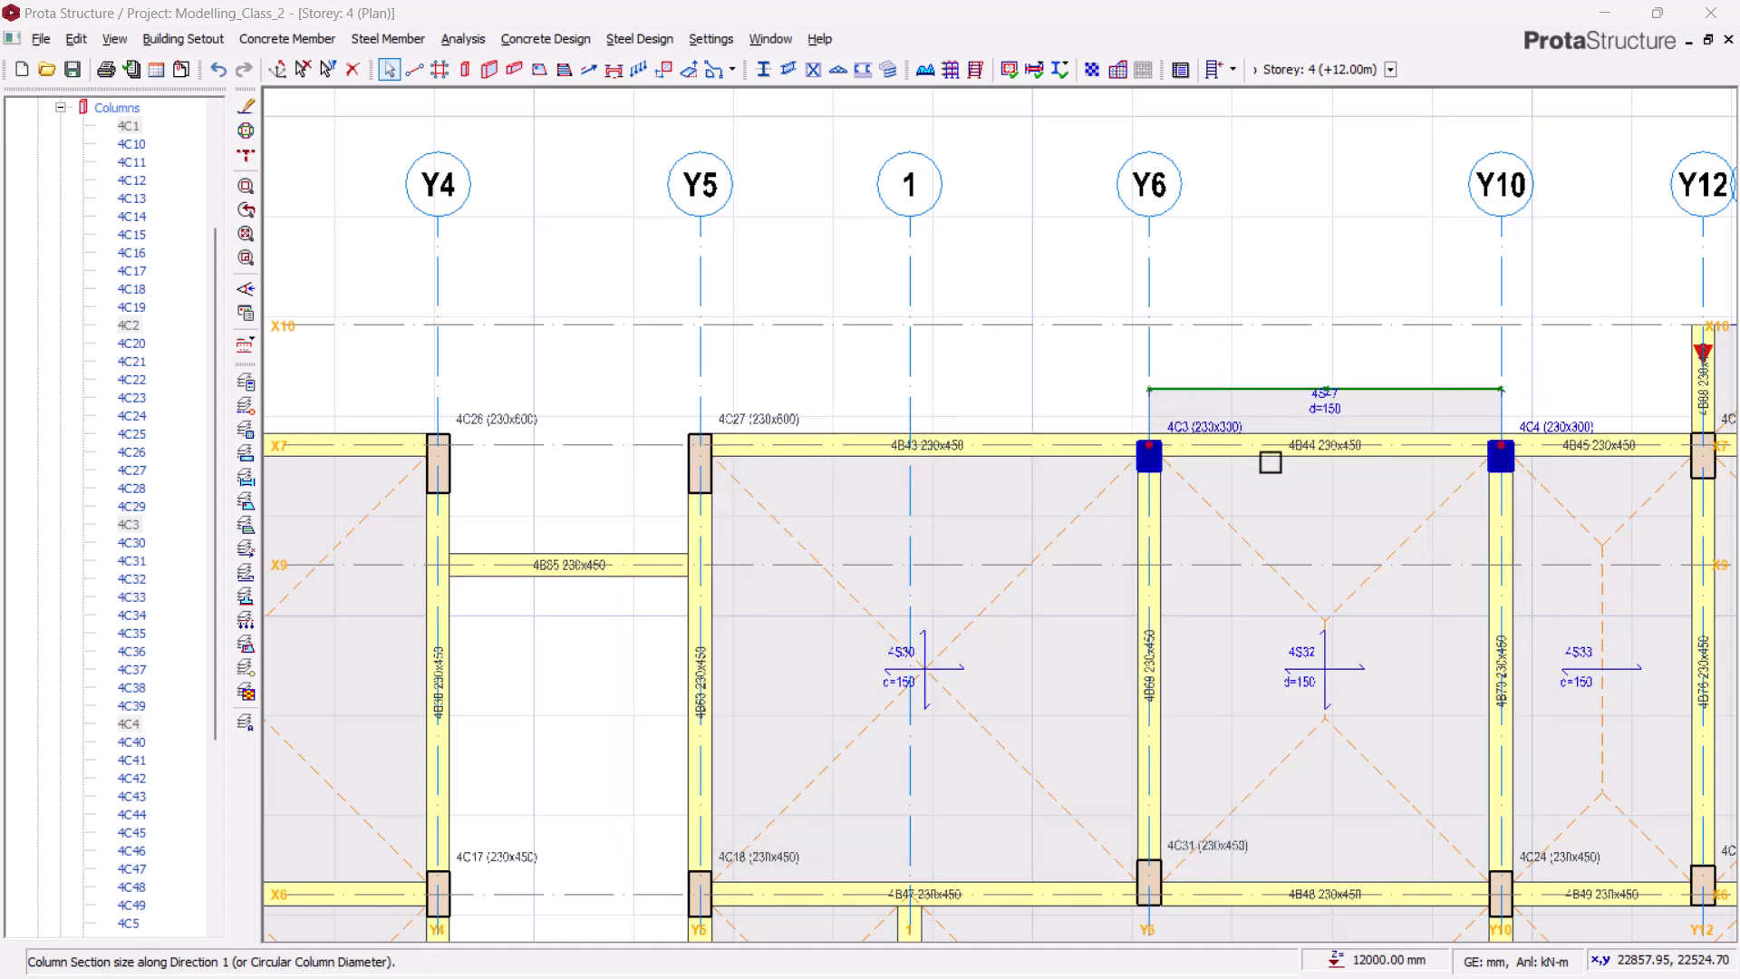
- Work out the eccentricity for column 4C3 in Calculator by computing 450 - 300 and subtracting 115 from the result
scroll(1152, 446, "up", 2)
scroll(1156, 448, "up", 2)
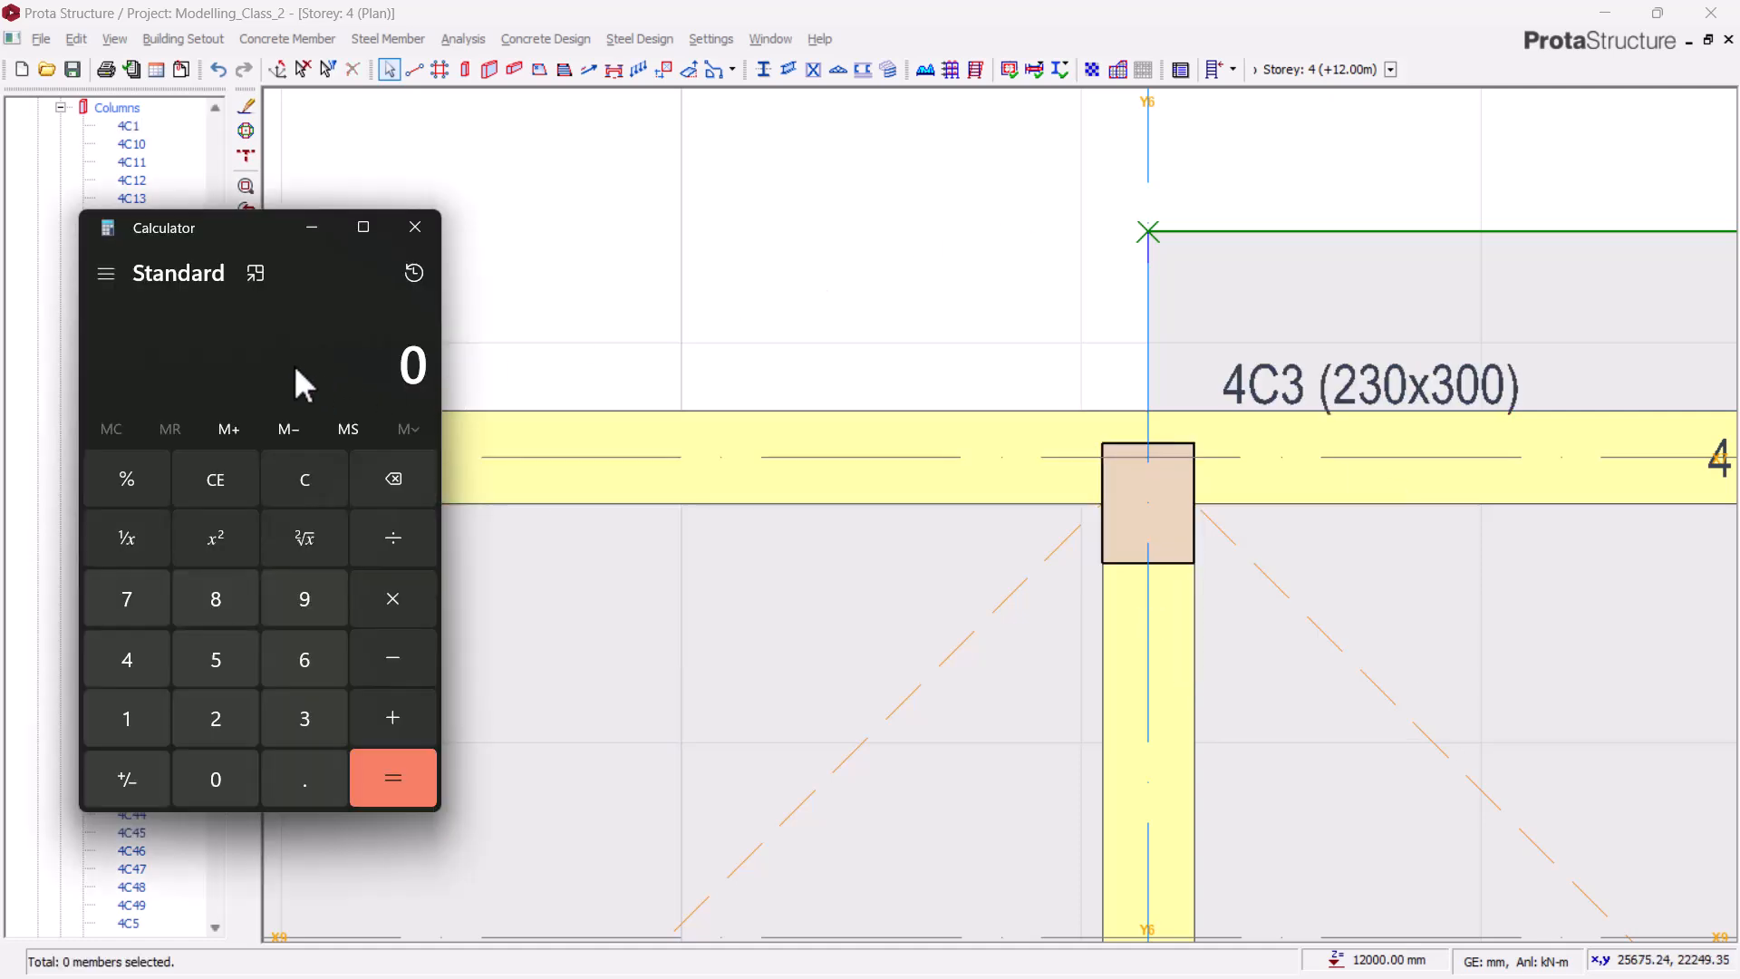
type("450 - 300")
key("Return")
type("- 115")
key("Return")
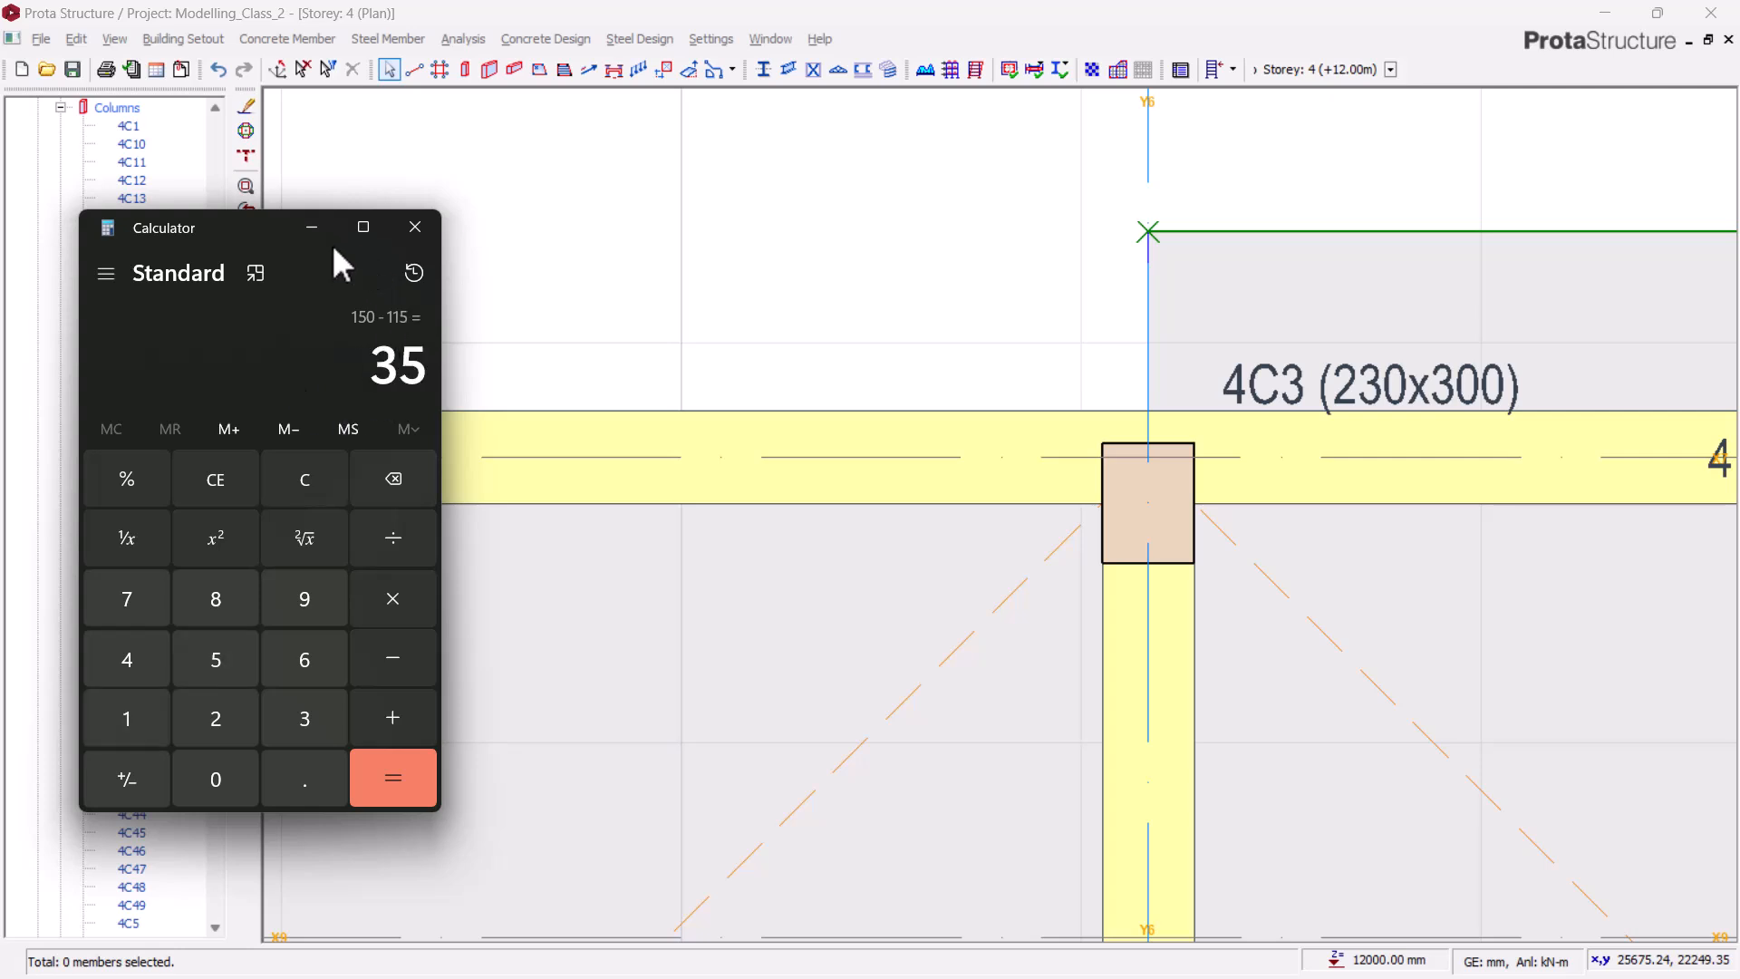
left_click(312, 227)
- Set the e2 eccentricity of column 4C3 at X7-Y6 to -35 mm in its properties and close them
left_click(1302, 389)
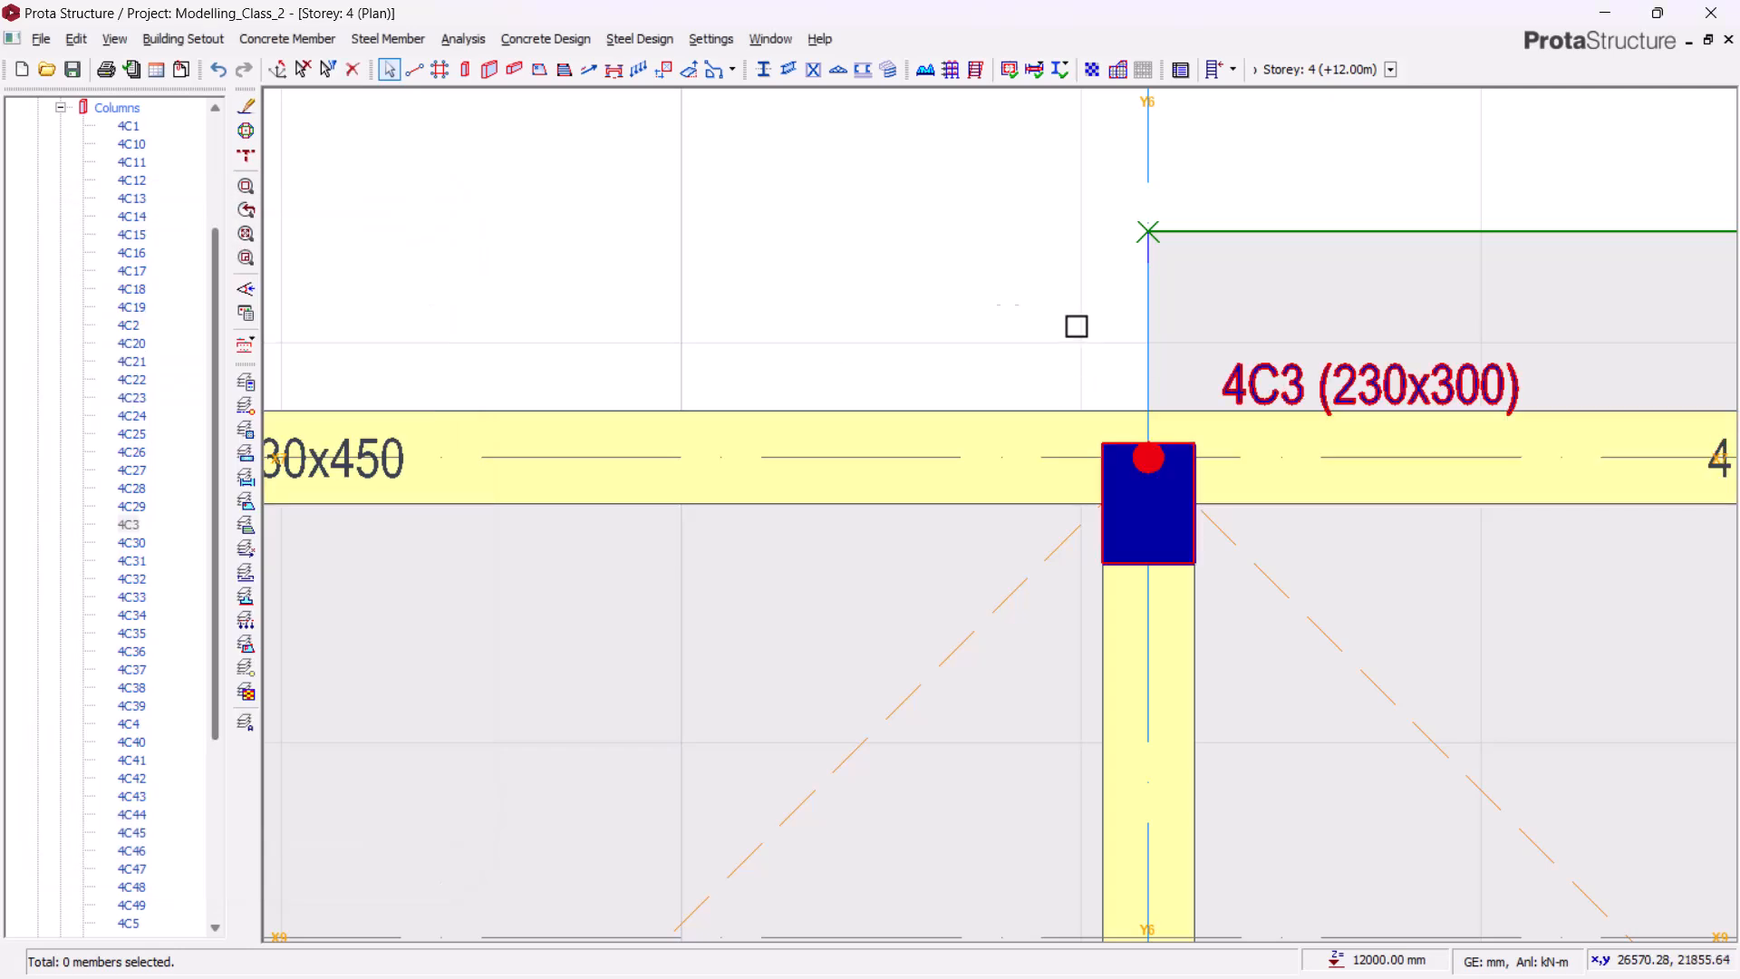
right_click(879, 240)
left_click(937, 253)
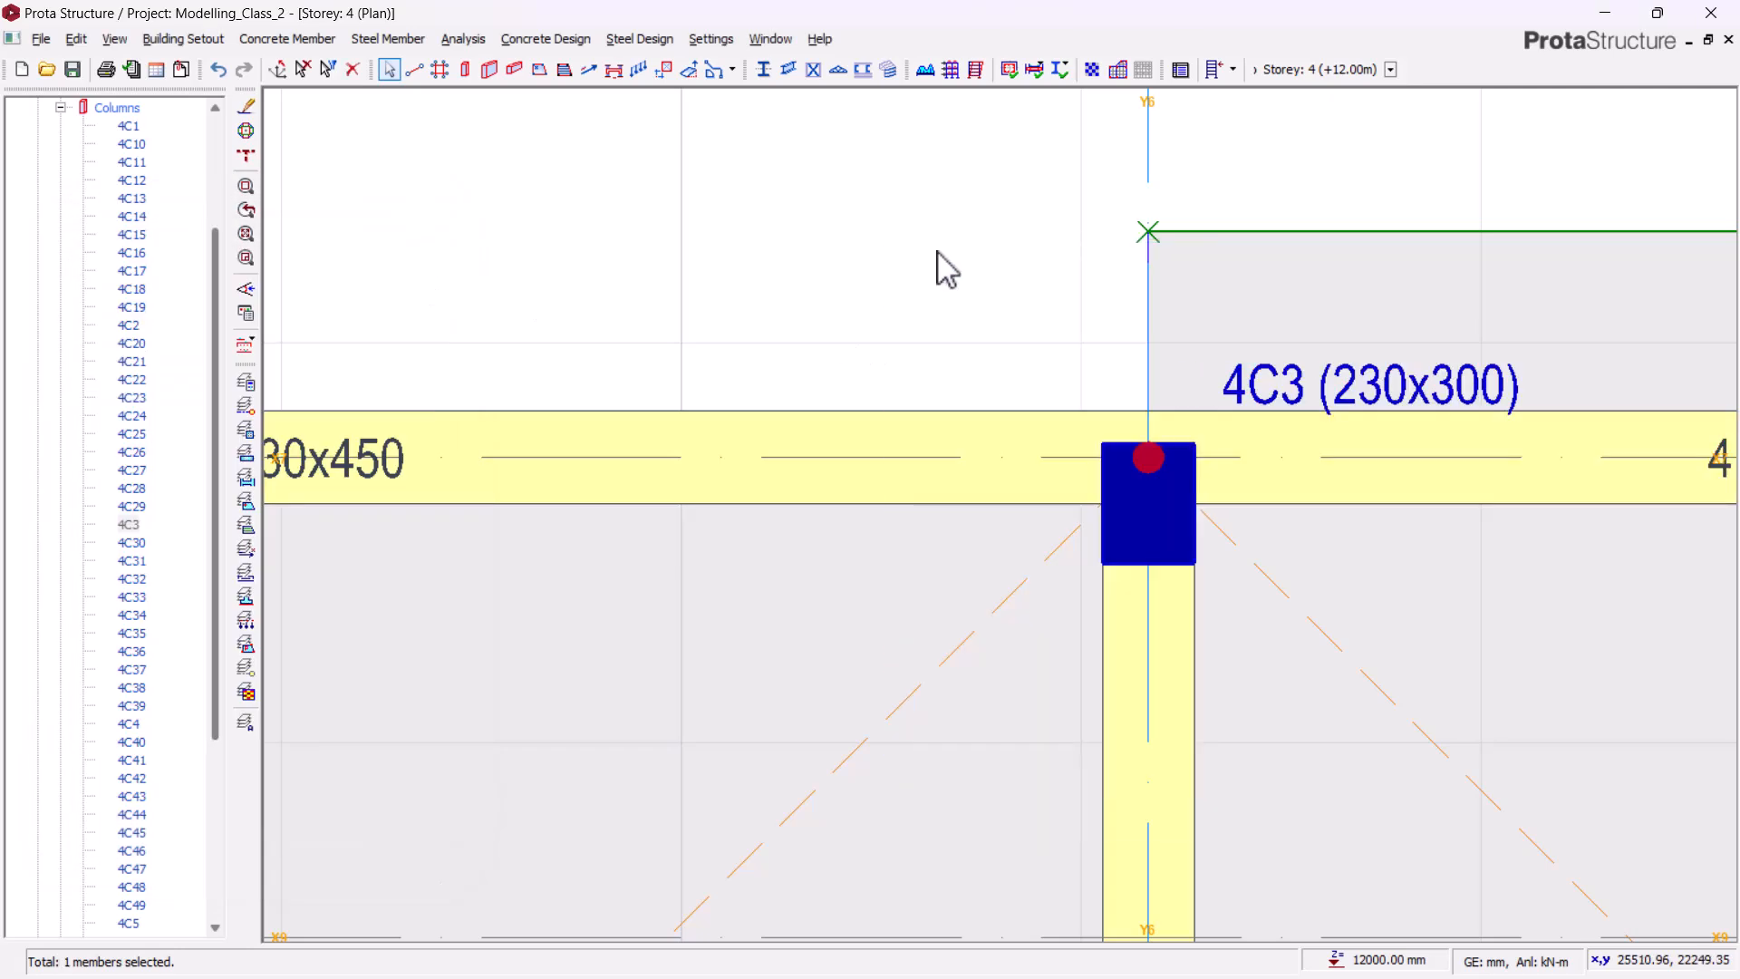
double_click(168, 249)
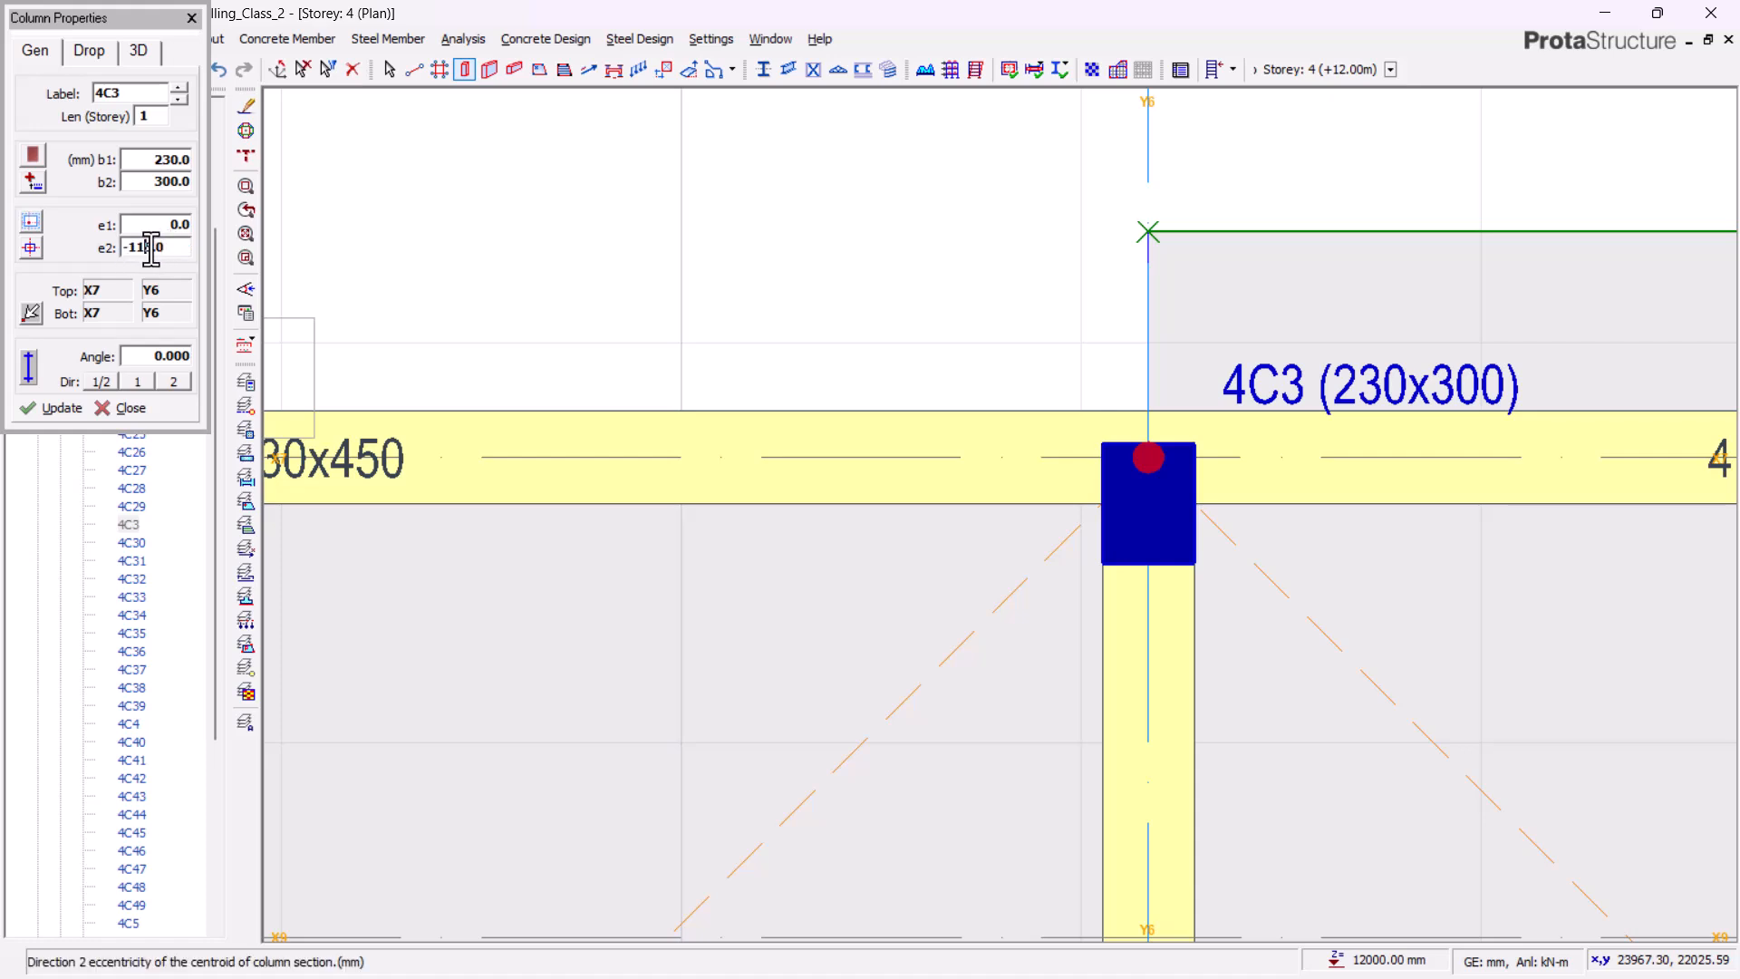
type("-35.0")
left_click(42, 409)
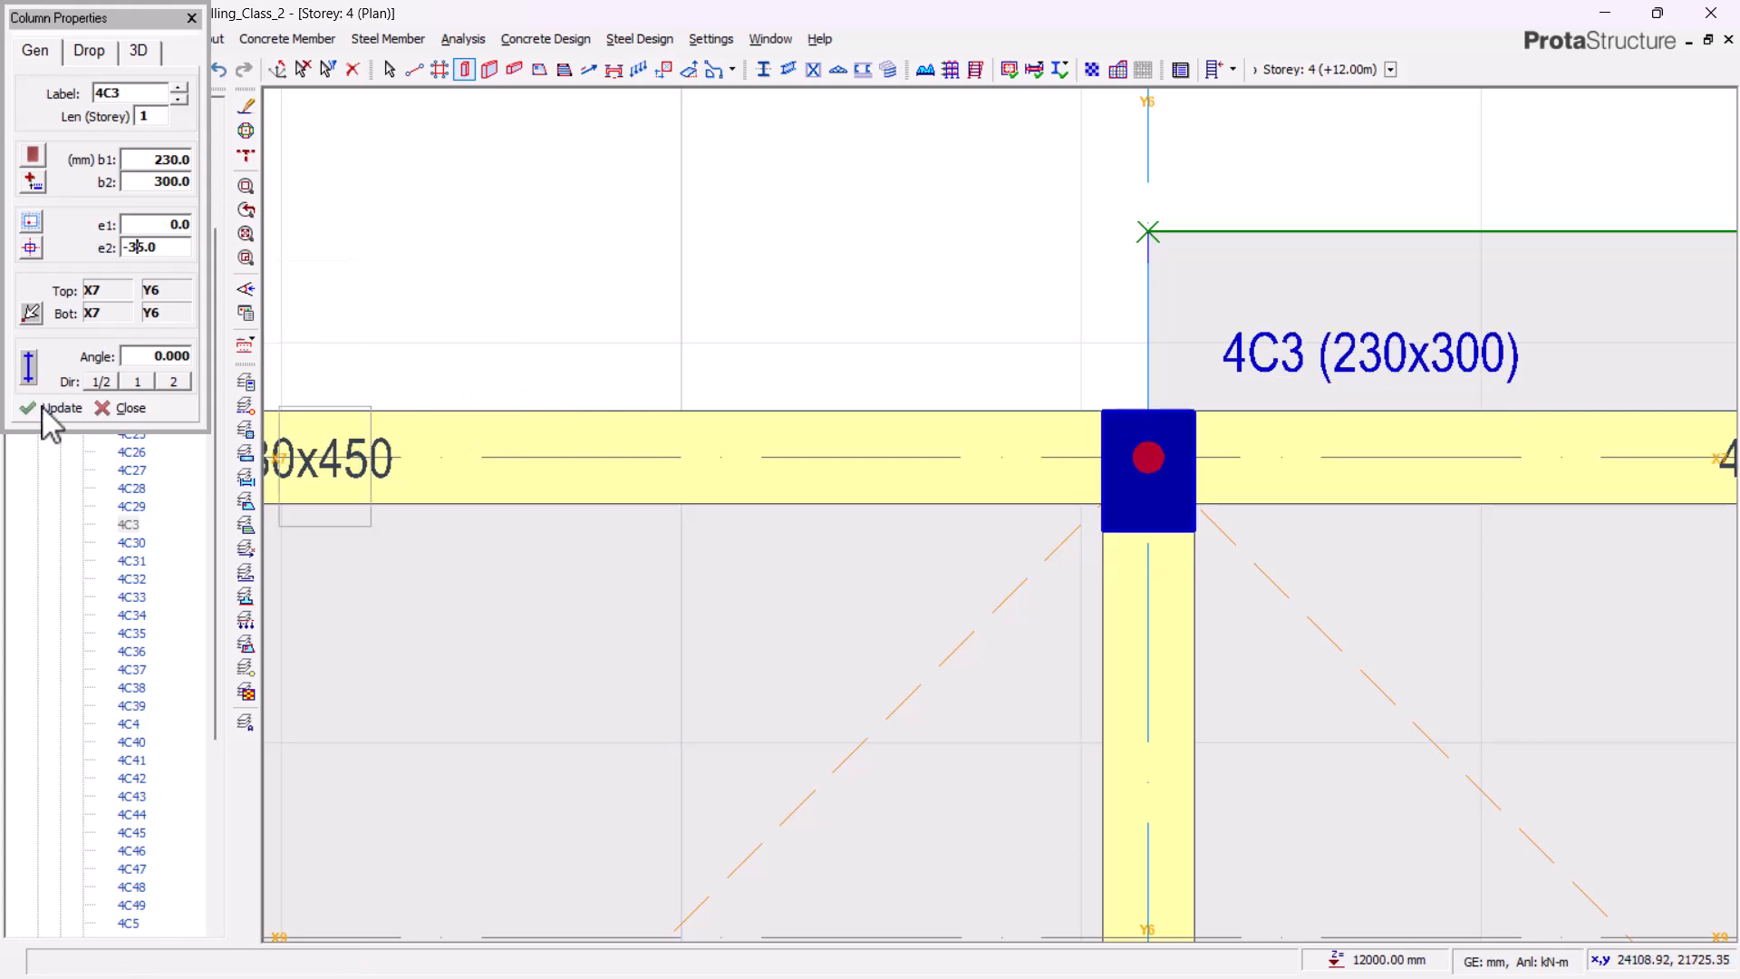
left_click(130, 409)
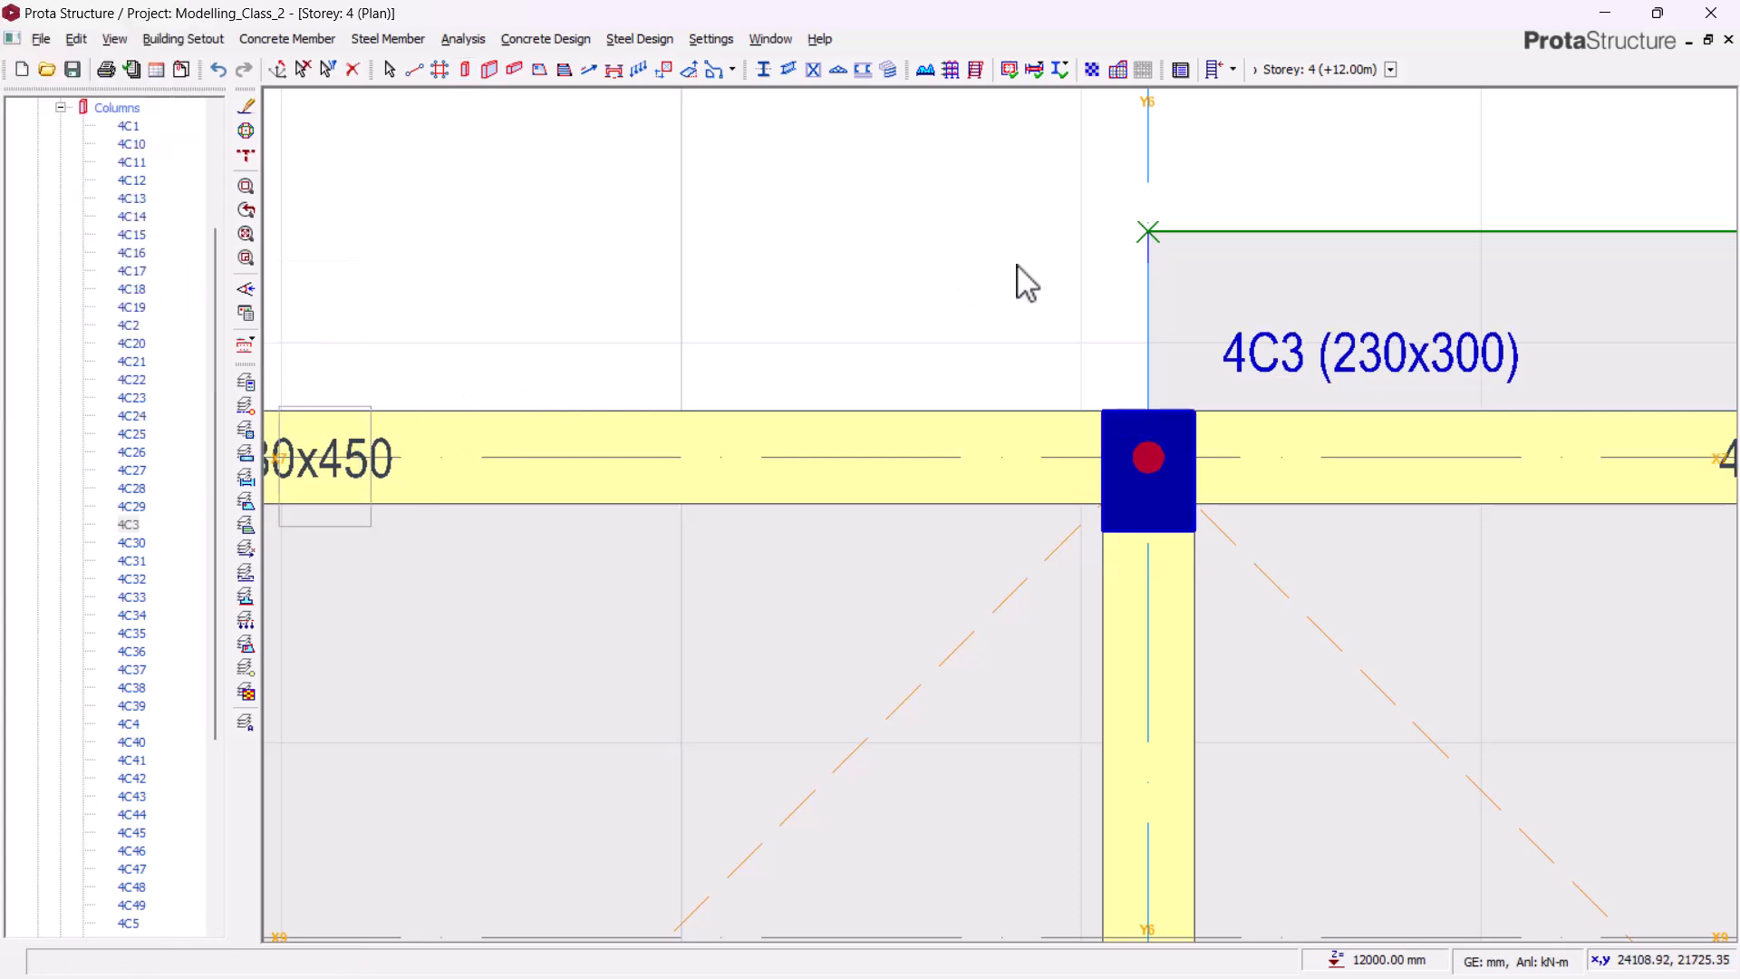
- Set the e2 eccentricity of columns 4C4, 4C2 and 4C1 on axis X7 to -35 mm together in the column table
scroll(1020, 308, "down", 4)
middle_click_drag(813, 530, 939, 551)
middle_click_drag(1360, 508, 1003, 527)
left_click(1357, 401)
scroll(1269, 440, "down", 4)
scroll(451, 416, "up", 5)
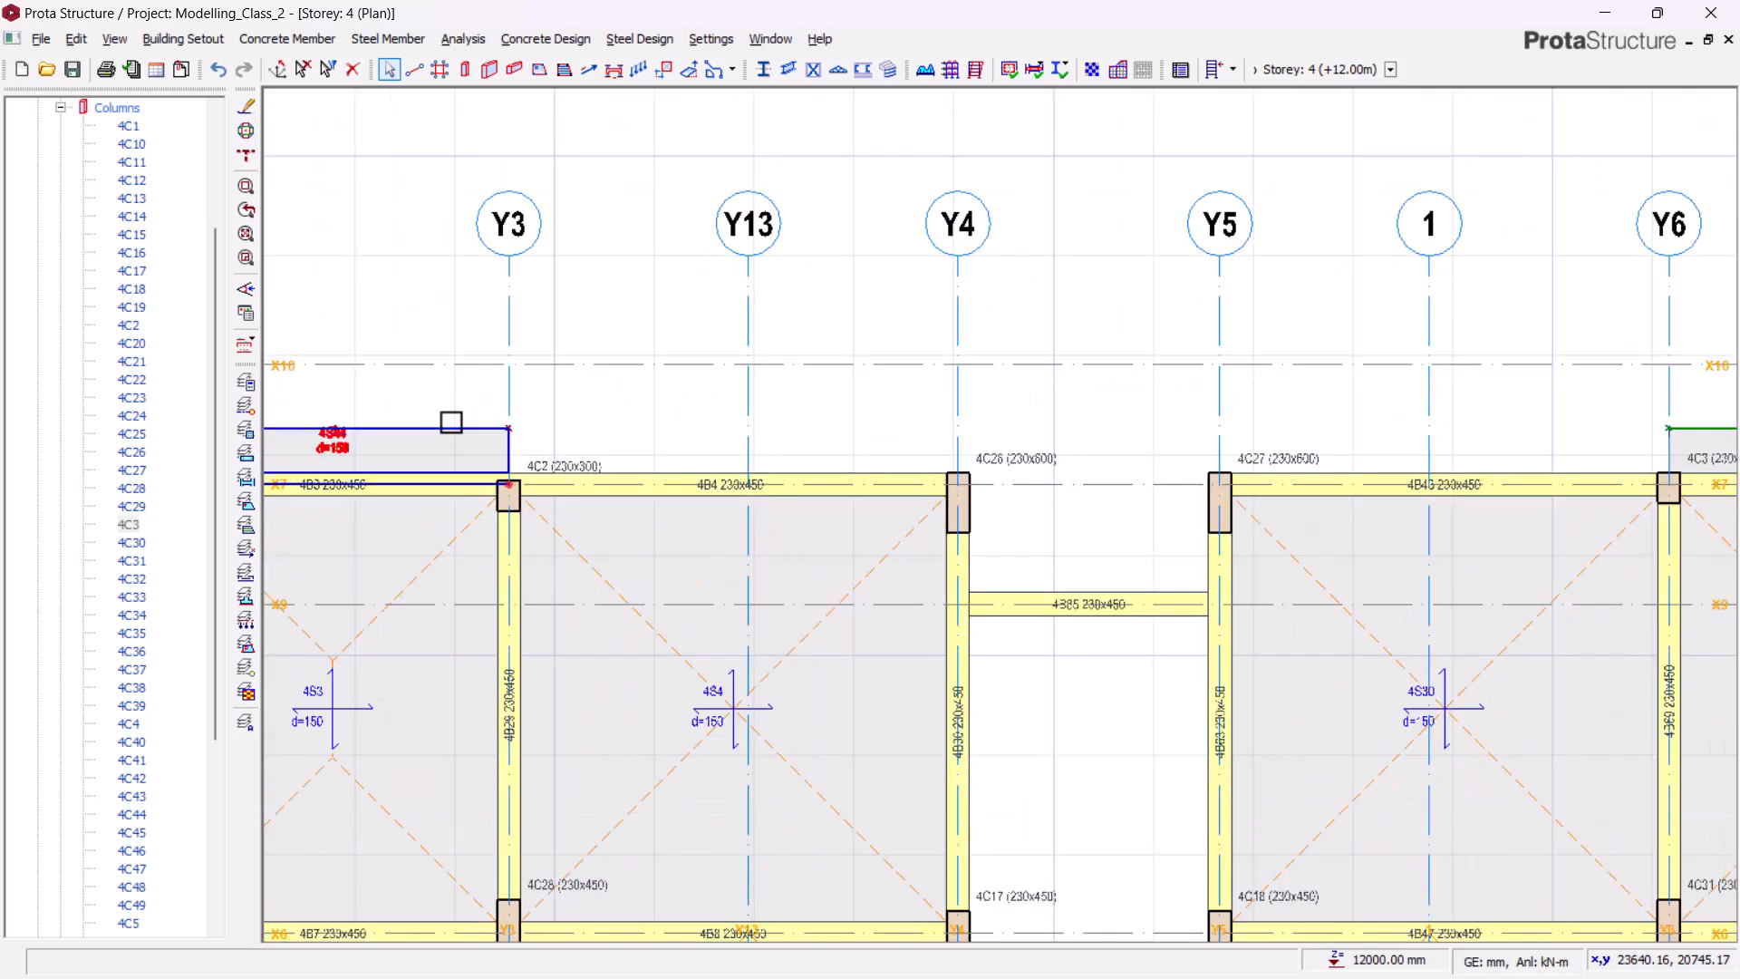
left_click(612, 471)
scroll(1030, 508, "down", 4)
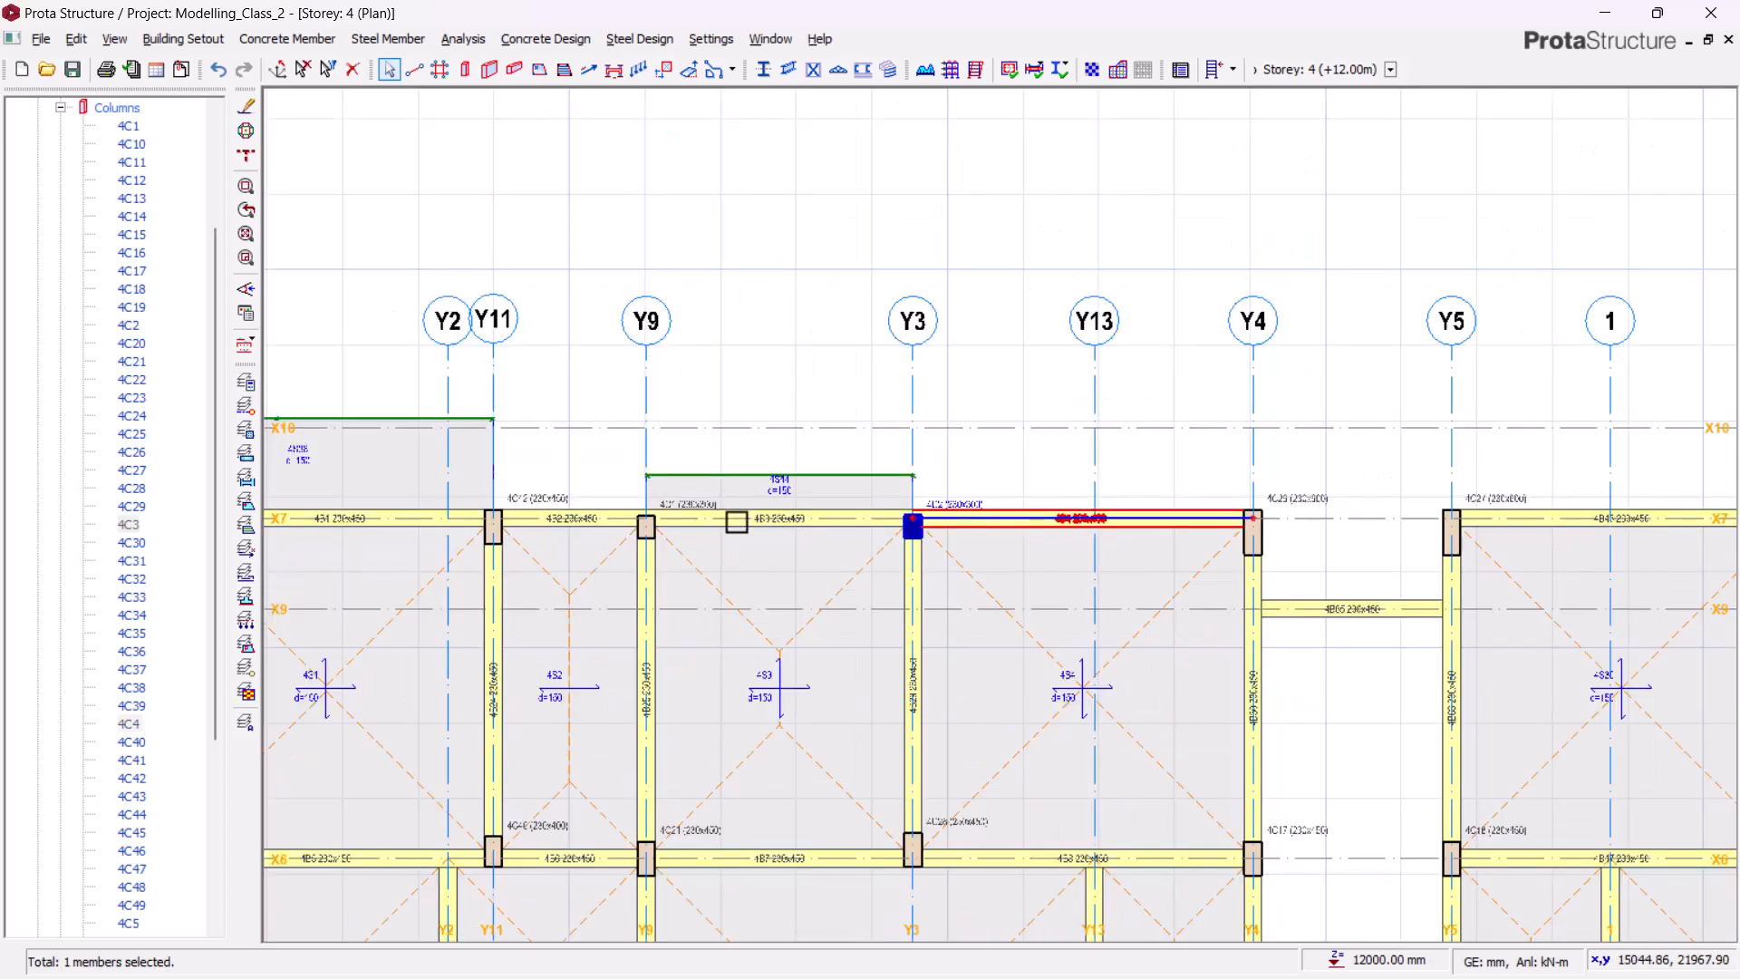
scroll(697, 513, "up", 2)
scroll(696, 512, "up", 2)
left_click(721, 463)
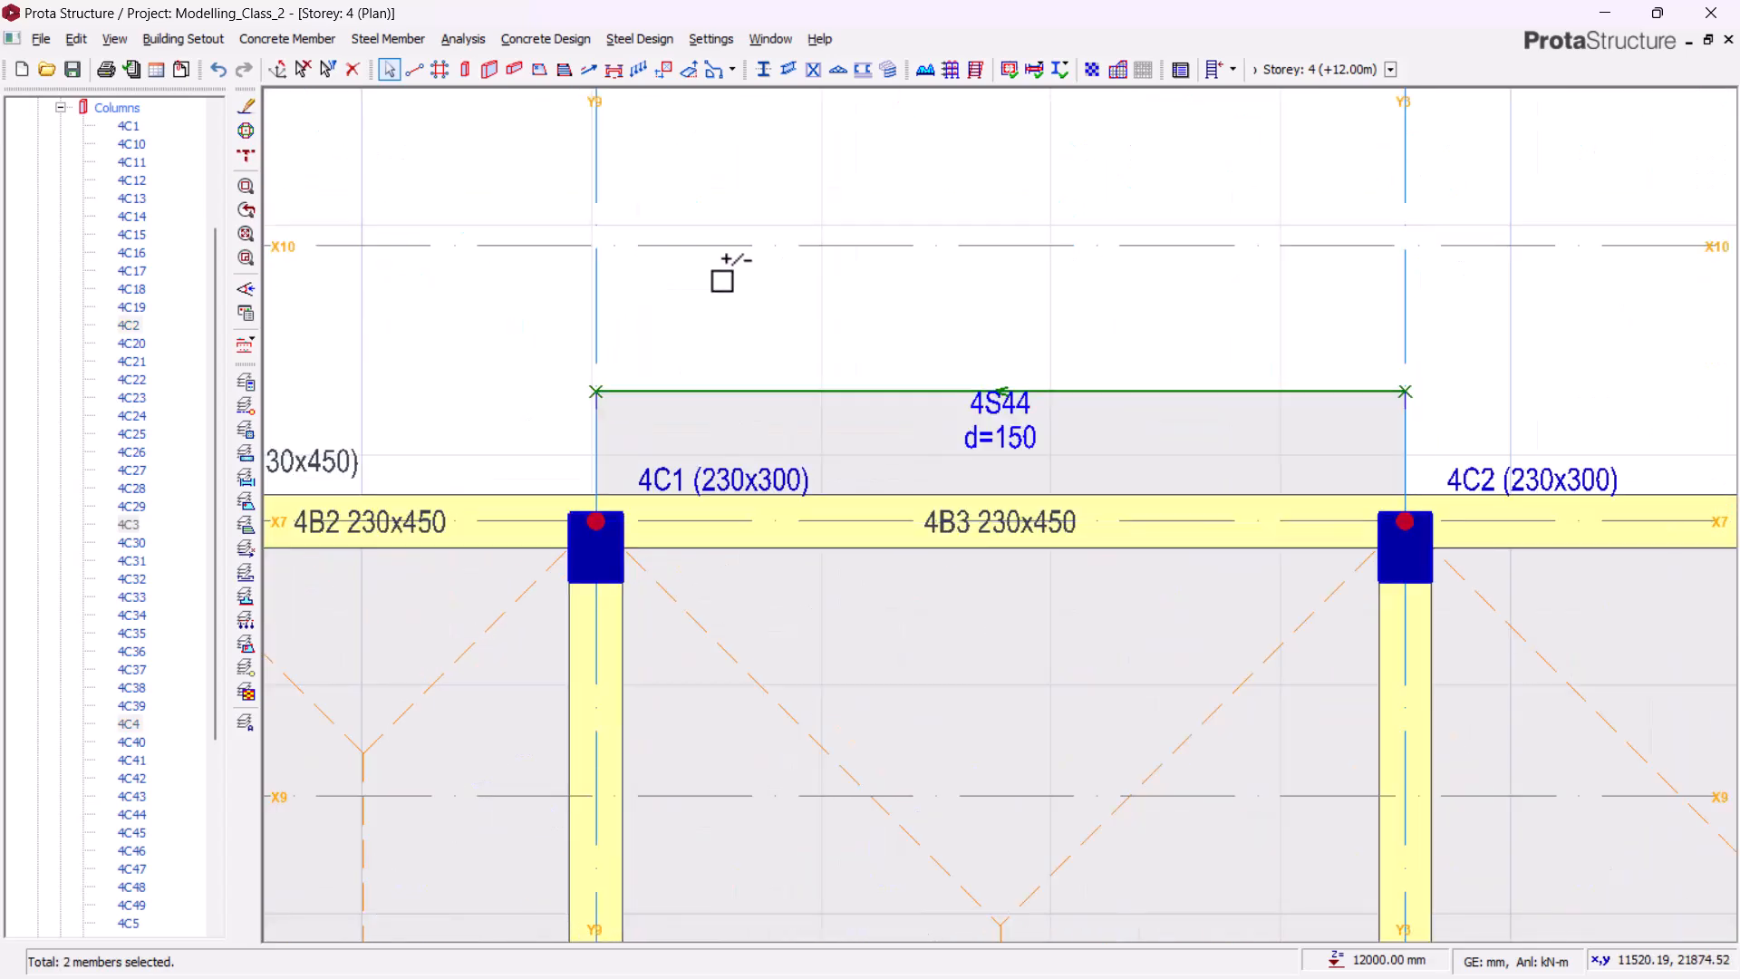
right_click(741, 285)
left_click(798, 302)
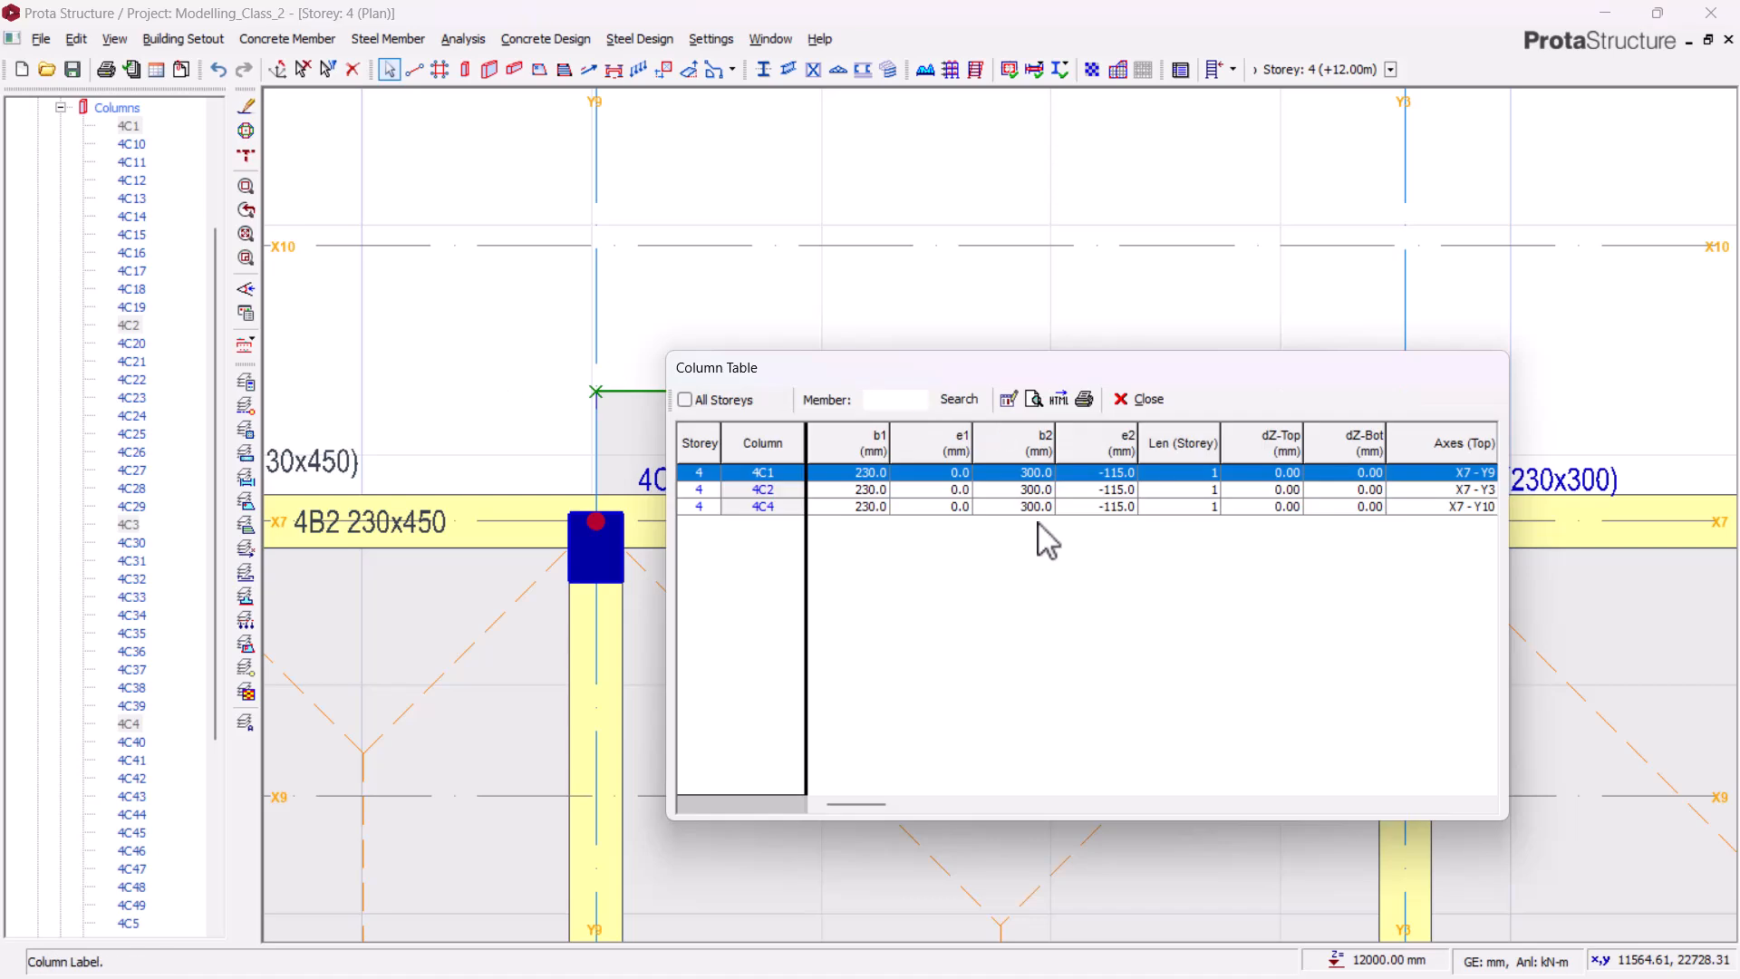
left_click(1122, 439)
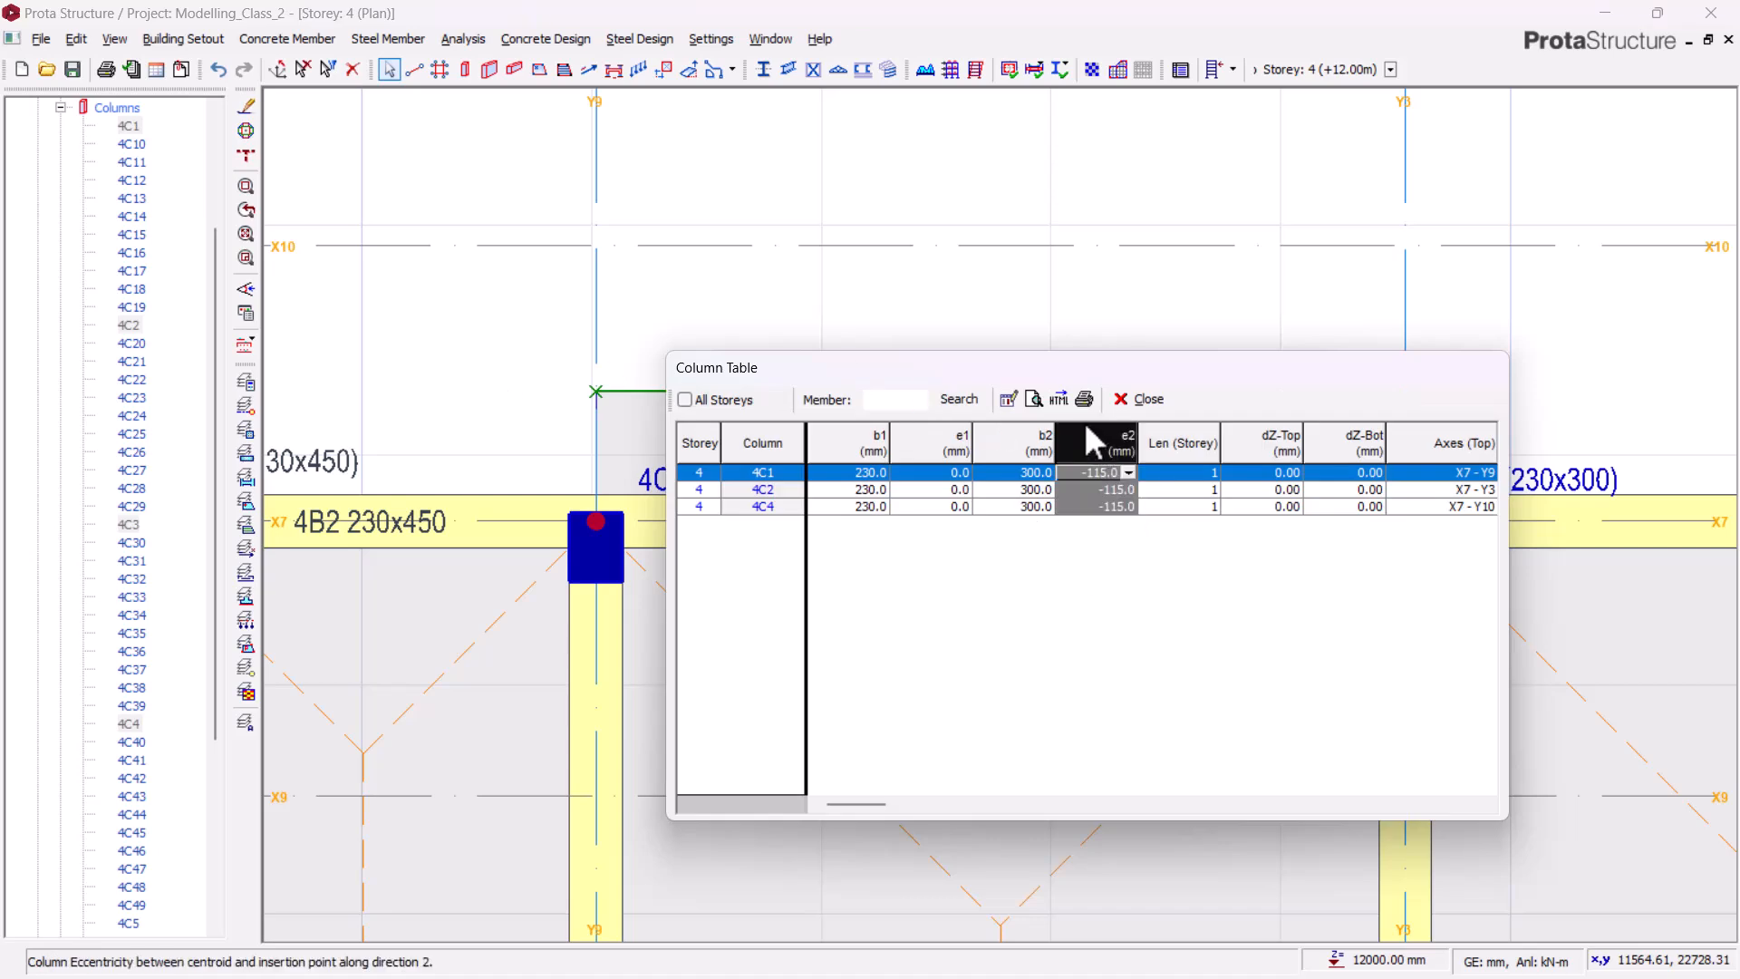
left_click(1009, 400)
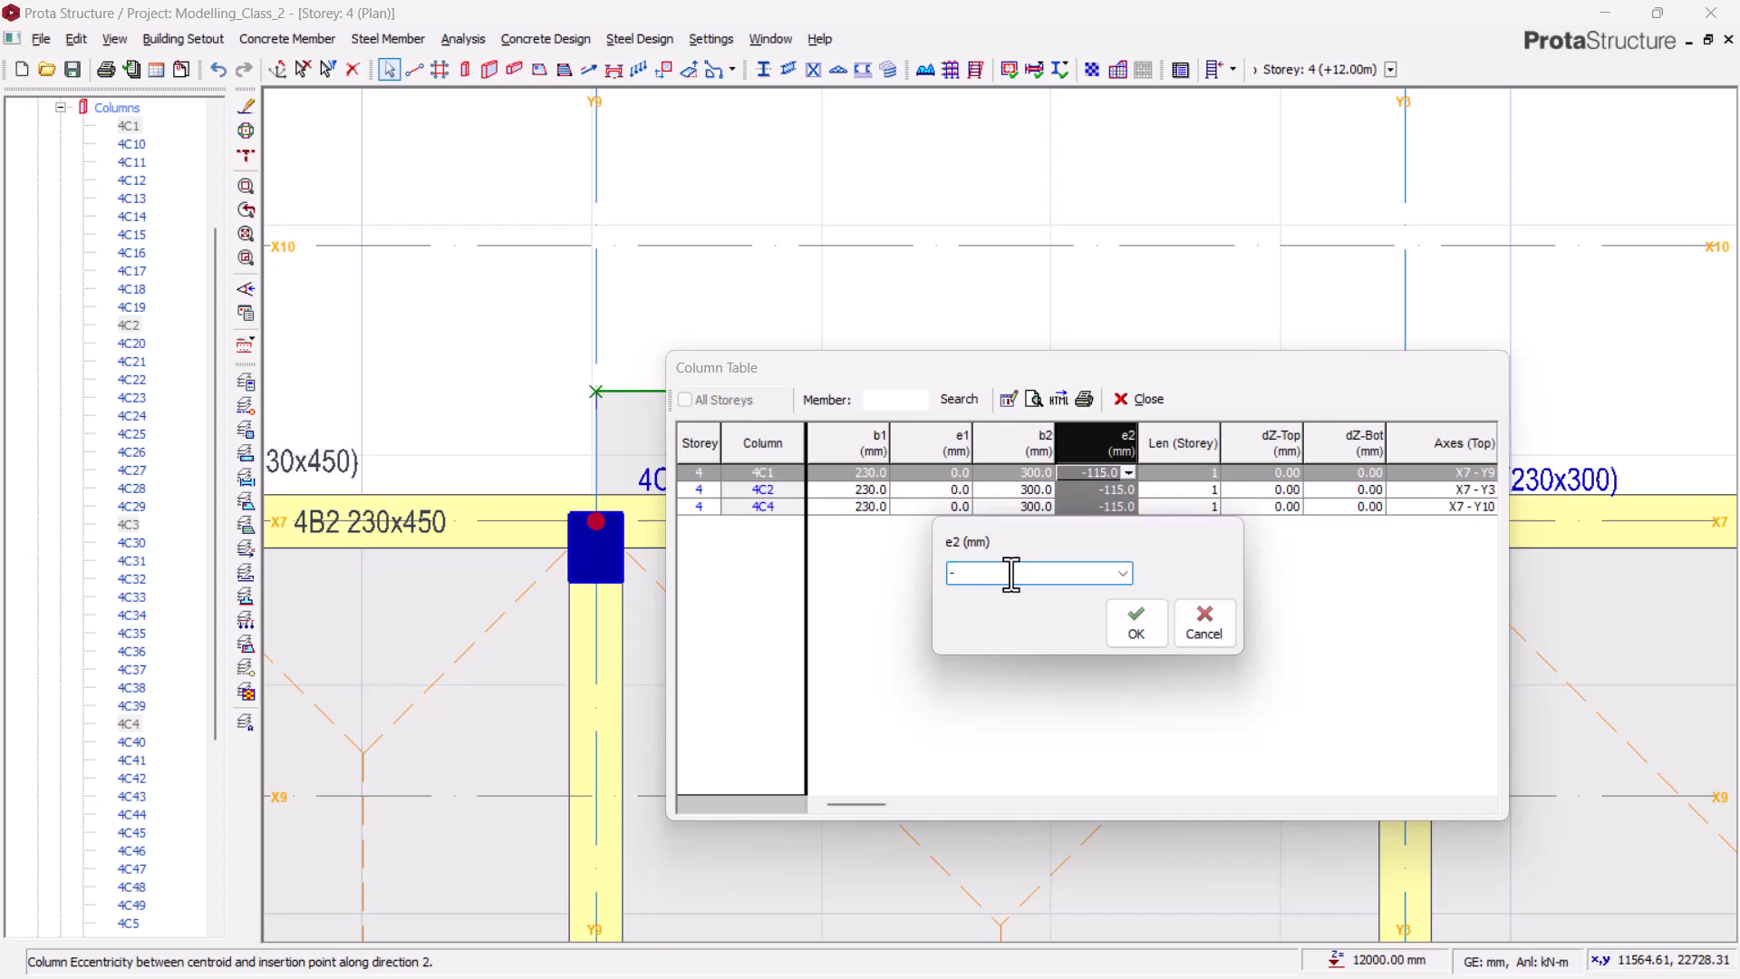
left_click(1142, 627)
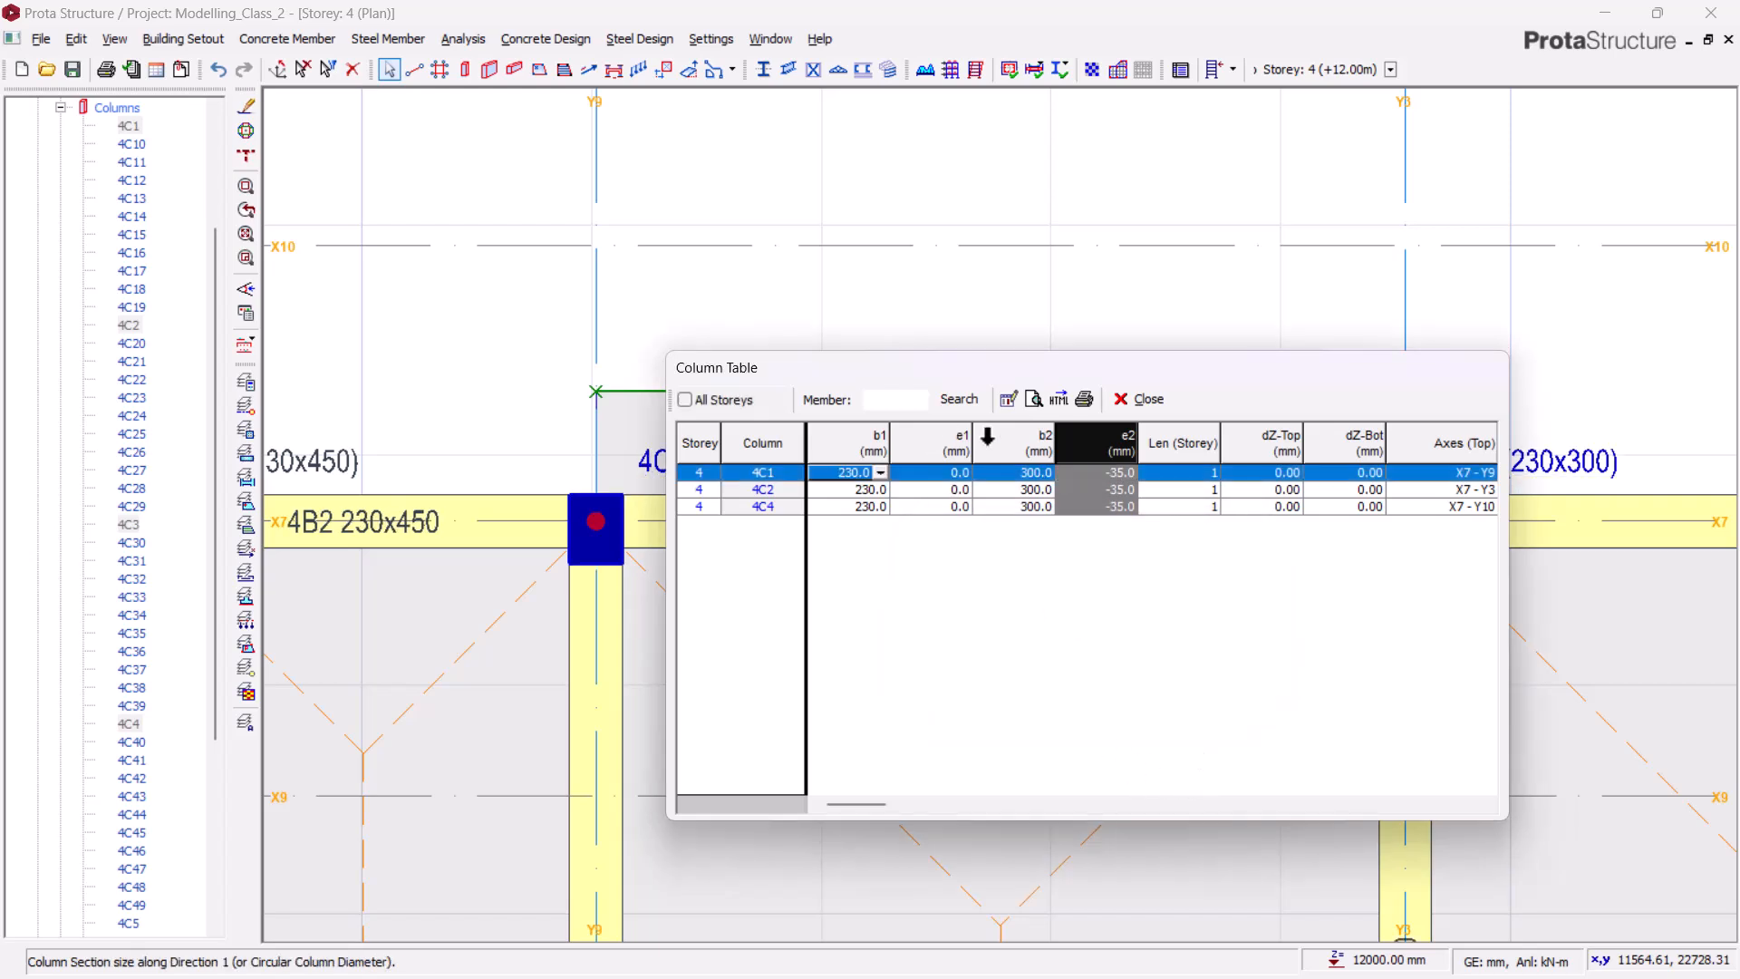
left_click(1124, 402)
- Set the e2 eccentricity of columns 4C5, 4C6, 4C7 and 4C8 on axis X5 to 35 mm together in the column table
scroll(1130, 221, "down", 5)
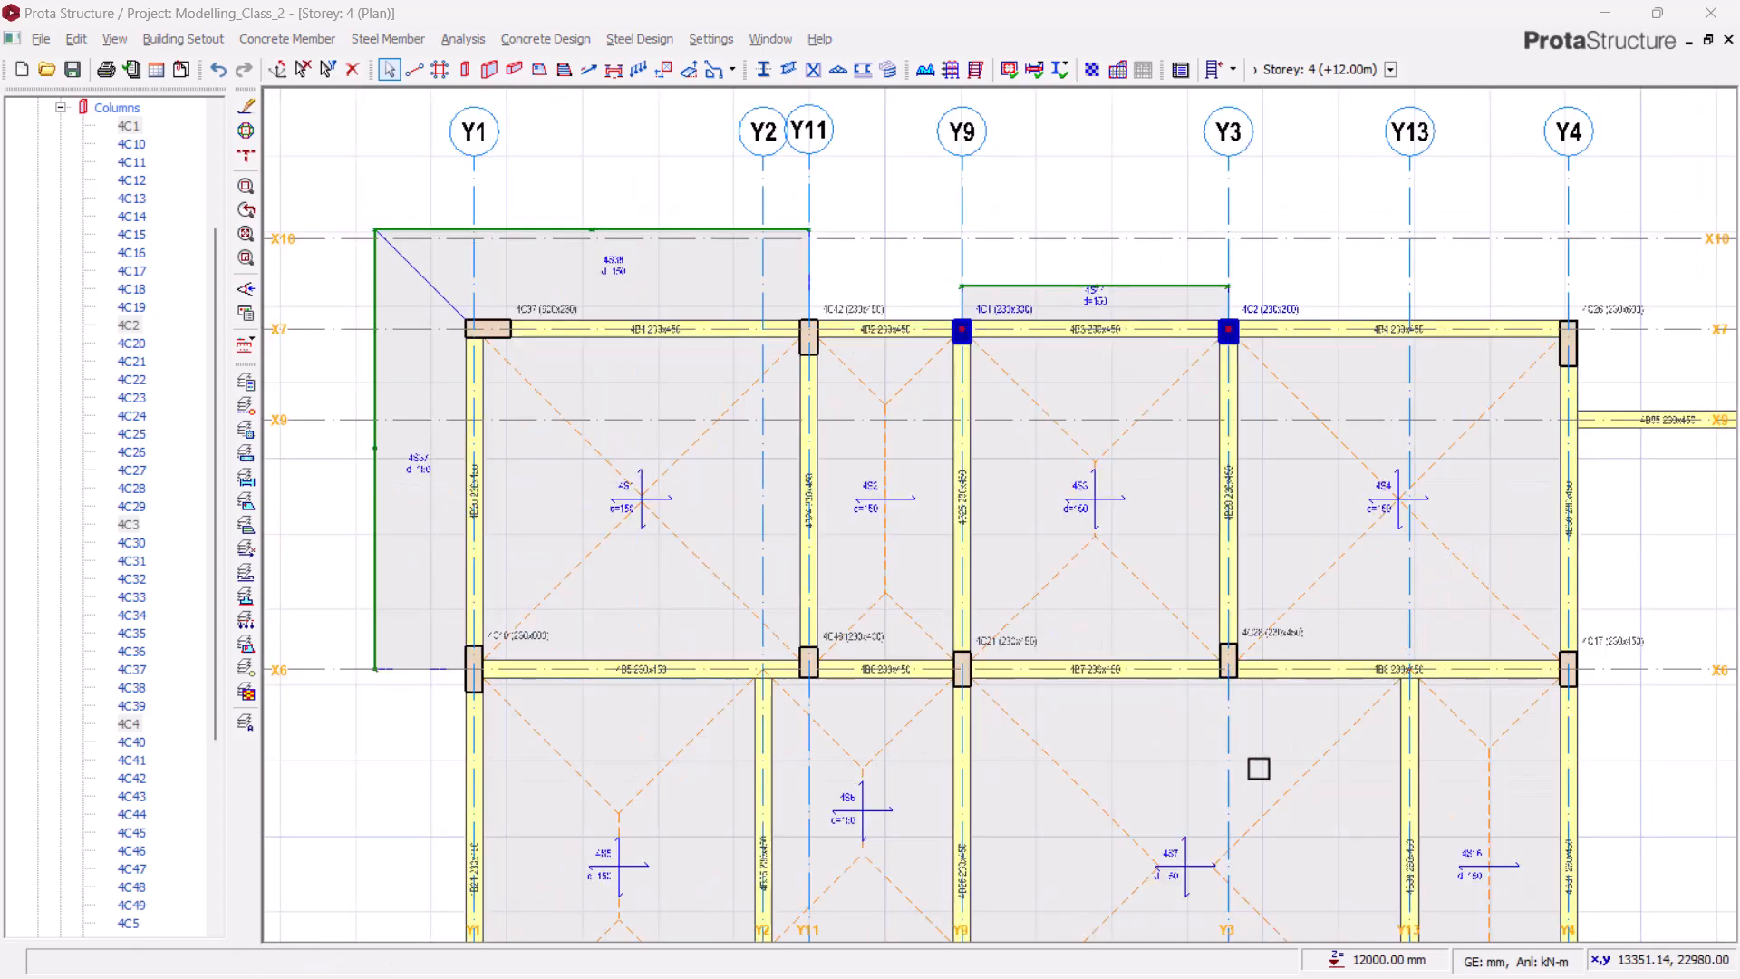
scroll(1227, 342, "down", 6)
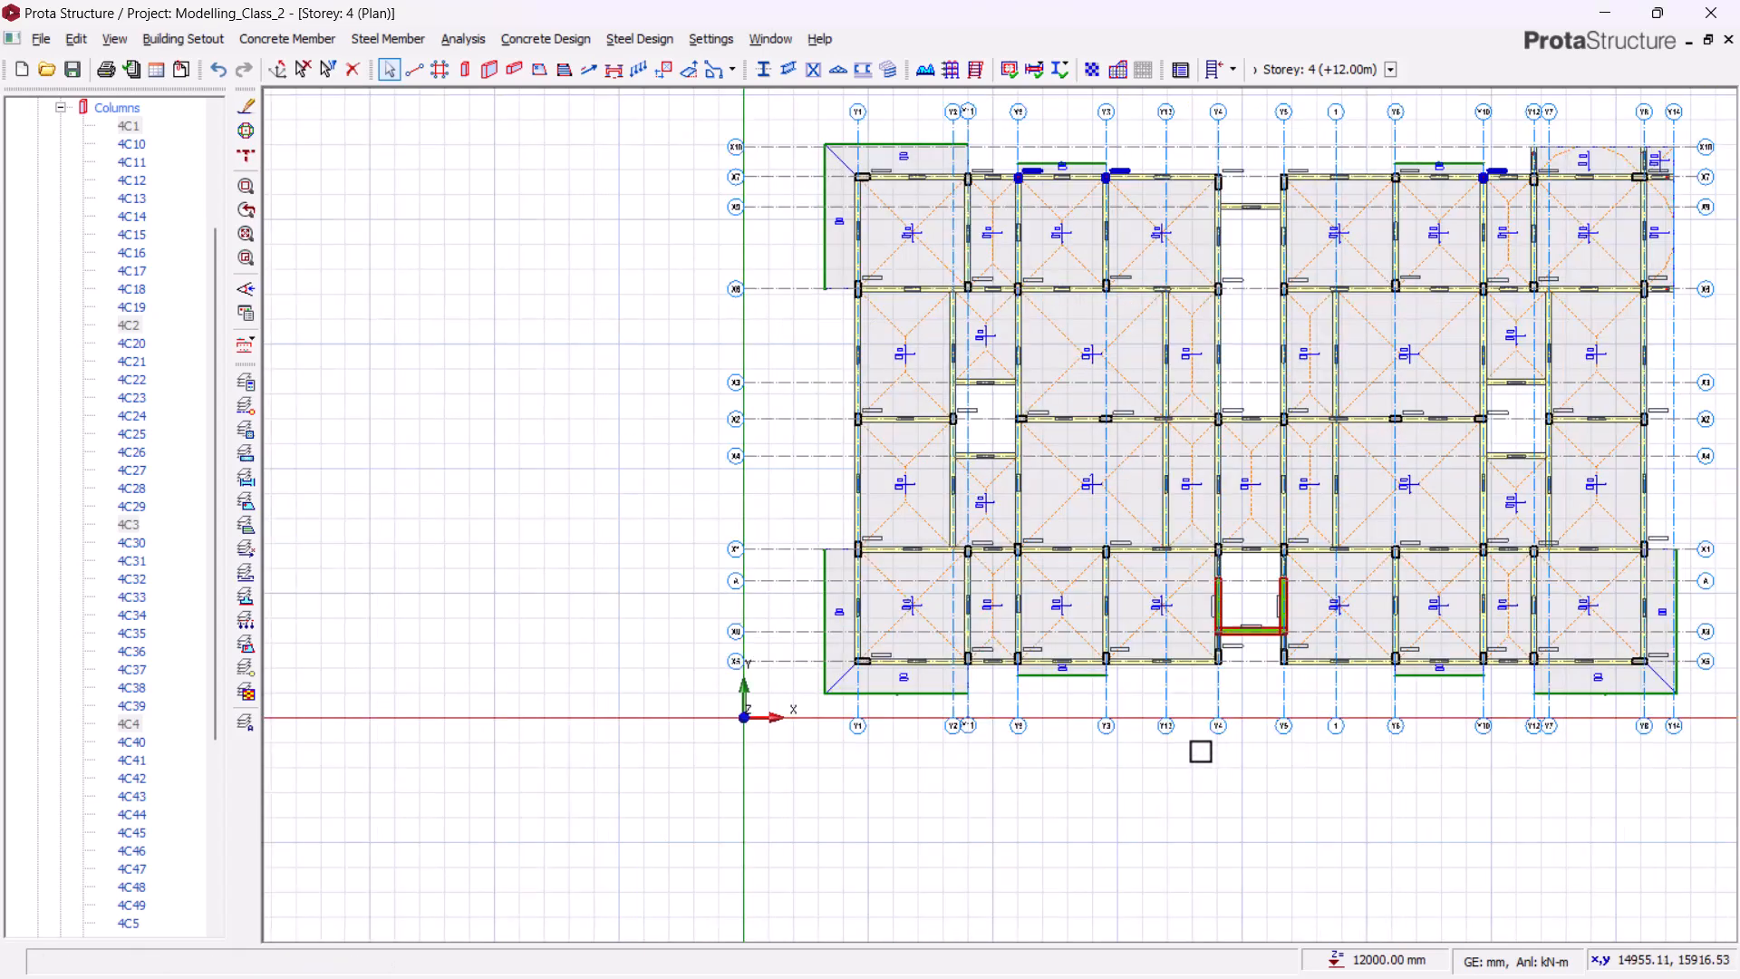
scroll(1173, 680, "up", 6)
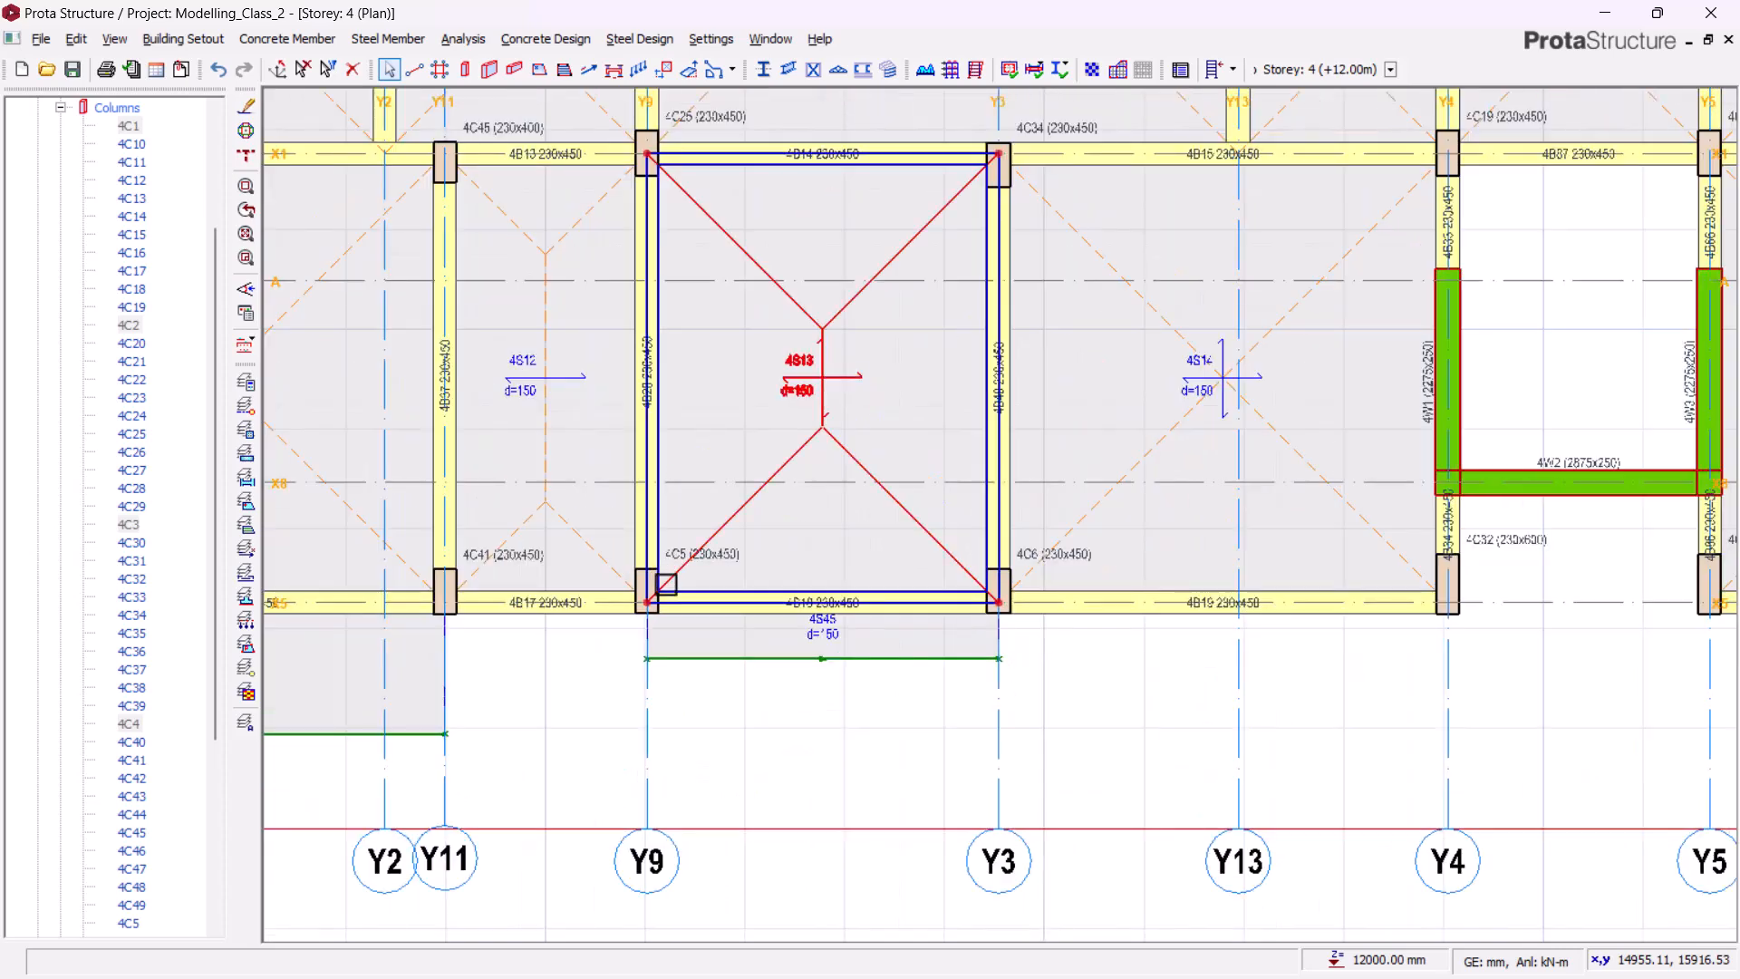
left_click(707, 553)
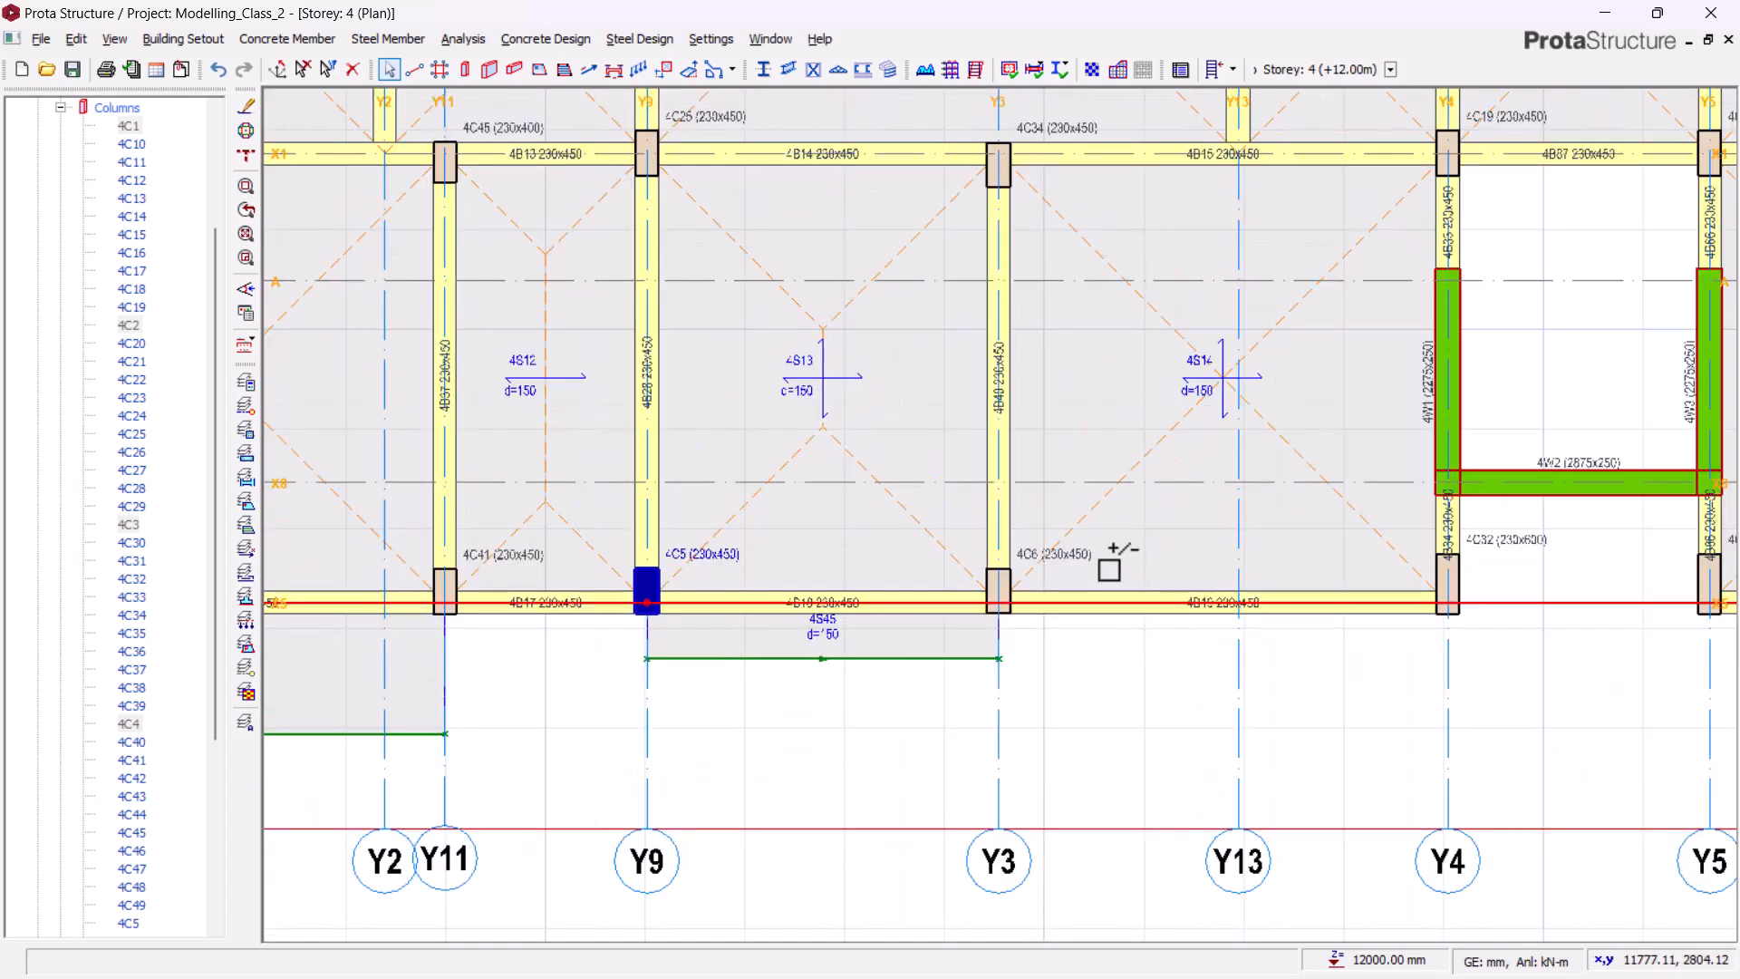
left_click(998, 588)
scroll(622, 680, "down", 4)
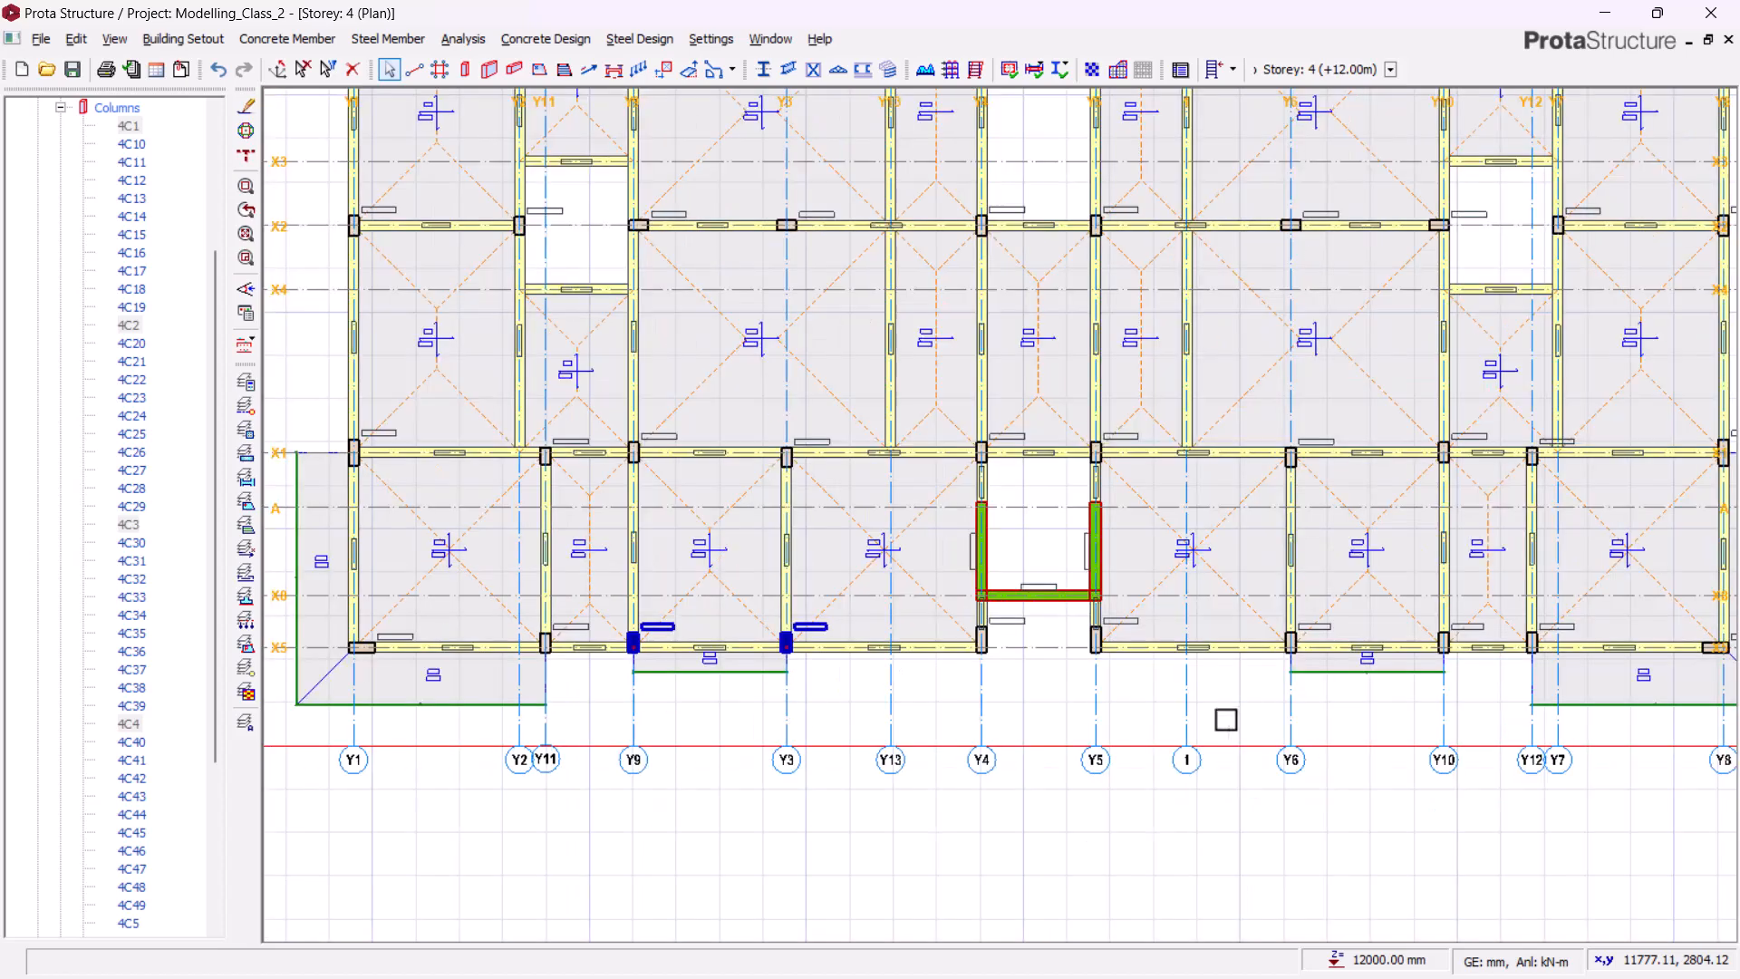
scroll(1203, 727, "up", 4)
left_click(1142, 589)
scroll(1585, 579, "down", 3)
scroll(1437, 622, "up", 4)
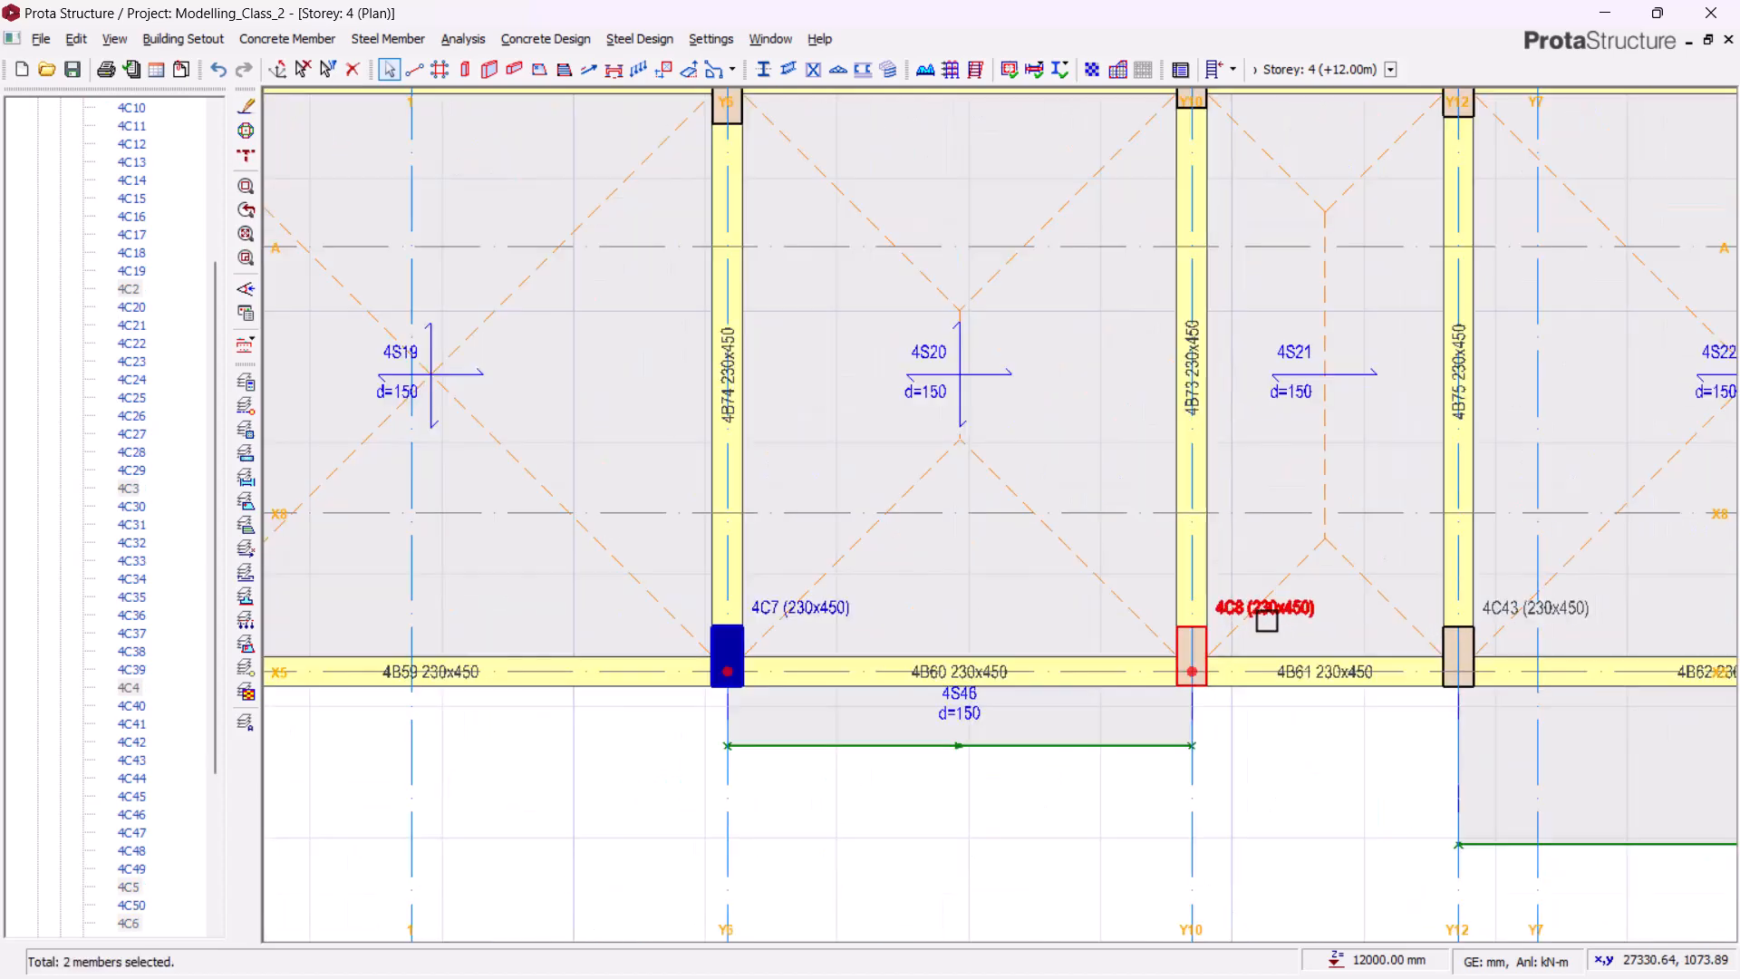
left_click(1269, 618)
right_click(495, 725)
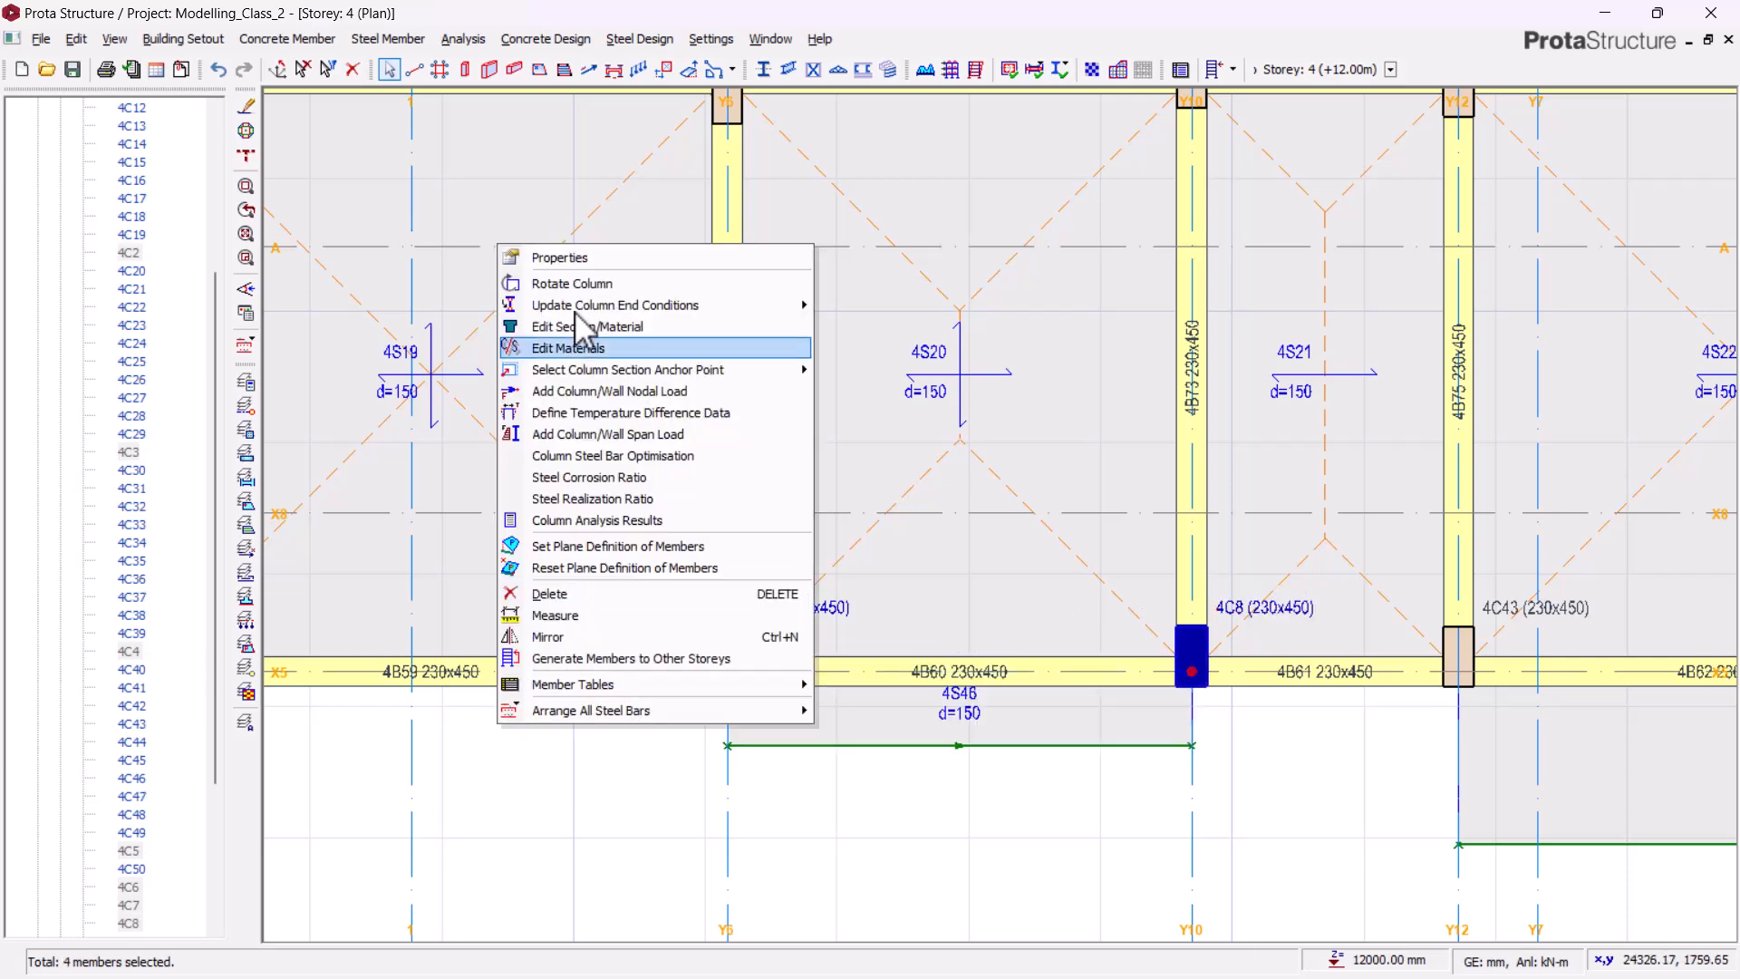
left_click(562, 259)
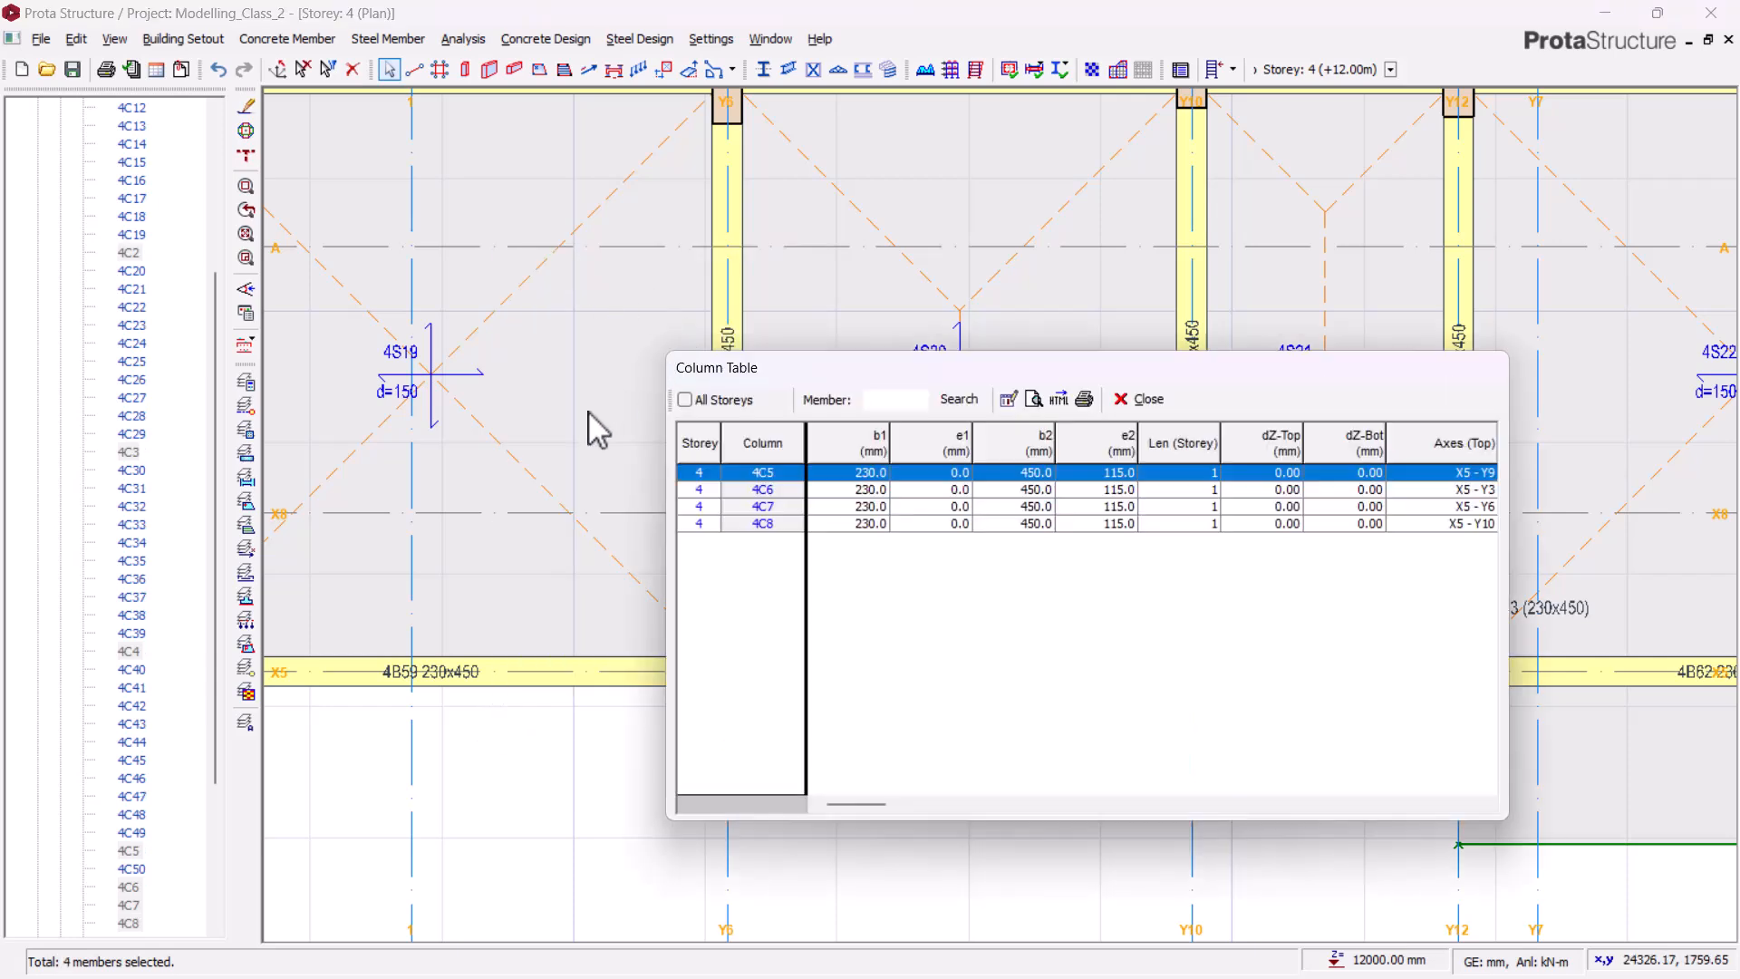
left_click(1117, 460)
left_click(1010, 399)
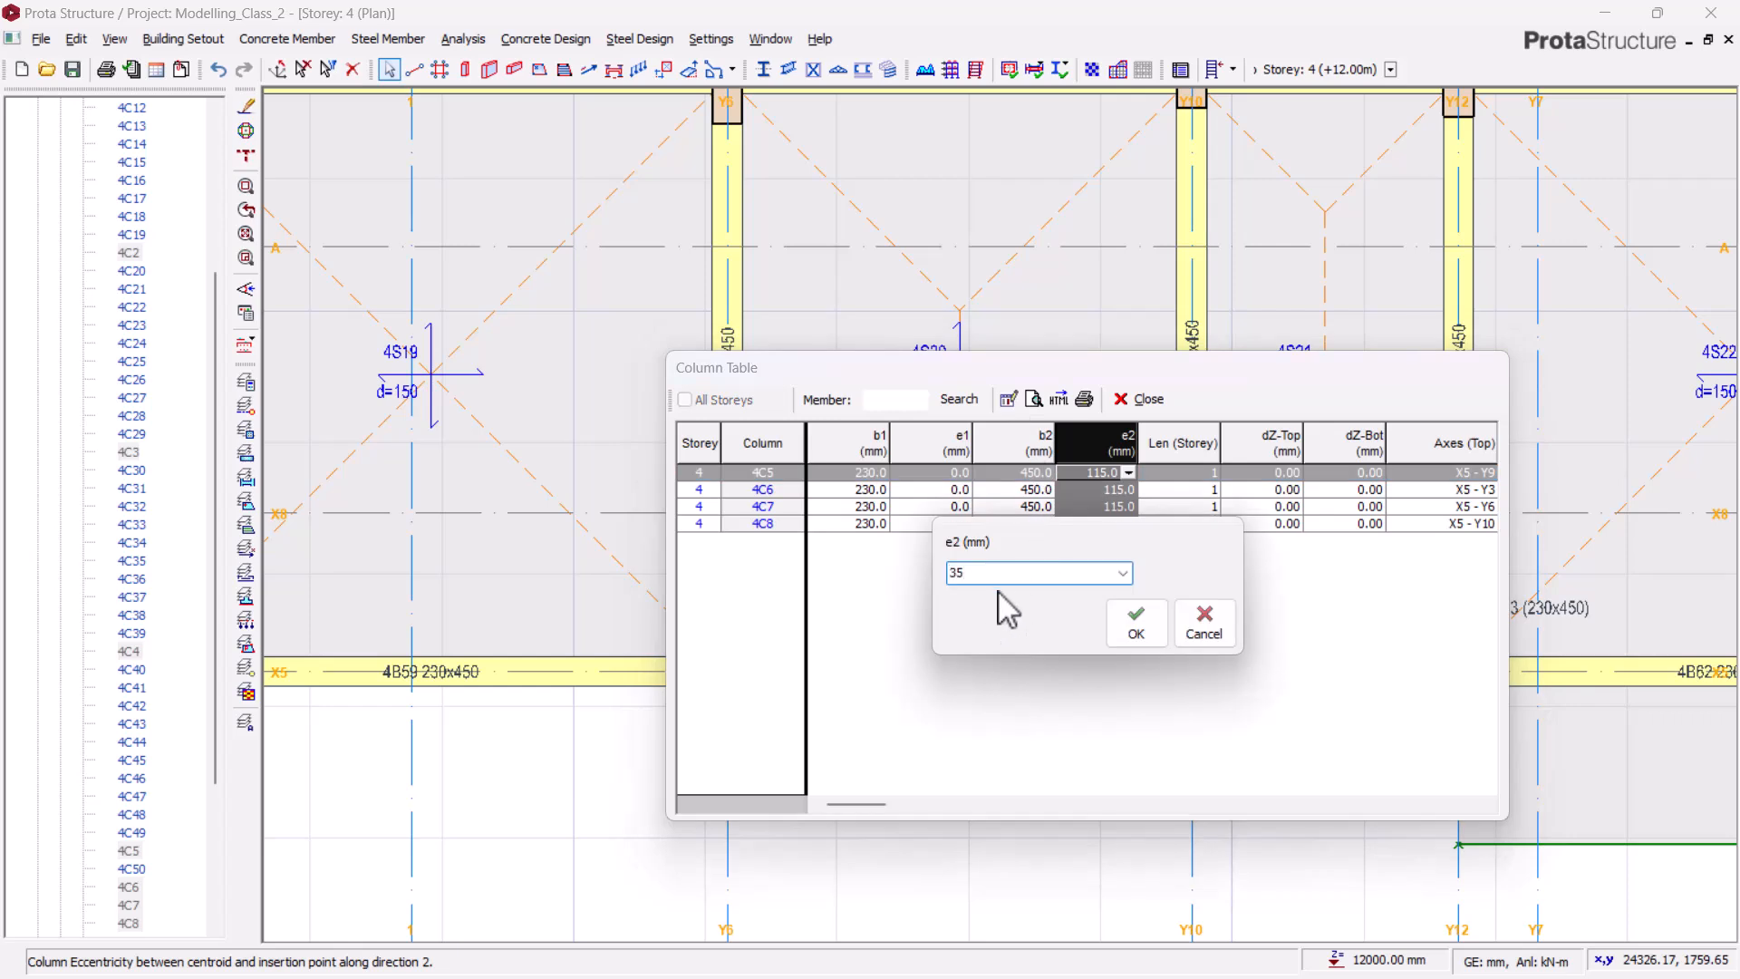
left_click(1144, 638)
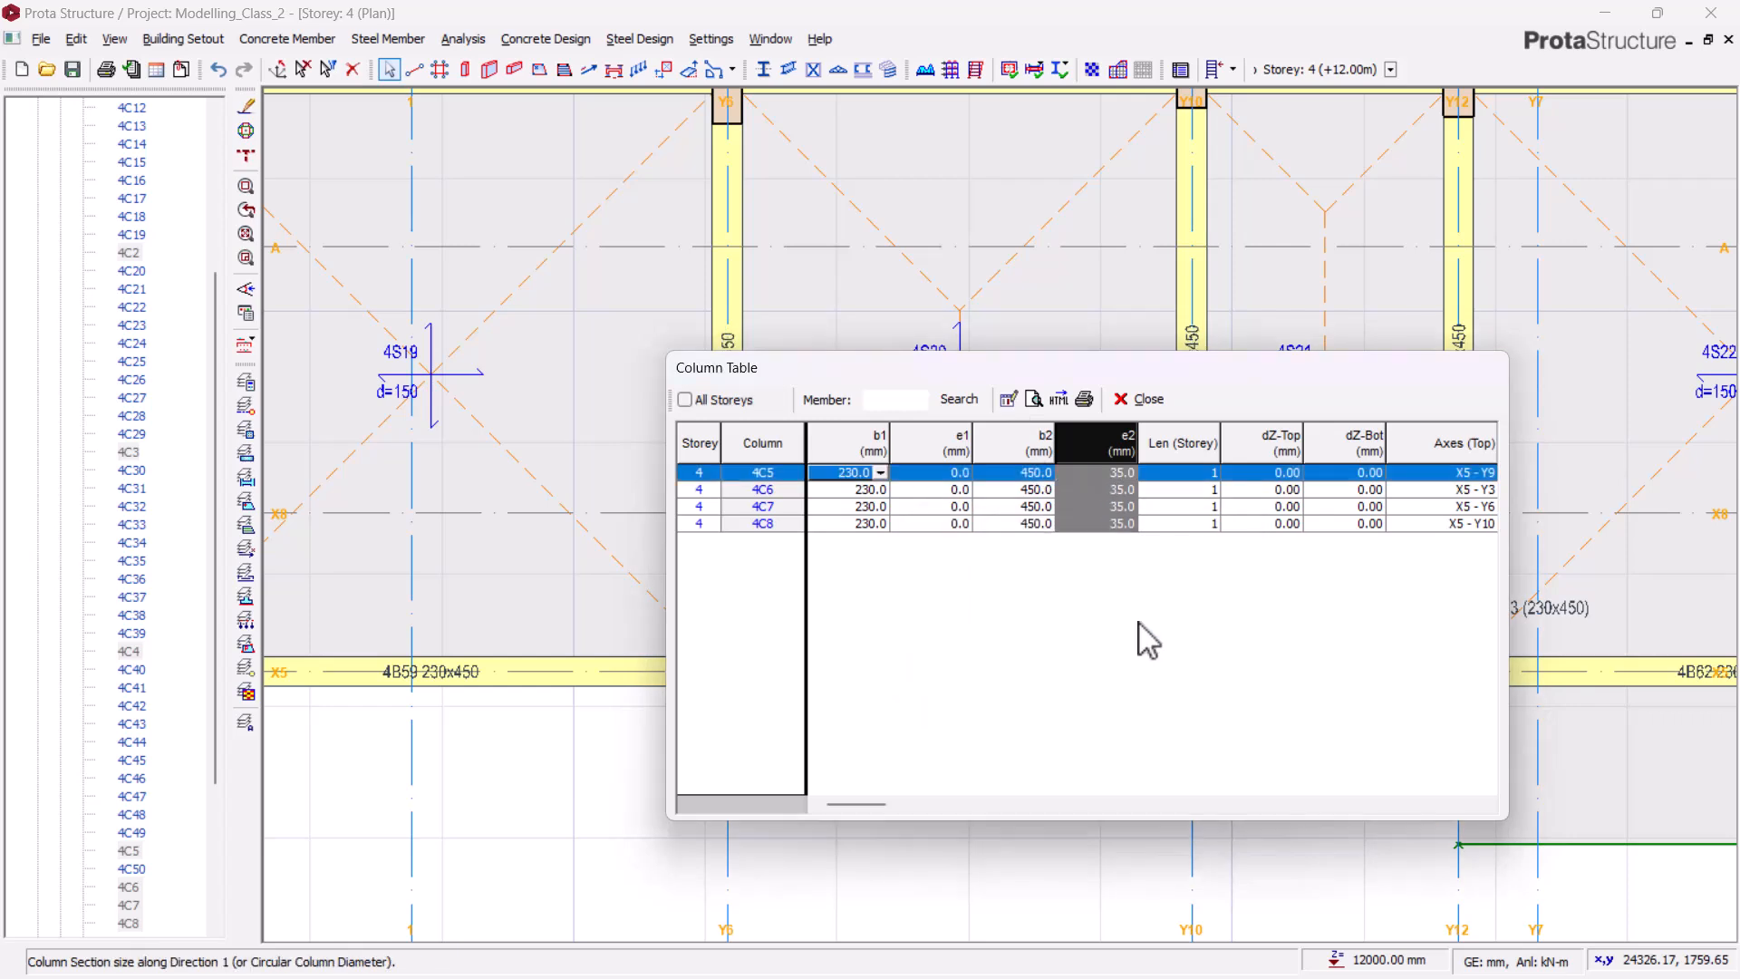
left_click(1142, 399)
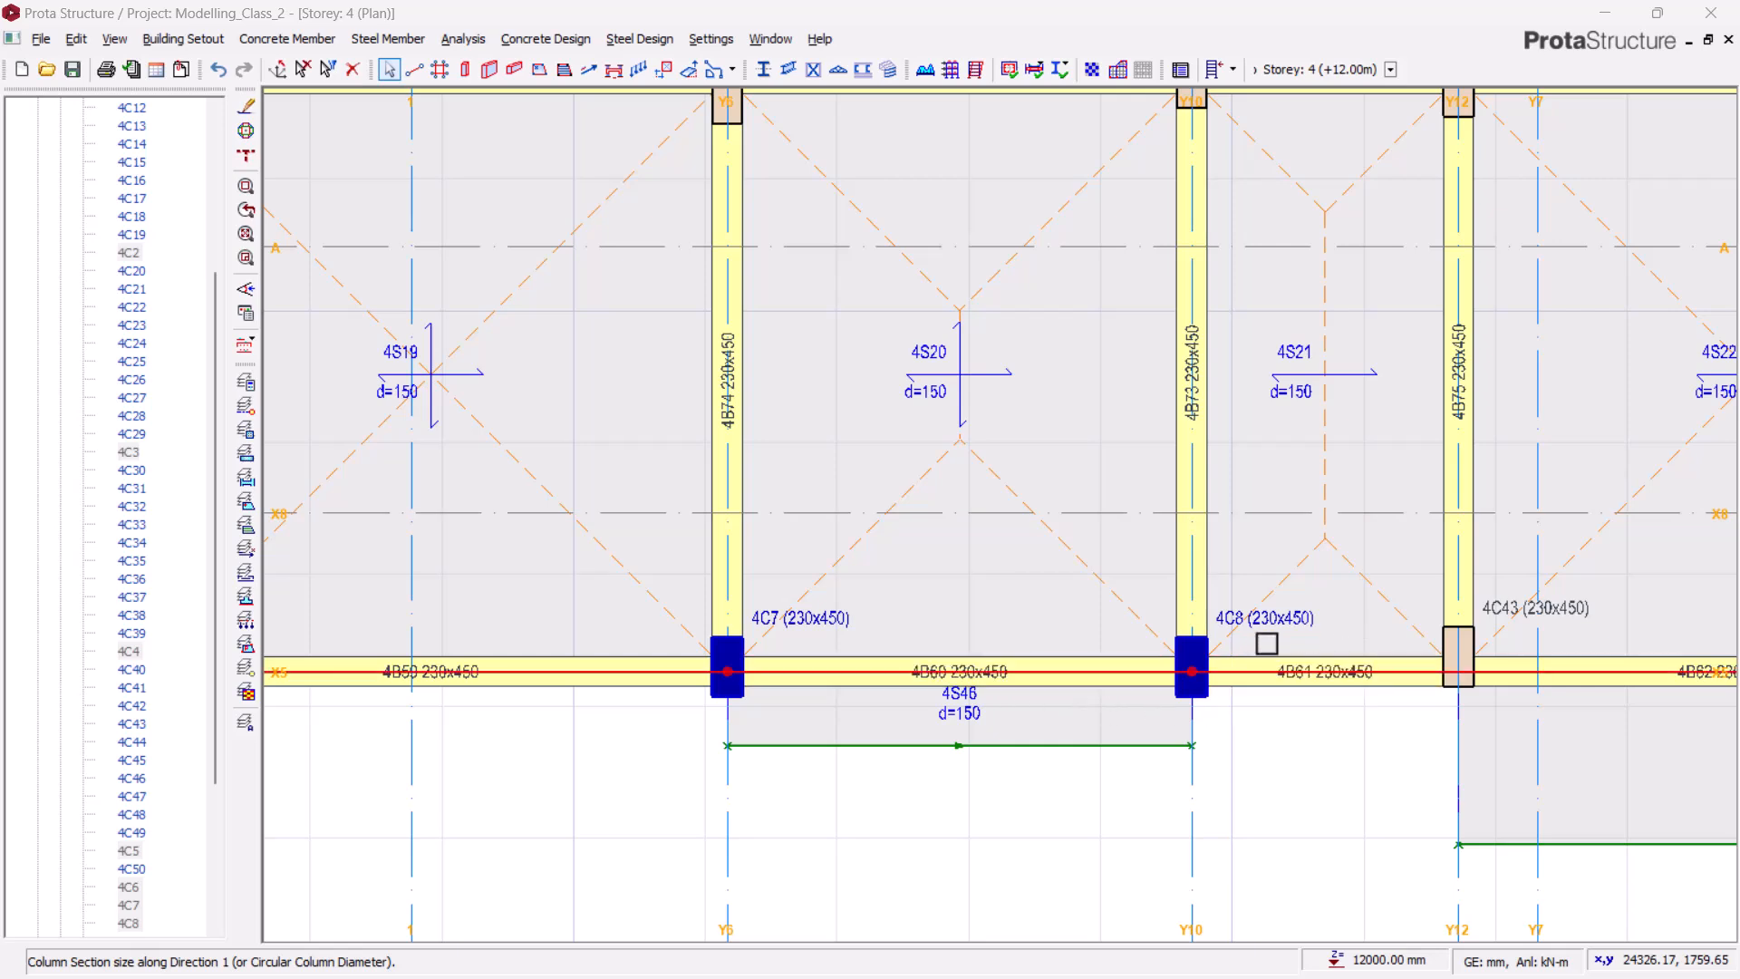
- Set b2 of columns 4C5, 4C6, 4C7 and 4C8 on axis X5 to 300 mm in the column table and close it
right_click(1270, 617)
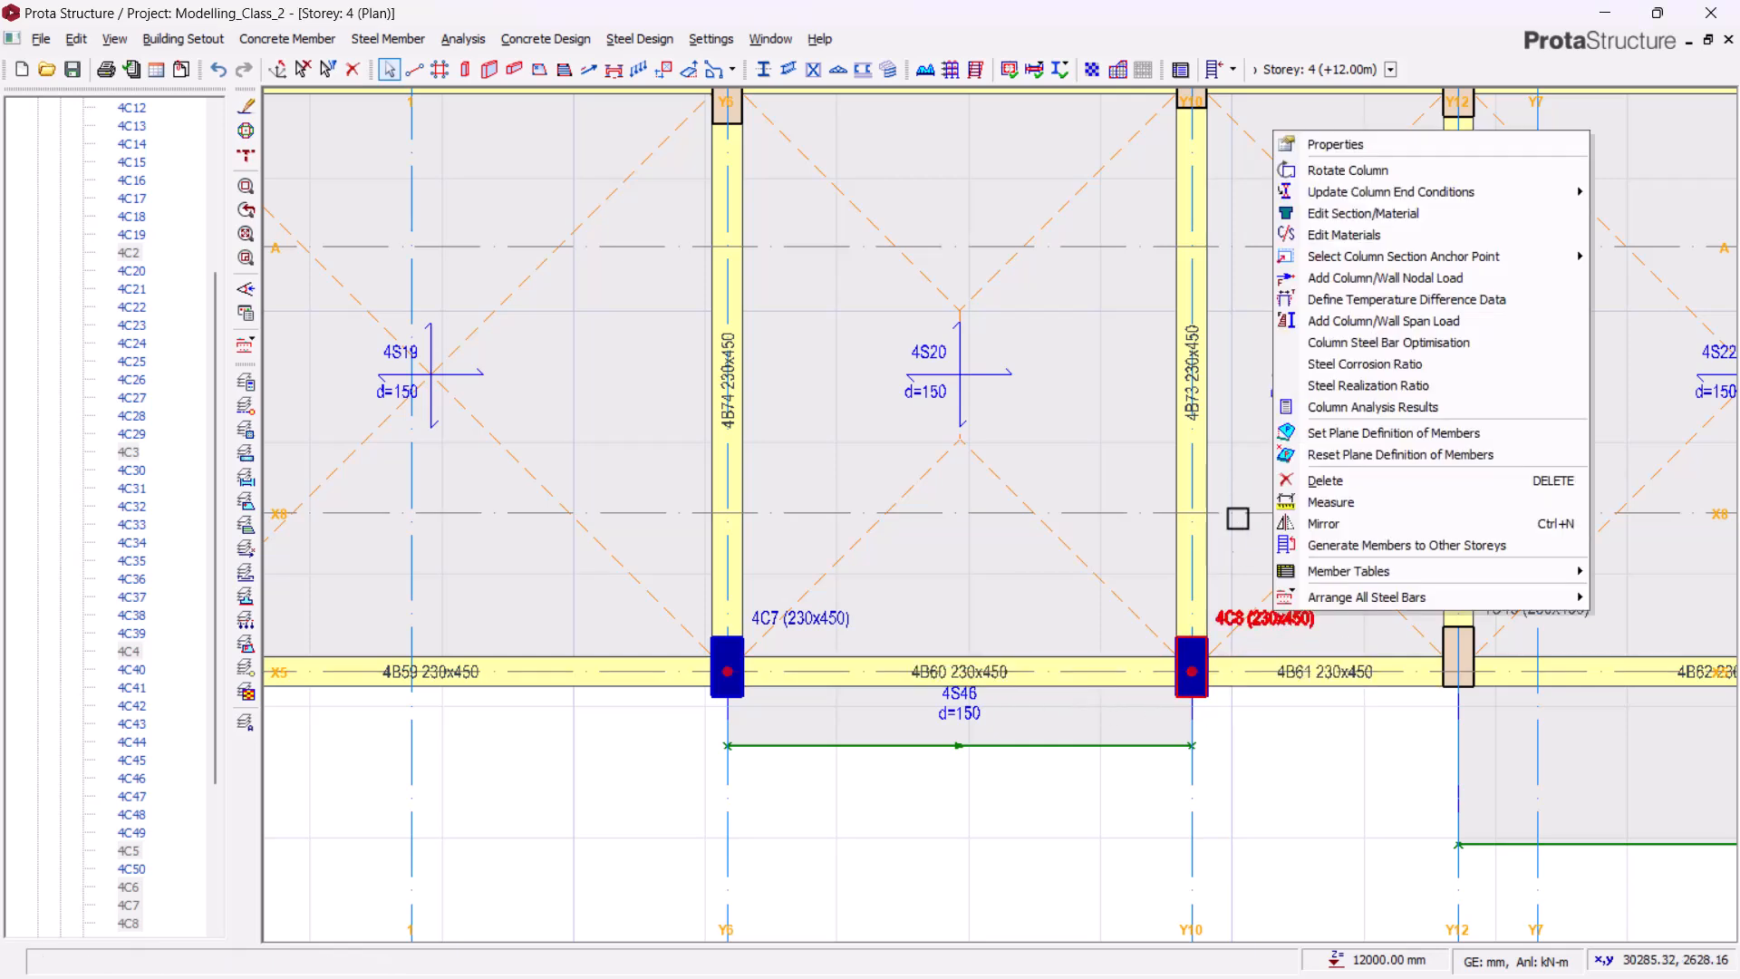
left_click(1333, 145)
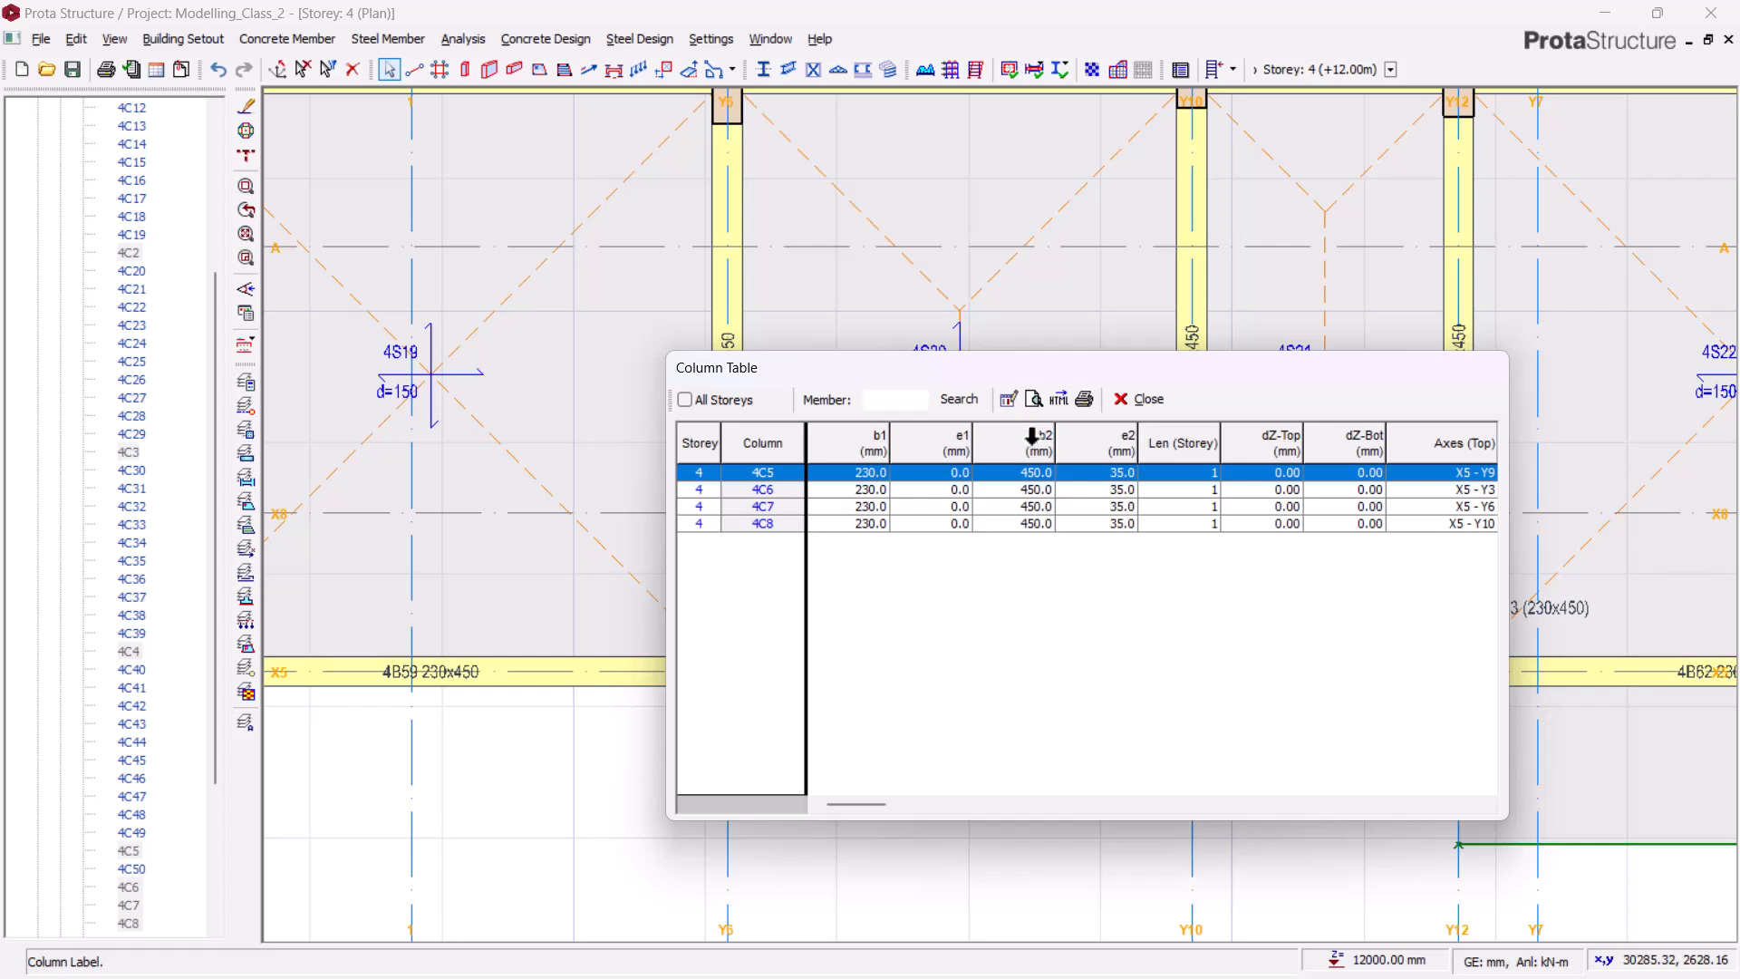
left_click(1031, 439)
left_click(1008, 399)
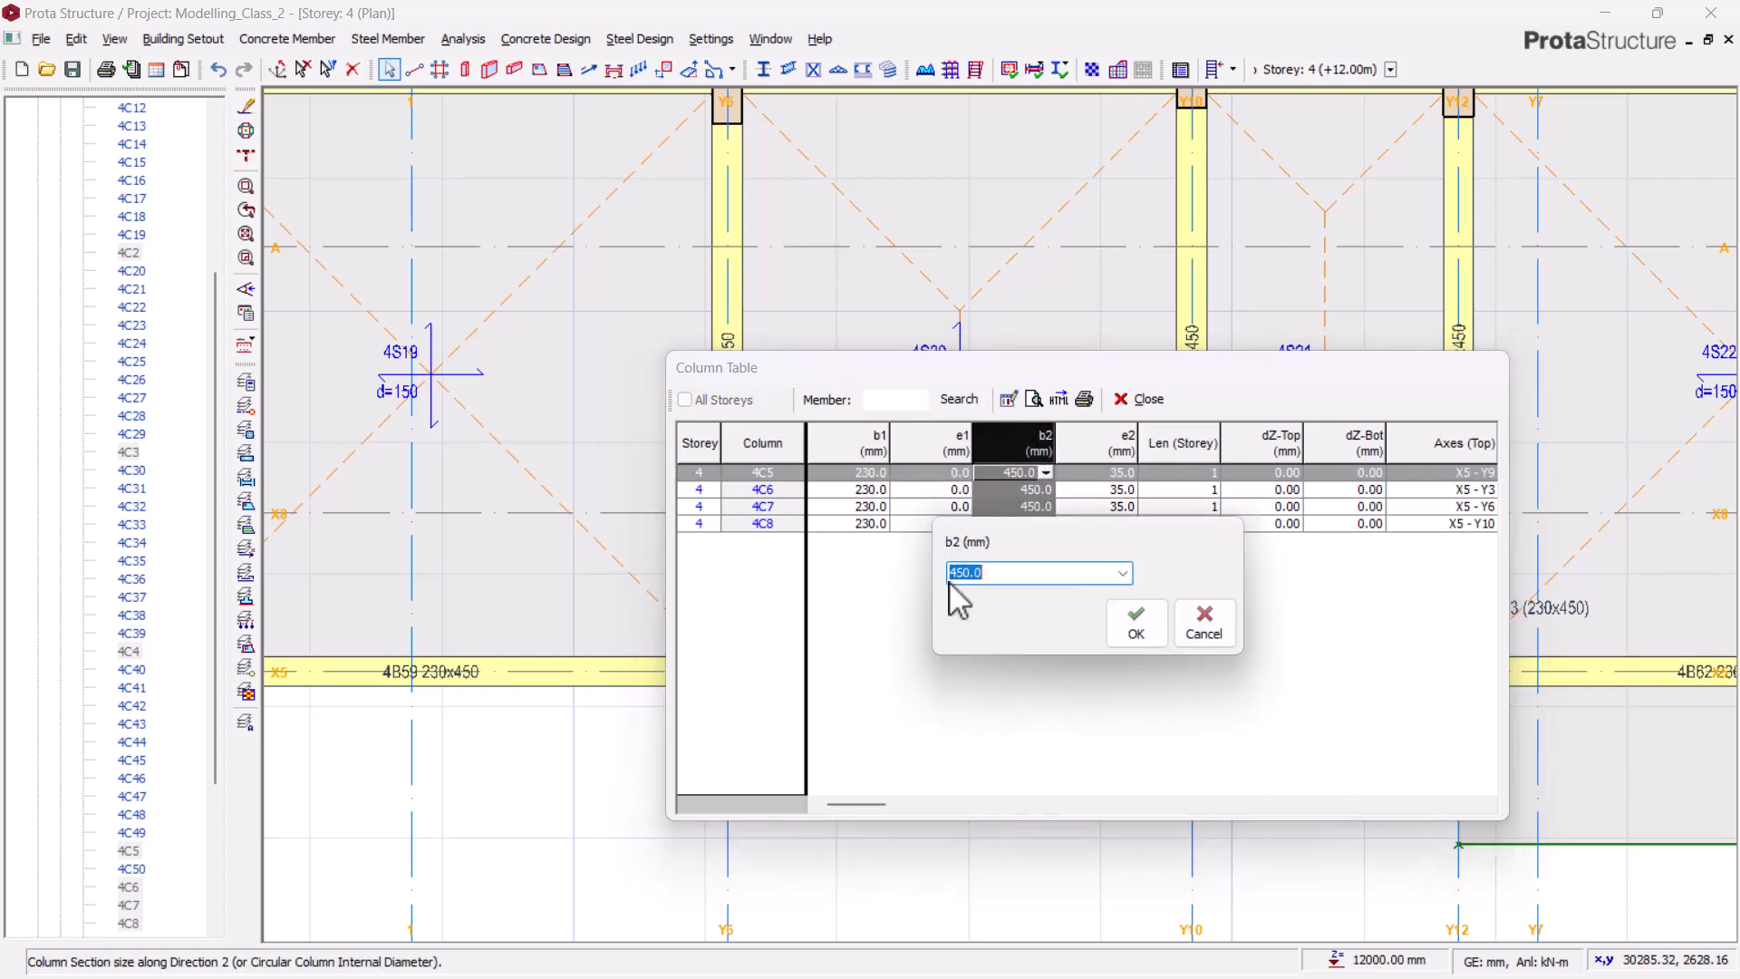
left_click(1134, 624)
left_click(1151, 399)
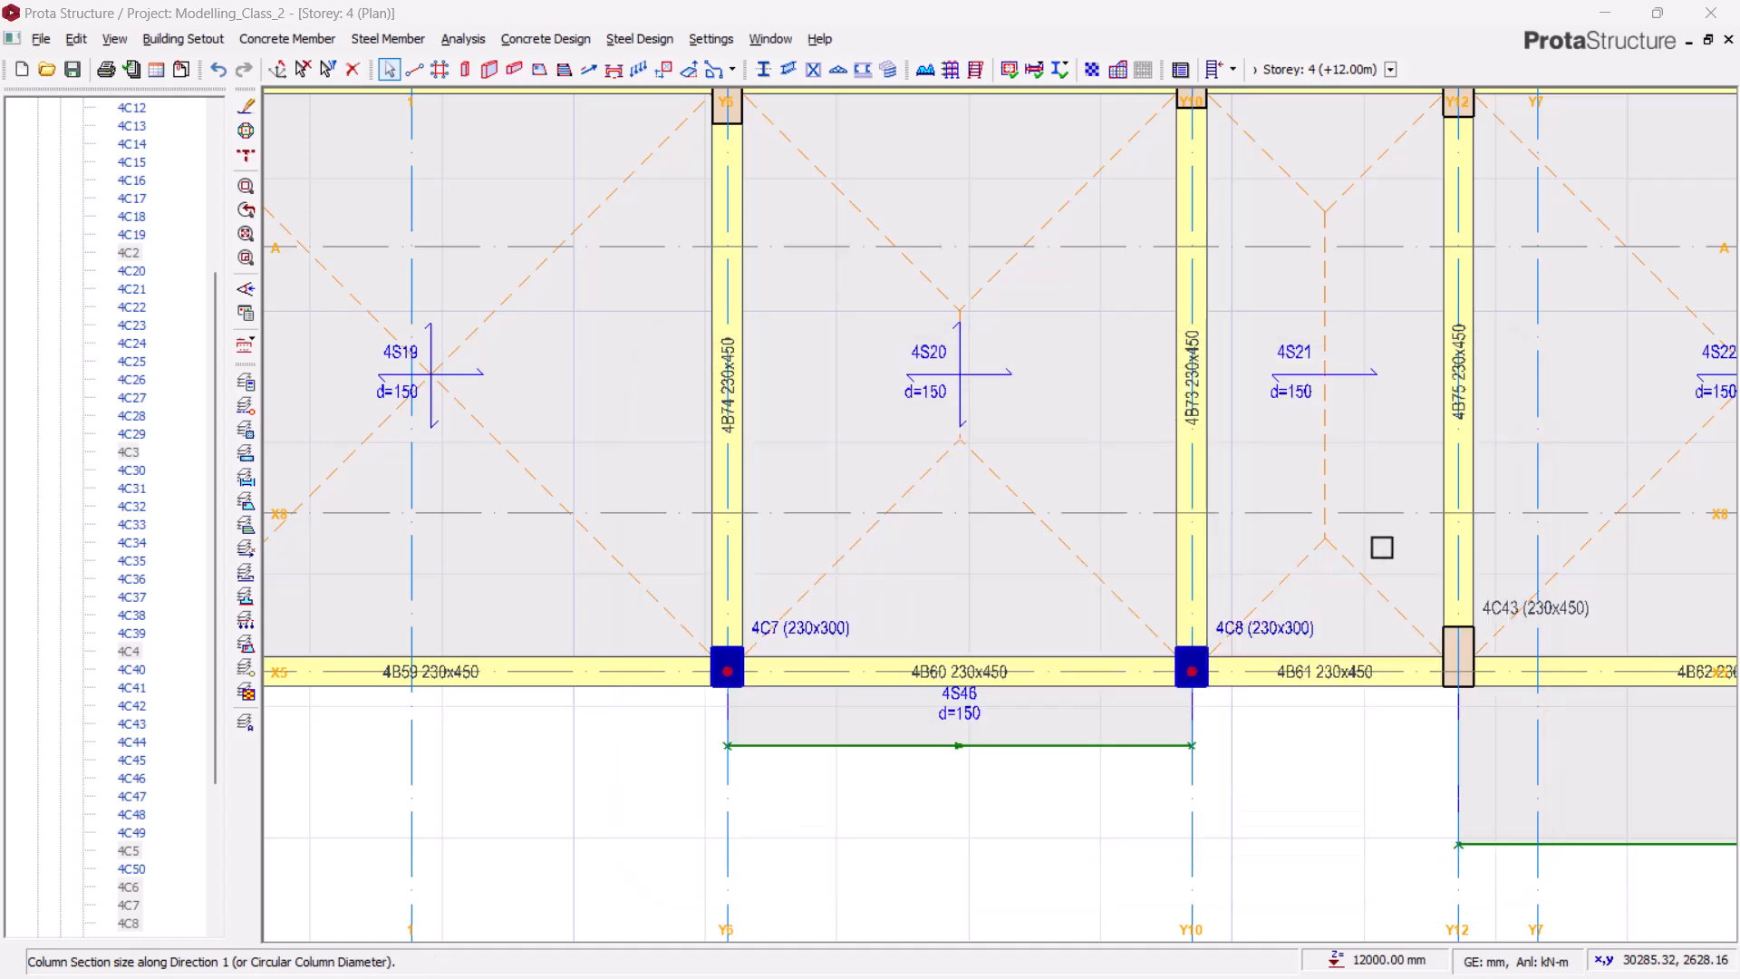
- Look over the storey 4 column sizes from axis X5 up to the columns at X7-Y4 and X7-Y5
scroll(1379, 547, "down", 3)
middle_click_drag(1554, 761, 789, 743)
middle_click_drag(1004, 728, 1509, 723)
middle_click_drag(710, 663, 1650, 713)
middle_click_drag(892, 516, 1059, 693)
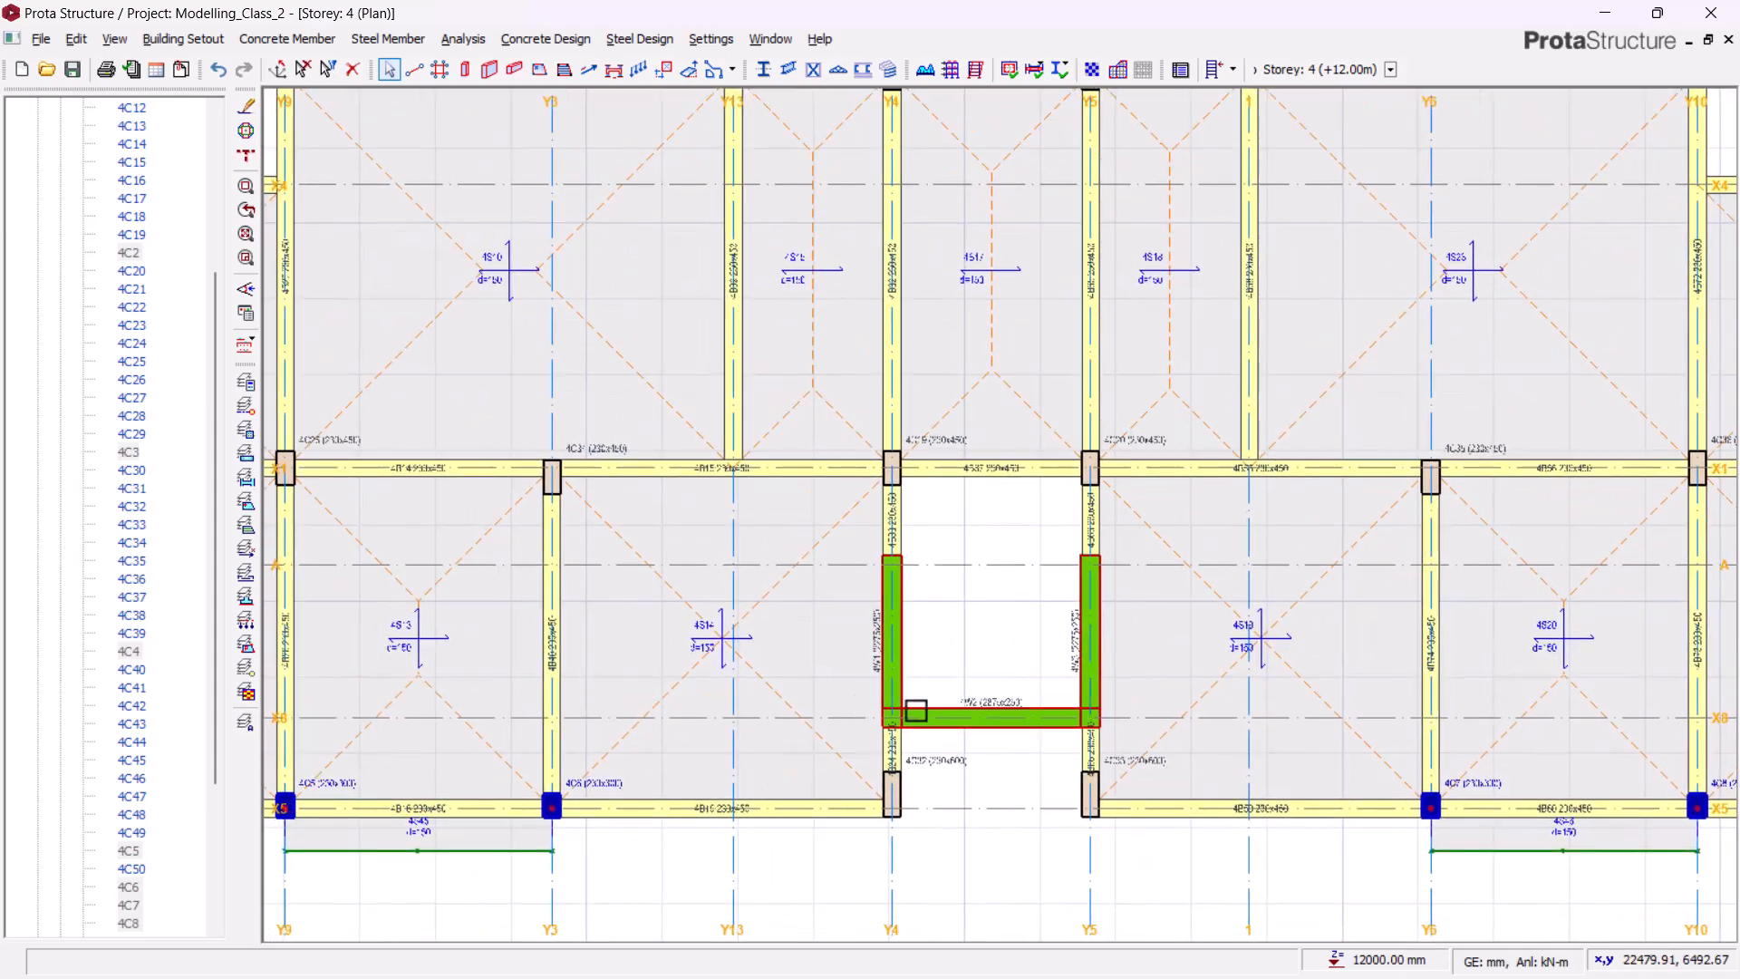
middle_click_drag(835, 742, 1223, 563)
middle_click_drag(885, 668, 1149, 666)
middle_click_drag(1005, 595, 1073, 726)
middle_click_drag(764, 607, 803, 817)
scroll(797, 689, "down", 2)
middle_click_drag(1045, 498, 878, 670)
scroll(1088, 182, "up", 1)
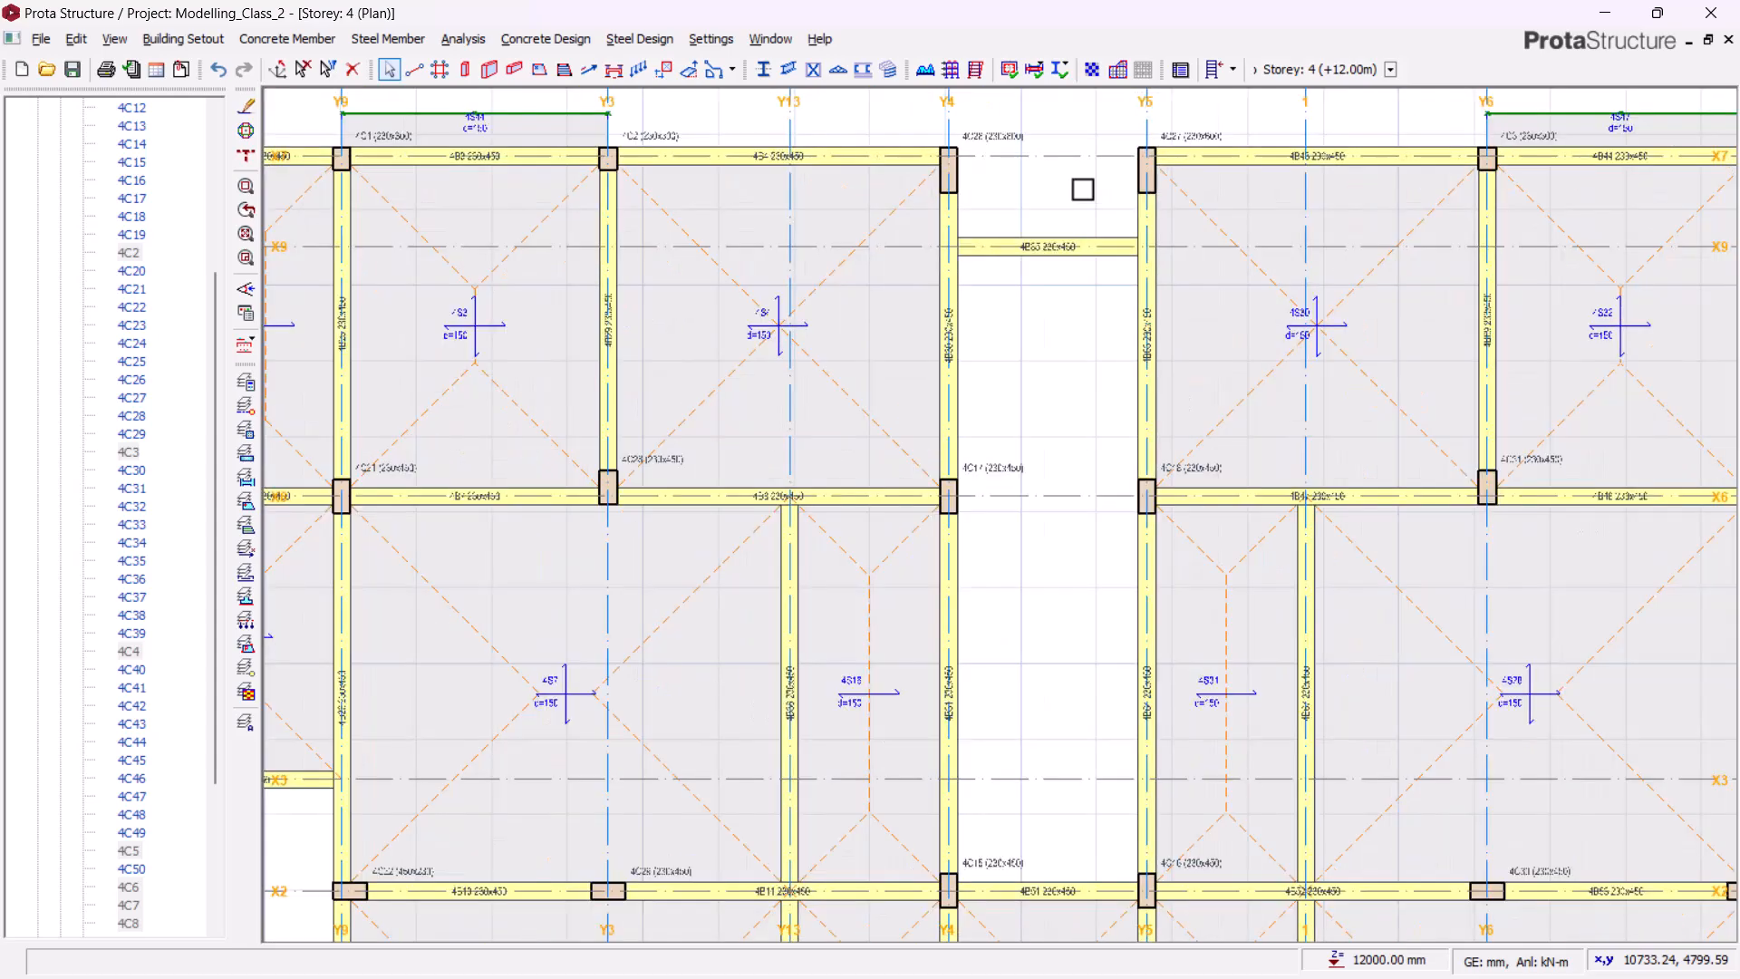
scroll(1065, 163, "up", 1)
middle_click_drag(1064, 163, 1009, 369)
scroll(1009, 370, "up", 3)
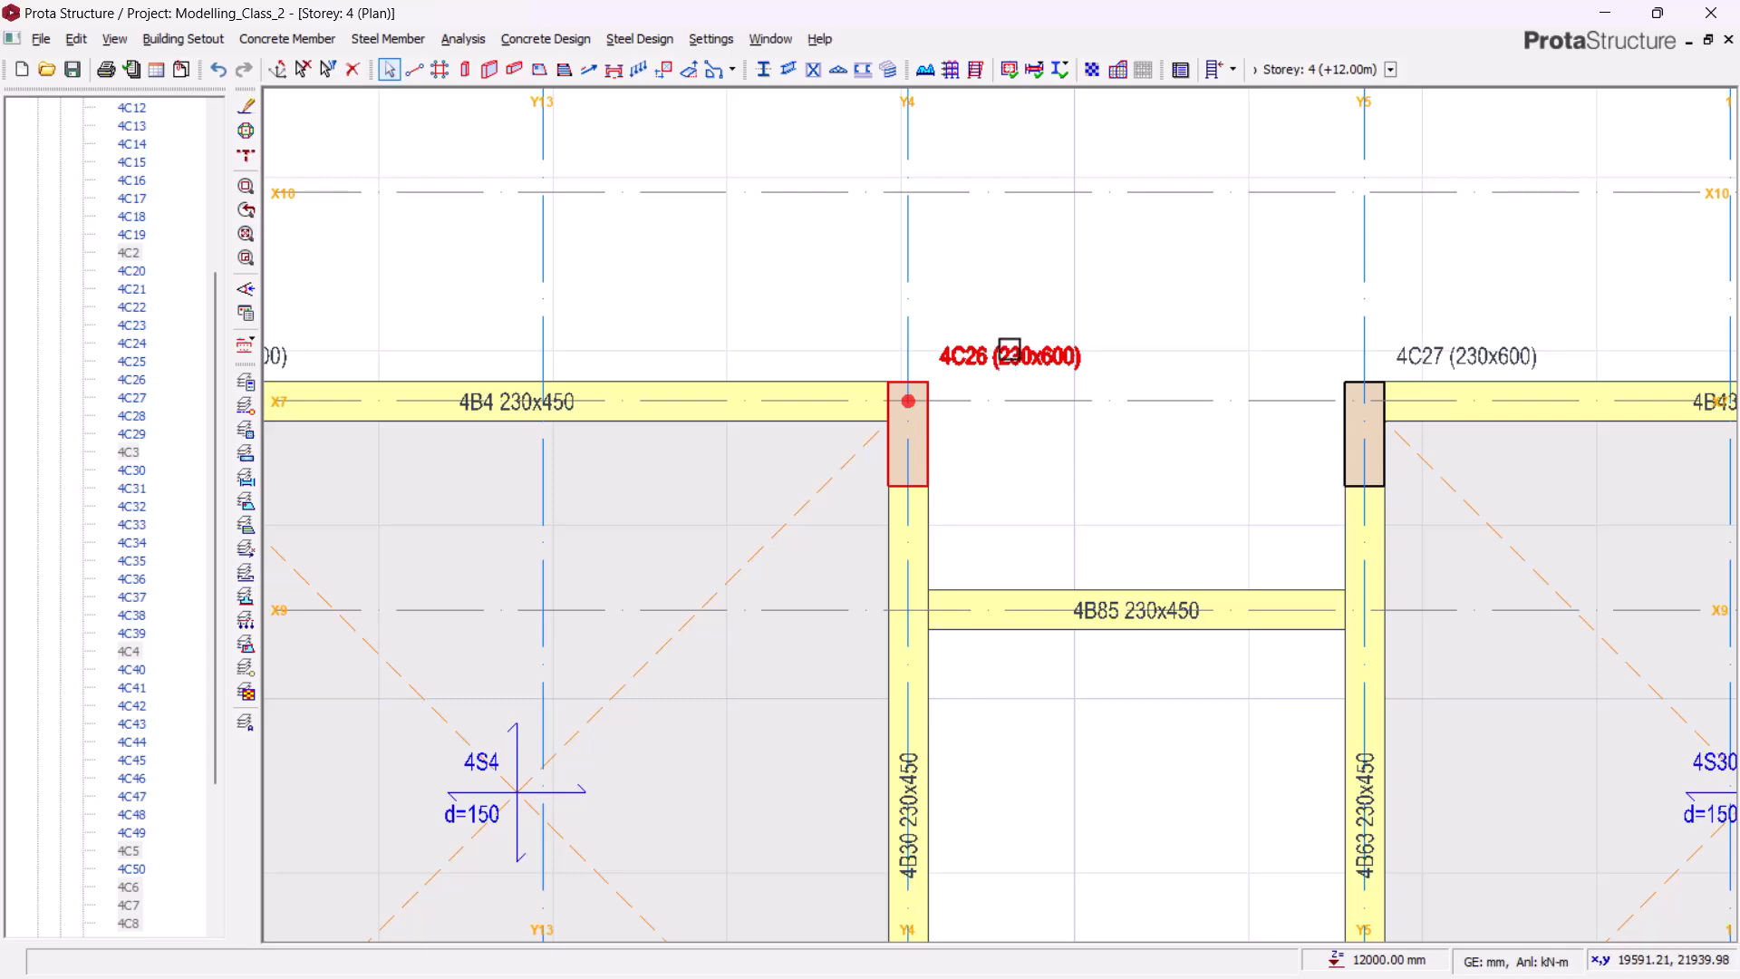
- Select columns 4C26 and 4C27 on axis X7 together with columns 4C32 and 4C33 on axis X5
scroll(1096, 380, "down", 1)
left_click(1329, 356)
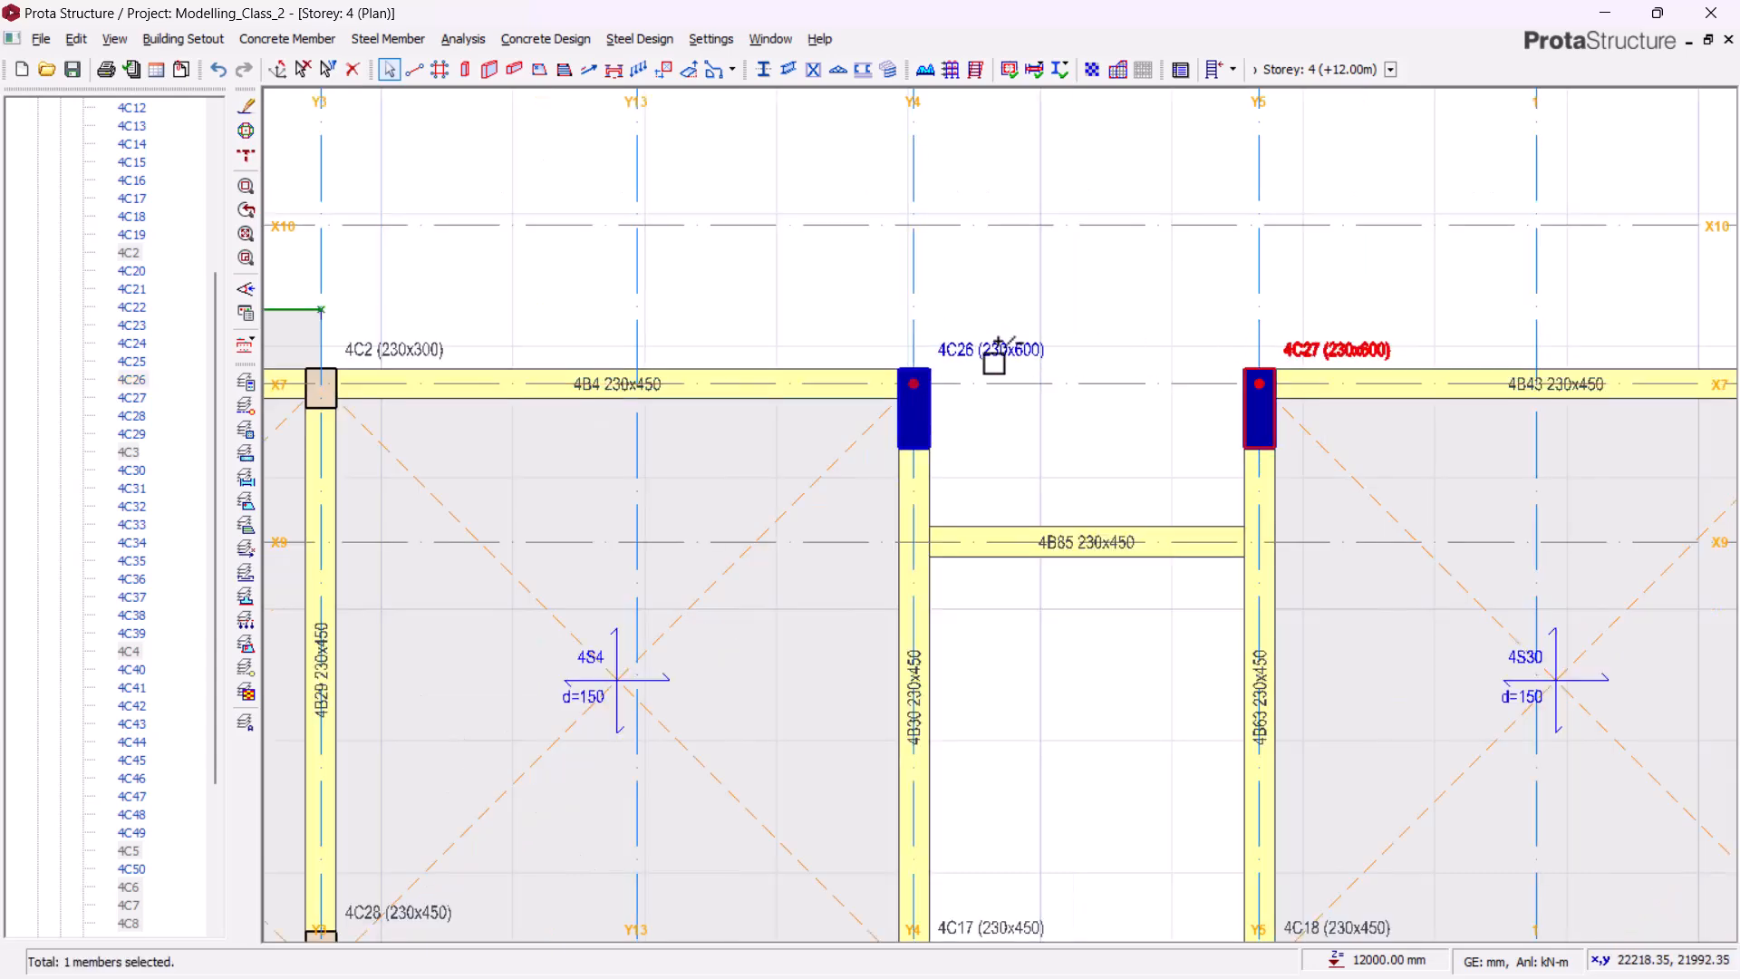
scroll(993, 358, "up", 2)
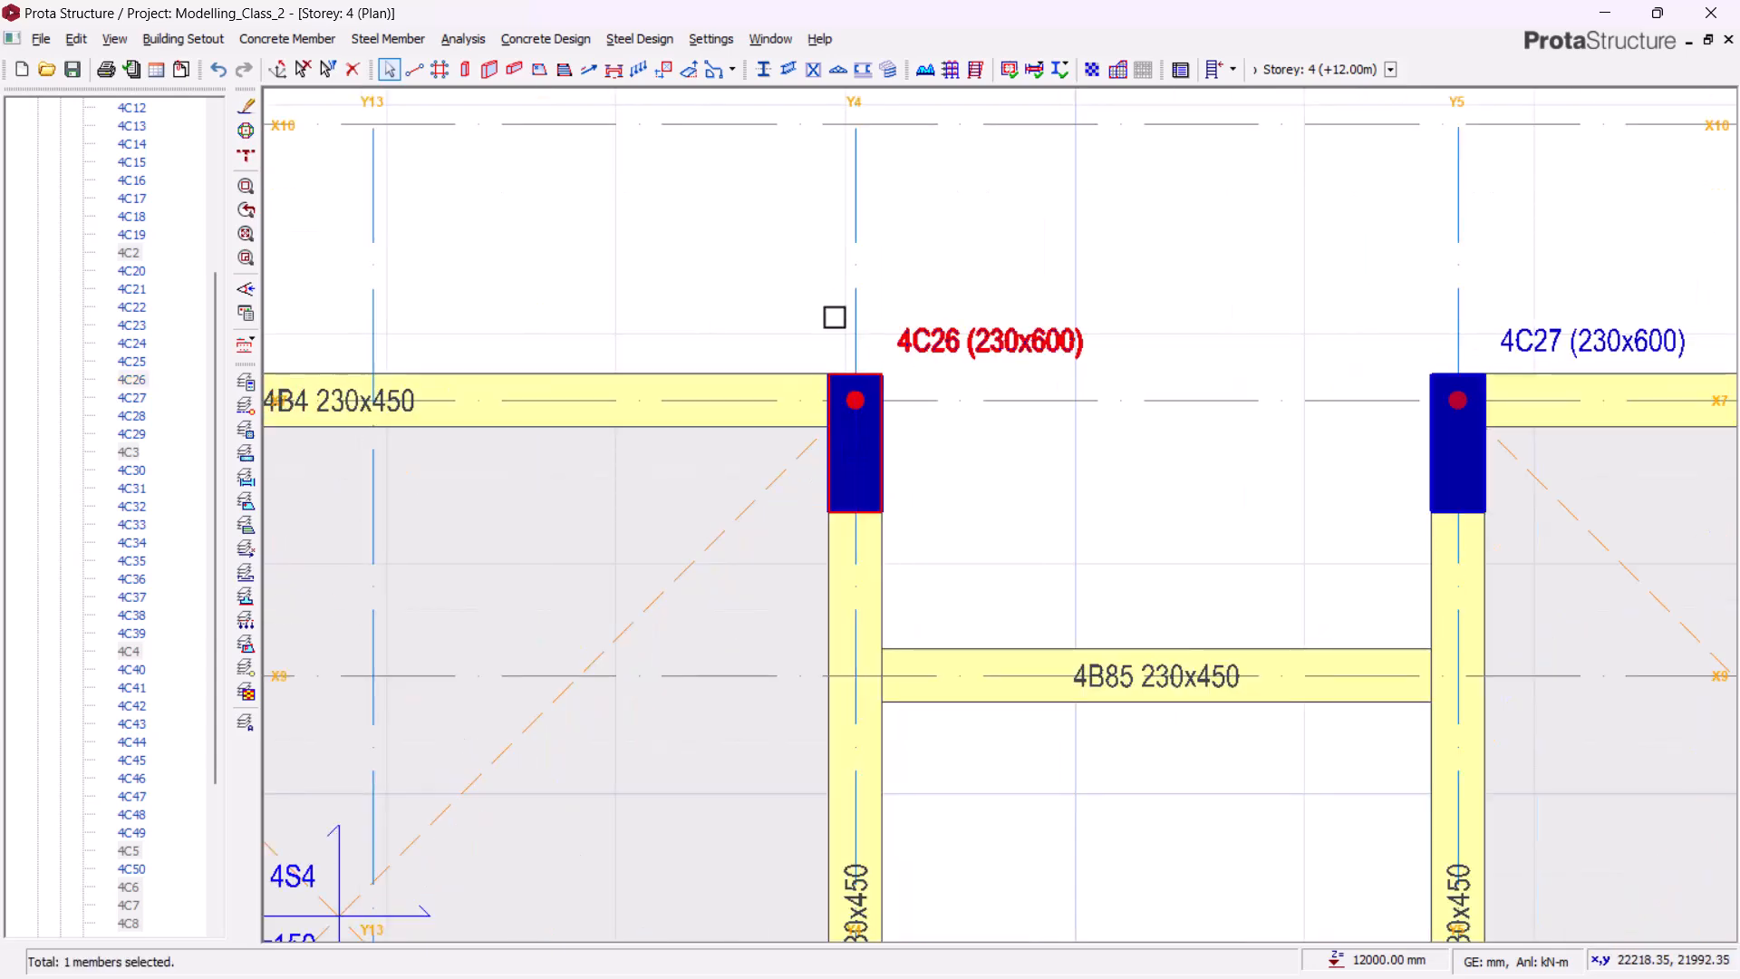
scroll(930, 351, "down", 6)
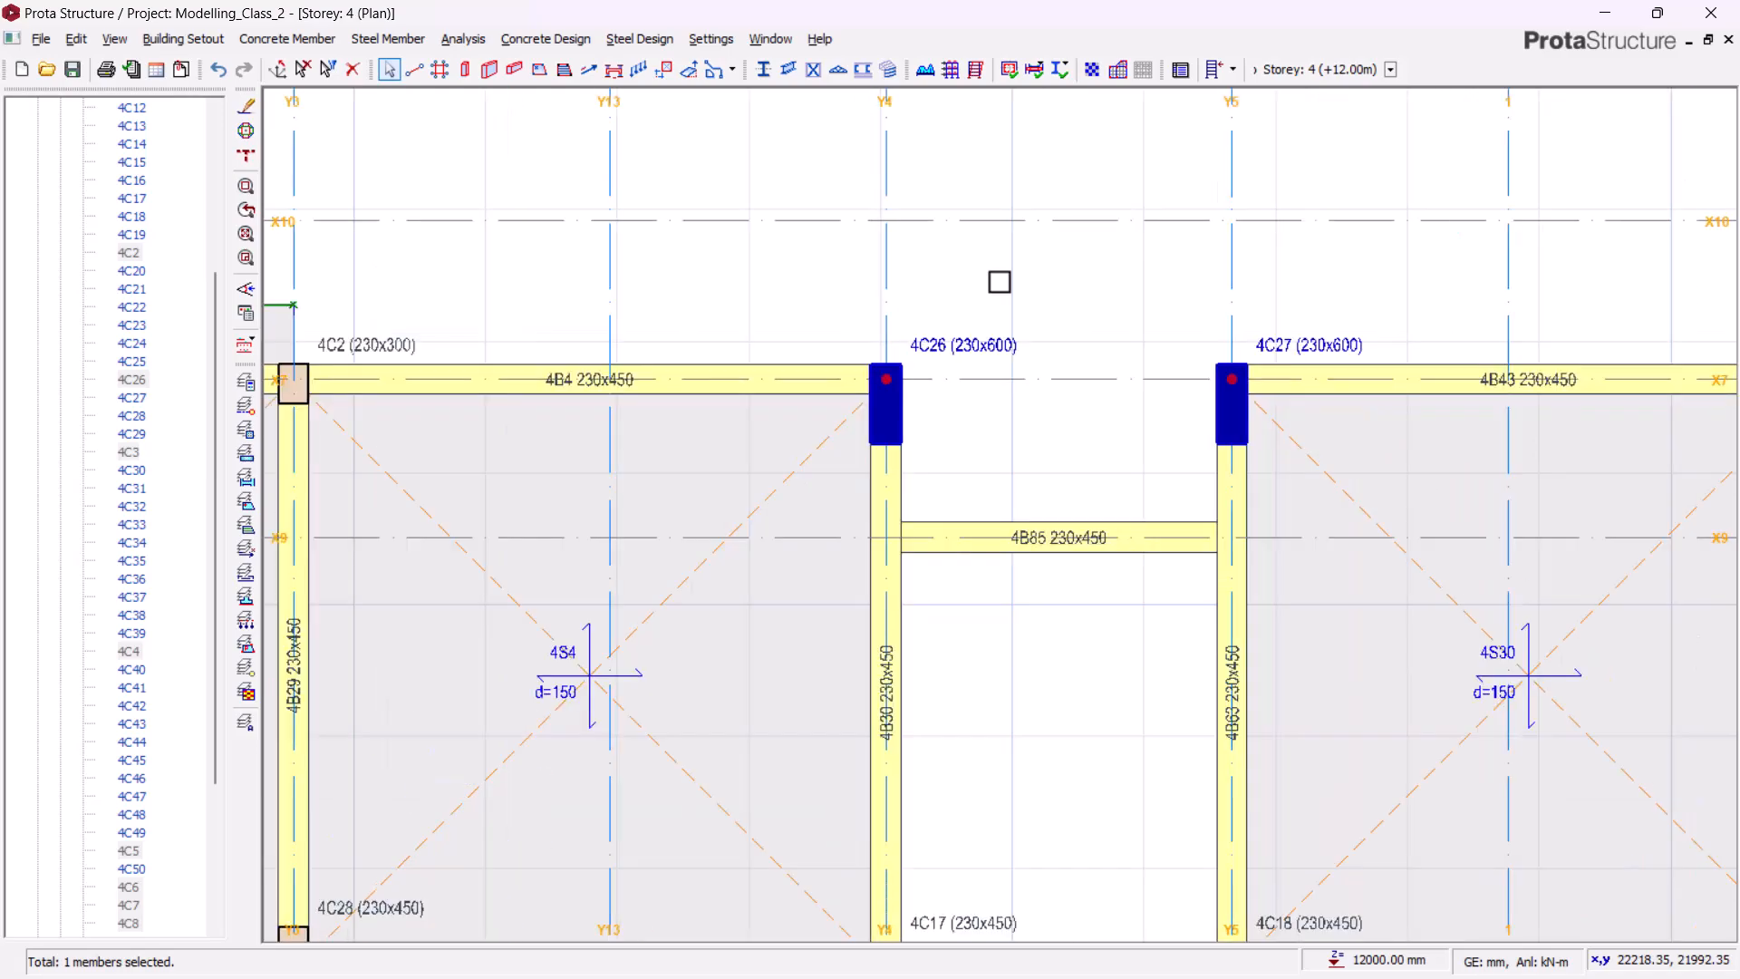
scroll(1013, 761, "up", 6)
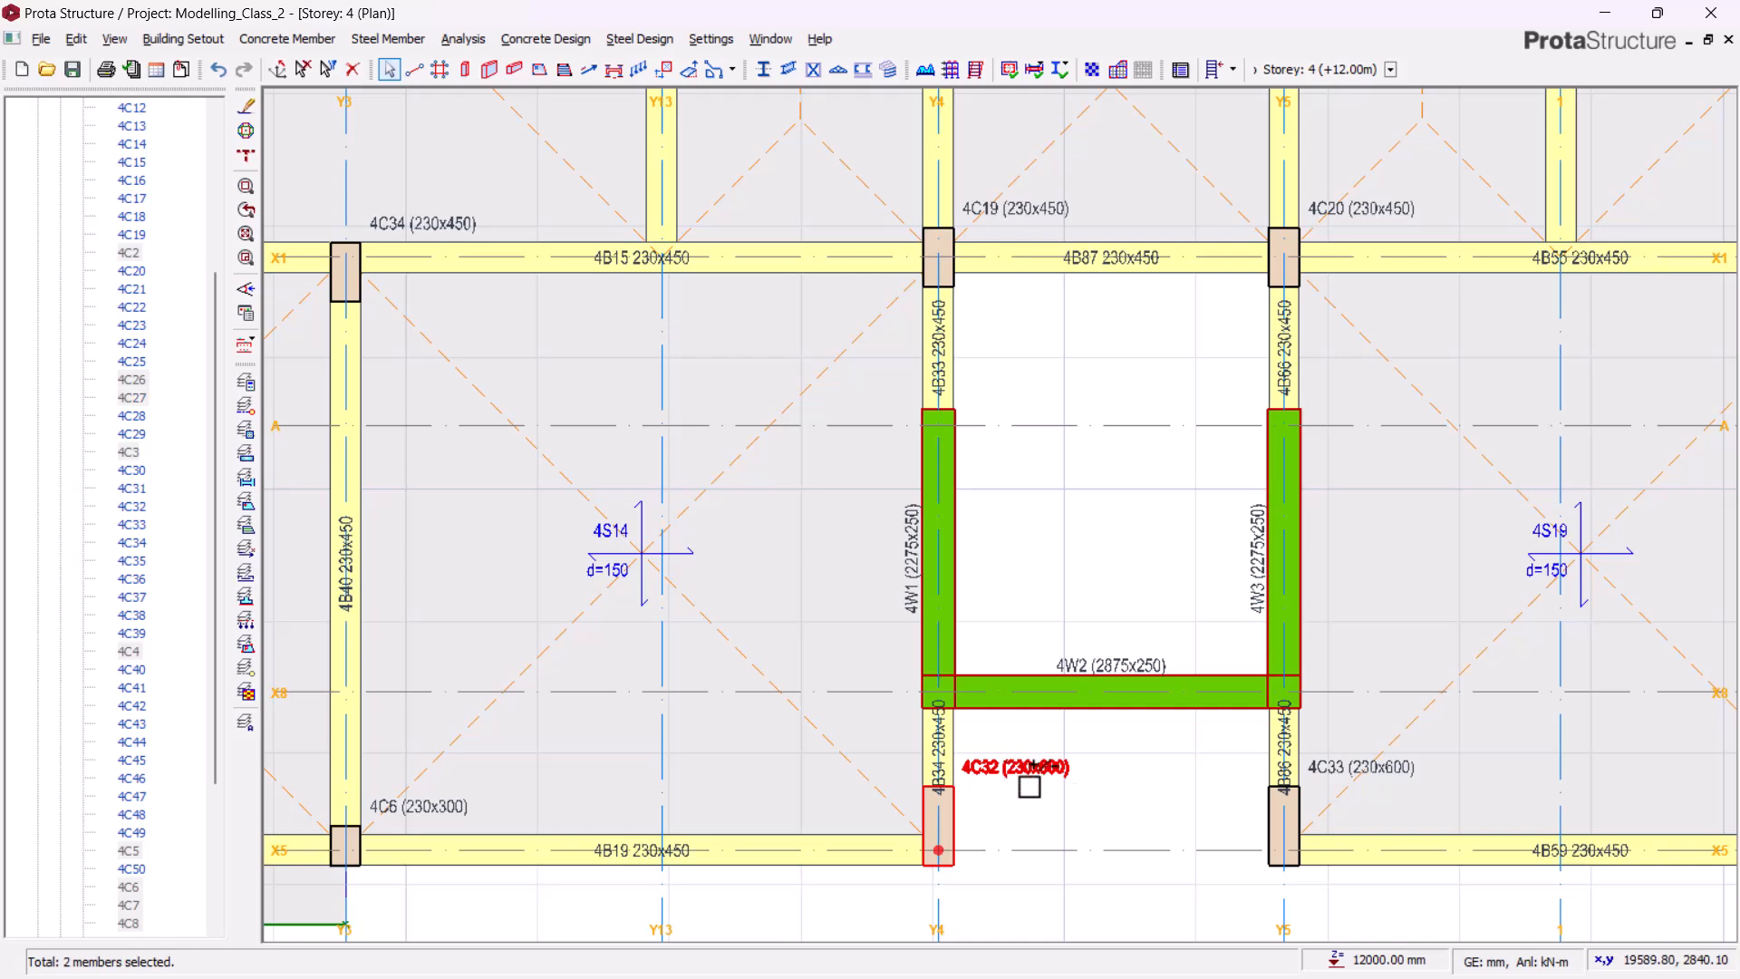
left_click(1013, 770)
left_click(1296, 760)
- Examine the corner column at X5-Y1 and its neighbours, and check the selected columns on axes X5 and X7
scroll(1269, 736, "down", 5)
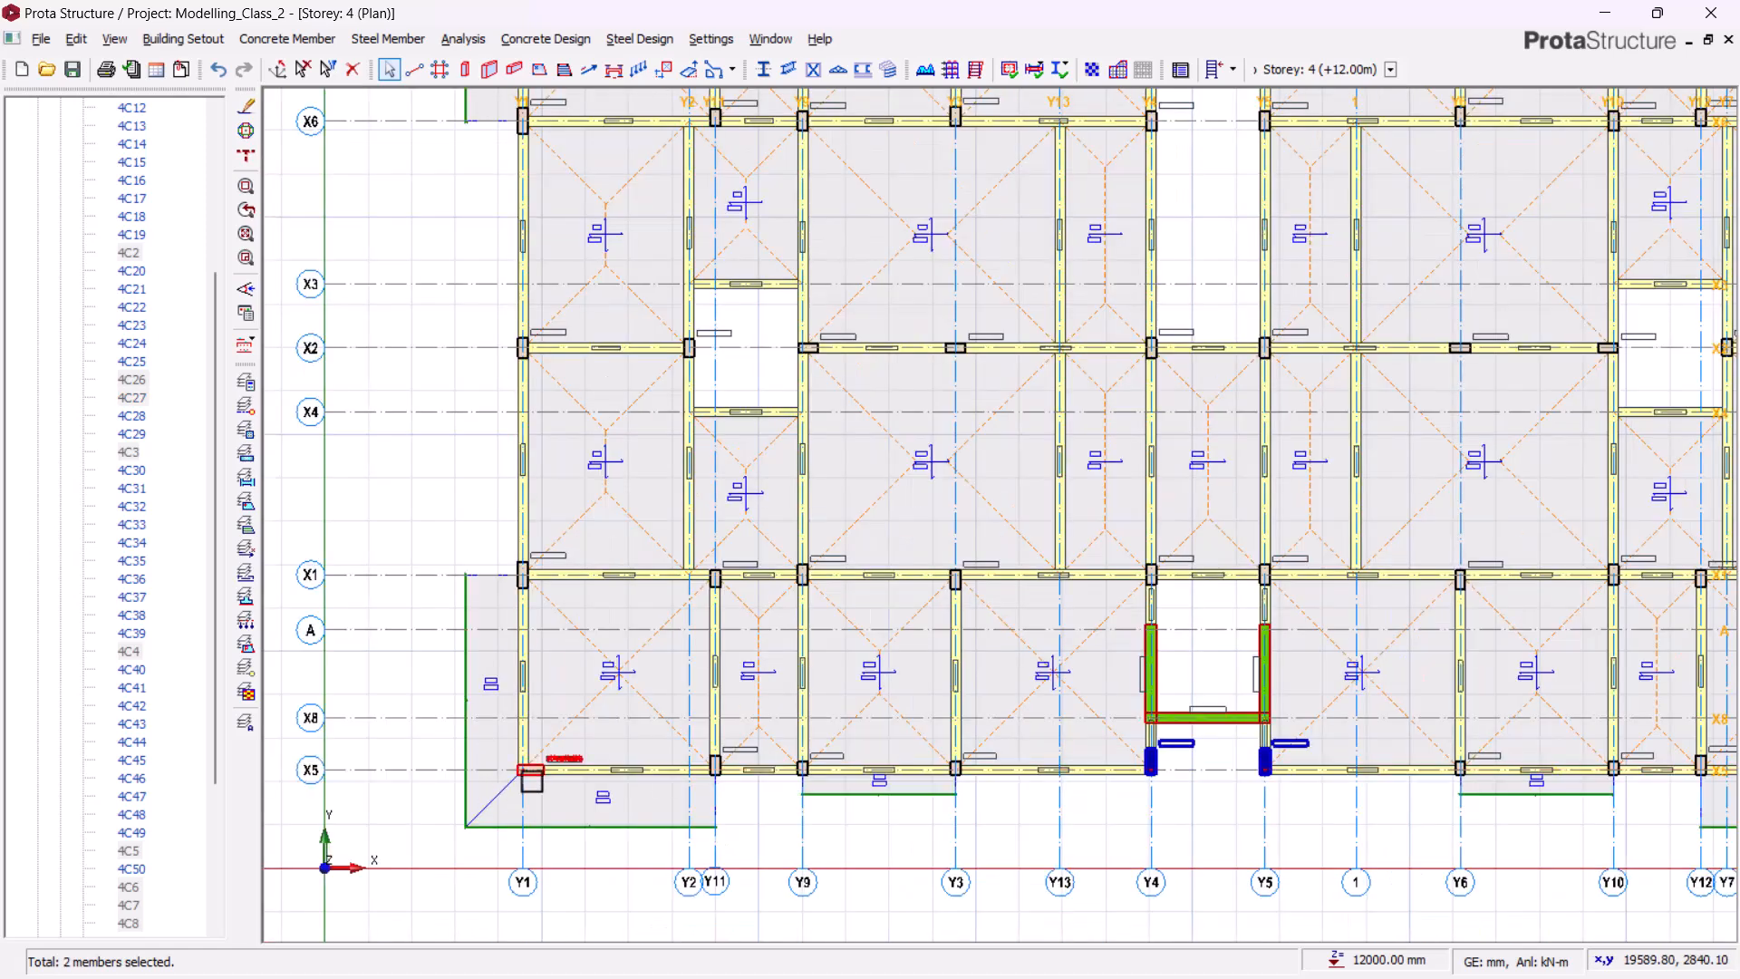
scroll(532, 778, "up", 4)
scroll(591, 786, "down", 5)
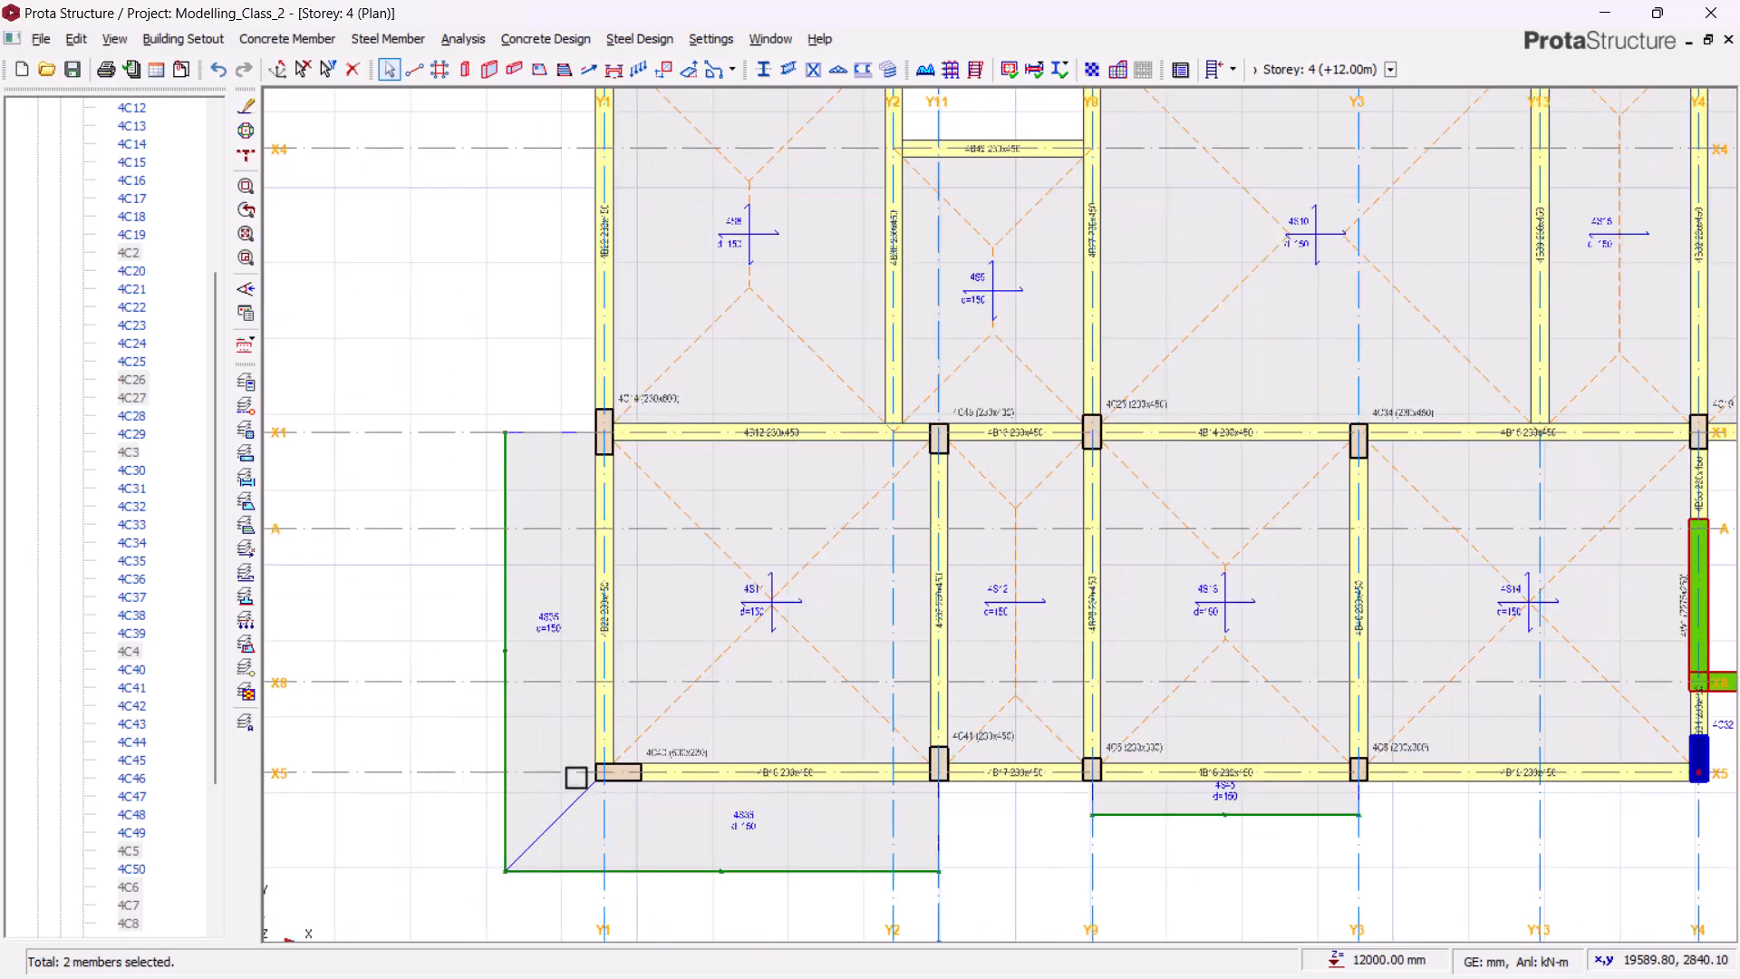
scroll(1070, 541, "up", 2)
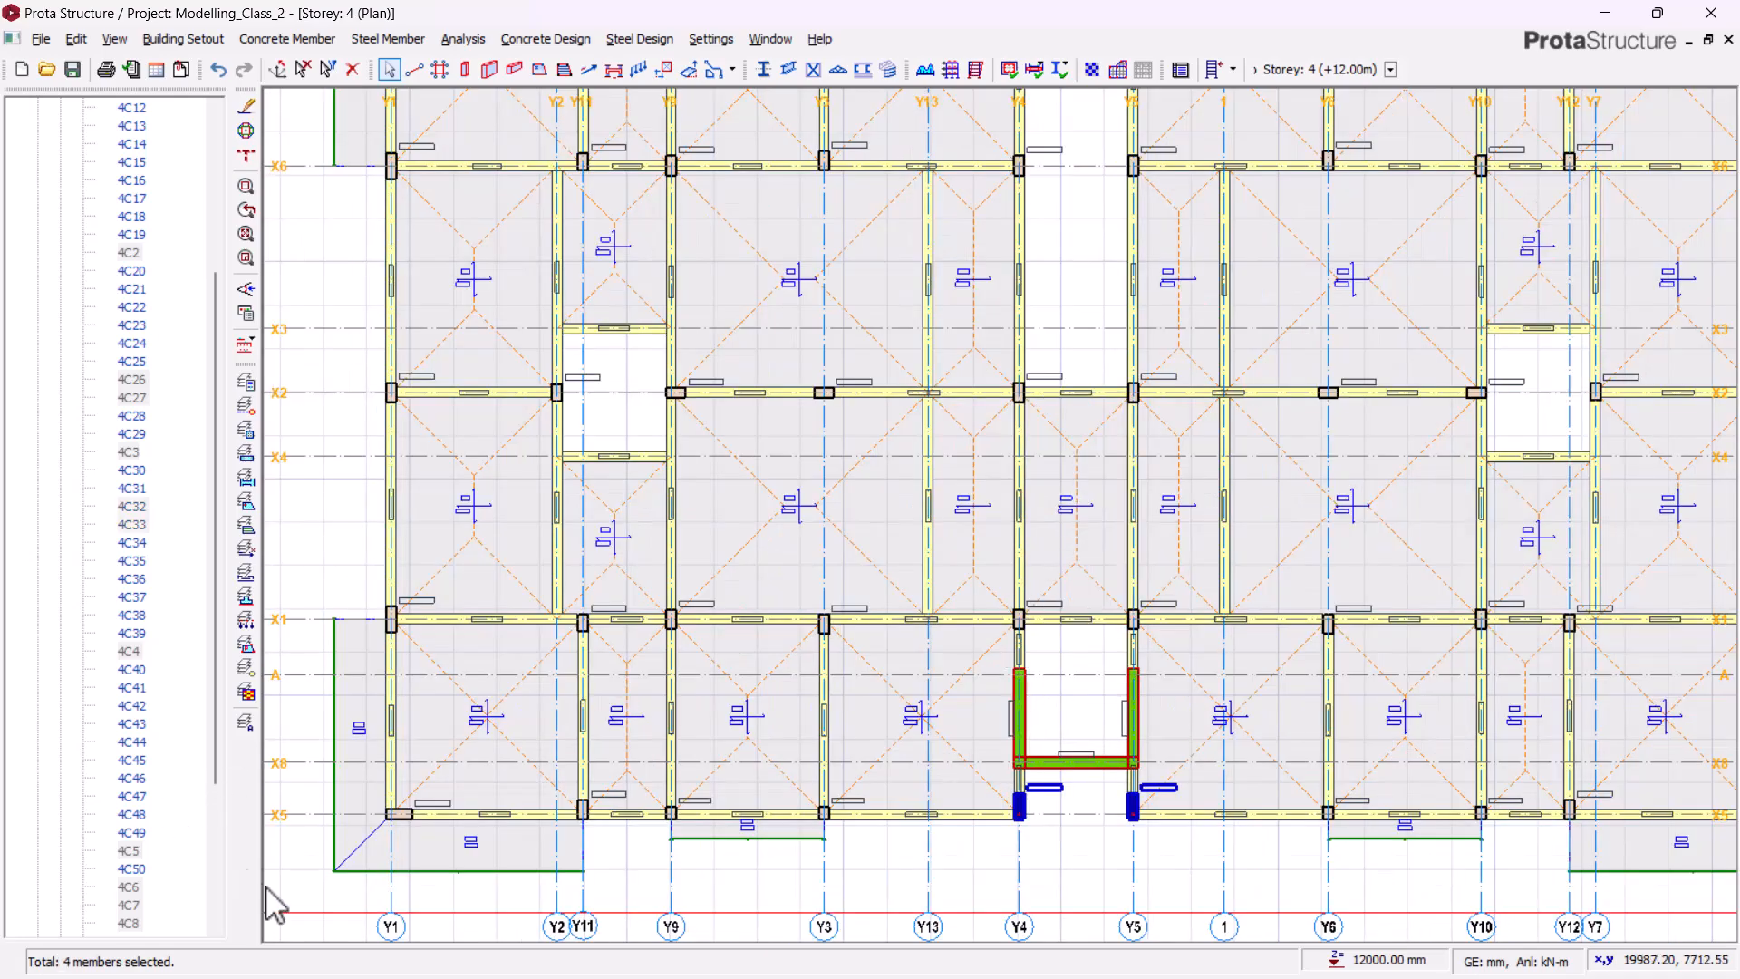
scroll(373, 829, "up", 3)
left_click(430, 811)
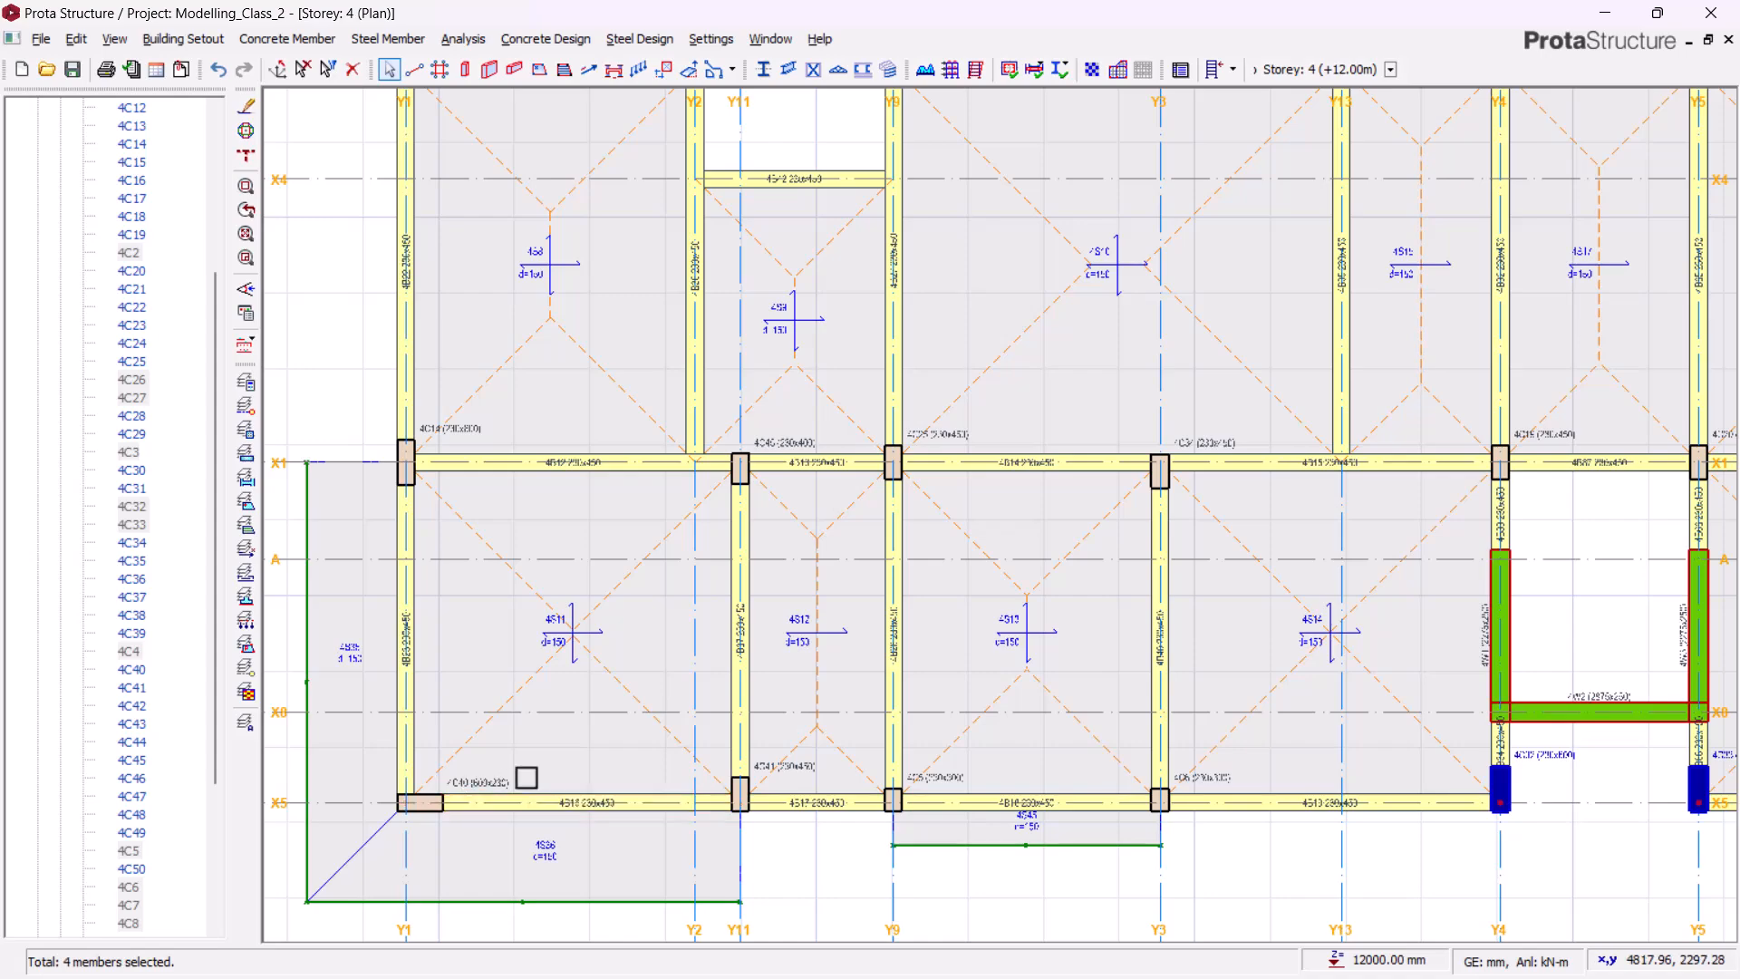
scroll(521, 776, "down", 4)
scroll(874, 381, "up", 2)
scroll(881, 304, "up", 2)
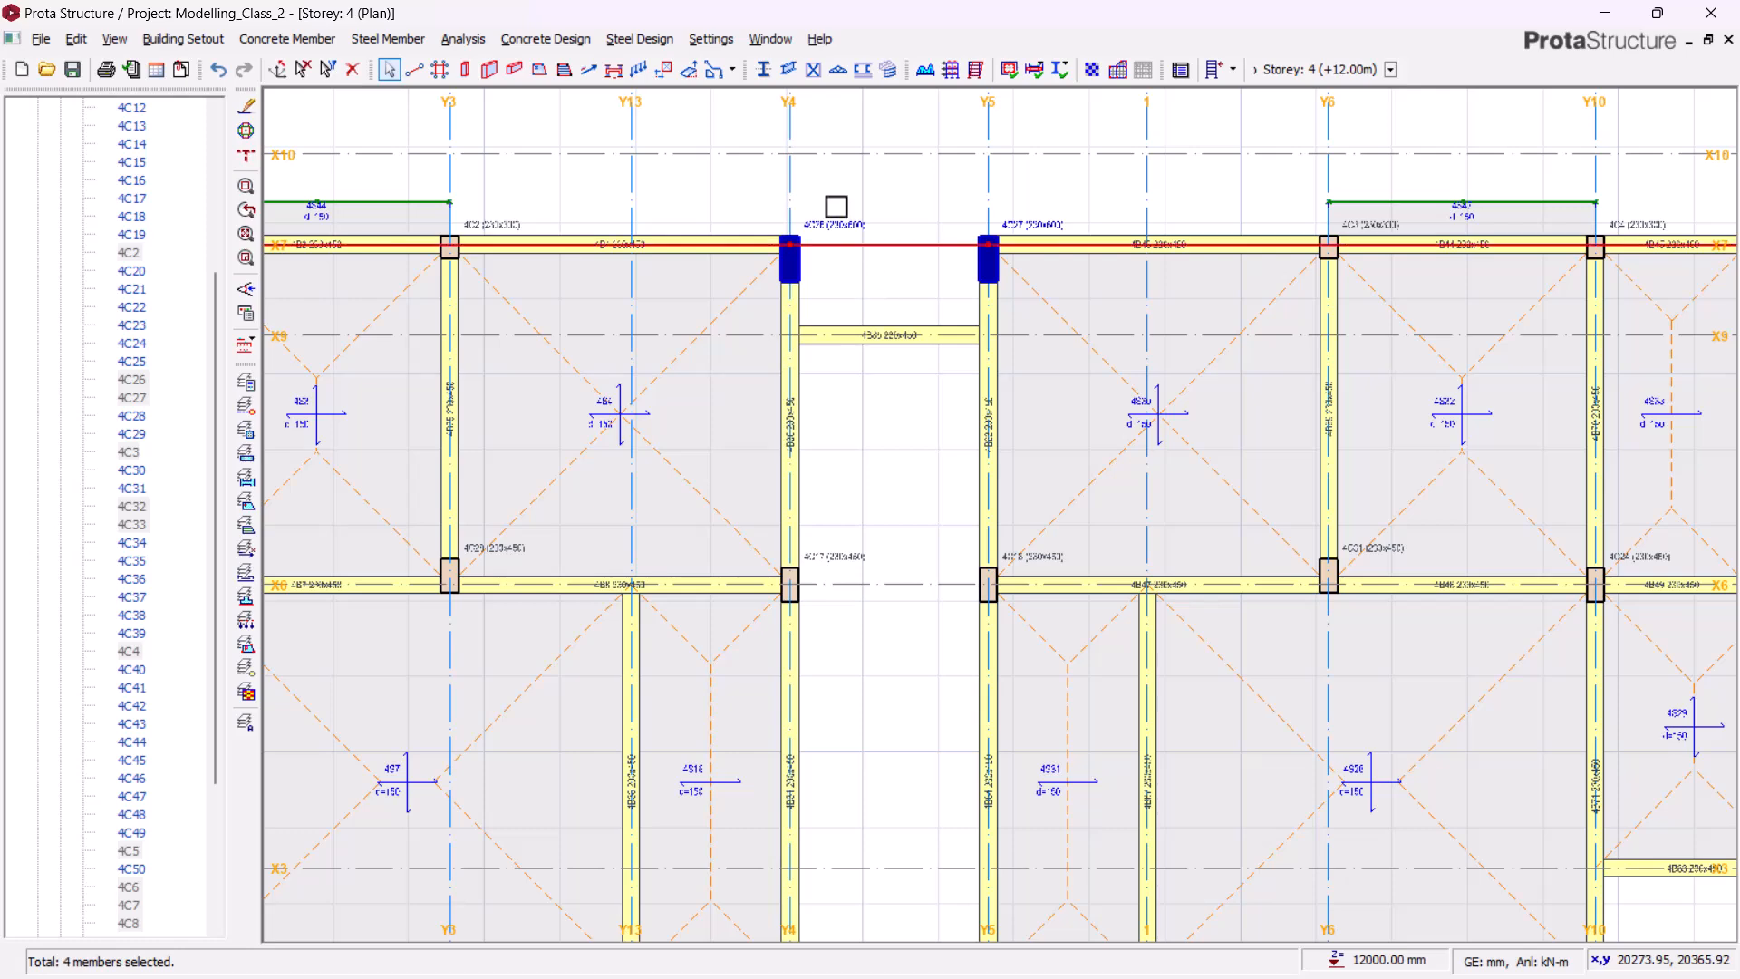
scroll(835, 207, "up", 2)
scroll(835, 202, "up", 1)
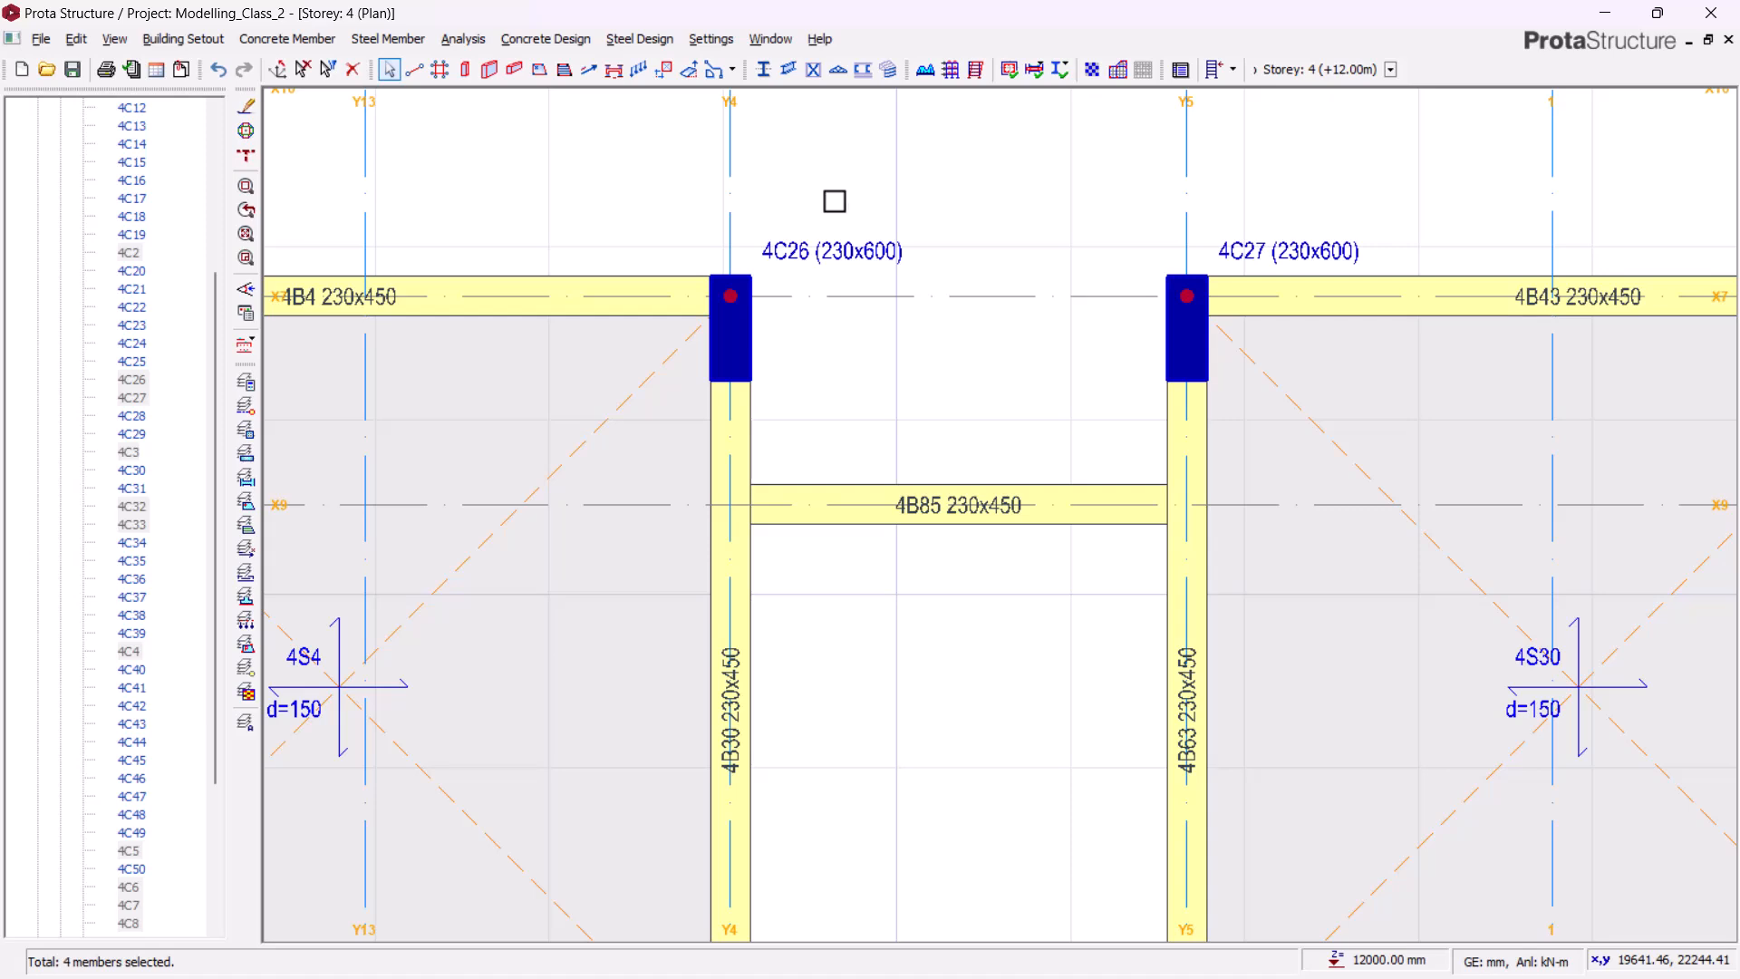
- Set b2 of the selected columns 4C26, 4C27, 4C32 and 4C33 to 300 mm together in the column table
right_click(835, 202)
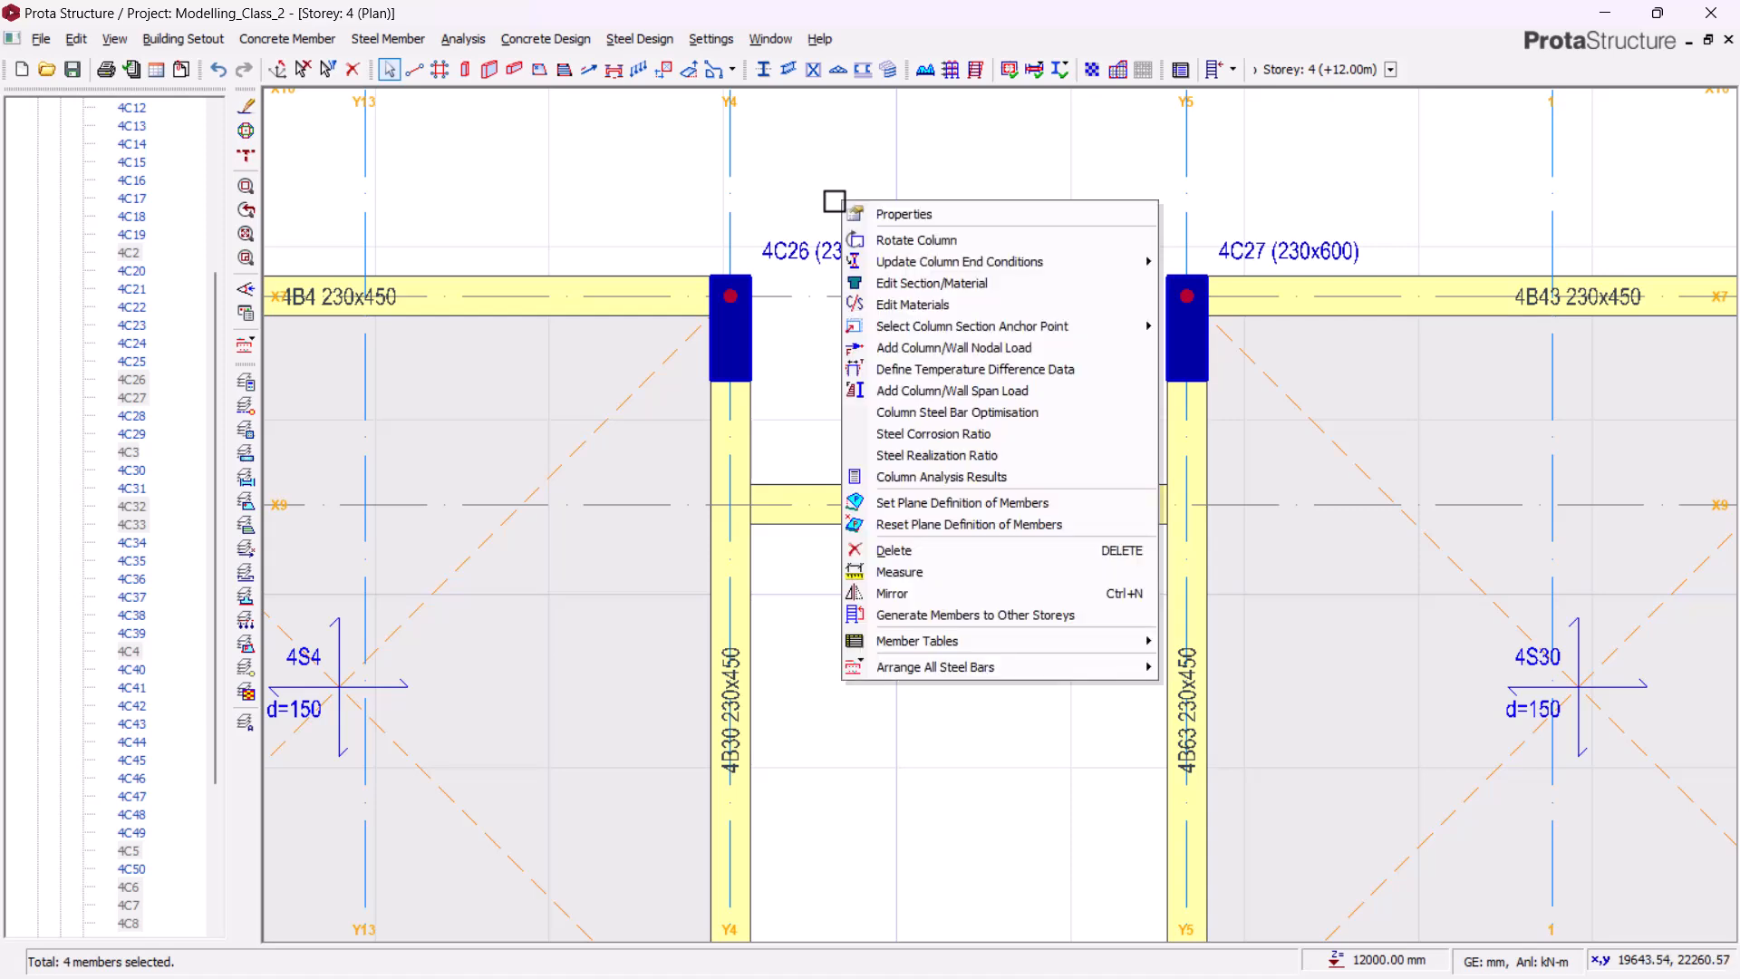
left_click(920, 217)
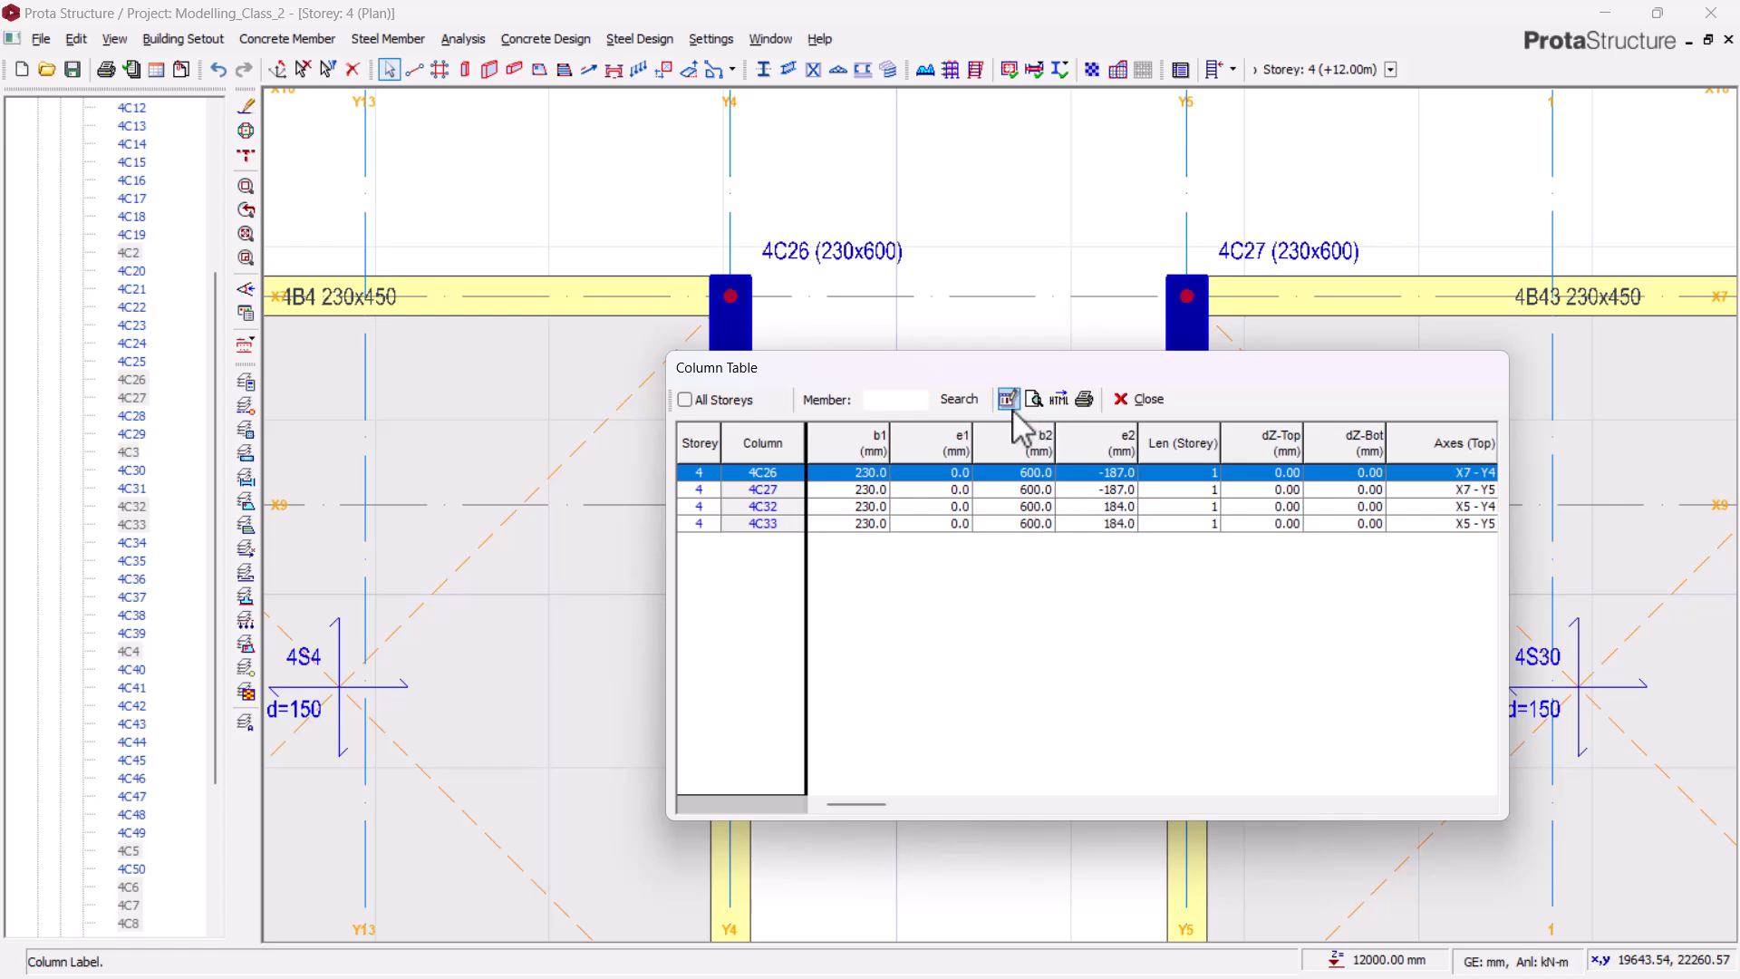
left_click(1030, 443)
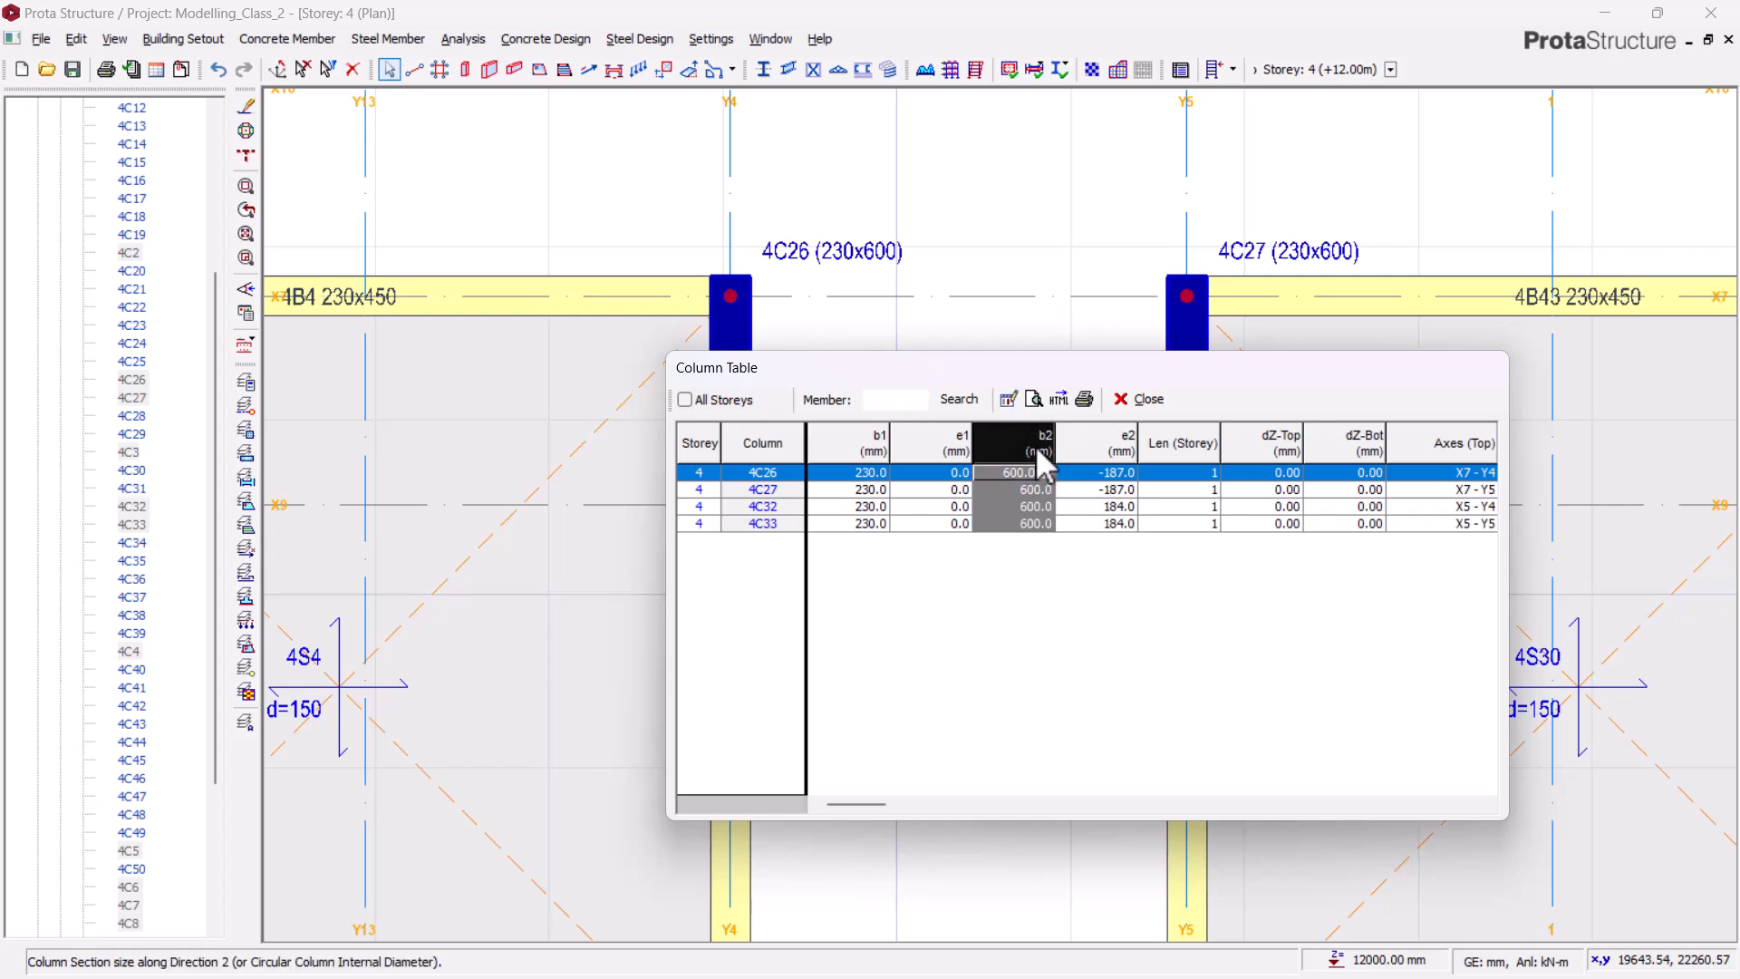
left_click(1008, 399)
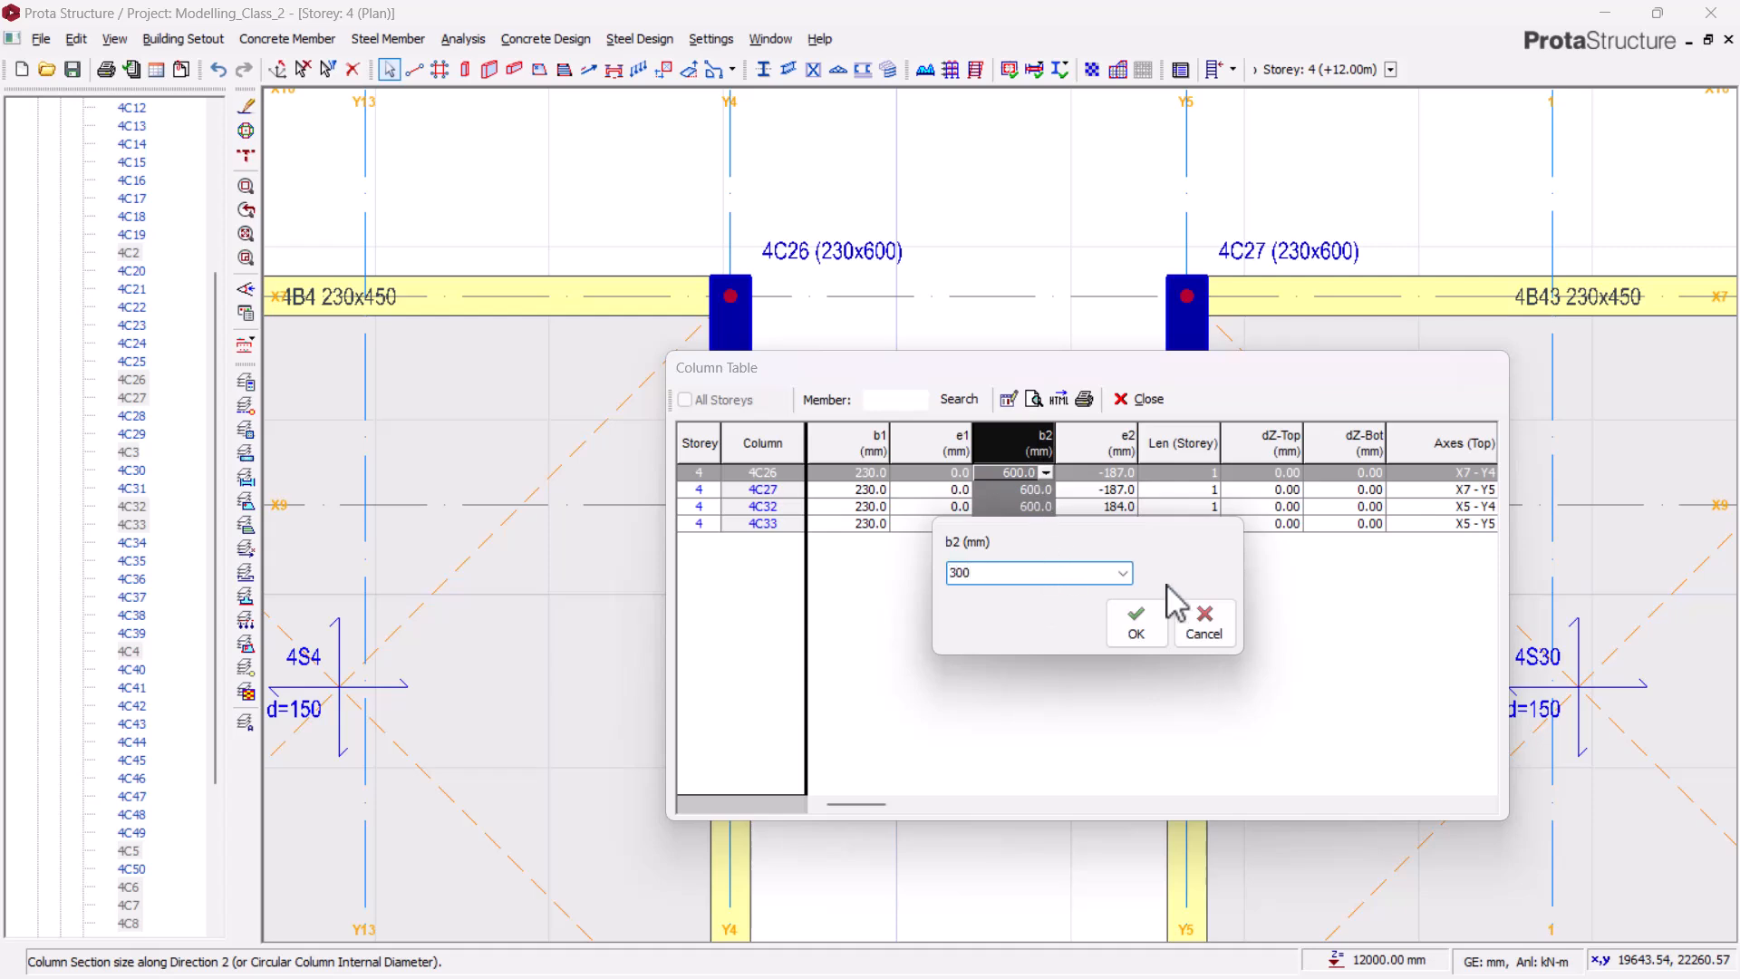
left_click(1137, 625)
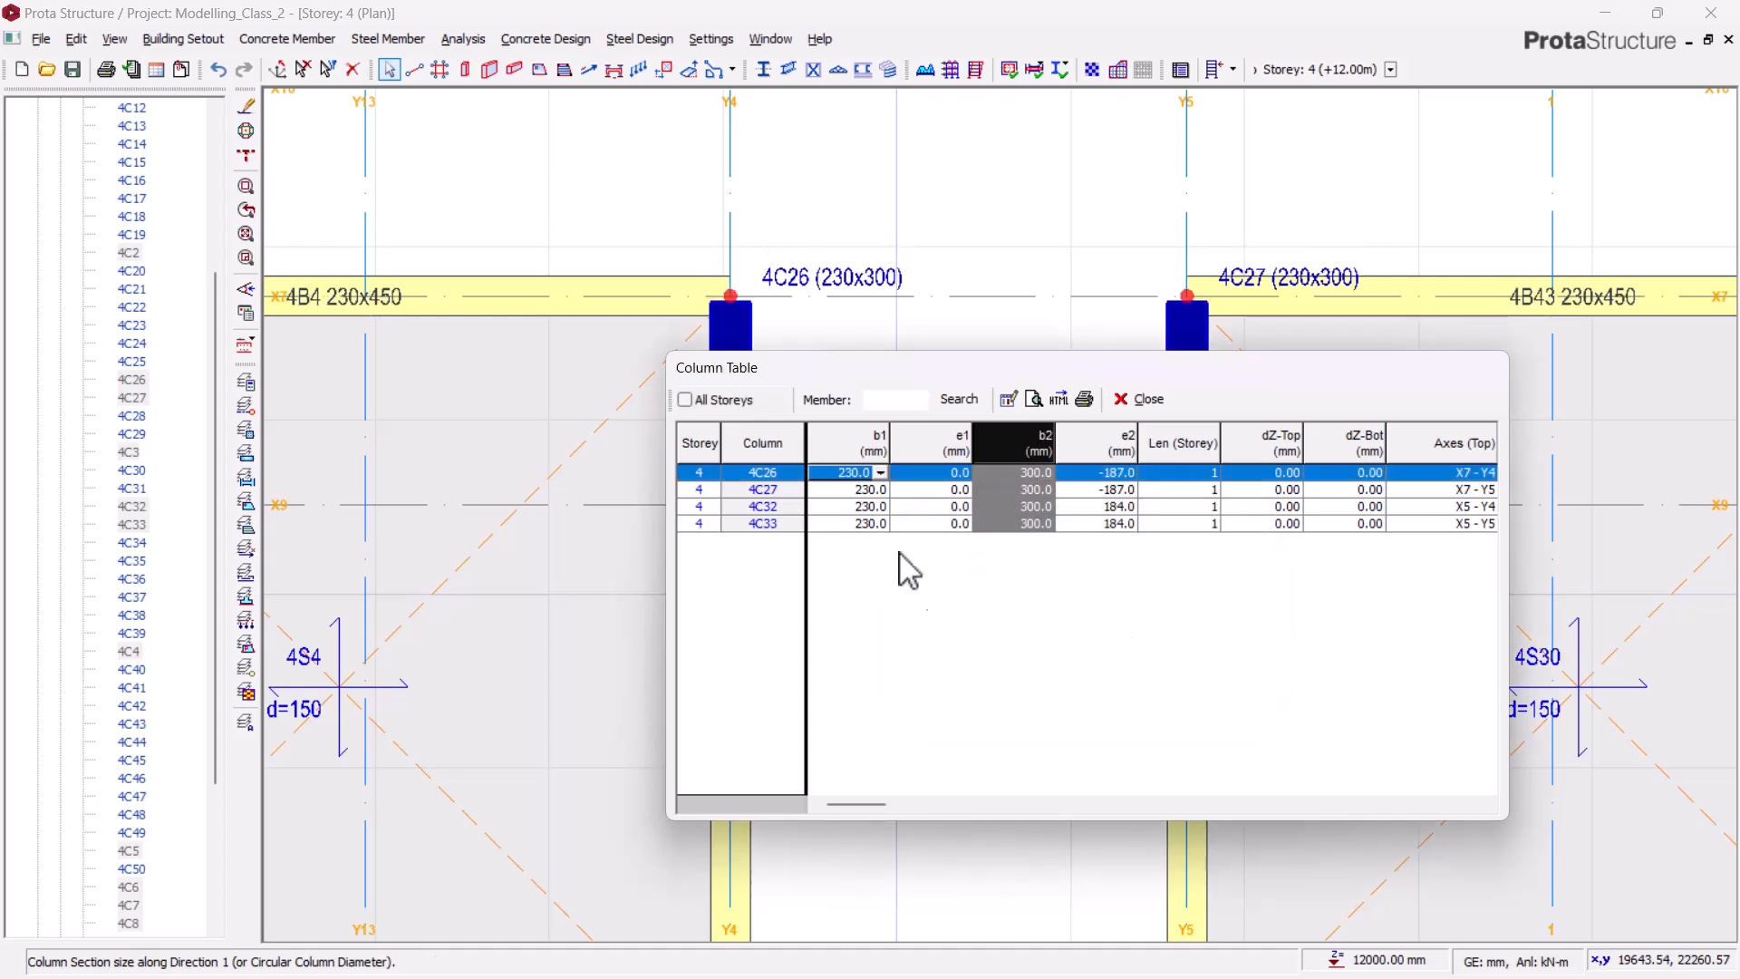
- Set e2 of columns 4C26, 4C27, 4C32 and 4C33 to -35 mm together in the column table
left_click(1116, 471)
left_click(1117, 430)
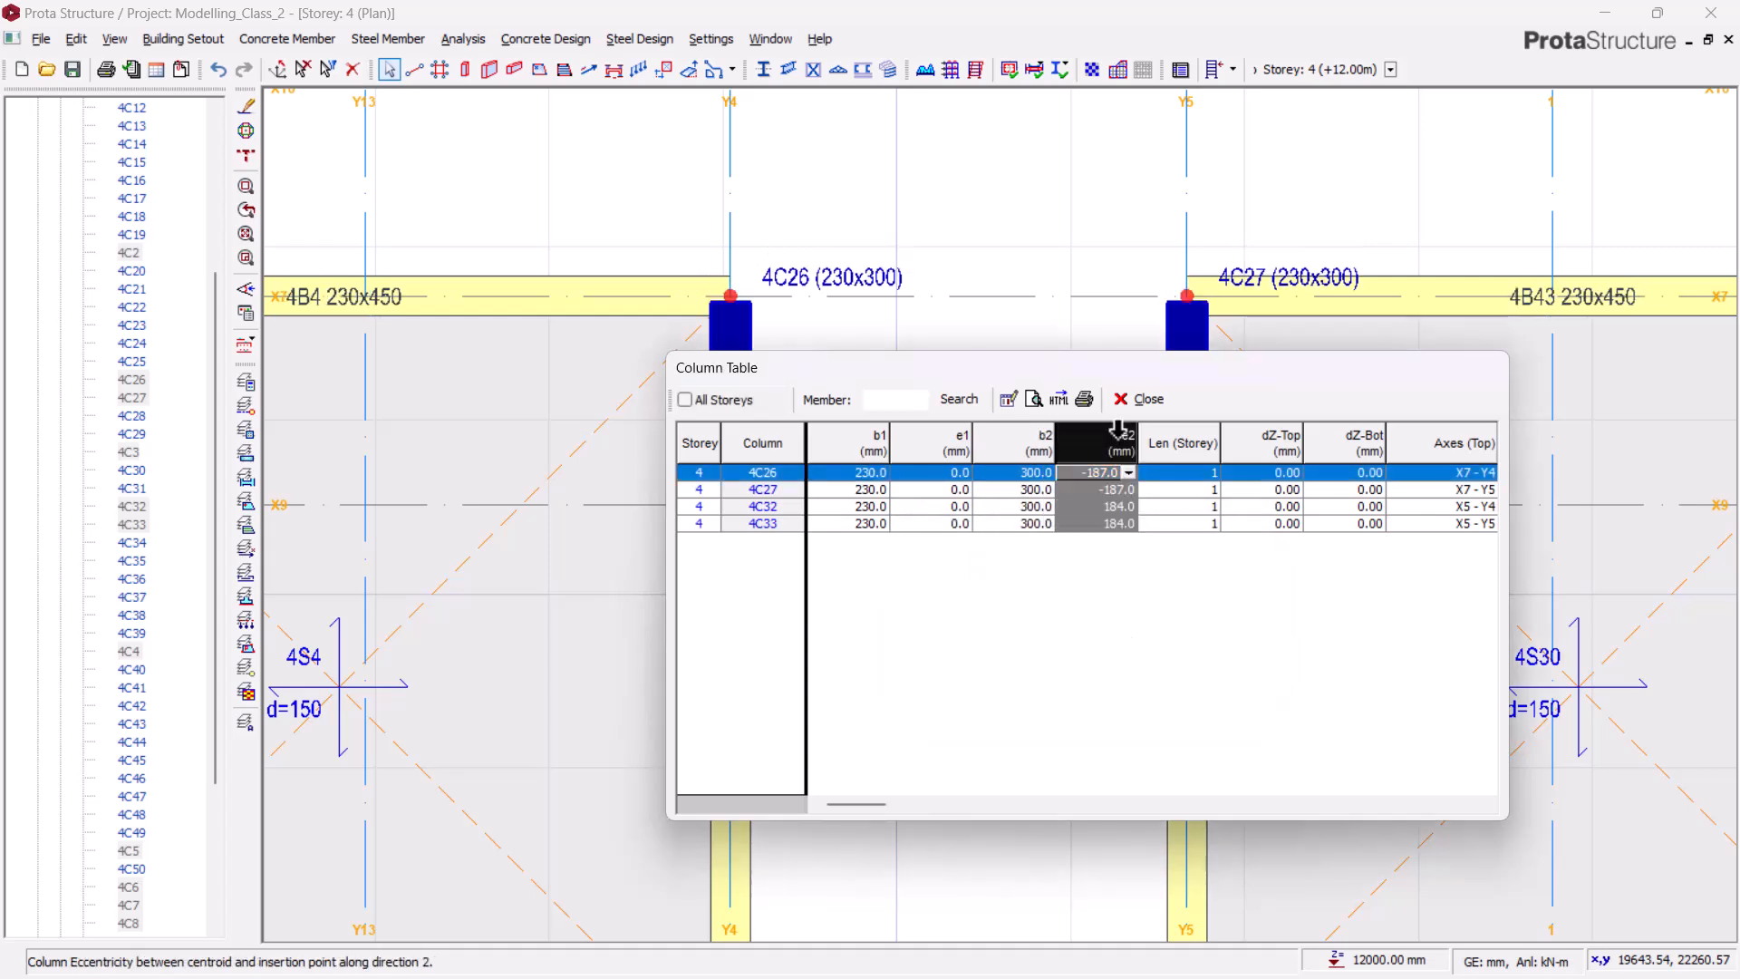
left_click(1009, 398)
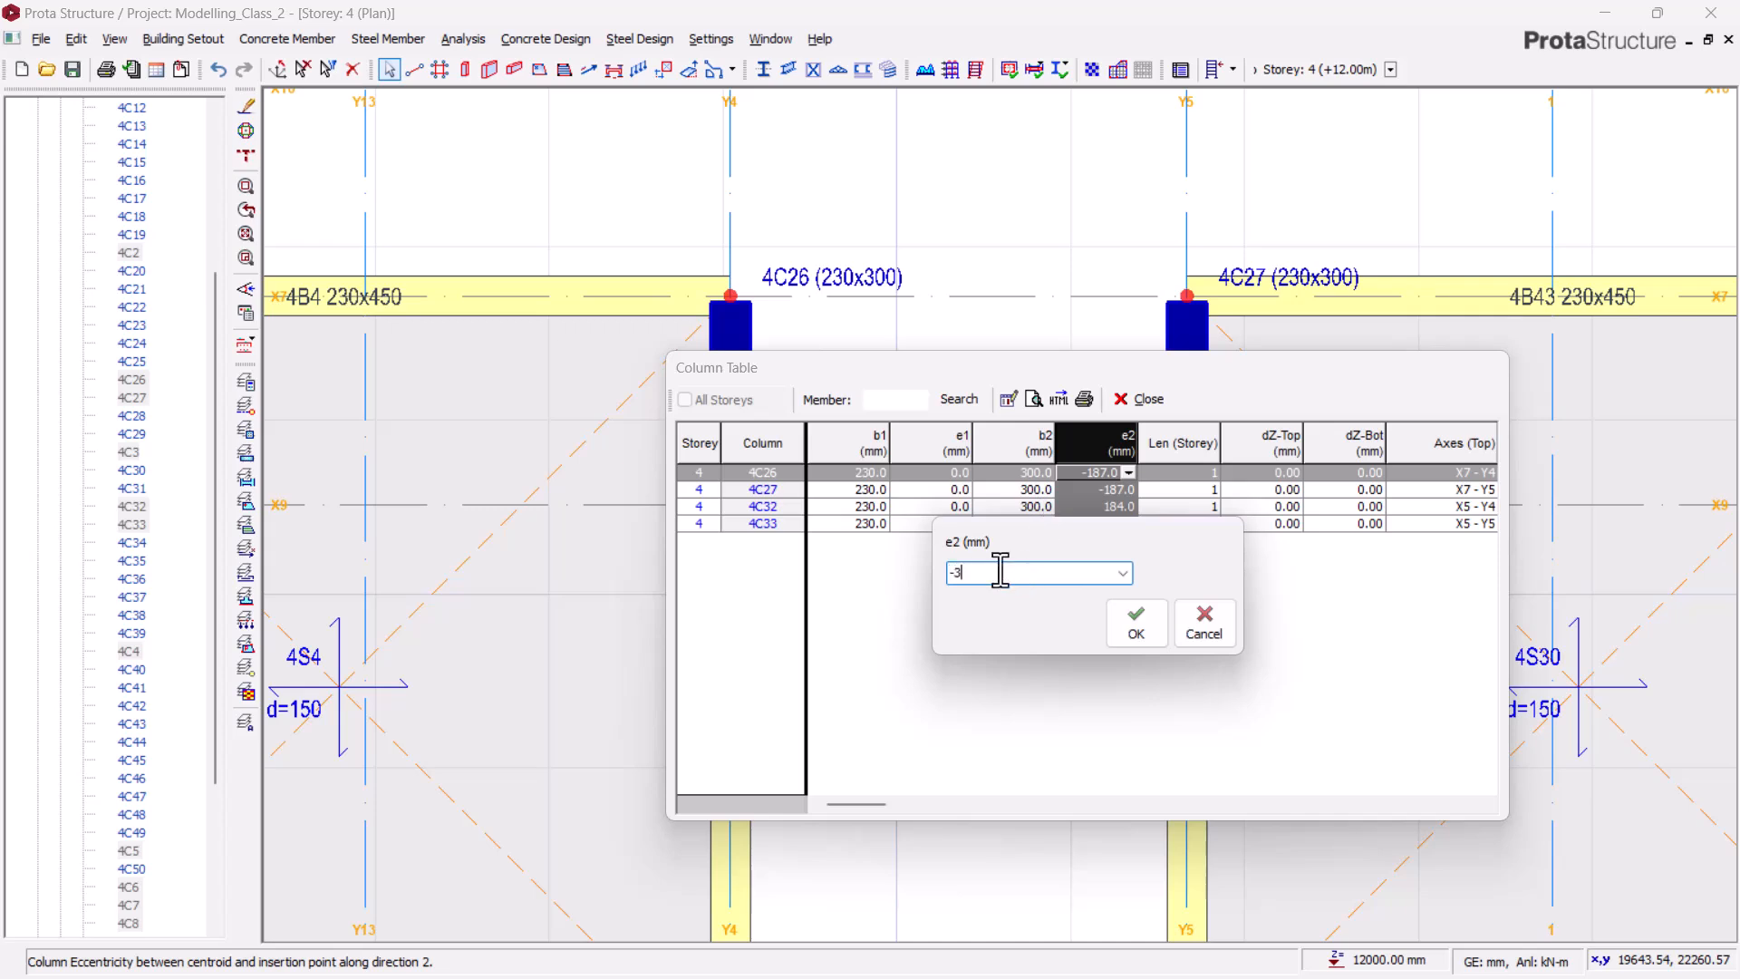
left_click(1138, 626)
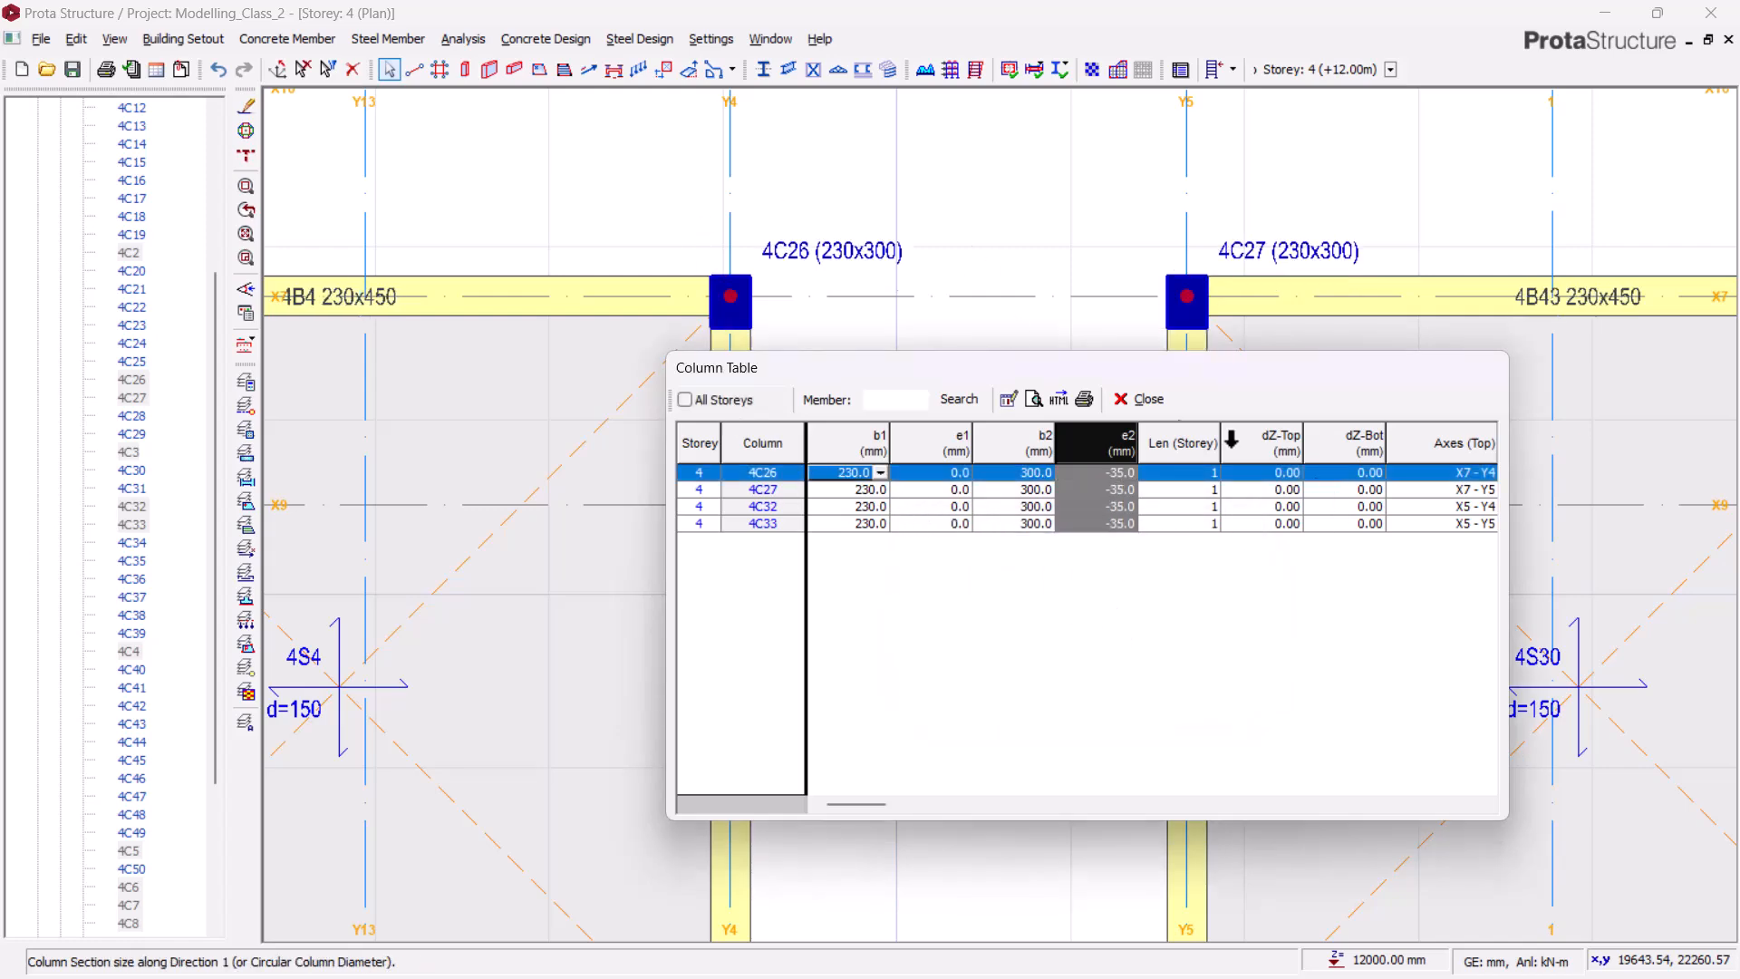
left_click(1141, 399)
- Set e2 of only columns 4C32 and 4C33 on axis X5 to 35 mm in the column table
scroll(1061, 271, "down", 3)
middle_click_drag(1085, 831, 1058, 318)
scroll(1079, 566, "up", 8)
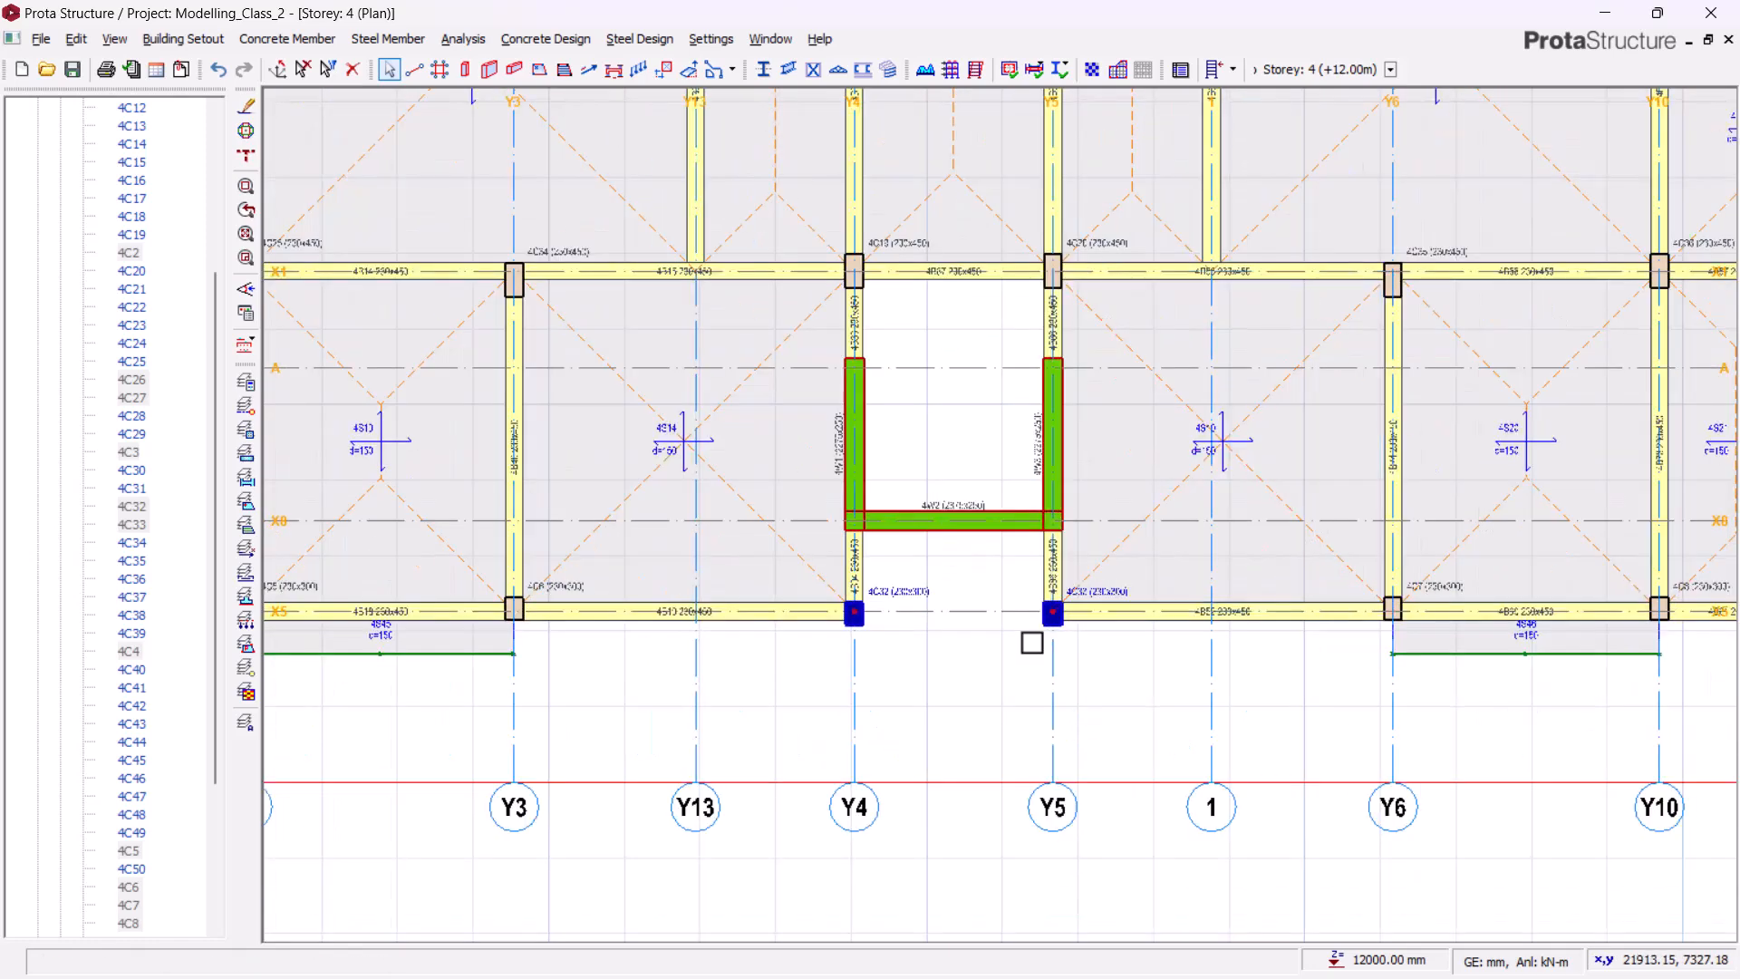
left_click(1115, 545)
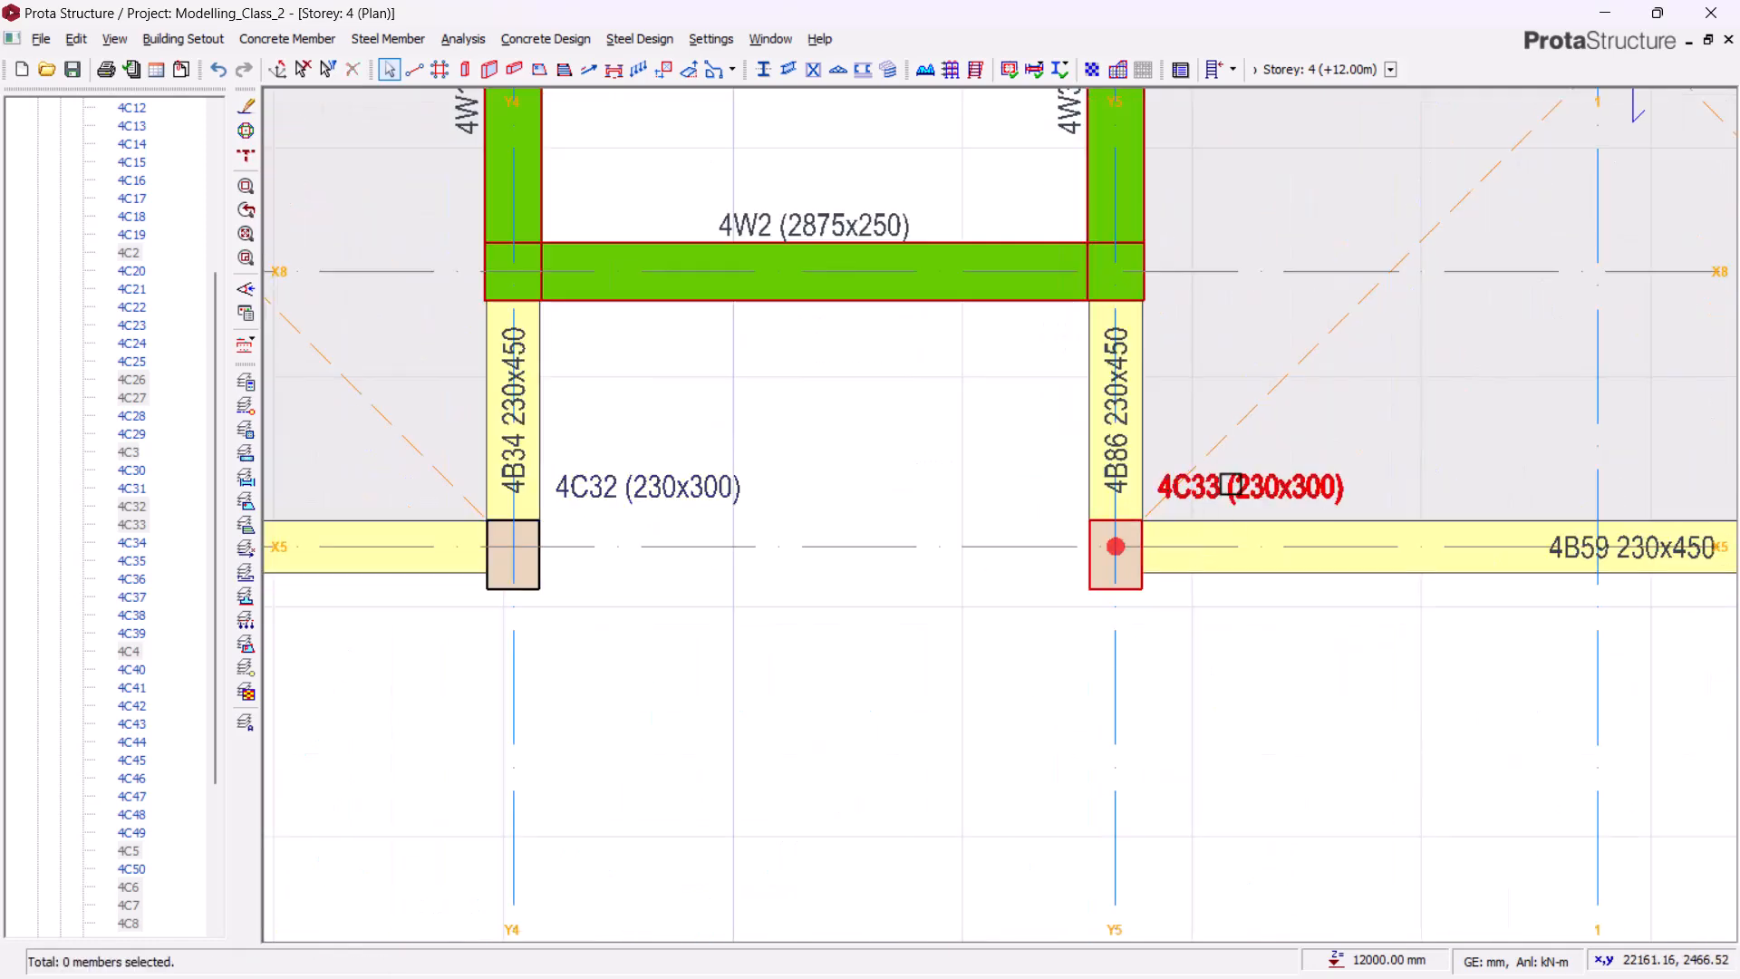
left_click(696, 462)
right_click(862, 383)
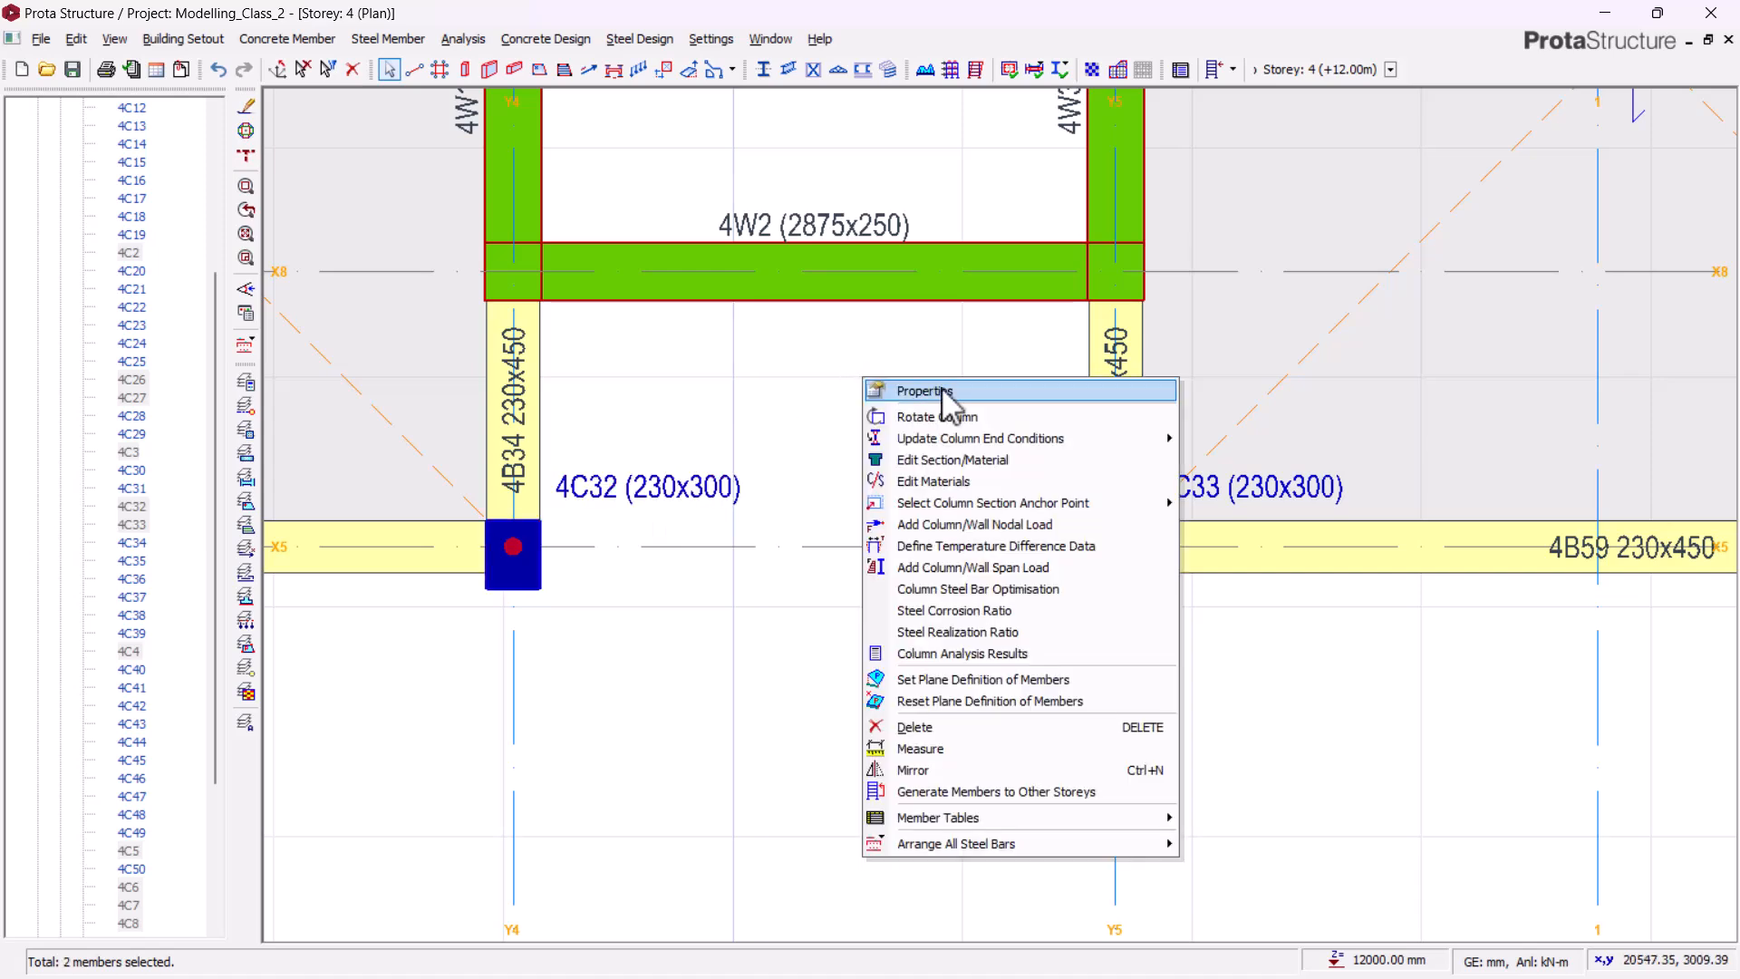
left_click(872, 390)
left_click(1019, 472)
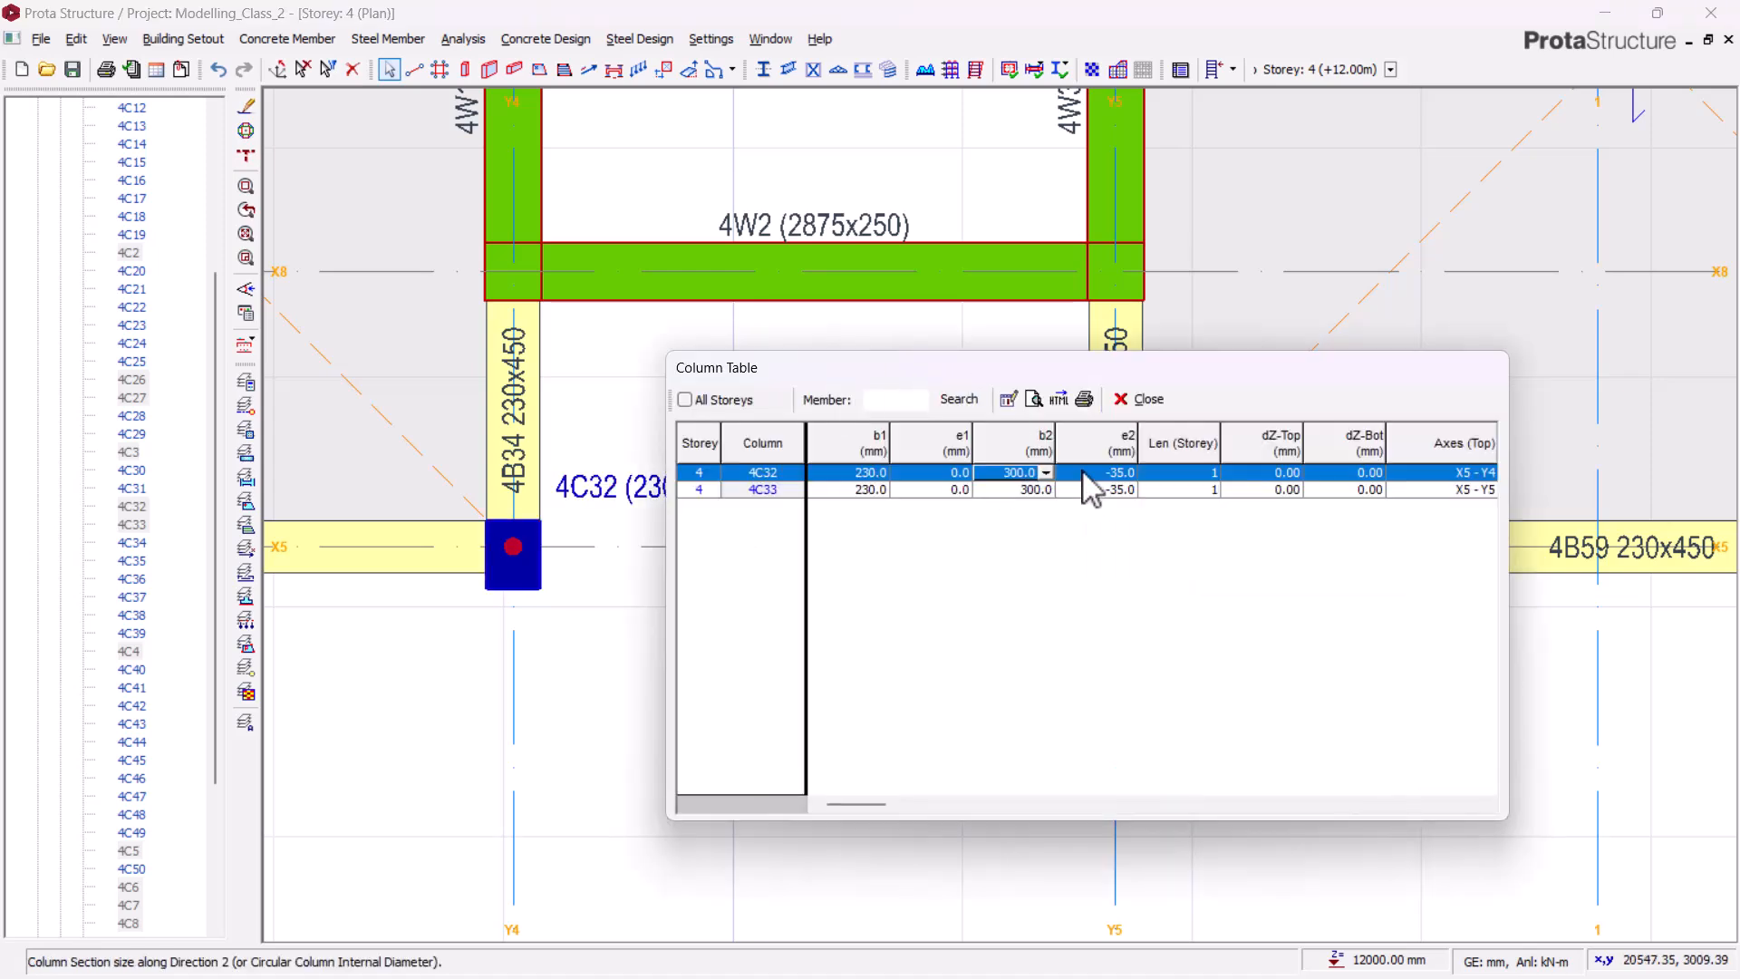
left_click(1091, 456)
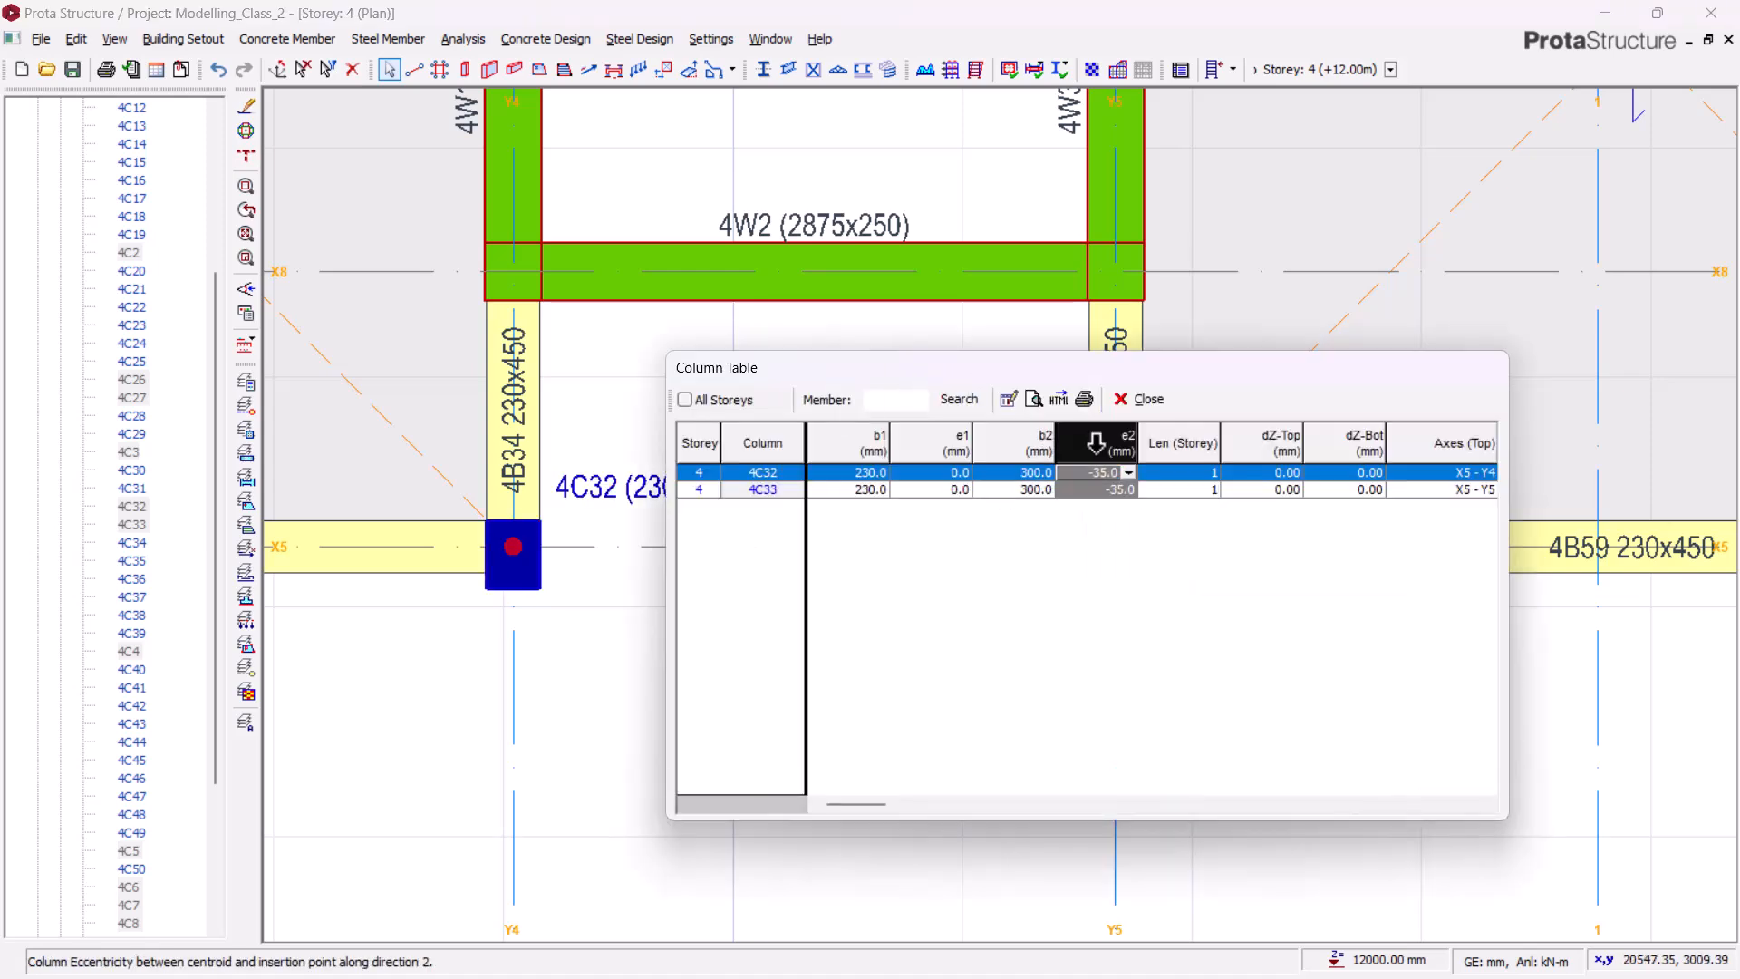
left_click(1008, 399)
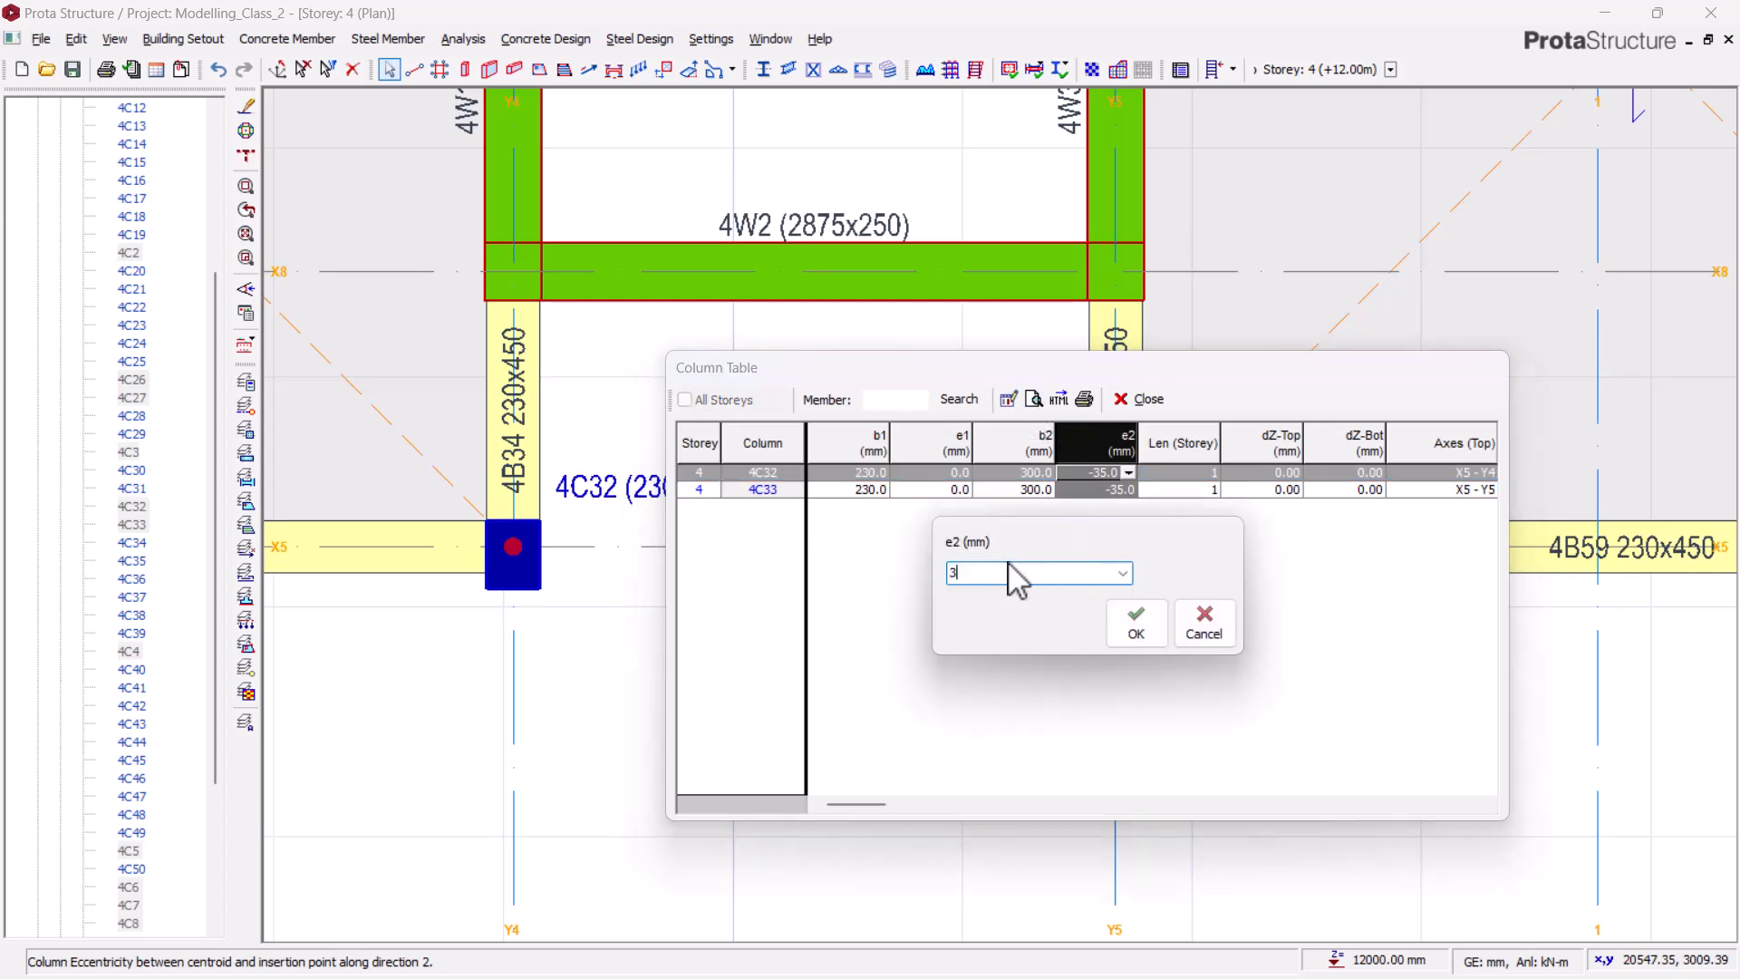
left_click(1135, 625)
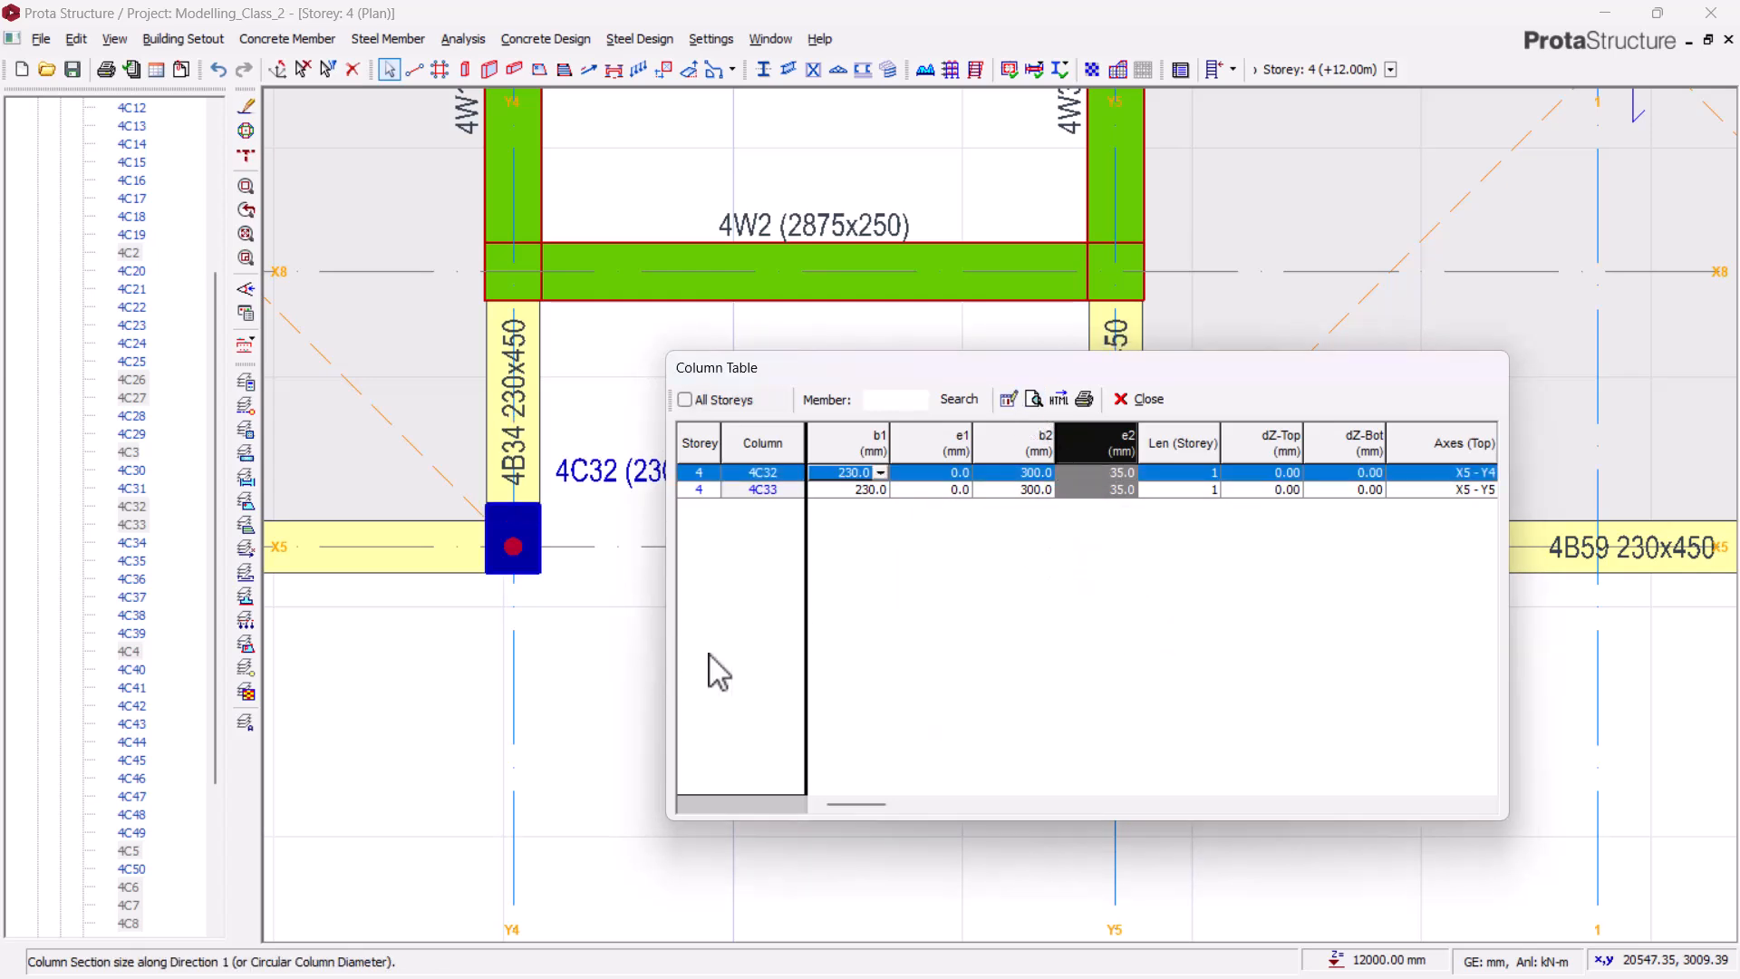
left_click(1144, 399)
- Set b1 of the corner column 4C40 at X5-Y1 to 450 mm
scroll(1107, 683, "down", 5)
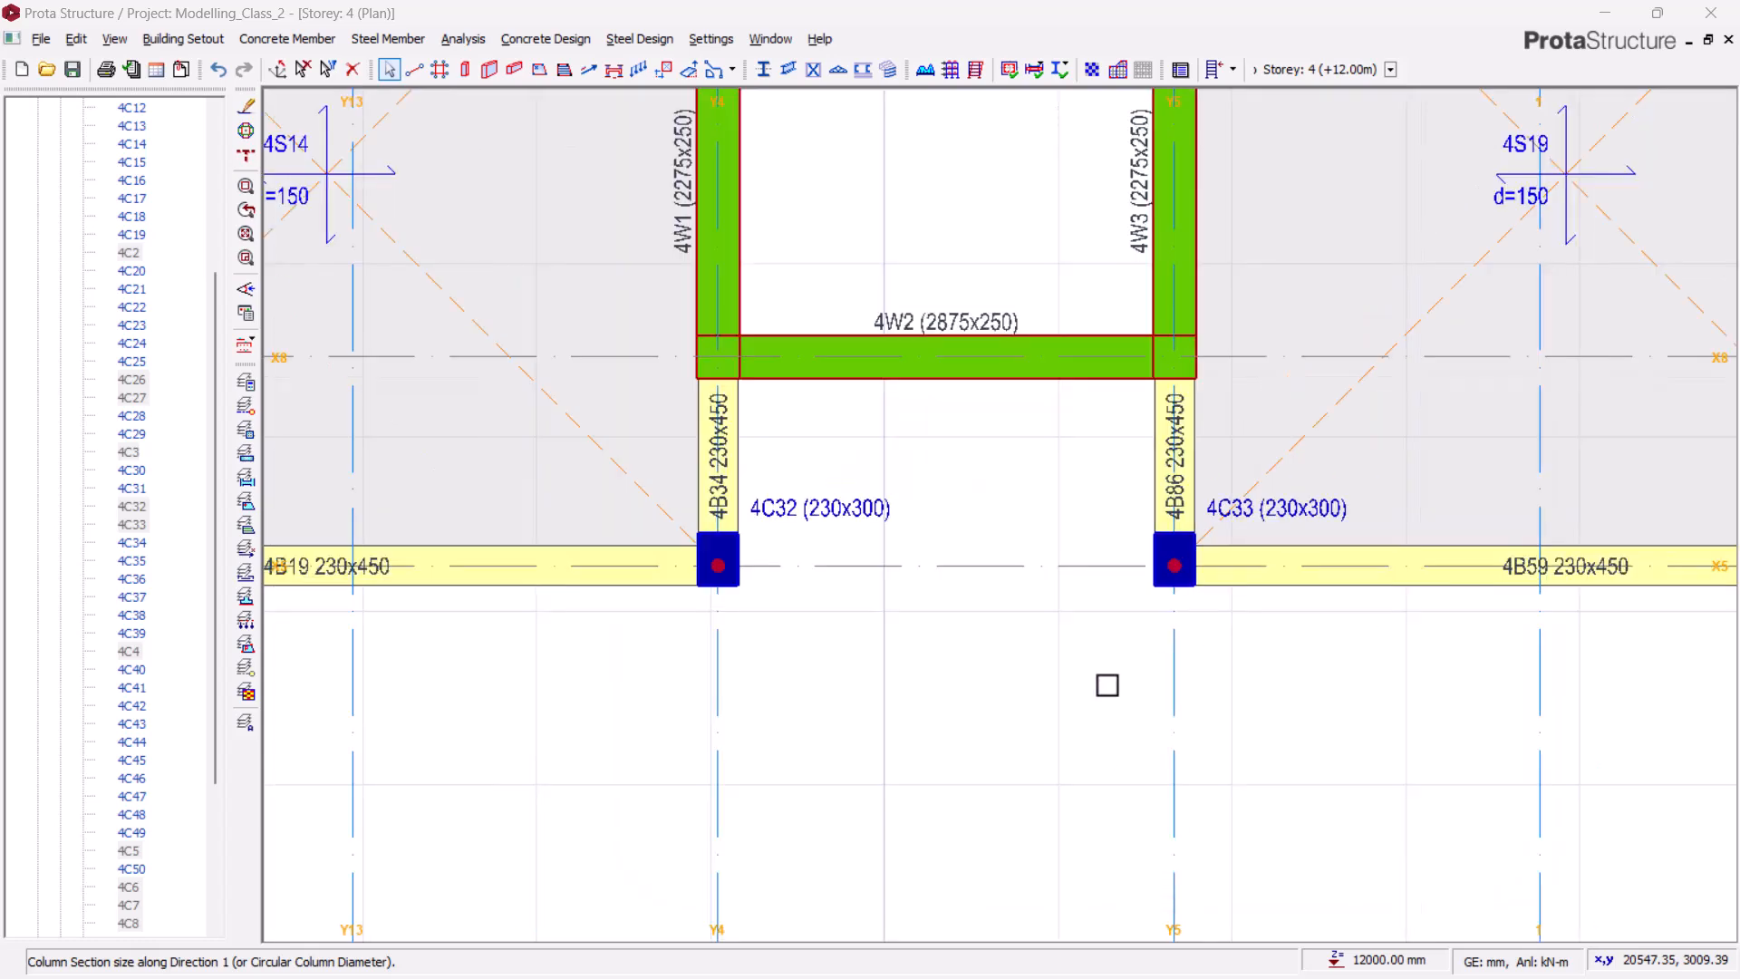
middle_click_drag(794, 716, 1175, 761)
middle_click_drag(874, 618, 1177, 732)
middle_click_drag(943, 685, 1296, 686)
middle_click_drag(795, 608, 1043, 606)
middle_click_drag(1071, 741, 962, 814)
scroll(839, 795, "up", 5)
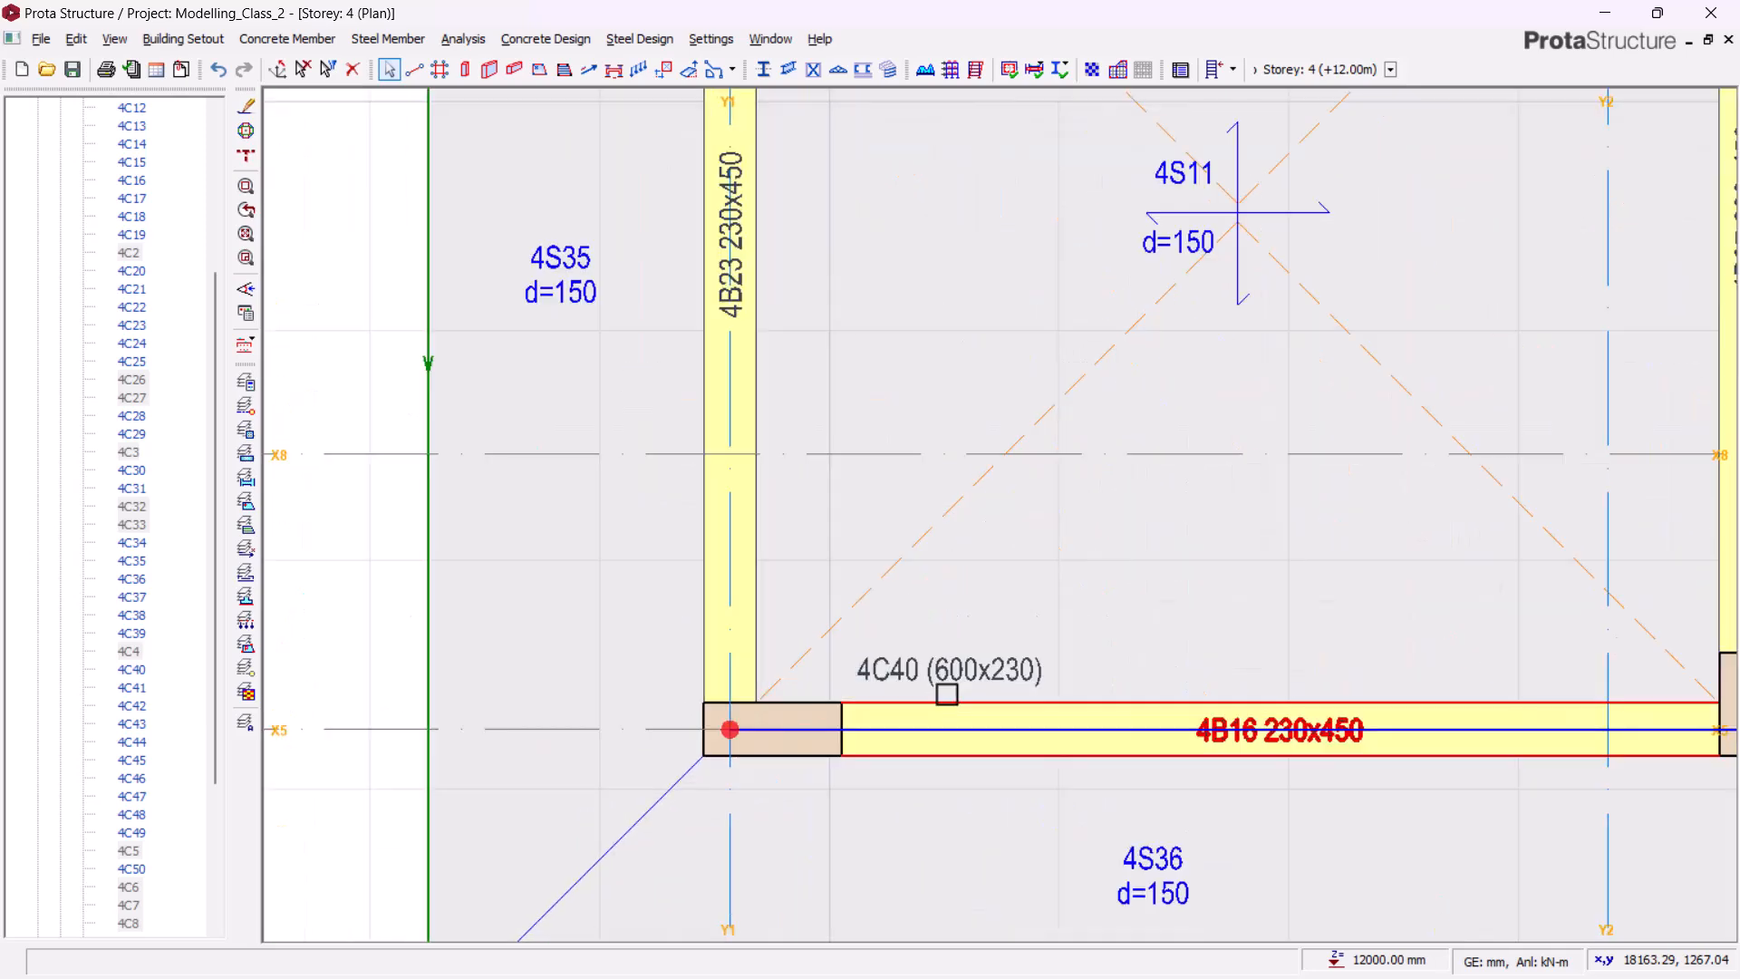
left_click(816, 736)
scroll(816, 739, "down", 4)
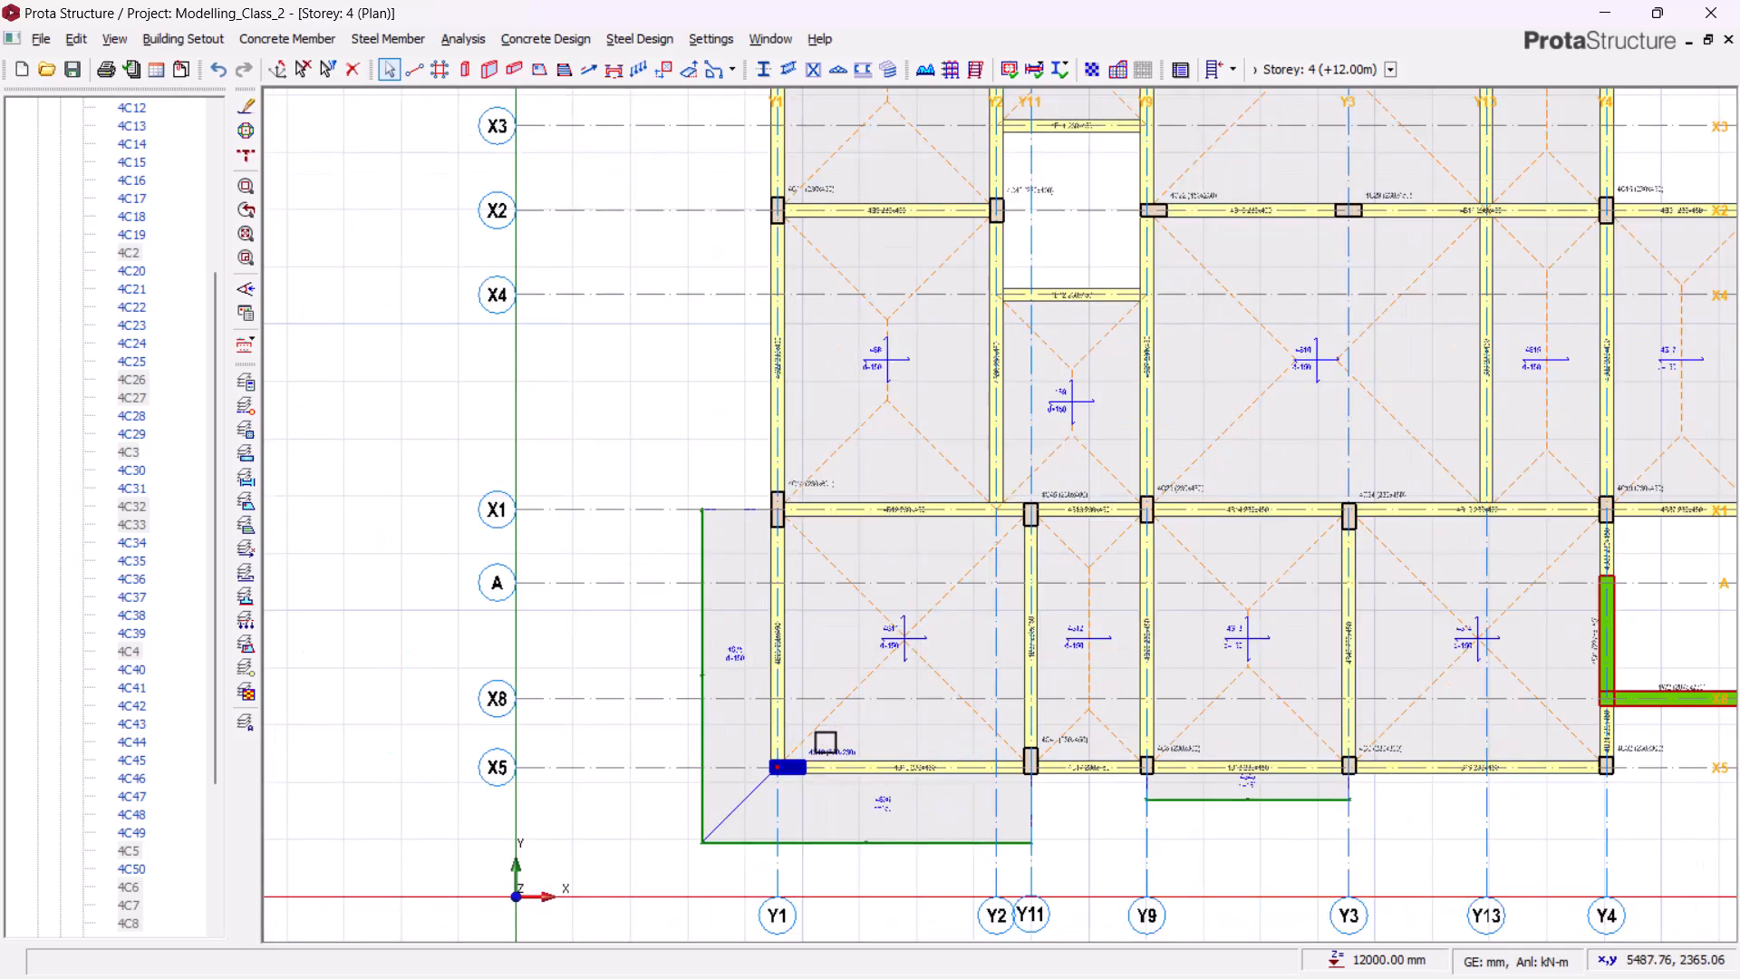
scroll(777, 492, "up", 1)
scroll(777, 515, "up", 1)
scroll(777, 510, "down", 1)
right_click(682, 381)
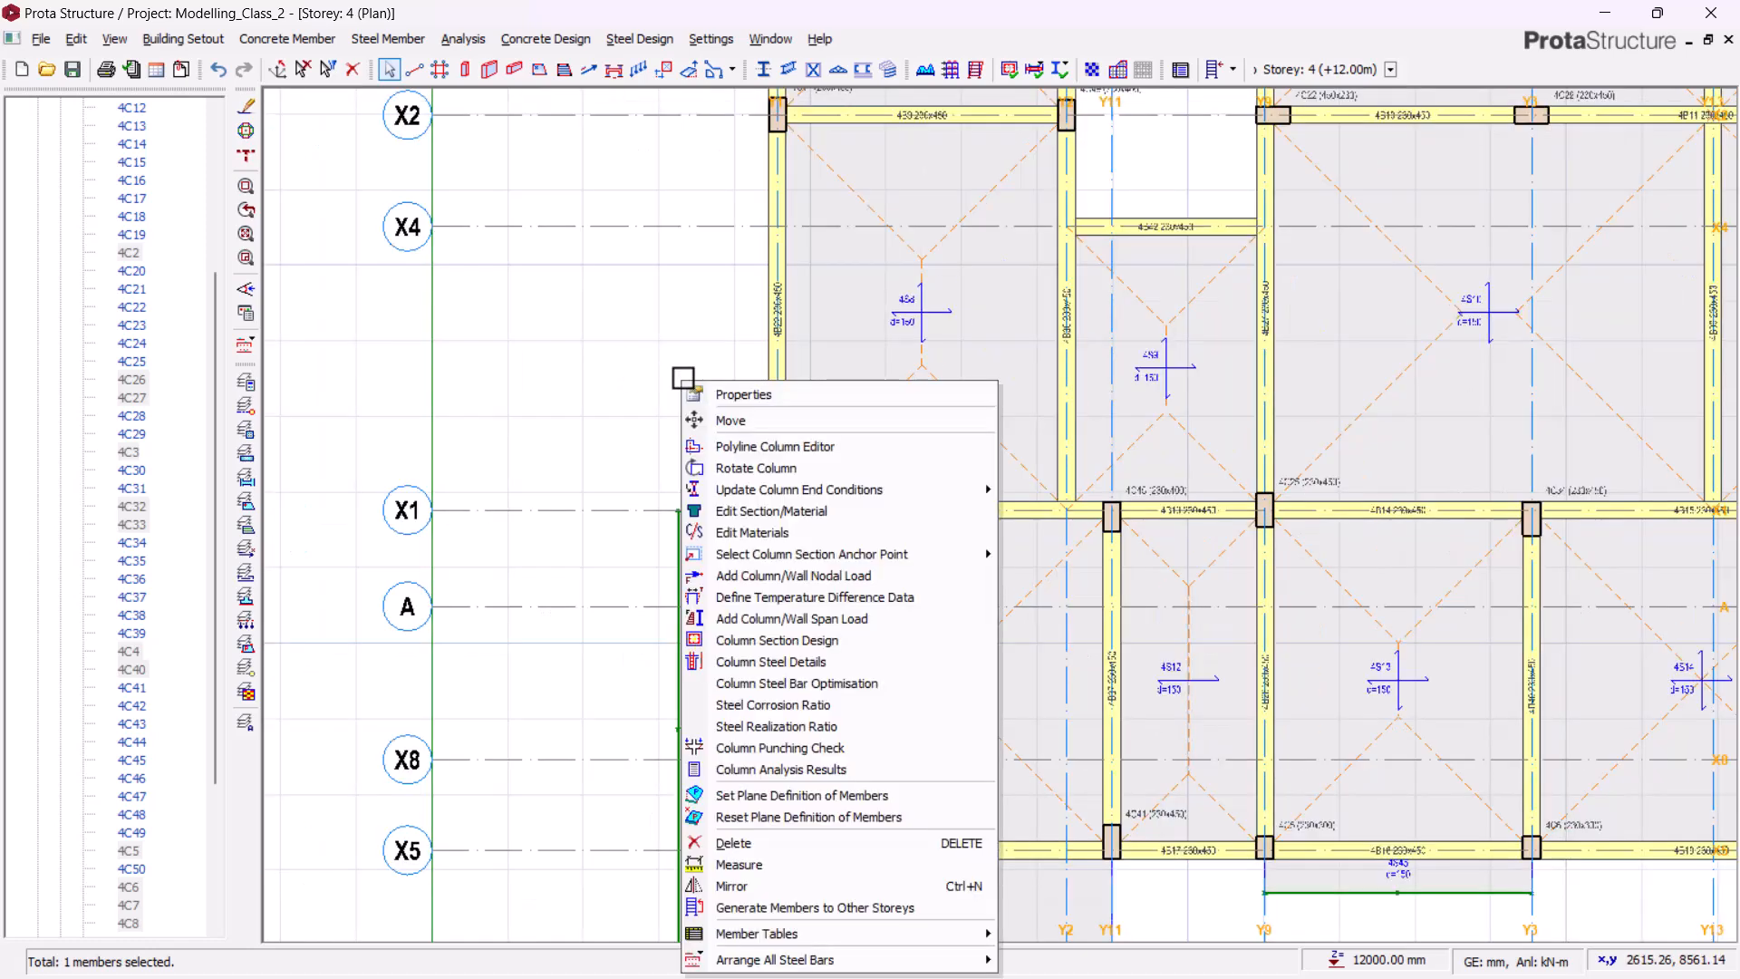
left_click(725, 395)
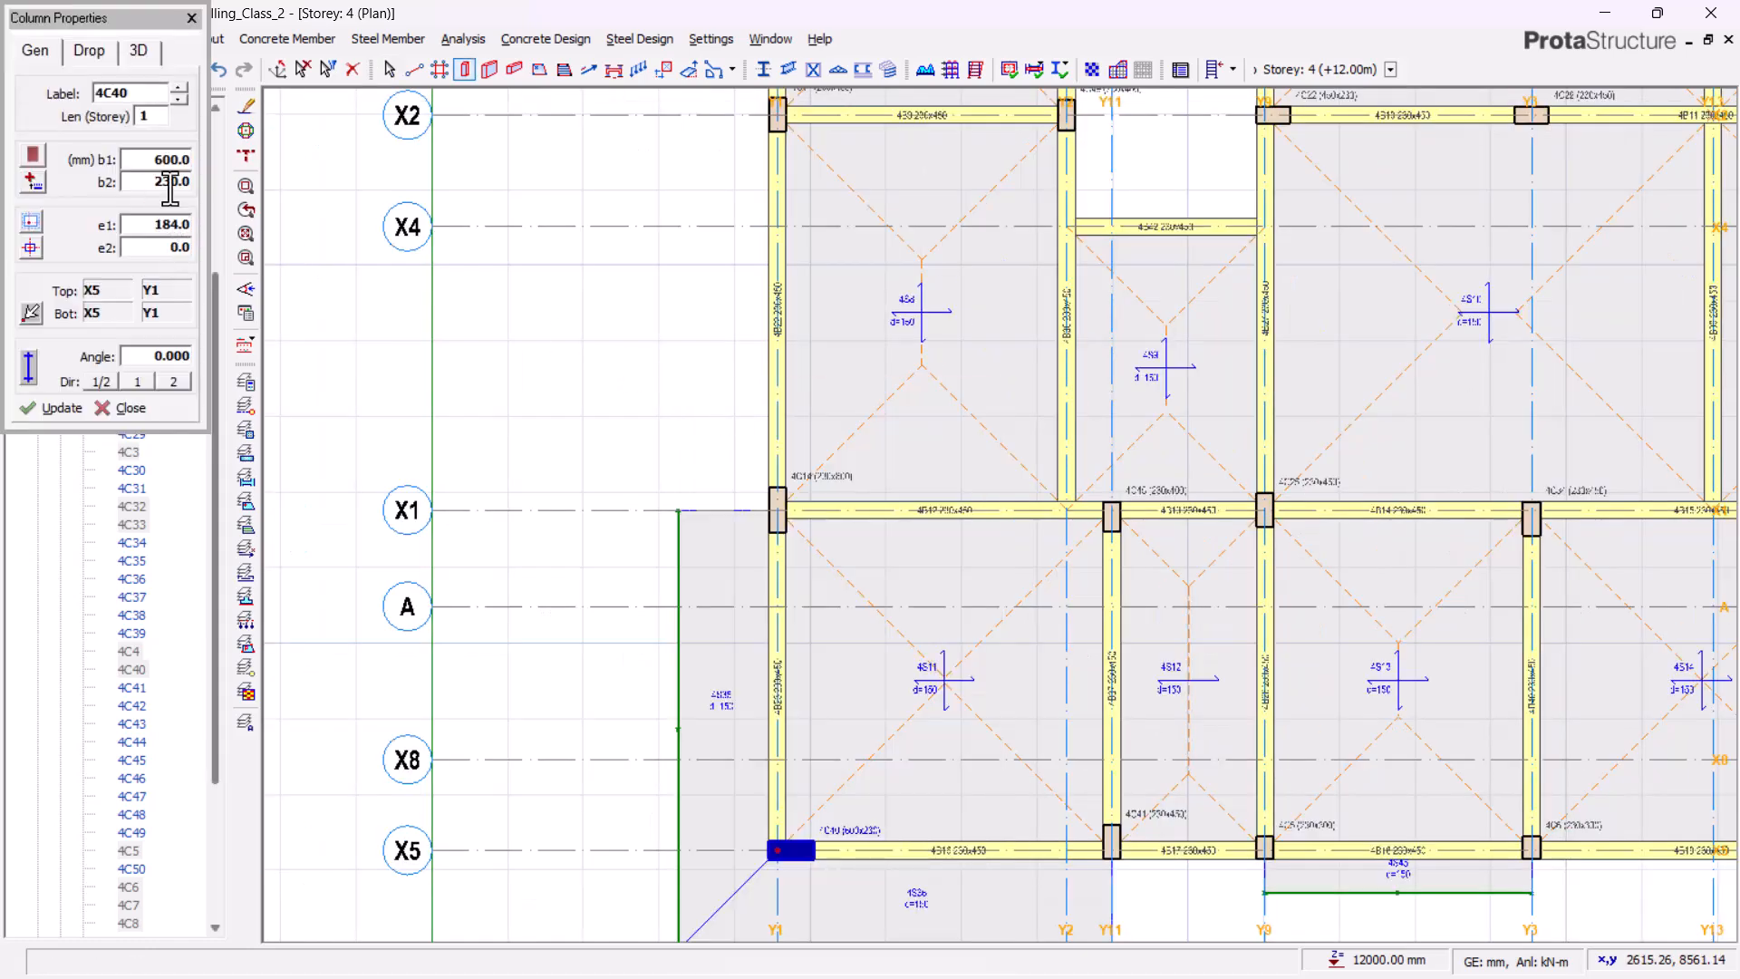
double_click(169, 161)
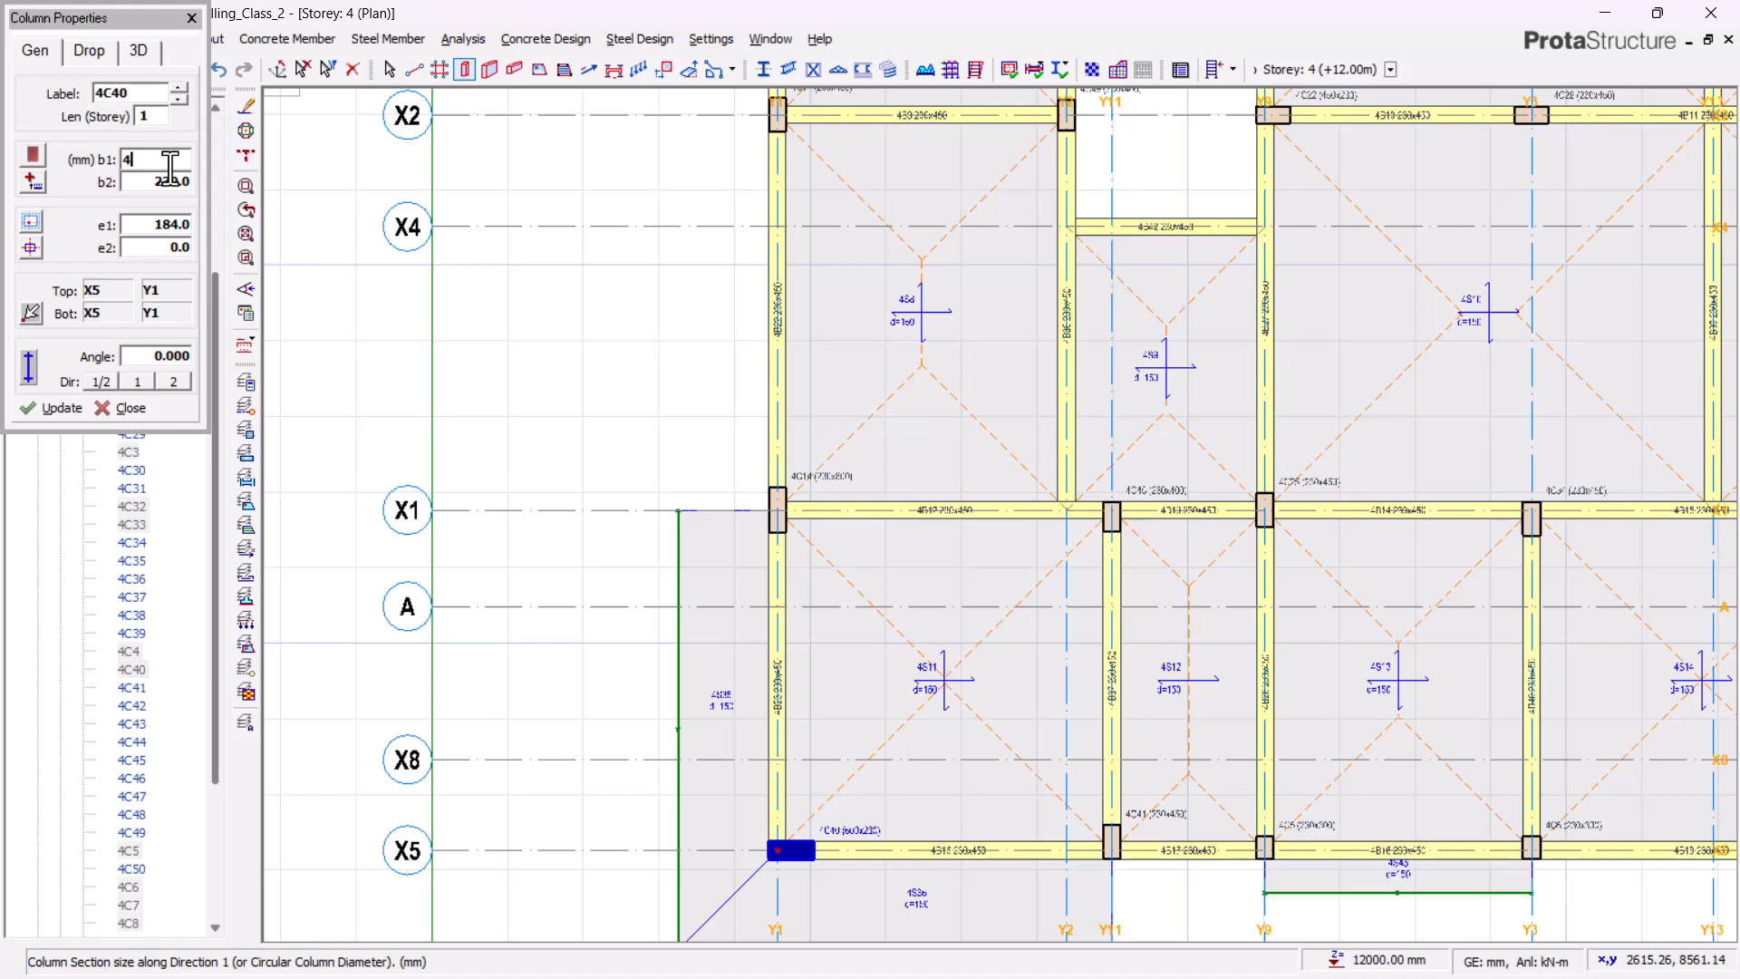
left_click(52, 410)
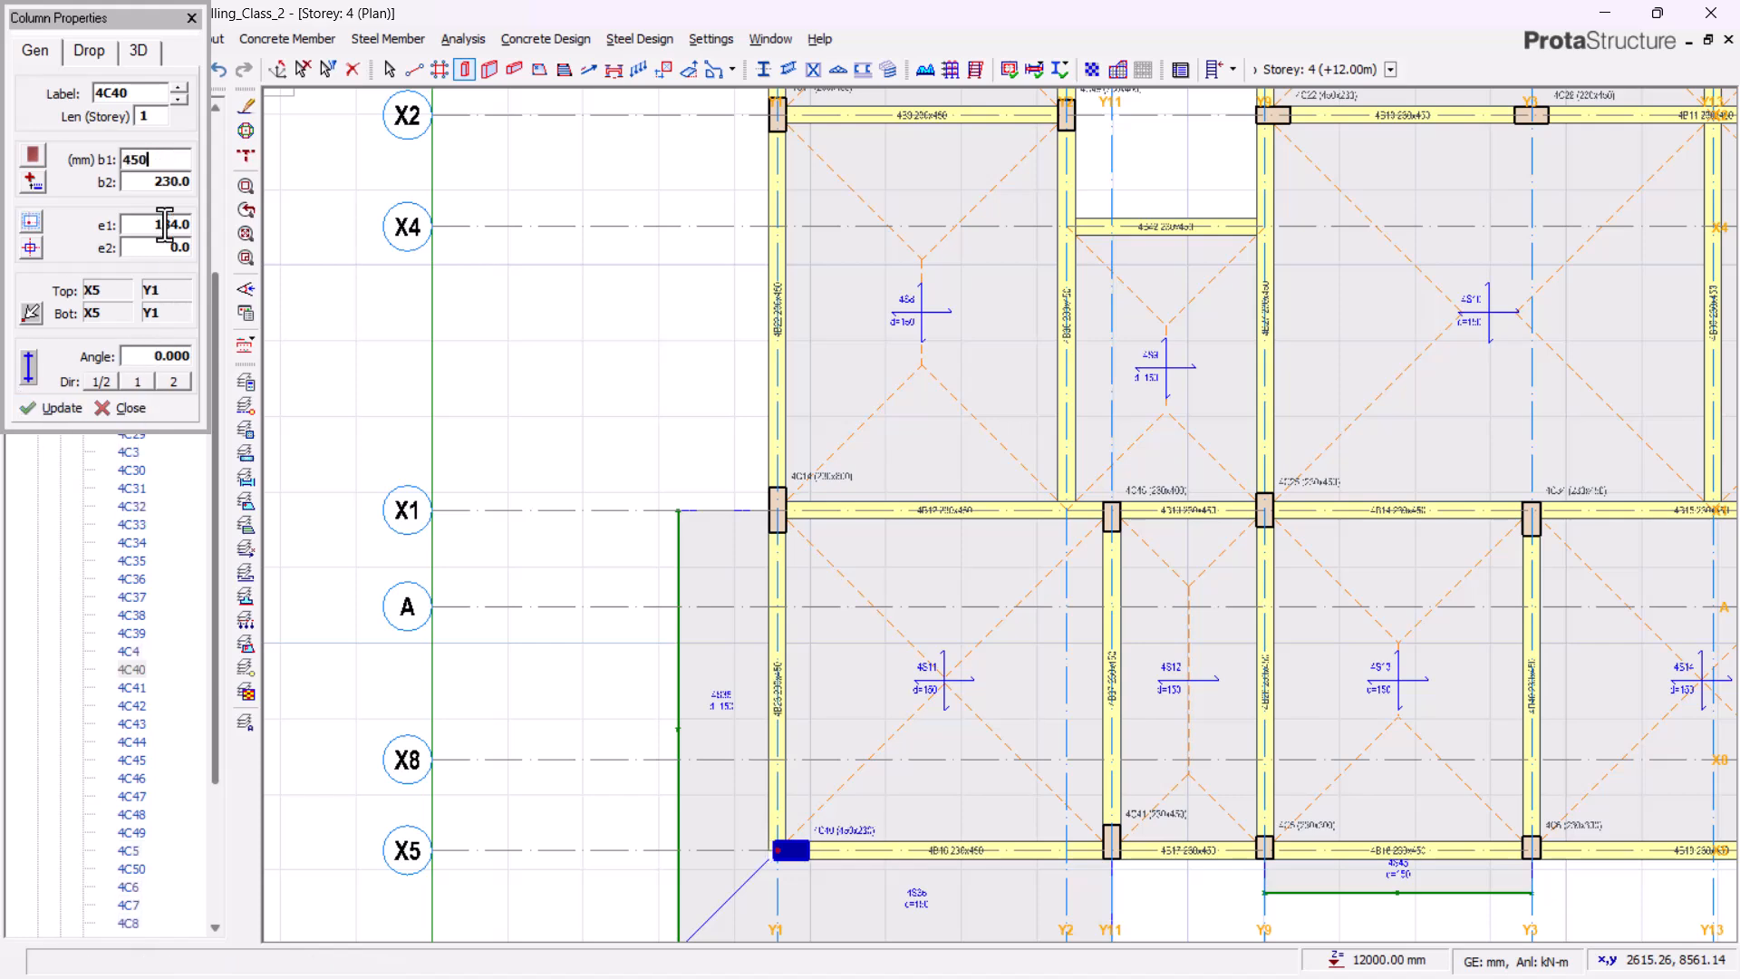
- Set the e1 eccentricity of column 4C40 to 115 mm and finish editing its properties
double_click(184, 222)
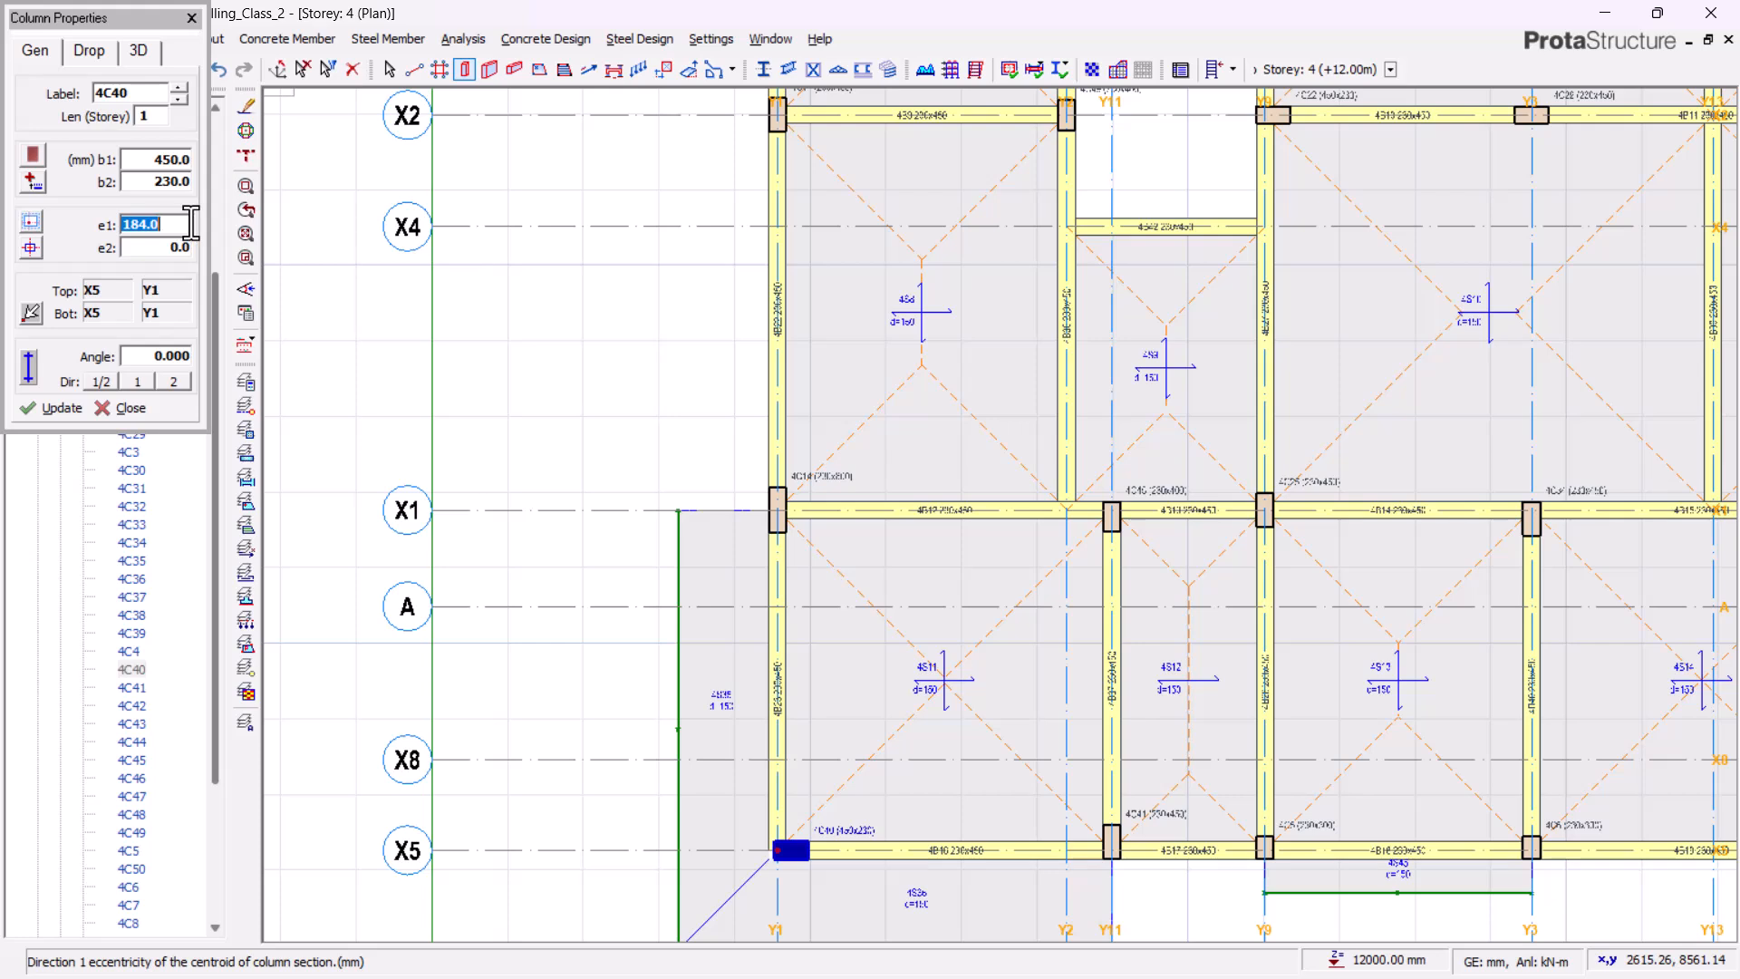
left_click(60, 409)
left_click(127, 409)
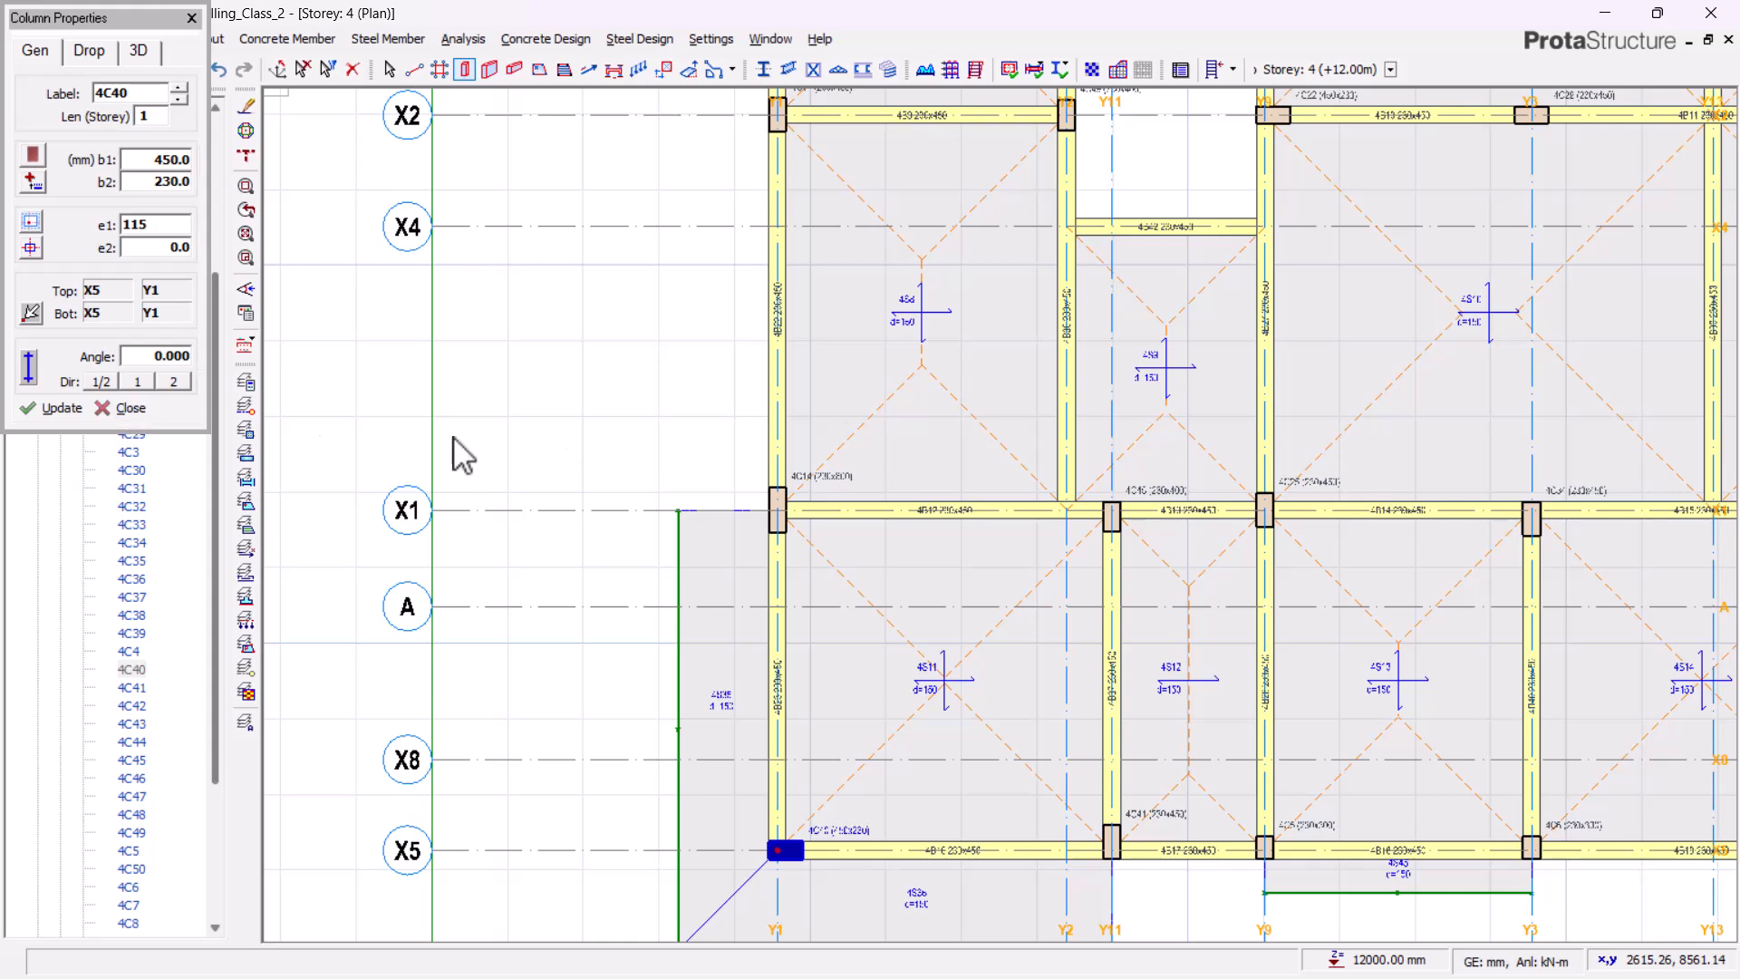
- Set e1 to 115 mm and b1 to 450 mm for the corner column 4C37 at X7-Y1
scroll(851, 505, "down", 2)
middle_click_drag(905, 471, 937, 934)
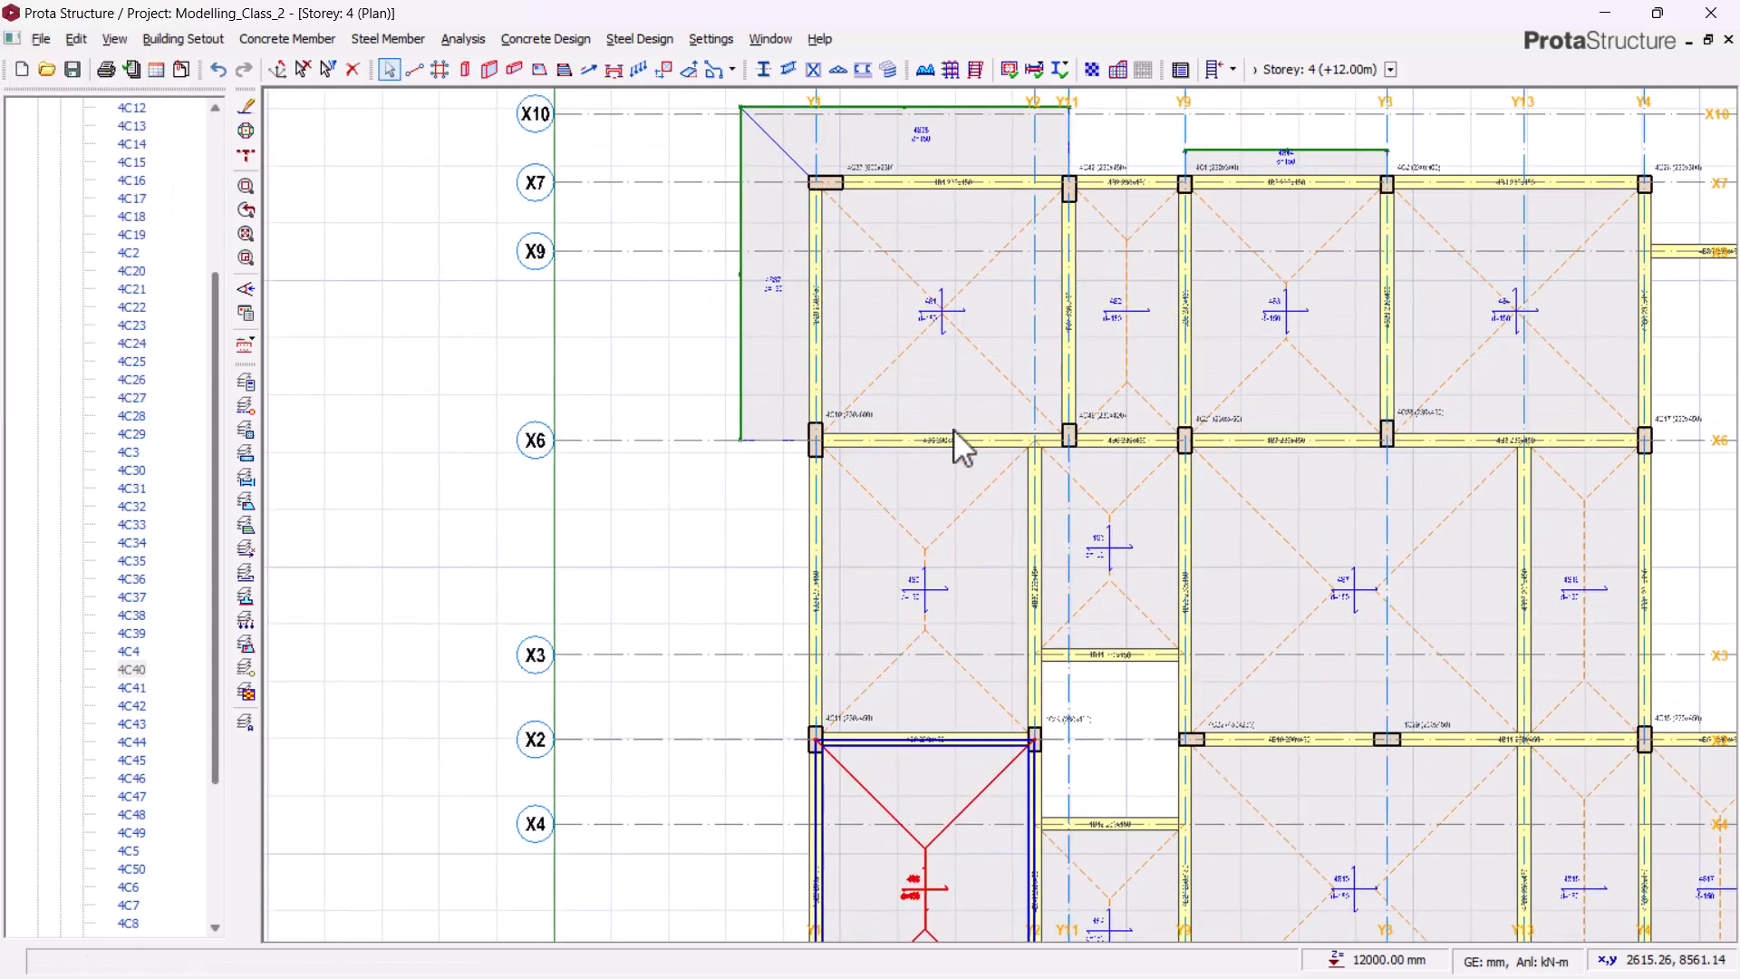
middle_click_drag(954, 444, 938, 601)
scroll(853, 251, "up", 3)
left_click(752, 363)
right_click(439, 226)
left_click(478, 237)
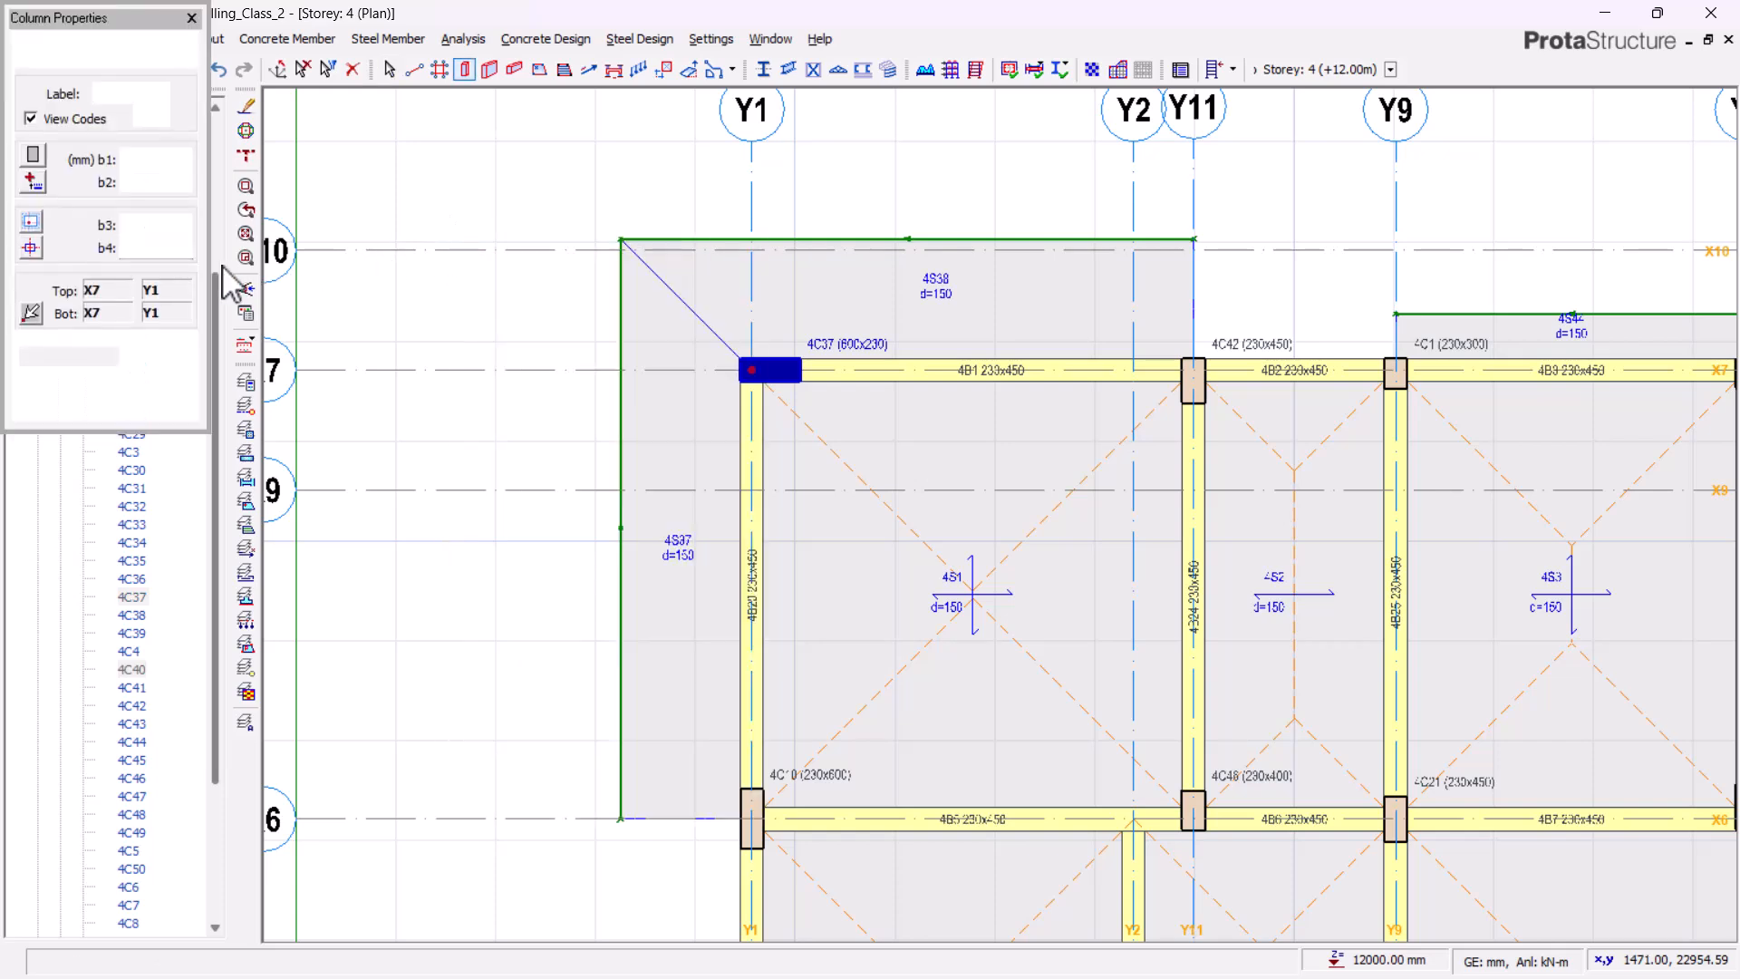
double_click(168, 225)
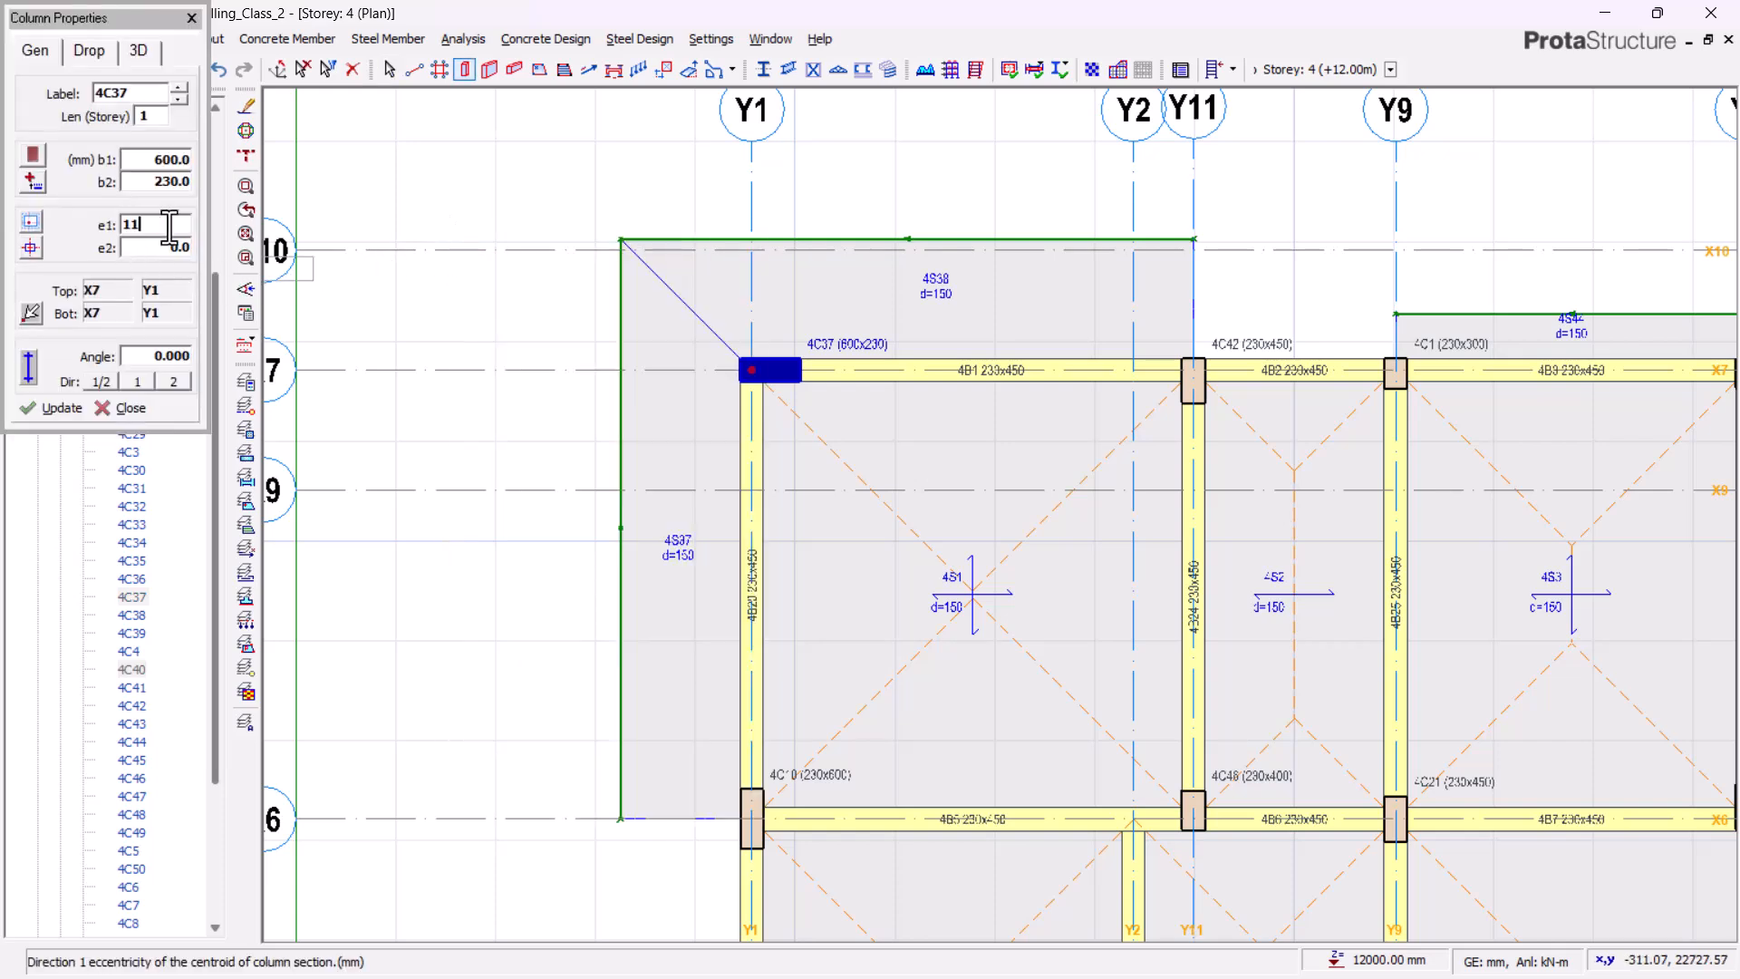
double_click(180, 160)
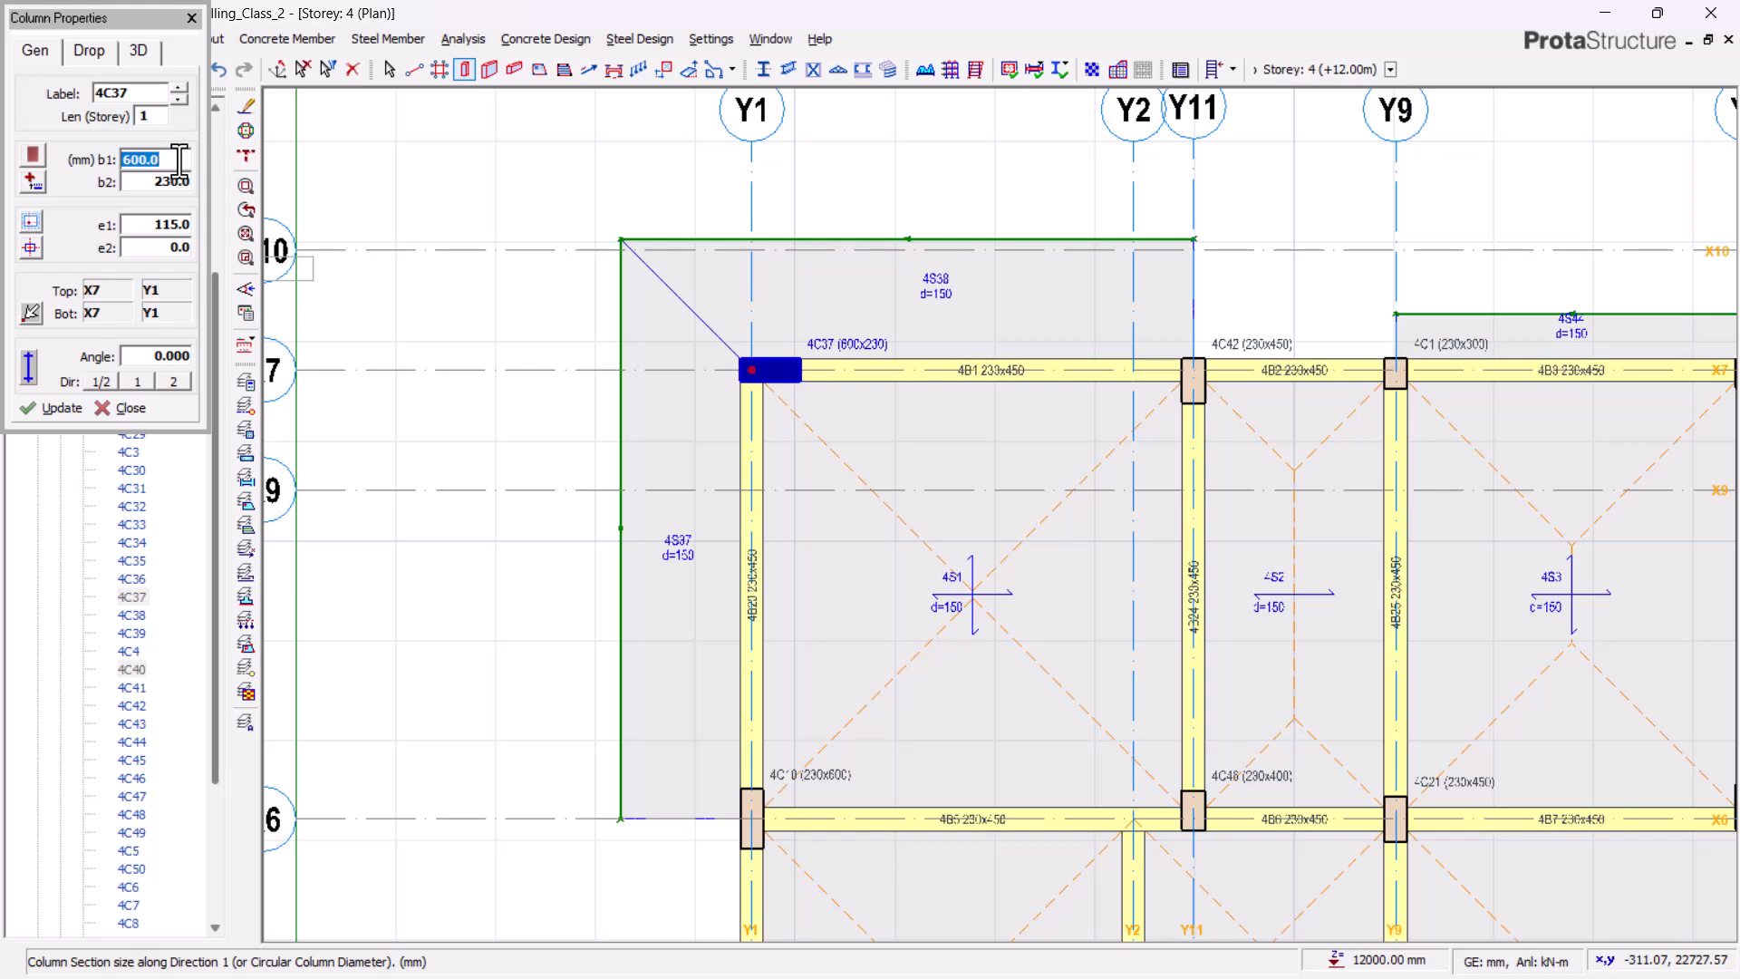
left_click(63, 408)
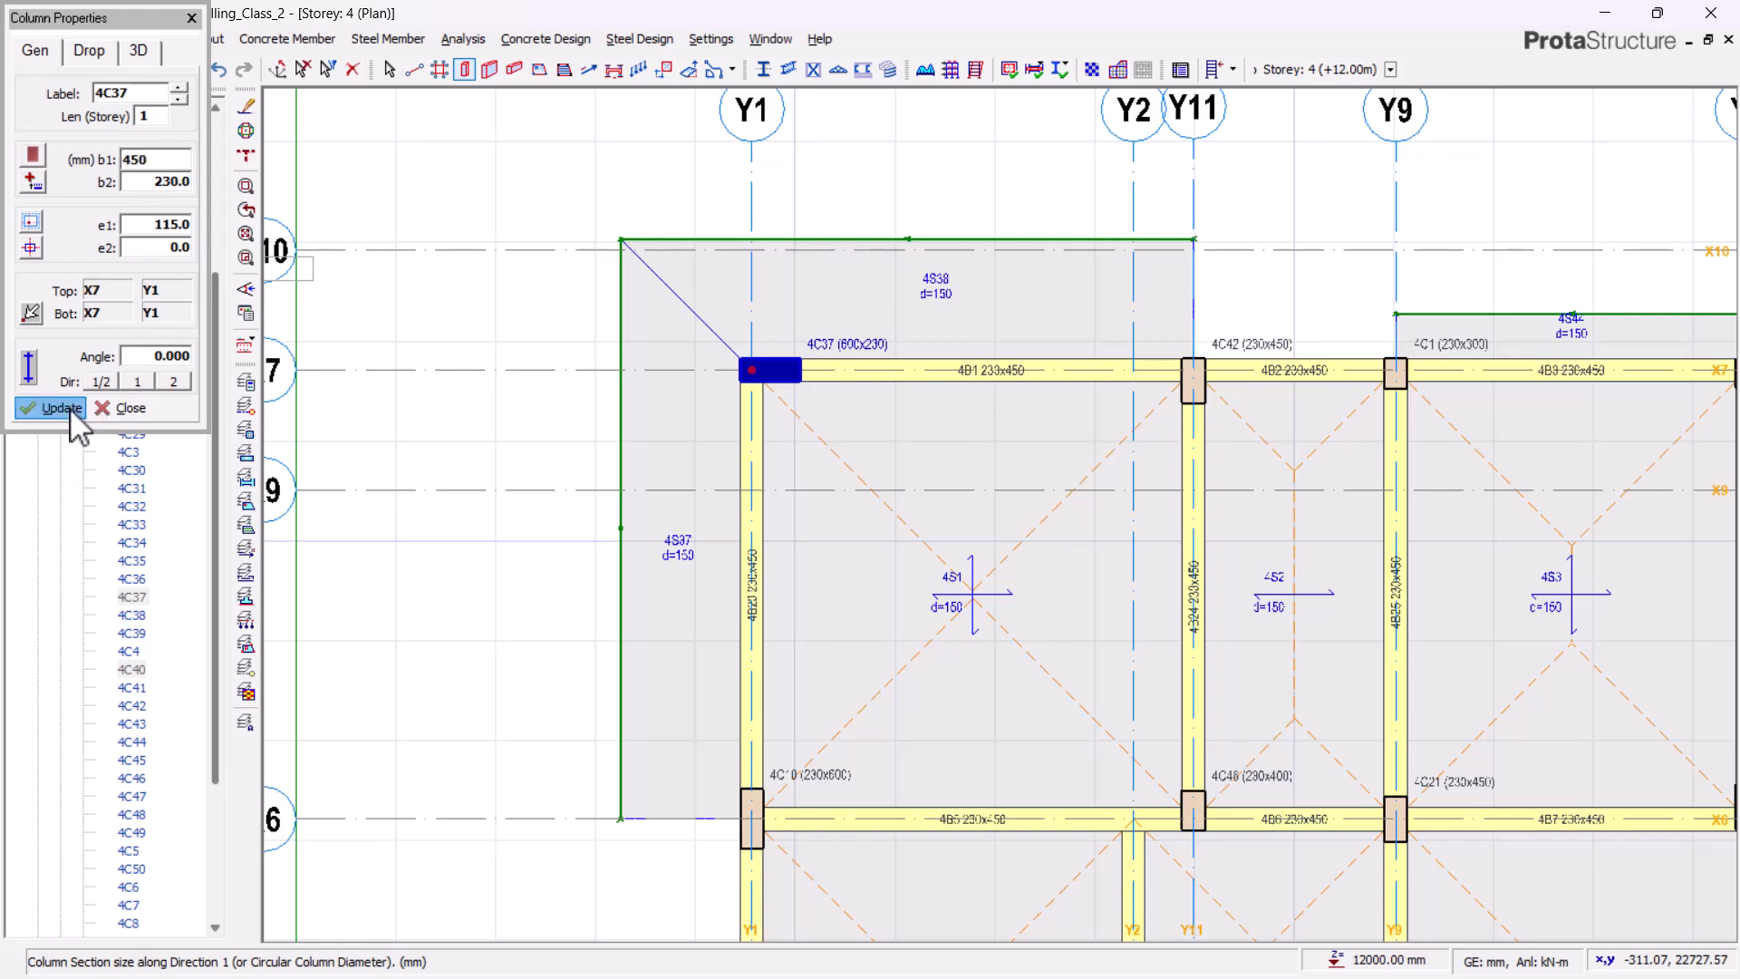
left_click(134, 412)
- Select the corner columns 4C38 at X7-Y8 and 4C39 at X5-Y8 together
scroll(786, 413, "down", 2)
middle_click_drag(1468, 547, 559, 471)
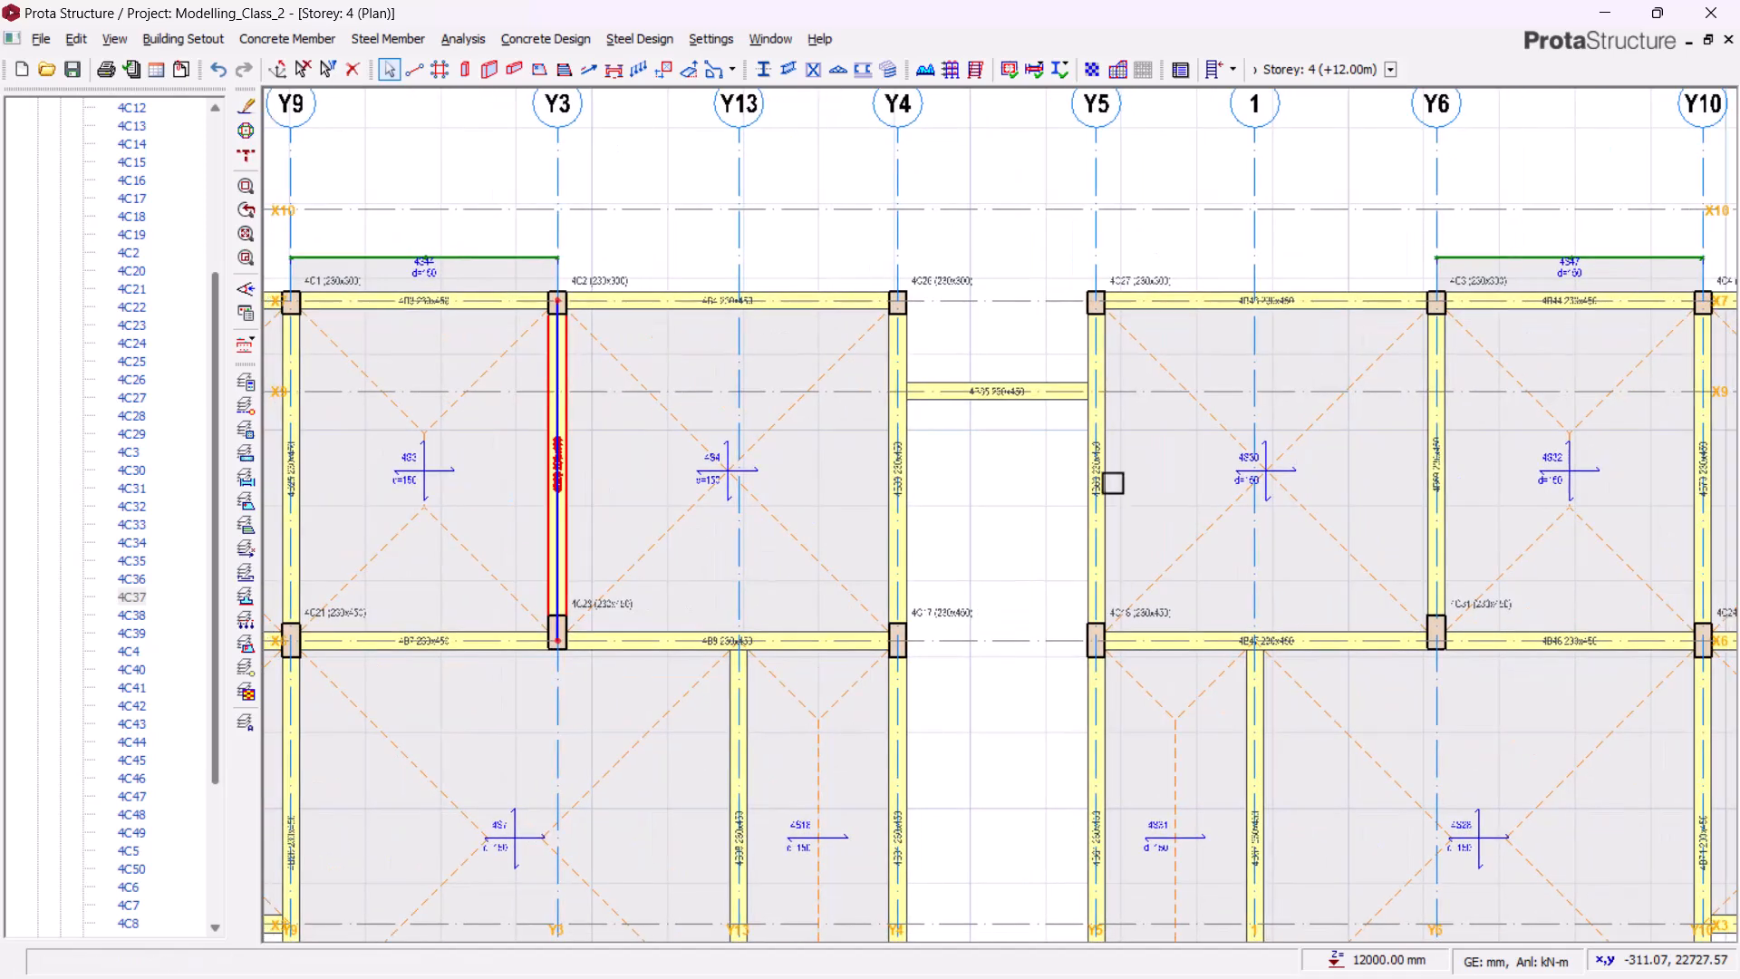
scroll(751, 419, "down", 3)
middle_click_drag(1481, 490, 1360, 443)
scroll(1359, 443, "up", 3)
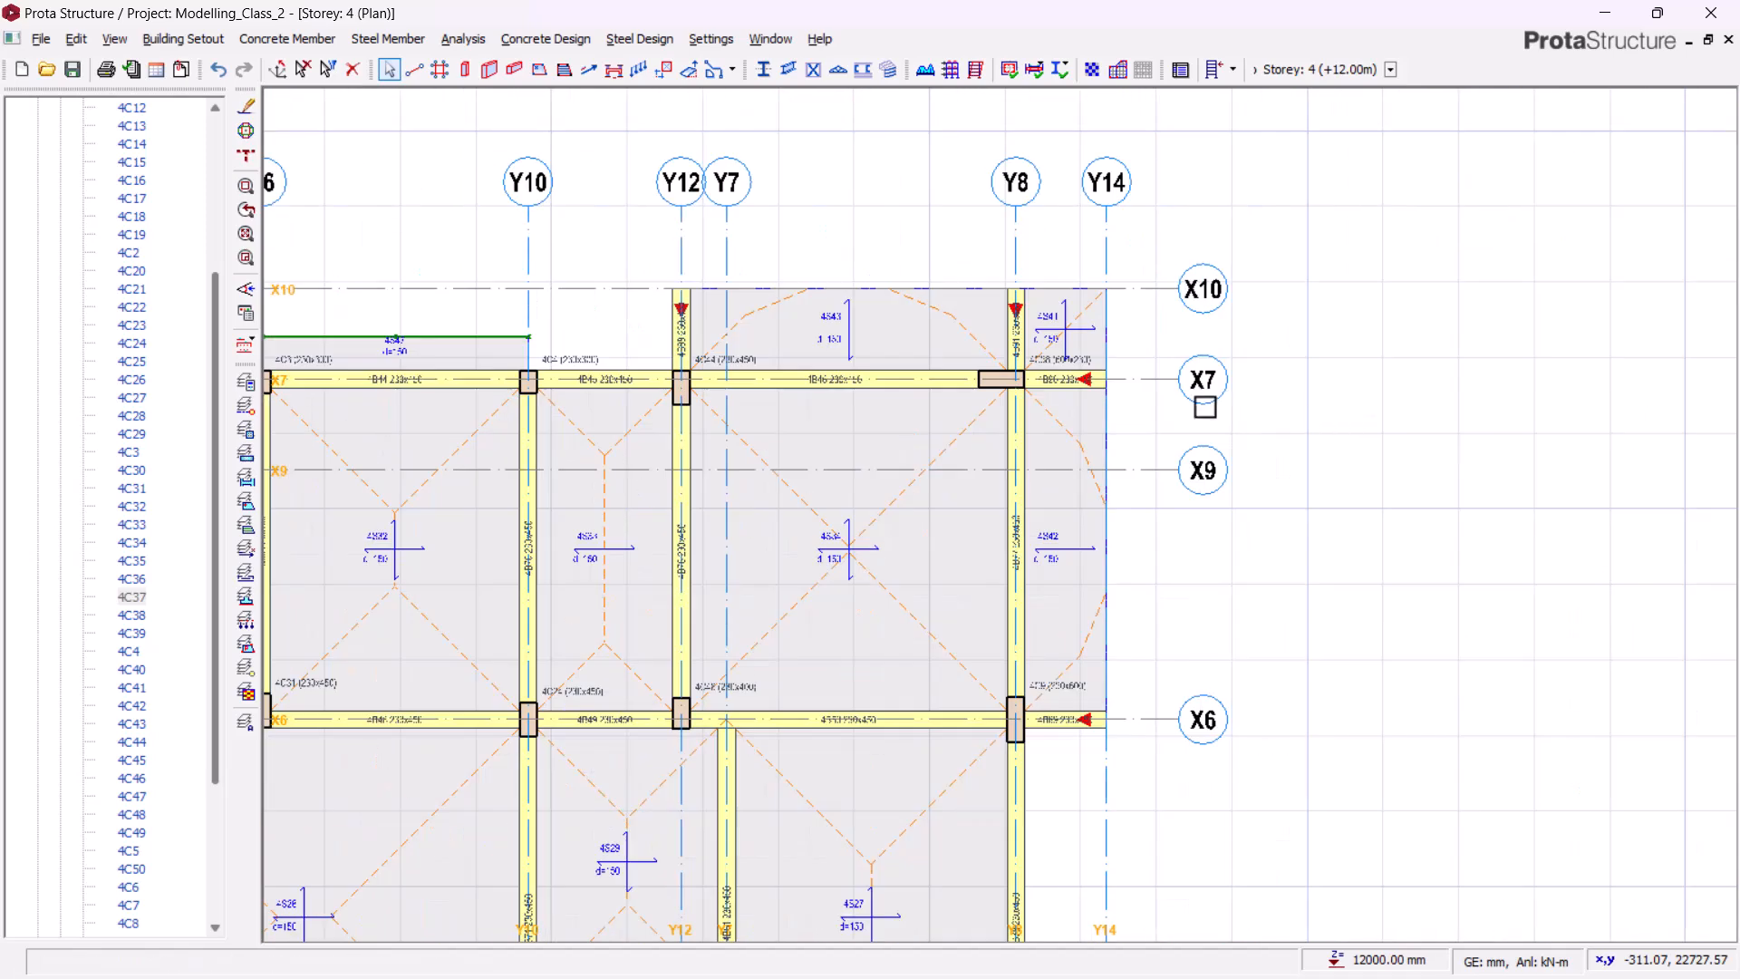
scroll(1209, 408, "up", 3)
left_click(784, 360)
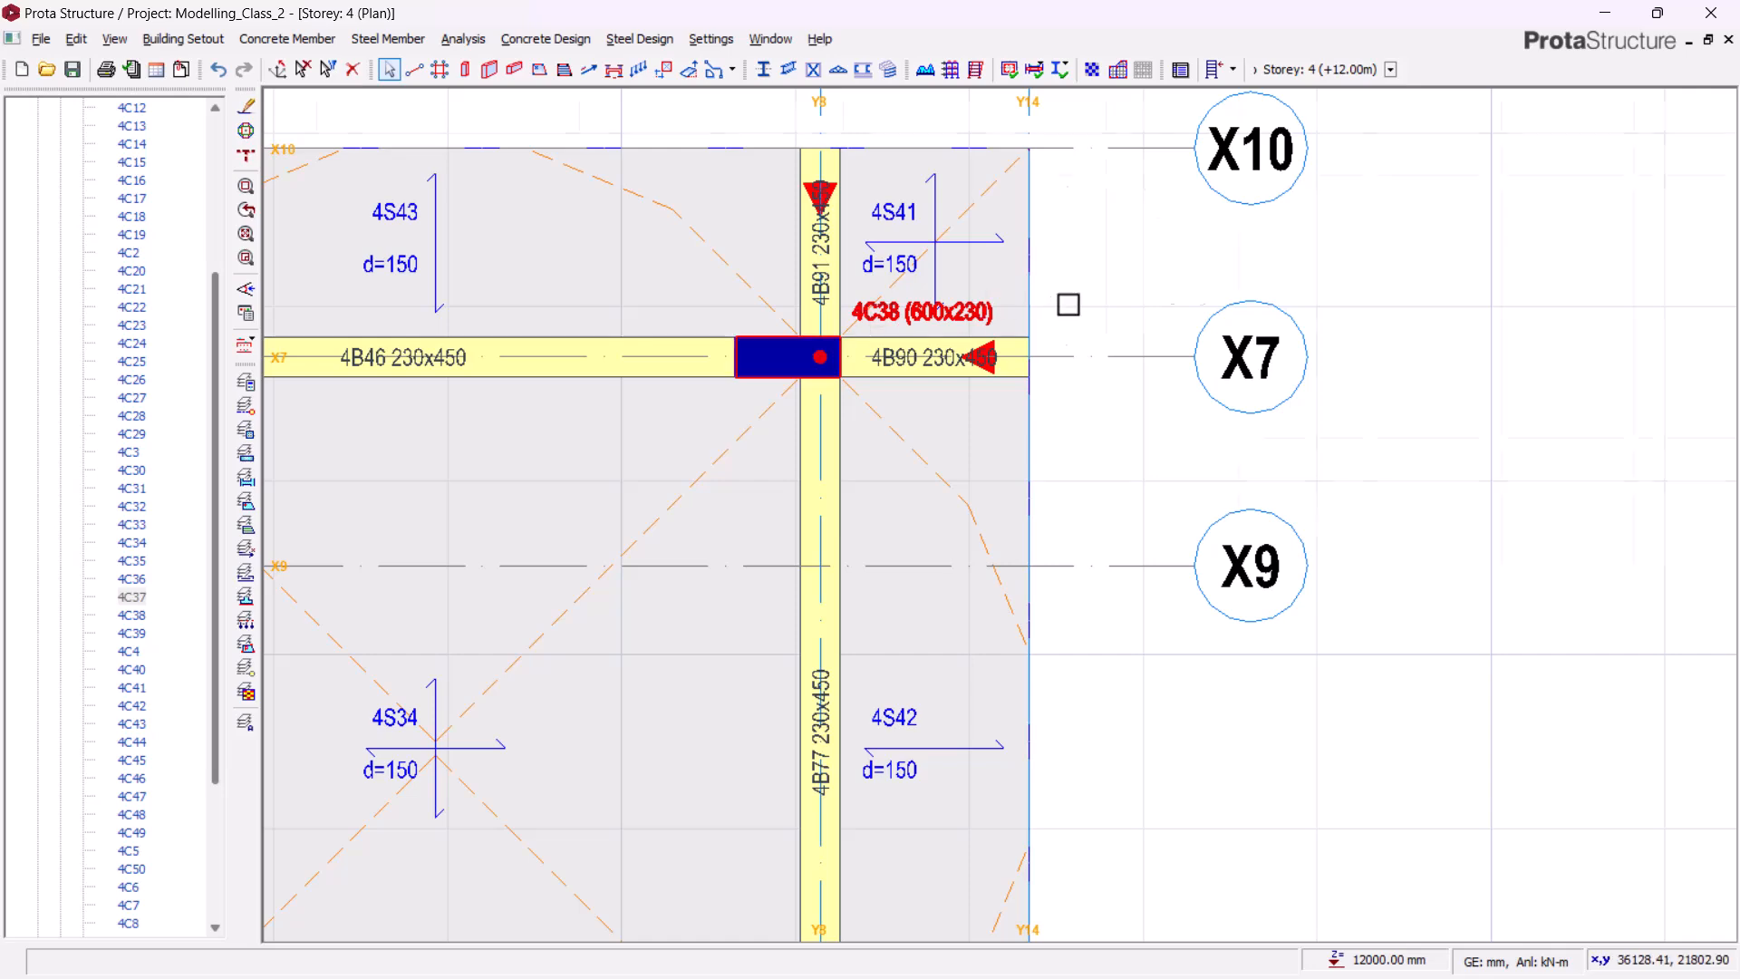
scroll(1062, 307, "down", 5)
middle_click_drag(1061, 703, 1099, 363)
middle_click_drag(1100, 732, 1125, 546)
scroll(1075, 607, "up", 3)
left_click(1124, 513)
- Set e1 to 115 mm and b1 to 450 mm for columns 4C38 and 4C39 together in the column table
right_click(1433, 334)
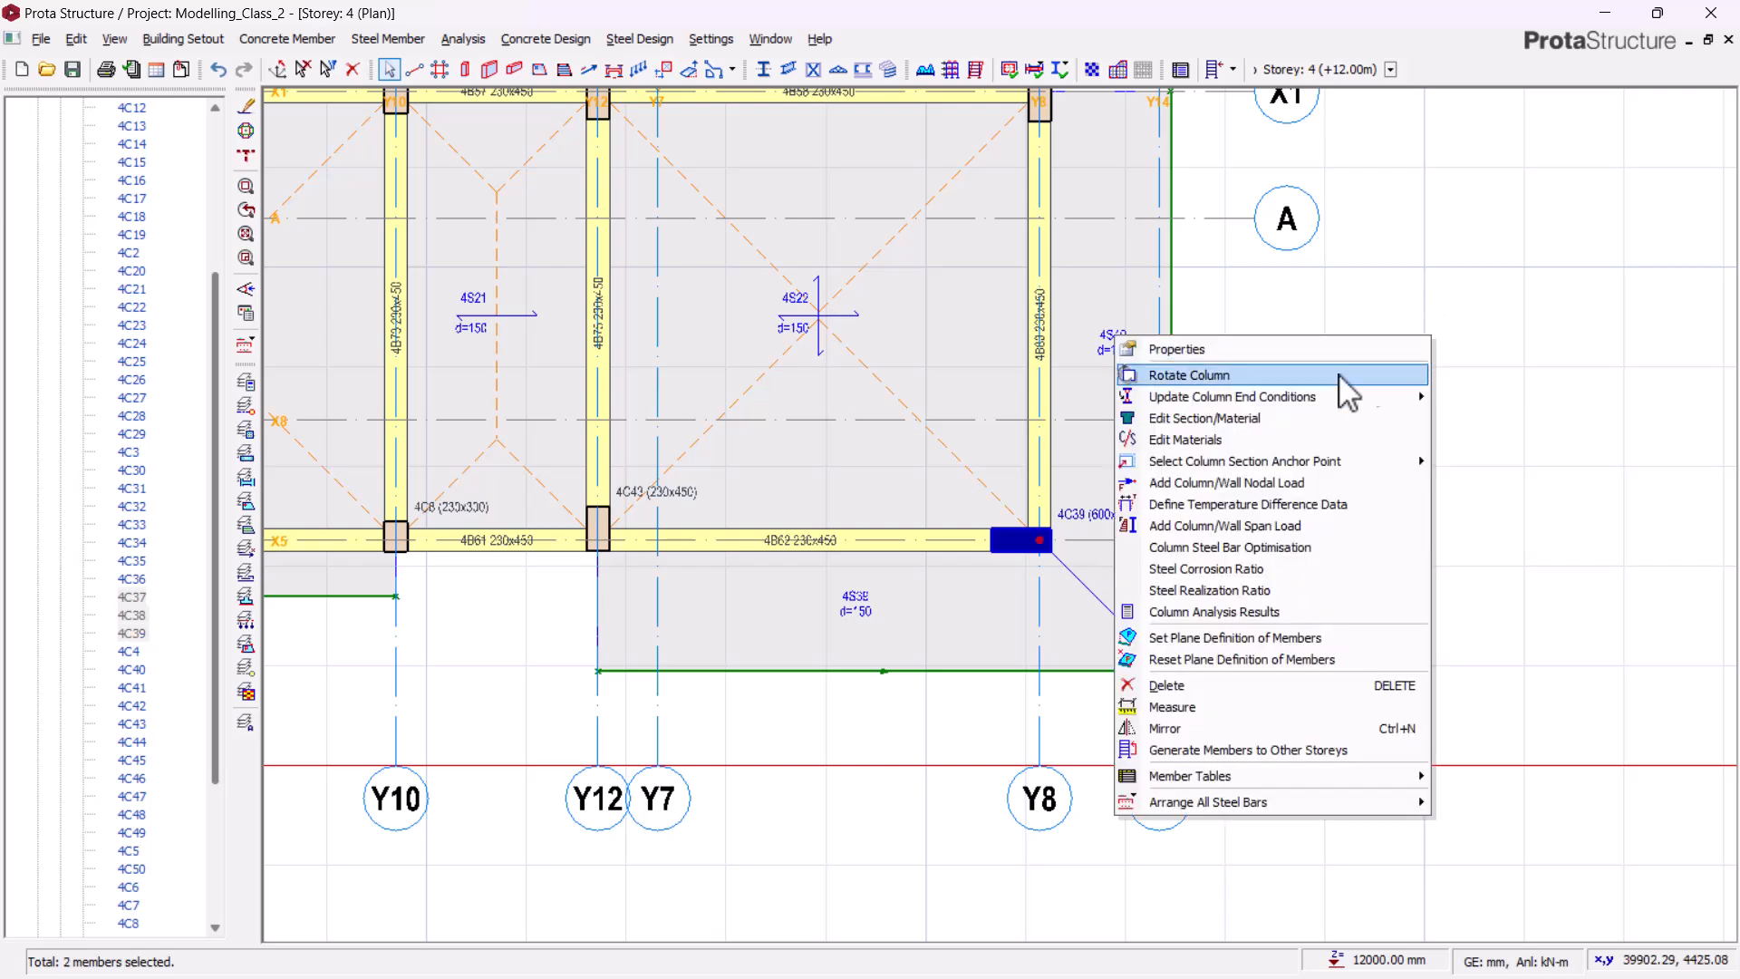
left_click(1269, 338)
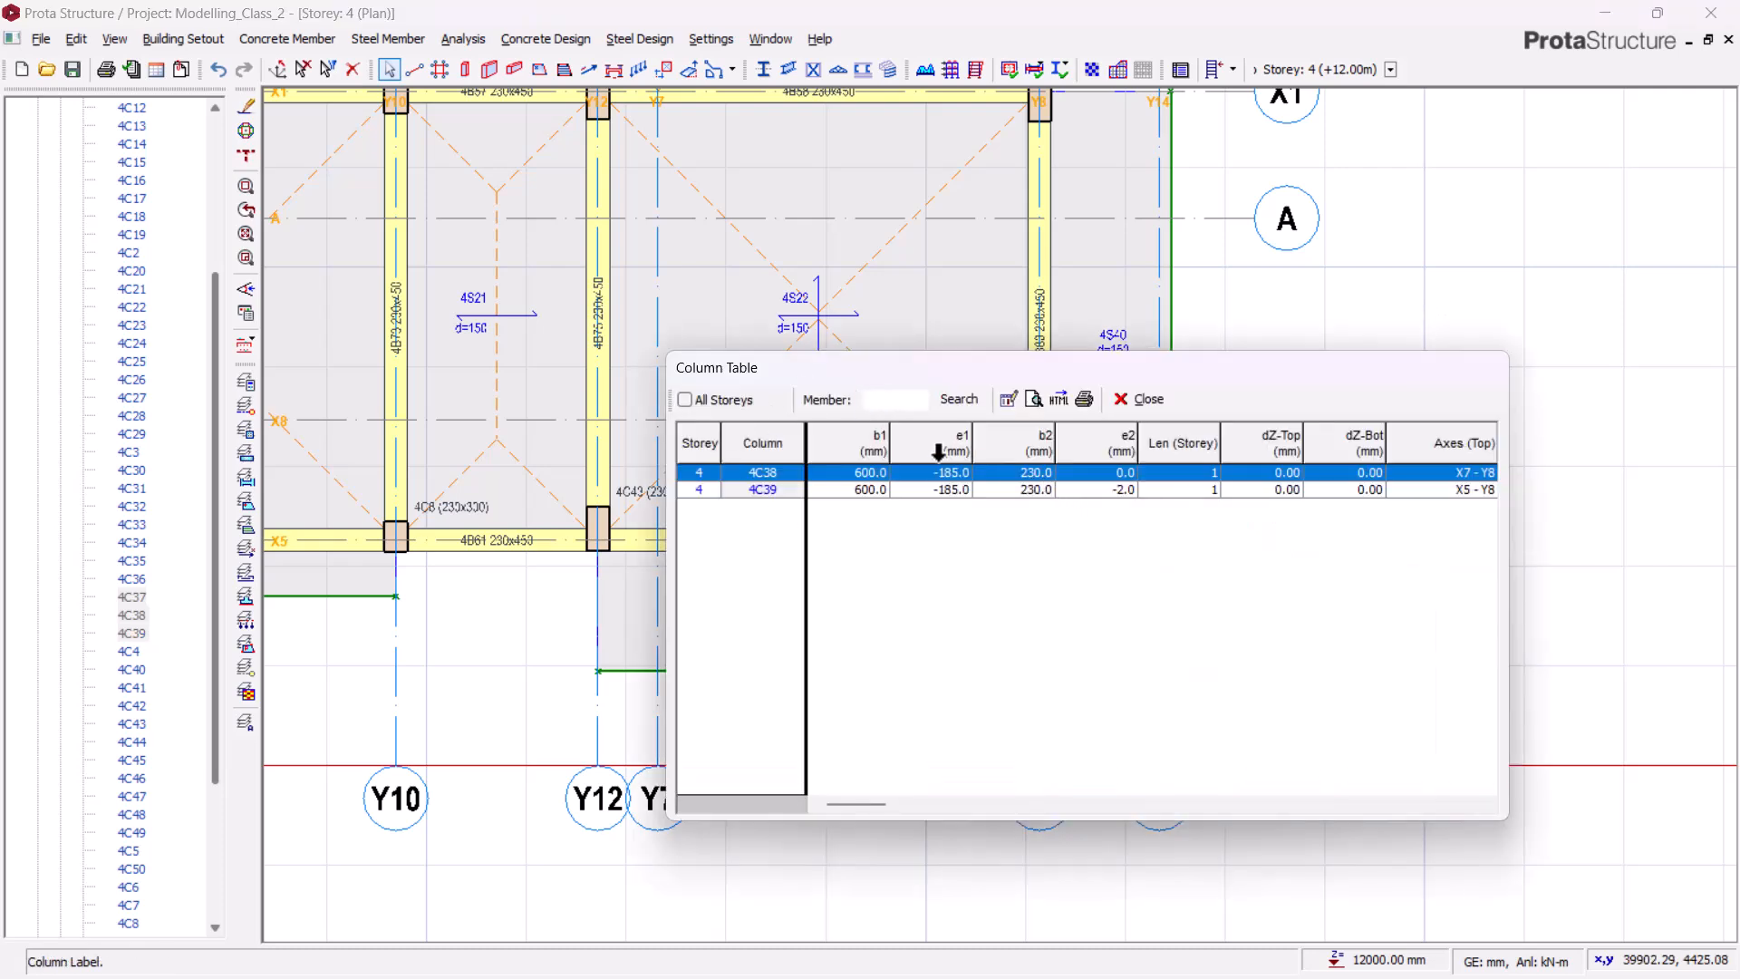
left_click(951, 442)
left_click(1005, 400)
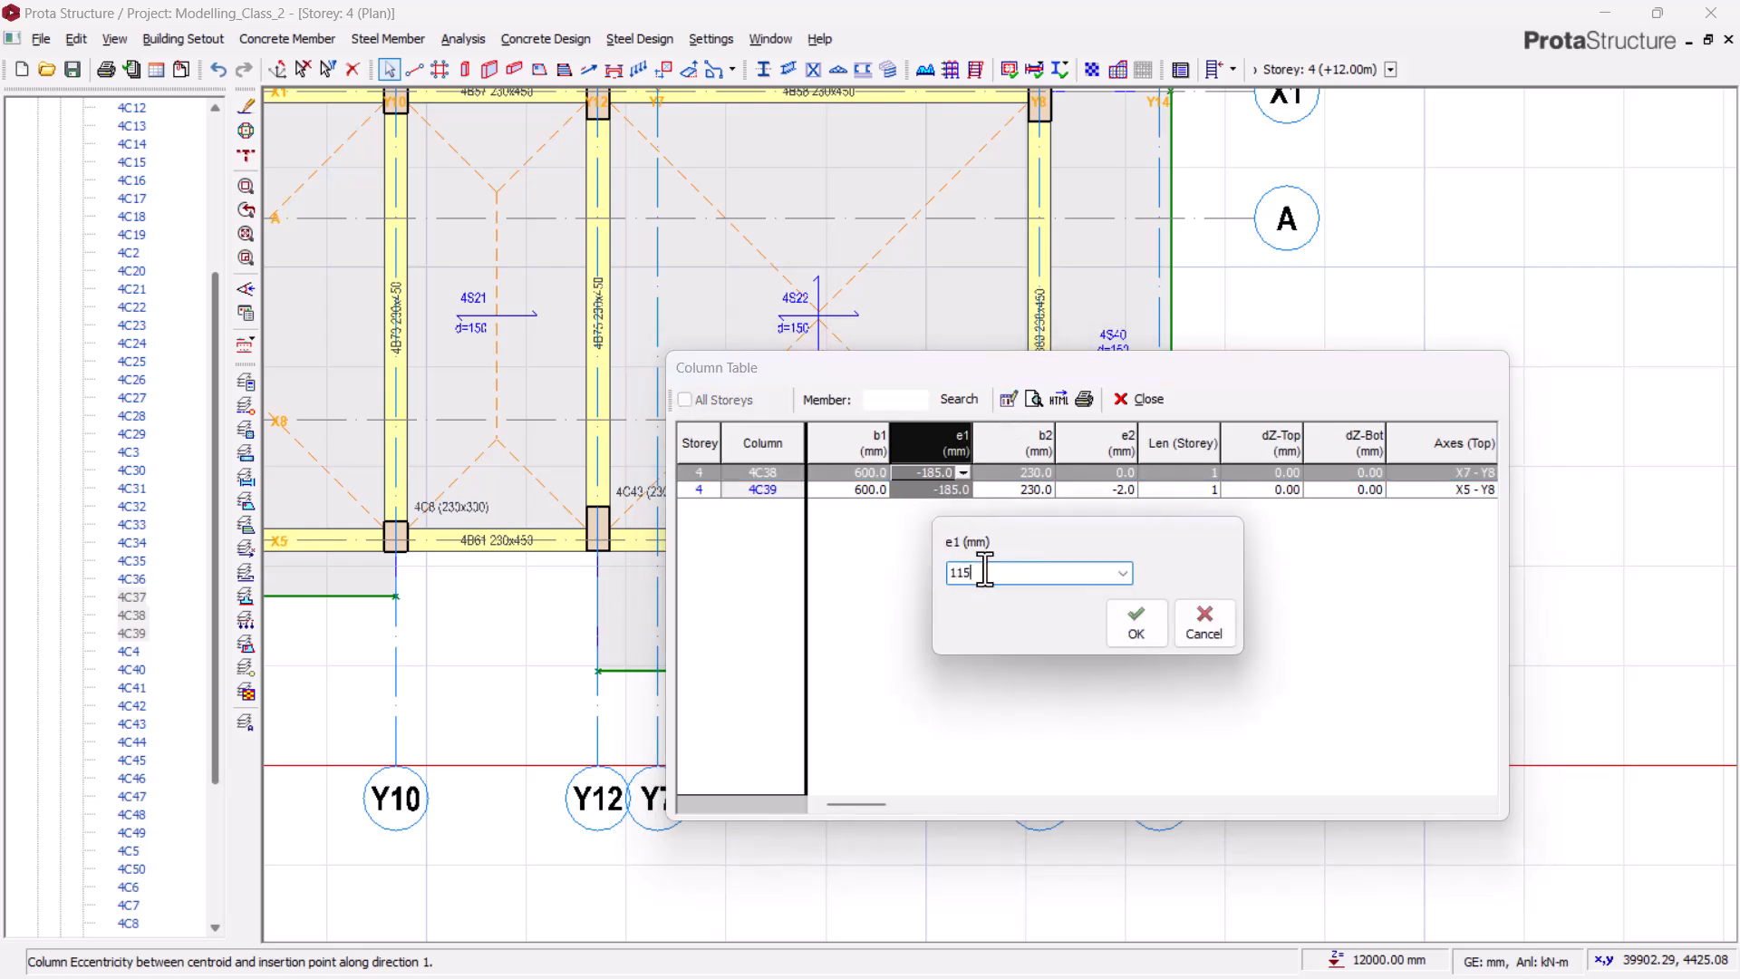
left_click(1128, 626)
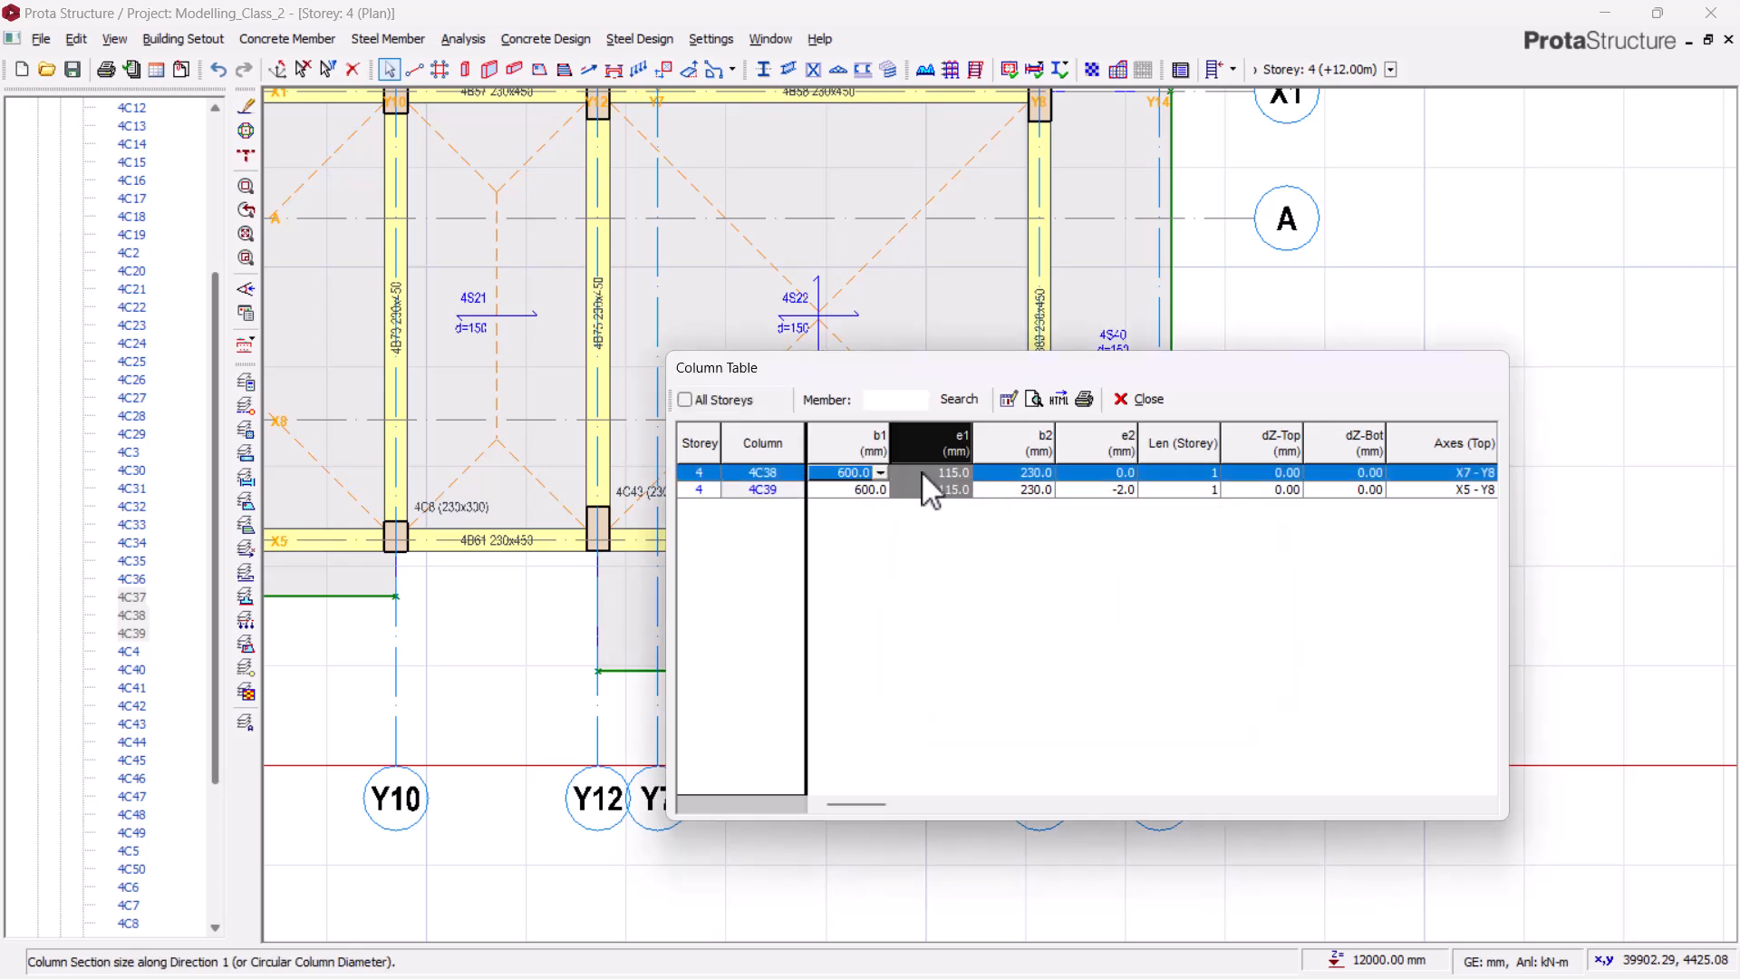
left_click(861, 453)
left_click(1008, 399)
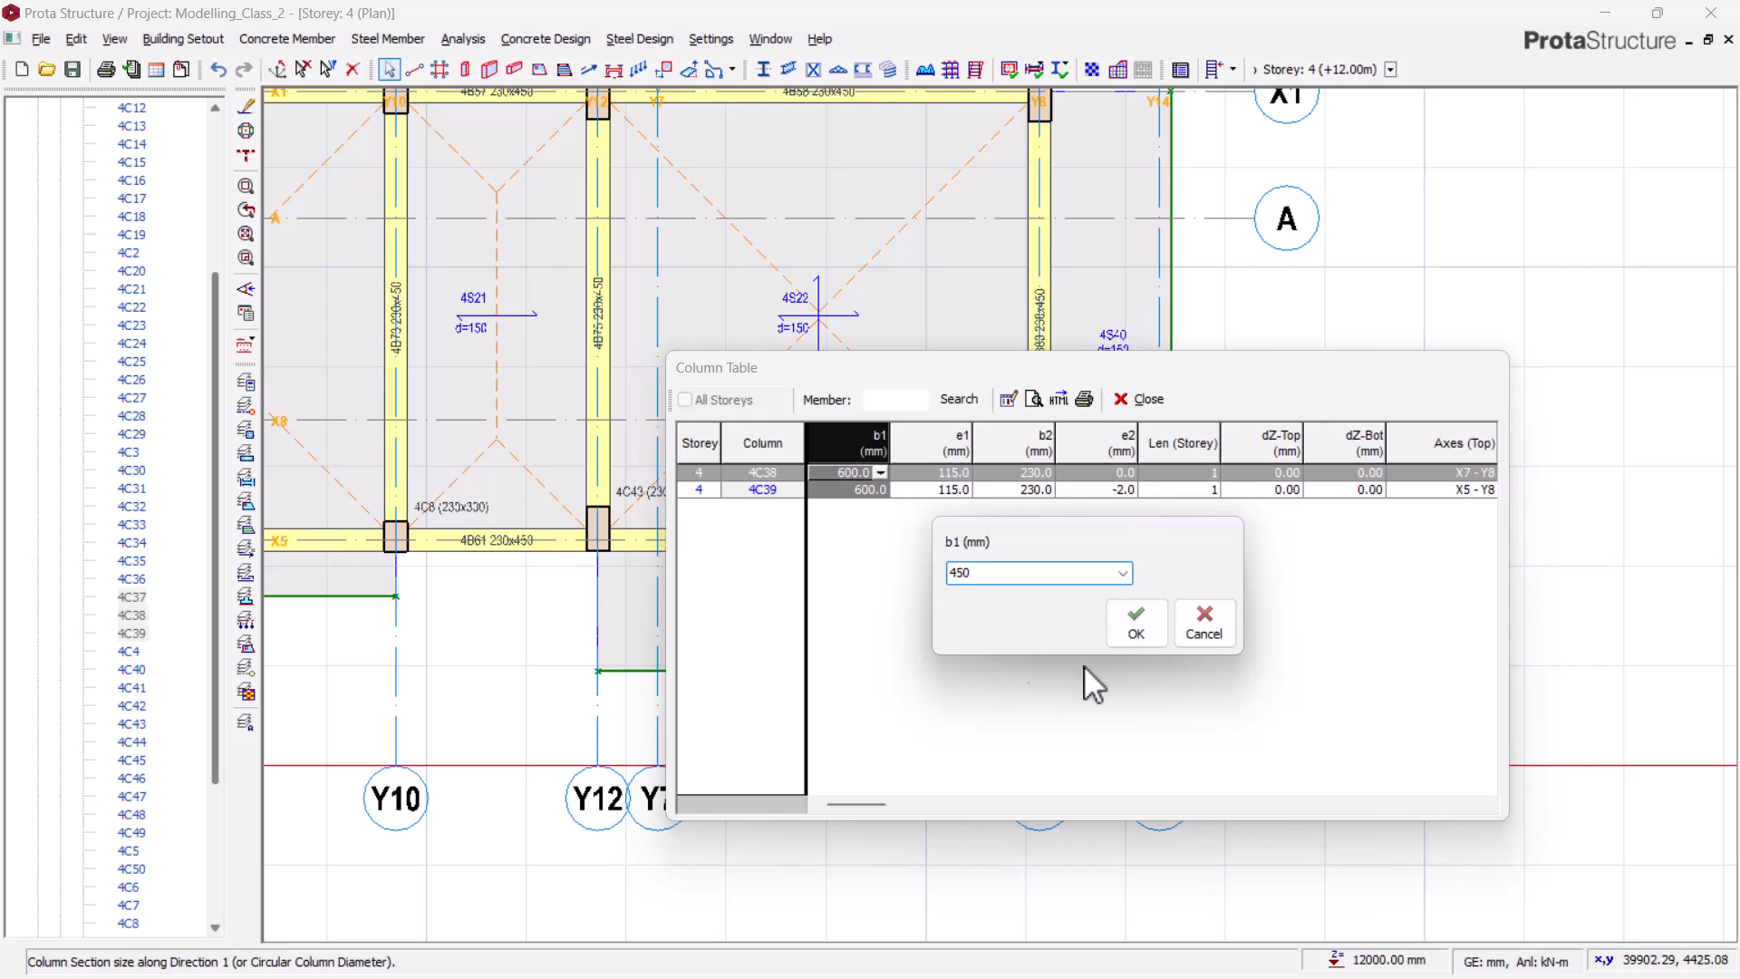
left_click(1144, 399)
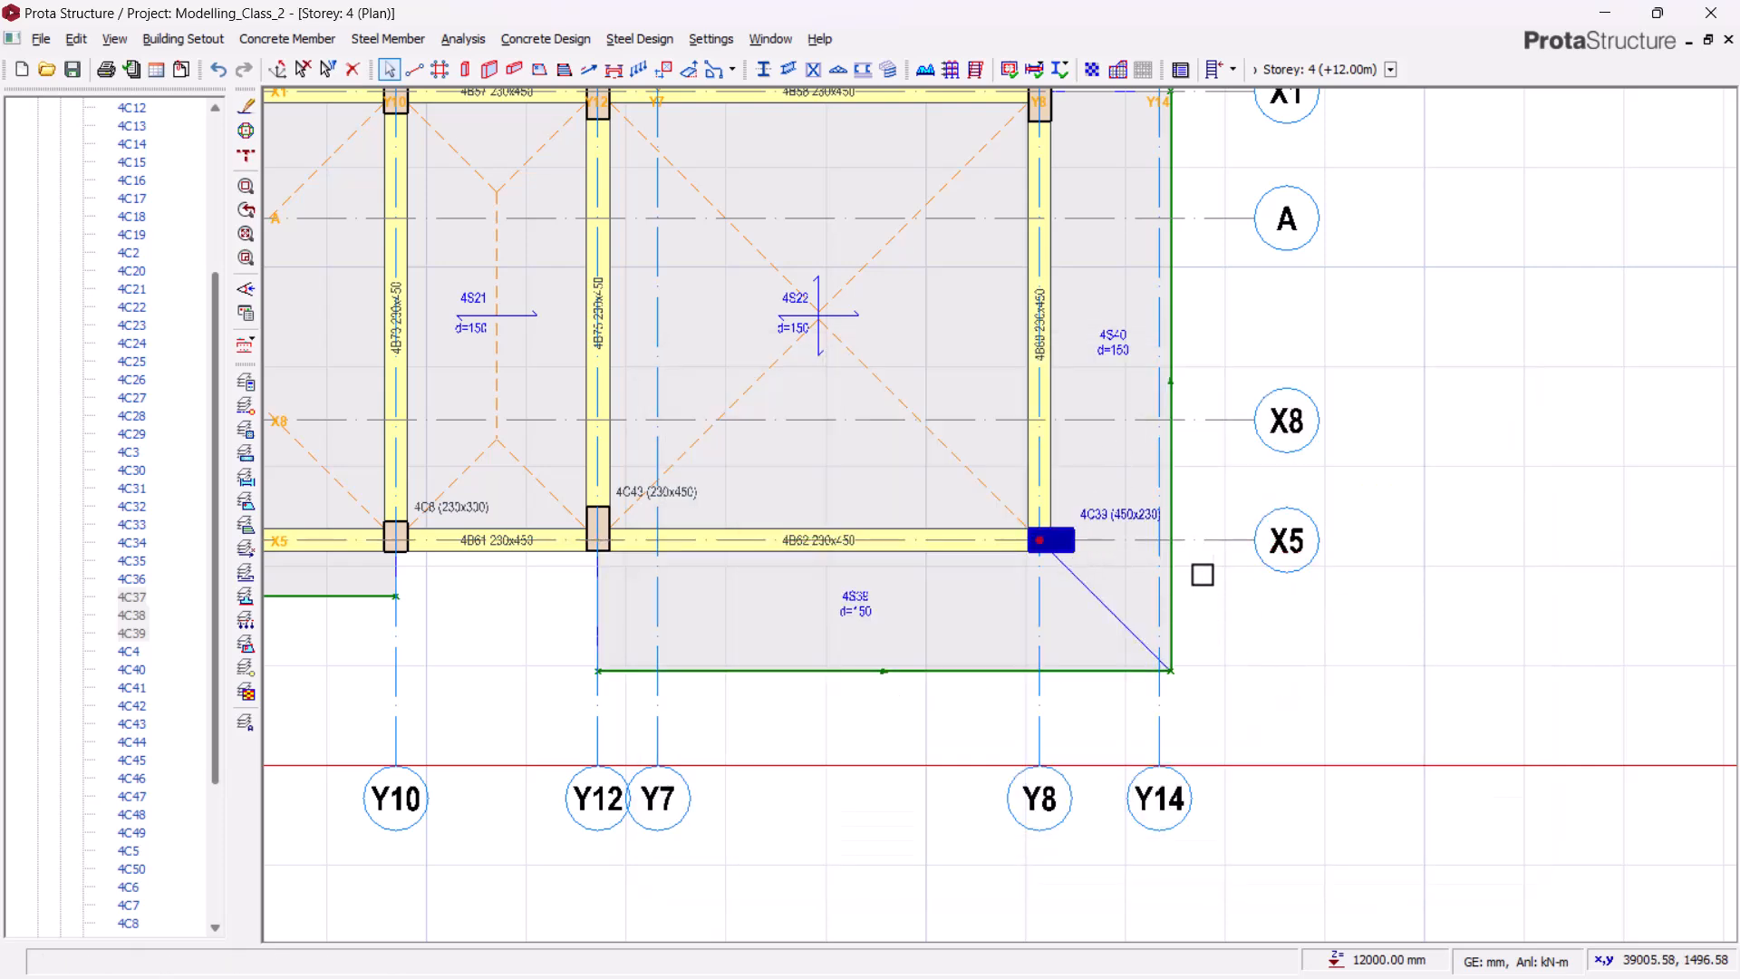
- Set e1 to -115 mm for the corner columns 4C38 at X7-Y8 and 4C39 at X5-Y8 together in the column table
left_click(1107, 521)
scroll(1124, 738, "down", 4)
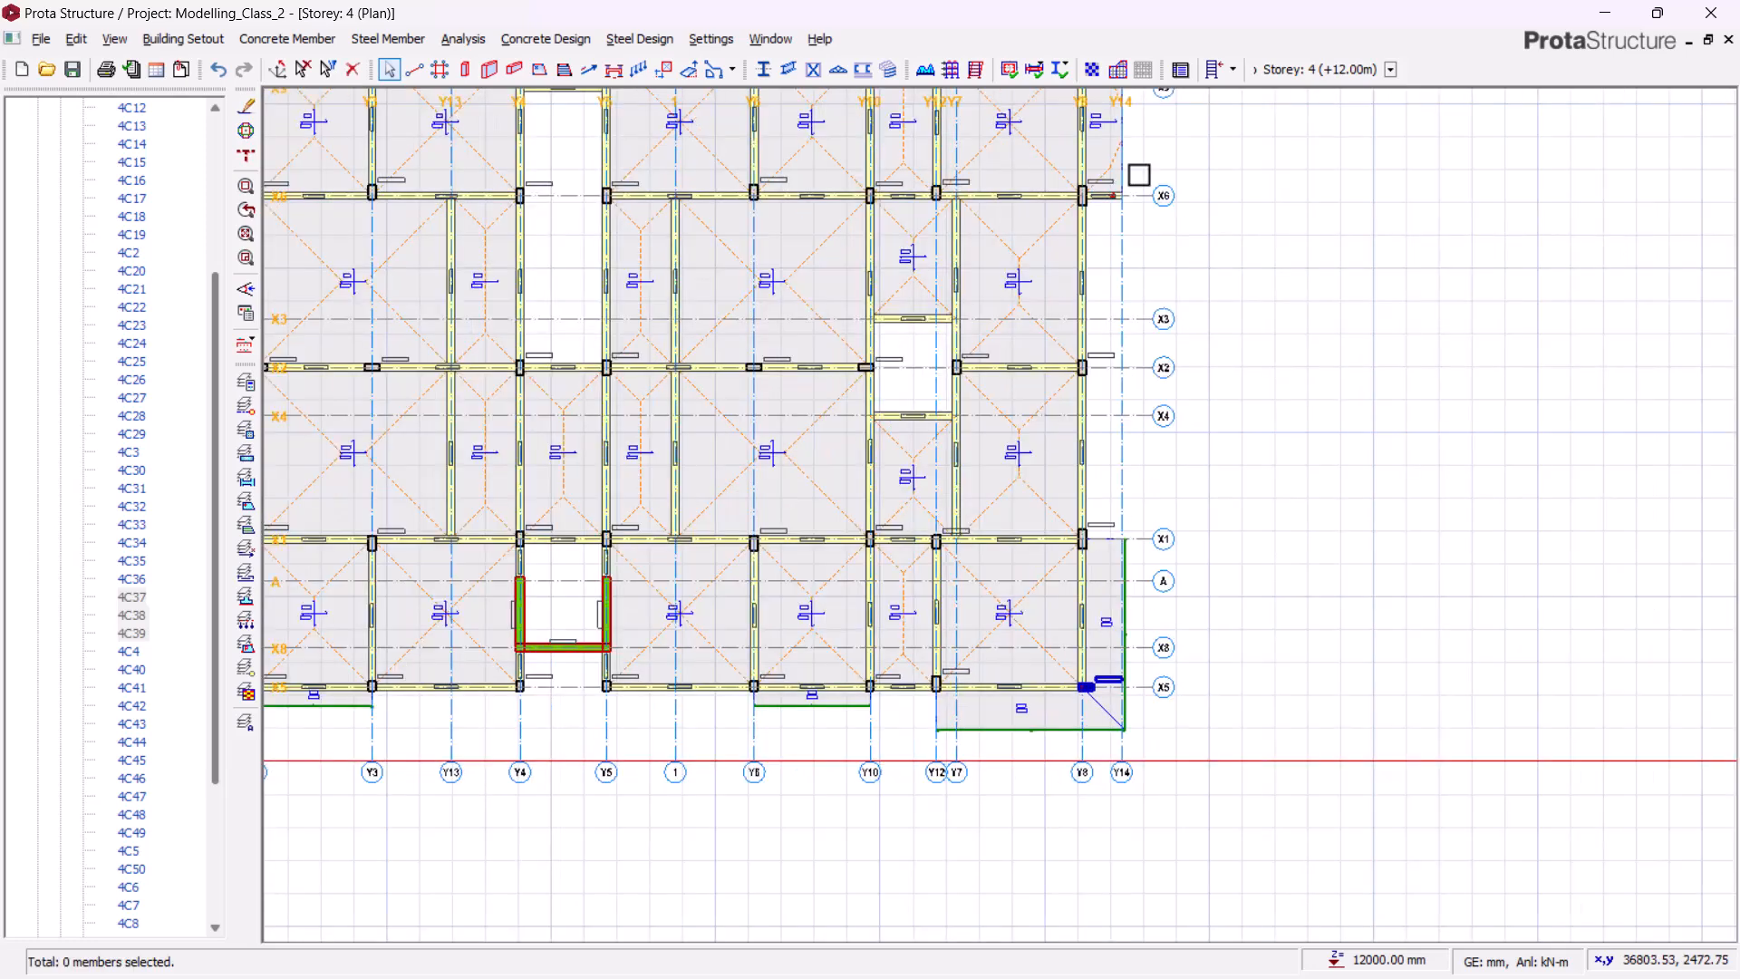
scroll(1140, 175, "up", 1)
middle_click_drag(1180, 192, 1156, 516)
scroll(1056, 353, "up", 4)
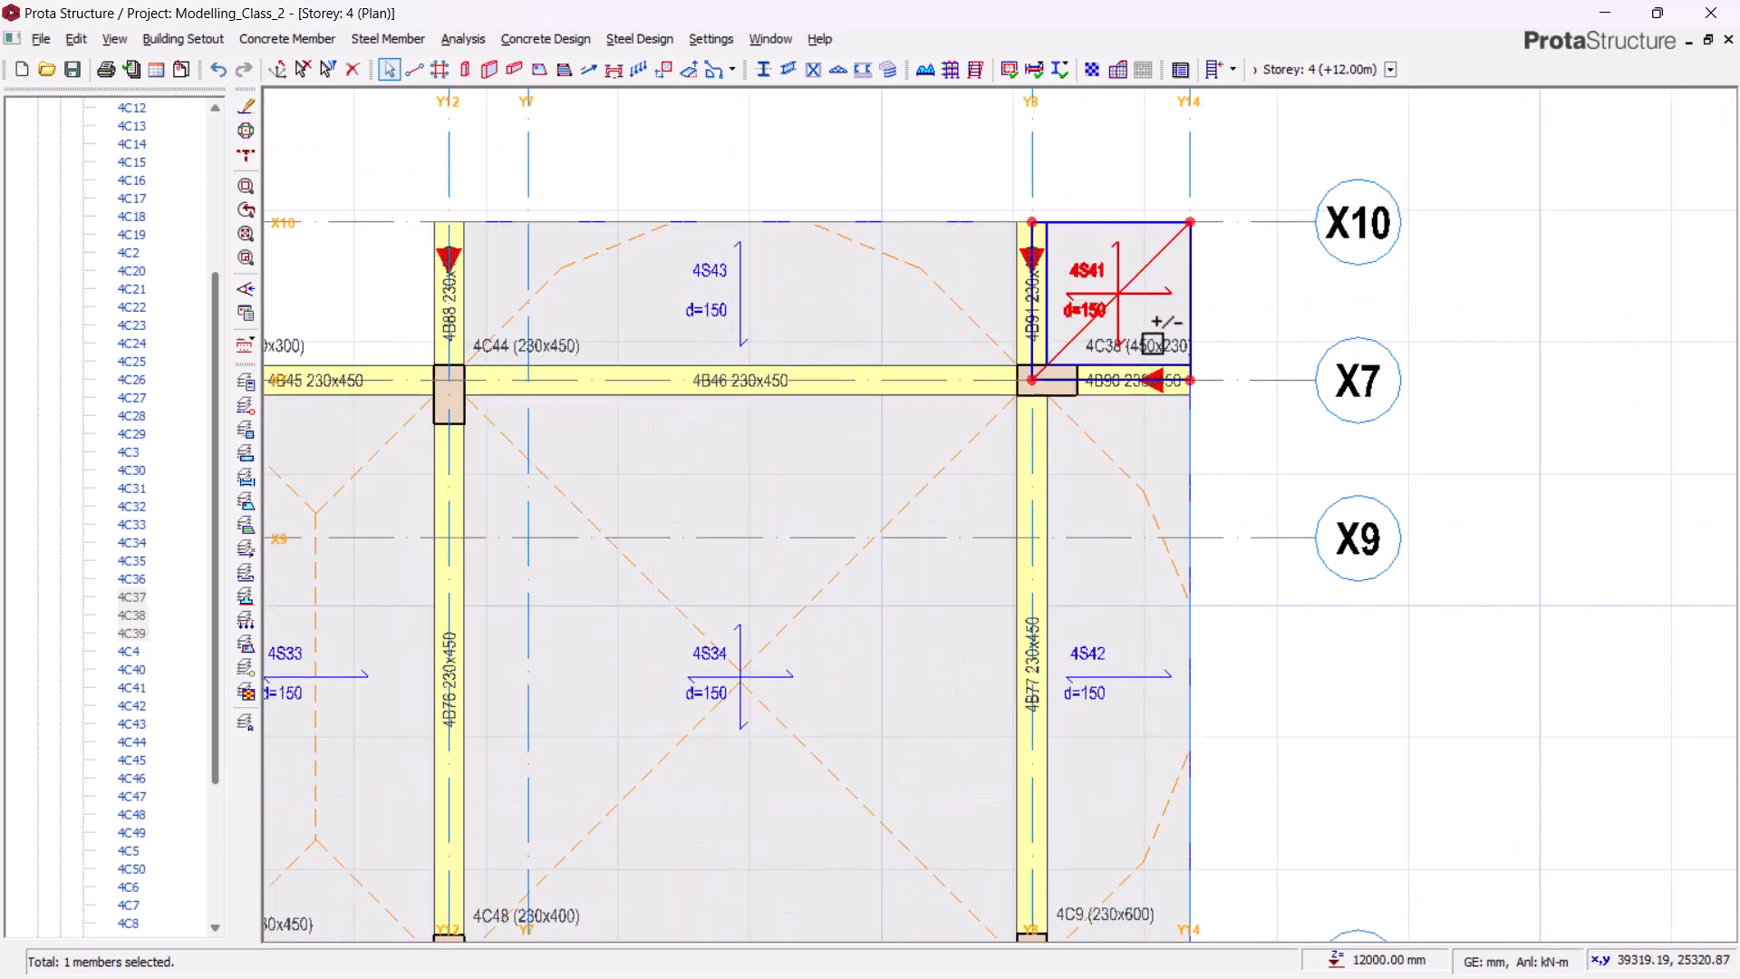
right_click(1303, 330)
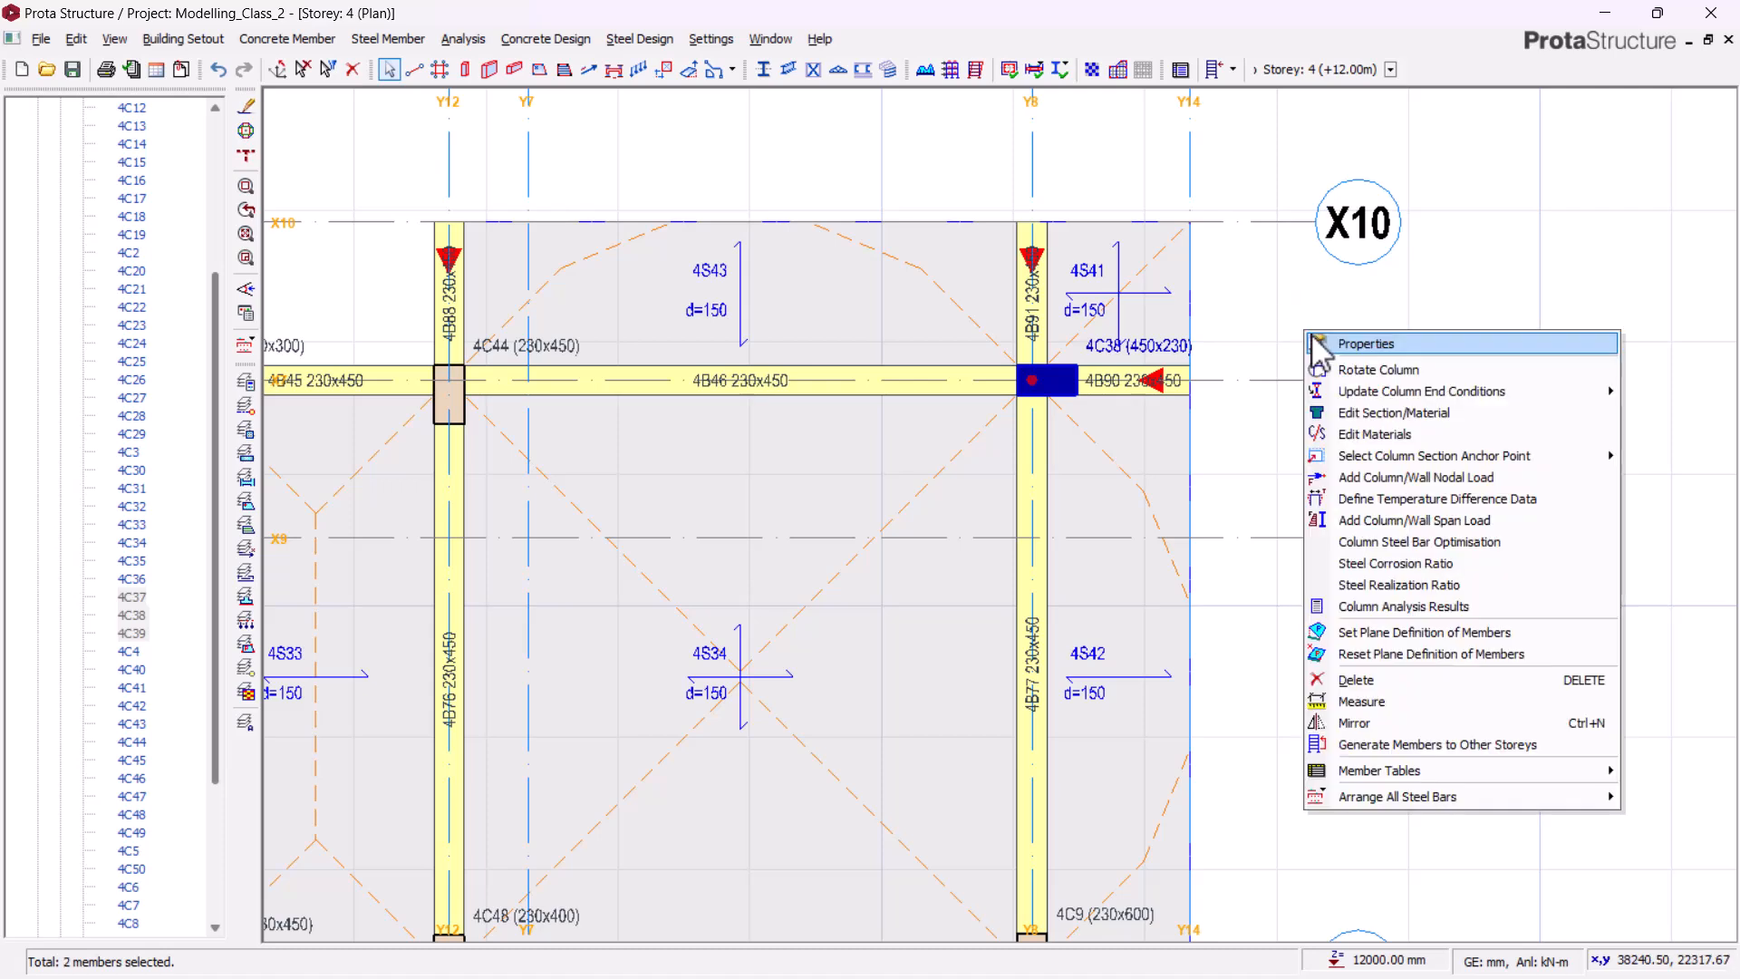
left_click(1314, 341)
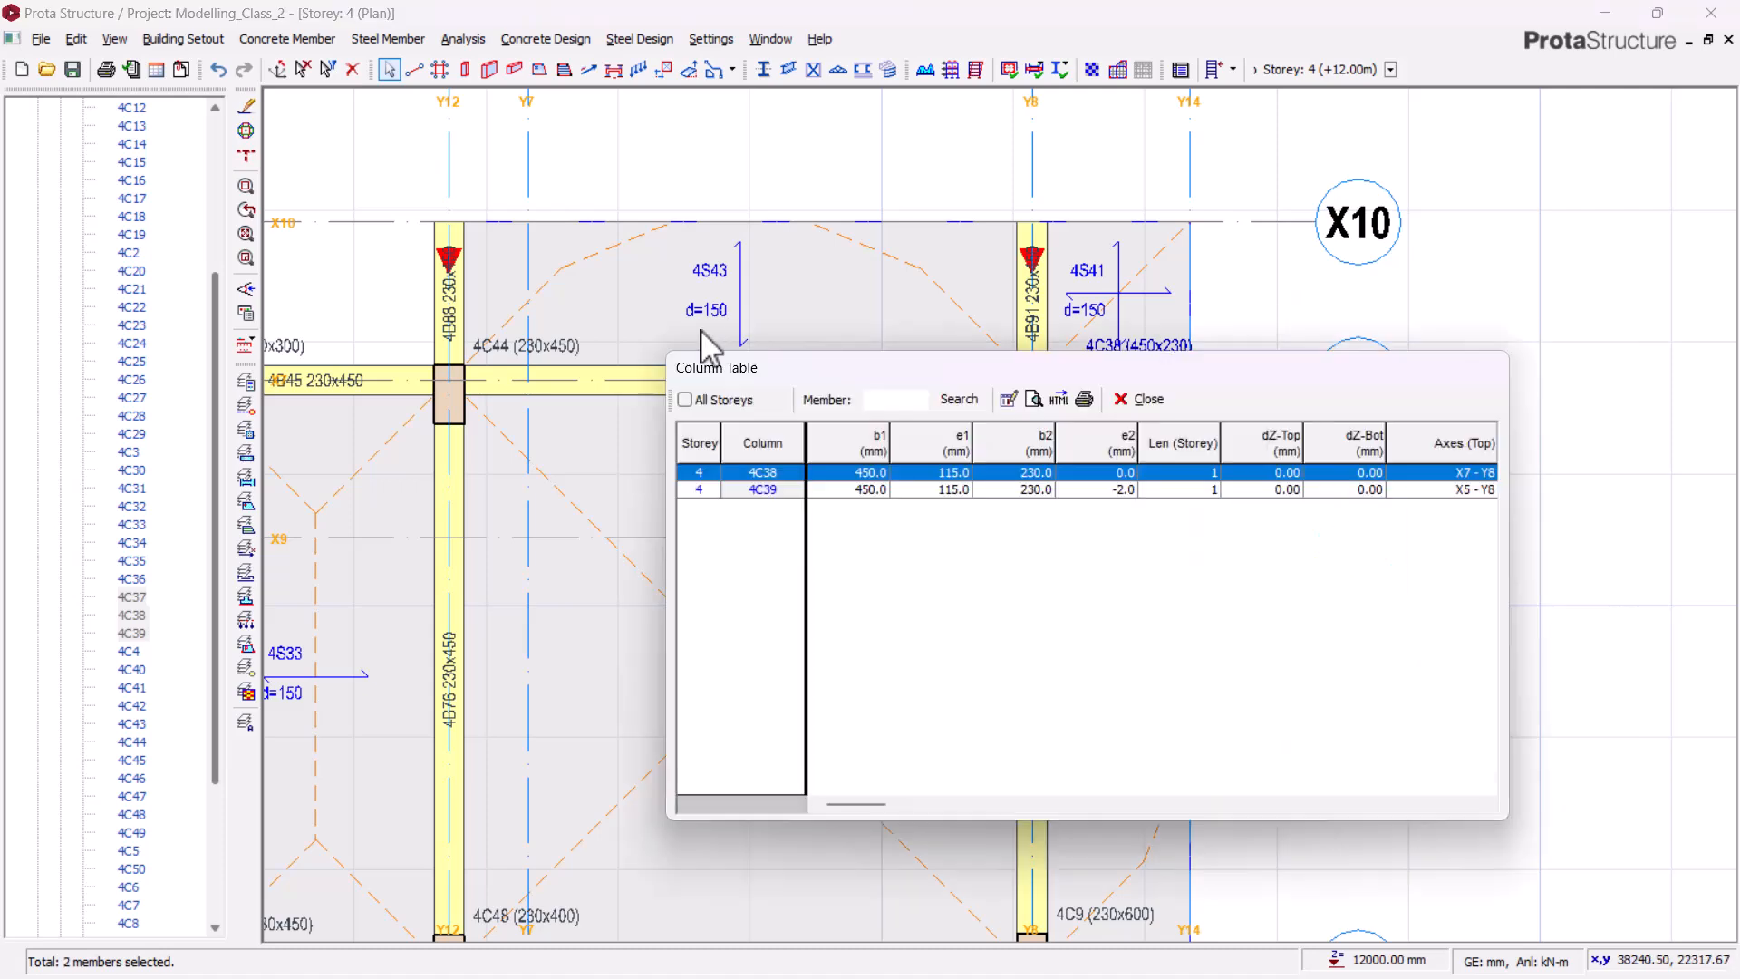
left_click(952, 441)
left_click(1008, 400)
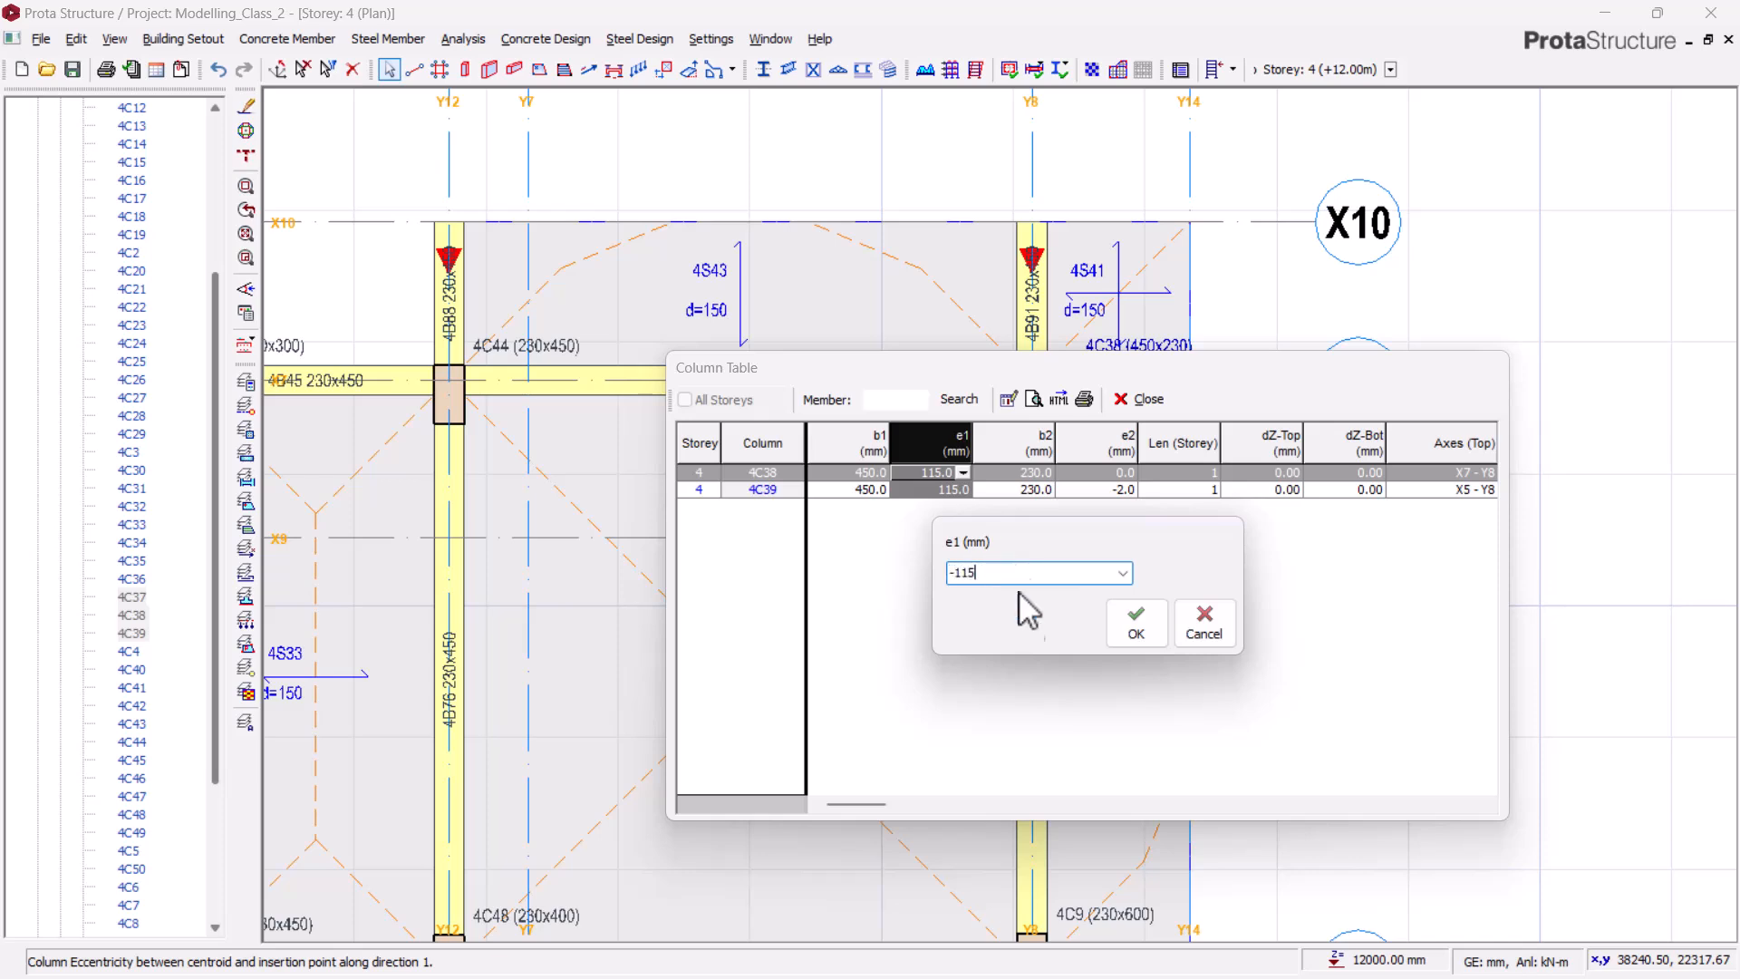
left_click(1129, 625)
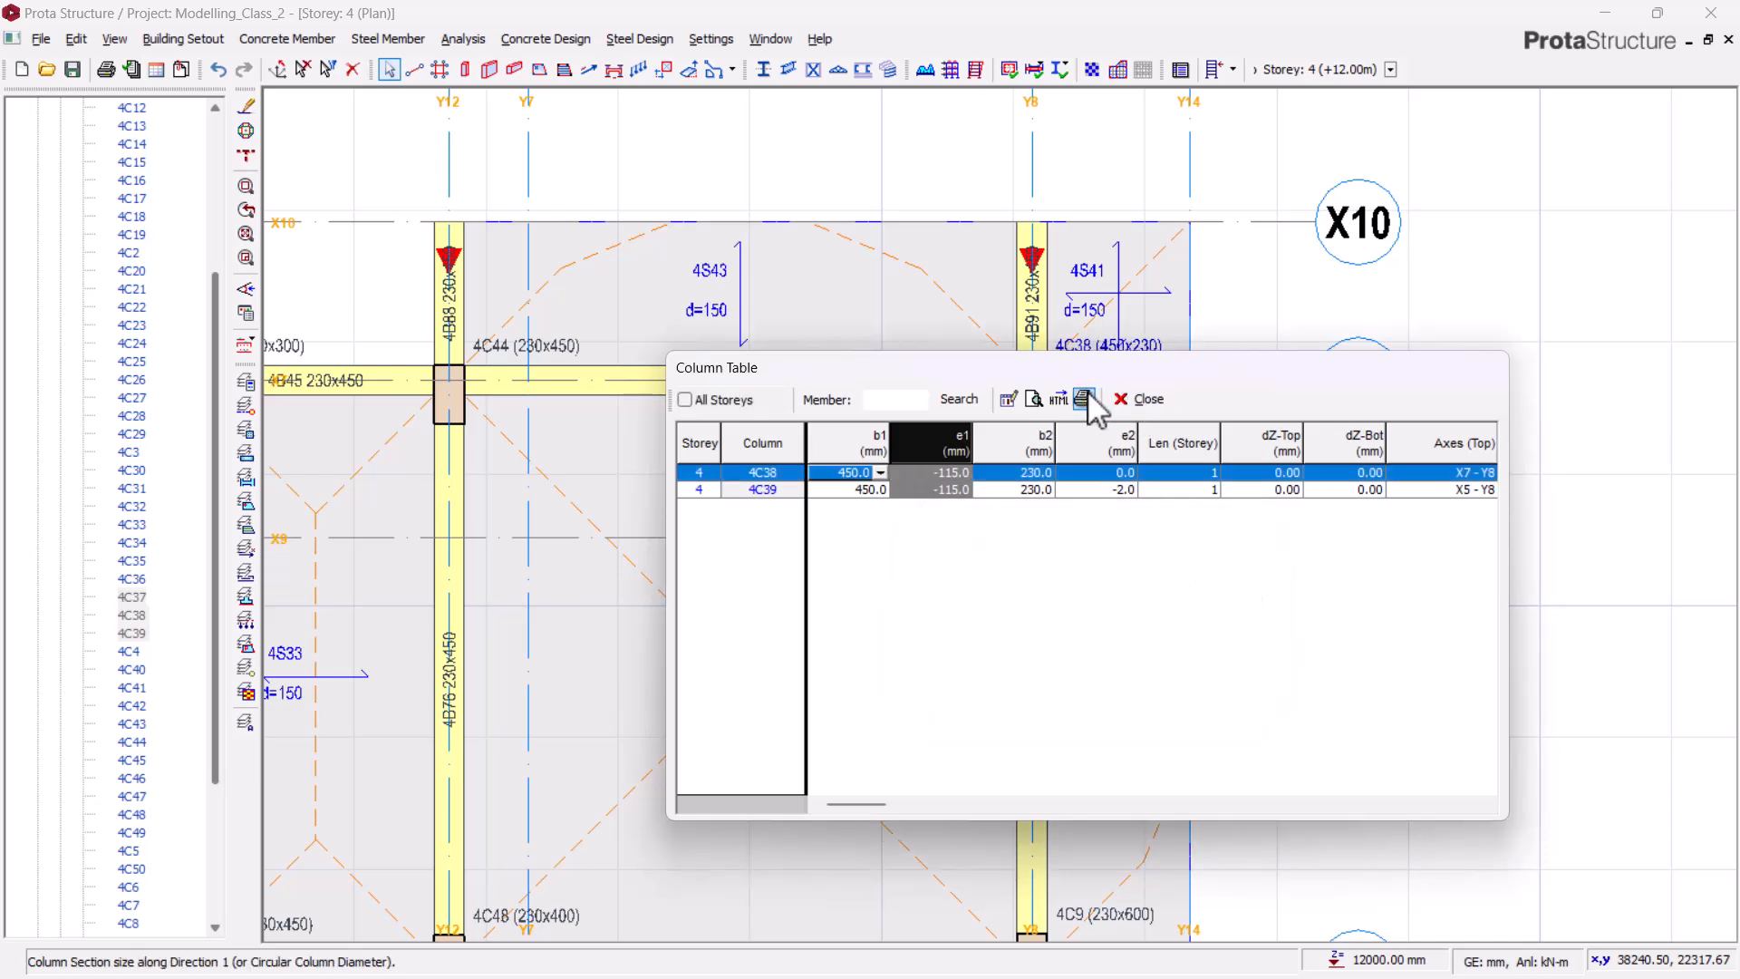
left_click(1124, 400)
- Set b2 to 450 mm together for the edge columns 4C9, 4C10, 4C13 and 4C14 where axes X6 and X1 meet Y1 and Y8
scroll(1153, 243, "down", 2)
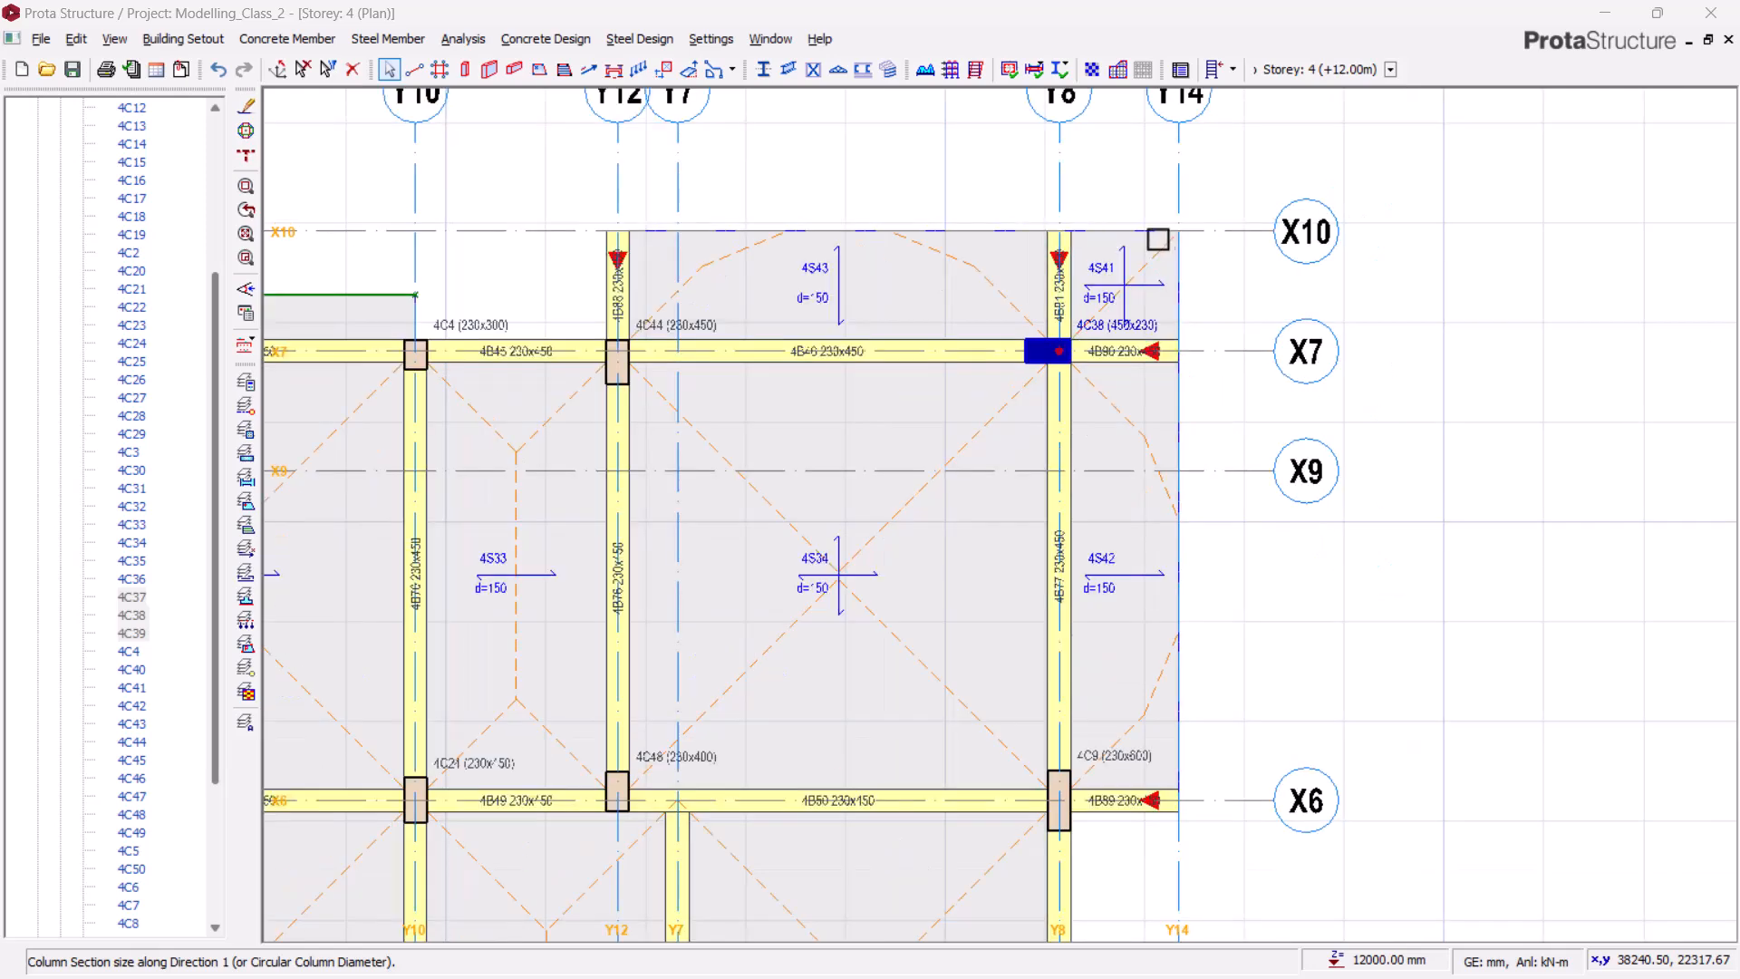
scroll(1152, 243, "down", 2)
middle_click_drag(1341, 563, 1659, 366)
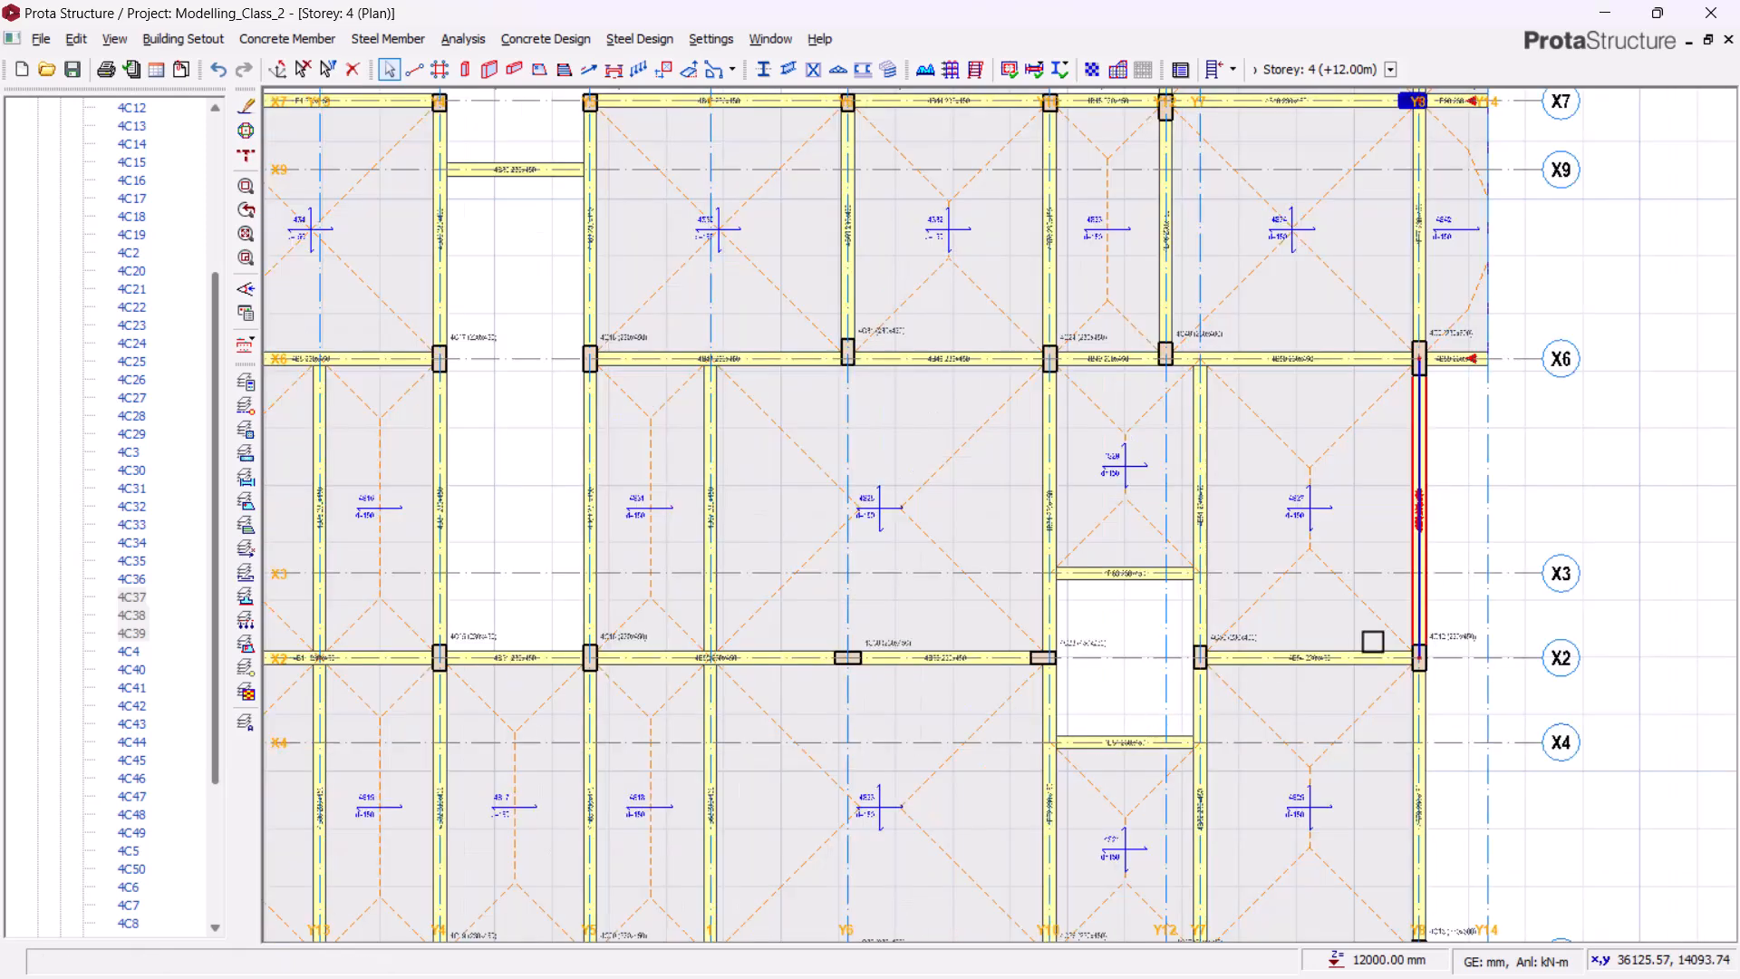
middle_click_drag(1401, 550, 1469, 498)
scroll(1500, 217, "up", 4)
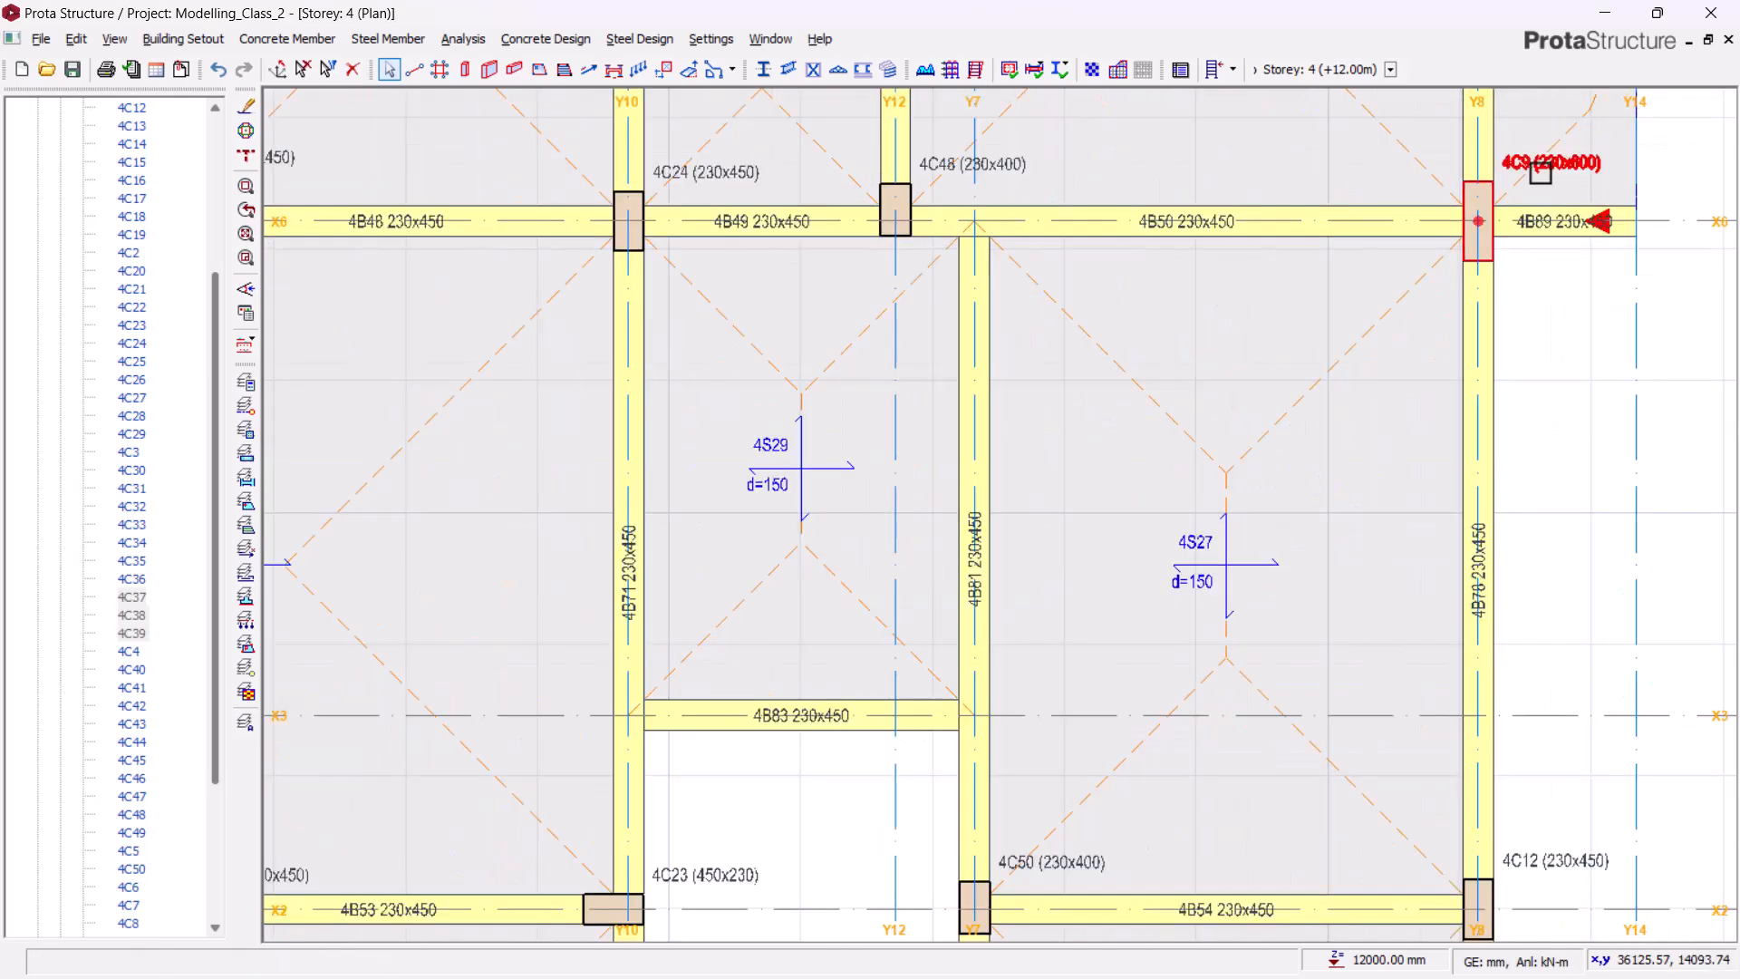
scroll(1664, 417, "down", 6)
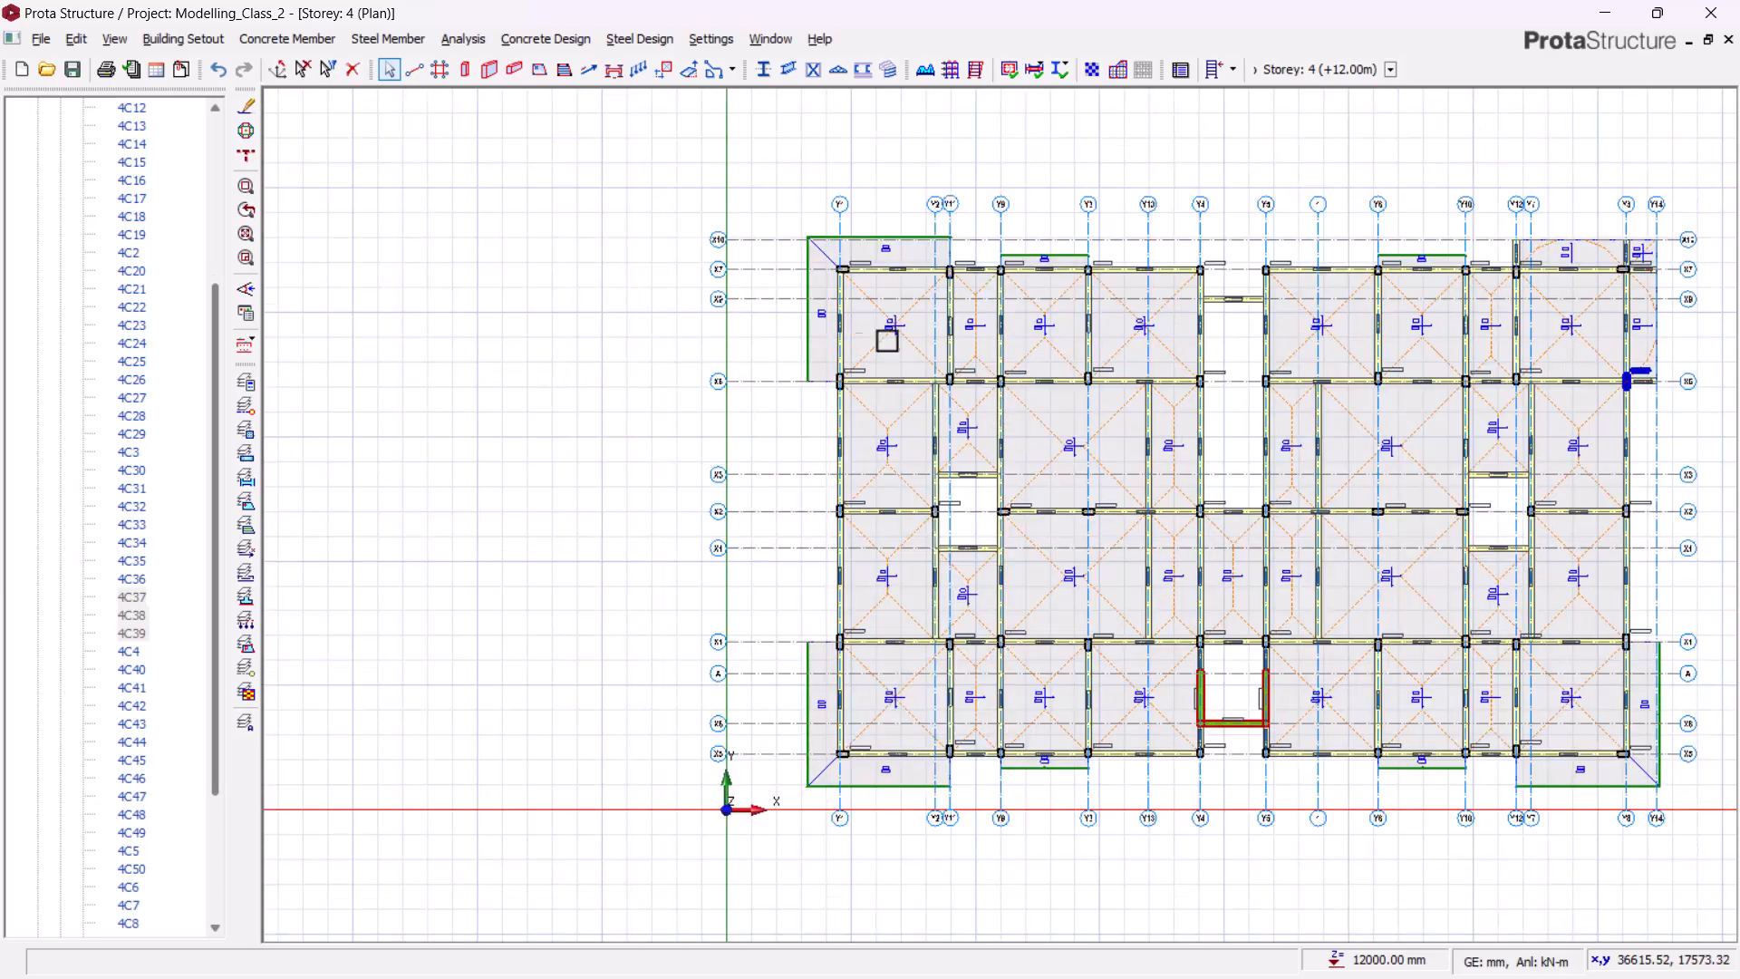
scroll(857, 344, "up", 1)
scroll(881, 372, "up", 4)
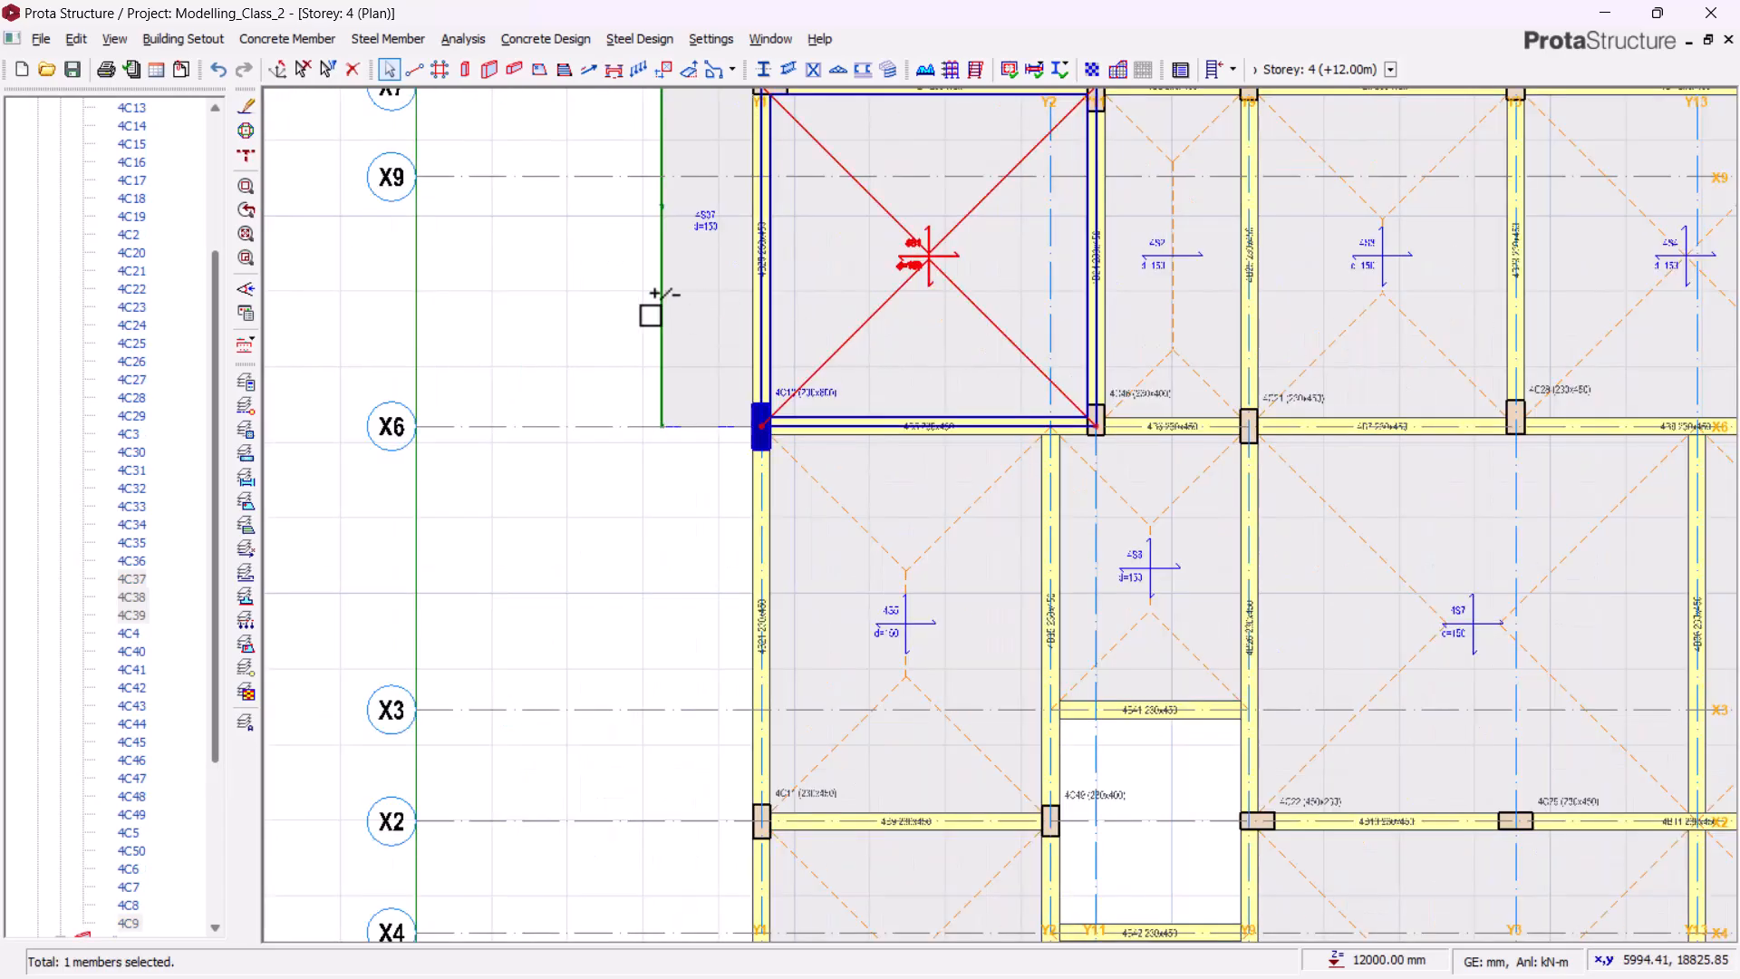
scroll(658, 381, "down", 5)
scroll(699, 505, "up", 6)
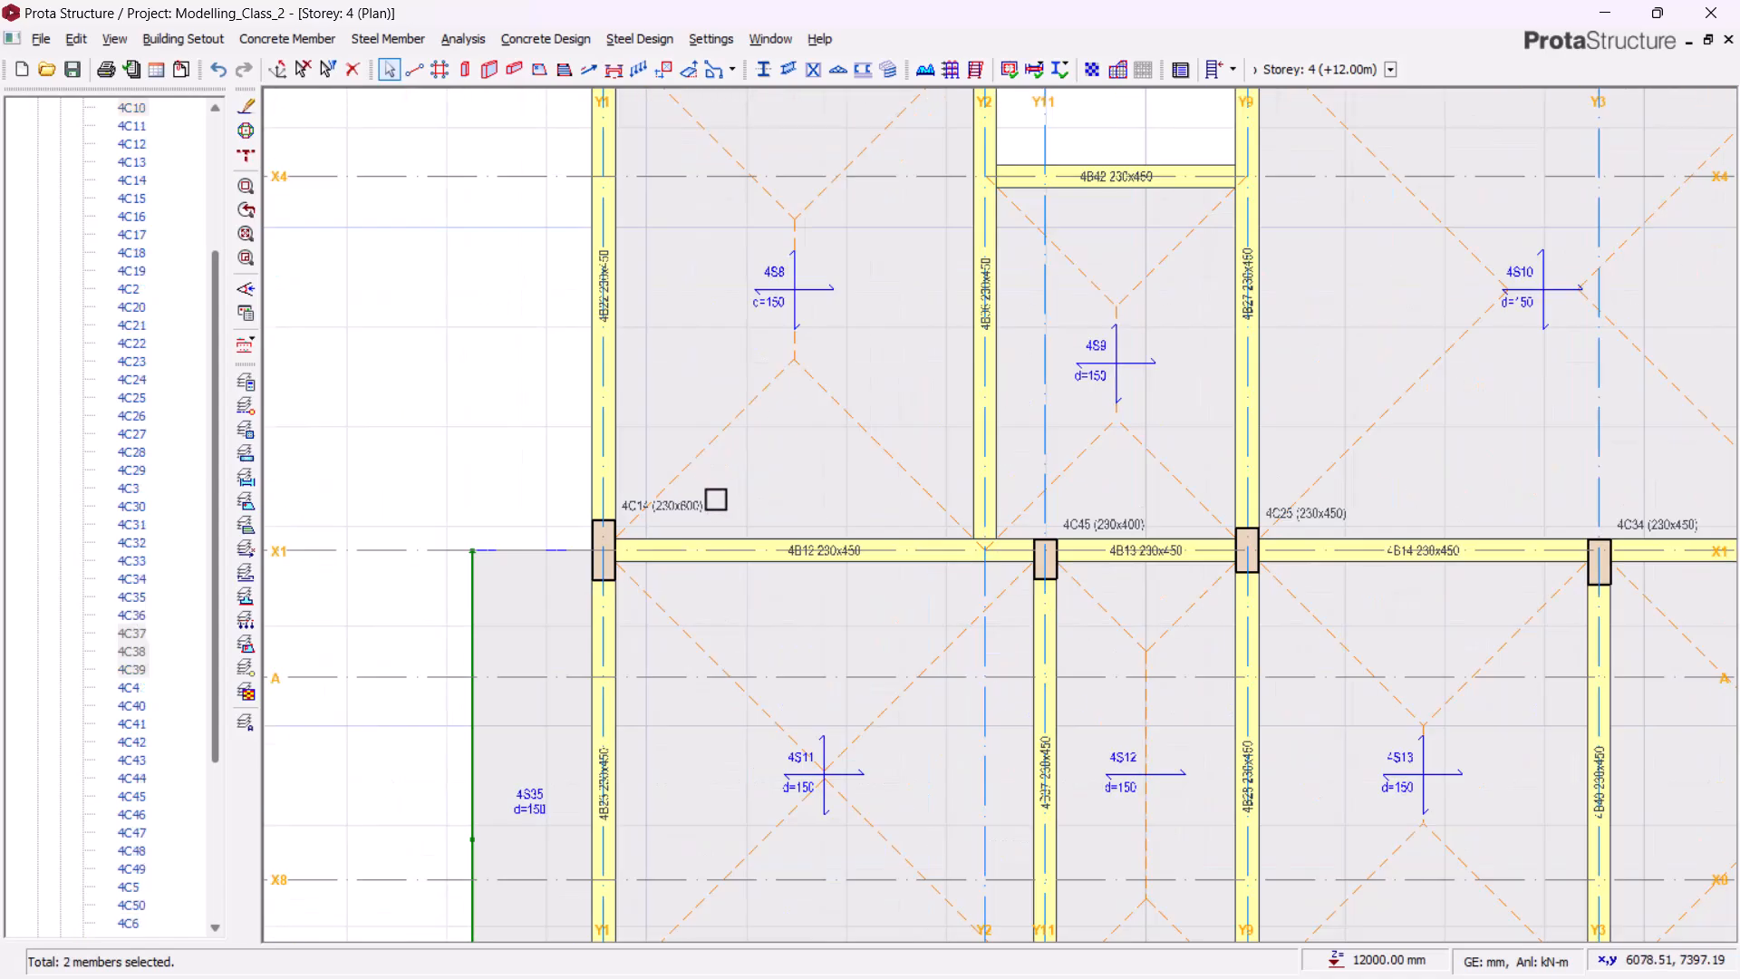
left_click(605, 551, "ctrl")
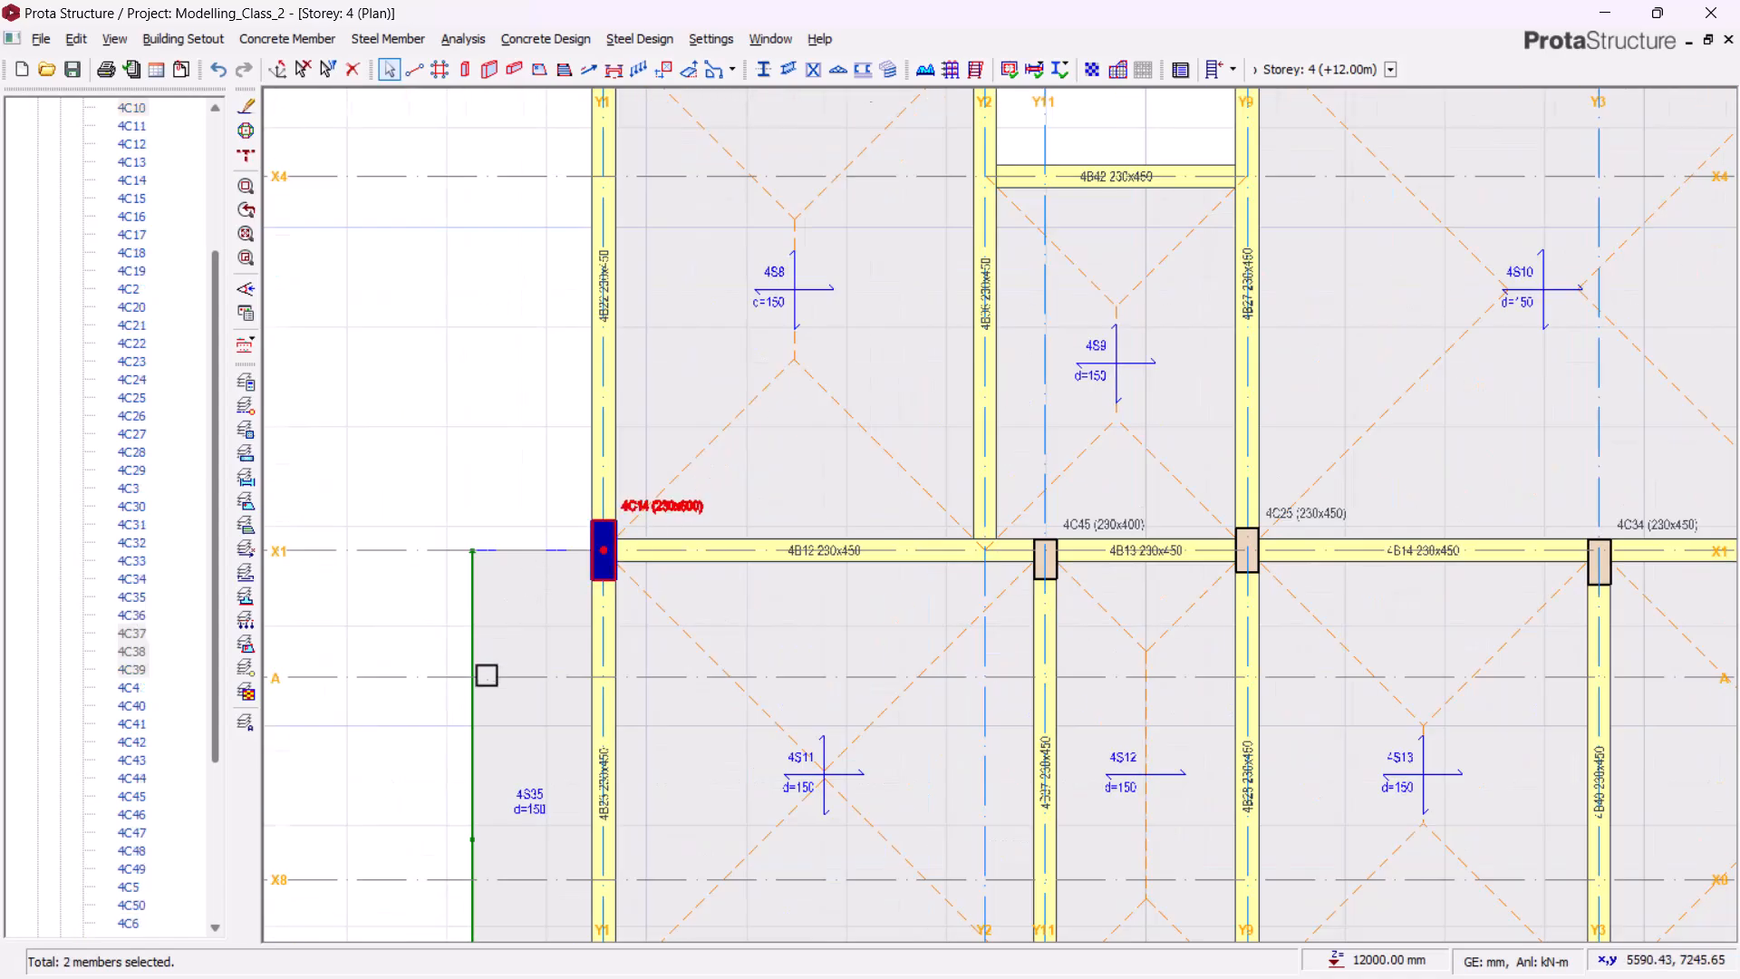
scroll(486, 675, "down", 6)
scroll(955, 654, "up", 4)
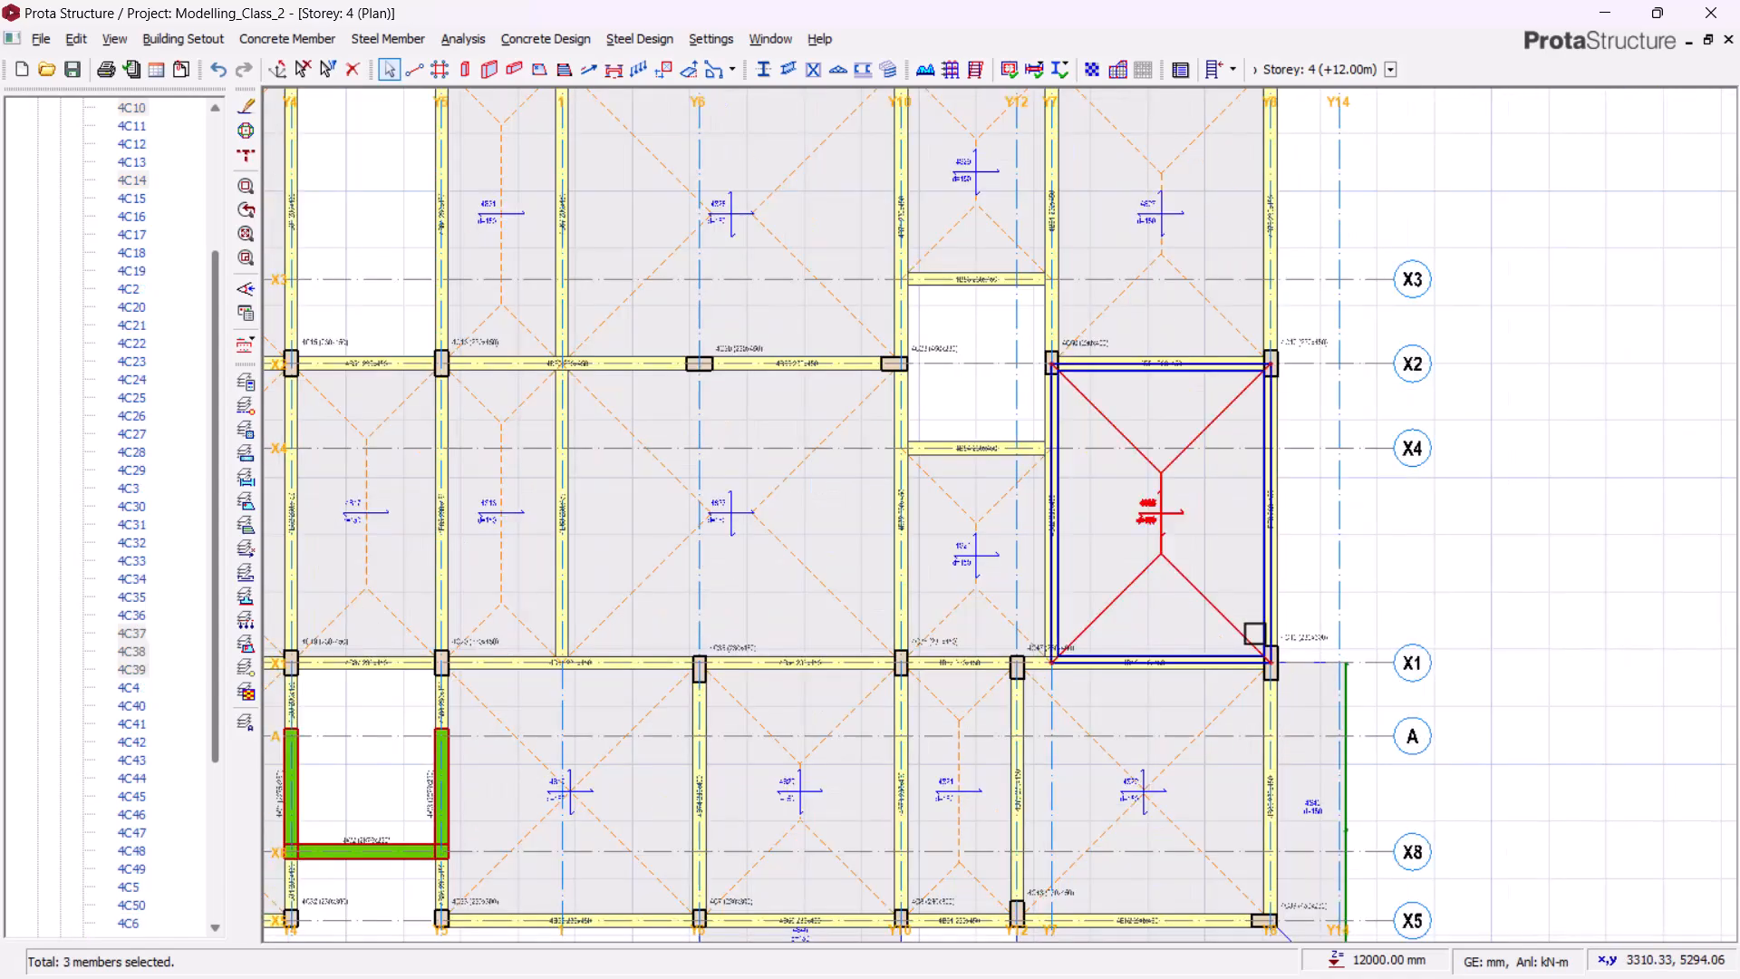
scroll(1256, 633, "up", 4)
left_click(1406, 644, "ctrl")
right_click(1320, 377)
left_click(1391, 412)
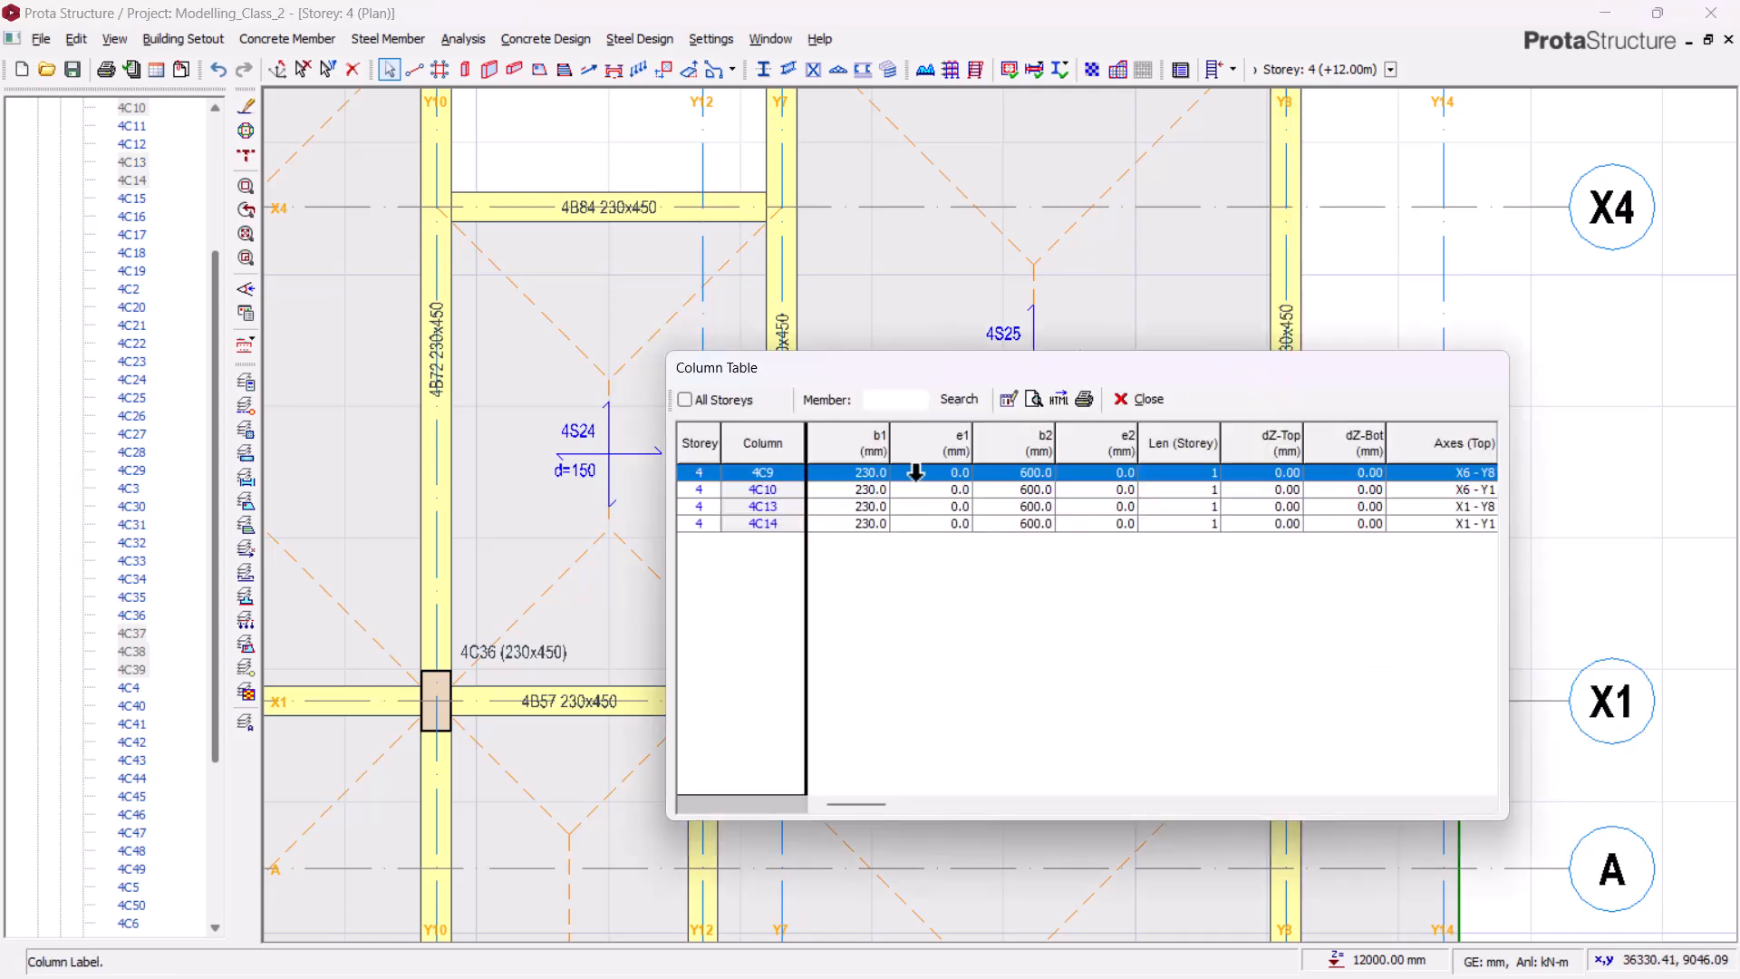
left_click(1030, 434)
left_click(1014, 405)
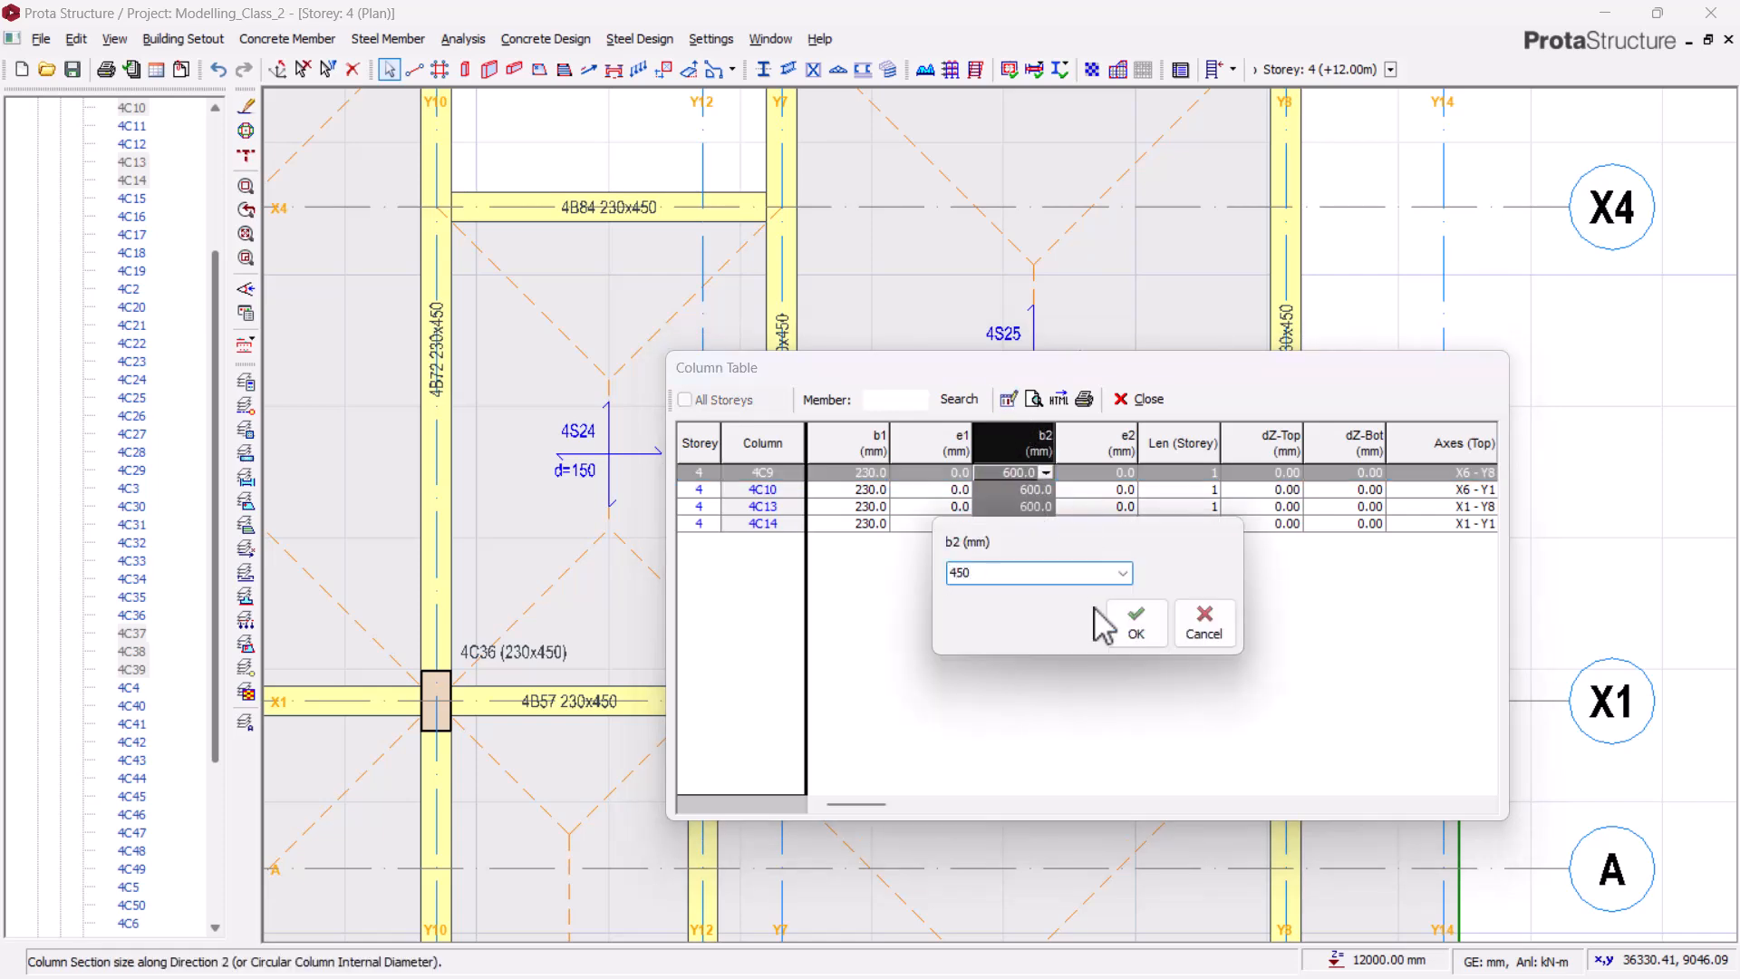
left_click(1135, 628)
left_click(1144, 400)
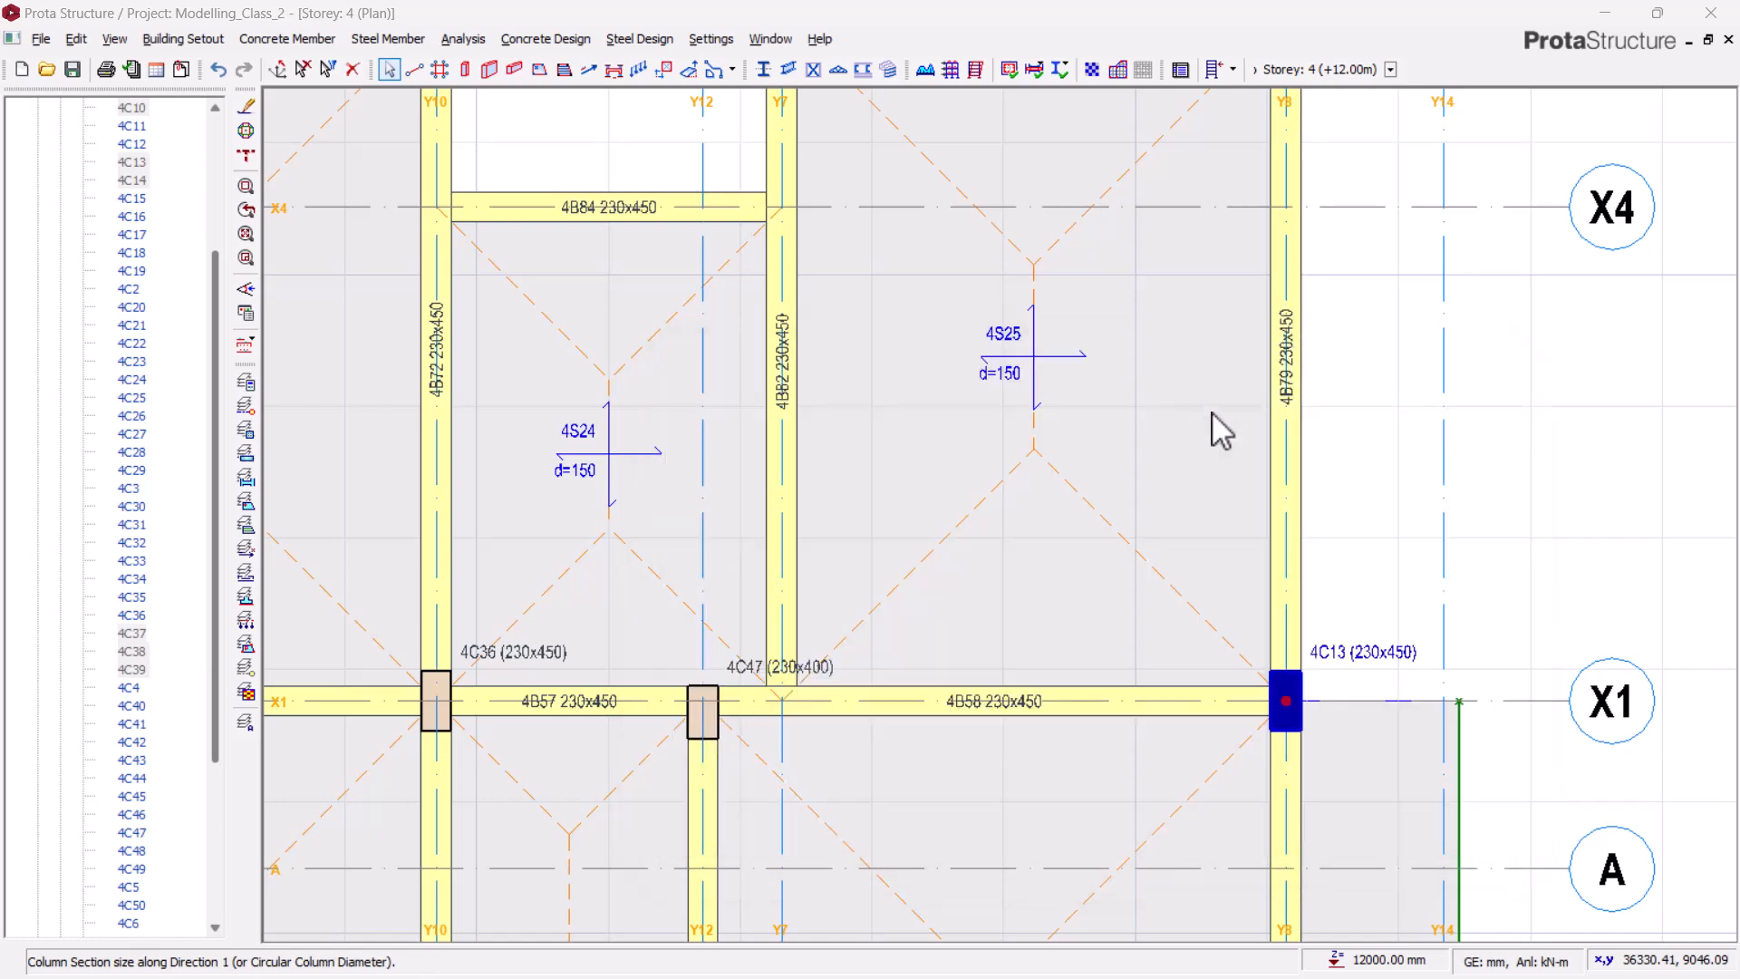
- Clear the selection of the four edited edge columns on storey 4
scroll(1443, 526, "down", 3)
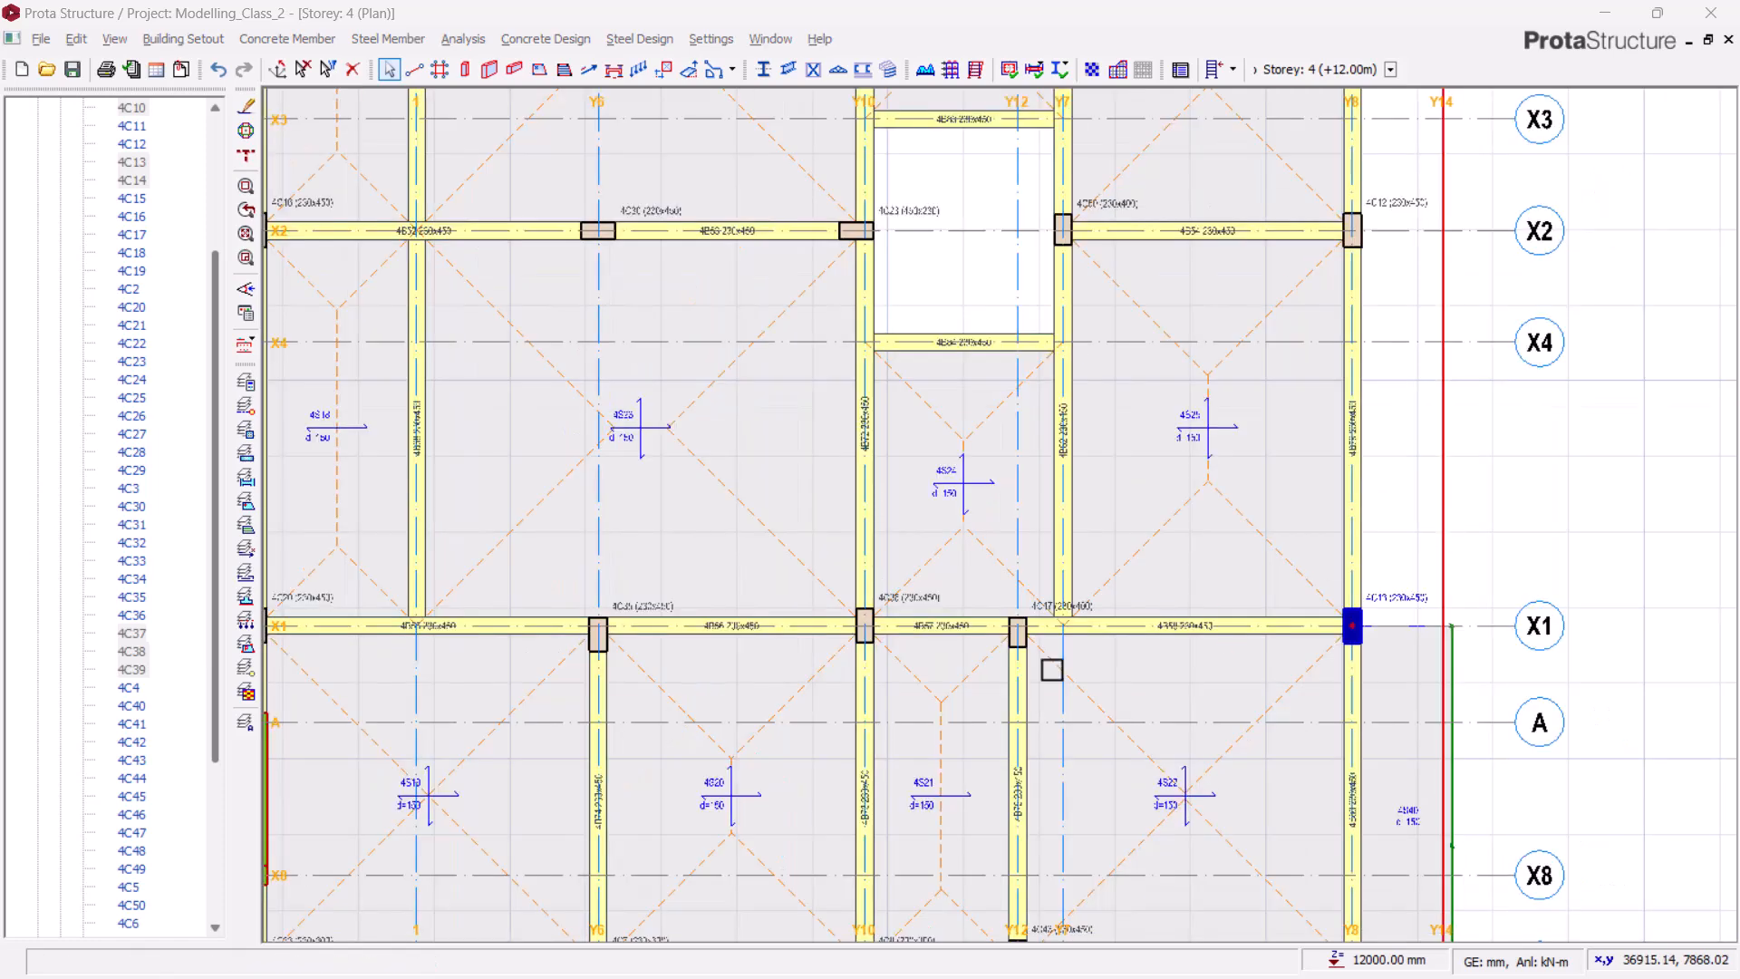
middle_click_drag(509, 743, 1176, 718)
scroll(1176, 718, "down", 3)
key("Escape")
scroll(1144, 390, "down", 4)
scroll(1021, 409, "down", 1)
scroll(1123, 382, "up", 2)
scroll(975, 393, "up", 1)
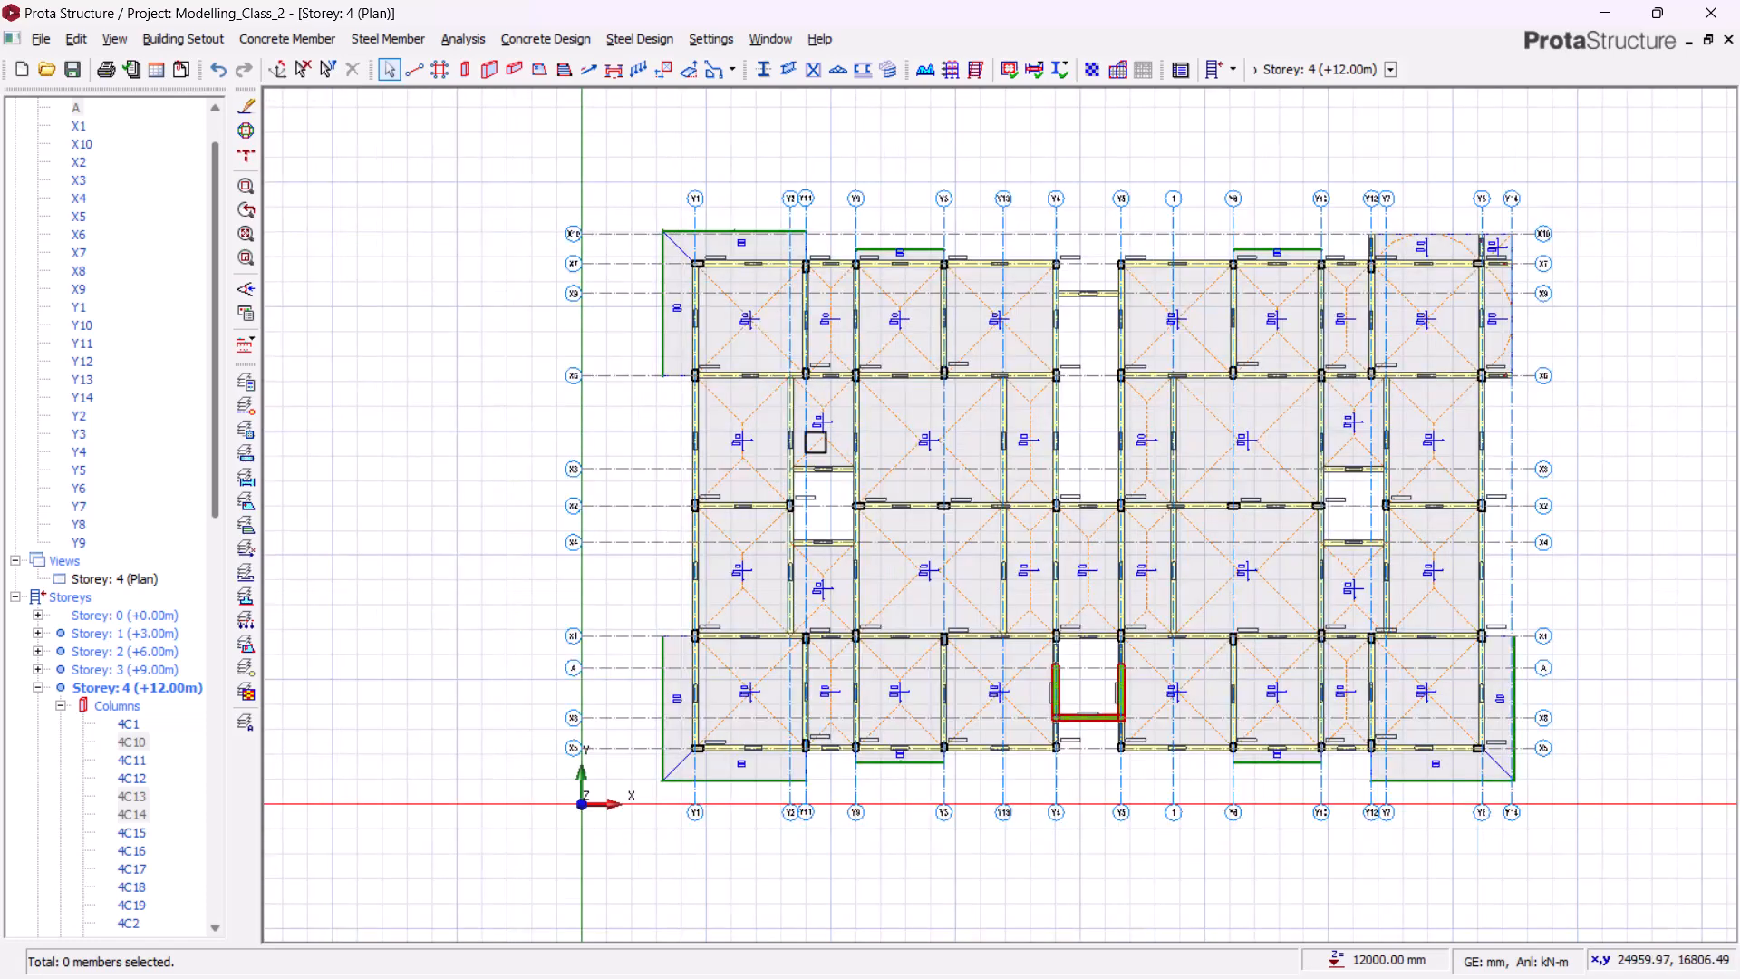
scroll(113, 259, "up", 1)
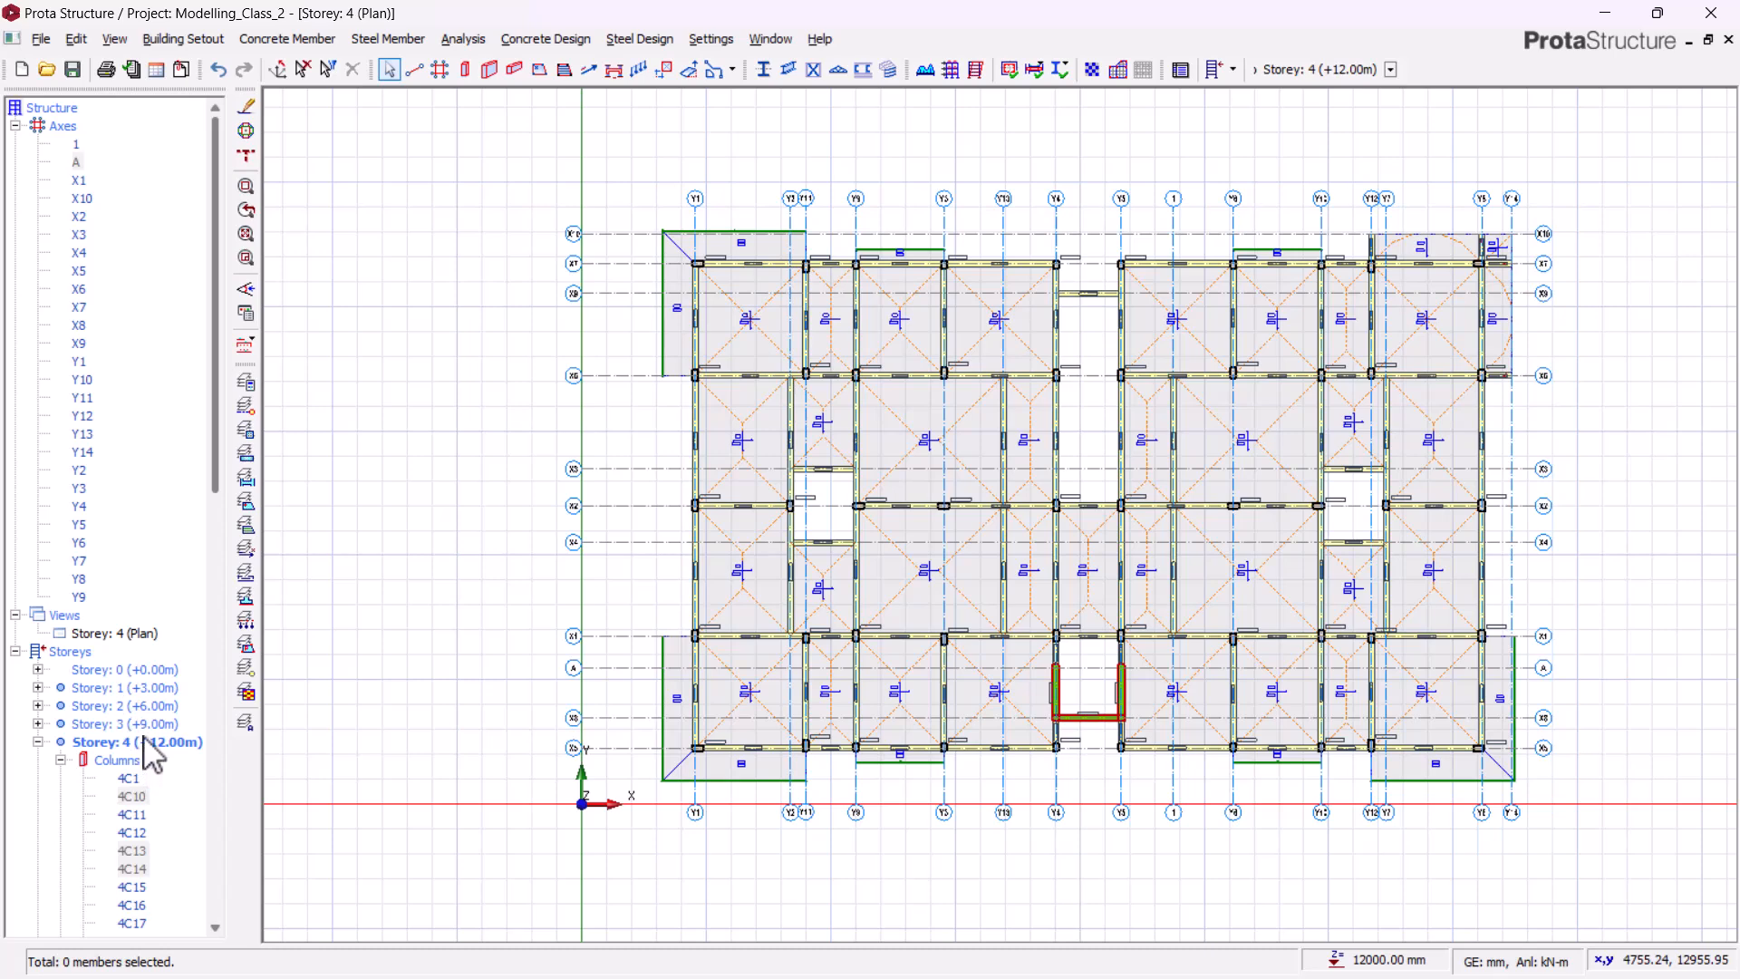
- Generate Storey 5 (+15.00m) from Storey 4 (+12.00m) with only columns, walls, beams and braces, leaving out slabs, slab loads, girts, openings, strips and model lines
right_click(133, 740)
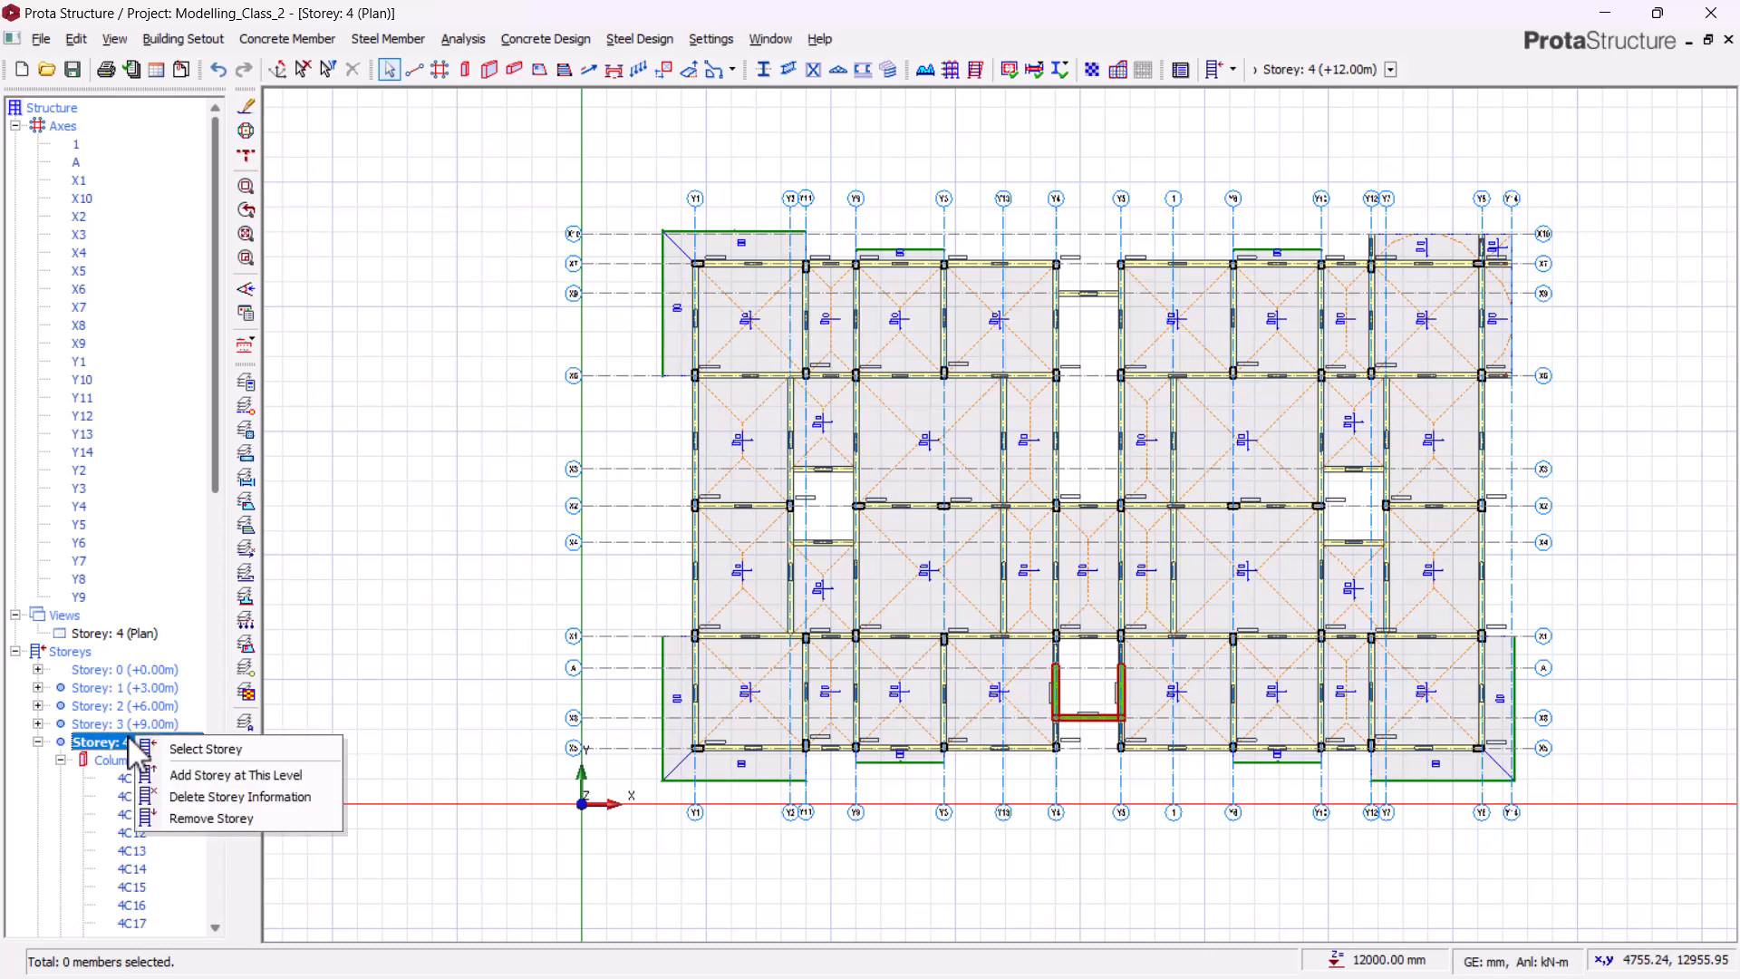
left_click(203, 39)
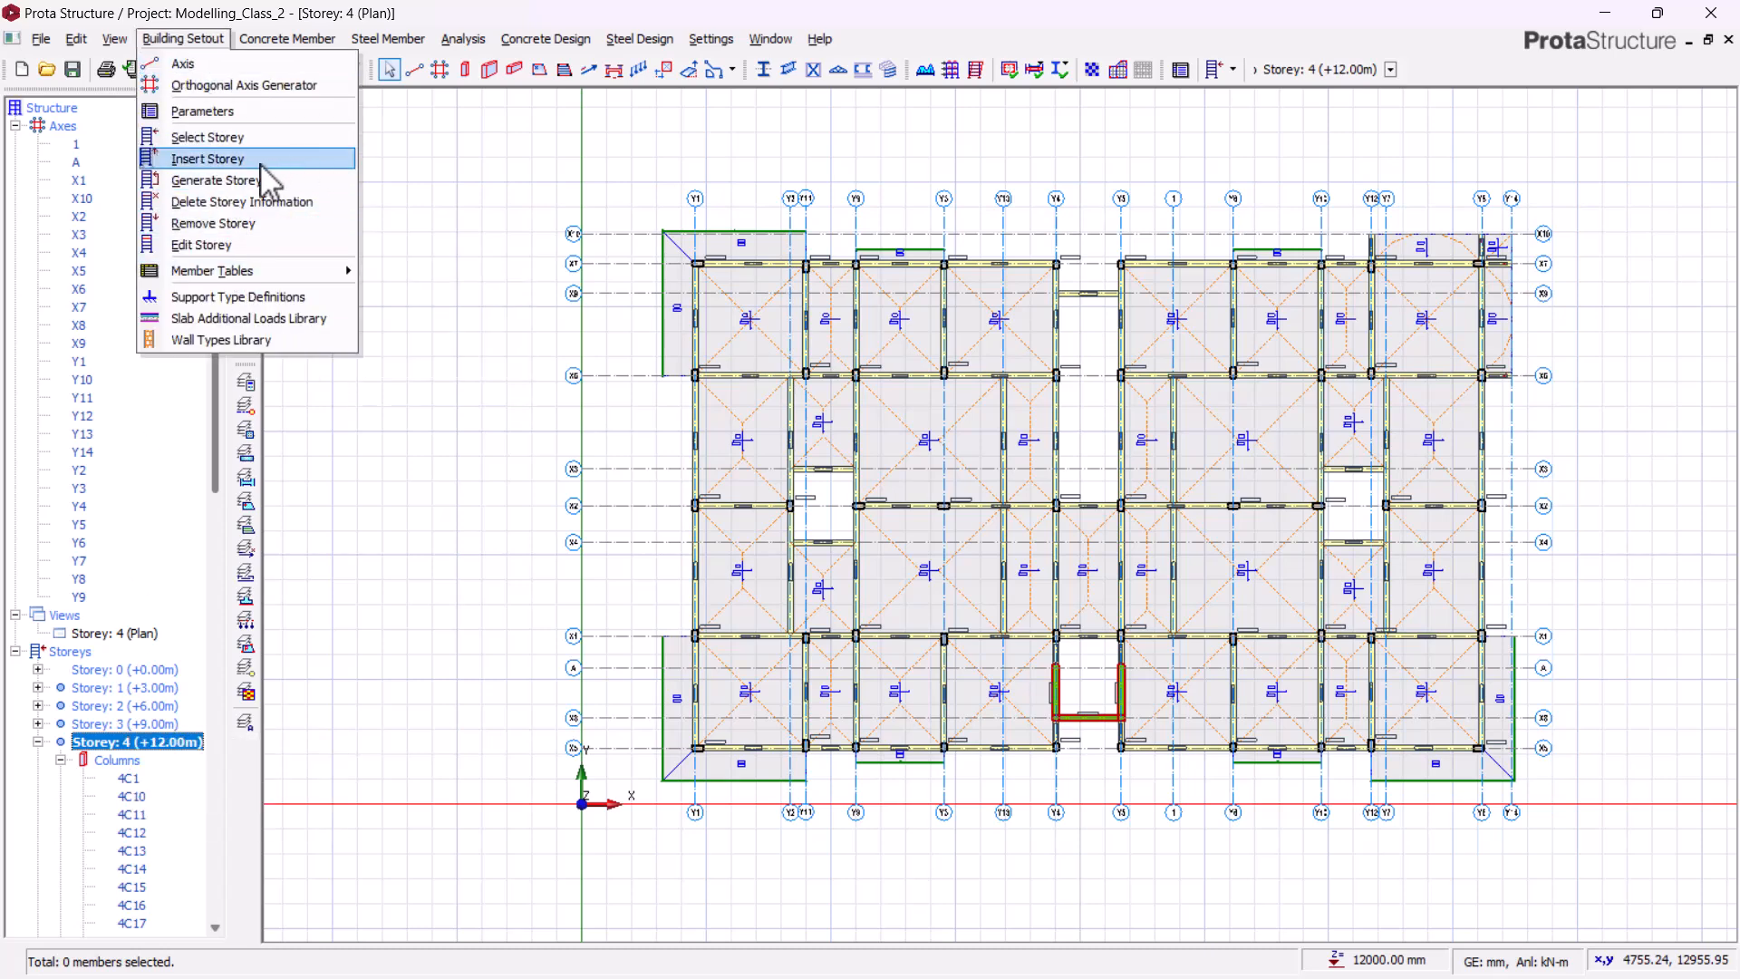
left_click(205, 178)
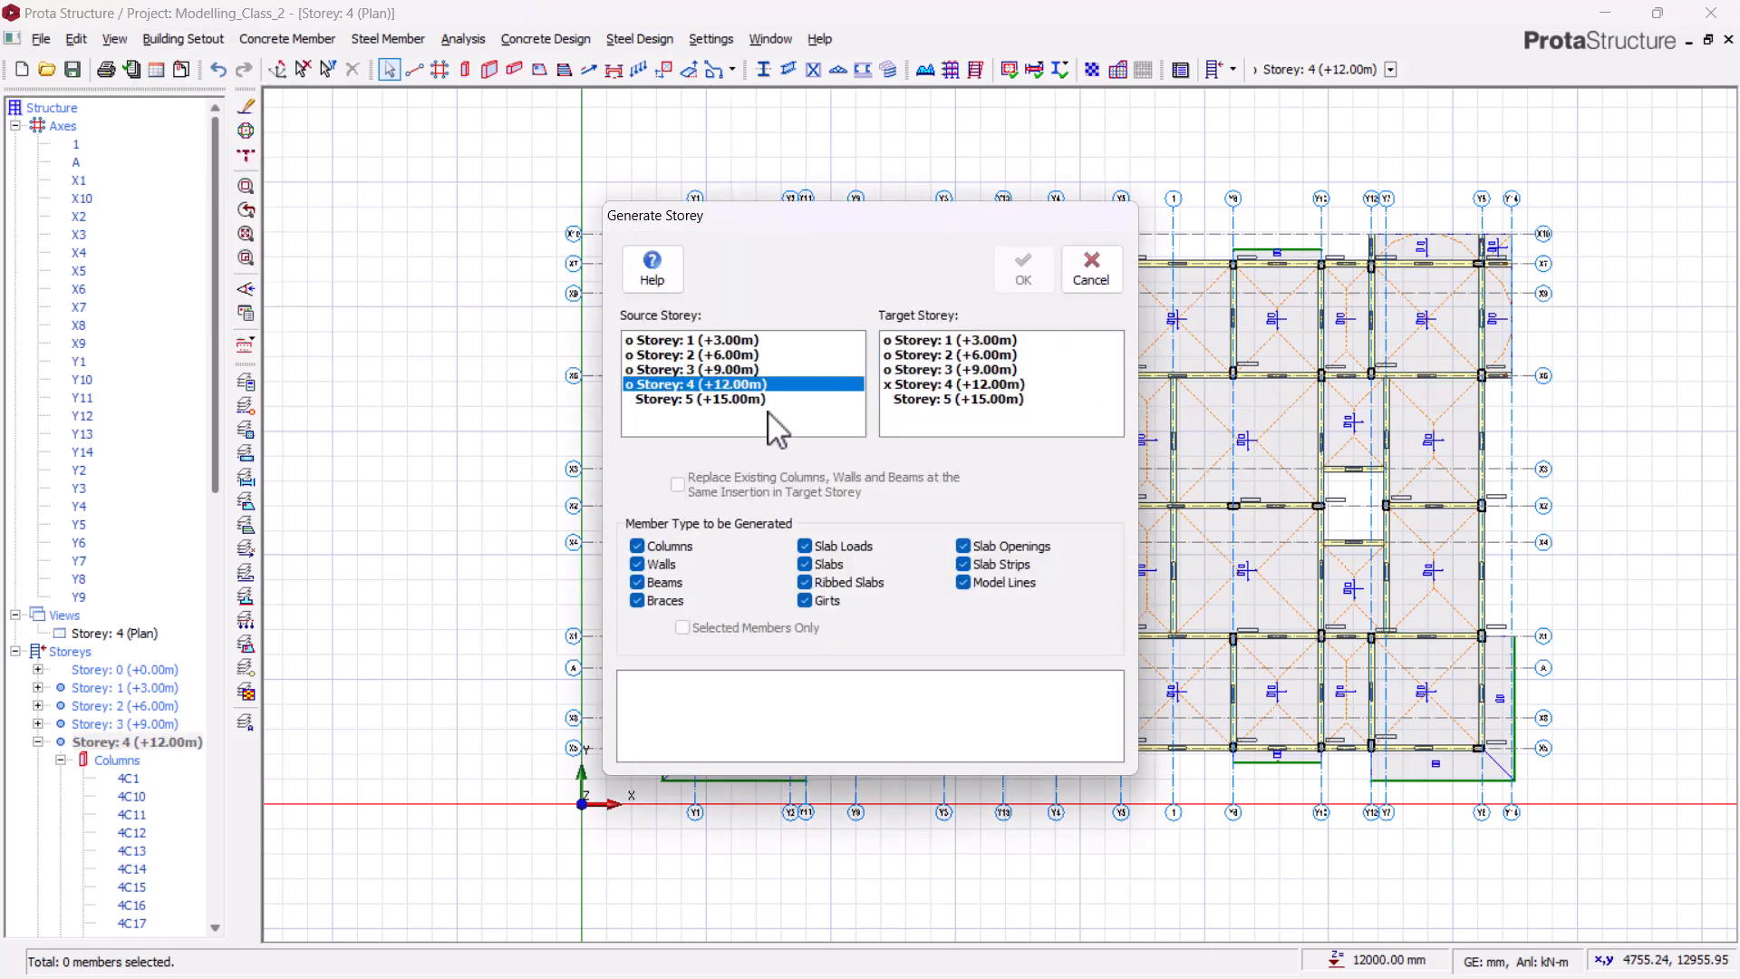
left_click(938, 399)
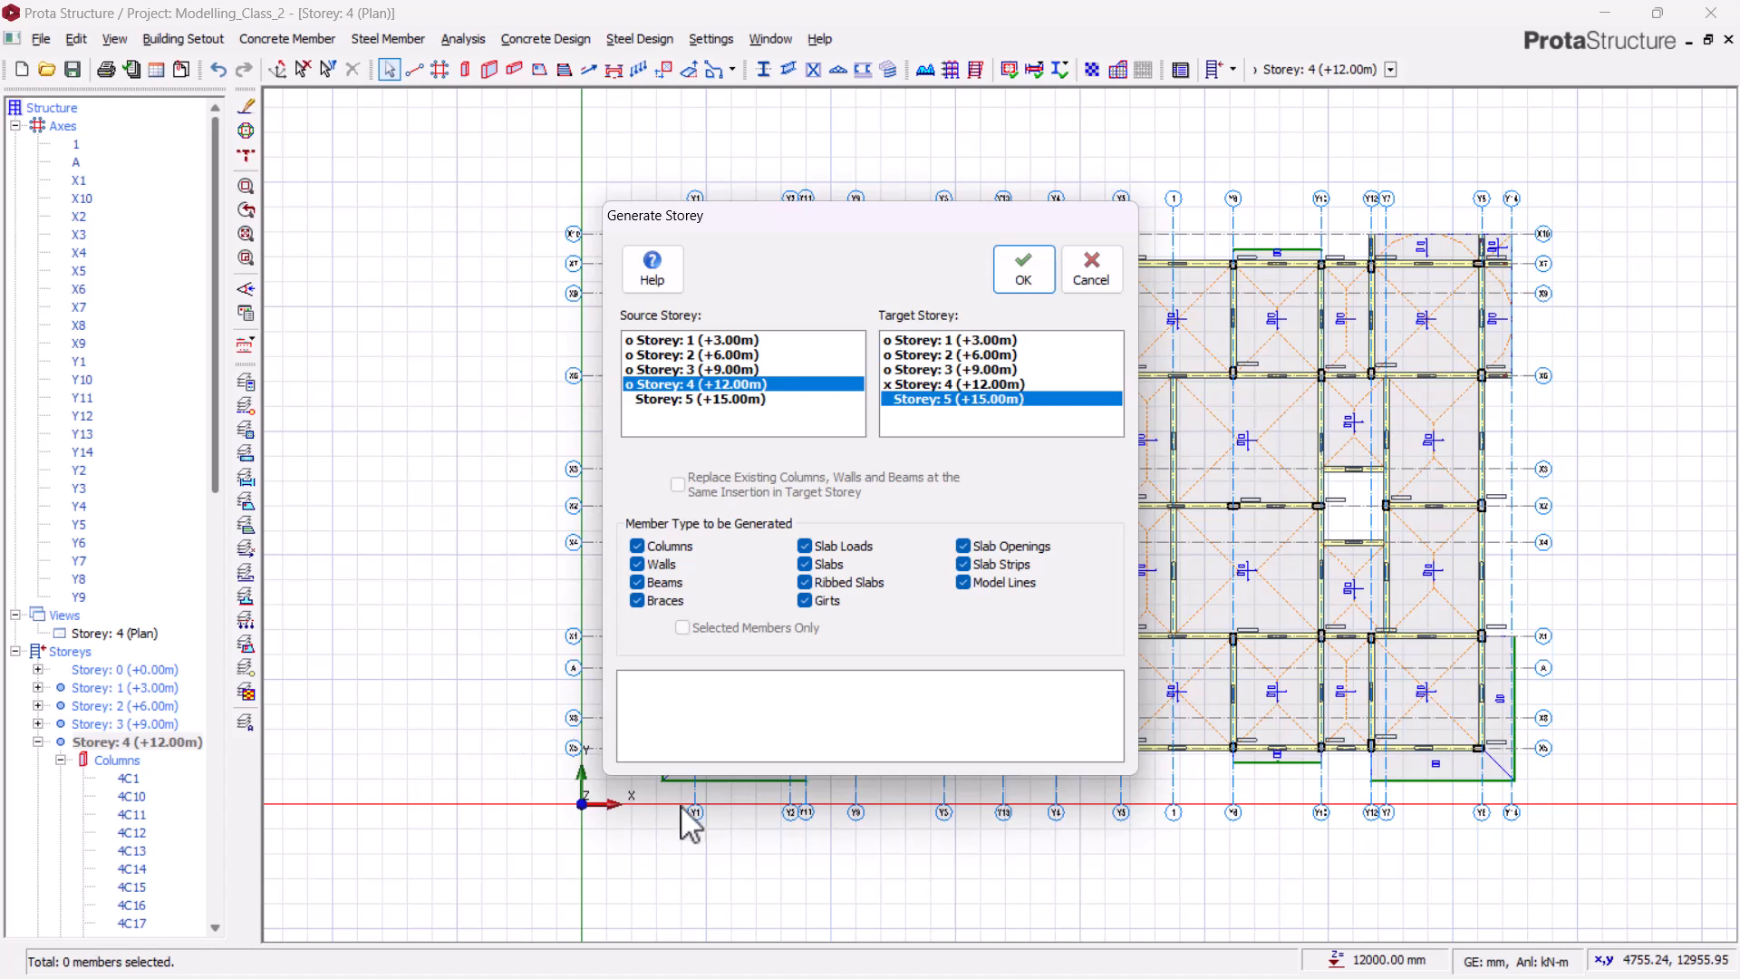
left_click(990, 563)
left_click(827, 601)
left_click(829, 582)
left_click(831, 562)
left_click(832, 546)
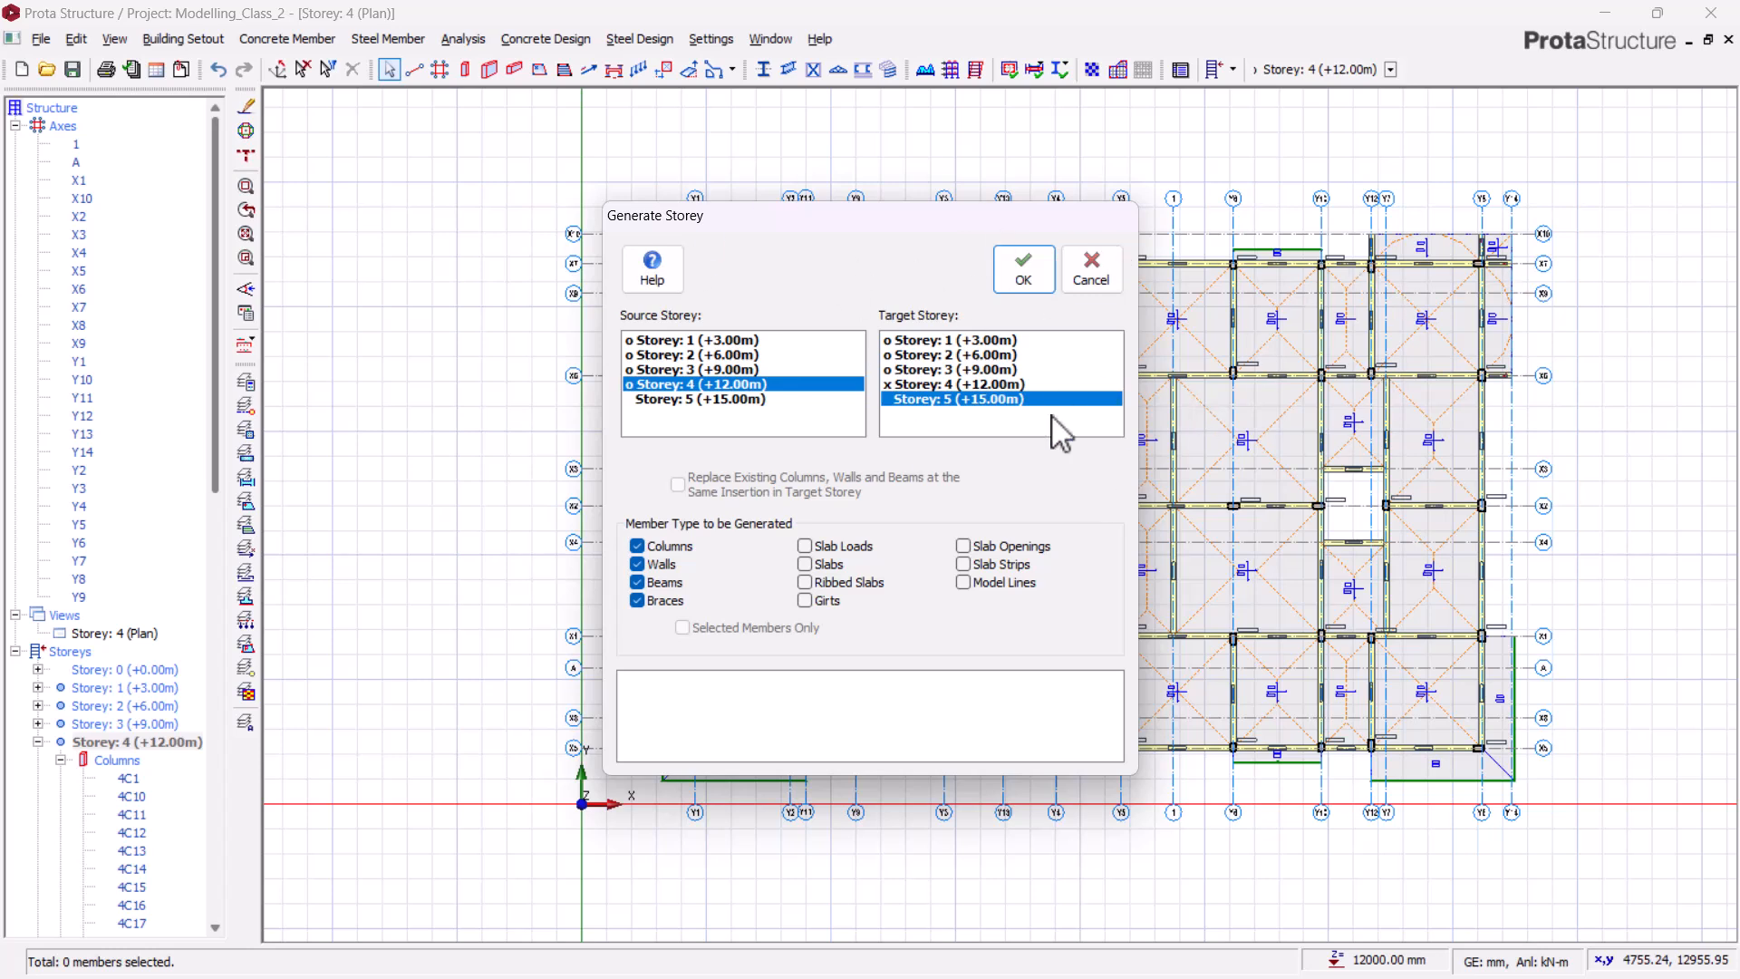
left_click(1025, 260)
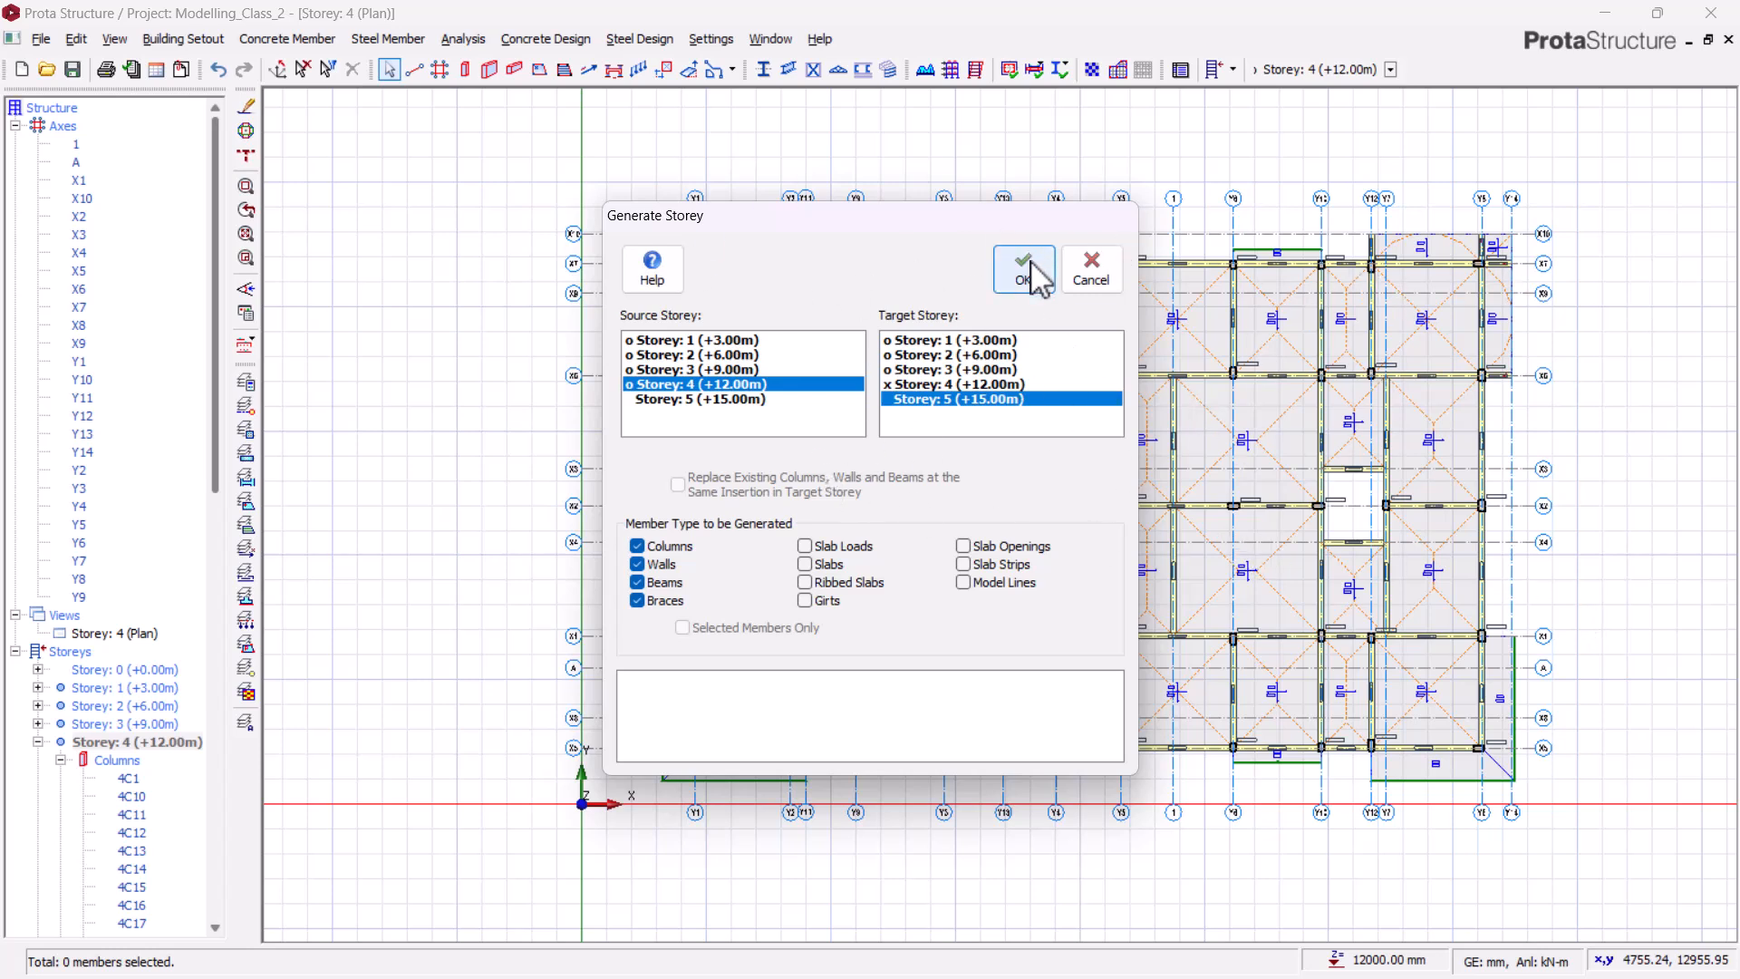
left_click(943, 574)
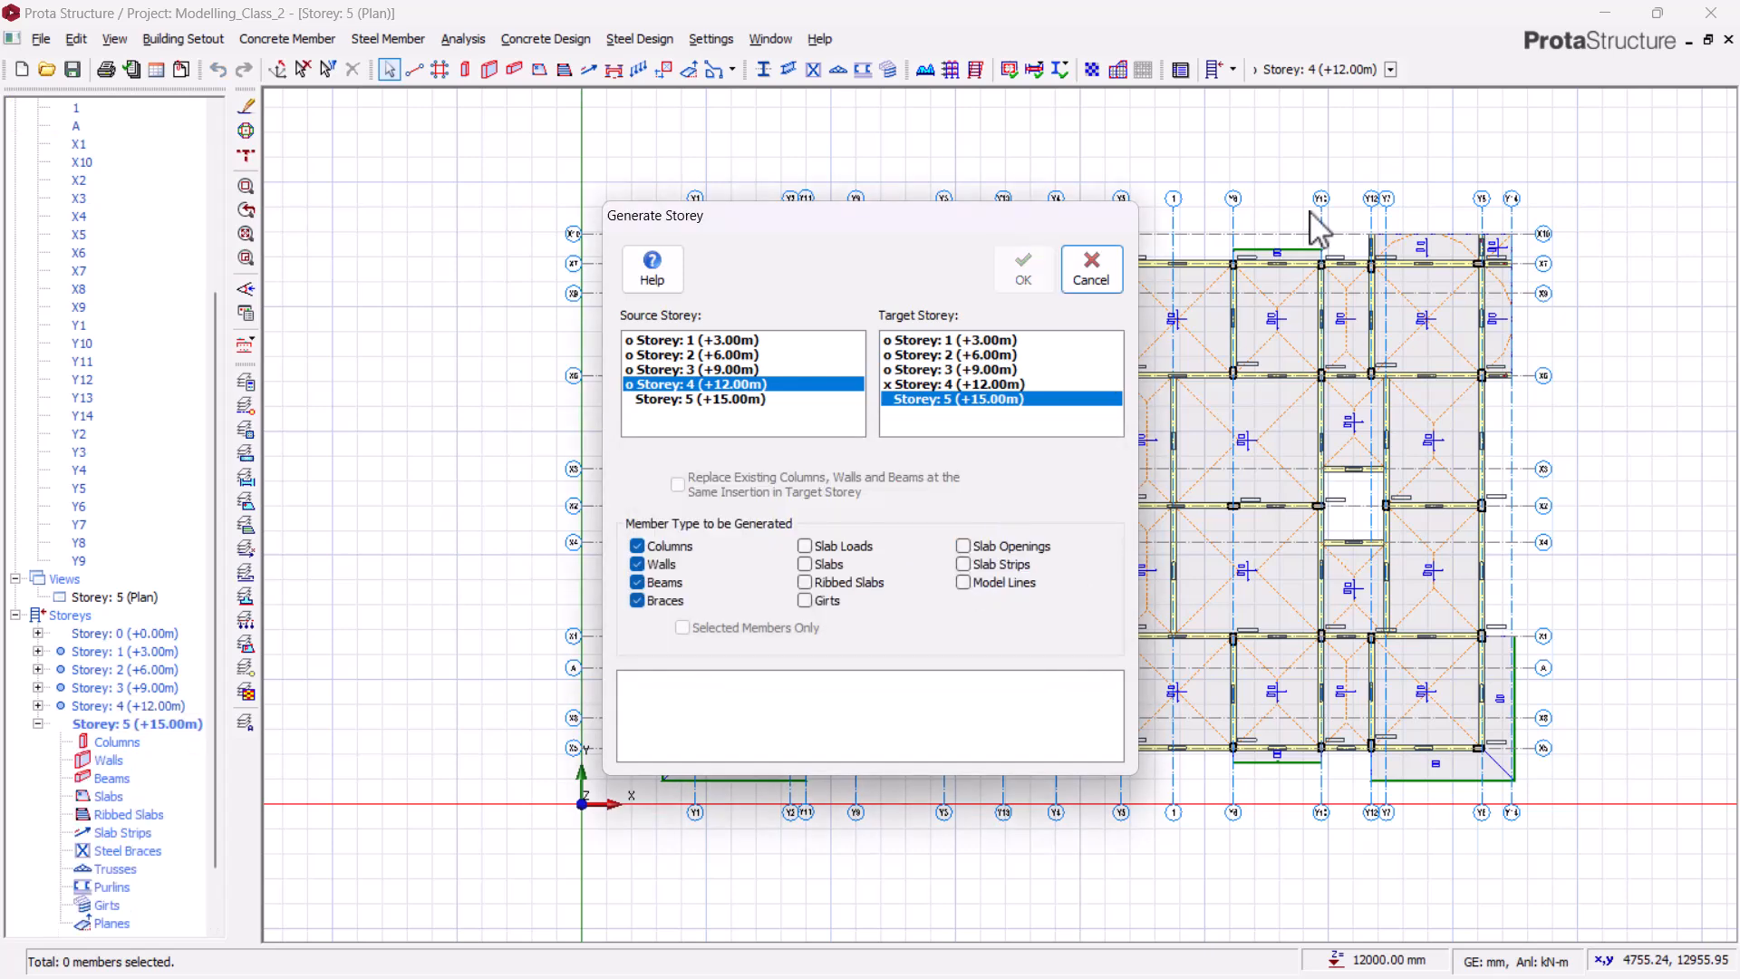
left_click(1091, 270)
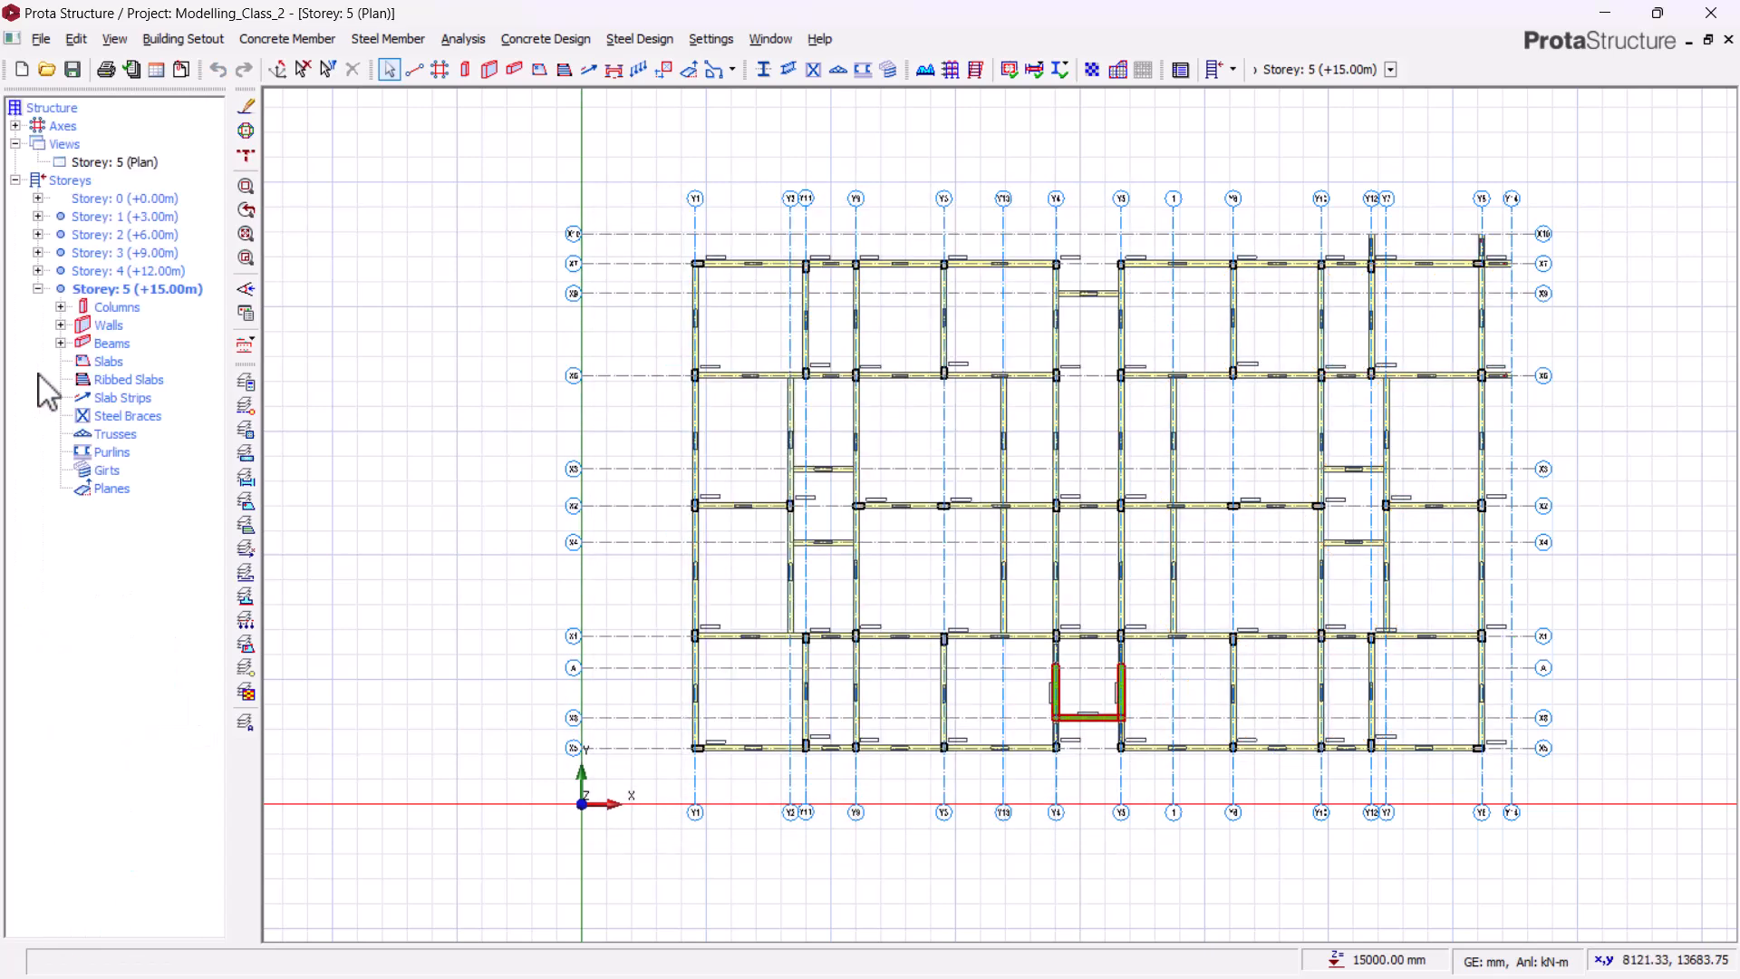
- Show the storey 5 view in 3D and inspect the building frame from several sides
left_click(124, 285)
right_click(122, 164)
left_click(170, 193)
scroll(909, 358, "down", 1)
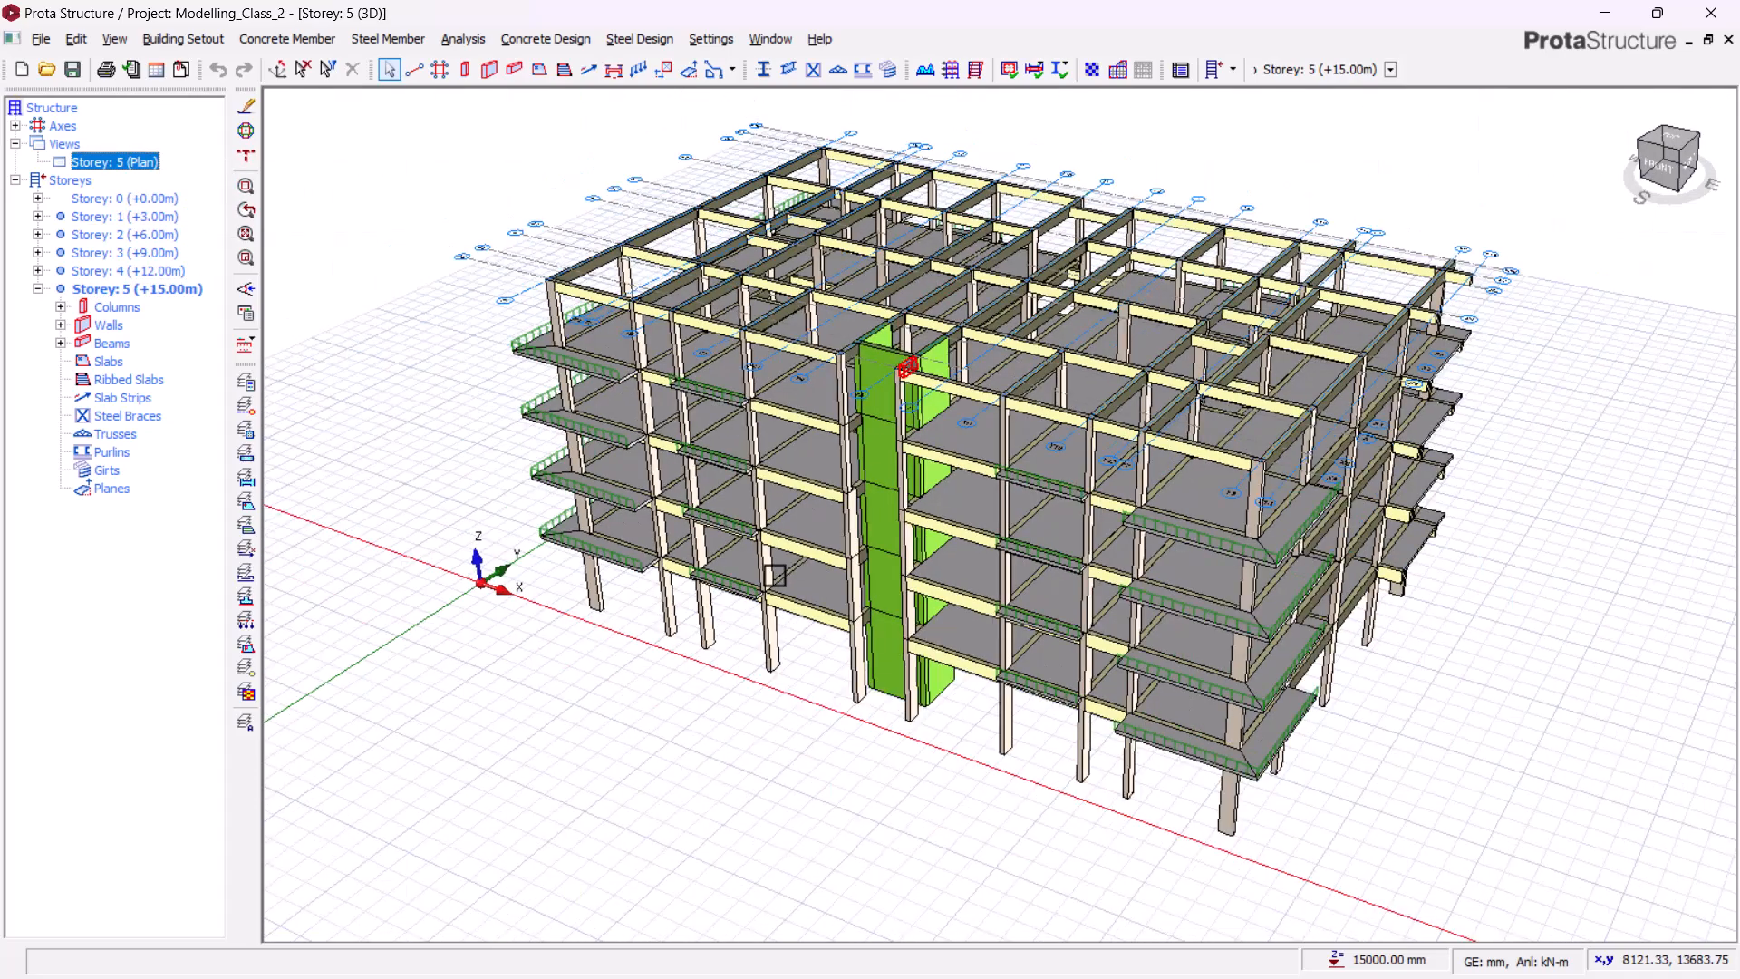
middle_click_drag(613, 610, 377, 322)
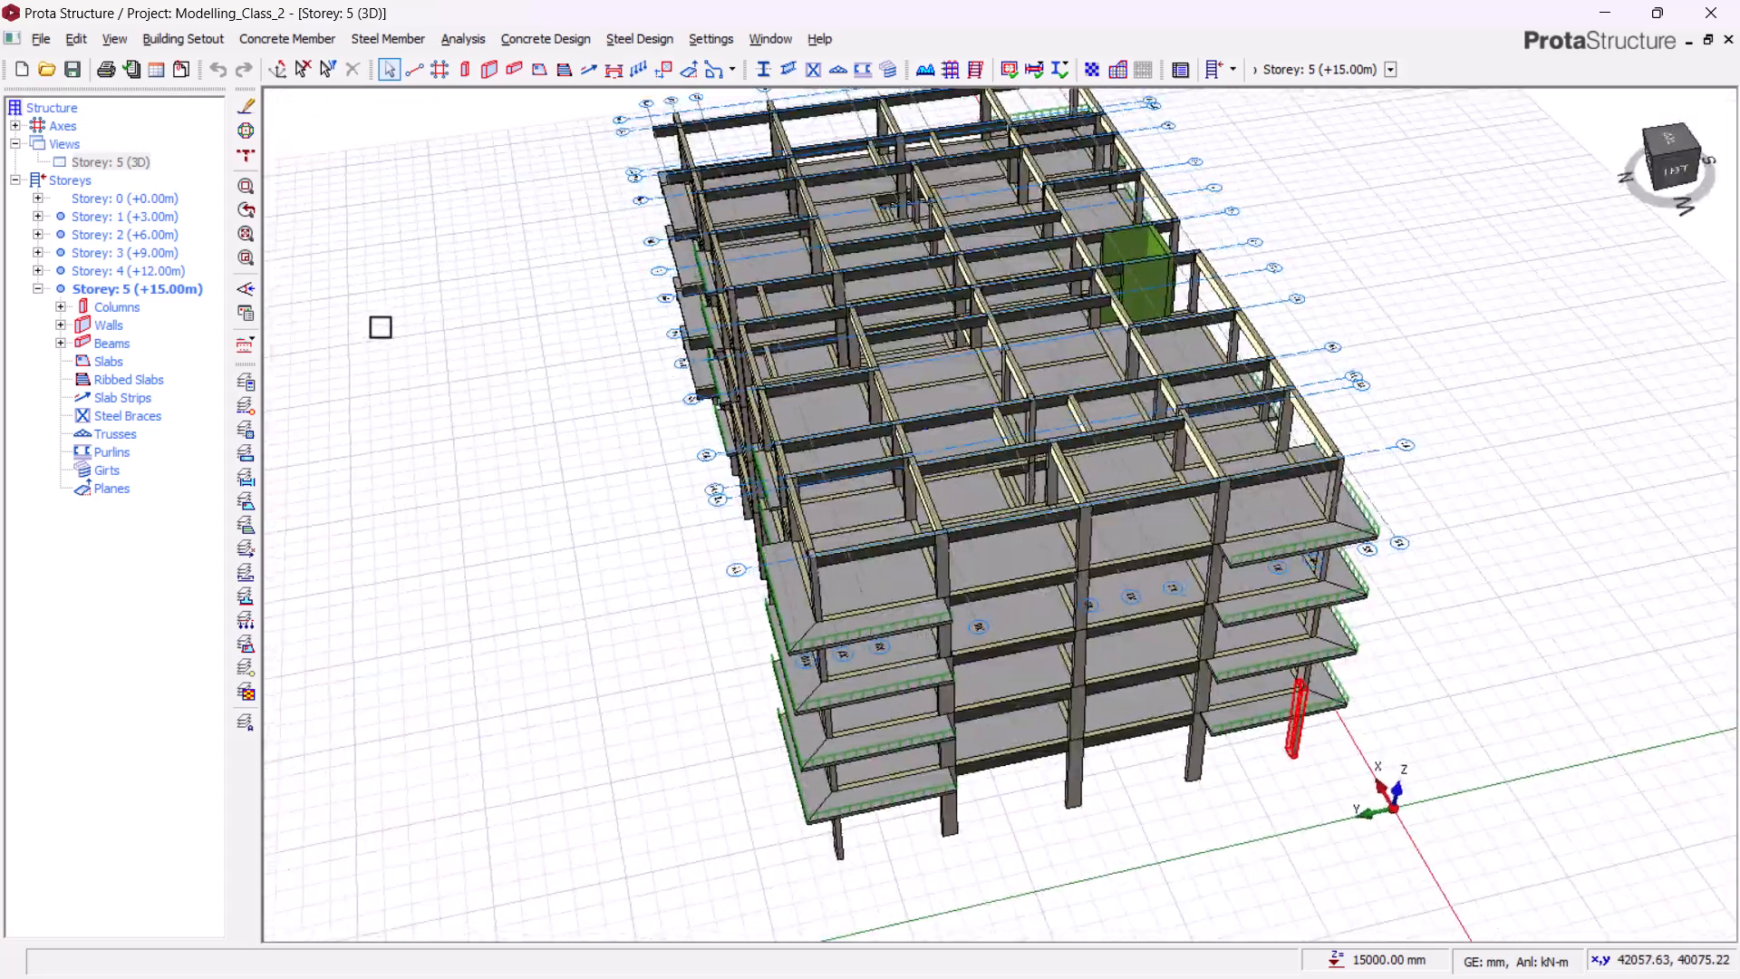
- Return the view to the storey 5 plan and examine the core walls between axes Y4 and Y5
right_click(94, 163)
left_click(144, 182)
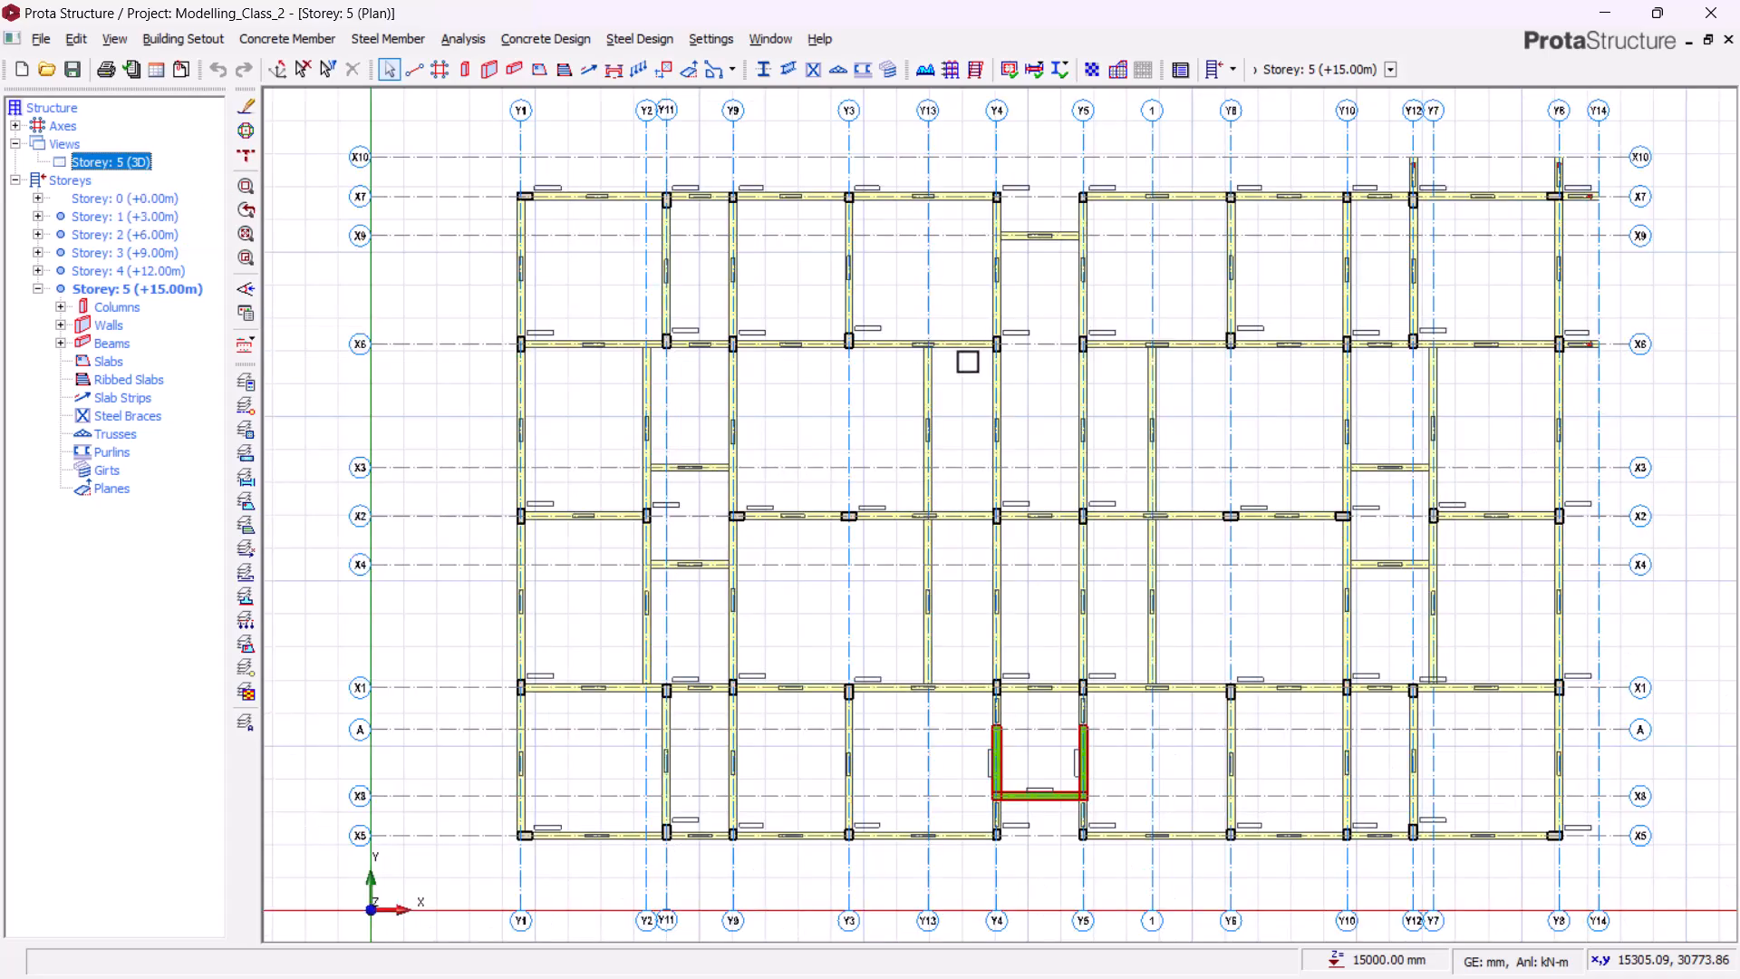
scroll(682, 554, "up", 8)
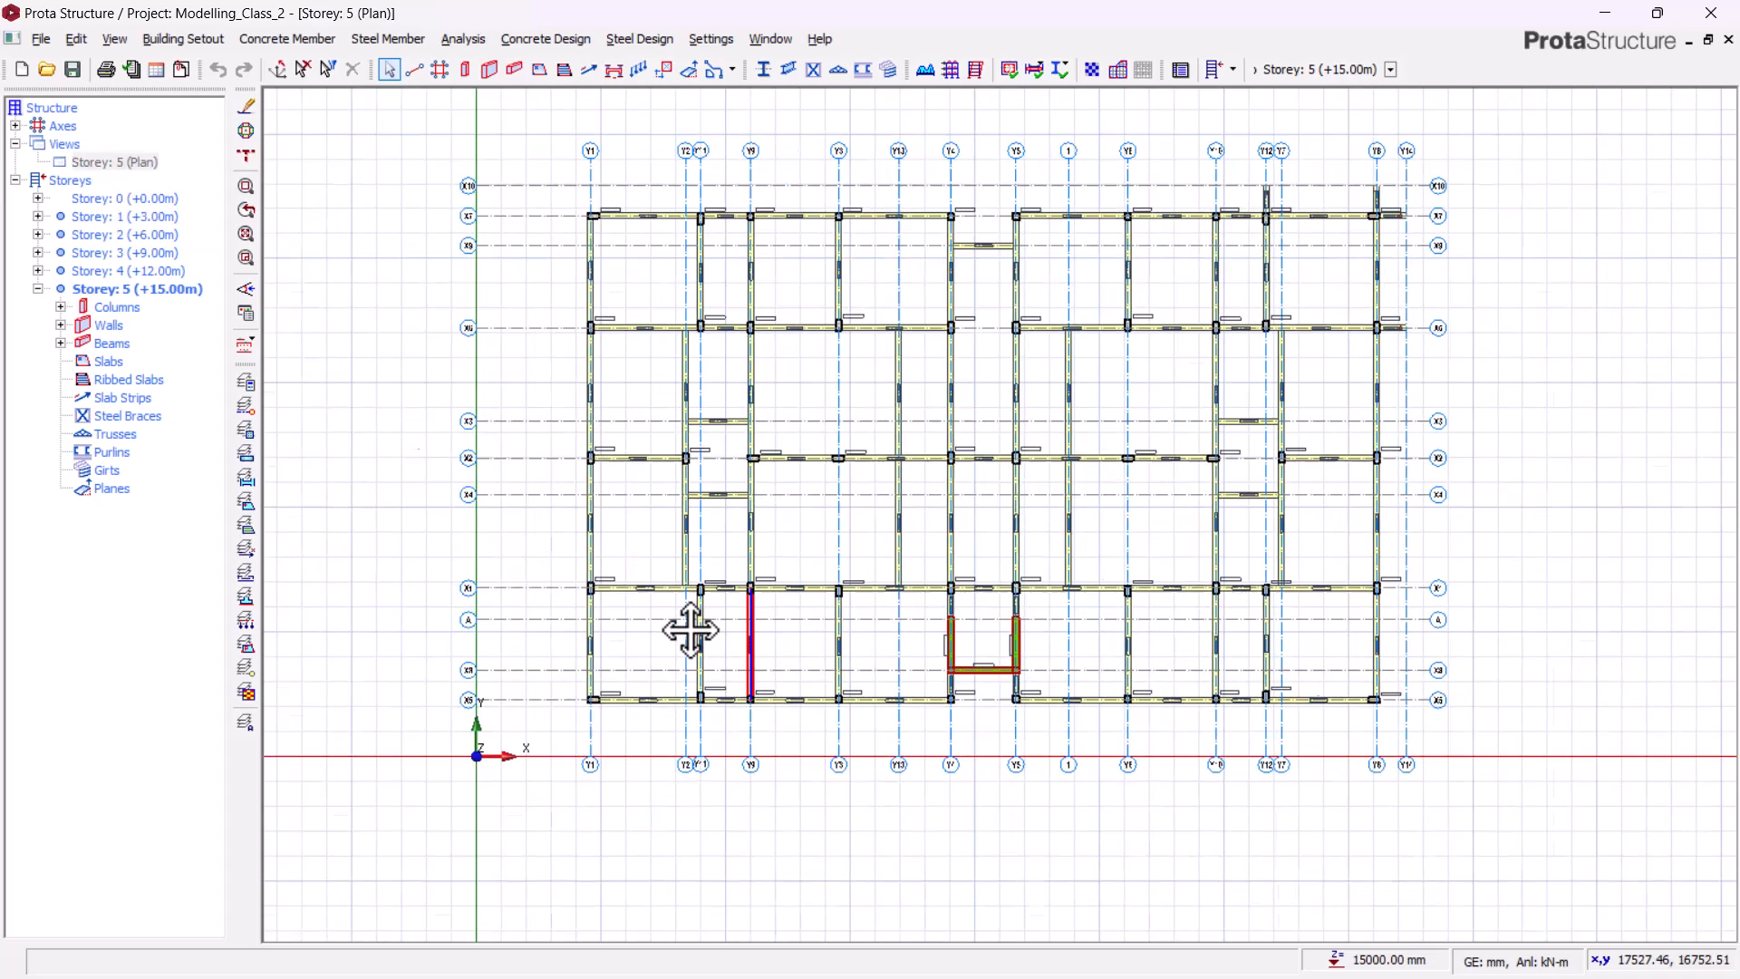
scroll(852, 671, "up", 4)
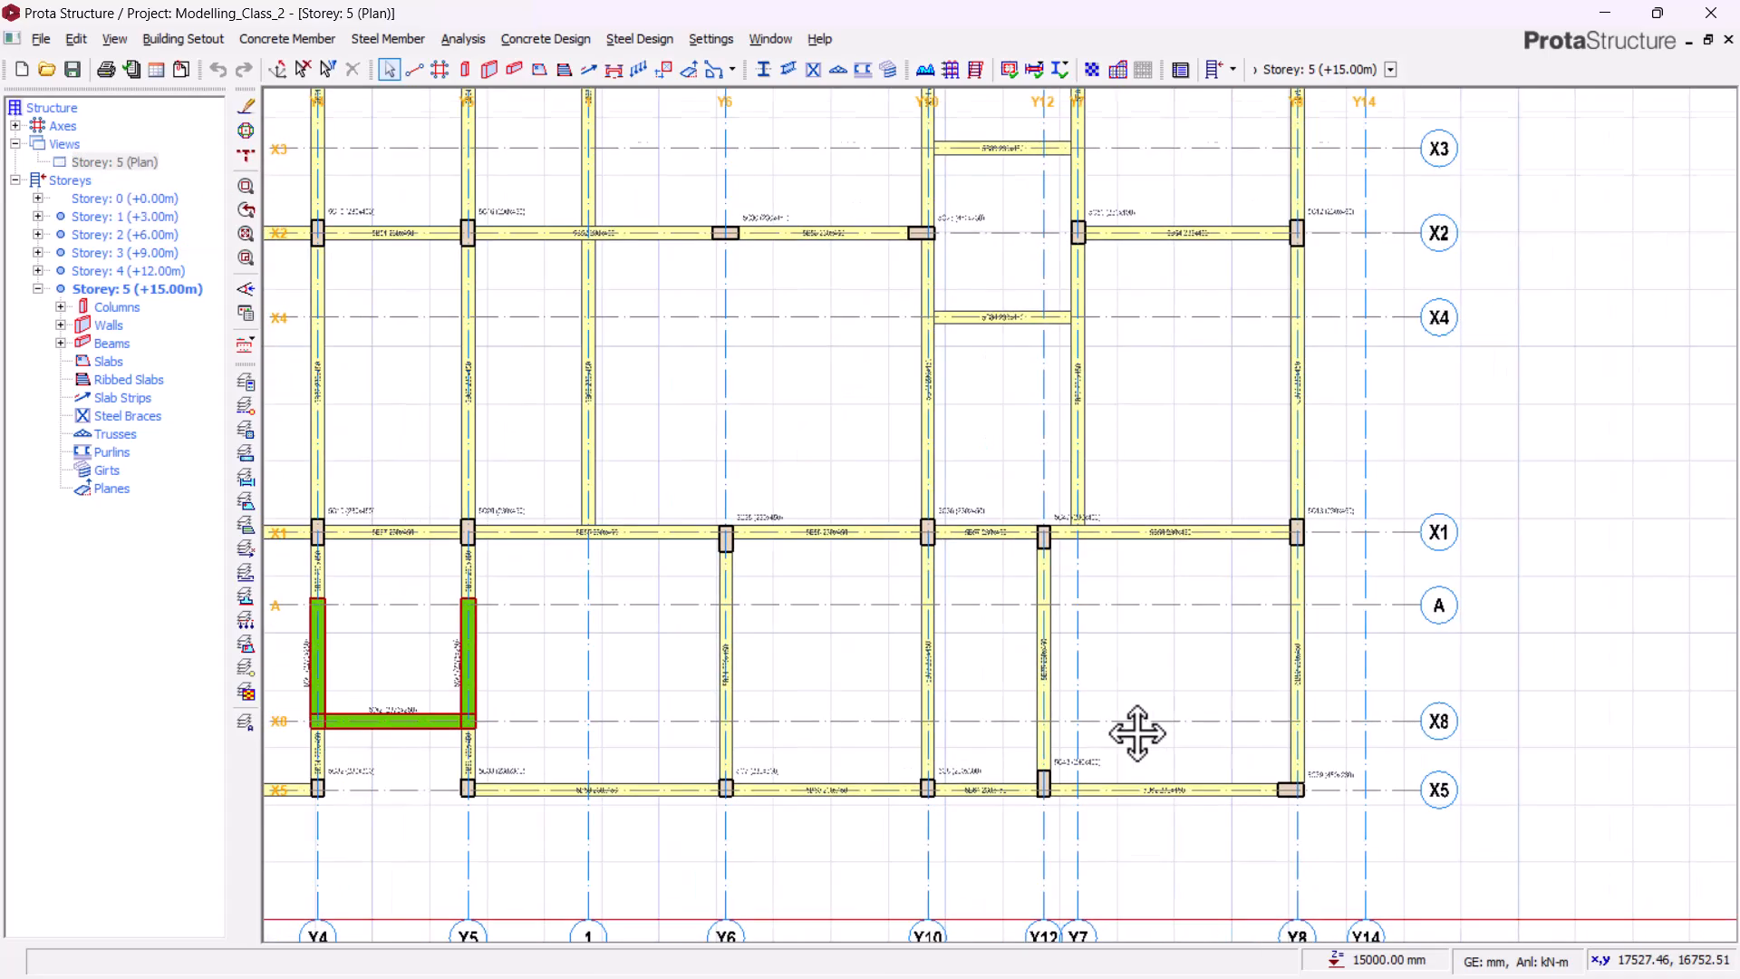
scroll(881, 496, "up", 3)
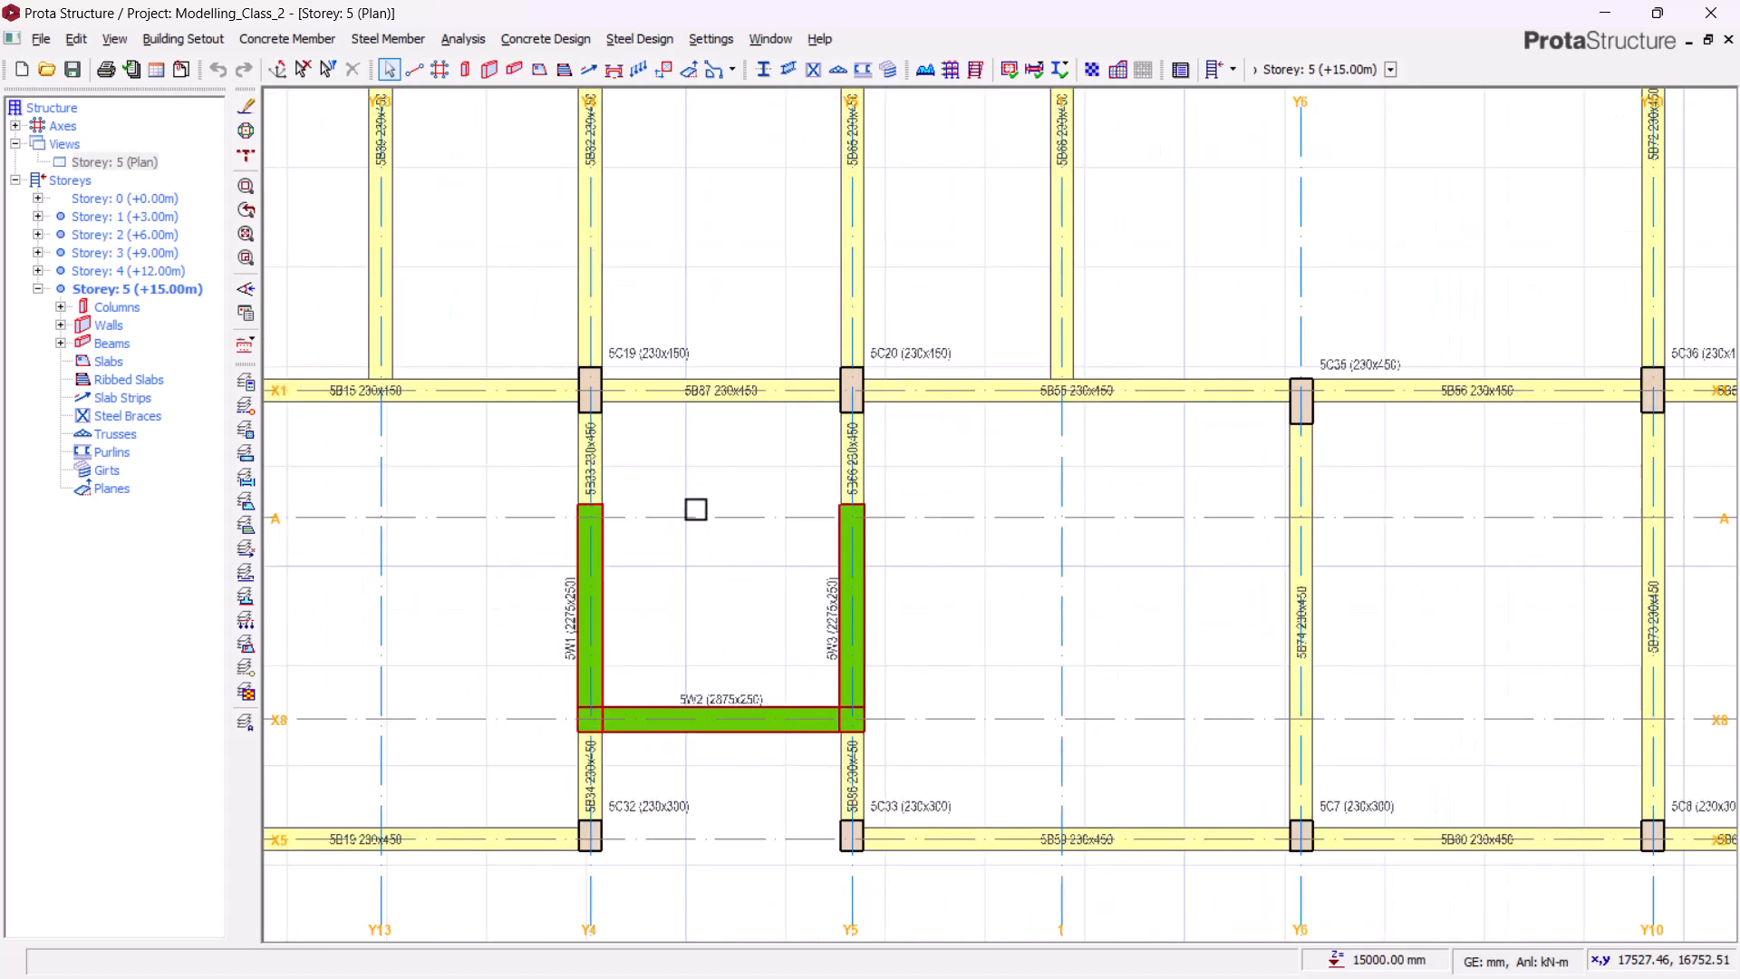
middle_click_drag(893, 564, 1039, 530)
scroll(835, 544, "up", 2)
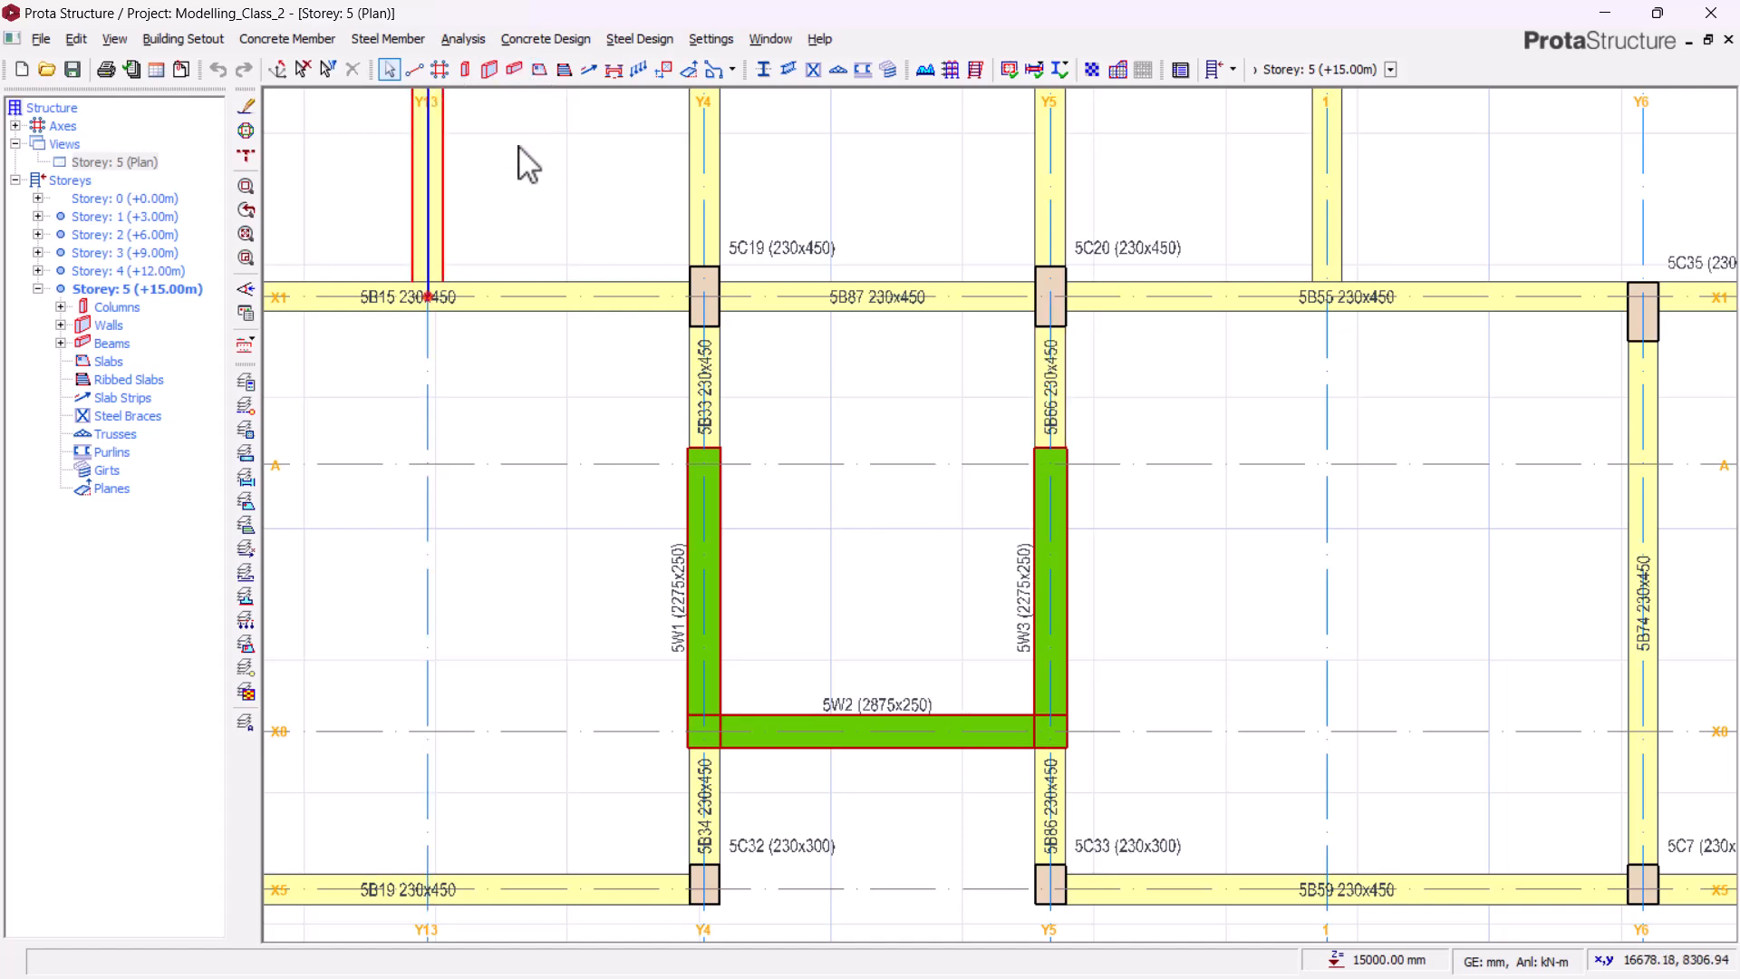
- Insert a type 1 slab 150 mm thick in the core bay bounded by axes X8, Y5, X1 and Y4
left_click(539, 69)
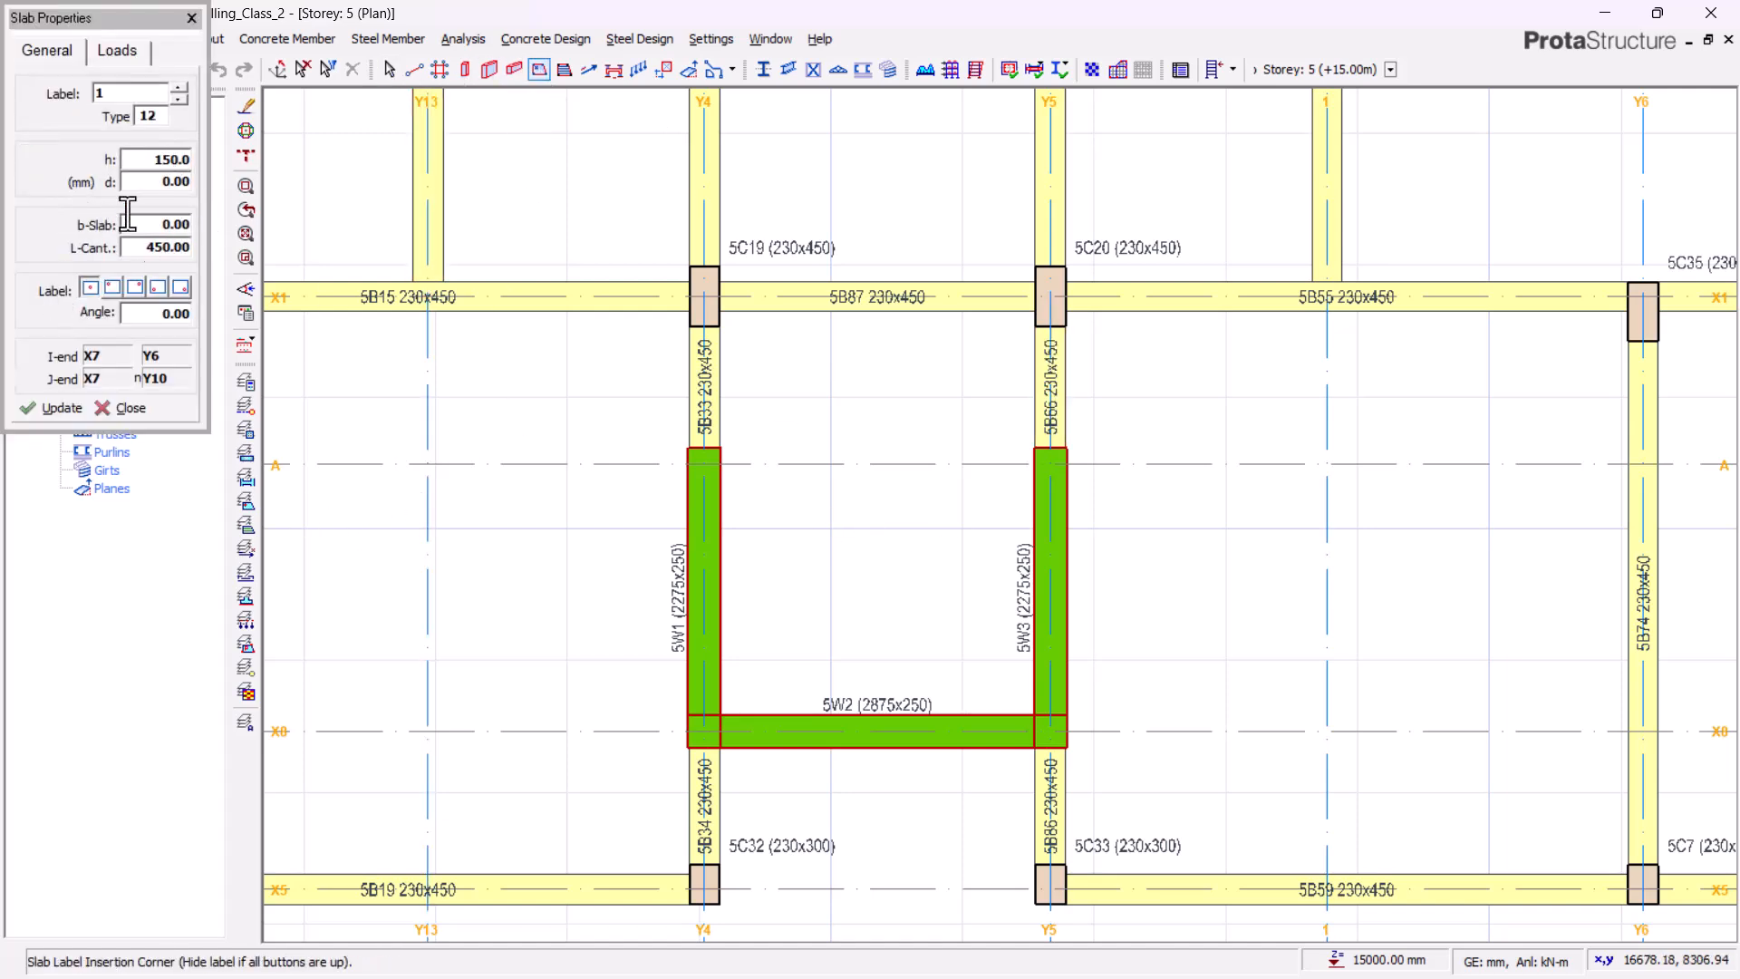
left_click(117, 51)
left_click(44, 51)
left_click(149, 117)
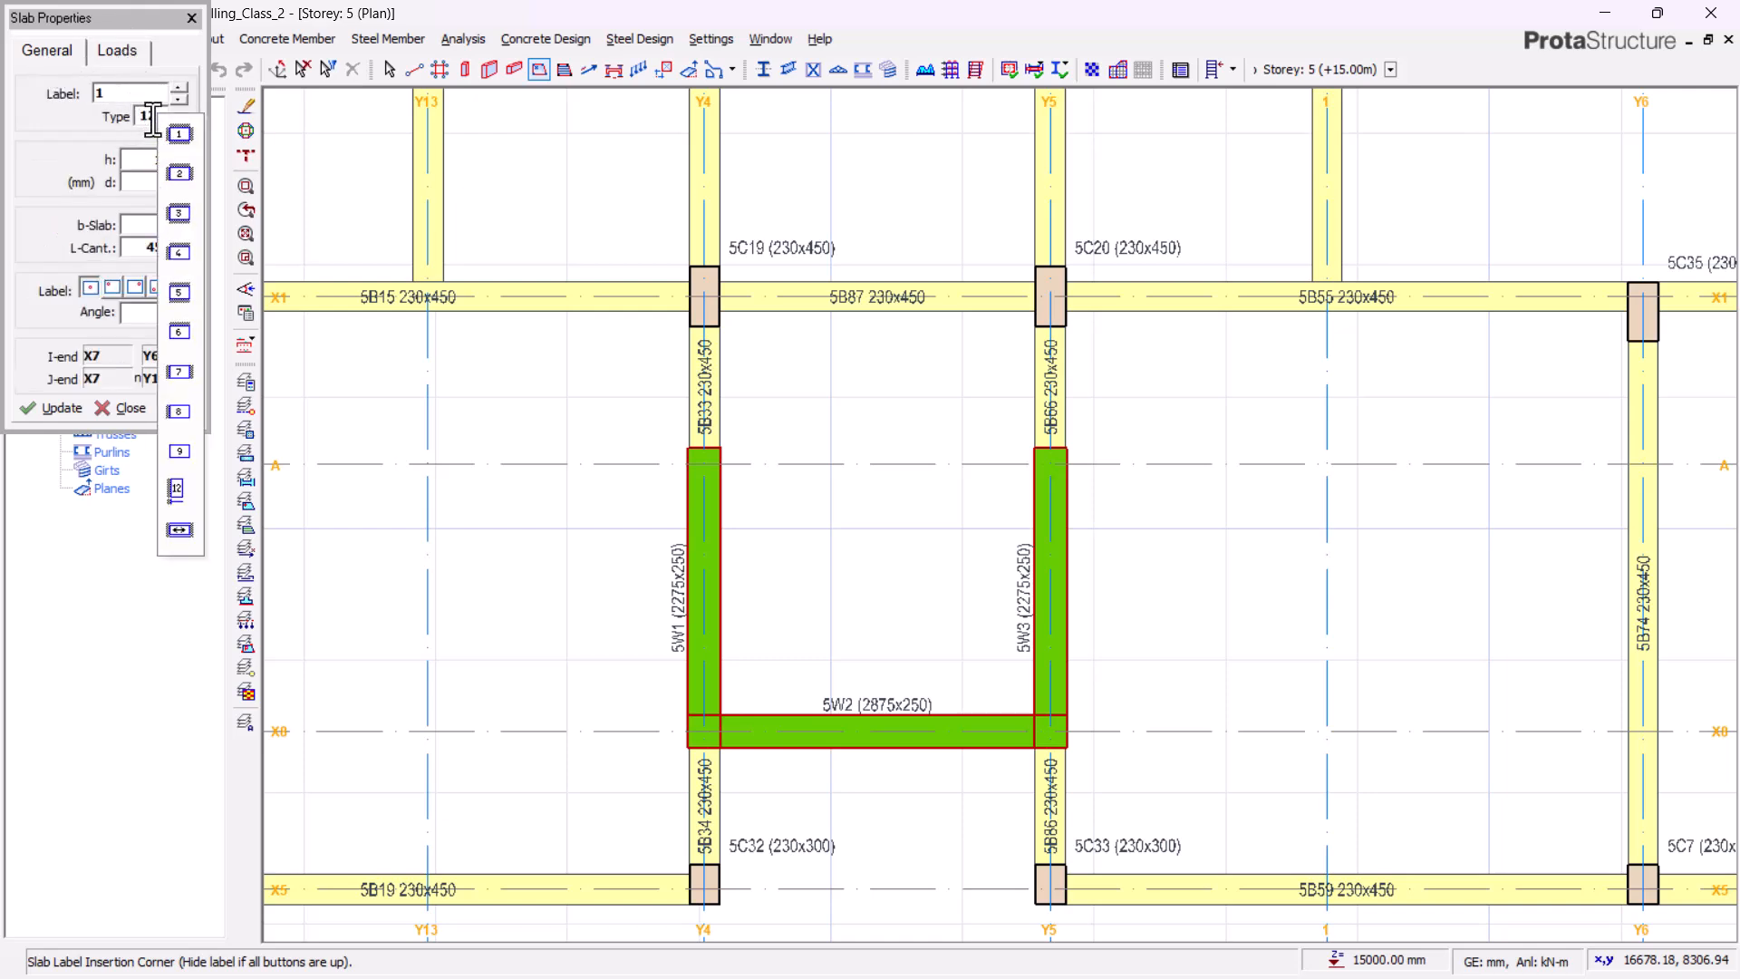
left_click(188, 136)
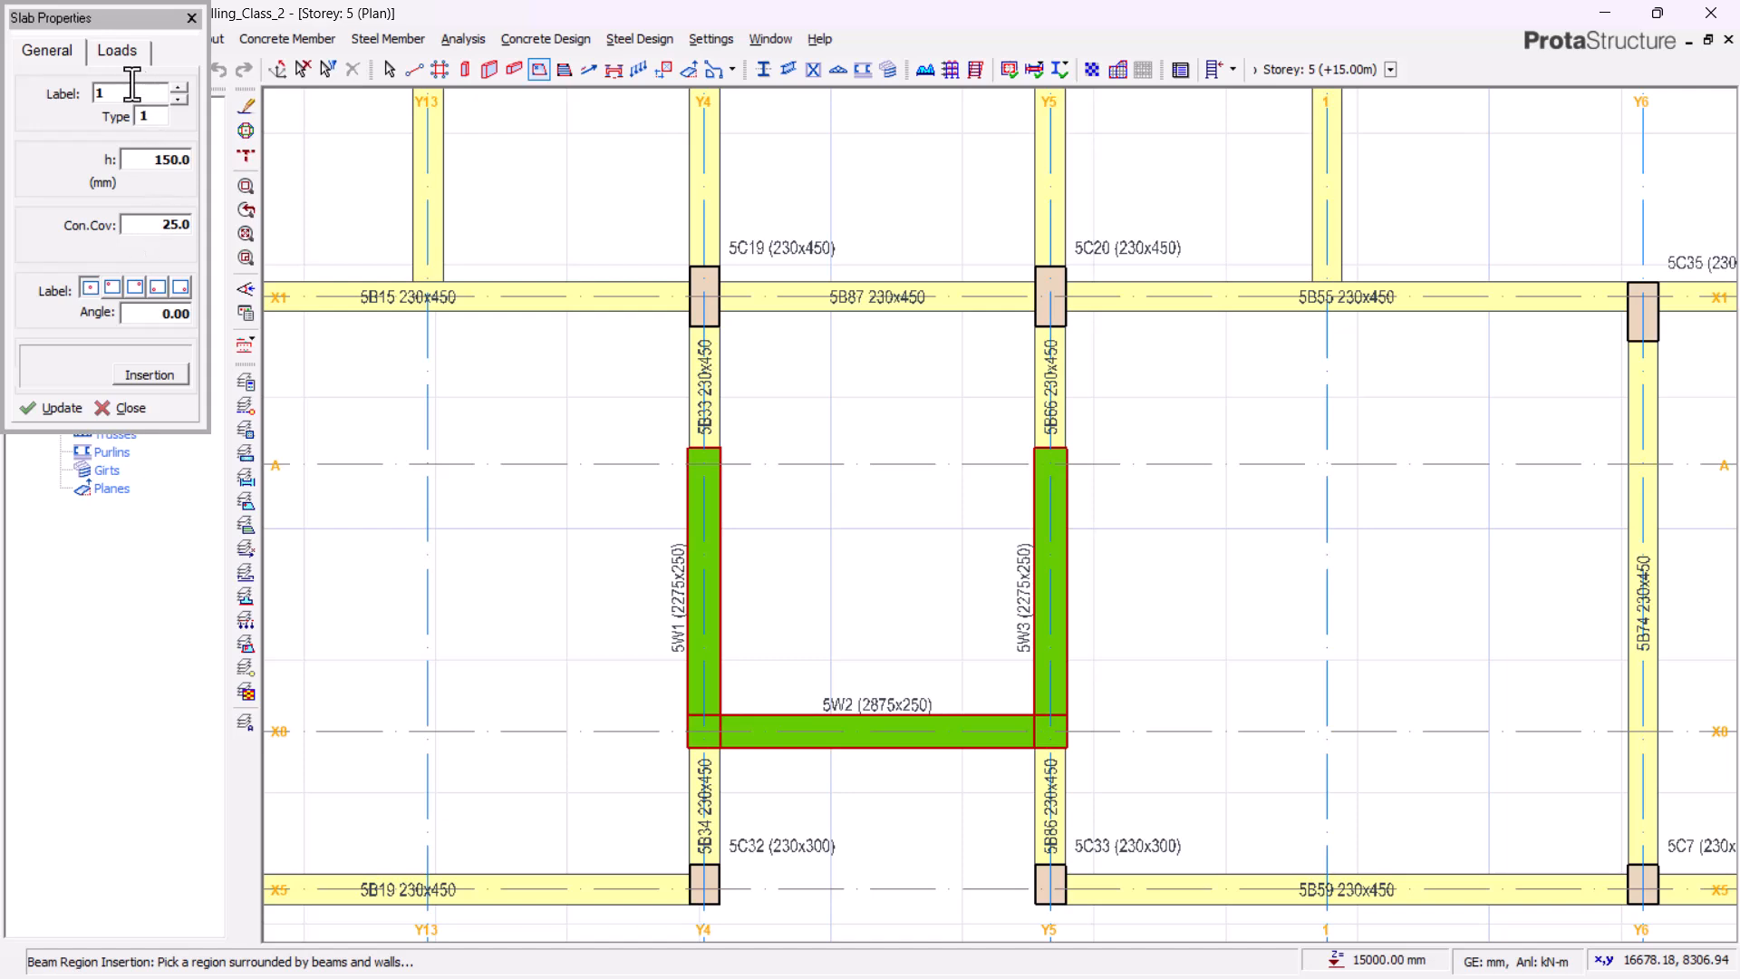
left_click(118, 50)
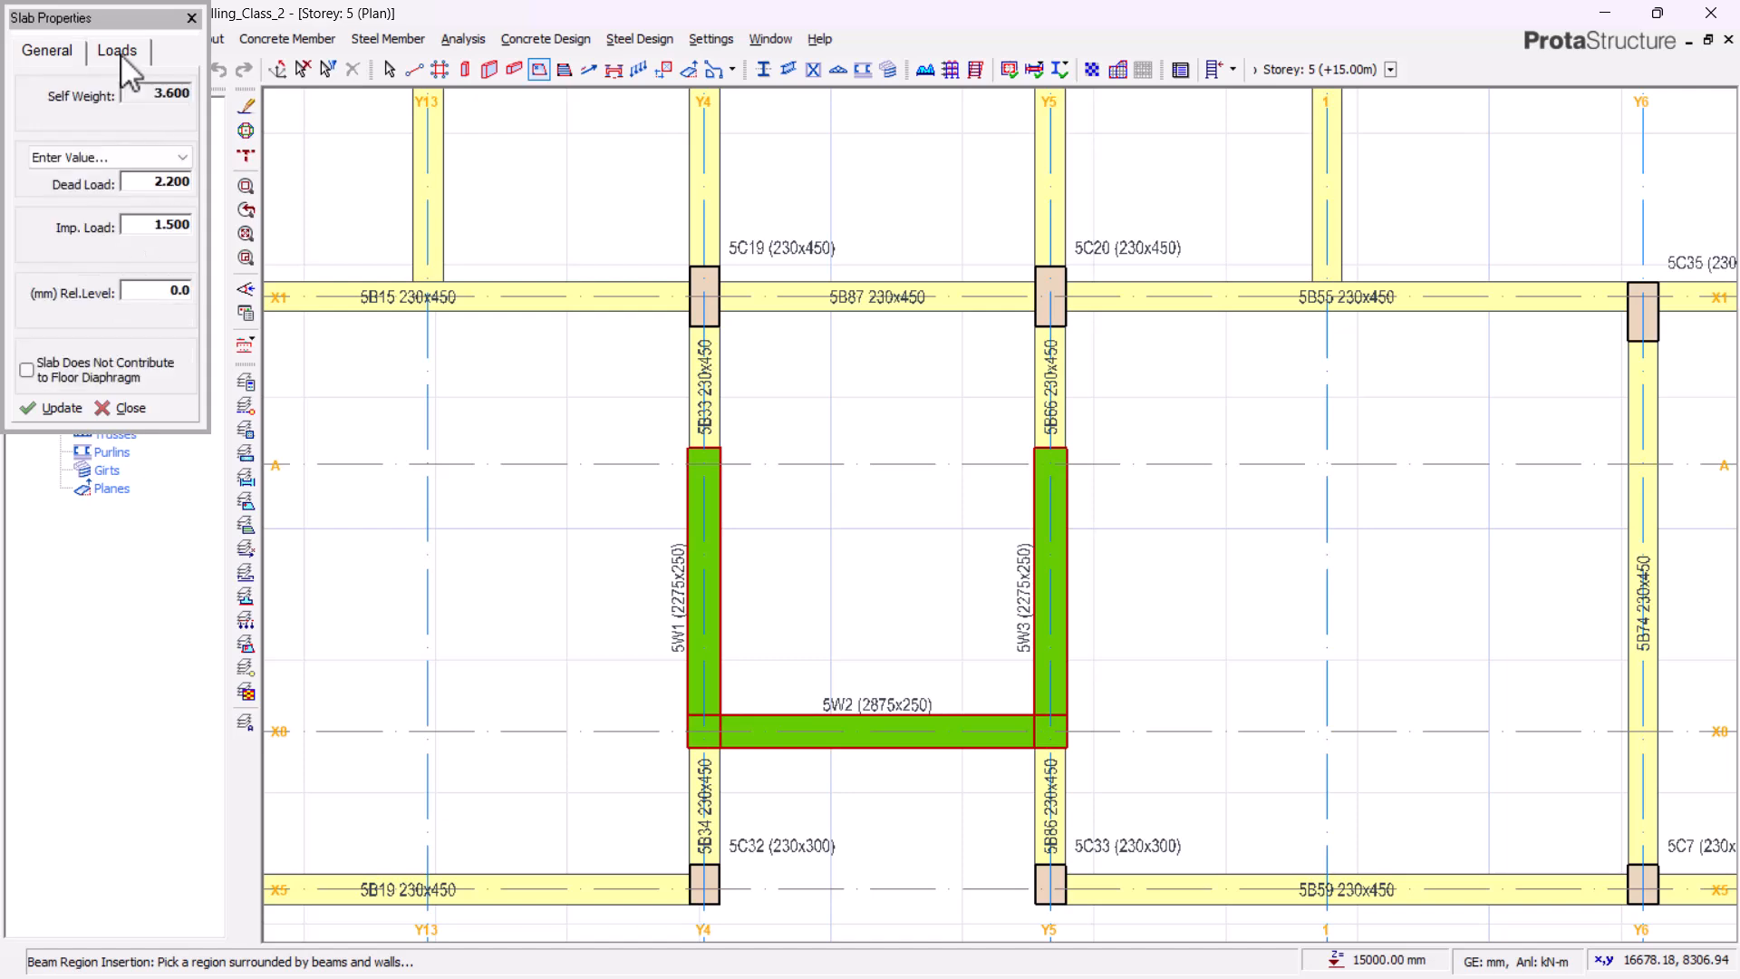
left_click(58, 52)
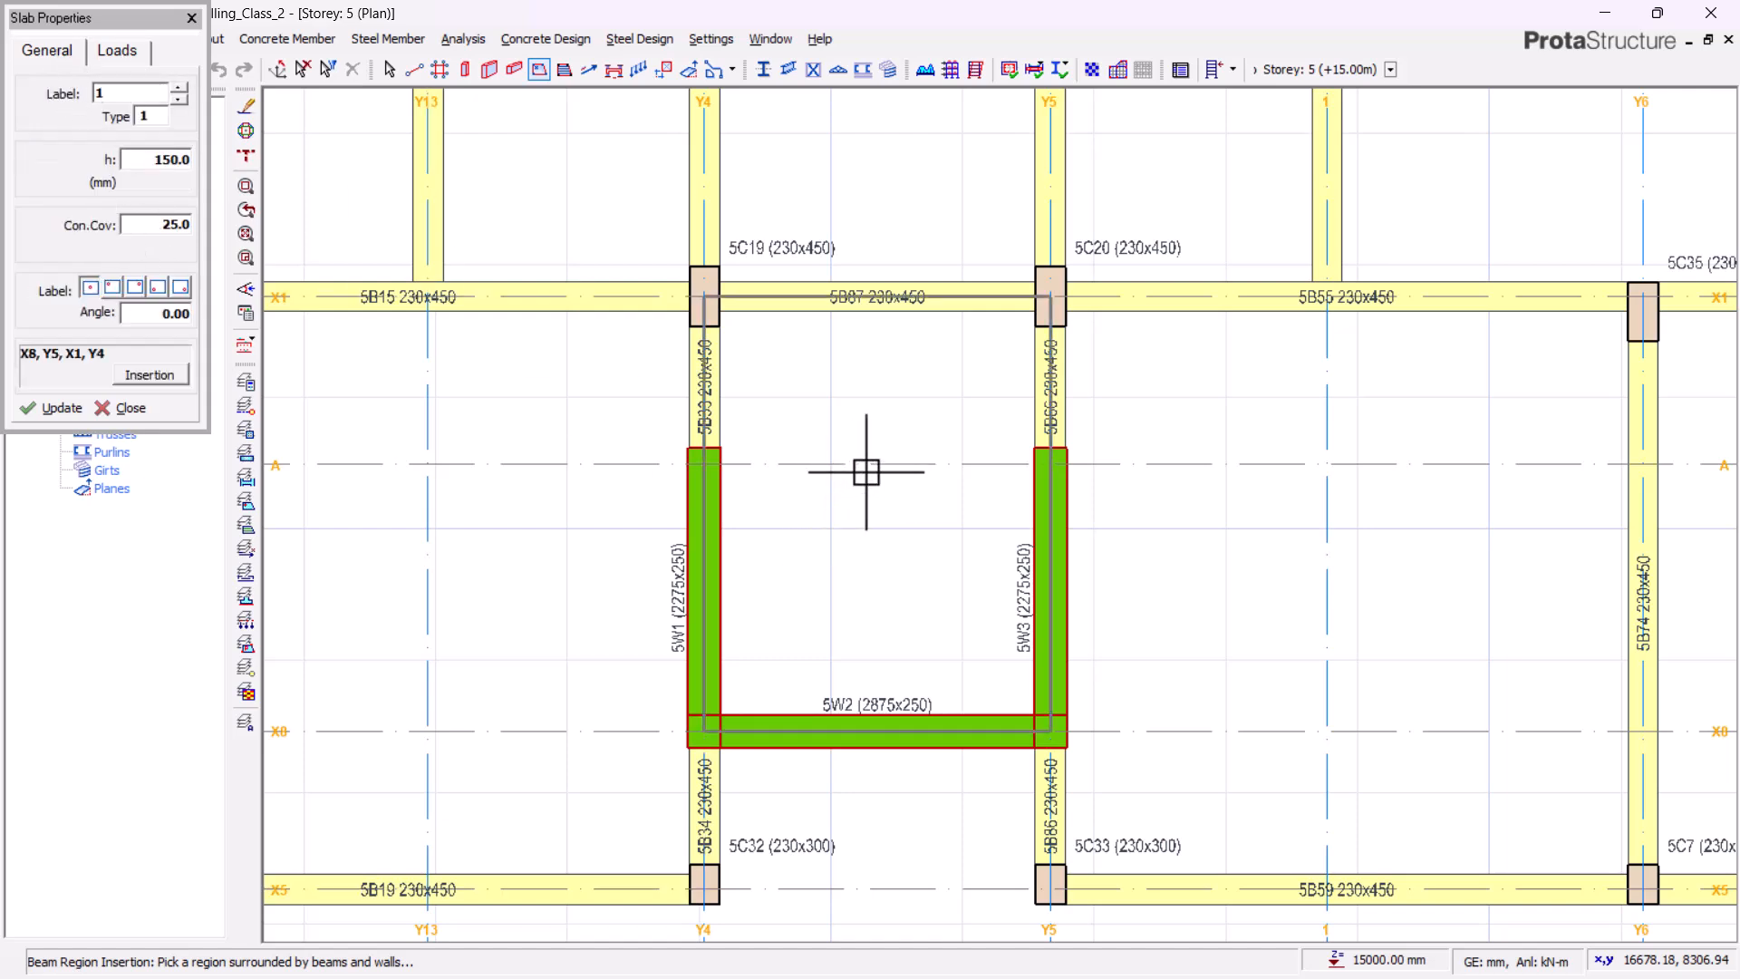
left_click(1010, 360)
scroll(1185, 486, "down", 5)
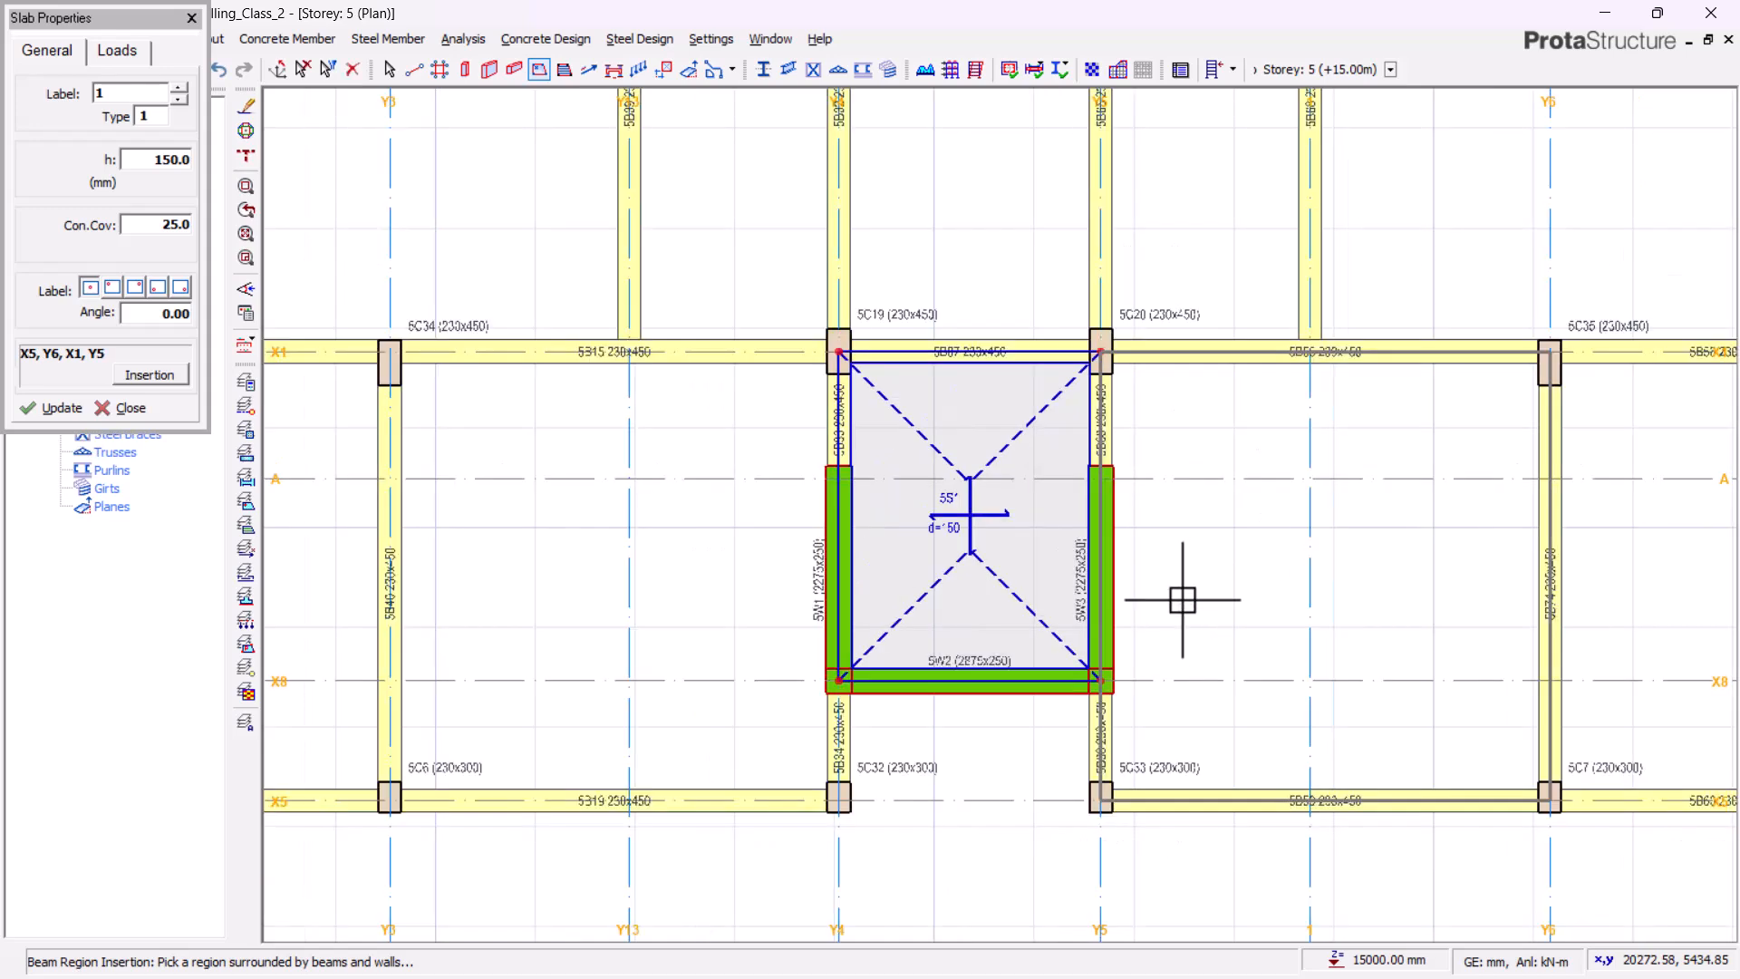
left_click(124, 409)
- Show the storey 5 view in 3D and examine the cantilever slabs and columns around the corner at Y1 and X5
scroll(859, 493, "down", 1)
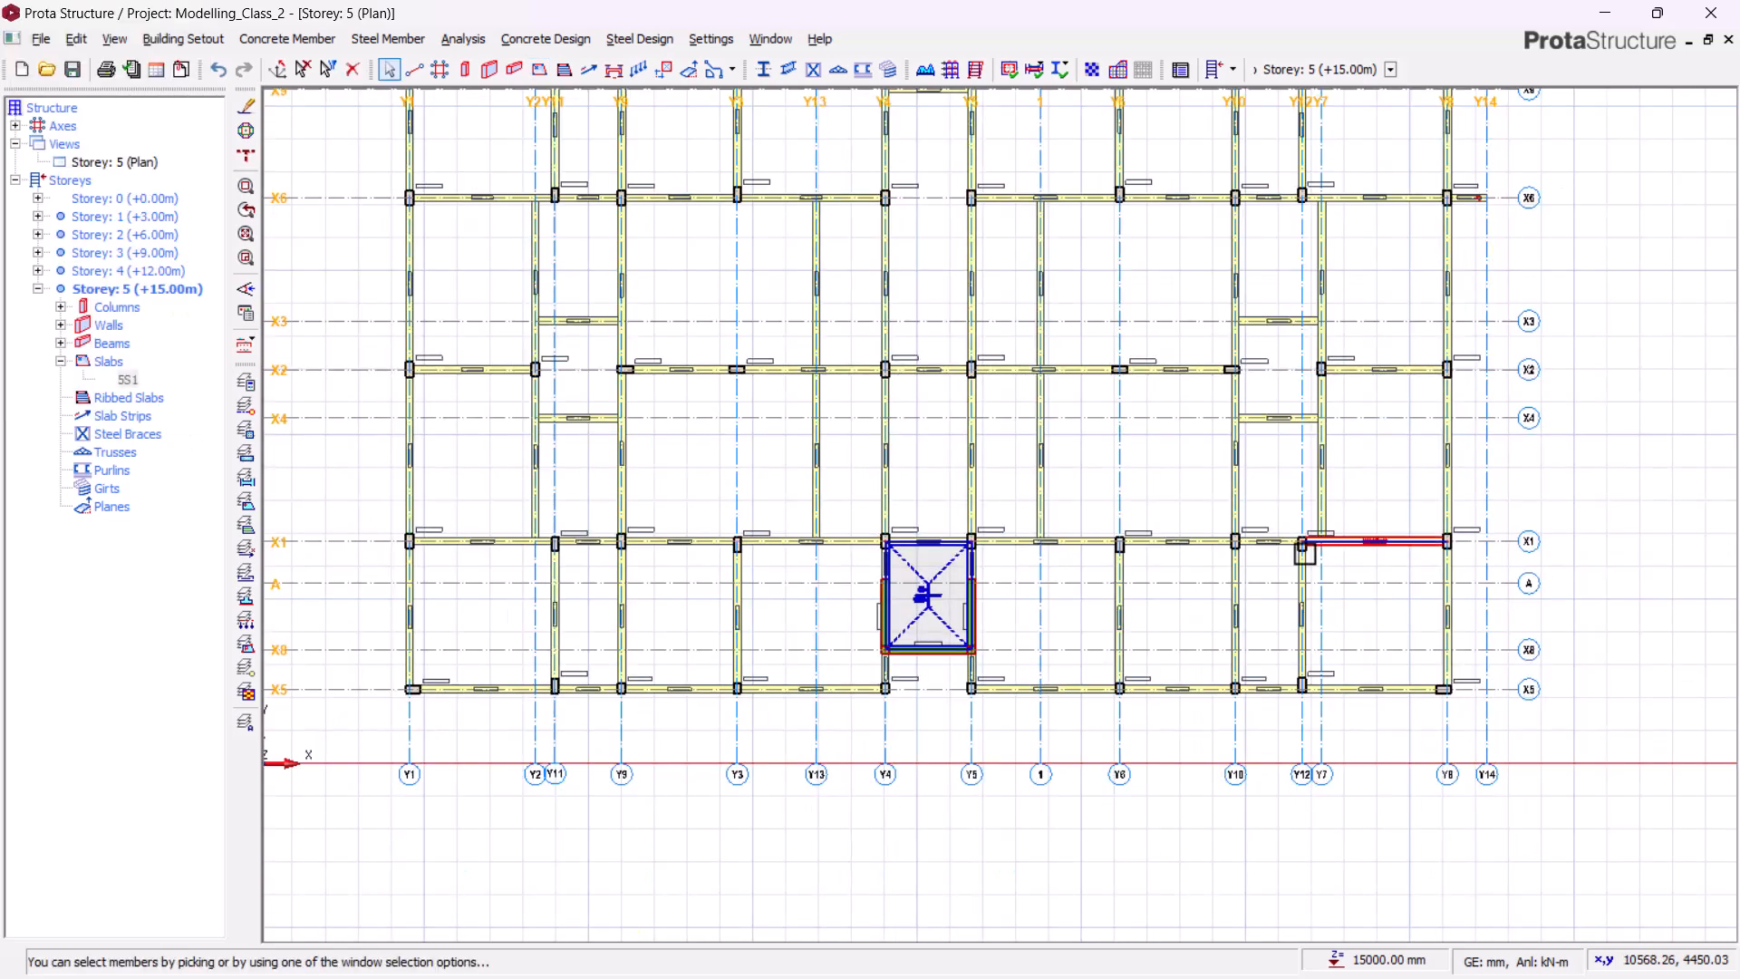
left_click(101, 160)
right_click(101, 159)
left_click(144, 183)
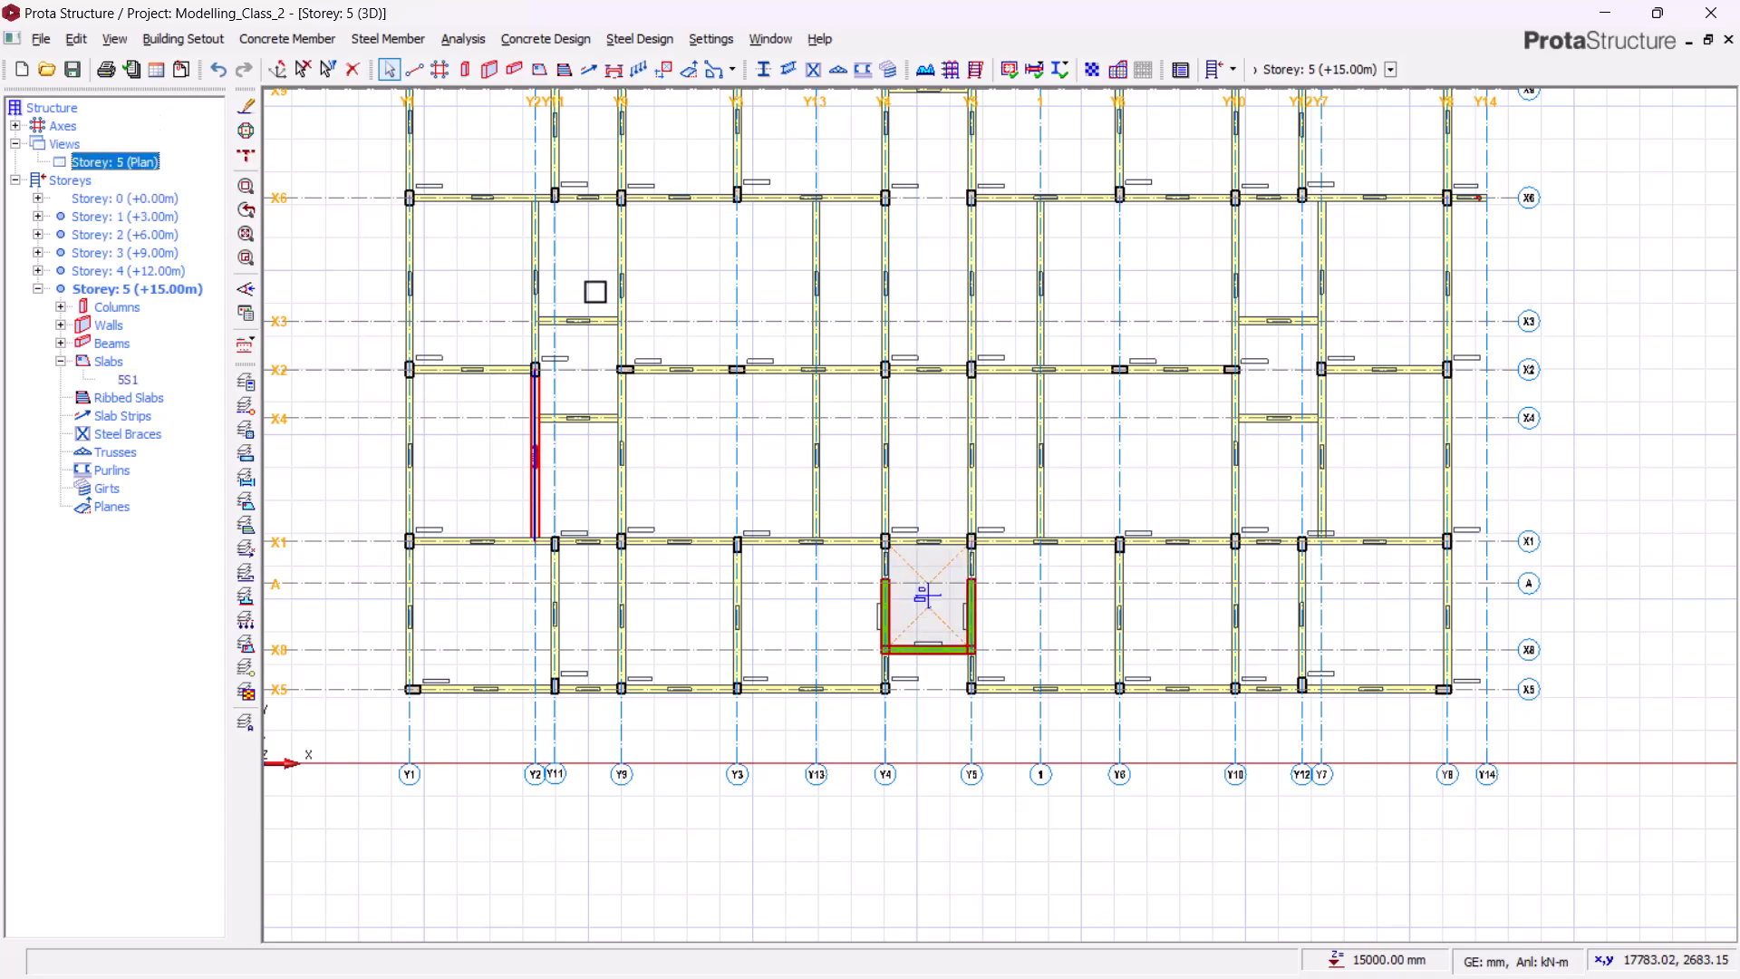
middle_click_drag(770, 372, 748, 624)
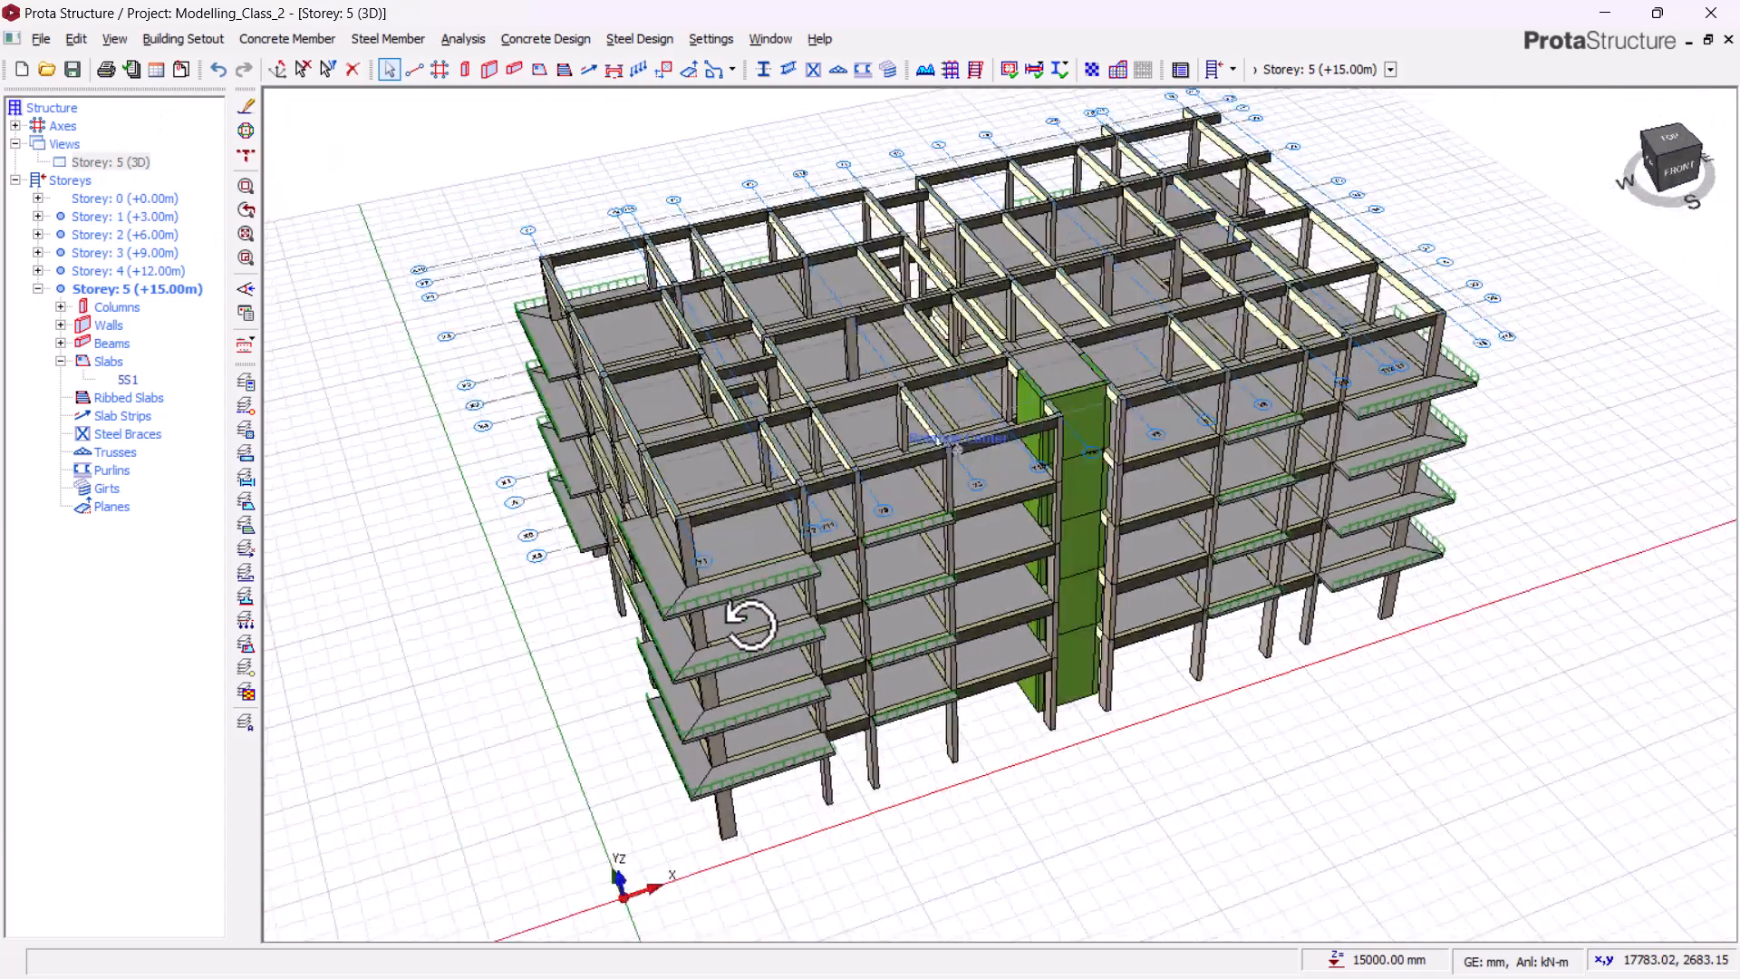
scroll(716, 626, "up", 2)
scroll(646, 540, "up", 5)
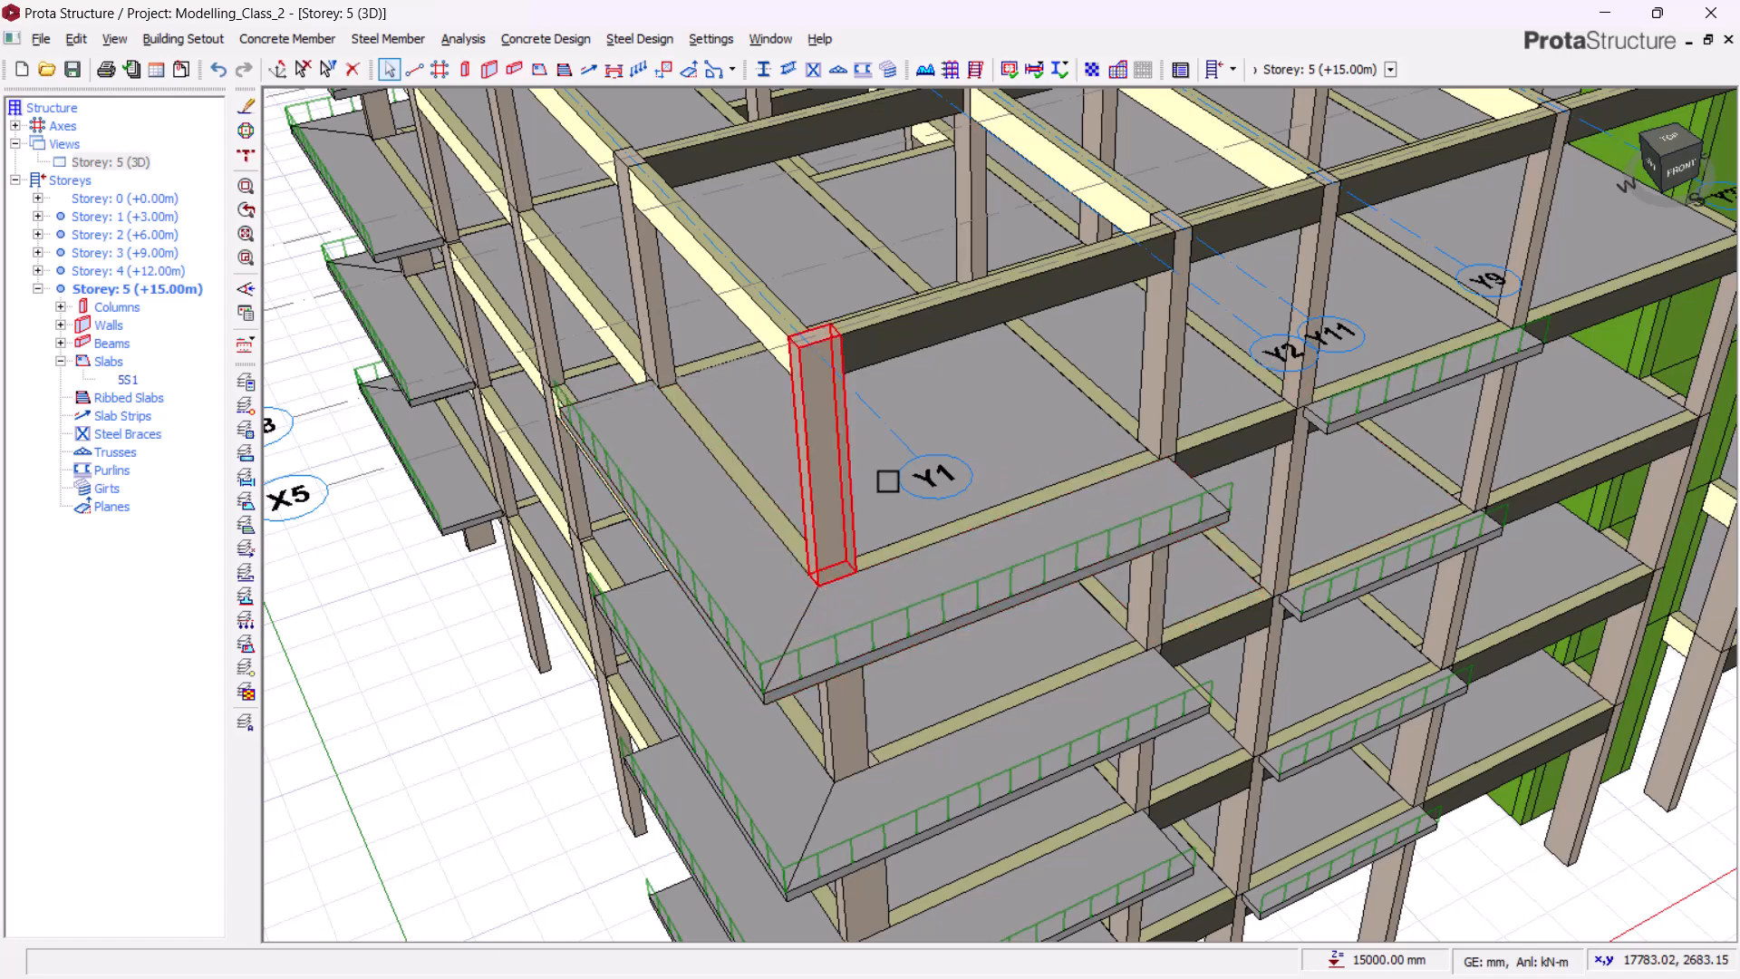
scroll(887, 481, "down", 2)
middle_click_drag(776, 643, 854, 654)
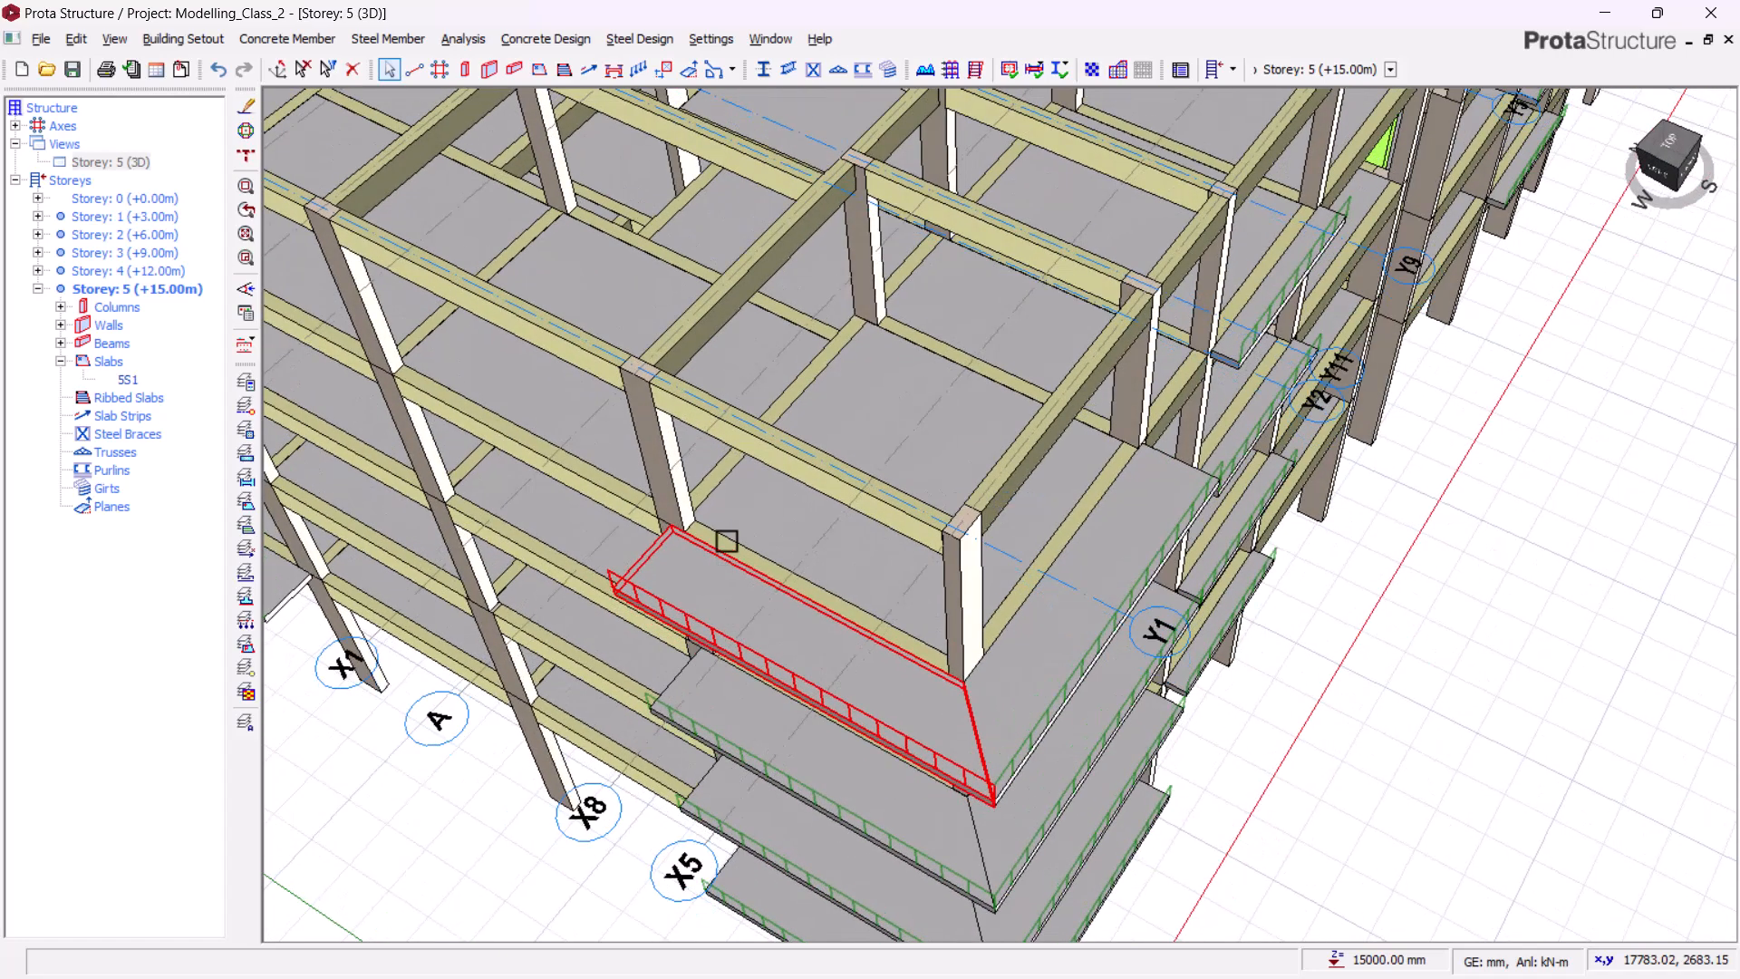
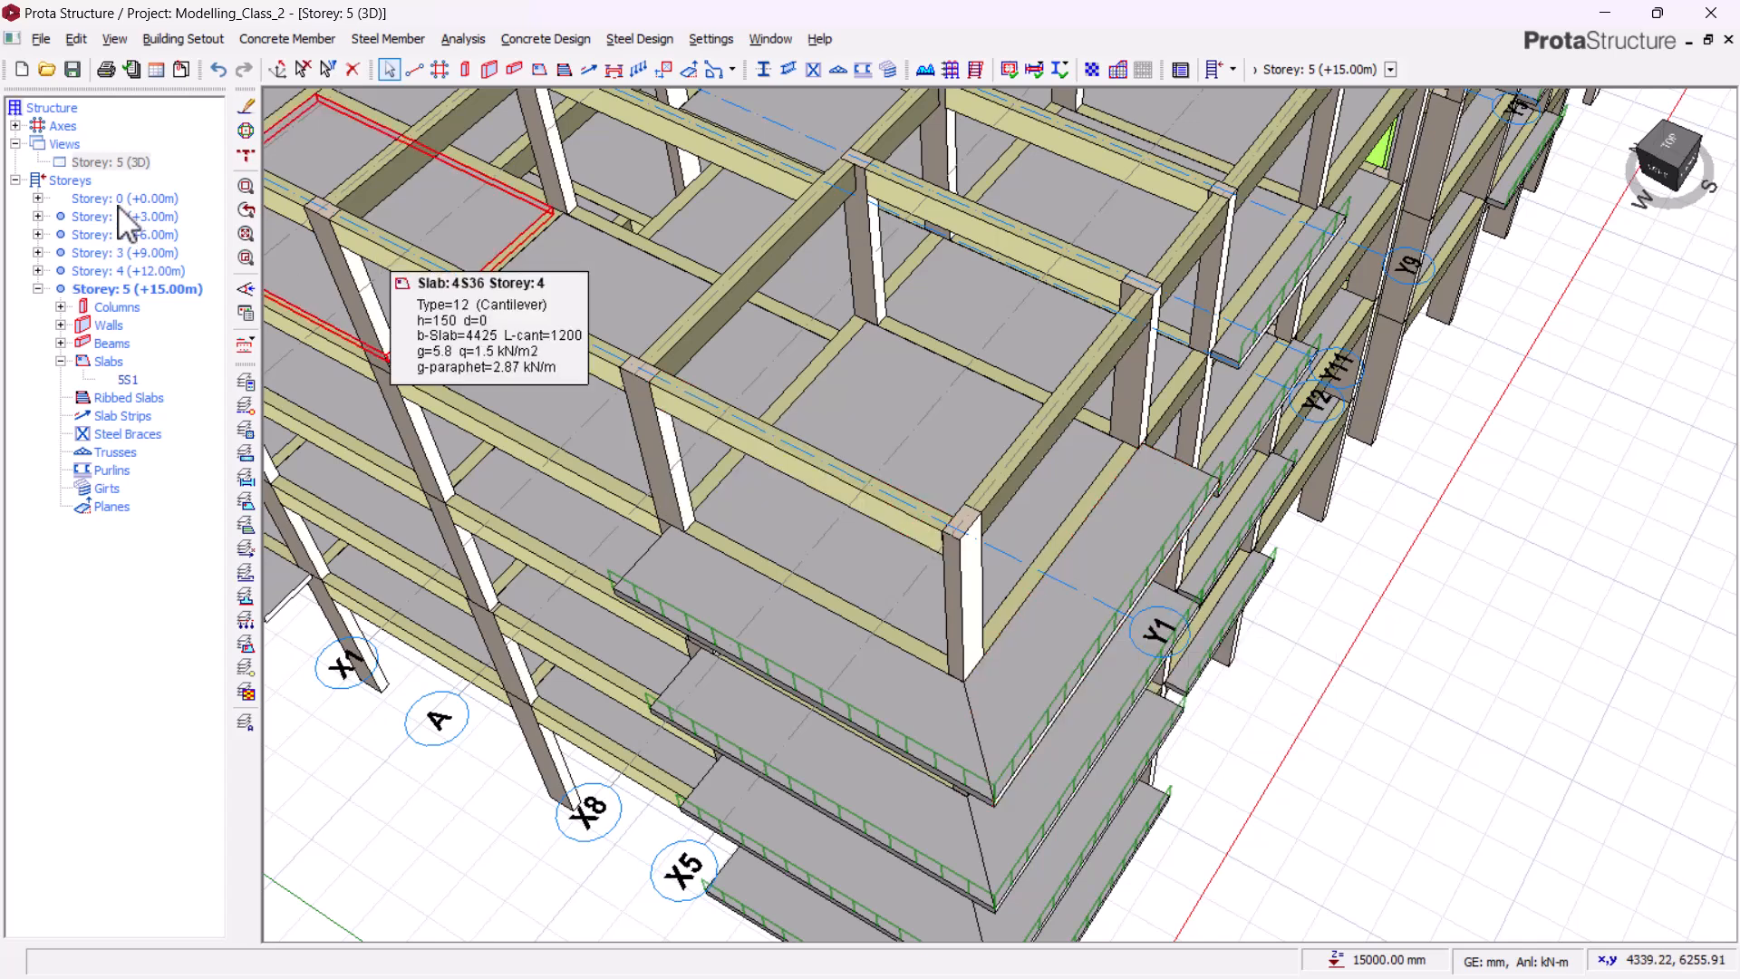
- Return the storey 5 view from 3D to plan
right_click(137, 163)
left_click(188, 180)
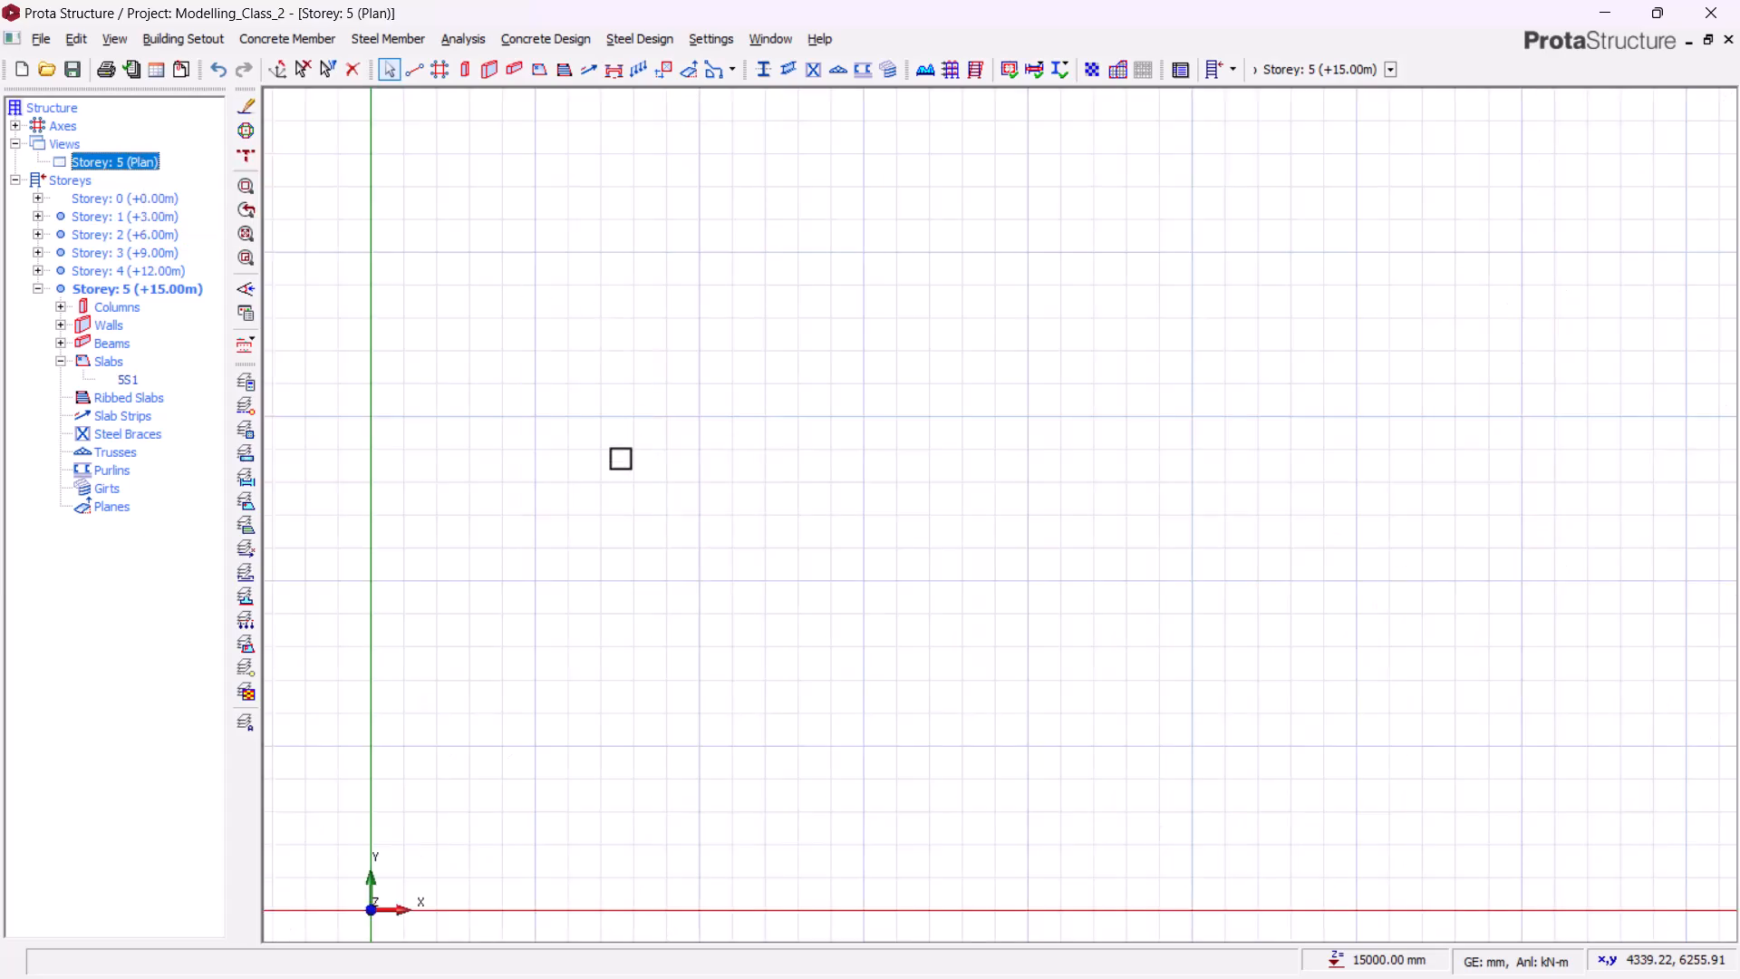
scroll(708, 524, "up", 6)
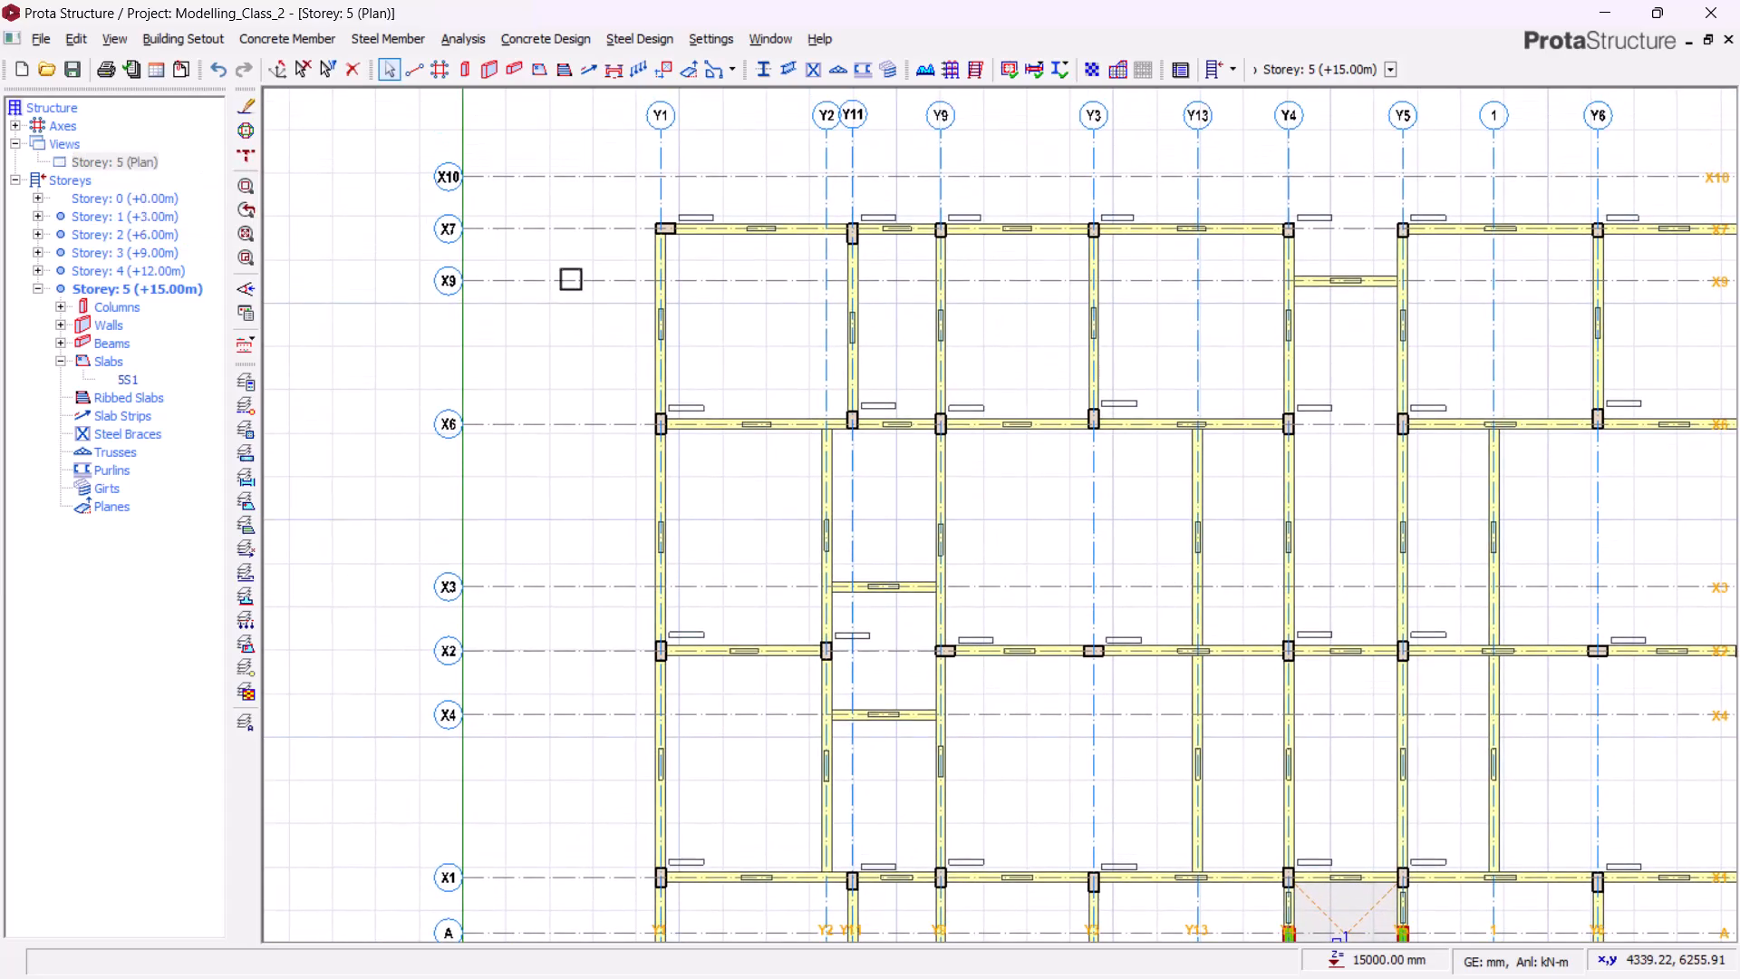
- Offset axis Y1 by -1200 mm to create a parallel axis outside the building edge
scroll(757, 334, "up", 5)
middle_click_drag(903, 364, 932, 411)
scroll(1045, 411, "up", 5)
scroll(1066, 373, "down", 2)
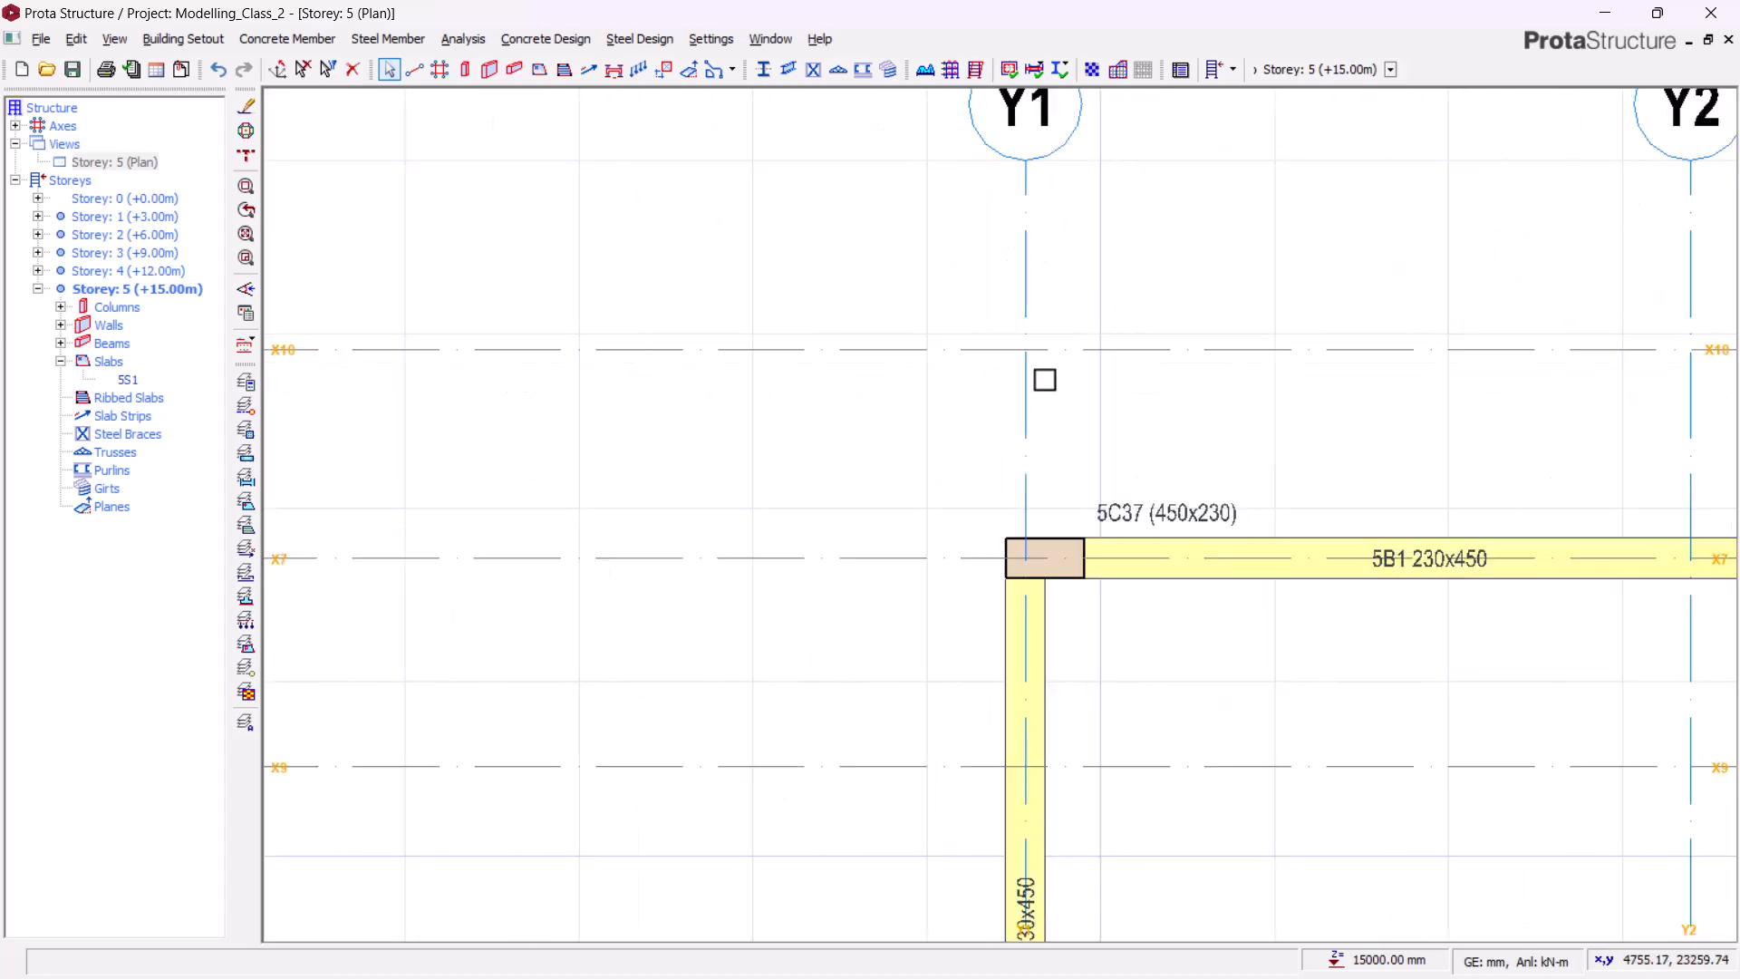
scroll(708, 336, "down", 2)
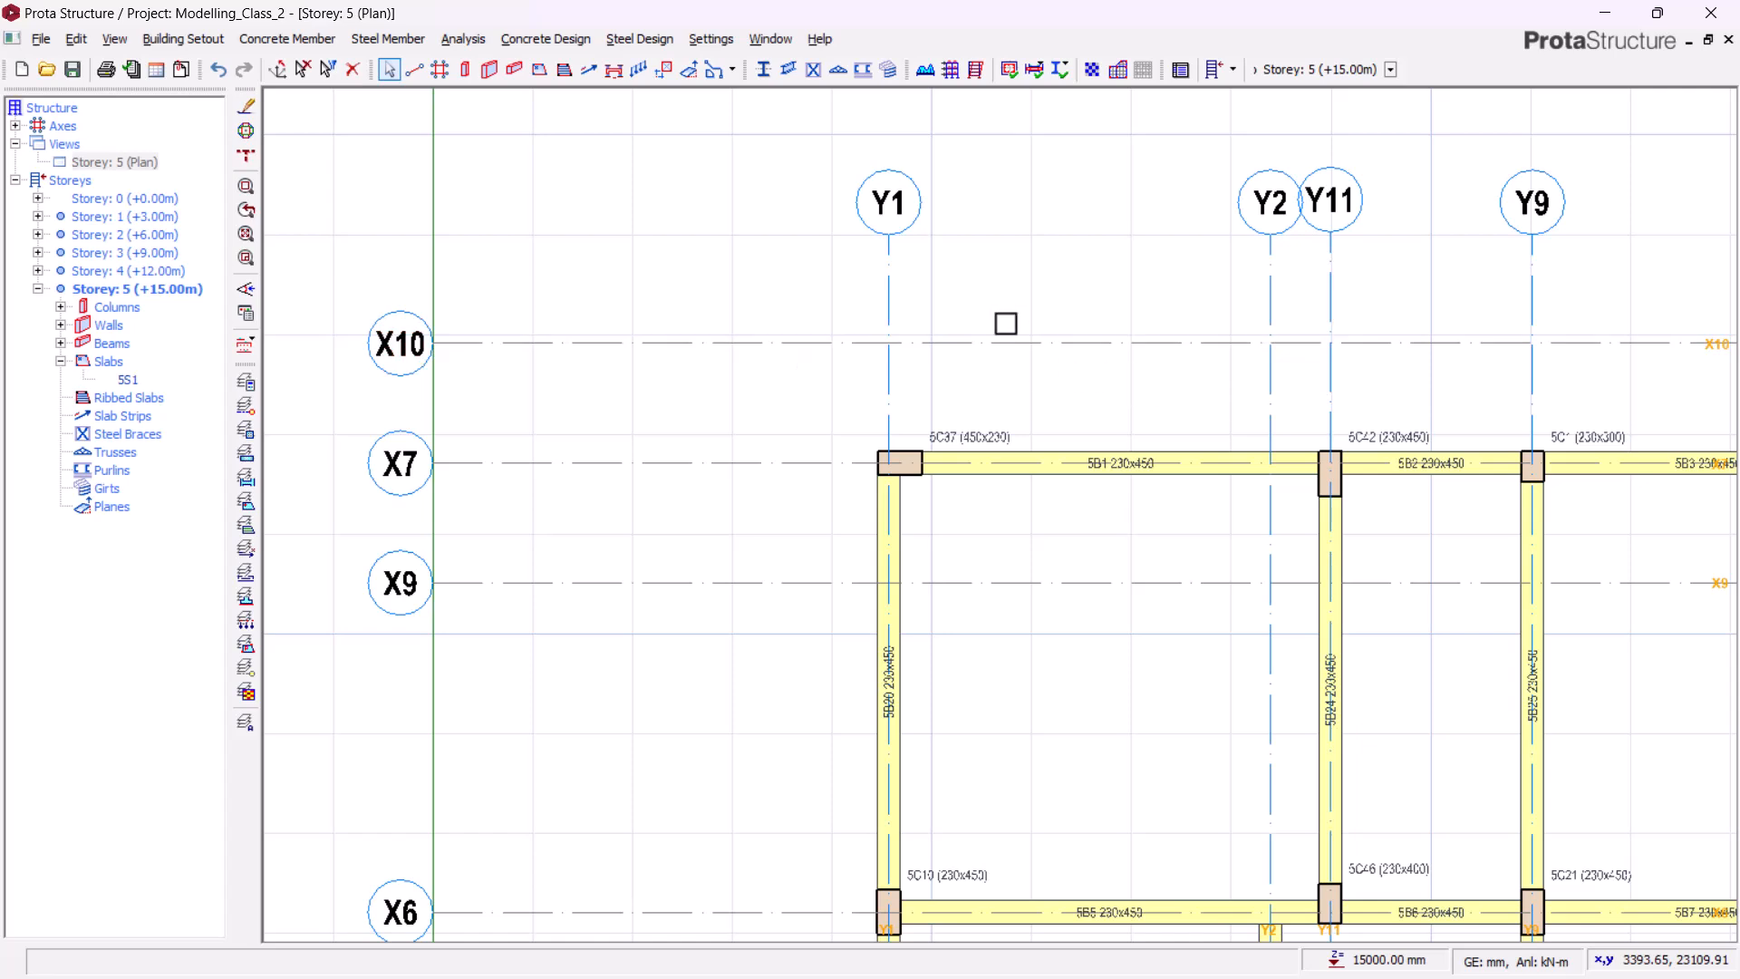
scroll(971, 297, "up", 1)
left_click(858, 274)
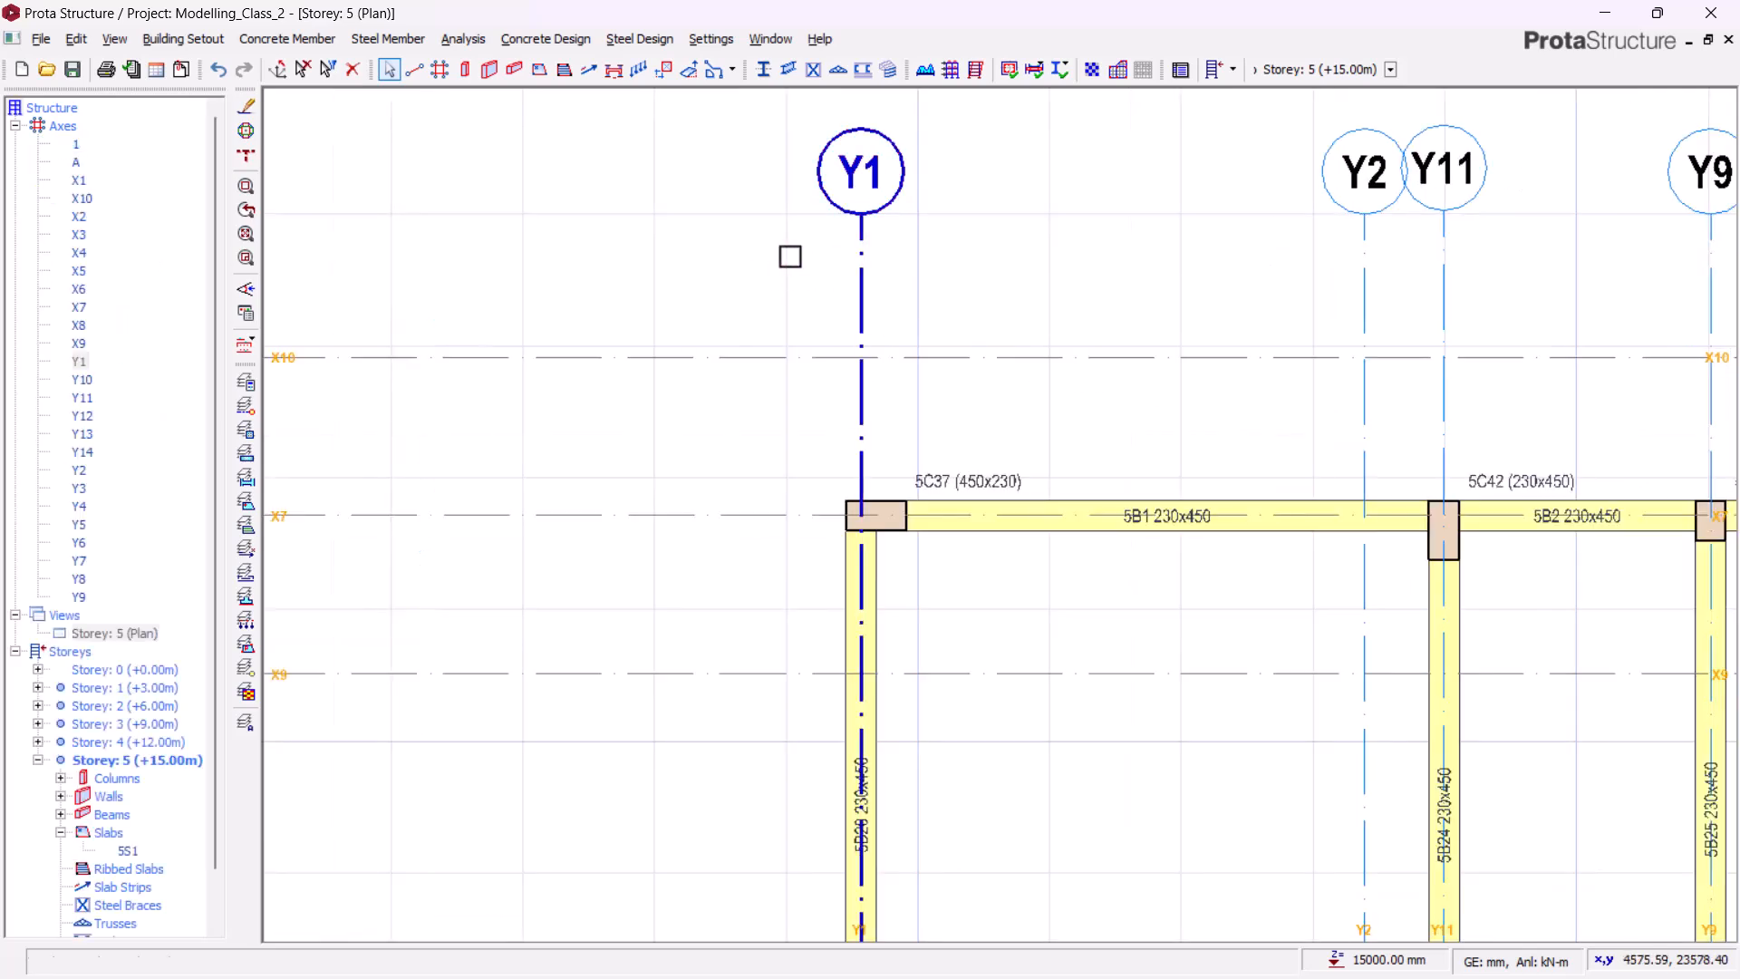
right_click(812, 256)
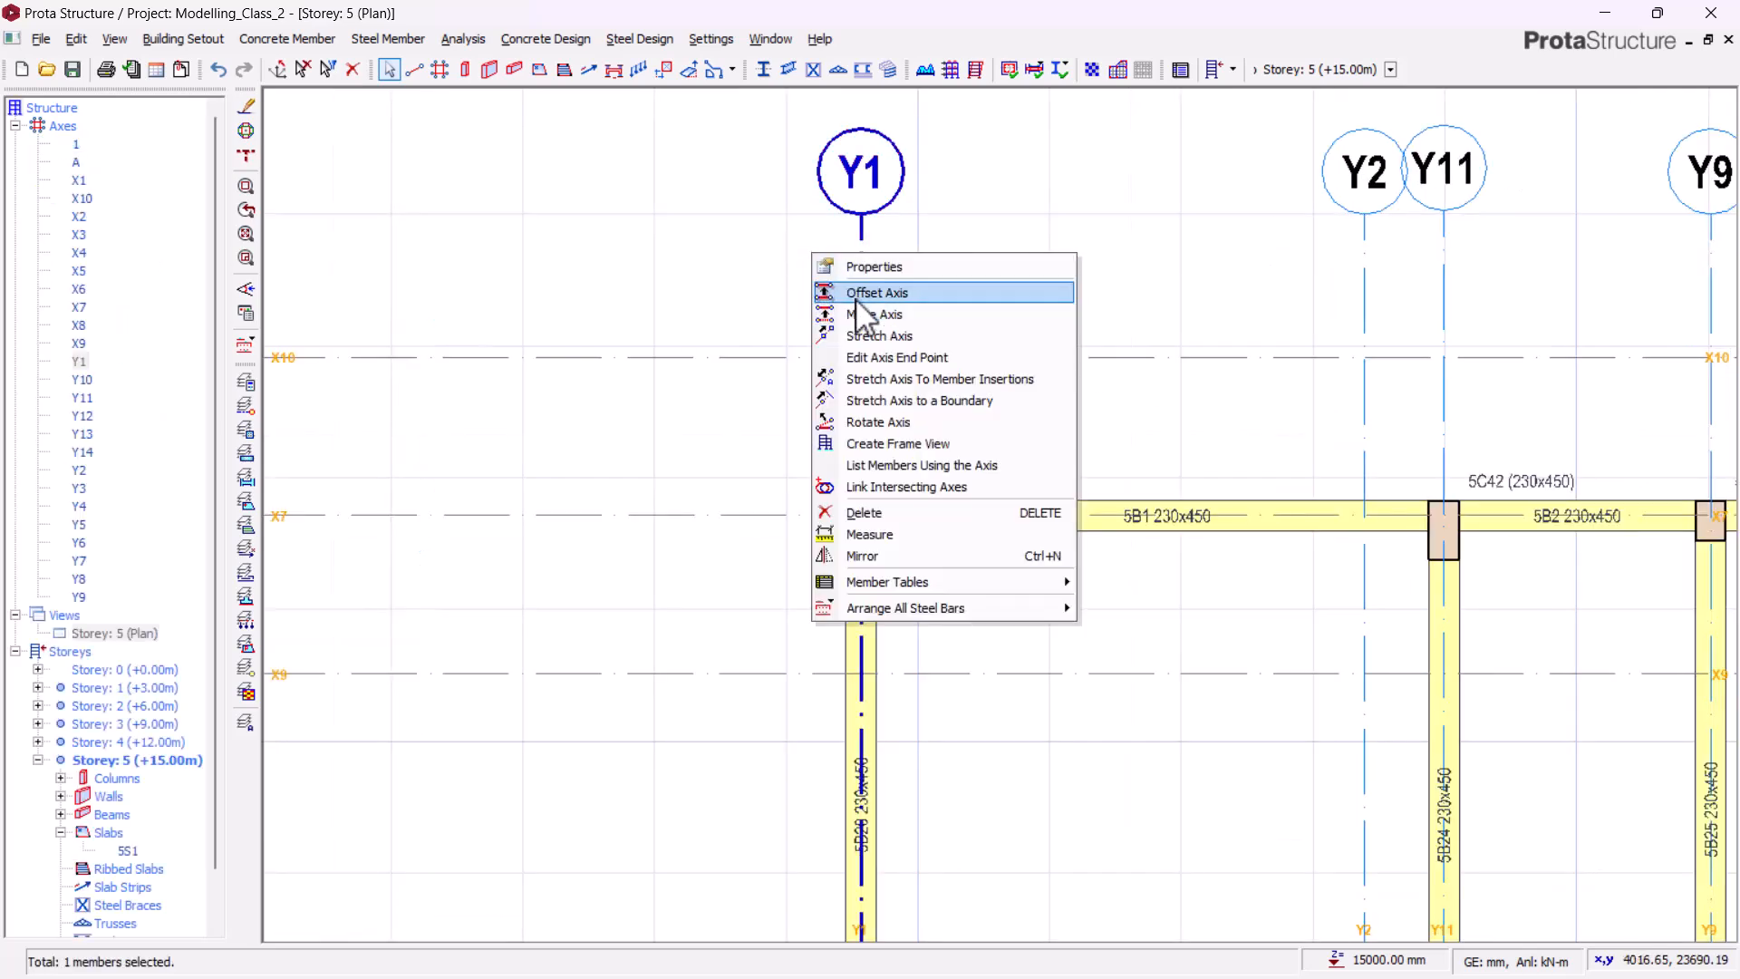
left_click(856, 294)
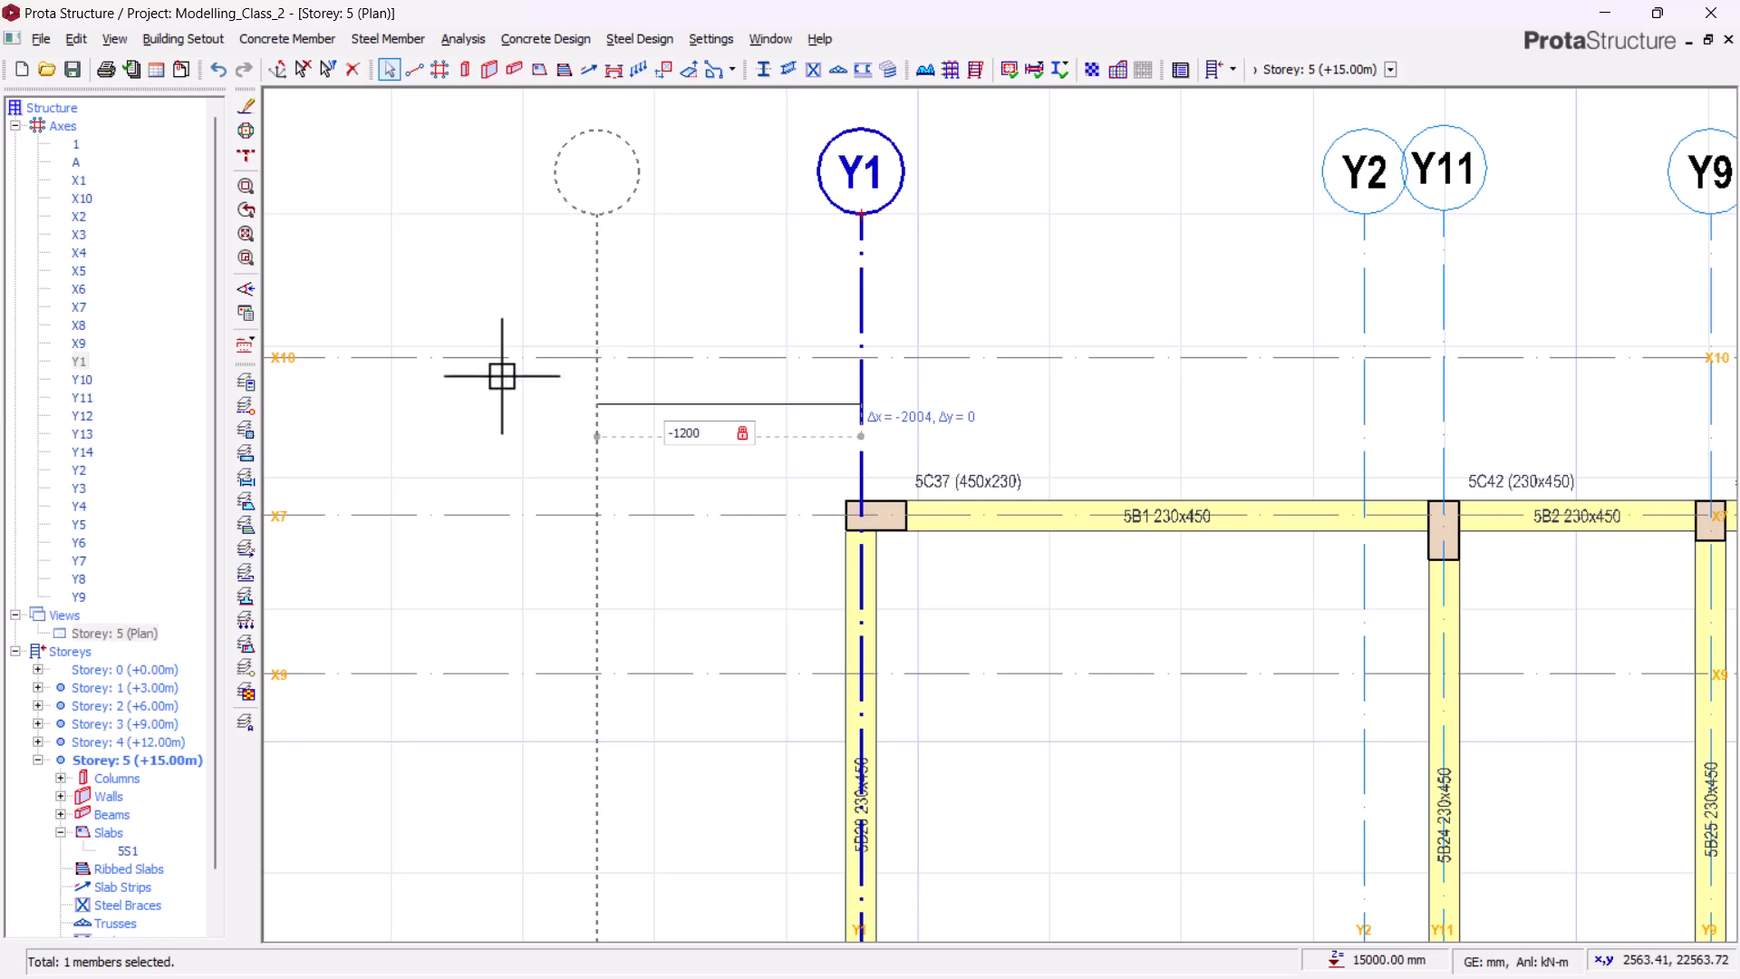
key("Return")
key("Escape")
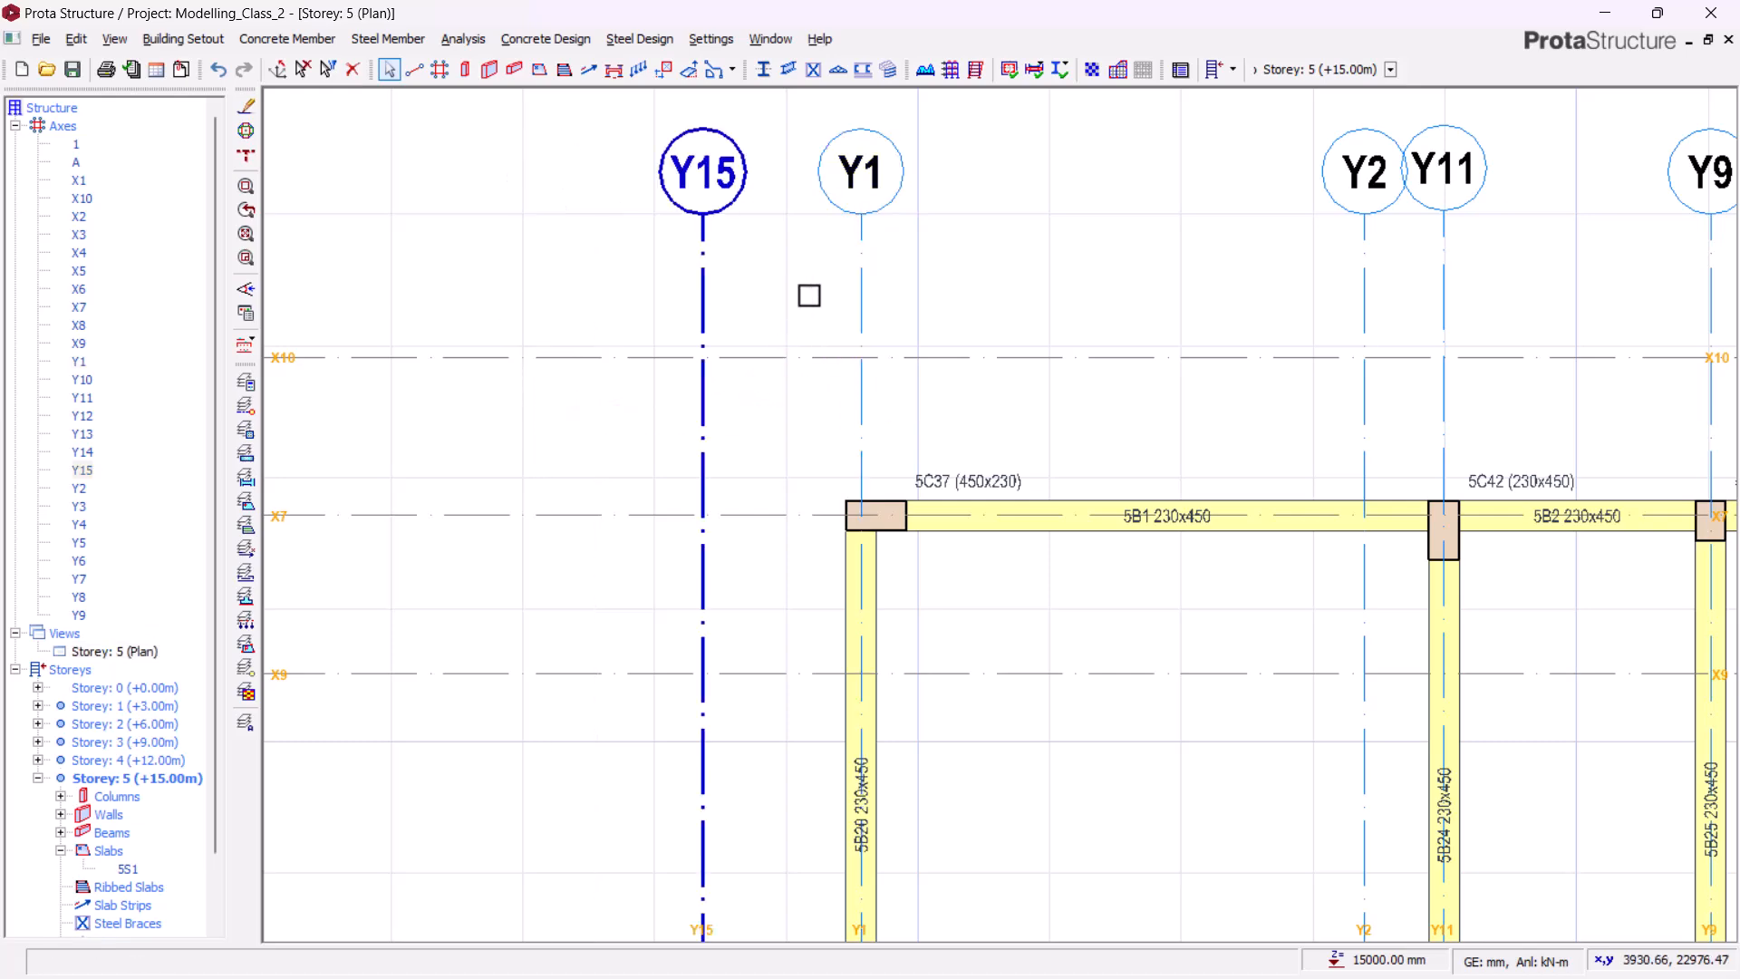
- Offset axis X5 by -1200 mm to create a parallel axis beyond the front edge of the plan
scroll(805, 298, "down", 5)
middle_click_drag(902, 454, 938, 108)
middle_click_drag(995, 875, 959, 417)
scroll(722, 525, "up", 3)
scroll(803, 338, "up", 2)
left_click(860, 367)
right_click(655, 288)
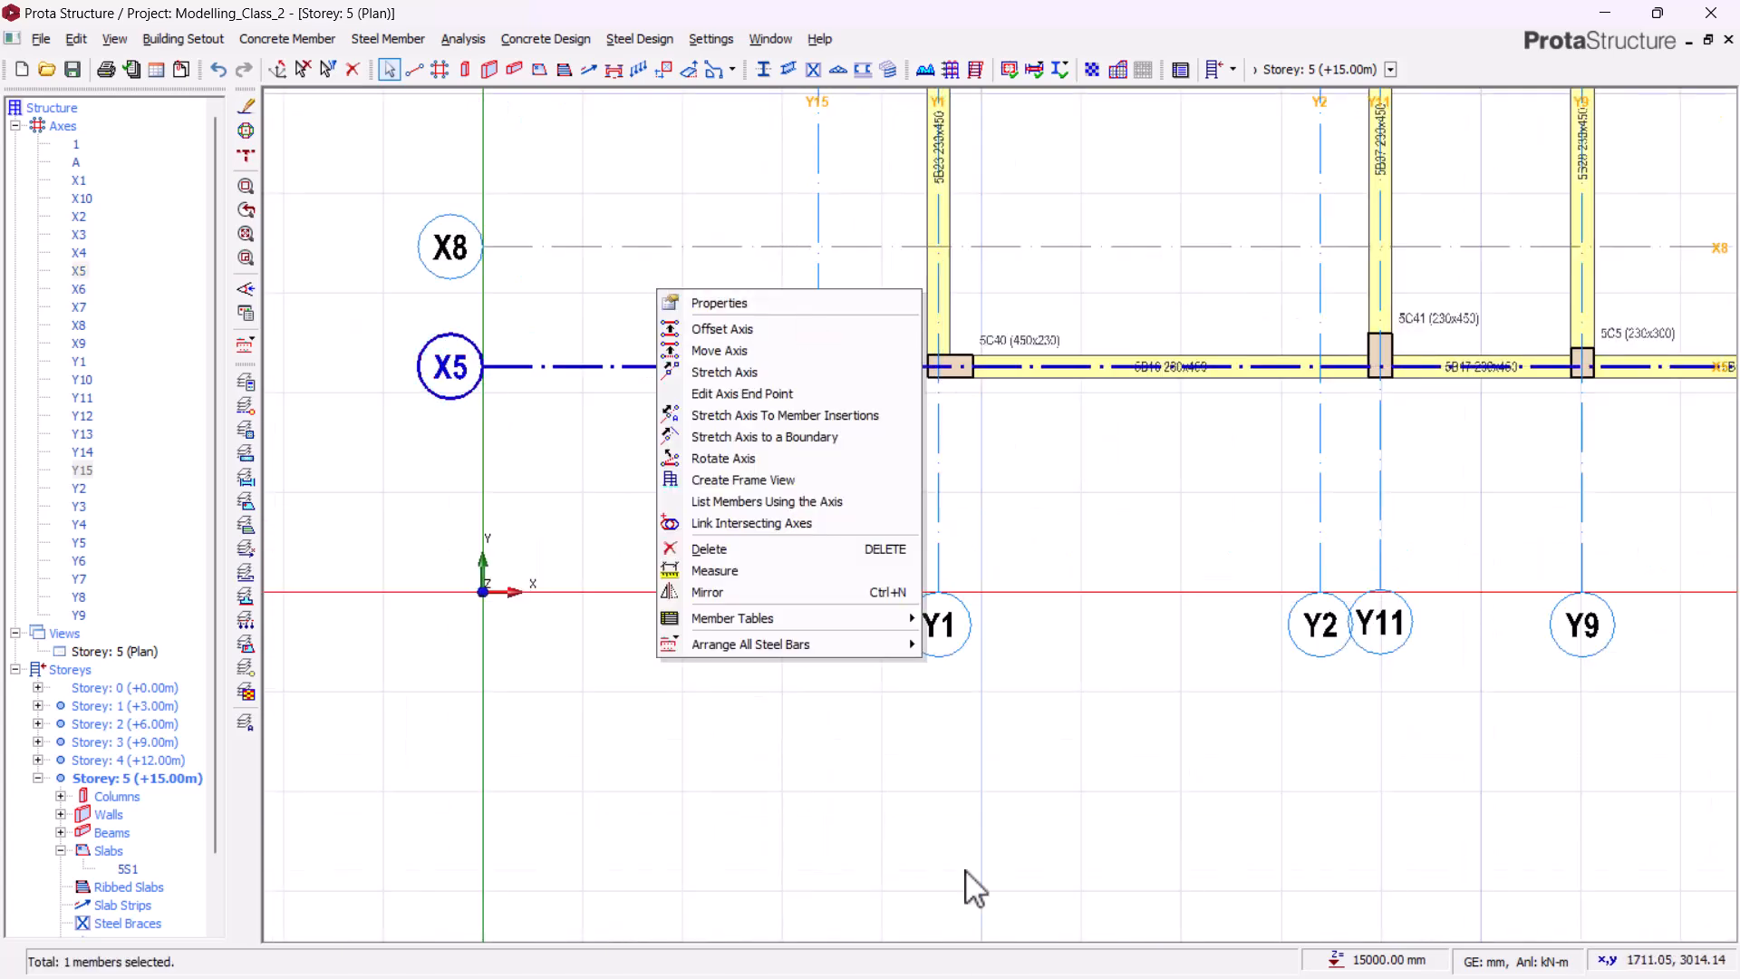
left_click(714, 329)
scroll(715, 476, "up", 2)
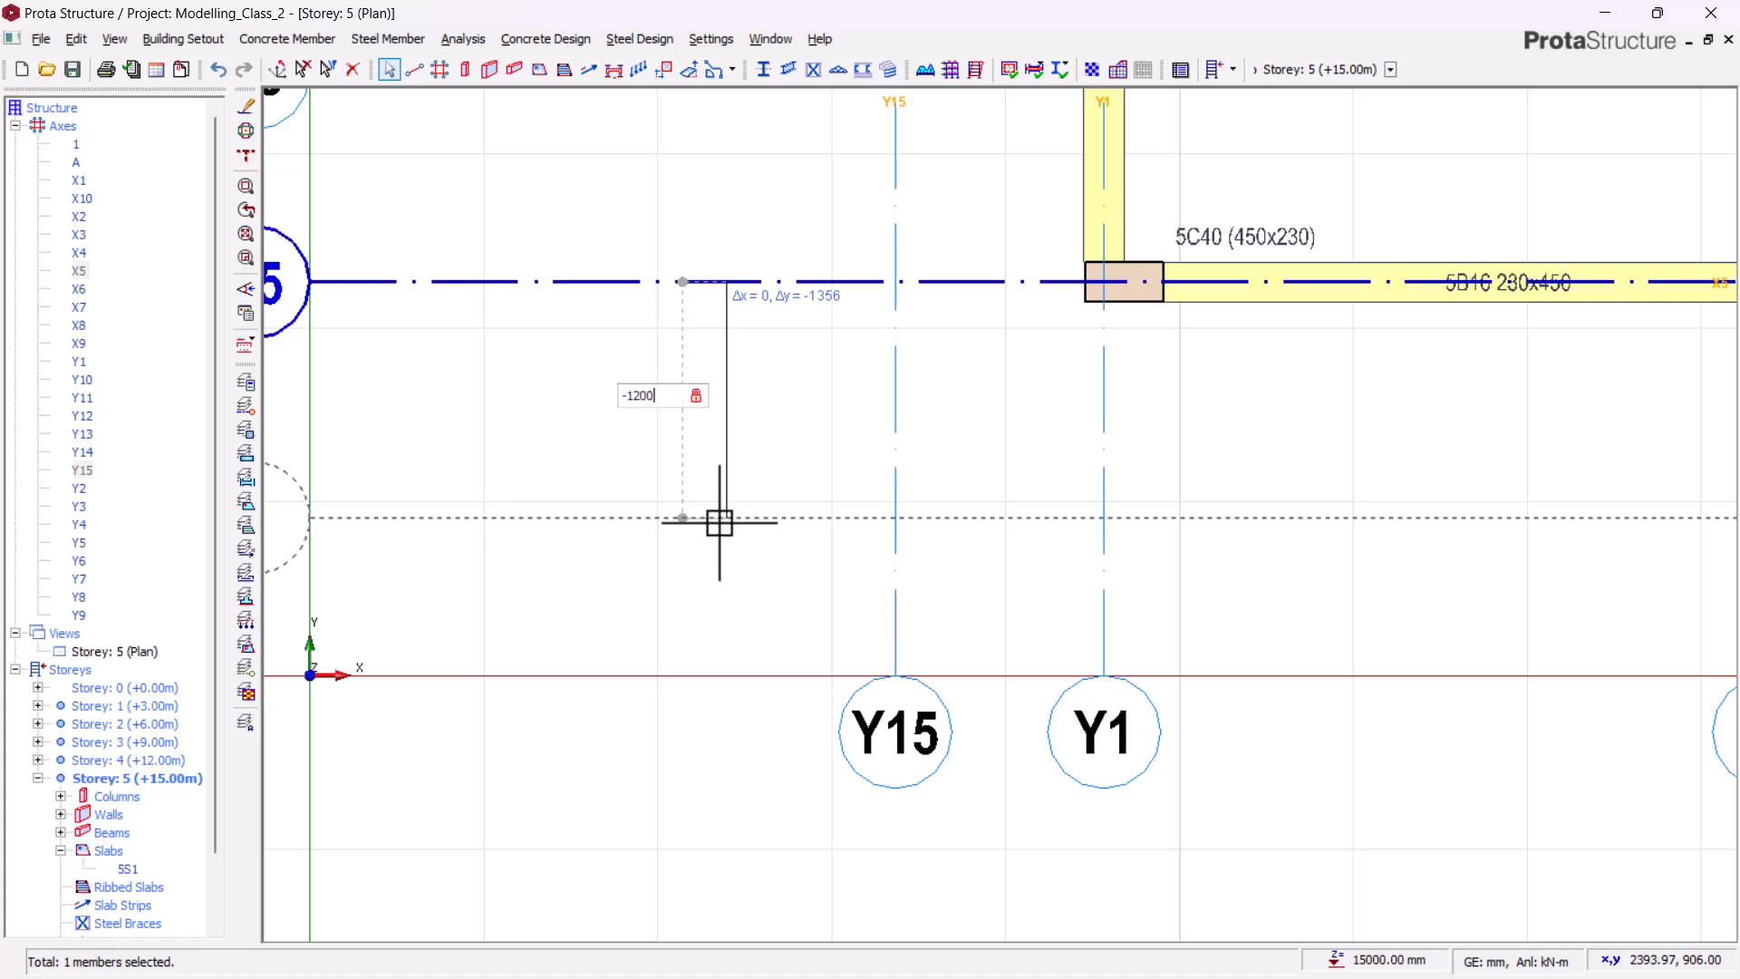
key("Return")
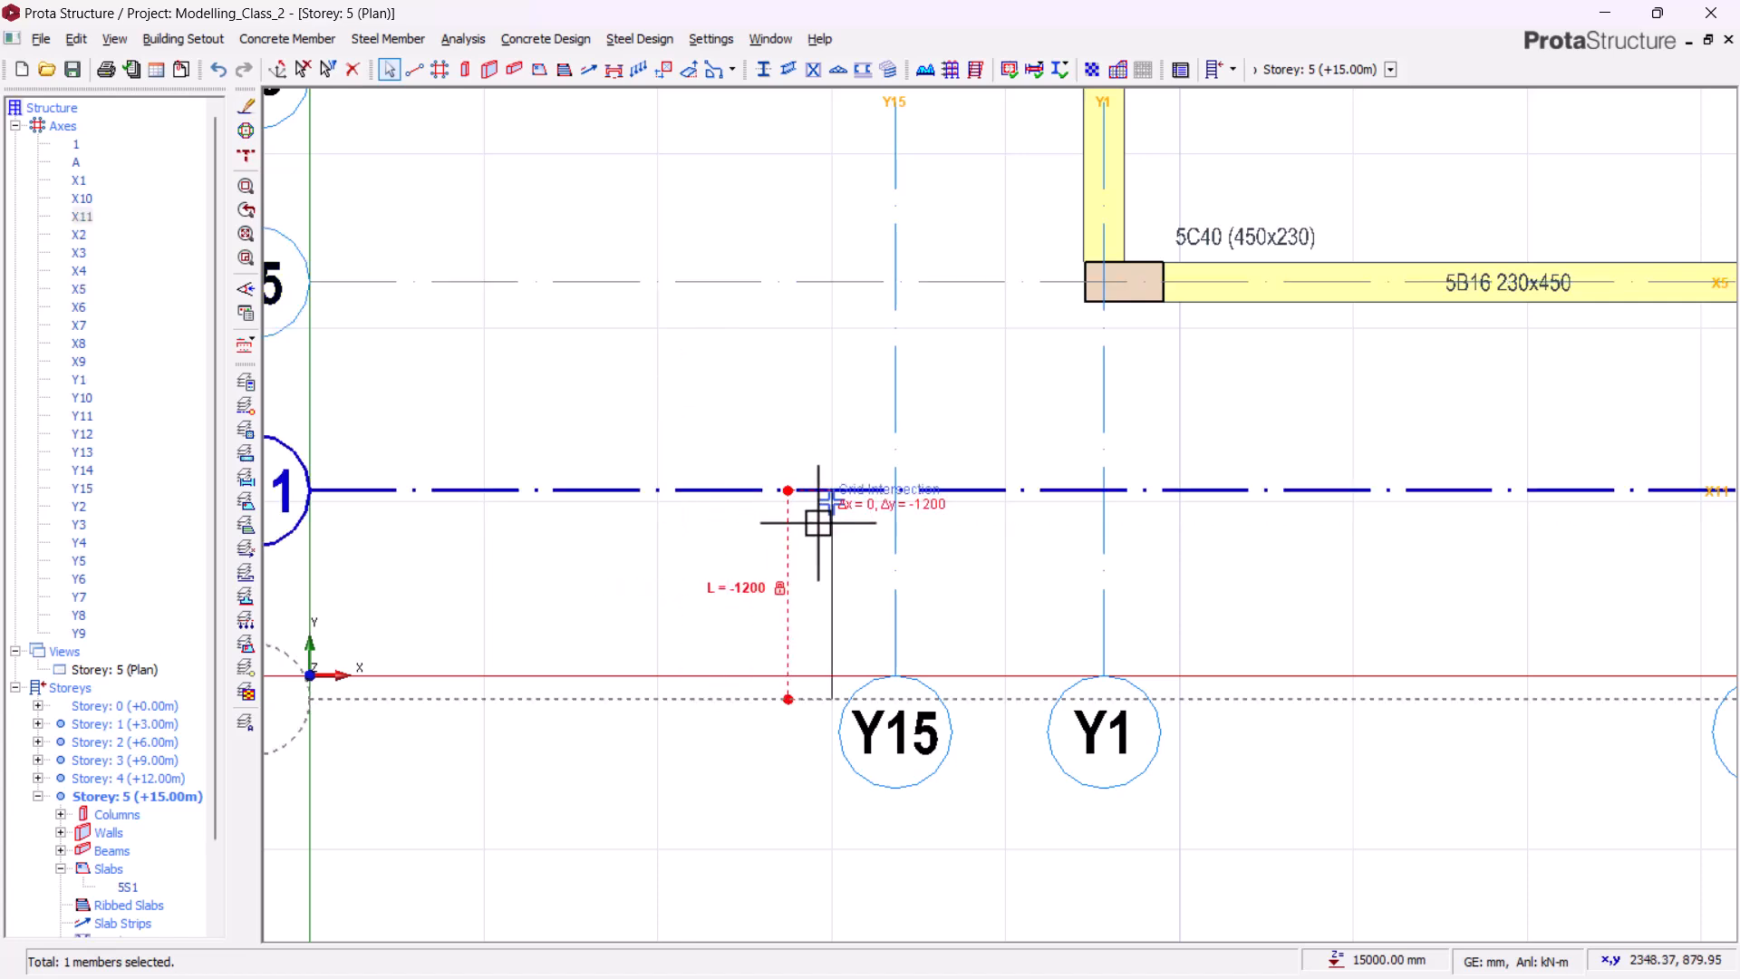
scroll(815, 518, "down", 3)
key("Escape")
key("Escape")
- Reuse the 230x450 properties of the beam on X5 between Y1 and Y11 to insert a cantilever beam along Y11 from X5 to X11
scroll(839, 588, "down", 2)
middle_click_drag(1256, 588, 1106, 713)
scroll(912, 591, "up", 2)
left_click(912, 591)
scroll(912, 591, "up", 2)
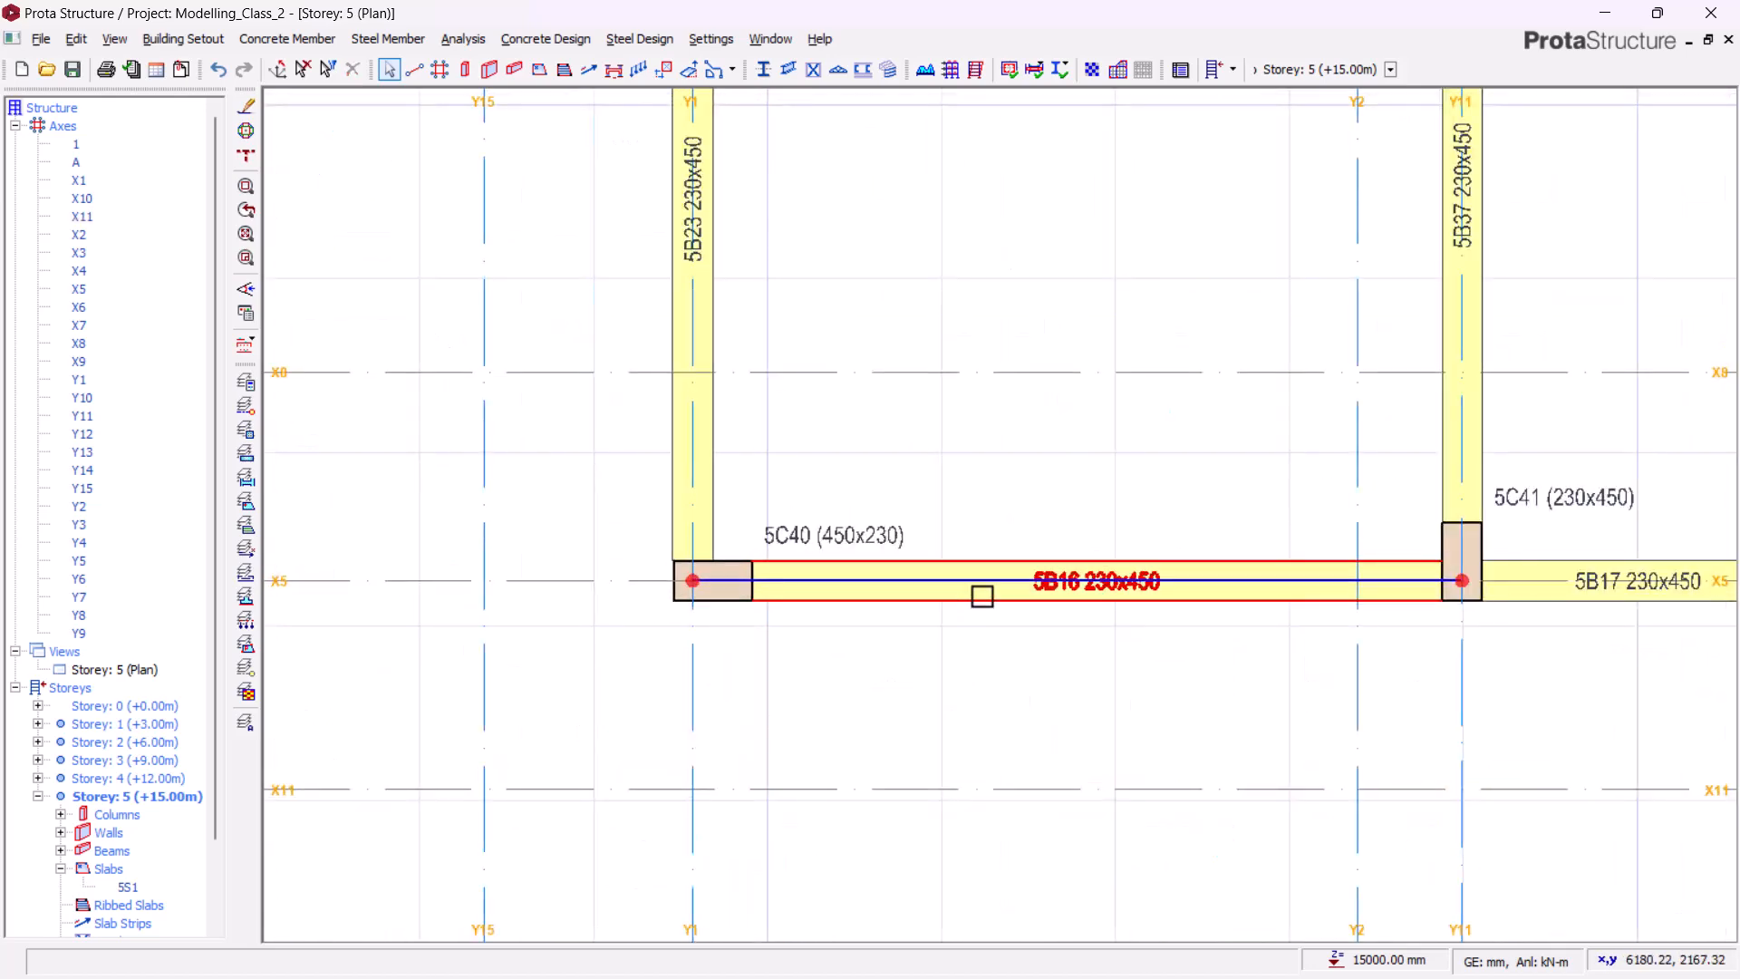
right_click(1029, 165)
left_click(1042, 175)
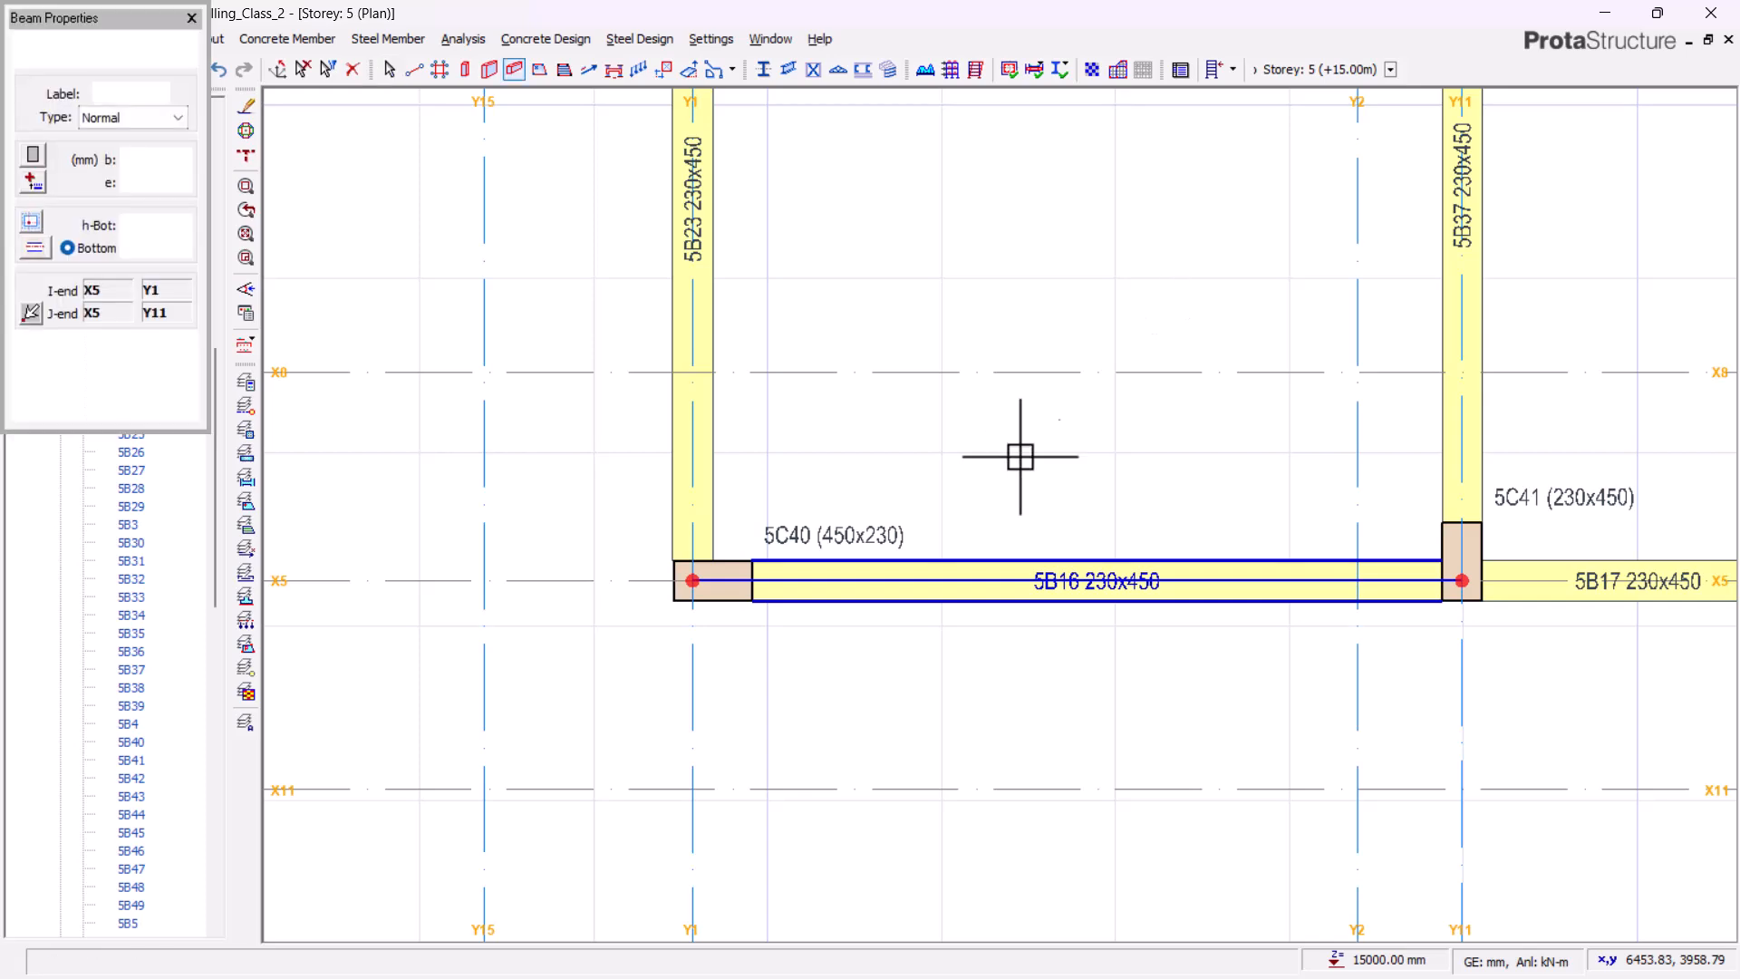
scroll(1077, 498, "down", 4)
scroll(1264, 613, "up", 2)
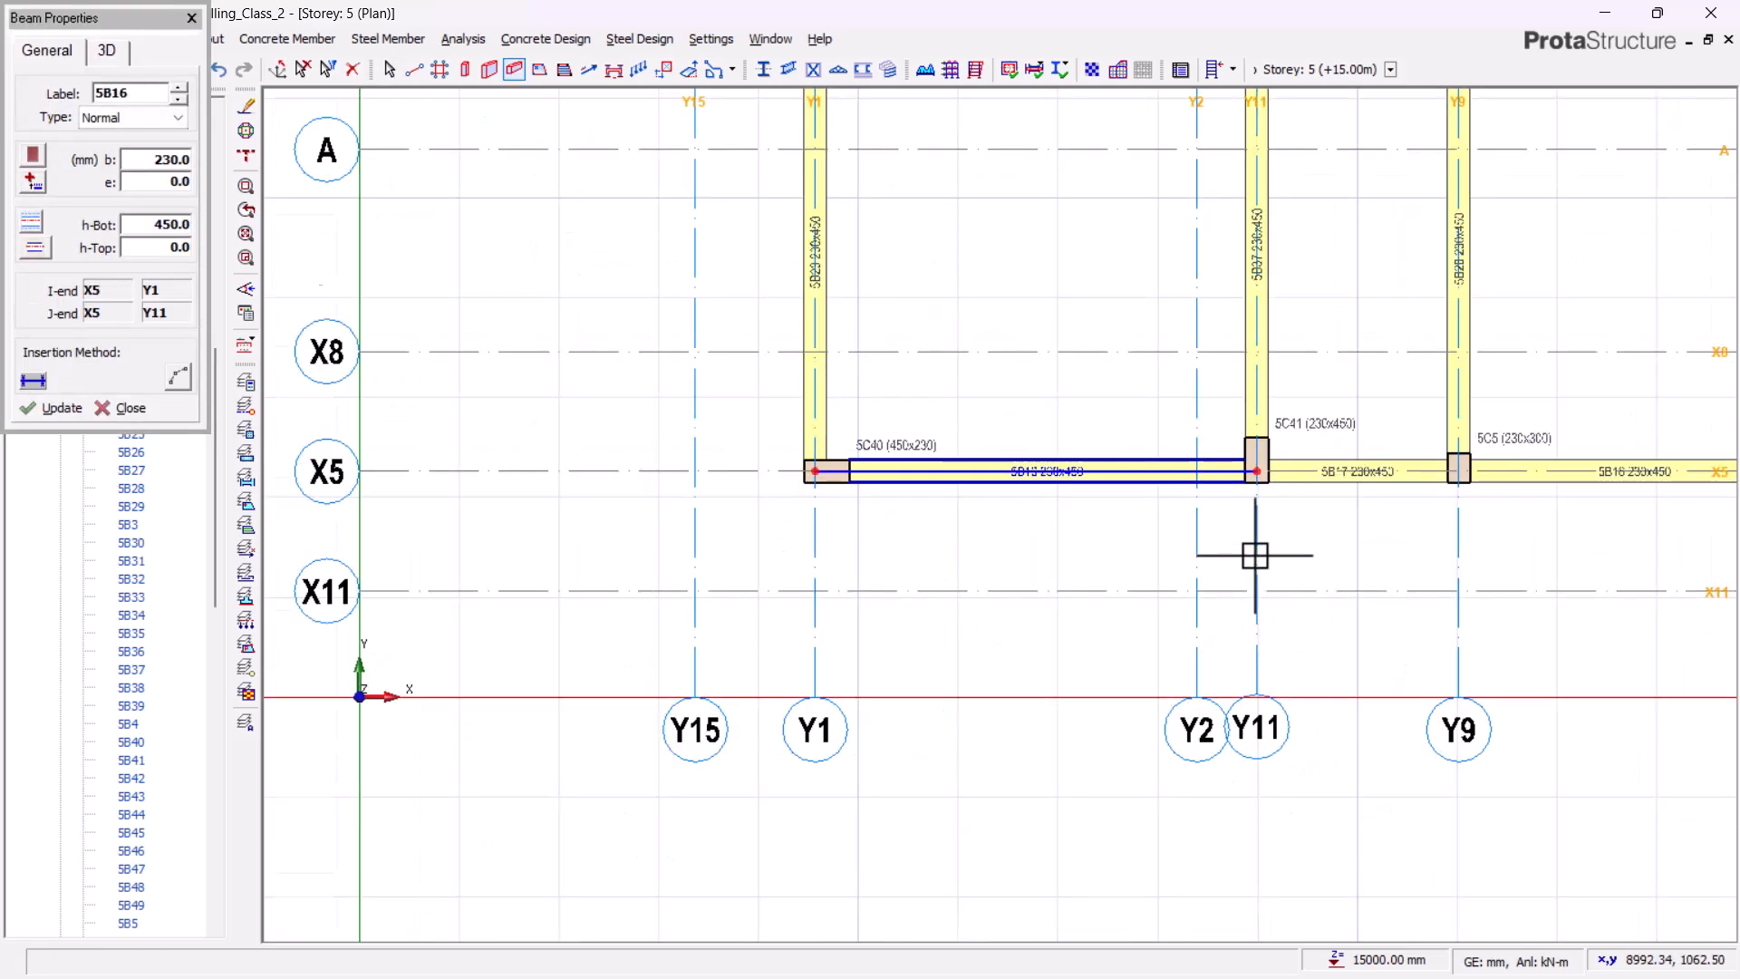
left_click(1258, 601)
- Insert 230x450 cantilever beams from the corner column at X5/Y1, one along Y1 to X11 and one along X5 to Y15
scroll(868, 642, "down", 1)
scroll(816, 589, "up", 2)
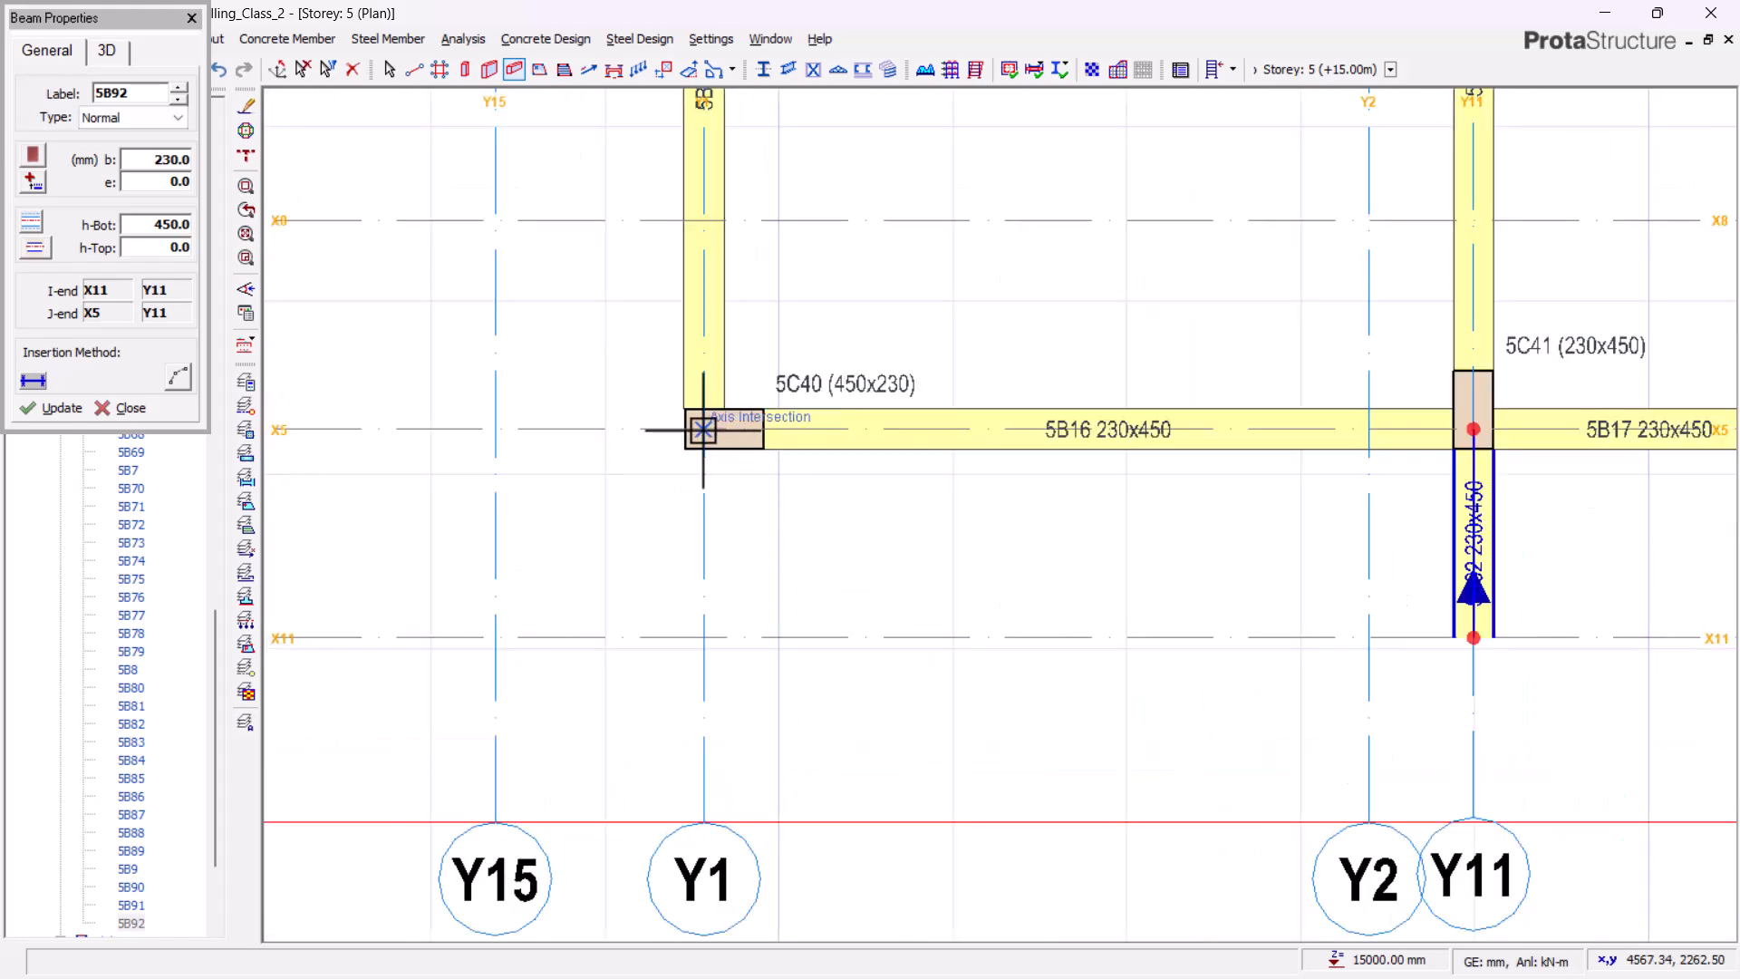
scroll(723, 475, "down", 2)
scroll(741, 489, "up", 2)
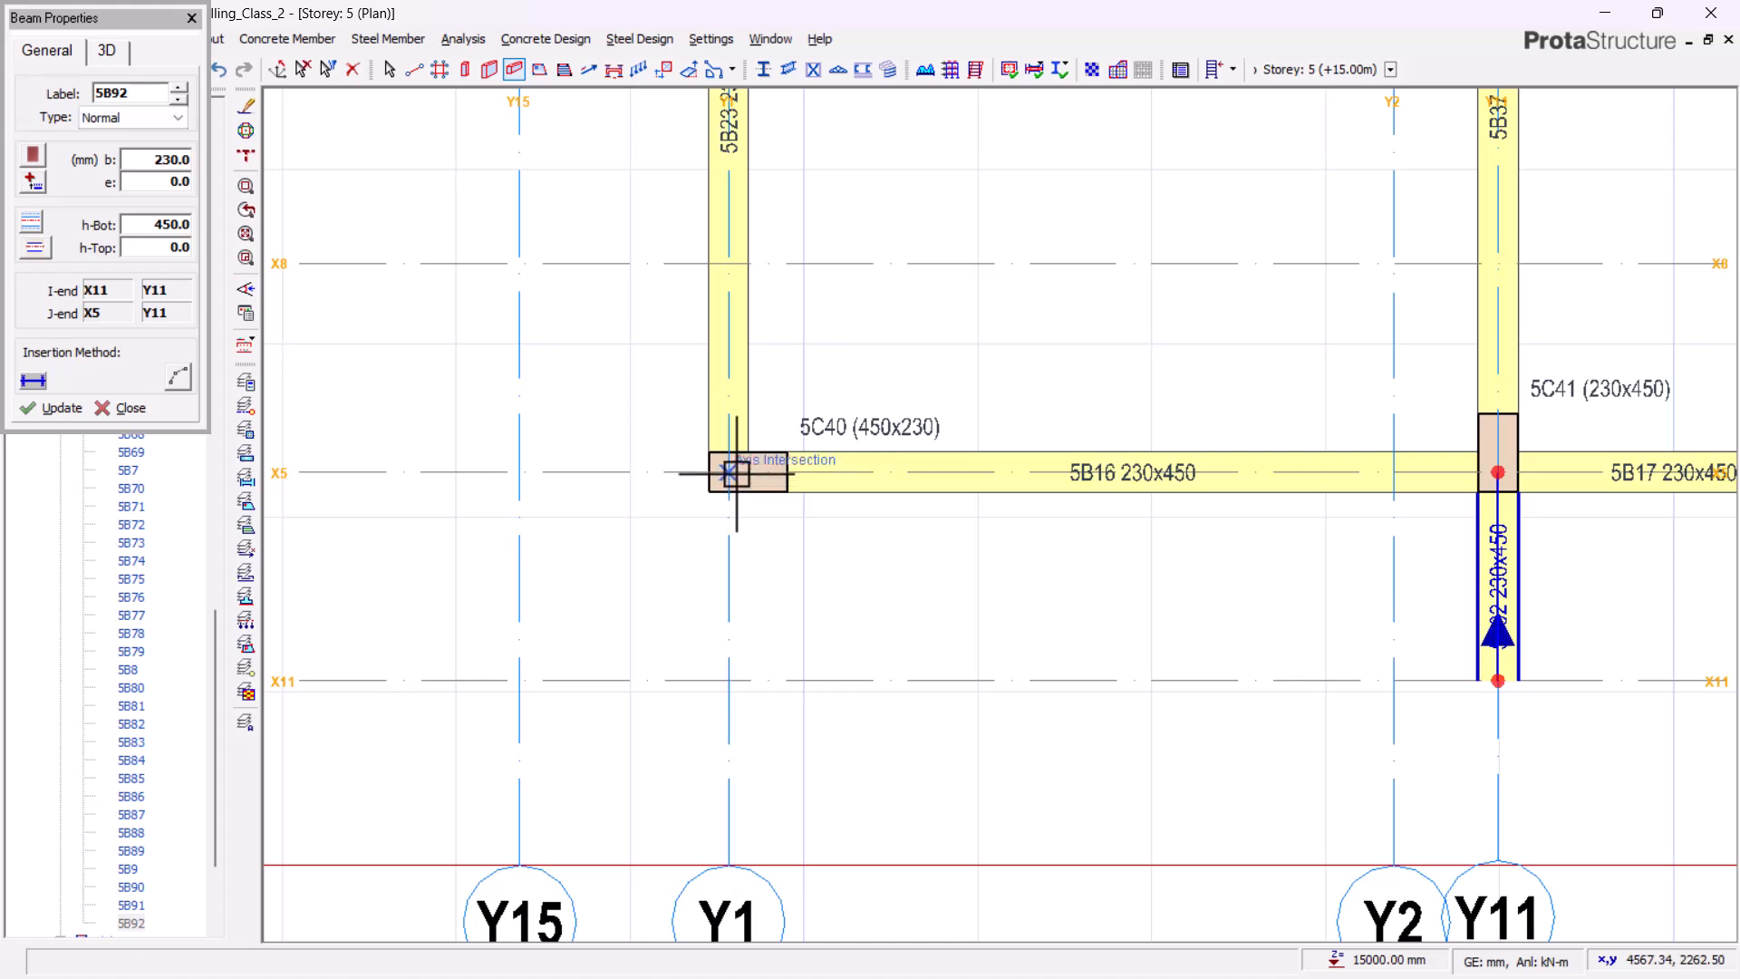
left_click(728, 681)
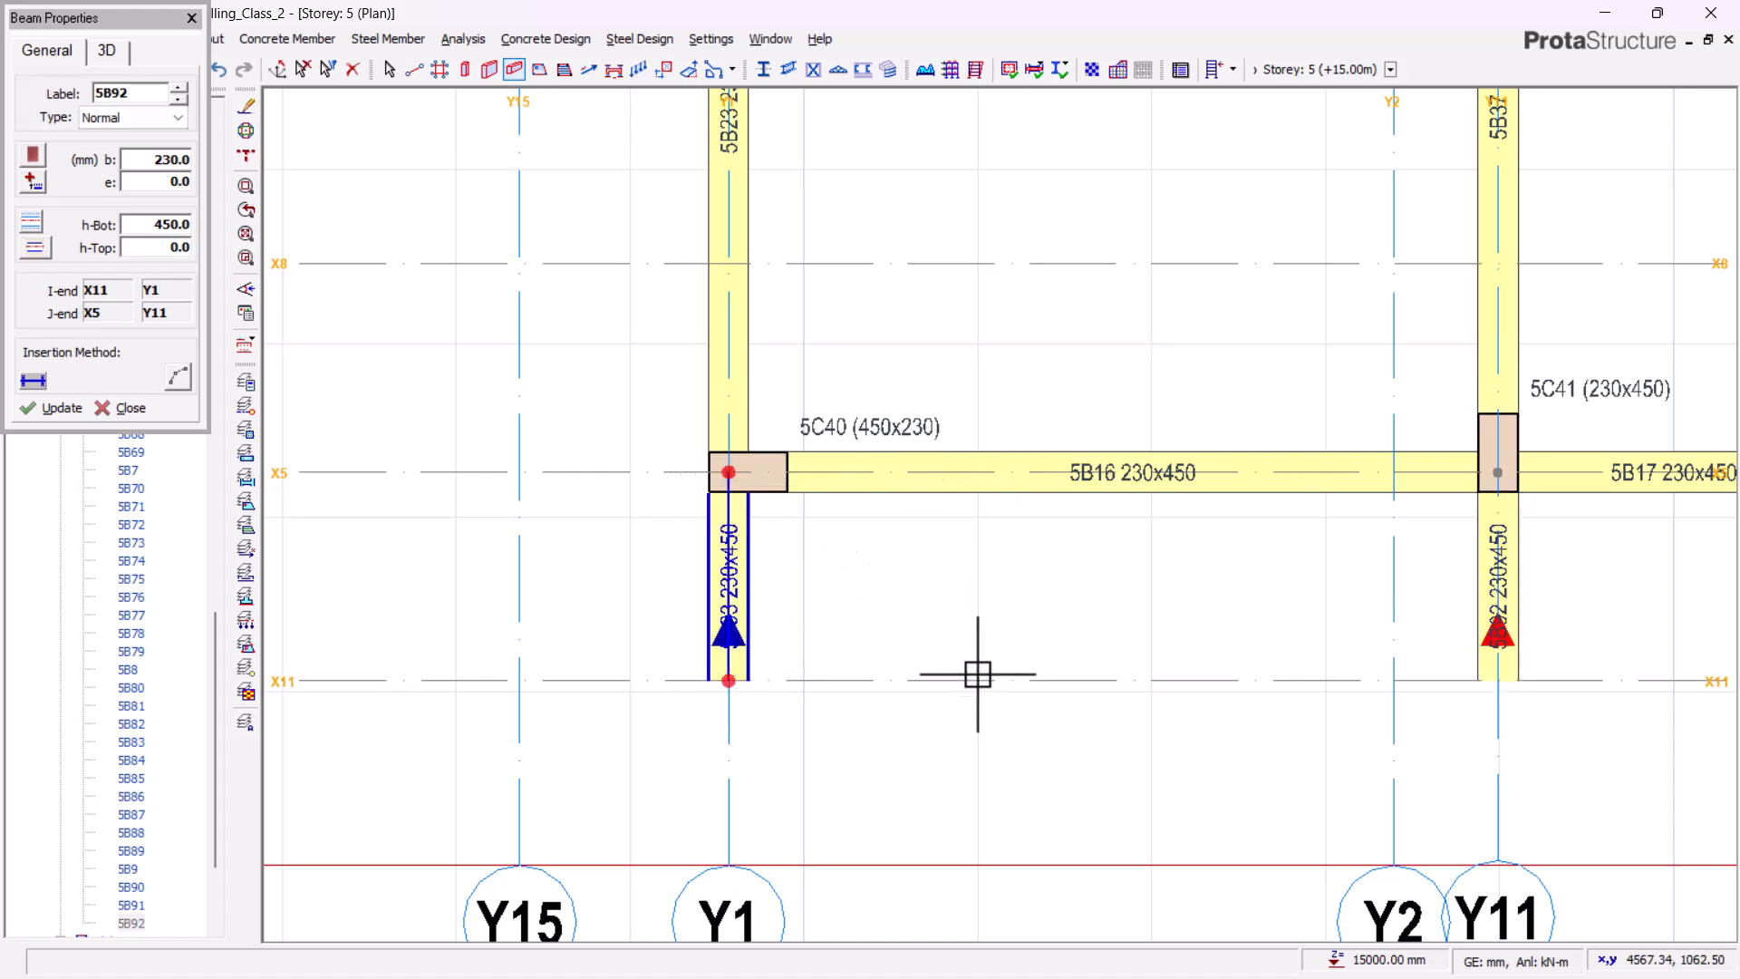
scroll(827, 626, "down", 2)
scroll(831, 591, "up", 2)
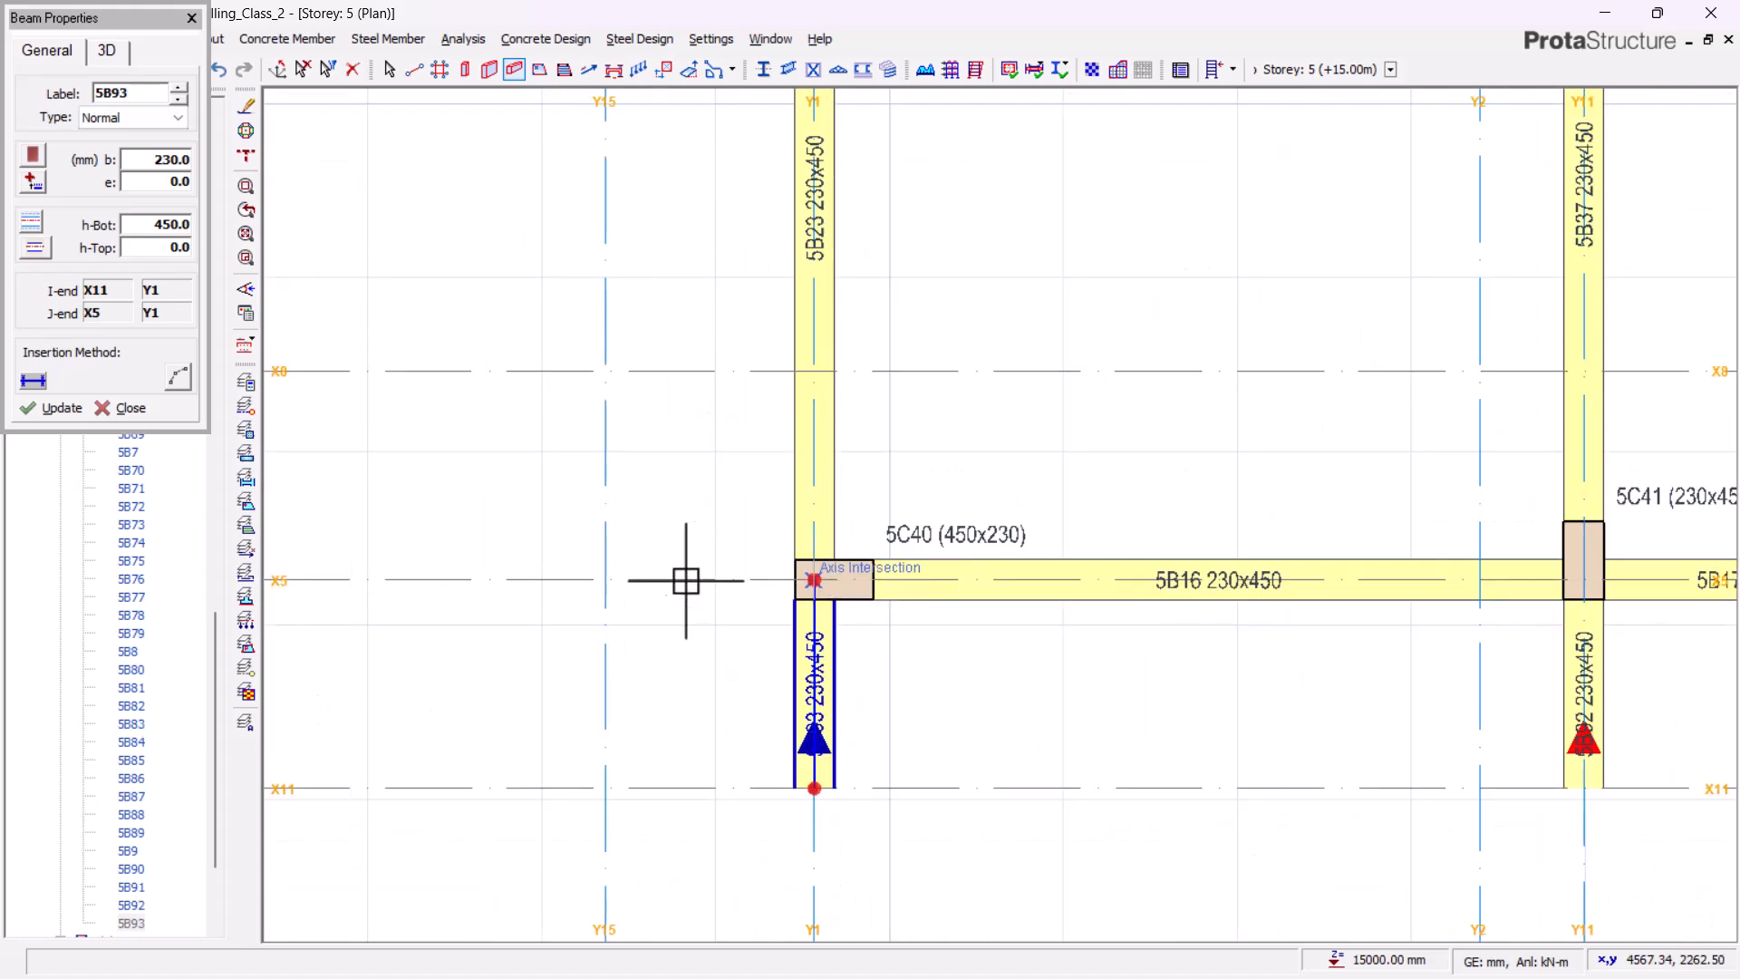
left_click(610, 578)
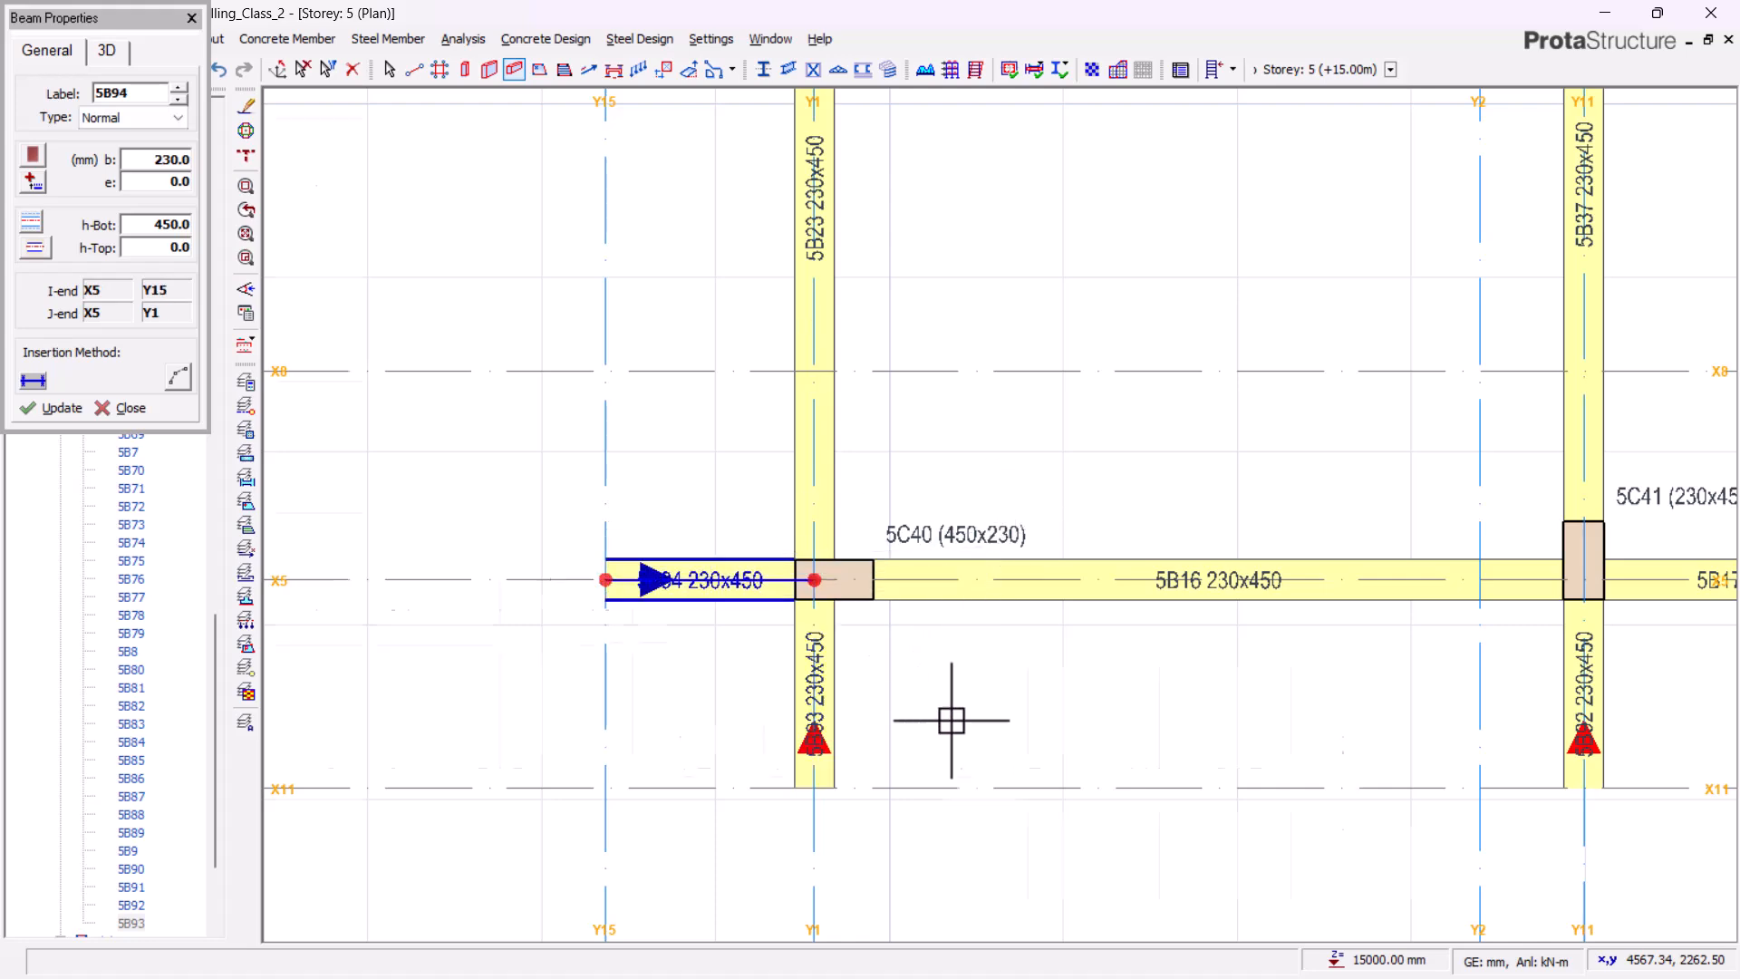
- Insert a 230x450 cantilever beam along X1 from the column at Y1 to axis Y15
scroll(951, 726, "down", 2)
scroll(854, 170, "up", 2)
left_click(860, 203)
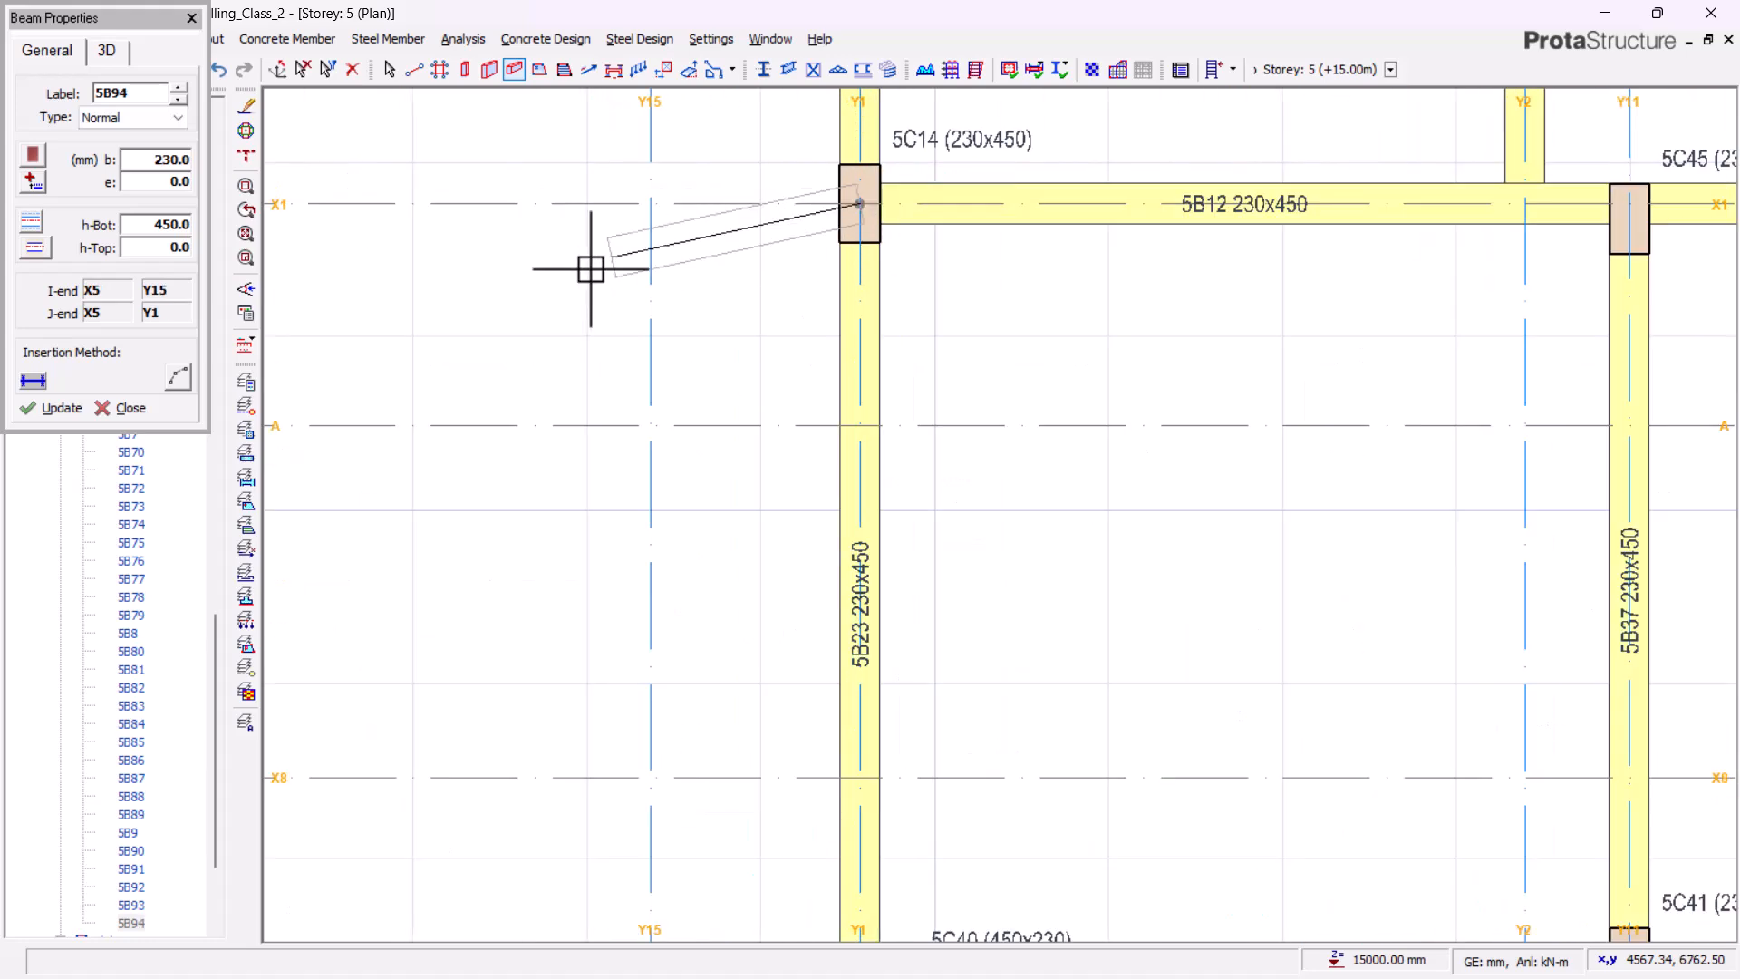
left_click(651, 203)
scroll(898, 245, "down", 1)
- Insert 230x450 edge beams along Y15 from X1 to X5 and from X5 to X11
scroll(861, 285, "down", 2)
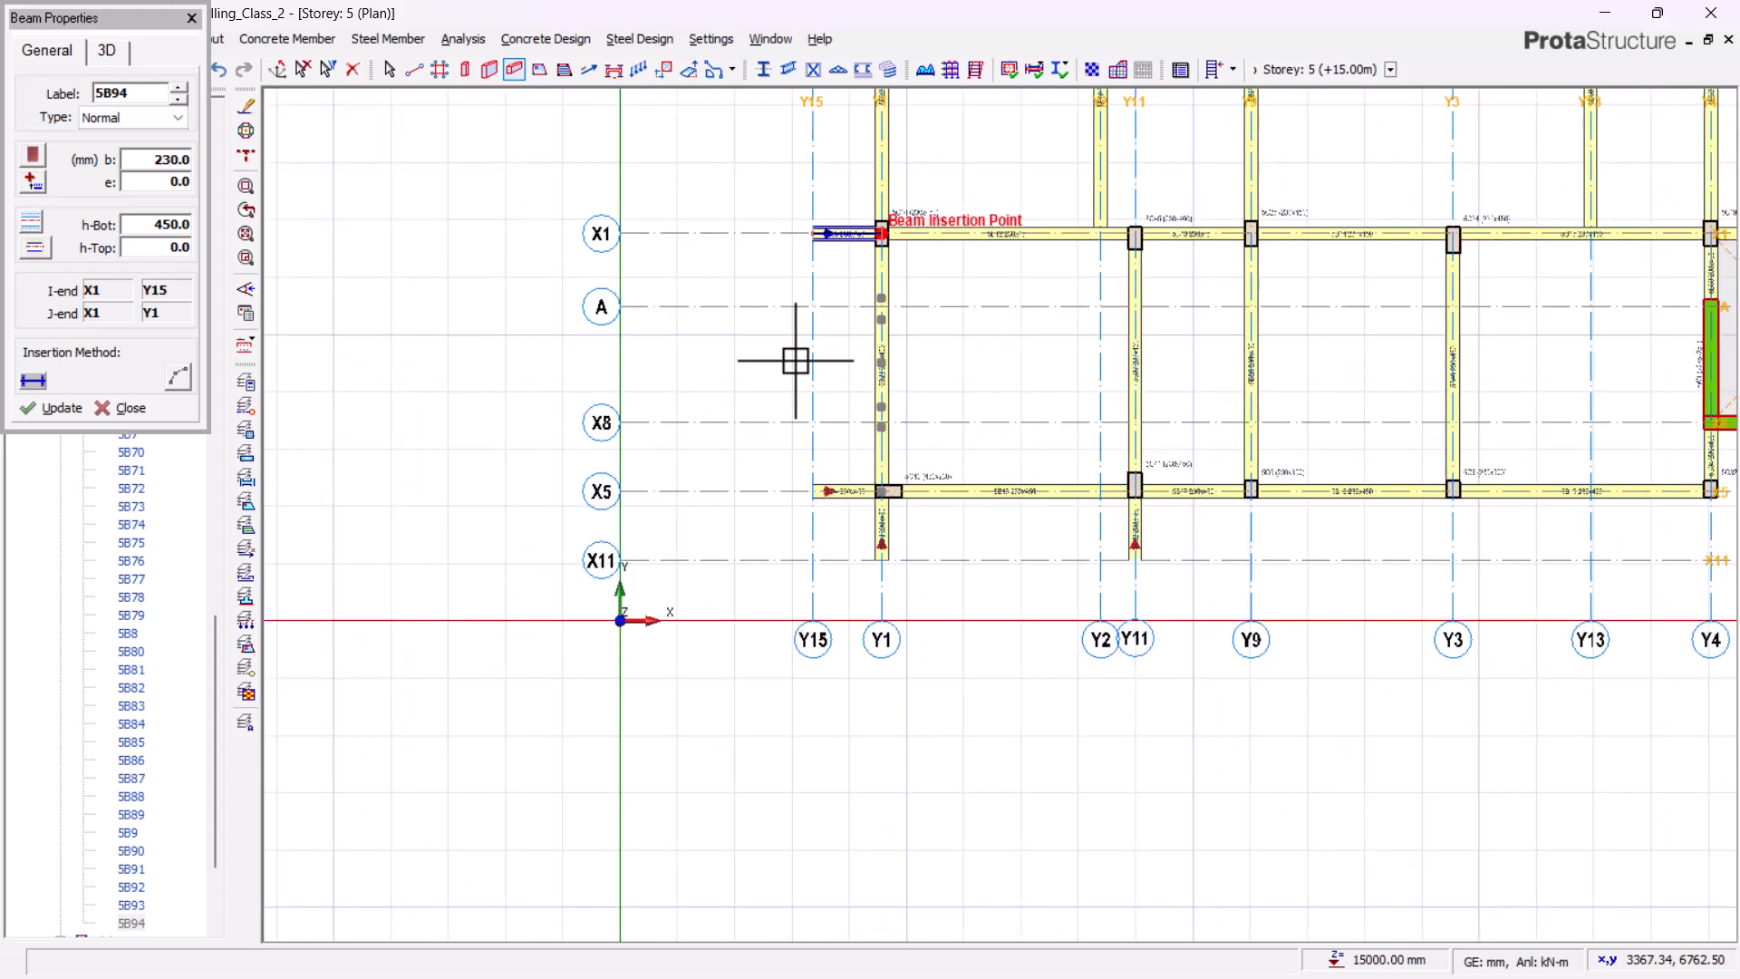
scroll(811, 511, "up", 2)
scroll(821, 598, "up", 4)
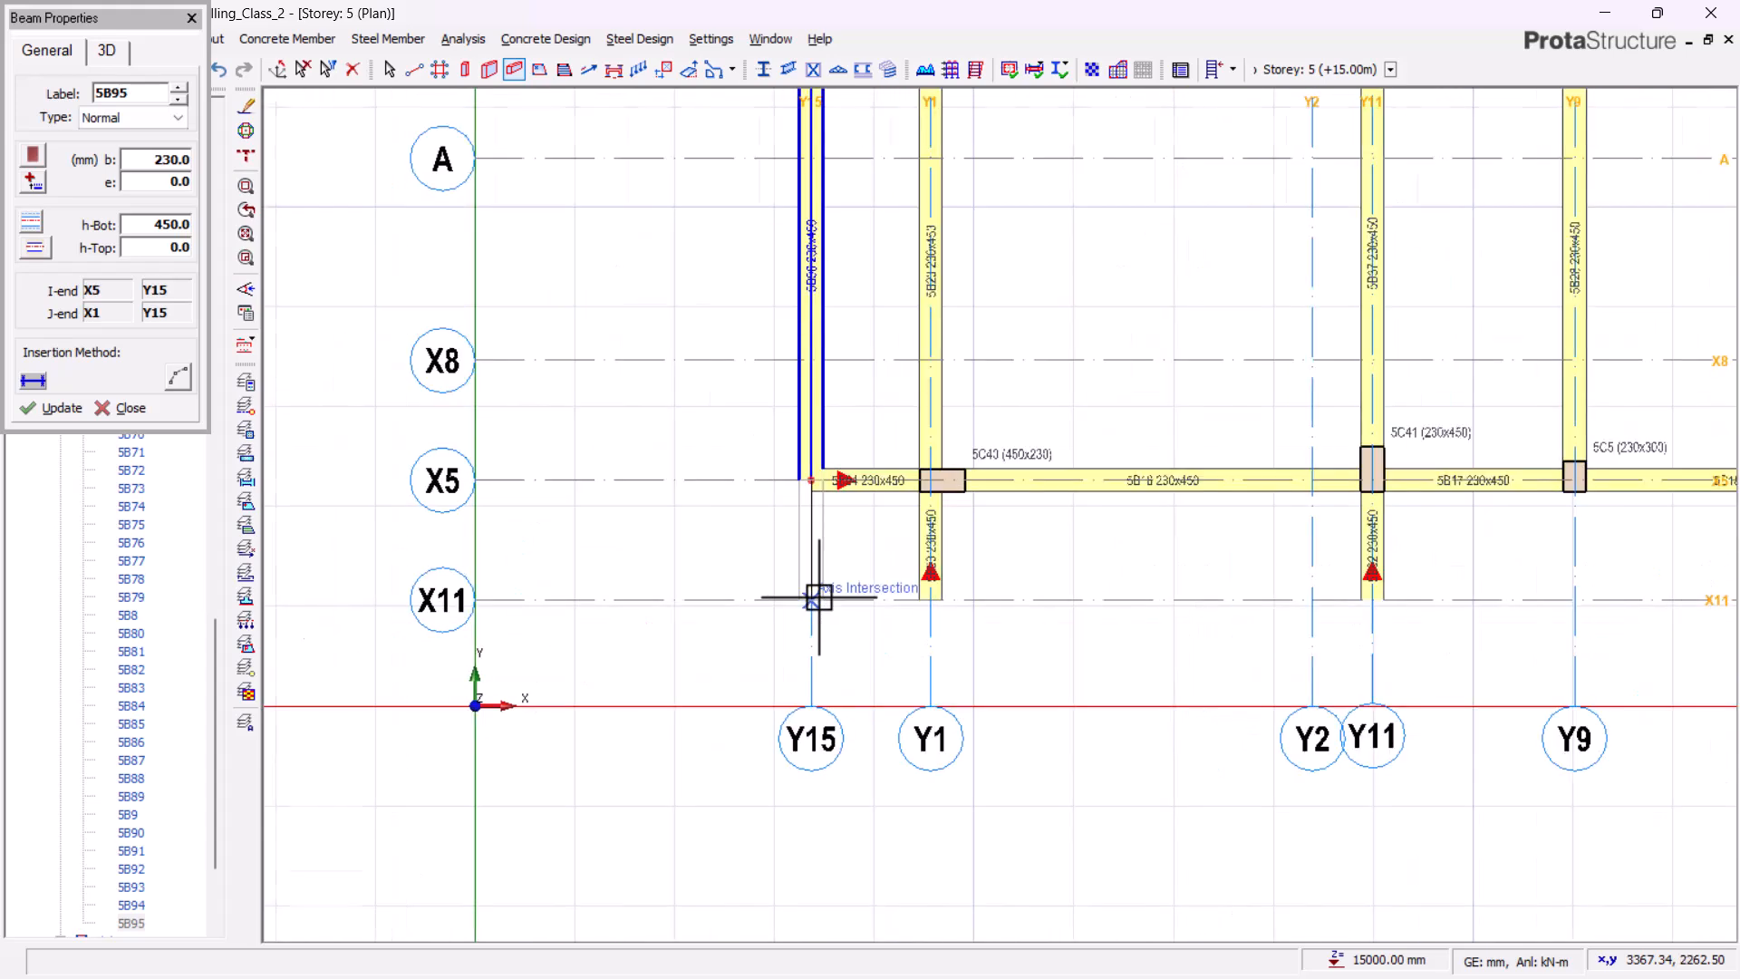
left_click(799, 592)
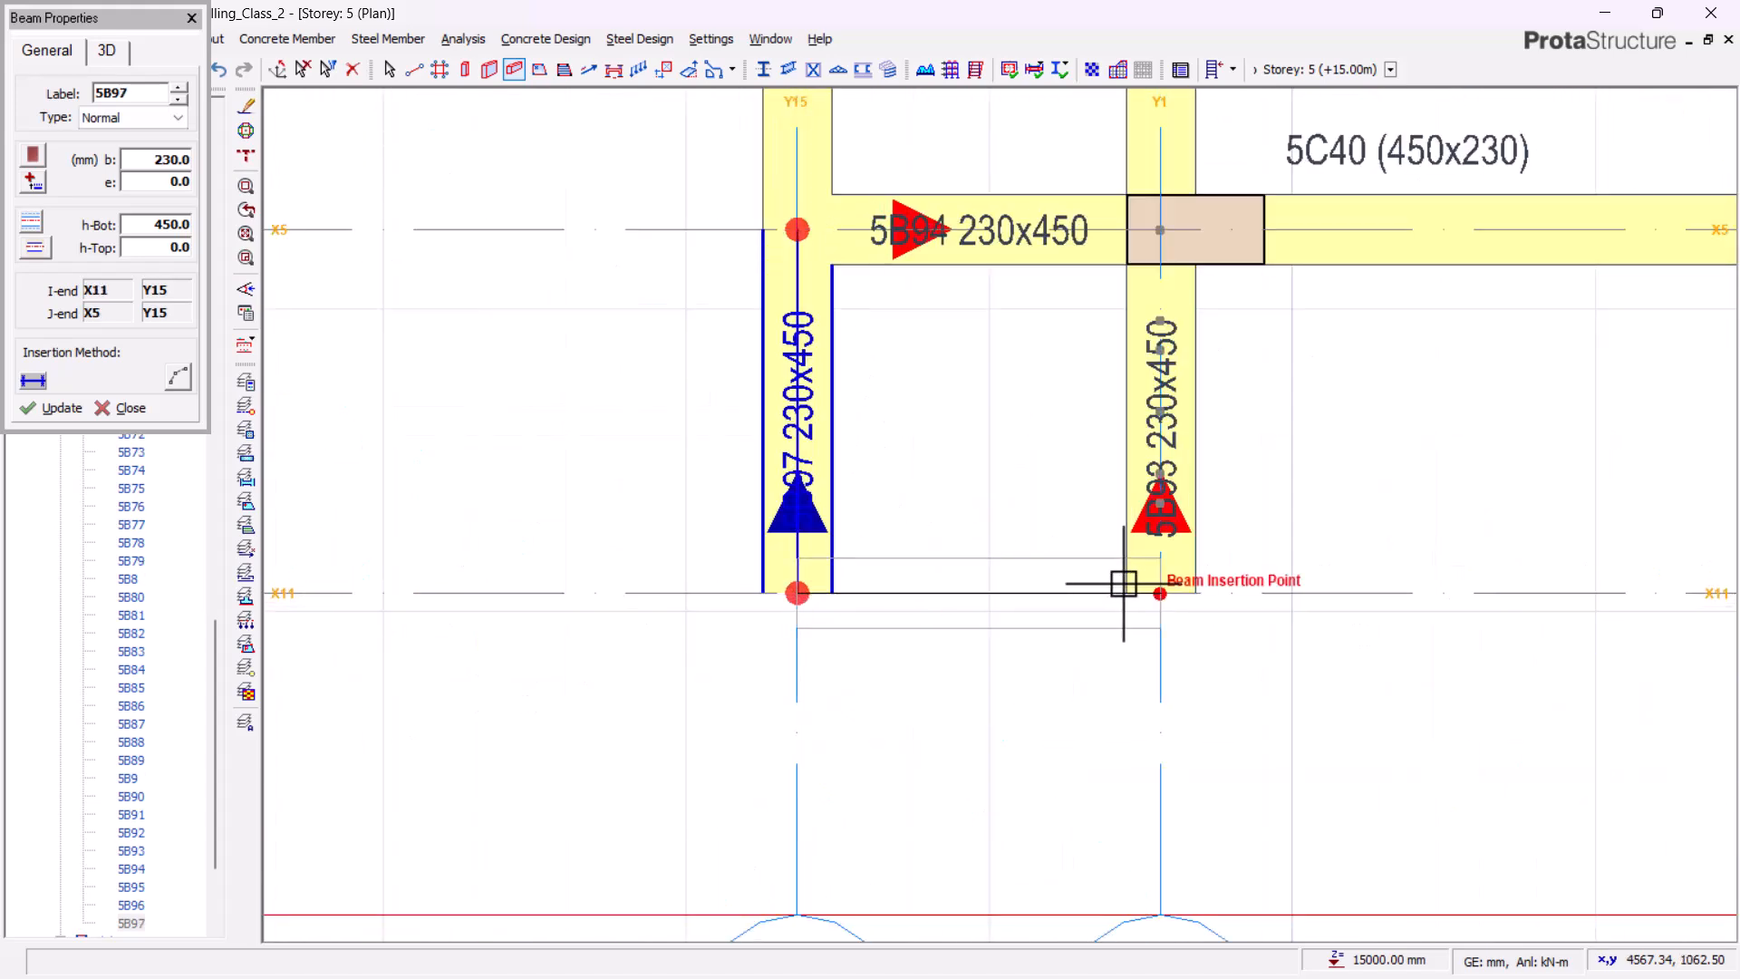
- Insert 230x450 edge beams along X11 from Y15 to Y1 and from Y1 to Y11, and end the beam command
left_click(1151, 591)
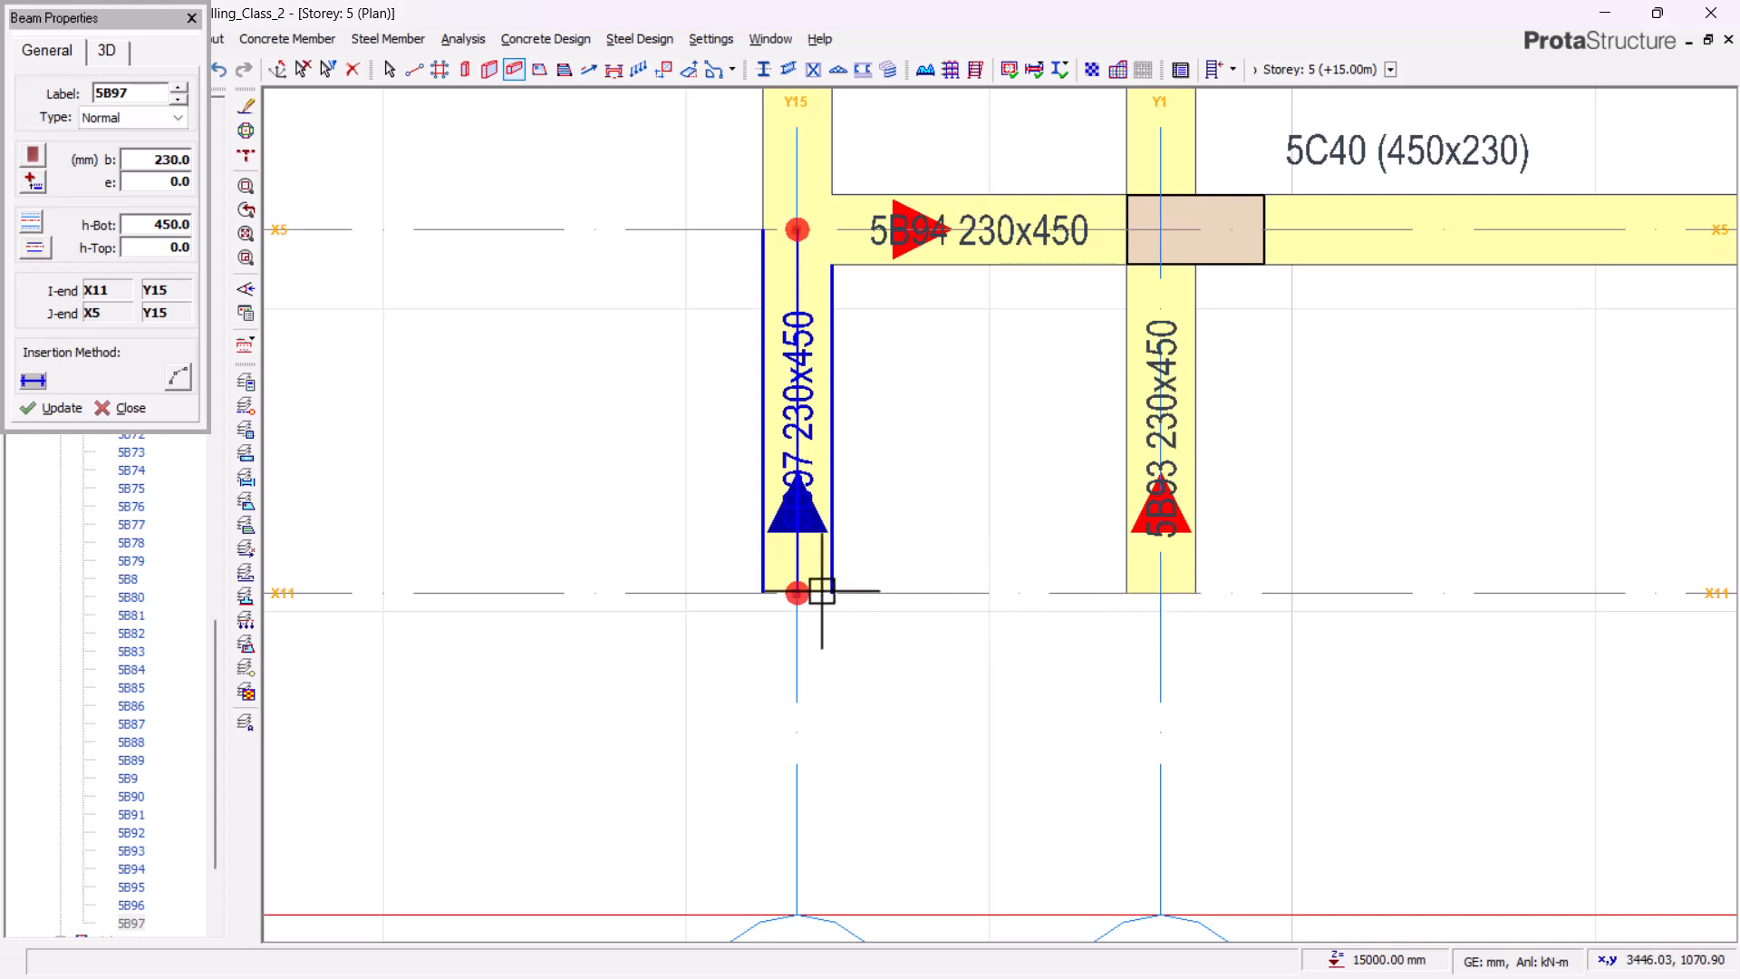
left_click(1161, 592)
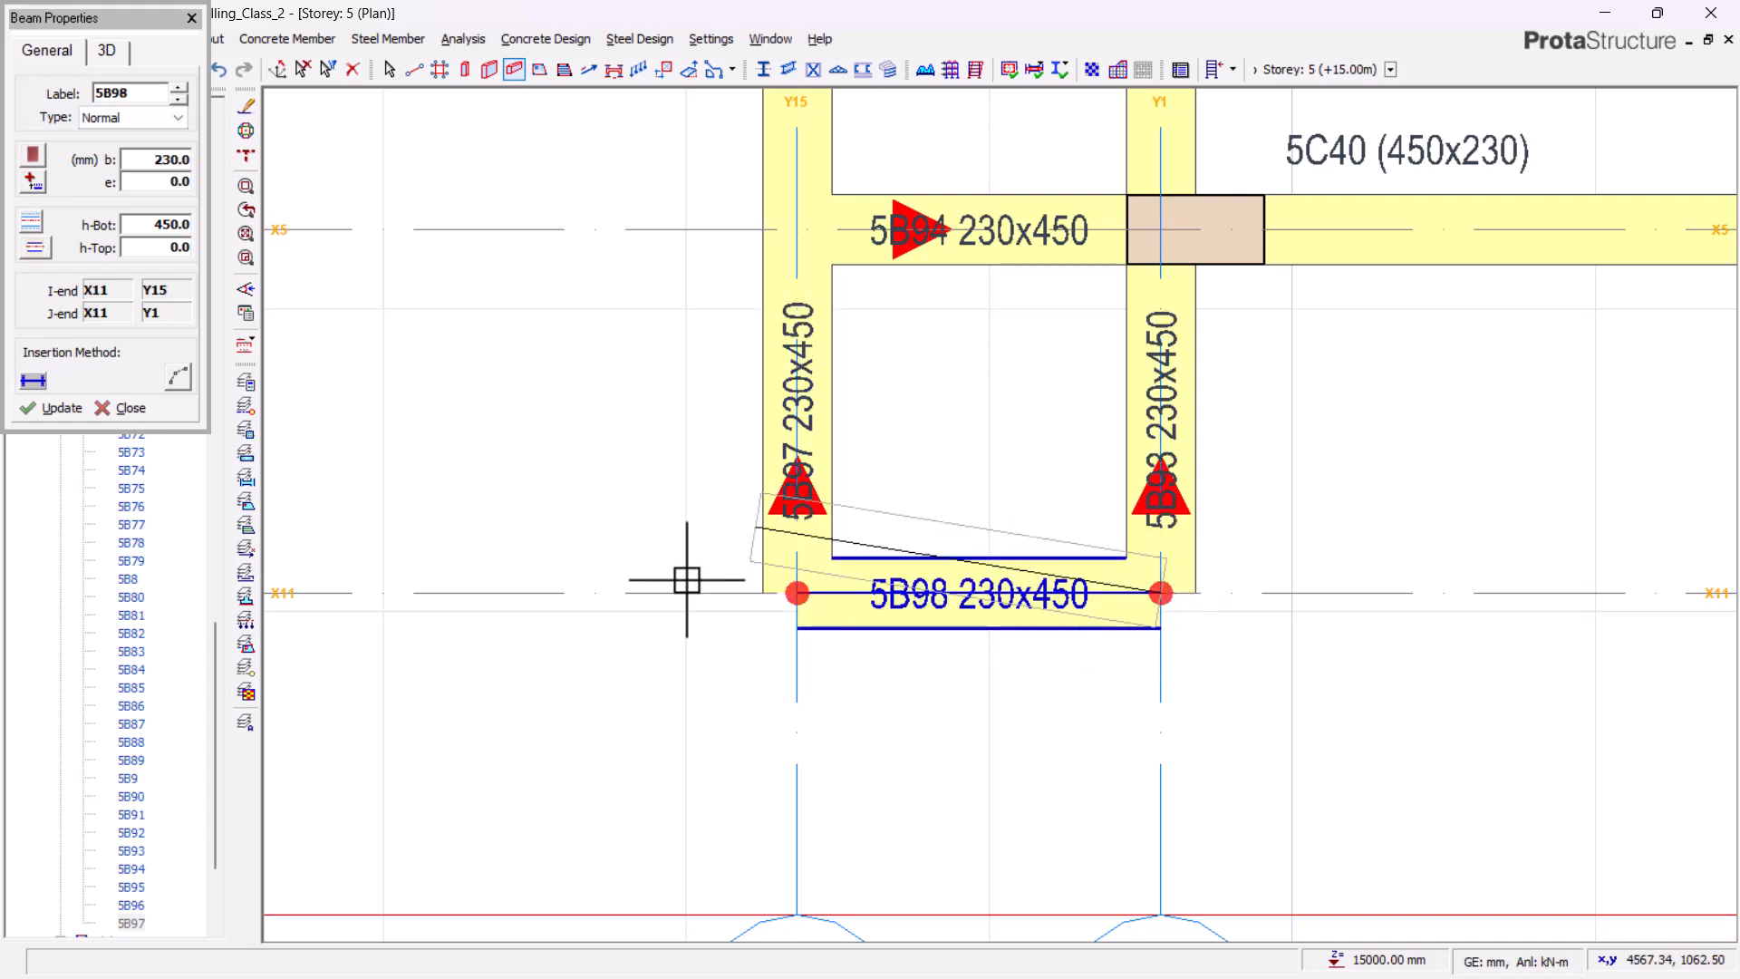
scroll(683, 583, "down", 3)
scroll(1426, 568, "up", 2)
left_click(1479, 599)
scroll(1052, 640, "down", 3)
scroll(1051, 640, "down", 2)
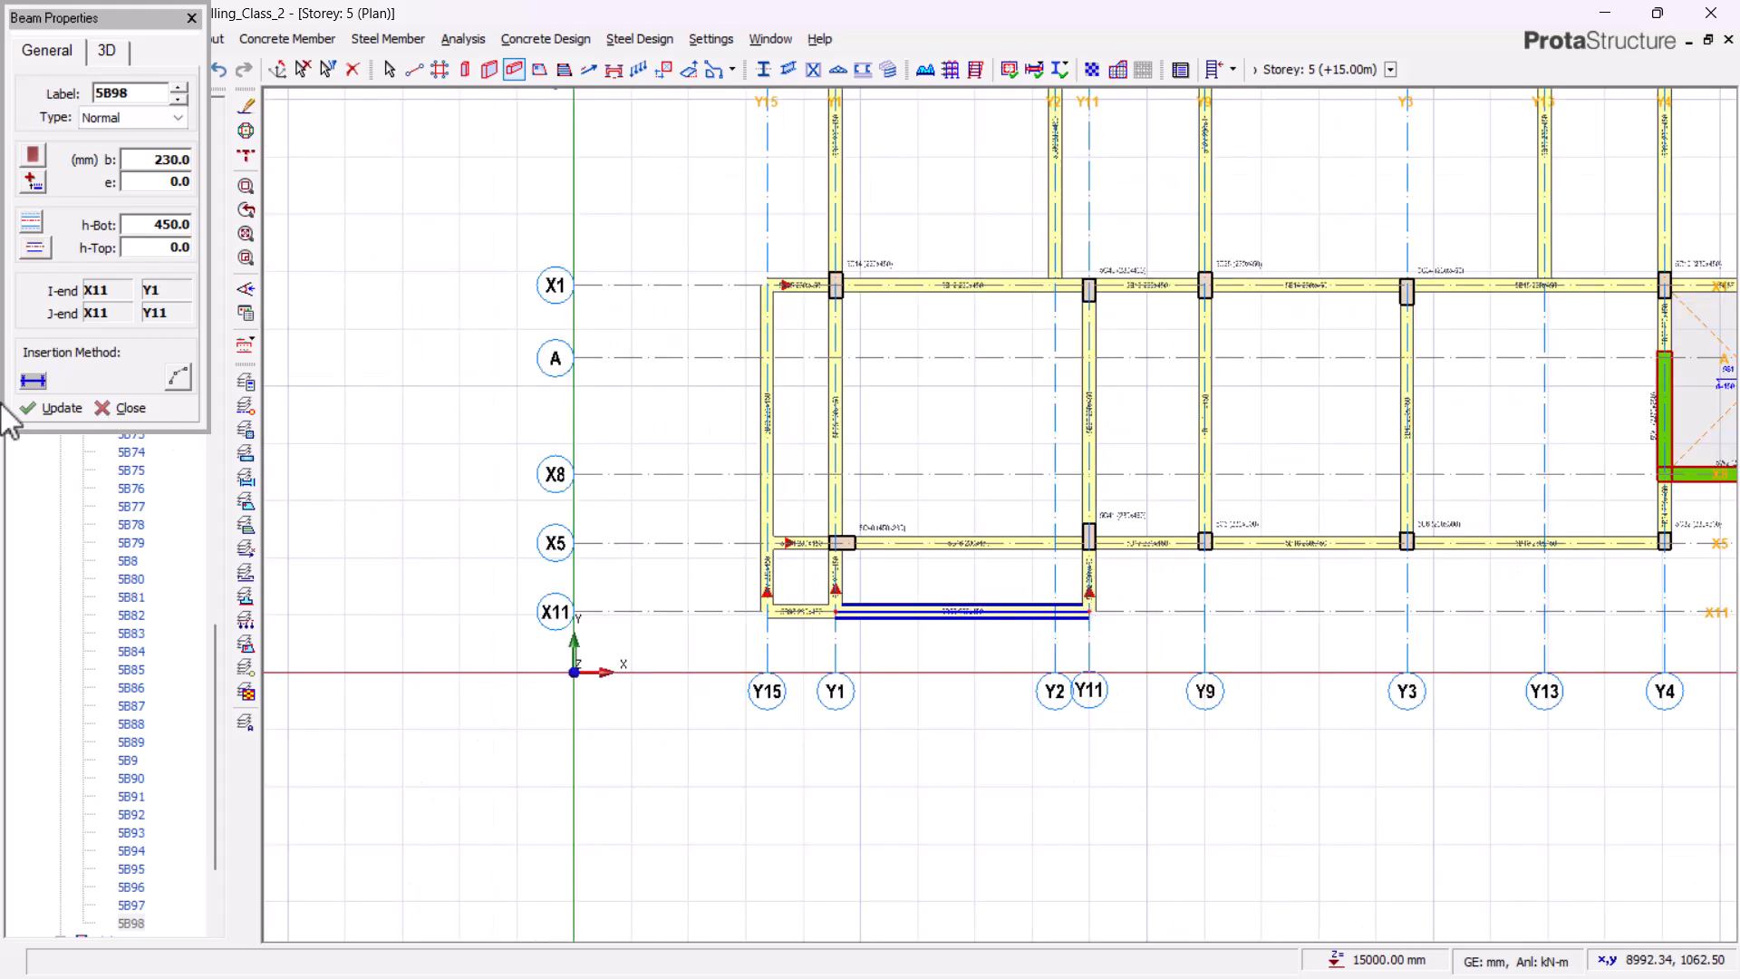
key("Escape")
- Examine the storey 5 beam framing in 3D from several angles, and return to the storey plan
scroll(136, 213, "up", 20)
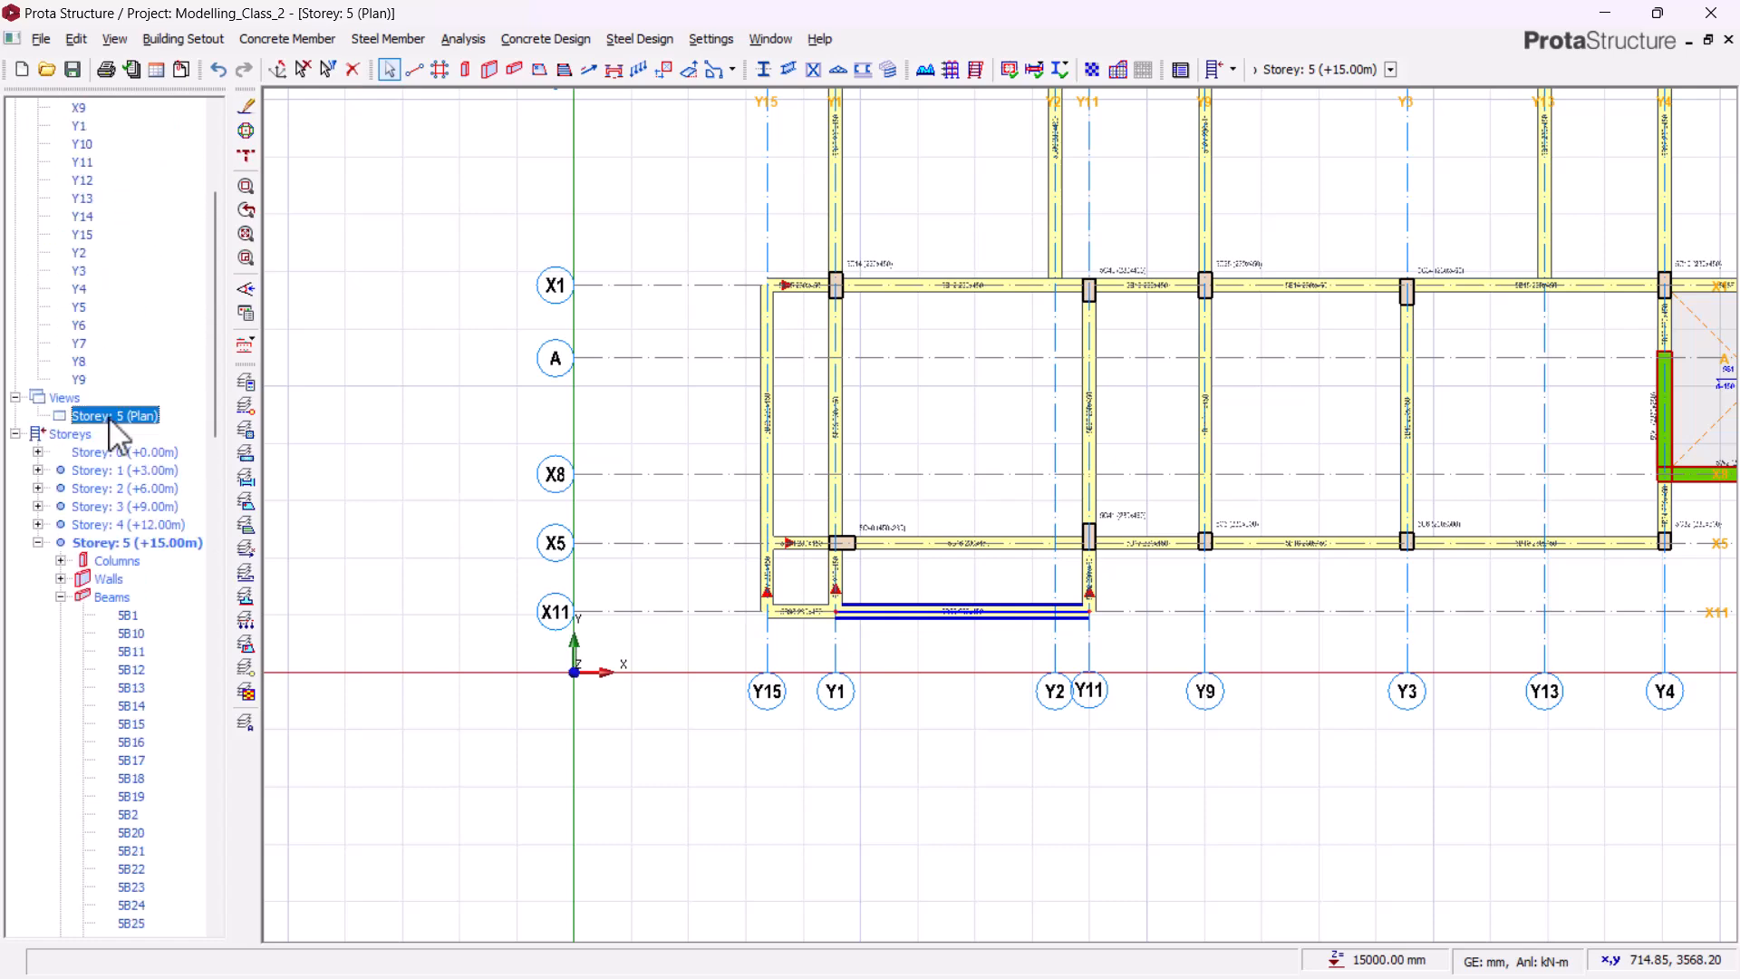
right_click(128, 416)
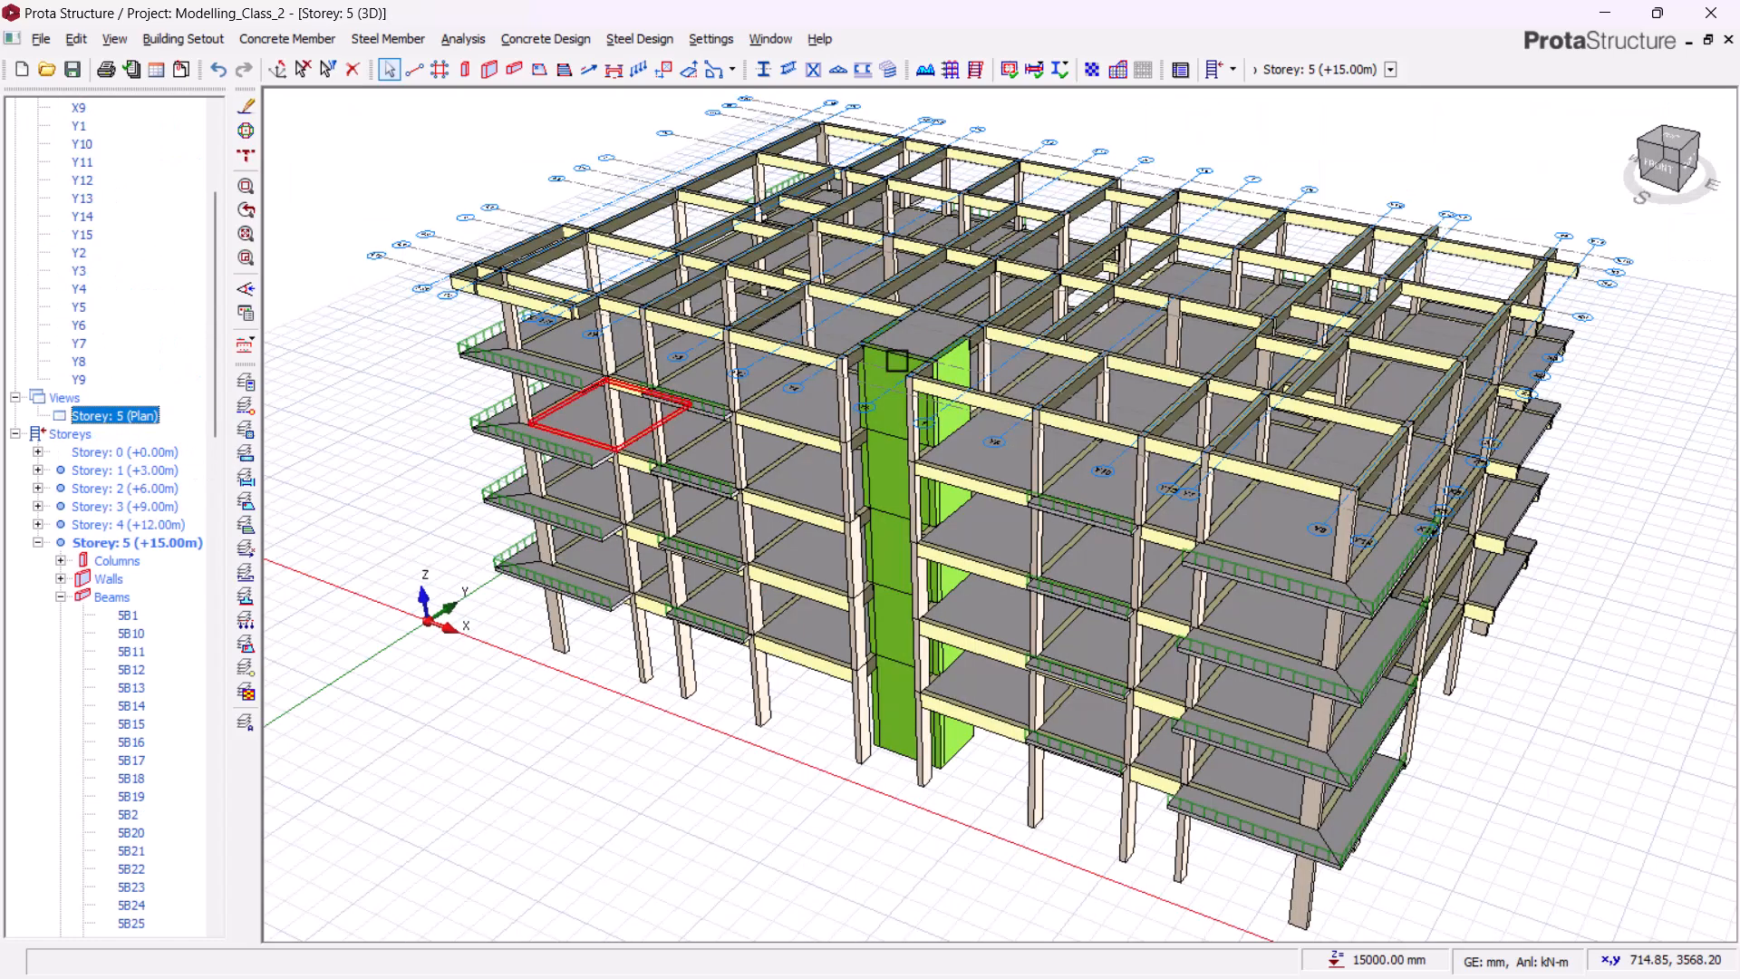
middle_click_drag(555, 497, 579, 499)
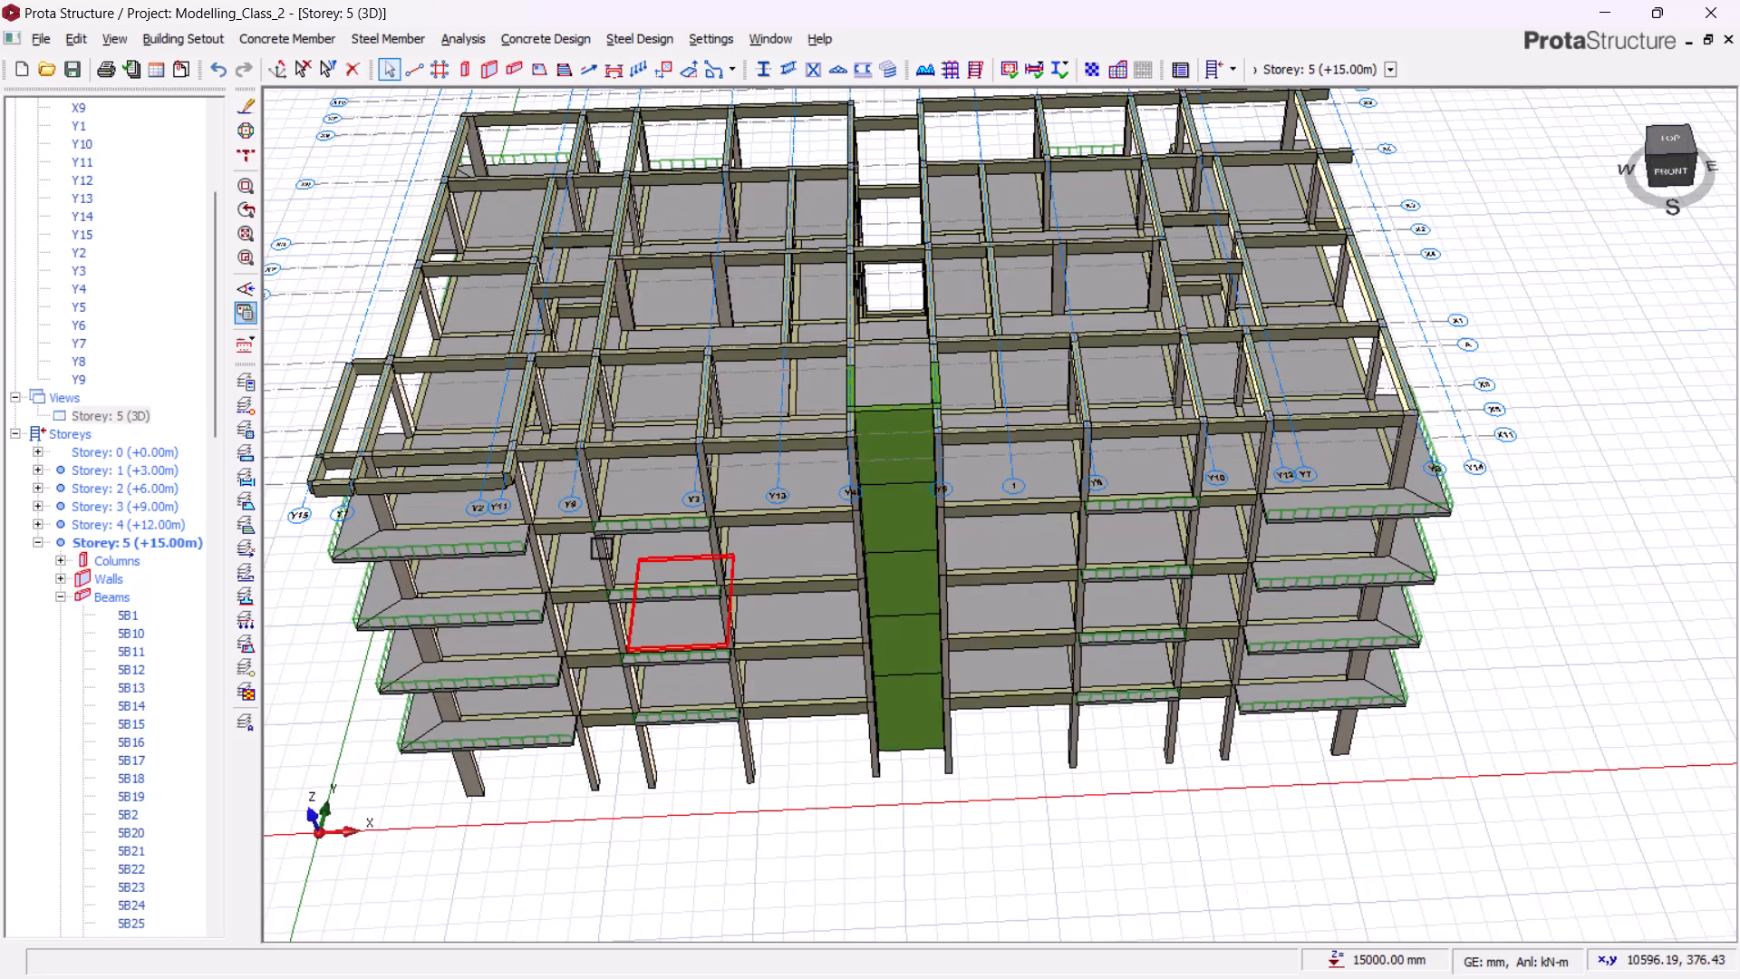
middle_click_drag(637, 603, 704, 601)
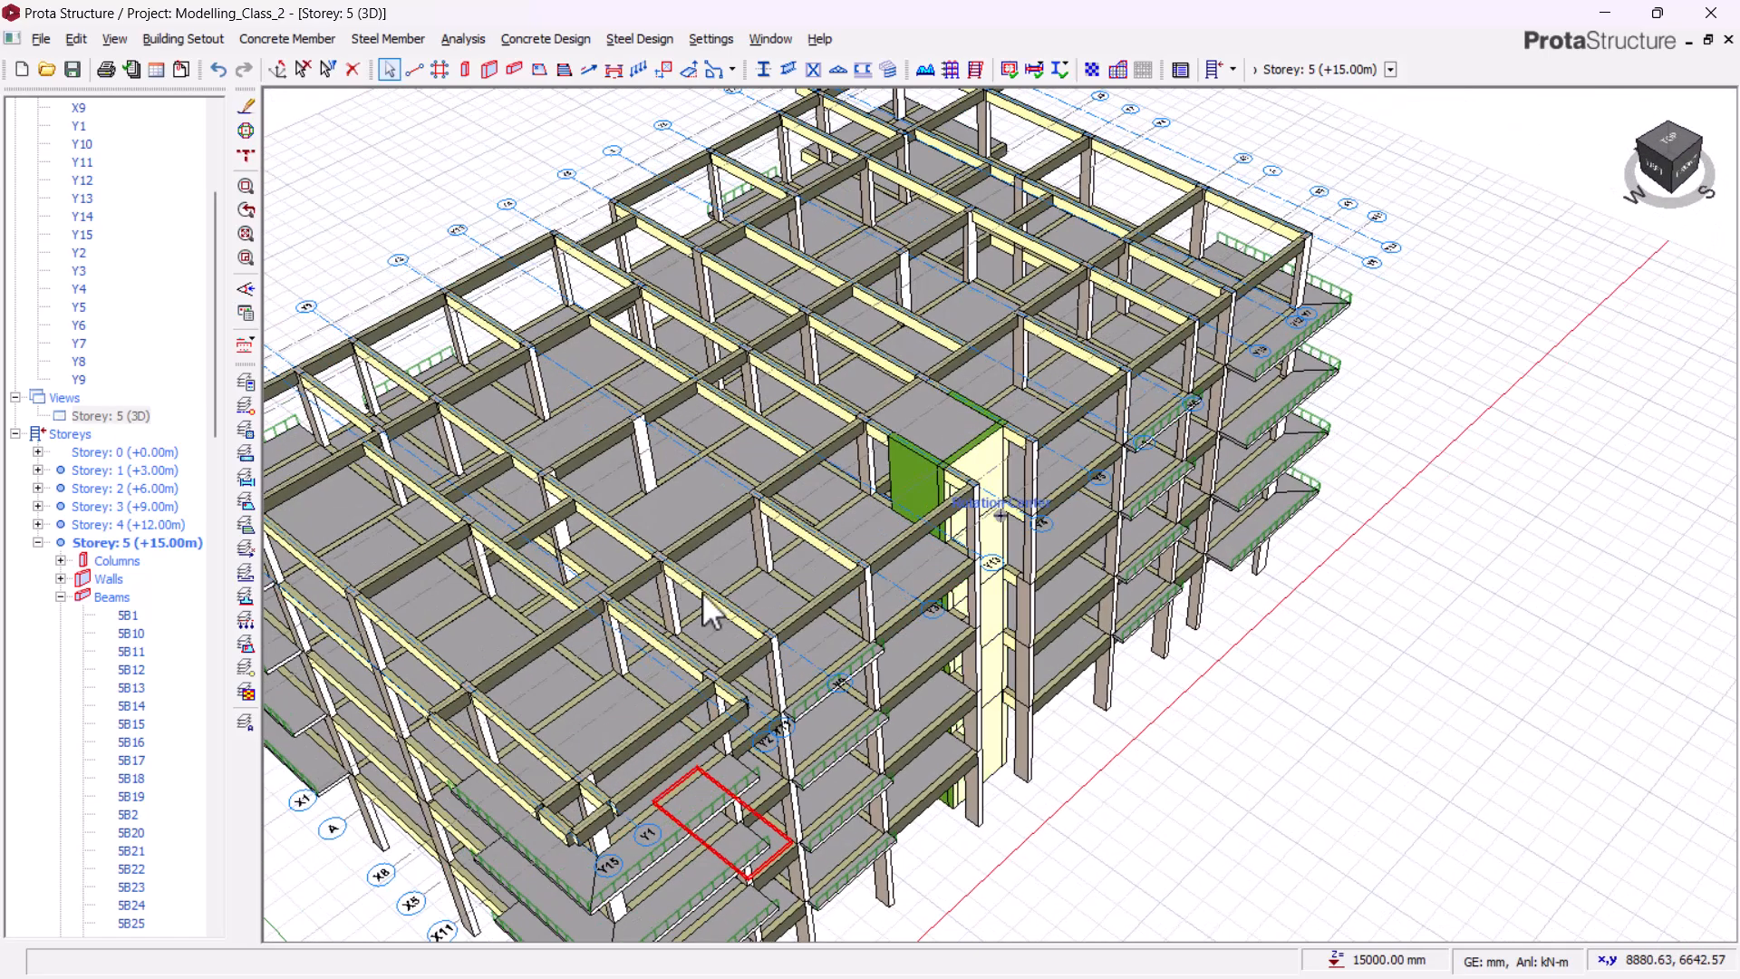
right_click(143, 436)
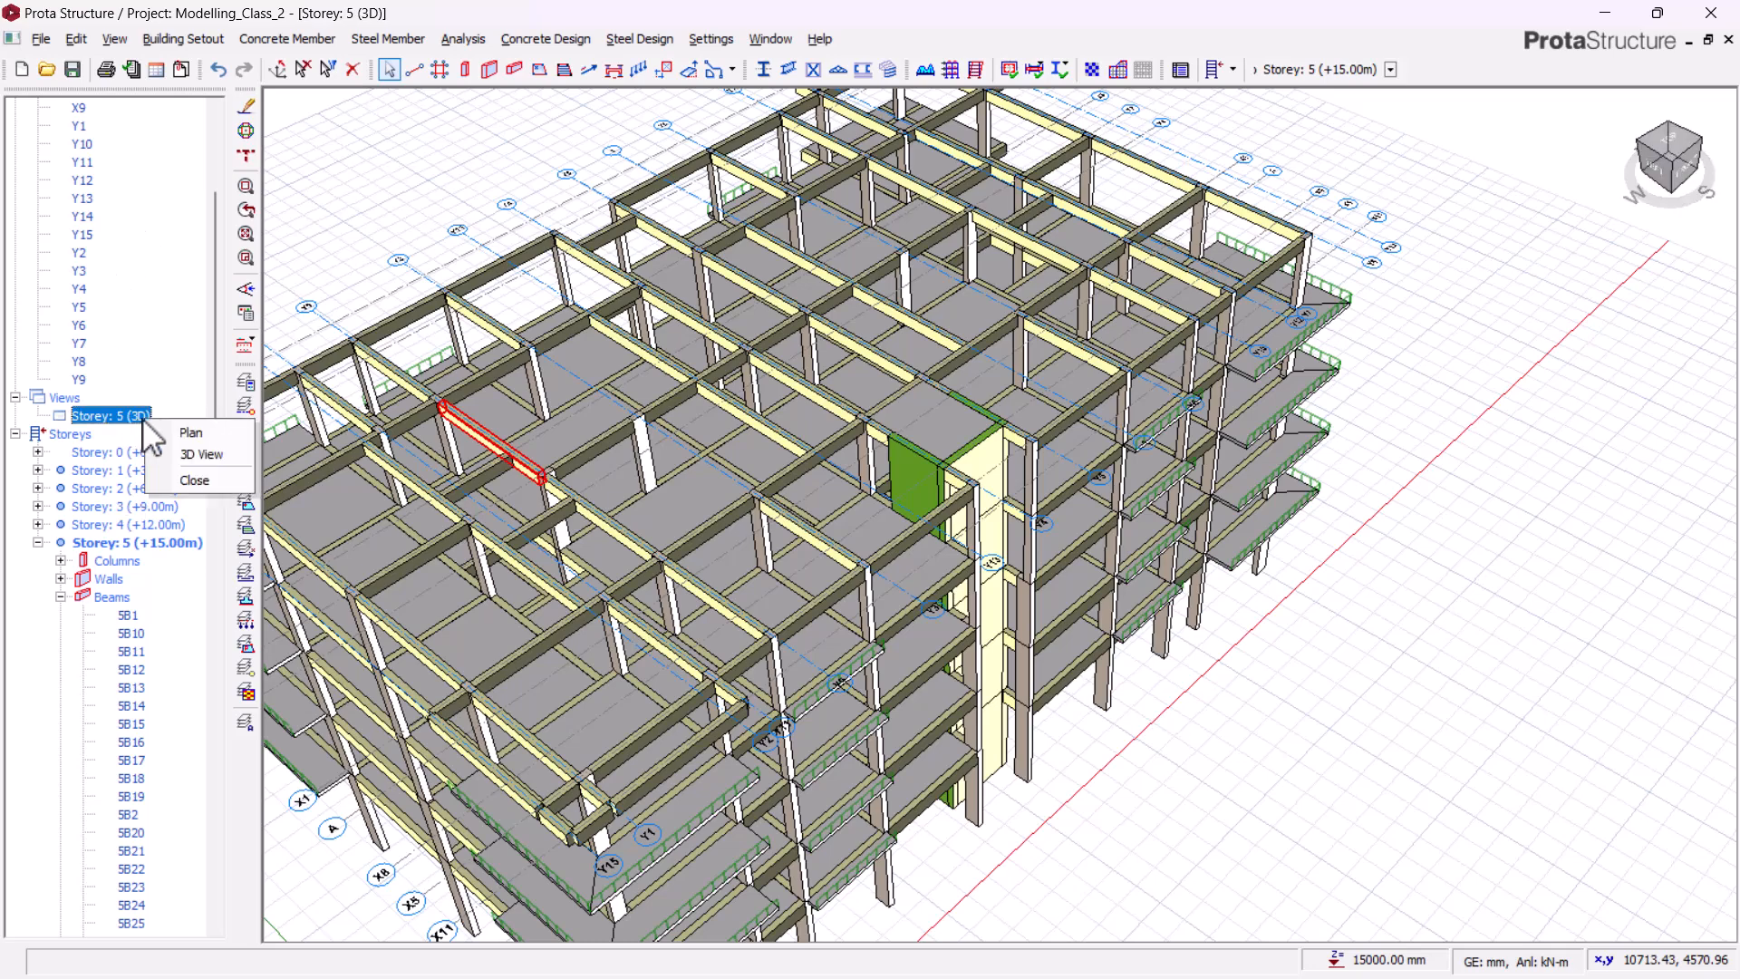
left_click(191, 433)
- Reuse the 230x450 properties of the beam on Y8 between X1 and X5 to insert a cantilever beam along X1 from Y8 to Y14
scroll(802, 313, "down", 3)
scroll(1049, 509, "up", 6)
scroll(1315, 610, "up", 1)
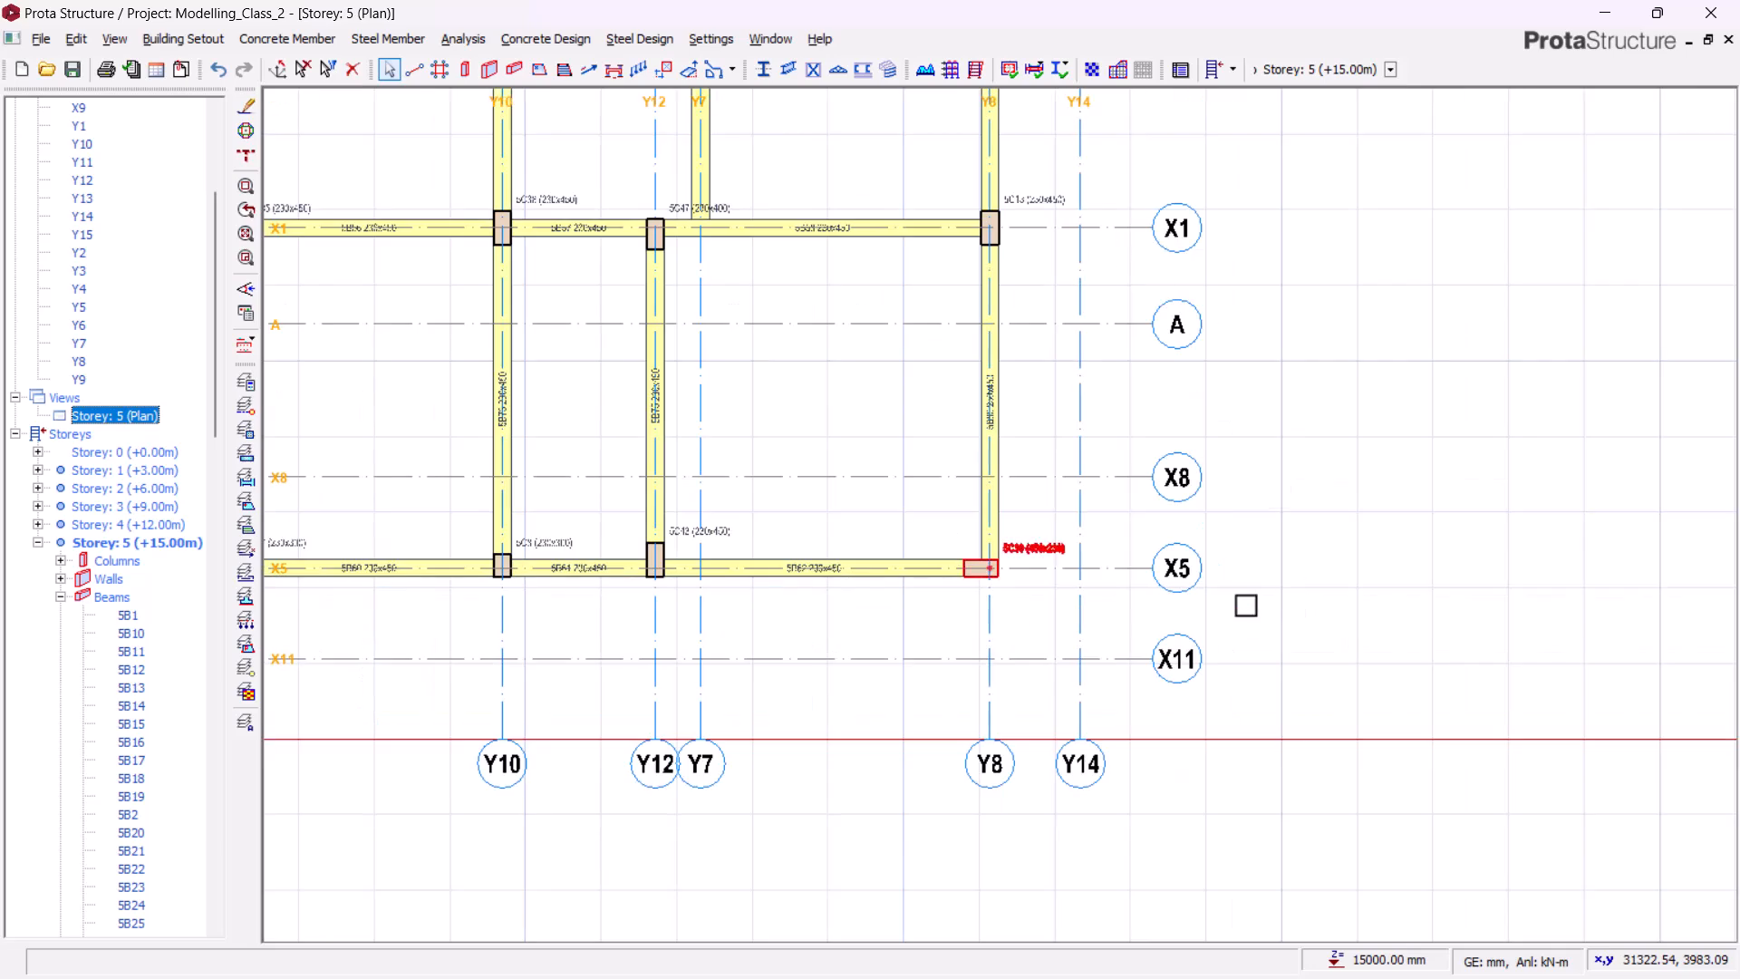
scroll(963, 342, "up", 2)
left_click(940, 296)
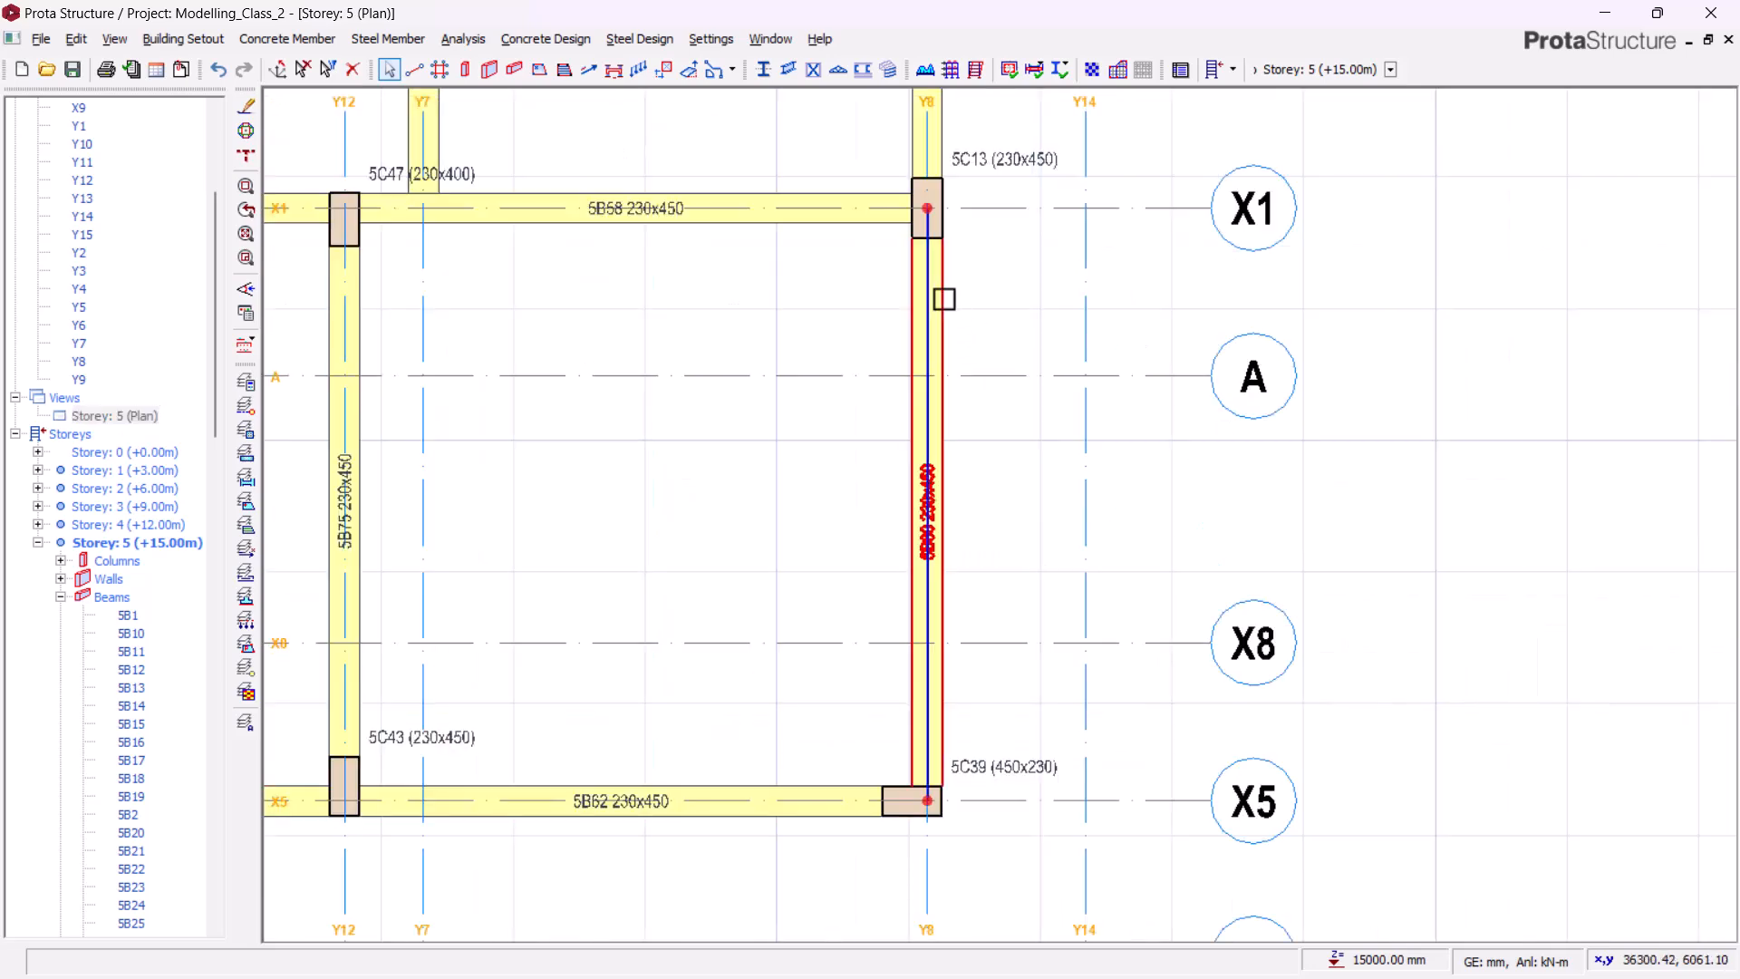
right_click(960, 283)
left_click(1015, 292)
scroll(1008, 229, "up", 2)
left_click(901, 306)
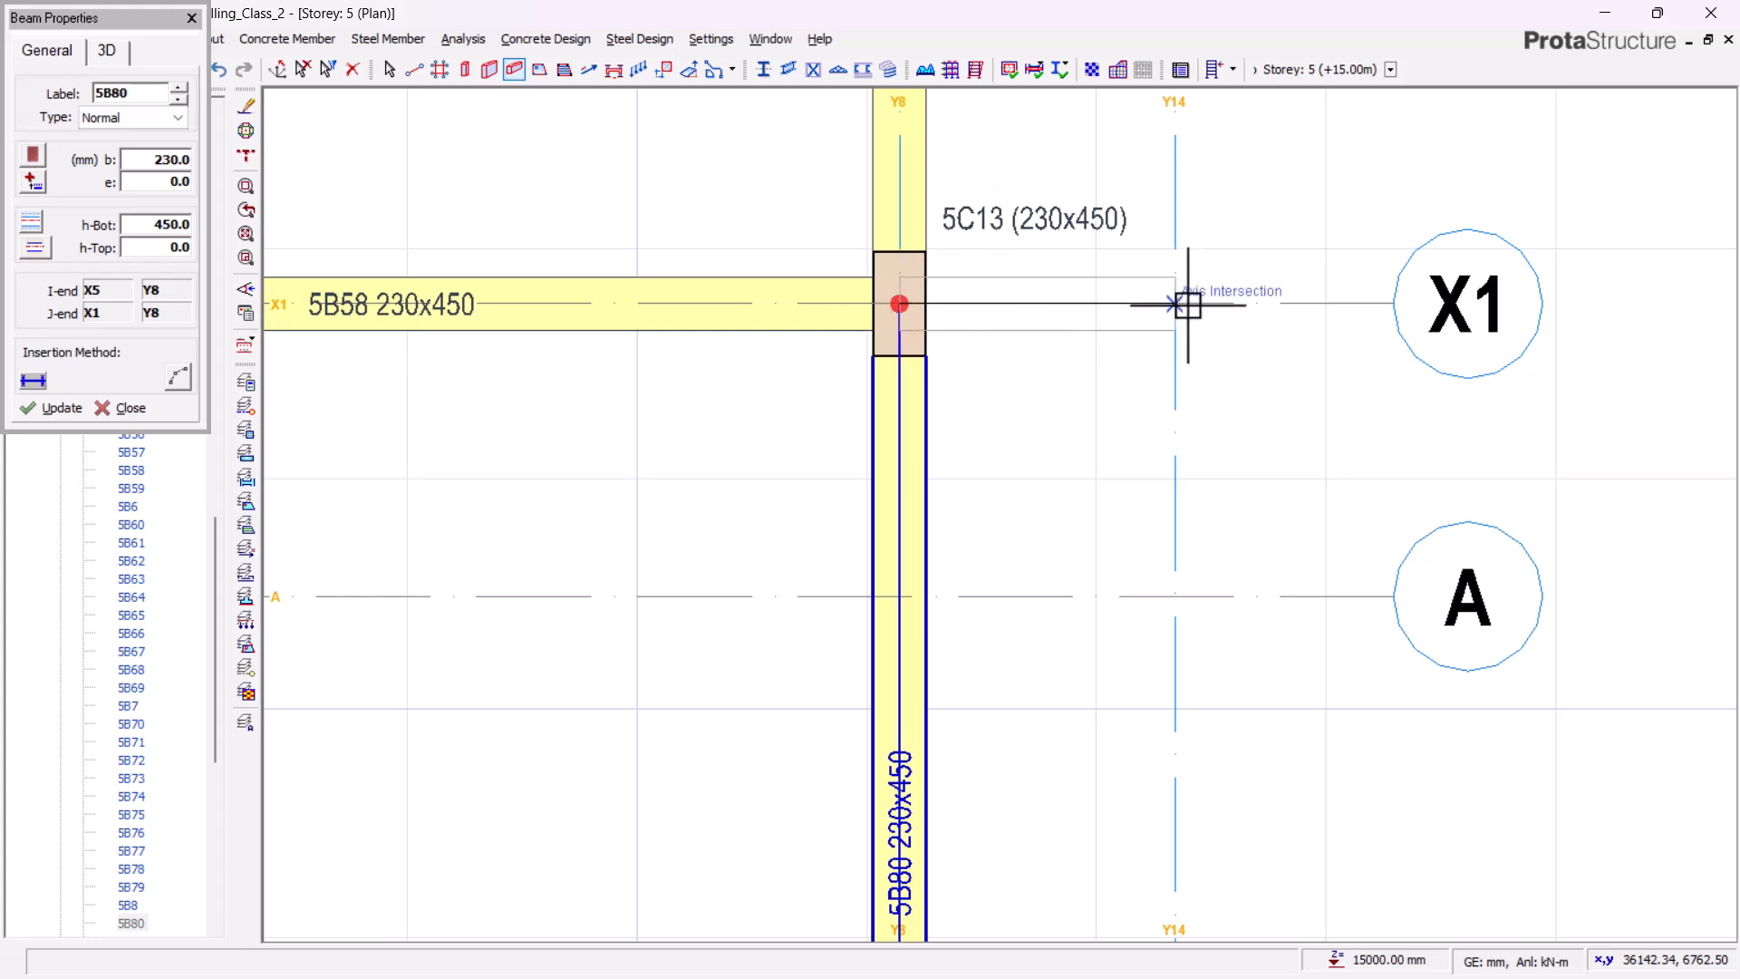
left_click(1186, 305)
- Insert 230x450 cantilever beams from the corner column at X5/Y8, one along X5 to Y14 and one along Y8 to X11
scroll(1271, 215, "down", 2)
middle_click_drag(1228, 654, 1170, 450)
scroll(1076, 682, "up", 1)
left_click(981, 638)
left_click(1185, 639)
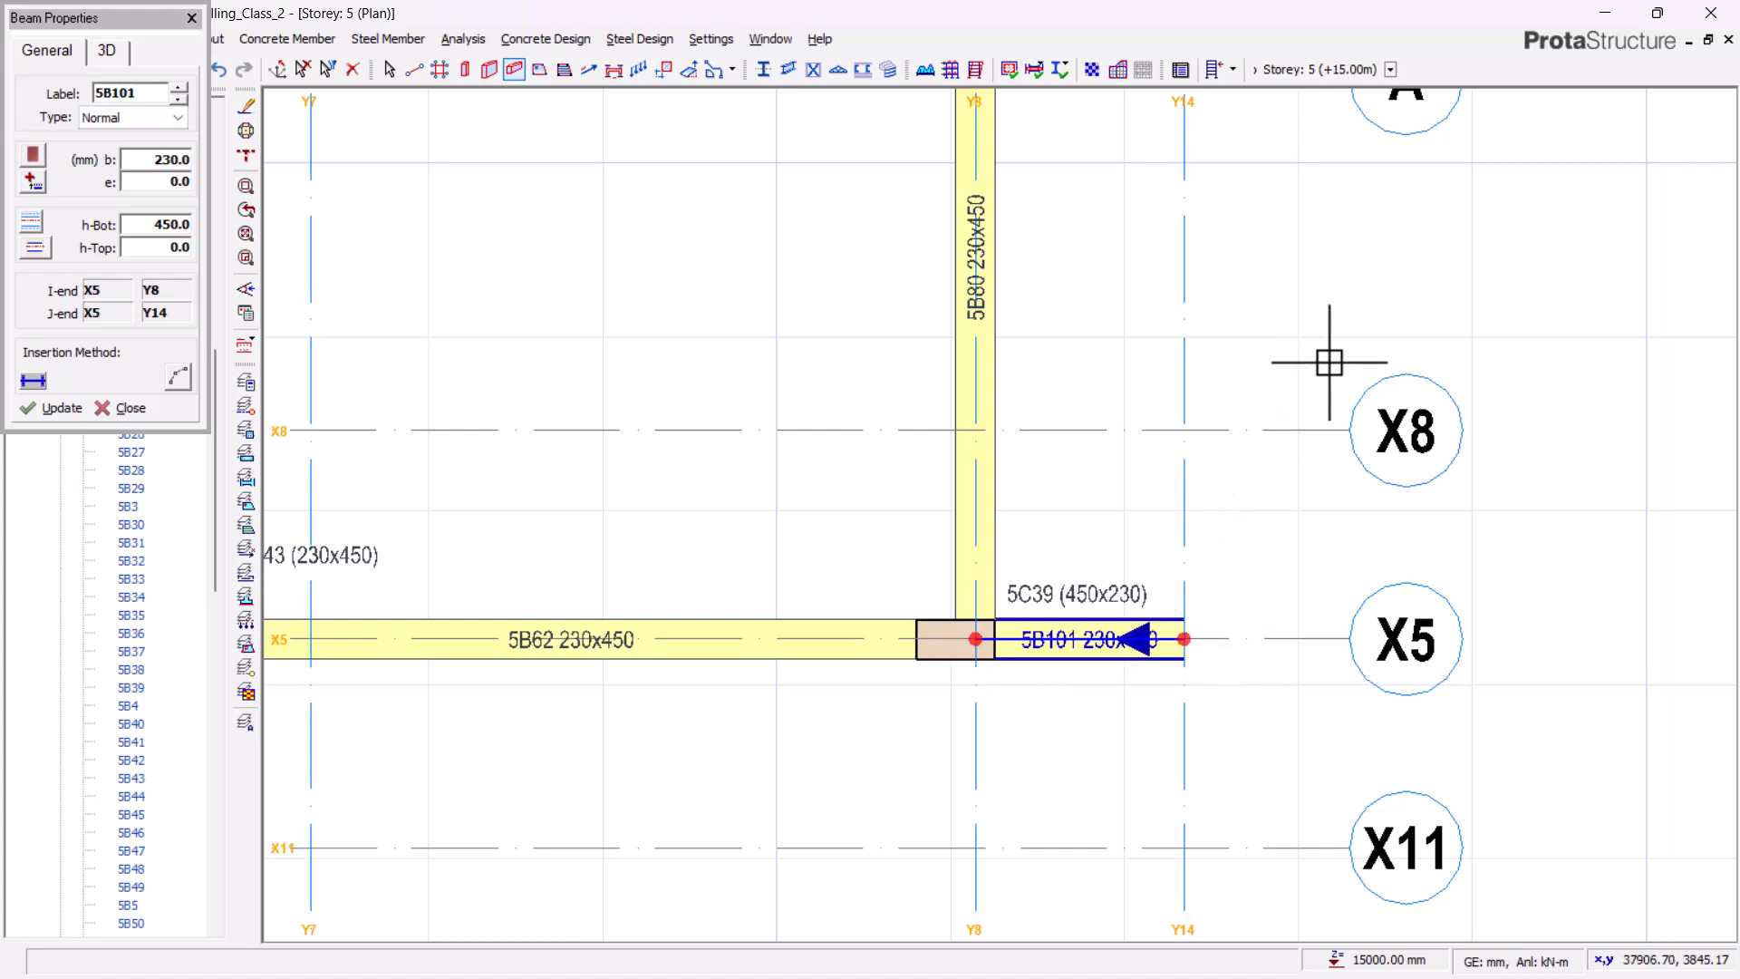
scroll(1330, 370, "down", 2)
scroll(1248, 493, "up", 2)
left_click(1079, 444)
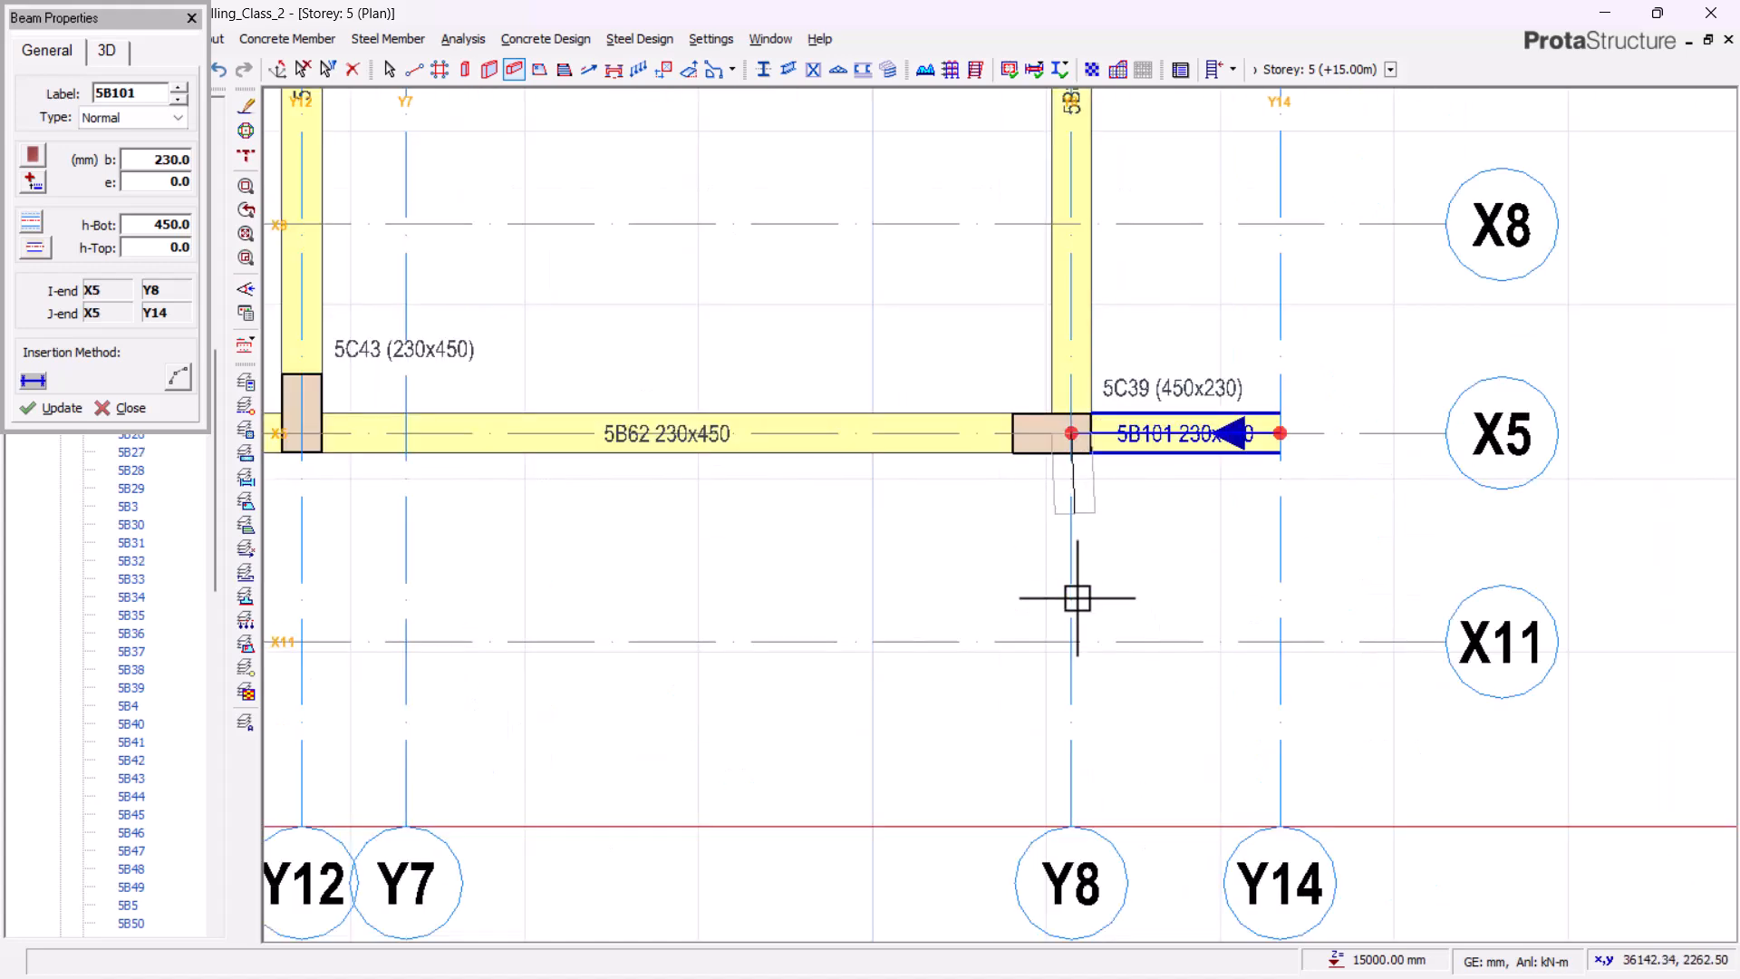
left_click(1075, 639)
- Insert a 230x450 cantilever beam along Y12 from the column at X5 to axis X11
scroll(1379, 535, "down", 2)
scroll(915, 581, "up", 2)
left_click(939, 400)
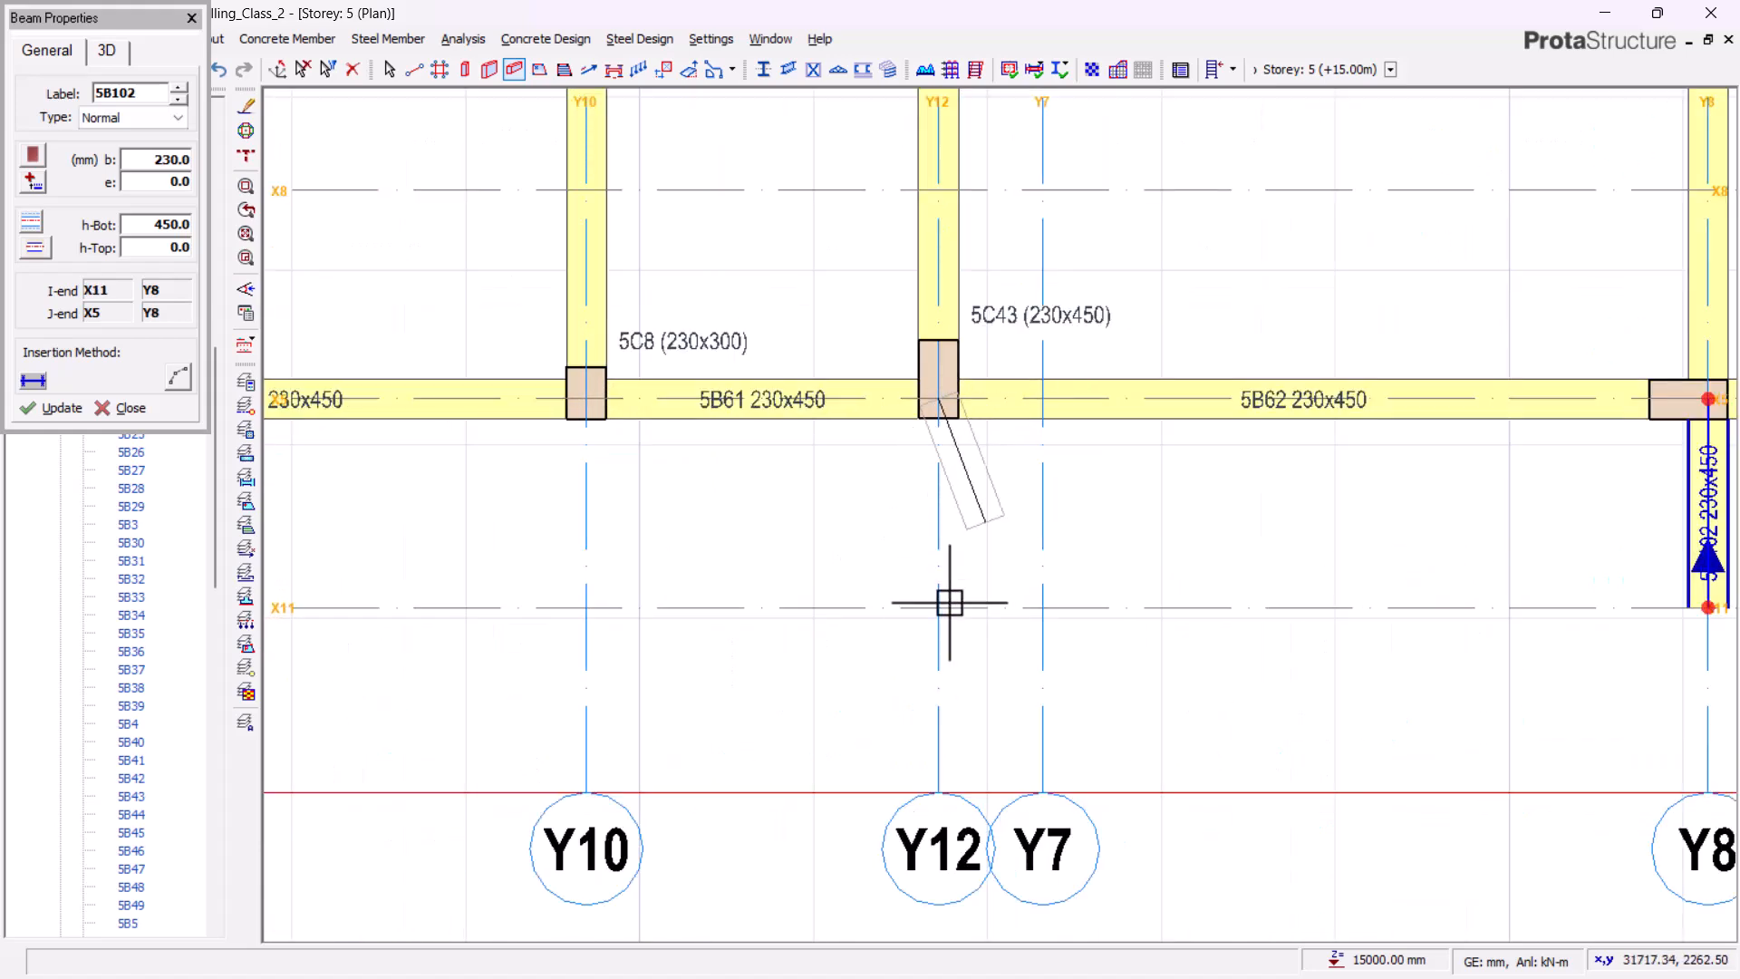
left_click(946, 619)
- Insert 230x450 edge beams along X11 from Y12 to Y8 and from Y8 to Y14
scroll(901, 668, "down", 2)
scroll(1190, 638, "up", 2)
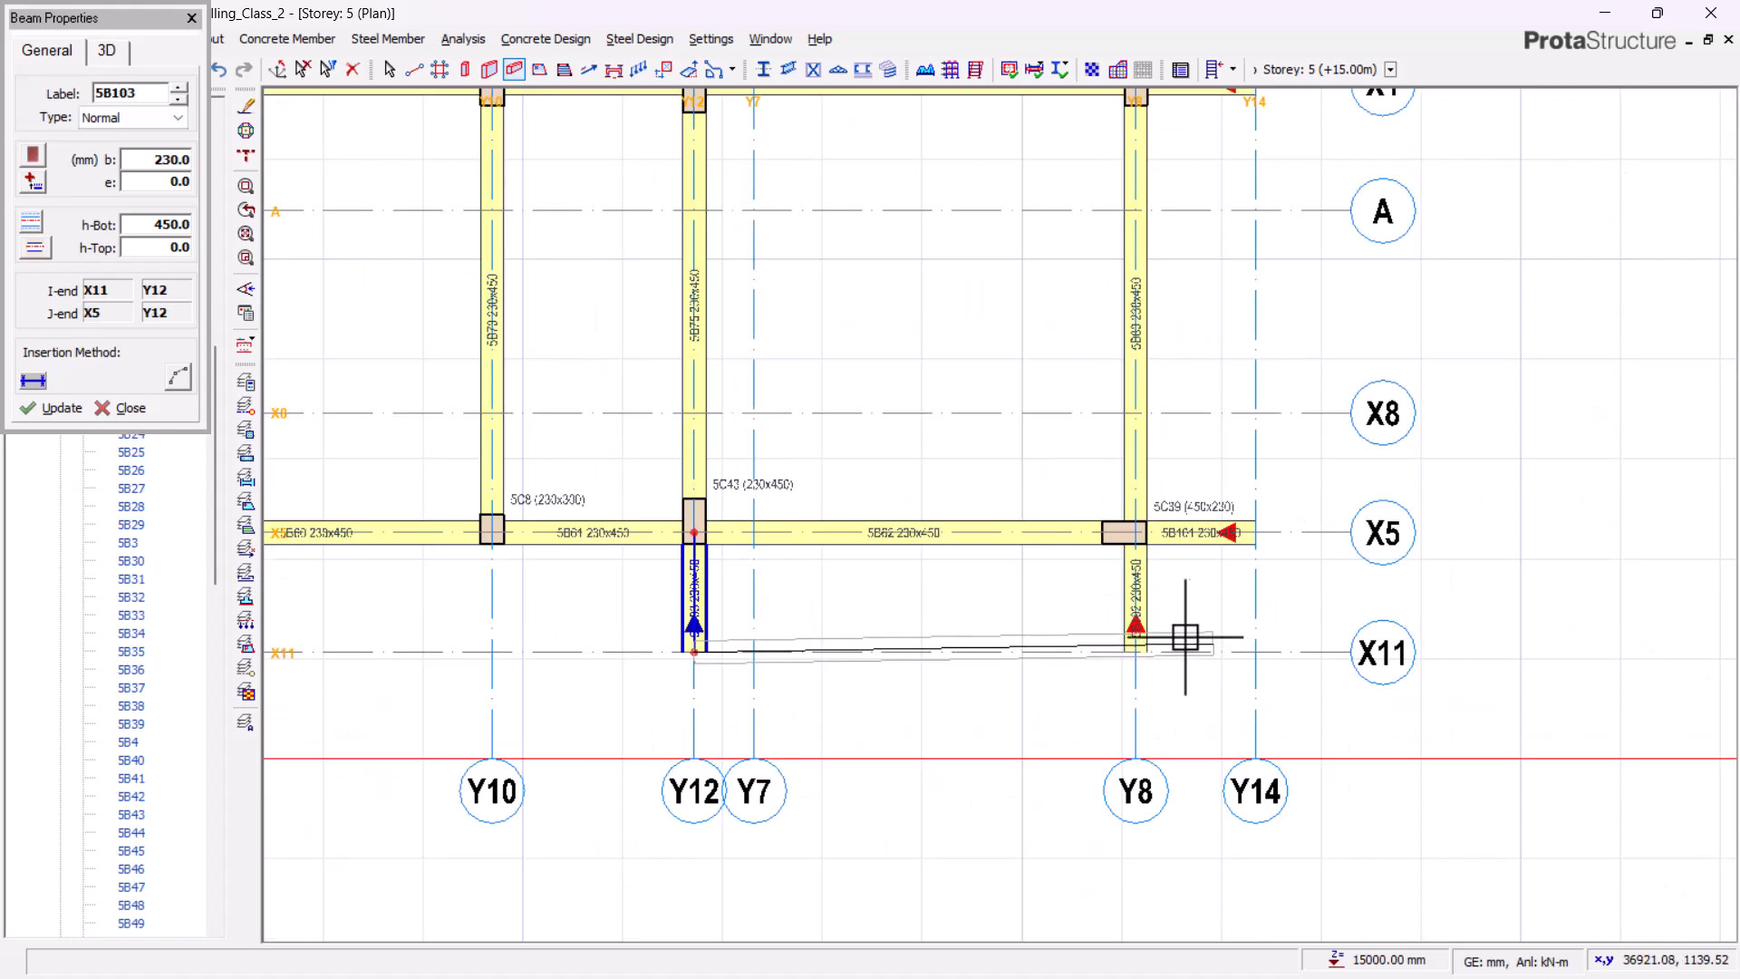
left_click(1136, 651)
scroll(1282, 689, "up", 2)
left_click(1214, 715)
scroll(1178, 716, "down", 3)
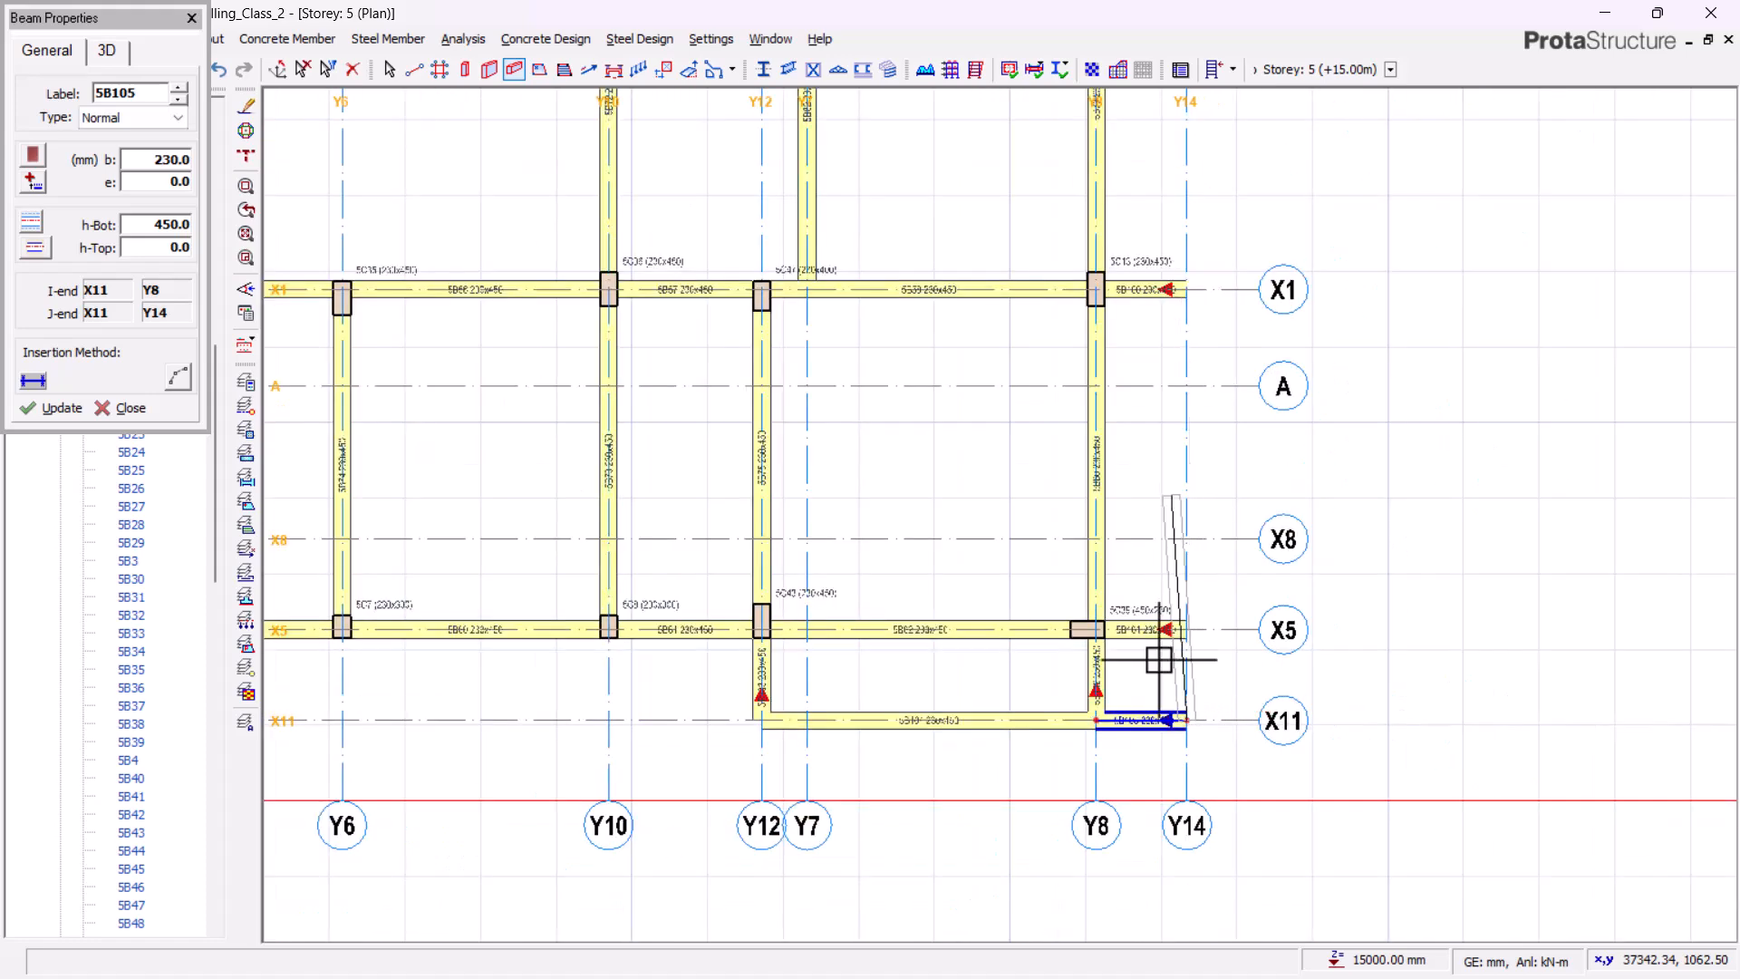
- Insert 230x450 edge beams along Y14 from X11 to X5 and from X5 to X1
scroll(1155, 634, "up", 2)
left_click(1186, 629)
scroll(1138, 827, "down", 2)
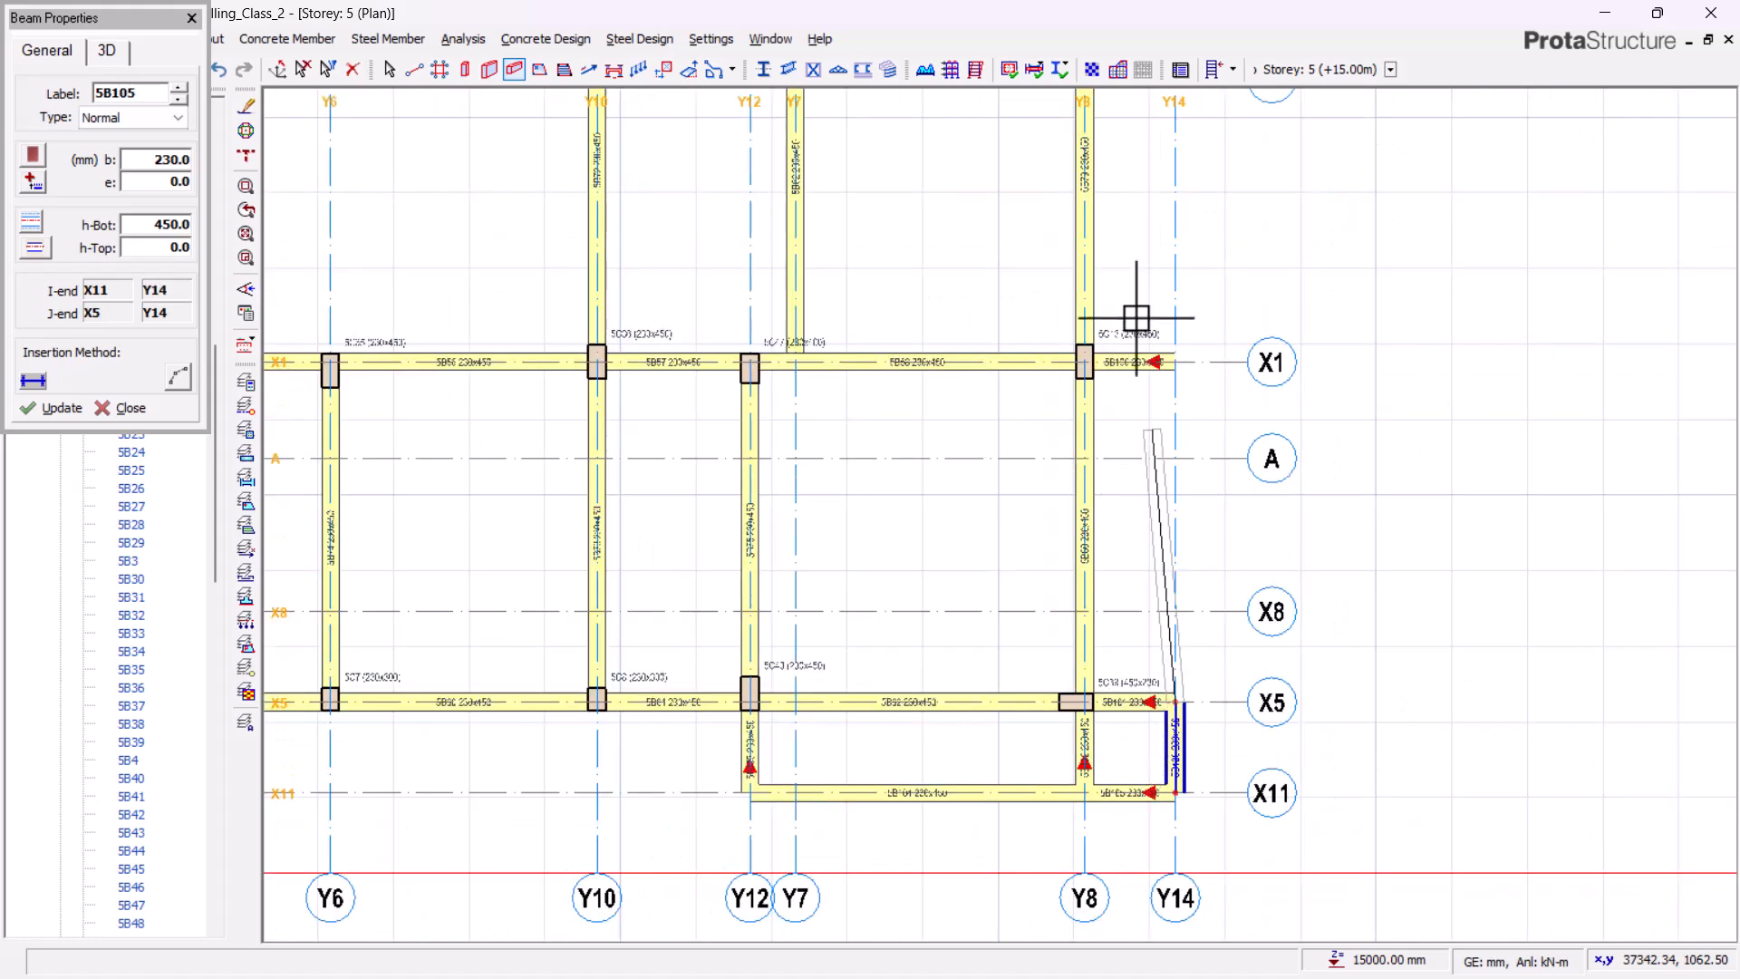
scroll(1137, 323, "up", 3)
left_click(1302, 494)
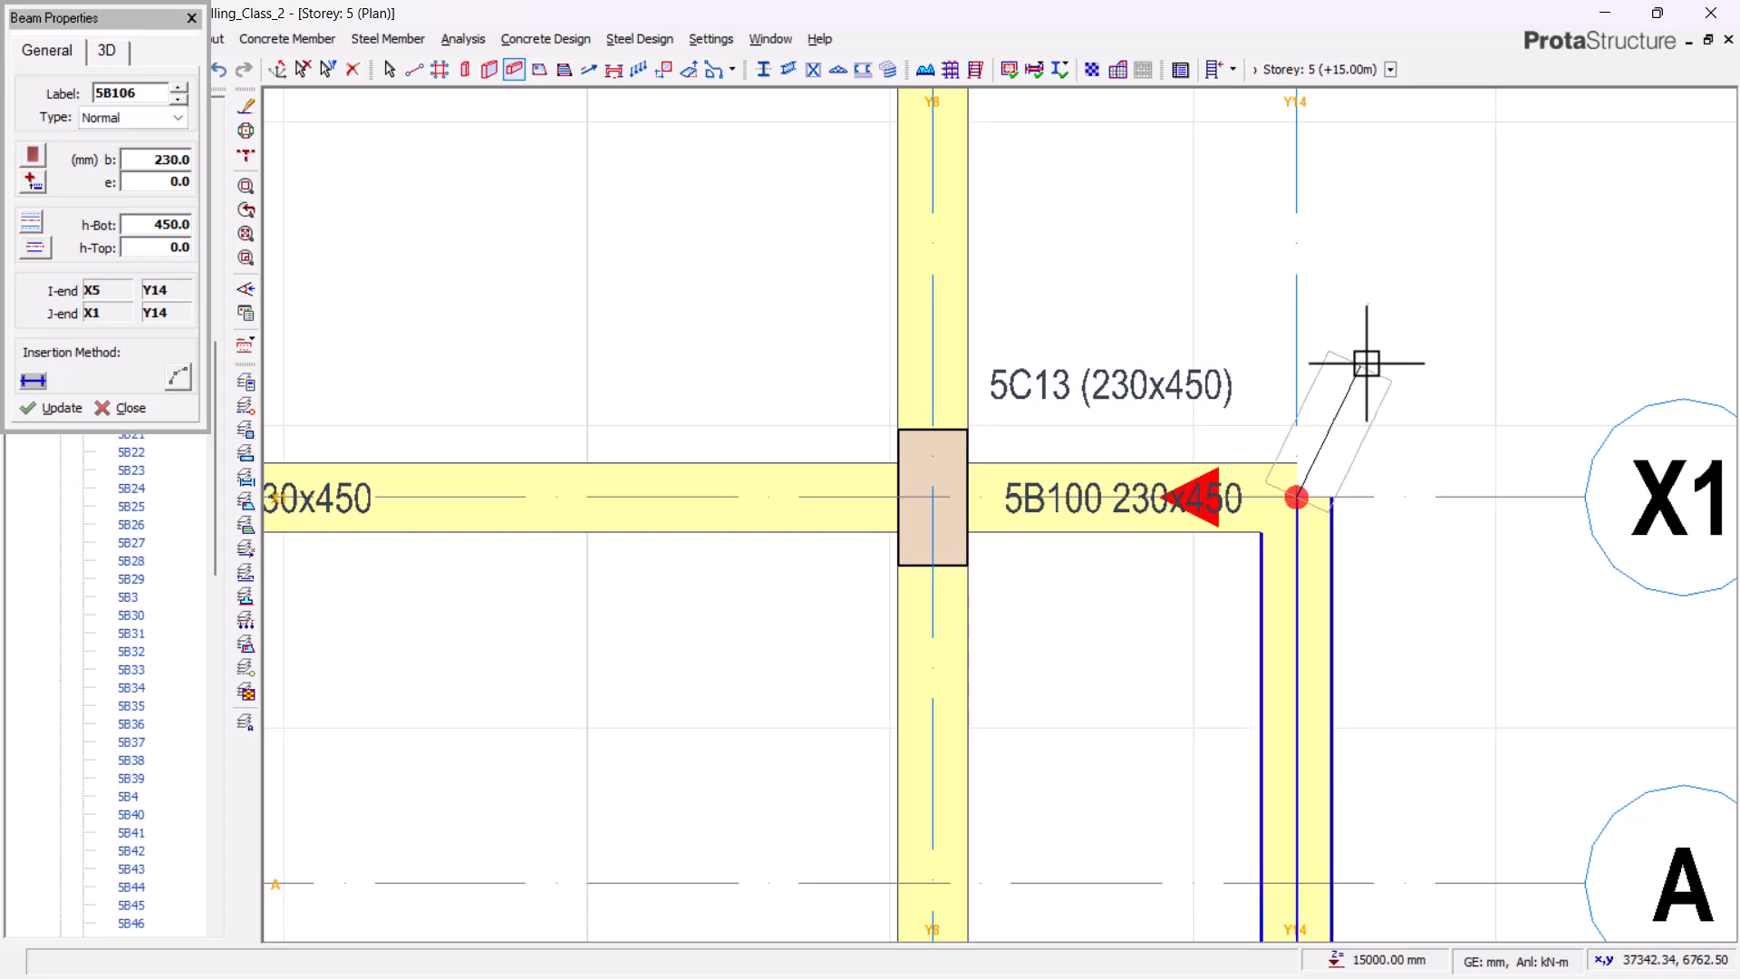
- Insert 230x450 cantilever beams from the corner column at X7/Y1, one along Y1 to X10 and one along X7 to Y15
scroll(1512, 494, "down", 4)
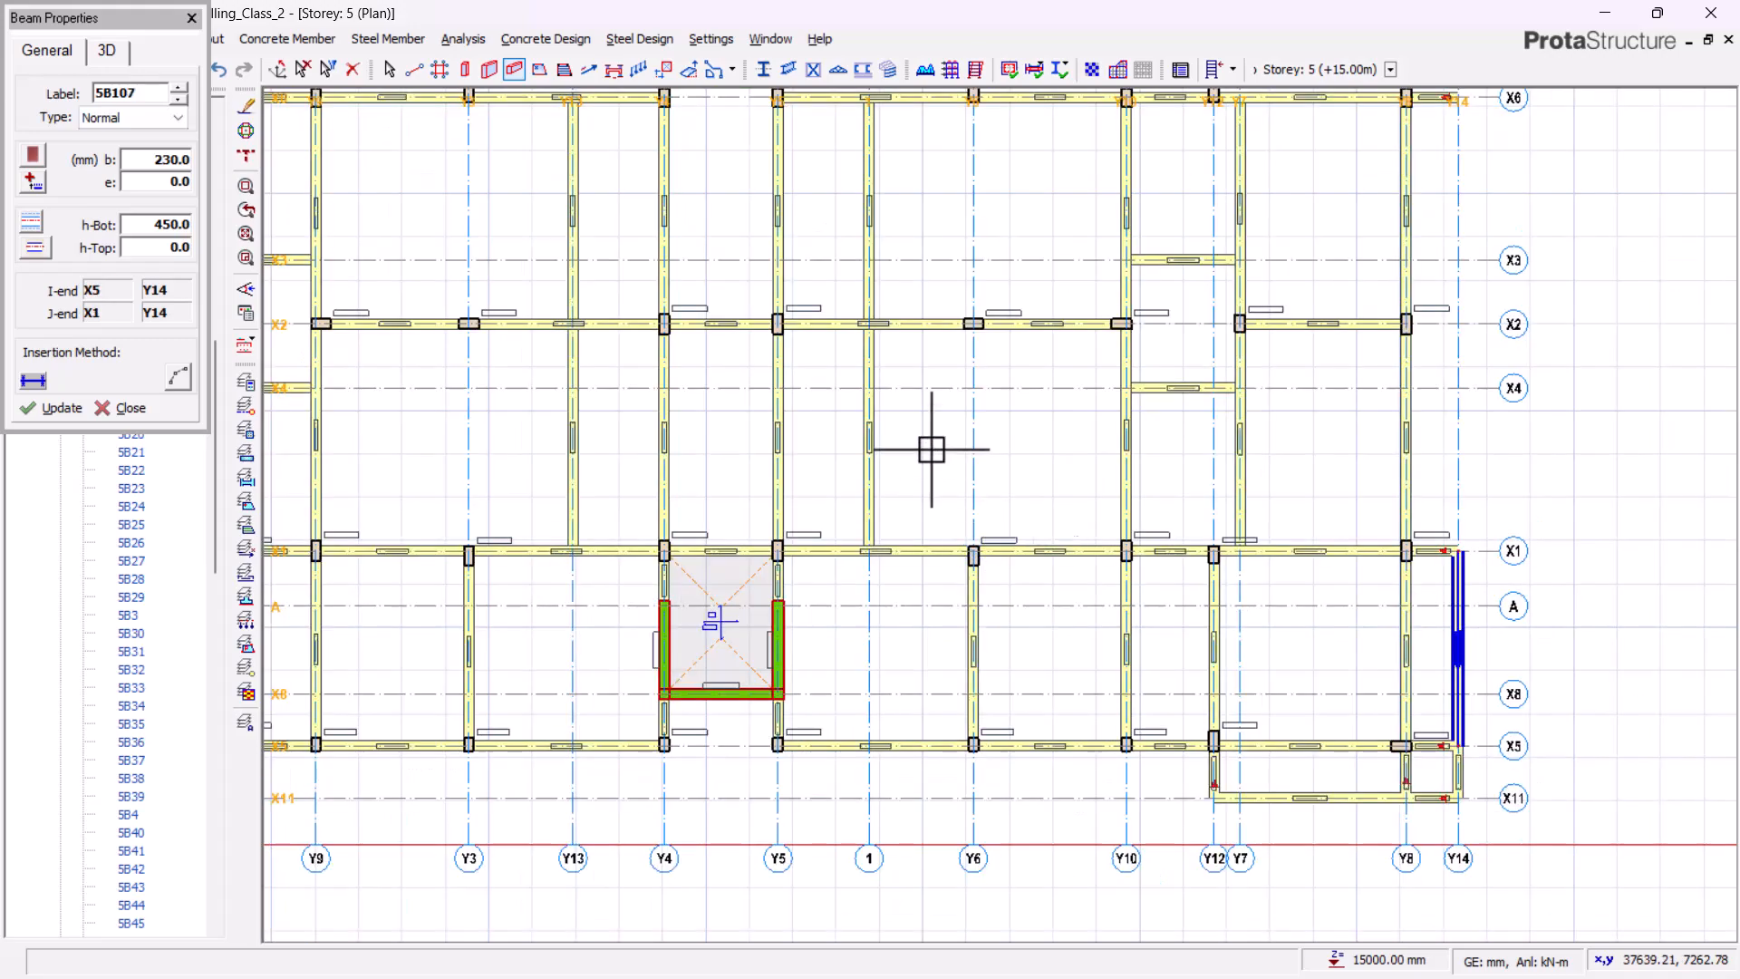
middle_click_drag(932, 449, 1500, 696)
middle_click_drag(831, 467, 986, 715)
scroll(626, 237, "up", 4)
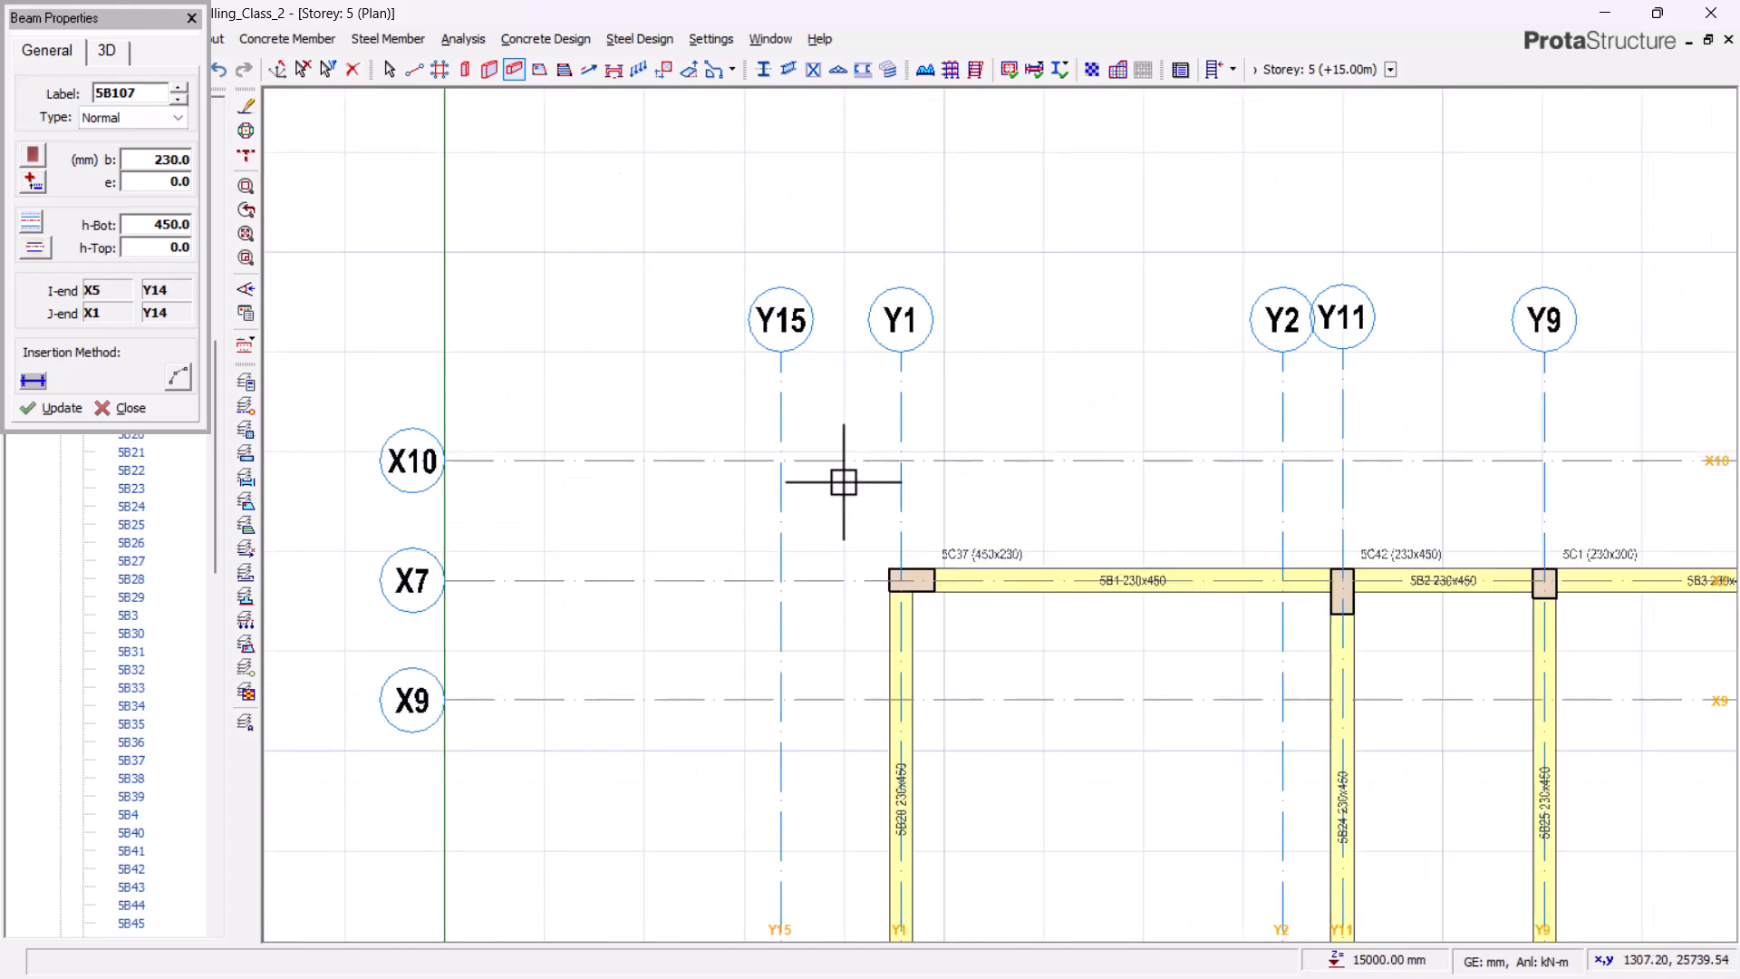
left_click(933, 458)
left_click(948, 607)
left_click(758, 607)
- Insert 230x450 cantilever beams along X6 from Y1 to Y15 and along Y11 from X7 to X10
scroll(1084, 364, "down", 2)
scroll(1084, 364, "down", 2)
middle_click_drag(1084, 364, 1127, 160)
left_click(1031, 643)
left_click(942, 644)
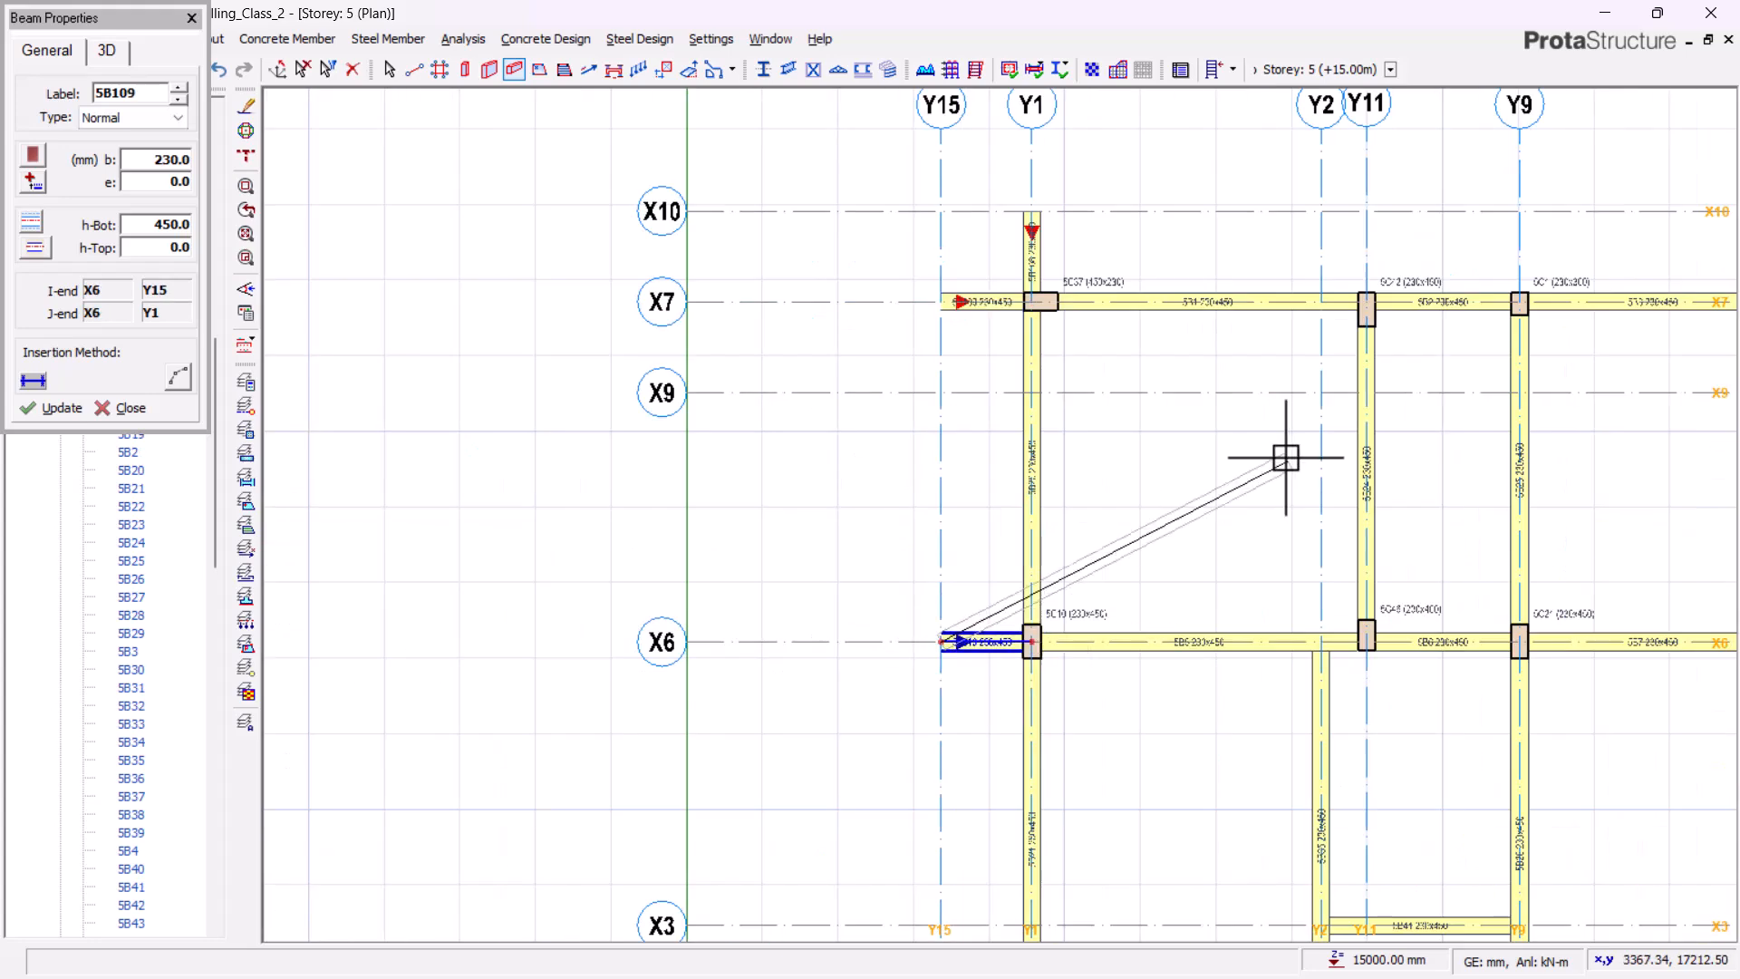
left_click(1367, 302)
left_click(1367, 206)
- Insert 230x450 edge beams along X10 from Y11 to Y1 and from Y1 to Y15
left_click(1032, 213)
scroll(930, 211, "up", 3)
left_click(950, 203)
- Insert 230x450 edge beams along Y15 from X10 to X7 and from X7 to X6
left_click(952, 421)
scroll(950, 433, "down", 3)
middle_click_drag(949, 444, 895, 204)
scroll(878, 495, "up", 3)
left_click(933, 575)
scroll(650, 498, "down", 5)
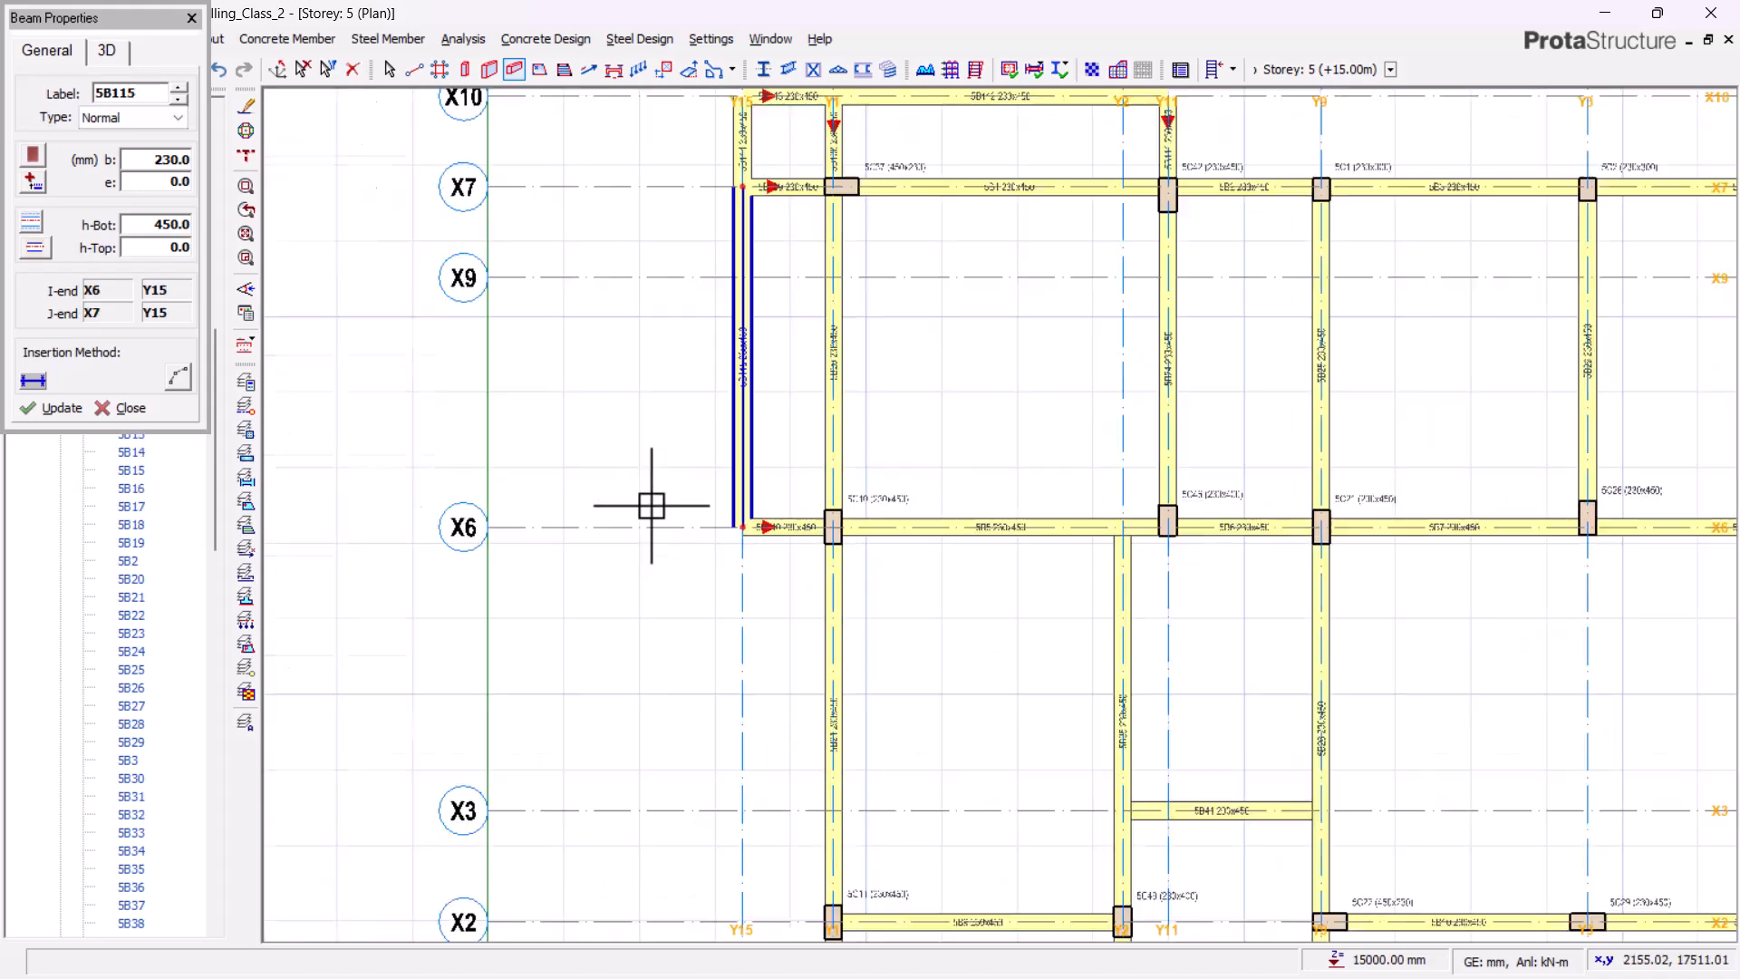
- Insert 230x450 edge beams along Y14 from X6 to X7 and from X7 to X10
scroll(1037, 505, "up", 1)
middle_click_drag(1627, 491, 933, 471)
scroll(981, 381, "up", 3)
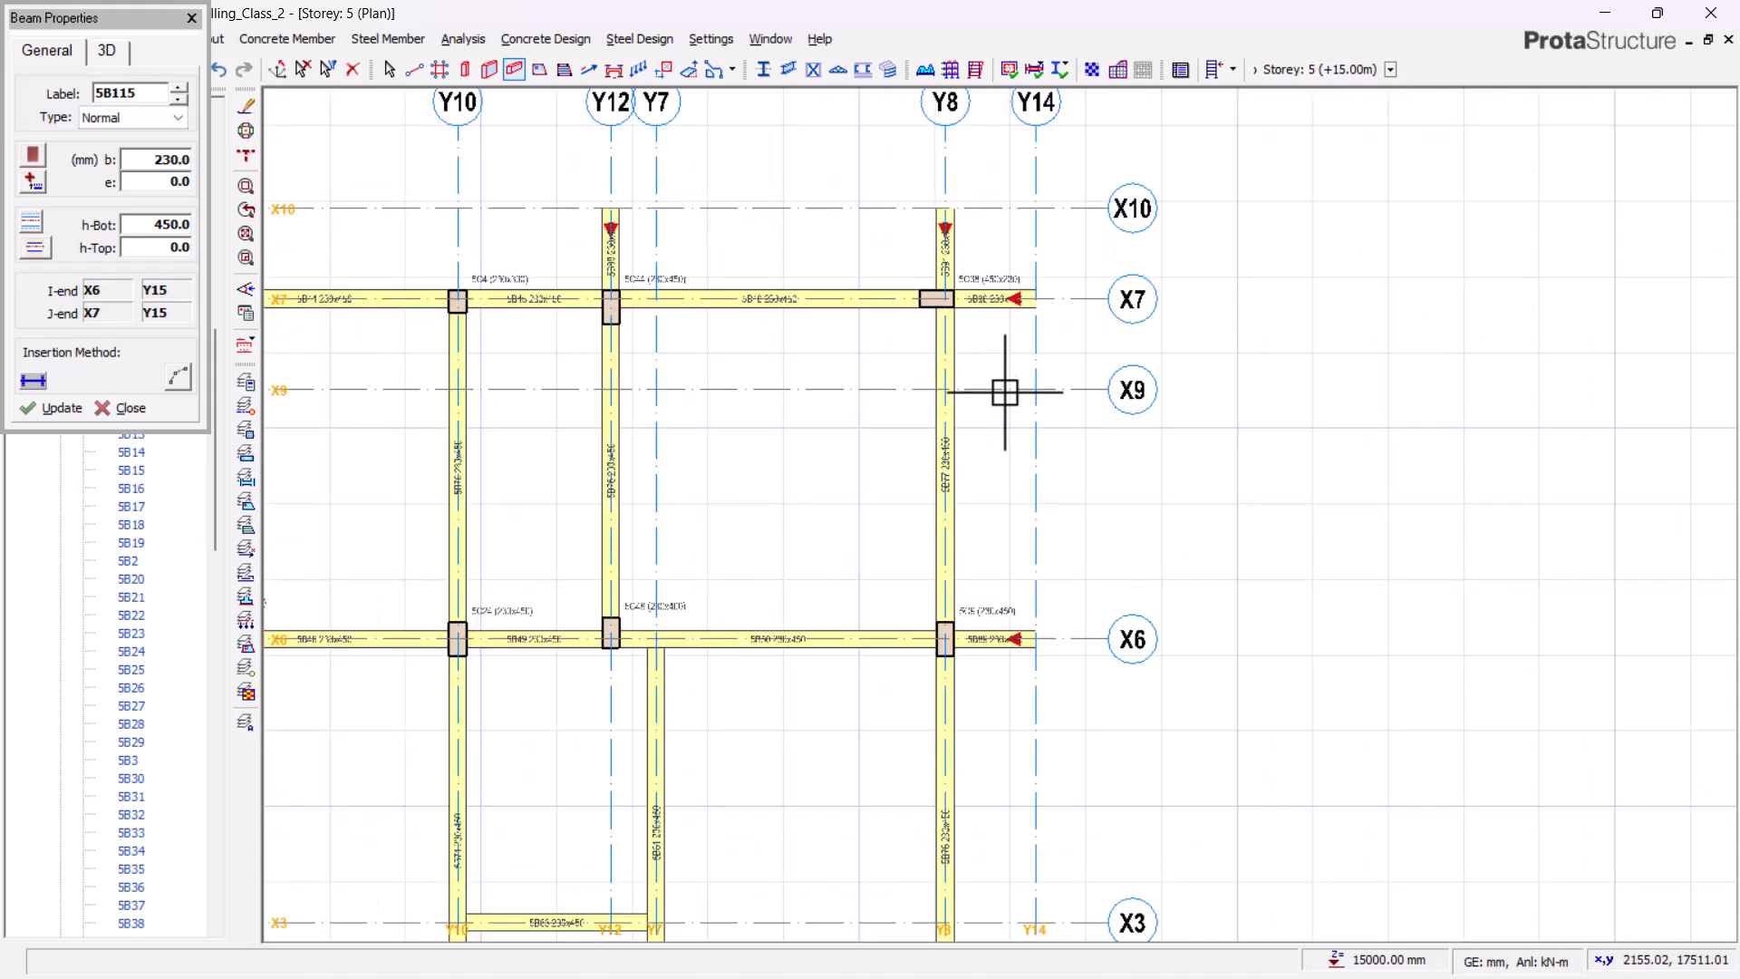
middle_click_drag(862, 389, 1073, 401)
middle_click_drag(1001, 357, 857, 408)
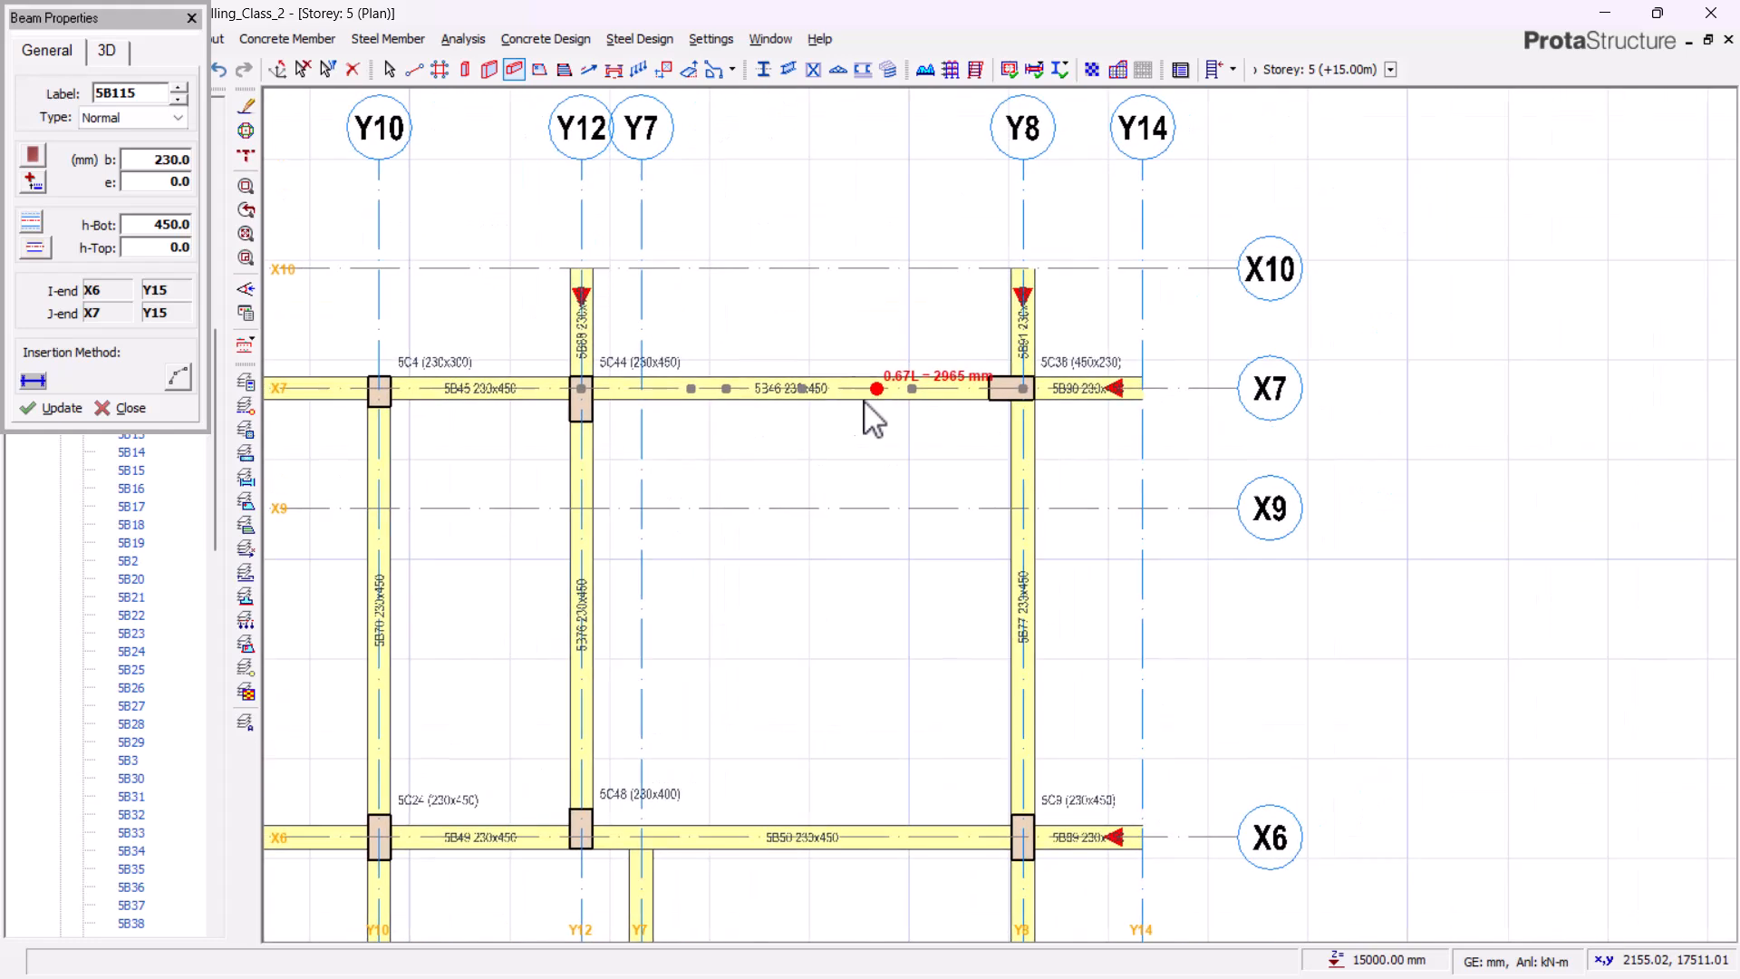
middle_click_drag(666, 467, 827, 389)
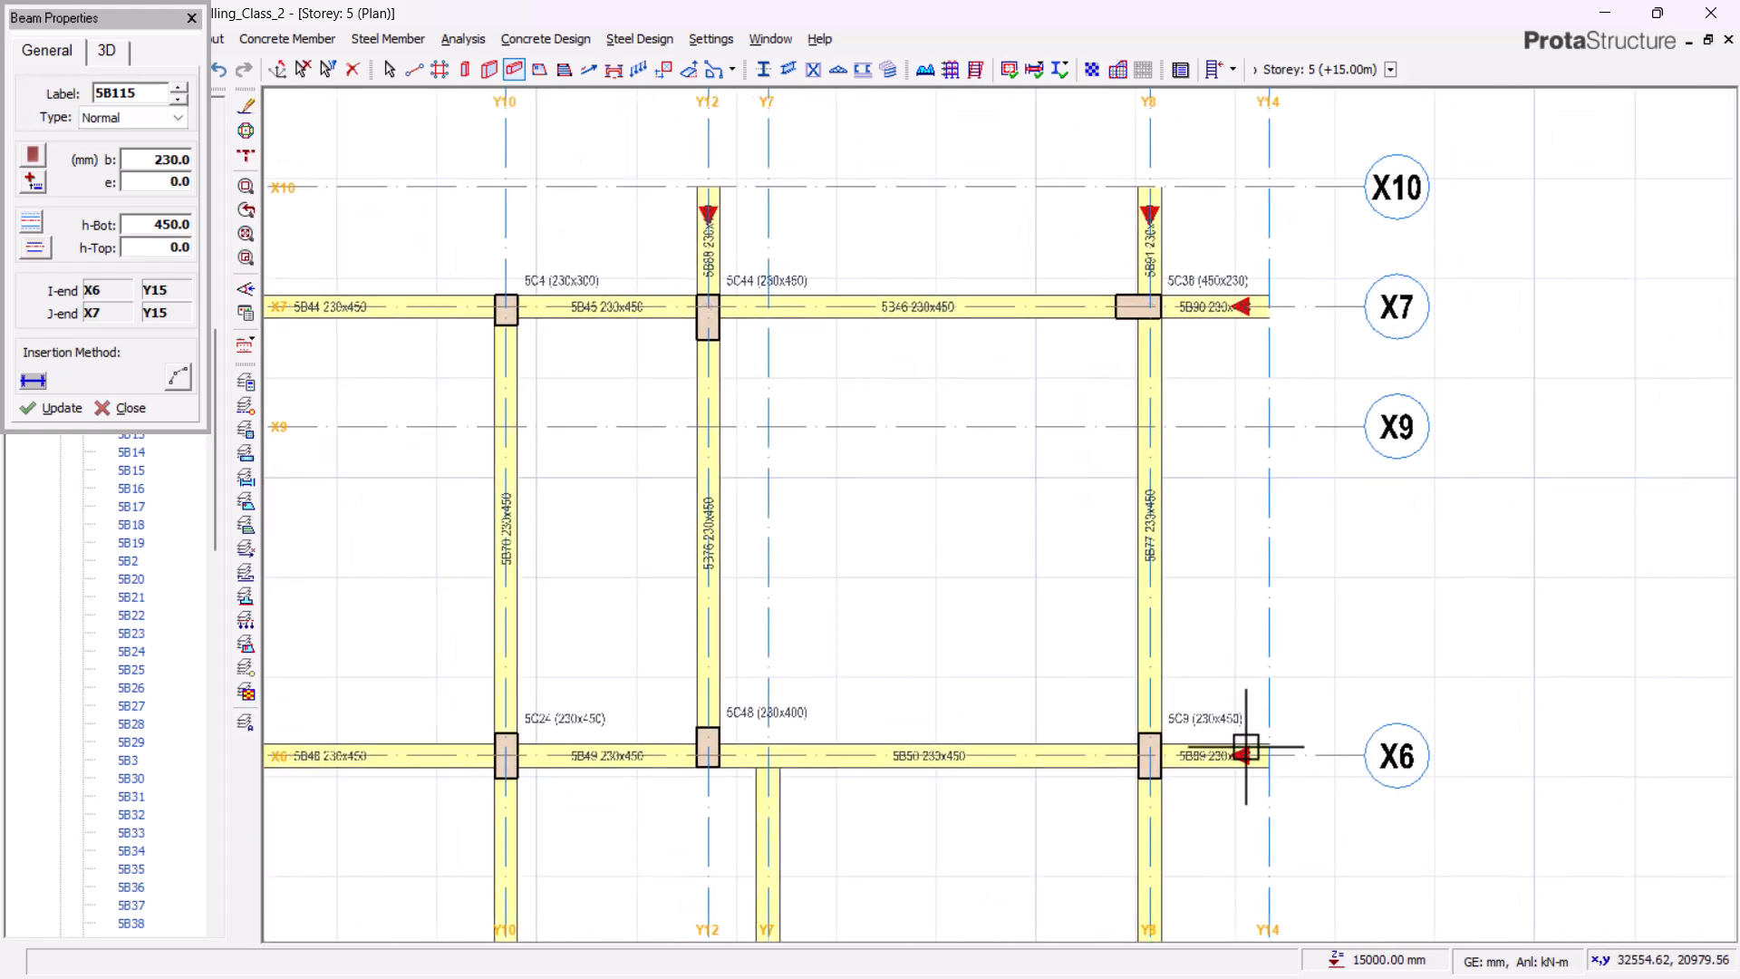
scroll(1305, 757, "up", 2)
left_click(1237, 760)
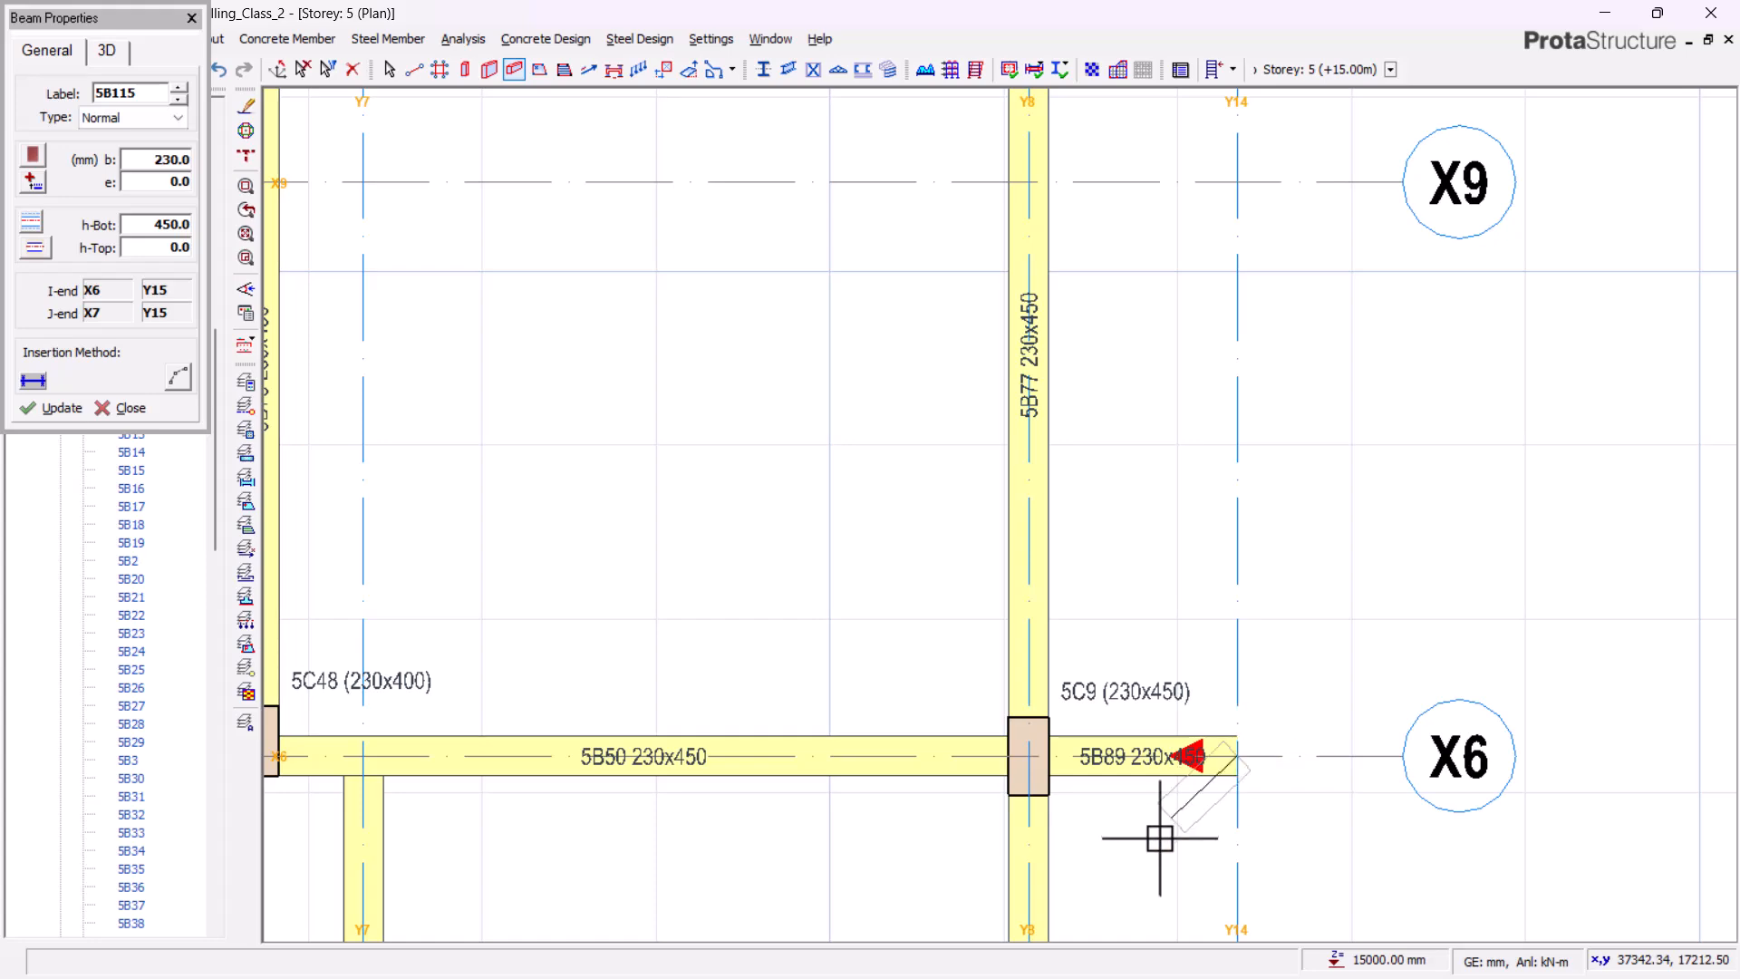
scroll(1157, 824, "down", 2)
left_click(1204, 327)
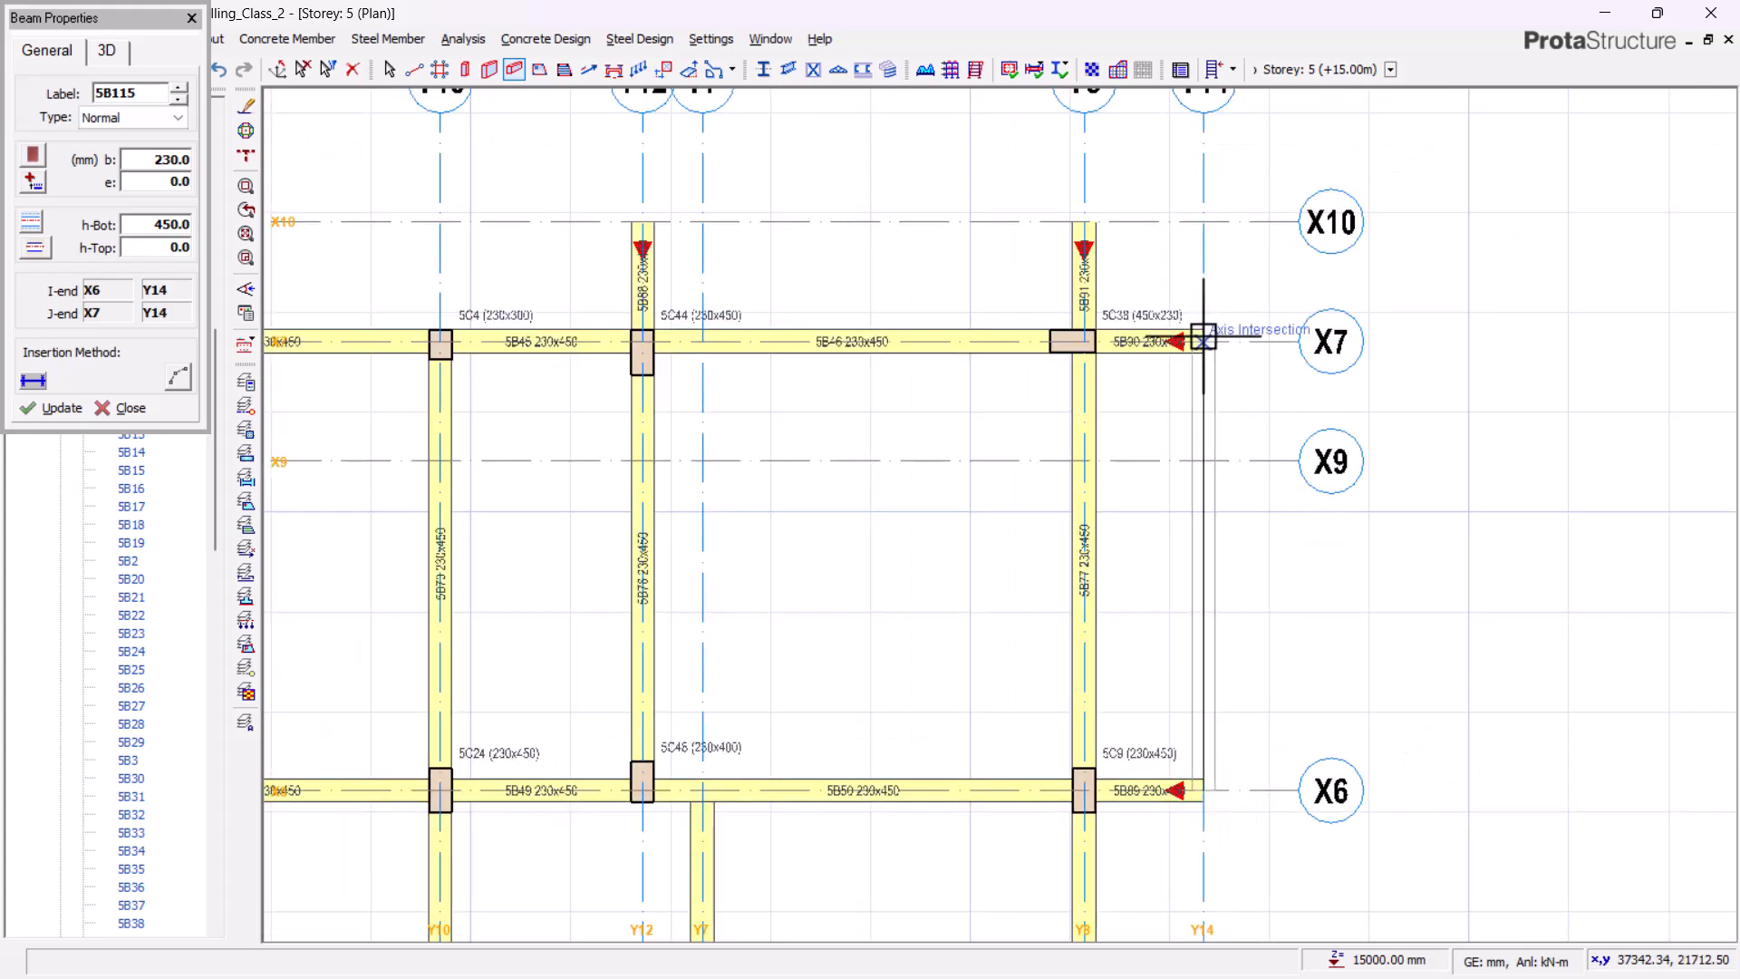
scroll(1205, 199, "up", 3)
left_click(1205, 265)
scroll(1444, 214, "down", 4)
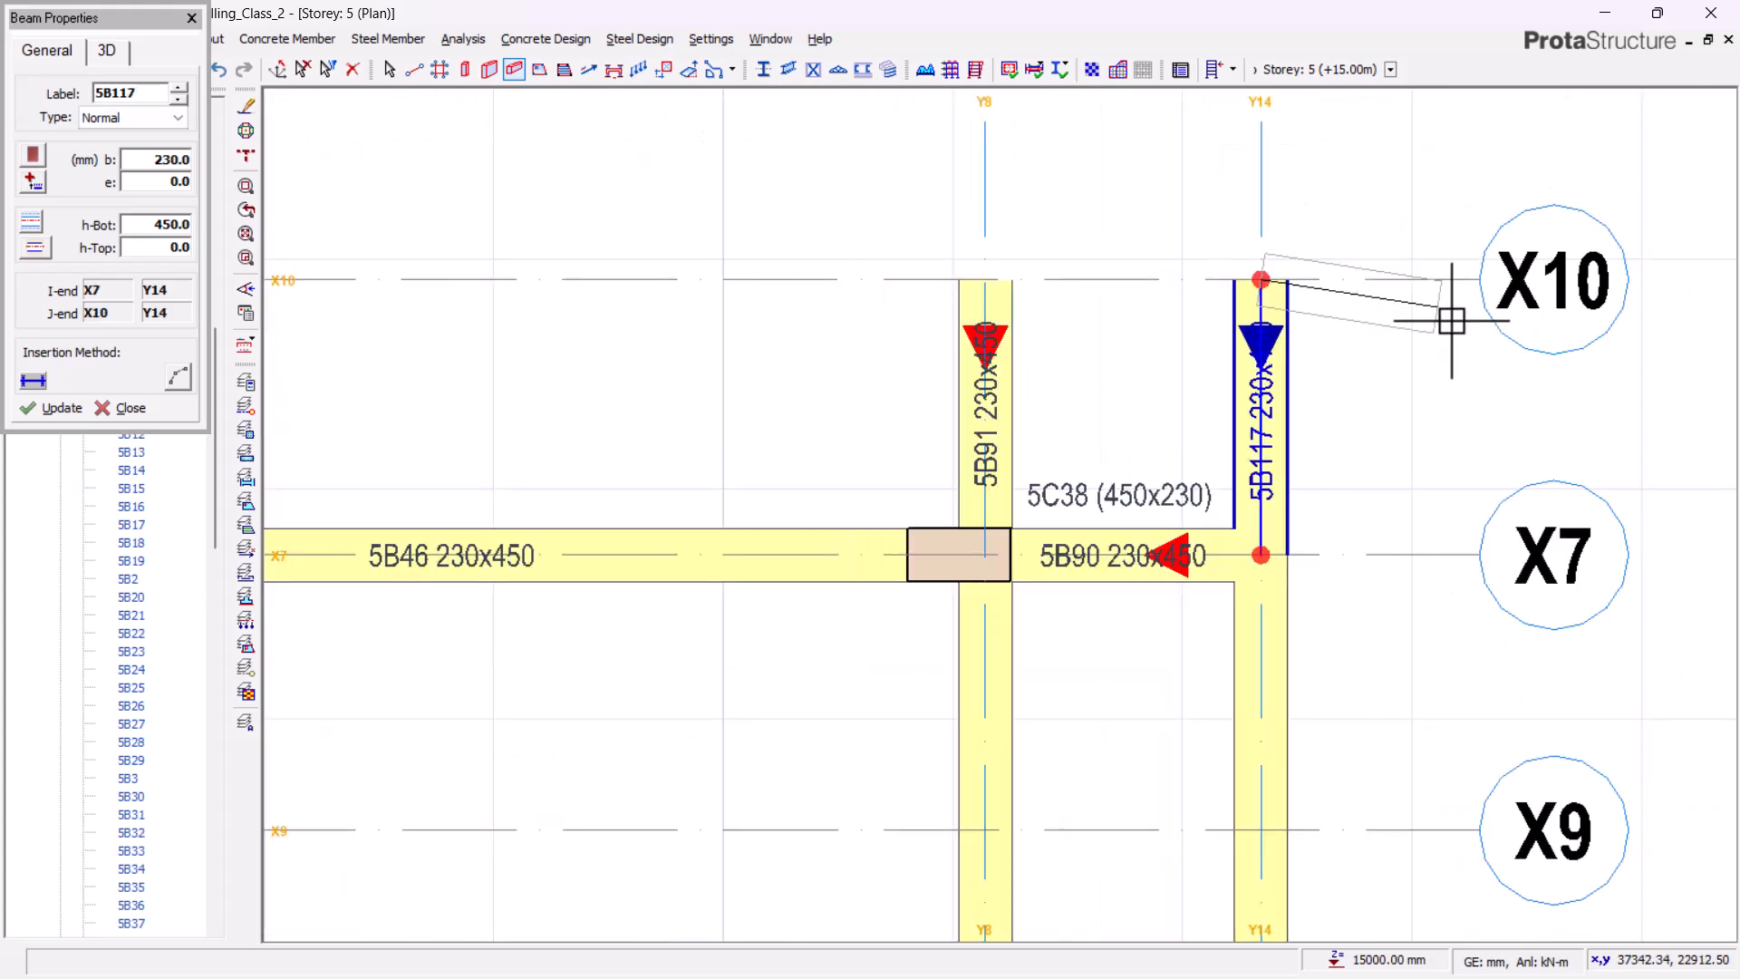
- Insert 230x450 edge beams along X10 from Y14 to Y8 and from Y8 to Y12, and close the beam properties
scroll(1224, 313, "up", 4)
left_click(1204, 309)
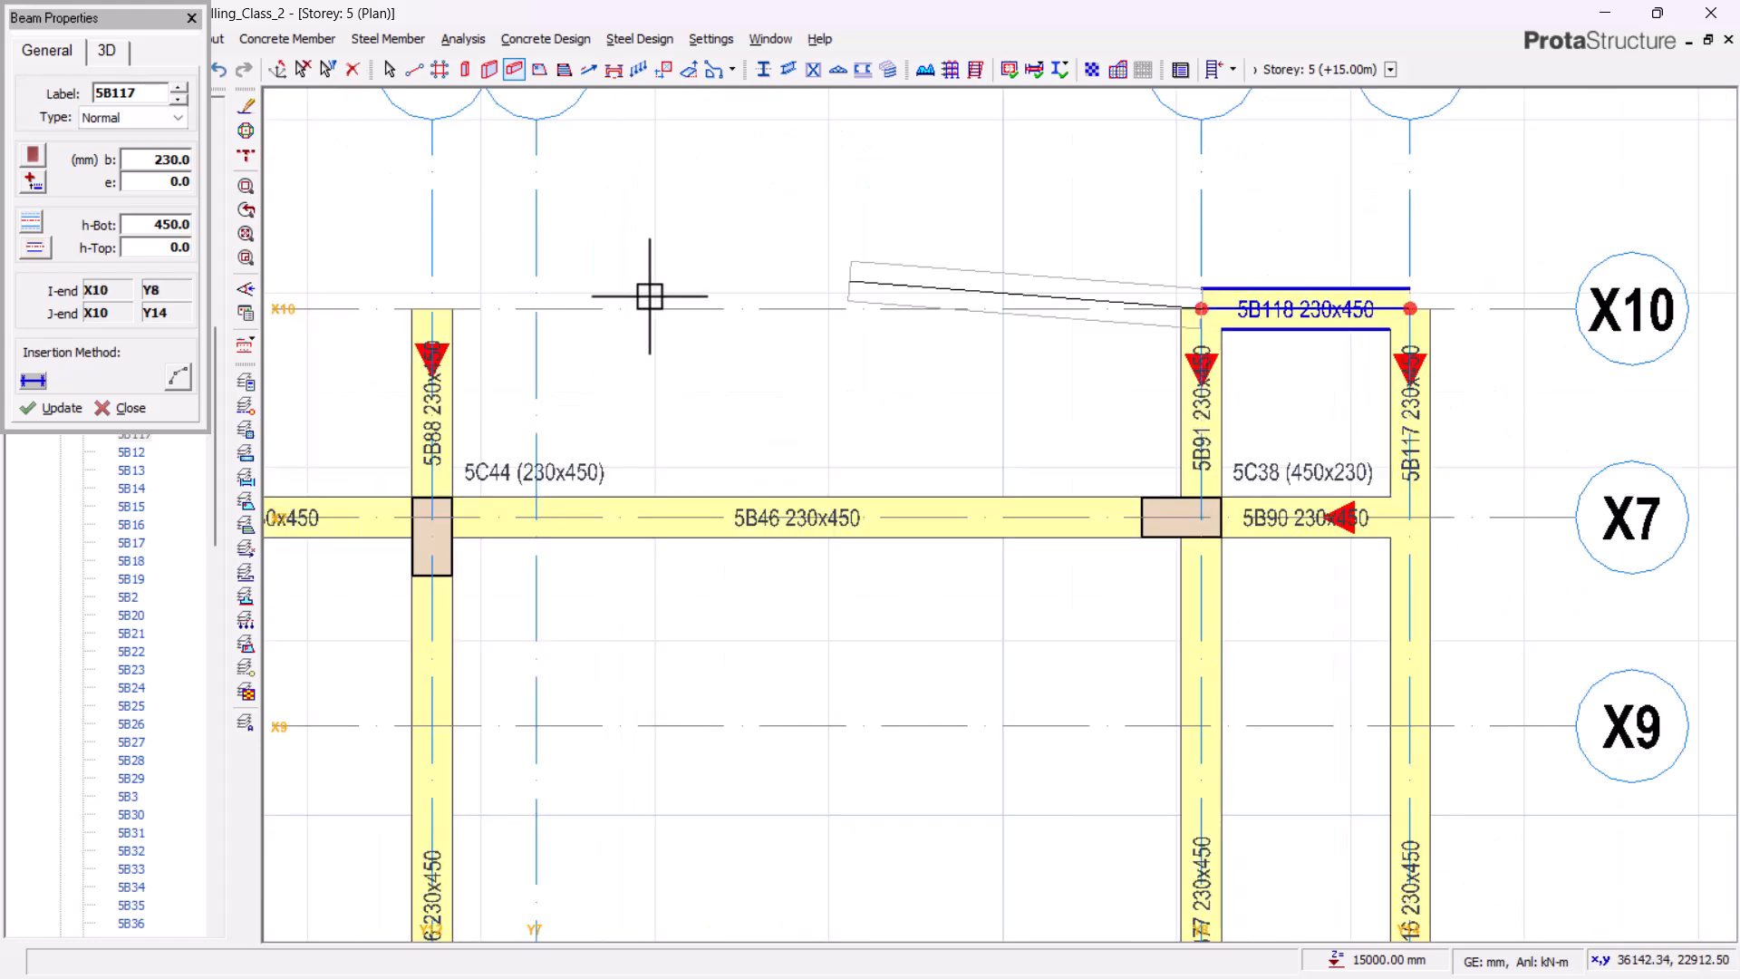
left_click(433, 308)
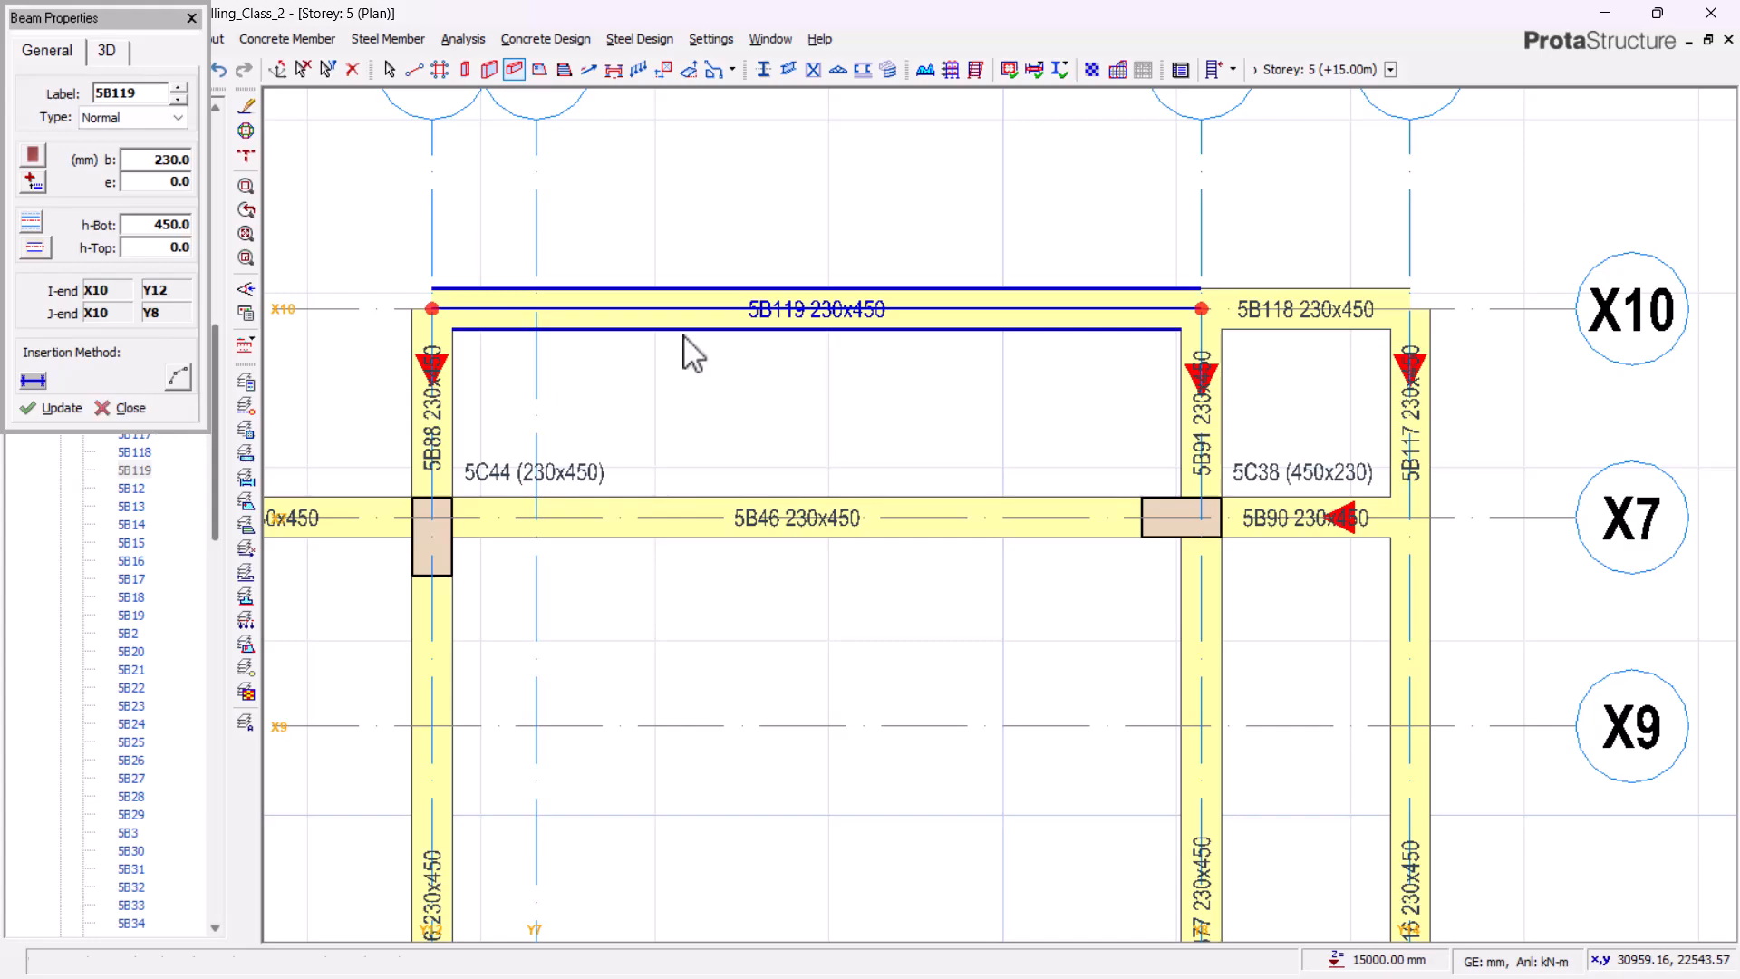
left_click(127, 408)
- Examine the storey 5 beam layout in plan and its member list in the structure tree down to the slabs
scroll(1030, 350, "down", 5)
scroll(1023, 506, "down", 4)
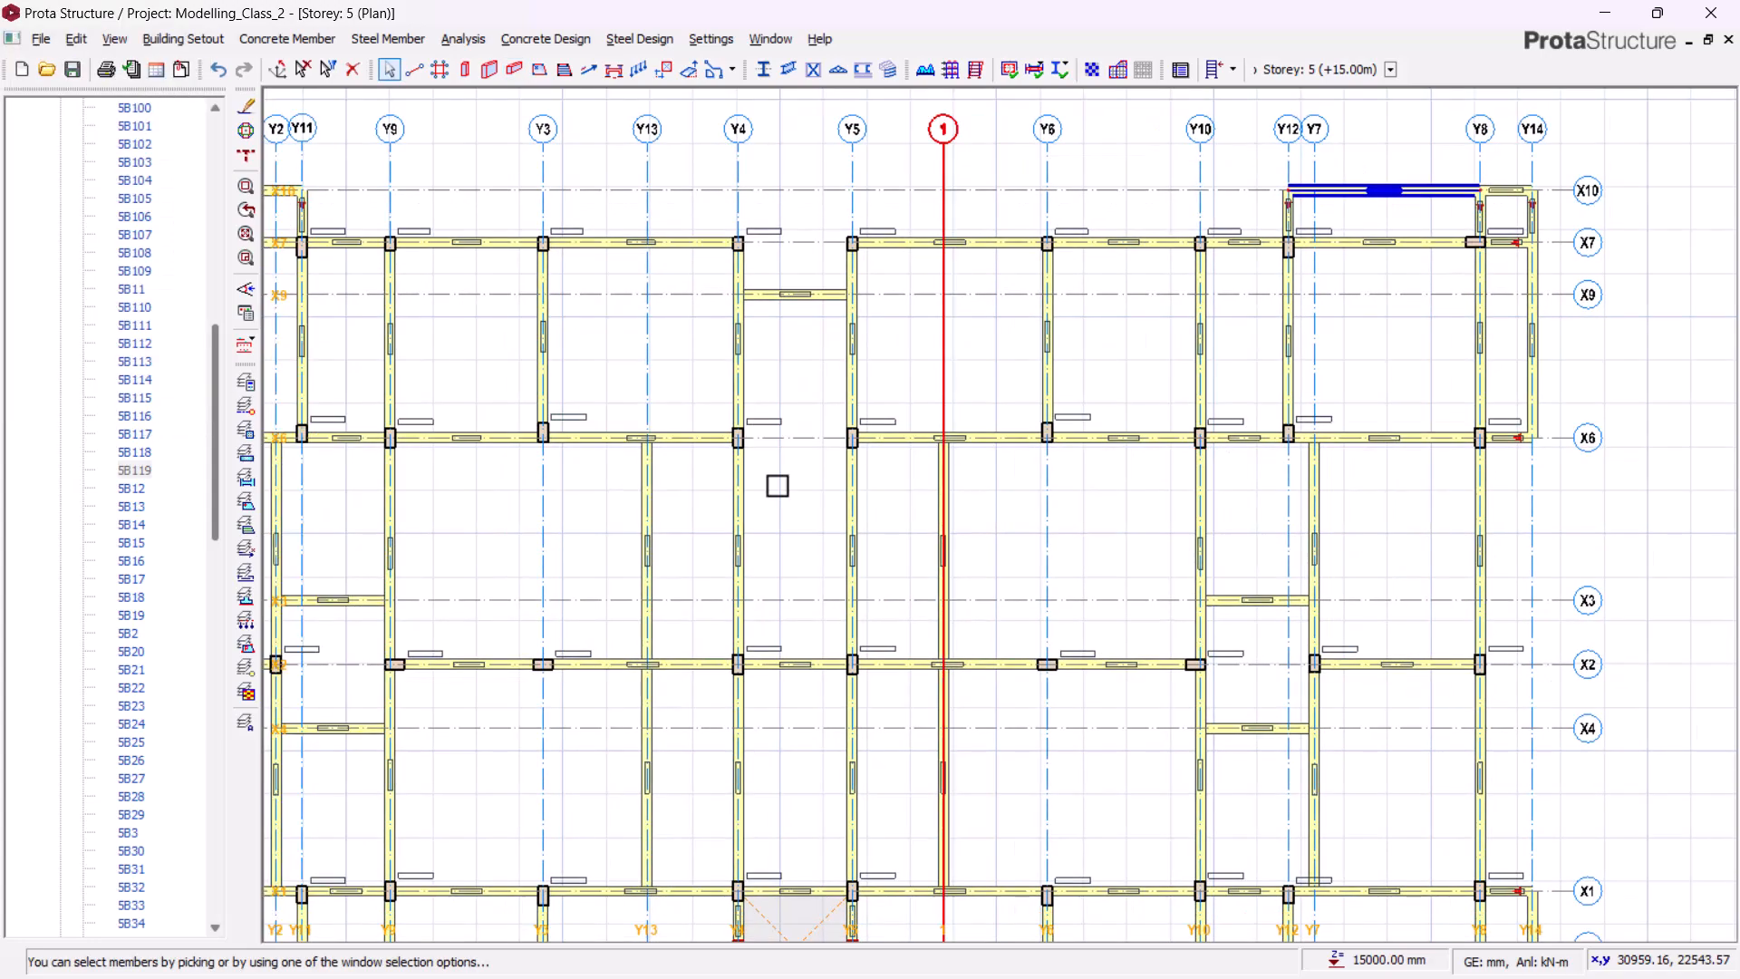
middle_click_drag(947, 551, 1160, 576)
scroll(979, 274, "up", 6)
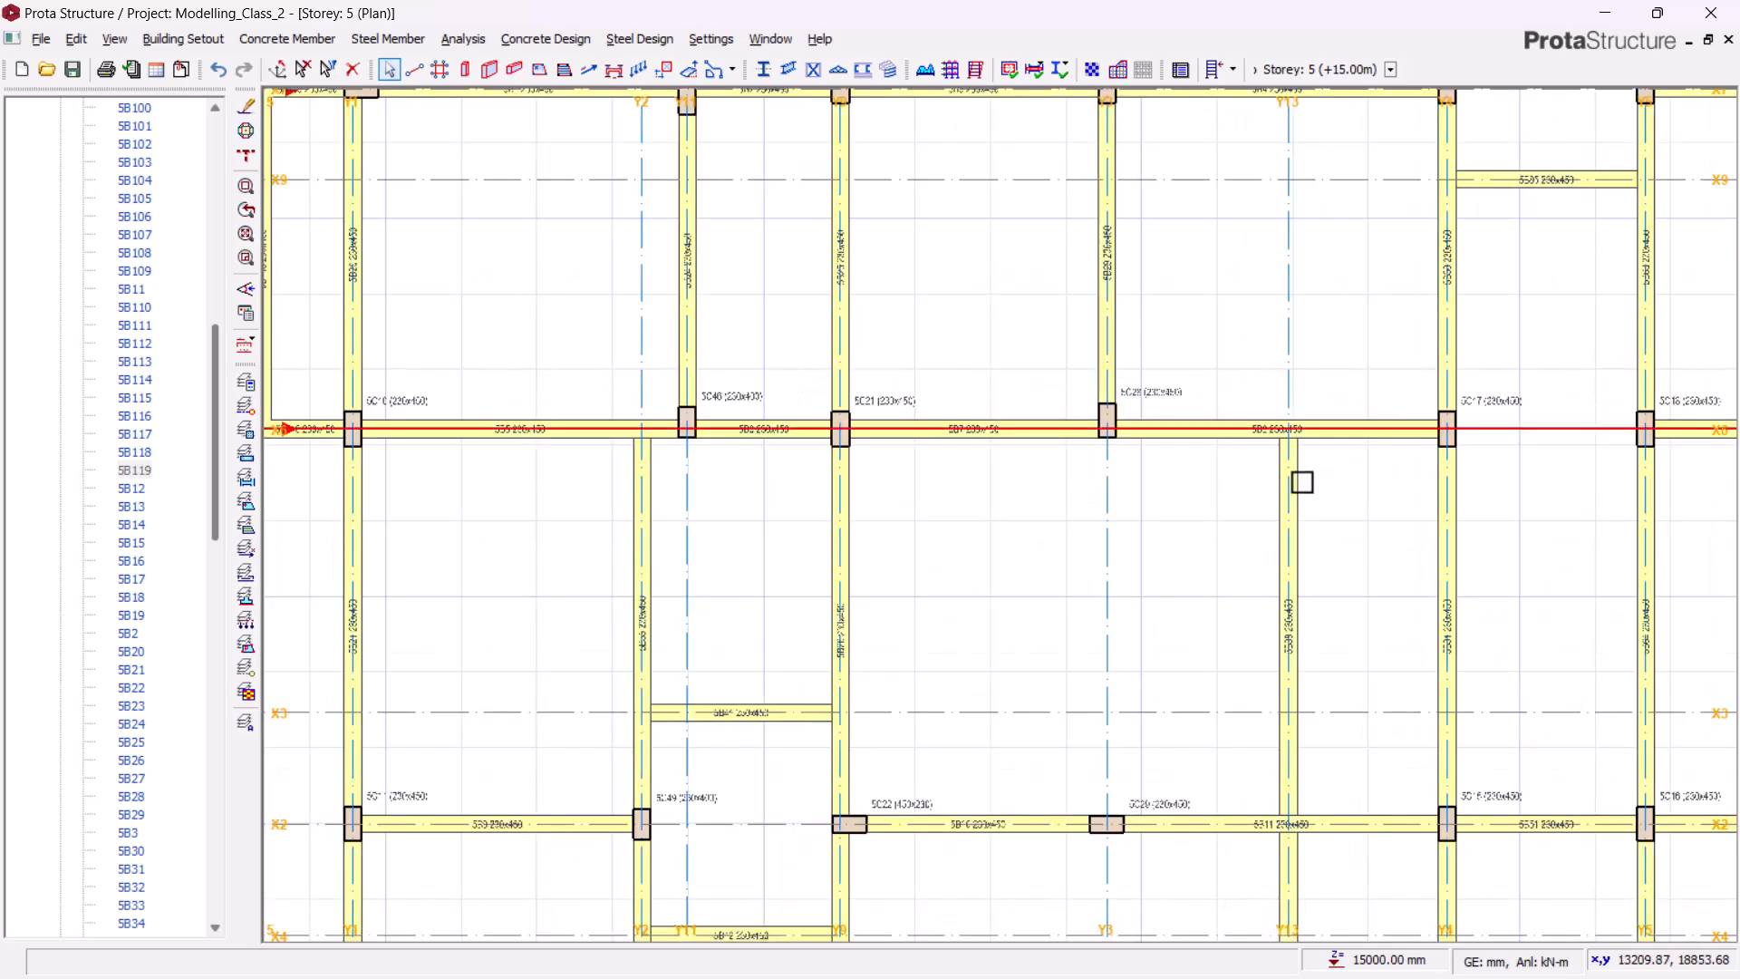
scroll(1247, 435, "up", 4)
scroll(1285, 304, "down", 5)
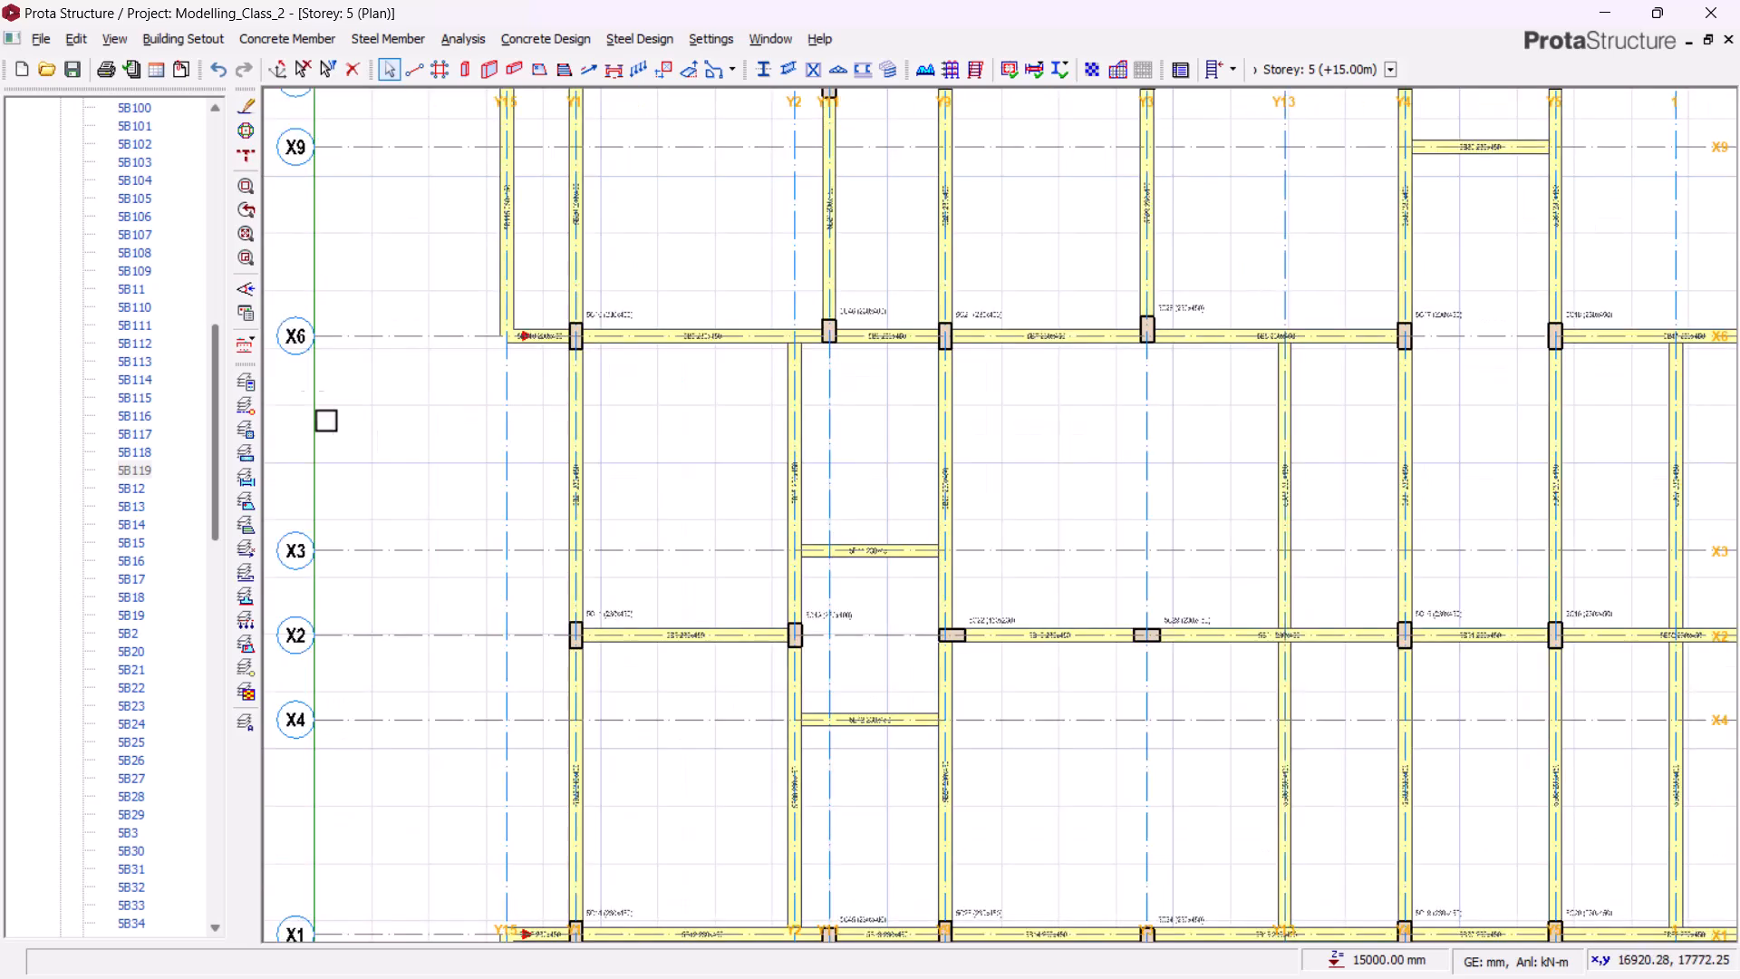
left_click_drag(215, 349, 229, 238)
scroll(145, 526, "down", 20)
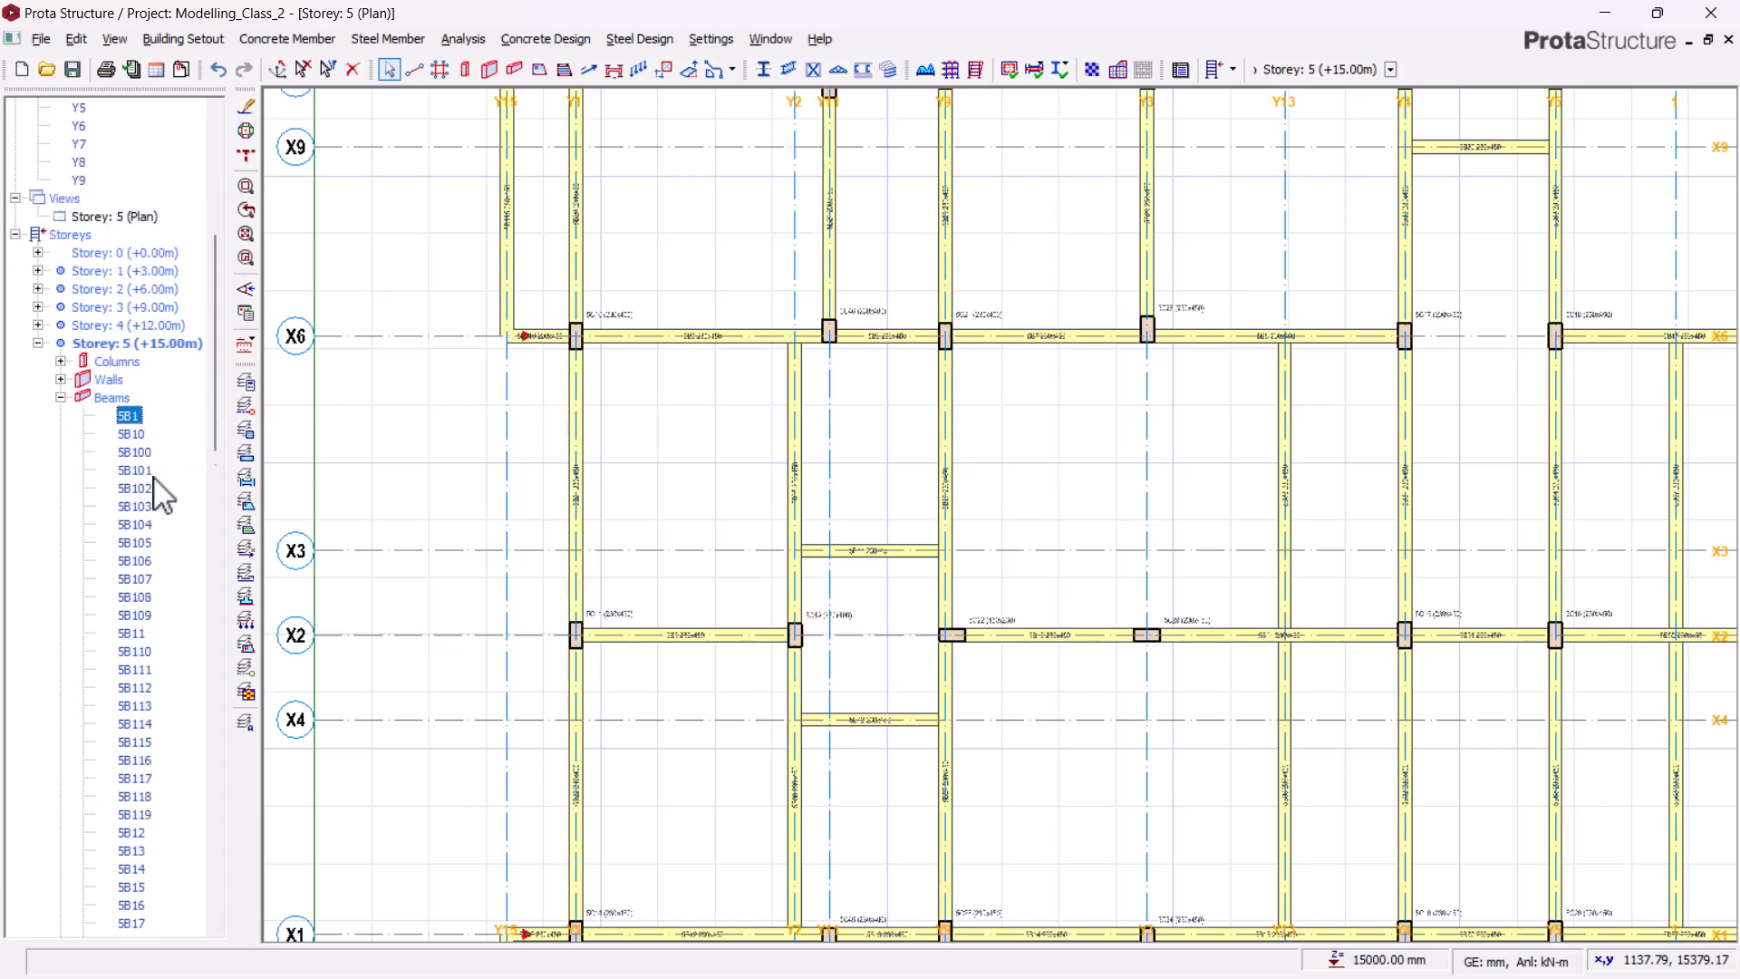
scroll(170, 449, "down", 14)
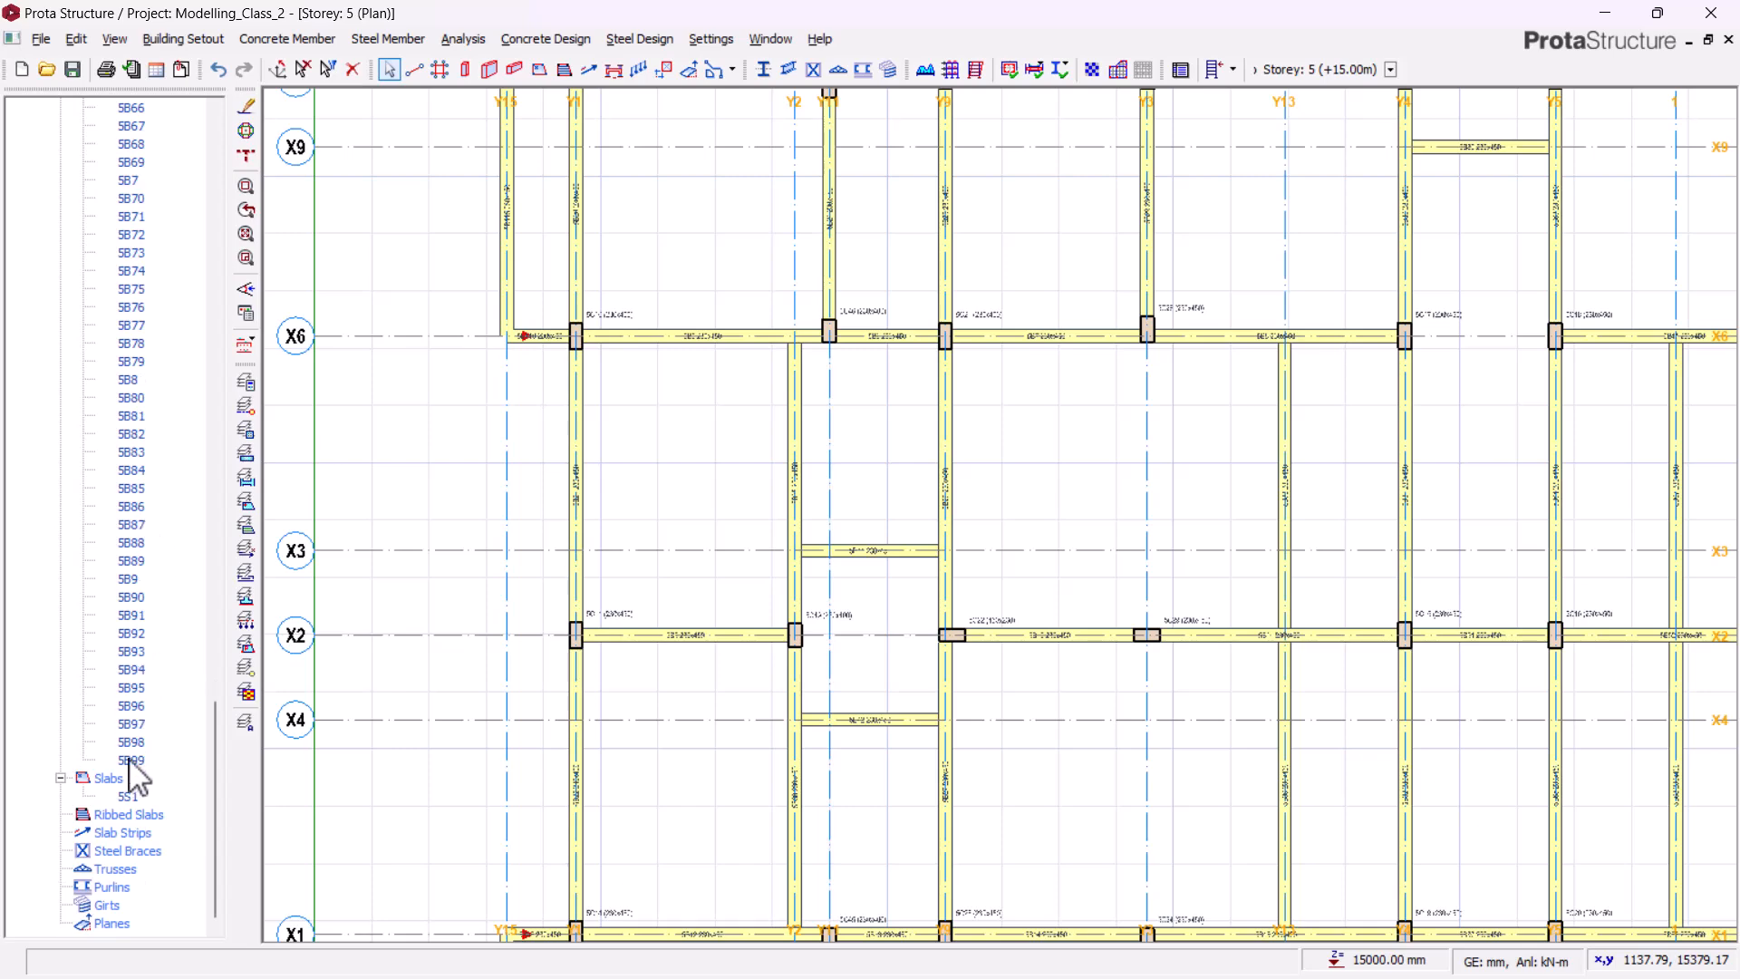
- Set the bottom height (h-Bot) of all storey 5 beams to 300 mm in the summary table and check the plan labels
left_click(128, 760, "shift")
right_click(134, 260)
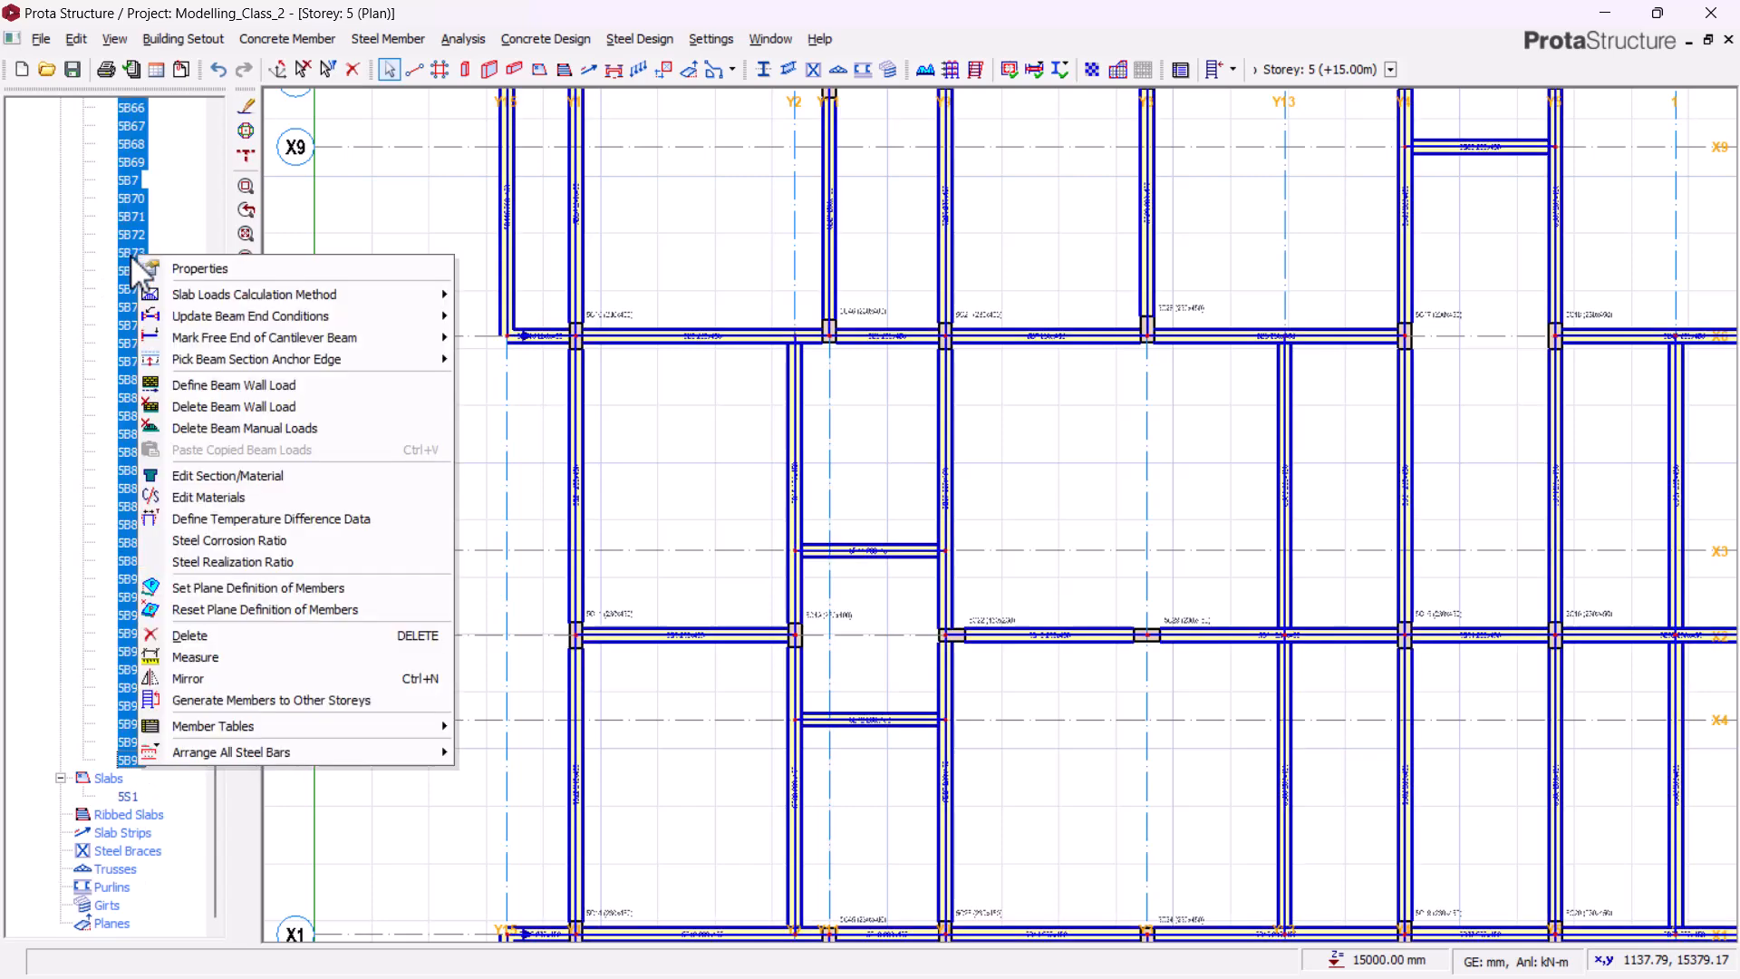
left_click(156, 270)
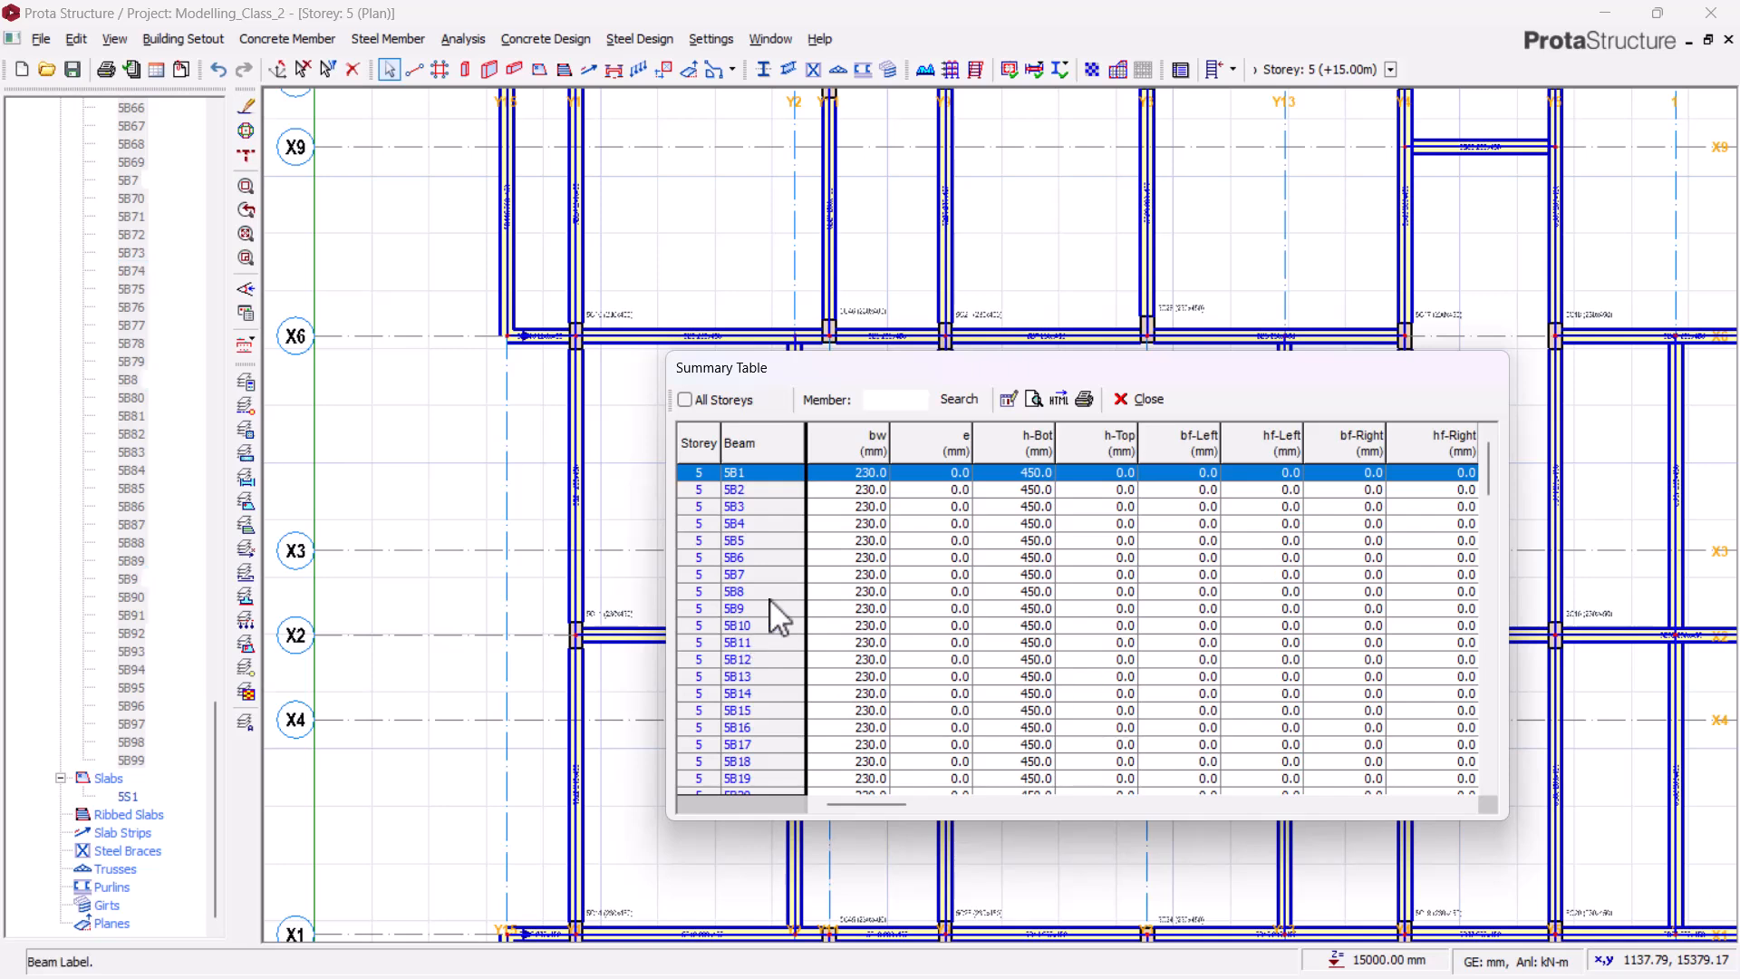
left_click(1034, 433)
scroll(1035, 671, "down", 2)
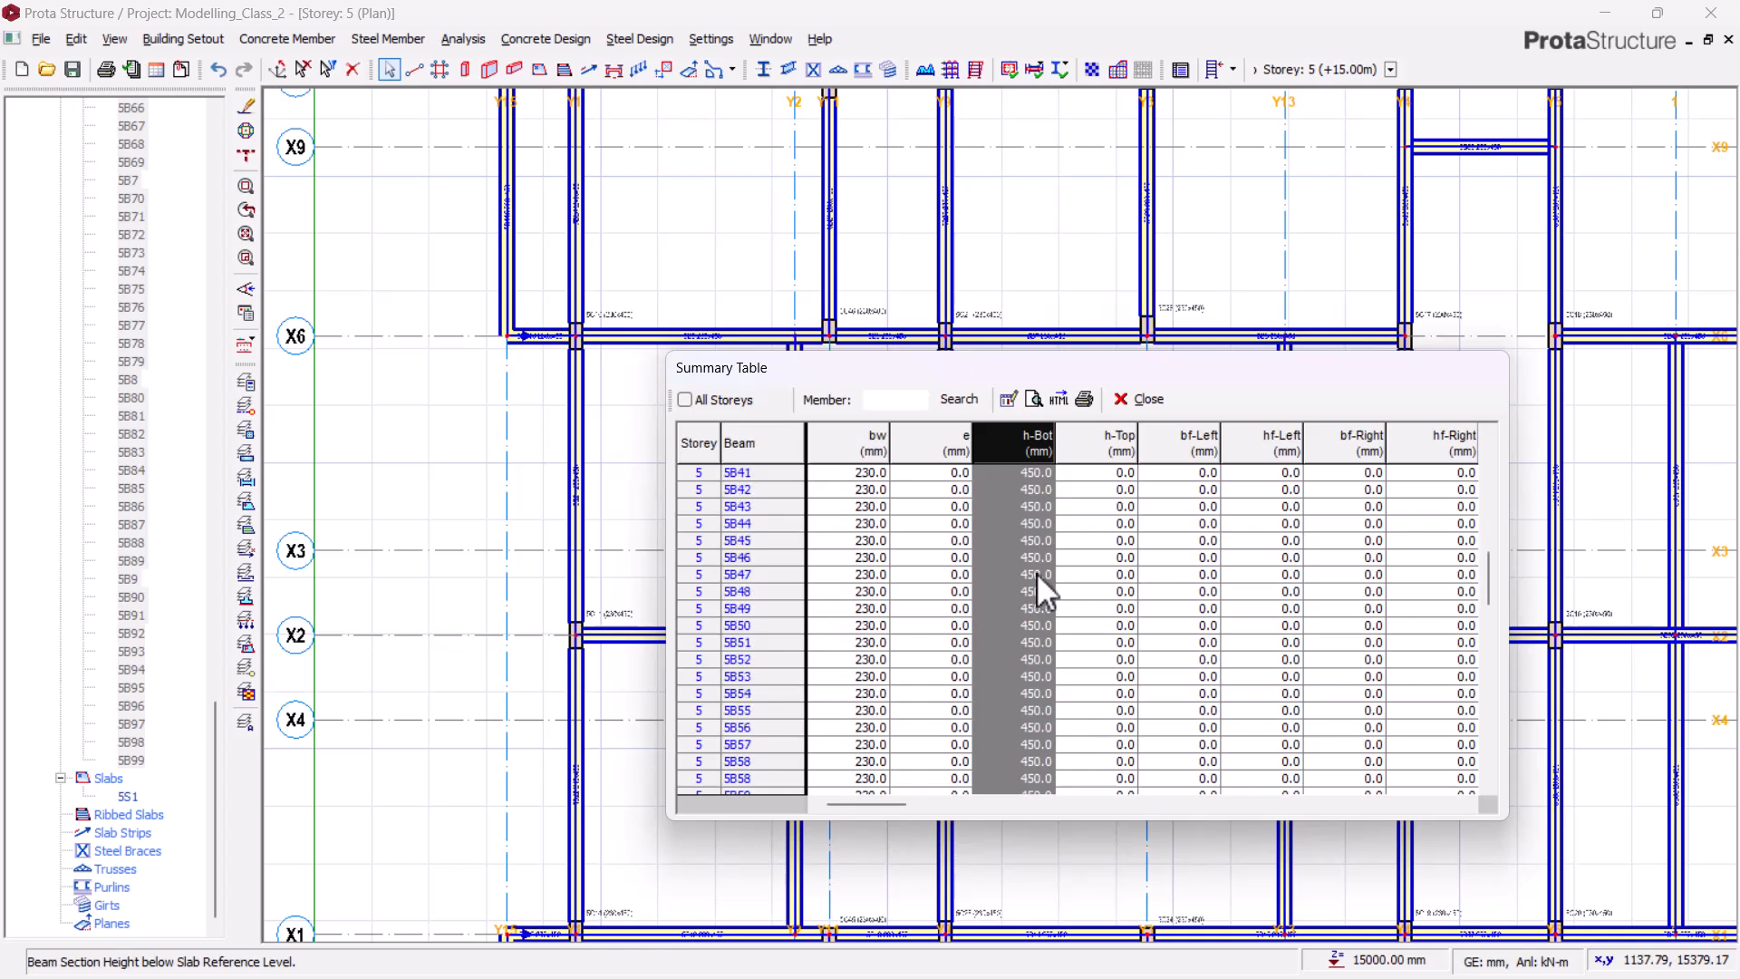
left_click(1014, 397)
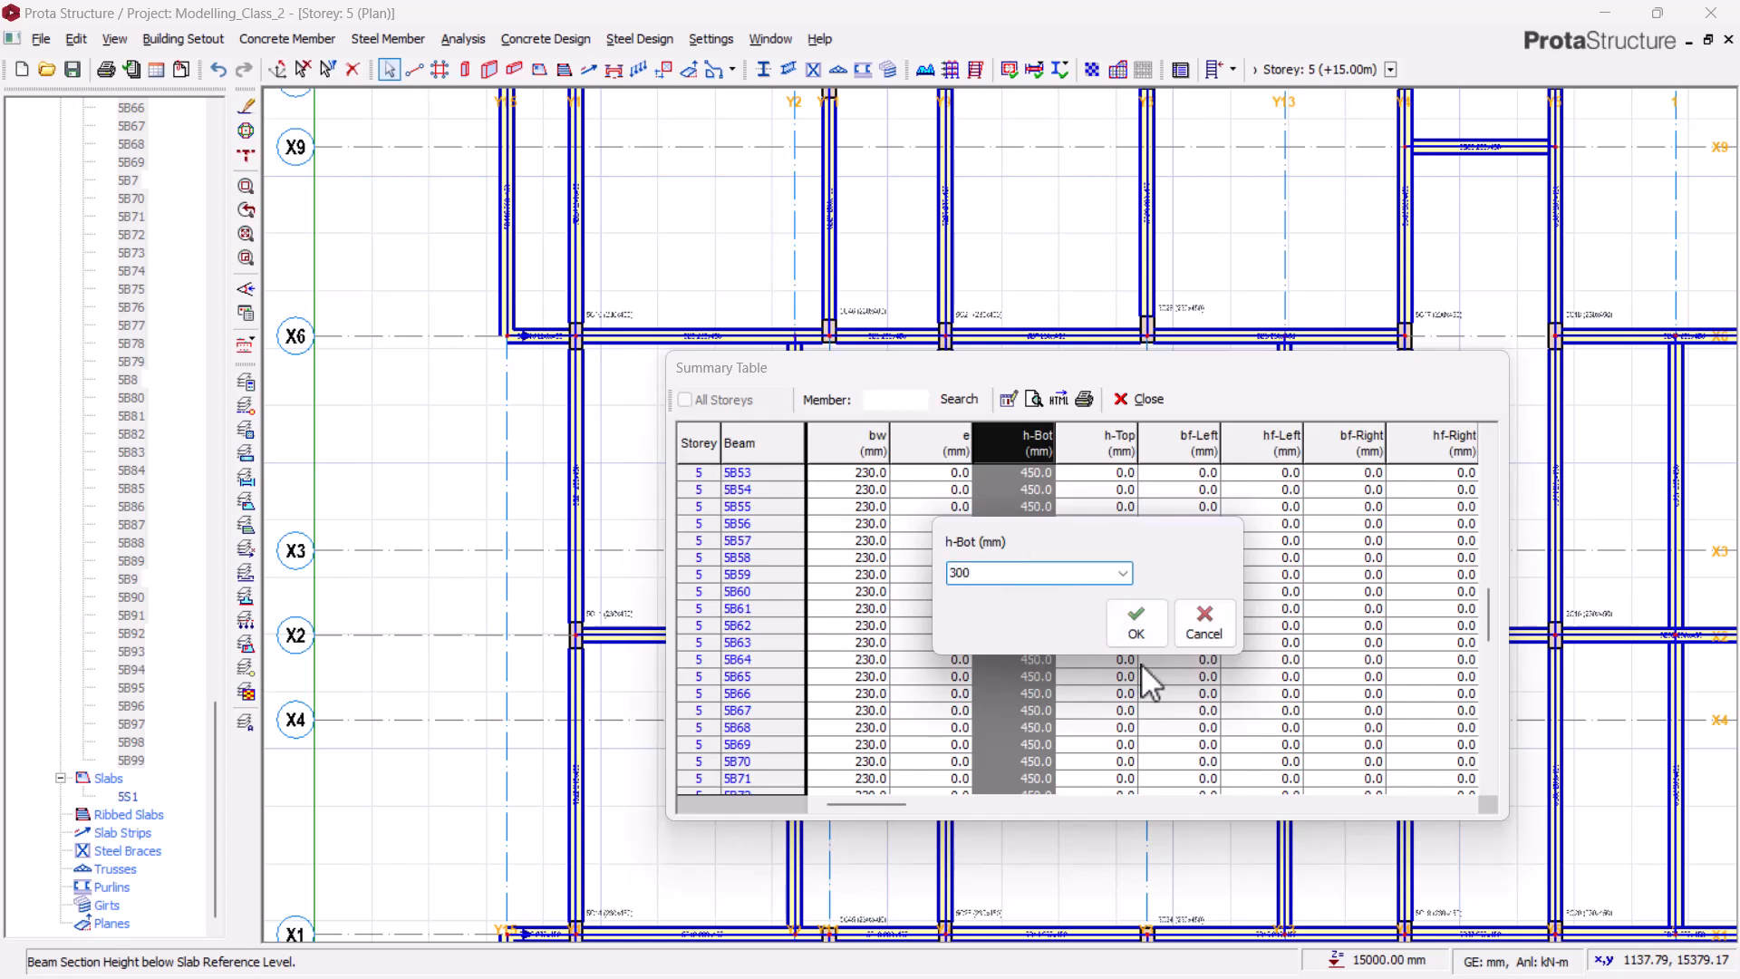
left_click(1124, 616)
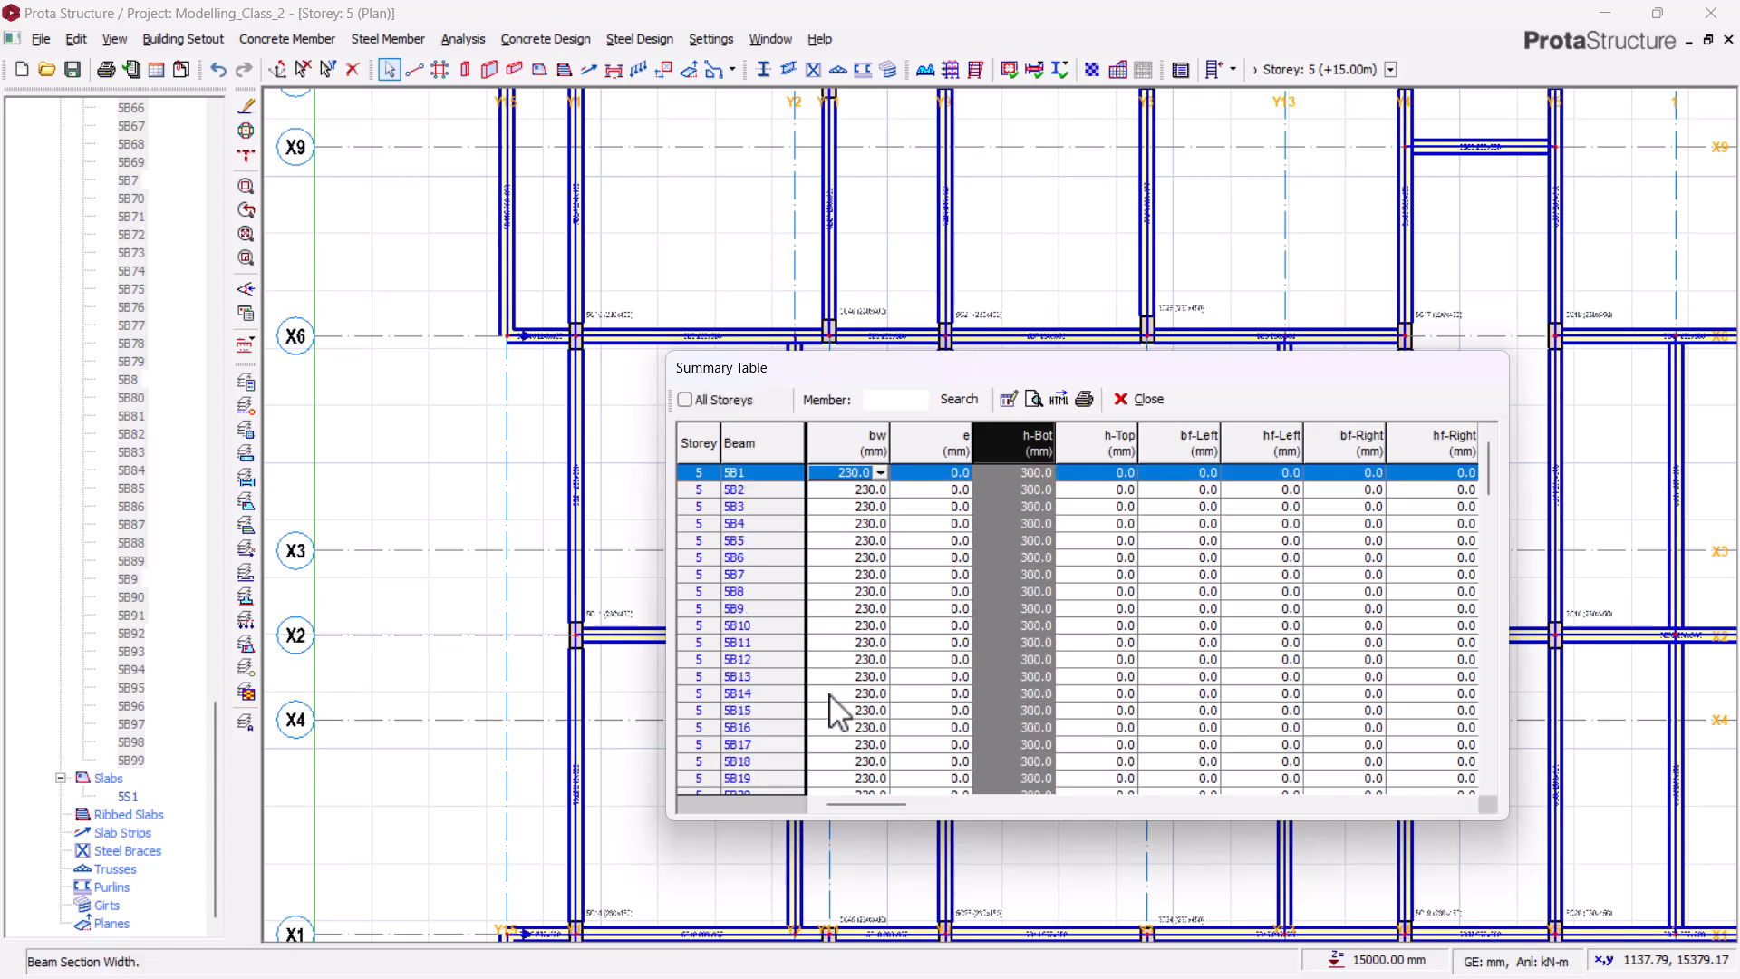
left_click(1150, 400)
scroll(1154, 268, "down", 5)
scroll(1176, 536, "up", 10)
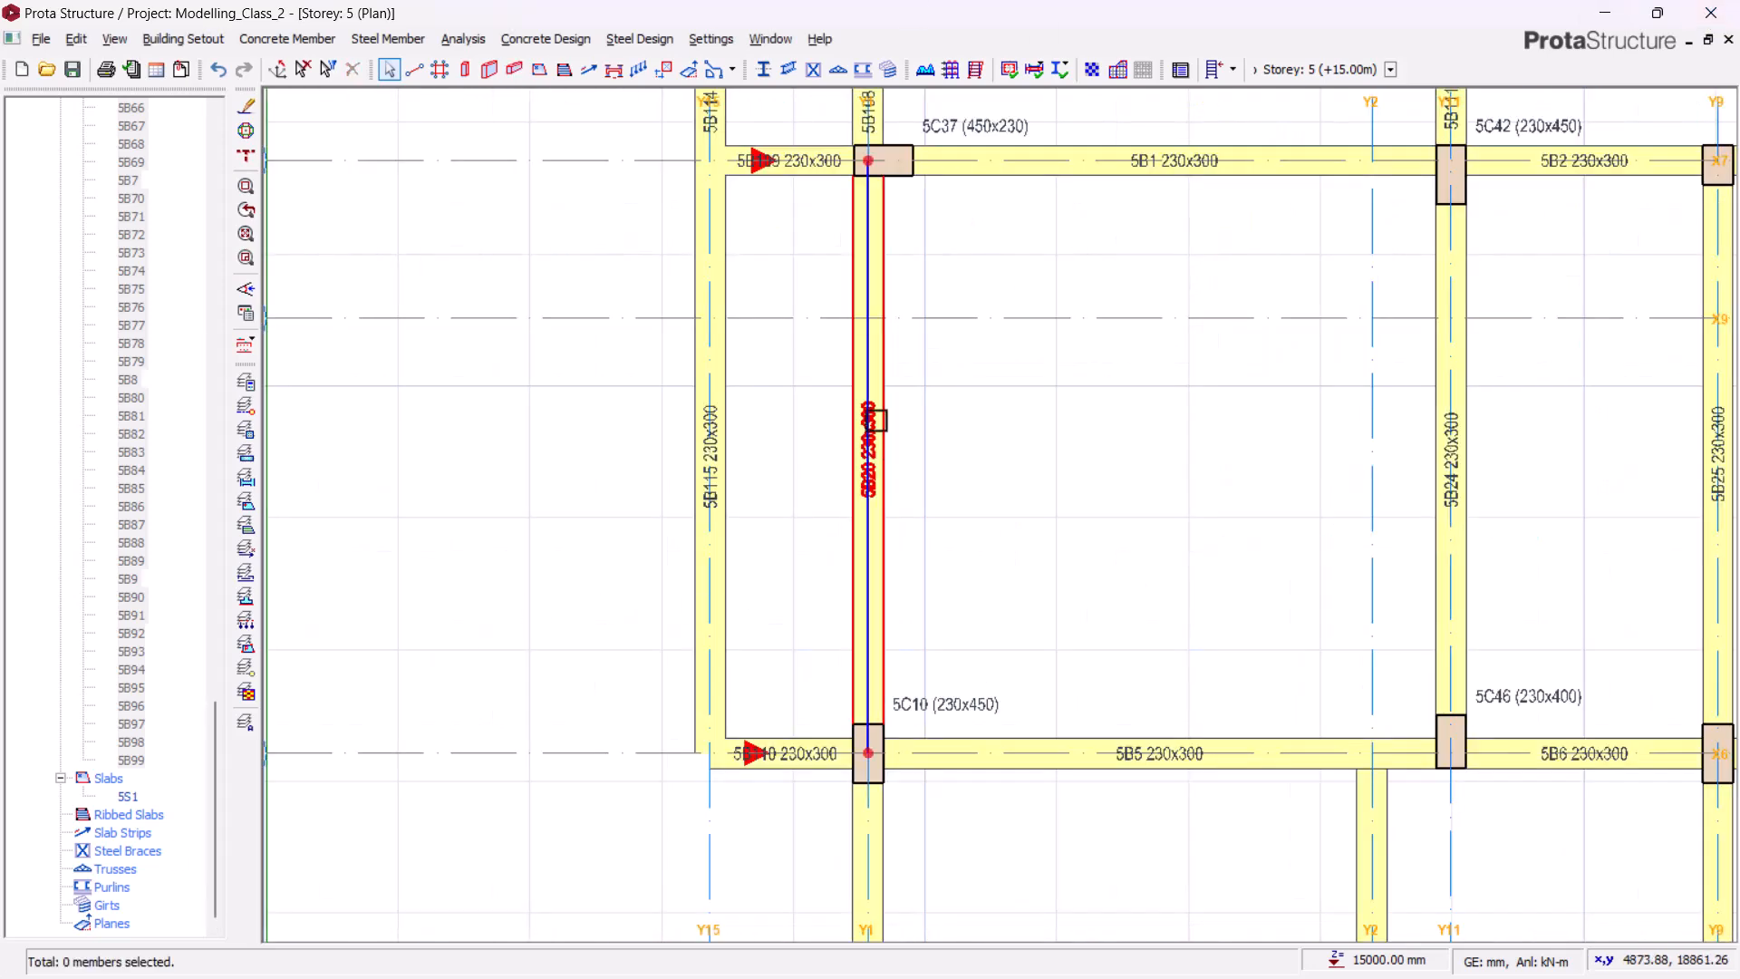
mouse_move(889, 320)
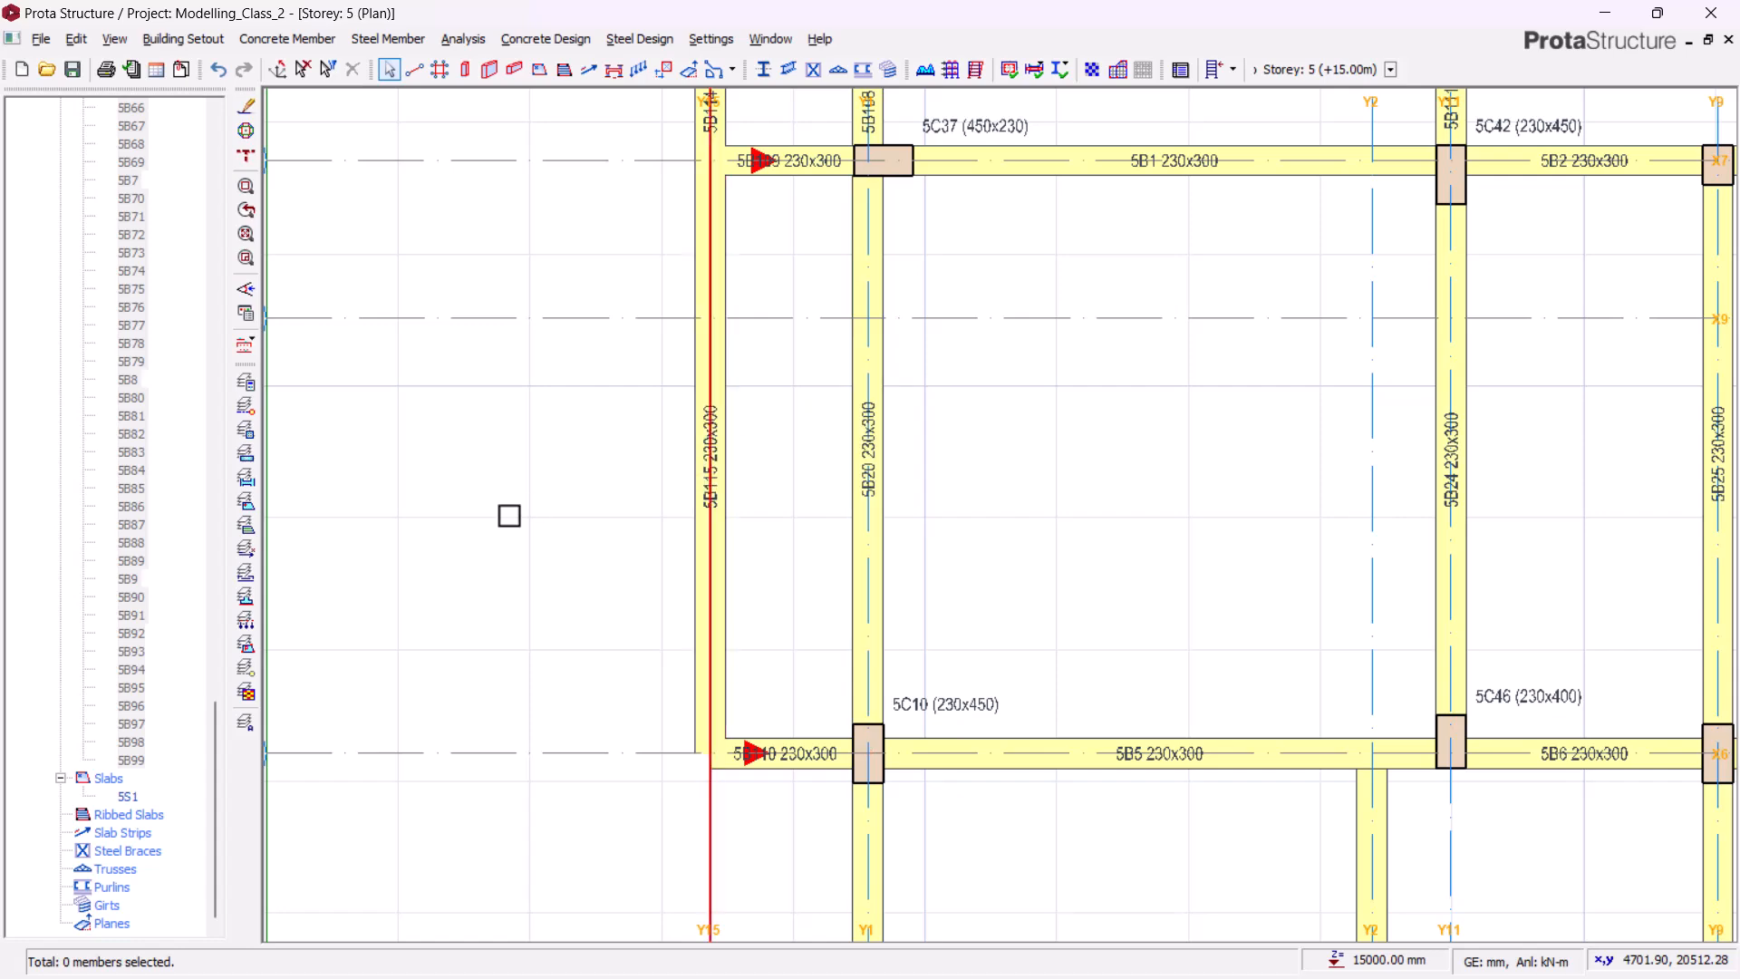
scroll(731, 347, "down", 3)
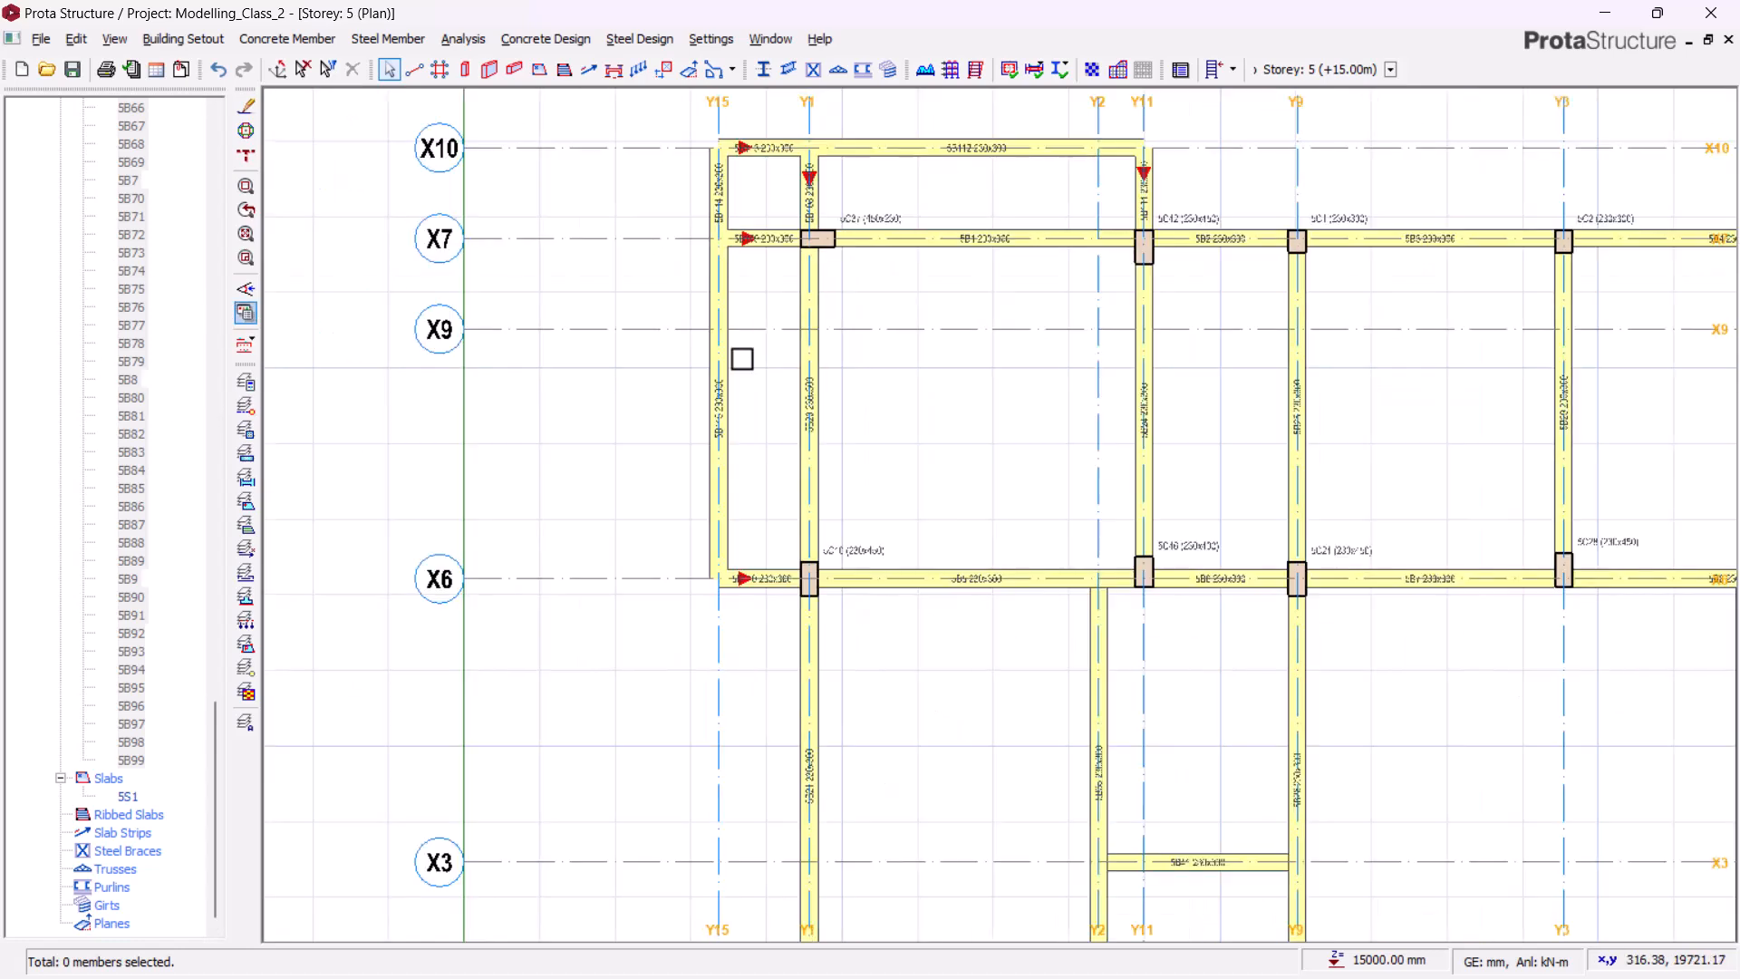
- Make storey 1 (+3.00m) the active storey and show its beams along axis X7
scroll(113, 295, "up", 9)
scroll(113, 294, "up", 20)
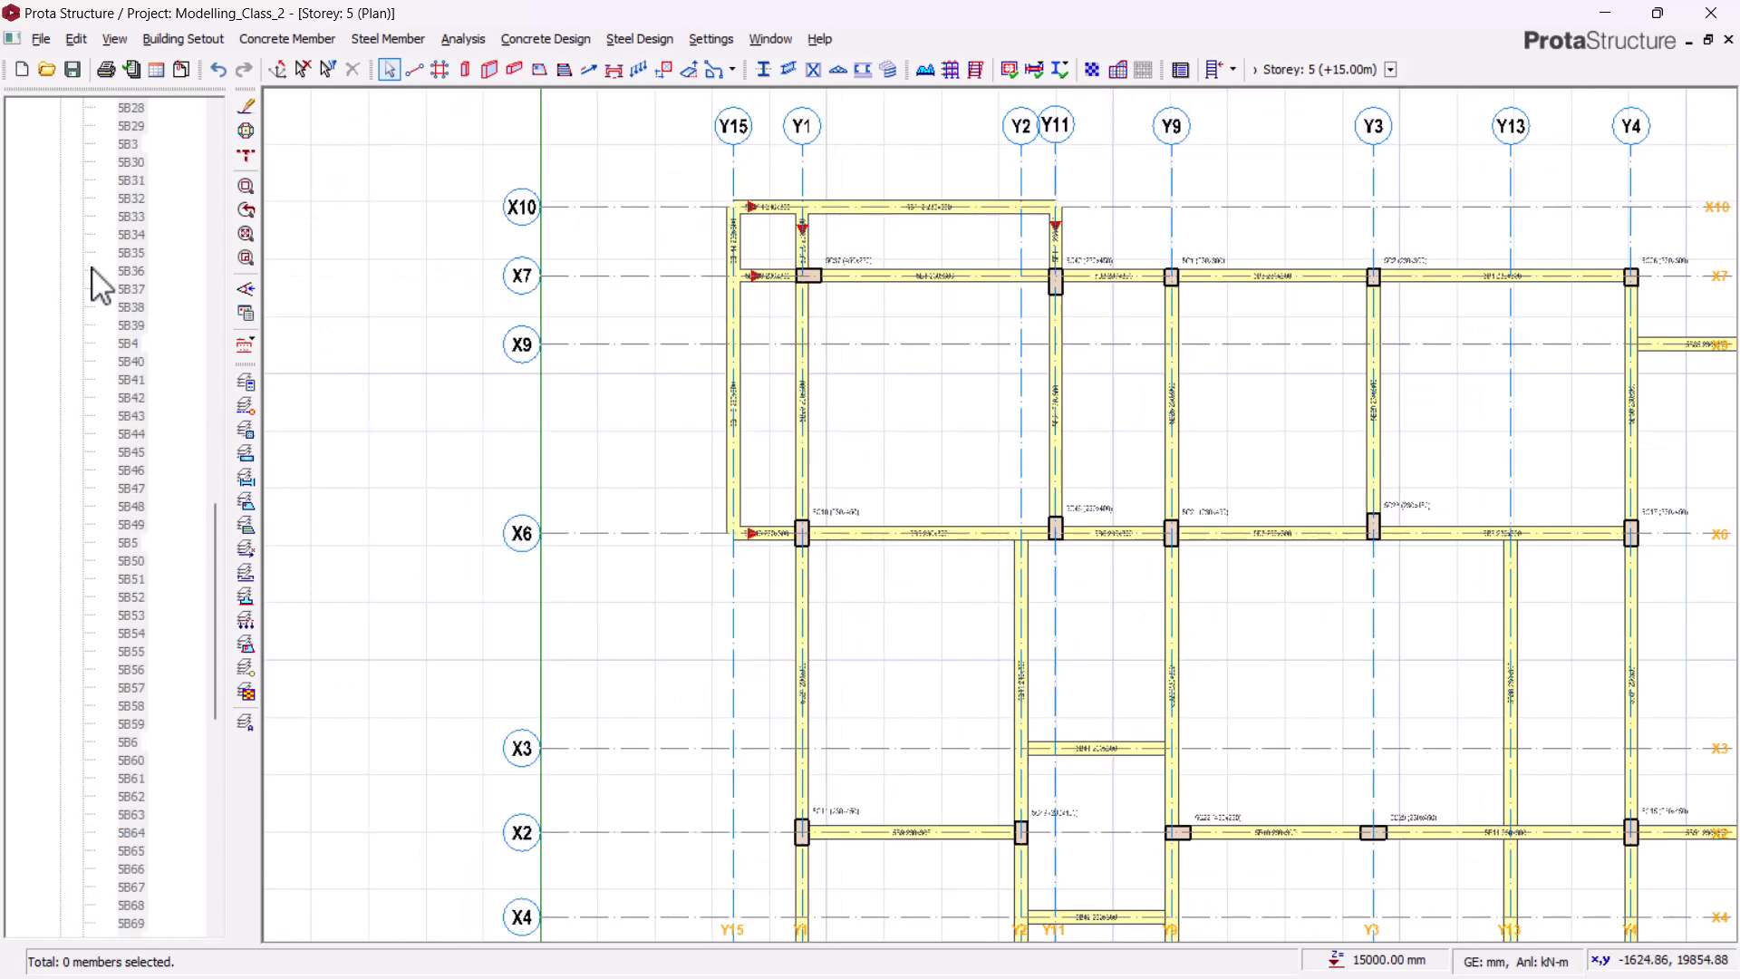
scroll(179, 294, "up", 4)
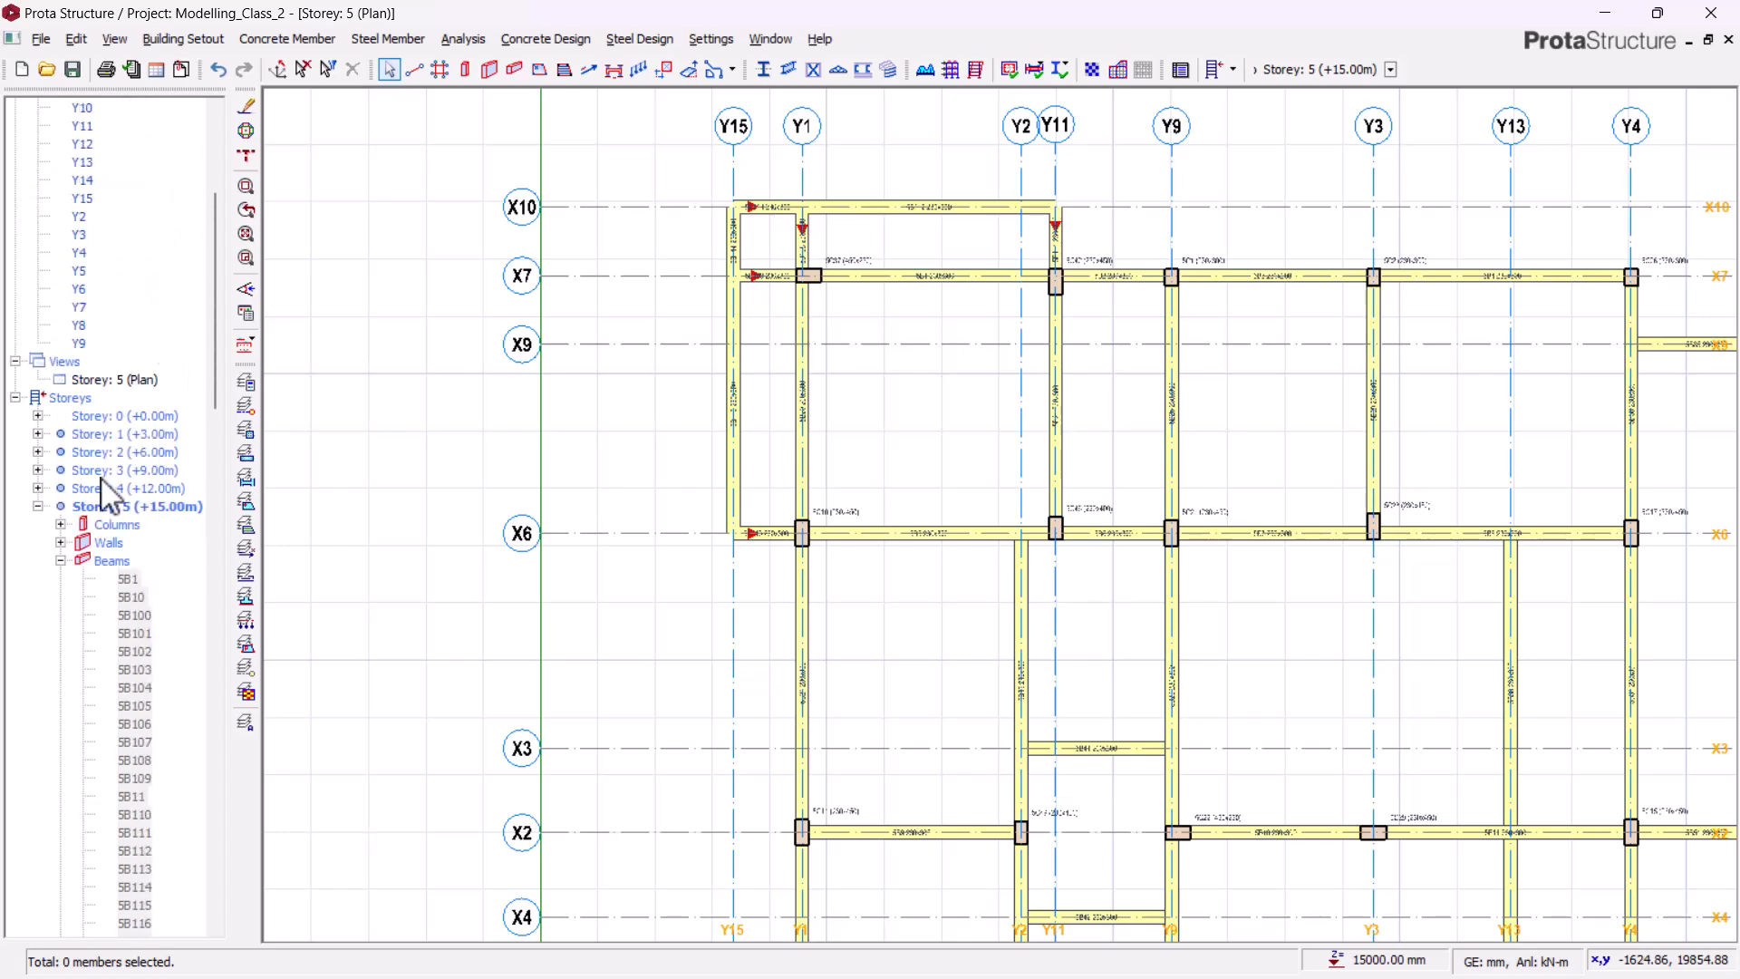
double_click(136, 435)
scroll(903, 284, "up", 2)
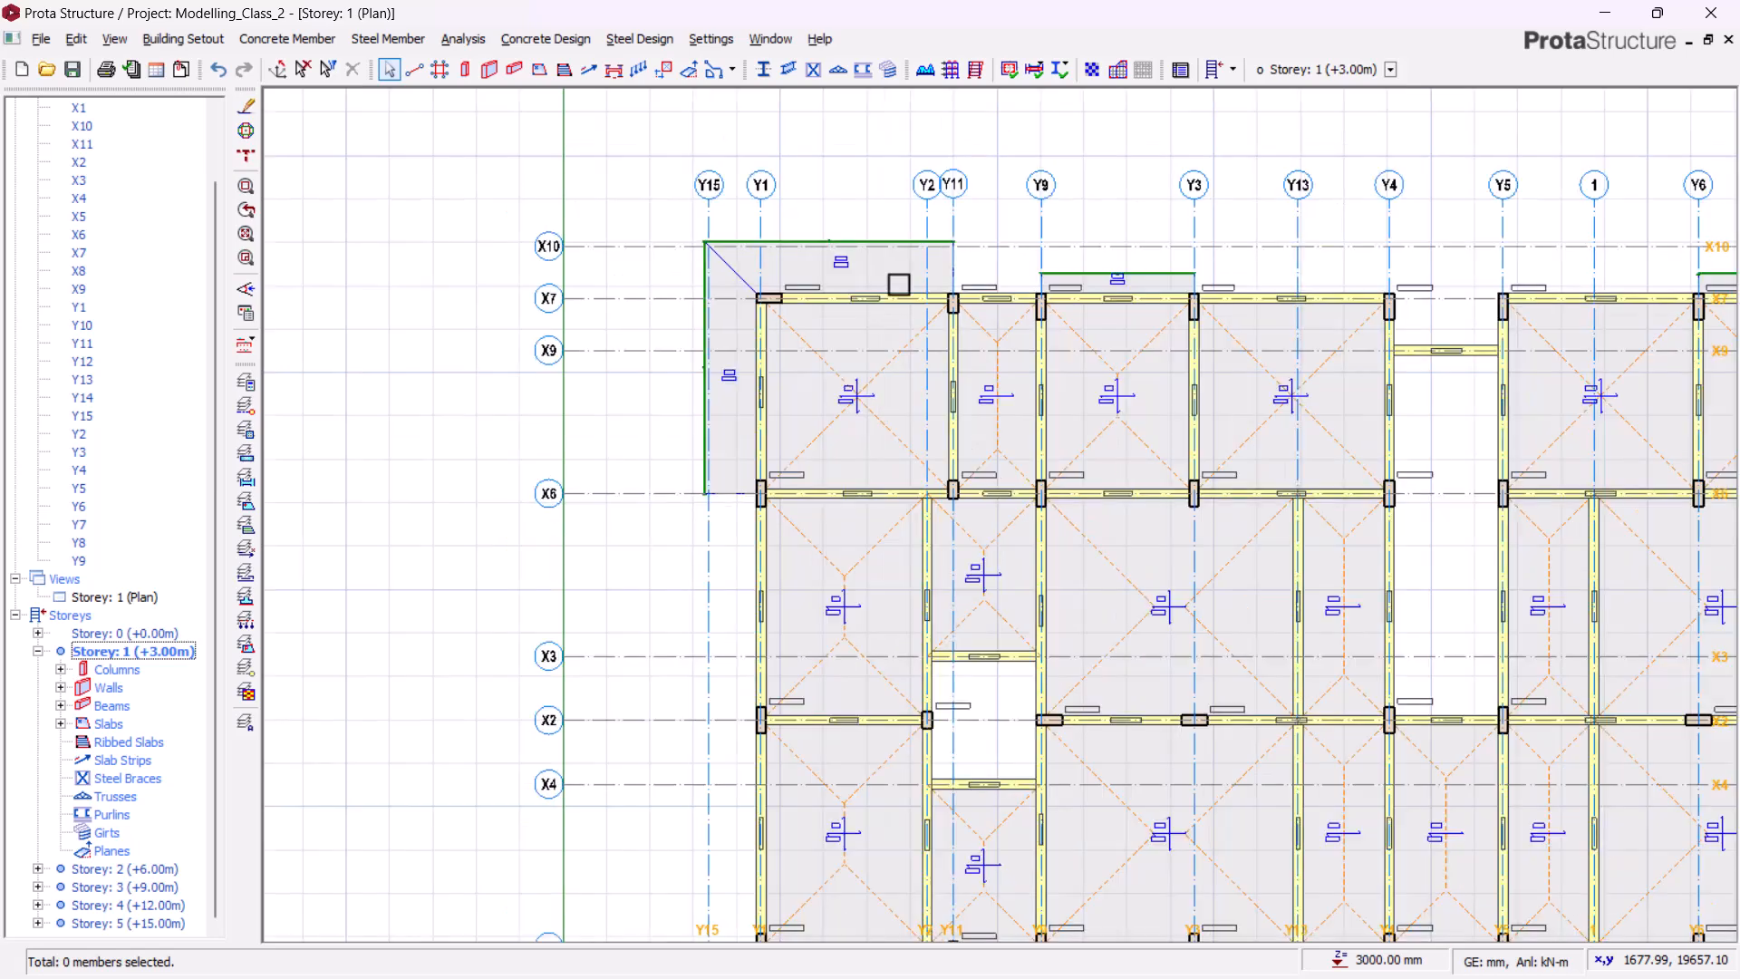
scroll(904, 284, "up", 3)
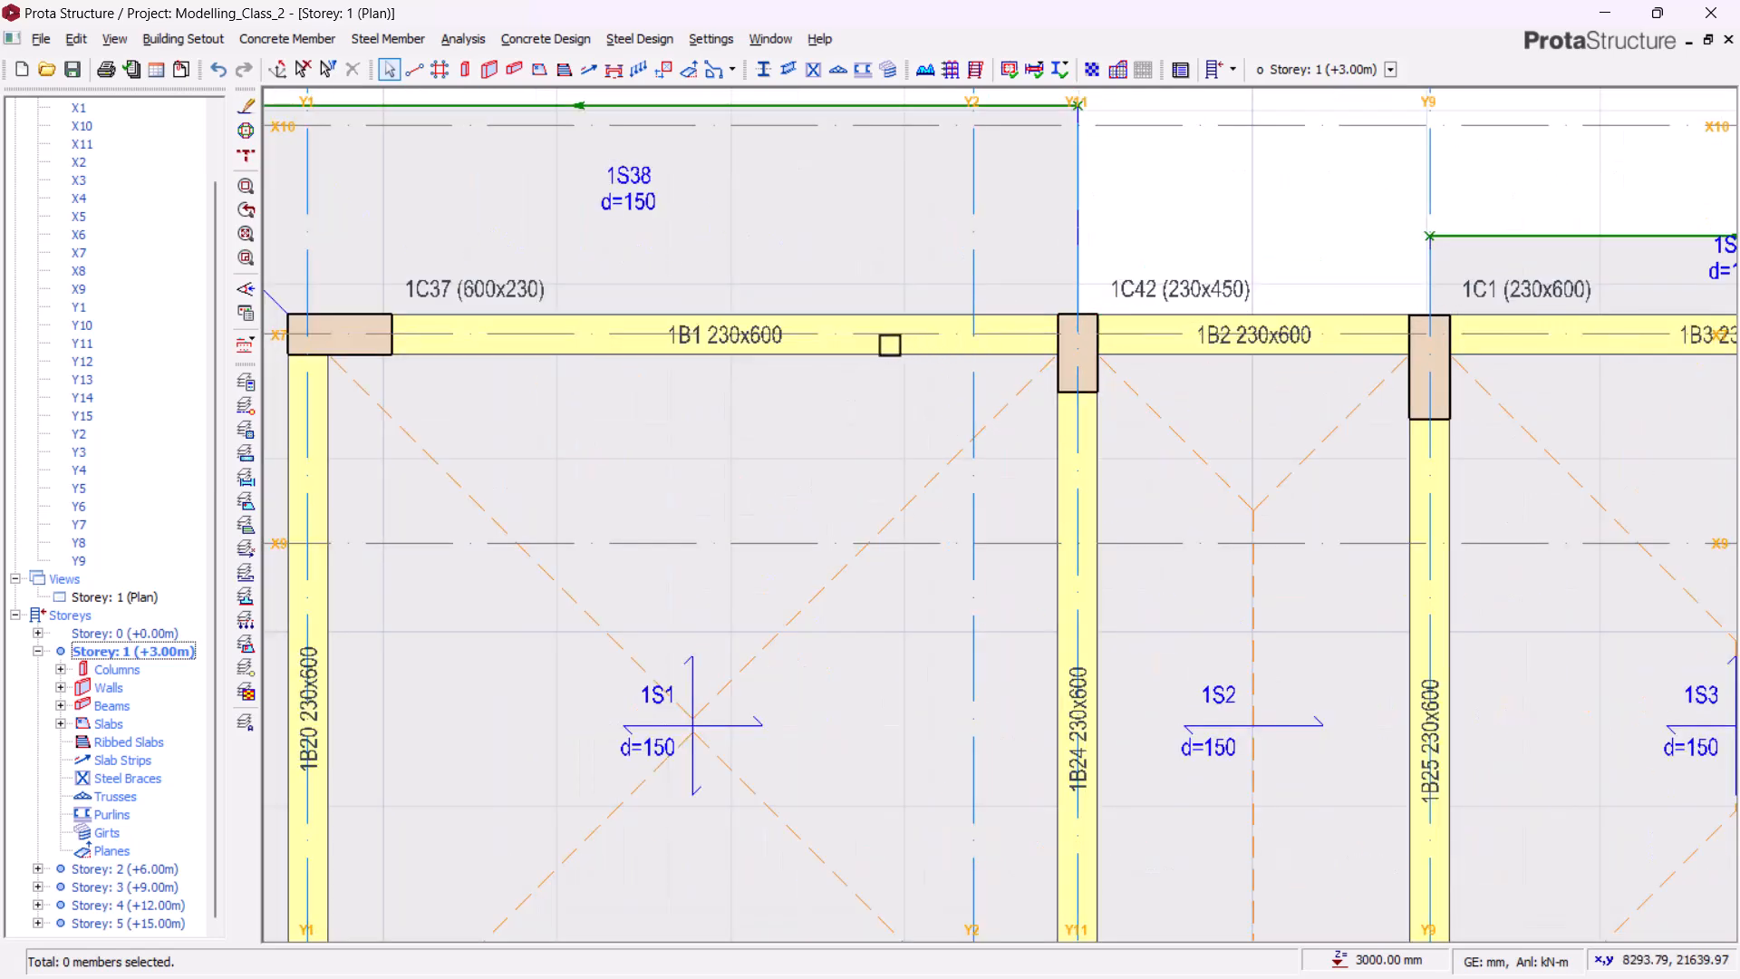
- Give beam 1B1 a wall load with unit weight 2.870 kN/m2, wall height 3 m and wall thickness 0.23 m
left_click(772, 333)
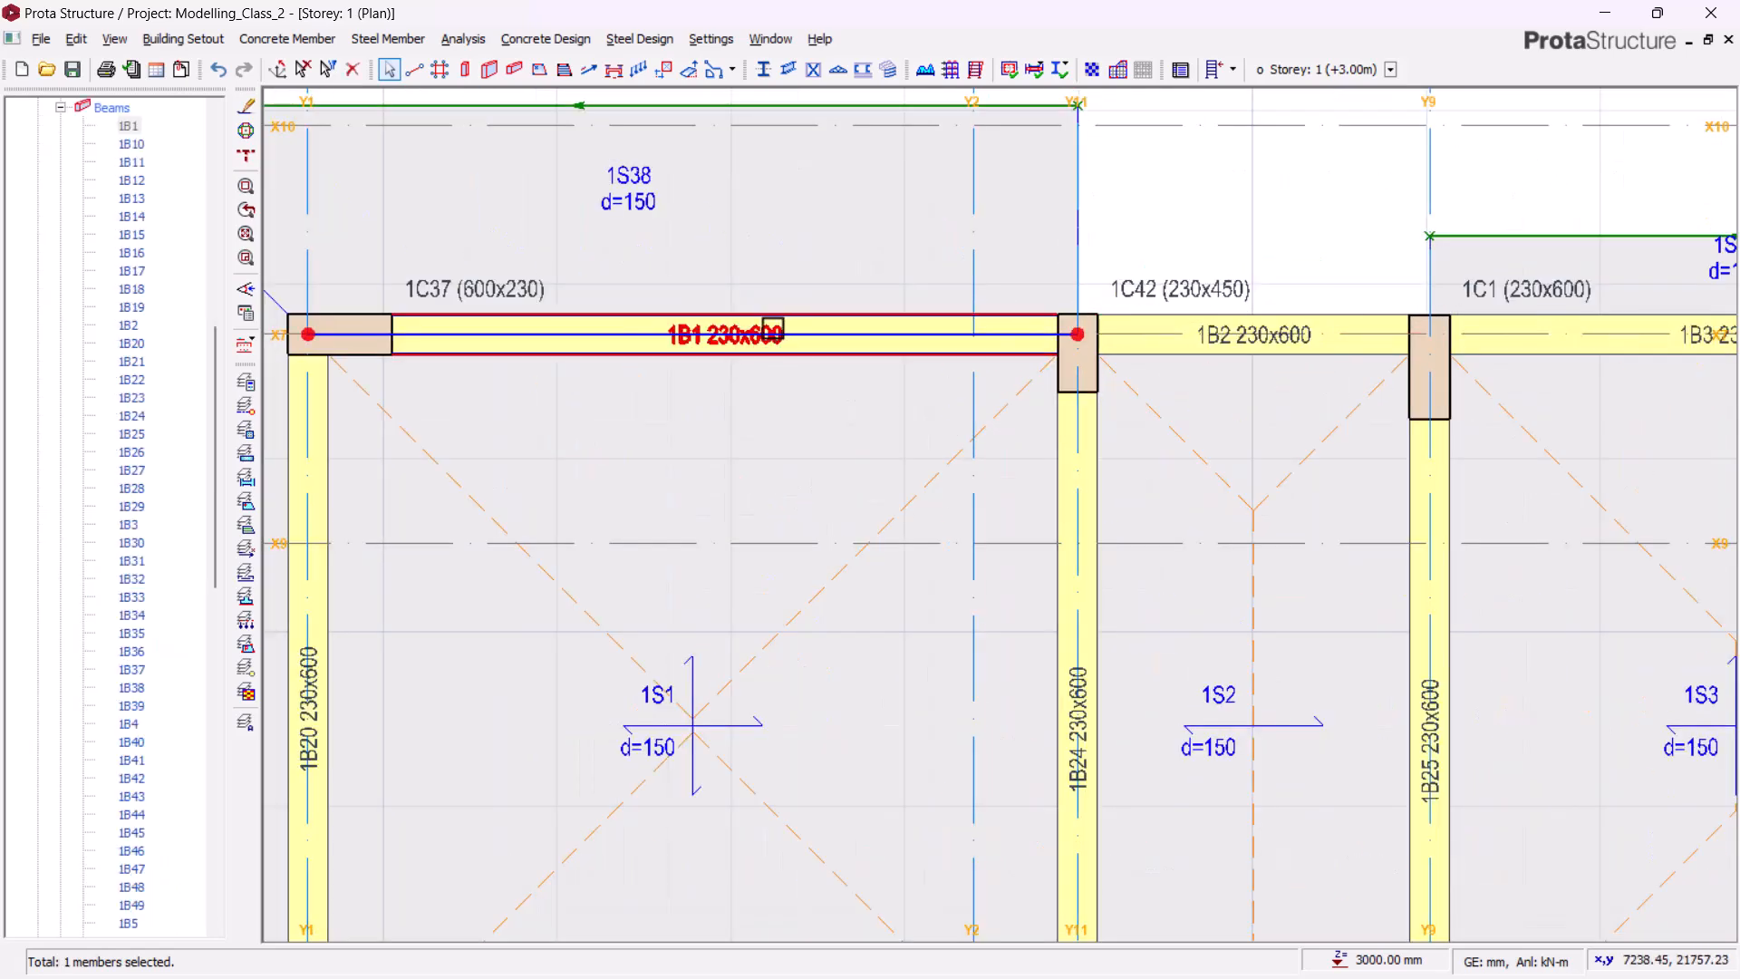
right_click(778, 328)
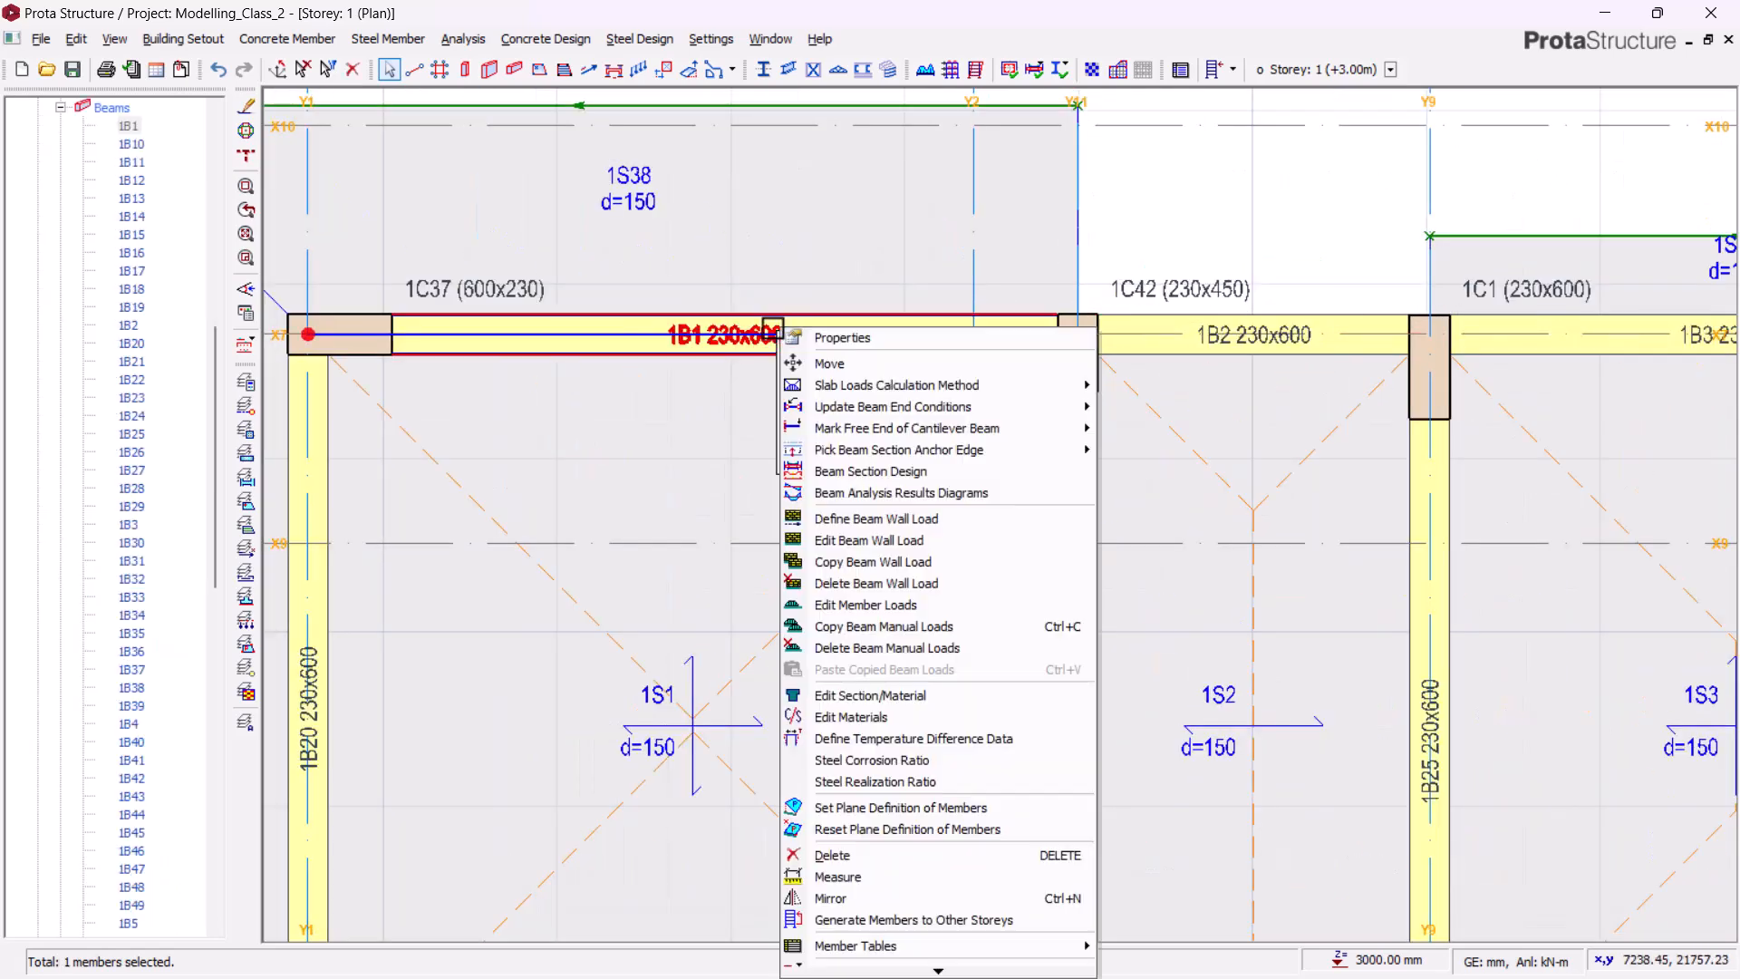
left_click(860, 544)
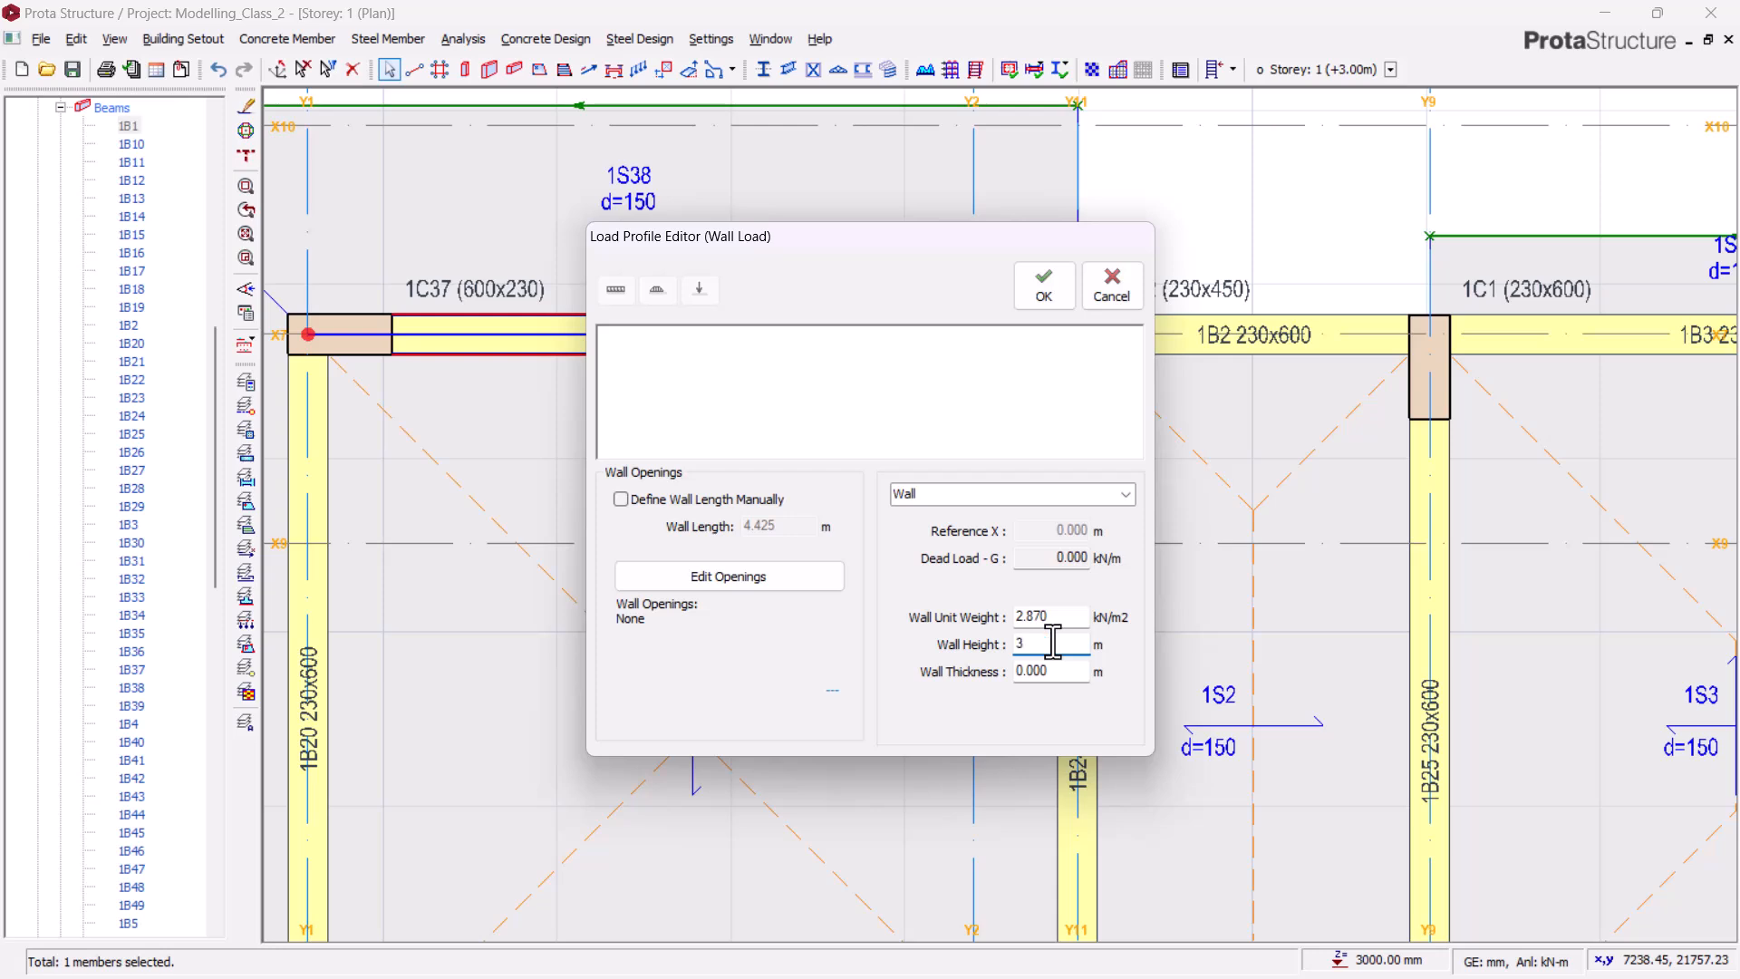
left_click(1052, 671)
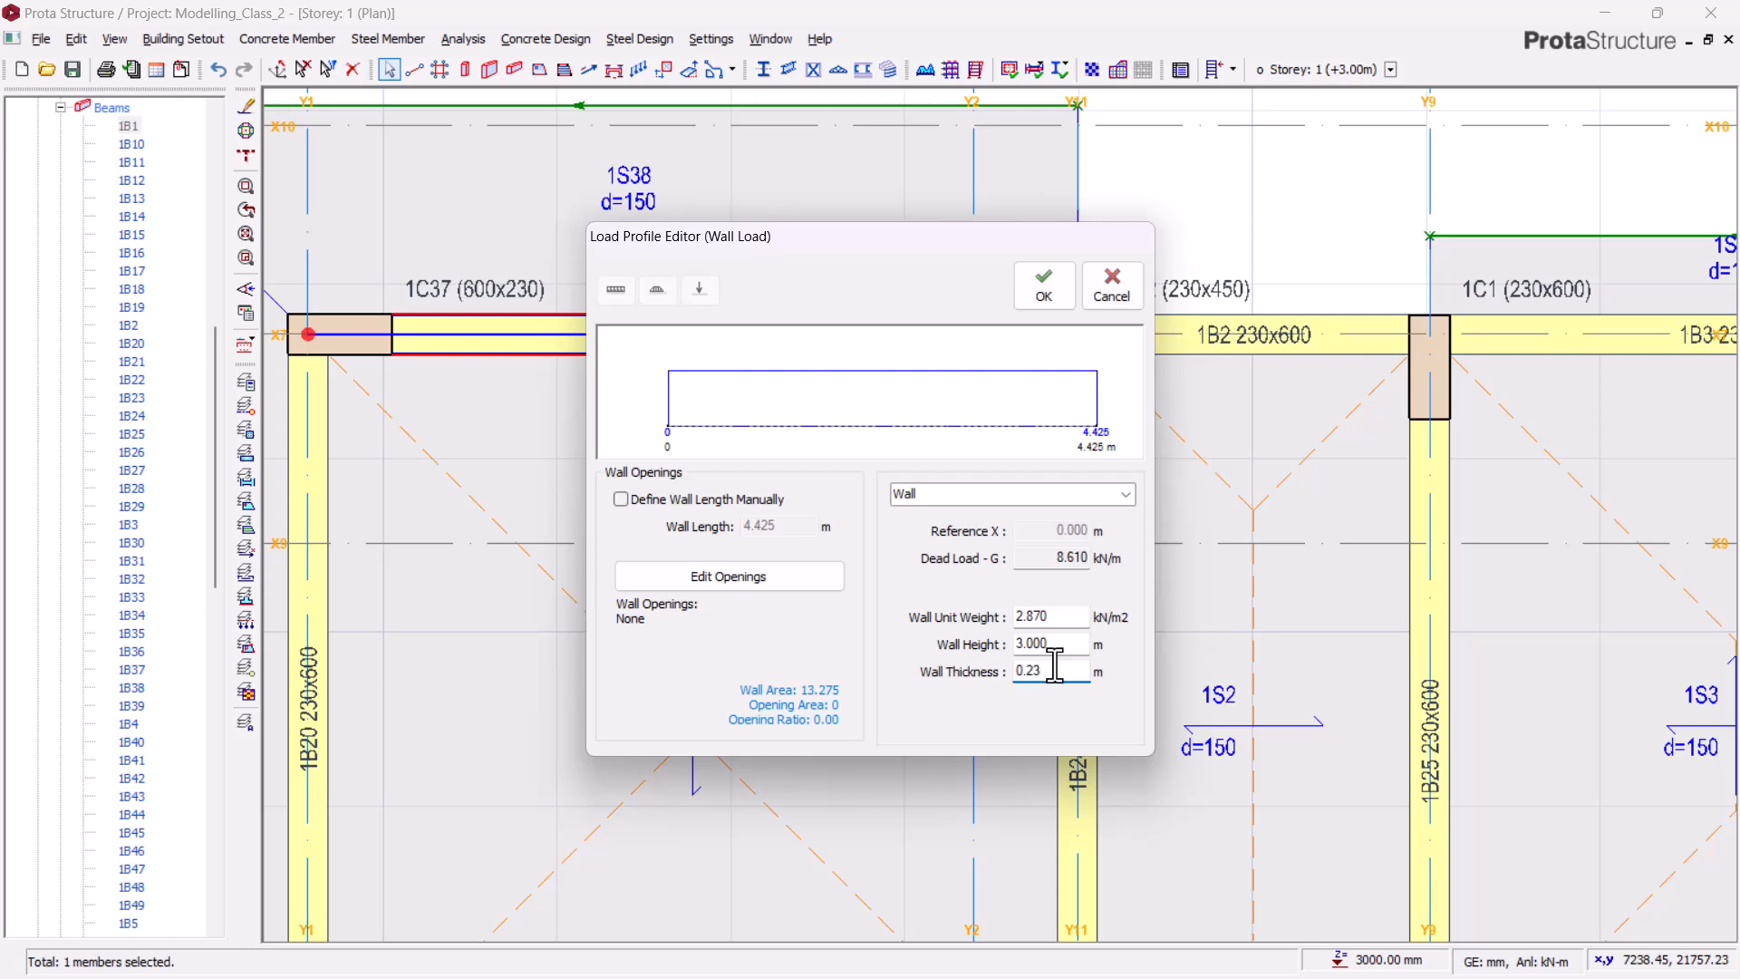
left_click(1073, 643)
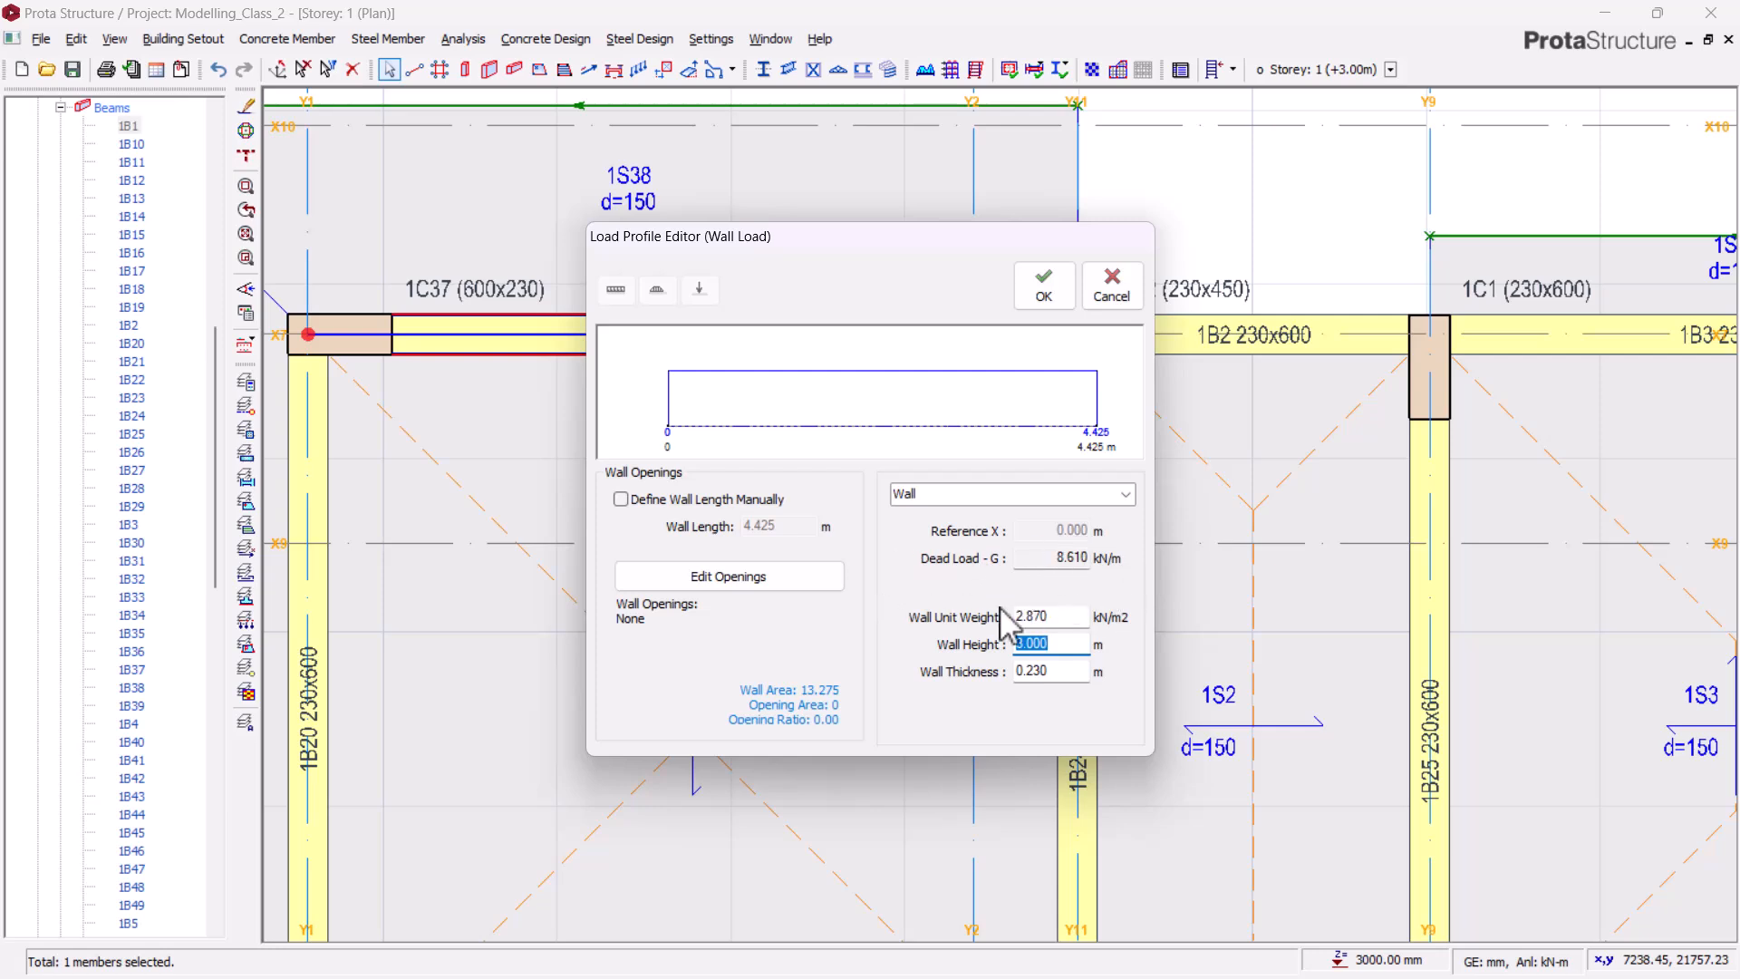
left_click(1064, 621)
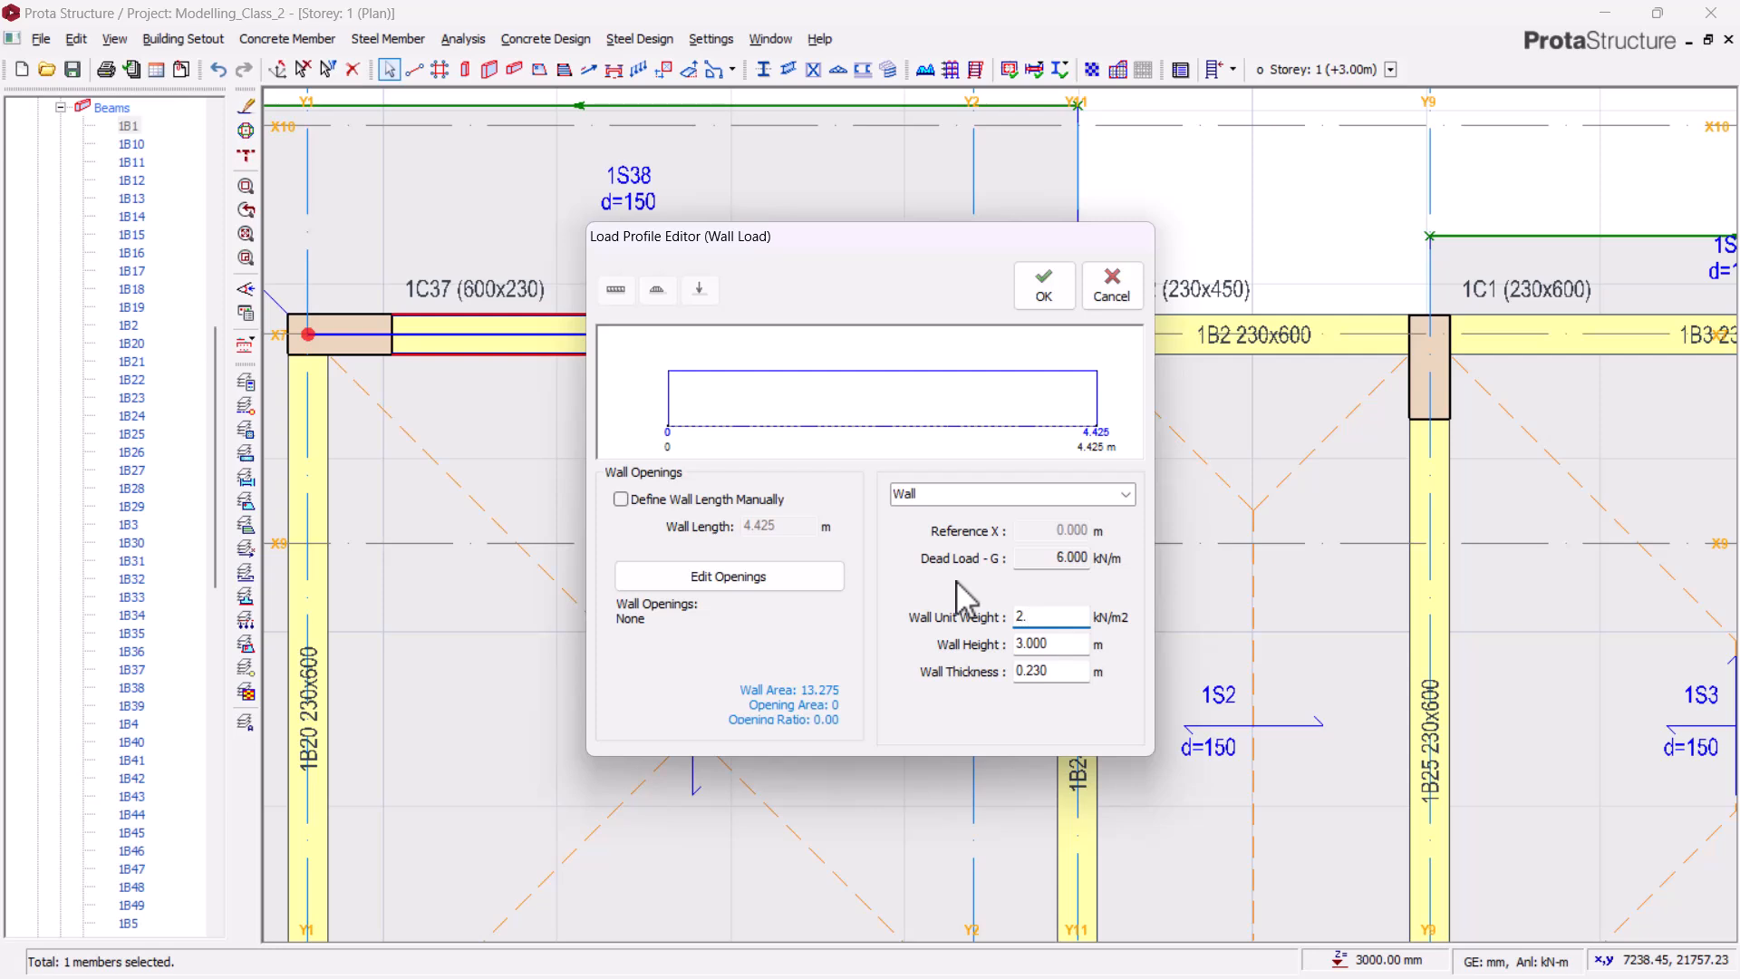
left_click(1054, 640)
left_click(1064, 672)
left_click(1066, 285)
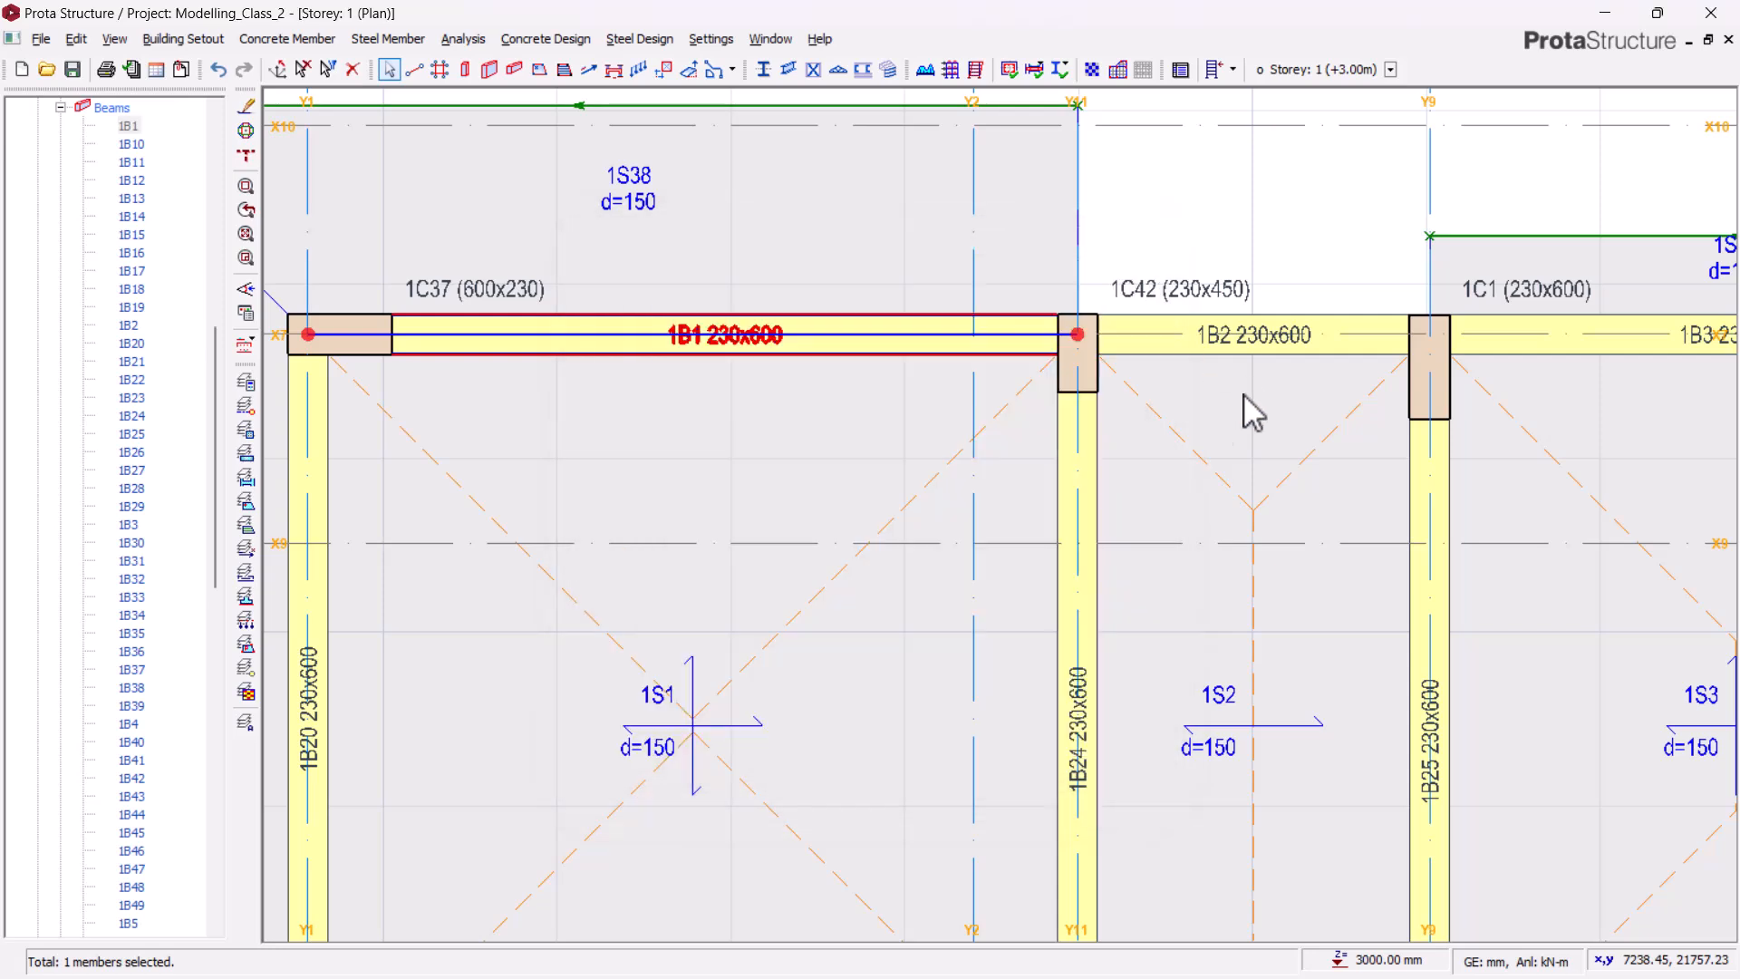
- Copy the wall load of beam 1B1 and paste it onto all storey 1 beams, replacing their existing wall loads
right_click(886, 354)
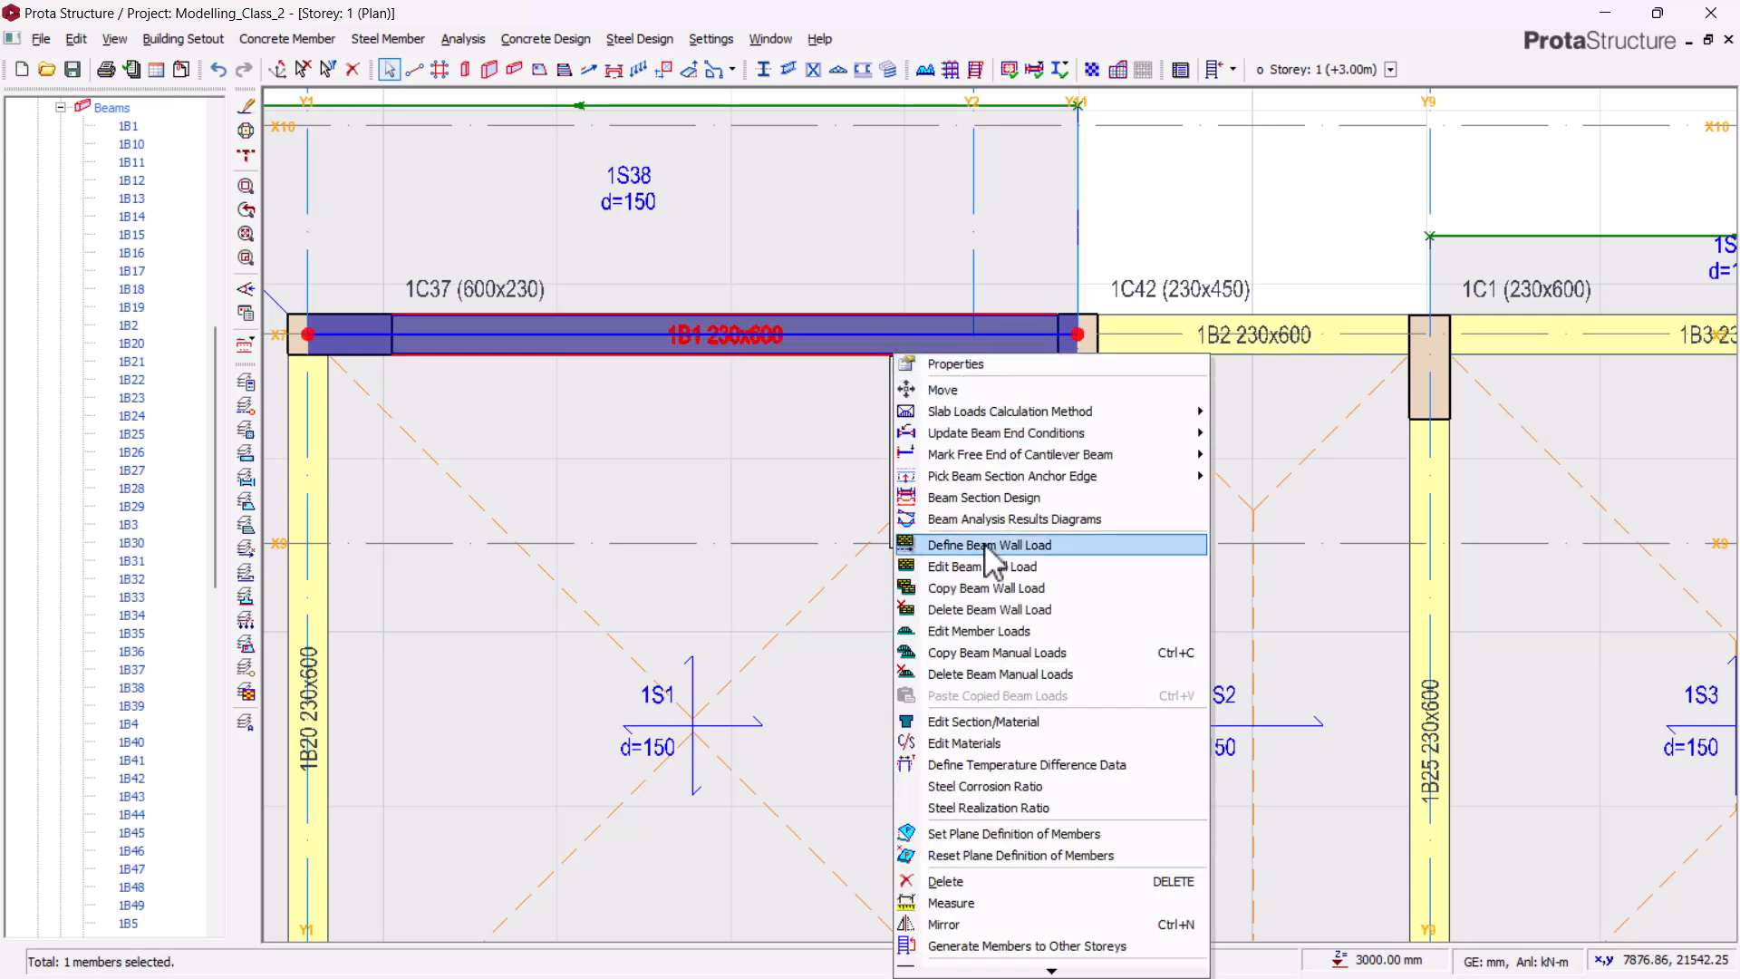
left_click(988, 588)
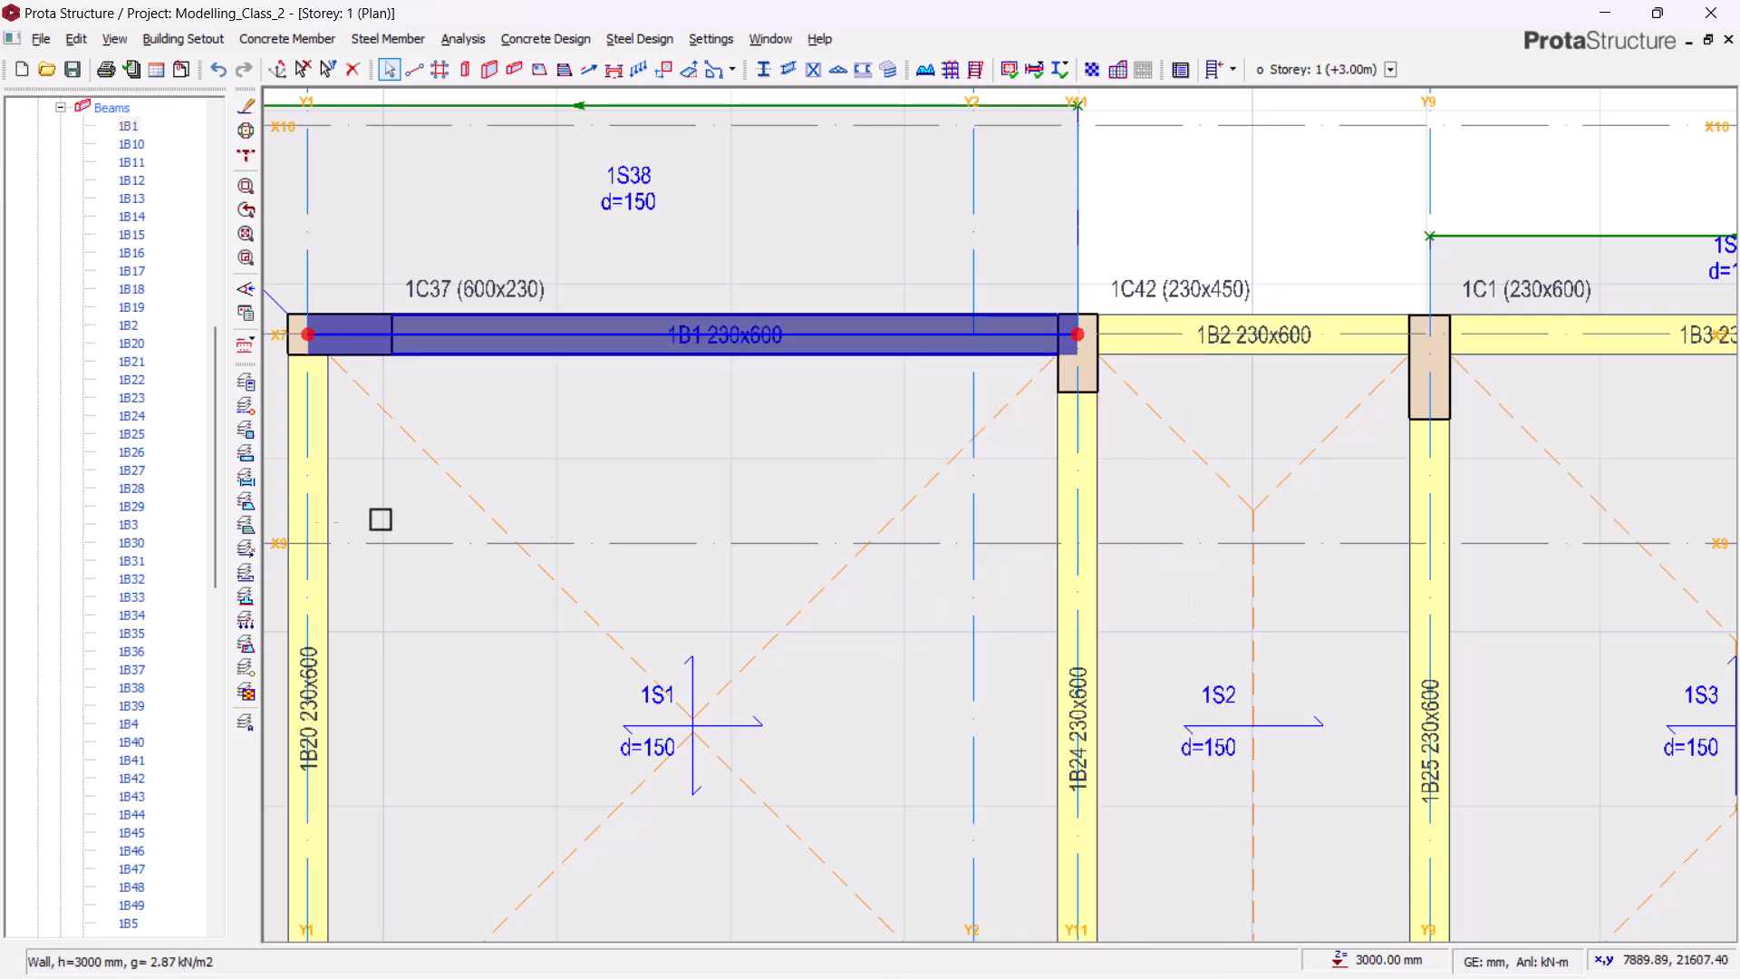
left_click(308, 480)
scroll(135, 431, "up", 5)
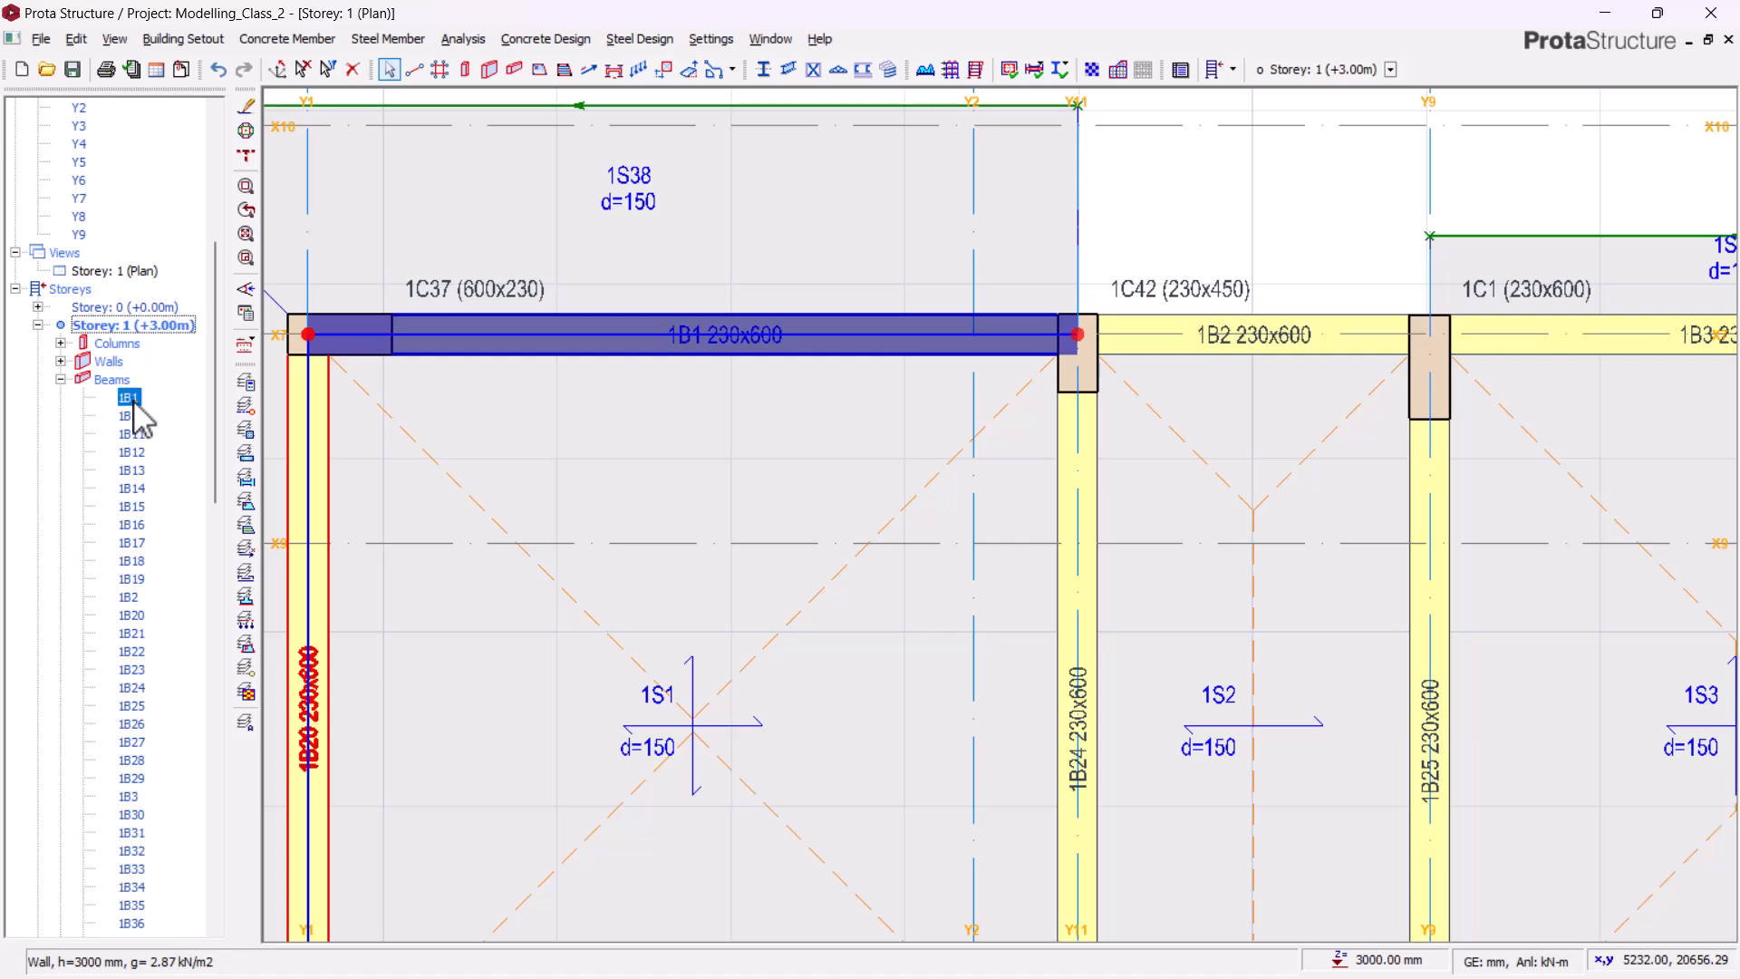
scroll(136, 417, "down", 20)
scroll(166, 446, "down", 1)
left_click(119, 711, "shift")
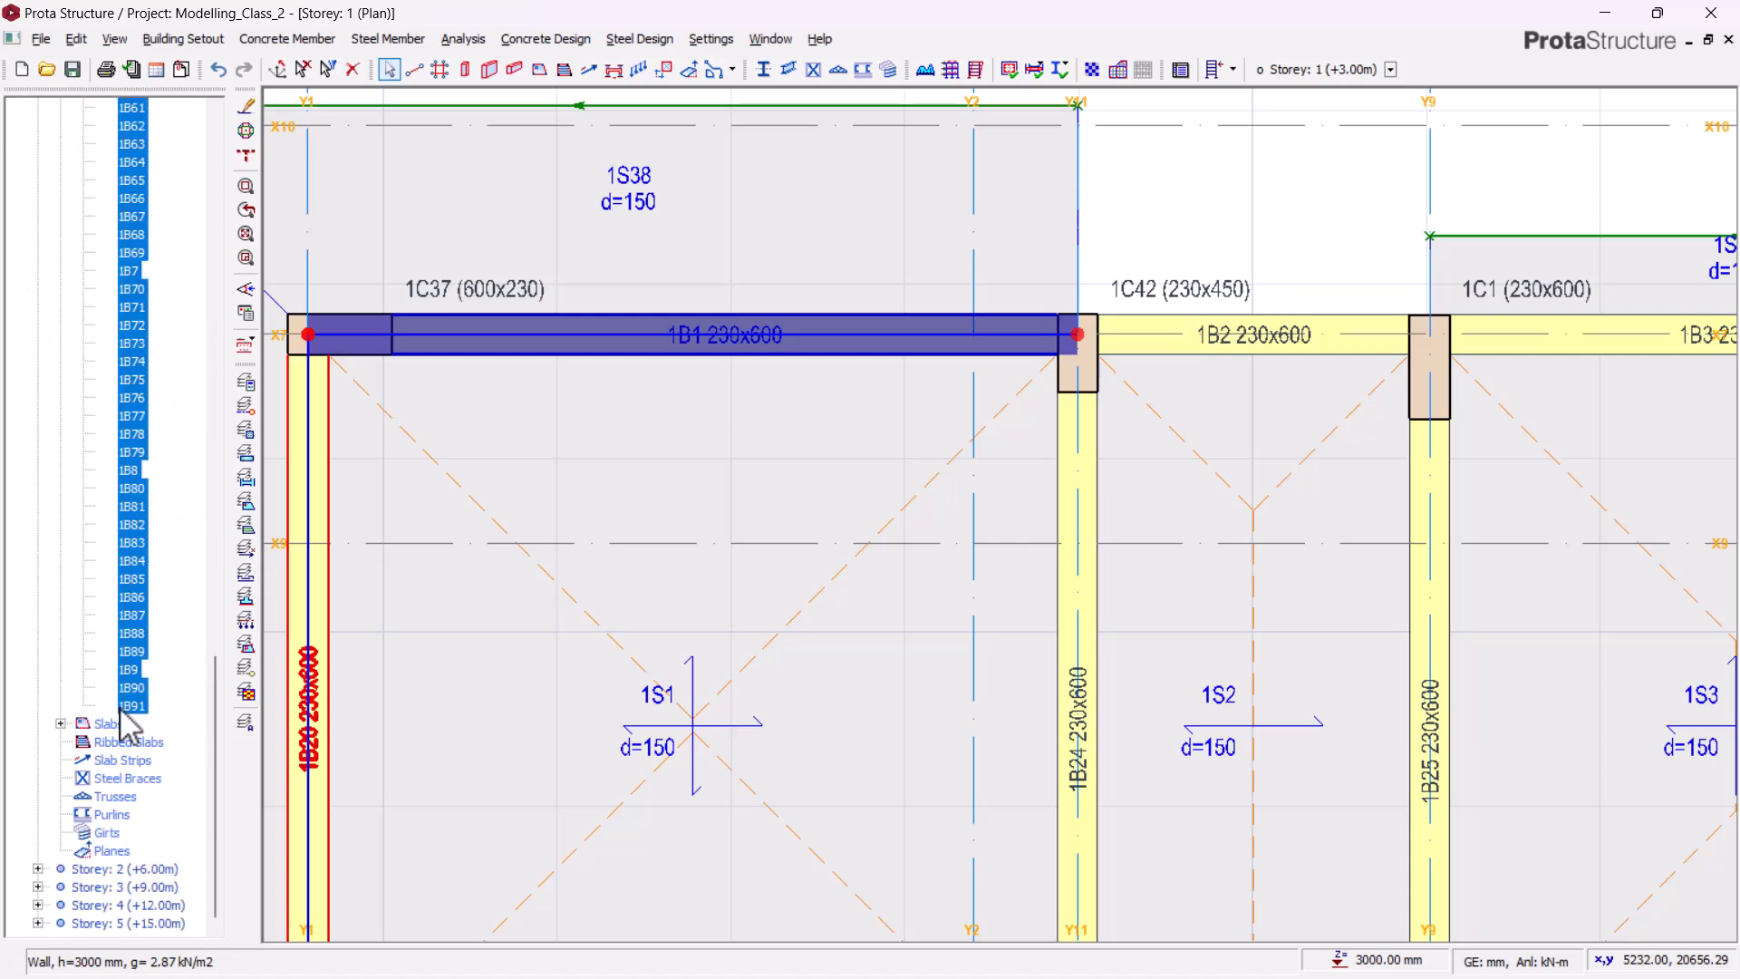
right_click(138, 375)
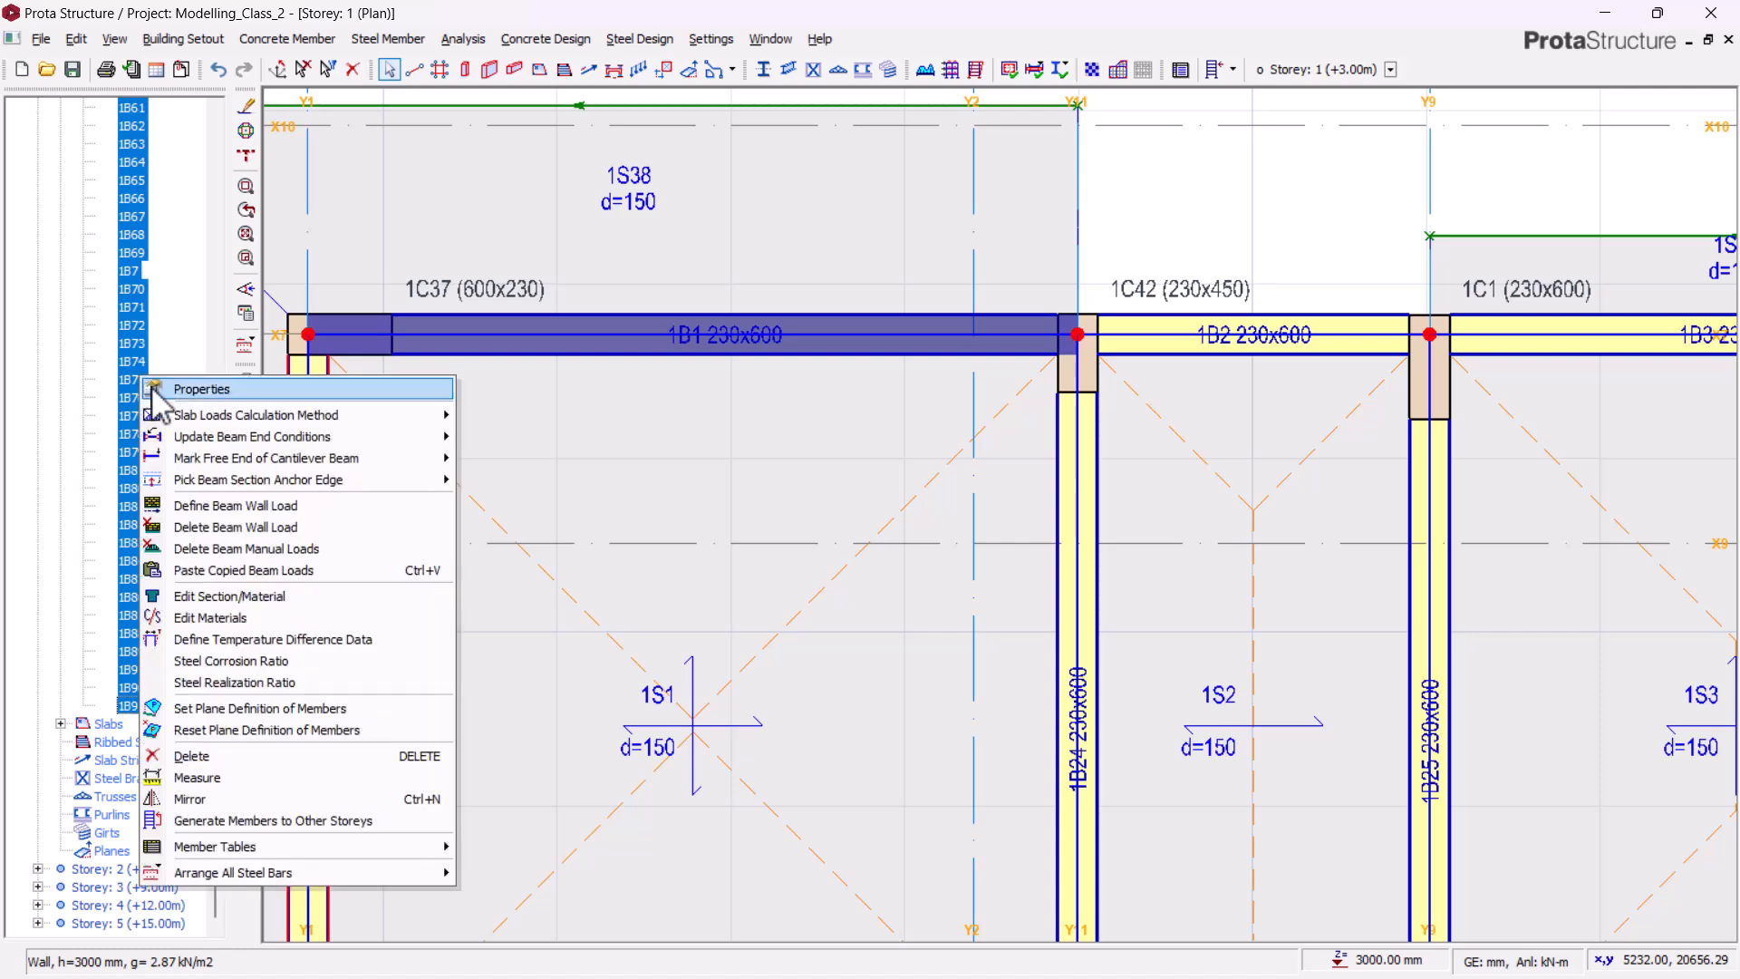
left_click(197, 570)
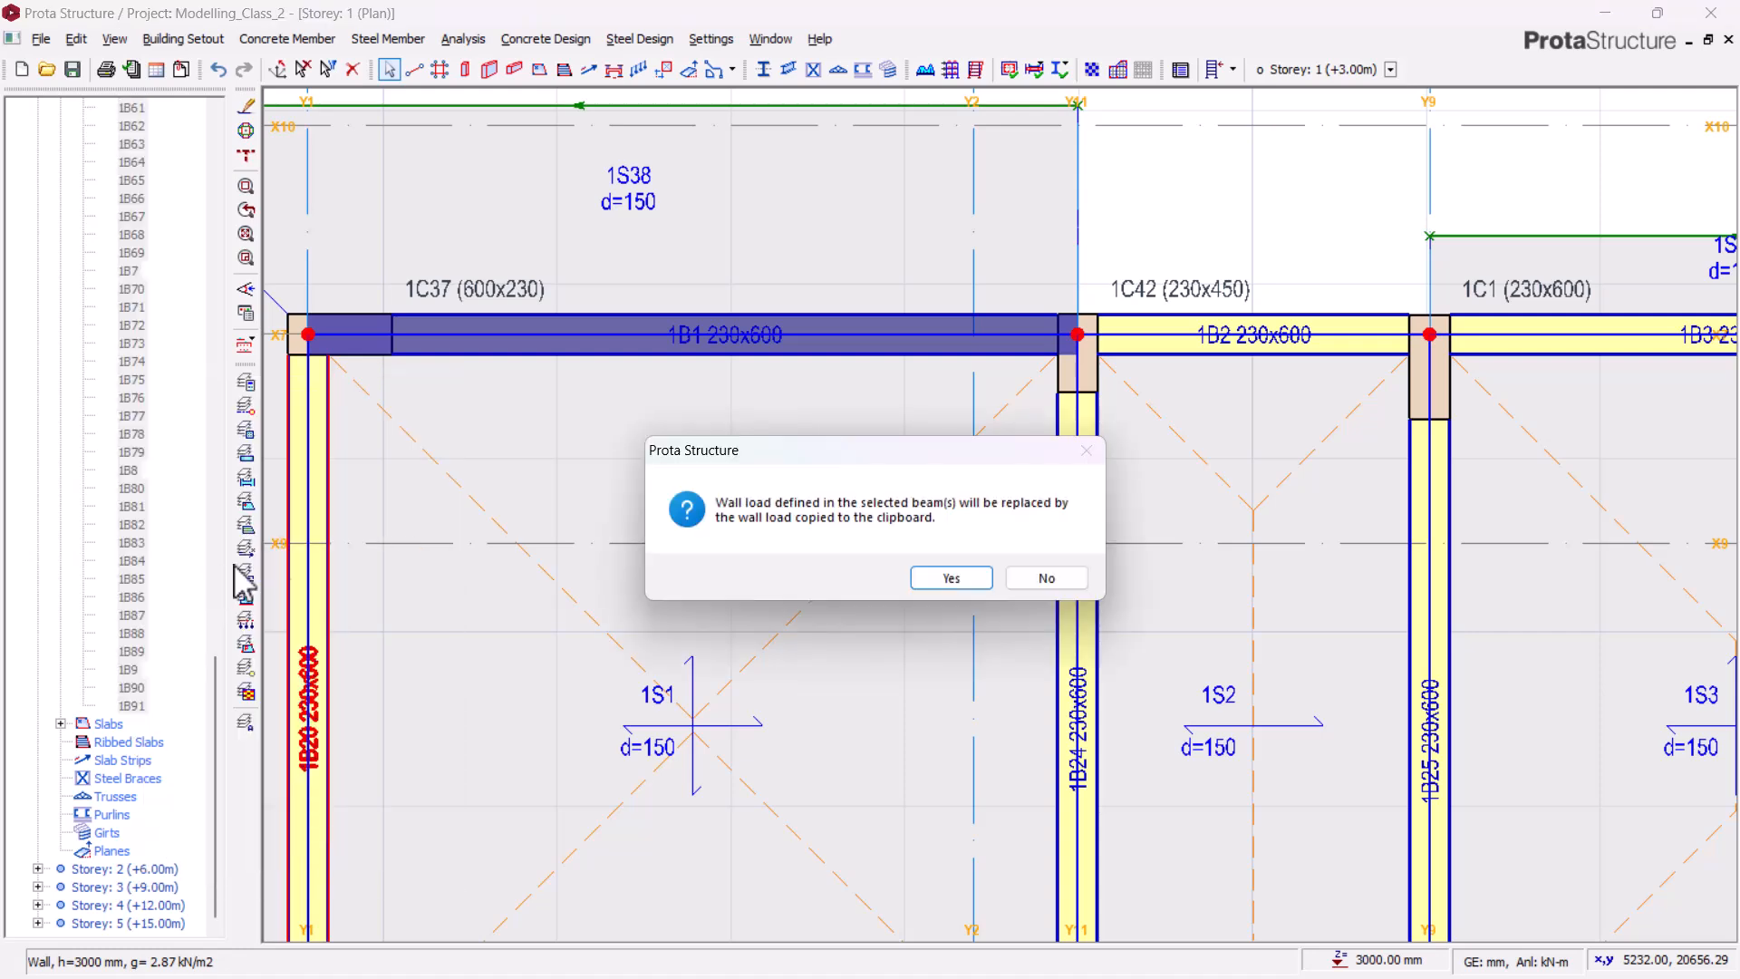
left_click(949, 578)
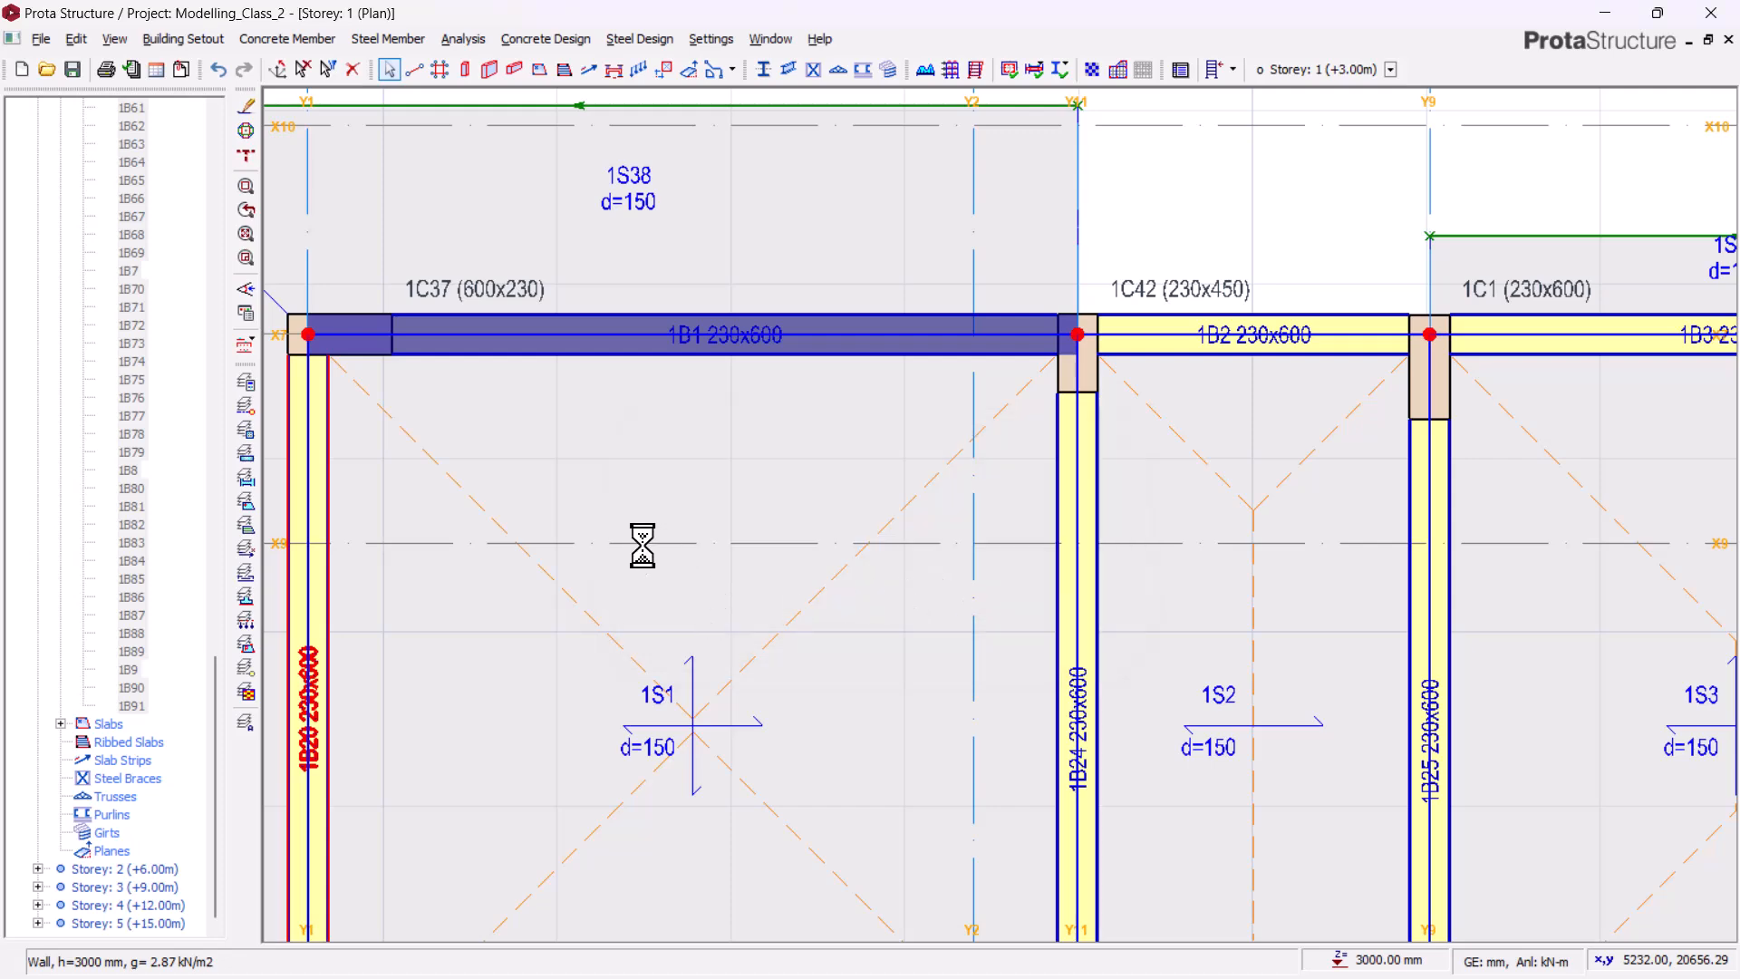
scroll(642, 546, "down", 1)
scroll(1020, 460, "down", 2)
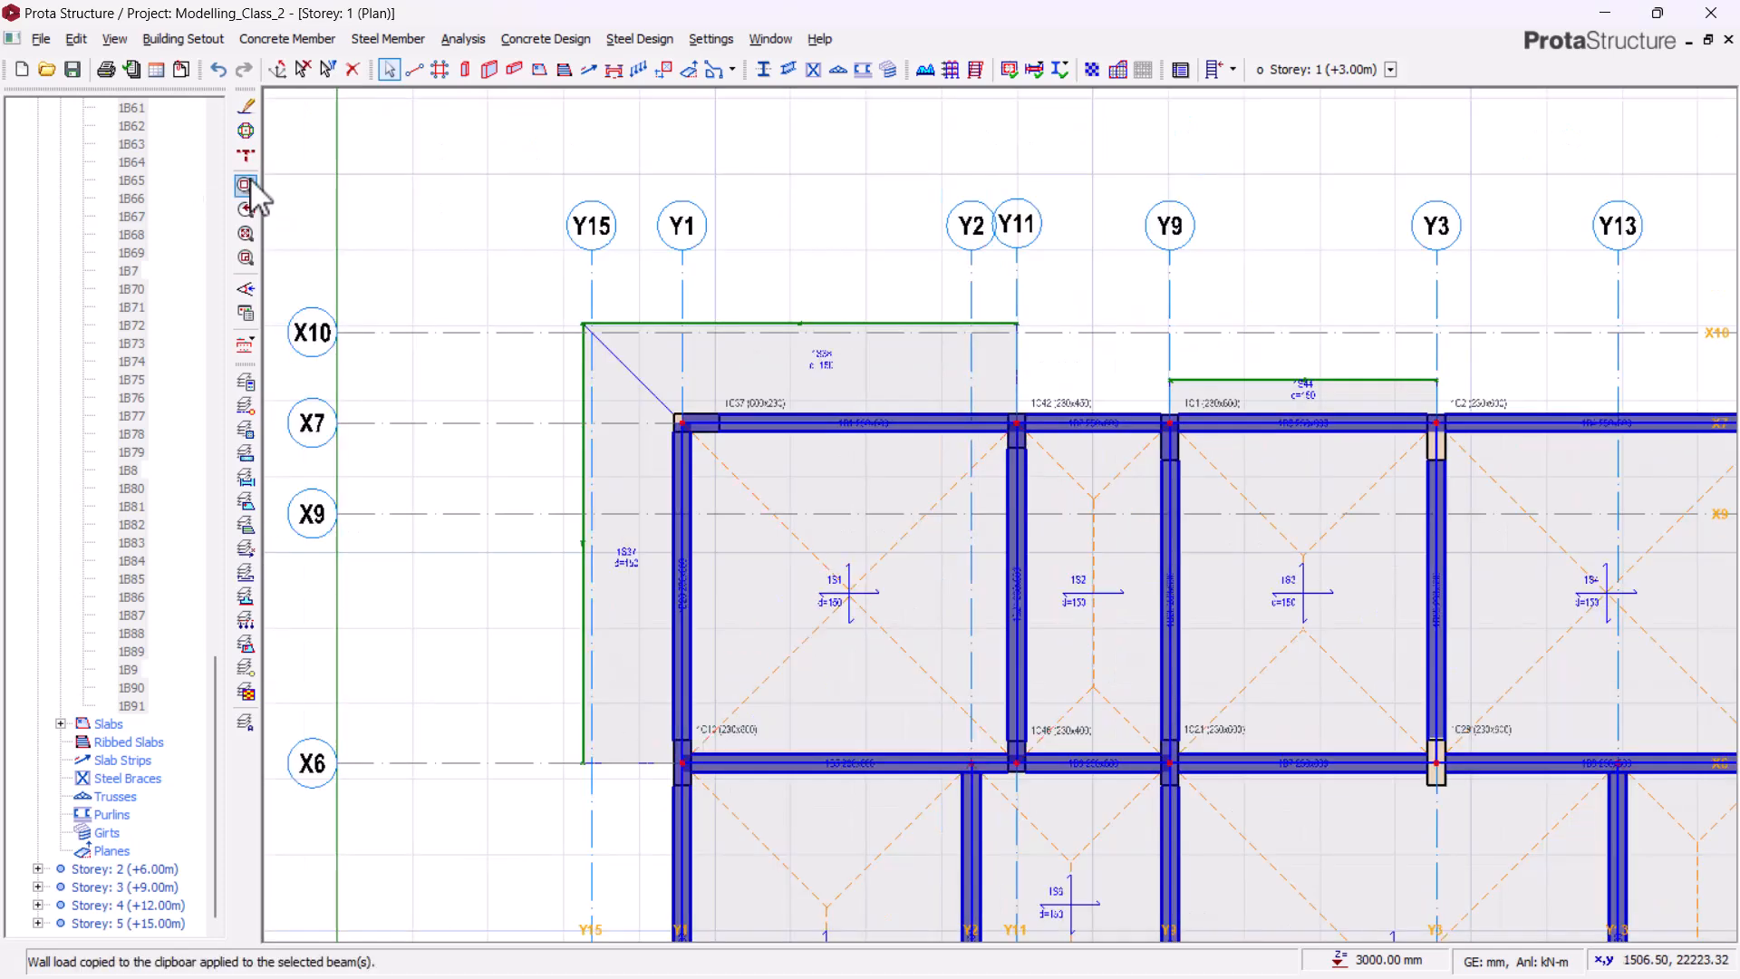
- Show storey 1 in 3D and inspect the walls carried by its beams
scroll(109, 194, "up", 20)
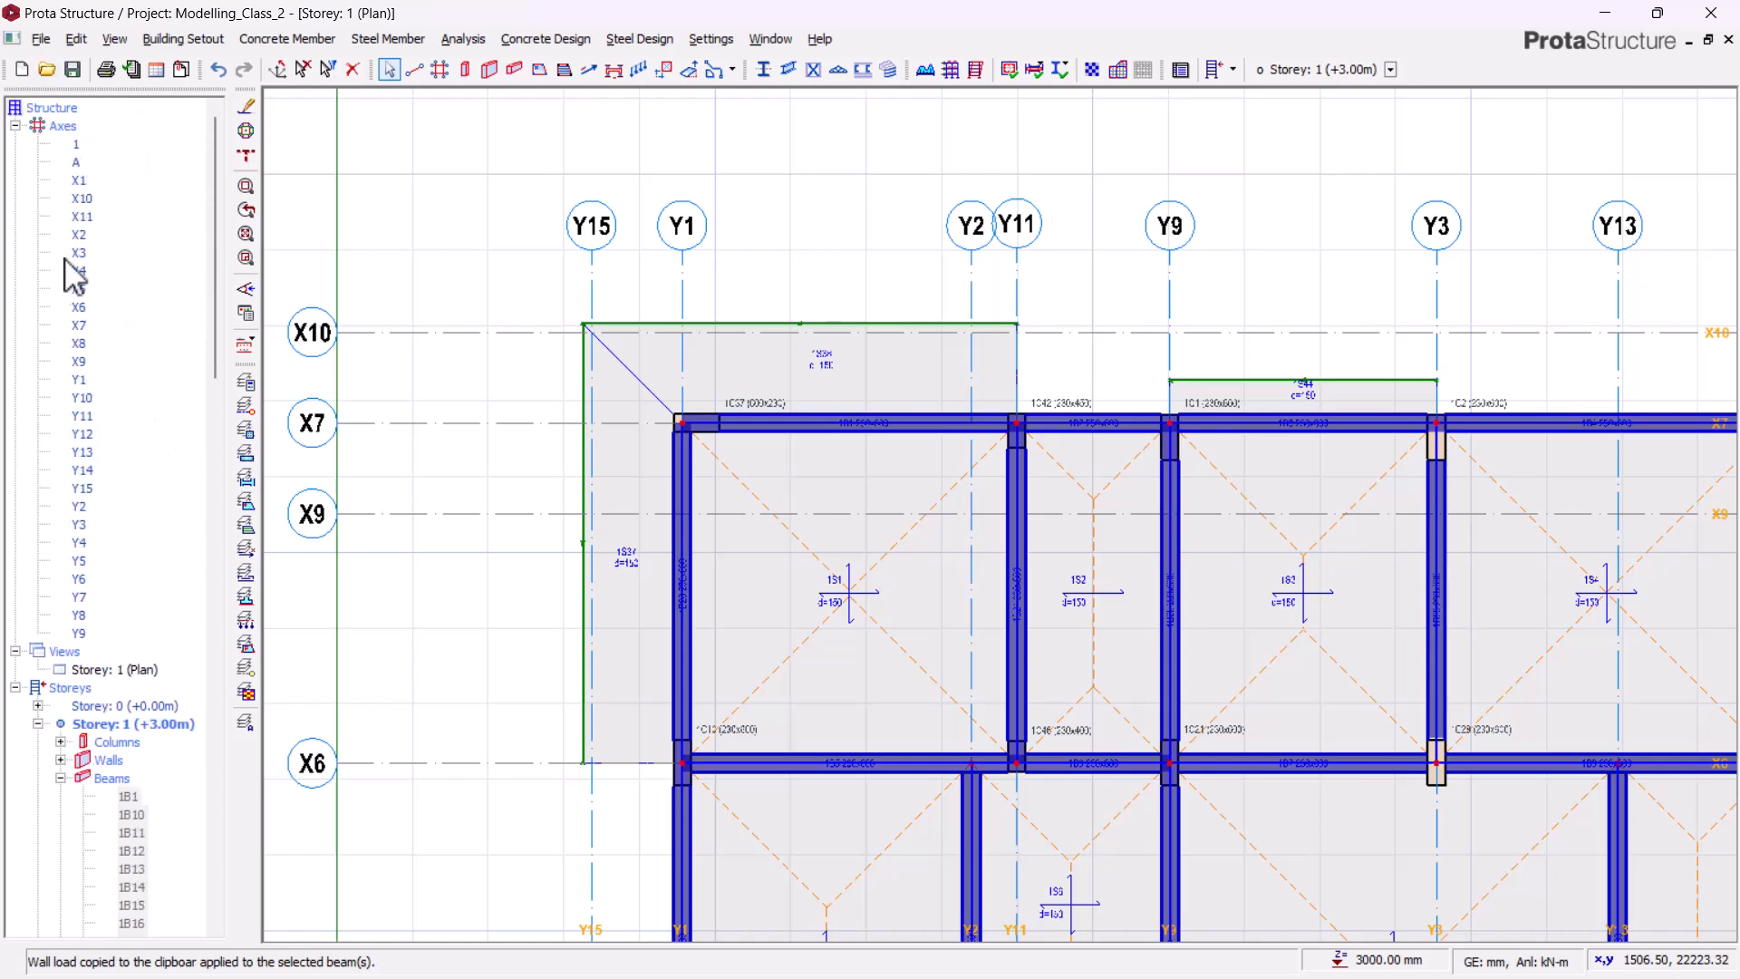
left_click(110, 674)
right_click(110, 674)
left_click(171, 704)
scroll(833, 434, "down", 3)
middle_click_drag(677, 641, 864, 622)
scroll(1138, 780, "up", 6)
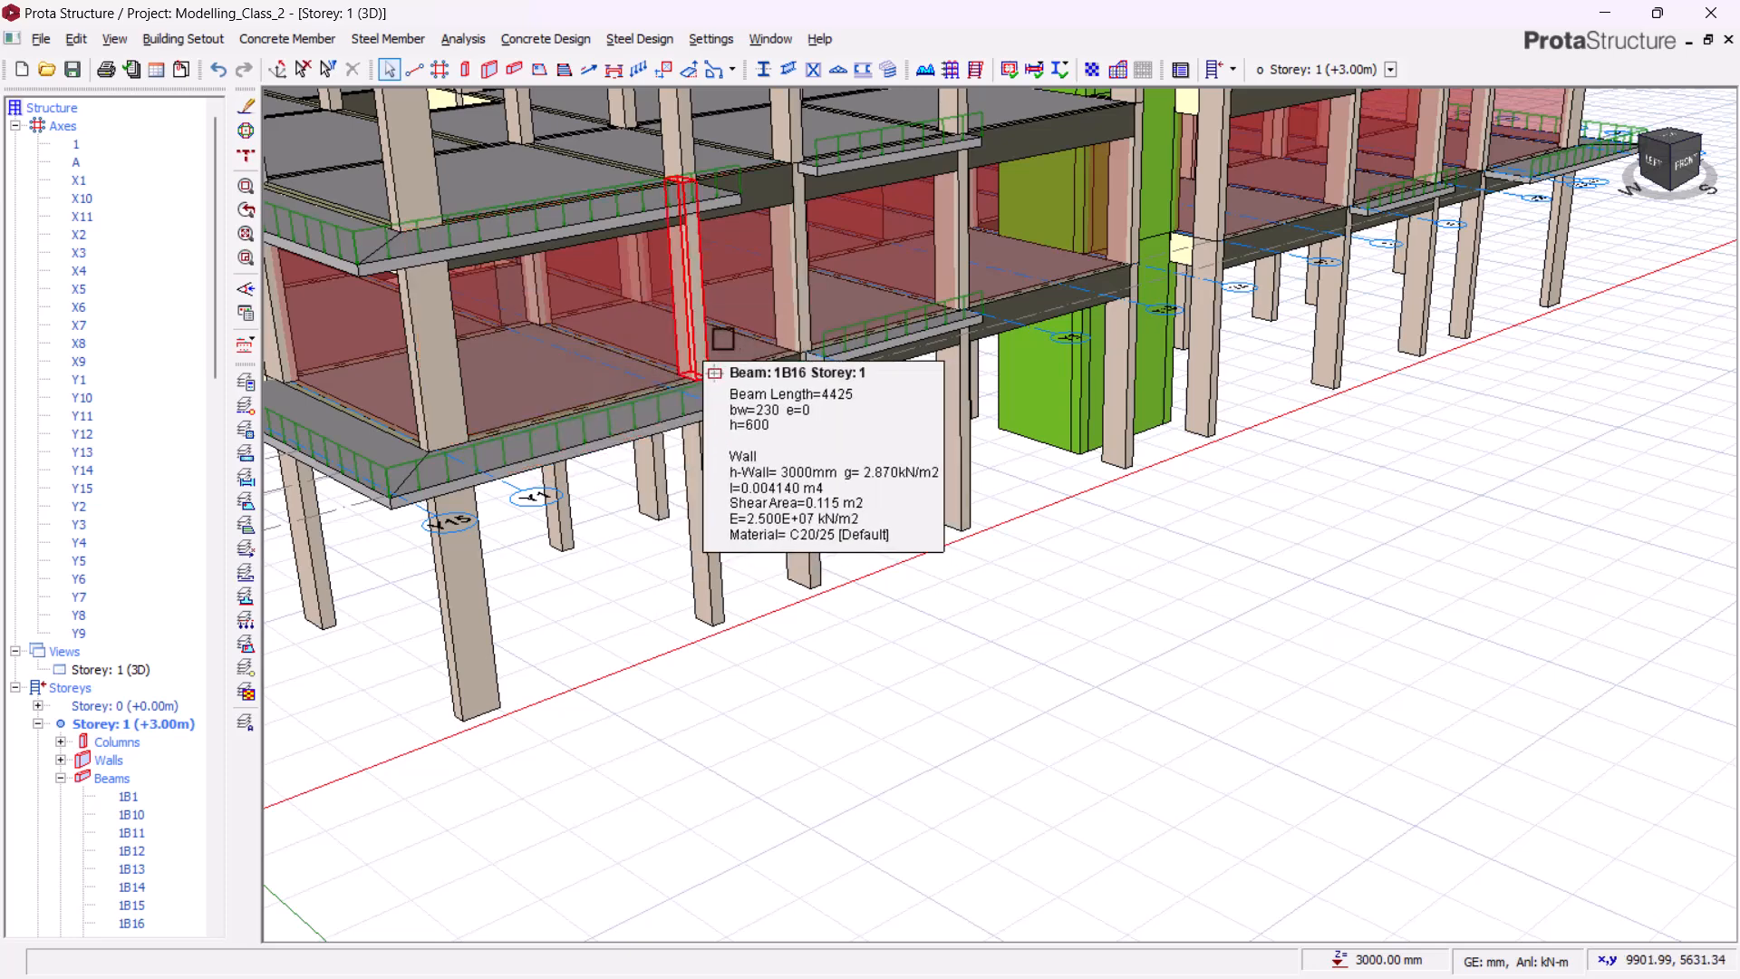
- Collapse the storey 1 beam list and make storey 2 (+6.00m) the active storey
left_click(113, 777)
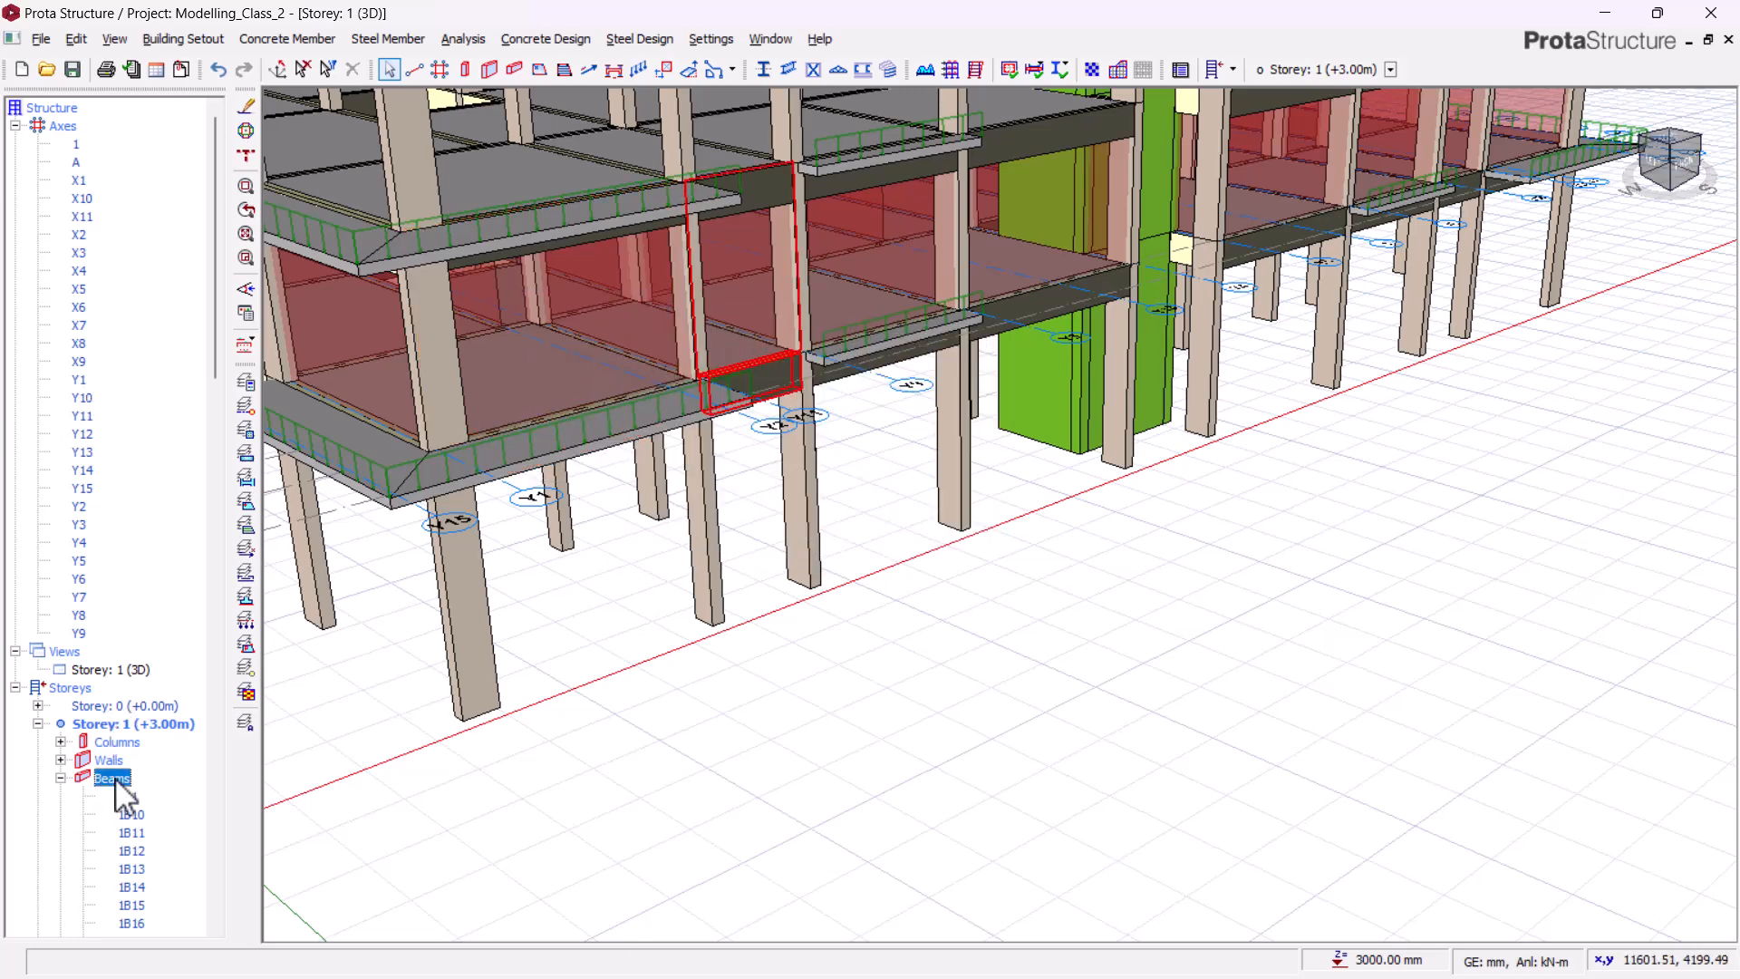
left_click(60, 778)
scroll(90, 771, "down", 1)
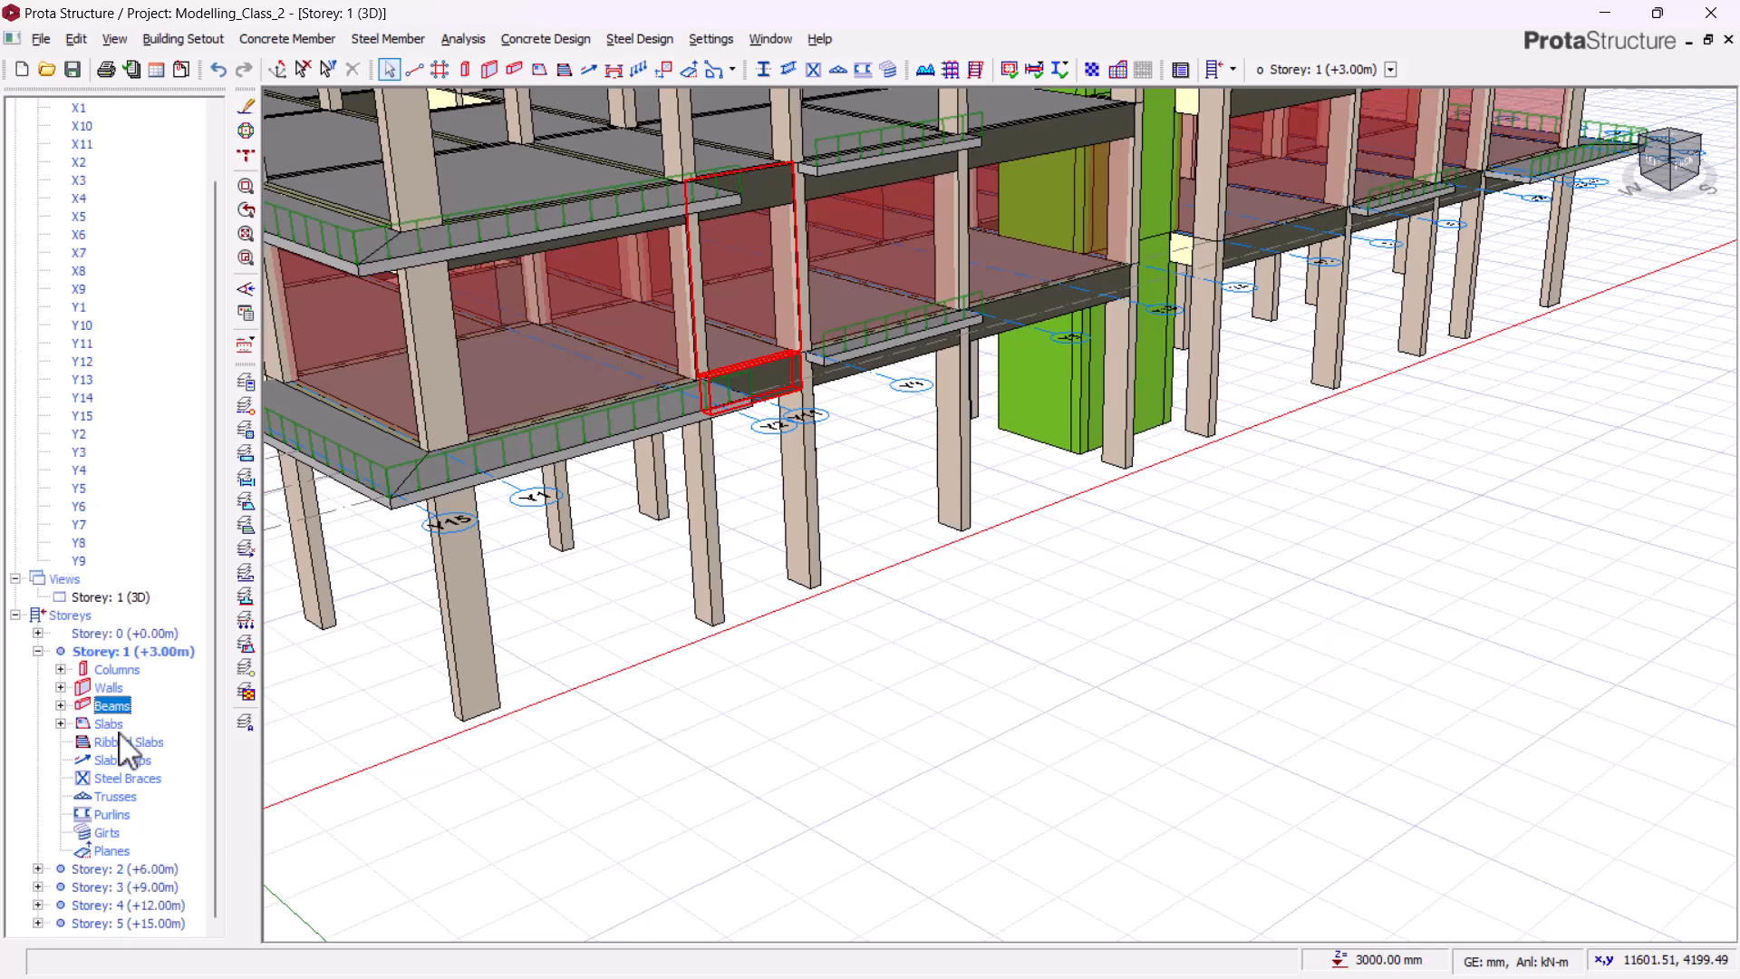
double_click(136, 870)
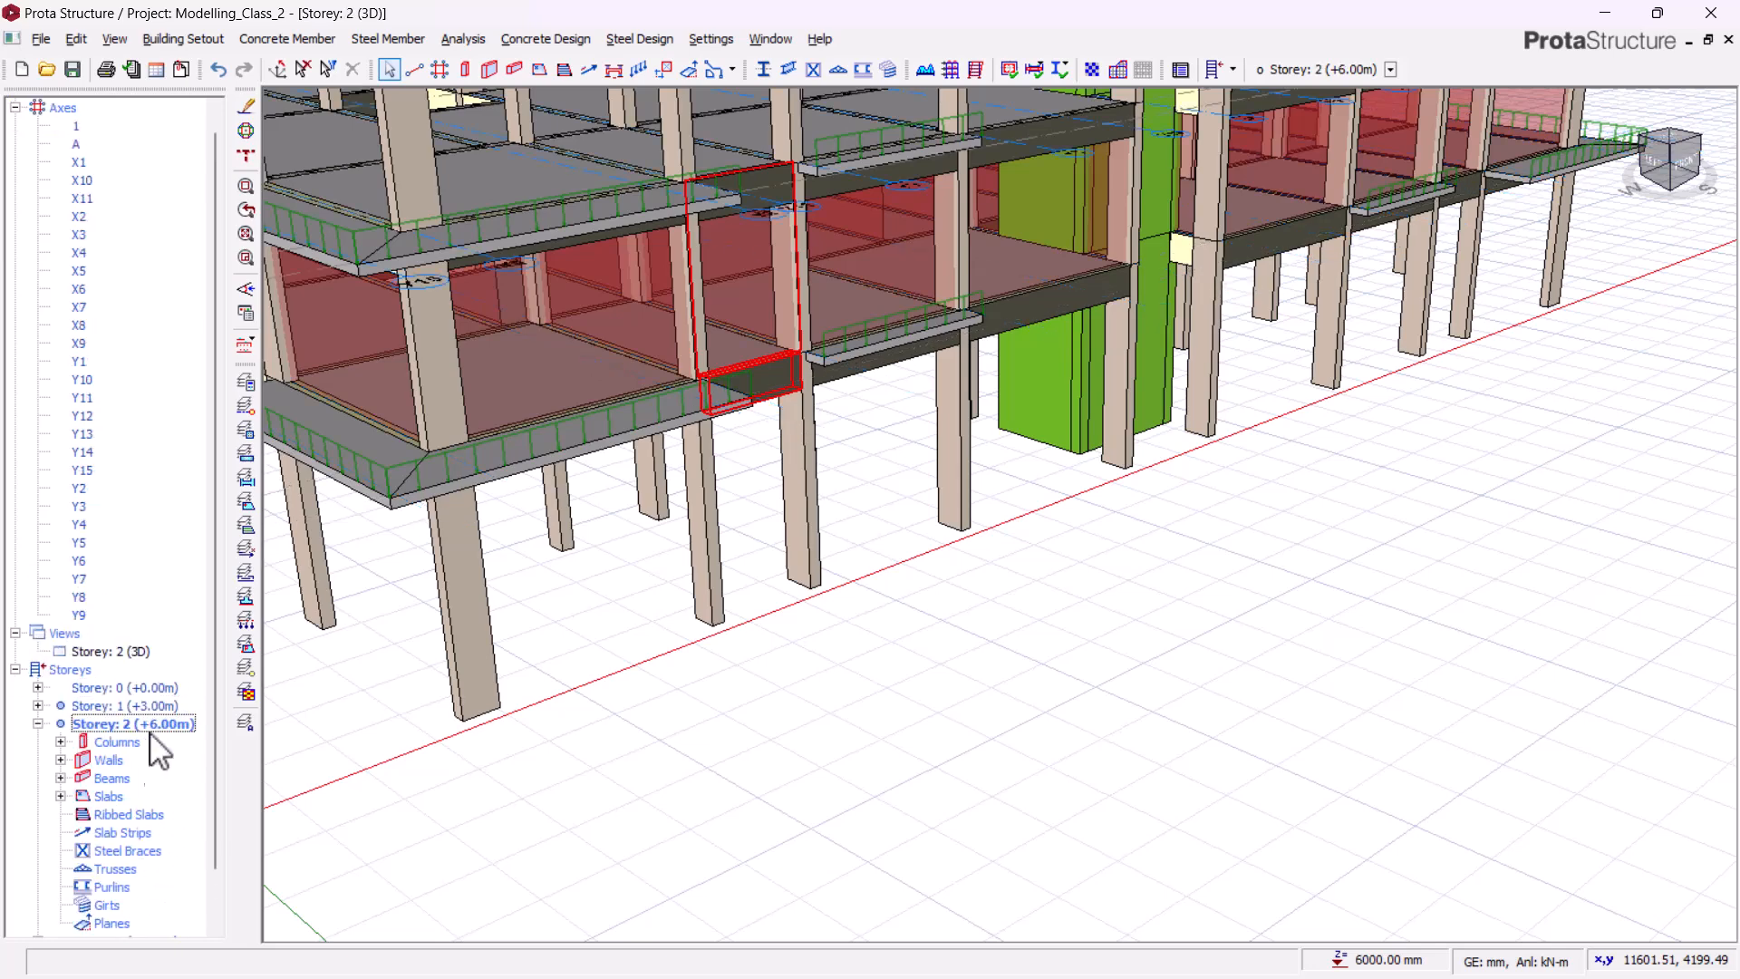
- Paste the copied beam wall load onto all storey 2 beams, replacing any wall loads already defined on them
left_click(61, 778)
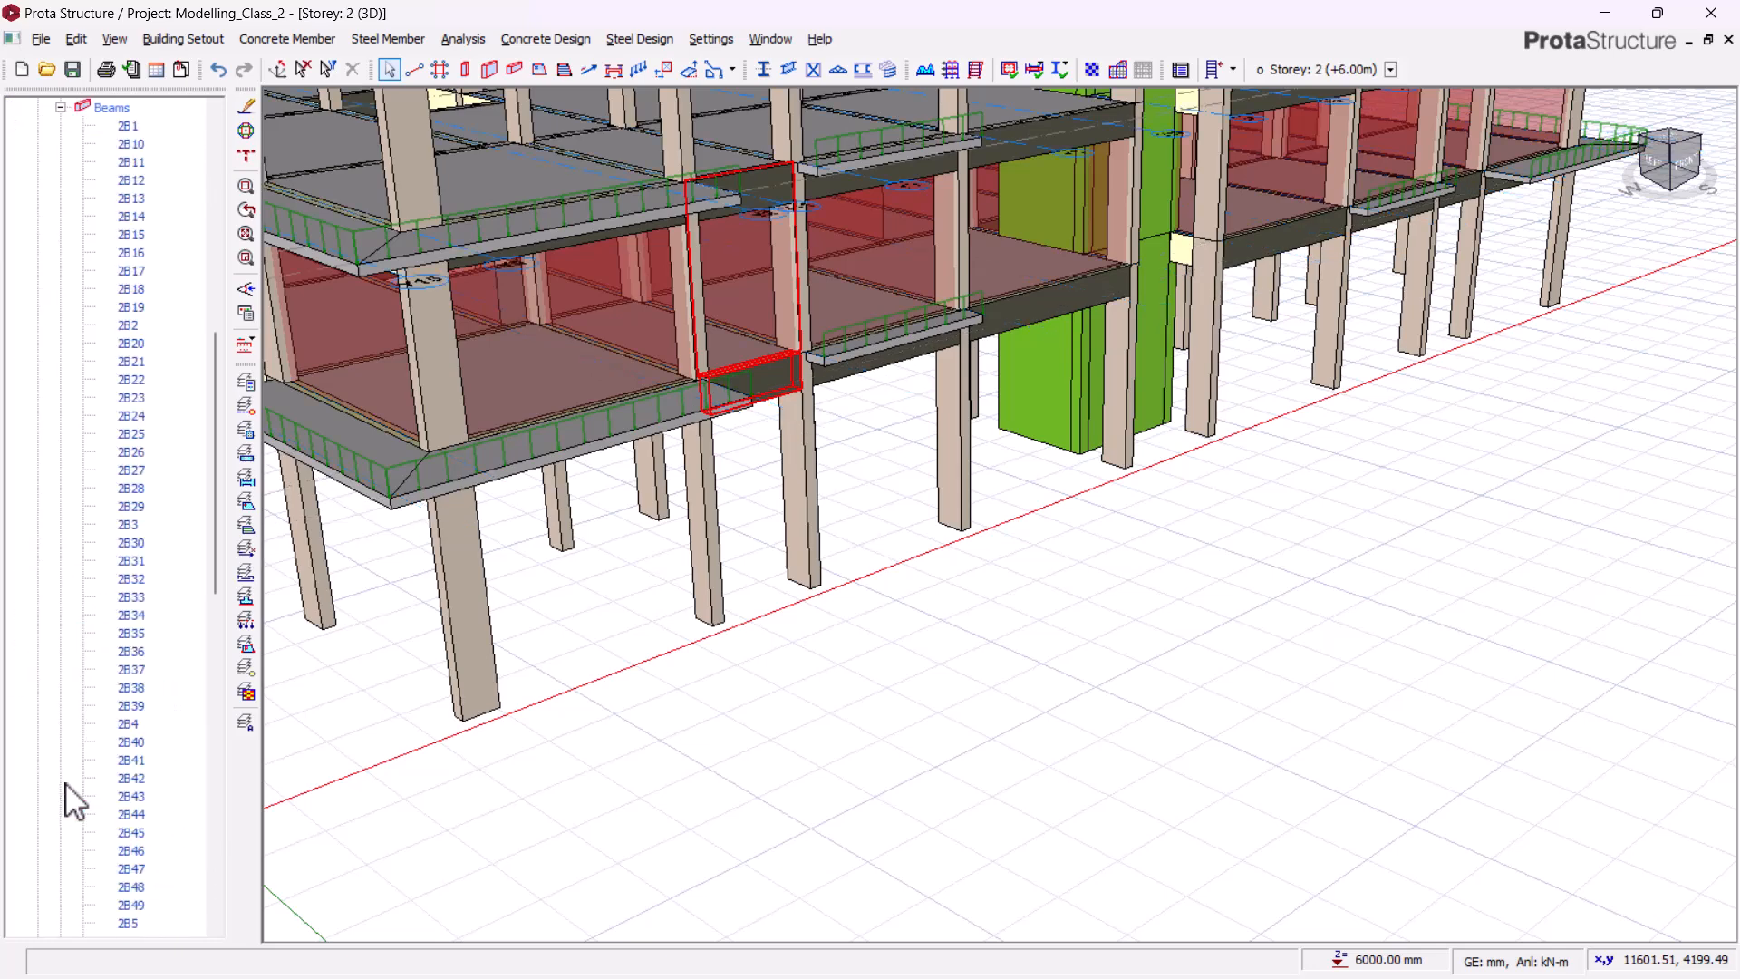
right_click(128, 127)
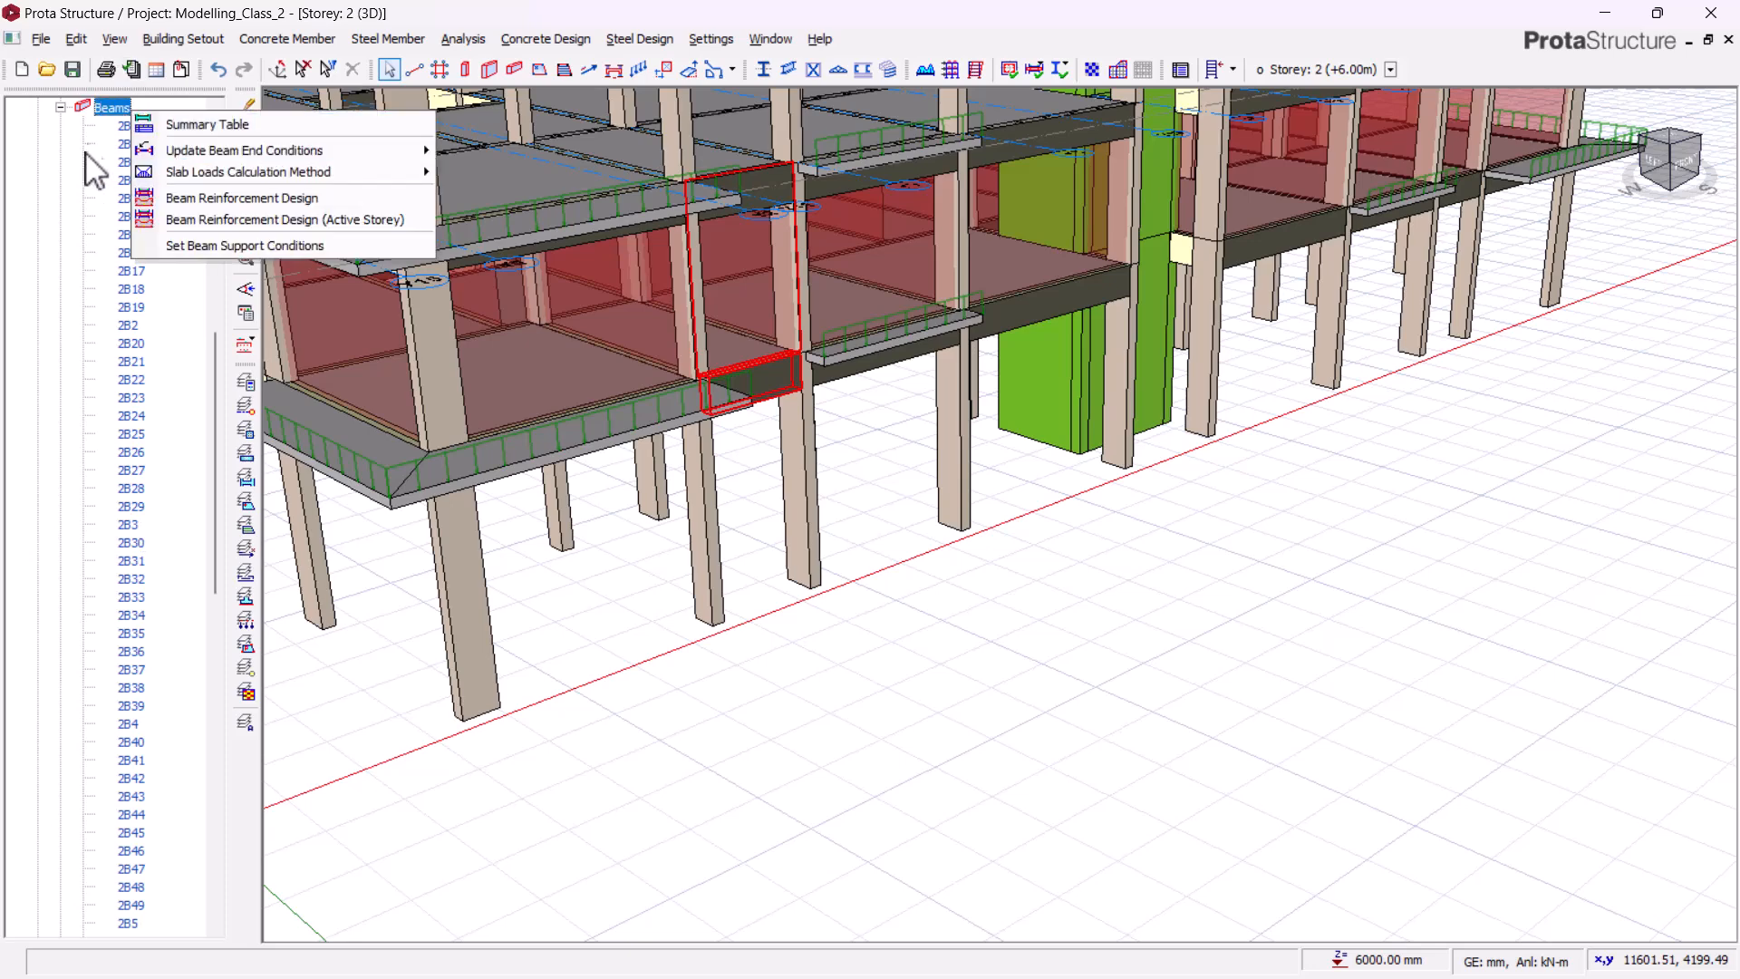
left_click(110, 131)
scroll(117, 438, "down", 4)
scroll(127, 508, "down", 15)
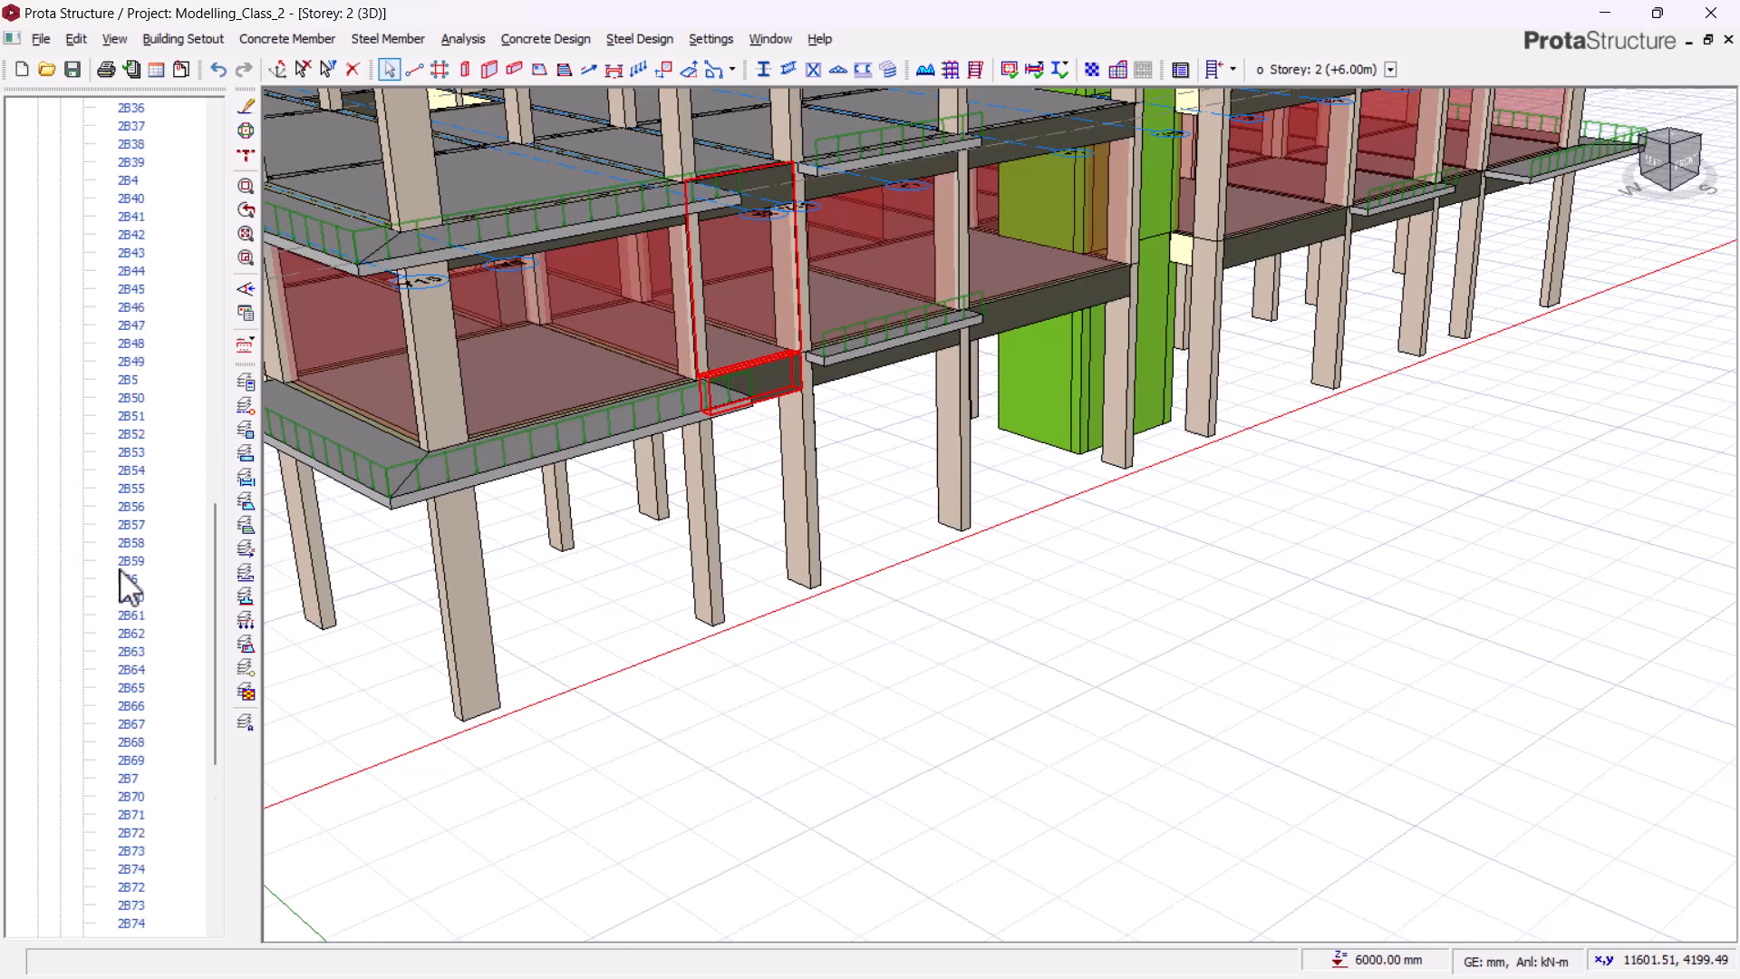
left_click(129, 723, "shift")
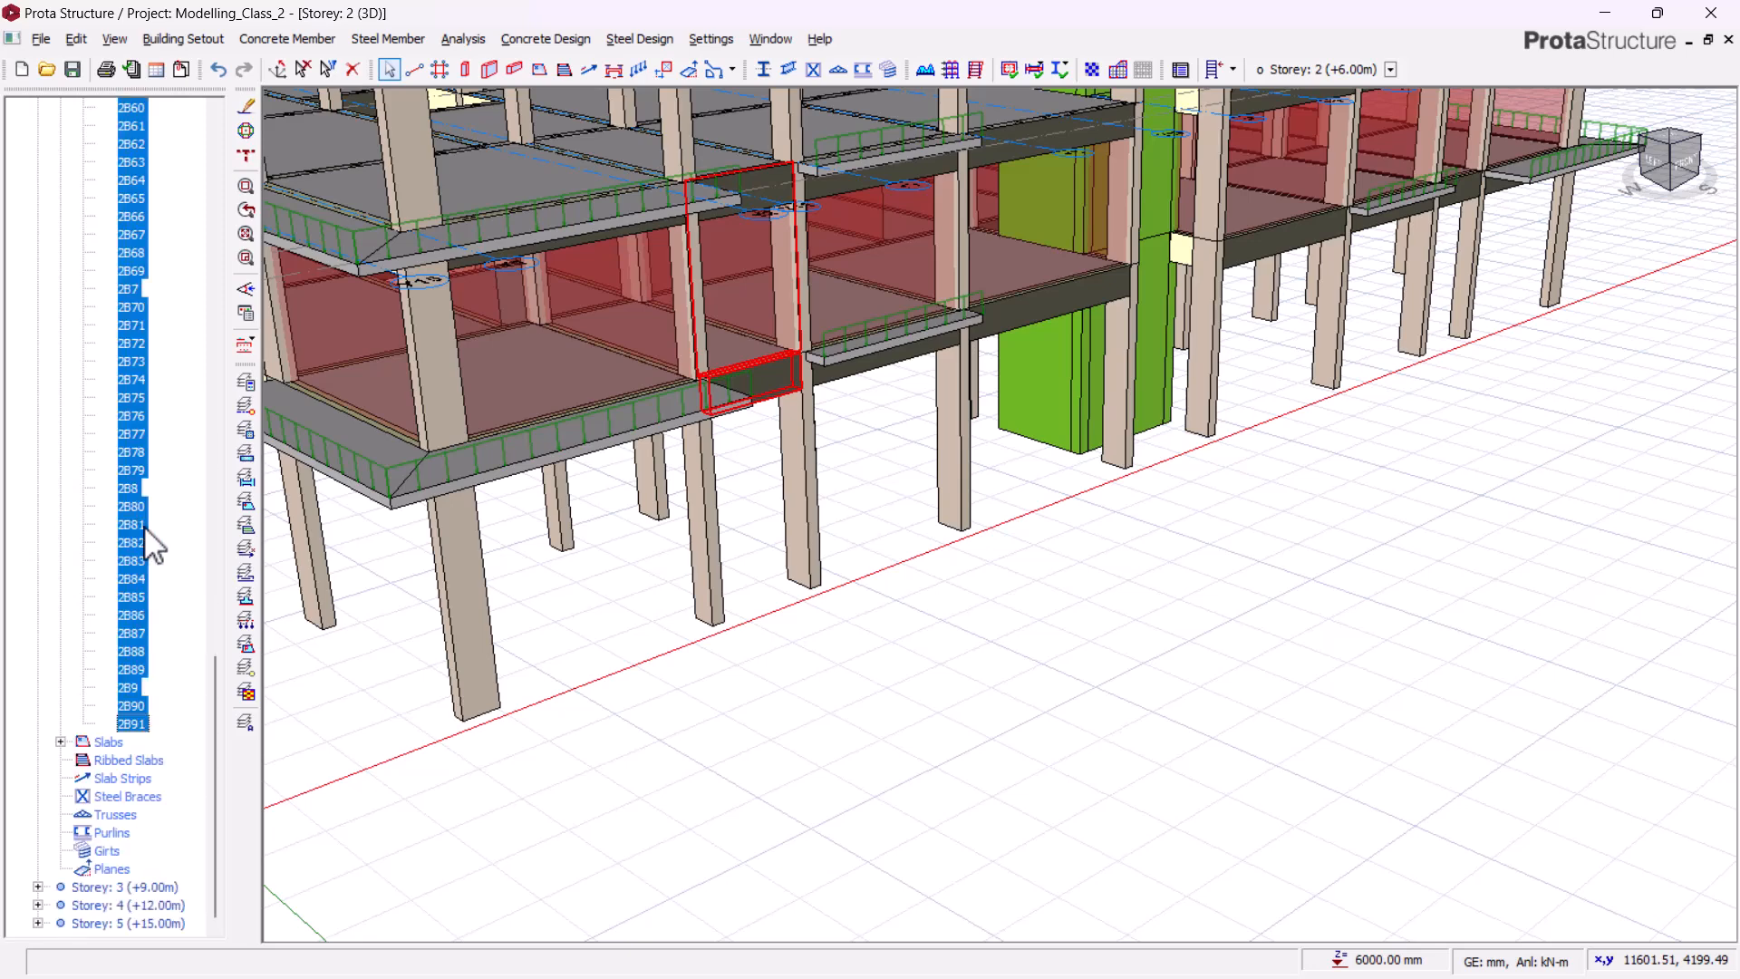
right_click(126, 366)
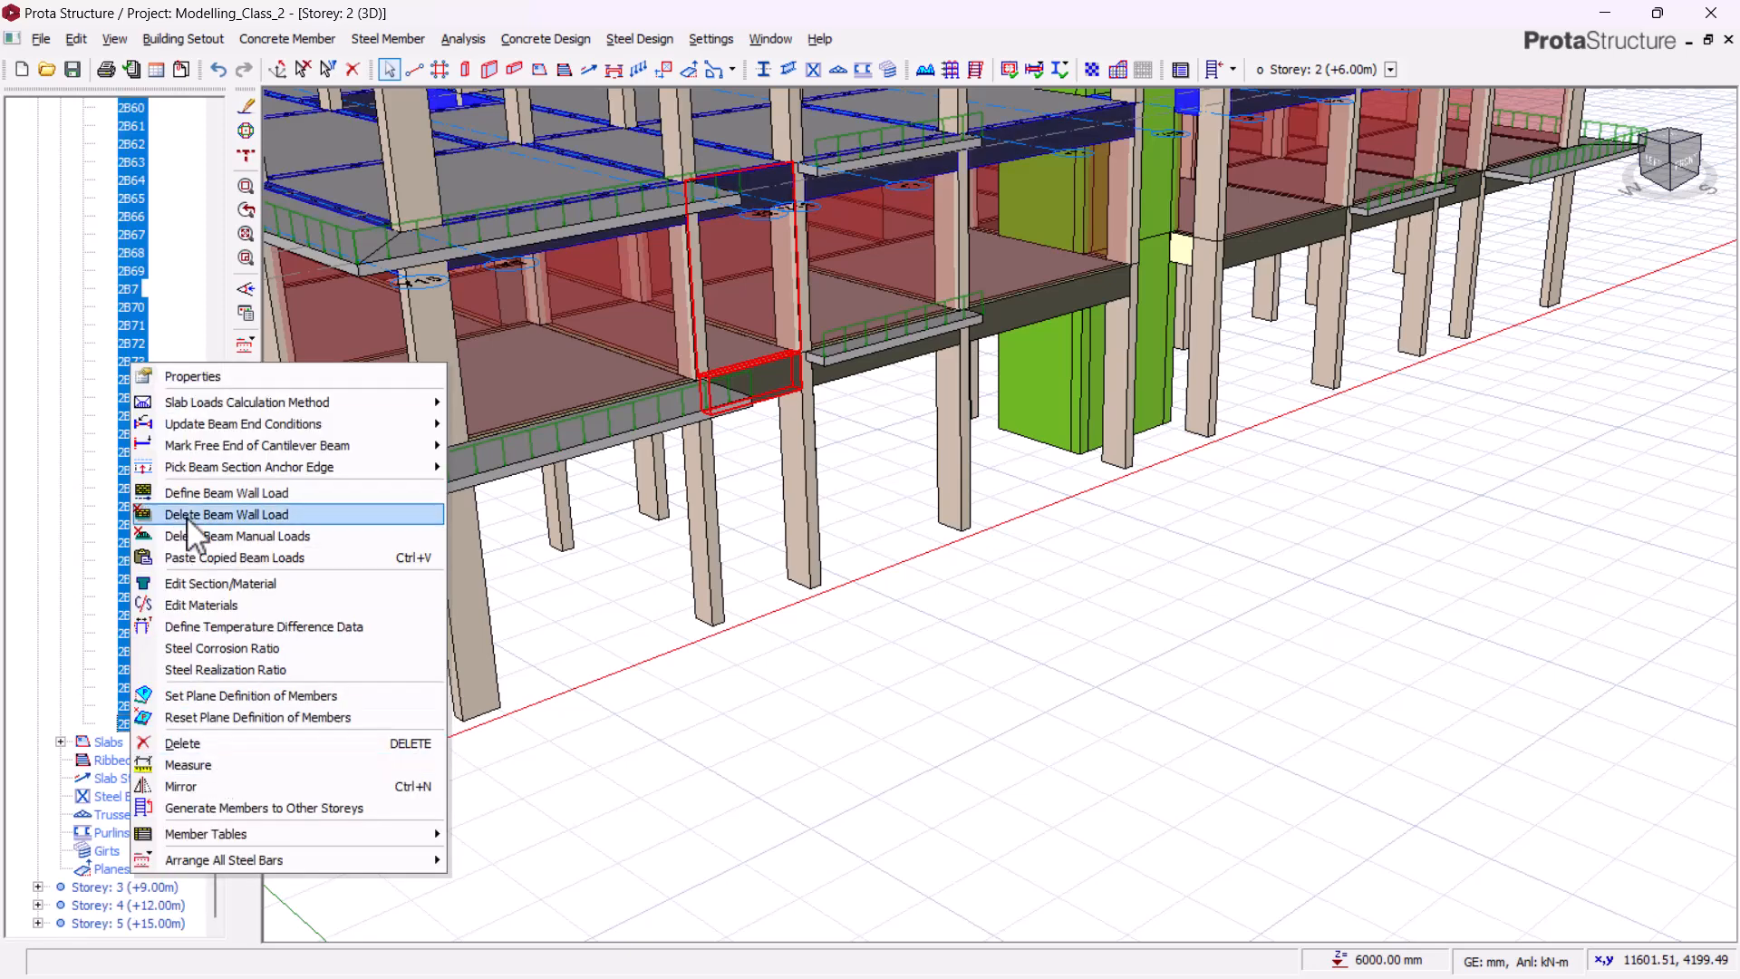
left_click(194, 558)
left_click(943, 580)
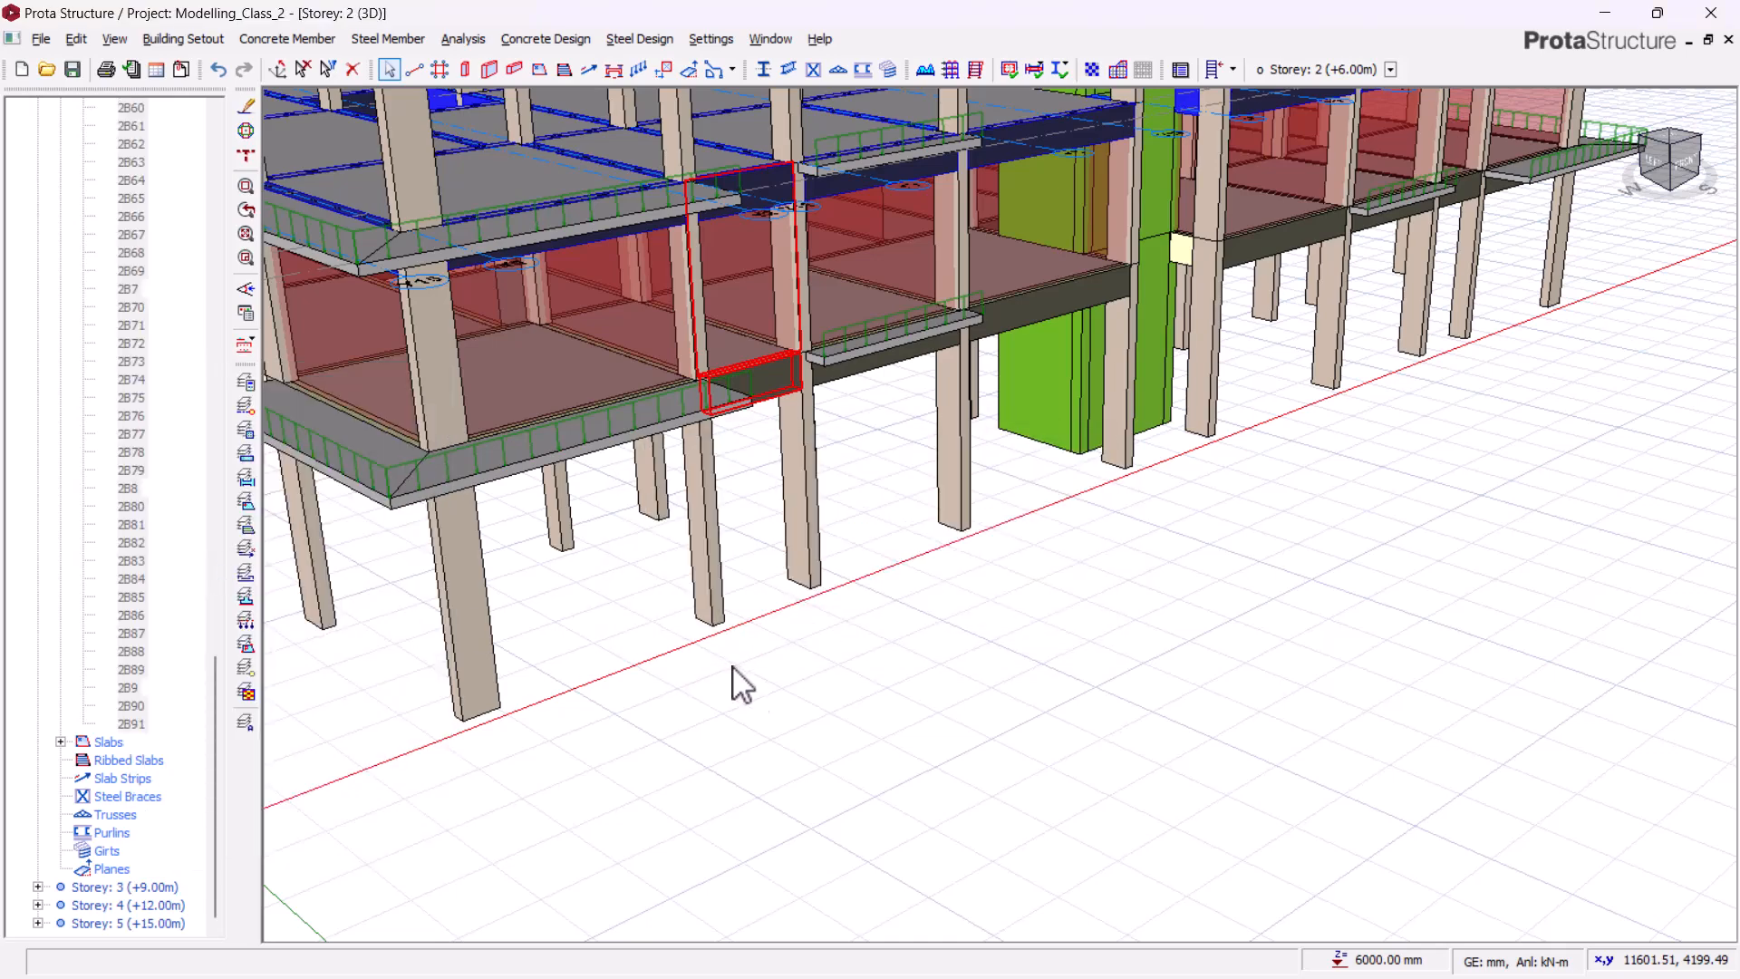
scroll(828, 877, "down", 5)
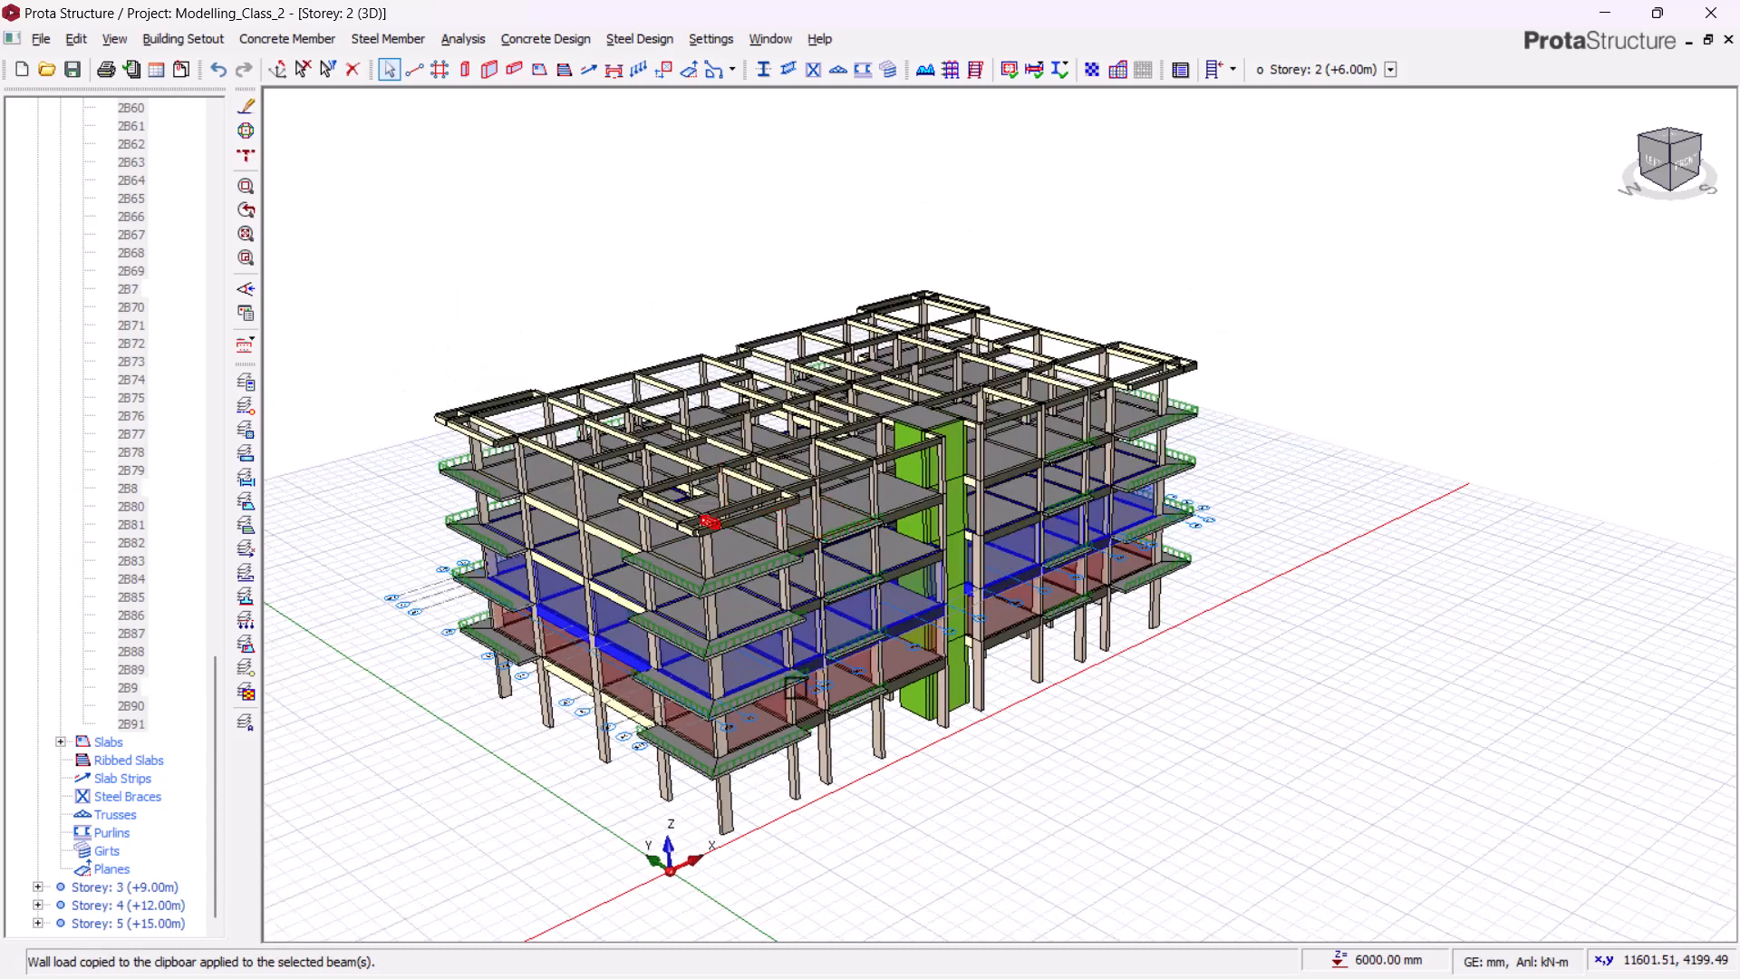
- Make storey 3 (+9.00m) active and paste the copied wall load onto all its beams, replacing any existing wall loads
double_click(123, 887)
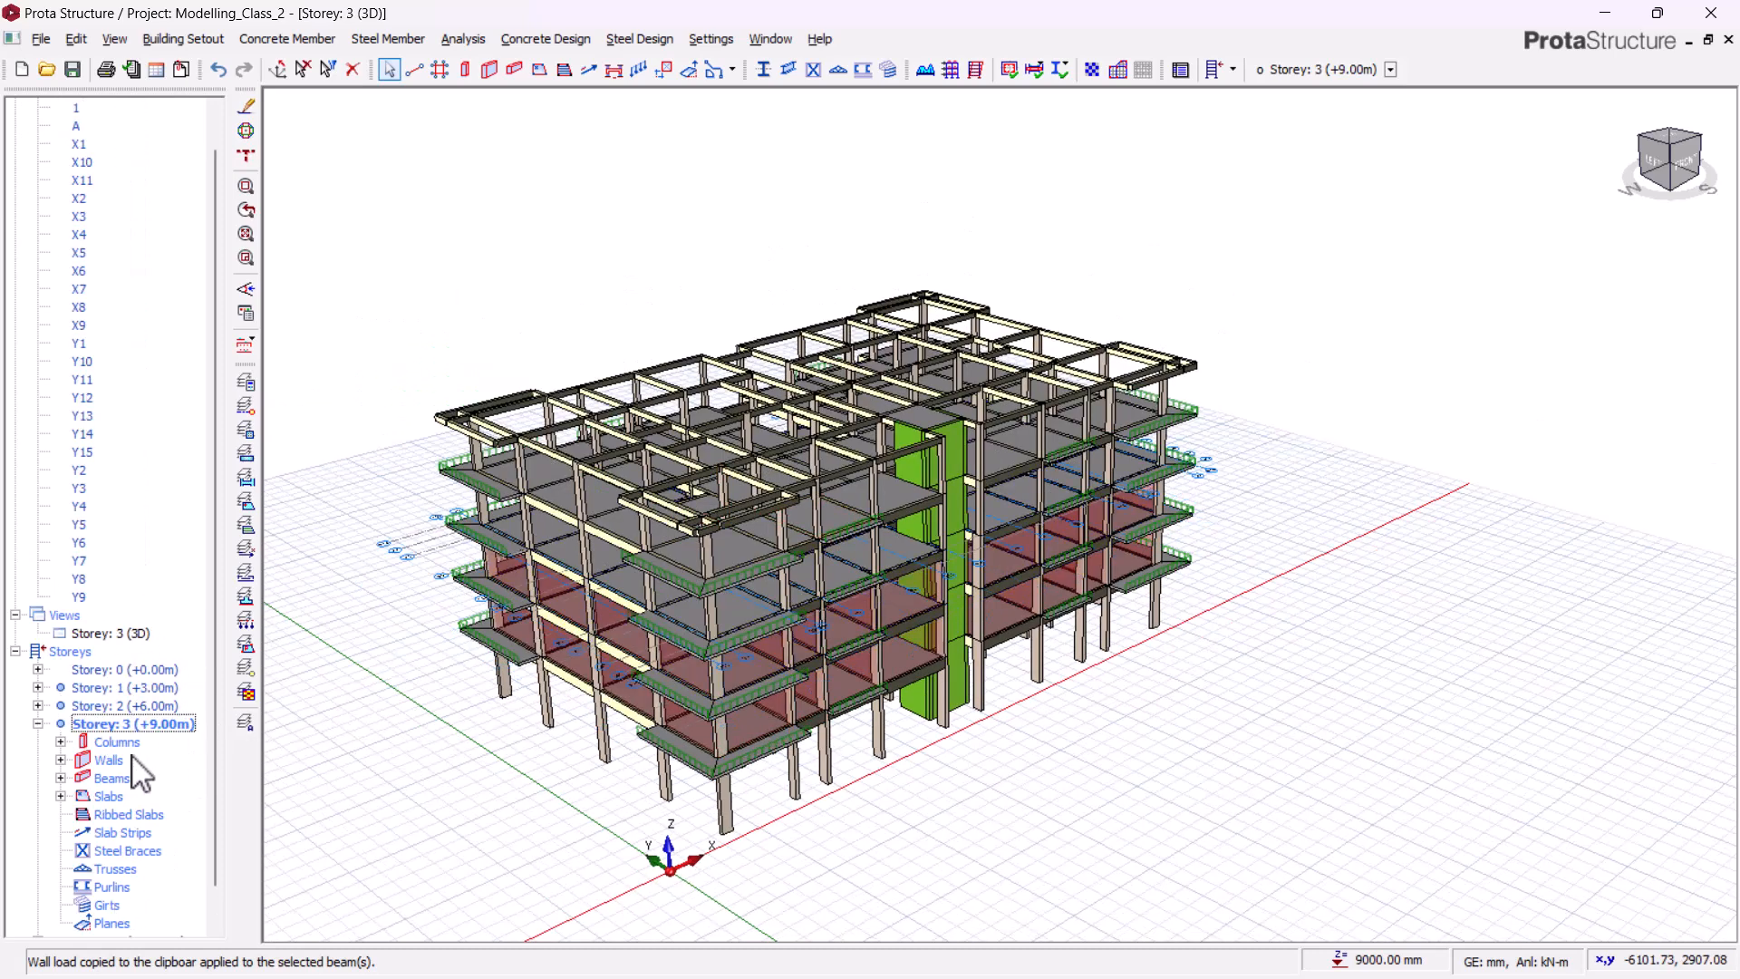
left_click(61, 778)
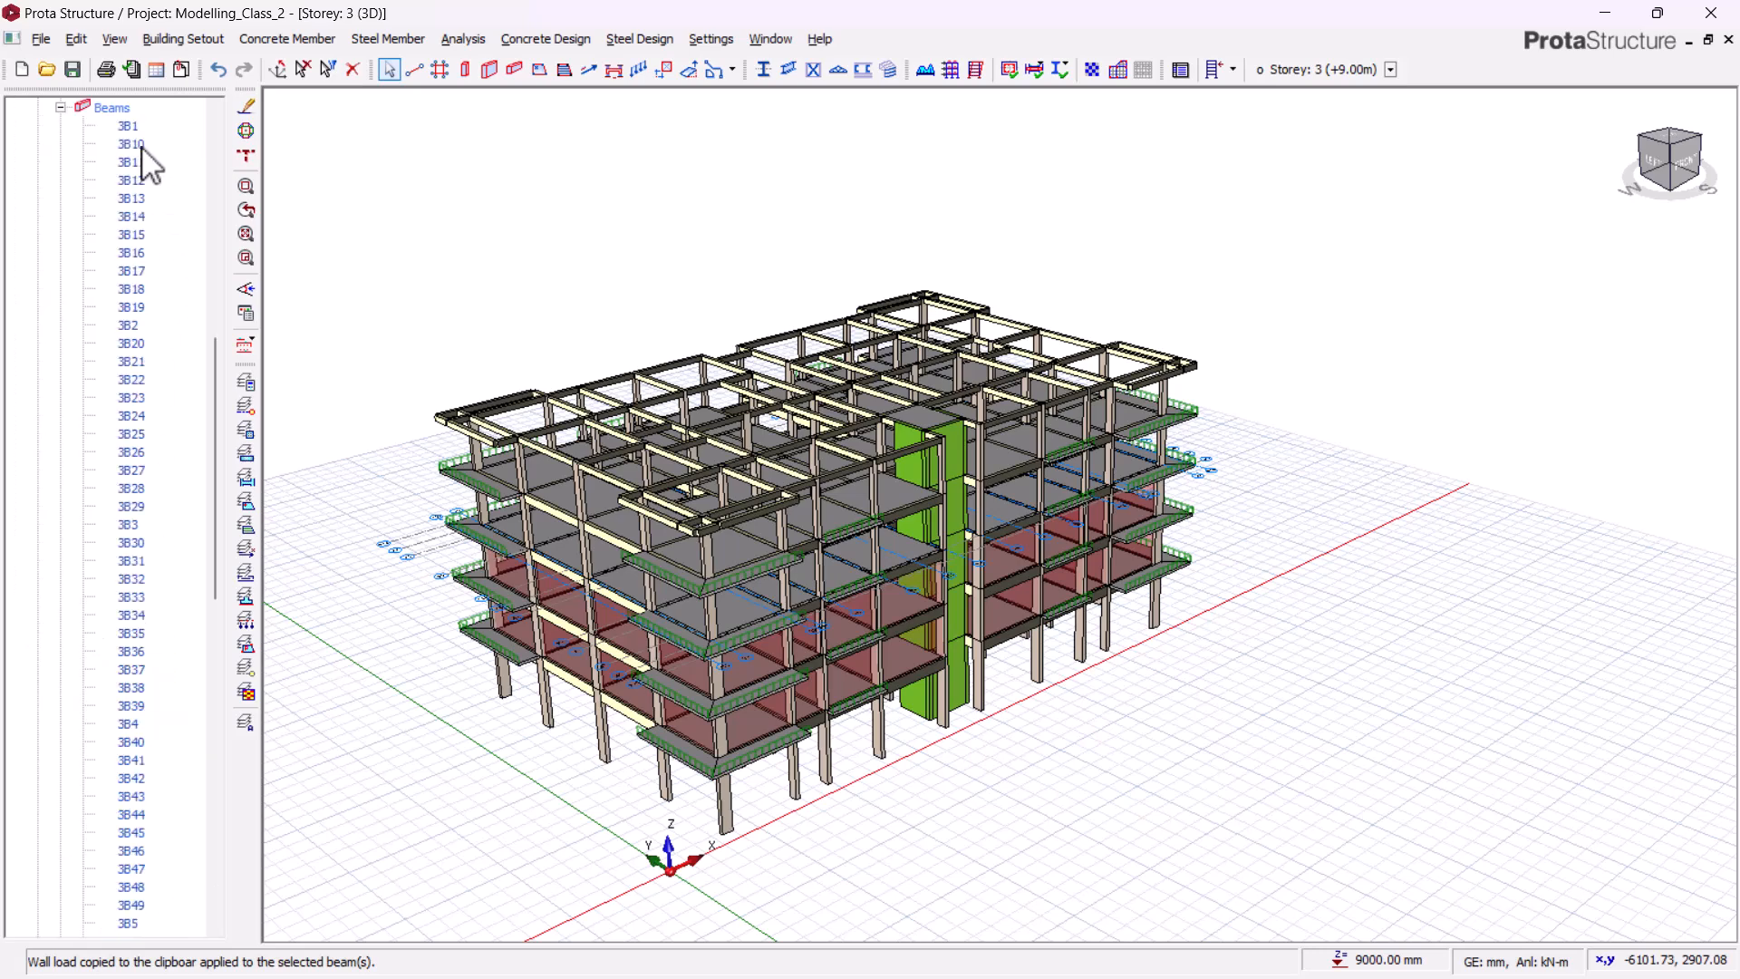
scroll(90, 635, "down", 18)
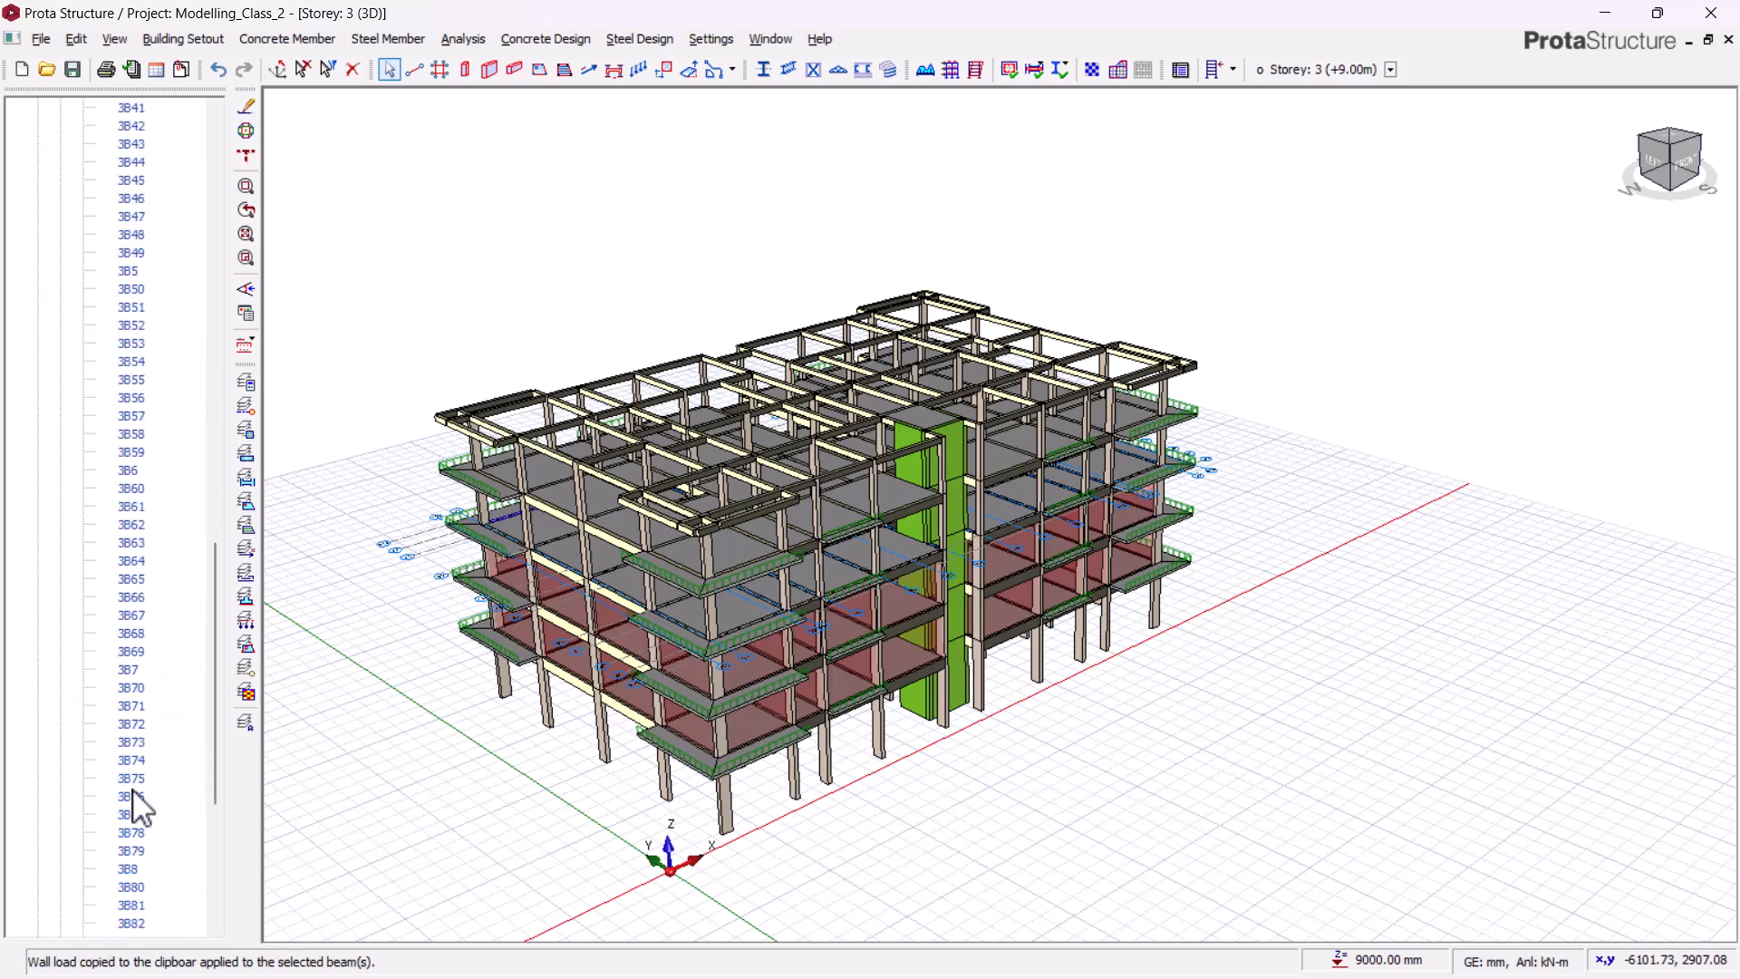
left_click(133, 741, "shift")
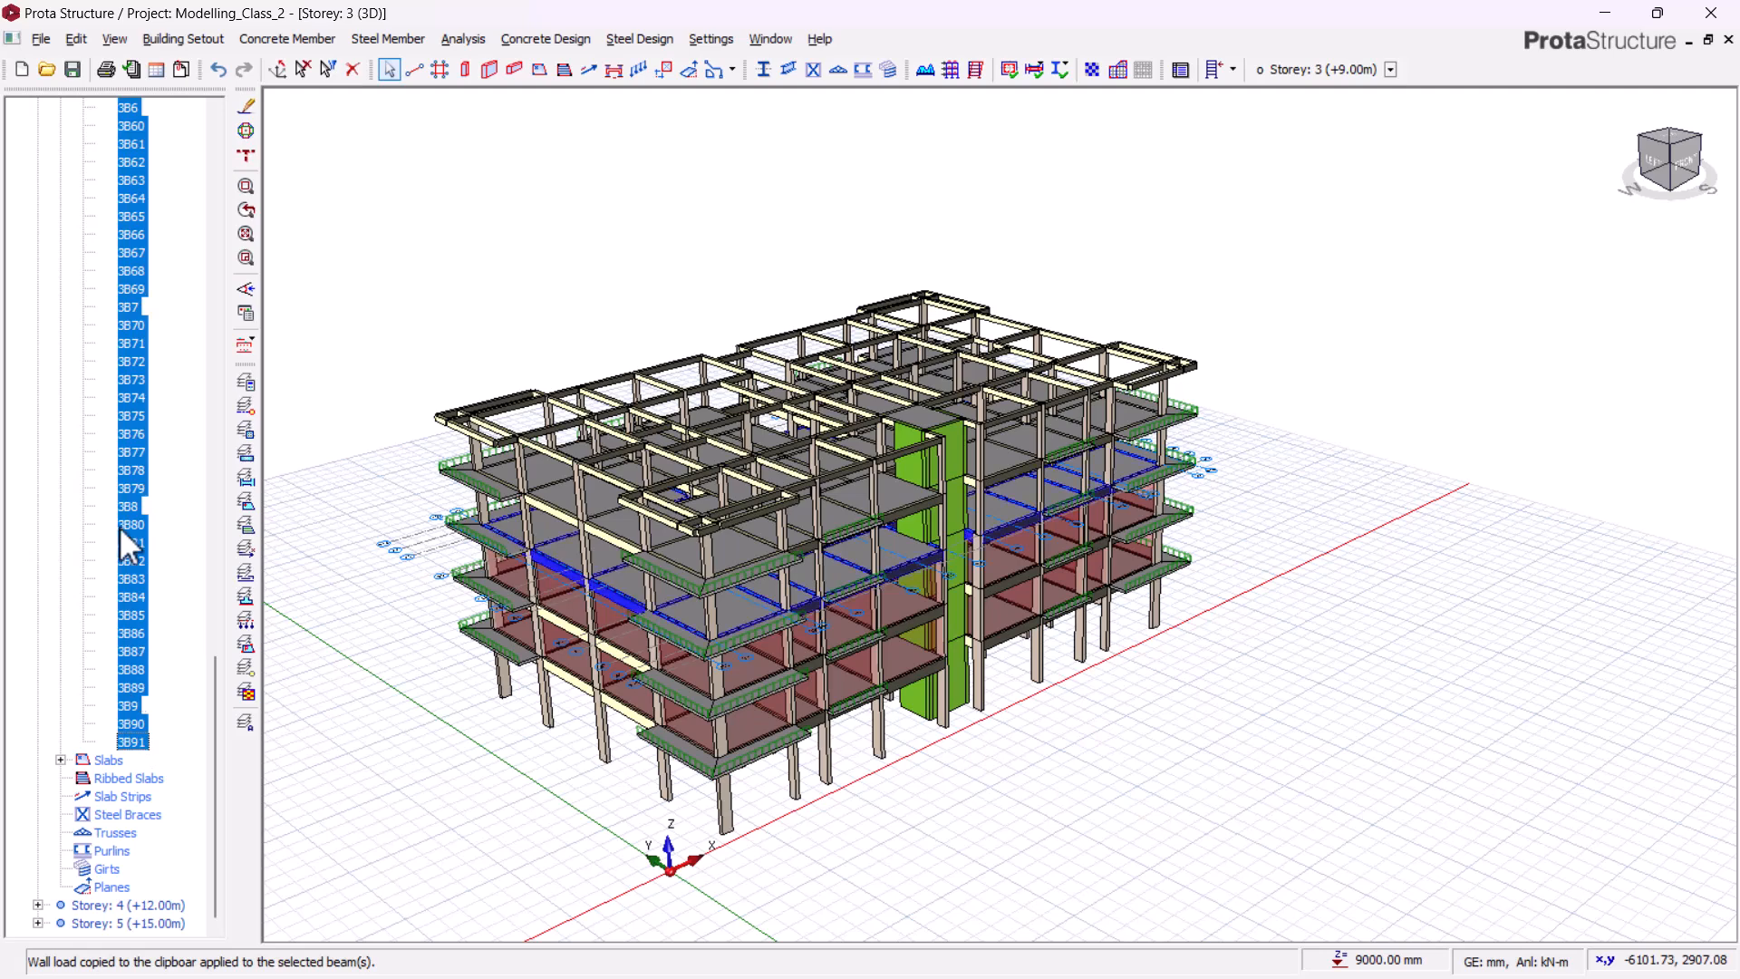
right_click(128, 535)
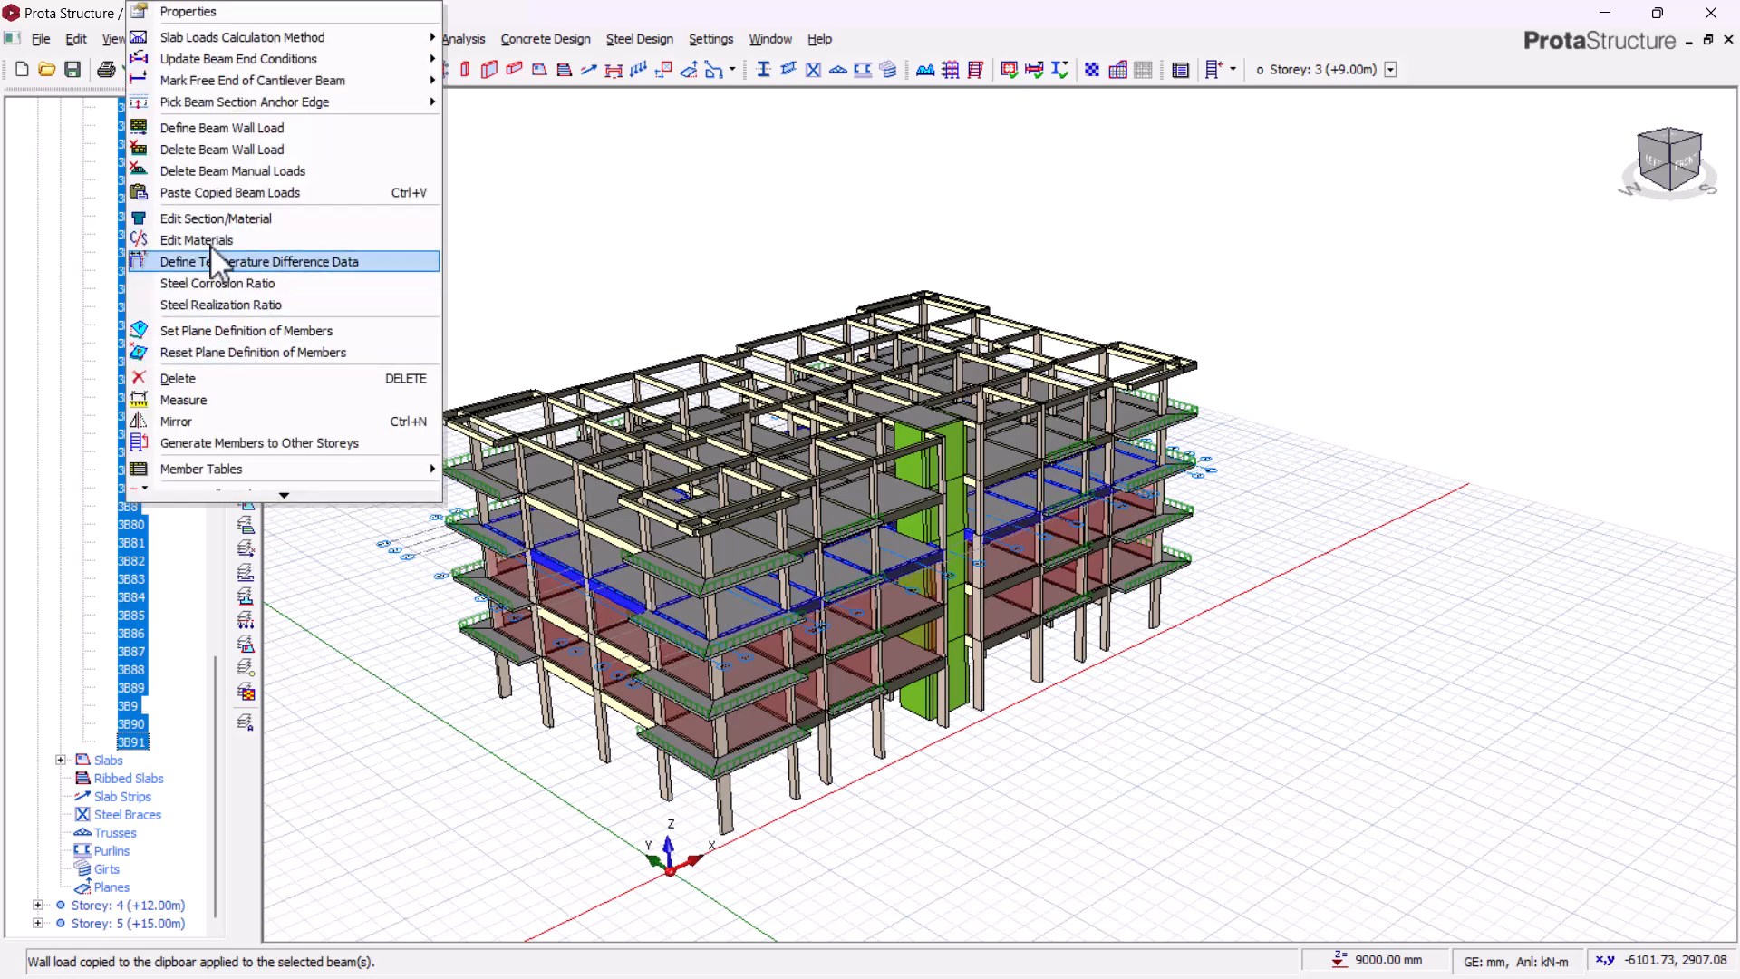
left_click(193, 193)
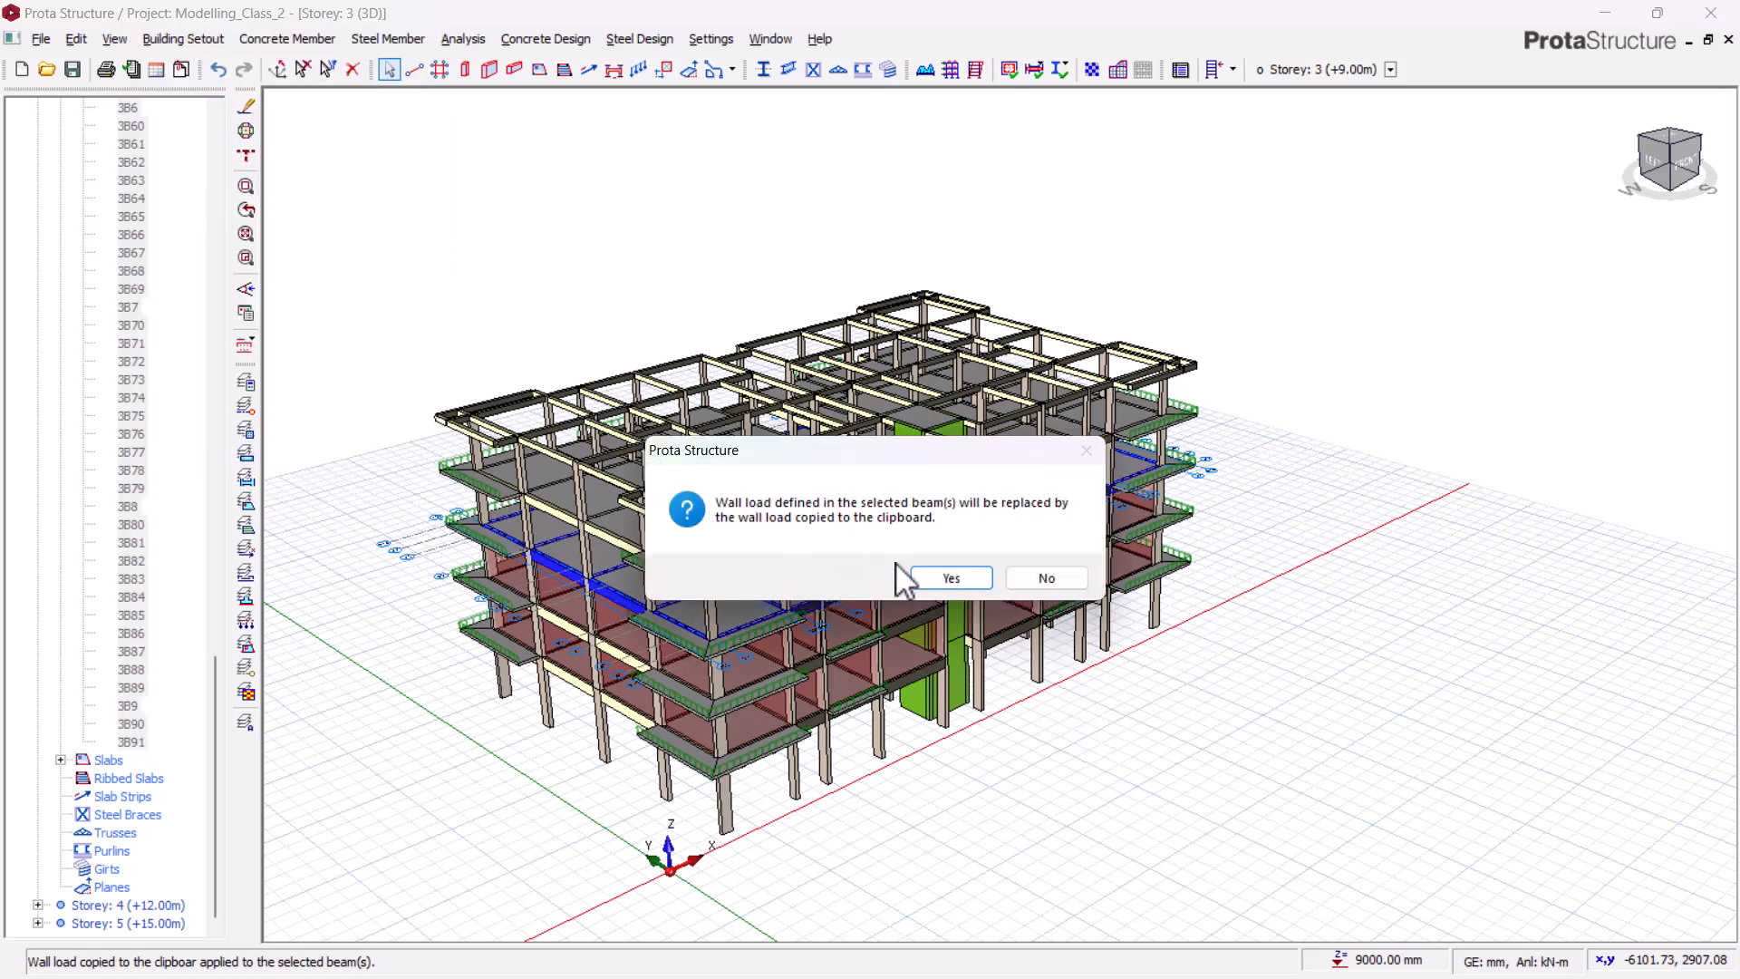
left_click(930, 573)
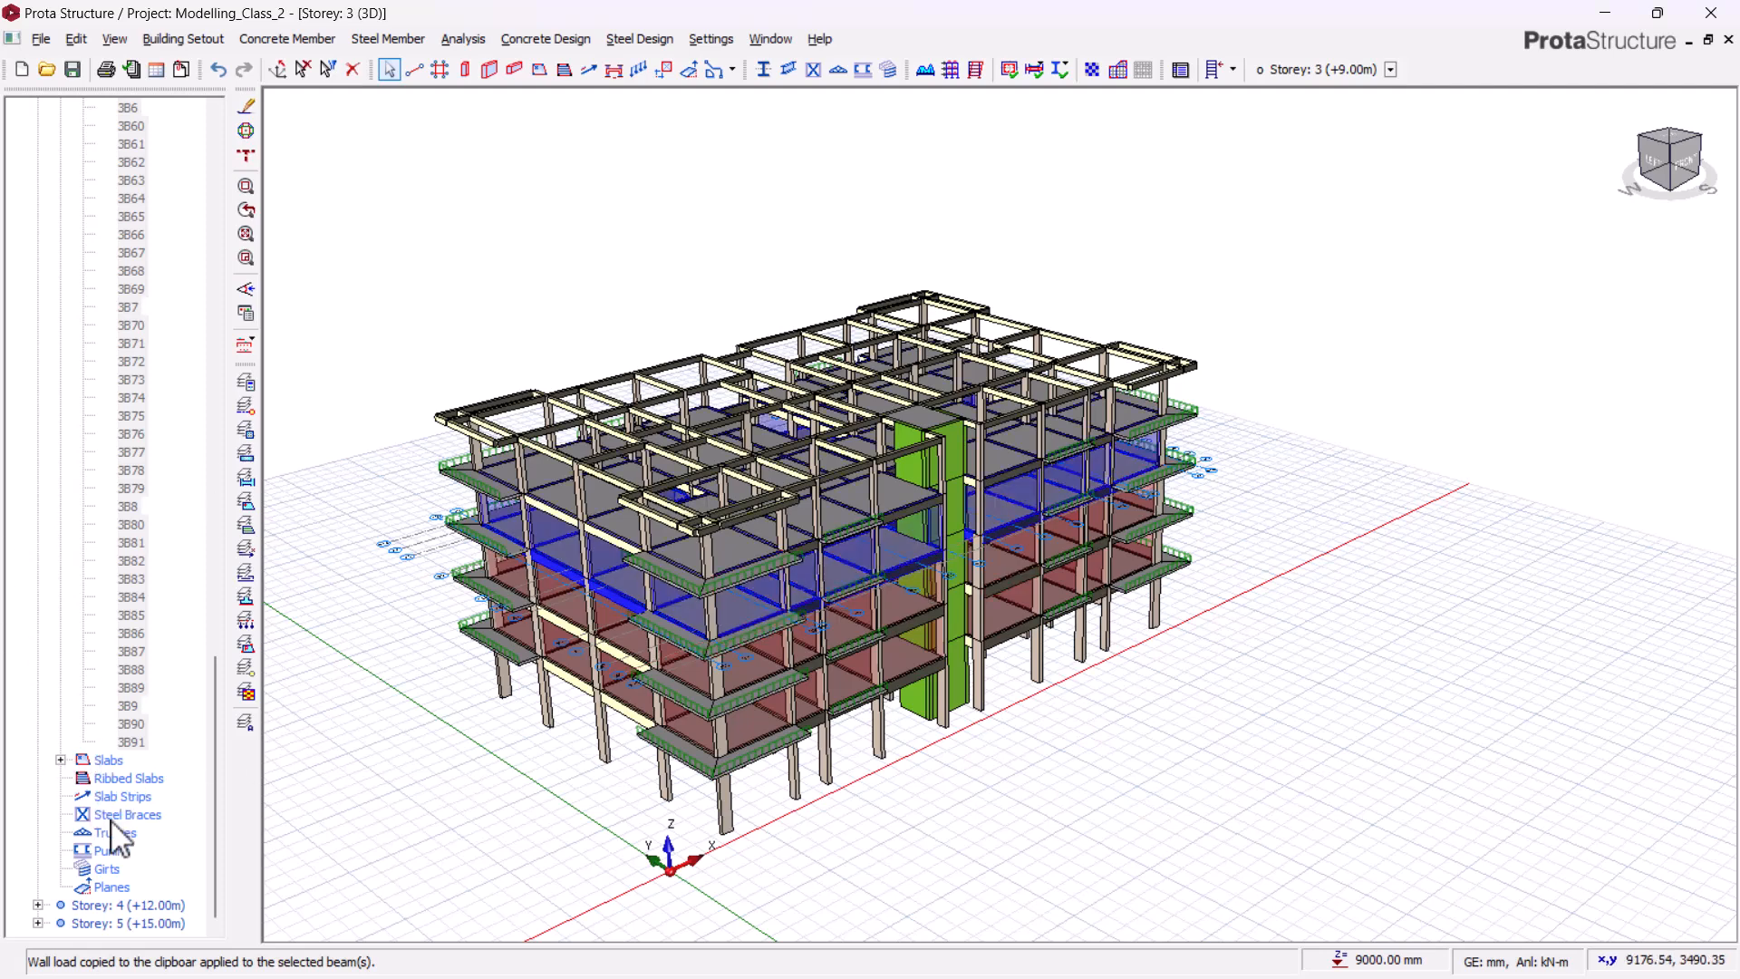
- Make storey 4 (+12.00m) active and paste the copied wall load onto all its beams, replacing any existing wall loads
left_click(142, 903)
double_click(142, 902)
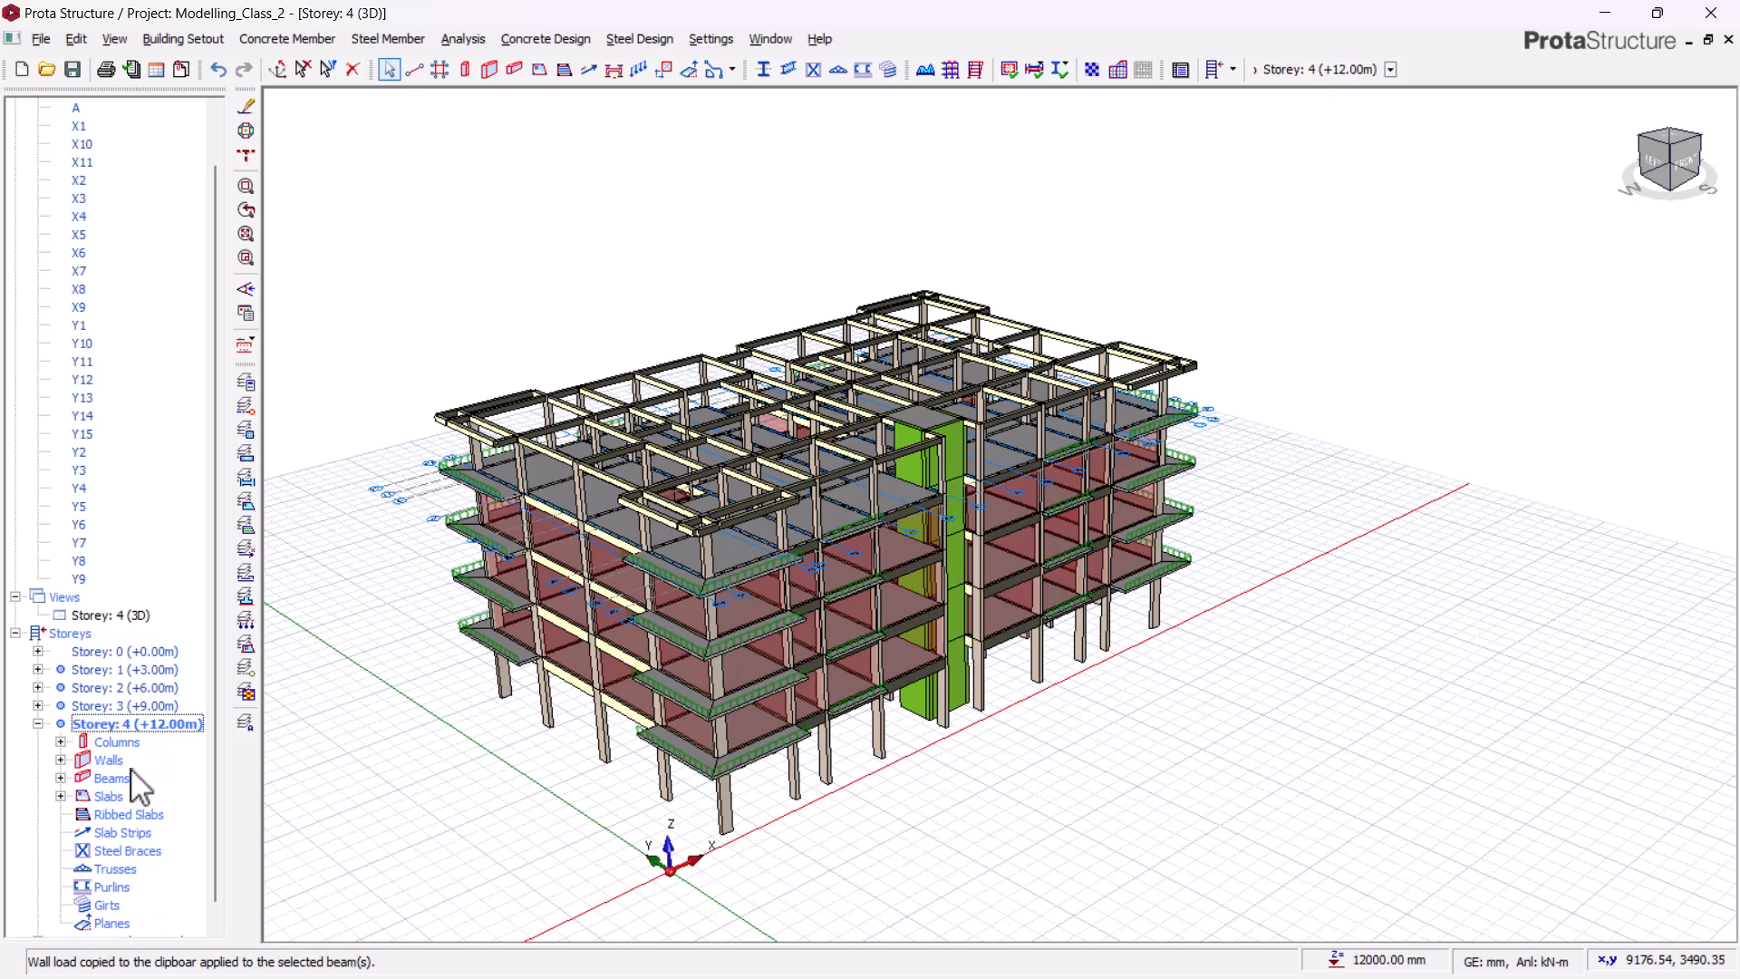
scroll(127, 798, "down", 1)
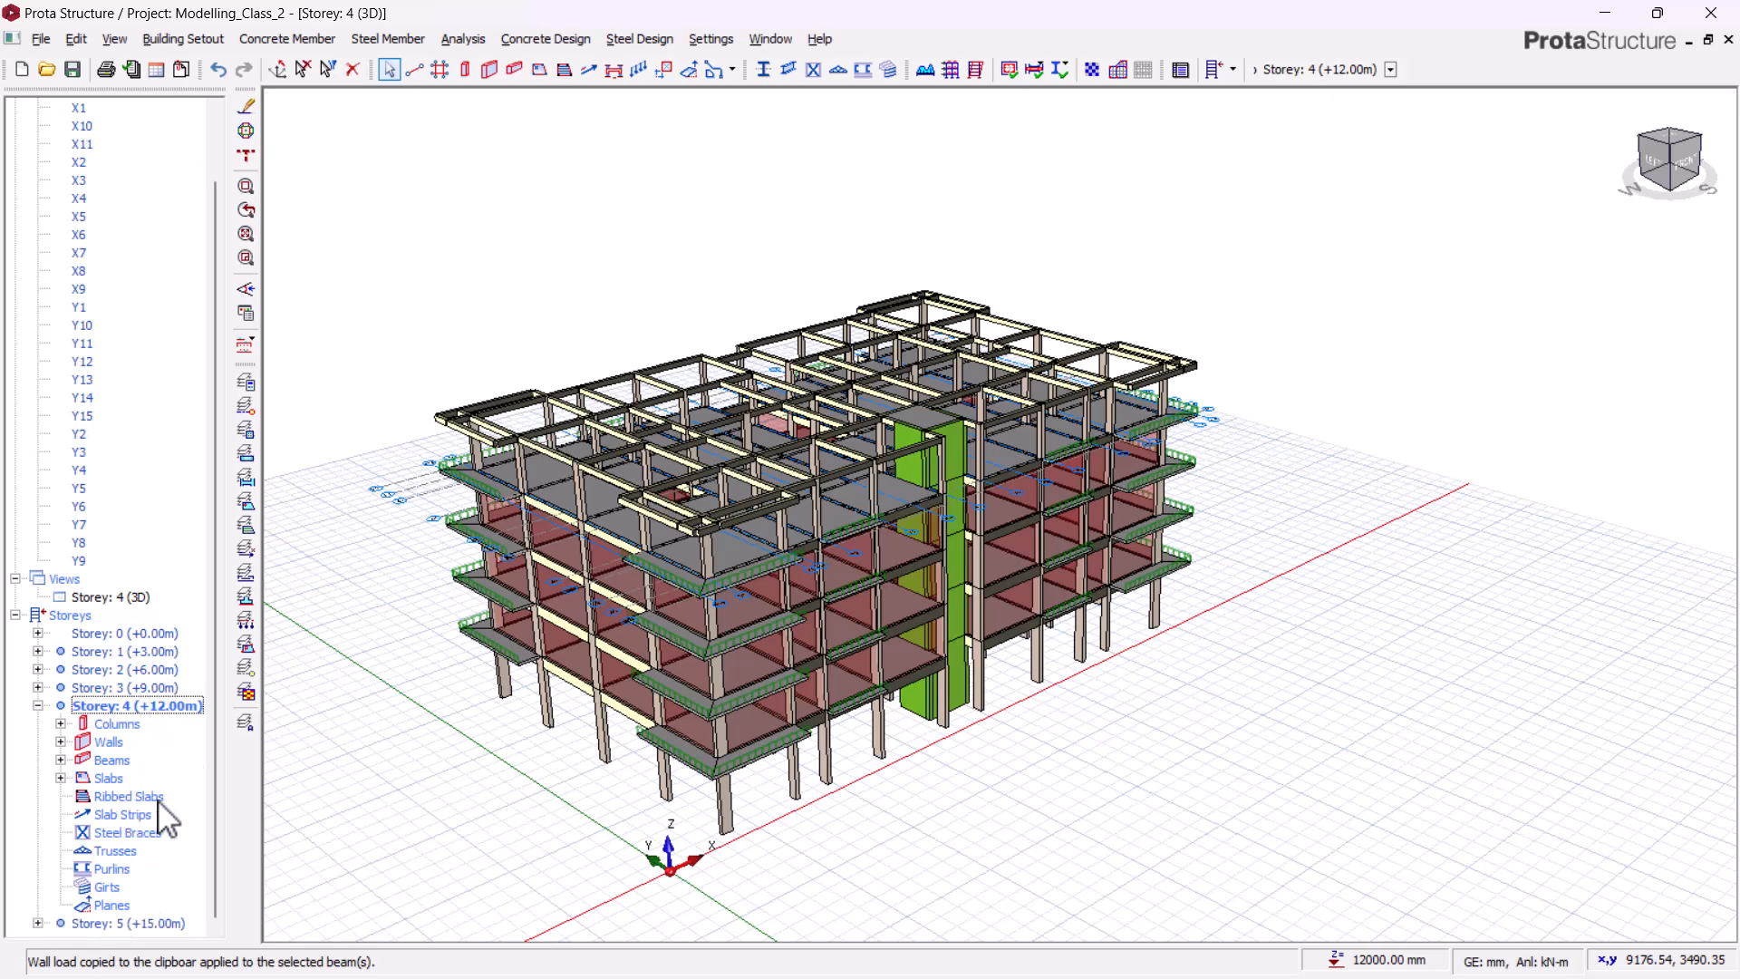
left_click(61, 760)
scroll(145, 707, "down", 18)
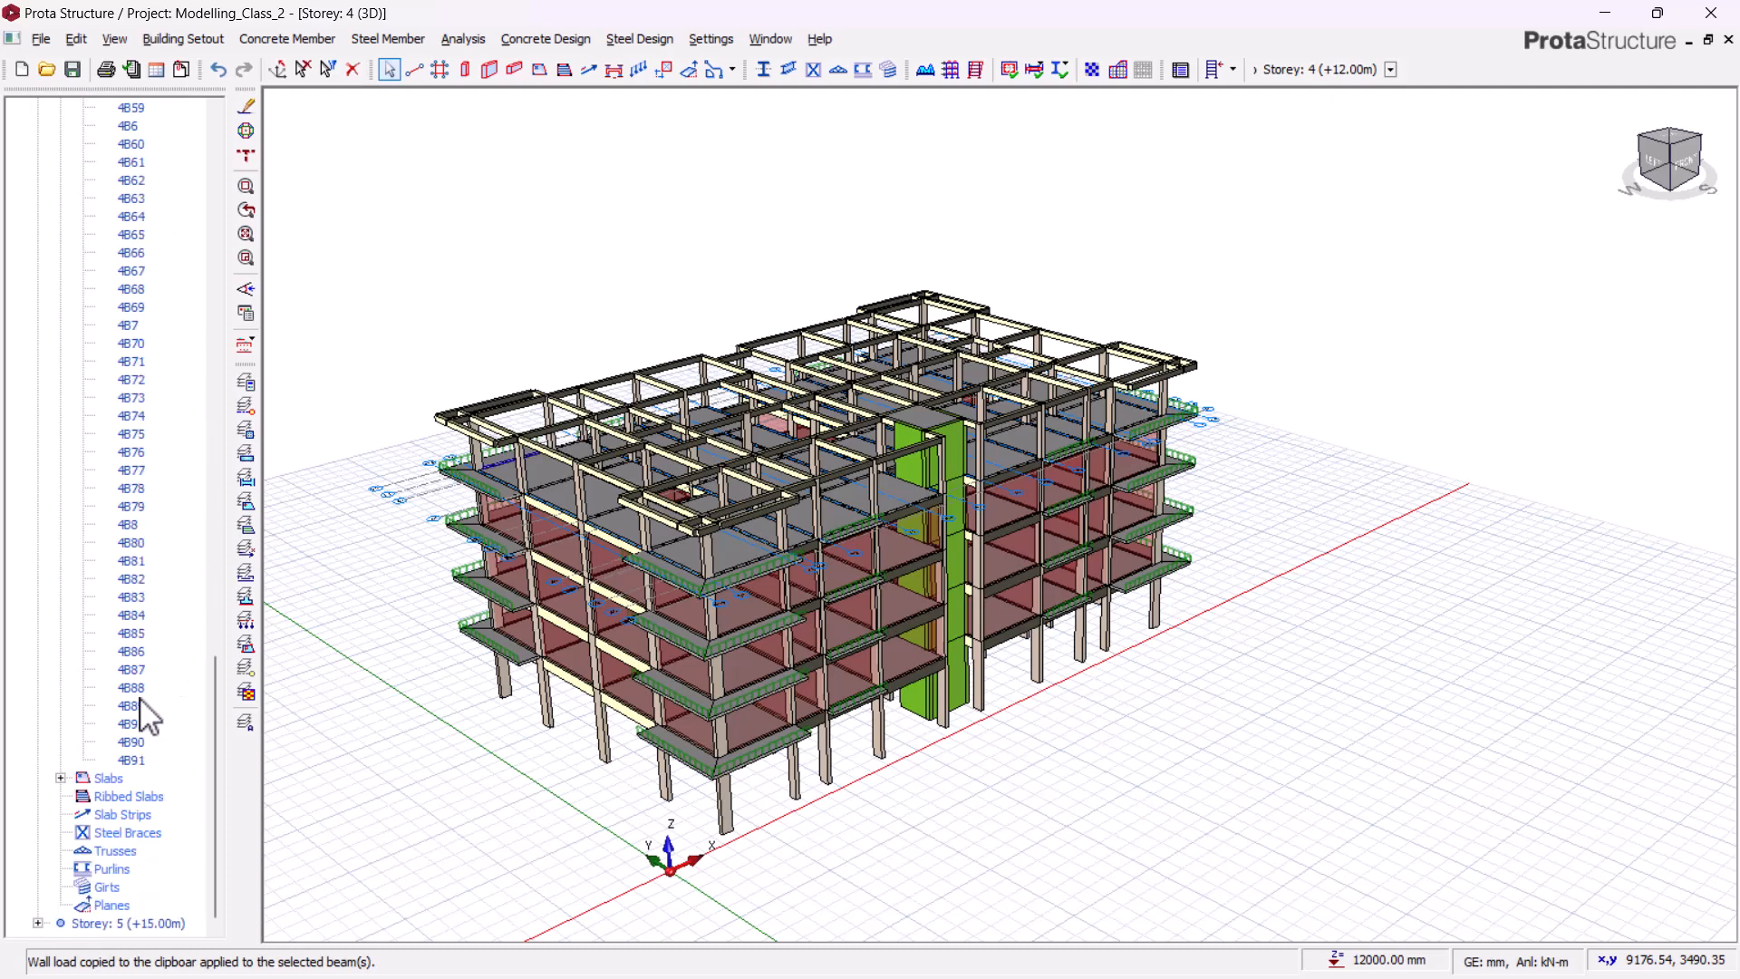
left_click(134, 760, "shift")
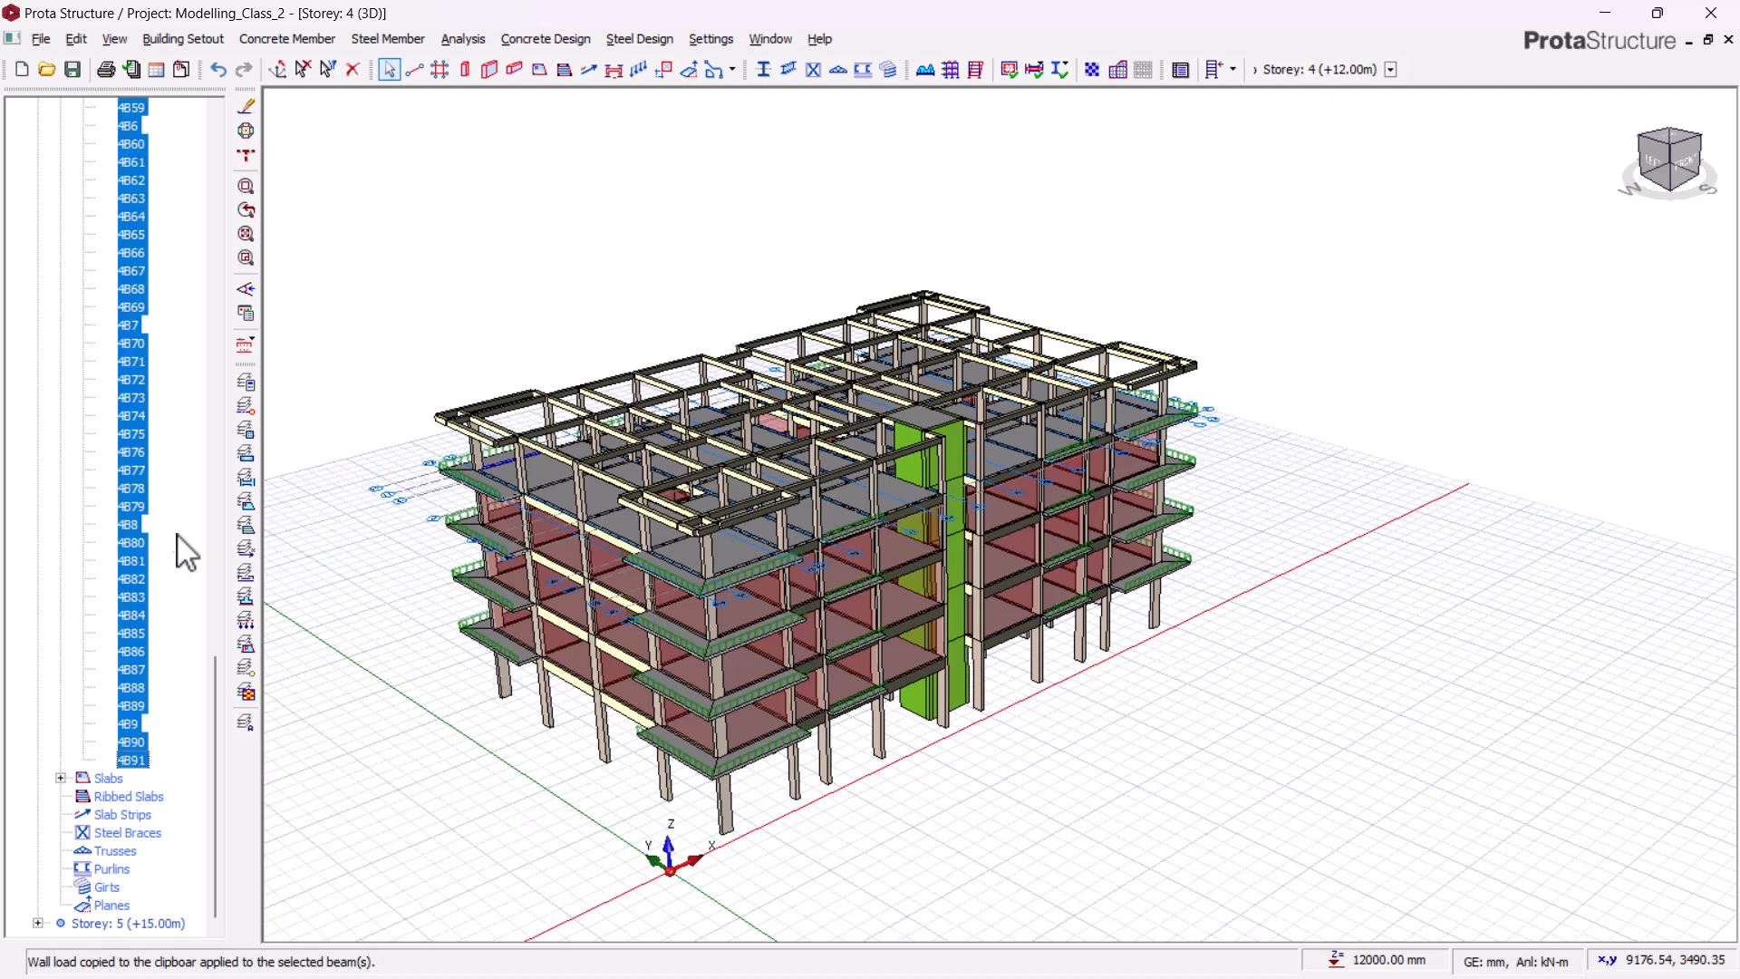
right_click(136, 432)
left_click(245, 625)
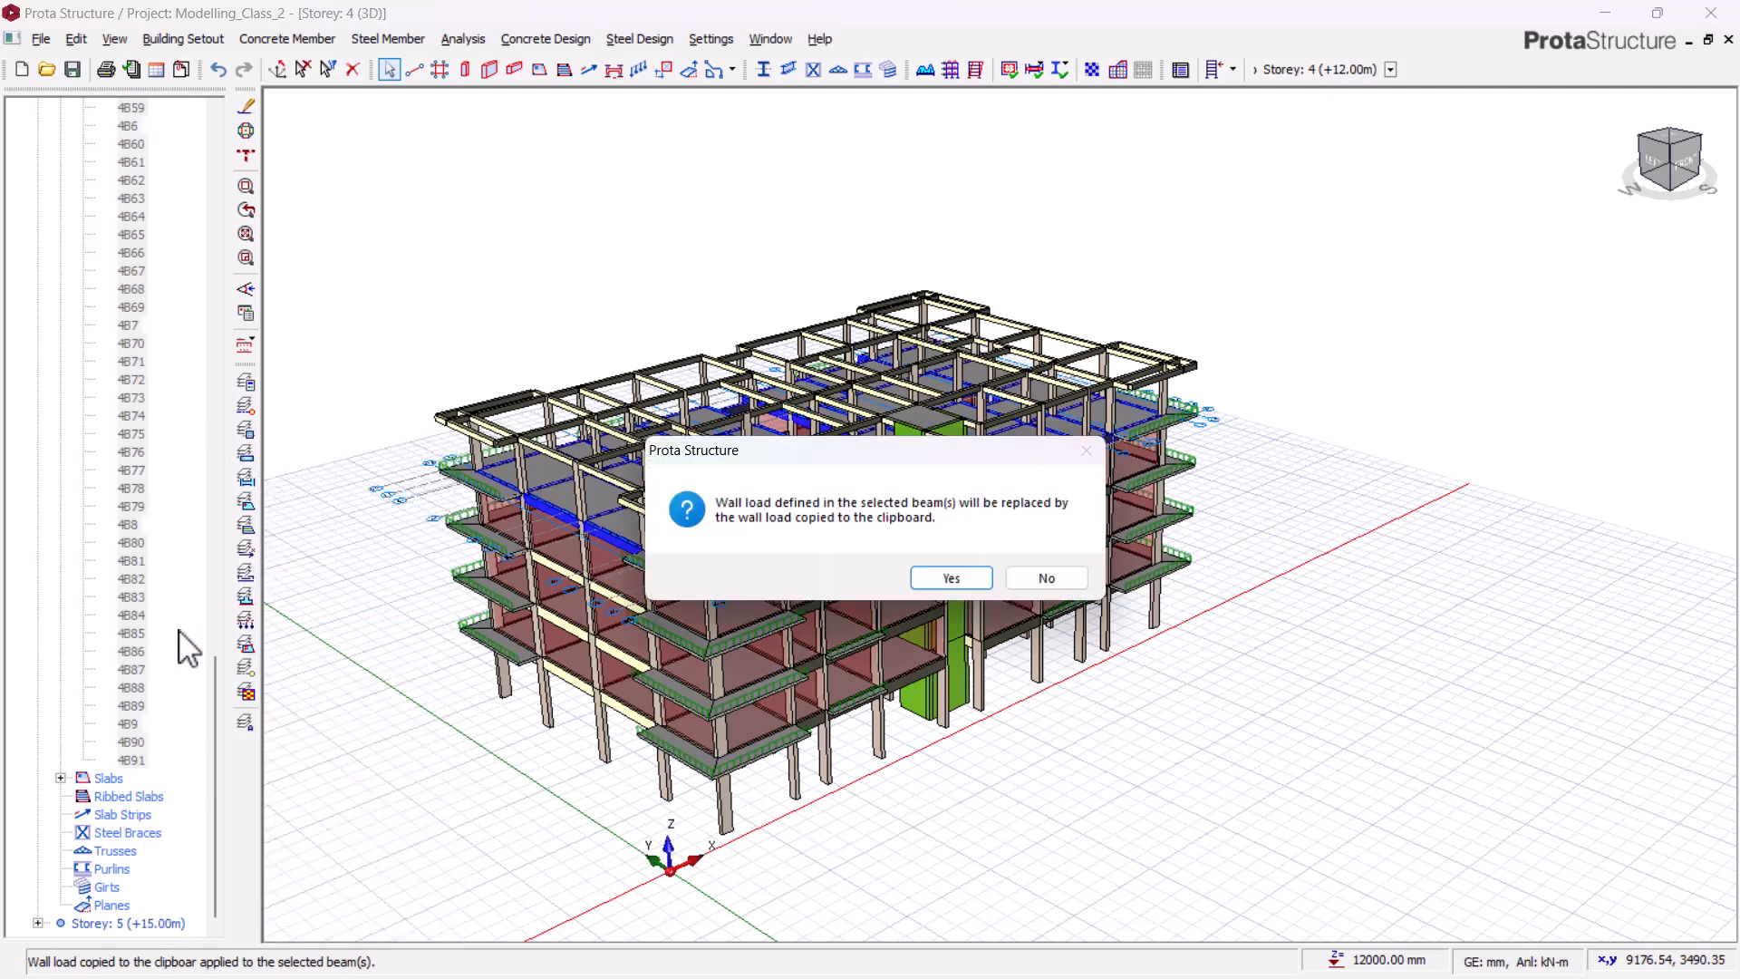
left_click(915, 580)
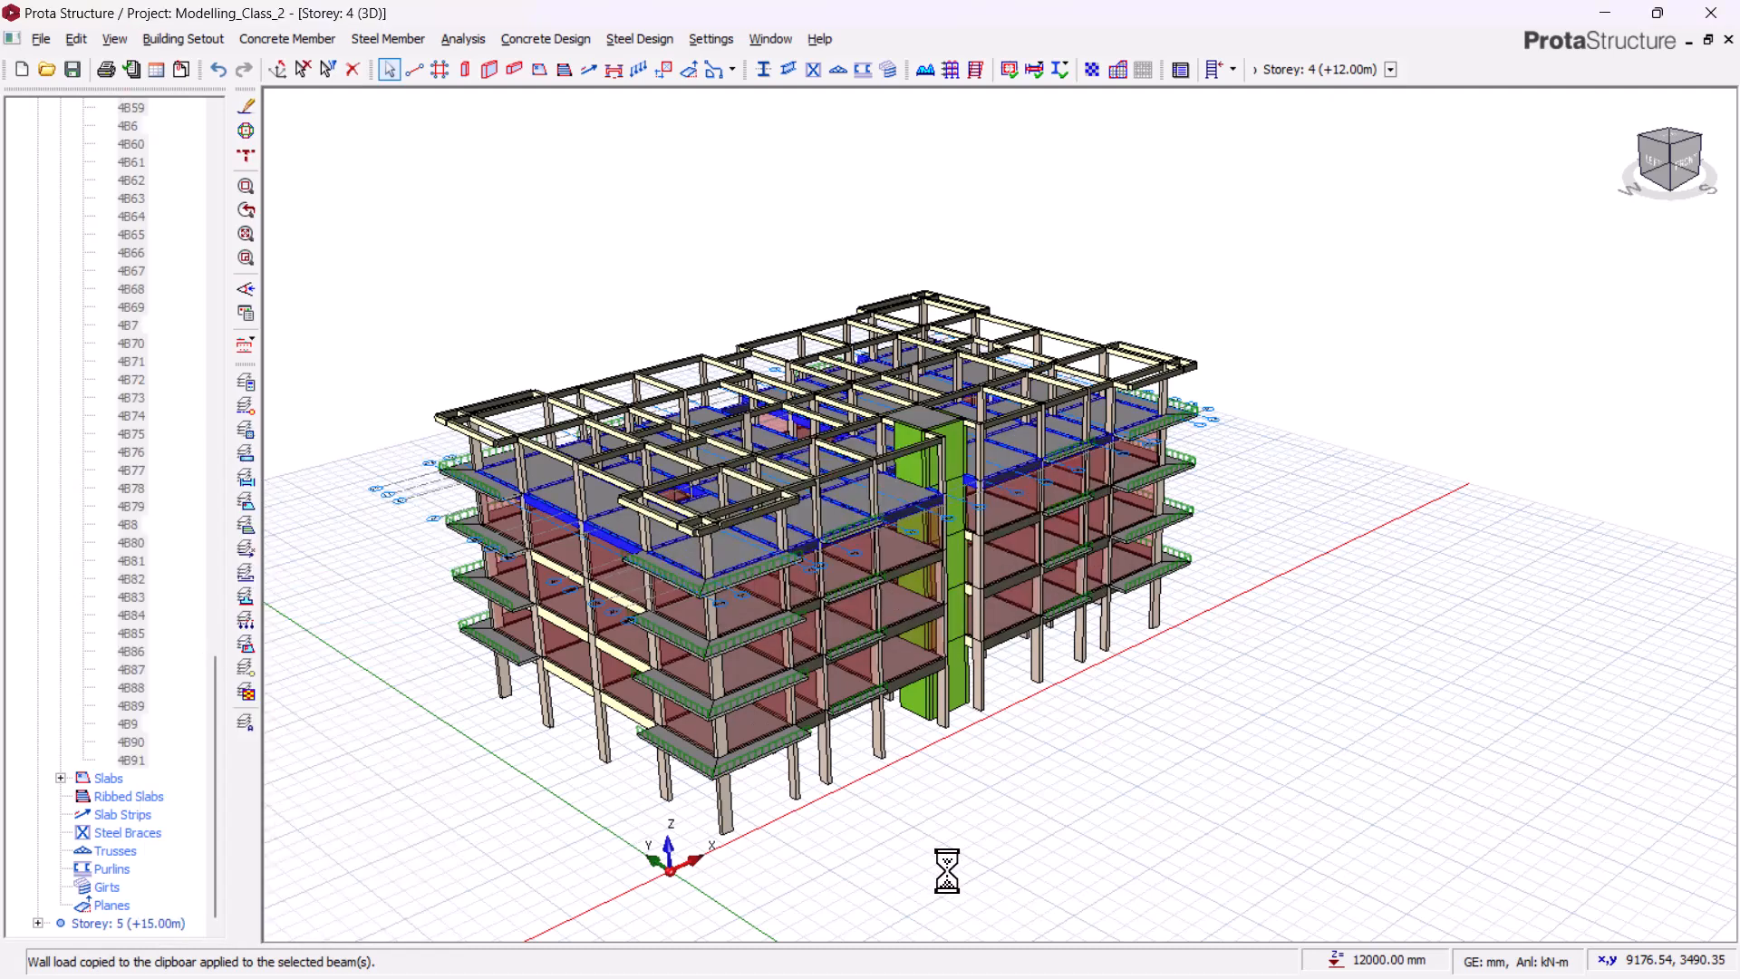
left_click(1305, 691)
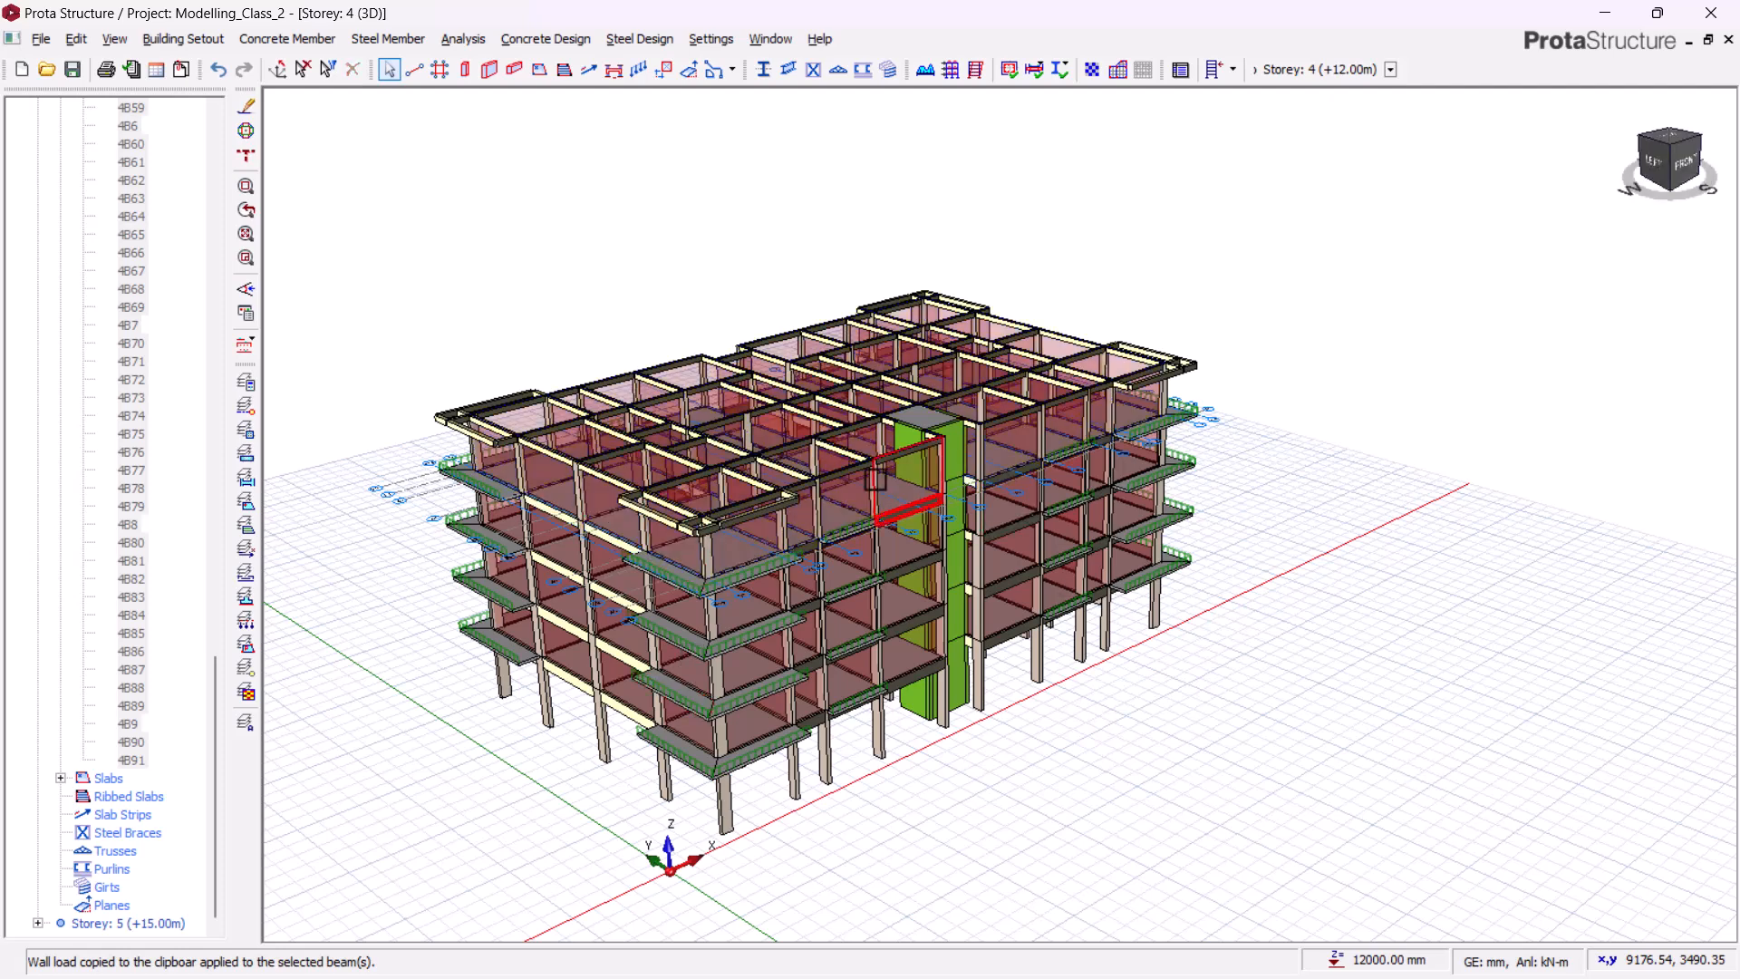
- Inspect the walls on the beams of all storeys in 3D and switch the storey 4 view to plan
scroll(1270, 725, "up", 3)
scroll(1199, 773, "down", 2)
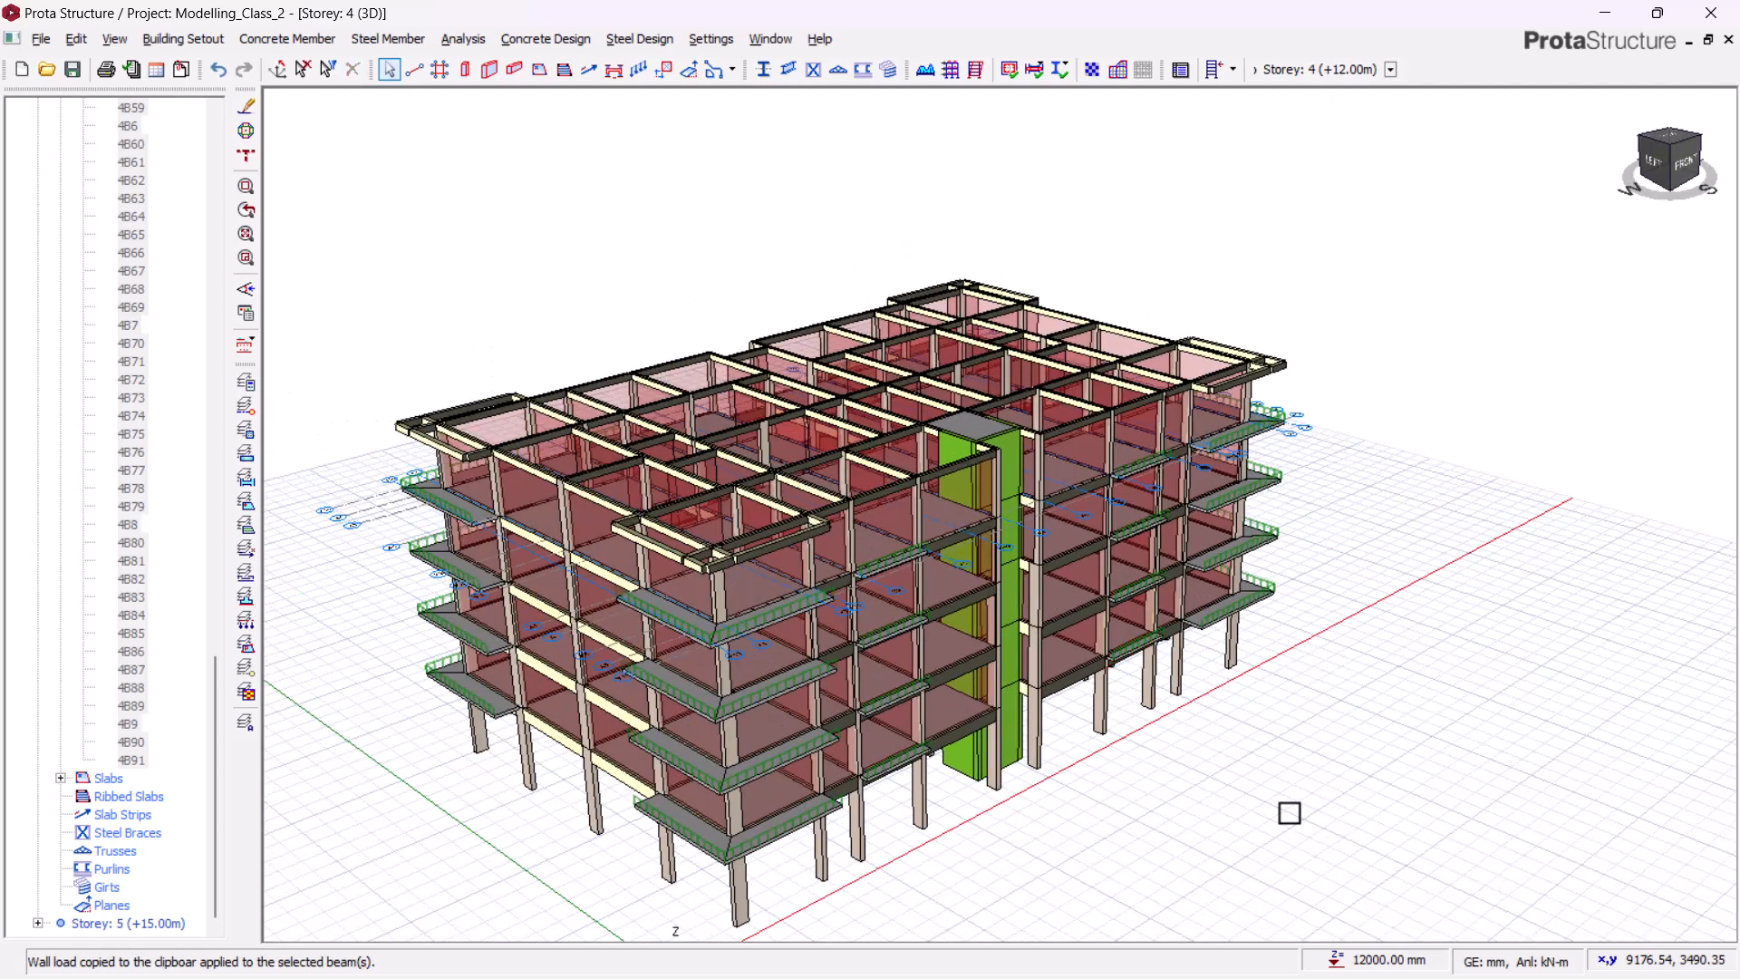
middle_click_drag(1312, 765, 1251, 801)
middle_click_drag(1092, 801, 1193, 807)
scroll(140, 308, "up", 4)
scroll(136, 290, "up", 20)
left_click(61, 471)
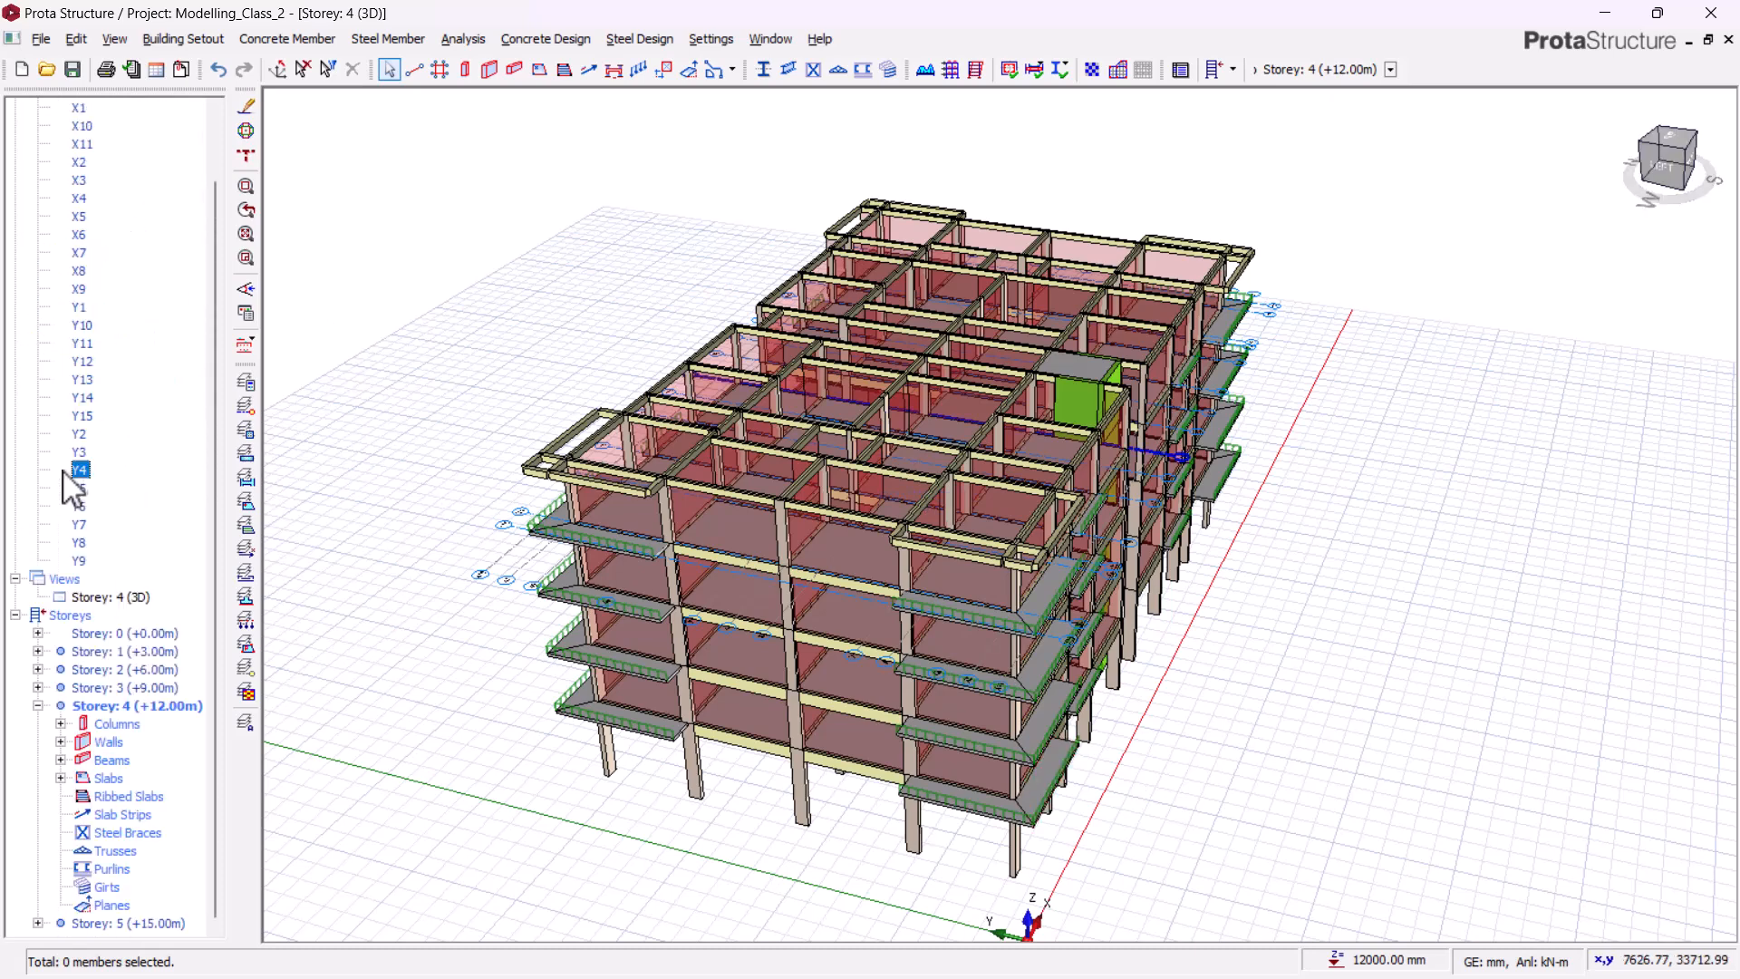
right_click(125, 602)
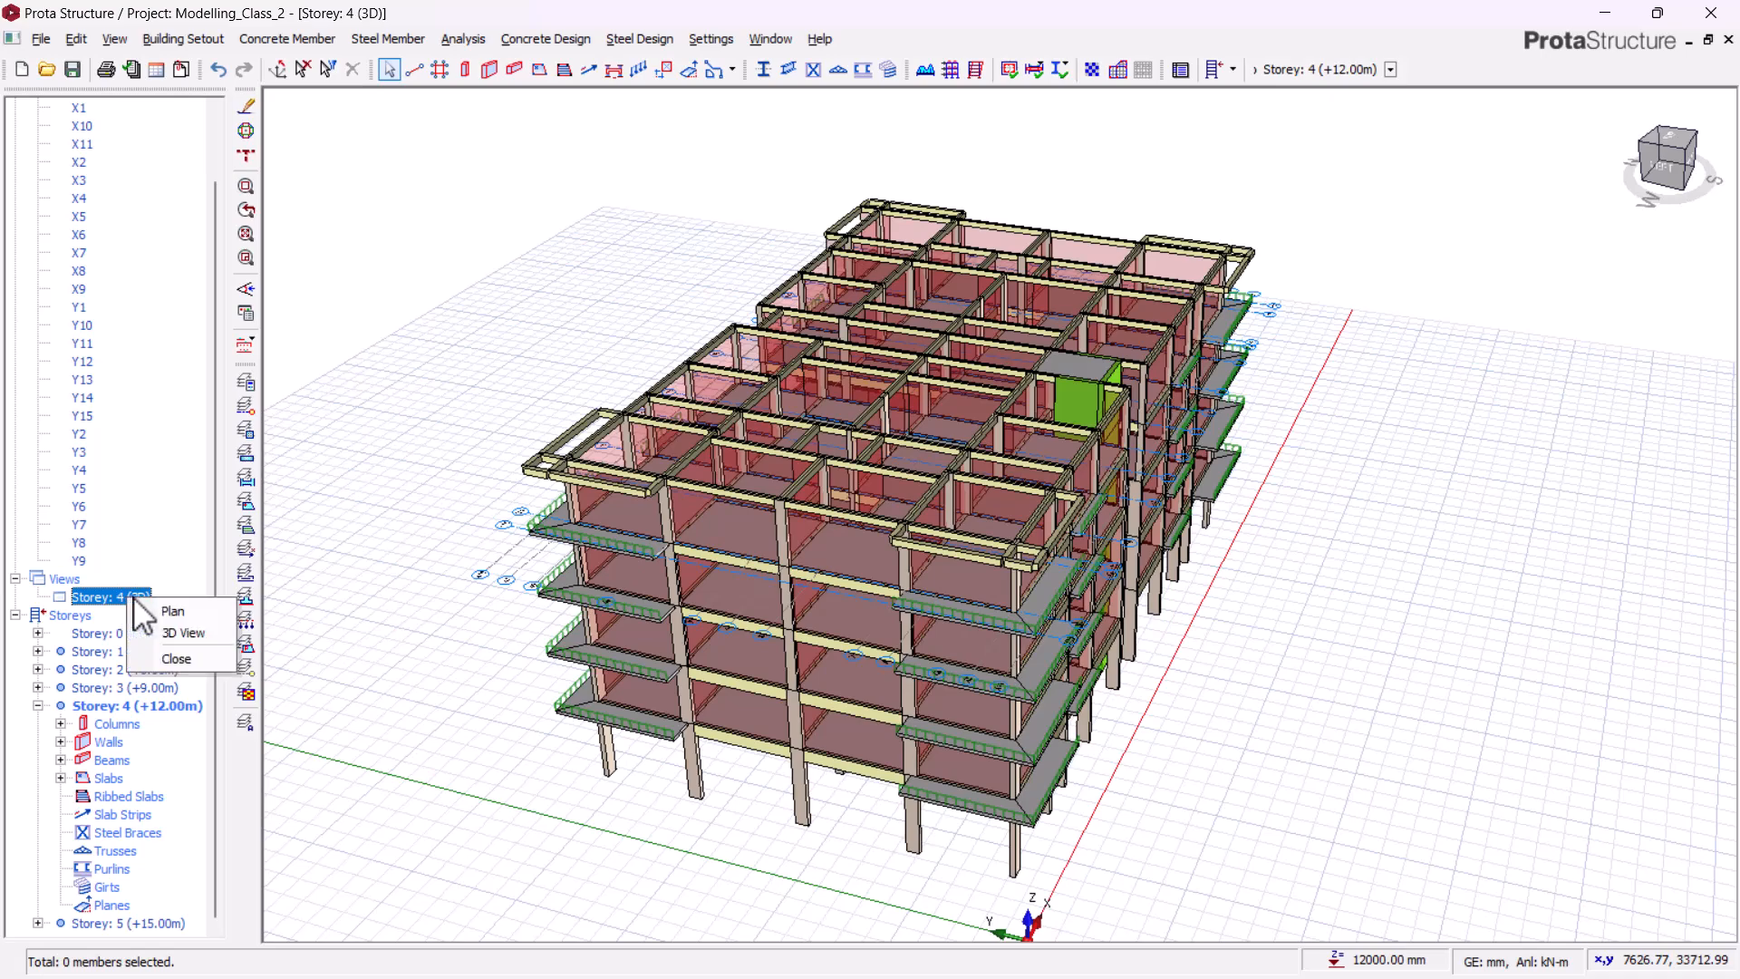
left_click(167, 613)
scroll(524, 477, "down", 2)
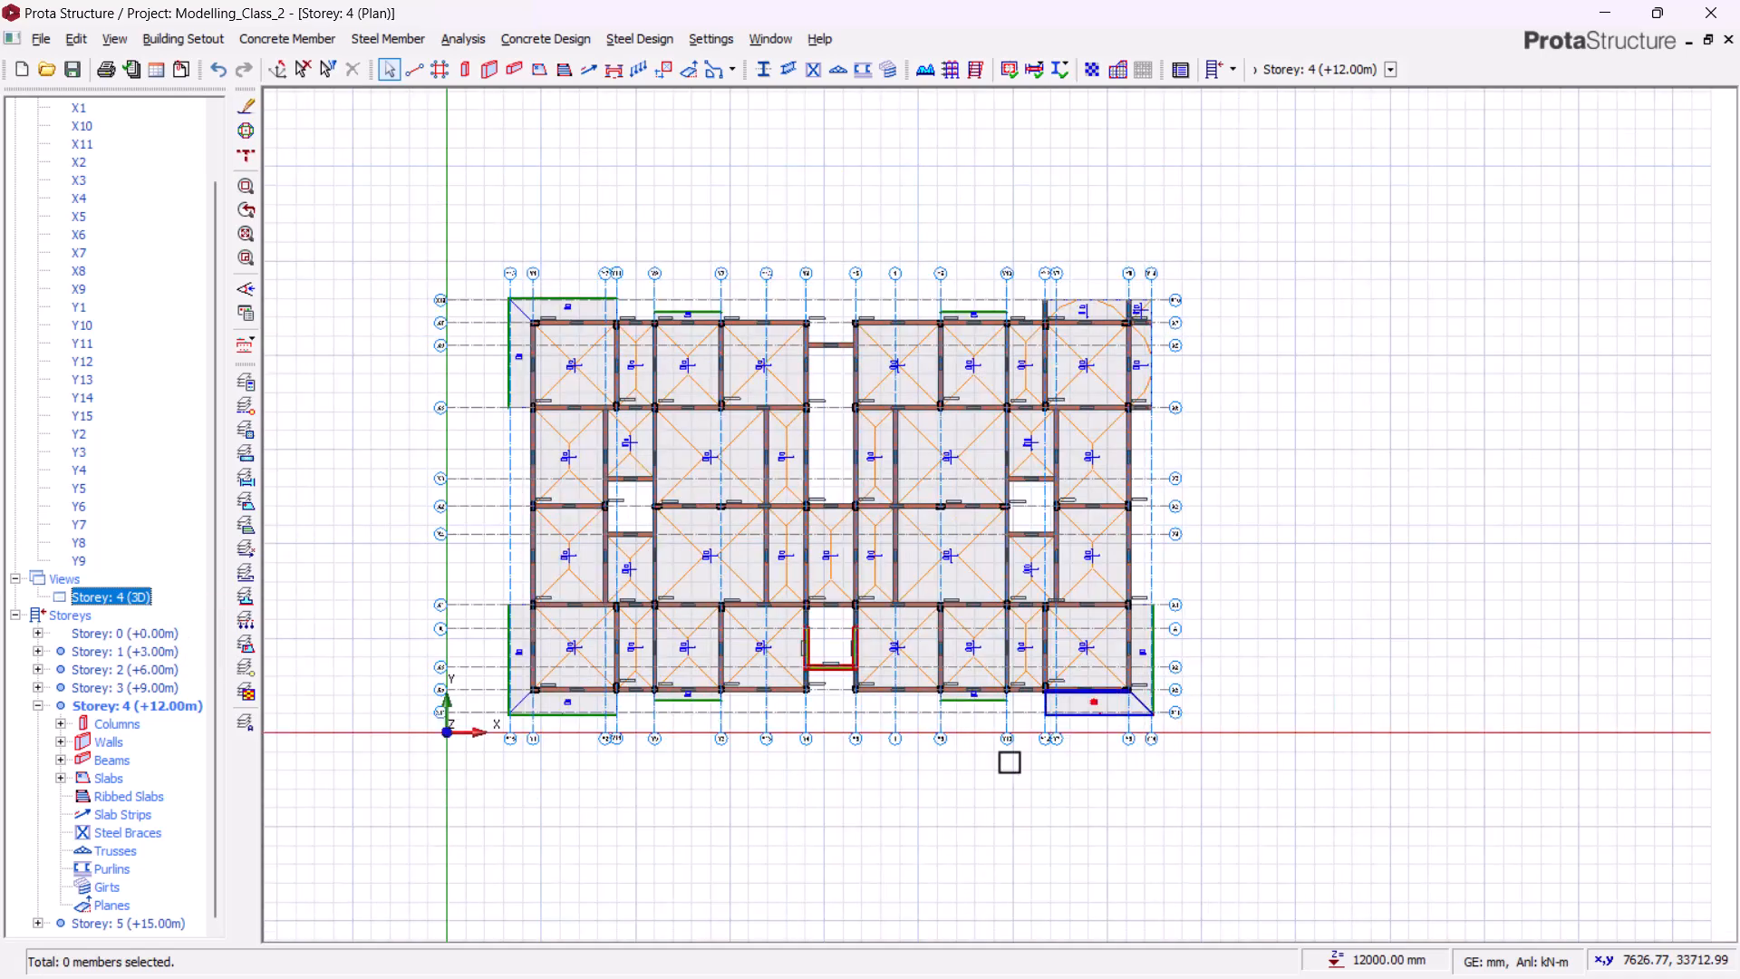
scroll(603, 510, "up", 1)
scroll(603, 510, "up", 1)
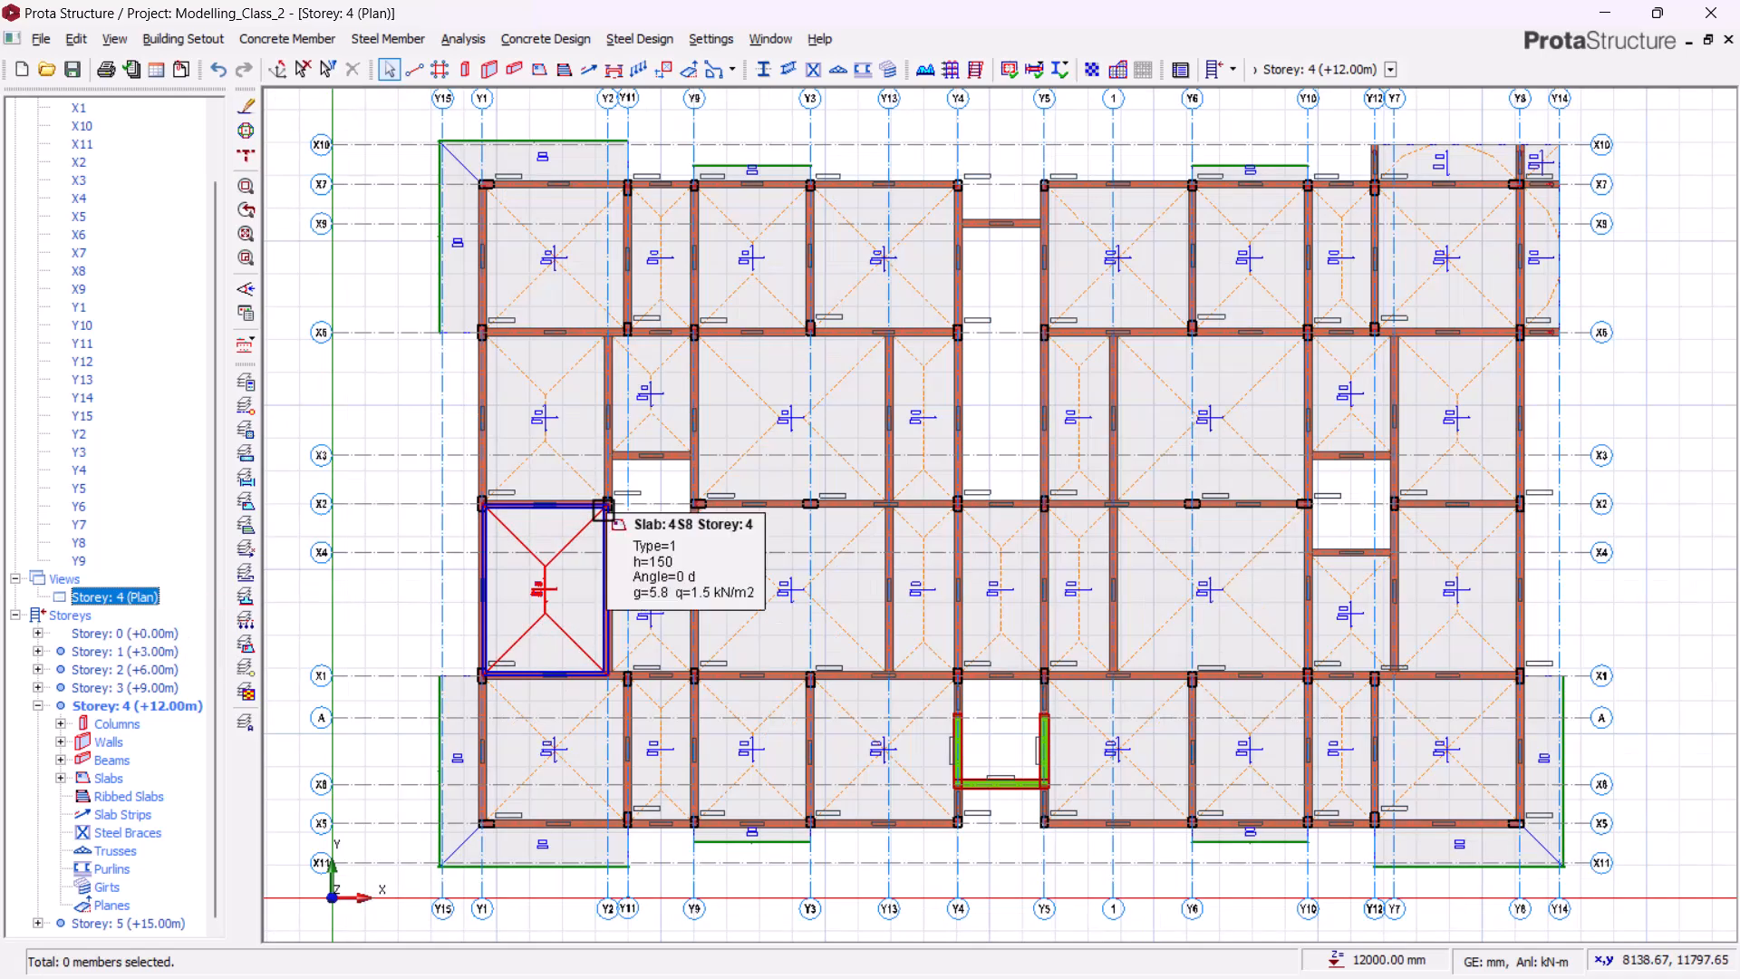